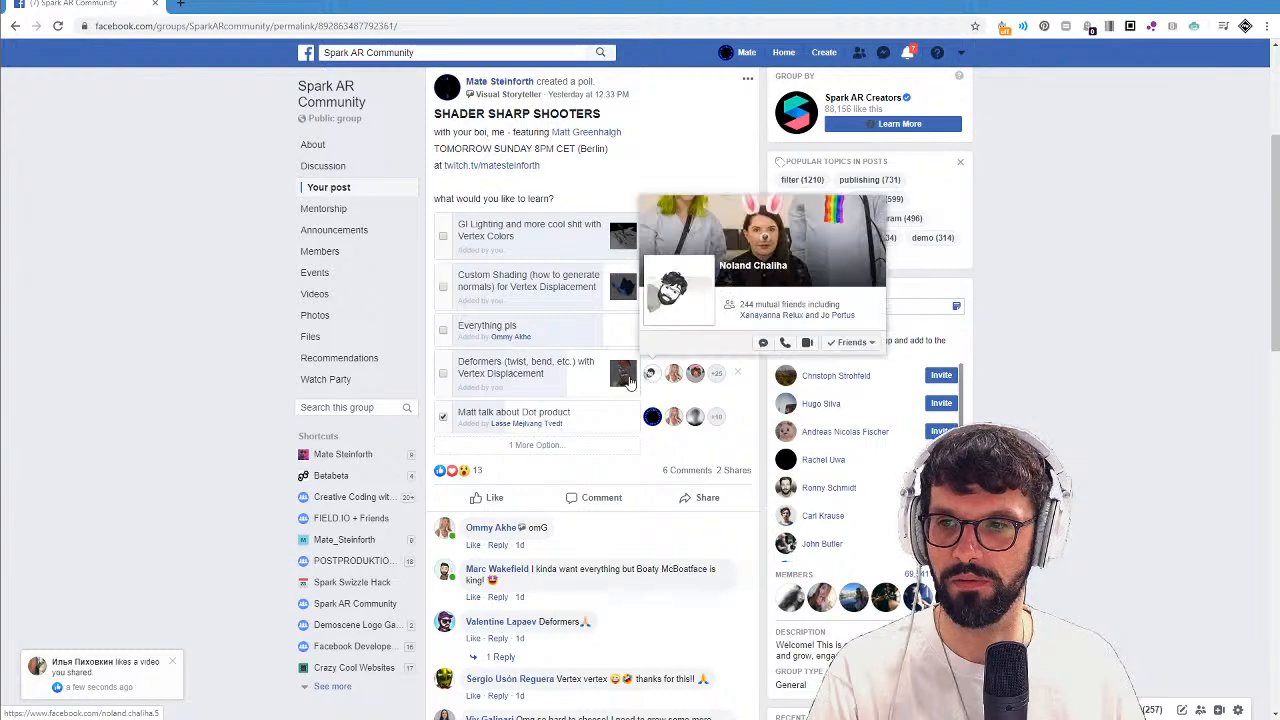
# Review the learning topics offered in the Shader Sharp Shooters poll and the windows currently open.
pyautogui.scroll(1, 600, 388)
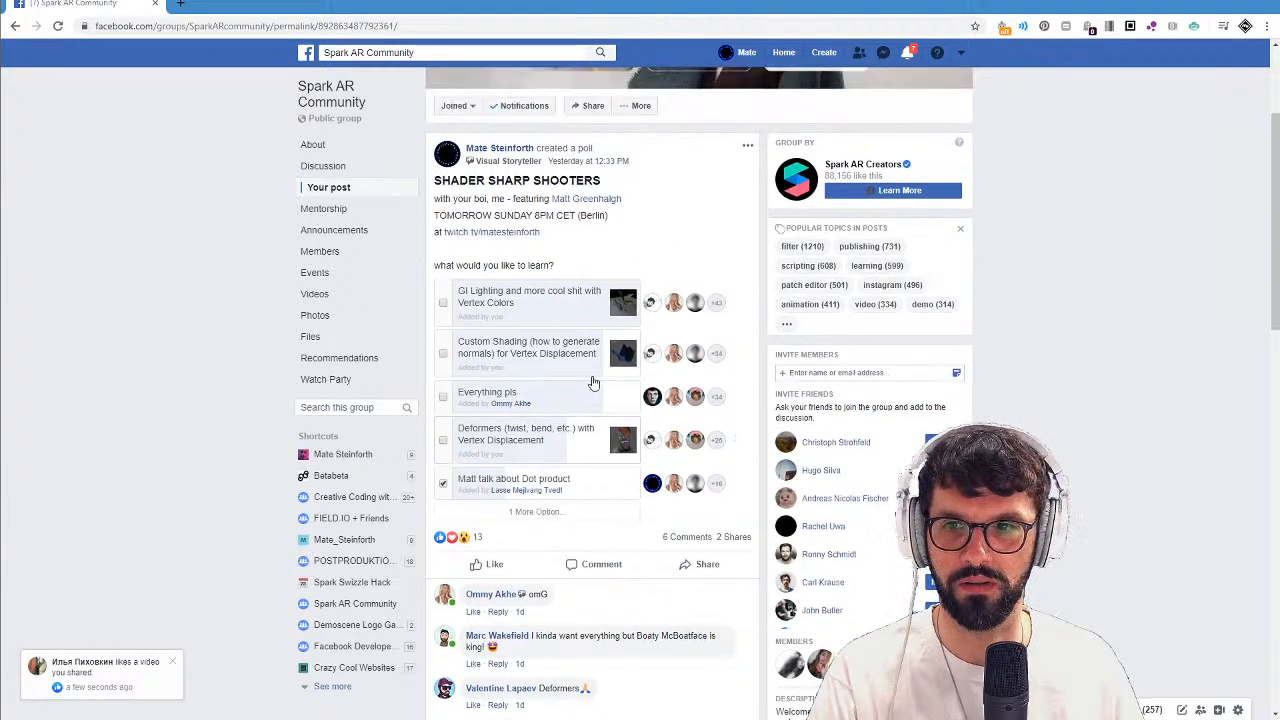
pyautogui.keyDown('ctrl'); pyautogui.scroll(4, 590, 383); pyautogui.keyUp('ctrl')
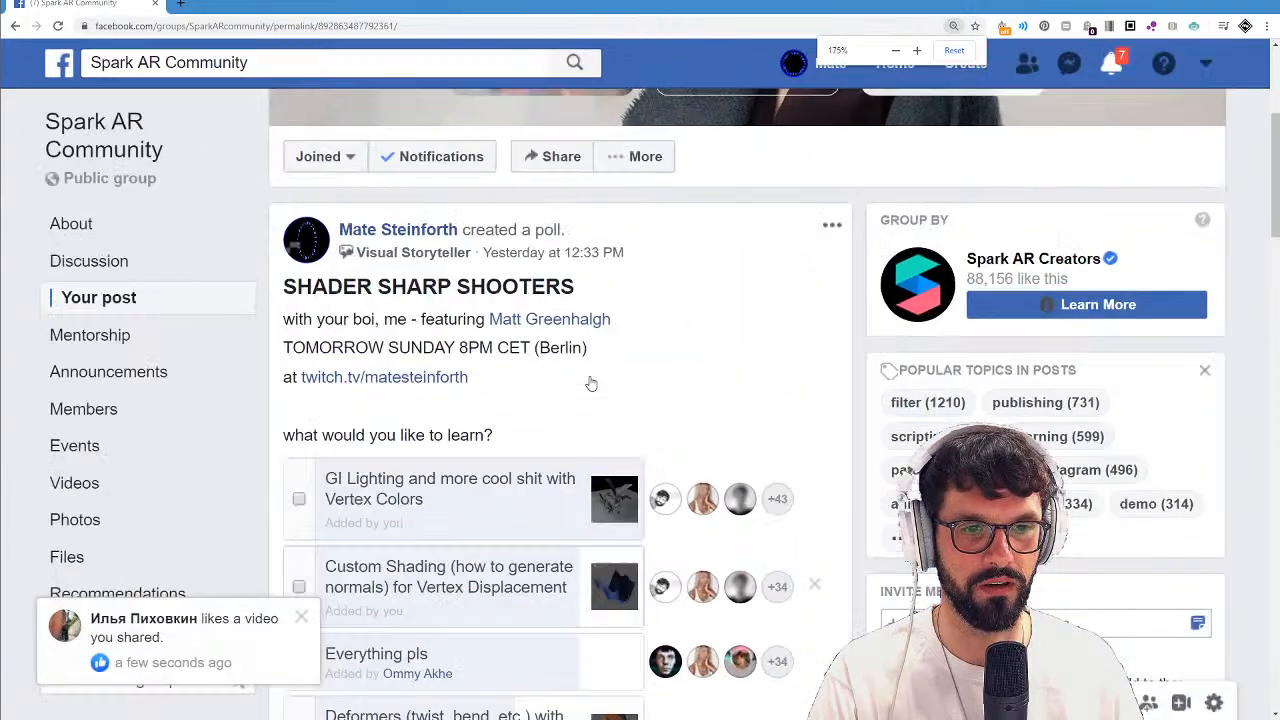
pyautogui.scroll(-1, 590, 385)
pyautogui.scroll(-1, 590, 383)
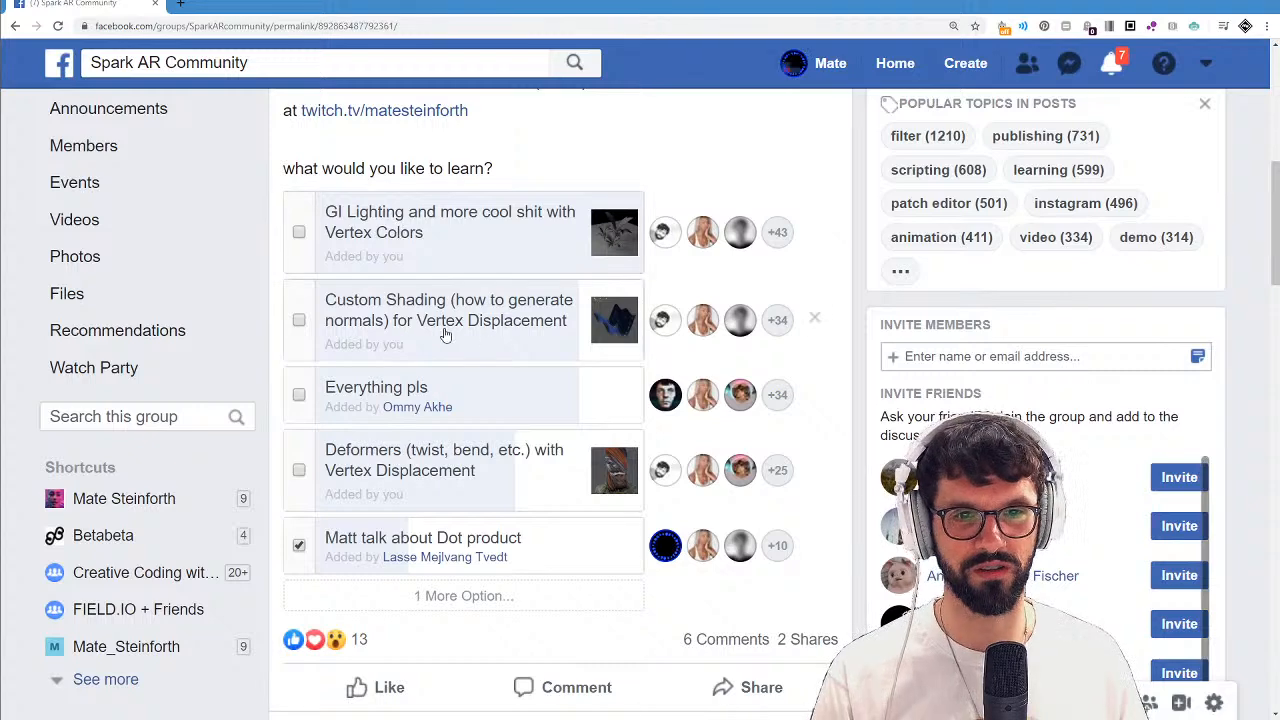
pyautogui.hotkey('alt', 'Tab')
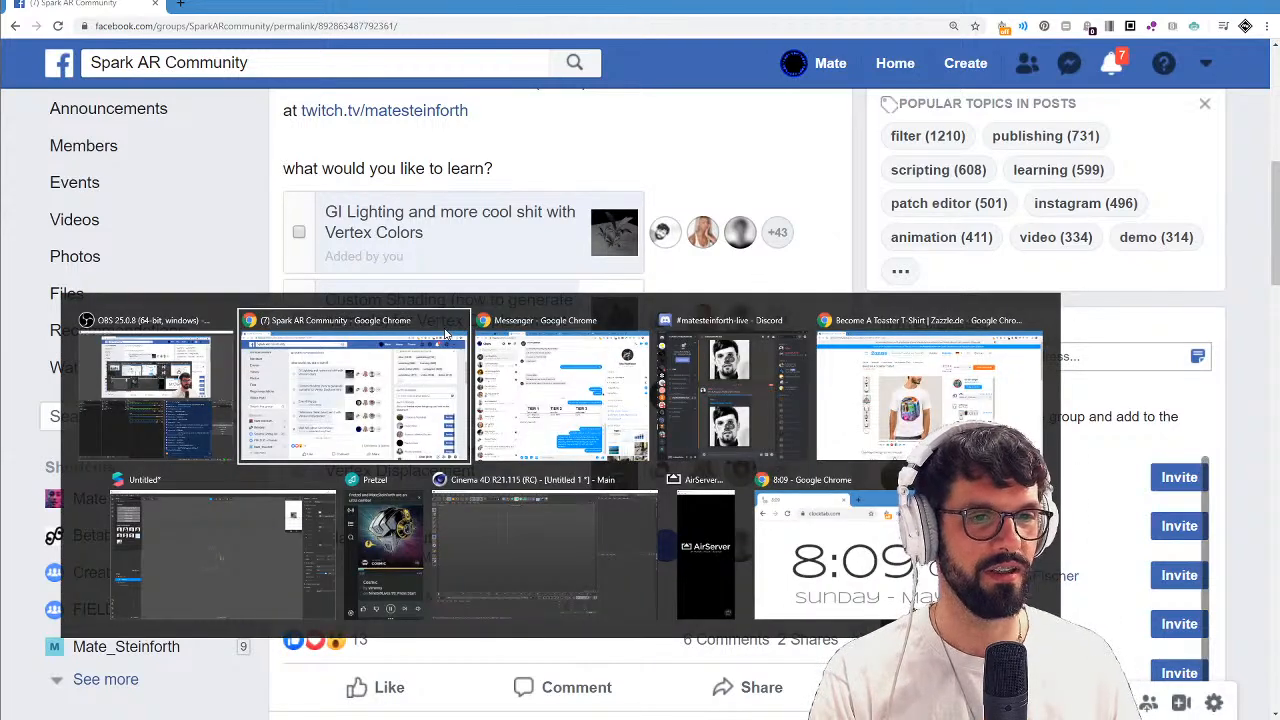
pyautogui.hotkey('alt', 'Tab')
pyautogui.hotkey('alt', 'Tab')
pyautogui.hotkey('alt', 'Tab')
pyautogui.hotkey('alt', 'Tab')
pyautogui.hotkey('alt', 'Tab')
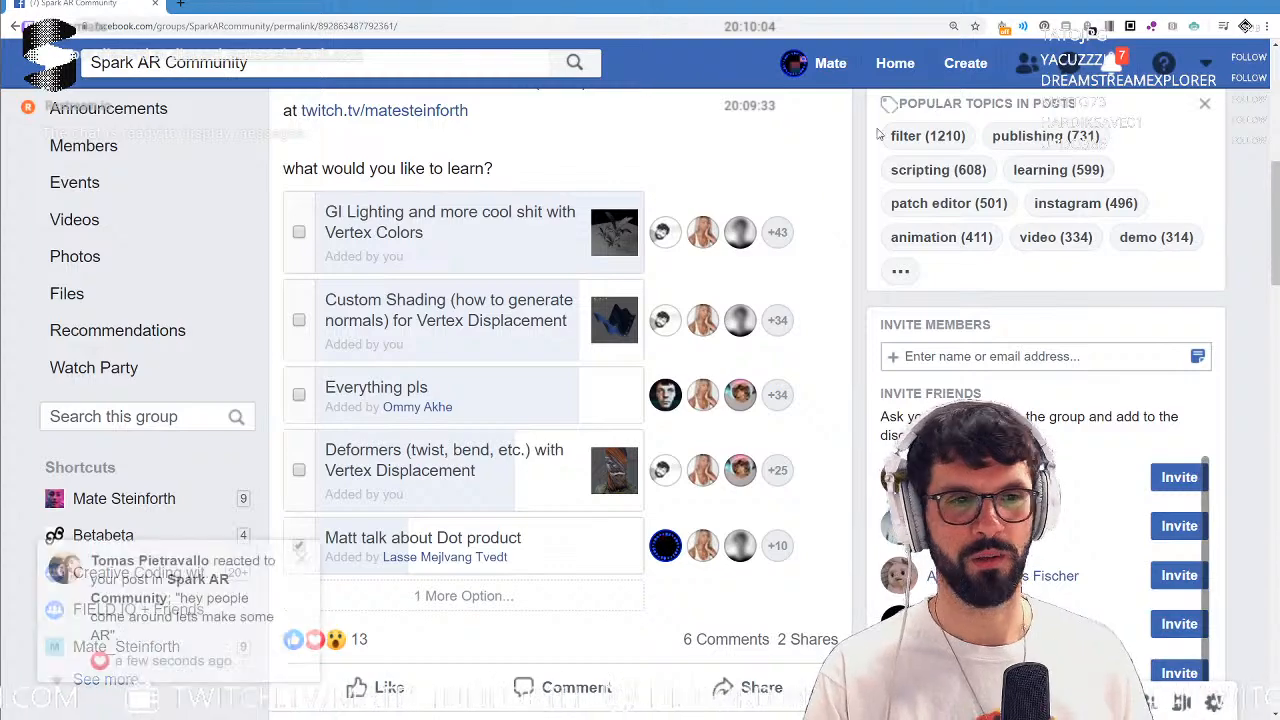
# Close the Facebook and Zazzle browser windows and the previously open Spark AR project.
pyautogui.click(1265, 4)
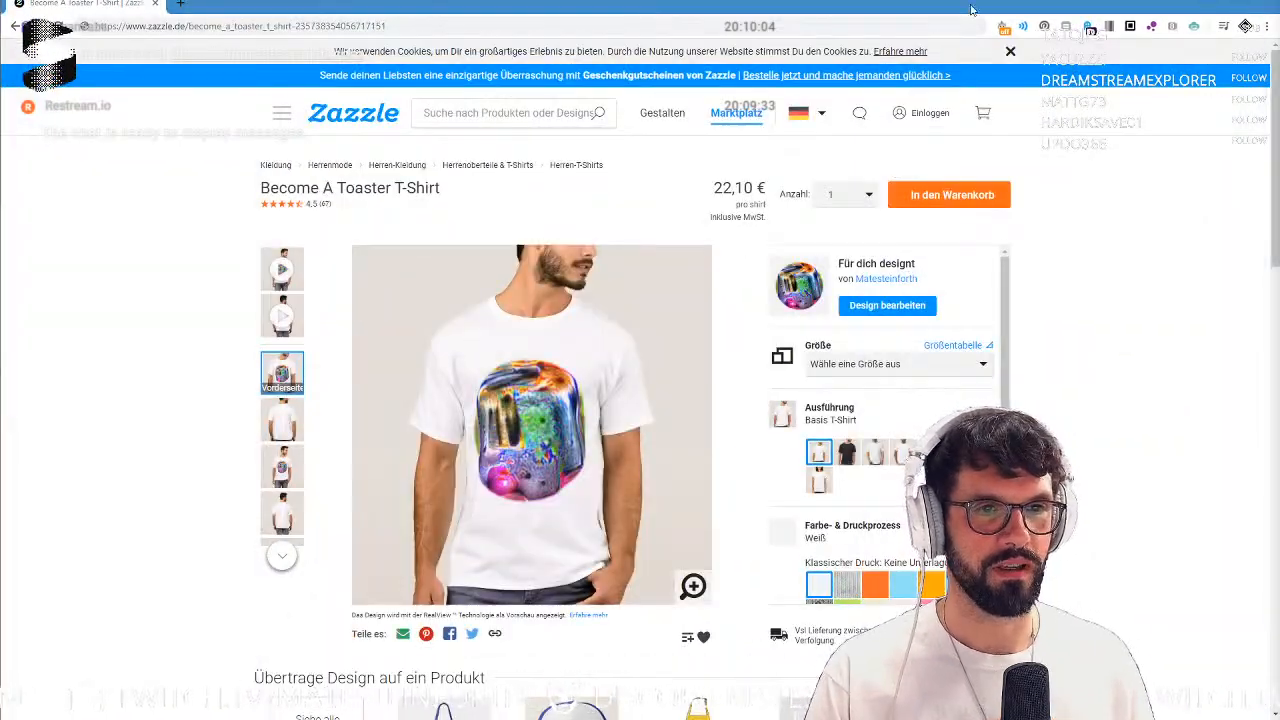
pyautogui.click(1267, 3)
pyautogui.click(719, 133)
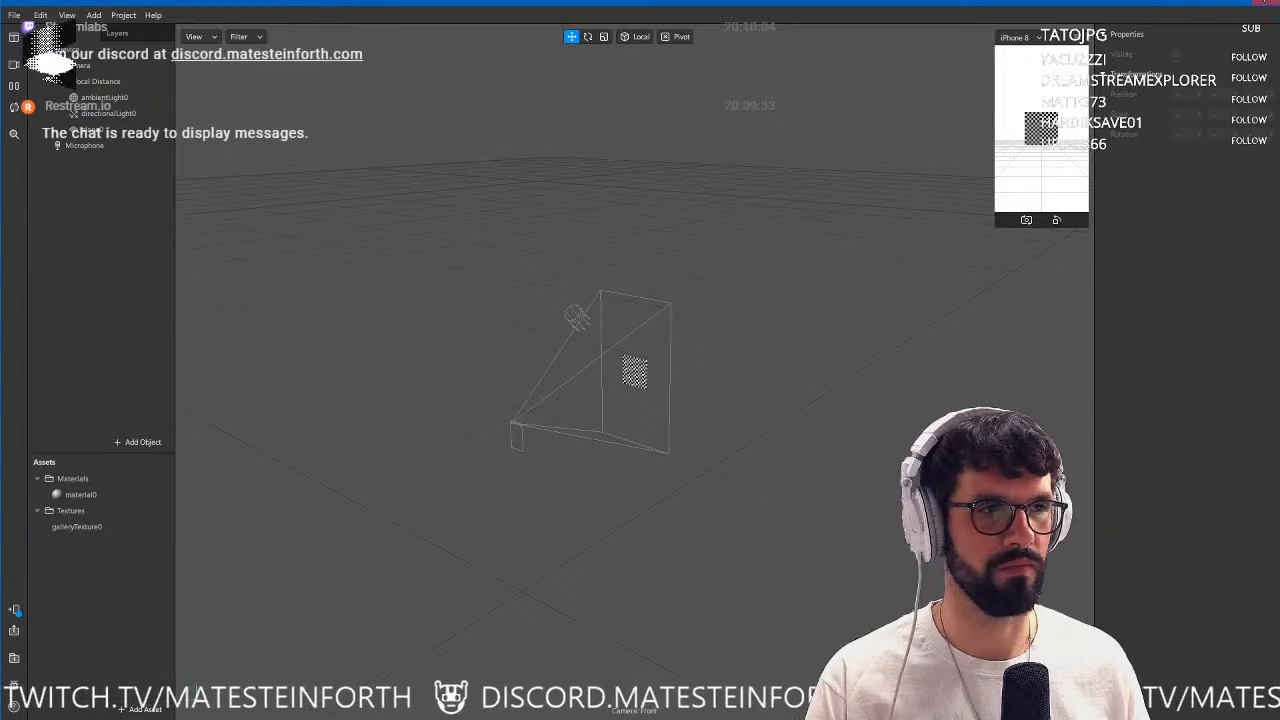
pyautogui.click(1265, 4)
pyautogui.click(696, 388)
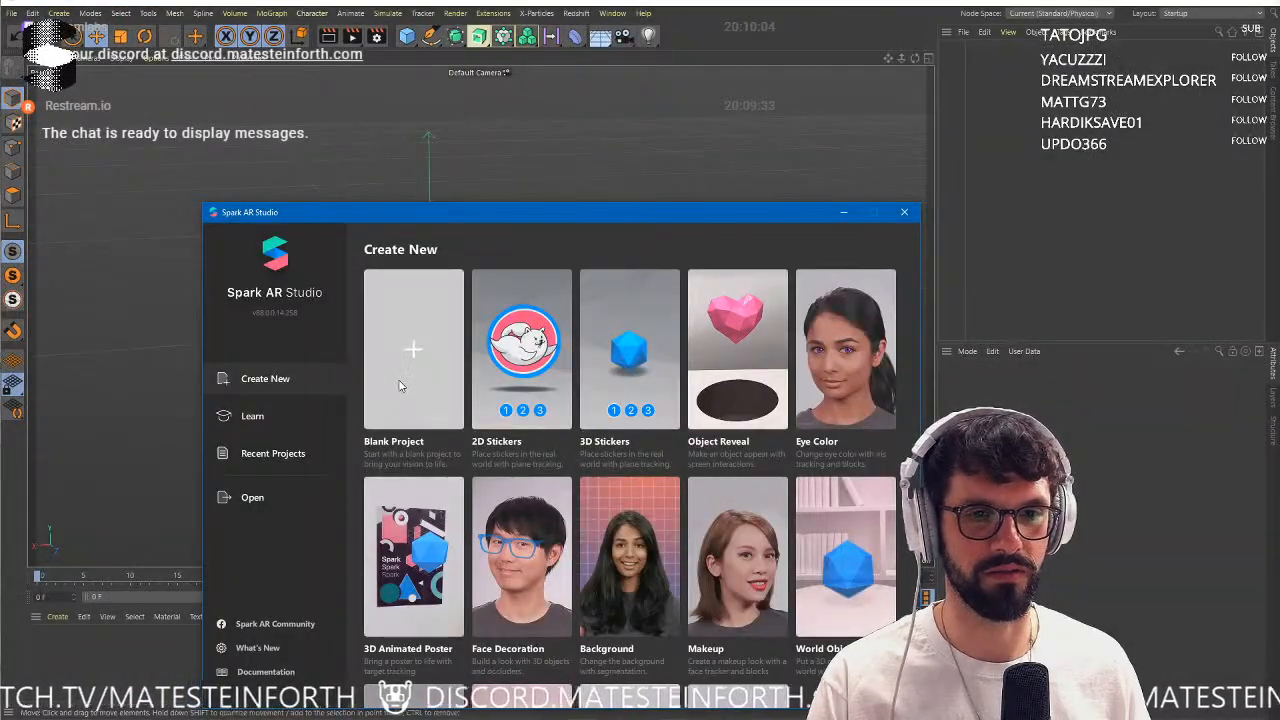
# Create a blank Spark AR Studio project and fit its window to the full screen.
pyautogui.click(398, 386)
pyautogui.moveTo(820, 189); pyautogui.dragTo(856, 151)
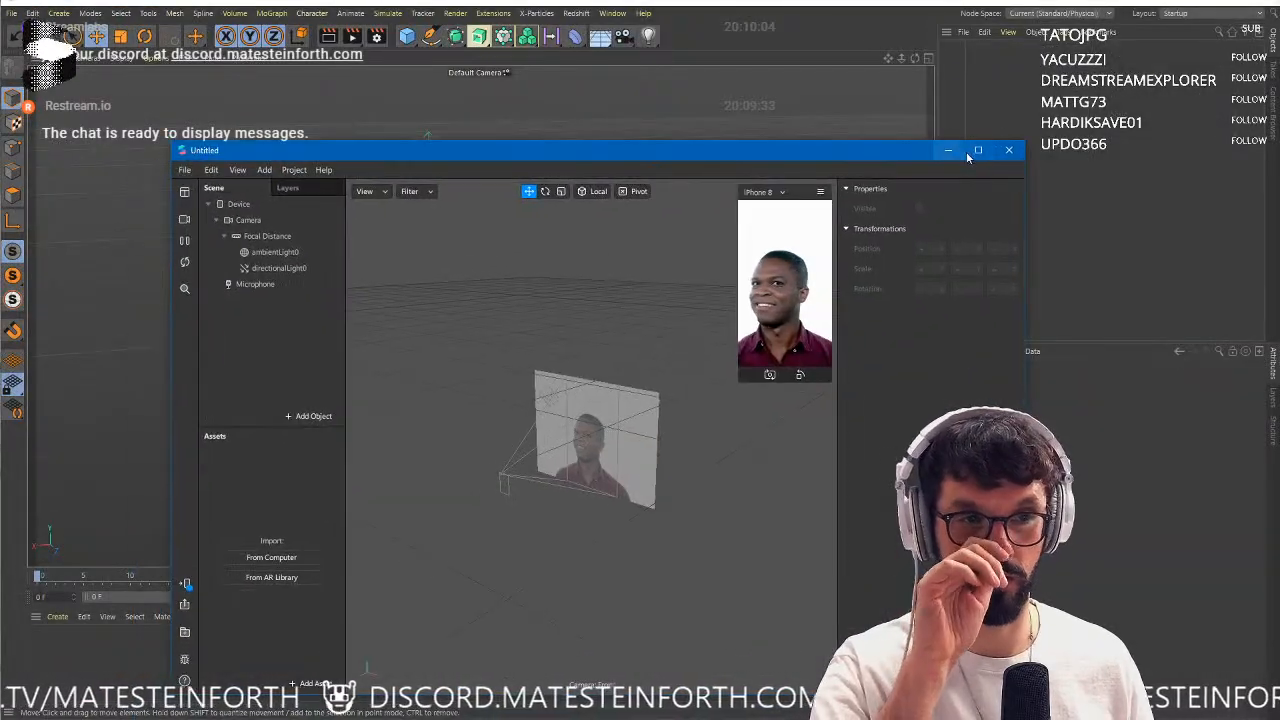
pyautogui.click(977, 150)
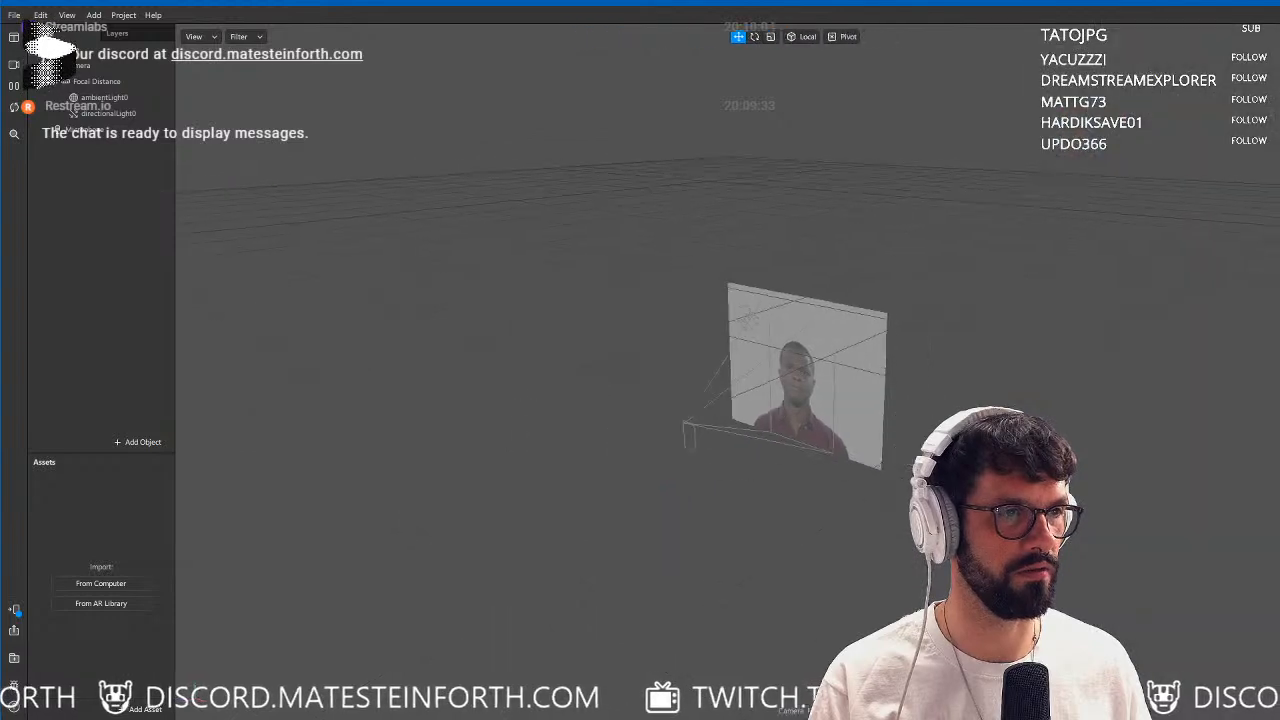
pyautogui.moveTo(1279, 141); pyautogui.dragTo(1168, 141)
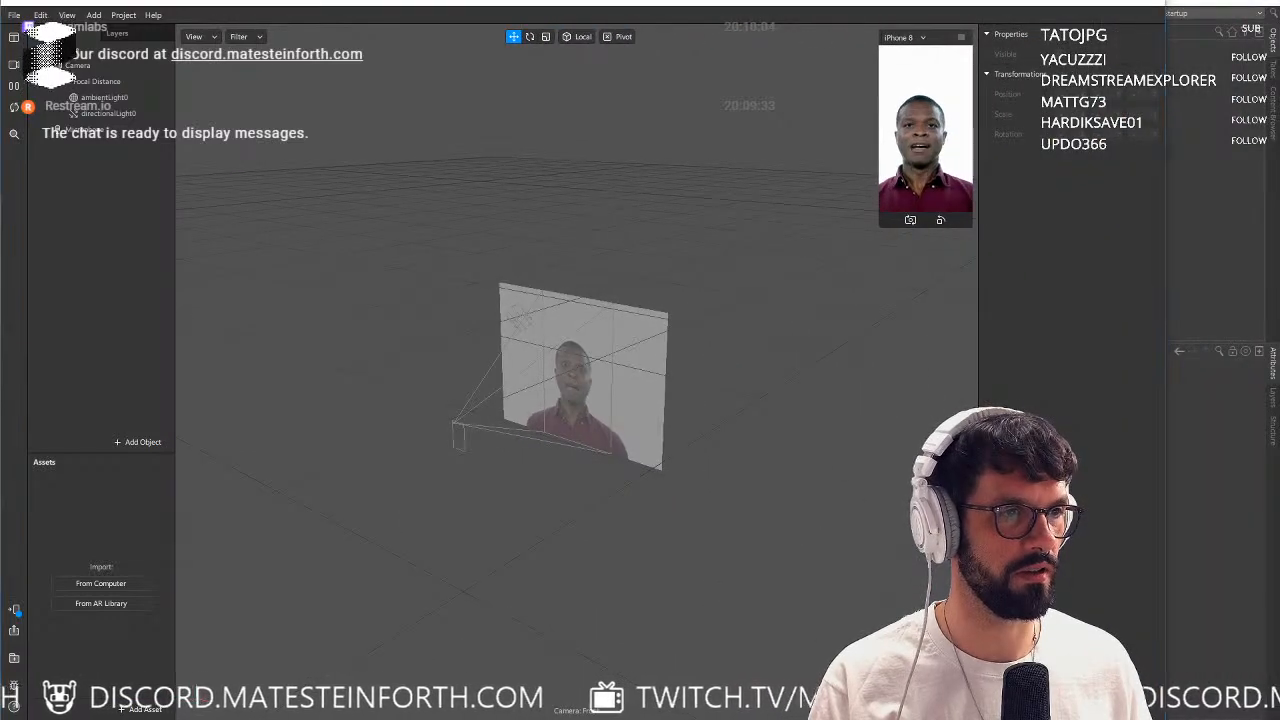
pyautogui.moveTo(1279, 160)
pyautogui.mouseDown()
pyautogui.moveTo(1177, 161)
pyautogui.moveTo(1279, 150)
pyautogui.mouseUp()
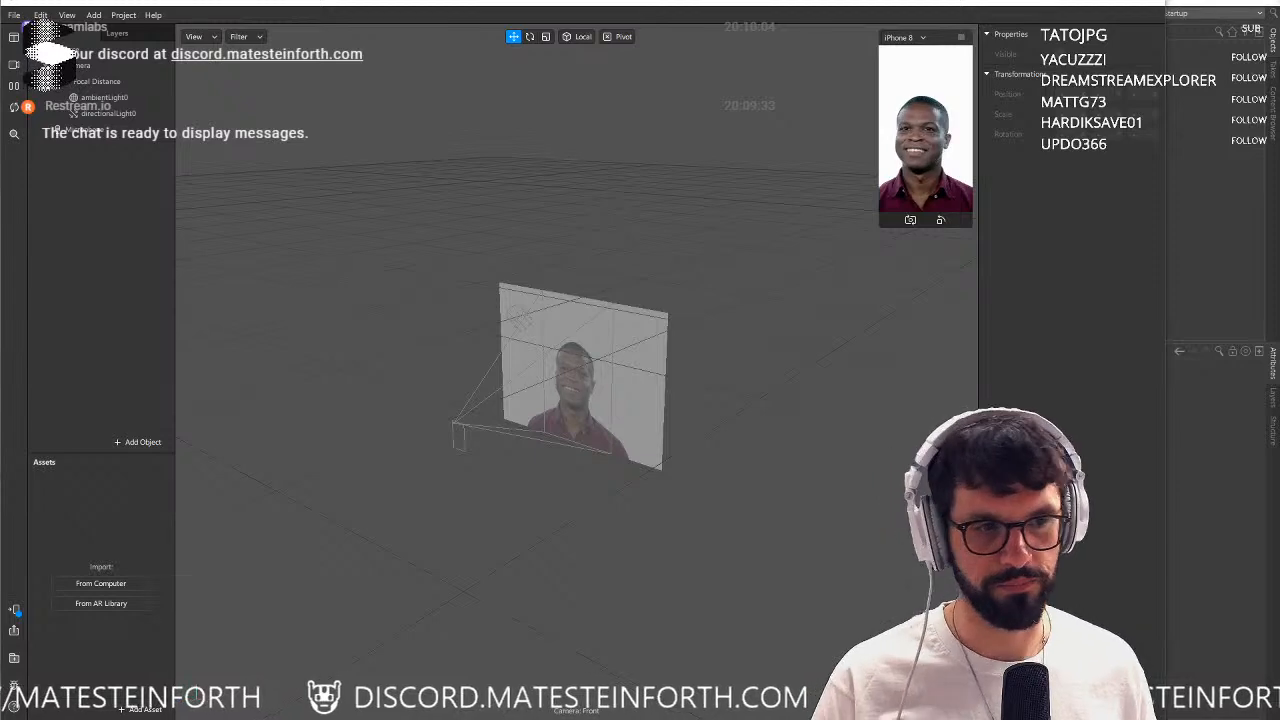
pyautogui.click(1157, 424)
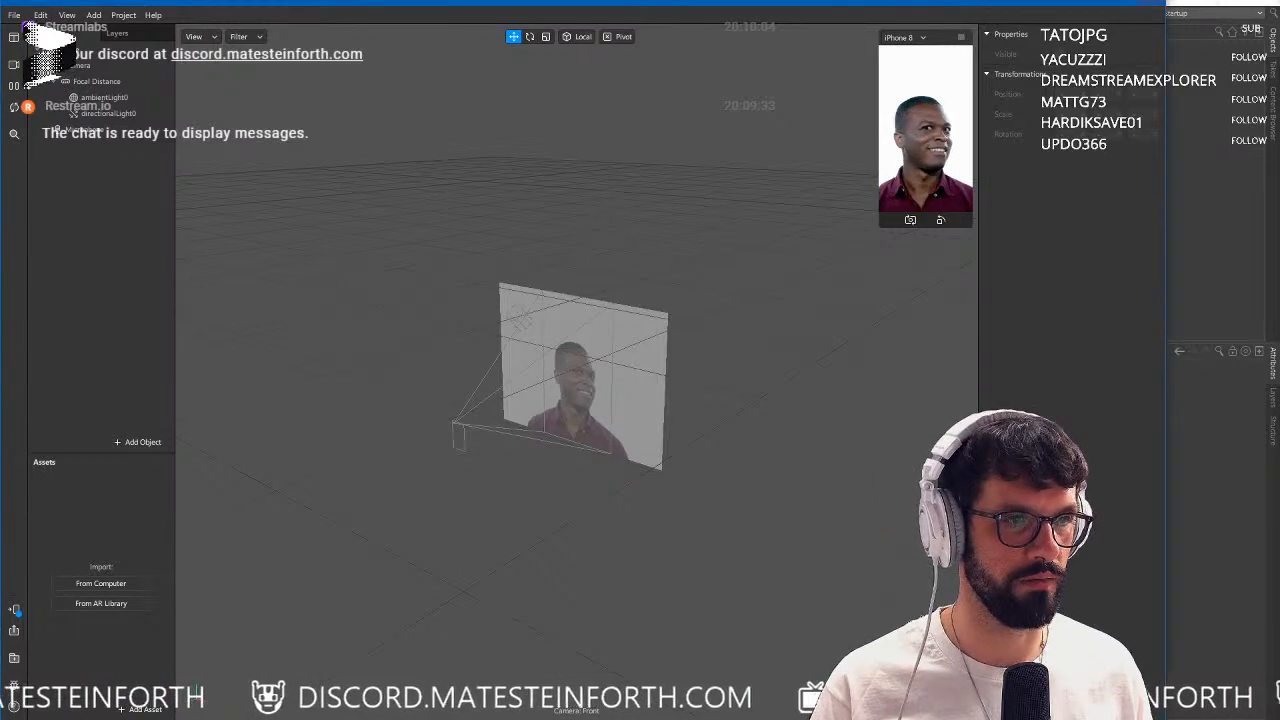
pyautogui.click(1115, 5)
pyautogui.click(977, 151)
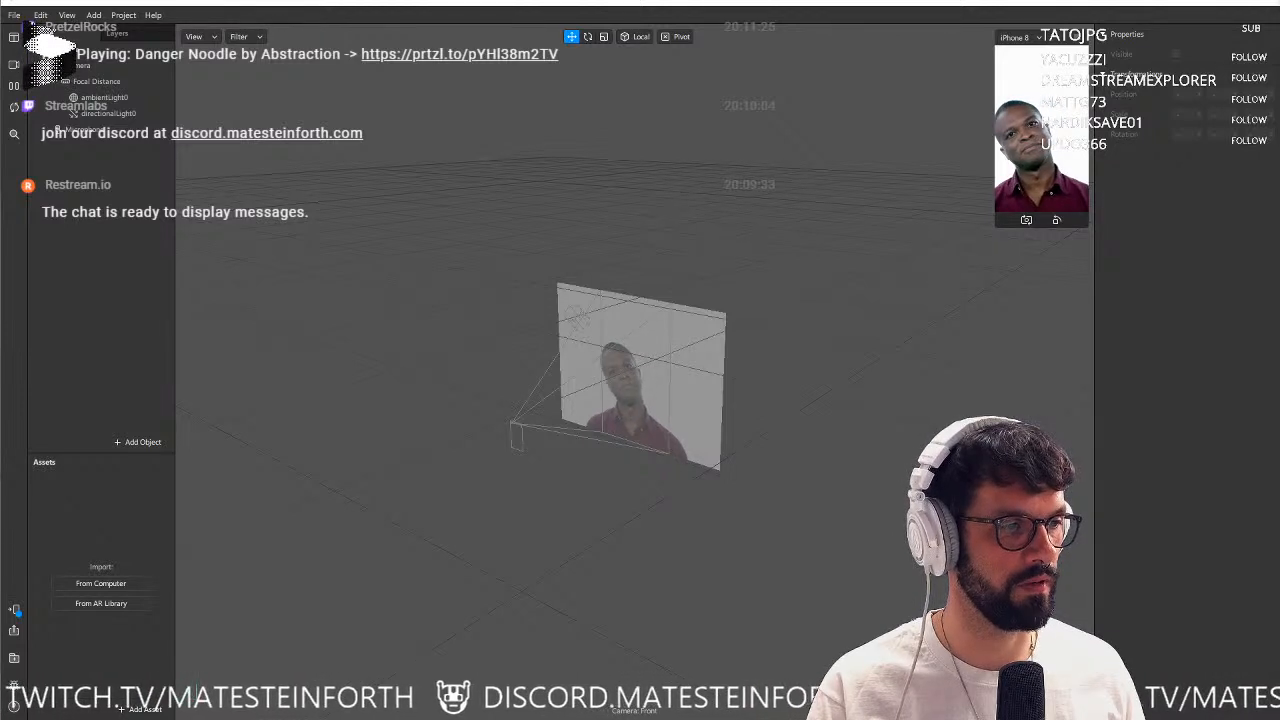
pyautogui.moveTo(326, 667); pyautogui.dragTo(114, 665)
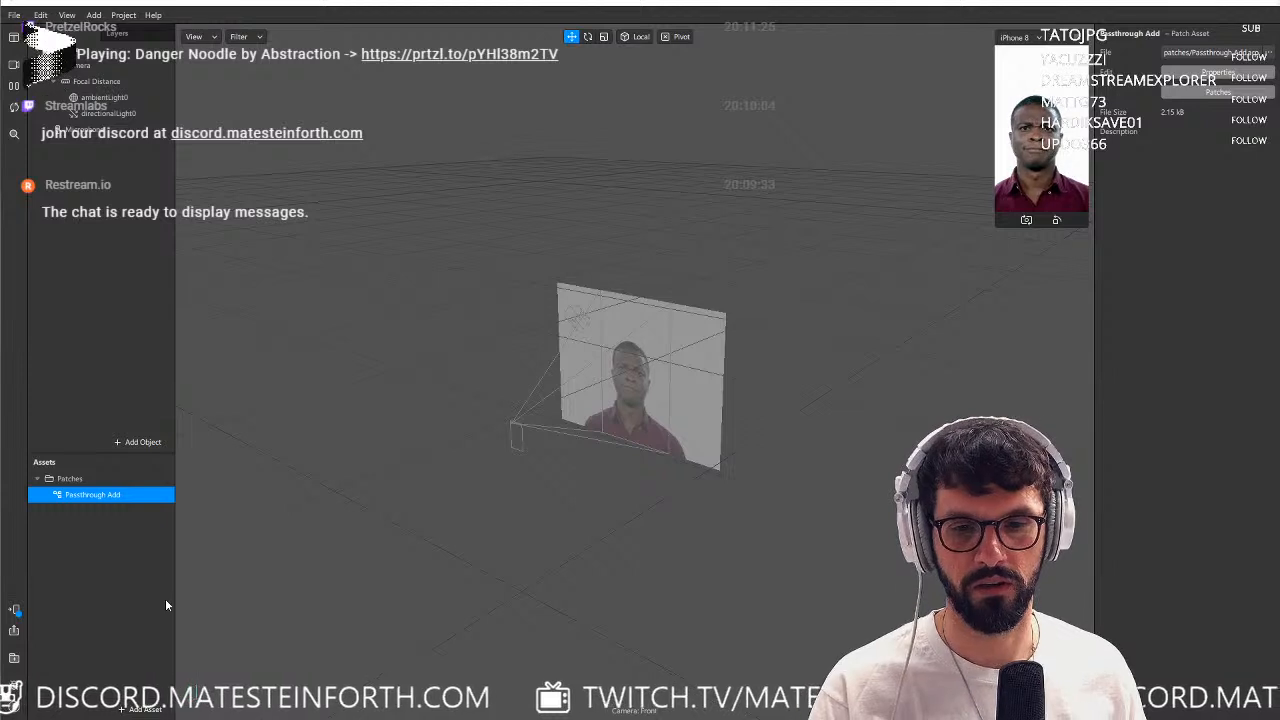
pyautogui.click(145, 708)
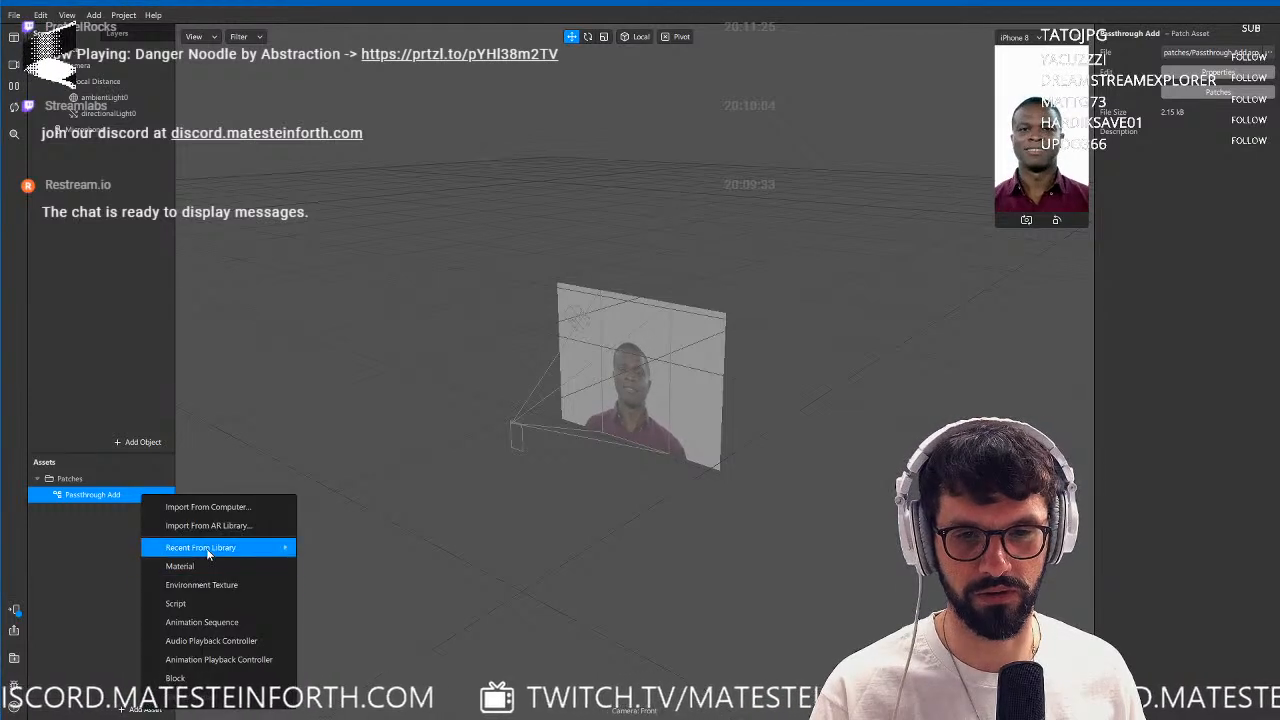
pyautogui.click(96, 542)
pyautogui.rightClick(88, 497)
pyautogui.click(123, 528)
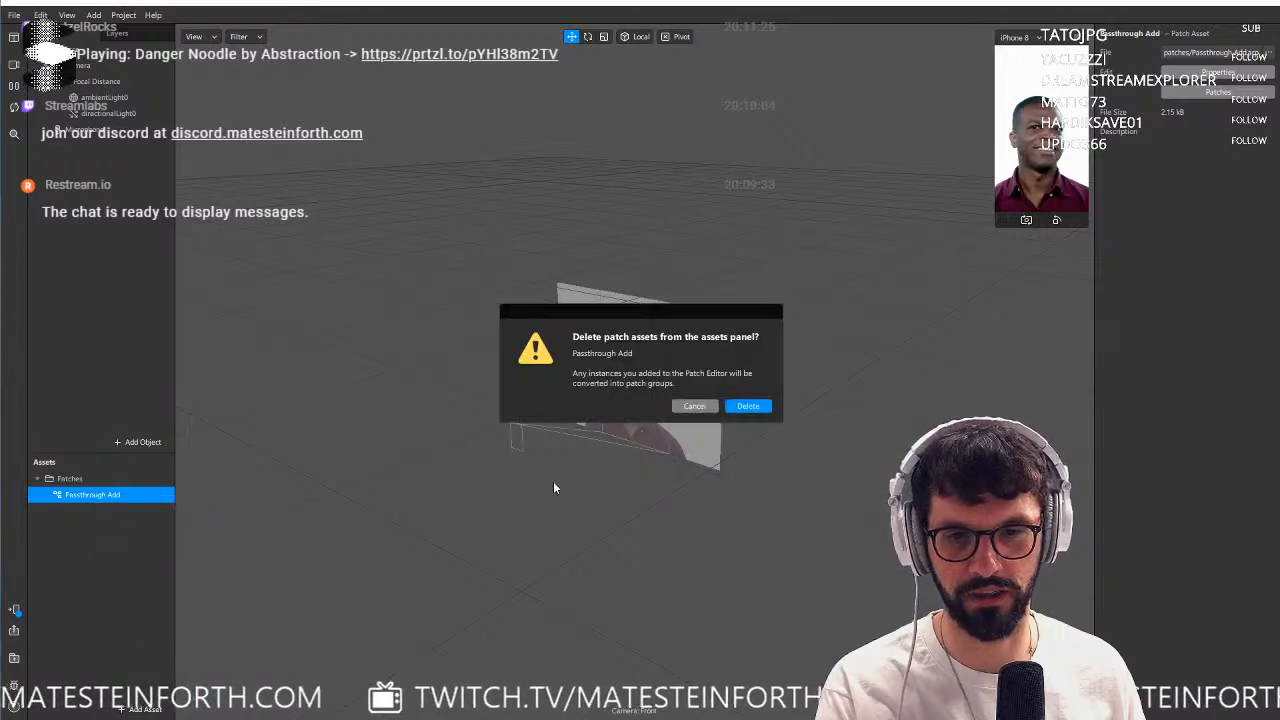
pyautogui.click(695, 395)
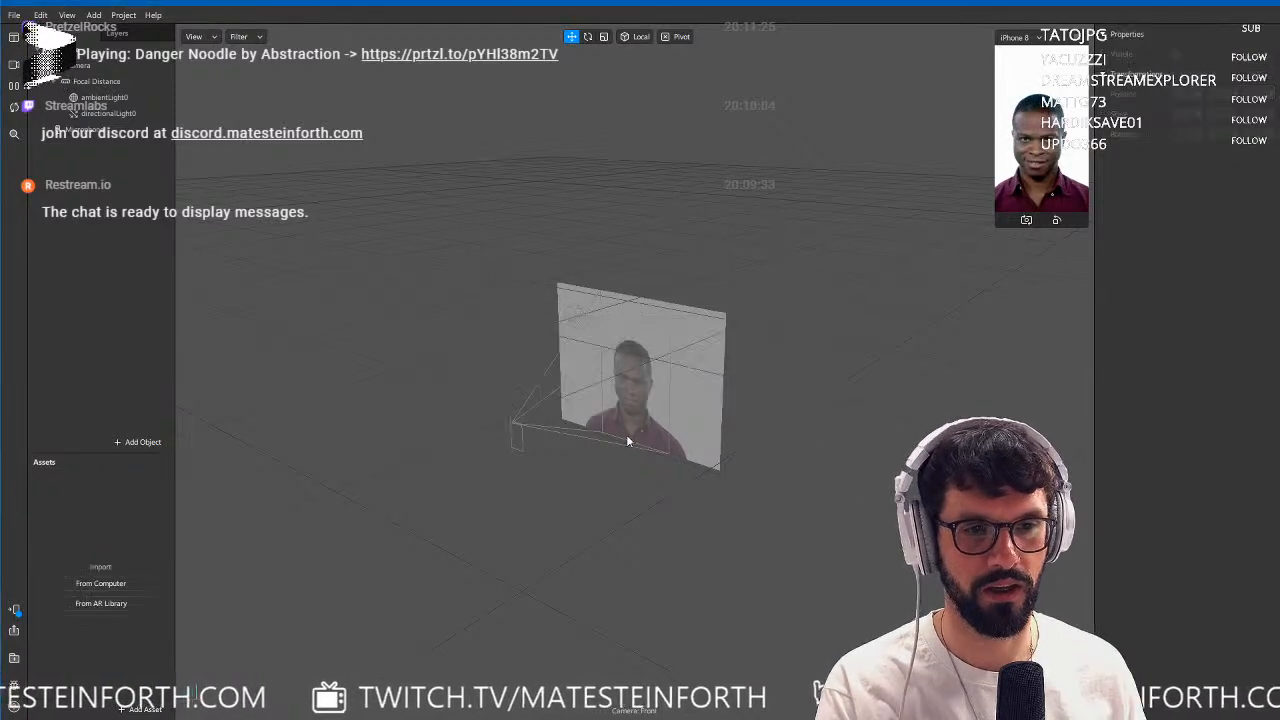
# Import the Hires Plane Primitive from the 3D Primitives collection of the AR Library.
pyautogui.click(145, 709)
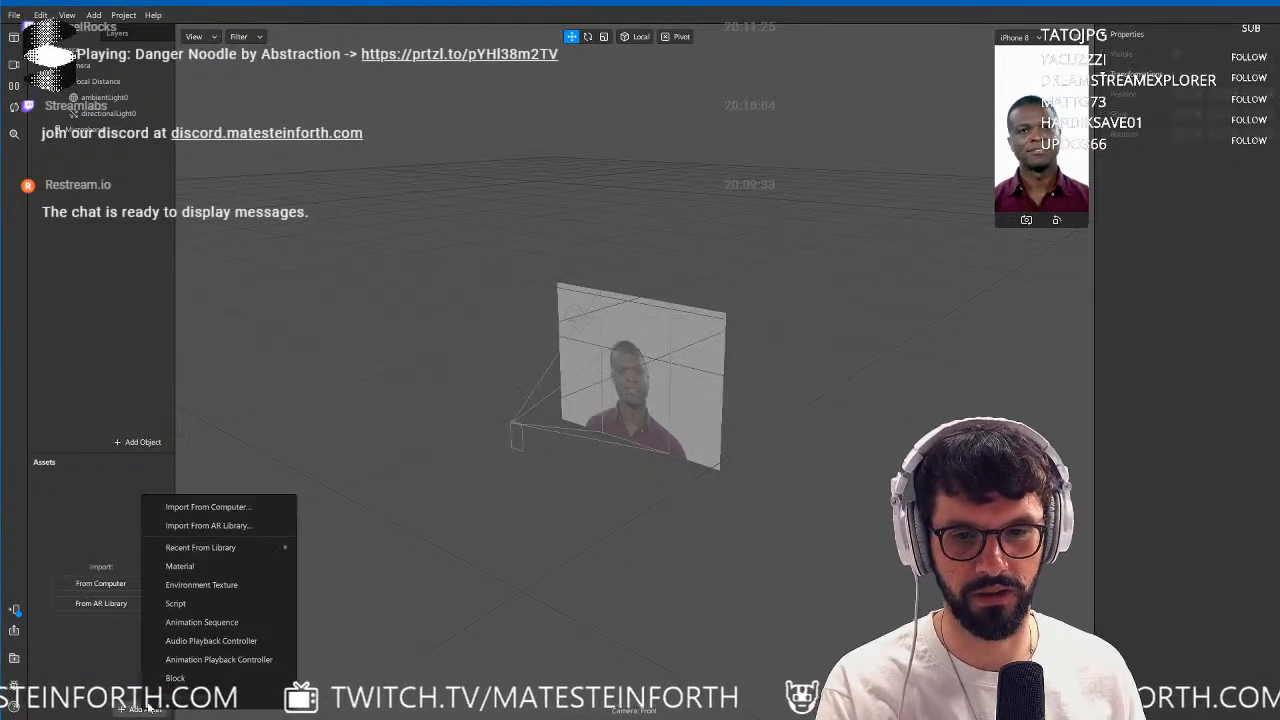
pyautogui.click(220, 525)
pyautogui.click(530, 458)
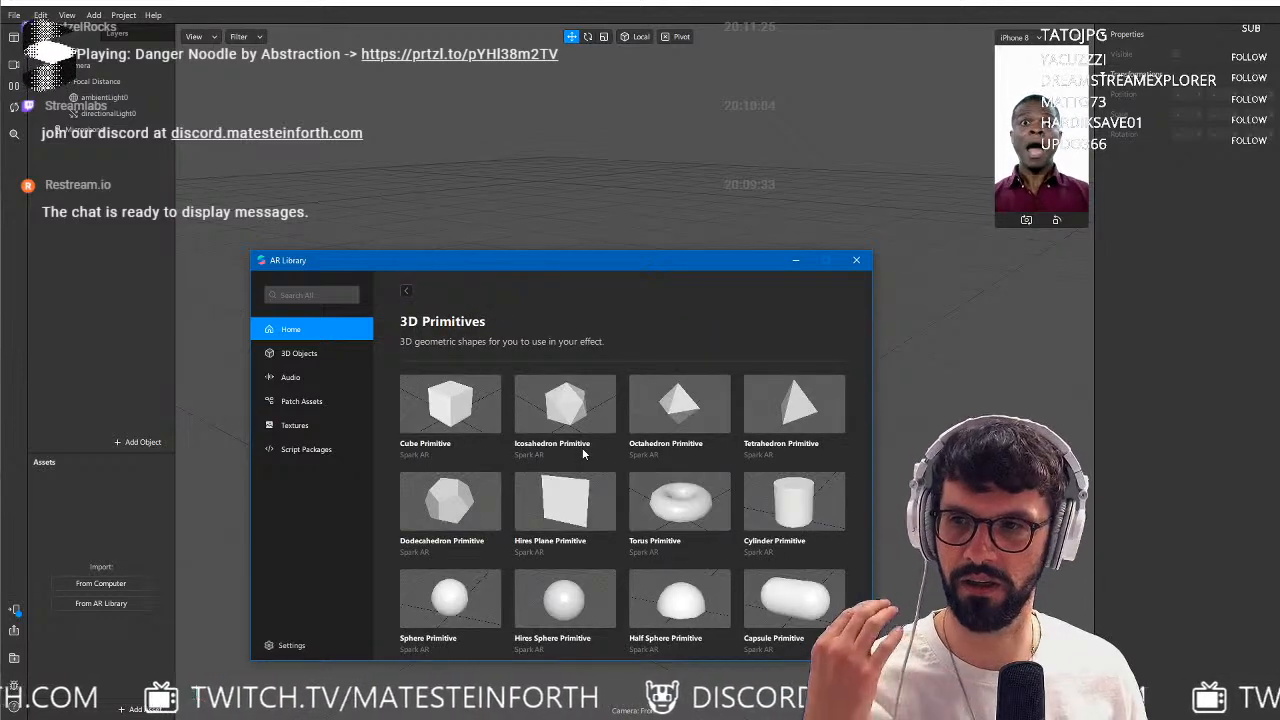
pyautogui.click(576, 510)
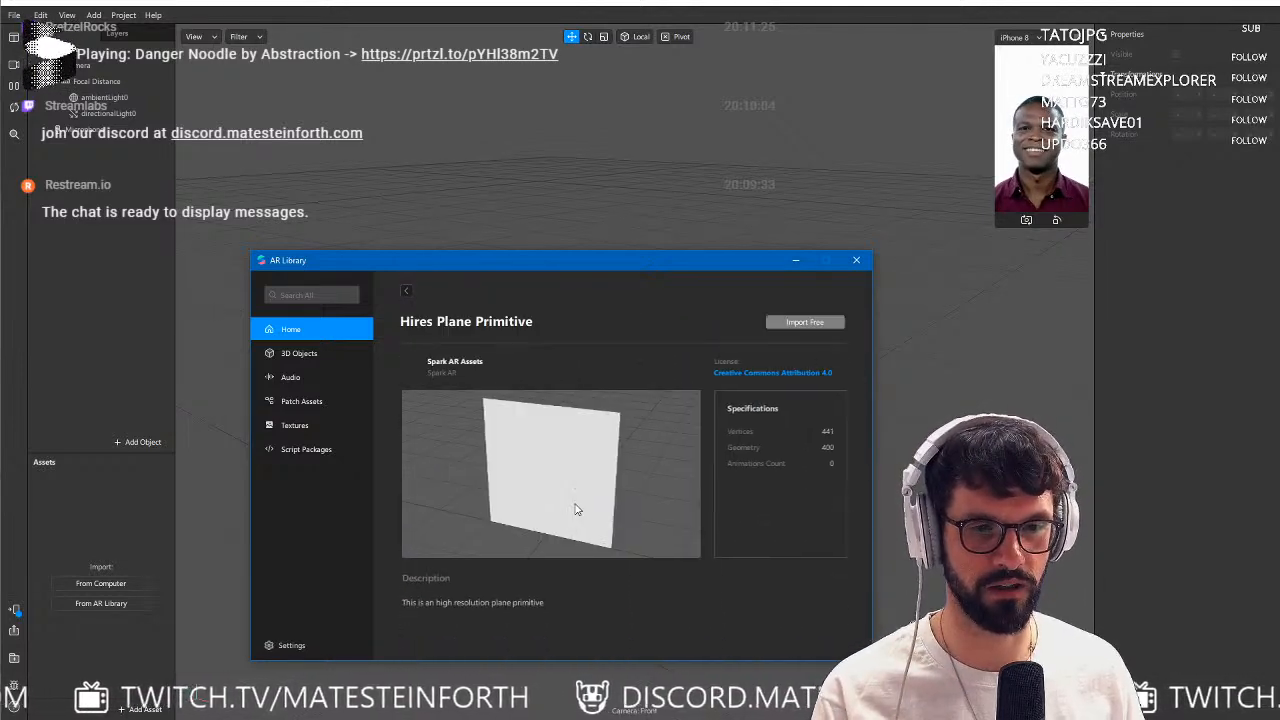
pyautogui.click(856, 261)
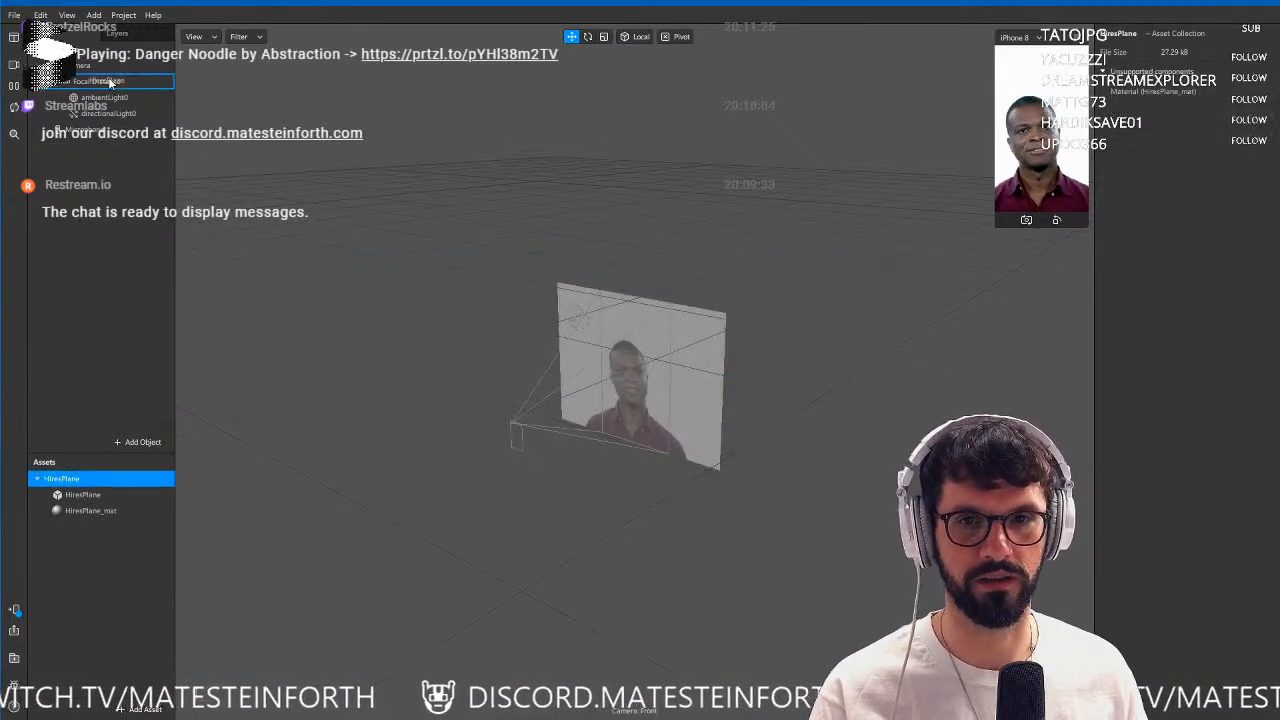
# Place the HiresPlane object under Focal Distance and switch the preview simulation to the empty white grid scene.
pyautogui.moveTo(110, 83); pyautogui.dragTo(110, 84)
pyautogui.scroll(10, 685, 402)
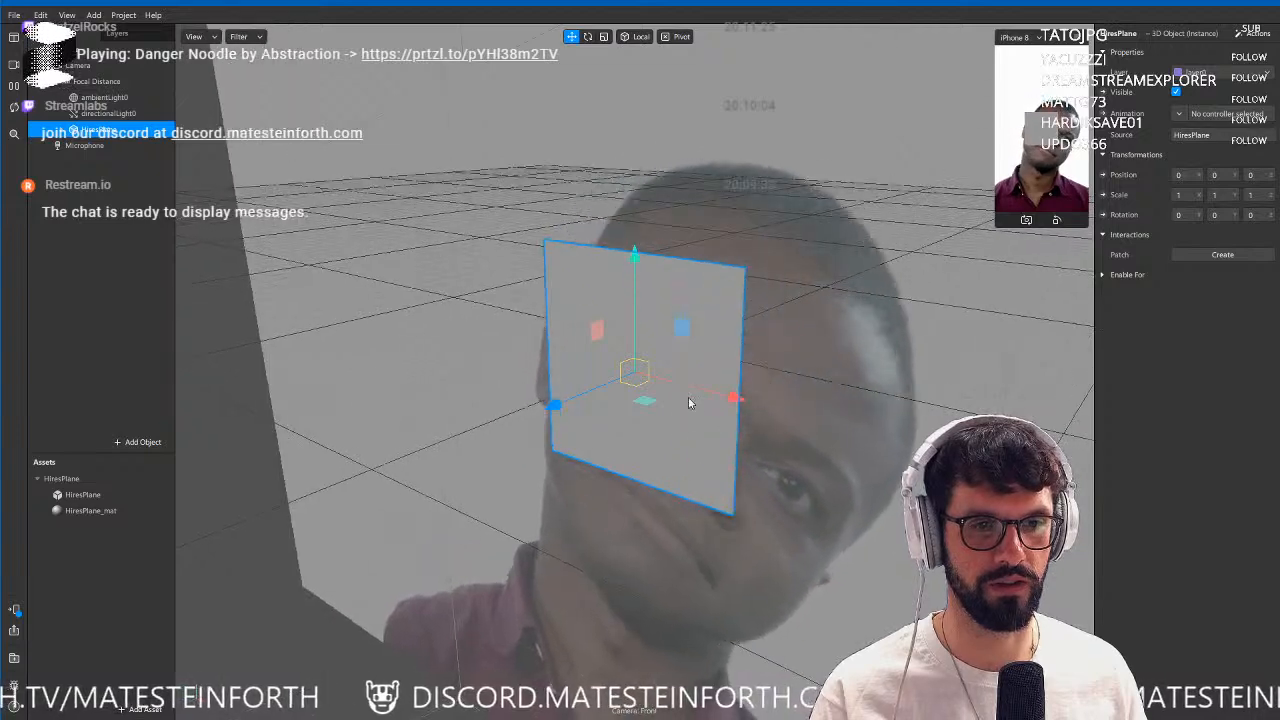
pyautogui.keyDown('alt'); pyautogui.moveTo(688, 398); pyautogui.dragTo(690, 353); pyautogui.keyUp('alt')
pyautogui.click(14, 64)
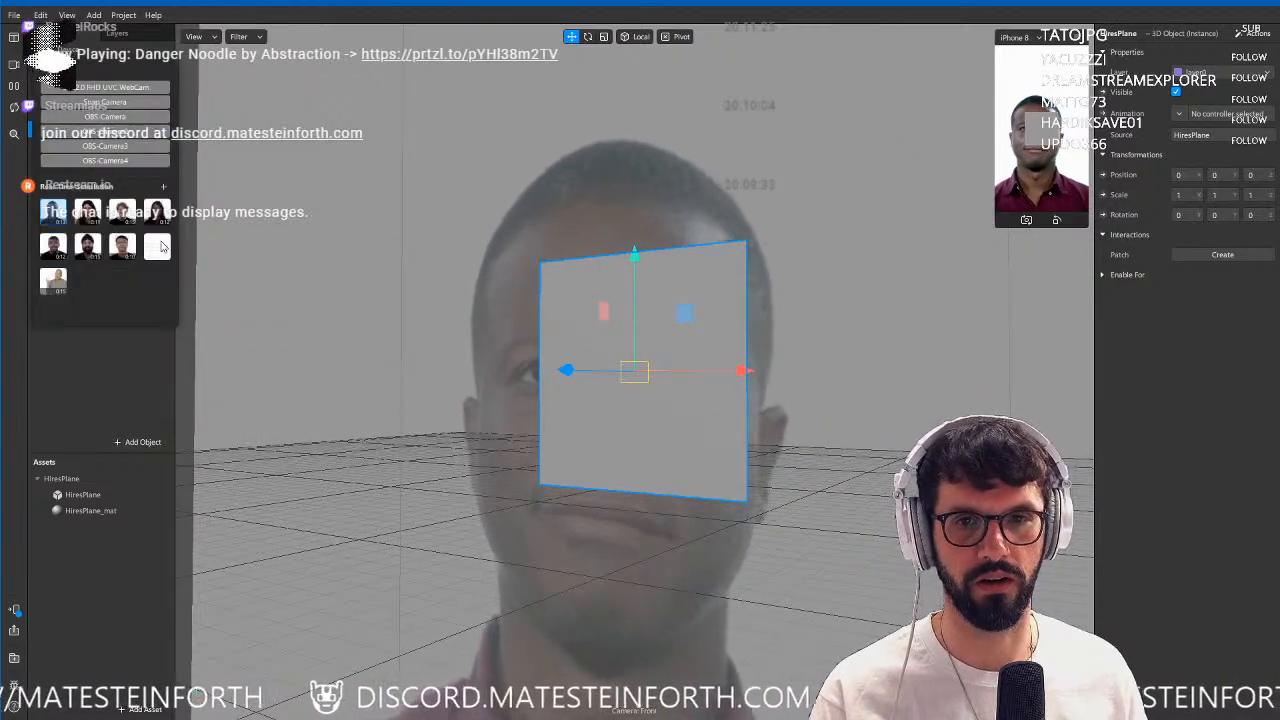
pyautogui.click(160, 246)
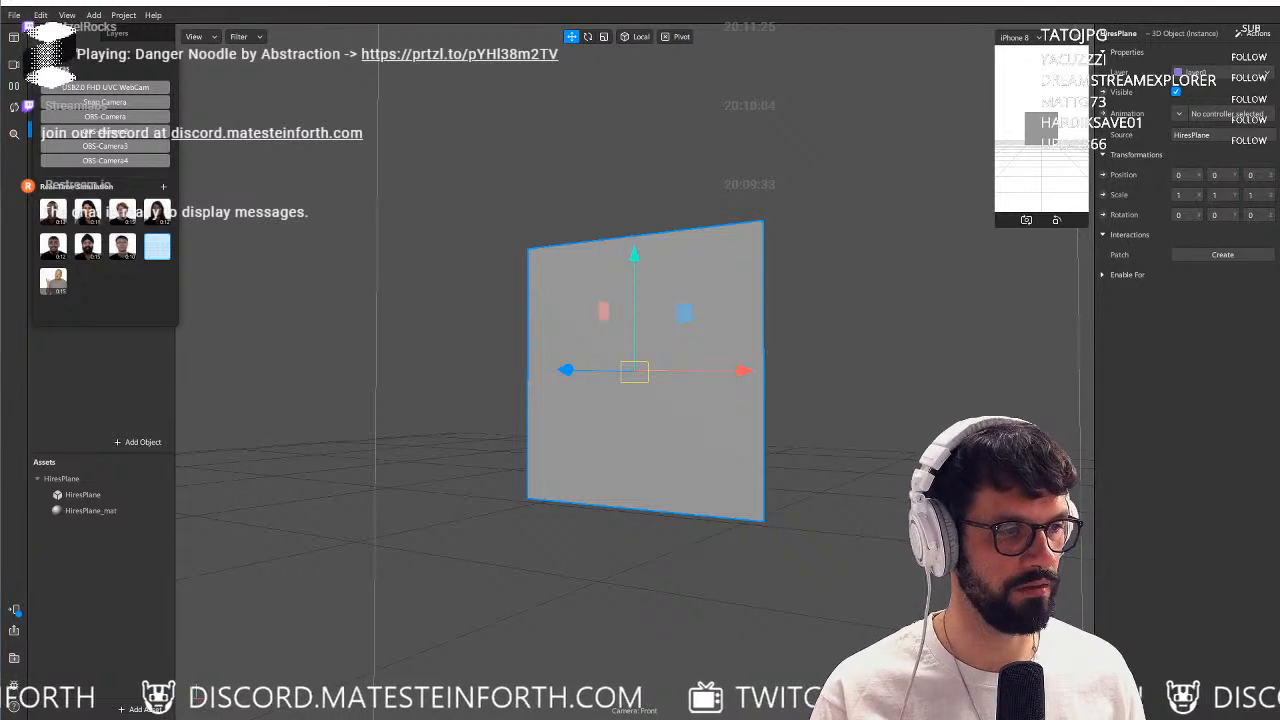
# Import the Passthrough Add patch asset into the project's assets.
pyautogui.moveTo(118, 718); pyautogui.dragTo(95, 655)
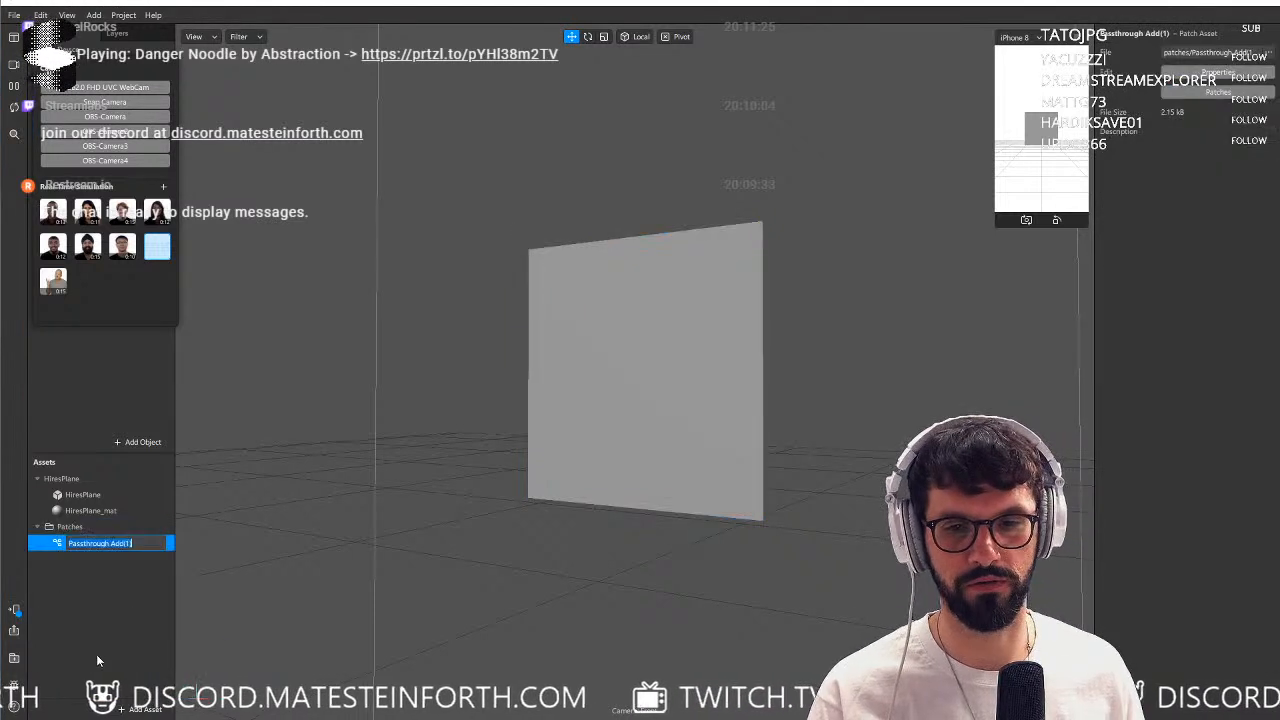
pyautogui.click(93, 648)
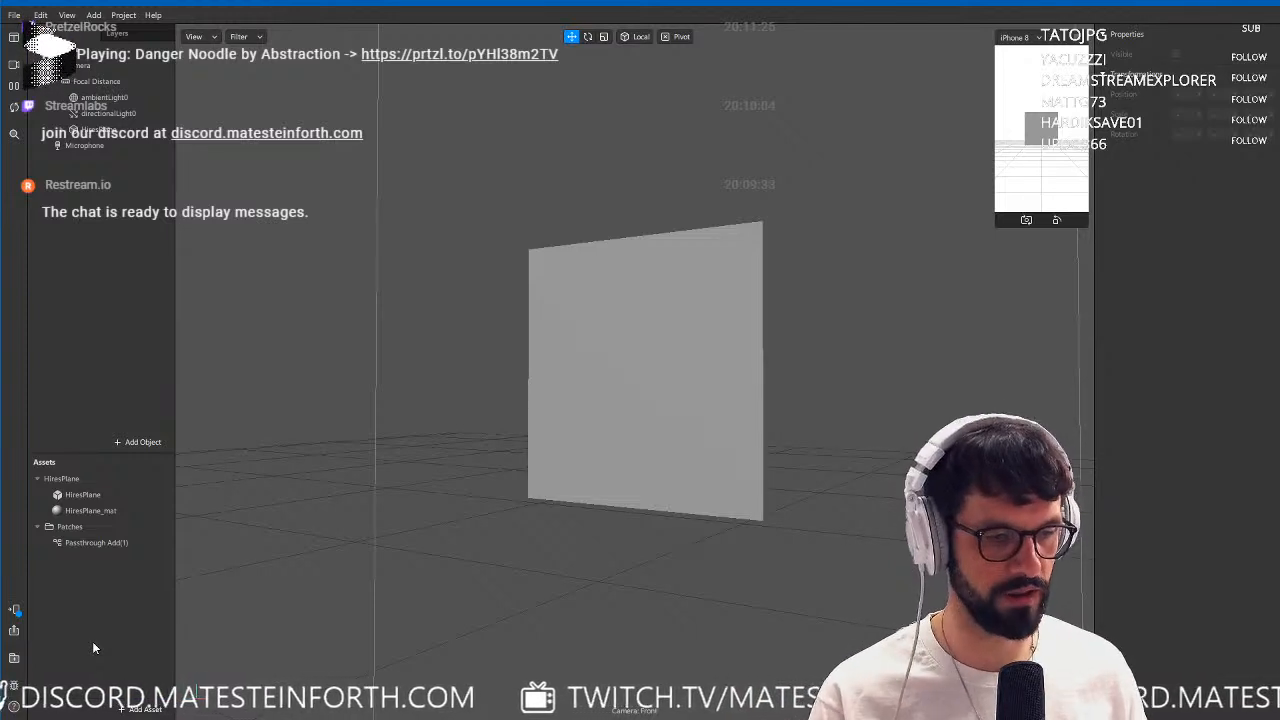
pyautogui.click(65, 542)
# Set the HiresPlane_mat shader type to the imported Passthrough Add patch asset and create patches for its Color and Position parameters.
pyautogui.click(90, 511)
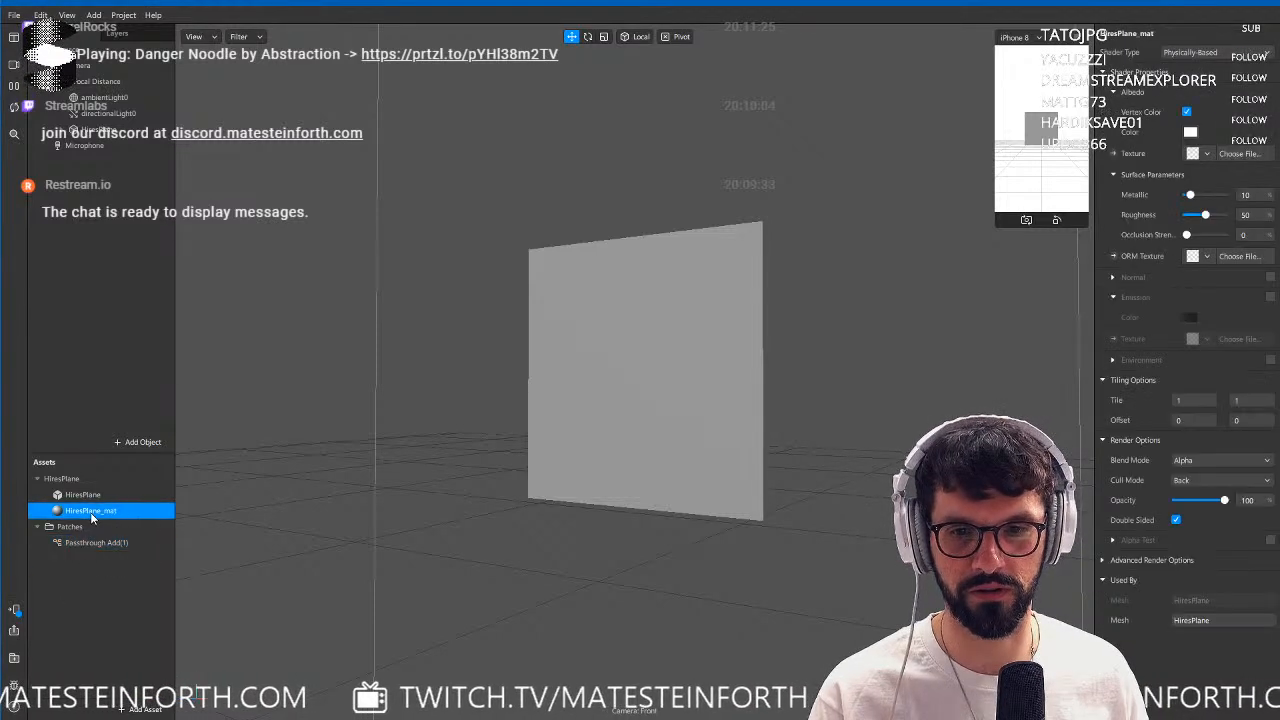
pyautogui.click(1218, 56)
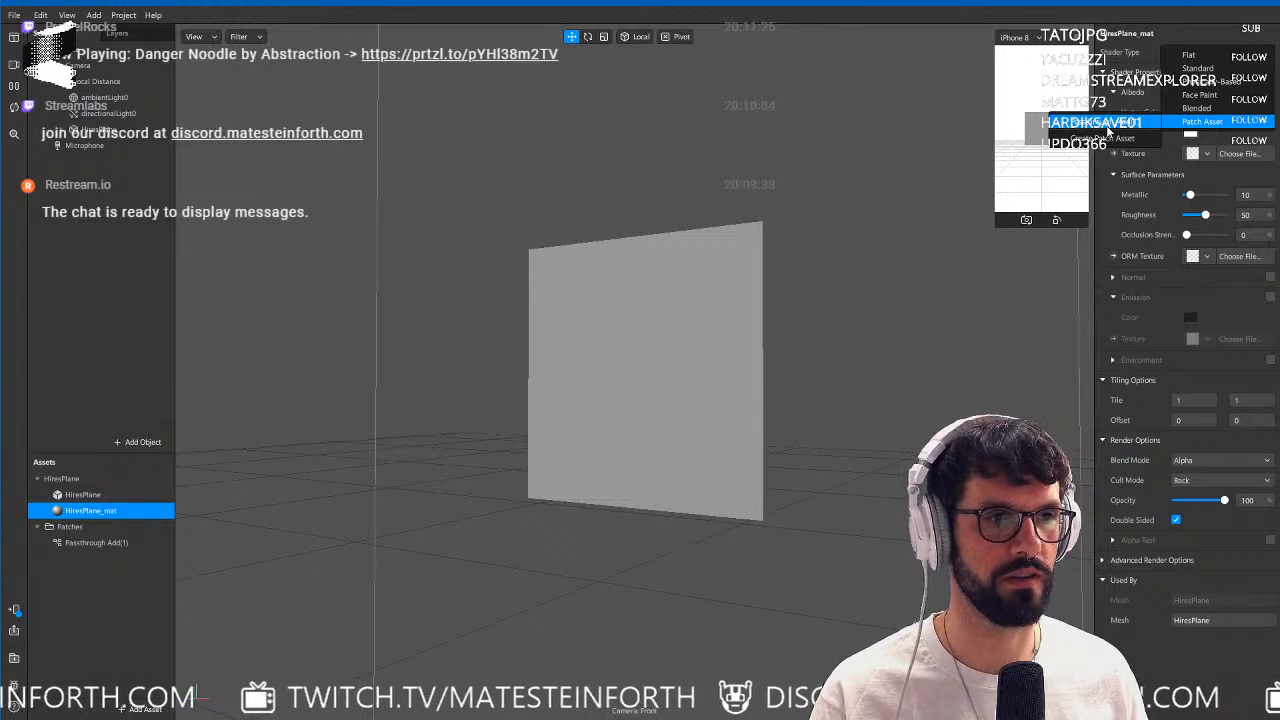
pyautogui.click(1108, 124)
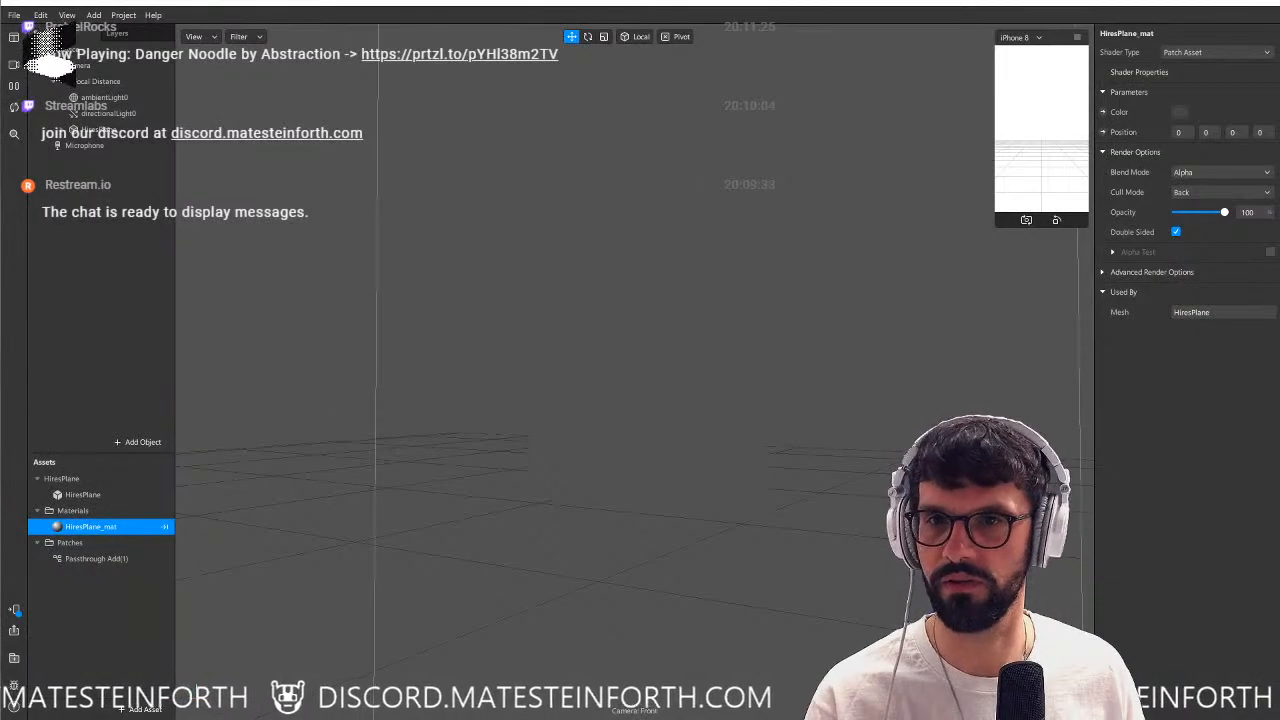
pyautogui.click(1103, 112)
pyautogui.click(1103, 132)
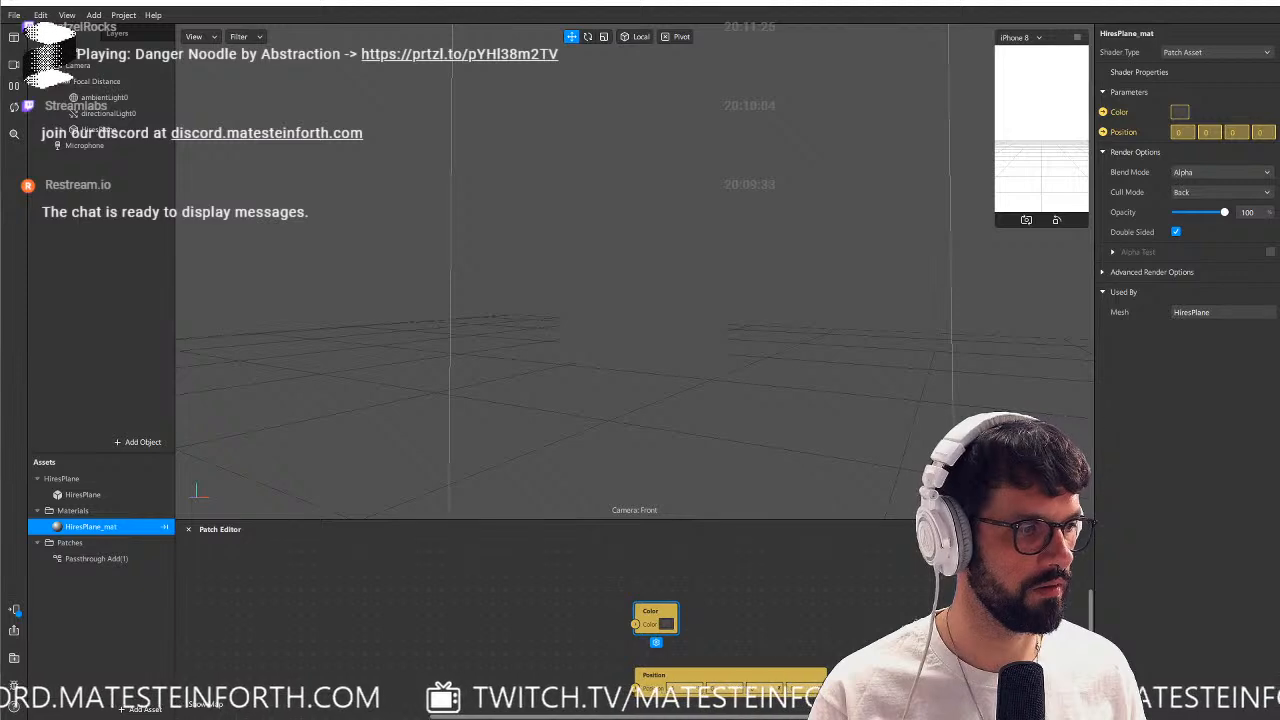
# Import the ARold texture and connect its RGBA output to the material's Color patch.
pyautogui.moveTo(1279, 590); pyautogui.dragTo(109, 631)
pyautogui.click(75, 558)
pyautogui.moveTo(75, 558); pyautogui.dragTo(636, 624)
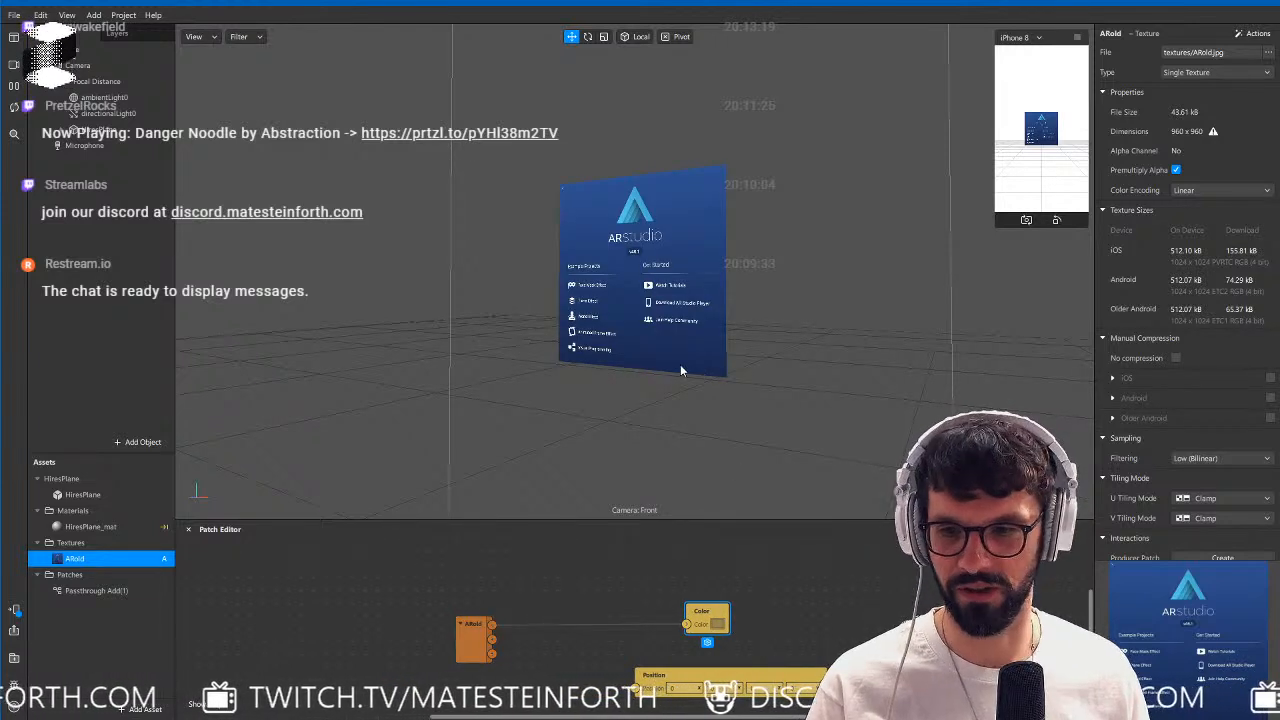
# Space out the ARold texture, Color and Position patches in the Patch Editor and inspect the textured plane up close.
pyautogui.moveTo(474, 631); pyautogui.dragTo(474, 593)
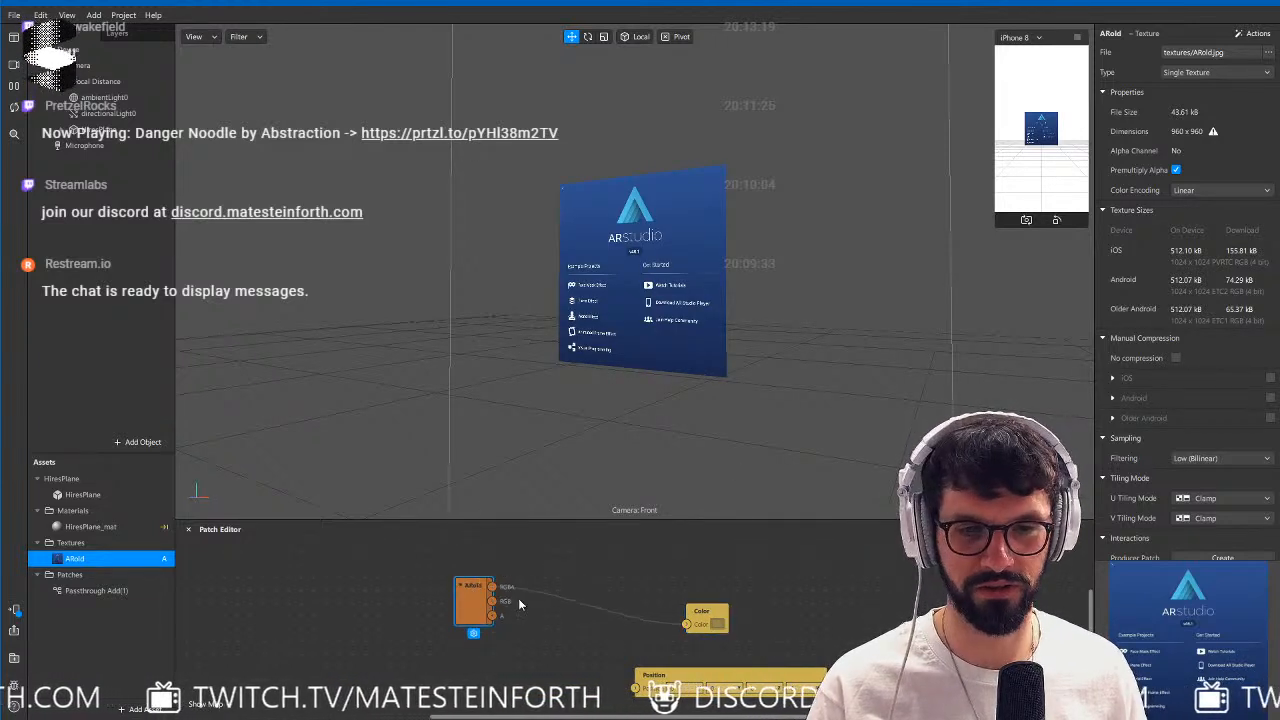
pyautogui.moveTo(714, 618); pyautogui.dragTo(740, 605)
pyautogui.moveTo(755, 679); pyautogui.dragTo(819, 666)
pyautogui.scroll(3, 672, 364)
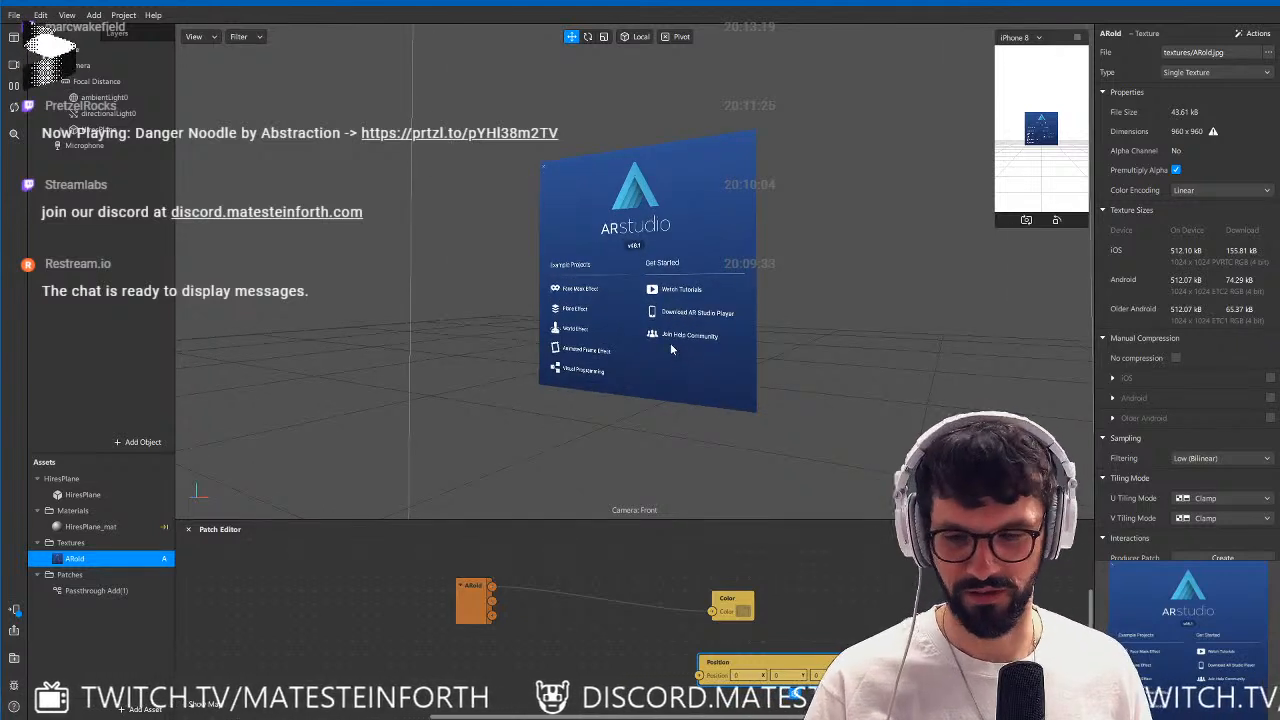
pyautogui.scroll(2, 680, 332)
pyautogui.scroll(2, 695, 312)
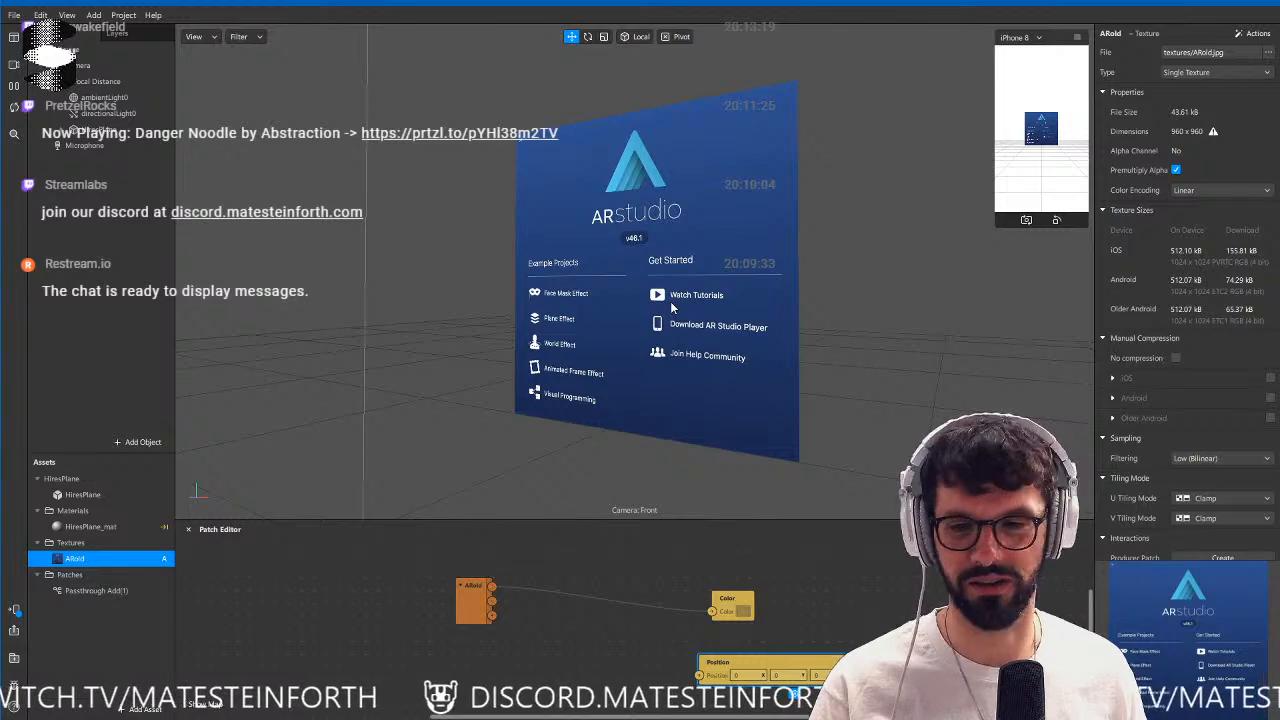
# Add a Value patch of type Vector 4 and connect it to the material's Position patch.
pyautogui.moveTo(720, 662); pyautogui.dragTo(798, 654)
pyautogui.rightClick(505, 677)
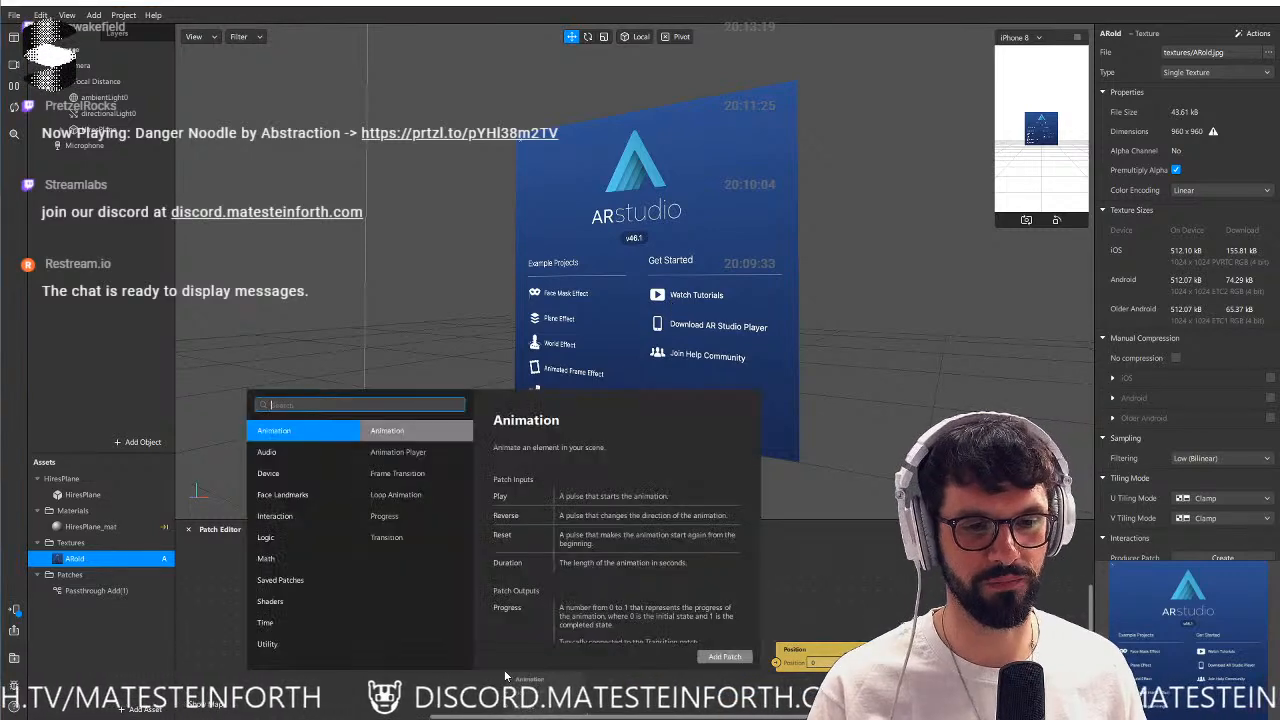
pyautogui.write('b')
pyautogui.press('BackSpace')
pyautogui.write('val')
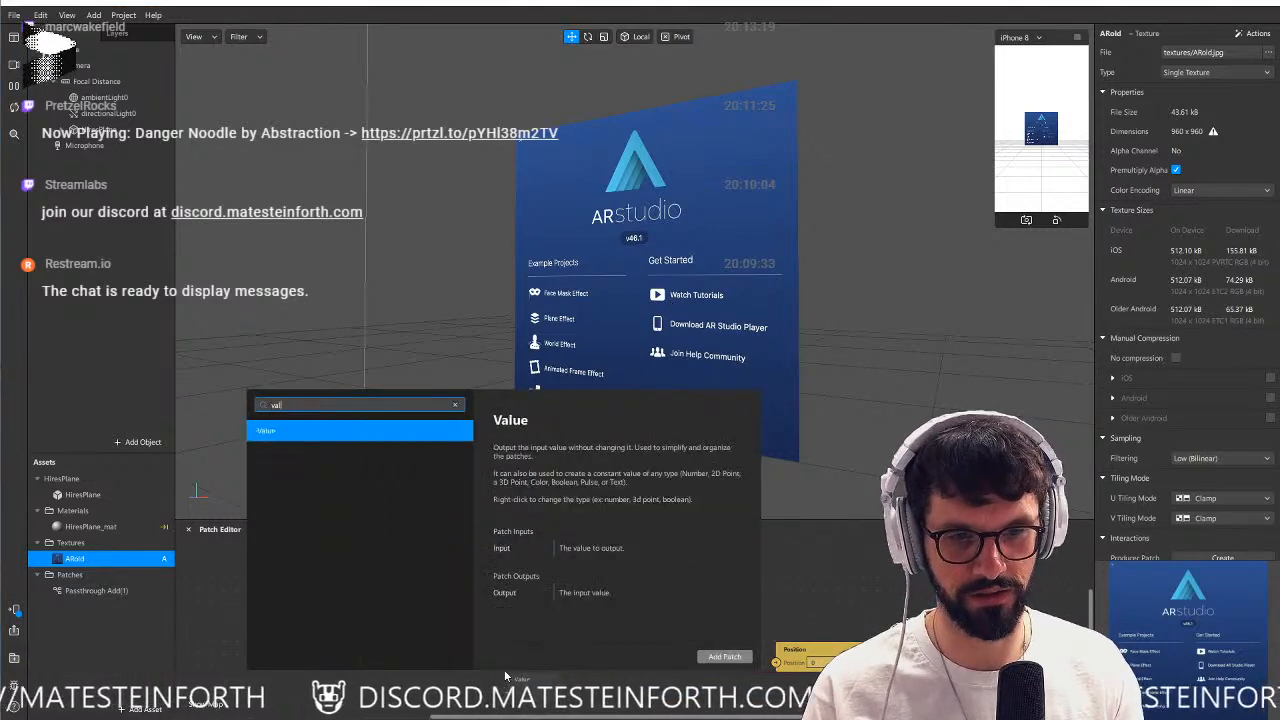
pyautogui.press('Return')
pyautogui.click(537, 705)
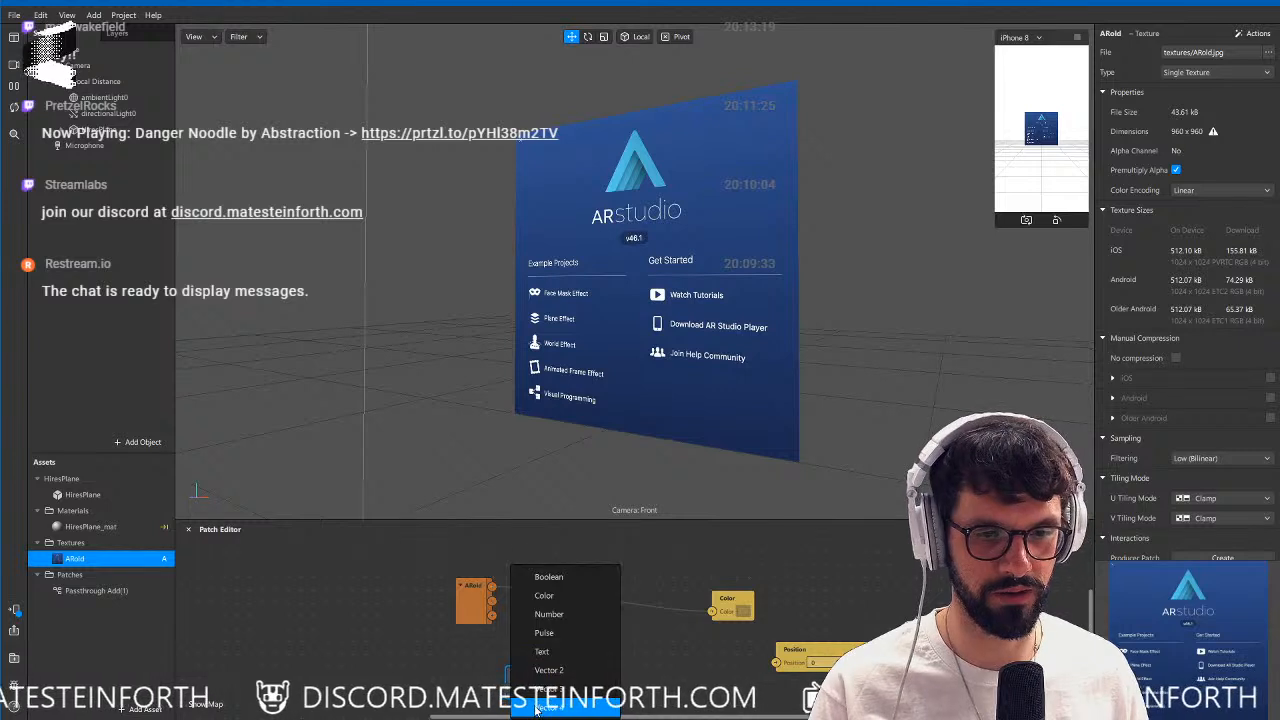
pyautogui.click(567, 706)
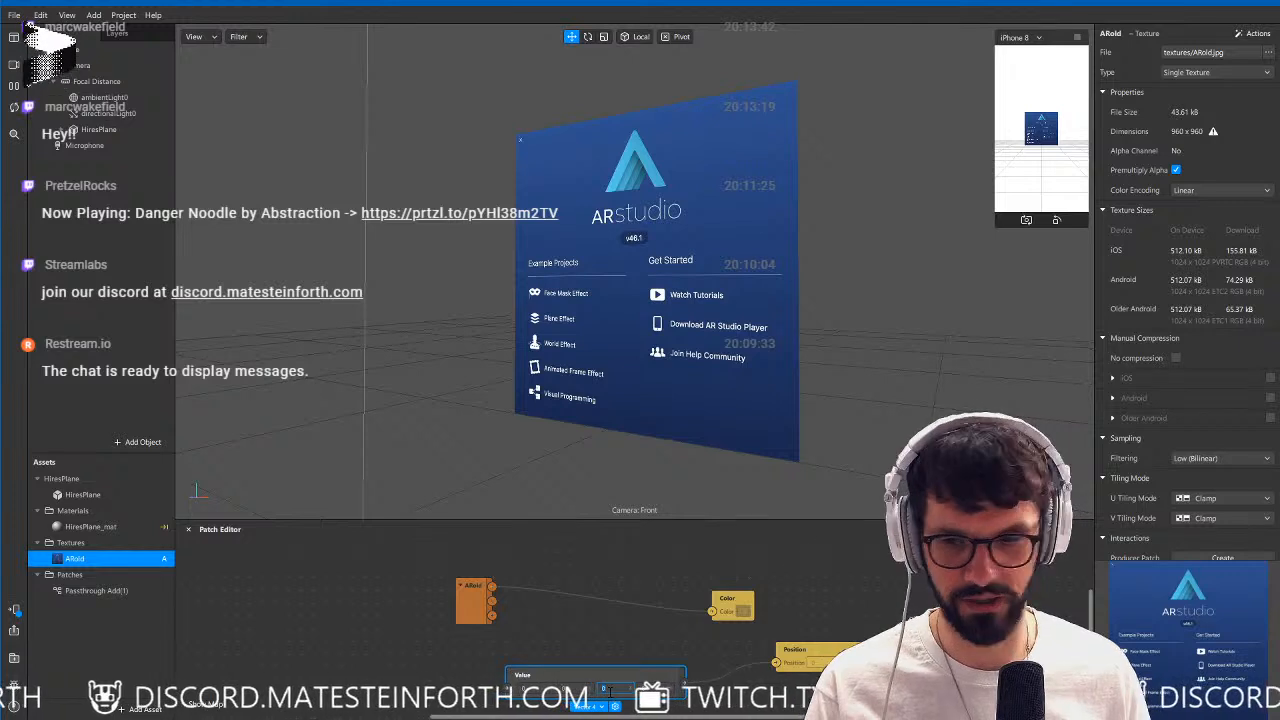
# Set the third component of the Value patch to 0.02 and enlarge the Patch Editor area.
pyautogui.press('Tab')
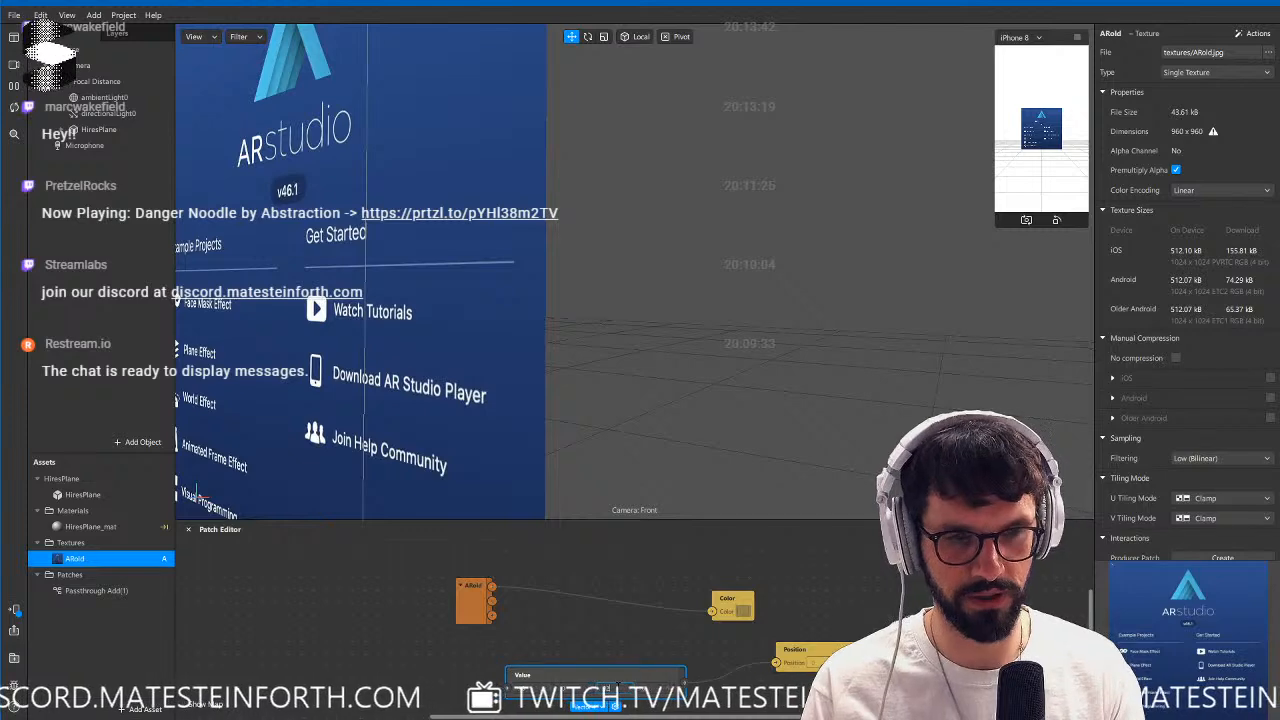
pyautogui.press('Return')
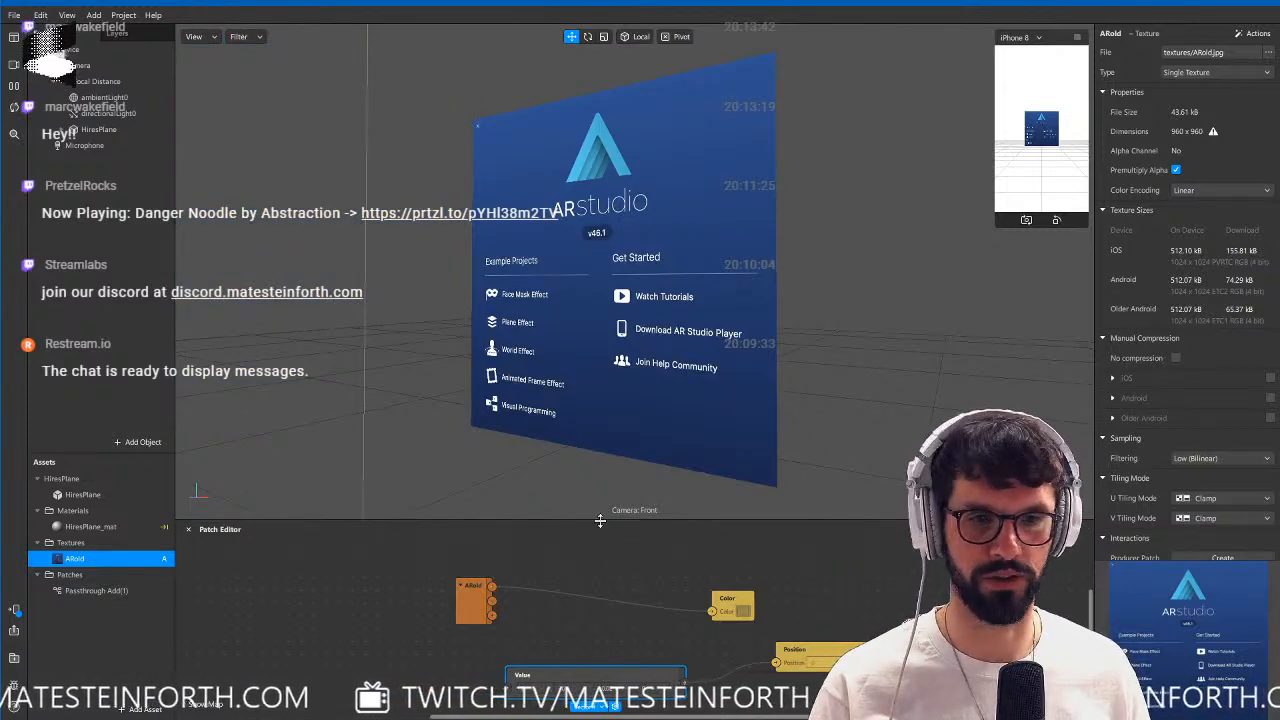
pyautogui.moveTo(600, 521); pyautogui.dragTo(605, 332)
pyautogui.scroll(3, 629, 532)
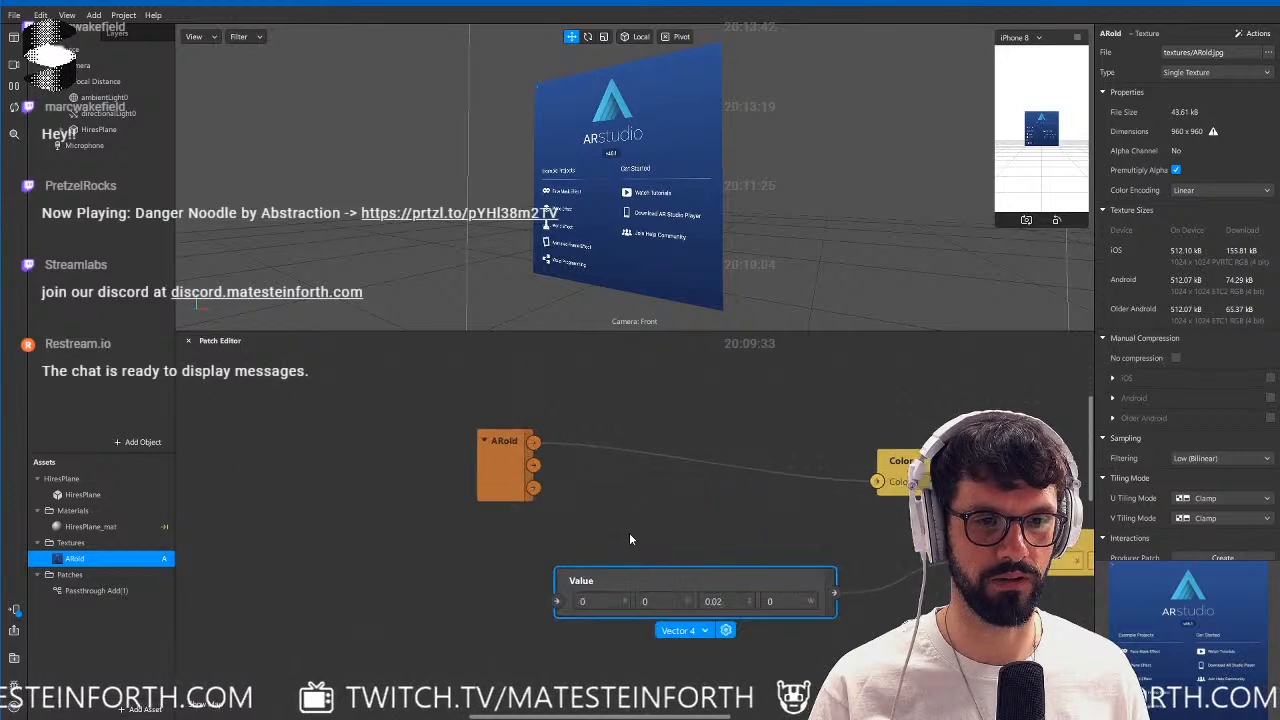
pyautogui.scroll(2, 630, 534)
pyautogui.moveTo(757, 518); pyautogui.dragTo(561, 485, button='middle')
pyautogui.scroll(-1, 569, 463)
pyautogui.moveTo(648, 635); pyautogui.dragTo(885, 635, button='middle')
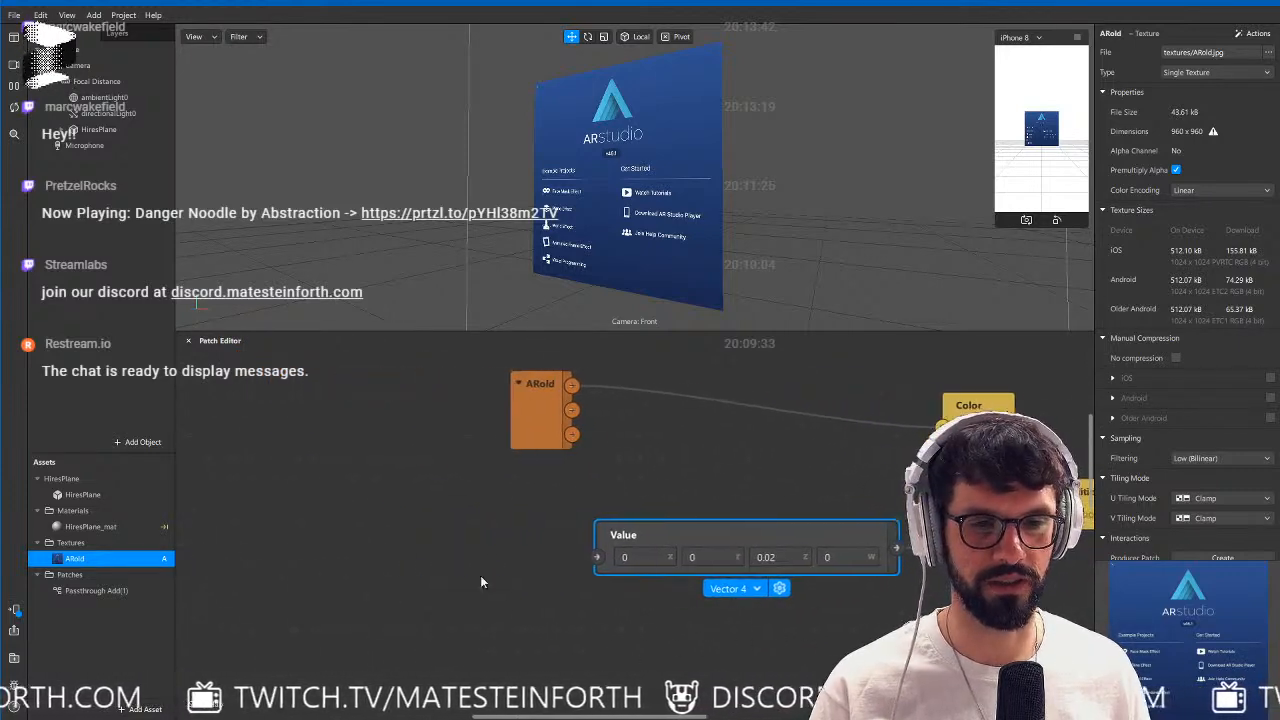
# Add a Sine patch and a Runtime patch and connect Runtime's Time output to the Sine input.
pyautogui.rightClick(398, 539)
pyautogui.write('sine')
pyautogui.press('Return')
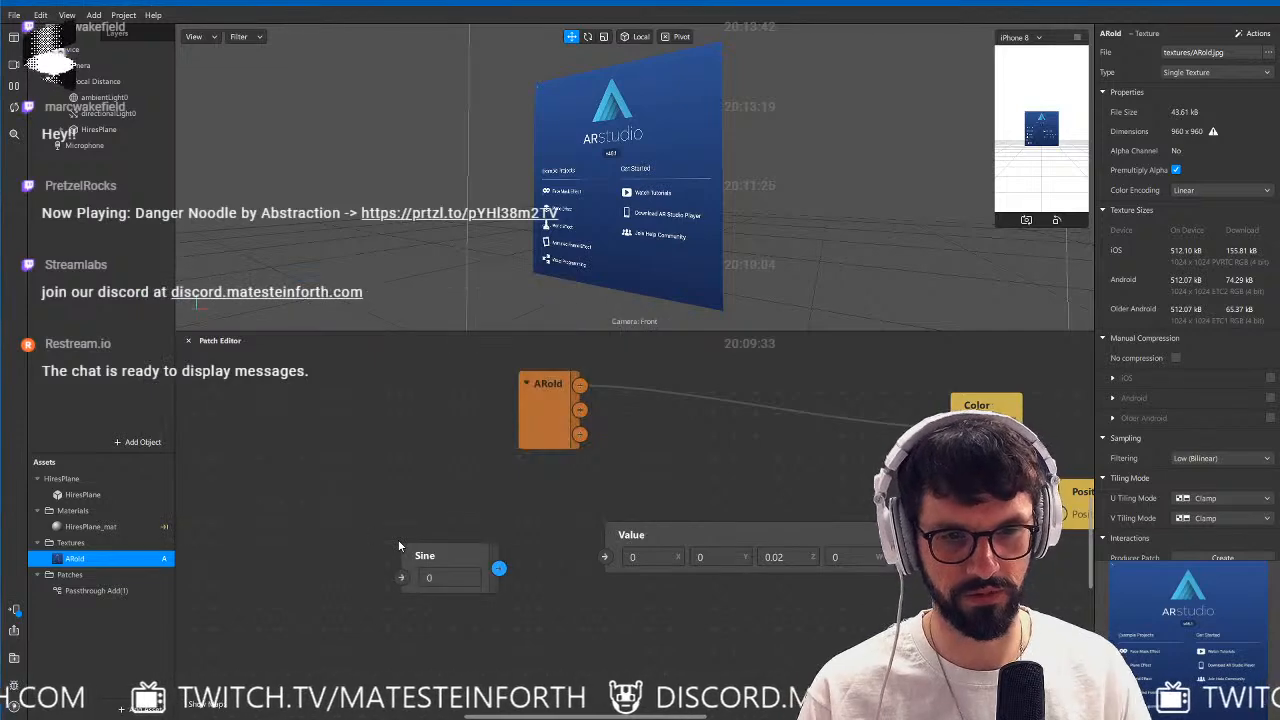
pyautogui.rightClick(337, 505)
pyautogui.write('runtime')
pyautogui.press('Return')
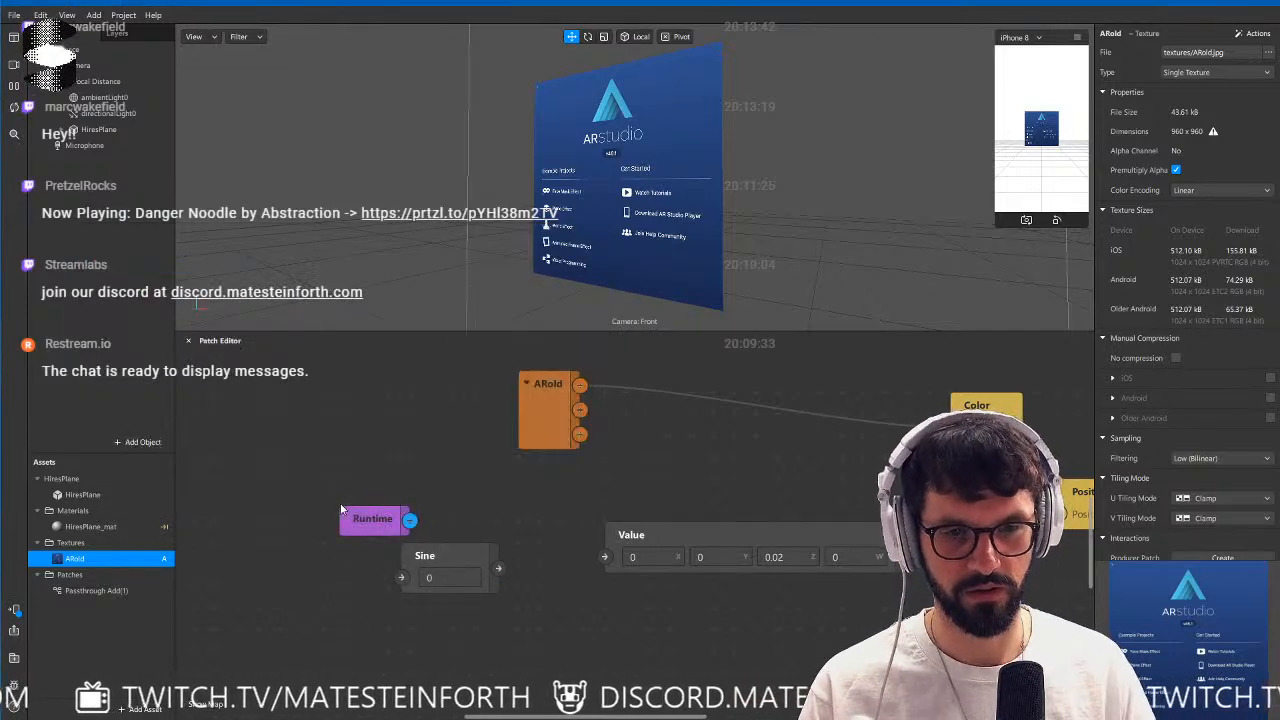
pyautogui.moveTo(353, 527); pyautogui.dragTo(229, 586)
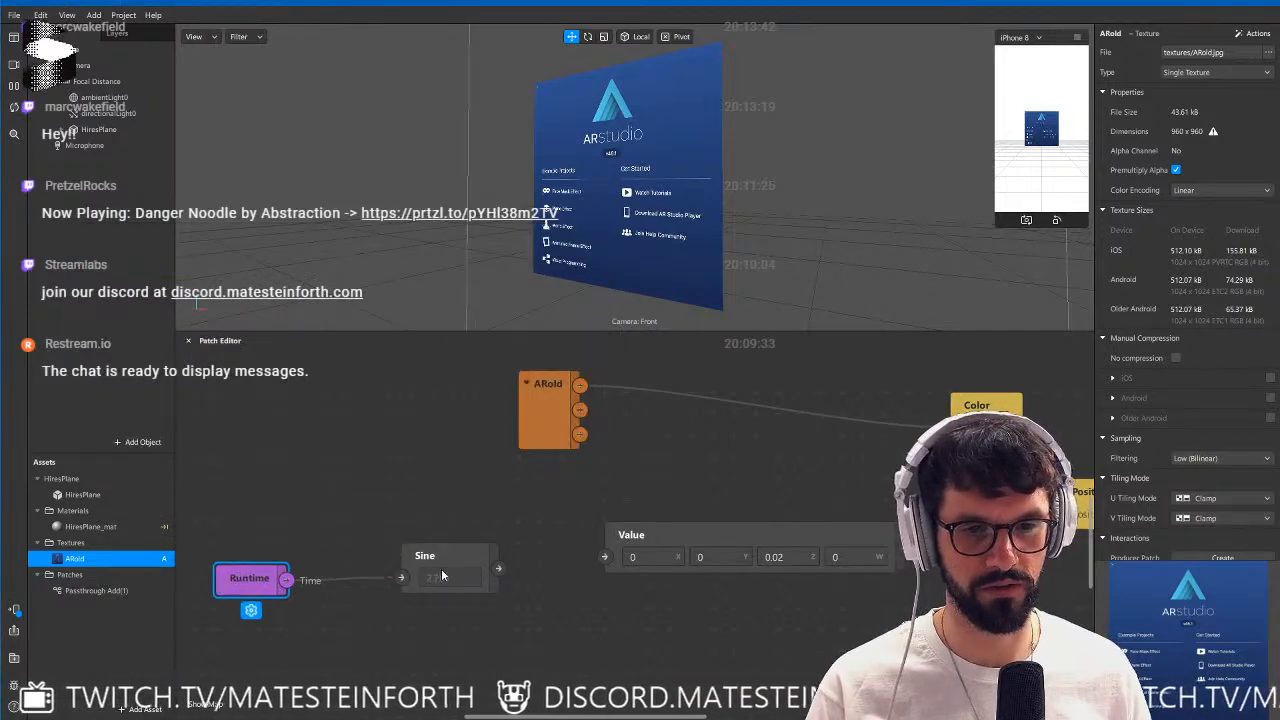
pyautogui.moveTo(441, 568); pyautogui.dragTo(406, 569)
# Try to feed the Sine output directly into the Value patch without an intermediate Swizzle patch.
pyautogui.moveTo(496, 594); pyautogui.dragTo(496, 594)
pyautogui.write('swizzle')
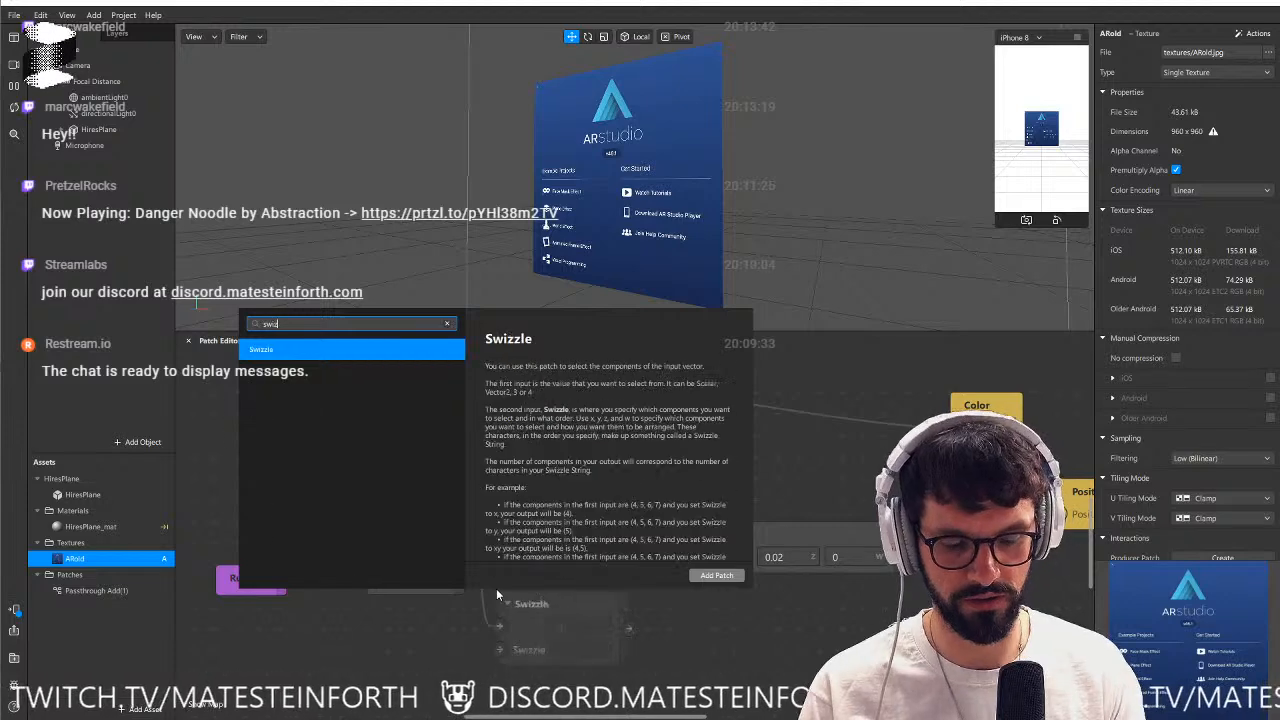
pyautogui.press('Return')
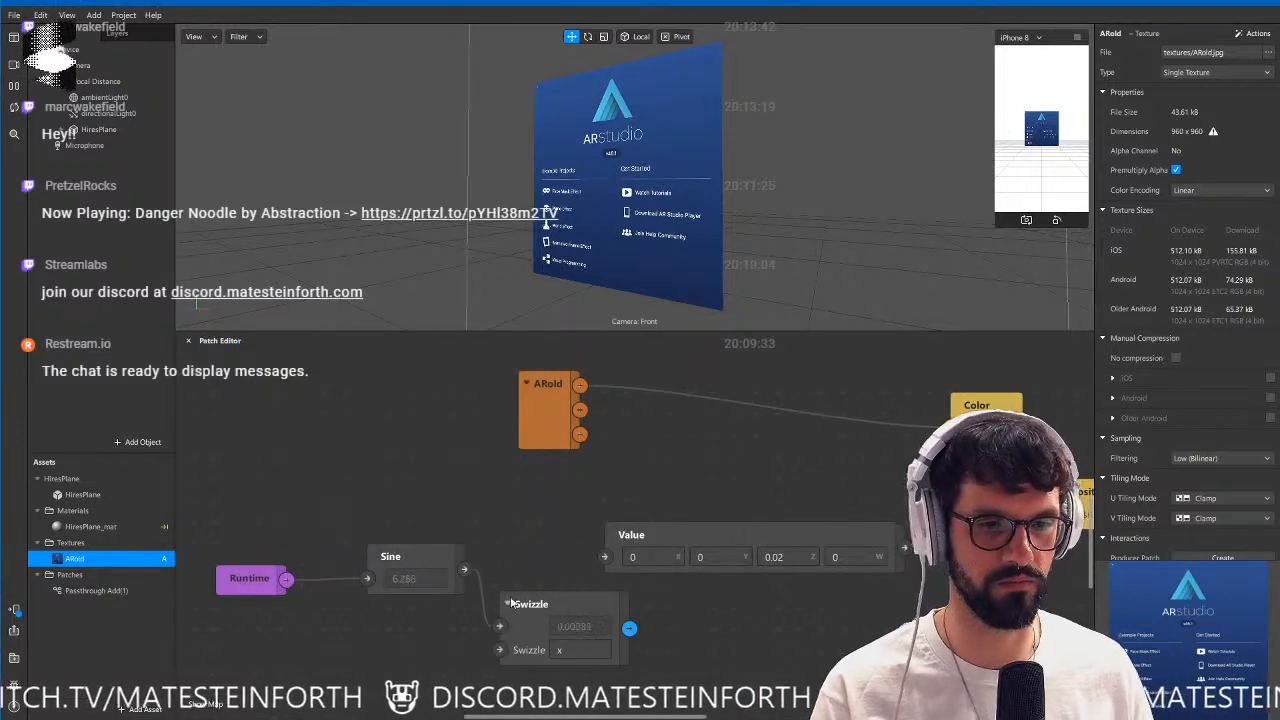
pyautogui.moveTo(464, 569); pyautogui.dragTo(604, 558)
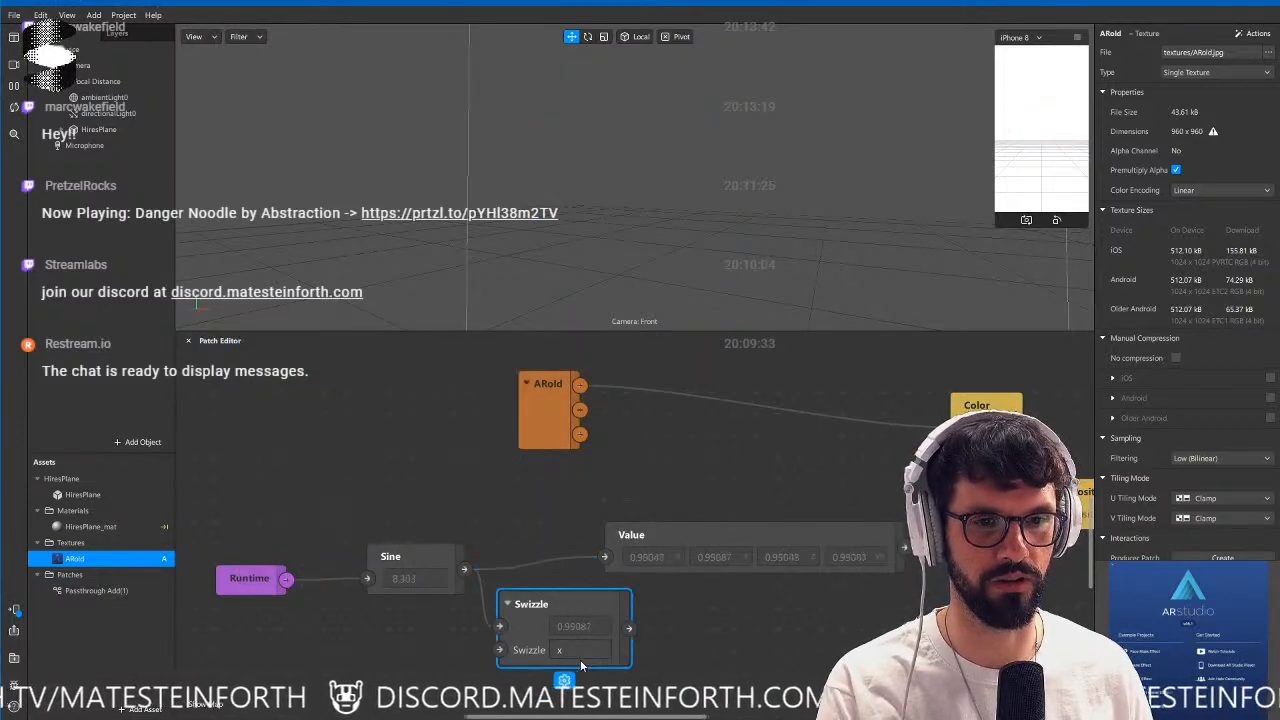
pyautogui.press('Delete')
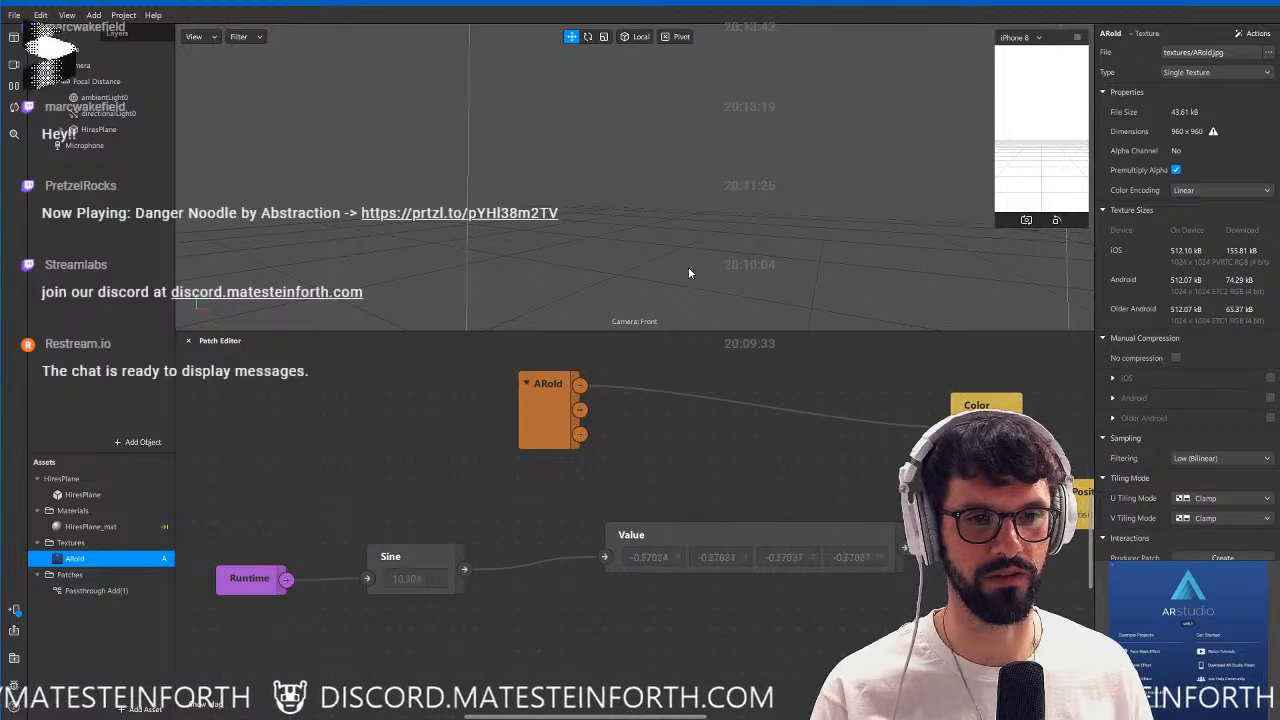
# Insert a Multiply patch with a factor of 0.1 between the Sine and Value patches.
pyautogui.moveTo(519, 630); pyautogui.dragTo(520, 631)
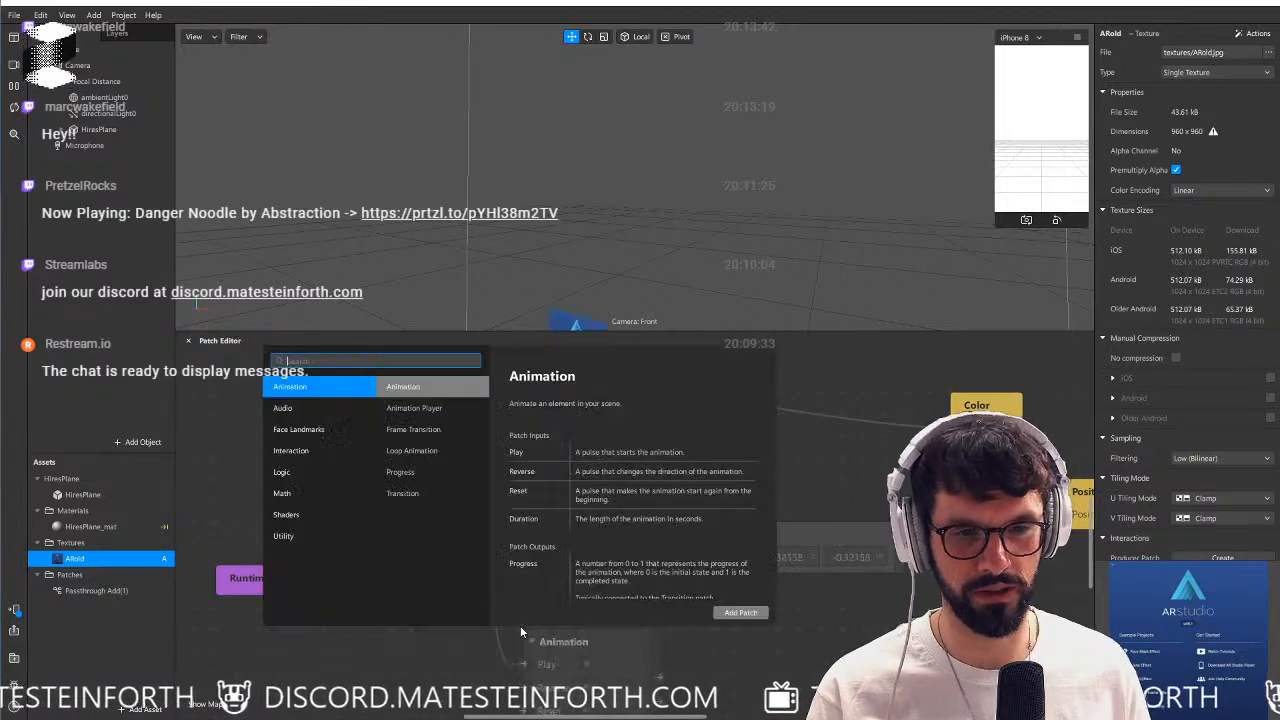
pyautogui.write('mul')
pyautogui.press('Return')
pyautogui.click(556, 687)
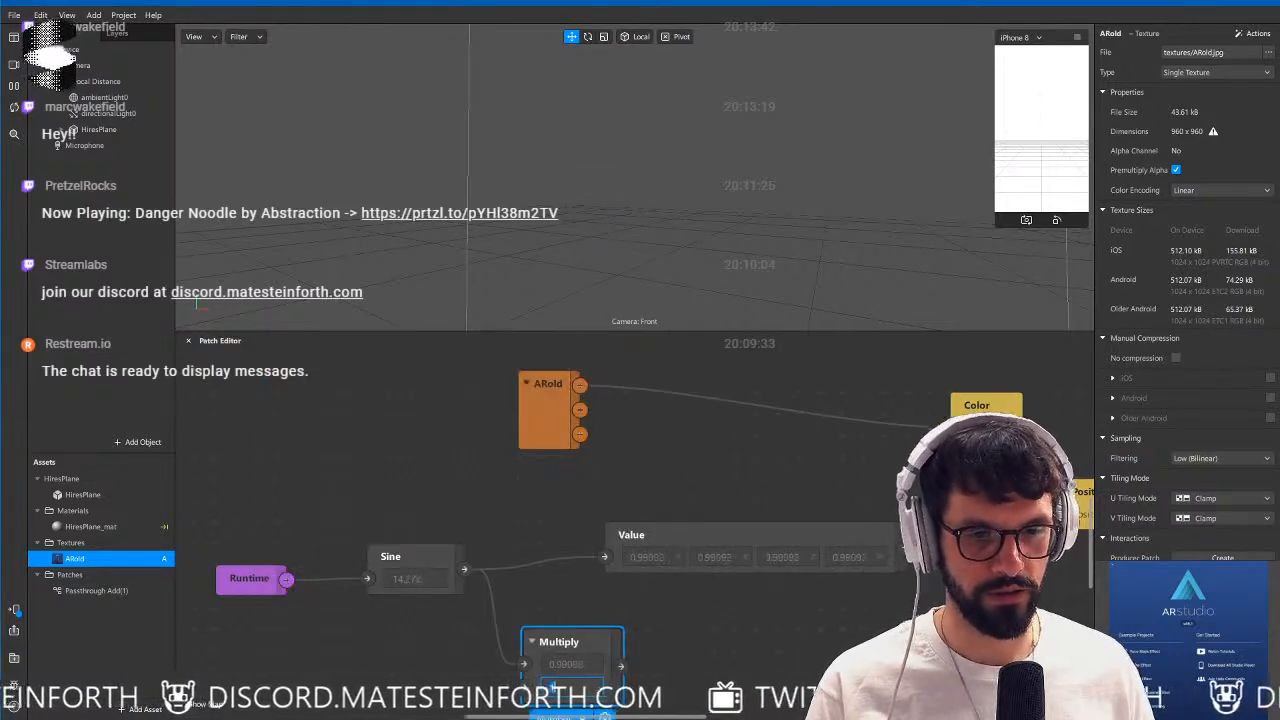
pyautogui.write('-1')
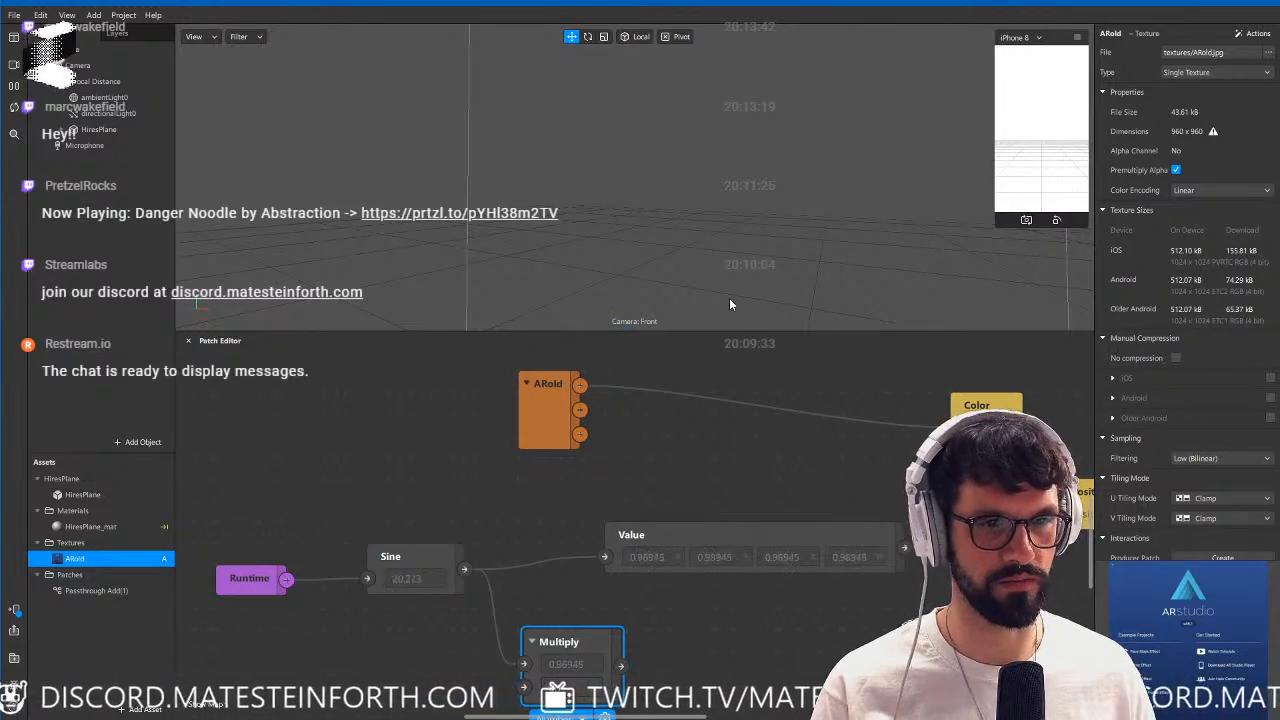
pyautogui.moveTo(621, 666); pyautogui.dragTo(627, 630)
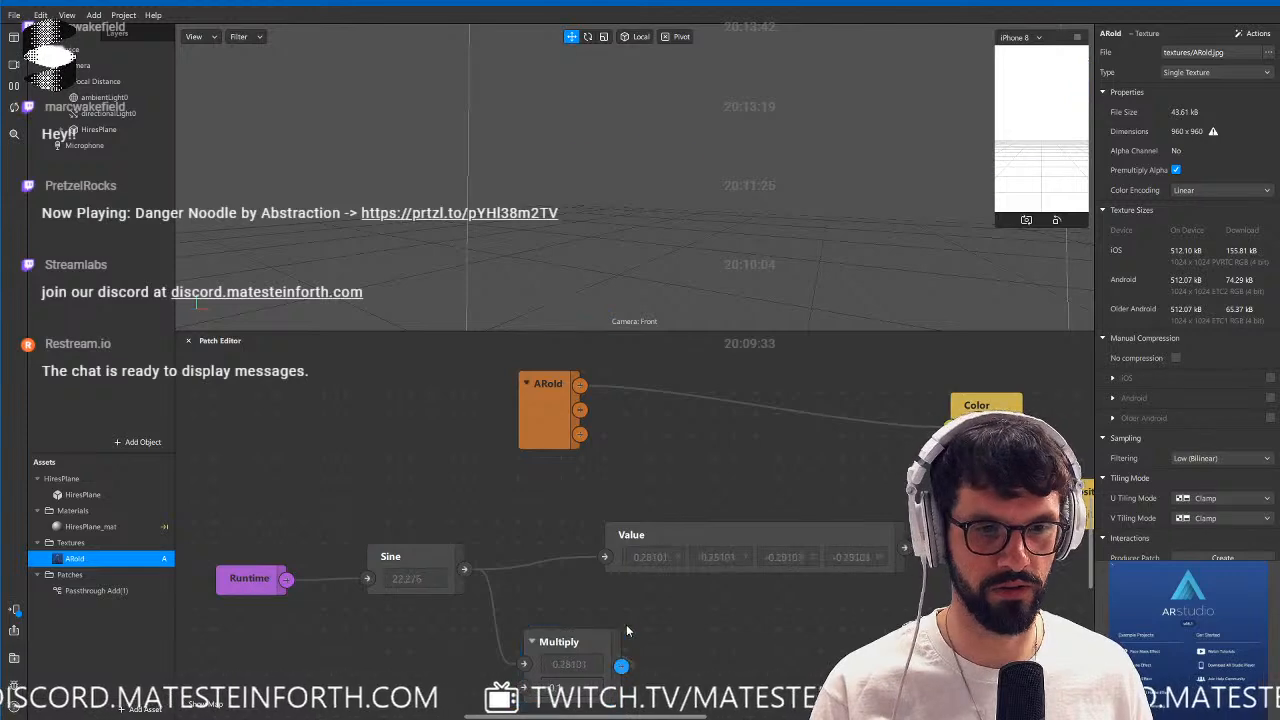
pyautogui.moveTo(605, 560); pyautogui.dragTo(604, 557)
pyautogui.moveTo(550, 641); pyautogui.dragTo(501, 577)
pyautogui.moveTo(418, 556); pyautogui.dragTo(396, 556)
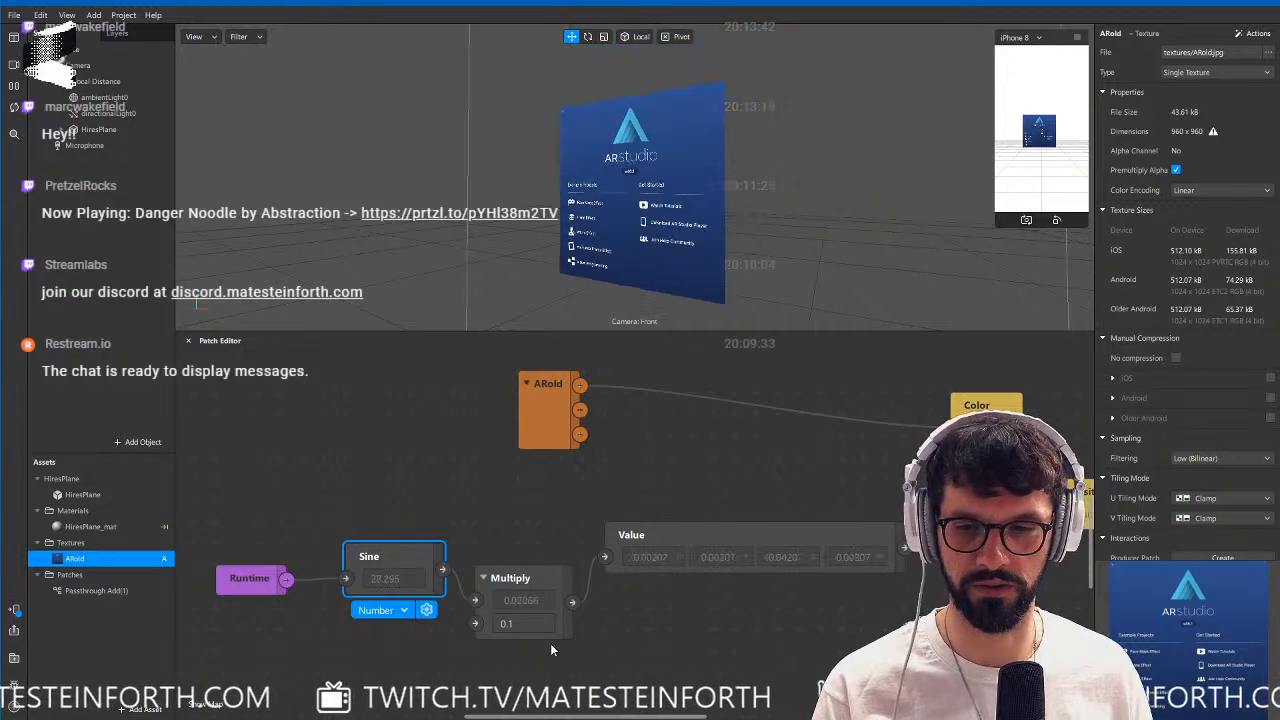
# Insert a Swizzle patch with the swizzle string 00x0 between the Multiply and Value patches.
pyautogui.doubleClick(622, 620)
pyautogui.write('swizzle')
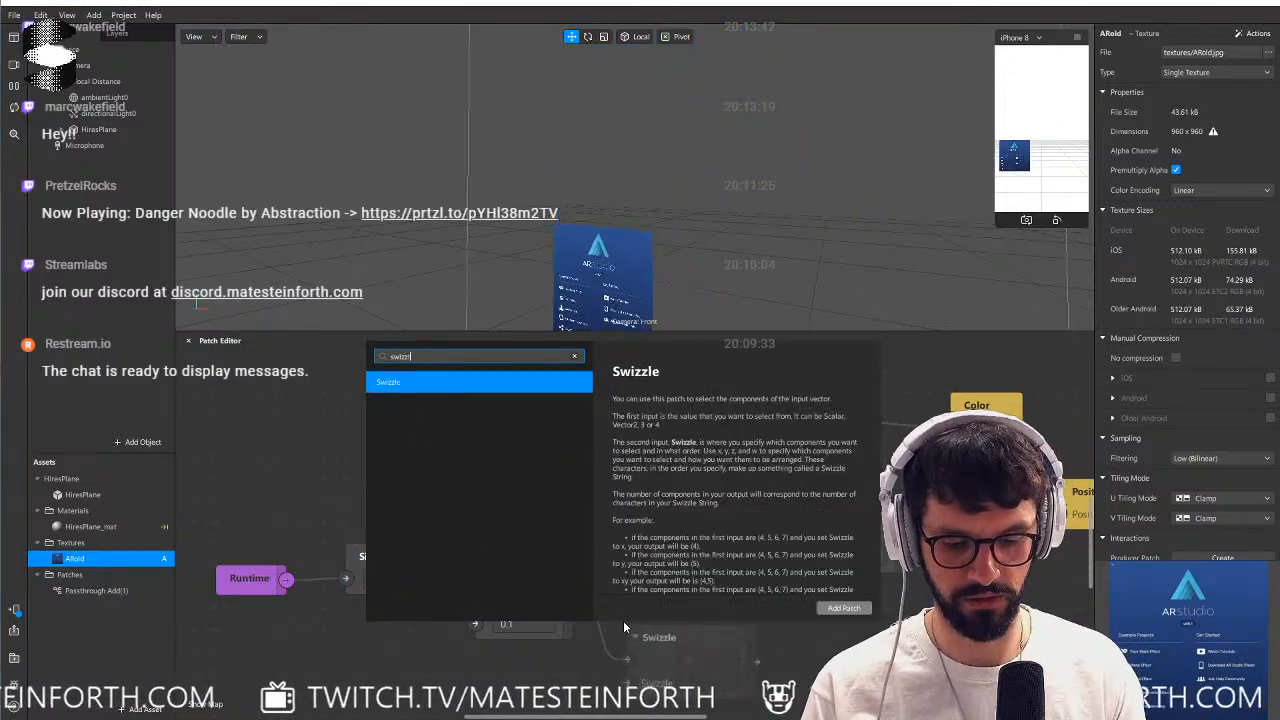
pyautogui.press('Return')
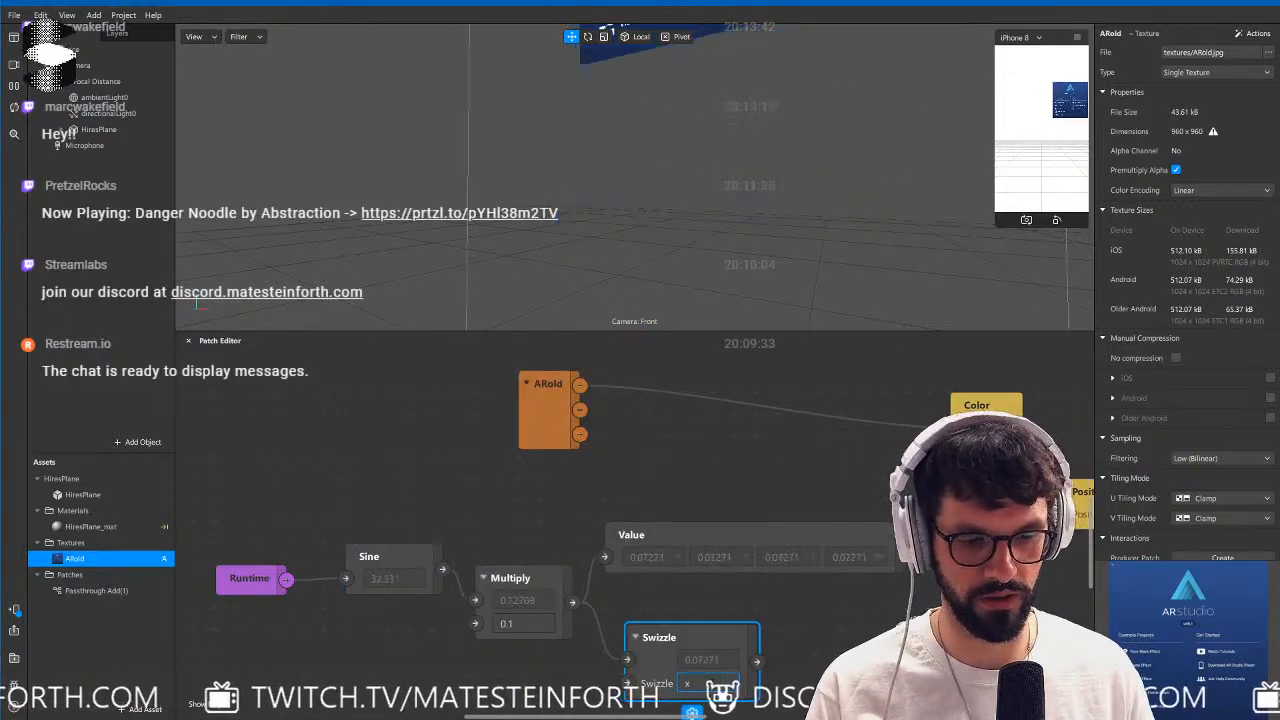
pyautogui.press('BackSpace')
pyautogui.write('00x0')
pyautogui.press('Return')
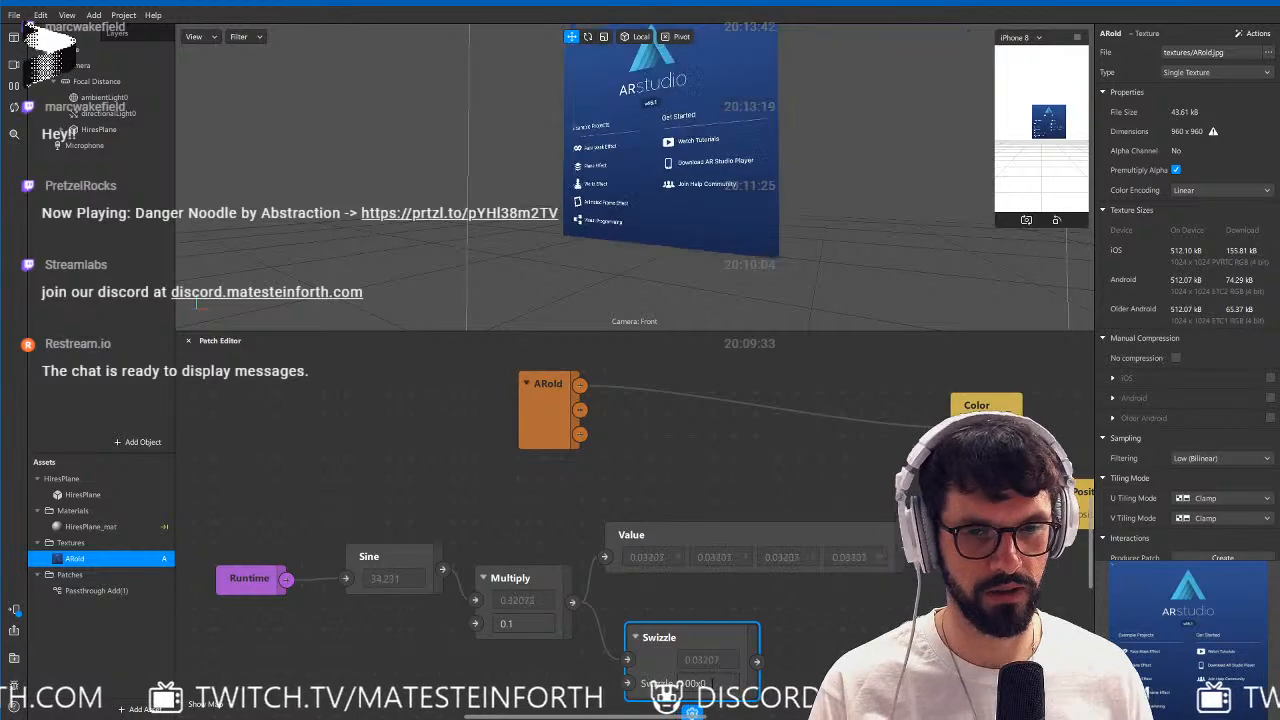
pyautogui.moveTo(686, 663); pyautogui.dragTo(768, 547)
# Align the Runtime, Sine, Multiply, Swizzle and Value patches in one tidy row.
pyautogui.click(711, 626)
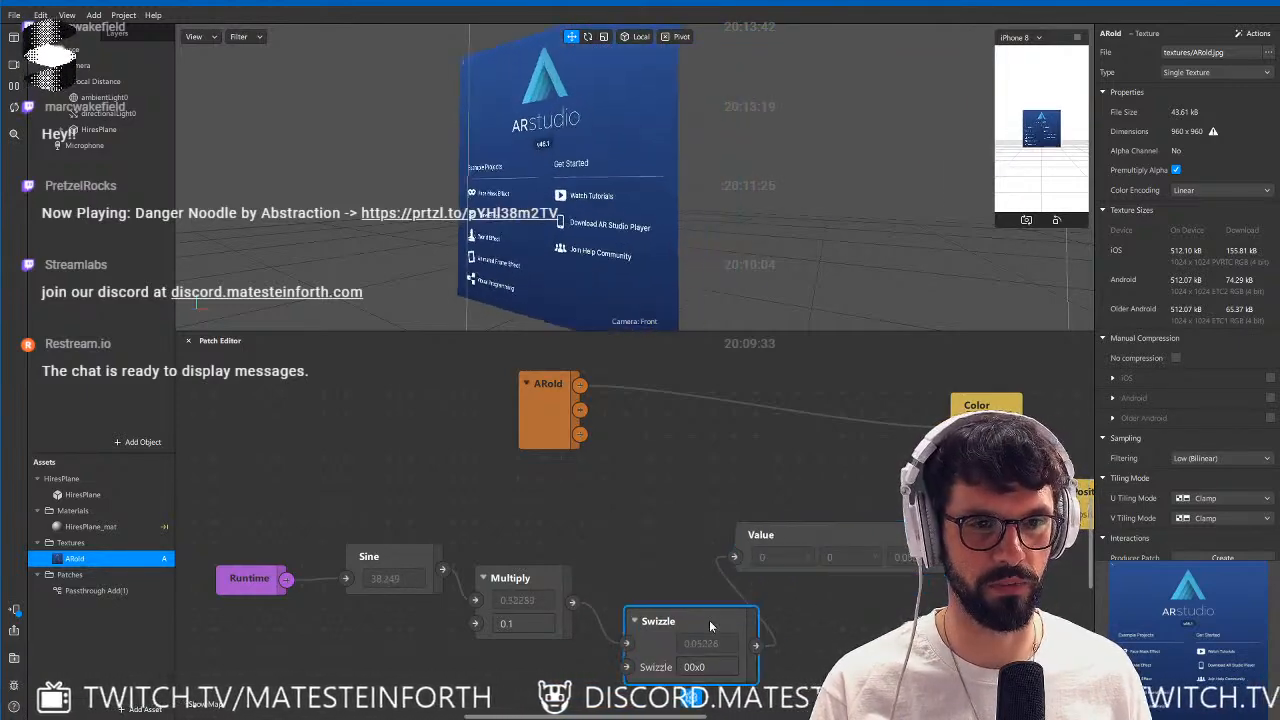
pyautogui.moveTo(711, 626); pyautogui.dragTo(668, 561)
pyautogui.moveTo(600, 644); pyautogui.dragTo(256, 536)
pyautogui.moveTo(622, 563); pyautogui.dragTo(600, 541)
pyautogui.click(560, 569)
pyautogui.moveTo(517, 556); pyautogui.dragTo(517, 534)
pyautogui.moveTo(380, 535); pyautogui.dragTo(380, 536)
pyautogui.moveTo(489, 540); pyautogui.dragTo(468, 540)
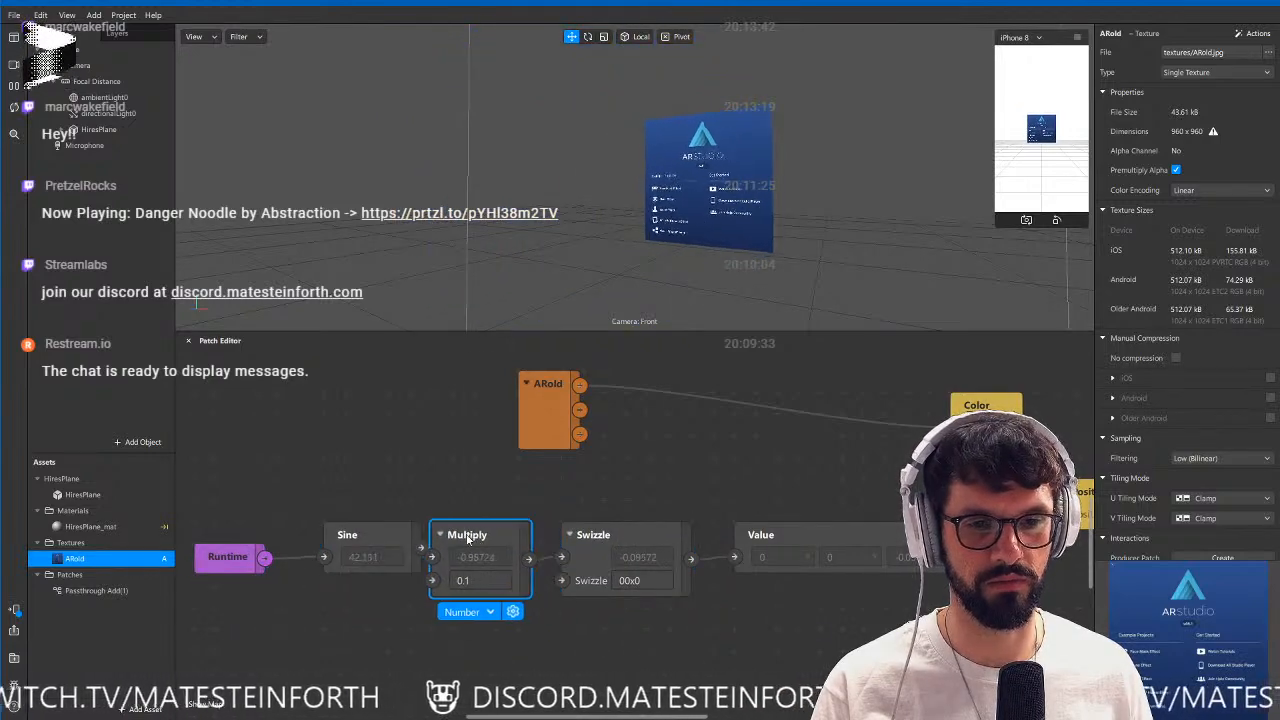
pyautogui.click(654, 622)
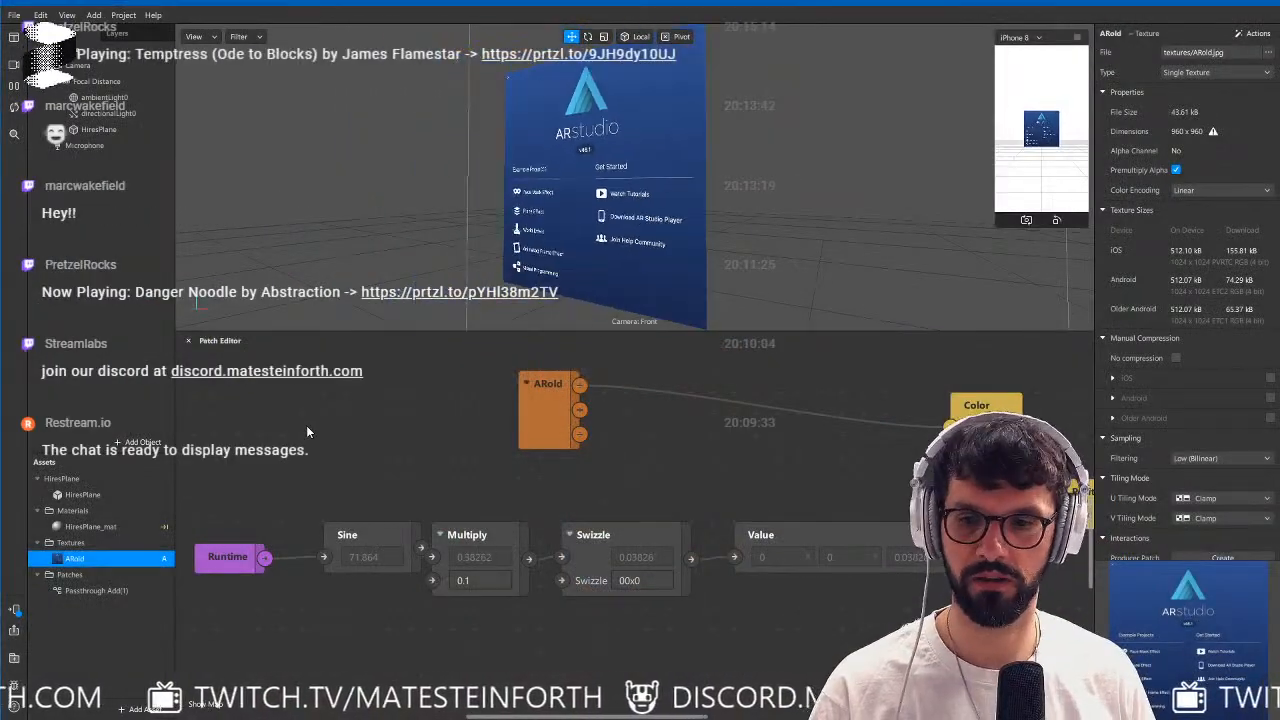
# Add a Vertex Attribute patch set to Texture Coordinates and place it beneath the Runtime patch.
pyautogui.rightClick(306, 425)
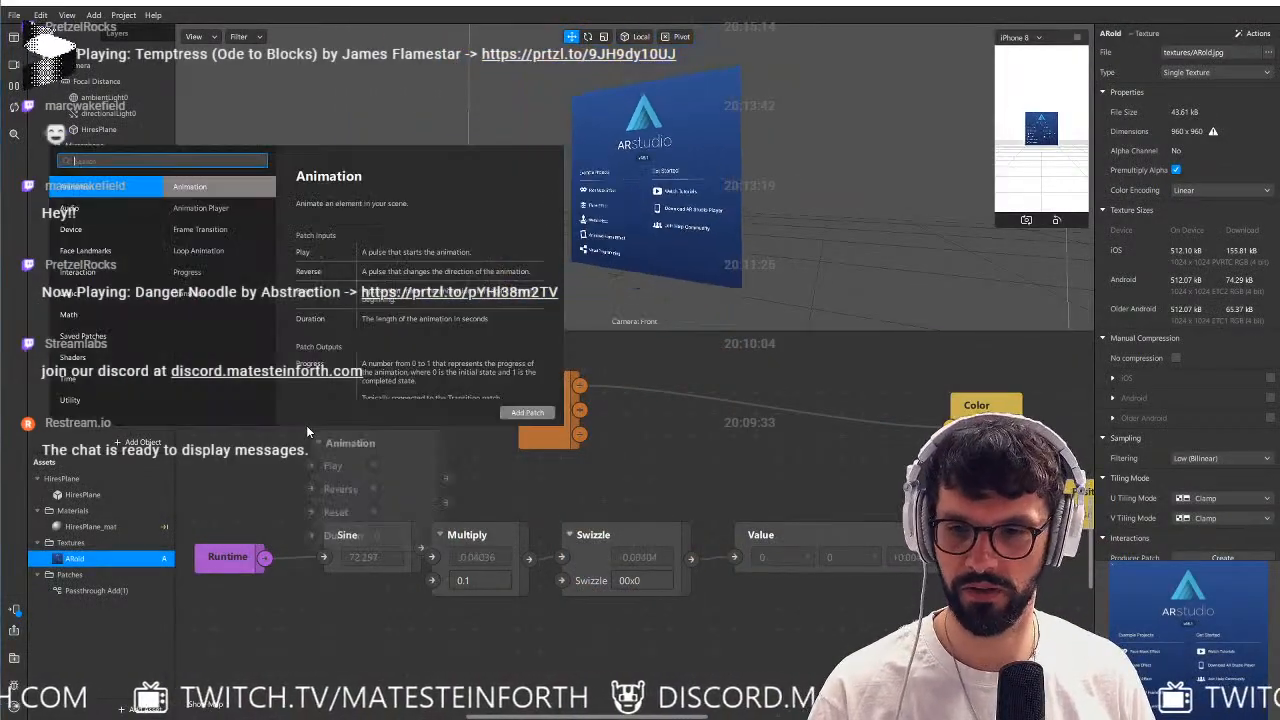
pyautogui.write('vert')
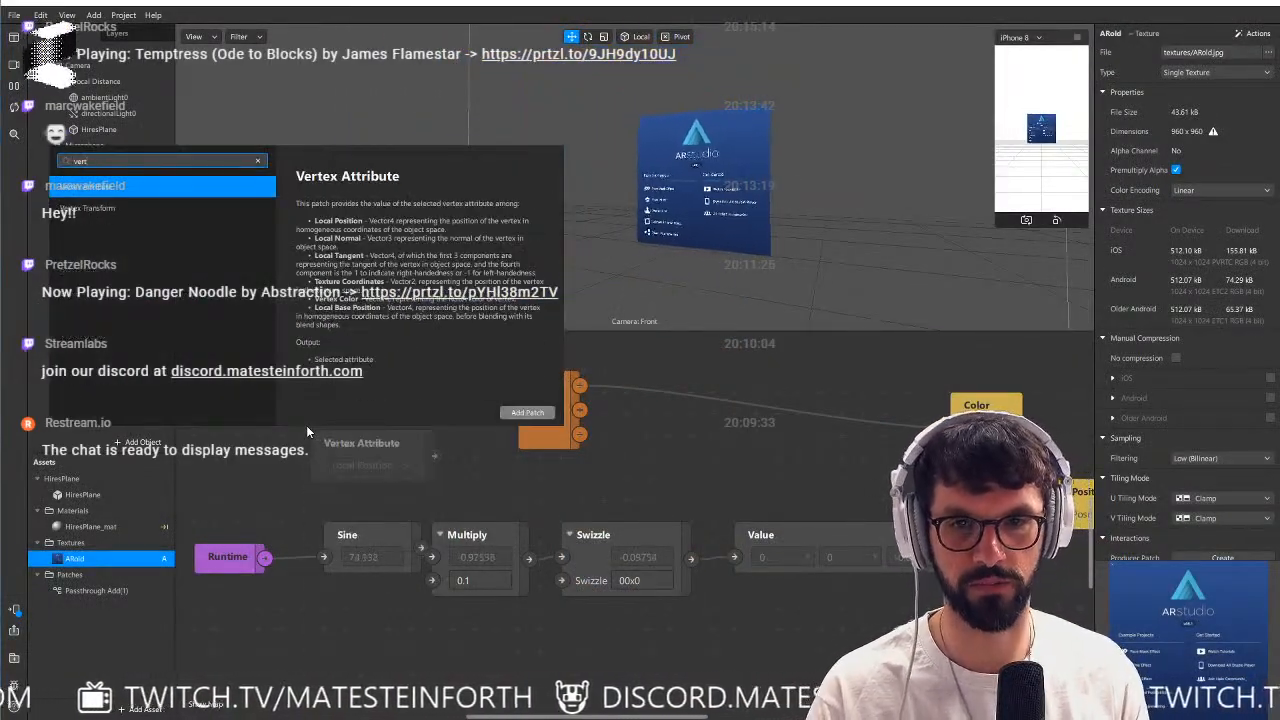
pyautogui.press('Return')
pyautogui.click(372, 465)
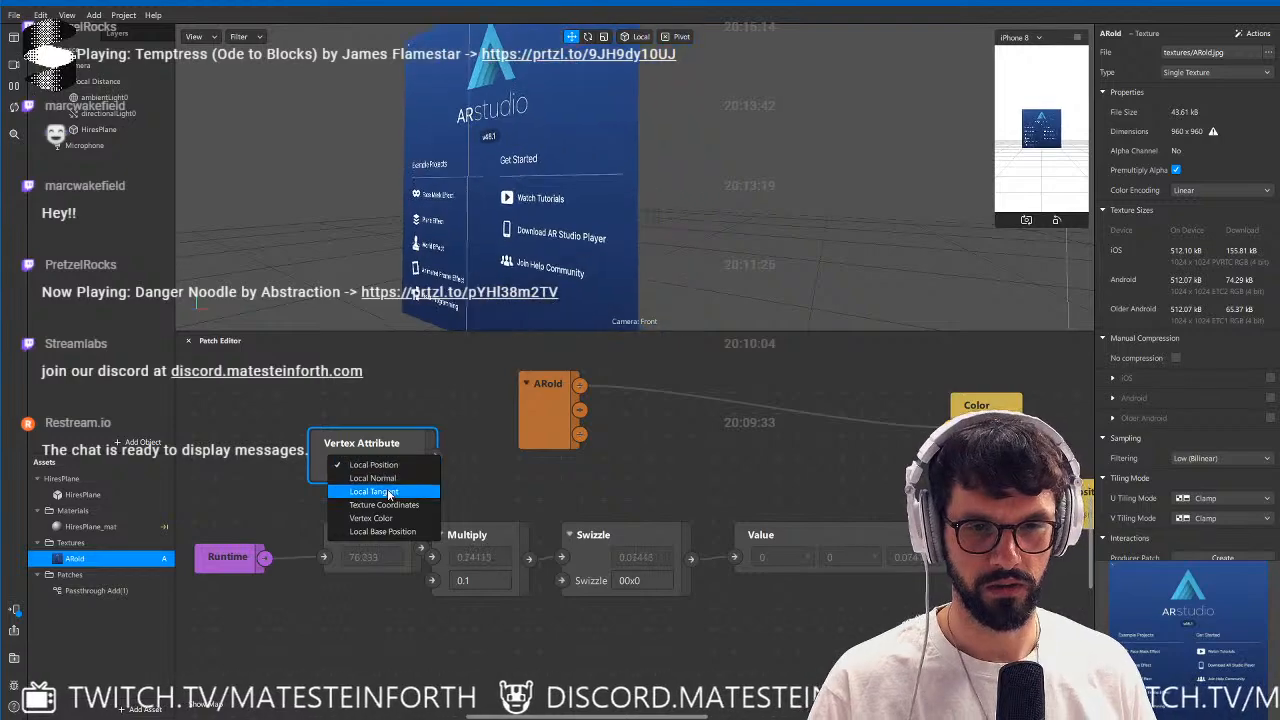
pyautogui.click(384, 505)
pyautogui.moveTo(361, 443); pyautogui.dragTo(245, 621)
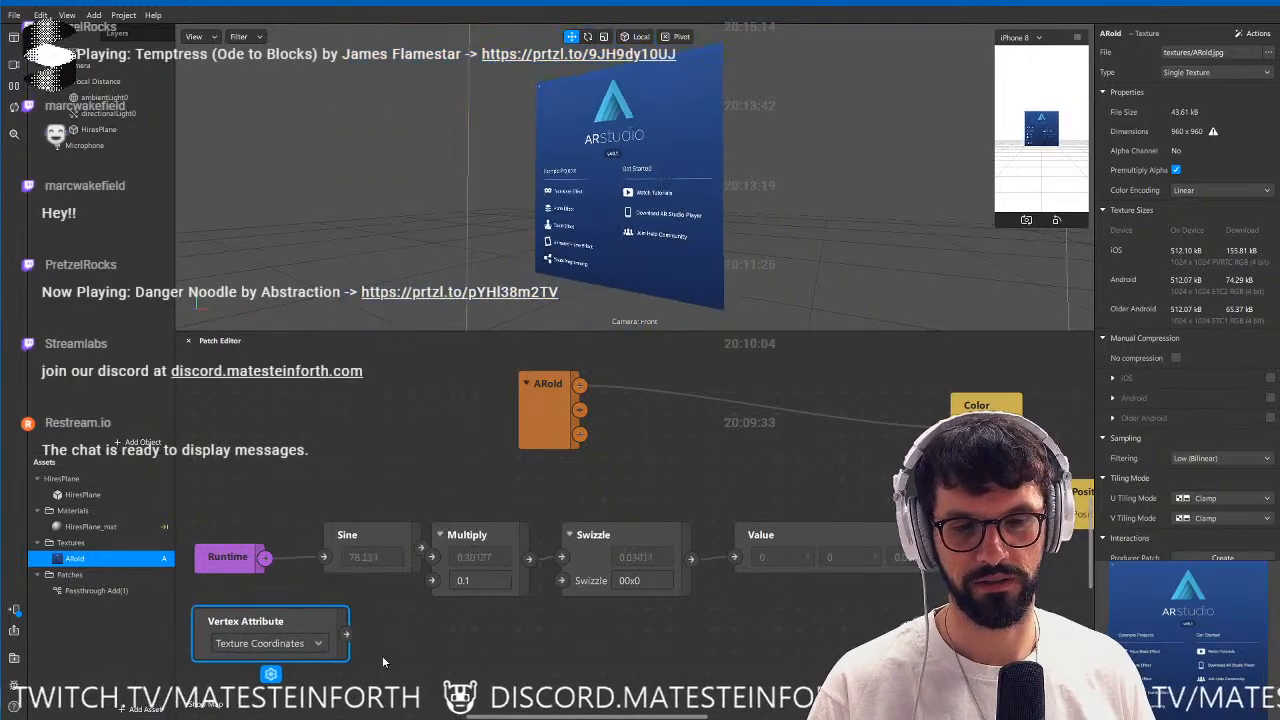
# Add an Unpack patch connected to the Vertex Attribute output and set its type to Vector 2.
pyautogui.moveTo(346, 633); pyautogui.dragTo(424, 640)
pyautogui.write('unpack')
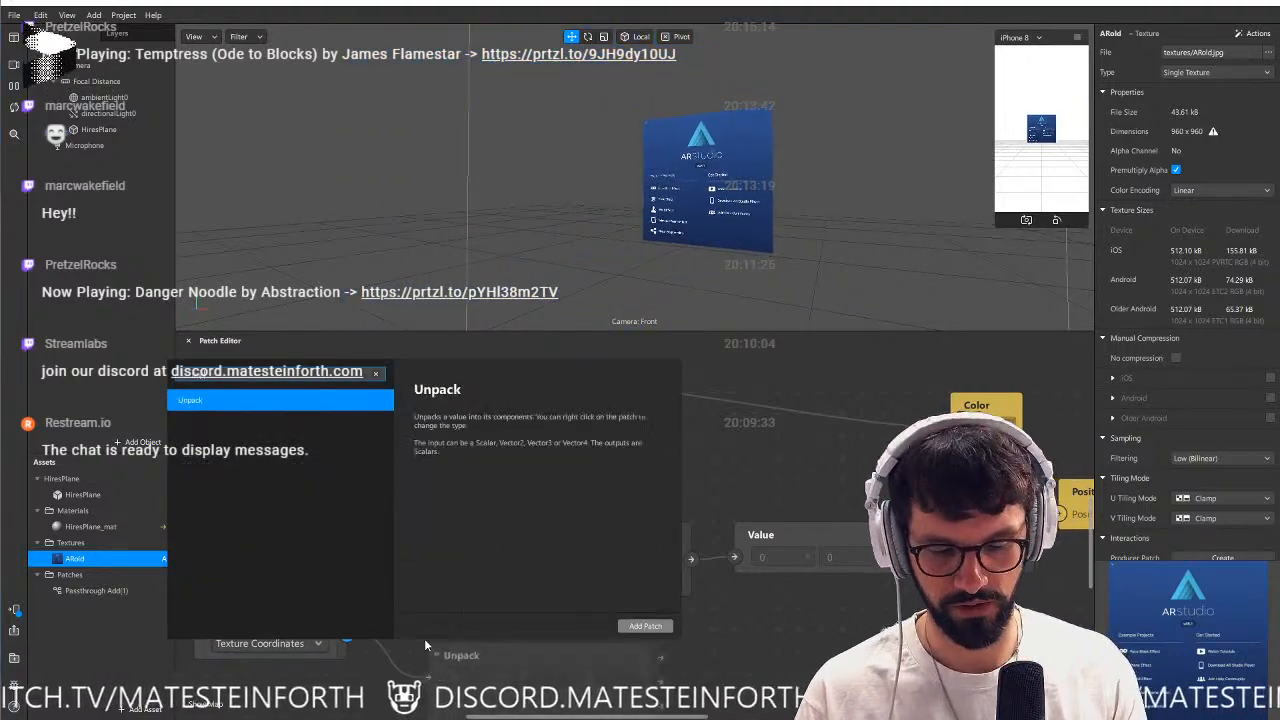
pyautogui.press('Return')
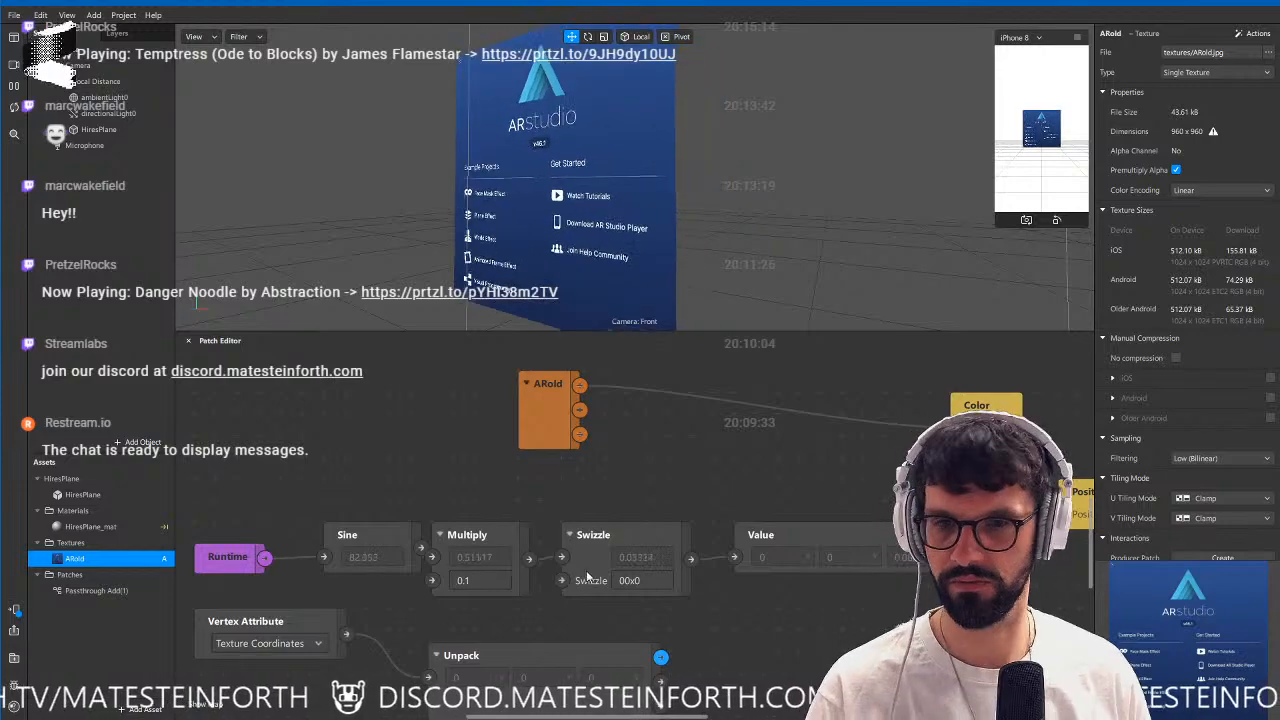
pyautogui.moveTo(825, 611); pyautogui.dragTo(839, 557, button='middle')
pyautogui.click(595, 632)
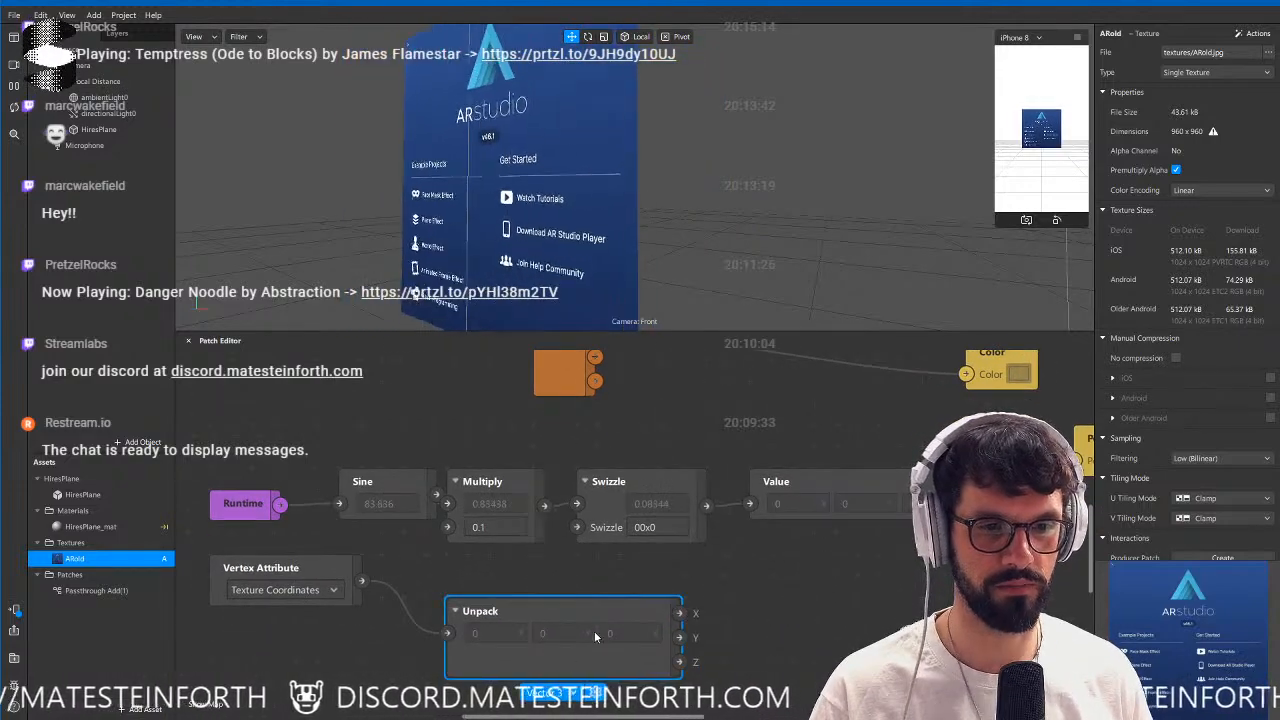
pyautogui.click(560, 692)
pyautogui.click(563, 671)
# Arrange the Vertex Attribute and Unpack patches side by side beneath the Runtime and Sine patches.
pyautogui.moveTo(567, 610); pyautogui.dragTo(480, 566)
pyautogui.click(390, 628)
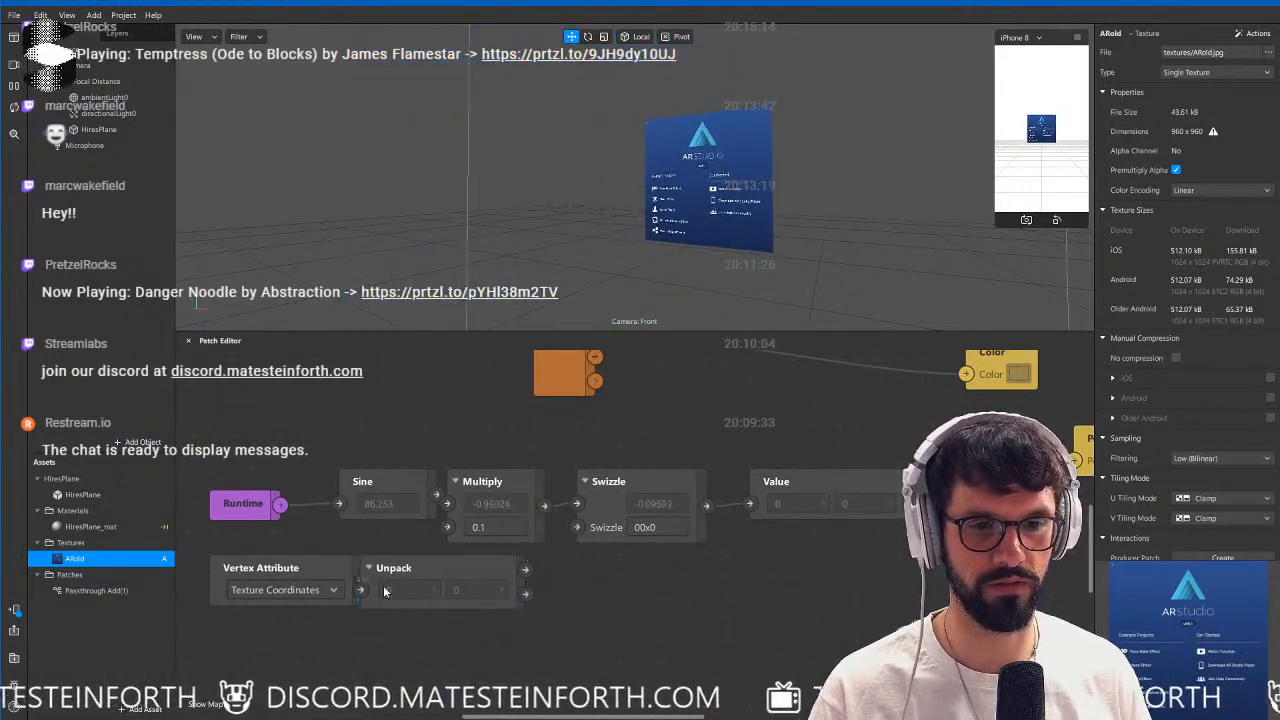
pyautogui.moveTo(329, 575); pyautogui.dragTo(243, 575)
pyautogui.click(580, 596)
pyautogui.moveTo(603, 589); pyautogui.dragTo(780, 606, button='middle')
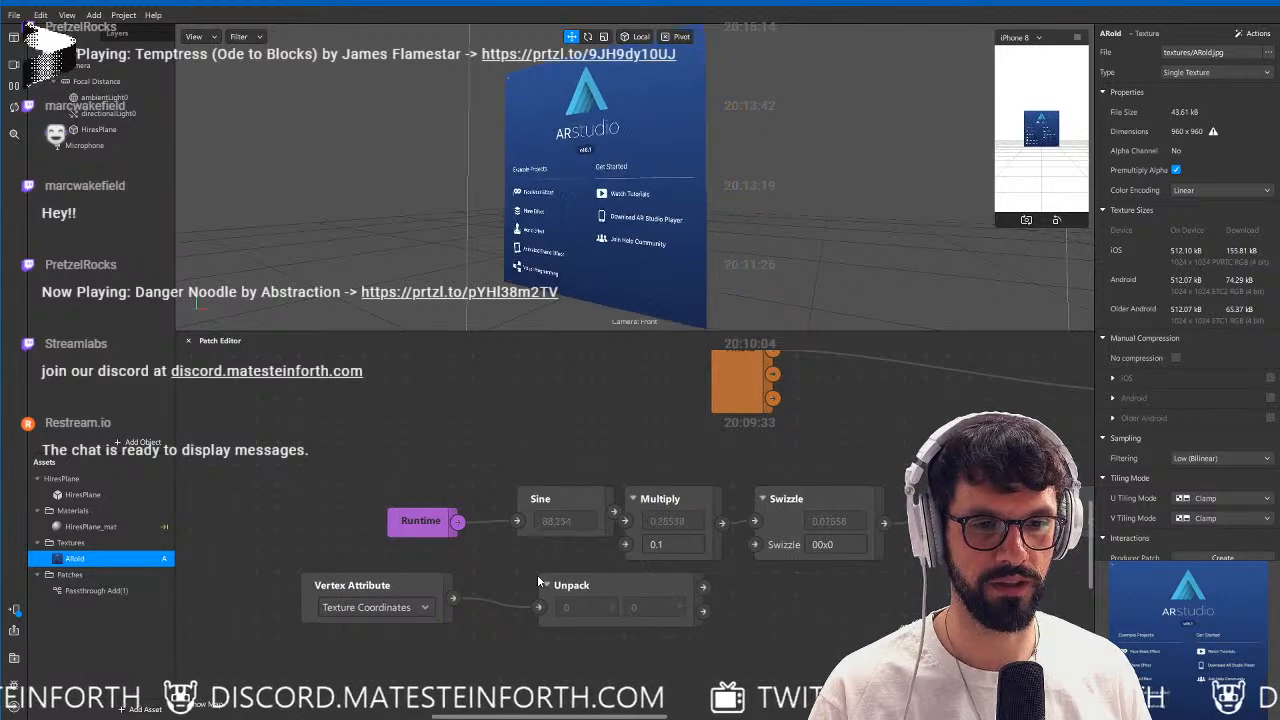
# Move the Vertex Attribute and Unpack patches above the Runtime row and connect the Unpack X output to Sine.
pyautogui.click(425, 592)
pyautogui.keyDown('shift'); pyautogui.moveTo(564, 619); pyautogui.dragTo(284, 468); pyautogui.keyUp('shift')
pyautogui.click(452, 468)
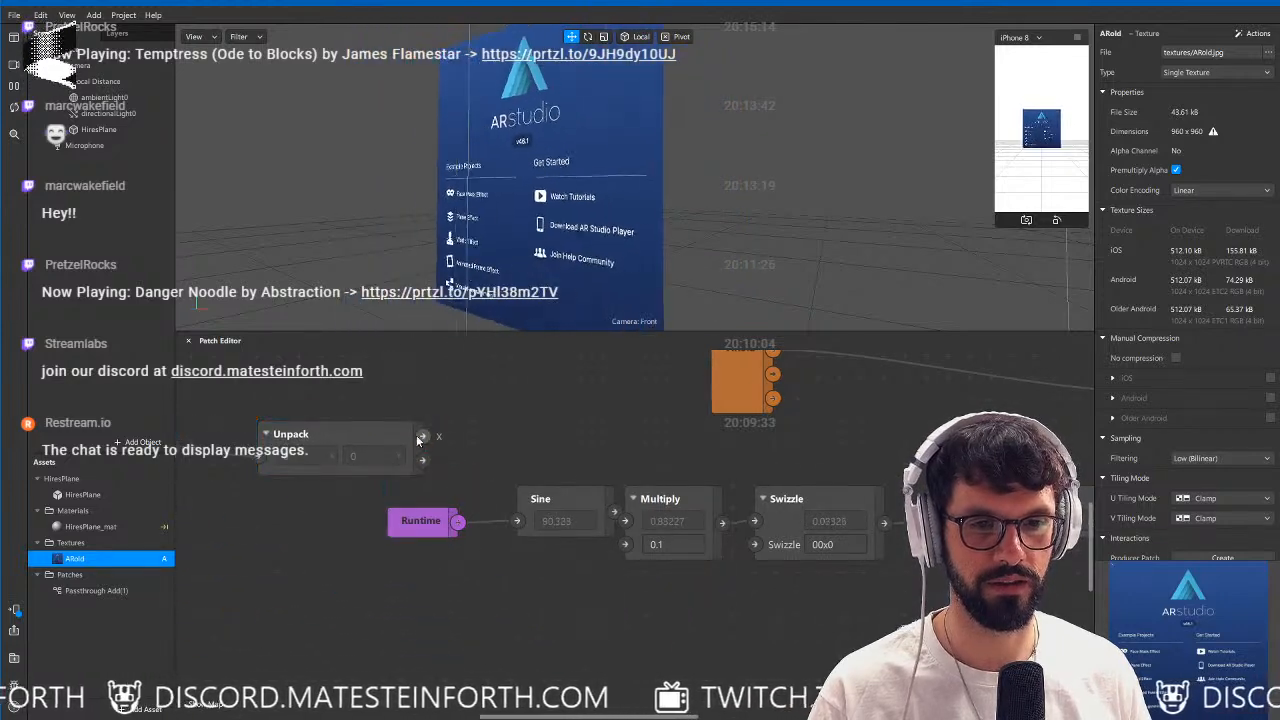
pyautogui.moveTo(421, 437); pyautogui.dragTo(517, 521)
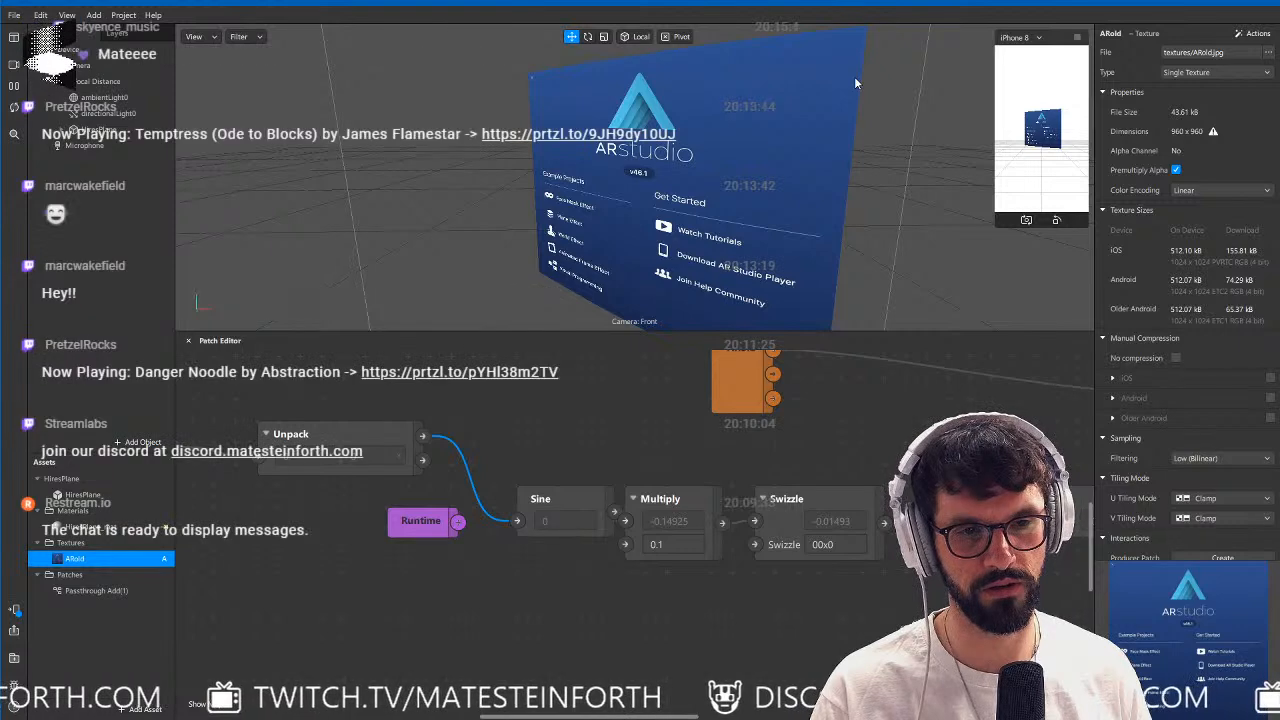
# Insert a Multiply patch between the Unpack X output and Sine, and set its second value to 23.
pyautogui.moveTo(499, 417); pyautogui.dragTo(499, 417)
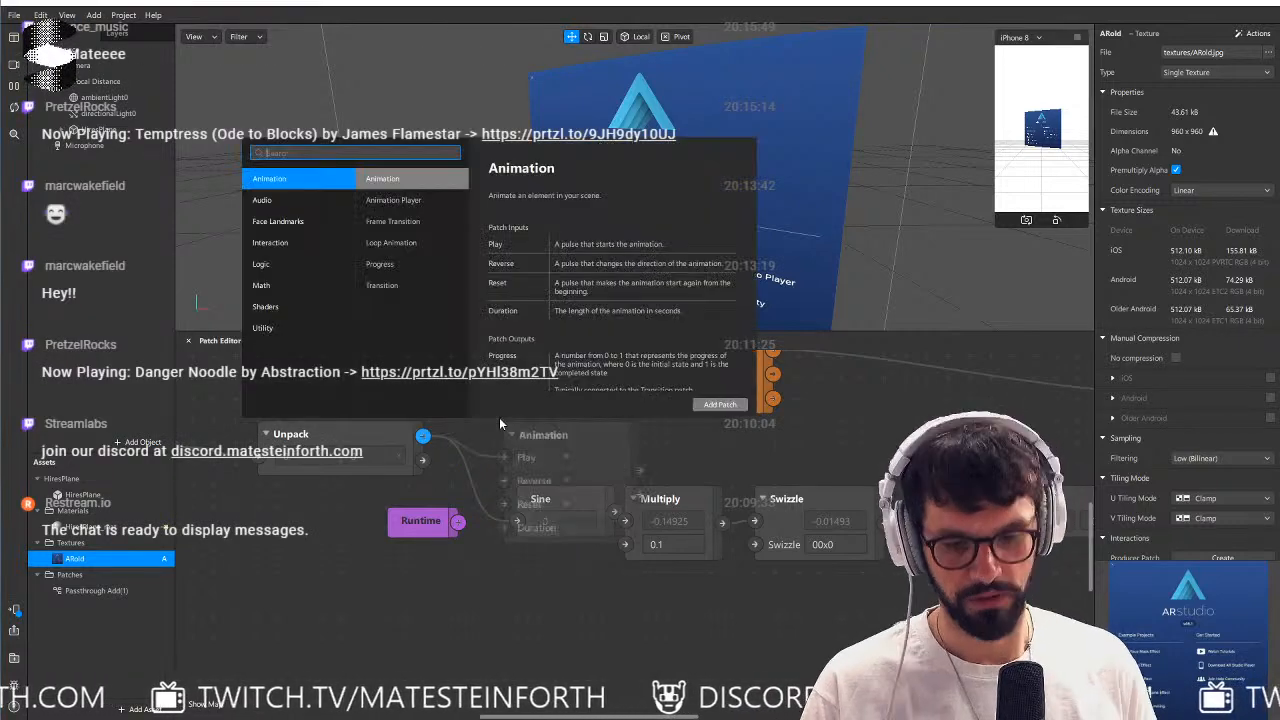
pyautogui.write('mul')
pyautogui.press('Return')
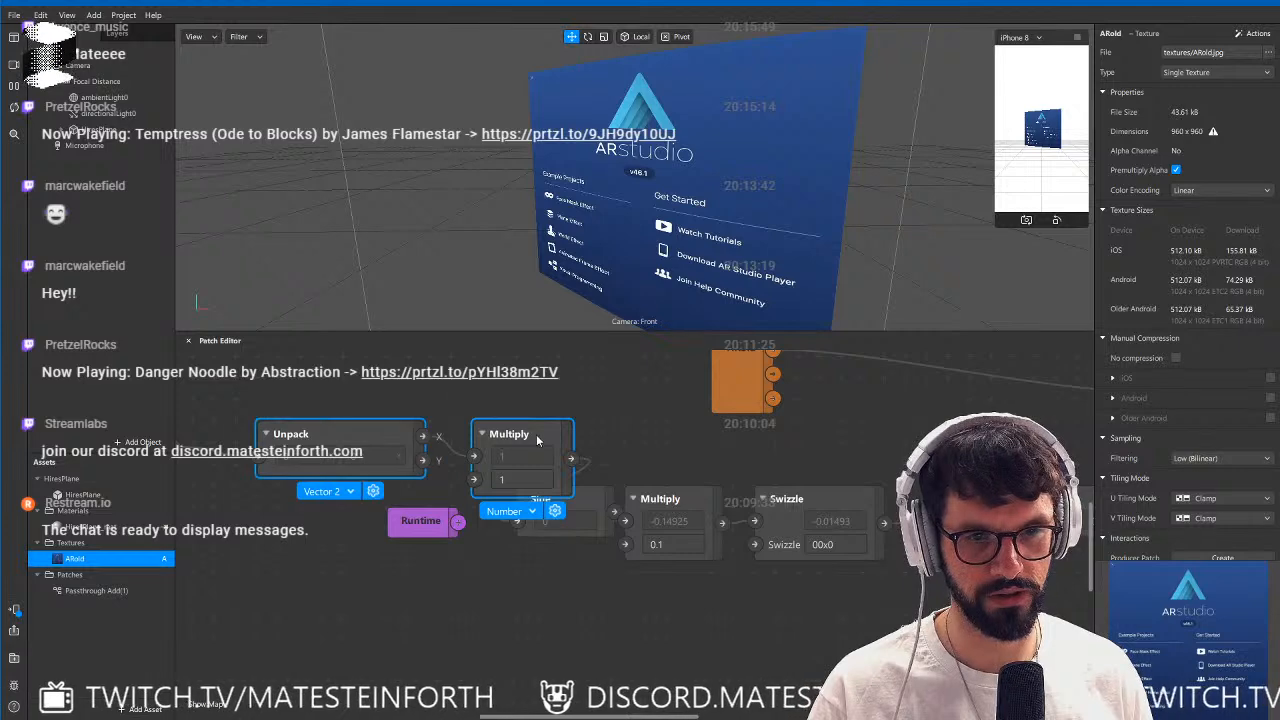
pyautogui.moveTo(566, 432); pyautogui.dragTo(403, 410)
pyautogui.click(411, 457)
pyautogui.write('23')
pyautogui.press('Return')
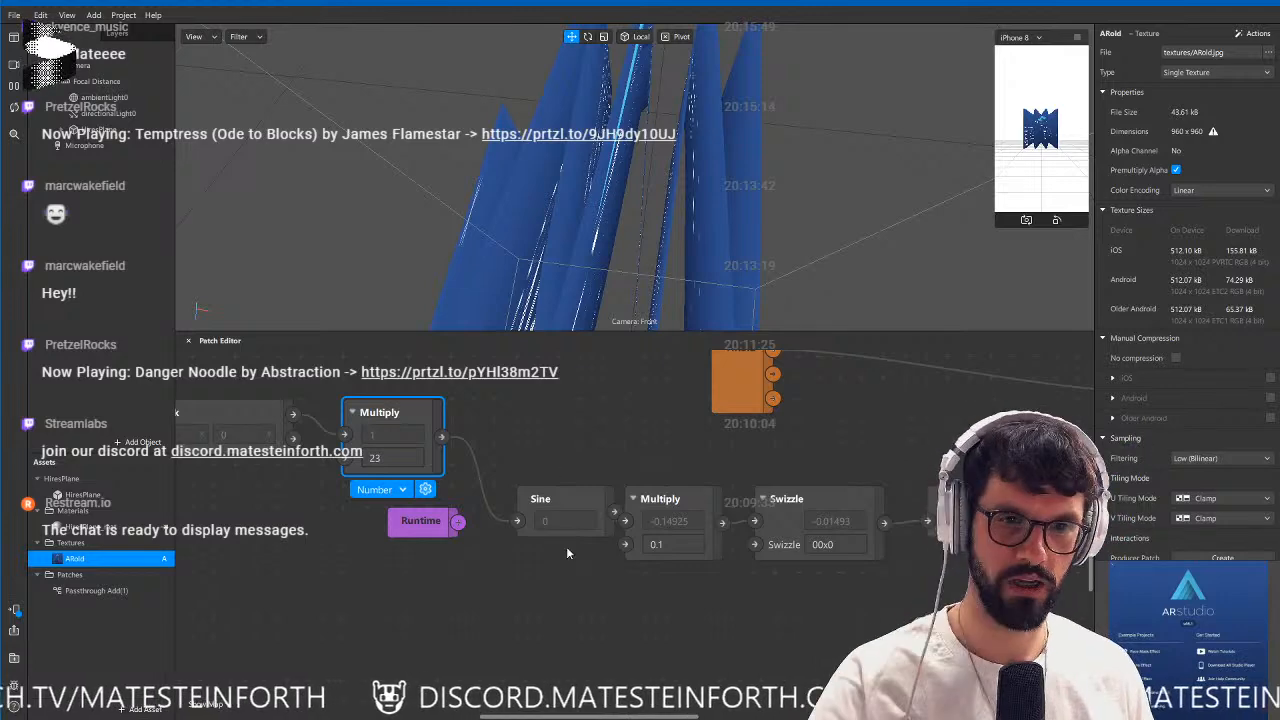
# Set the multiplier of the Multiply patch after Sine to 0.01 and check the wave on the plane.
pyautogui.click(680, 545)
pyautogui.press('BackSpace')
pyautogui.write('01')
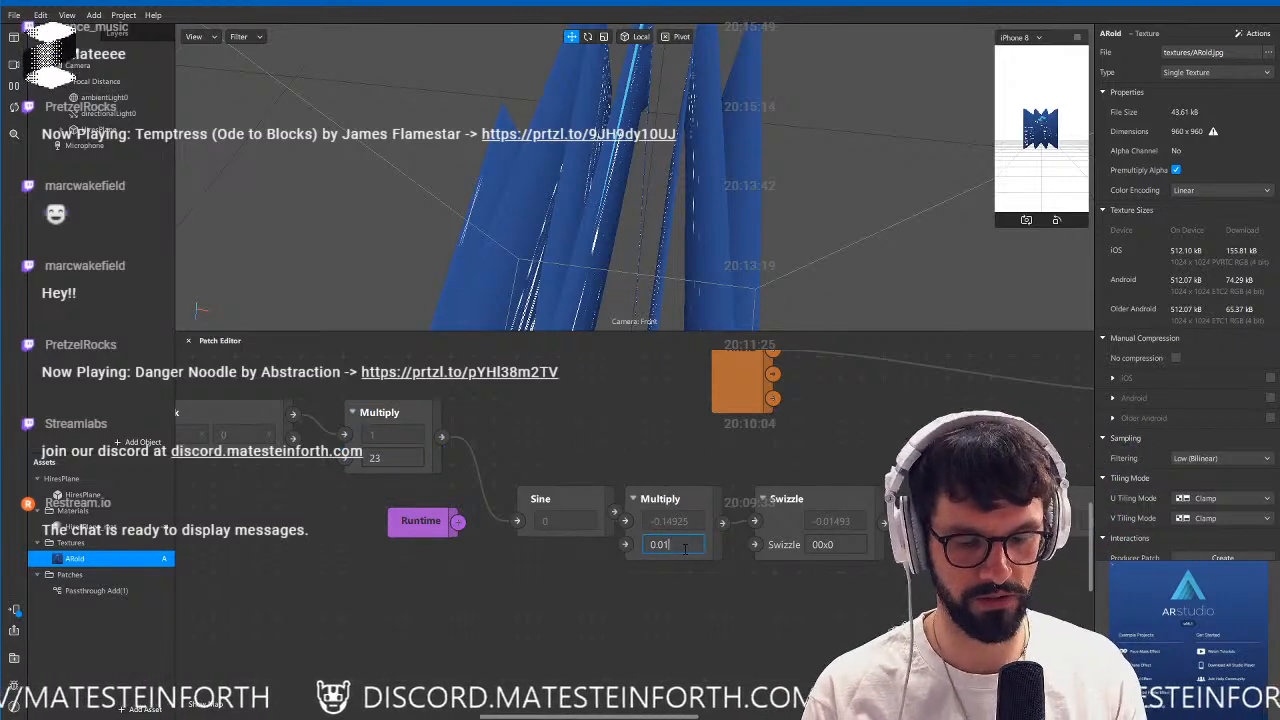
pyautogui.press('Return')
pyautogui.keyDown('alt'); pyautogui.moveTo(671, 190); pyautogui.dragTo(602, 74); pyautogui.keyUp('alt')
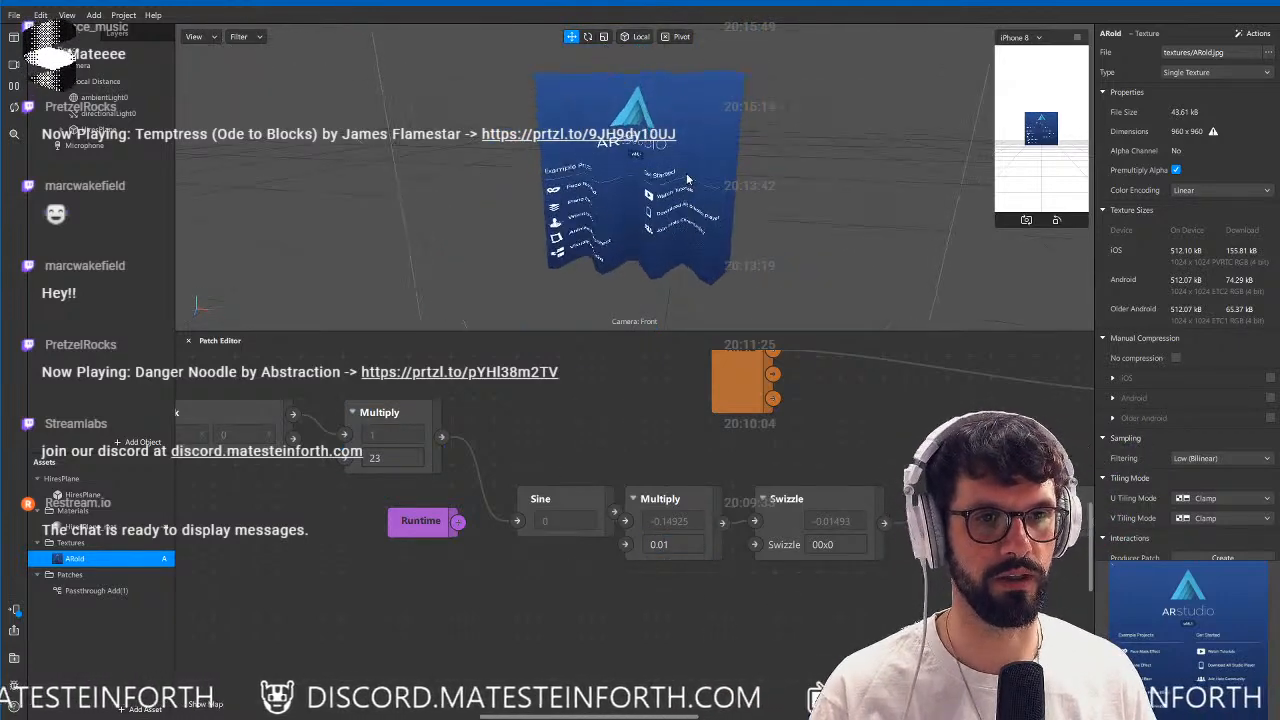
pyautogui.scroll(5, 688, 180)
pyautogui.moveTo(688, 180)
pyautogui.keyDown('alt'); pyautogui.mouseDown()
pyautogui.moveTo(800, 150)
pyautogui.moveTo(610, 180)
pyautogui.mouseUp(); pyautogui.keyUp('alt')
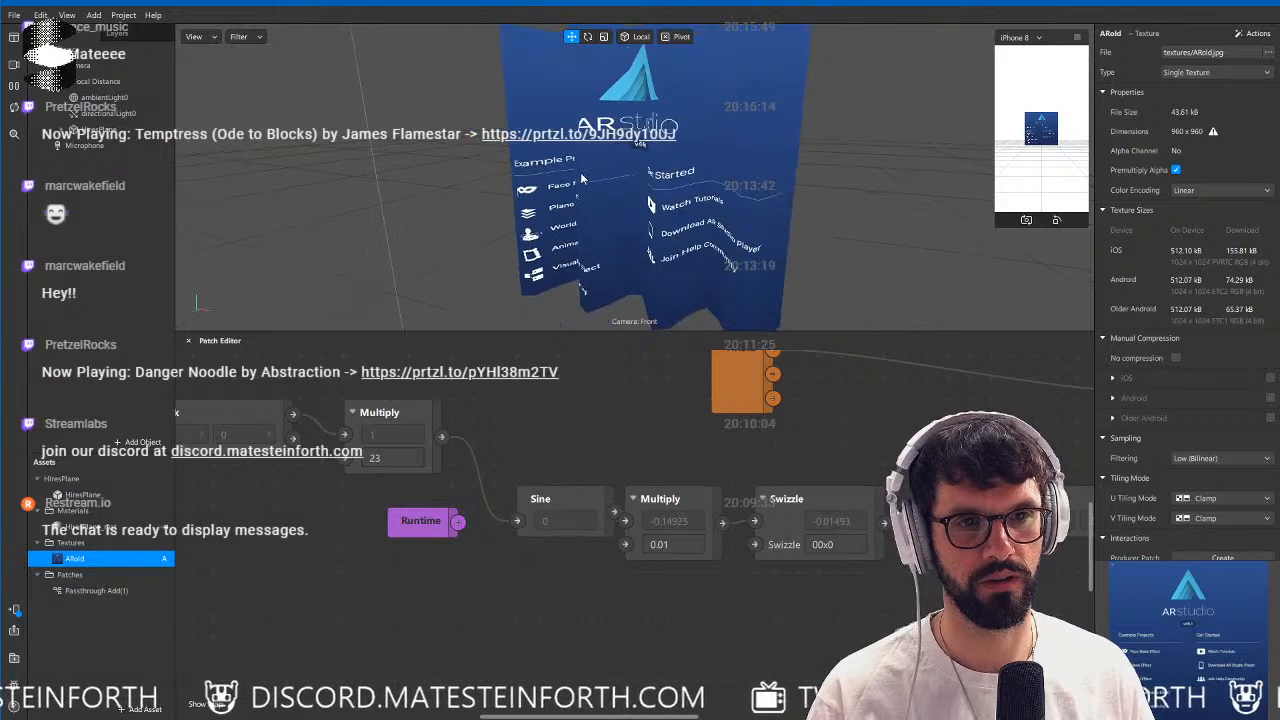
# Insert an Add patch before Sine that sums the texture-coordinate Multiply and Runtime, and enlarge the 3D viewport.
pyautogui.moveTo(442, 437); pyautogui.dragTo(495, 610)
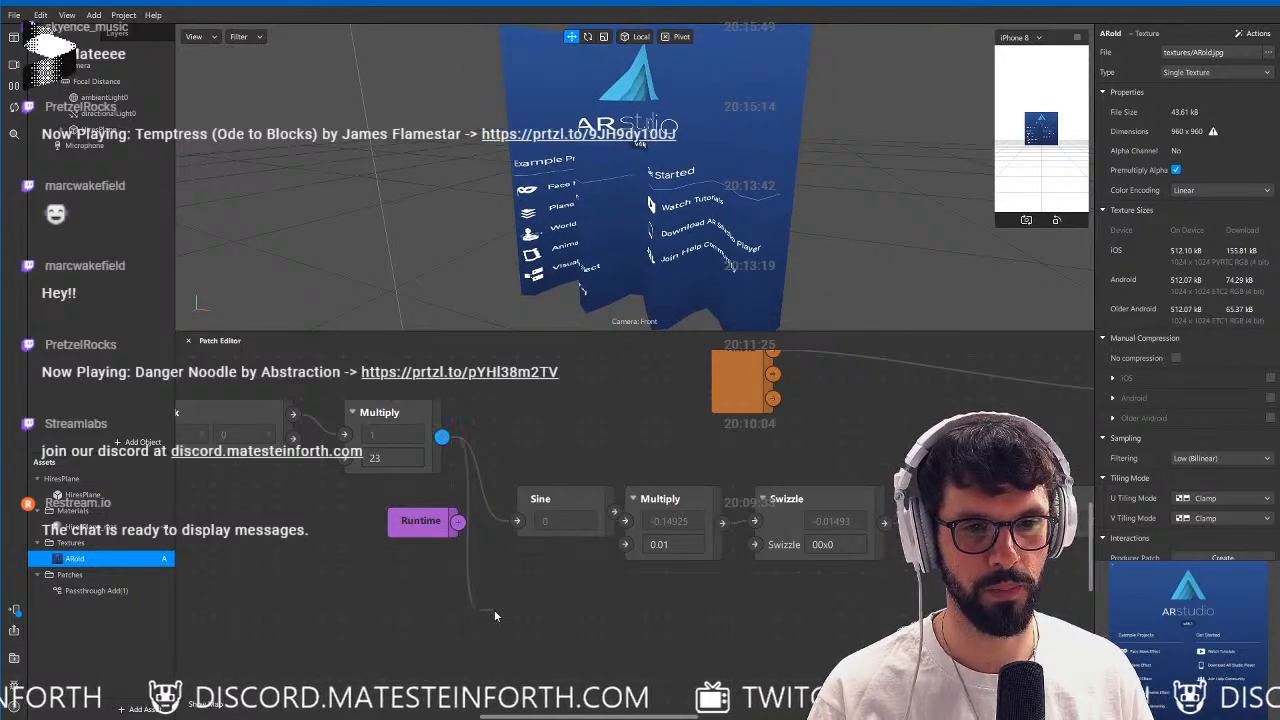
pyautogui.write('add')
pyautogui.press('Return')
pyautogui.moveTo(596, 650); pyautogui.dragTo(517, 522)
pyautogui.moveTo(424, 526); pyautogui.dragTo(251, 569)
pyautogui.moveTo(523, 625); pyautogui.dragTo(434, 521)
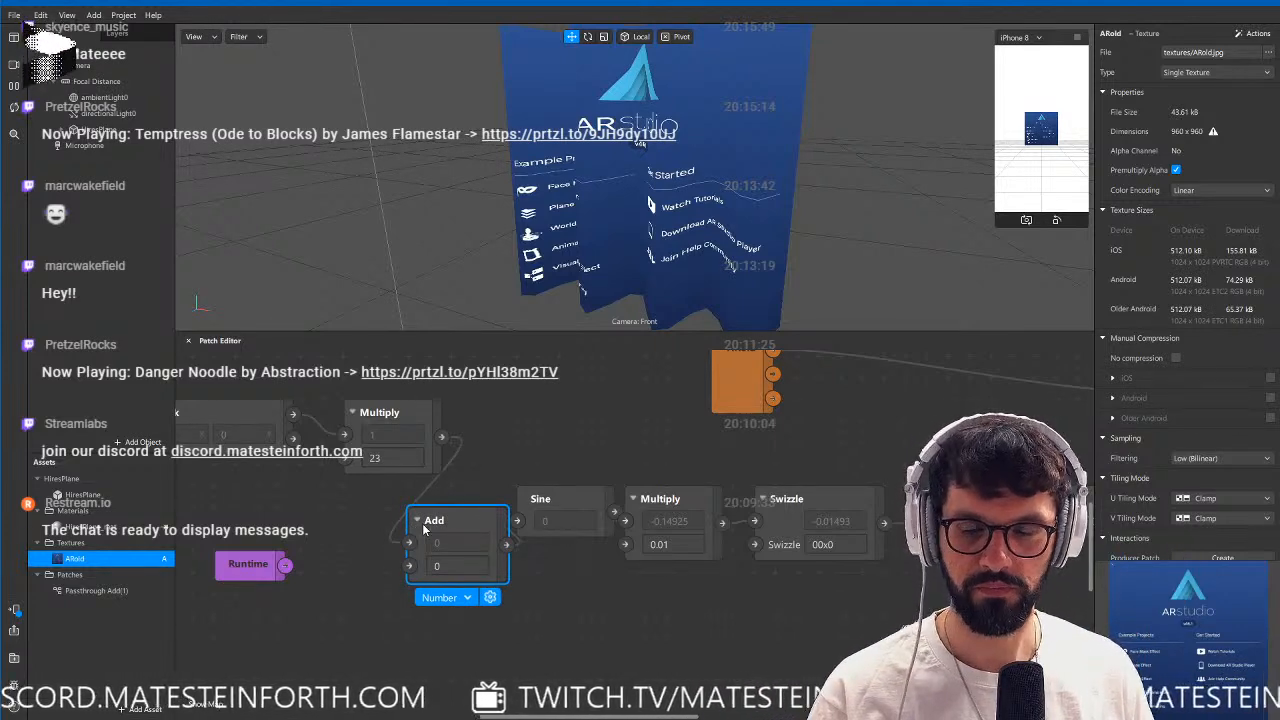
pyautogui.moveTo(285, 565); pyautogui.dragTo(408, 566)
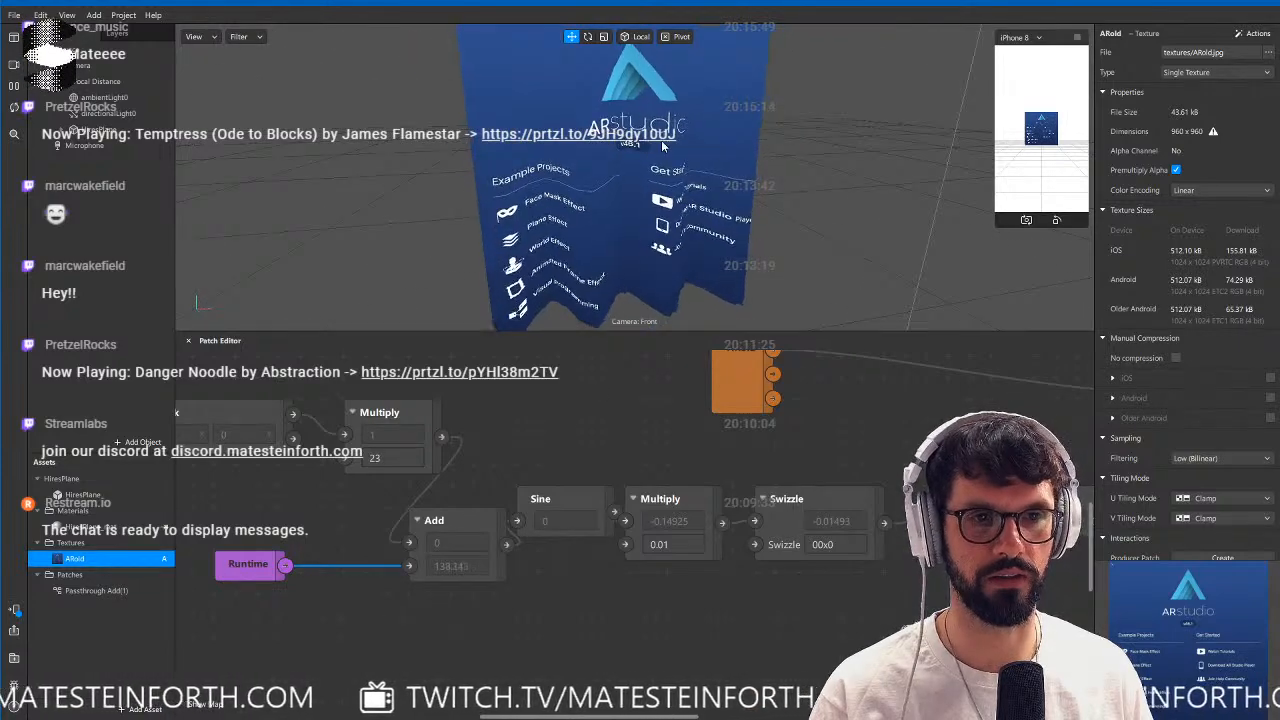
pyautogui.moveTo(656, 330); pyautogui.dragTo(662, 445)
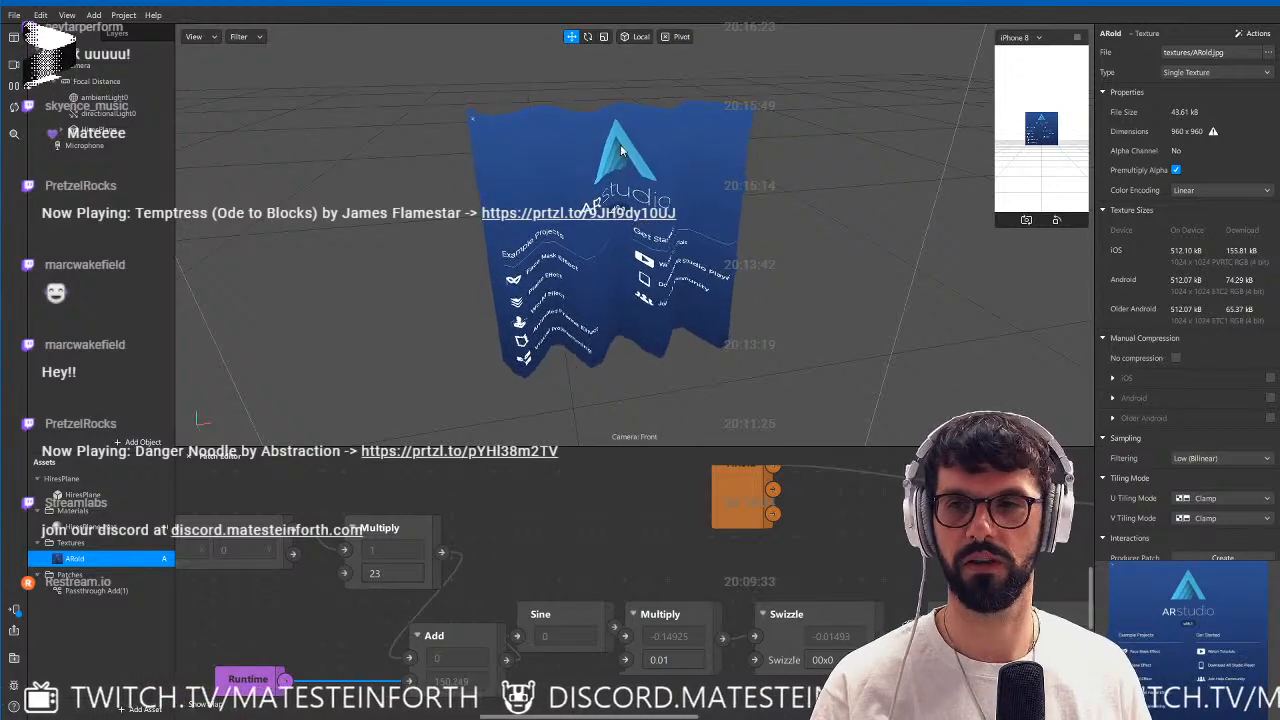
# Switch to Cinema 4D and add a Plane object to the empty scene.
pyautogui.hotkey('alt', 'Tab')
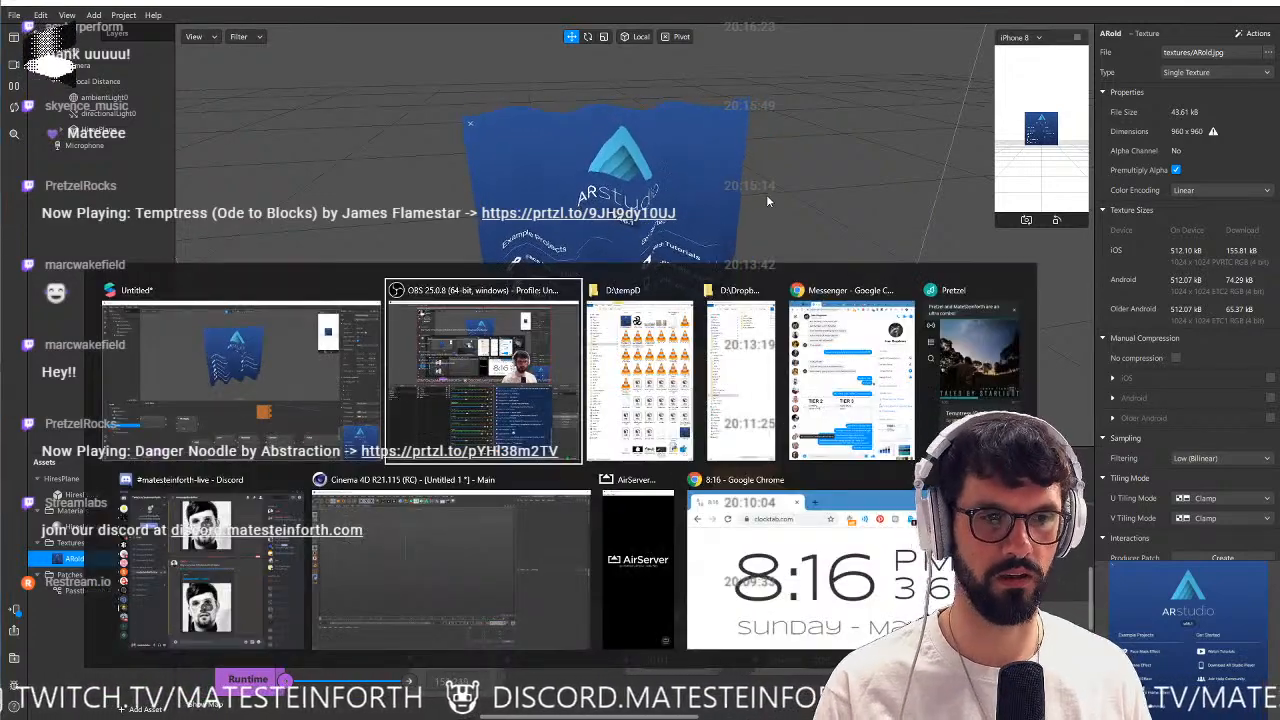
pyautogui.hotkey('alt', 'Tab')
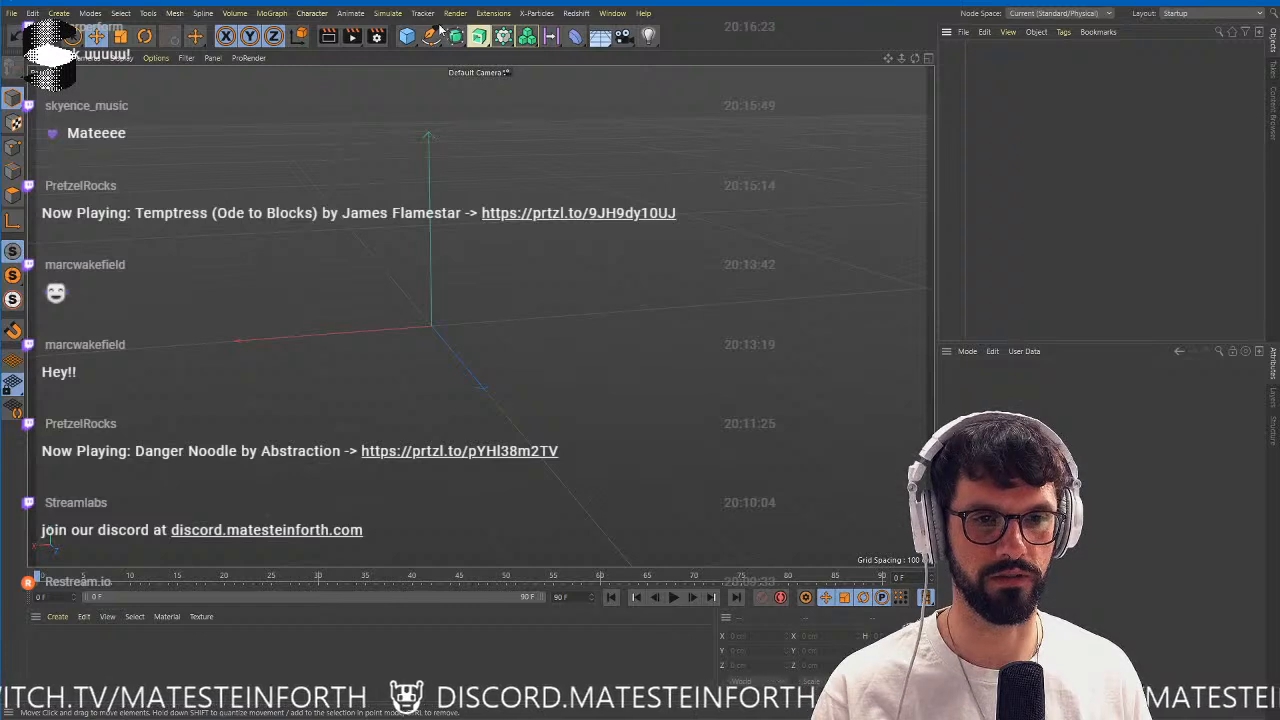
pyautogui.click(409, 40)
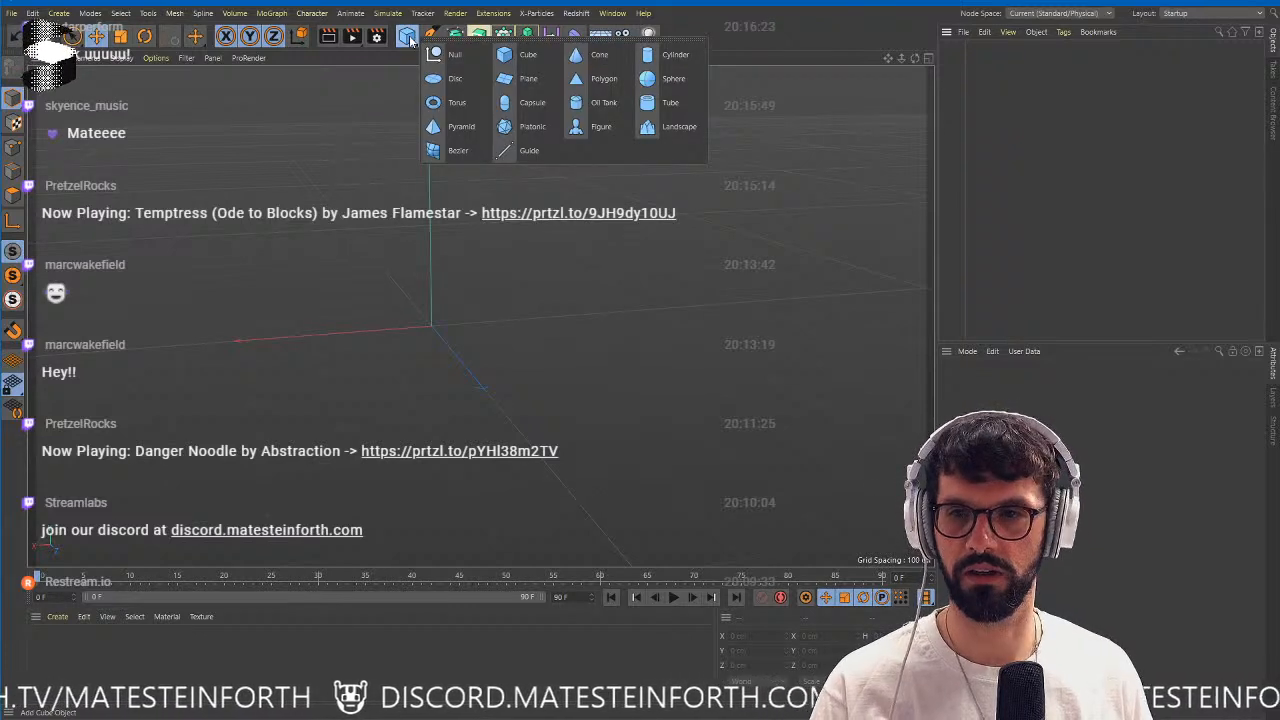
pyautogui.click(534, 84)
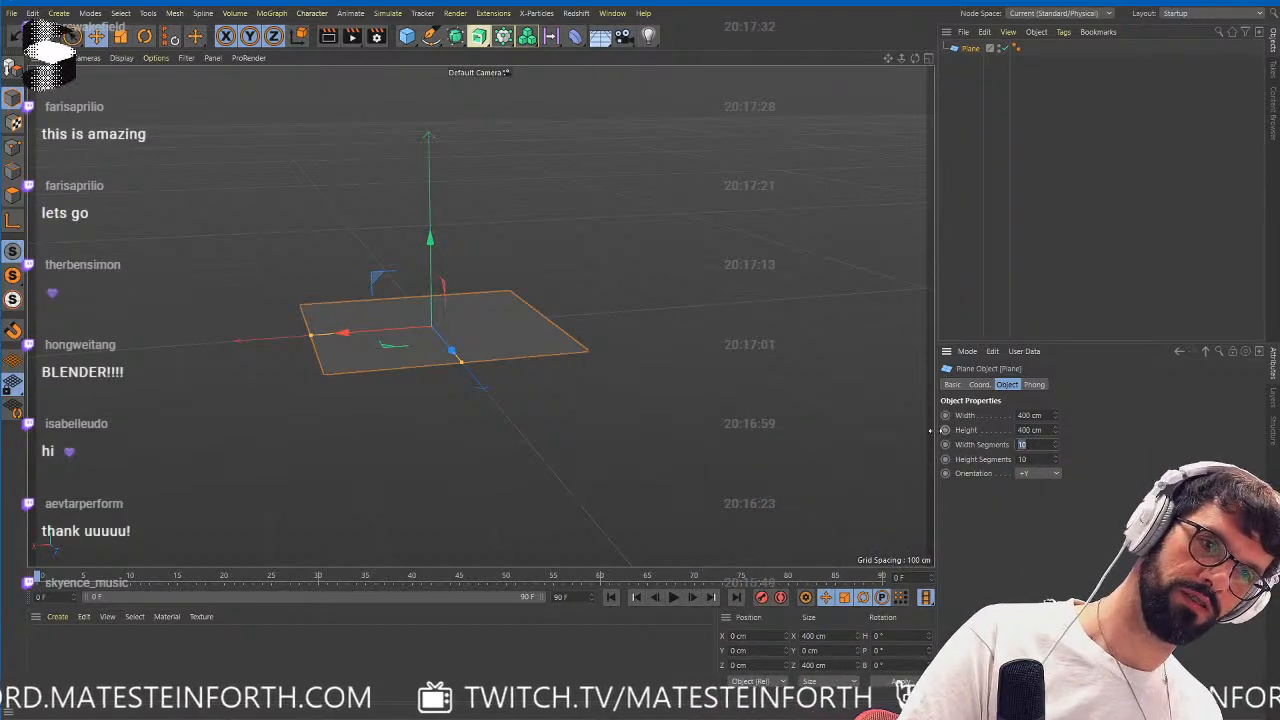
# Widen the attributes area and set the plane's width and height segments to 64 each.
pyautogui.moveTo(936, 440); pyautogui.dragTo(730, 440)
pyautogui.write('64')
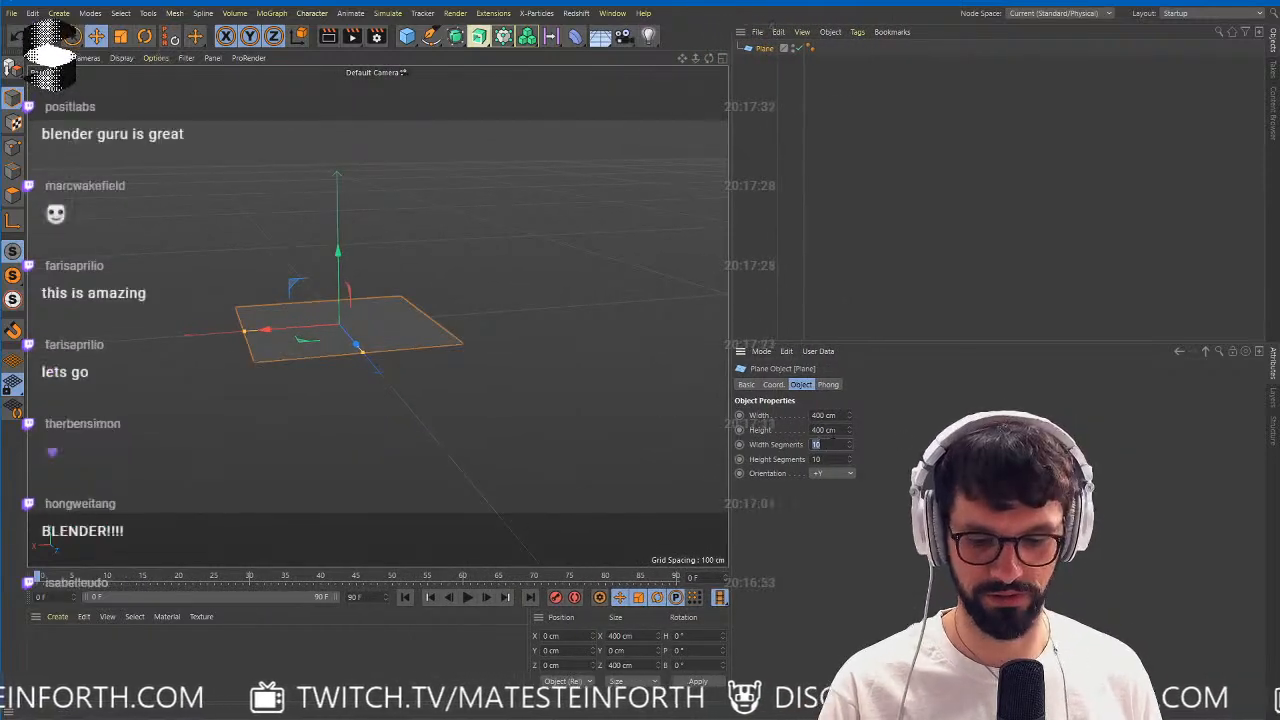
pyautogui.press('Tab')
pyautogui.write('64')
pyautogui.click(824, 162)
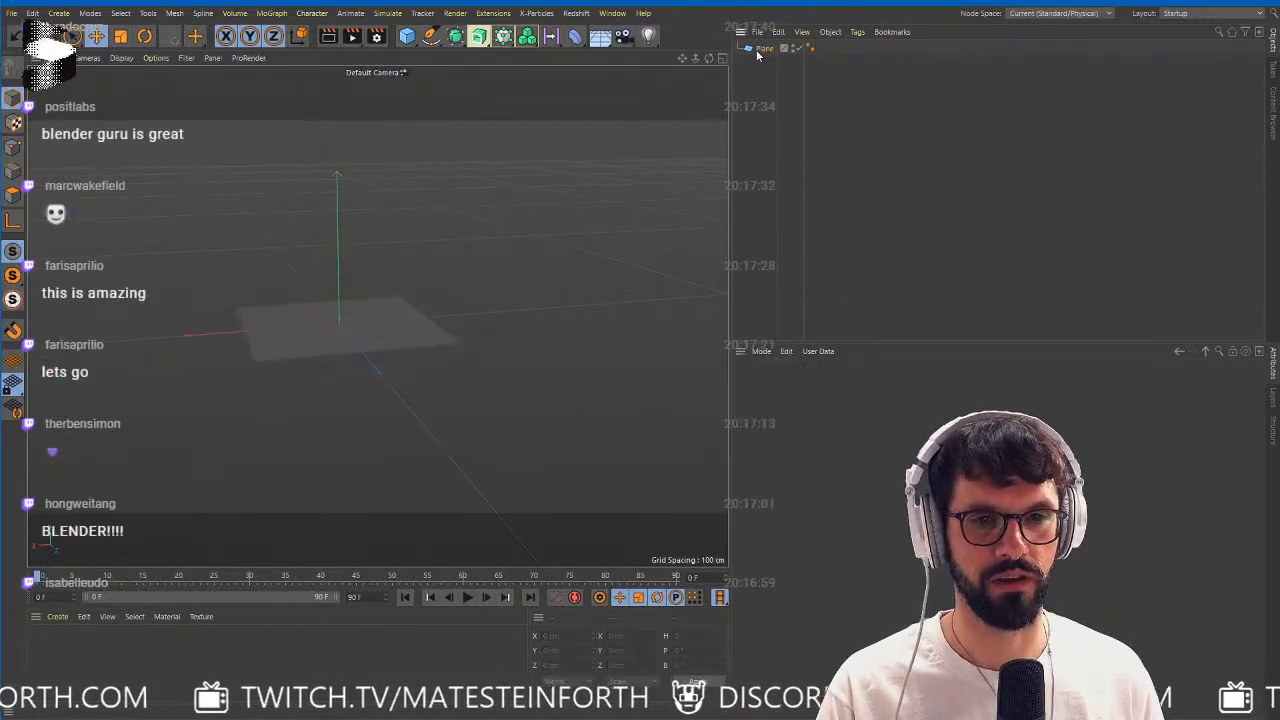
# Convert the plane to an editable polygon object and display its mesh lines in the viewport.
pyautogui.click(762, 48)
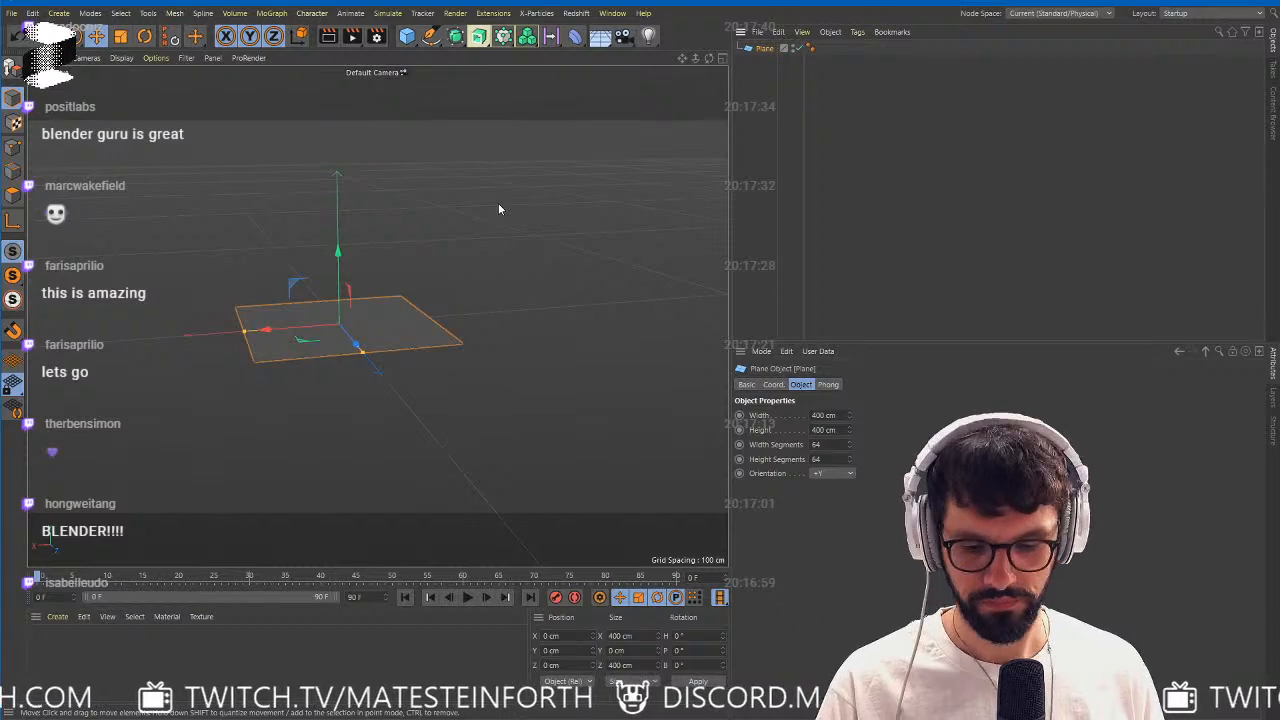
pyautogui.press('c')
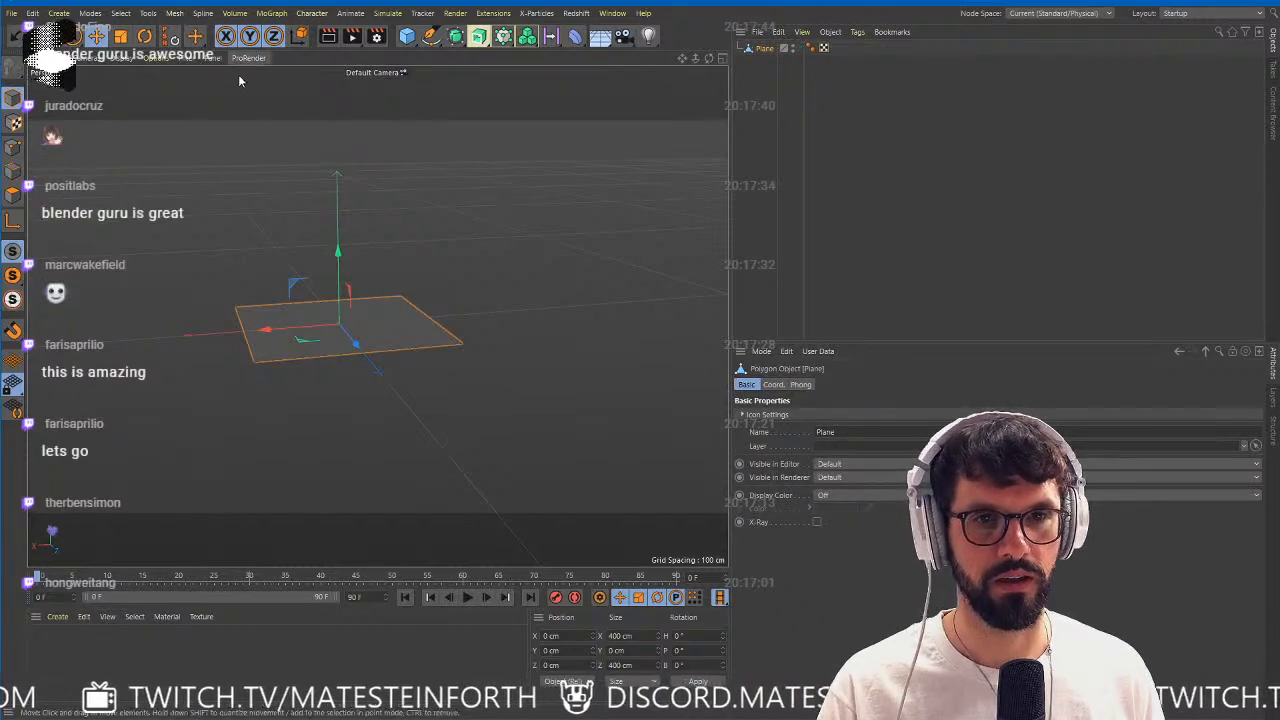
pyautogui.click(112, 59)
pyautogui.click(156, 168)
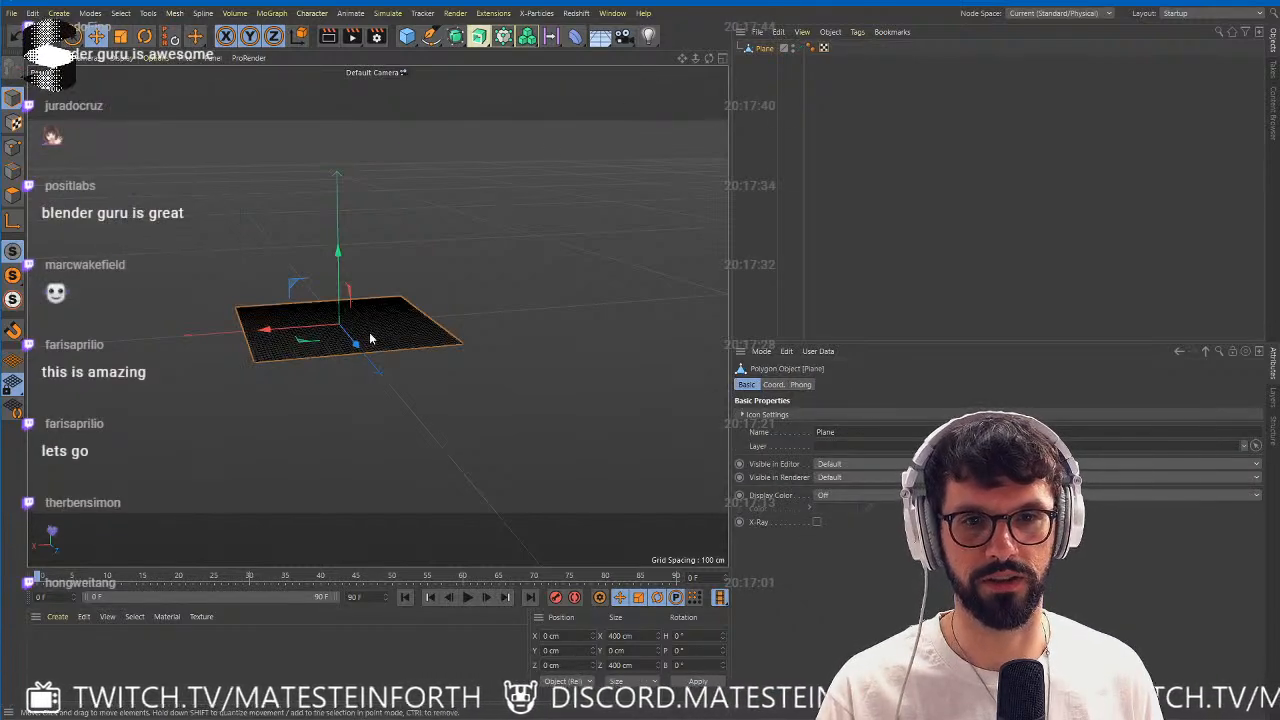
# Examine individual vertices of the plane in Points mode and return to Model mode.
pyautogui.keyDown('alt'); pyautogui.moveTo(369, 337); pyautogui.dragTo(434, 322, button='right'); pyautogui.keyUp('alt')
pyautogui.keyDown('alt'); pyautogui.moveTo(435, 325); pyautogui.dragTo(397, 321); pyautogui.keyUp('alt')
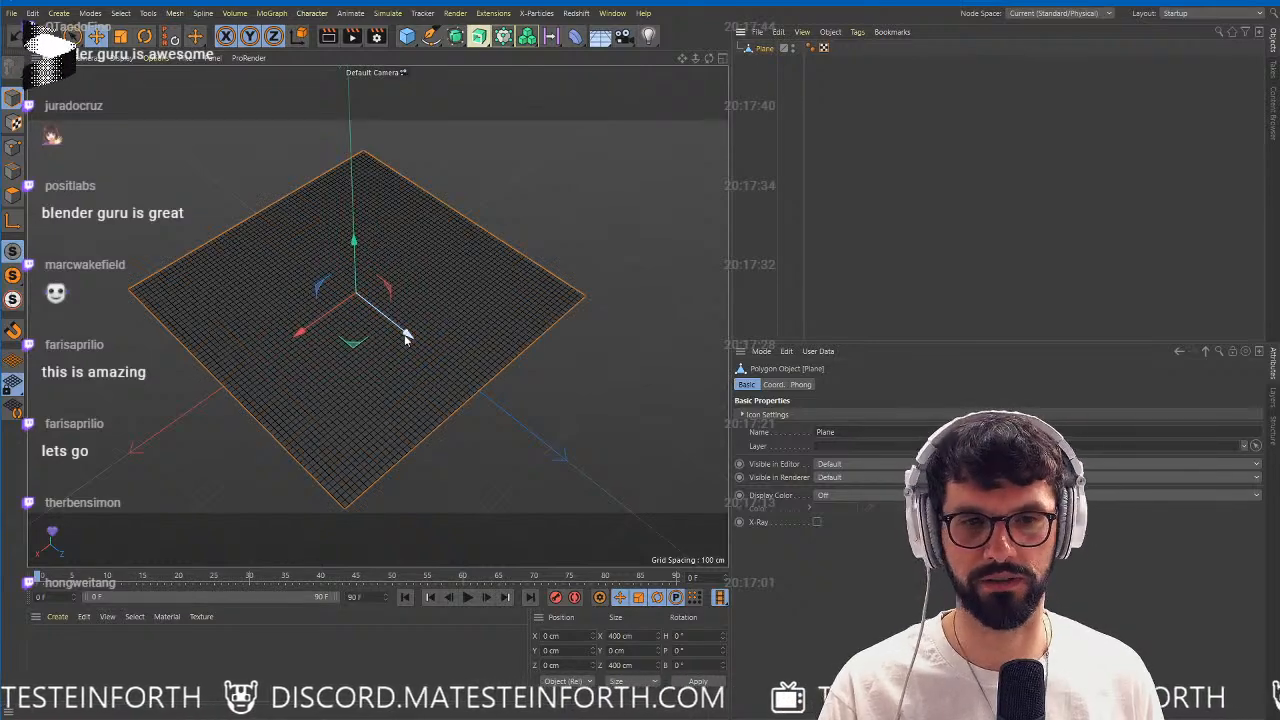
pyautogui.click(13, 148)
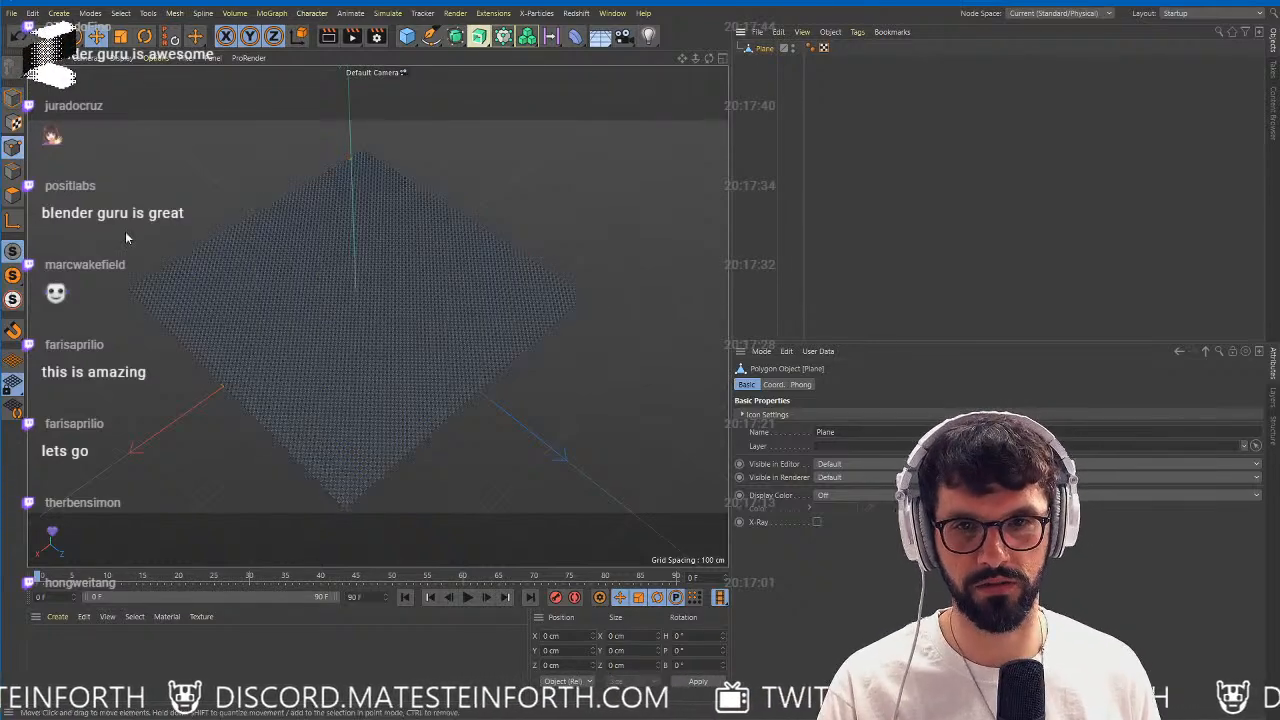
pyautogui.keyDown('alt'); pyautogui.moveTo(269, 288); pyautogui.dragTo(320, 328, button='right'); pyautogui.keyUp('alt')
pyautogui.click(374, 311)
pyautogui.keyDown('alt'); pyautogui.moveTo(557, 334); pyautogui.dragTo(336, 308, button='middle'); pyautogui.keyUp('alt')
pyautogui.keyDown('alt'); pyautogui.moveTo(468, 300); pyautogui.dragTo(443, 303, button='right'); pyautogui.keyUp('alt')
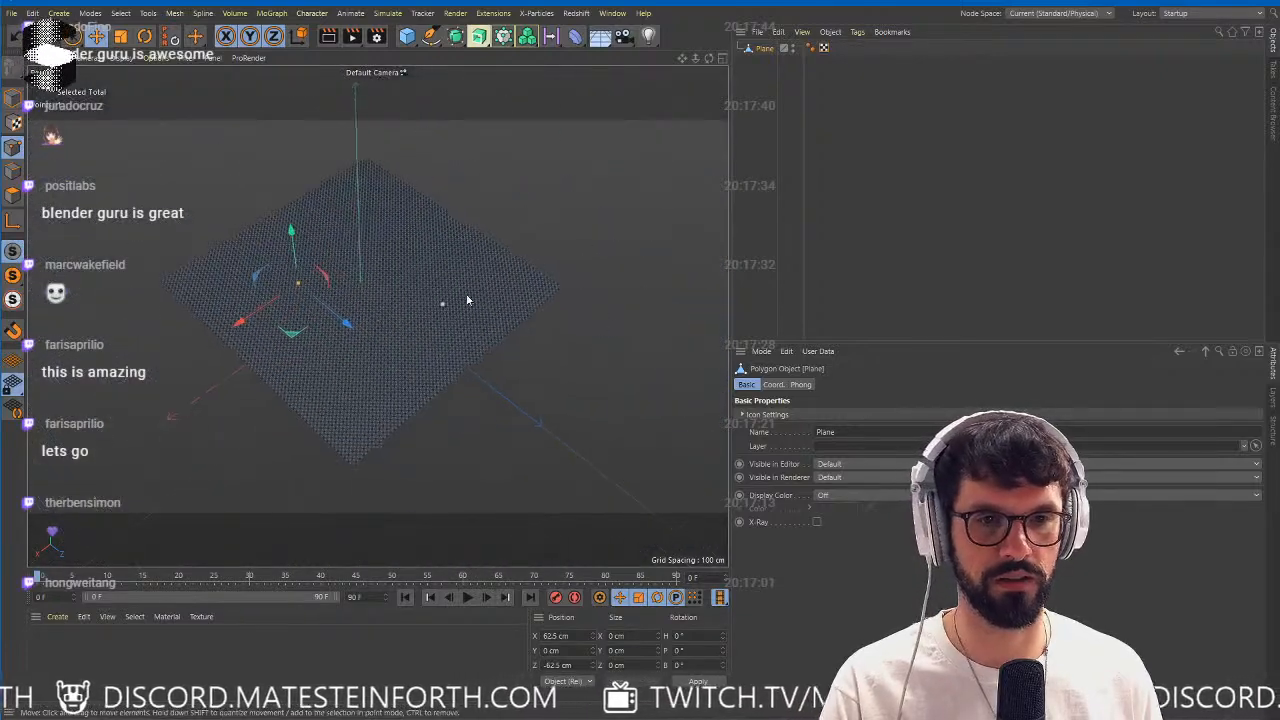
pyautogui.click(424, 98)
pyautogui.moveTo(13, 98); pyautogui.dragTo(60, 117)
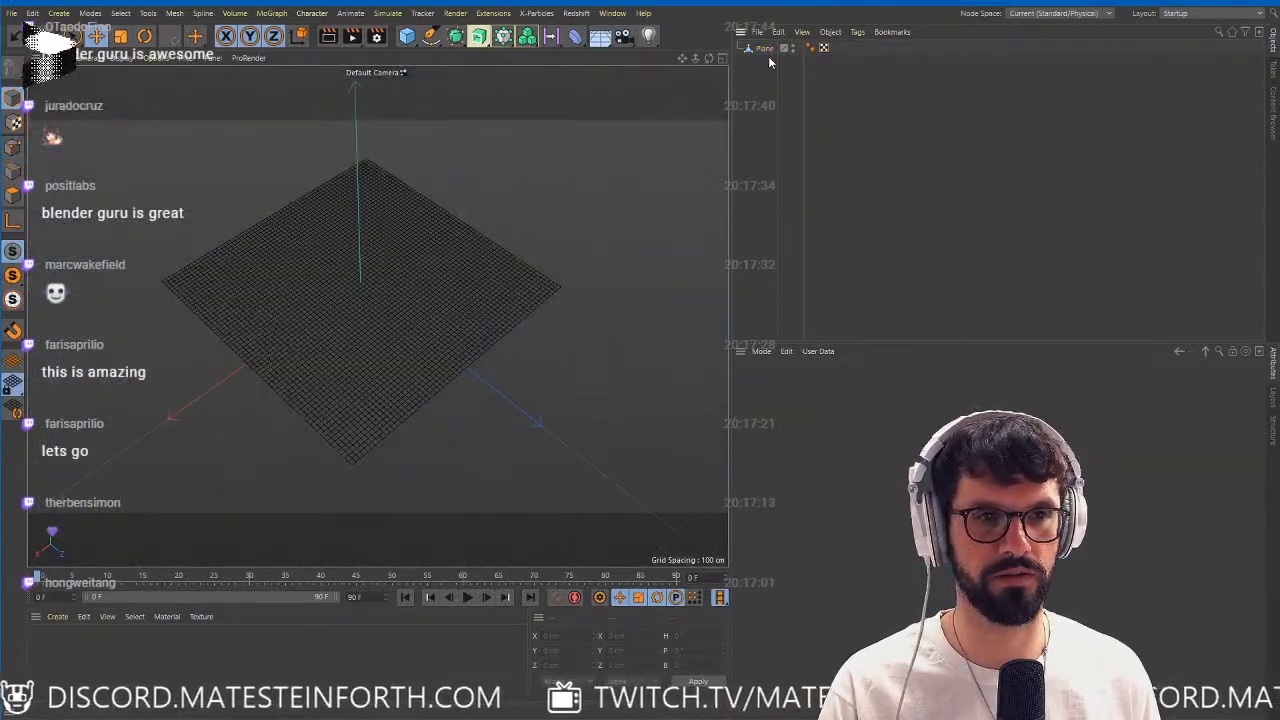
# Add a Vertex Color tag to the plane.
pyautogui.click(766, 50)
pyautogui.hotkey('shift', 'c')
pyautogui.write('vertex')
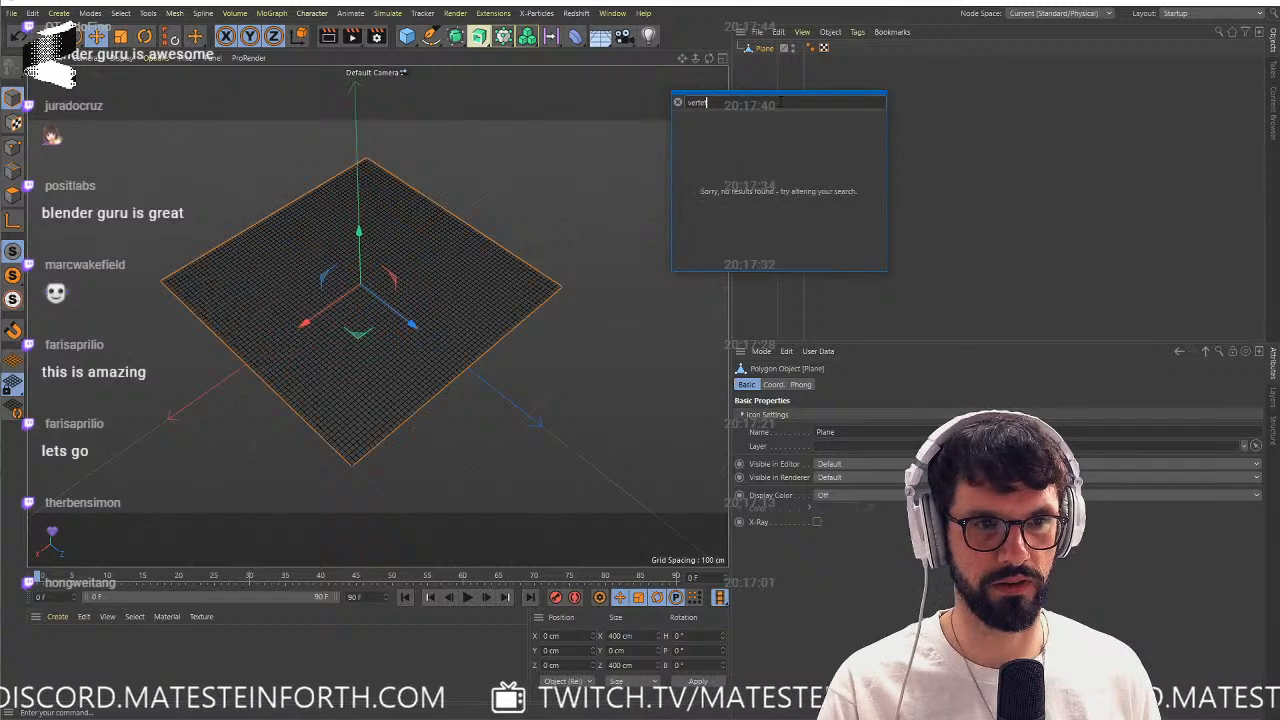
pyautogui.write(' col')
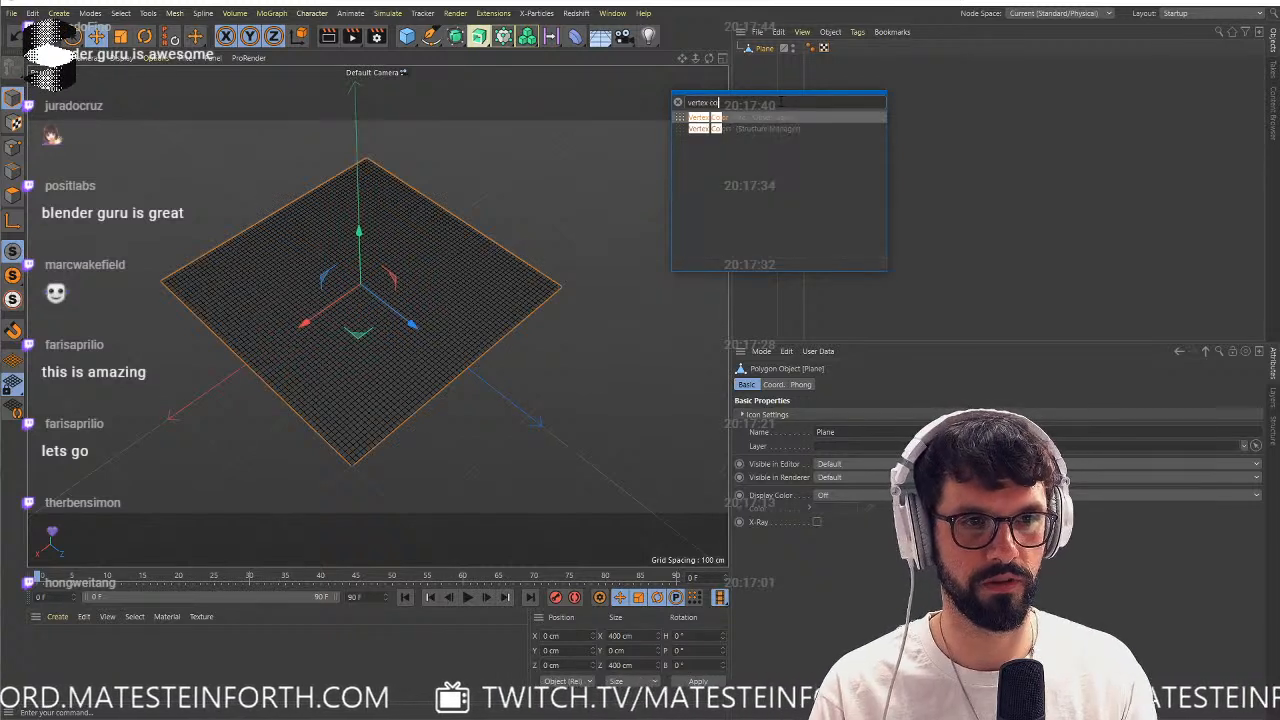
pyautogui.press('Return')
# Try white strokes on the plane's vertex colors with the Paint Tool and apply white to all vertices.
pyautogui.click(806, 50)
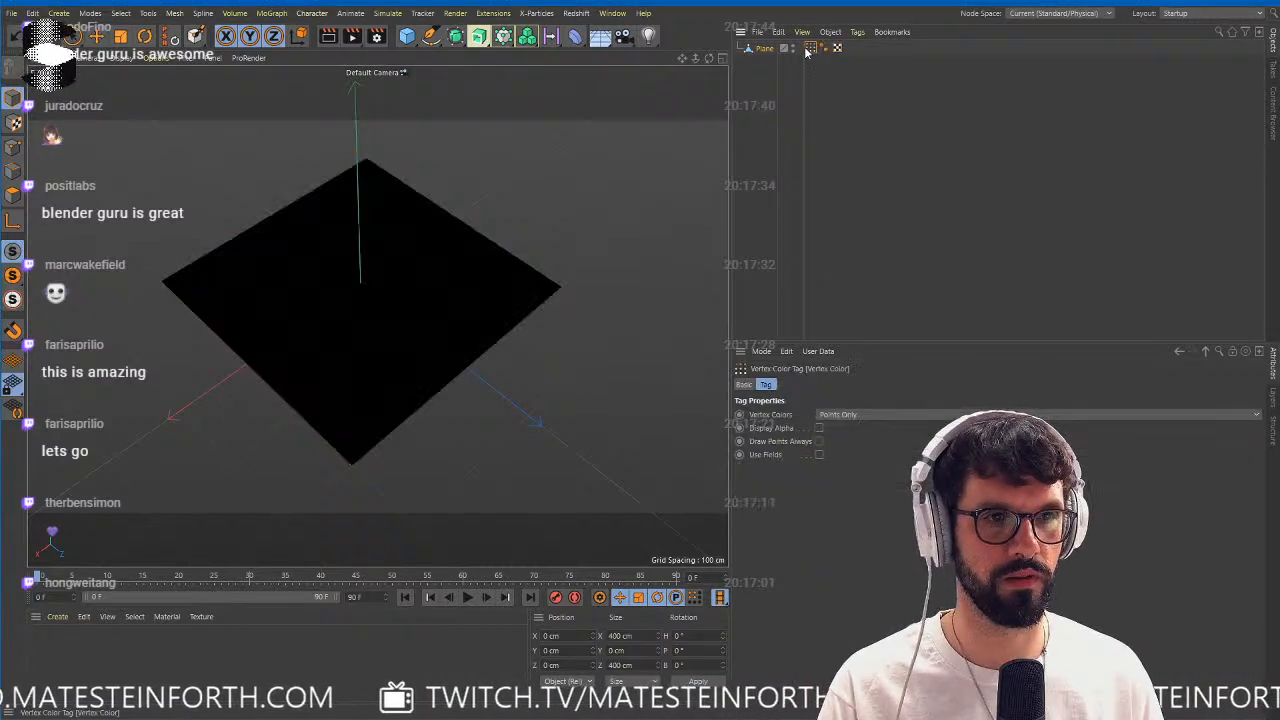
pyautogui.moveTo(272, 288)
pyautogui.mouseDown()
pyautogui.moveTo(520, 309)
pyautogui.moveTo(410, 422)
pyautogui.moveTo(285, 470)
pyautogui.mouseUp()
pyautogui.click(195, 37)
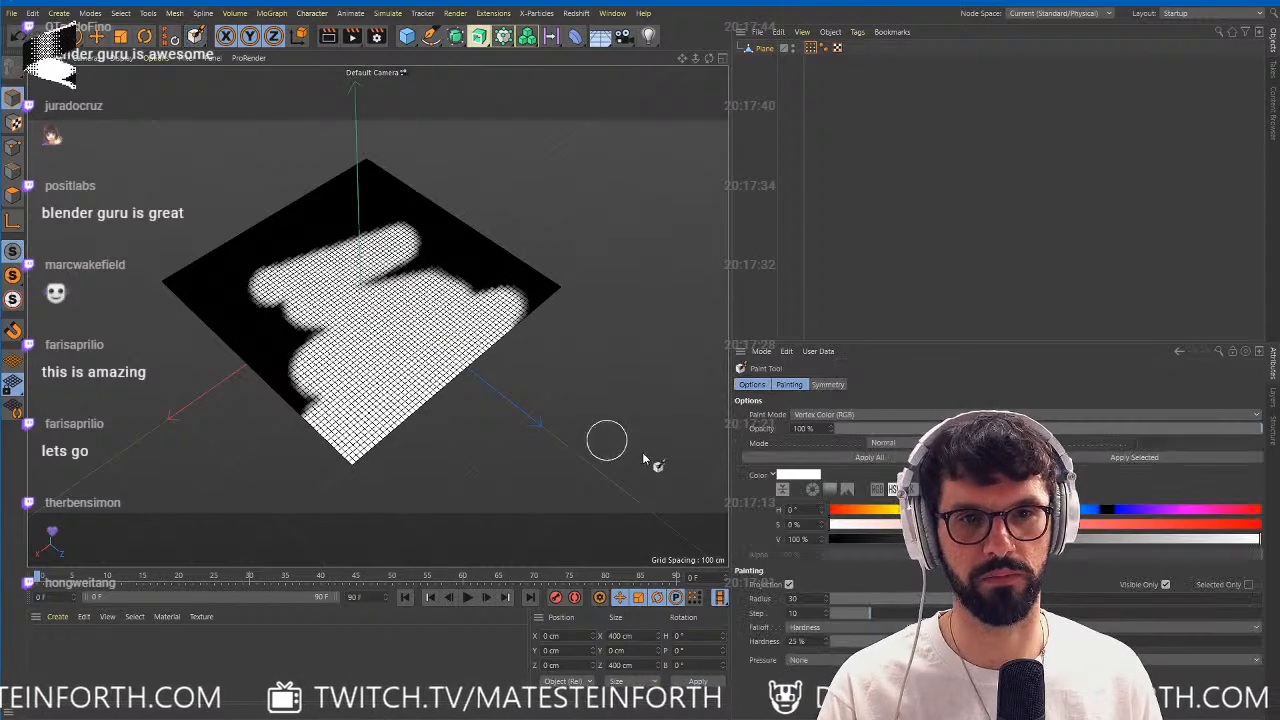
pyautogui.click(906, 459)
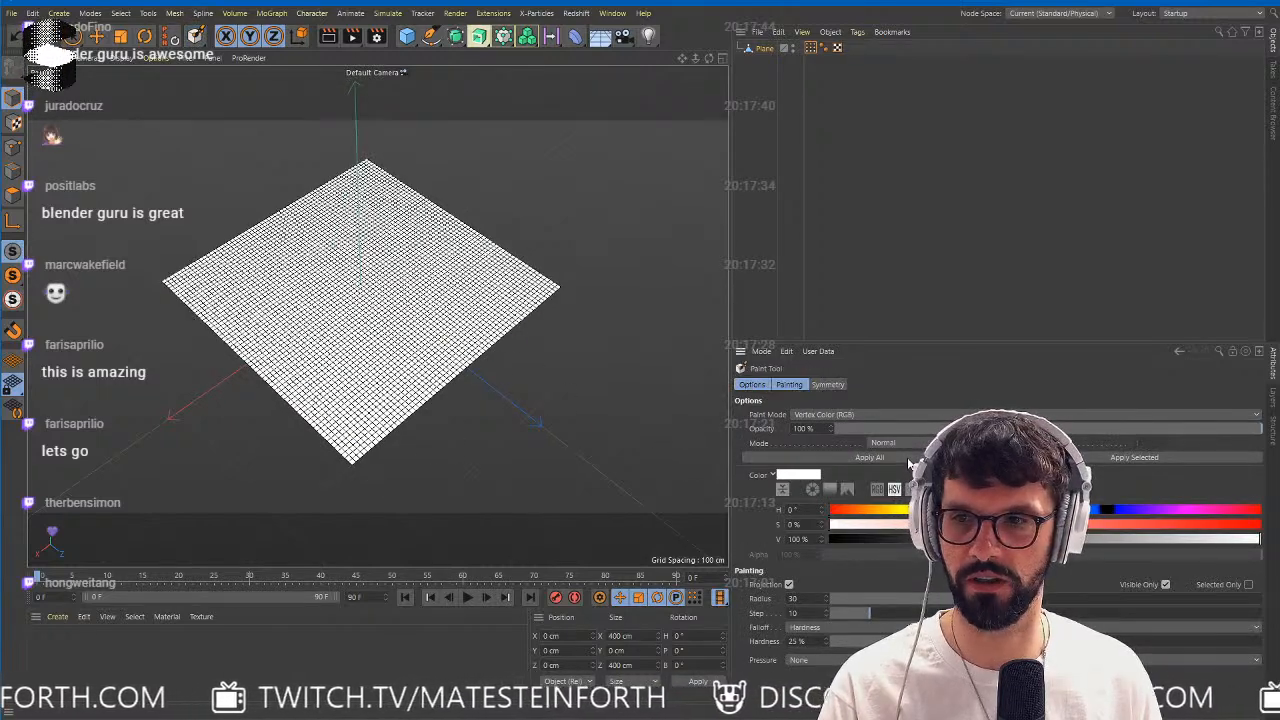
# Set the paint color to black and paint the vertices along the plane's far edge.
pyautogui.moveTo(848, 540); pyautogui.dragTo(822, 540)
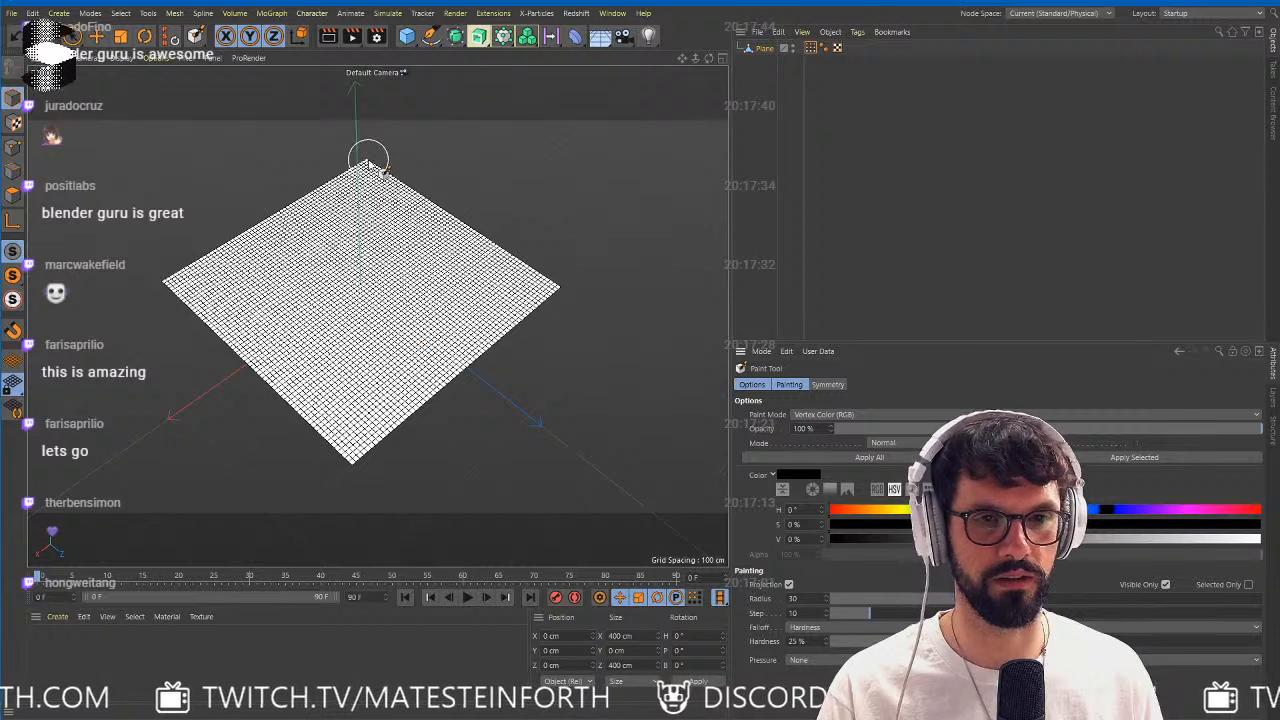
pyautogui.moveTo(363, 160)
pyautogui.mouseDown()
pyautogui.moveTo(206, 251)
pyautogui.moveTo(178, 287)
pyautogui.moveTo(186, 297)
pyautogui.moveTo(343, 200)
pyautogui.moveTo(352, 180)
pyautogui.moveTo(240, 255)
pyautogui.mouseUp()
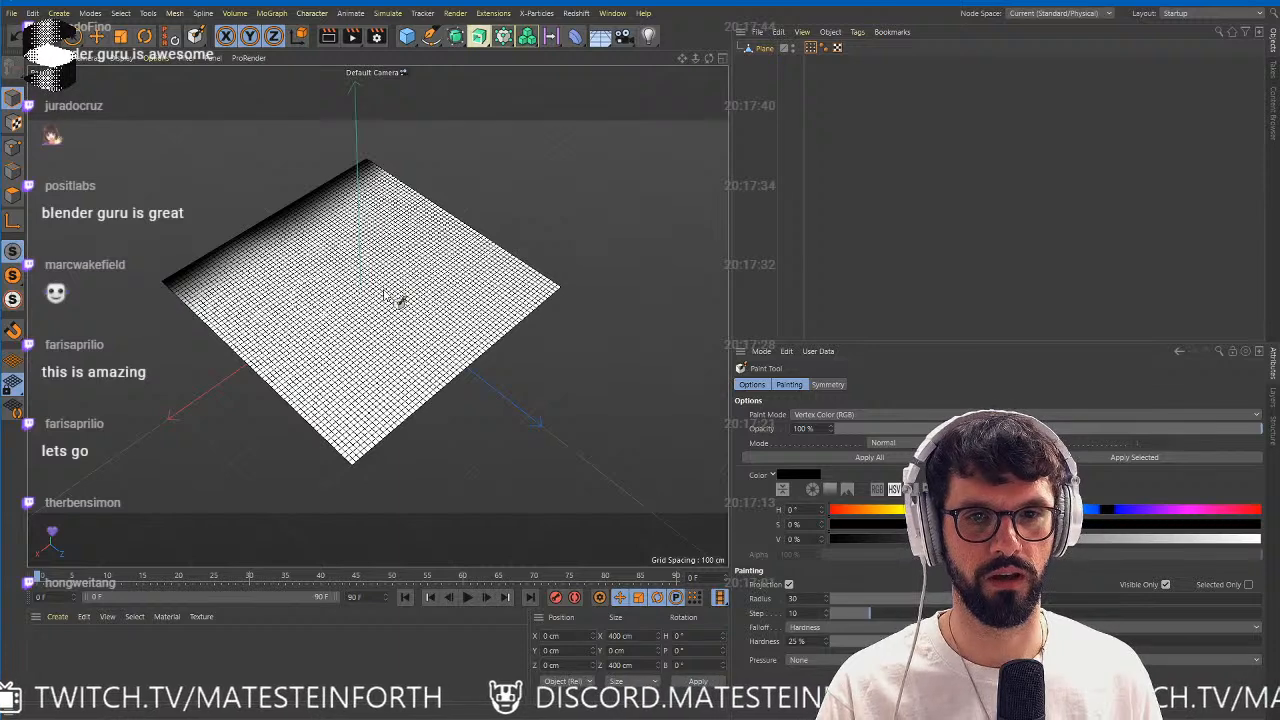
pyautogui.click(775, 171)
# Export the plane as FBX version 7.5 (2016) with normals and vertex colors included and textures and materials excluded.
pyautogui.click(11, 13)
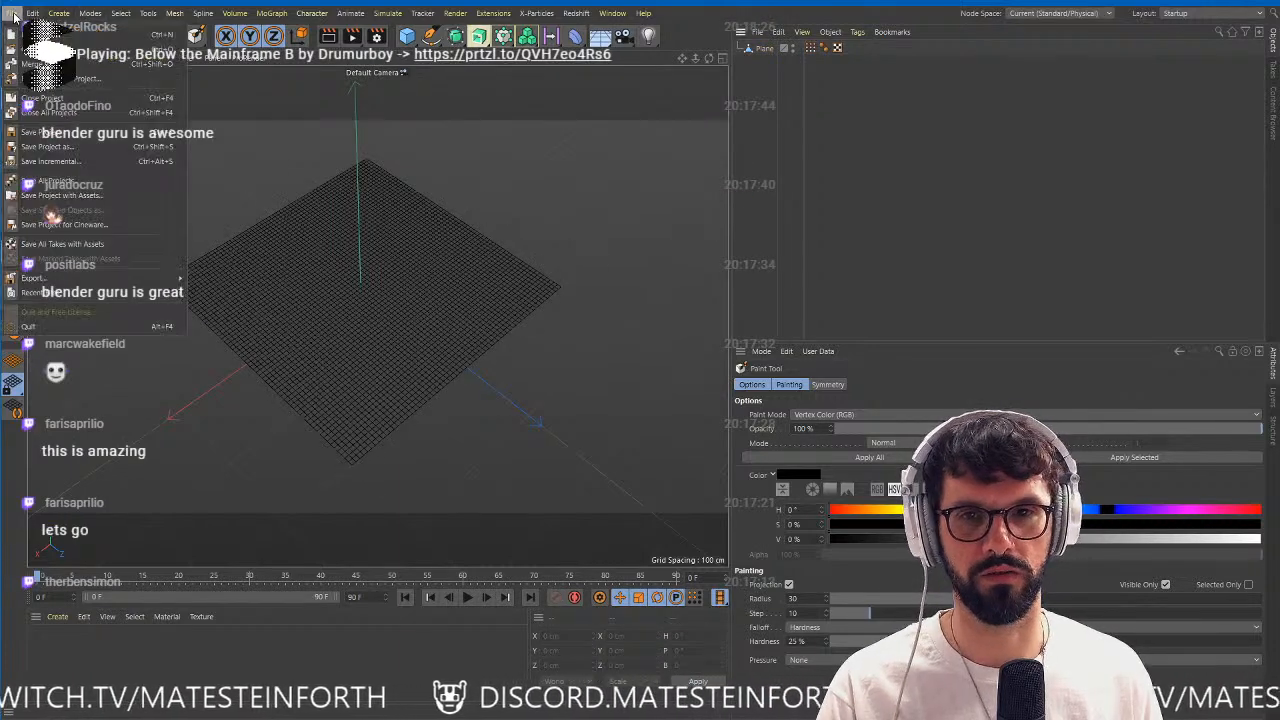
pyautogui.moveTo(88, 285)
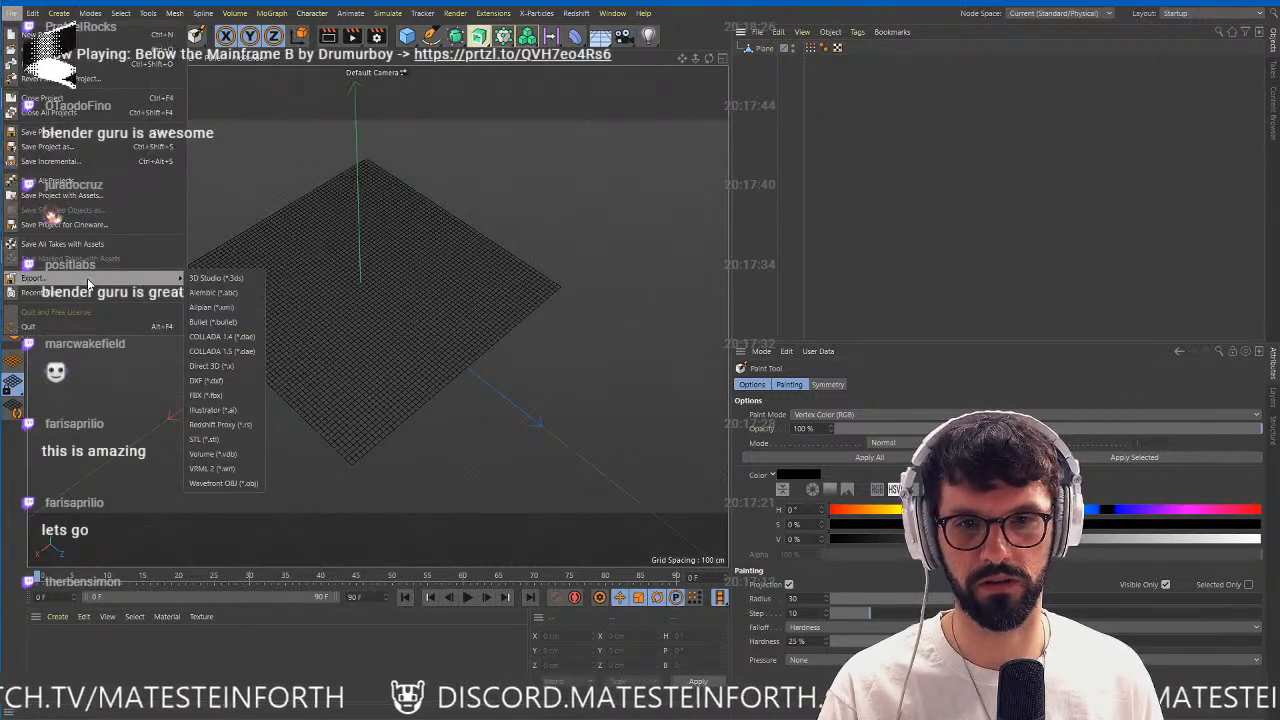
pyautogui.click(205, 395)
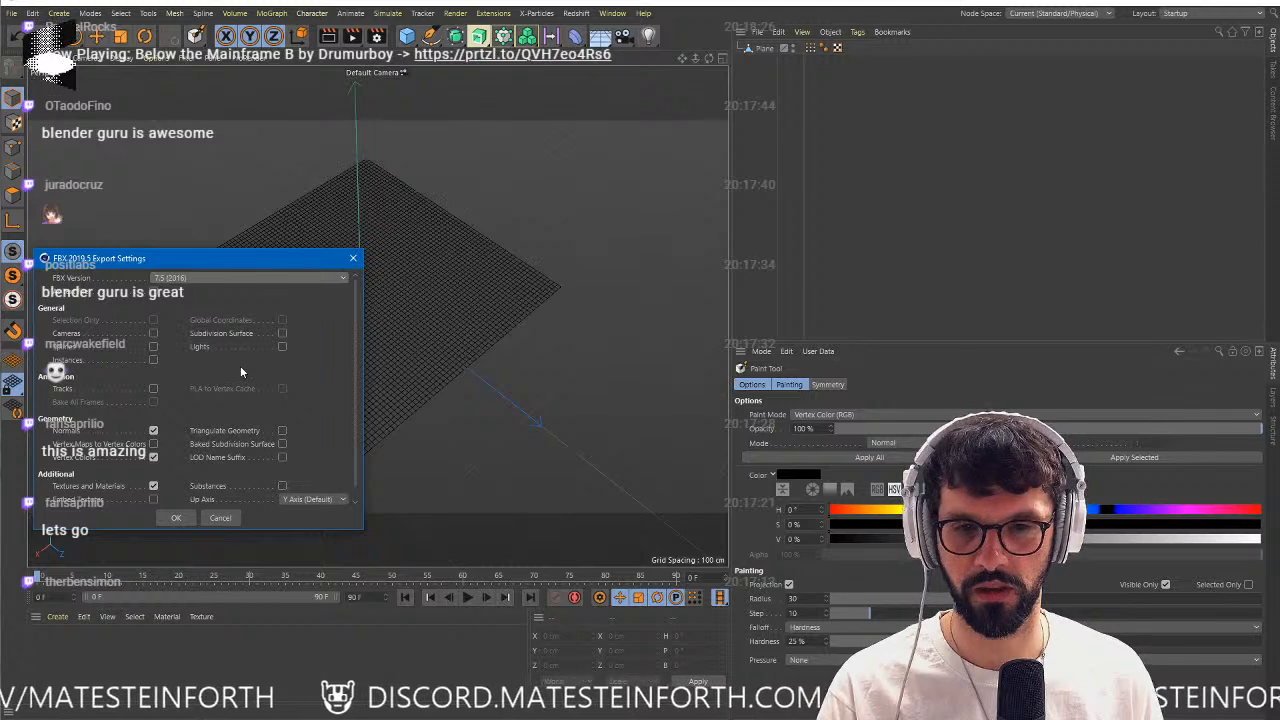
pyautogui.moveTo(166, 247); pyautogui.dragTo(475, 147)
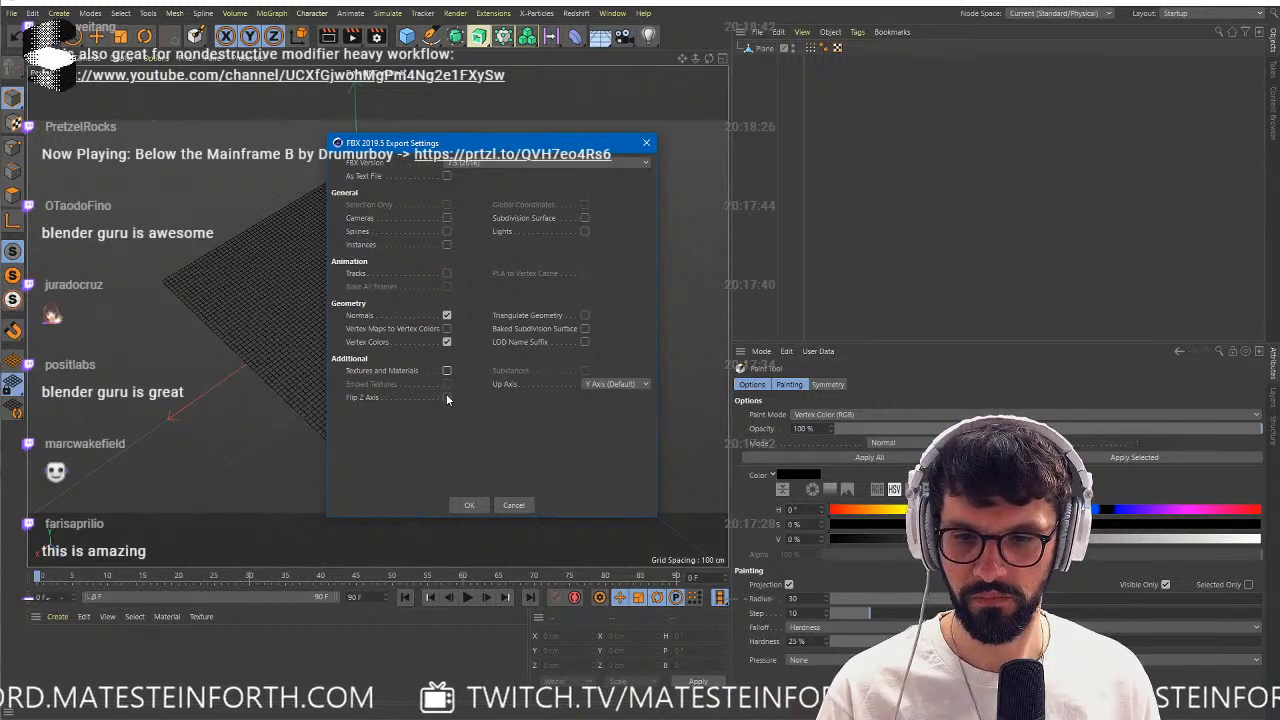
pyautogui.click(470, 505)
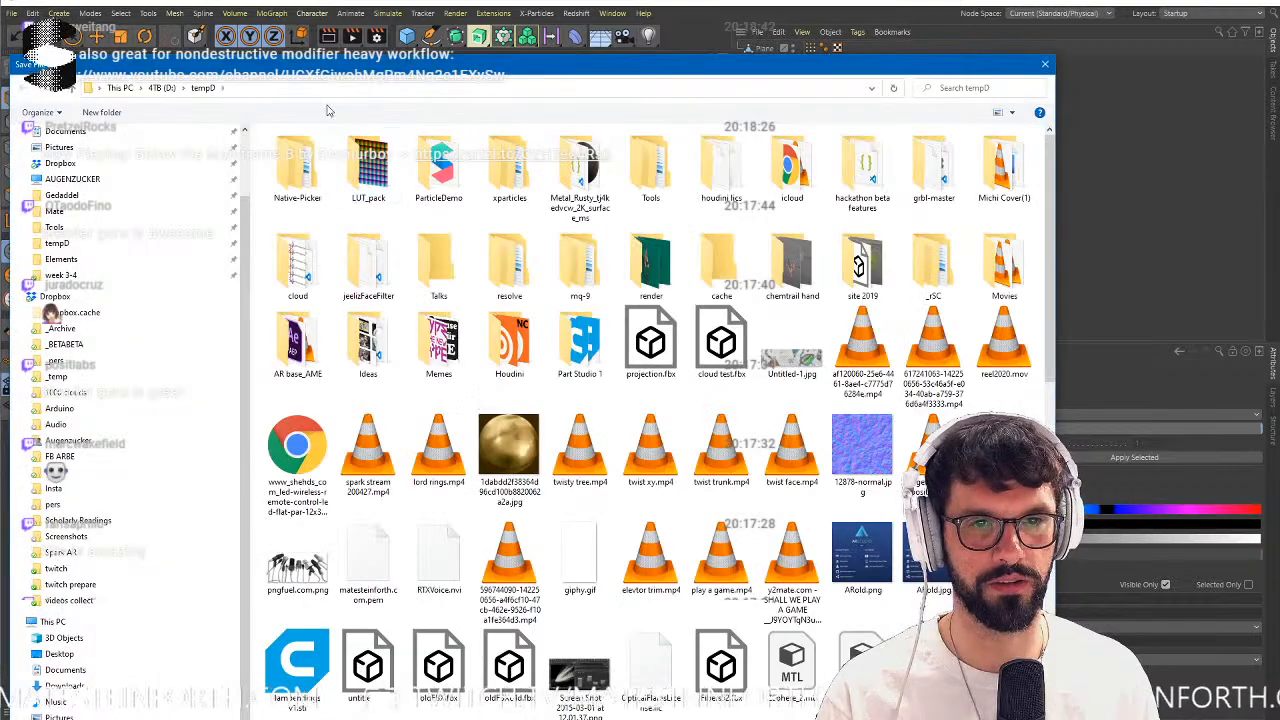
pyautogui.moveTo(353, 71); pyautogui.dragTo(1279, 58)
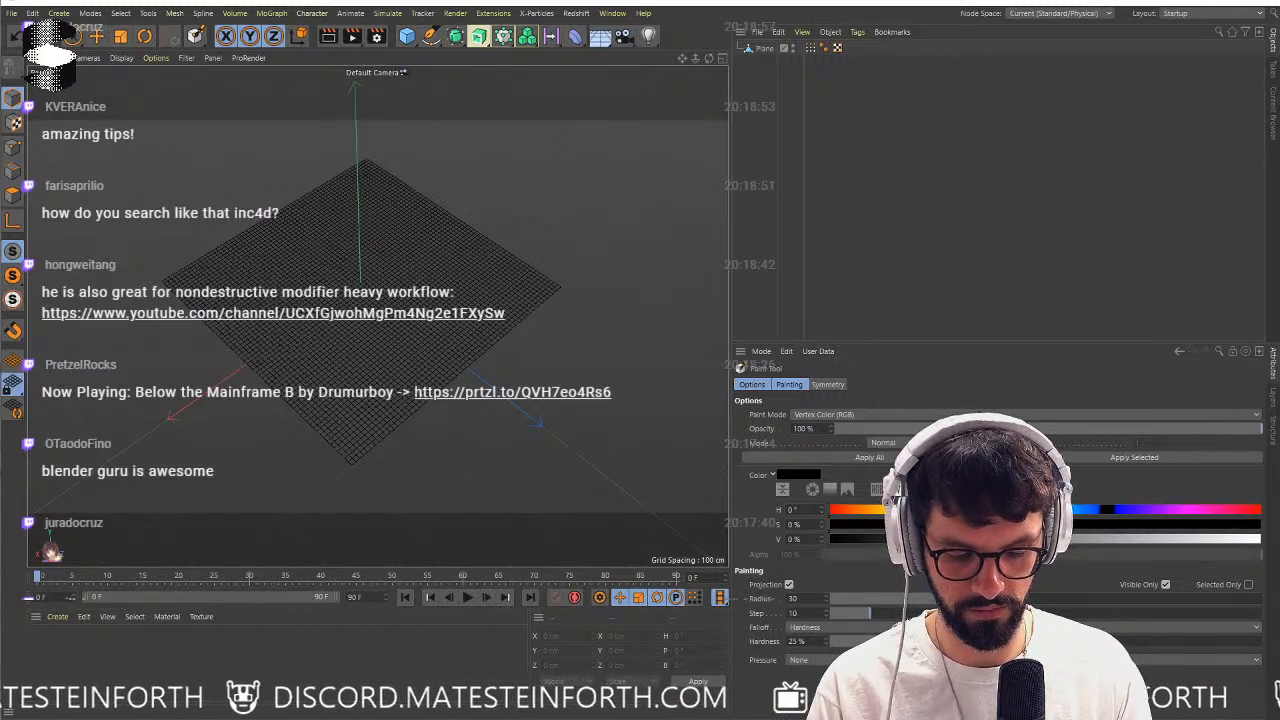
# Switch to Spark AR Studio and import the exported plane model from the computer as an asset.
pyautogui.hotkey('alt', 'Tab')
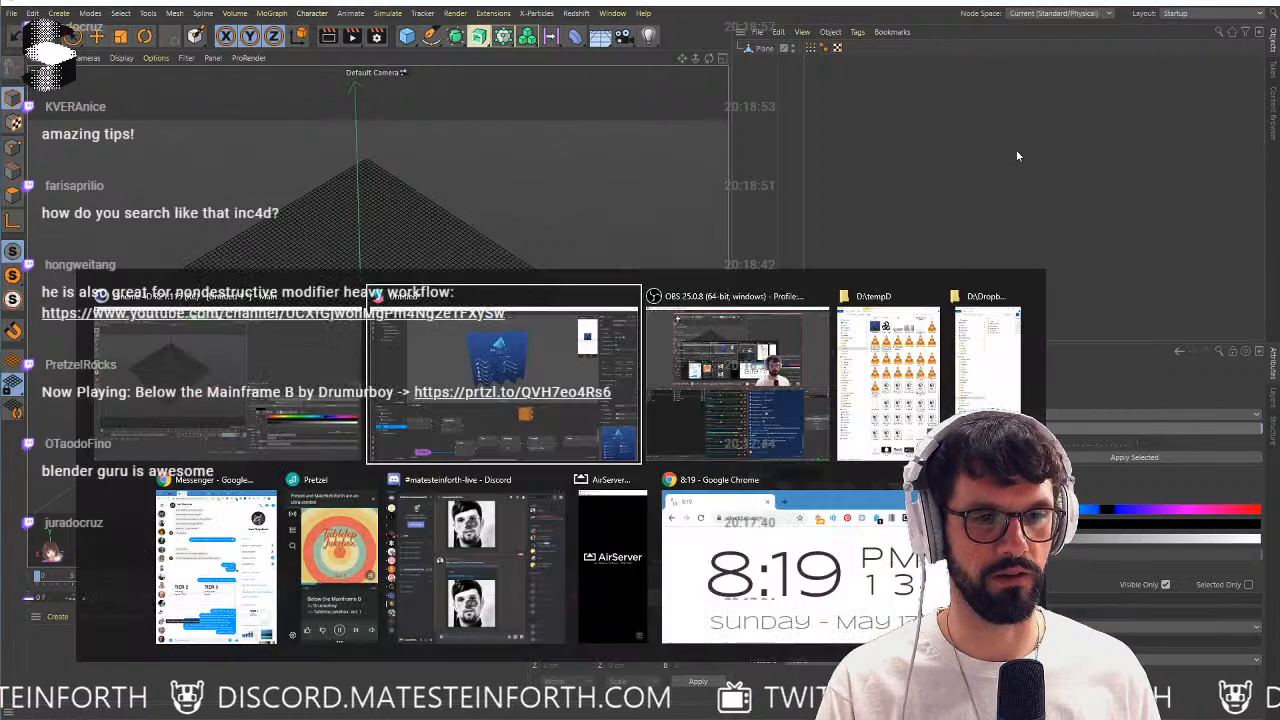
pyautogui.click(432, 362)
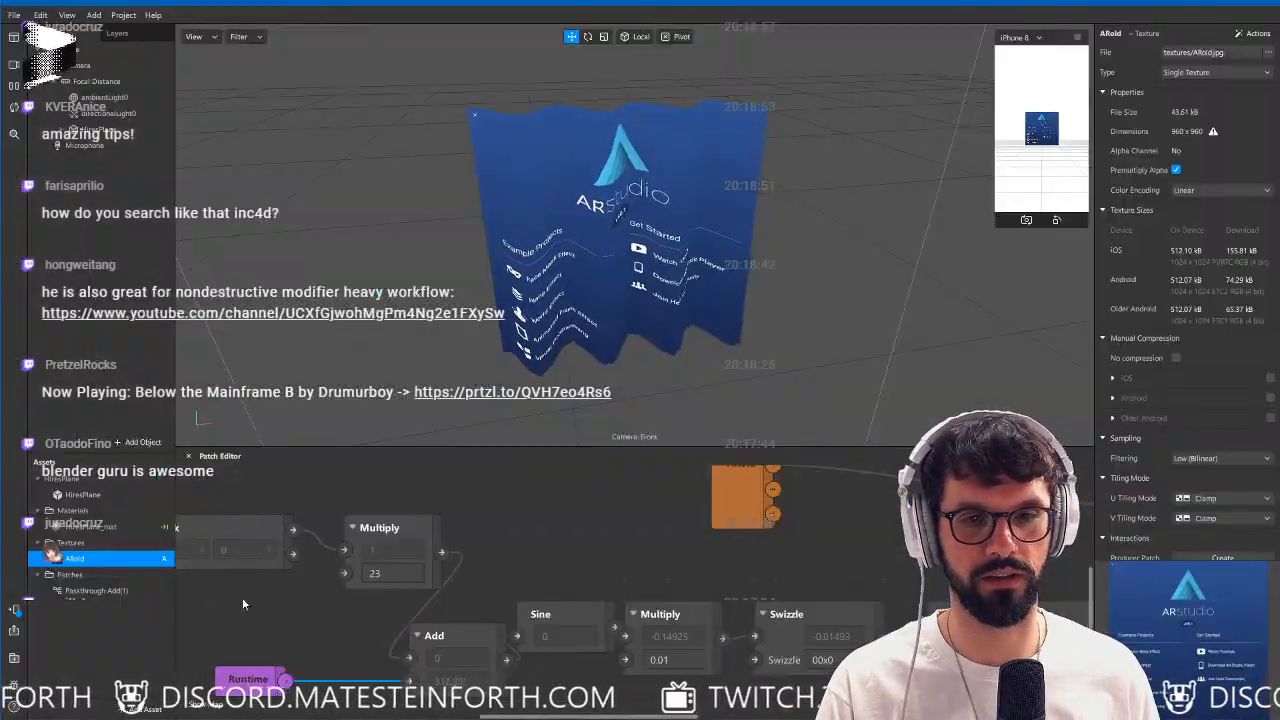
pyautogui.click(138, 708)
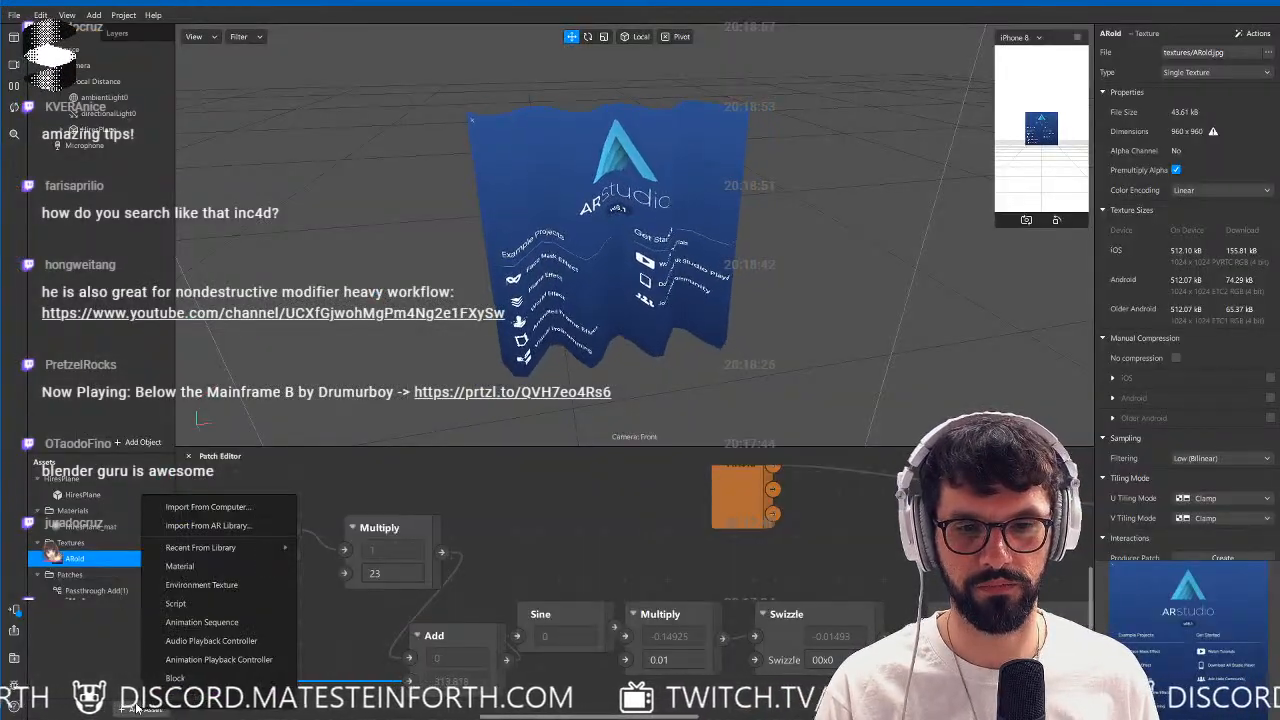
pyautogui.click(205, 507)
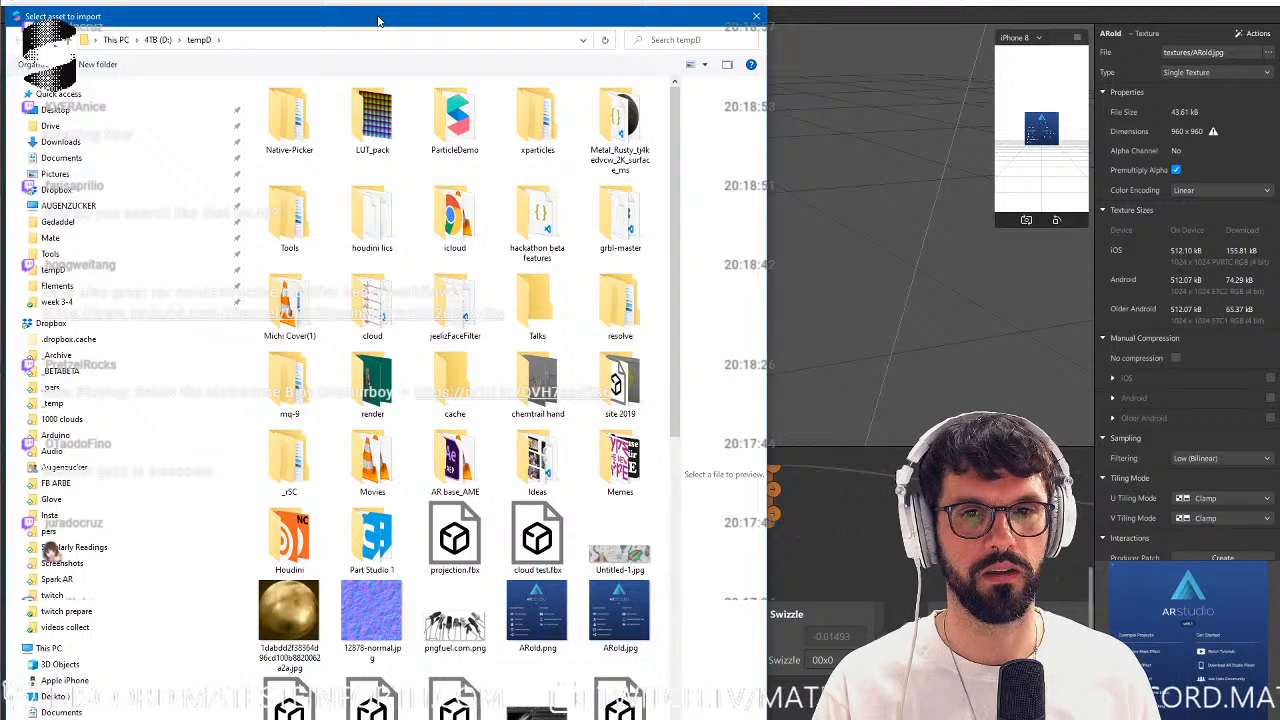
pyautogui.press('Escape')
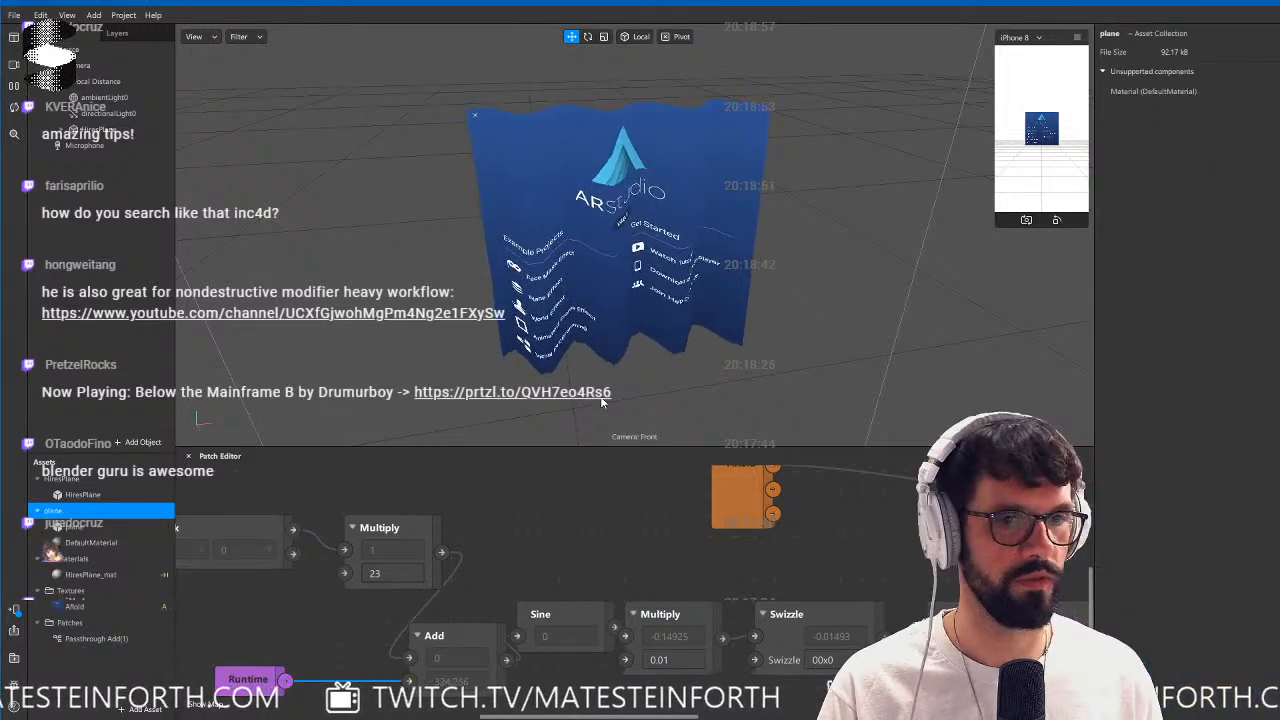
# Place the imported plane in the scene under Focal Distance and set its scale to 0.1 on all three axes.
pyautogui.moveTo(72, 510); pyautogui.dragTo(179, 338)
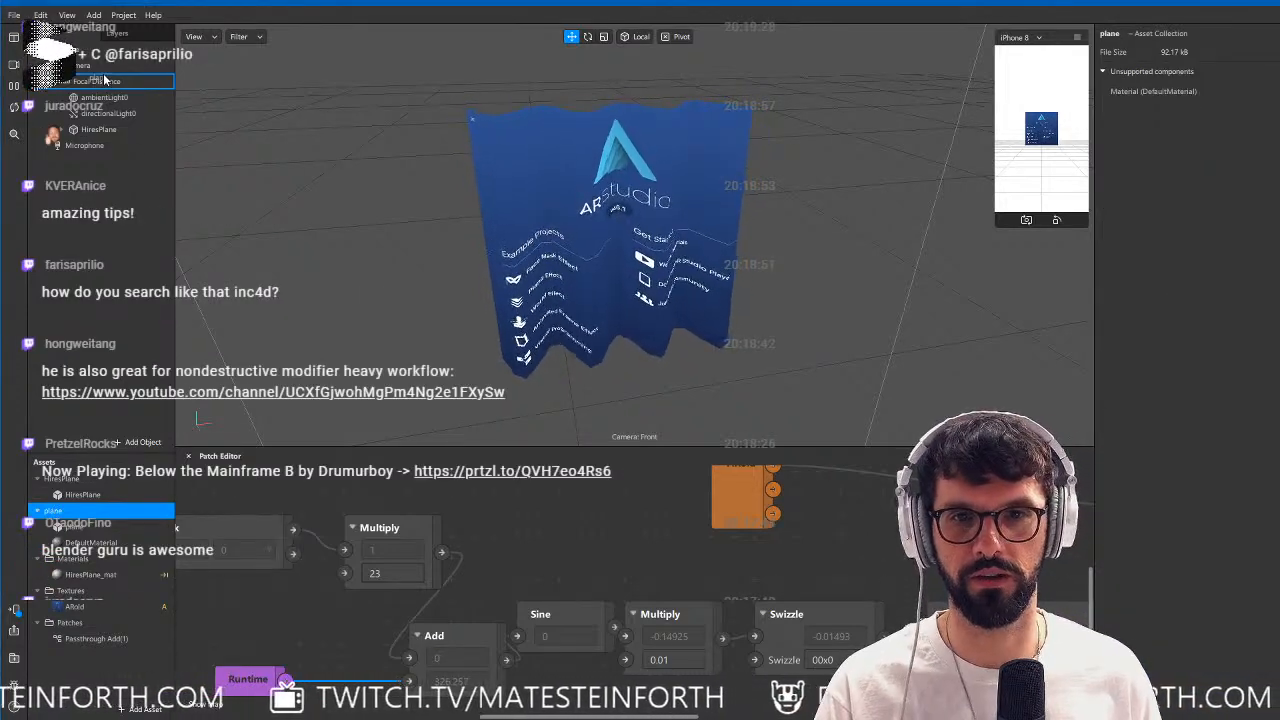
pyautogui.moveTo(104, 80); pyautogui.dragTo(104, 82)
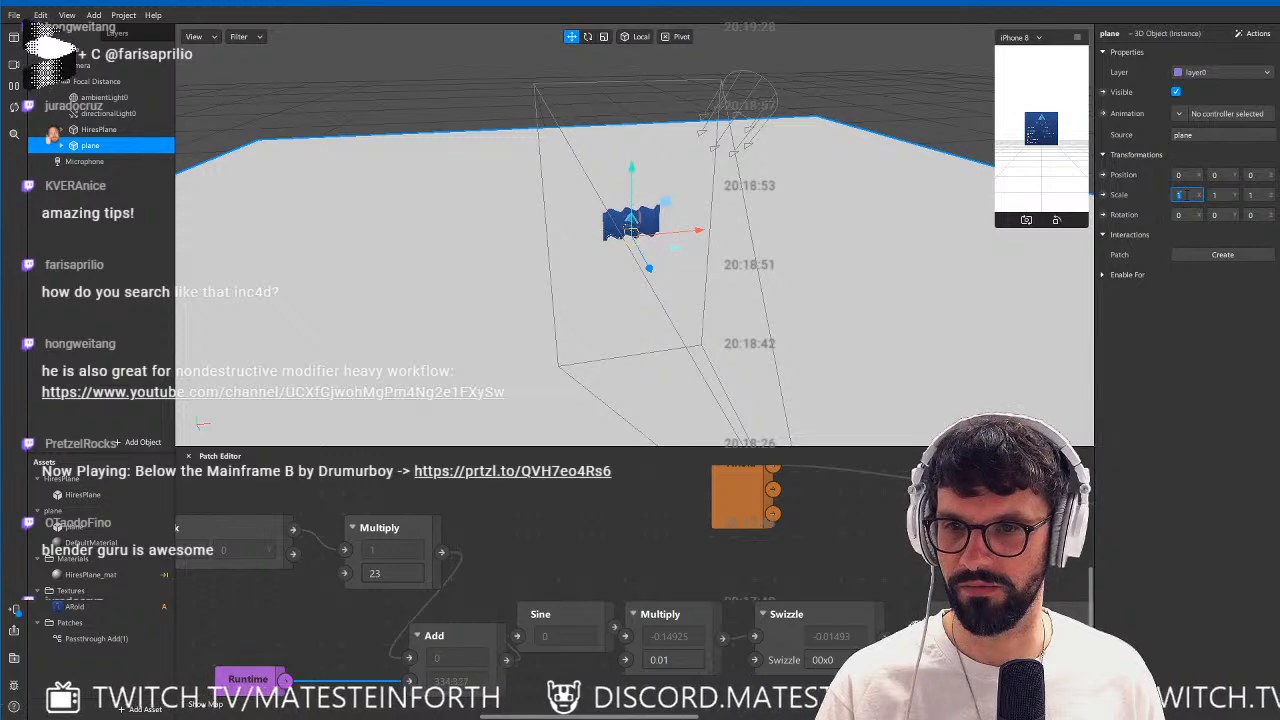
pyautogui.write('0.1')
pyautogui.press('Tab')
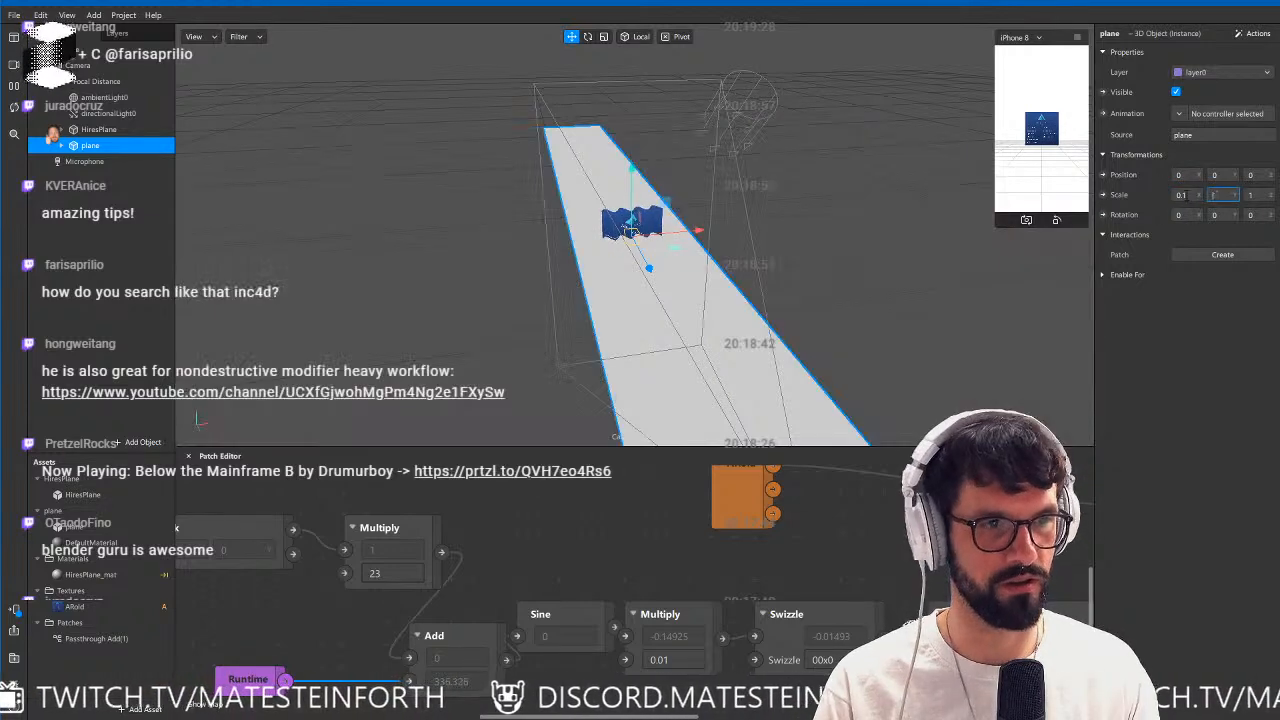
pyautogui.write('0.1')
pyautogui.press('Tab')
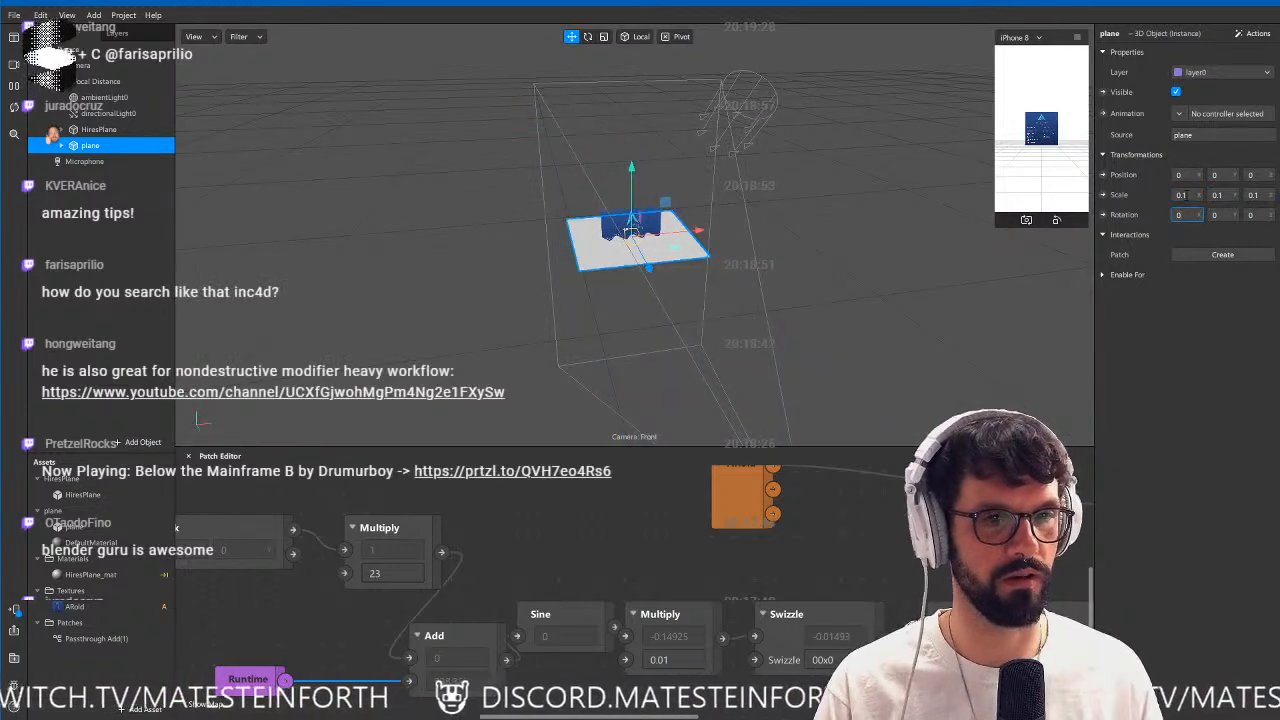
pyautogui.scroll(5, 653, 268)
pyautogui.keyDown('alt'); pyautogui.moveTo(657, 254); pyautogui.dragTo(690, 277); pyautogui.keyUp('alt')
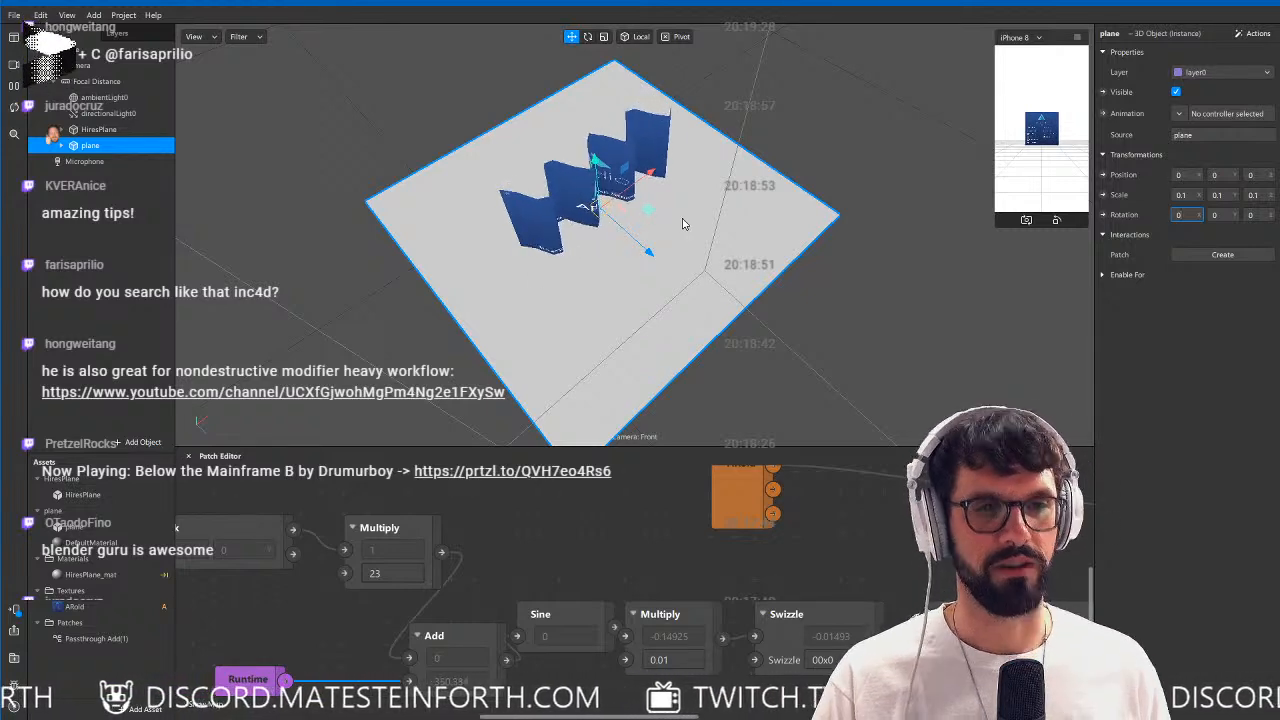
# Hide the HiresPlane object and select the Plane mesh inside the imported plane object.
pyautogui.click(121, 131)
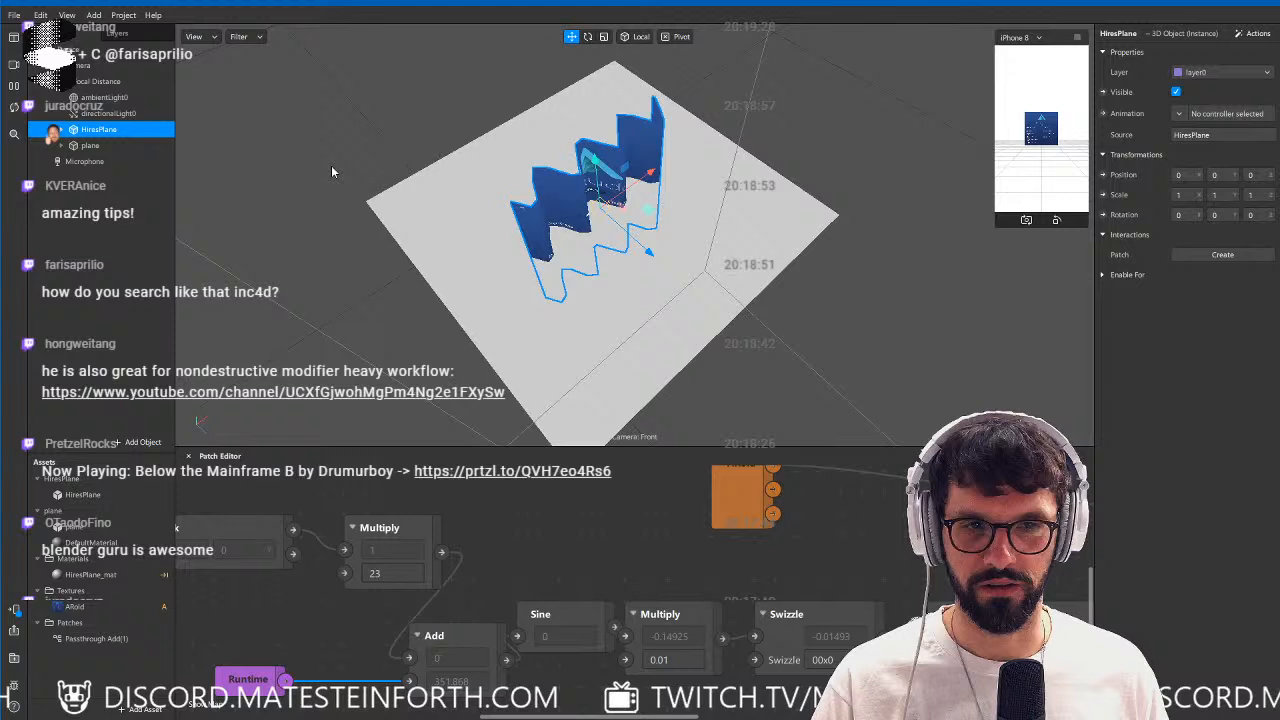
pyautogui.click(1176, 92)
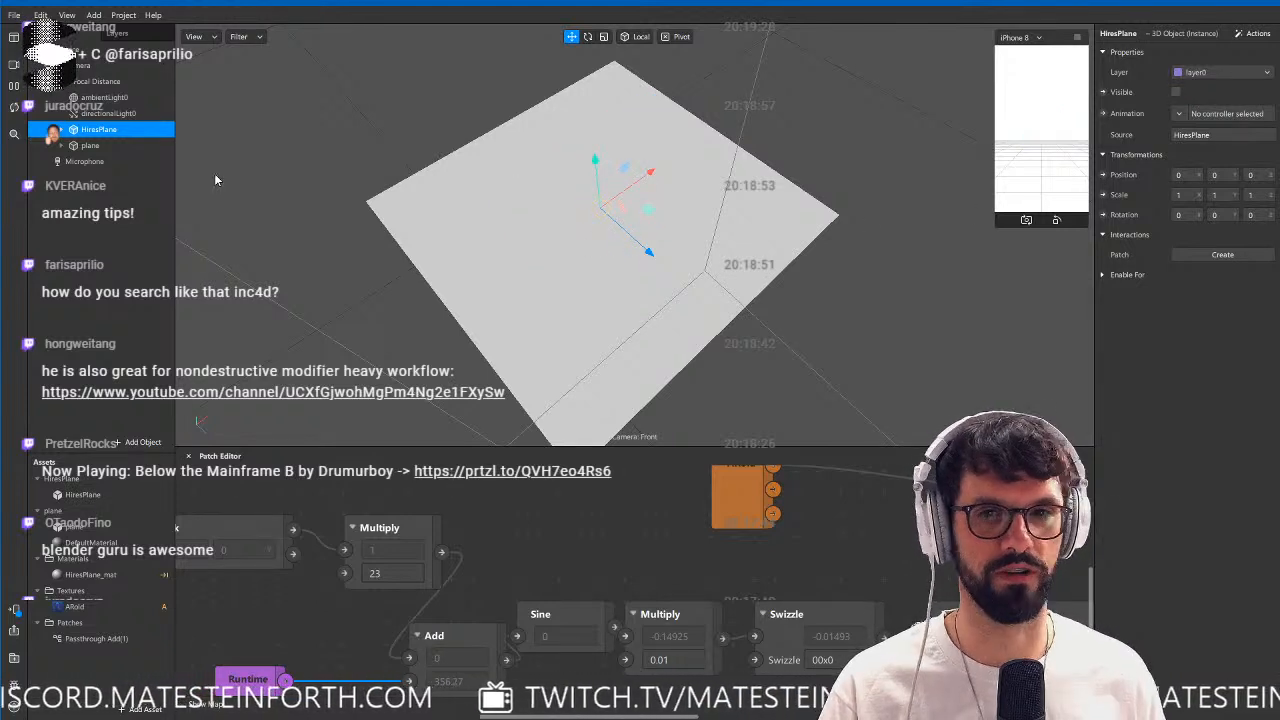
pyautogui.click(89, 146)
pyautogui.click(95, 162)
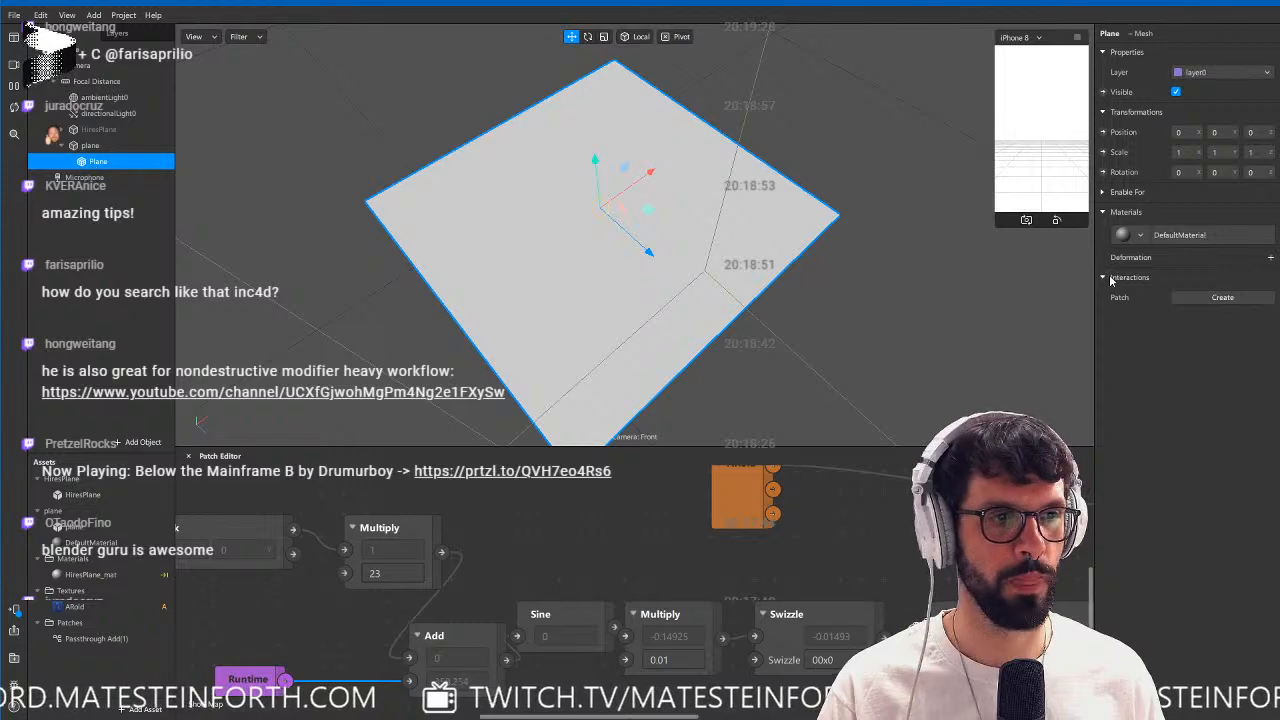
# Create a patch for DefaultMaterial's diffuse texture and connect the ARold texture patch to it.
pyautogui.click(90, 542)
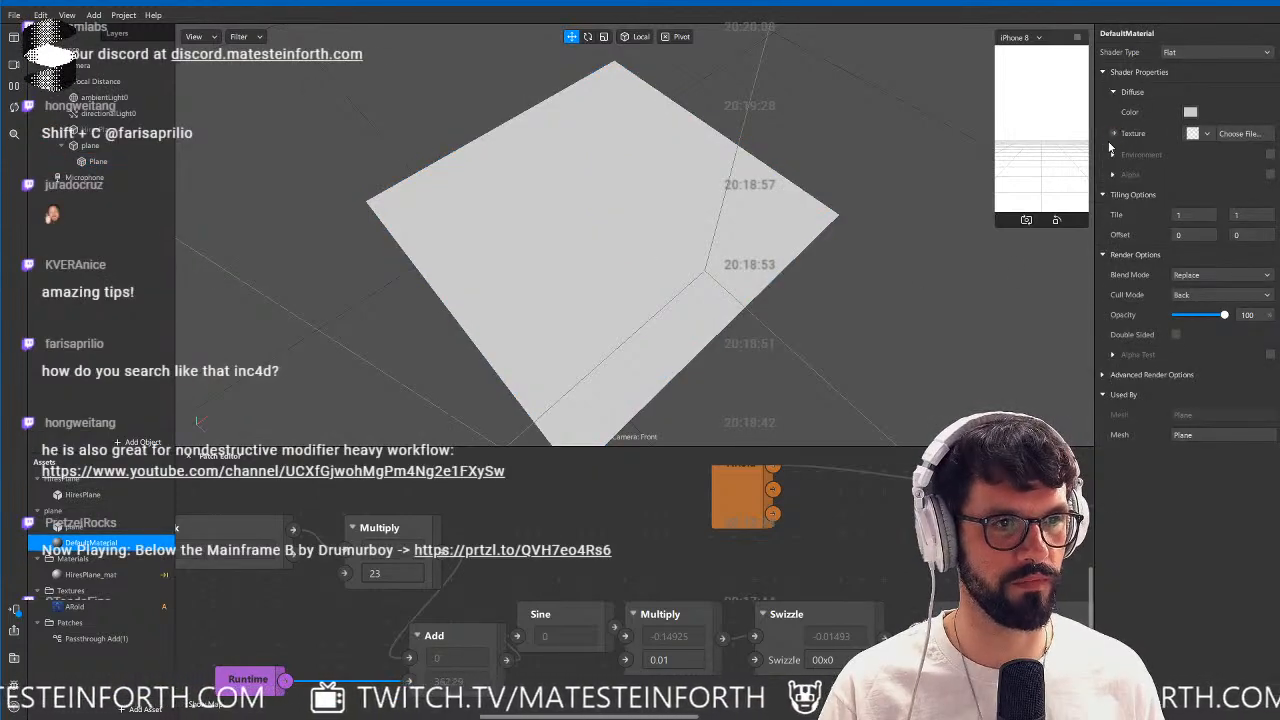
pyautogui.click(1113, 133)
pyautogui.moveTo(686, 641); pyautogui.dragTo(764, 622)
pyautogui.scroll(-2, 762, 622)
pyautogui.moveTo(762, 622); pyautogui.dragTo(478, 712, button='middle')
pyautogui.moveTo(480, 708); pyautogui.dragTo(618, 623)
pyautogui.moveTo(537, 660); pyautogui.dragTo(815, 508)
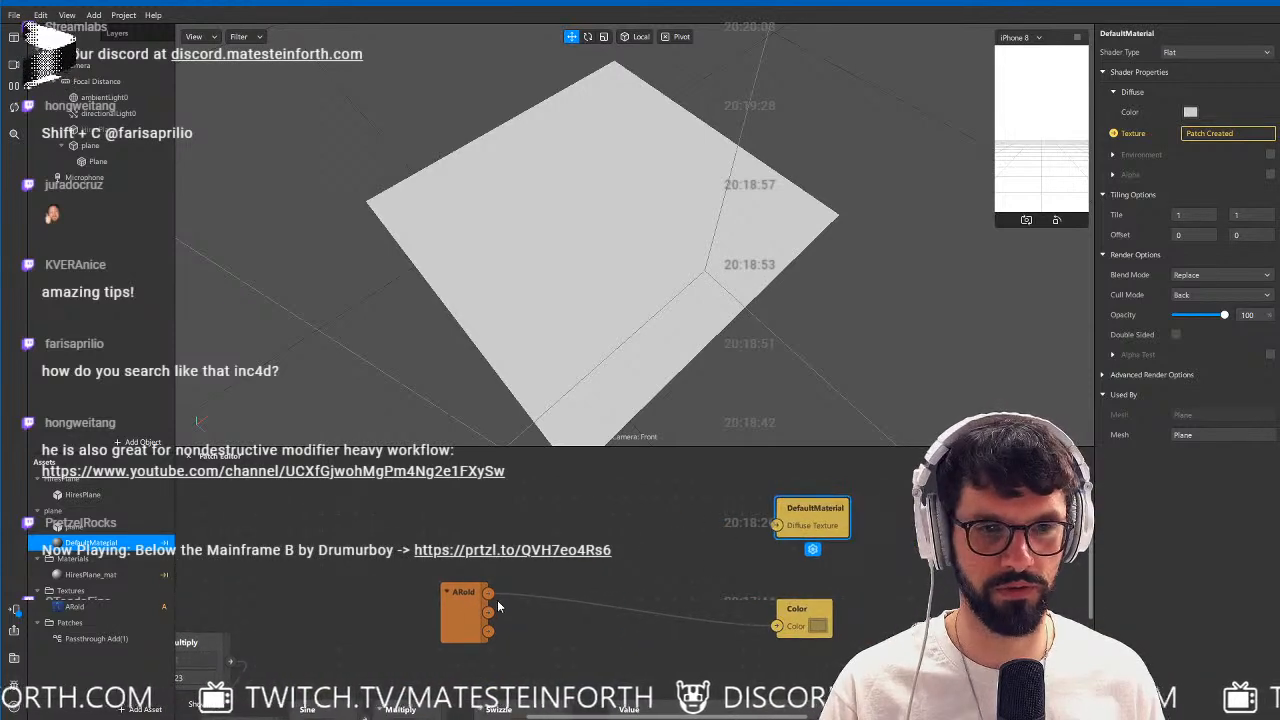
pyautogui.moveTo(488, 592); pyautogui.dragTo(846, 531)
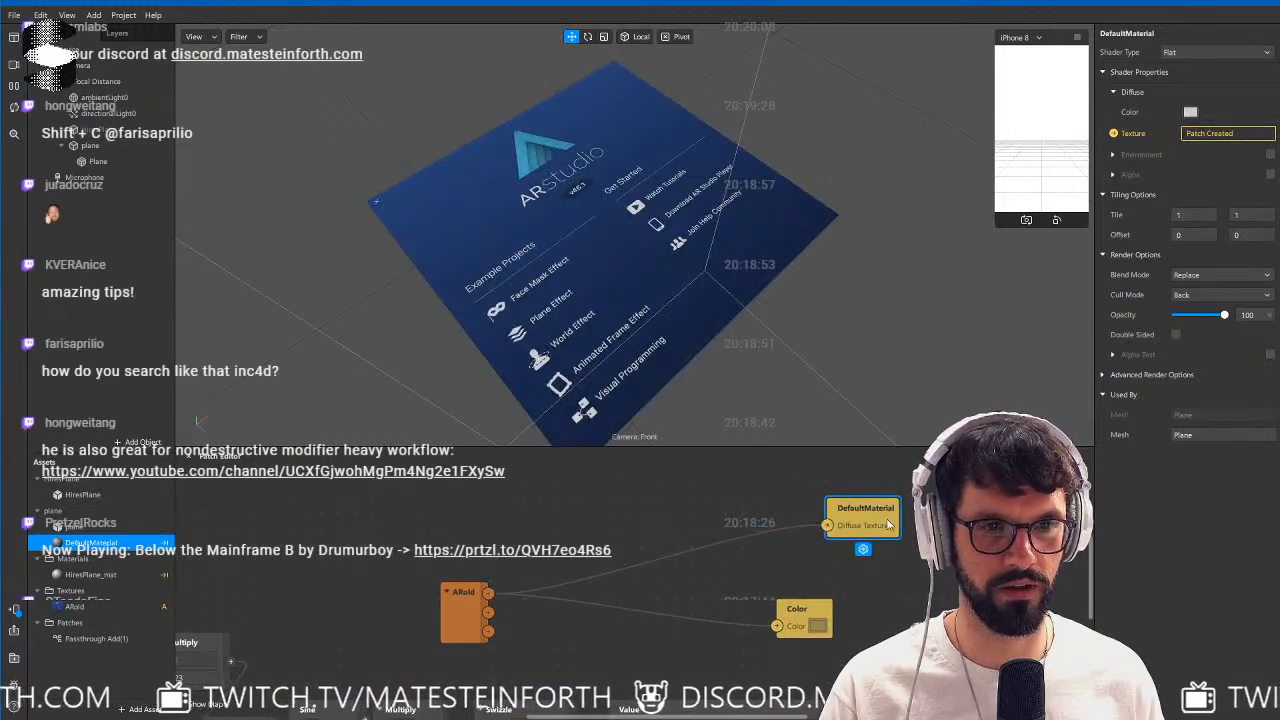
# Add a Vertex Attribute patch that outputs the vertex color, connect it to DefaultMaterial's diffuse texture and inspect the plane's painted edge.
pyautogui.doubleClick(448, 520)
pyautogui.write('vart')
pyautogui.press('Return')
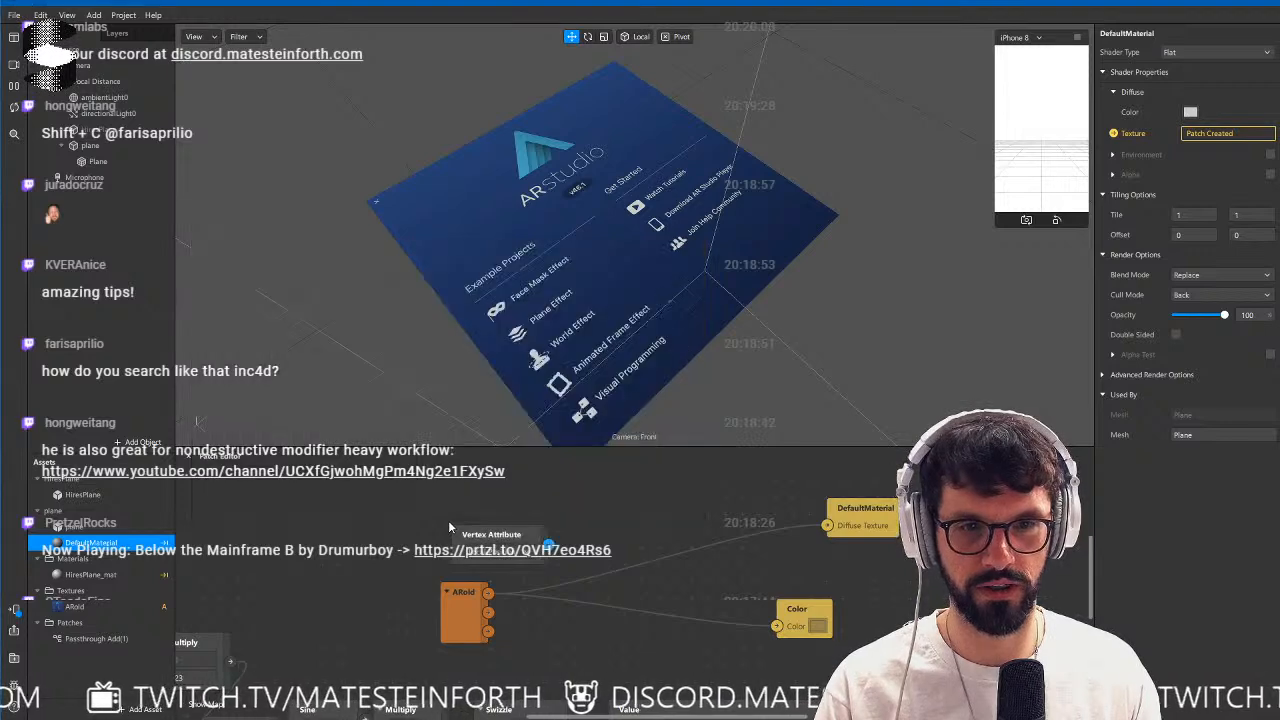
pyautogui.click(500, 553)
pyautogui.click(522, 601)
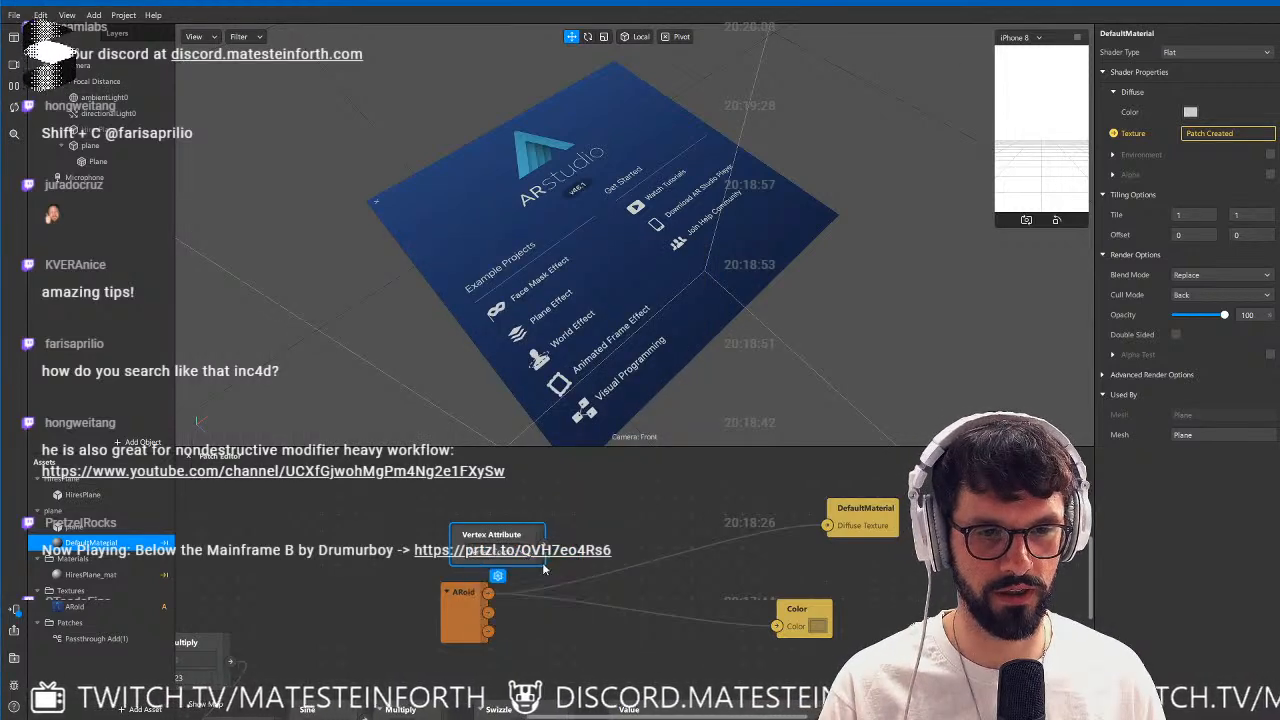
pyautogui.moveTo(543, 546); pyautogui.dragTo(826, 528)
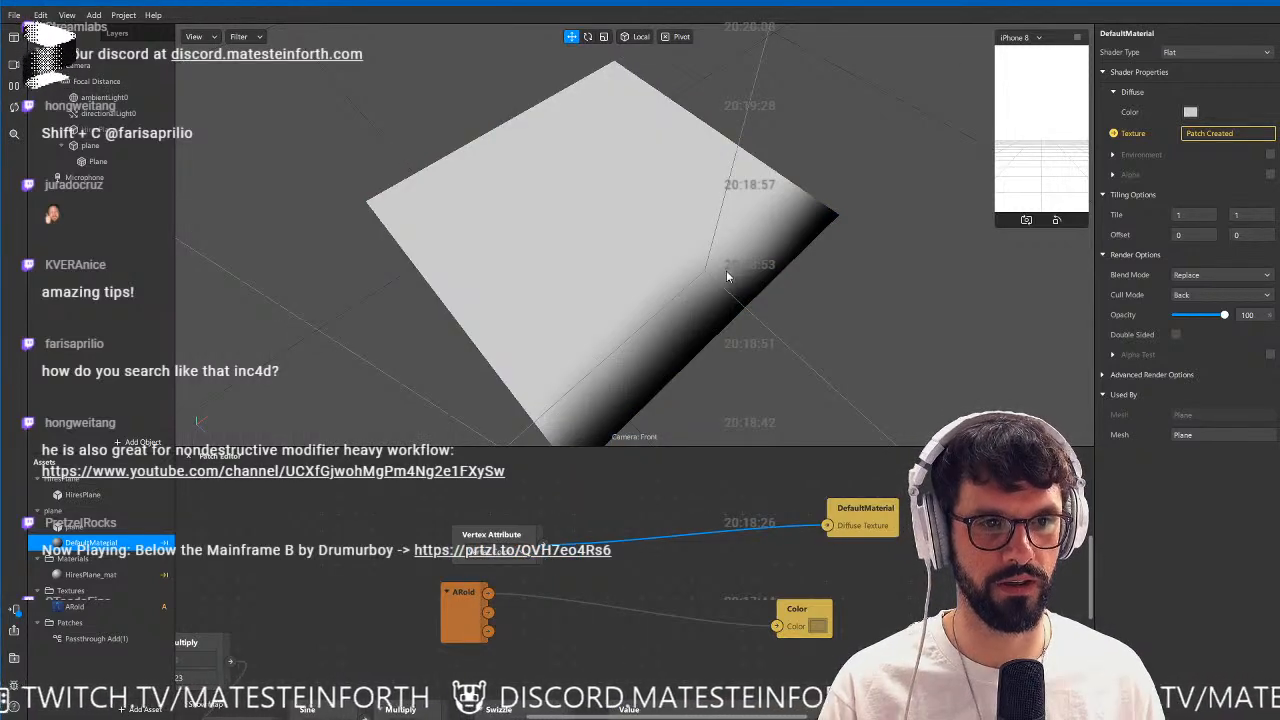
pyautogui.moveTo(726, 270); pyautogui.dragTo(549, 194)
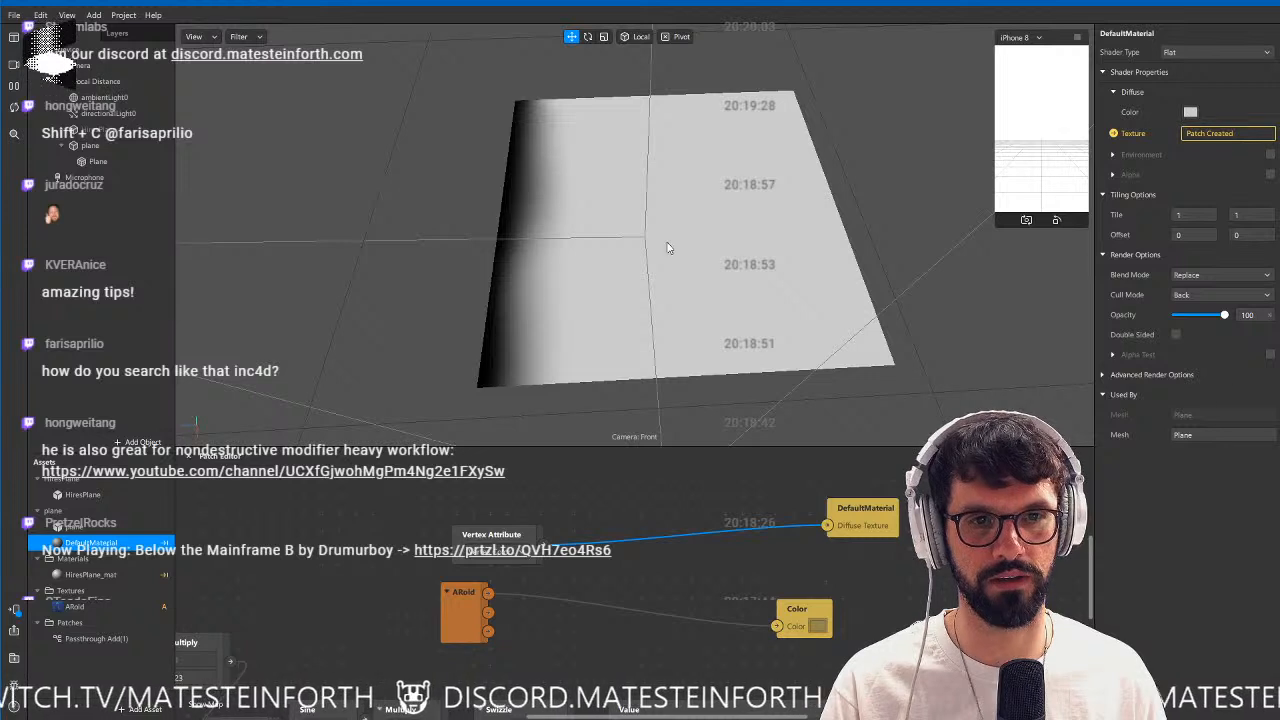
pyautogui.moveTo(669, 246); pyautogui.dragTo(537, 117)
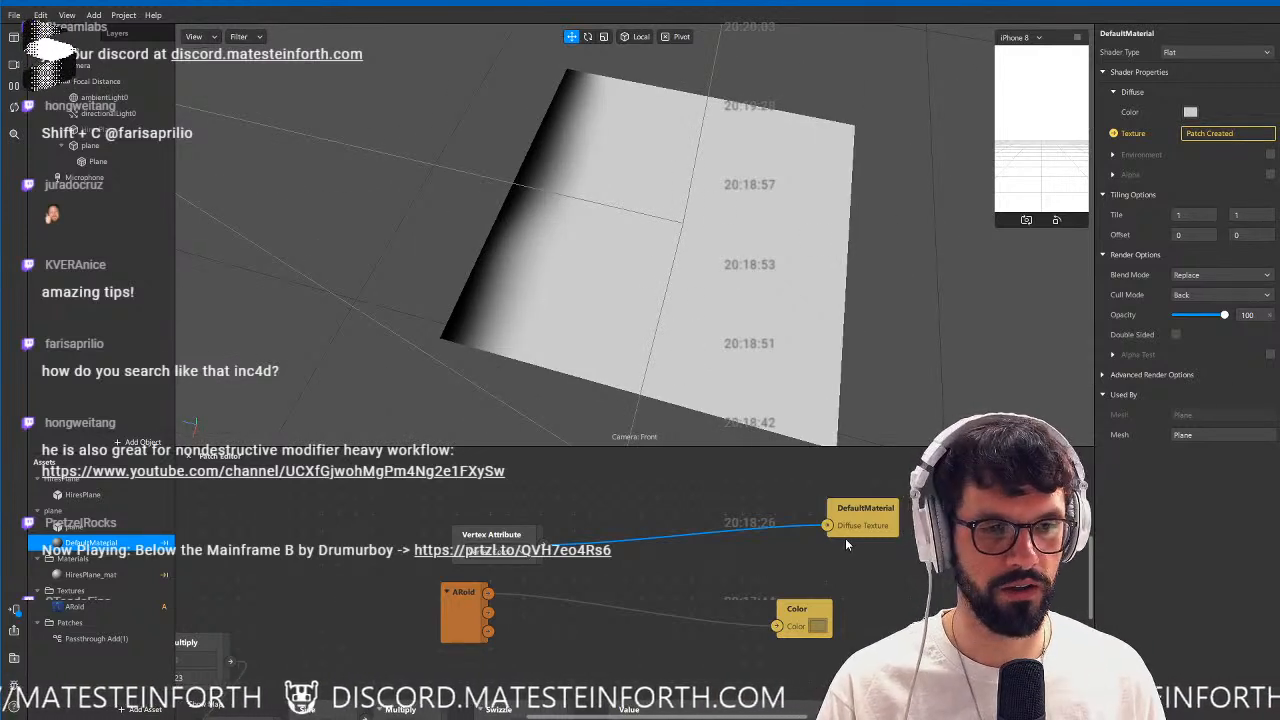
# Change DefaultMaterial's shader type to the patch asset, create Position and Color patches from its parameters and feed Vertex Attribute into Color.
pyautogui.click(1215, 52)
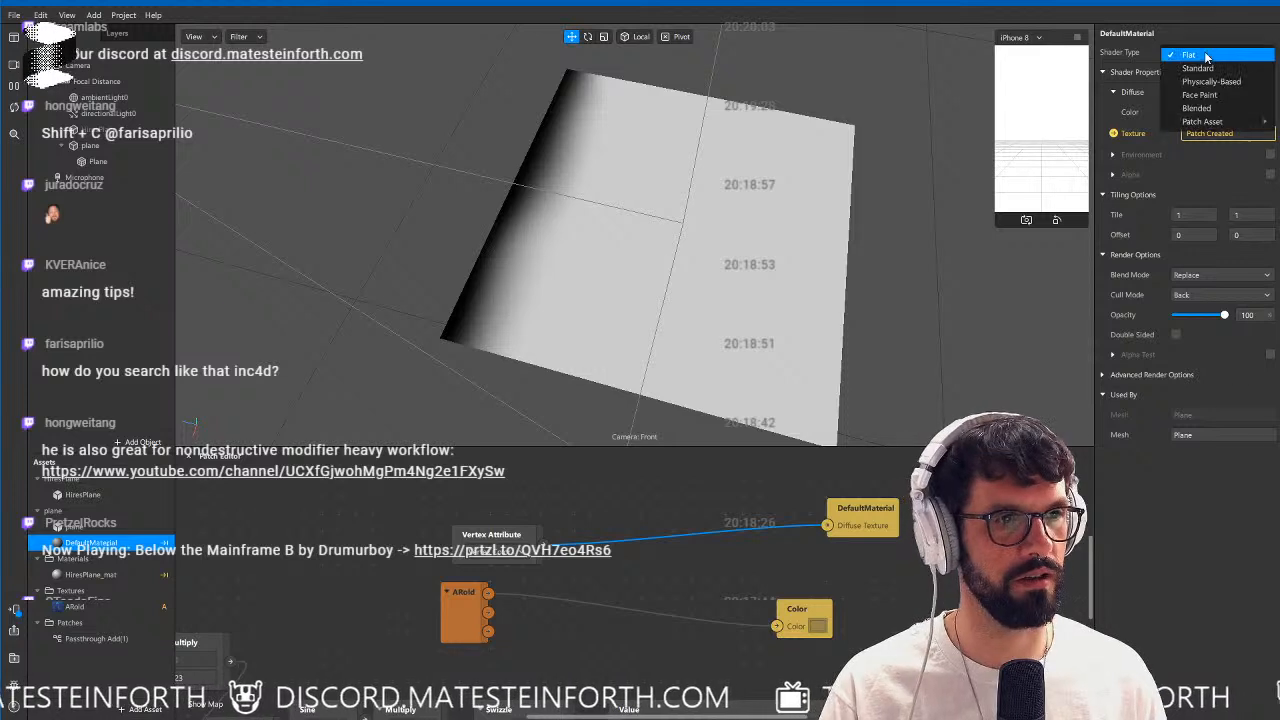
pyautogui.moveTo(1214, 122)
pyautogui.click(1104, 121)
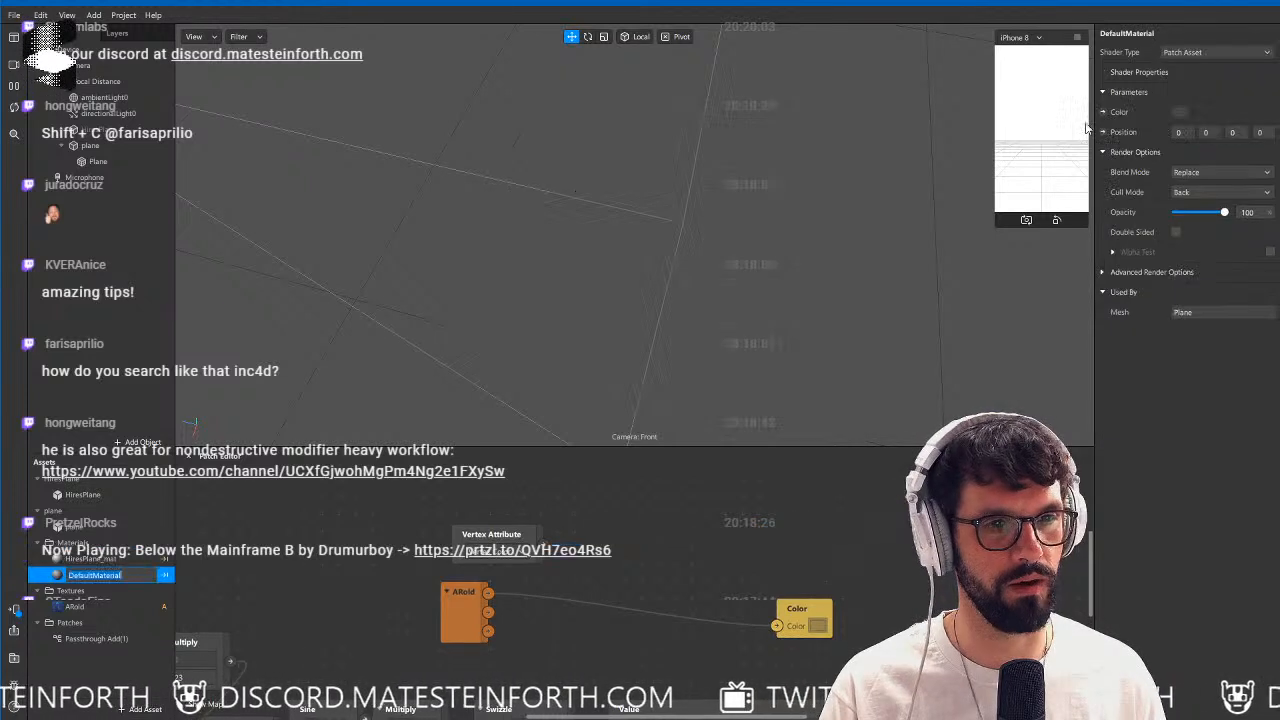
pyautogui.click(1103, 133)
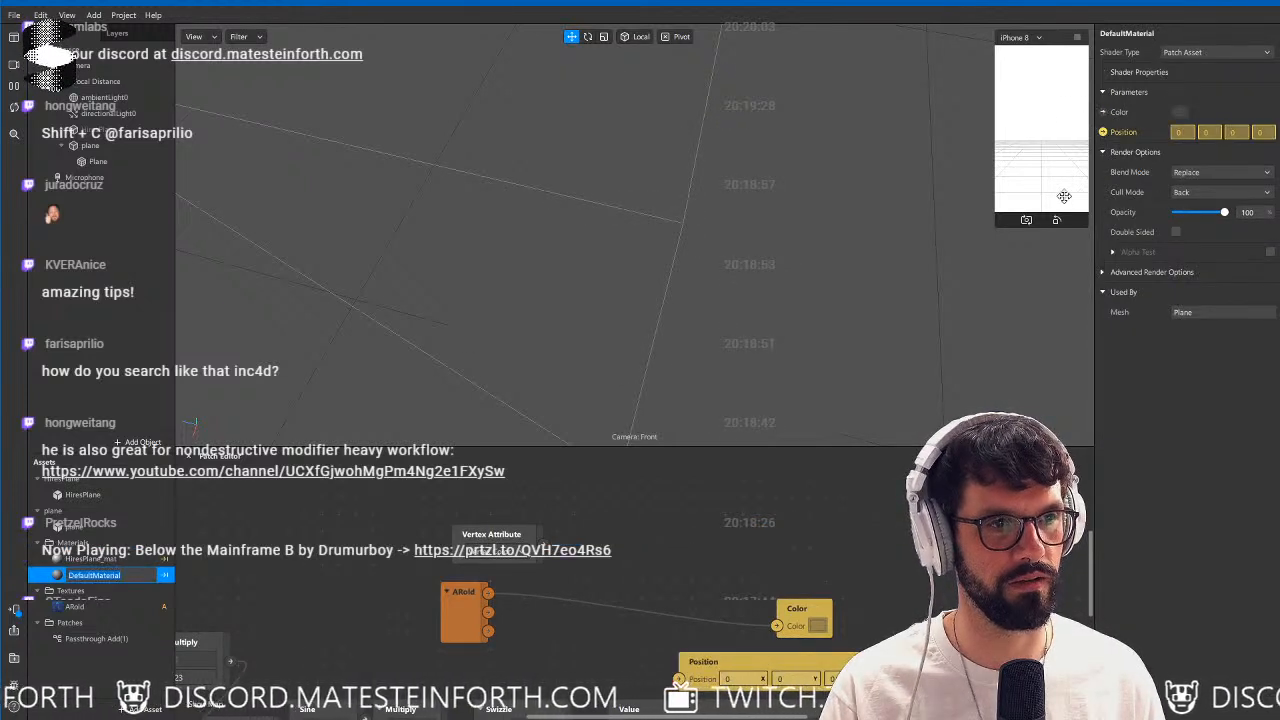
pyautogui.moveTo(700, 676); pyautogui.dragTo(725, 542)
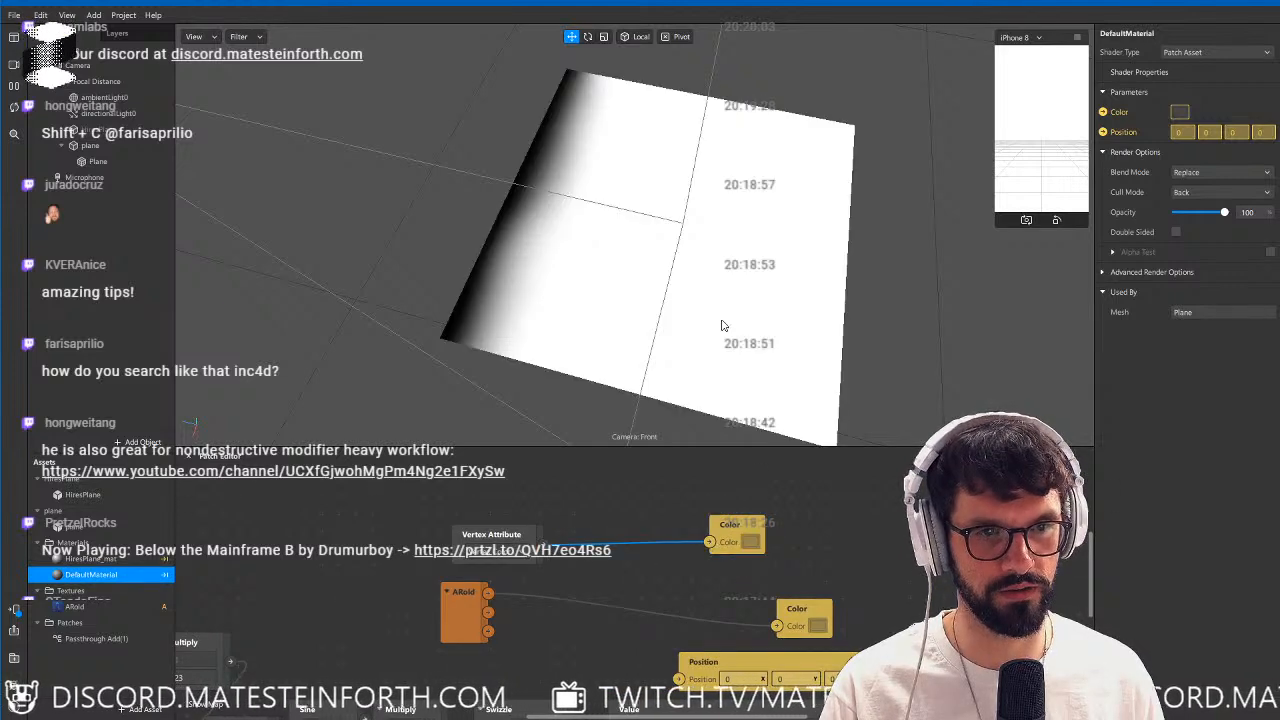
# Move DefaultMaterial's Position patch below the existing one and connect the sine chain's Value output to it.
pyautogui.scroll(-2, 910, 578)
pyautogui.scroll(-1, 911, 580)
pyautogui.moveTo(911, 580); pyautogui.dragTo(723, 493, button='middle')
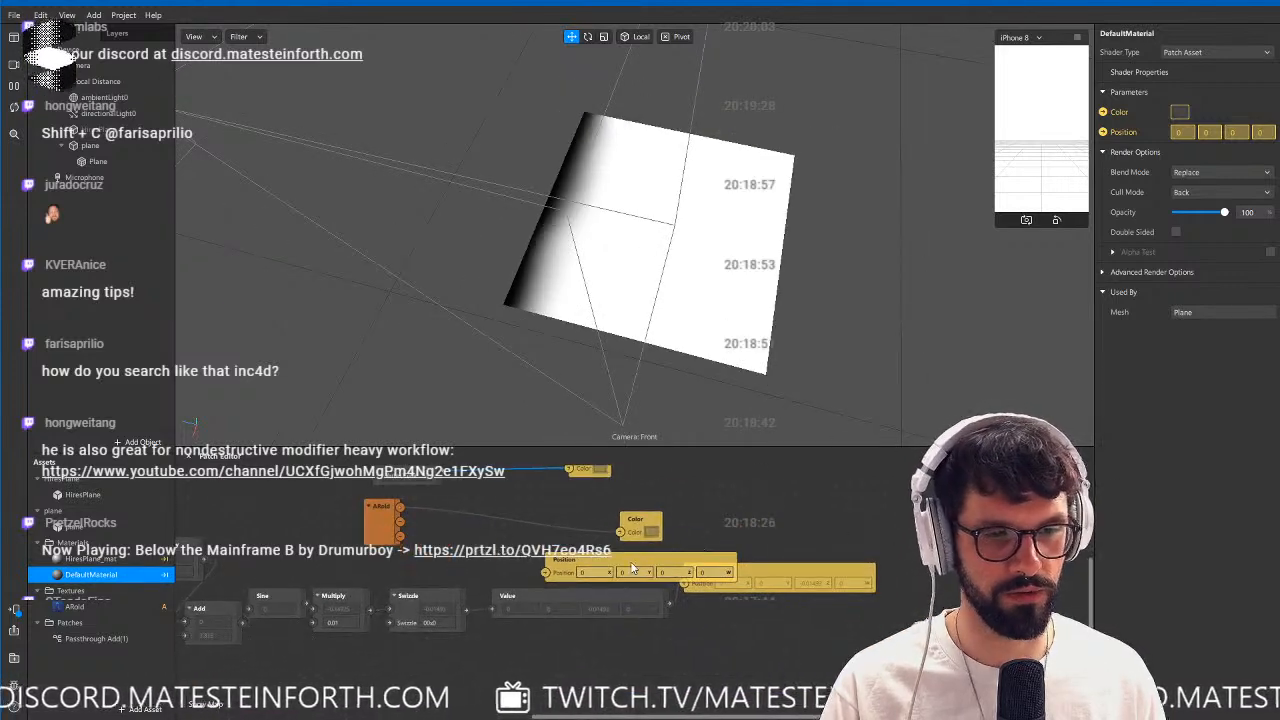
pyautogui.moveTo(633, 565); pyautogui.dragTo(797, 651)
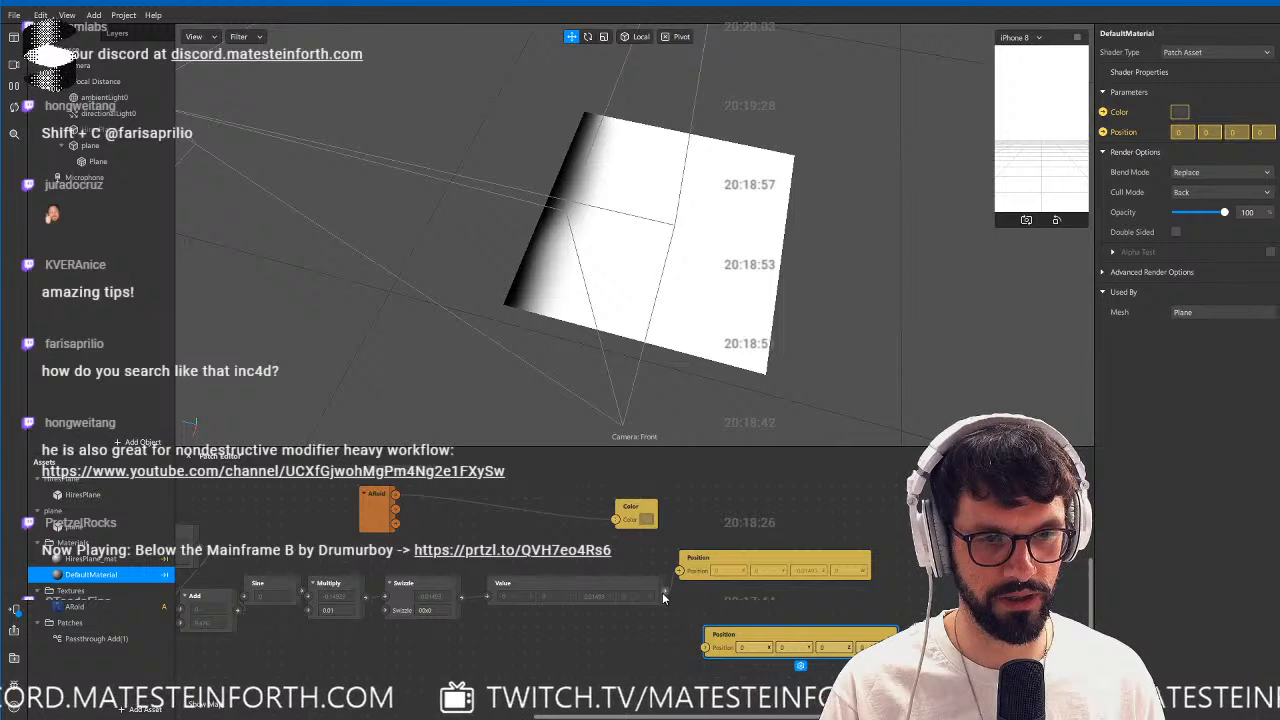
pyautogui.moveTo(665, 591); pyautogui.dragTo(705, 647)
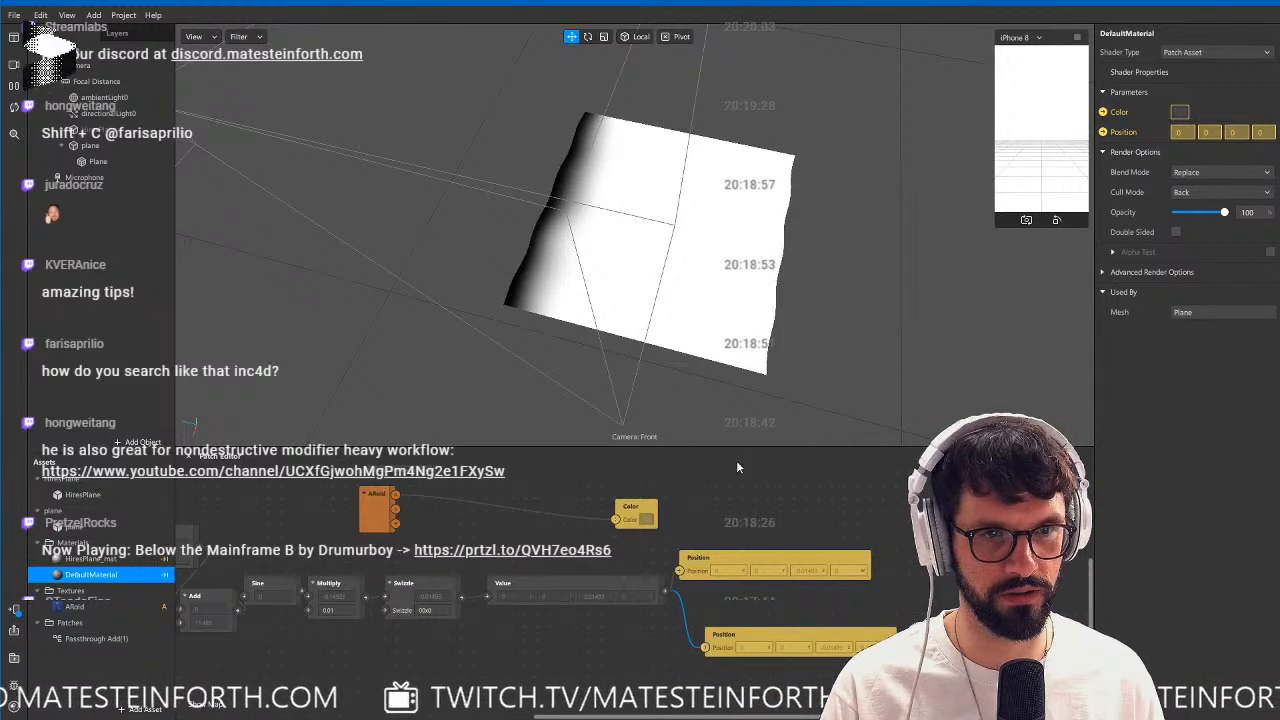
pyautogui.keyDown('alt'); pyautogui.moveTo(654, 247); pyautogui.dragTo(700, 303); pyautogui.keyUp('alt')
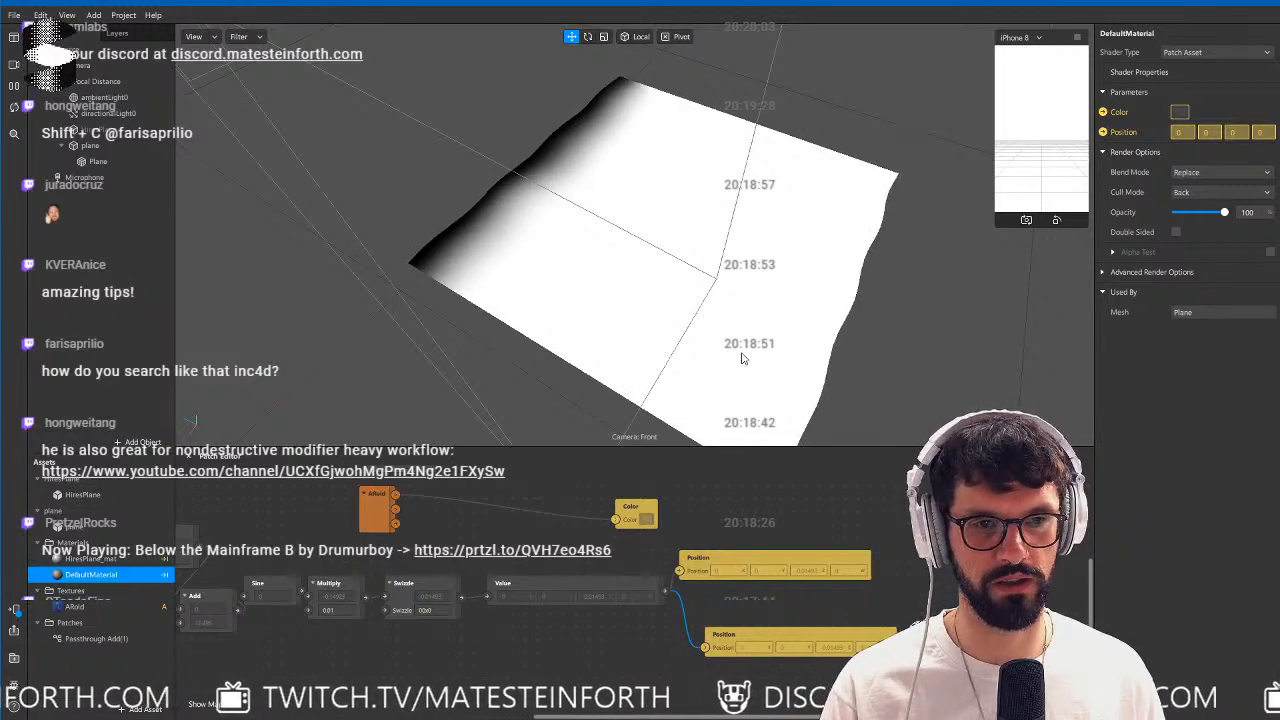
# Make the HiresPlane object visible alongside the vertex-colored plane.
pyautogui.keyDown('alt'); pyautogui.moveTo(675, 360); pyautogui.dragTo(640, 345); pyautogui.keyUp('alt')
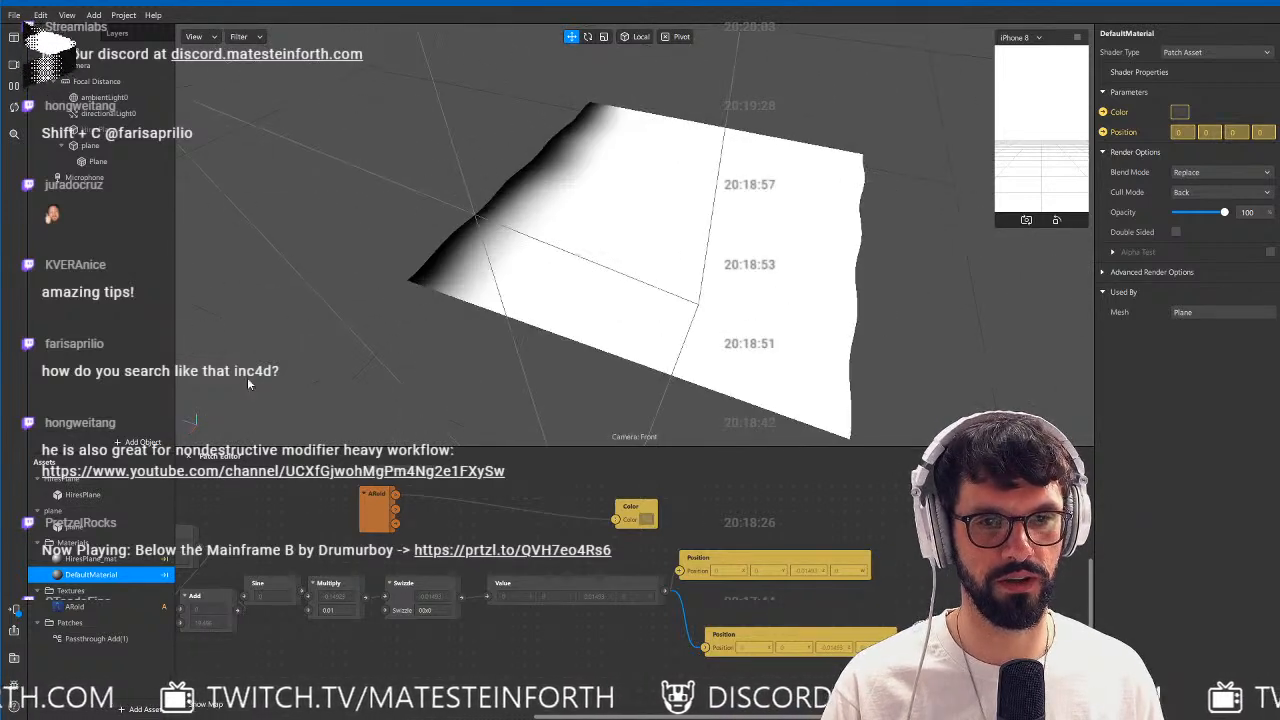
pyautogui.click(108, 130)
pyautogui.click(1177, 92)
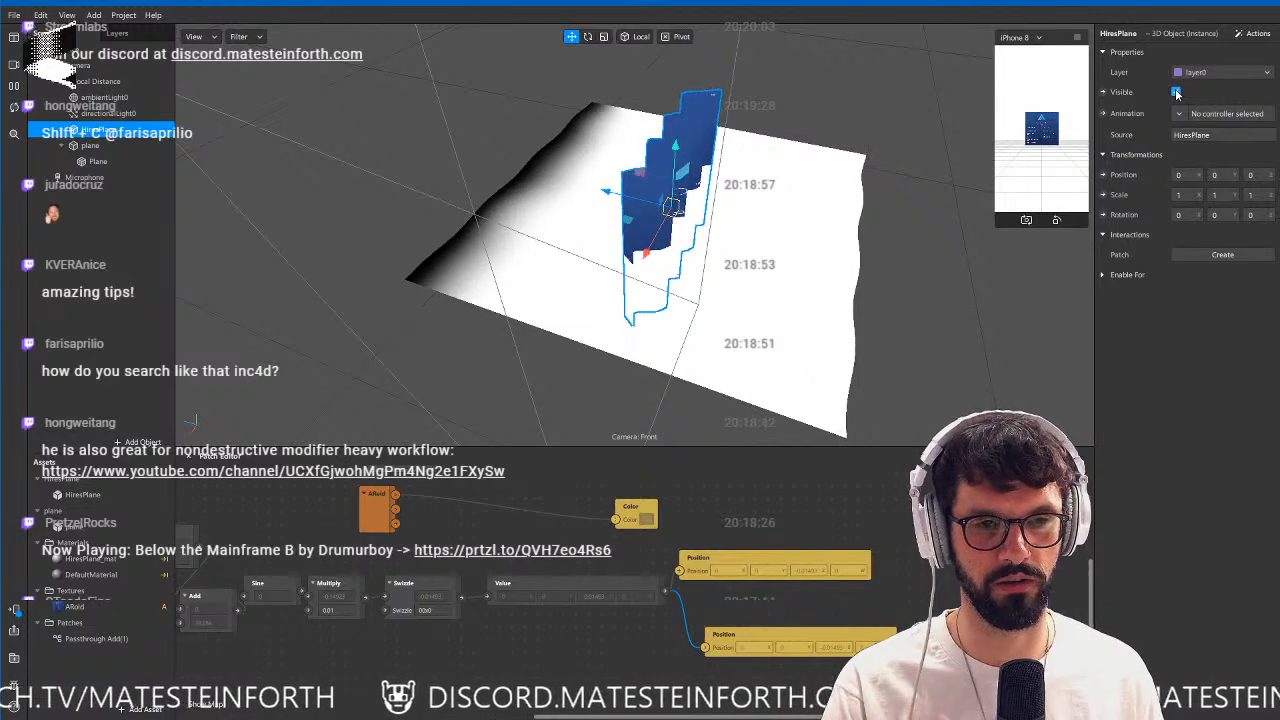
# Switch to Cinema 4D, rotate the vertex-colored plane to a pitch of -90° and scale it down to 28 cm.
pyautogui.hotkey('alt', 'Tab')
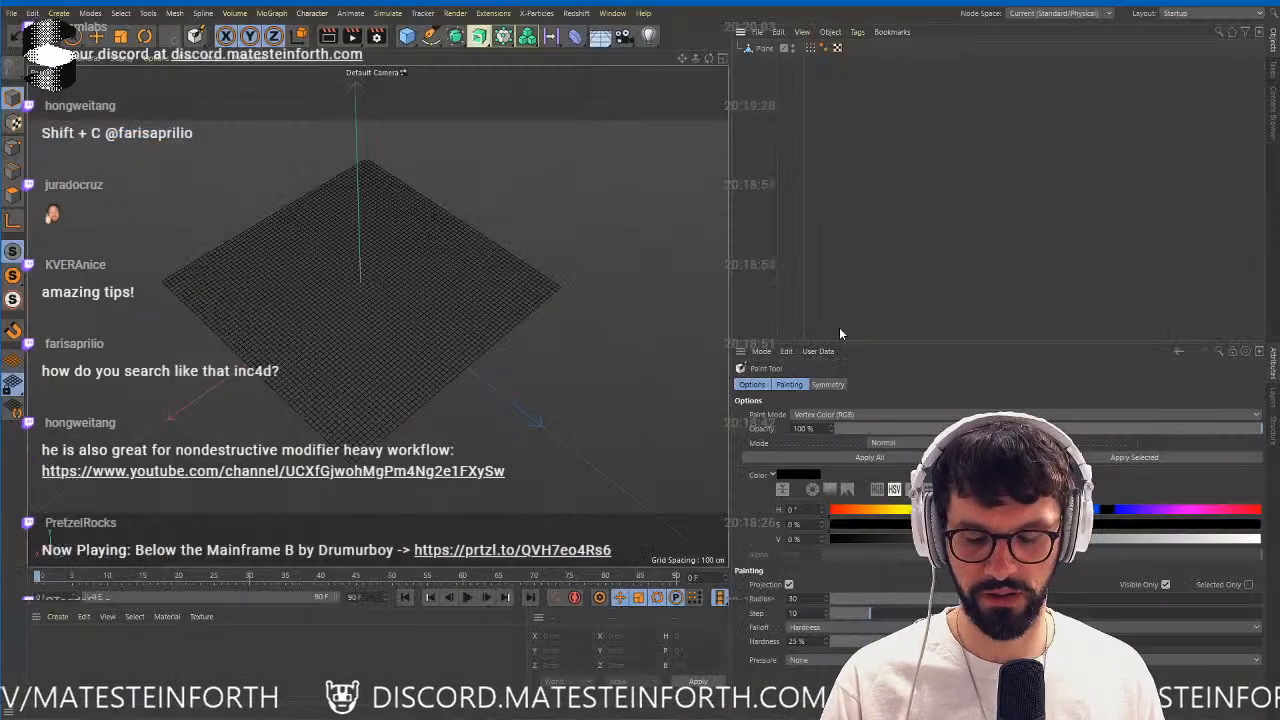
pyautogui.click(810, 48)
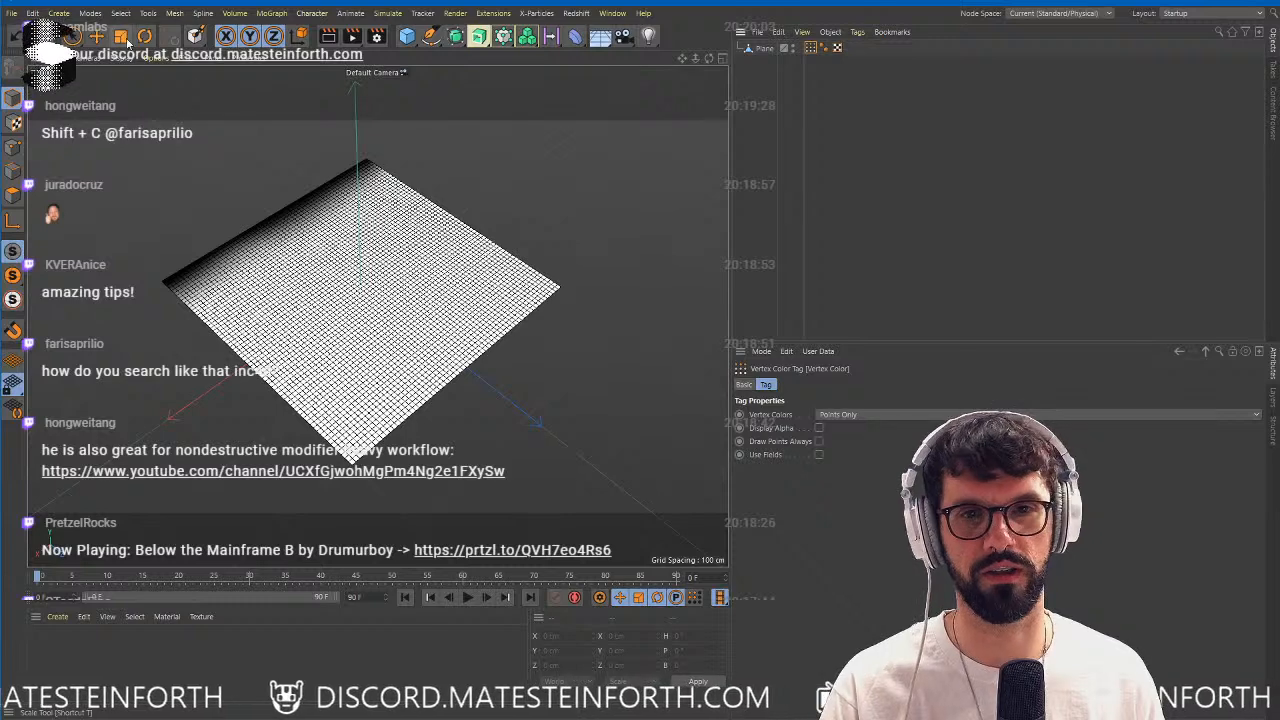
pyautogui.press('r')
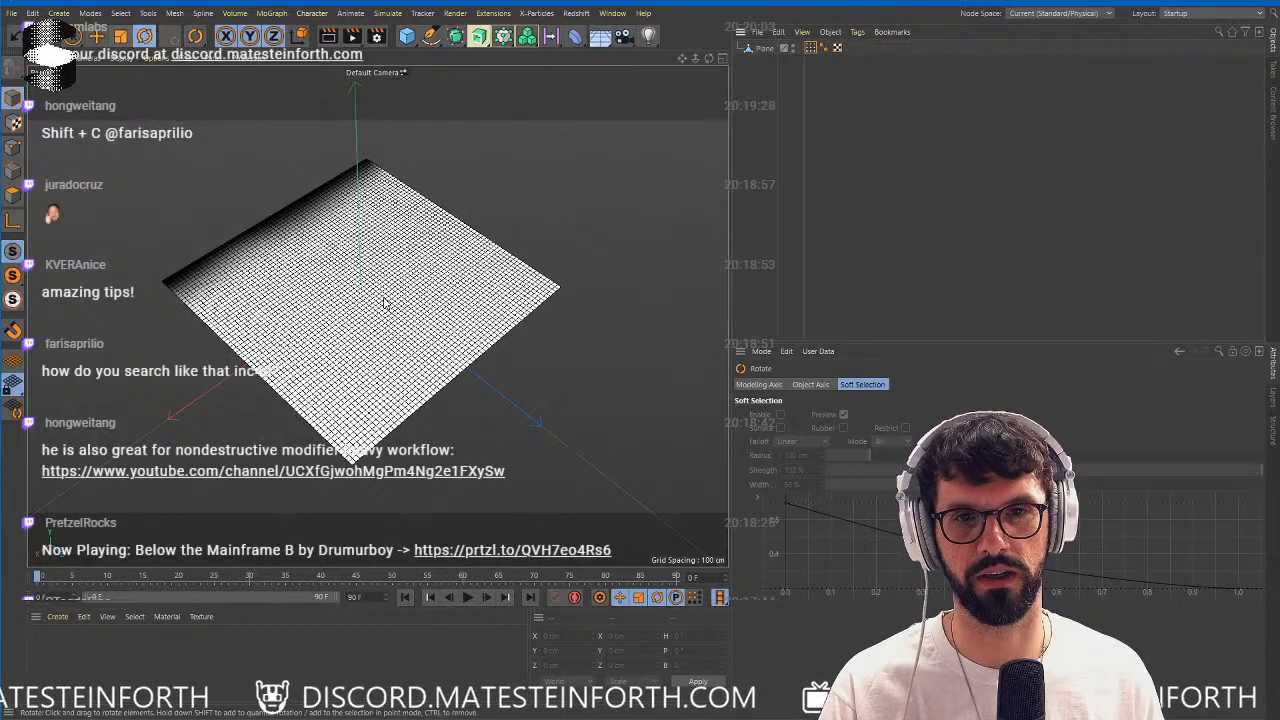
pyautogui.click(752, 49)
pyautogui.keyDown('shift'); pyautogui.moveTo(374, 266); pyautogui.dragTo(416, 350); pyautogui.keyUp('shift')
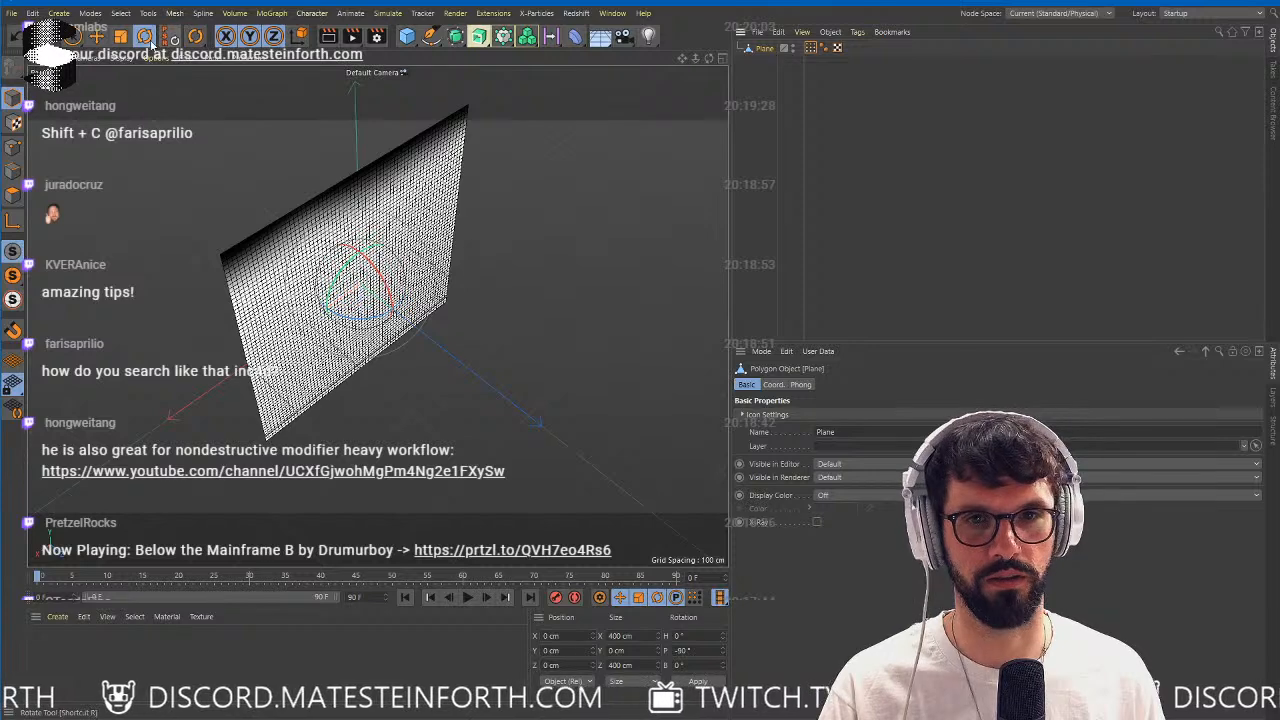
pyautogui.click(121, 37)
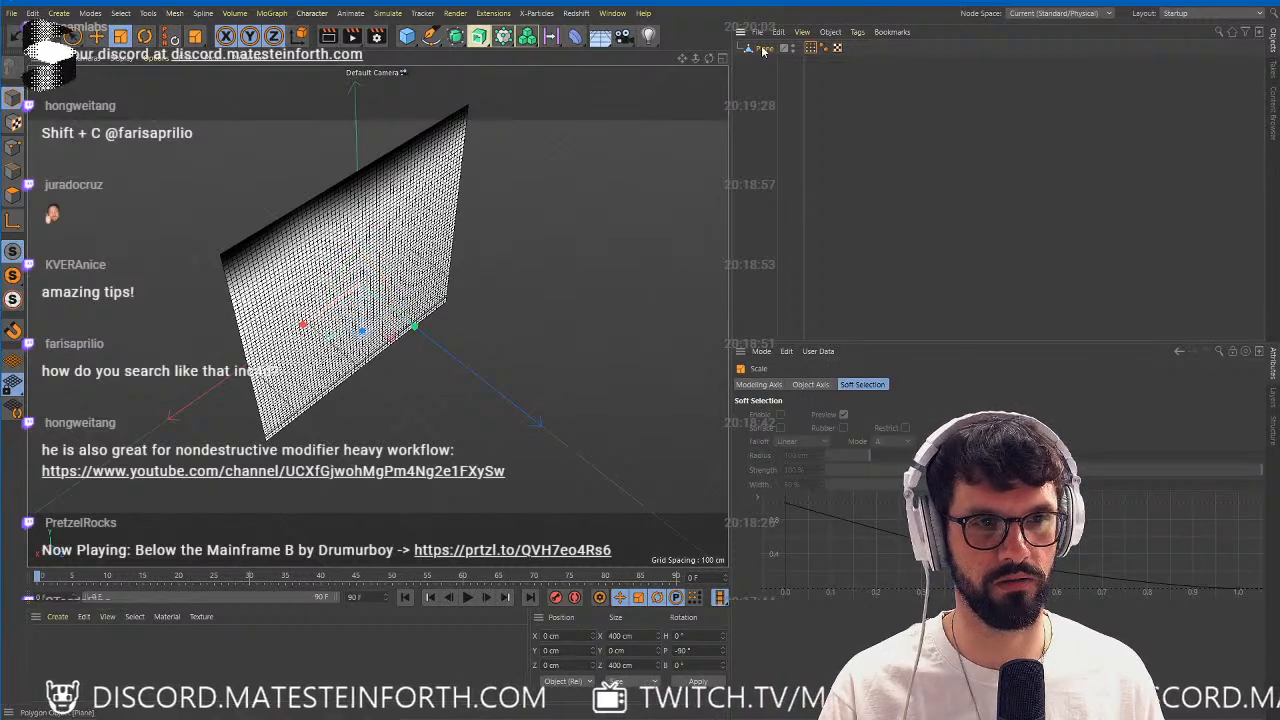
pyautogui.moveTo(468, 289); pyautogui.dragTo(440, 308)
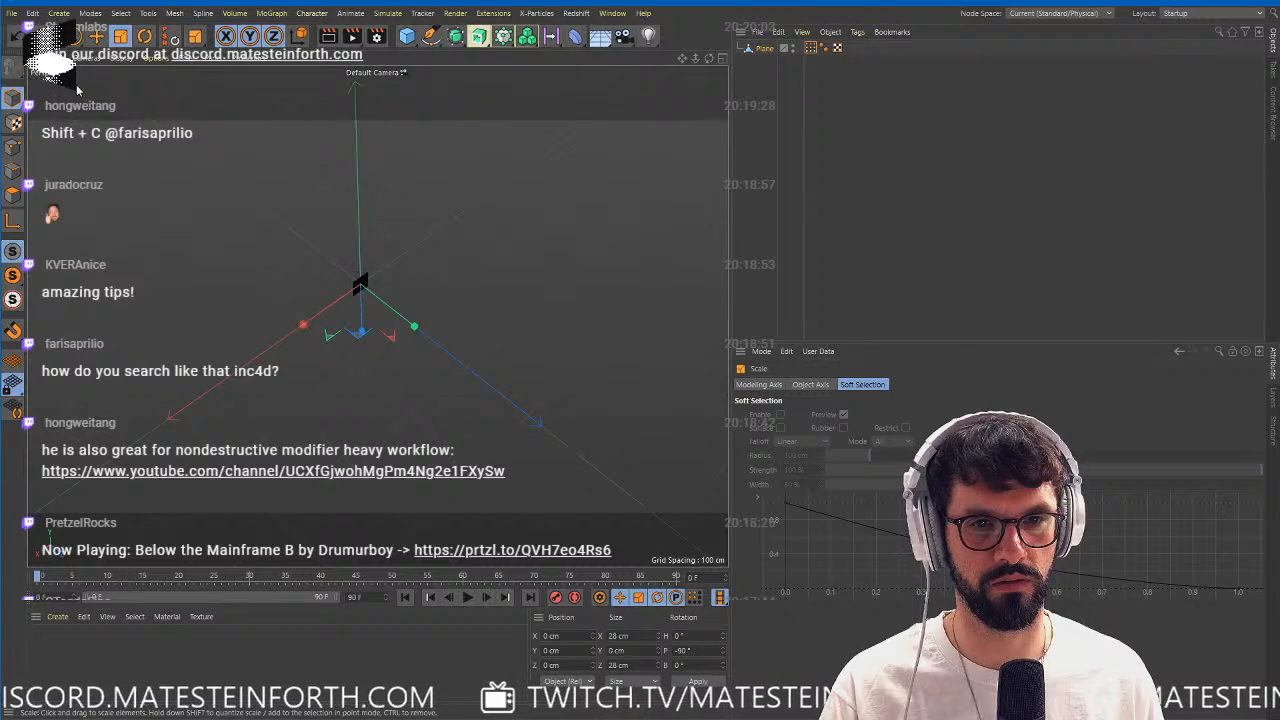
# Export the rotated and scaled-down plane as an FBX file with the default export options.
pyautogui.click(12, 13)
pyautogui.moveTo(60, 292)
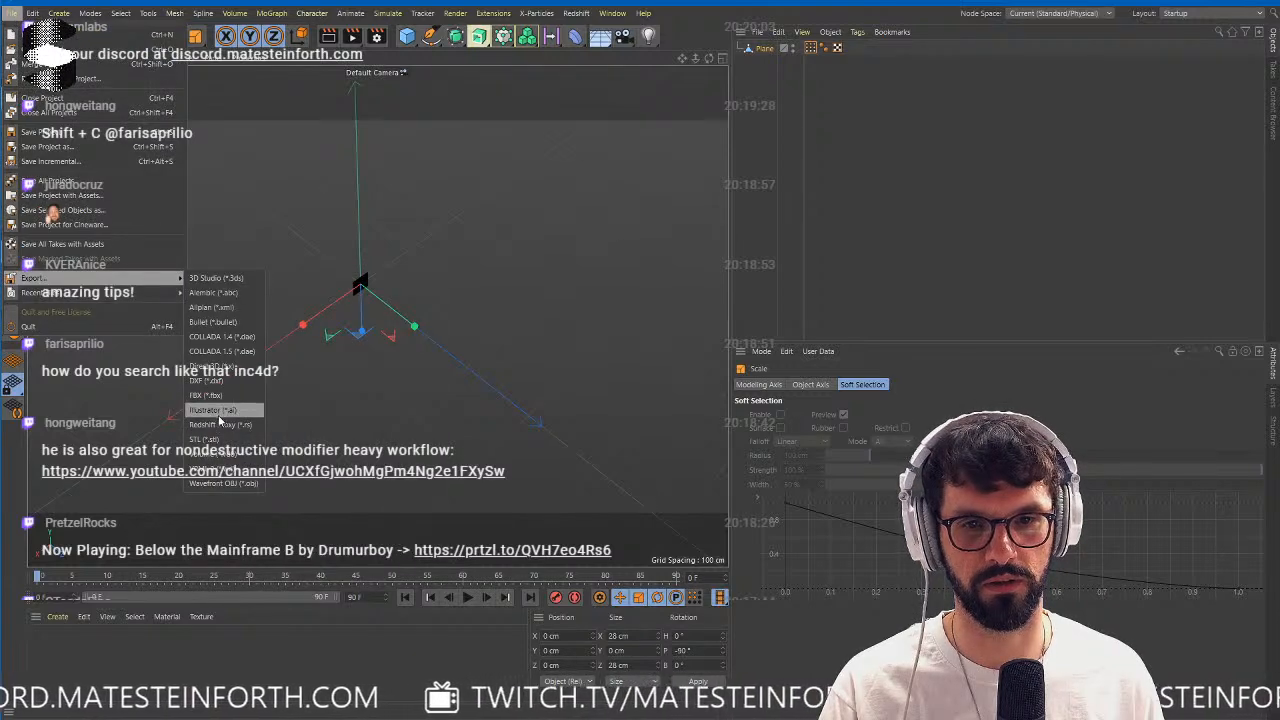
pyautogui.click(222, 396)
pyautogui.click(203, 522)
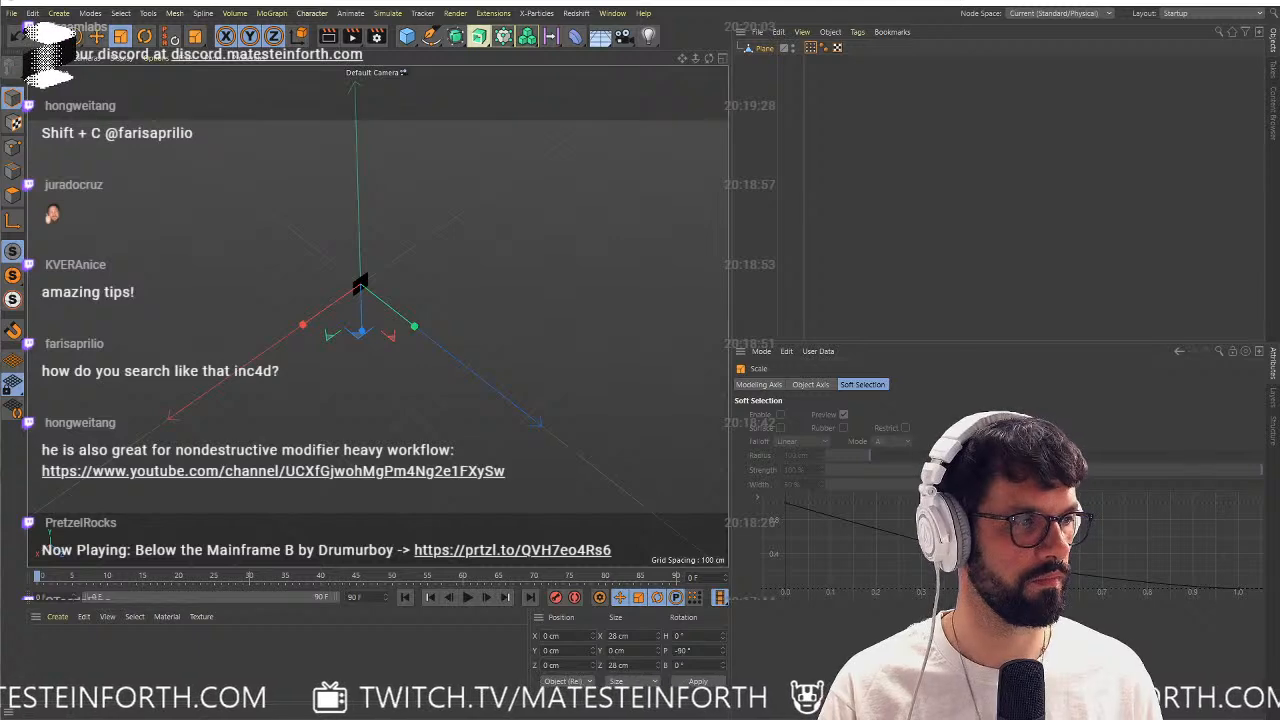
pyautogui.click(608, 477)
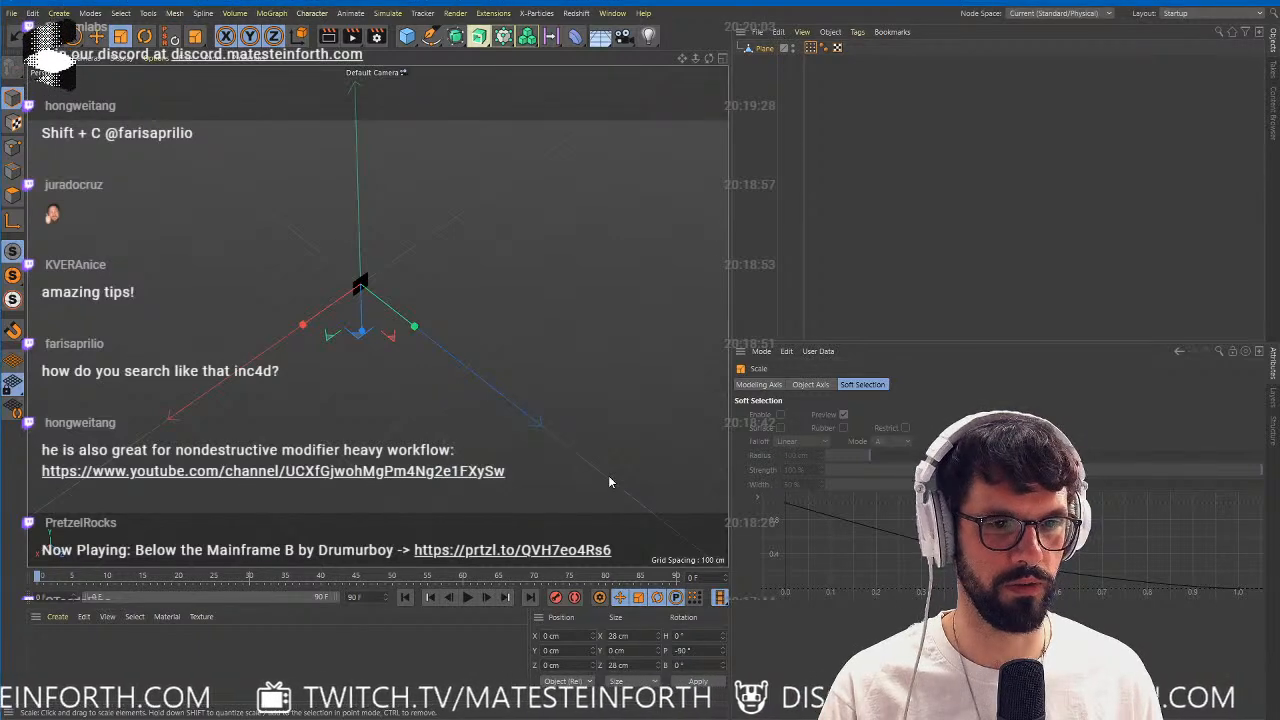
# Switch back to Spark AR and replace the plane asset with the newly exported FBX.
pyautogui.hotkey('alt', 'Tab')
pyautogui.click(52, 511)
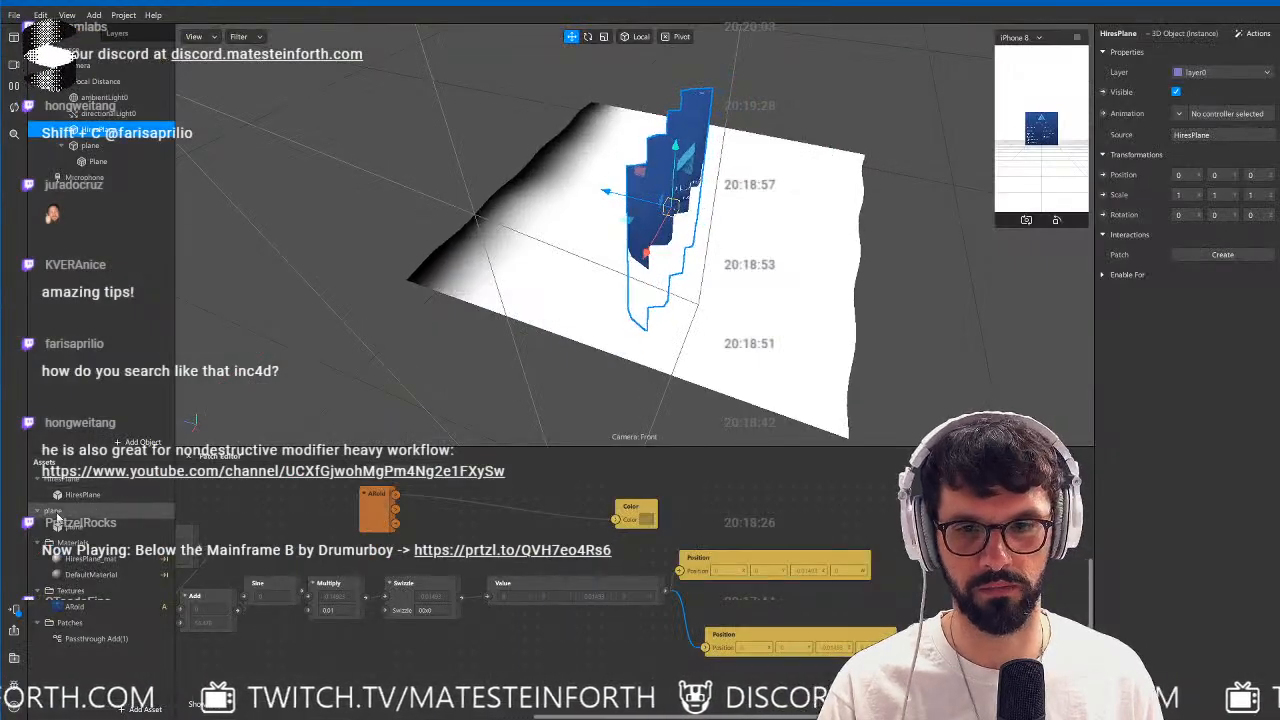
pyautogui.rightClick(55, 511)
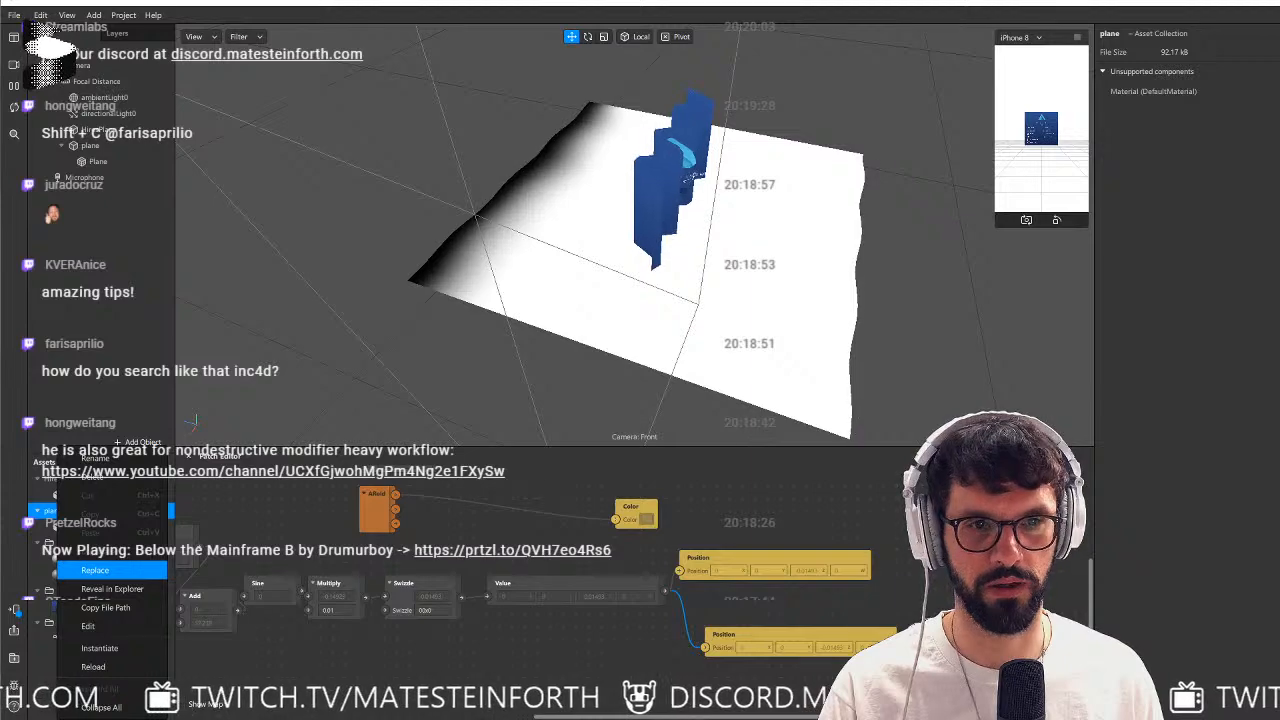
pyautogui.doubleClick(980, 266)
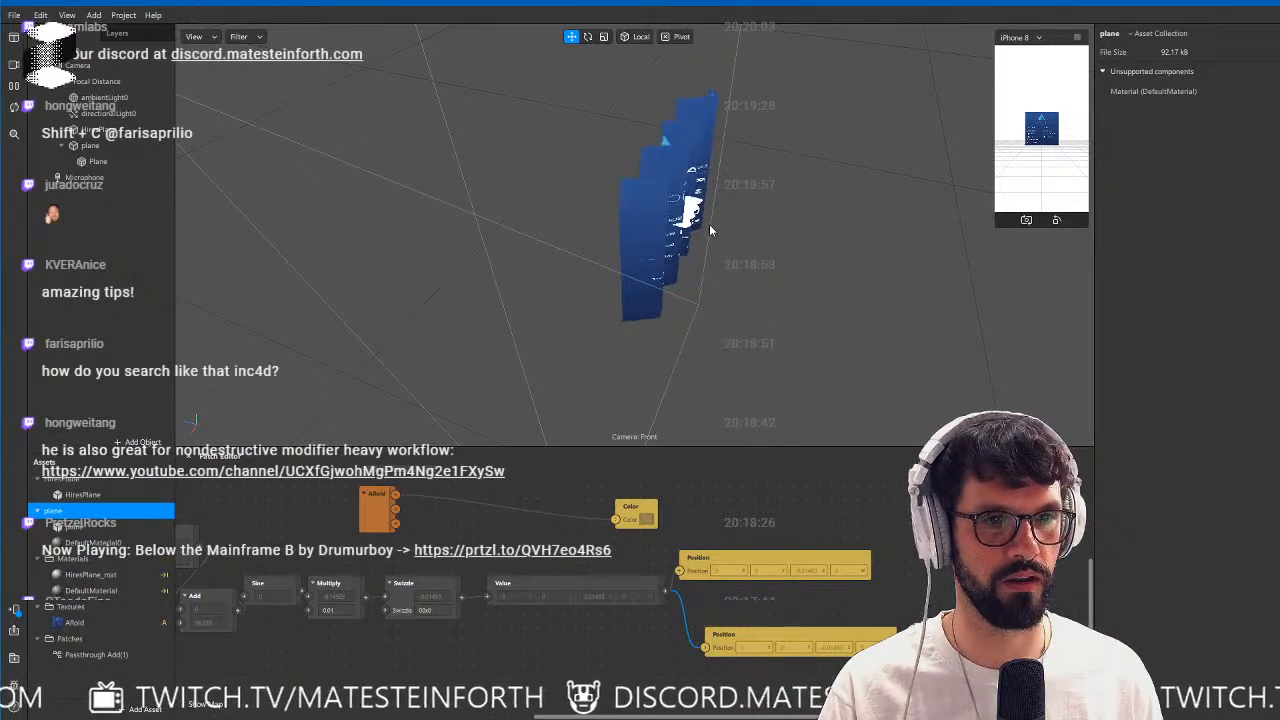
pyautogui.moveTo(709, 229)
pyautogui.mouseDown()
pyautogui.moveTo(764, 216)
pyautogui.moveTo(503, 186)
pyautogui.moveTo(562, 247)
pyautogui.mouseUp()
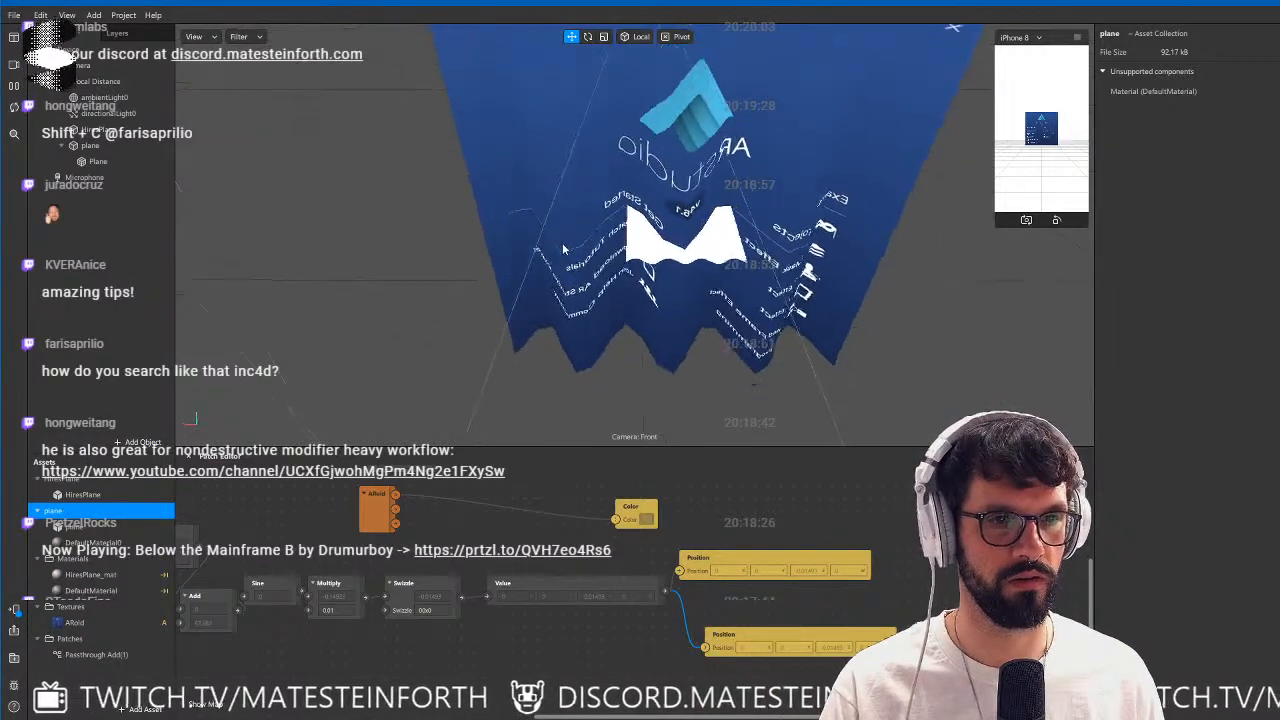
# Delete the old plane object from the scene and add a fresh instance of the updated plane asset.
pyautogui.click(88, 147)
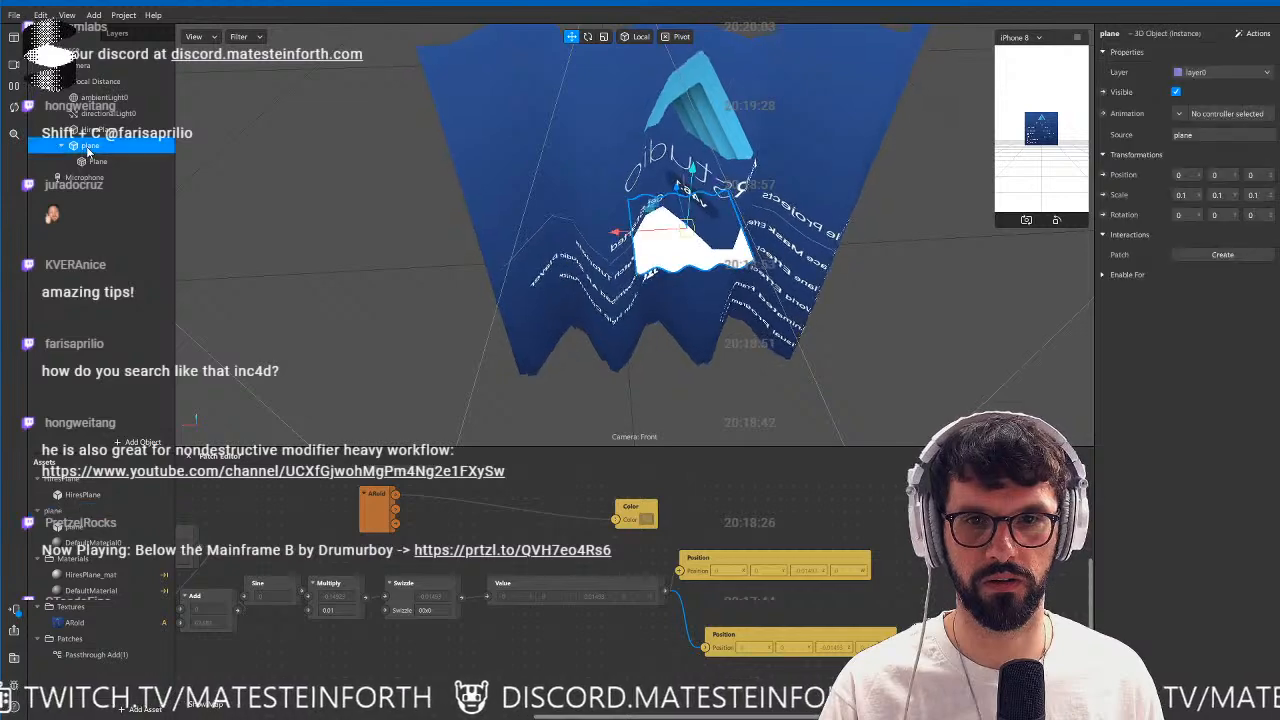
pyautogui.rightClick(88, 147)
pyautogui.click(140, 197)
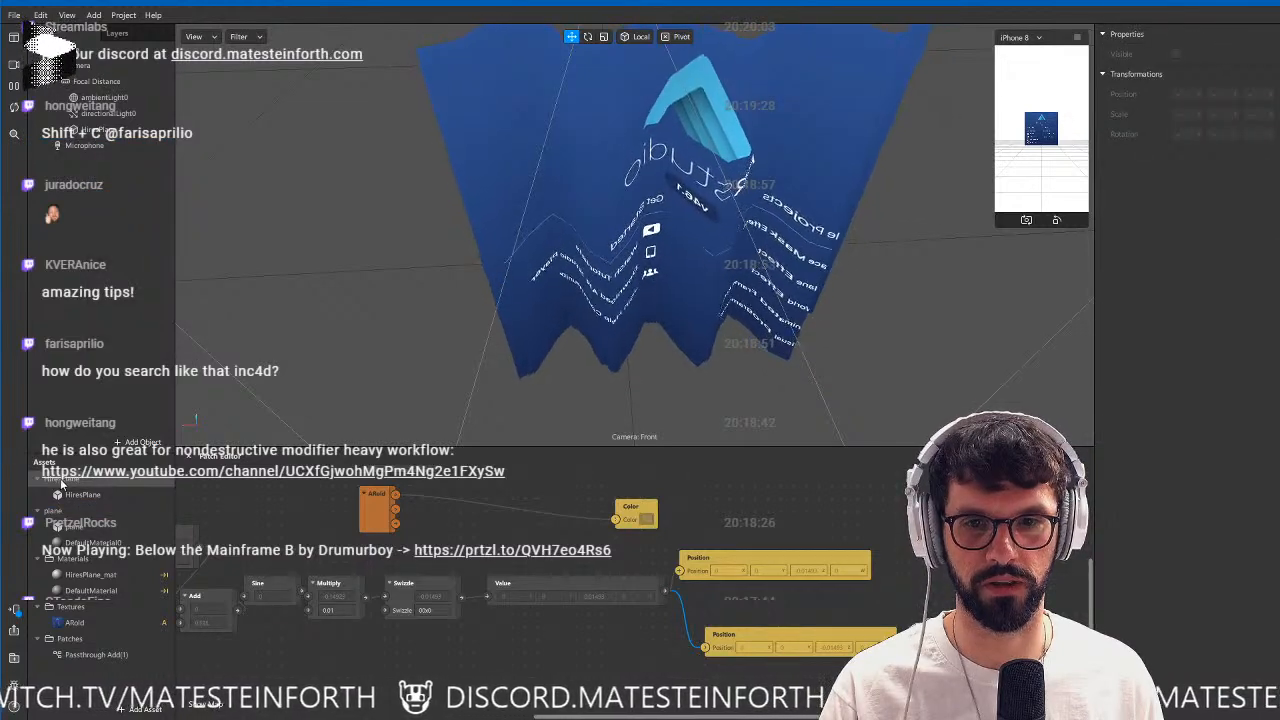
pyautogui.moveTo(55, 513); pyautogui.dragTo(110, 85)
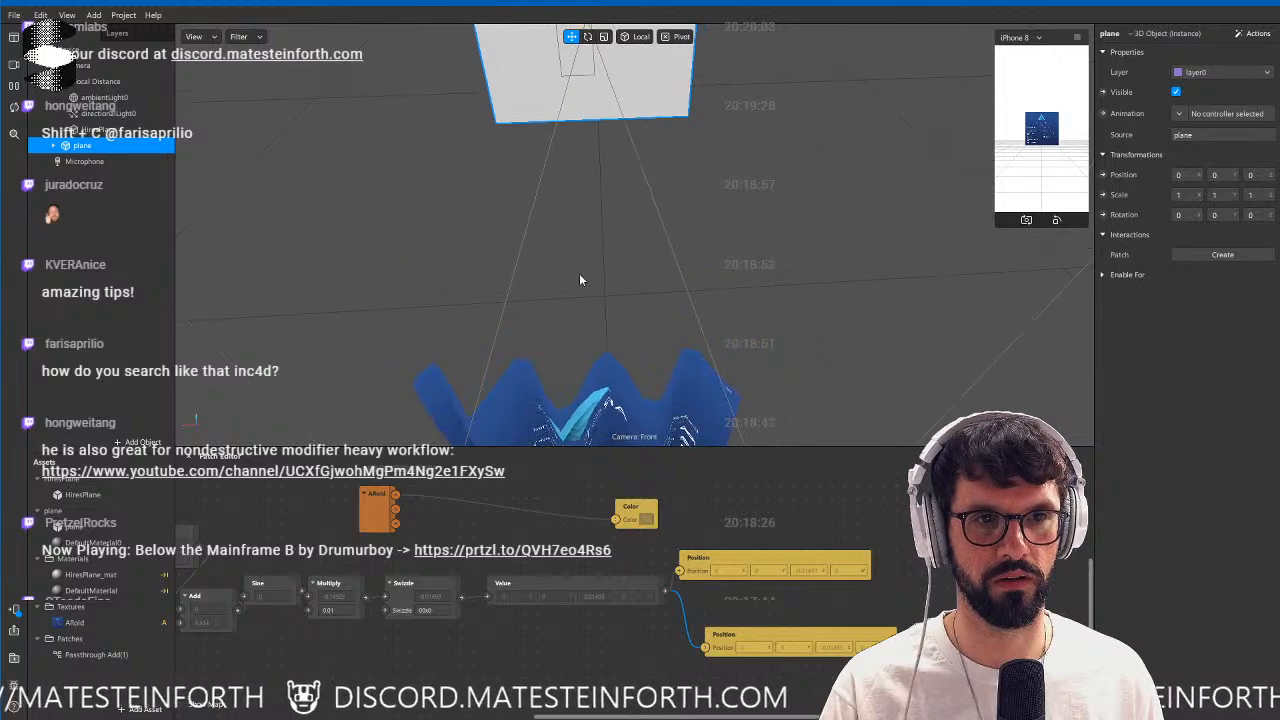
# Move the new plane along Z to about -0.59 and scale it uniformly to about 0.373.
pyautogui.keyDown('alt'); pyautogui.moveTo(580, 275); pyautogui.dragTo(567, 264); pyautogui.keyUp('alt')
pyautogui.scroll(-5, 565, 261)
pyautogui.moveTo(346, 180); pyautogui.dragTo(622, 302)
pyautogui.keyDown('alt'); pyautogui.moveTo(777, 329); pyautogui.dragTo(757, 335); pyautogui.keyUp('alt')
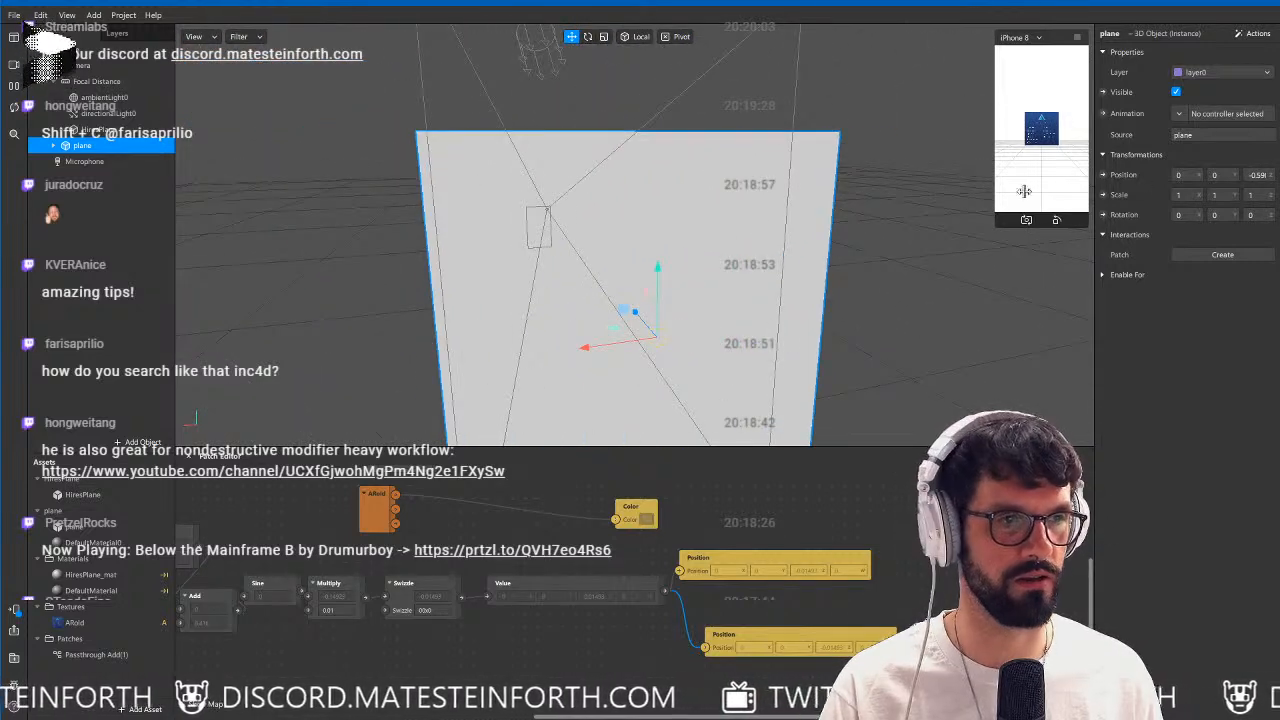
pyautogui.moveTo(658, 341); pyautogui.dragTo(590, 398)
pyautogui.keyDown('alt'); pyautogui.moveTo(729, 355); pyautogui.dragTo(632, 267); pyautogui.keyUp('alt')
pyautogui.scroll(5, 625, 225)
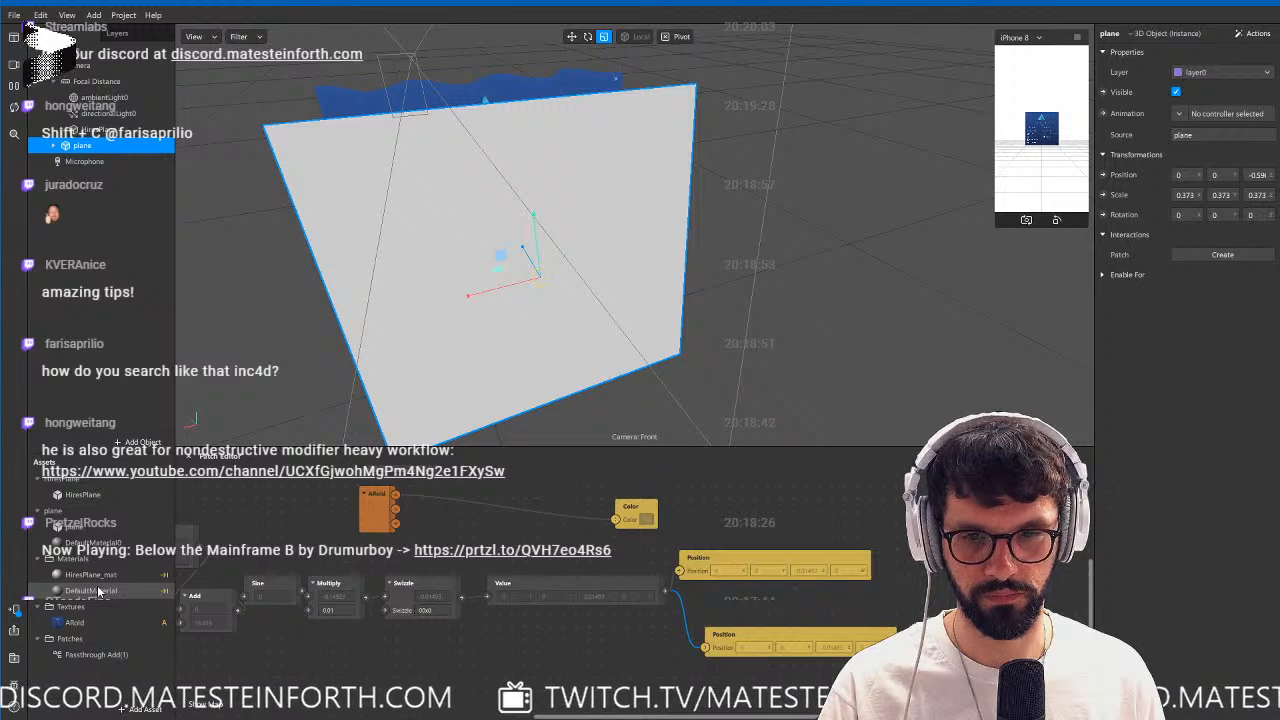
# Change DefaultMaterial0's shader type to the patch asset, create its Color patch and connect the texture patch's RGBA output to it.
pyautogui.click(98, 545)
pyautogui.click(1204, 53)
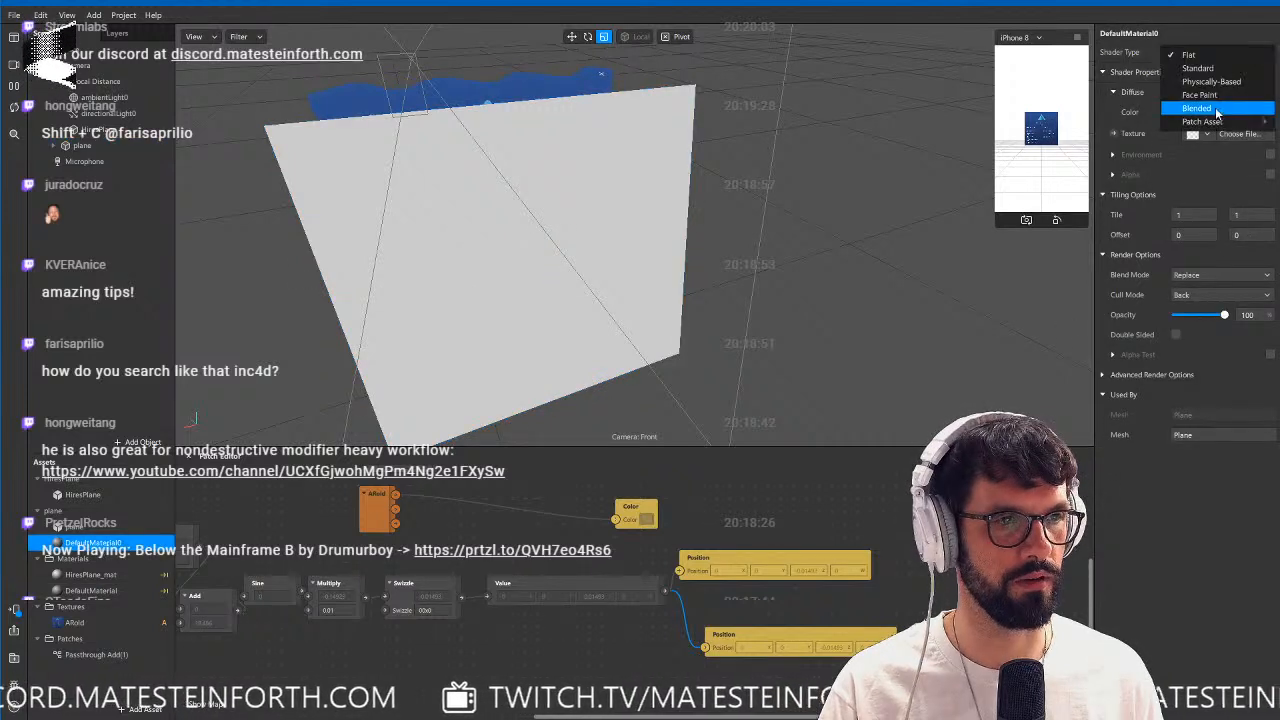
pyautogui.click(1101, 122)
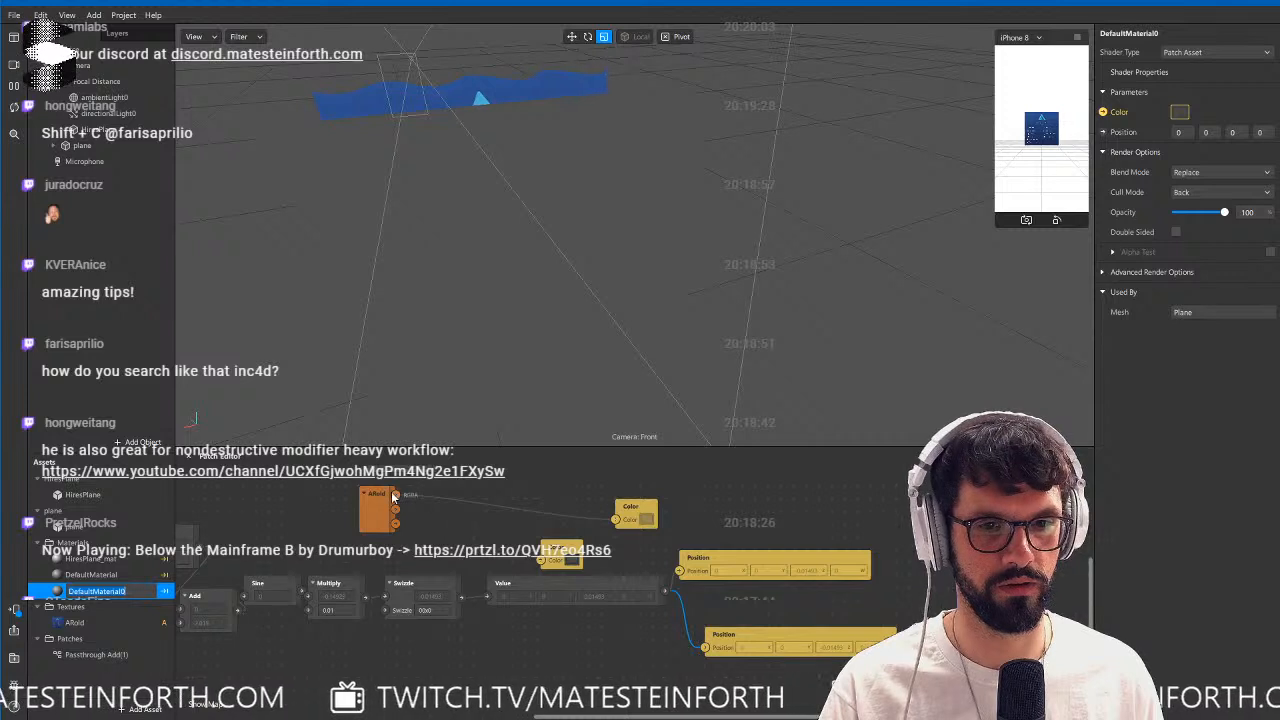
pyautogui.moveTo(543, 559); pyautogui.dragTo(545, 560)
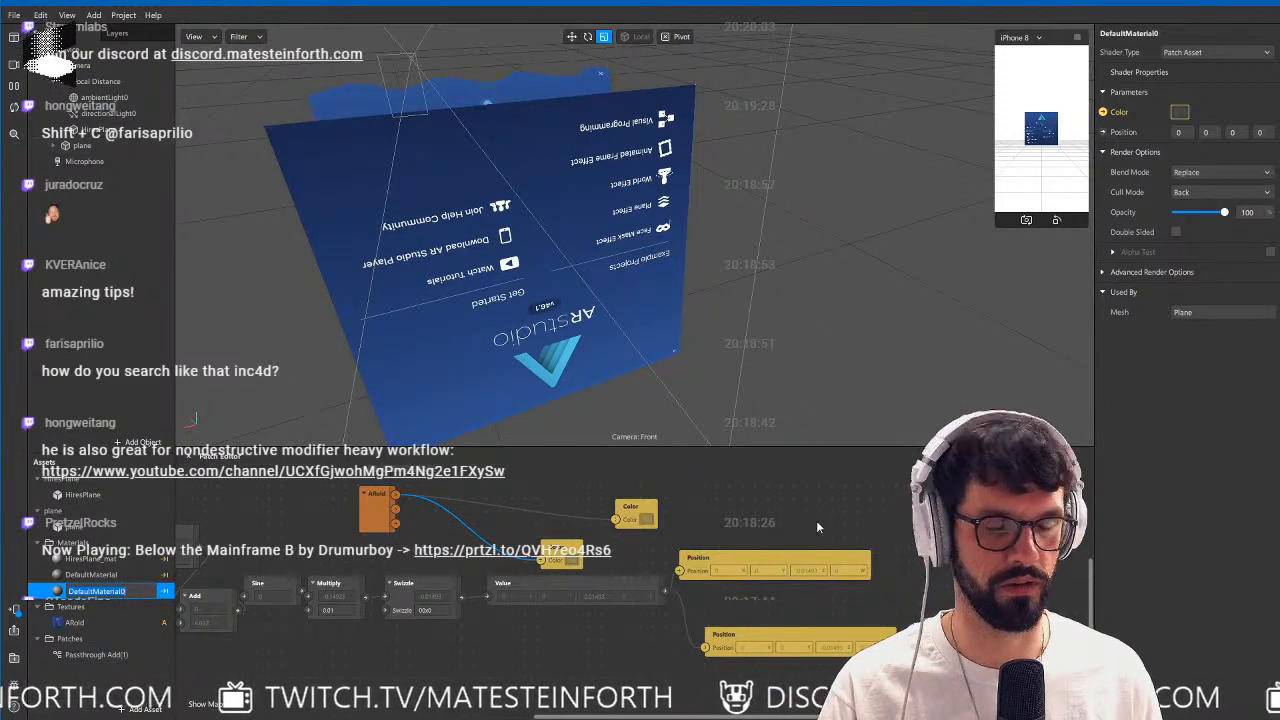
# Shift the existing Position patches aside, create DefaultMaterial0's Position patch, connect the sine chain's Value output to it and inspect both waving planes.
pyautogui.moveTo(752, 566); pyautogui.dragTo(829, 578)
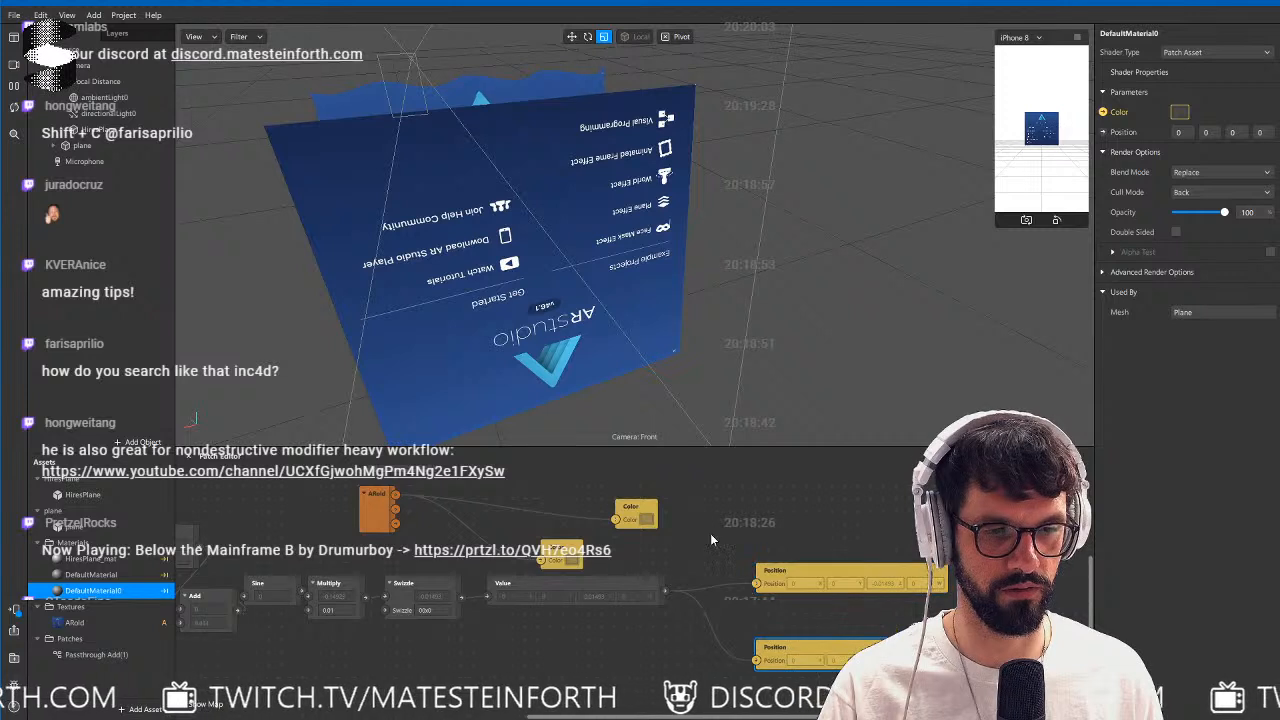
pyautogui.moveTo(726, 536); pyautogui.dragTo(742, 511)
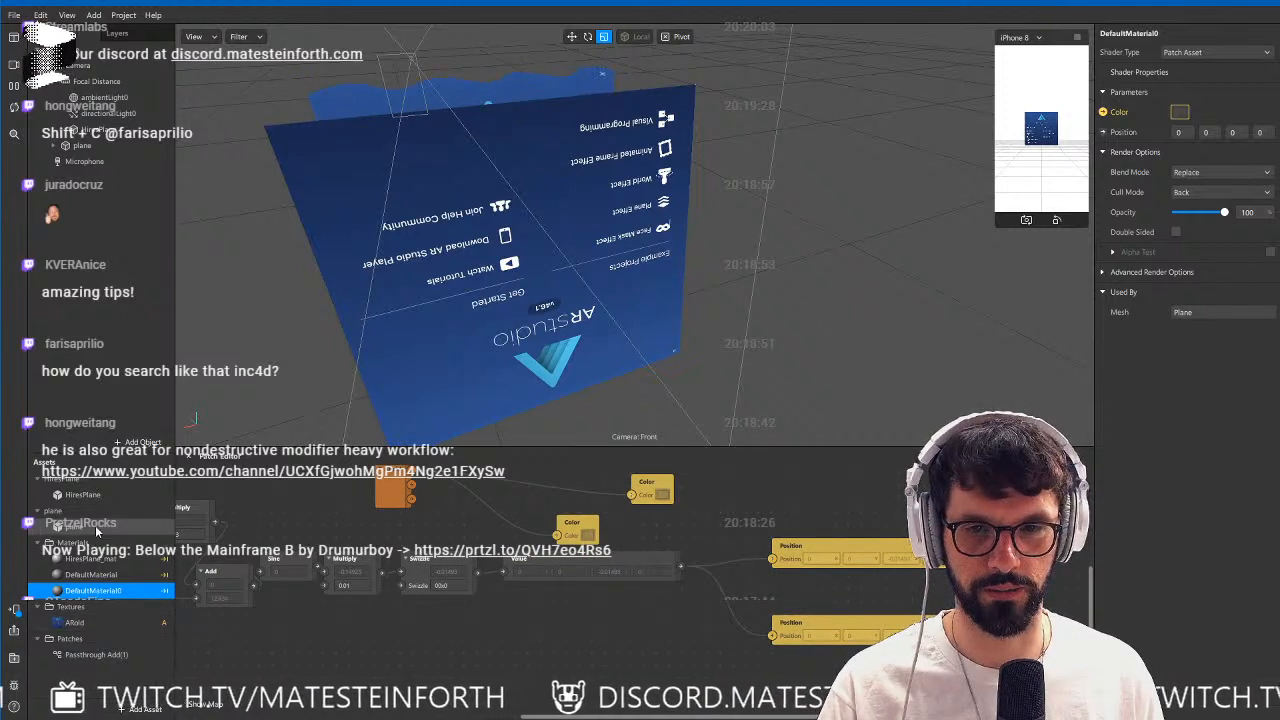
pyautogui.click(1103, 131)
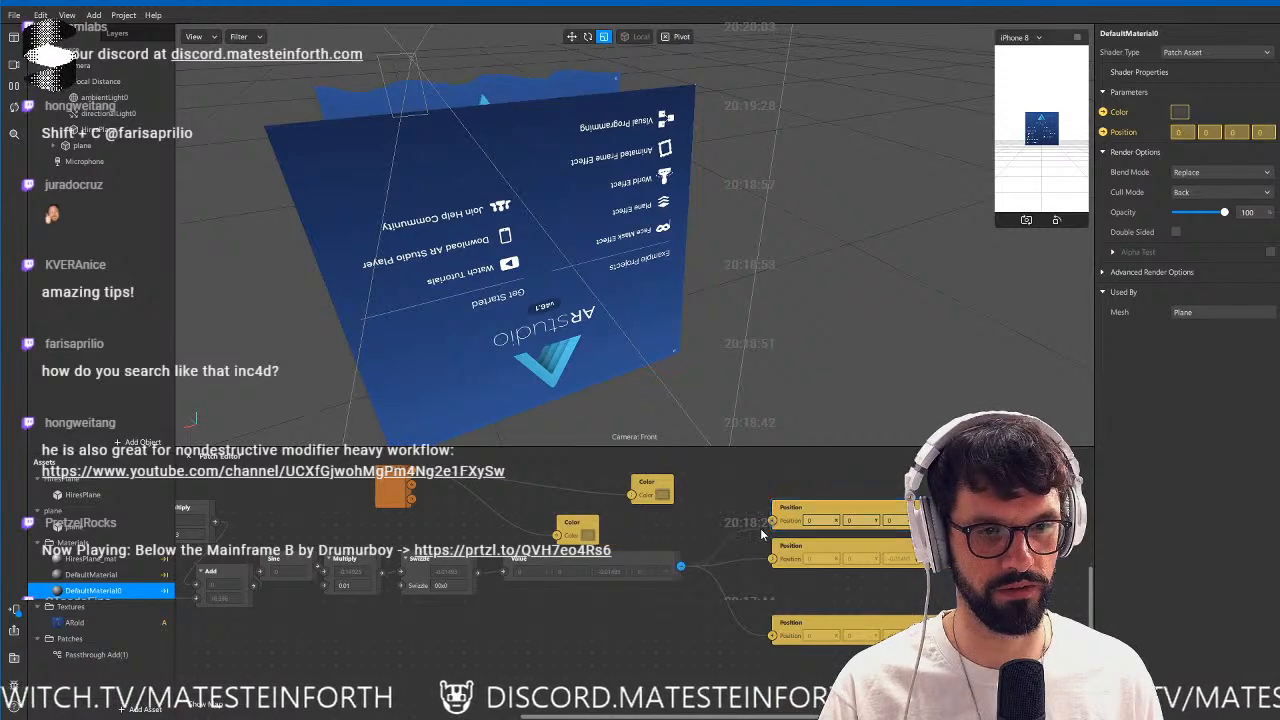
pyautogui.moveTo(774, 529); pyautogui.dragTo(773, 521)
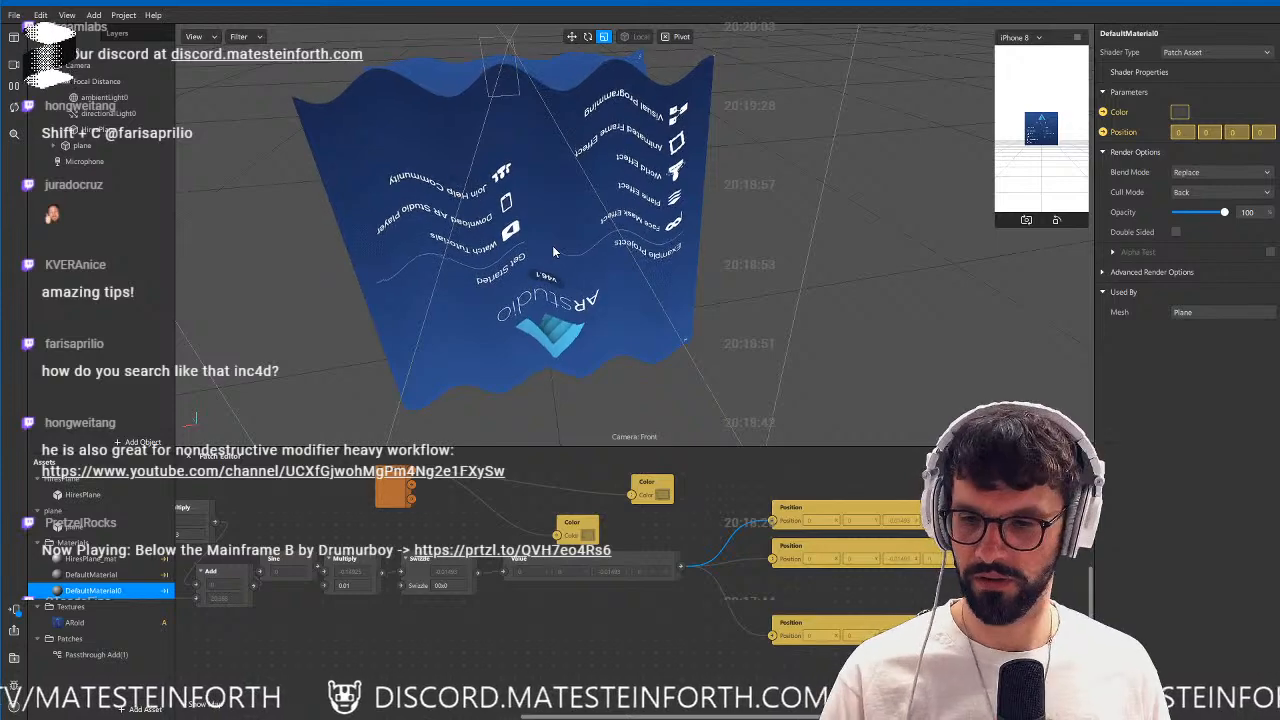
pyautogui.moveTo(557, 240); pyautogui.dragTo(682, 276)
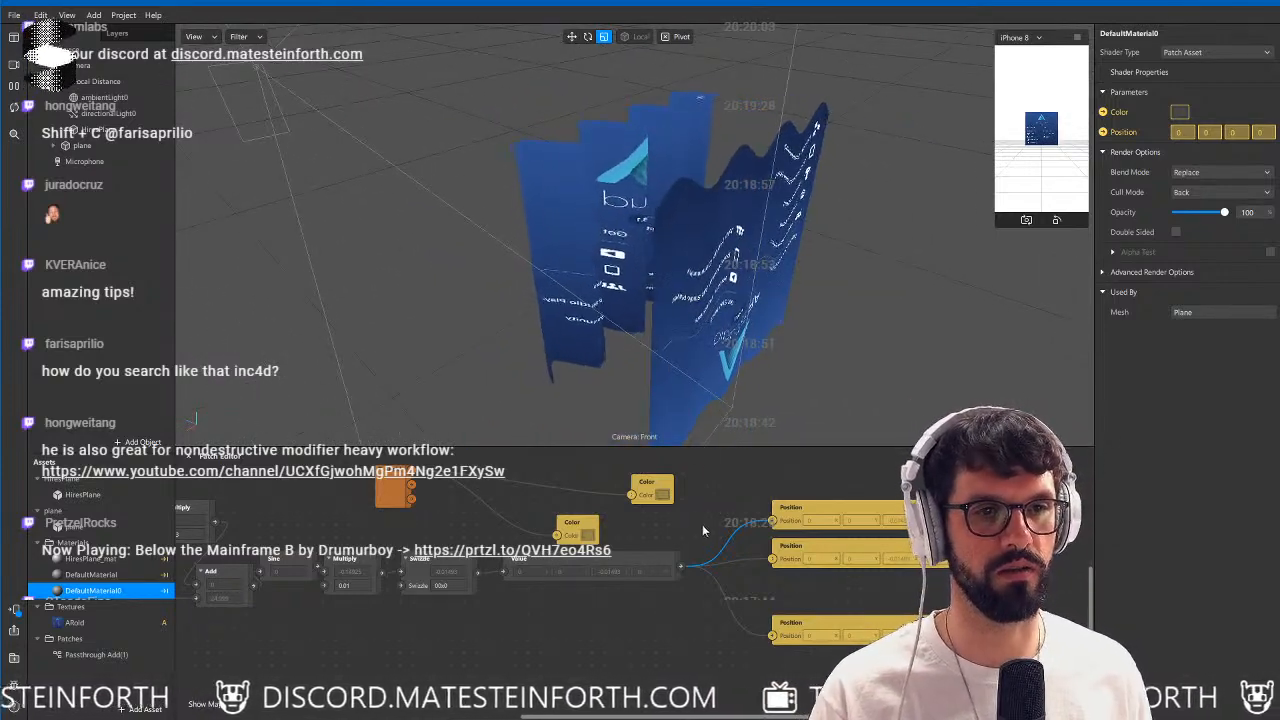
# Try a different component order in the Swizzle patch and restore it to 00x0.
pyautogui.moveTo(555, 648); pyautogui.dragTo(653, 640, button='middle')
pyautogui.click(556, 584)
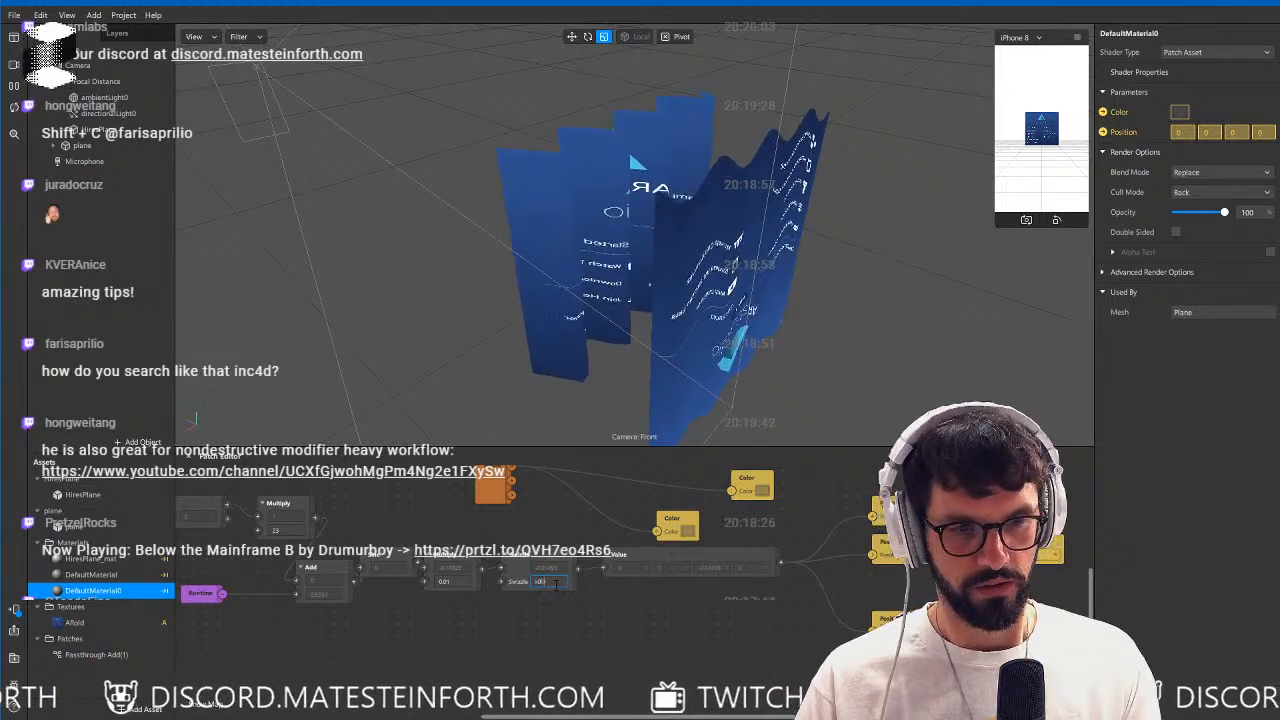
pyautogui.press('Return')
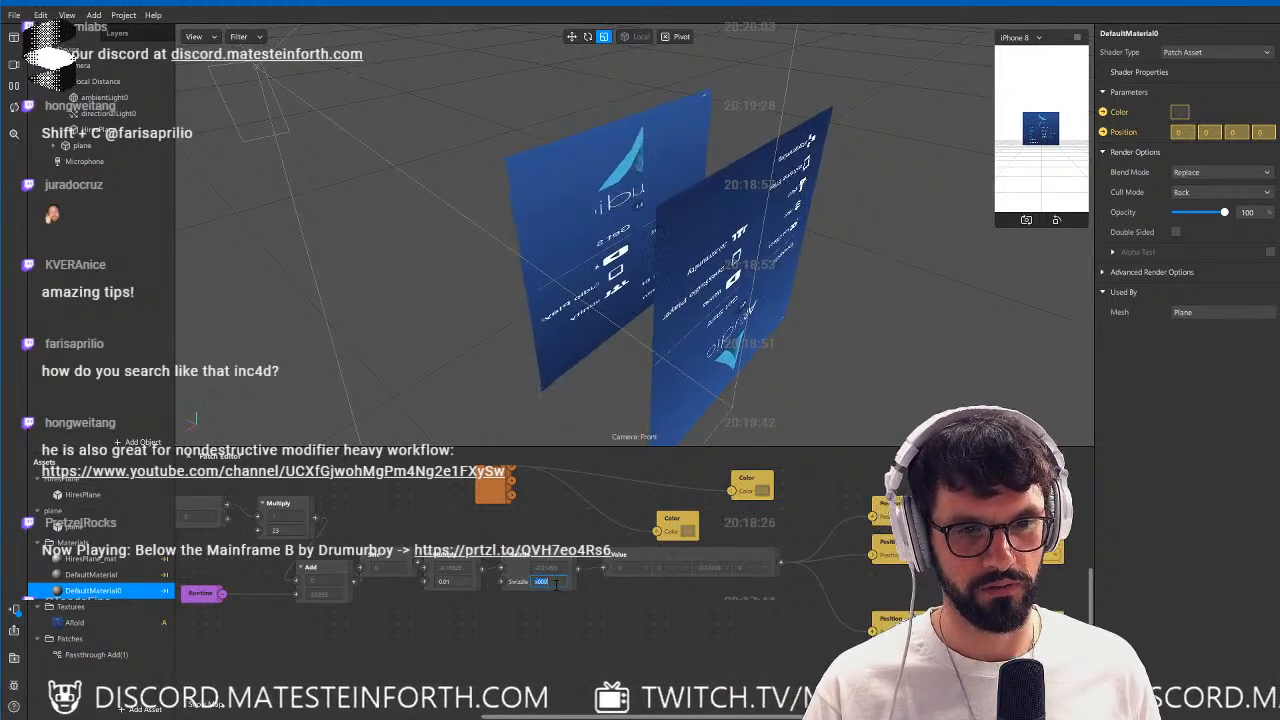
pyautogui.press('Return')
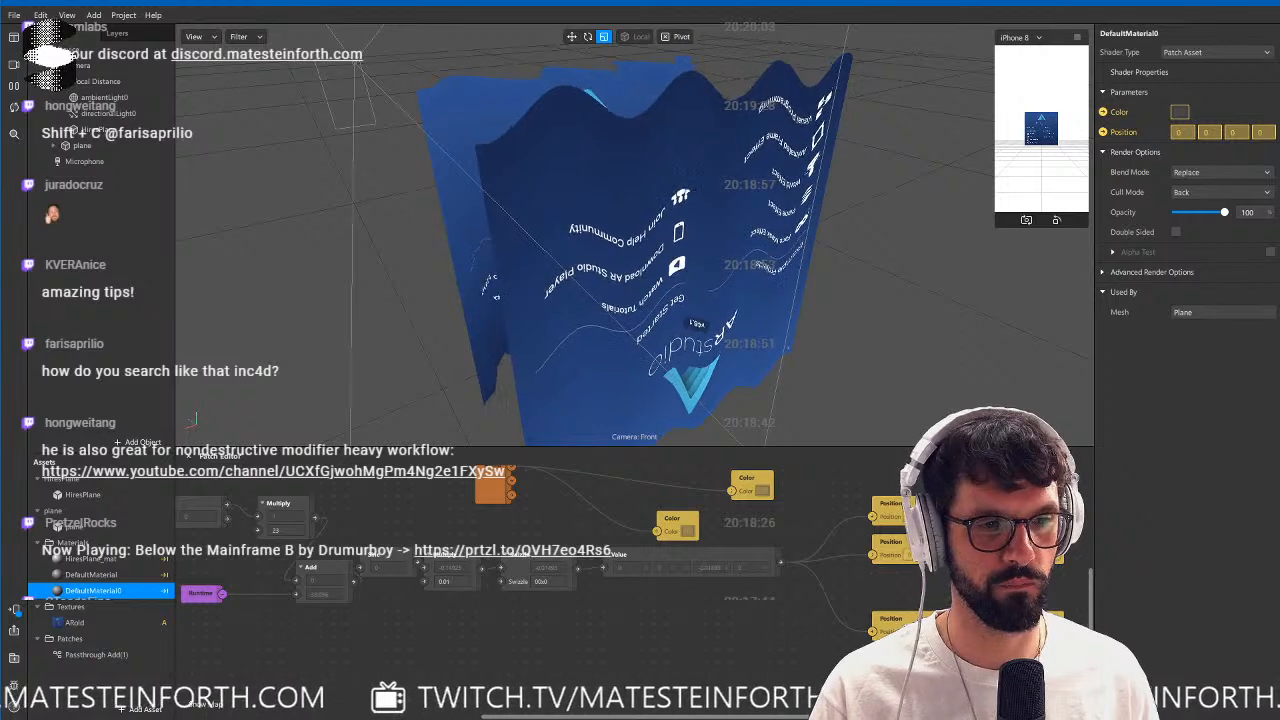
# Delete the three Position patches from the graph and remove the HiresPlane object from the scene.
pyautogui.press('Delete')
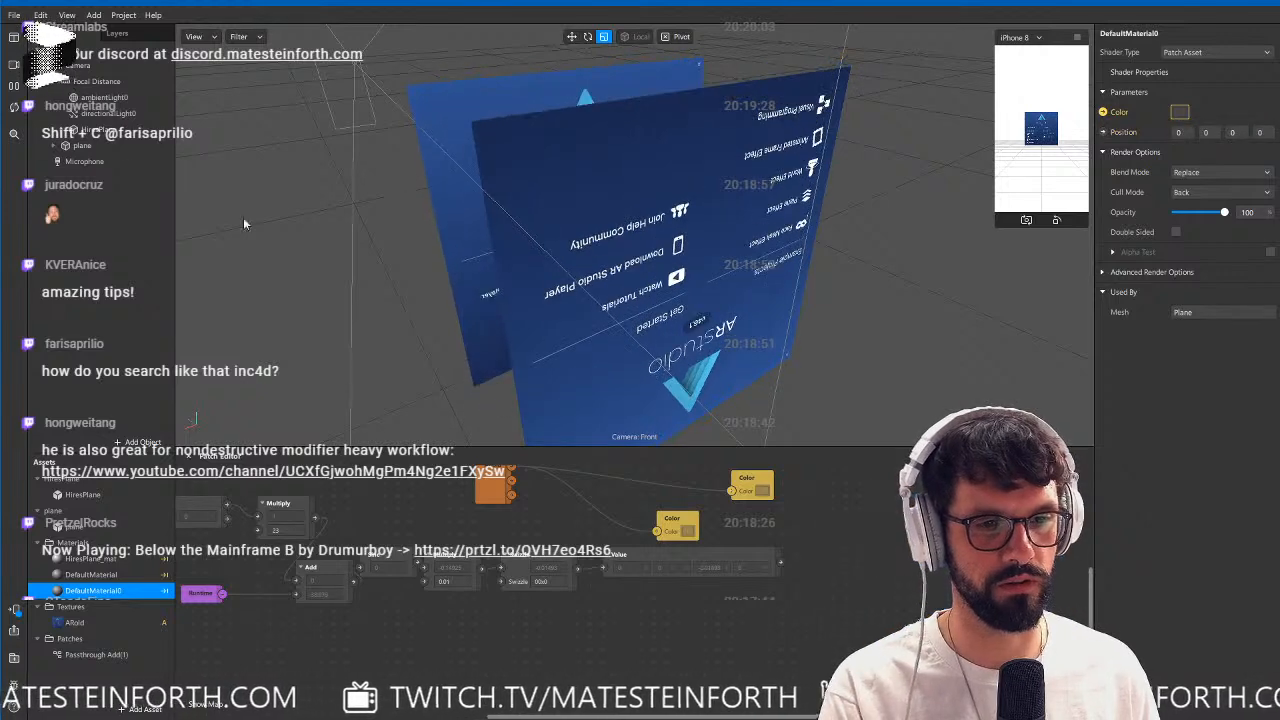
pyautogui.click(82, 132)
pyautogui.press('Delete')
# Create DefaultMaterial0's Position patch again and connect the sine chain's Value output to it.
pyautogui.click(79, 133)
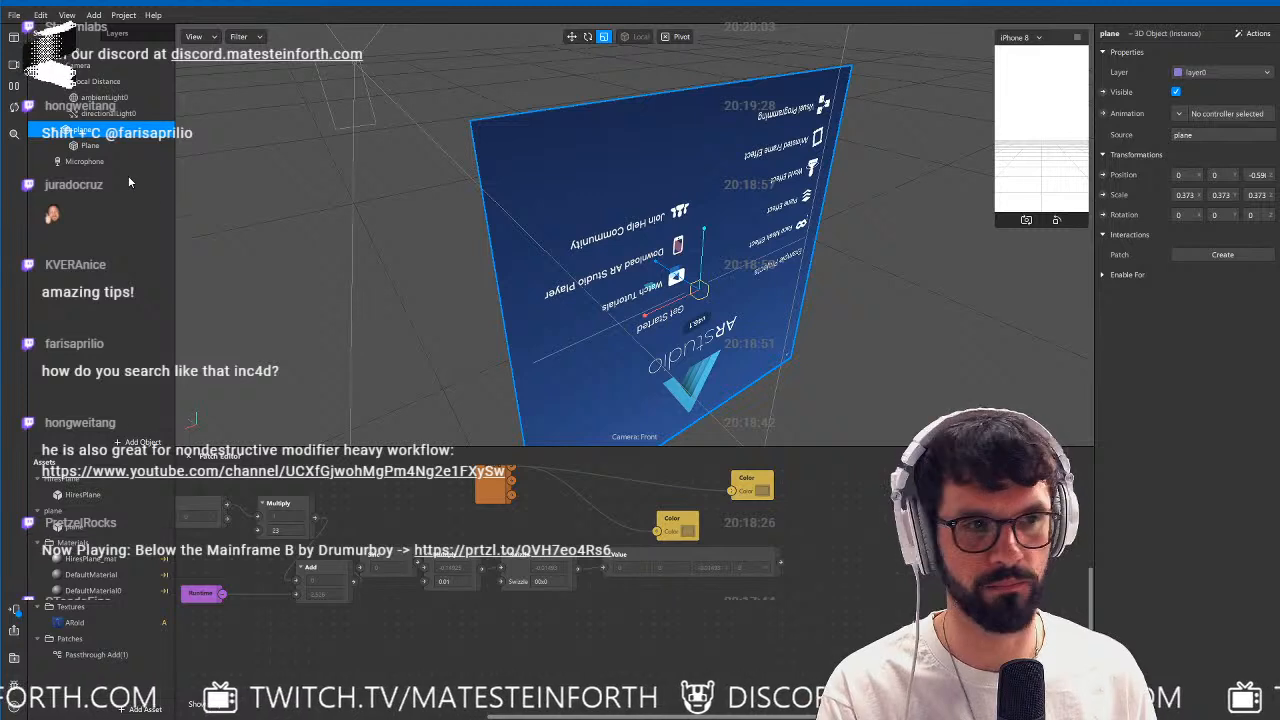
pyautogui.click(108, 146)
pyautogui.click(95, 590)
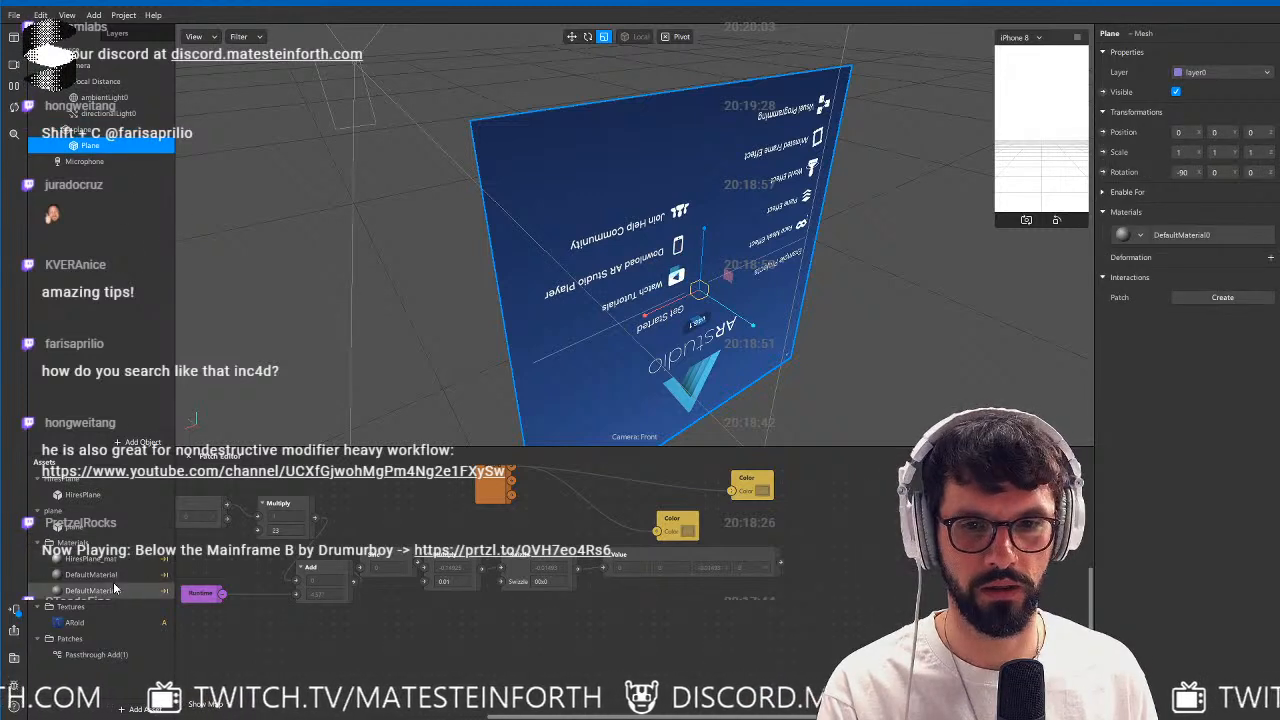
pyautogui.click(1103, 133)
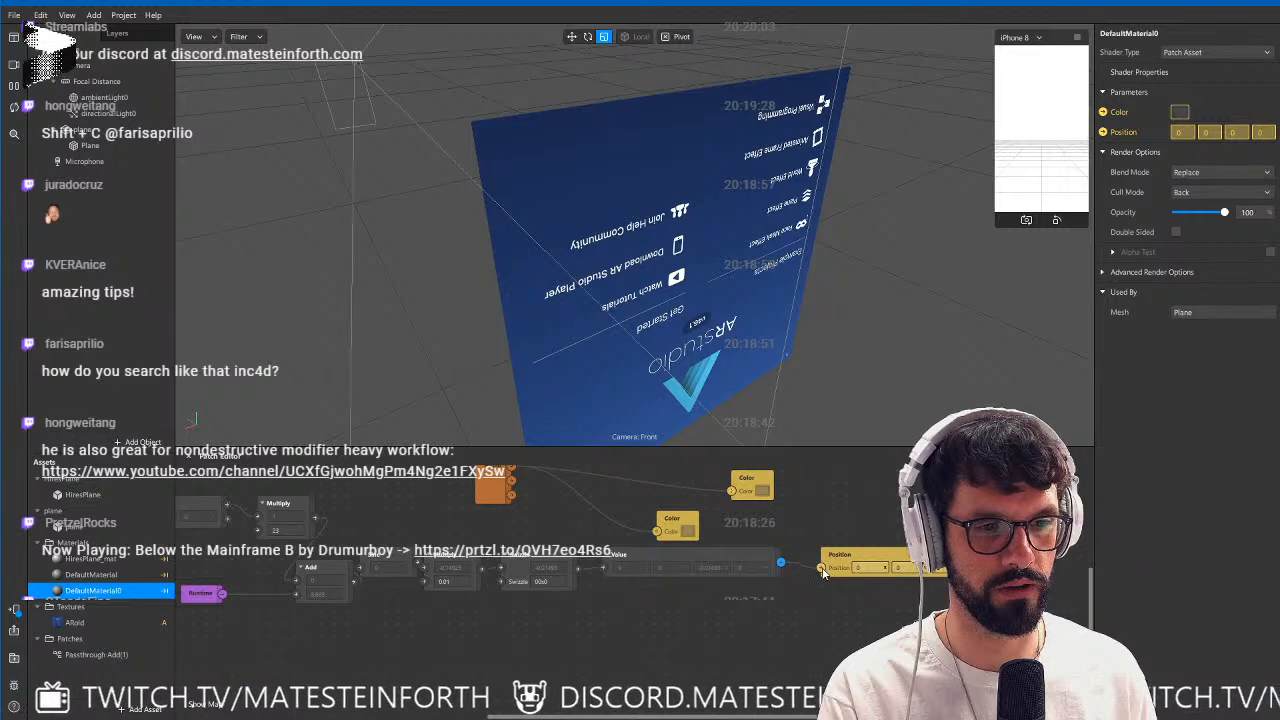
pyautogui.hscroll(-6, 639, 604)
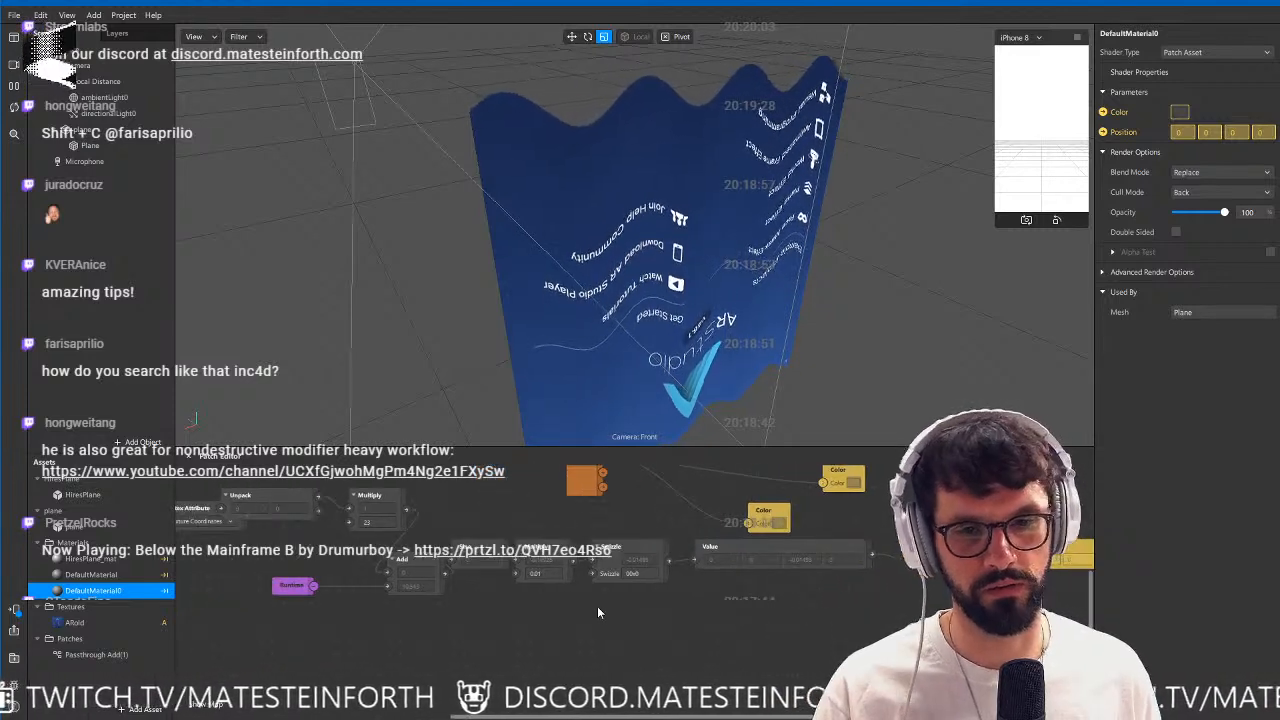
# Try the component order x000 in the Swizzle patch and change it to 0x00.
pyautogui.moveTo(408, 525); pyautogui.dragTo(316, 510)
pyautogui.click(671, 628)
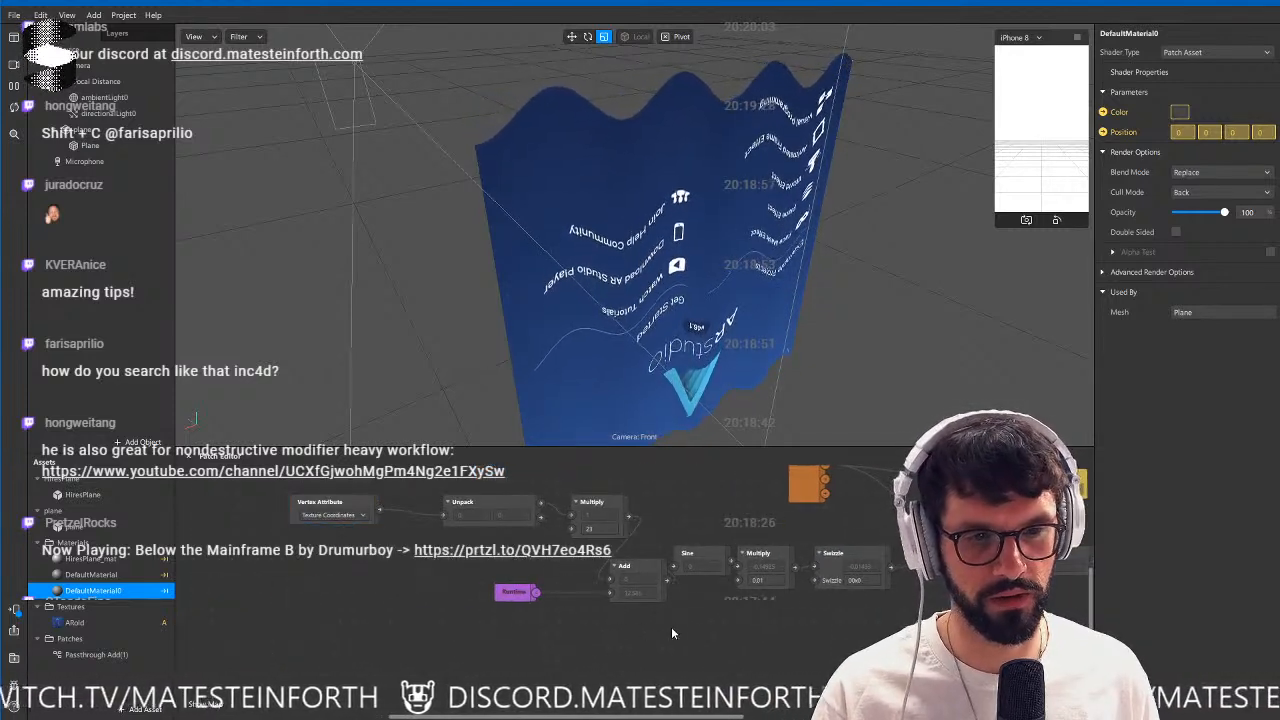
pyautogui.moveTo(611, 550); pyautogui.dragTo(506, 556, button='middle')
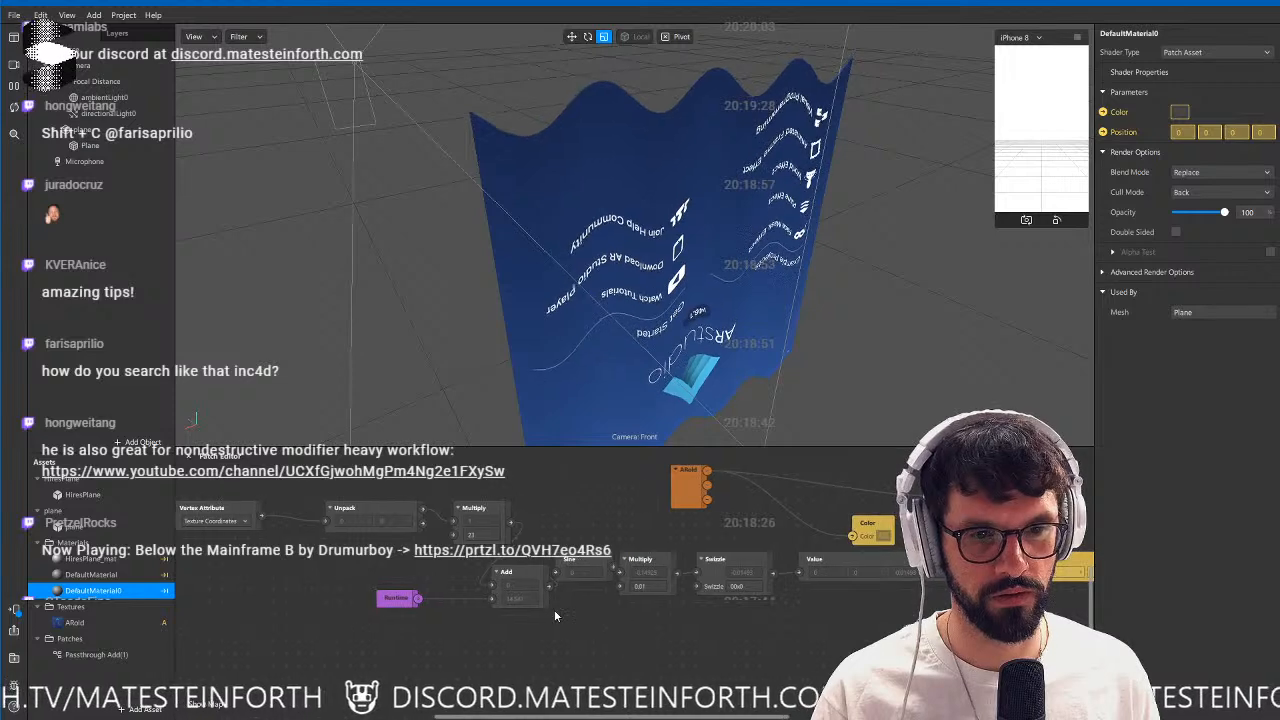
pyautogui.moveTo(563, 507); pyautogui.dragTo(279, 535)
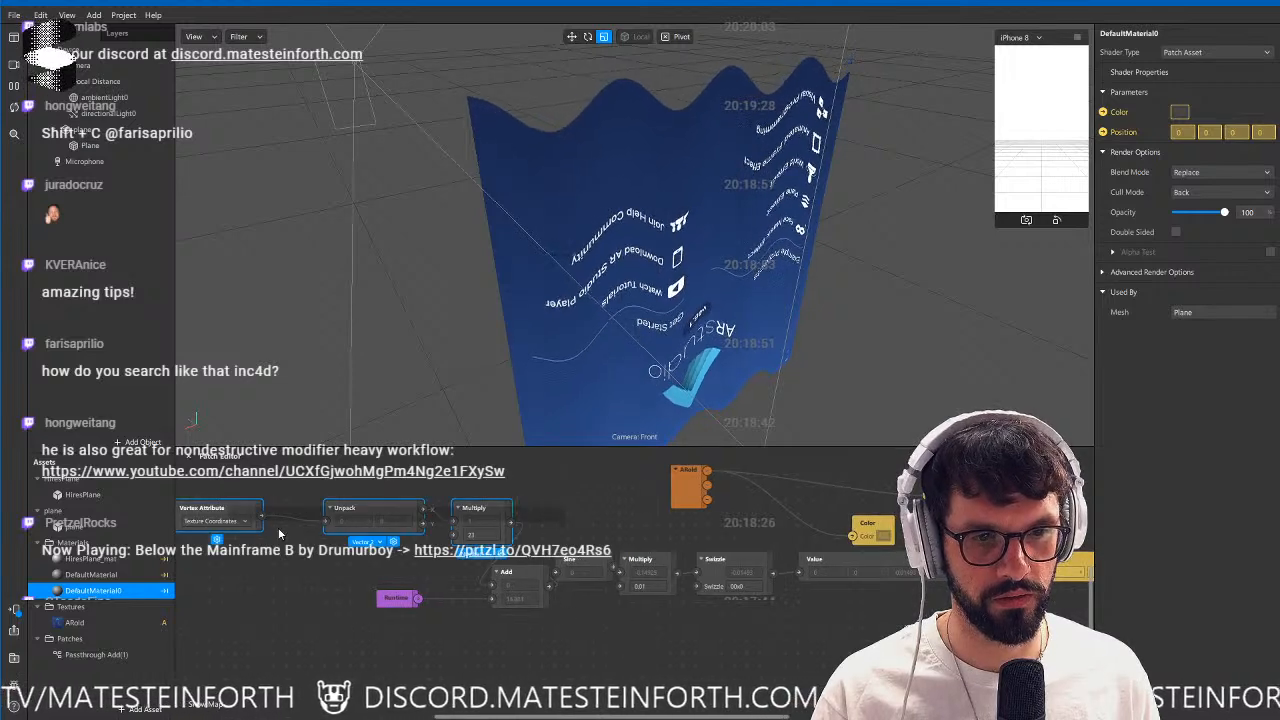
pyautogui.click(756, 587)
pyautogui.write('x000')
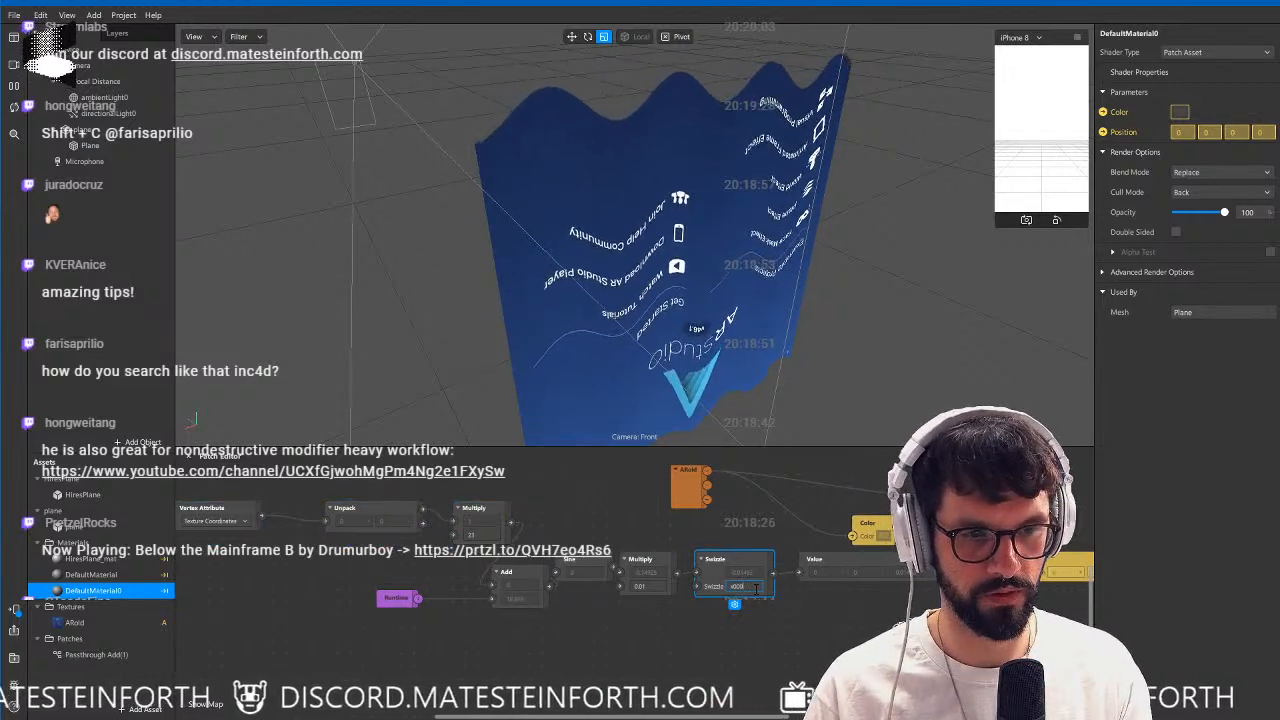
pyautogui.press('Return')
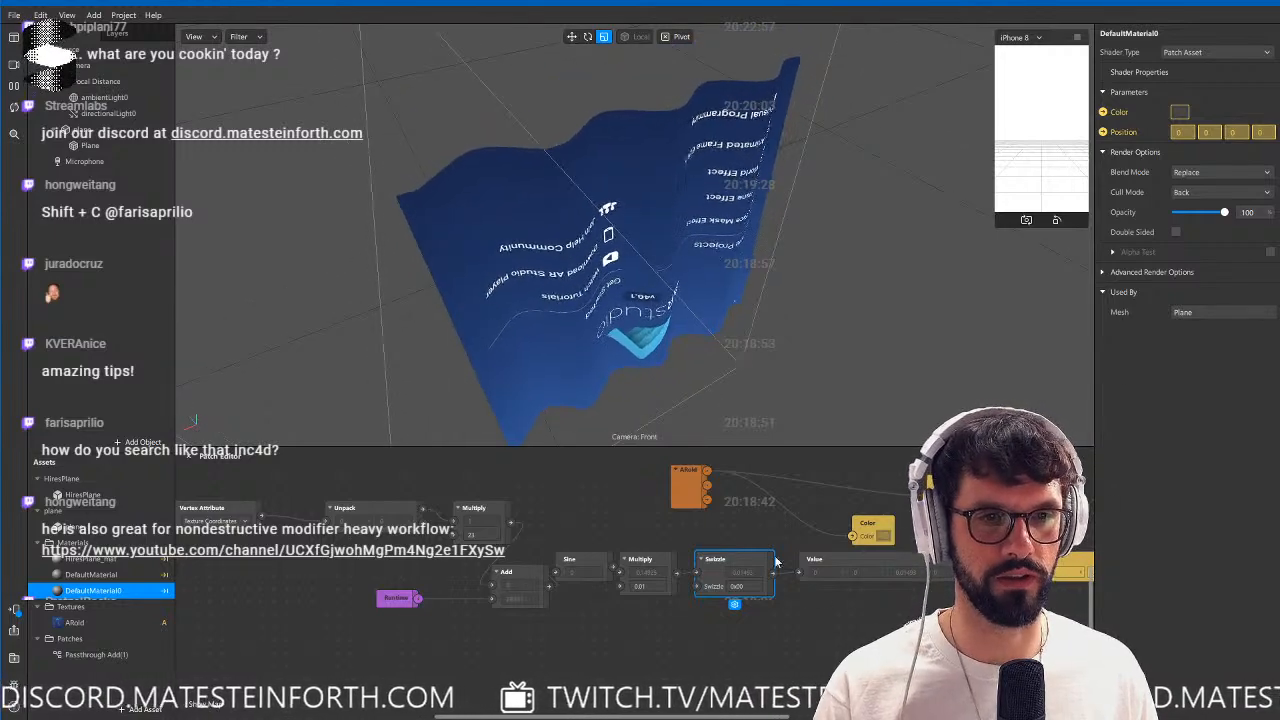
# Connect the Vertex Color attribute's output to DefaultMaterial0's Color patch to display the vertex colors on the plane.
pyautogui.click(854, 604)
pyautogui.moveTo(854, 604); pyautogui.dragTo(908, 622, button='middle')
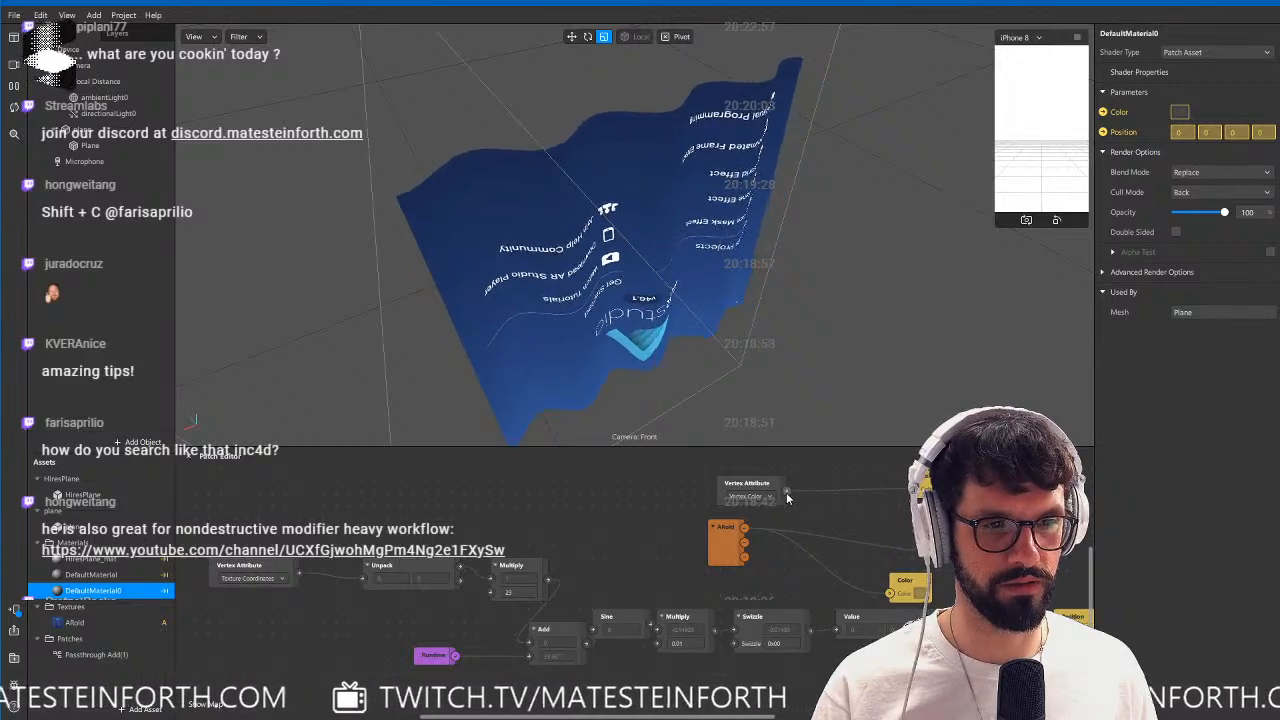
pyautogui.moveTo(785, 490); pyautogui.dragTo(890, 593)
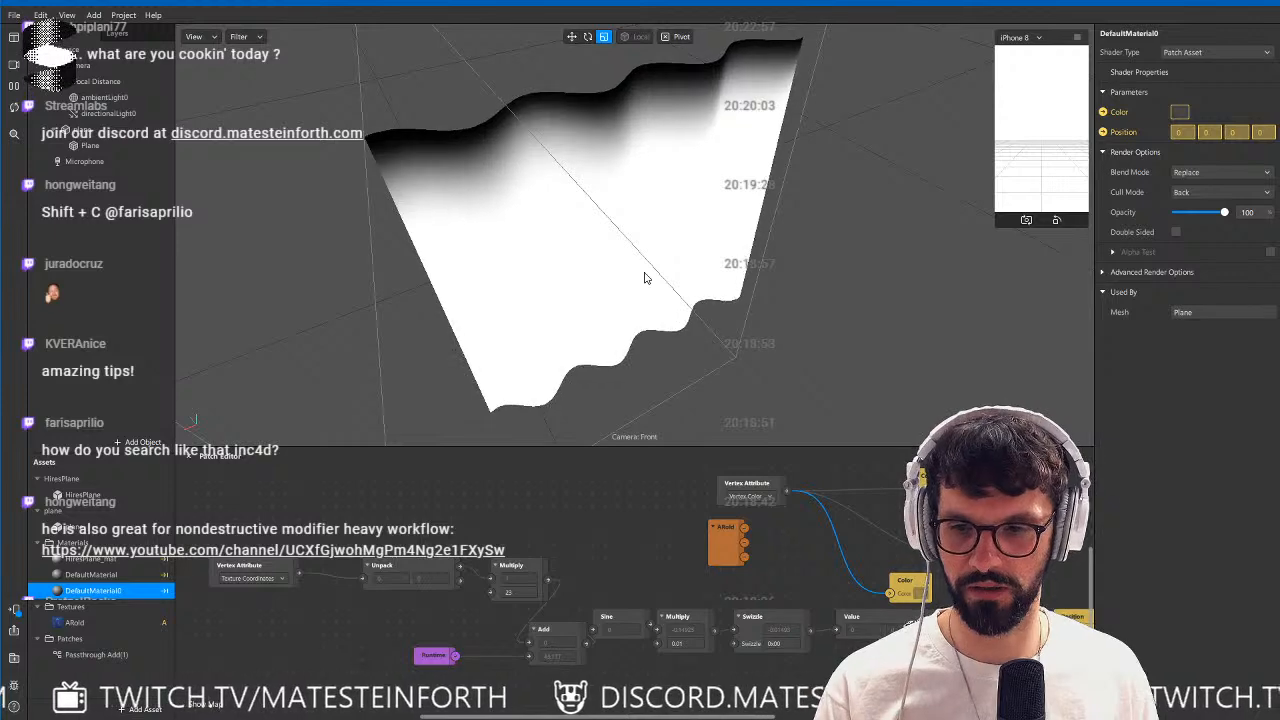
# Shift the sine chain's patches away from the Value patch and delete the ARoid texture patch.
pyautogui.moveTo(769, 671); pyautogui.dragTo(248, 561)
pyautogui.moveTo(799, 618); pyautogui.dragTo(607, 618)
pyautogui.click(575, 556)
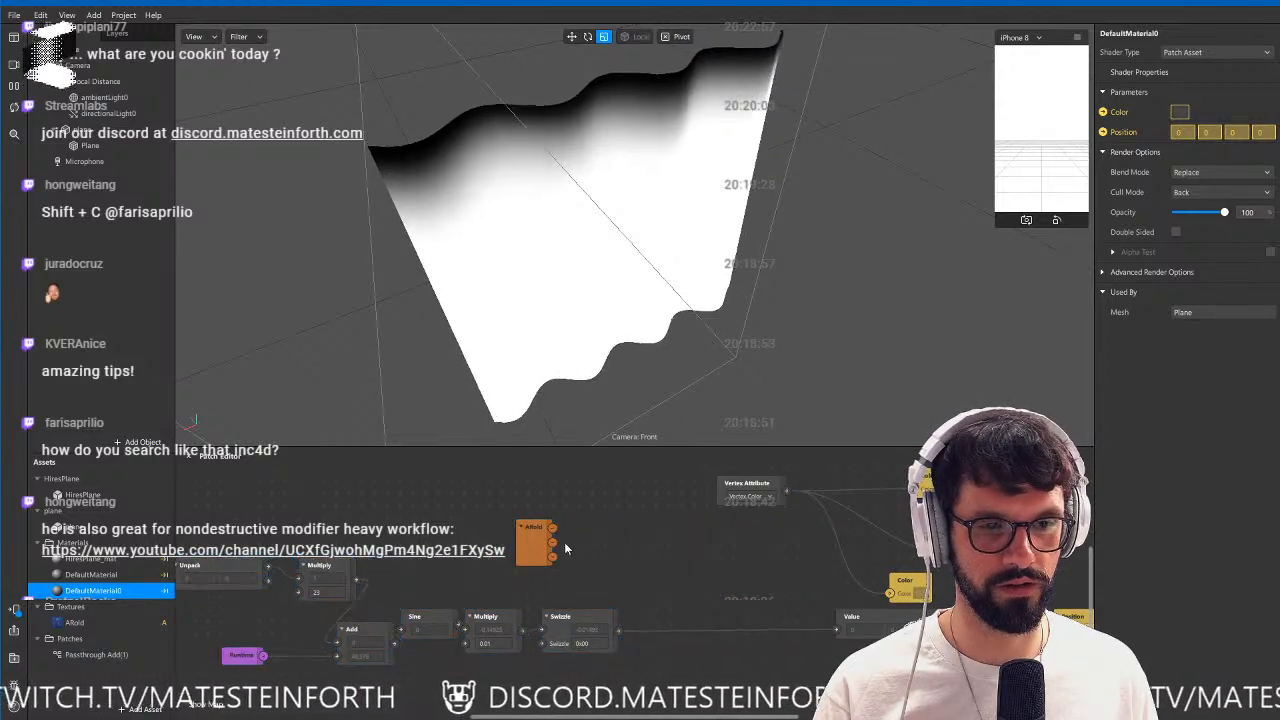
pyautogui.click(543, 541)
pyautogui.press('Delete')
pyautogui.moveTo(610, 566); pyautogui.dragTo(629, 562, button='middle')
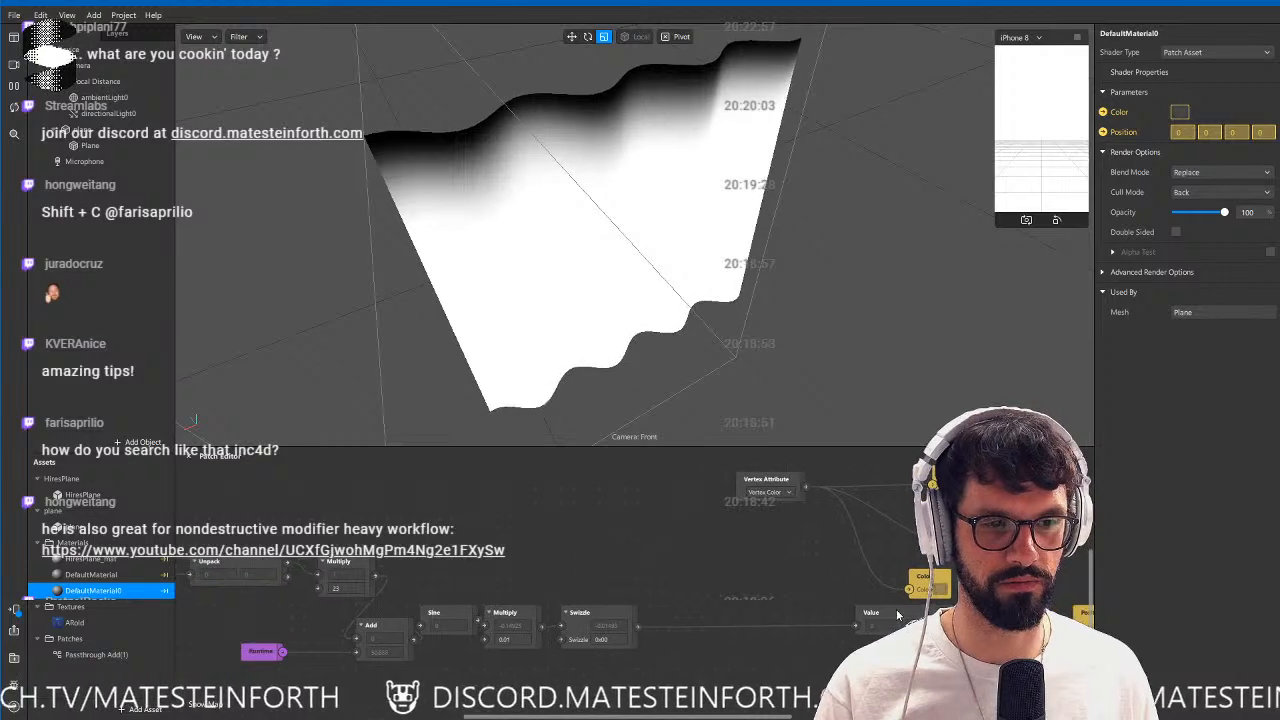
# Move the Value patch next to Swizzle and insert a Multiply patch before Position, multiplying Value by the Vertex Color attribute.
pyautogui.moveTo(882, 612); pyautogui.dragTo(699, 613)
pyautogui.moveTo(699, 613); pyautogui.dragTo(492, 608, button='middle')
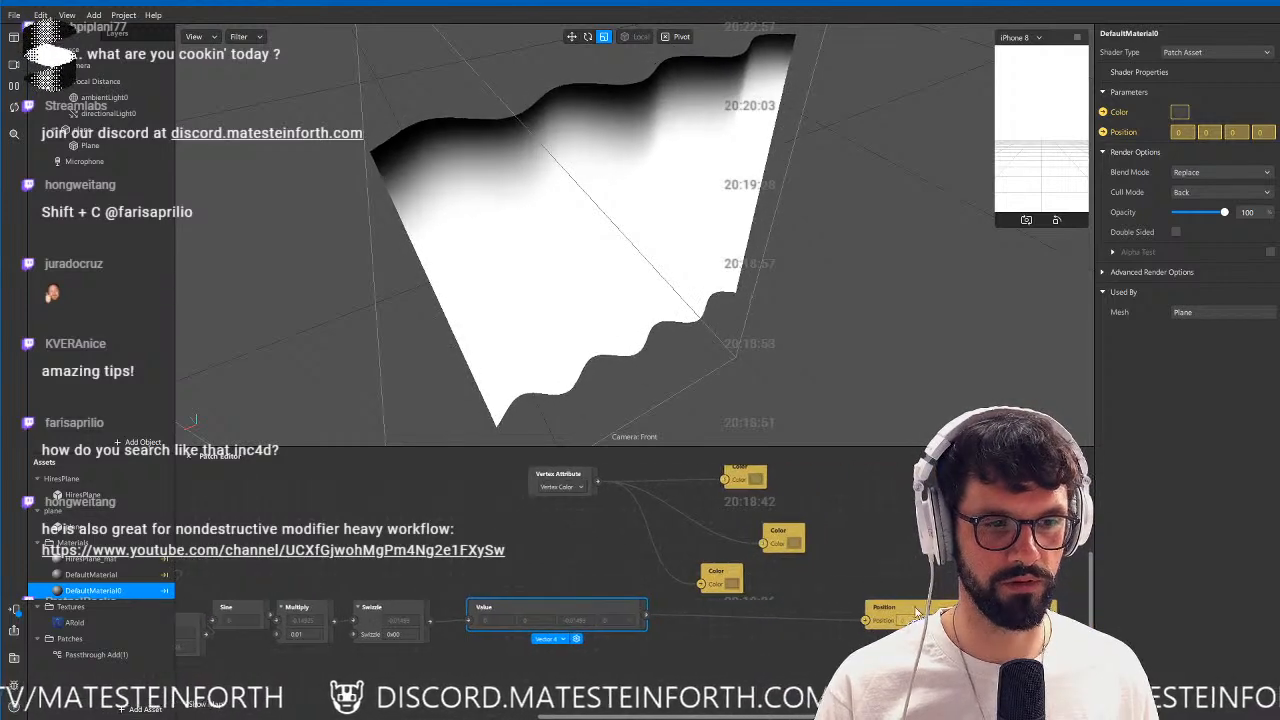
pyautogui.doubleClick(799, 597)
pyautogui.write('mul')
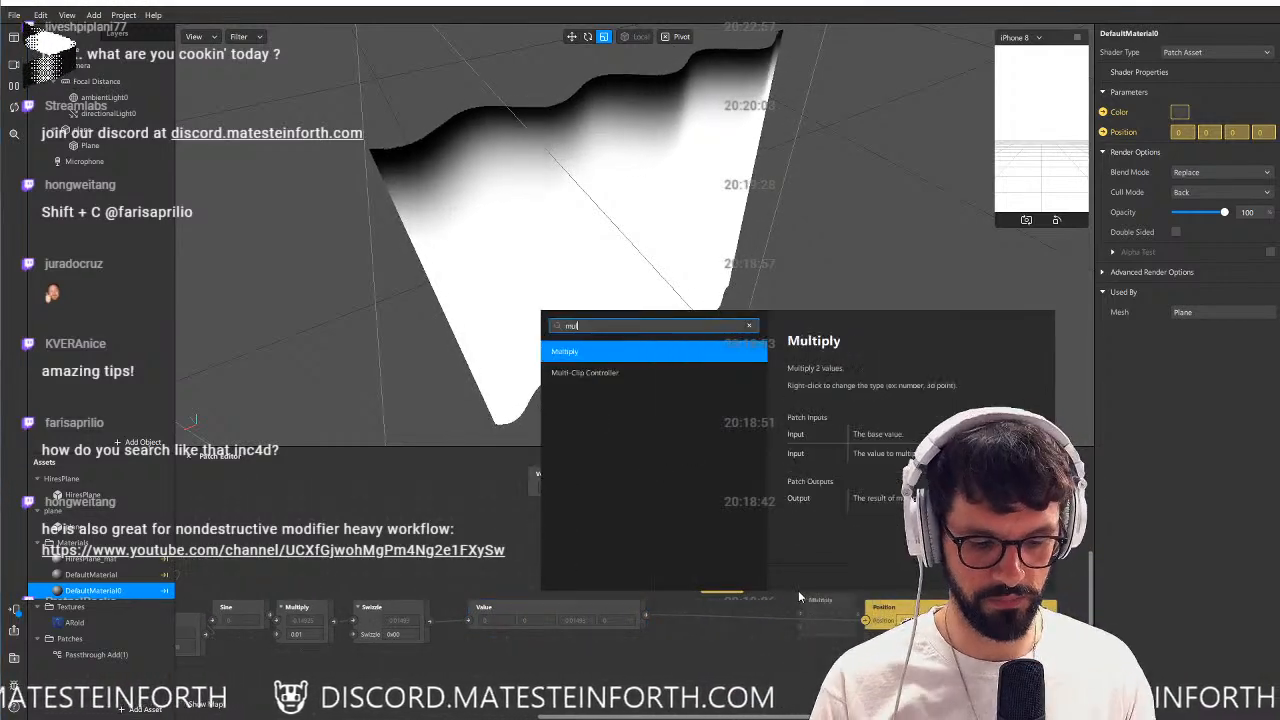
pyautogui.press('Return')
pyautogui.moveTo(646, 615); pyautogui.dragTo(801, 614)
pyautogui.moveTo(880, 608); pyautogui.dragTo(918, 595)
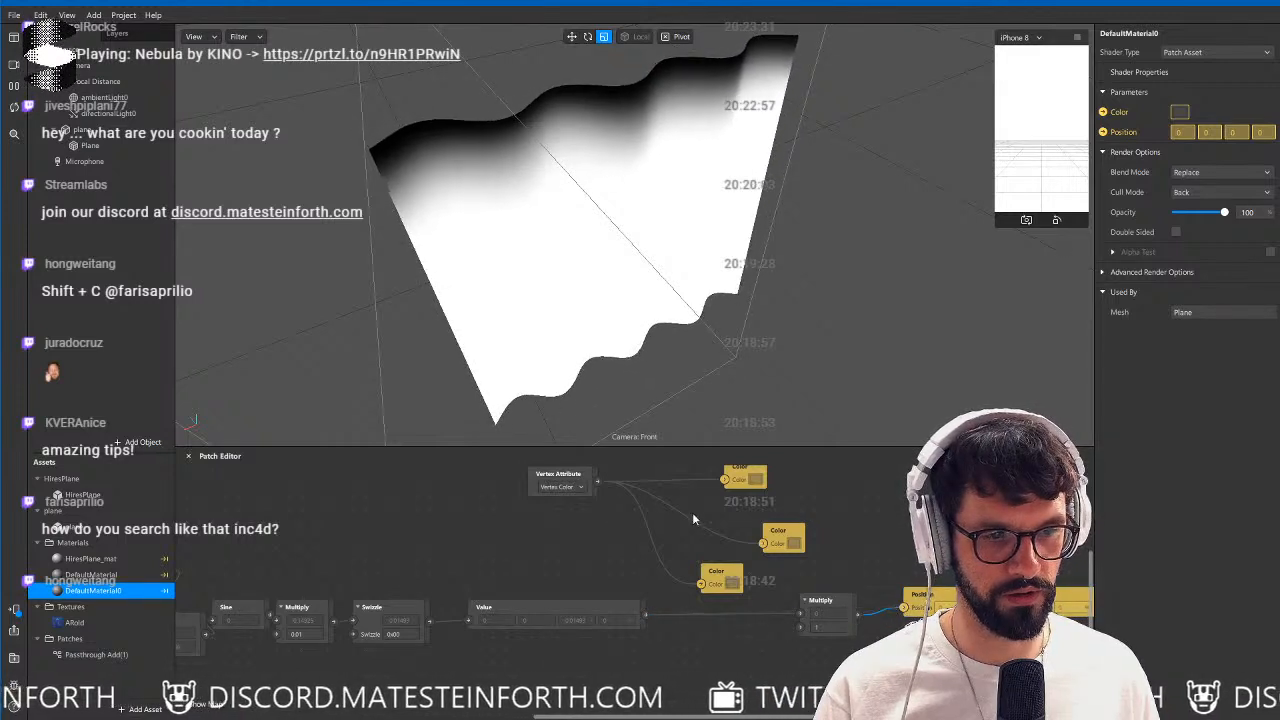
pyautogui.moveTo(598, 481); pyautogui.dragTo(810, 628)
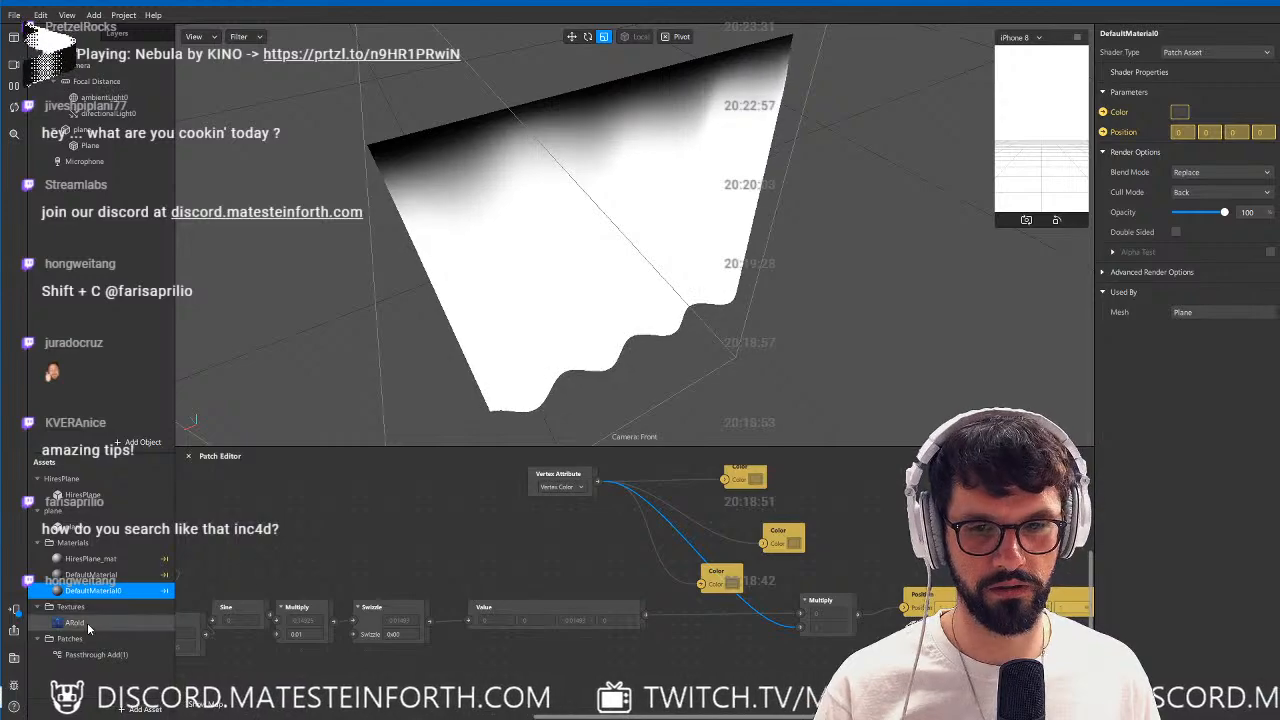
# Add the ARoid texture to the graph, connect its RGBA output to DefaultMaterial0's Color patch and inspect the plane.
pyautogui.moveTo(87, 622); pyautogui.dragTo(529, 549)
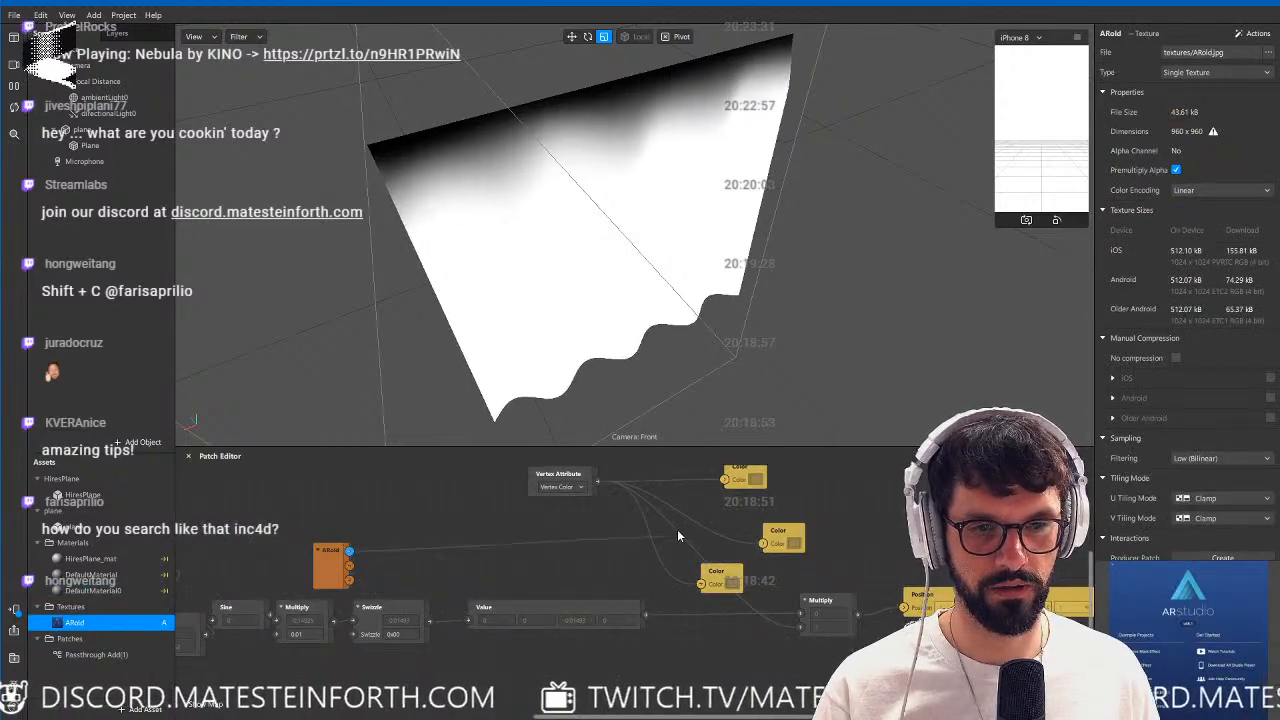
pyautogui.moveTo(349, 551); pyautogui.dragTo(702, 584)
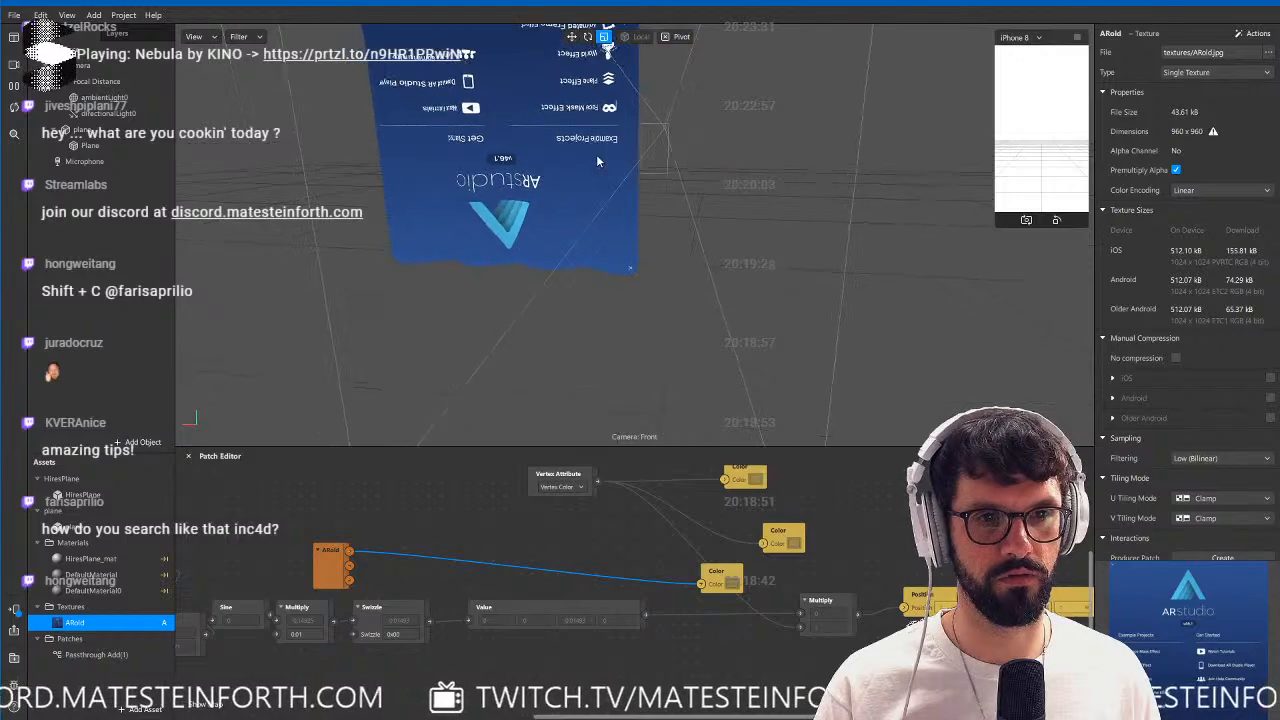
pyautogui.moveTo(597, 155); pyautogui.dragTo(661, 269, button='middle')
pyautogui.keyDown('alt'); pyautogui.moveTo(661, 269); pyautogui.dragTo(610, 298); pyautogui.keyUp('alt')
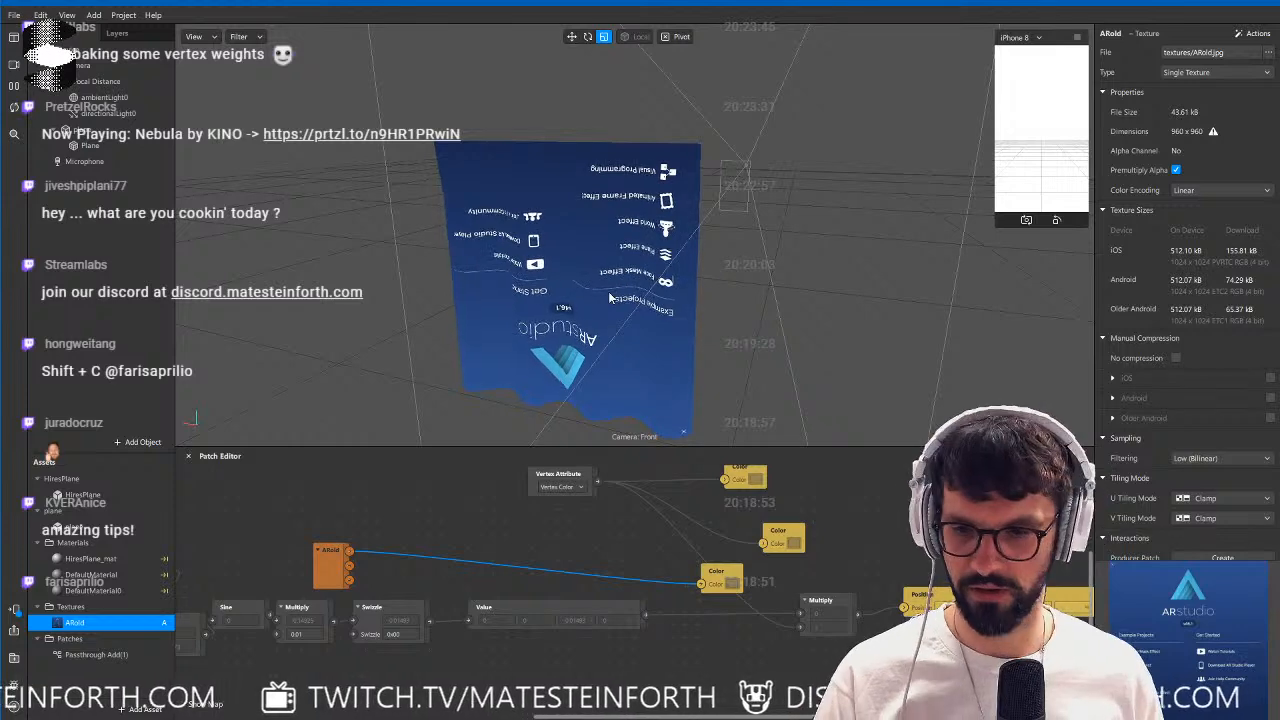
pyautogui.keyDown('alt'); pyautogui.moveTo(626, 294); pyautogui.dragTo(628, 262); pyautogui.keyUp('alt')
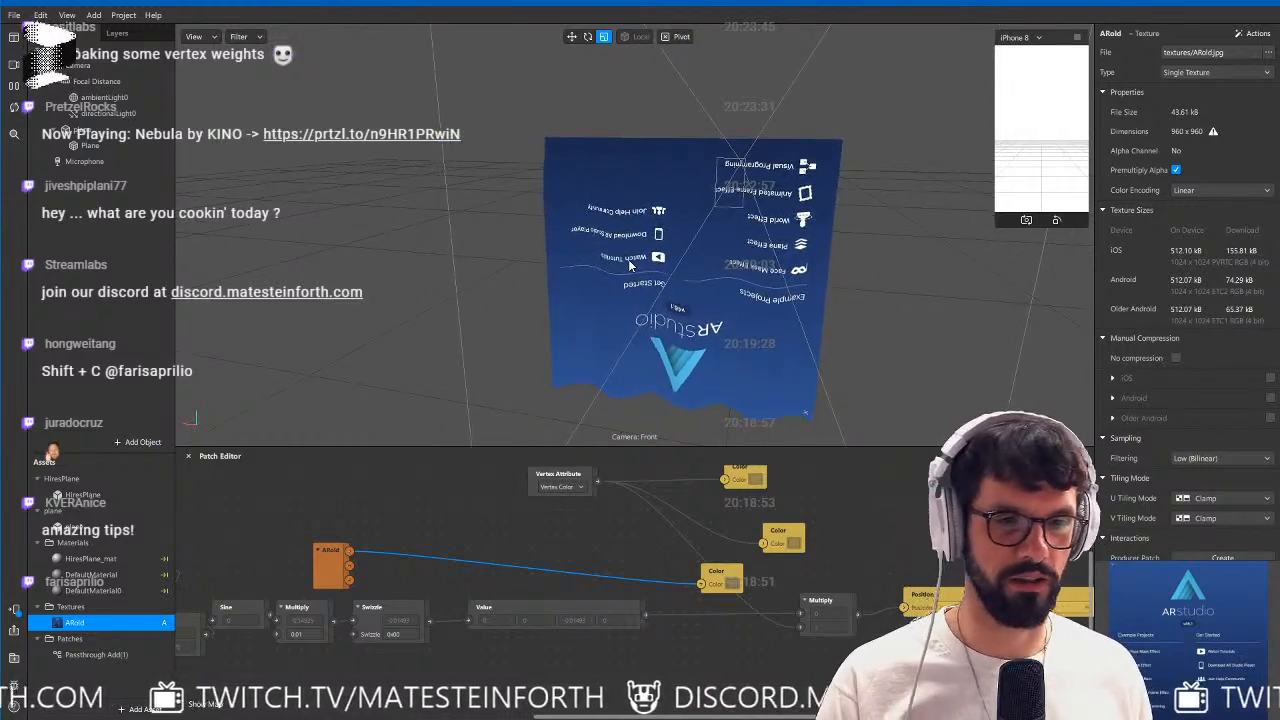
# Switch to Cinema 4D and add a Cloth simulation tag to the vertex-colored plane.
pyautogui.hotkey('alt', 'Tab')
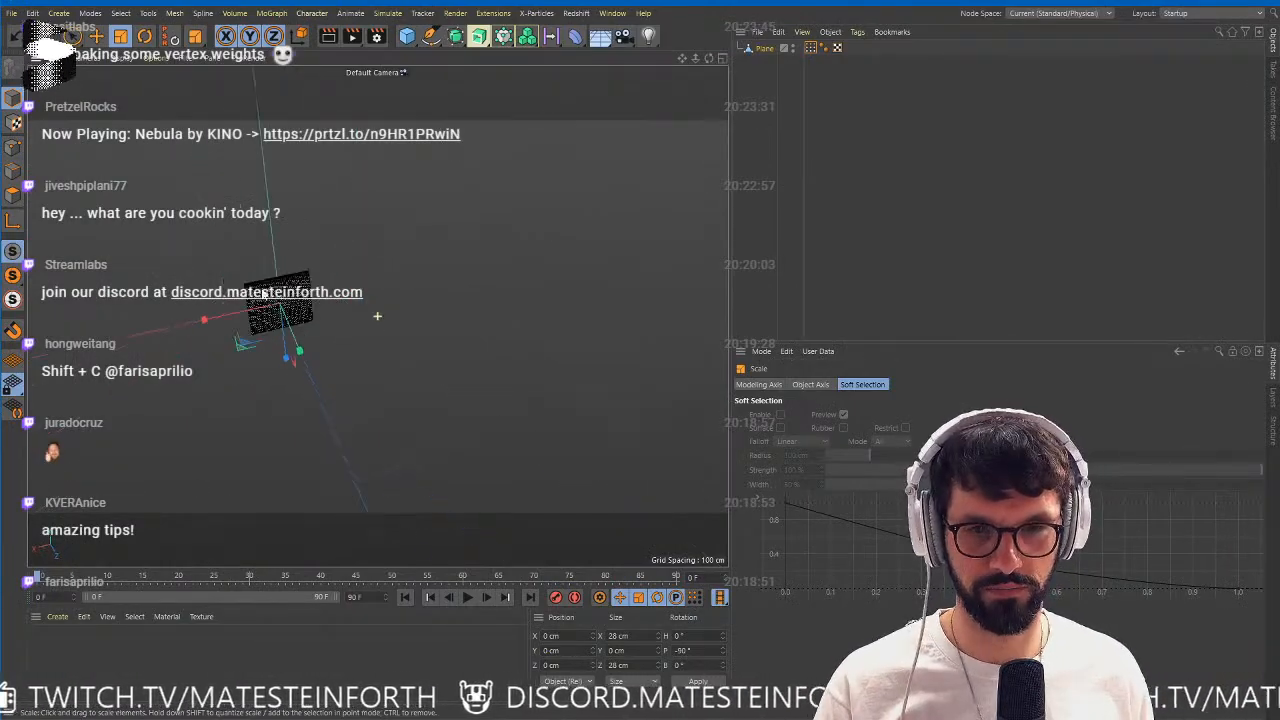
pyautogui.press('s')
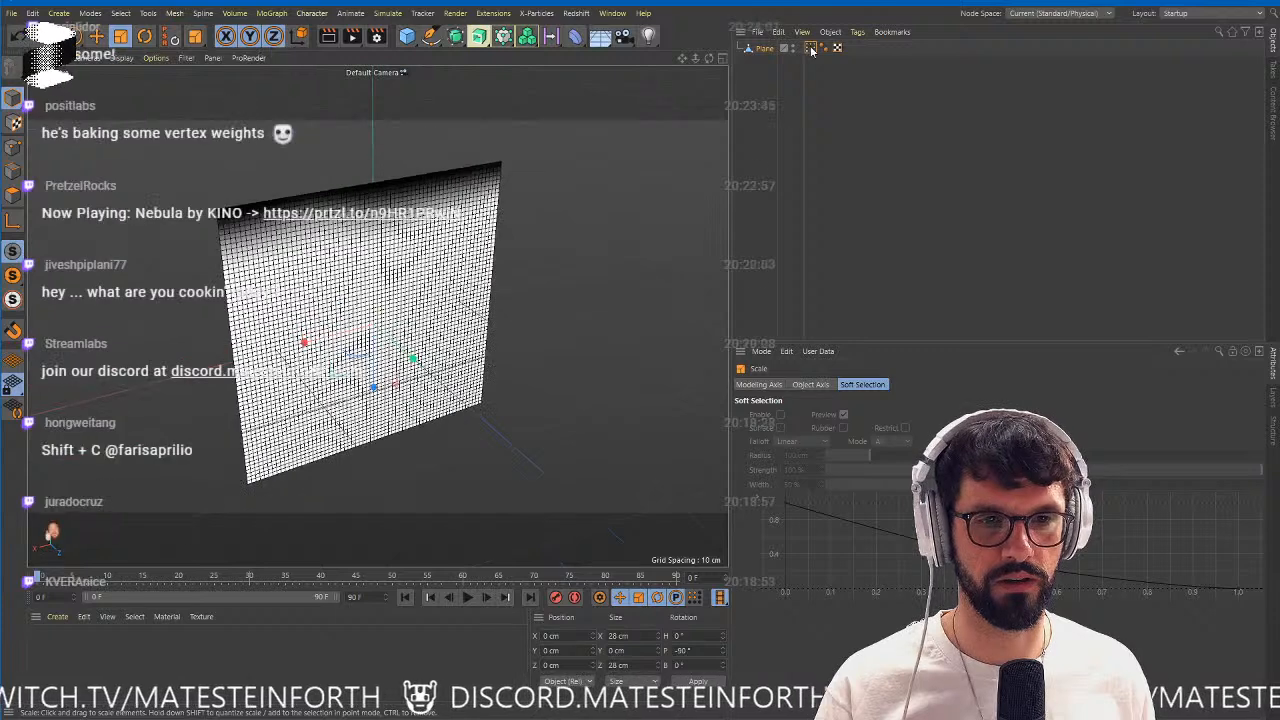
pyautogui.rightClick(766, 50)
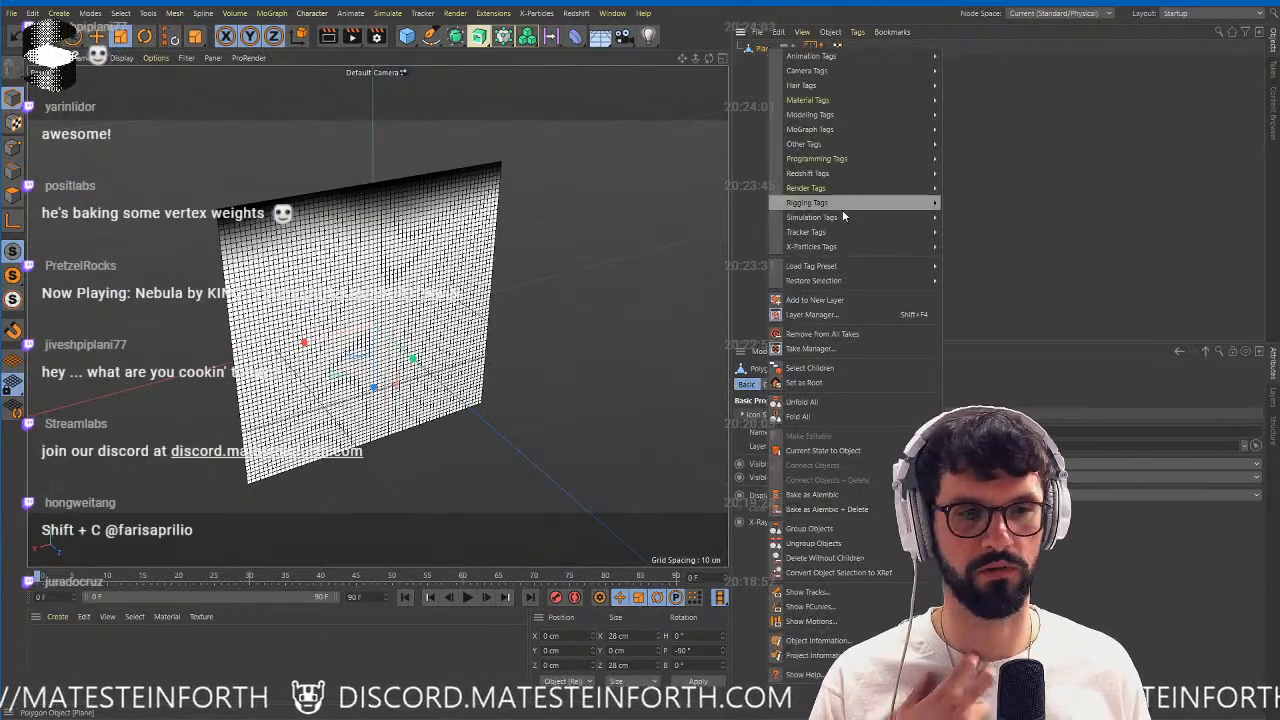
pyautogui.moveTo(840, 216)
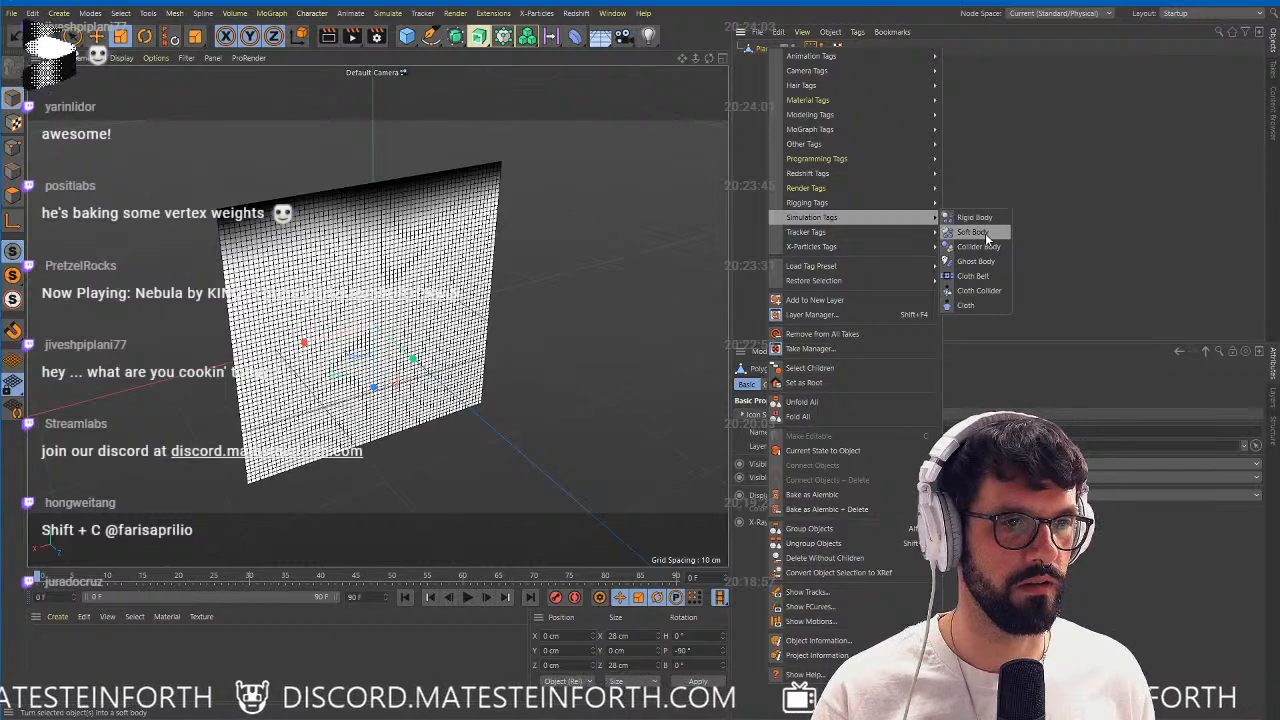
pyautogui.click(966, 305)
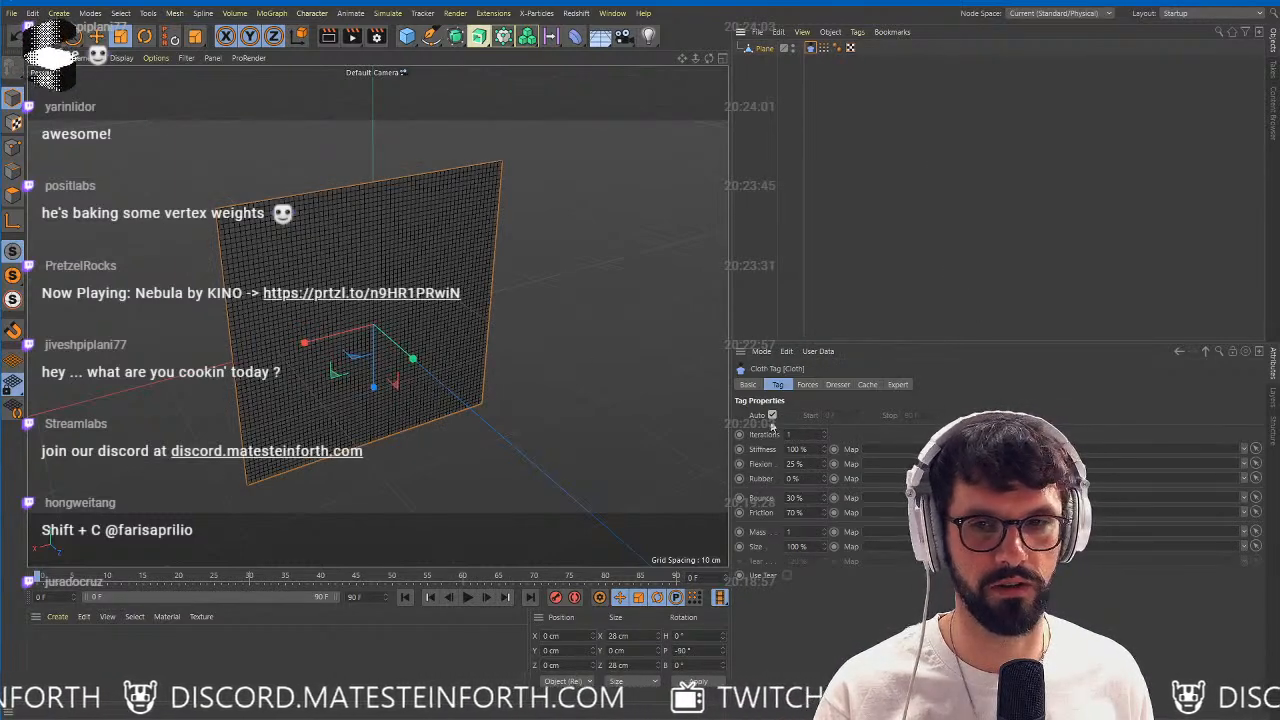
# Select the plane's two upper corner points, set them as the Cloth tag's fixed points and return to model mode.
pyautogui.click(14, 148)
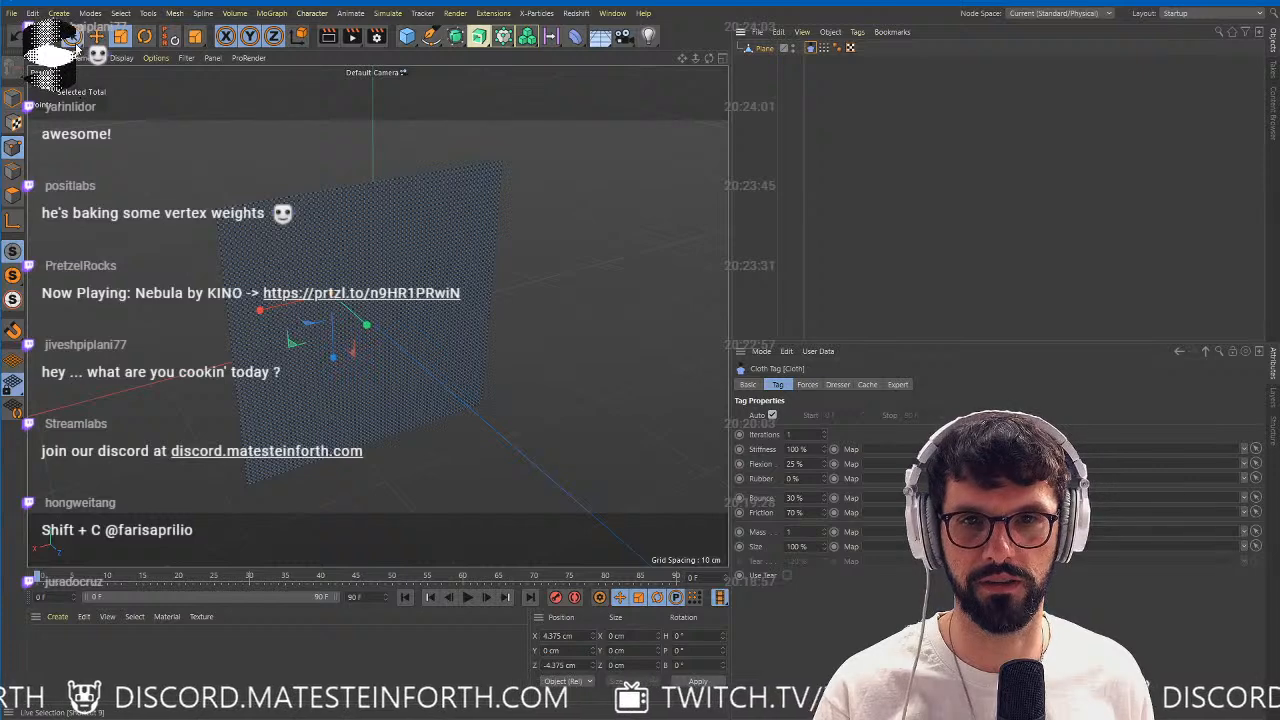
pyautogui.click(72, 38)
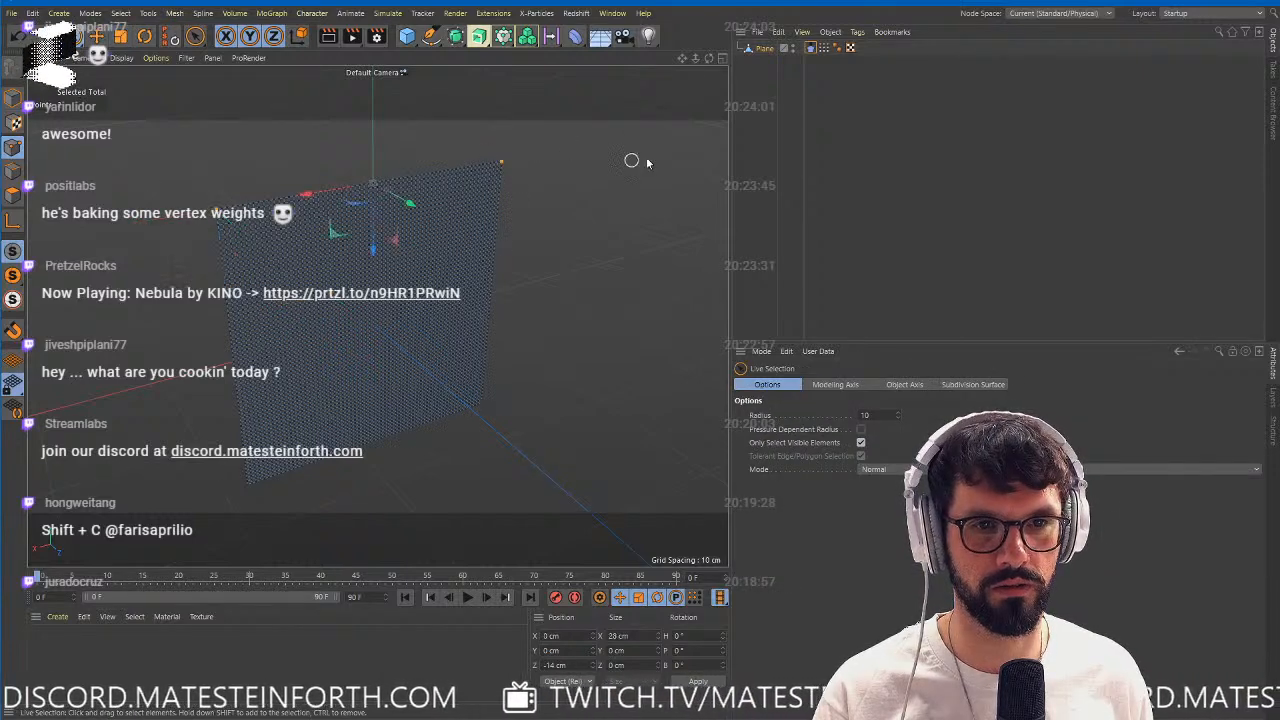
pyautogui.click(810, 49)
pyautogui.click(838, 385)
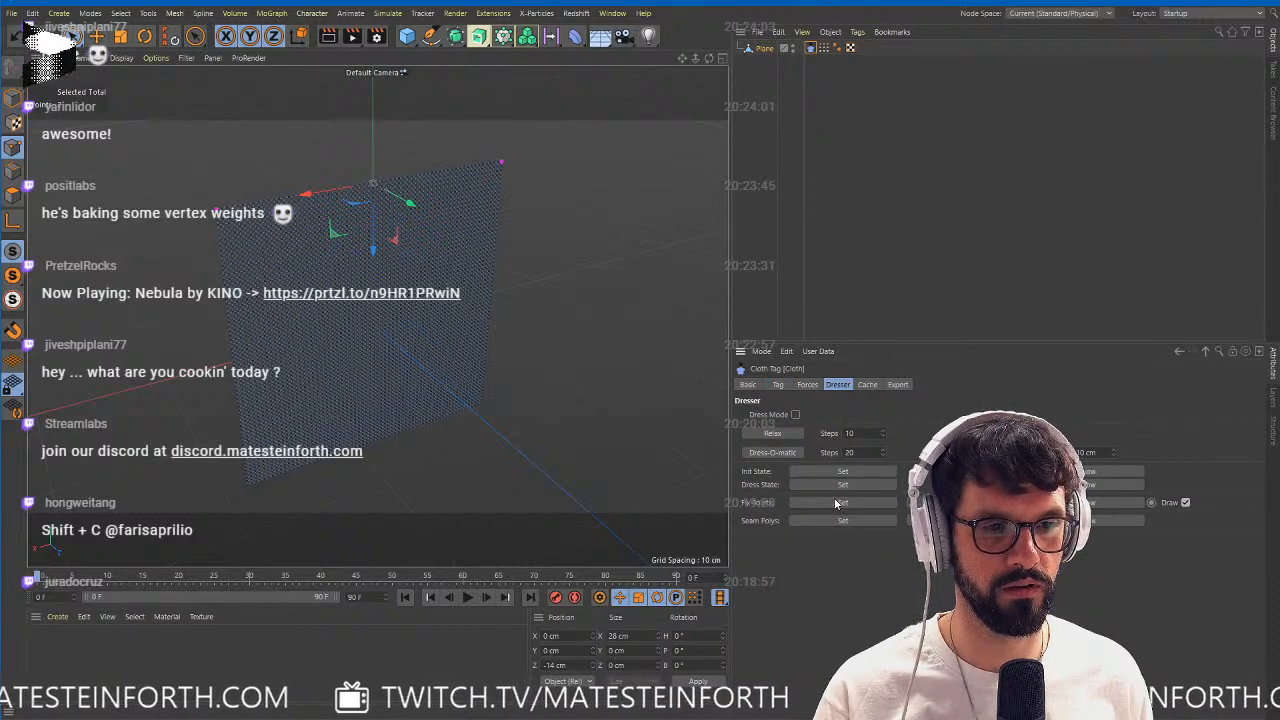
pyautogui.click(13, 97)
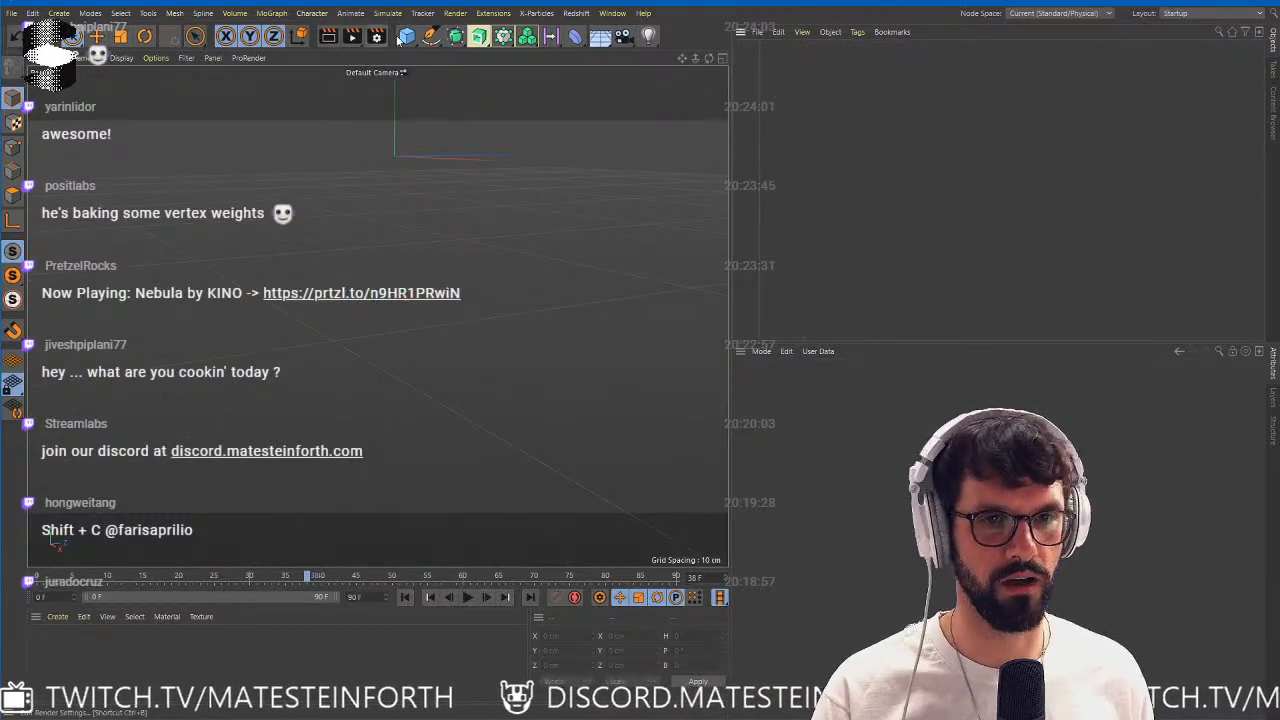
# Add a new plane primitive with 64 width segments and 64 height segments.
pyautogui.moveTo(406, 36); pyautogui.dragTo(523, 76)
pyautogui.keyDown('alt'); pyautogui.moveTo(454, 181); pyautogui.dragTo(492, 360); pyautogui.keyUp('alt')
pyautogui.keyDown('alt'); pyautogui.moveTo(492, 360); pyautogui.dragTo(431, 334, button='middle'); pyautogui.keyUp('alt')
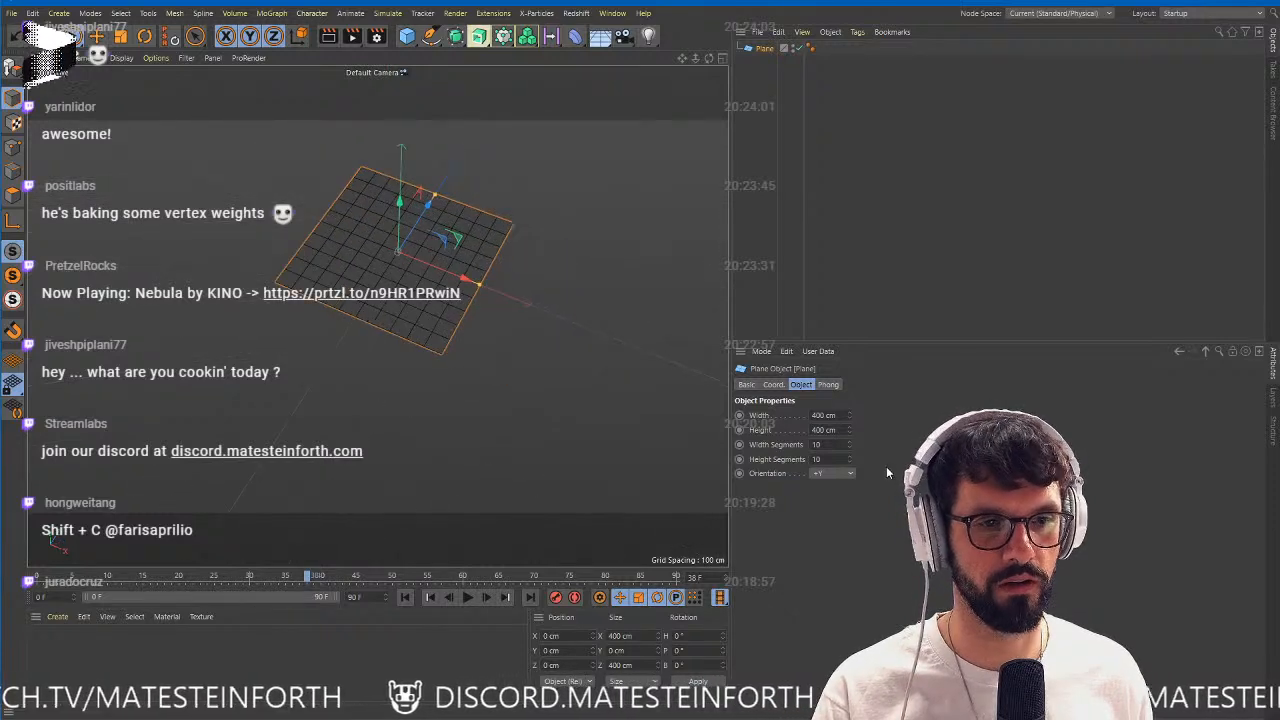
pyautogui.write('32')
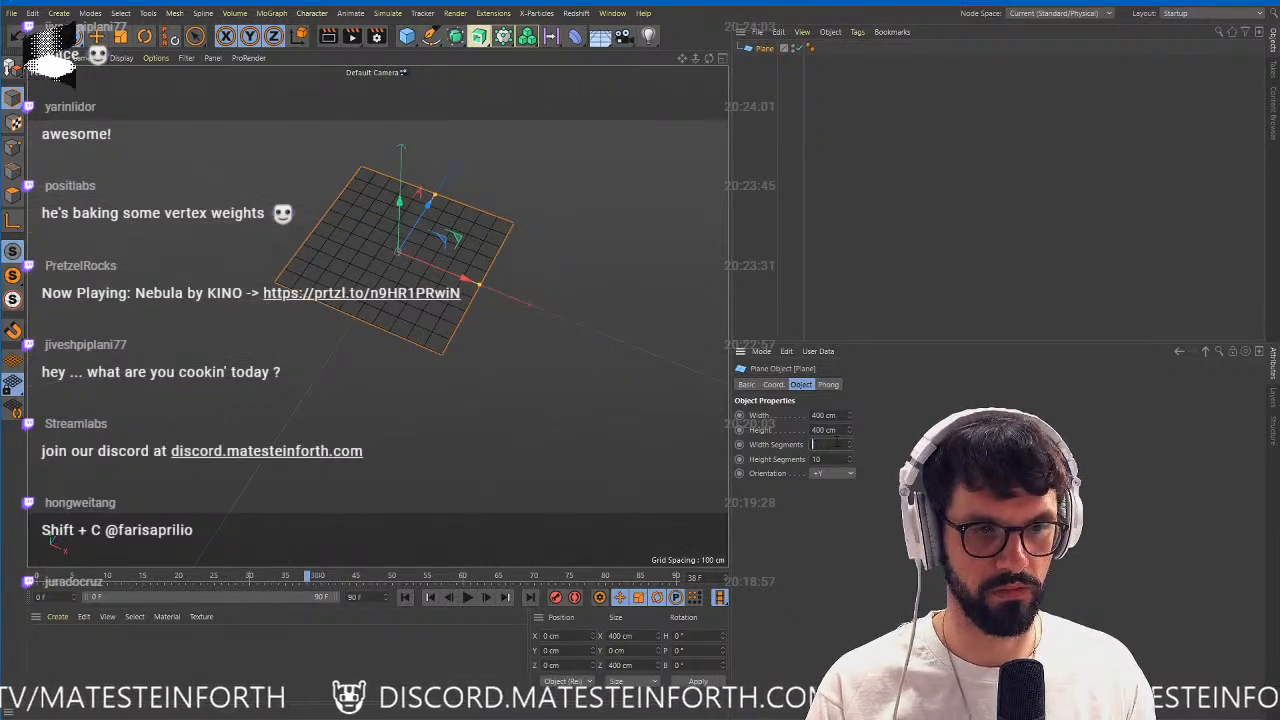
pyautogui.press('Tab')
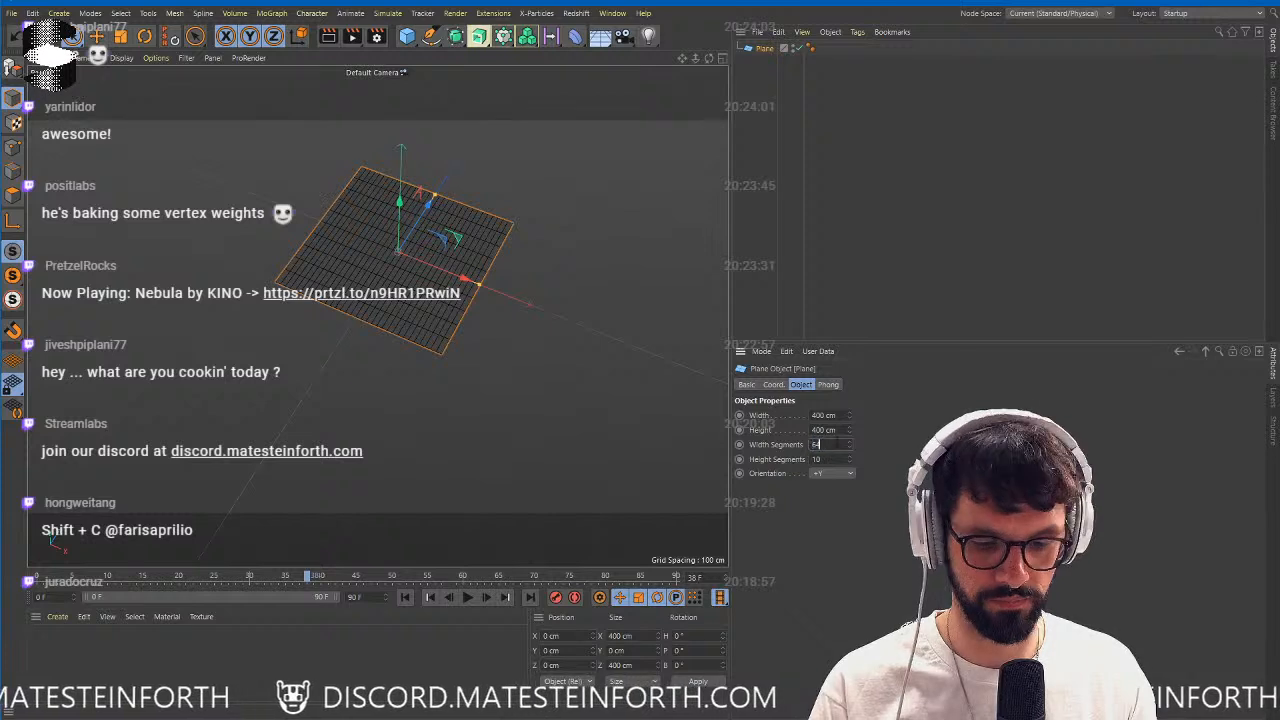
pyautogui.press('Tab')
pyautogui.write('64')
pyautogui.press('Return')
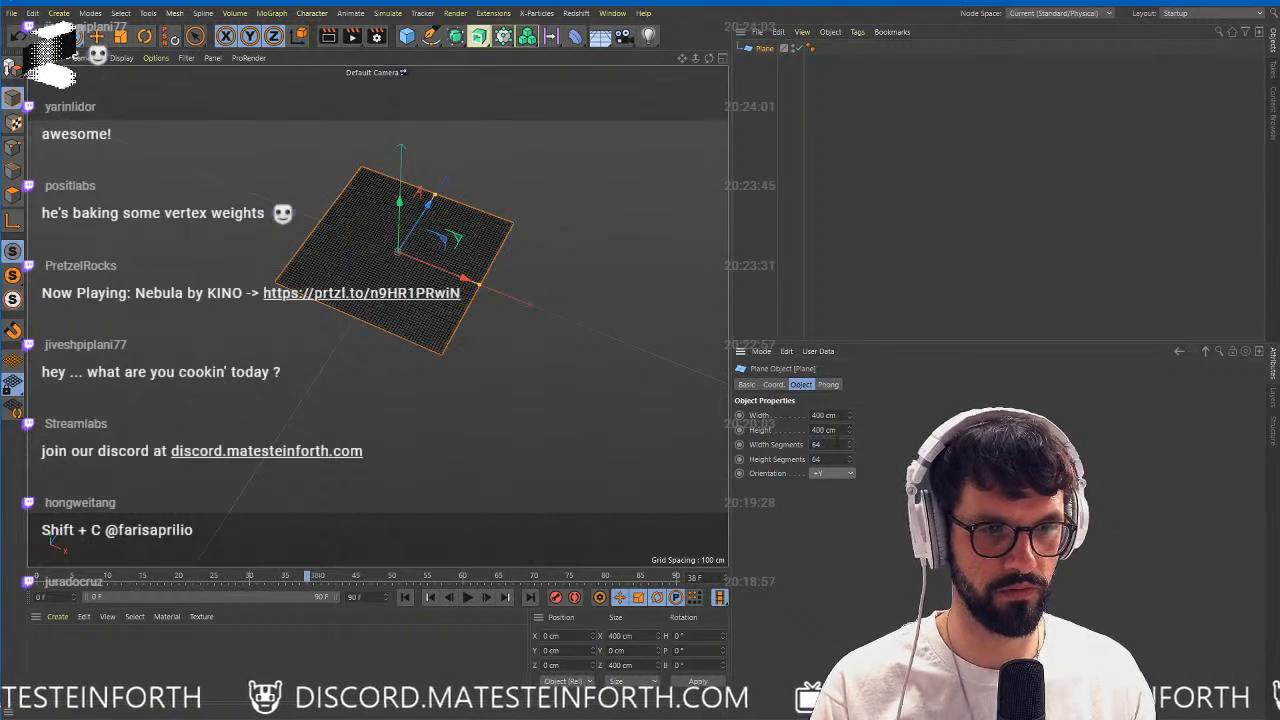
# Make the 64-segment plane editable and add a Cloth simulation tag to it.
pyautogui.press('c')
pyautogui.rightClick(764, 50)
pyautogui.moveTo(849, 216)
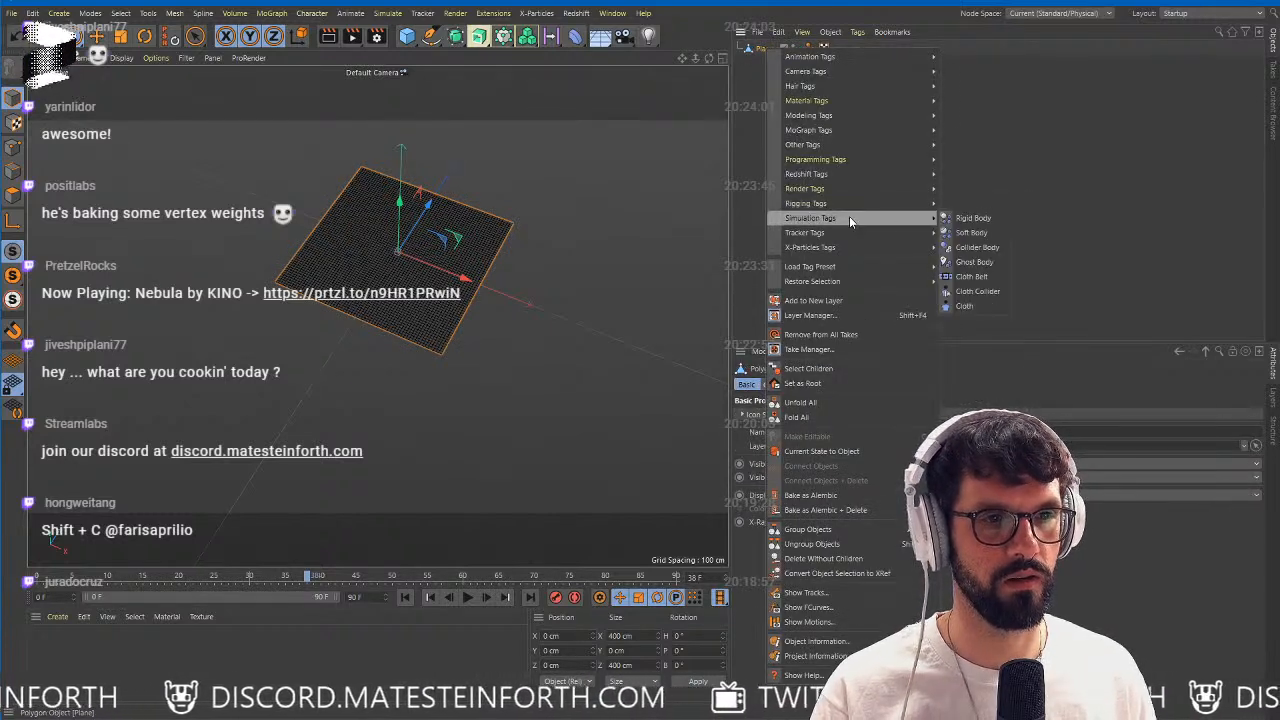
pyautogui.click(966, 306)
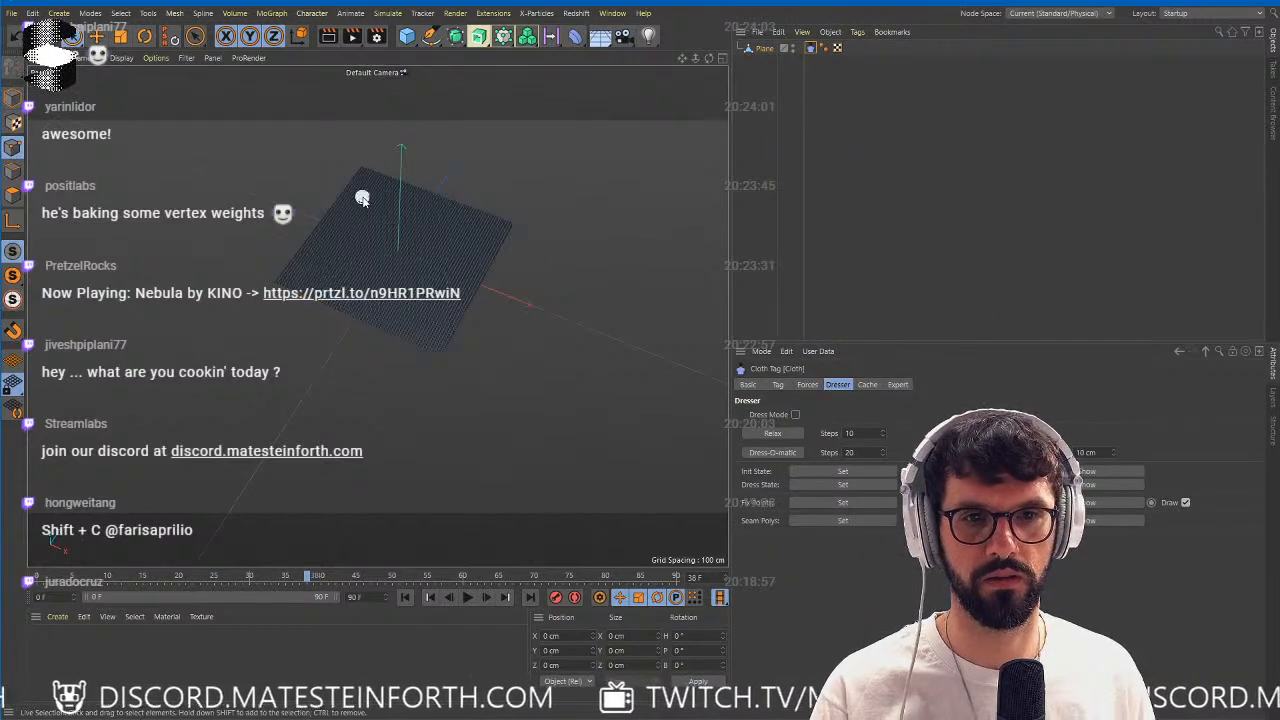
# Select the plane's two upper corner points and set them as the Cloth tag's fixed points.
pyautogui.keyDown('alt'); pyautogui.moveTo(362, 198); pyautogui.dragTo(514, 206, button='right'); pyautogui.keyUp('alt')
pyautogui.keyDown('alt'); pyautogui.moveTo(338, 158); pyautogui.dragTo(289, 267, button='middle'); pyautogui.keyUp('alt')
pyautogui.keyDown('alt'); pyautogui.moveTo(292, 256); pyautogui.dragTo(325, 268); pyautogui.keyUp('alt')
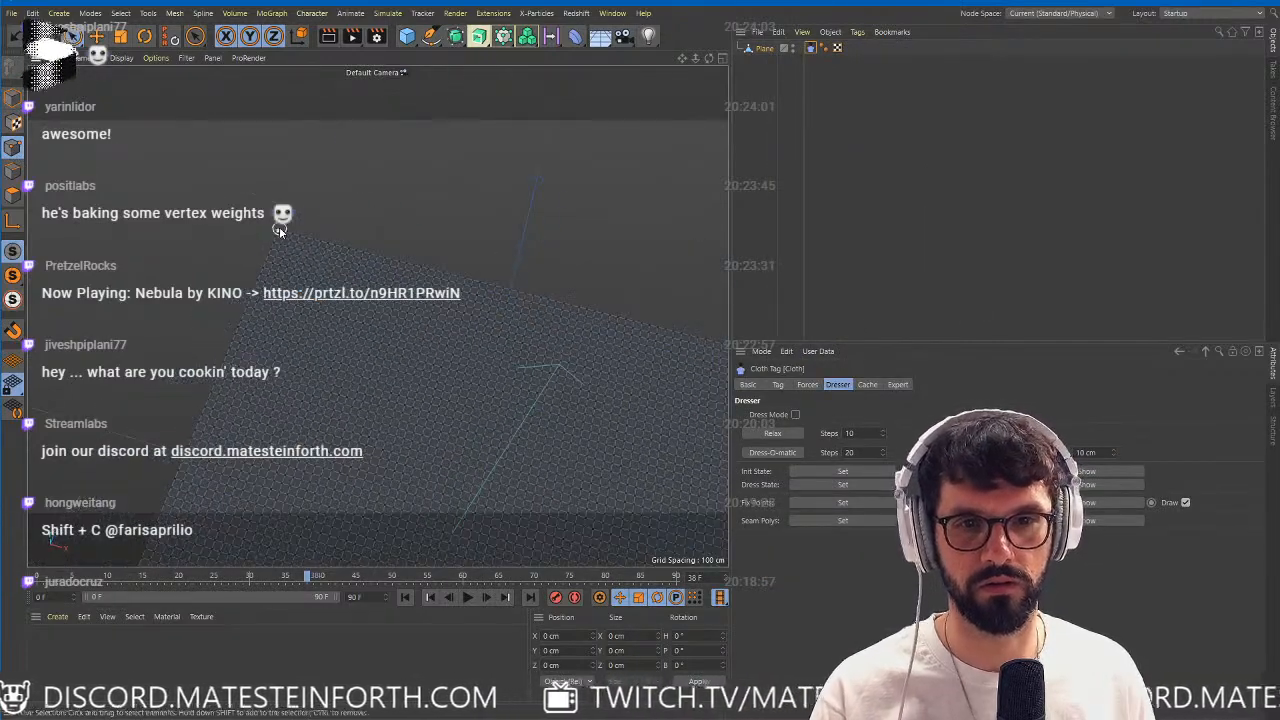
pyautogui.keyDown('alt'); pyautogui.moveTo(549, 331); pyautogui.dragTo(423, 251); pyautogui.keyUp('alt')
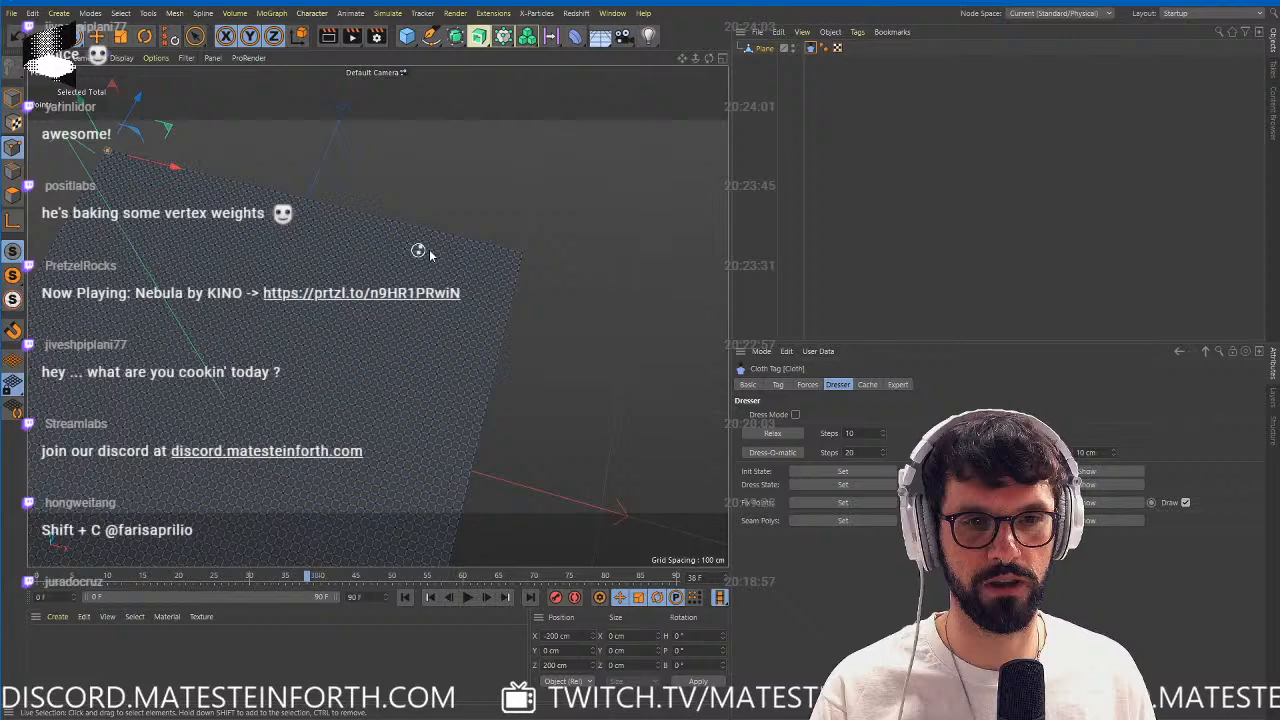
pyautogui.keyDown('shift'); pyautogui.click(524, 256); pyautogui.keyUp('shift')
pyautogui.keyDown('alt'); pyautogui.moveTo(522, 260); pyautogui.dragTo(388, 335, button='right'); pyautogui.keyUp('alt')
pyautogui.keyDown('alt'); pyautogui.moveTo(388, 335); pyautogui.dragTo(472, 307, button='middle'); pyautogui.keyUp('alt')
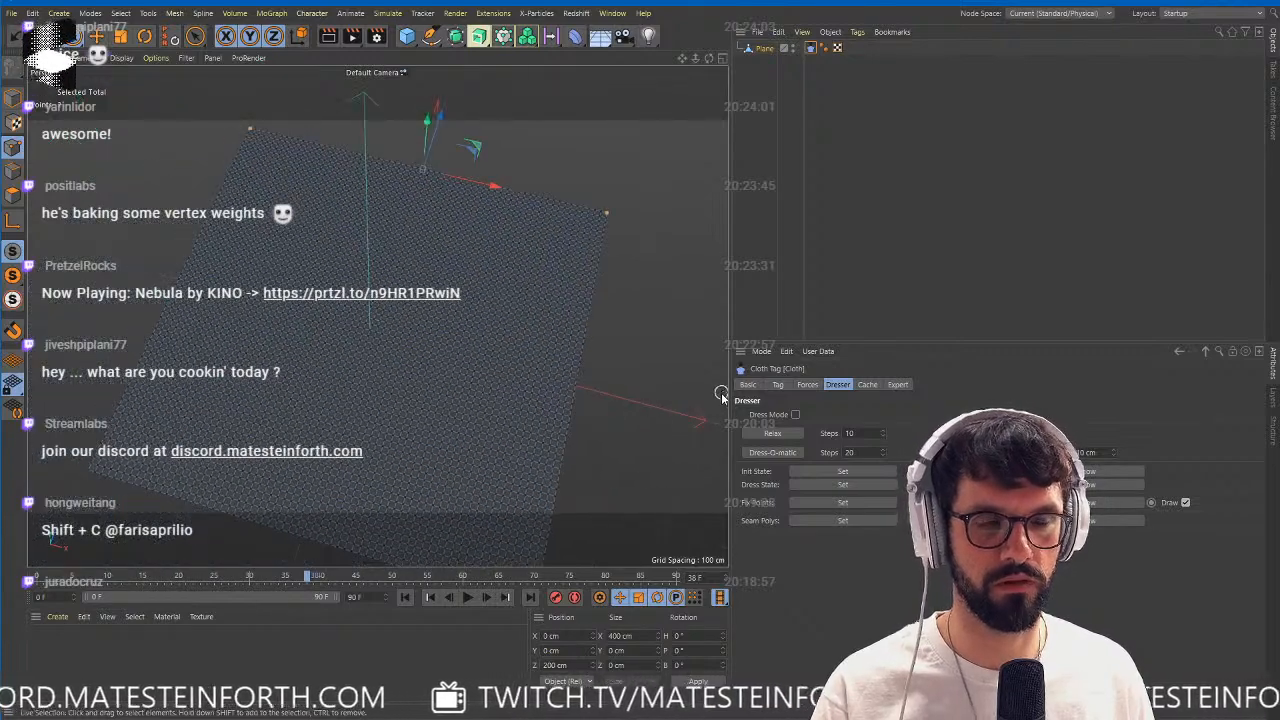
pyautogui.keyDown('alt'); pyautogui.moveTo(589, 434); pyautogui.dragTo(414, 411, button='right'); pyautogui.keyUp('alt')
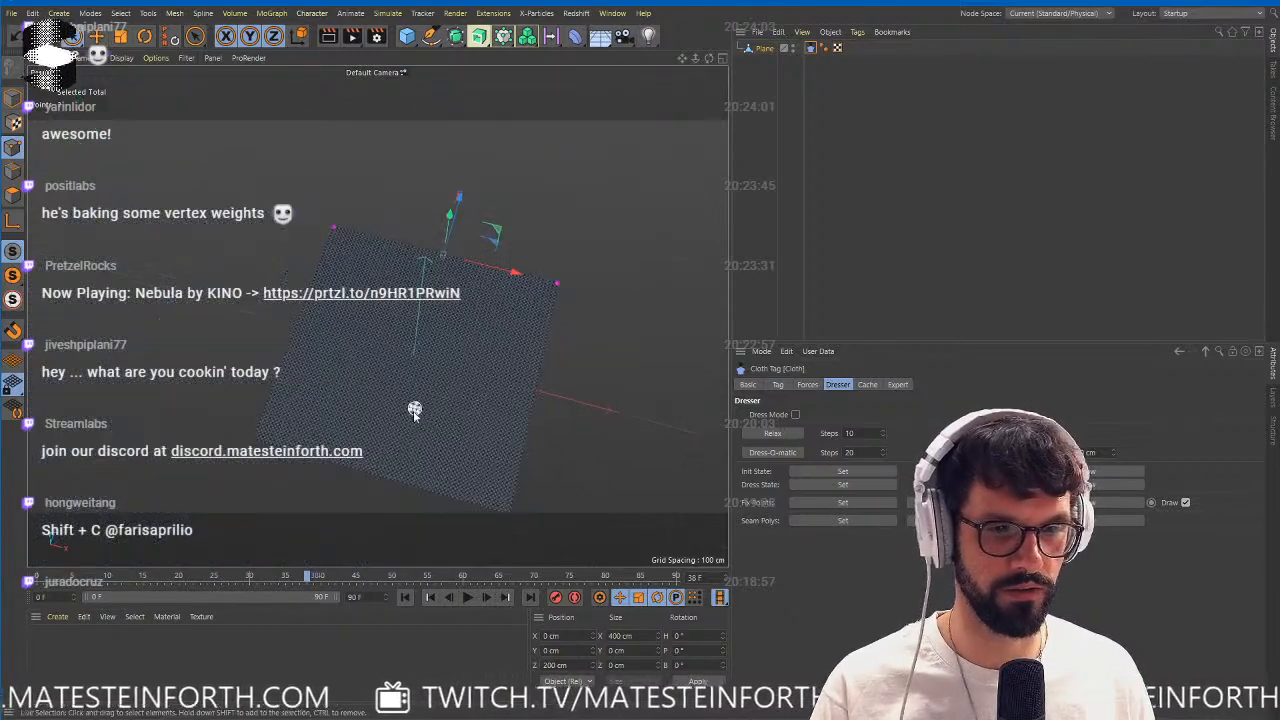
pyautogui.keyDown('alt'); pyautogui.moveTo(414, 412); pyautogui.dragTo(453, 514); pyautogui.keyUp('alt')
# Extend the timeline's end to 400 frames and play the cloth simulation.
pyautogui.click(467, 597)
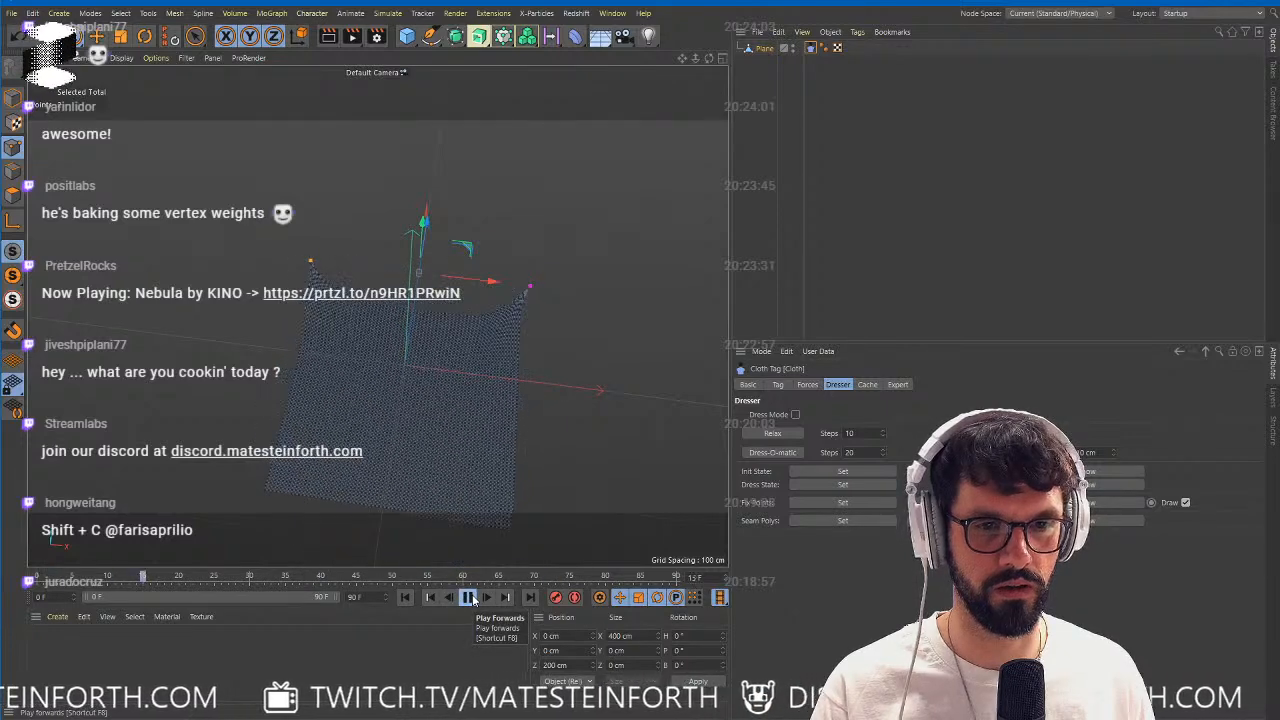
pyautogui.click(470, 597)
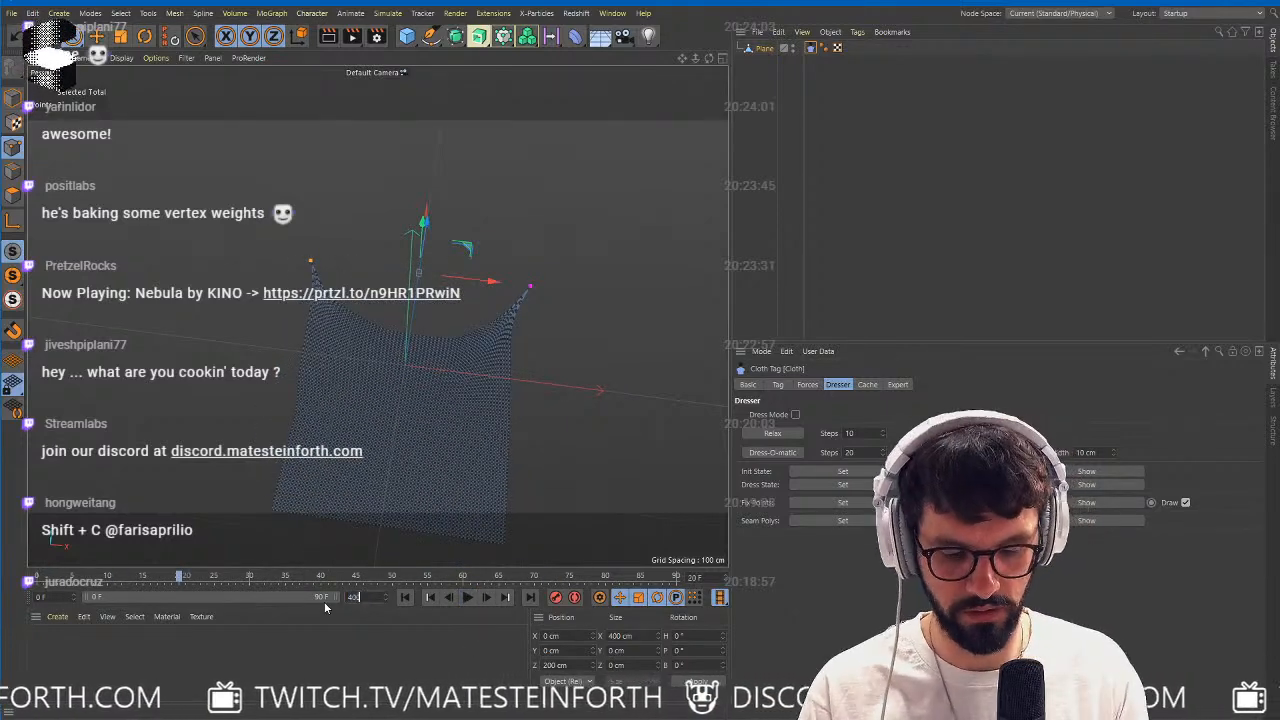
pyautogui.doubleClick(125, 597)
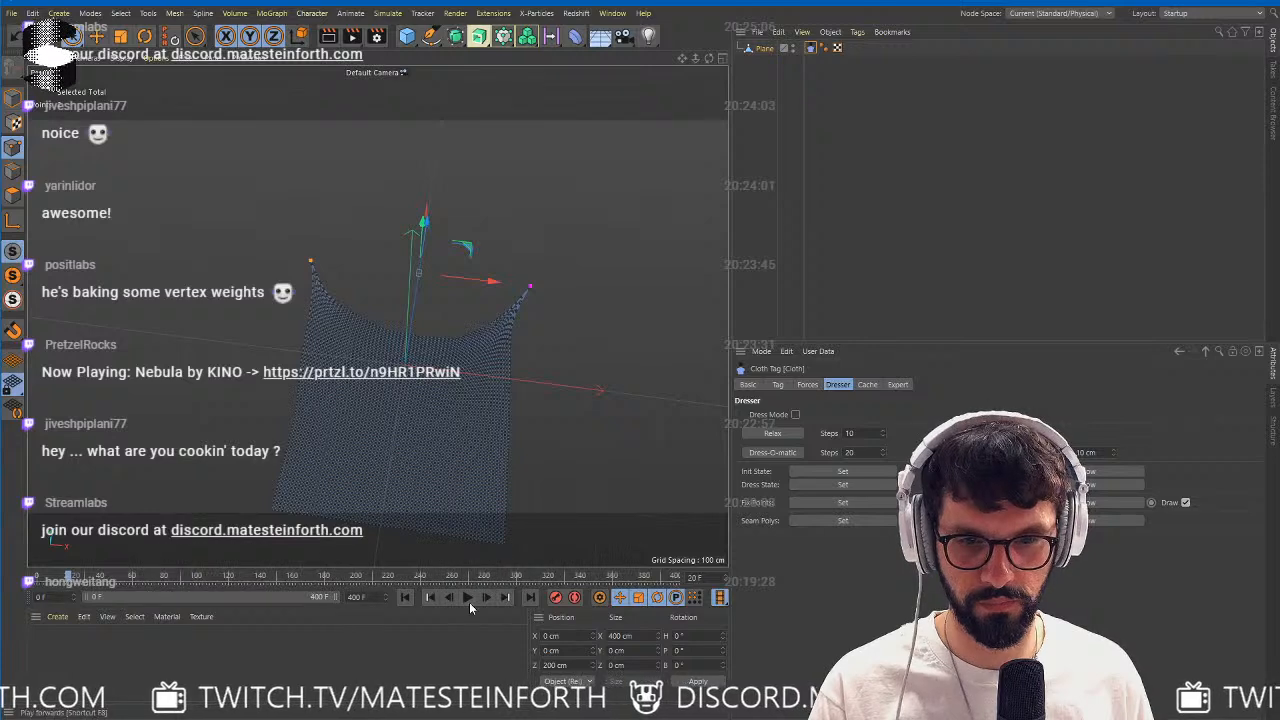
pyautogui.click(468, 600)
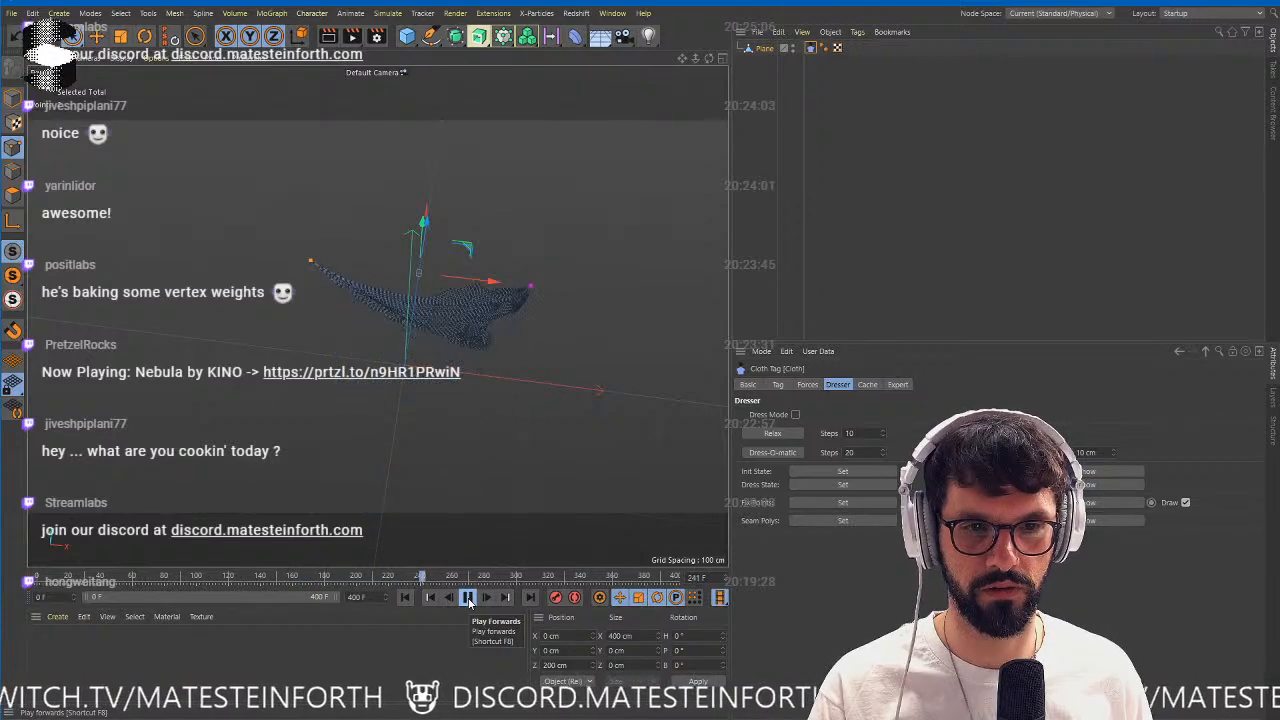
pyautogui.click(467, 597)
# Replace the cloth plane with a new plane primitive with 32 width segments and 32 height segments.
pyautogui.click(785, 49)
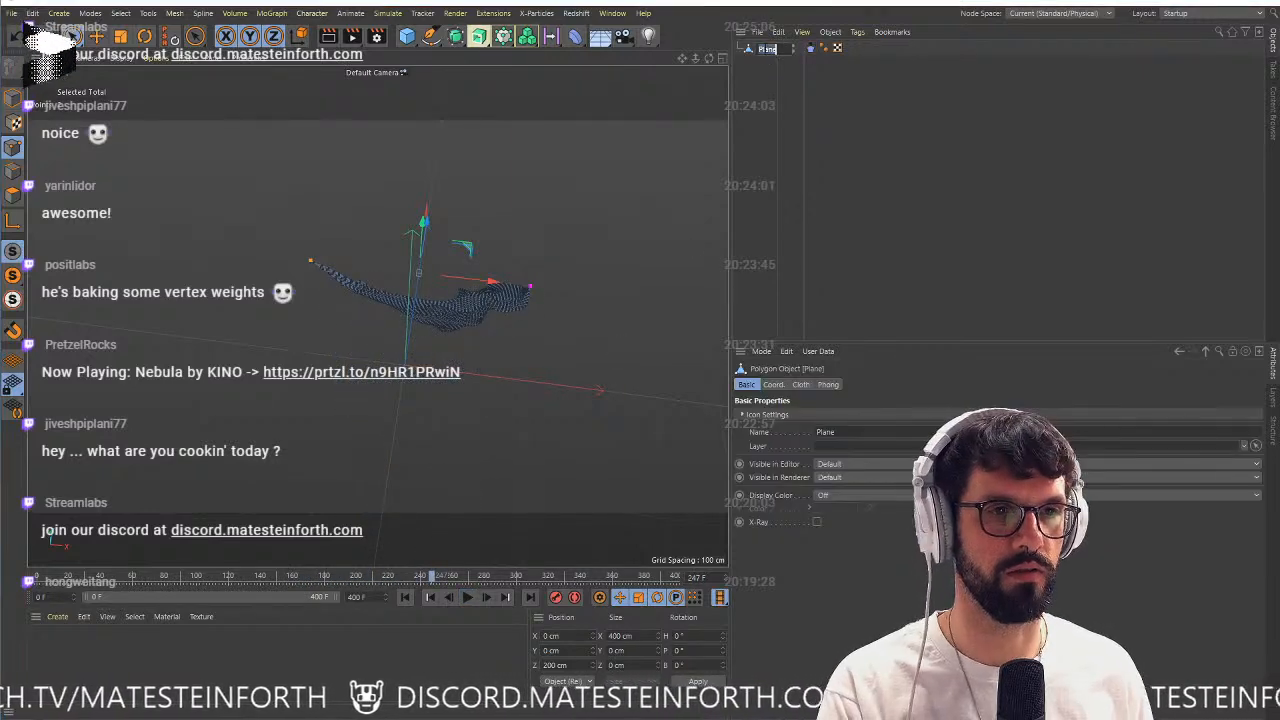
pyautogui.press('Delete')
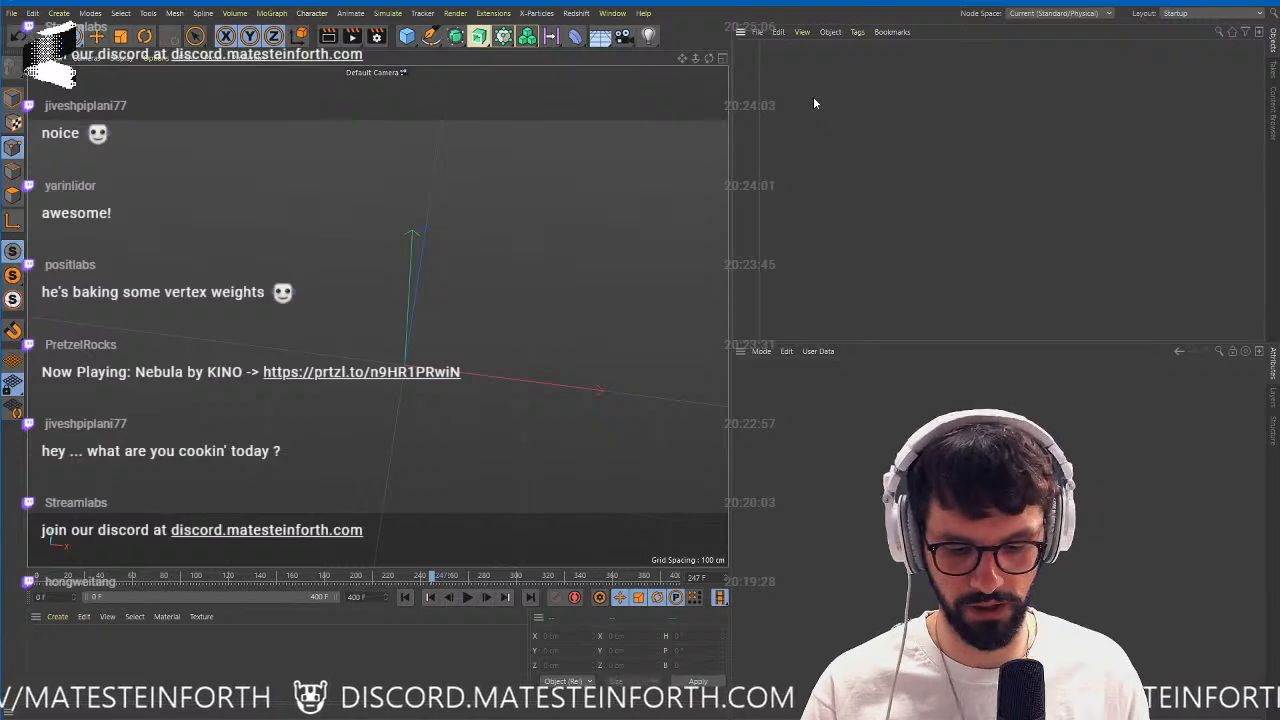
pyautogui.hotkey('shift', 'c')
pyautogui.write('plan')
pyautogui.press('Return')
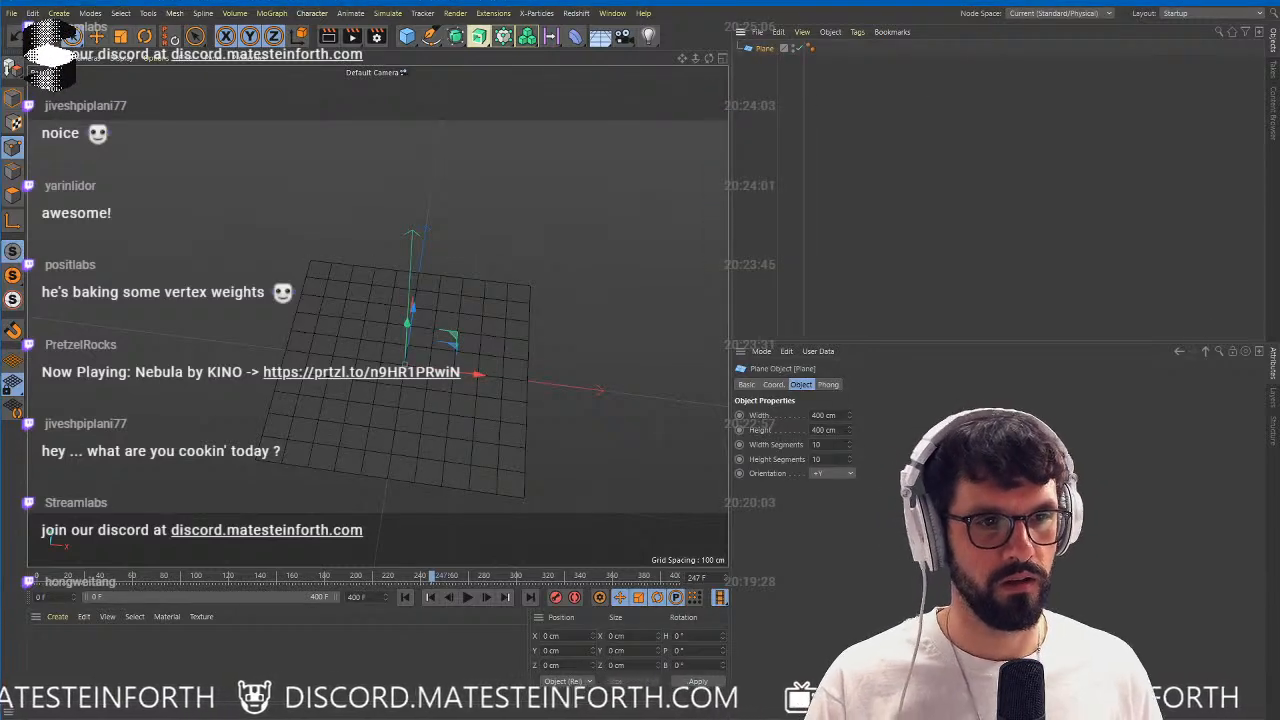
pyautogui.doubleClick(840, 446)
pyautogui.write('32')
pyautogui.press('Tab')
pyautogui.write('32')
pyautogui.press('Return')
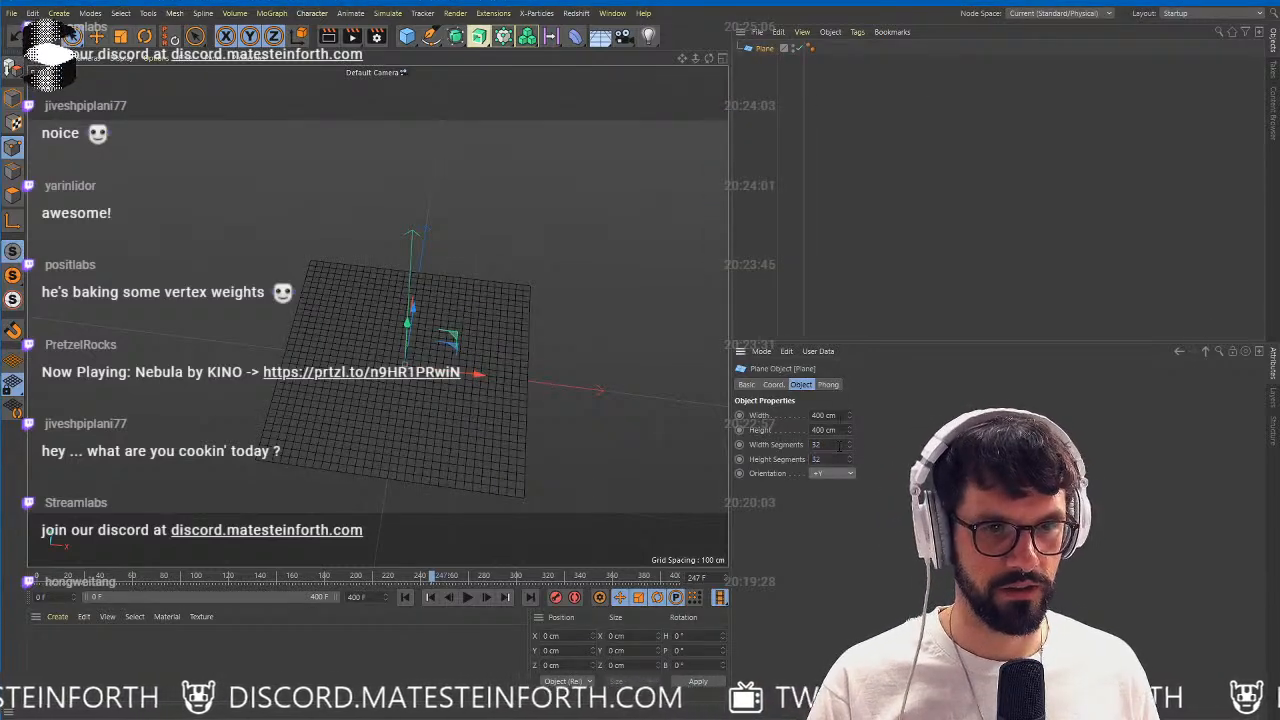
# Make the new plane editable and add a Cloth tag with the two upper corner points fixed.
pyautogui.press('c')
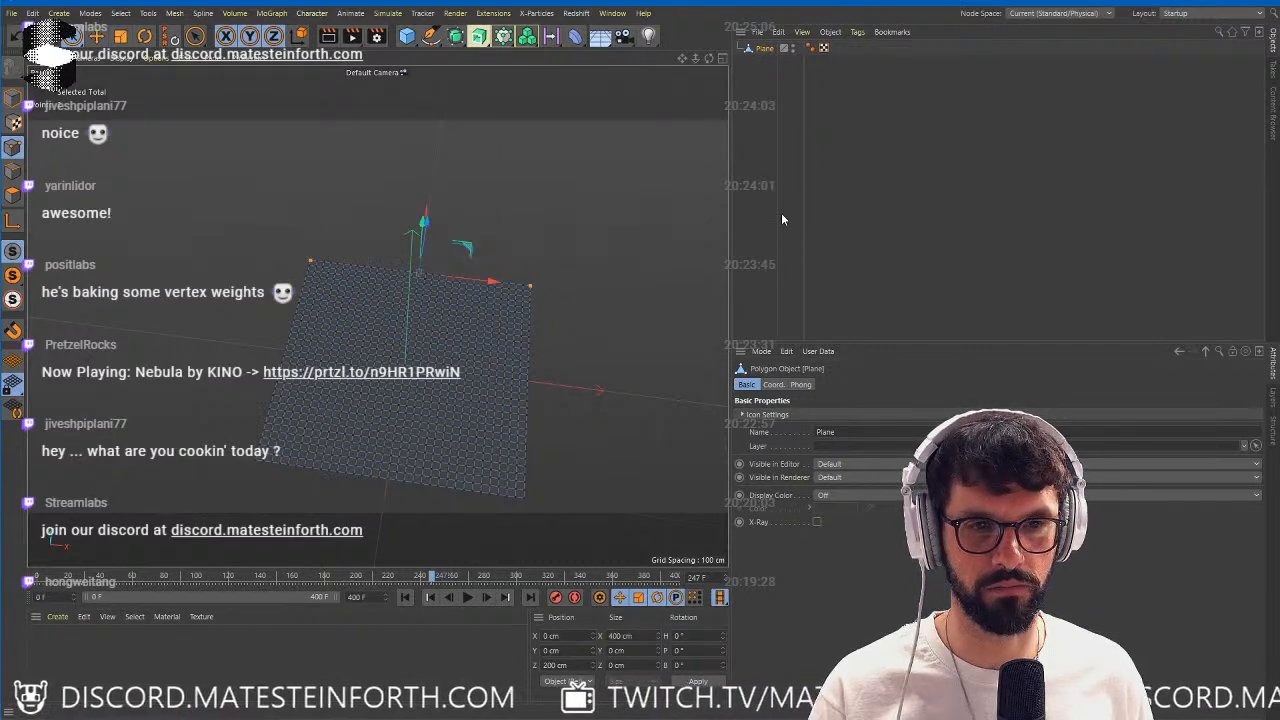
pyautogui.rightClick(762, 50)
pyautogui.moveTo(837, 219)
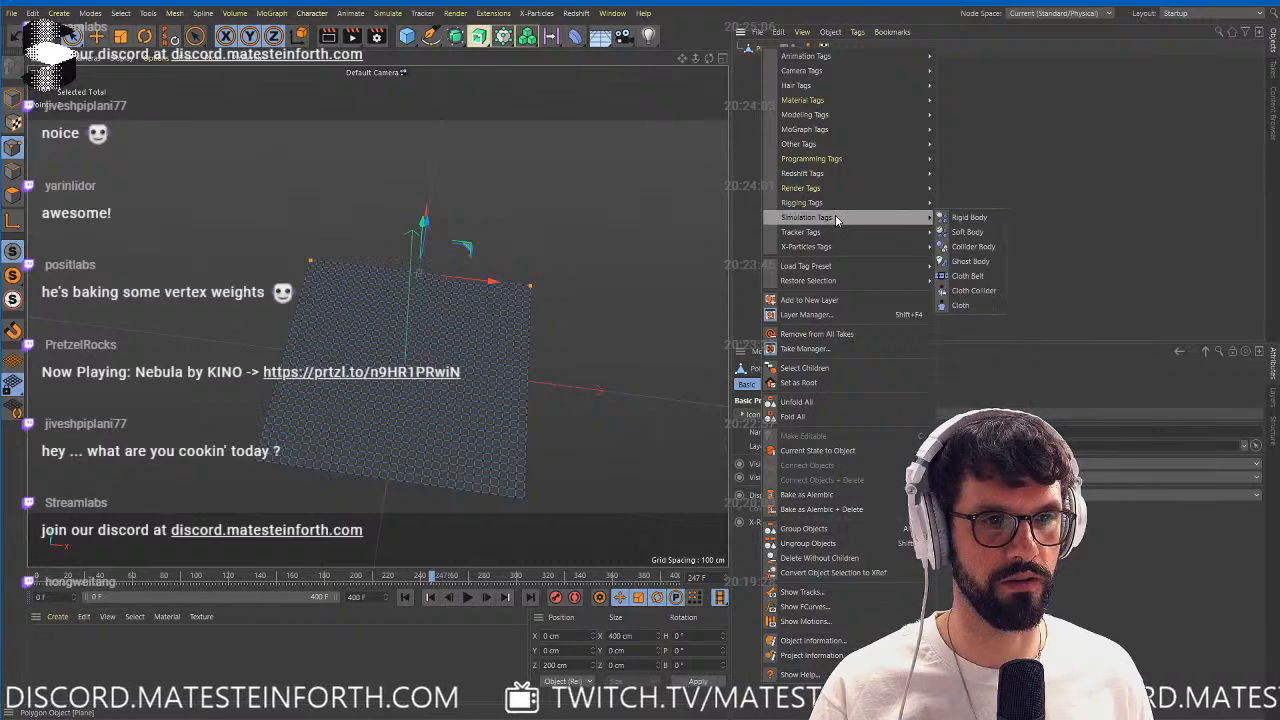
pyautogui.click(962, 305)
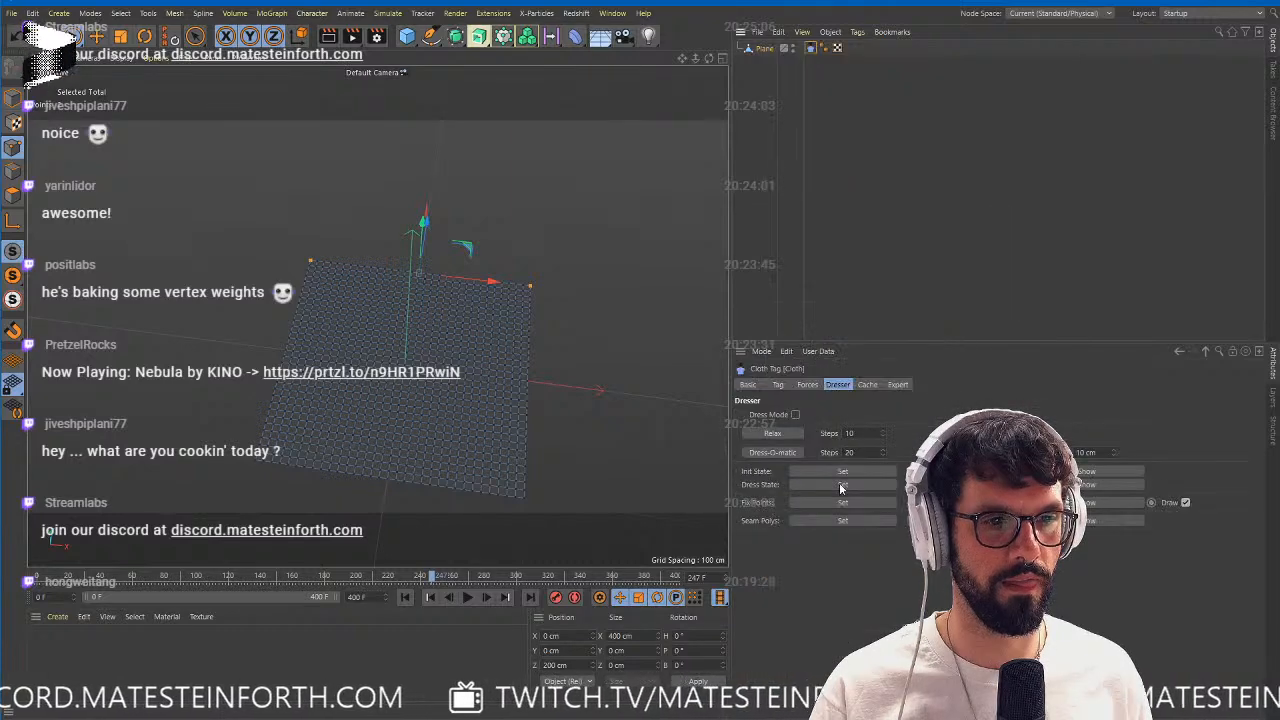
# Play the cloth simulation on the 32-segment plane and return to the first frame.
pyautogui.click(470, 597)
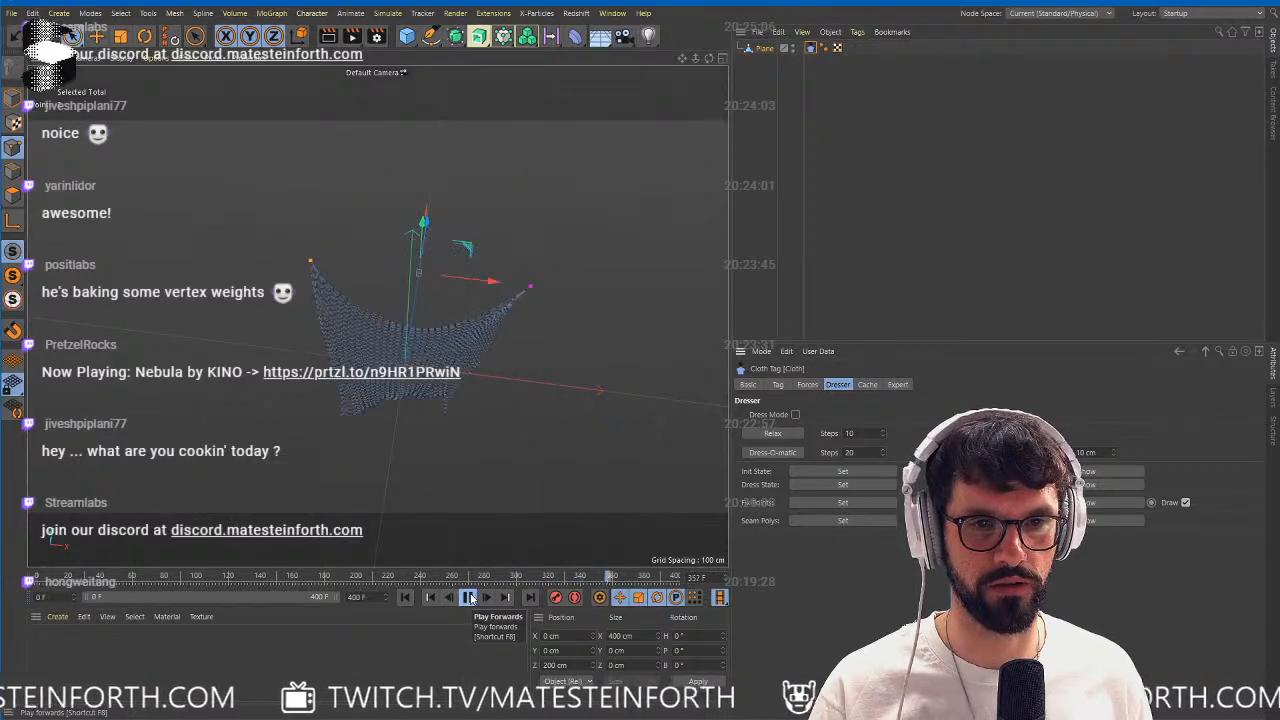
pyautogui.click(469, 597)
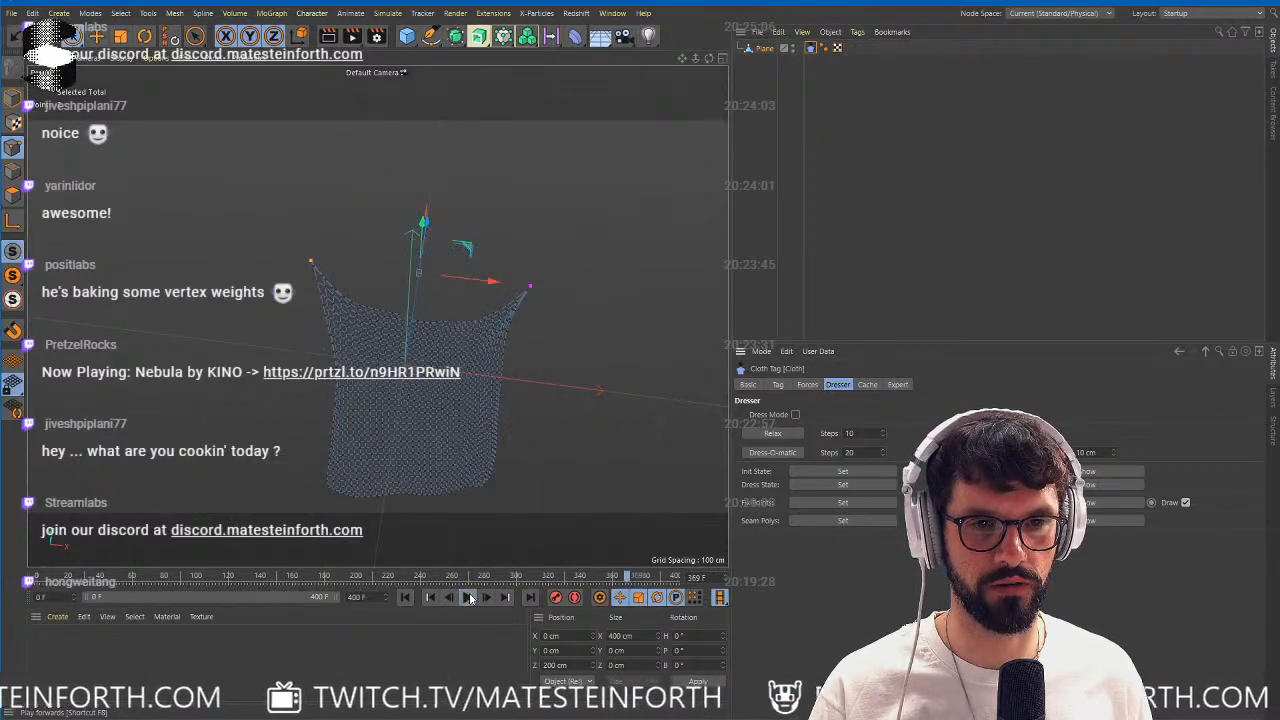
pyautogui.click(406, 597)
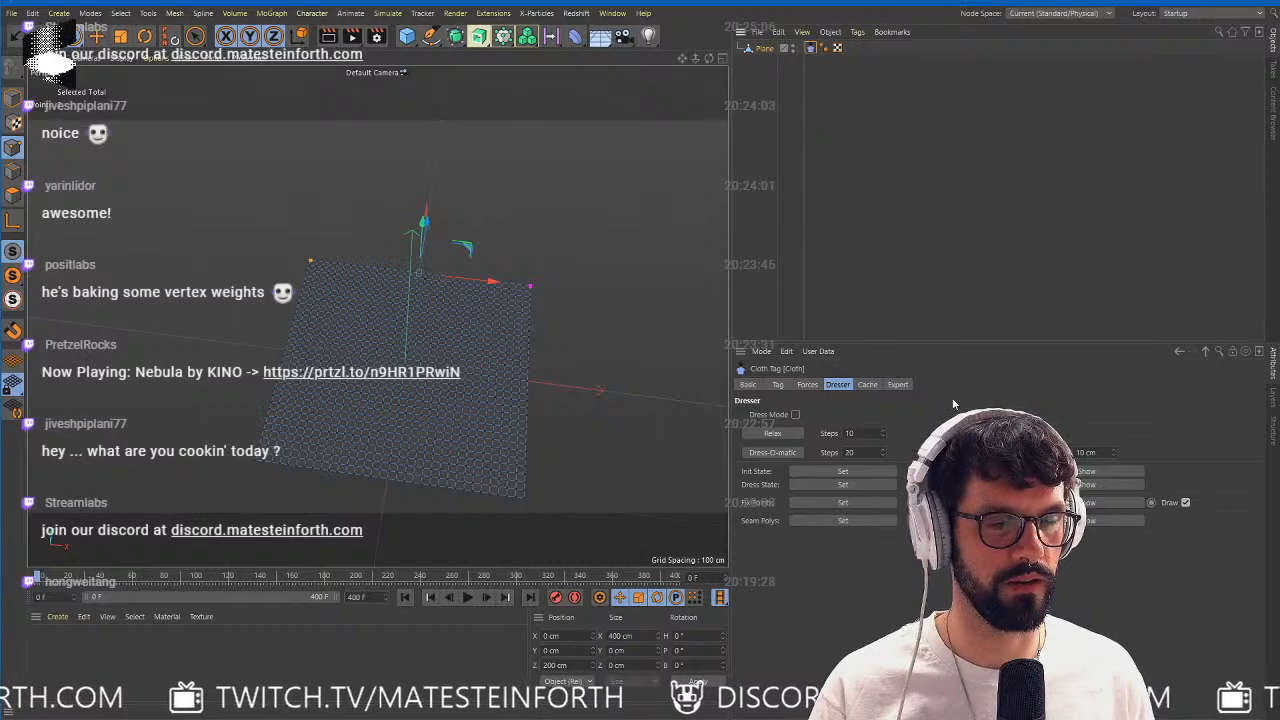
# Calculate the Cloth tag's cache and scrub the simulation to frame 113 for the draped pose.
pyautogui.click(867, 385)
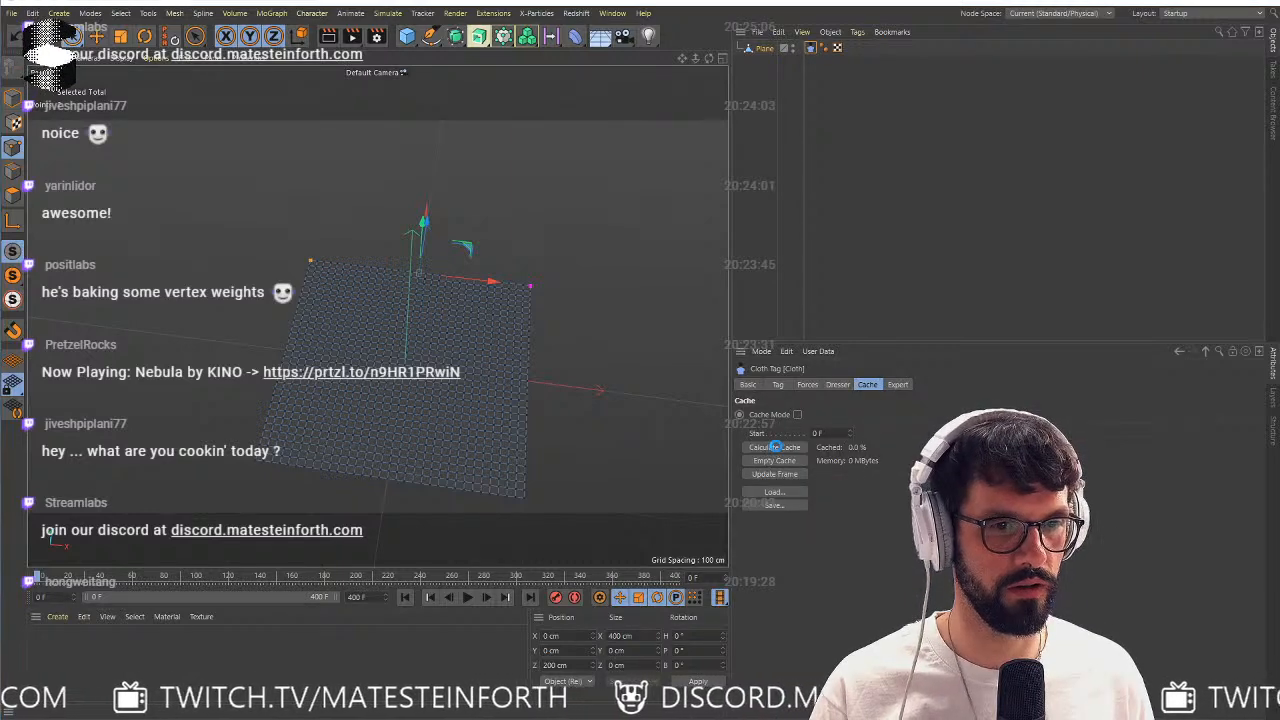
pyautogui.click(772, 448)
pyautogui.moveTo(38, 578); pyautogui.dragTo(265, 579)
pyautogui.keyDown('alt'); pyautogui.moveTo(446, 383); pyautogui.dragTo(449, 391); pyautogui.keyUp('alt')
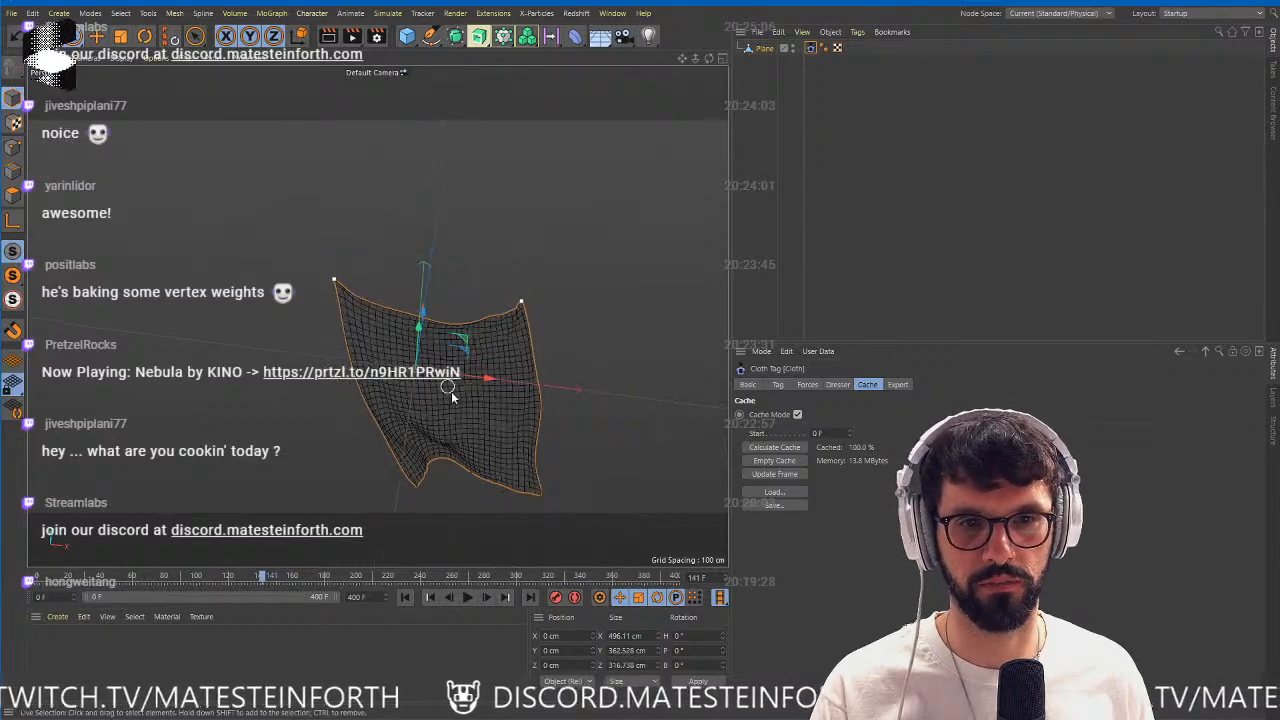
pyautogui.keyDown('alt'); pyautogui.moveTo(449, 391); pyautogui.dragTo(397, 323, button='middle'); pyautogui.keyUp('alt')
pyautogui.keyDown('alt'); pyautogui.moveTo(397, 323); pyautogui.dragTo(441, 327, button='right'); pyautogui.keyUp('alt')
pyautogui.moveTo(441, 327)
pyautogui.keyDown('alt'); pyautogui.mouseDown()
pyautogui.moveTo(448, 217)
pyautogui.moveTo(478, 282)
pyautogui.moveTo(558, 340)
pyautogui.moveTo(424, 366)
pyautogui.mouseUp(); pyautogui.keyUp('alt')
pyautogui.moveTo(266, 572); pyautogui.dragTo(218, 583)
pyautogui.keyDown('alt'); pyautogui.moveTo(340, 388); pyautogui.dragTo(477, 286); pyautogui.keyUp('alt')
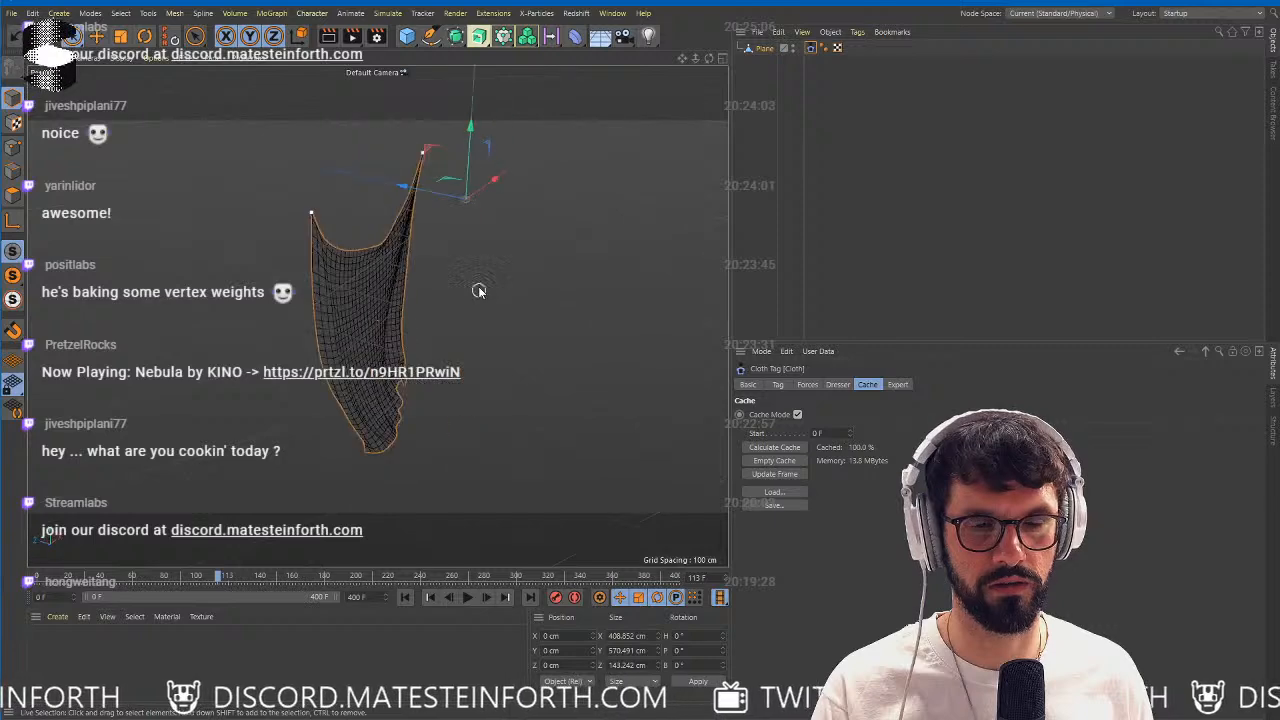
# Apply Current State to Object to the draped plane and delete the Cloth tag.
pyautogui.click(378, 364)
pyautogui.keyDown('alt'); pyautogui.moveTo(378, 364); pyautogui.dragTo(569, 352); pyautogui.keyUp('alt')
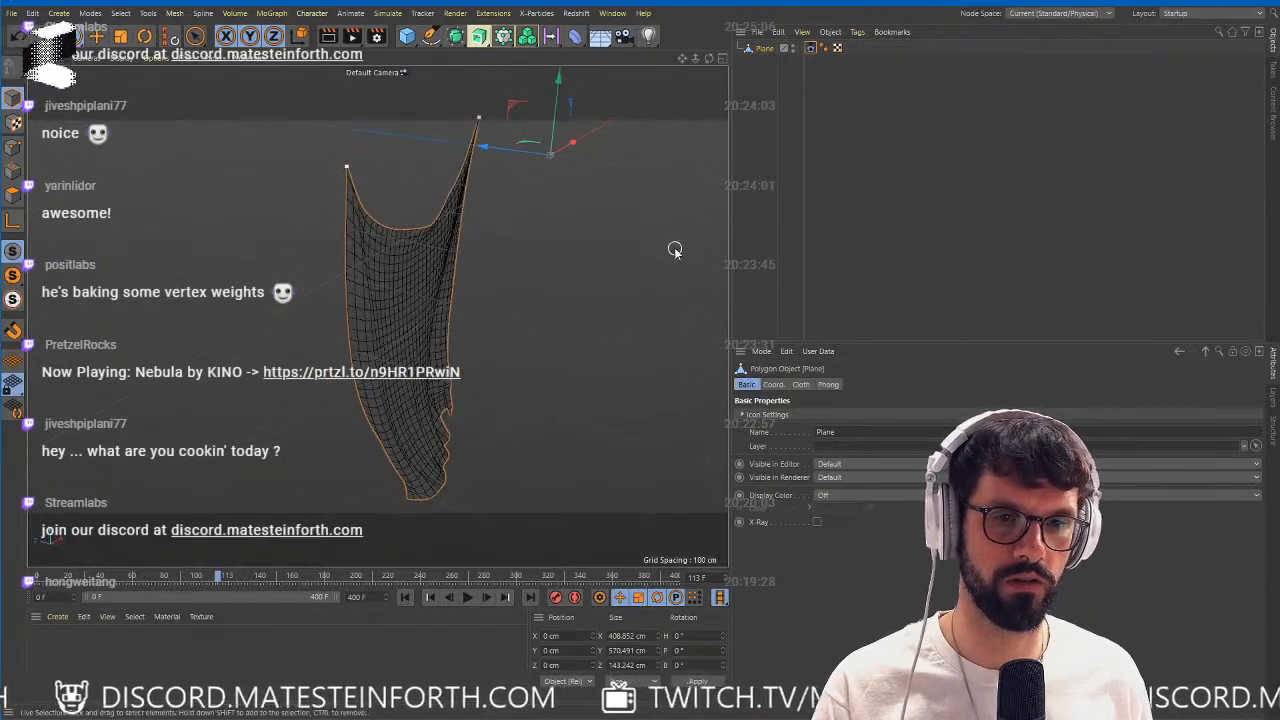
pyautogui.rightClick(770, 48)
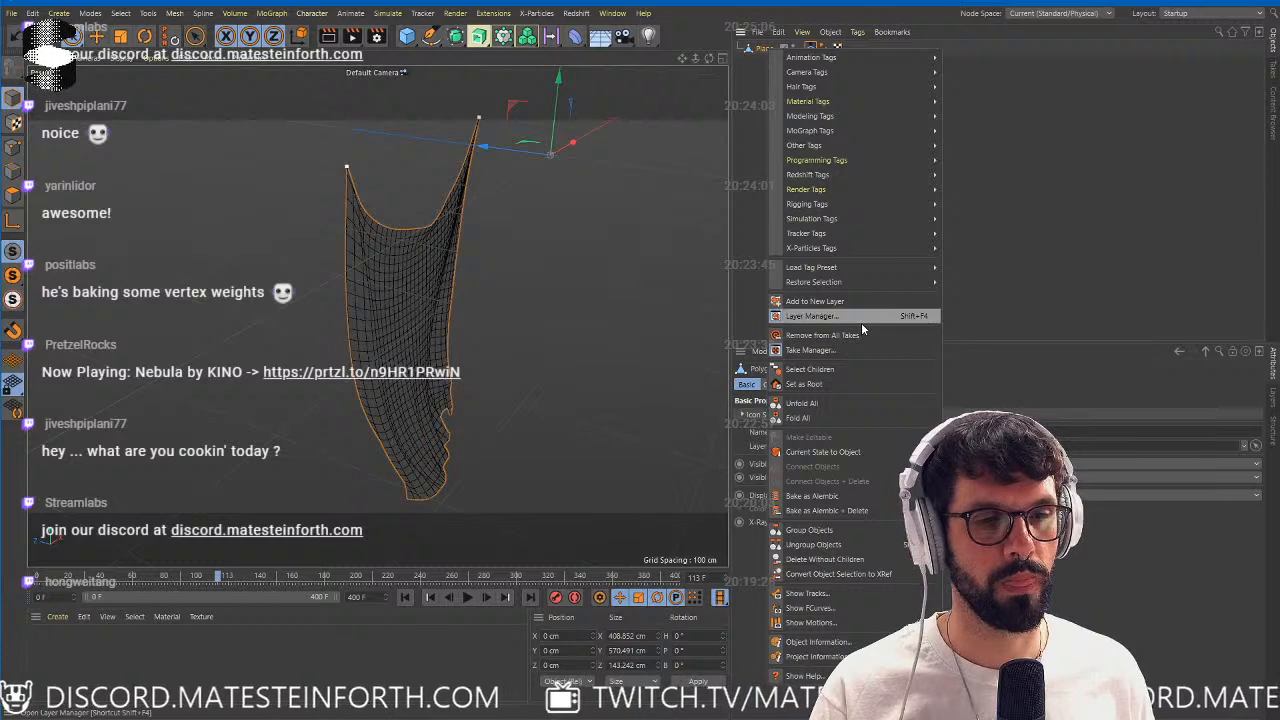
pyautogui.click(859, 456)
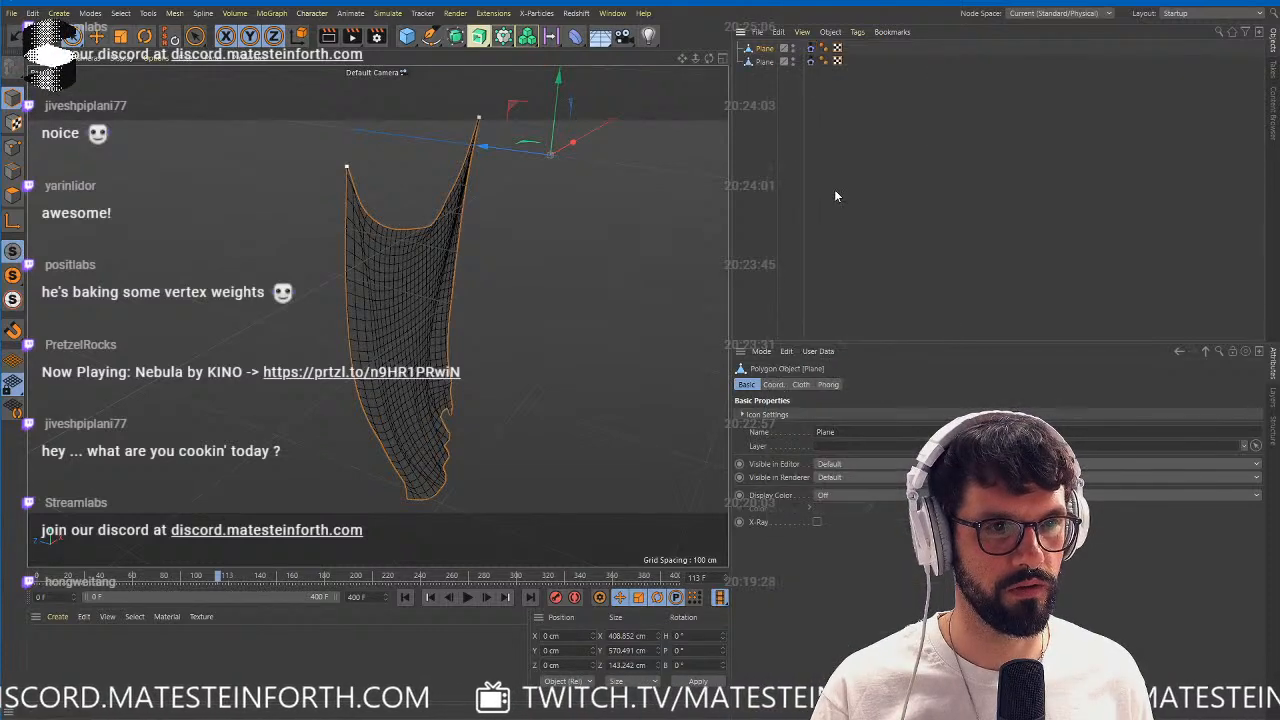
pyautogui.click(814, 48)
pyautogui.press('Delete')
# Add a Vertex Color tag to the draped plane.
pyautogui.click(766, 49)
pyautogui.scroll(2, 439, 317)
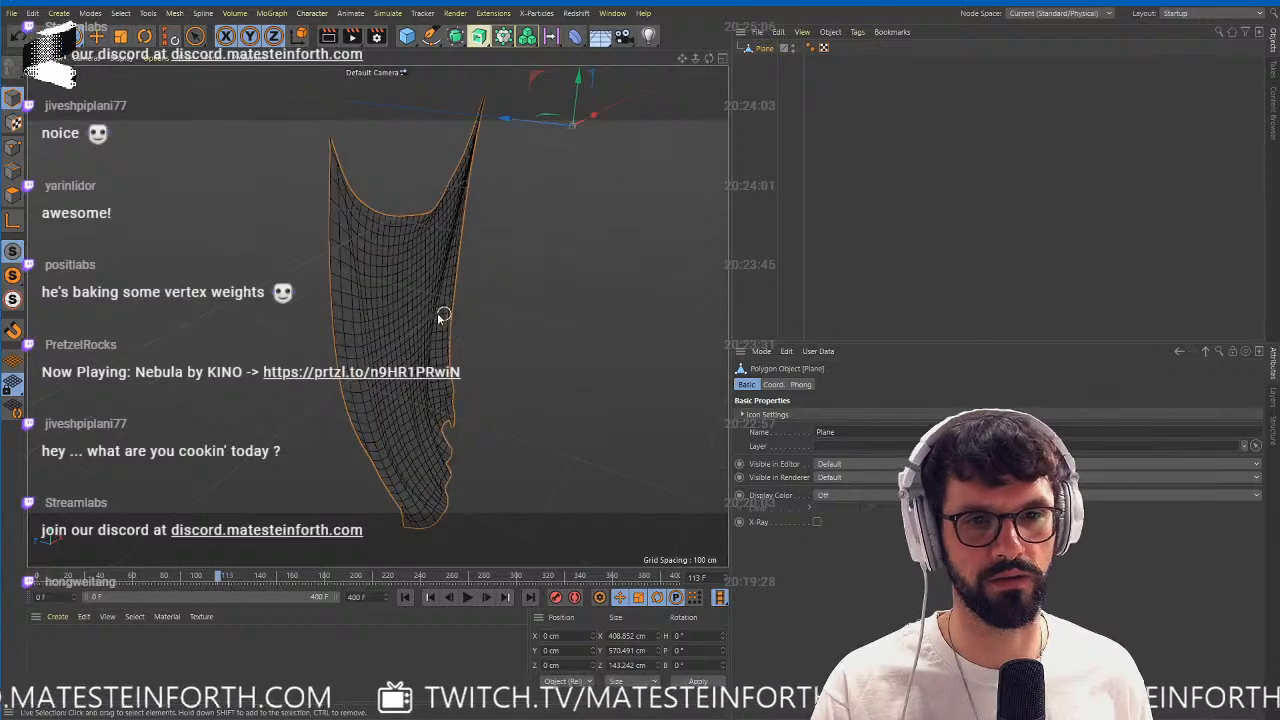
pyautogui.keyDown('alt'); pyautogui.moveTo(438, 318); pyautogui.dragTo(370, 285); pyautogui.keyUp('alt')
pyautogui.hotkey('shift', 'c')
pyautogui.write('verte')
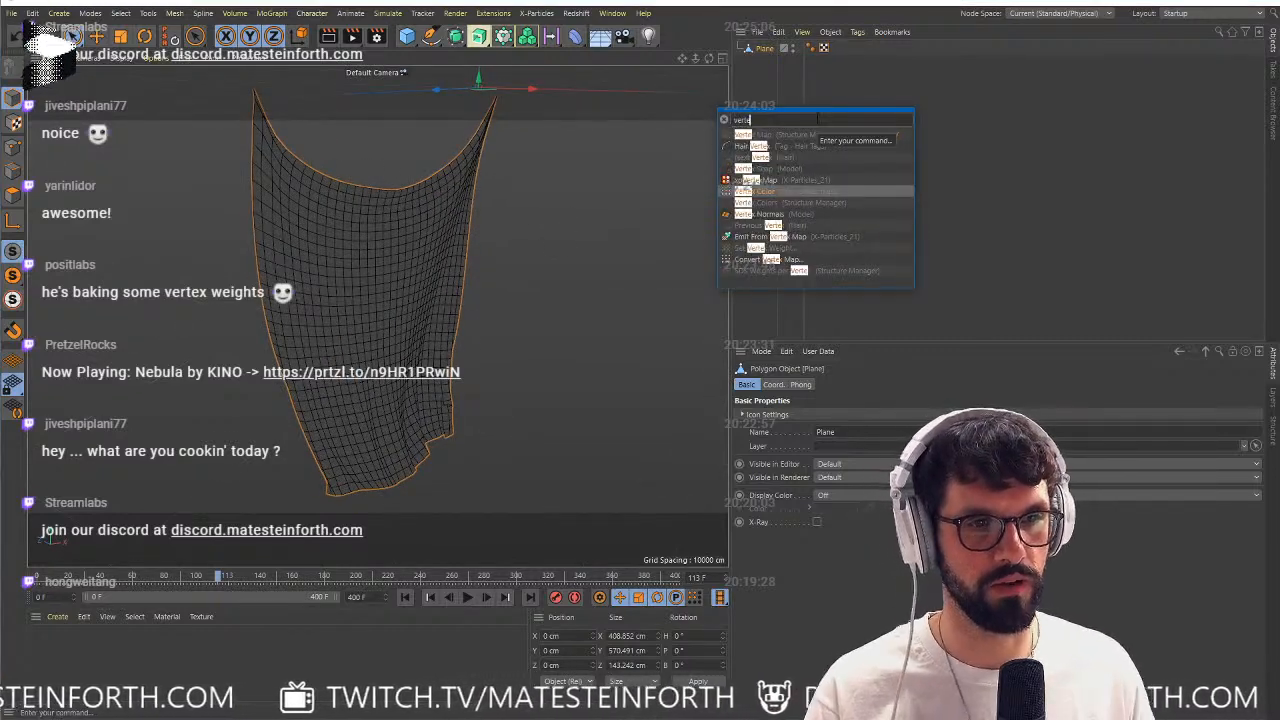
pyautogui.press('Return')
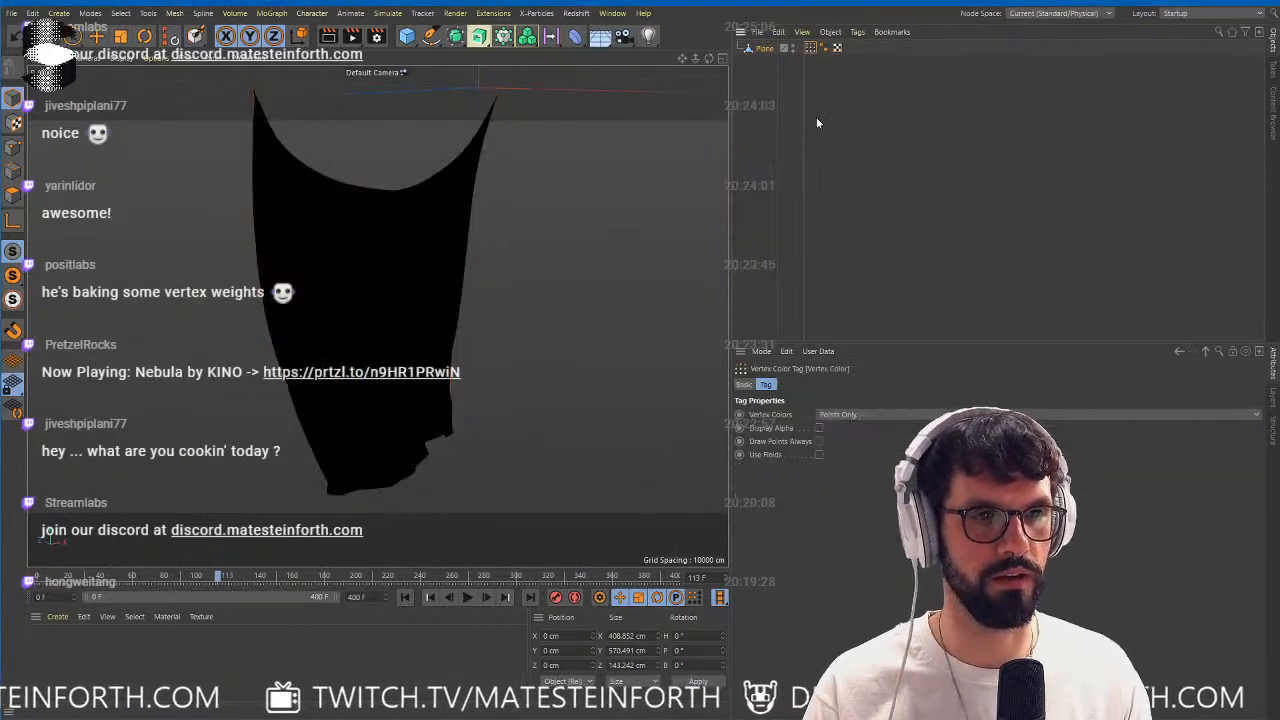
# Open the Paint Tool for the Vertex Color tag and fill the whole mesh with white at 100% value.
pyautogui.keyDown('alt'); pyautogui.moveTo(557, 220); pyautogui.dragTo(512, 213); pyautogui.keyUp('alt')
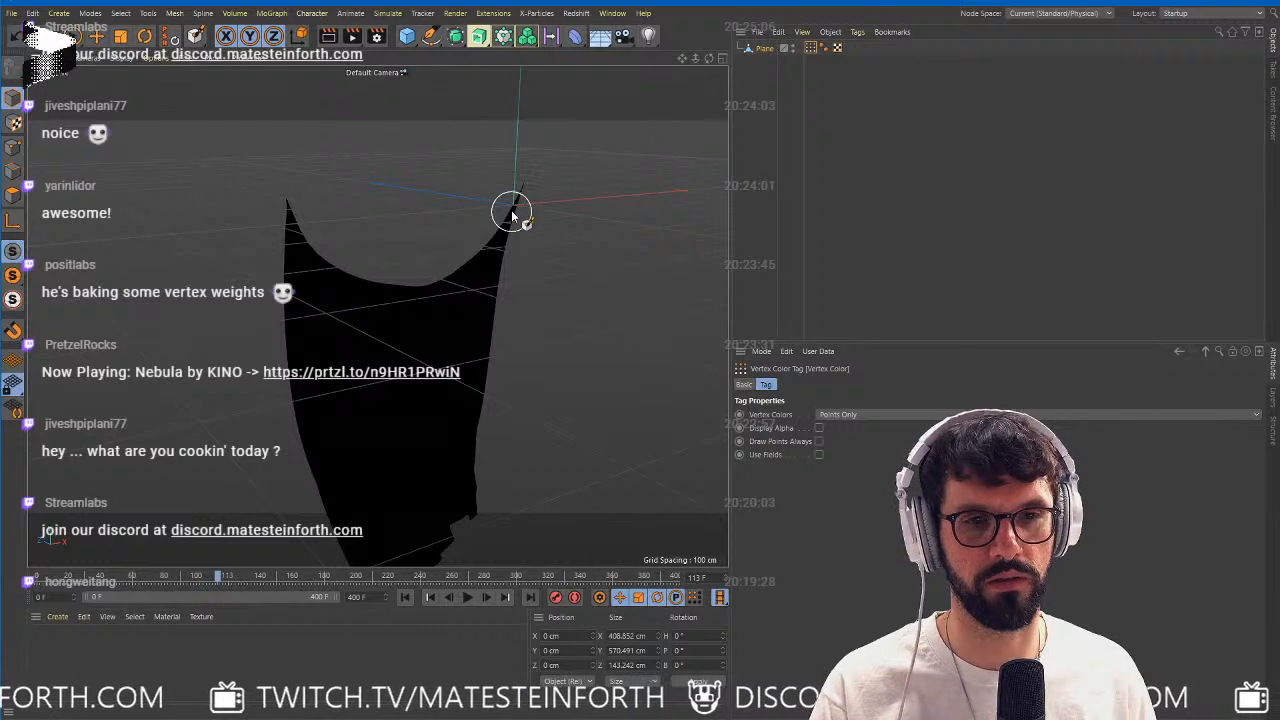
pyautogui.doubleClick(811, 48)
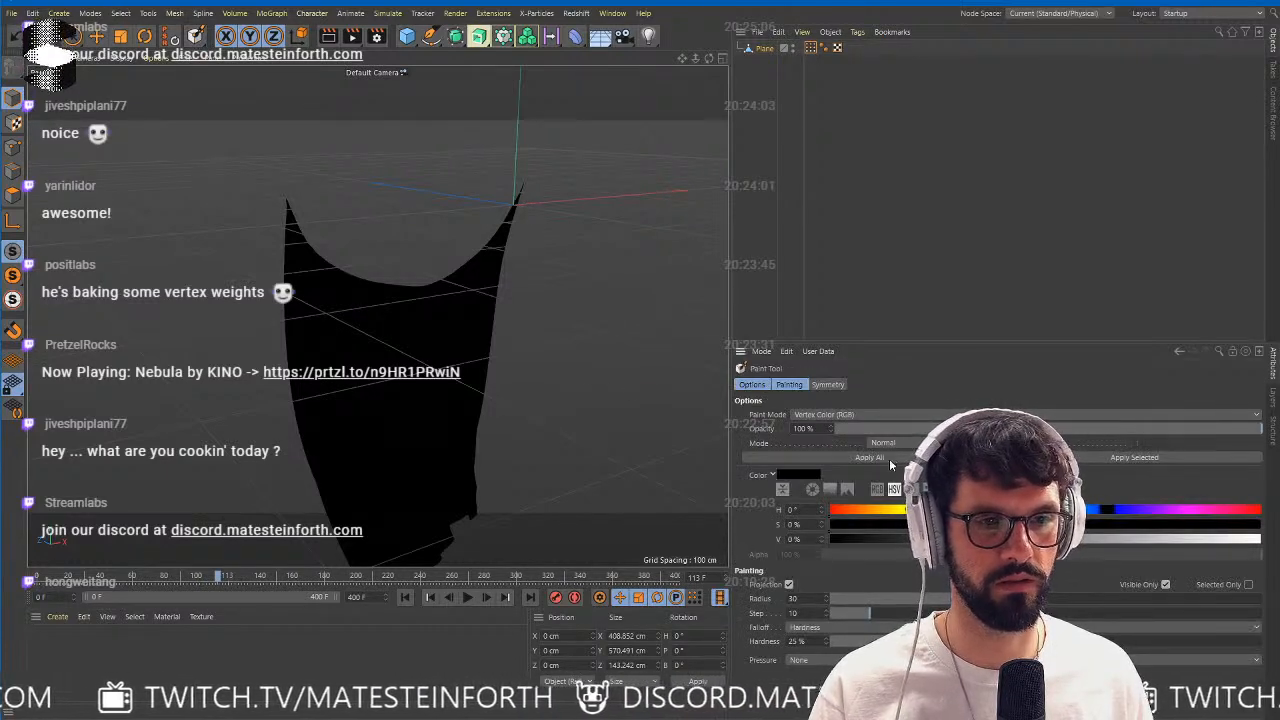
pyautogui.moveTo(1000, 539); pyautogui.dragTo(1262, 539)
pyautogui.click(841, 457)
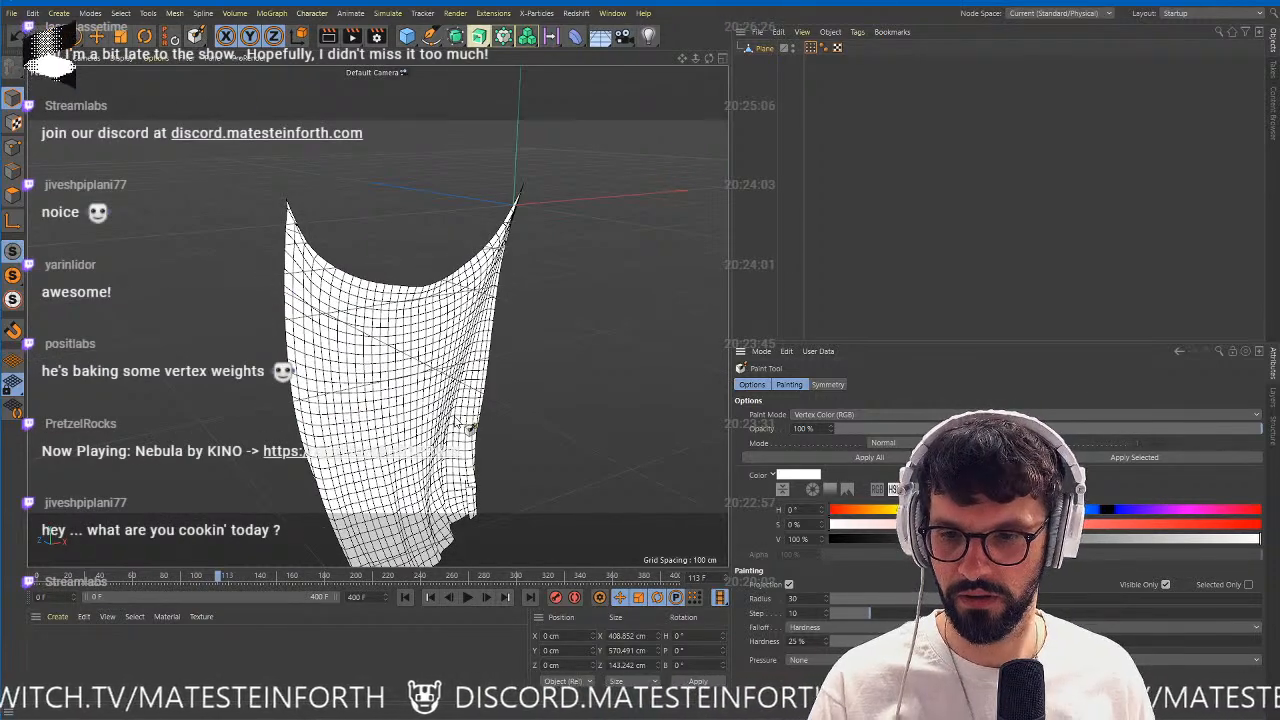
# Set the paint color to black and paint the cloth's two upper corners.
pyautogui.moveTo(848, 538); pyautogui.dragTo(810, 538)
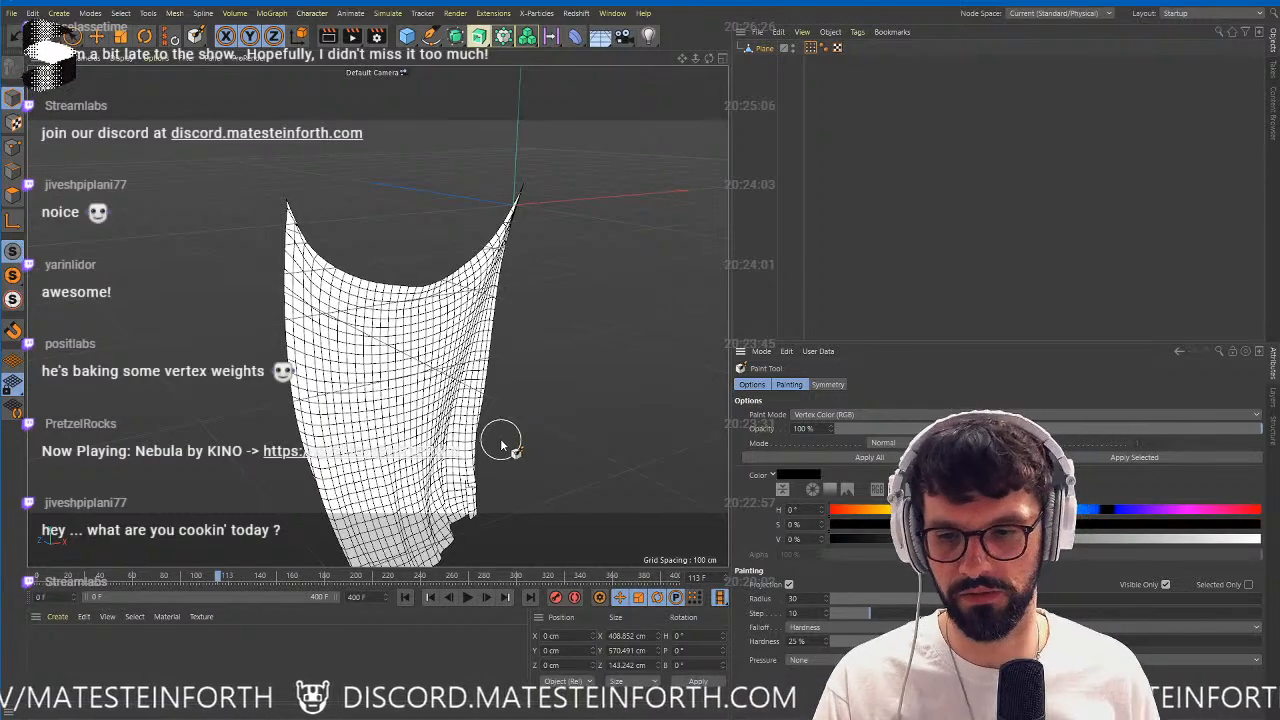
pyautogui.click(522, 209)
pyautogui.moveTo(537, 221)
pyautogui.keyDown('alt'); pyautogui.mouseDown()
pyautogui.moveTo(528, 230)
pyautogui.moveTo(474, 206)
pyautogui.mouseUp(); pyautogui.keyUp('alt')
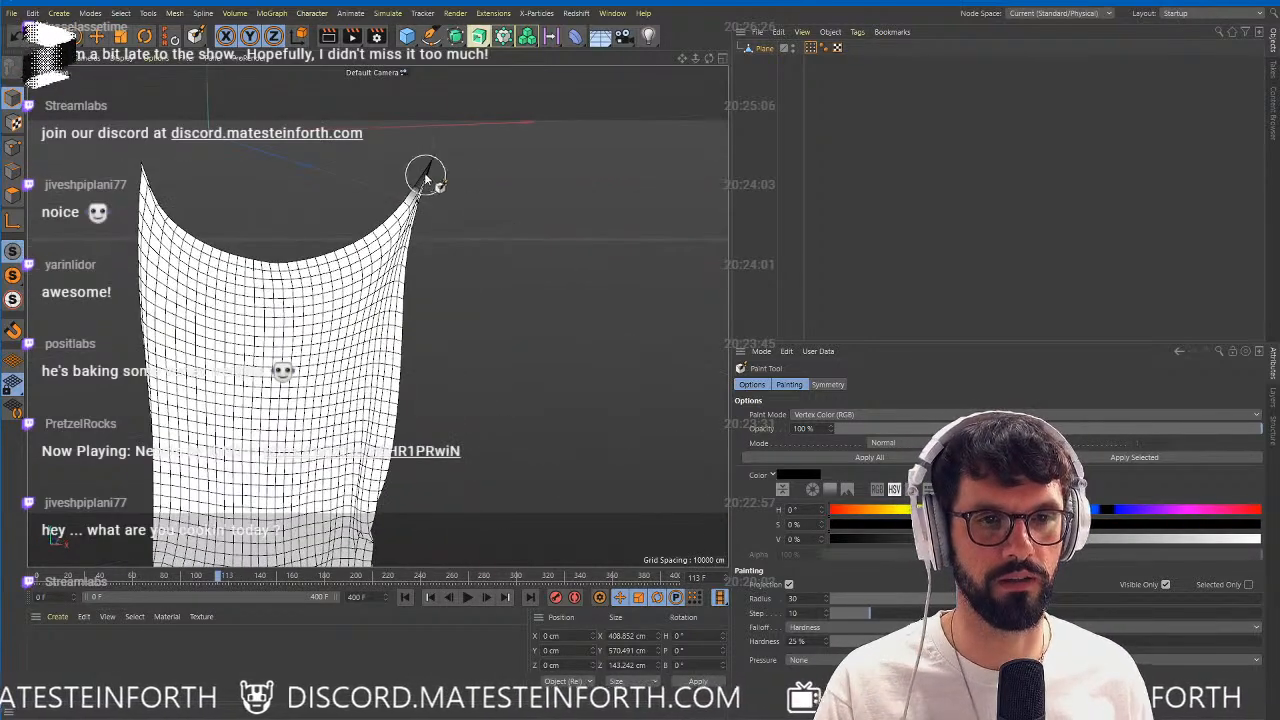
pyautogui.moveTo(134, 183)
pyautogui.mouseDown()
pyautogui.moveTo(155, 210)
pyautogui.moveTo(138, 238)
pyautogui.moveTo(165, 192)
pyautogui.mouseUp()
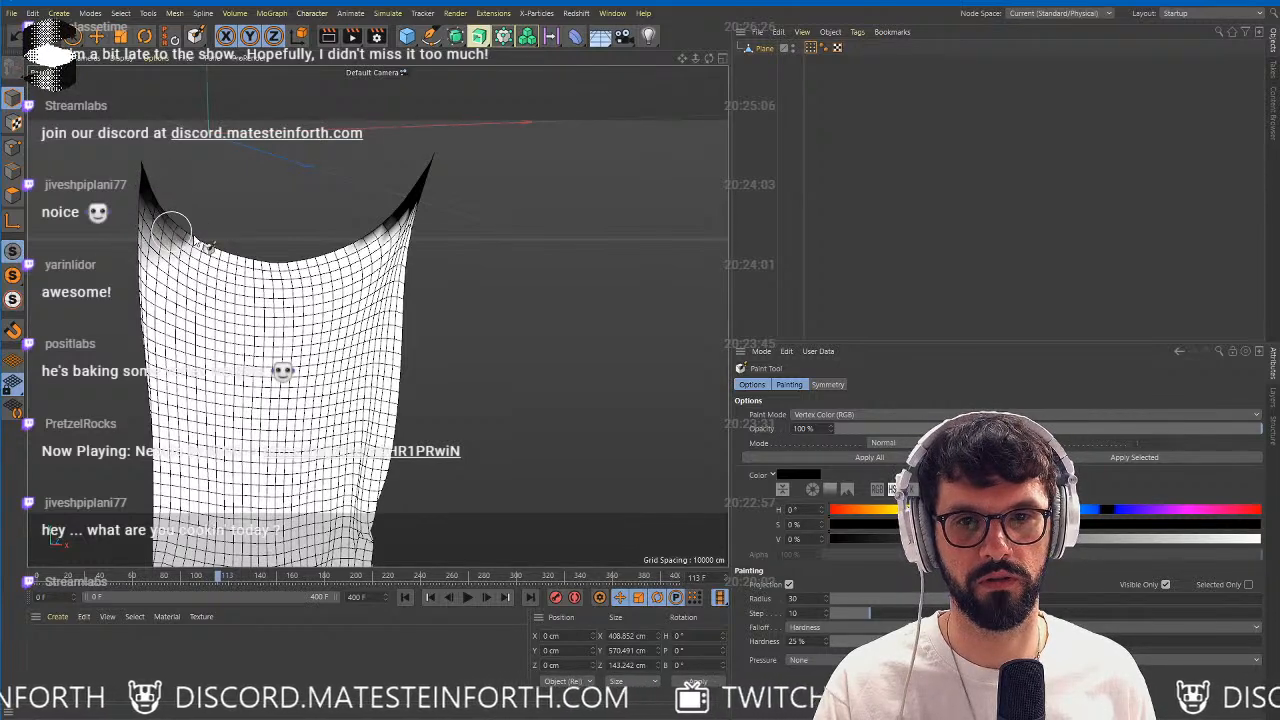
# Export the corner-painted cloth mesh in FBX format as flag.
pyautogui.moveTo(360, 277); pyautogui.dragTo(372, 232)
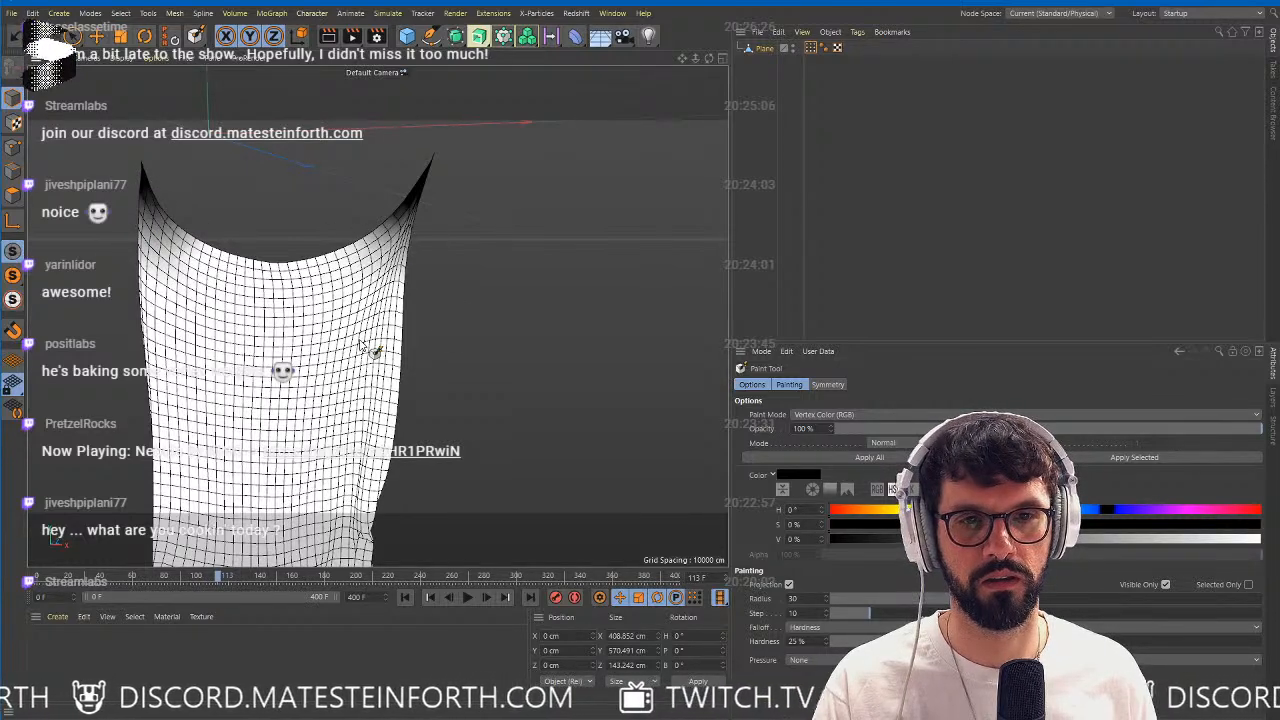
pyautogui.moveTo(372, 350)
pyautogui.keyDown('alt'); pyautogui.mouseDown()
pyautogui.moveTo(424, 378)
pyautogui.moveTo(363, 262)
pyautogui.mouseUp(); pyautogui.keyUp('alt')
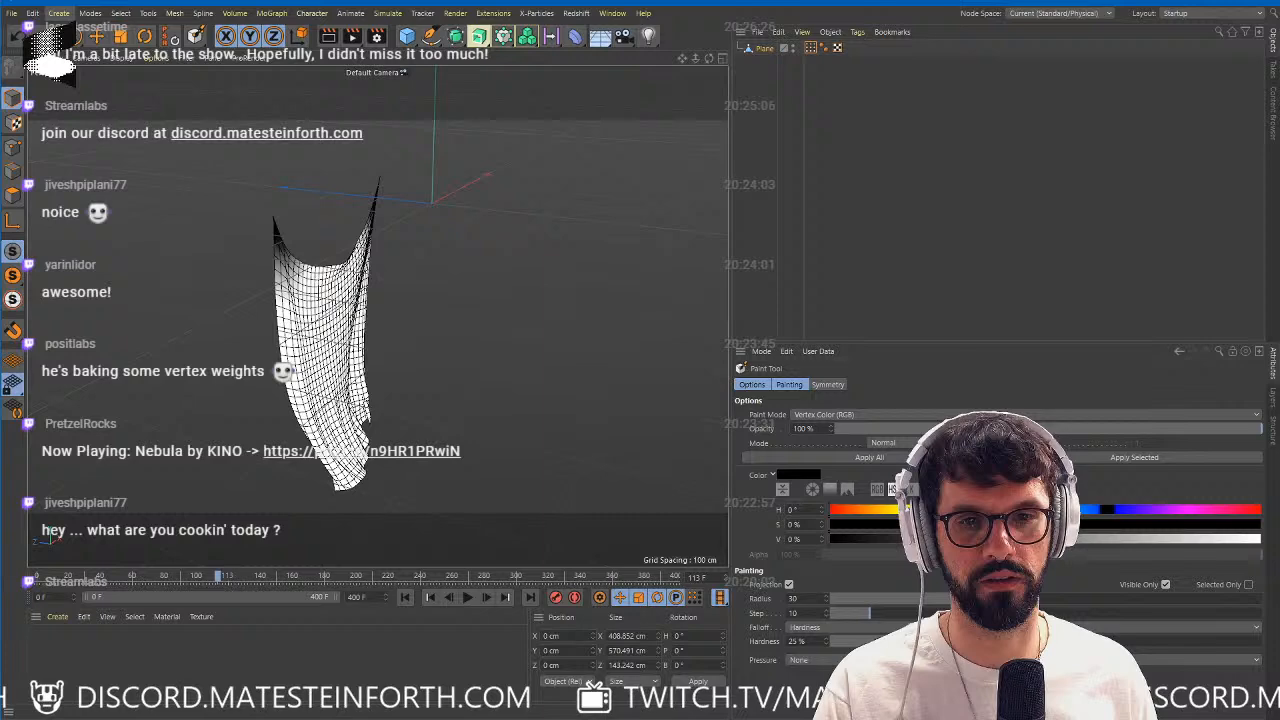
pyautogui.click(12, 15)
pyautogui.moveTo(62, 279)
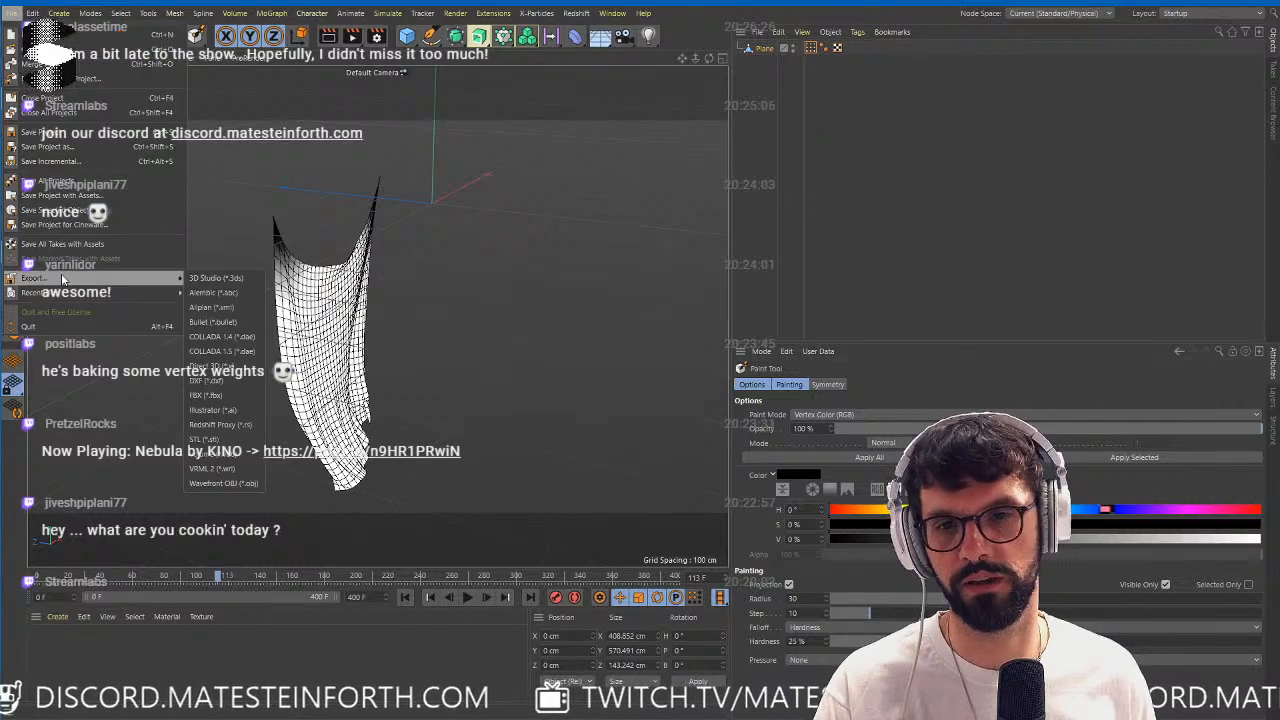
pyautogui.click(220, 395)
pyautogui.click(194, 523)
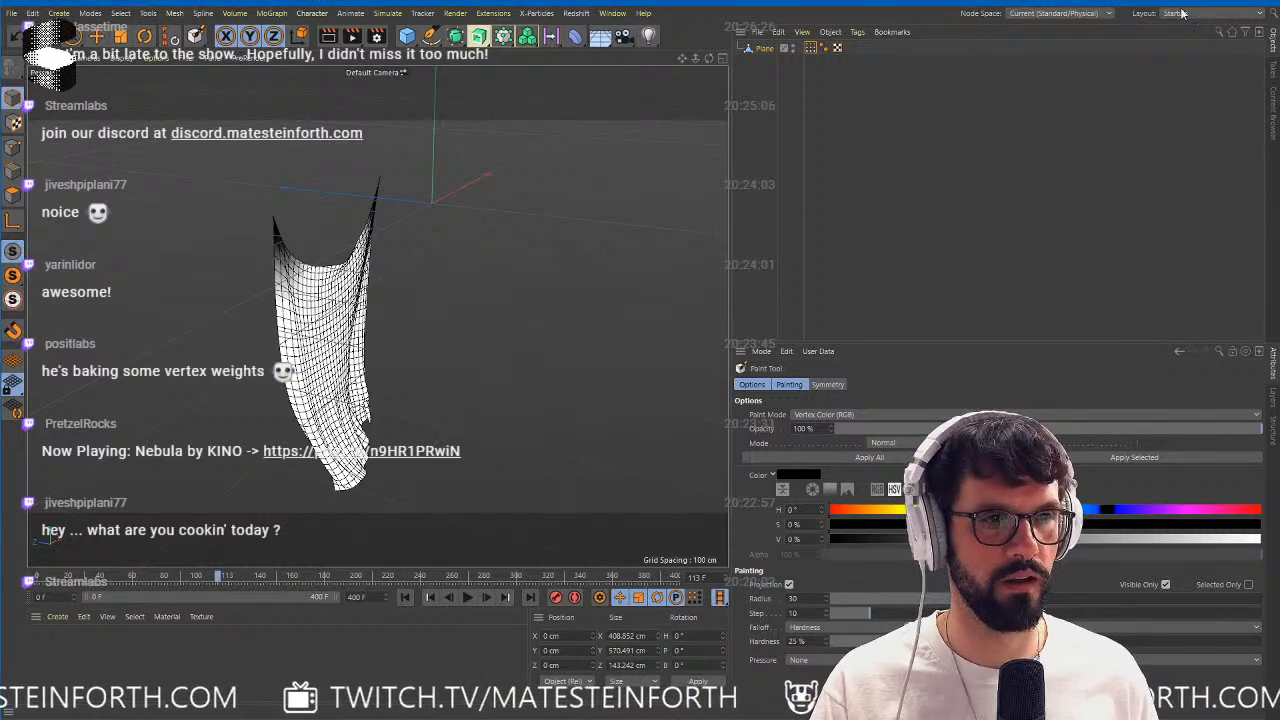
# Switch to Spark AR Studio and import the exported flag model into the project's assets.
pyautogui.hotkey('alt', 'Tab')
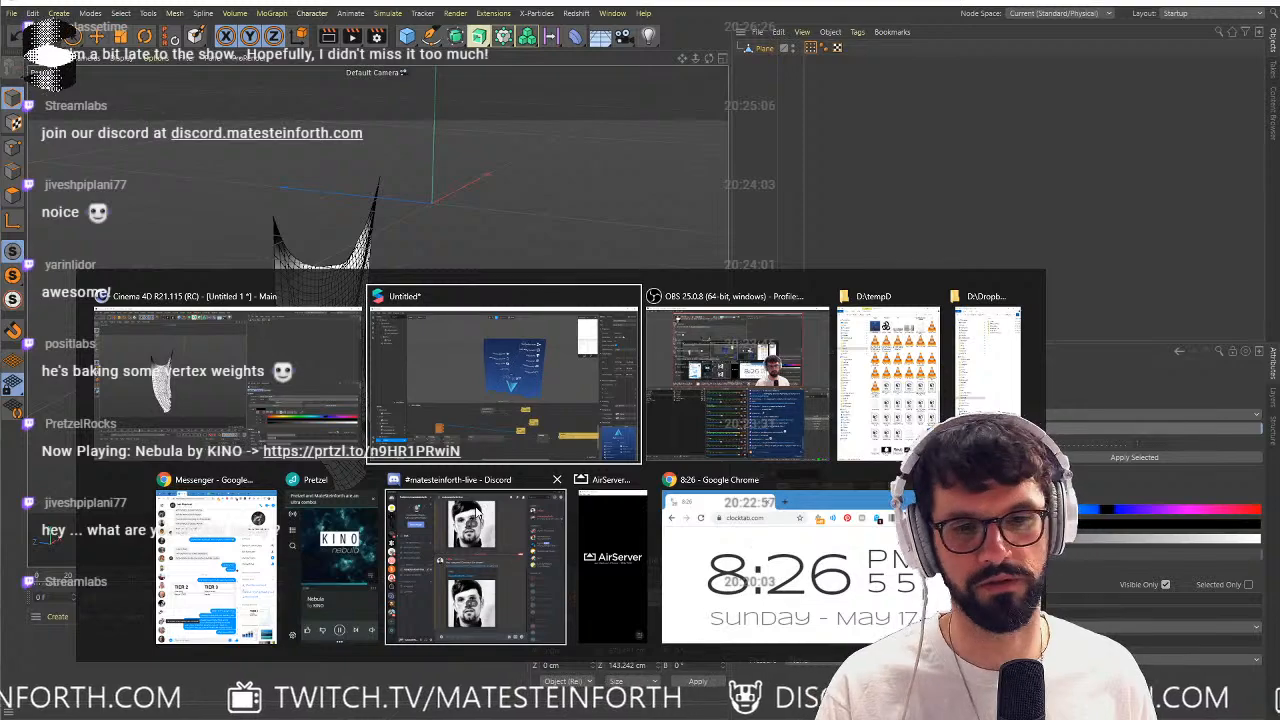
pyautogui.click(206, 349)
pyautogui.hotkey('alt', 'Tab')
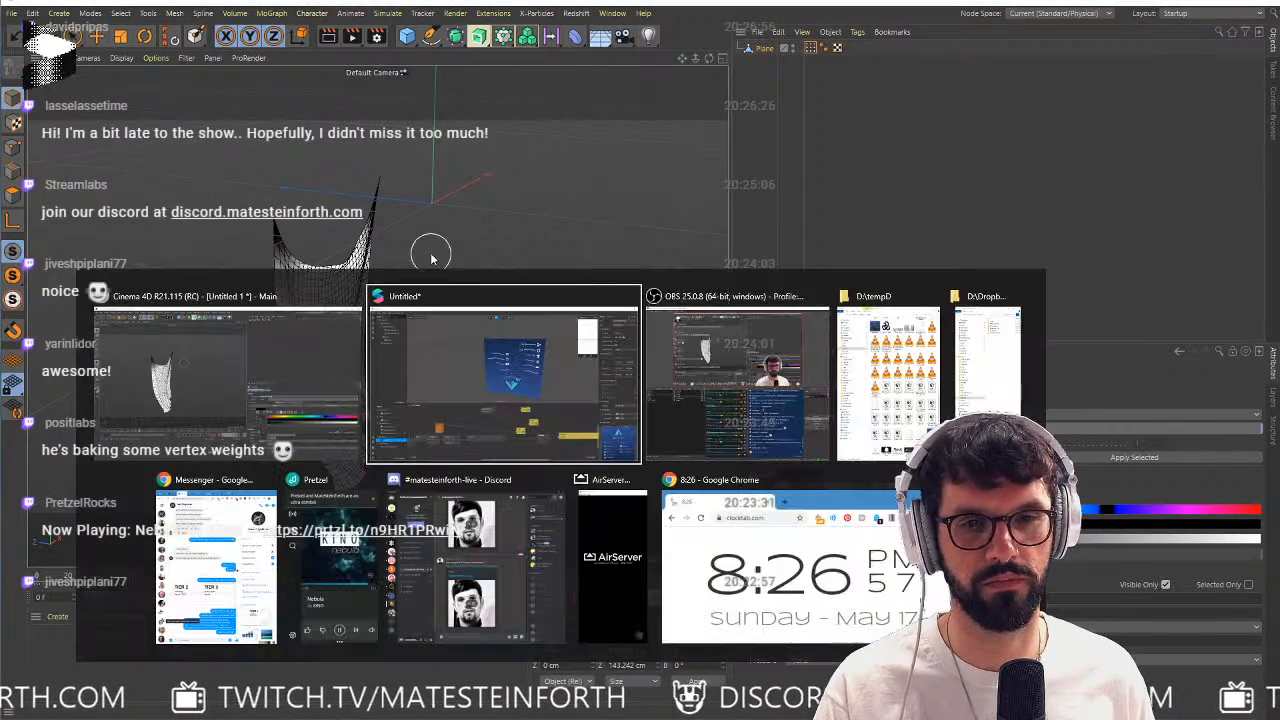
pyautogui.click(446, 325)
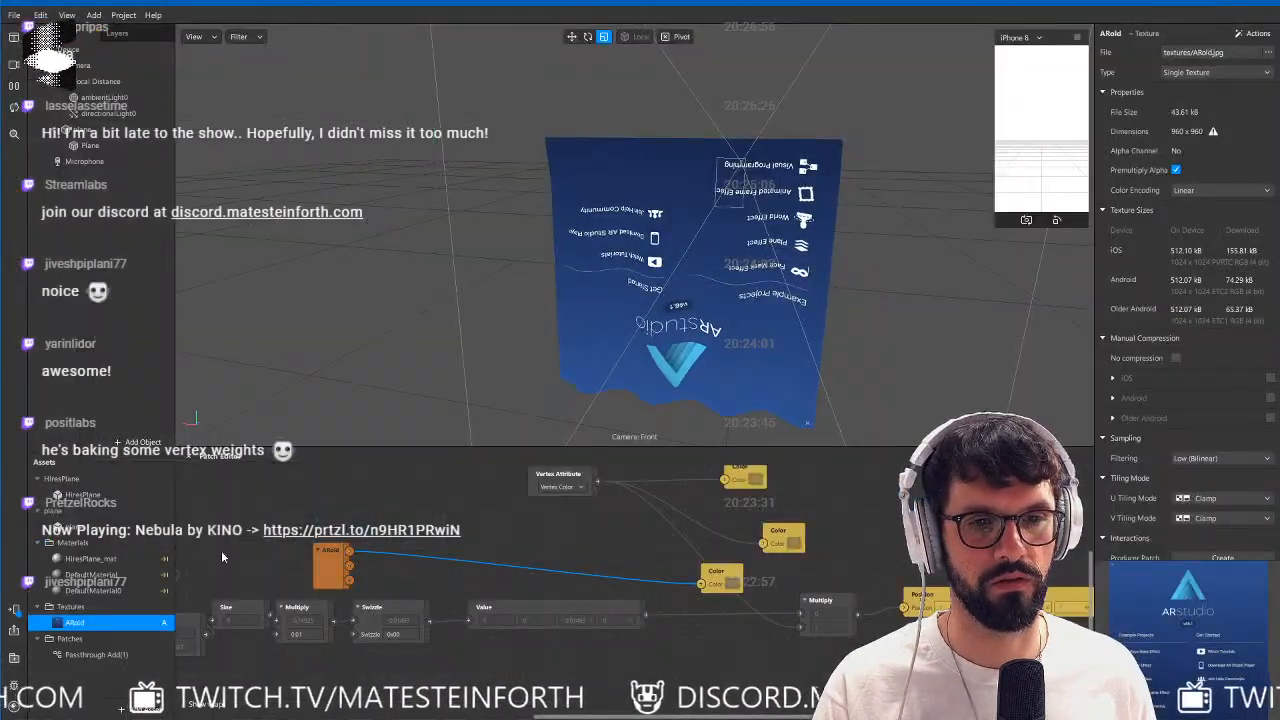
pyautogui.click(143, 708)
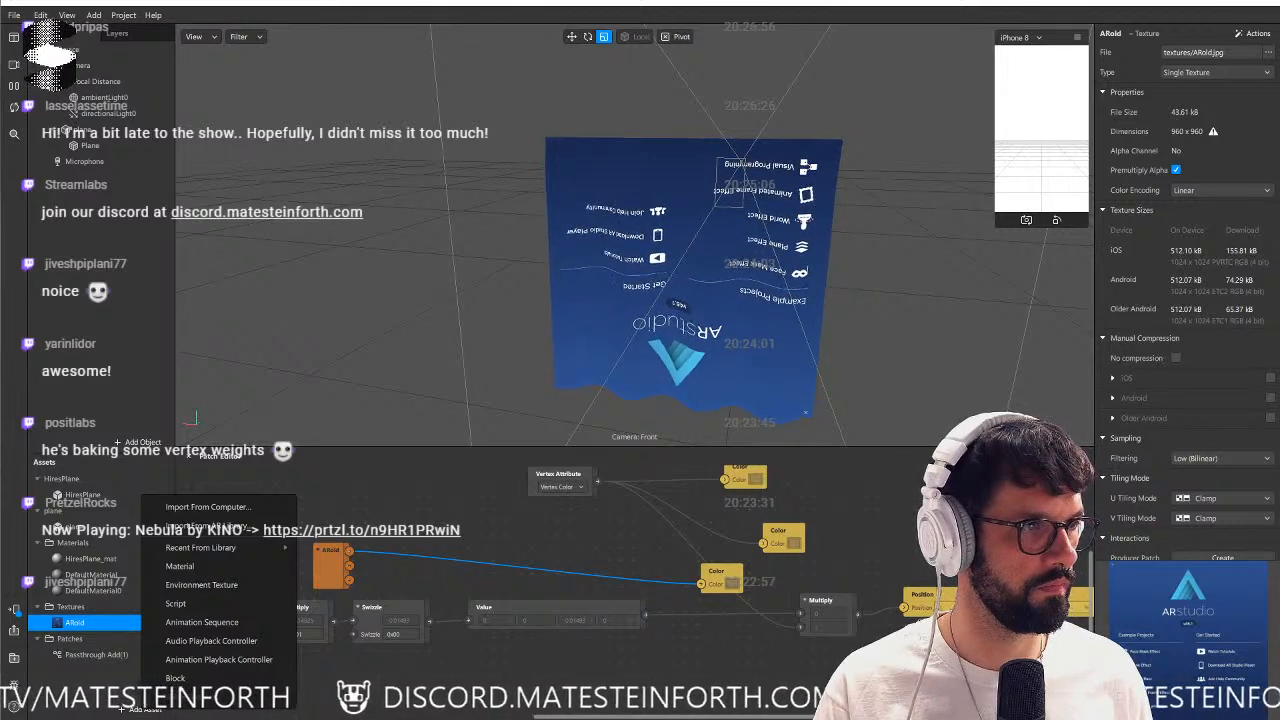
pyautogui.moveTo(922, 541); pyautogui.dragTo(94, 684)
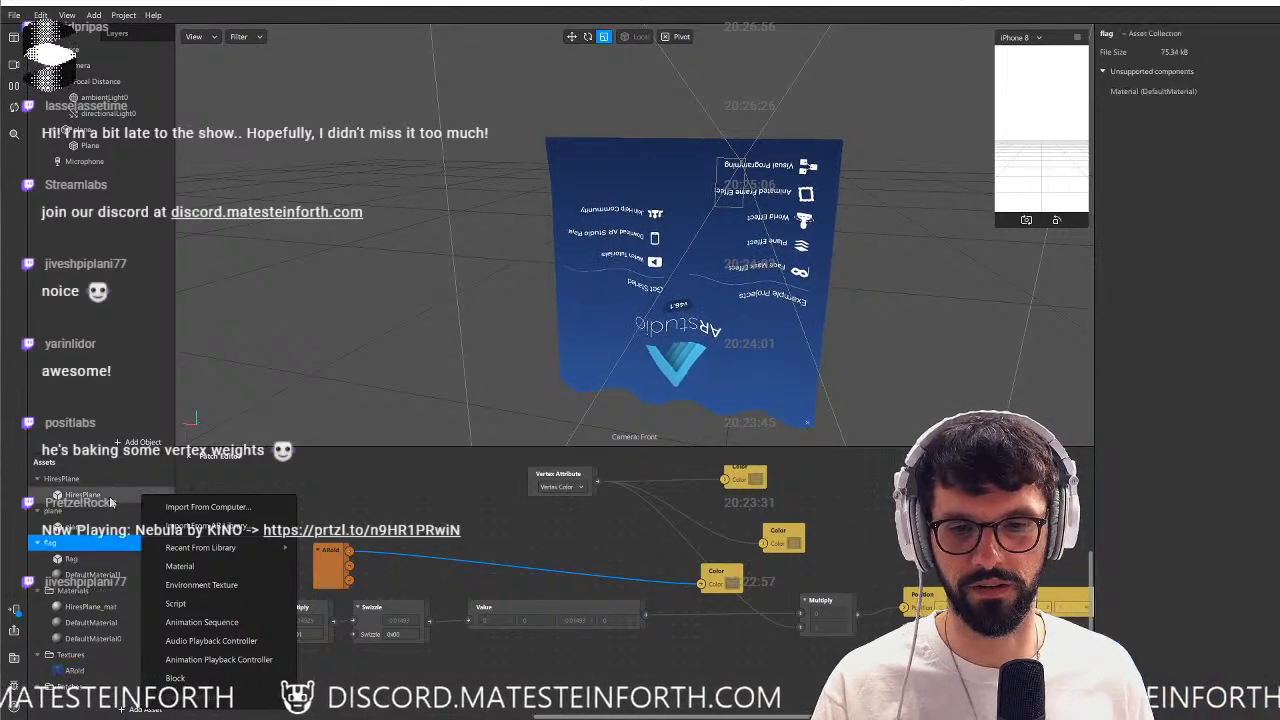
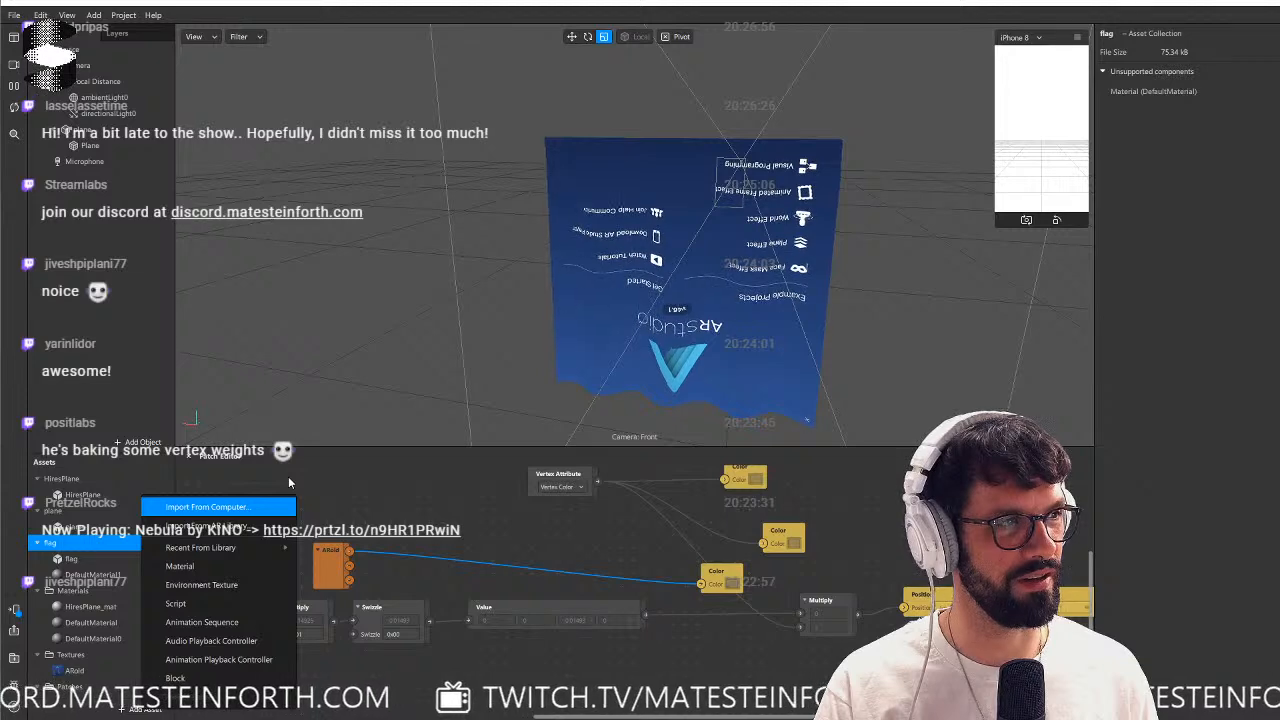
# Add the imported flag model to the scene and set its scale to 0.1 on all three axes.
pyautogui.click(45, 549)
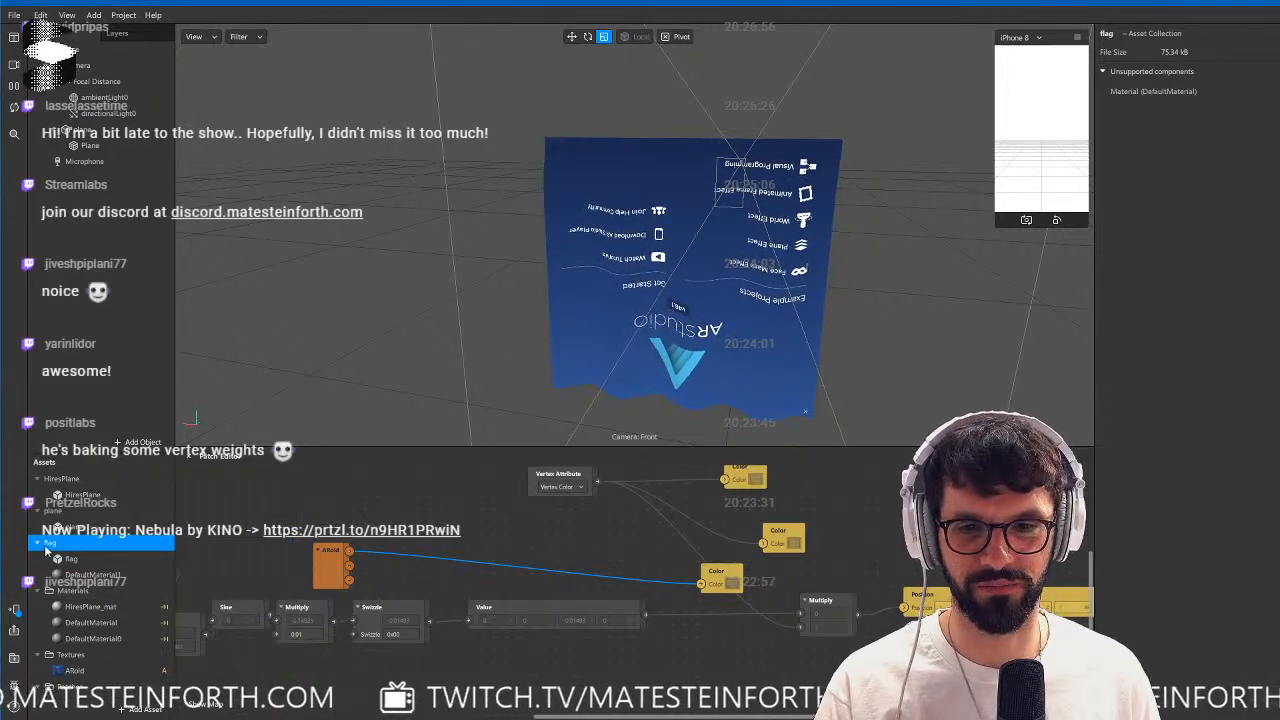
pyautogui.click(100, 128)
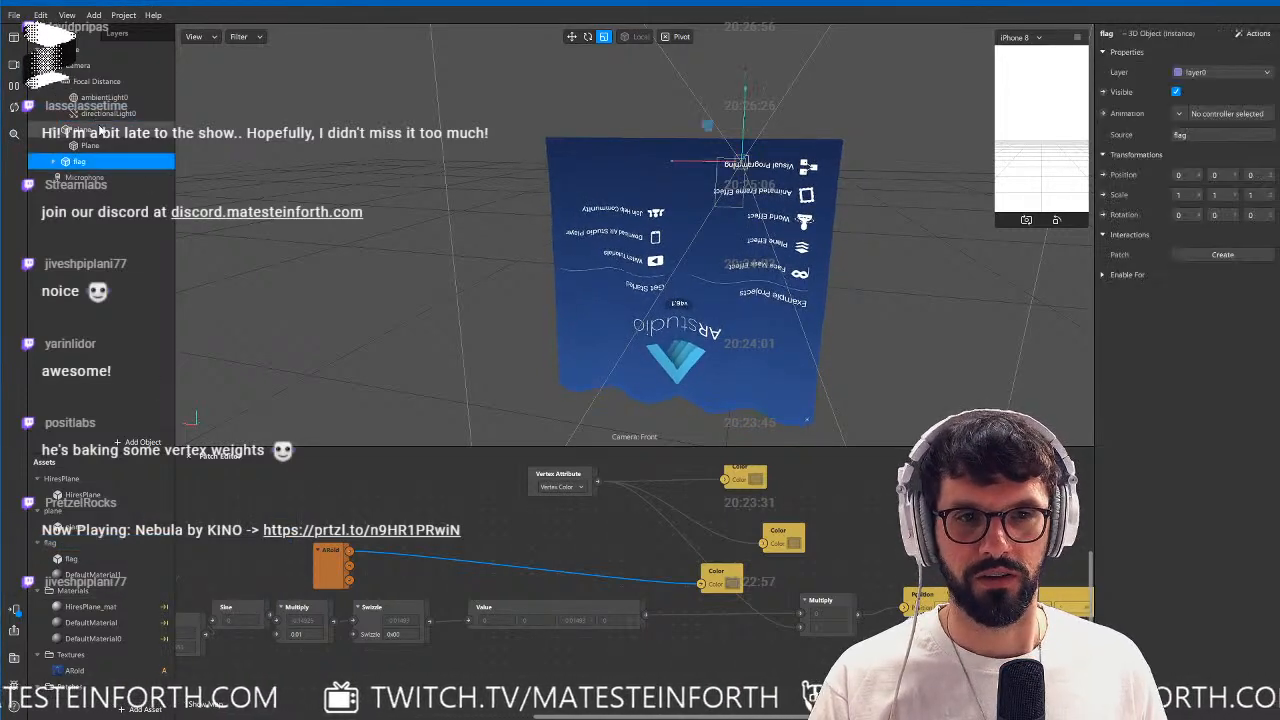
pyautogui.keyDown('alt'); pyautogui.moveTo(742, 209); pyautogui.dragTo(672, 251, button='middle'); pyautogui.keyUp('alt')
pyautogui.keyDown('alt'); pyautogui.moveTo(730, 250); pyautogui.dragTo(626, 259); pyautogui.keyUp('alt')
pyautogui.scroll(-5, 627, 262)
pyautogui.scroll(-5, 628, 264)
pyautogui.scroll(6, 629, 264)
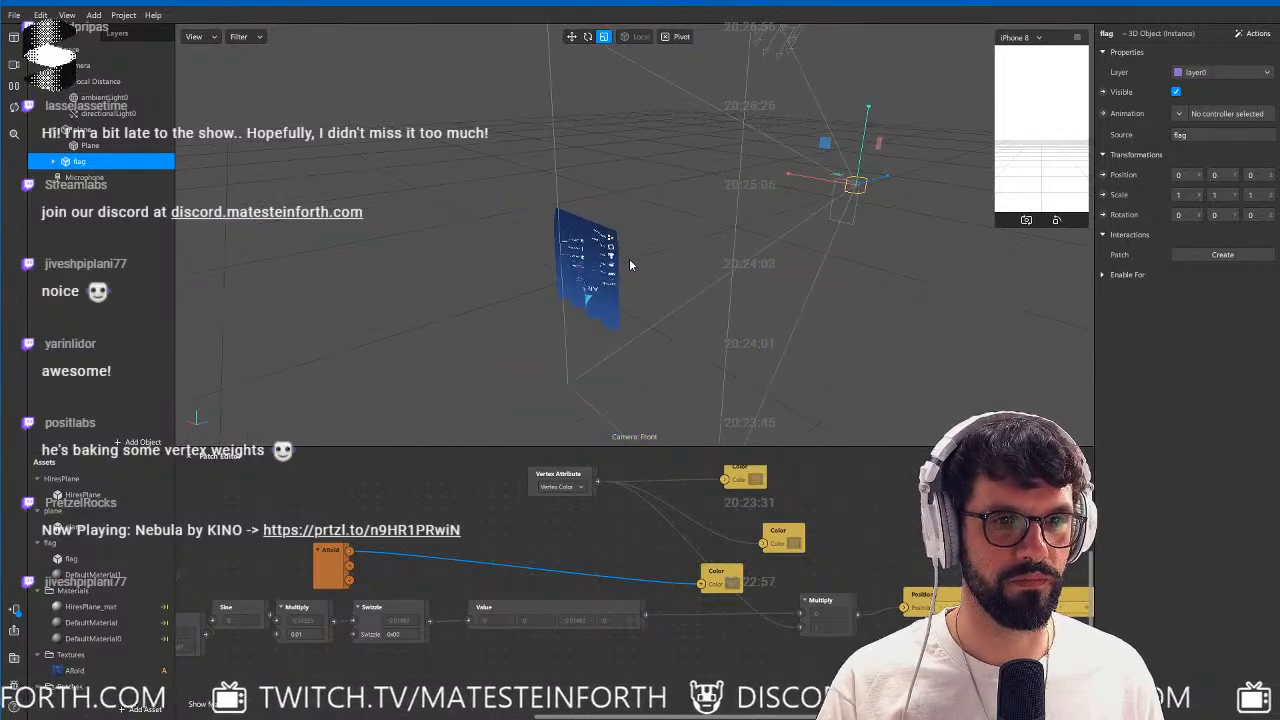
pyautogui.keyDown('alt'); pyautogui.moveTo(530, 275); pyautogui.dragTo(729, 268); pyautogui.keyUp('alt')
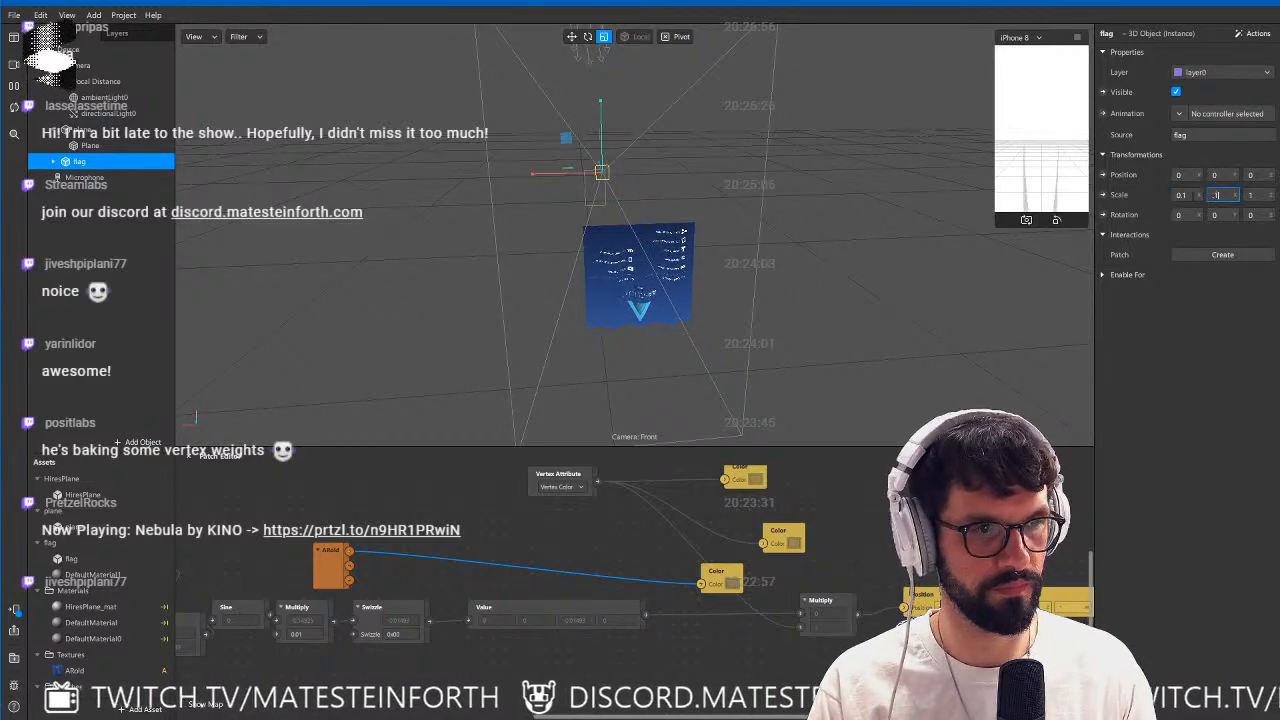
pyautogui.press('Tab')
pyautogui.write('.1')
pyautogui.press('Tab')
# Make the flag's DefaultMaterial1 double-sided.
pyautogui.scroll(3, 758, 268)
pyautogui.moveTo(758, 268)
pyautogui.keyDown('alt'); pyautogui.mouseDown()
pyautogui.moveTo(718, 241)
pyautogui.moveTo(795, 245)
pyautogui.moveTo(744, 276)
pyautogui.mouseUp(); pyautogui.keyUp('alt')
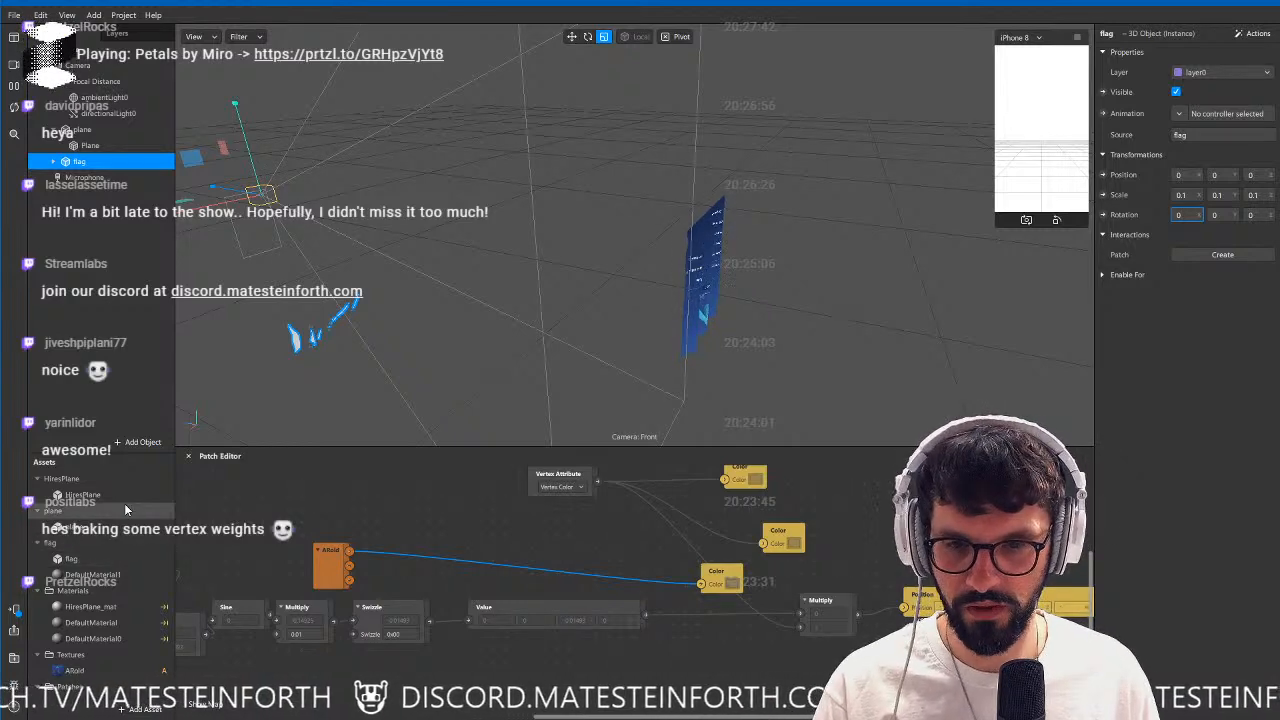
pyautogui.click(92, 575)
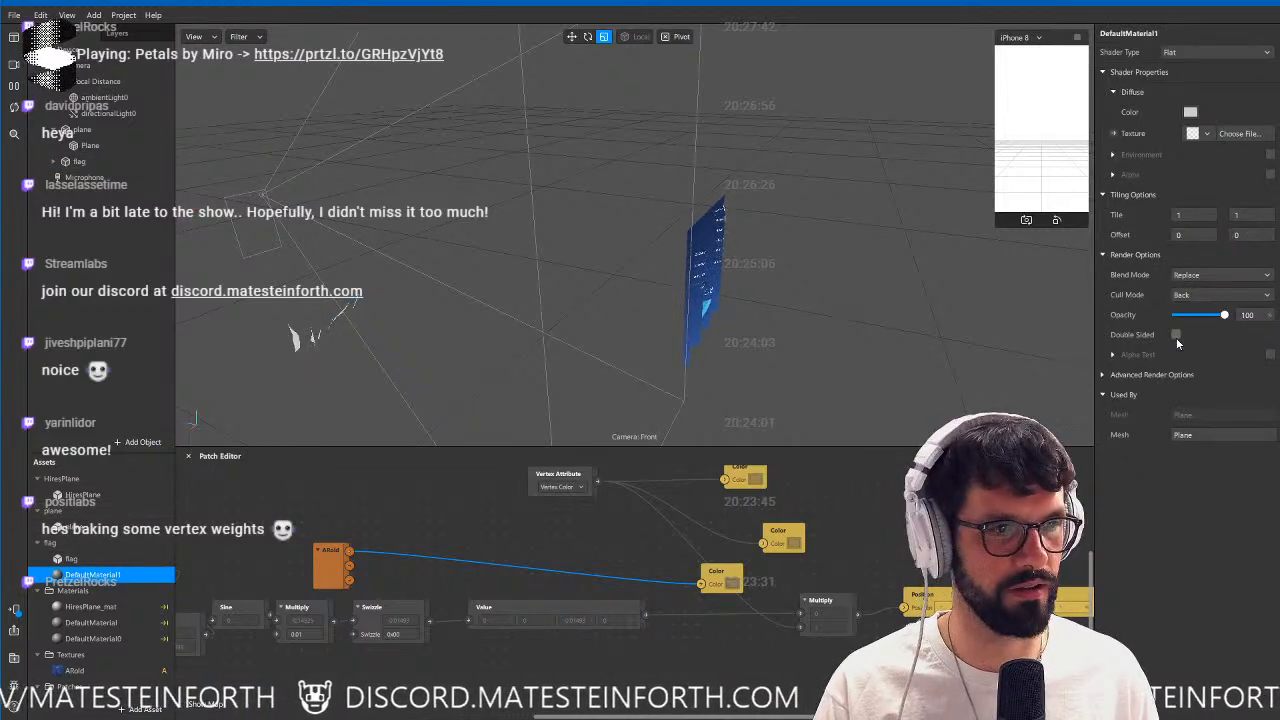
pyautogui.click(1176, 335)
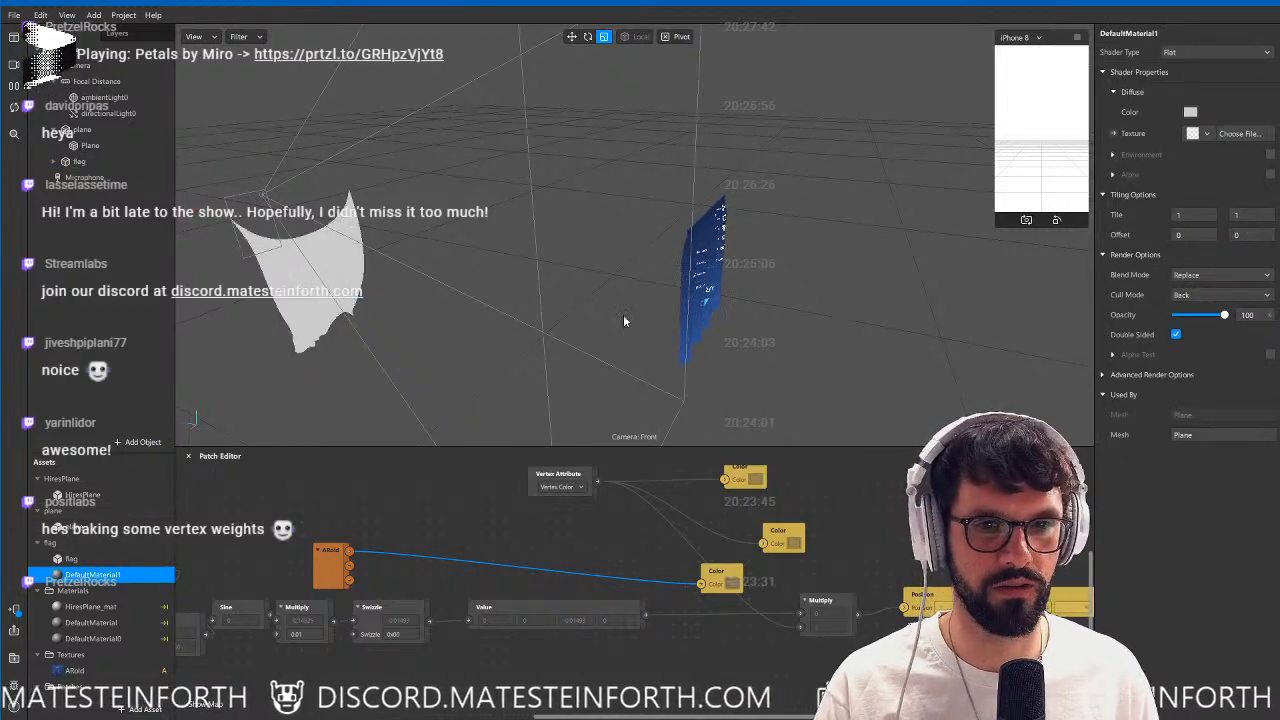
# Move the flag to about 0.088 in Y and -0.53 in Z and assign DefaultMaterial0 to its Plane mesh.
pyautogui.click(98, 160)
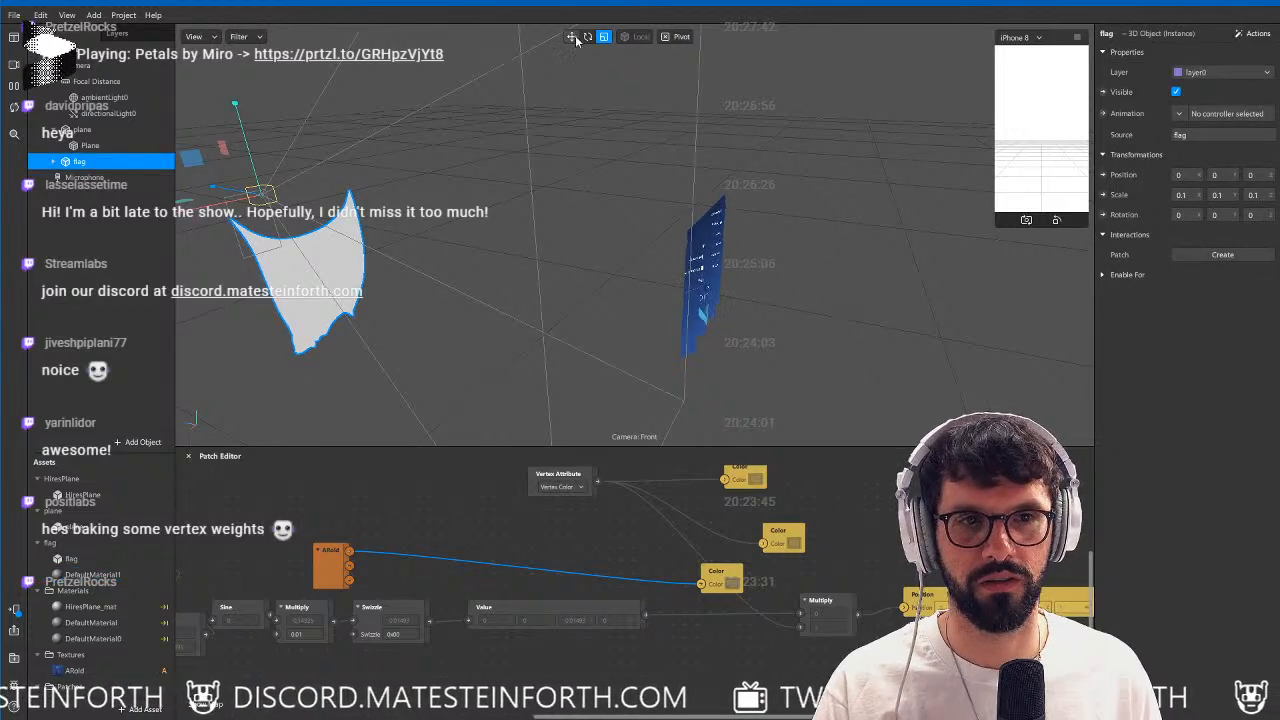
pyautogui.moveTo(222, 185); pyautogui.dragTo(640, 114)
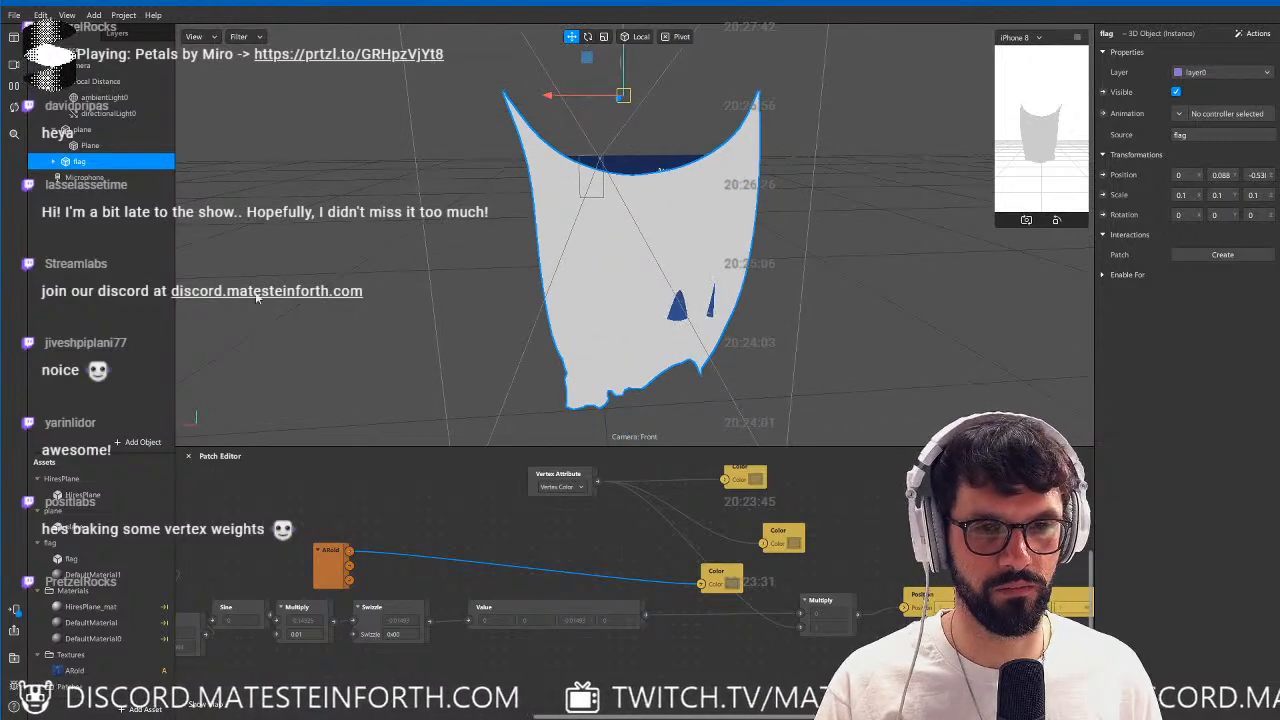
pyautogui.click(84, 178)
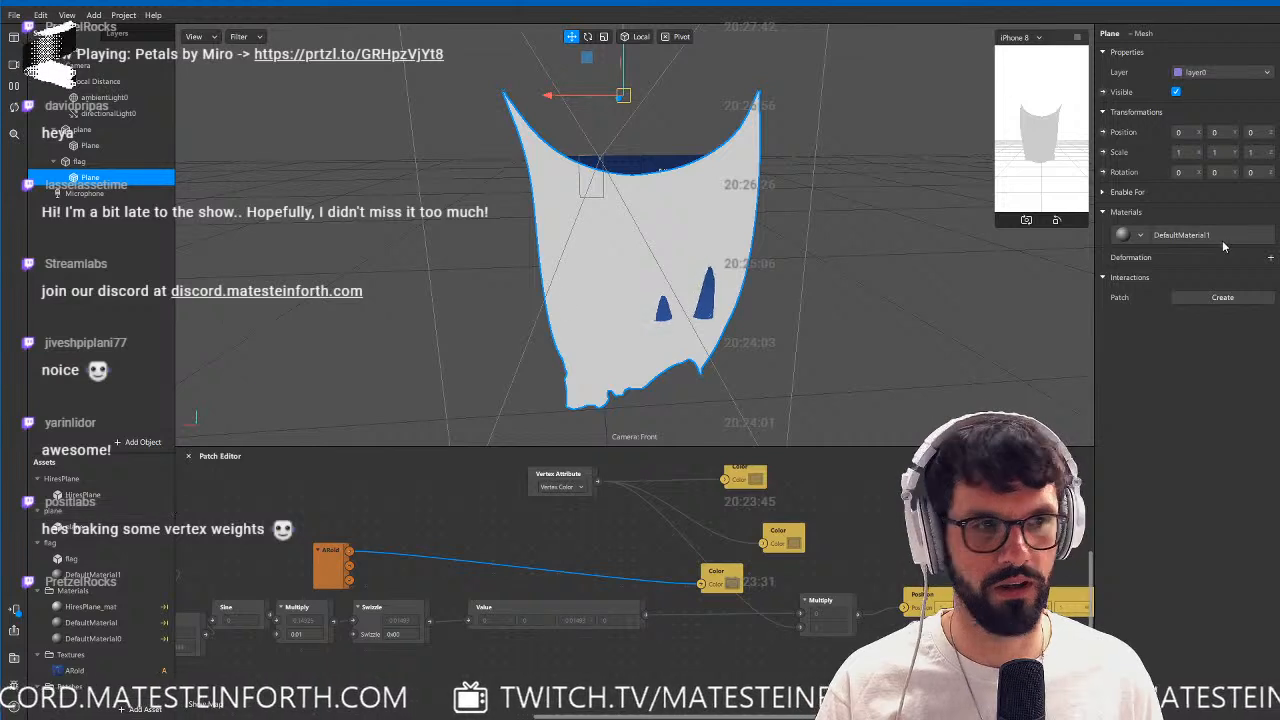
pyautogui.click(1143, 235)
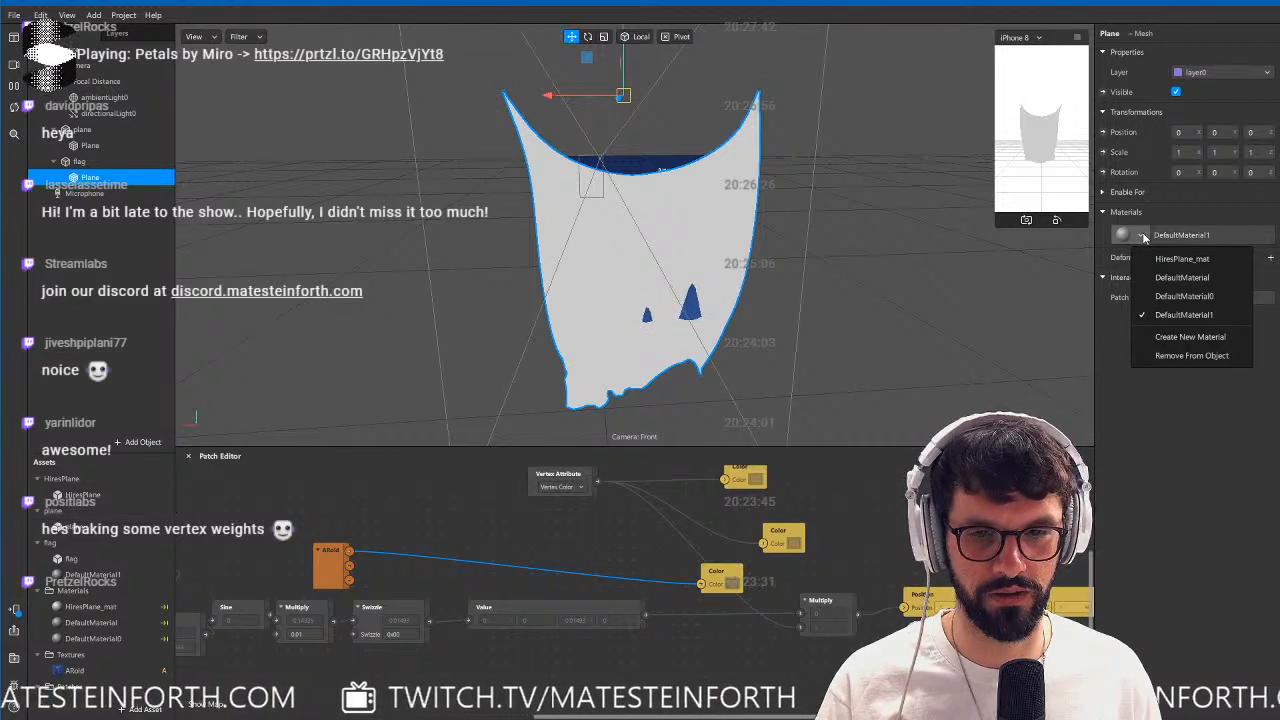
pyautogui.click(1186, 296)
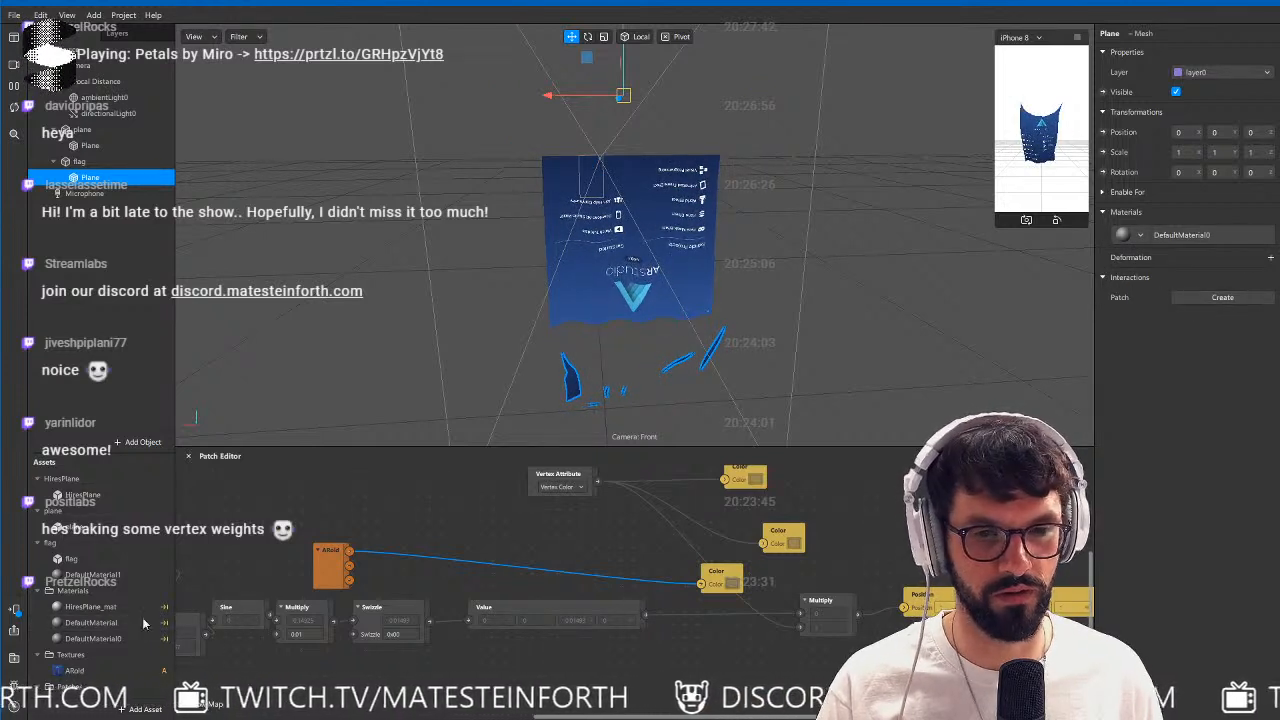
# Check the patch-driven materials and make DefaultMaterial0 double-sided.
pyautogui.click(90, 638)
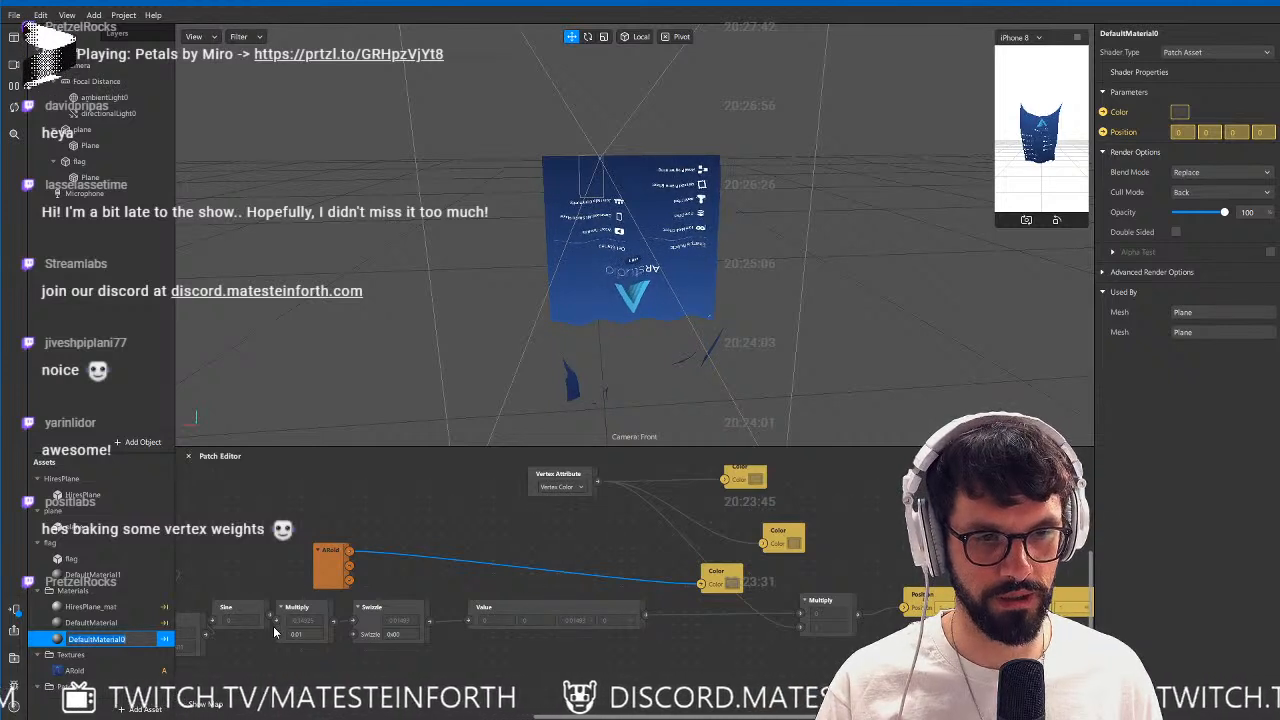
pyautogui.click(90, 607)
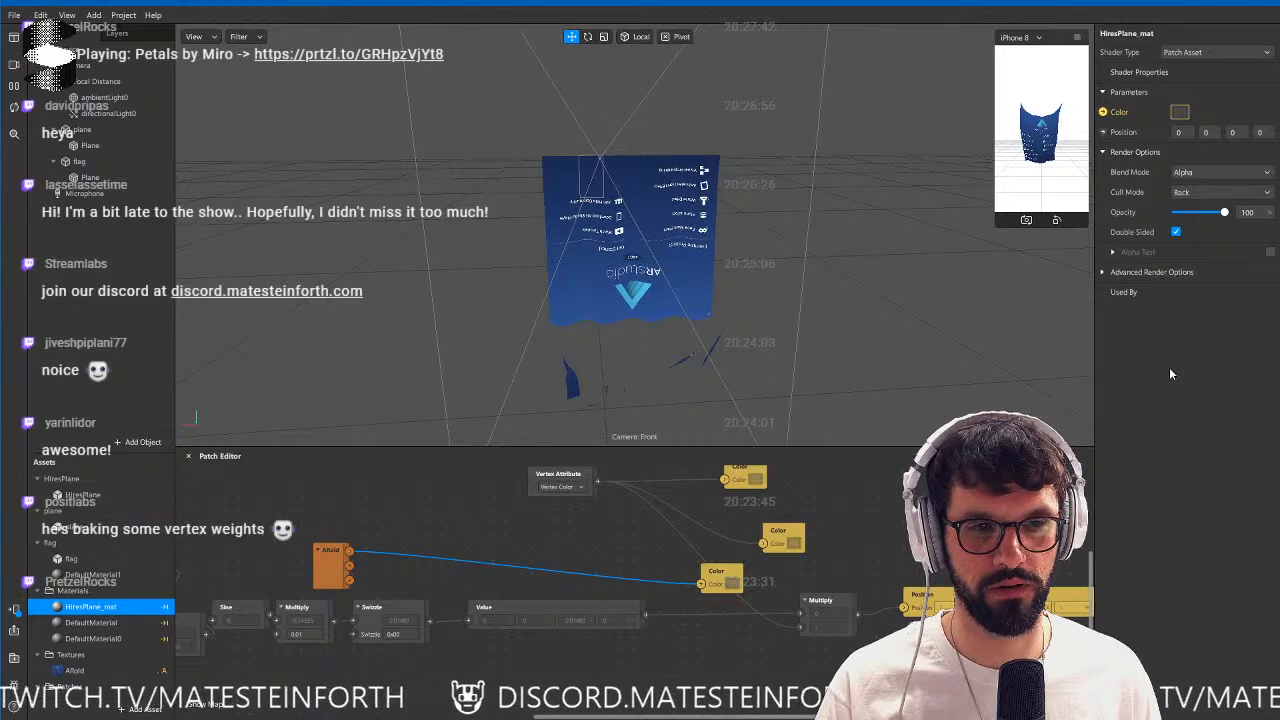
pyautogui.press('Down')
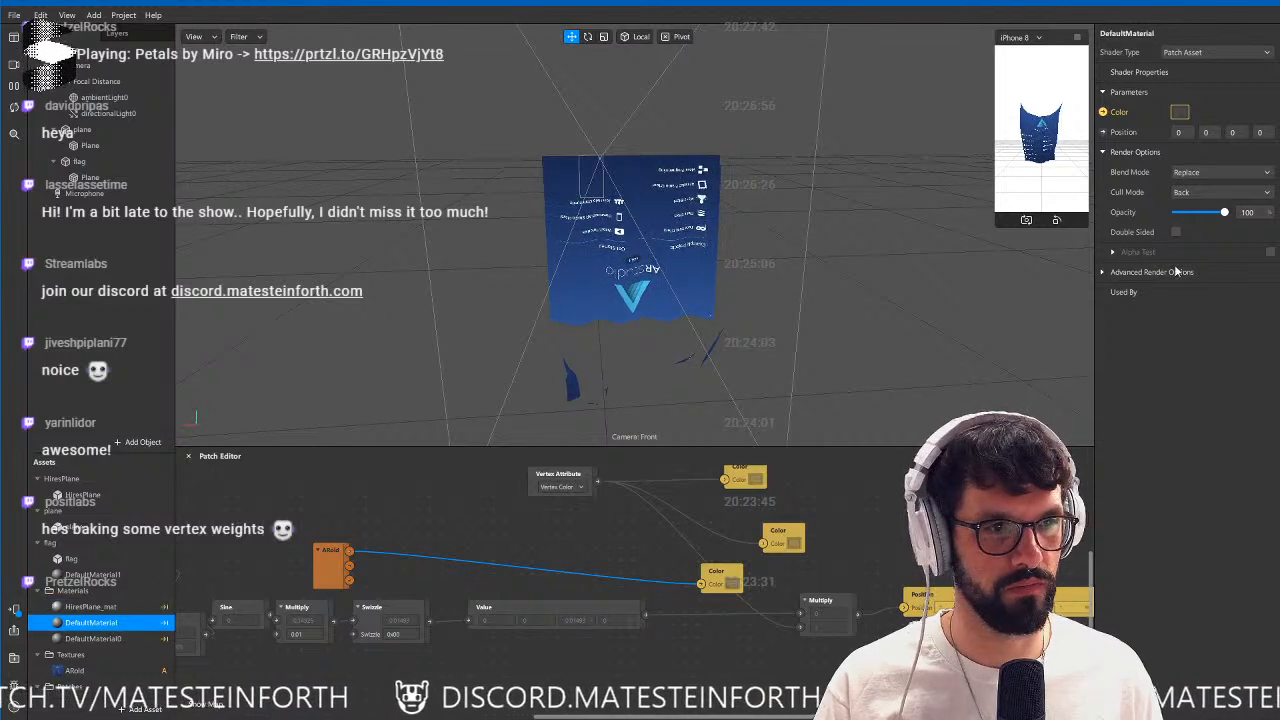
pyautogui.press('Down')
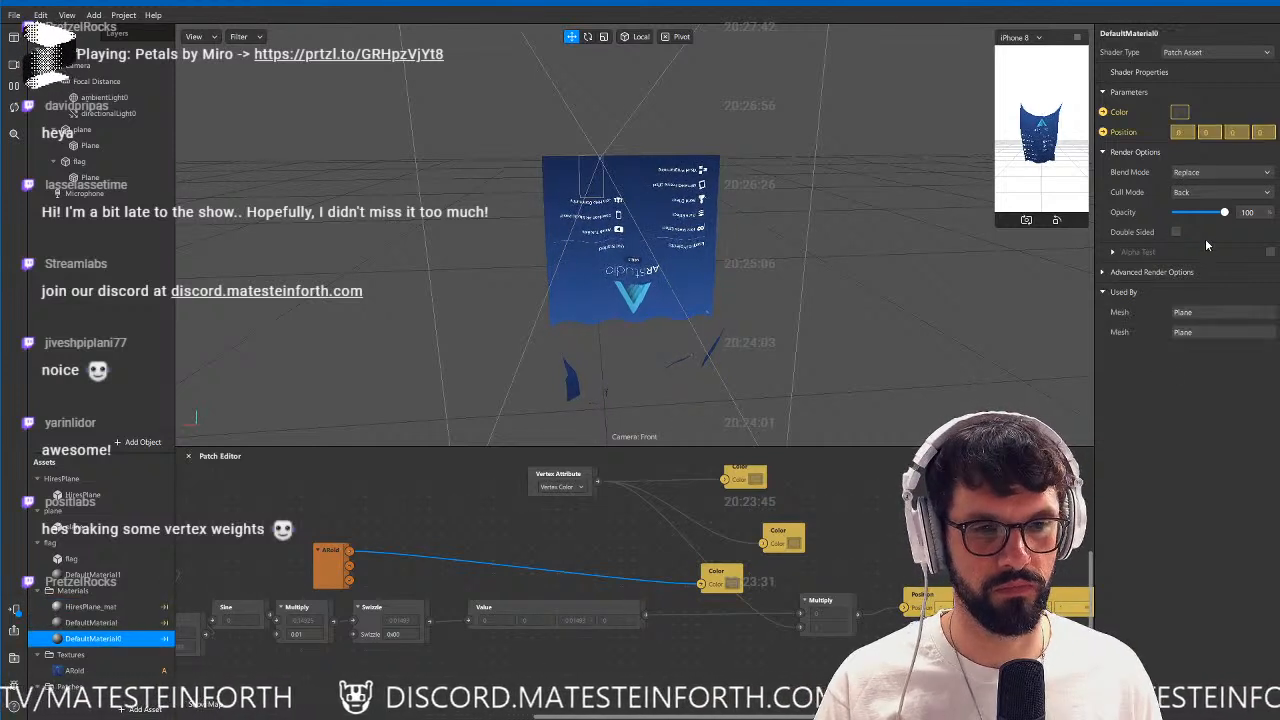
pyautogui.click(1175, 231)
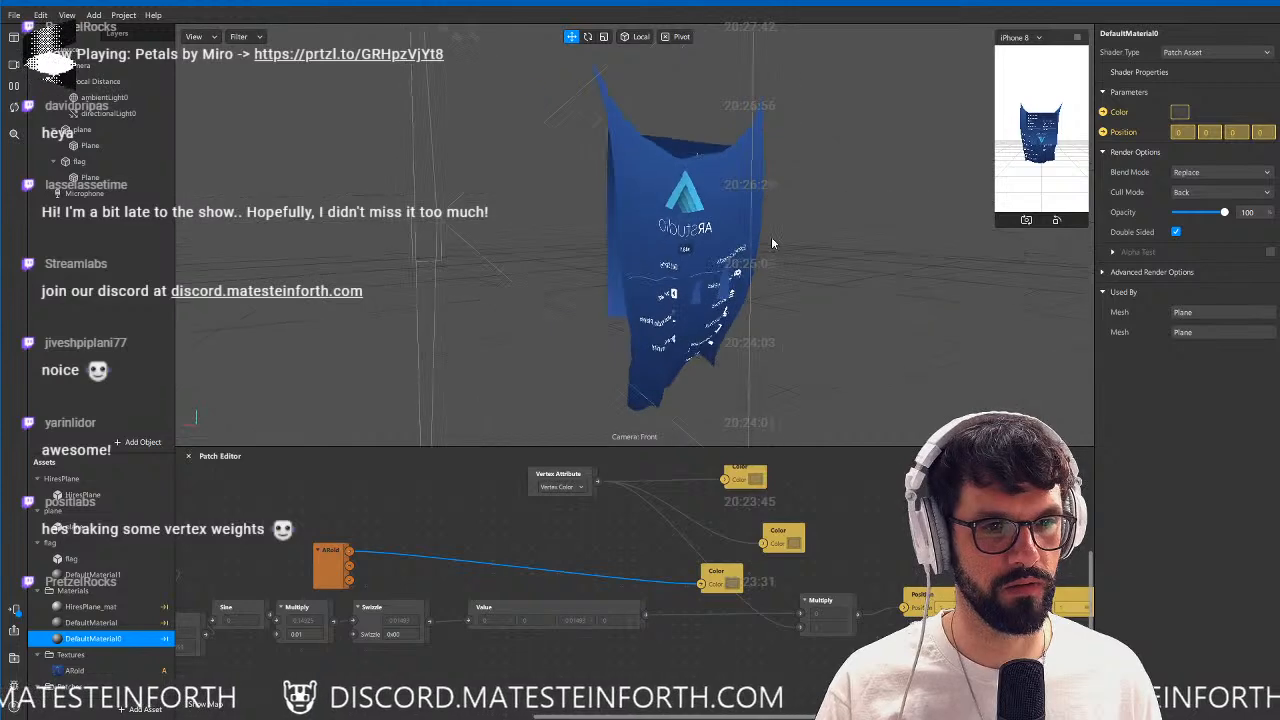
# Delete the original plane object from the scene, leaving only the flag.
pyautogui.keyDown('alt'); pyautogui.moveTo(818, 284); pyautogui.dragTo(634, 328); pyautogui.keyUp('alt')
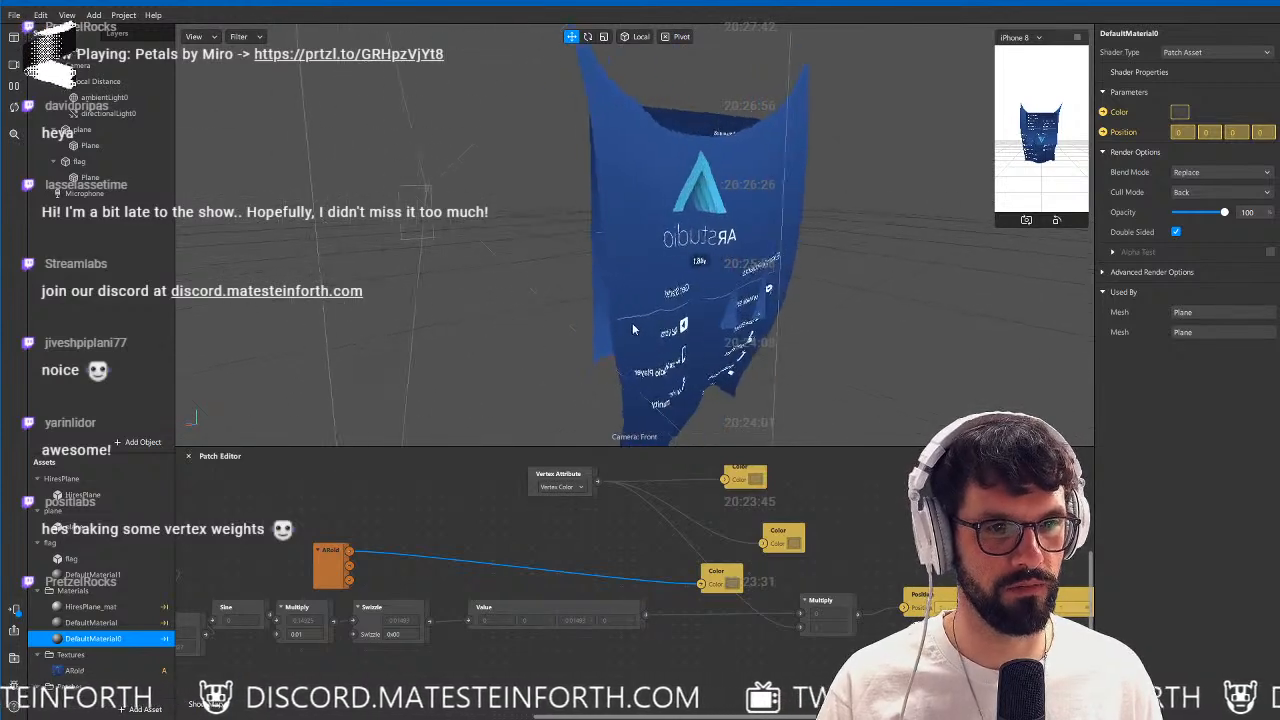
pyautogui.click(92, 133)
pyautogui.press('Delete')
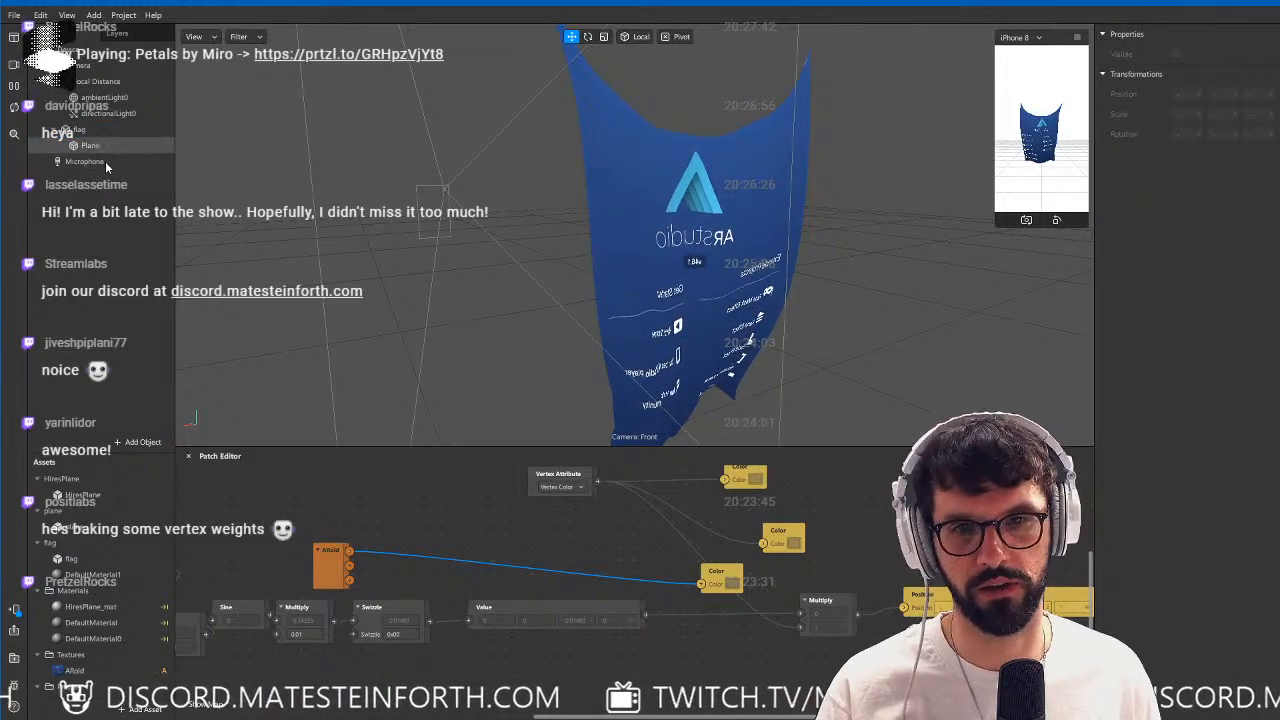
# Set the factor of the Multiply patch after the Sine patch to 0.1.
pyautogui.hscroll(-5, 662, 640)
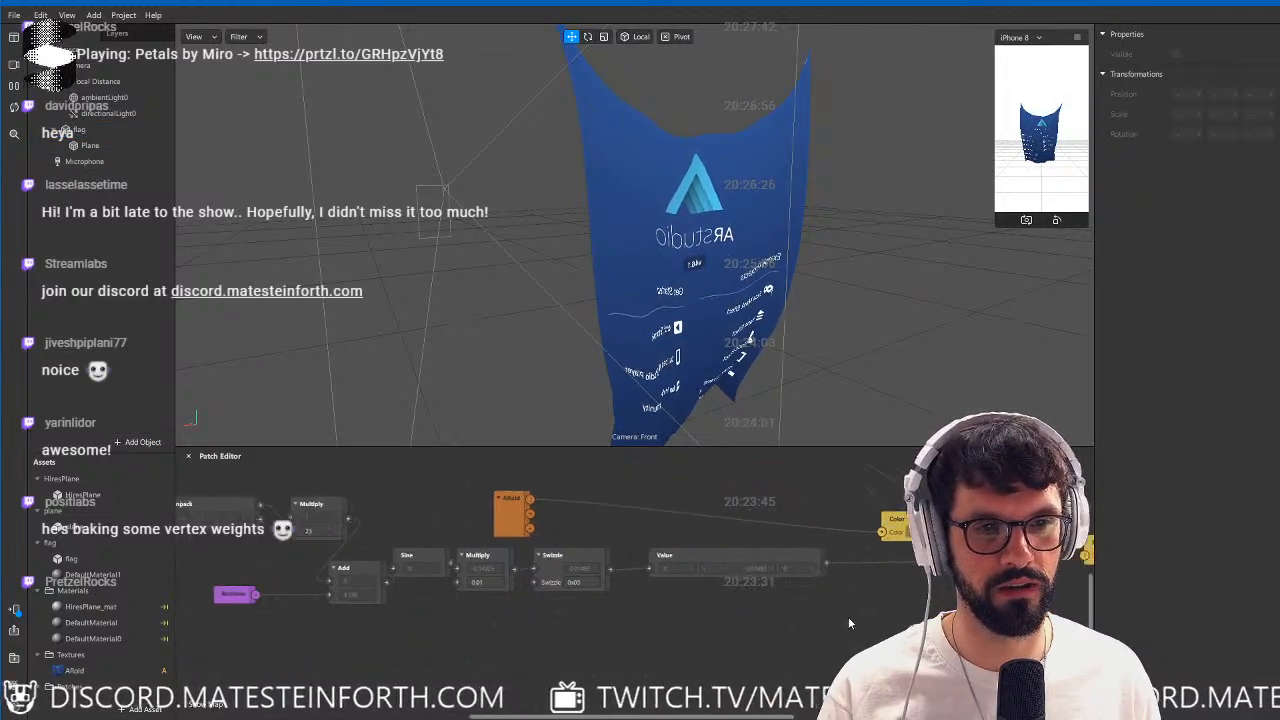
pyautogui.keyDown('alt'); pyautogui.moveTo(680, 303); pyautogui.dragTo(549, 296); pyautogui.keyUp('alt')
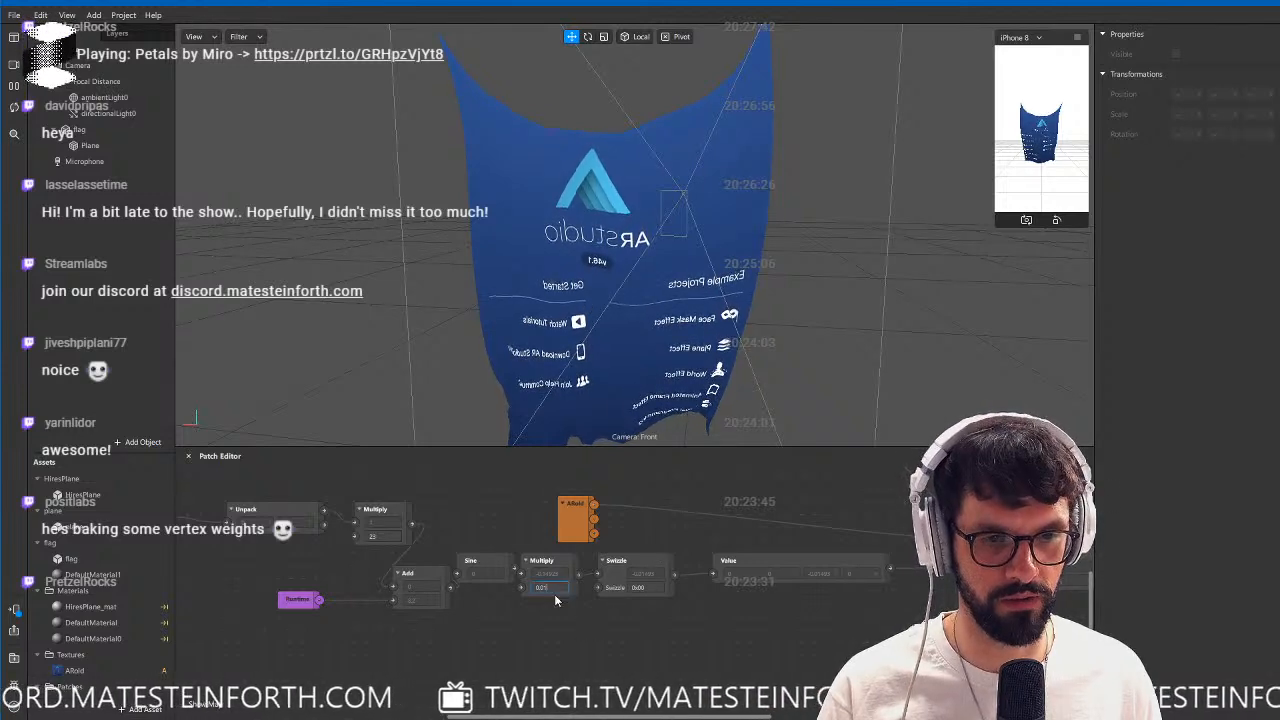
pyautogui.write('0.1')
pyautogui.press('Return')
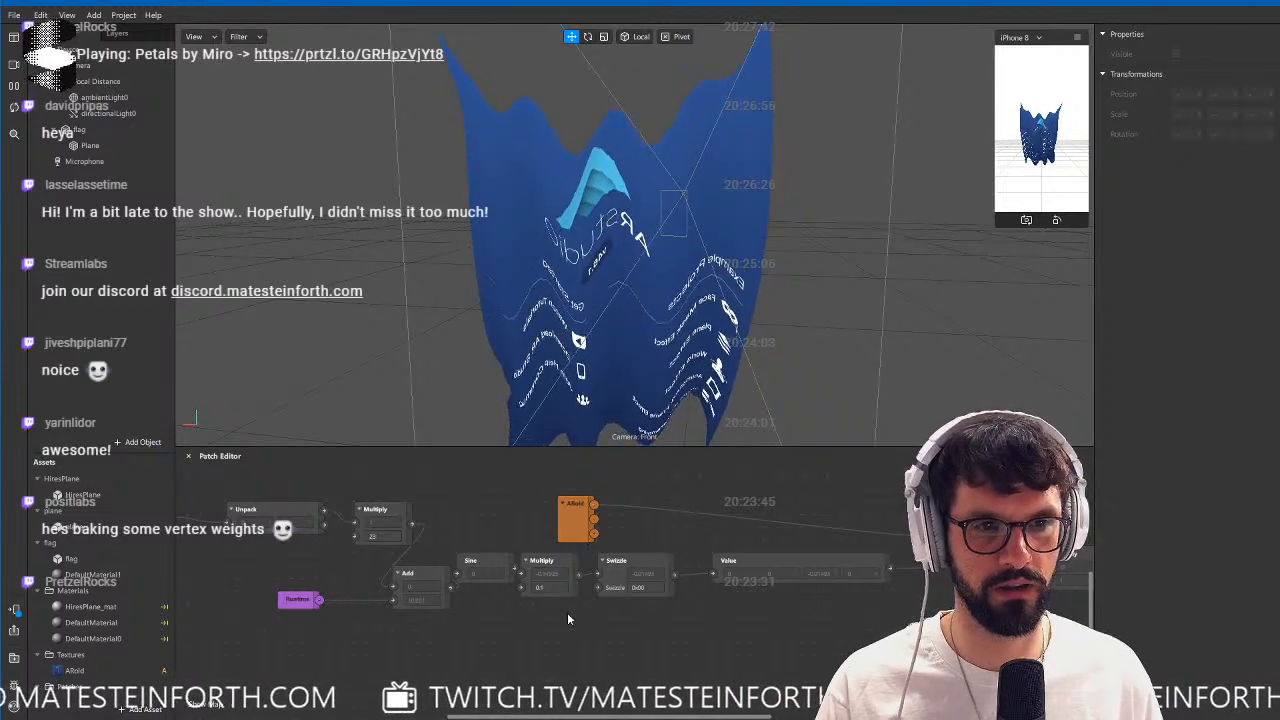
# Try the Swizzle value x000 to displace the flag along X and examine the waves.
pyautogui.keyDown('alt'); pyautogui.moveTo(609, 252); pyautogui.dragTo(804, 338); pyautogui.keyUp('alt')
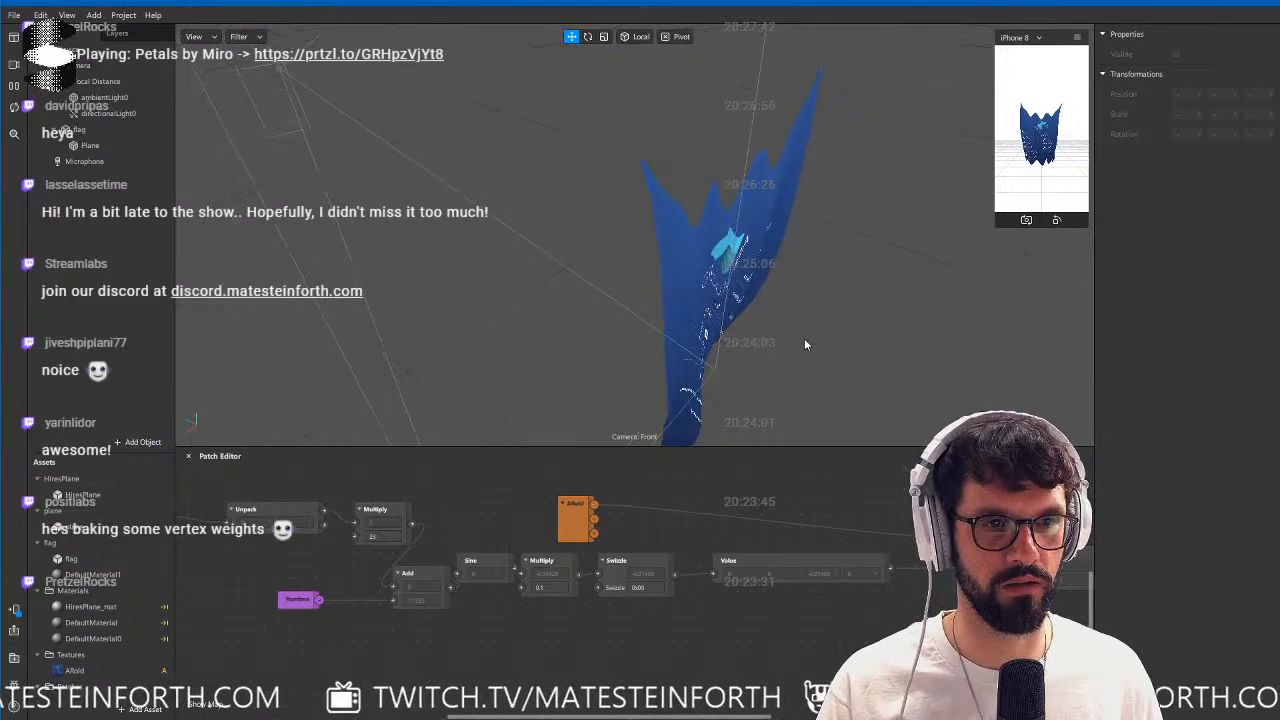
pyautogui.click(646, 588)
pyautogui.write('x000')
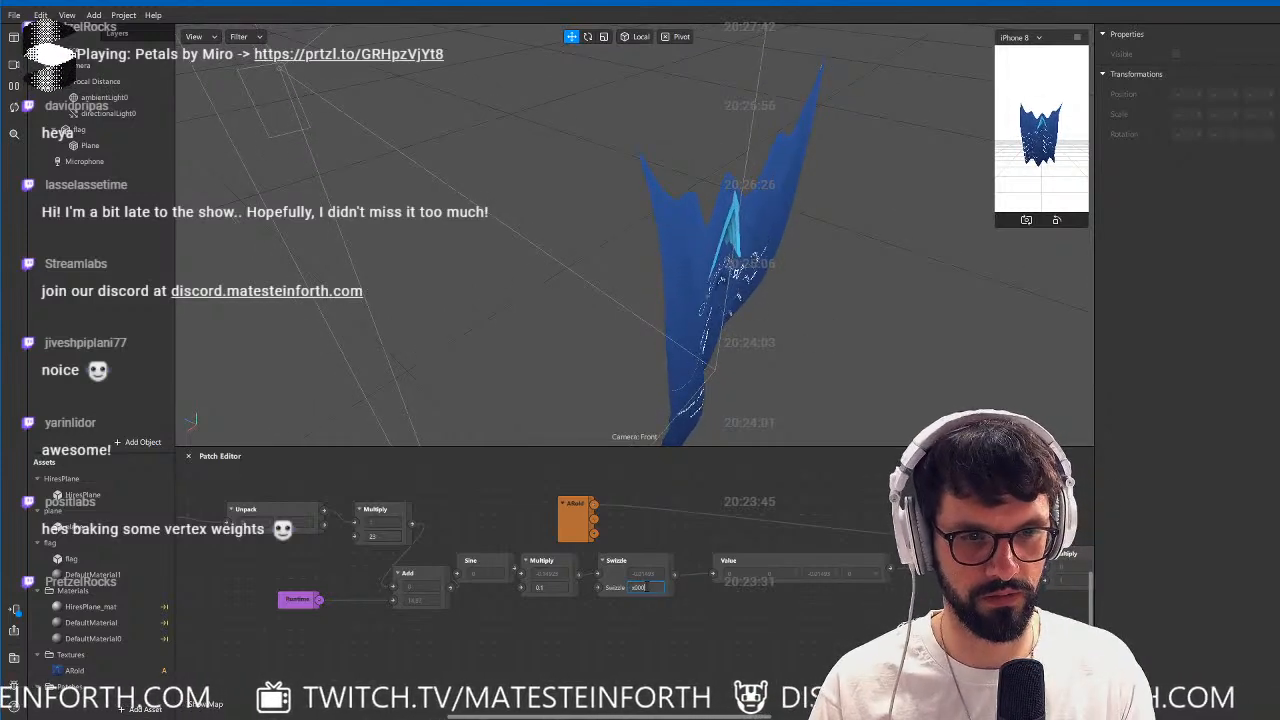
pyautogui.press('Return')
pyautogui.keyDown('alt'); pyautogui.moveTo(725, 404); pyautogui.dragTo(558, 137); pyautogui.keyUp('alt')
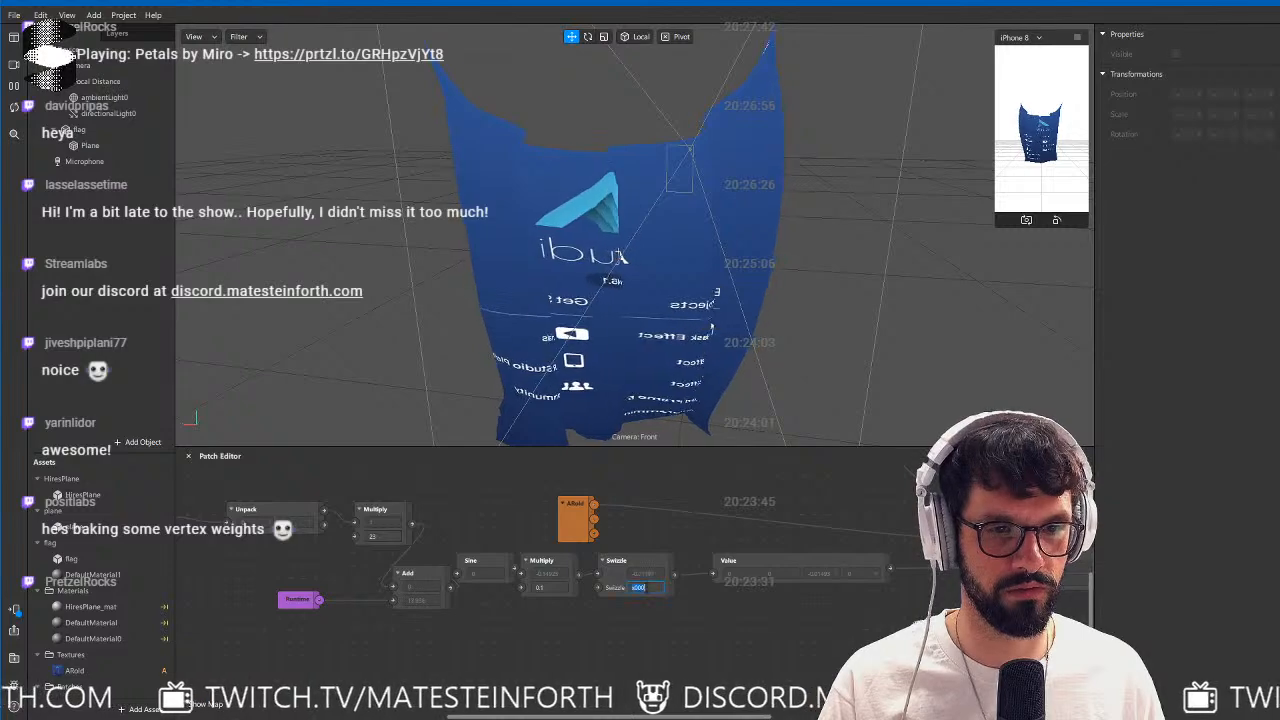
# Set the Swizzle value to 00x0 so the flag's waves run along Z.
pyautogui.click(640, 588)
pyautogui.write('00x0')
pyautogui.press('Return')
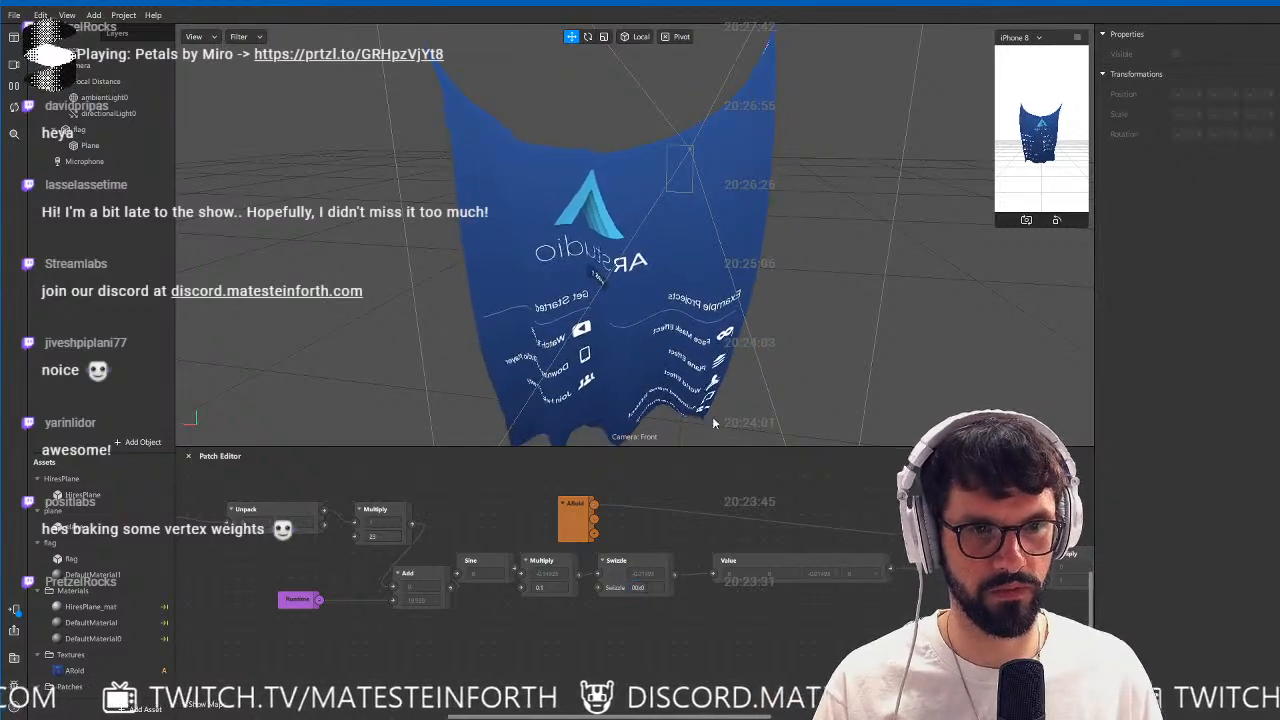
pyautogui.keyDown('alt'); pyautogui.moveTo(640, 285); pyautogui.dragTo(700, 319); pyautogui.keyUp('alt')
pyautogui.scroll(-2, 570, 341)
pyautogui.scroll(1, 766, 323)
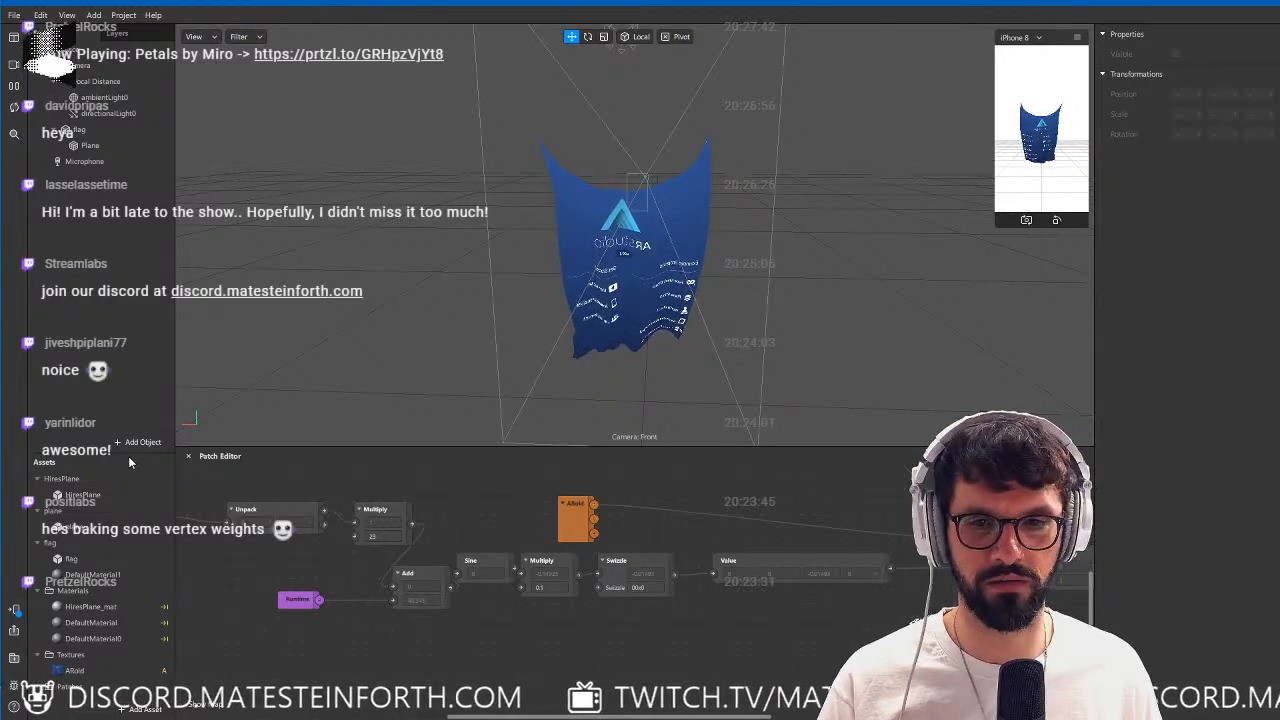
# Enlarge the assets area and add a Face Mesh object to the scene.
pyautogui.moveTo(128, 451); pyautogui.dragTo(147, 312)
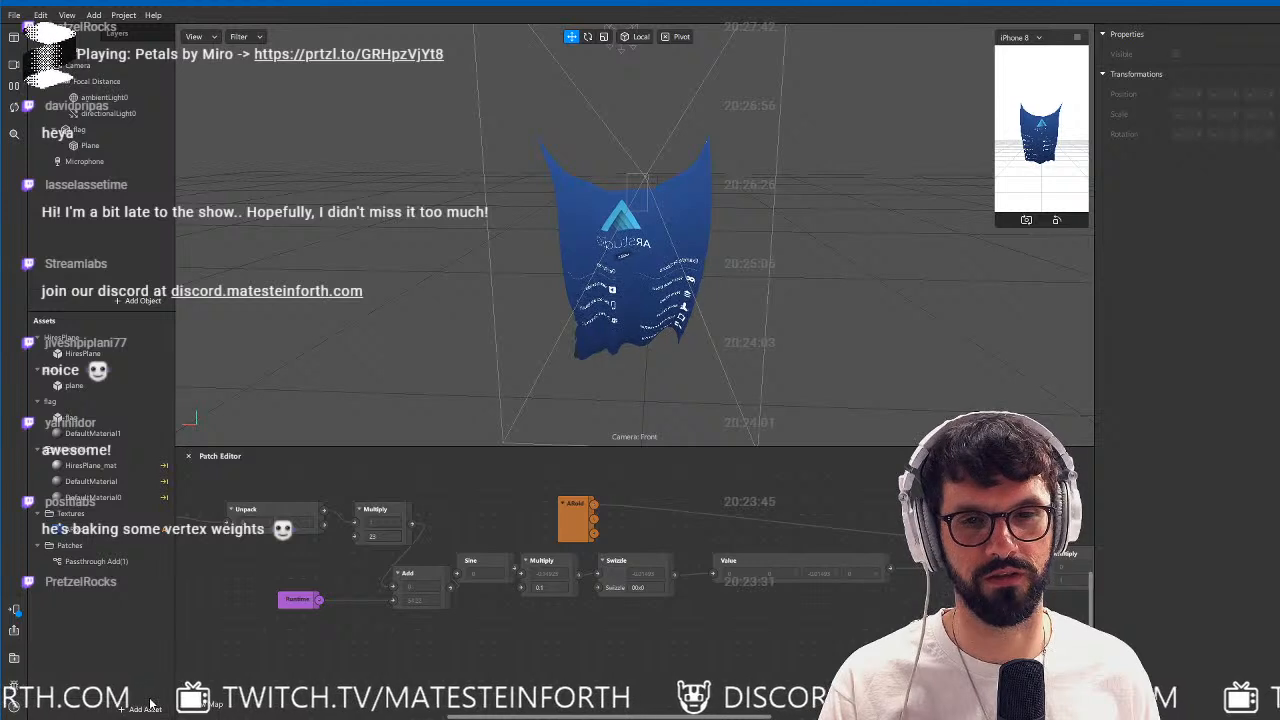
pyautogui.click(93, 15)
pyautogui.moveTo(135, 59)
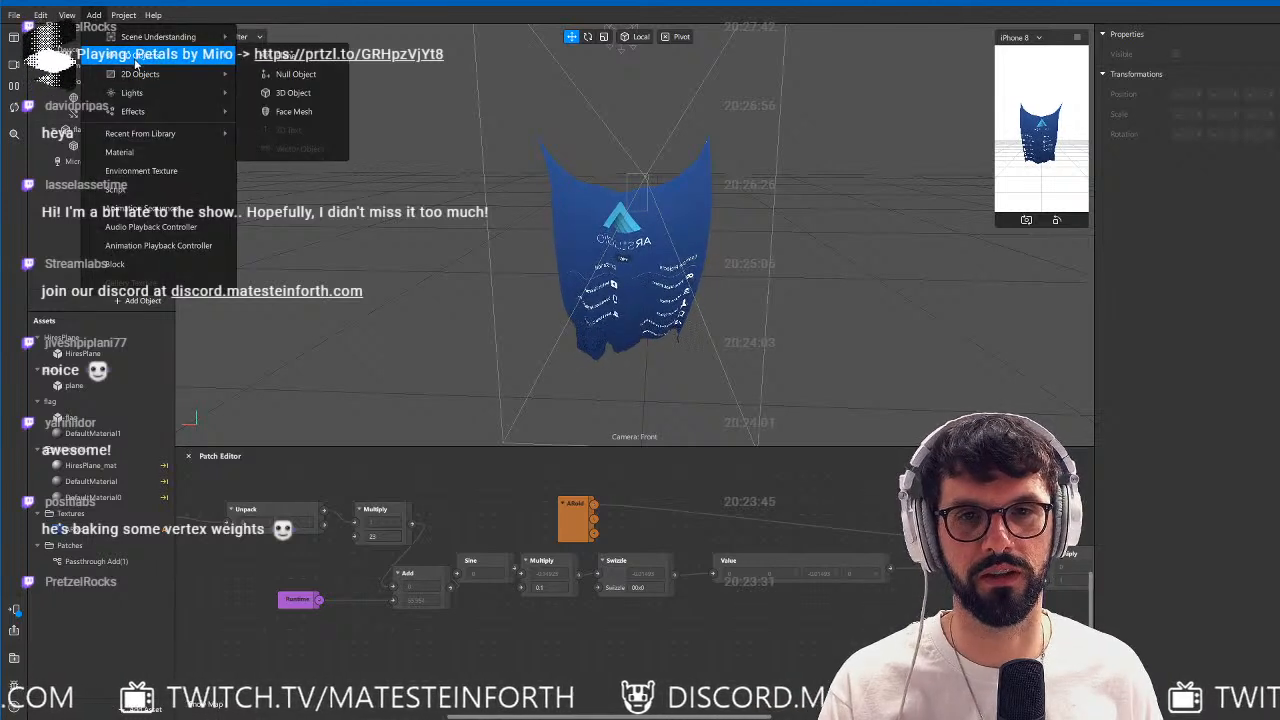
pyautogui.click(292, 112)
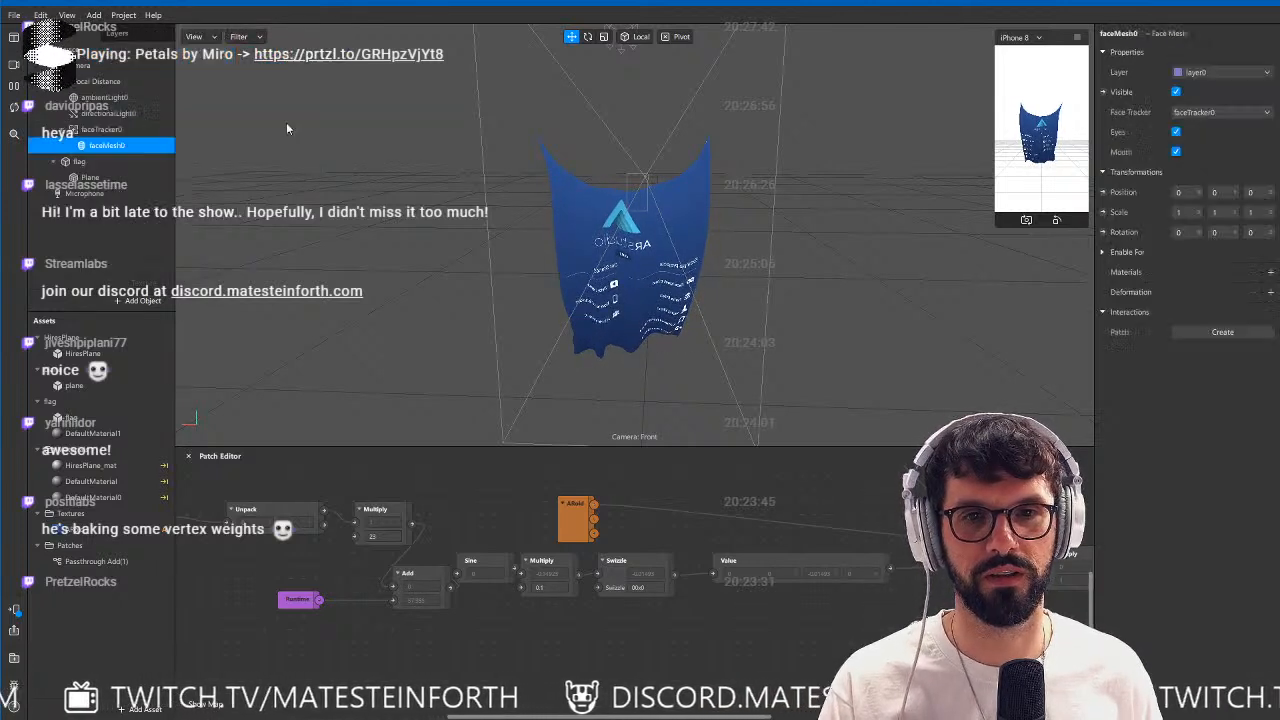
# Parent the flag object under faceTracker0, above the face mesh.
pyautogui.click(78, 163)
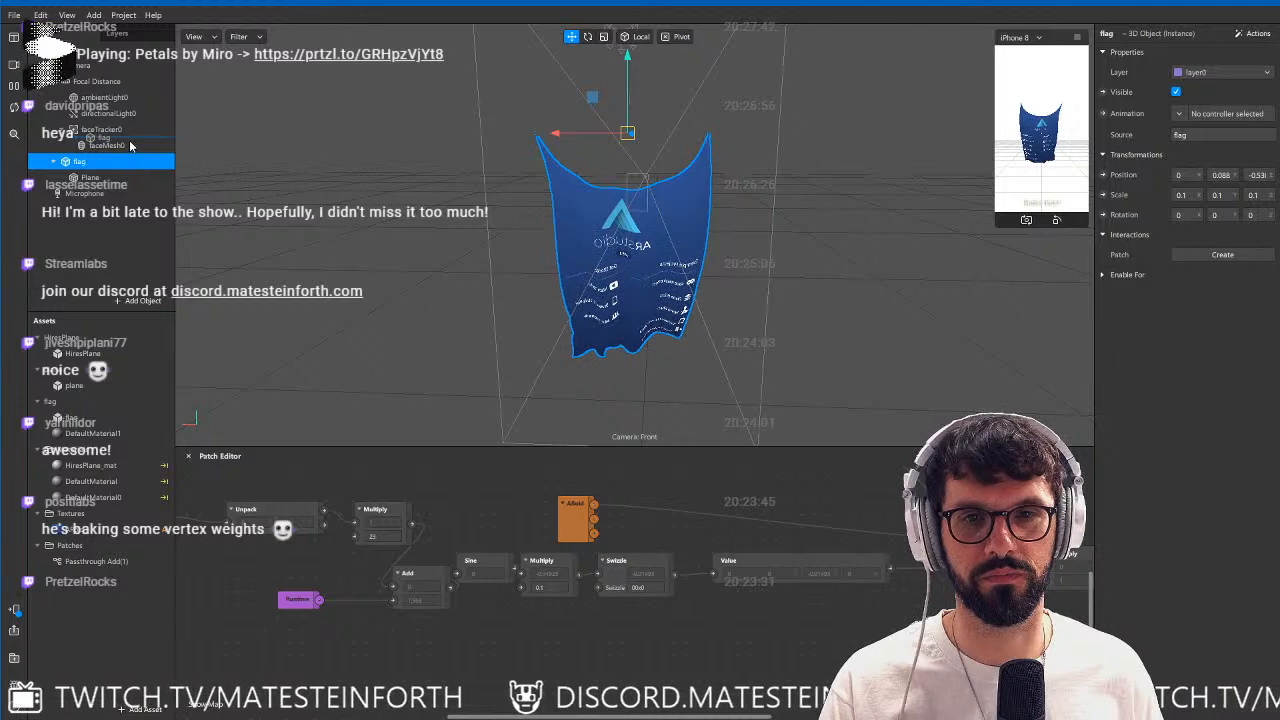
pyautogui.moveTo(130, 146); pyautogui.dragTo(130, 146)
pyautogui.scroll(-3, 783, 263)
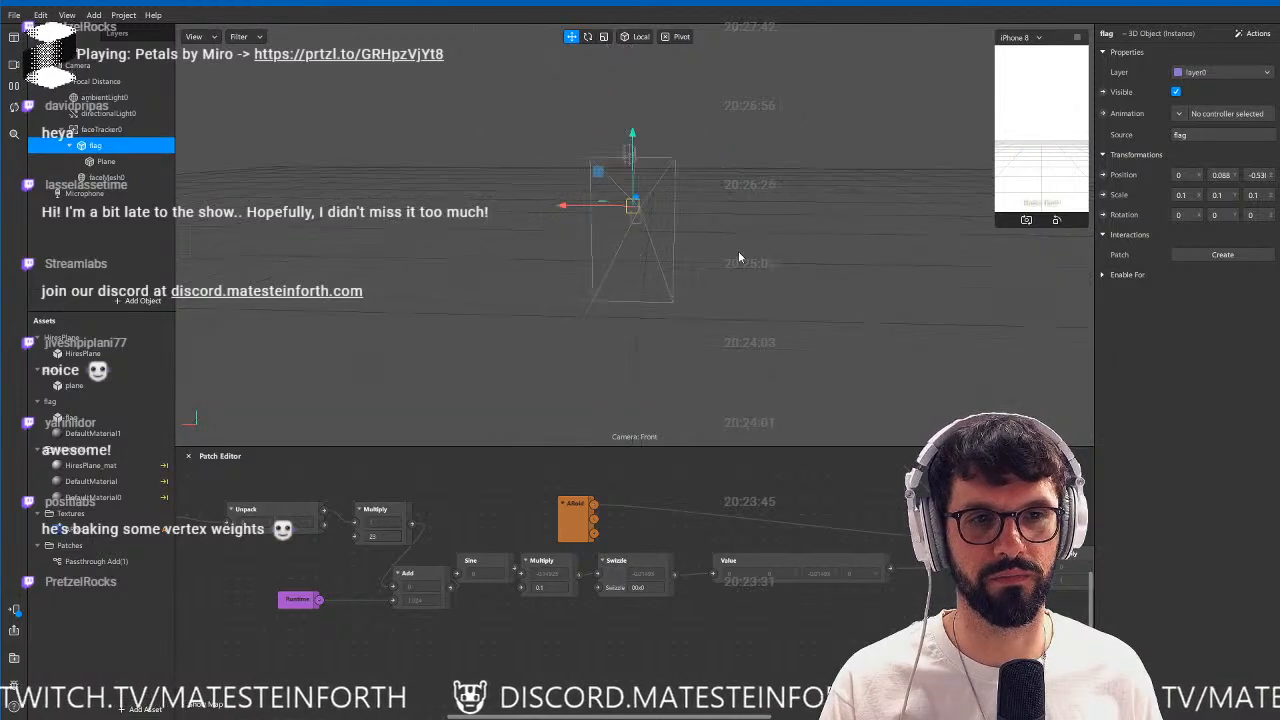
# Switch the preview source to the last simulation clip, showing the man in a grey shirt.
pyautogui.click(15, 66)
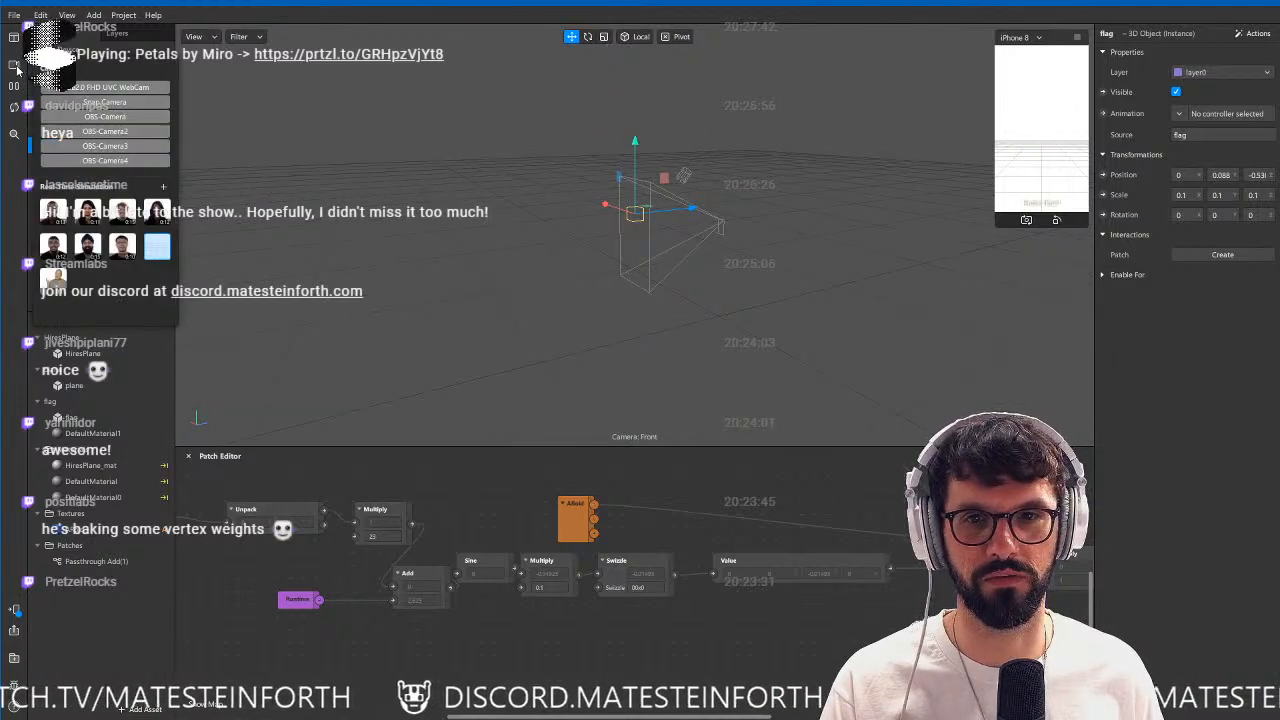
pyautogui.click(53, 280)
pyautogui.scroll(3, 722, 244)
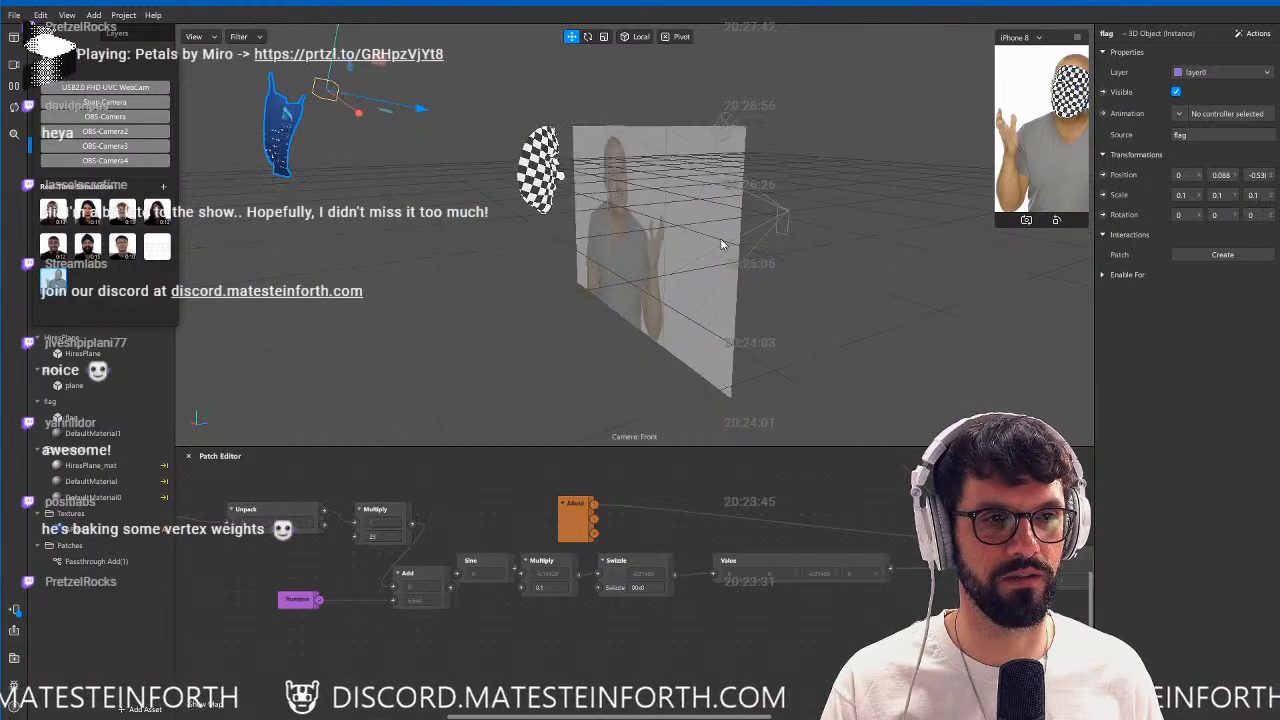
# Switch the device preview from iPhone 8 to a resizable window and enlarge it to show the man's head and torso.
pyautogui.click(1022, 37)
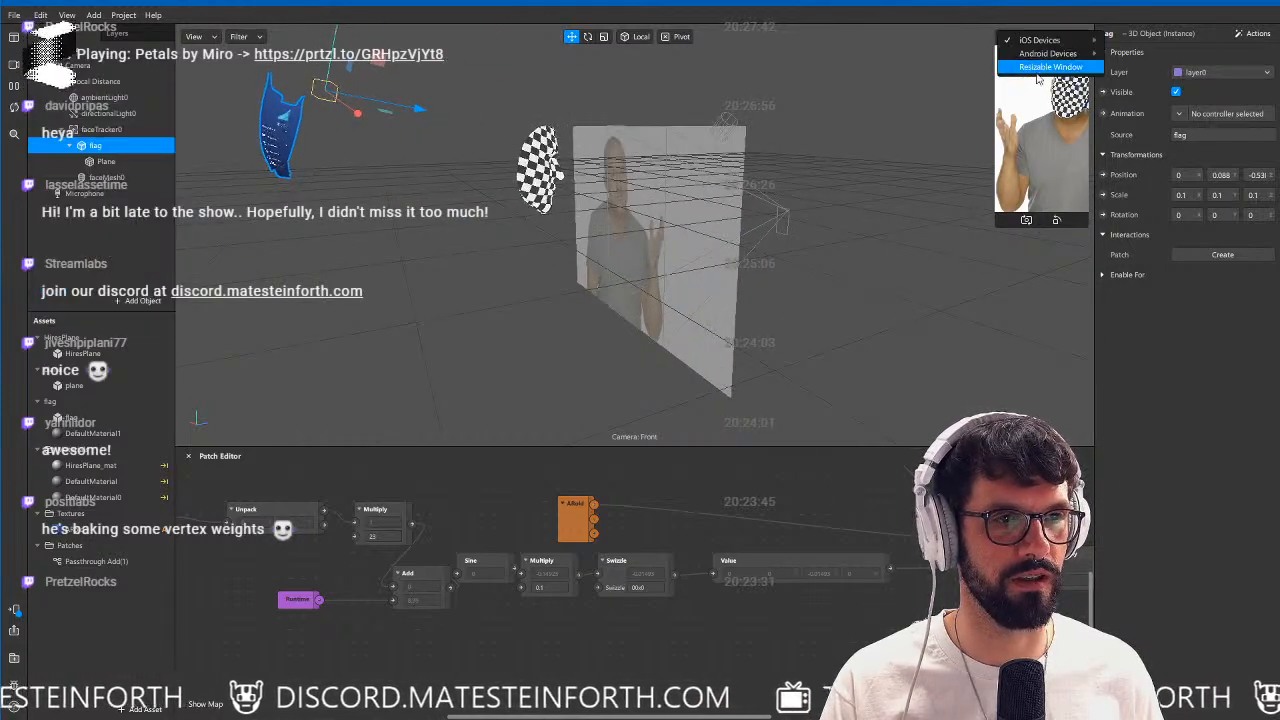
pyautogui.click(1040, 60)
pyautogui.moveTo(979, 246); pyautogui.dragTo(710, 458)
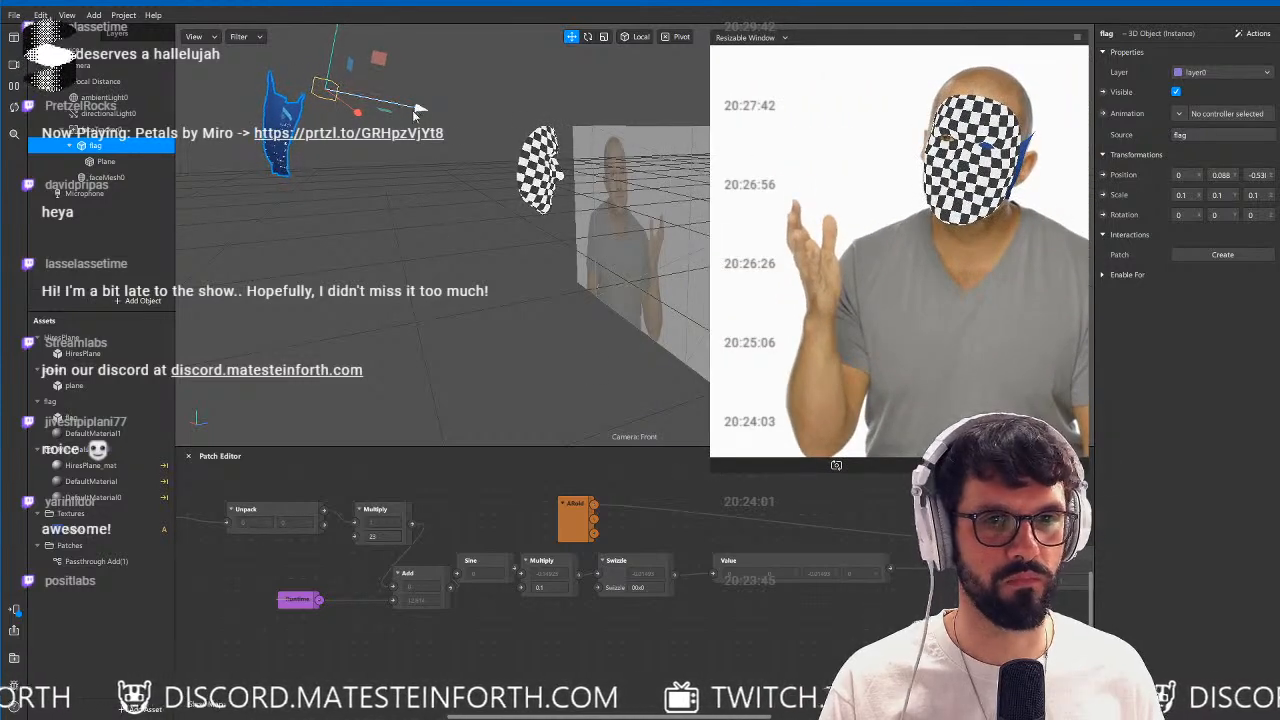
# Move the flag forward to the tracked face and lower it over the mouth, at about Y 0.038 and Z 0.066.
pyautogui.moveTo(418, 113); pyautogui.dragTo(667, 164)
pyautogui.keyDown('alt'); pyautogui.moveTo(597, 214); pyautogui.dragTo(459, 202); pyautogui.keyUp('alt')
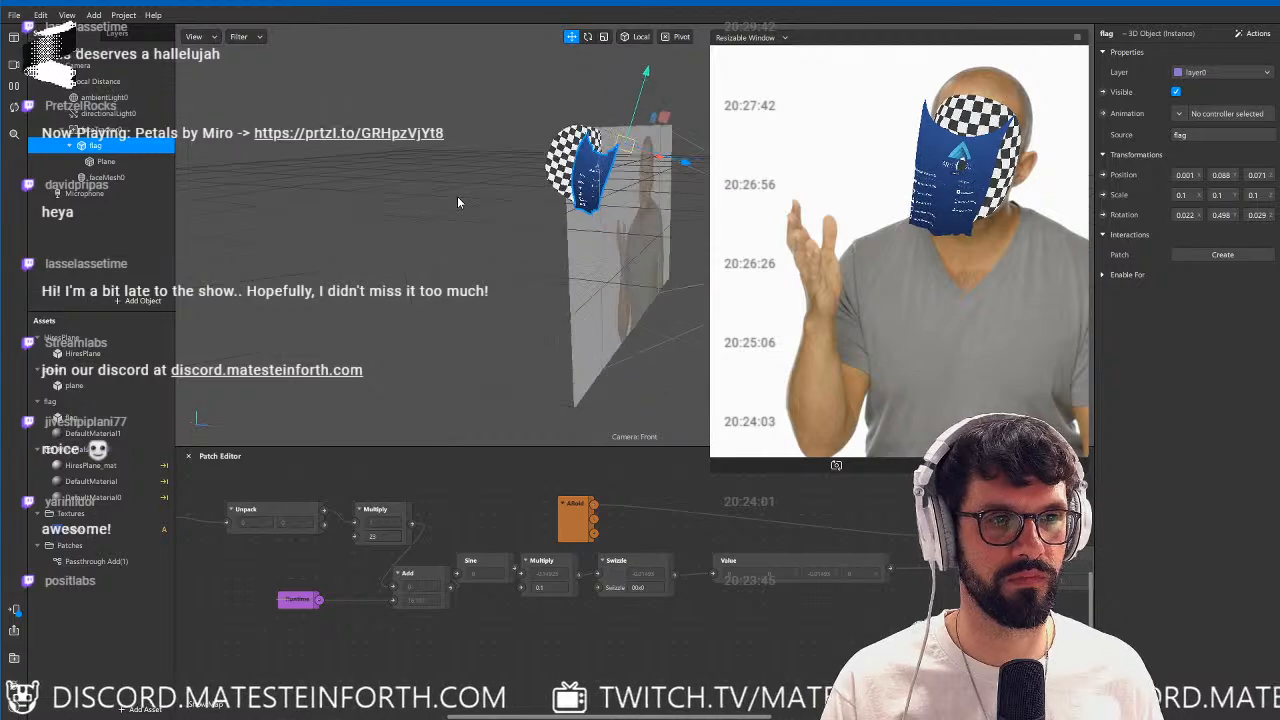
pyautogui.scroll(5, 459, 202)
pyautogui.keyDown('alt'); pyautogui.moveTo(584, 180); pyautogui.dragTo(460, 226); pyautogui.keyUp('alt')
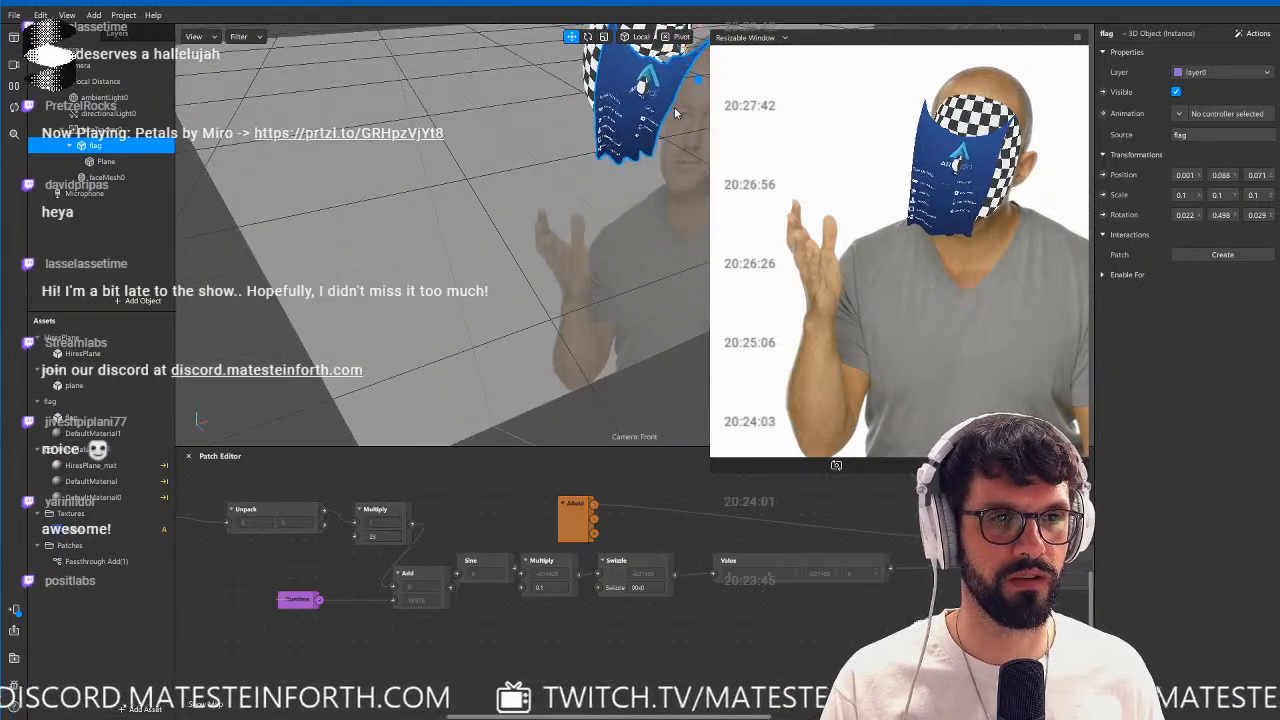
pyautogui.keyDown('alt'); pyautogui.moveTo(675, 110); pyautogui.dragTo(568, 232, button='middle'); pyautogui.keyUp('alt')
pyautogui.moveTo(604, 96); pyautogui.dragTo(611, 141)
pyautogui.keyDown('alt'); pyautogui.moveTo(563, 262); pyautogui.dragTo(630, 240); pyautogui.keyUp('alt')
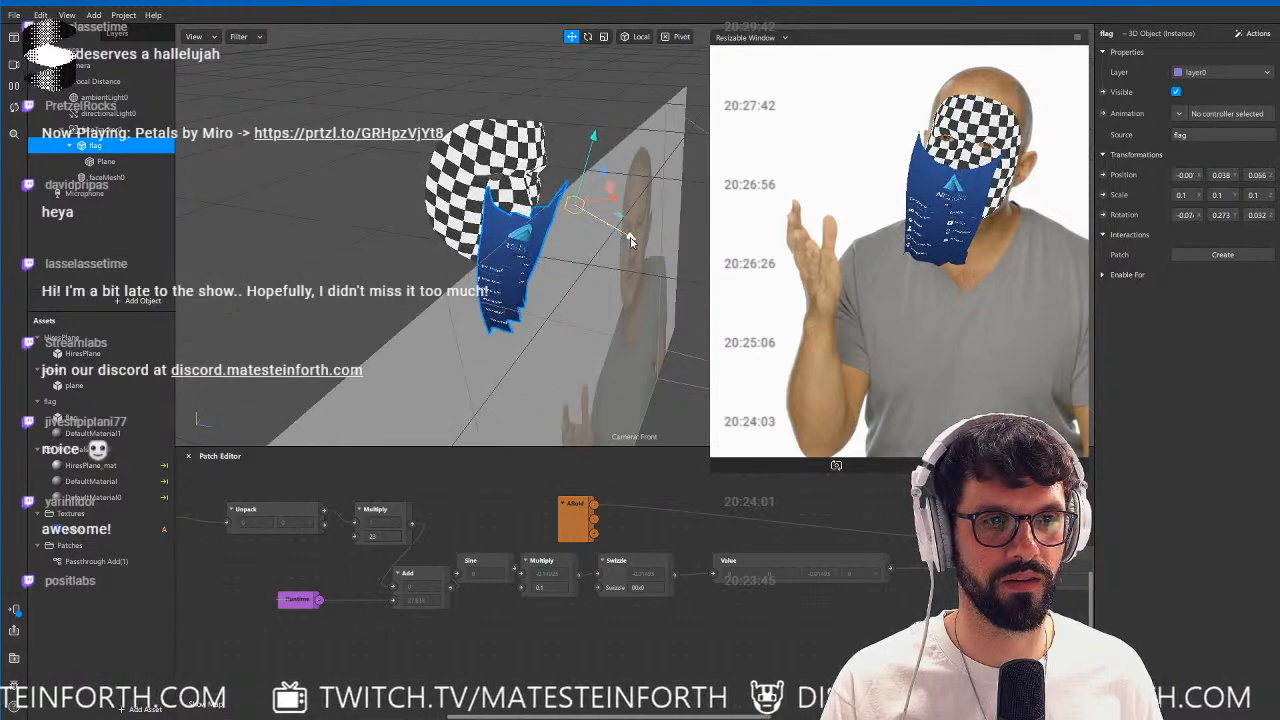
# Set the factor of the Multiply patch after Sine to 0.2 for a stronger wave displacement.
pyautogui.click(553, 589)
pyautogui.write('0.2')
pyautogui.press('Return')
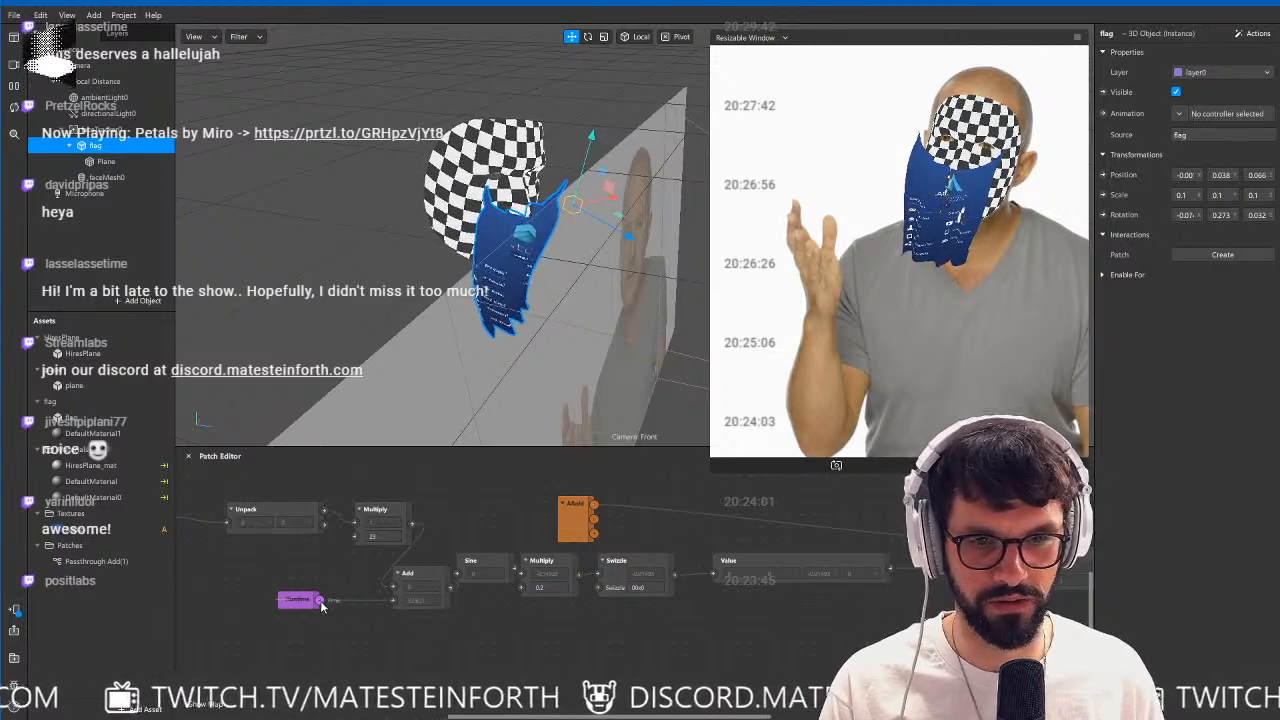
# Insert a Multiply patch with factor 2 between Runtime and Add, and arrange both patches beside the Add patch.
pyautogui.moveTo(321, 602); pyautogui.dragTo(360, 645)
pyautogui.write('mul')
pyautogui.press('Return')
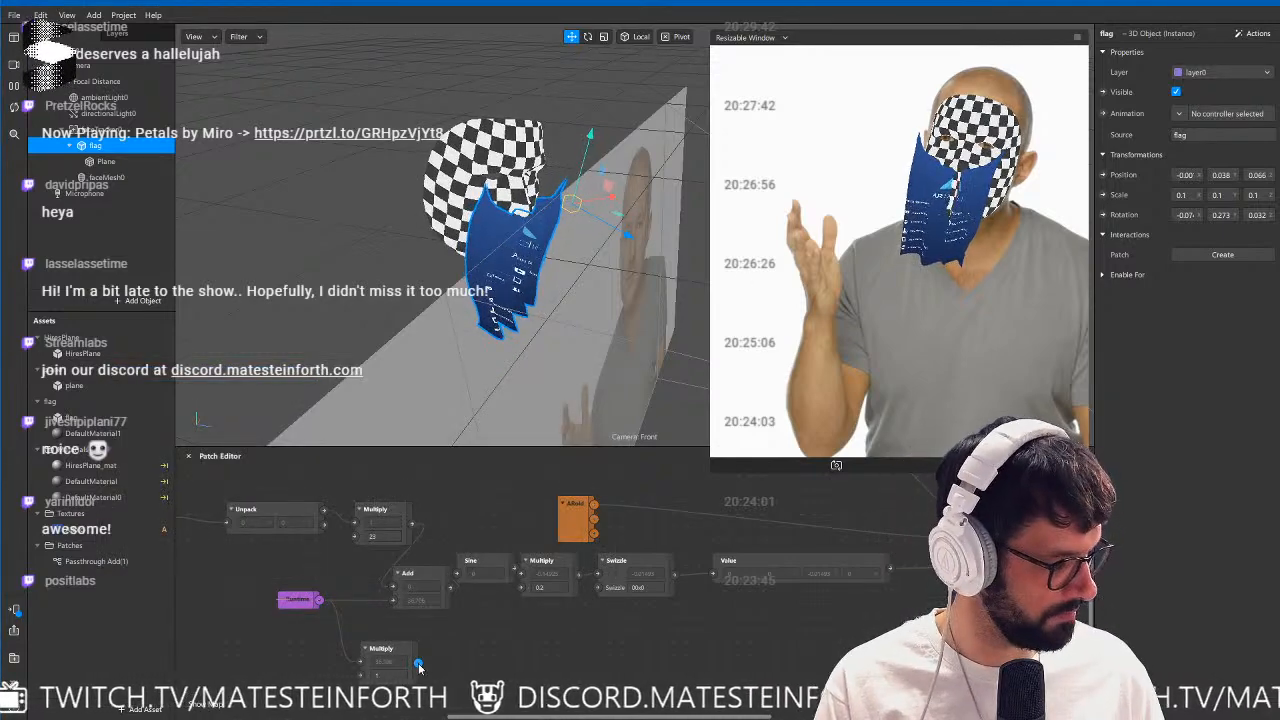
pyautogui.moveTo(419, 665); pyautogui.dragTo(394, 601)
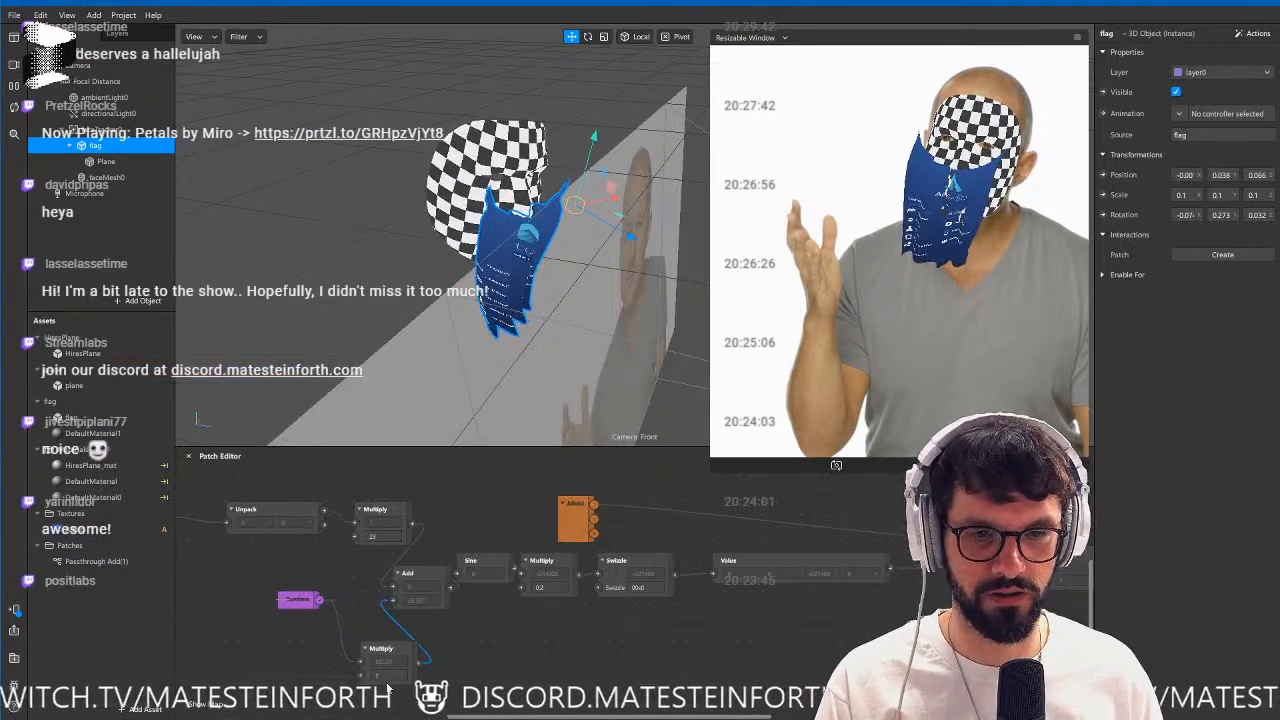
pyautogui.click(384, 676)
pyautogui.write('2')
pyautogui.press('Return')
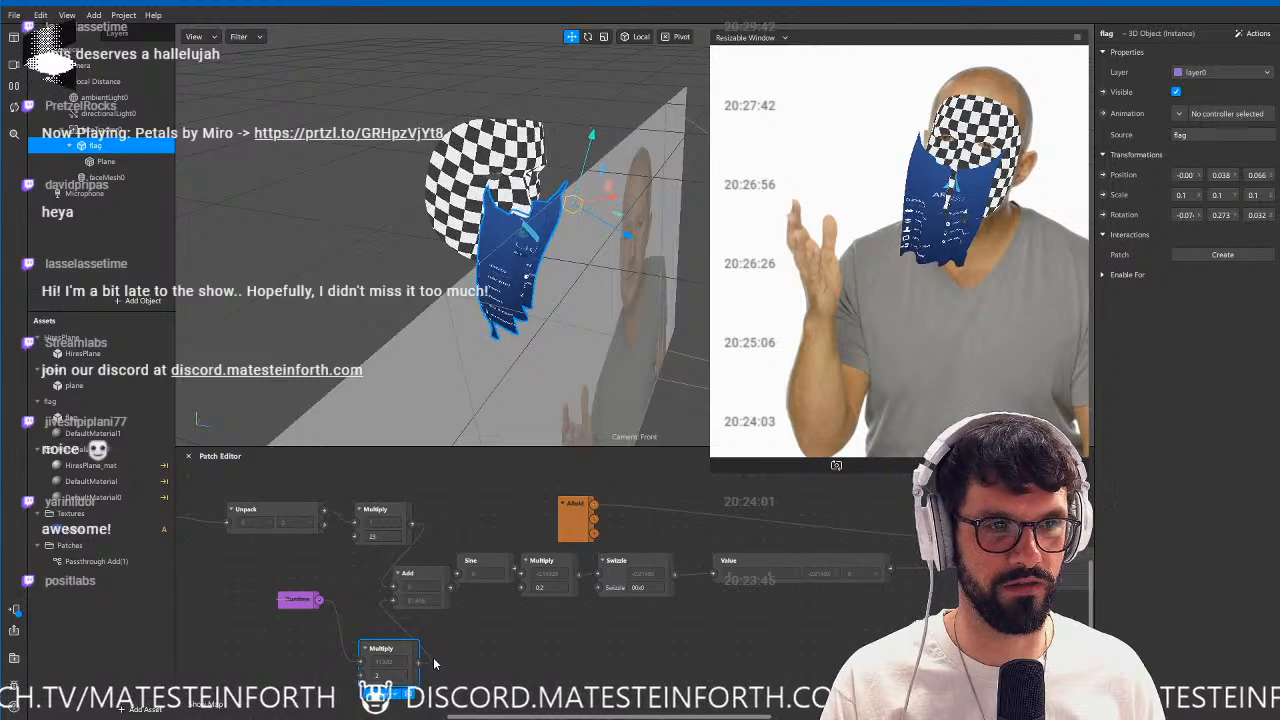
pyautogui.moveTo(393, 649); pyautogui.dragTo(230, 587)
pyautogui.moveTo(354, 609); pyautogui.dragTo(328, 598)
pyautogui.click(516, 629)
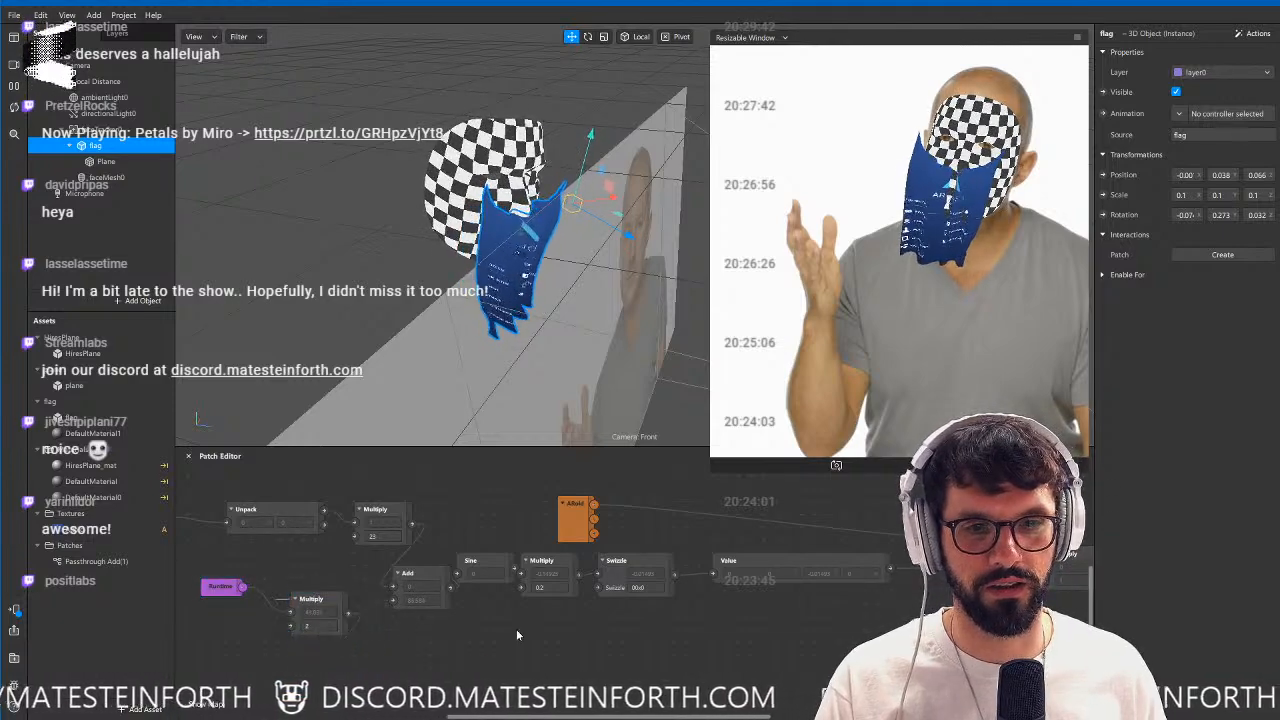
# Hide the faceMesh0 object in the scene.
pyautogui.click(107, 177)
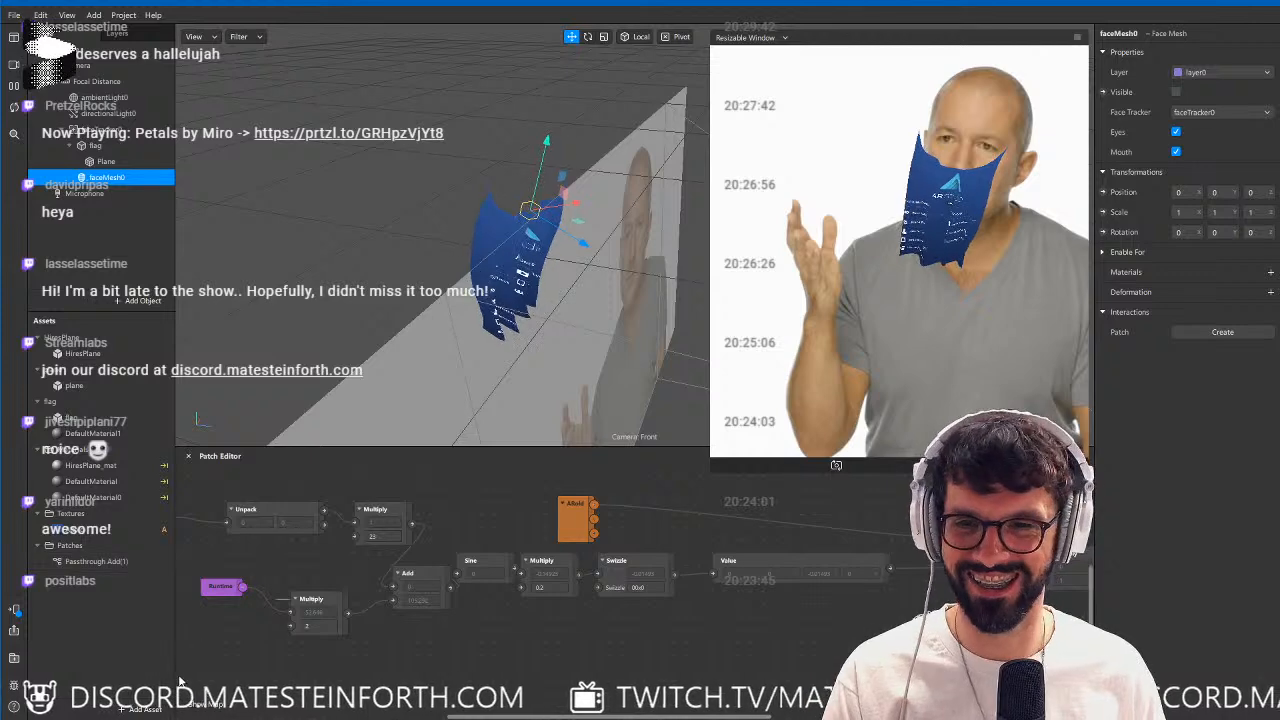
# Disable Facebook in the project's platform properties, keeping only Instagram selected.
pyautogui.click(145, 710)
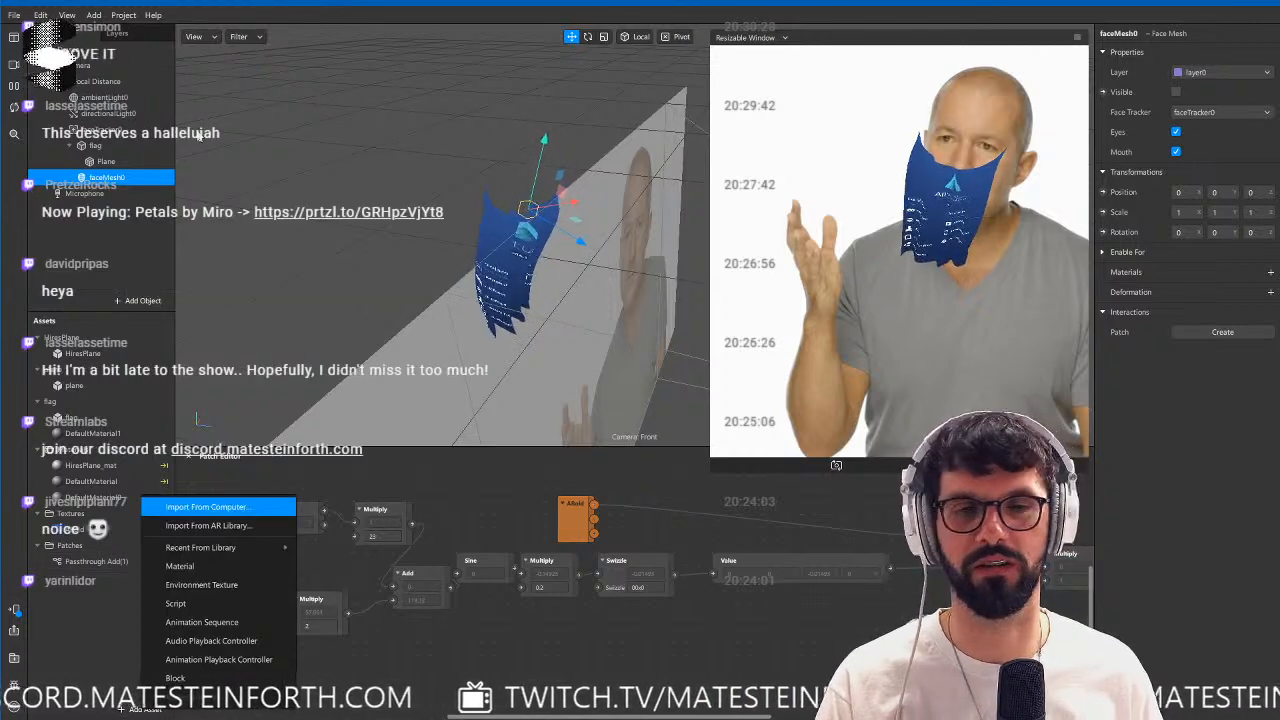
pyautogui.click(96, 15)
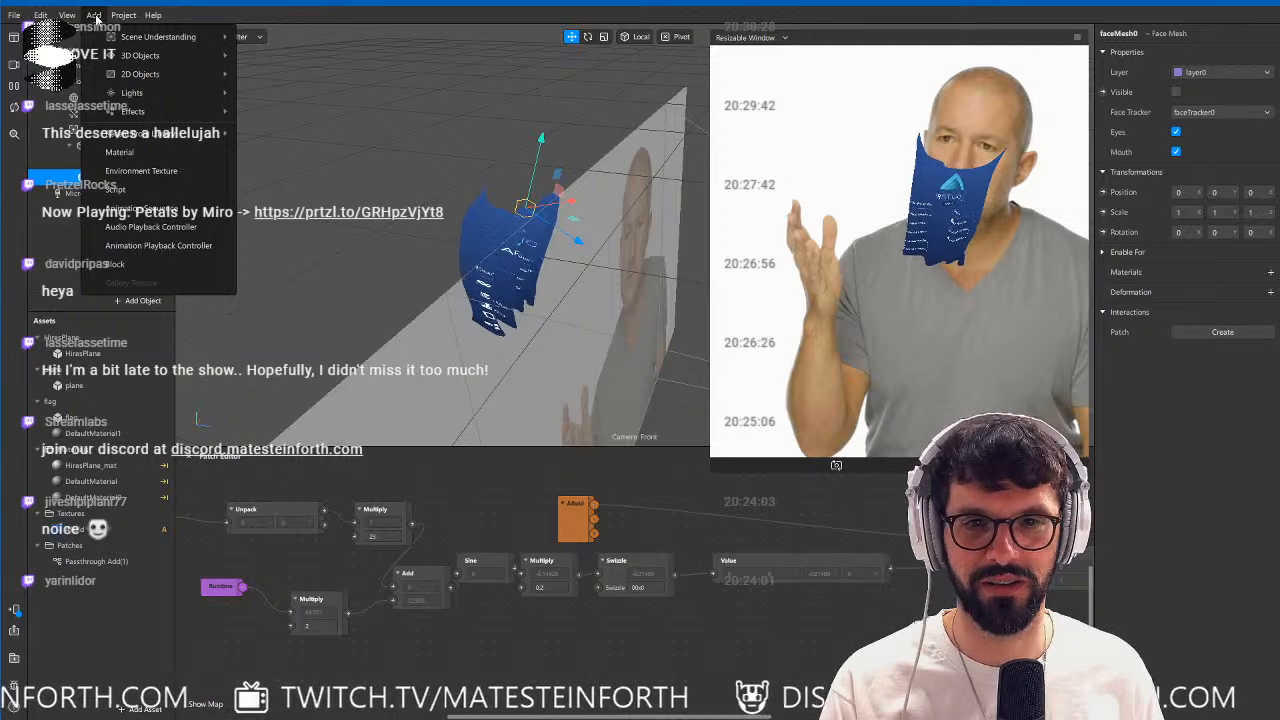
pyautogui.moveTo(125, 17)
pyautogui.click(141, 39)
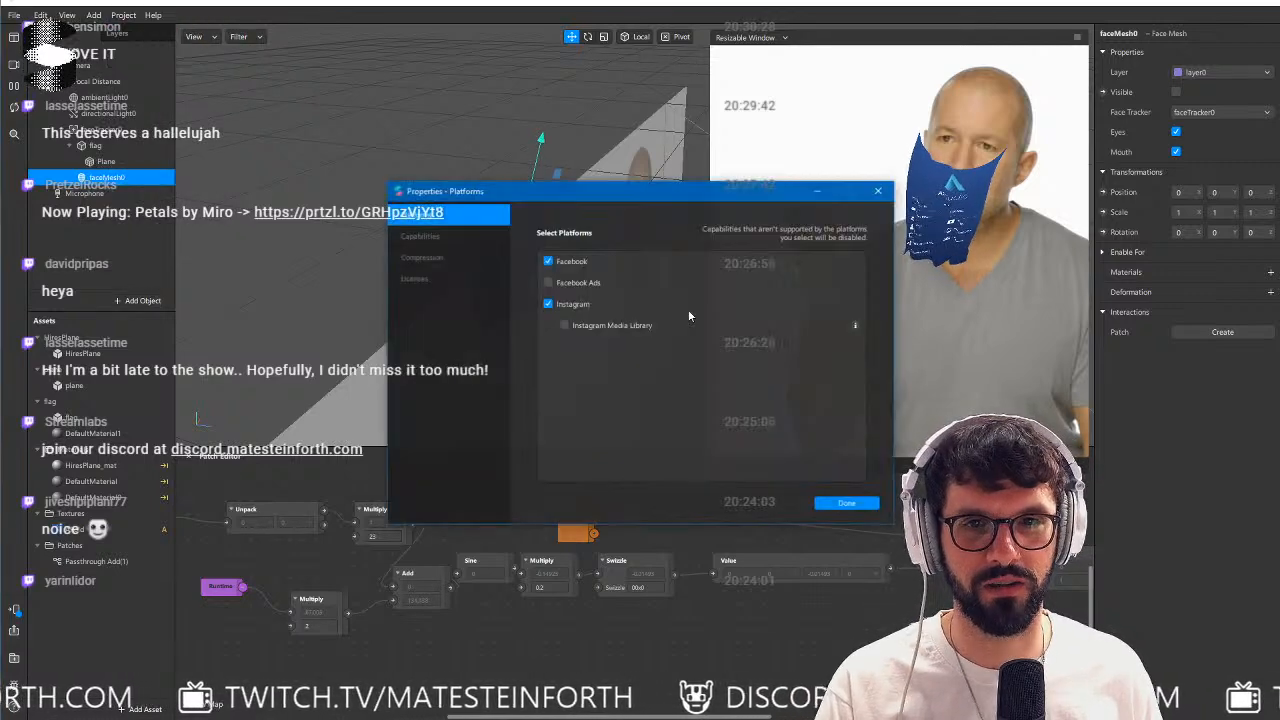
pyautogui.click(548, 261)
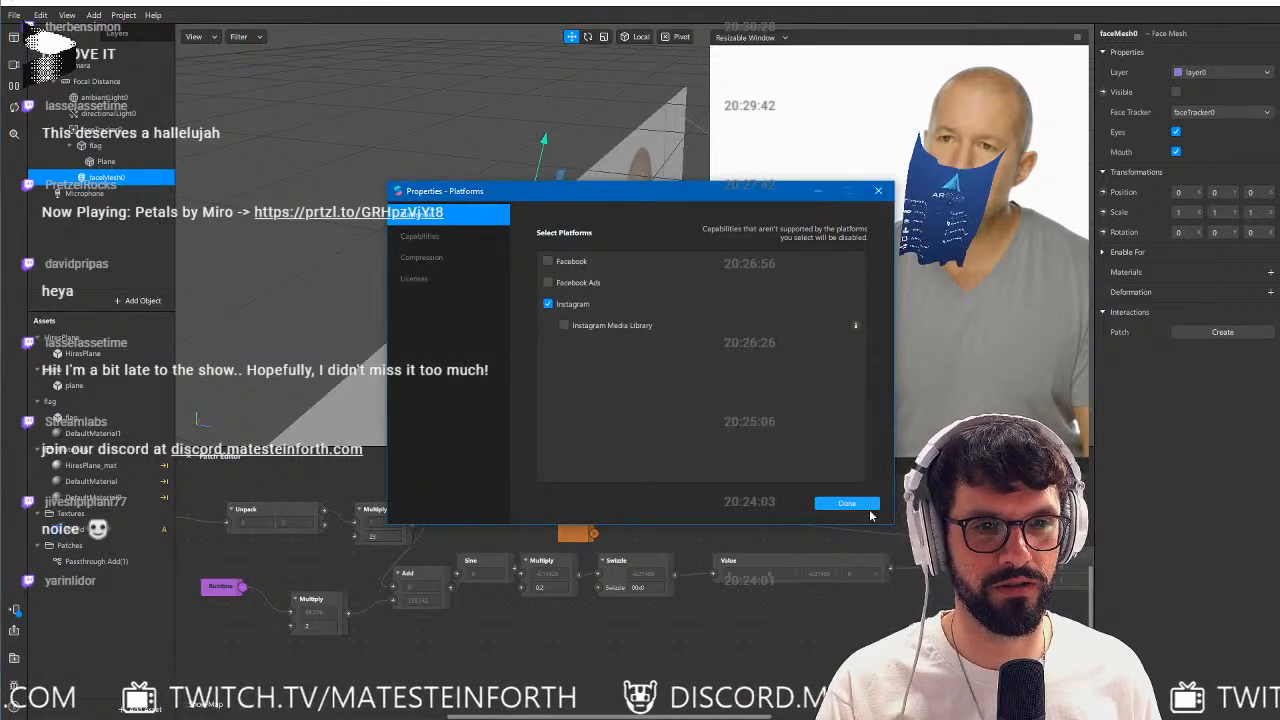
pyautogui.click(847, 503)
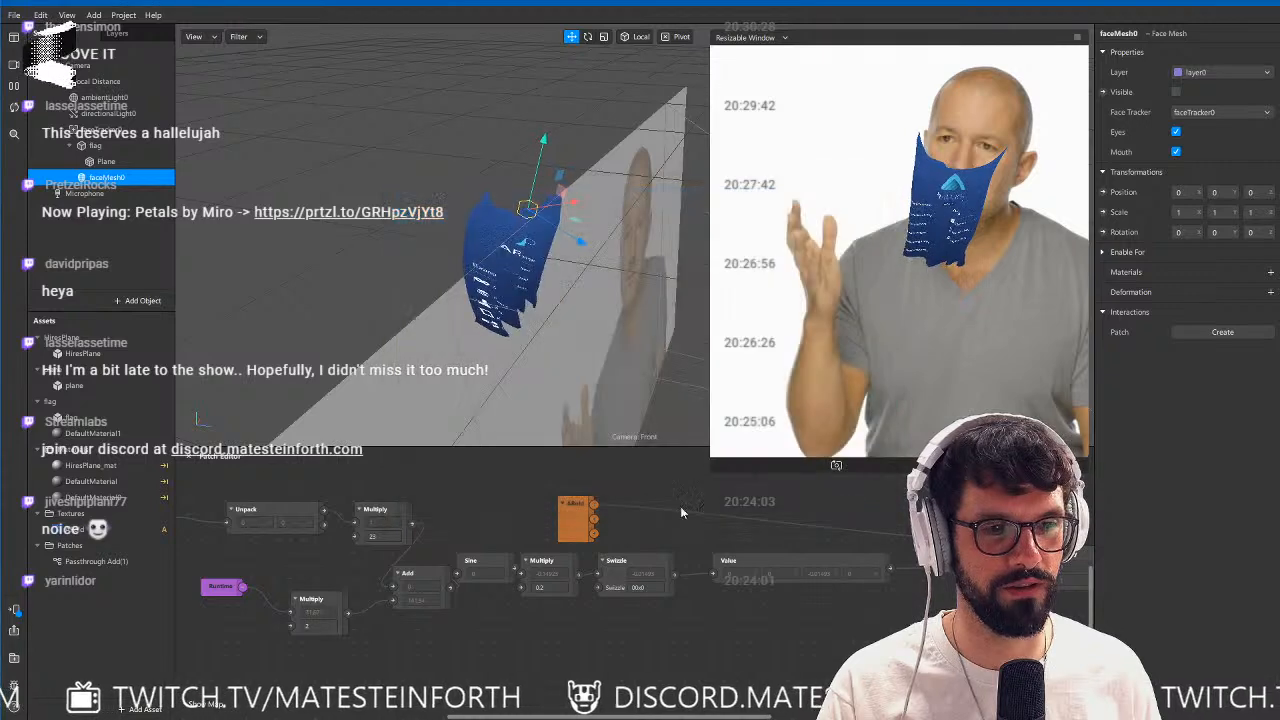
# Add a gallery texture asset, place its patch in the graph and connect its output to the flag's Color patch.
pyautogui.click(142, 708)
pyautogui.click(197, 694)
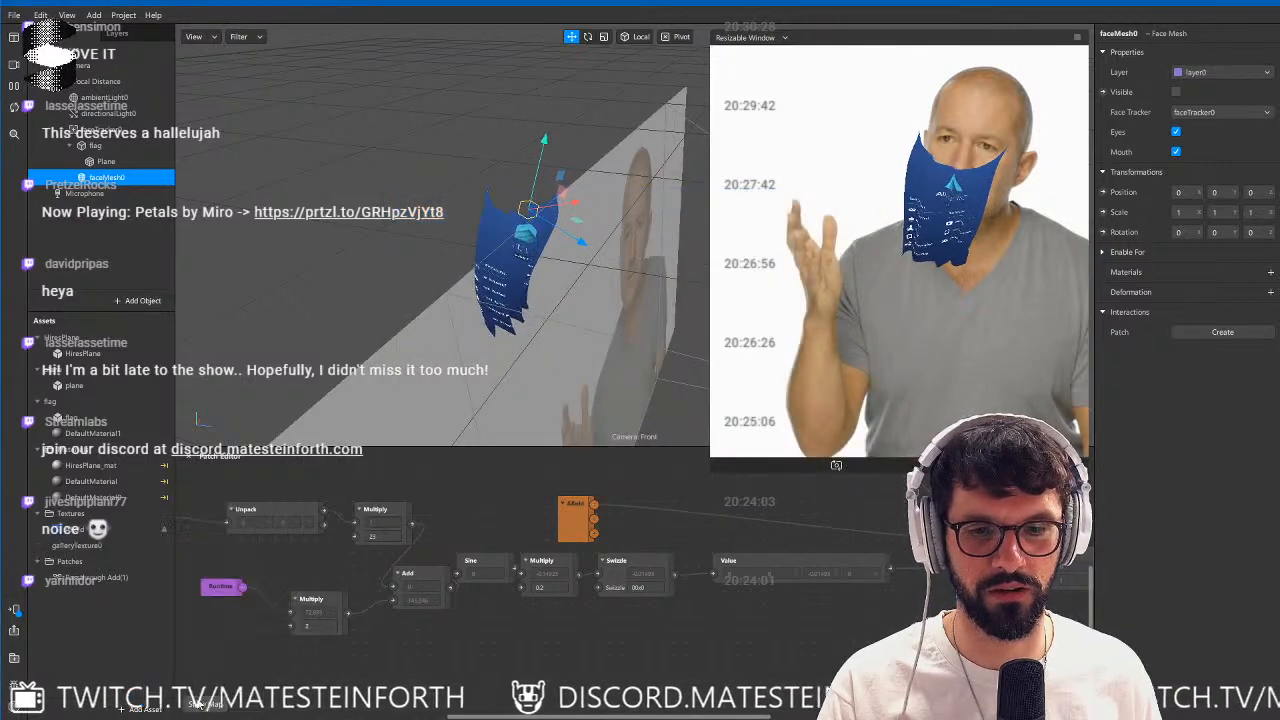
pyautogui.moveTo(175, 573); pyautogui.dragTo(636, 654)
pyautogui.moveTo(816, 637); pyautogui.dragTo(530, 668, button='middle')
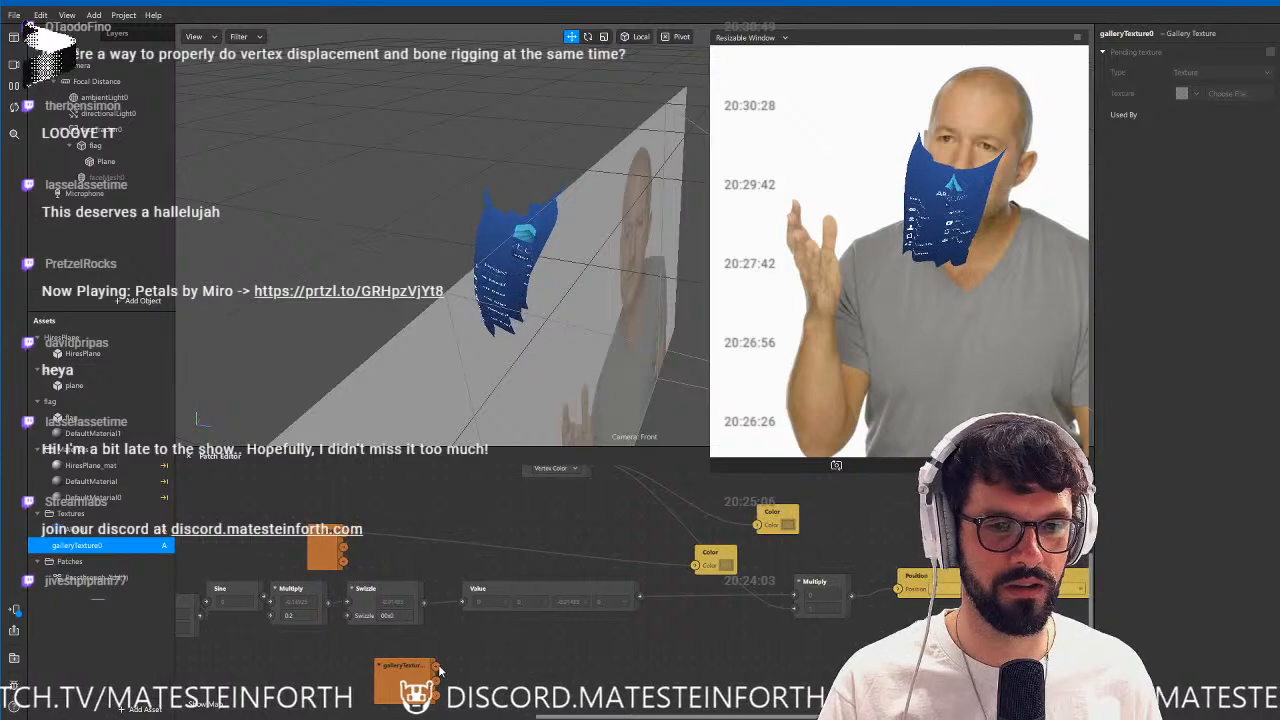
pyautogui.moveTo(436, 666); pyautogui.dragTo(697, 566)
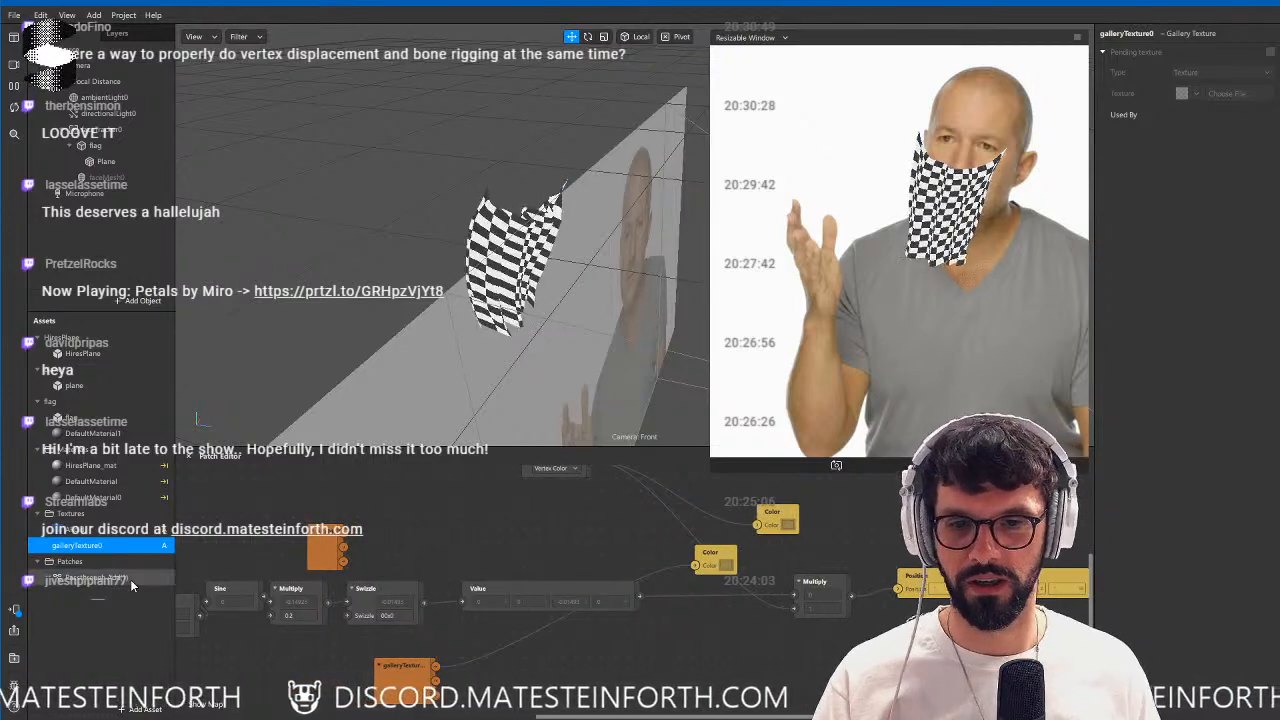
# Send the effect to the Instagram Camera app and expand its test link.
pyautogui.click(15, 609)
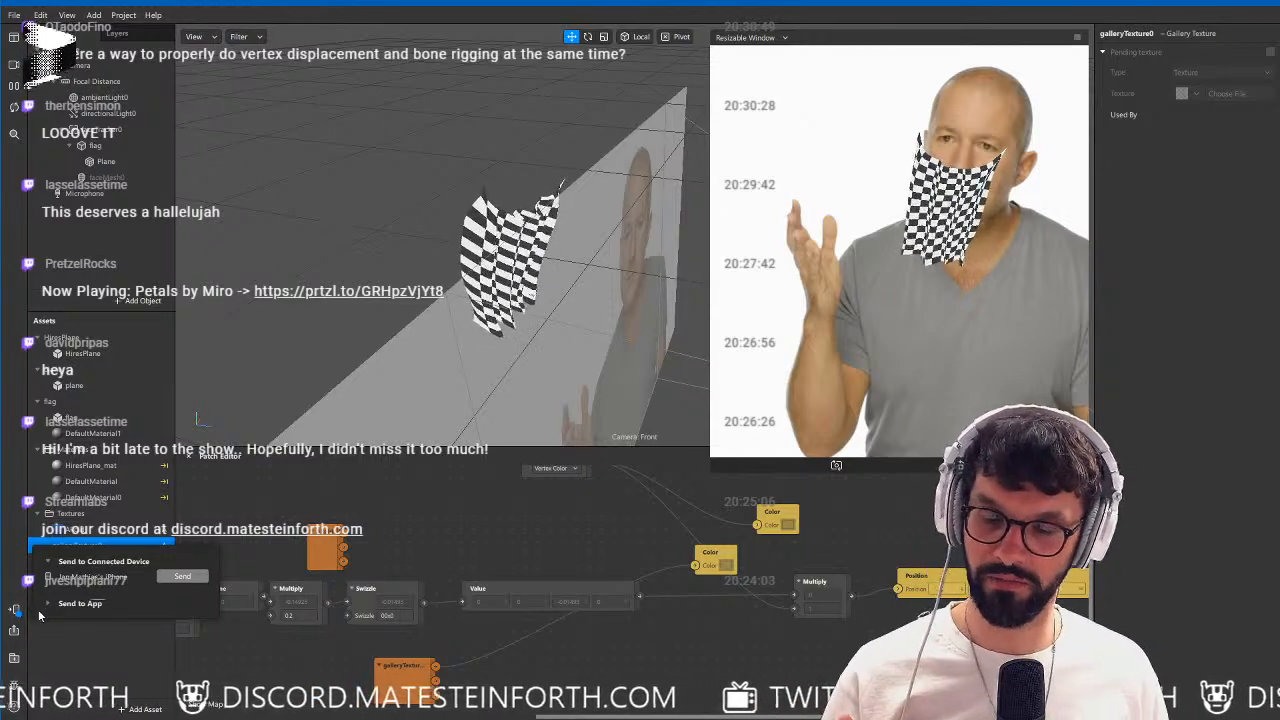
pyautogui.click(80, 603)
pyautogui.click(173, 604)
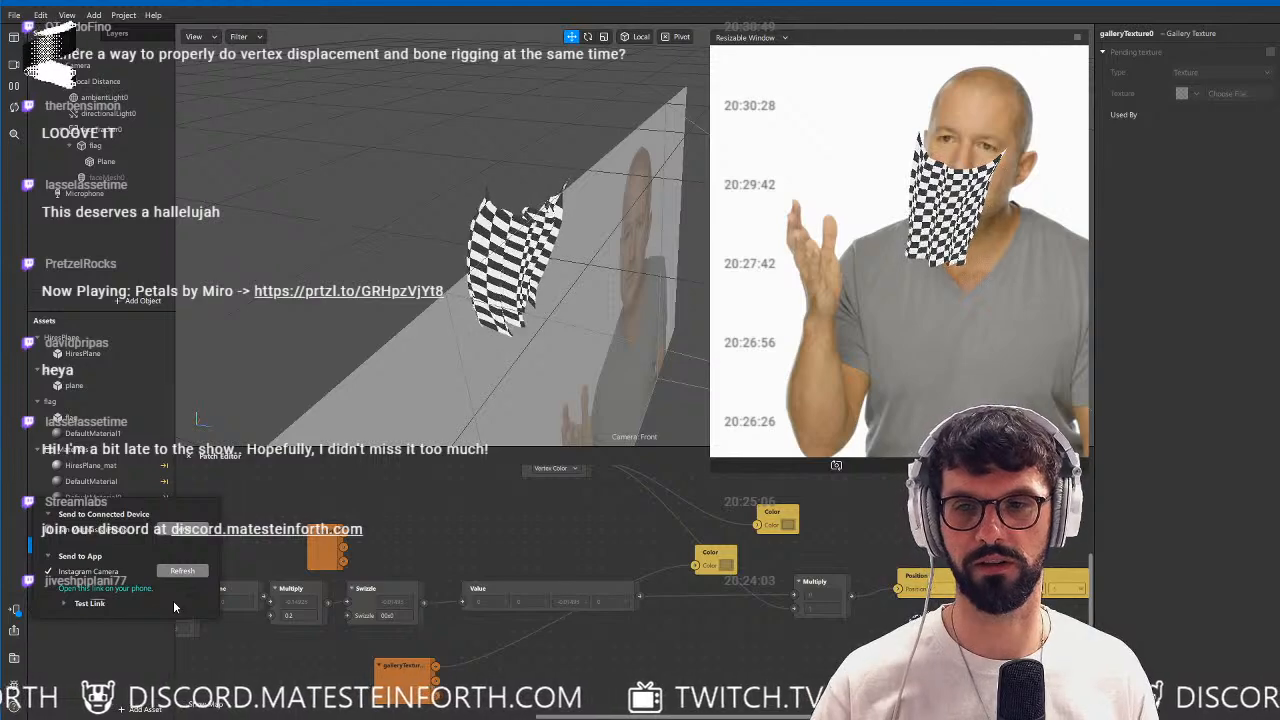
pyautogui.click(80, 603)
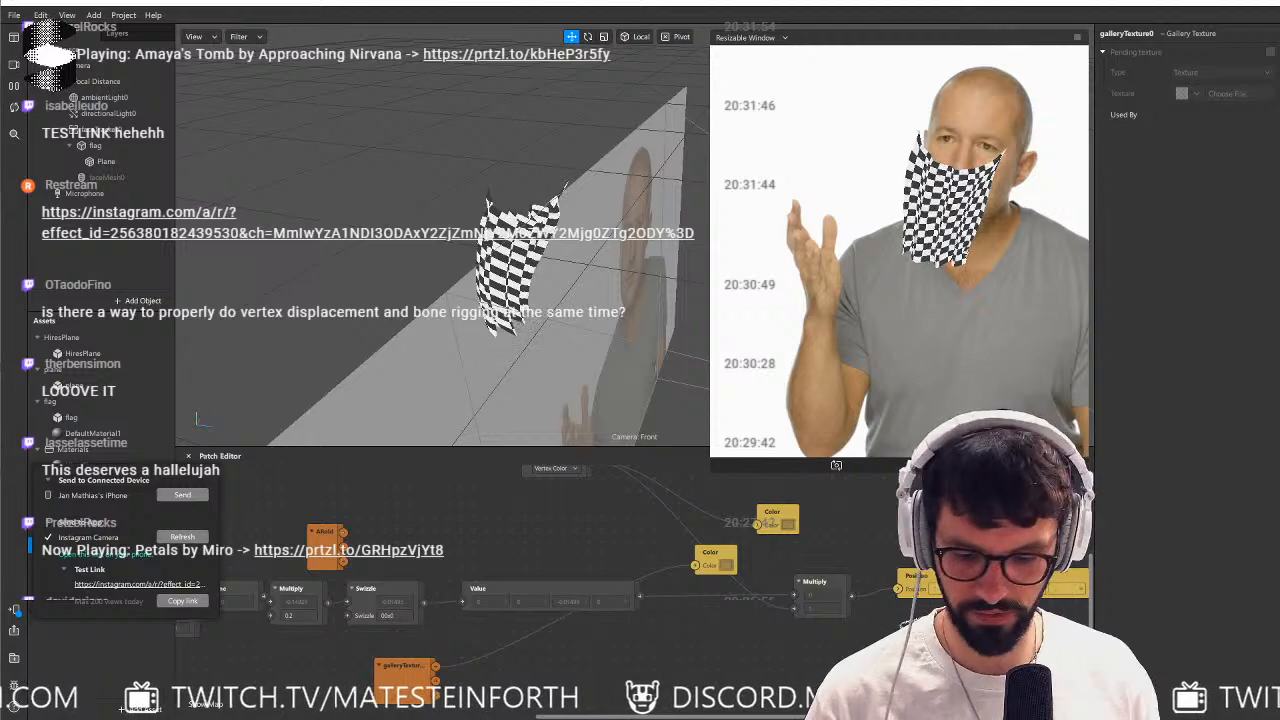
# Switch to the AirServer window to view the effect on the mirrored phone.
pyautogui.hotkey('alt', 'Tab')
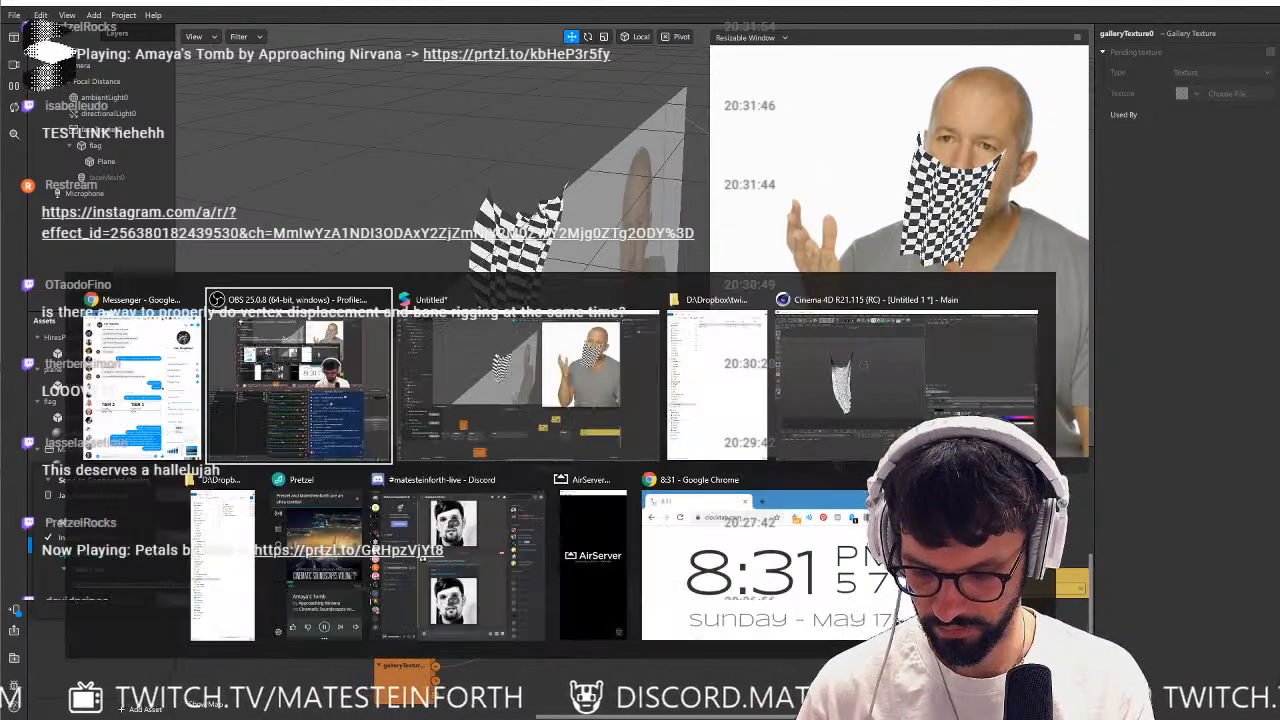
pyautogui.hotkey('alt', 'Tab')
pyautogui.hotkey('alt', 'Tab')
pyautogui.hotkey('alt', 'Tab')
pyautogui.hotkey('alt', 'Tab')
pyautogui.hotkey('alt', 'Tab')
pyautogui.hotkey('alt', 'Tab')
pyautogui.hotkey('alt', 'Tab')
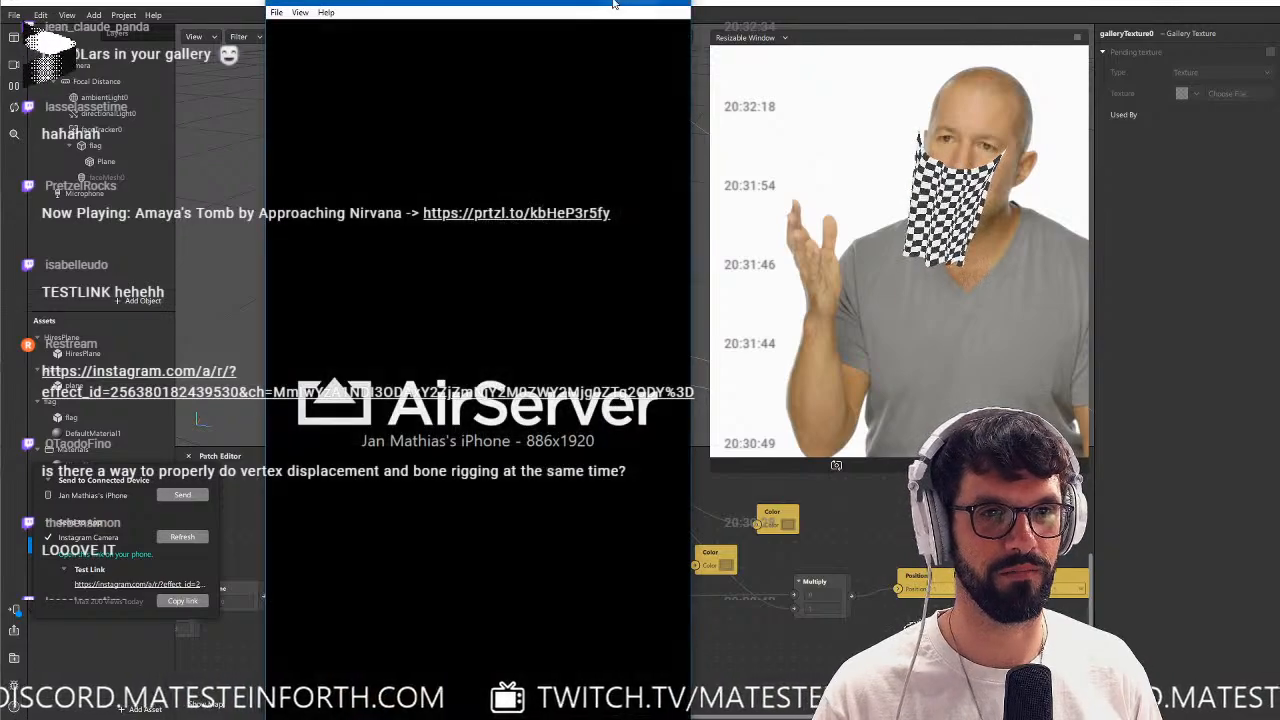
pyautogui.click(612, 5)
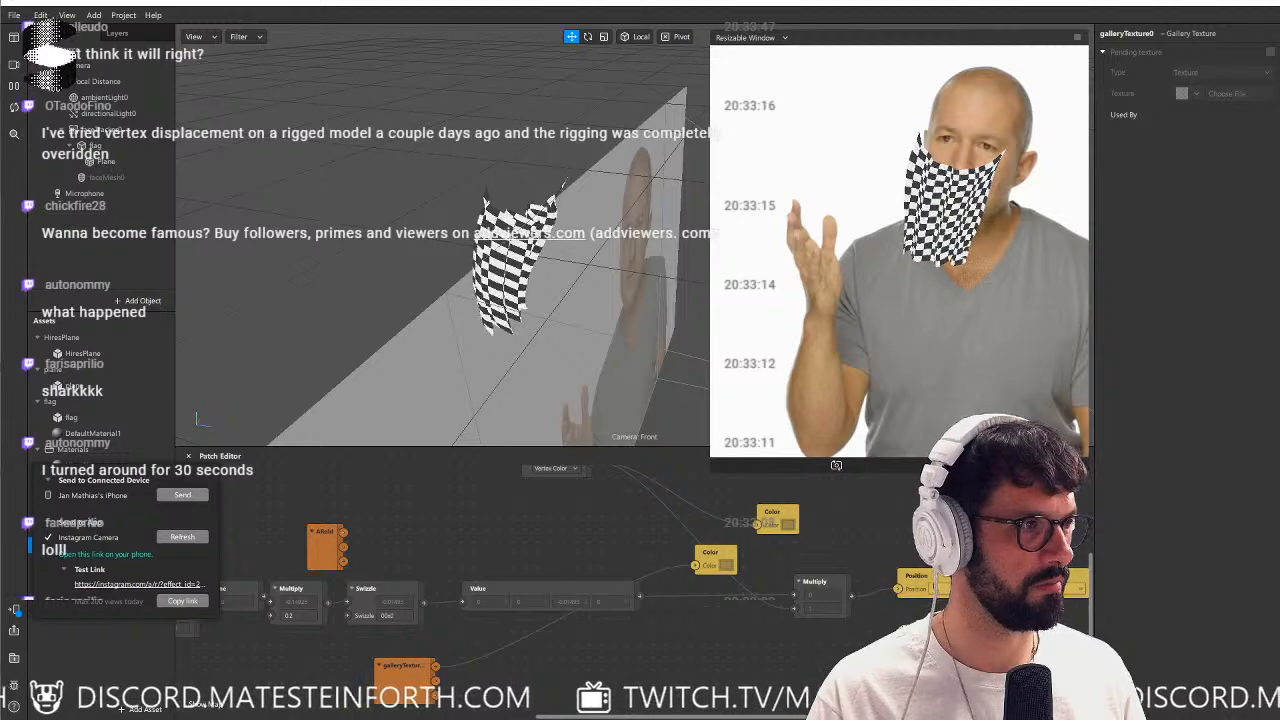
# Switch to Chrome and watch part of the Unreal Engine 5 reveal video on YouTube full-window, then close it.
pyautogui.moveTo(1279, 160); pyautogui.dragTo(850, 58)
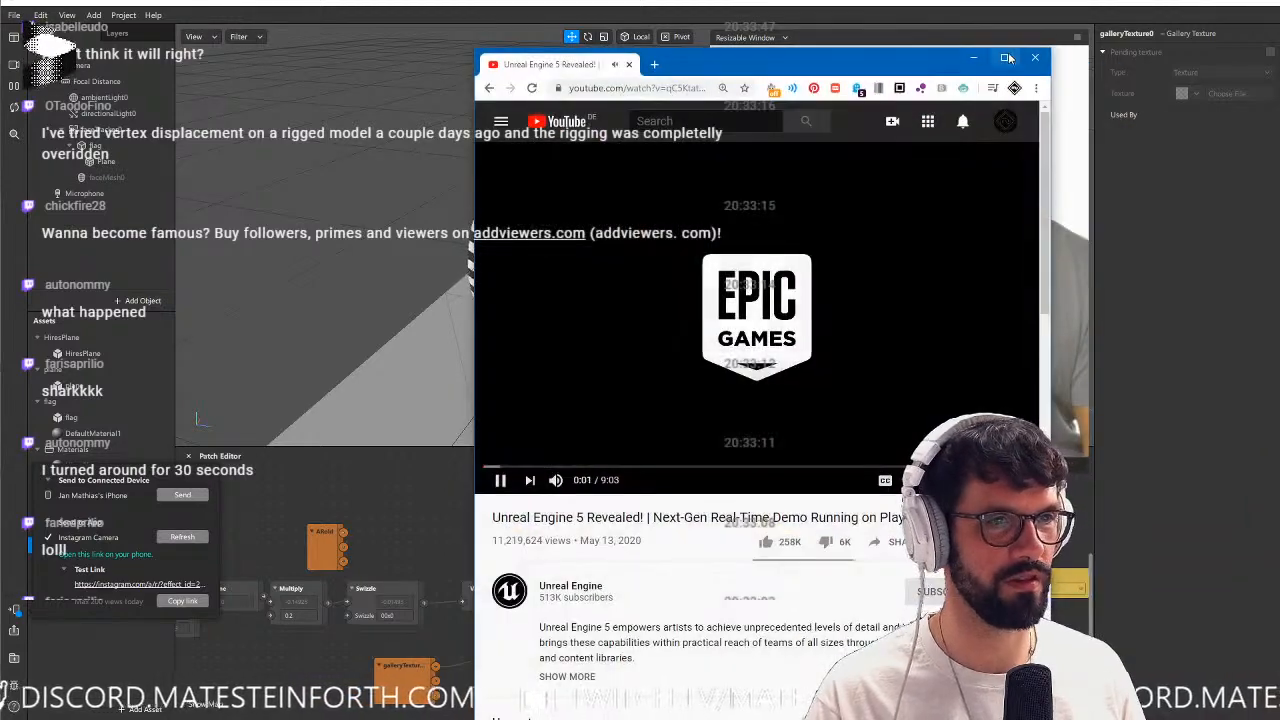
pyautogui.click(1004, 57)
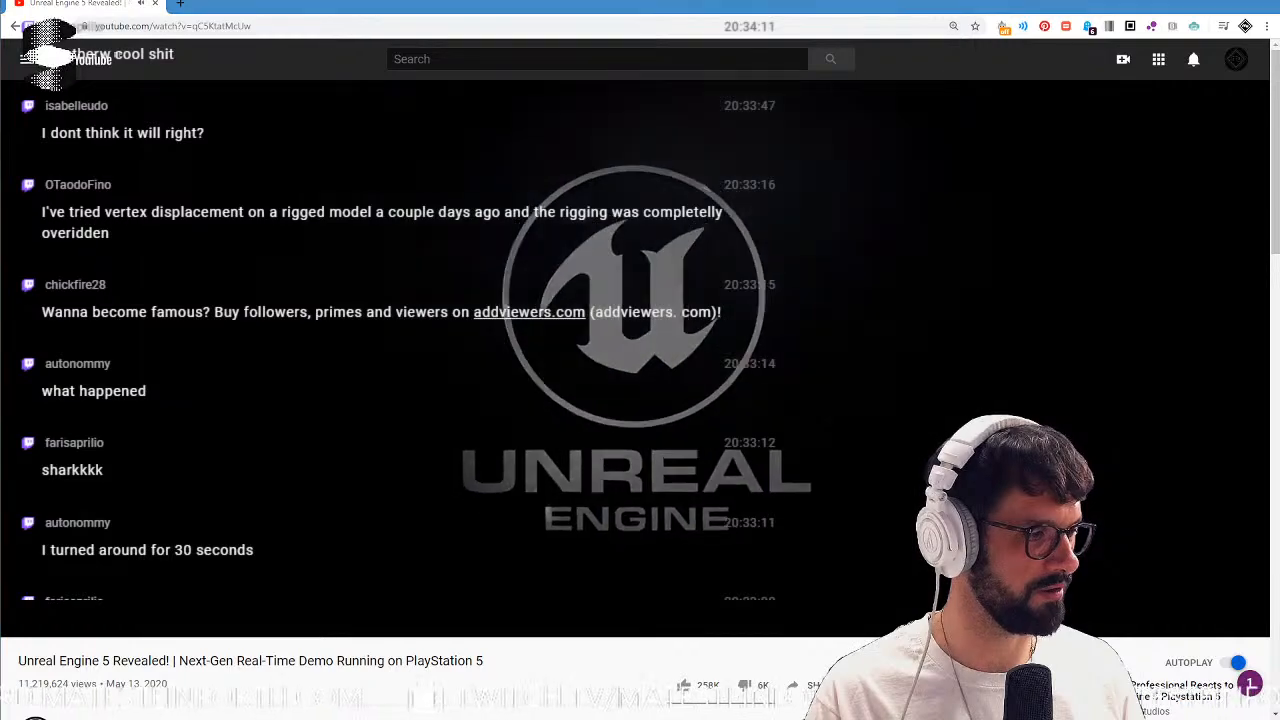
pyautogui.hotkey('alt', 'Tab')
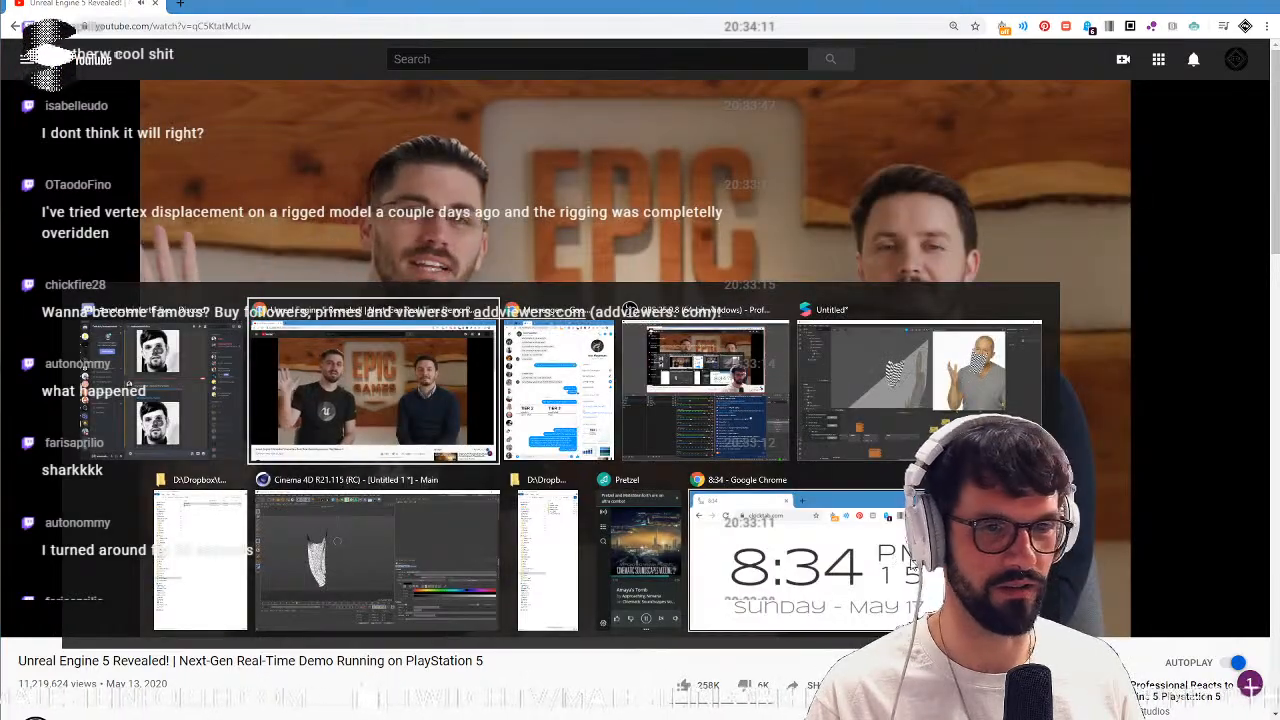
pyautogui.press('Escape')
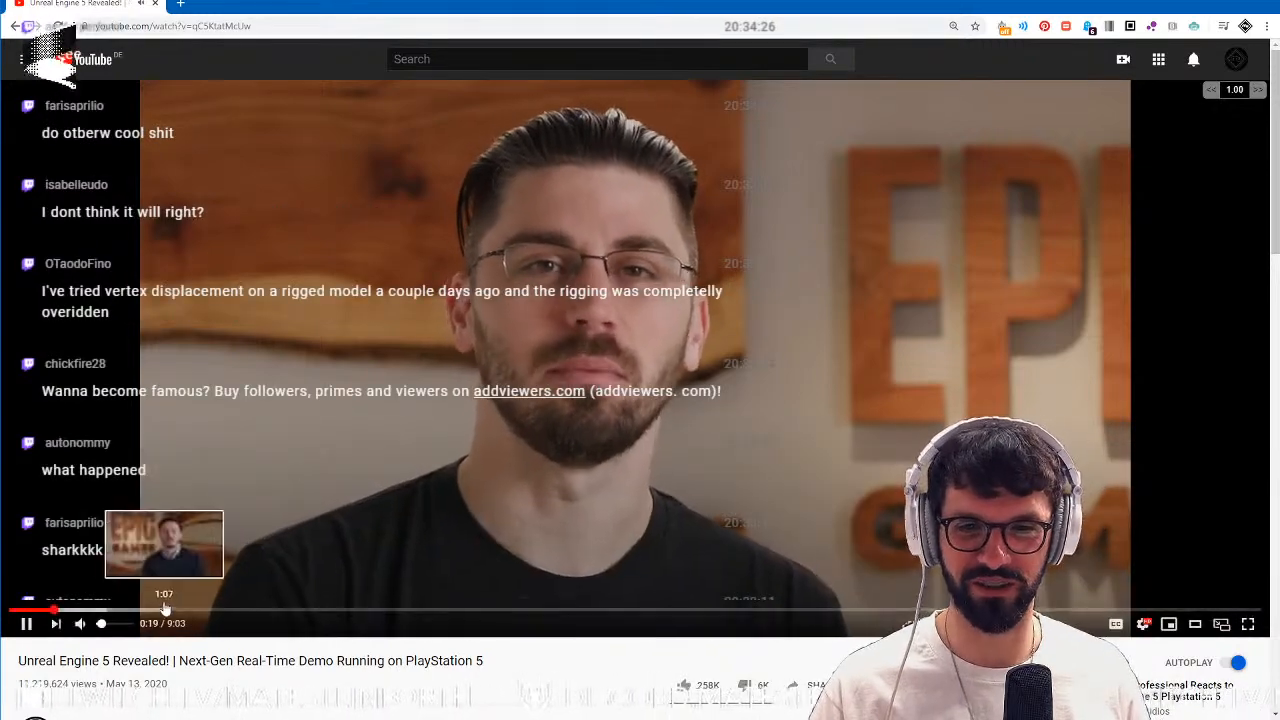
pyautogui.click(220, 608)
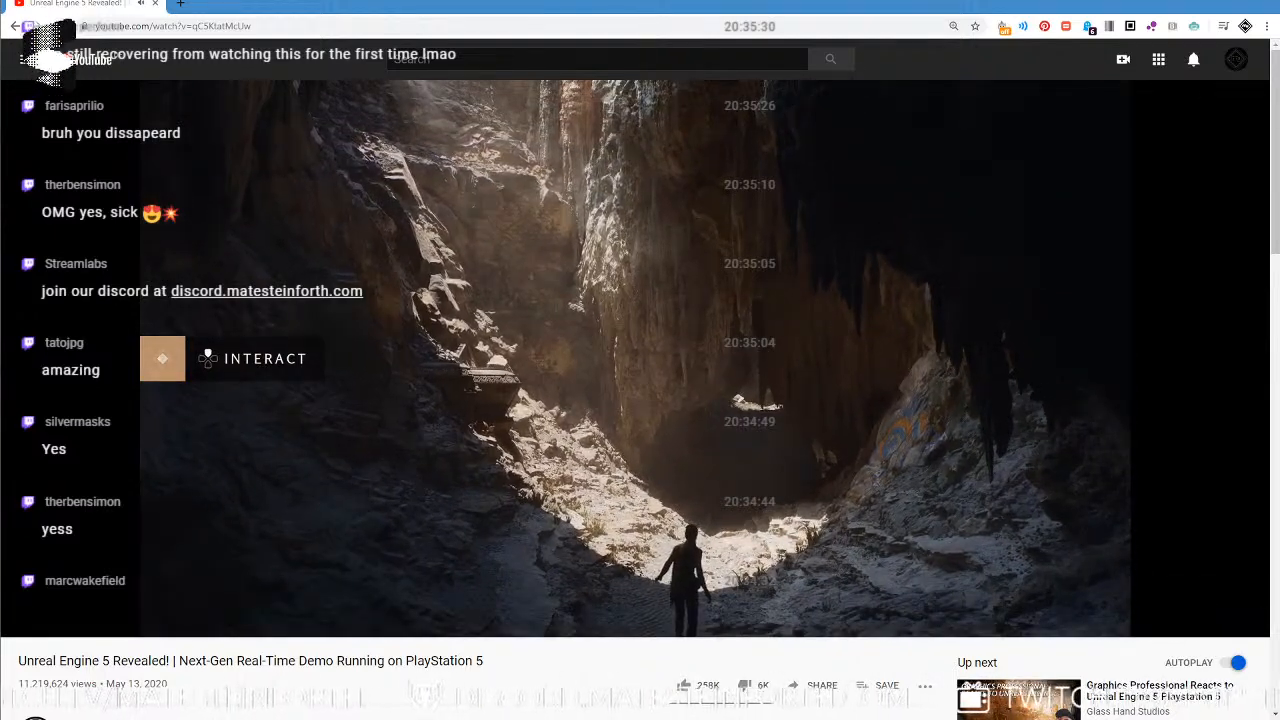
pyautogui.click(29, 625)
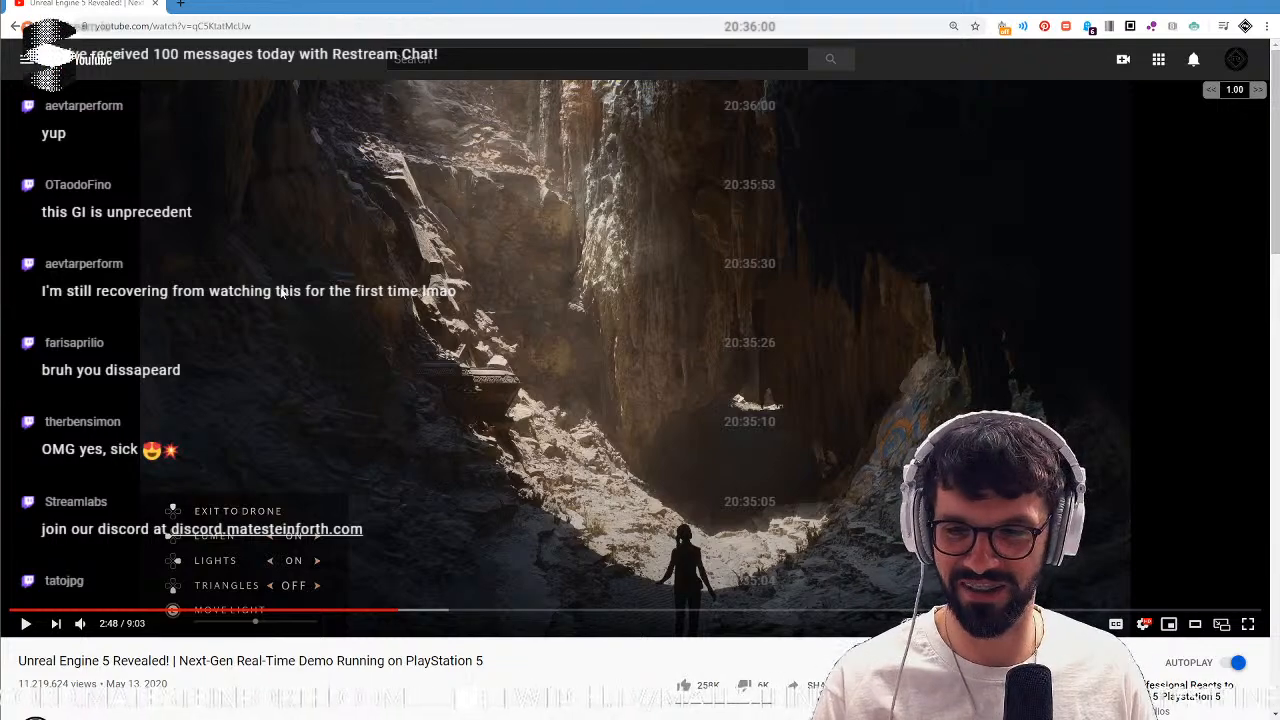
pyautogui.click(157, 4)
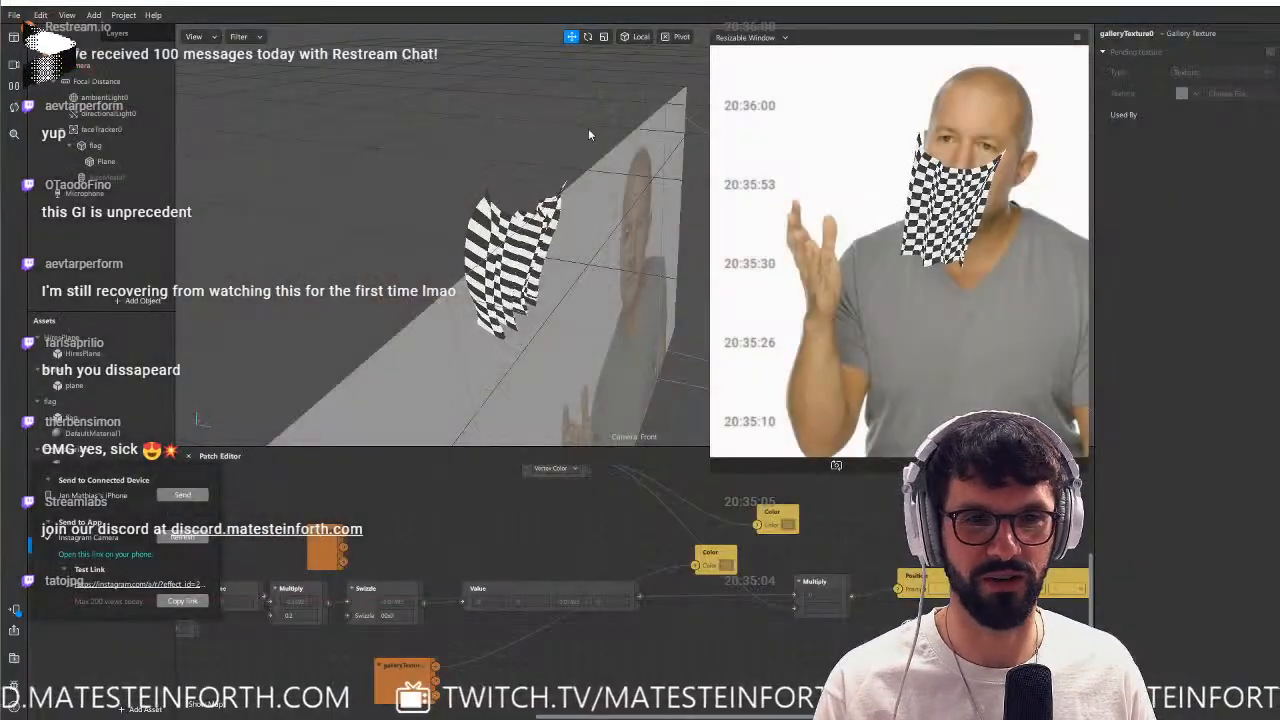
# Bring up the Quixel Megascans page in a maximized browser window and look through its 3D asset categories.
pyautogui.moveTo(1279, 122); pyautogui.dragTo(698, 63)
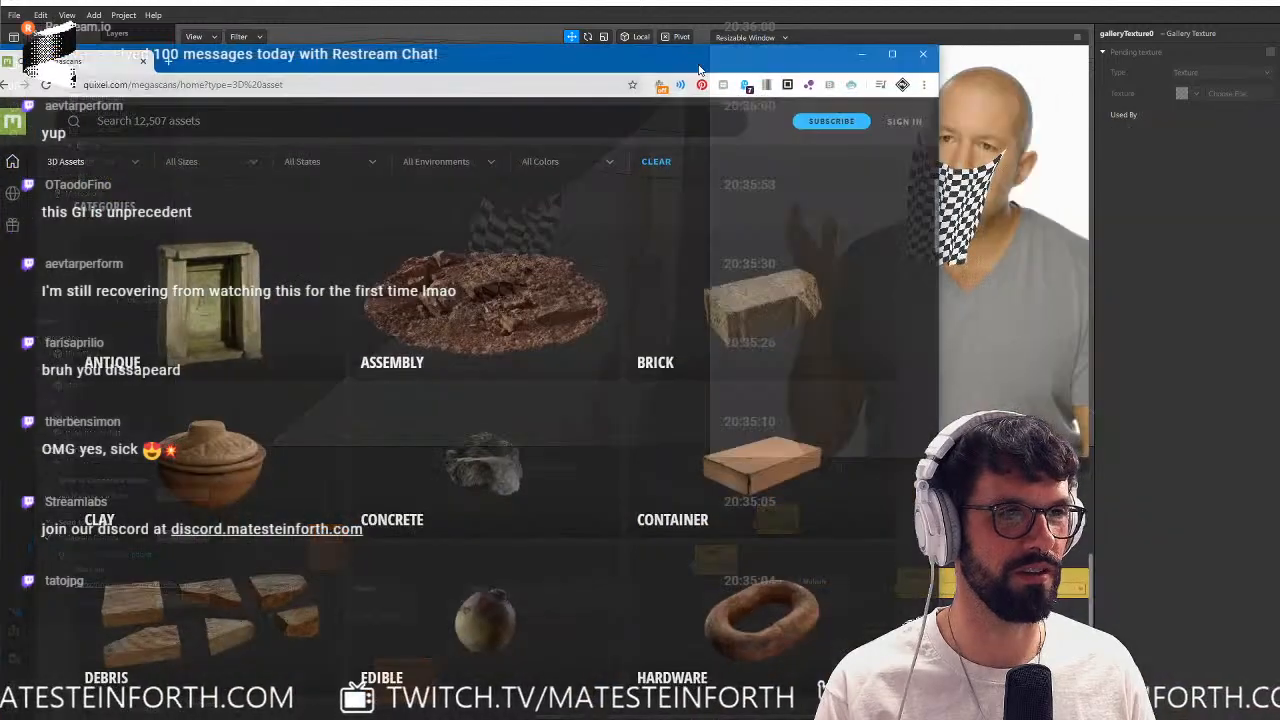
pyautogui.click(893, 55)
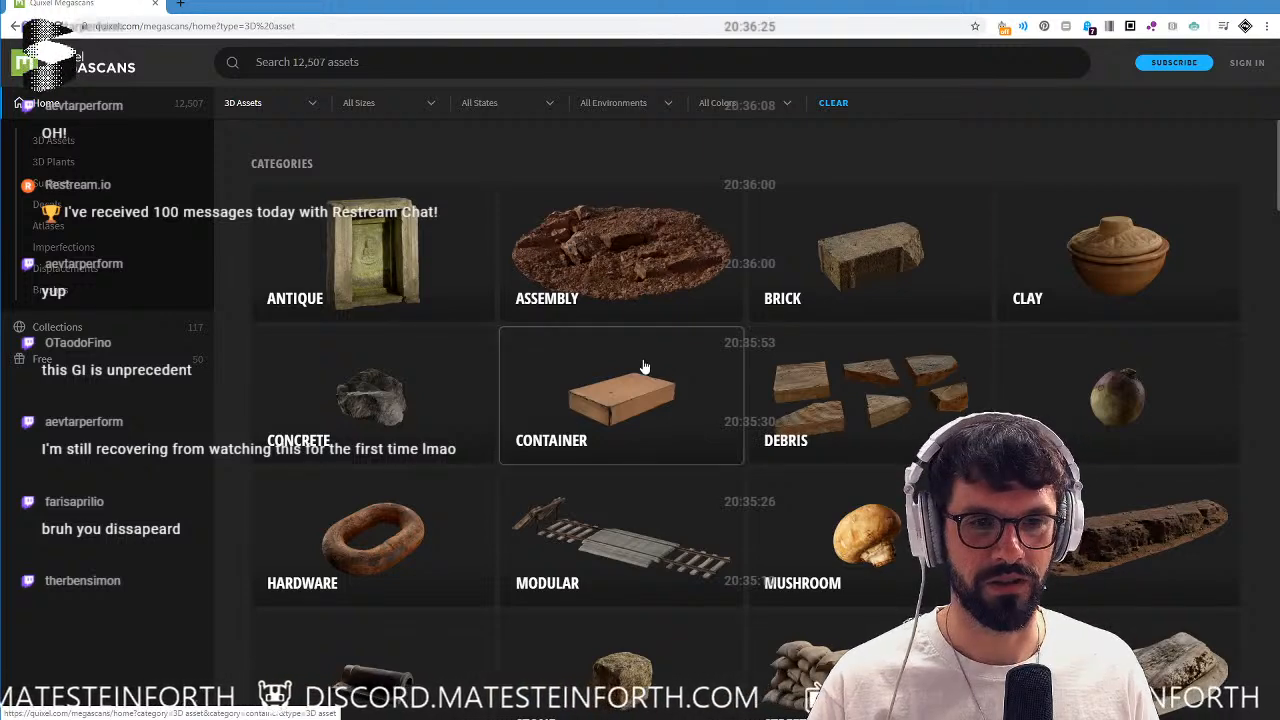
pyautogui.scroll(-5, 644, 368)
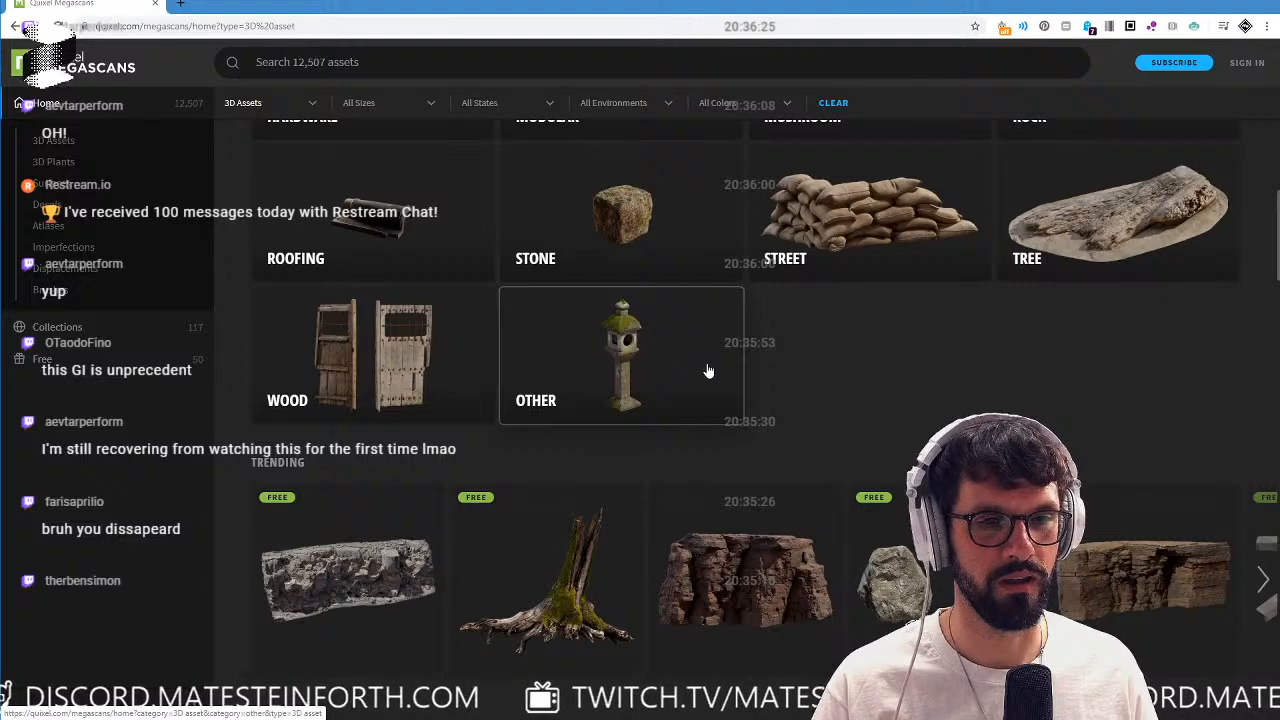
# Look through the trending and latest 3D assets on the Megascans page for a suitable model.
pyautogui.scroll(-4, 707, 371)
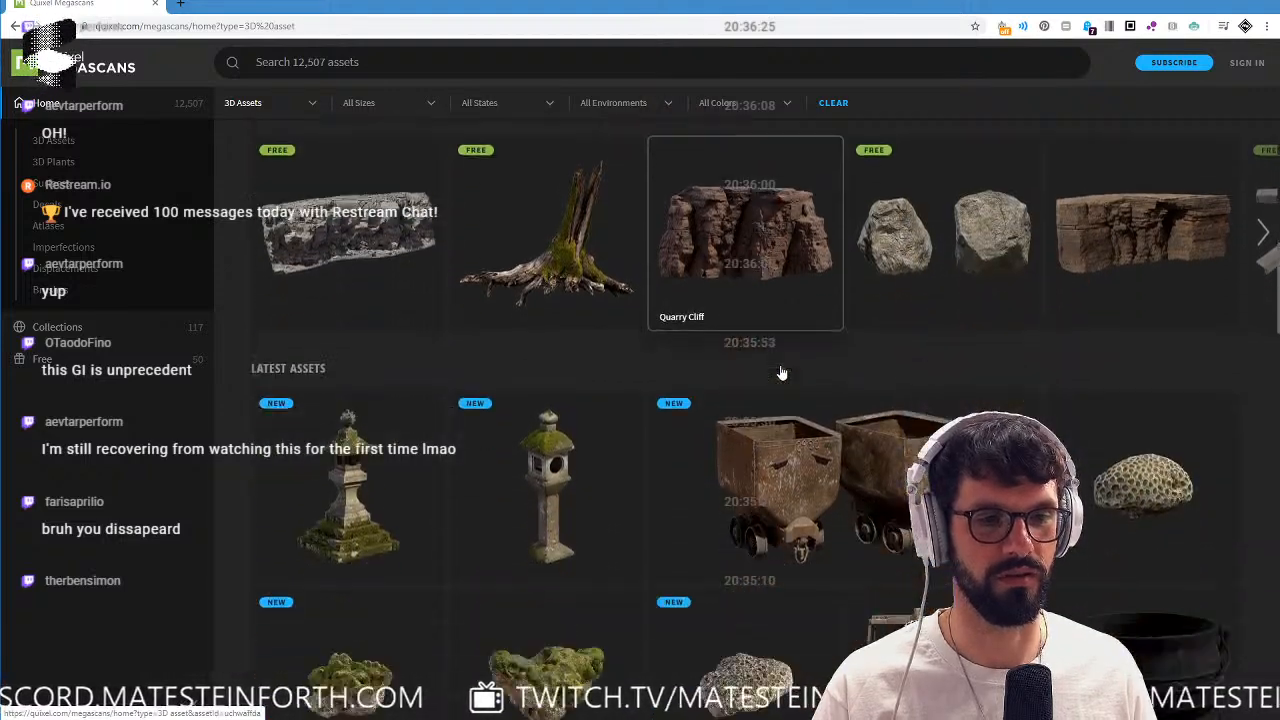
pyautogui.scroll(-1, 790, 372)
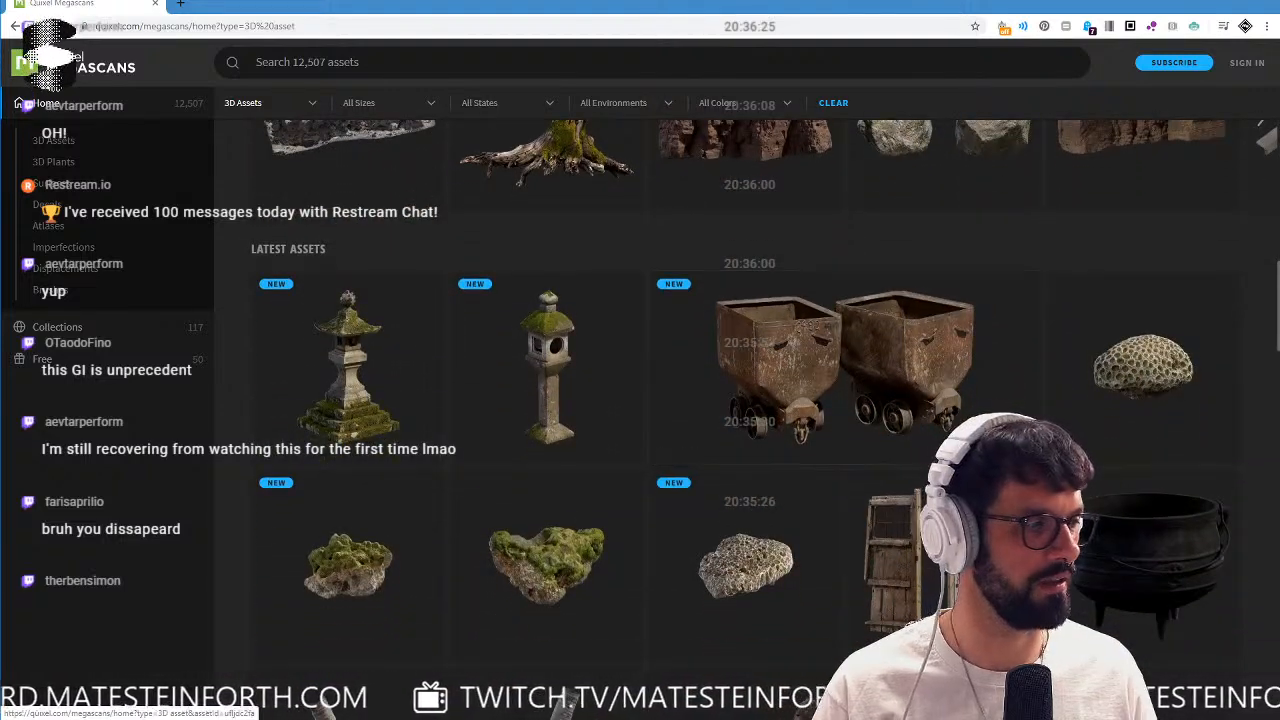
pyautogui.hotkey('alt', 'Tab')
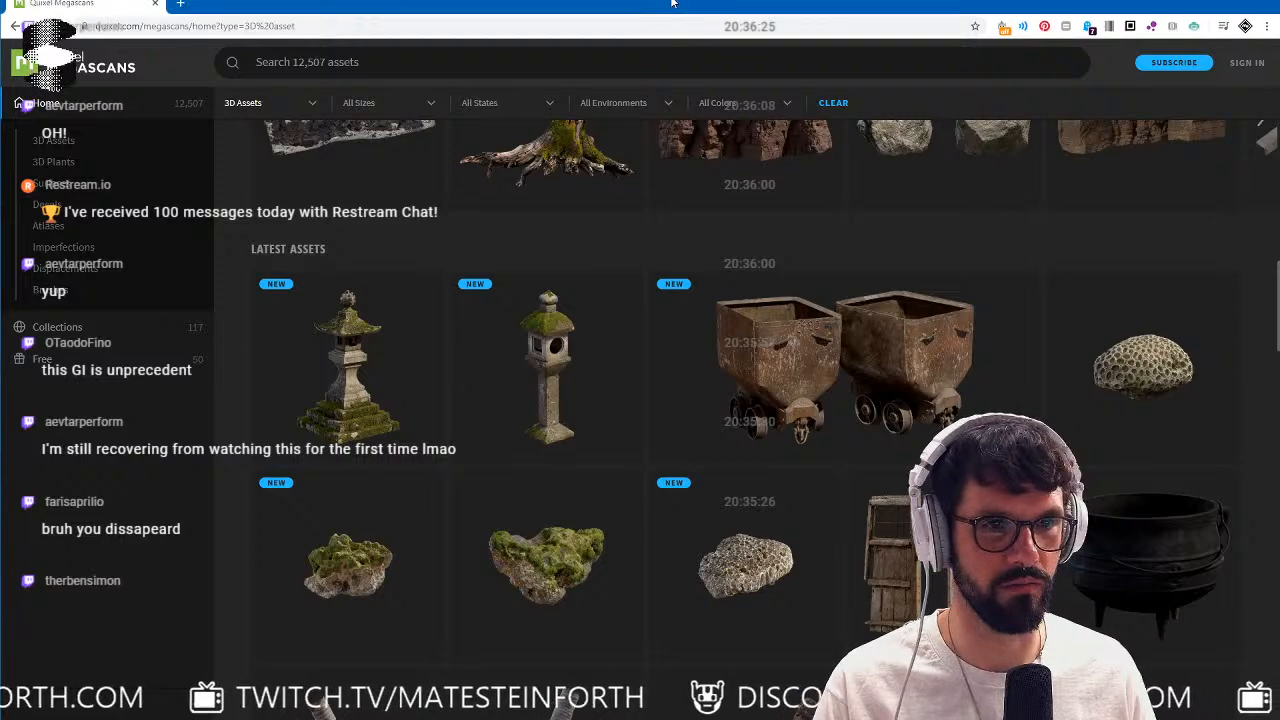
pyautogui.scroll(-10, 834, 328)
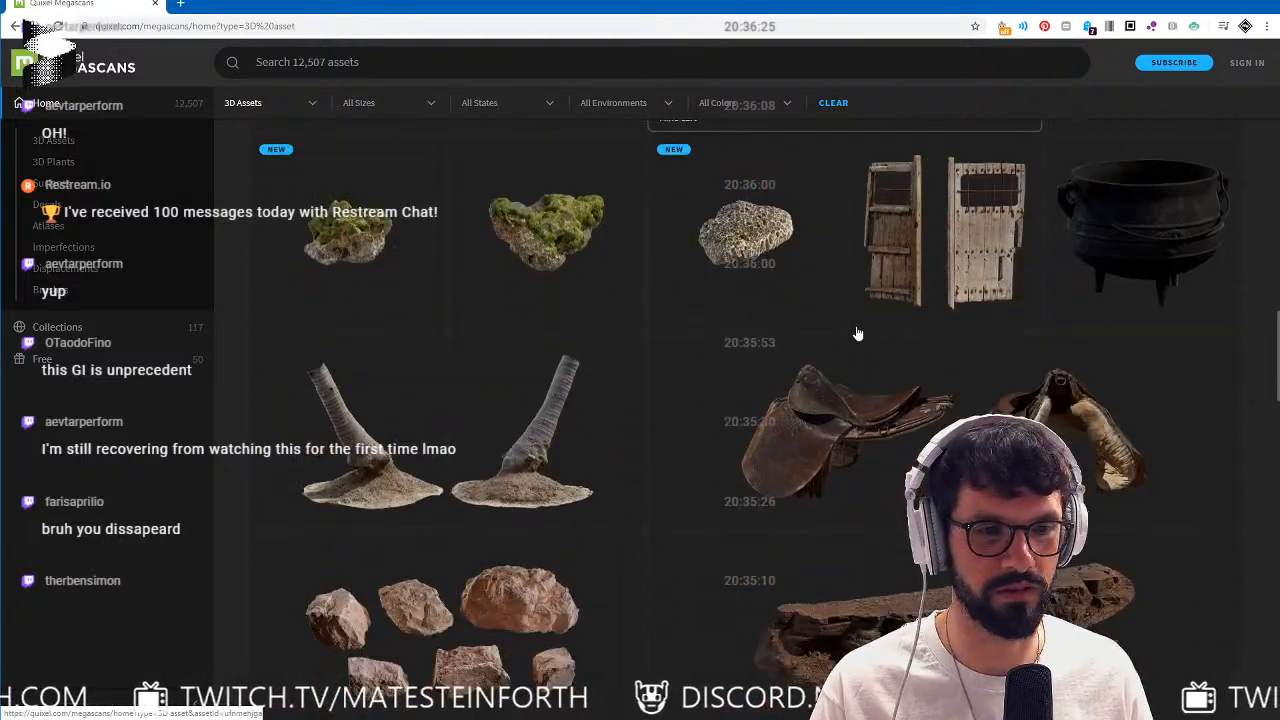
pyautogui.scroll(-2, 931, 321)
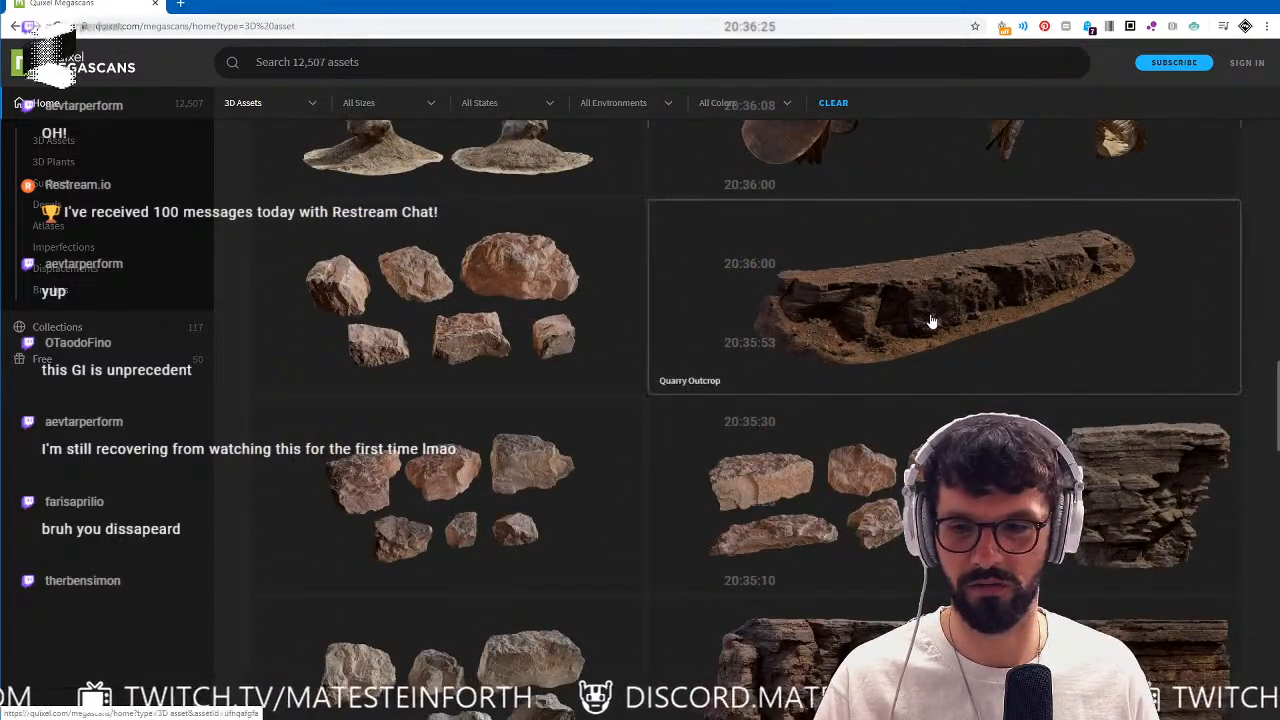
pyautogui.scroll(-5, 931, 321)
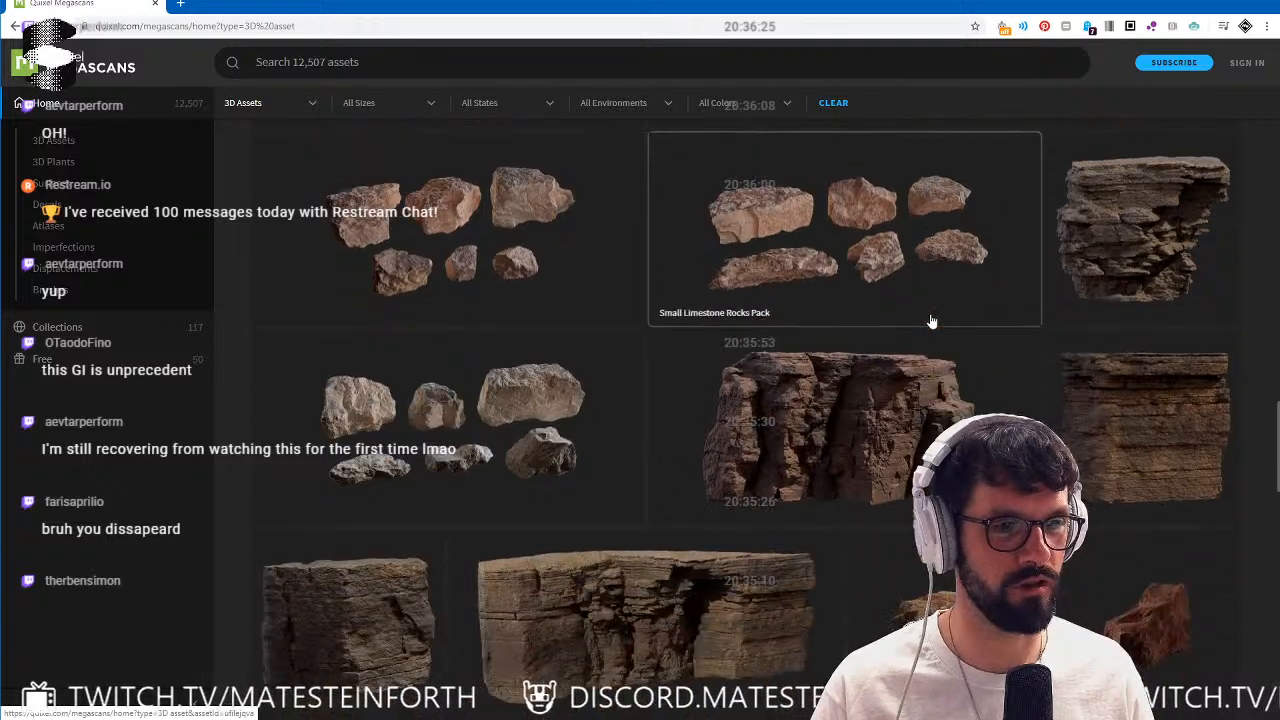
pyautogui.scroll(-8, 931, 321)
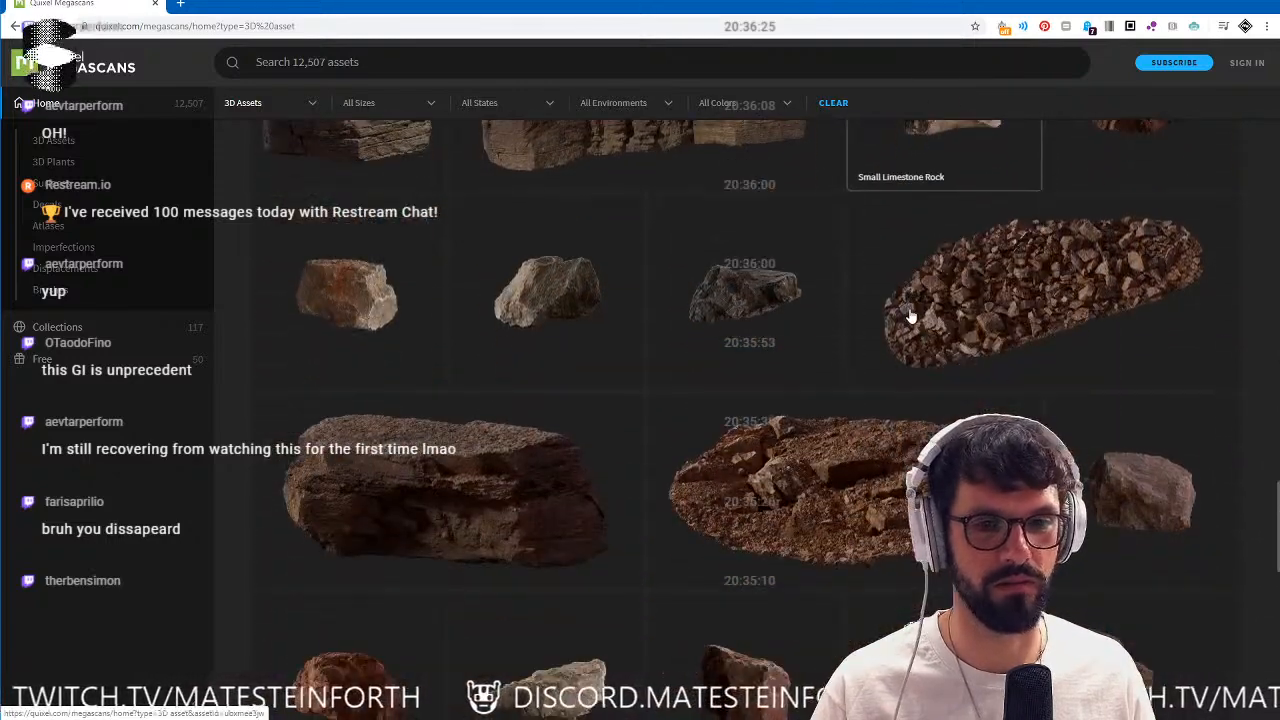
pyautogui.scroll(-5, 910, 316)
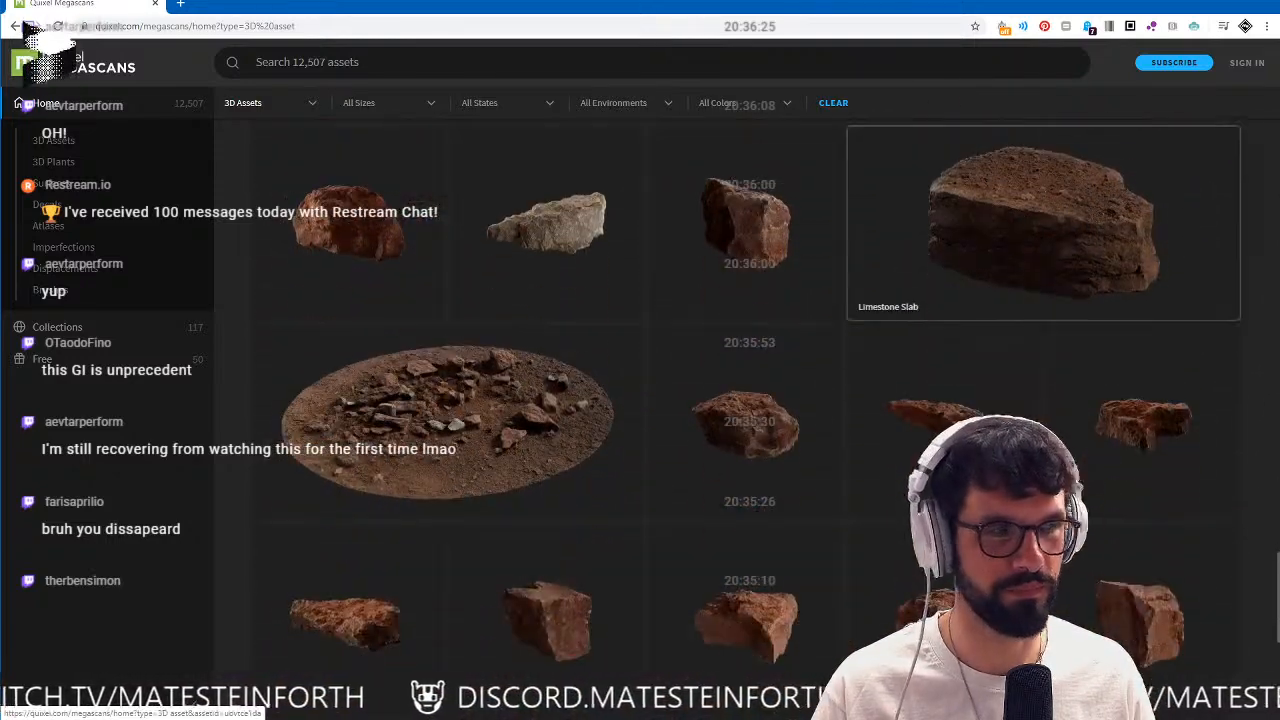
pyautogui.scroll(-3, 963, 300)
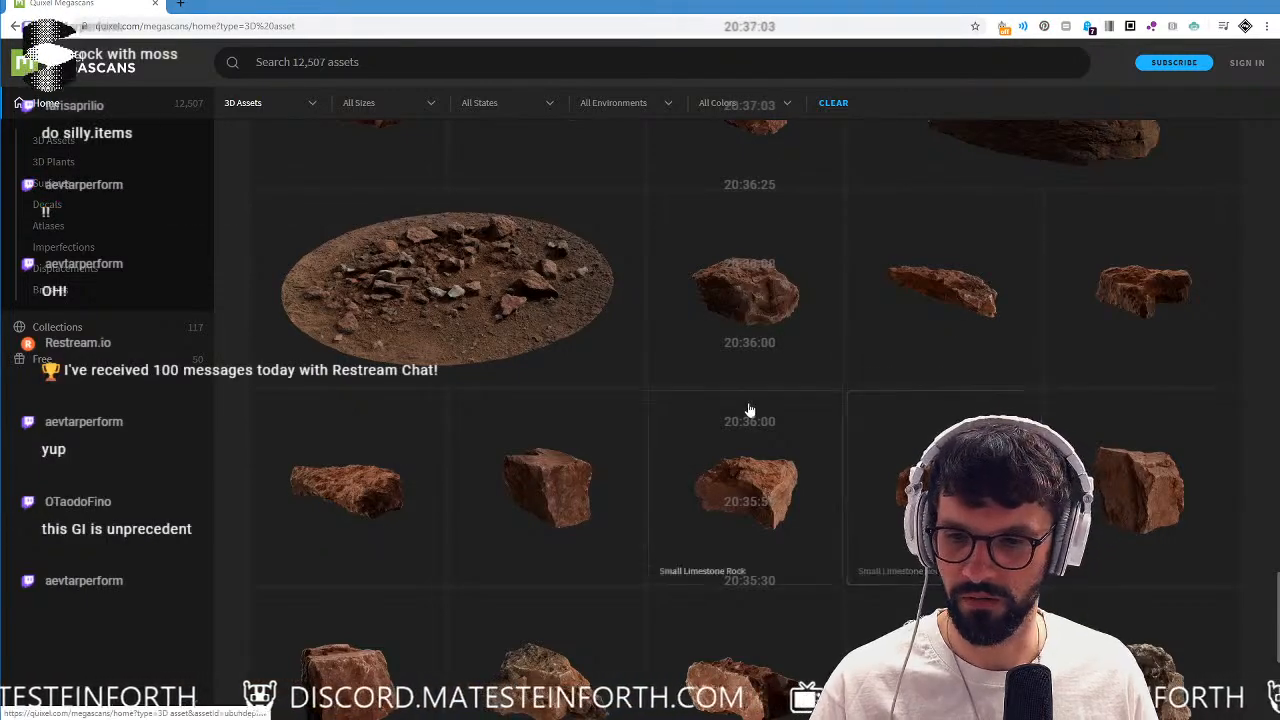
pyautogui.scroll(3, 749, 414)
pyautogui.scroll(15, 749, 411)
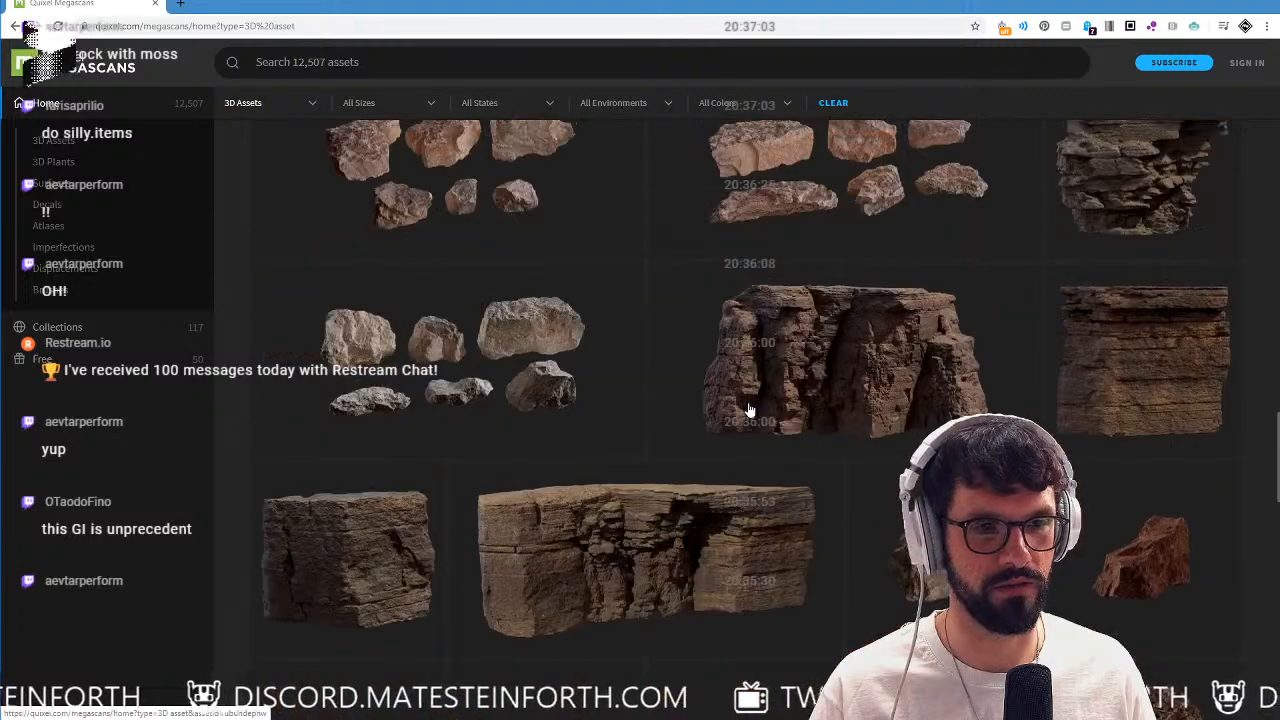
pyautogui.scroll(3, 749, 411)
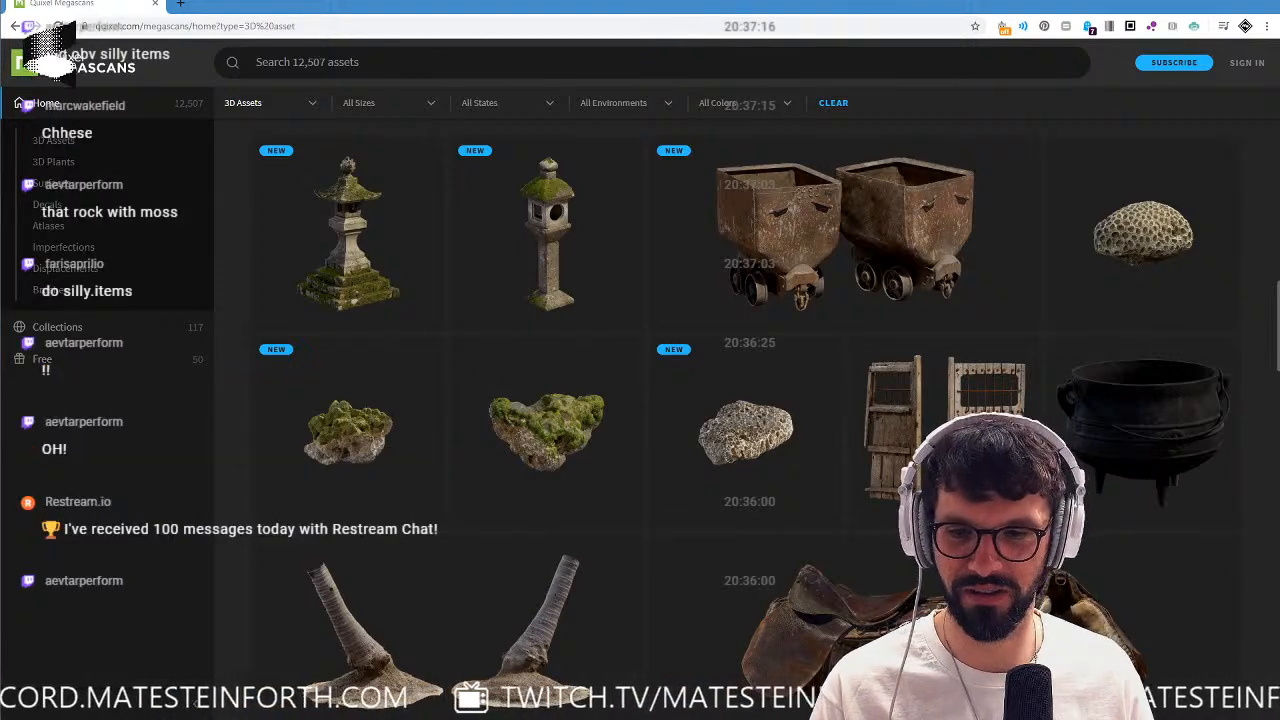
# Return to Spark AR, create a new blank project and set its camera preview to the empty simulation without a face.
pyautogui.click(1268, 3)
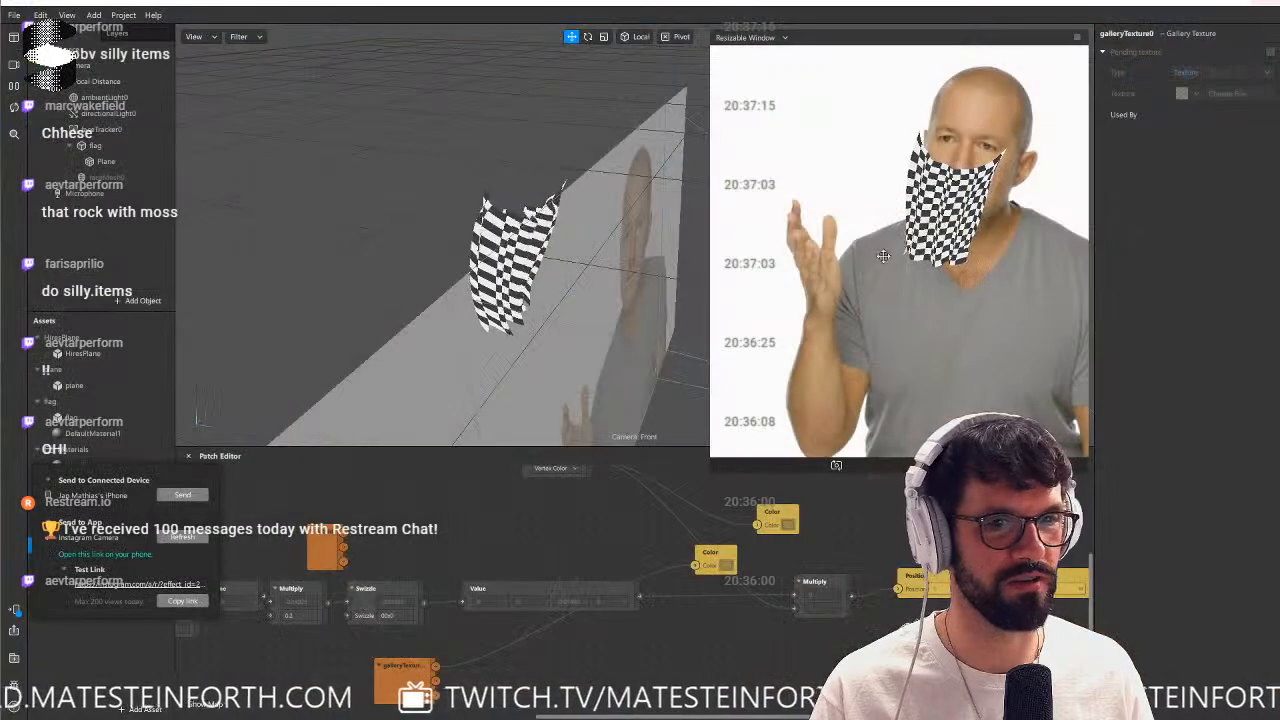
pyautogui.click(15, 16)
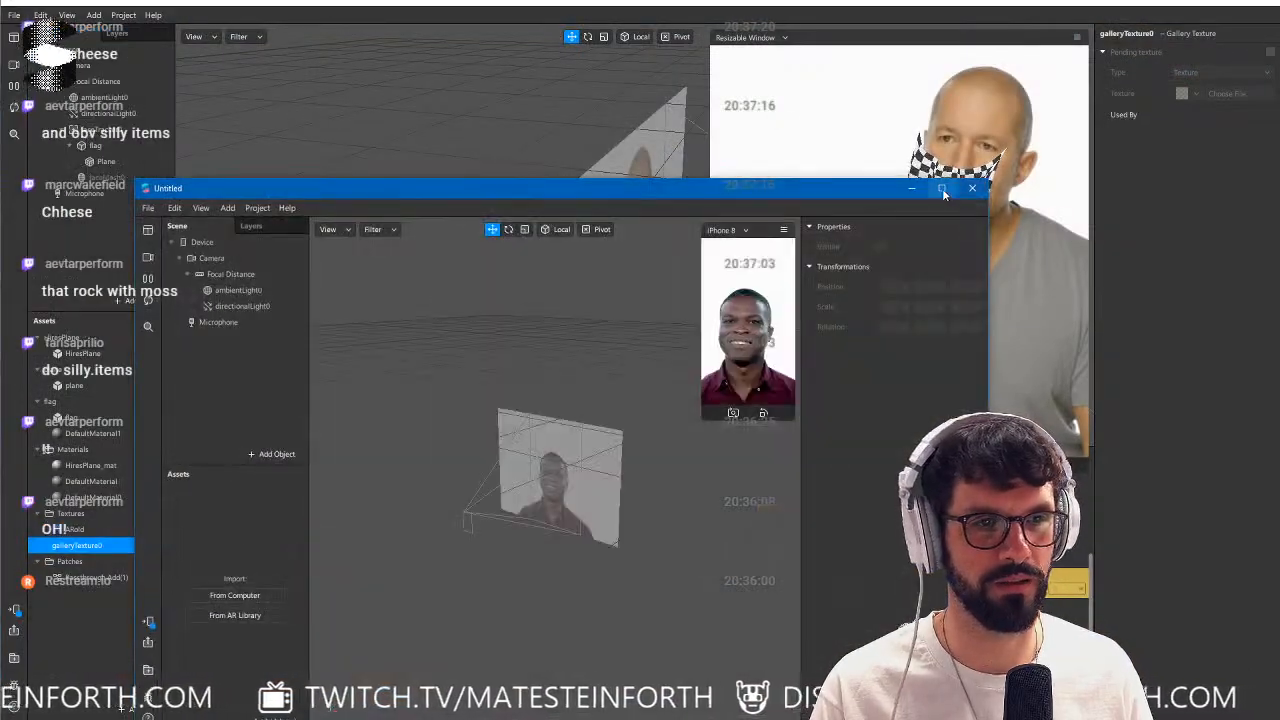
pyautogui.click(942, 188)
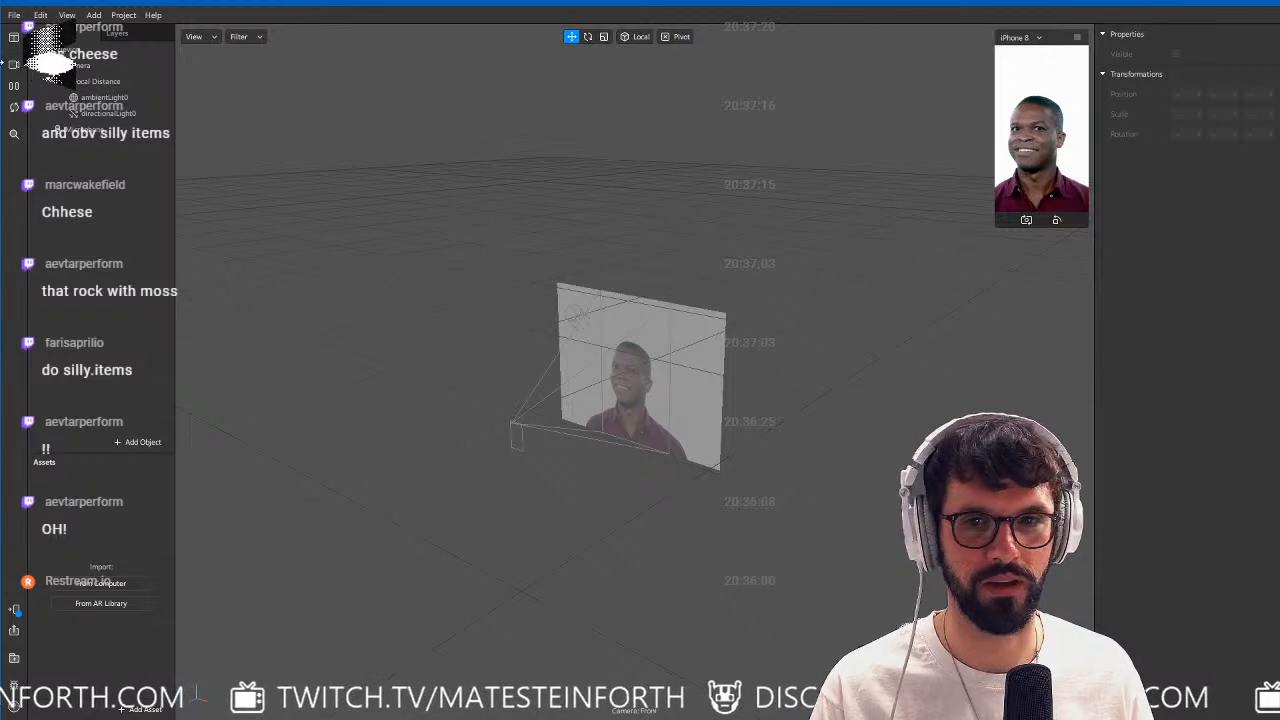
pyautogui.click(14, 64)
pyautogui.click(157, 246)
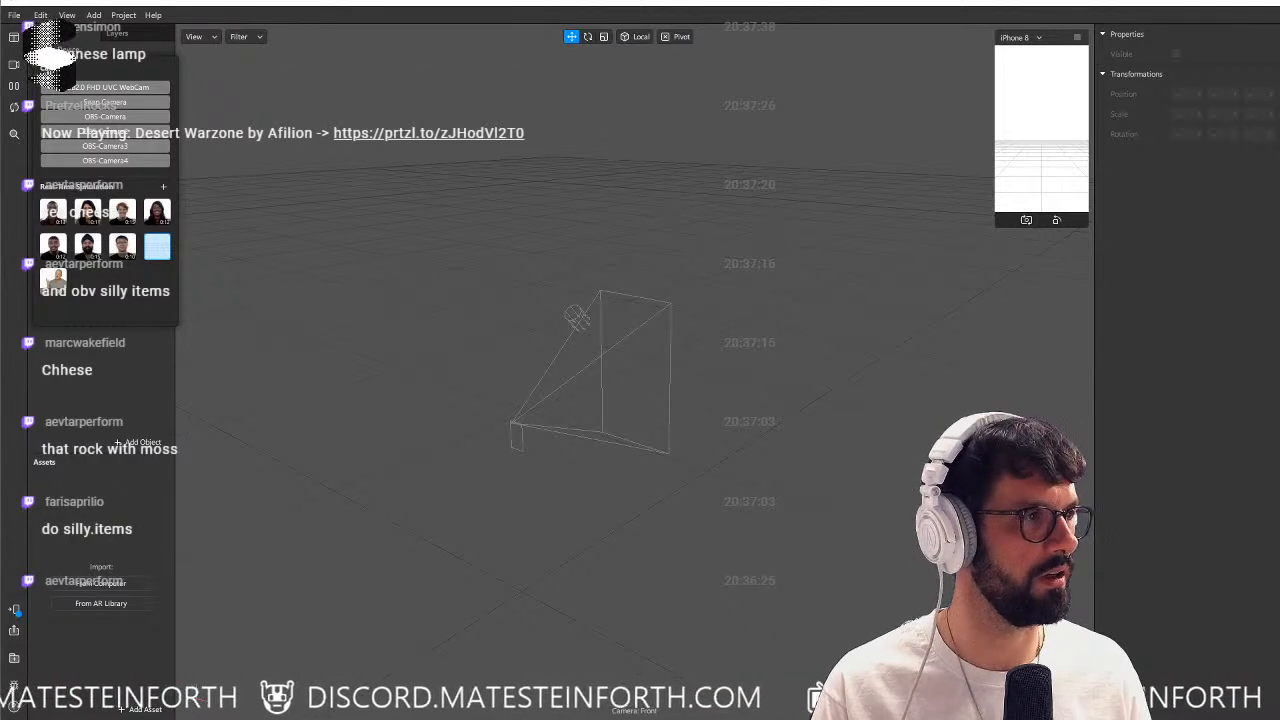
# Bring up a maximized Chrome window, open quixel.com/megascans and filter the library to 3D Assets.
pyautogui.moveTo(1279, 218); pyautogui.dragTo(947, 169)
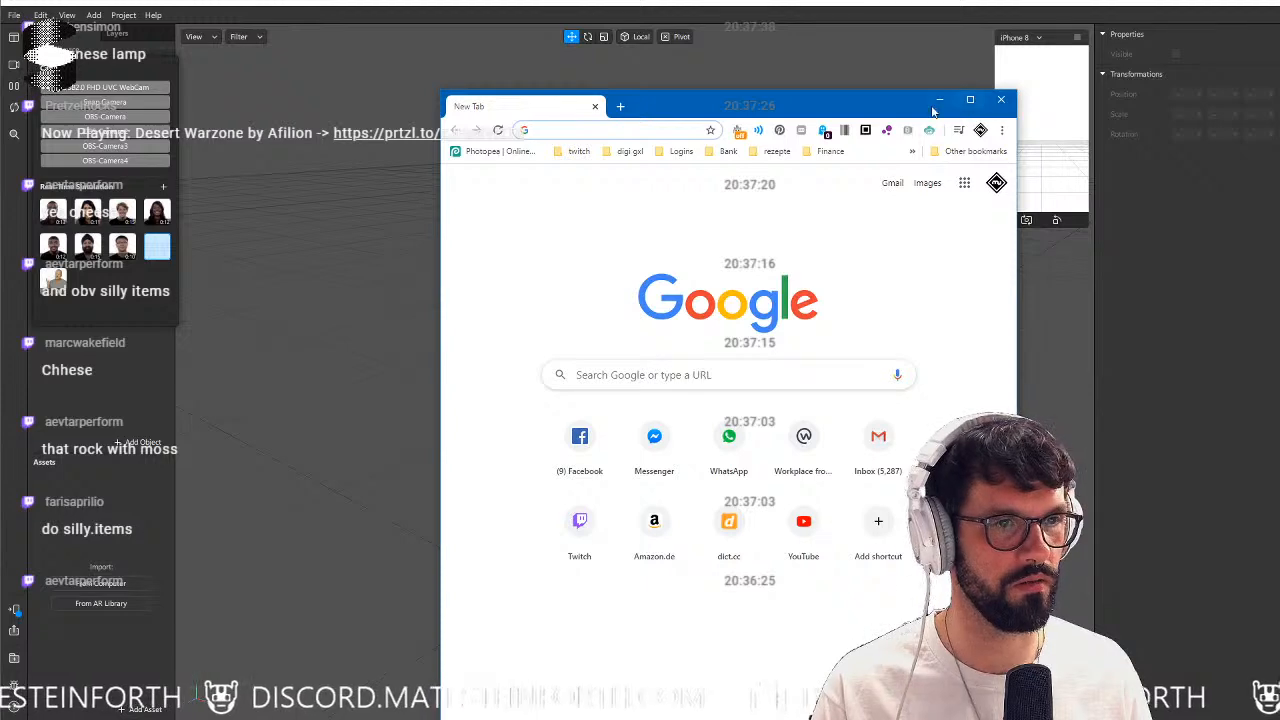
pyautogui.click(969, 99)
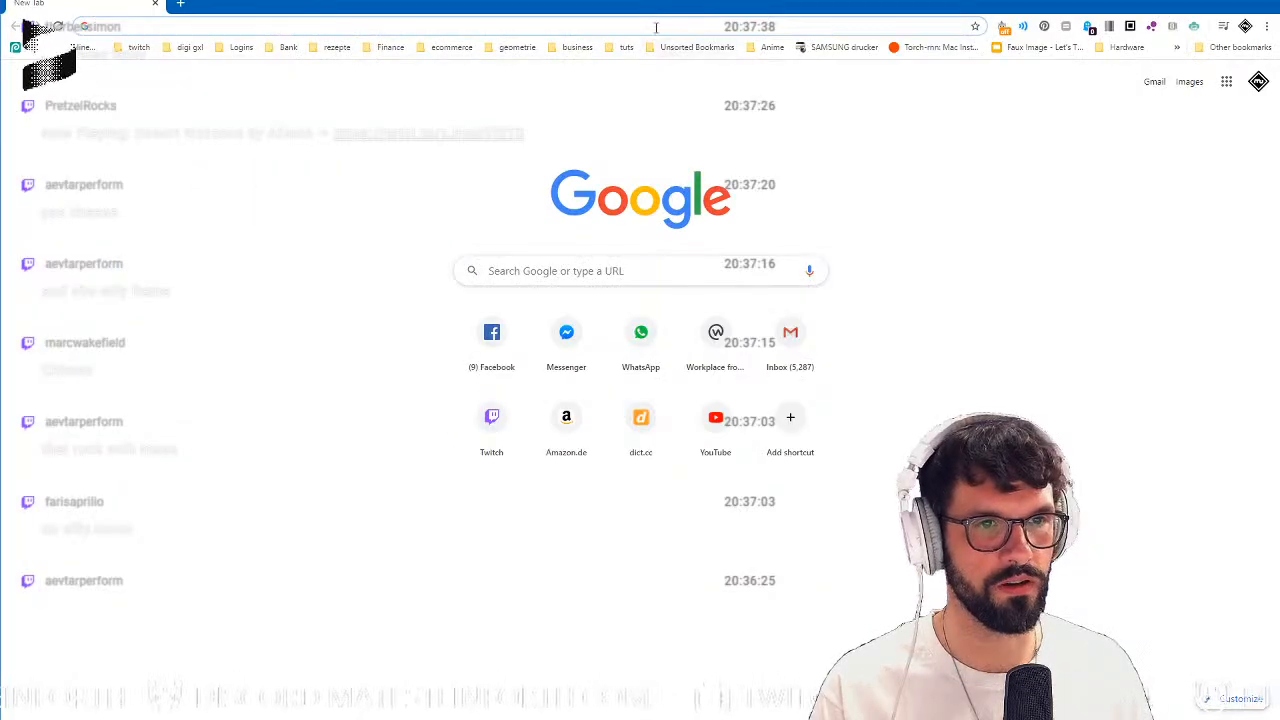
pyautogui.write('quixel.com/megascans/home')
pyautogui.press('Return')
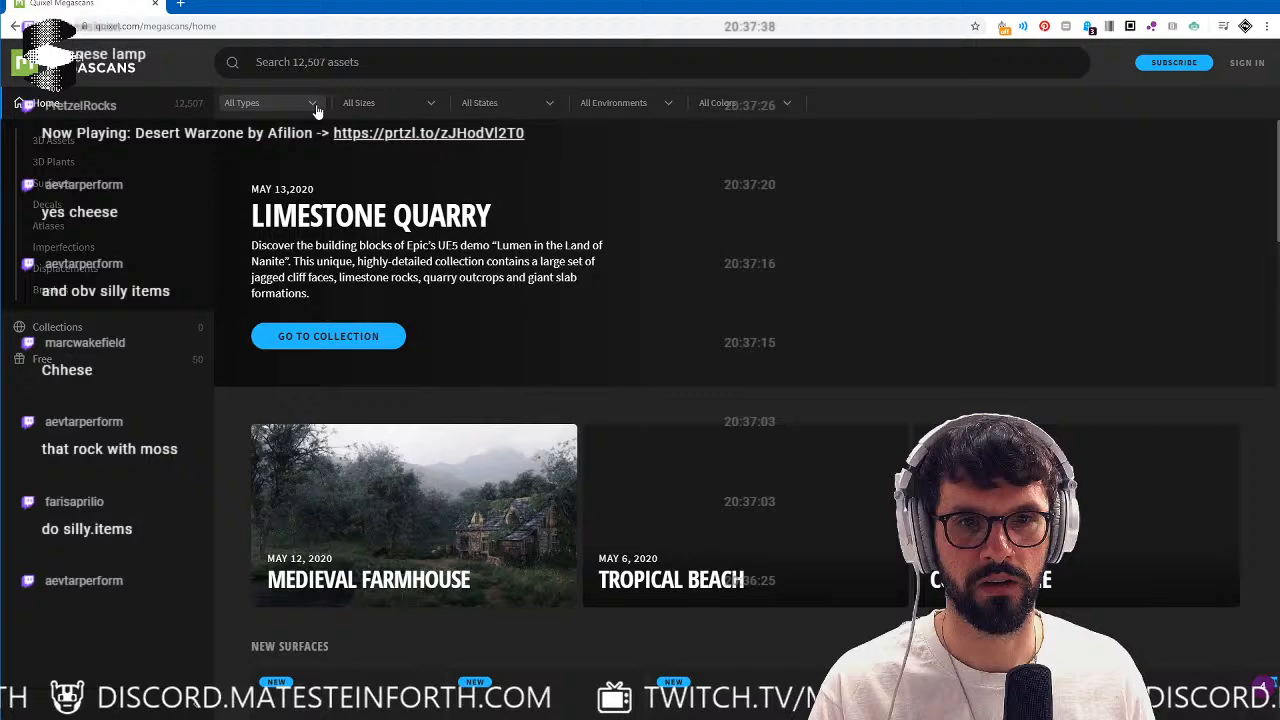
pyautogui.click(255, 103)
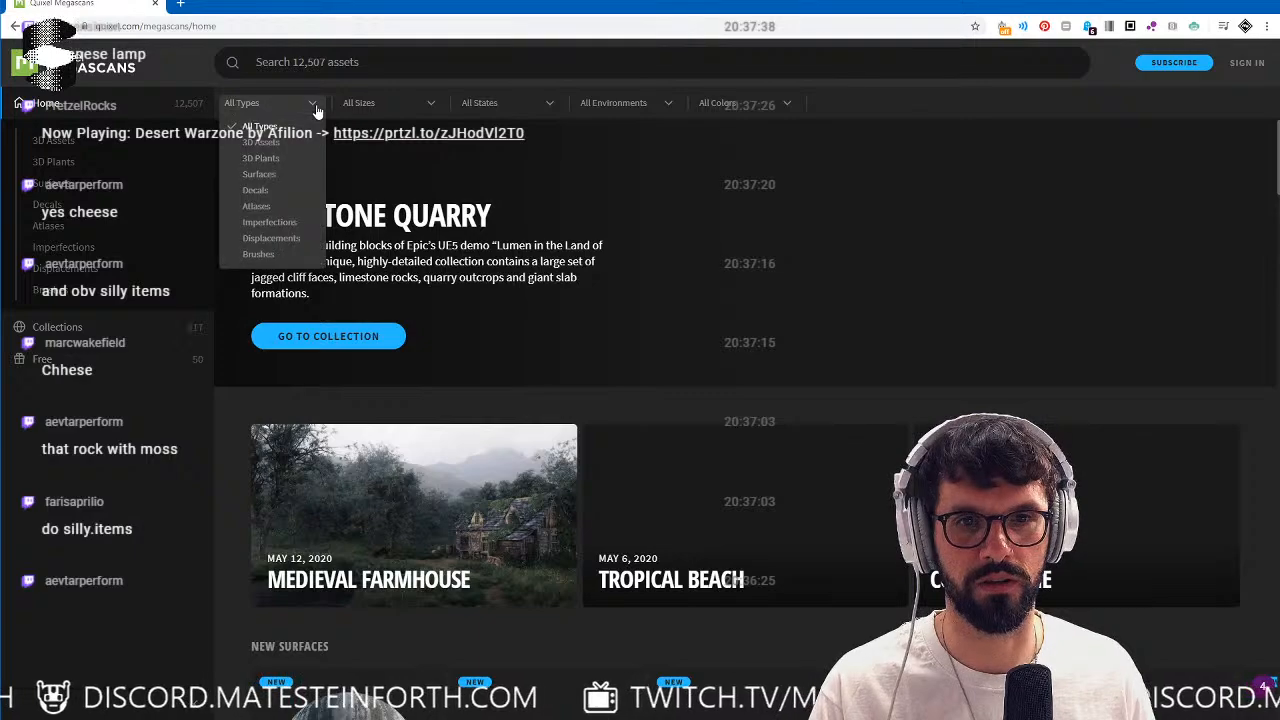
pyautogui.click(268, 143)
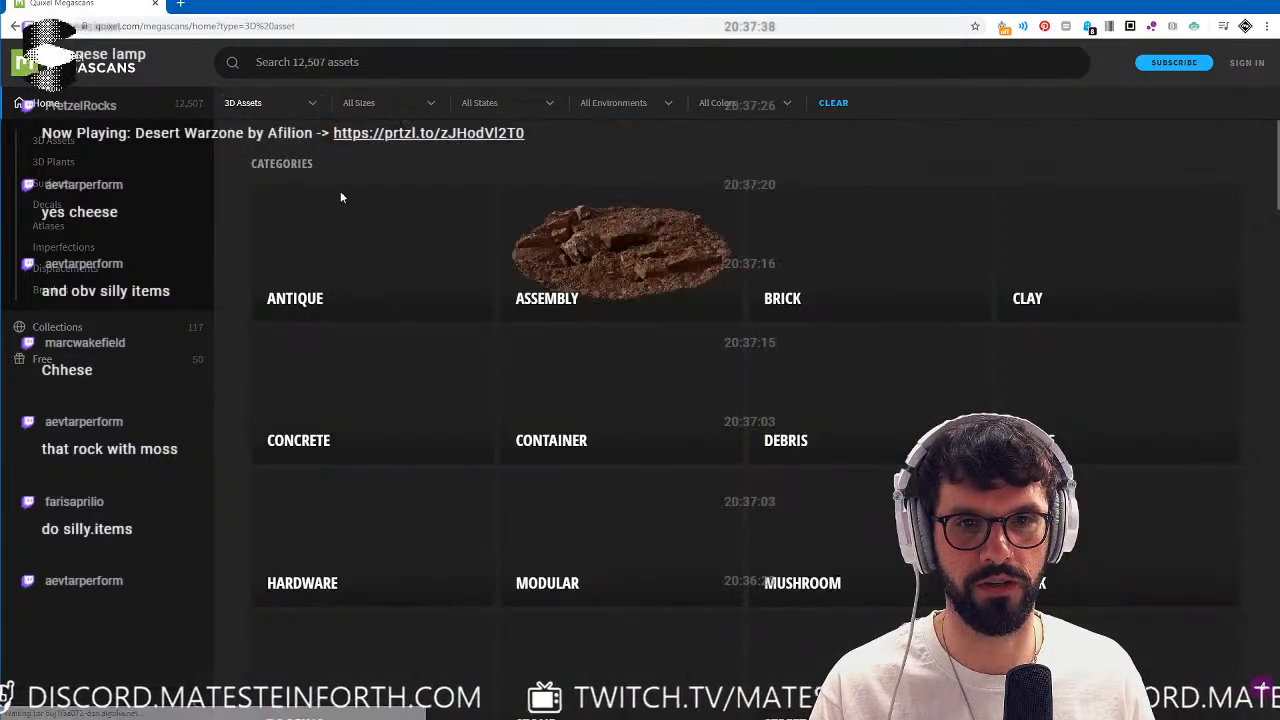
# Open the Thai Beach Coral asset and sign in to the Quixel account, keeping the browser off-screen during the login.
pyautogui.scroll(-8, 900, 306)
pyautogui.scroll(-6, 902, 306)
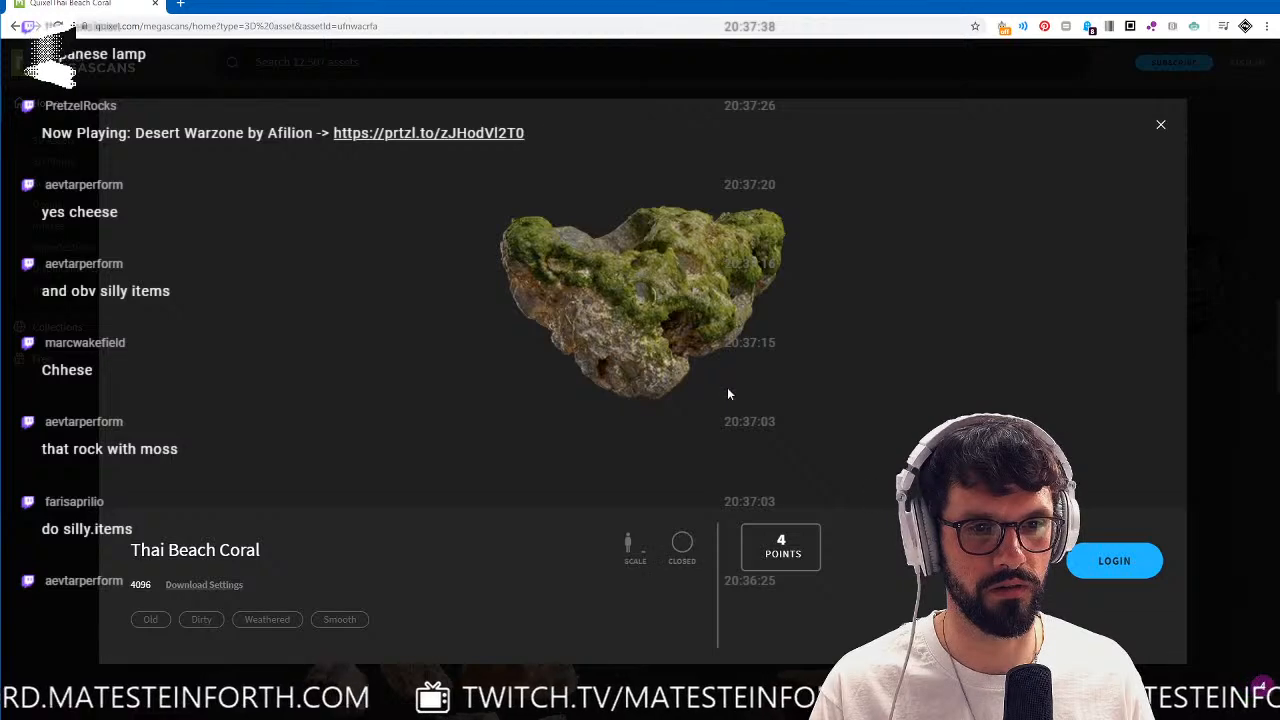
pyautogui.click(1114, 558)
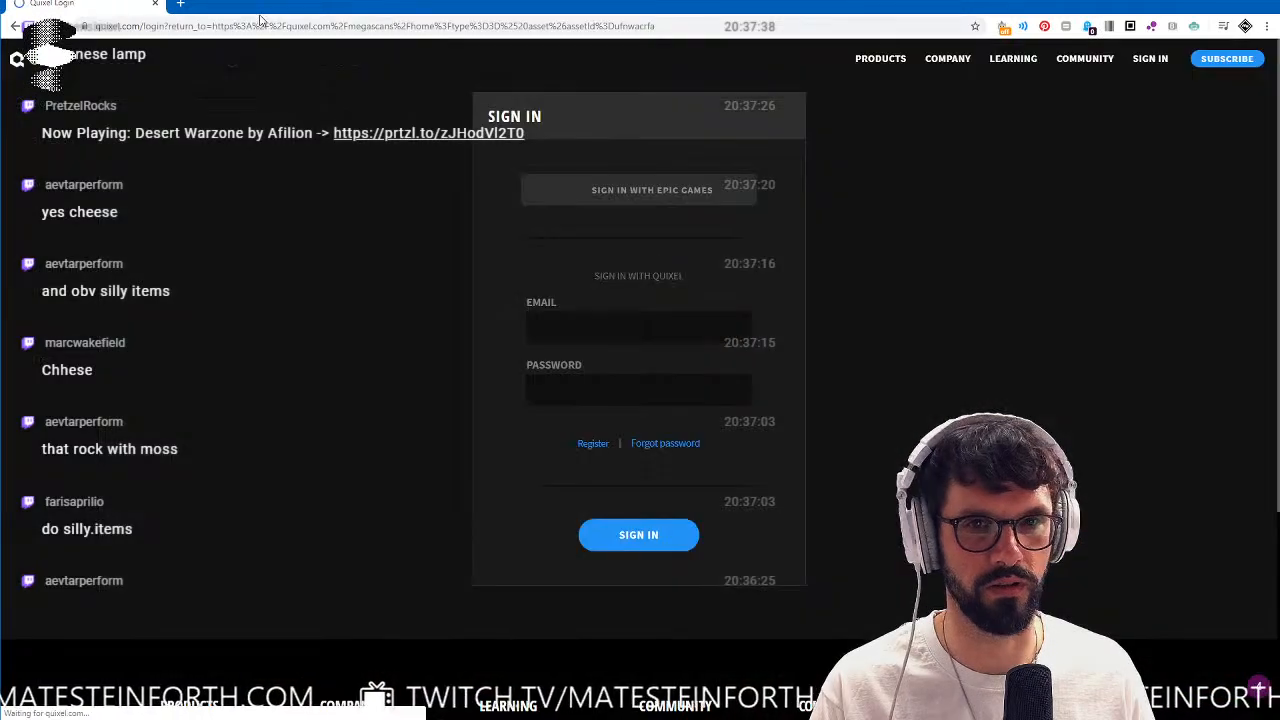
pyautogui.moveTo(266, 4); pyautogui.dragTo(1279, 160)
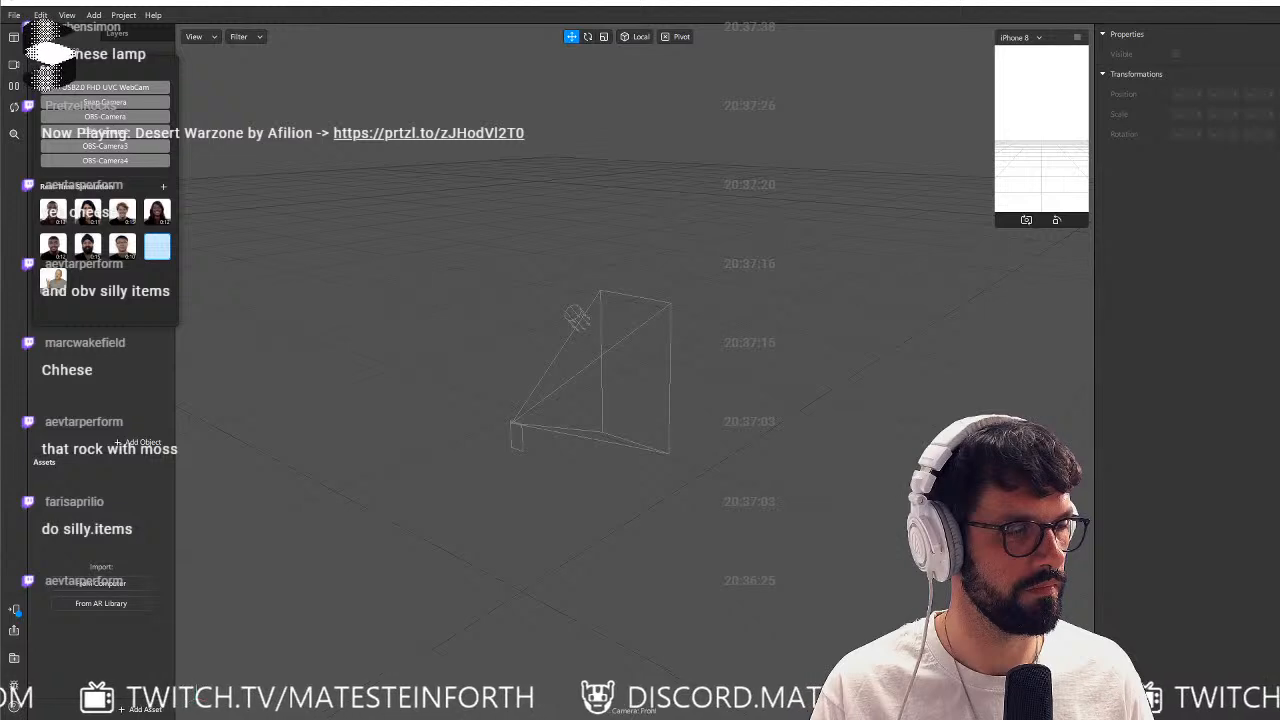
pyautogui.moveTo(1279, 89); pyautogui.dragTo(786, 89)
pyautogui.click(999, 82)
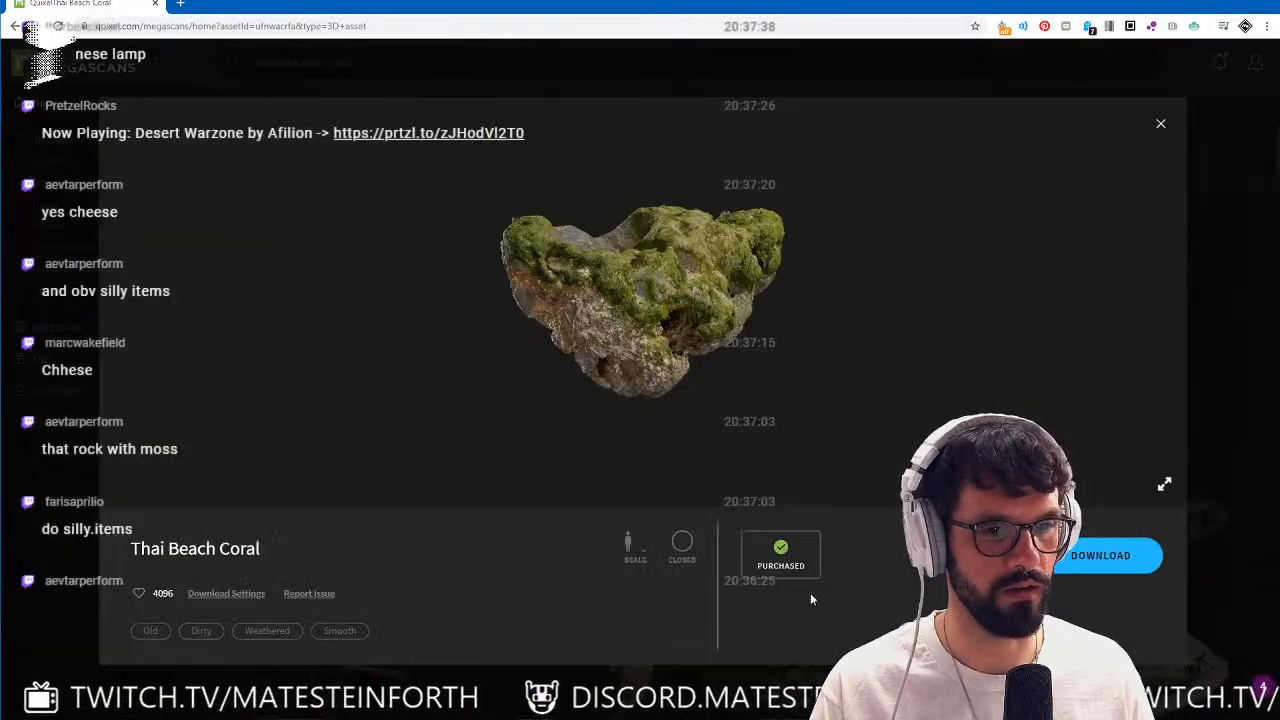
# In the Thai Beach Coral download settings, exclude LOD 0, 2, 3, 4 and 5 so only LOD 1 is included.
pyautogui.click(226, 594)
pyautogui.click(388, 402)
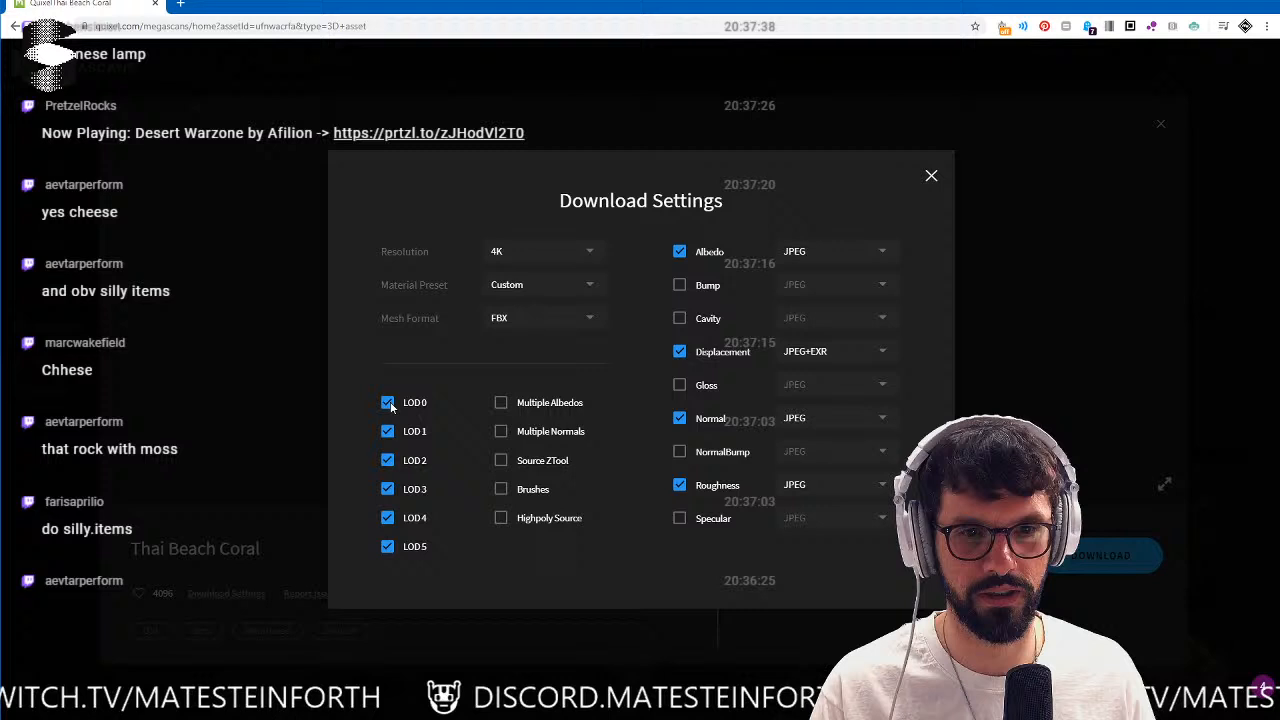
pyautogui.click(388, 460)
pyautogui.click(388, 489)
pyautogui.click(388, 517)
pyautogui.click(388, 546)
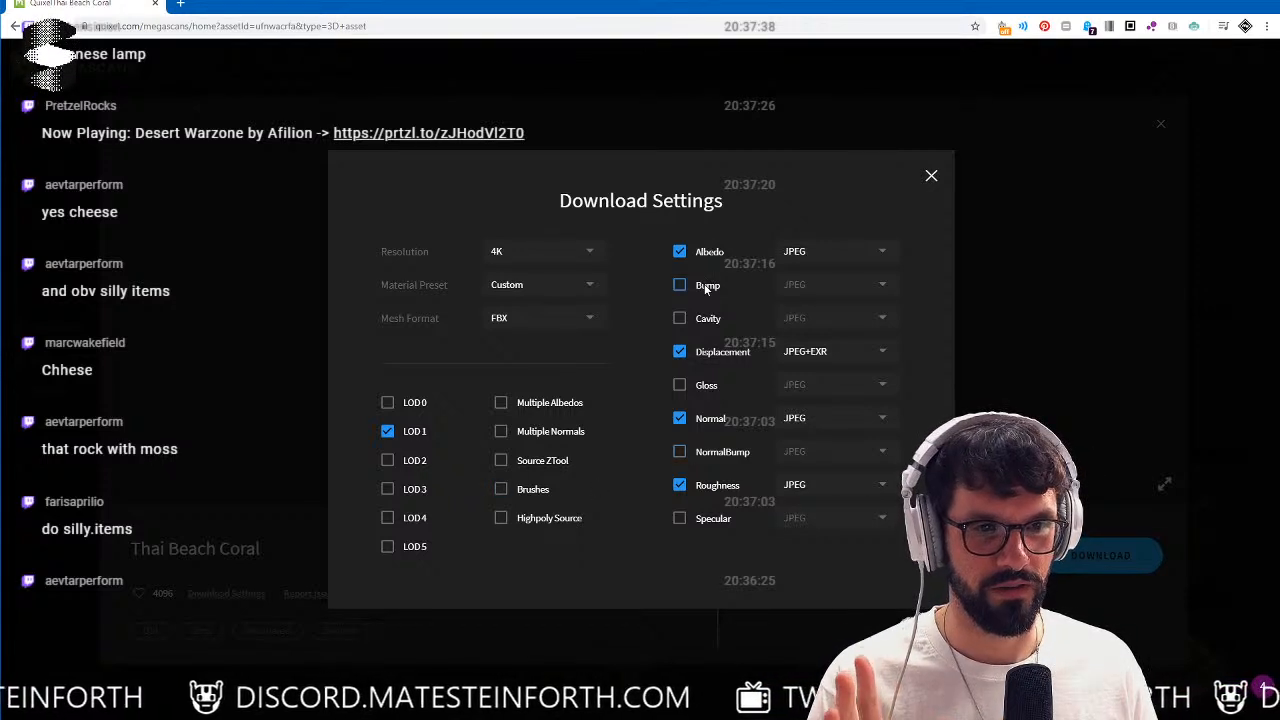
# Exclude the Displacement map, set the download resolution to 2K and close the download settings.
pyautogui.click(679, 351)
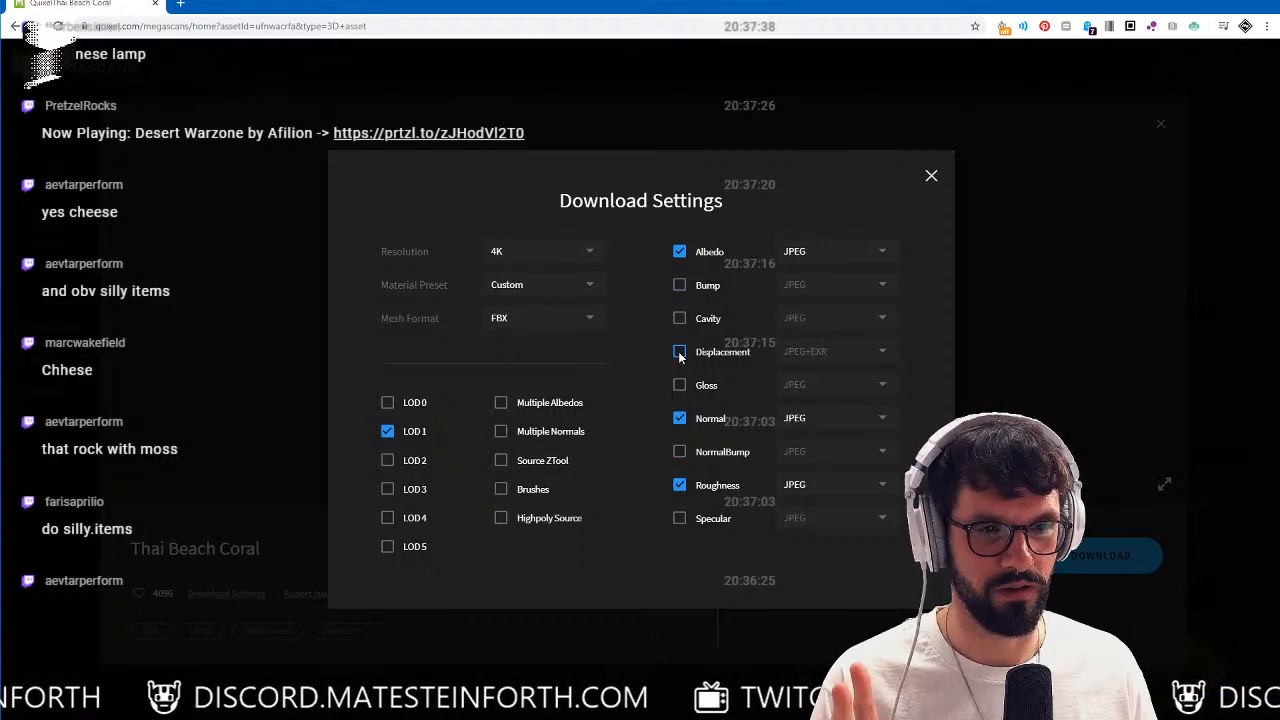
pyautogui.click(523, 248)
pyautogui.click(528, 276)
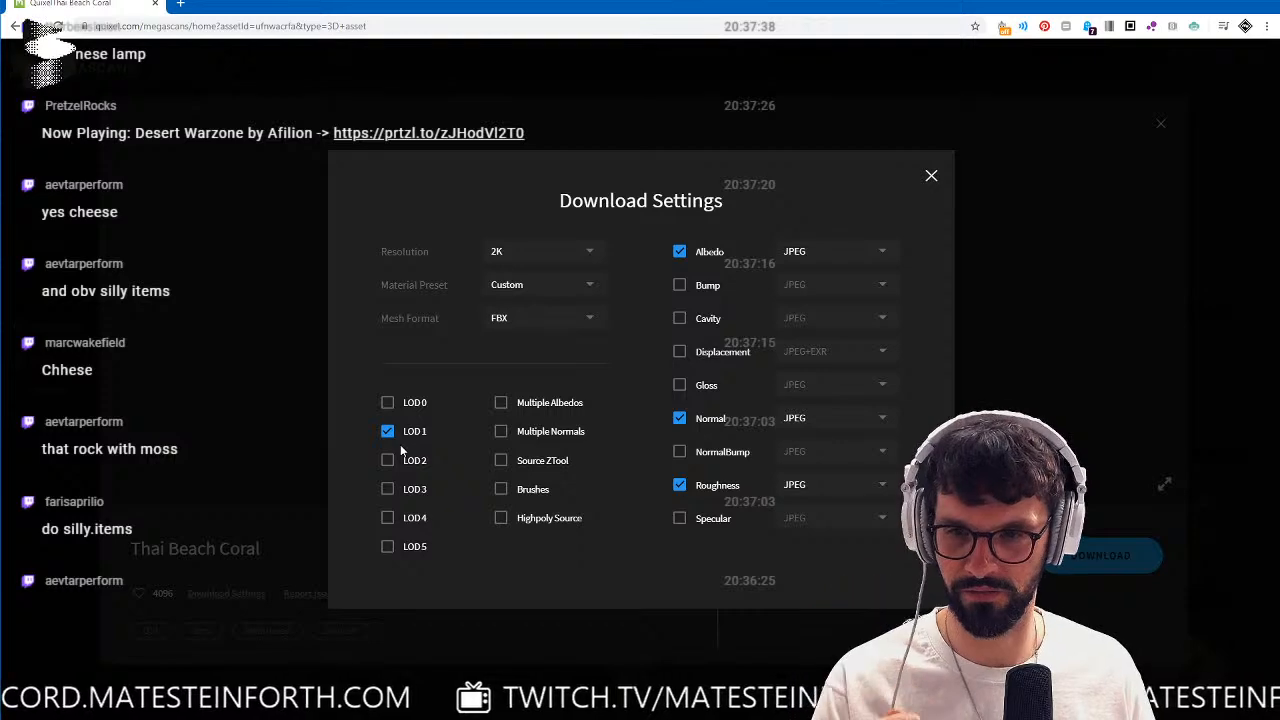
pyautogui.click(929, 178)
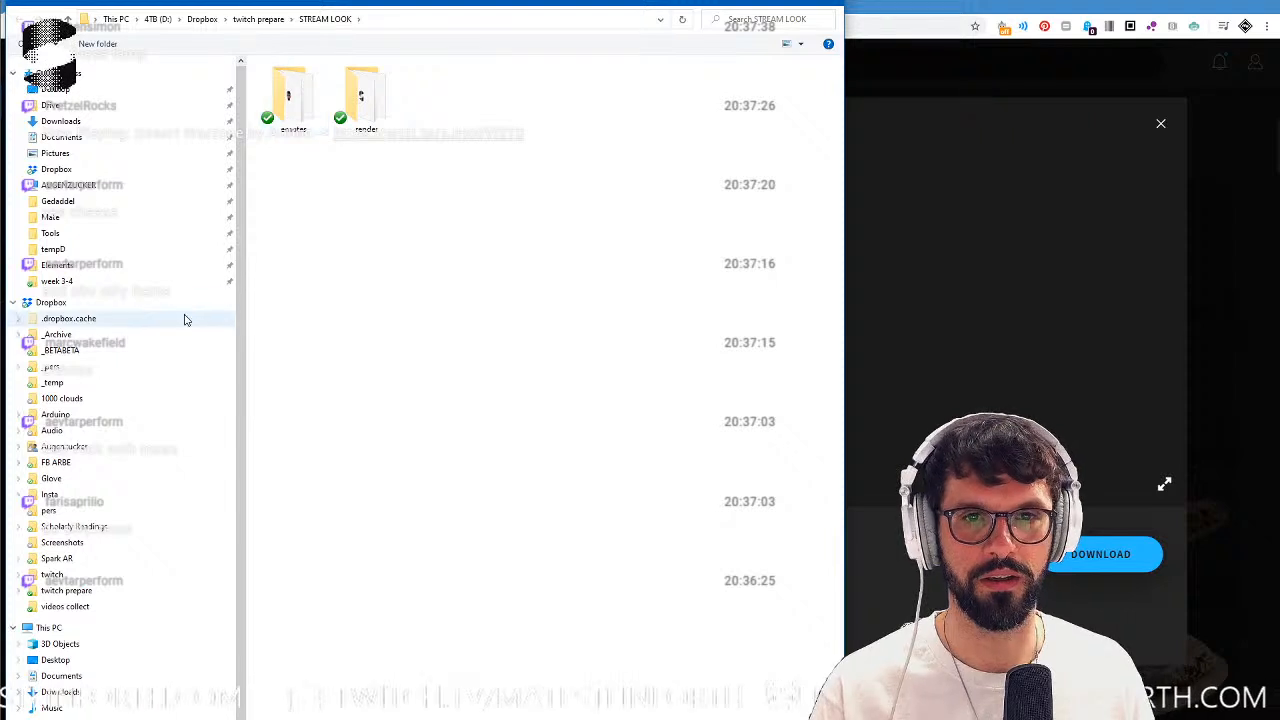
# Download the Thai Beach Coral archive into the 200517 folder under twitch prepare and put the browser away.
pyautogui.click(258, 19)
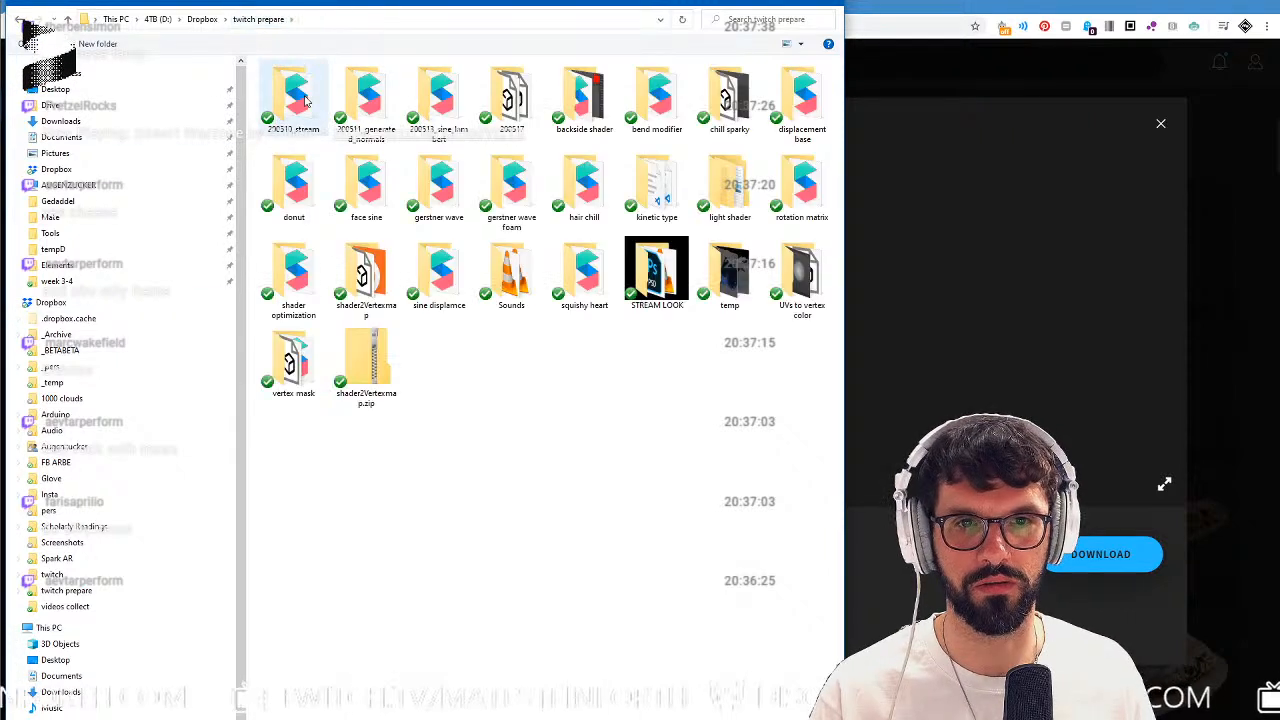
pyautogui.doubleClick(512, 97)
pyautogui.press('Return')
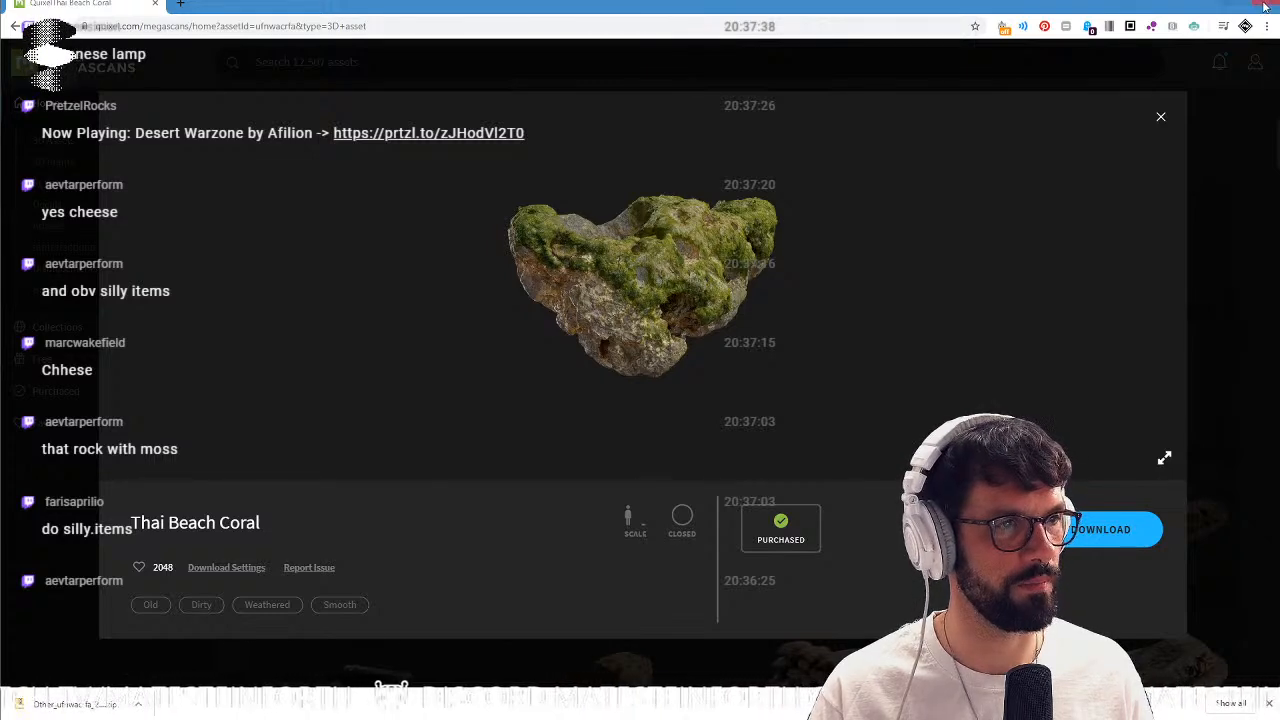
pyautogui.click(1204, 4)
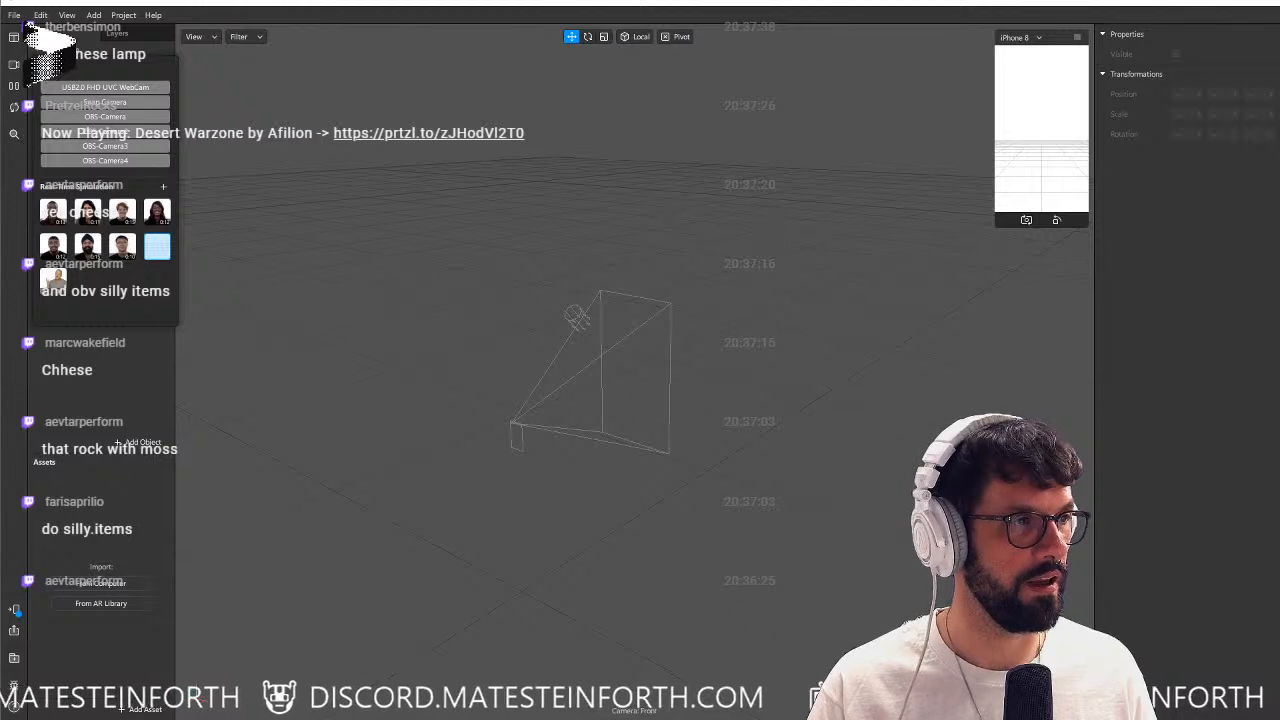
# Bring up the extracted Other_ufnwacrfa_2K_3d_ms folder and import ufnwacrfa_LOD1.fbx into the Spark AR project's assets.
pyautogui.moveTo(1279, 300); pyautogui.dragTo(577, 103)
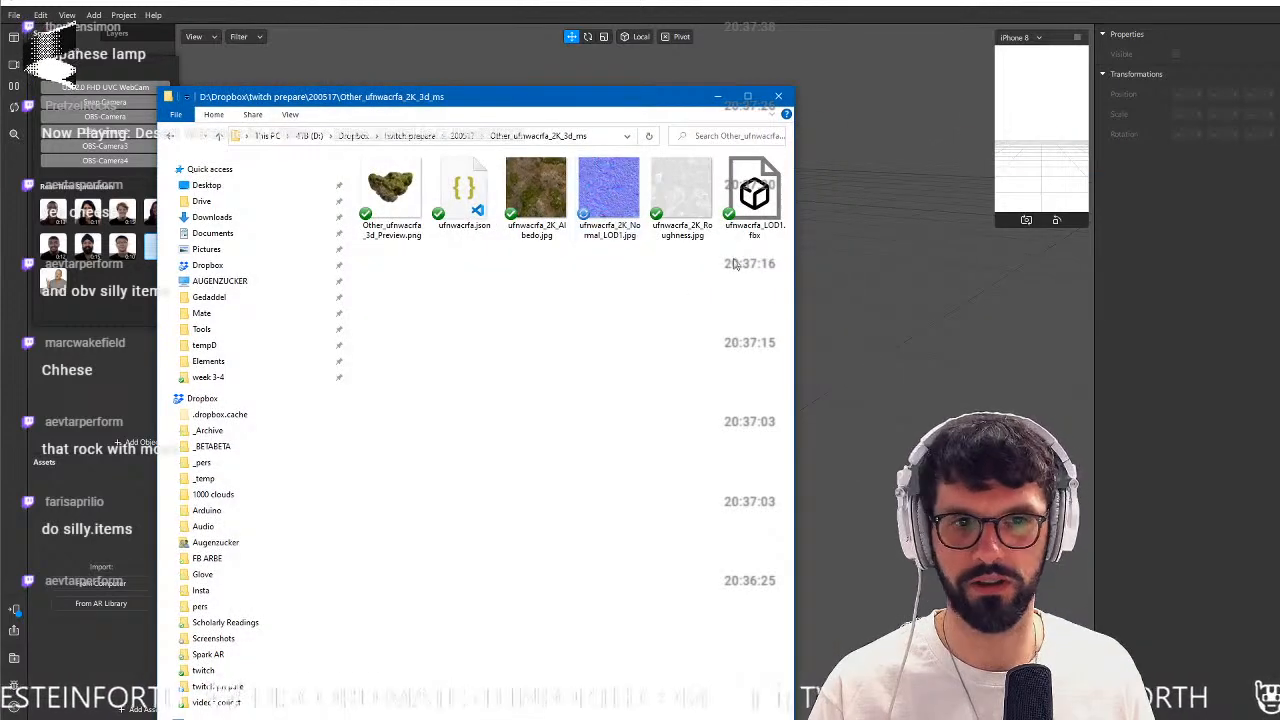
pyautogui.click(755, 192)
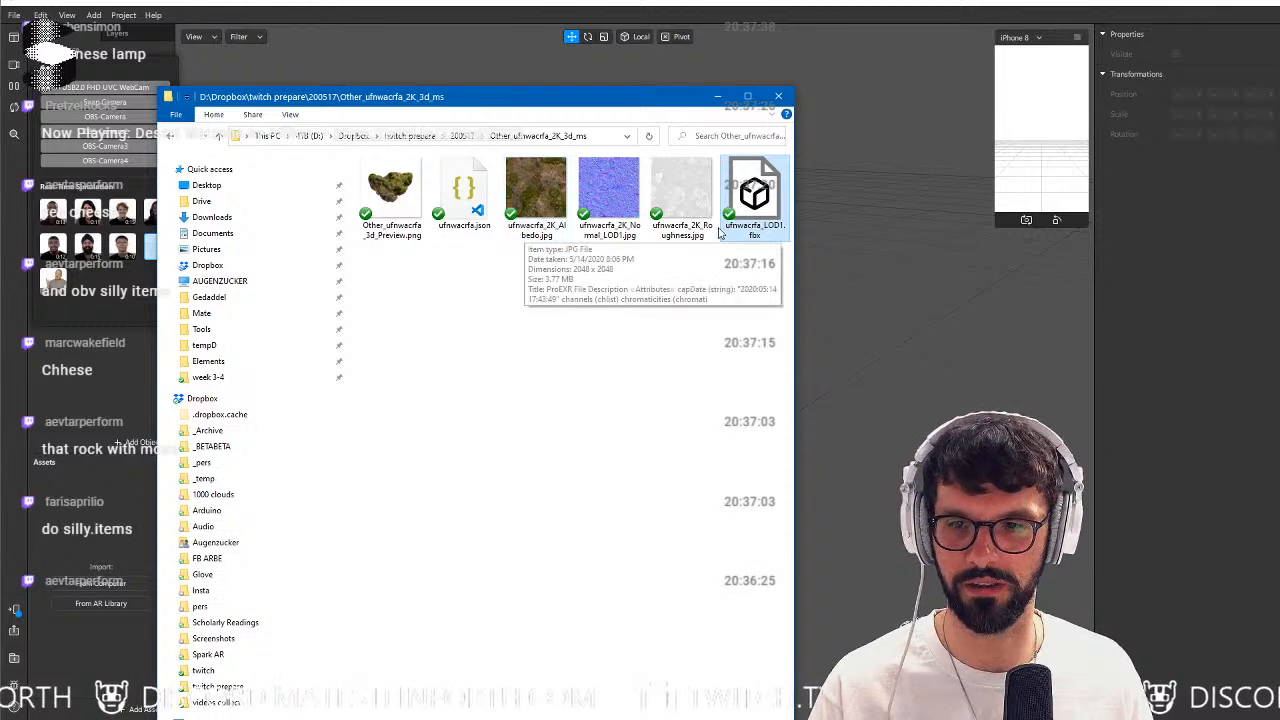
pyautogui.moveTo(752, 195); pyautogui.dragTo(95, 560)
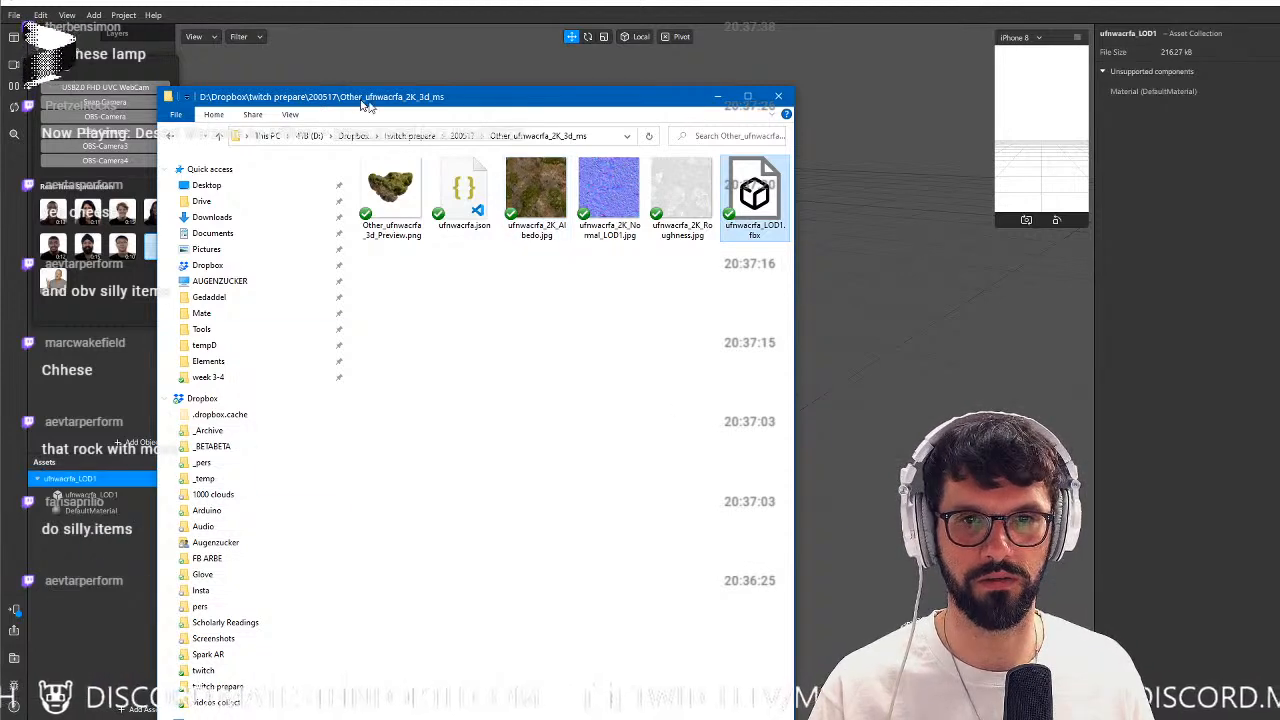
# Move the folder window aside and place the imported ufnwacrfa_LOD1 model from the assets into the scene.
pyautogui.moveTo(365, 100); pyautogui.dragTo(1279, 106)
pyautogui.click(90, 432)
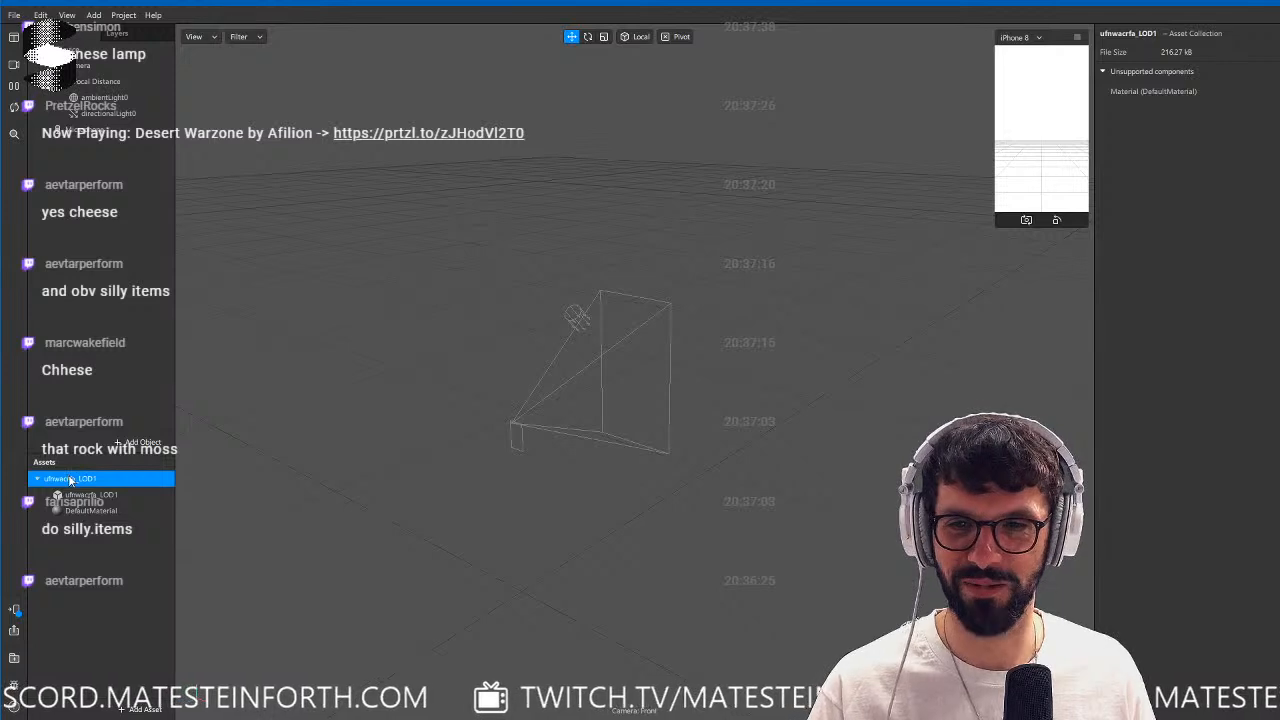
pyautogui.moveTo(103, 88); pyautogui.dragTo(103, 90)
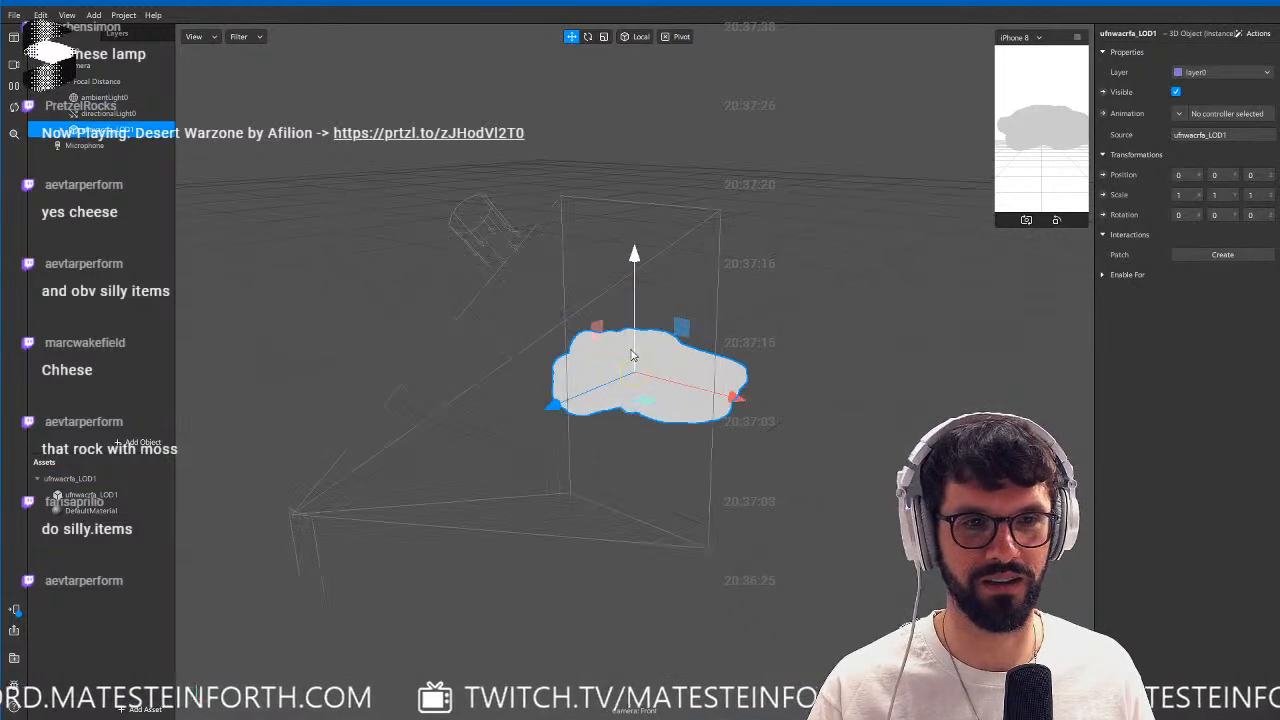
# Assign the ufnwacrfa_2K_Albedo image as the diffuse texture of the coral's DefaultMaterial and inspect the textured model.
pyautogui.click(92, 510)
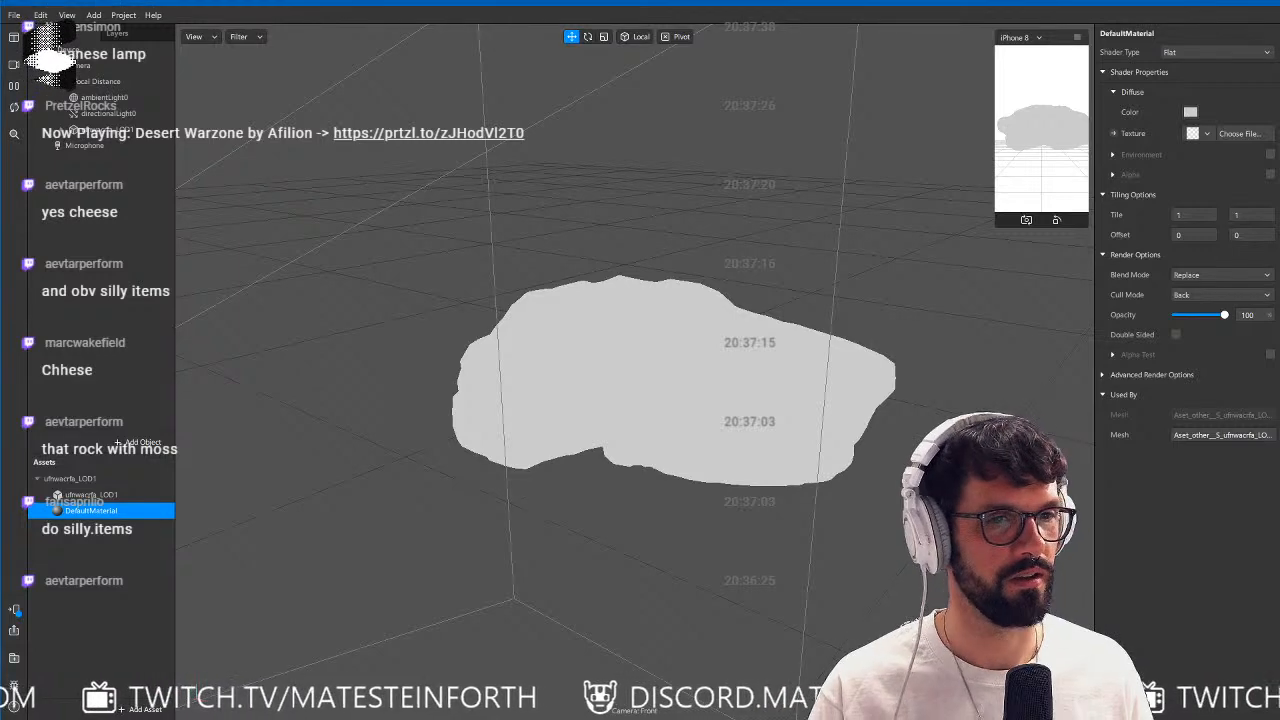
pyautogui.keyDown('alt'); pyautogui.moveTo(578, 396); pyautogui.dragTo(414, 420); pyautogui.keyUp('alt')
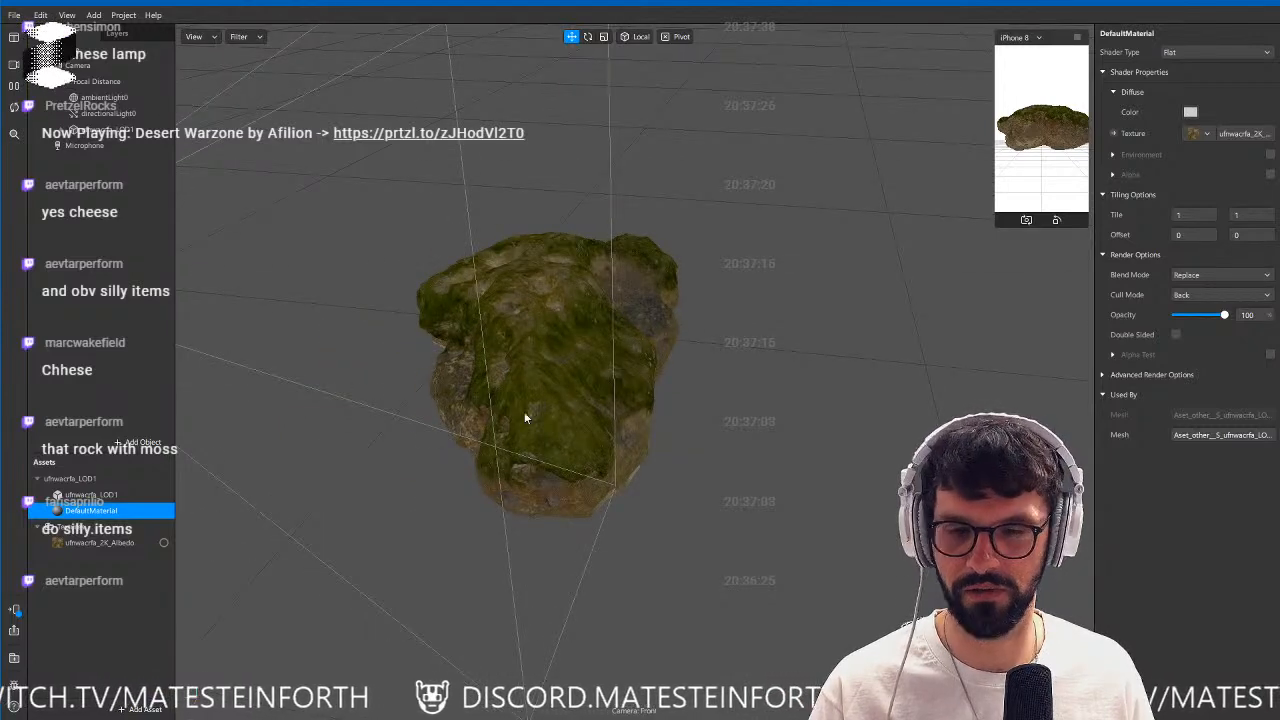
pyautogui.keyDown('alt'); pyautogui.moveTo(523, 414); pyautogui.dragTo(608, 371); pyautogui.keyUp('alt')
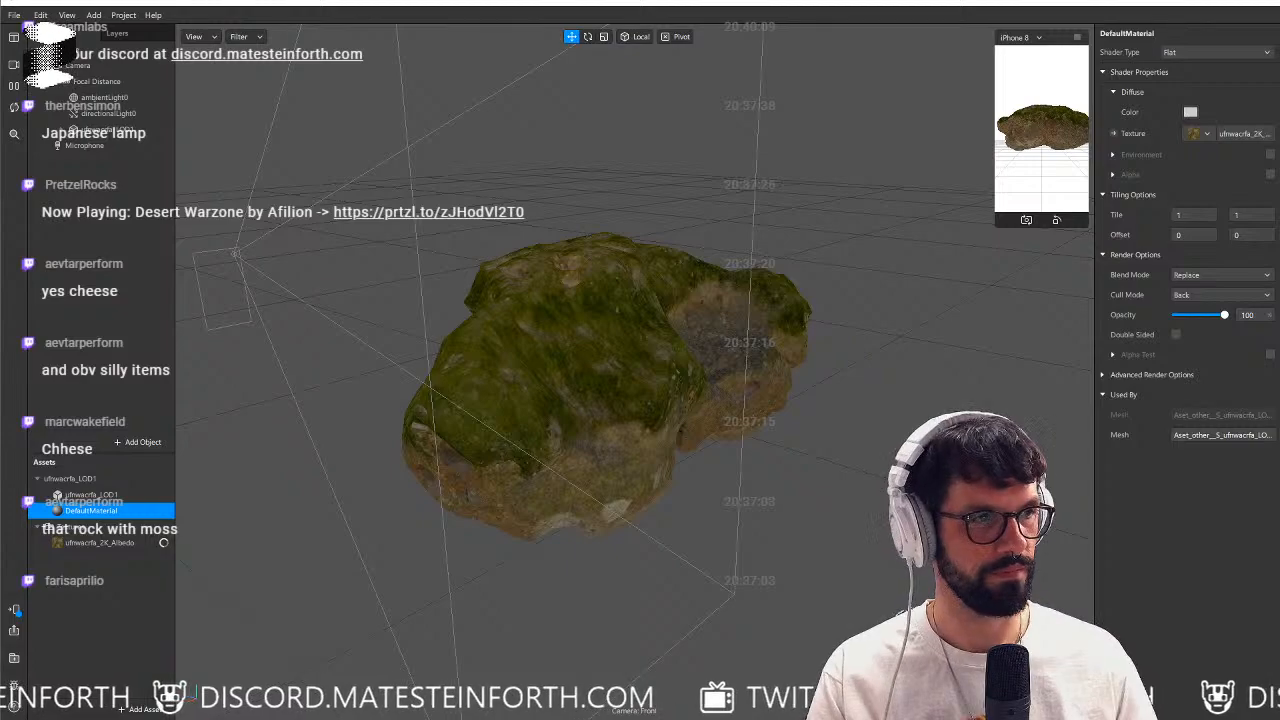
# Bring up the browser with the "easter egg wrapper" image results and enlarge the single unwrapped chocolate egg photo.
pyautogui.moveTo(1279, 30); pyautogui.dragTo(638, 44)
pyautogui.click(1103, 36)
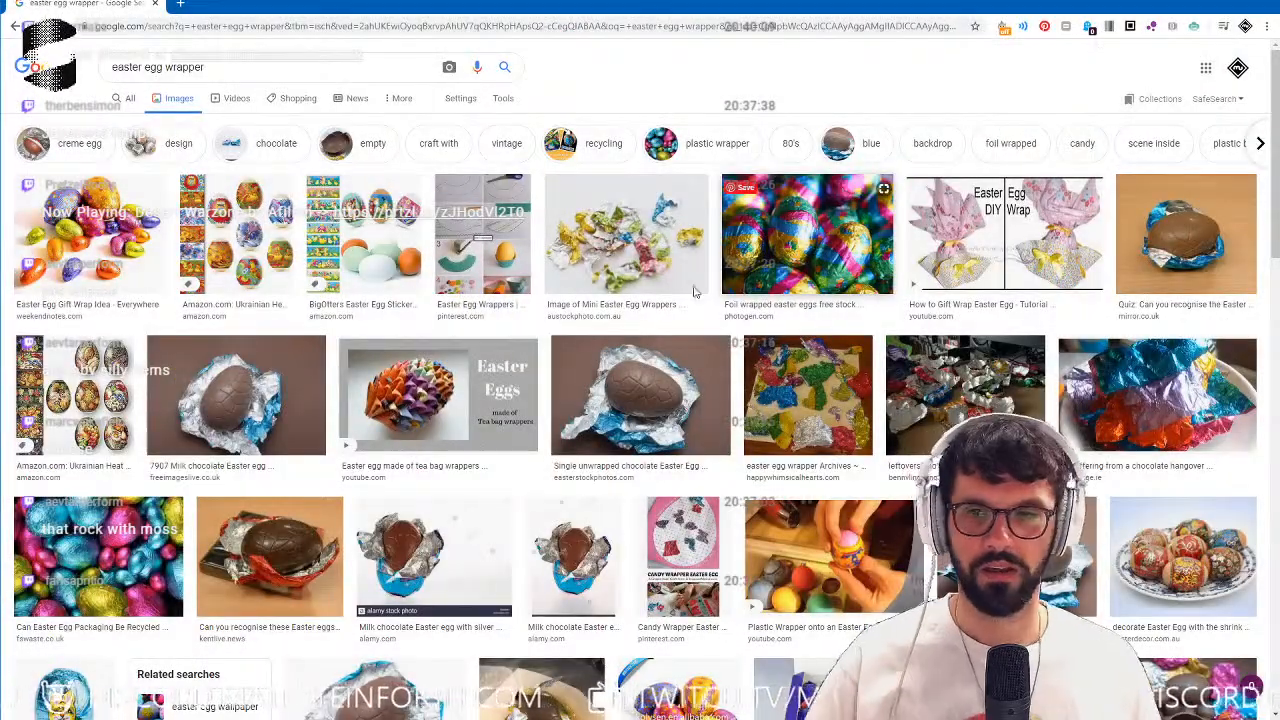
pyautogui.click(660, 392)
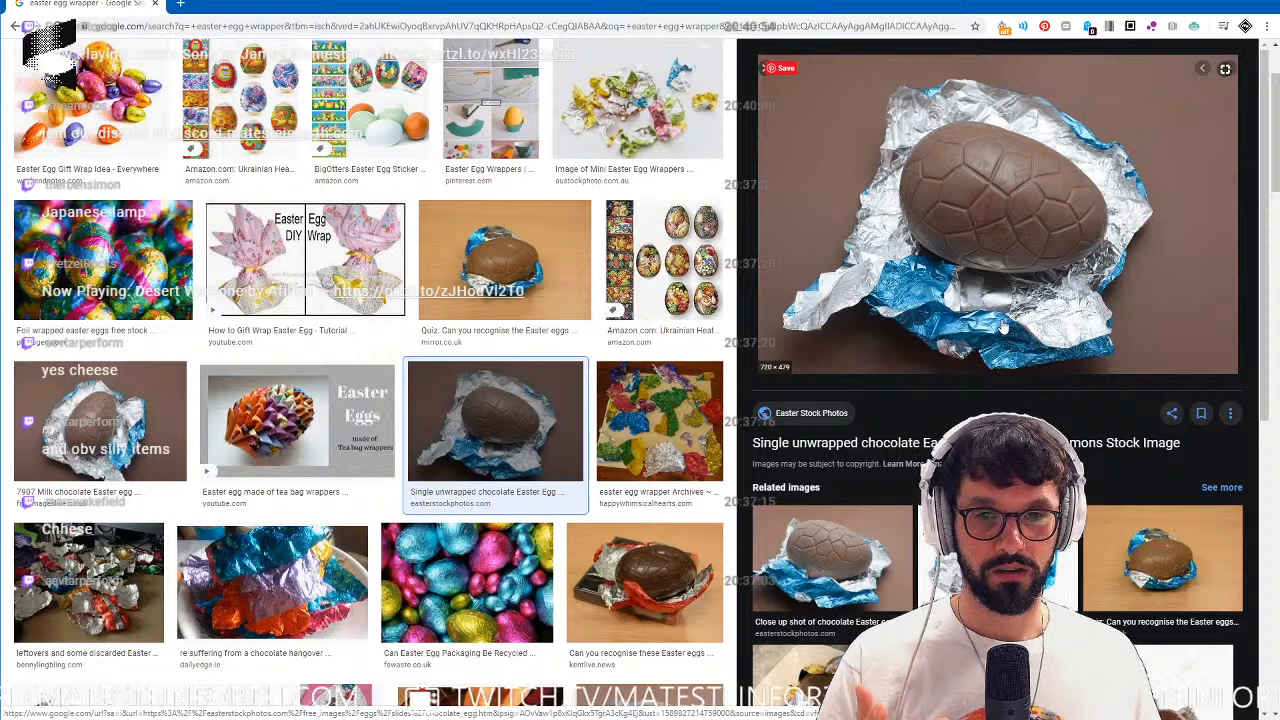
# Search Google Images for "coordinate system" in a new tab and open the Wikipedia article behind the XYZ axes diagram.
pyautogui.click(180, 7)
pyautogui.write('coordinate sys')
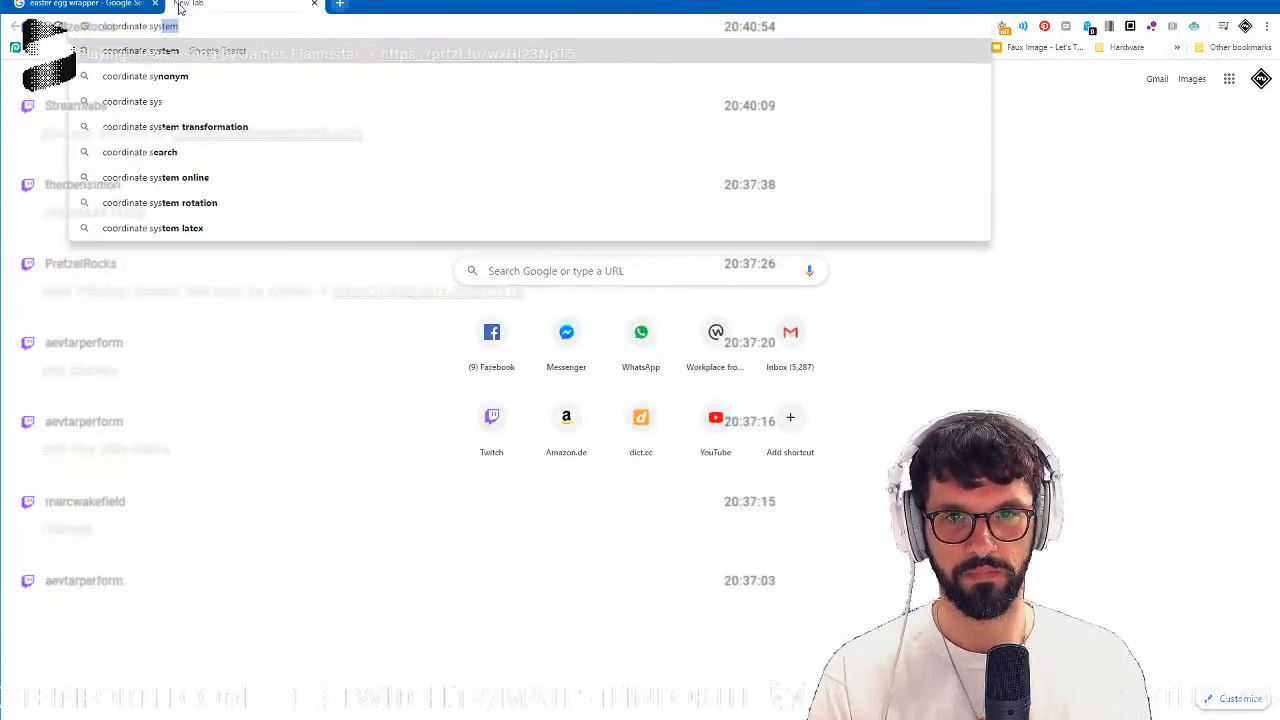
pyautogui.write('tem')
pyautogui.press('Return')
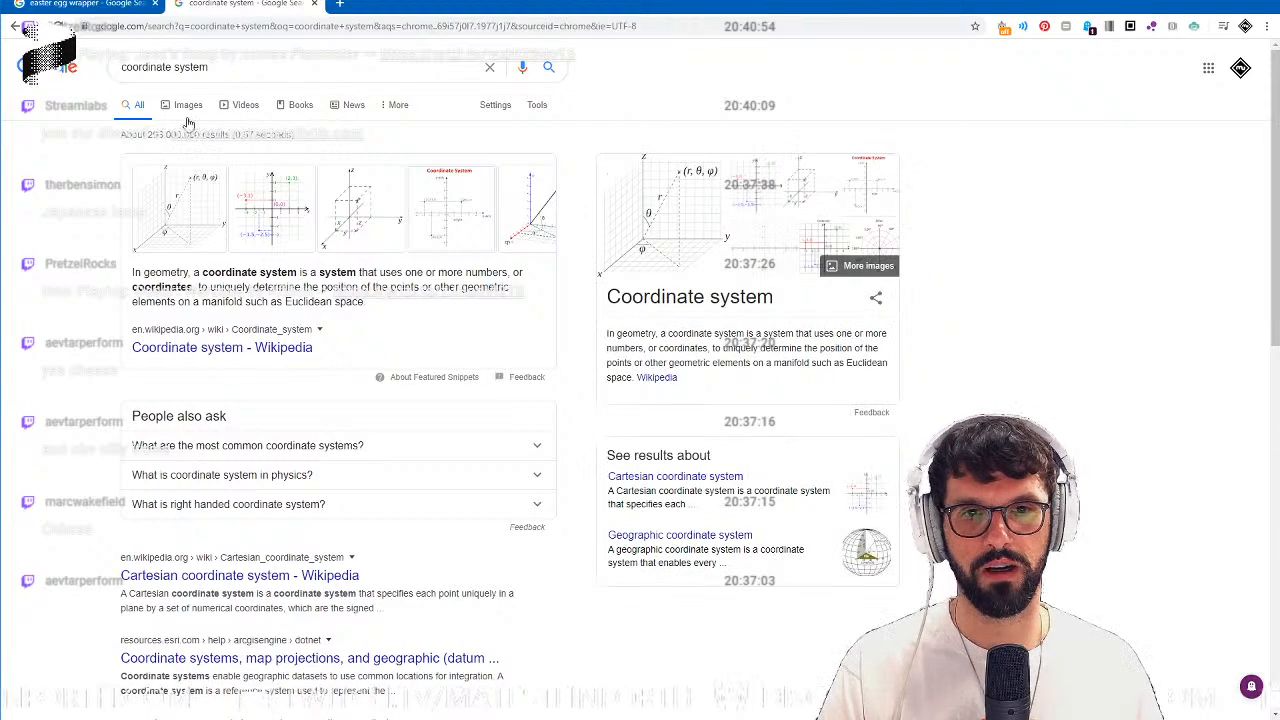
pyautogui.click(187, 105)
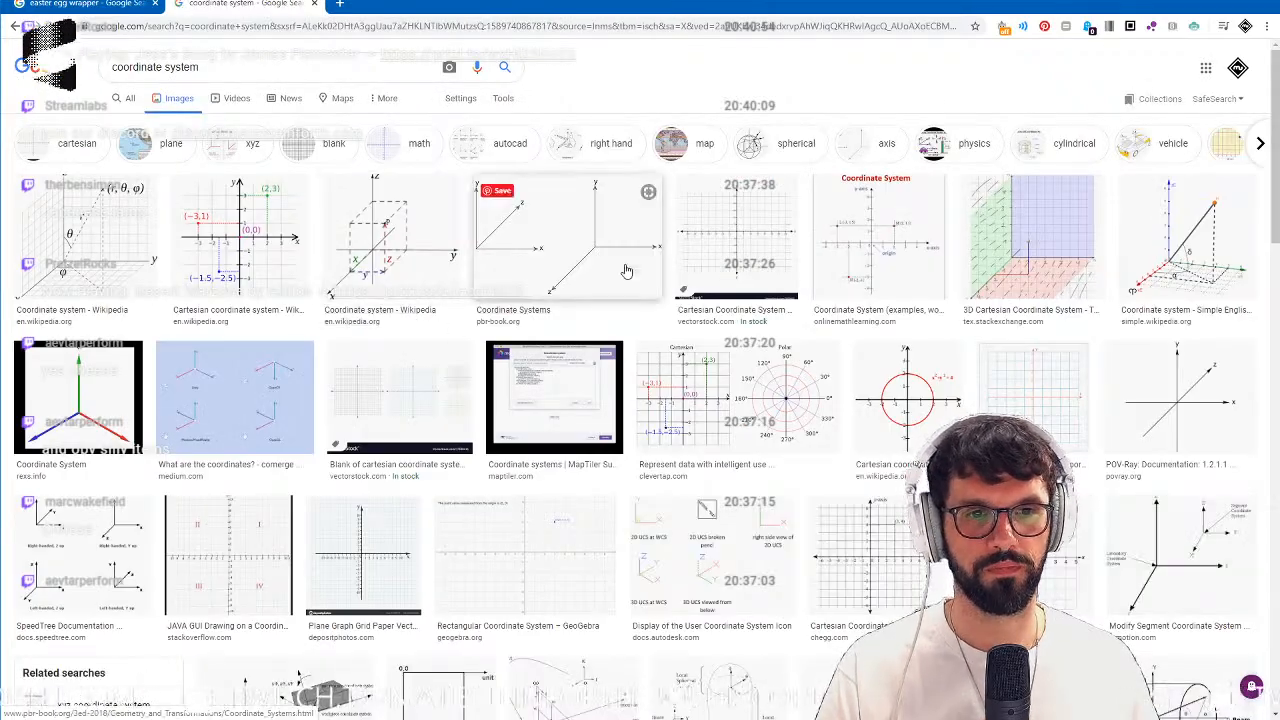
pyautogui.click(383, 255)
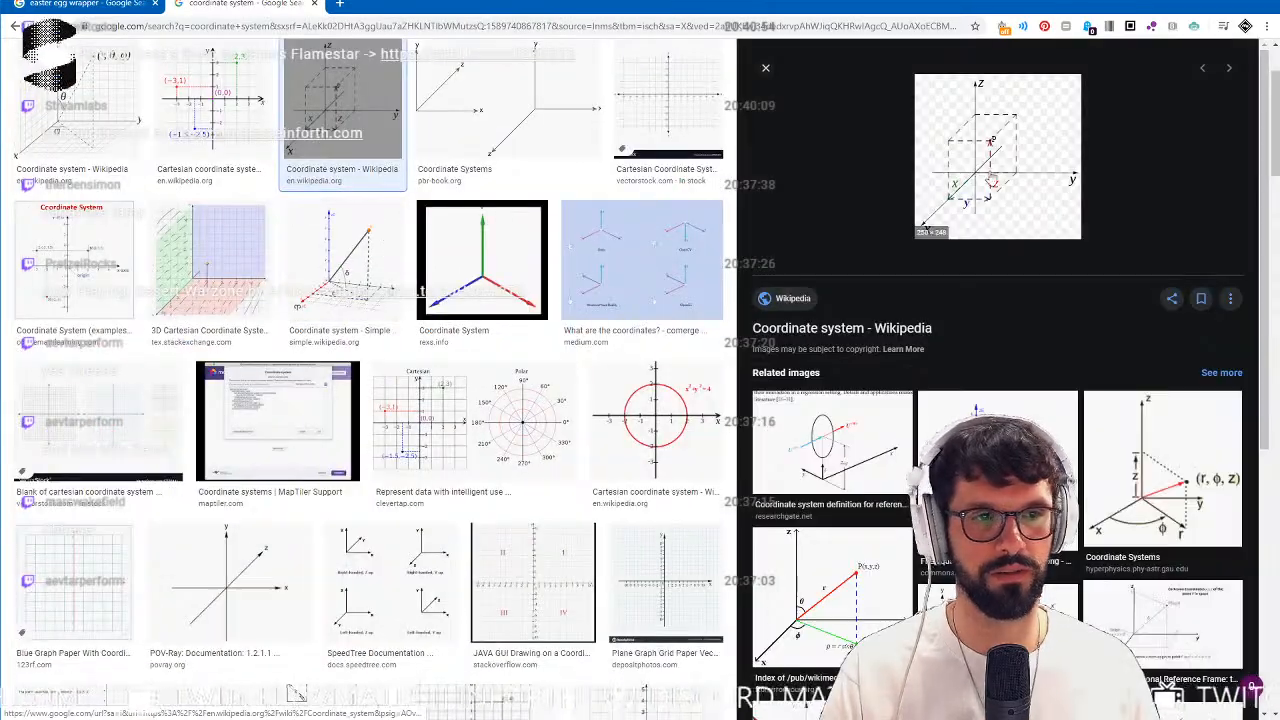
pyautogui.click(980, 172)
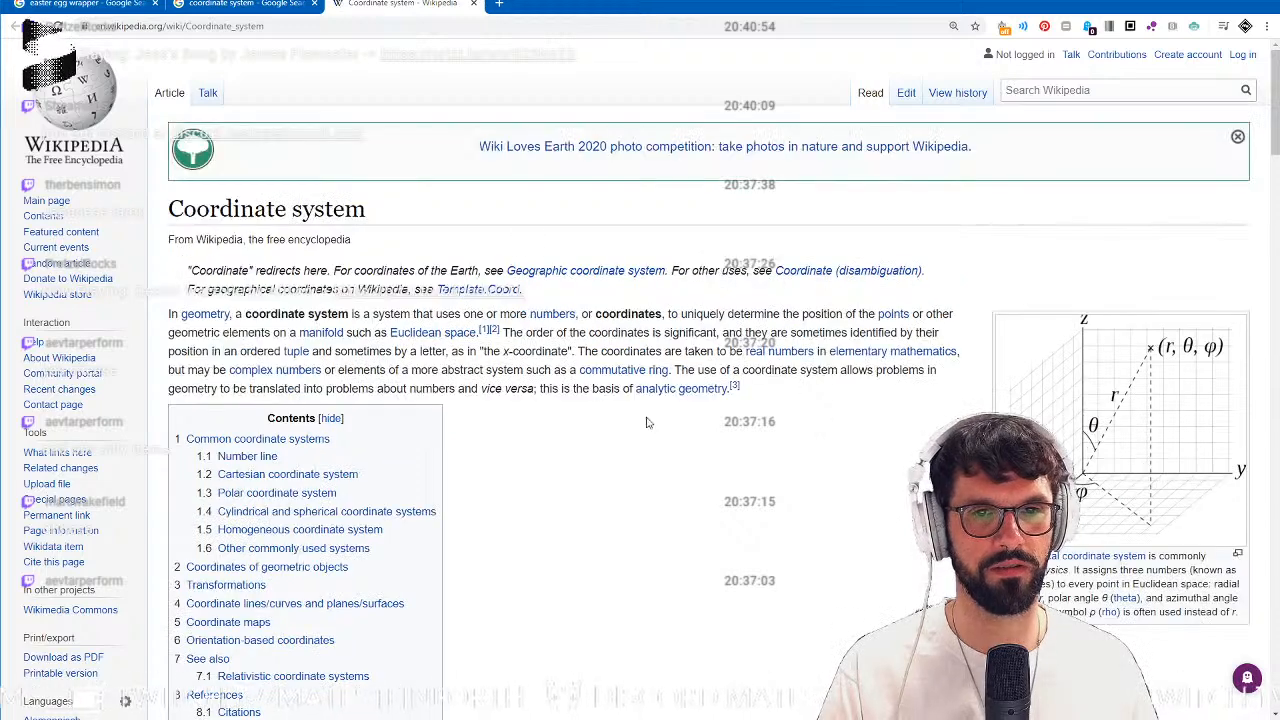
pyautogui.click(1135, 441)
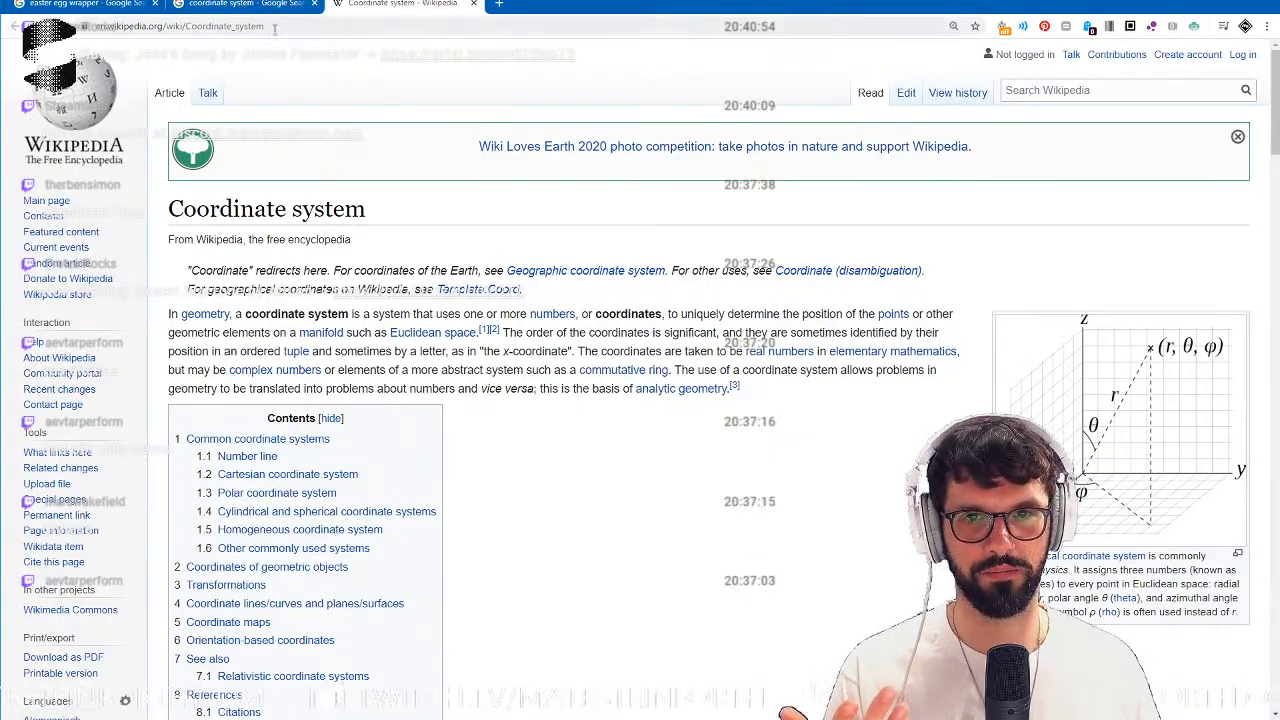
# Search Google Images for "xy coordinates" and enlarge Wikipedia's Cartesian coordinate system diagram.
pyautogui.click(274, 28)
pyautogui.write('xycor')
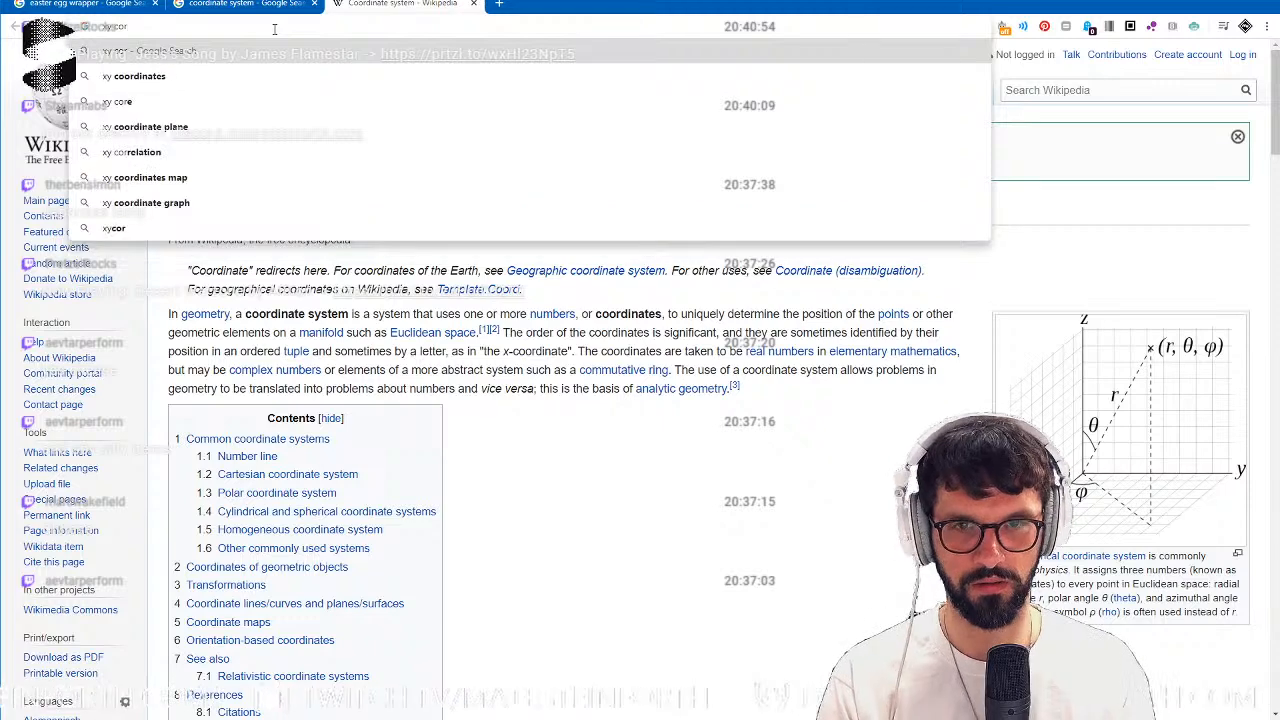
pyautogui.press('Down')
pyautogui.press('Return')
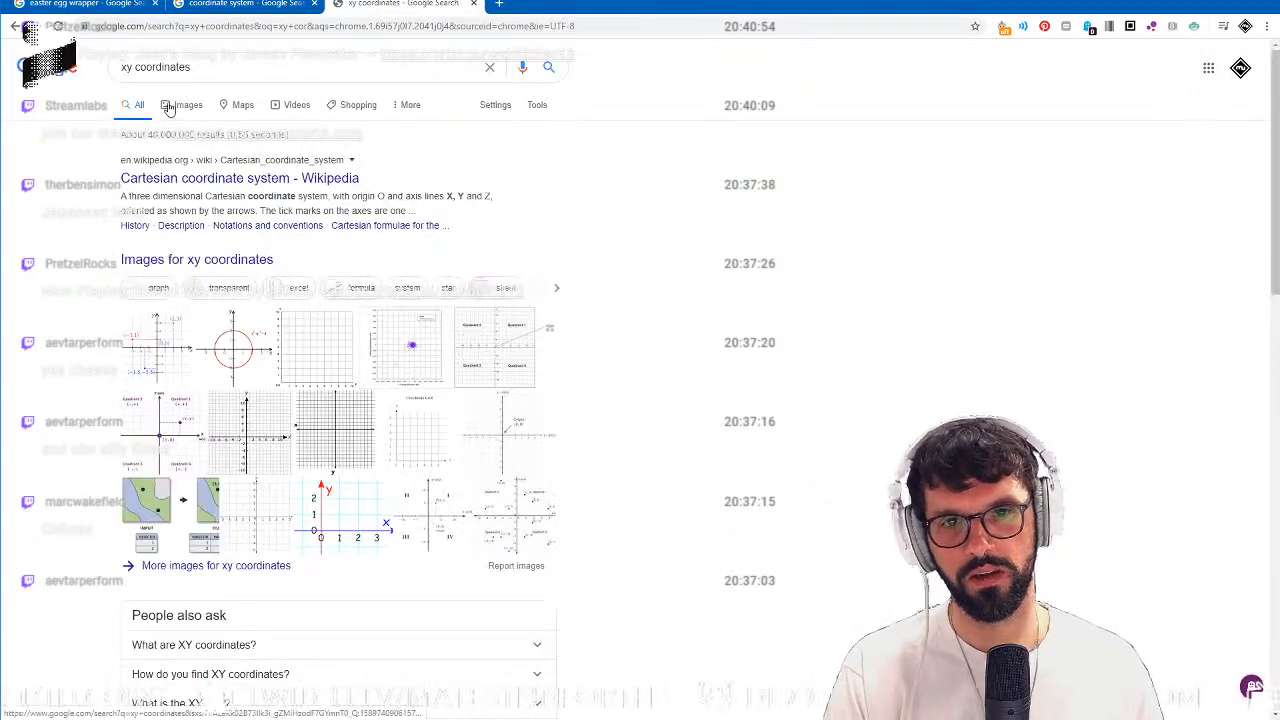
pyautogui.click(180, 106)
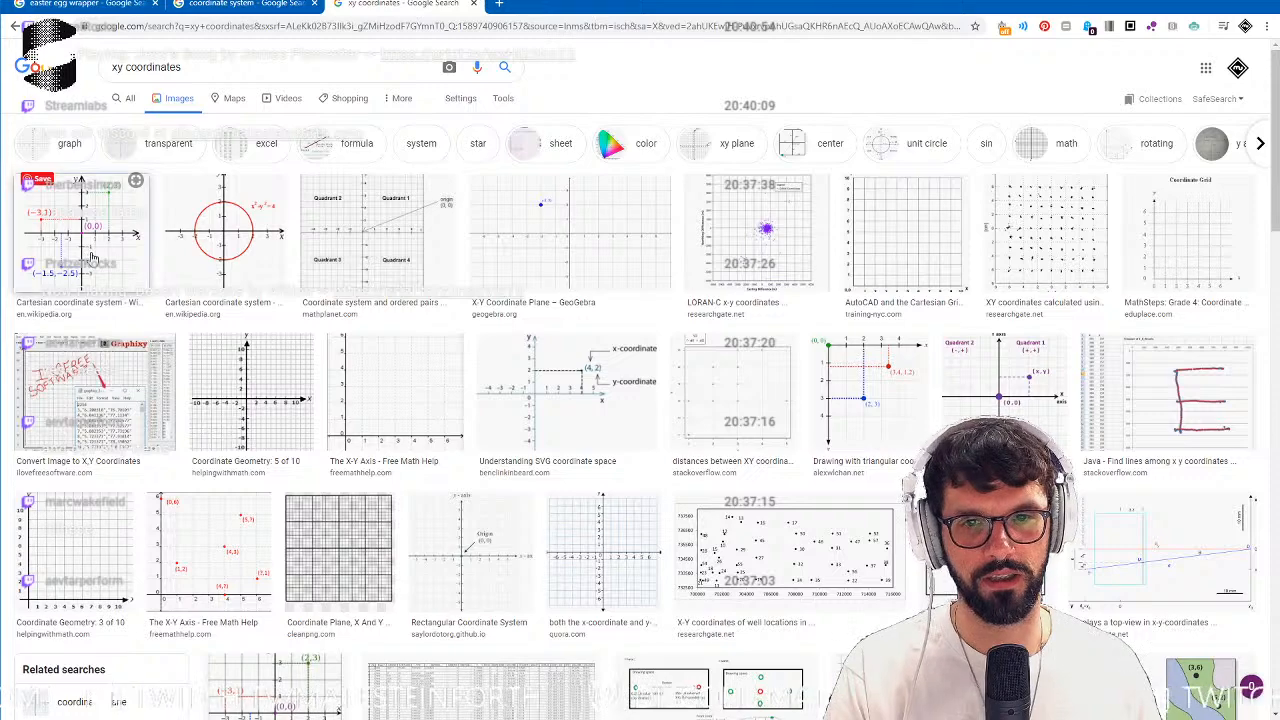
pyautogui.click(89, 258)
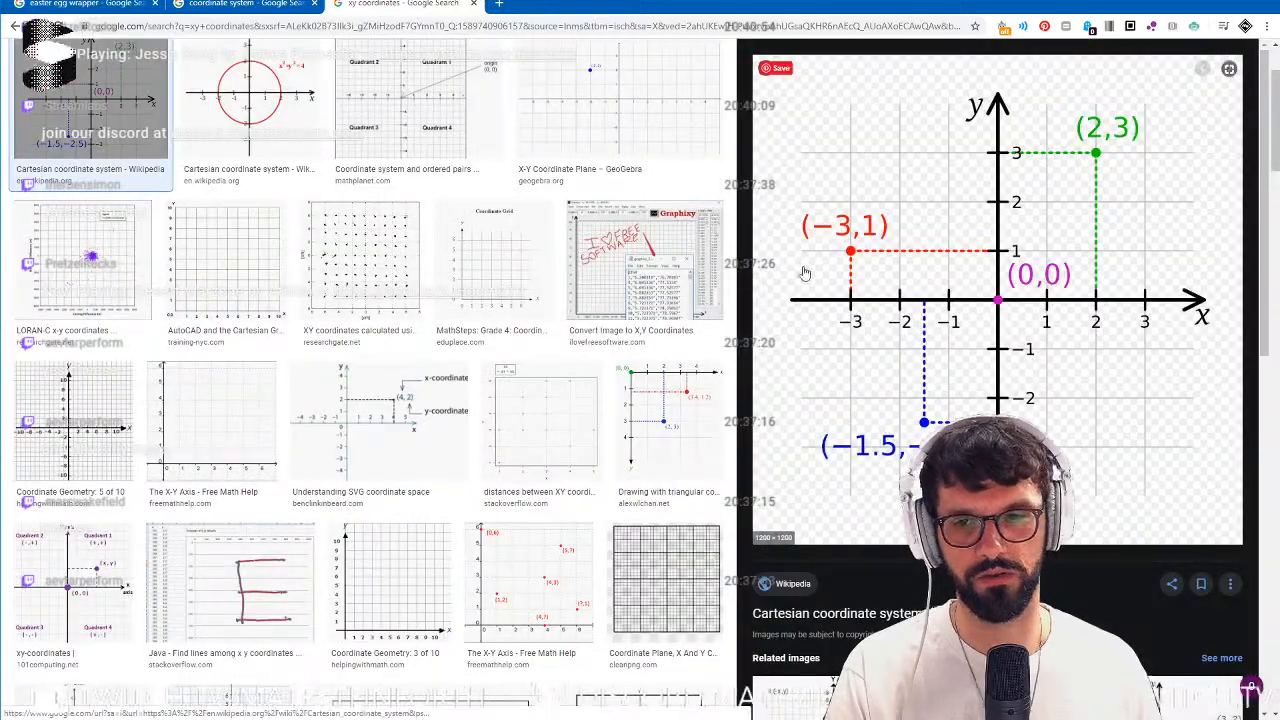
# Go back to the unwrapped chocolate egg photo, switch to the Spark AR coral project and examine the textured model.
pyautogui.click(262, 8)
pyautogui.click(141, 5)
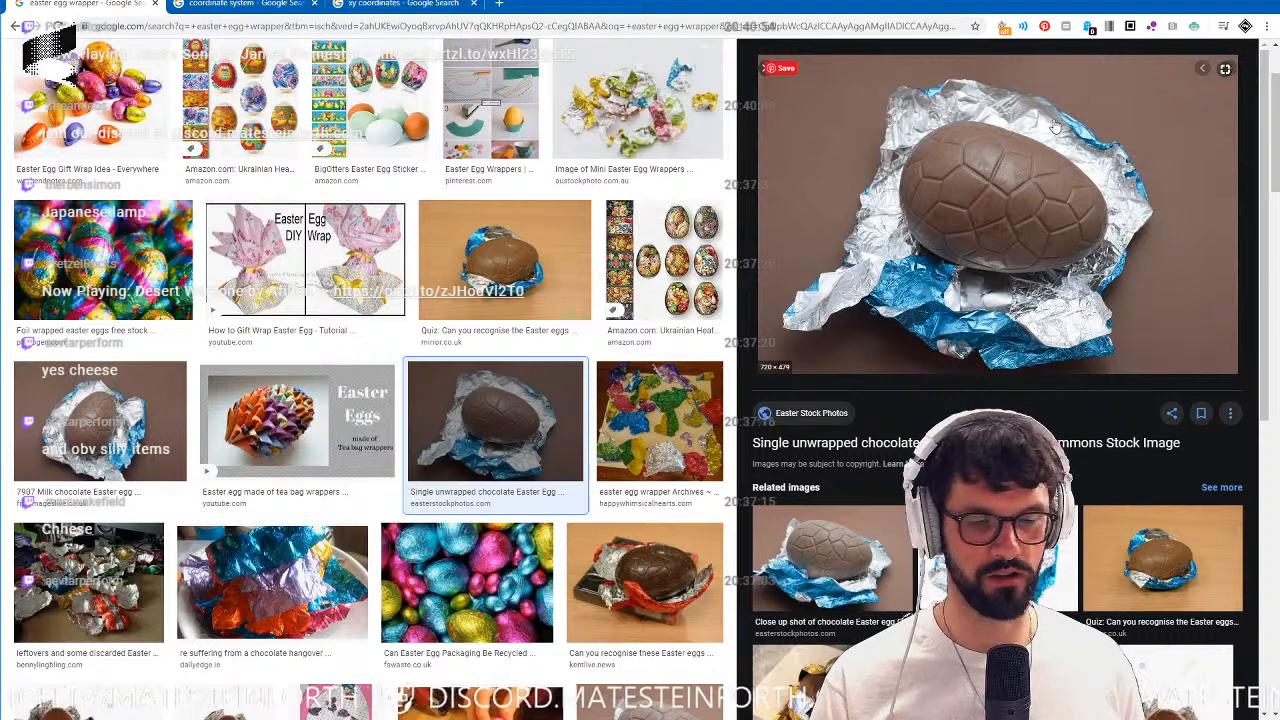
pyautogui.hotkey('alt', 'Tab')
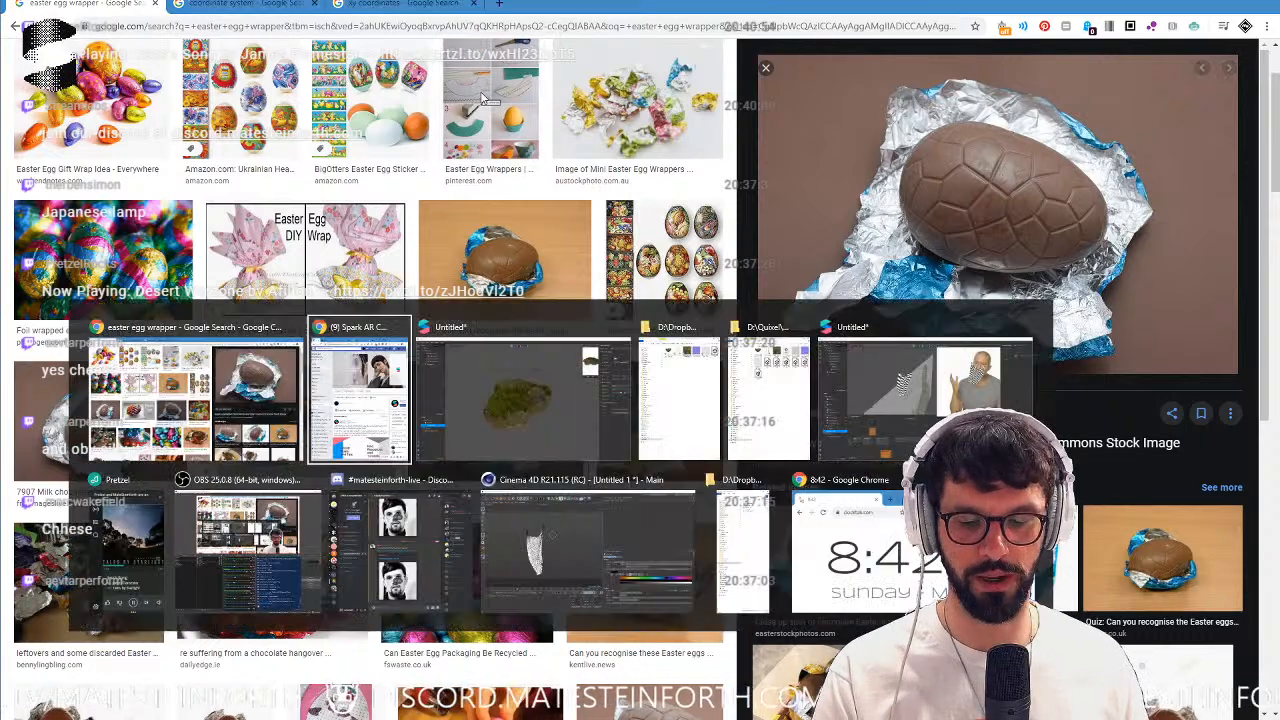
pyautogui.click(566, 339)
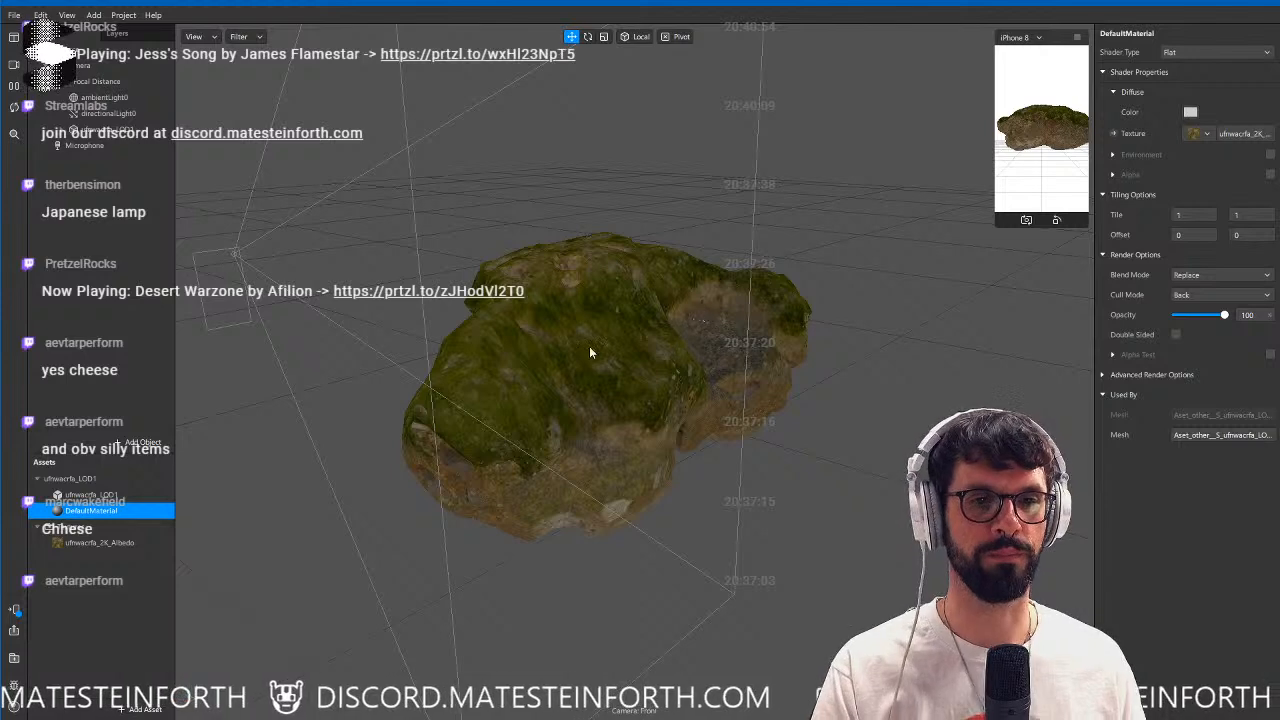
pyautogui.moveTo(600, 366); pyautogui.dragTo(568, 360)
pyautogui.moveTo(638, 333); pyautogui.dragTo(686, 296)
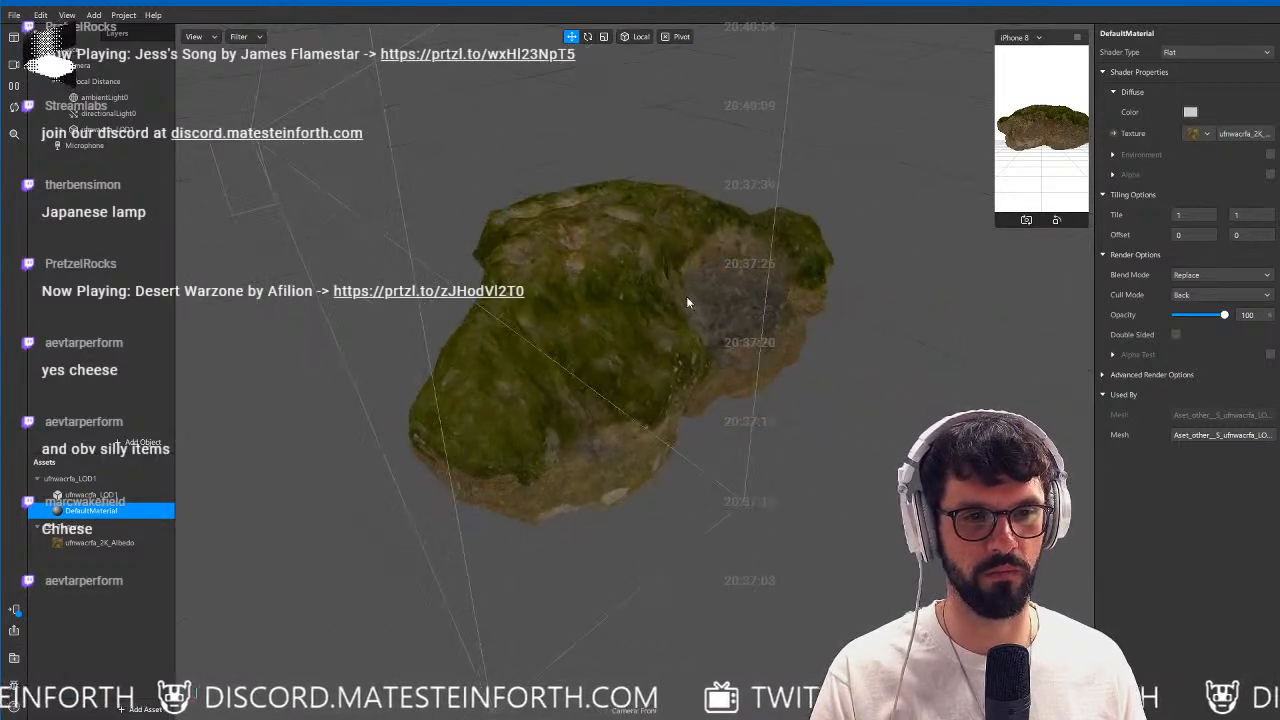
# Switch to Cinema 4D and import ufnwacrfa_LOD1.fbx, accepting the default FBX import settings.
pyautogui.hotkey('alt', 'Tab')
pyautogui.hotkey('alt', 'Tab')
pyautogui.hotkey('alt', 'Tab')
pyautogui.hotkey('alt', 'Tab')
pyautogui.hotkey('alt', 'Tab')
pyautogui.hotkey('alt', 'Tab')
pyautogui.hotkey('alt', 'Tab')
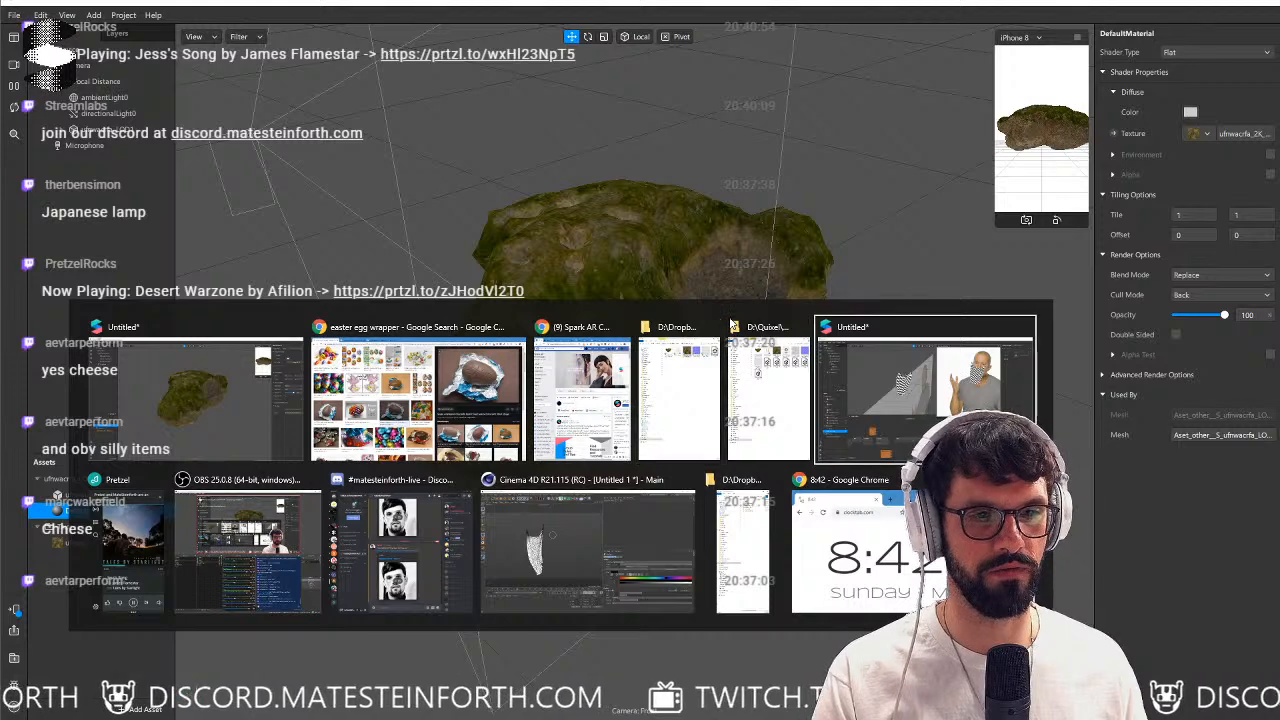
pyautogui.hotkey('alt', 'Tab')
pyautogui.hotkey('alt', 'Tab')
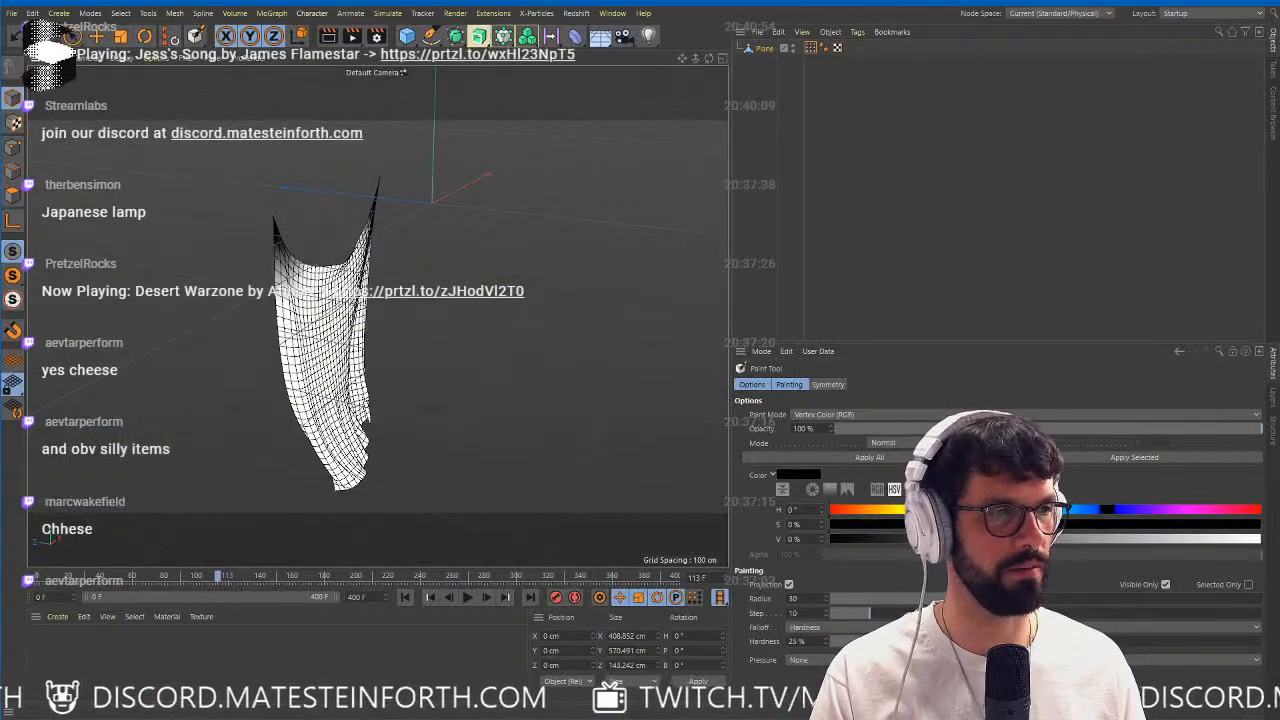
pyautogui.moveTo(1279, 320); pyautogui.dragTo(553, 378)
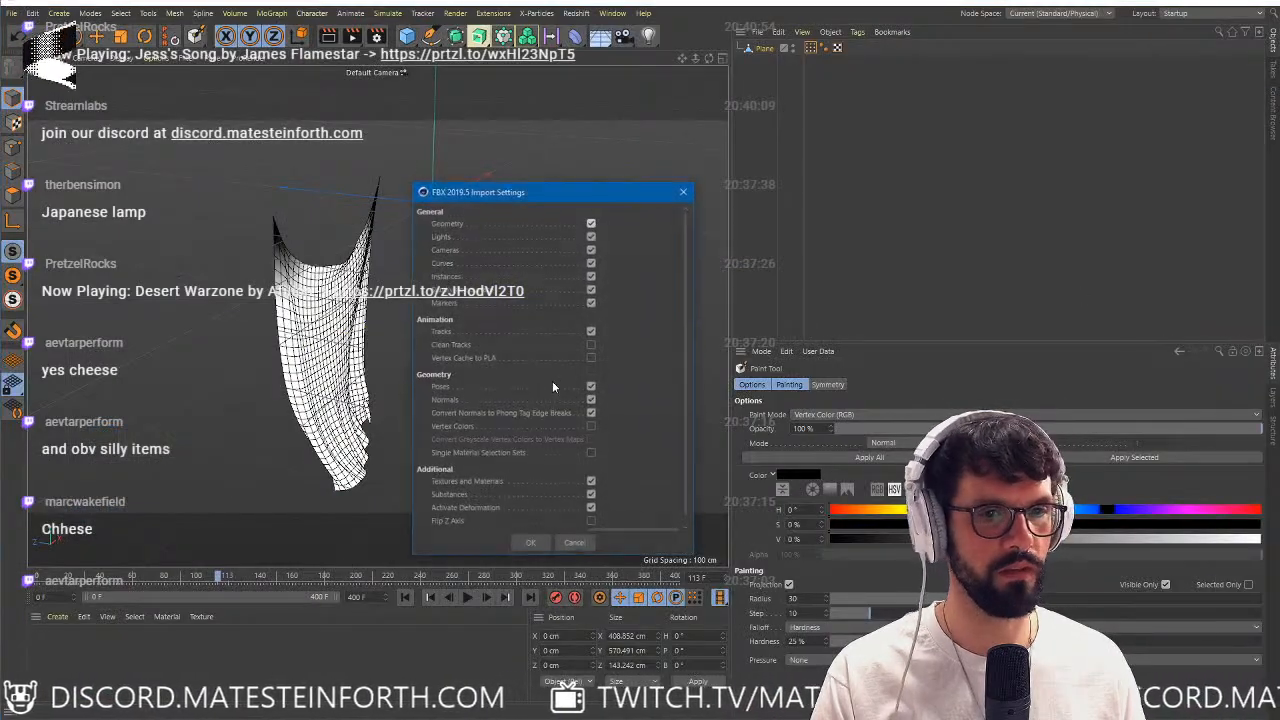
pyautogui.click(534, 543)
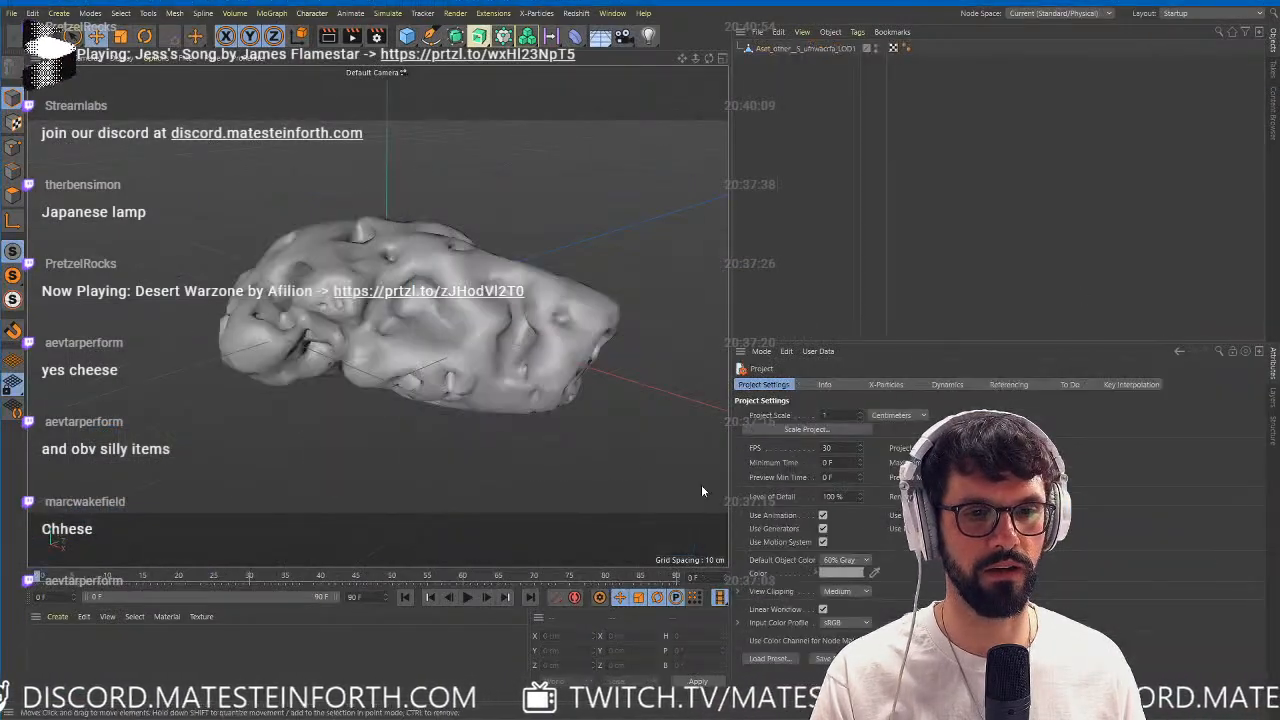
# Create a new standard material and apply it to the imported coral object.
pyautogui.click(57, 616)
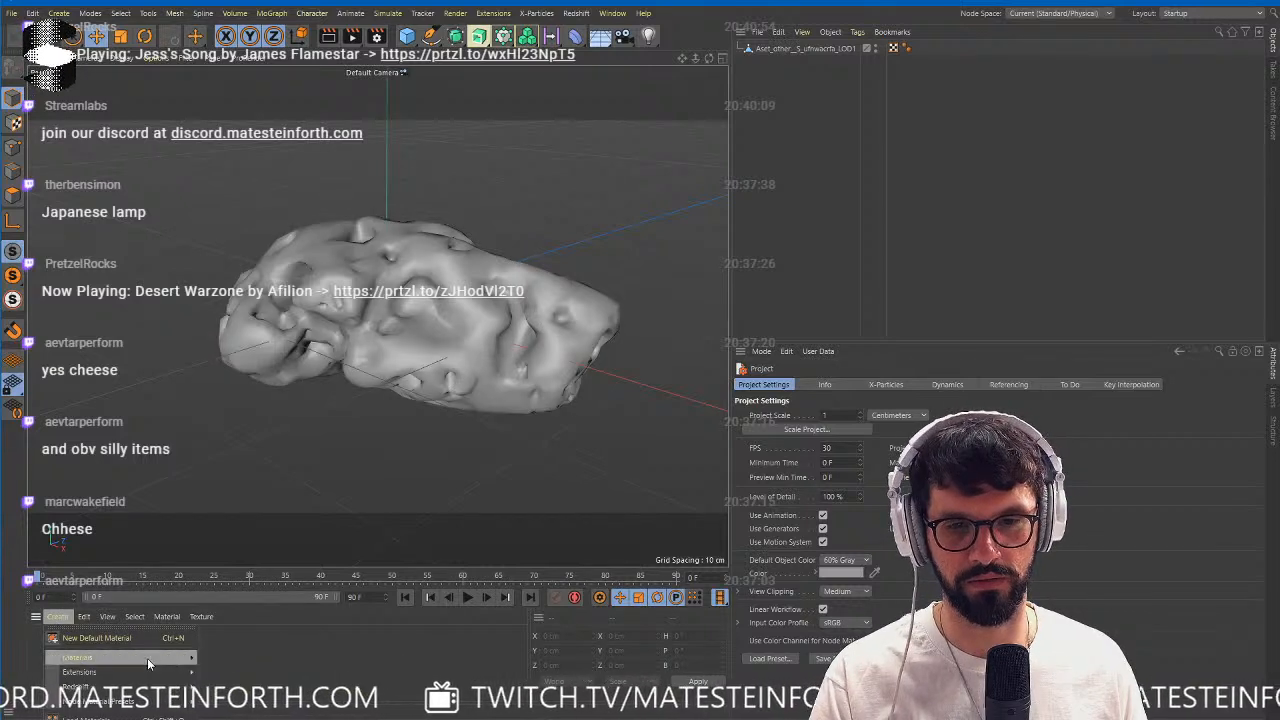
pyautogui.moveTo(147, 658)
pyautogui.click(288, 677)
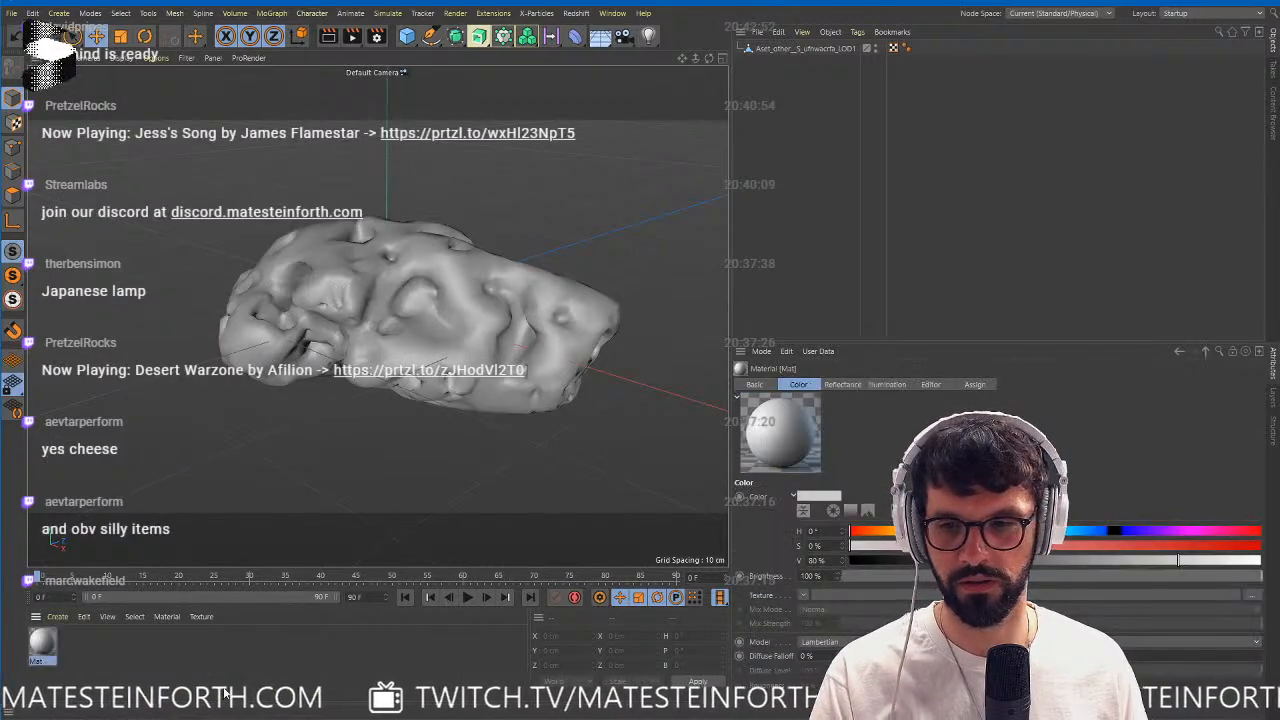
pyautogui.moveTo(42, 645); pyautogui.dragTo(830, 48)
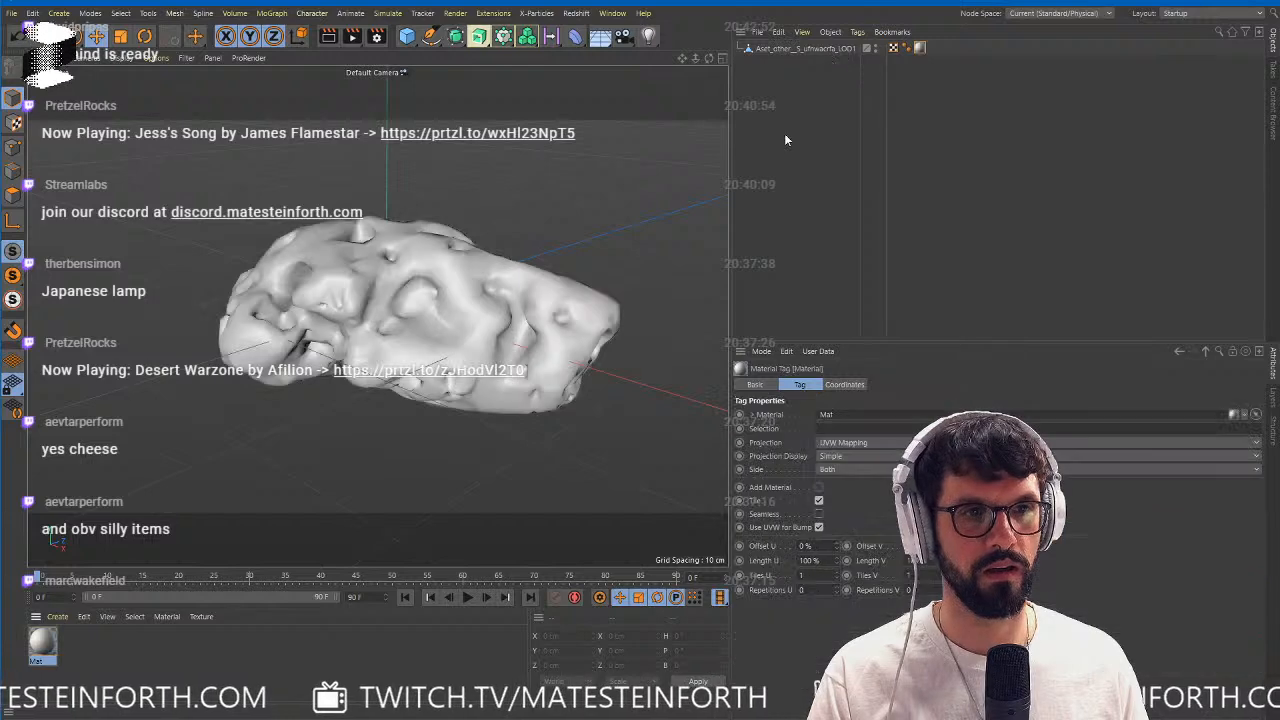
# Load ufnwacrfa_2K_Albedo.jpg as the new material's color texture, disable its Reflectance channel and close the Material Editor.
pyautogui.doubleClick(42, 643)
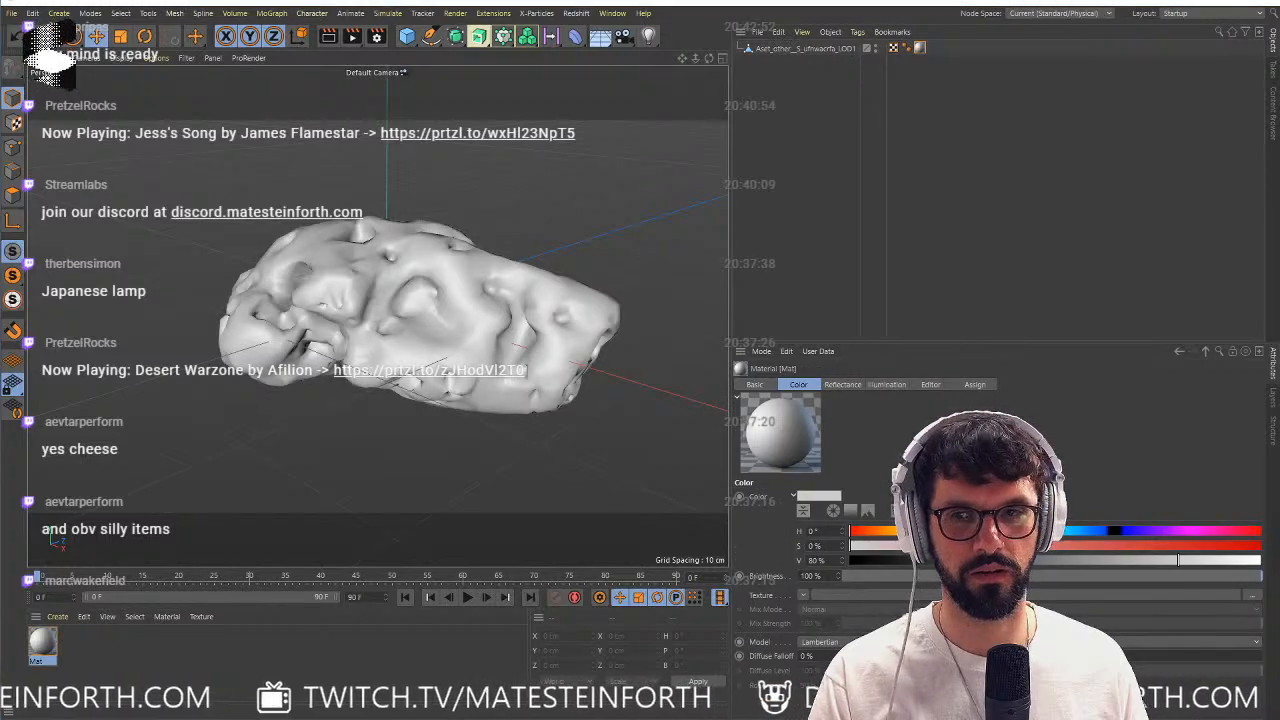
pyautogui.moveTo(1115, 128); pyautogui.dragTo(932, 135)
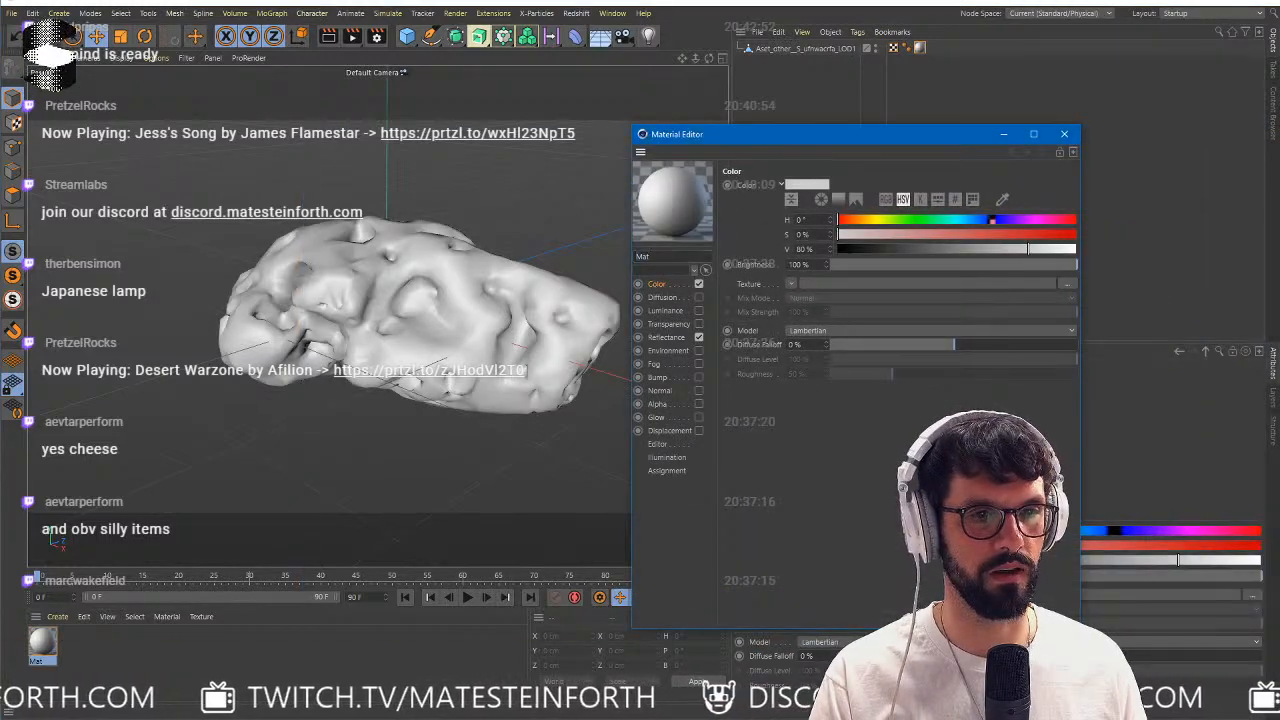
pyautogui.moveTo(1279, 300); pyautogui.dragTo(850, 286)
pyautogui.click(699, 338)
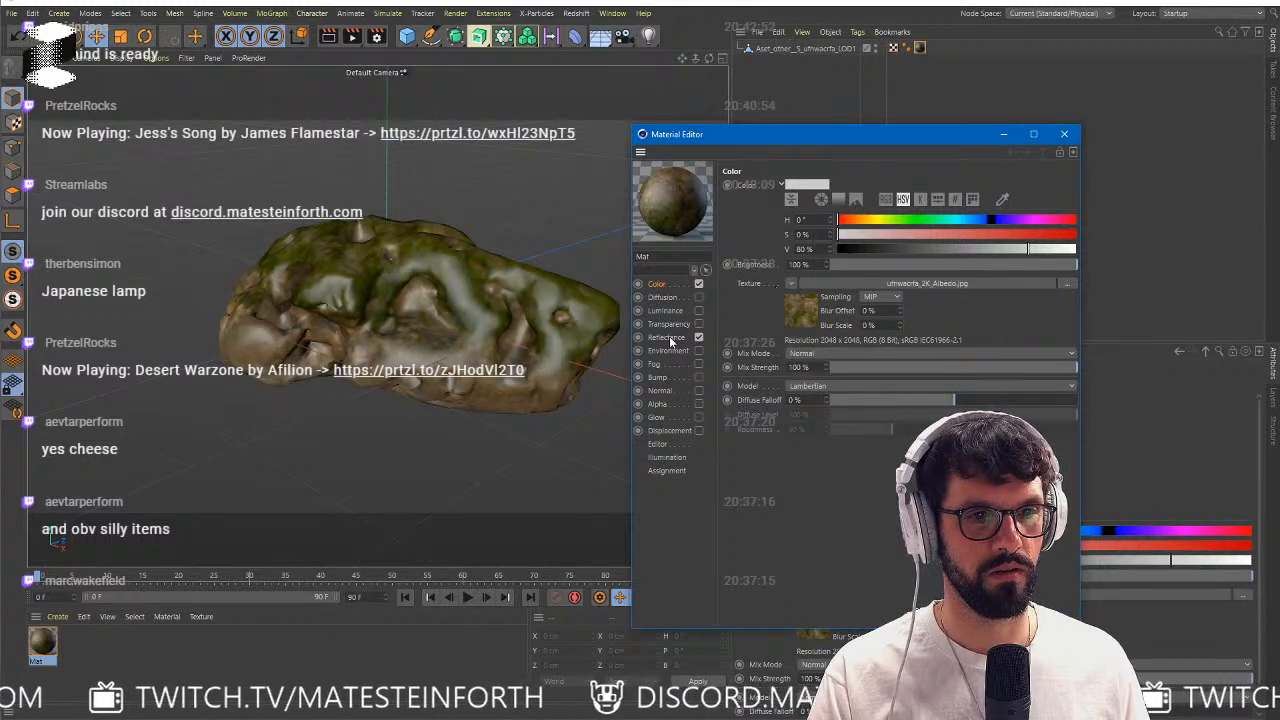
pyautogui.click(1065, 134)
# Set the material's texture preview size to 1024x1024 for the viewport and close the Material Editor.
pyautogui.keyDown('alt'); pyautogui.moveTo(520, 245); pyautogui.dragTo(345, 355); pyautogui.keyUp('alt')
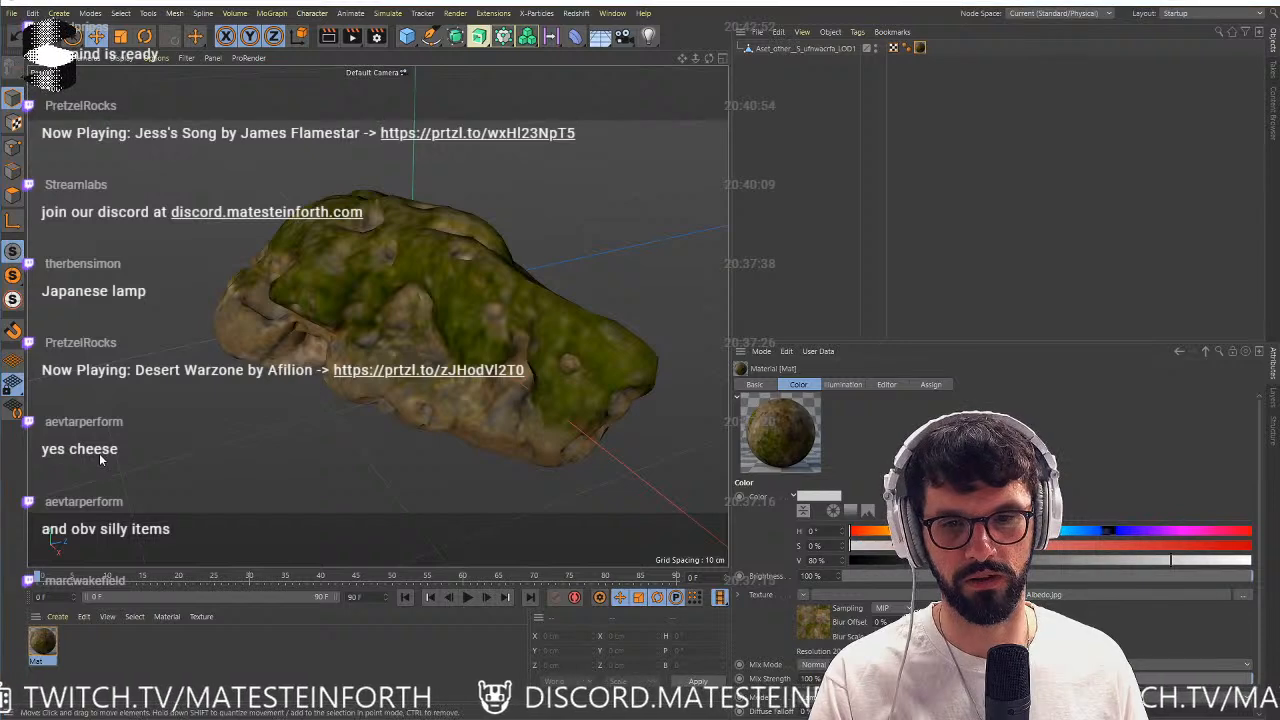
pyautogui.moveTo(1279, 108); pyautogui.dragTo(754, 109)
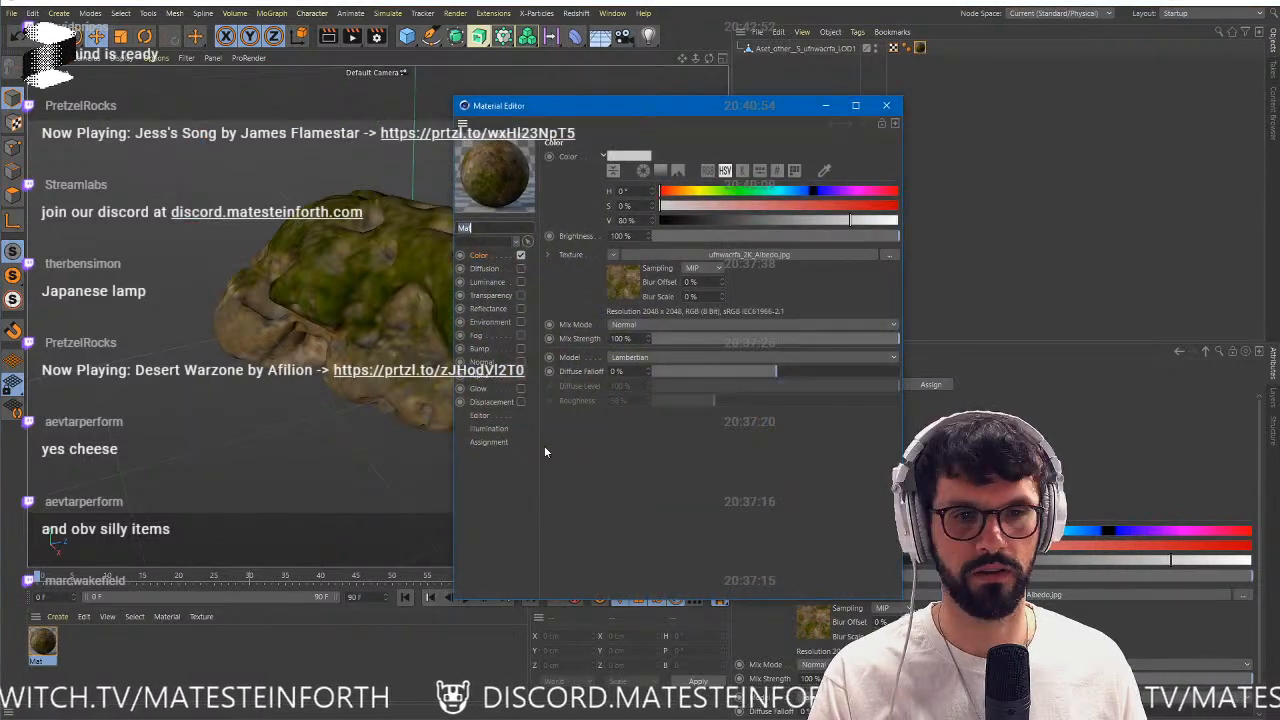
pyautogui.click(490, 416)
pyautogui.click(700, 170)
pyautogui.click(689, 230)
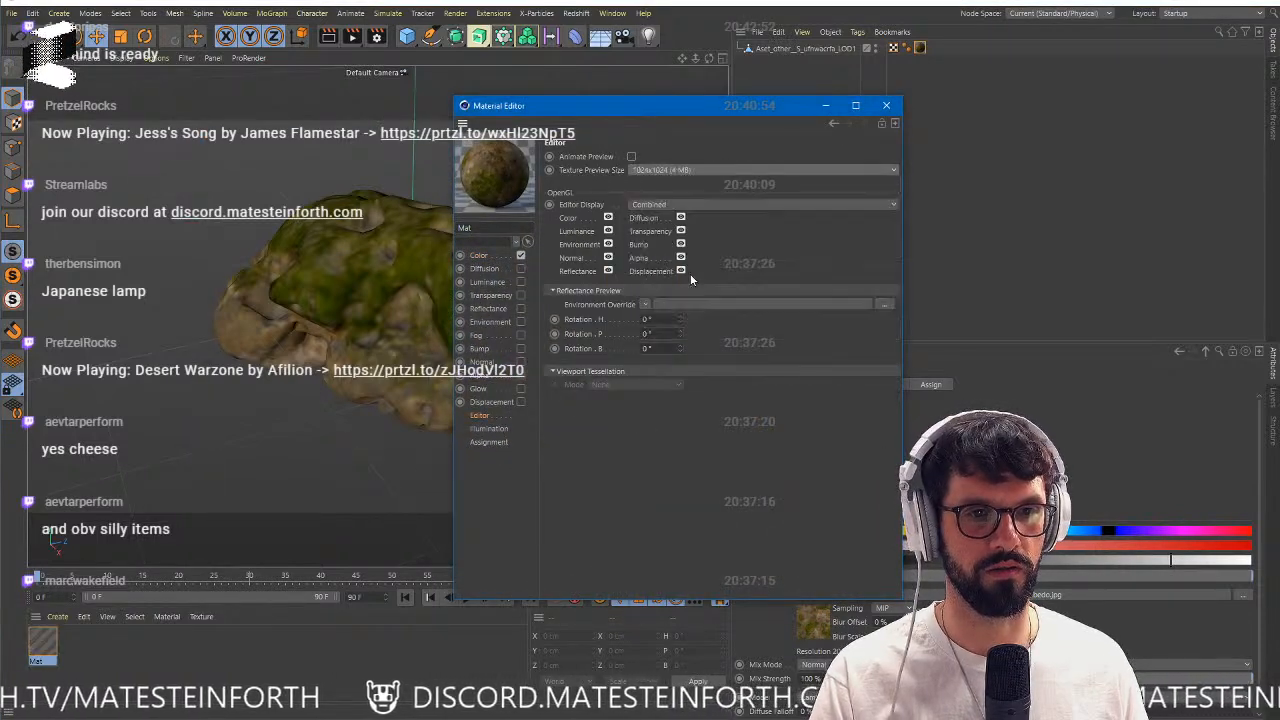
pyautogui.click(886, 105)
pyautogui.scroll(3, 521, 327)
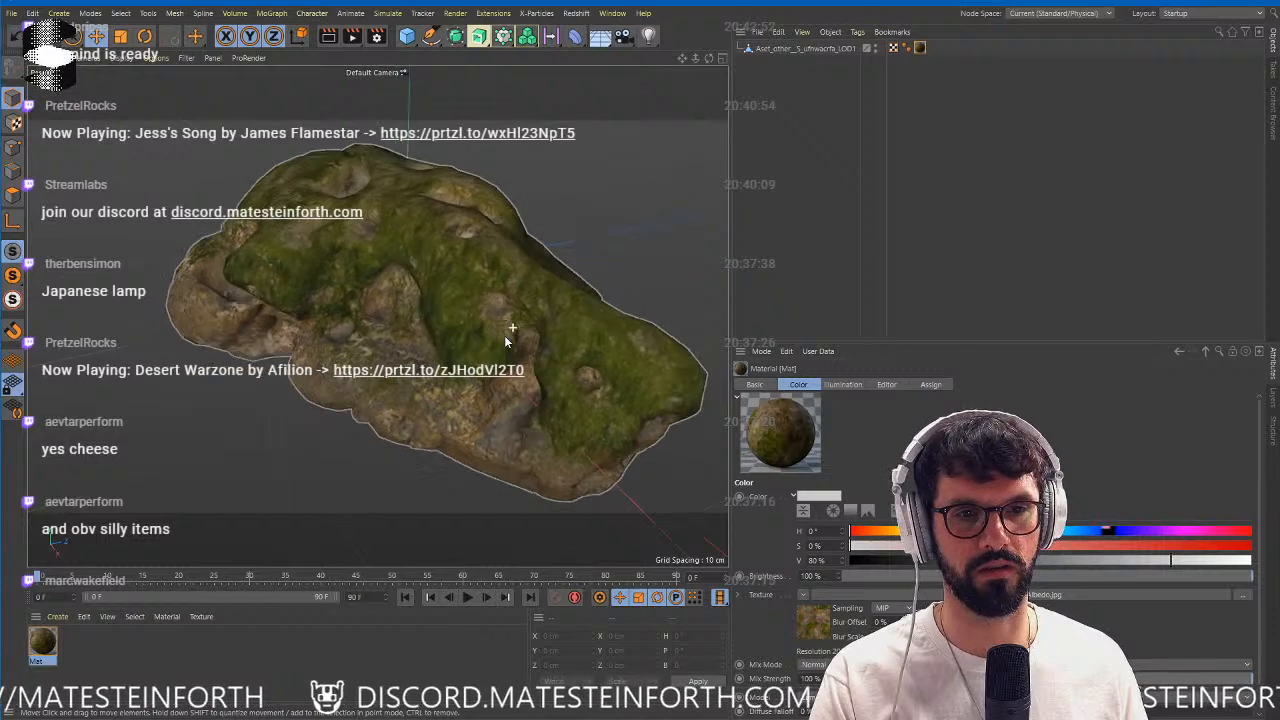
# Switch to point editing and select the coral object so its mesh structure is displayed.
pyautogui.keyDown('alt'); pyautogui.moveTo(485, 338); pyautogui.dragTo(497, 338); pyautogui.keyUp('alt')
pyautogui.click(13, 171)
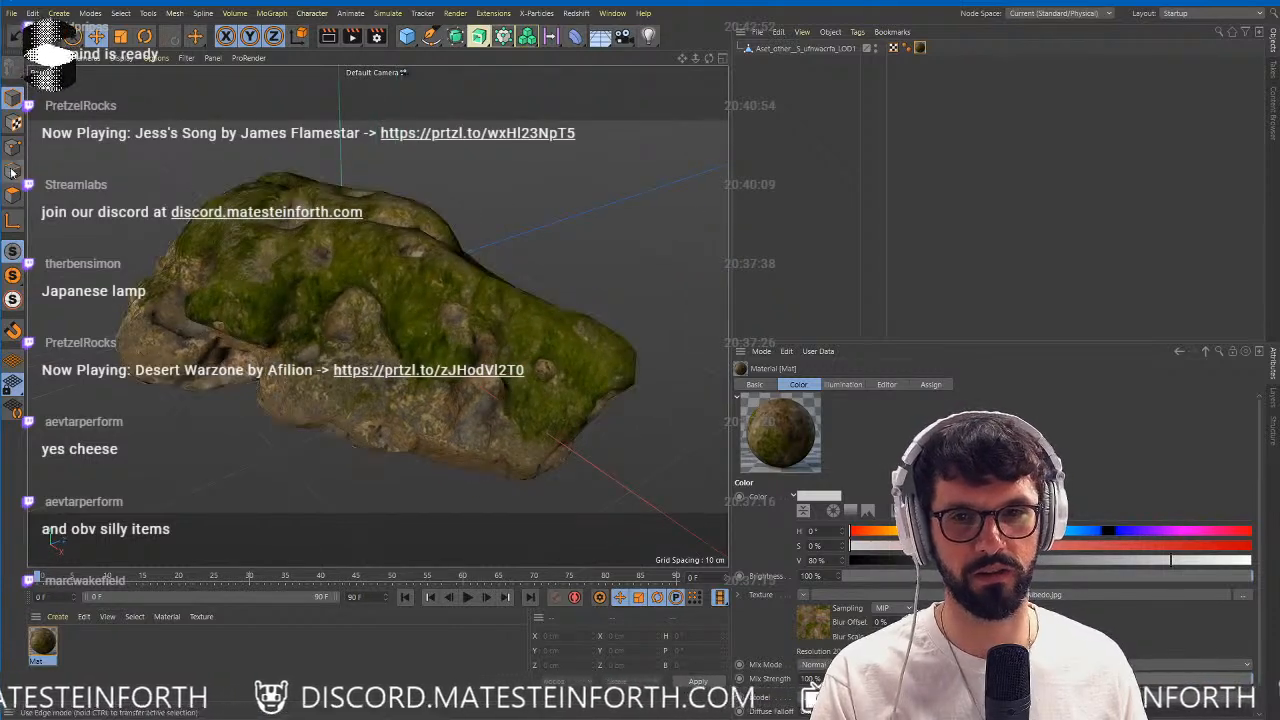
pyautogui.click(13, 150)
pyautogui.click(795, 48)
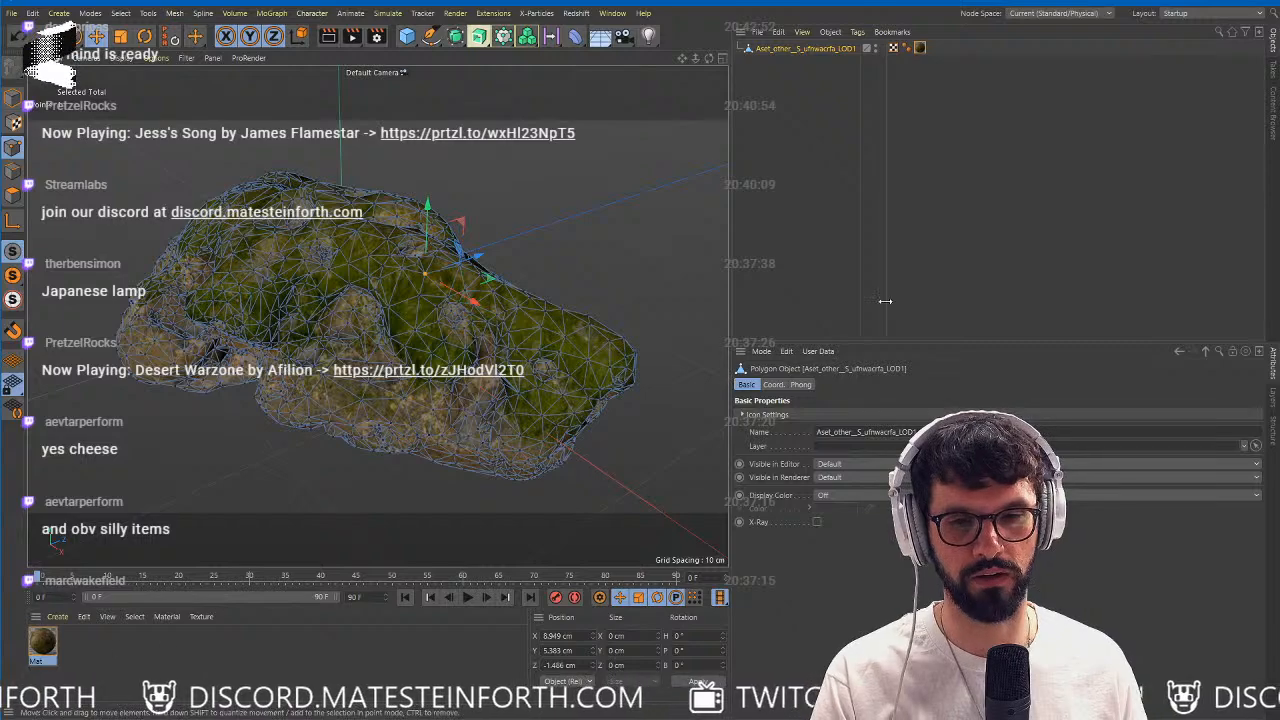
# Open the BP - UV Edit layout and examine how the coral's flattened UV mesh corresponds to the 3D model.
pyautogui.moveTo(1279, 262); pyautogui.dragTo(1279, 190)
pyautogui.click(1210, 13)
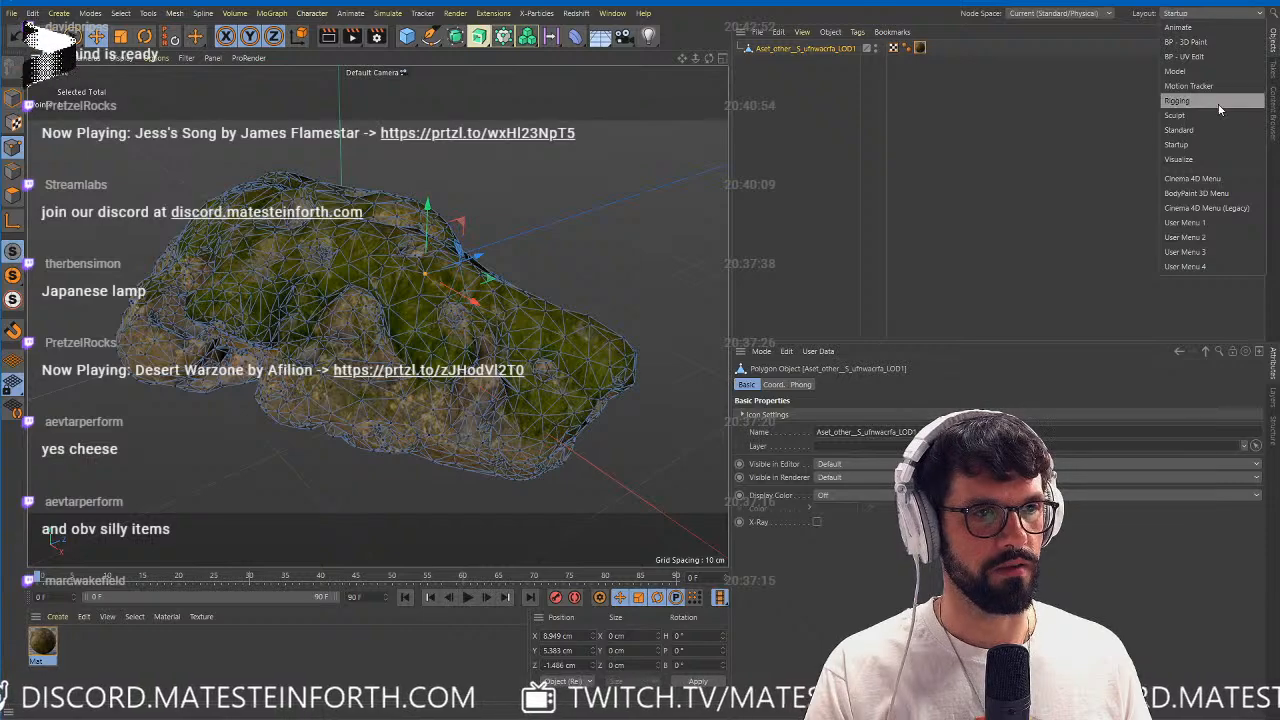
pyautogui.click(1206, 57)
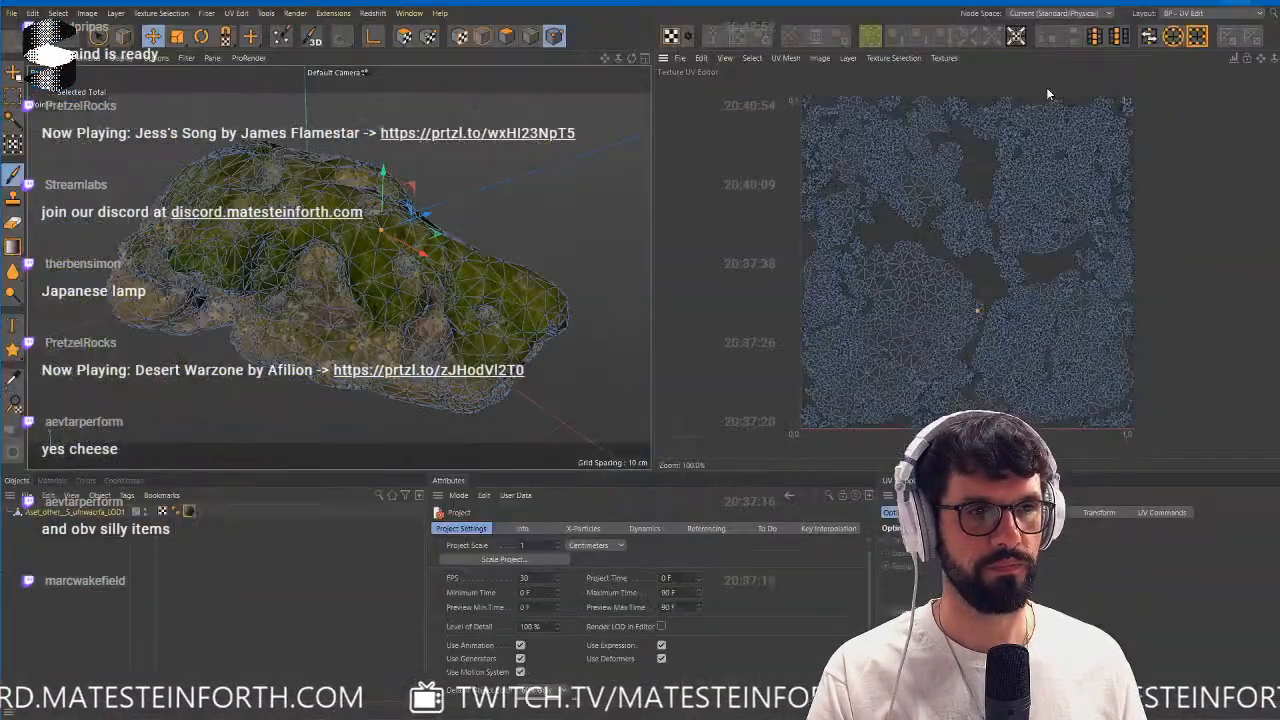
pyautogui.scroll(5, 394, 234)
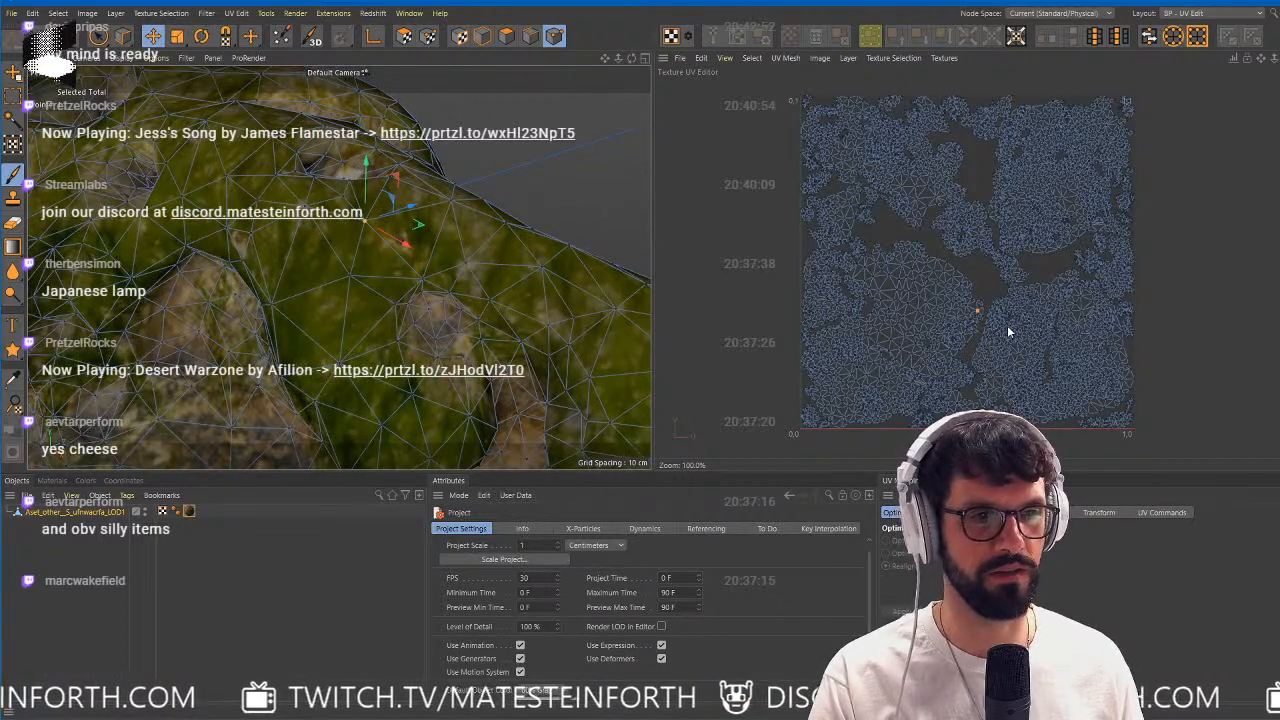
pyautogui.scroll(3, 980, 316)
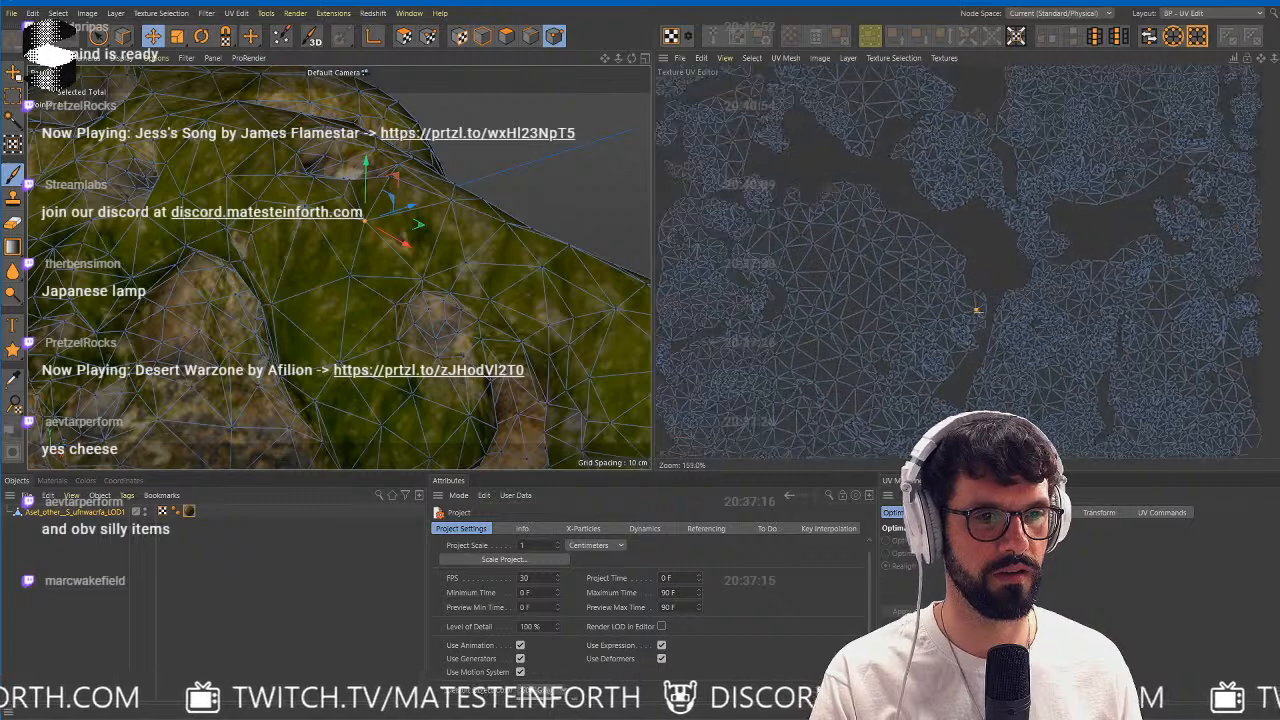
pyautogui.scroll(-2, 977, 314)
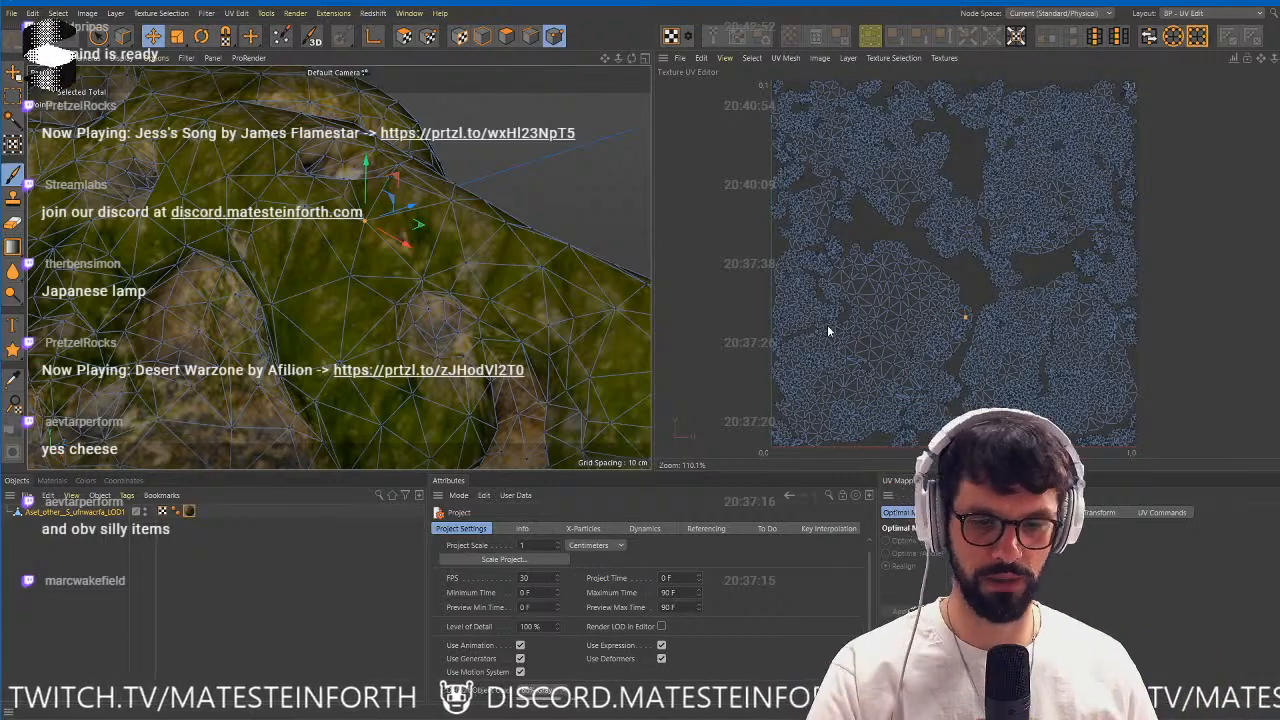
pyautogui.keyDown('alt'); pyautogui.moveTo(512, 262); pyautogui.dragTo(359, 271, button='right'); pyautogui.keyUp('alt')
pyautogui.keyDown('alt'); pyautogui.moveTo(359, 271); pyautogui.dragTo(507, 299); pyautogui.keyUp('alt')
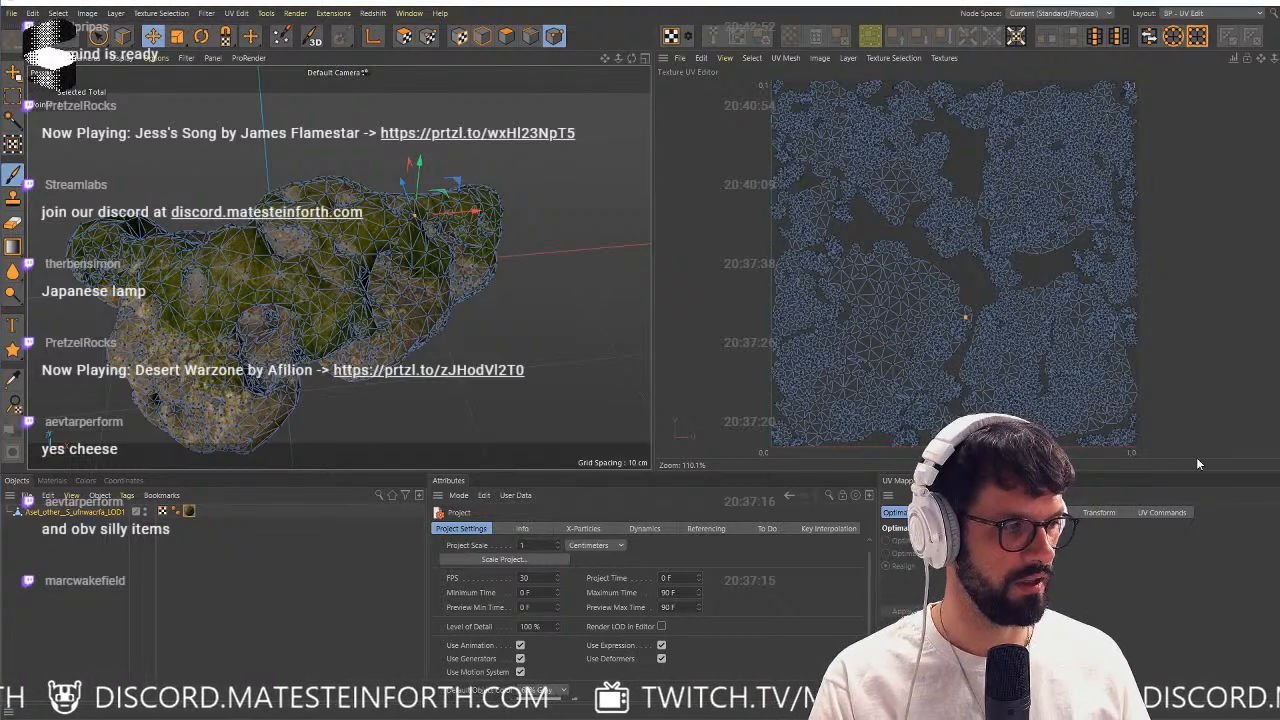
# Return Cinema 4D to the Standard layout, maximize its window after a glance at Spark AR, and deselect the coral.
pyautogui.click(1219, 14)
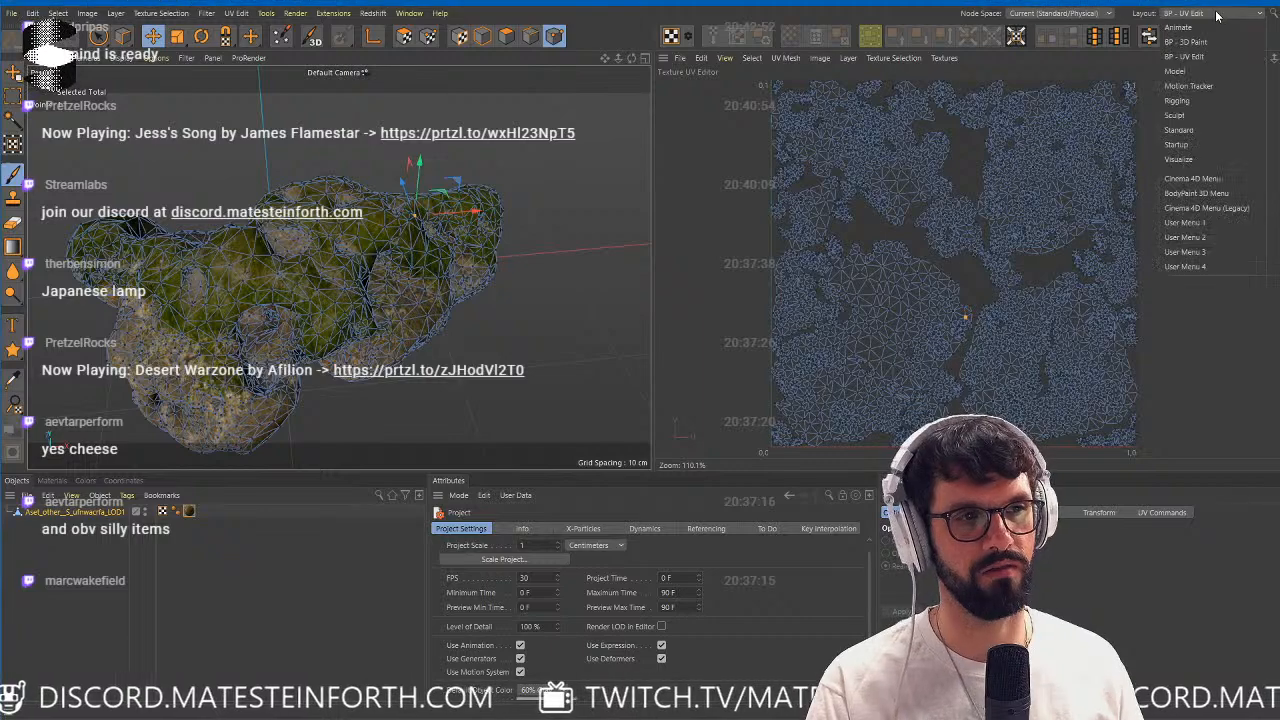
pyautogui.click(1215, 129)
pyautogui.hotkey('alt', 'Tab')
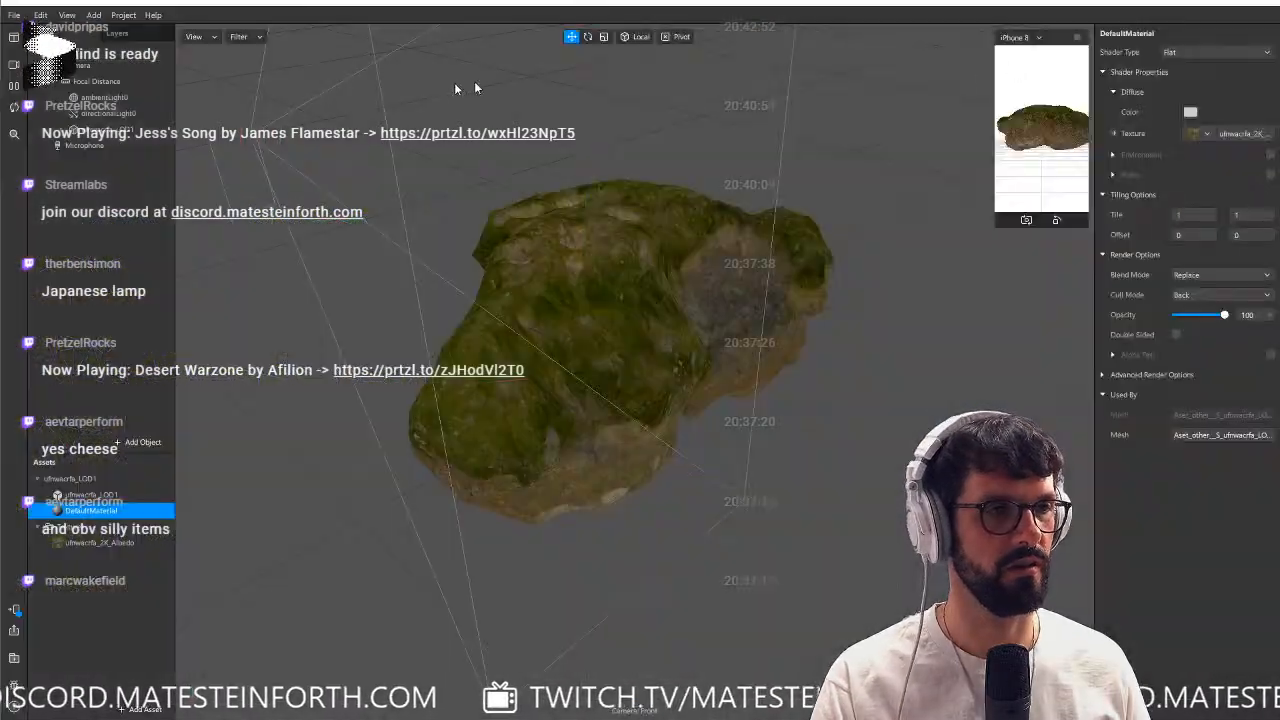
pyautogui.hotkey('alt', 'Tab')
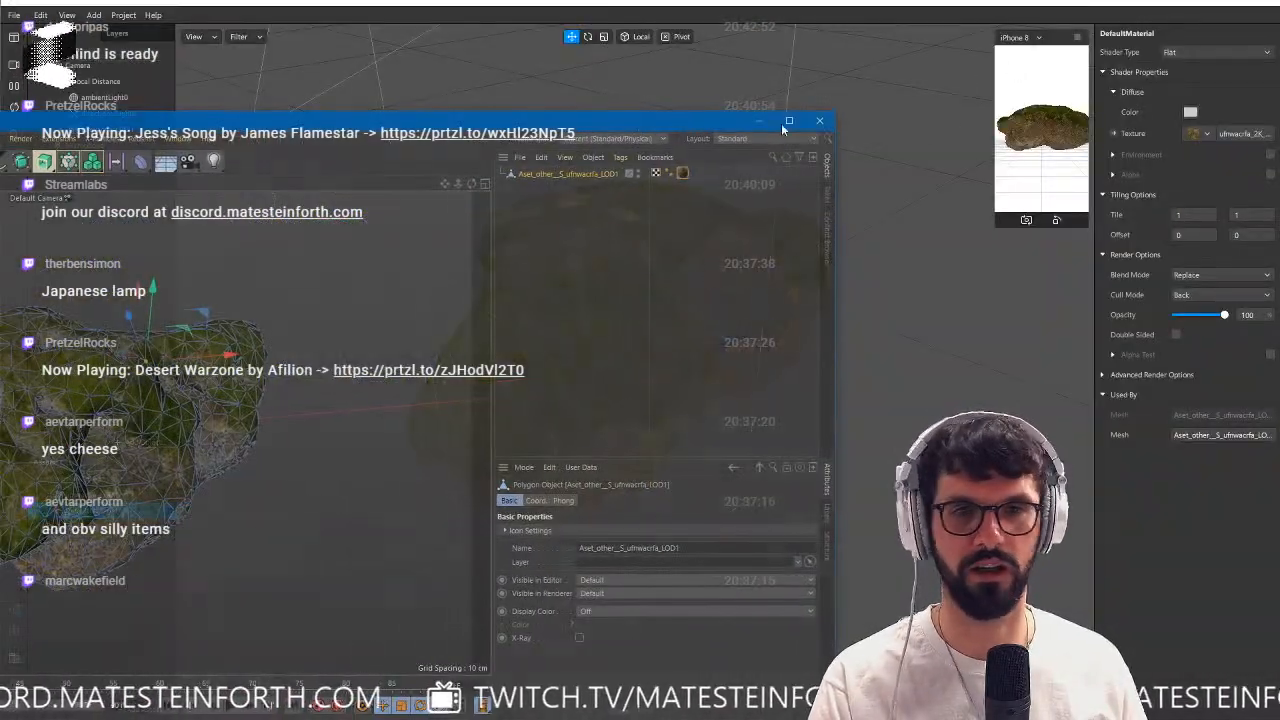
pyautogui.click(794, 122)
pyautogui.click(970, 212)
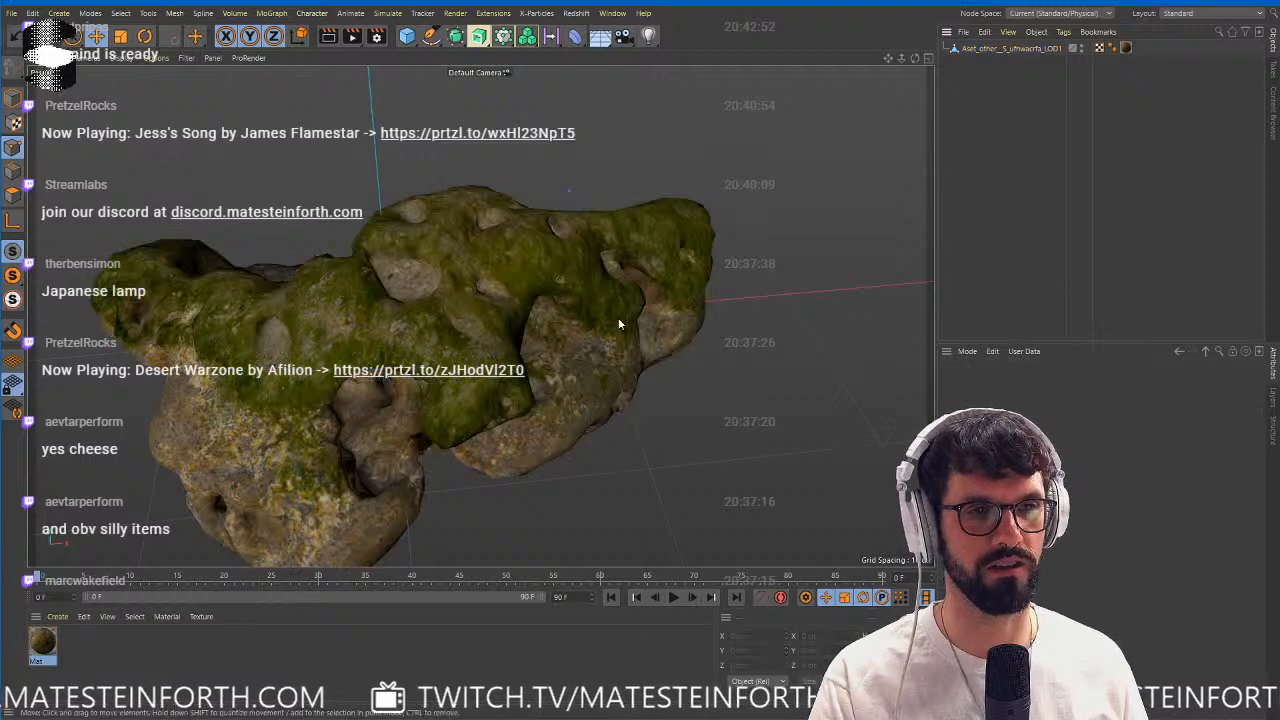
# Select the coral, switch to Model mode and raise it along the Y axis to about 5.5 cm.
pyautogui.keyDown('alt'); pyautogui.moveTo(618, 318); pyautogui.dragTo(424, 363, button='right'); pyautogui.keyUp('alt')
pyautogui.keyDown('alt'); pyautogui.moveTo(424, 363); pyautogui.dragTo(593, 340); pyautogui.keyUp('alt')
pyautogui.keyDown('alt'); pyautogui.moveTo(388, 408); pyautogui.dragTo(567, 316, button='middle'); pyautogui.keyUp('alt')
pyautogui.keyDown('alt'); pyautogui.moveTo(567, 316); pyautogui.dragTo(578, 356); pyautogui.keyUp('alt')
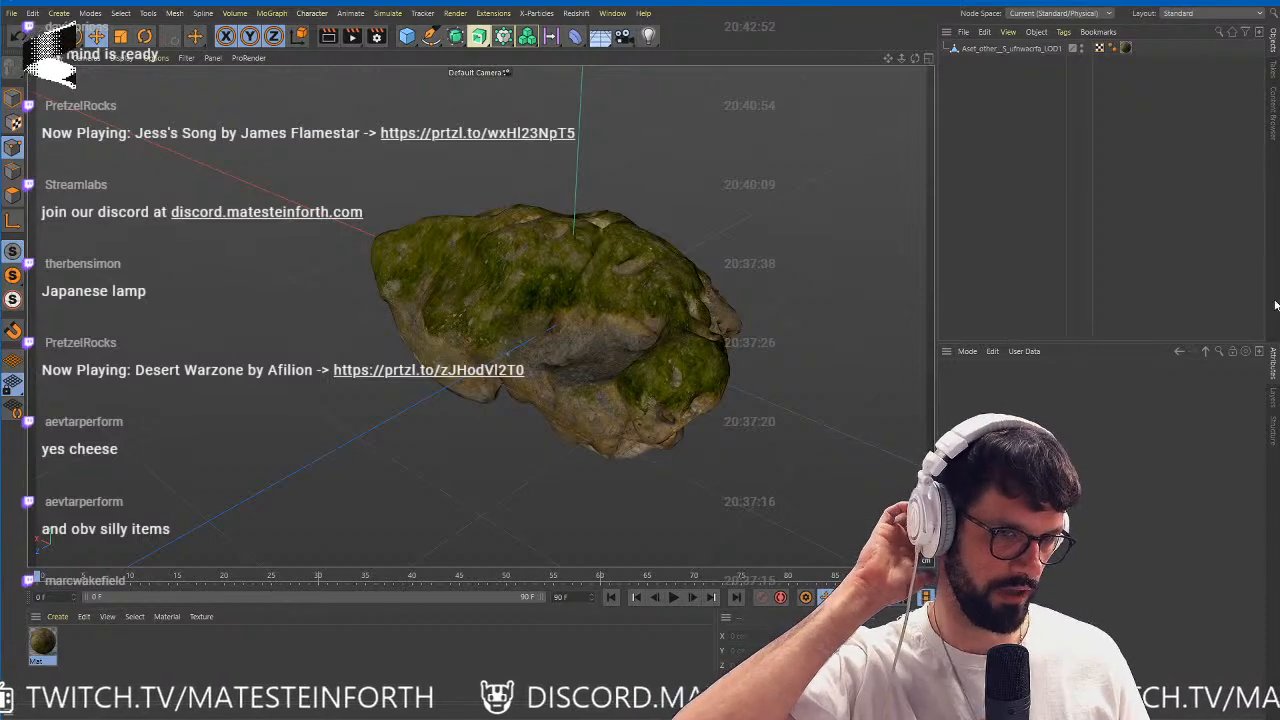
pyautogui.click(658, 318)
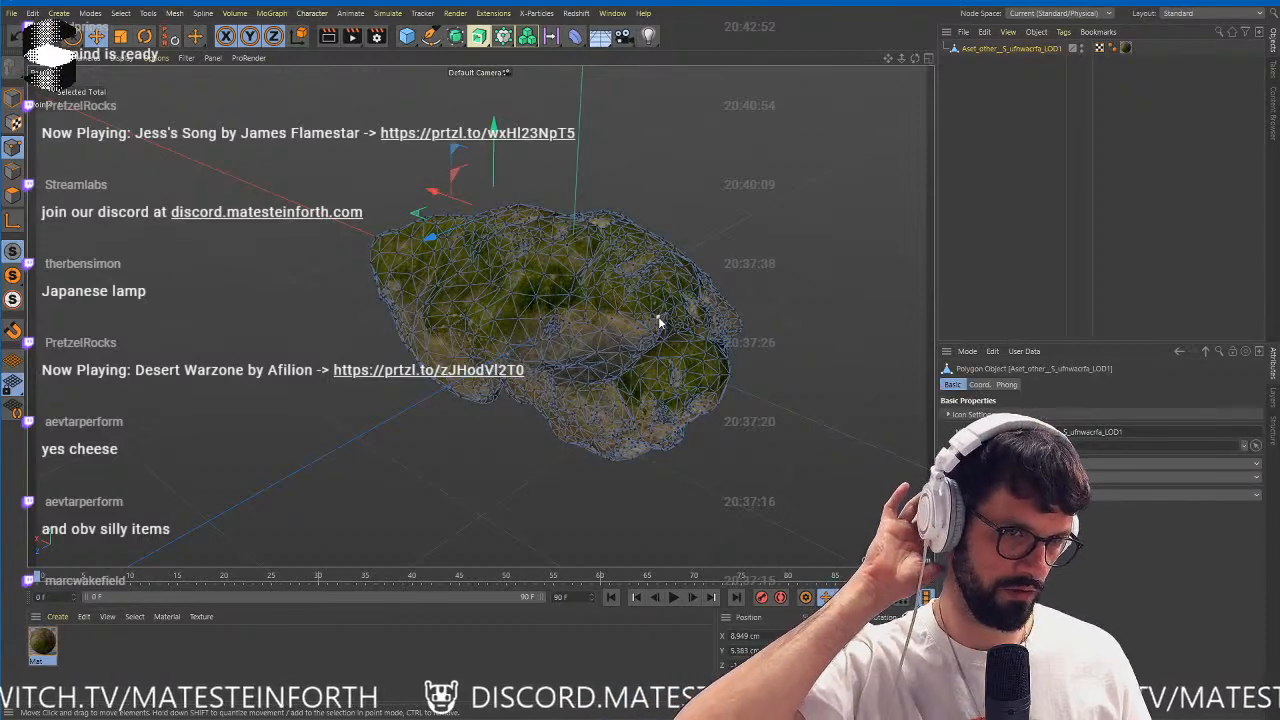
pyautogui.click(13, 99)
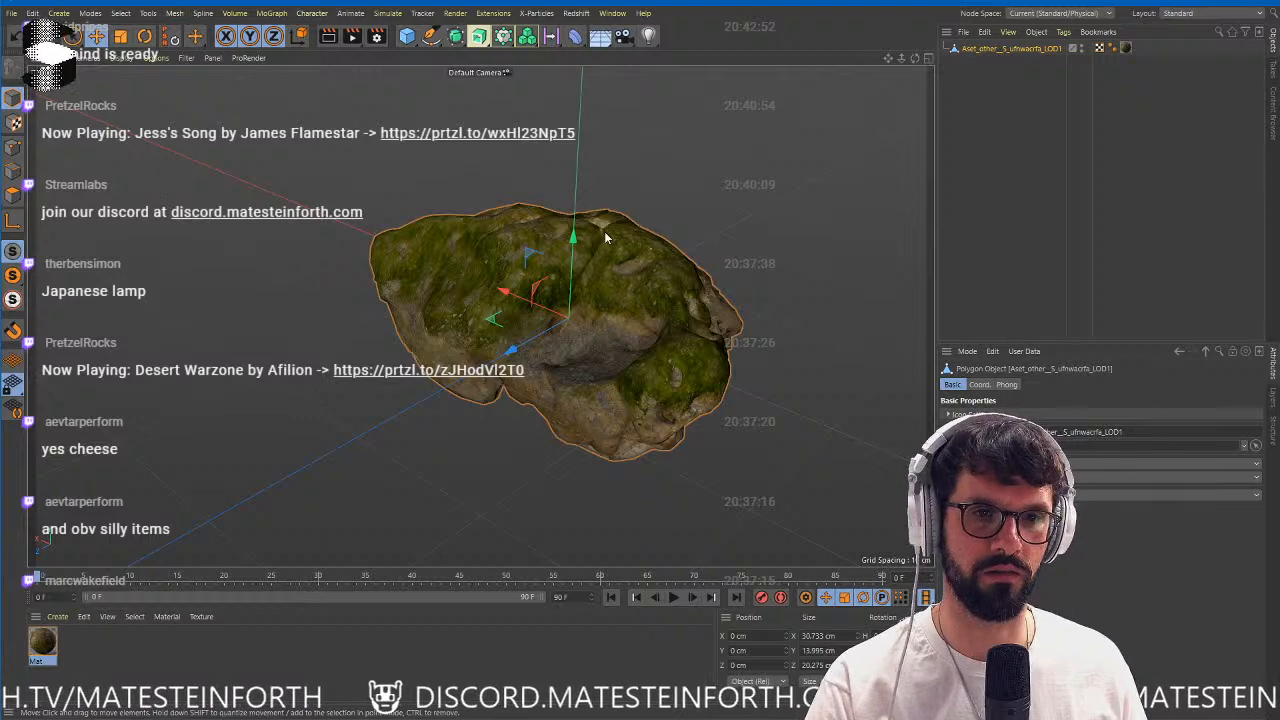
pyautogui.moveTo(573, 239)
pyautogui.mouseDown()
pyautogui.moveTo(574, 165)
pyautogui.moveTo(575, 179)
pyautogui.mouseUp()
pyautogui.keyDown('alt'); pyautogui.moveTo(600, 245); pyautogui.dragTo(544, 275, button='right'); pyautogui.keyUp('alt')
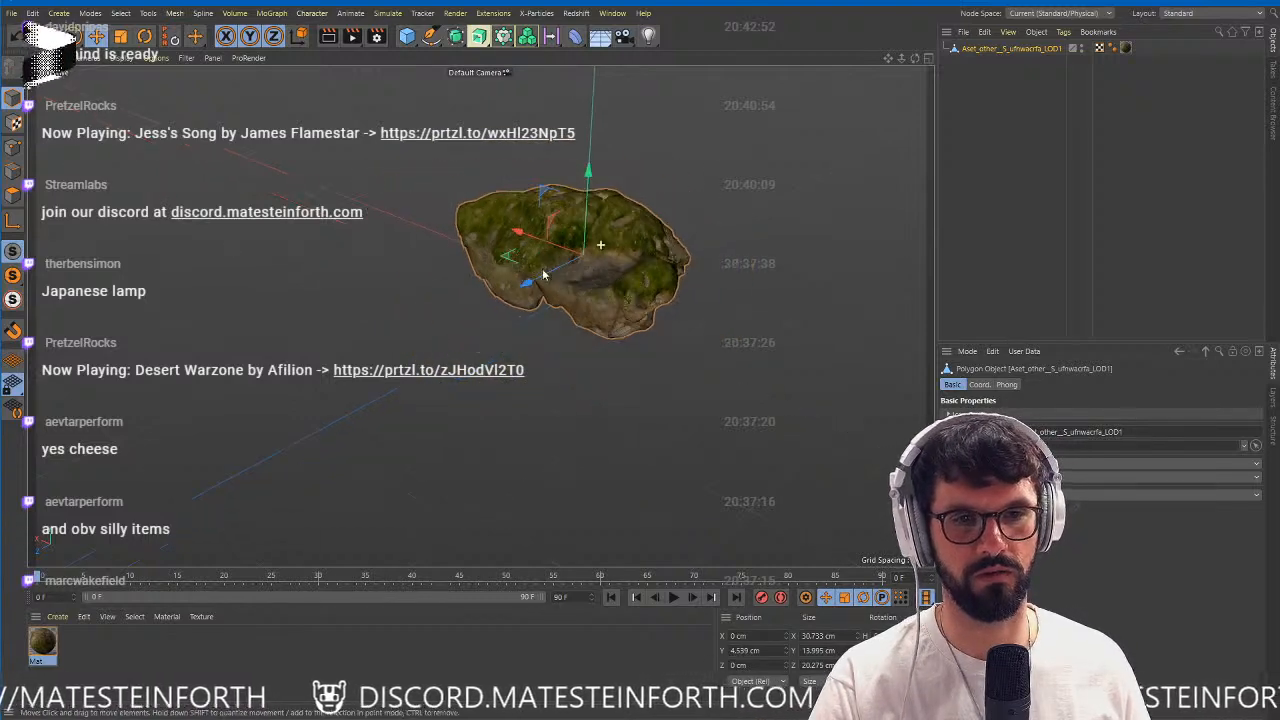
pyautogui.keyDown('alt'); pyautogui.moveTo(544, 275); pyautogui.dragTo(630, 295); pyautogui.keyUp('alt')
pyautogui.moveTo(549, 169); pyautogui.dragTo(550, 158)
pyautogui.keyDown('alt'); pyautogui.moveTo(594, 196); pyautogui.dragTo(609, 203); pyautogui.keyUp('alt')
pyautogui.keyDown('alt'); pyautogui.moveTo(609, 203); pyautogui.dragTo(541, 288, button='middle'); pyautogui.keyUp('alt')
pyautogui.keyDown('alt'); pyautogui.moveTo(541, 288); pyautogui.dragTo(601, 347); pyautogui.keyUp('alt')
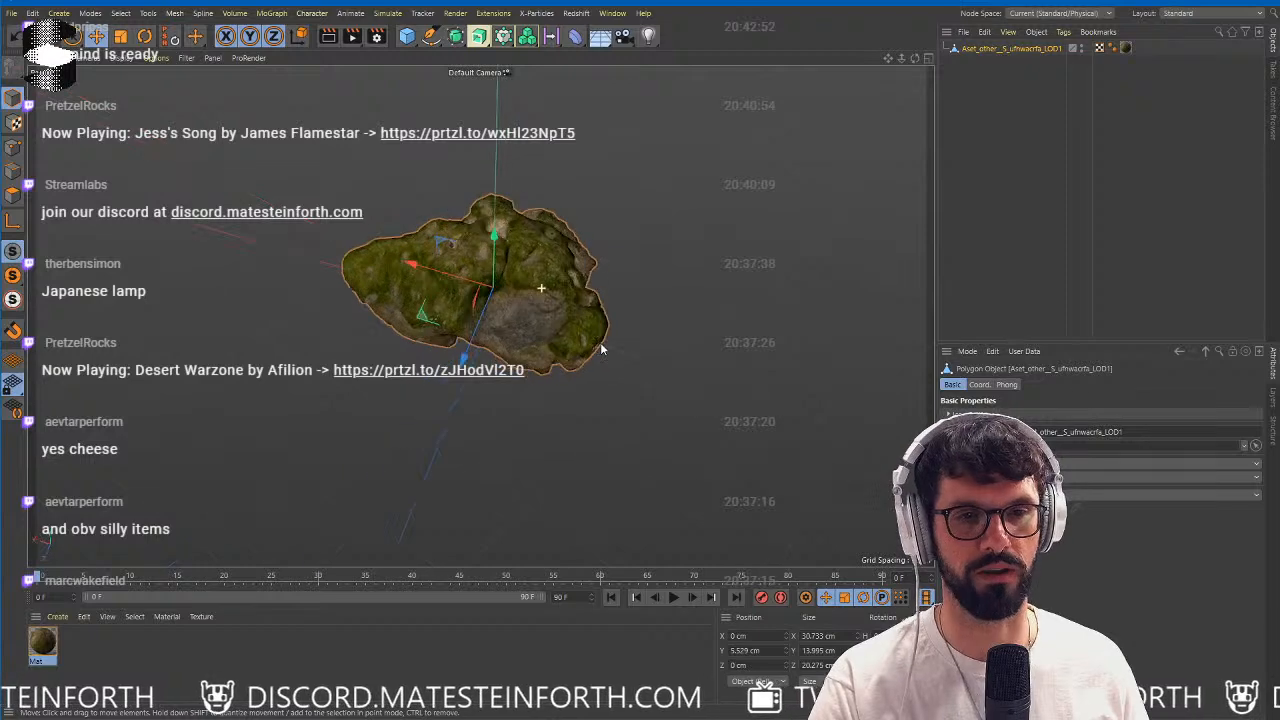
# Duplicate the coral to about X 10.6 cm, Z 15.3 cm and rotate the copy to face another direction.
pyautogui.keyDown('ctrl'); pyautogui.moveTo(428, 315); pyautogui.dragTo(287, 405); pyautogui.keyUp('ctrl')
pyautogui.press('r')
pyautogui.moveTo(376, 420); pyautogui.dragTo(465, 396)
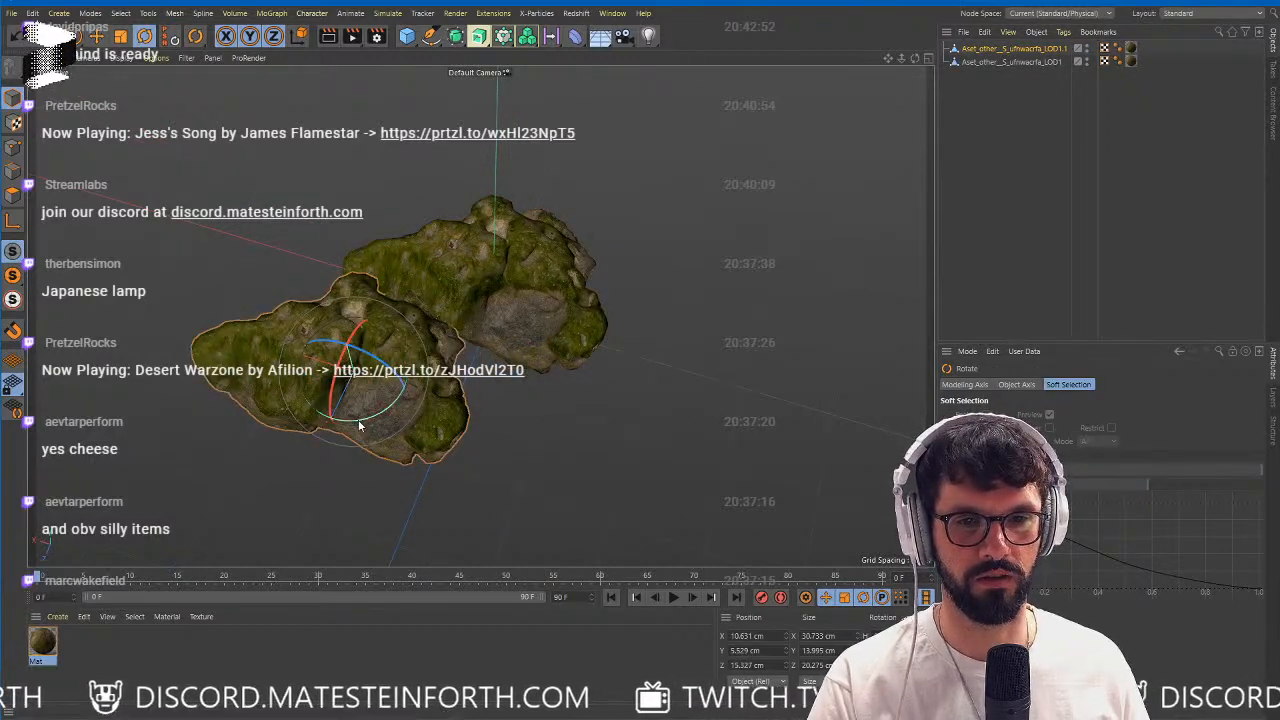
pyautogui.moveTo(335, 410); pyautogui.dragTo(517, 353)
pyautogui.keyDown('alt'); pyautogui.moveTo(517, 353); pyautogui.dragTo(480, 363, button='right'); pyautogui.keyUp('alt')
pyautogui.keyDown('alt'); pyautogui.moveTo(480, 363); pyautogui.dragTo(492, 386); pyautogui.keyUp('alt')
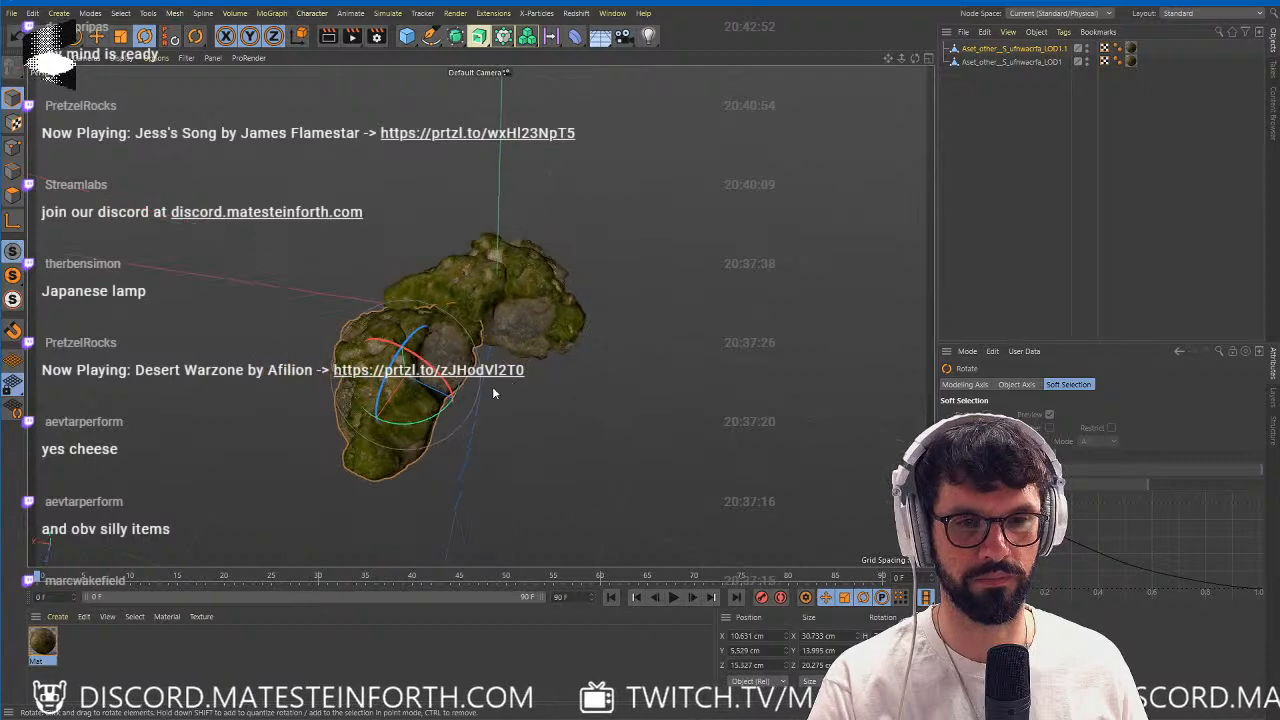
# Create a second coral copy, tilt it upright and place it at about X 19.1, Y 10, Z -0.8 cm.
pyautogui.press('e')
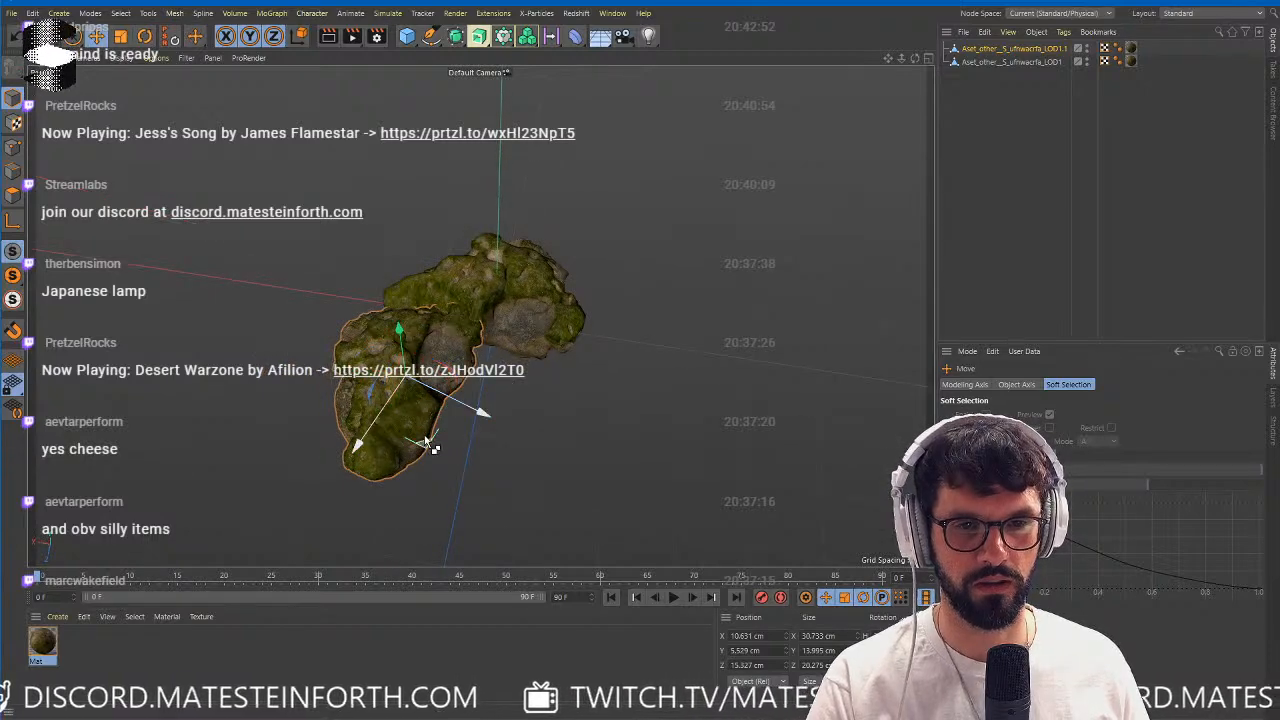
pyautogui.keyDown('ctrl'); pyautogui.moveTo(426, 442); pyautogui.dragTo(383, 332); pyautogui.keyUp('ctrl')
pyautogui.press('r')
pyautogui.moveTo(377, 257); pyautogui.dragTo(366, 247)
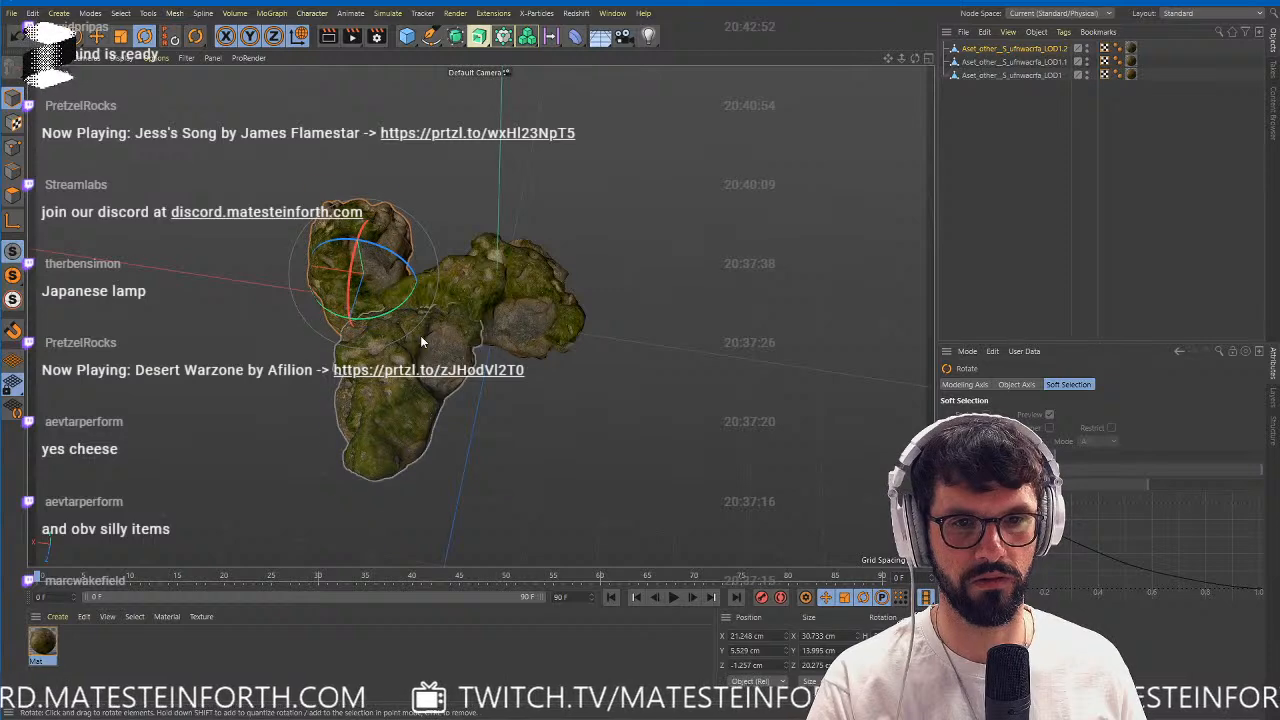
pyautogui.keyDown('alt'); pyautogui.moveTo(420, 335); pyautogui.dragTo(580, 243); pyautogui.keyUp('alt')
pyautogui.press('e')
pyautogui.keyDown('alt'); pyautogui.moveTo(295, 385); pyautogui.dragTo(366, 370); pyautogui.keyUp('alt')
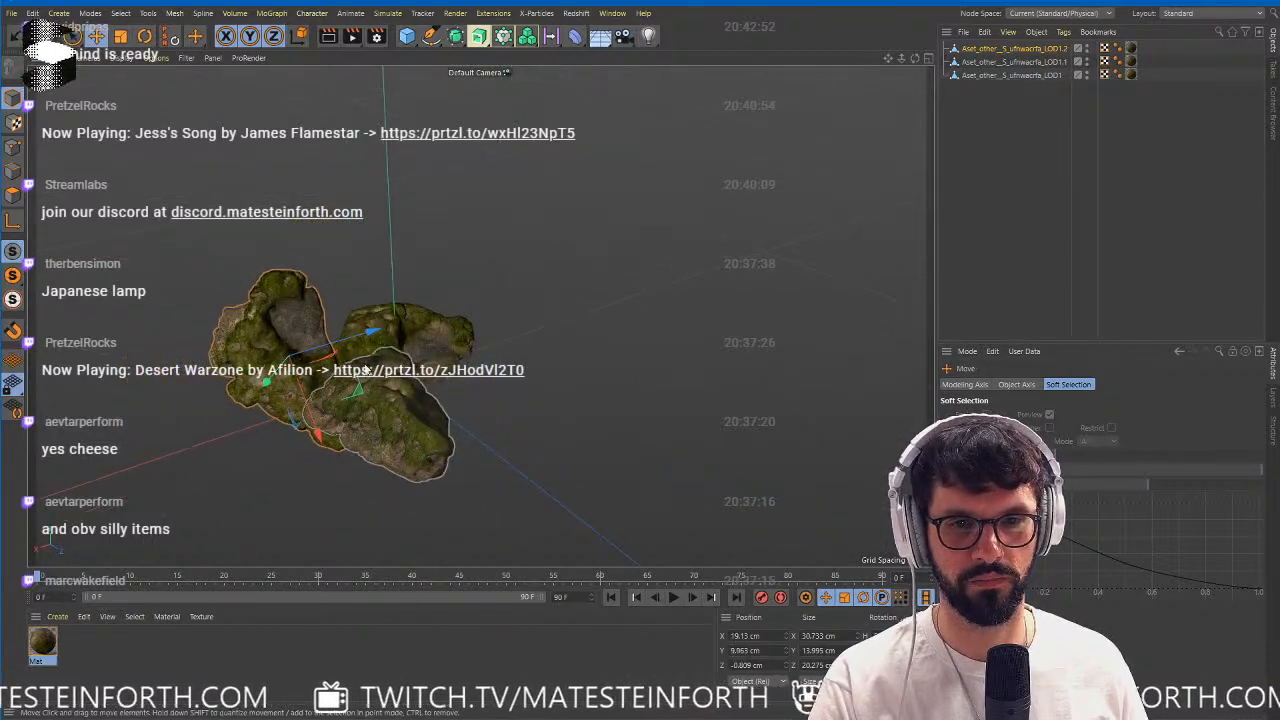
# Duplicate the original coral, lower the copy to about Y -2.2 cm and stretch it to about 92.4 x 121.6 cm as a base.
pyautogui.click(1009, 75)
pyautogui.keyDown('ctrl'); pyautogui.moveTo(392, 277); pyautogui.dragTo(393, 307); pyautogui.keyUp('ctrl')
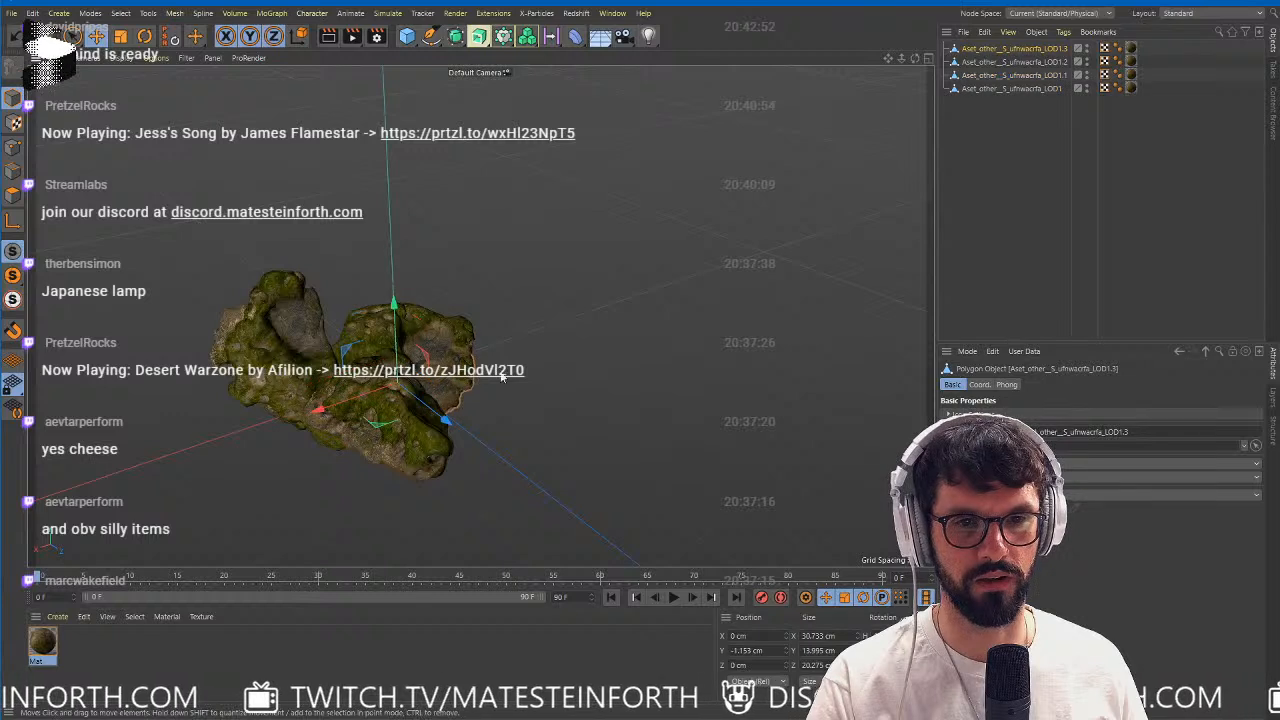
pyautogui.press('t')
pyautogui.moveTo(384, 424); pyautogui.dragTo(466, 424)
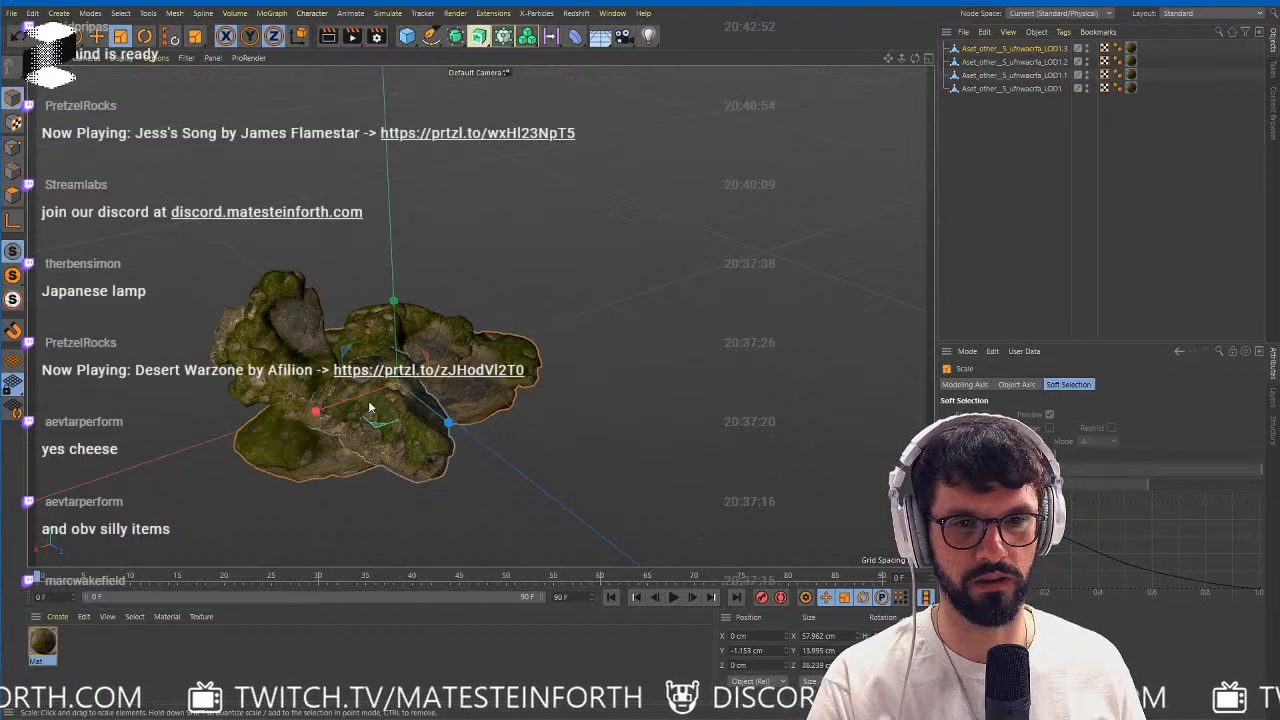
pyautogui.moveTo(380, 425); pyautogui.dragTo(466, 448)
pyautogui.press('e')
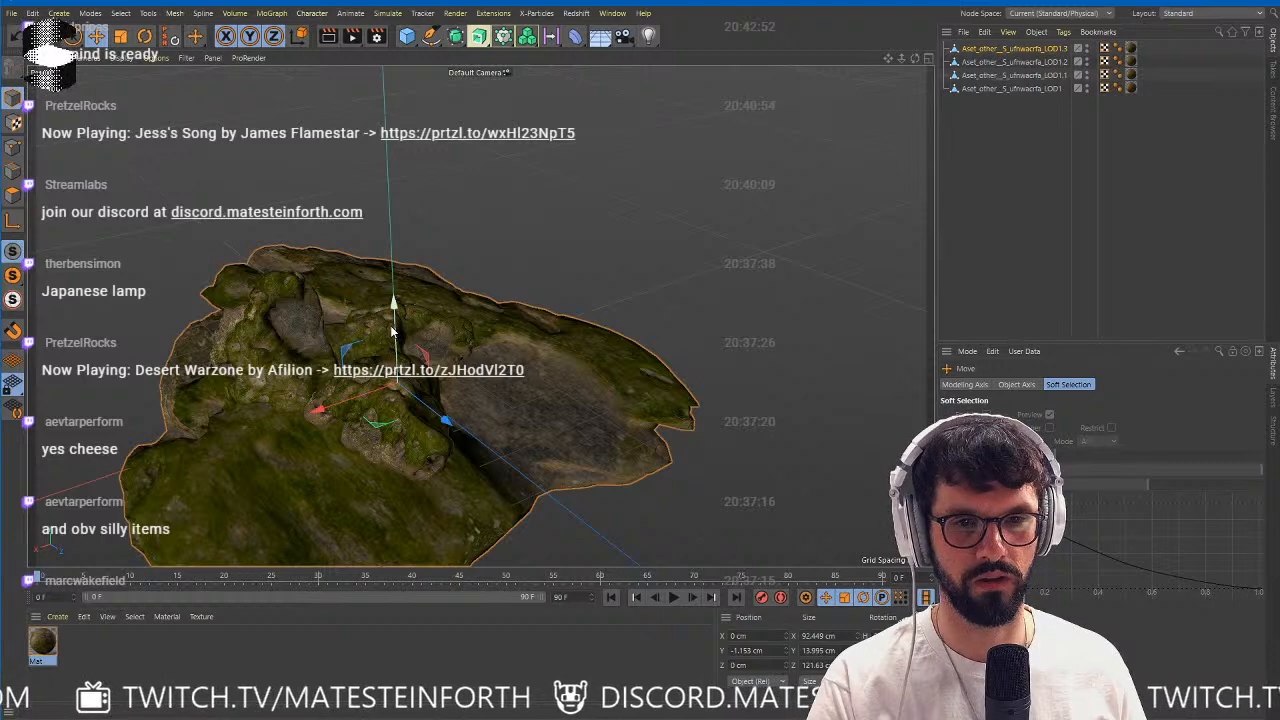
pyautogui.moveTo(394, 308)
pyautogui.mouseDown()
pyautogui.moveTo(394, 336)
pyautogui.moveTo(393, 318)
pyautogui.mouseUp()
# Duplicate the wide base to about X 22.8 cm, Z -18.5 cm and stretch the copy's height to about 27.8 cm.
pyautogui.scroll(-5, 423, 385)
pyautogui.keyDown('alt'); pyautogui.moveTo(423, 385); pyautogui.dragTo(286, 463); pyautogui.keyUp('alt')
pyautogui.press('t')
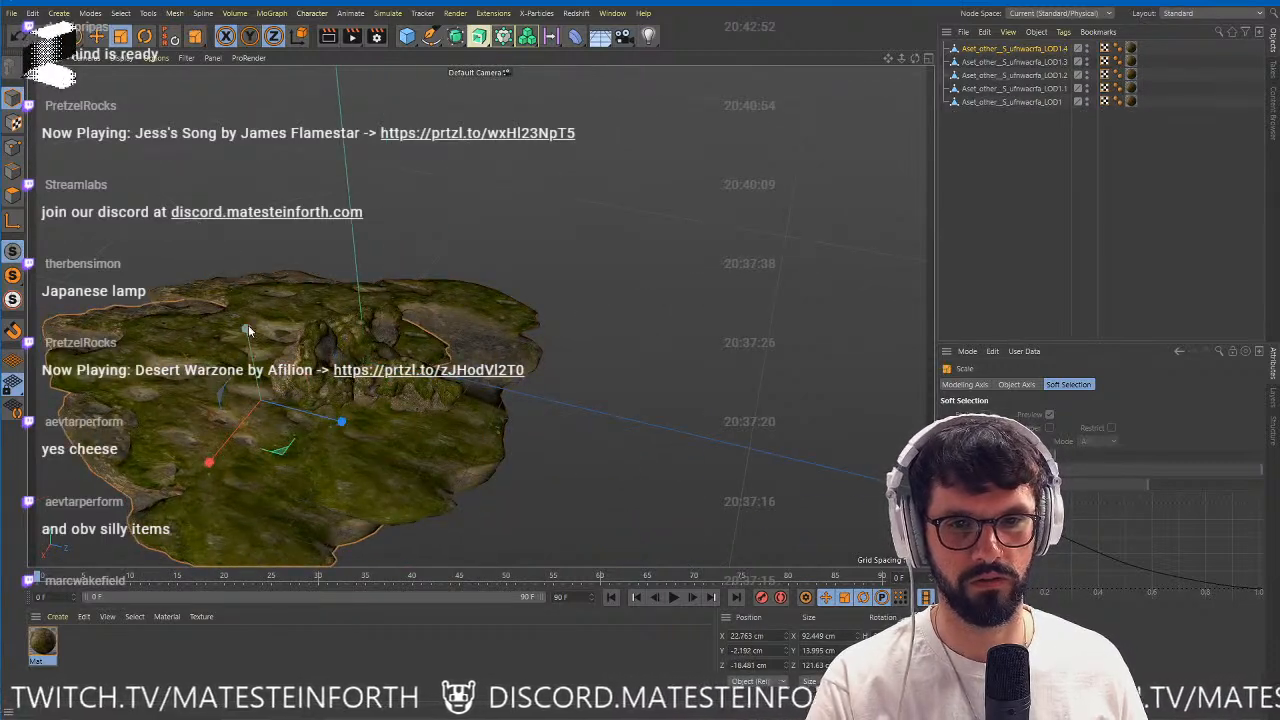
pyautogui.moveTo(247, 329); pyautogui.dragTo(234, 269)
pyautogui.press('r')
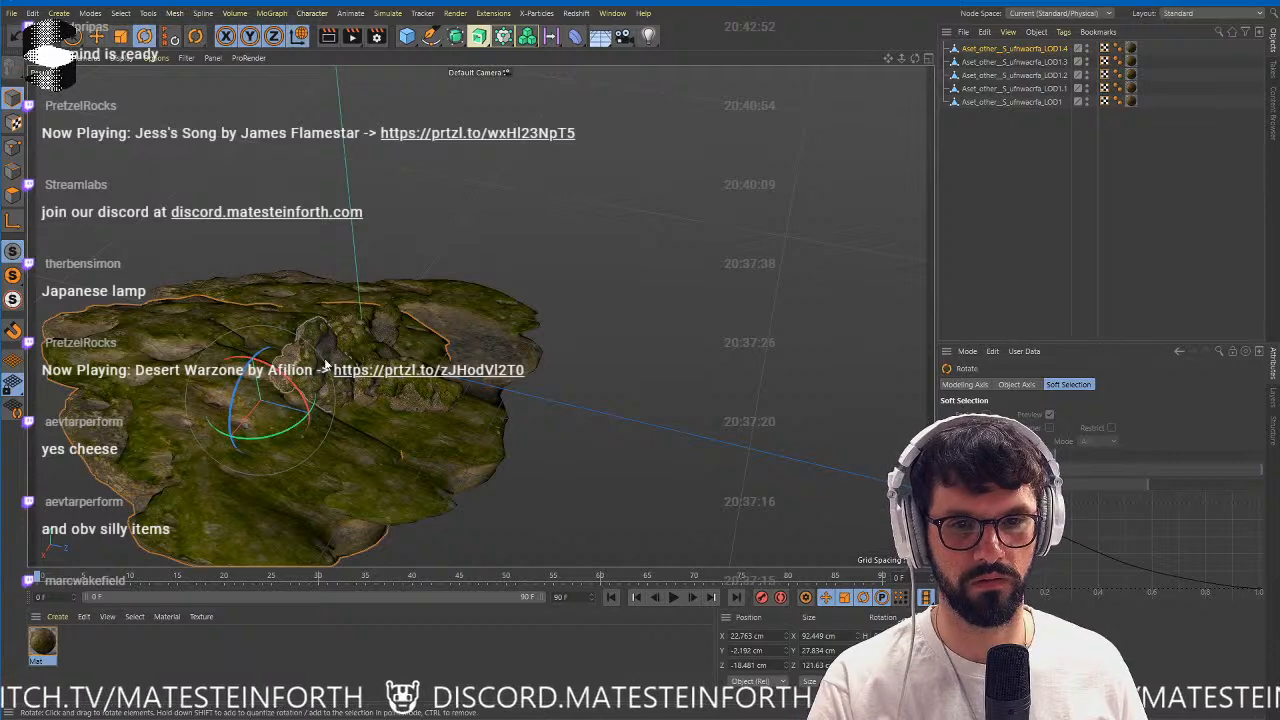
# Select the upright small coral copy and duplicate it to about X 19.3 cm, Z -13.1 cm.
pyautogui.click(320, 366)
pyautogui.scroll(4, 372, 402)
pyautogui.keyDown('alt'); pyautogui.moveTo(374, 403); pyautogui.dragTo(489, 417, button='middle'); pyautogui.keyUp('alt')
pyautogui.press('e')
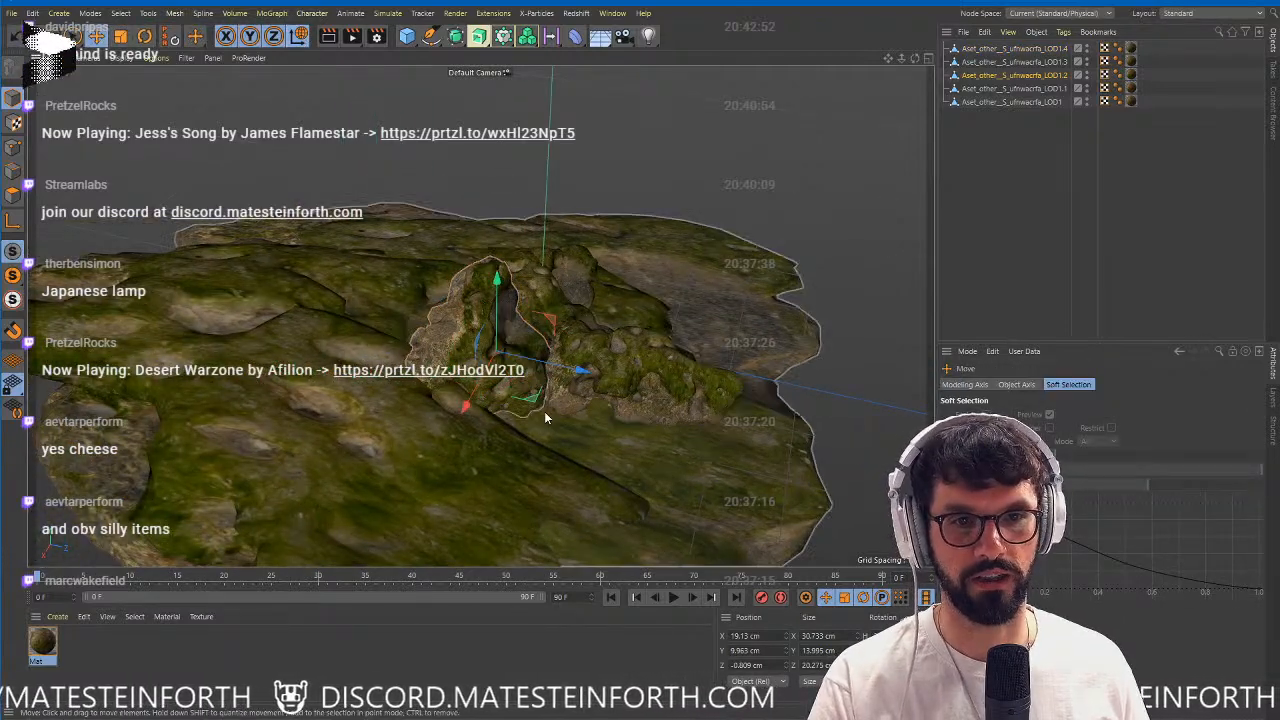
pyautogui.moveTo(534, 398)
pyautogui.keyDown('ctrl'); pyautogui.mouseDown()
pyautogui.moveTo(449, 381)
pyautogui.moveTo(530, 379)
pyautogui.mouseUp(); pyautogui.keyUp('ctrl')
pyautogui.scroll(-2, 401, 368)
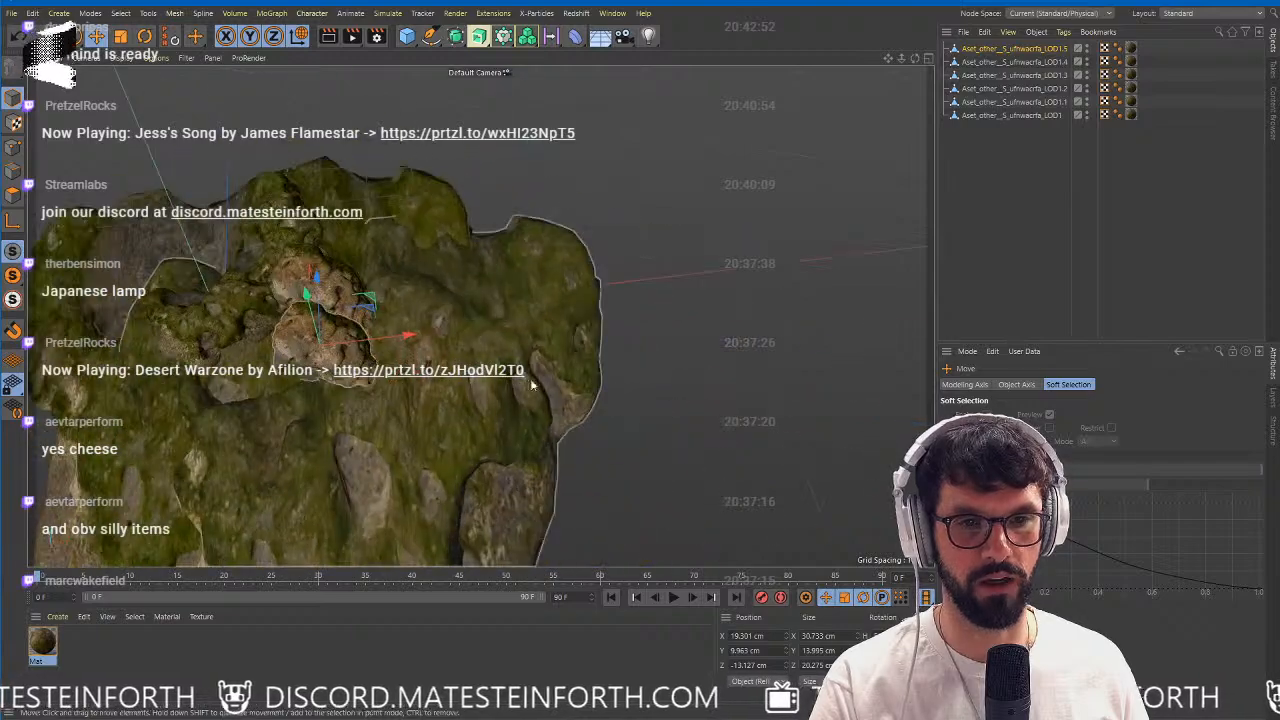
# Rotate the newest small coral copy so it differs from its upright neighbour.
pyautogui.press('r')
pyautogui.moveTo(355, 386); pyautogui.dragTo(231, 399)
pyautogui.keyDown('alt'); pyautogui.moveTo(354, 394); pyautogui.dragTo(568, 424, button='right'); pyautogui.keyUp('alt')
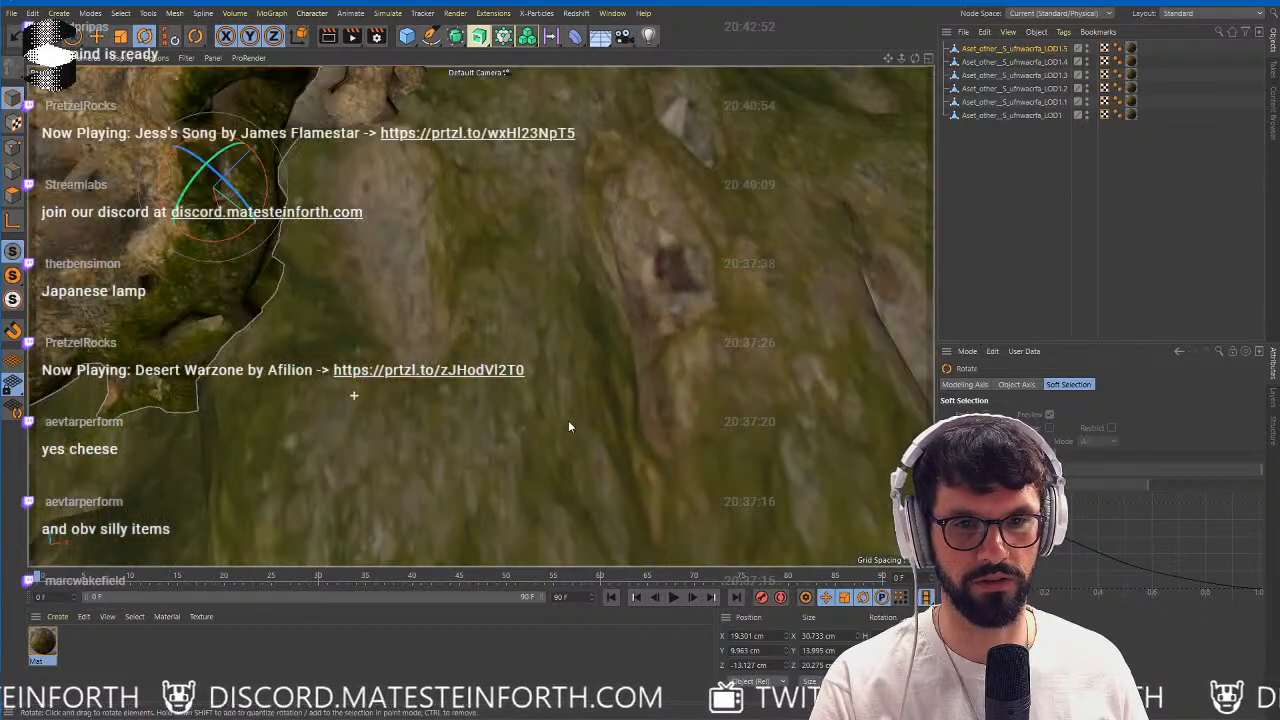
pyautogui.moveTo(506, 428)
pyautogui.keyDown('alt'); pyautogui.mouseDown()
pyautogui.moveTo(451, 441)
pyautogui.moveTo(523, 420)
pyautogui.mouseUp(); pyautogui.keyUp('alt')
pyautogui.keyDown('alt'); pyautogui.moveTo(523, 420); pyautogui.dragTo(413, 428, button='right'); pyautogui.keyUp('alt')
pyautogui.keyDown('alt'); pyautogui.moveTo(413, 428); pyautogui.dragTo(593, 377, button='middle'); pyautogui.keyUp('alt')
pyautogui.keyDown('alt'); pyautogui.moveTo(593, 377); pyautogui.dragTo(605, 437); pyautogui.keyUp('alt')
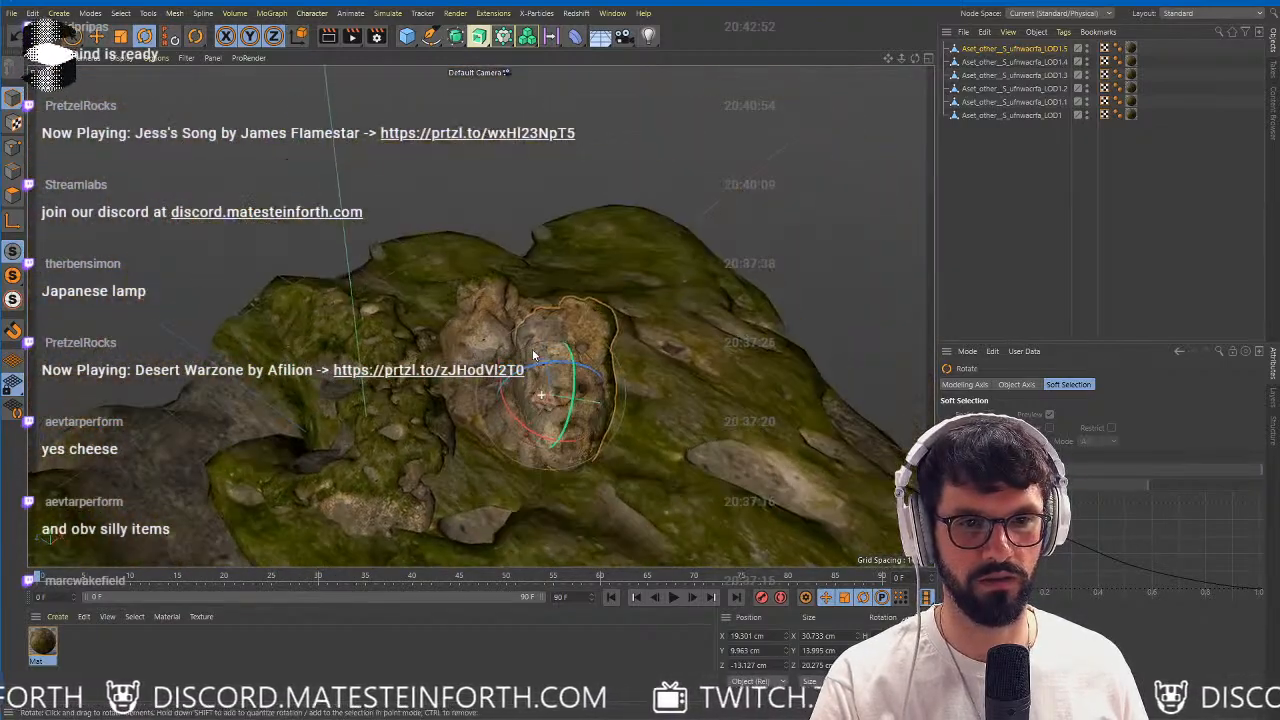
# Duplicate the newest small coral copy beside the others and rotate the duplicate upright.
pyautogui.press('e')
pyautogui.moveTo(533, 362); pyautogui.dragTo(616, 422)
pyautogui.press('r')
pyautogui.press('e')
pyautogui.keyDown('ctrl'); pyautogui.moveTo(573, 384); pyautogui.dragTo(557, 449); pyautogui.keyUp('ctrl')
pyautogui.press('r')
pyautogui.moveTo(633, 441); pyautogui.dragTo(617, 355)
pyautogui.press('e')
# Enlarge the newest coral copy to about 44.6 x 18.9 x 29.6 cm and move it to about X 0.3, Z -22.8 cm.
pyautogui.press('t')
pyautogui.moveTo(643, 477); pyautogui.dragTo(641, 453)
pyautogui.moveTo(729, 481)
pyautogui.mouseDown()
pyautogui.moveTo(677, 466)
pyautogui.moveTo(724, 470)
pyautogui.mouseUp()
pyautogui.keyDown('alt'); pyautogui.moveTo(540, 470); pyautogui.dragTo(799, 491); pyautogui.keyUp('alt')
pyautogui.press('e')
pyautogui.moveTo(631, 520); pyautogui.dragTo(654, 478)
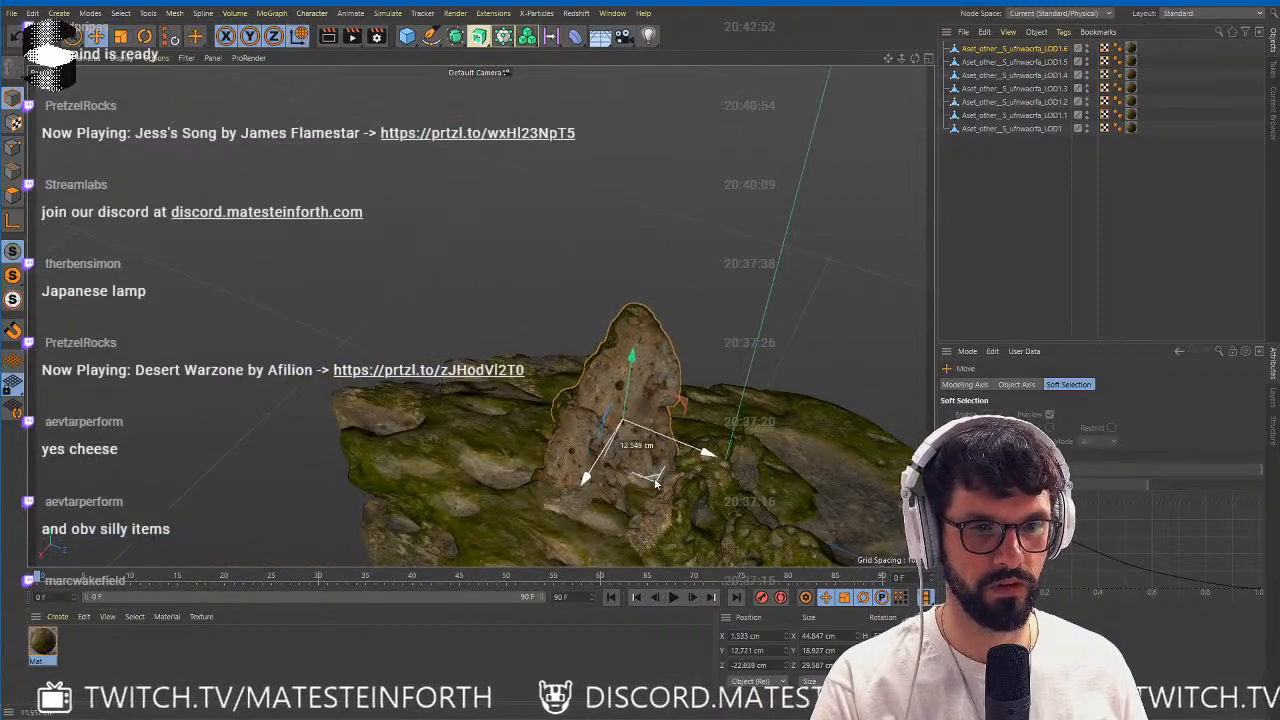
# Deselect the coral copies and add an area light to the scene.
pyautogui.keyDown('alt'); pyautogui.moveTo(745, 482); pyautogui.dragTo(674, 475, button='right'); pyautogui.keyUp('alt')
pyautogui.keyDown('alt'); pyautogui.moveTo(674, 475); pyautogui.dragTo(664, 392, button='middle'); pyautogui.keyUp('alt')
pyautogui.keyDown('alt'); pyautogui.moveTo(664, 392); pyautogui.dragTo(550, 388); pyautogui.keyUp('alt')
pyautogui.keyDown('alt'); pyautogui.moveTo(550, 388); pyautogui.dragTo(606, 380, button='right'); pyautogui.keyUp('alt')
pyautogui.keyDown('alt'); pyautogui.moveTo(606, 380); pyautogui.dragTo(649, 397); pyautogui.keyUp('alt')
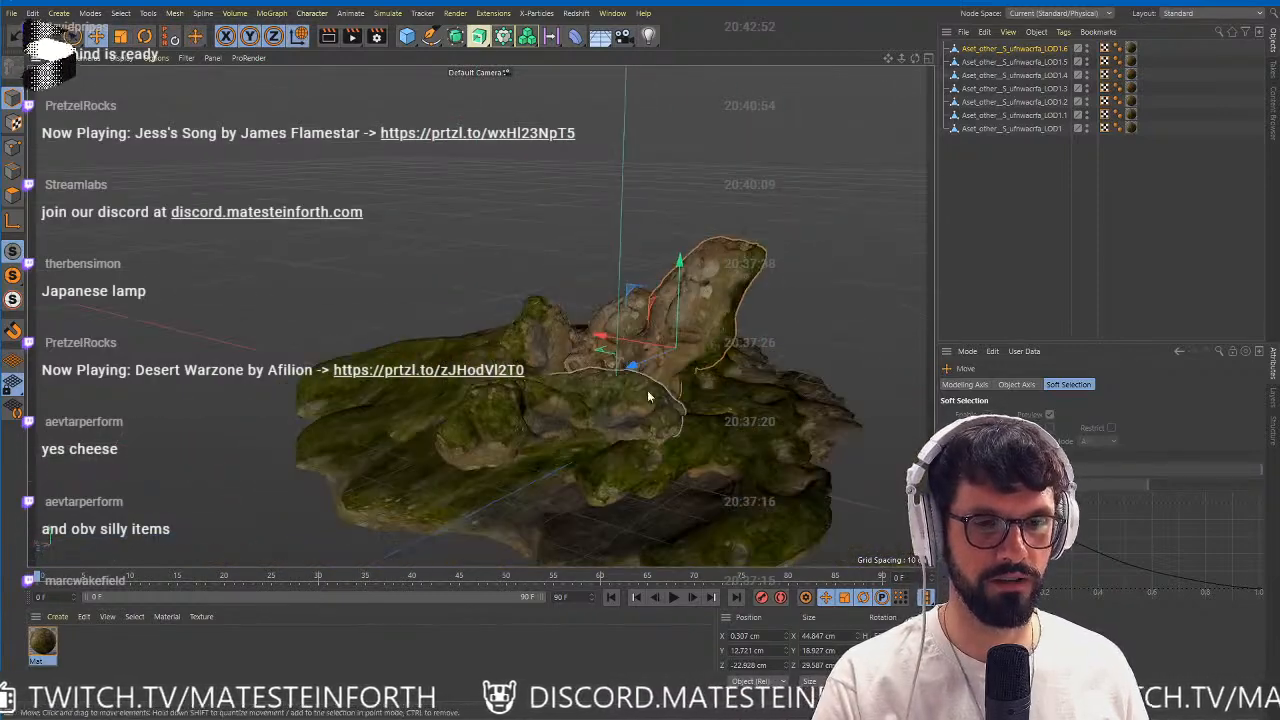
pyautogui.keyDown('alt'); pyautogui.moveTo(649, 397); pyautogui.dragTo(532, 403, button='middle'); pyautogui.keyUp('alt')
pyautogui.keyDown('alt'); pyautogui.moveTo(532, 403); pyautogui.dragTo(518, 402, button='right'); pyautogui.keyUp('alt')
pyautogui.click(1002, 286)
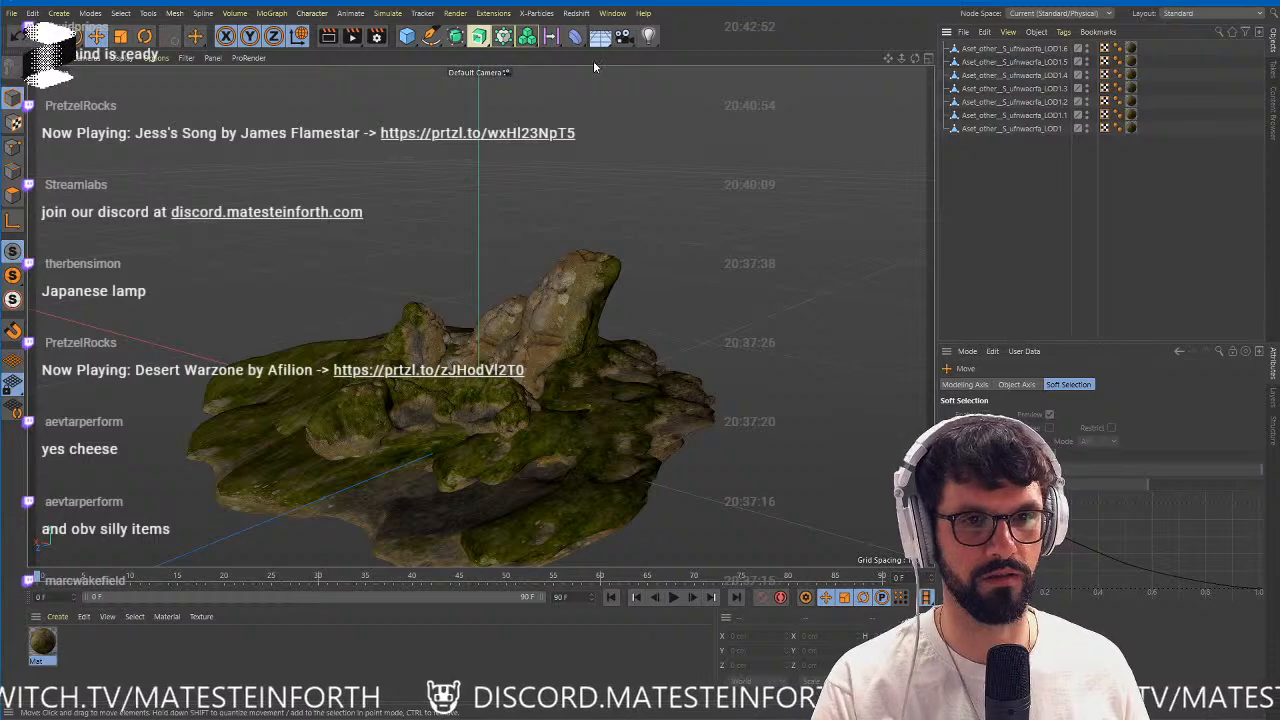
pyautogui.click(648, 38)
pyautogui.click(782, 80)
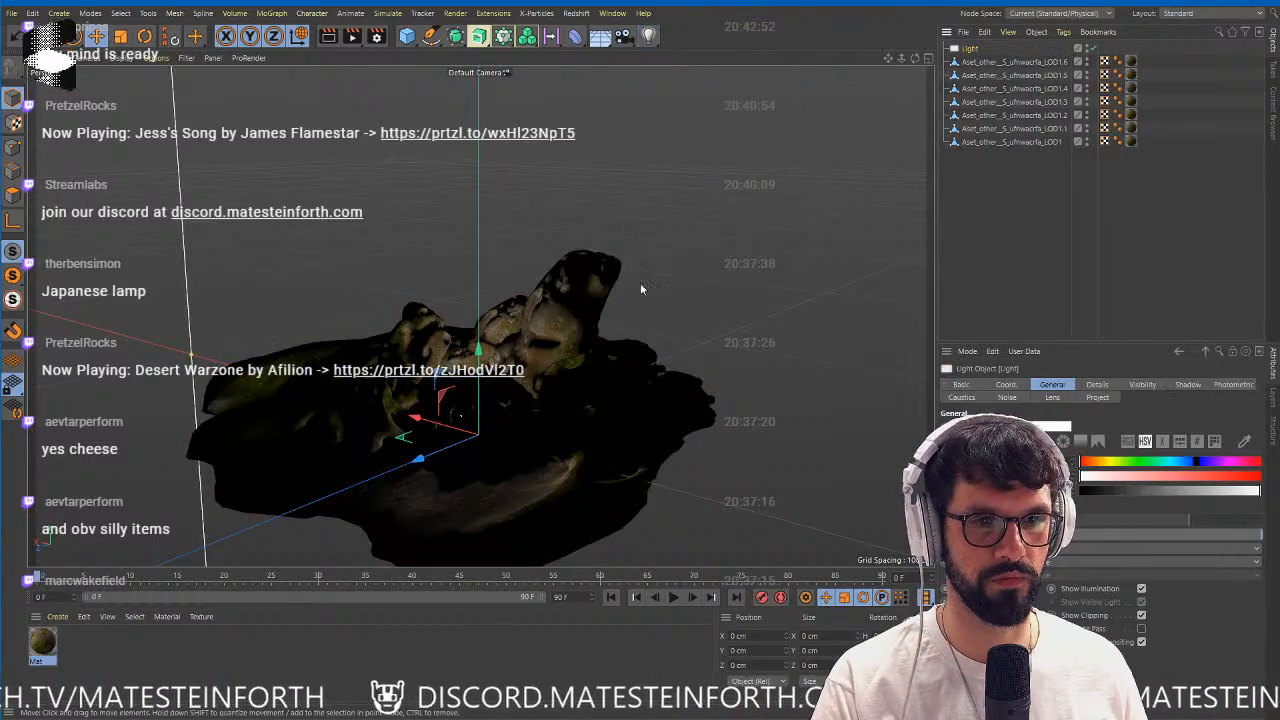
# Add a null at the origin, parent the area light to it, and move the light back to about Z -249 cm.
pyautogui.click(82, 14)
pyautogui.click(180, 30)
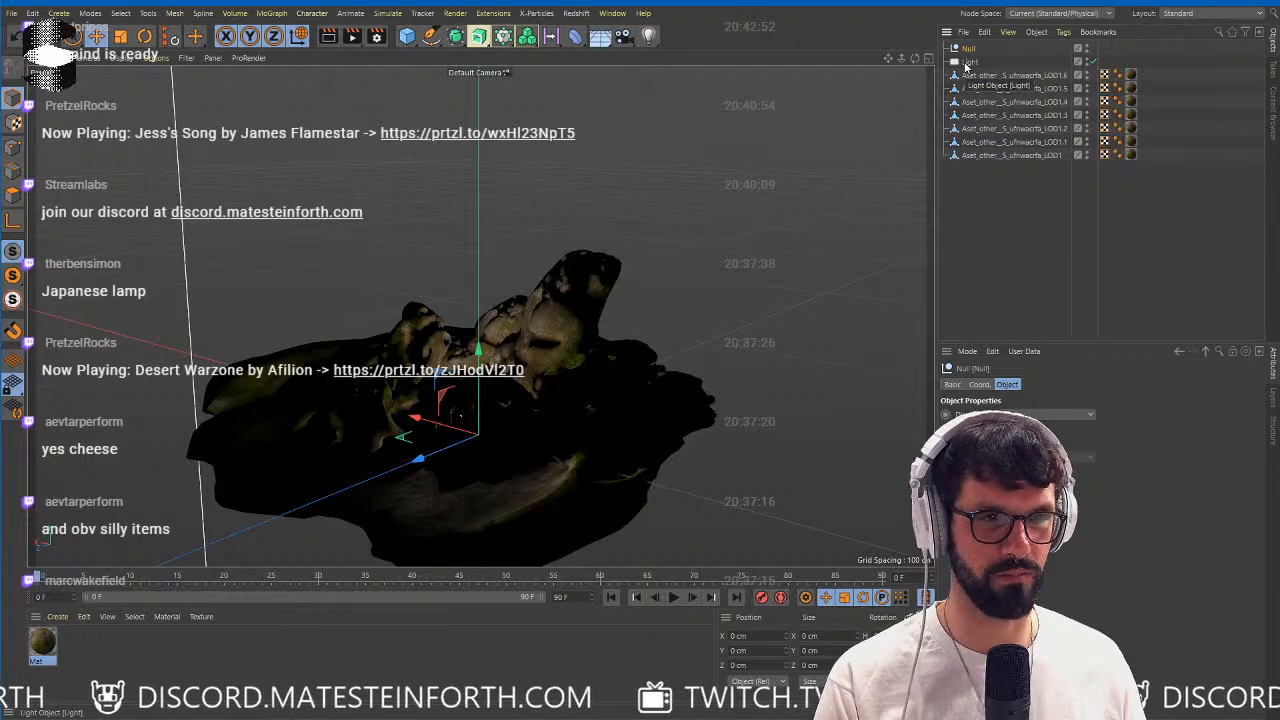
pyautogui.moveTo(966, 50); pyautogui.dragTo(968, 49)
pyautogui.keyDown('alt'); pyautogui.moveTo(650, 310); pyautogui.dragTo(452, 386, button='right'); pyautogui.keyUp('alt')
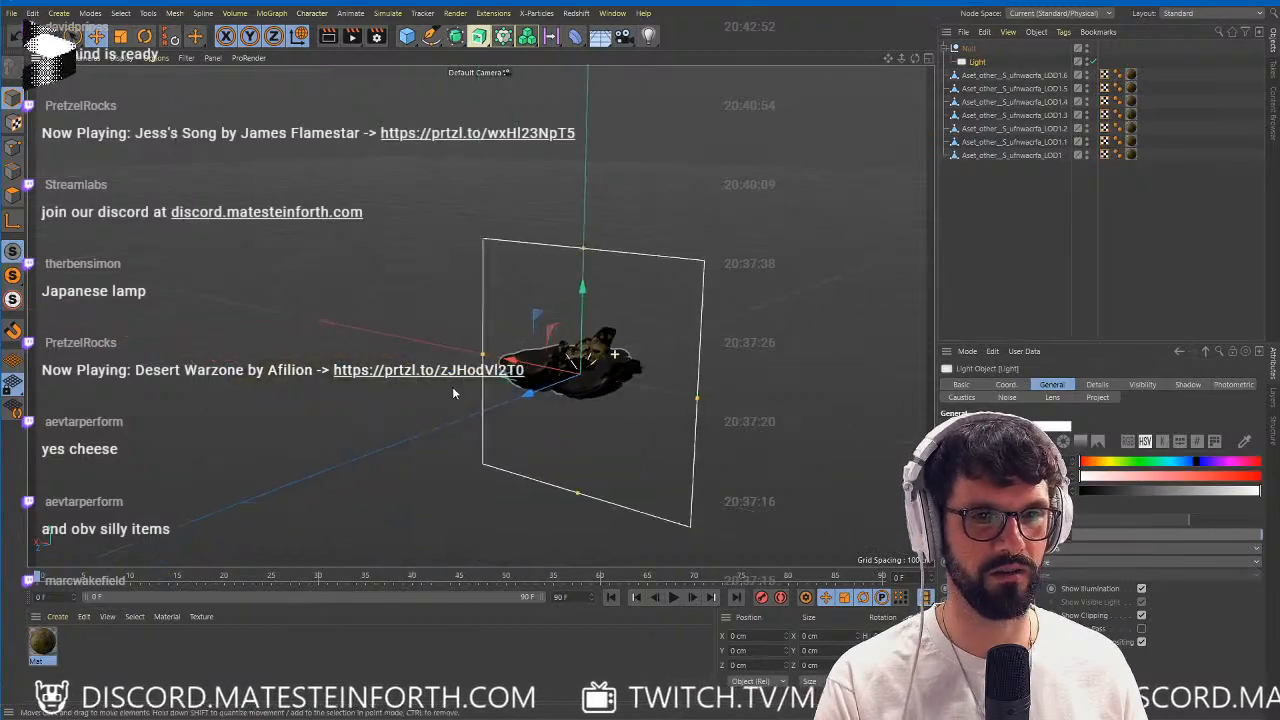
pyautogui.keyDown('alt'); pyautogui.moveTo(452, 386); pyautogui.dragTo(720, 360); pyautogui.keyUp('alt')
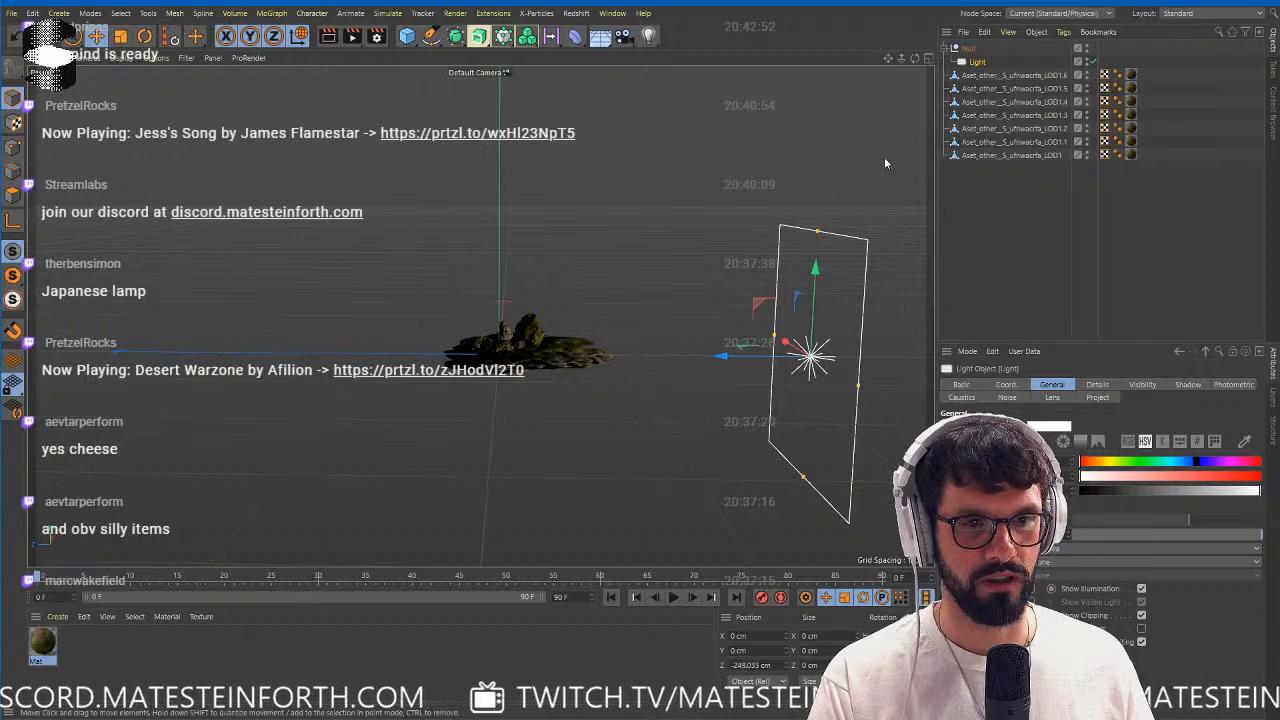
# Rotate the light's parent null so the area light shines down on the rocks from above and to the side.
pyautogui.click(967, 49)
pyautogui.press('r')
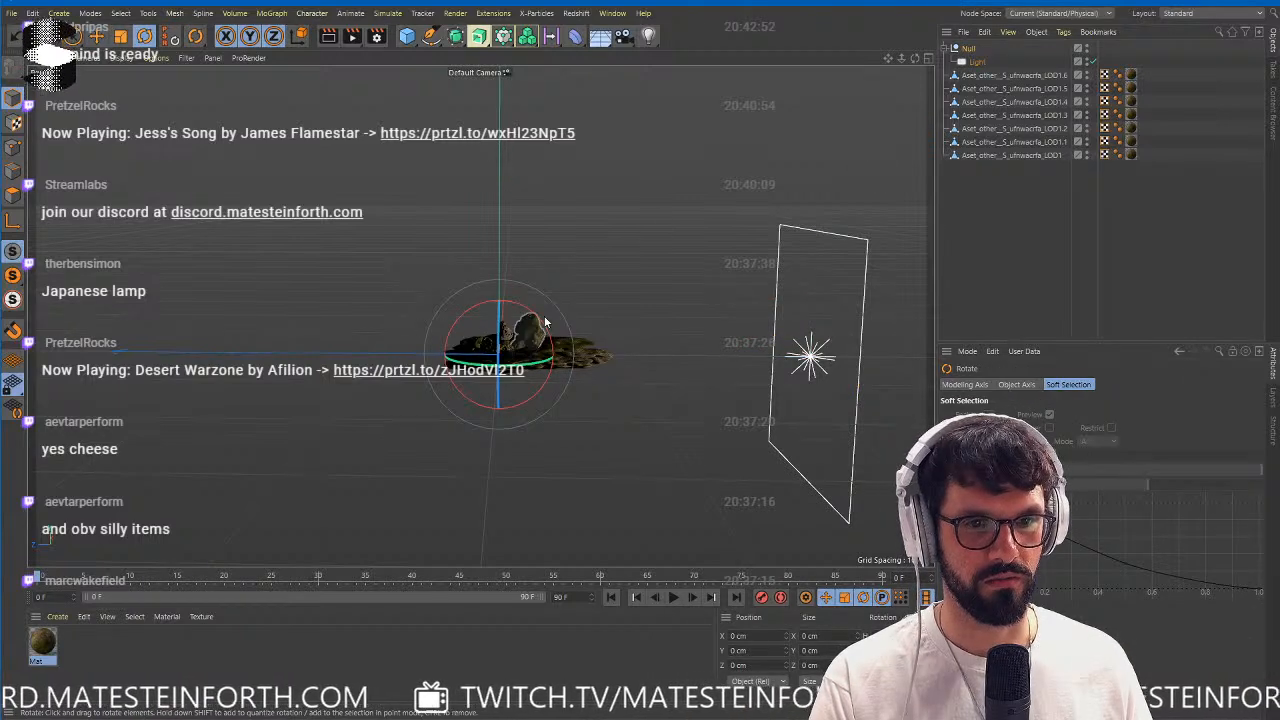
pyautogui.moveTo(544, 315); pyautogui.dragTo(532, 304)
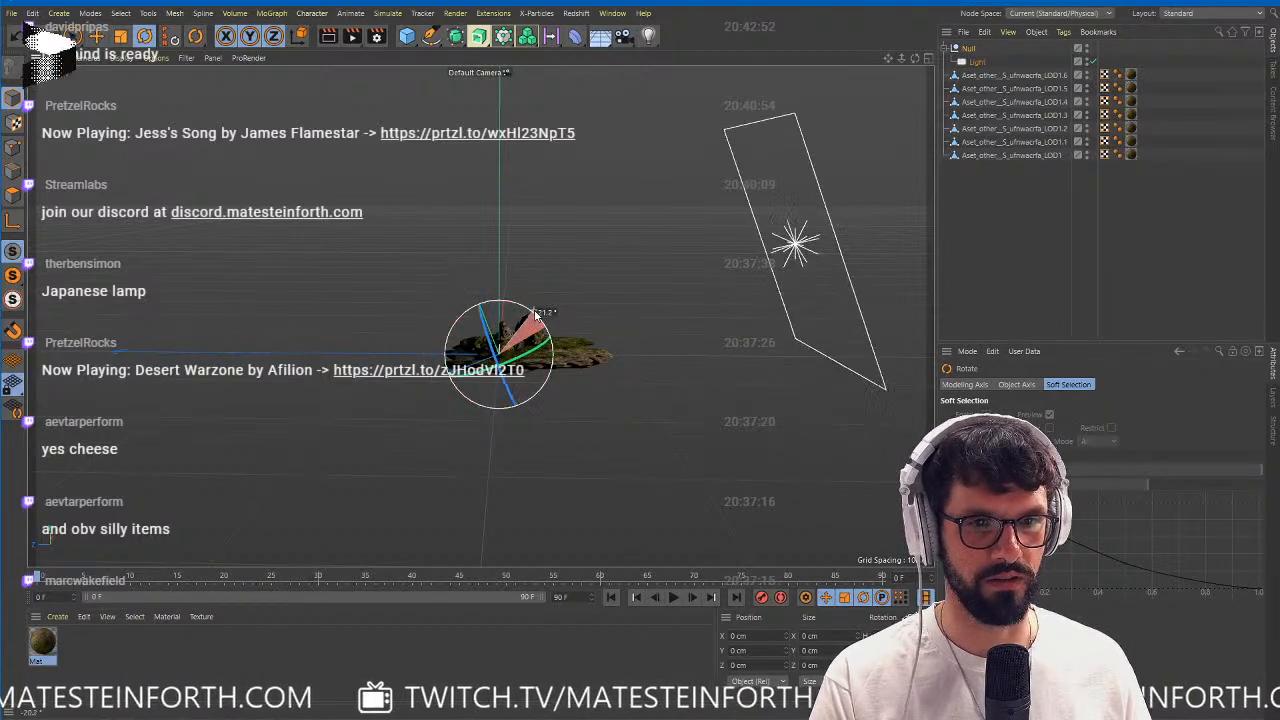
pyautogui.keyDown('alt'); pyautogui.moveTo(532, 306); pyautogui.dragTo(586, 328, button='right'); pyautogui.keyUp('alt')
pyautogui.keyDown('alt'); pyautogui.moveTo(586, 328); pyautogui.dragTo(598, 368); pyautogui.keyUp('alt')
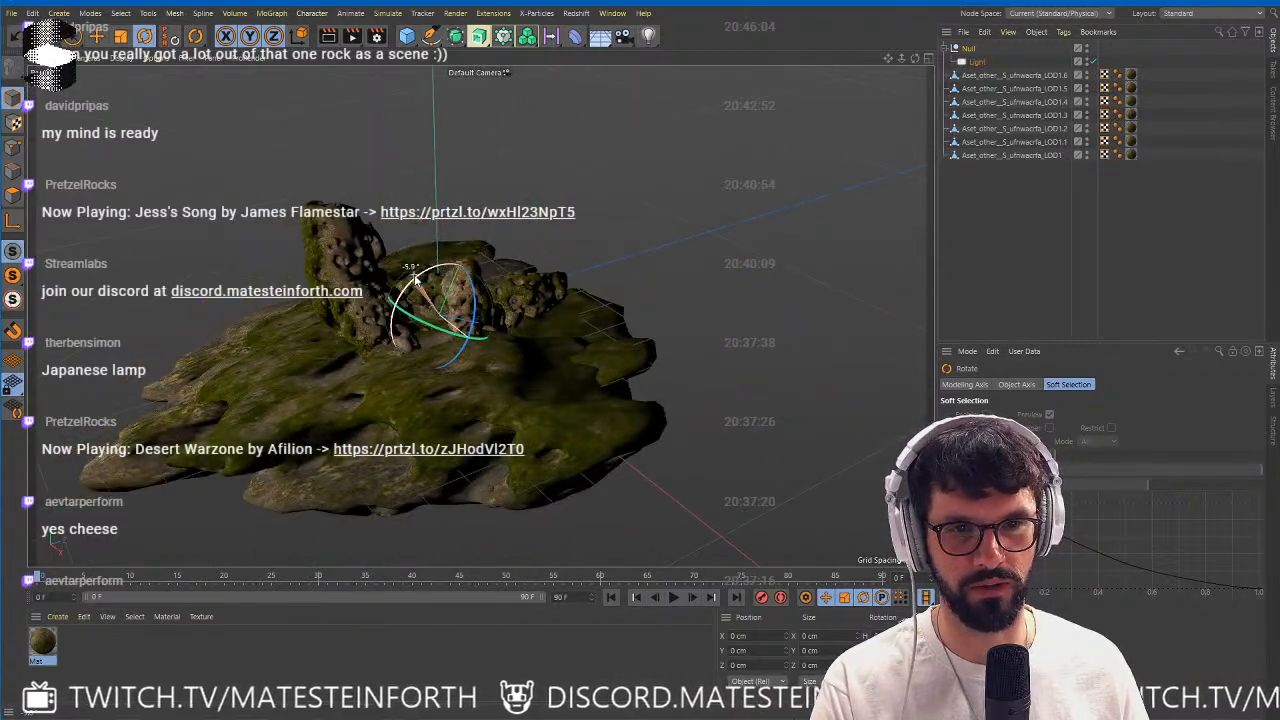
pyautogui.keyDown('alt'); pyautogui.moveTo(410, 287); pyautogui.dragTo(906, 139); pyautogui.keyUp('alt')
# Open the light's shadow settings and move the light farther from the rocks, to about Z -513.8 cm.
pyautogui.click(977, 62)
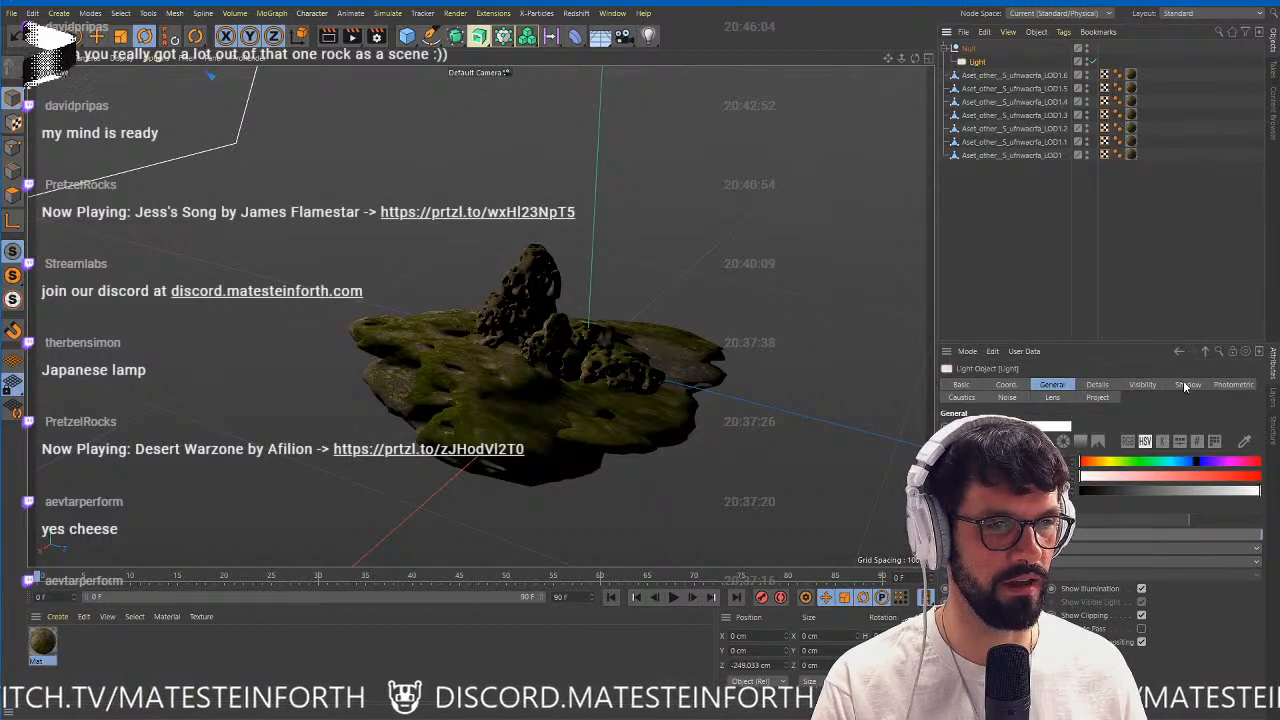
pyautogui.click(1187, 385)
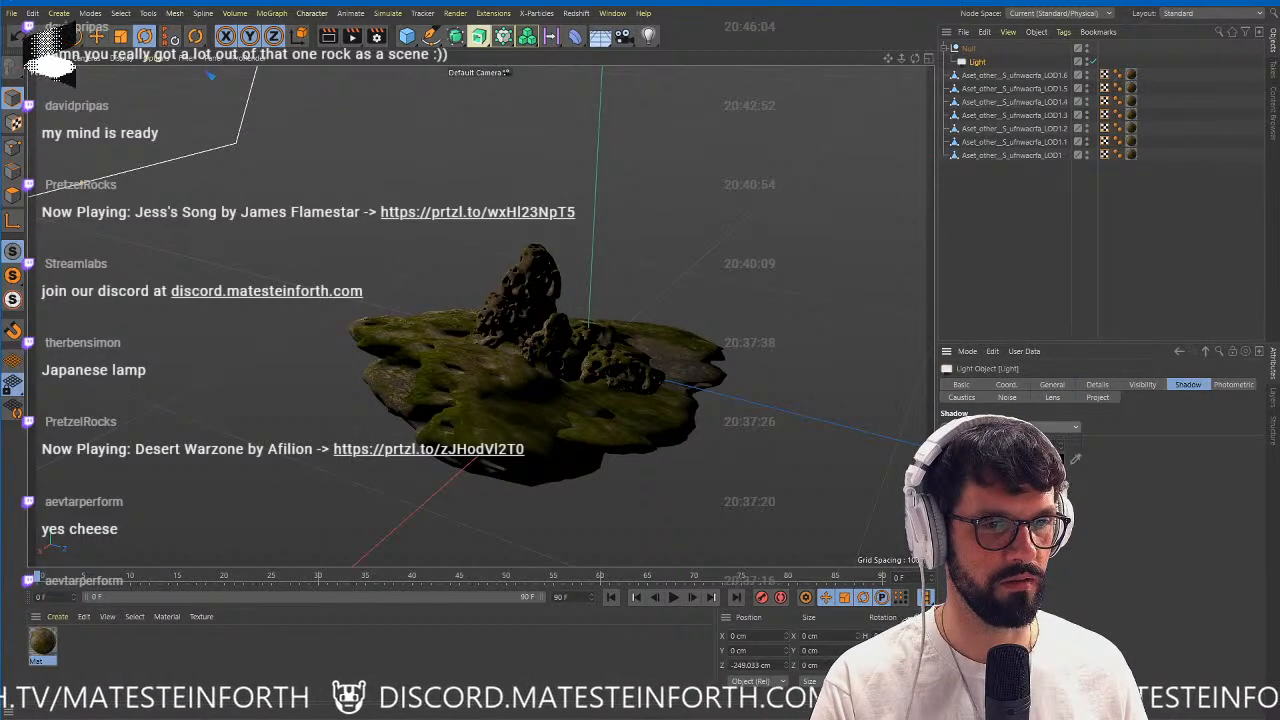
pyautogui.keyDown('alt'); pyautogui.moveTo(746, 289); pyautogui.dragTo(603, 337, button='right'); pyautogui.keyUp('alt')
pyautogui.keyDown('alt'); pyautogui.moveTo(603, 337); pyautogui.dragTo(620, 322); pyautogui.keyUp('alt')
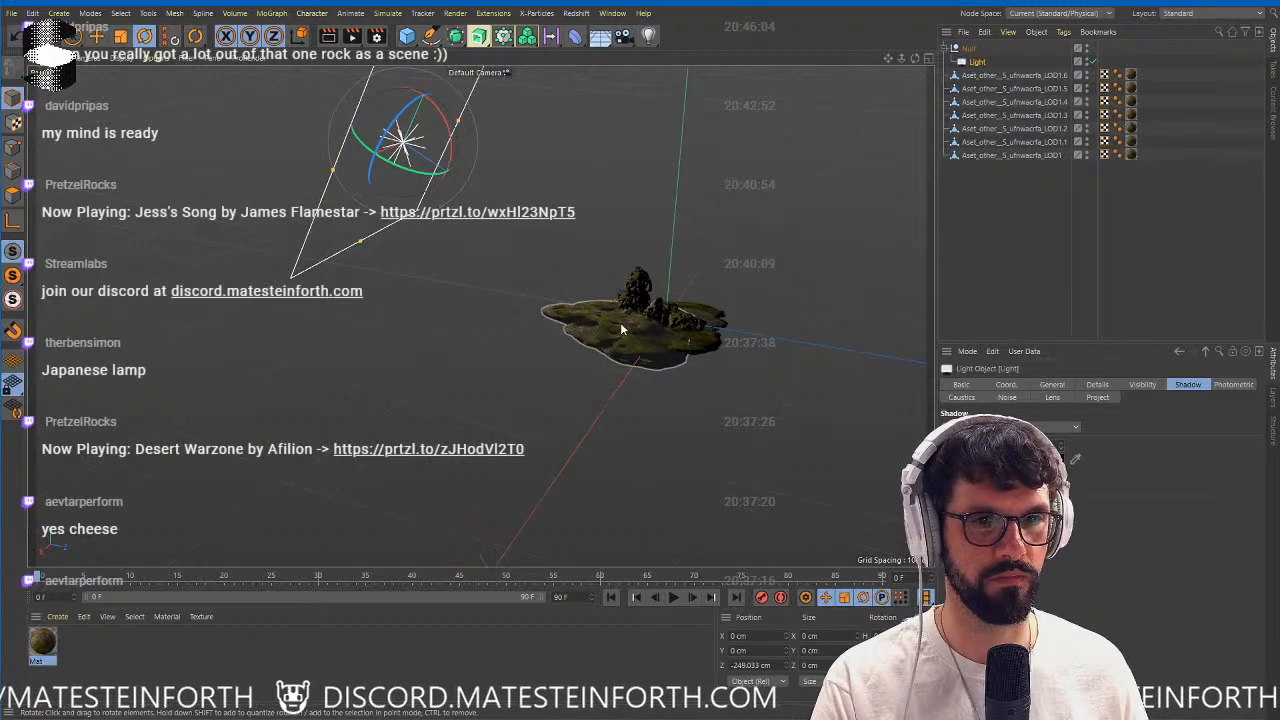
pyautogui.press('e')
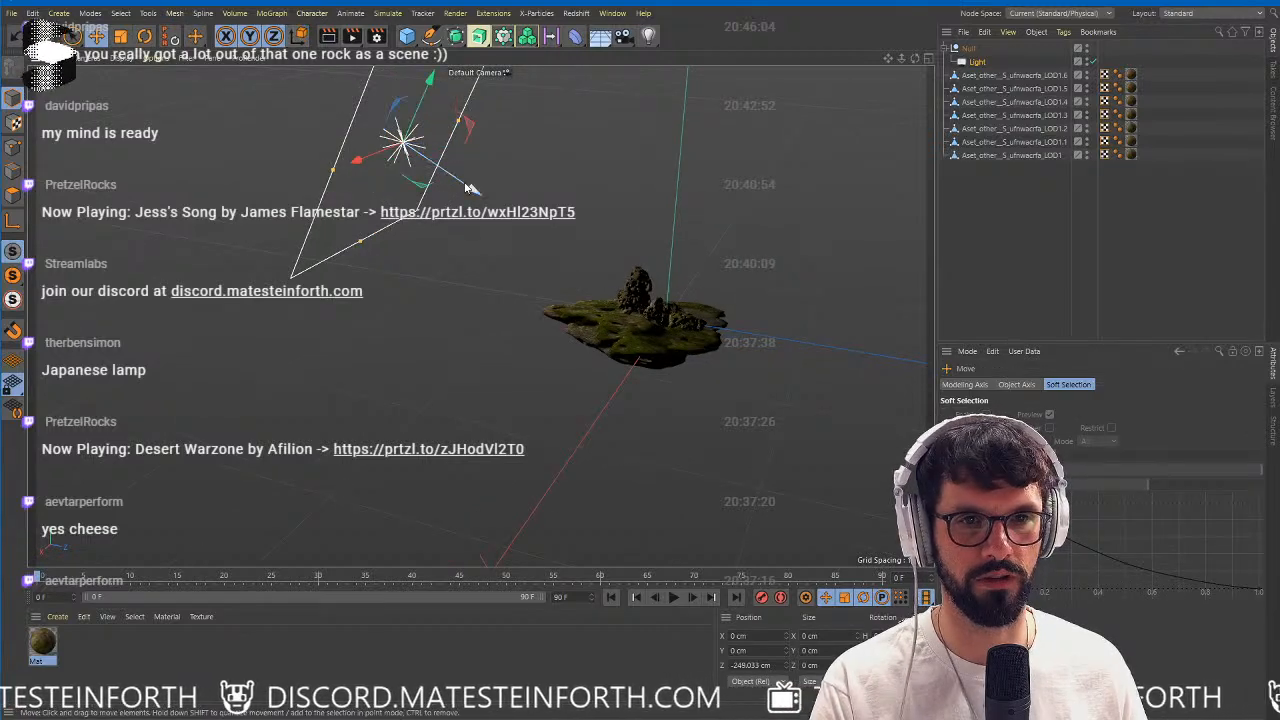
pyautogui.moveTo(467, 188); pyautogui.dragTo(234, 120)
# Render the active view from the lit side of the rocks to check the light and its shadows.
pyautogui.keyDown('alt'); pyautogui.moveTo(606, 288); pyautogui.dragTo(434, 295, button='middle'); pyautogui.keyUp('alt')
pyautogui.keyDown('alt'); pyautogui.moveTo(457, 354); pyautogui.dragTo(670, 360, button='right'); pyautogui.keyUp('alt')
pyautogui.keyDown('alt'); pyautogui.moveTo(344, 334); pyautogui.dragTo(294, 338); pyautogui.keyUp('alt')
pyautogui.keyDown('alt'); pyautogui.moveTo(294, 338); pyautogui.dragTo(206, 347, button='right'); pyautogui.keyUp('alt')
pyautogui.keyDown('alt'); pyautogui.moveTo(206, 347); pyautogui.dragTo(494, 344, button='middle'); pyautogui.keyUp('alt')
pyautogui.keyDown('alt'); pyautogui.moveTo(494, 344); pyautogui.dragTo(540, 305); pyautogui.keyUp('alt')
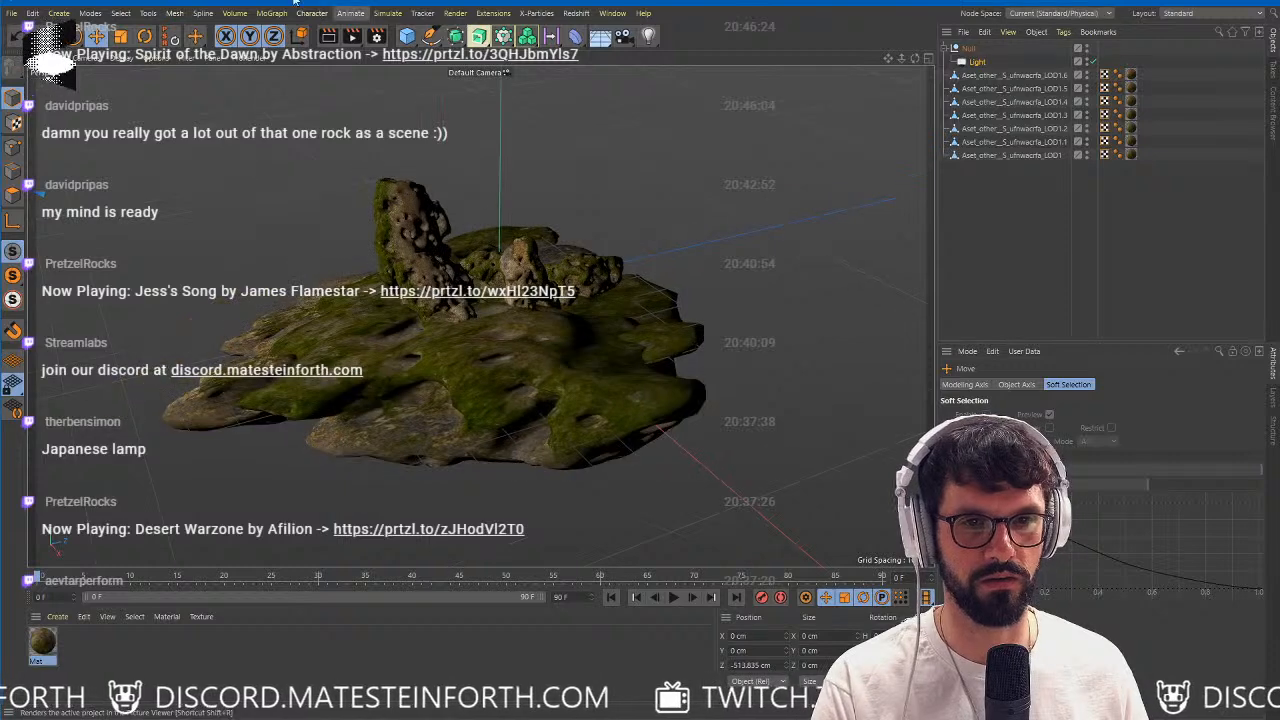
pyautogui.click(331, 38)
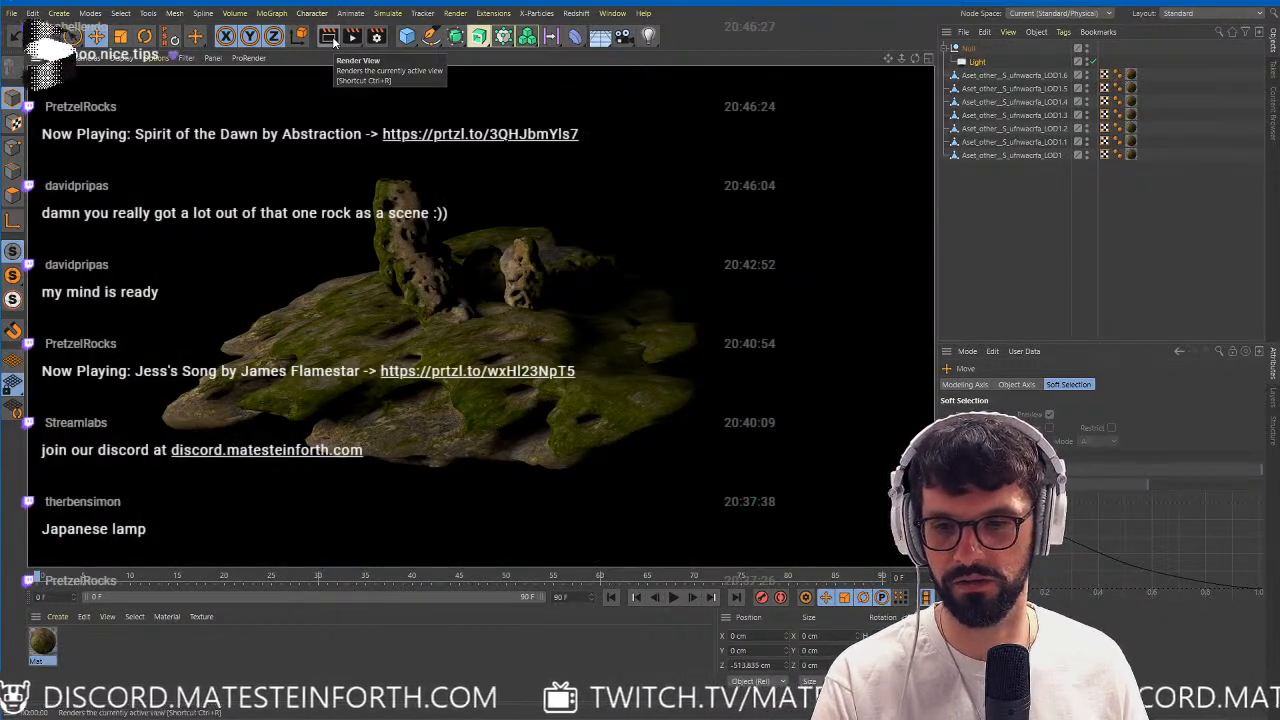
# Inspect the rock arrangement from higher angles and render the active view again from above the mossy slope.
pyautogui.click(616, 298)
pyautogui.keyDown('alt'); pyautogui.moveTo(600, 284); pyautogui.dragTo(573, 354); pyautogui.keyUp('alt')
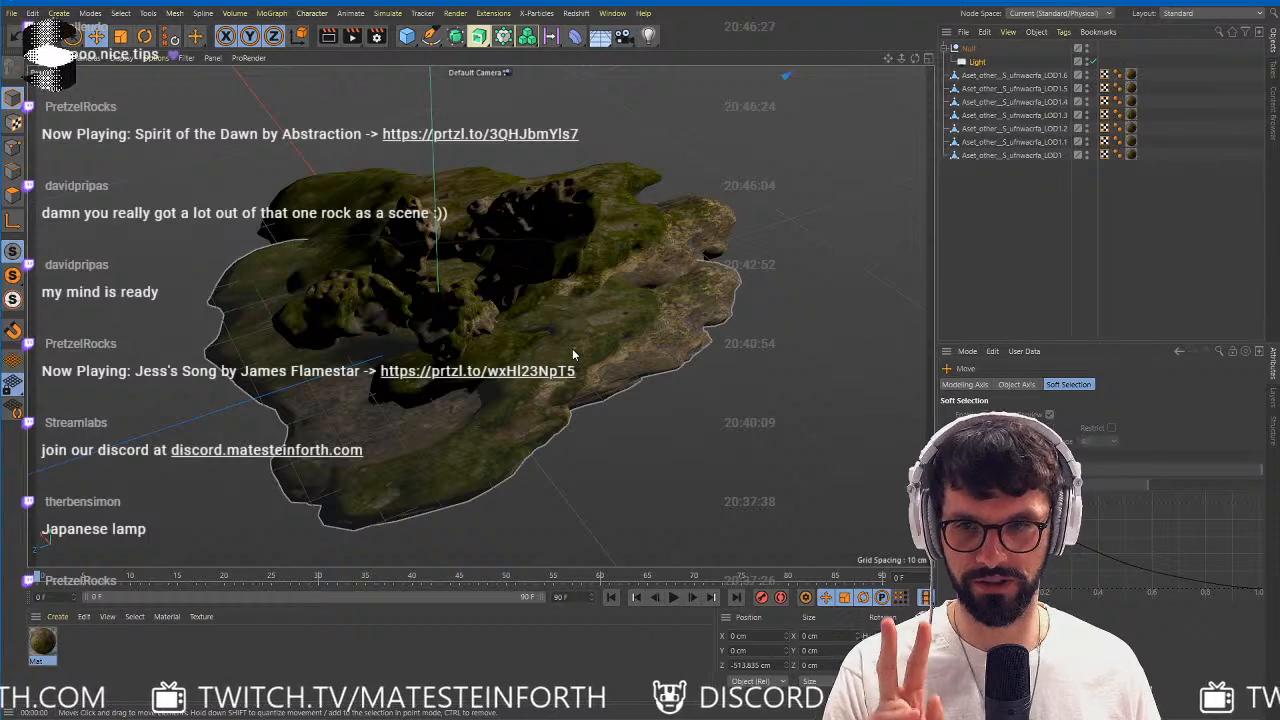
pyautogui.keyDown('alt'); pyautogui.moveTo(588, 339); pyautogui.dragTo(438, 270); pyautogui.keyUp('alt')
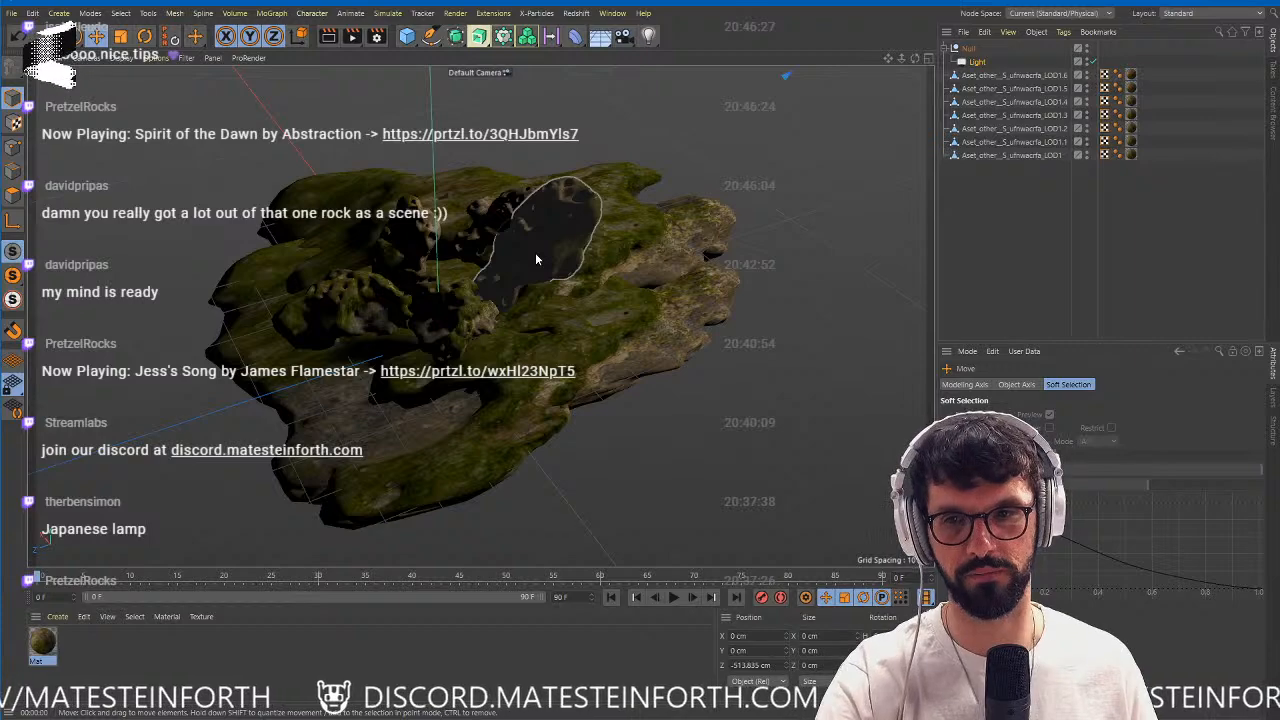
pyautogui.keyDown('alt'); pyautogui.moveTo(522, 261); pyautogui.dragTo(356, 128); pyautogui.keyUp('alt')
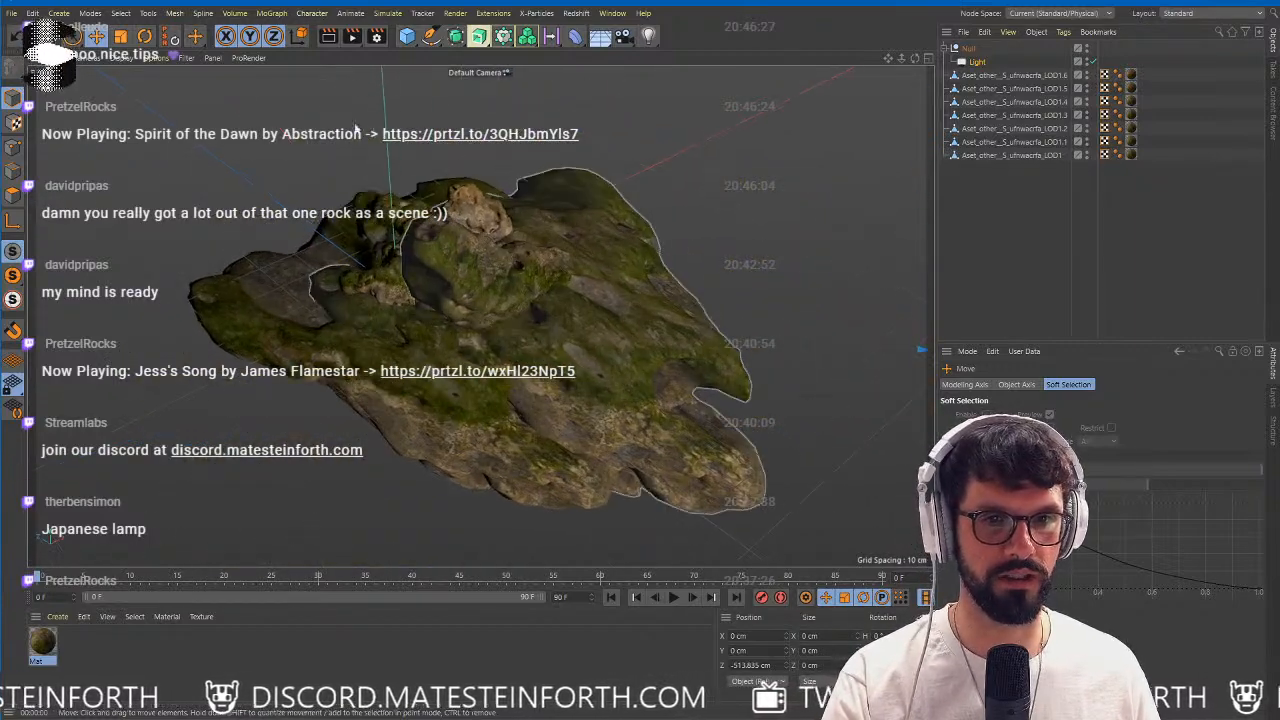
pyautogui.click(337, 37)
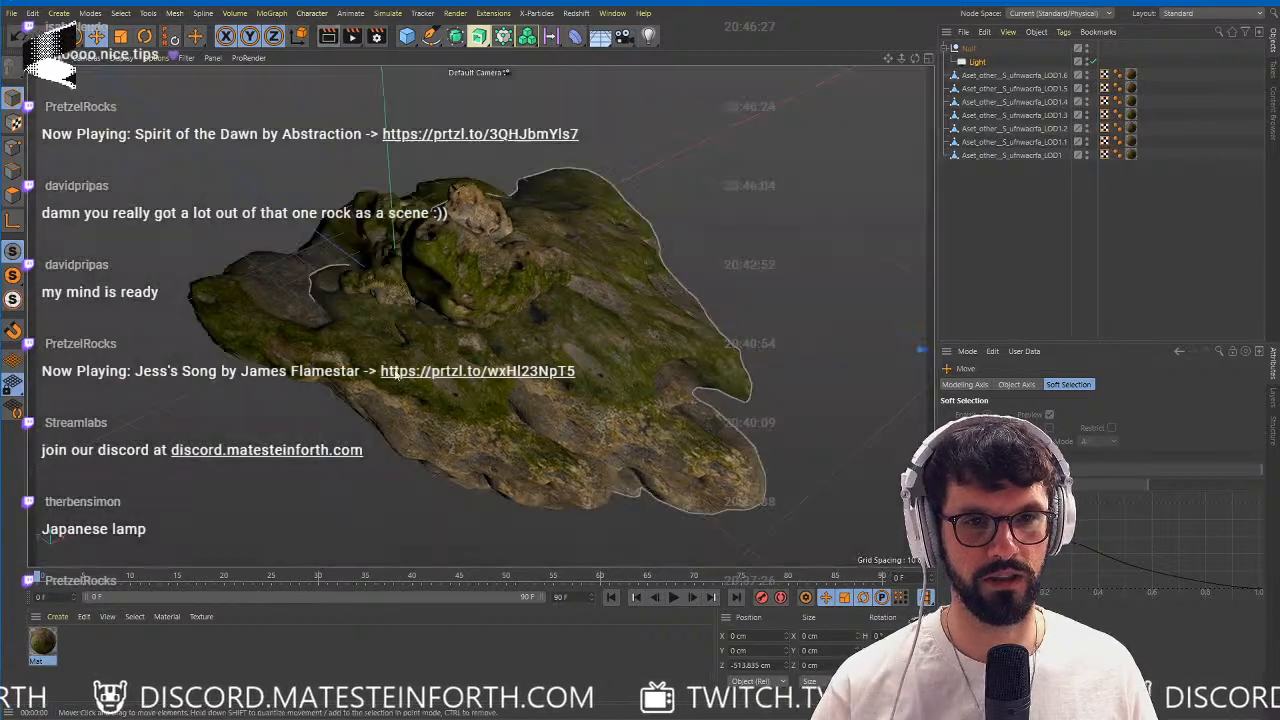
# Render the rock scene to the Picture Viewer and close the viewer.
pyautogui.click(455, 13)
pyautogui.click(485, 83)
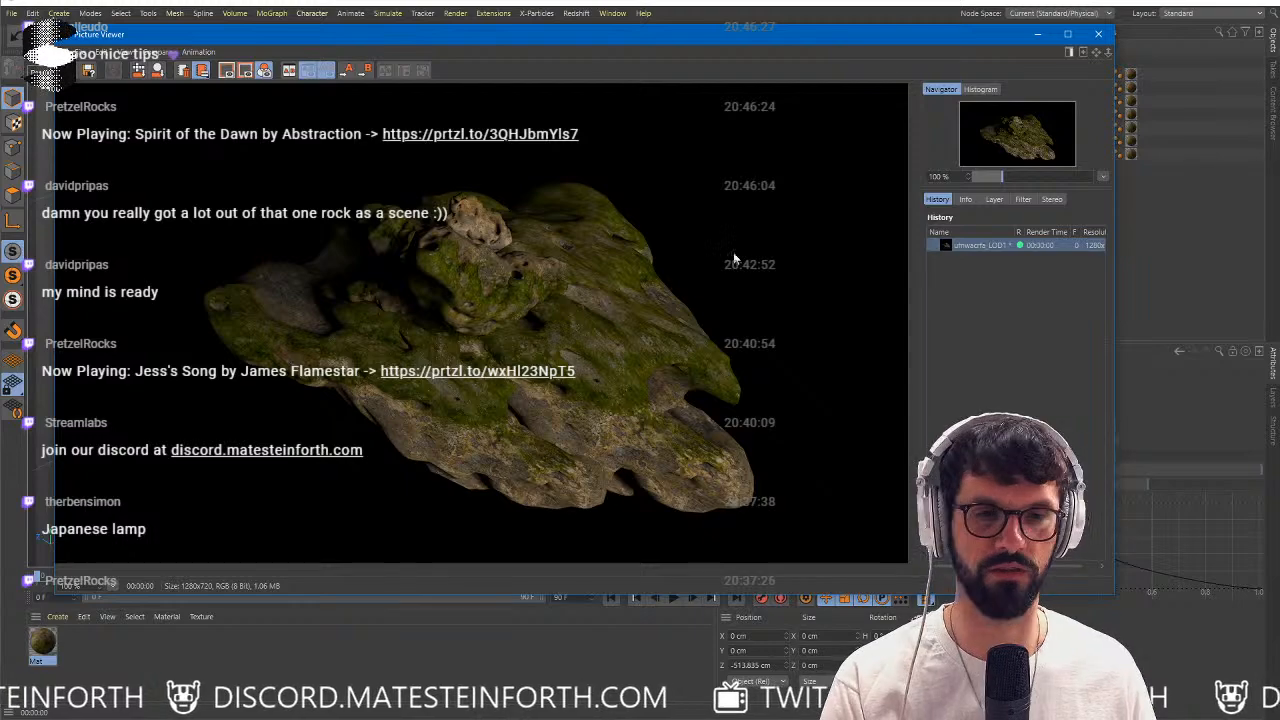
pyautogui.click(1100, 34)
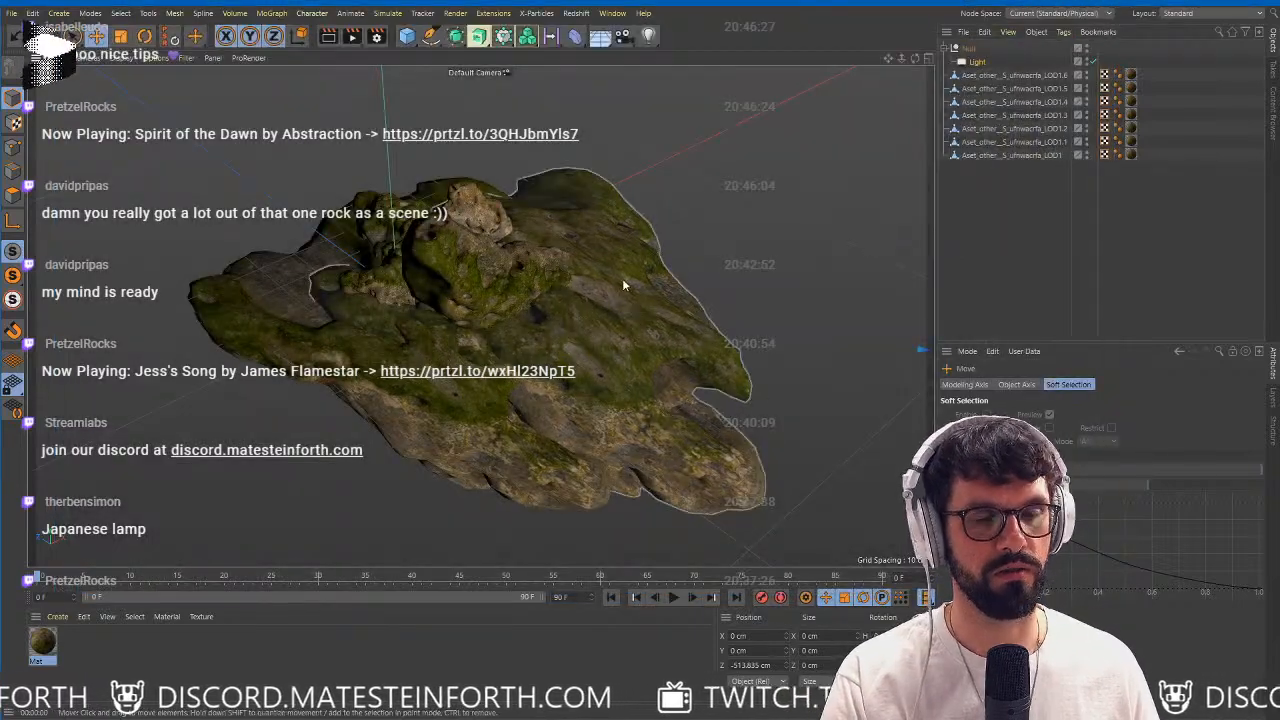
# Group all coral copies under a null, and duplicate that group with the original hidden.
pyautogui.keyDown('alt'); pyautogui.moveTo(622, 278); pyautogui.dragTo(558, 318); pyautogui.keyUp('alt')
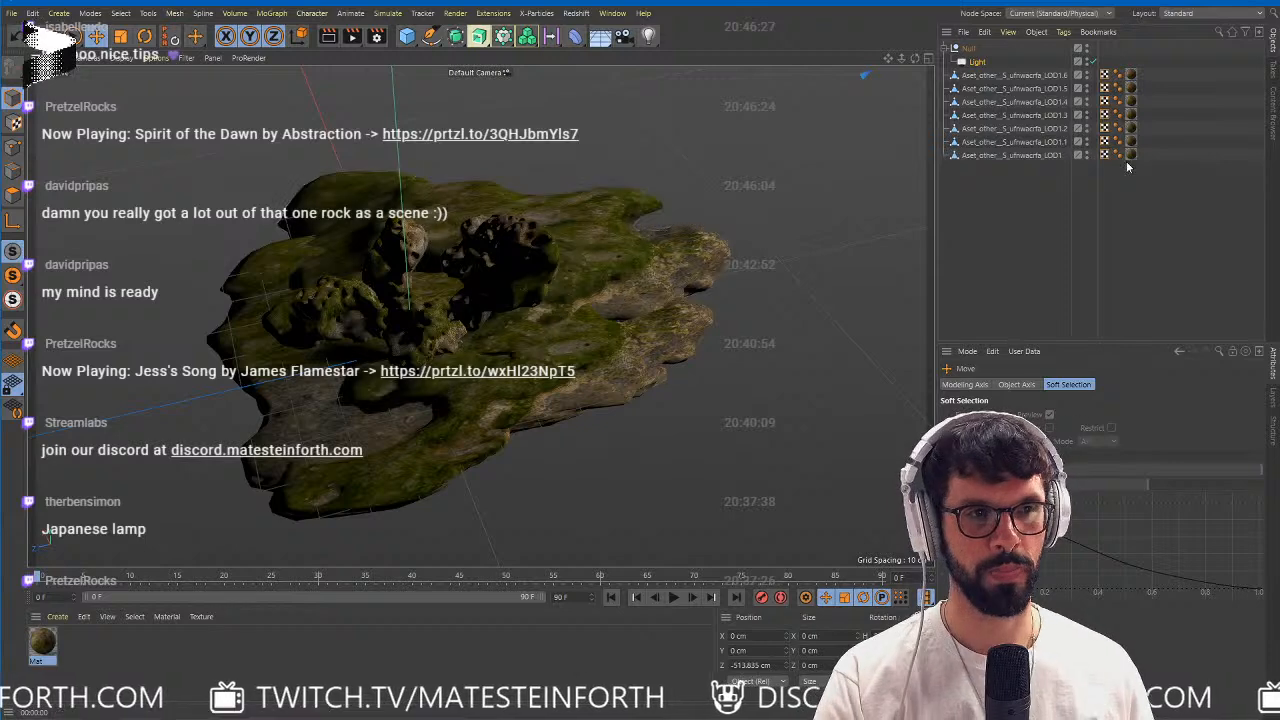
pyautogui.click(1105, 76)
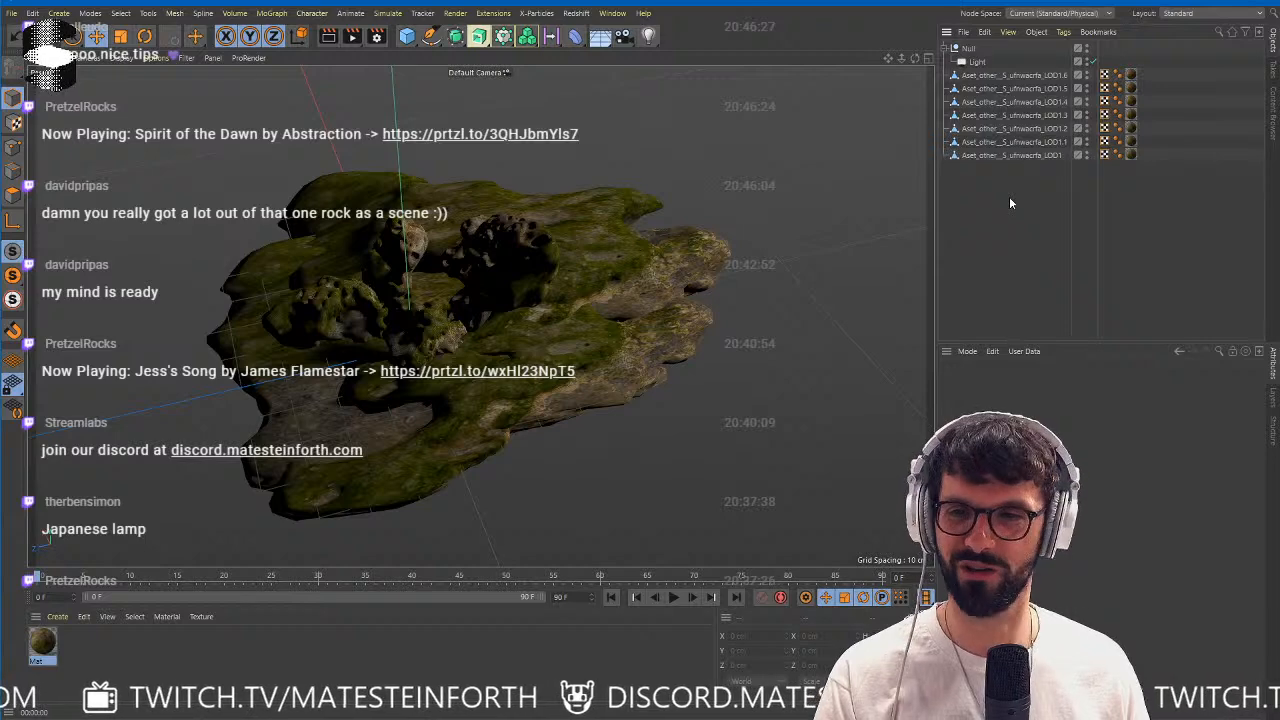
pyautogui.moveTo(1034, 204); pyautogui.dragTo(961, 64)
pyautogui.hotkey('alt', 'g')
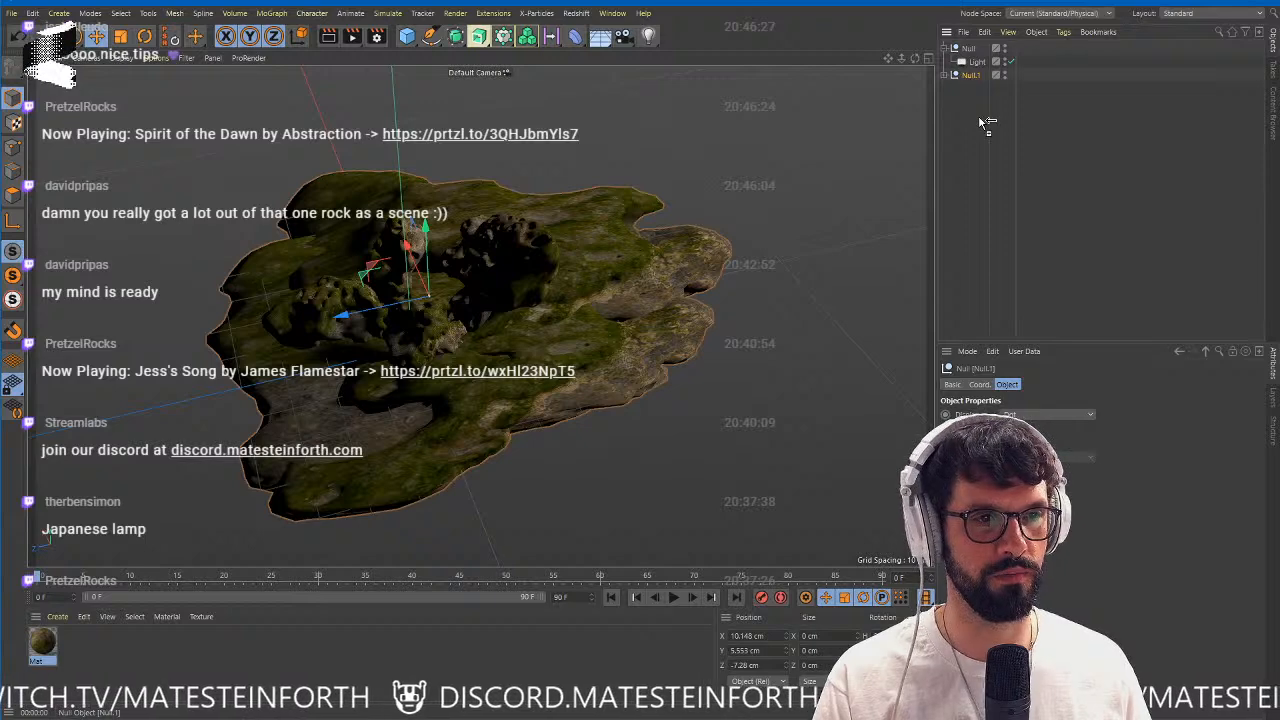
pyautogui.keyDown('ctrl'); pyautogui.moveTo(979, 117); pyautogui.dragTo(980, 117); pyautogui.keyUp('ctrl')
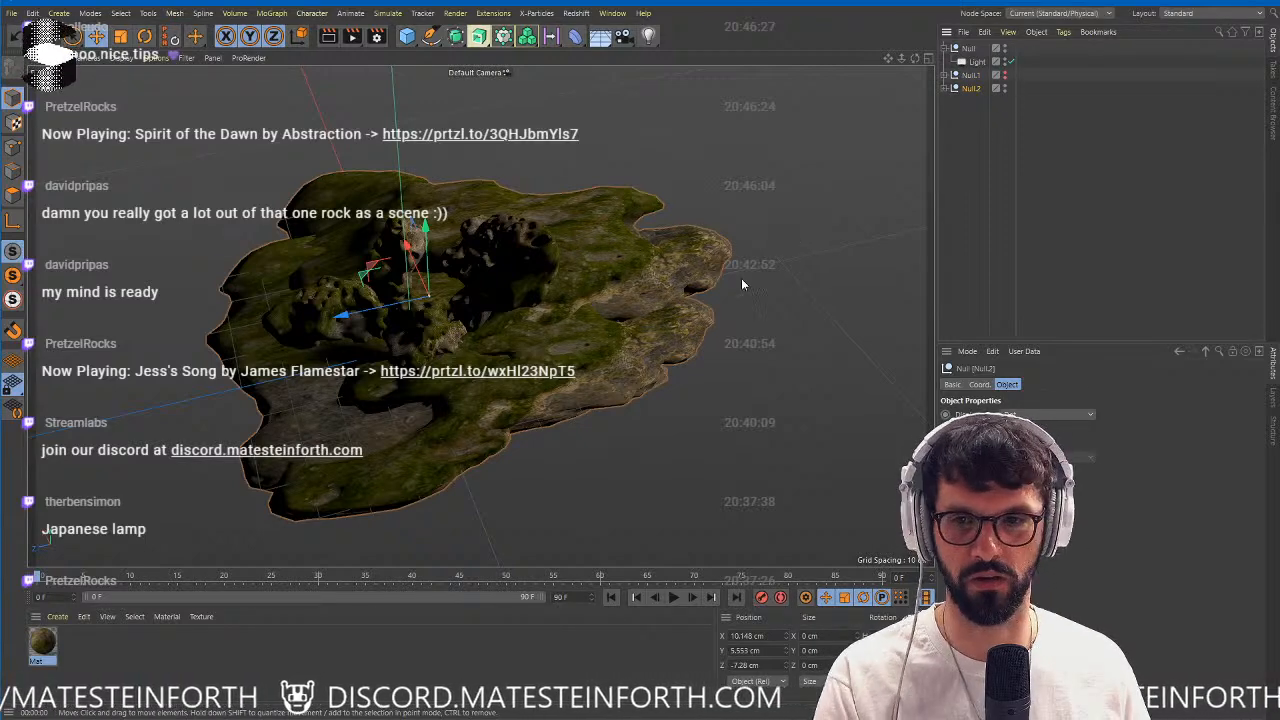
# Switch the interface to the BP - 3D Paint layout.
pyautogui.keyDown('alt'); pyautogui.moveTo(482, 316); pyautogui.dragTo(577, 269); pyautogui.keyUp('alt')
pyautogui.keyDown('alt'); pyautogui.moveTo(577, 269); pyautogui.dragTo(538, 312, button='right'); pyautogui.keyUp('alt')
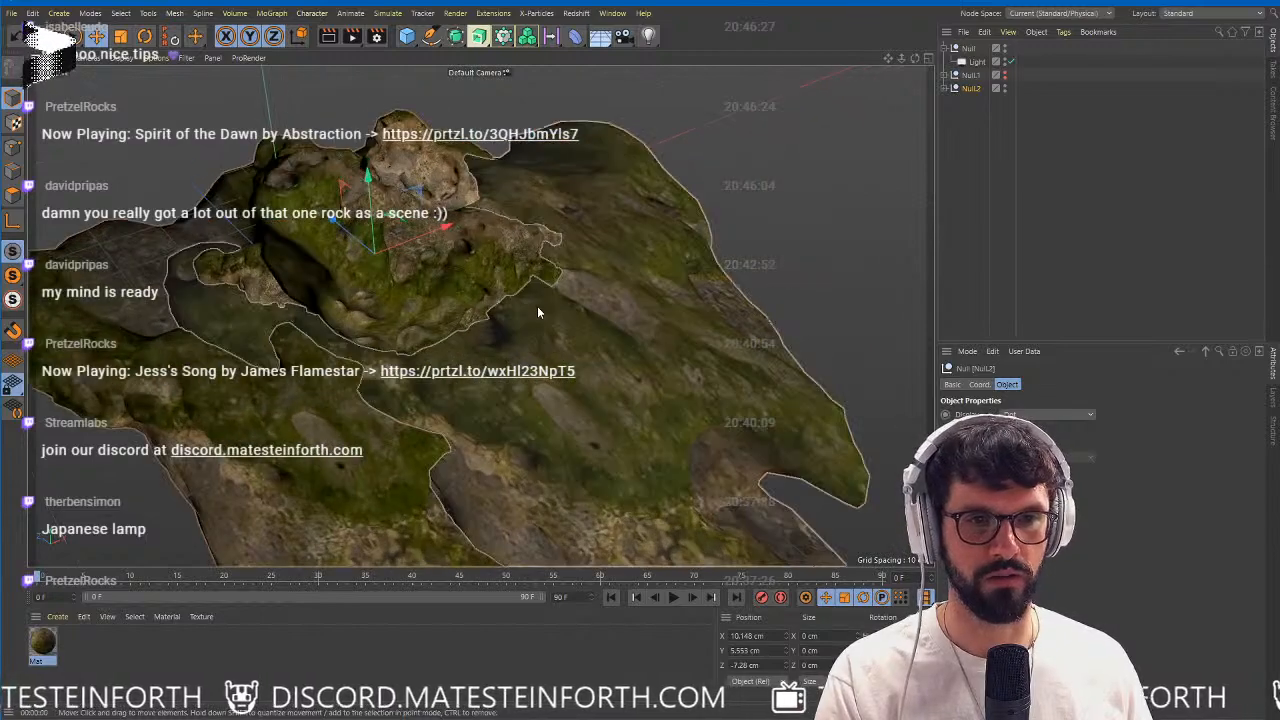
pyautogui.keyDown('alt'); pyautogui.moveTo(537, 312); pyautogui.dragTo(586, 214); pyautogui.keyUp('alt')
pyautogui.moveTo(602, 322)
pyautogui.keyDown('alt'); pyautogui.mouseDown()
pyautogui.moveTo(785, 284)
pyautogui.moveTo(596, 305)
pyautogui.moveTo(561, 243)
pyautogui.moveTo(598, 284)
pyautogui.moveTo(582, 299)
pyautogui.moveTo(597, 306)
pyautogui.moveTo(578, 313)
pyautogui.moveTo(593, 320)
pyautogui.mouseUp(); pyautogui.keyUp('alt')
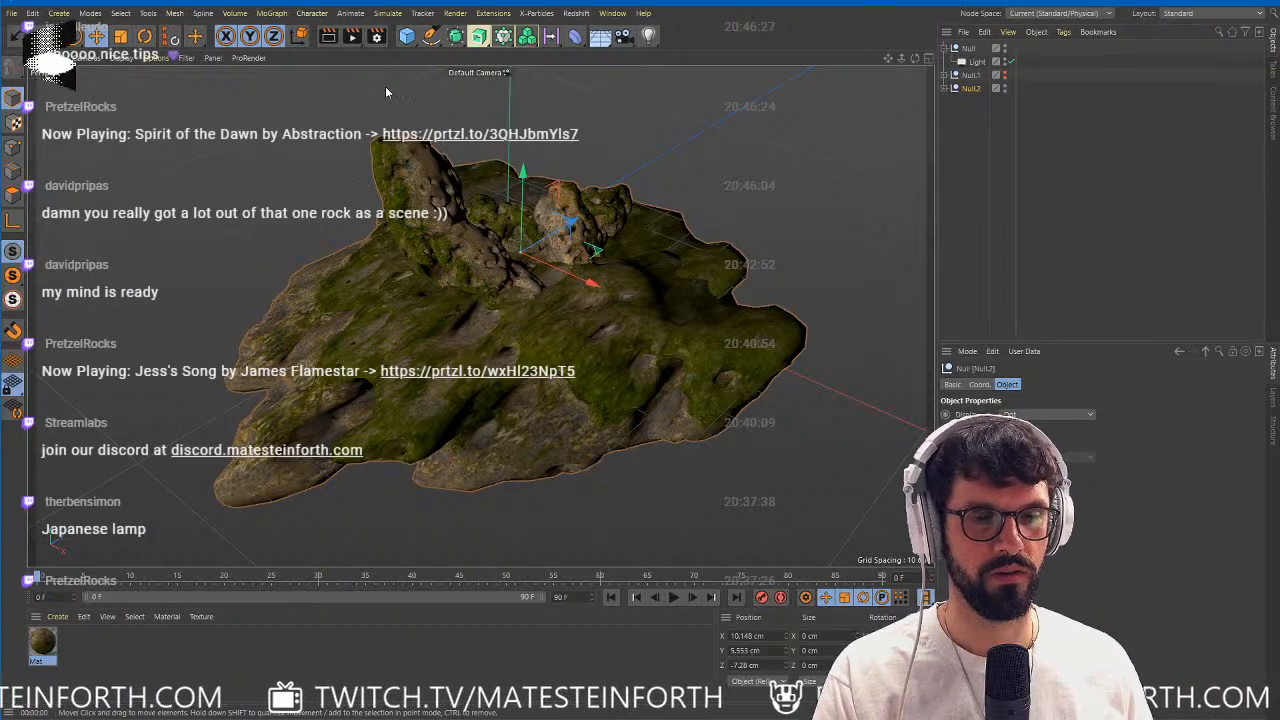
pyautogui.click(1191, 15)
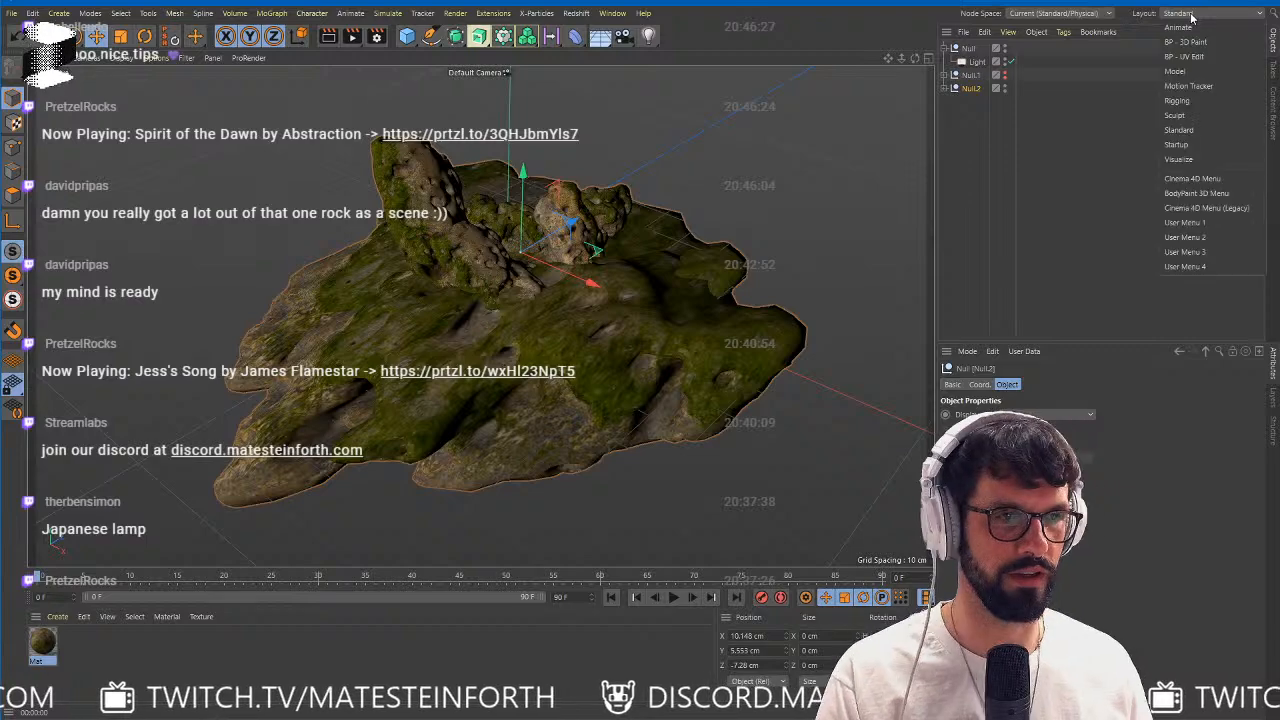
pyautogui.click(1206, 44)
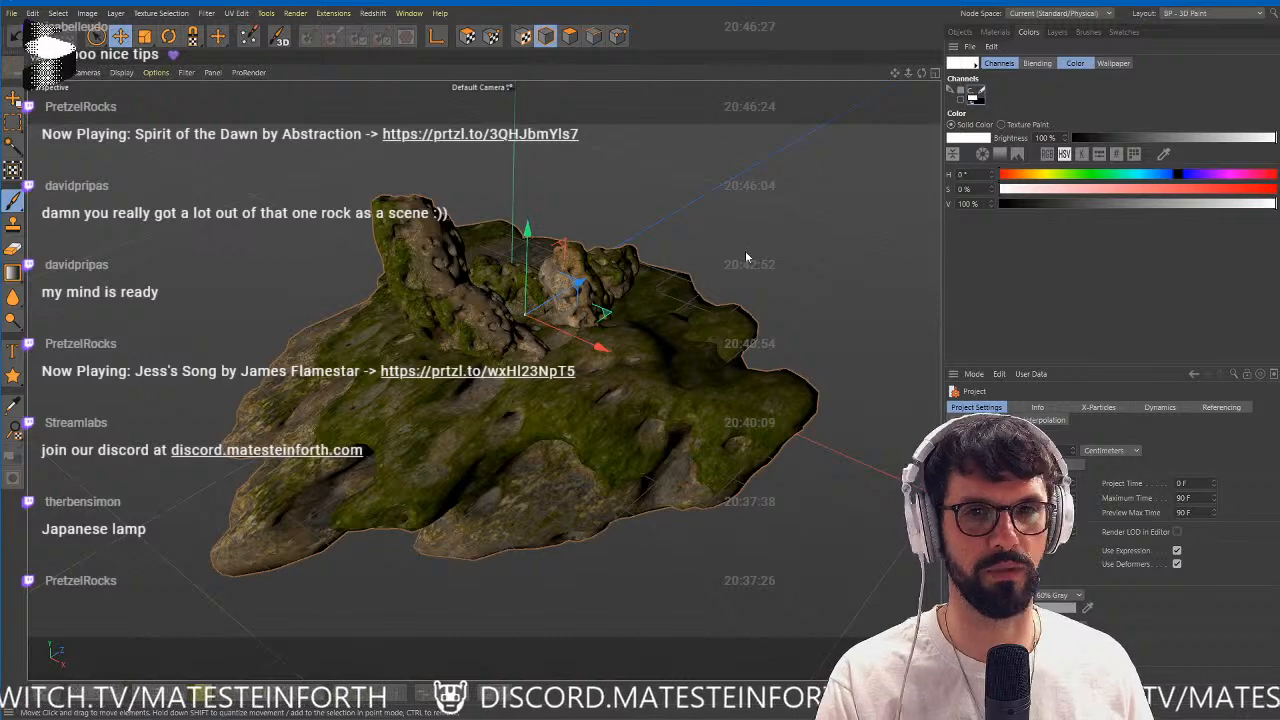
# Start the BodyPaint 3D Setup Wizard and exclude the Null.1 group, keeping only the coral copies in Null.2.
pyautogui.moveTo(98, 38); pyautogui.dragTo(149, 80)
pyautogui.keyDown('alt'); pyautogui.moveTo(492, 315); pyautogui.dragTo(474, 330, button='right'); pyautogui.keyUp('alt')
pyautogui.keyDown('alt'); pyautogui.moveTo(474, 330); pyautogui.dragTo(628, 260); pyautogui.keyUp('alt')
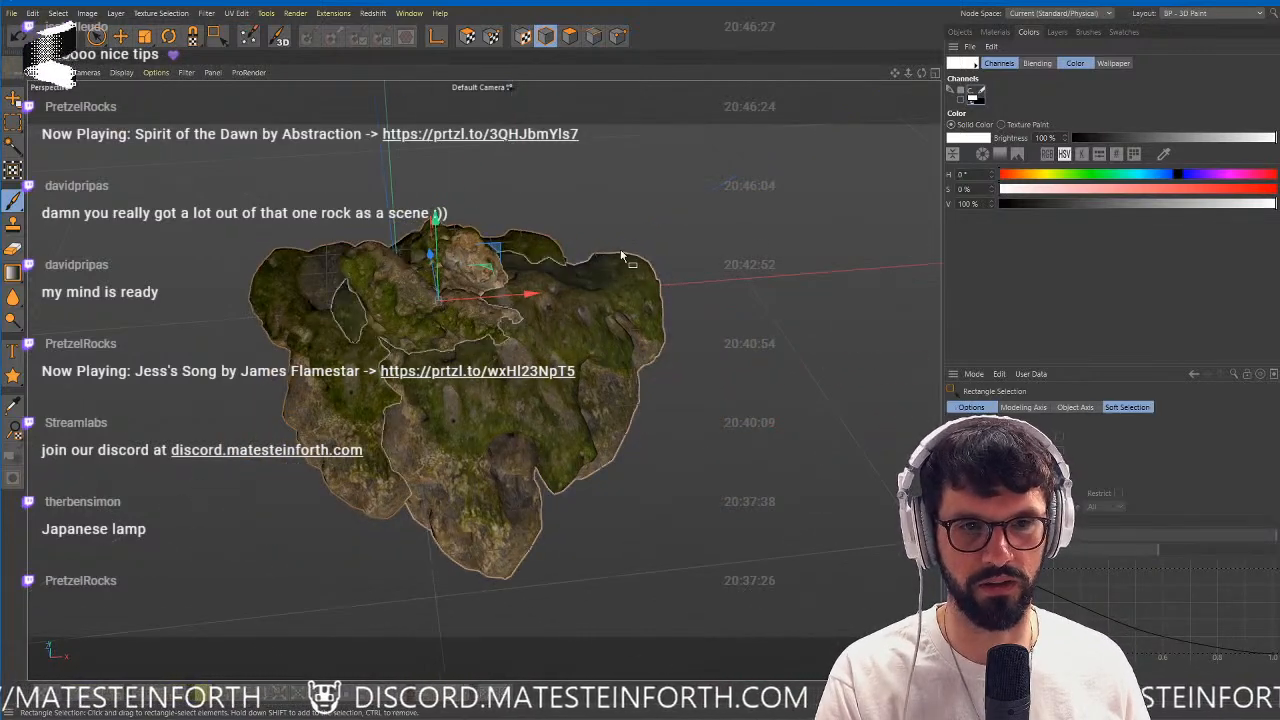
pyautogui.click(250, 40)
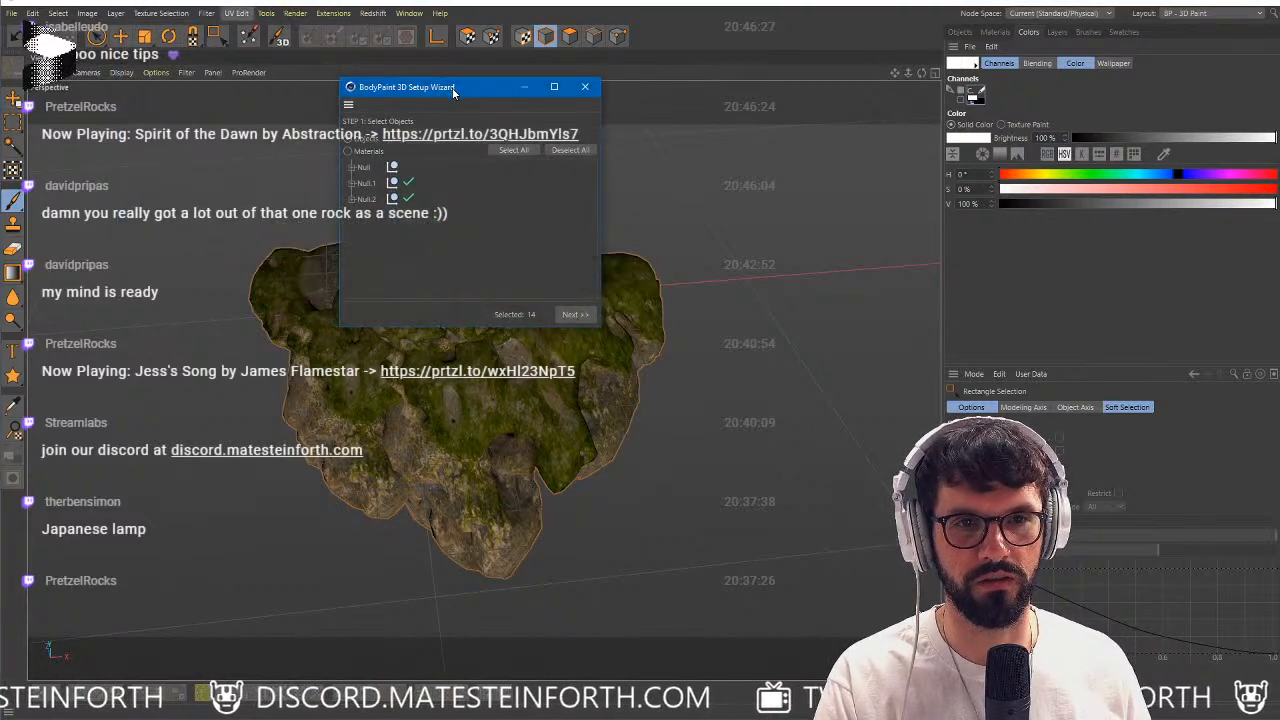
pyautogui.moveTo(453, 91); pyautogui.dragTo(362, 98)
pyautogui.moveTo(505, 340); pyautogui.dragTo(714, 566)
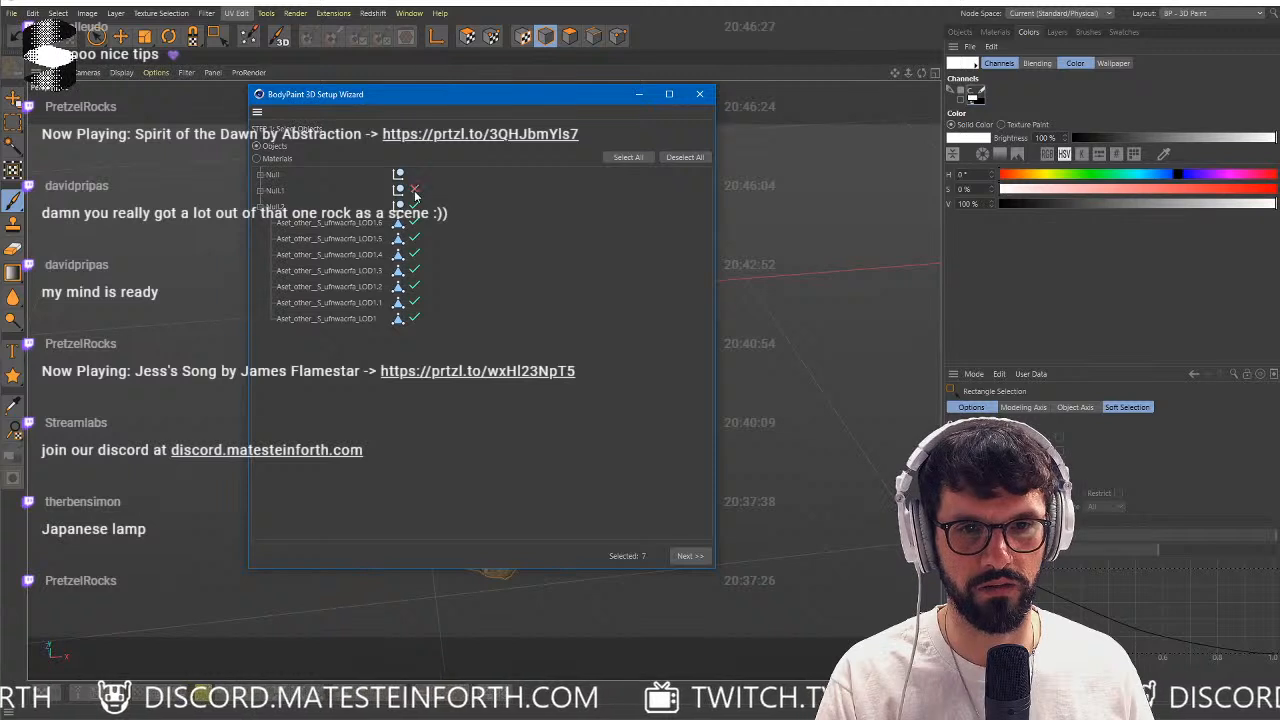
pyautogui.click(262, 190)
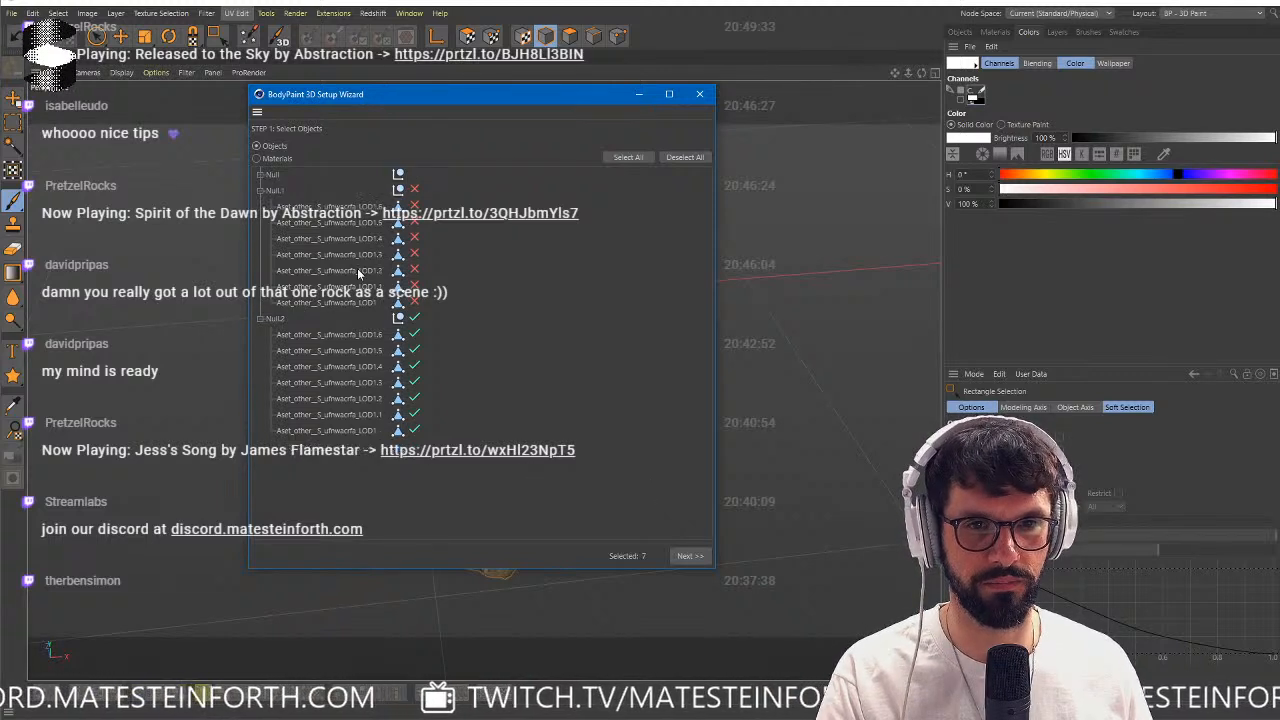
# Run the wizard with Recalculate UV and Optimal Angle Mapping, with Rescale Existing Textures and Automatic Mapsize Interpolation disabled.
pyautogui.click(688, 556)
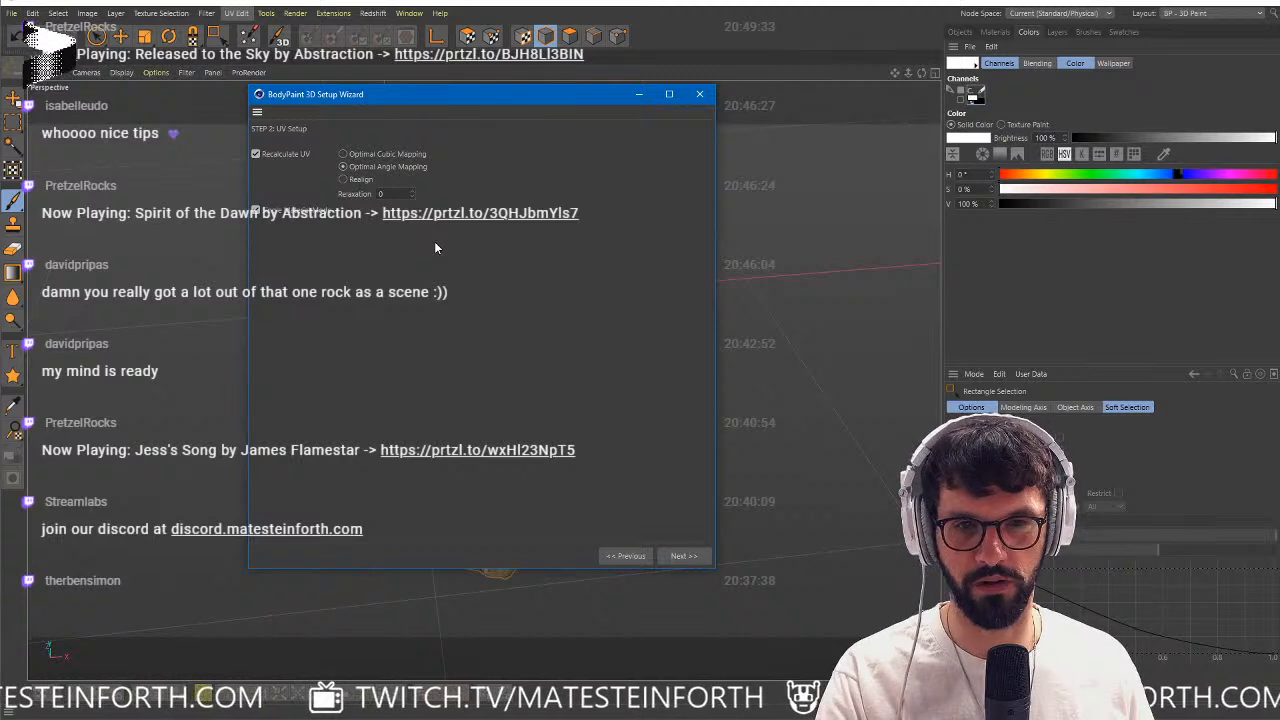
pyautogui.click(682, 556)
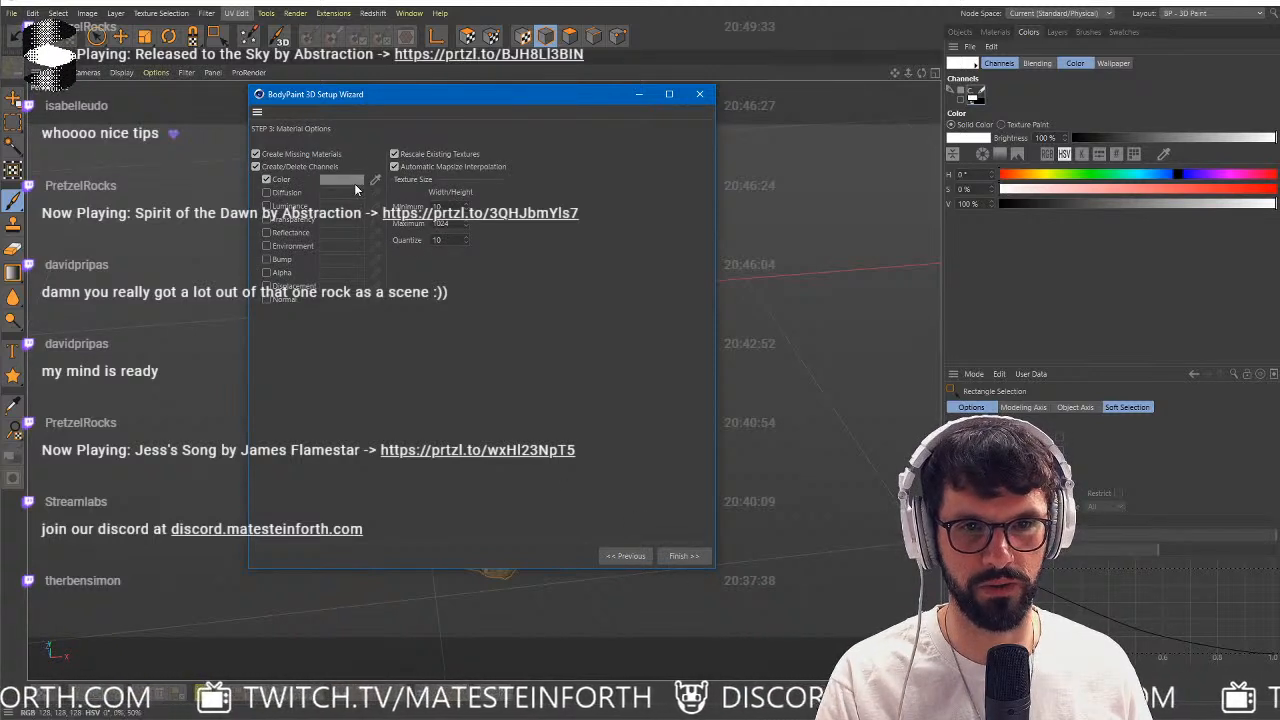
pyautogui.click(420, 155)
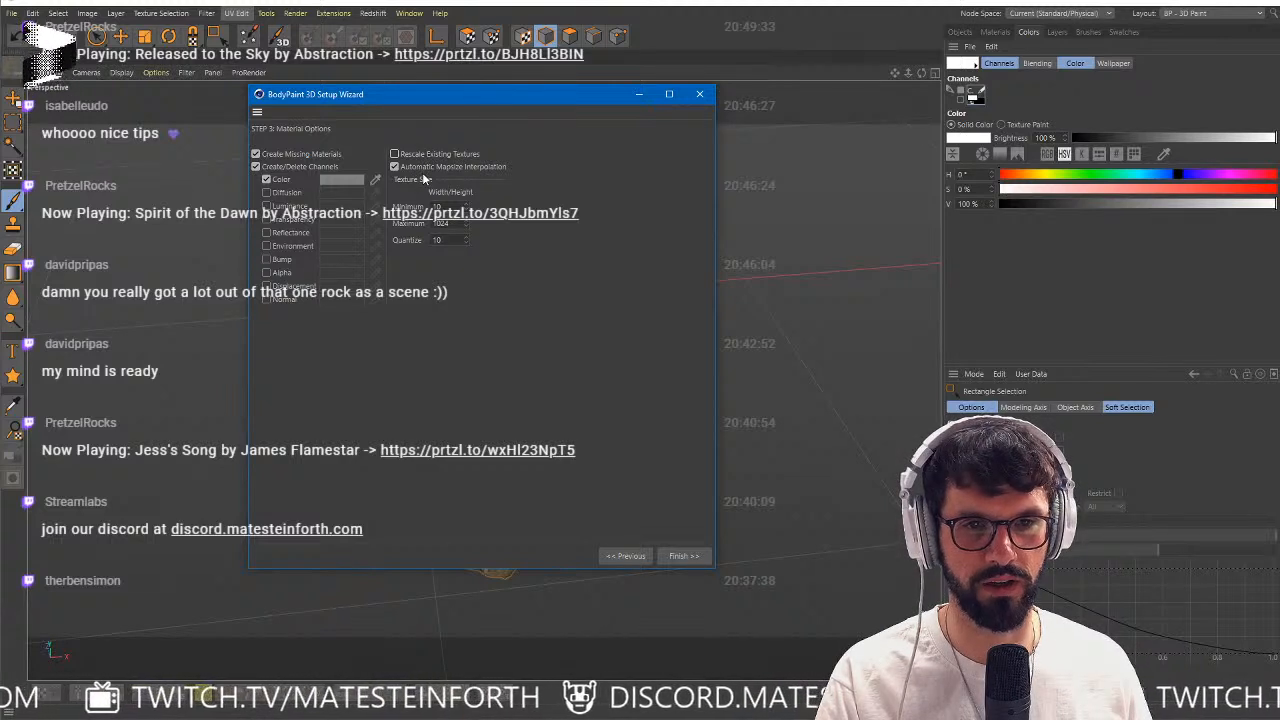
pyautogui.click(420, 167)
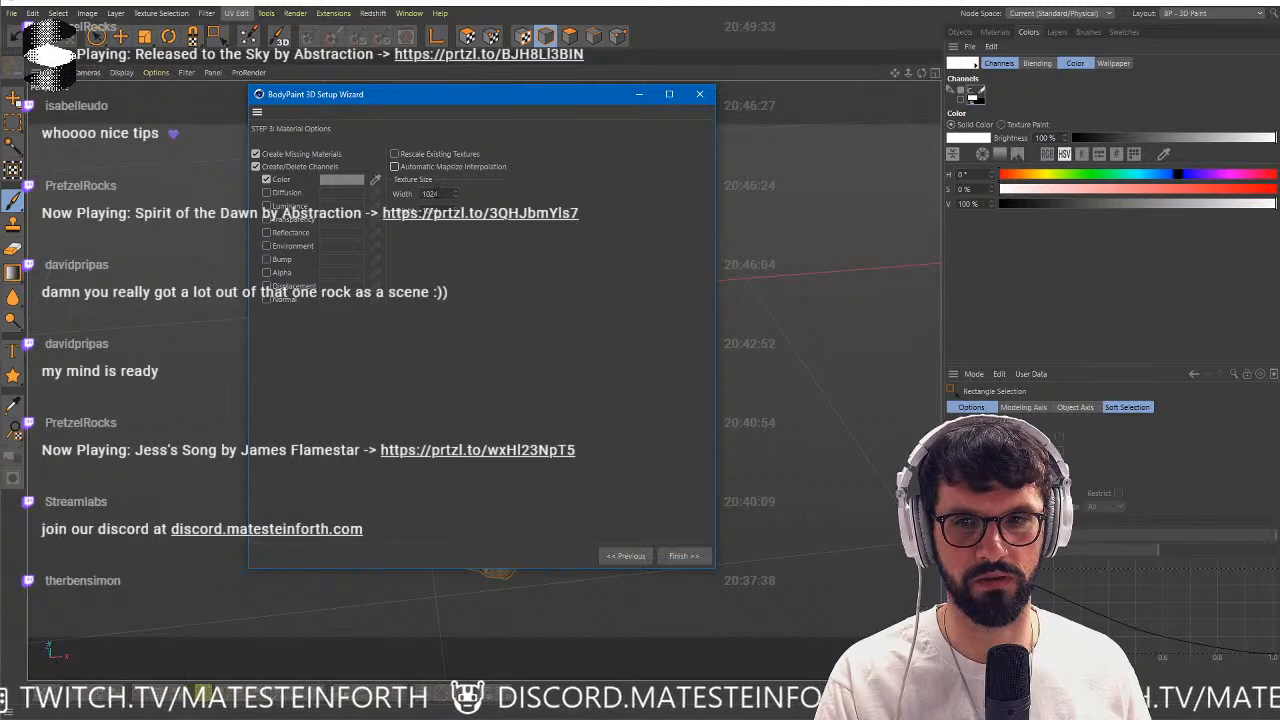
pyautogui.moveTo(422, 107); pyautogui.dragTo(627, 152)
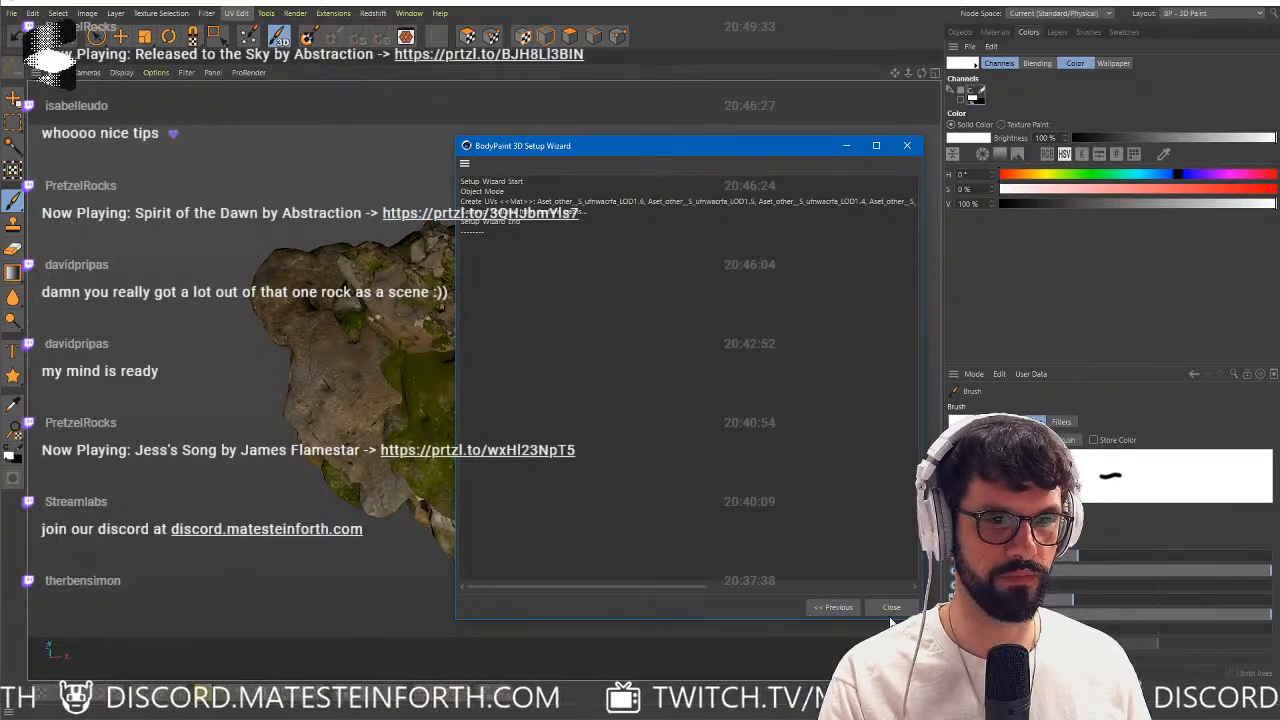
# Close the finished setup wizard and switch the interface to the BP - UV Edit layout.
pyautogui.click(889, 607)
pyautogui.keyDown('alt'); pyautogui.moveTo(457, 366); pyautogui.dragTo(434, 369, button='right'); pyautogui.keyUp('alt')
pyautogui.keyDown('alt'); pyautogui.moveTo(434, 369); pyautogui.dragTo(423, 398); pyautogui.keyUp('alt')
pyautogui.click(1215, 13)
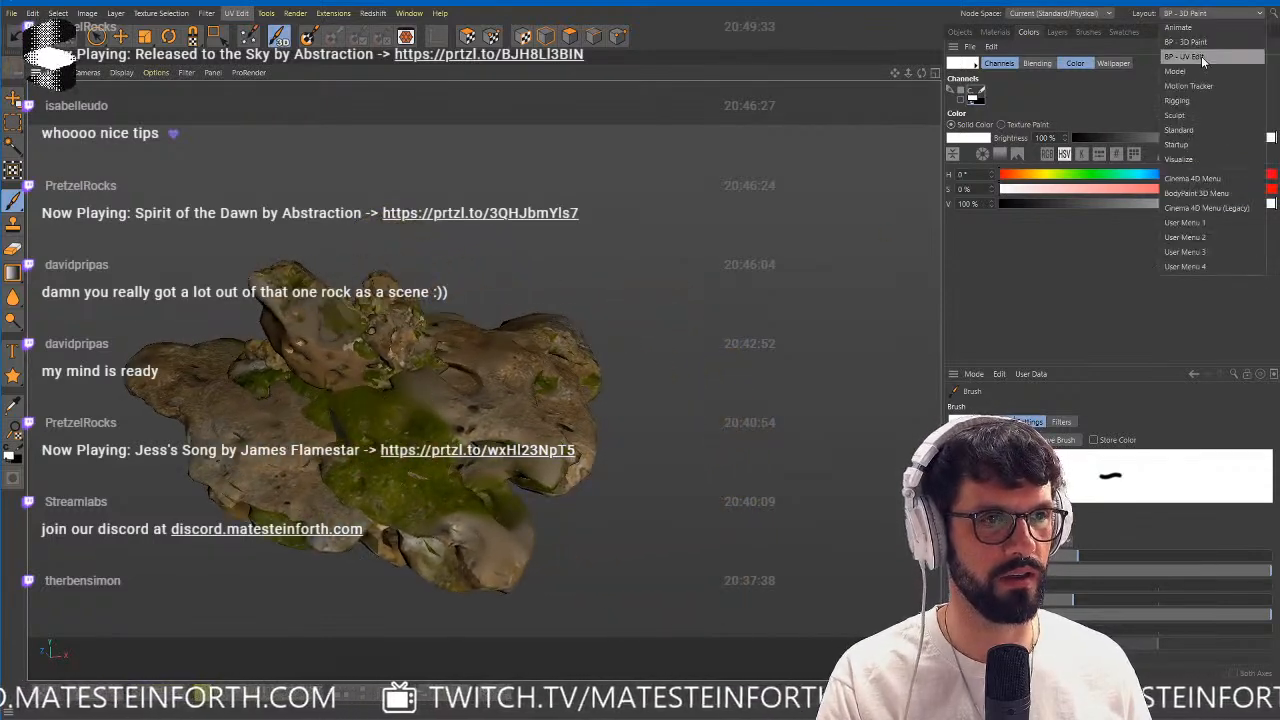
pyautogui.click(1201, 56)
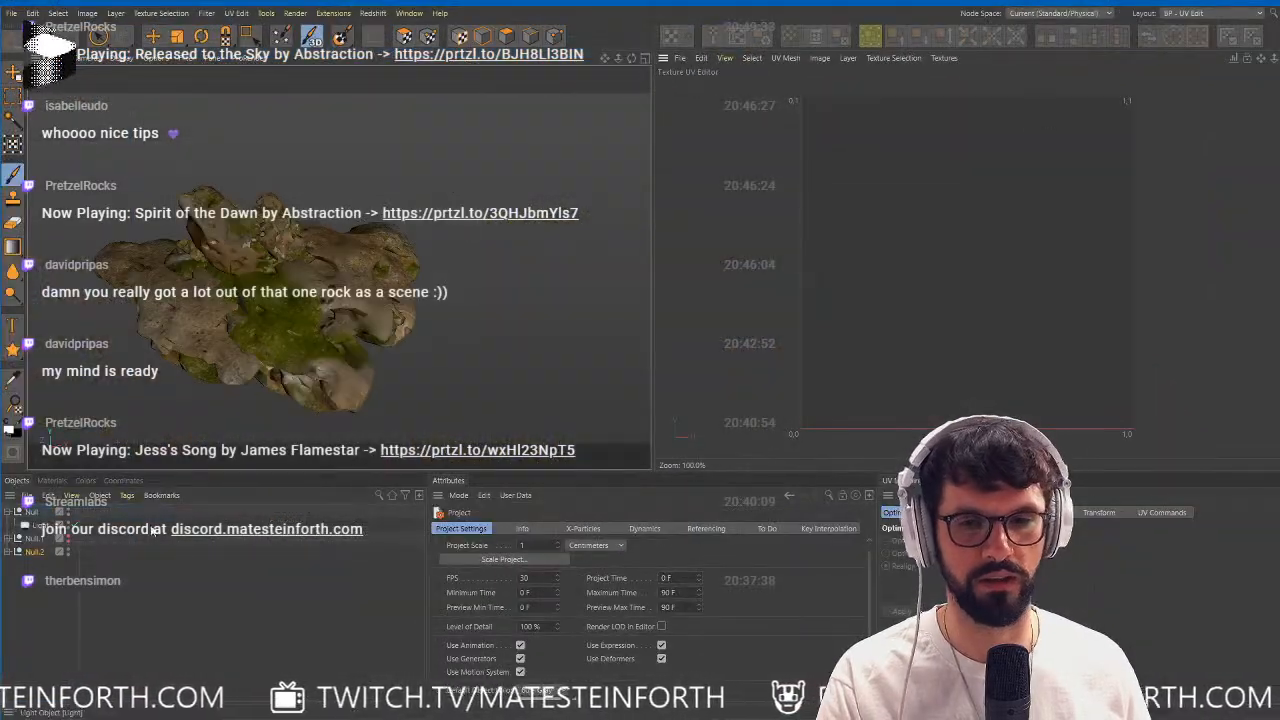
# Examine the recalculated UVs of the coral copies in Null.2 against the texture, checking which mesh areas the UV islands cover.
pyautogui.click(16, 553)
pyautogui.click(175, 565)
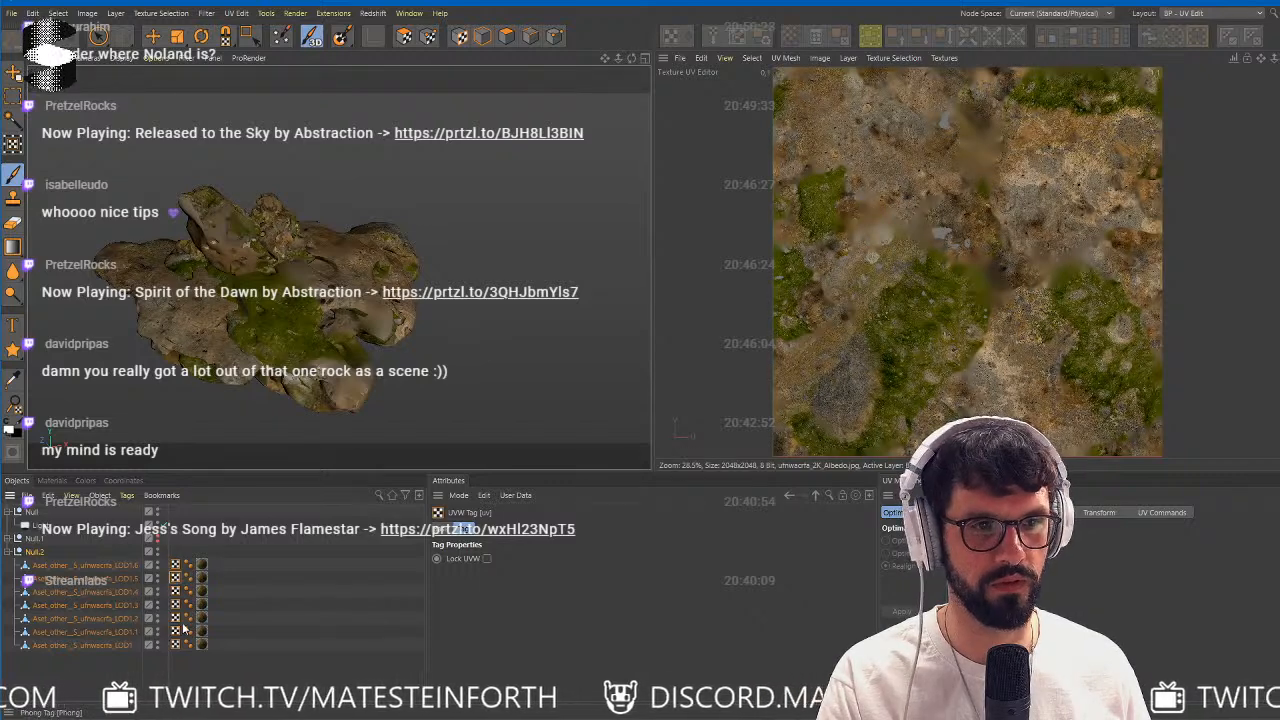
pyautogui.click(175, 591)
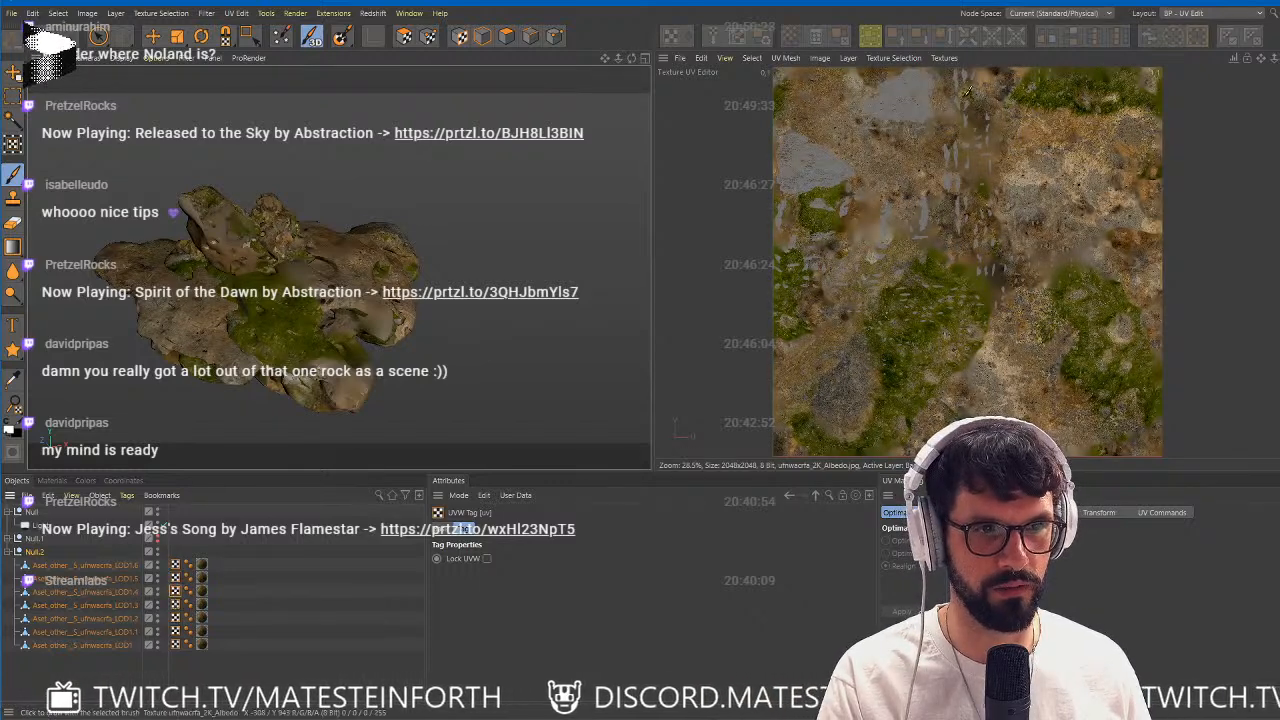
pyautogui.scroll(8, 910, 97)
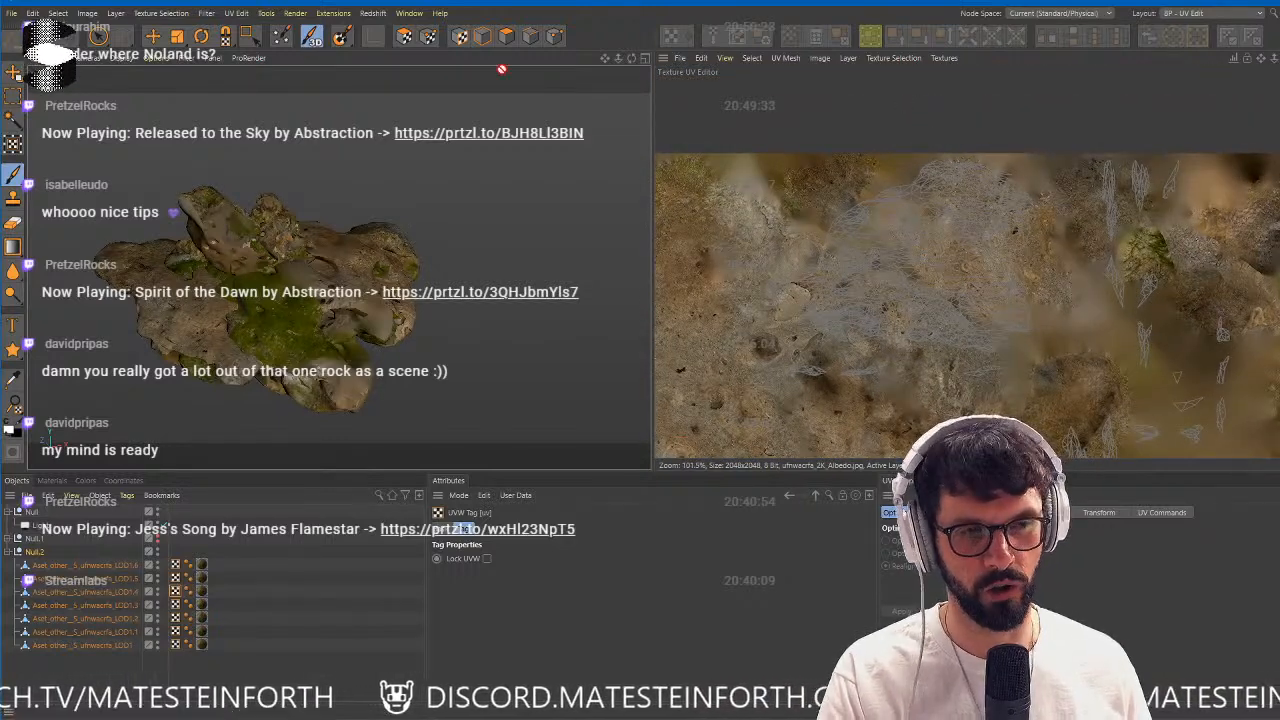
pyautogui.click(405, 37)
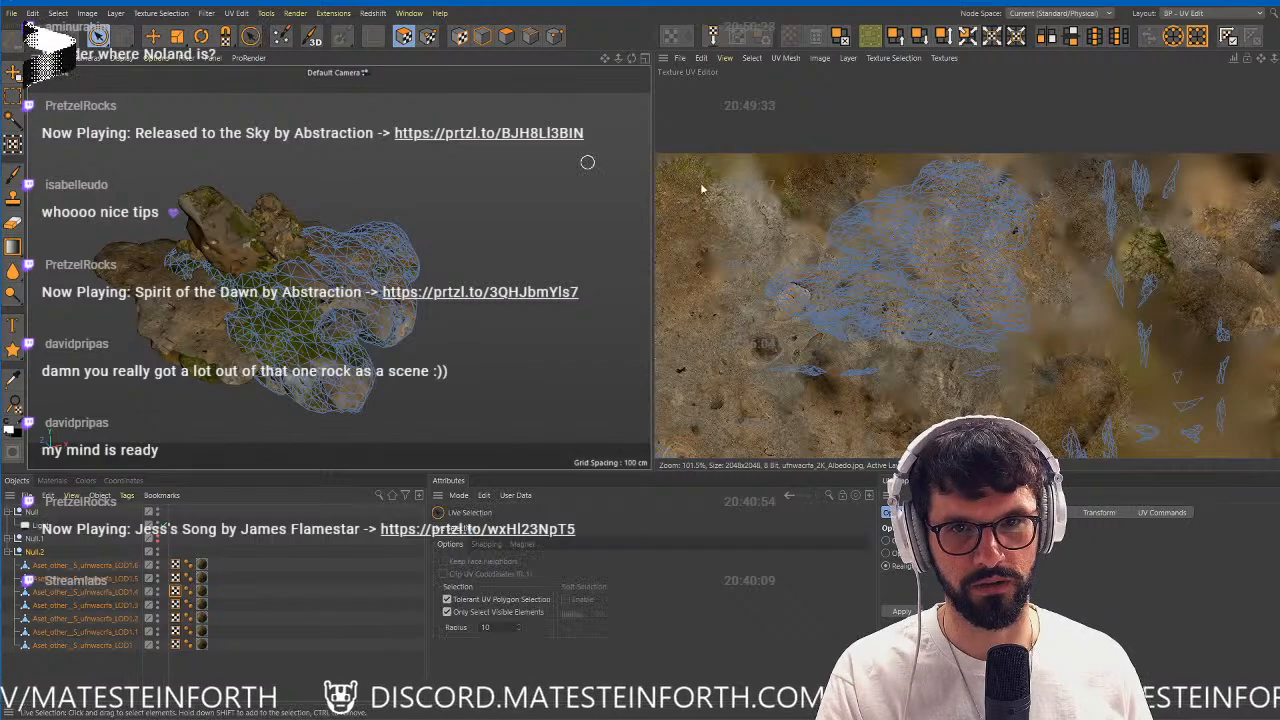
pyautogui.moveTo(901, 220); pyautogui.dragTo(943, 214)
pyautogui.moveTo(388, 272)
pyautogui.keyDown('alt'); pyautogui.mouseDown()
pyautogui.moveTo(386, 289)
pyautogui.moveTo(312, 352)
pyautogui.moveTo(373, 313)
pyautogui.moveTo(386, 330)
pyautogui.moveTo(363, 297)
pyautogui.moveTo(380, 288)
pyautogui.mouseUp(); pyautogui.keyUp('alt')
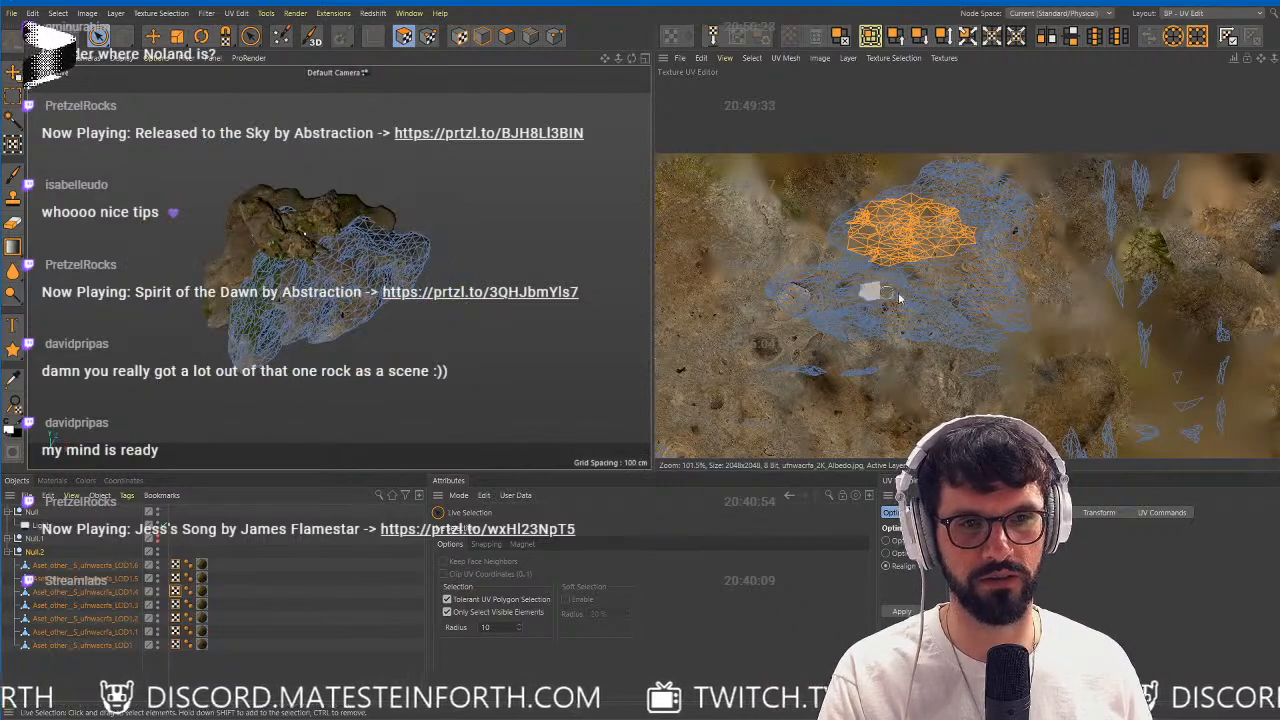
pyautogui.scroll(-3, 970, 280)
pyautogui.scroll(-4, 970, 280)
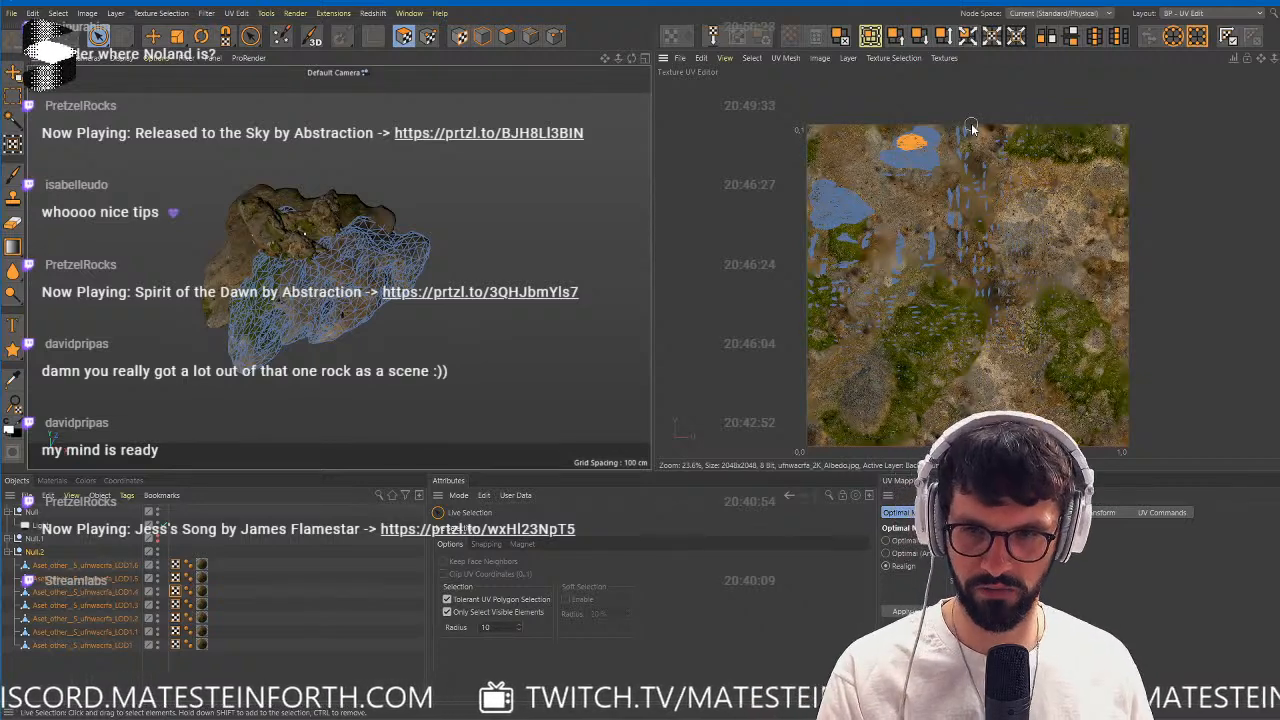
# Switch back to the Standard layout and maximize the Cinema 4D window.
pyautogui.click(1210, 14)
pyautogui.click(1195, 130)
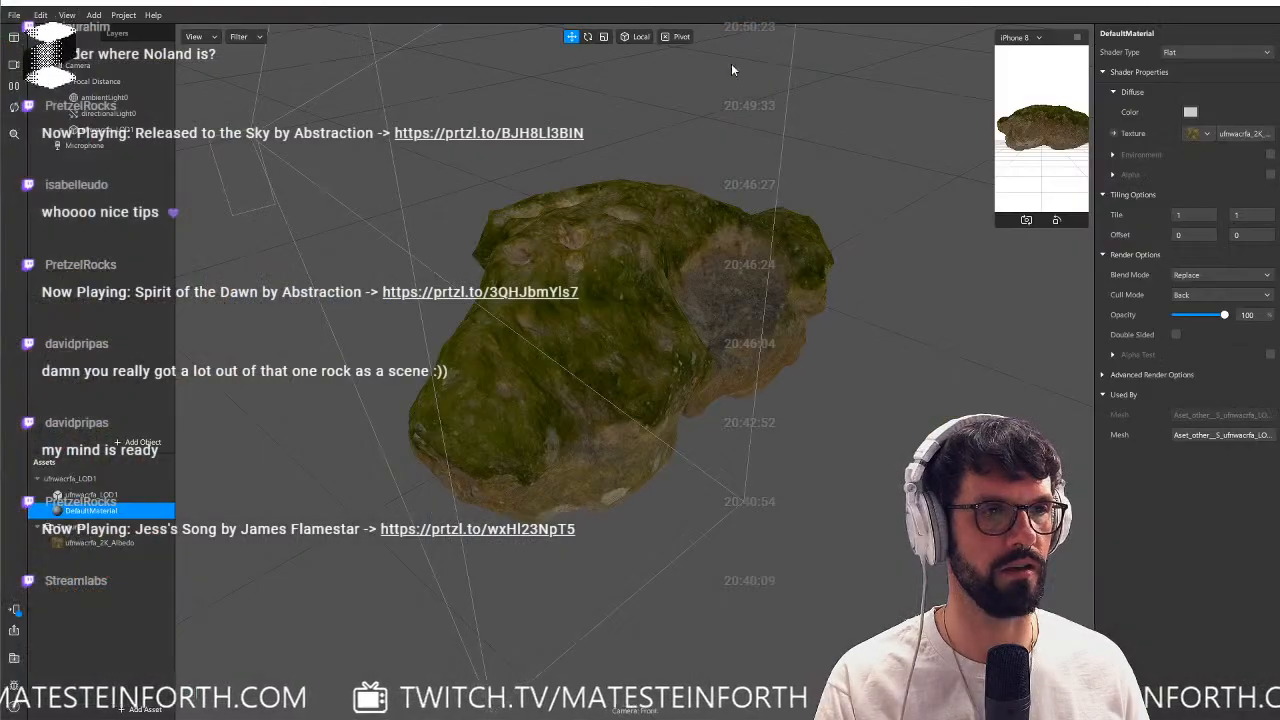
pyautogui.moveTo(0, 89); pyautogui.dragTo(578, 91)
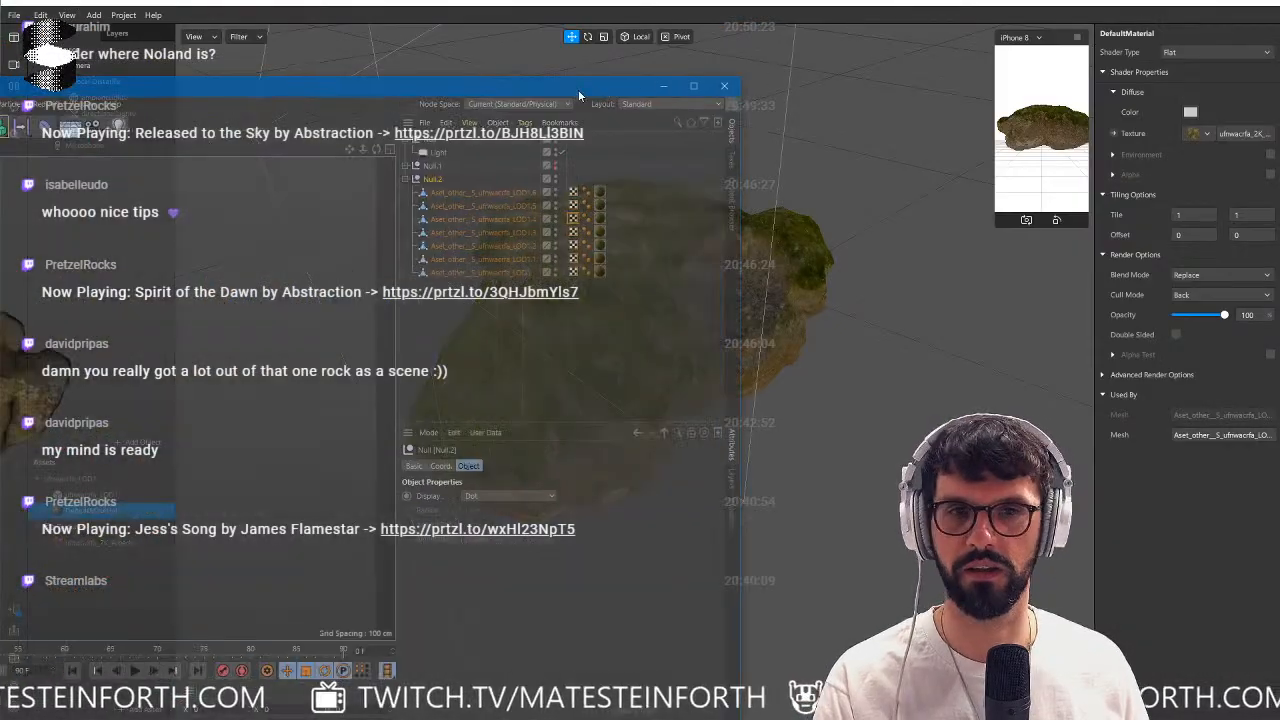
pyautogui.click(692, 87)
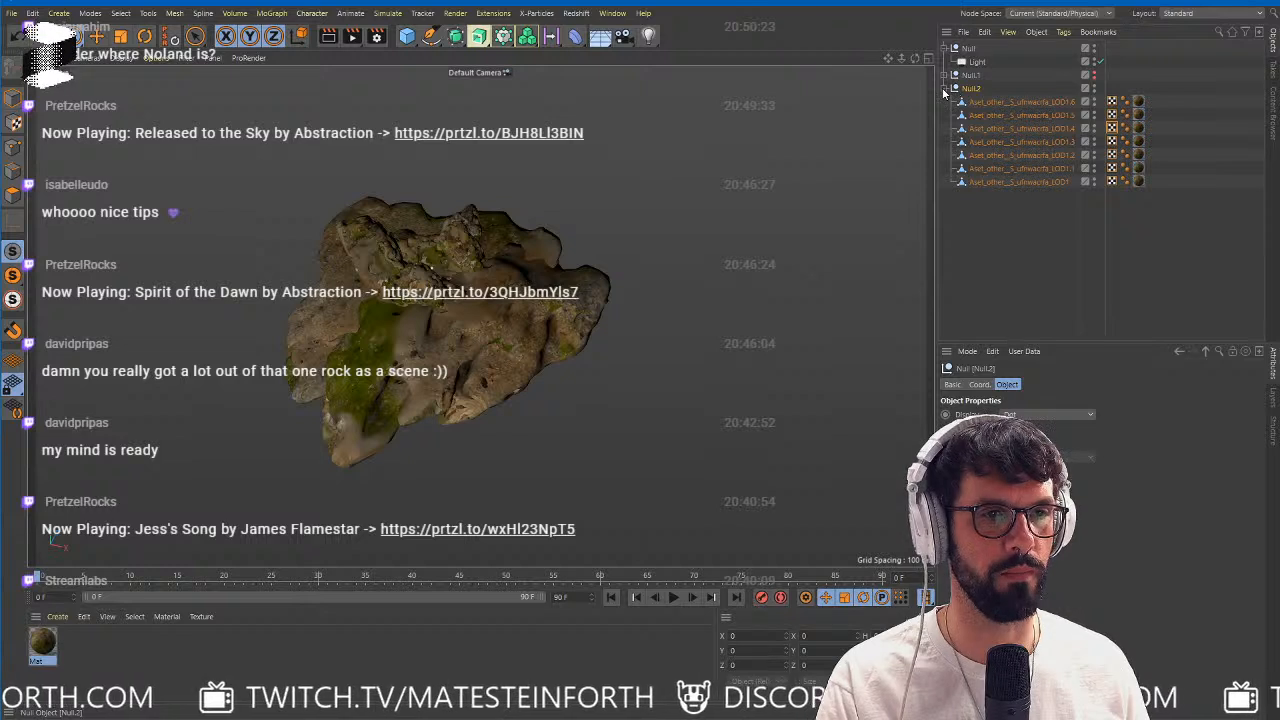
pyautogui.click(1035, 32)
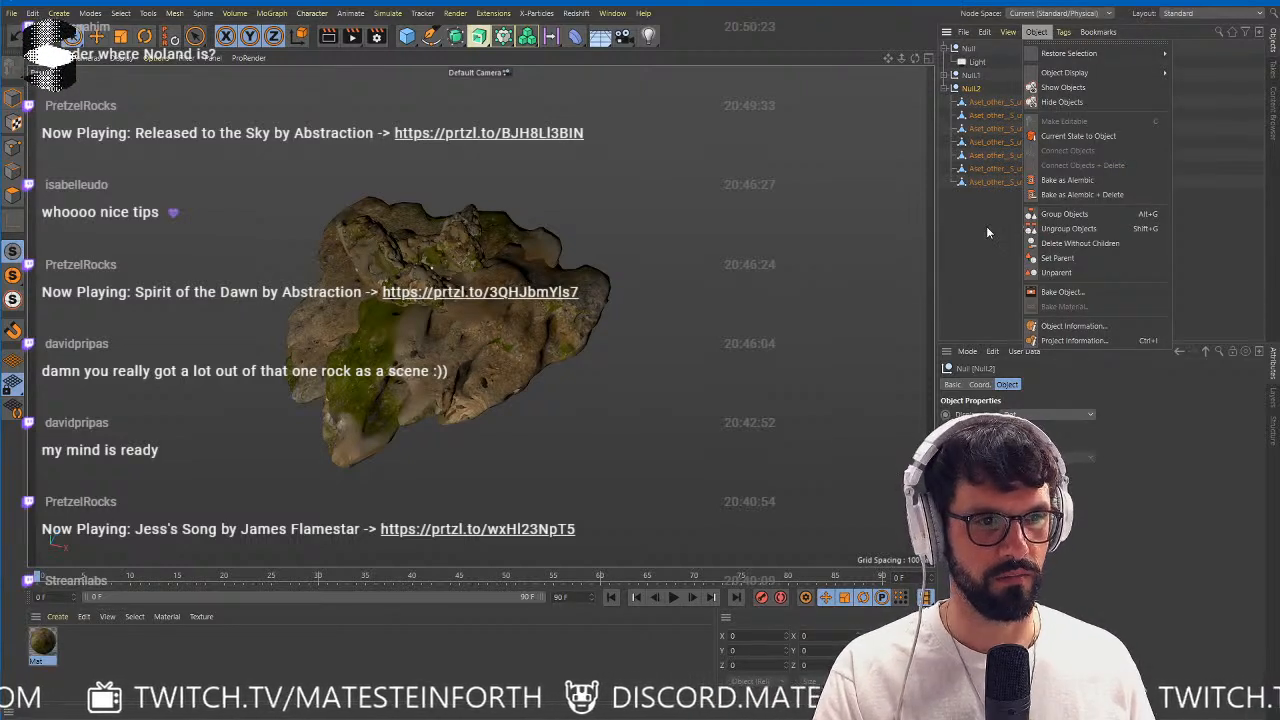
pyautogui.click(986, 232)
pyautogui.click(1030, 103)
pyautogui.click(1037, 34)
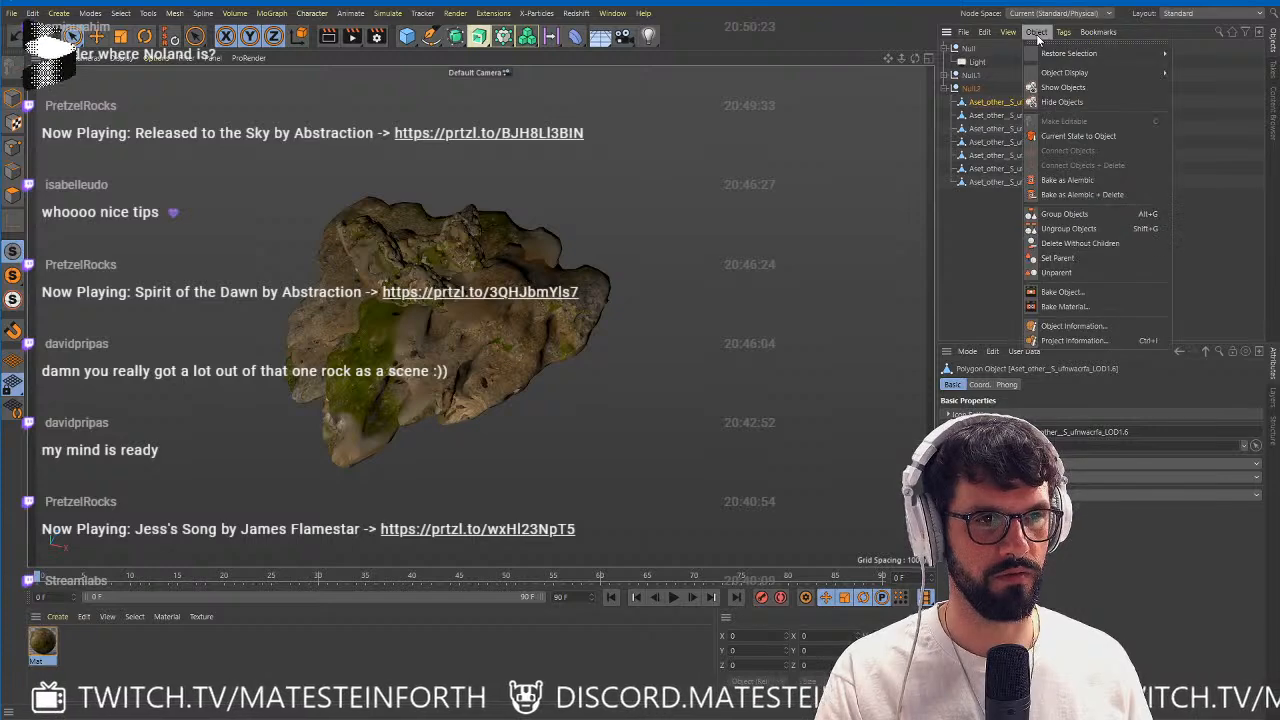
pyautogui.click(943, 235)
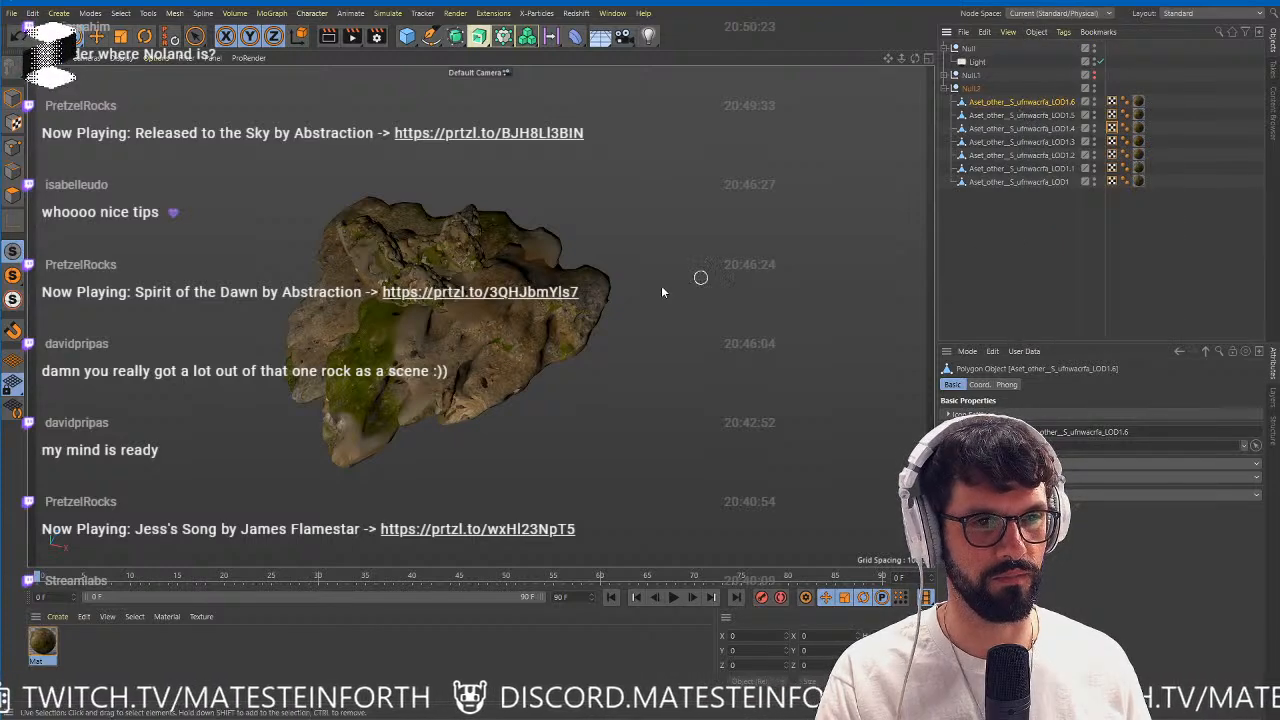
pyautogui.keyDown('alt'); pyautogui.moveTo(662, 291); pyautogui.dragTo(493, 301); pyautogui.keyUp('alt')
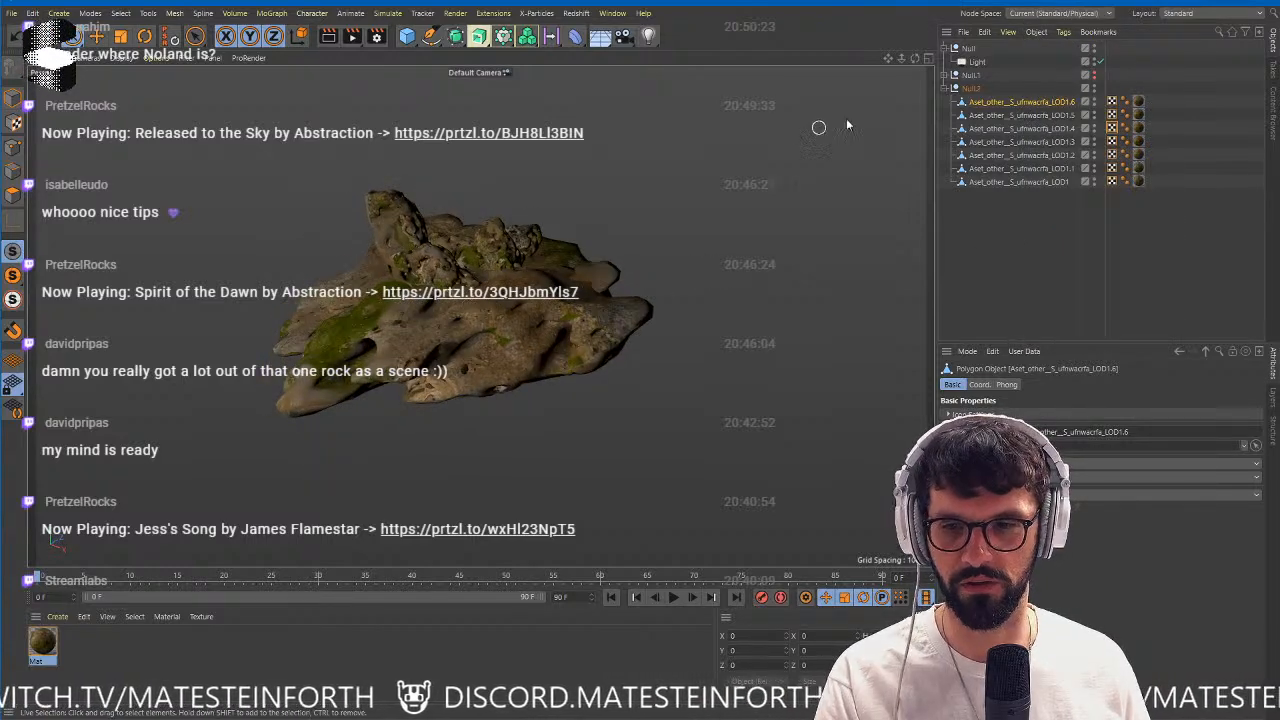
# Duplicate the Null.2 group and hide the original.
pyautogui.click(953, 88)
pyautogui.click(974, 89)
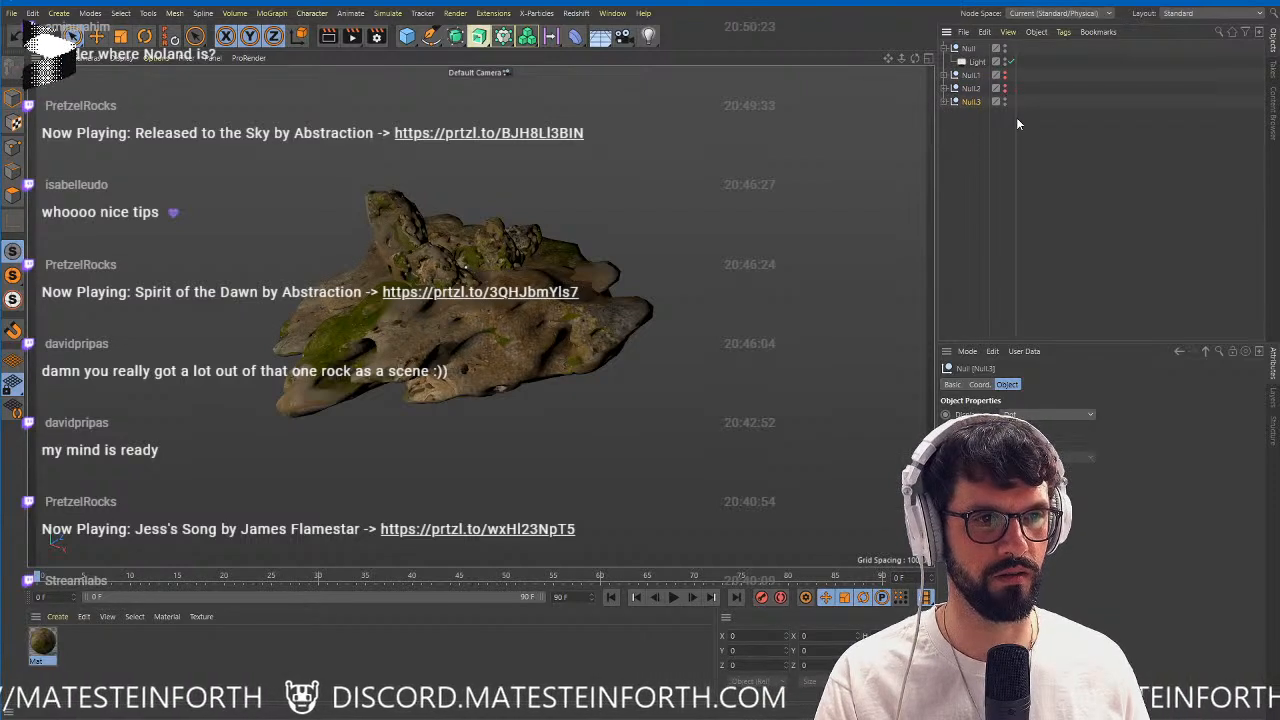
pyautogui.moveTo(1016, 117); pyautogui.dragTo(1201, 117)
# Merge all coral copies in the Null.3 group into a single object with Connect Objects + Delete.
pyautogui.click(943, 102)
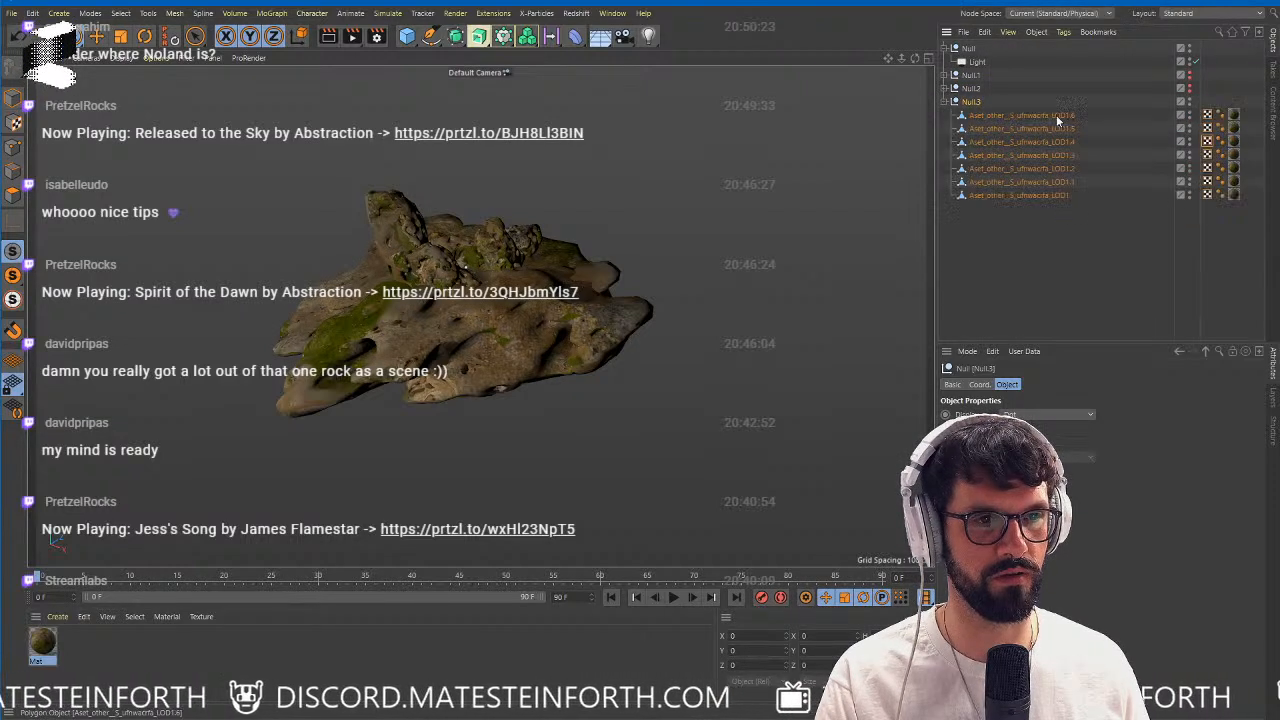
pyautogui.middleClick(972, 103)
pyautogui.rightClick(974, 103)
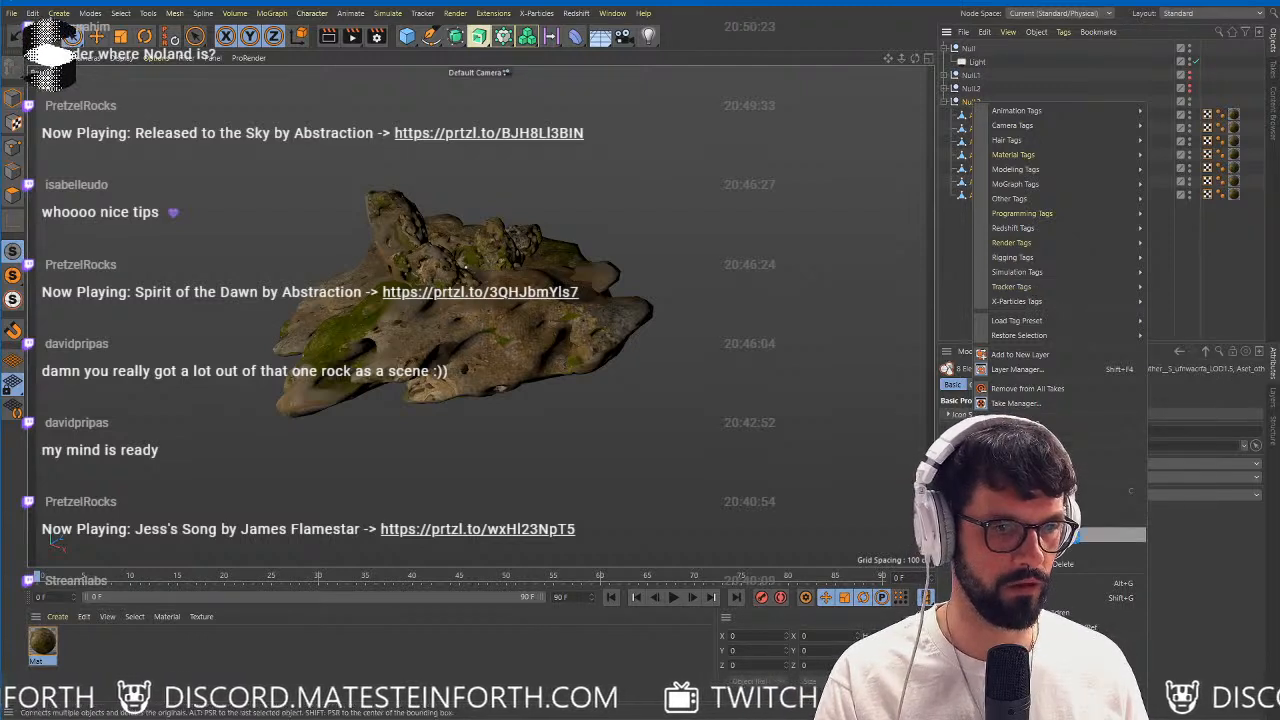
pyautogui.click(1110, 520)
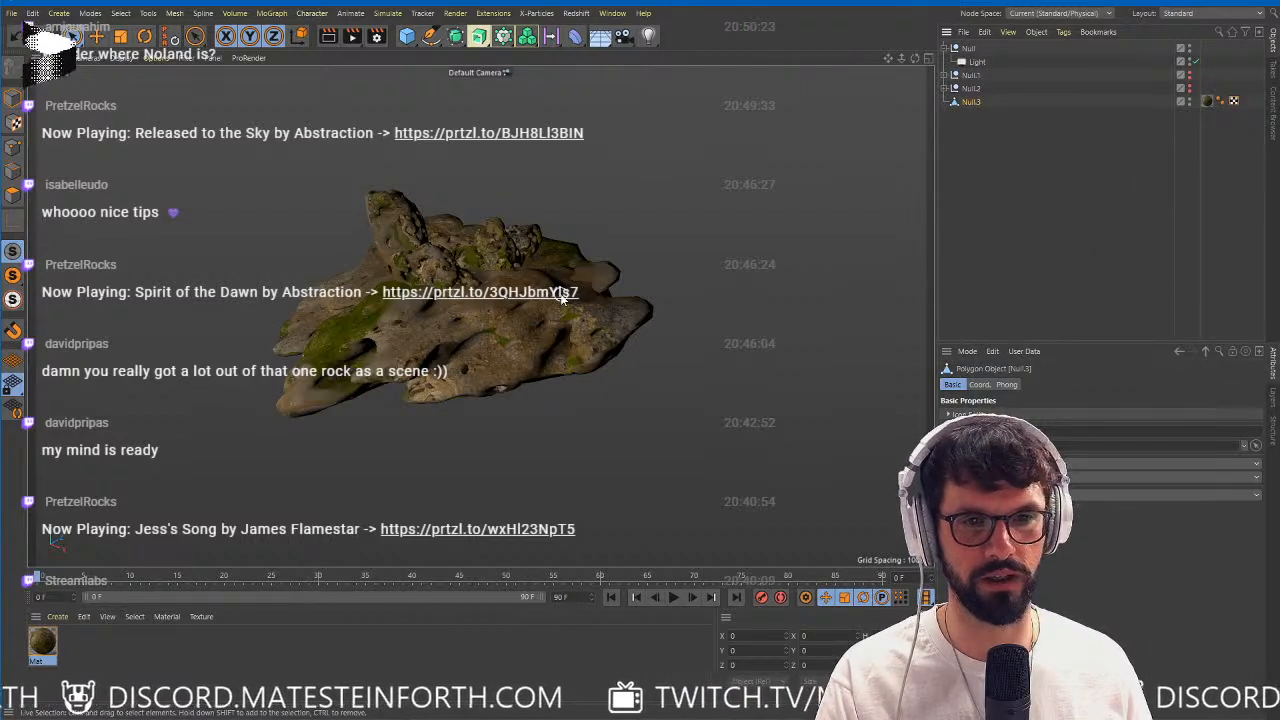
pyautogui.moveTo(1194, 156); pyautogui.dragTo(1143, 168)
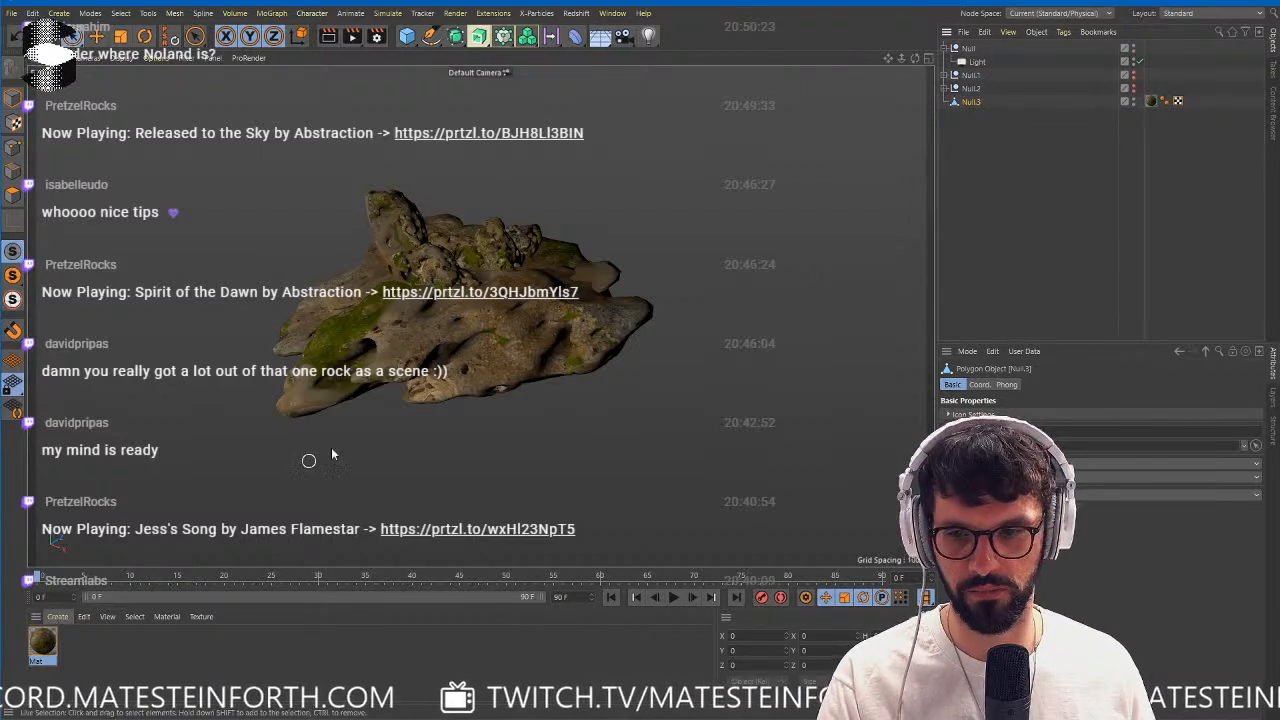
# Create a new default material and replace the rock texture material on the merged Null.3 object with it.
pyautogui.scroll(3, 479, 292)
pyautogui.keyDown('alt'); pyautogui.moveTo(479, 292); pyautogui.dragTo(468, 340); pyautogui.keyUp('alt')
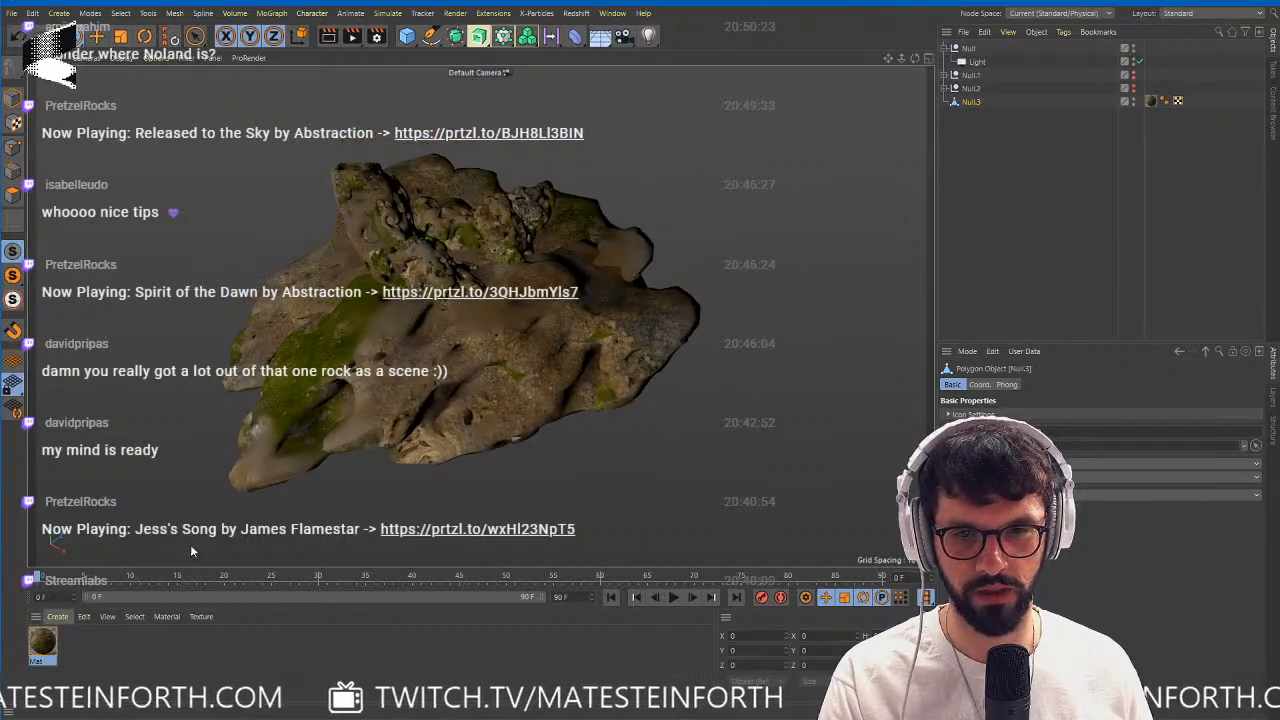
pyautogui.click(57, 616)
pyautogui.moveTo(120, 657)
pyautogui.click(287, 663)
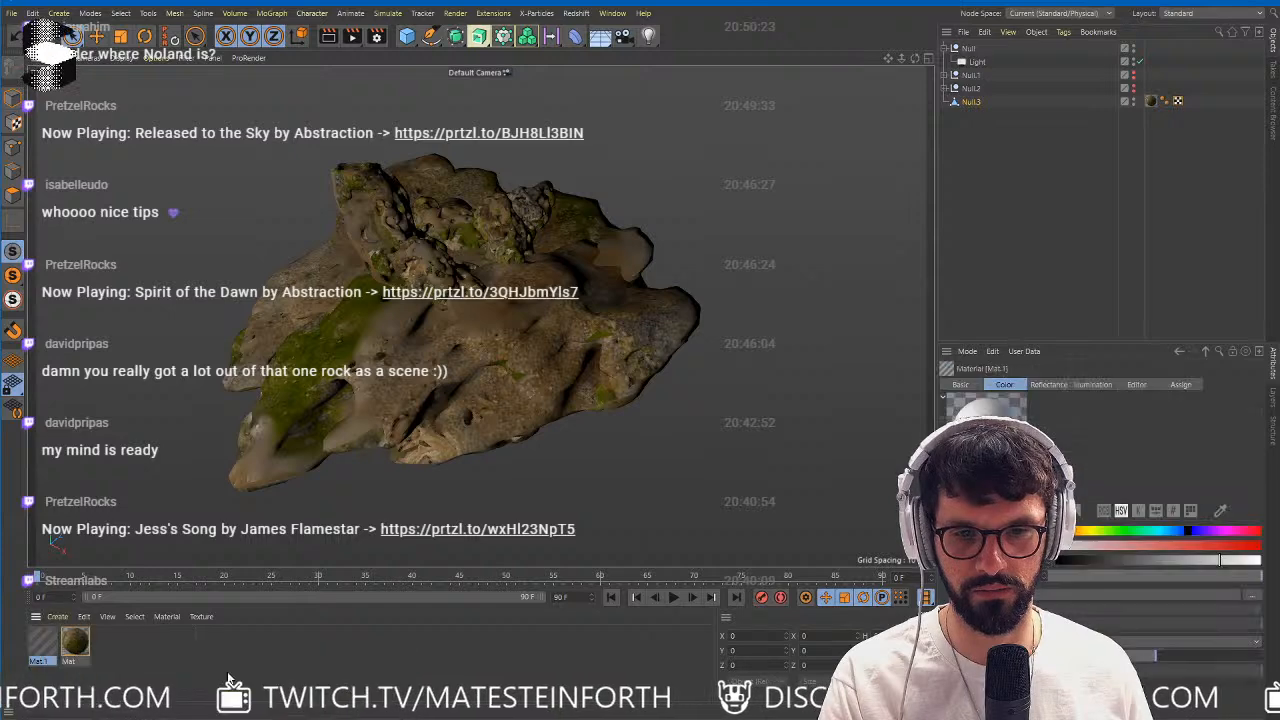
pyautogui.moveTo(1154, 105); pyautogui.dragTo(1152, 102)
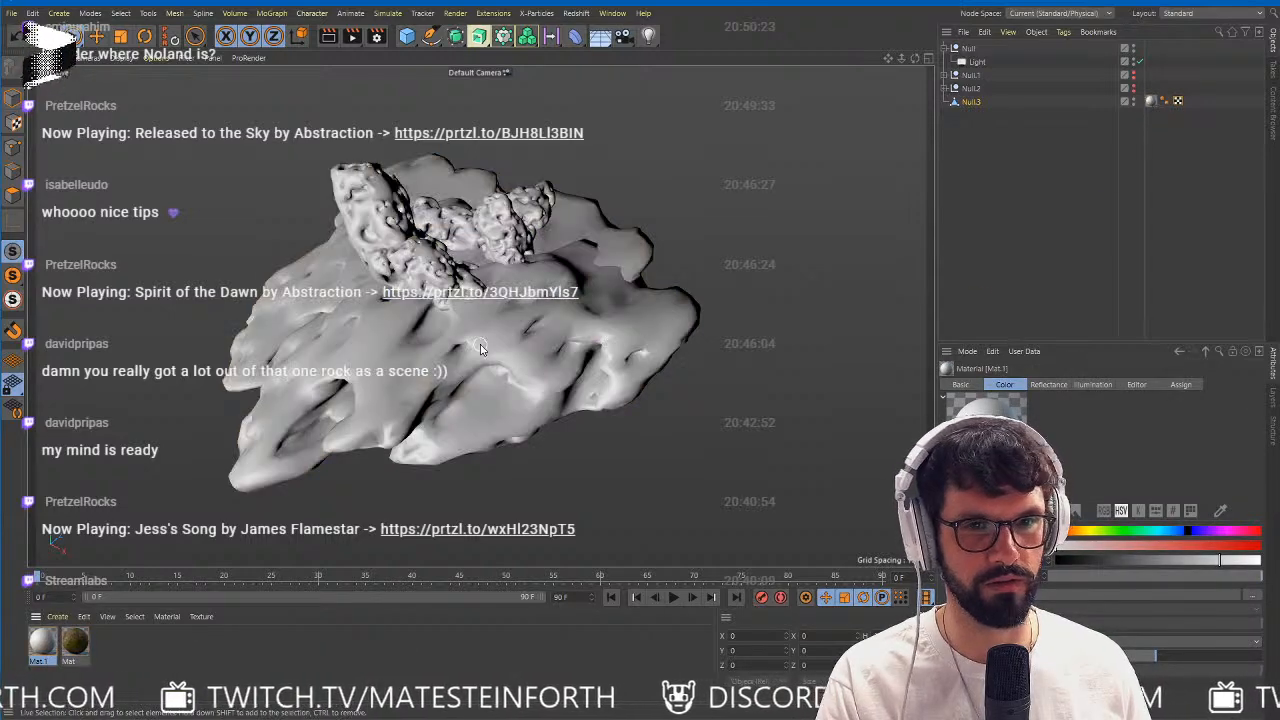
pyautogui.keyDown('alt'); pyautogui.moveTo(590, 290); pyautogui.dragTo(626, 314); pyautogui.keyUp('alt')
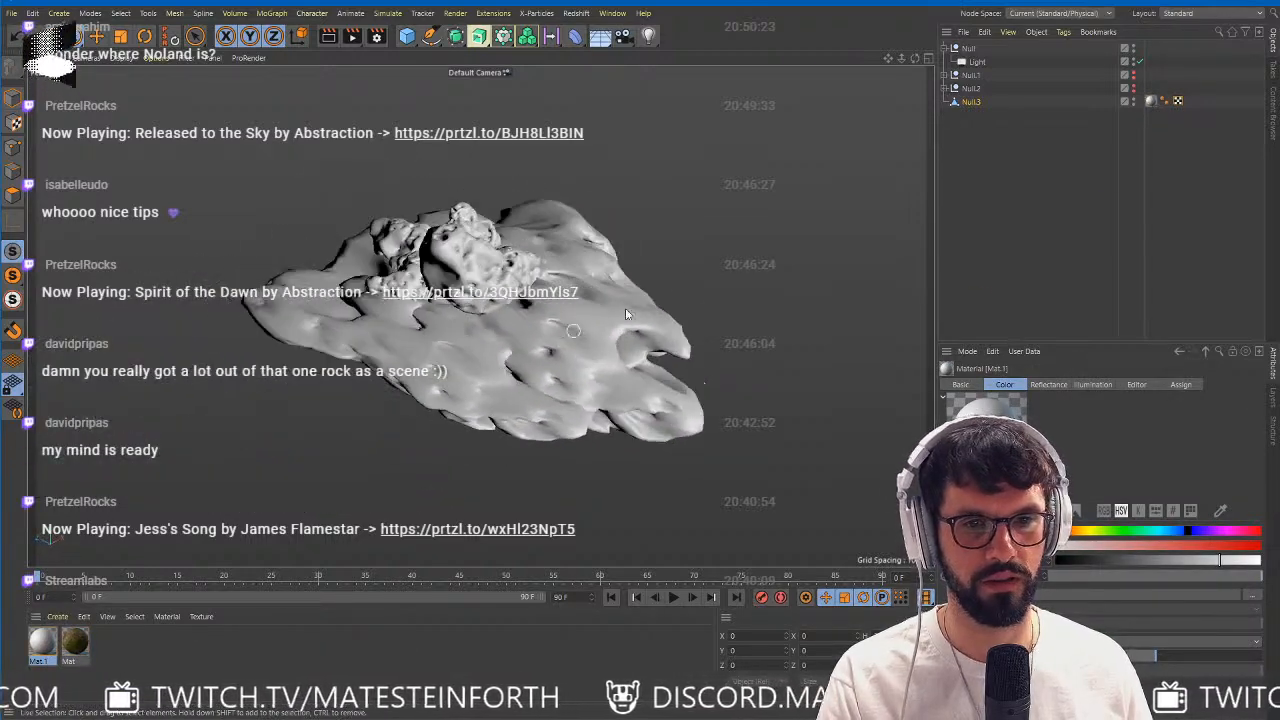
# Add a Bake Material tag to the merged Null.3 object.
pyautogui.click(971, 103)
pyautogui.click(1062, 34)
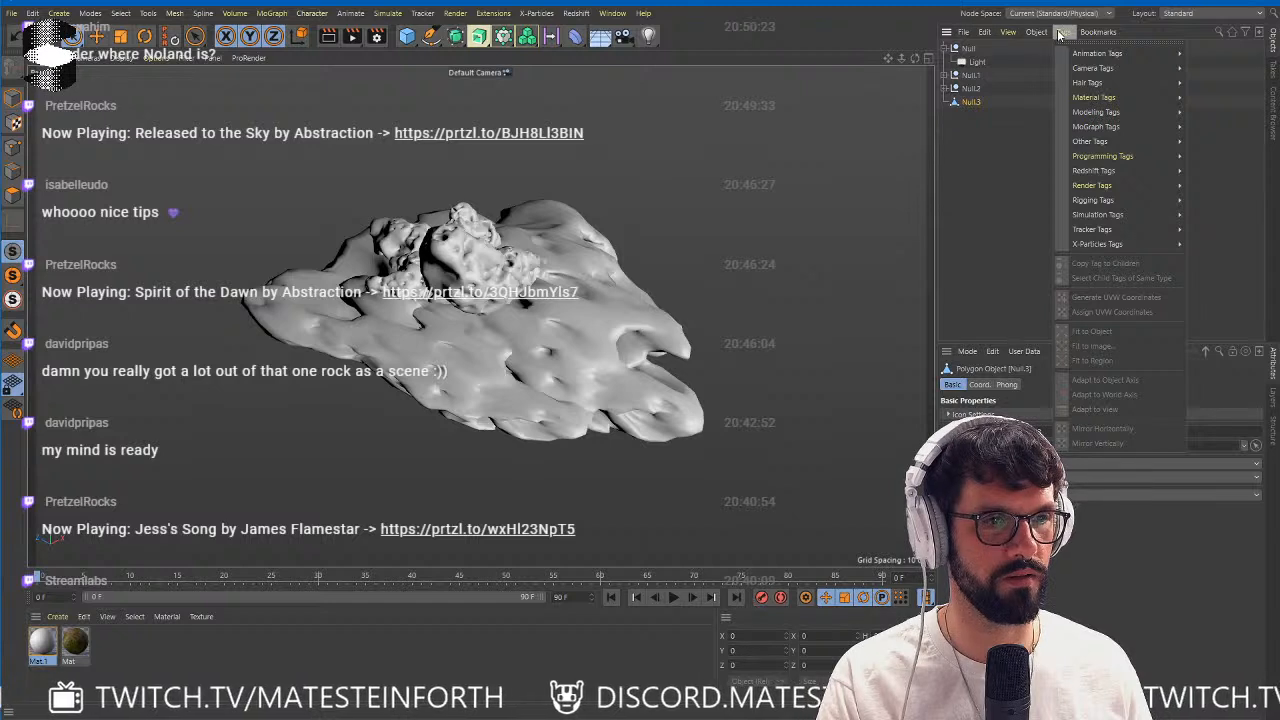
pyautogui.moveTo(1036, 32)
pyautogui.click(1075, 308)
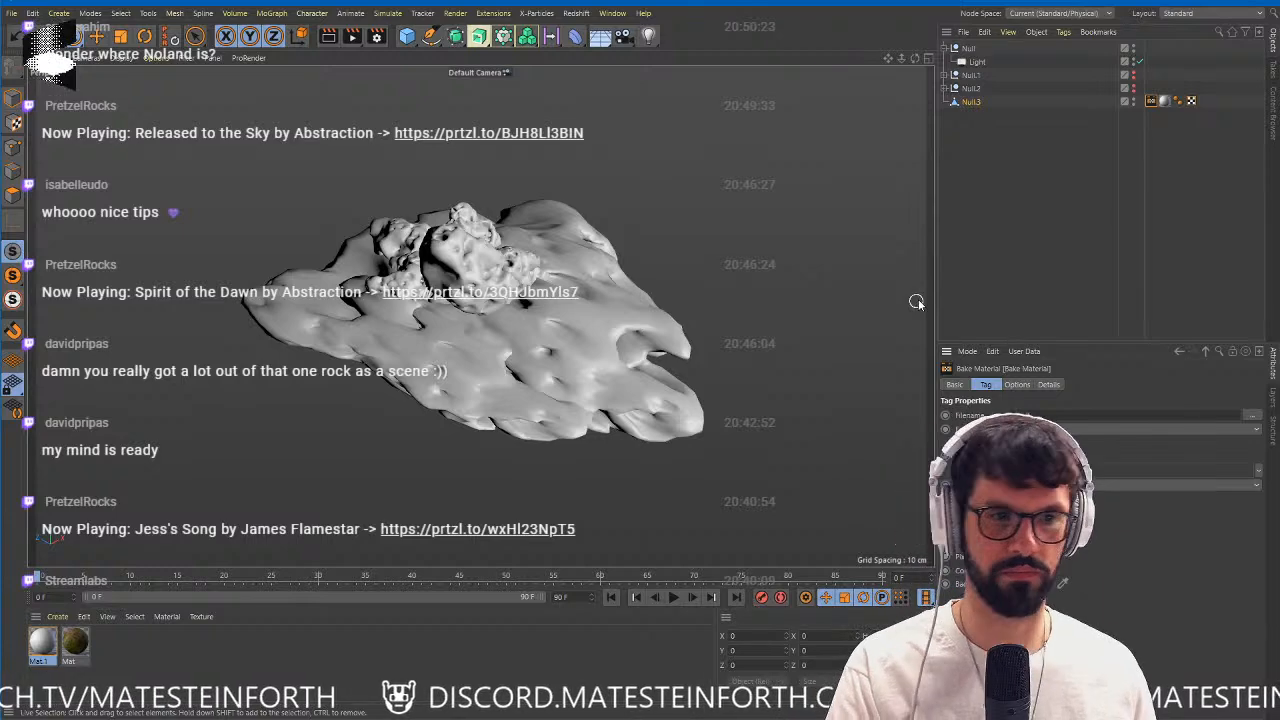
# Set the bake's width and height to 1024 and its file format to JPG.
pyautogui.moveTo(930, 291); pyautogui.dragTo(552, 305)
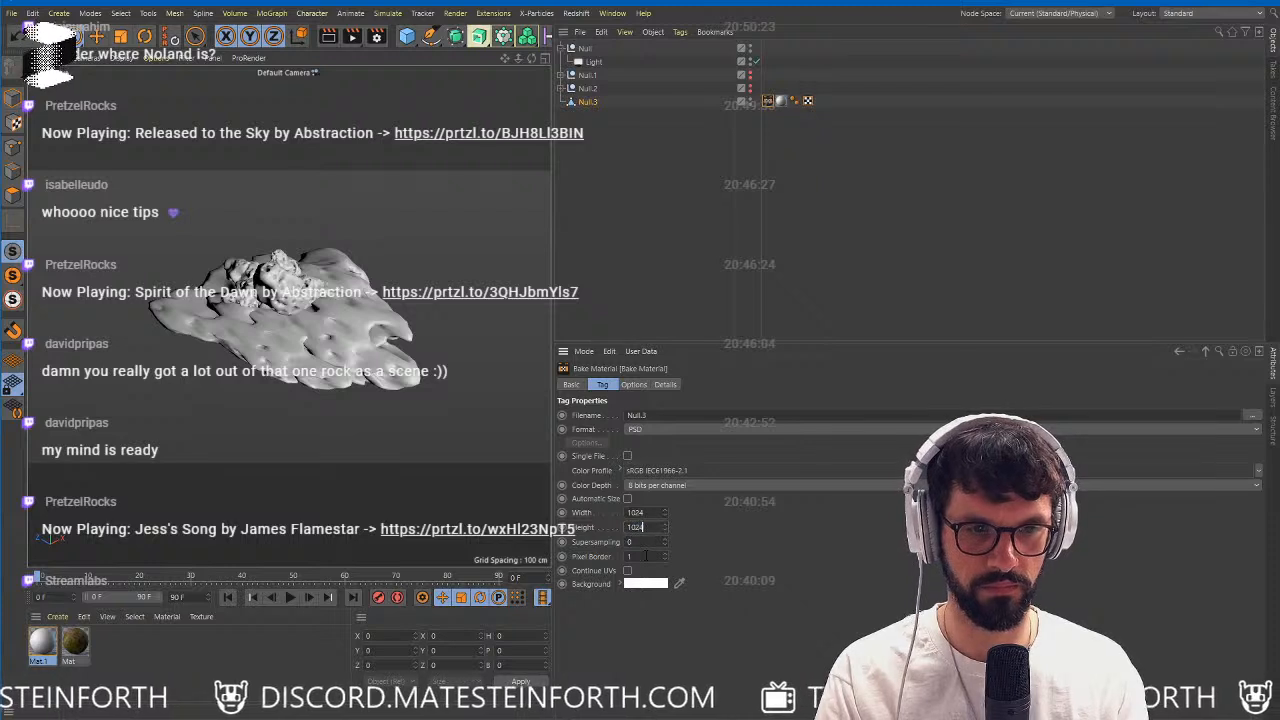
pyautogui.click(654, 429)
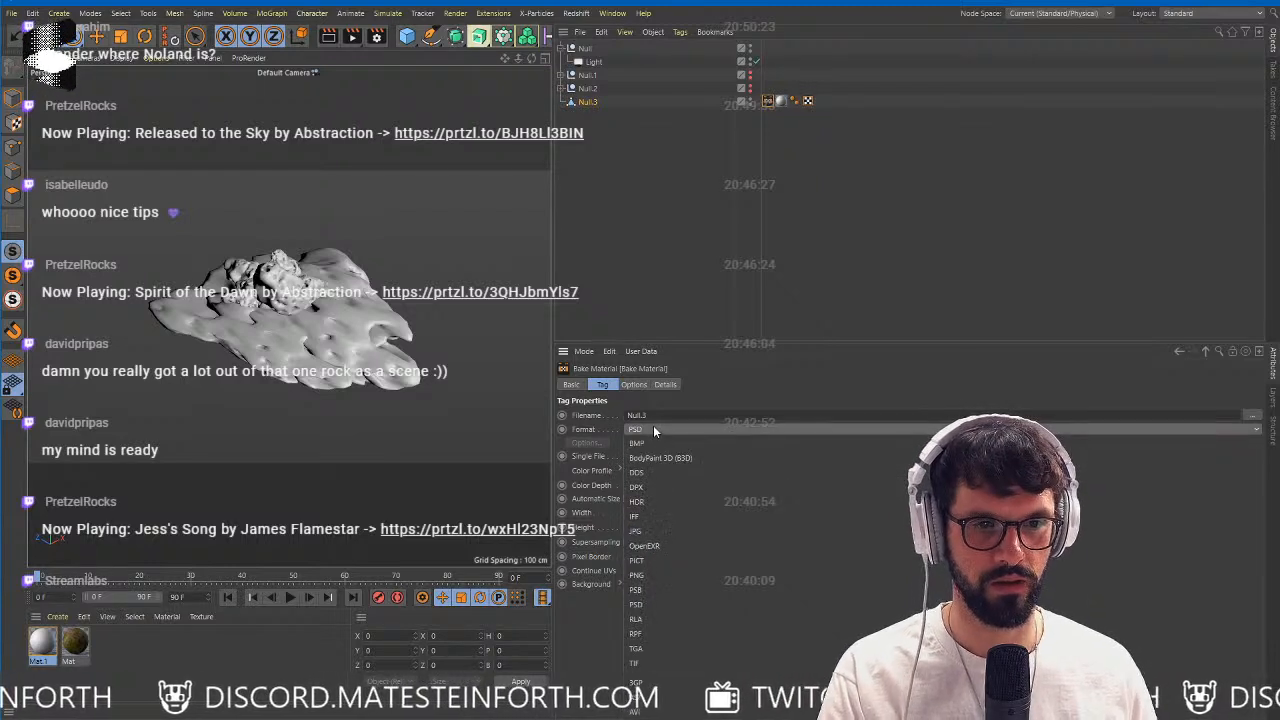
pyautogui.click(655, 532)
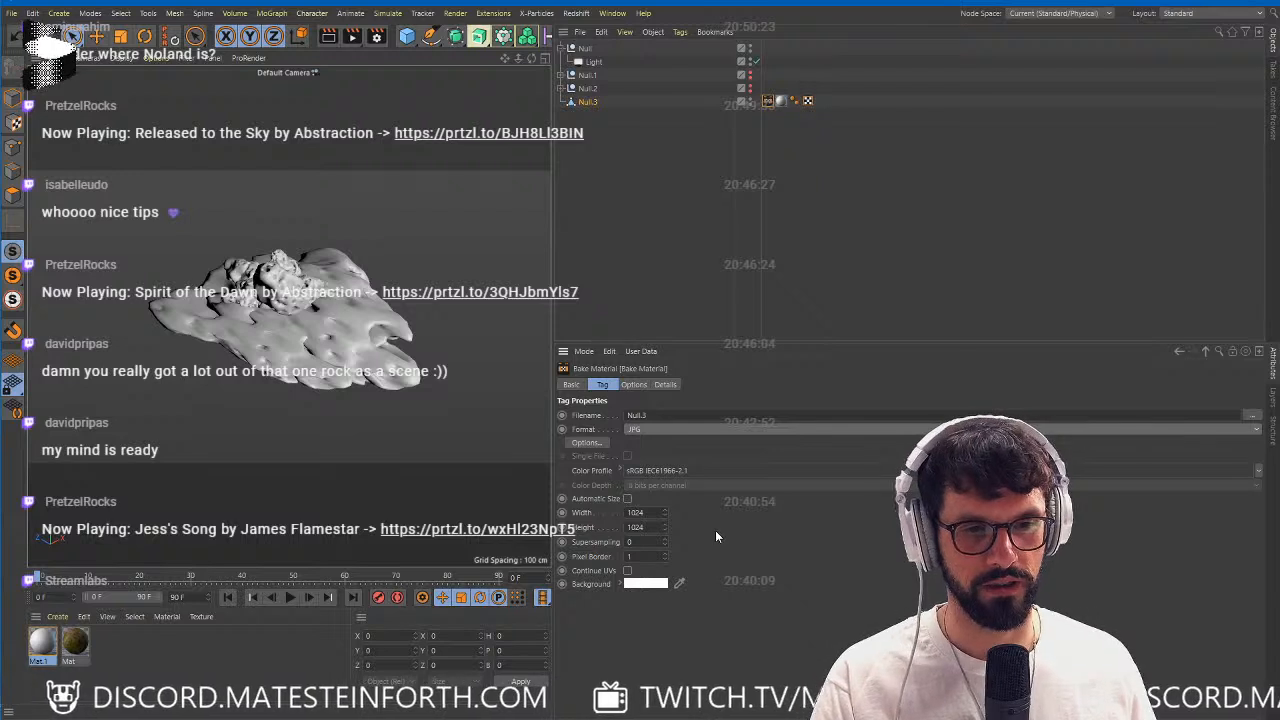
# Enable Illumination for the bake and include shadows in it.
pyautogui.click(634, 385)
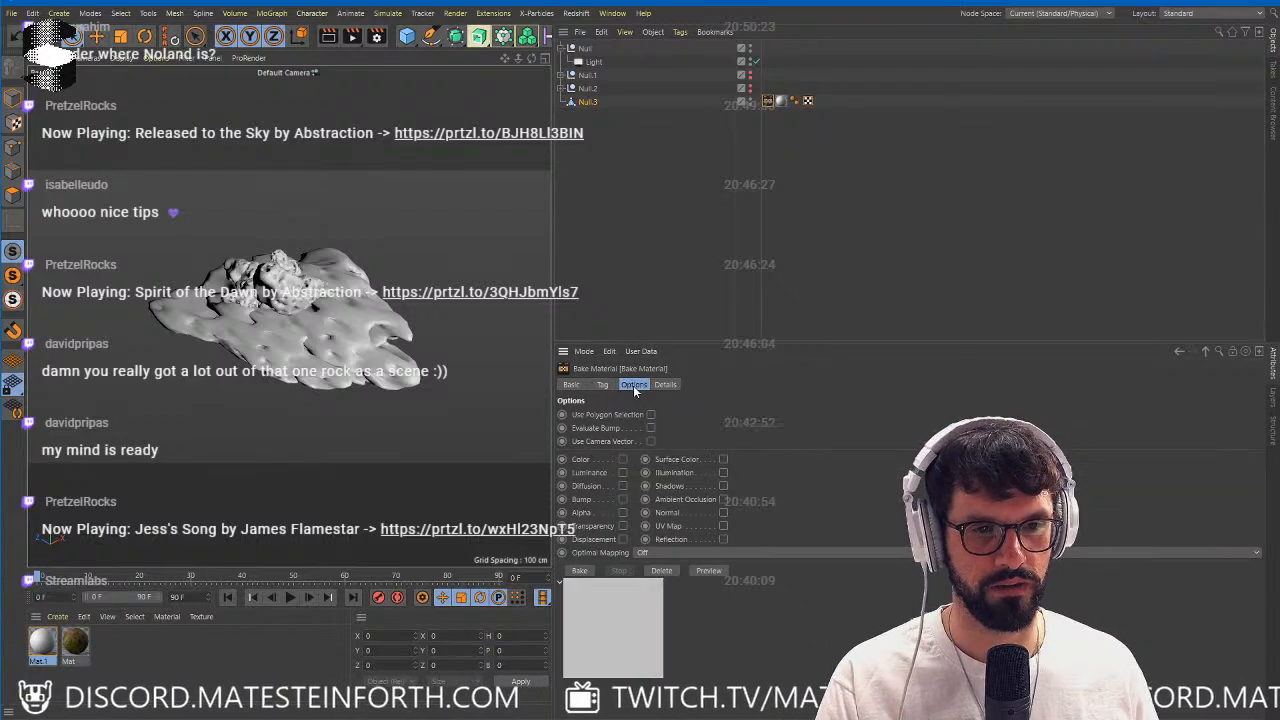
pyautogui.click(723, 472)
pyautogui.click(613, 567)
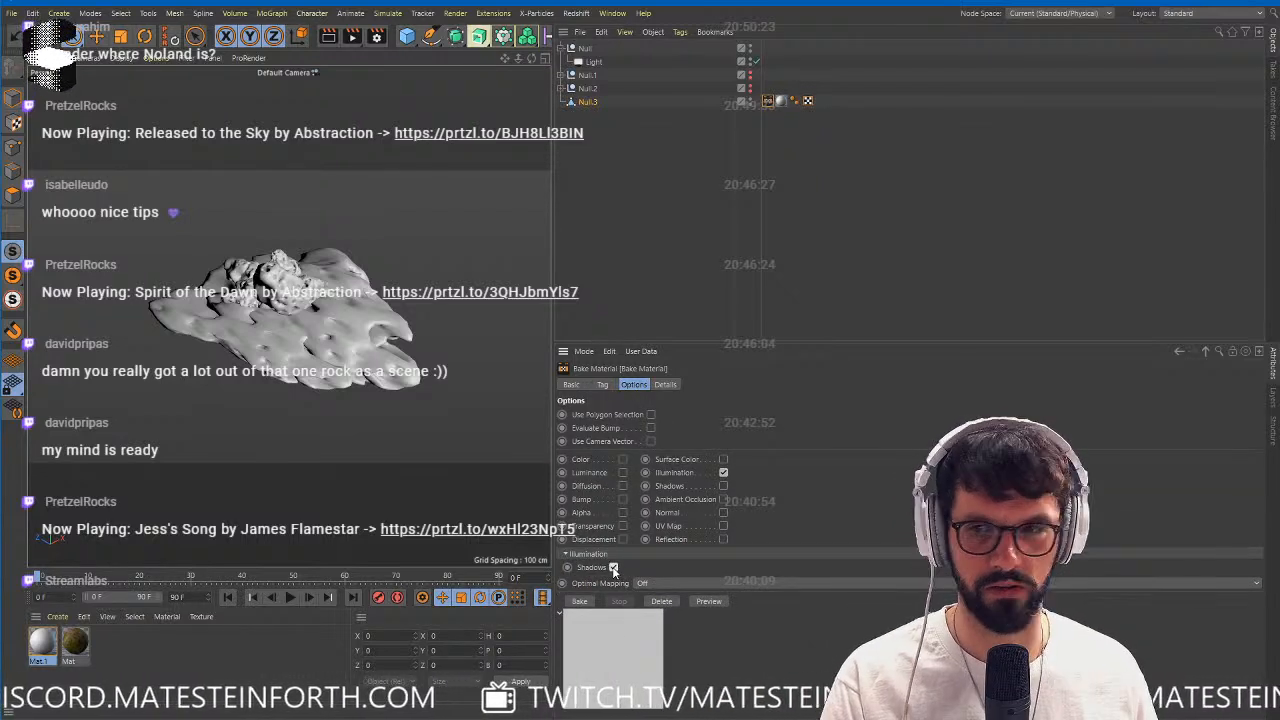
# Set the bake's output file to light in the twitch prepare\200517 folder.
pyautogui.click(600, 384)
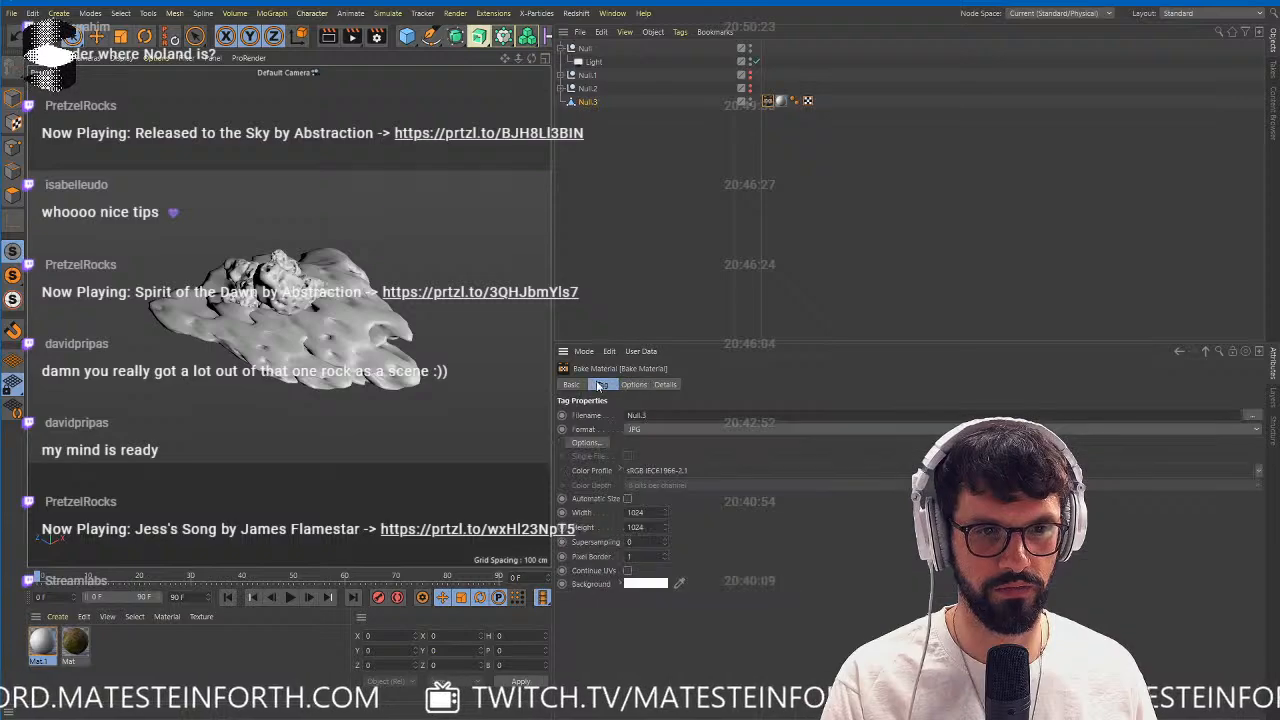
pyautogui.click(1254, 416)
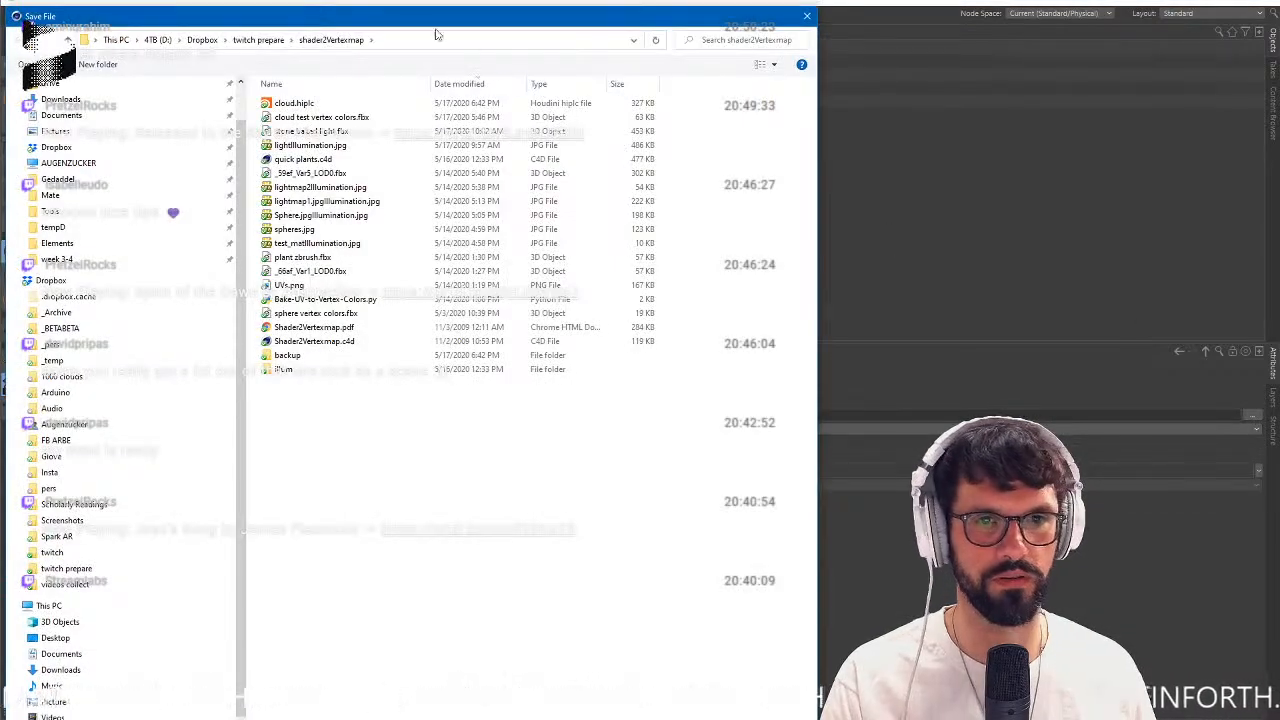
pyautogui.click(262, 40)
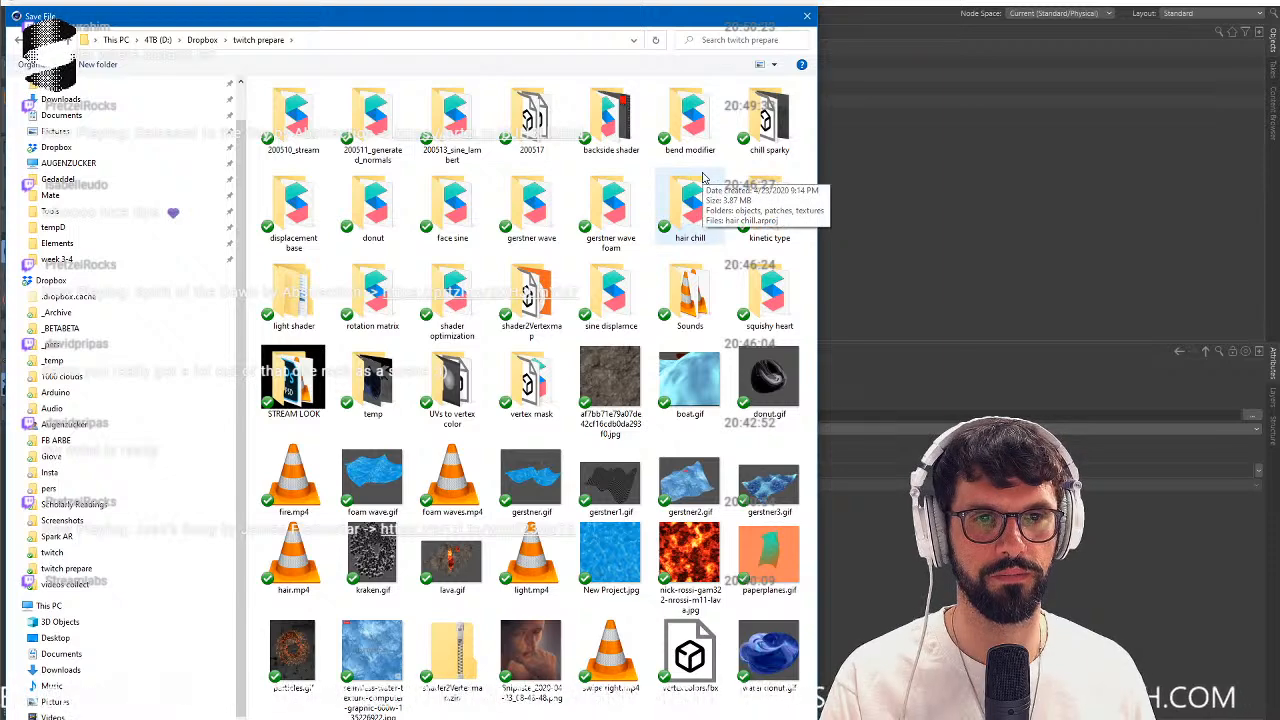
pyautogui.doubleClick(531, 118)
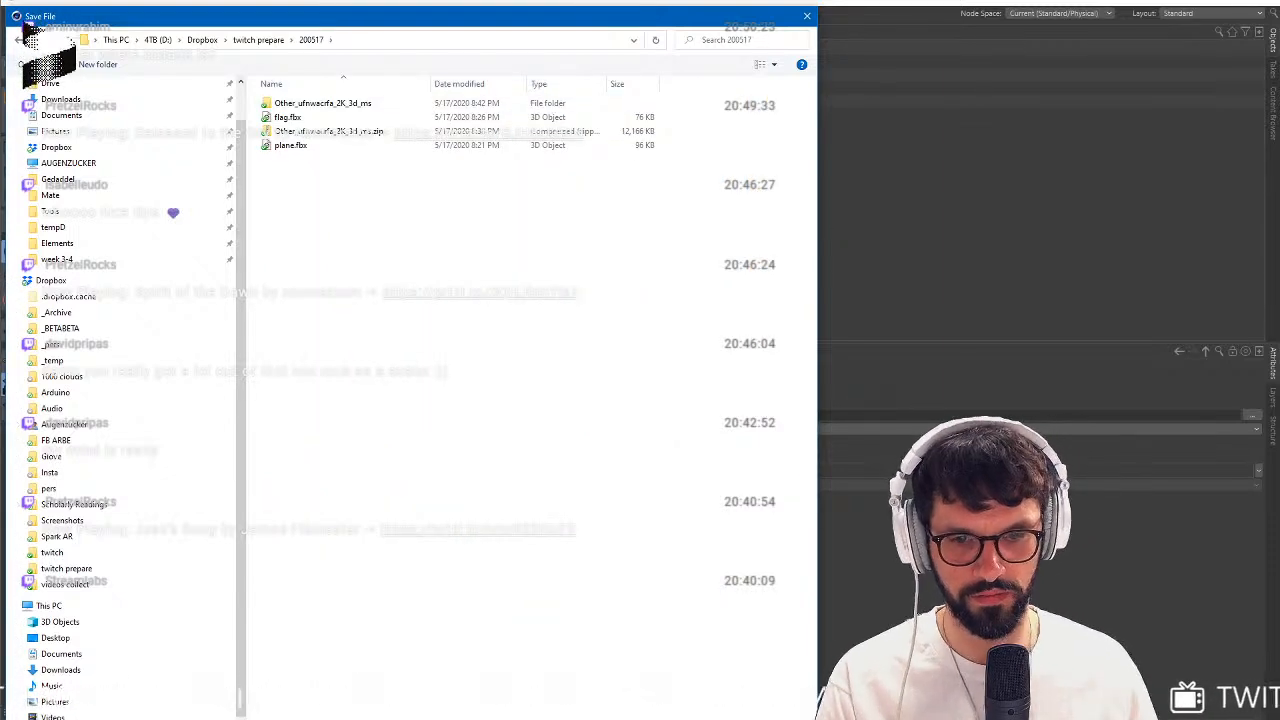
pyautogui.press('Return')
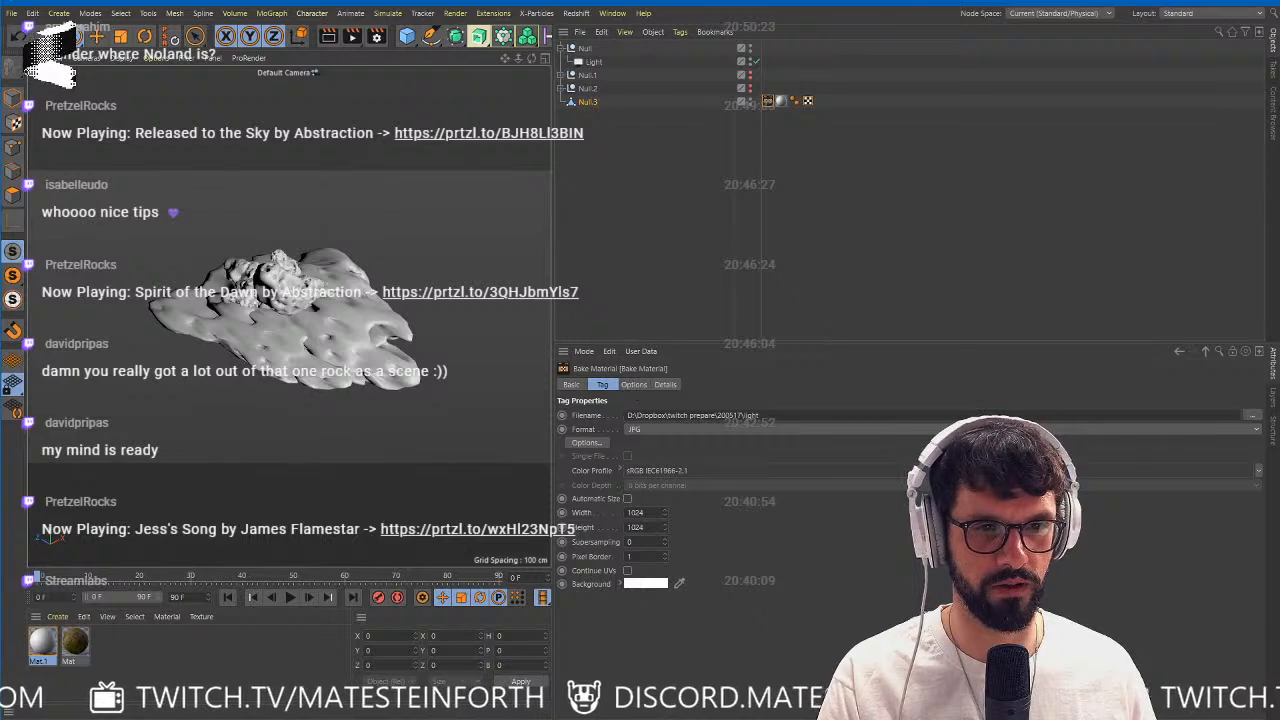
# Set the bake's supersampling to 1 and bake the illumination texture of Null.3.
pyautogui.click(664, 539)
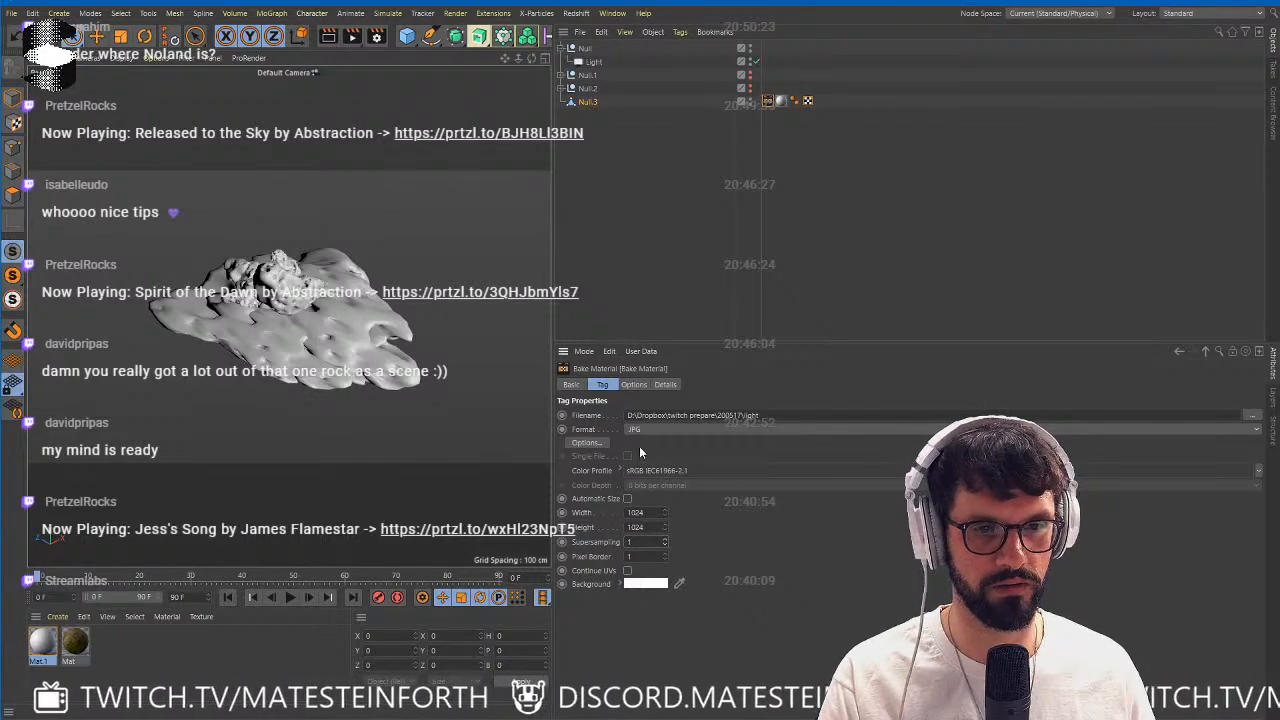
pyautogui.click(634, 384)
pyautogui.click(579, 601)
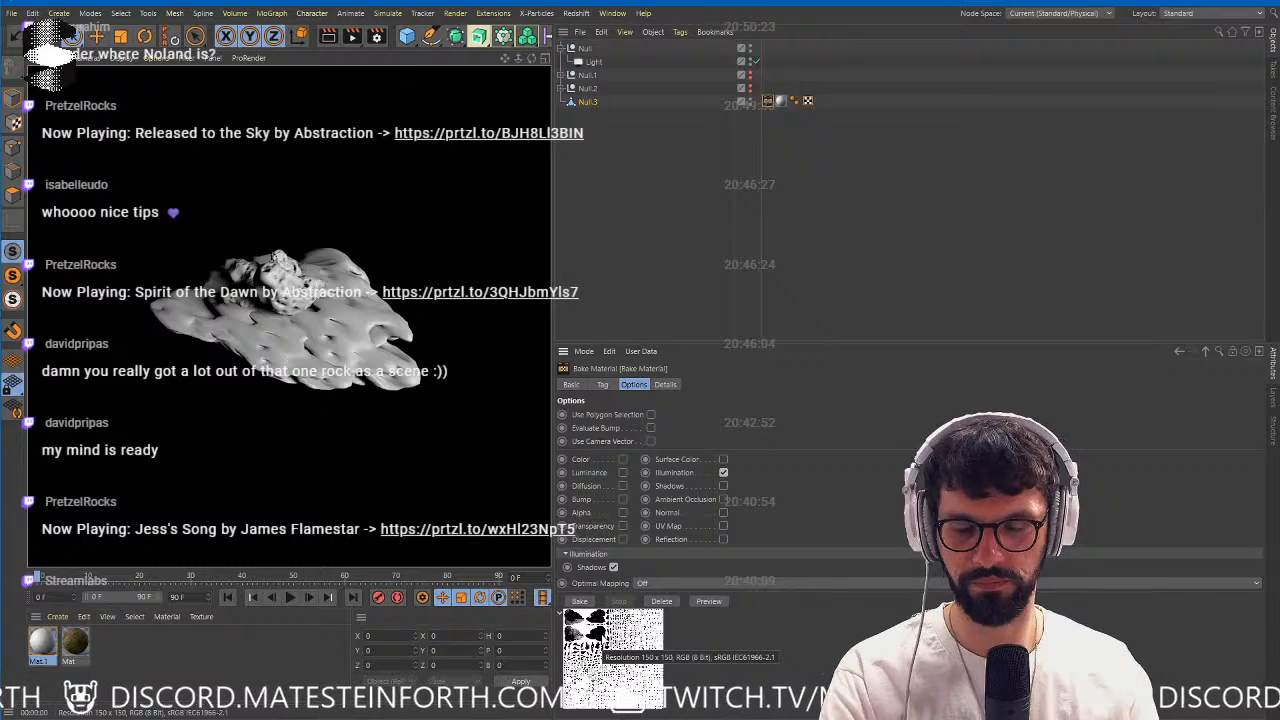
# Turn off the Color channel of material Mat.1 and enable its Luminance channel instead.
pyautogui.moveTo(552, 260); pyautogui.dragTo(865, 260)
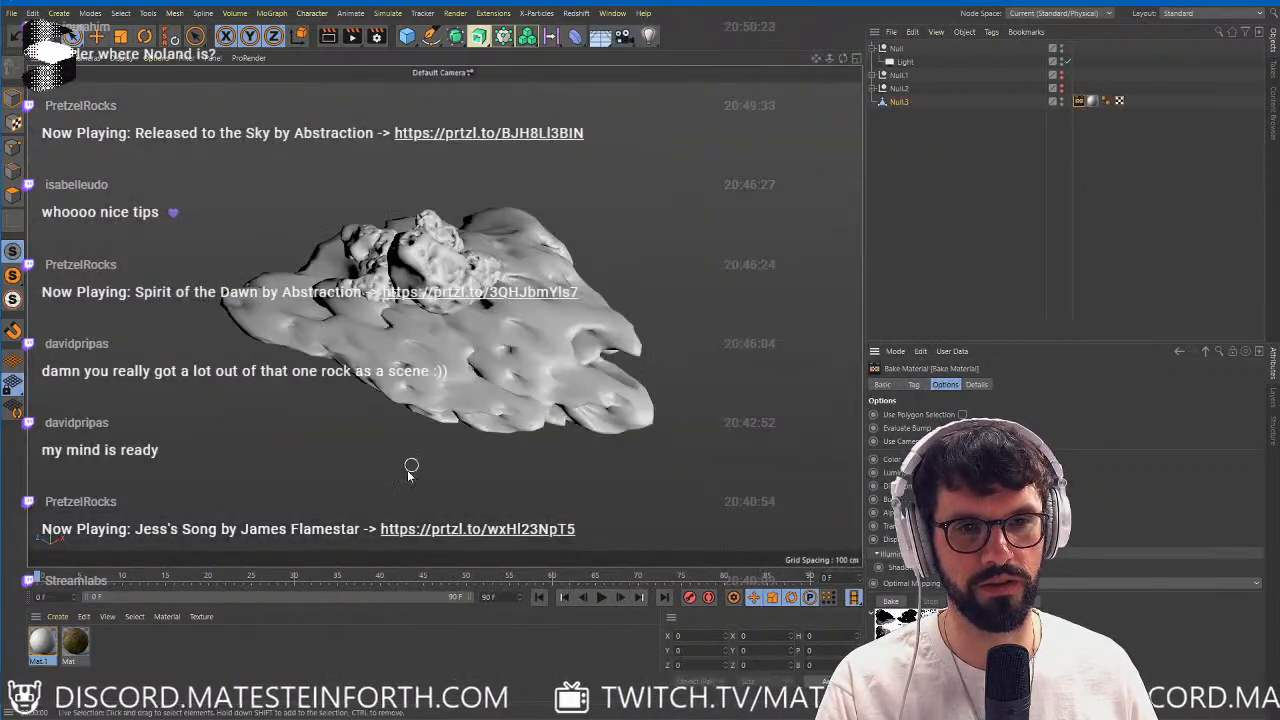
pyautogui.click(43, 643)
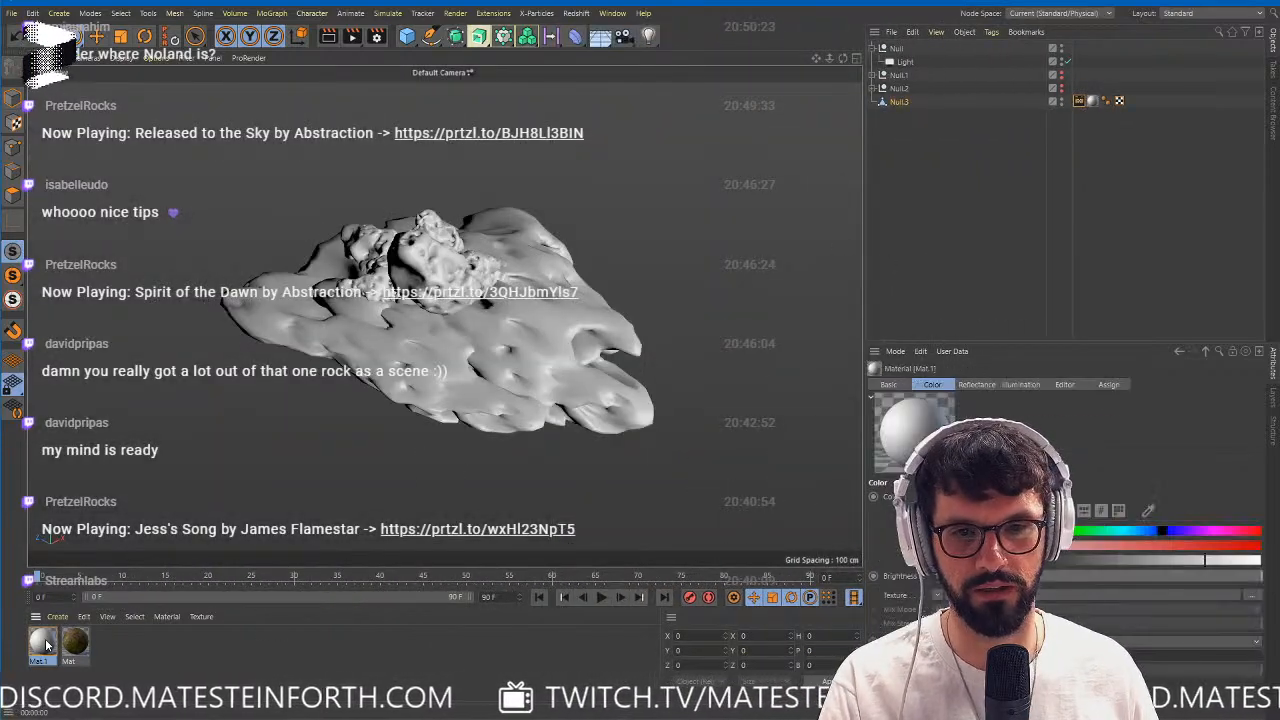
pyautogui.moveTo(272, 125); pyautogui.dragTo(538, 127)
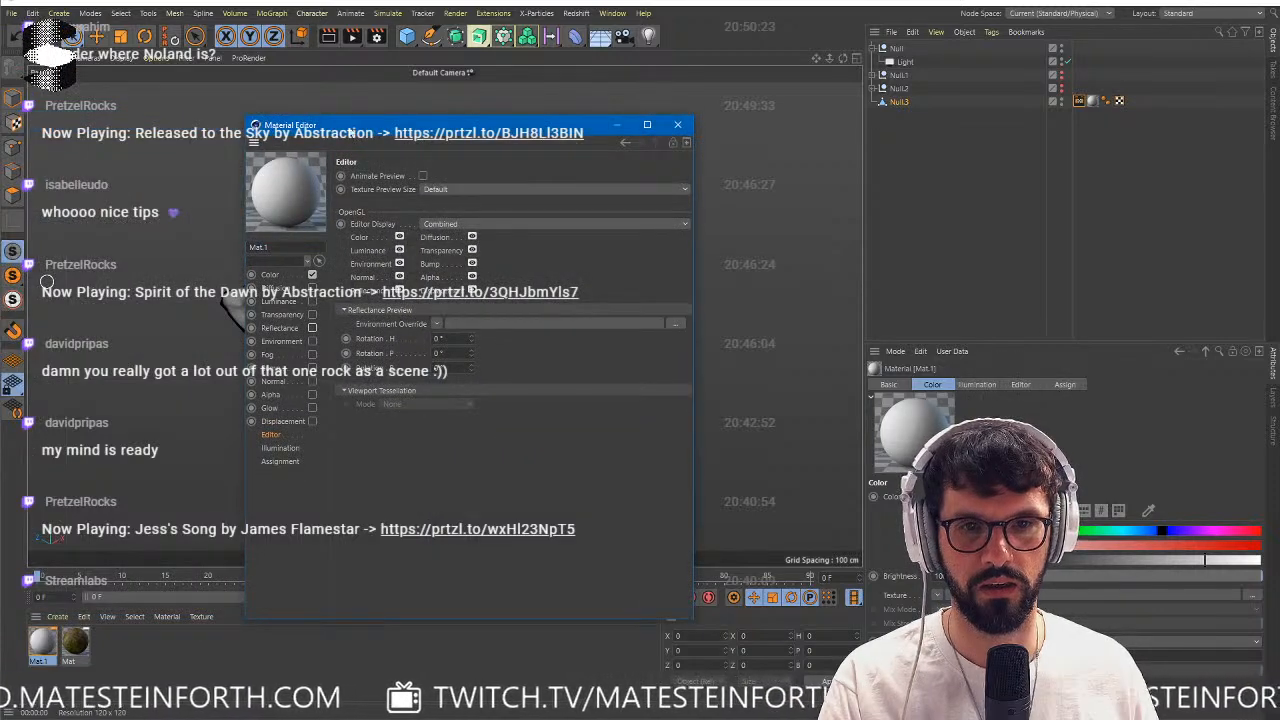
pyautogui.moveTo(350, 133); pyautogui.dragTo(783, 141)
pyautogui.click(745, 283)
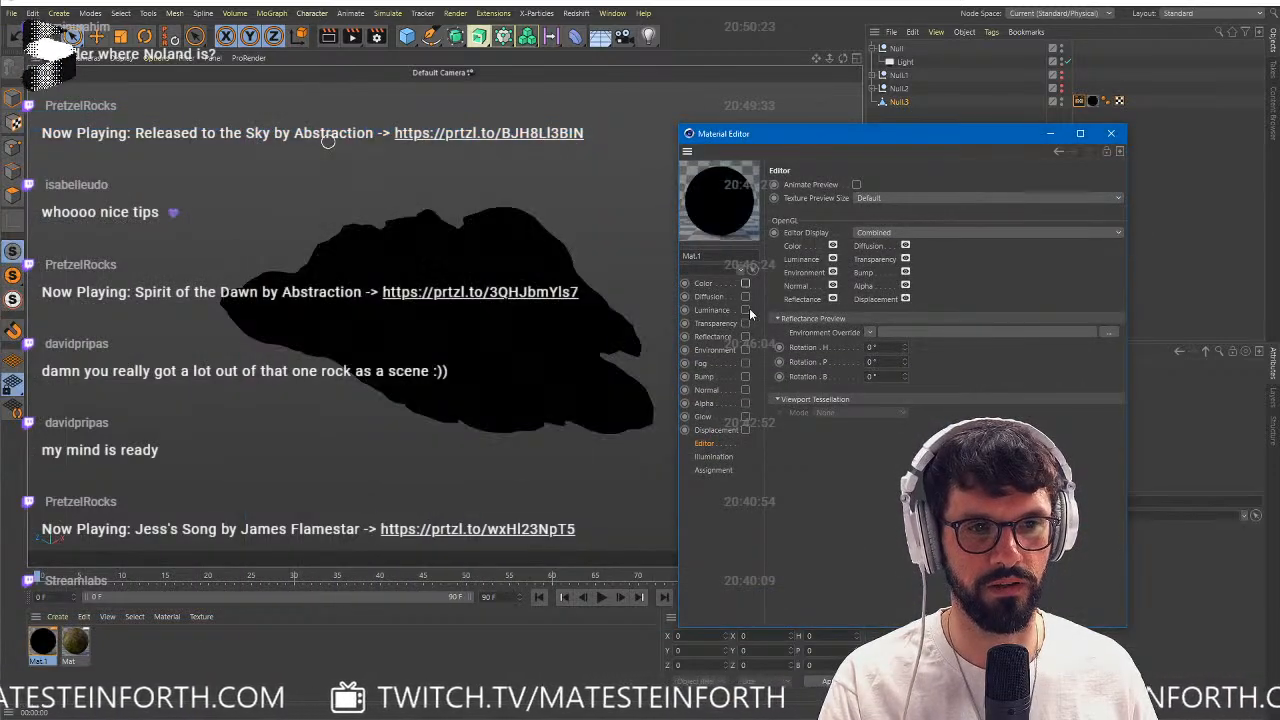
pyautogui.click(745, 310)
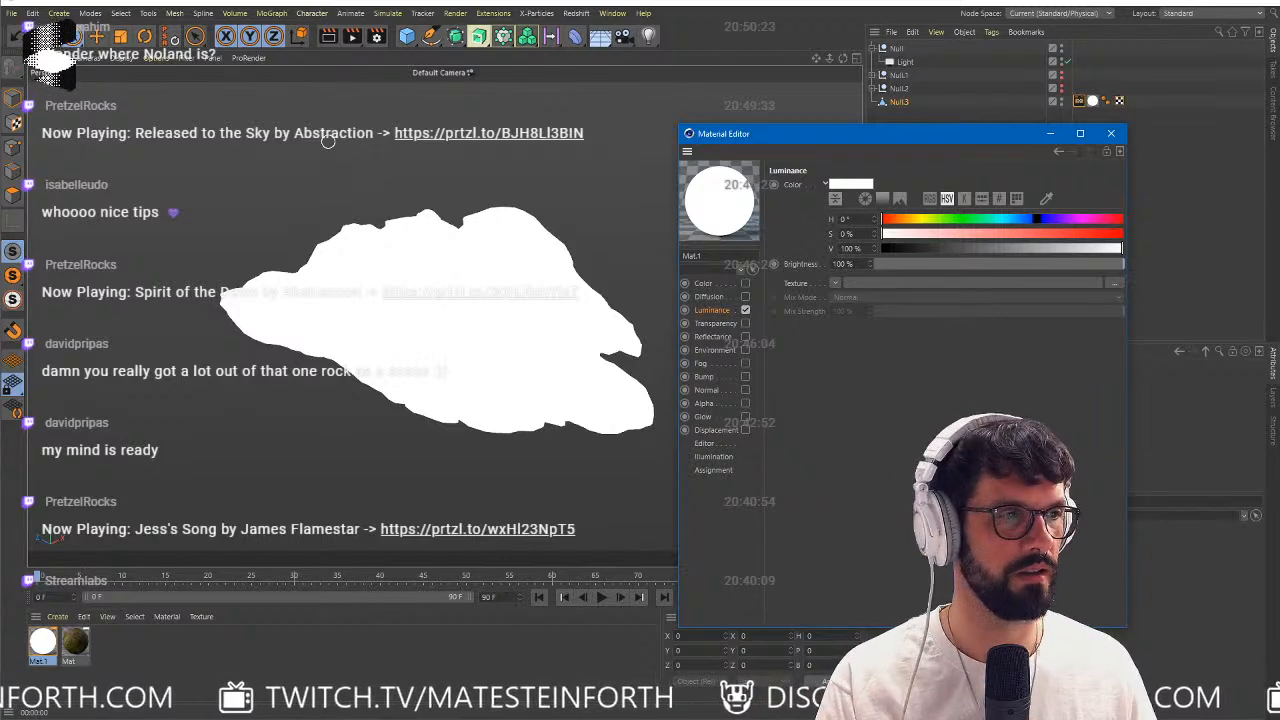
# Load the baked lightIllumination.jpg as Mat.1's luminance texture without copying it to the project location.
pyautogui.click(327, 141)
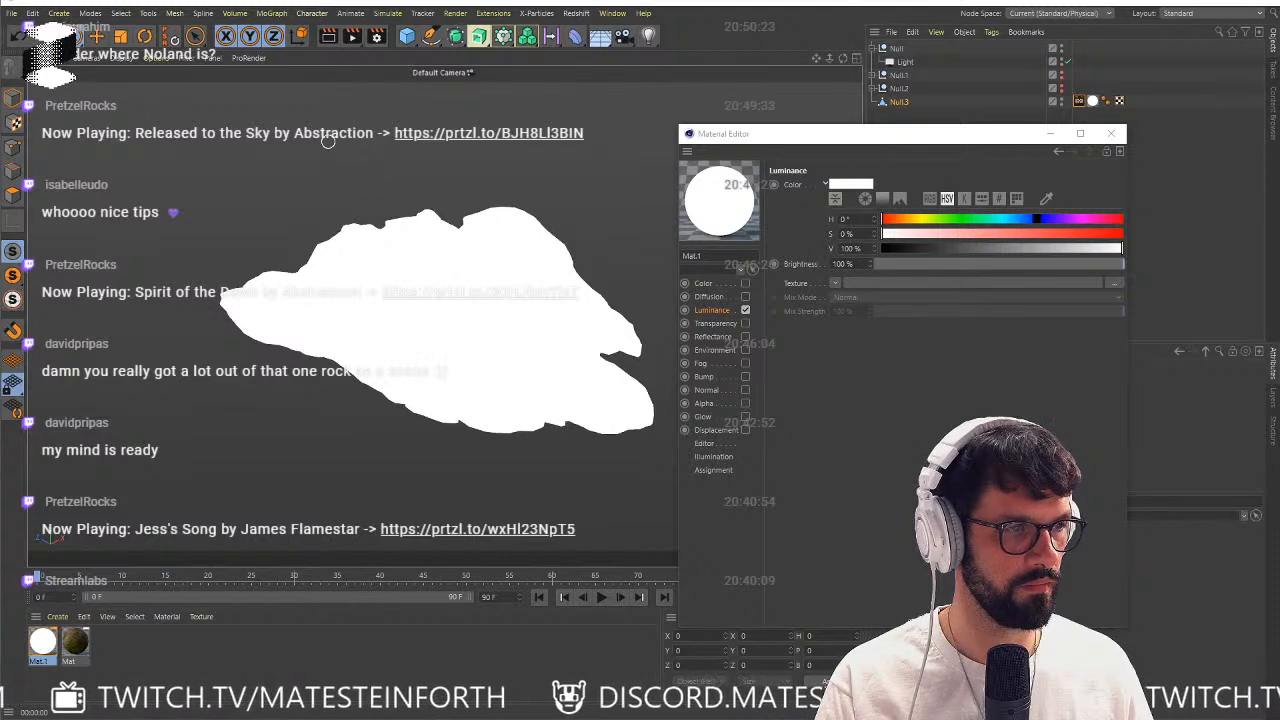
pyautogui.moveTo(995, 268); pyautogui.dragTo(940, 288)
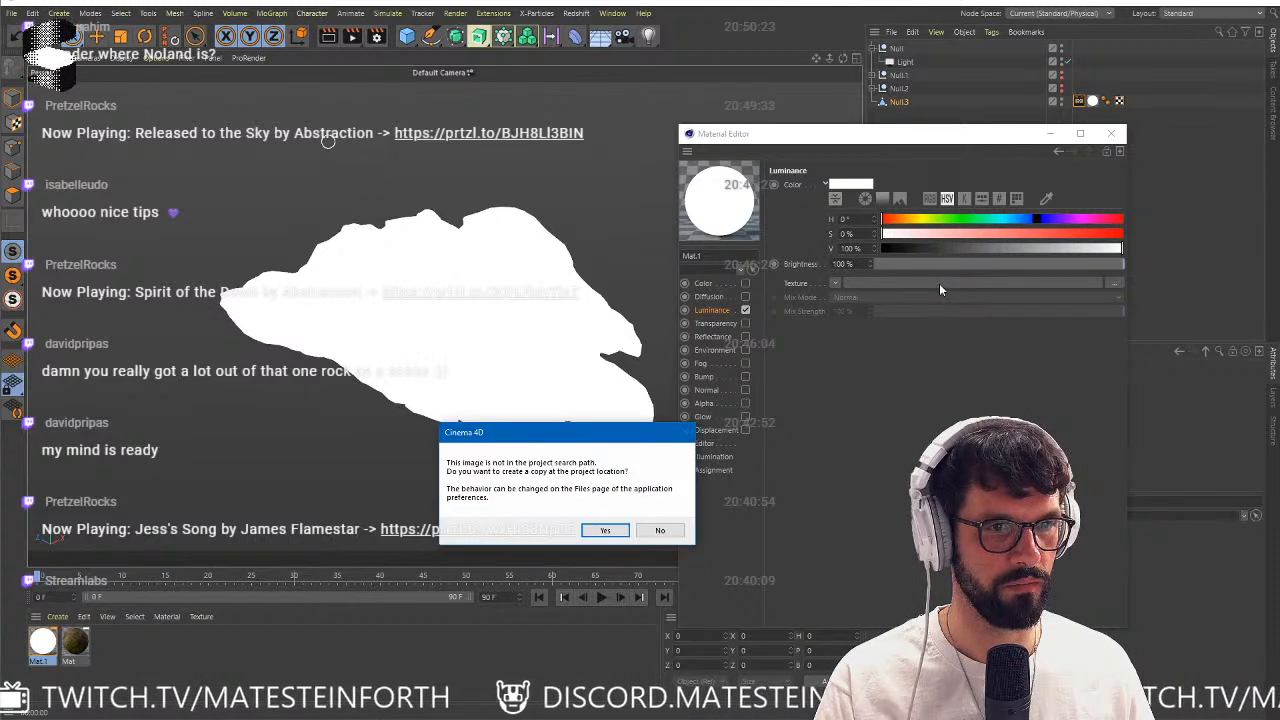
pyautogui.click(655, 530)
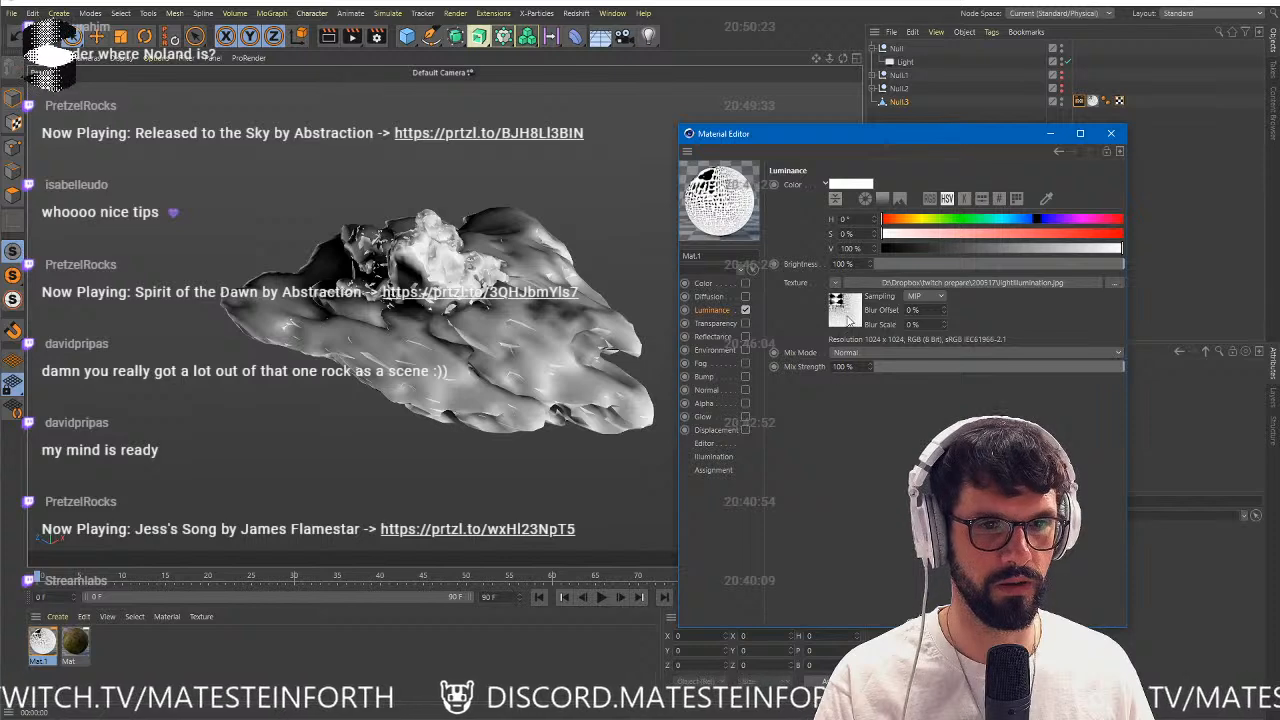
# Set Mat.1's texture preview size to 1024x1024 and inspect the baked lighting on the rocks from other angles.
pyautogui.click(705, 443)
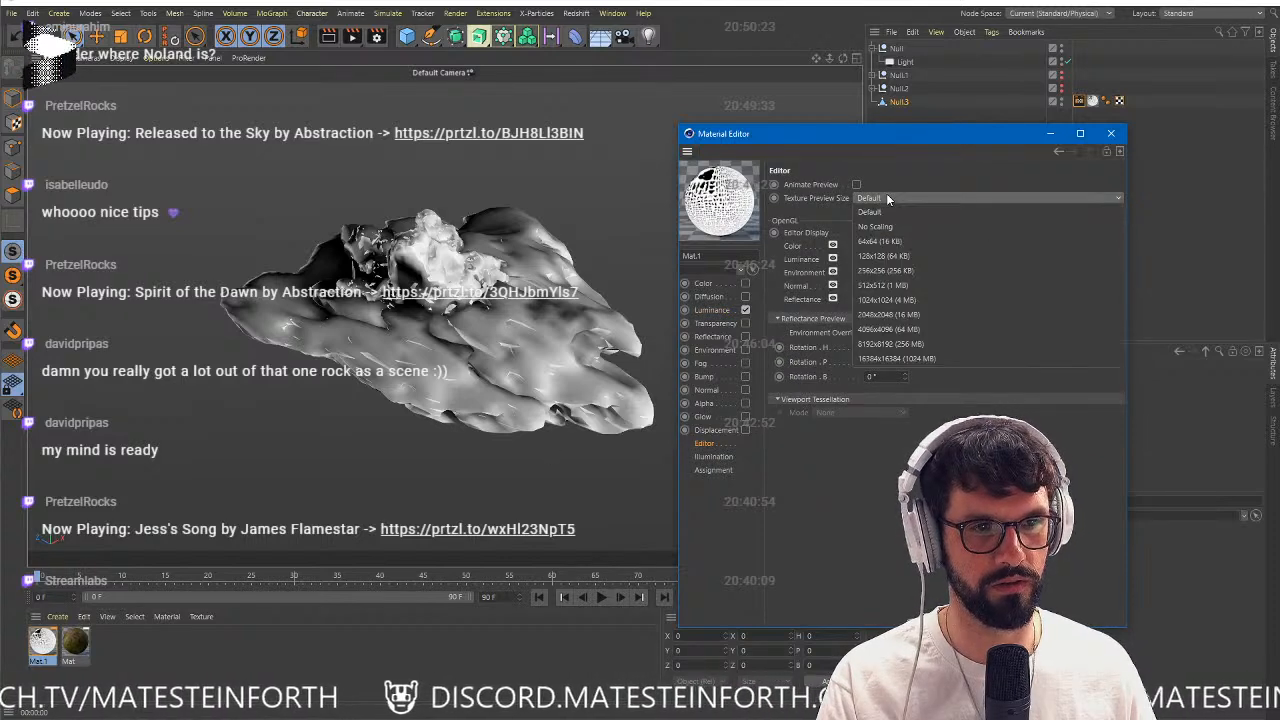
pyautogui.click(886, 195)
pyautogui.click(891, 298)
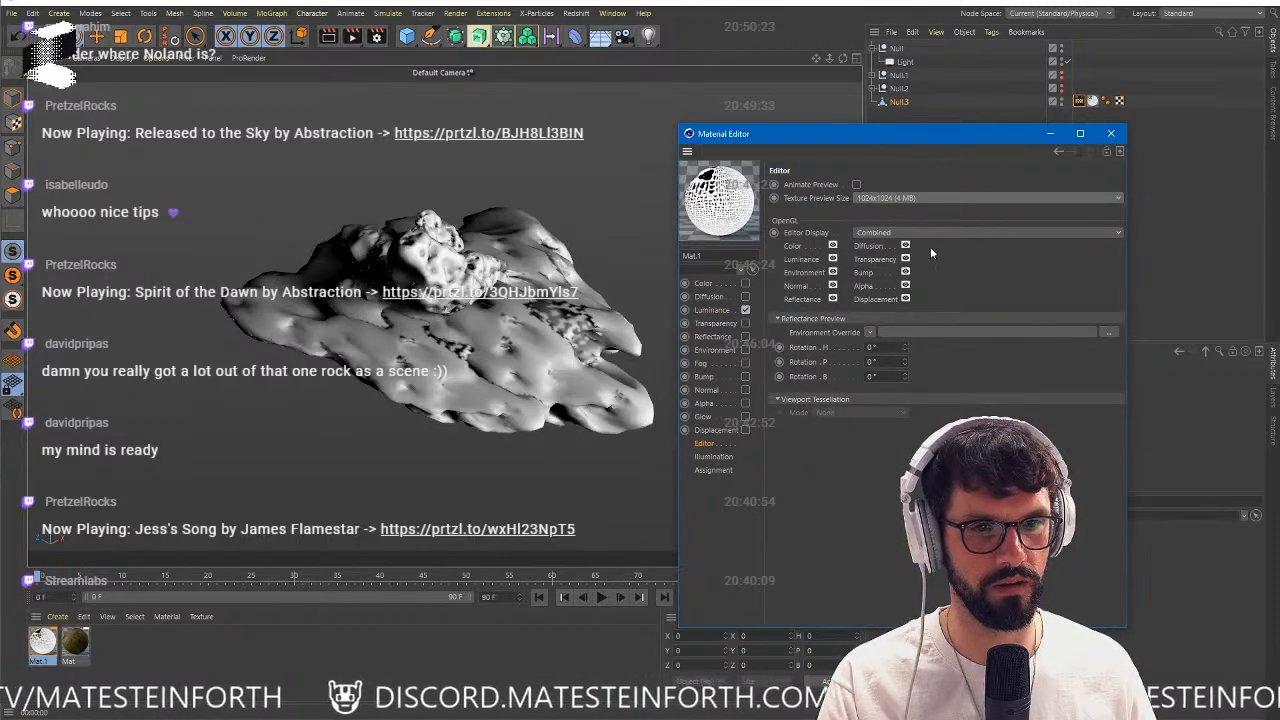
pyautogui.click(1114, 134)
pyautogui.scroll(2, 463, 287)
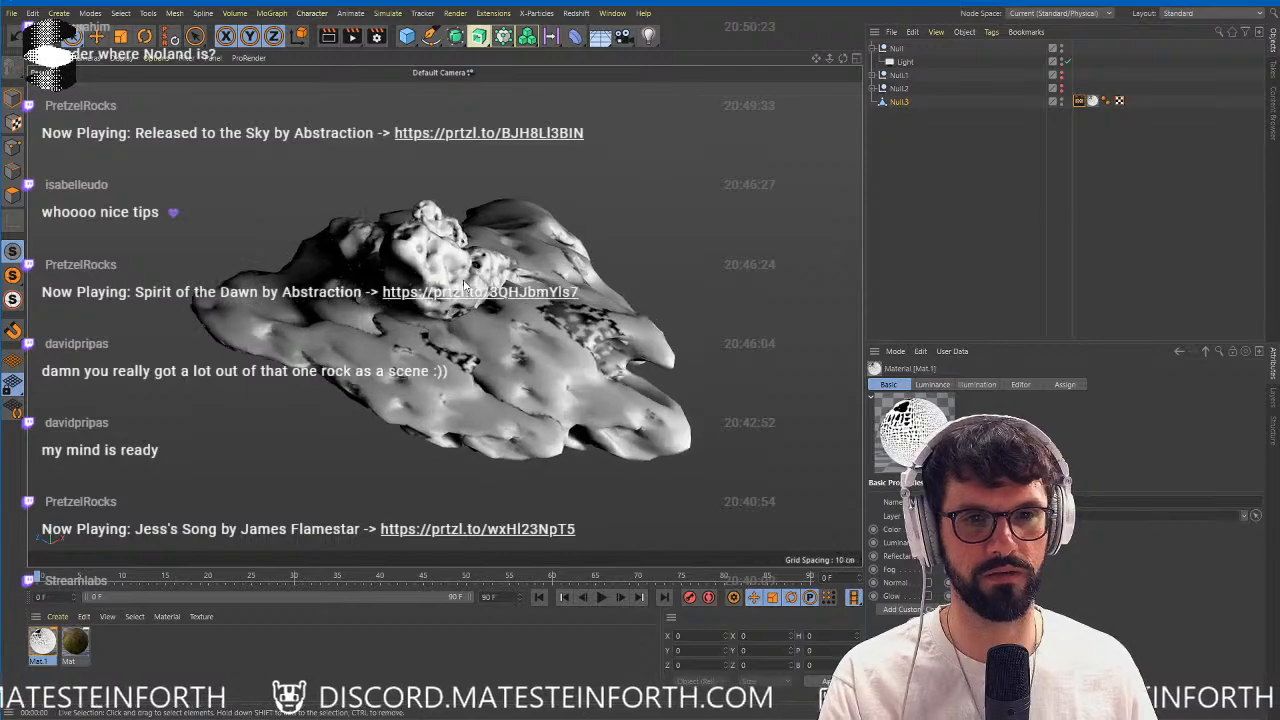
pyautogui.keyDown('alt'); pyautogui.moveTo(463, 287); pyautogui.dragTo(461, 347); pyautogui.keyUp('alt')
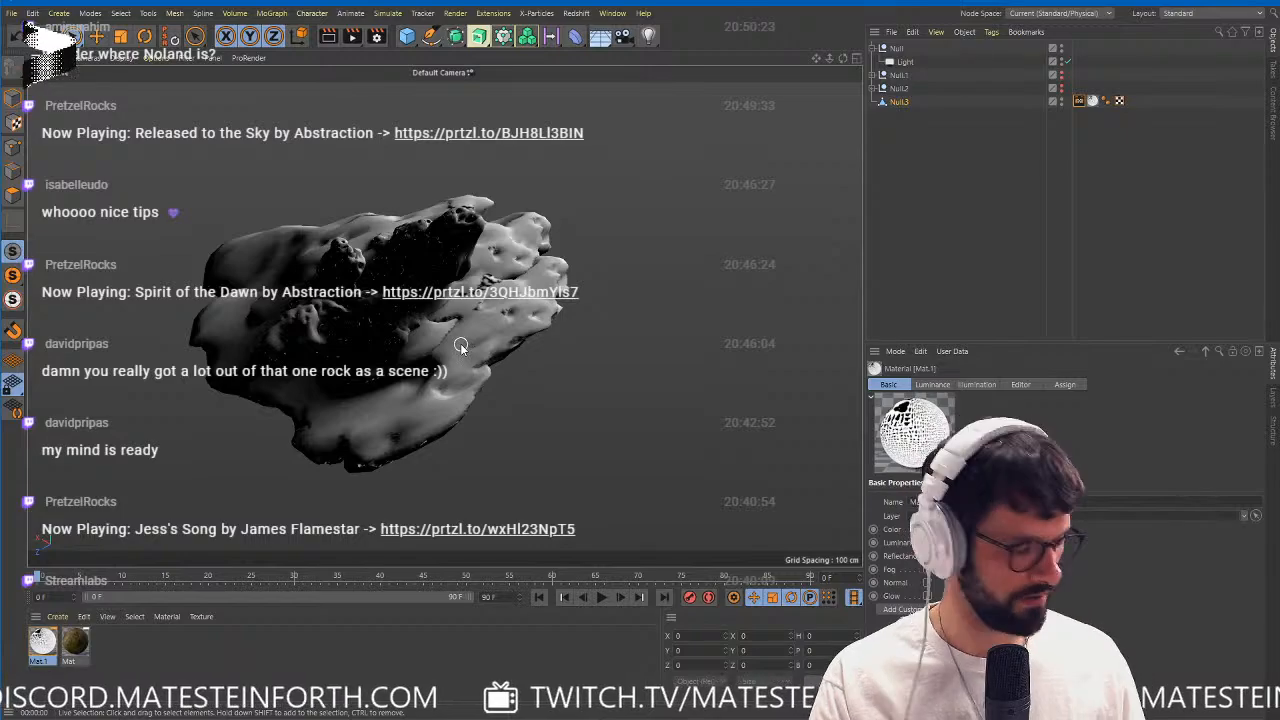
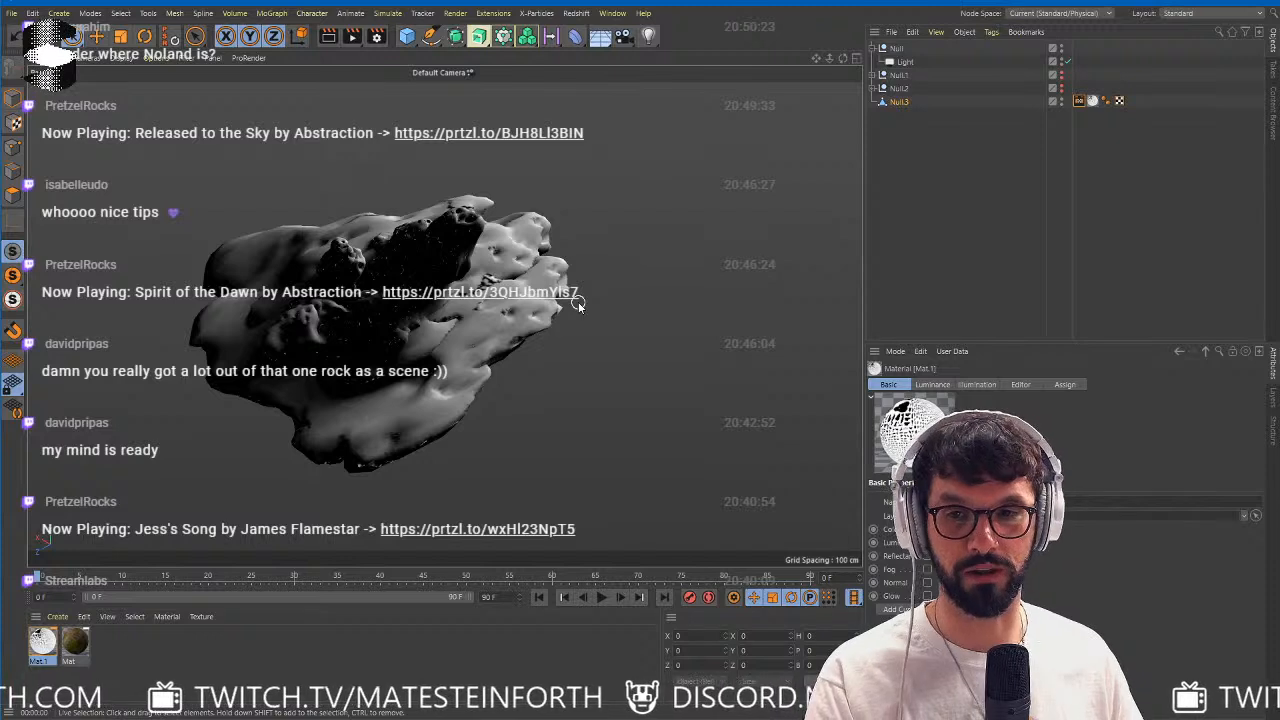
# Hide the baked Null.3 object and make the Null.2 rock group visible instead.
pyautogui.click(875, 77)
pyautogui.click(910, 90)
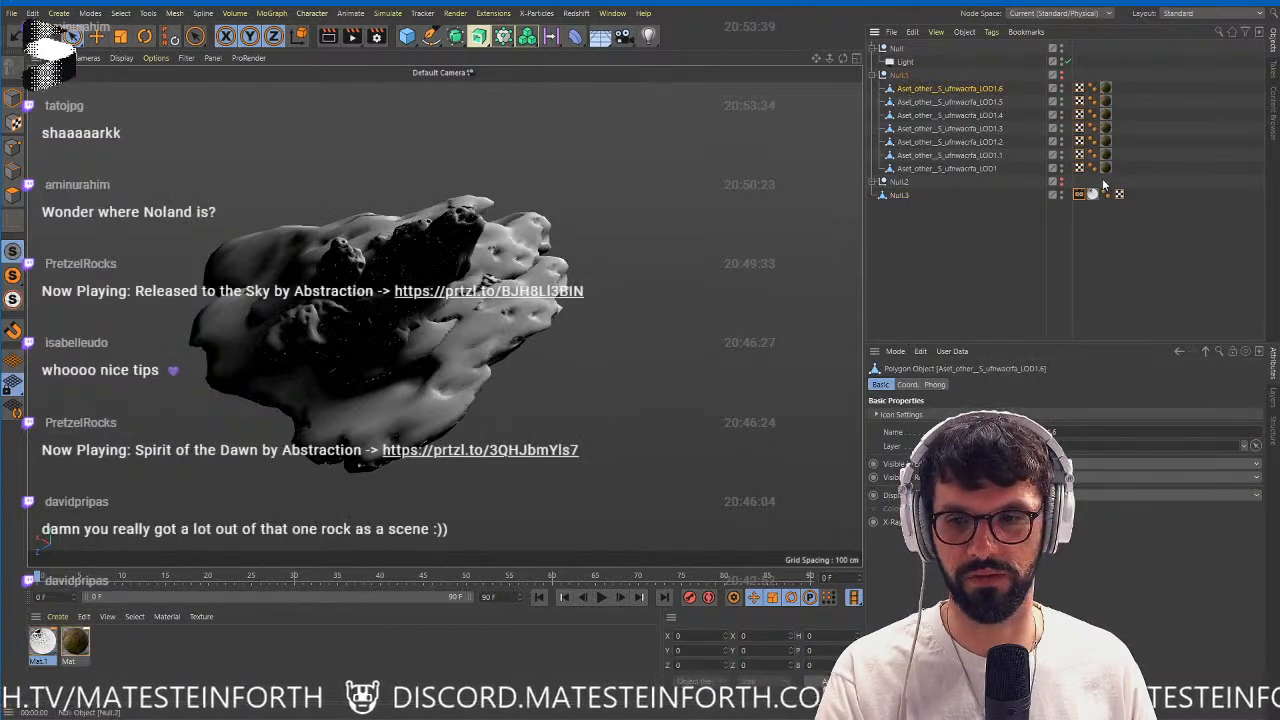
pyautogui.click(875, 77)
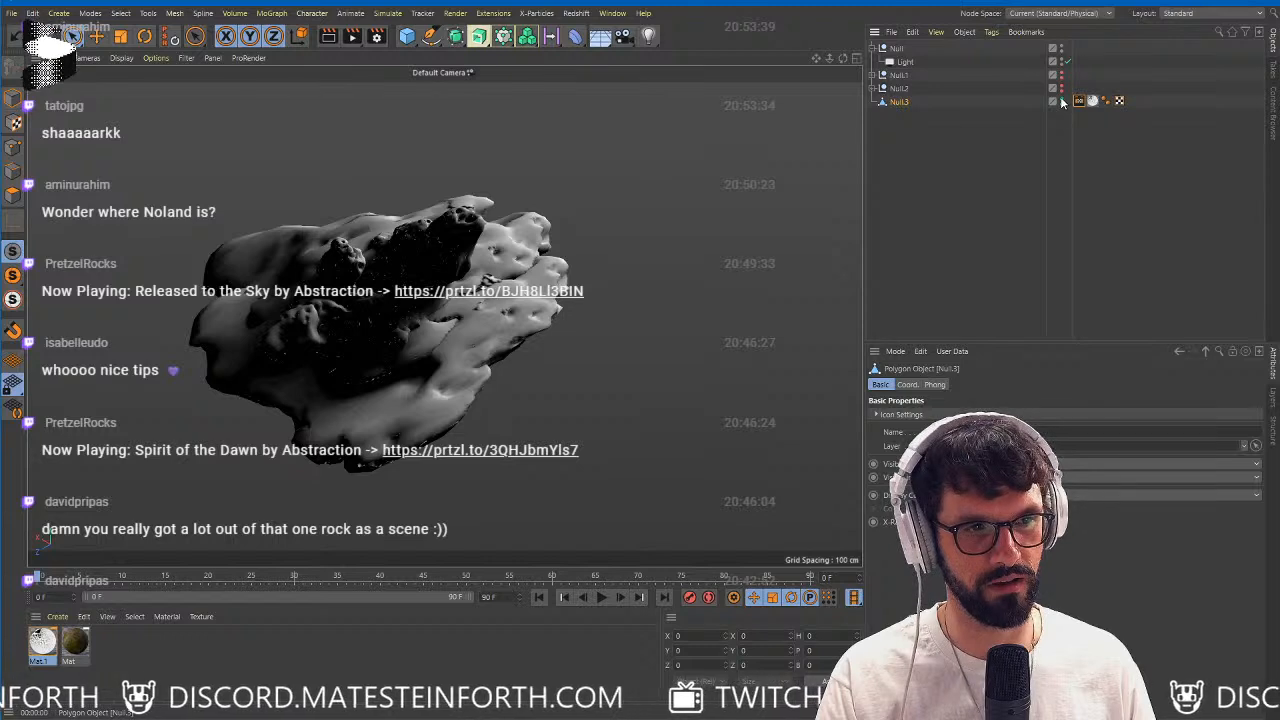
pyautogui.click(1061, 100)
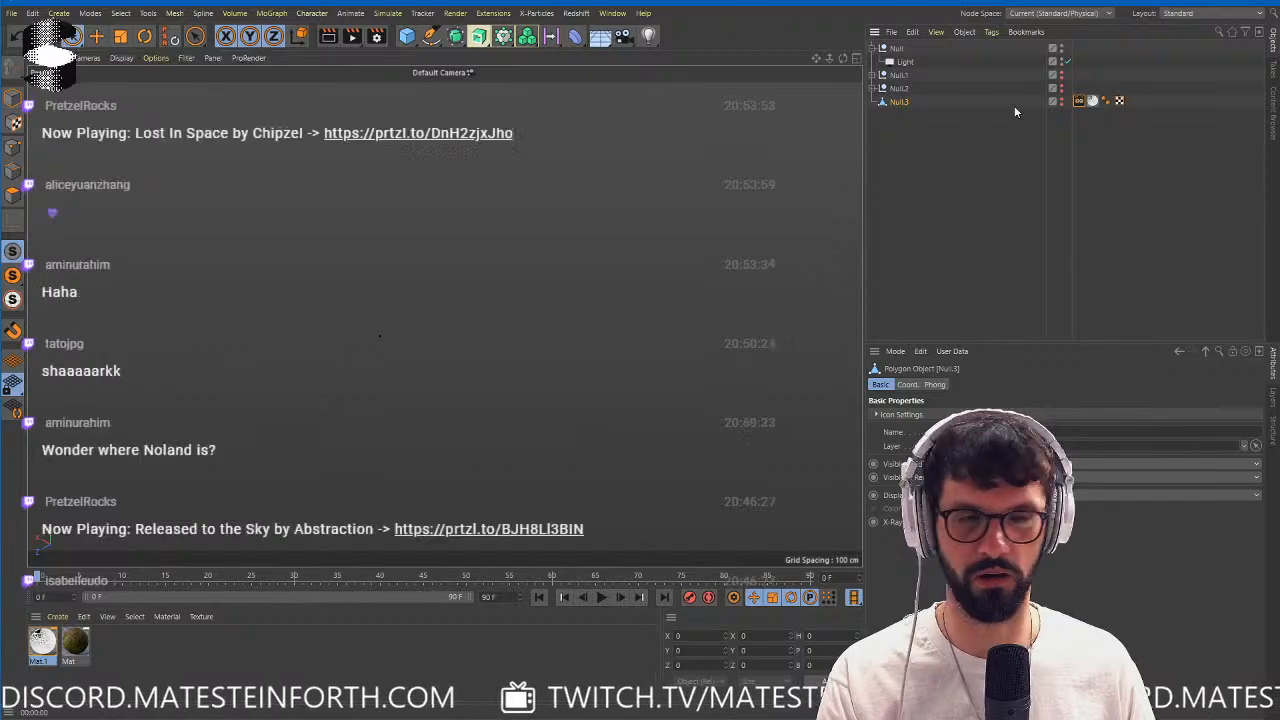
pyautogui.click(1062, 89)
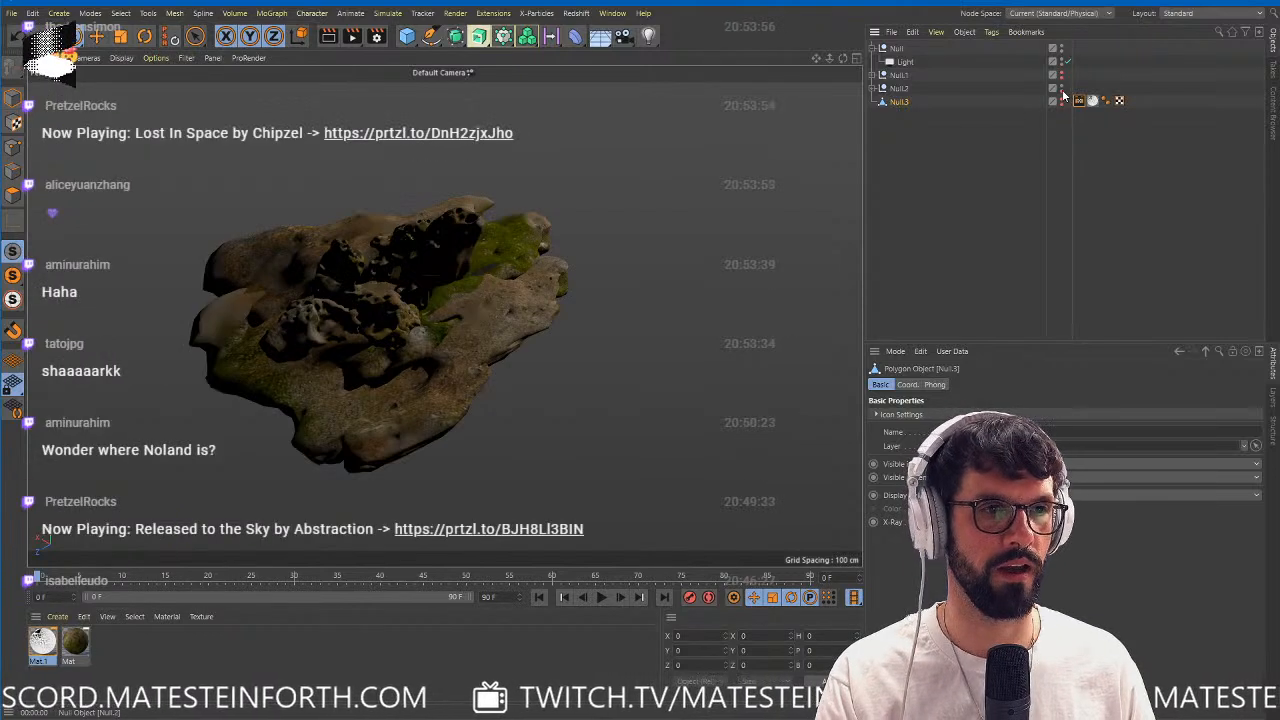
# Replace the mossy material on all seven rocks inside Null.2 with Mat.1.
pyautogui.click(878, 89)
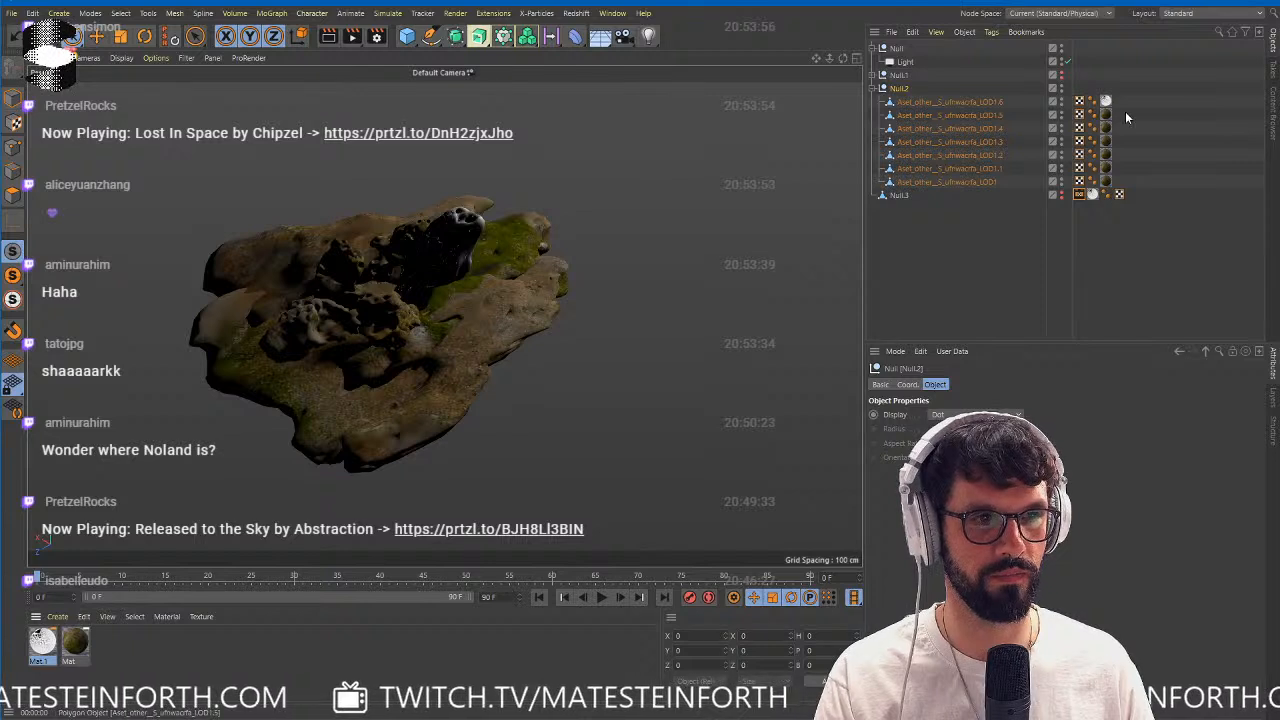
pyautogui.moveTo(1124, 110); pyautogui.dragTo(1097, 186)
pyautogui.press('Delete')
pyautogui.keyDown('ctrl'); pyautogui.moveTo(1105, 102); pyautogui.dragTo(1107, 157); pyautogui.keyUp('ctrl')
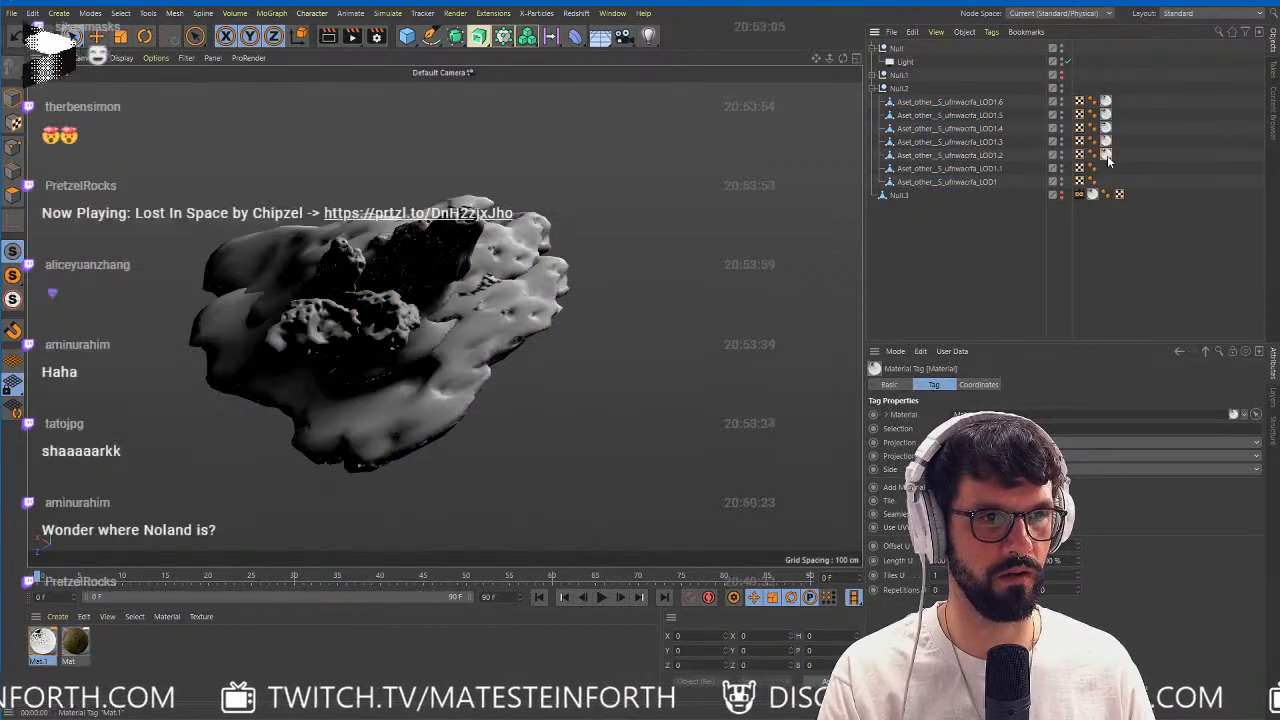
pyautogui.click(981, 264)
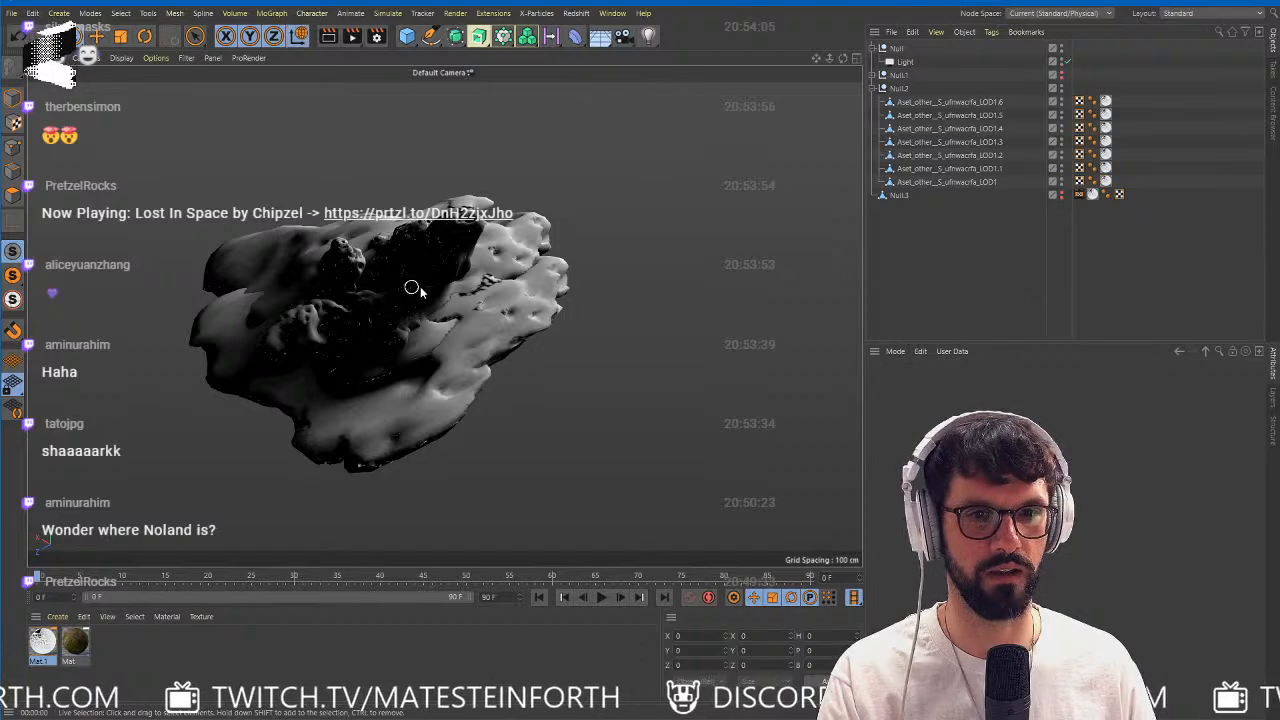
# Examine the baked lighting on the Null.2 rocks from several angles and distances.
pyautogui.keyDown('alt'); pyautogui.moveTo(397, 290); pyautogui.dragTo(588, 333); pyautogui.keyUp('alt')
pyautogui.keyDown('alt'); pyautogui.moveTo(471, 331); pyautogui.dragTo(531, 334, button='right'); pyautogui.keyUp('alt')
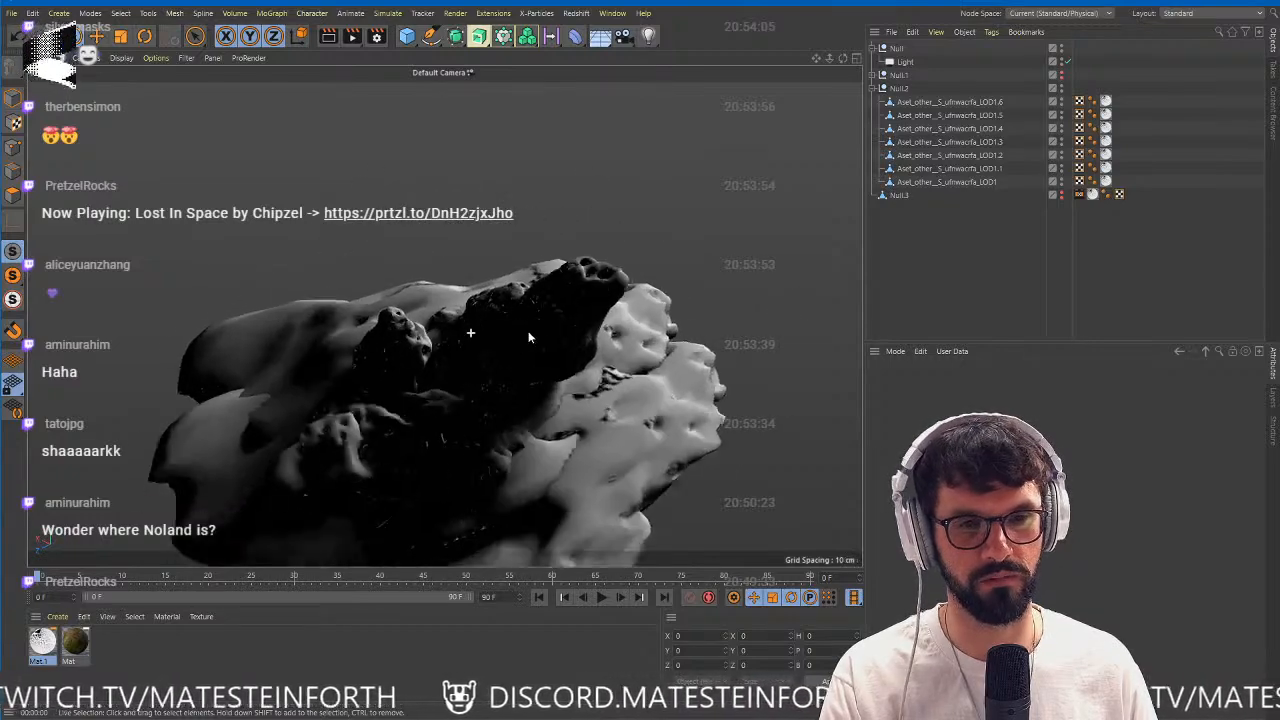
pyautogui.keyDown('alt'); pyautogui.moveTo(603, 323); pyautogui.dragTo(400, 340); pyautogui.keyUp('alt')
pyautogui.keyDown('alt'); pyautogui.moveTo(400, 340); pyautogui.dragTo(499, 341, button='right'); pyautogui.keyUp('alt')
pyautogui.keyDown('alt'); pyautogui.moveTo(497, 340); pyautogui.dragTo(500, 372); pyautogui.keyUp('alt')
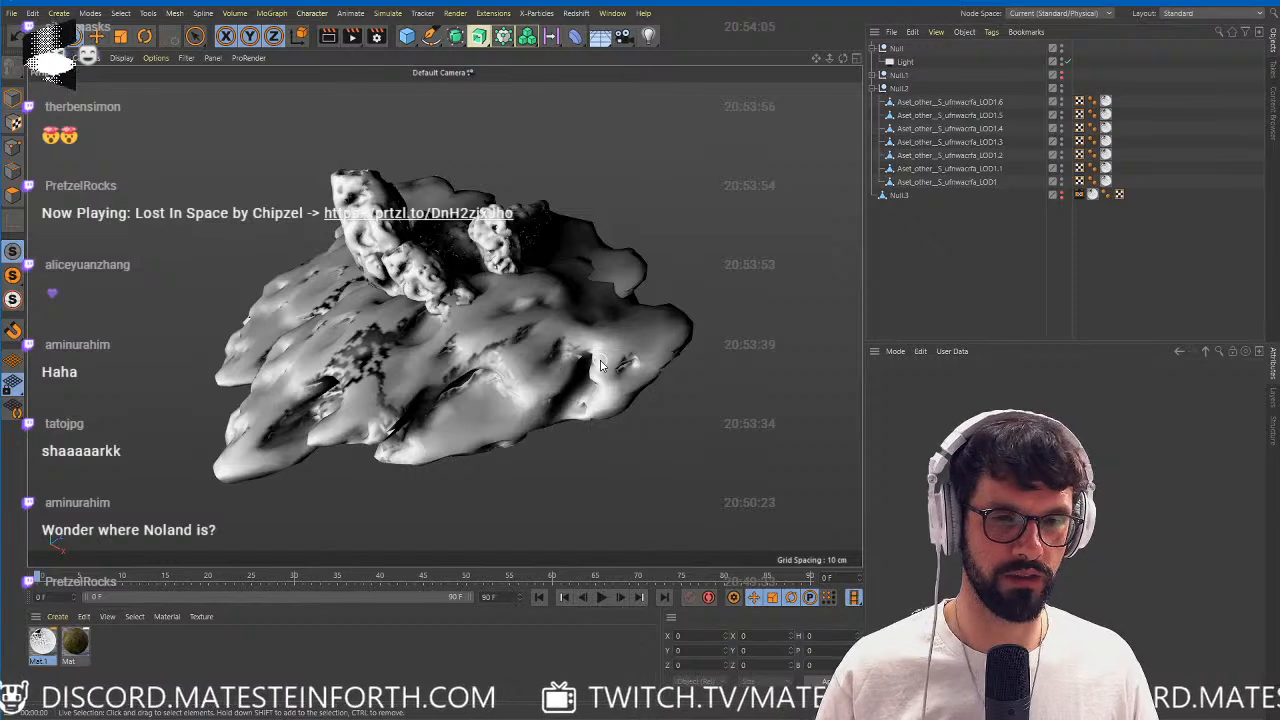
pyautogui.keyDown('alt'); pyautogui.moveTo(539, 340); pyautogui.dragTo(417, 345); pyautogui.keyUp('alt')
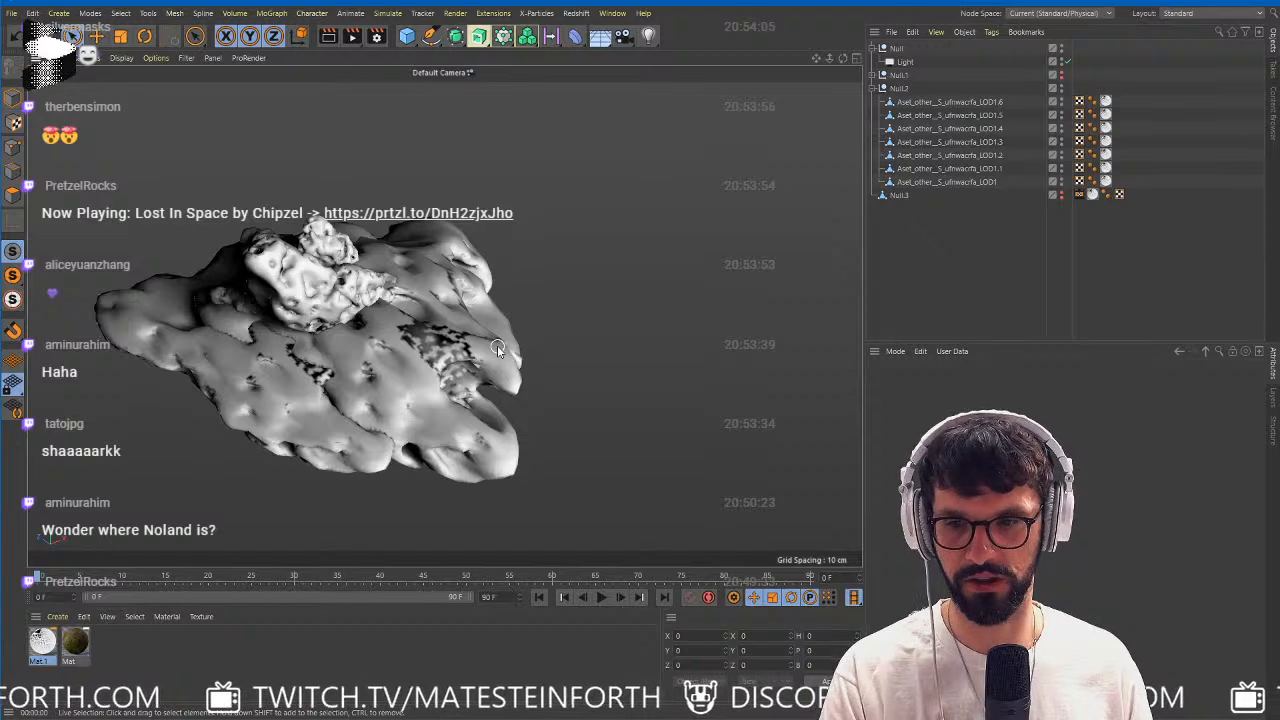
pyautogui.keyDown('alt'); pyautogui.moveTo(347, 325); pyautogui.dragTo(806, 259); pyautogui.keyUp('alt')
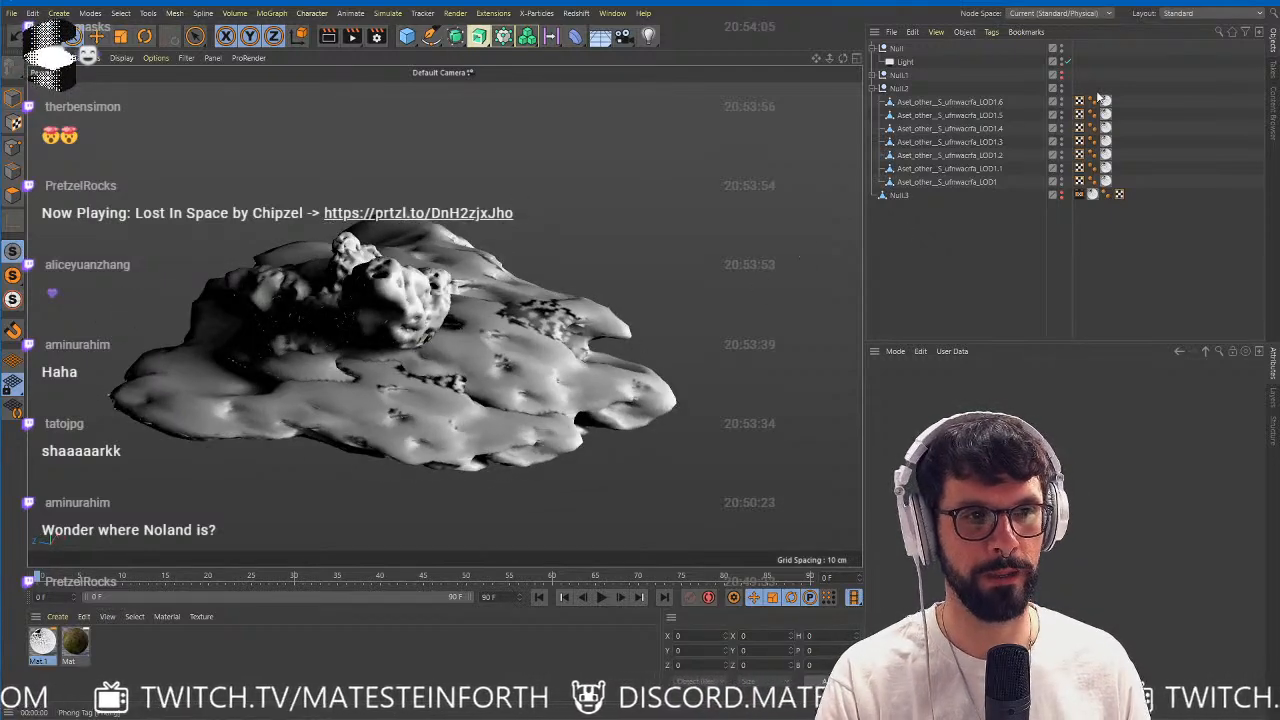
# Check the editor settings of materials Mat.1 and Mat in the Material Editor without changing them.
pyautogui.click(40, 644)
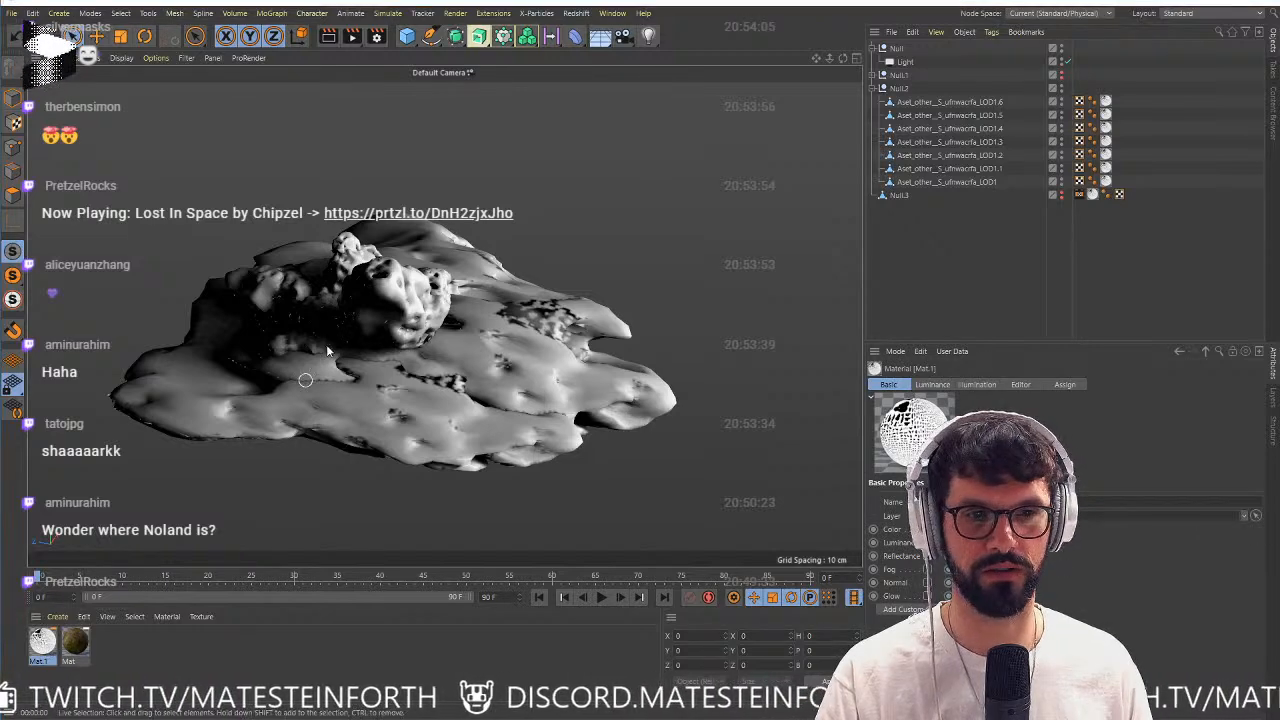
pyautogui.doubleClick(42, 641)
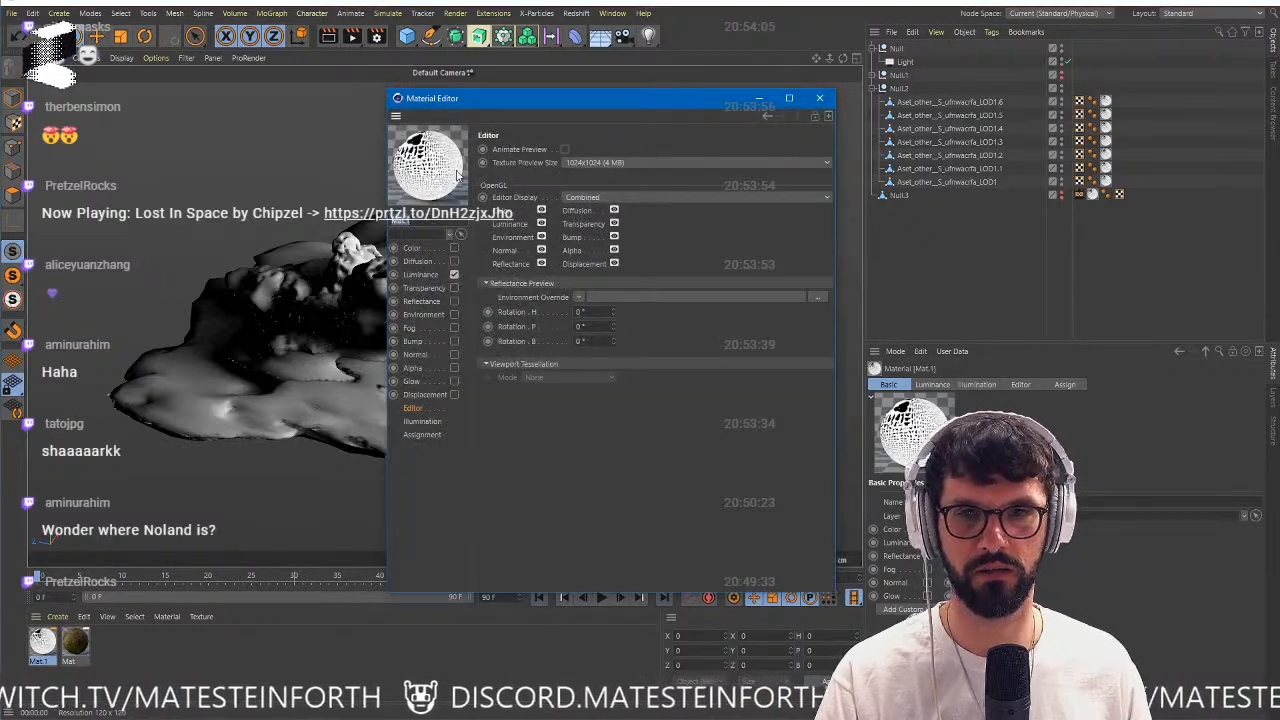
pyautogui.click(819, 99)
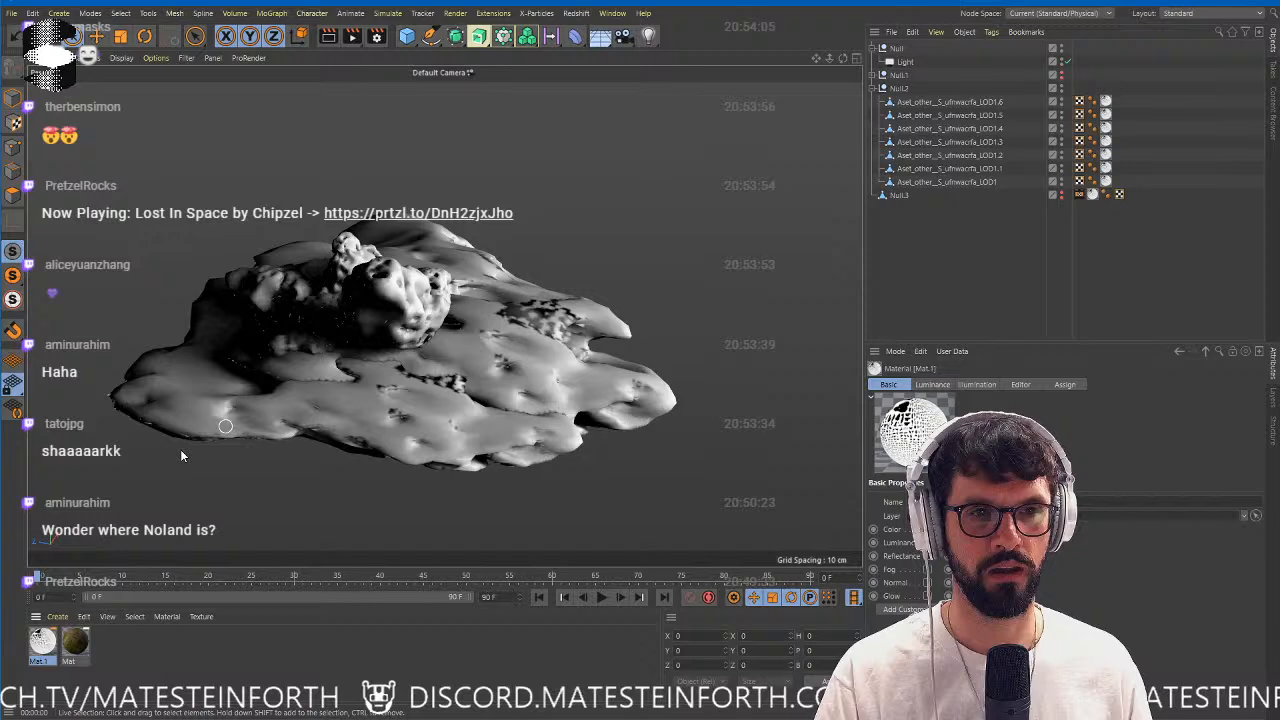
pyautogui.click(76, 641)
pyautogui.moveTo(643, 130); pyautogui.dragTo(717, 142)
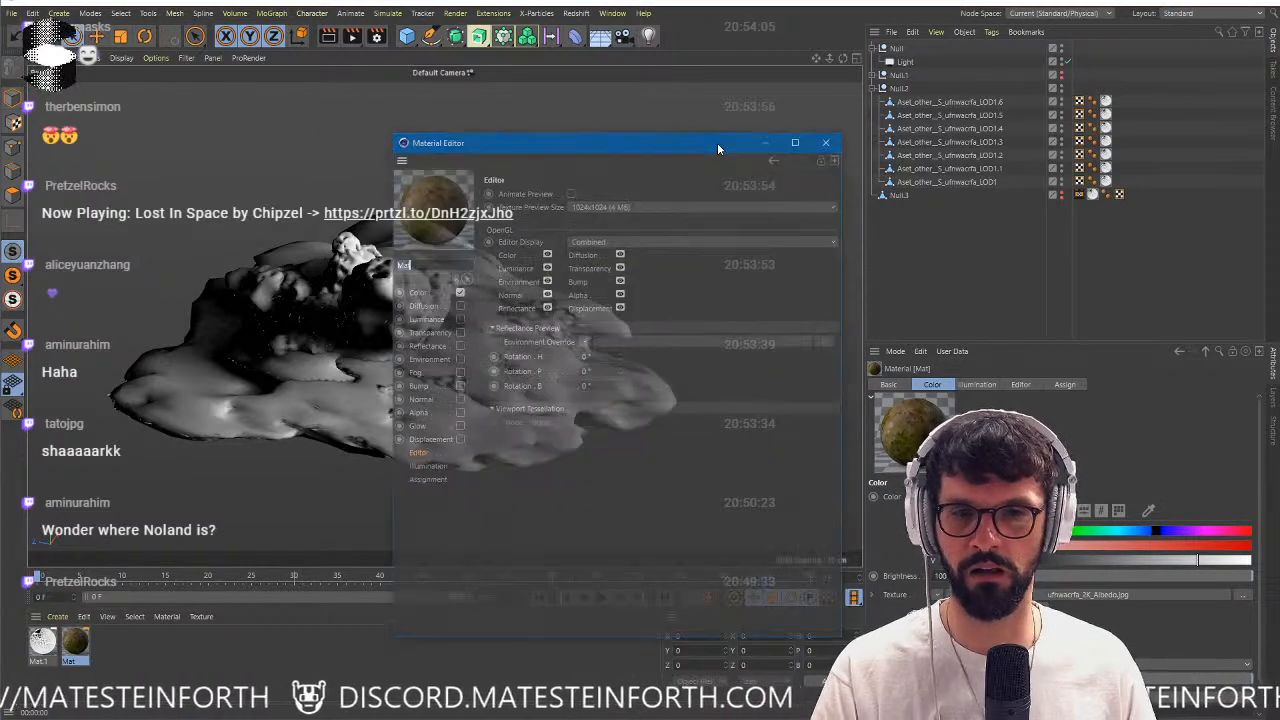
pyautogui.click(825, 143)
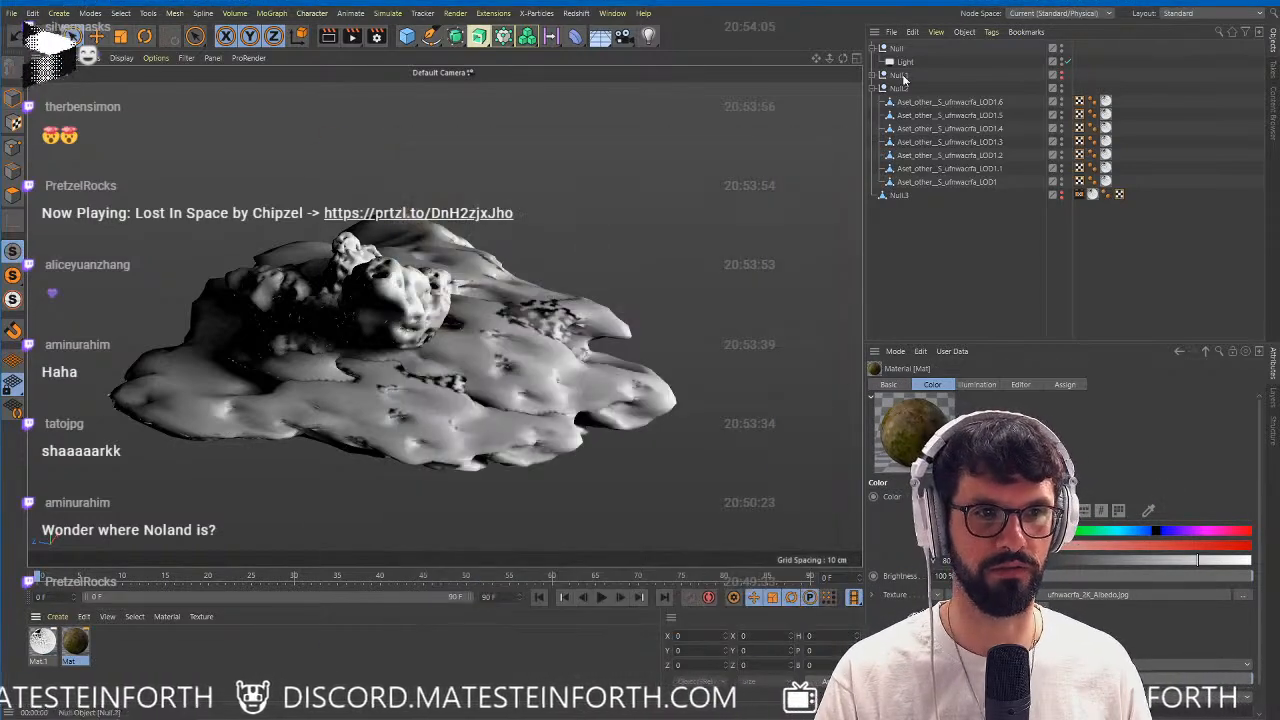
# Look through the rocks in Null.1 and delete the polygon object Null.3.
pyautogui.click(875, 76)
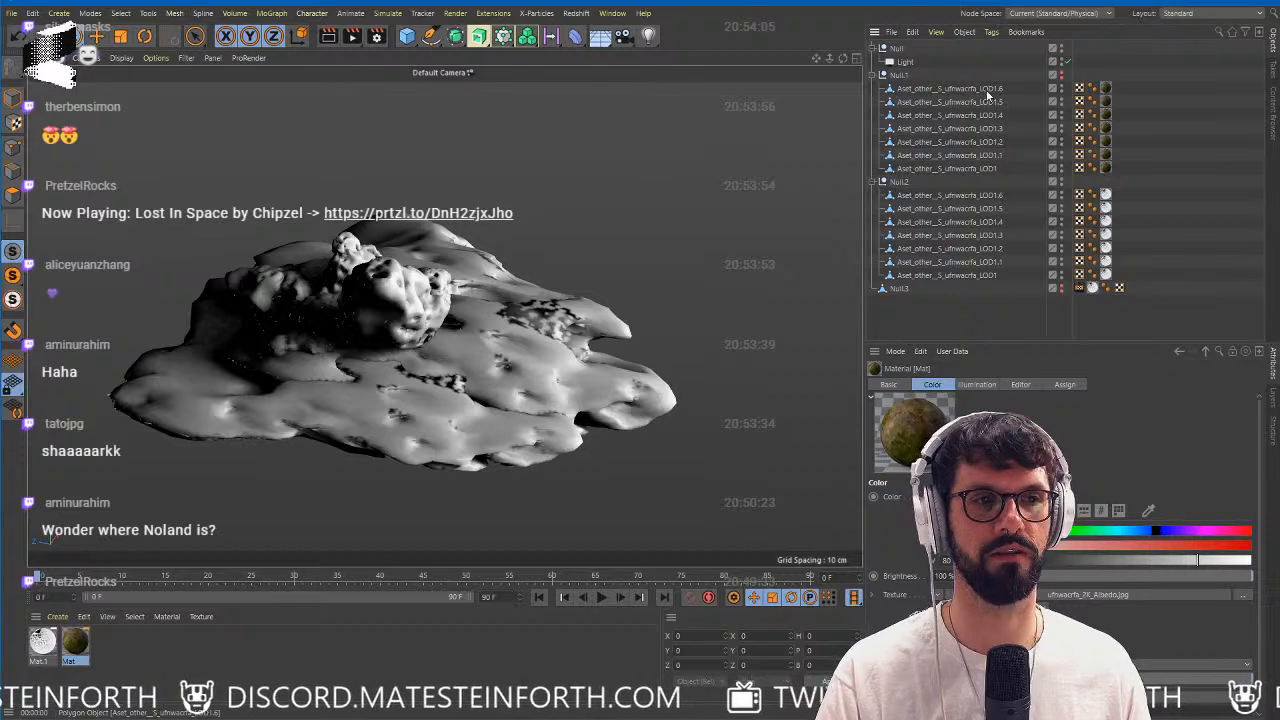
pyautogui.click(950, 89)
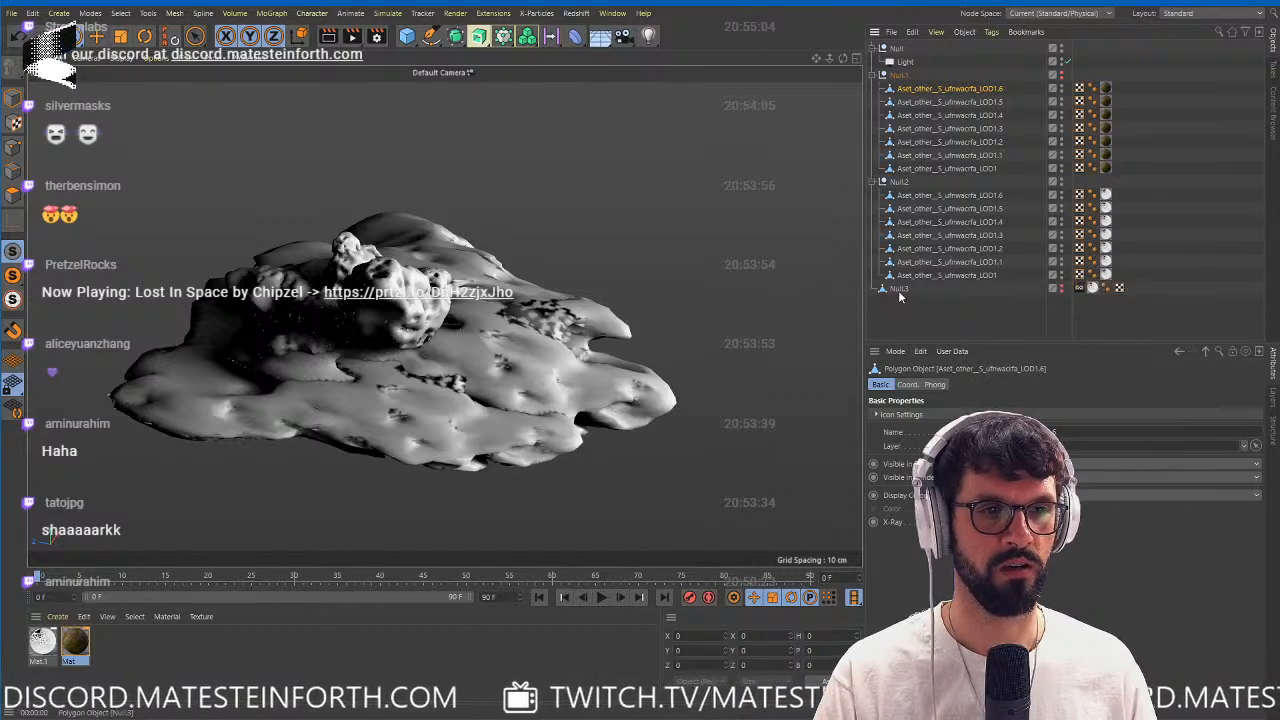
pyautogui.press('Delete')
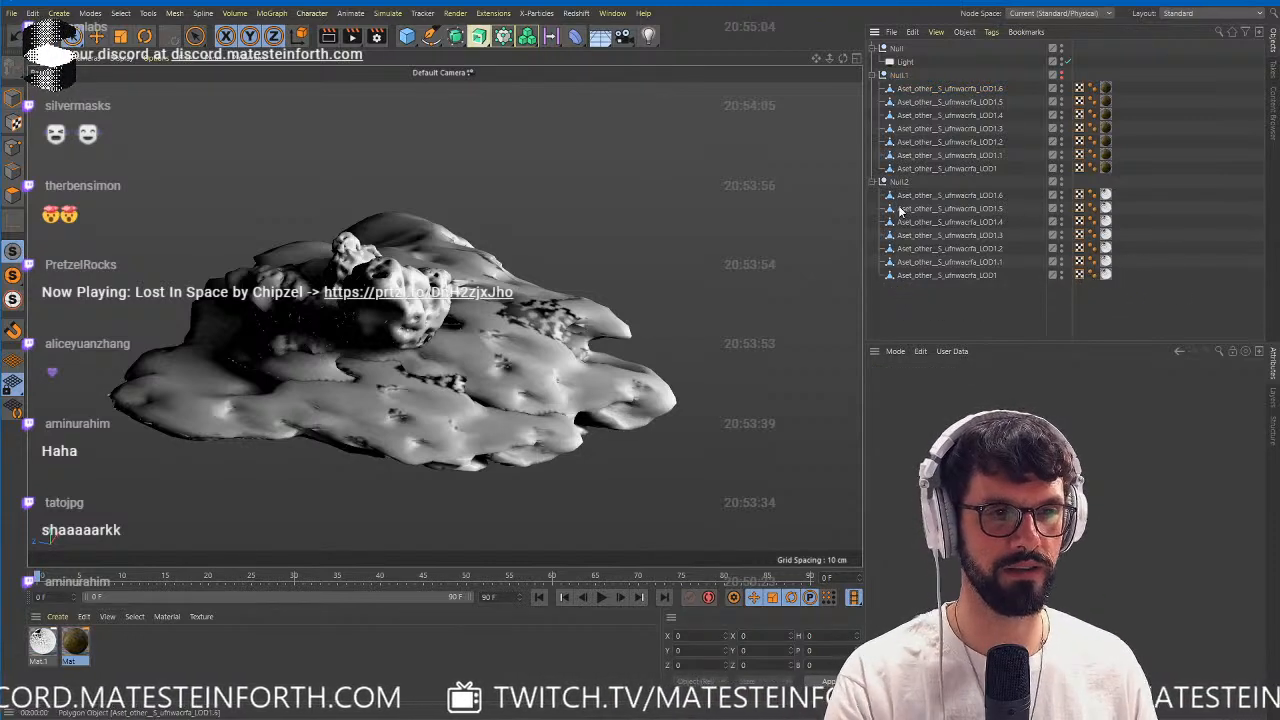
# Save the project with Save Project as in the 200517 folder inside twitch prepare.
pyautogui.click(962, 90)
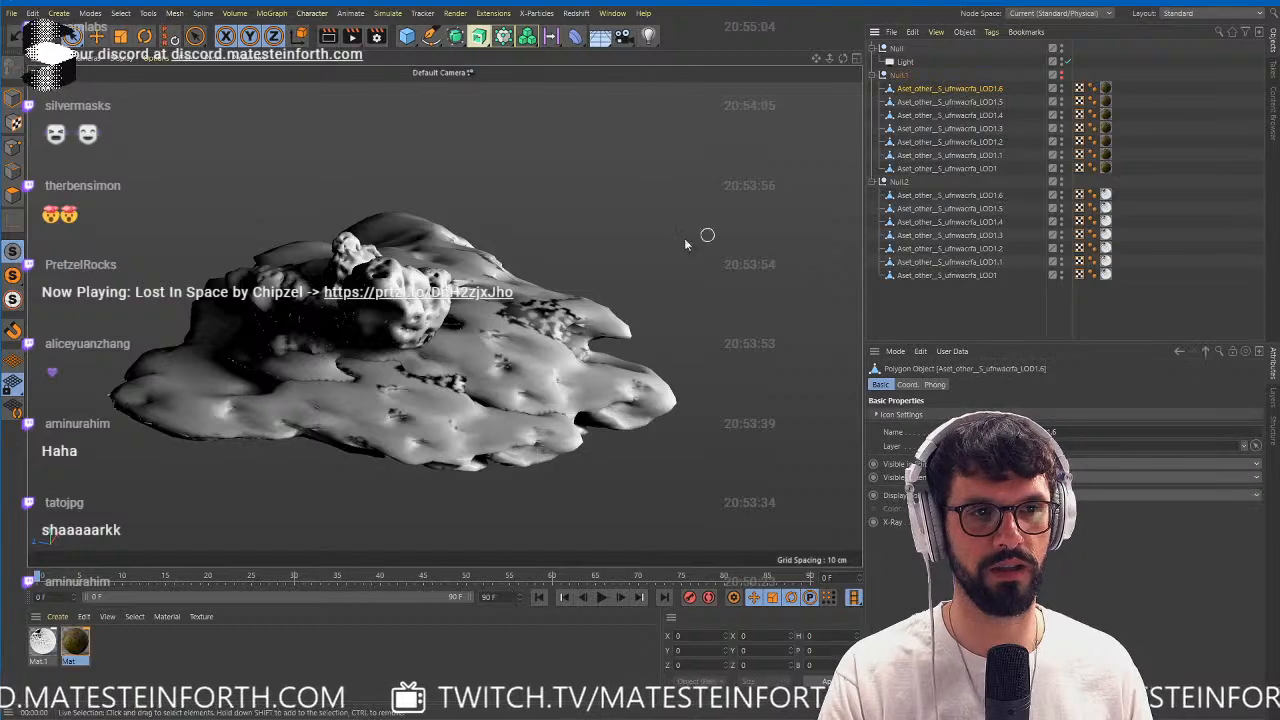
pyautogui.keyDown('alt'); pyautogui.moveTo(684, 238); pyautogui.dragTo(395, 260); pyautogui.keyUp('alt')
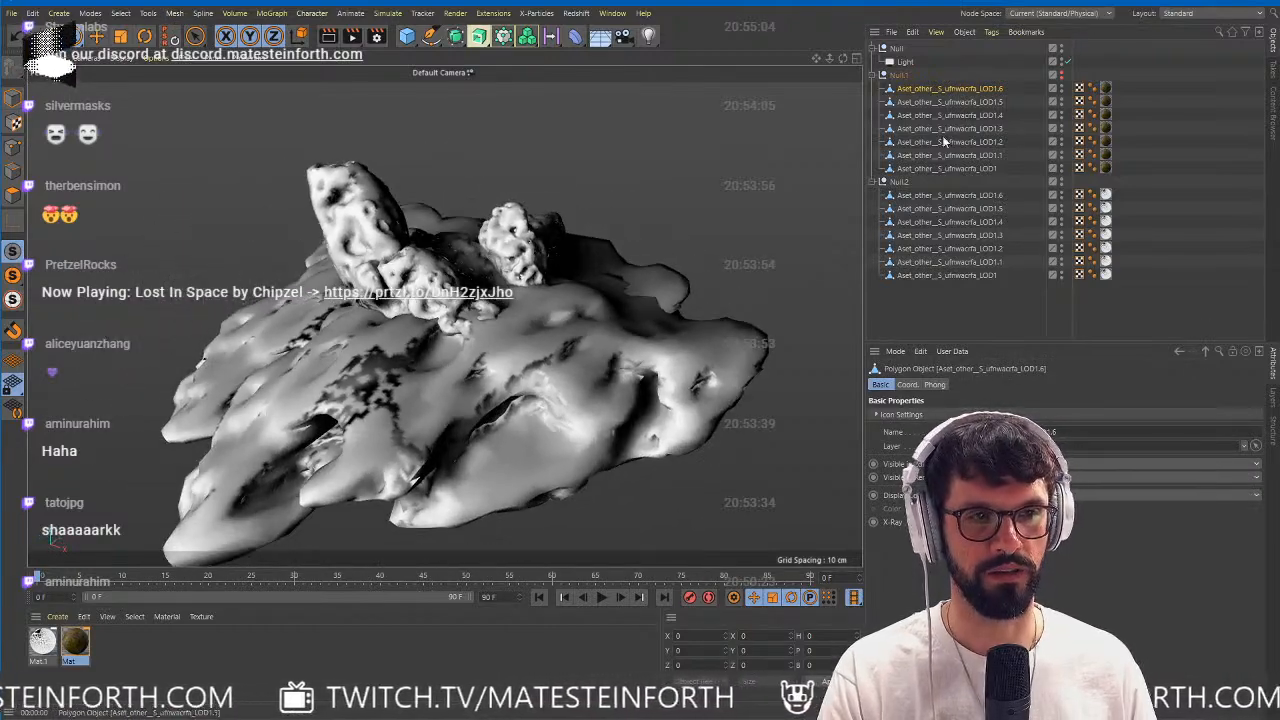
pyautogui.keyDown('alt'); pyautogui.moveTo(790, 295); pyautogui.dragTo(871, 127); pyautogui.keyUp('alt')
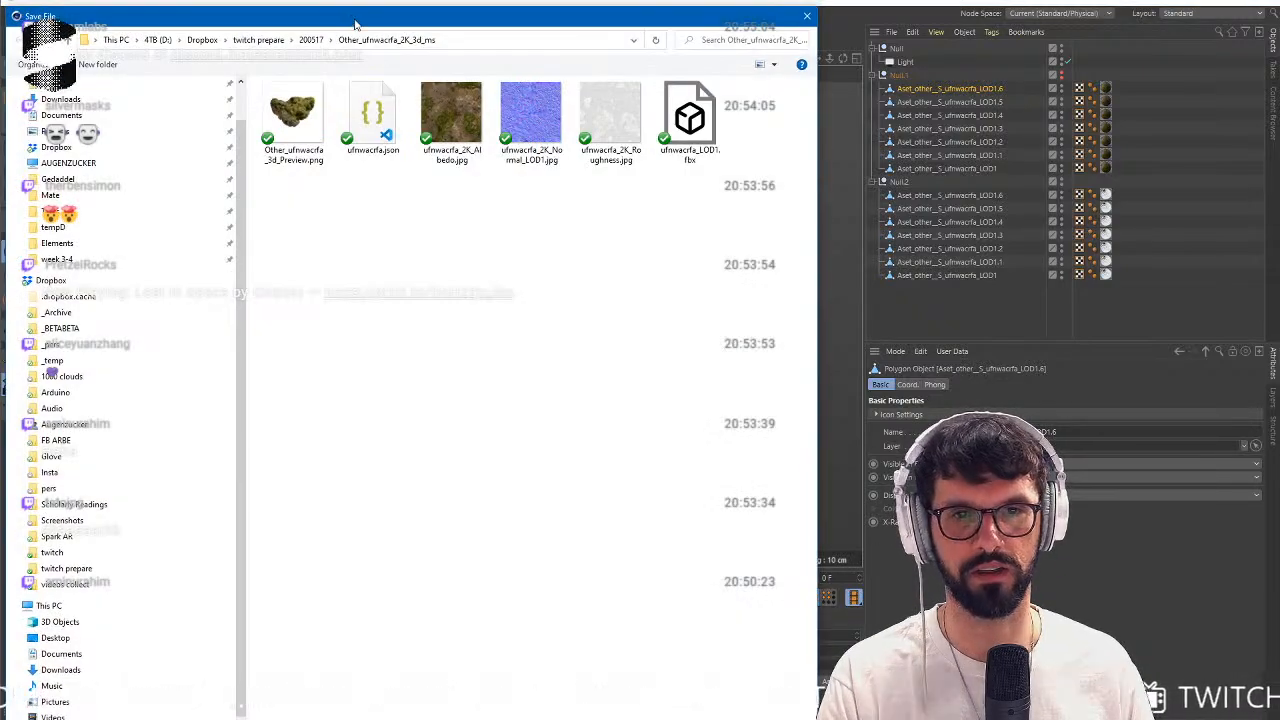
pyautogui.moveTo(356, 16); pyautogui.dragTo(563, 30)
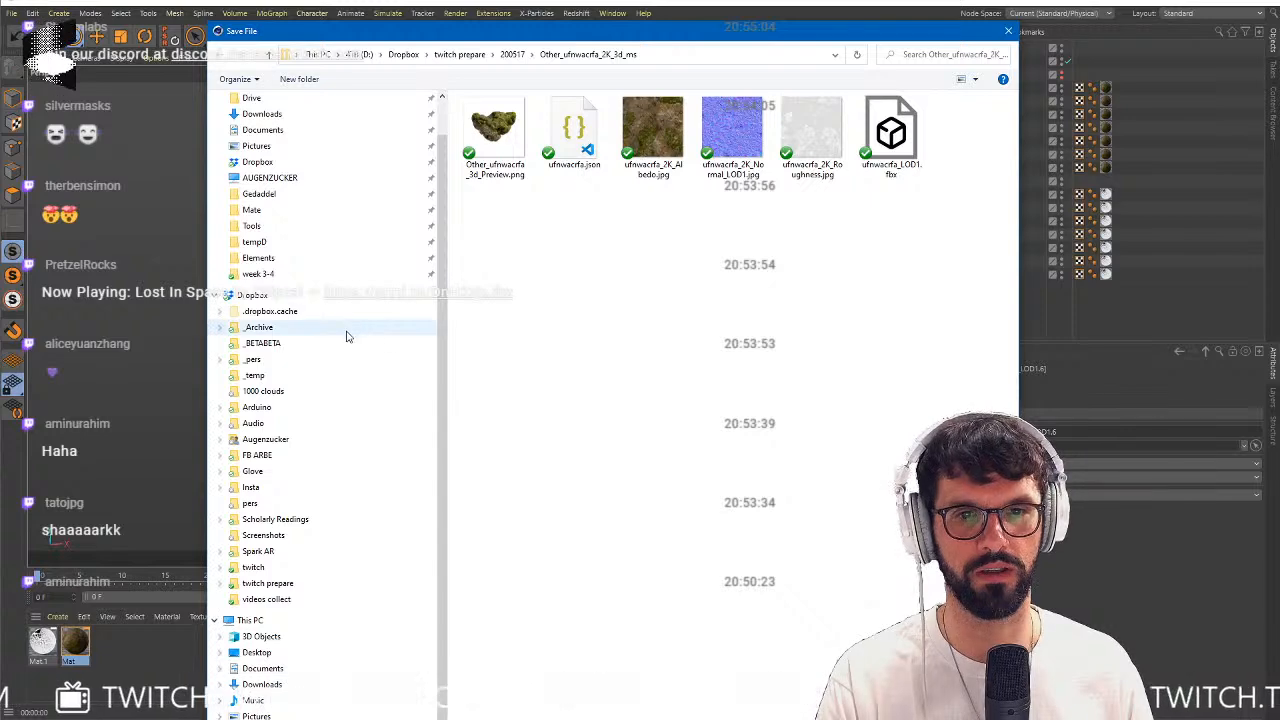
pyautogui.click(267, 583)
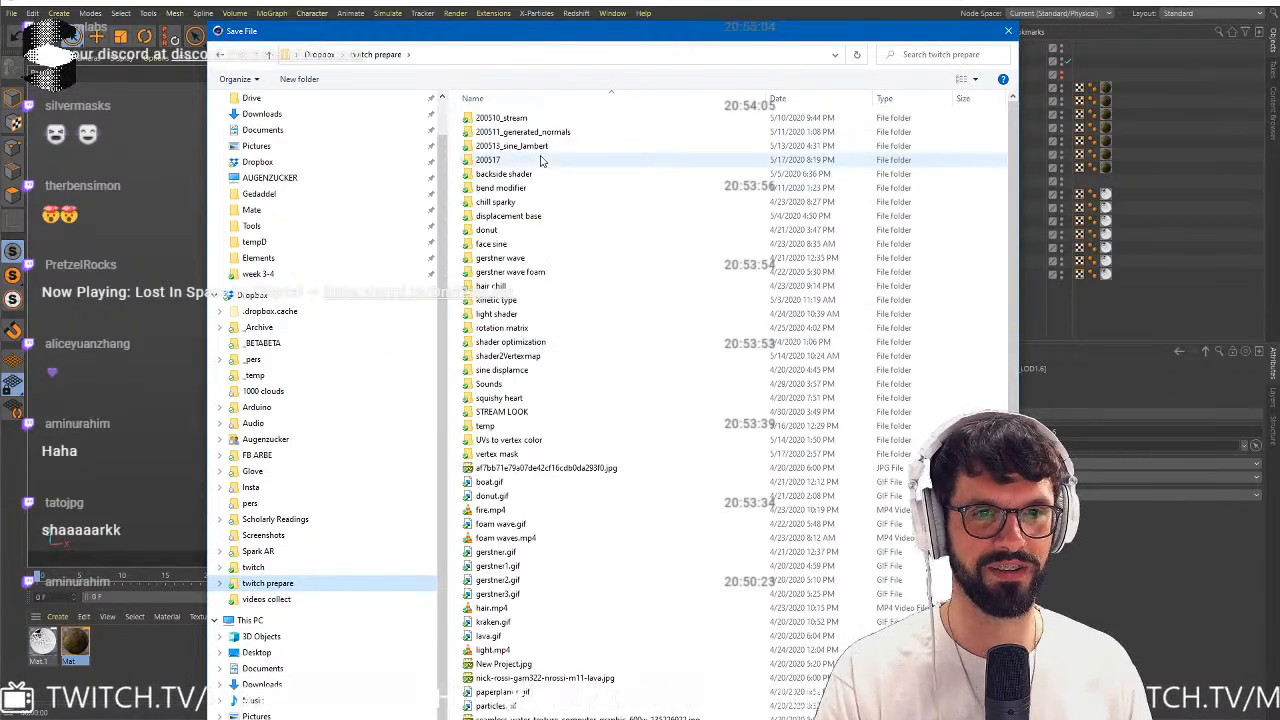
pyautogui.doubleClick(590, 160)
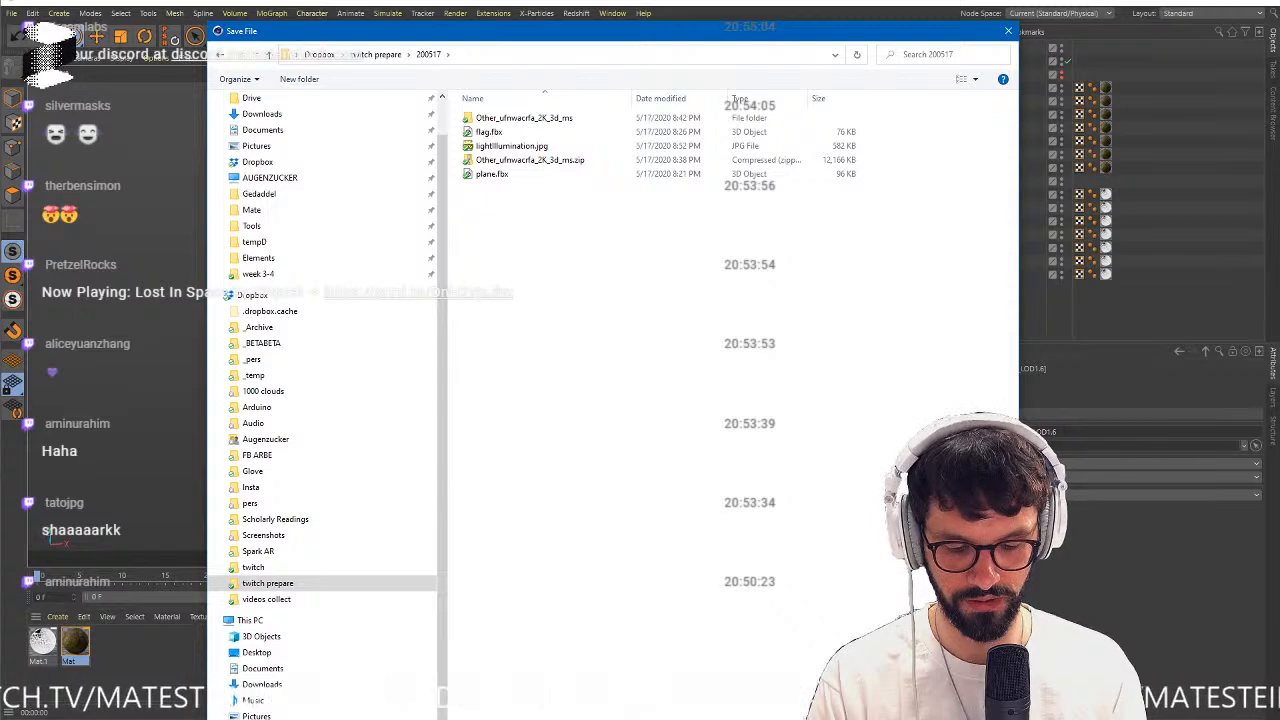
pyautogui.press('Return')
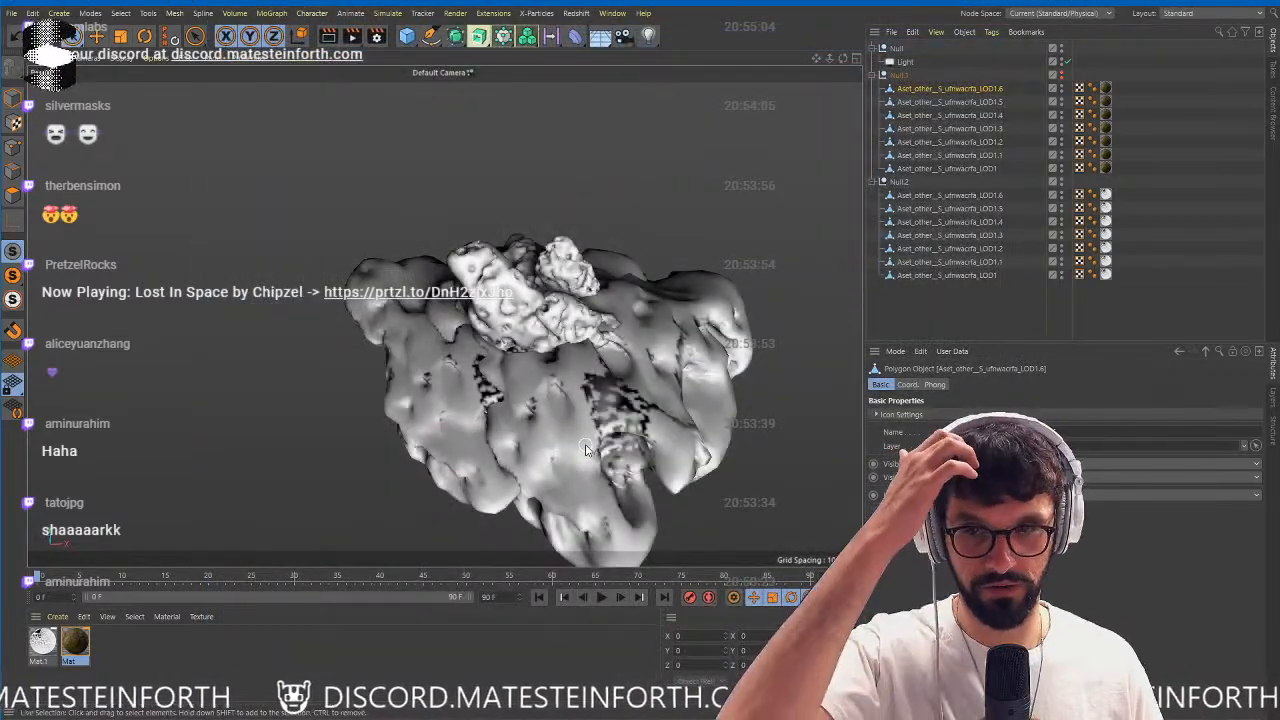
# Merge Null.2 and its seven rocks into one polygon object with Connect Objects + Delete.
pyautogui.rightClick(893, 190)
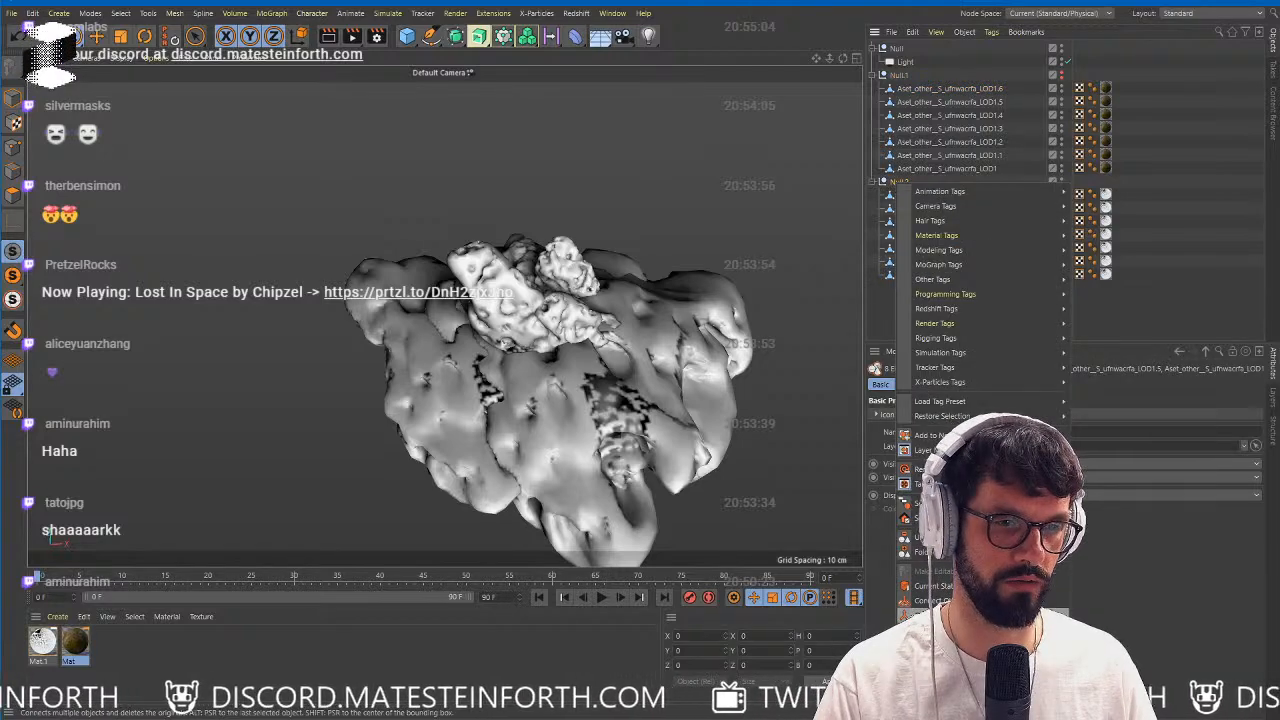
pyautogui.click(935, 600)
# Try to merge the hidden Null.1 group into one polygon object and undo that merge.
pyautogui.rightClick(895, 75)
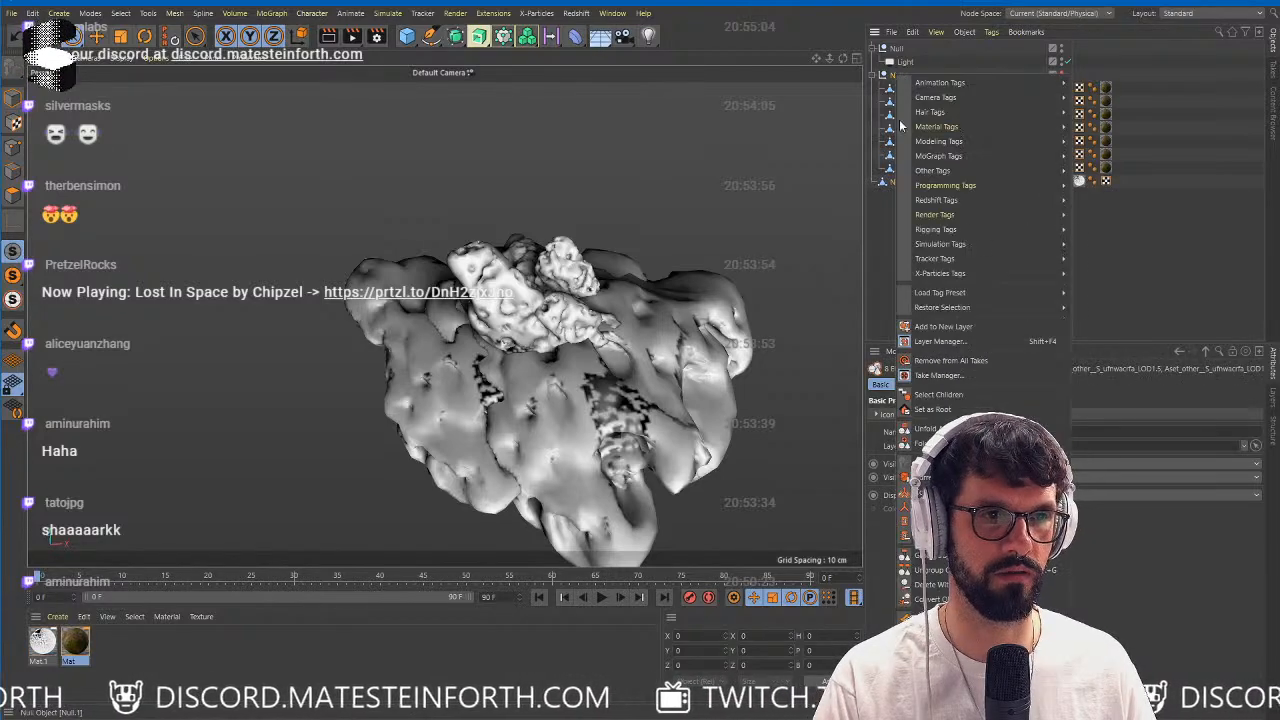
pyautogui.click(932, 599)
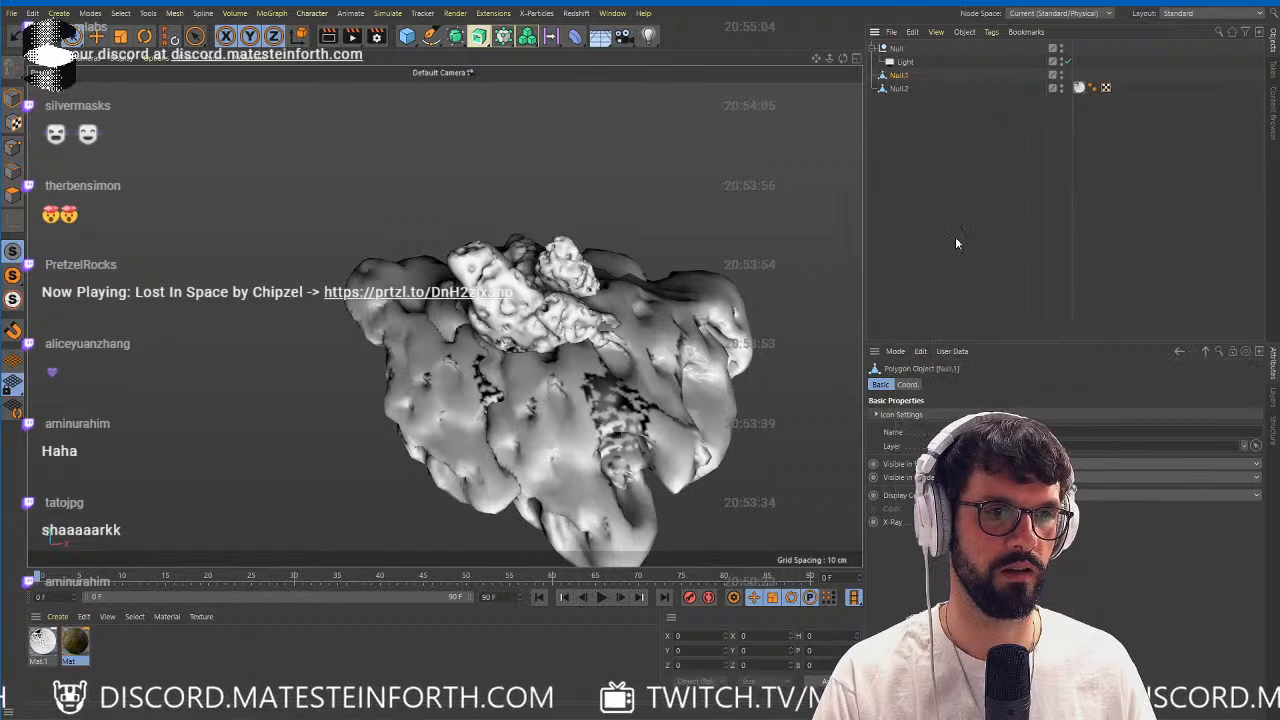
pyautogui.click(902, 76)
pyautogui.hotkey('ctrl', 'z')
pyautogui.hotkey('ctrl', 'z')
pyautogui.hotkey('ctrl', 'z')
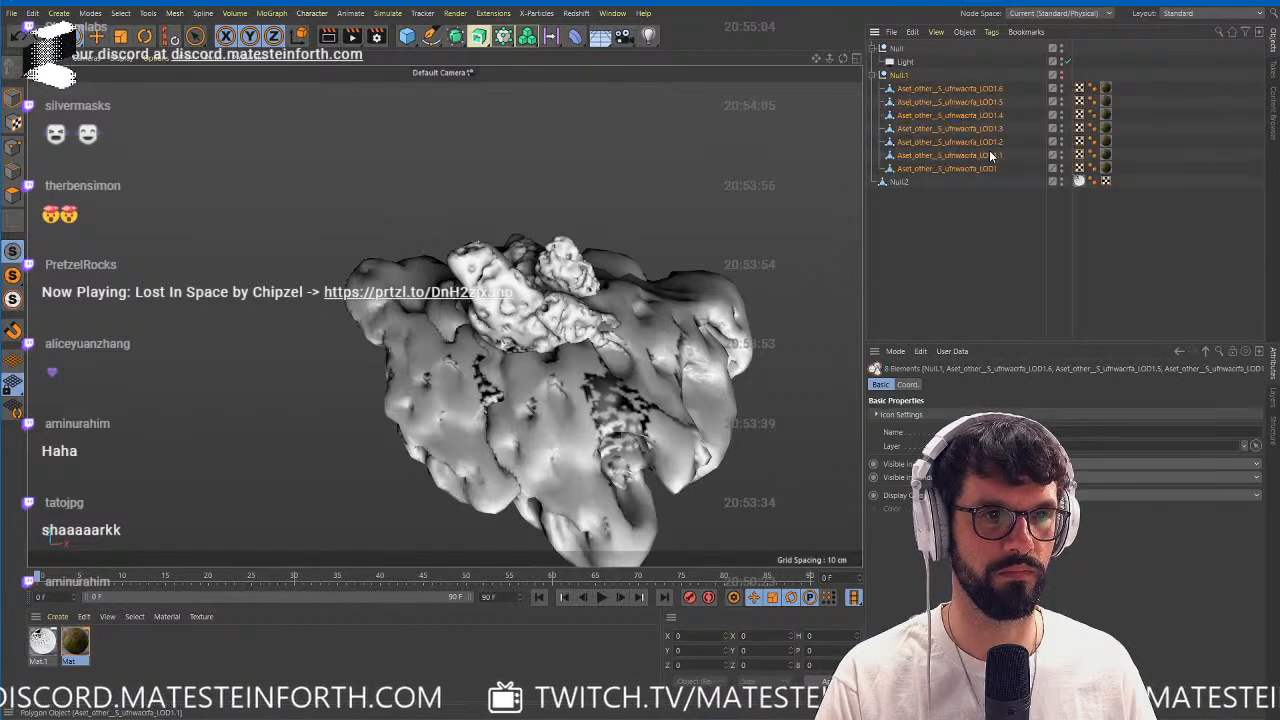
# Make the Null.1 group visible and merge it with its seven rocks into one polygon object.
pyautogui.keyDown('alt'); pyautogui.click(1062, 75); pyautogui.keyUp('alt')
pyautogui.middleClick(900, 77)
pyautogui.rightClick(900, 78)
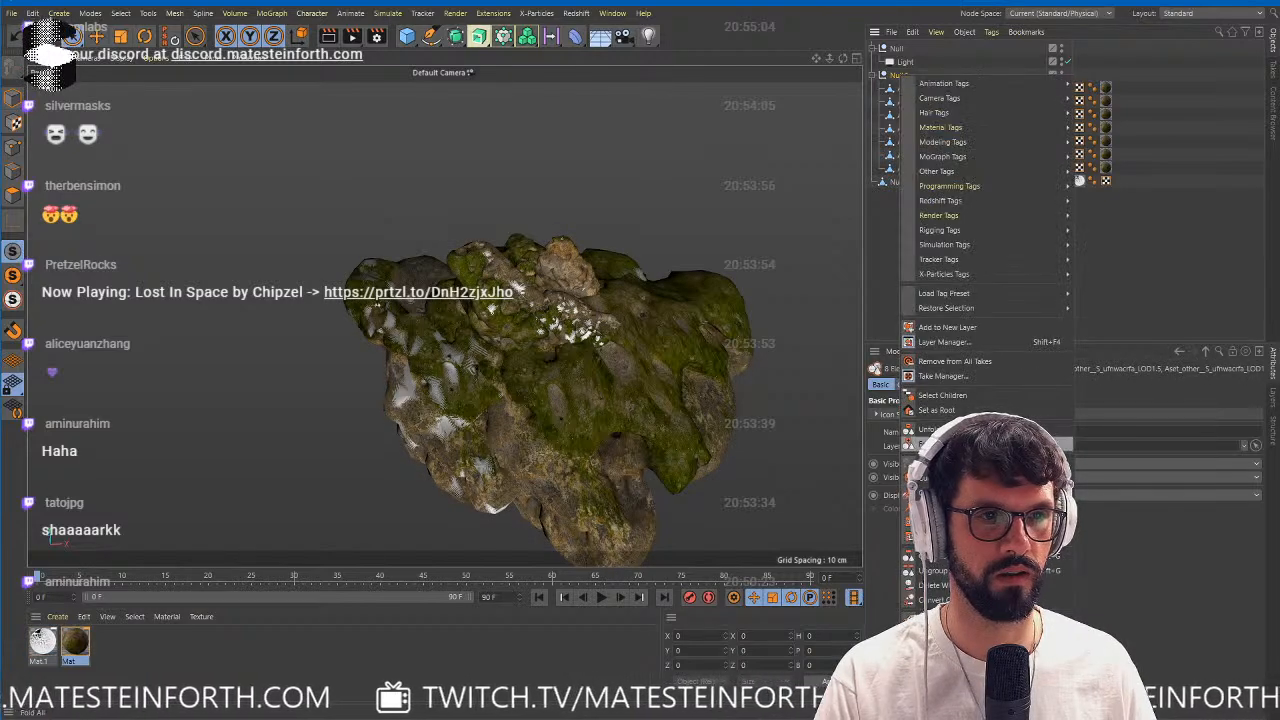
pyautogui.click(942, 152)
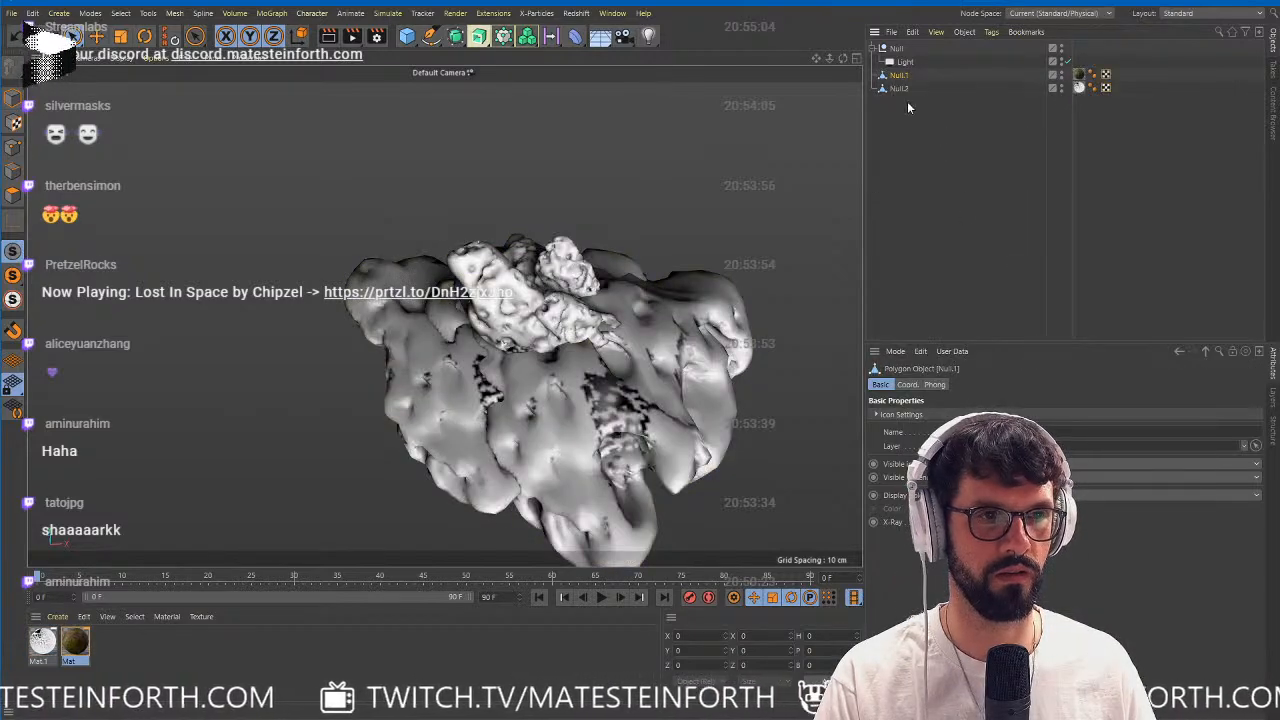
# Hide the merged grey Null.2 mesh in both the viewport and the render.
pyautogui.keyDown('alt'); pyautogui.moveTo(690, 366); pyautogui.dragTo(627, 357); pyautogui.keyUp('alt')
pyautogui.keyDown('alt'); pyautogui.moveTo(627, 357); pyautogui.dragTo(515, 313, button='middle'); pyautogui.keyUp('alt')
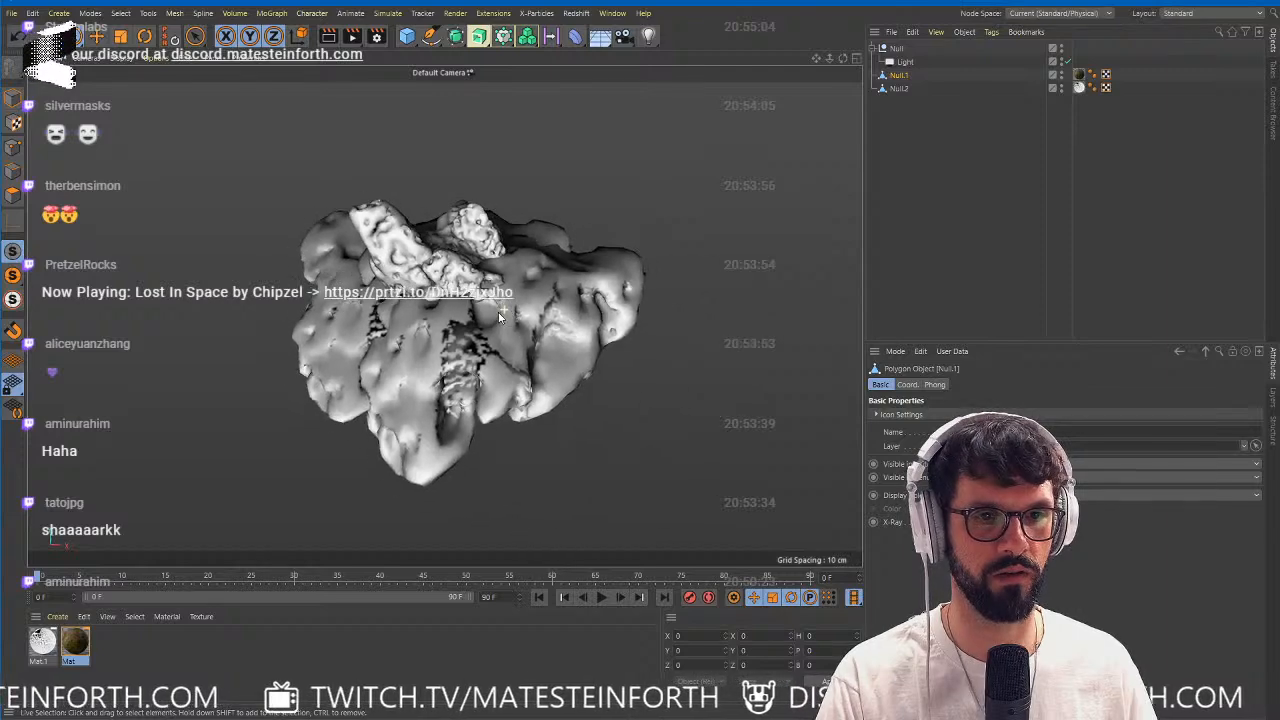
pyautogui.keyDown('alt'); pyautogui.moveTo(515, 313); pyautogui.dragTo(488, 306); pyautogui.keyUp('alt')
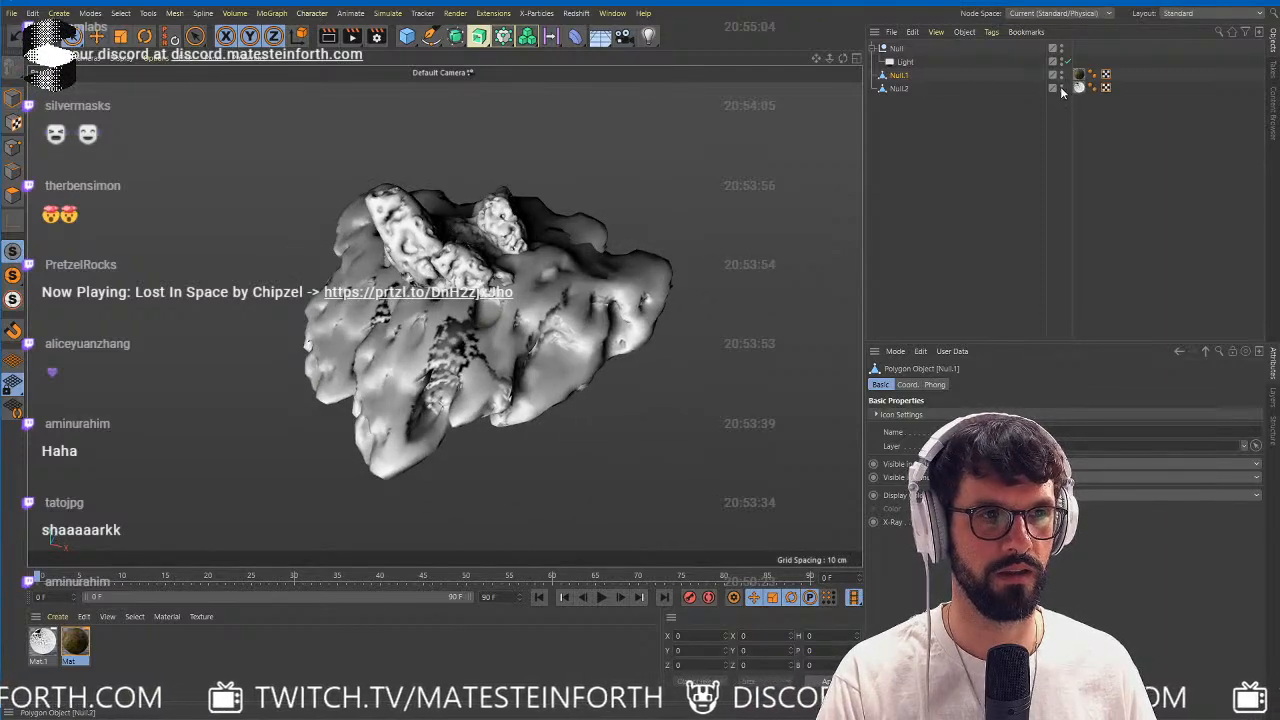
pyautogui.click(1061, 76)
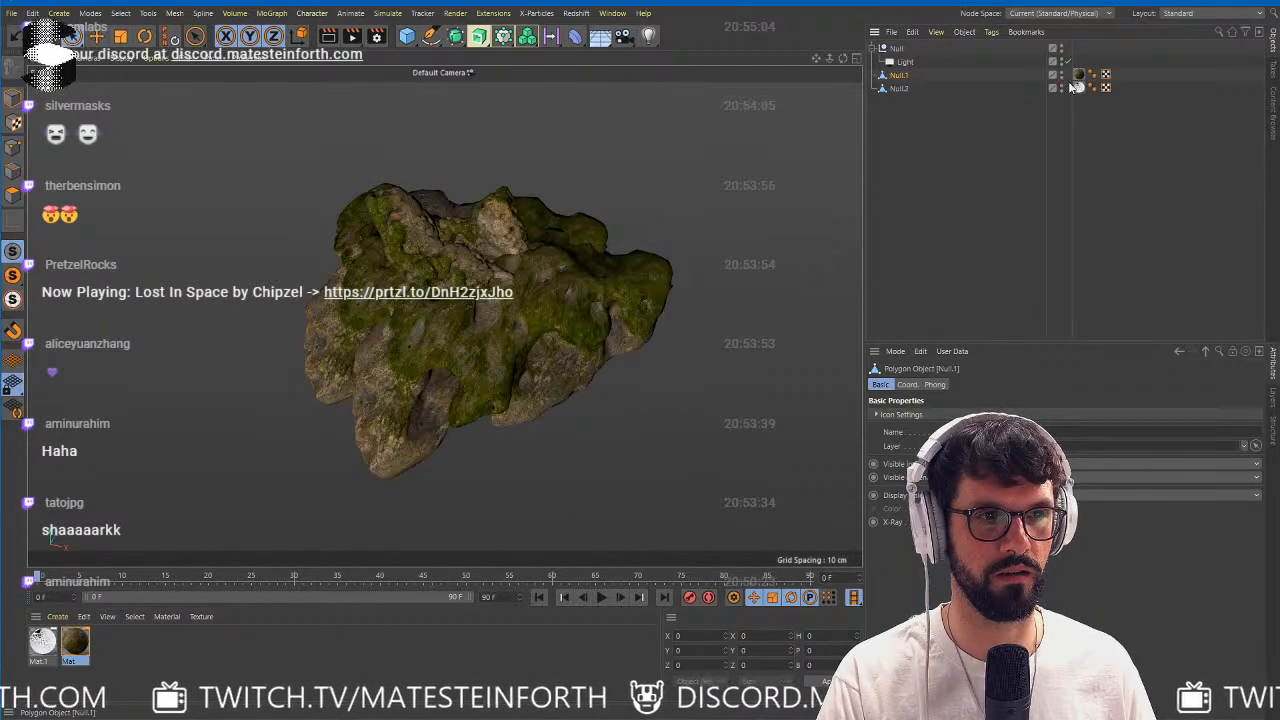
pyautogui.keyDown('alt'); pyautogui.moveTo(470, 268); pyautogui.dragTo(571, 275, button='right'); pyautogui.keyUp('alt')
pyautogui.keyDown('alt'); pyautogui.moveTo(571, 275); pyautogui.dragTo(506, 296); pyautogui.keyUp('alt')
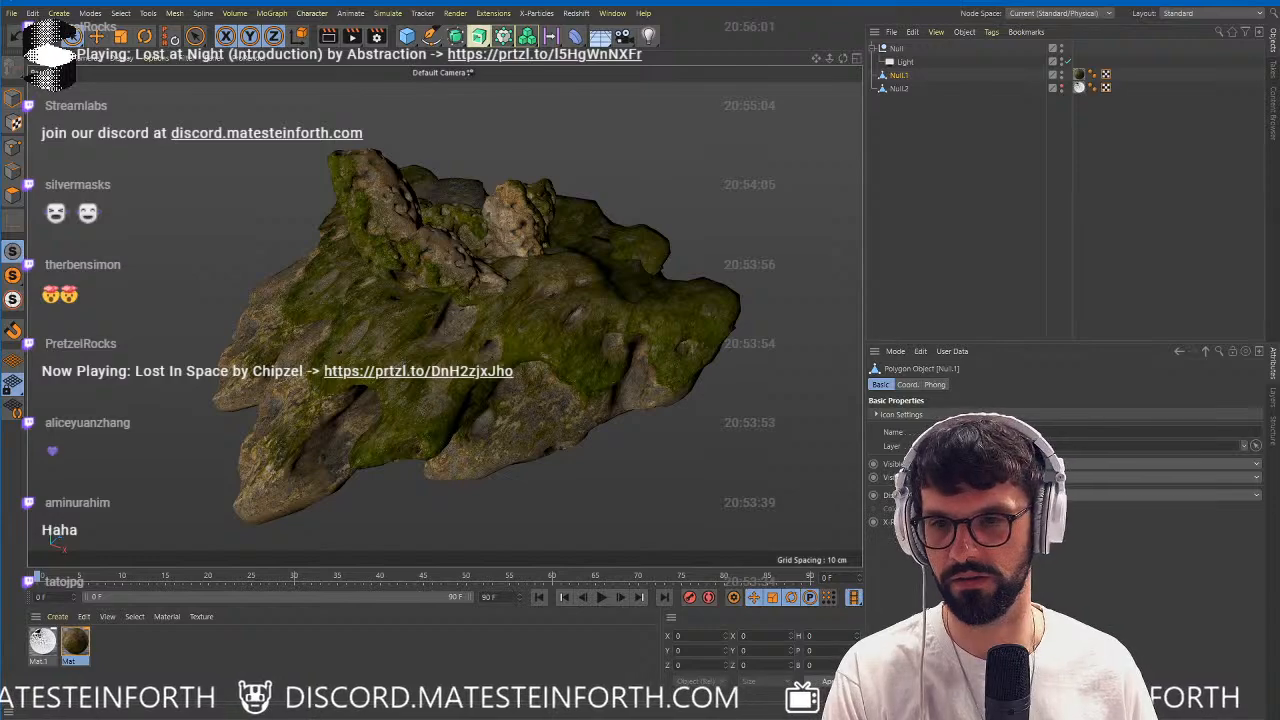
pyautogui.hotkey('alt', 'Tab')
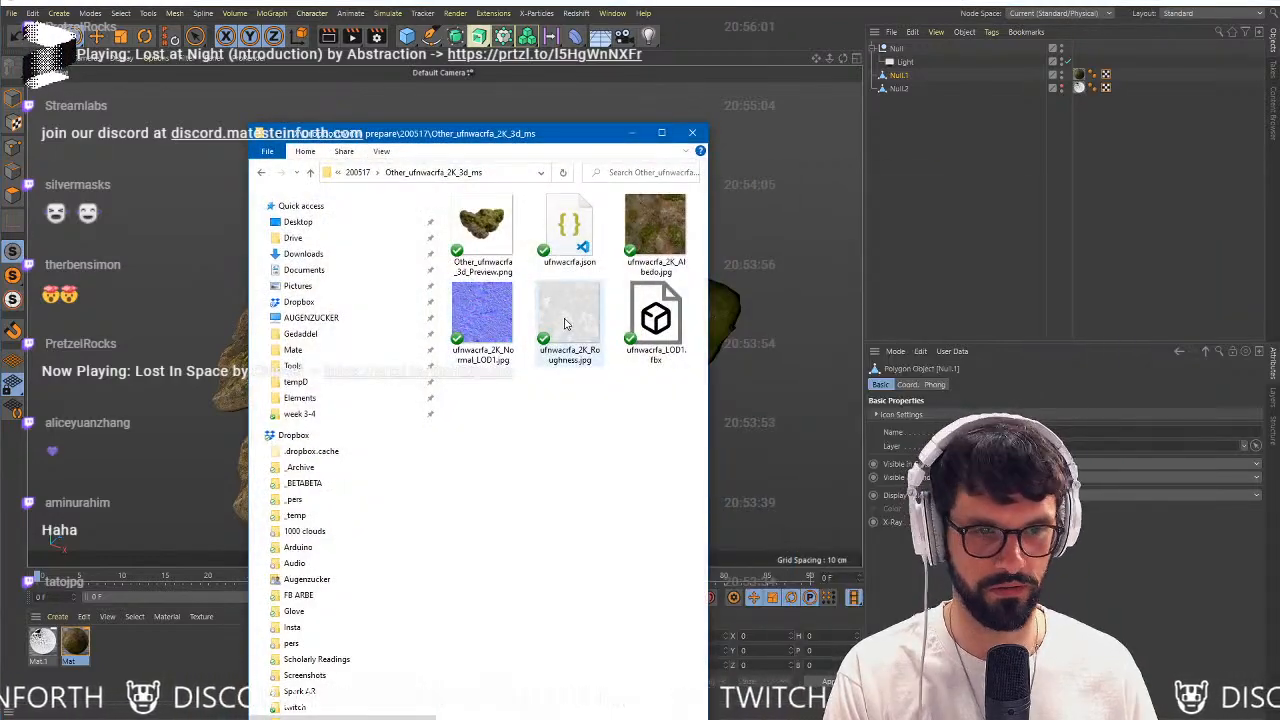
pyautogui.hotkey('alt', 'Tab')
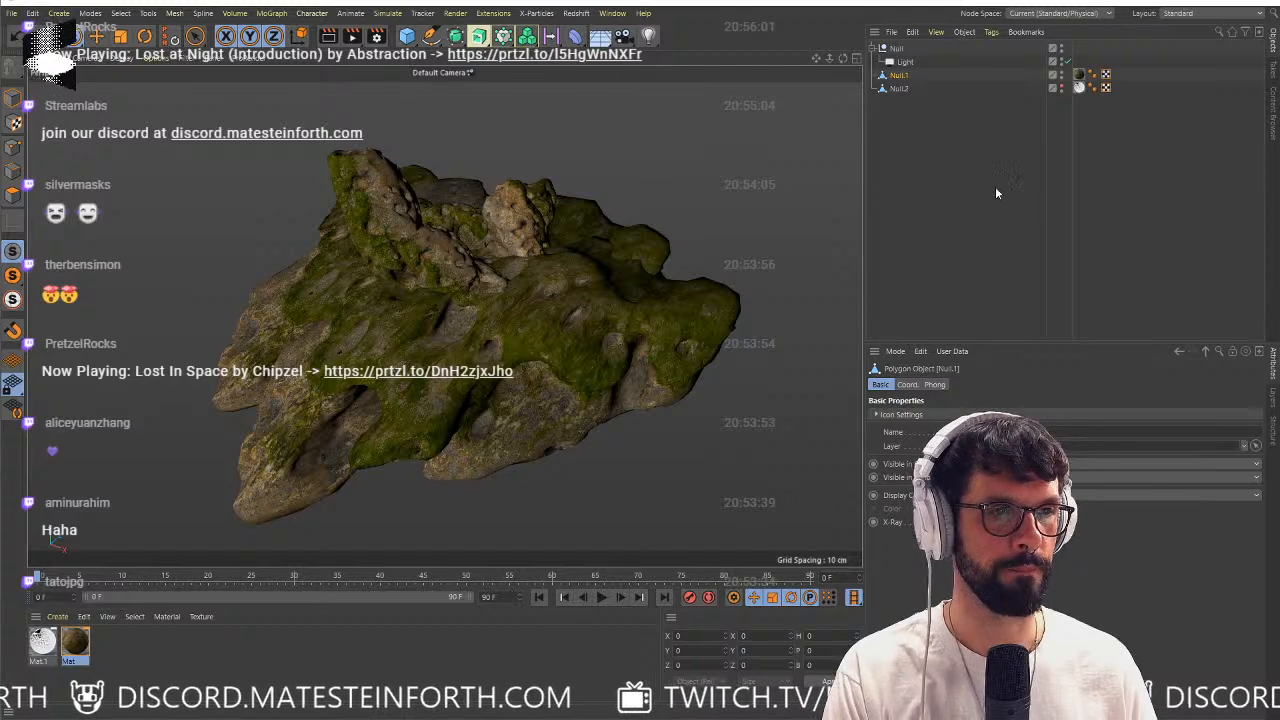
# Hide the textured Null.1 mesh in the viewport and render, and make the baked-light Null.2 mesh visible instead.
pyautogui.click(955, 178)
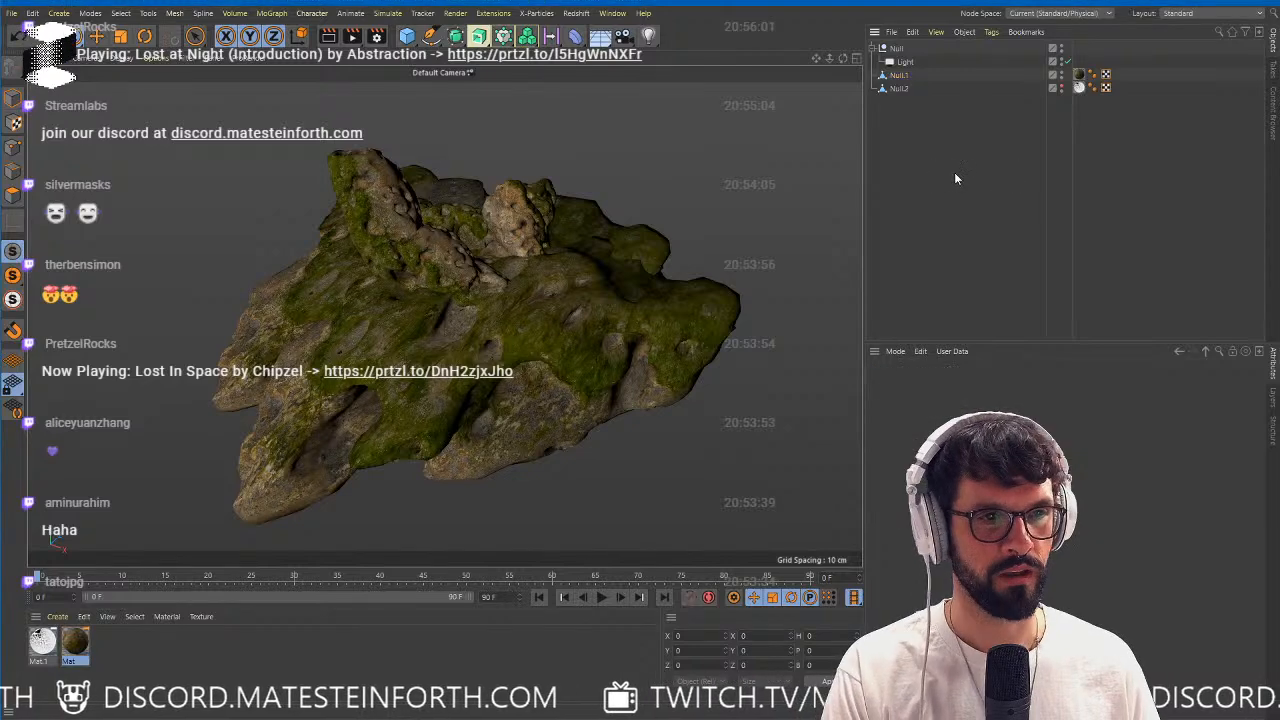
pyautogui.click(899, 89)
pyautogui.click(1062, 72)
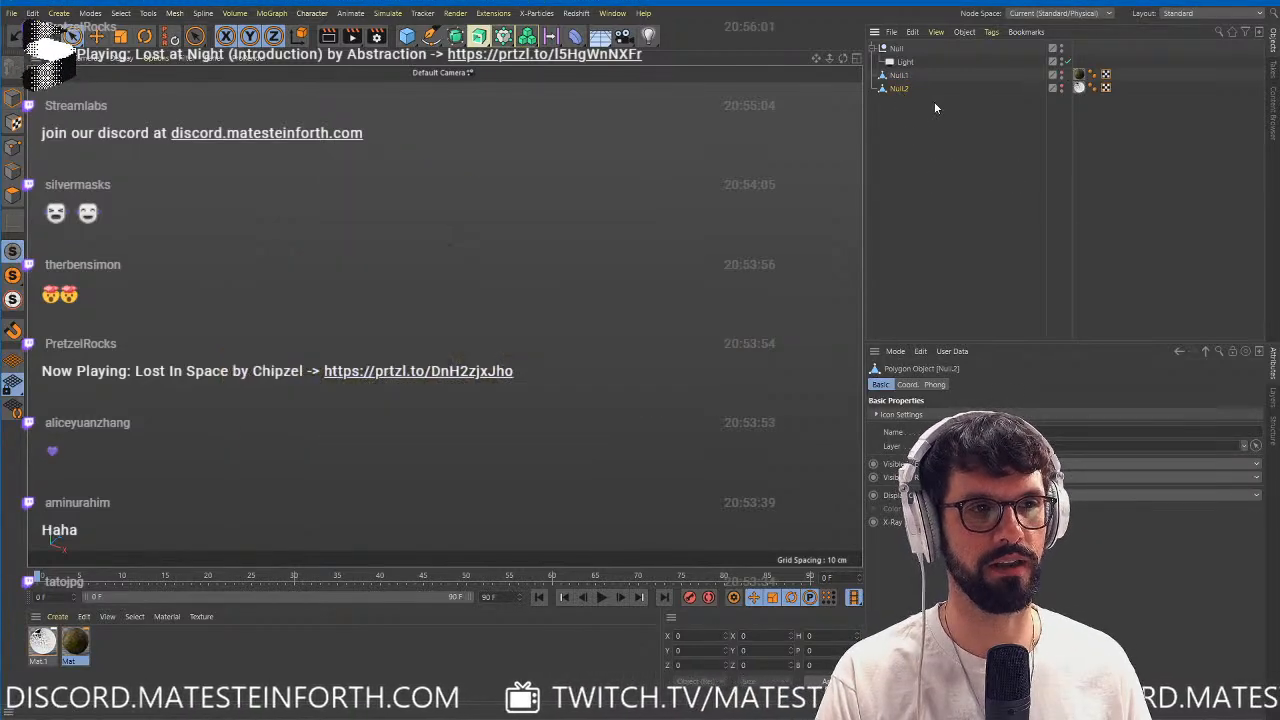
pyautogui.click(1061, 88)
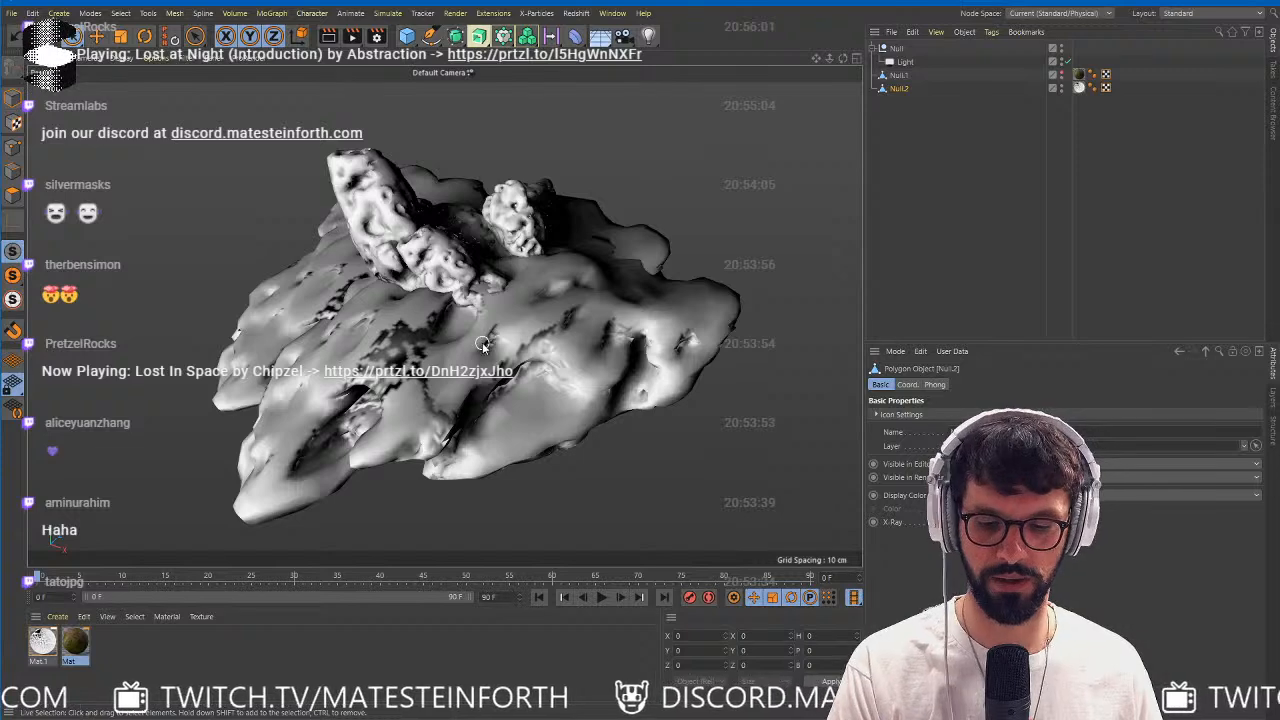
pyautogui.scroll(1, 482, 344)
pyautogui.keyDown('alt'); pyautogui.moveTo(482, 344); pyautogui.dragTo(508, 335); pyautogui.keyUp('alt')
pyautogui.scroll(-1, 508, 335)
pyautogui.keyDown('alt'); pyautogui.moveTo(514, 346); pyautogui.dragTo(500, 335, button='middle'); pyautogui.keyUp('alt')
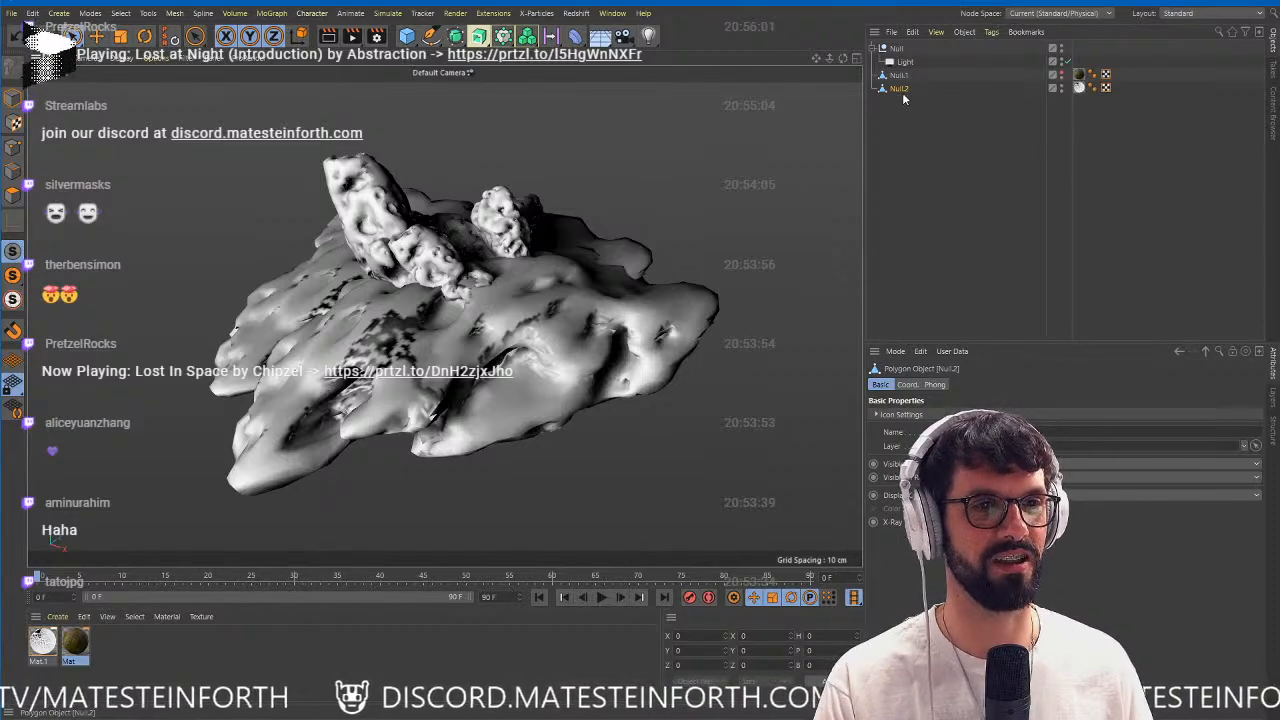
pyautogui.hotkey('shift', 'c')
pyautogui.write('vertex')
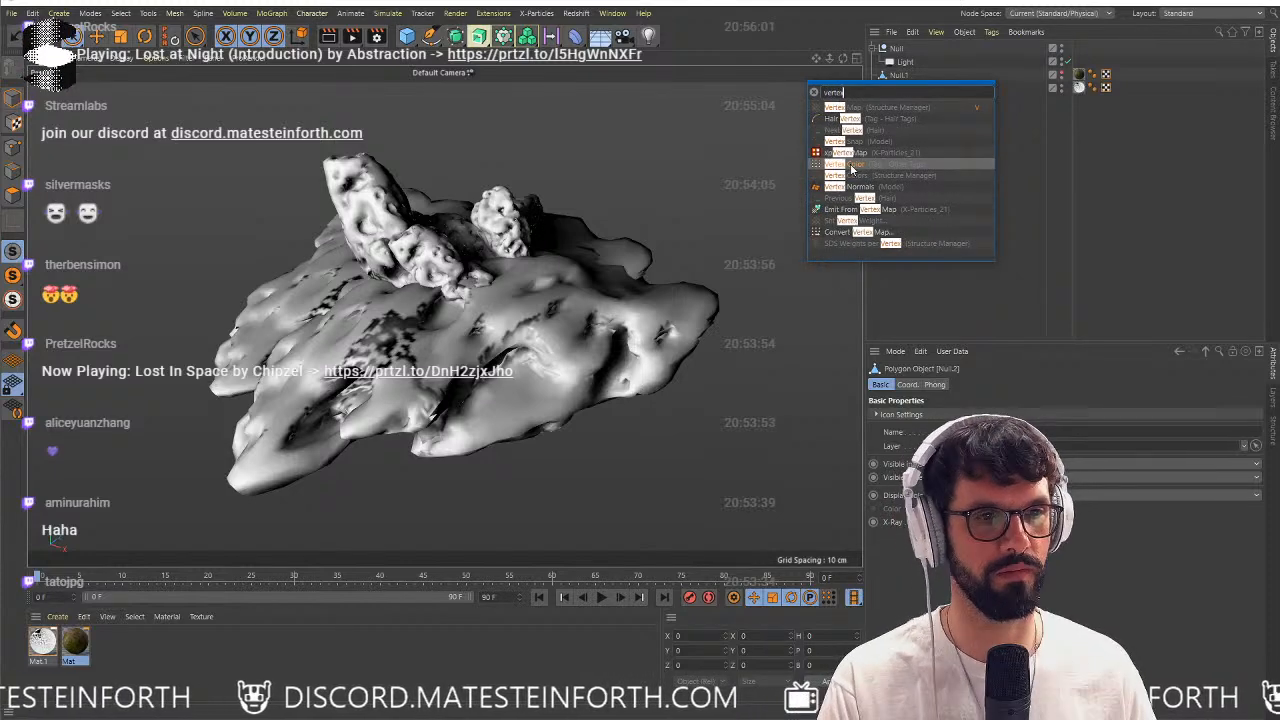
pyautogui.click(851, 164)
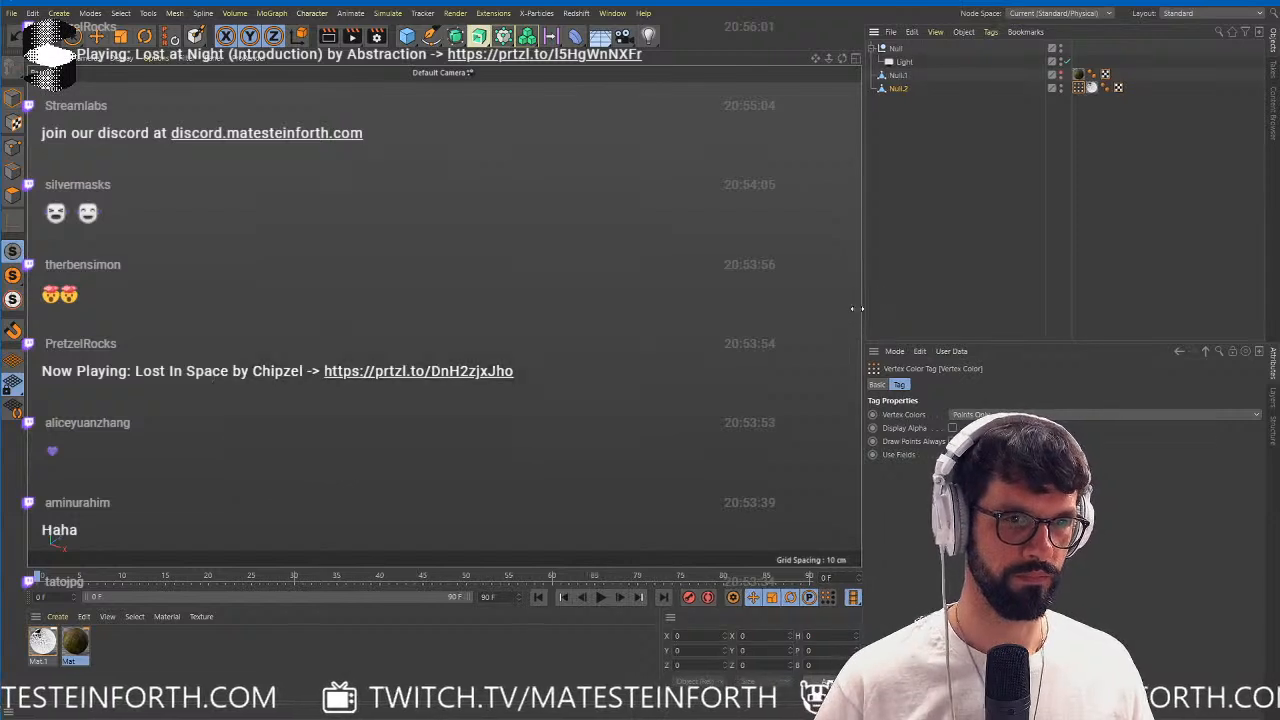
pyautogui.moveTo(866, 320); pyautogui.dragTo(631, 345)
pyautogui.click(716, 454)
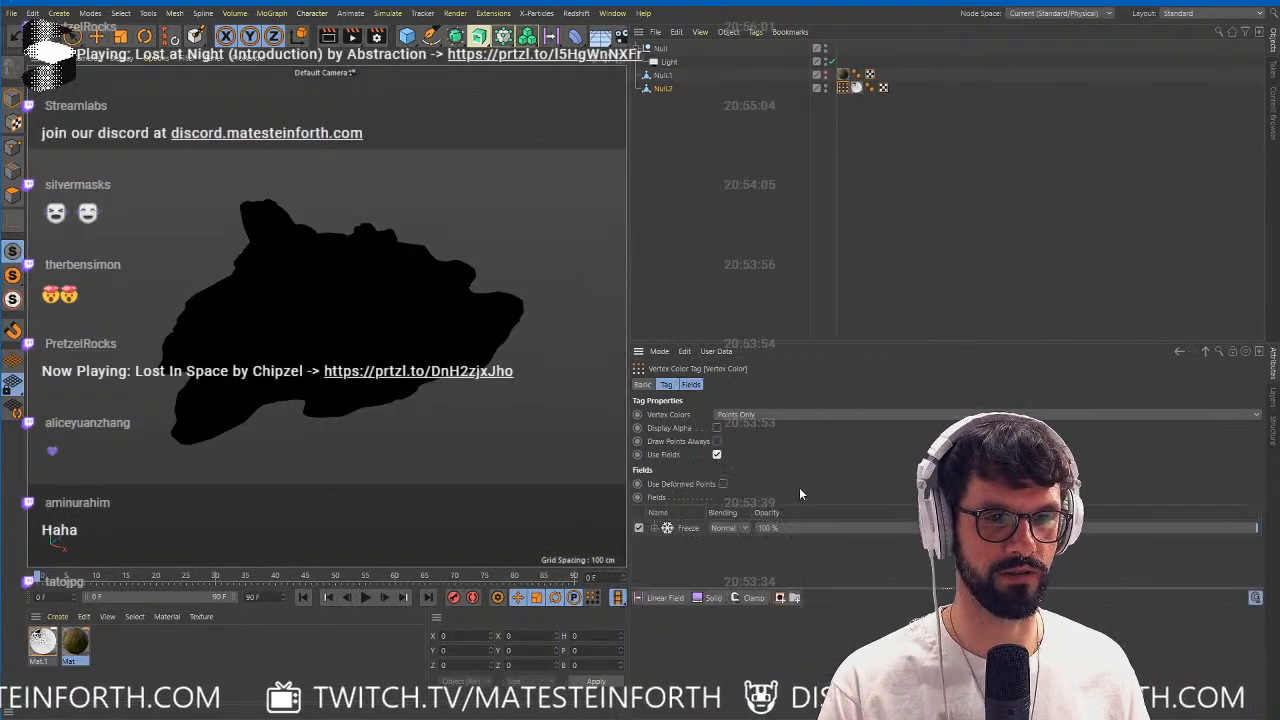
pyautogui.click(685, 529)
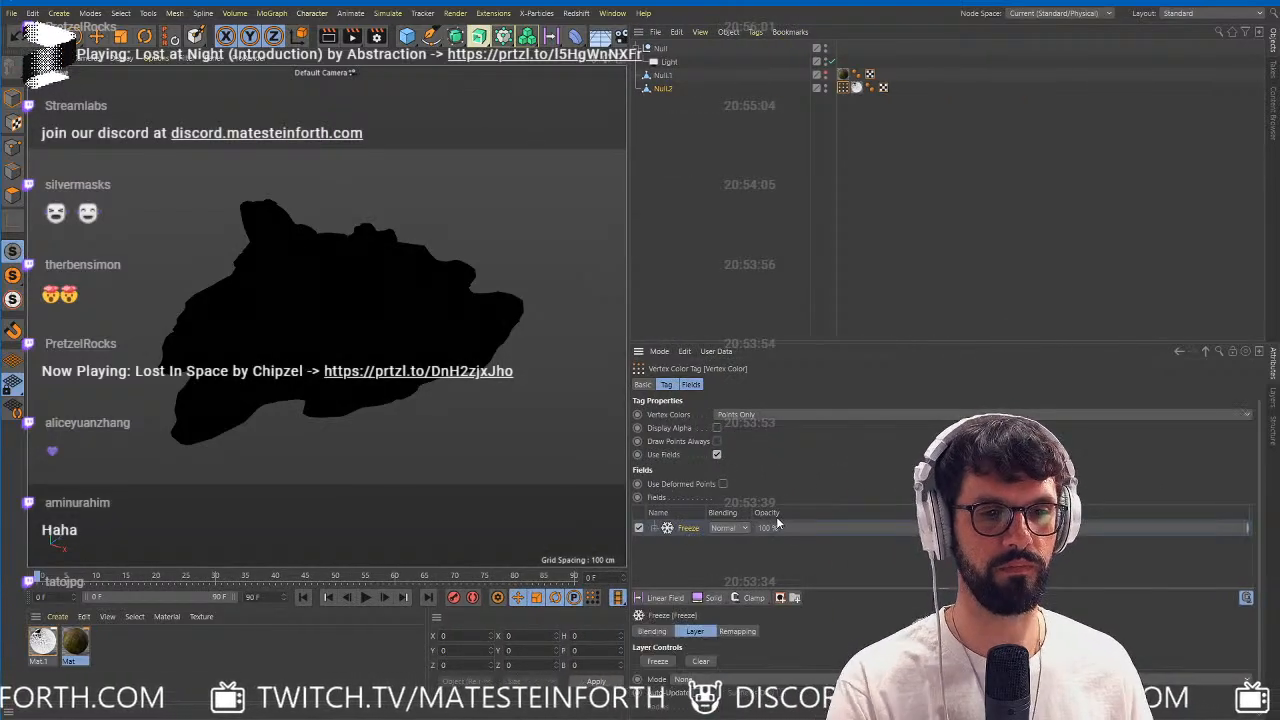
pyautogui.press('Delete')
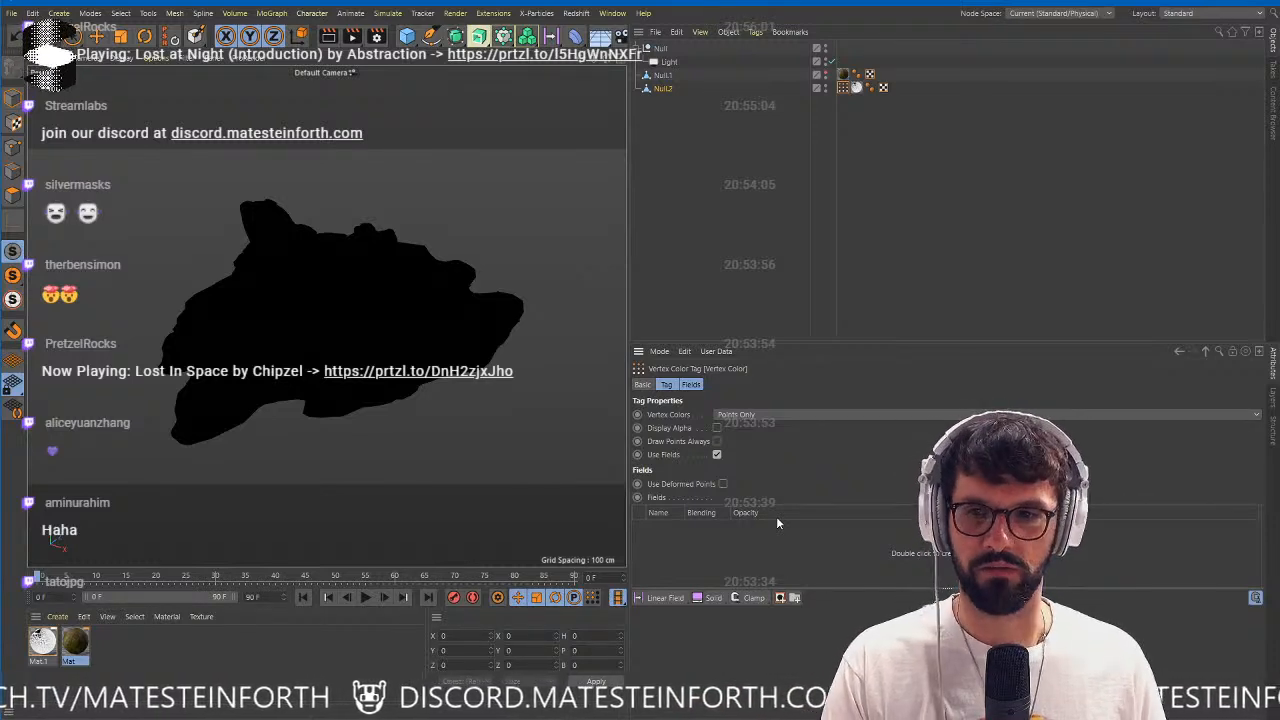
pyautogui.click(852, 100)
pyautogui.click(684, 90)
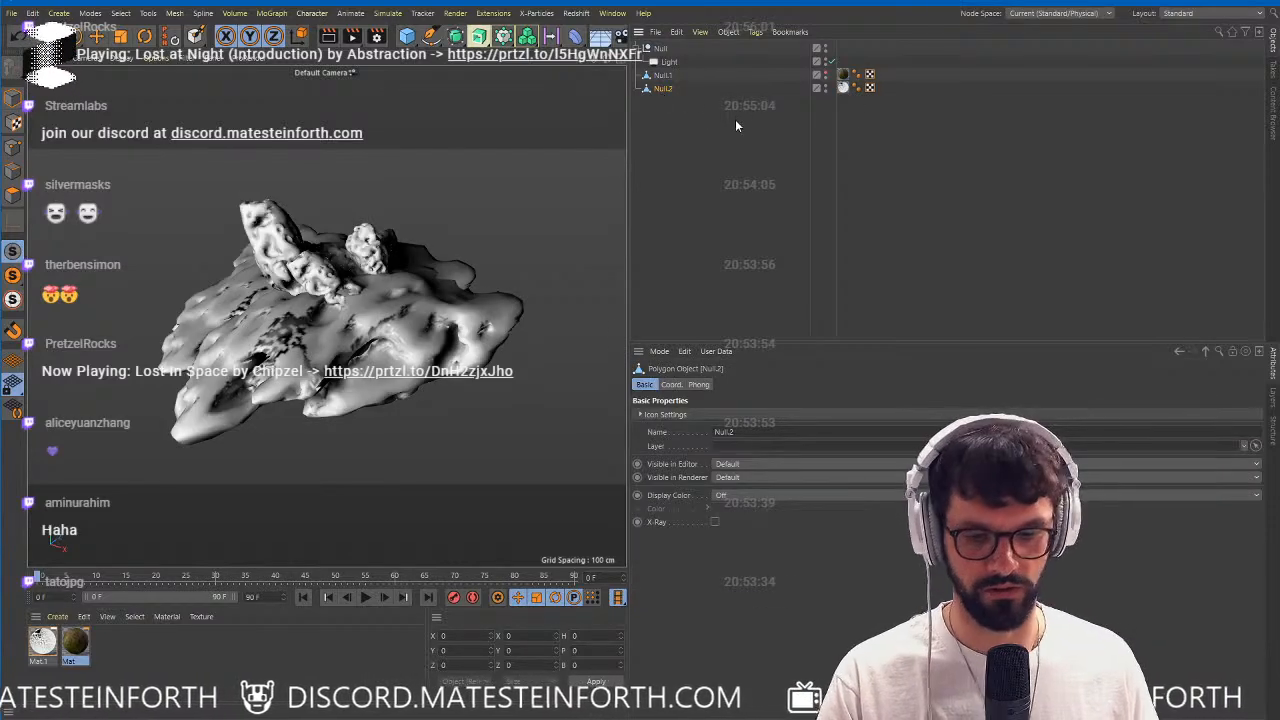
# Add a Vertex Color tag to Null.2, enable Use Fields on it and delete its default Freeze layer.
pyautogui.hotkey('shift', 'c')
pyautogui.write('vertex')
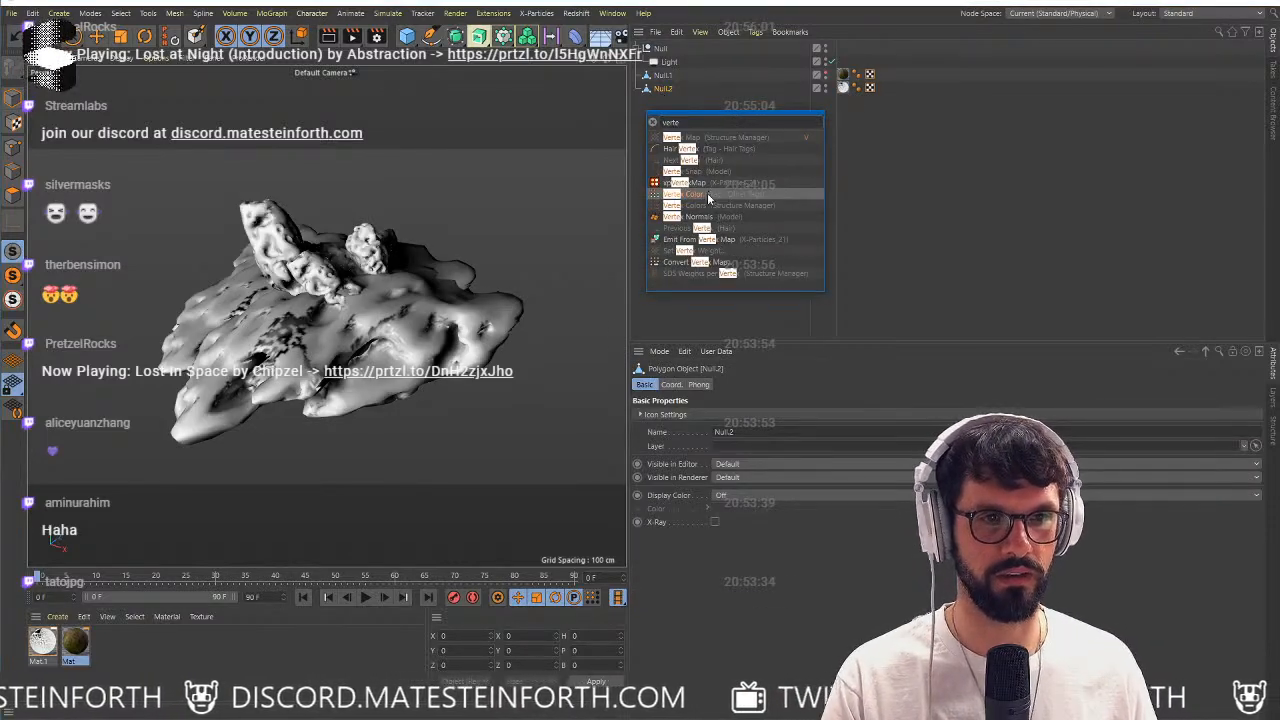
pyautogui.click(708, 196)
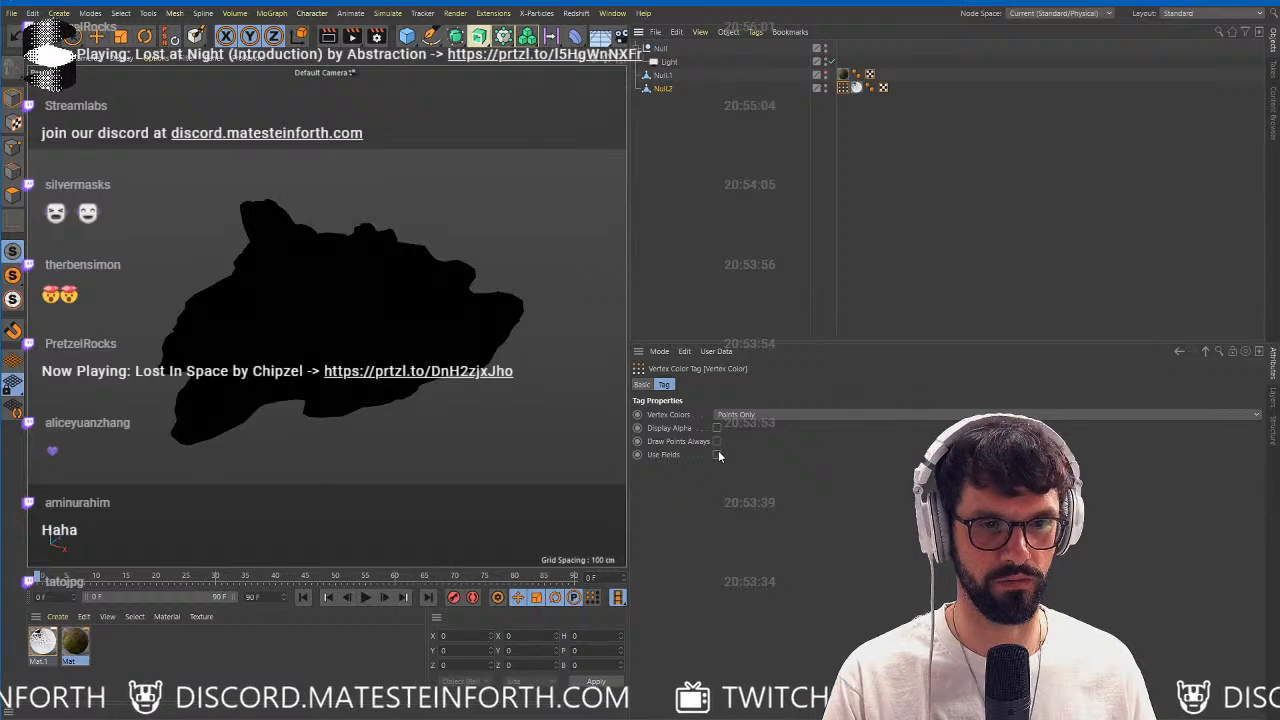
pyautogui.click(717, 455)
pyautogui.click(686, 527)
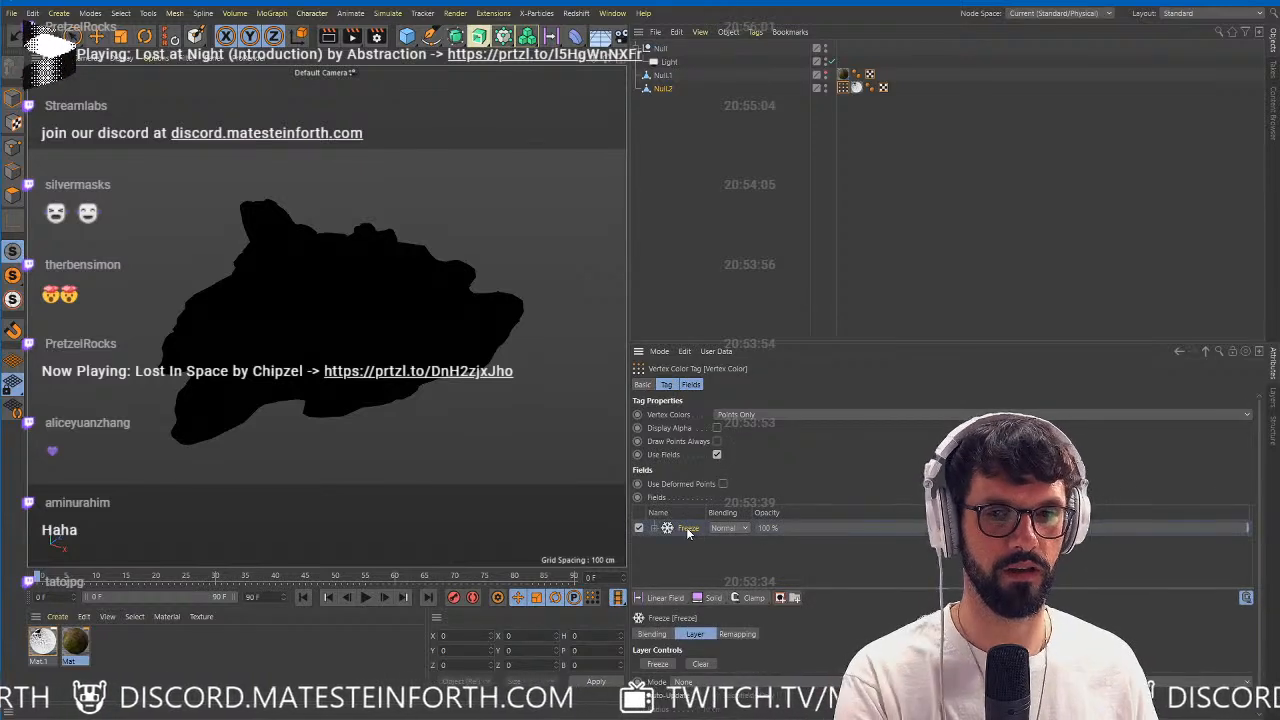
pyautogui.press('Delete')
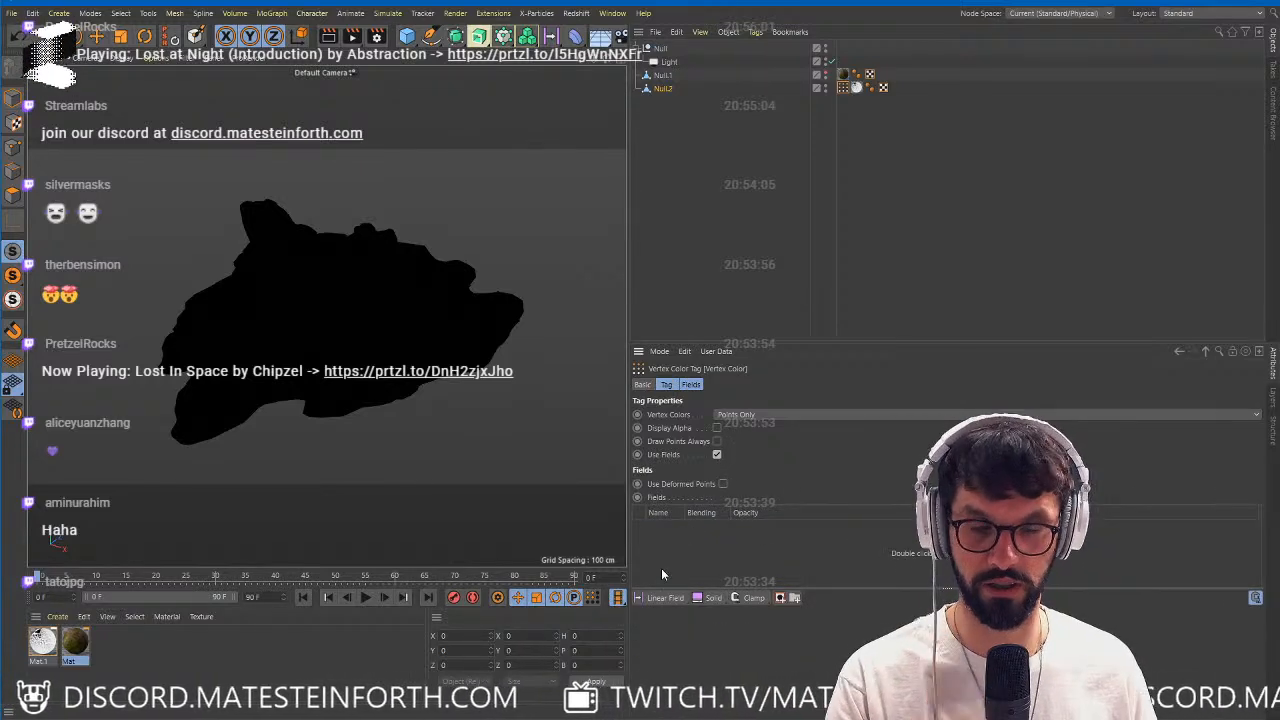
# Add a Shader Field to the Vertex Color tag's fields list and make its shader settings accessible.
pyautogui.click(673, 600)
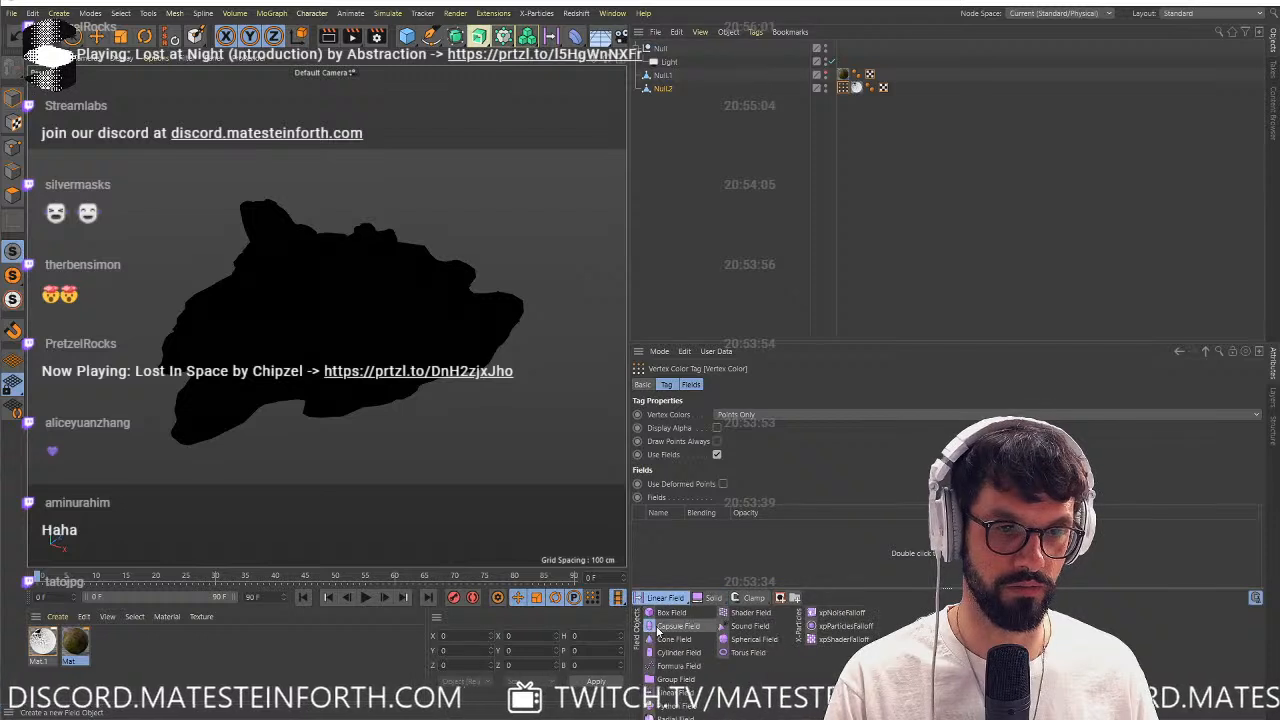
pyautogui.click(750, 614)
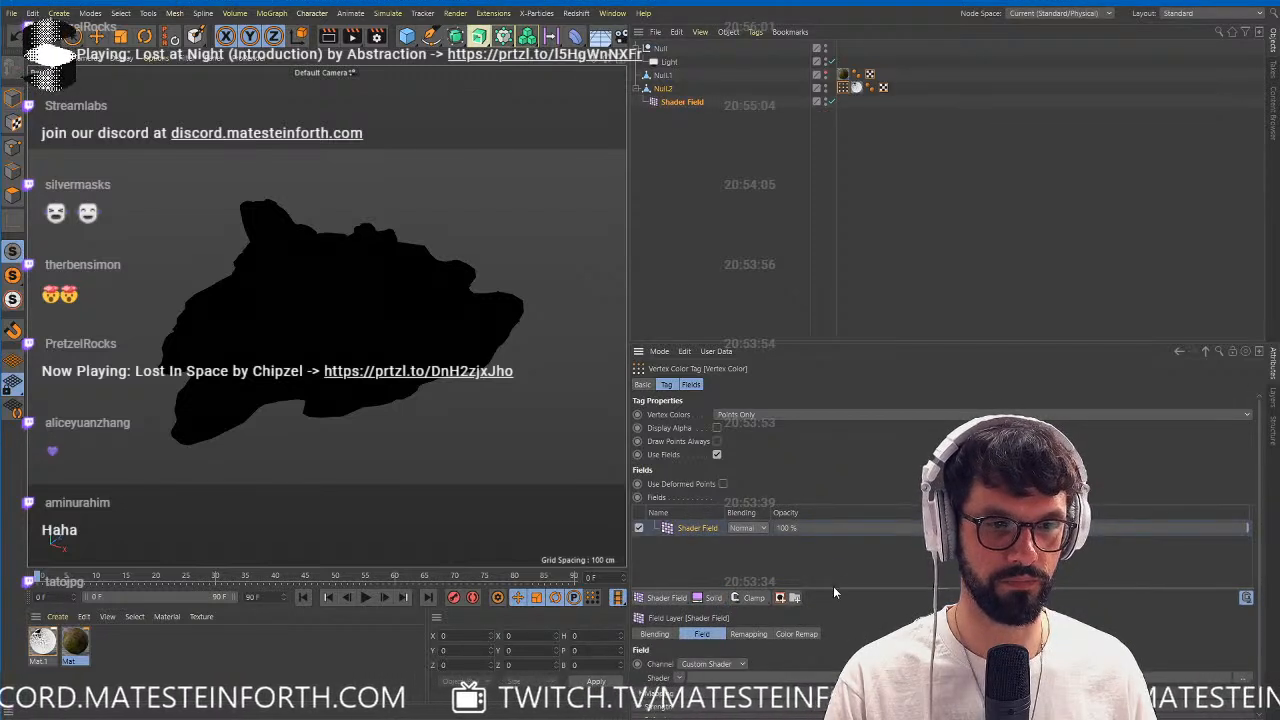
pyautogui.moveTo(833, 586); pyautogui.dragTo(835, 553)
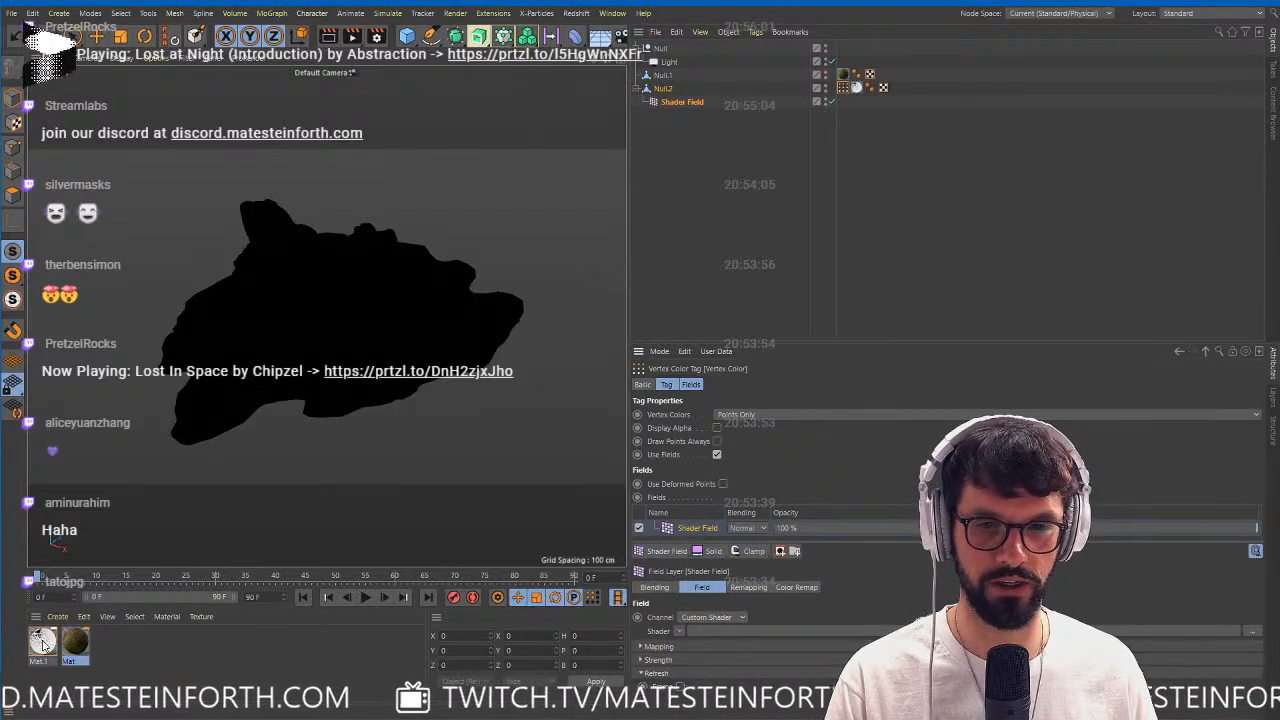
# Copy the illumination texture shader from Mat.1's Luminance channel and paste it into the Shader Field's custom shader.
pyautogui.click(43, 643)
pyautogui.doubleClick(43, 643)
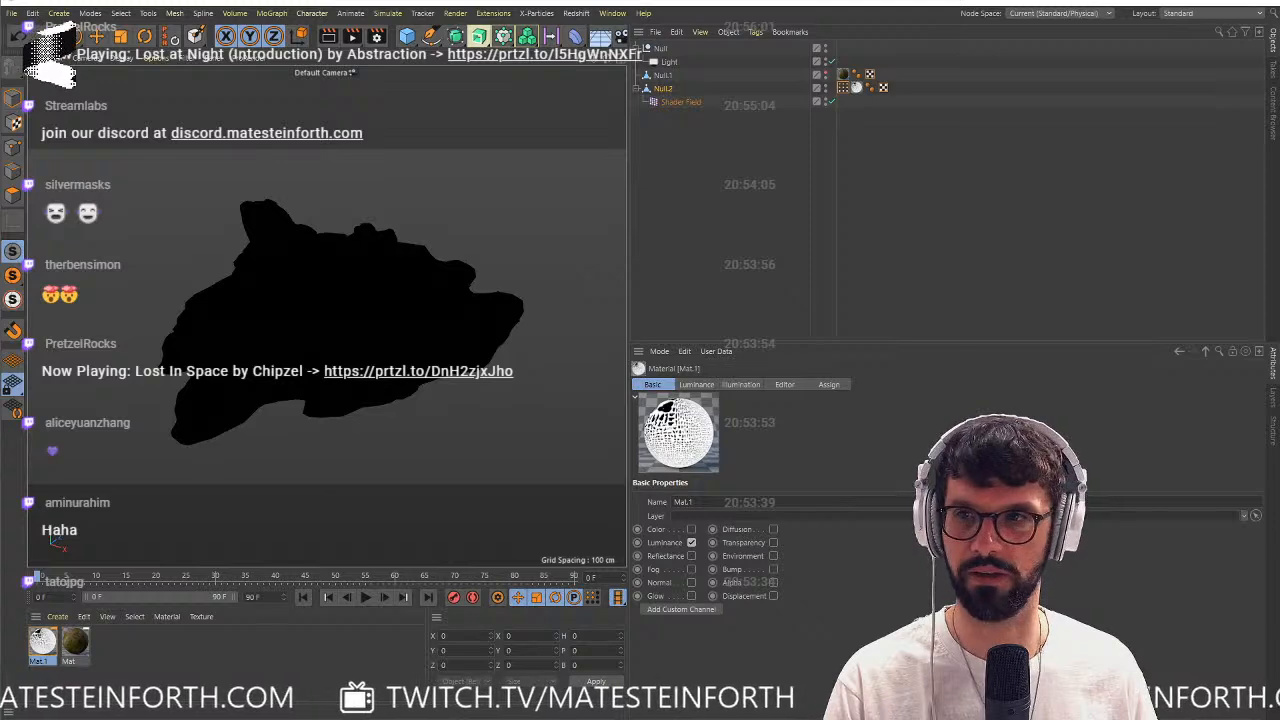
pyautogui.click(266, 254)
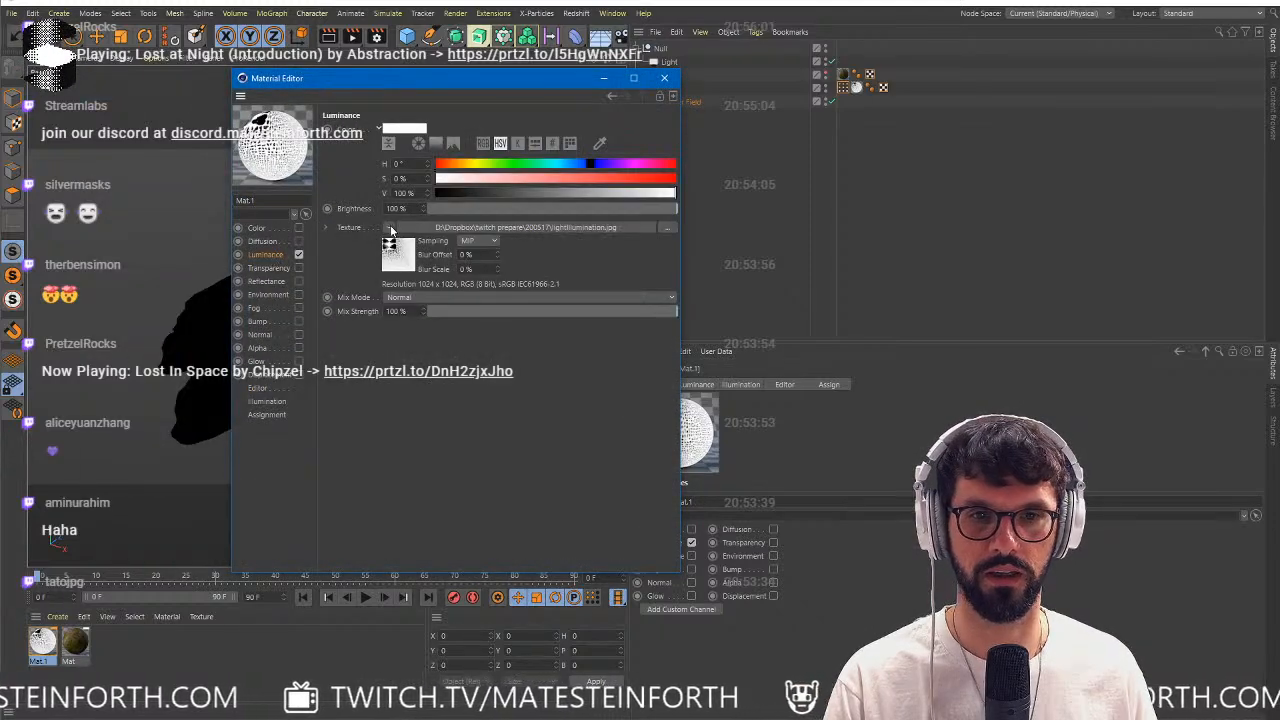
pyautogui.click(388, 227)
pyautogui.click(429, 350)
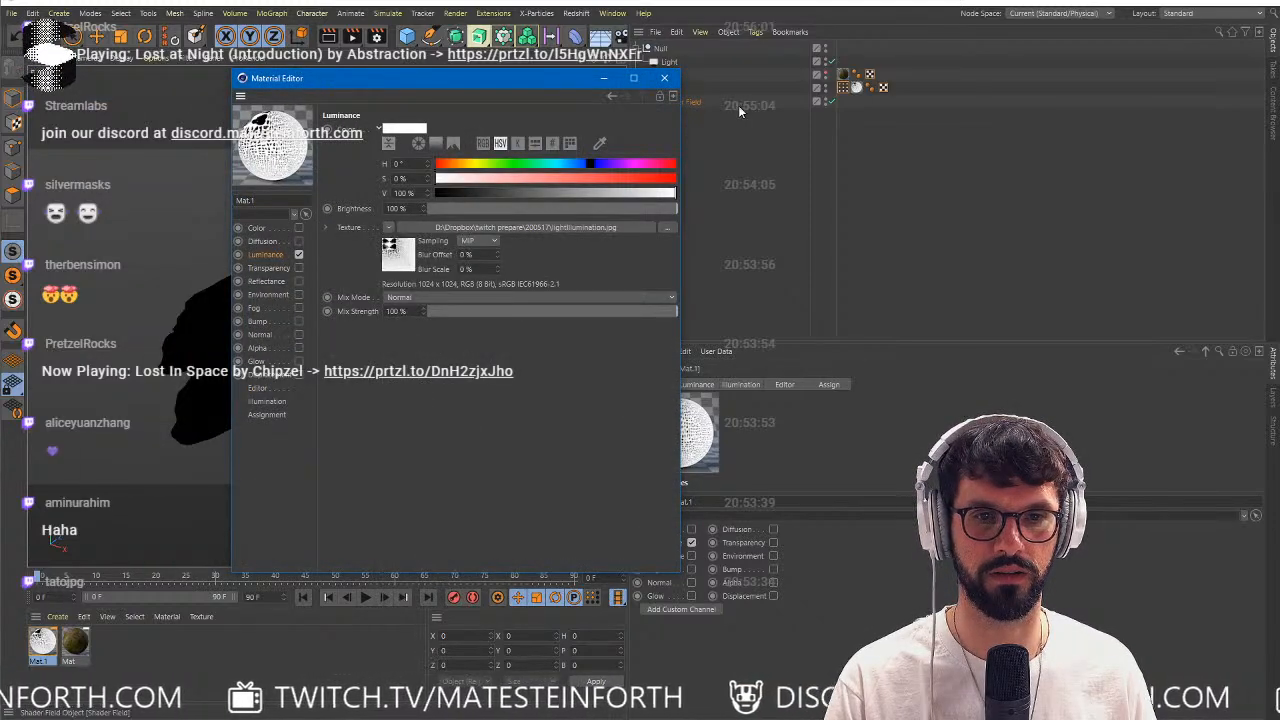
pyautogui.click(665, 78)
pyautogui.click(839, 88)
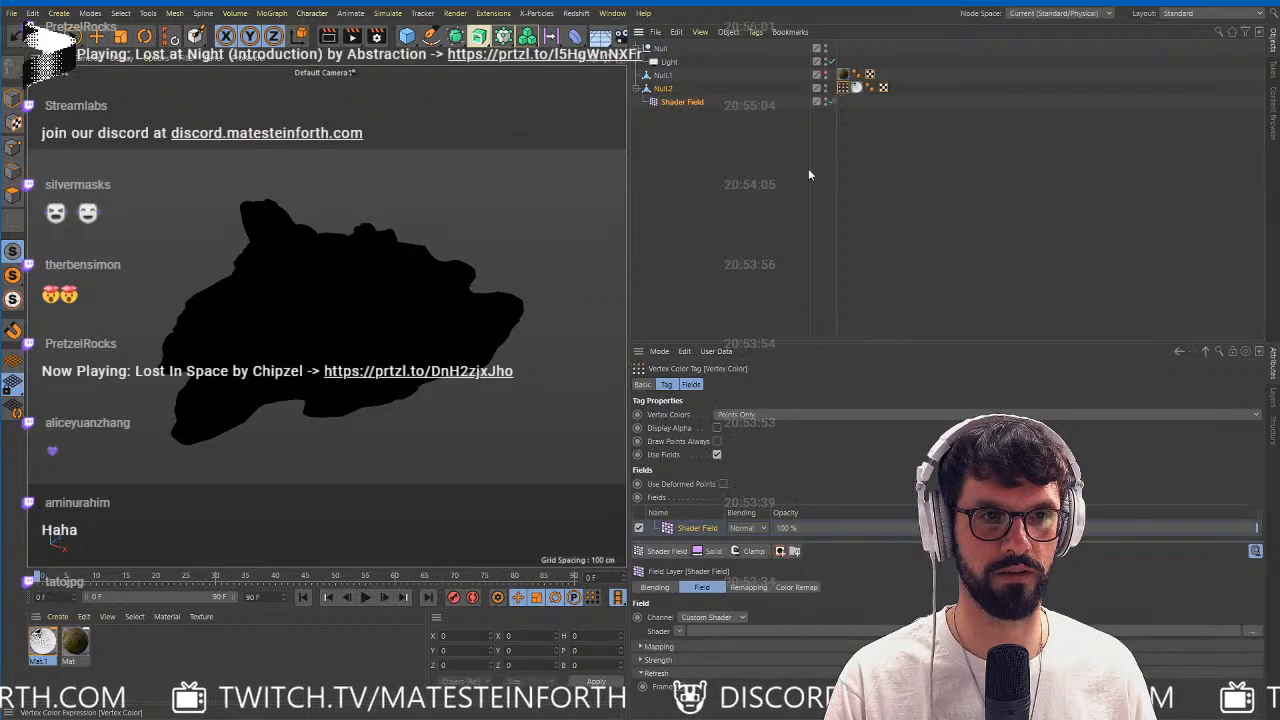
pyautogui.click(674, 630)
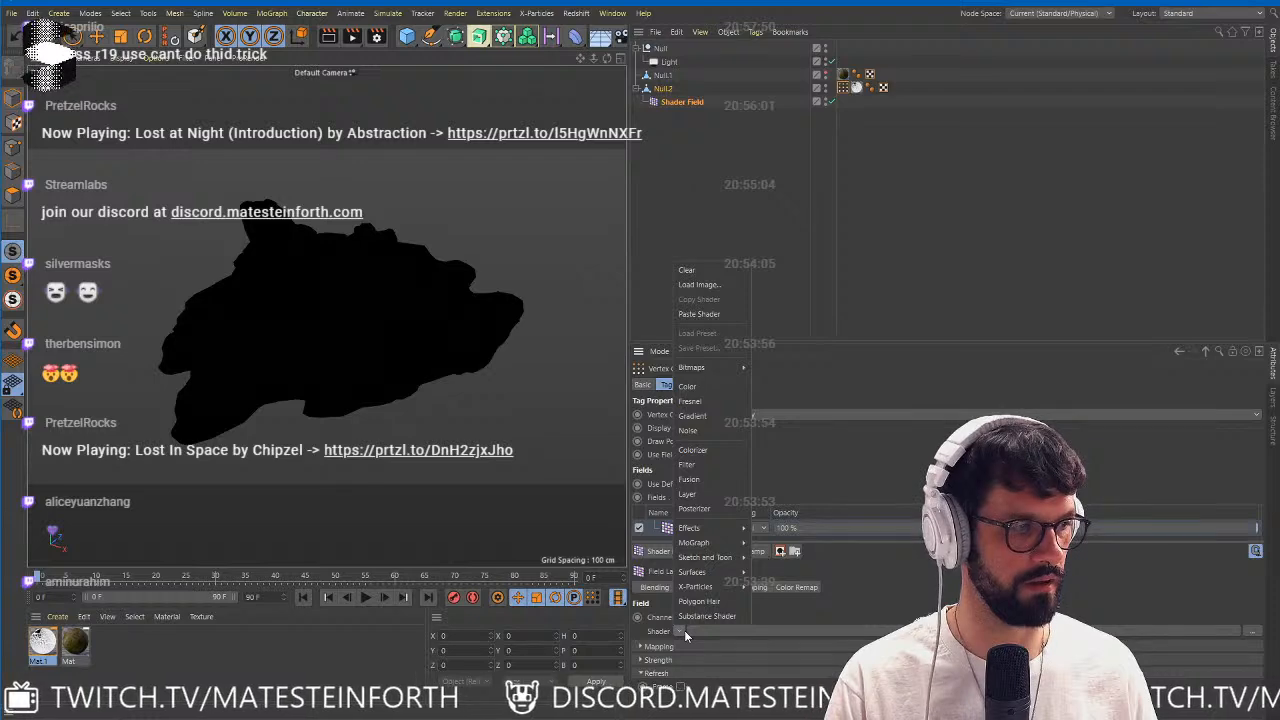
pyautogui.click(710, 314)
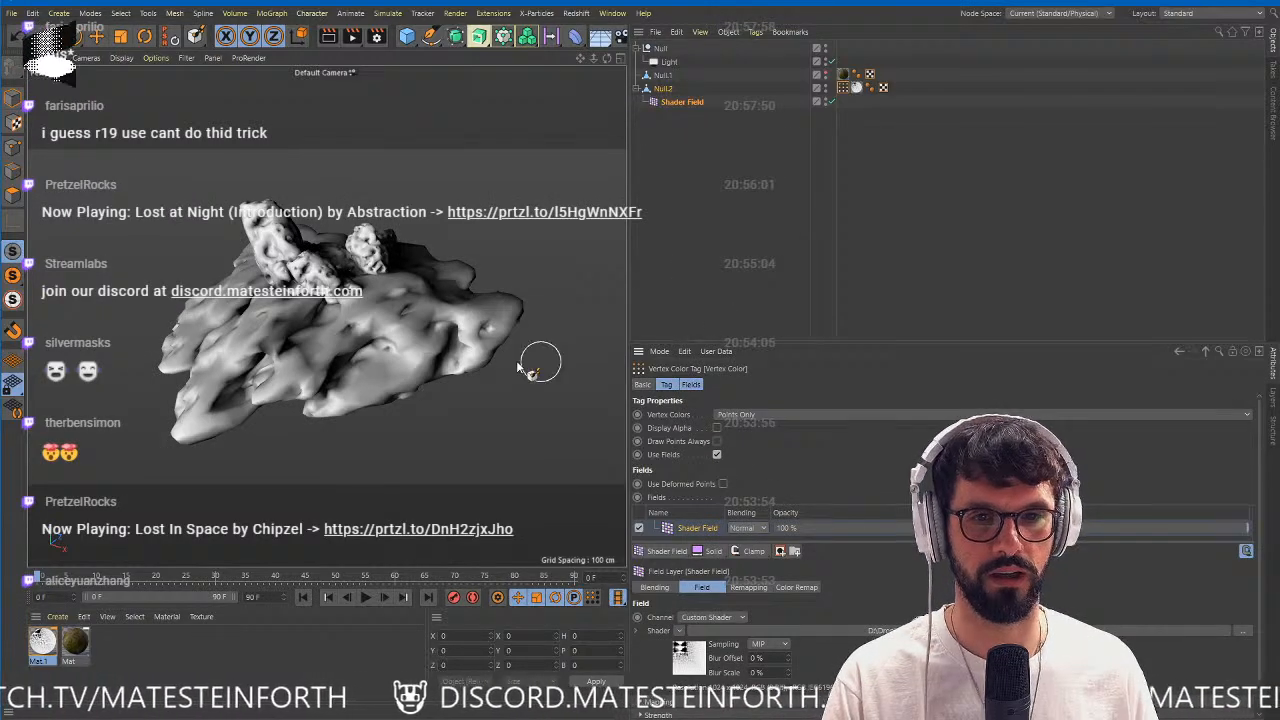
pyautogui.keyDown('alt'); pyautogui.moveTo(274, 284); pyautogui.dragTo(312, 291, button='right'); pyautogui.keyUp('alt')
pyautogui.keyDown('alt'); pyautogui.moveTo(317, 293); pyautogui.dragTo(320, 325); pyautogui.keyUp('alt')
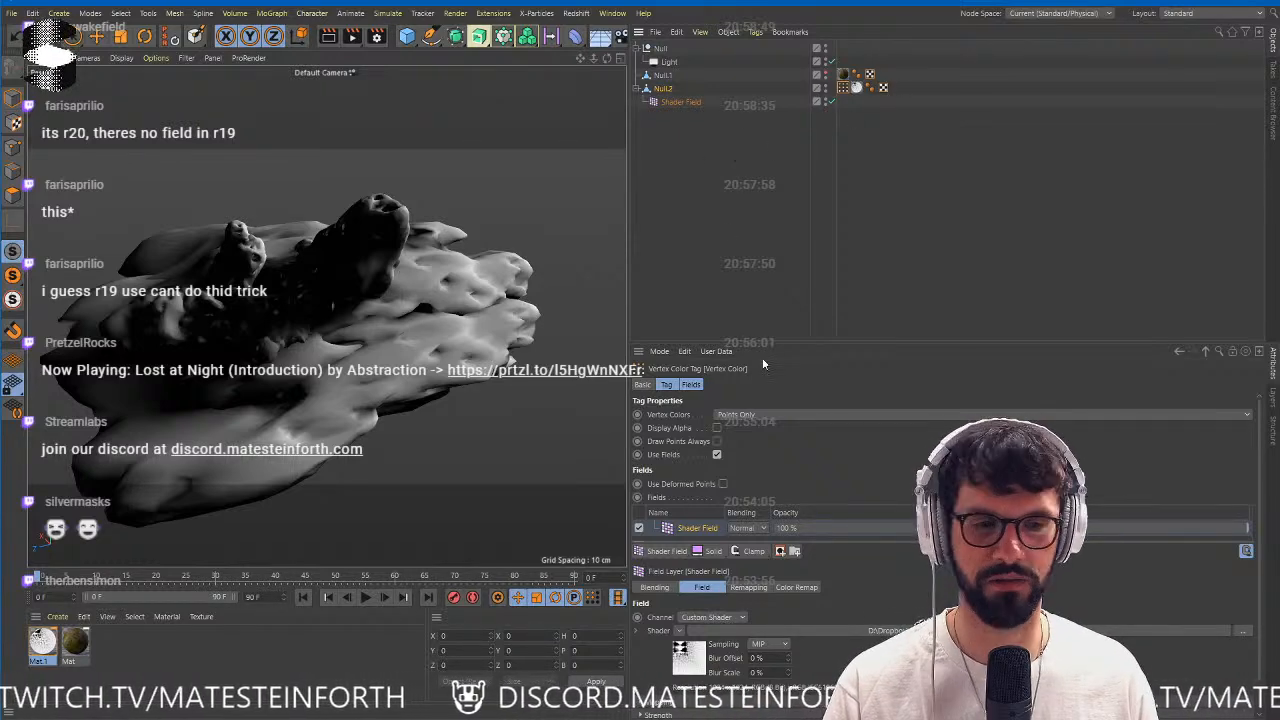
# Add a Freeze modifier layer above the Shader Field in the Vertex Color tag's fields list.
pyautogui.moveTo(784, 343); pyautogui.dragTo(784, 238)
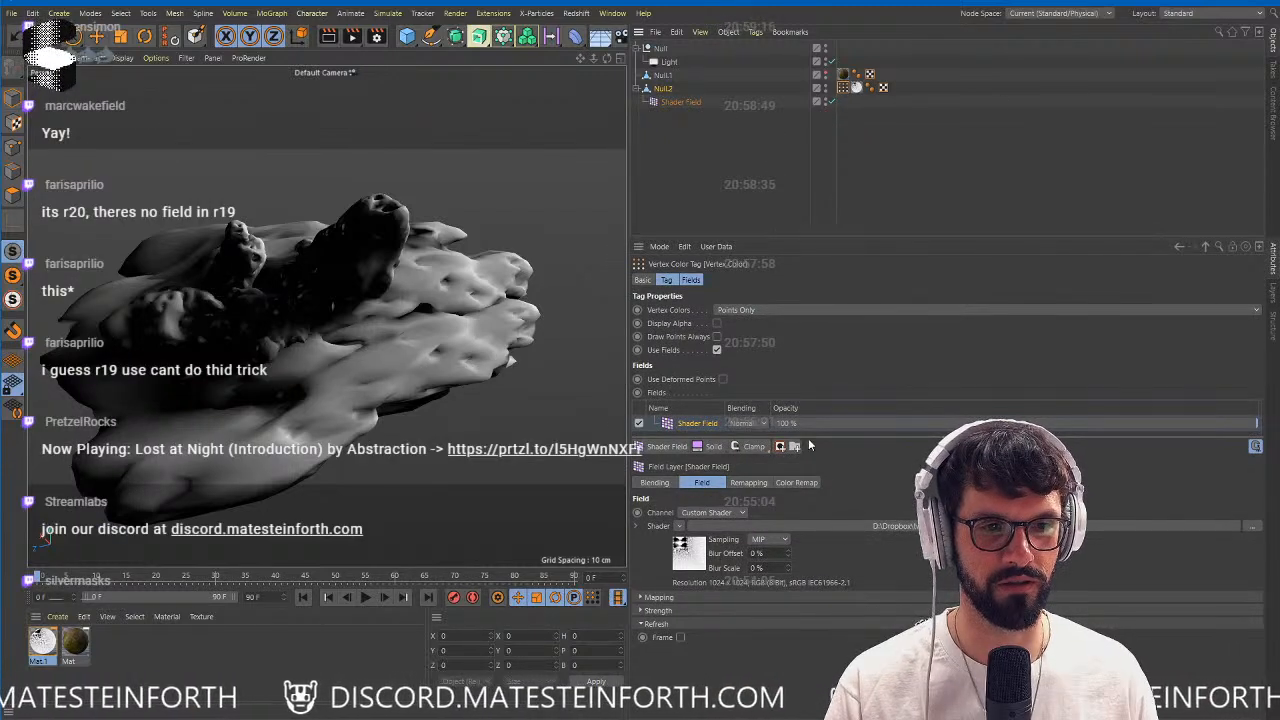
pyautogui.moveTo(810, 441); pyautogui.dragTo(800, 529)
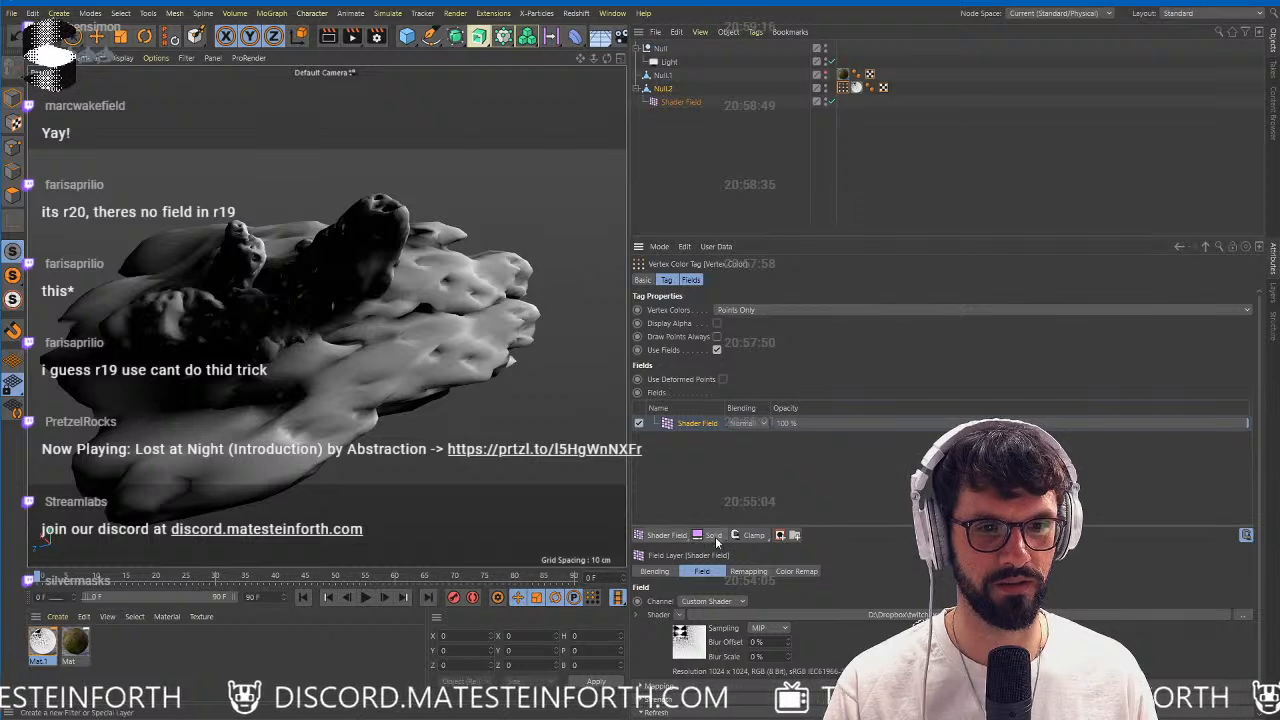
pyautogui.click(752, 536)
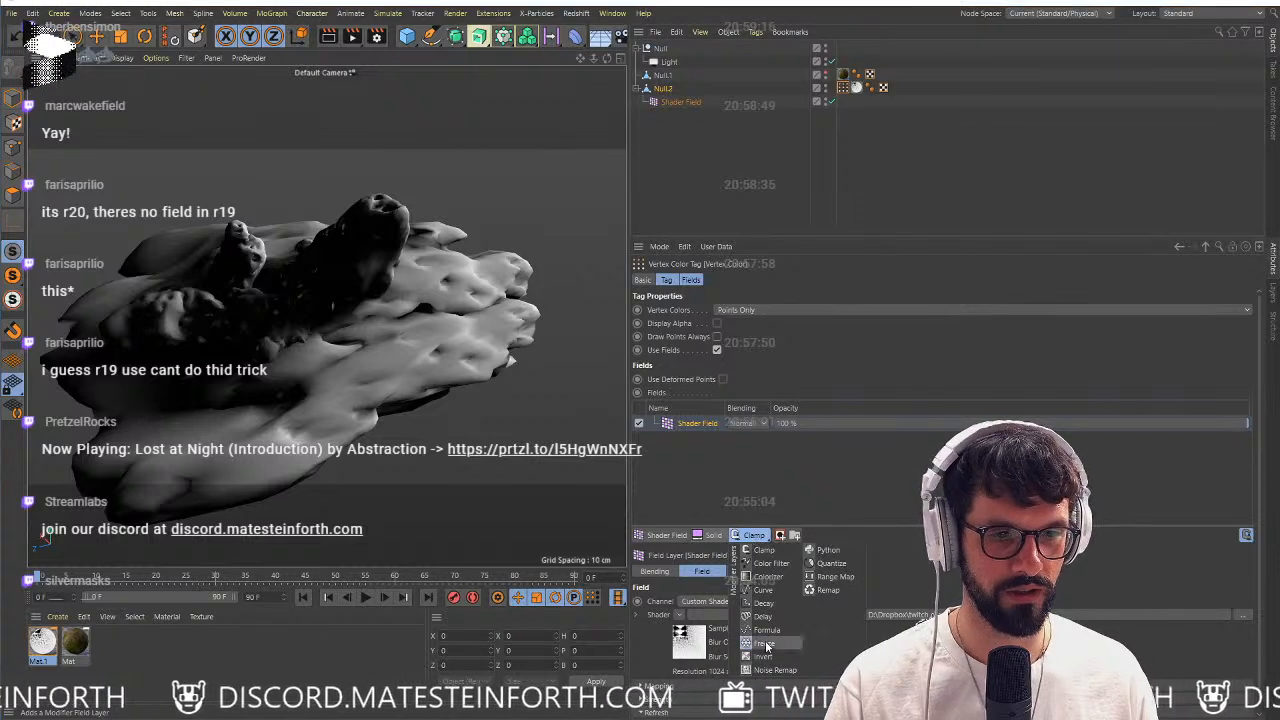
pyautogui.click(767, 645)
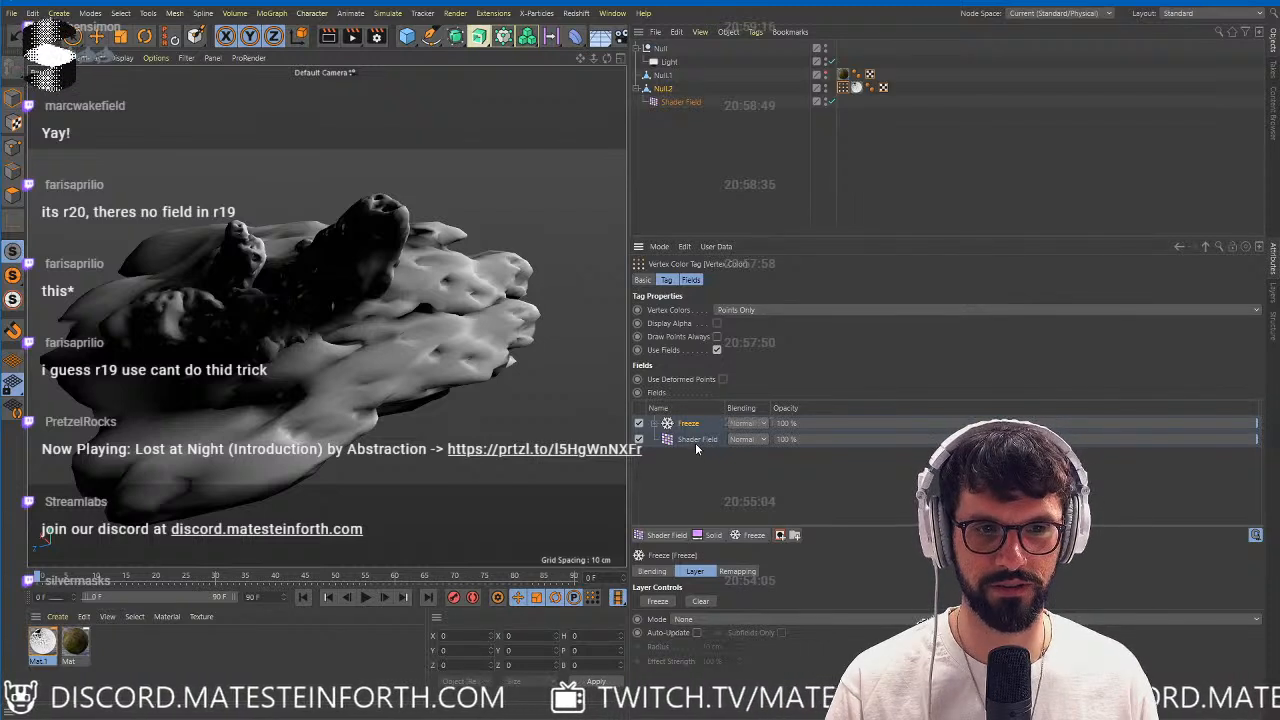
# Delete the Mat.1 material tag and the UVW tag from Null.2, keeping its Vertex Color tag.
pyautogui.click(856, 88)
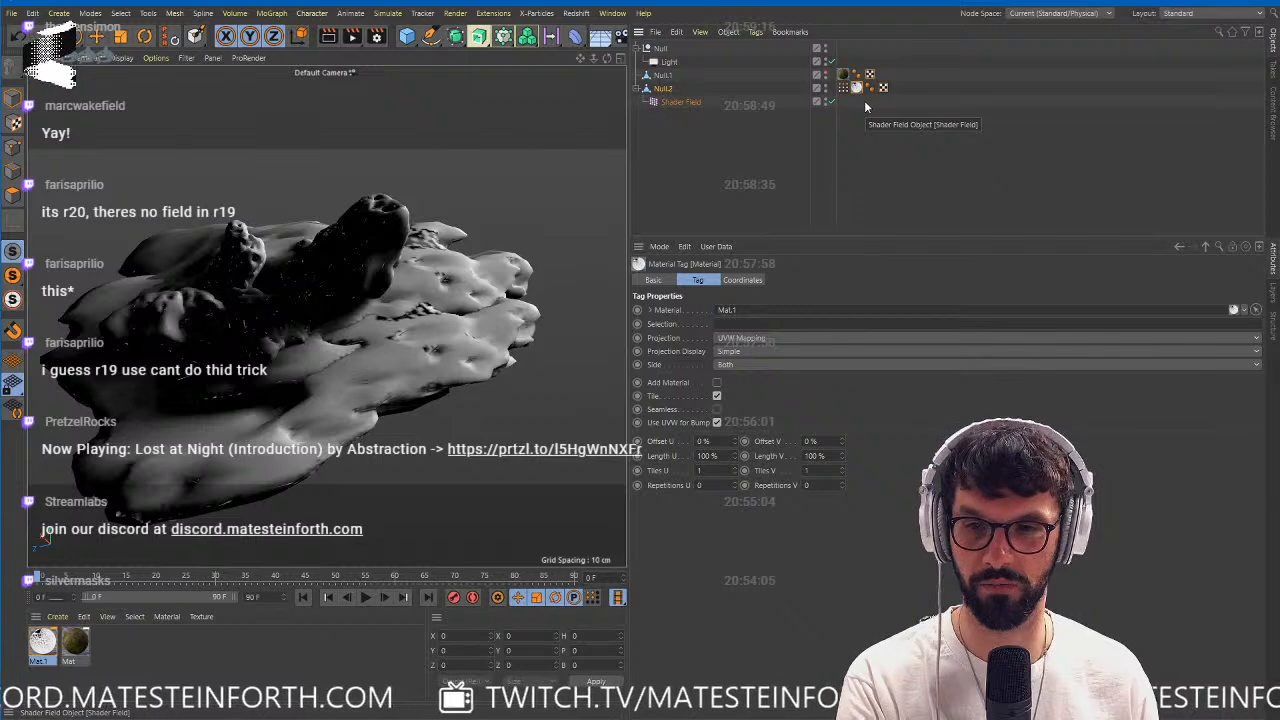
pyautogui.press('Delete')
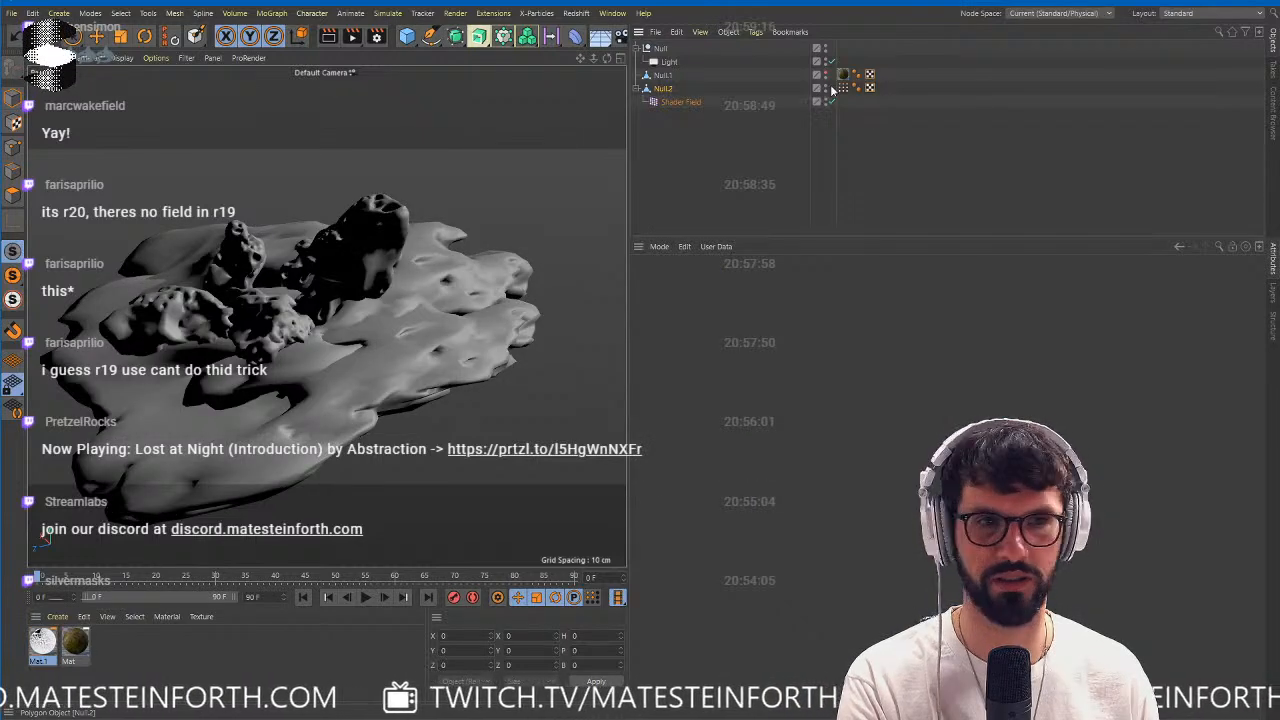
pyautogui.click(842, 88)
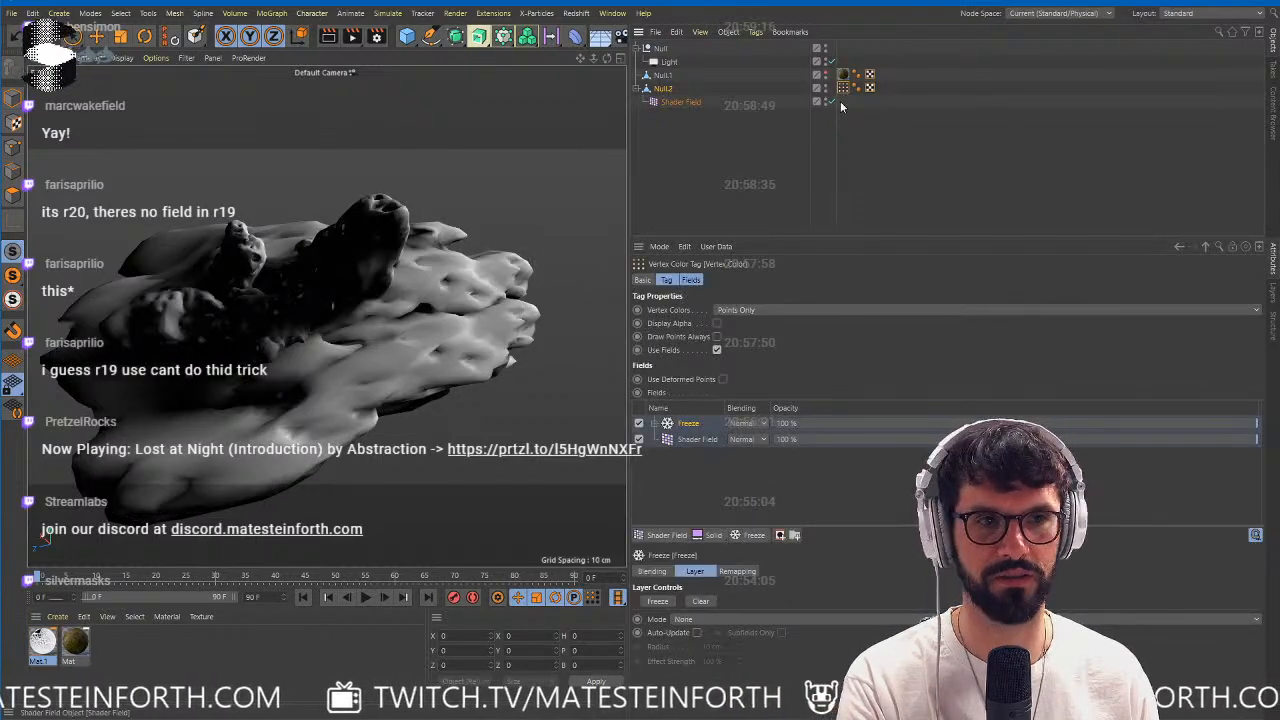
pyautogui.press('Delete')
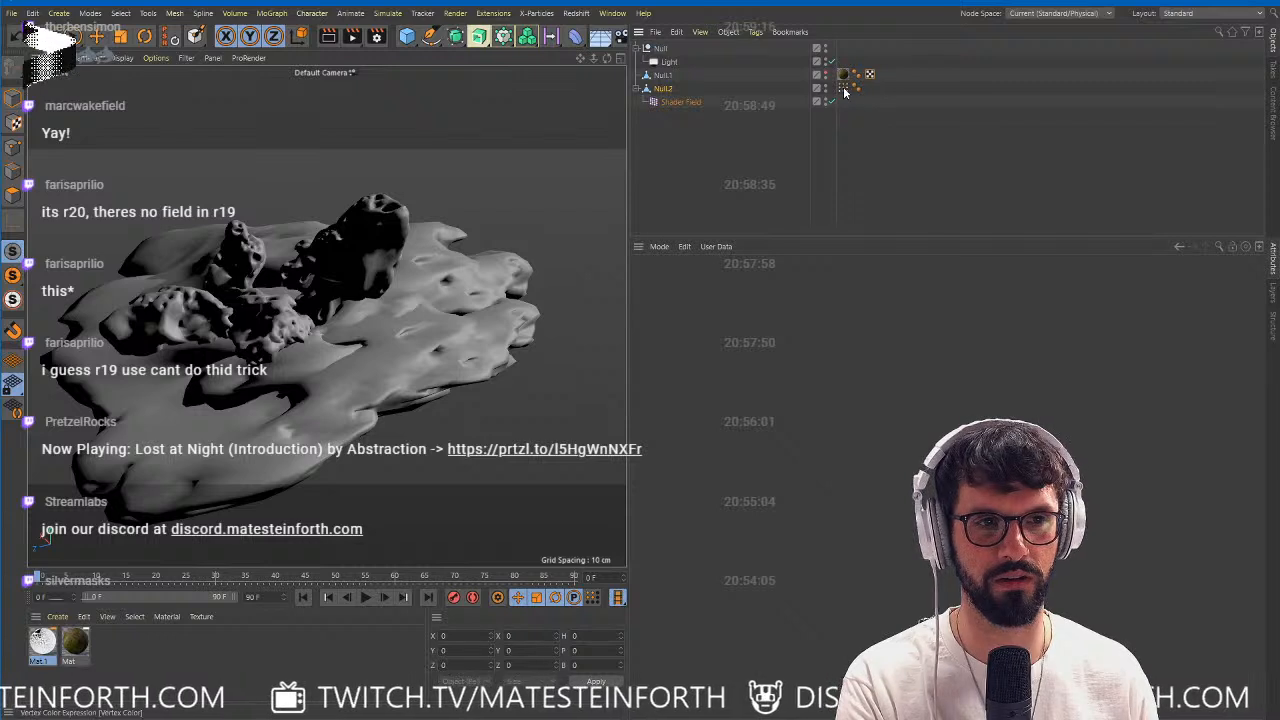
# Move the Mat material and UVW tags from Null.1 to Null.2 and rename Null.2 as meadow.
pyautogui.click(842, 88)
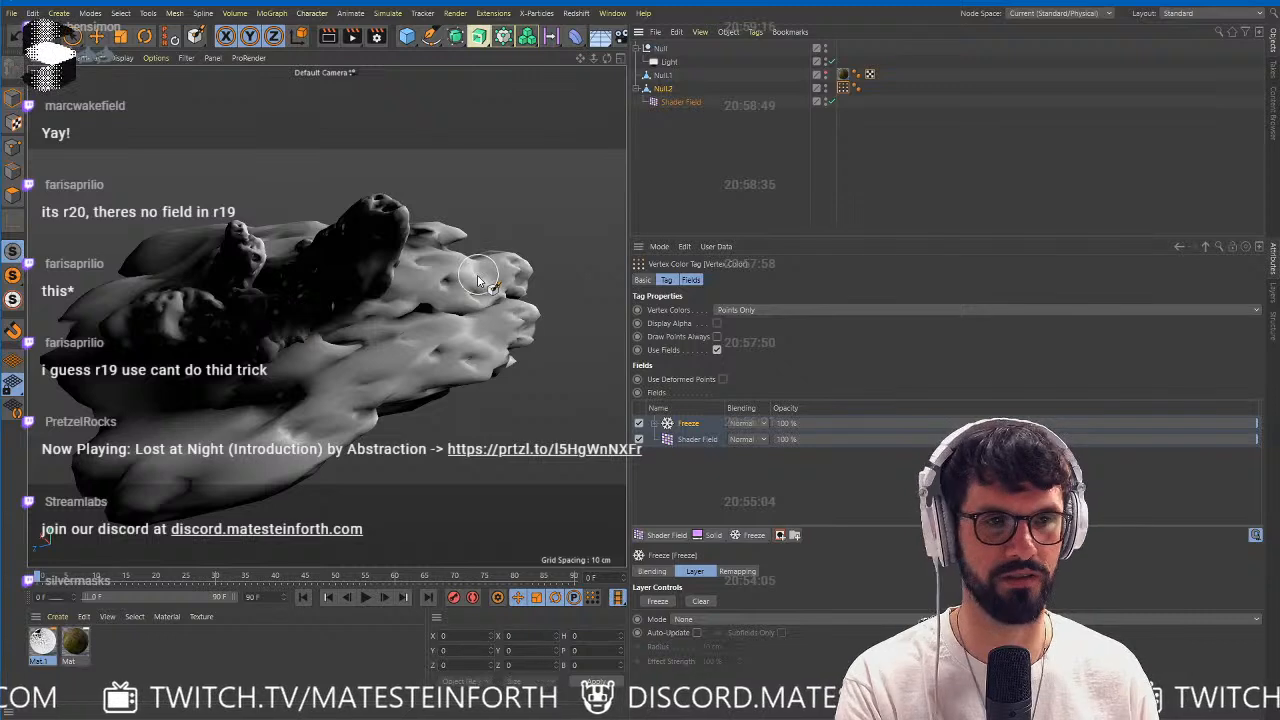
pyautogui.click(826, 74)
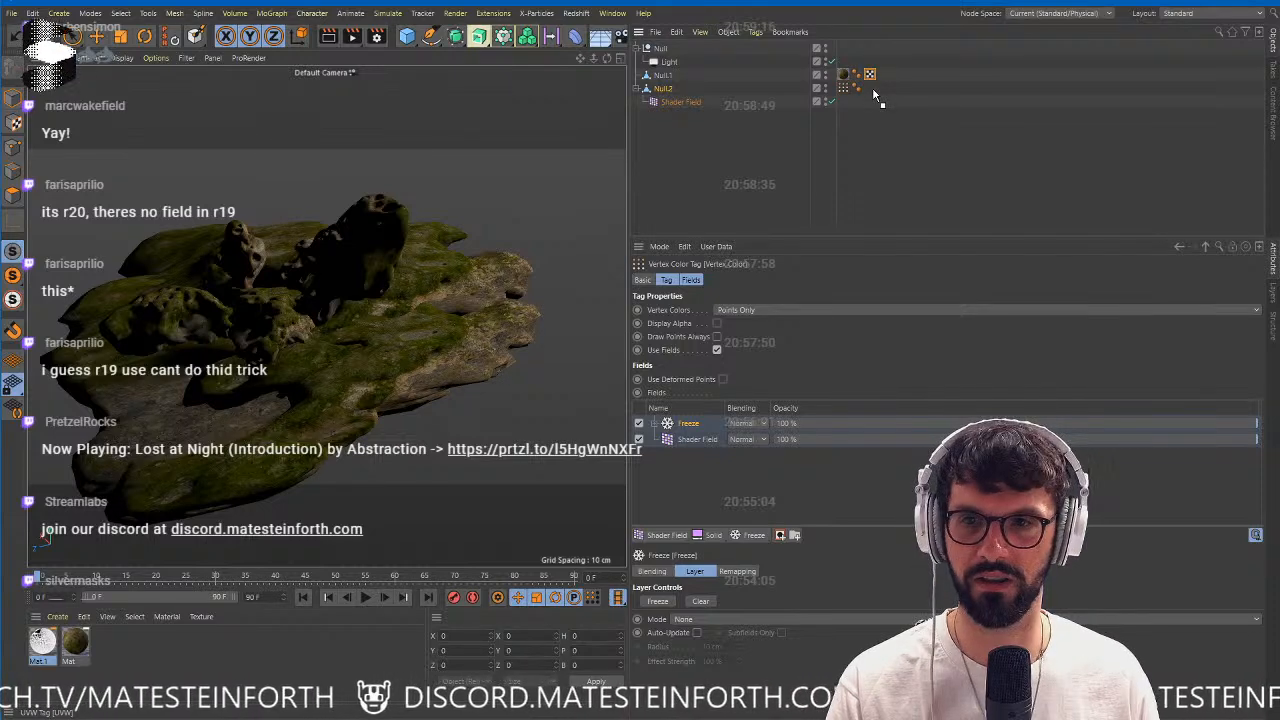
pyautogui.moveTo(869, 74); pyautogui.dragTo(889, 92)
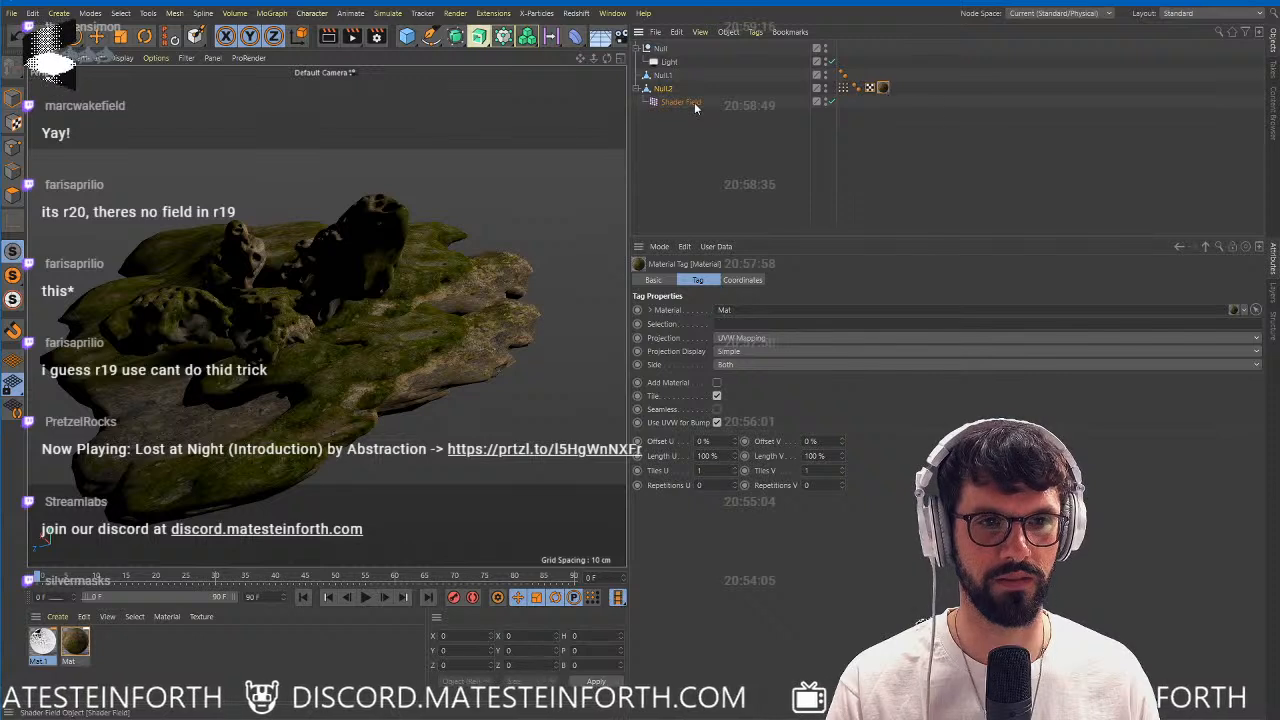
pyautogui.click(665, 90)
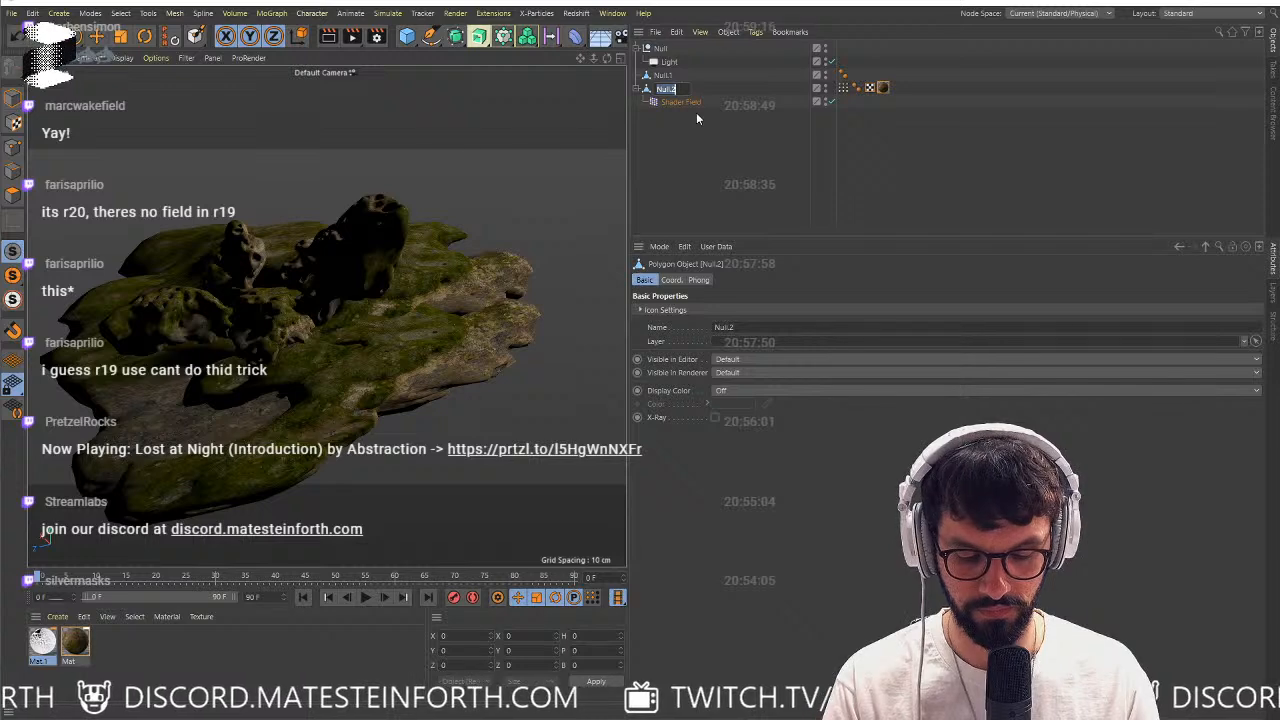
pyautogui.press('Return')
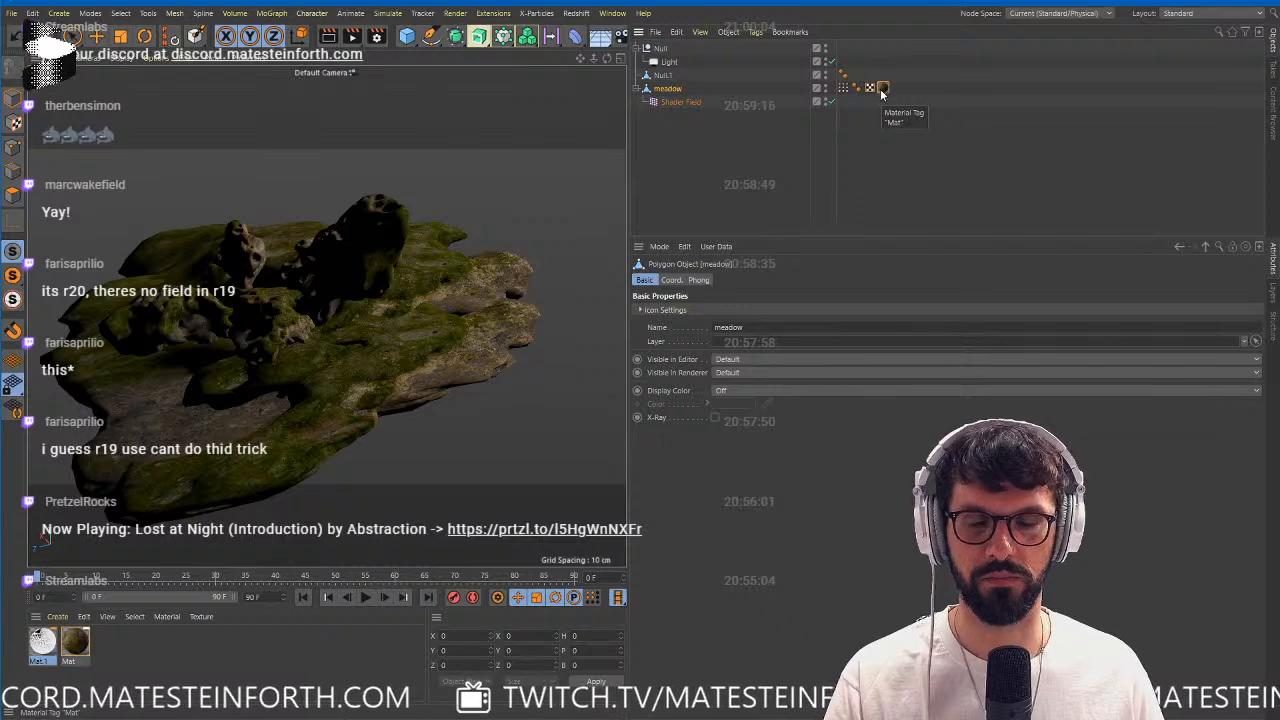
pyautogui.click(843, 89)
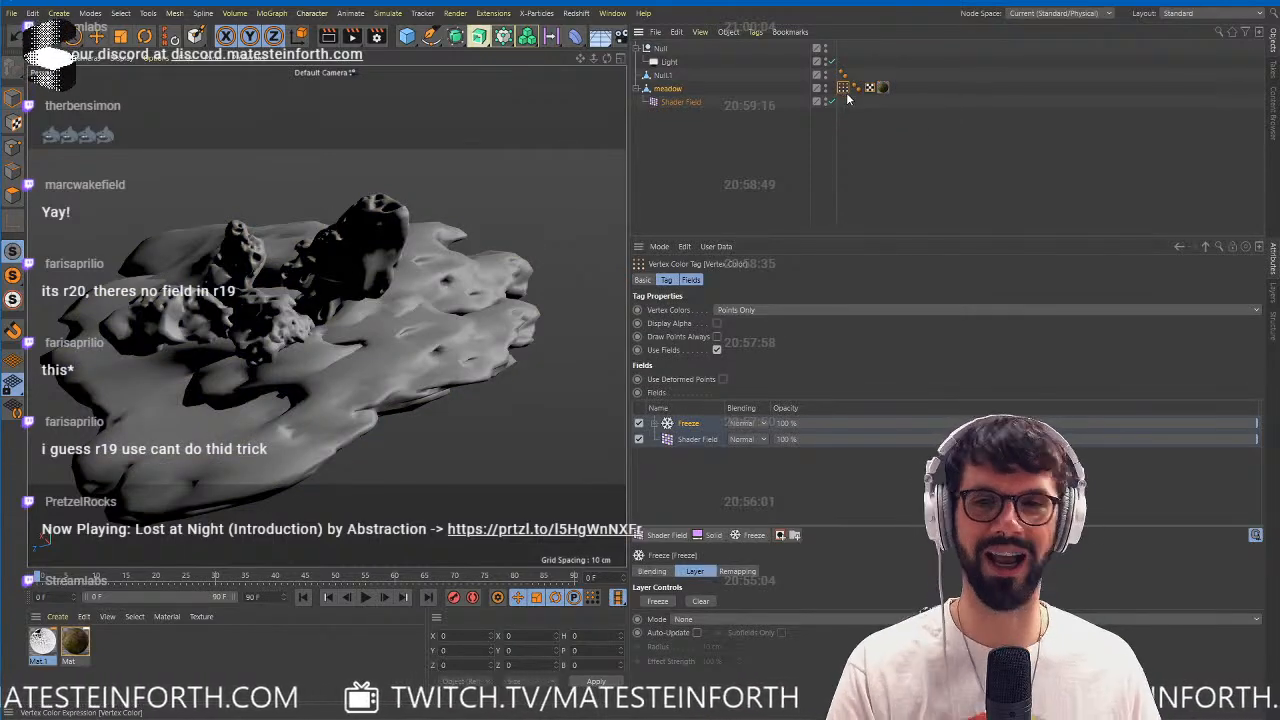
# Undo the rename of Null.2 and the transfer of the material and UVW tags.
pyautogui.hotkey('ctrl', 'z')
pyautogui.hotkey('ctrl', 'z')
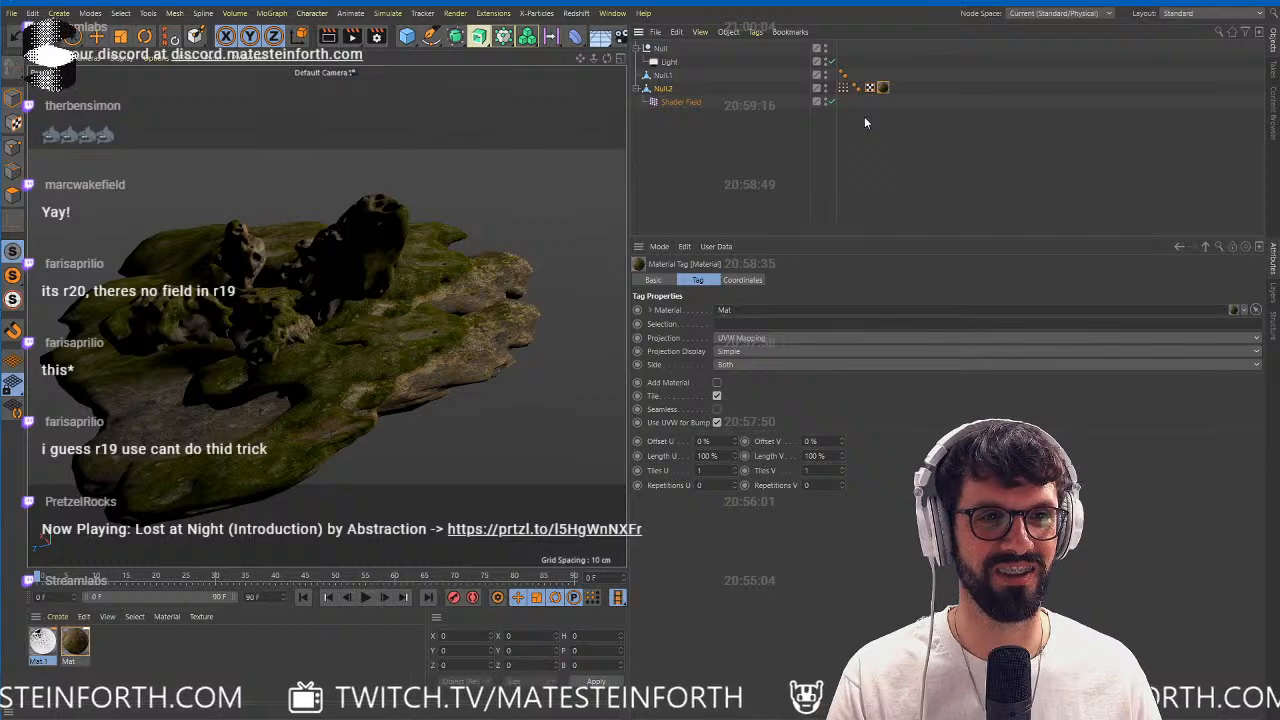
pyautogui.hotkey('ctrl', 'z')
pyautogui.hotkey('ctrl', 'z')
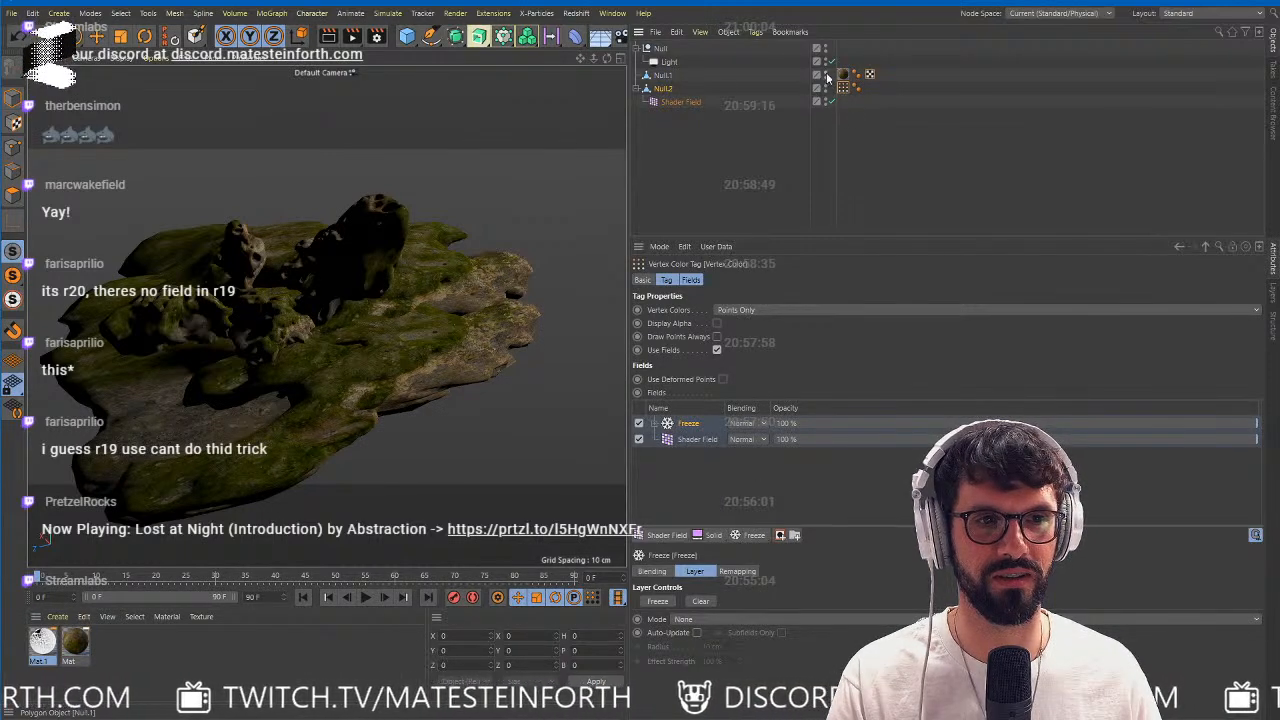
# Hide Null.1, move its UVW and Mat material tags to Null.2, and display Null.2's vertex colors.
pyautogui.click(843, 88)
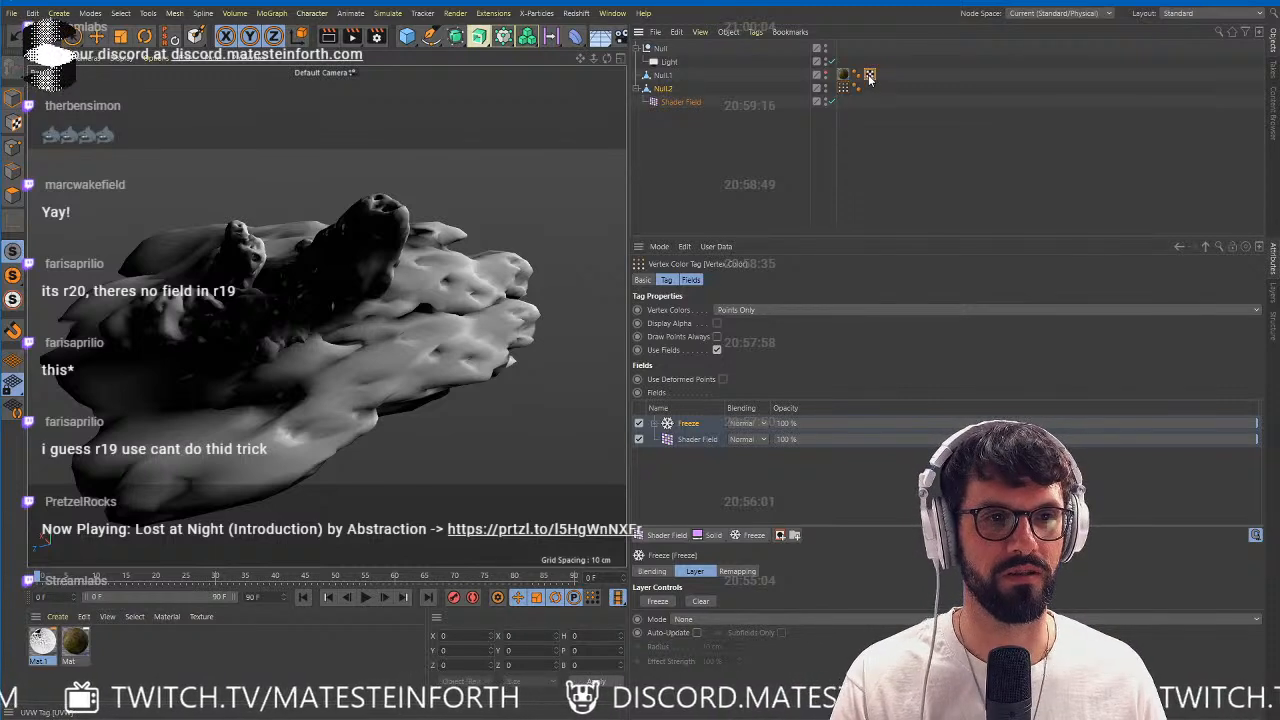
pyautogui.moveTo(869, 75); pyautogui.dragTo(888, 91)
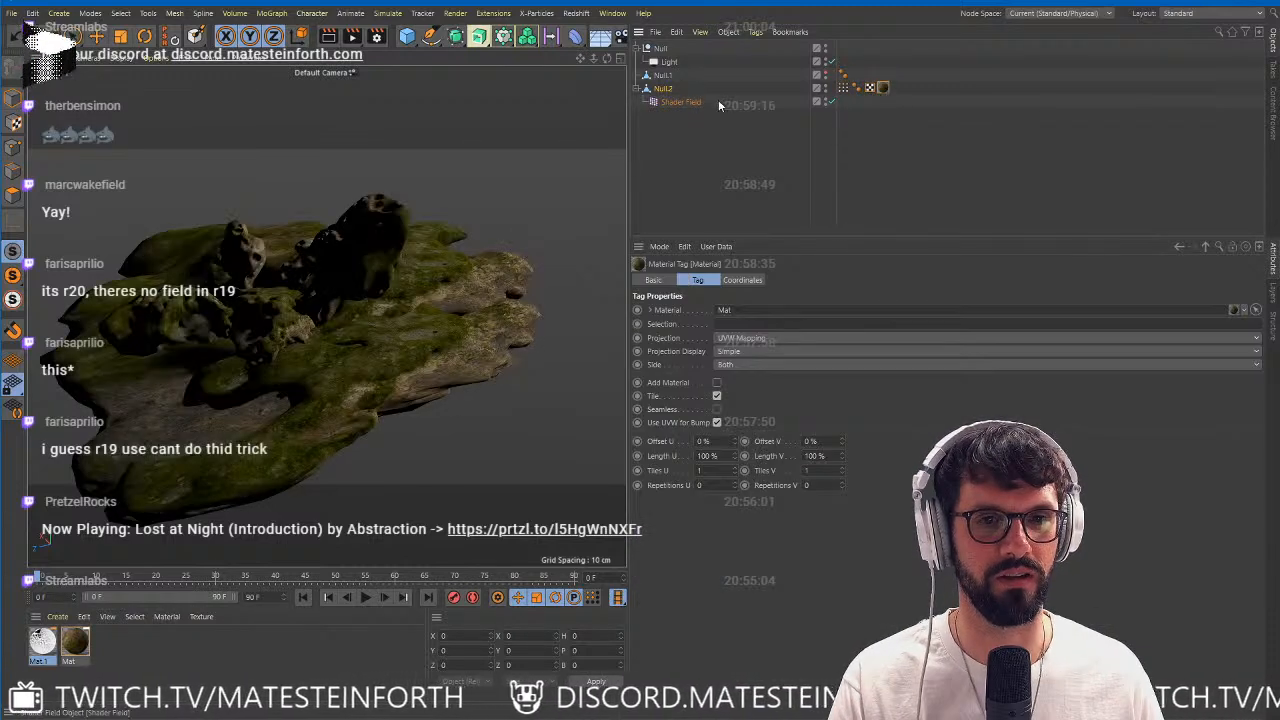
pyautogui.click(843, 88)
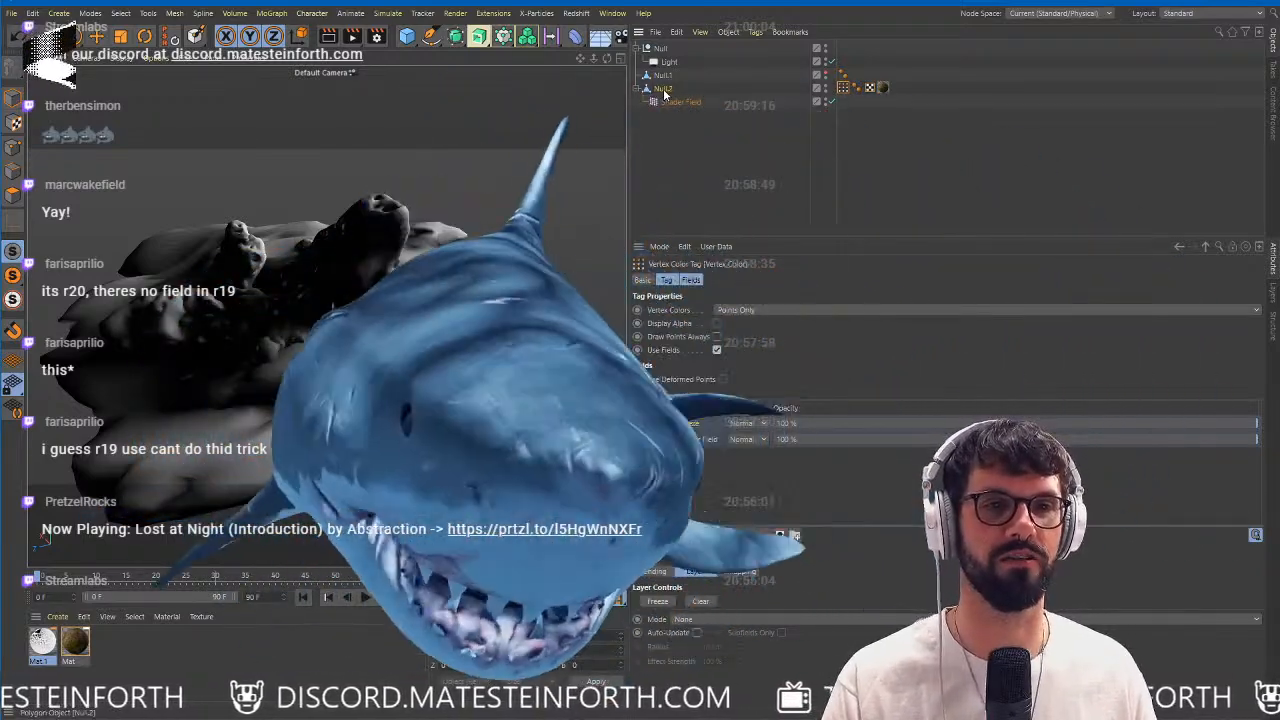
# Rename Null.2 as meadows and save the project.
pyautogui.rightClick(664, 89)
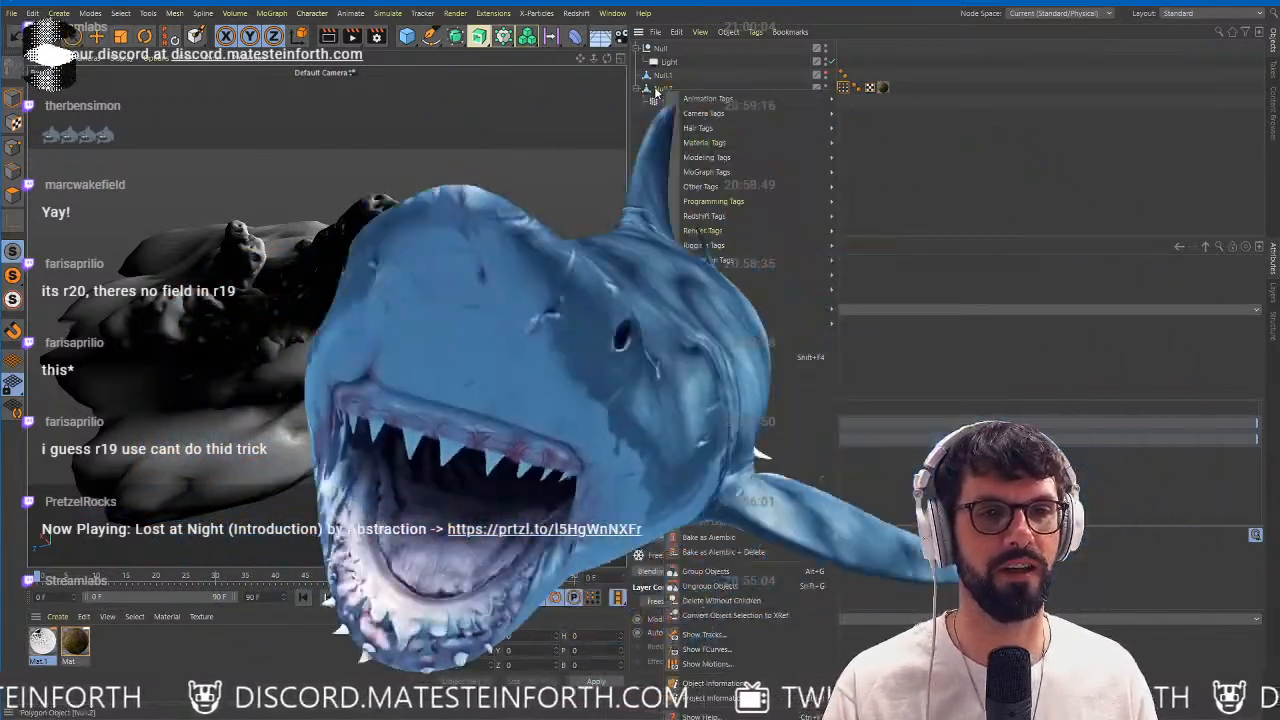
pyautogui.click(667, 89)
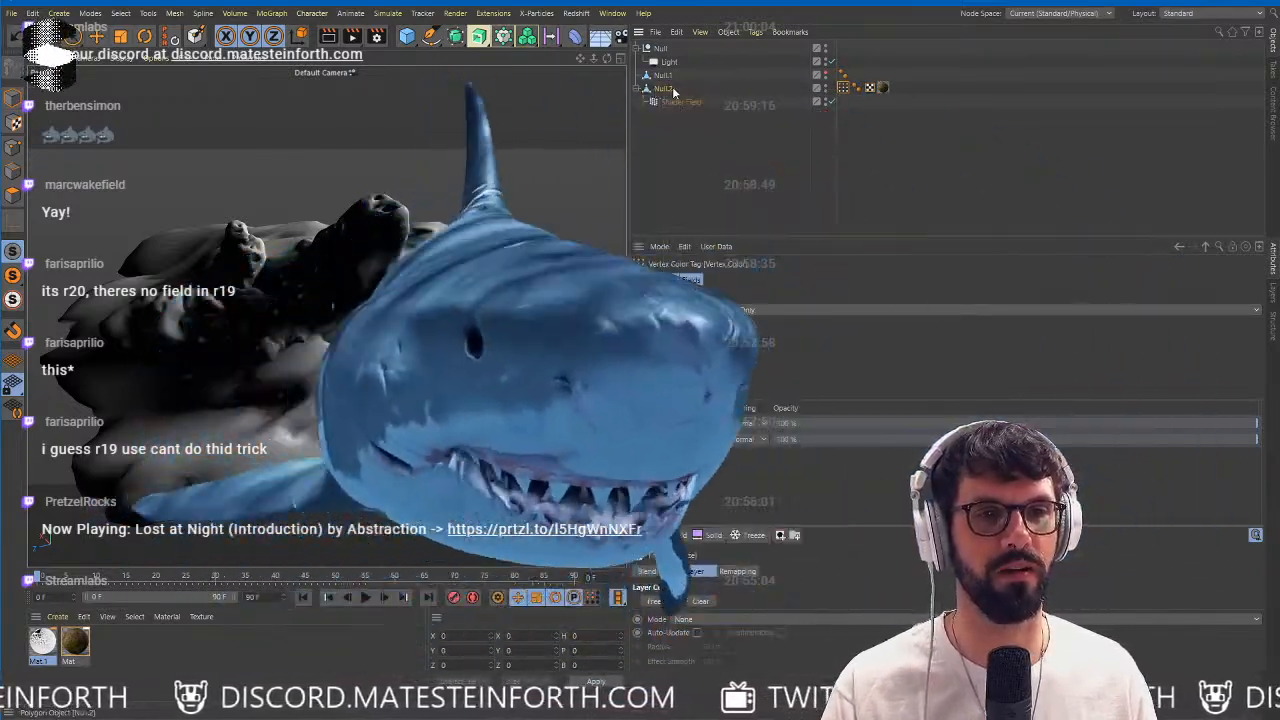
pyautogui.doubleClick(673, 89)
pyautogui.write('meadows')
pyautogui.press('Return')
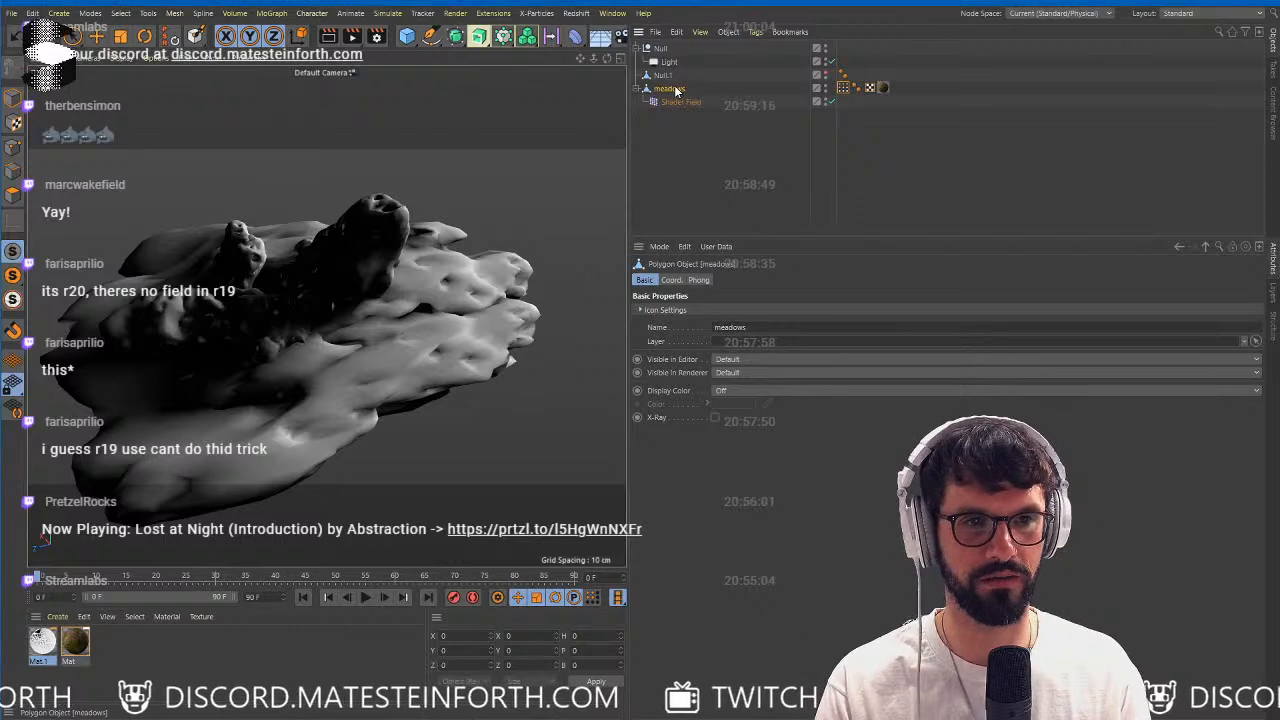
pyautogui.click(19, 14)
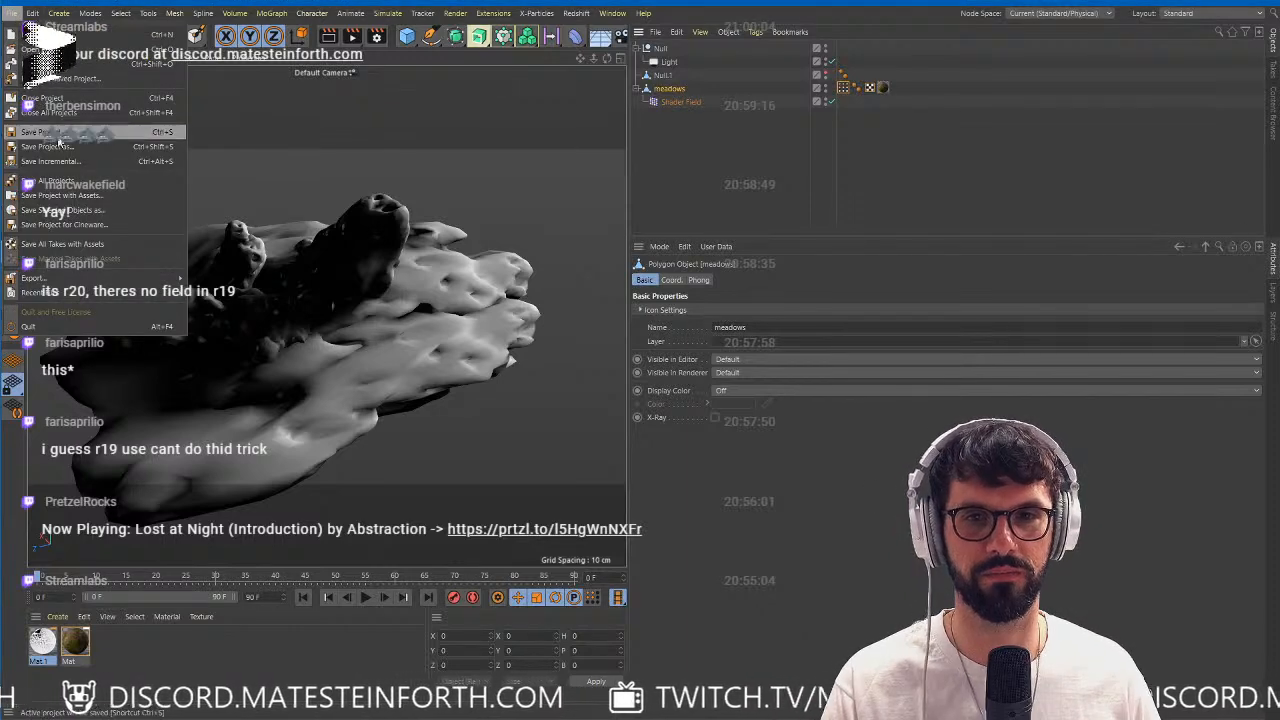
pyautogui.click(60, 133)
pyautogui.hotkey('alt', 'Tab')
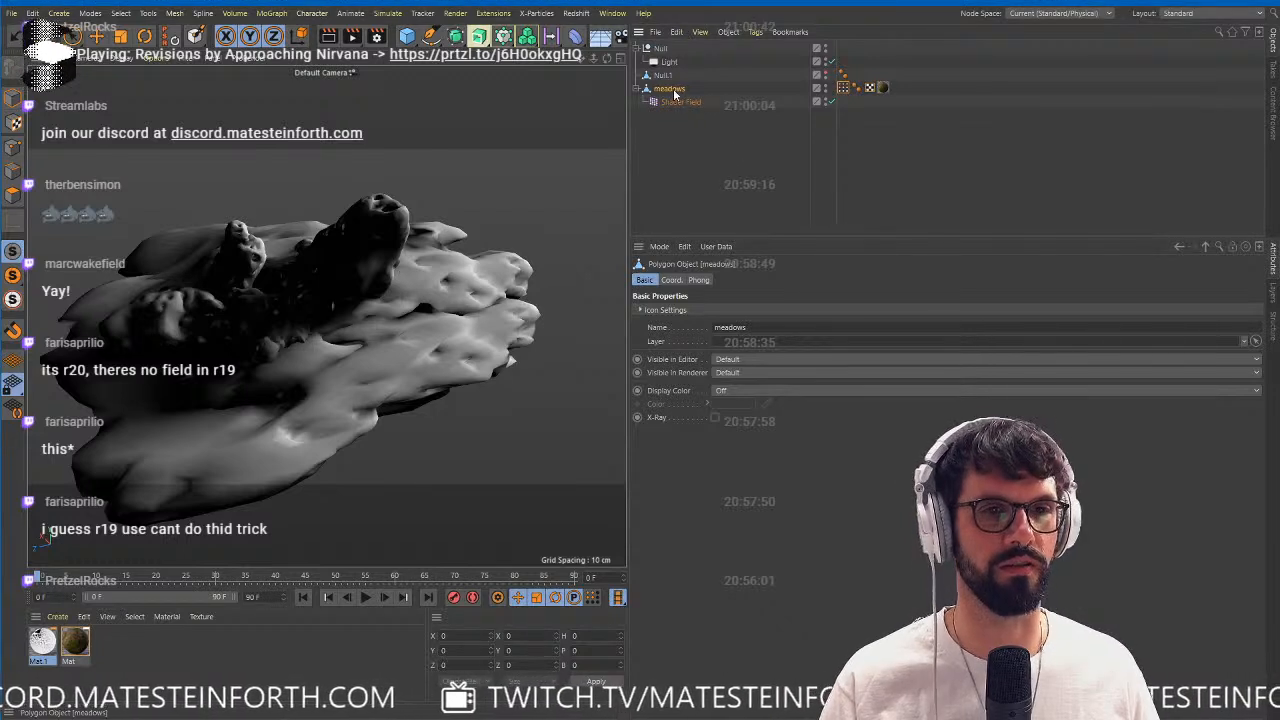
# Export the selected meadows object as FBX with Normals, Vertex Colors, and Textures and Materials included.
pyautogui.click(656, 32)
pyautogui.moveTo(694, 82)
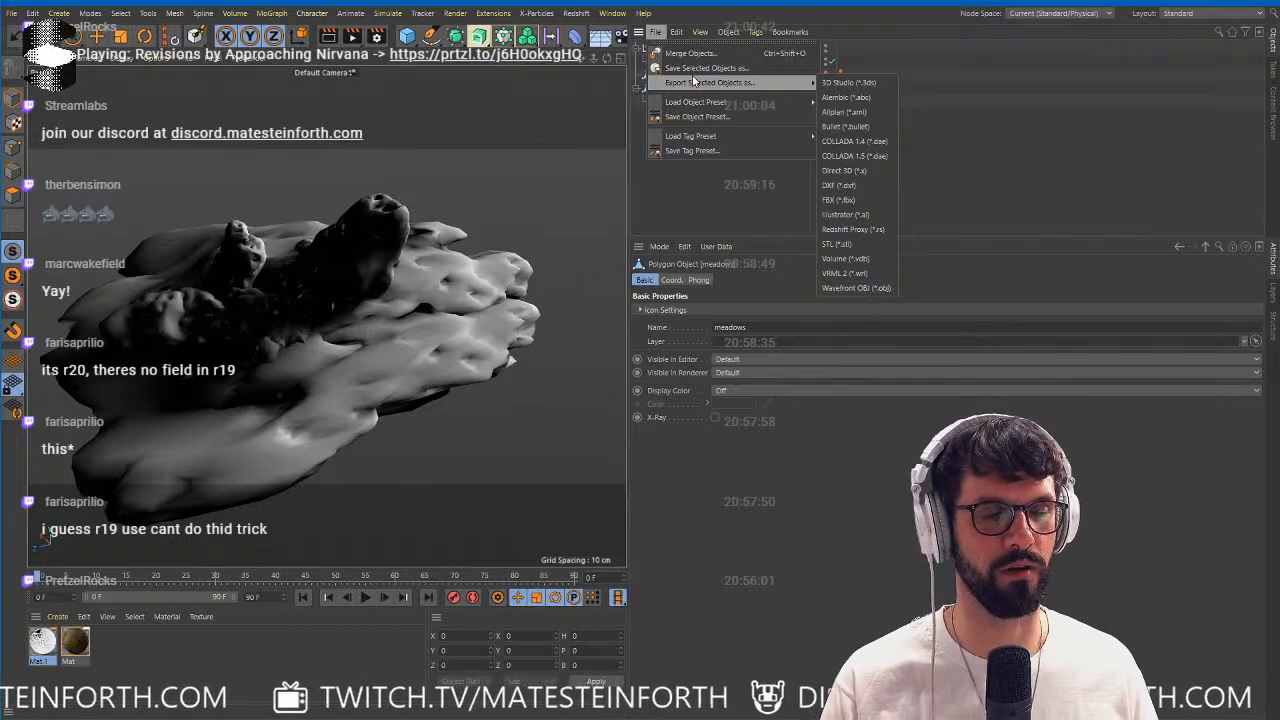
pyautogui.moveTo(760, 82)
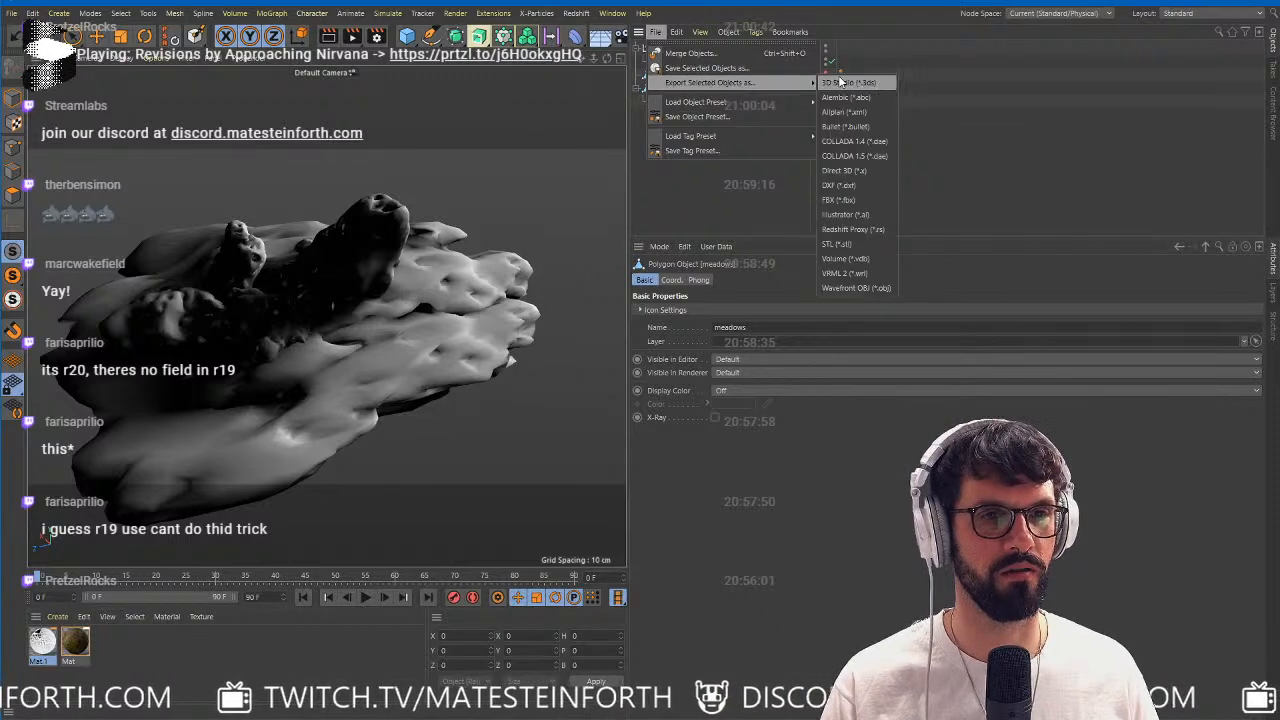
pyautogui.click(856, 197)
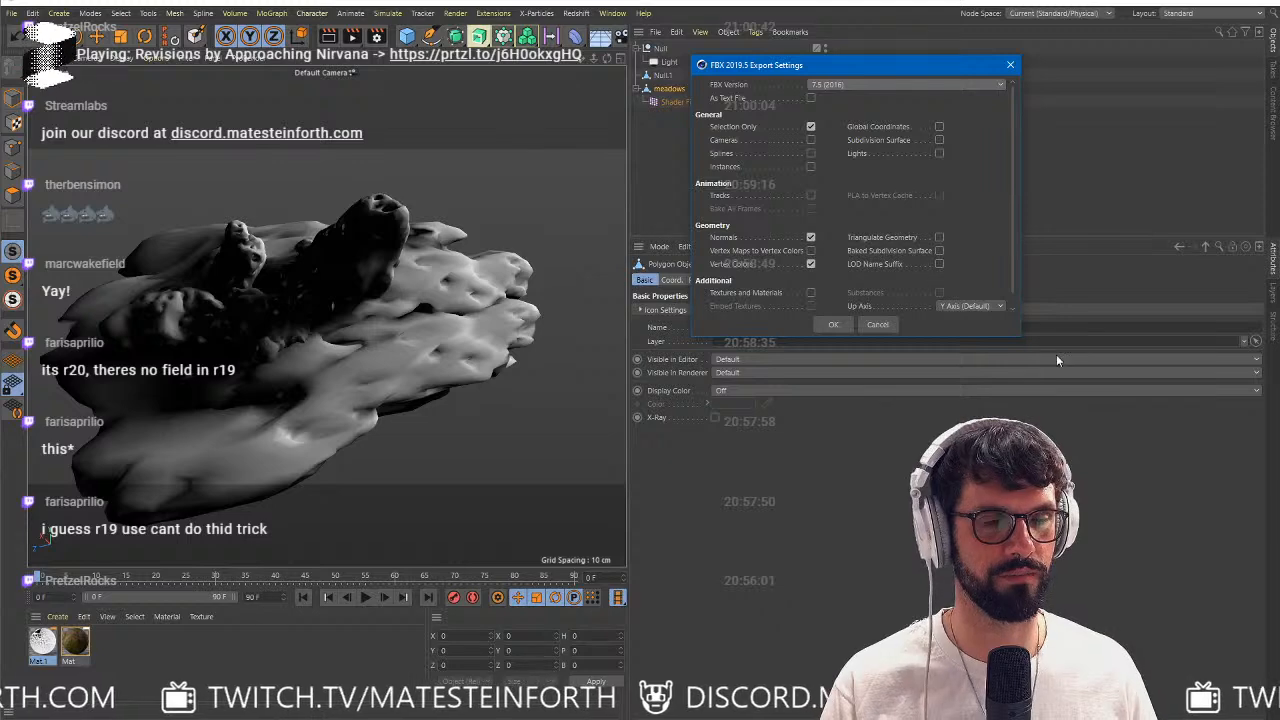
pyautogui.moveTo(1020, 336); pyautogui.dragTo(1076, 604)
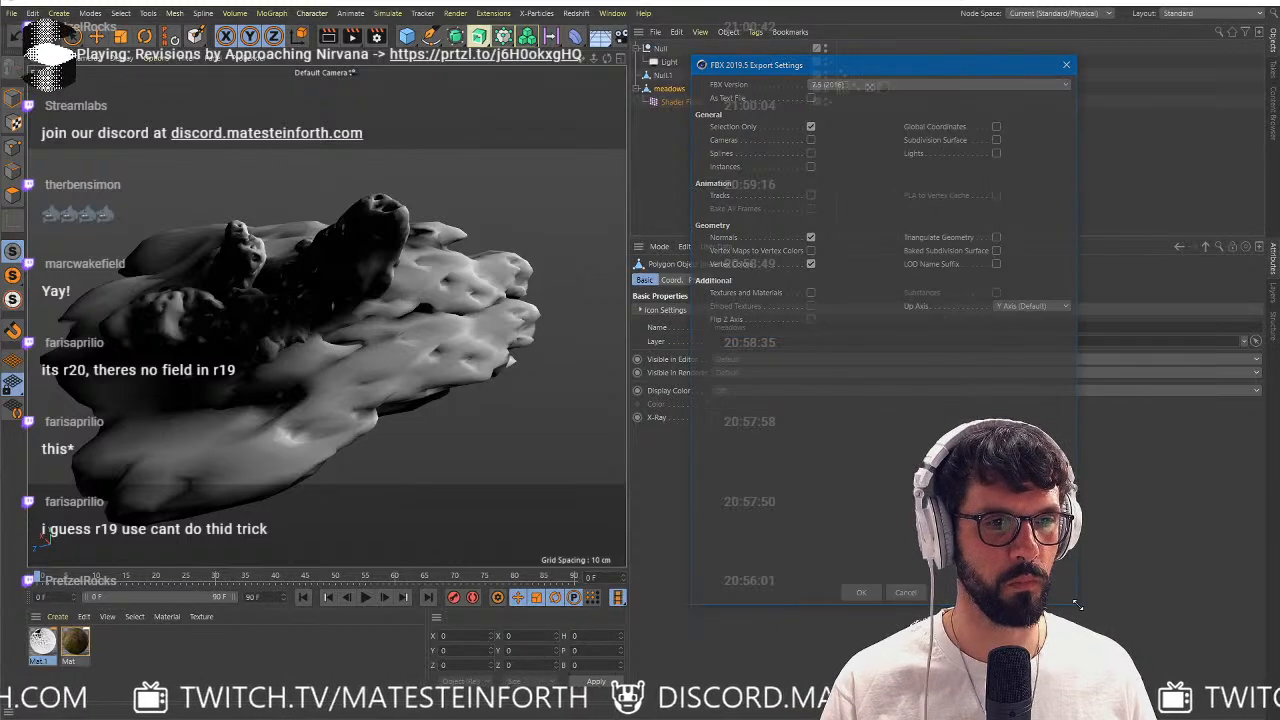
pyautogui.click(810, 292)
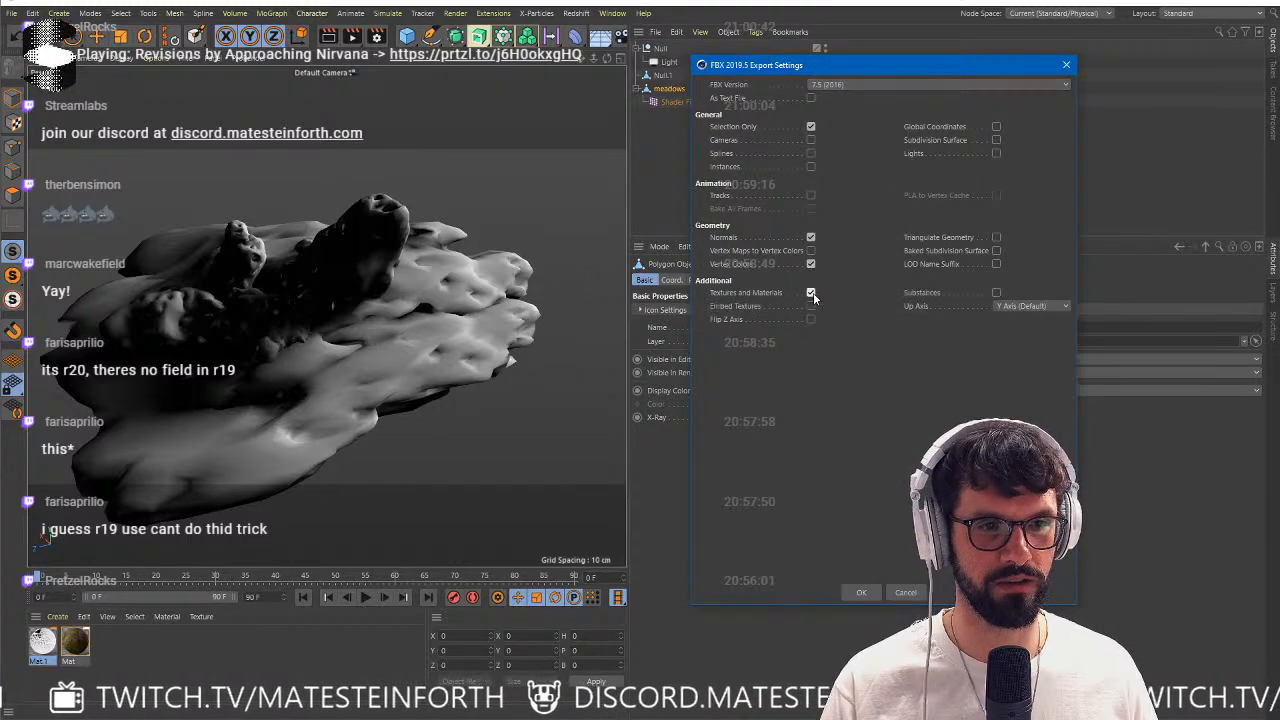
pyautogui.click(862, 593)
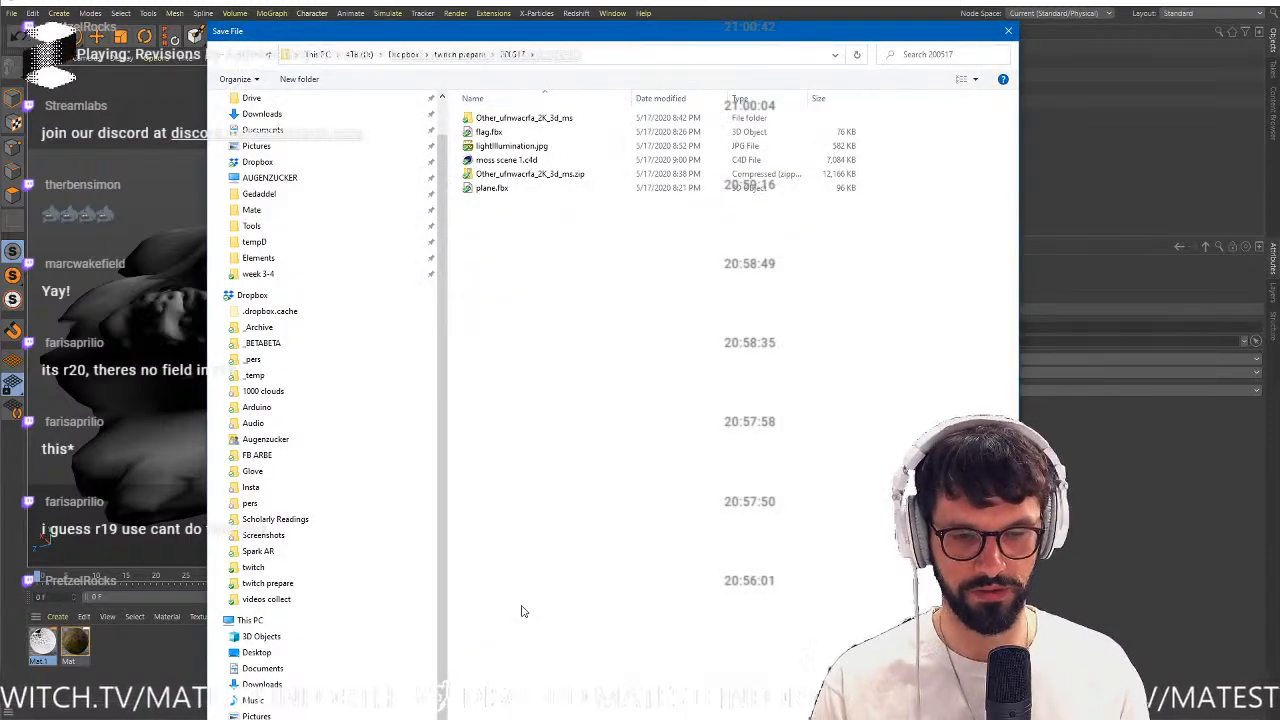
pyautogui.press('Return')
# Switch to Spark AR Studio and create a new blank project.
pyautogui.hotkey('alt', 'Tab')
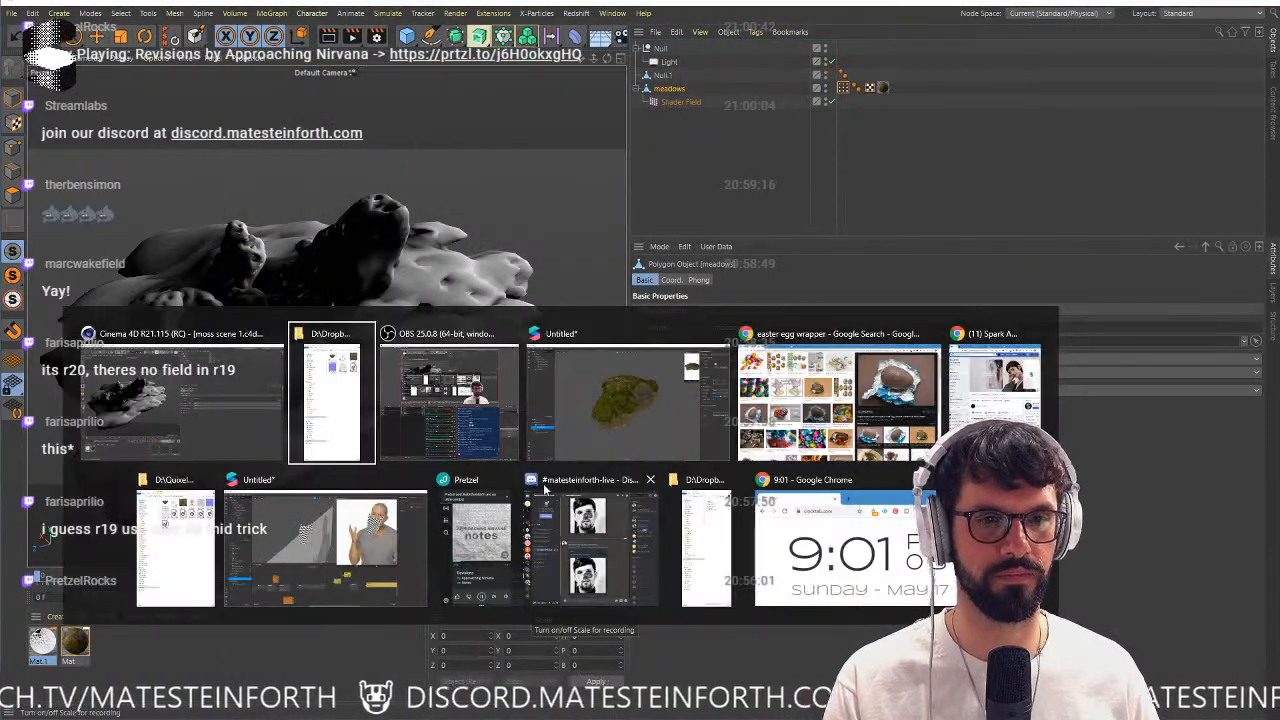
pyautogui.press('Tab')
pyautogui.press('Tab')
pyautogui.press('Tab')
pyautogui.press('Tab')
pyautogui.press('Tab')
pyautogui.press('Tab')
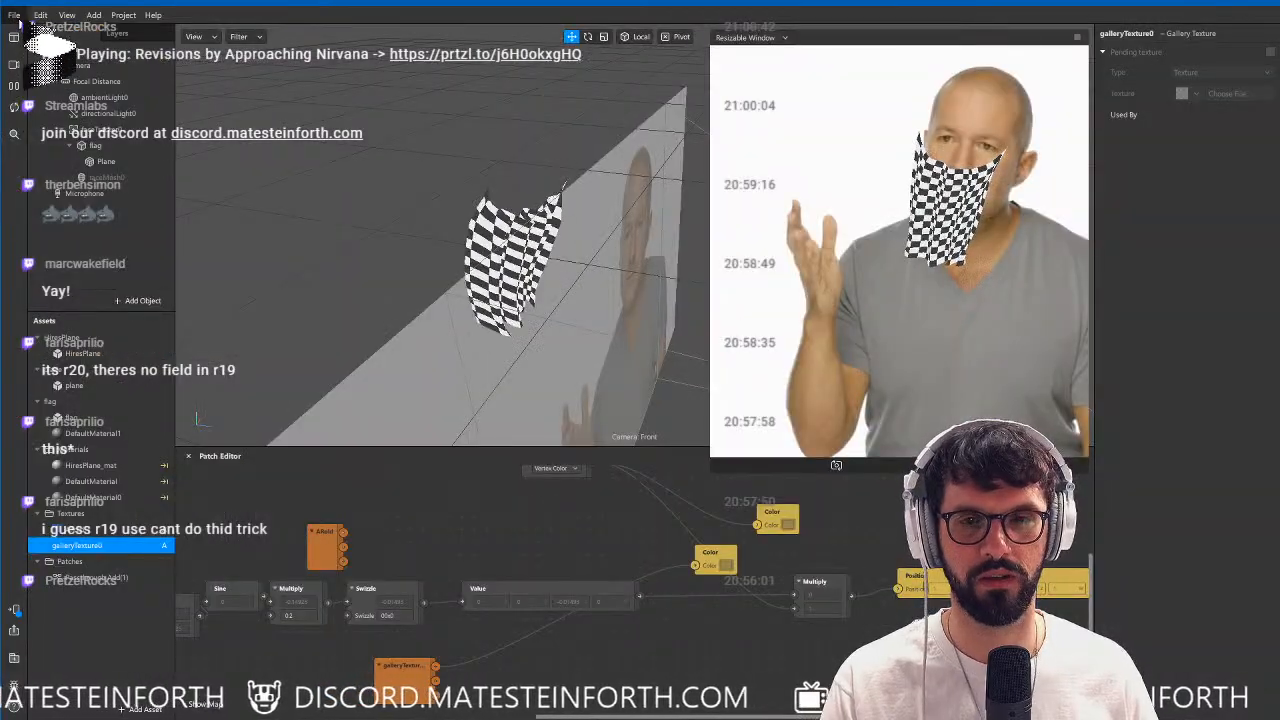
pyautogui.hotkey('alt', 'f')
pyautogui.press('Return')
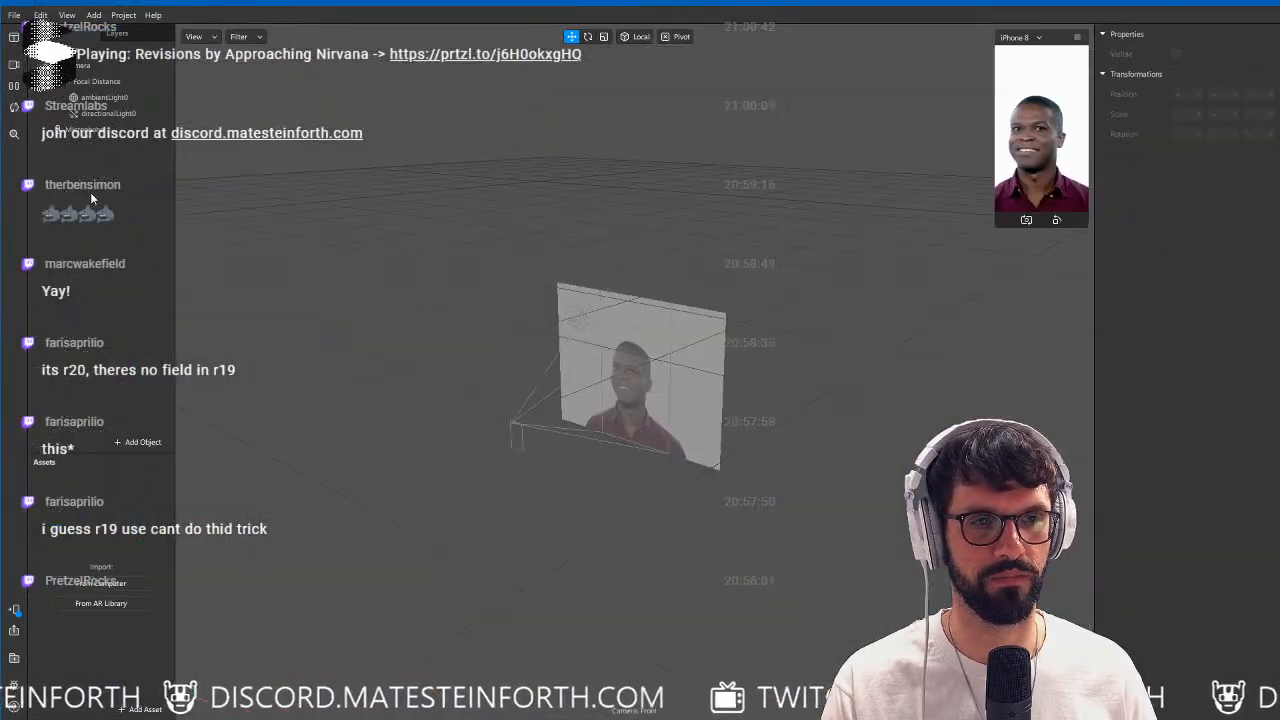
# Set the preview to the simulated 3D environment and import the exported meadows FBX into the project's assets.
pyautogui.click(14, 64)
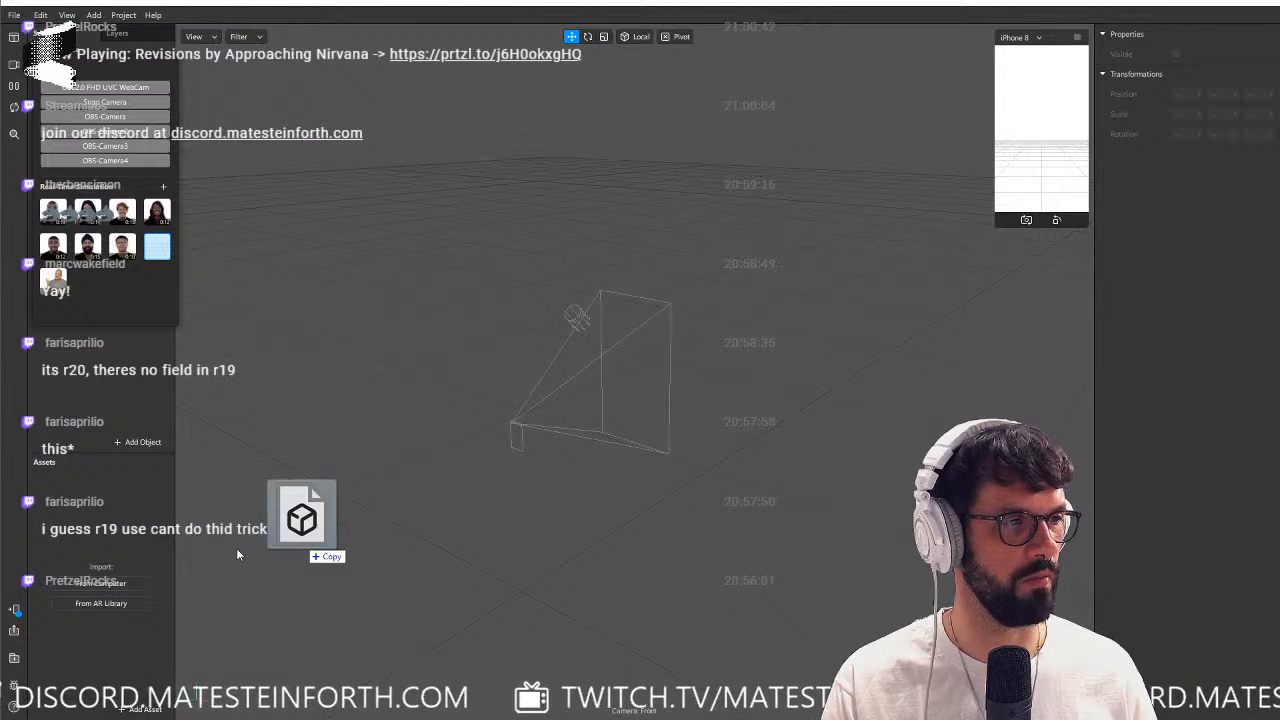
pyautogui.moveTo(237, 554); pyautogui.dragTo(106, 541)
pyautogui.click(122, 638)
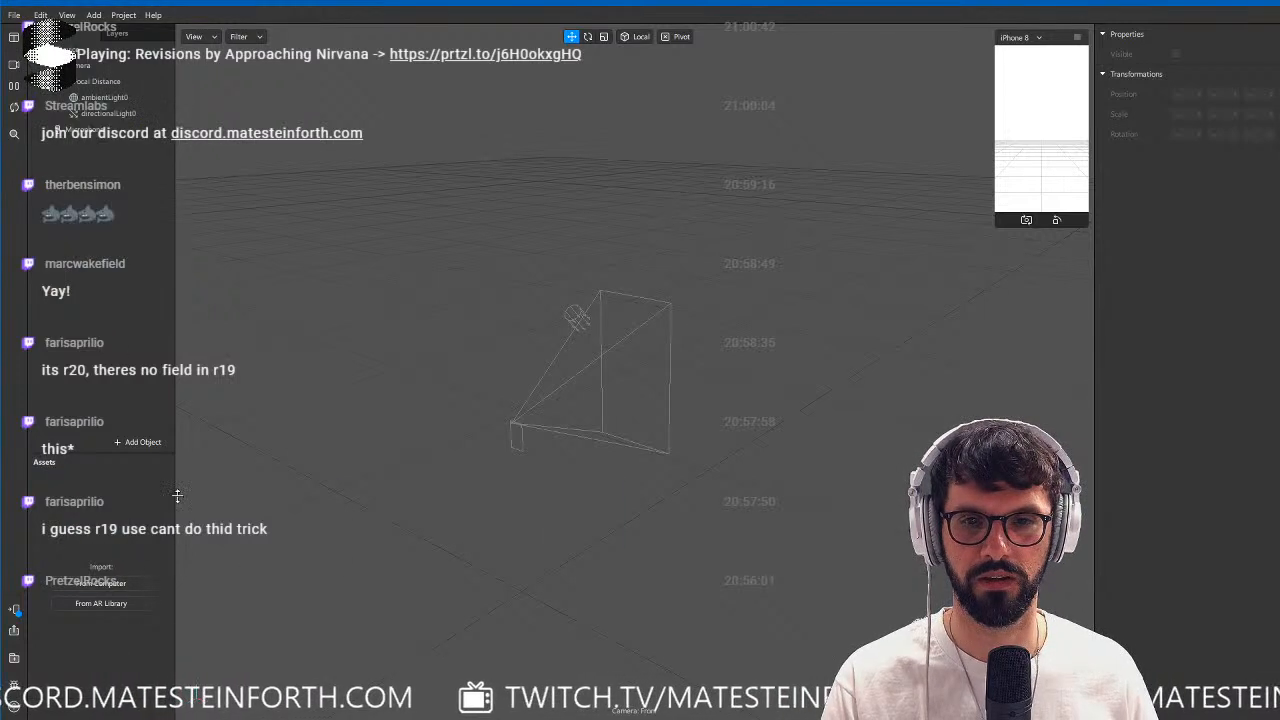
pyautogui.moveTo(350, 622); pyautogui.dragTo(91, 622)
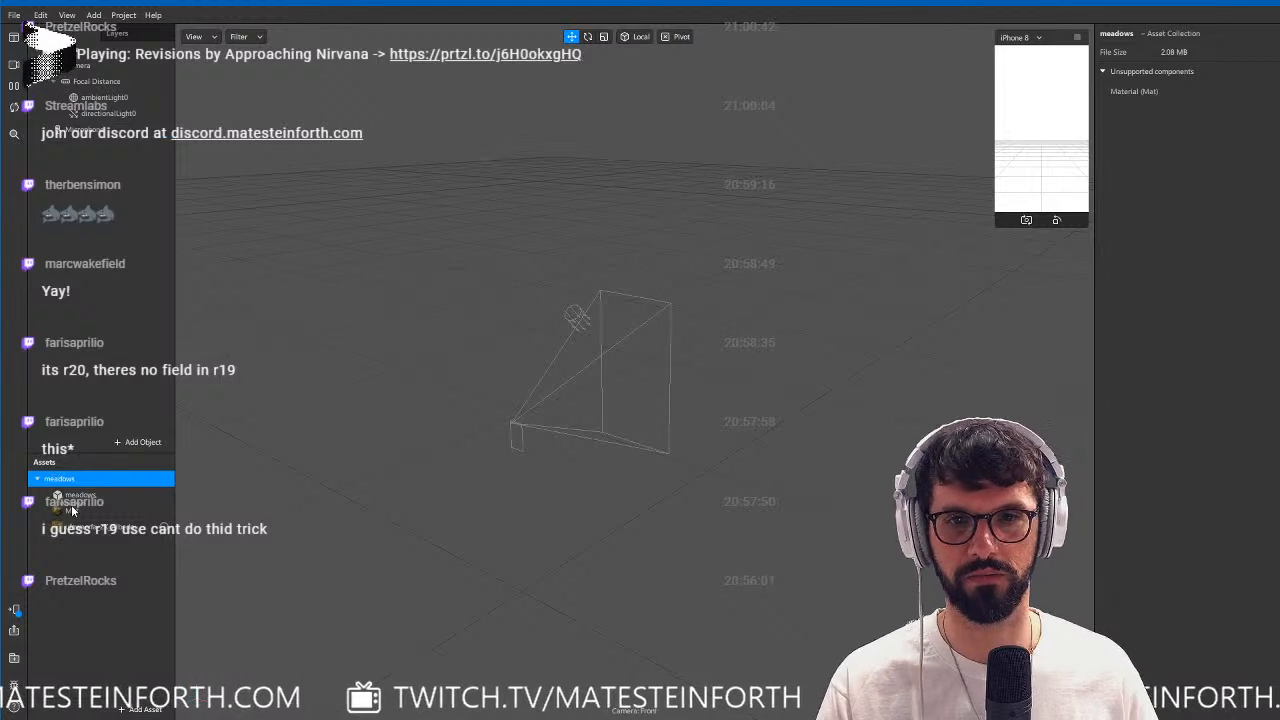
# Add a plane tracker to the scene and place the meadows model inside it.
pyautogui.click(104, 17)
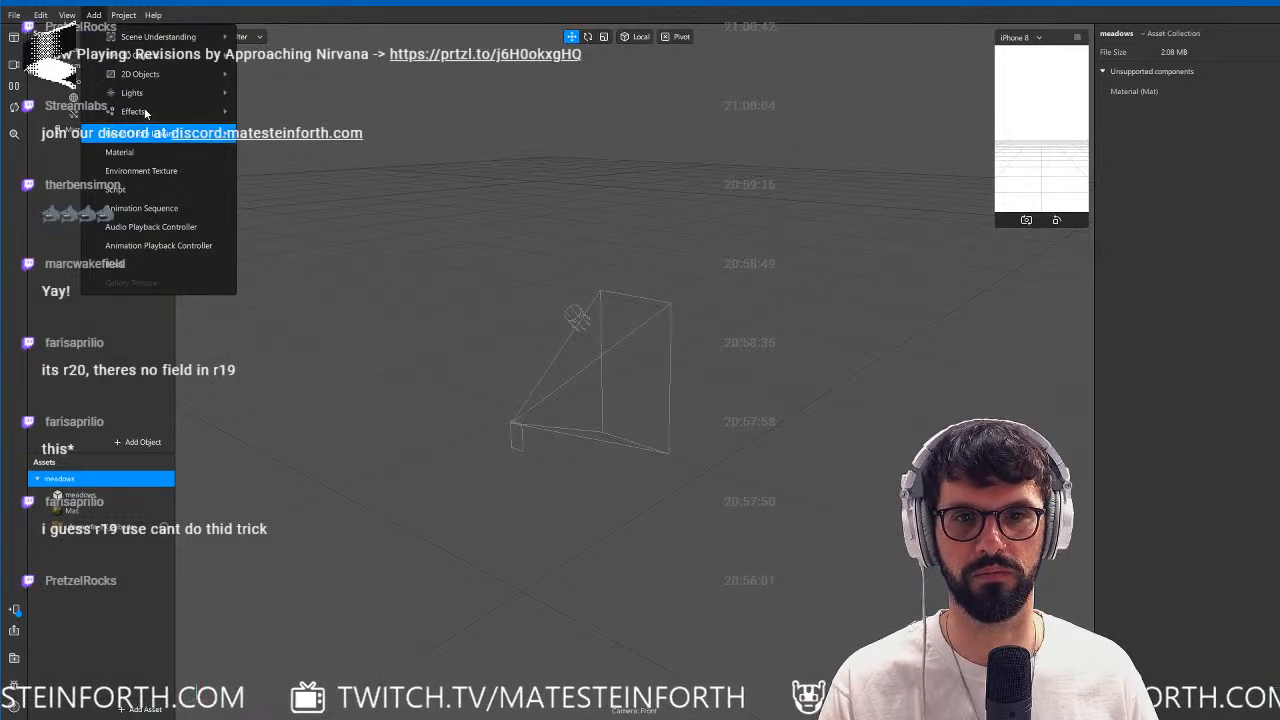
pyautogui.moveTo(140, 40)
pyautogui.click(300, 55)
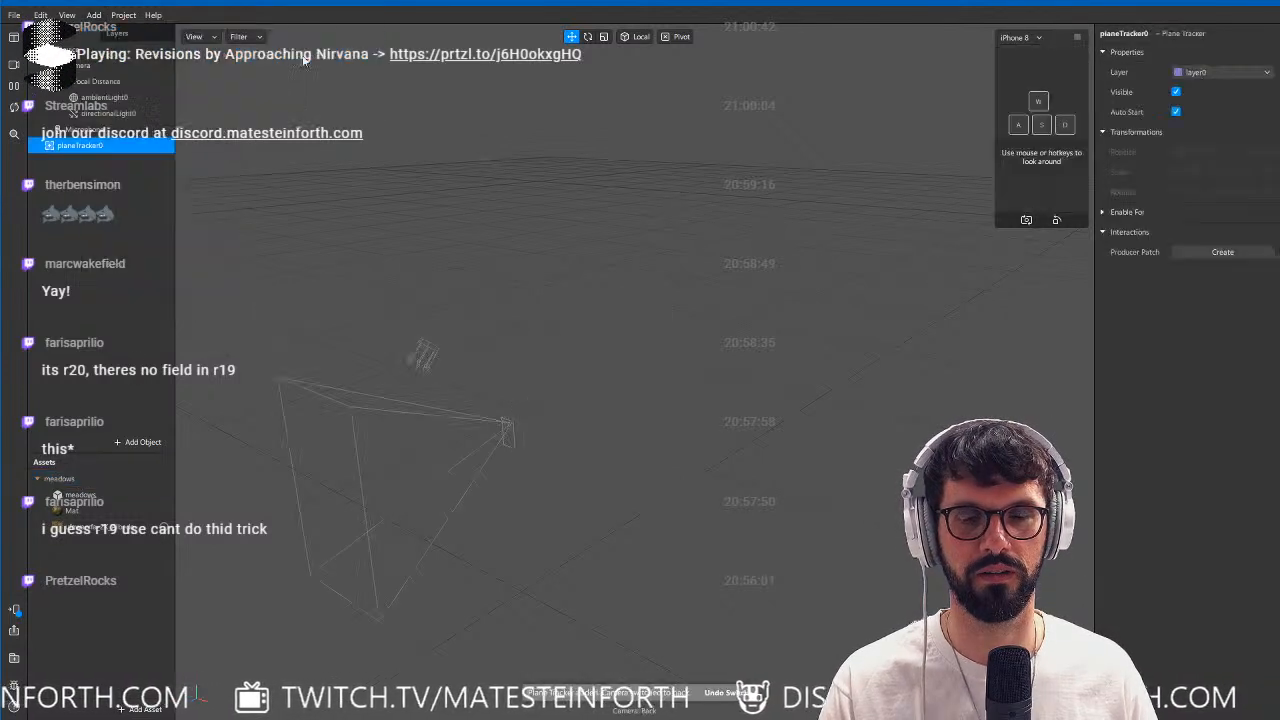
pyautogui.moveTo(63, 487); pyautogui.dragTo(100, 145)
pyautogui.keyDown('alt'); pyautogui.moveTo(795, 486); pyautogui.dragTo(619, 477); pyautogui.keyUp('alt')
pyautogui.scroll(3, 713, 513)
pyautogui.keyDown('alt'); pyautogui.moveTo(796, 560); pyautogui.dragTo(742, 474, button='middle'); pyautogui.keyUp('alt')
# Create a patch for the Mat material's diffuse texture and add a Vertex Attribute patch.
pyautogui.click(88, 511)
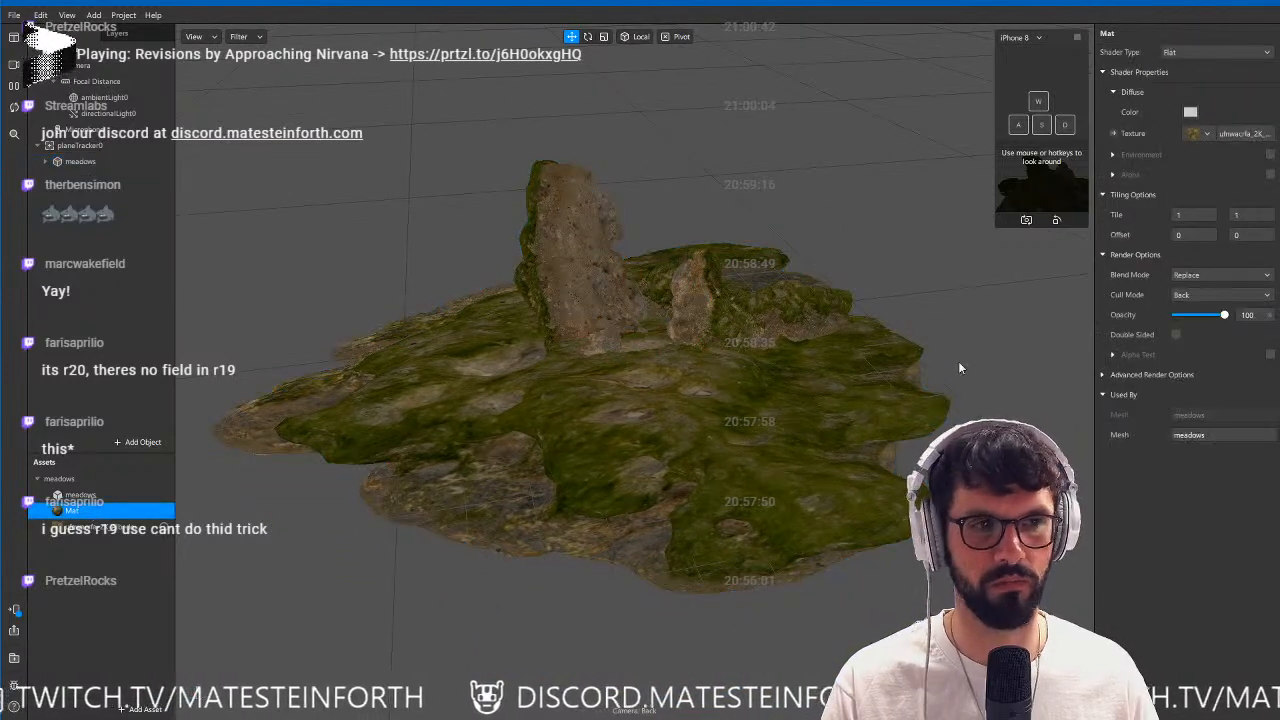
pyautogui.click(1114, 134)
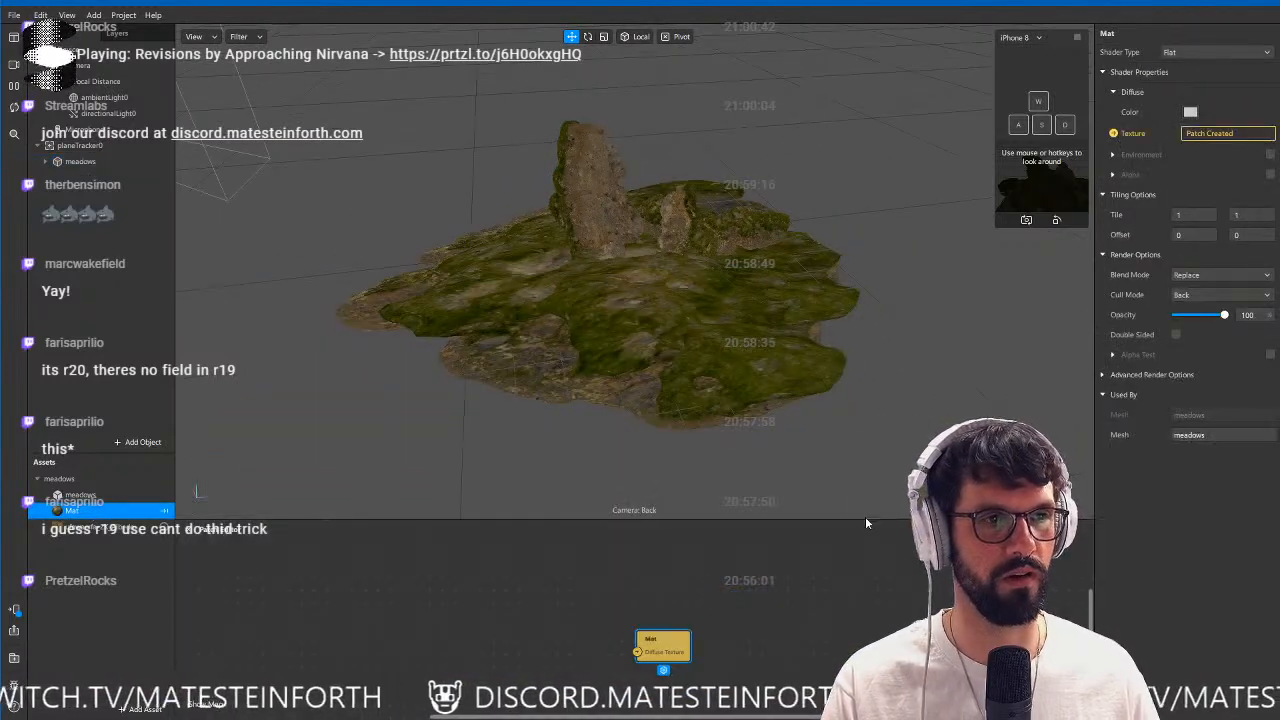
pyautogui.rightClick(536, 617)
pyautogui.write('vert')
pyautogui.press('Return')
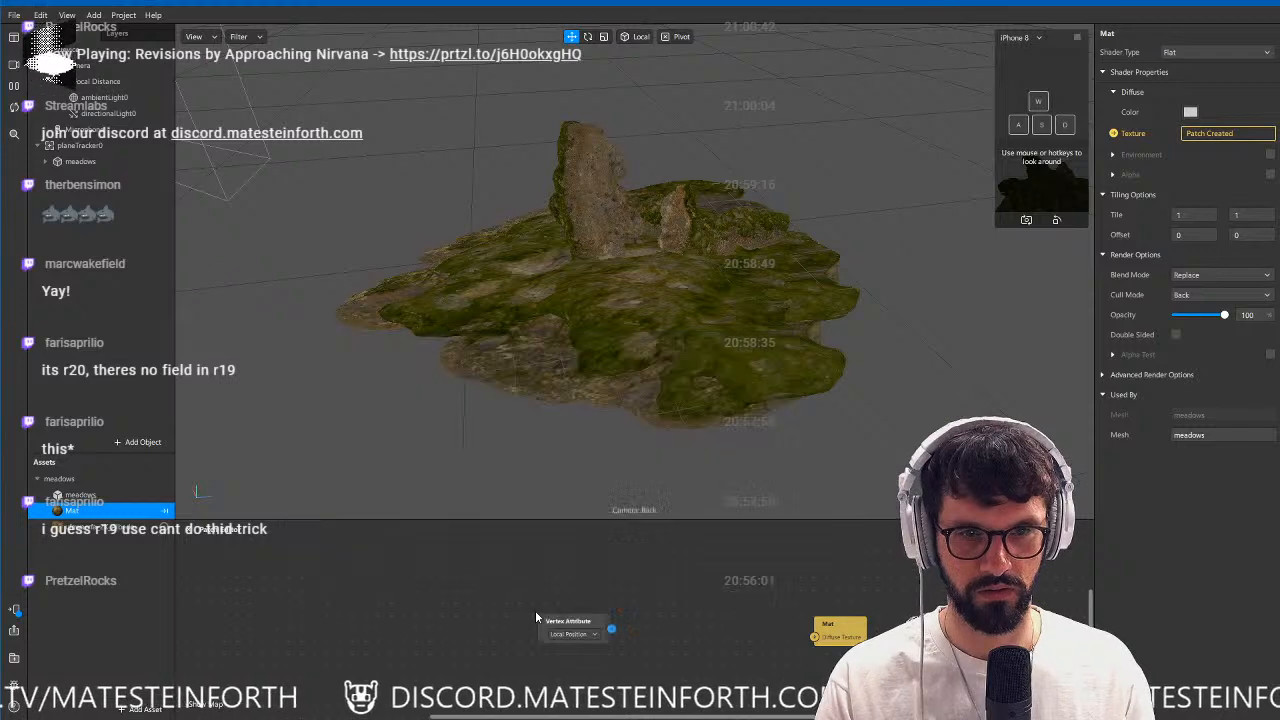
# Set the Vertex Attribute patch to Vertex Color and connect it to Mat's Diffuse Texture input.
pyautogui.click(584, 635)
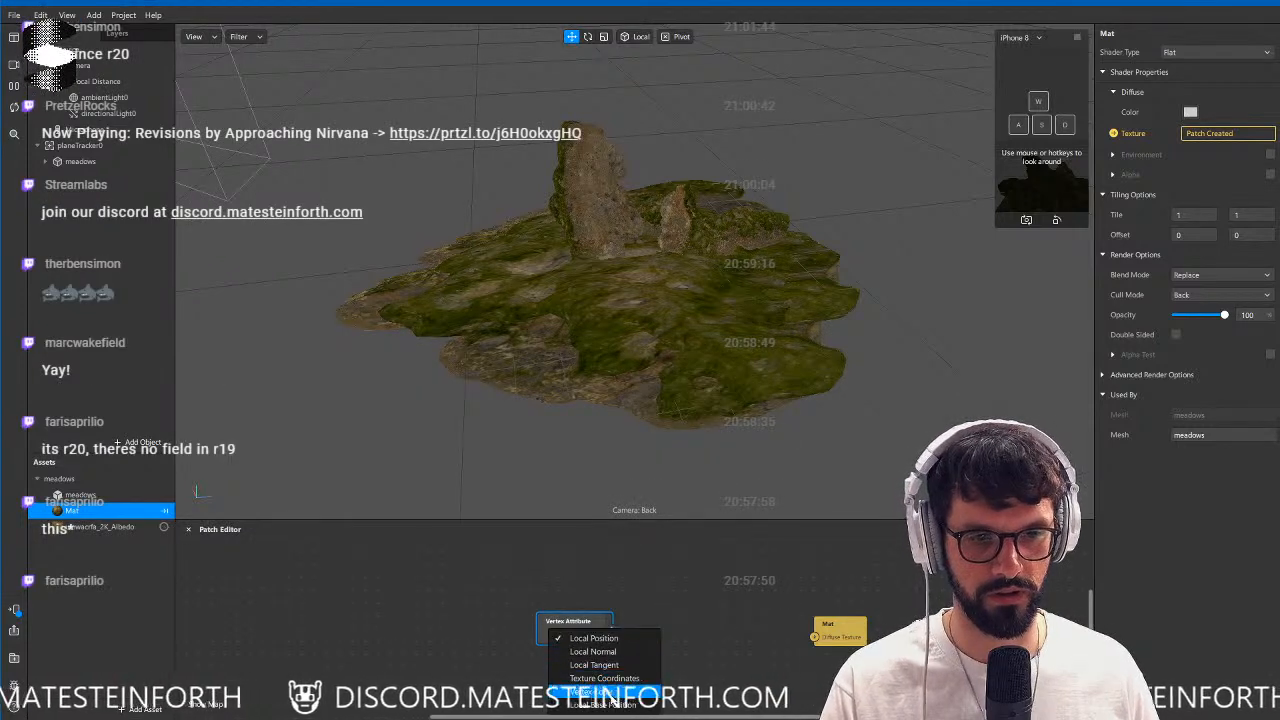
pyautogui.click(586, 677)
pyautogui.moveTo(607, 629); pyautogui.dragTo(815, 638)
pyautogui.keyDown('alt'); pyautogui.moveTo(702, 258); pyautogui.dragTo(722, 294); pyautogui.keyUp('alt')
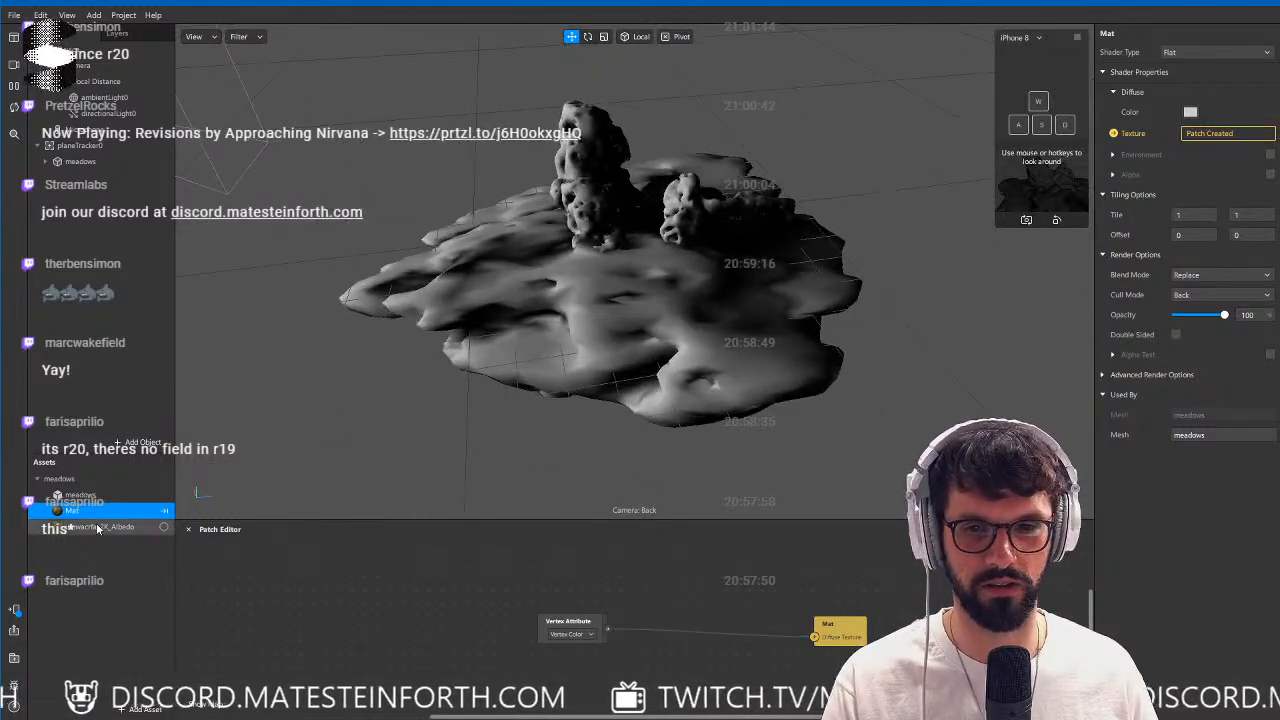
# Add the albedo texture as a patch and connect its RGBA output through a new Multiply patch to Mat's Diffuse Texture.
pyautogui.moveTo(100, 526); pyautogui.dragTo(562, 684)
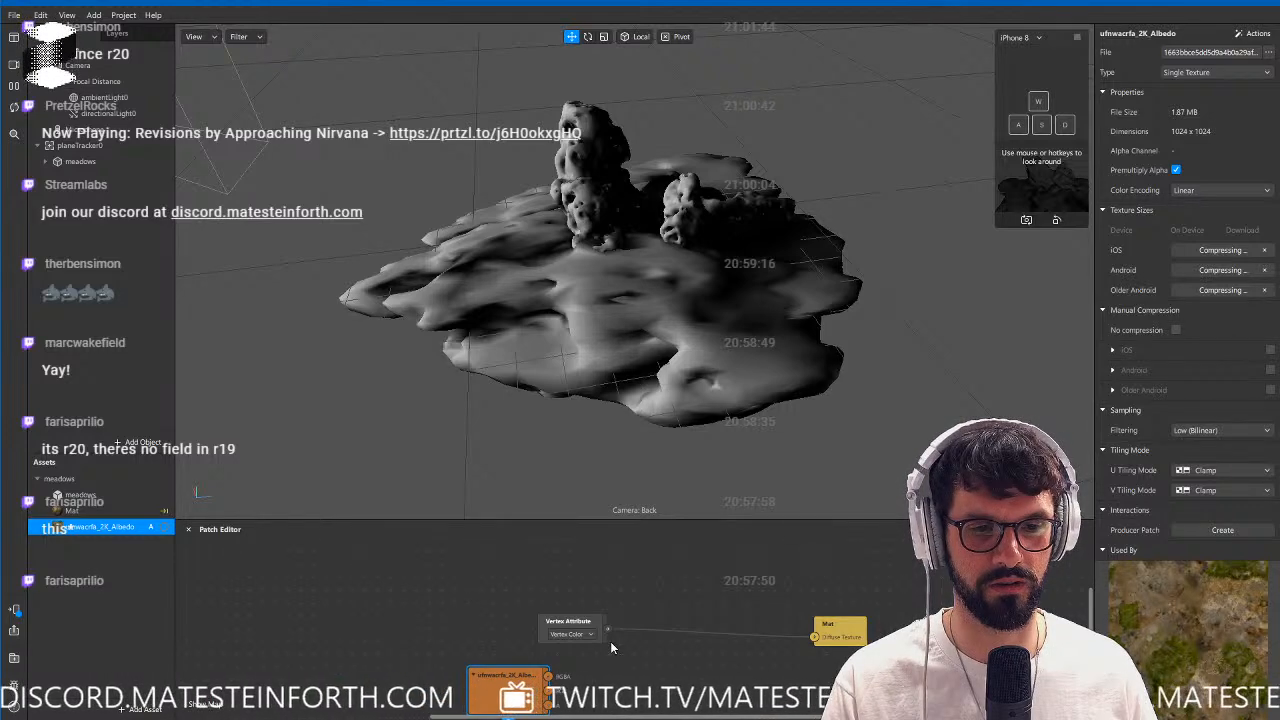
pyautogui.moveTo(548, 677); pyautogui.dragTo(641, 668)
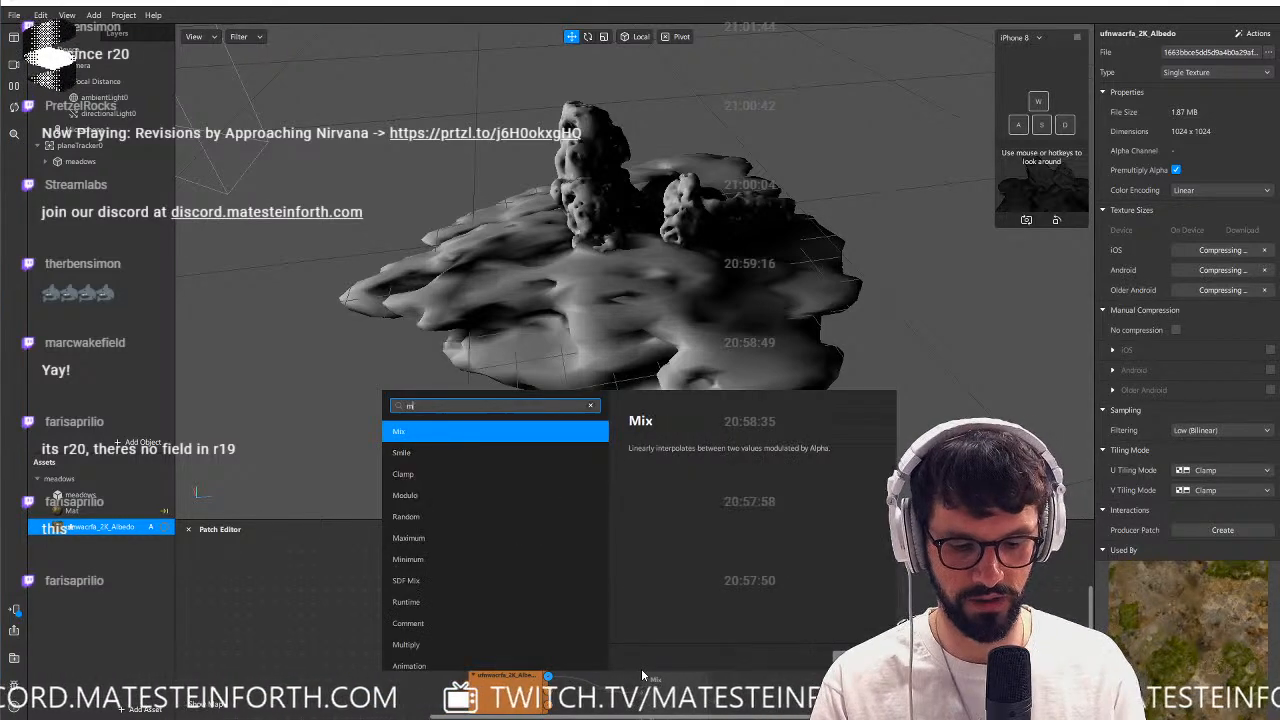
pyautogui.write('mult')
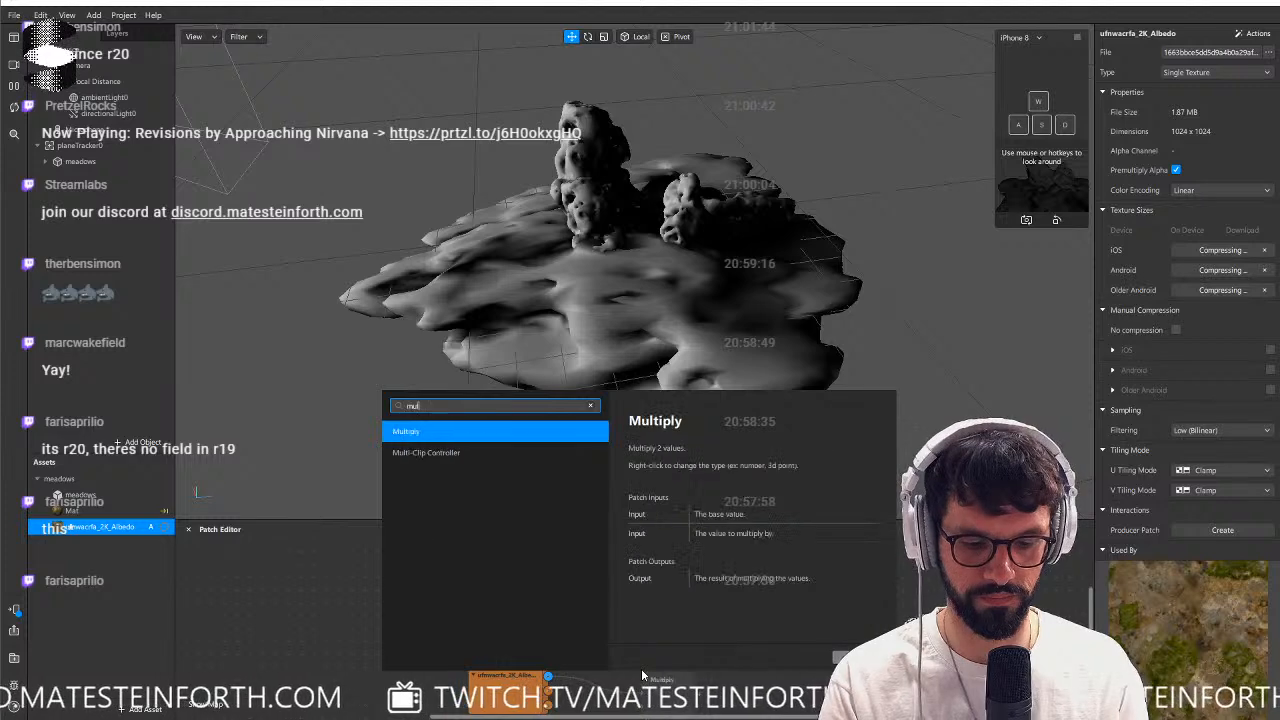
pyautogui.press('Return')
pyautogui.moveTo(700, 690); pyautogui.dragTo(815, 637)
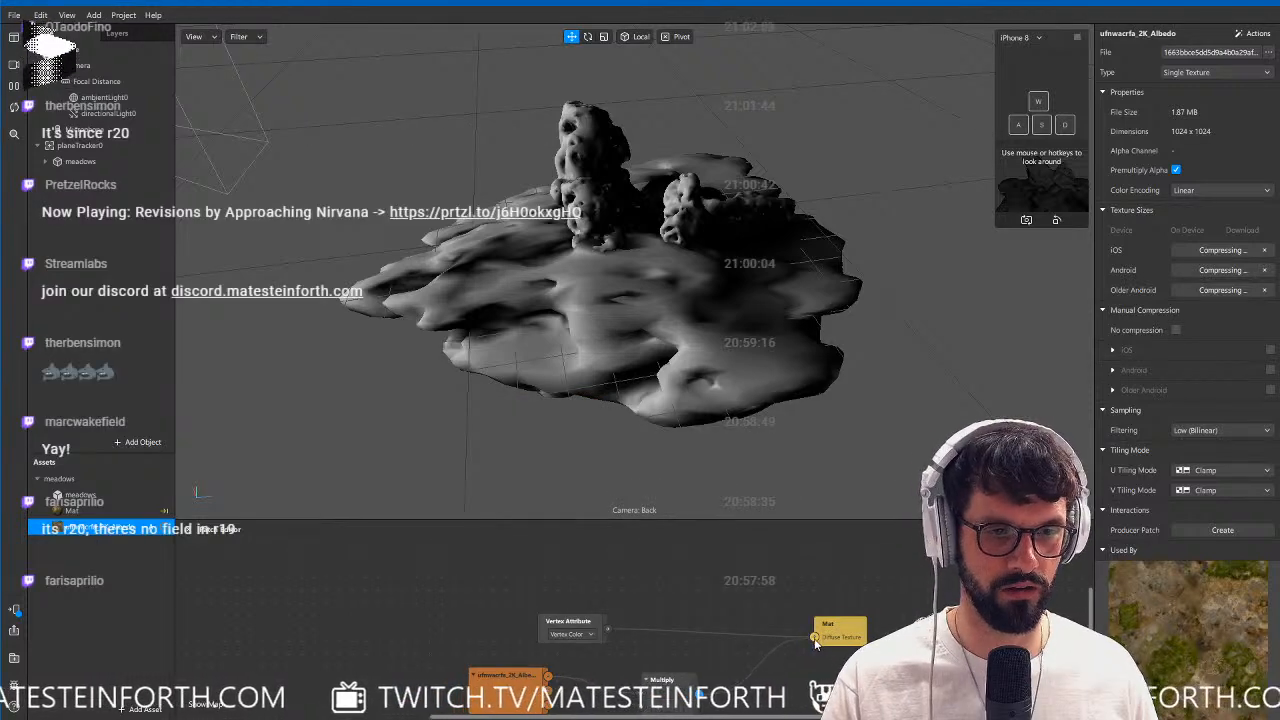
pyautogui.moveTo(660, 679); pyautogui.dragTo(693, 597)
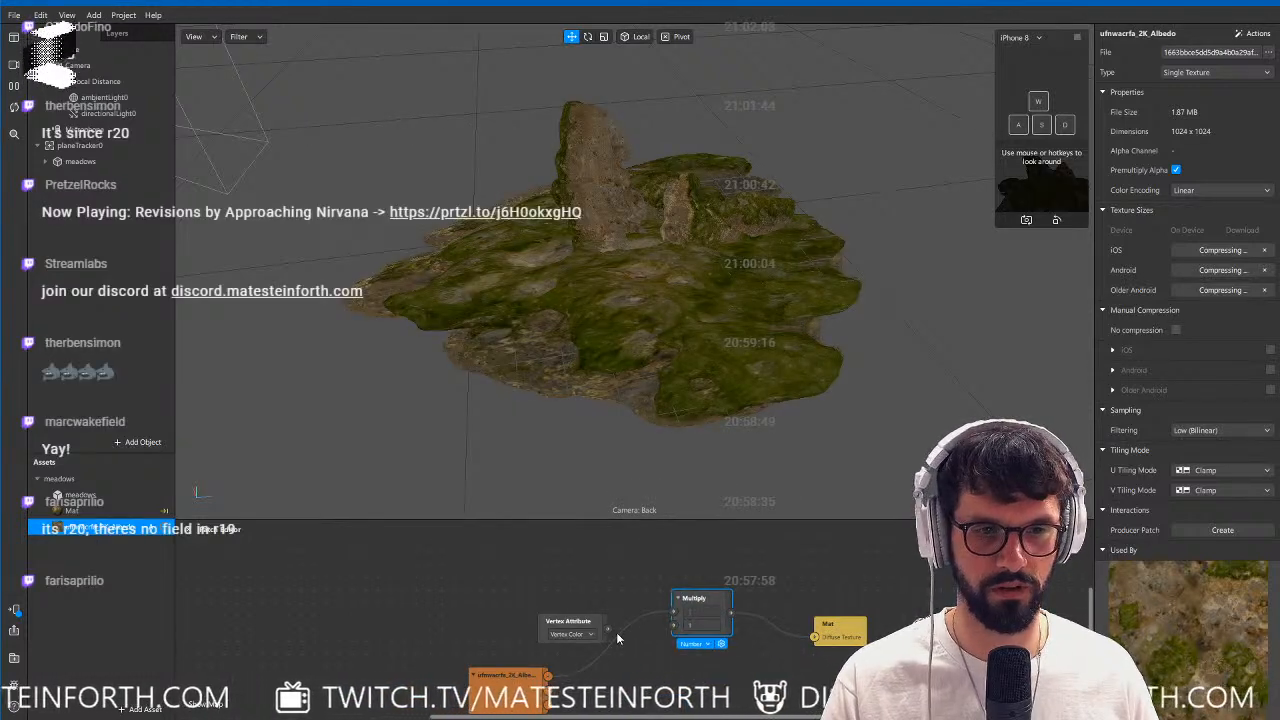
# Connect the Vertex Attribute patch to Multiply's second input and move the albedo patch clear of the vertex color patch.
pyautogui.moveTo(608, 630); pyautogui.dragTo(675, 627)
pyautogui.keyDown('alt'); pyautogui.moveTo(662, 297); pyautogui.dragTo(556, 356); pyautogui.keyUp('alt')
pyautogui.moveTo(505, 676); pyautogui.dragTo(388, 600)
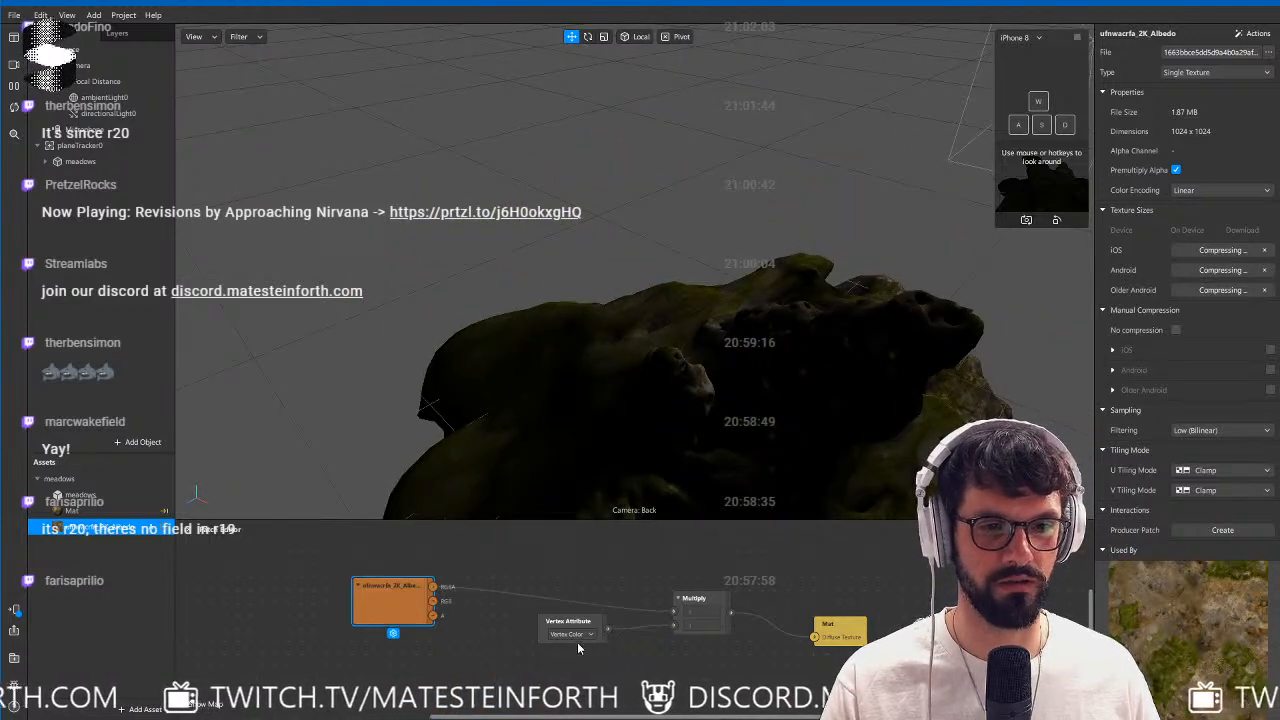
# Insert an Add patch between the Vertex Attribute and Multiply patches.
pyautogui.moveTo(577, 642); pyautogui.dragTo(673, 625)
pyautogui.write('add')
pyautogui.press('Return')
pyautogui.keyDown('alt'); pyautogui.moveTo(785, 408); pyautogui.dragTo(643, 345); pyautogui.keyUp('alt')
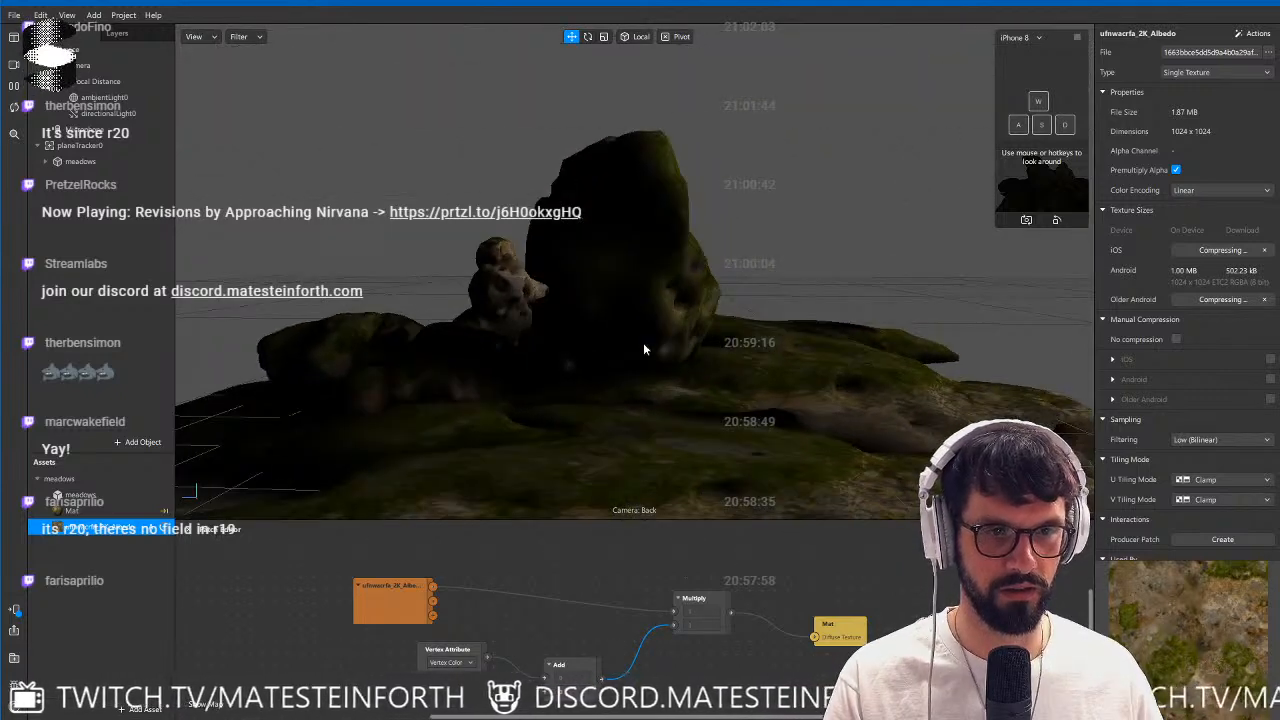
# Try 0.4 and 0.2 as the Add patch's second value to brighten the baked shadows.
pyautogui.click(573, 692)
pyautogui.write('0.4')
pyautogui.press('Return')
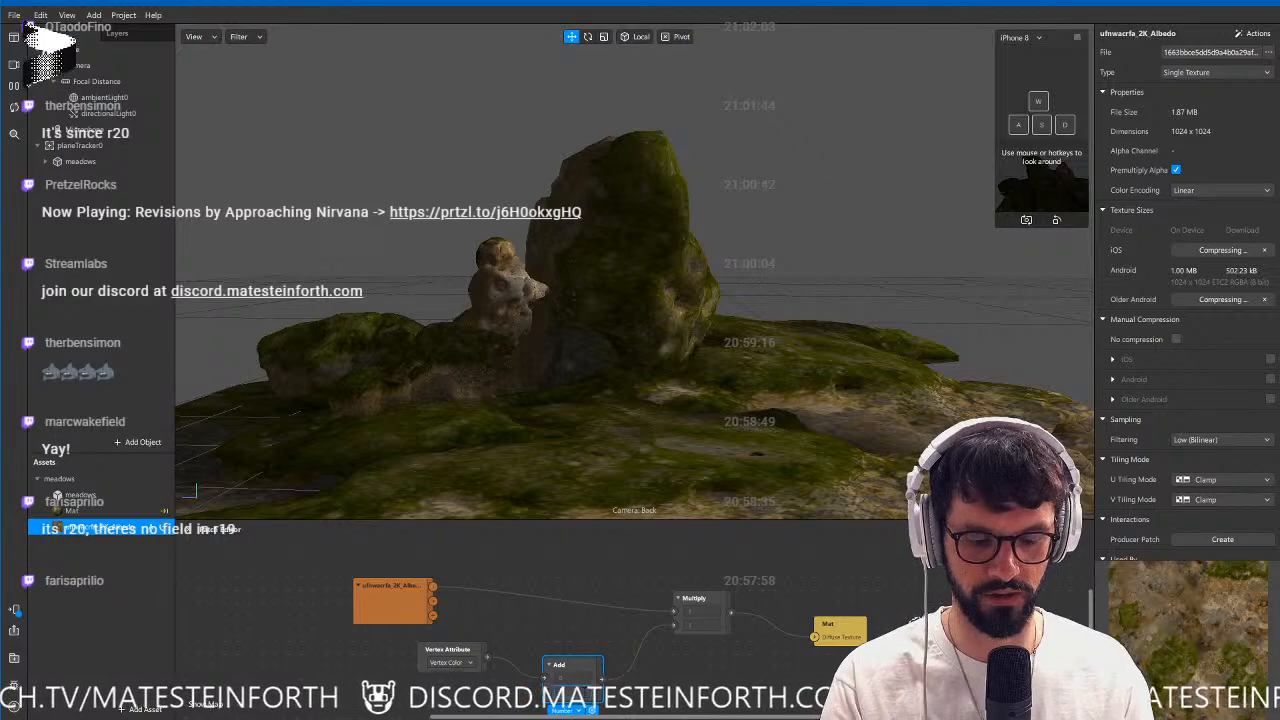
pyautogui.write('0.2')
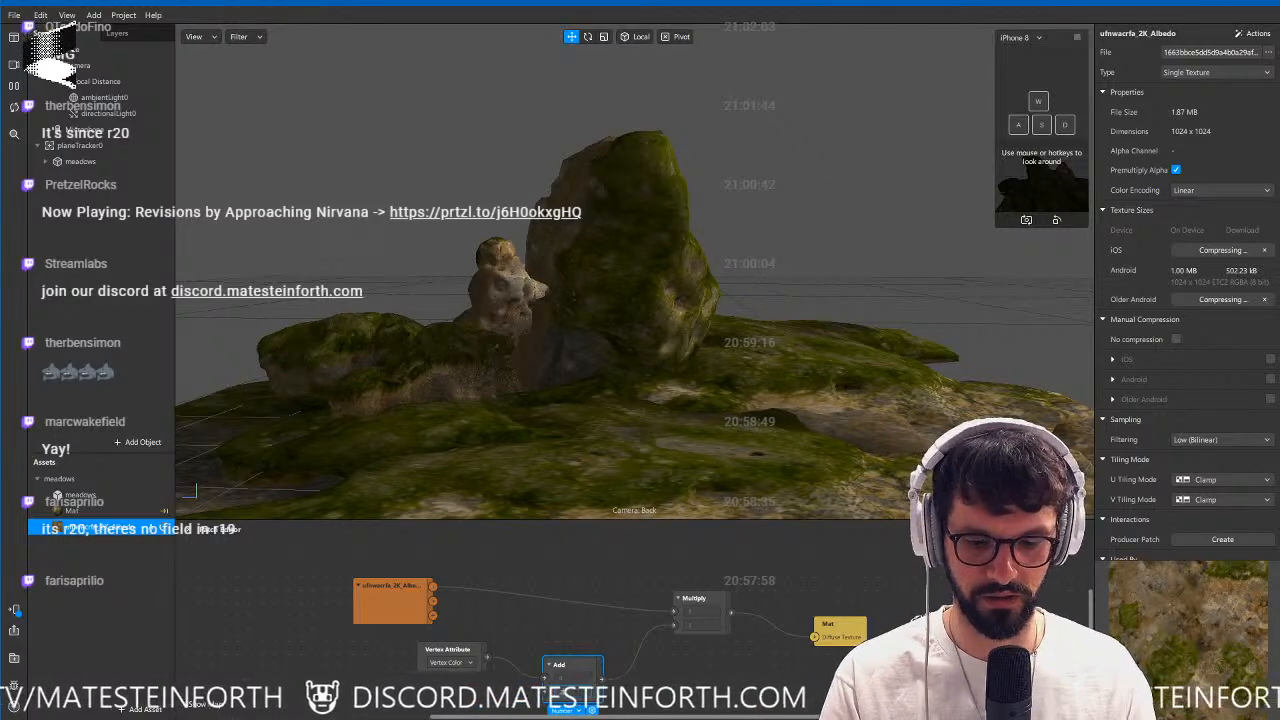
pyautogui.press('Return')
pyautogui.keyDown('alt'); pyautogui.moveTo(690, 350); pyautogui.dragTo(346, 320); pyautogui.keyUp('alt')
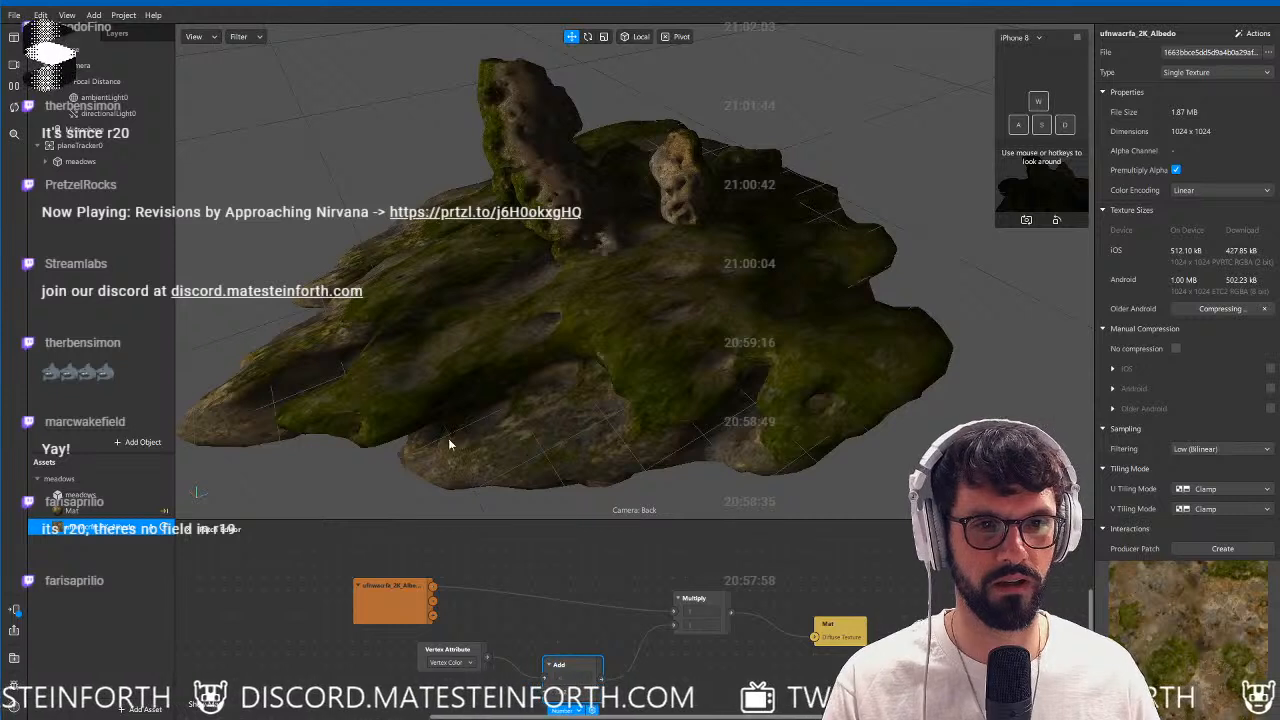
# Change Mat's shader type to Physically-Based and create a patch for its albedo texture.
pyautogui.click(84, 512)
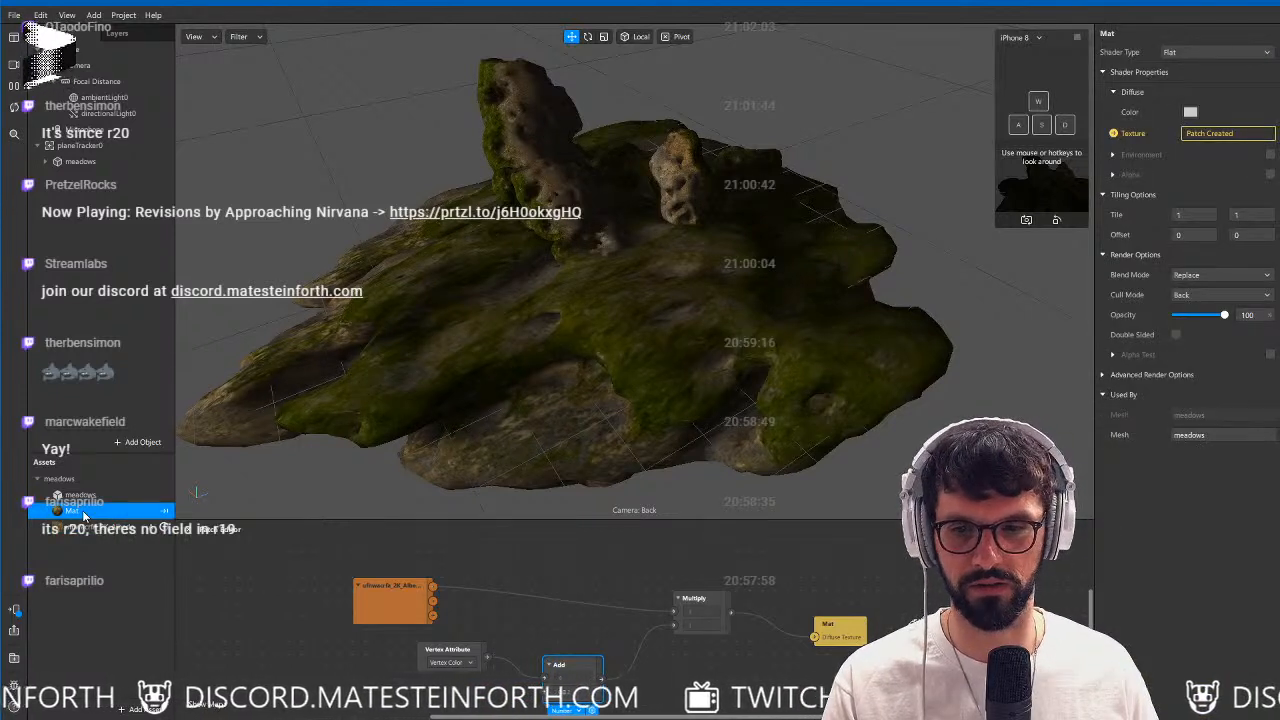
pyautogui.click(1193, 54)
pyautogui.click(1214, 82)
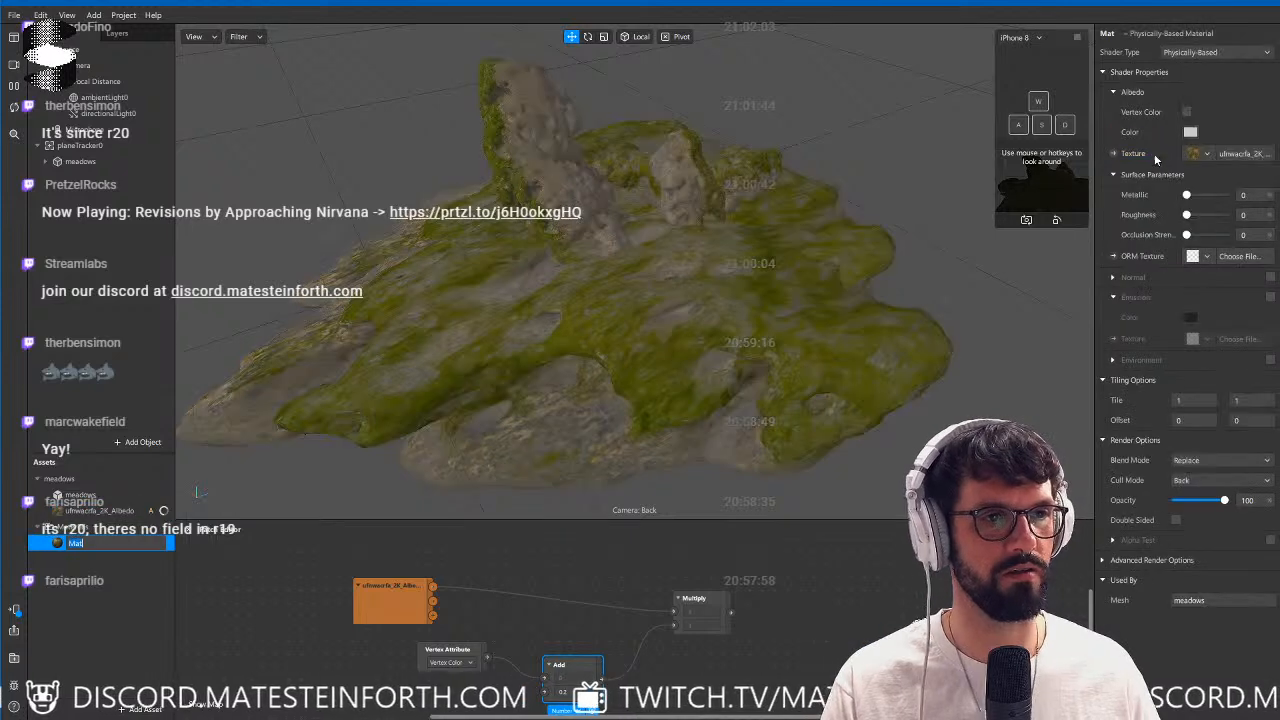
pyautogui.moveTo(673, 650); pyautogui.dragTo(835, 640)
pyautogui.press('Escape')
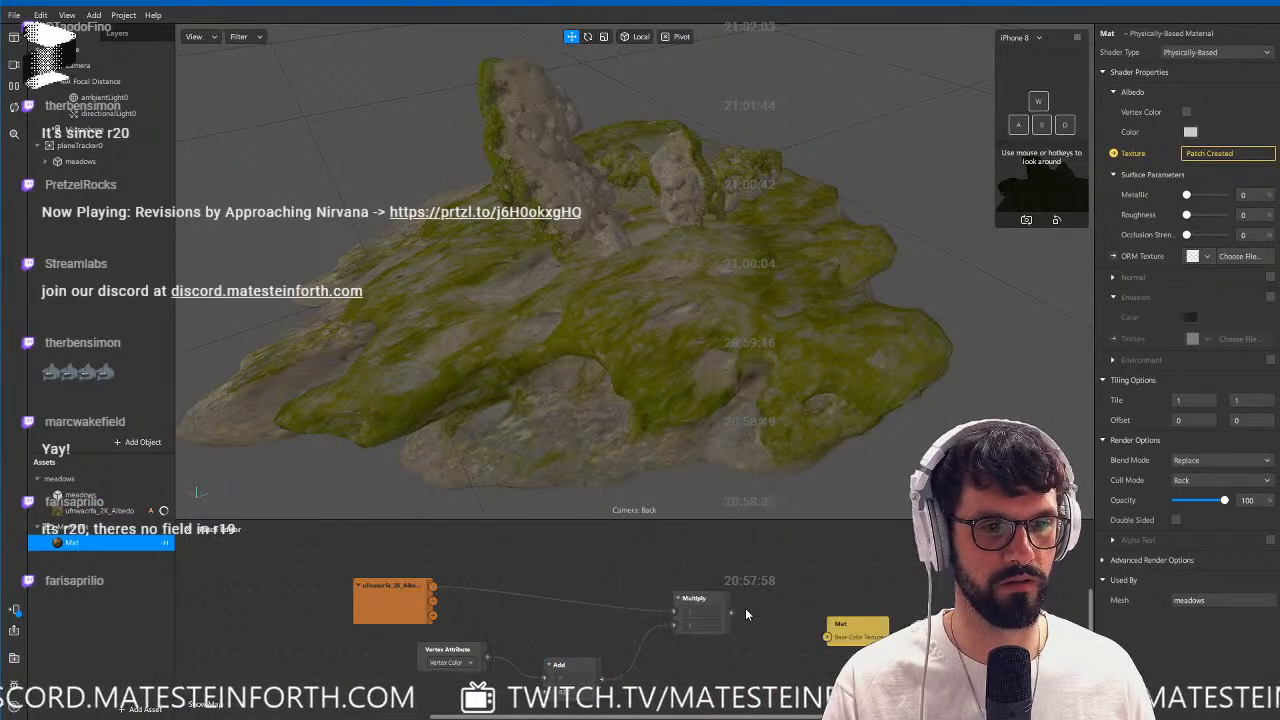
# Connect Multiply to Mat's Base Color Texture and route the vertex color into Multiply through the Add patch set to 0.01.
pyautogui.moveTo(731, 612); pyautogui.dragTo(826, 617)
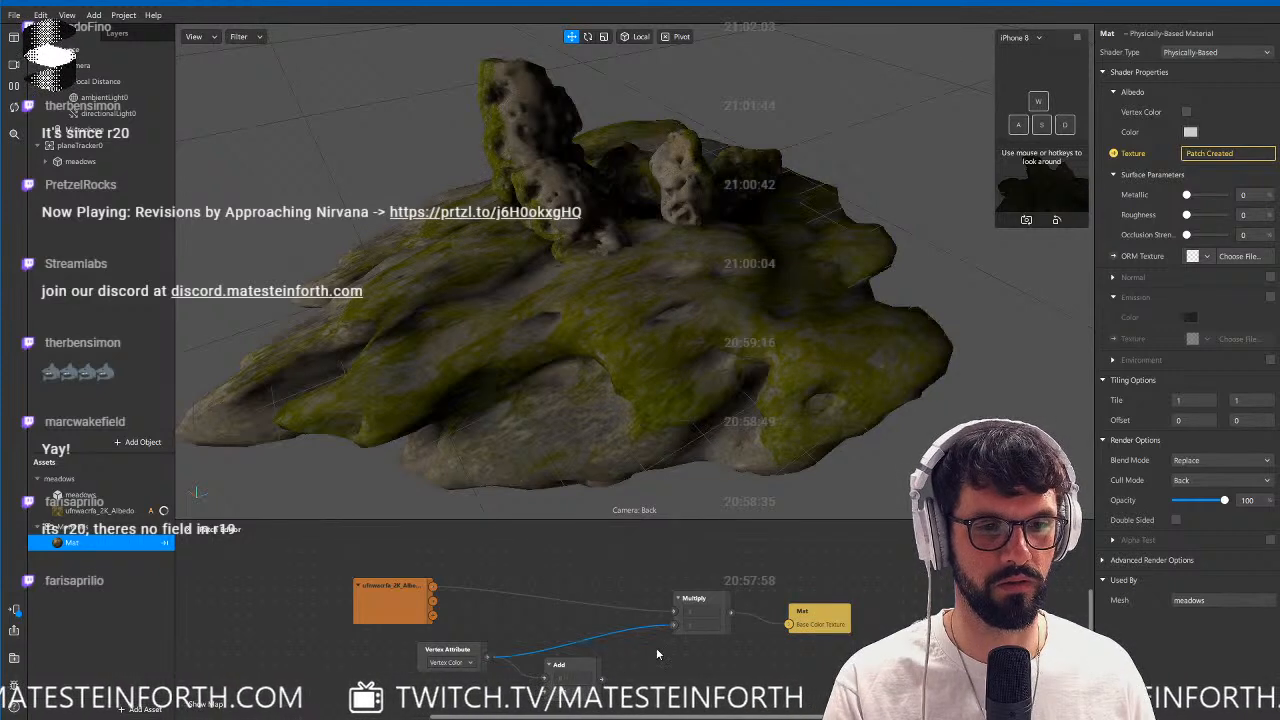
pyautogui.click(562, 665)
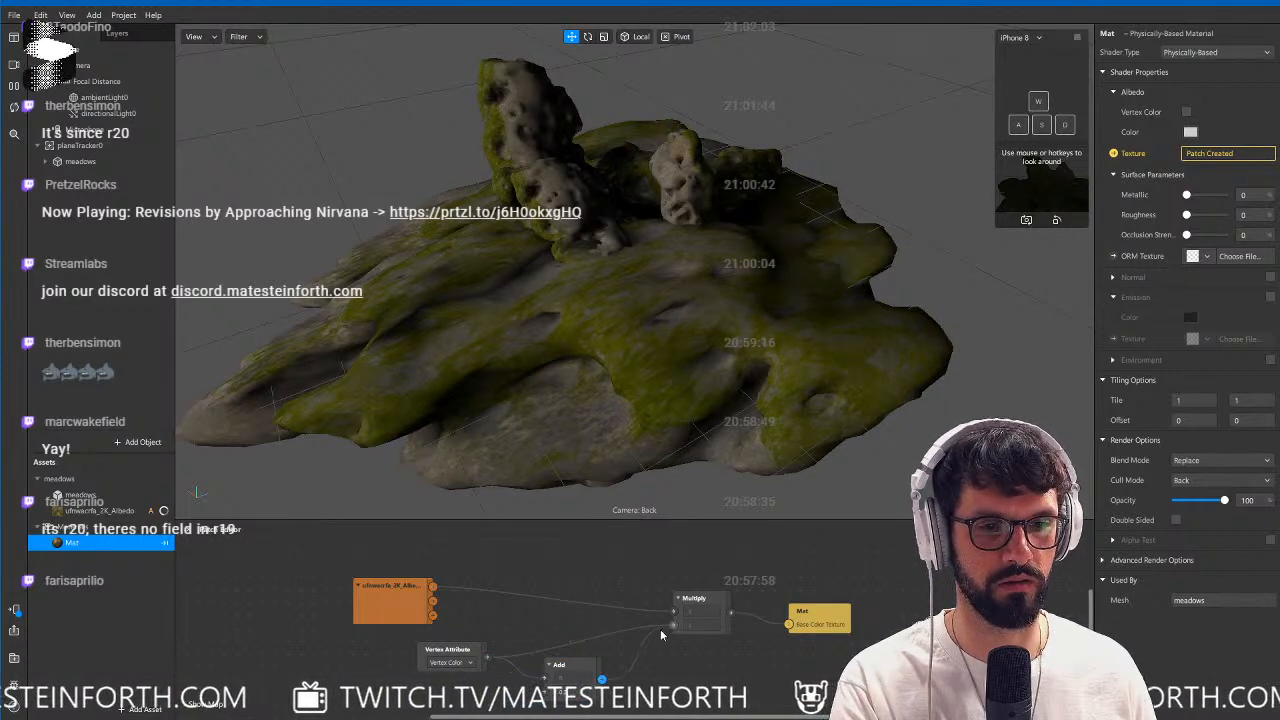
pyautogui.moveTo(660, 629); pyautogui.dragTo(672, 625)
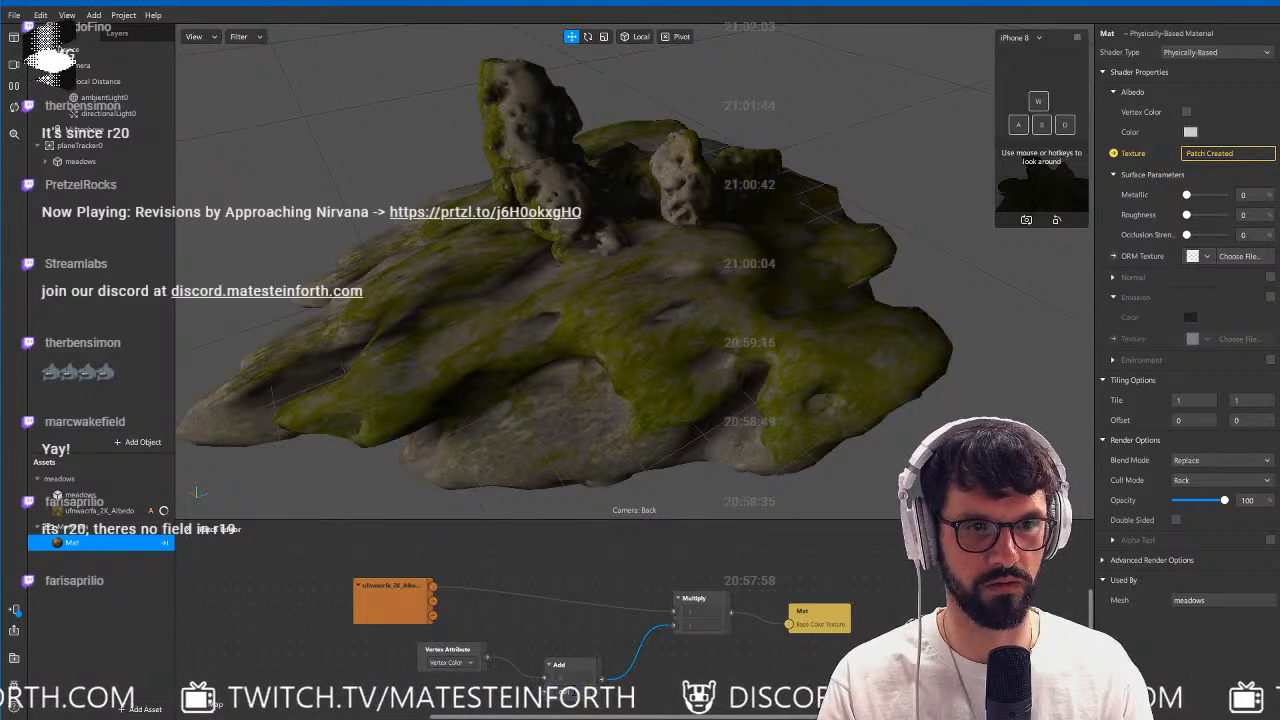
# Enable Mat's Normal property and assign the ufnwacrfa_2K_Normal_LOD1 texture to it.
pyautogui.click(1270, 277)
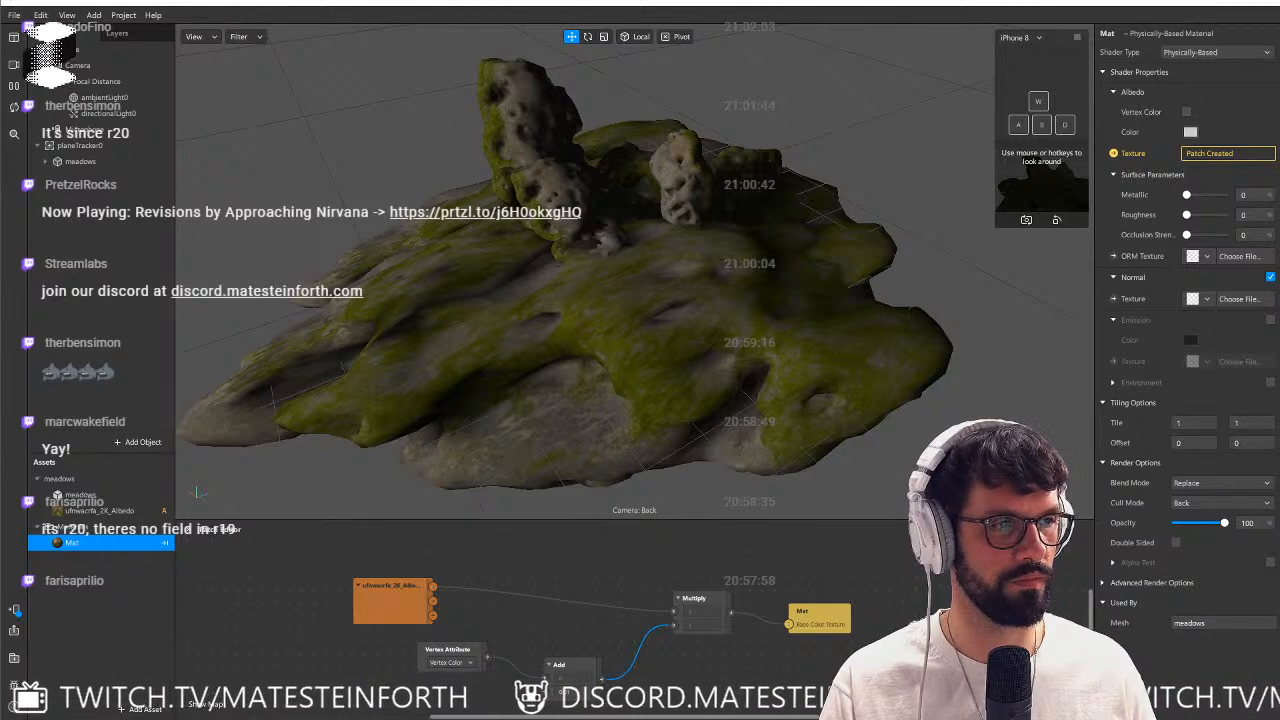
pyautogui.moveTo(1279, 430); pyautogui.dragTo(140, 288)
pyautogui.moveTo(180, 475); pyautogui.dragTo(1250, 307)
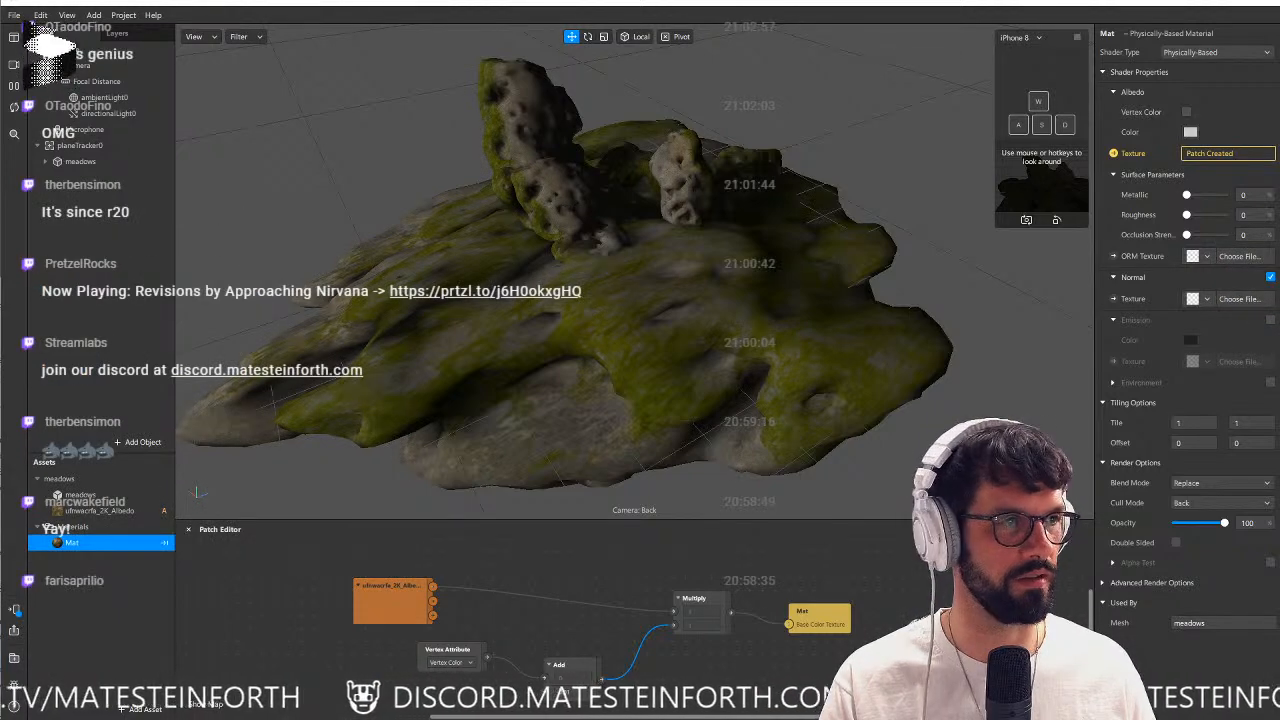
pyautogui.moveTo(1279, 152); pyautogui.dragTo(422, 171)
pyautogui.doubleClick(771, 263)
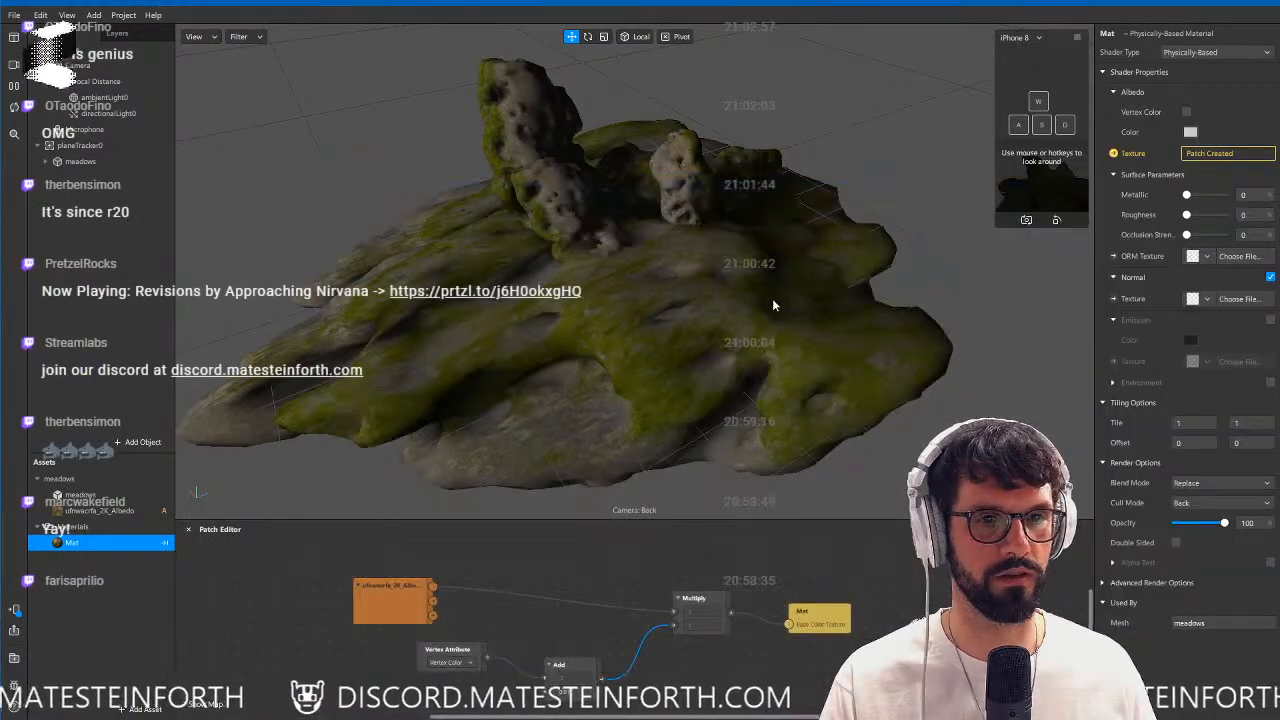
pyautogui.moveTo(623, 346); pyautogui.dragTo(466, 474)
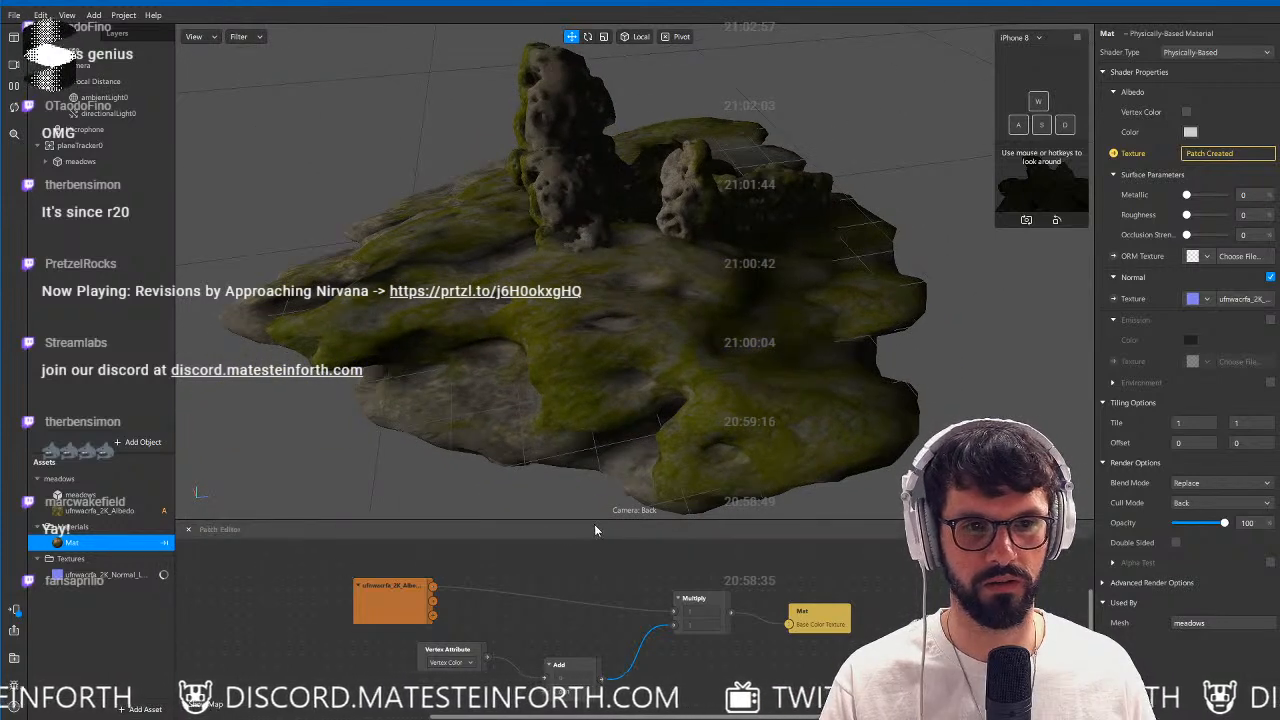
# Examine the normal map detail on the rocks up close, with Multiply disconnected from and reconnected to Mat's Base Color Texture.
pyautogui.moveTo(594, 521); pyautogui.dragTo(589, 457)
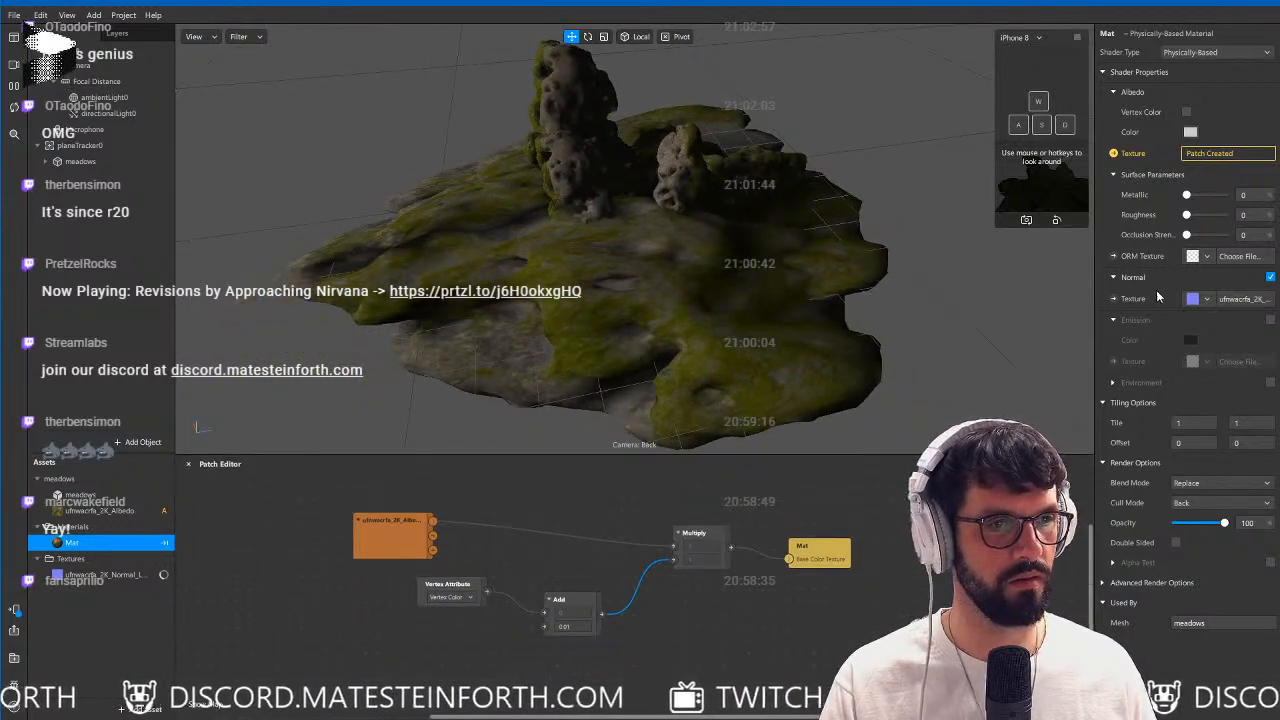
pyautogui.moveTo(767, 283); pyautogui.dragTo(561, 298)
pyautogui.scroll(10, 769, 201)
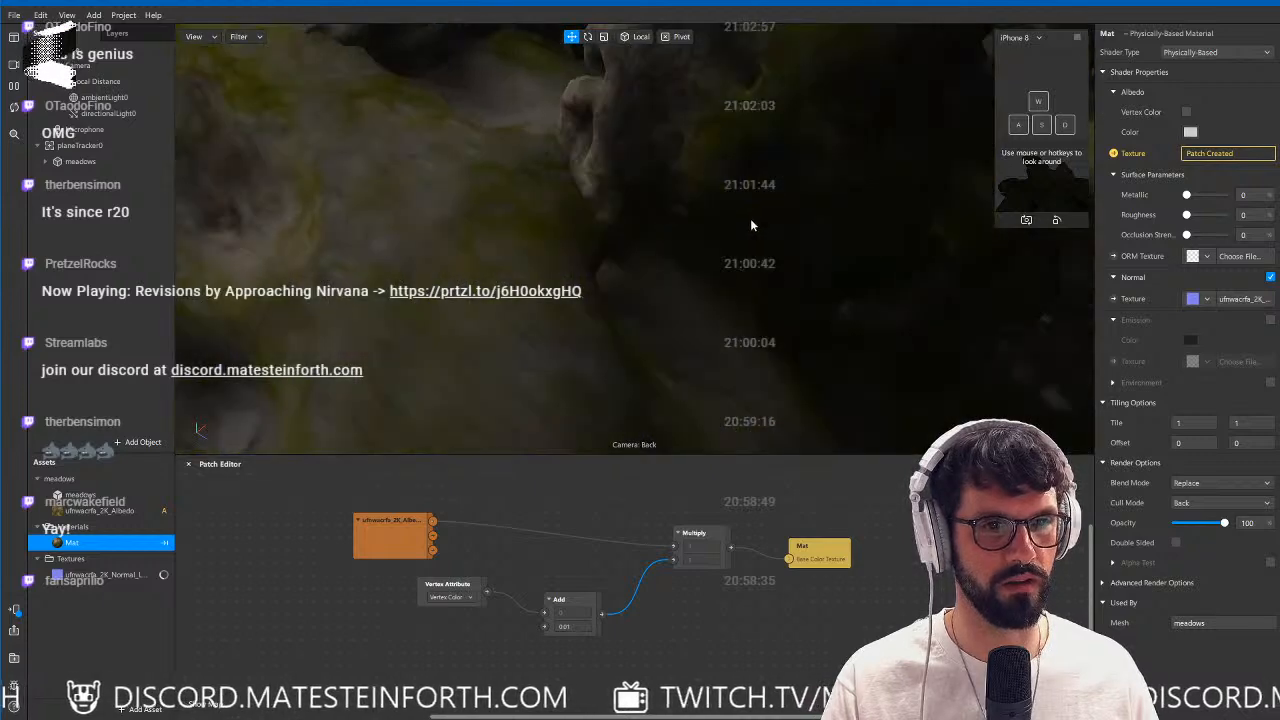
pyautogui.moveTo(738, 236); pyautogui.dragTo(803, 233)
pyautogui.scroll(-10, 802, 226)
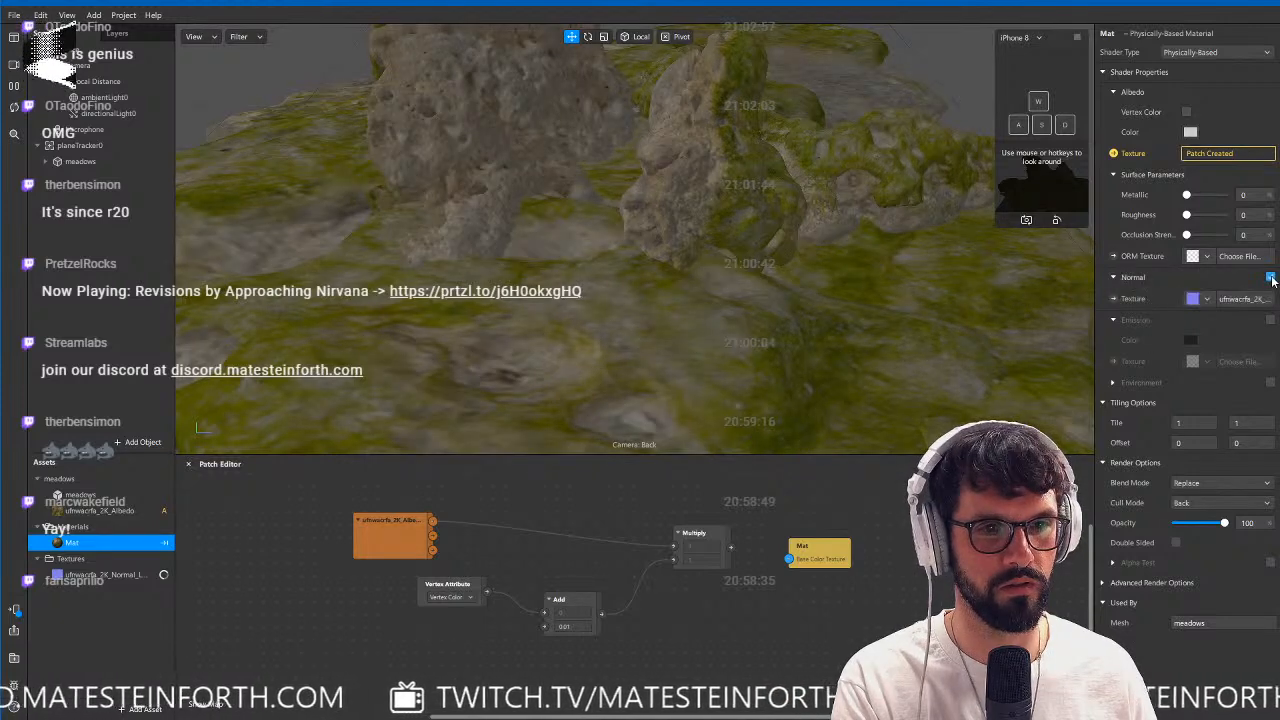
pyautogui.moveTo(790, 560); pyautogui.dragTo(791, 561)
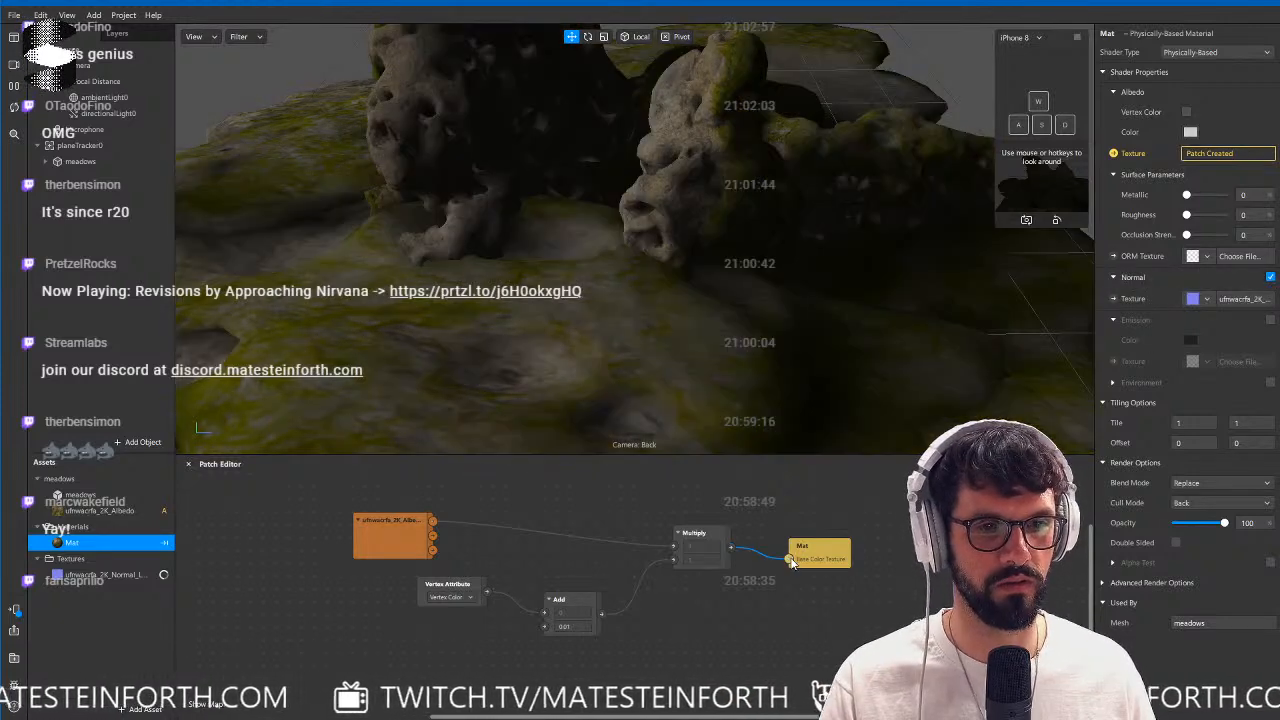
pyautogui.moveTo(724, 320); pyautogui.dragTo(636, 360)
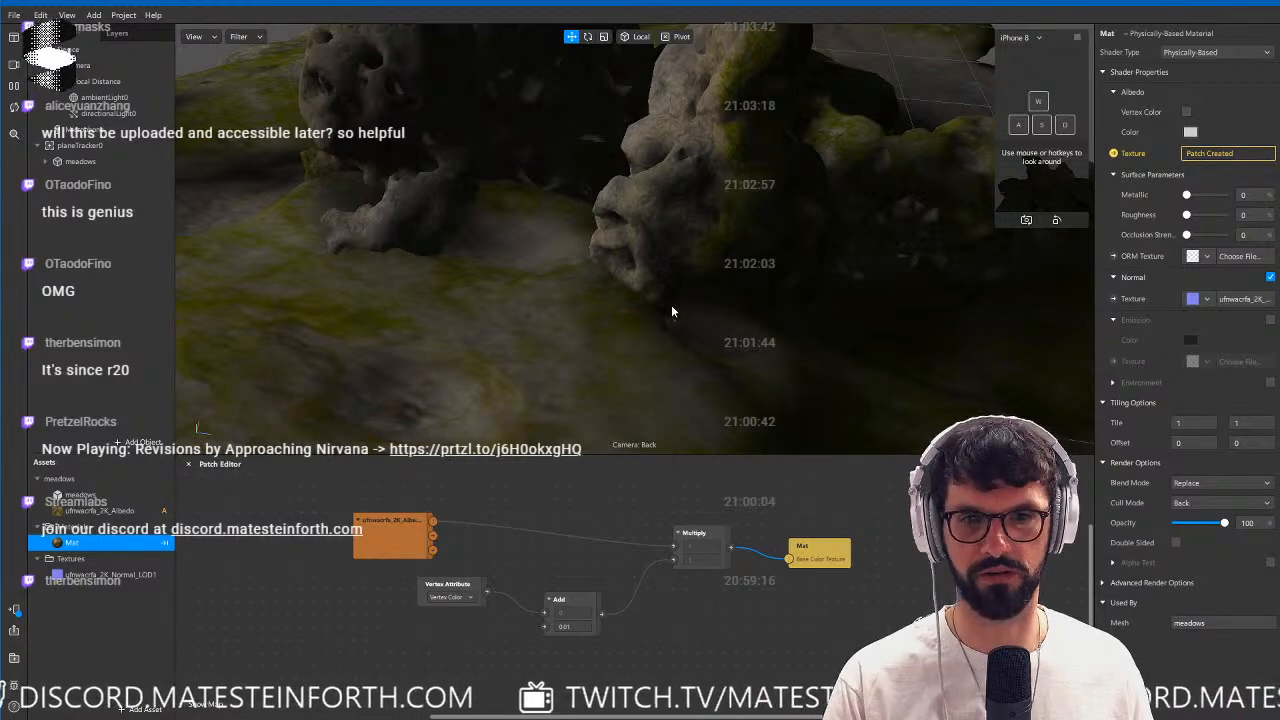
pyautogui.scroll(-5, 671, 310)
pyautogui.scroll(3, 671, 310)
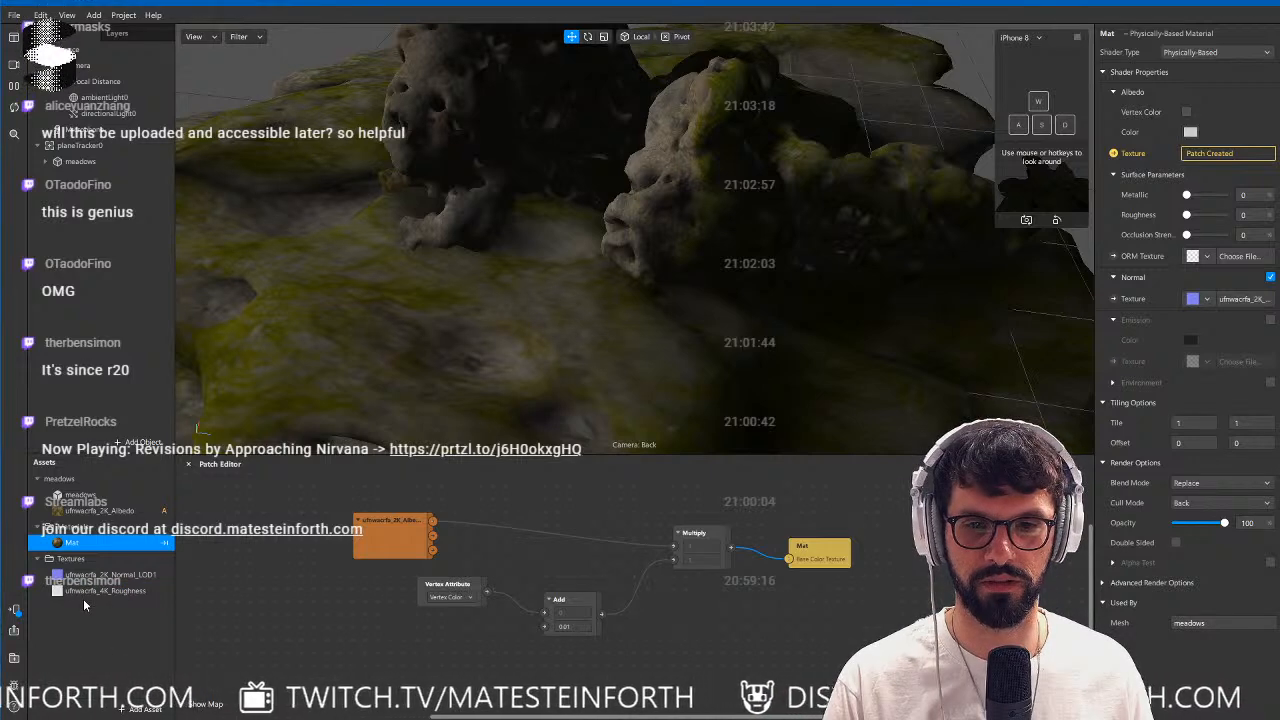
# Add patches for the roughness texture and Mat's ORM Texture, with Metallic, Roughness and Occlusion Strength set to 100.
pyautogui.moveTo(83, 591); pyautogui.dragTo(480, 680)
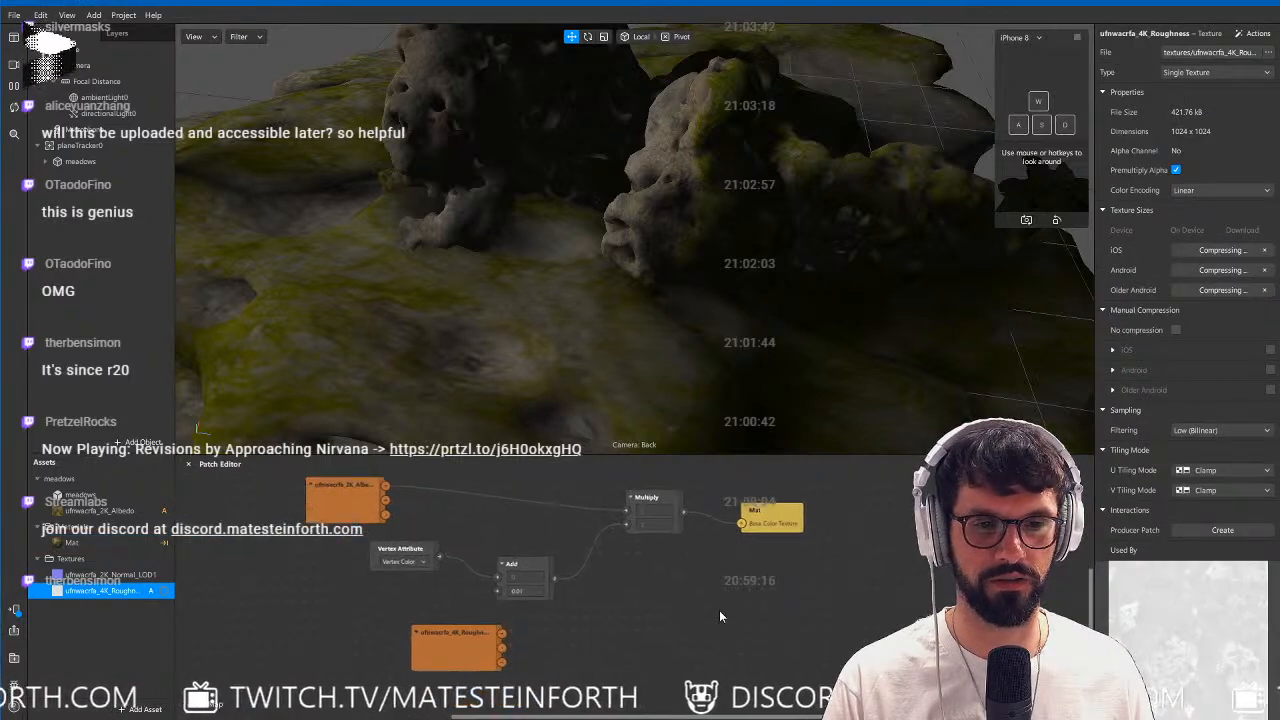
pyautogui.click(93, 542)
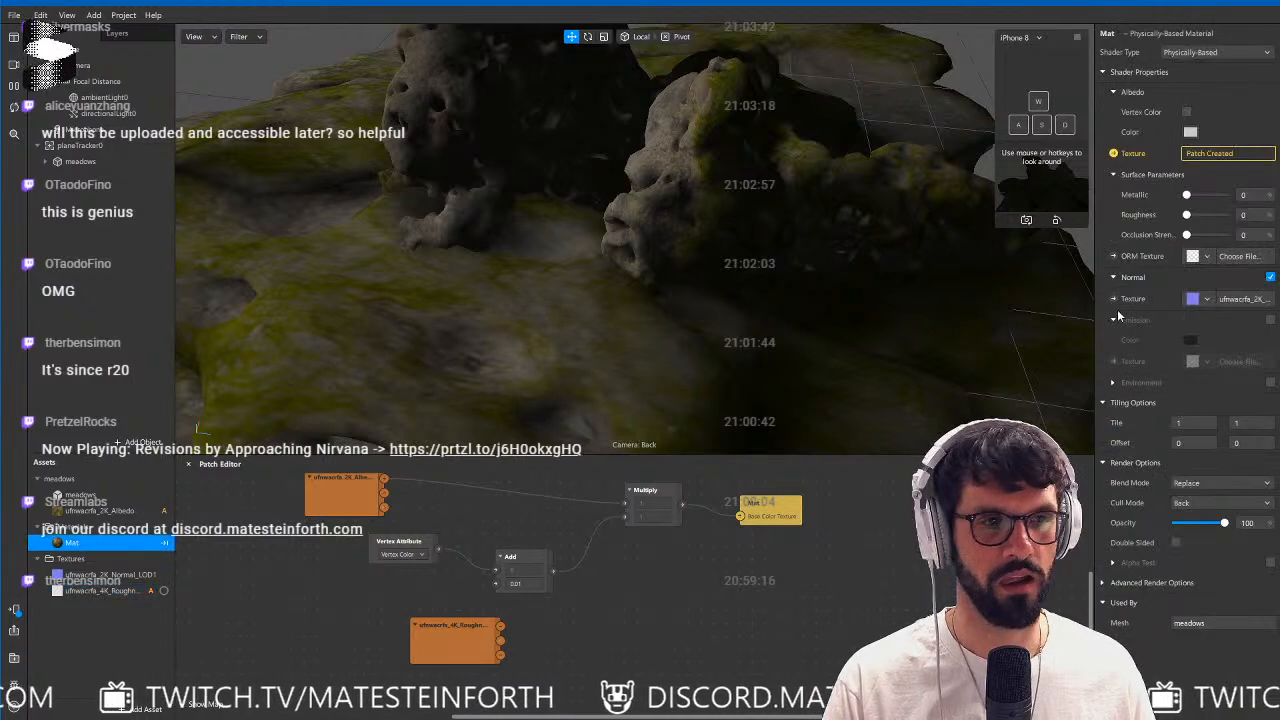
pyautogui.click(1113, 256)
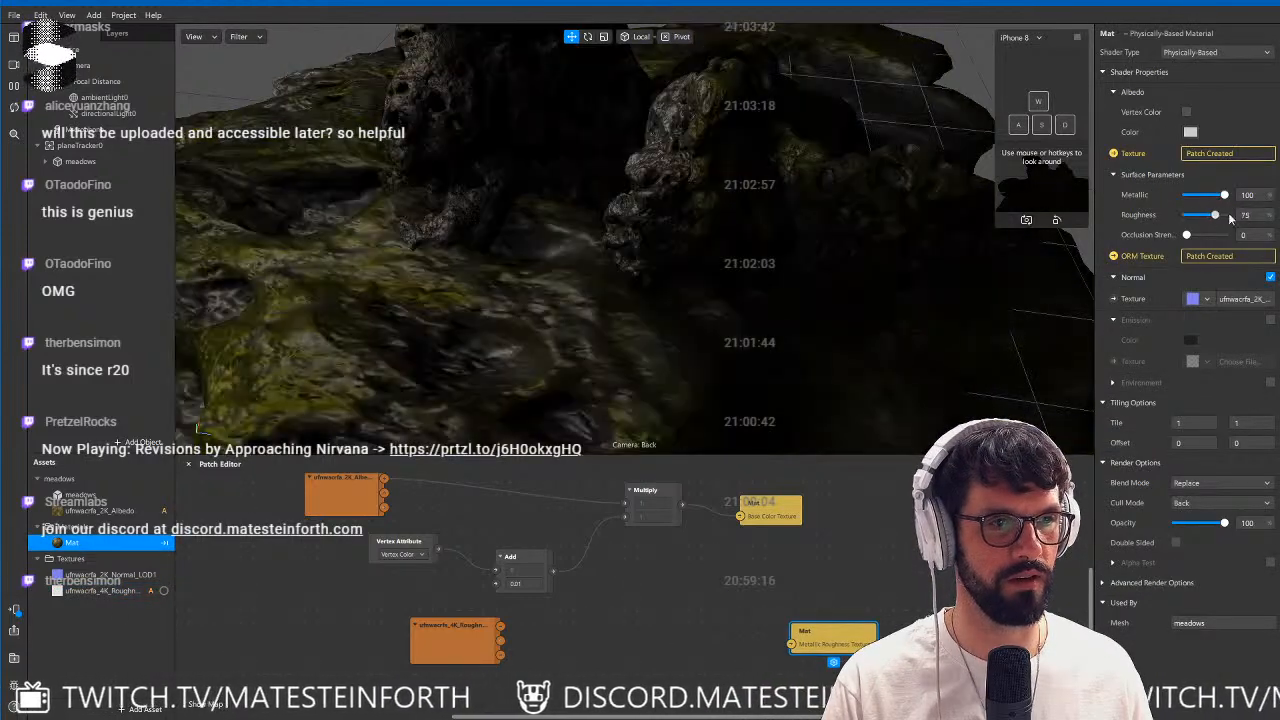
pyautogui.moveTo(855, 635); pyautogui.dragTo(919, 635)
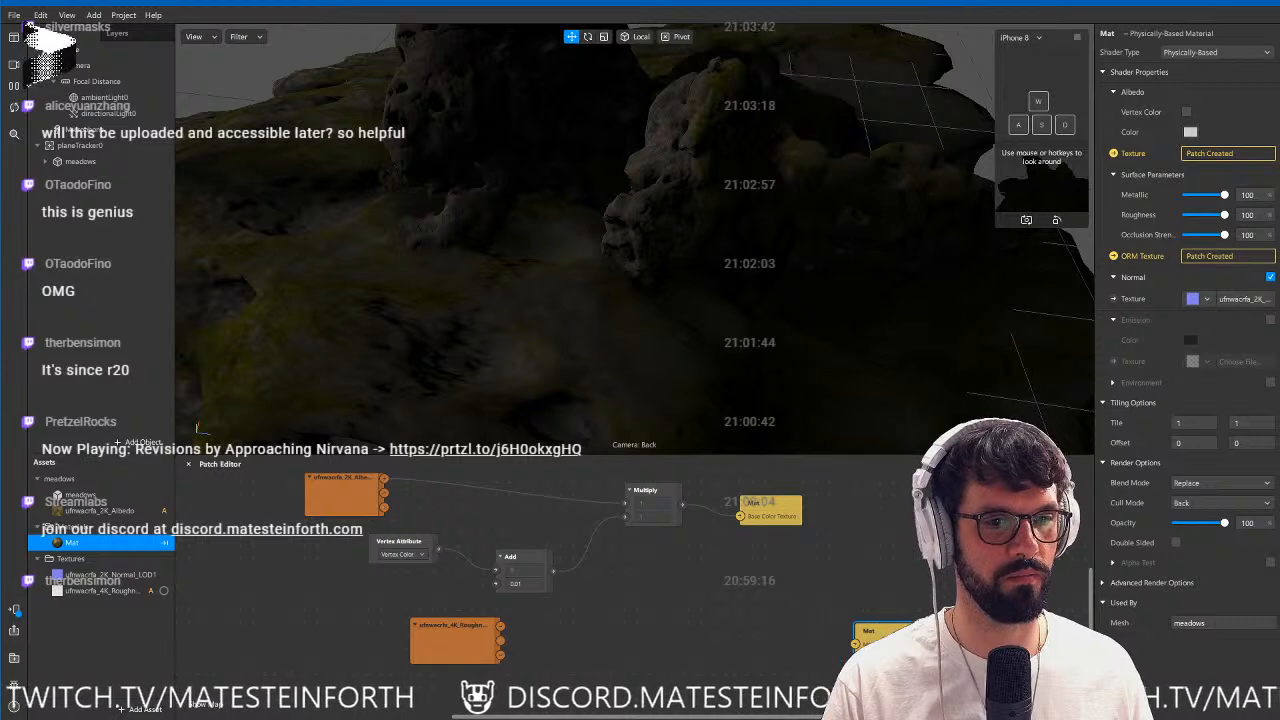
# Add a Swizzle patch fed by the roughness texture's RGBA output and set its swizzle pattern to 0x01.
pyautogui.doubleClick(619, 620)
pyautogui.write('swizz')
pyautogui.press('Return')
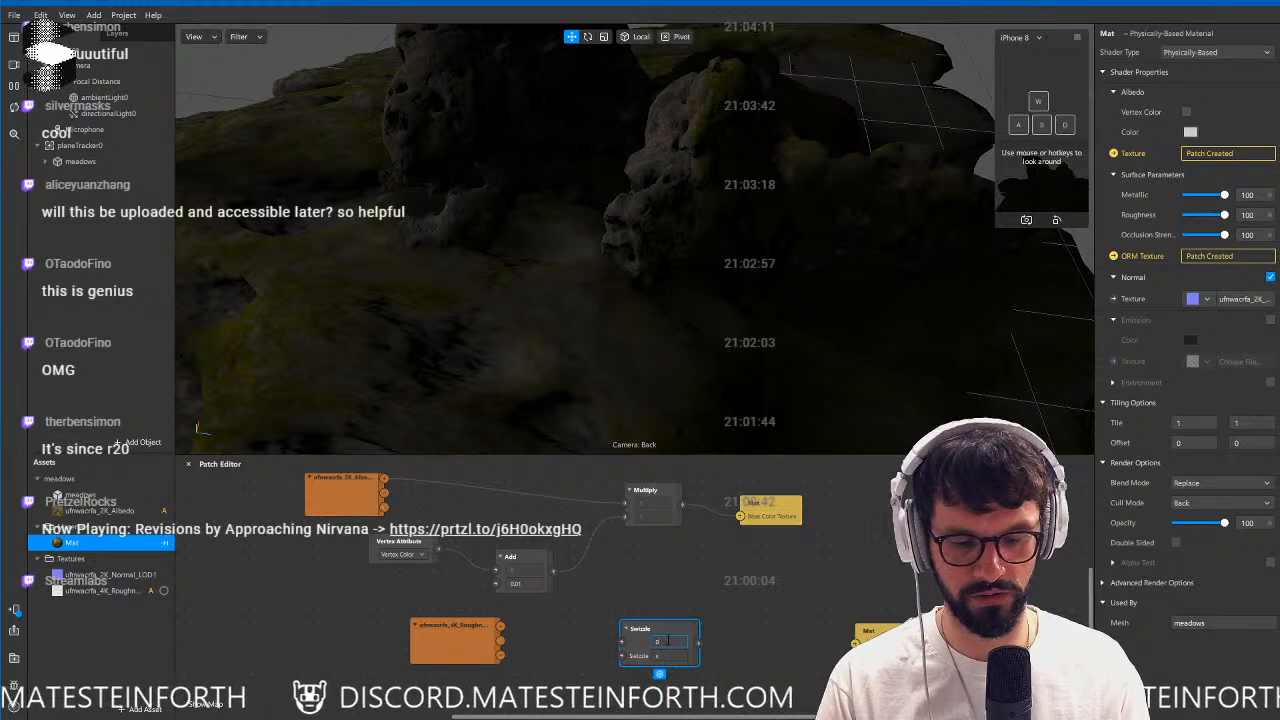
pyautogui.moveTo(501, 626); pyautogui.dragTo(627, 642)
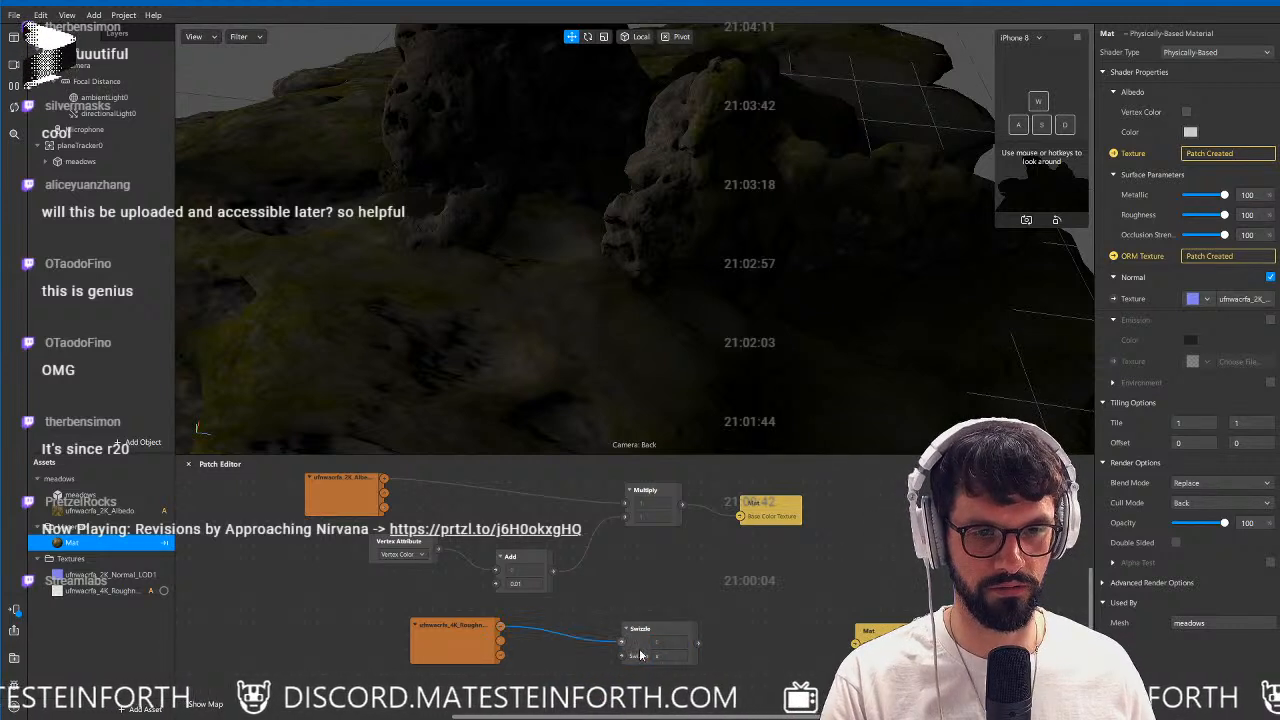
pyautogui.click(680, 657)
pyautogui.write('0r')
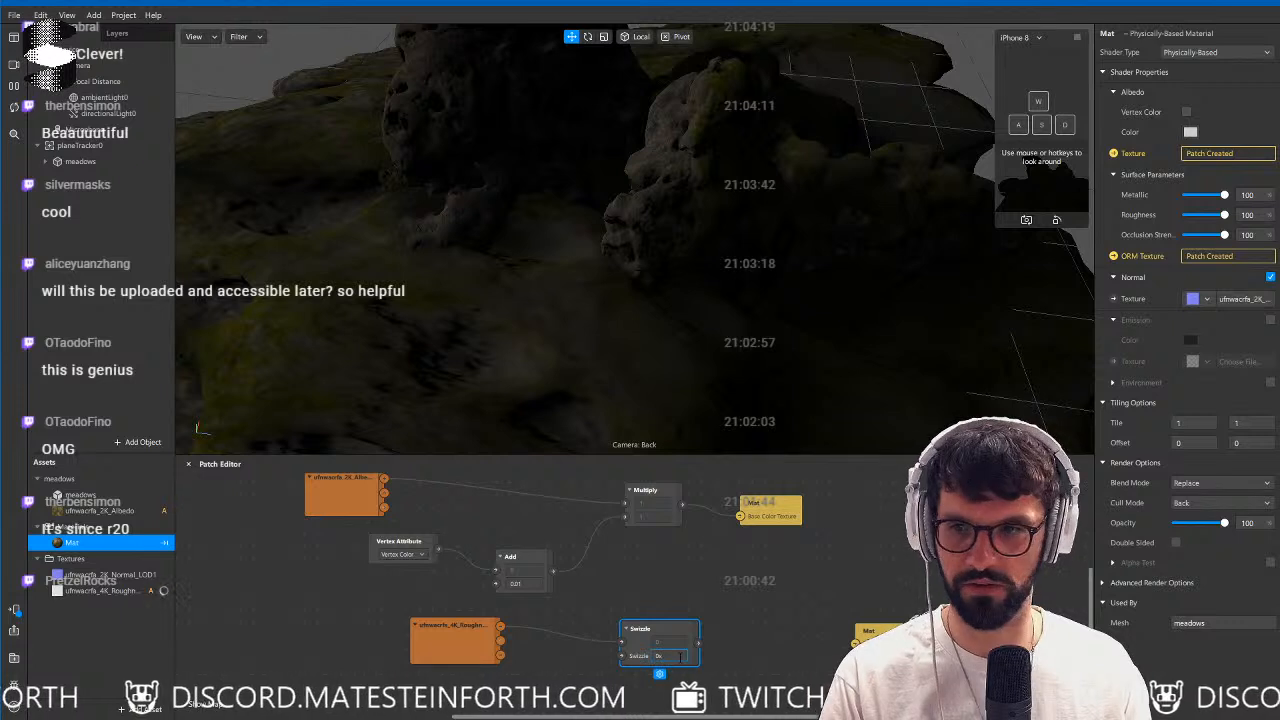
pyautogui.write('0')
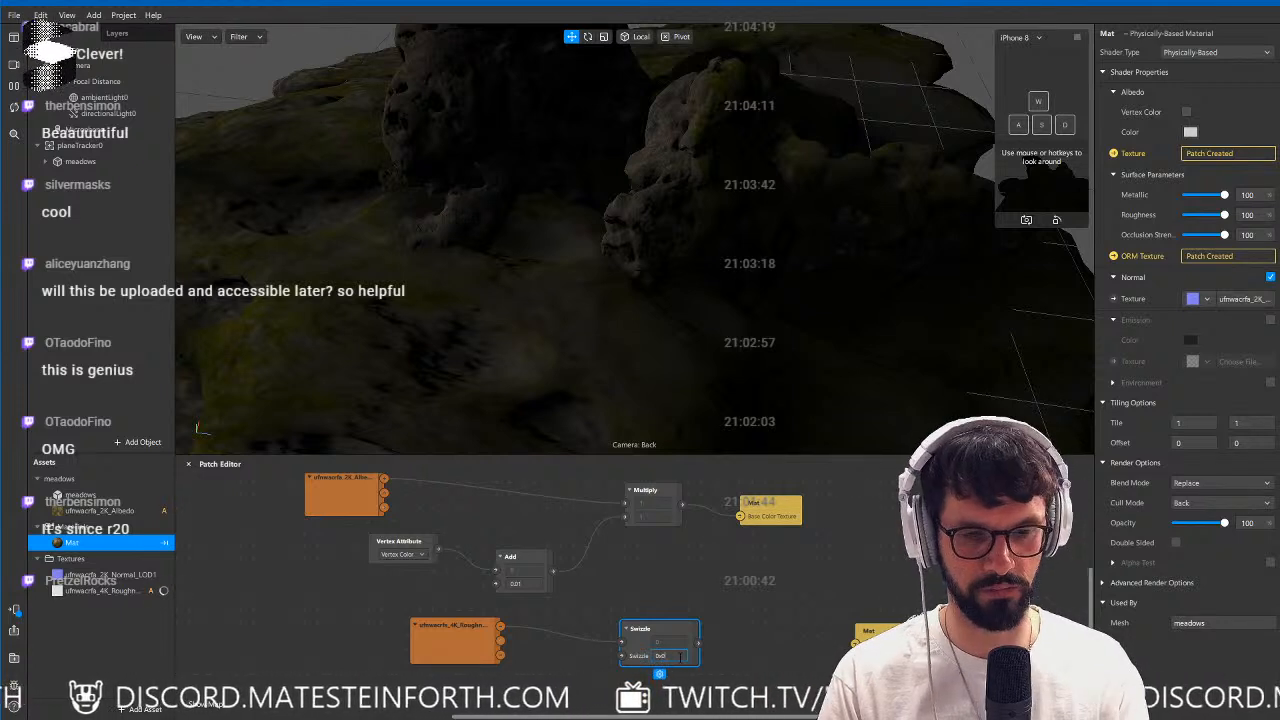
pyautogui.write('1')
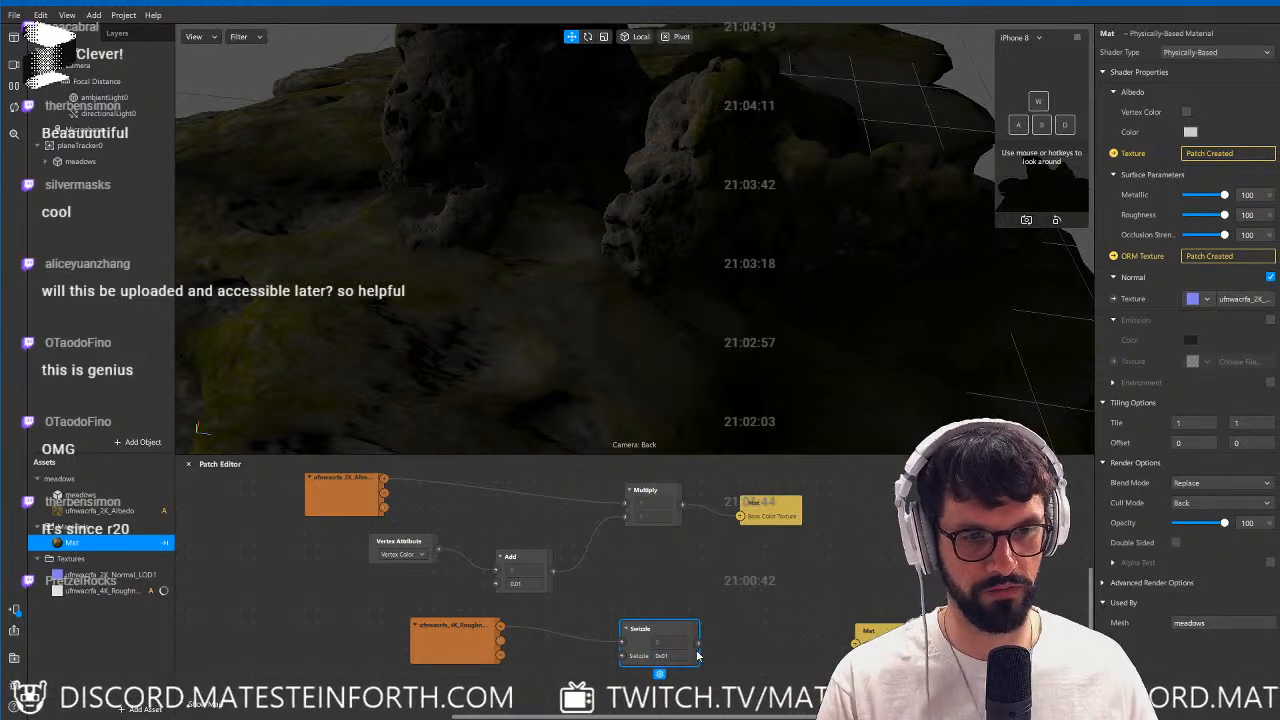
# Connect the Swizzle patch's output to Mat's ORM Texture input and check the rocks' shading.
pyautogui.moveTo(698, 643); pyautogui.dragTo(855, 643)
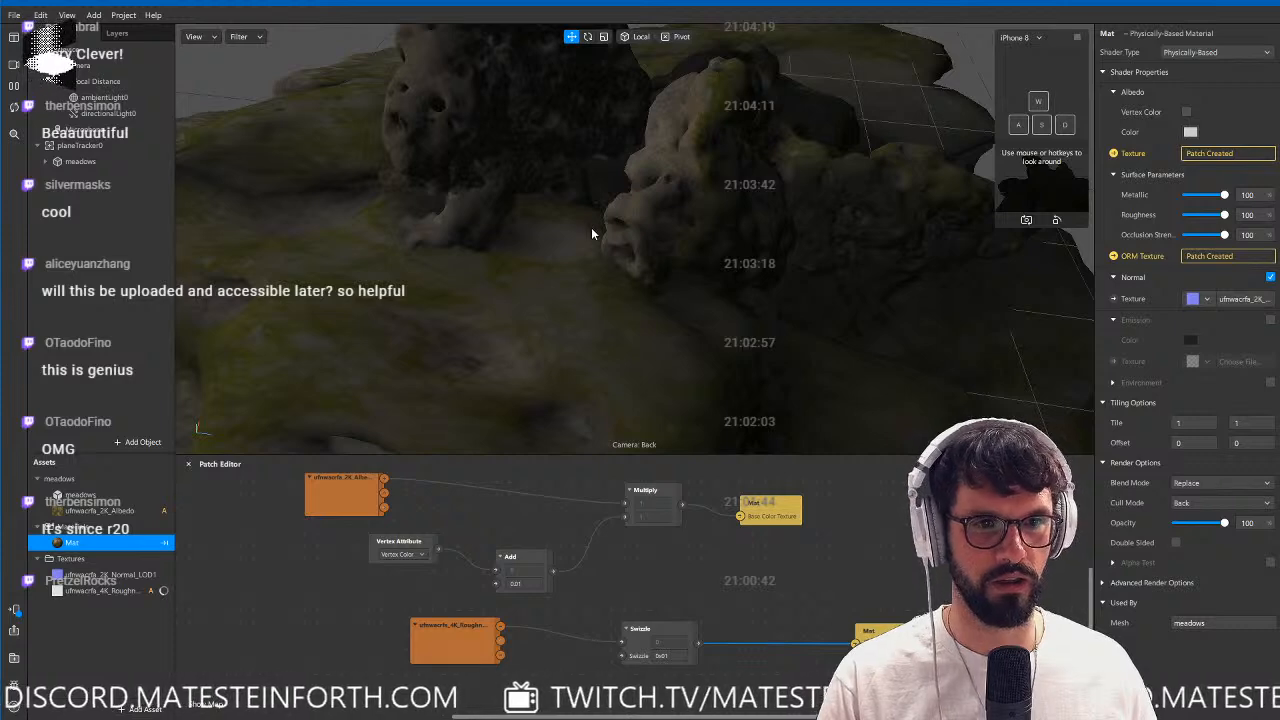
pyautogui.scroll(-3, 592, 230)
pyautogui.keyDown('alt'); pyautogui.moveTo(630, 277); pyautogui.dragTo(656, 243); pyautogui.keyUp('alt')
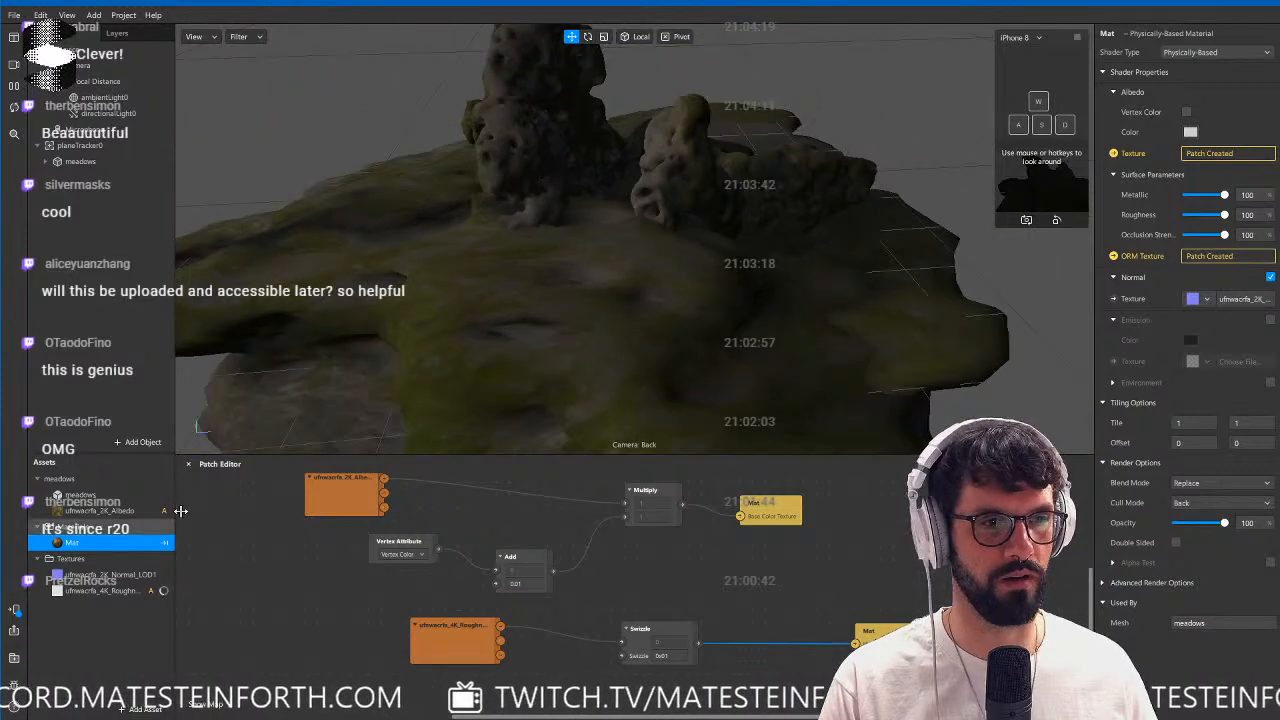
# Import the Sunny Vondelpark environment texture from the AR Library into the project.
pyautogui.click(140, 708)
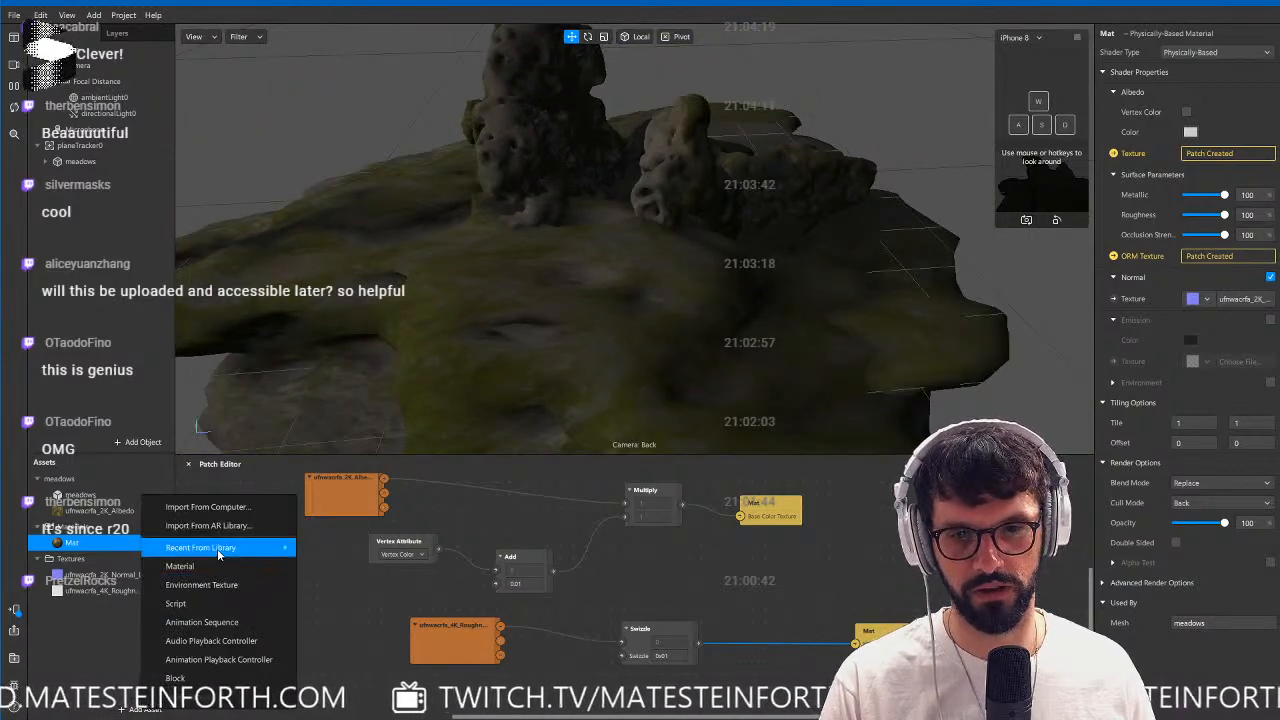
pyautogui.moveTo(218, 555)
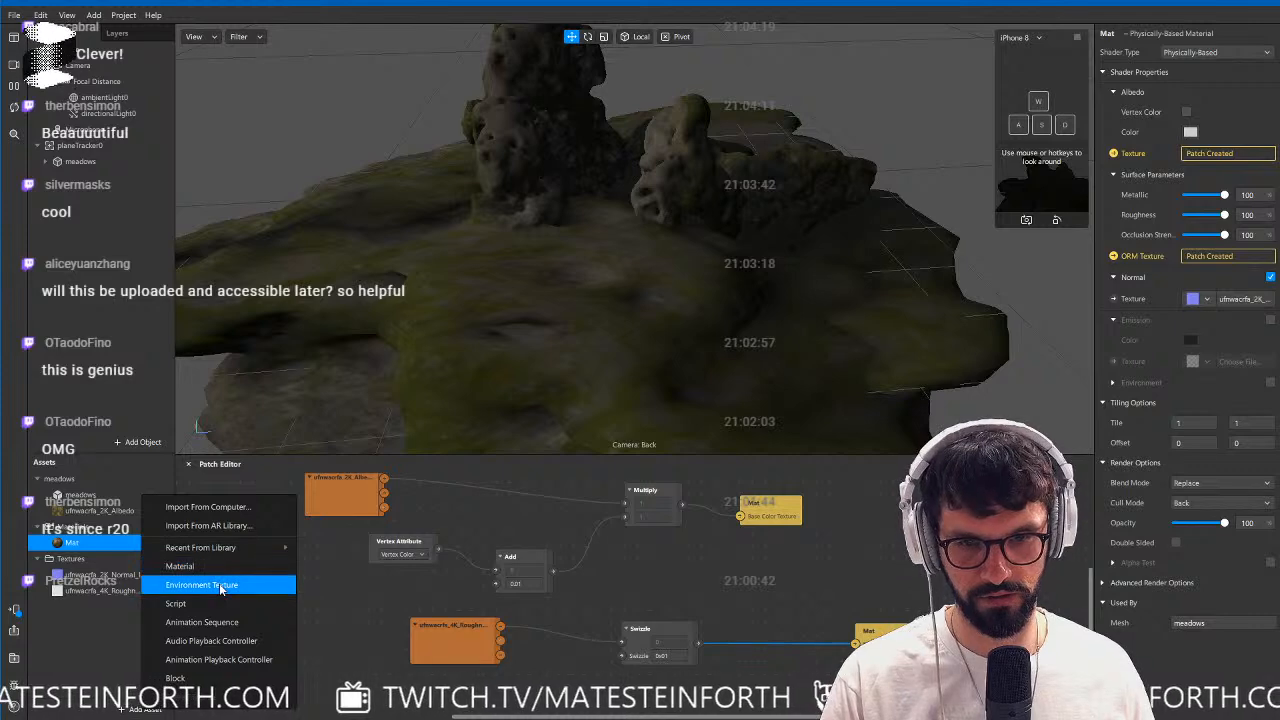
pyautogui.click(220, 588)
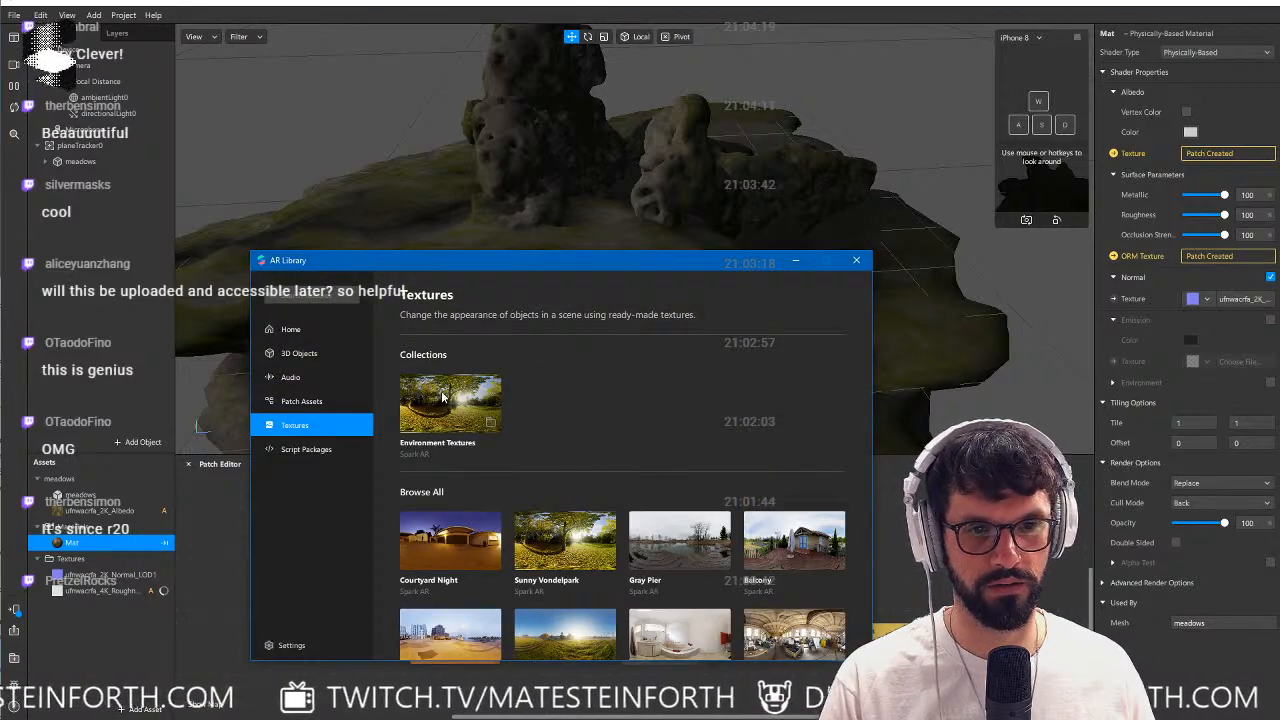
pyautogui.click(443, 397)
pyautogui.click(450, 618)
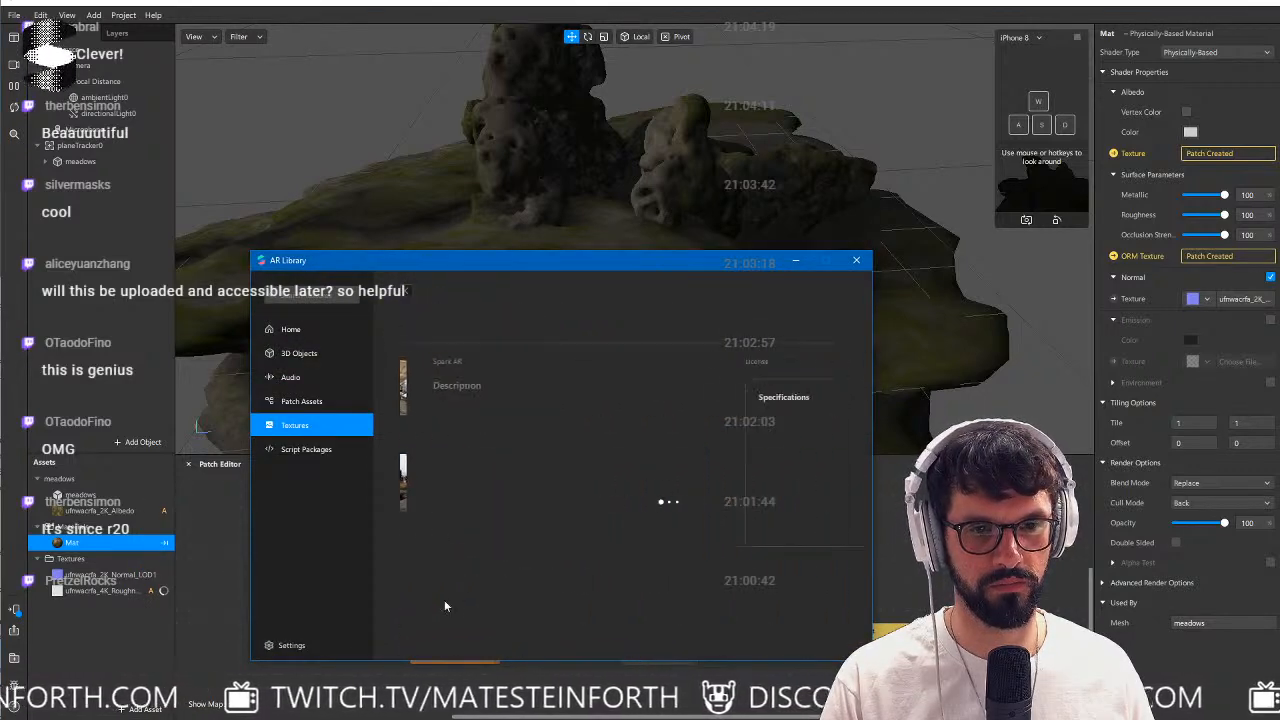
pyautogui.click(810, 323)
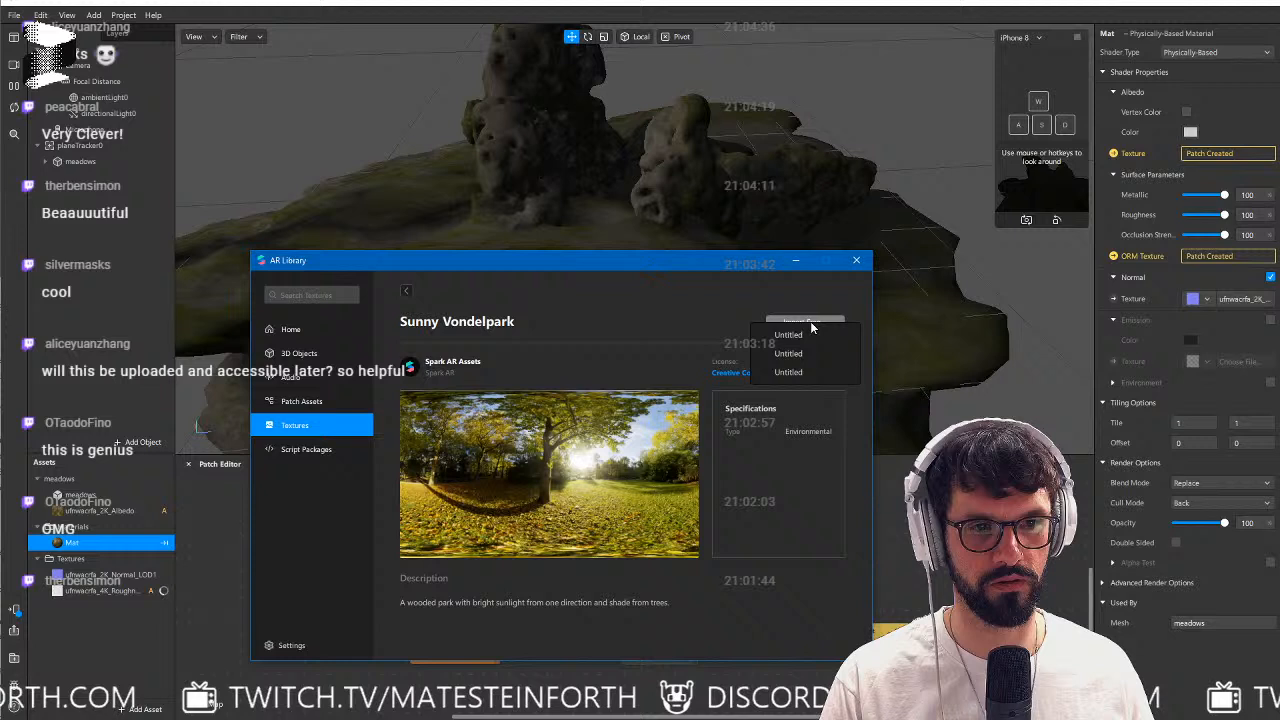
pyautogui.click(810, 373)
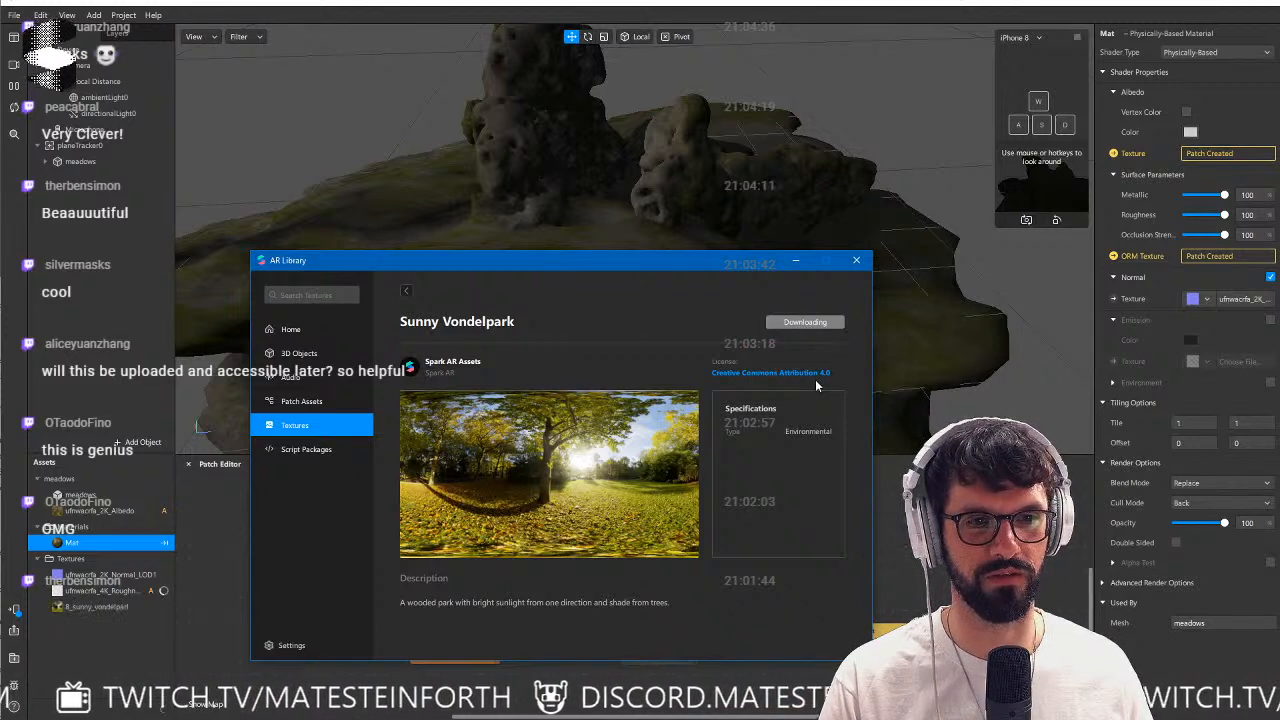
pyautogui.click(857, 262)
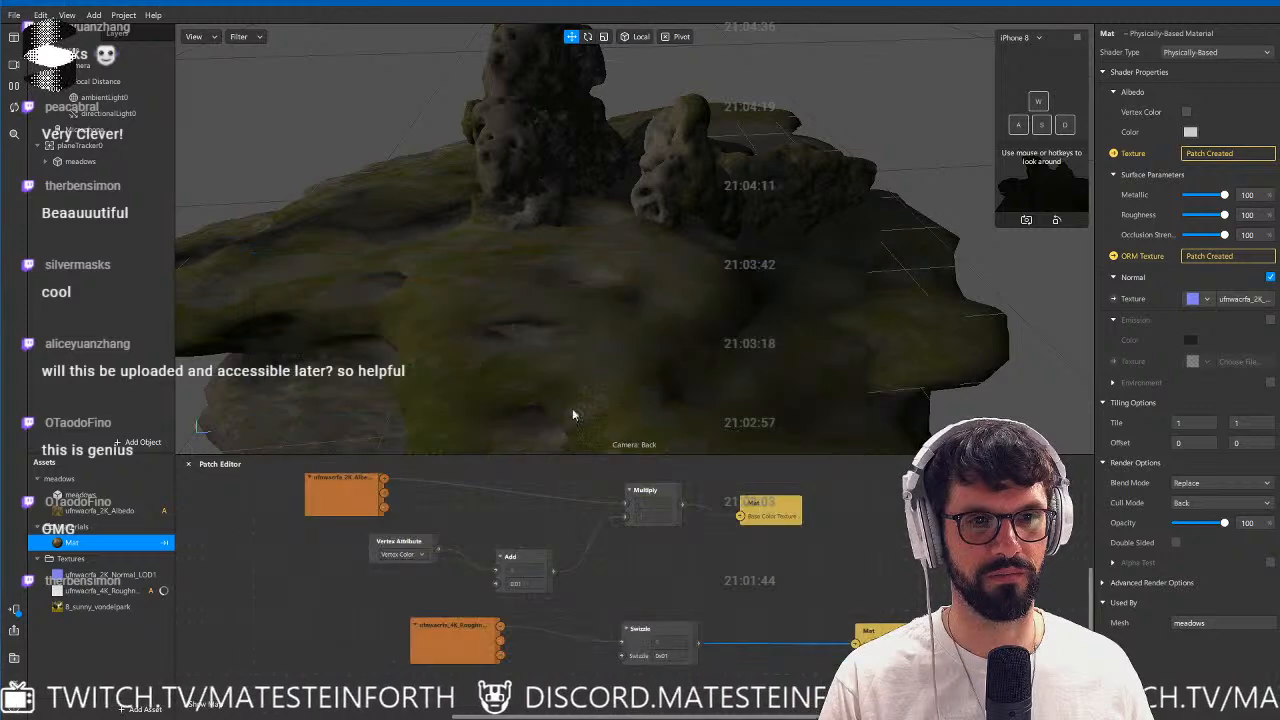
# Enable Mat's Environment property with the 8_sunny_vondelpark texture and set its rotation to 360.
pyautogui.click(85, 544)
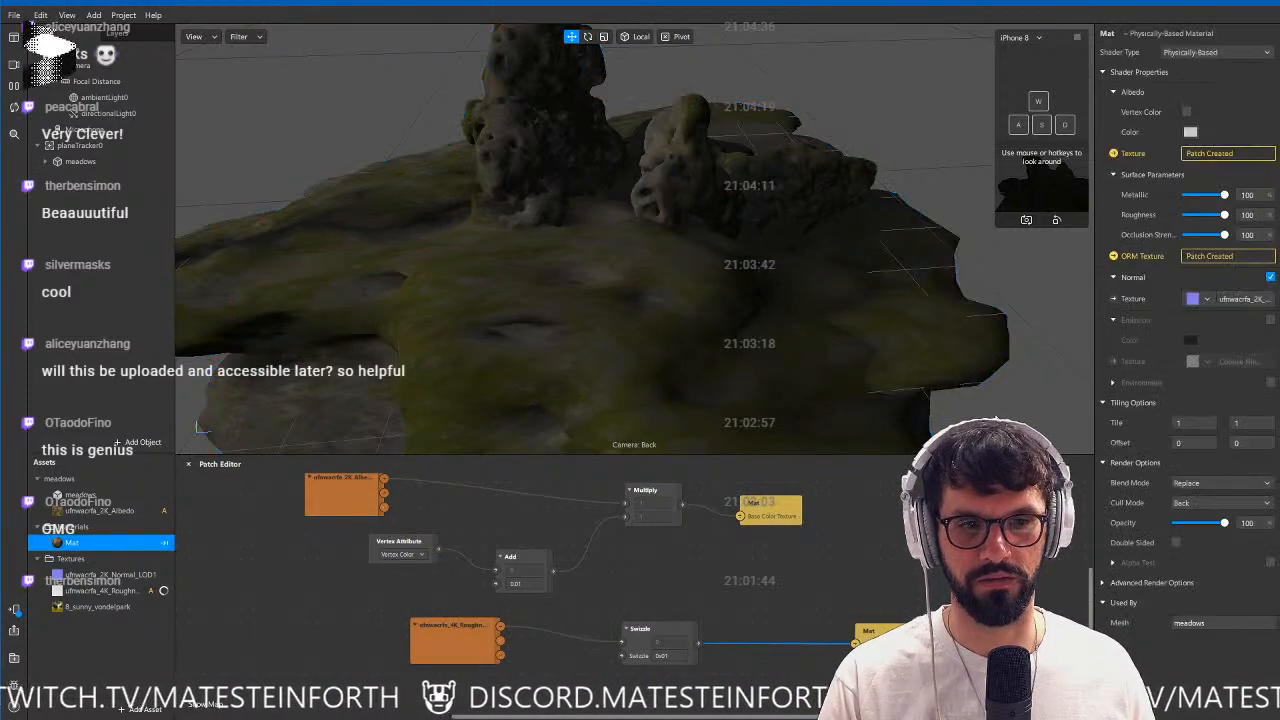
pyautogui.click(1270, 382)
pyautogui.click(1200, 404)
pyautogui.click(1150, 424)
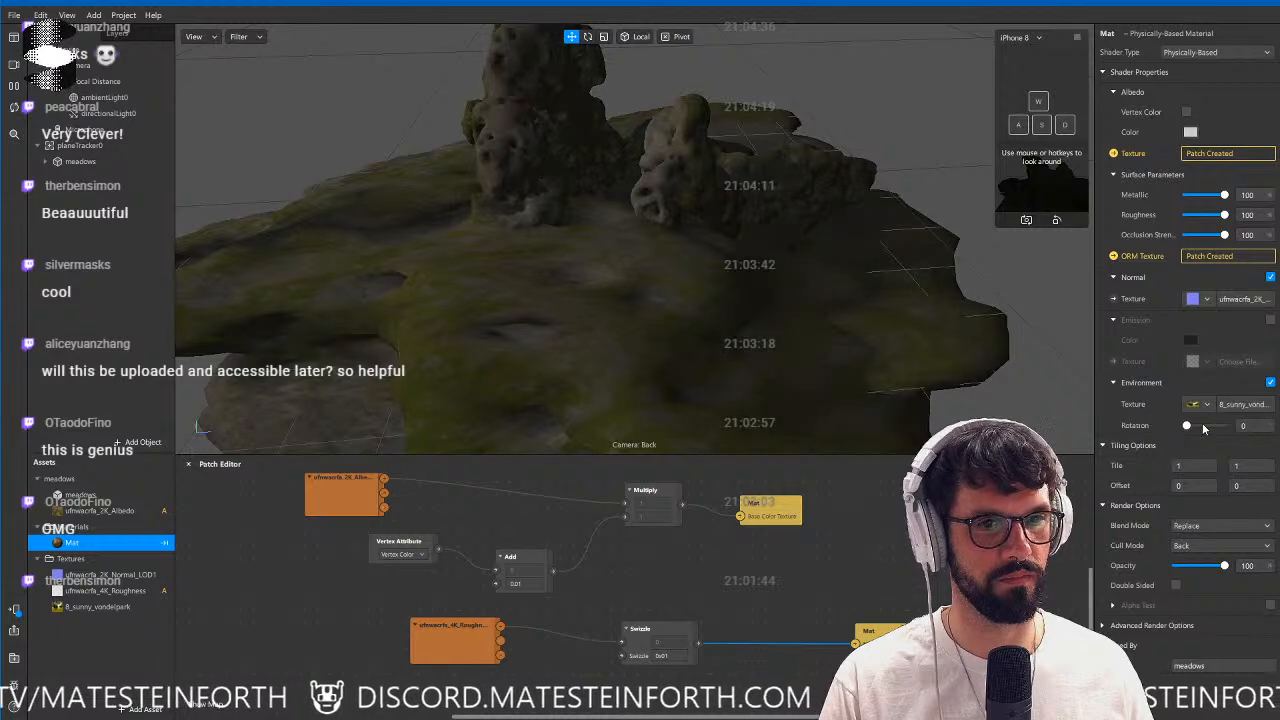
pyautogui.keyDown('alt'); pyautogui.moveTo(721, 297); pyautogui.dragTo(500, 270); pyautogui.keyUp('alt')
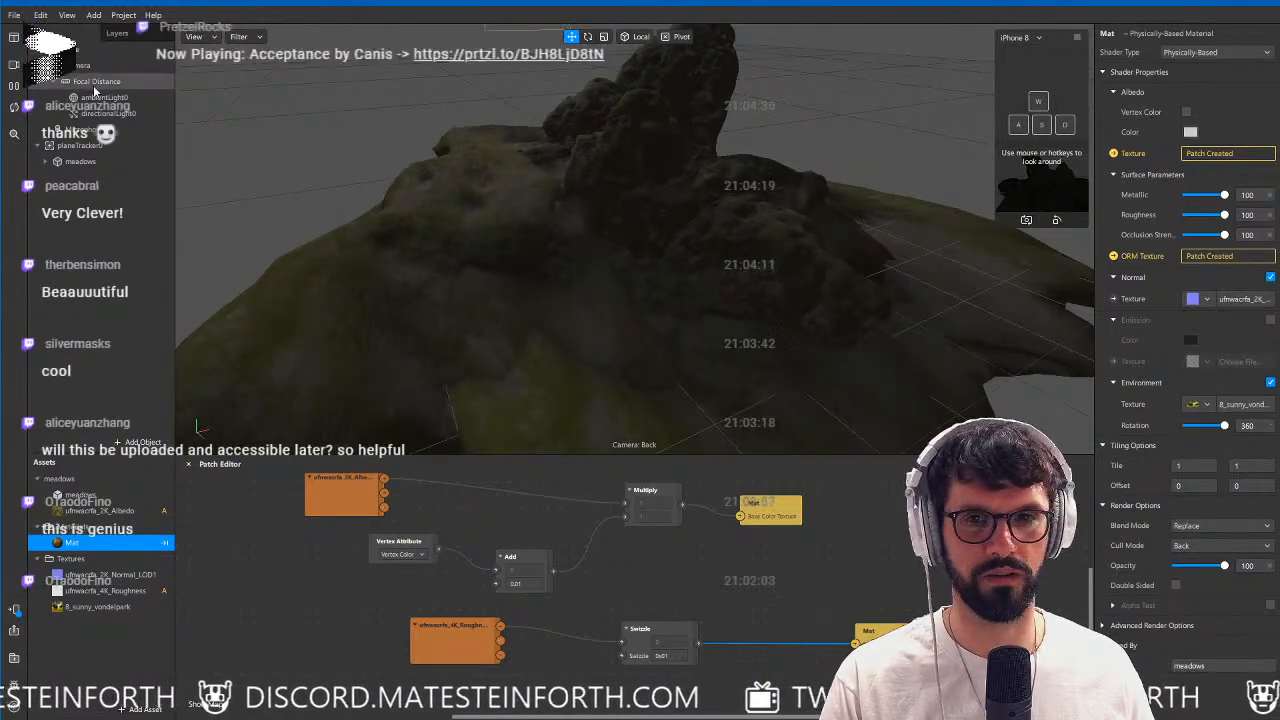
# Hide directionalLight0 and examine the rocks without its light from several angles.
pyautogui.click(108, 114)
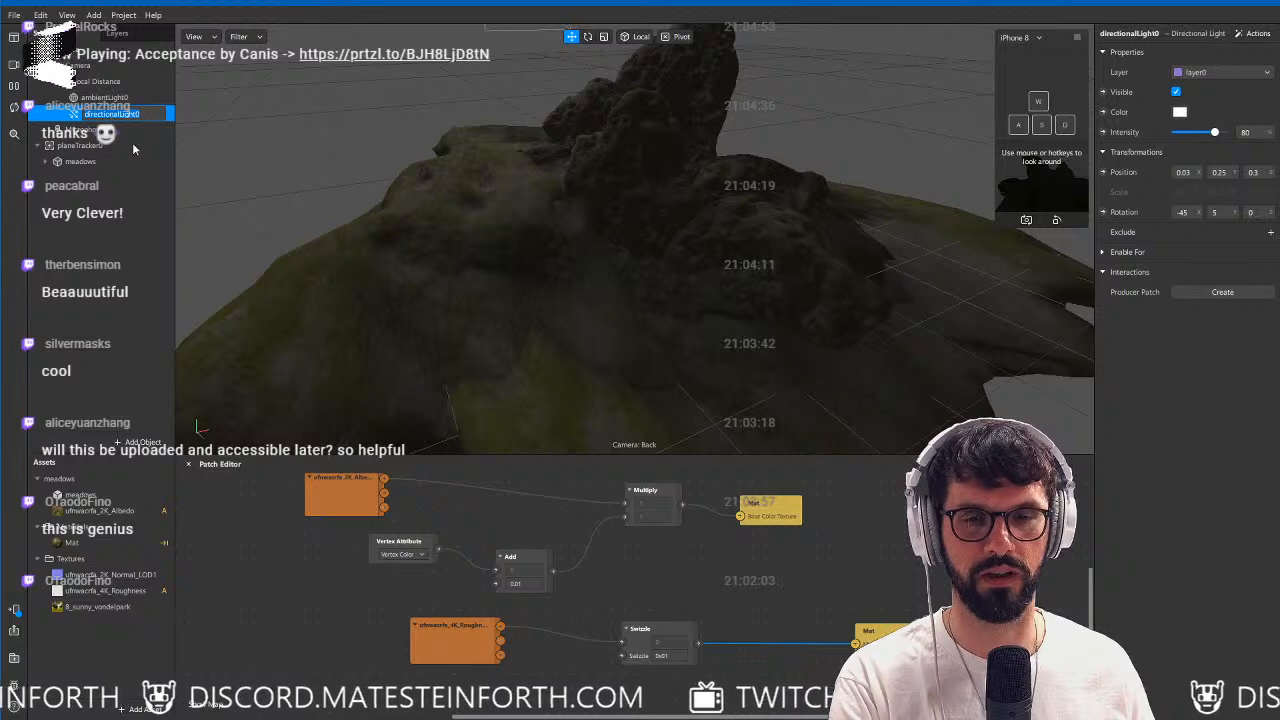
pyautogui.click(112, 99)
pyautogui.click(116, 113)
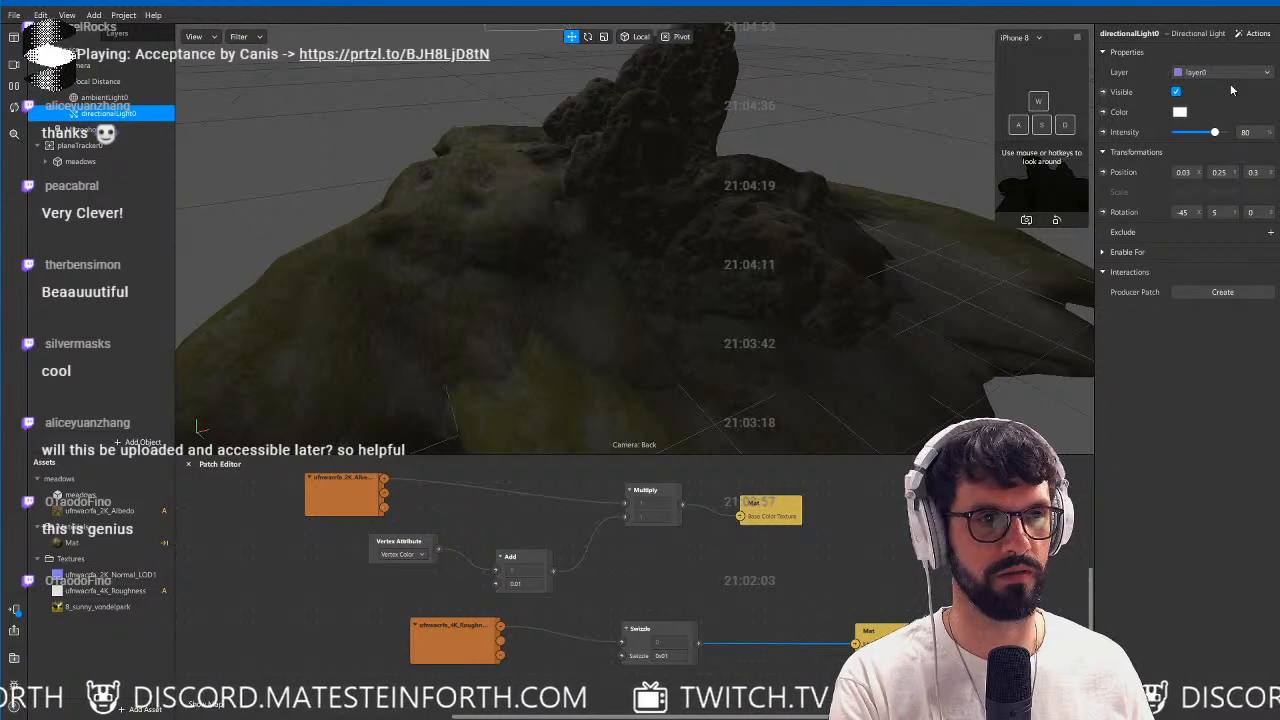
pyautogui.click(1175, 95)
pyautogui.keyDown('alt'); pyautogui.moveTo(614, 209); pyautogui.dragTo(955, 243); pyautogui.keyUp('alt')
pyautogui.scroll(-5, 504, 231)
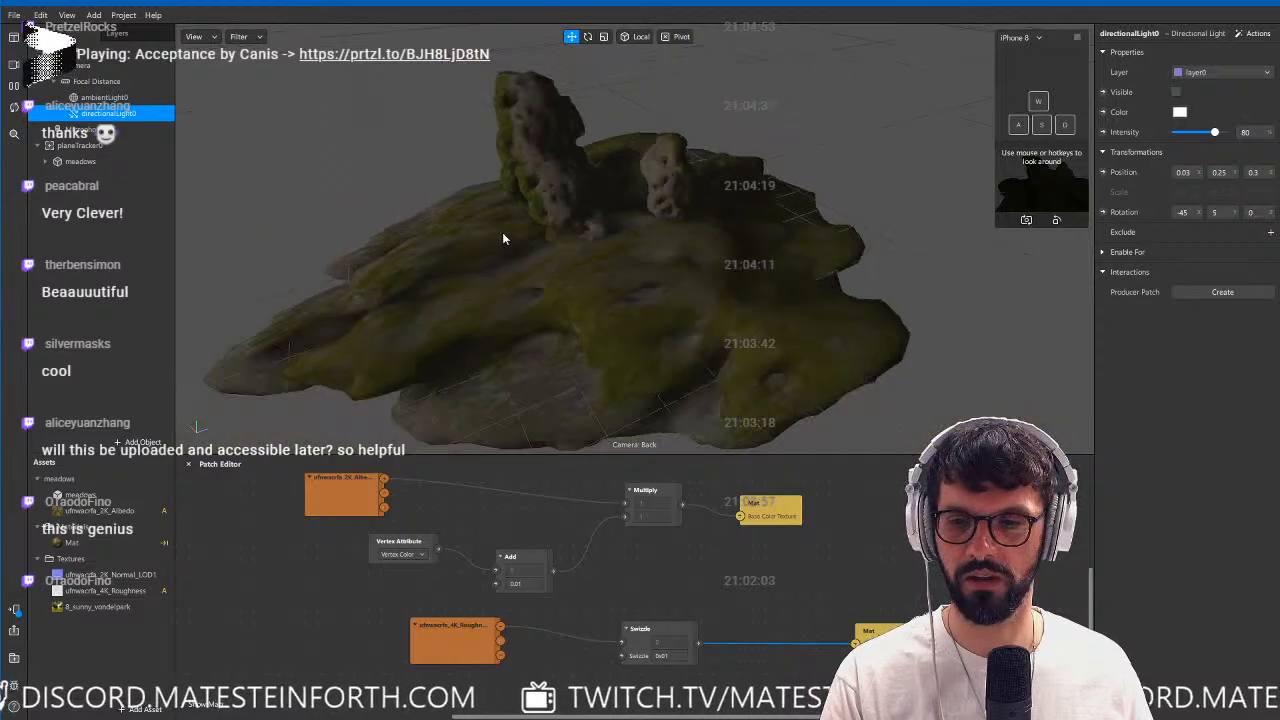
pyautogui.keyDown('alt'); pyautogui.moveTo(596, 262); pyautogui.dragTo(706, 234); pyautogui.keyUp('alt')
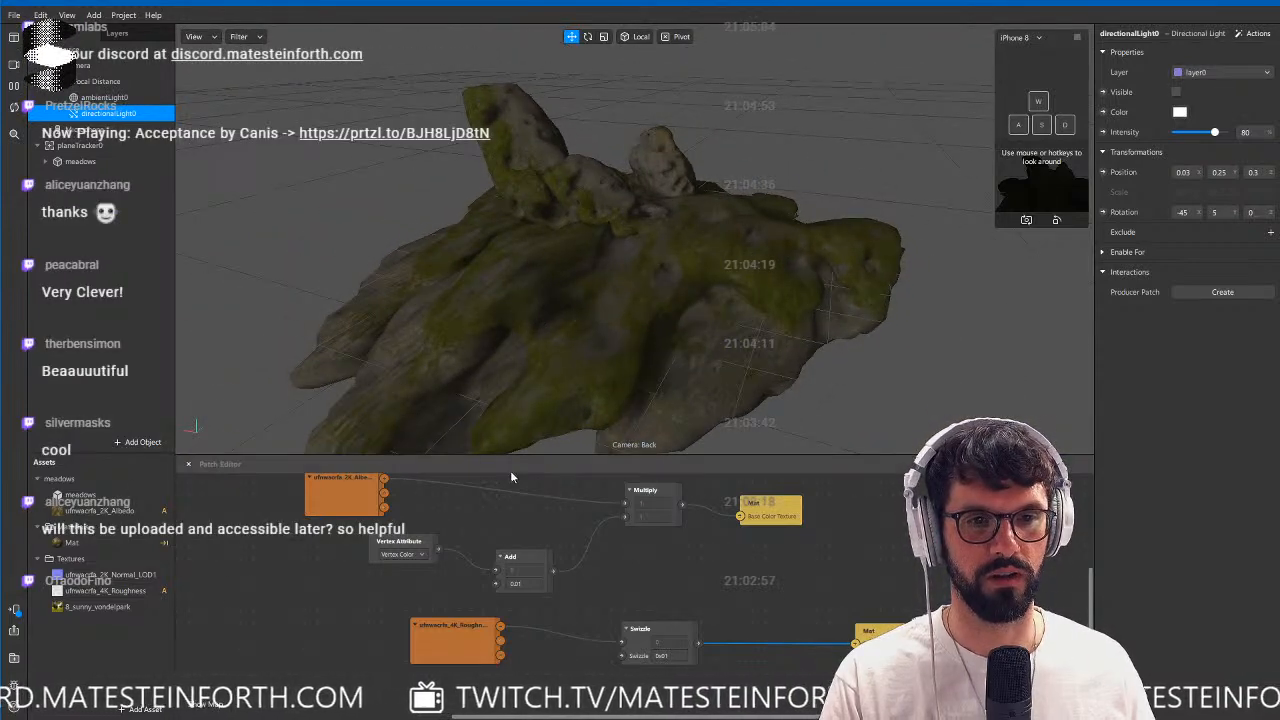
# Switch Mat to the Standard shader type and feed a new Diffuse Texture patch from Multiply's output.
pyautogui.click(86, 543)
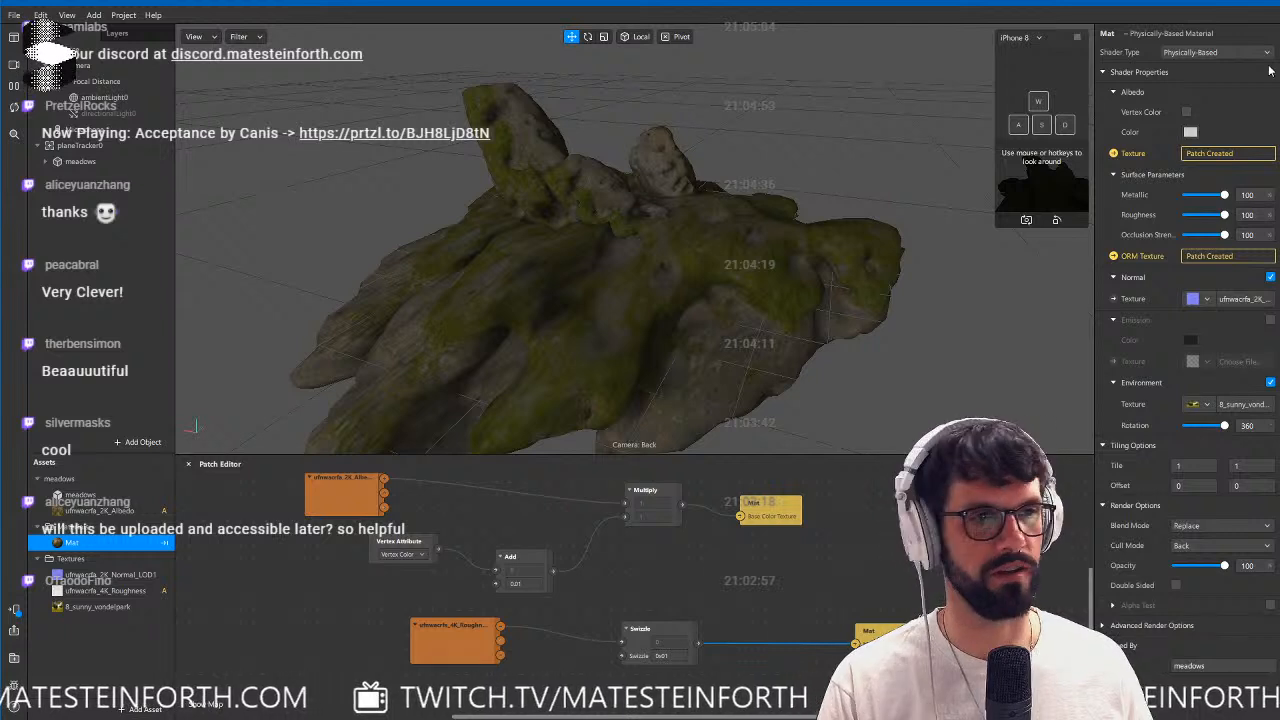
pyautogui.click(1215, 53)
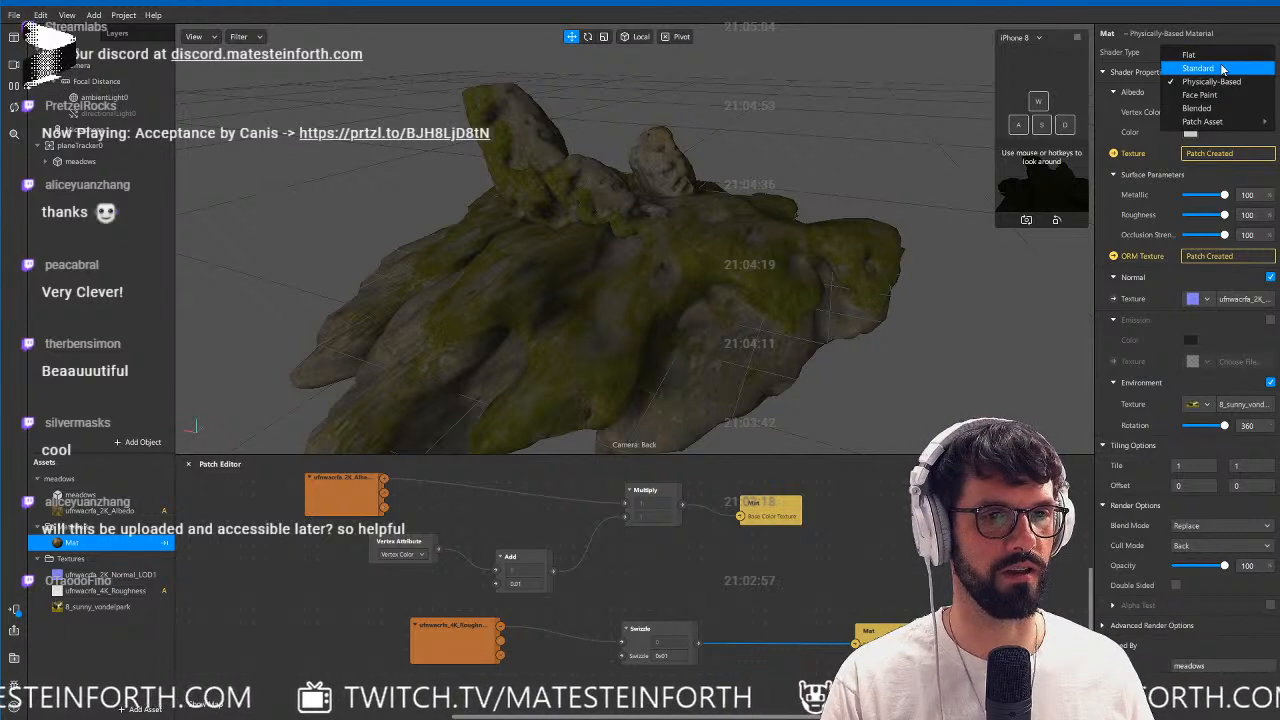
pyautogui.click(1199, 68)
pyautogui.click(1113, 134)
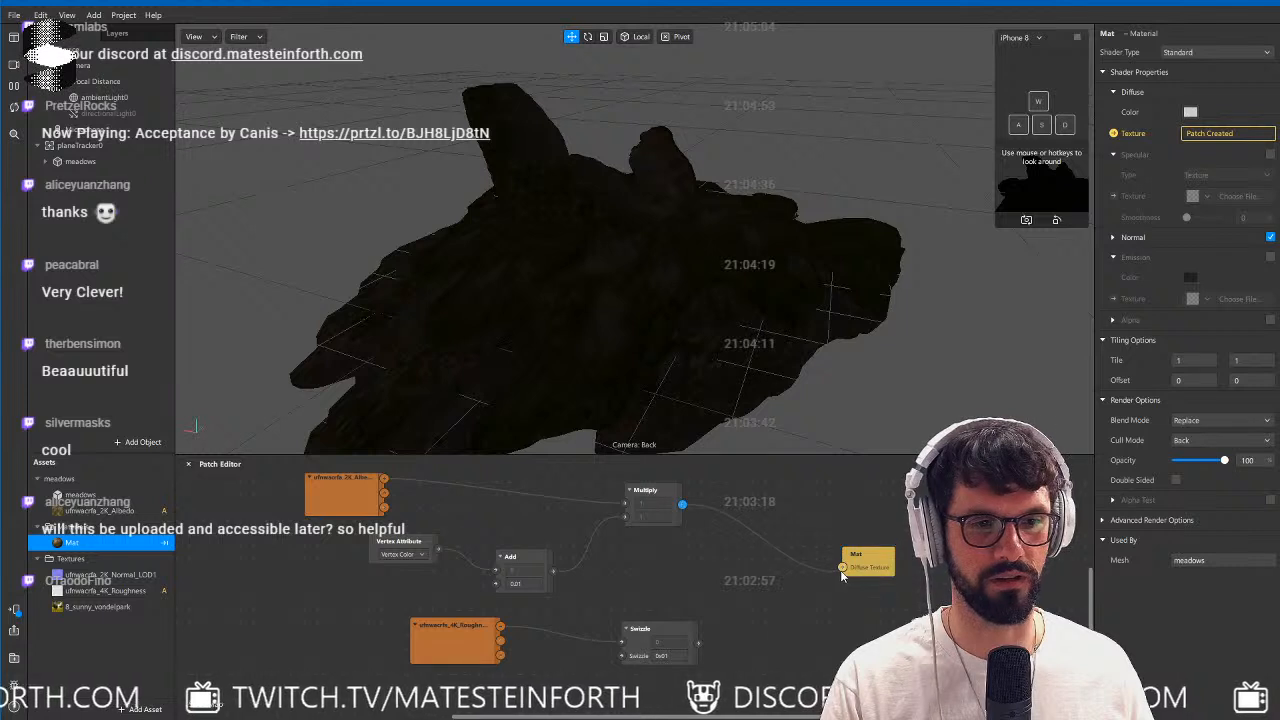
pyautogui.moveTo(841, 572); pyautogui.dragTo(888, 553)
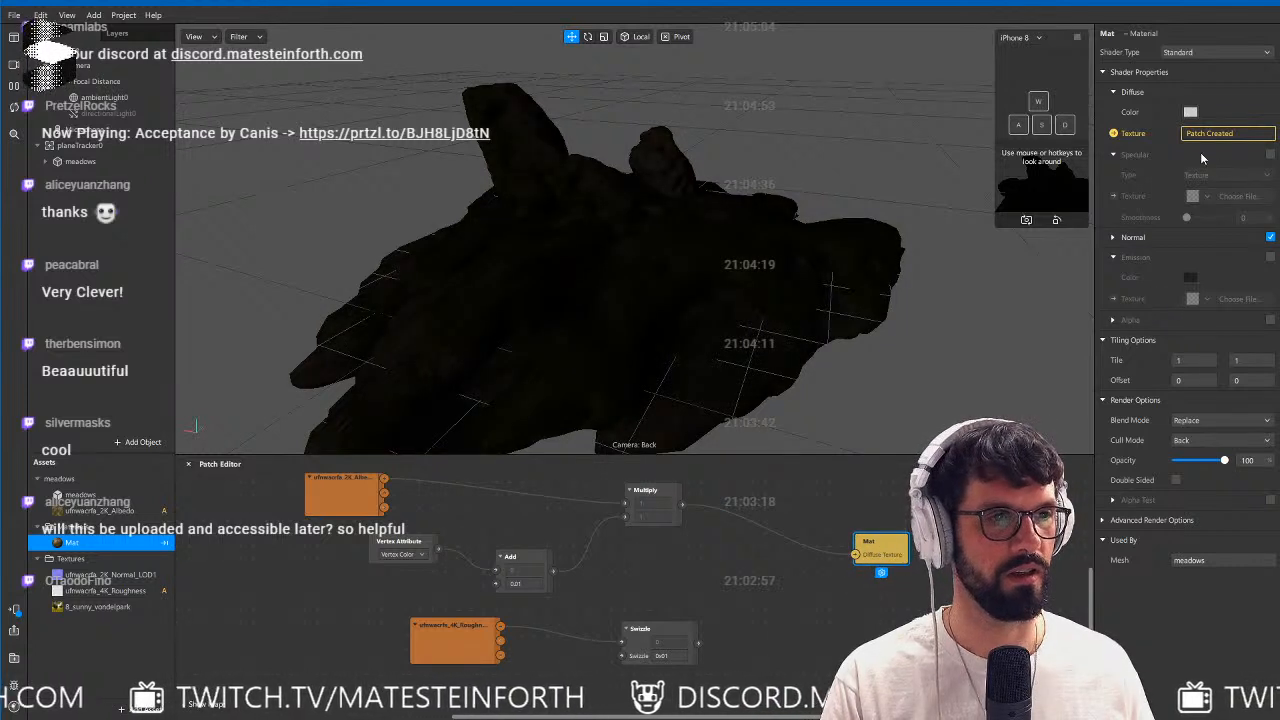
# Connect the Vertex Attribute patch's output directly to Multiply's second input, bypassing Add.
pyautogui.click(799, 627)
pyautogui.moveTo(482, 568); pyautogui.dragTo(498, 597)
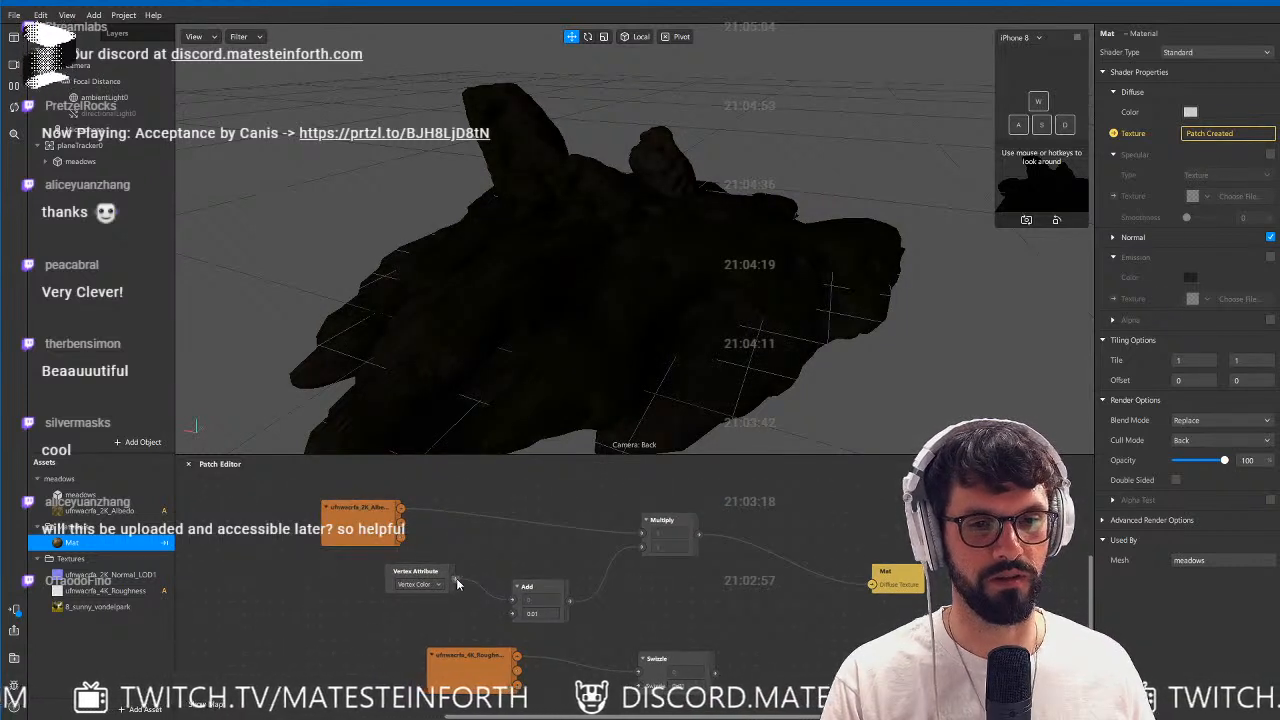
pyautogui.moveTo(636, 557); pyautogui.dragTo(641, 548)
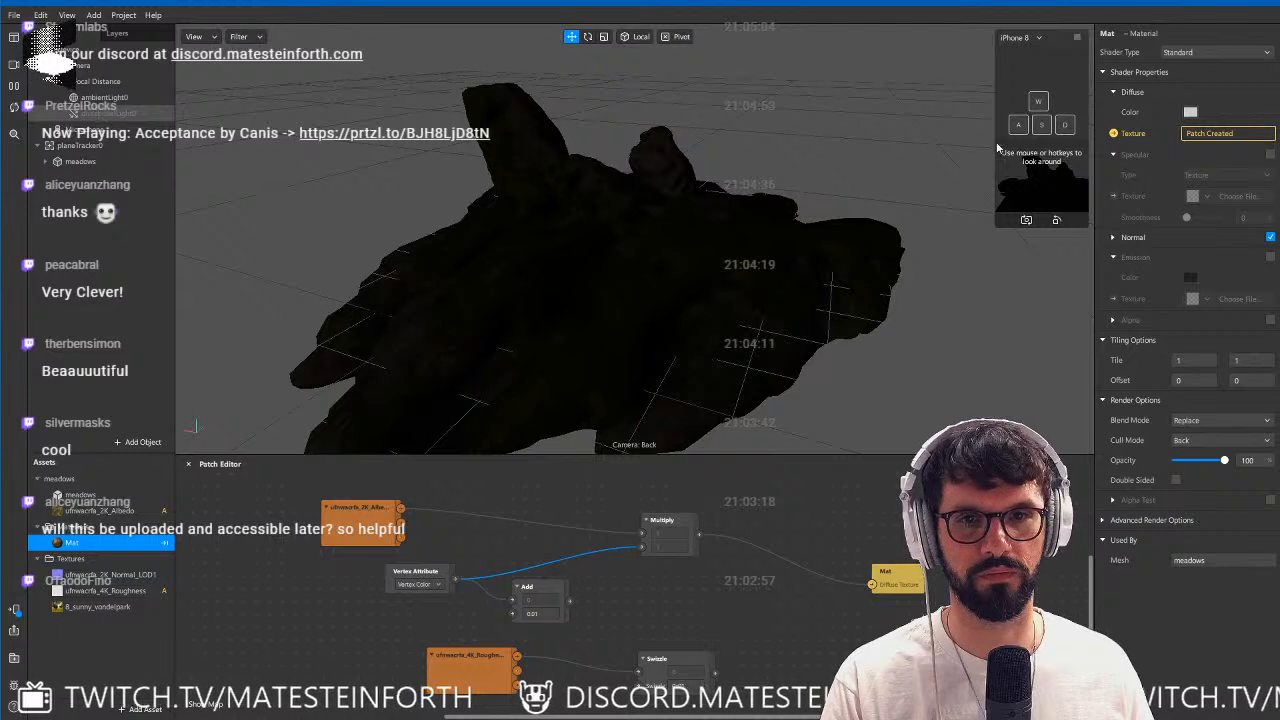
# Make directionalLight0 visible again and examine how it is placed relative to the rocks.
pyautogui.click(100, 113)
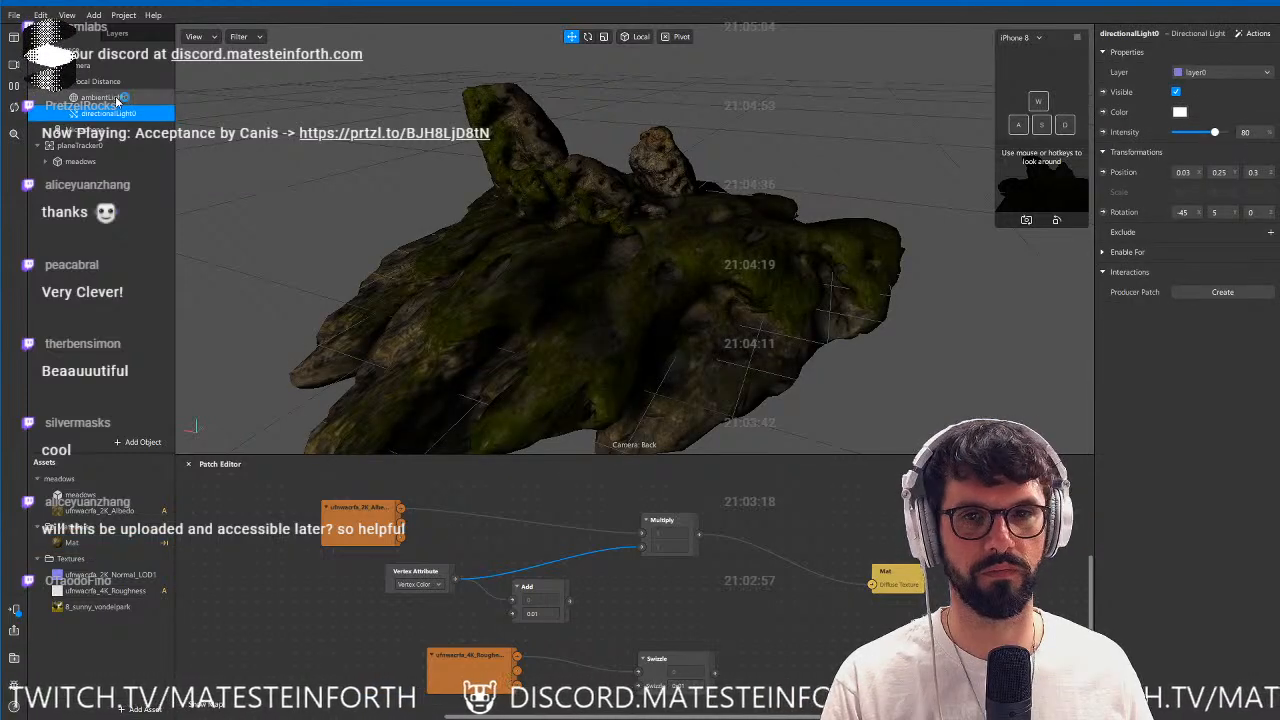
pyautogui.click(116, 100)
pyautogui.keyDown('alt'); pyautogui.moveTo(686, 197); pyautogui.dragTo(511, 256); pyautogui.keyUp('alt')
pyautogui.scroll(-5, 508, 253)
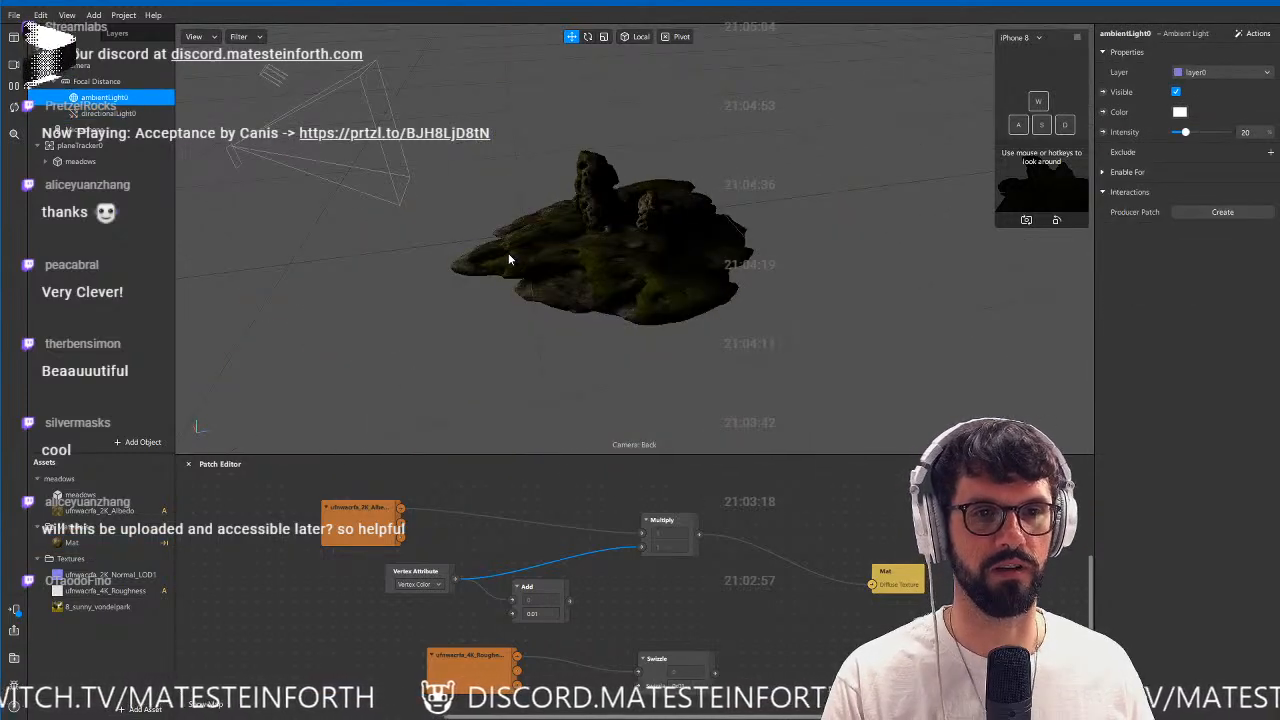
pyautogui.click(147, 112)
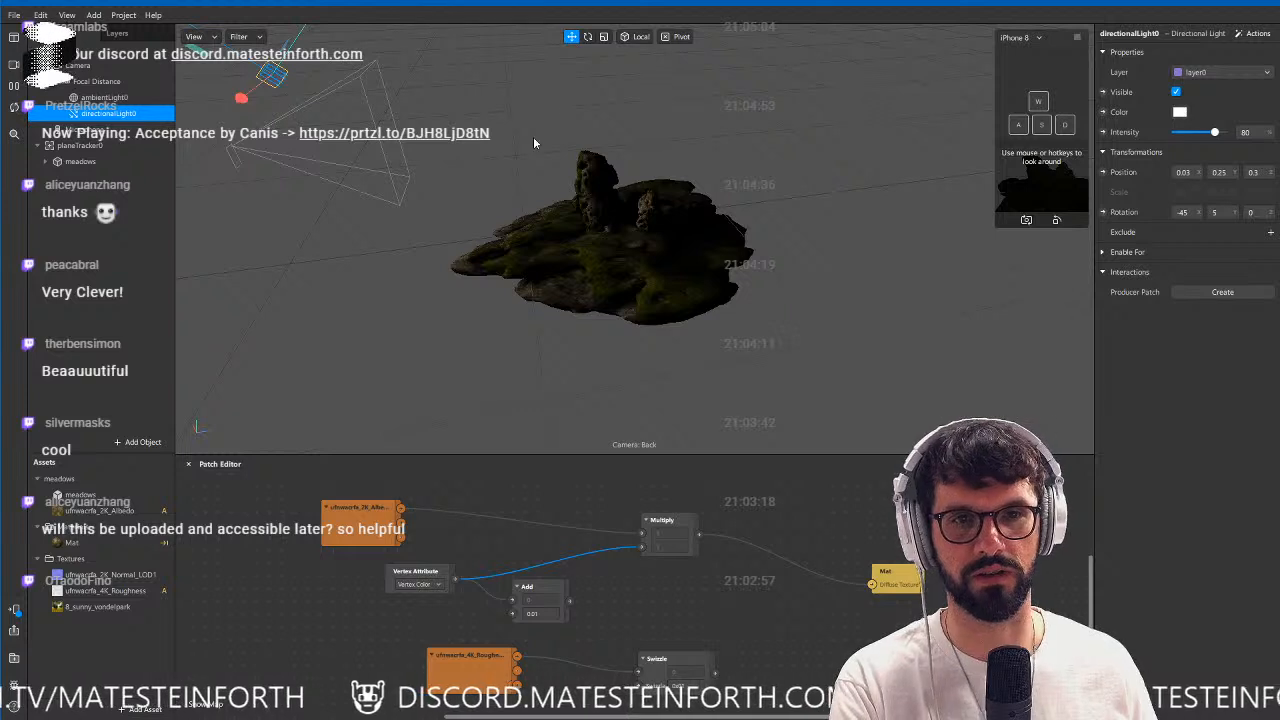
# Set ambientLight0's intensity to 100.
pyautogui.click(116, 100)
pyautogui.scroll(5, 690, 264)
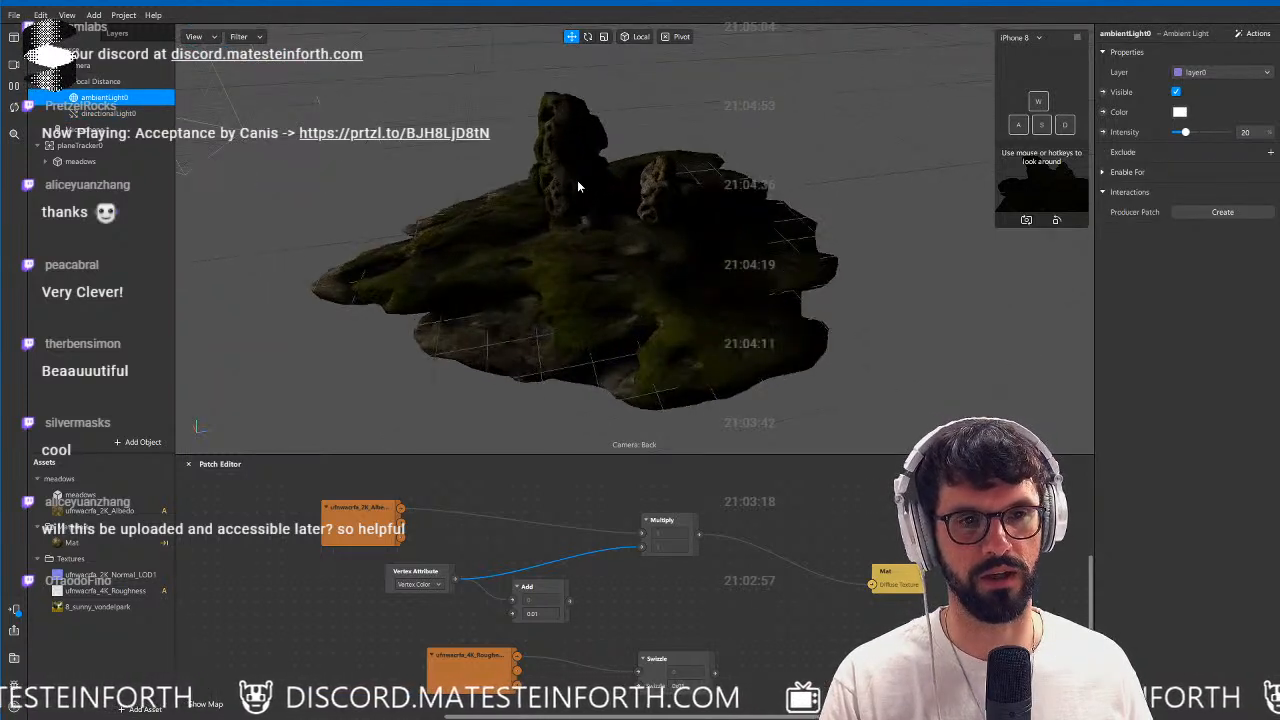
pyautogui.moveTo(577, 181); pyautogui.dragTo(642, 226, button='middle')
pyautogui.moveTo(1186, 132); pyautogui.dragTo(1224, 133)
# Delete directionalLight0 from the scene and select ambientLight0 to check its settings.
pyautogui.click(110, 112)
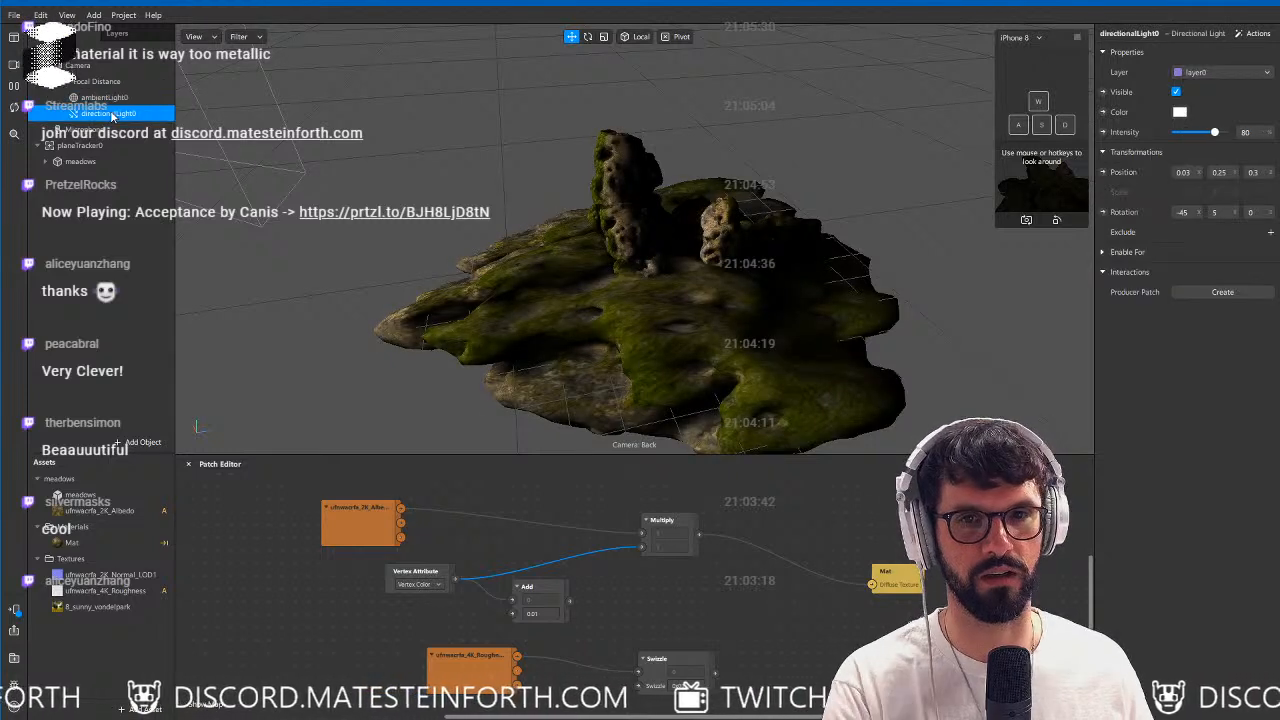
pyautogui.press('Delete')
pyautogui.click(112, 100)
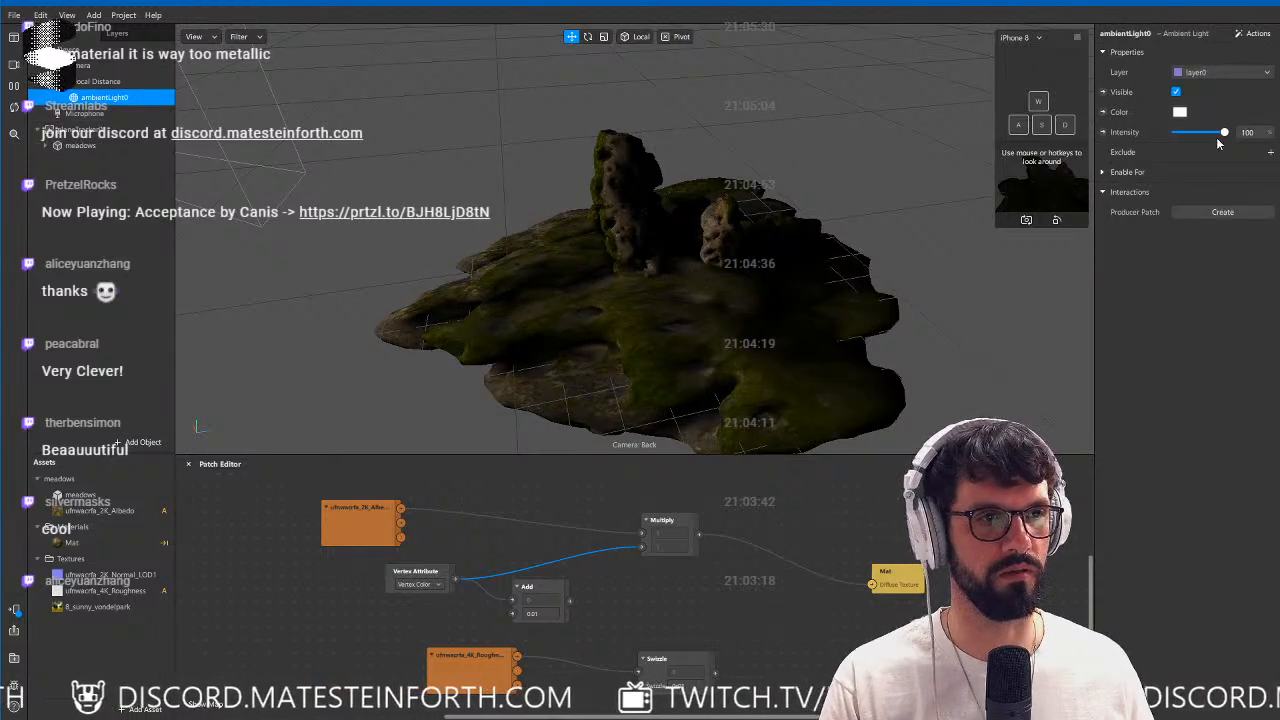
# Reconnect Add's output to Multiply's second input and set the value Add contributes to the vertex color to 0.1.
pyautogui.moveTo(571, 602); pyautogui.dragTo(640, 548)
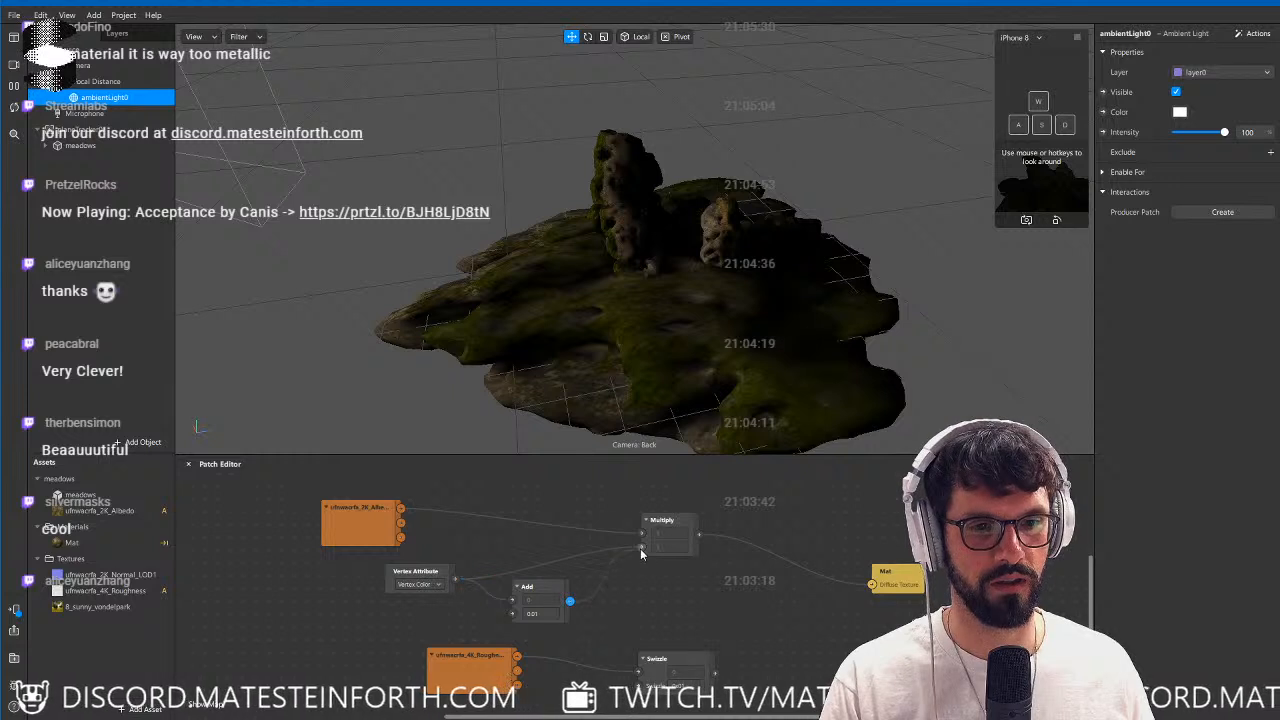
pyautogui.scroll(3, 710, 362)
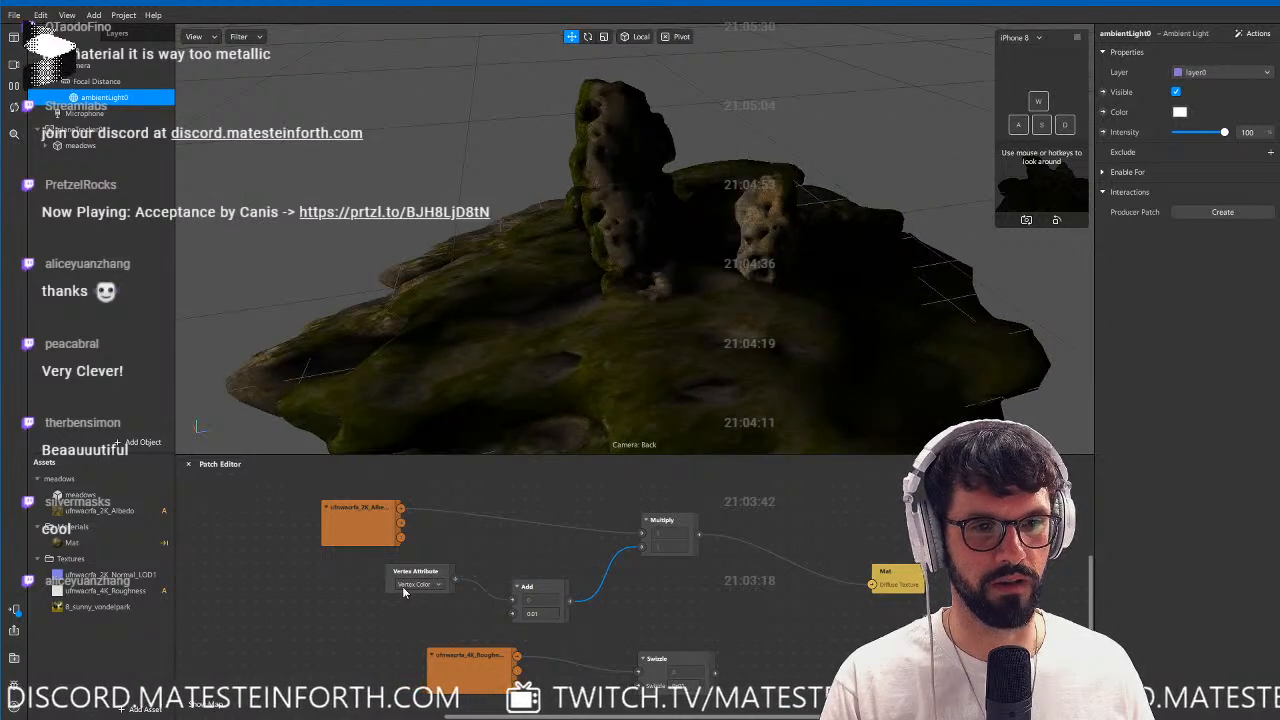
pyautogui.click(101, 543)
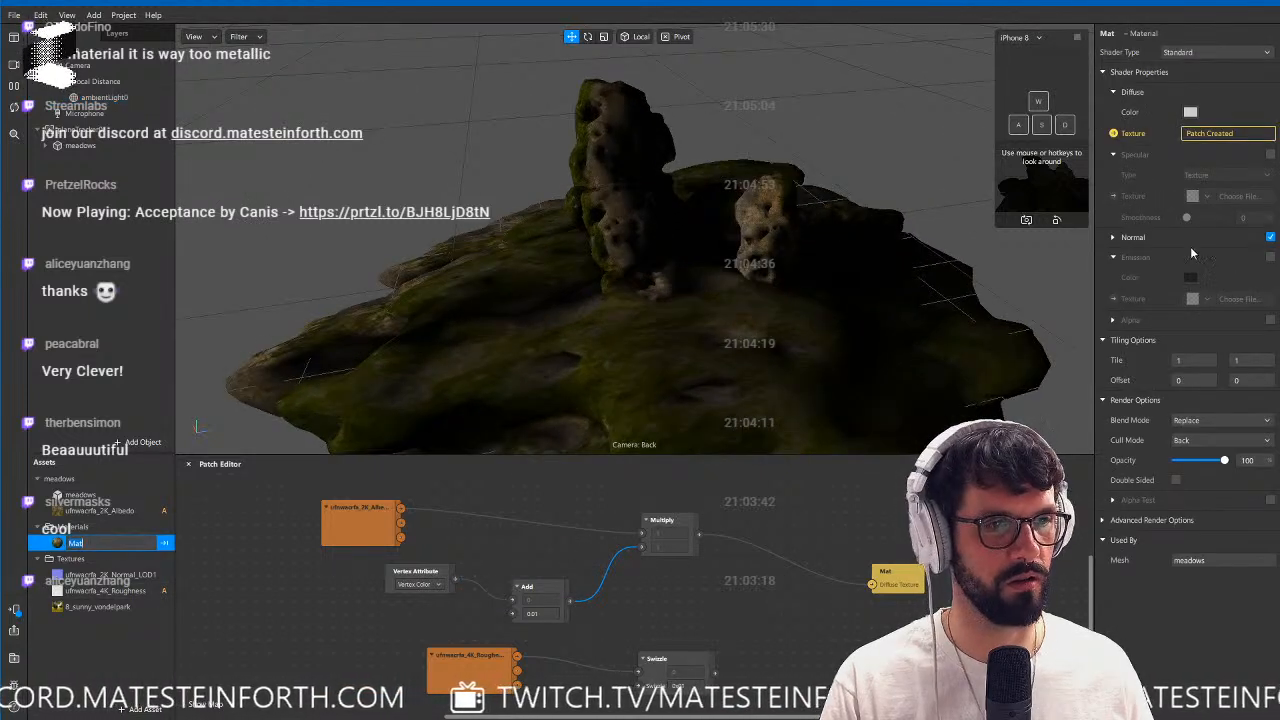
pyautogui.moveTo(592, 282); pyautogui.dragTo(700, 290)
pyautogui.click(546, 615)
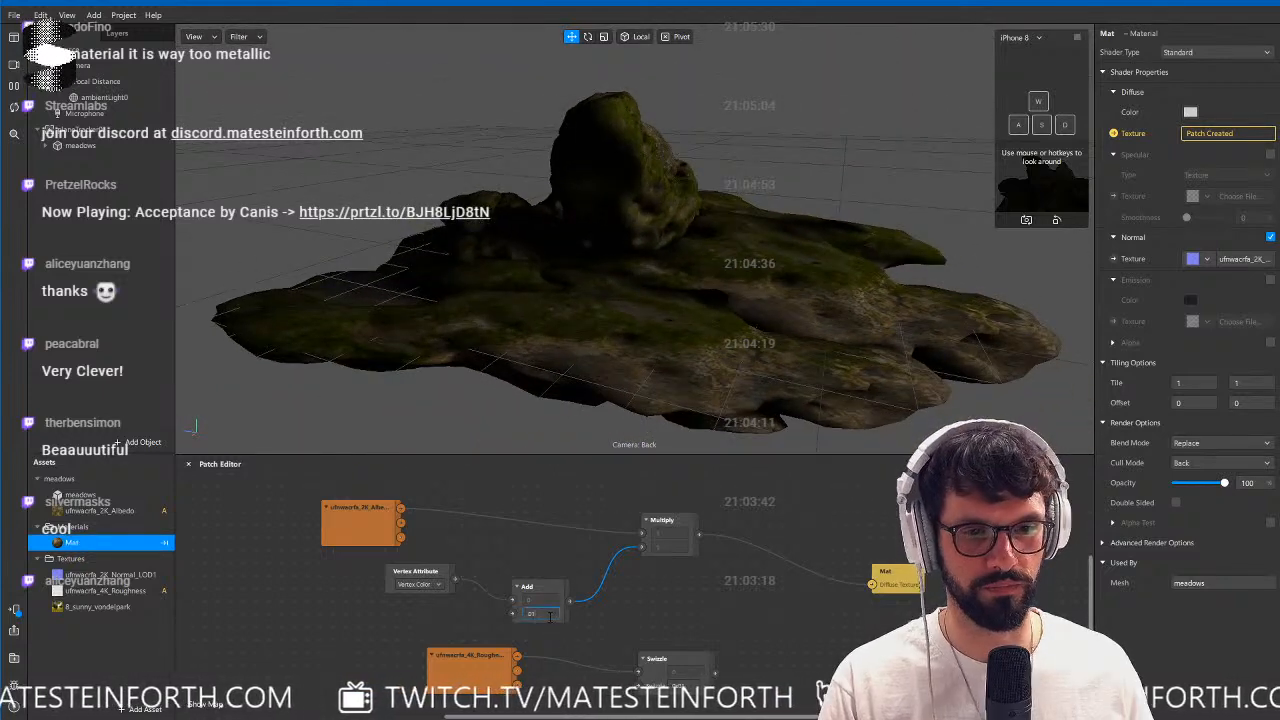
pyautogui.write('0.1')
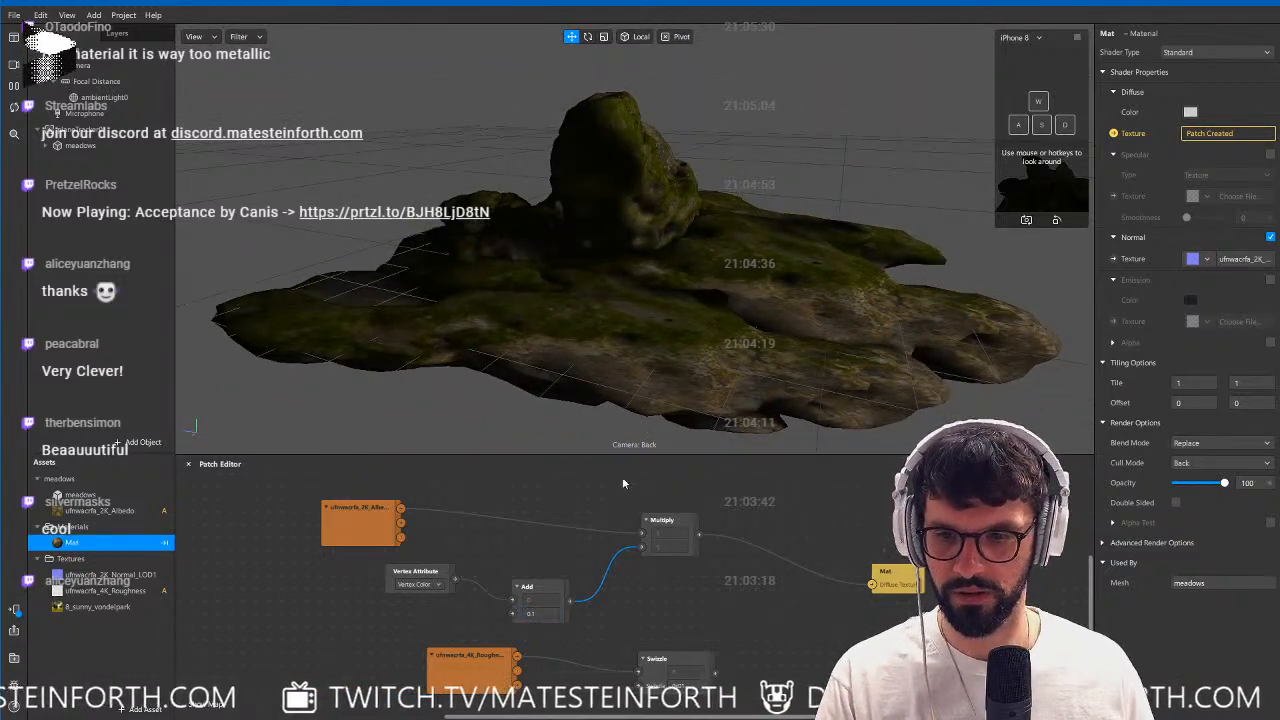
pyautogui.moveTo(634, 258); pyautogui.dragTo(686, 314)
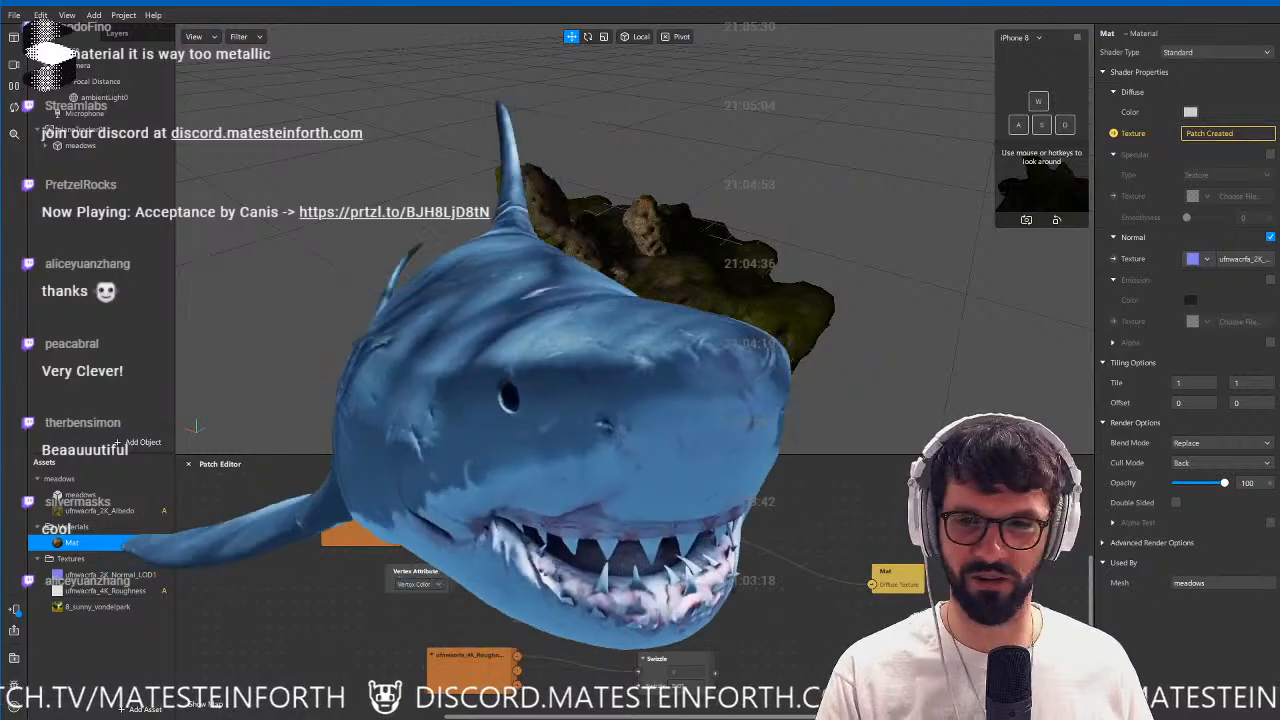
# Switch to the moss scene in Cinema 4D and enlarge the viewport around the rocks.
pyautogui.hotkey('alt', 'Tab')
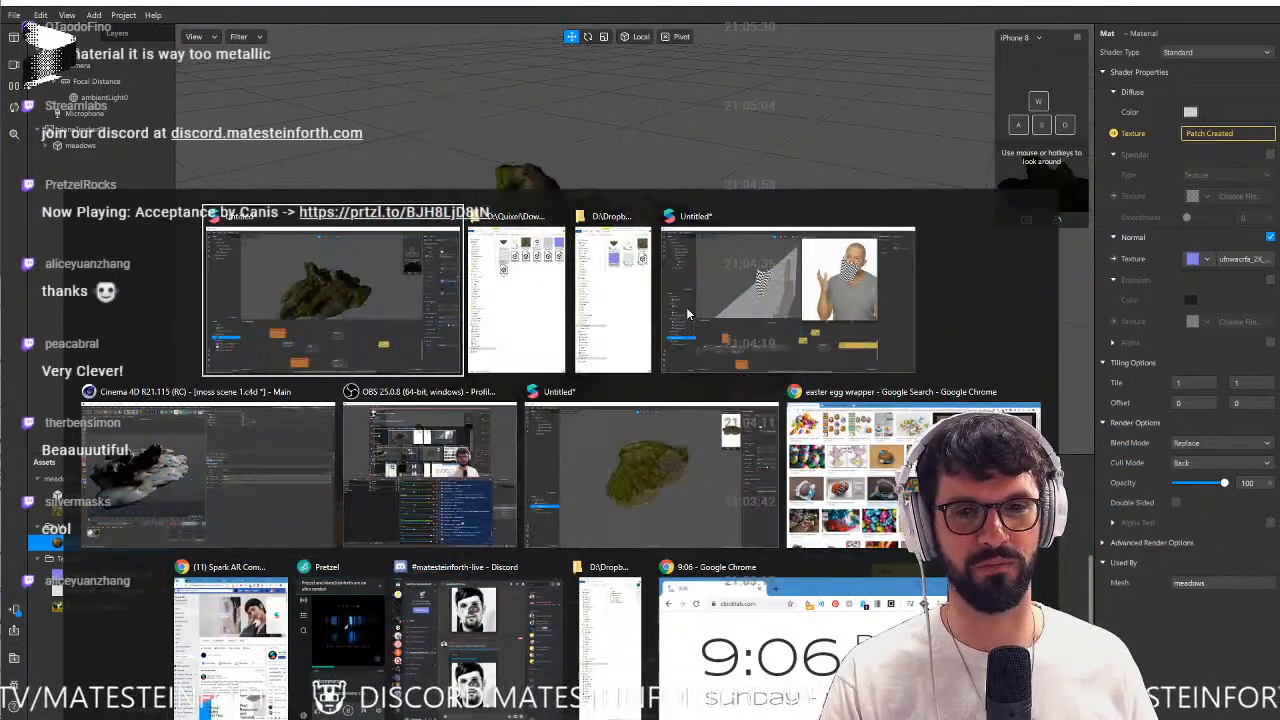
pyautogui.hotkey('alt', 'Tab')
pyautogui.hotkey('alt', 'Tab')
pyautogui.hotkey('alt', 'Tab')
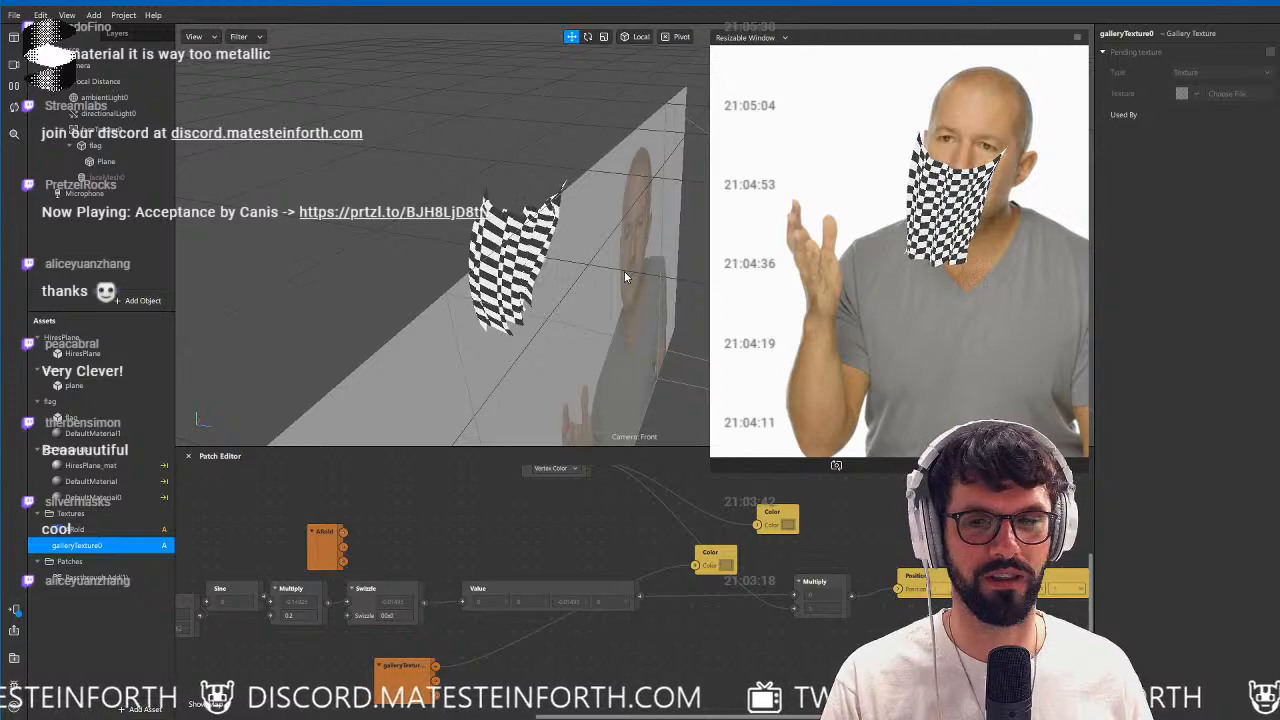
pyautogui.hotkey('alt', 'Tab')
pyautogui.hotkey('alt', 'Tab')
pyautogui.hotkey('alt', 'Tab')
pyautogui.hotkey('alt', 'Tab')
pyautogui.hotkey('alt', 'Tab')
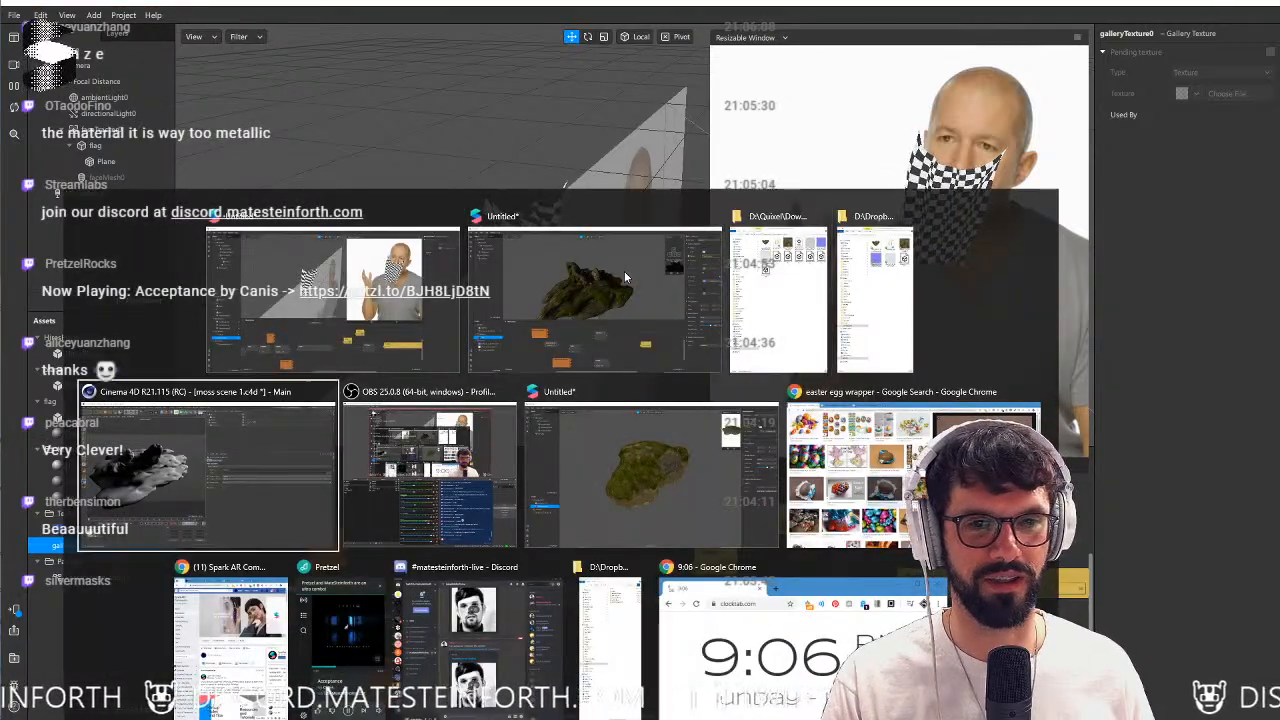
pyautogui.hotkey('alt', 'shift', 'Tab')
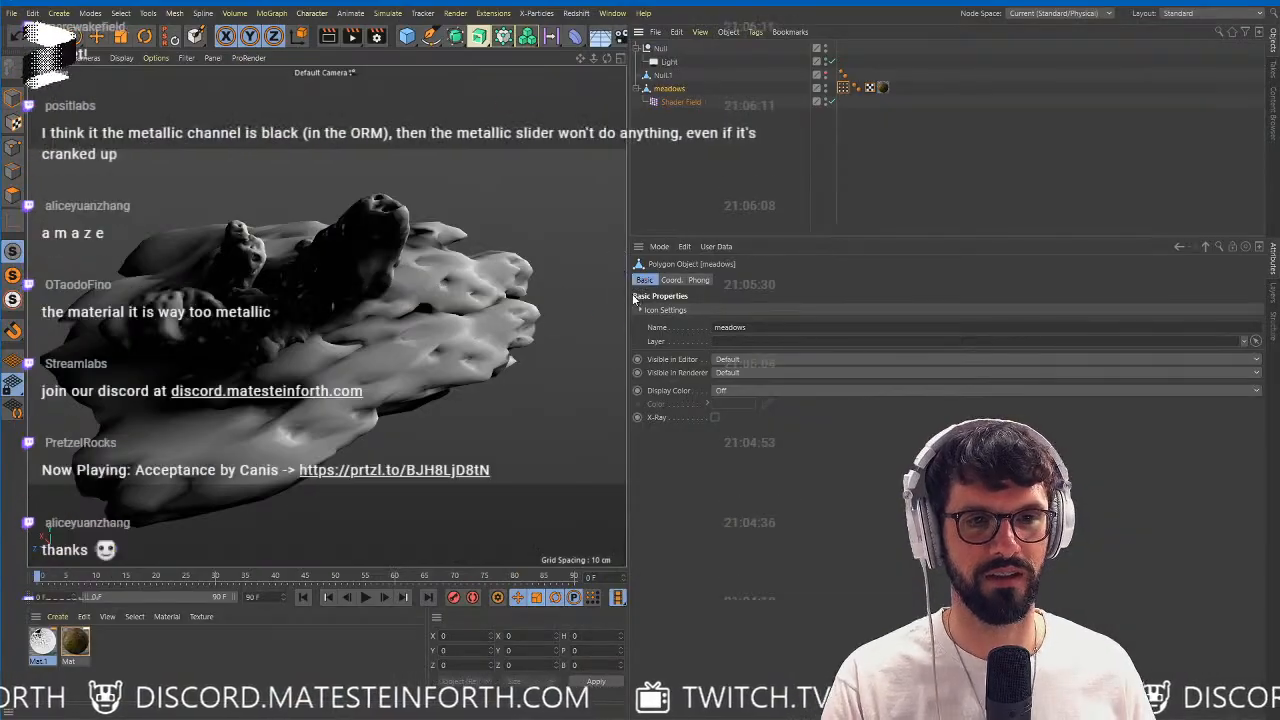
pyautogui.moveTo(783, 300); pyautogui.dragTo(940, 302)
pyautogui.scroll(-5, 594, 320)
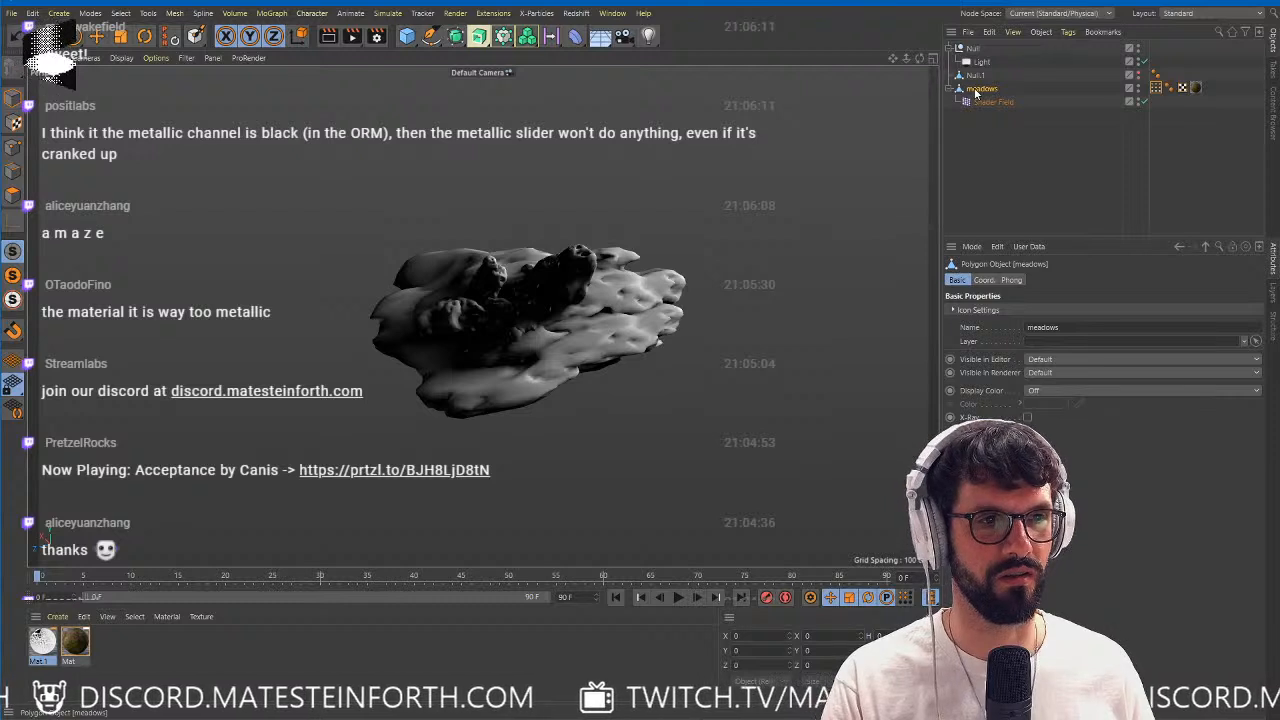
pyautogui.keyDown('alt'); pyautogui.moveTo(645, 314); pyautogui.dragTo(592, 316); pyautogui.keyUp('alt')
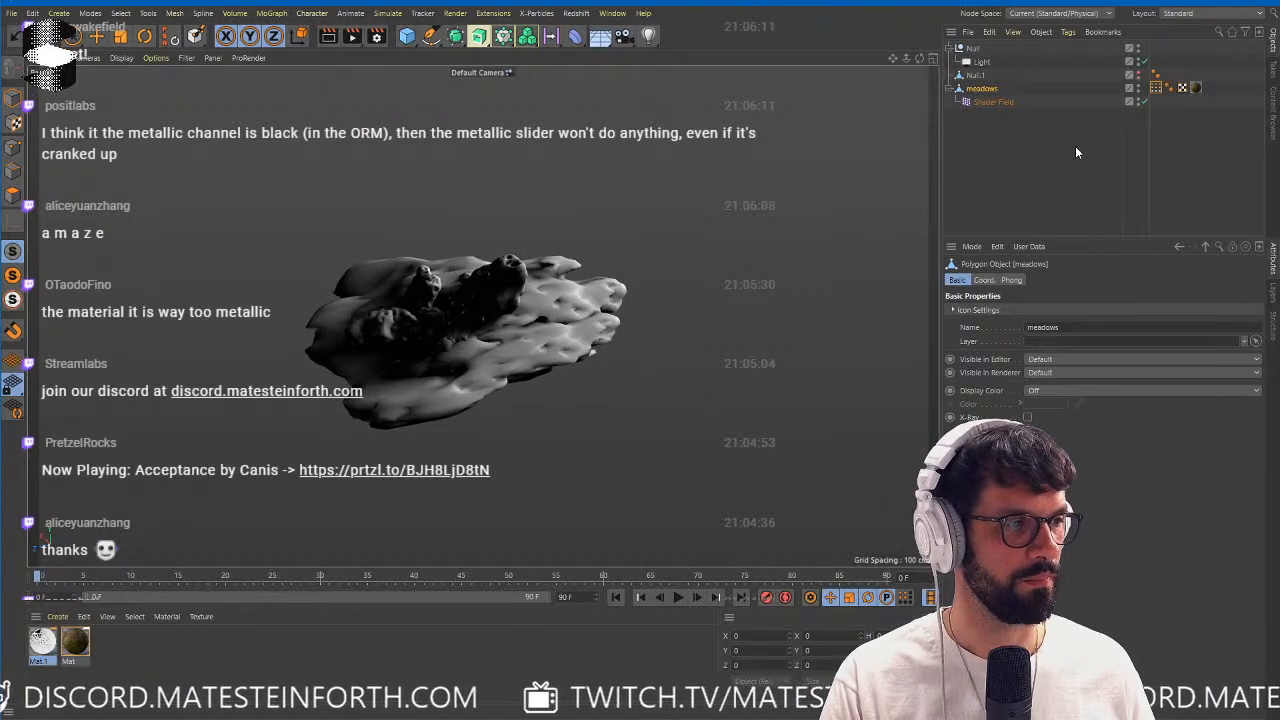
# Run Current State to Object on meadows, then delete the original with its Shader Field, Null.1, and the Null holding Light.
pyautogui.rightClick(981, 90)
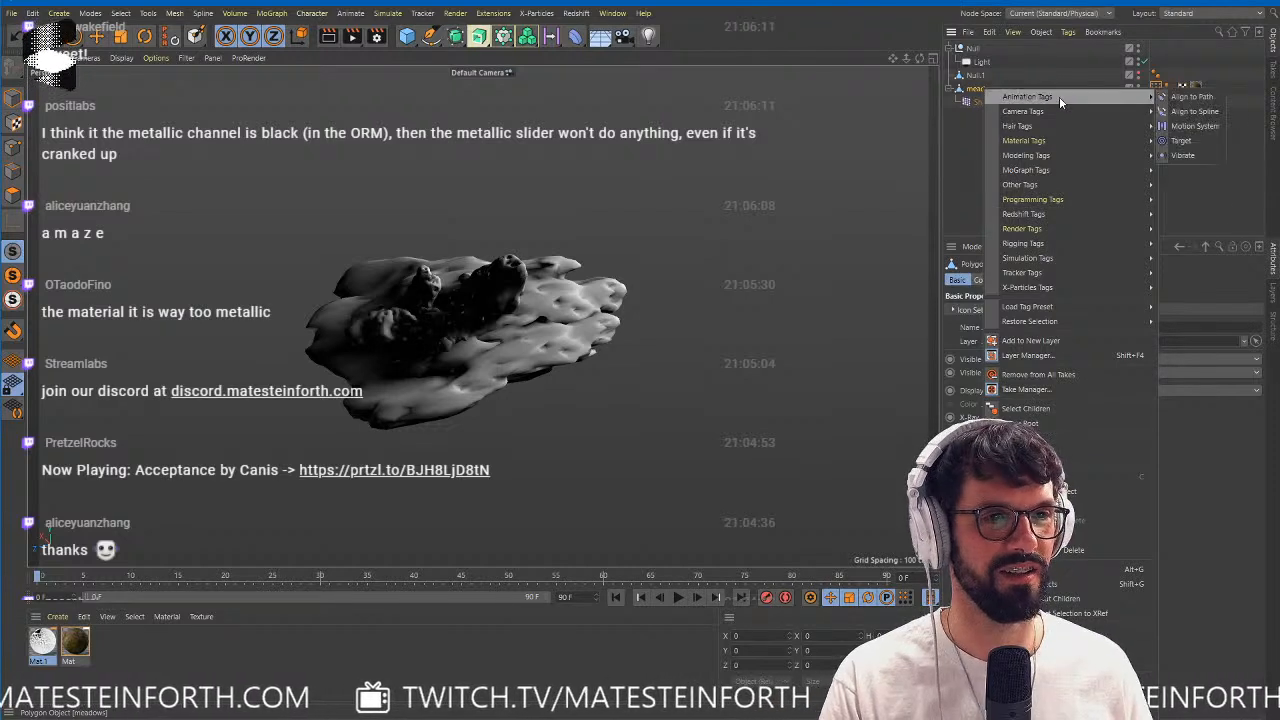
pyautogui.click(1071, 487)
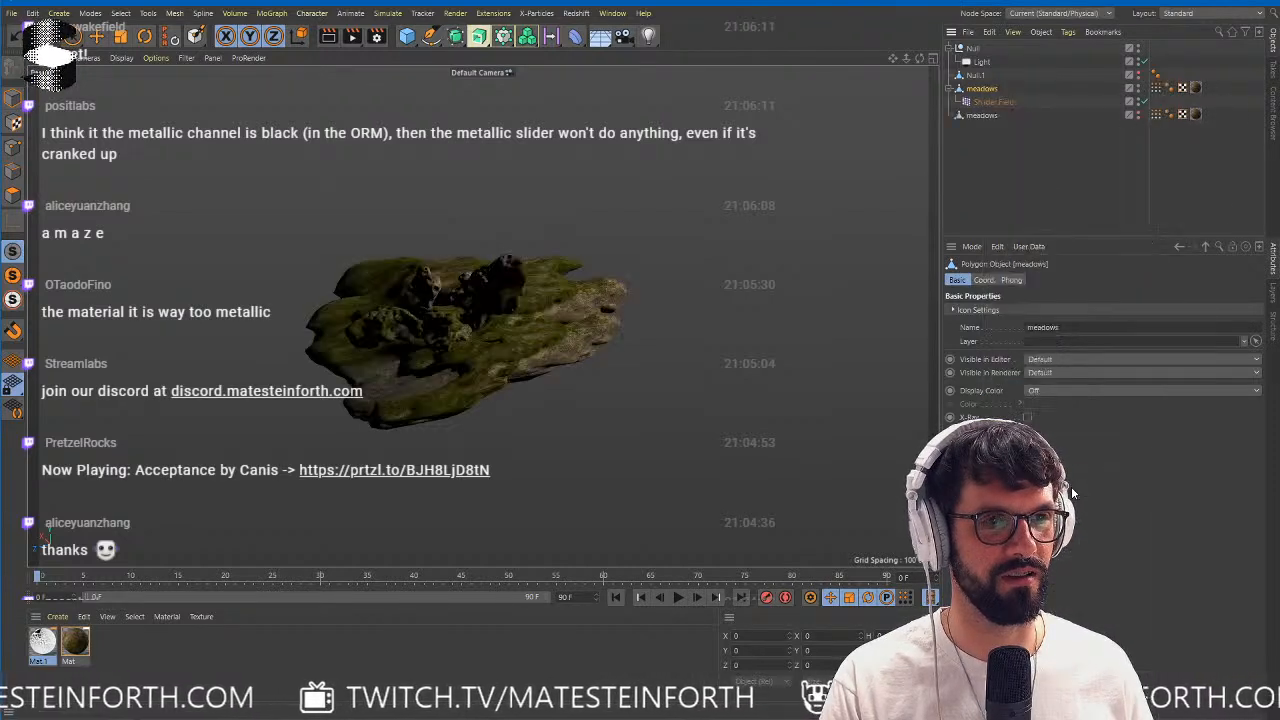
pyautogui.middleClick(984, 89)
pyautogui.press('Delete')
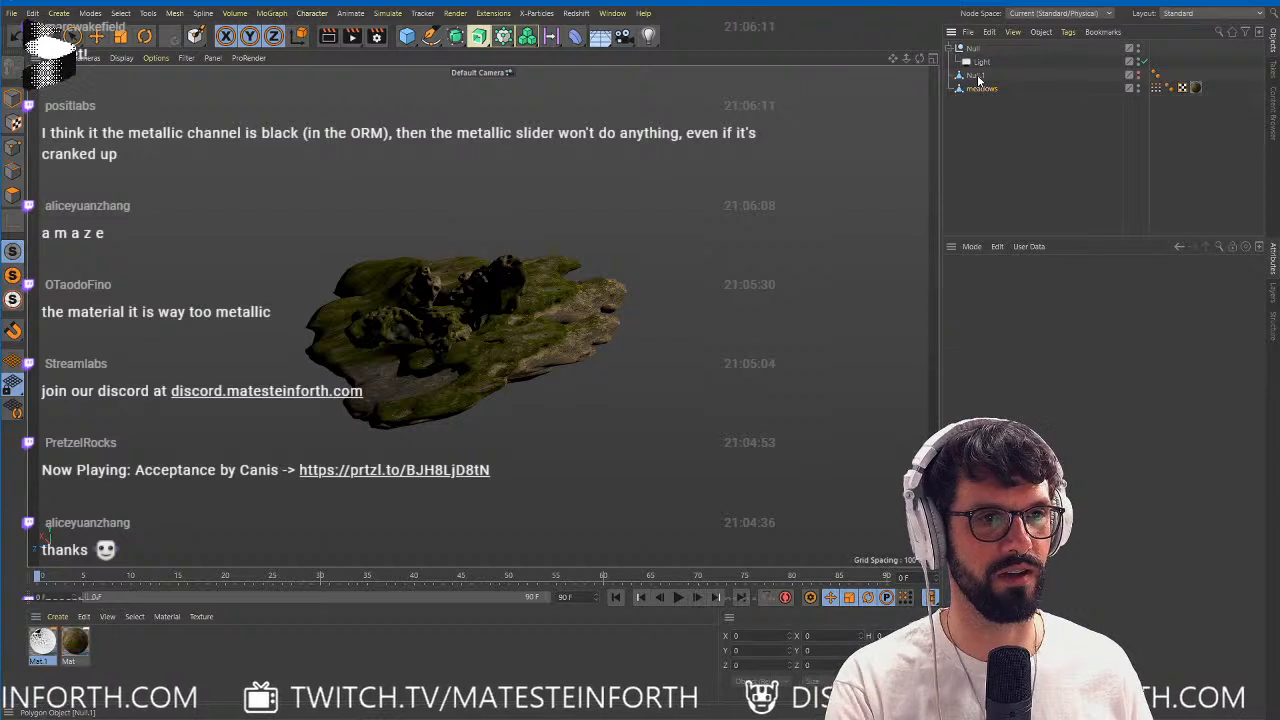
pyautogui.middleClick(977, 76)
pyautogui.press('Delete')
pyautogui.middleClick(977, 53)
pyautogui.press('Delete')
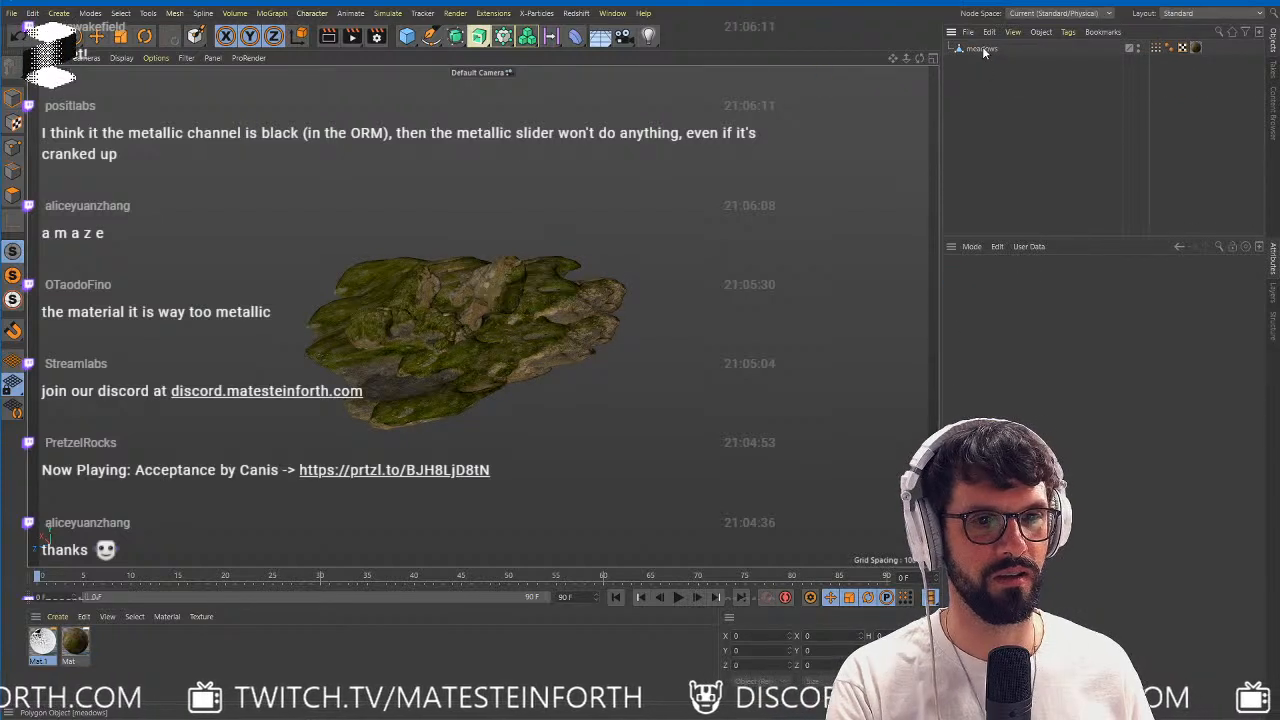
# Examine the Vertex Color tag on the remaining meadows mesh and check its baked shading from several angles.
pyautogui.click(982, 48)
pyautogui.click(1157, 48)
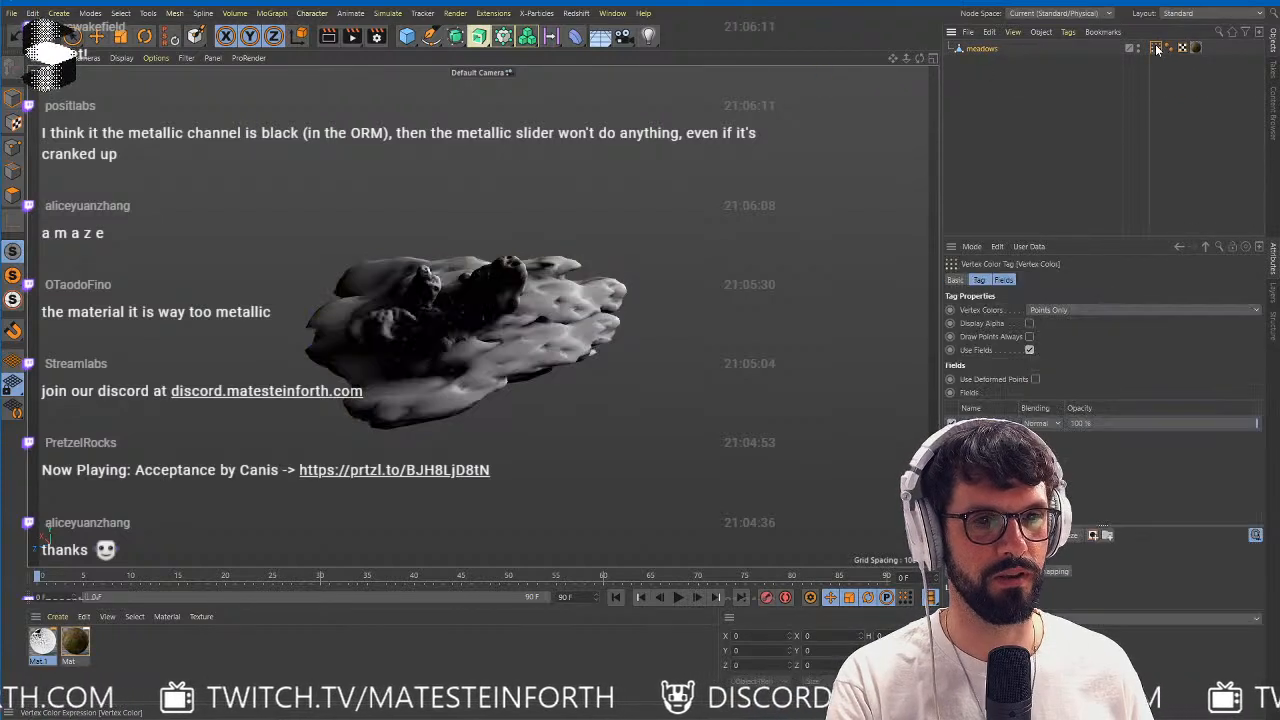
pyautogui.click(988, 49)
pyautogui.keyDown('alt'); pyautogui.moveTo(485, 361); pyautogui.dragTo(452, 368, button='right'); pyautogui.keyUp('alt')
pyautogui.keyDown('alt'); pyautogui.moveTo(452, 368); pyautogui.dragTo(414, 160); pyautogui.keyUp('alt')
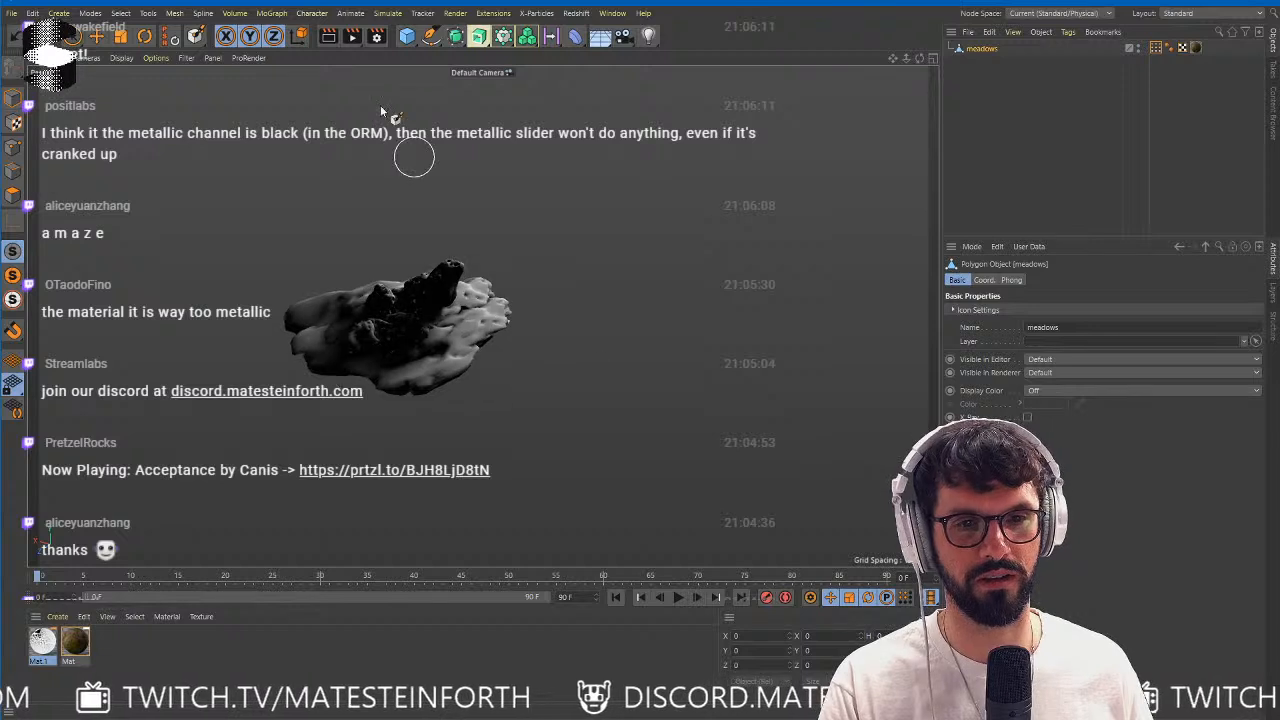
pyautogui.click(97, 36)
pyautogui.keyDown('alt'); pyautogui.moveTo(379, 204); pyautogui.dragTo(495, 336); pyautogui.keyUp('alt')
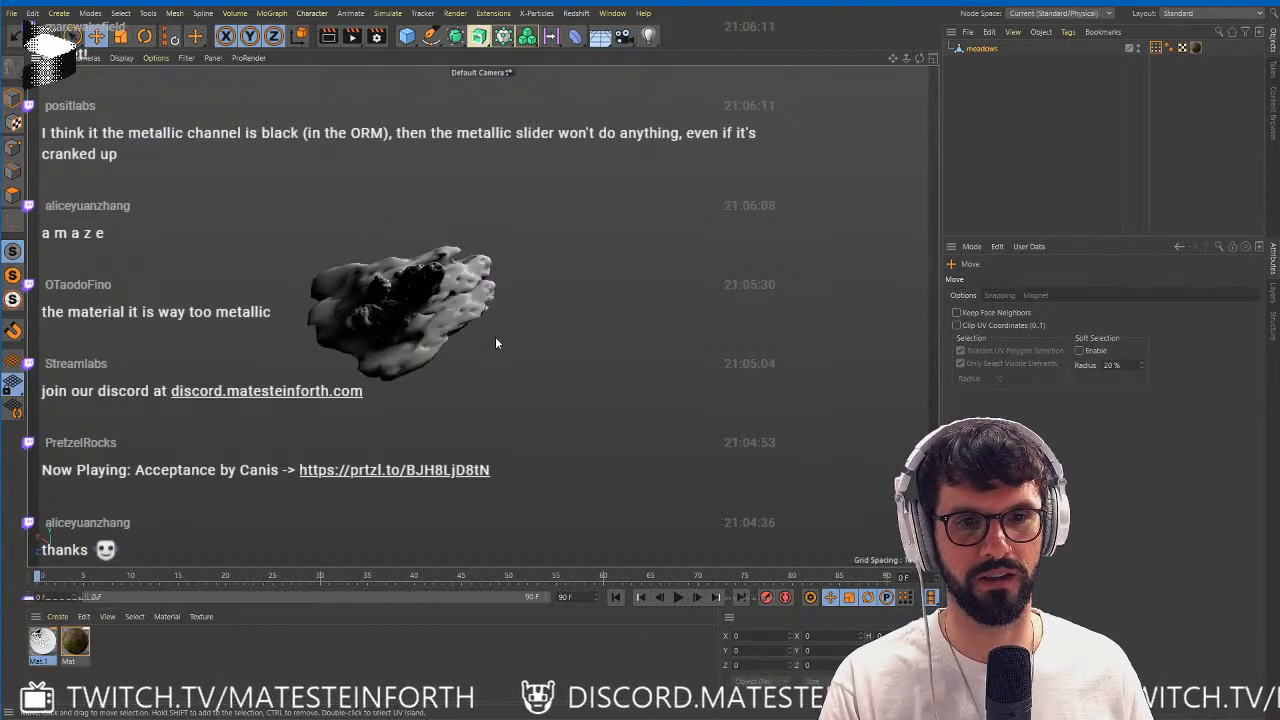
# Copy the meadows mesh into a new project, declining to change its albedo texture path to an absolute path.
pyautogui.click(979, 52)
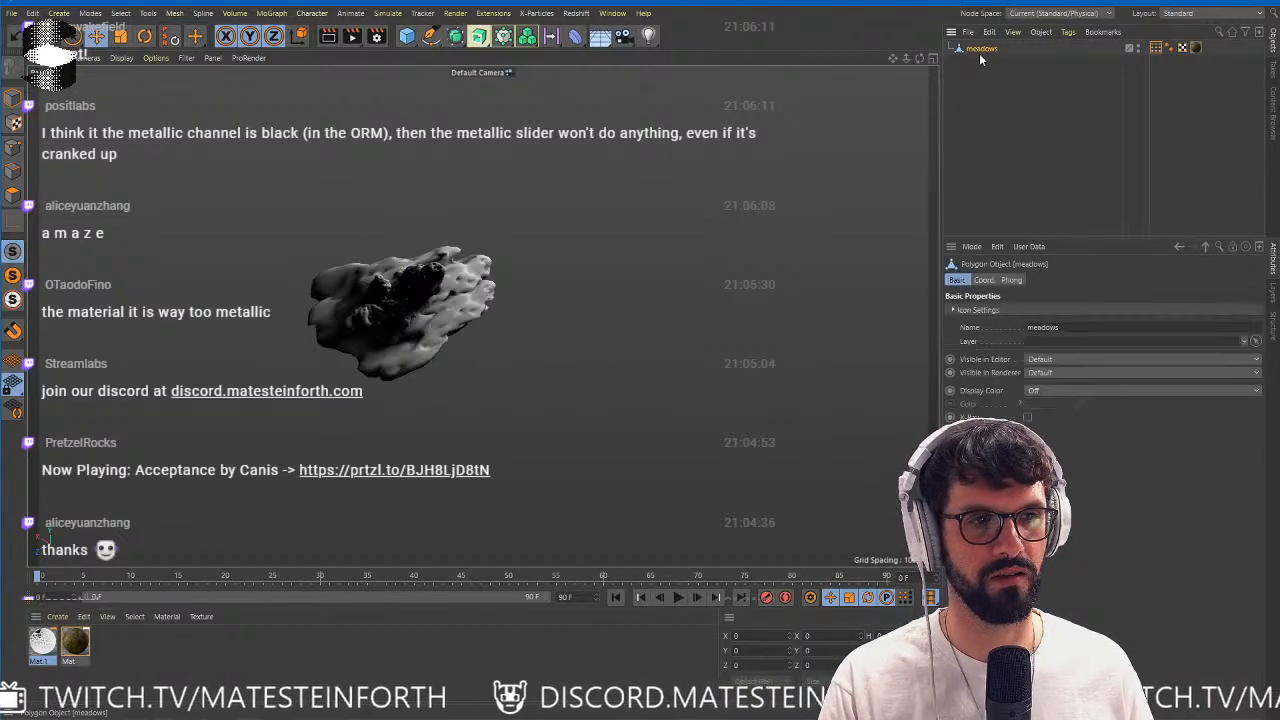
pyautogui.click(97, 37)
pyautogui.click(213, 58)
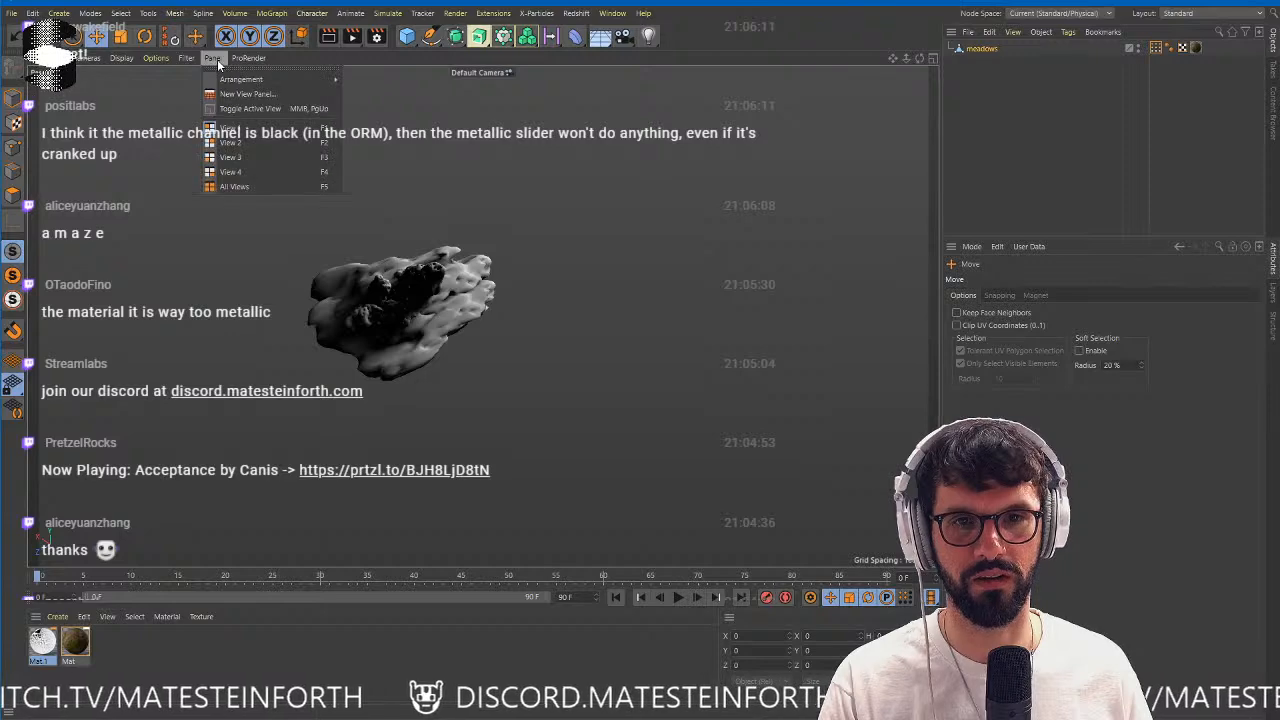
pyautogui.click(624, 365)
pyautogui.hotkey('ctrl', 'c')
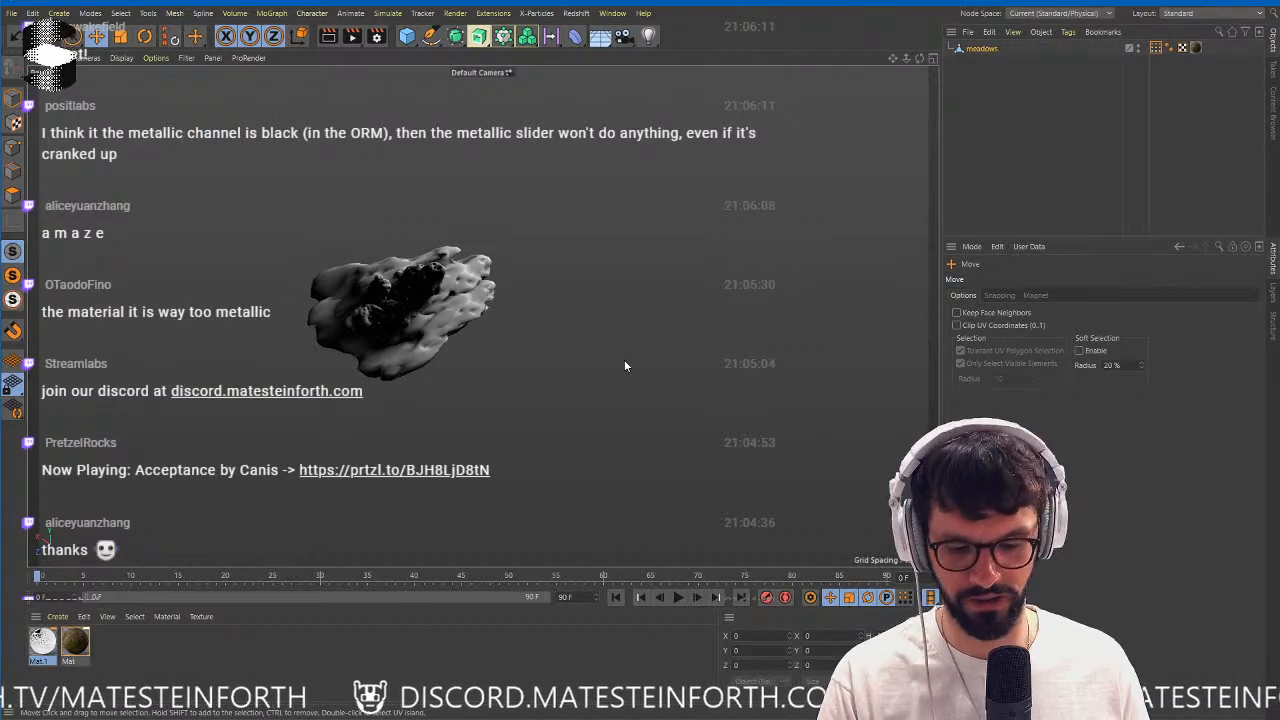
pyautogui.hotkey('ctrl', 'n')
pyautogui.hotkey('ctrl', 'v')
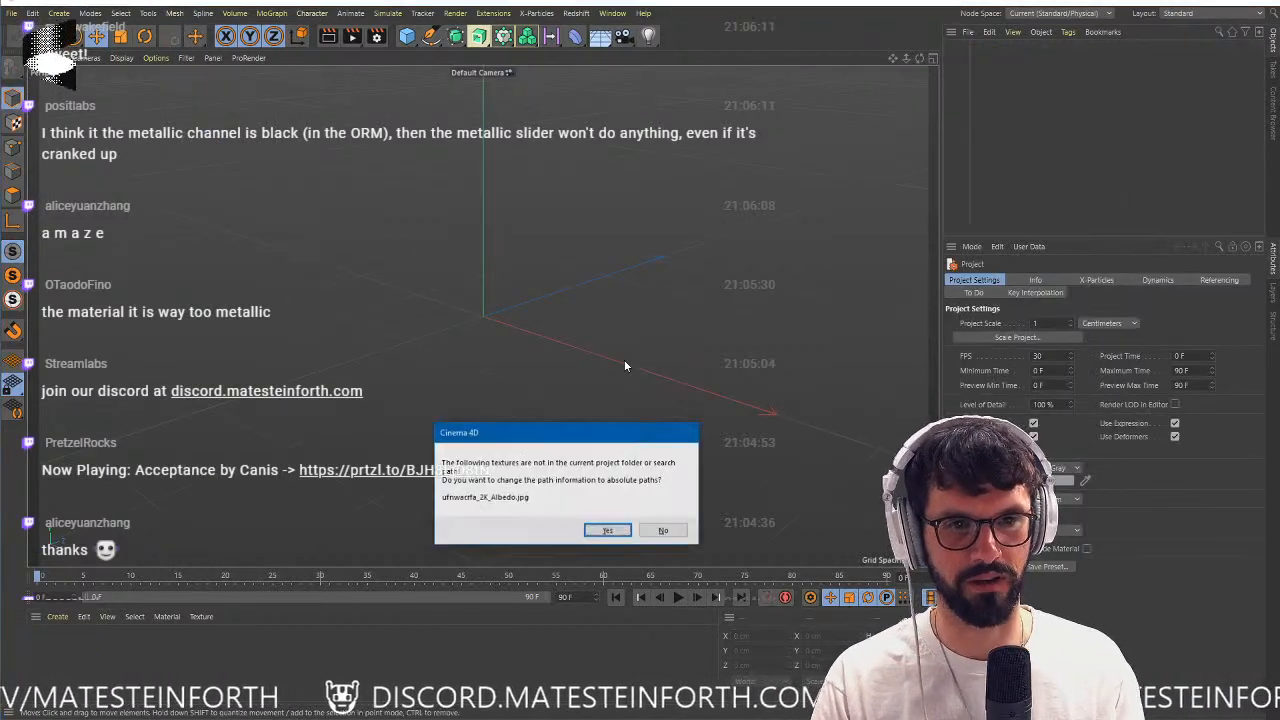
pyautogui.click(661, 531)
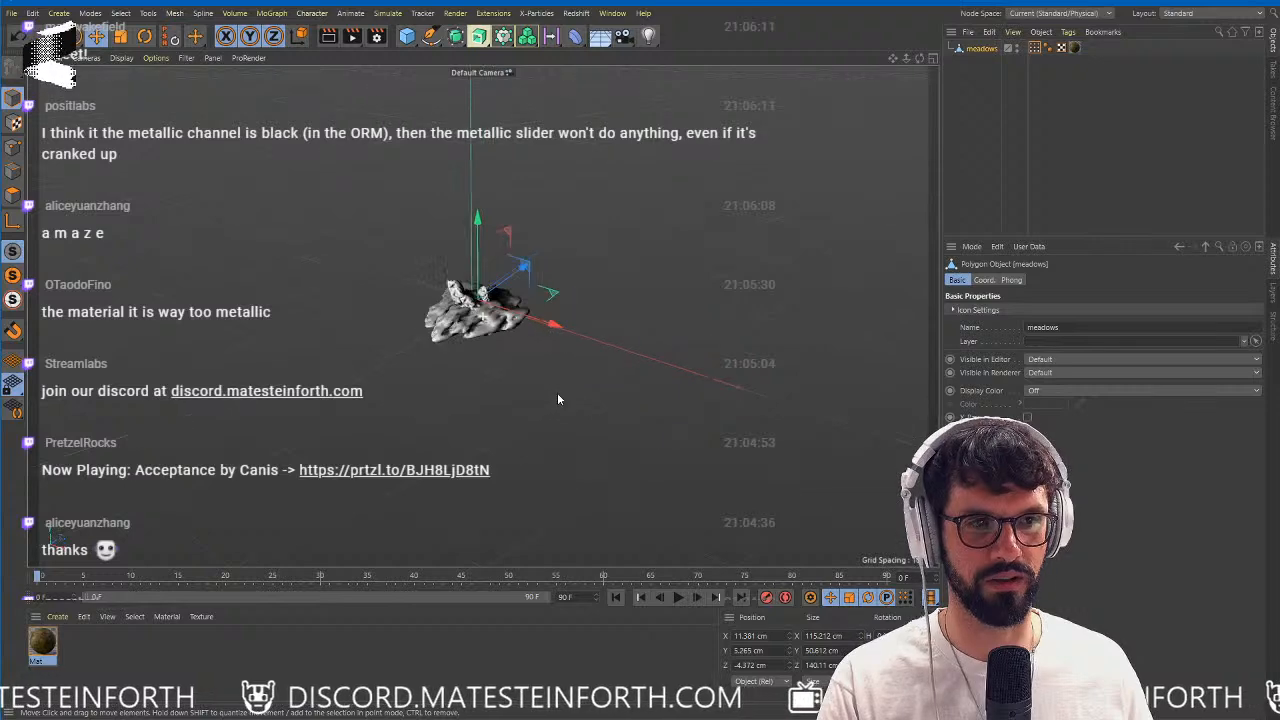
# Select the pasted mesh's material tag to display its mossy texture, and reselect the meadows object.
pyautogui.click(1036, 48)
pyautogui.click(1075, 48)
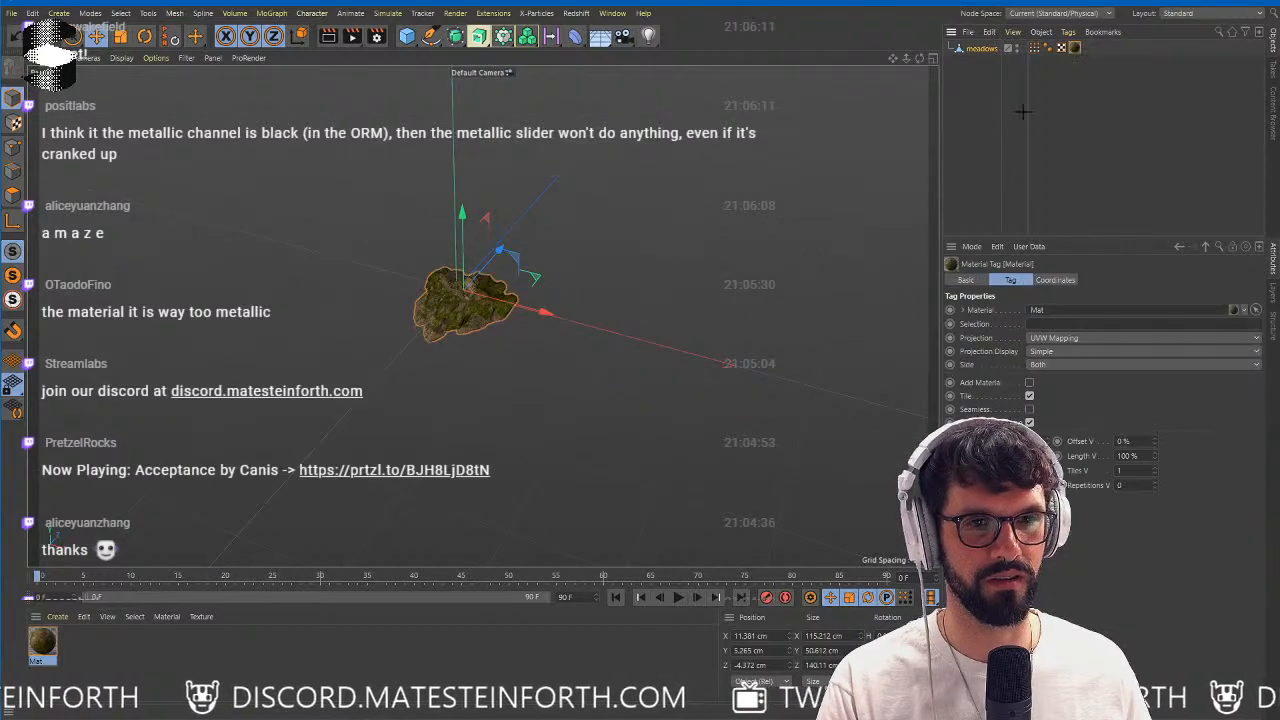
pyautogui.click(1023, 111)
pyautogui.click(984, 48)
pyautogui.keyDown('alt'); pyautogui.moveTo(589, 217); pyautogui.dragTo(677, 219, button='right'); pyautogui.keyUp('alt')
pyautogui.keyDown('alt'); pyautogui.moveTo(483, 314); pyautogui.dragTo(556, 304); pyautogui.keyUp('alt')
pyautogui.keyDown('alt'); pyautogui.moveTo(230, 412); pyautogui.dragTo(518, 280, button='middle'); pyautogui.keyUp('alt')
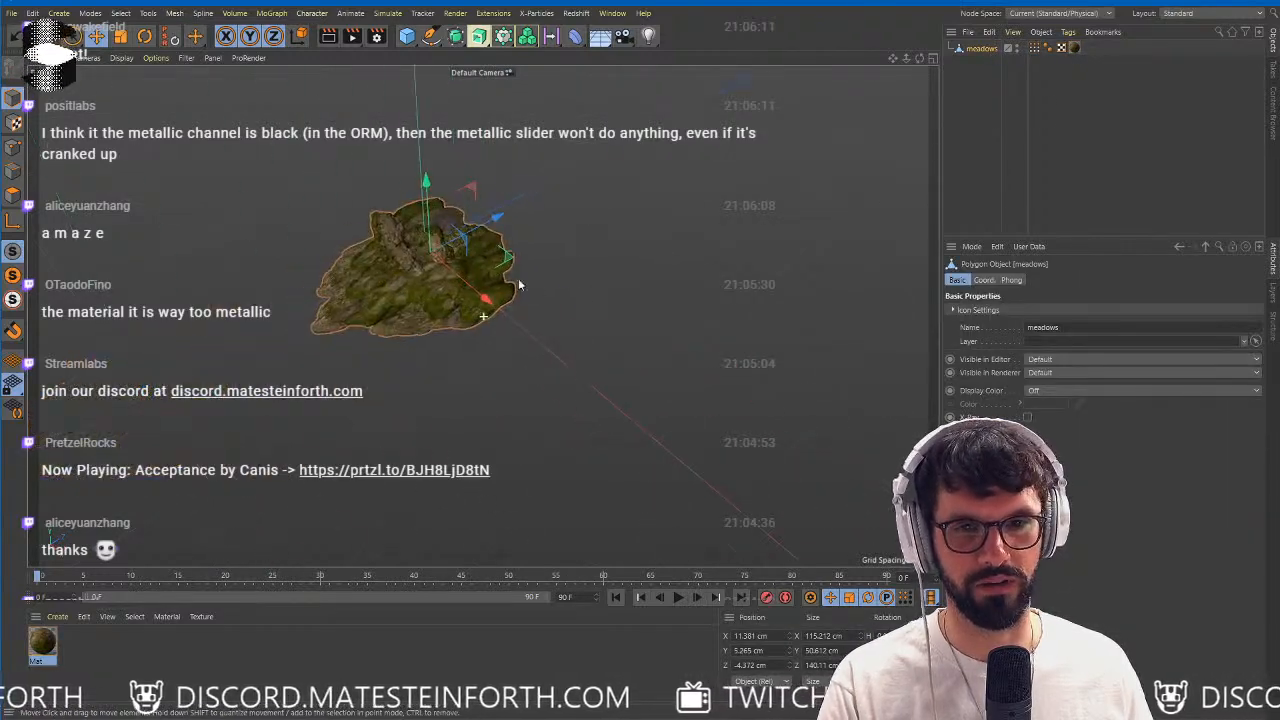
pyautogui.keyDown('ctrl'); pyautogui.moveTo(507, 258); pyautogui.dragTo(440, 375); pyautogui.keyUp('ctrl')
pyautogui.press('r')
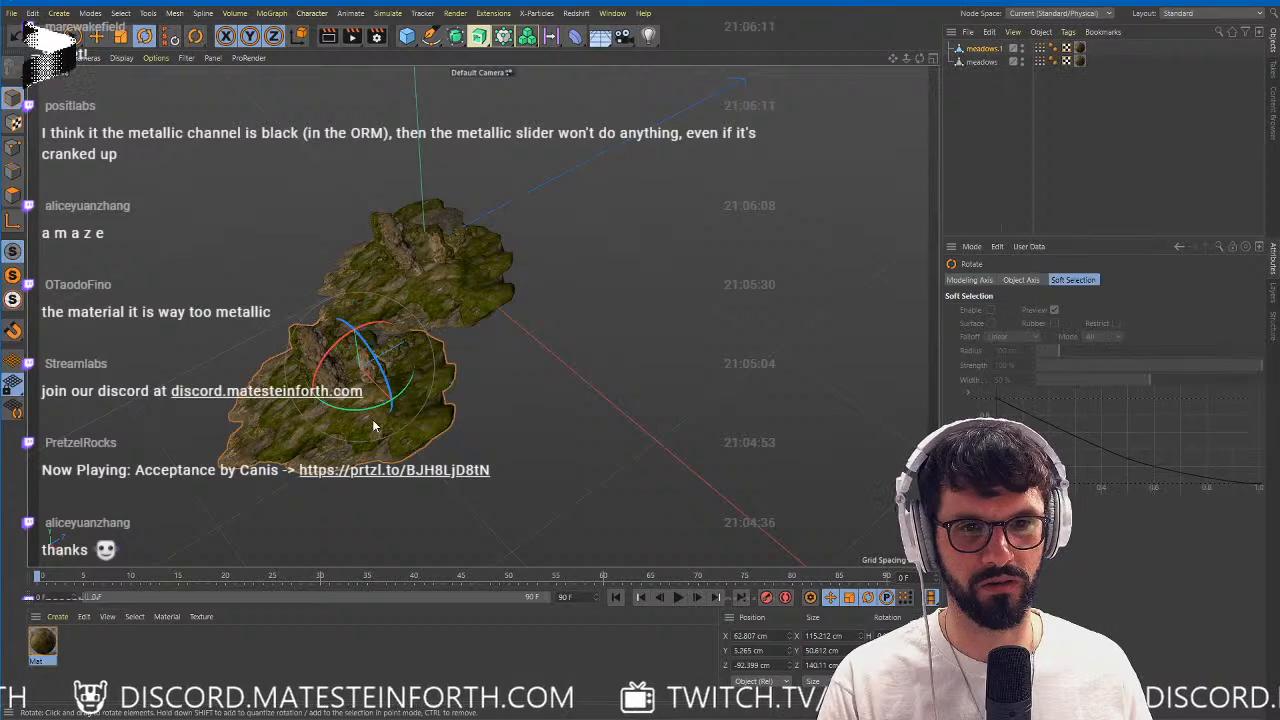
pyautogui.moveTo(362, 409); pyautogui.dragTo(438, 393)
pyautogui.press('e')
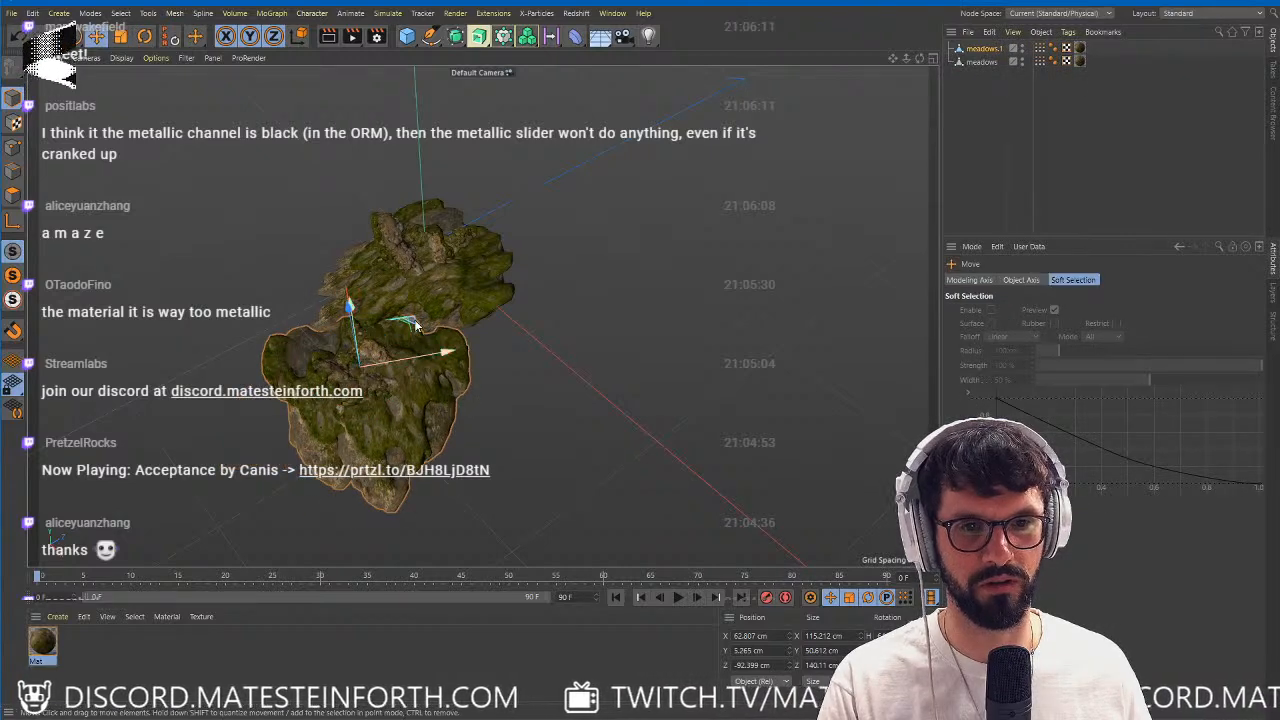
pyautogui.keyDown('alt'); pyautogui.moveTo(530, 378); pyautogui.dragTo(374, 401); pyautogui.keyUp('alt')
pyautogui.keyDown('alt'); pyautogui.moveTo(268, 224); pyautogui.dragTo(405, 301, button='middle'); pyautogui.keyUp('alt')
pyautogui.keyDown('ctrl'); pyautogui.moveTo(346, 287); pyautogui.dragTo(555, 335); pyautogui.keyUp('ctrl')
pyautogui.press('r')
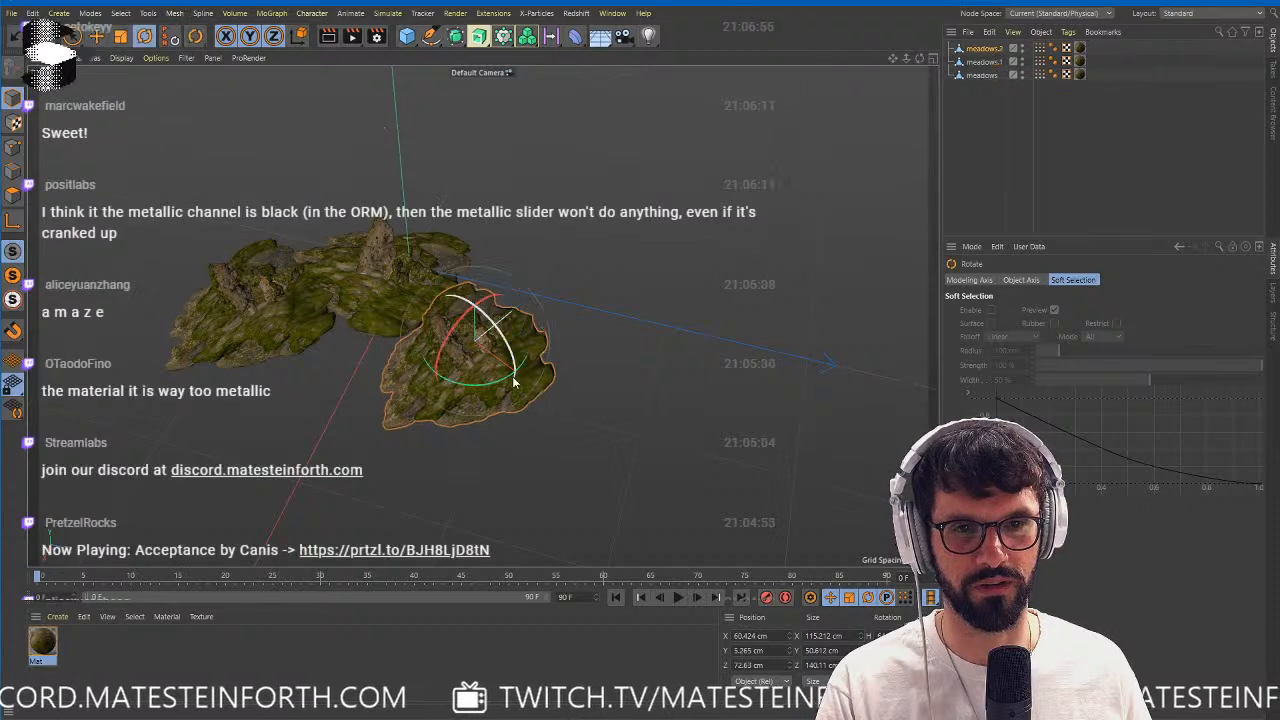
pyautogui.hotkey('ctrl', 'z')
pyautogui.hotkey('ctrl', 'z')
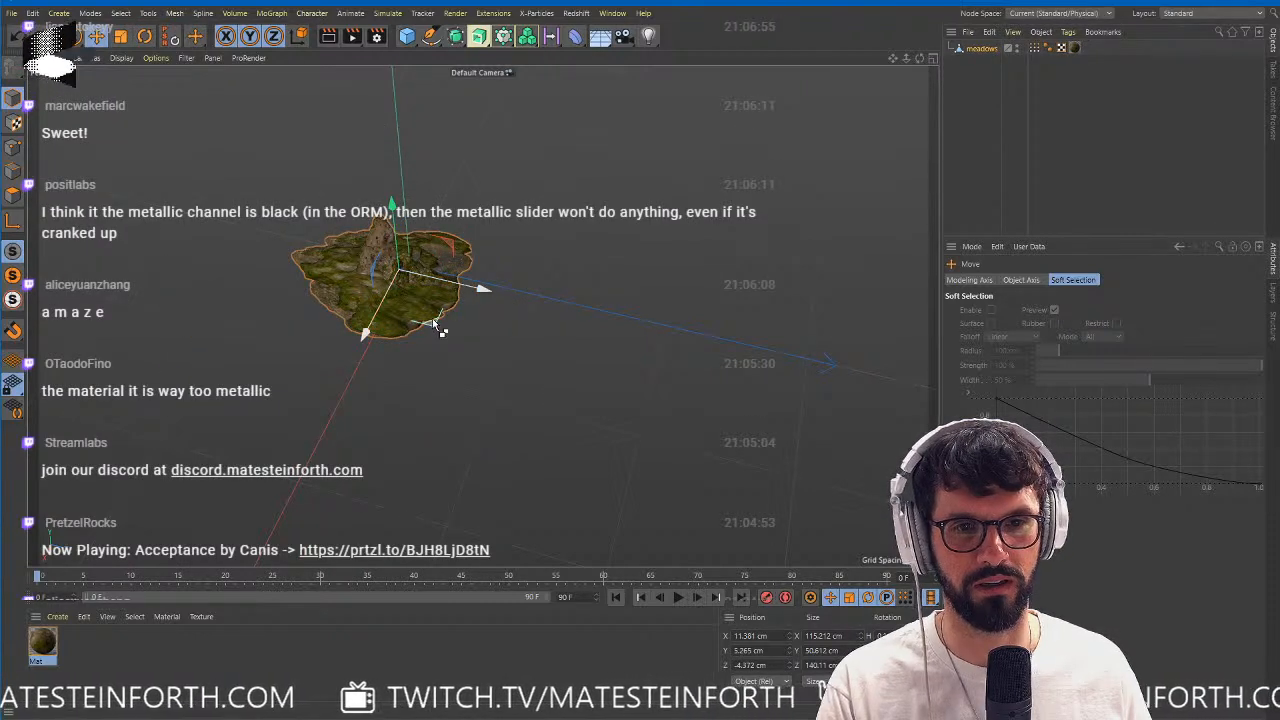
# Duplicate the rock mesh beside the original, enlarge the copy to about 186 cm wide, and place it near X 84, Z 112 cm.
pyautogui.keyDown('ctrl'); pyautogui.moveTo(443, 320); pyautogui.dragTo(856, 424); pyautogui.keyUp('ctrl')
pyautogui.press('t')
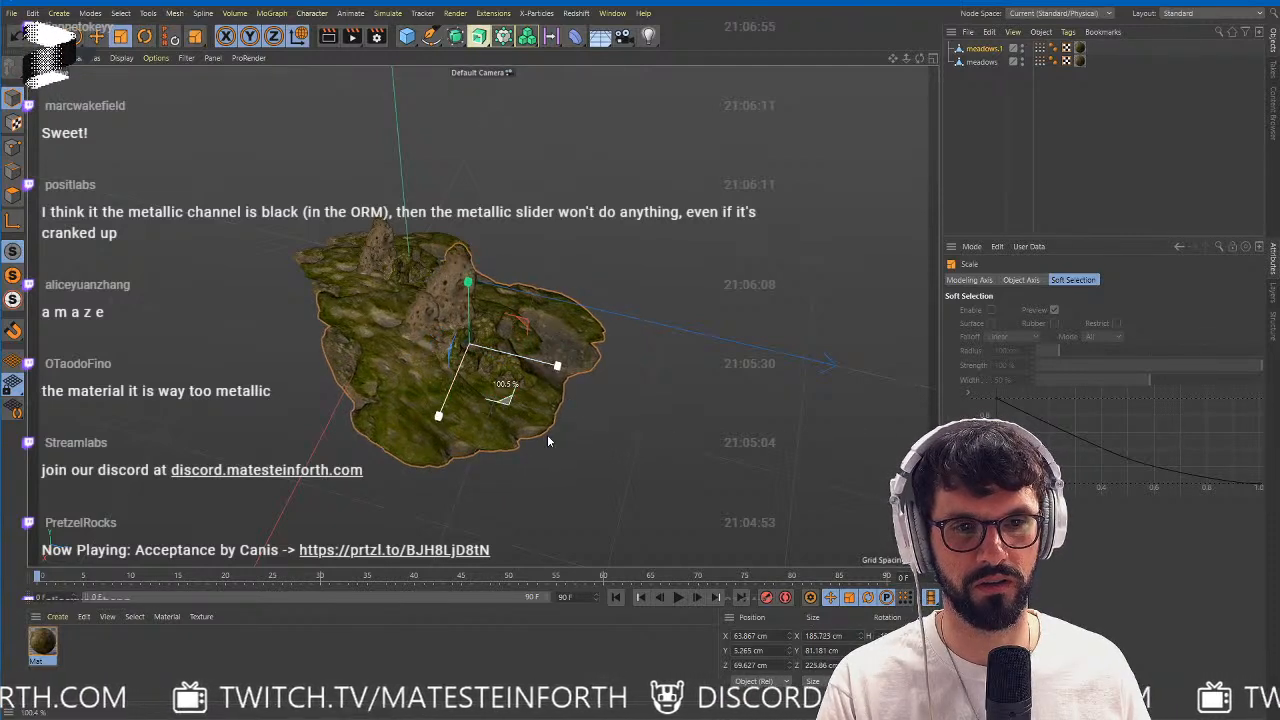
pyautogui.press('e')
pyautogui.moveTo(487, 404); pyautogui.dragTo(534, 446)
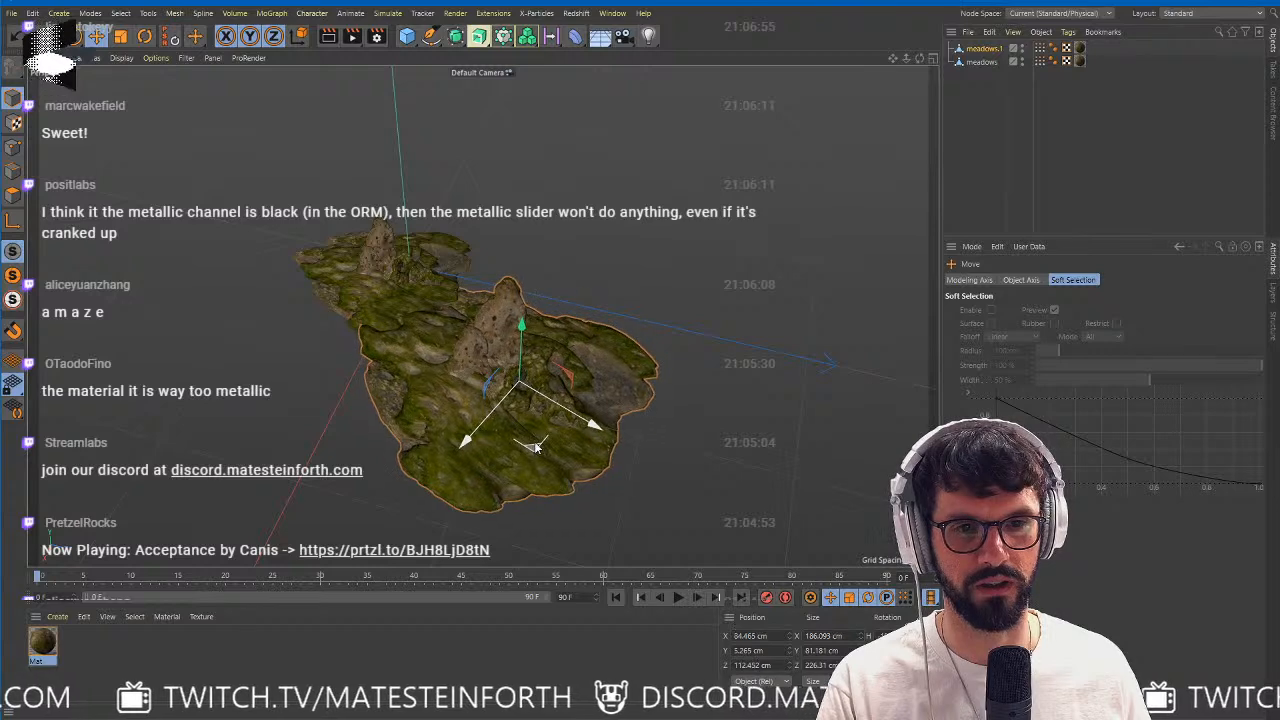
pyautogui.press('r')
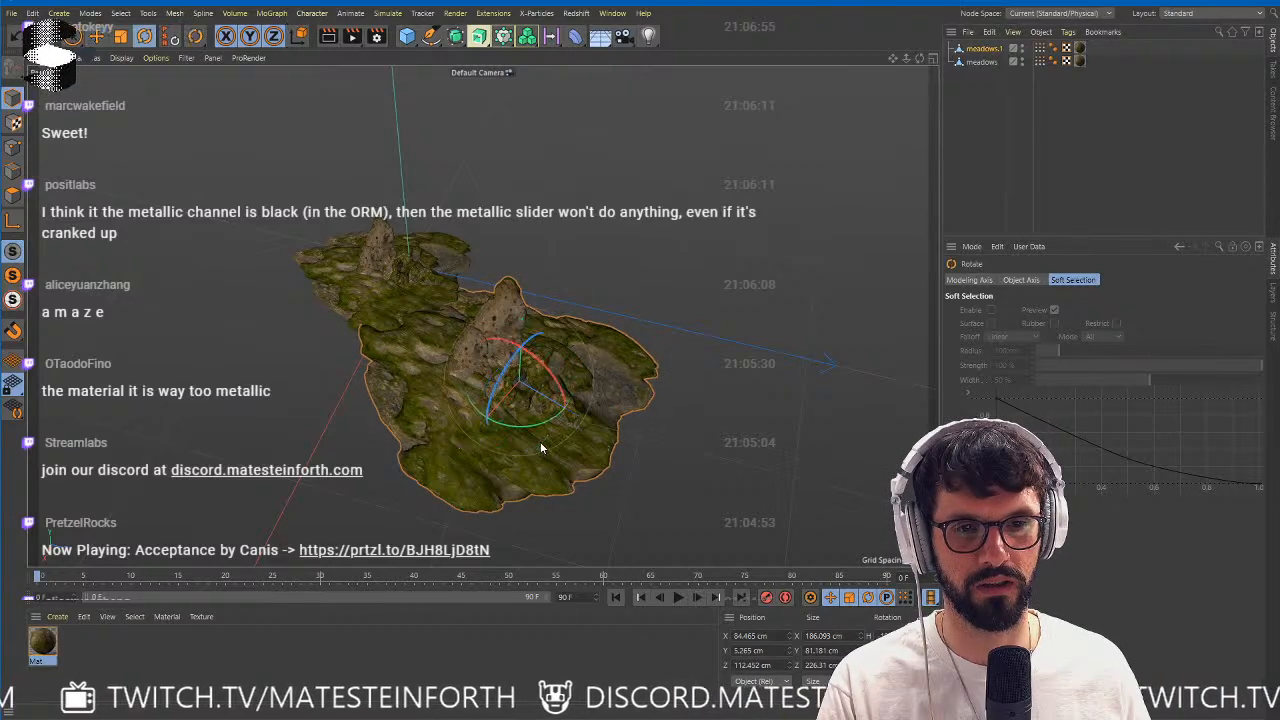
# Add two more rock copies with varied rotation and scale around the cluster, making the last about 108 cm wide.
pyautogui.moveTo(536, 424); pyautogui.dragTo(283, 546)
pyautogui.press('e')
pyautogui.press('r')
pyautogui.press('e')
pyautogui.press('t')
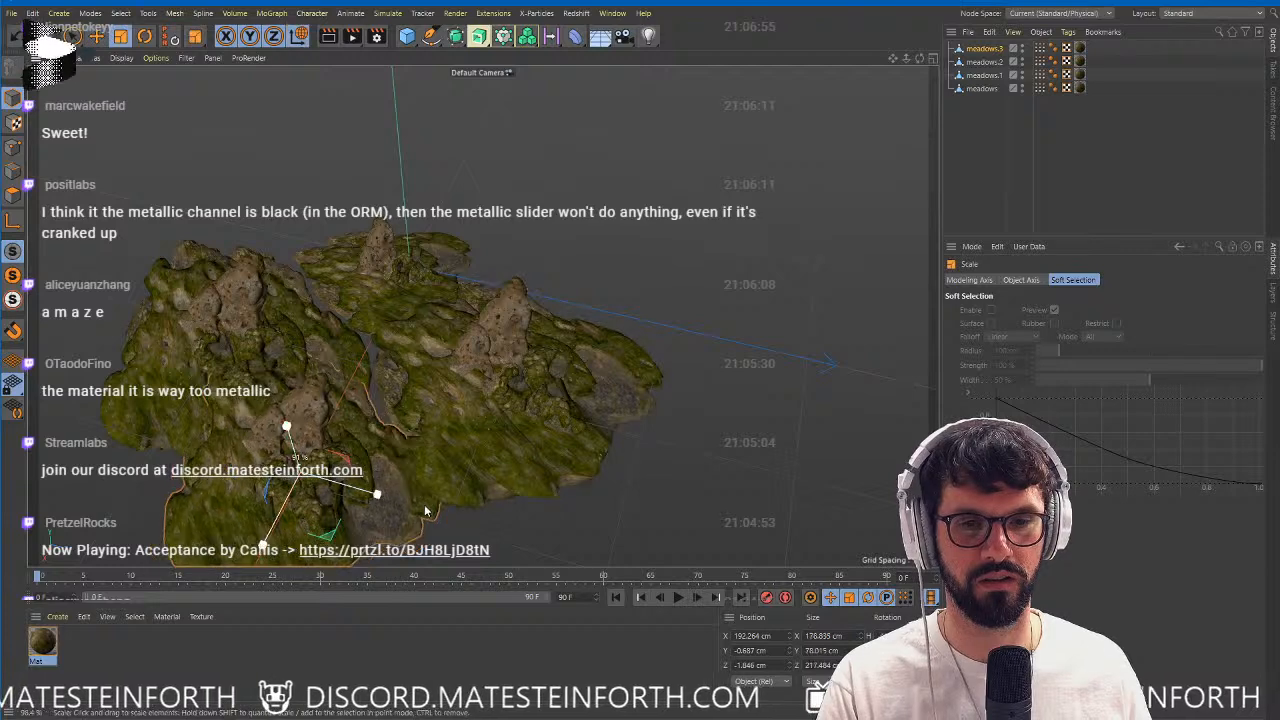
pyautogui.moveTo(424, 504); pyautogui.dragTo(253, 524)
pyautogui.press('r')
pyautogui.press('e')
# Draw a curved Bezier spline with the Spline Pen in the Top view, running diagonally through the gap between the rocks.
pyautogui.middleClick(474, 424)
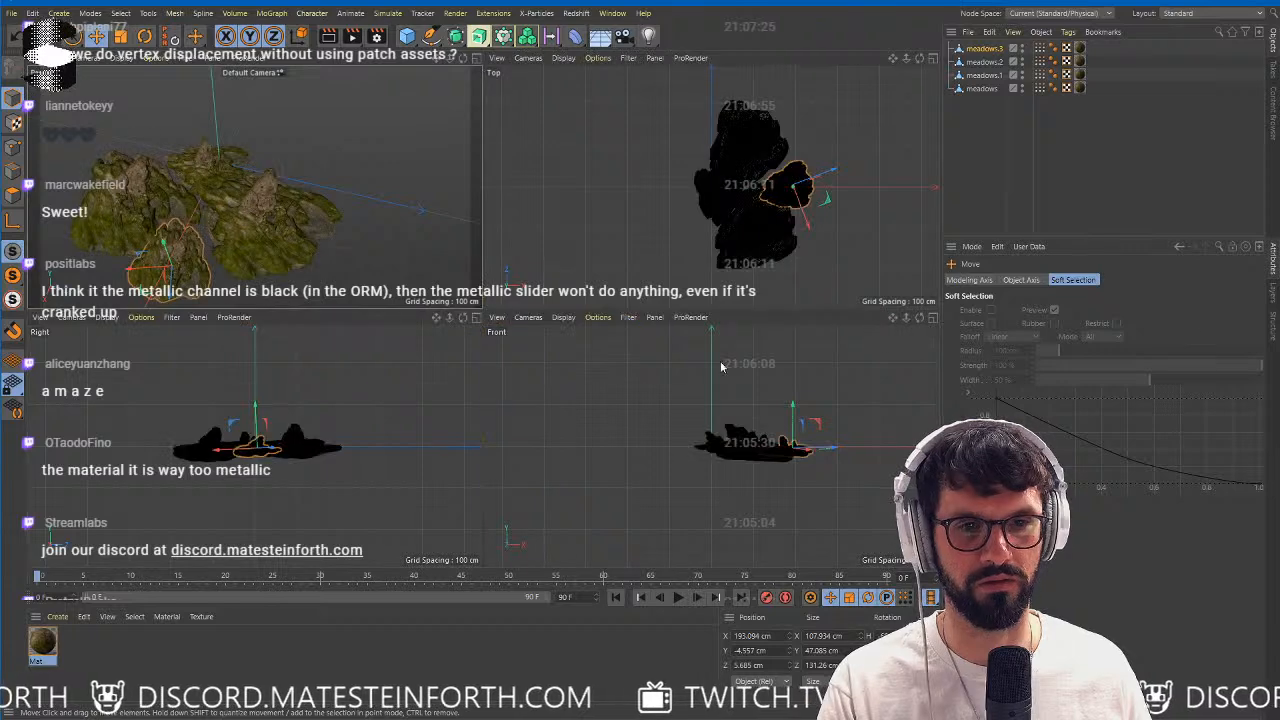
pyautogui.middleClick(746, 164)
pyautogui.scroll(6, 746, 164)
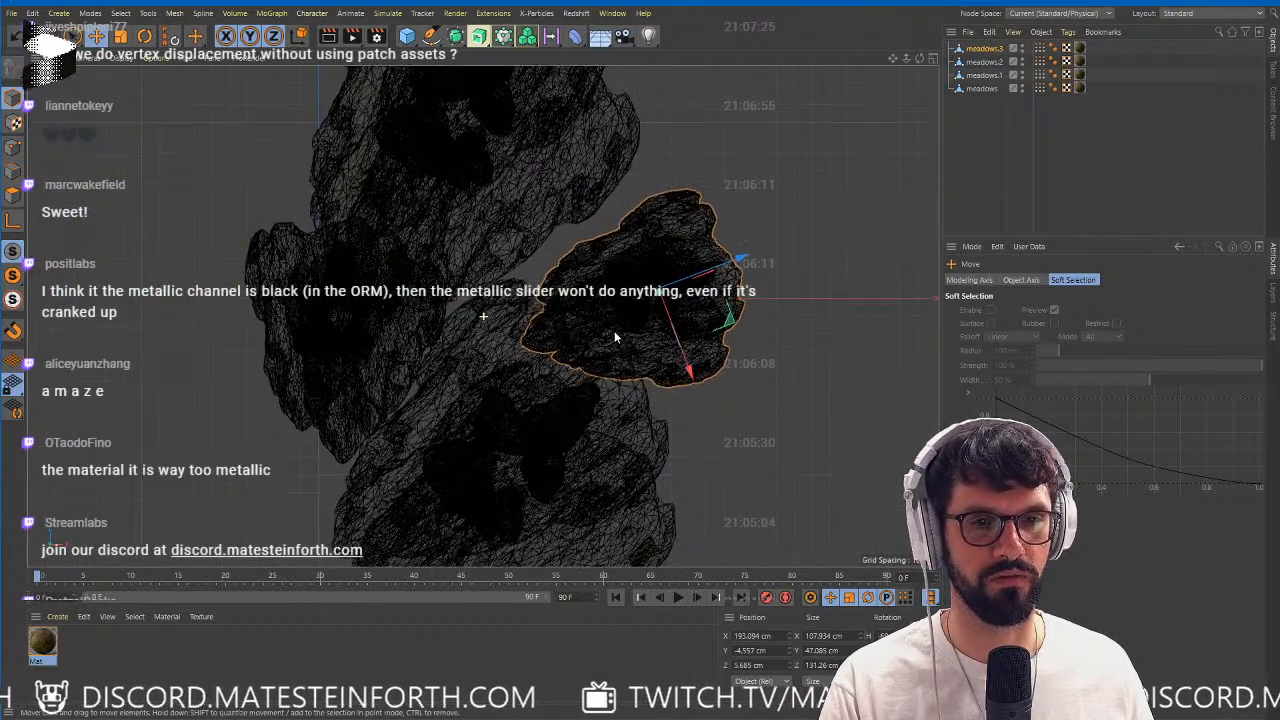
pyautogui.click(432, 37)
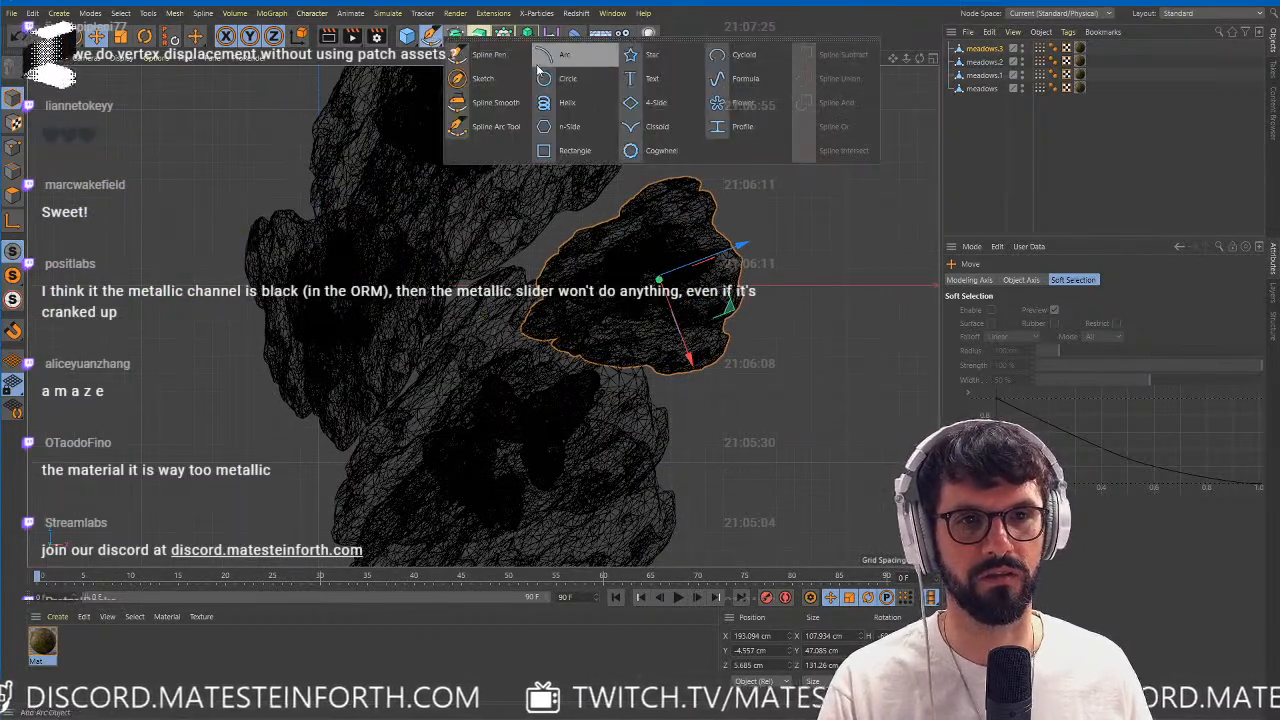
pyautogui.click(510, 57)
pyautogui.click(699, 112)
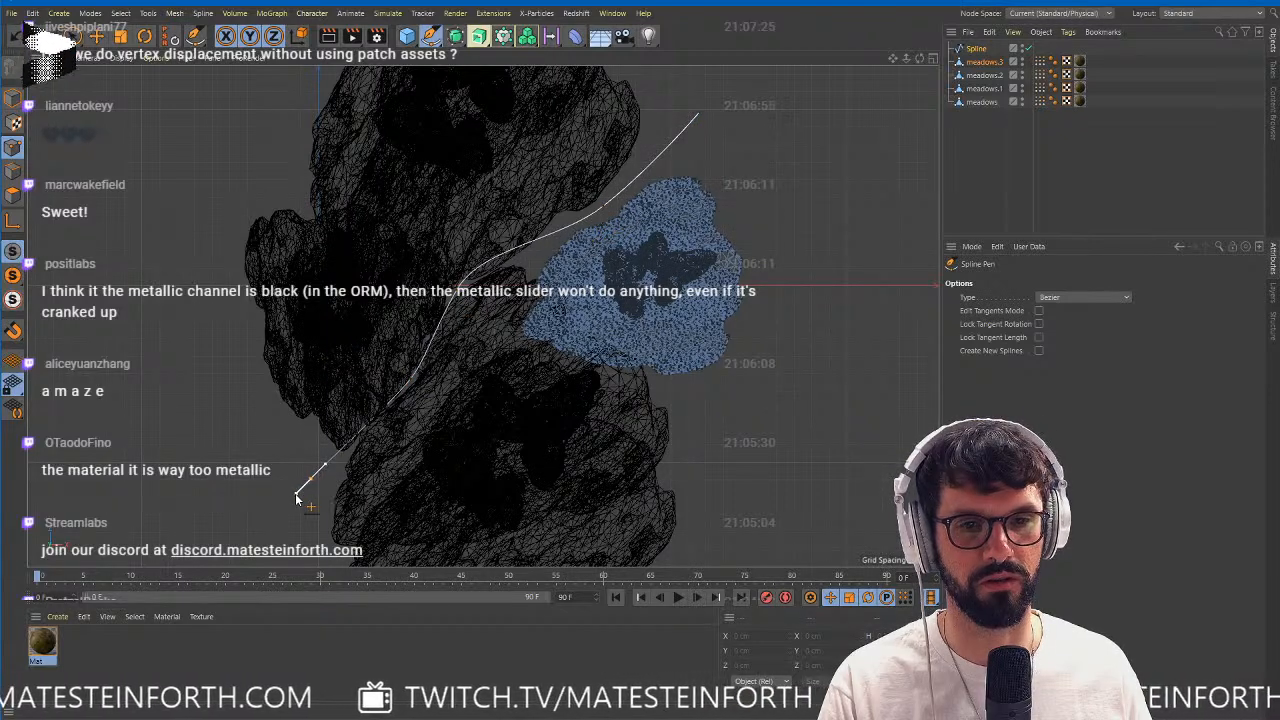
pyautogui.rightClick(341, 492)
pyautogui.click(799, 360)
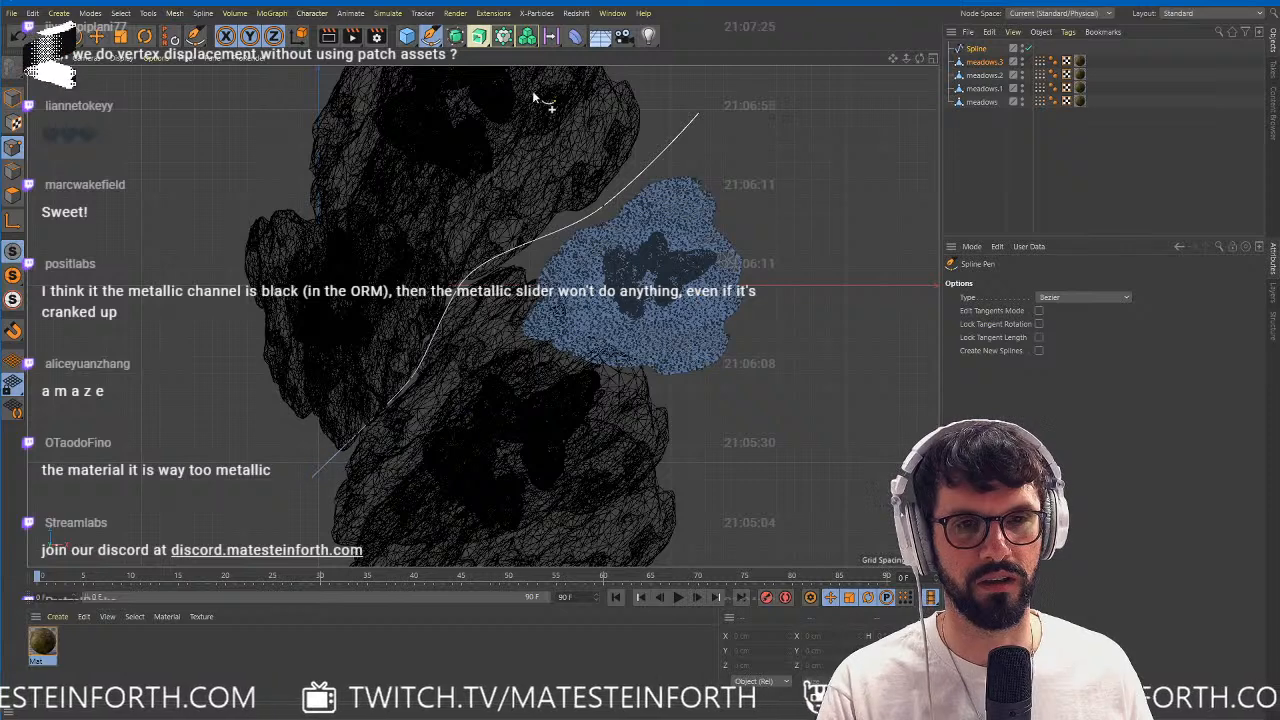
# Create a Rectangle spline to serve as the profile for the path.
pyautogui.click(407, 36)
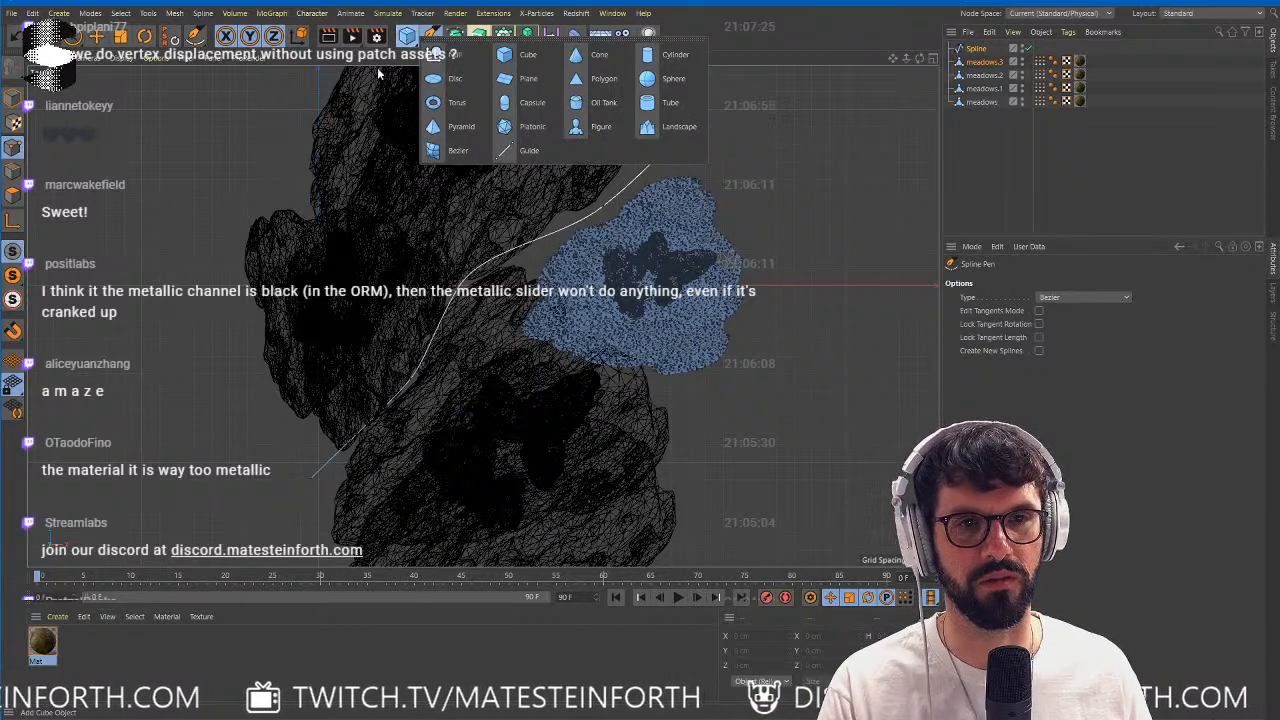
pyautogui.click(480, 37)
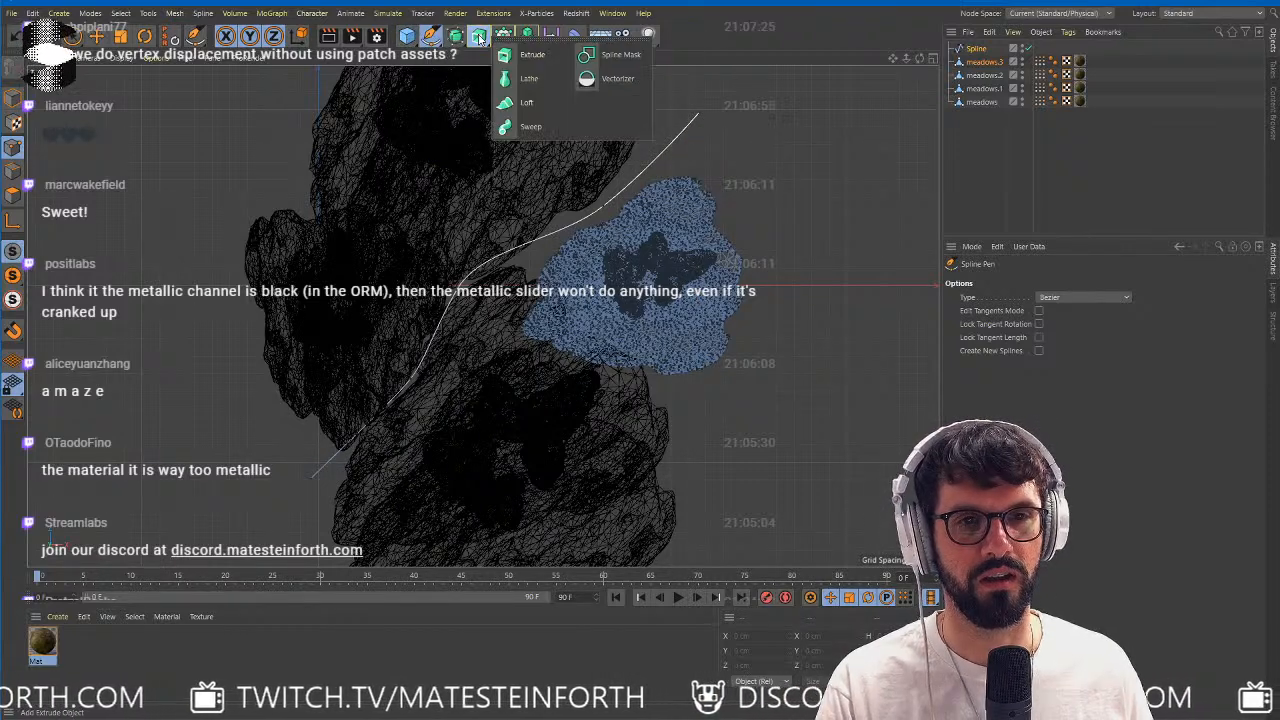
pyautogui.click(409, 36)
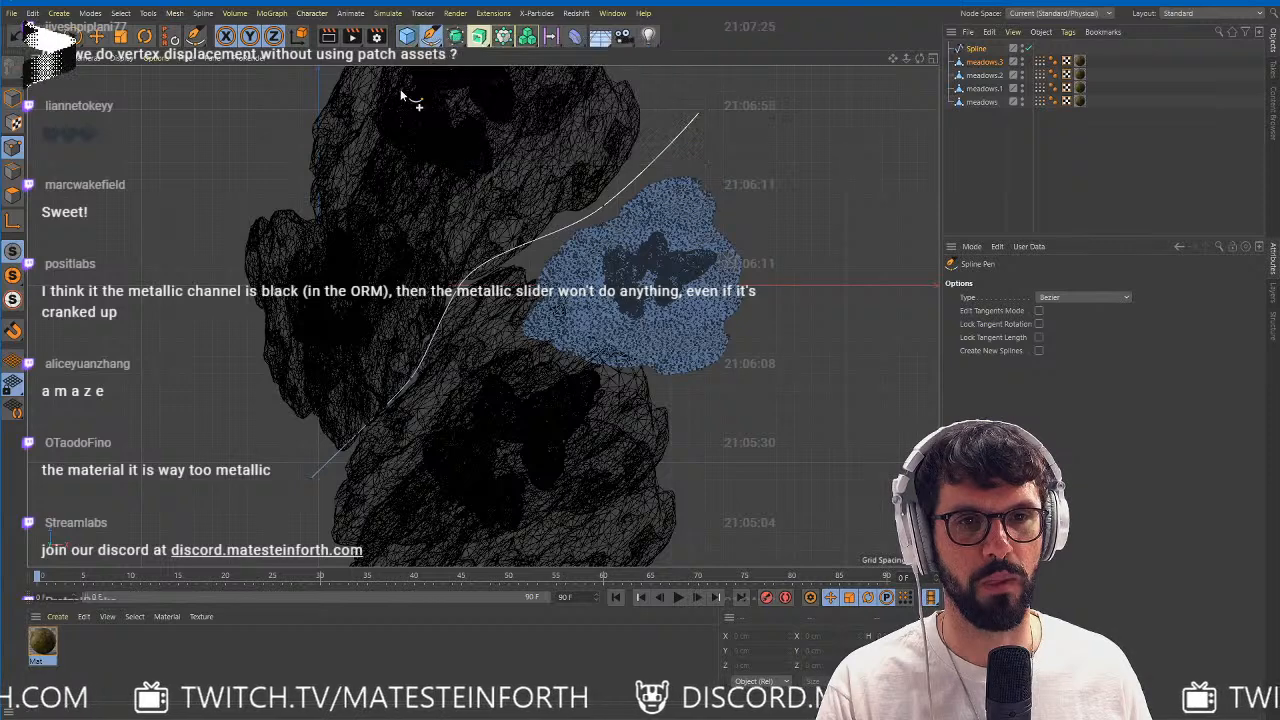
pyautogui.click(429, 37)
pyautogui.click(570, 150)
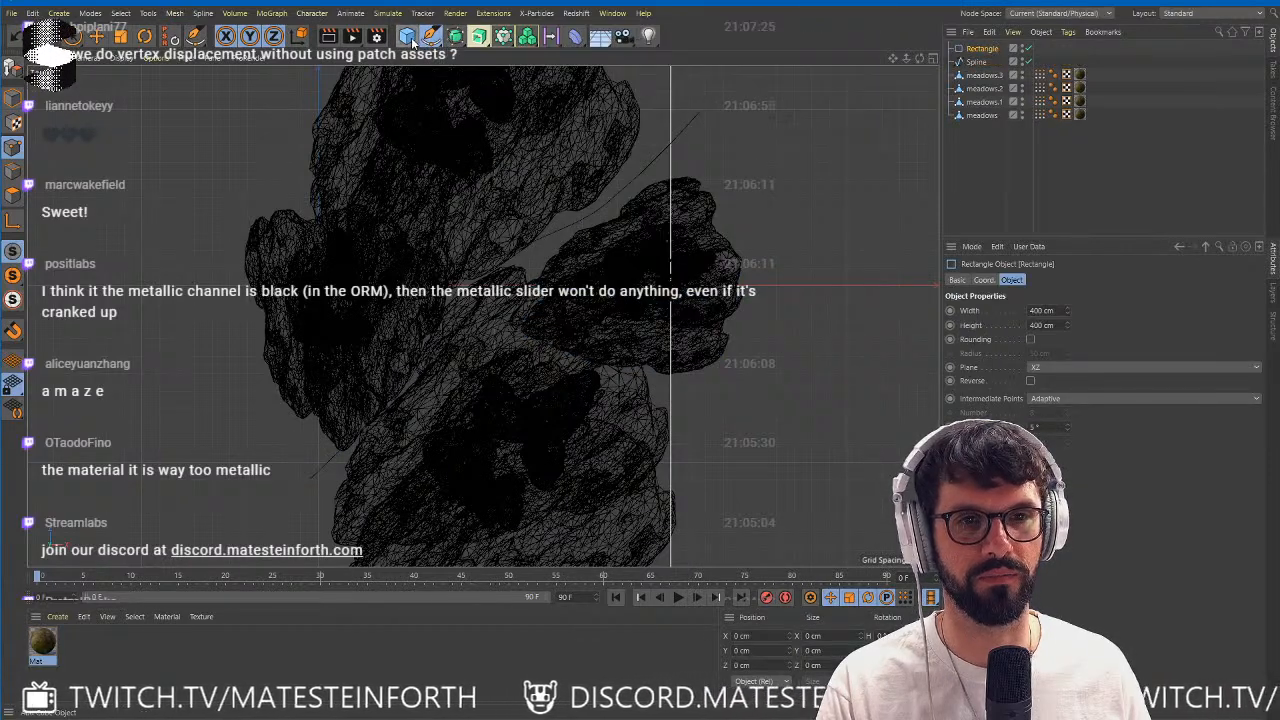
# Add a Sweep generator and nest the Rectangle and the path Spline inside it, with the Rectangle first.
pyautogui.click(456, 37)
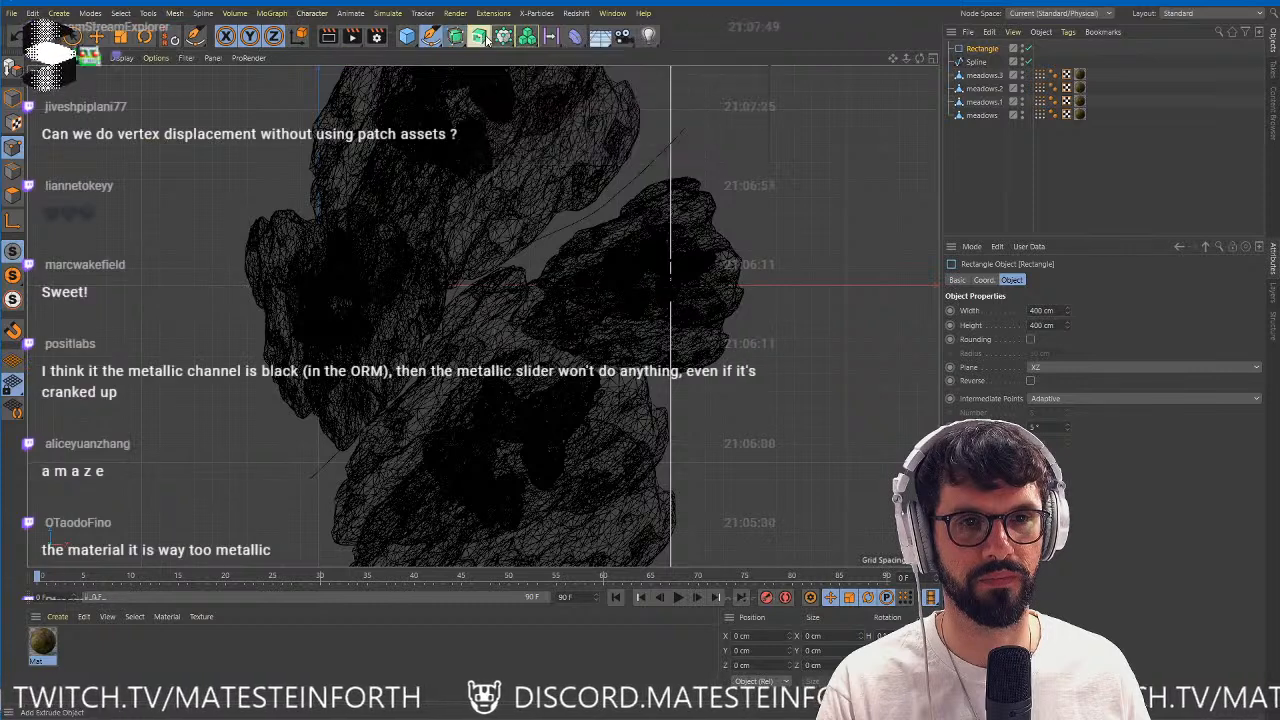
pyautogui.click(479, 37)
pyautogui.click(532, 127)
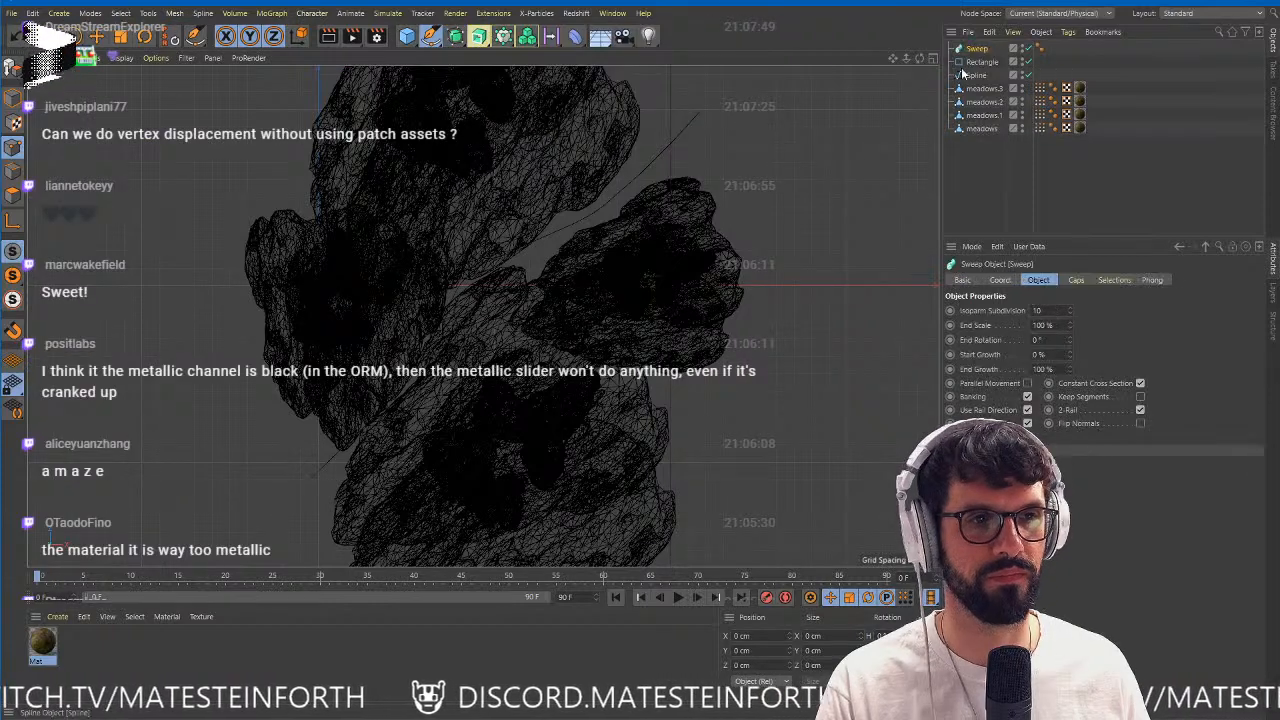
pyautogui.click(975, 63)
pyautogui.keyDown('shift'); pyautogui.click(981, 76); pyautogui.keyUp('shift')
pyautogui.moveTo(980, 52); pyautogui.dragTo(978, 49)
pyautogui.click(975, 50)
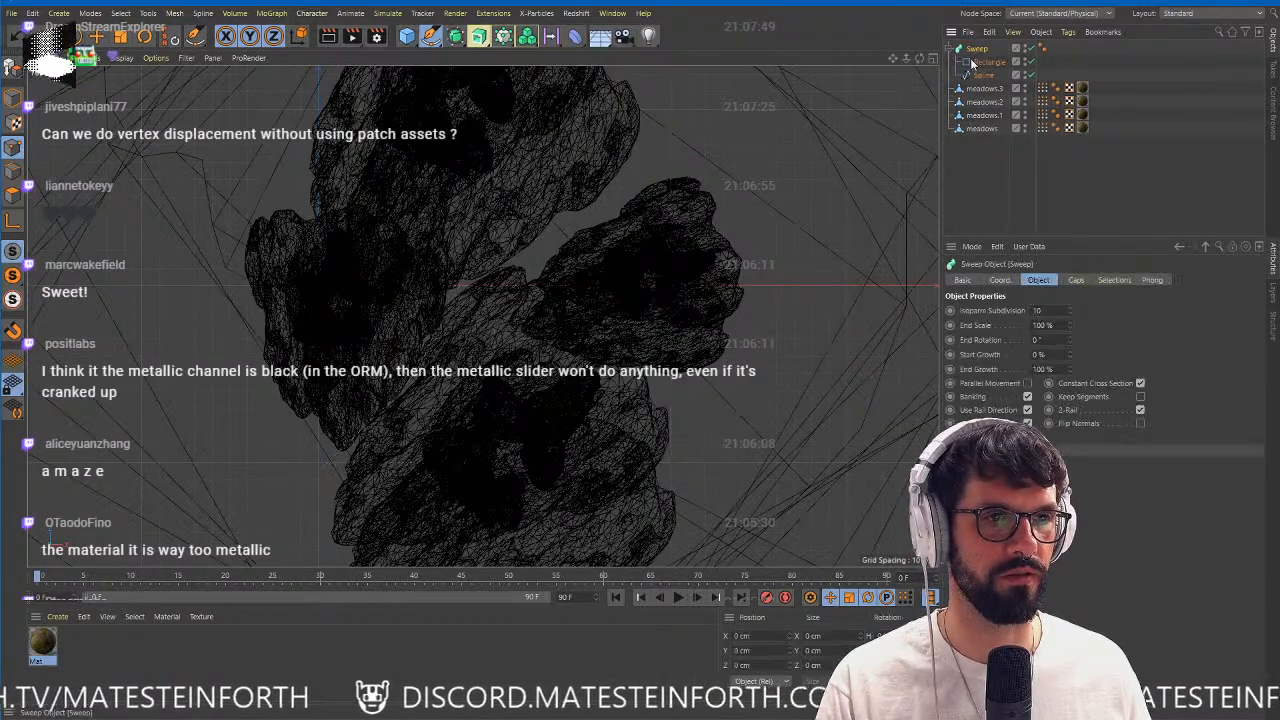
# Try ordering the path Spline above the Rectangle inside the Sweep, checking the shape in the perspective view.
pyautogui.middleClick(600, 219)
pyautogui.middleClick(425, 277)
pyautogui.keyDown('alt'); pyautogui.moveTo(447, 368); pyautogui.dragTo(491, 322); pyautogui.keyUp('alt')
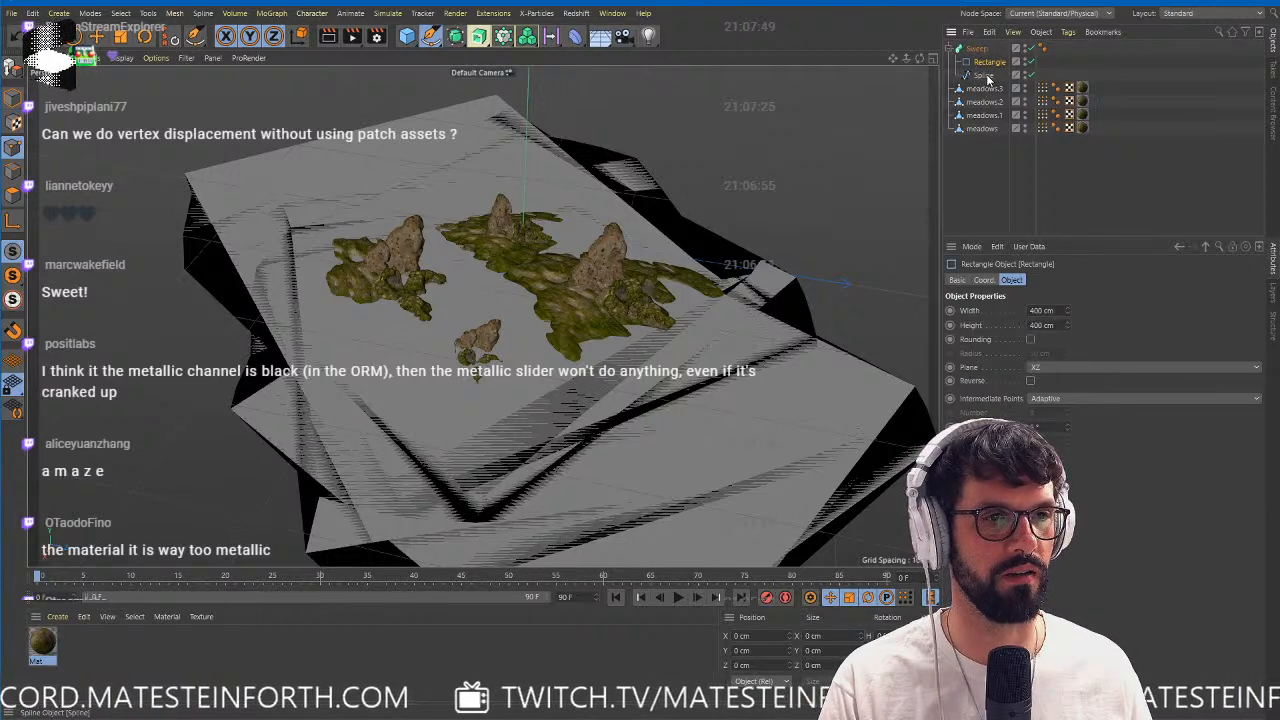
pyautogui.moveTo(984, 75); pyautogui.dragTo(992, 60)
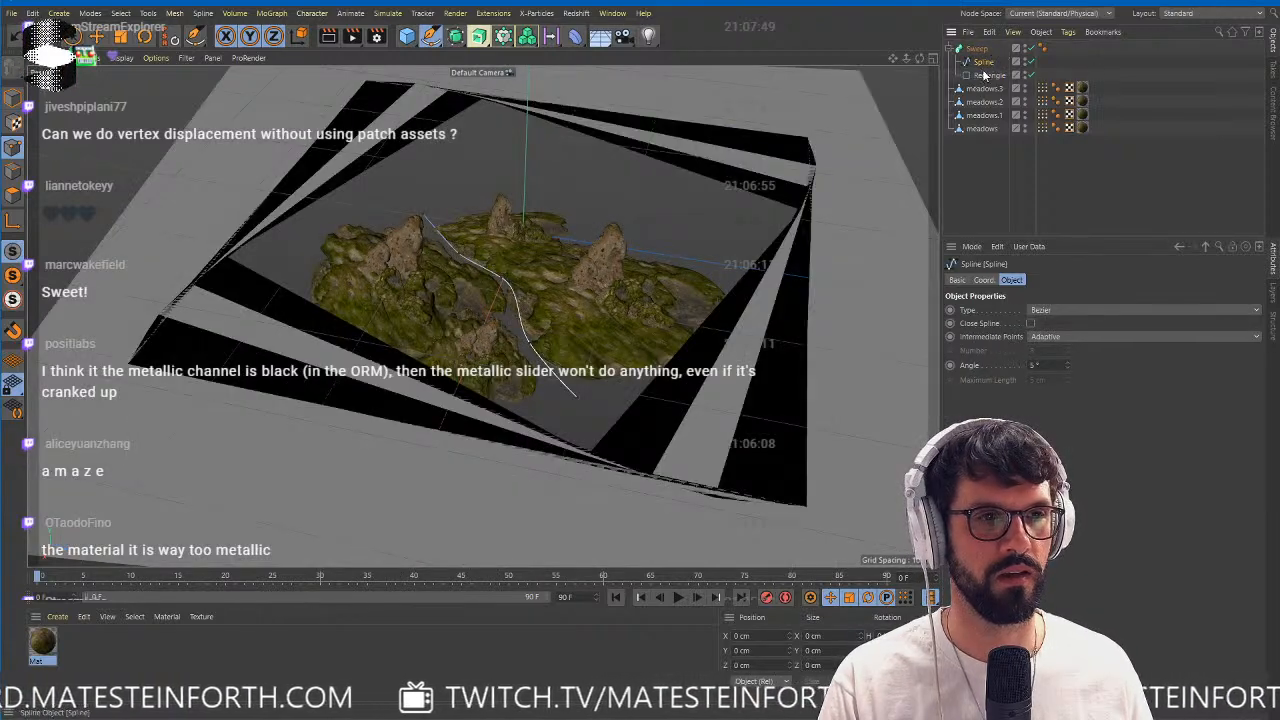
pyautogui.hotkey('ctrl', 'z')
# Set the Sweep's Rectangle profile to a width of 50 cm and a height of 10 cm.
pyautogui.click(986, 77)
pyautogui.click(989, 62)
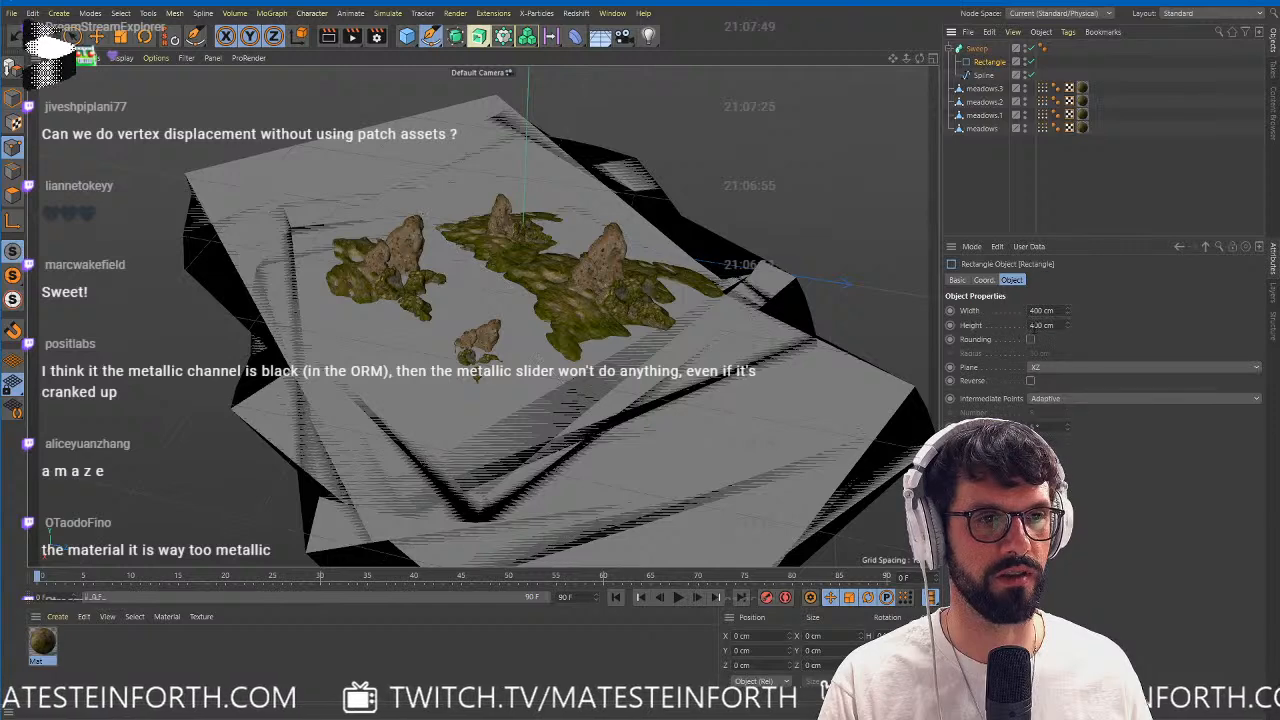
pyautogui.moveTo(1047, 311); pyautogui.dragTo(948, 314)
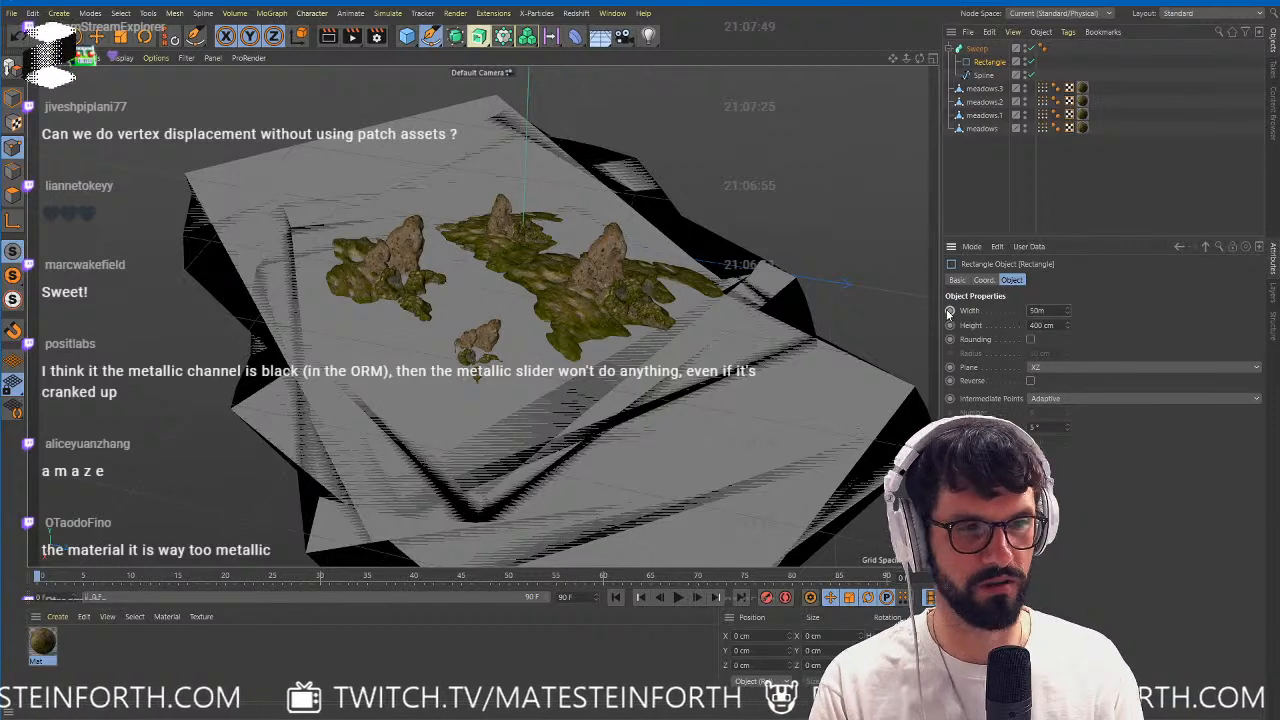
pyautogui.write('50')
pyautogui.press('Tab')
pyautogui.write('10')
pyautogui.press('Return')
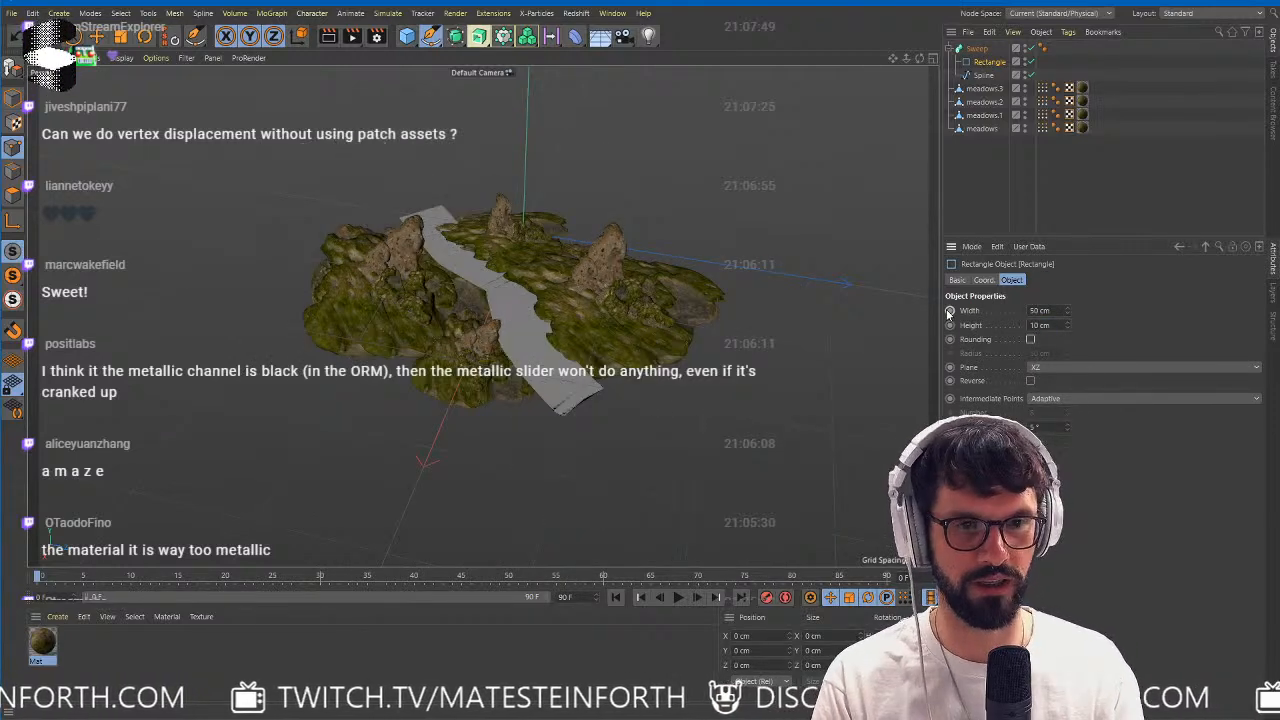
# Move the Sweep path slightly down along its vertical axis between the mossy rocks.
pyautogui.click(707, 323)
pyautogui.keyDown('alt'); pyautogui.moveTo(529, 346); pyautogui.dragTo(638, 380, button='right'); pyautogui.keyUp('alt')
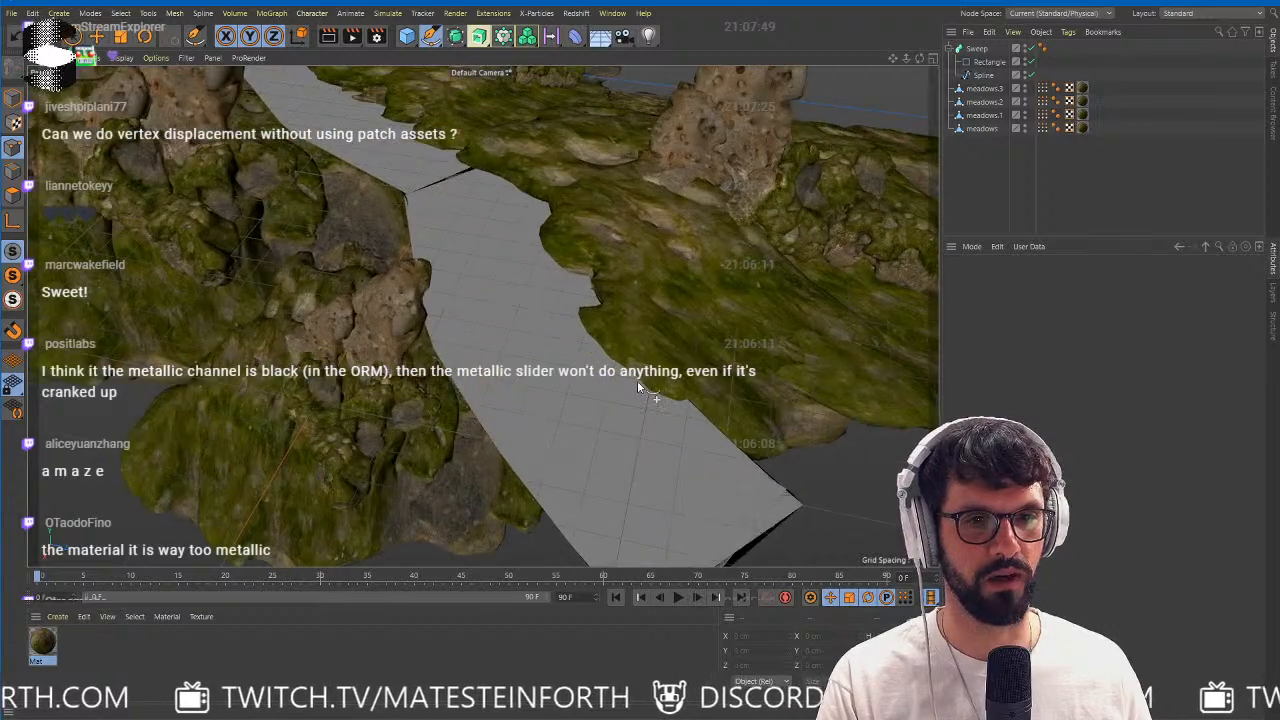
pyautogui.keyDown('alt'); pyautogui.moveTo(638, 380); pyautogui.dragTo(651, 339); pyautogui.keyUp('alt')
pyautogui.keyDown('alt'); pyautogui.moveTo(483, 316); pyautogui.dragTo(590, 358); pyautogui.keyUp('alt')
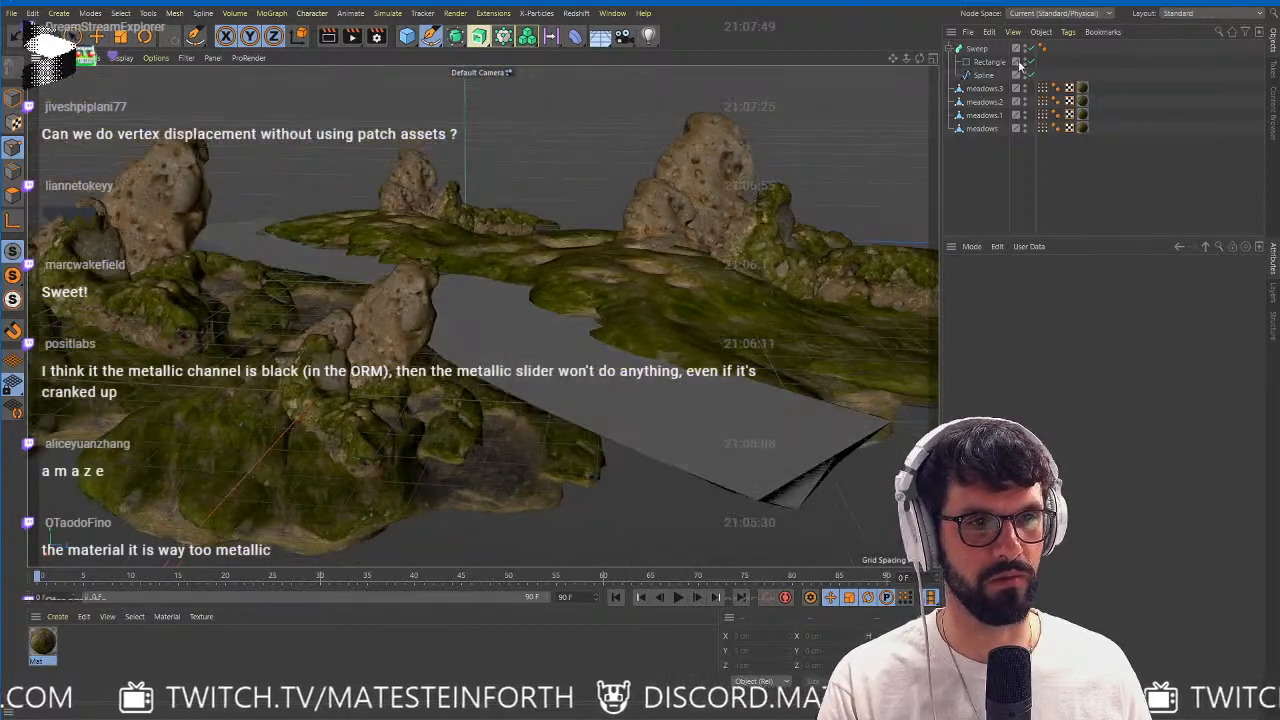
pyautogui.click(977, 48)
pyautogui.press('e')
pyautogui.moveTo(465, 143); pyautogui.dragTo(465, 157)
# Widen the Sweep's Rectangle profile so the path extends underneath the mossy rocks on both sides.
pyautogui.keyDown('alt'); pyautogui.moveTo(544, 228); pyautogui.dragTo(515, 256, button='right'); pyautogui.keyUp('alt')
pyautogui.keyDown('alt'); pyautogui.moveTo(516, 256); pyautogui.dragTo(474, 297); pyautogui.keyUp('alt')
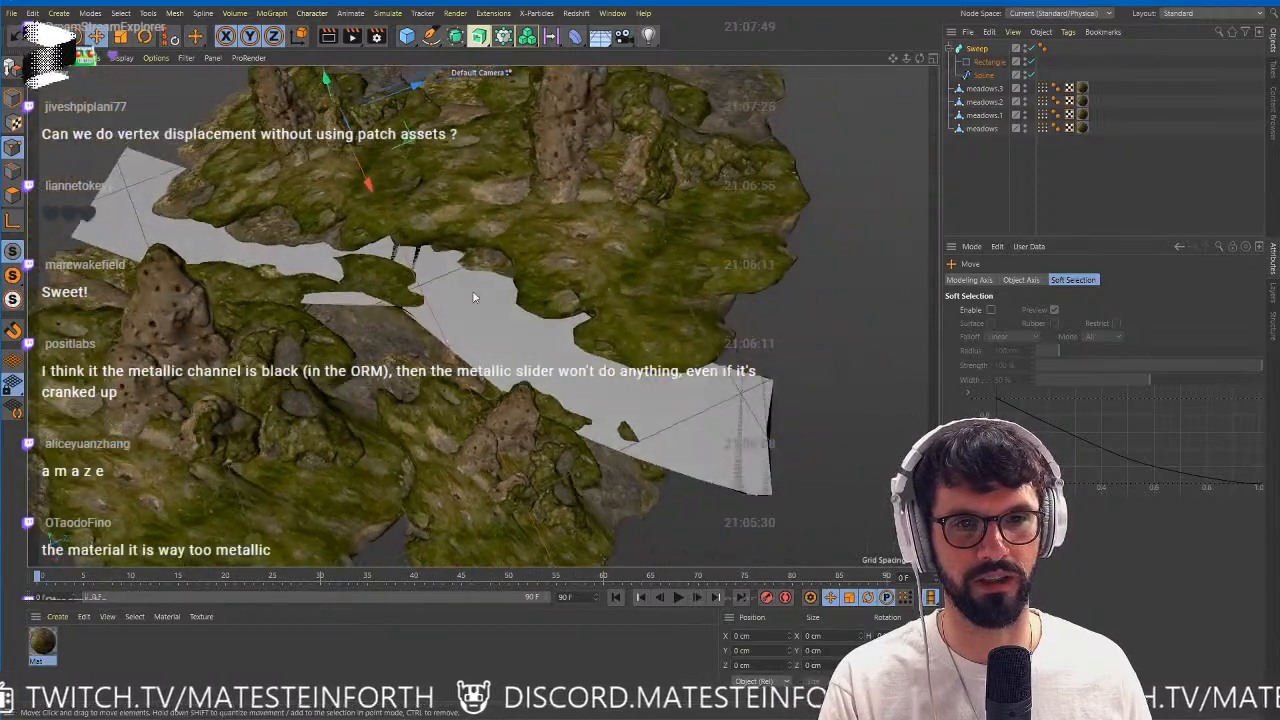
pyautogui.click(986, 63)
pyautogui.moveTo(1067, 311); pyautogui.dragTo(1130, 288)
pyautogui.click(1050, 195)
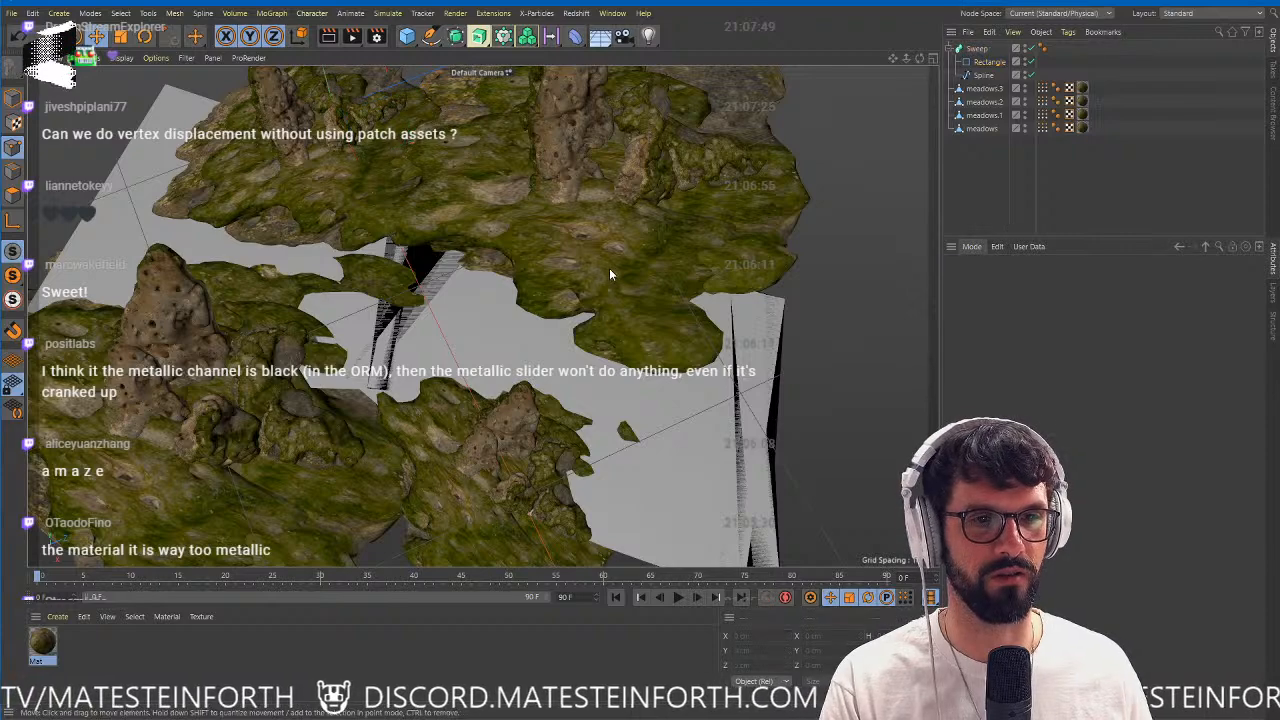
pyautogui.keyDown('alt'); pyautogui.moveTo(609, 268); pyautogui.dragTo(568, 316); pyautogui.keyUp('alt')
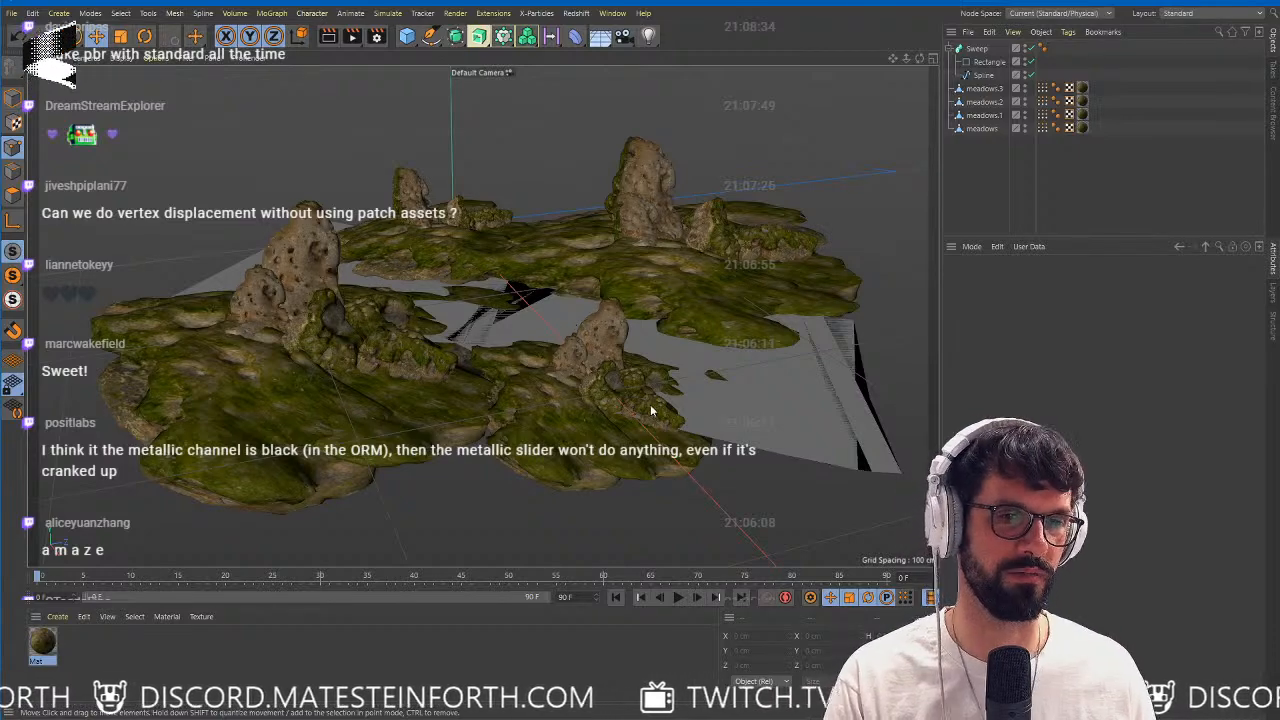
pyautogui.keyDown('alt'); pyautogui.moveTo(562, 324); pyautogui.dragTo(520, 428); pyautogui.keyUp('alt')
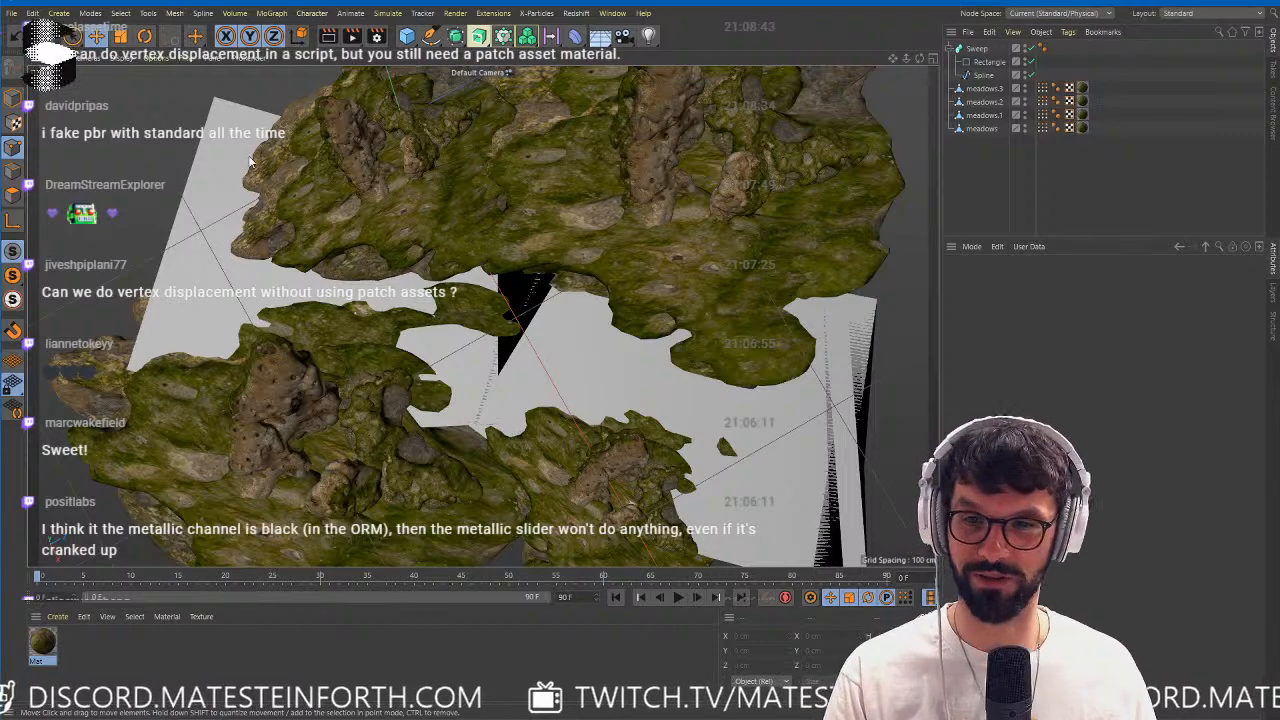
pyautogui.click(11, 13)
pyautogui.click(45, 137)
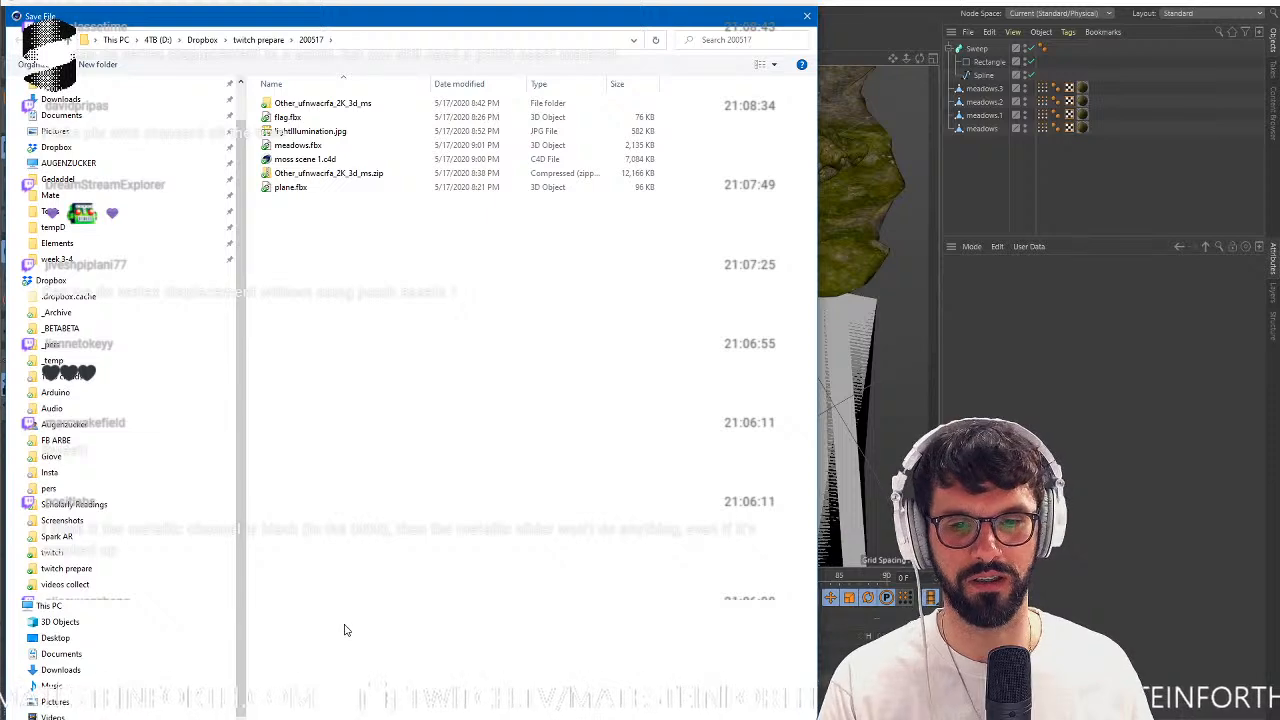
pyautogui.press('Escape')
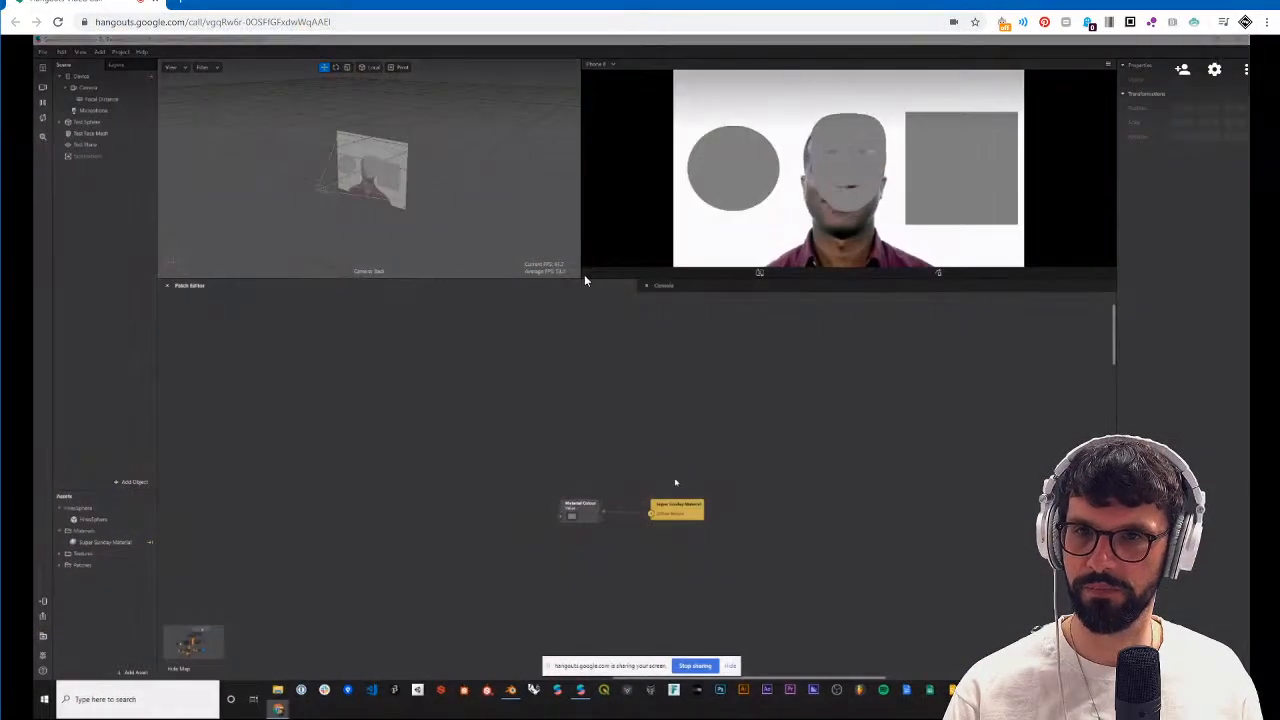
# In the shared Spark AR project, disconnect Material Colour from Super Sunday Material and set the material's shader type to Standard.
pyautogui.scroll(3, 675, 483)
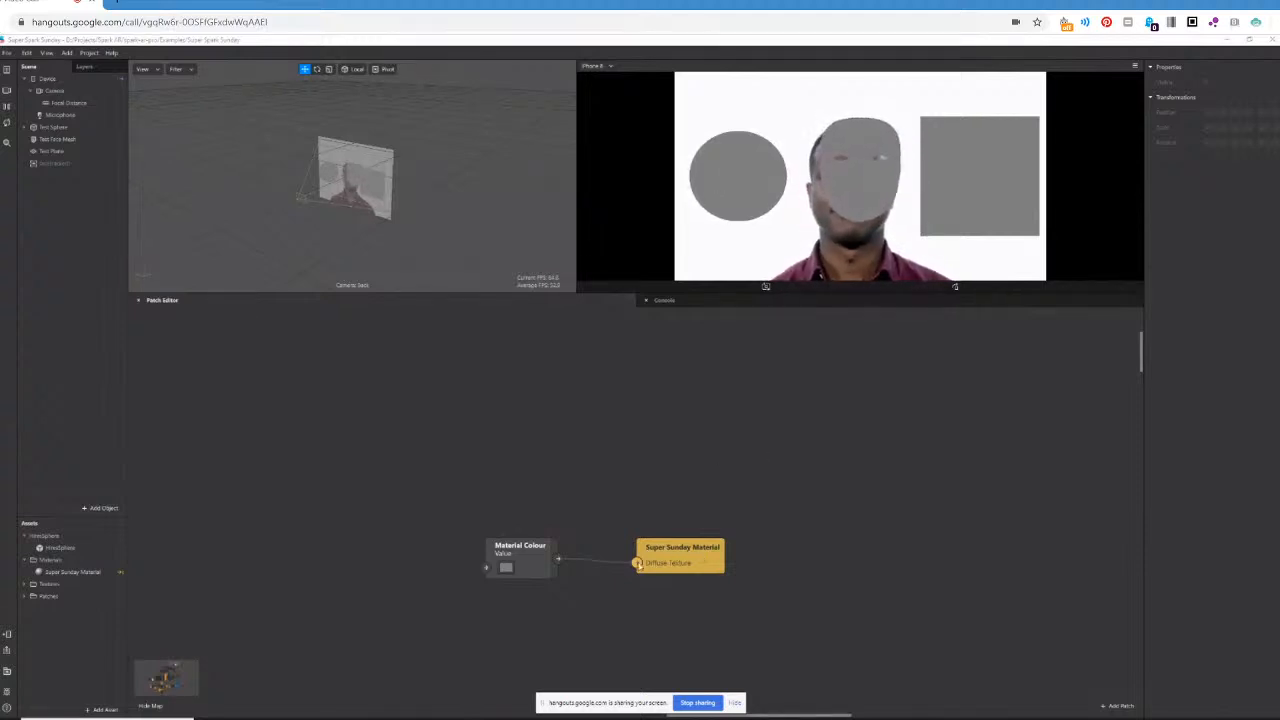
pyautogui.moveTo(638, 563); pyautogui.dragTo(608, 571)
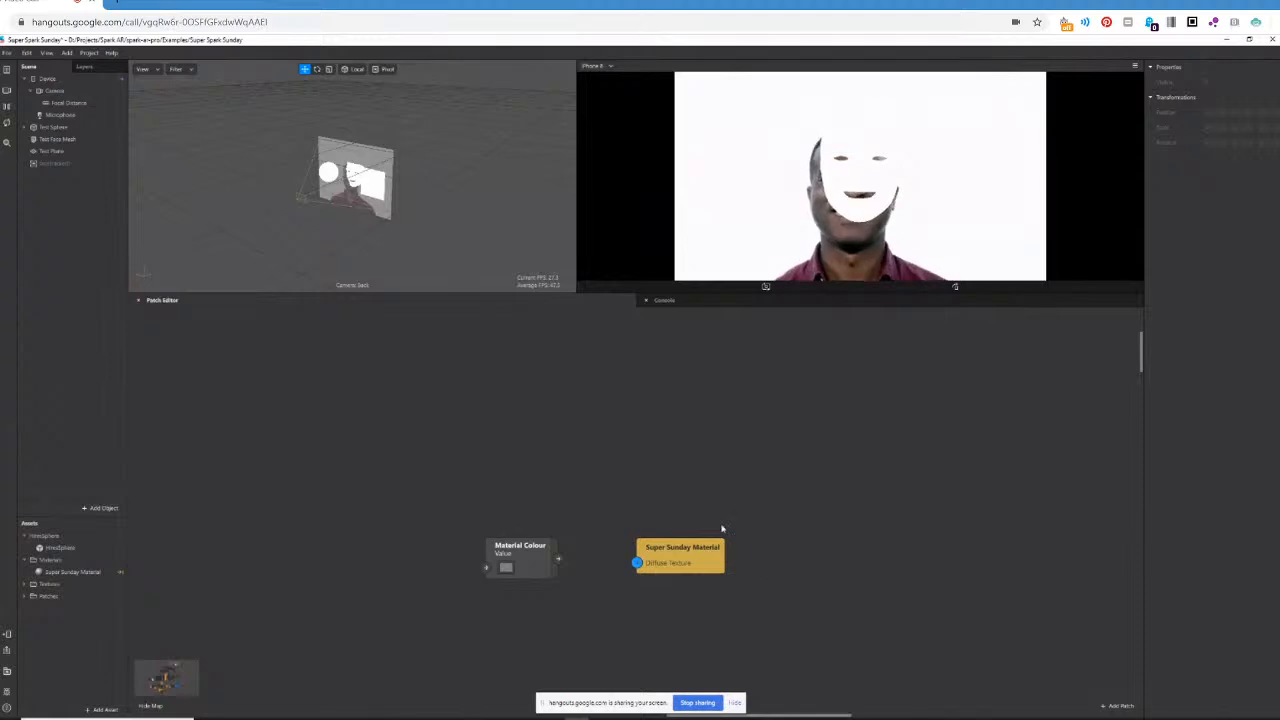
pyautogui.click(81, 572)
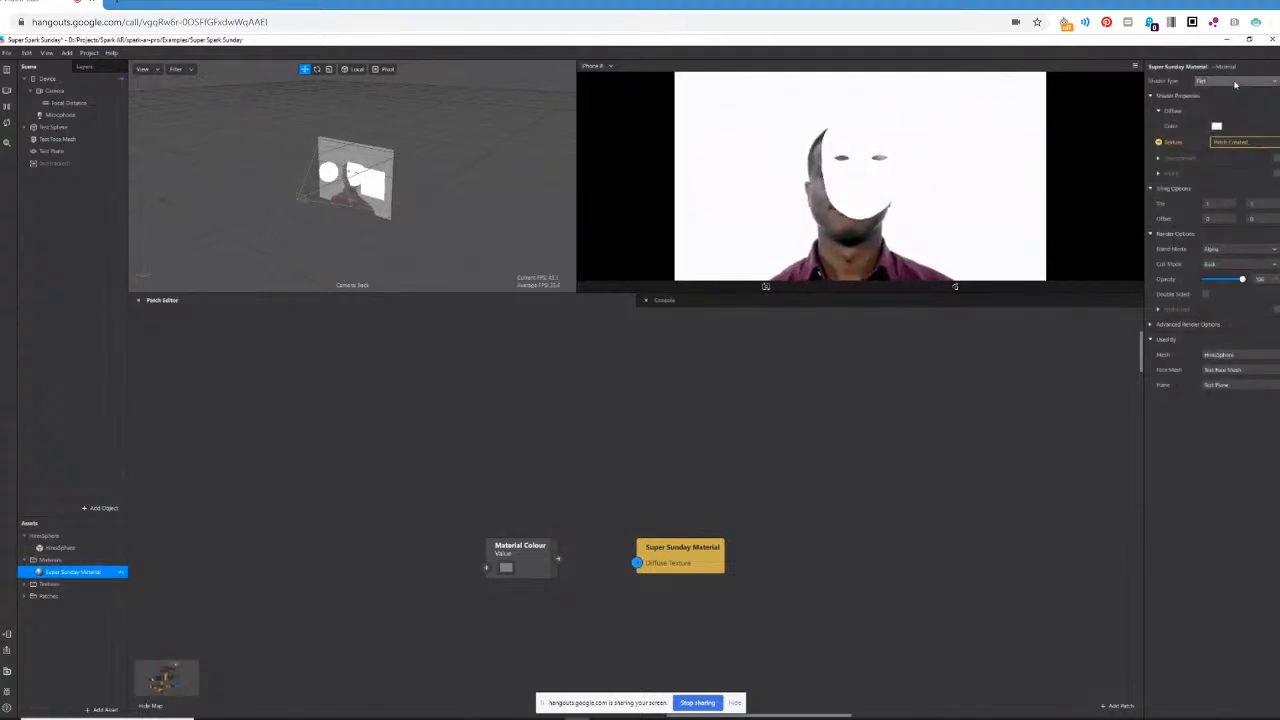
pyautogui.click(1236, 82)
pyautogui.click(1224, 92)
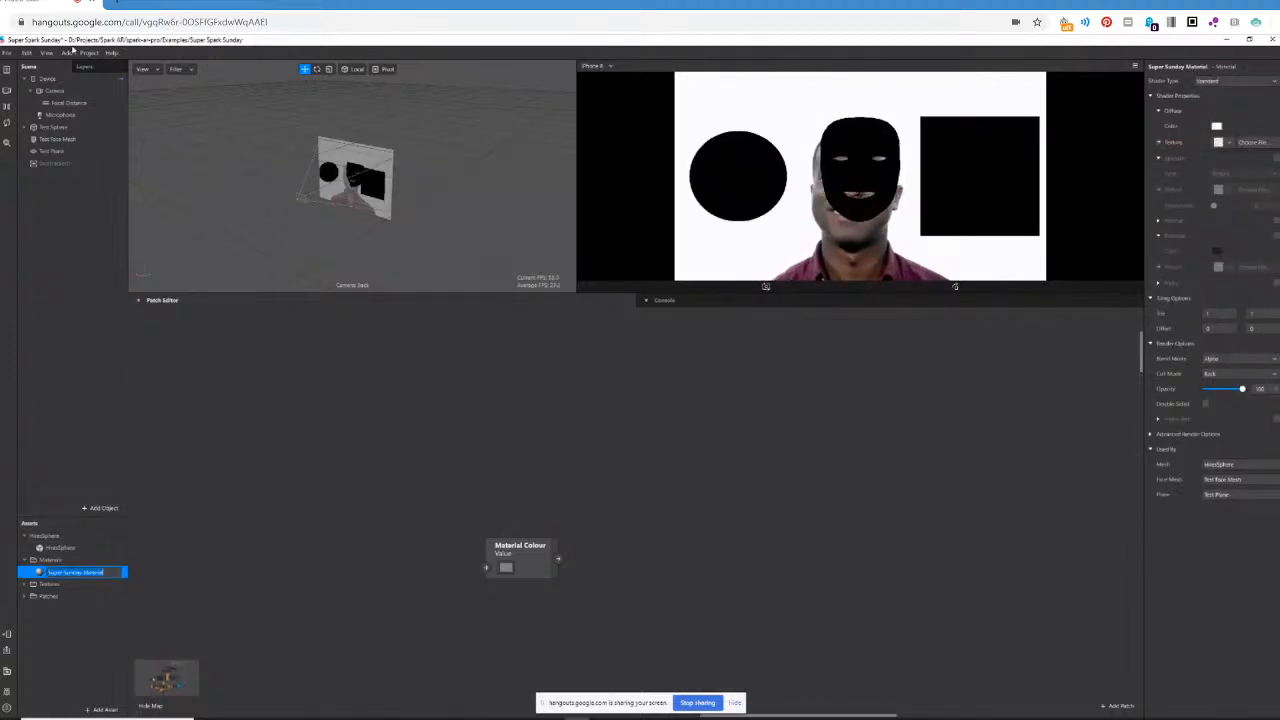
# Insert a Directional Light object into the Spark AR scene.
pyautogui.click(100, 508)
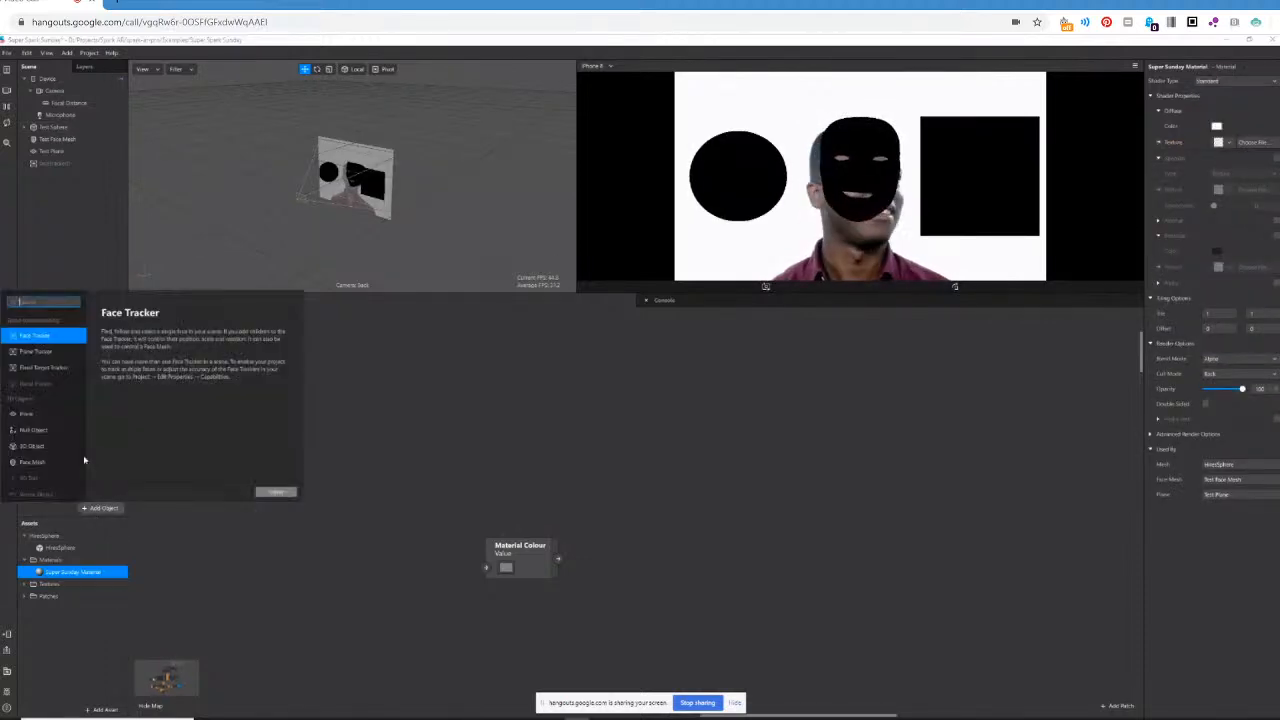
pyautogui.scroll(-5, 25, 440)
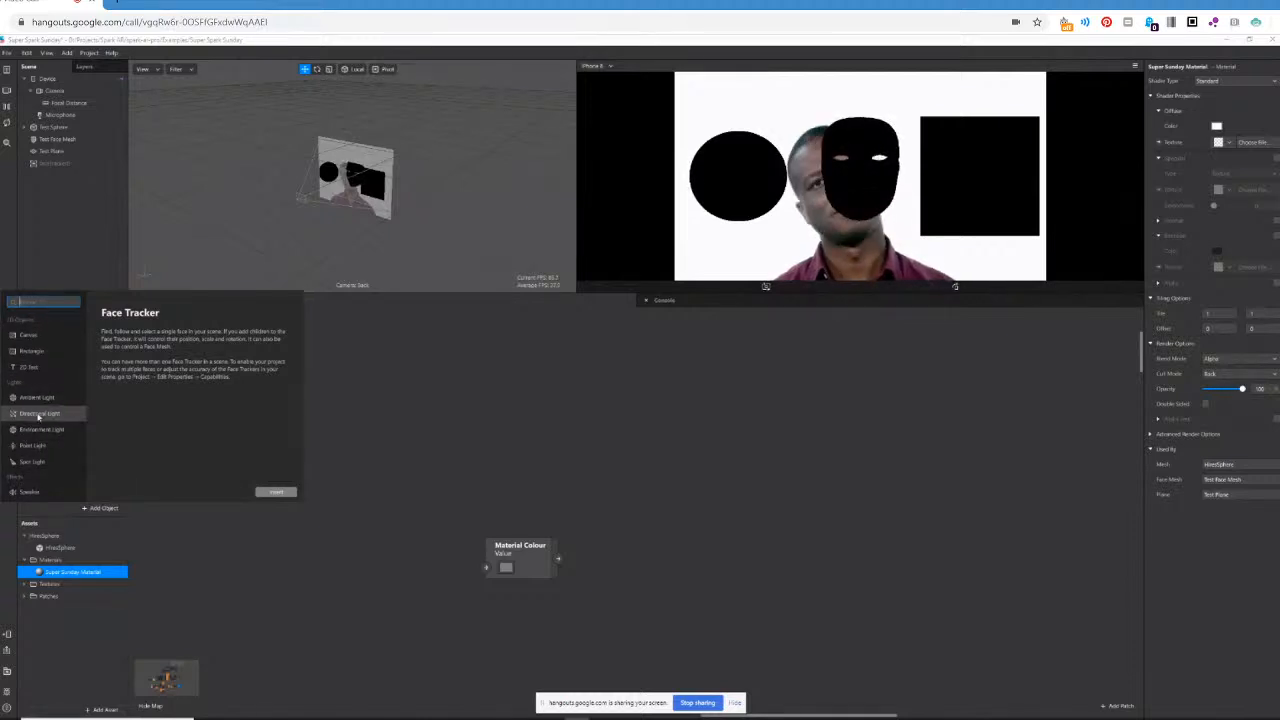
pyautogui.click(40, 413)
pyautogui.click(275, 493)
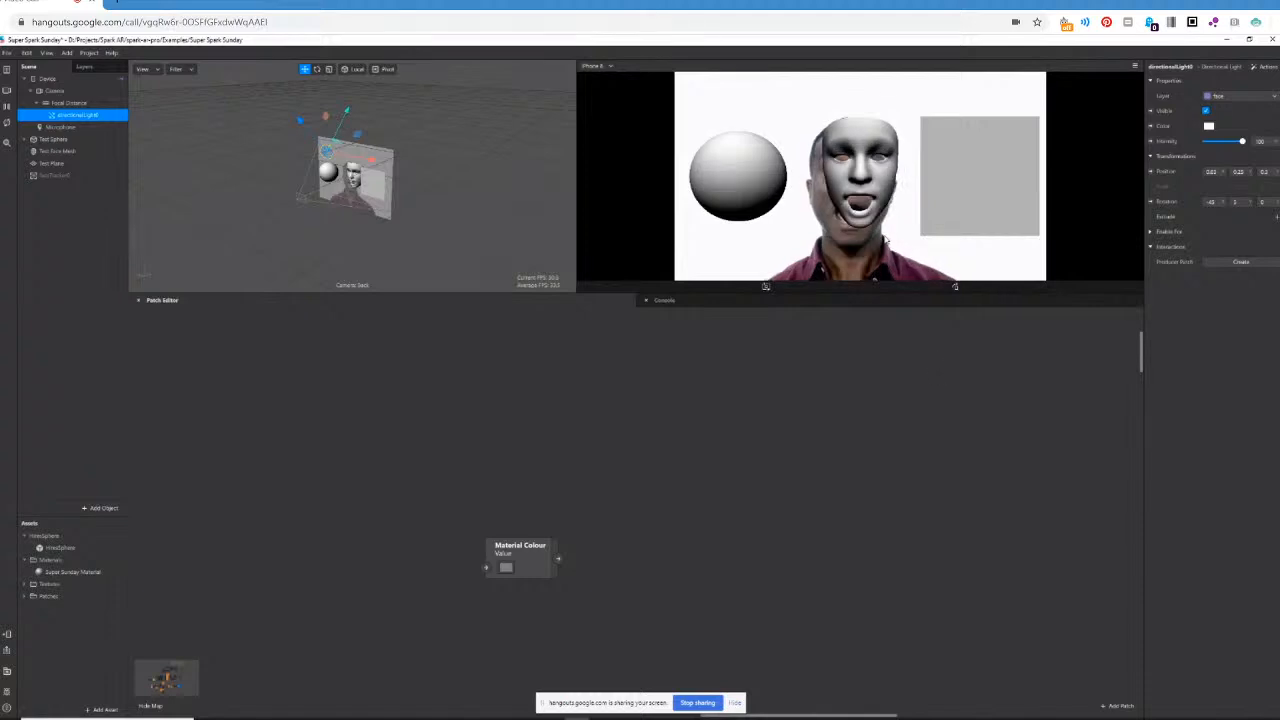
# Set the directional light's color to light blue.
pyautogui.click(1208, 126)
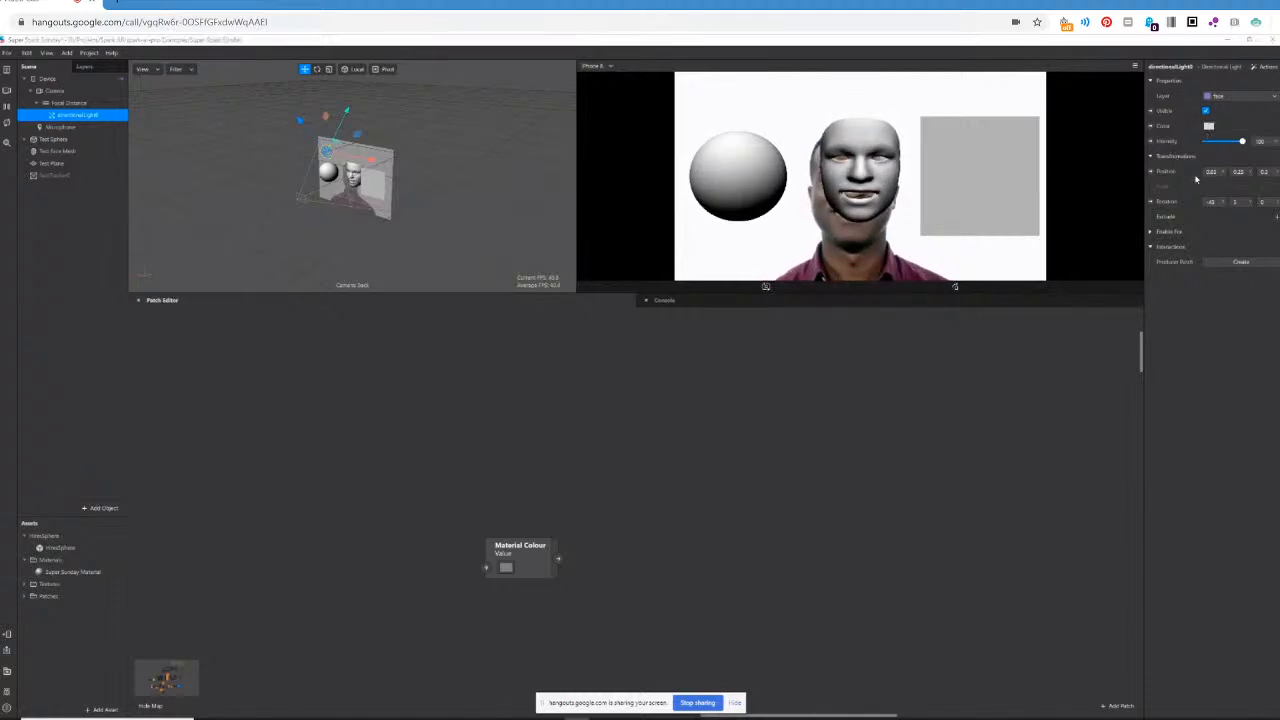
pyautogui.click(685, 349)
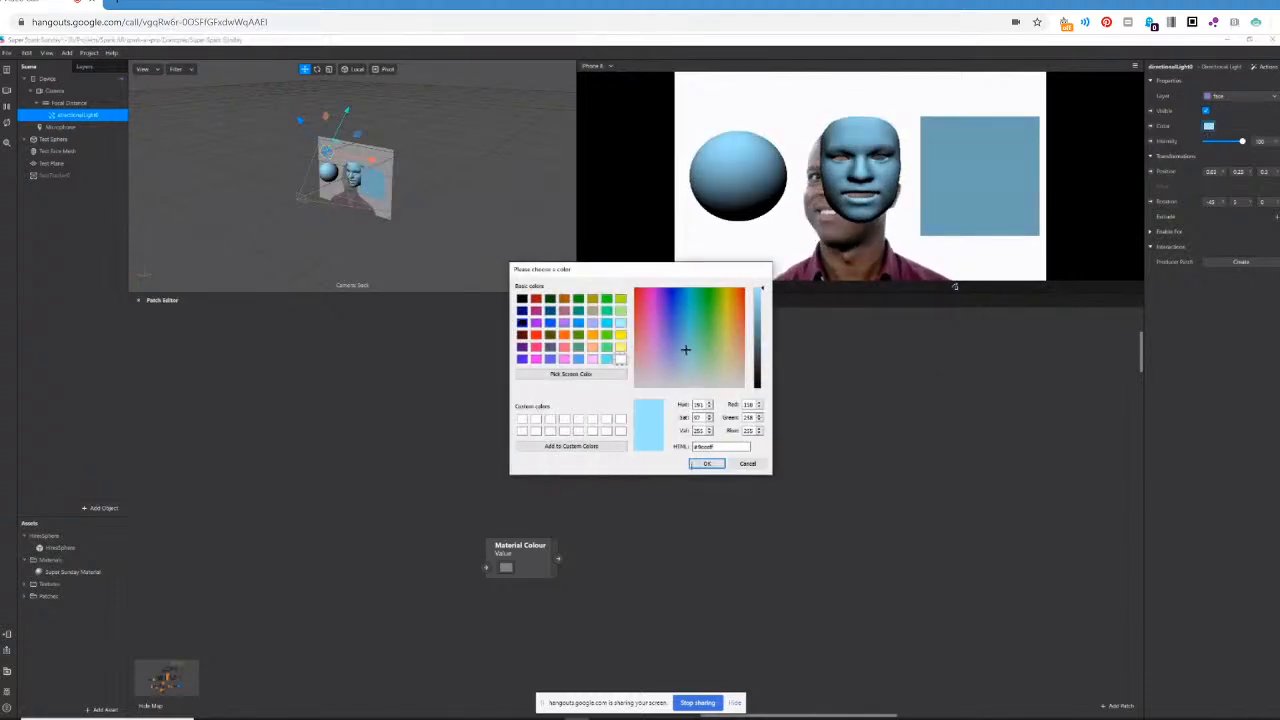
pyautogui.click(707, 464)
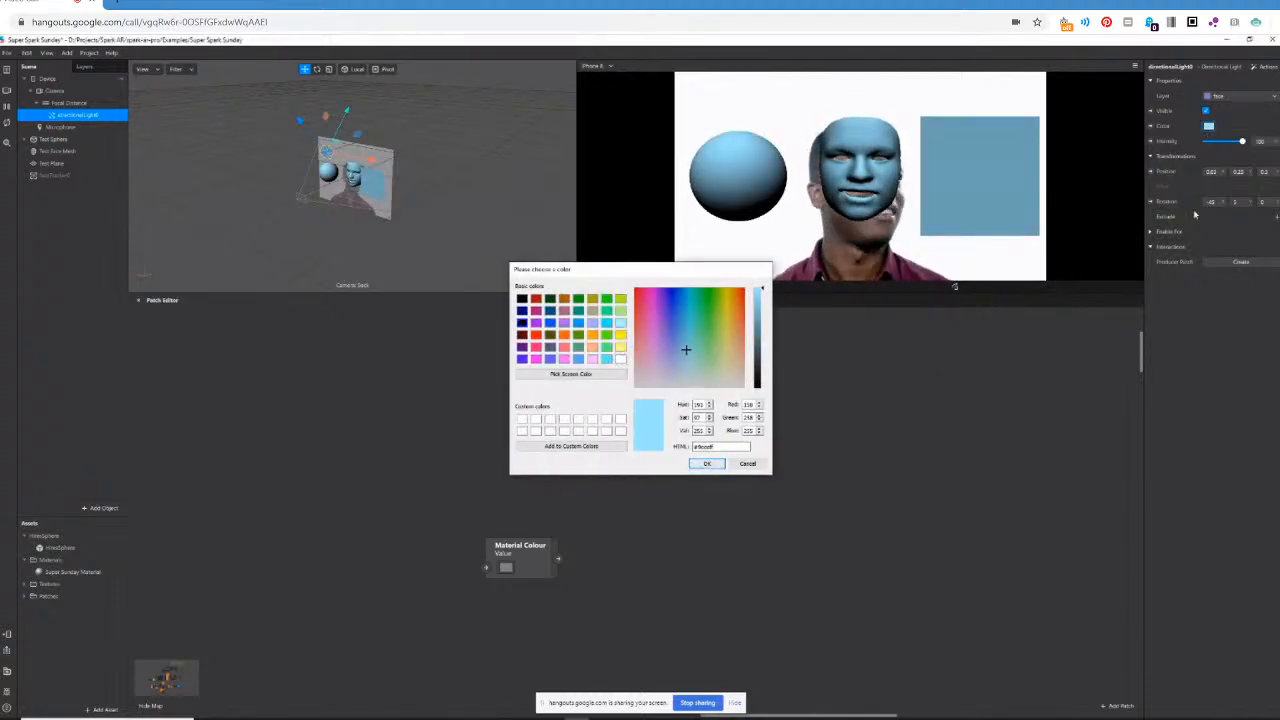
# Create a 3D Position patch for the directional light, reposition the patch, and delete it.
pyautogui.click(1151, 171)
pyautogui.moveTo(718, 520); pyautogui.dragTo(755, 439)
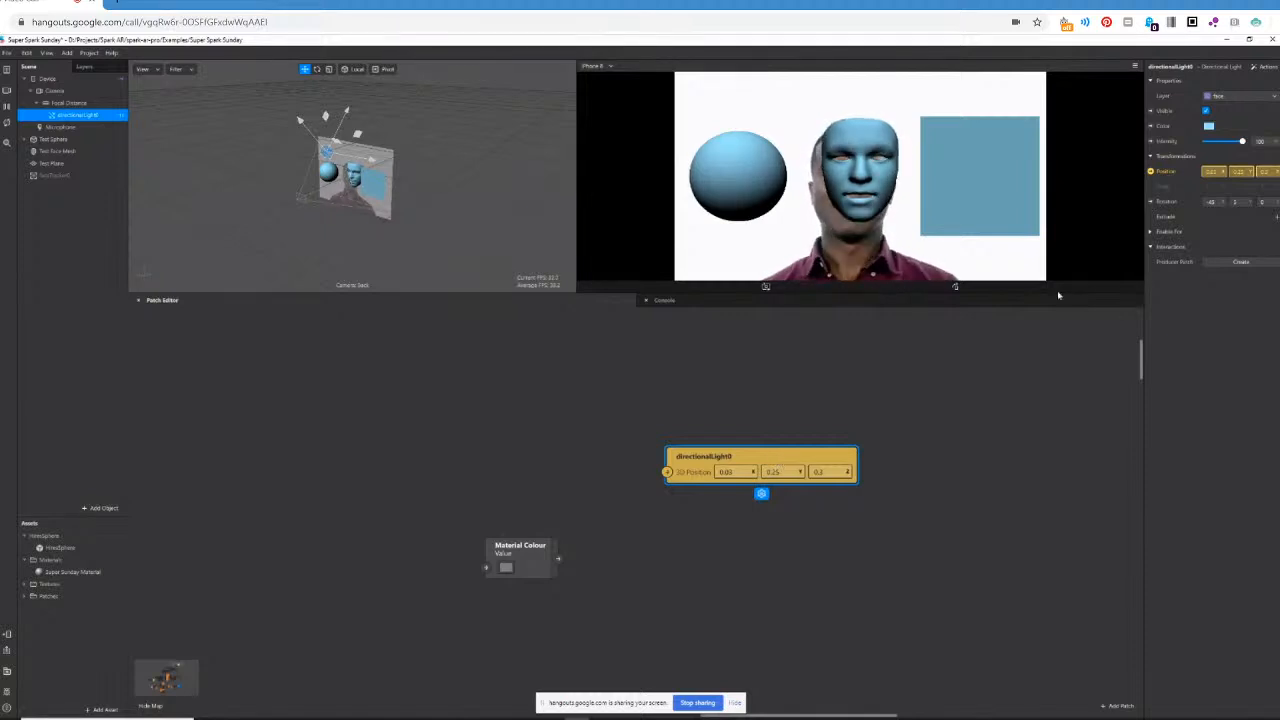
pyautogui.press('Delete')
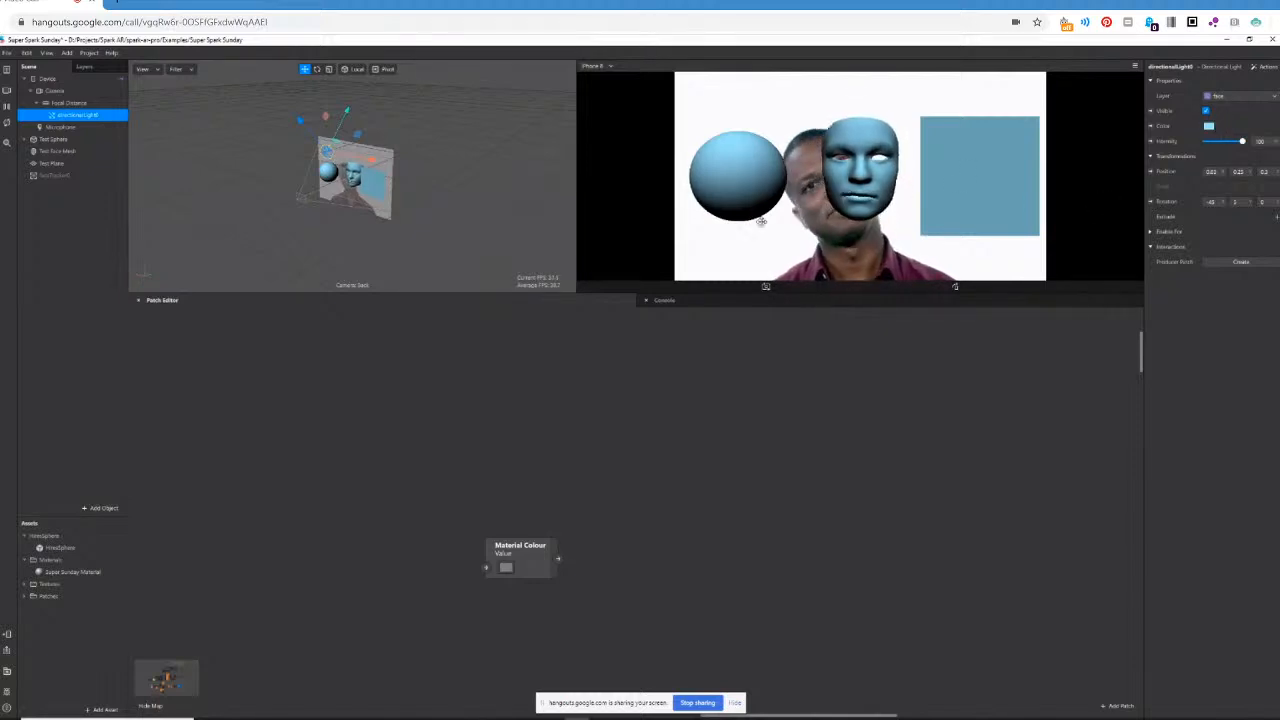
# Set the directional light's color back to white.
pyautogui.click(1209, 127)
pyautogui.click(620, 359)
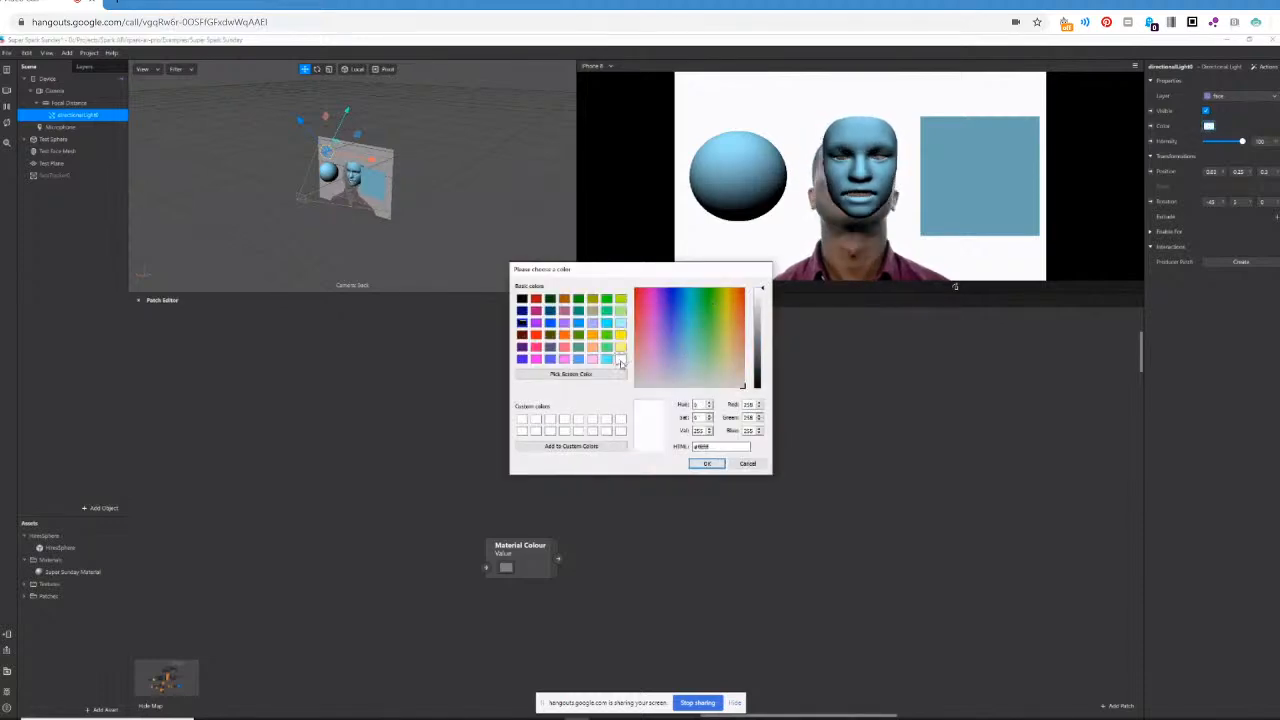
pyautogui.click(706, 463)
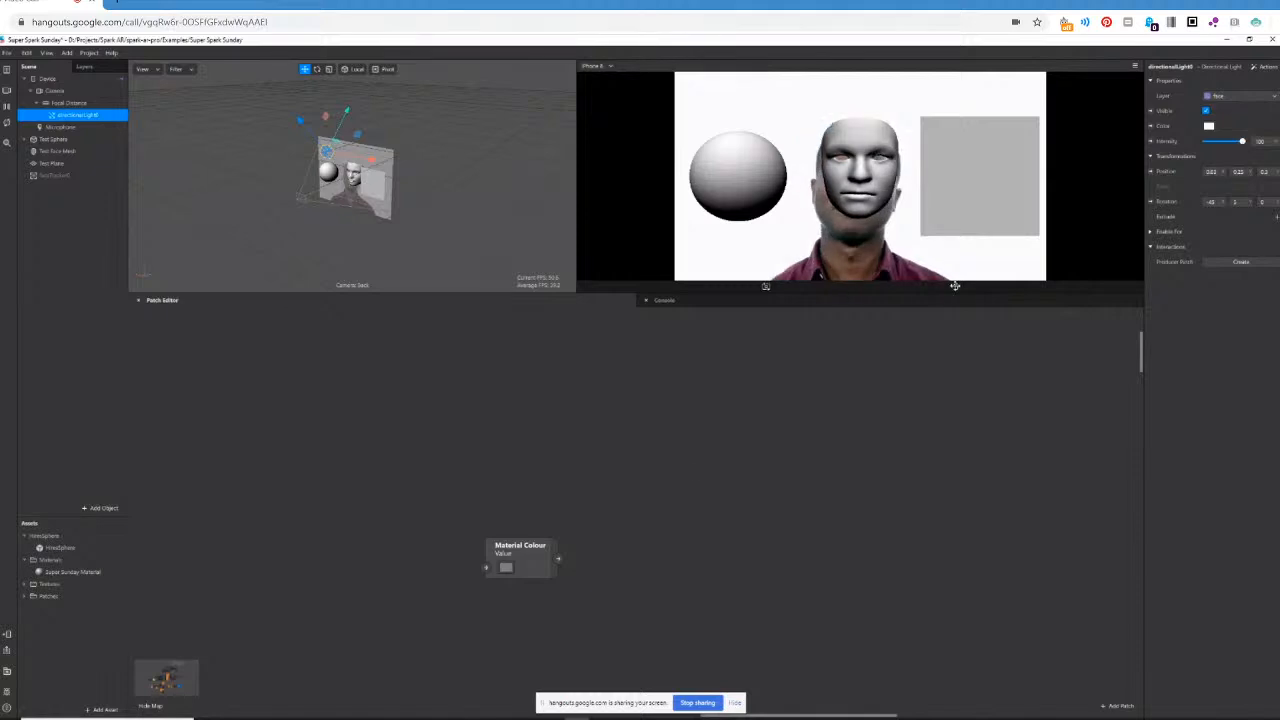
# Delete the directional light from the scene and set the Super Sunday Material's shader type to Flat.
pyautogui.rightClick(70, 116)
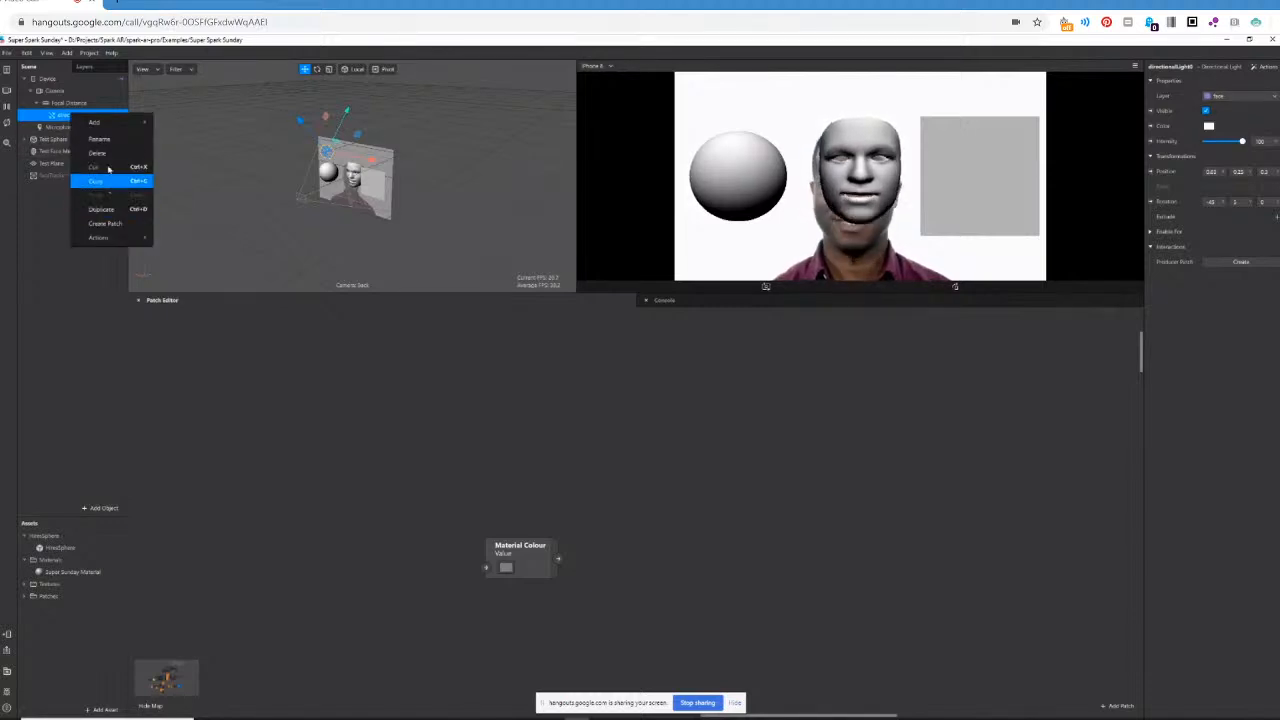
pyautogui.click(98, 153)
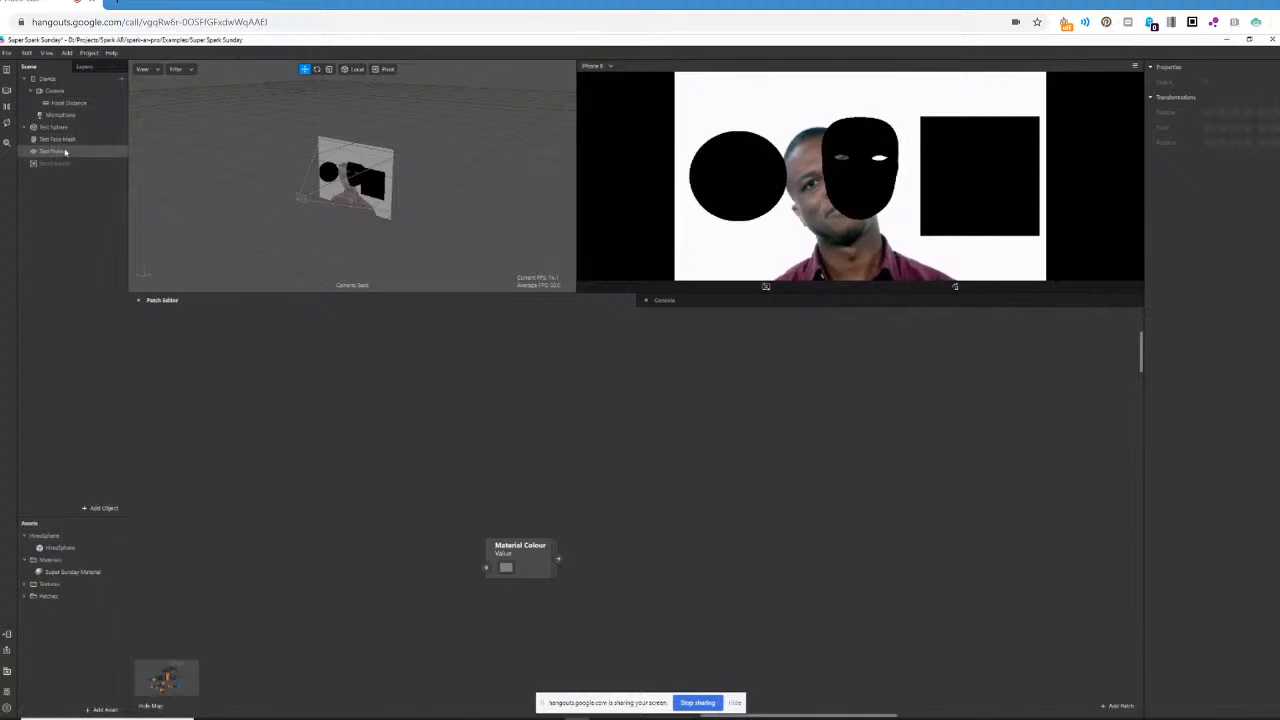
pyautogui.click(65, 572)
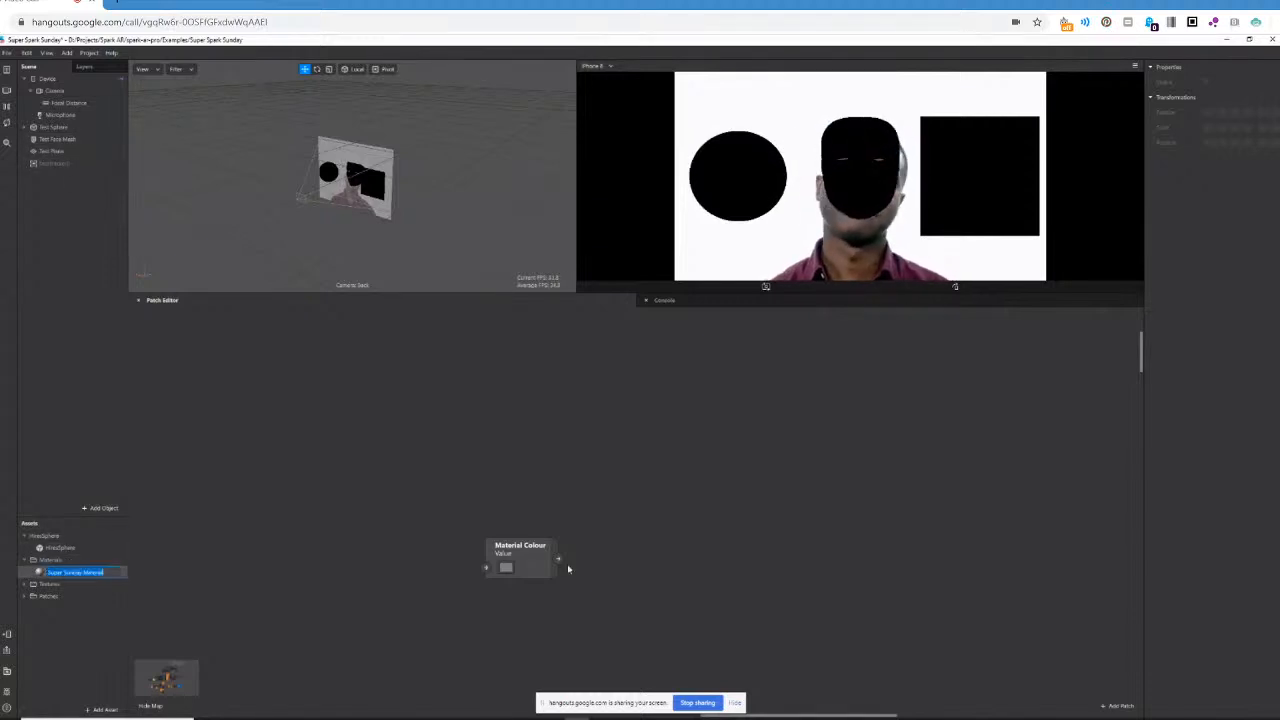
pyautogui.click(1228, 82)
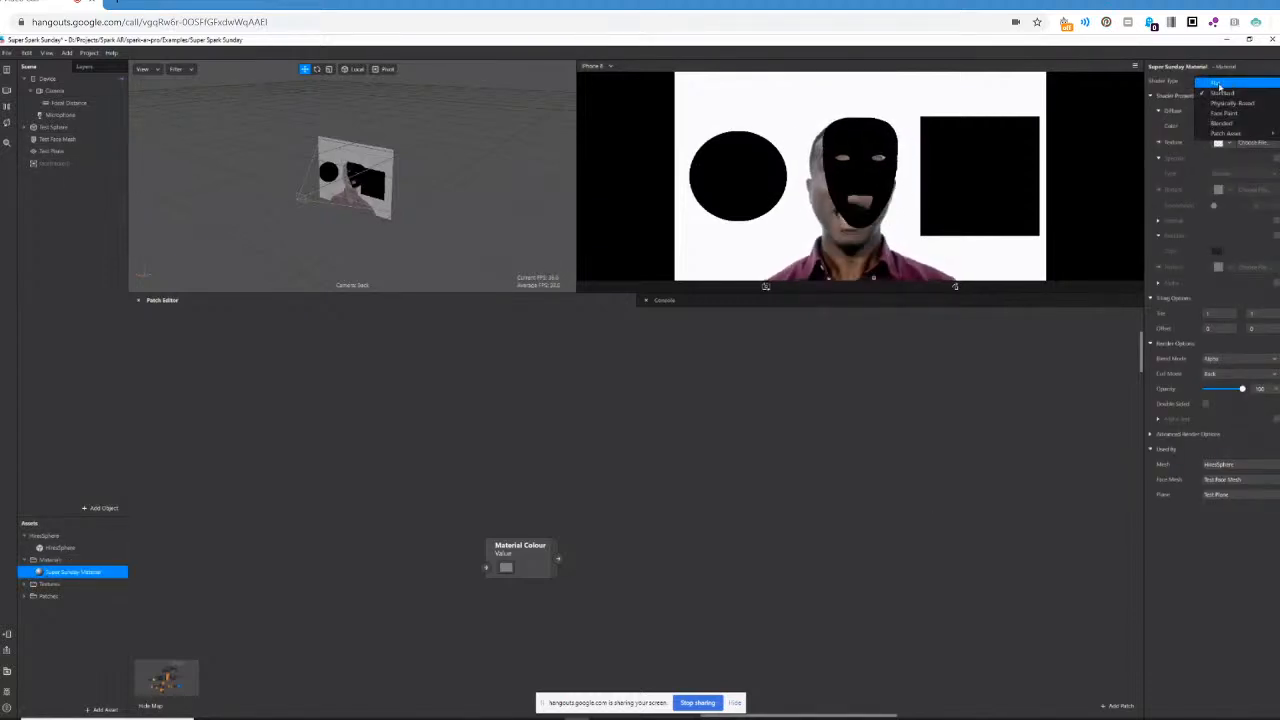
pyautogui.click(1218, 84)
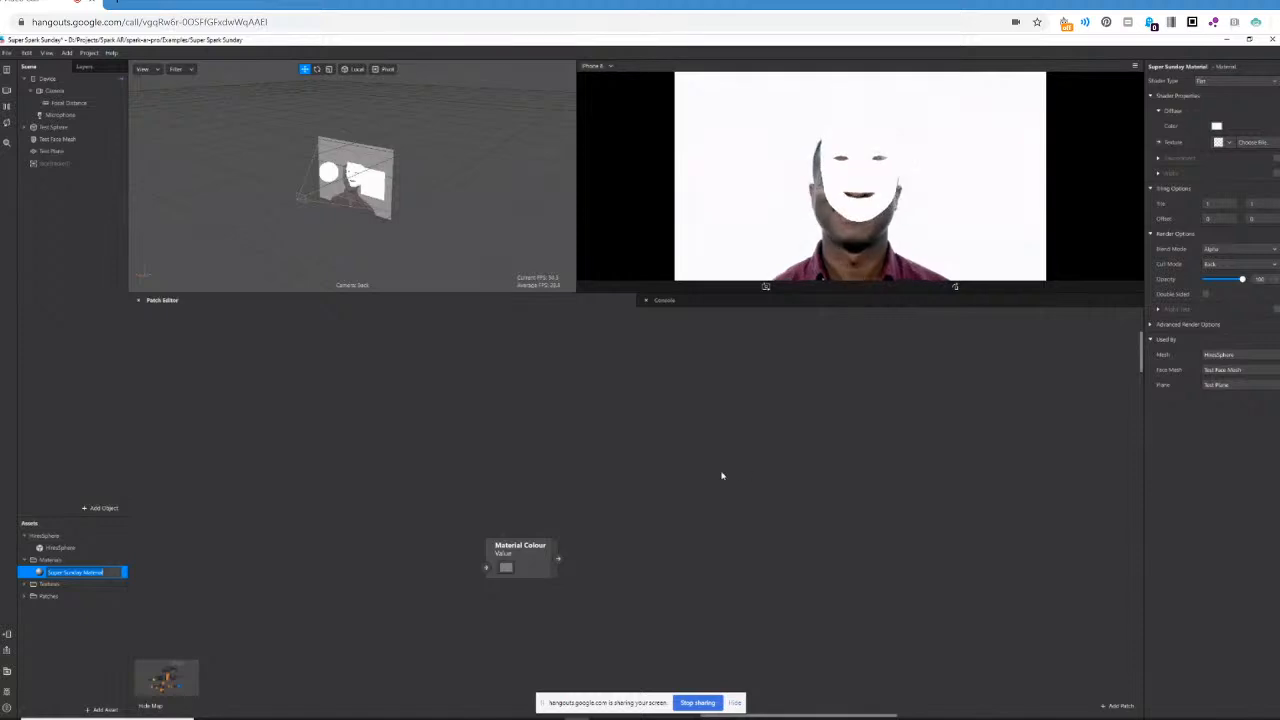
# Create a Diffuse Texture patch for the Super Sunday Material and connect the Material Colour value to it.
pyautogui.click(1158, 142)
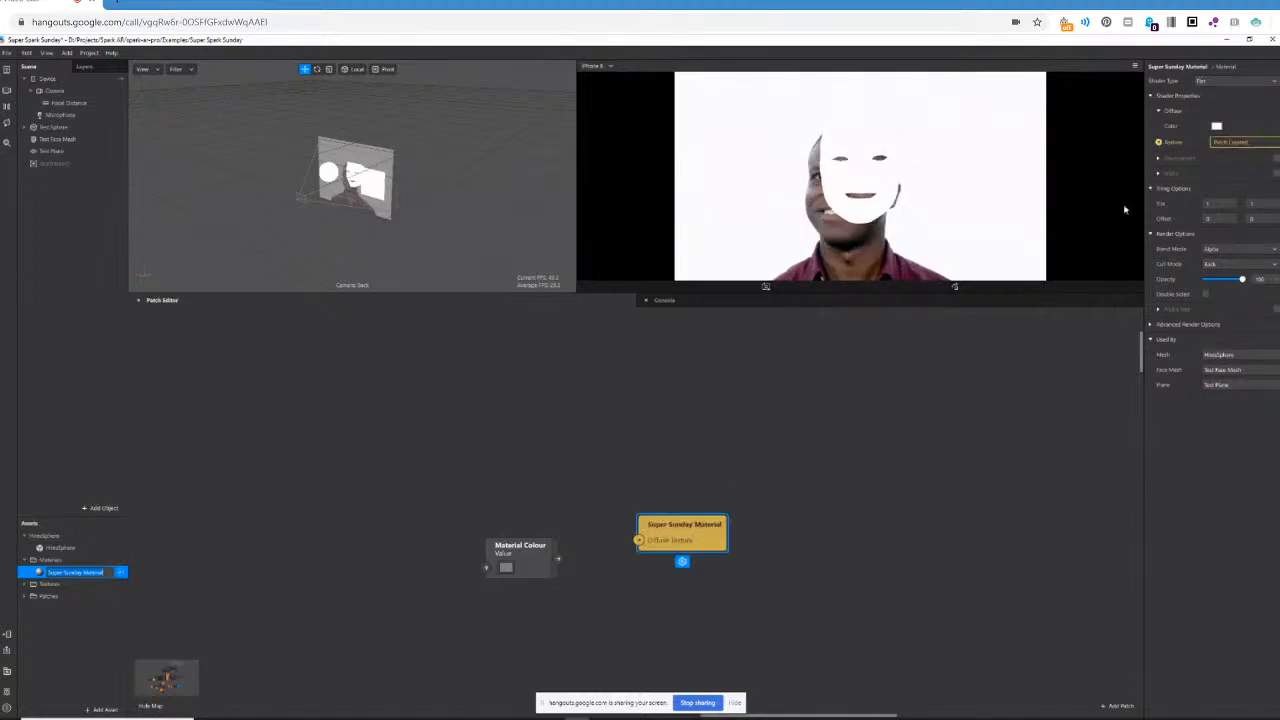
pyautogui.moveTo(692, 522); pyautogui.dragTo(721, 530)
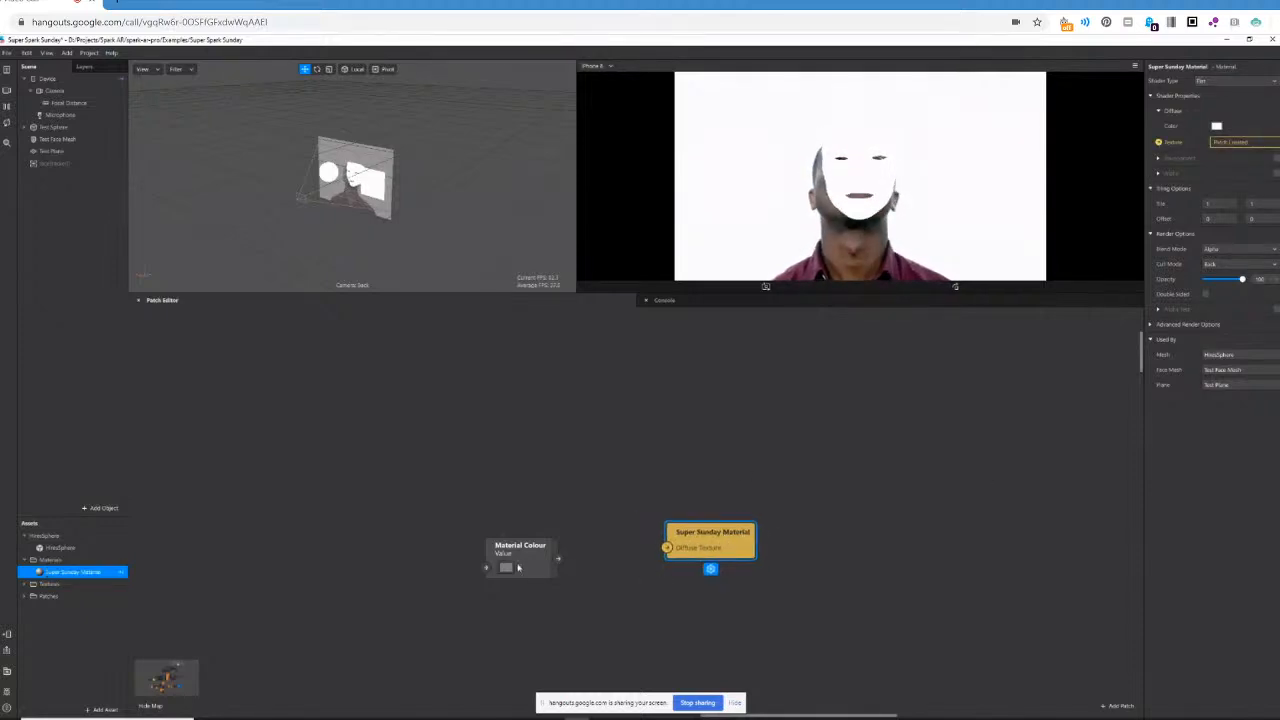
pyautogui.moveTo(558, 558); pyautogui.dragTo(668, 549)
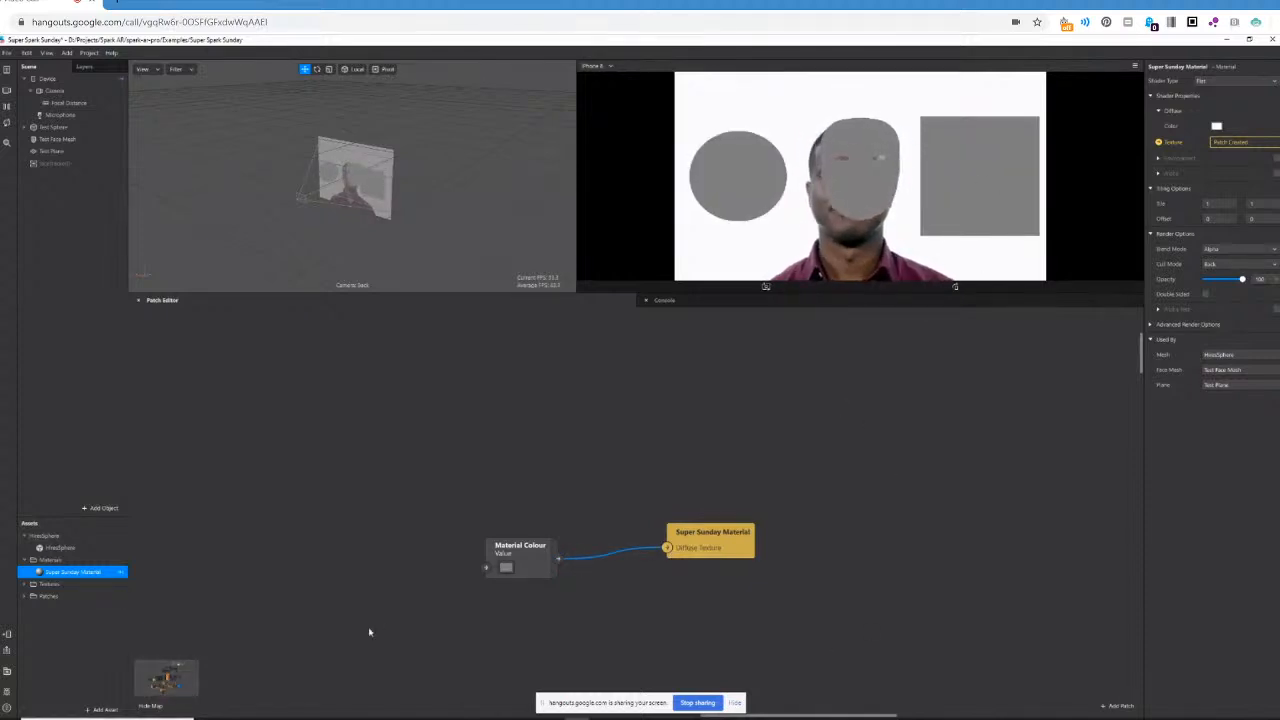
# Move the connected Material Colour and Super Sunday Material patches down beside the Dot Product network, below the Swizzle patch.
pyautogui.moveTo(482, 478); pyautogui.dragTo(763, 591)
pyautogui.scroll(-3, 762, 587)
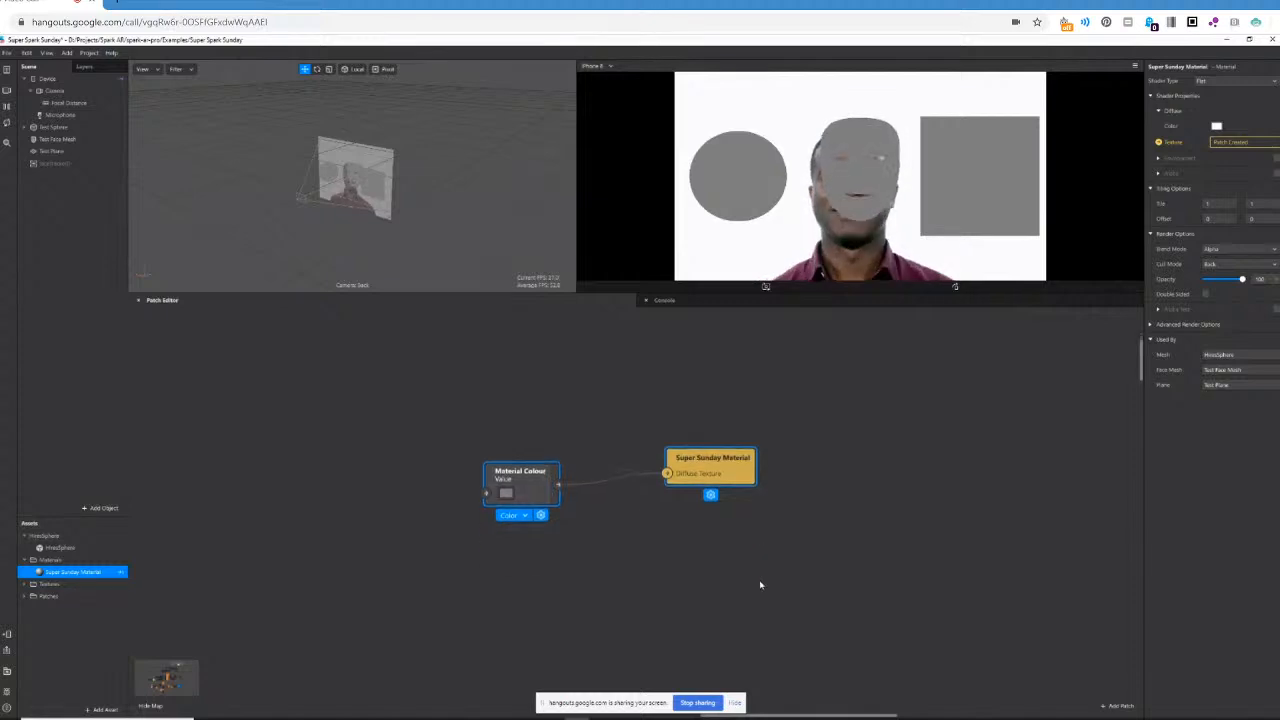
pyautogui.moveTo(532, 426); pyautogui.dragTo(835, 608)
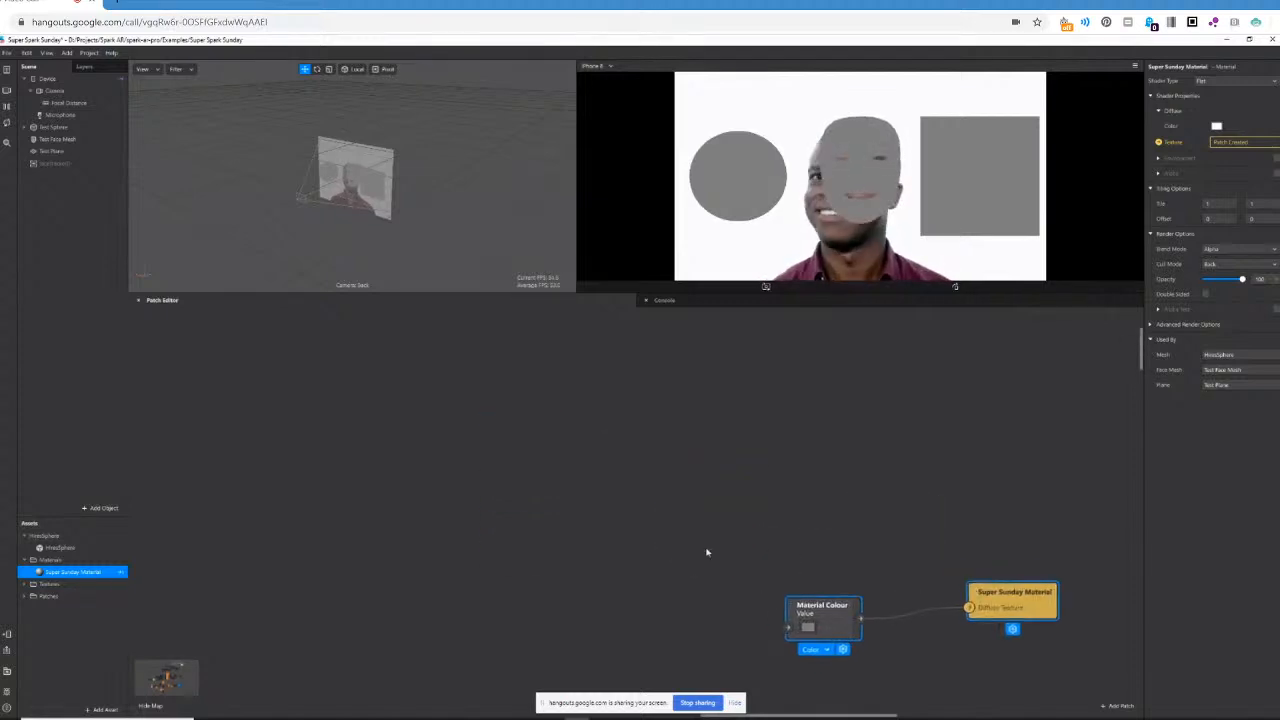
pyautogui.scroll(-1, 655, 505)
pyautogui.scroll(-4, 654, 505)
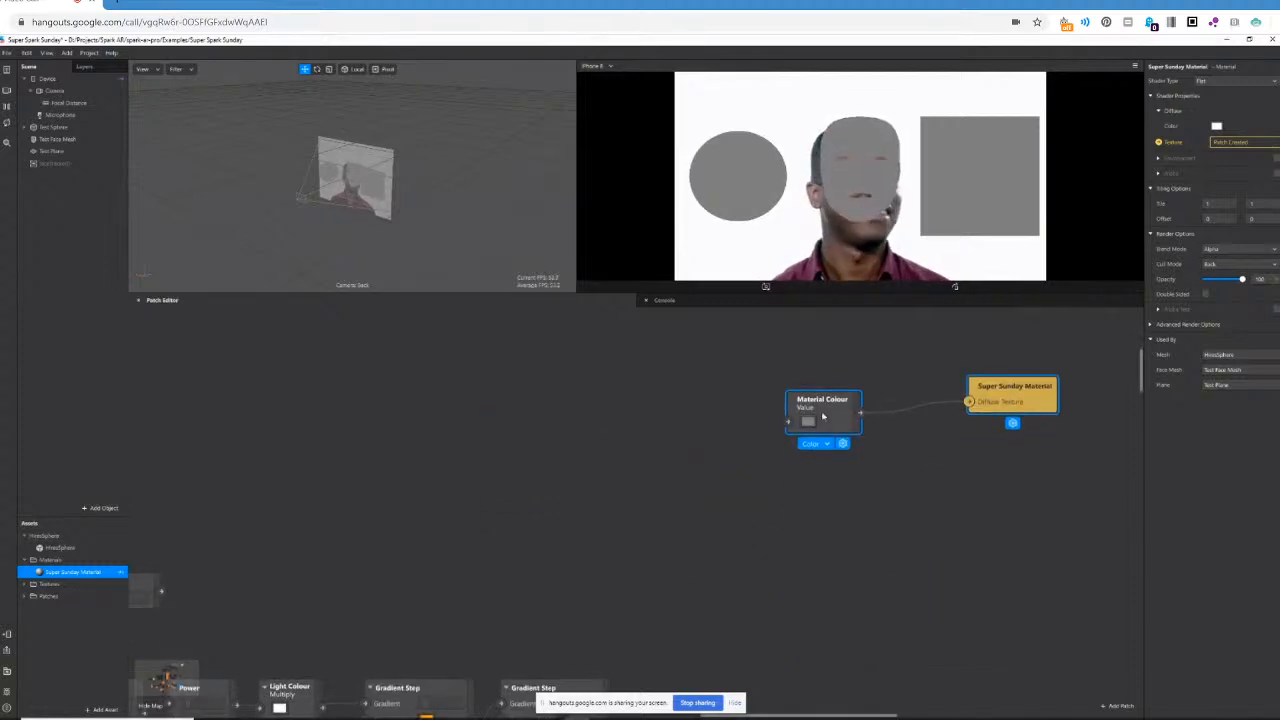
pyautogui.moveTo(823, 416); pyautogui.dragTo(853, 628)
pyautogui.scroll(-1, 762, 515)
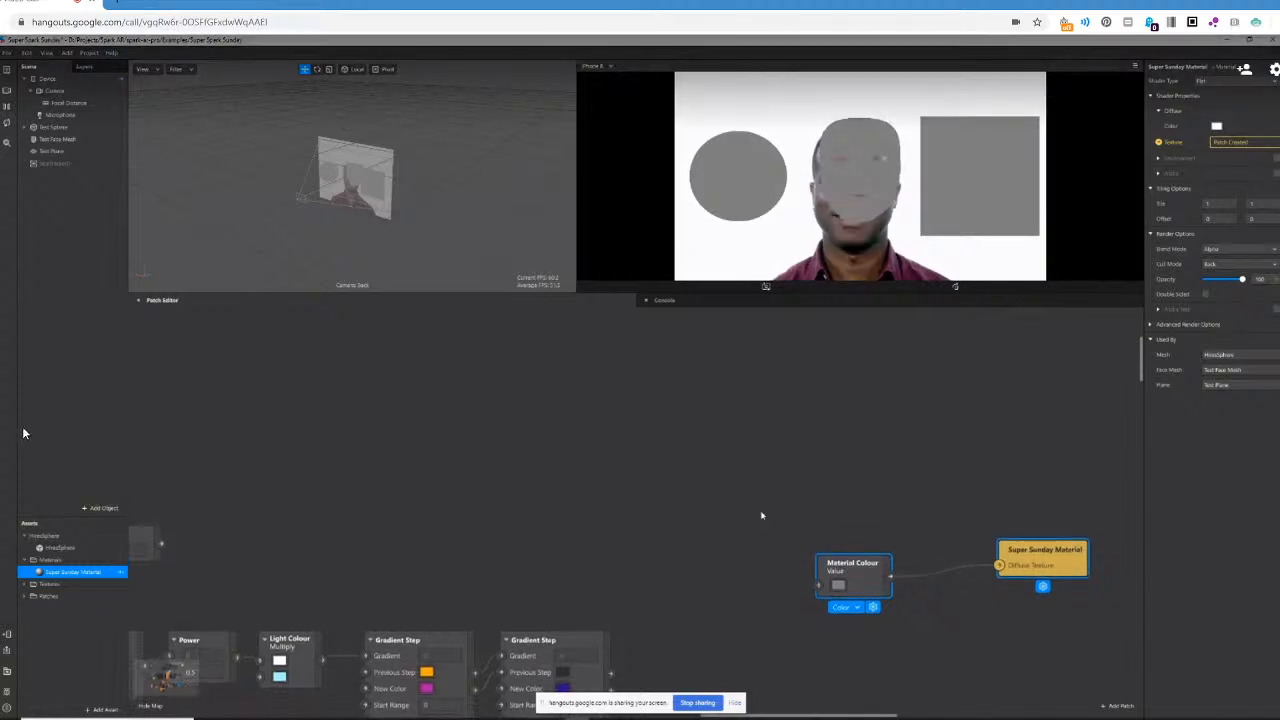
pyautogui.scroll(-1, 762, 516)
pyautogui.moveTo(844, 531); pyautogui.dragTo(710, 690)
pyautogui.scroll(-4, 700, 487)
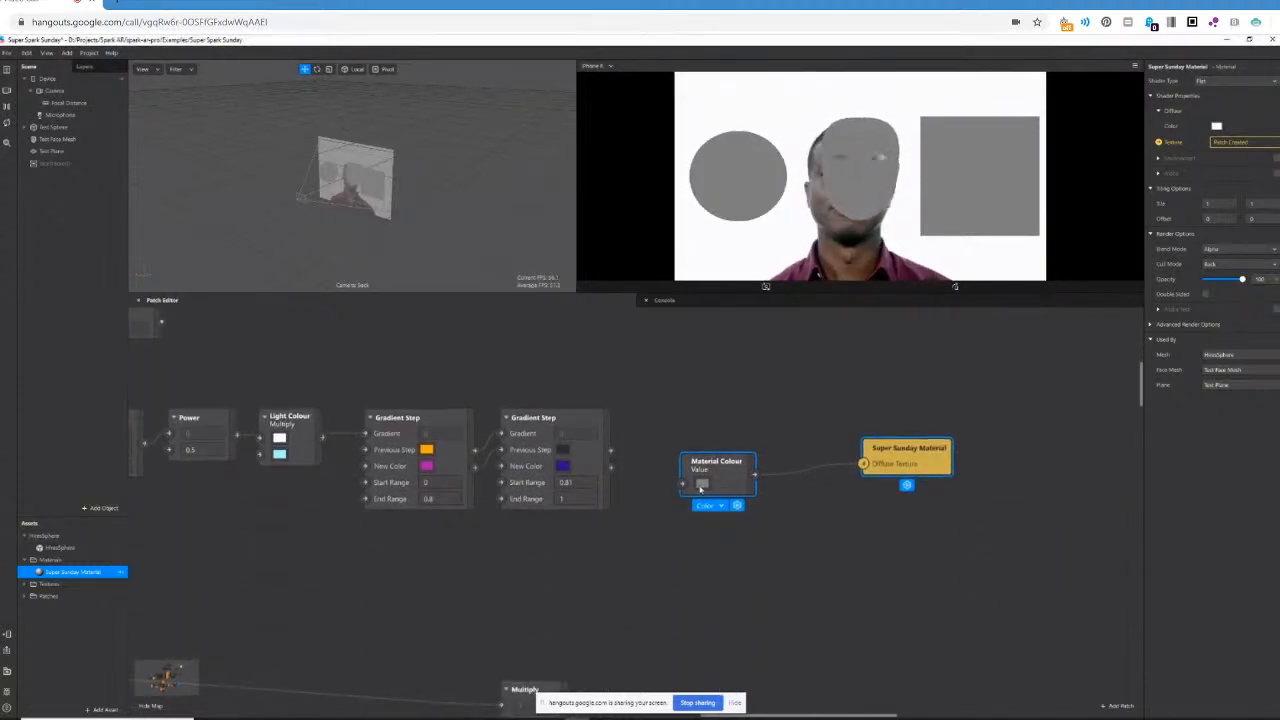
pyautogui.moveTo(700, 487); pyautogui.dragTo(201, 608)
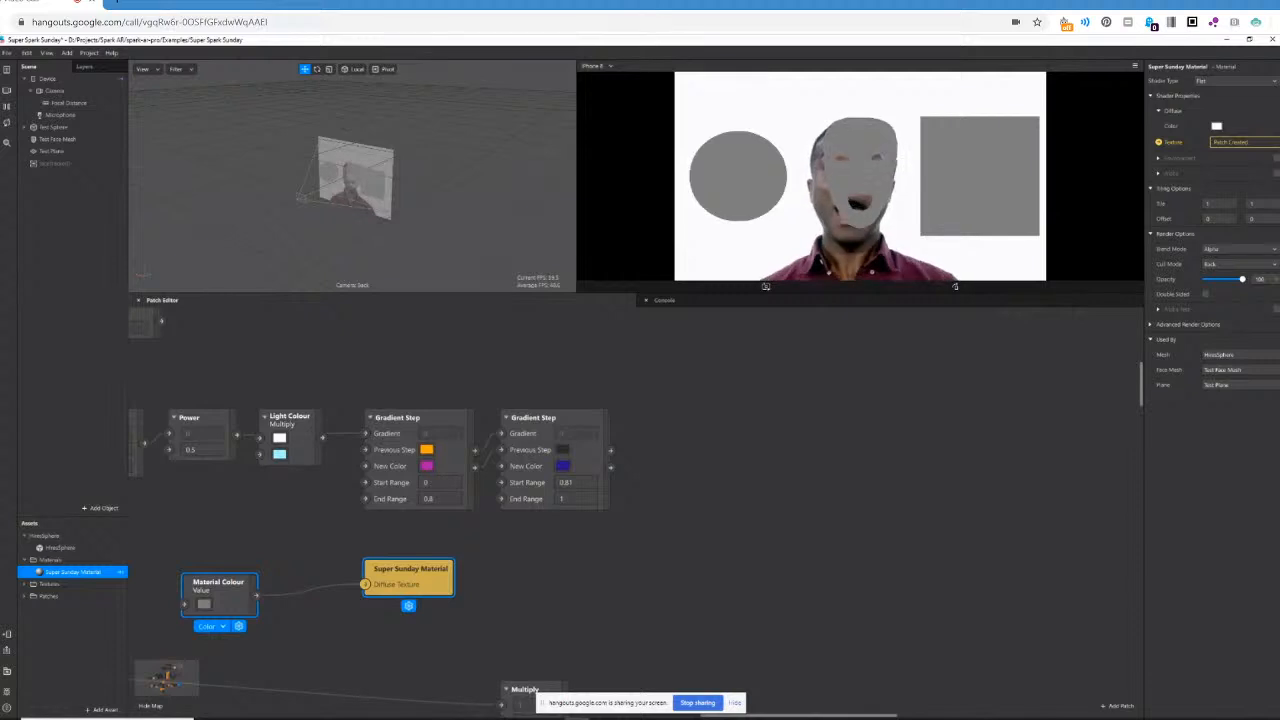
pyautogui.moveTo(763, 716); pyautogui.dragTo(683, 716)
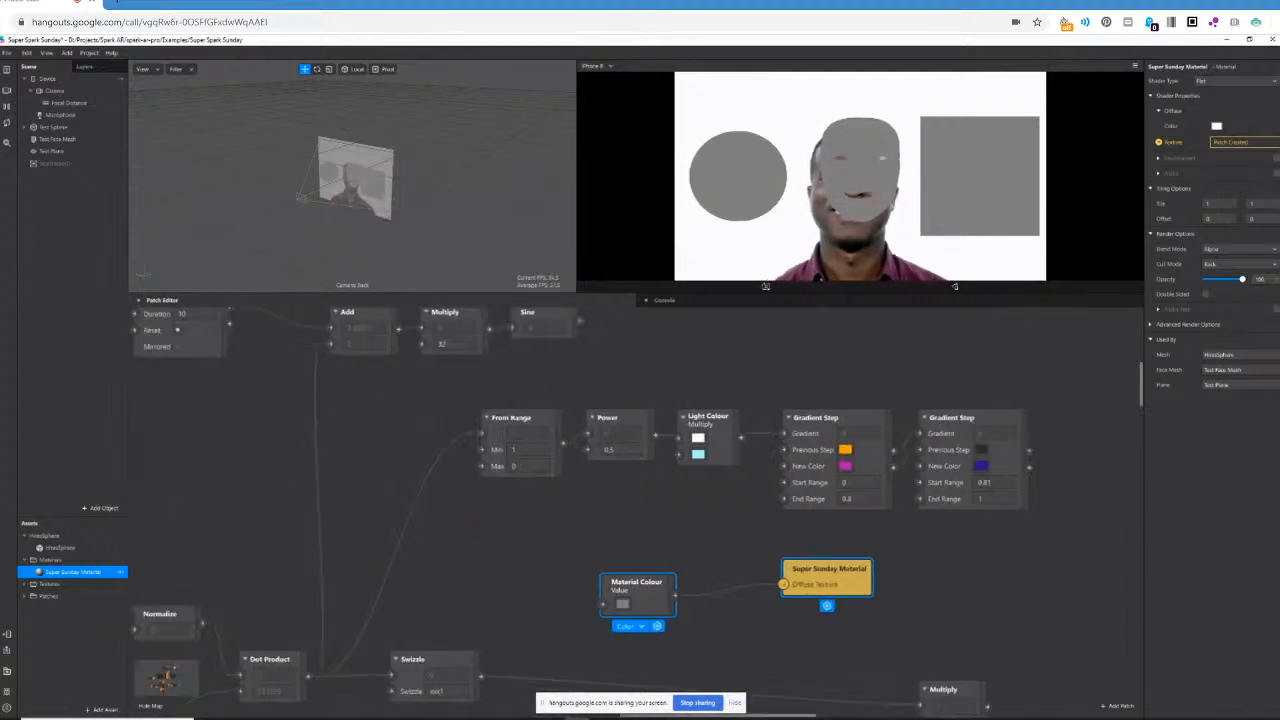
pyautogui.scroll(-2, 668, 634)
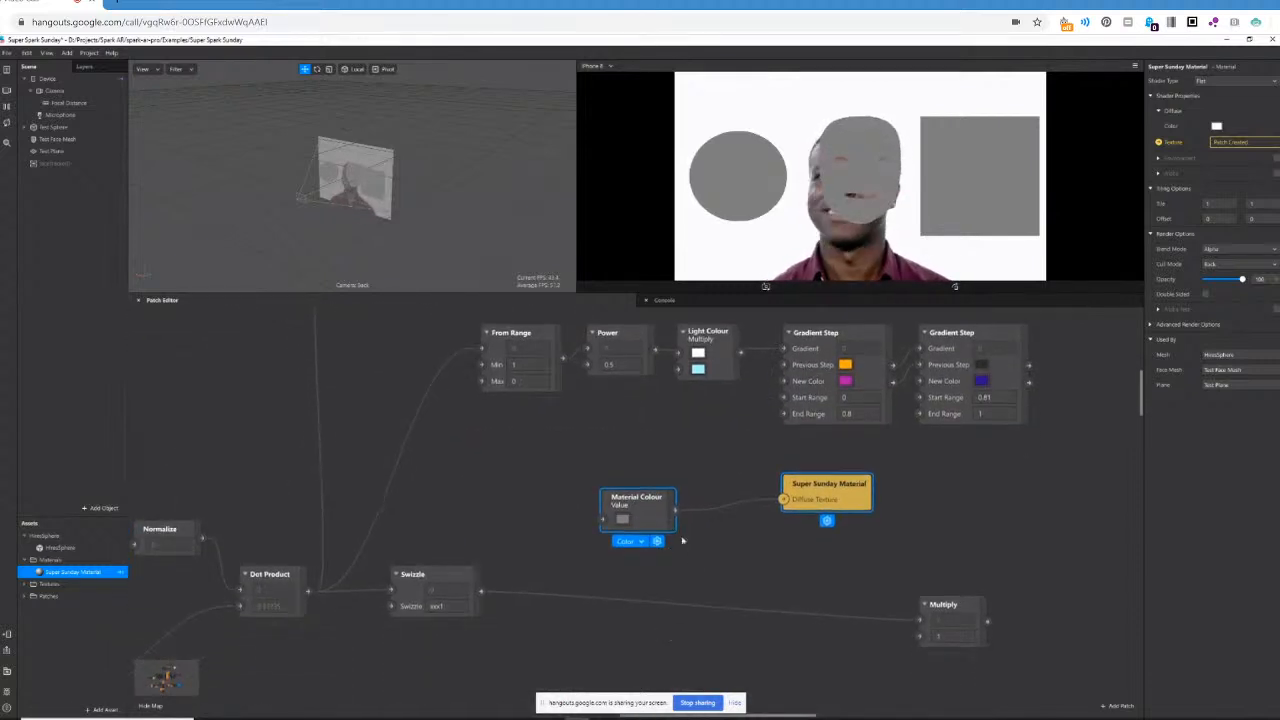
pyautogui.moveTo(648, 532); pyautogui.dragTo(636, 665)
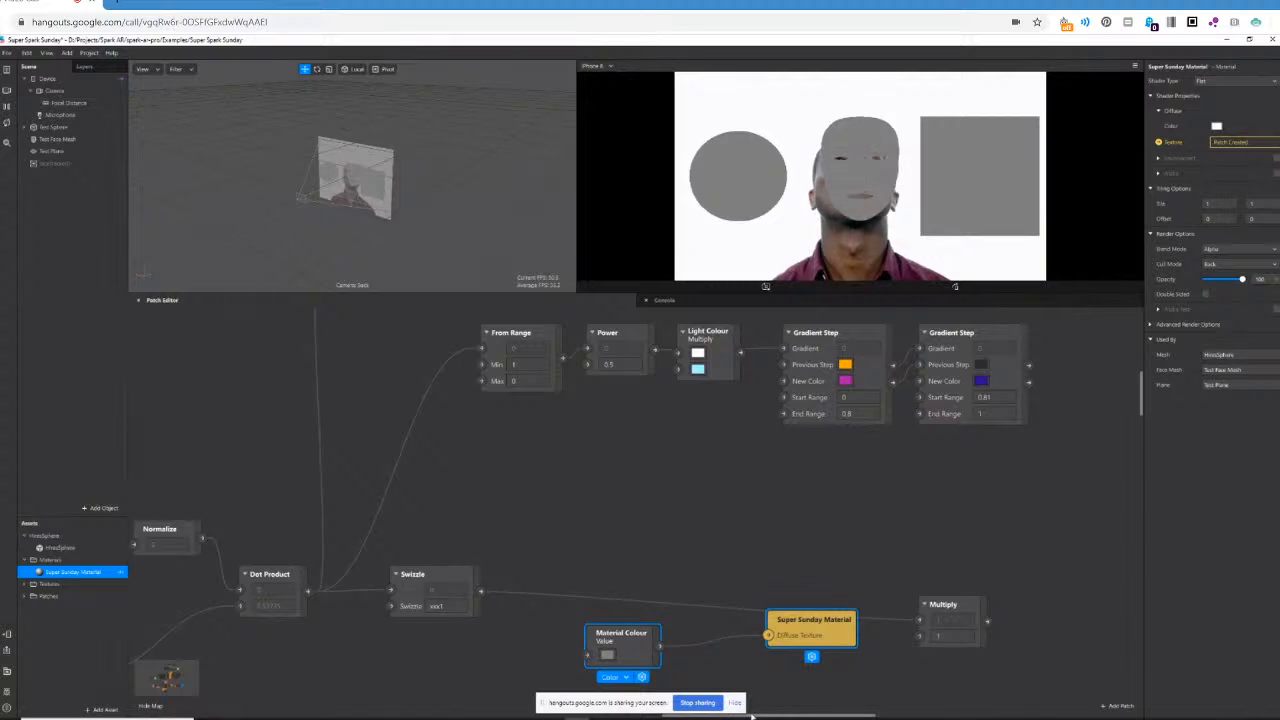
pyautogui.moveTo(752, 716); pyautogui.dragTo(683, 716)
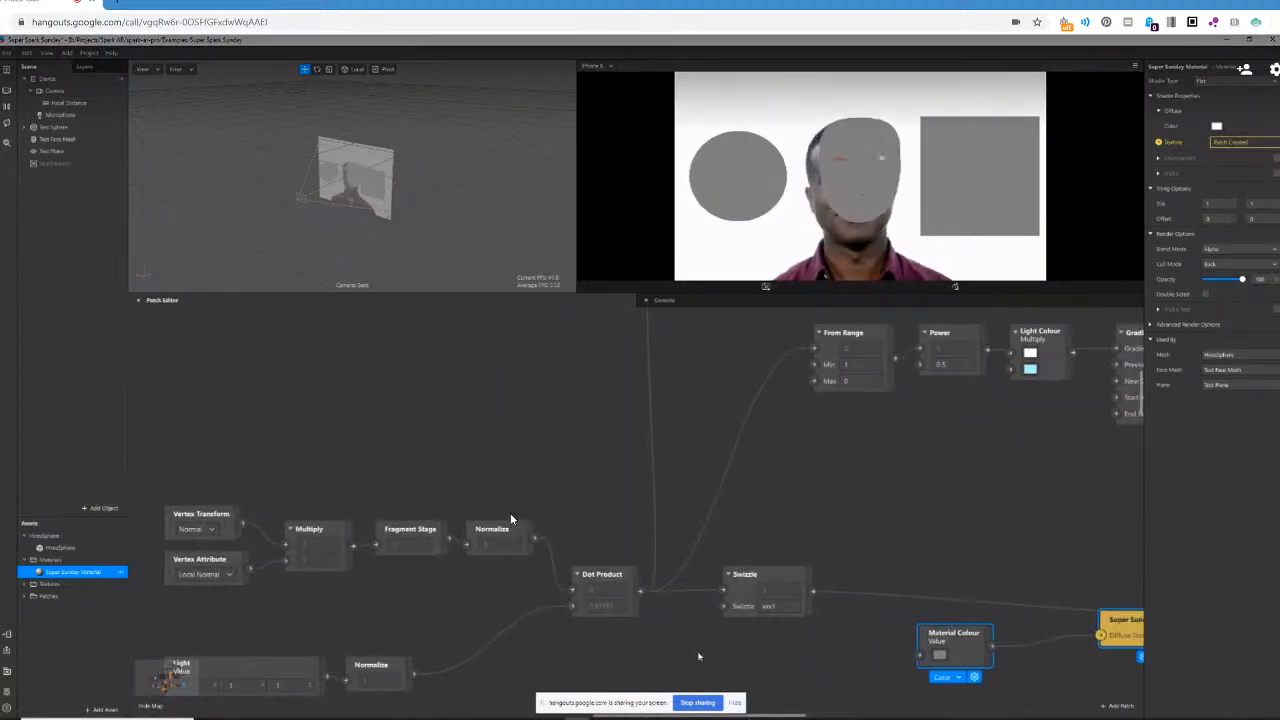
pyautogui.scroll(-2, 702, 641)
pyautogui.moveTo(936, 634); pyautogui.dragTo(860, 659)
pyautogui.scroll(-4, 343, 540)
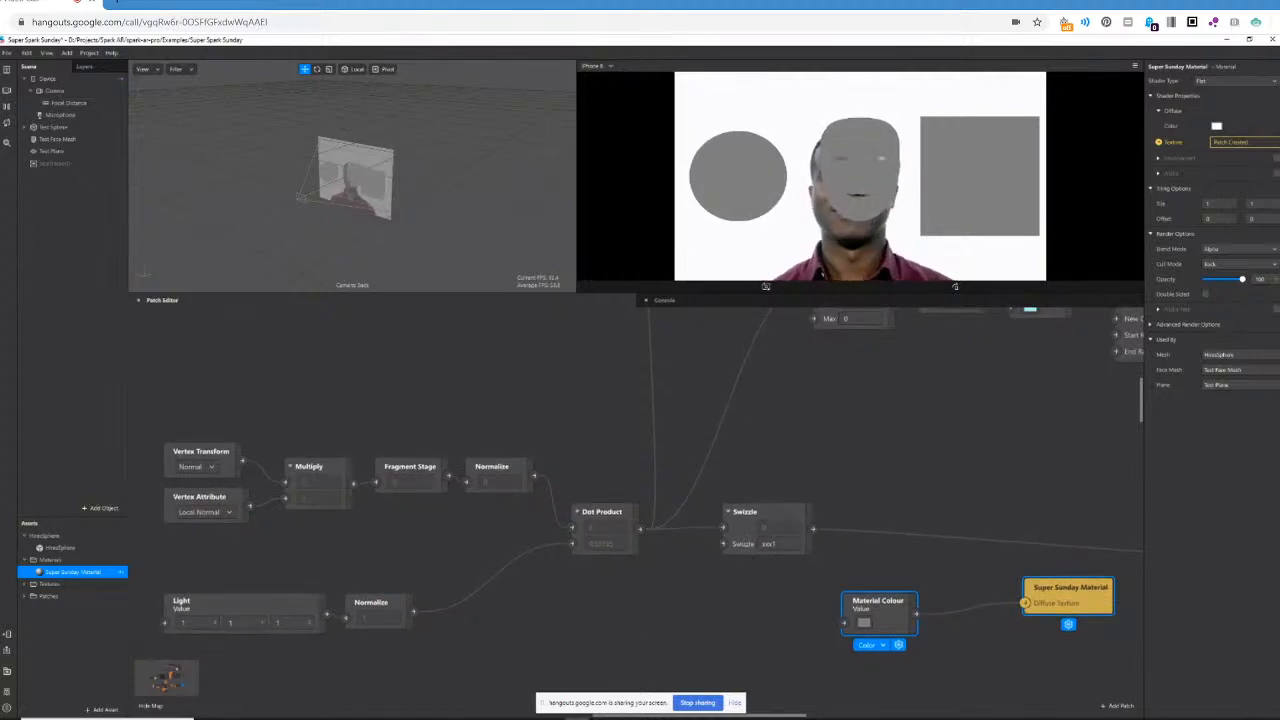
# Switch to the Dot Product scene in Blender, select the sun light, and reselect the sphere in Edit Mode.
pyautogui.click(515, 719)
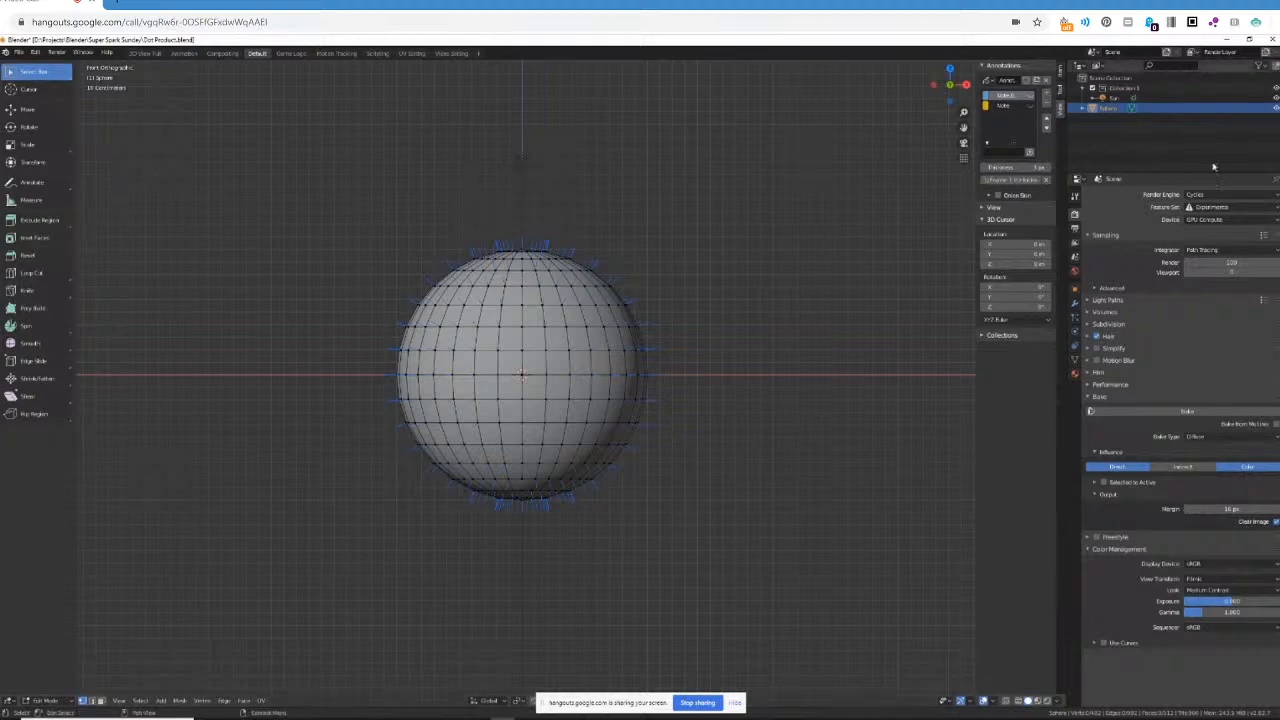
pyautogui.click(1119, 99)
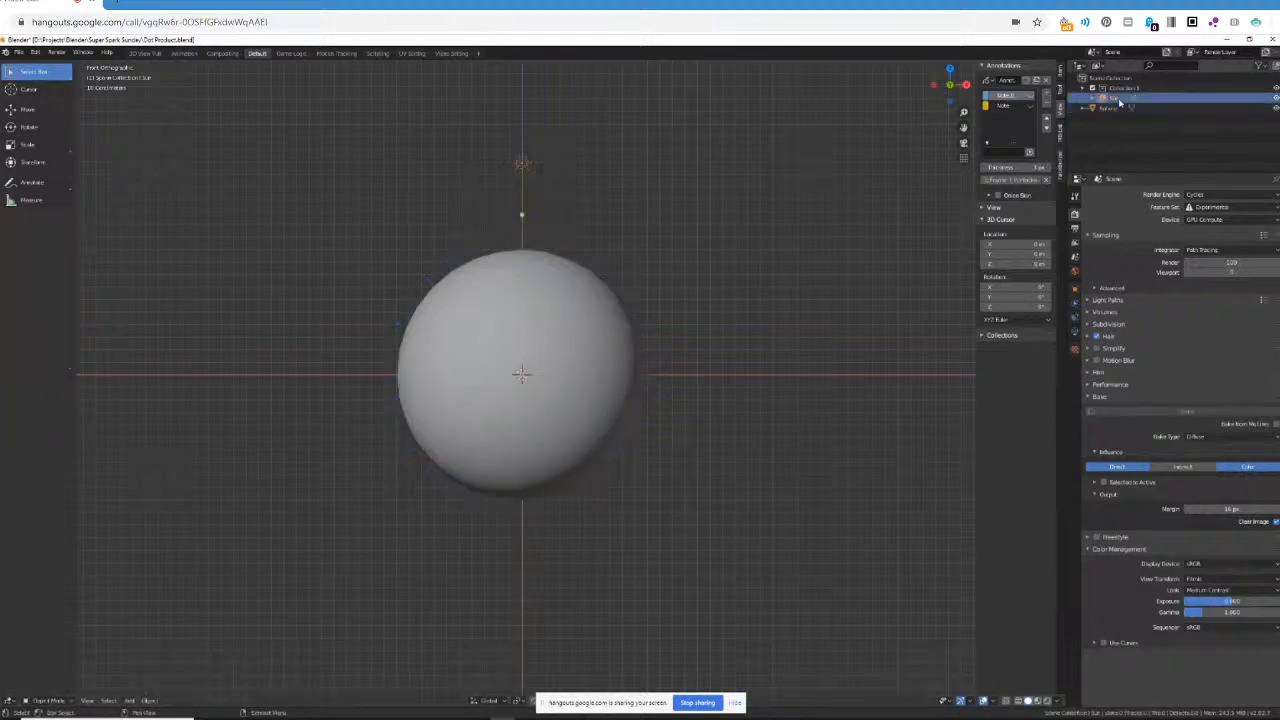
pyautogui.click(1110, 107)
pyautogui.press('Tab')
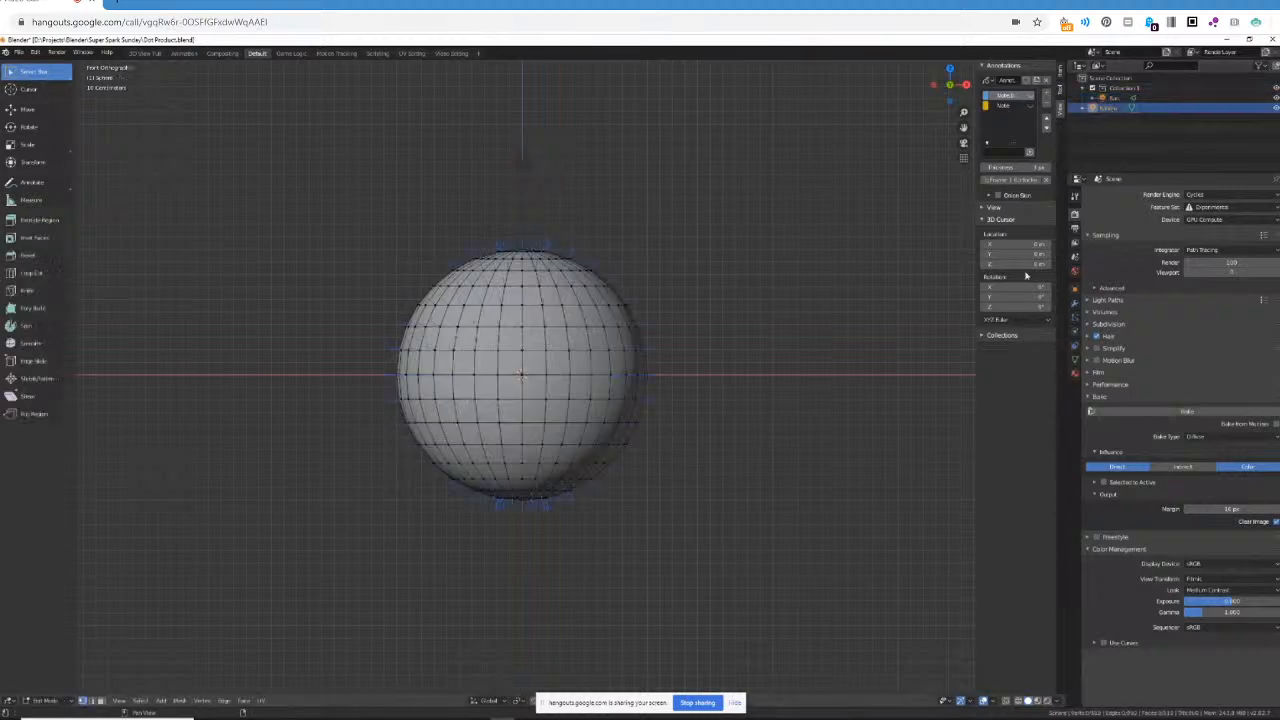
# Compare the sphere's lighting in rendered, solid and material preview shading, and turn on the see-through X-ray display.
pyautogui.click(1049, 701)
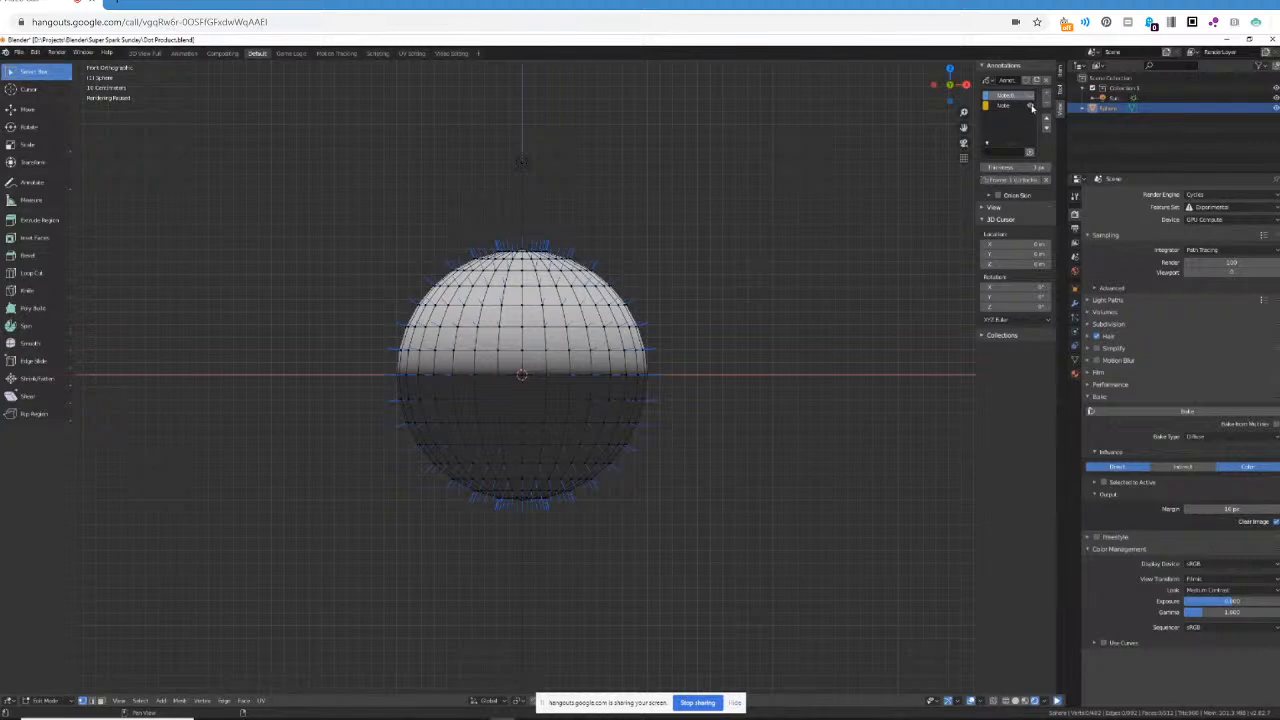
pyautogui.click(1024, 701)
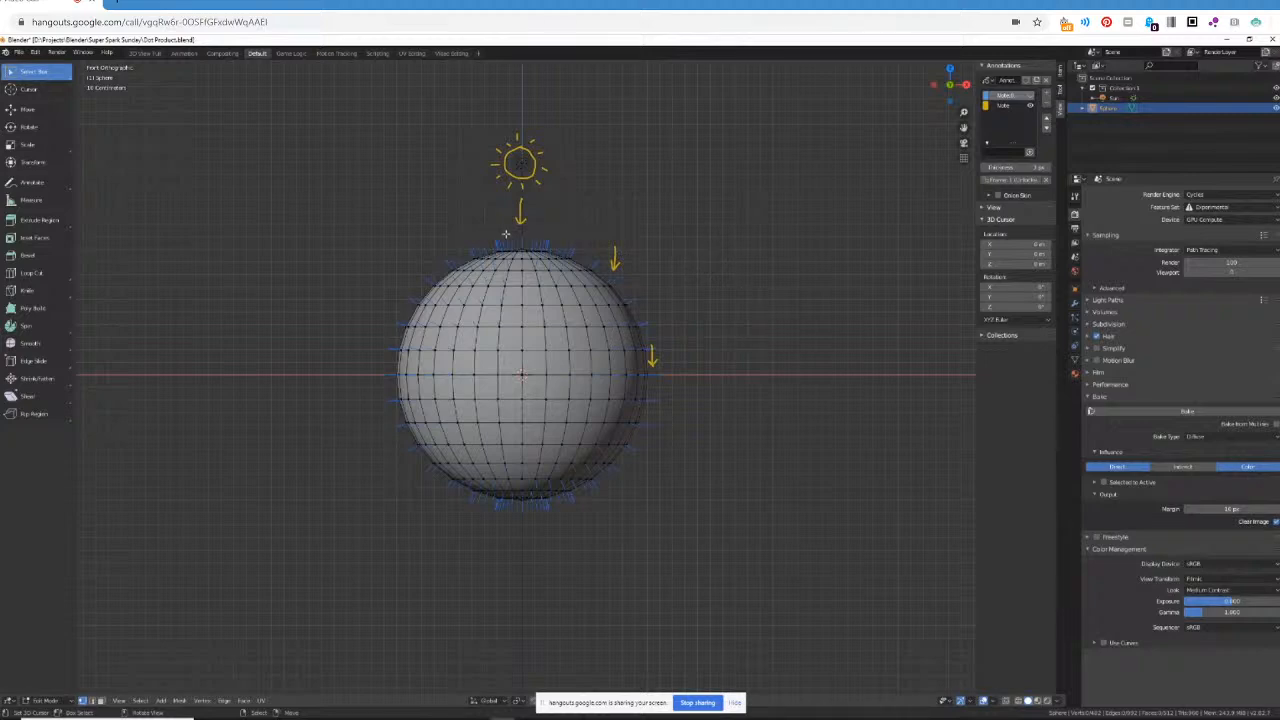
pyautogui.click(1057, 701)
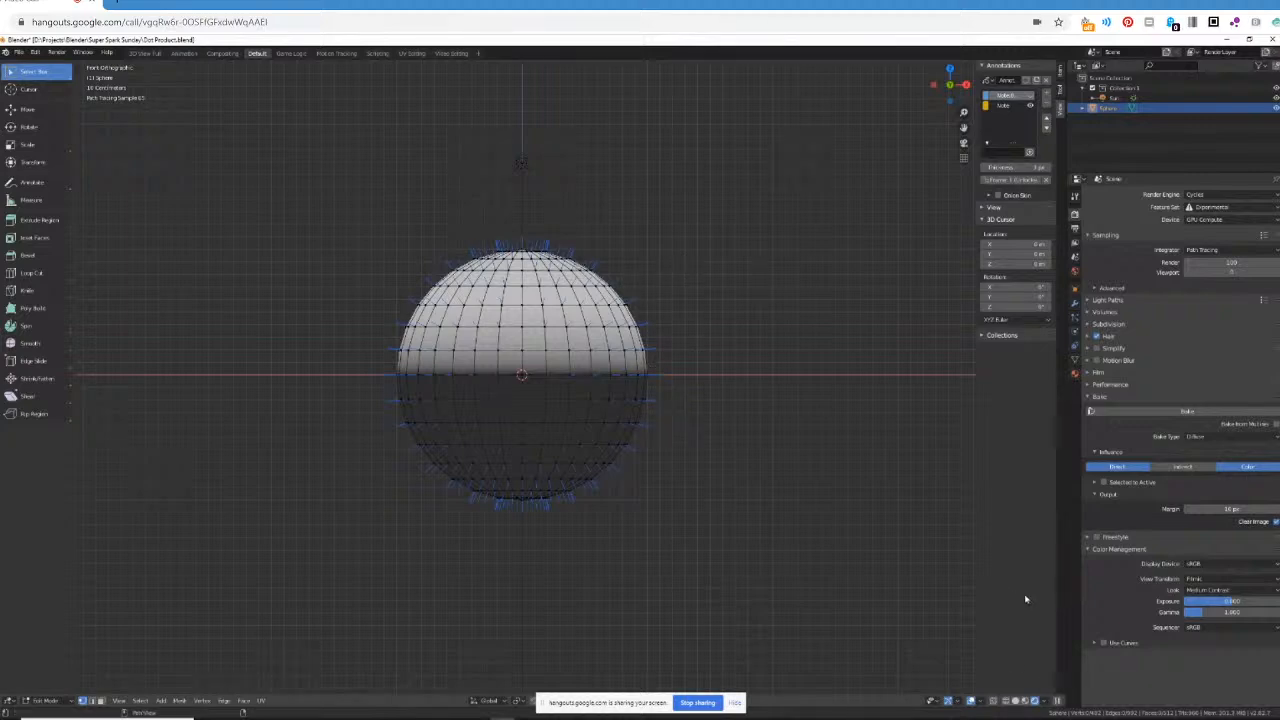
pyautogui.click(1025, 704)
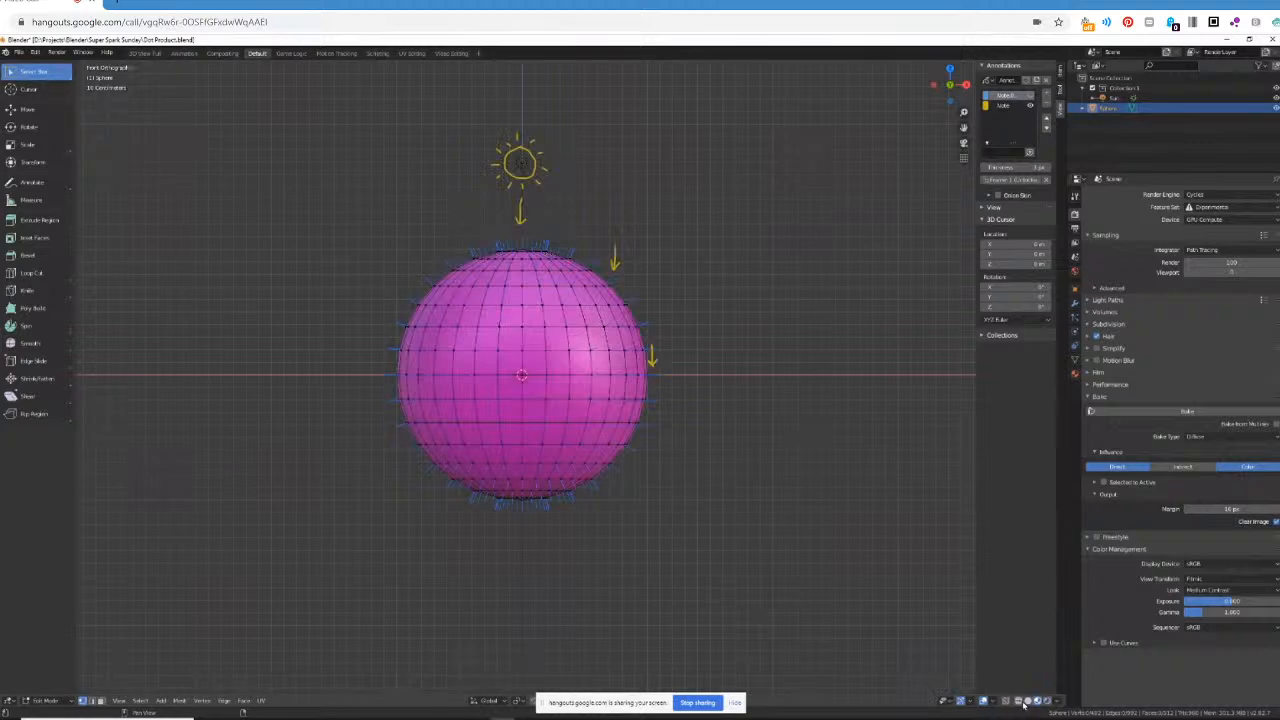
pyautogui.click(1006, 704)
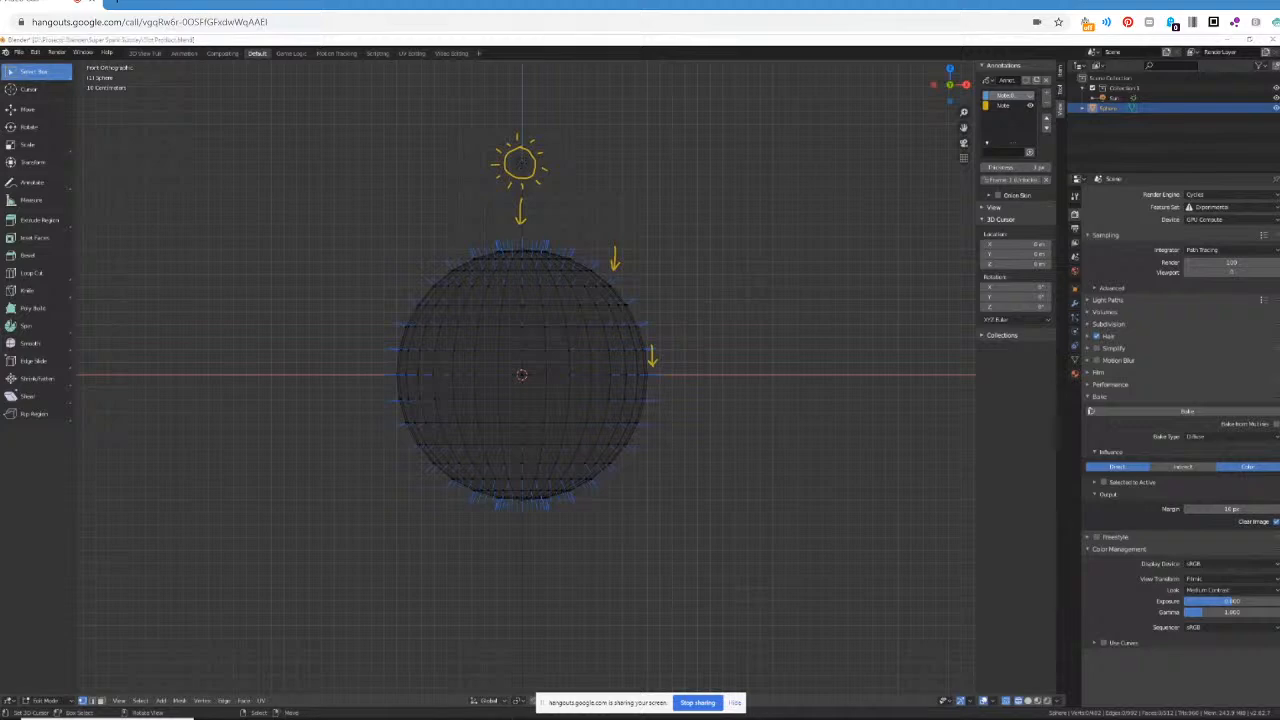
# Switch to the Chrome window showing the y = cos x graph.
pyautogui.moveTo(255, 716)
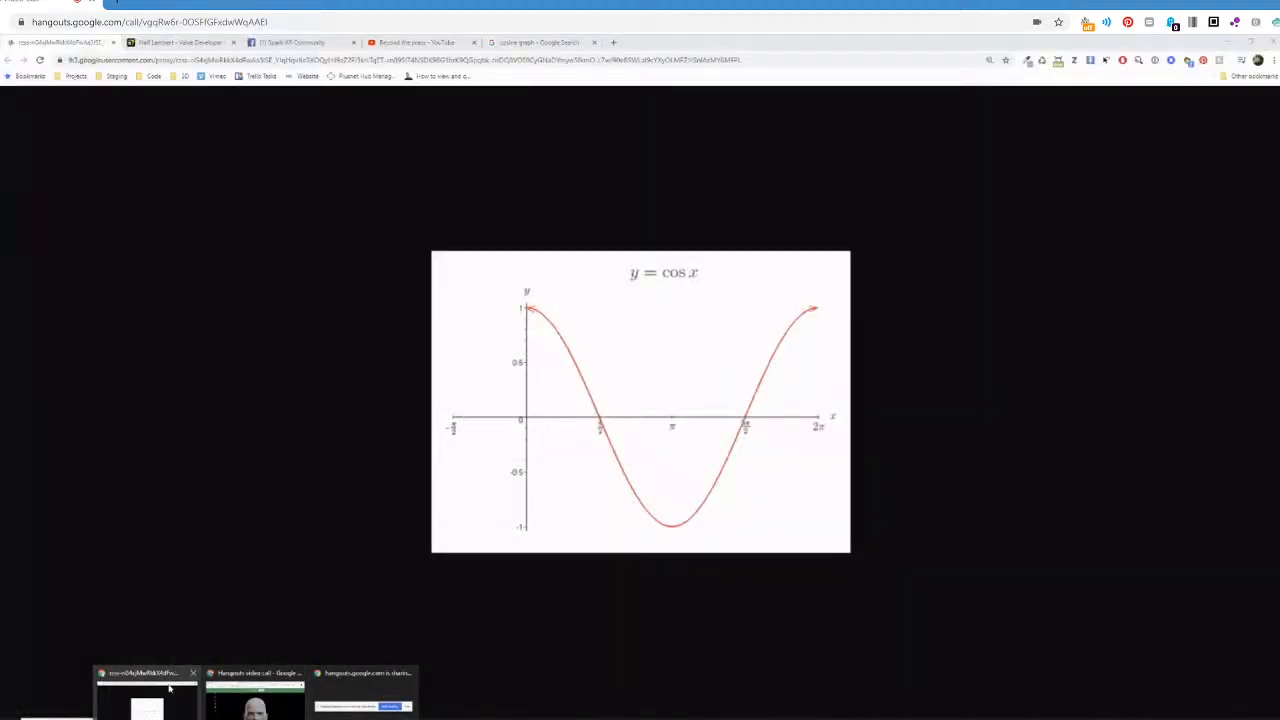
pyautogui.click(169, 688)
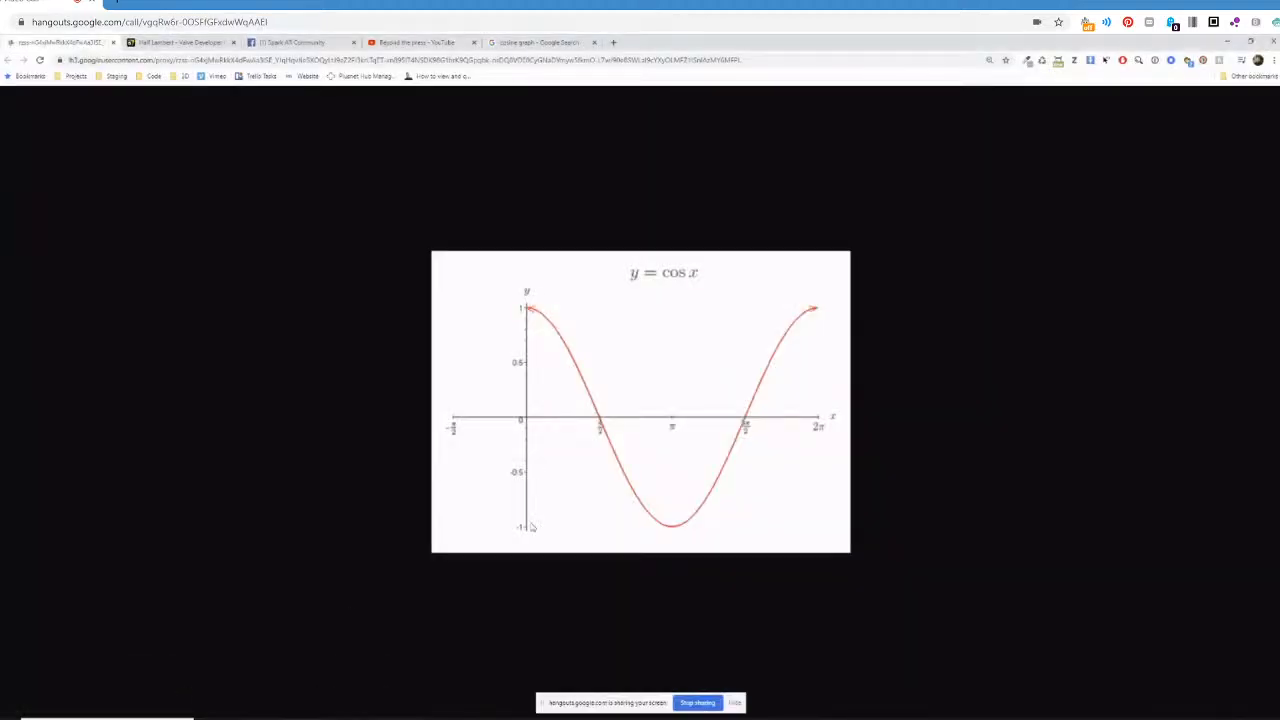
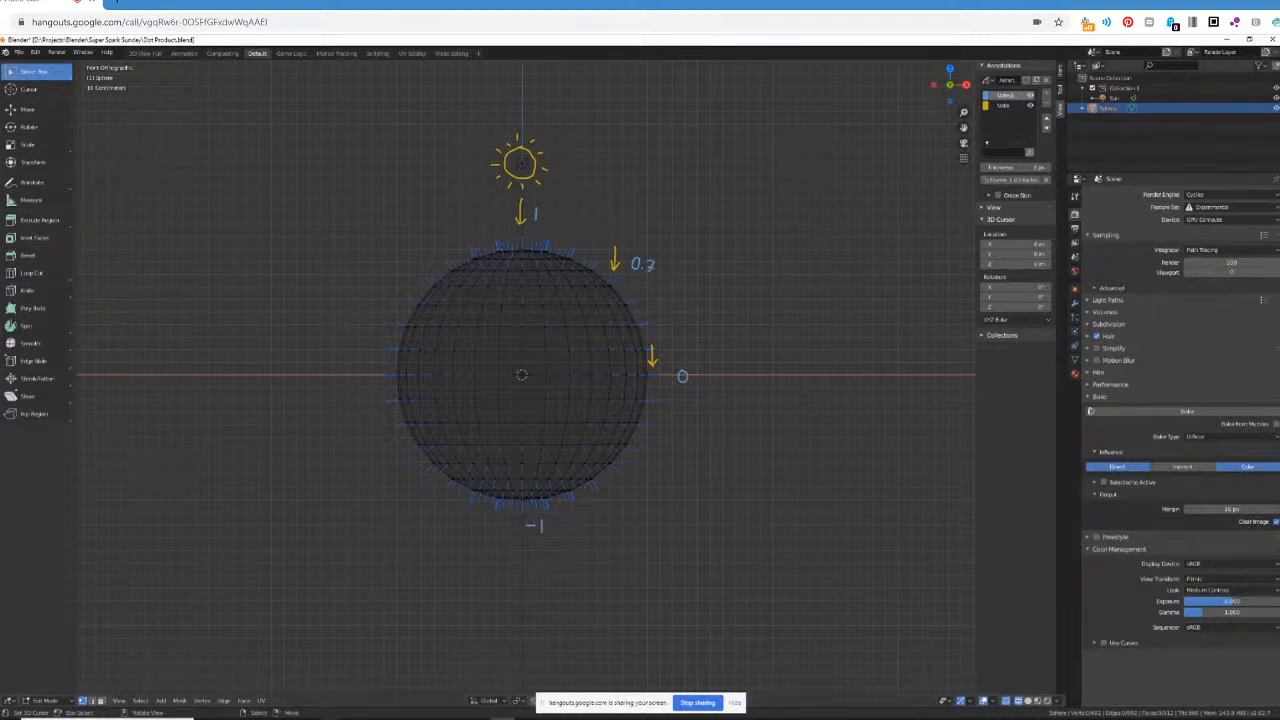
# View the y = cos x graph in Chrome, and switch to the Super Spark Sunday project in Spark AR.
pyautogui.moveTo(301, 704)
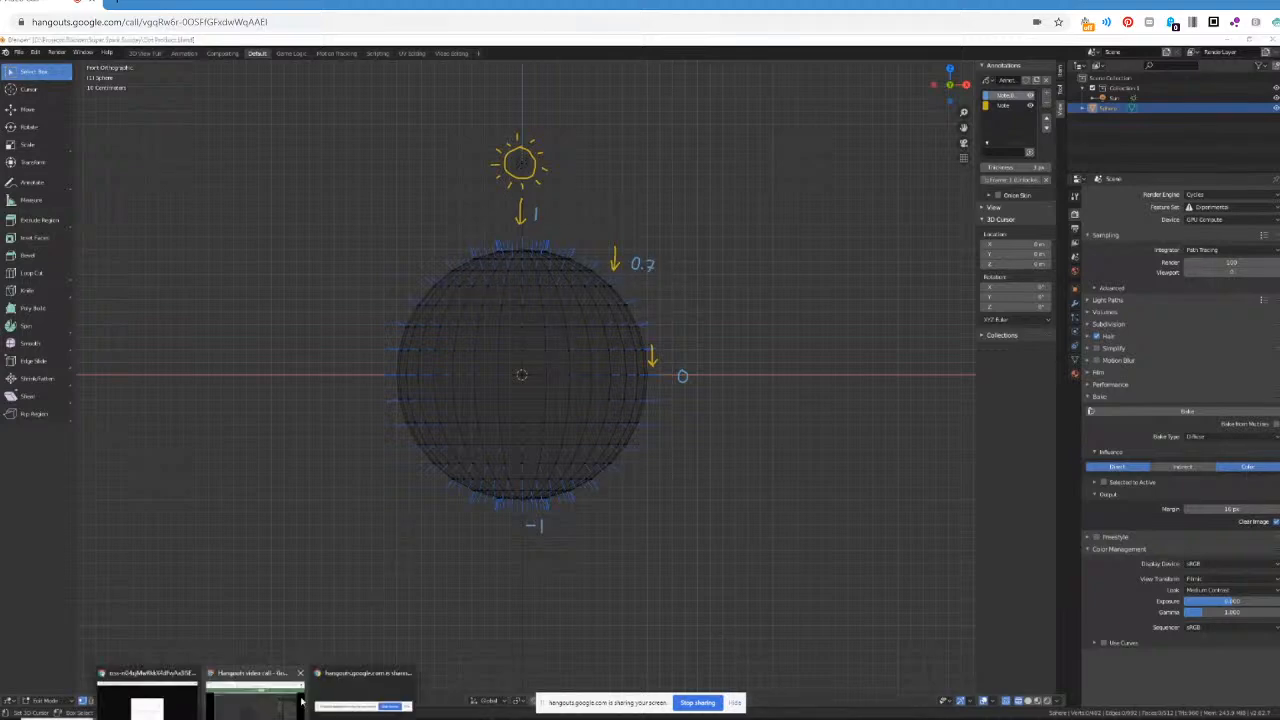
pyautogui.click(168, 710)
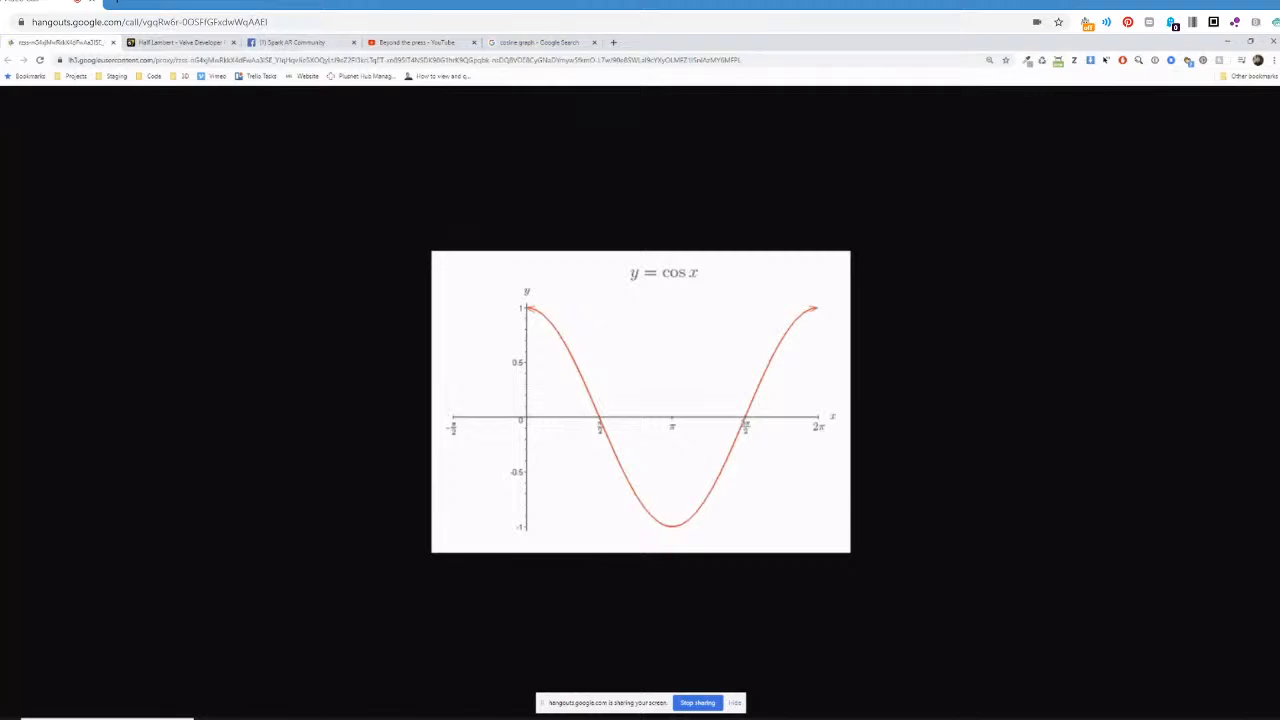
pyautogui.moveTo(577, 718)
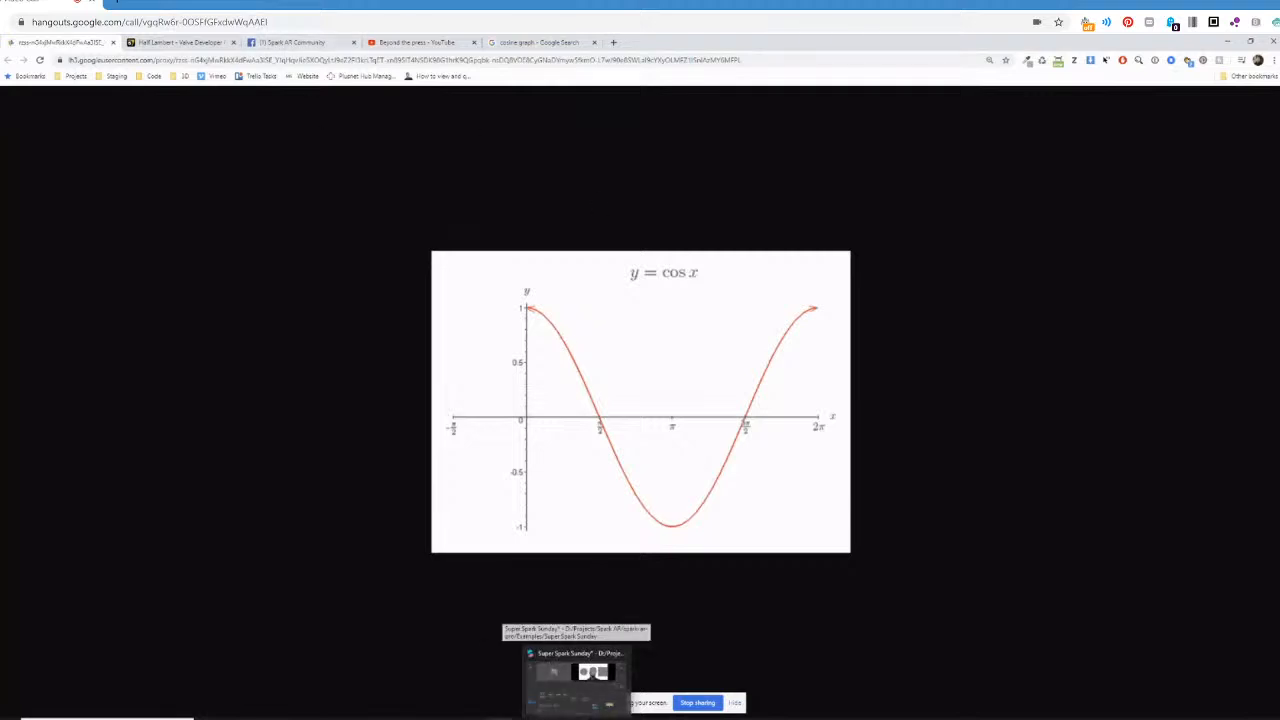
pyautogui.click(590, 672)
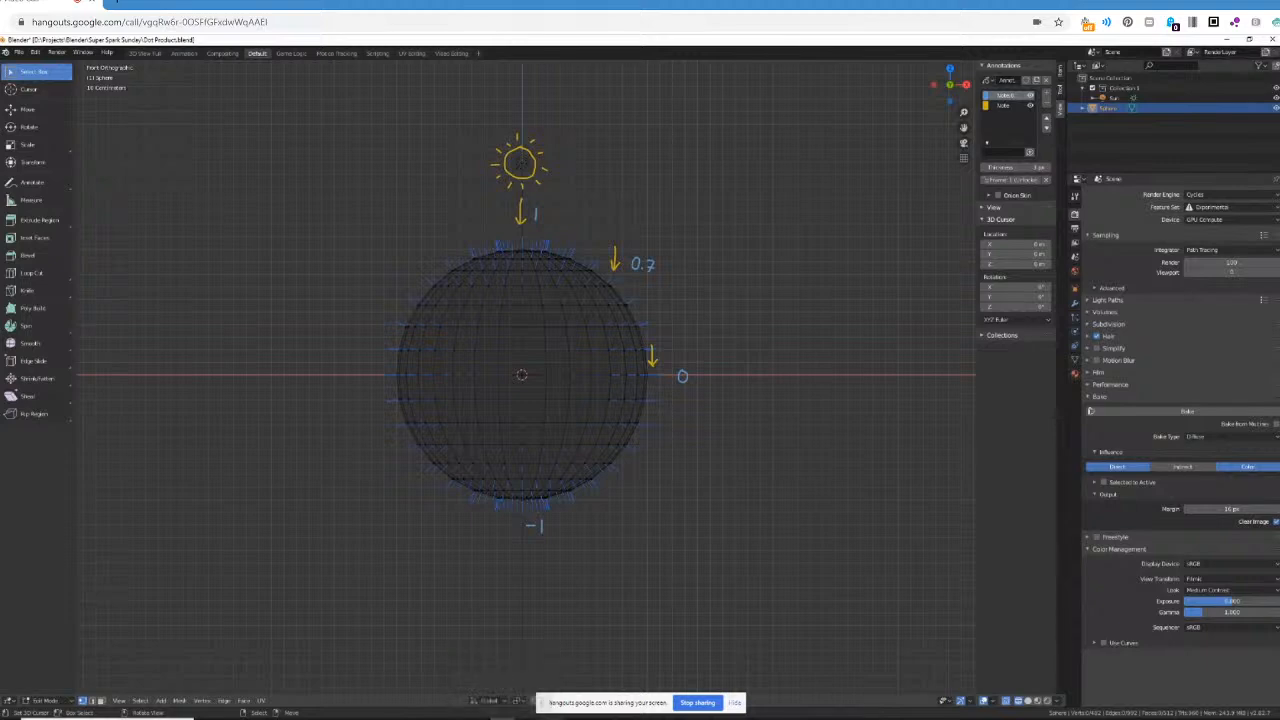
pyautogui.click(578, 718)
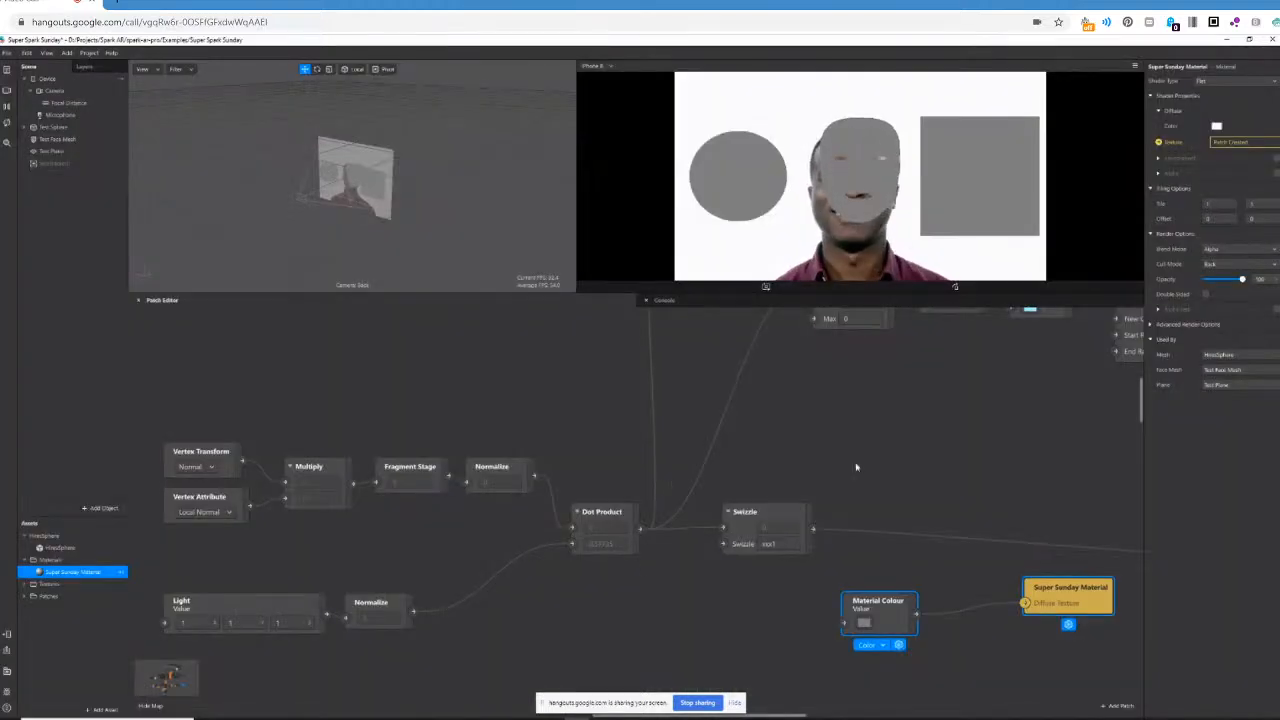
# Delete the old lighting network, from the Vertex Transform, Vertex Attribute and Light patches through Dot Product to Swizzle.
pyautogui.scroll(-1, 857, 466)
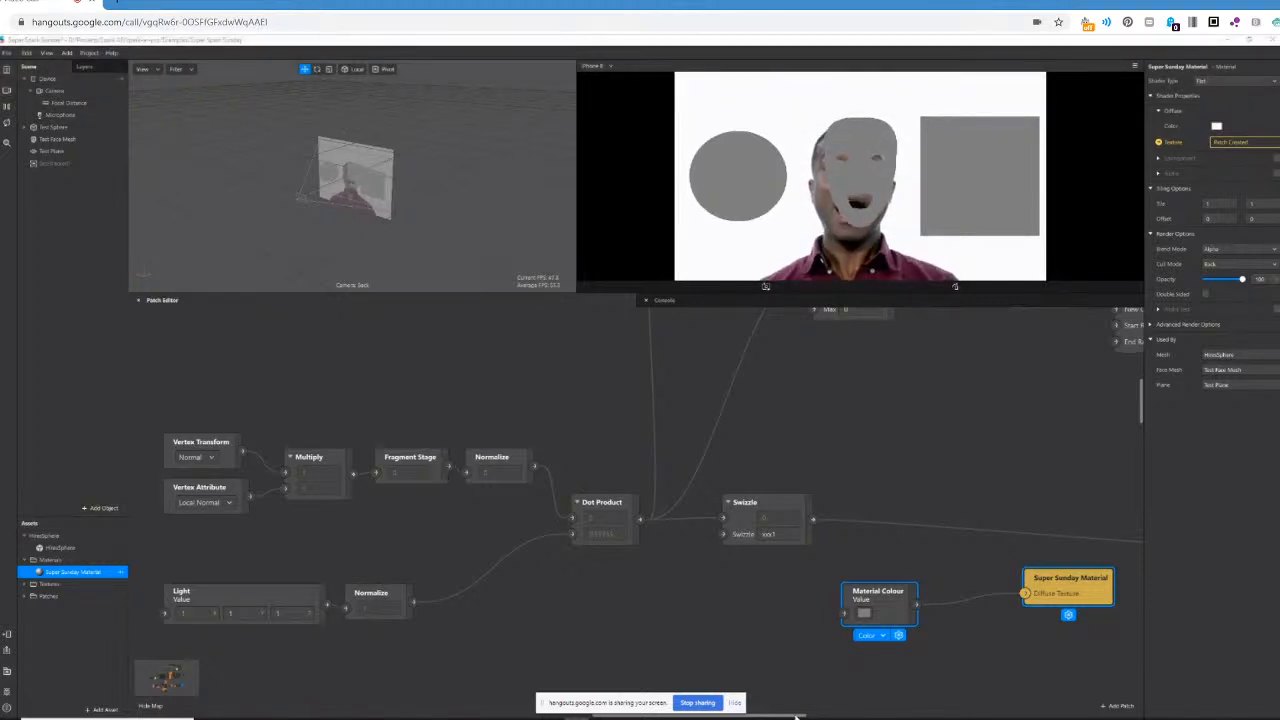
pyautogui.moveTo(791, 717)
pyautogui.mouseDown()
pyautogui.moveTo(751, 716)
pyautogui.moveTo(769, 716)
pyautogui.mouseUp()
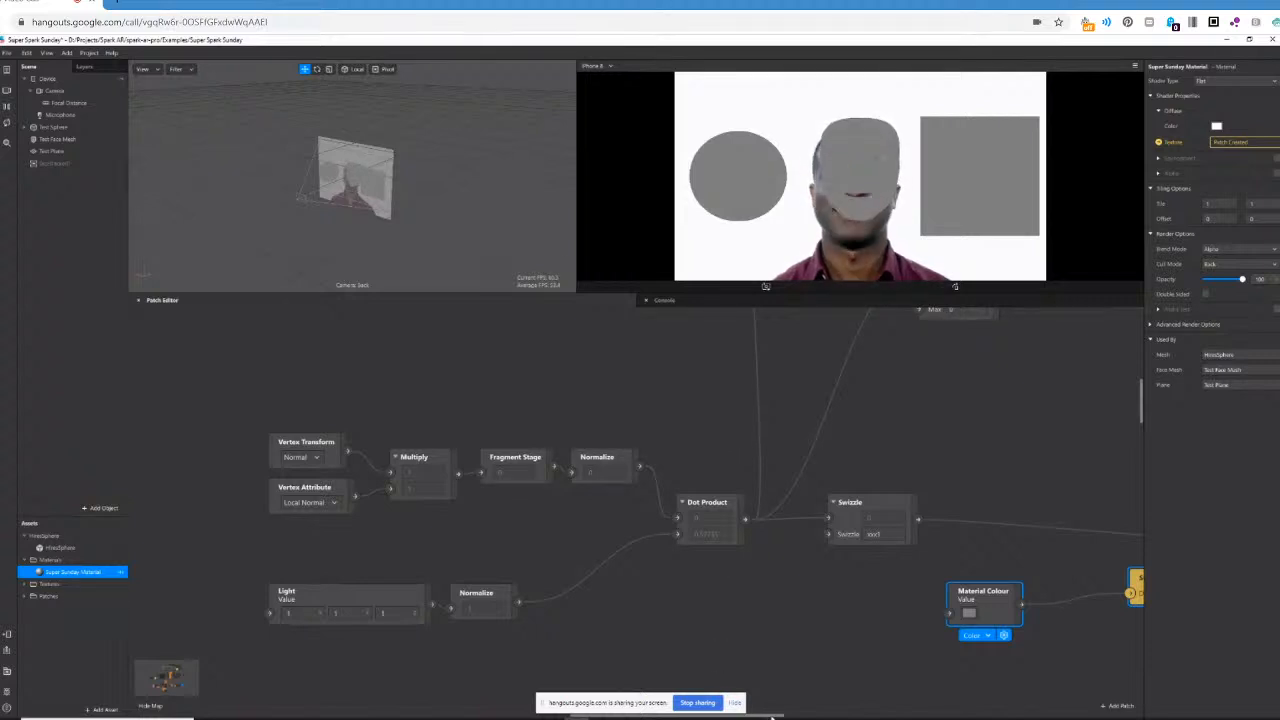
pyautogui.moveTo(771, 717); pyautogui.dragTo(774, 717)
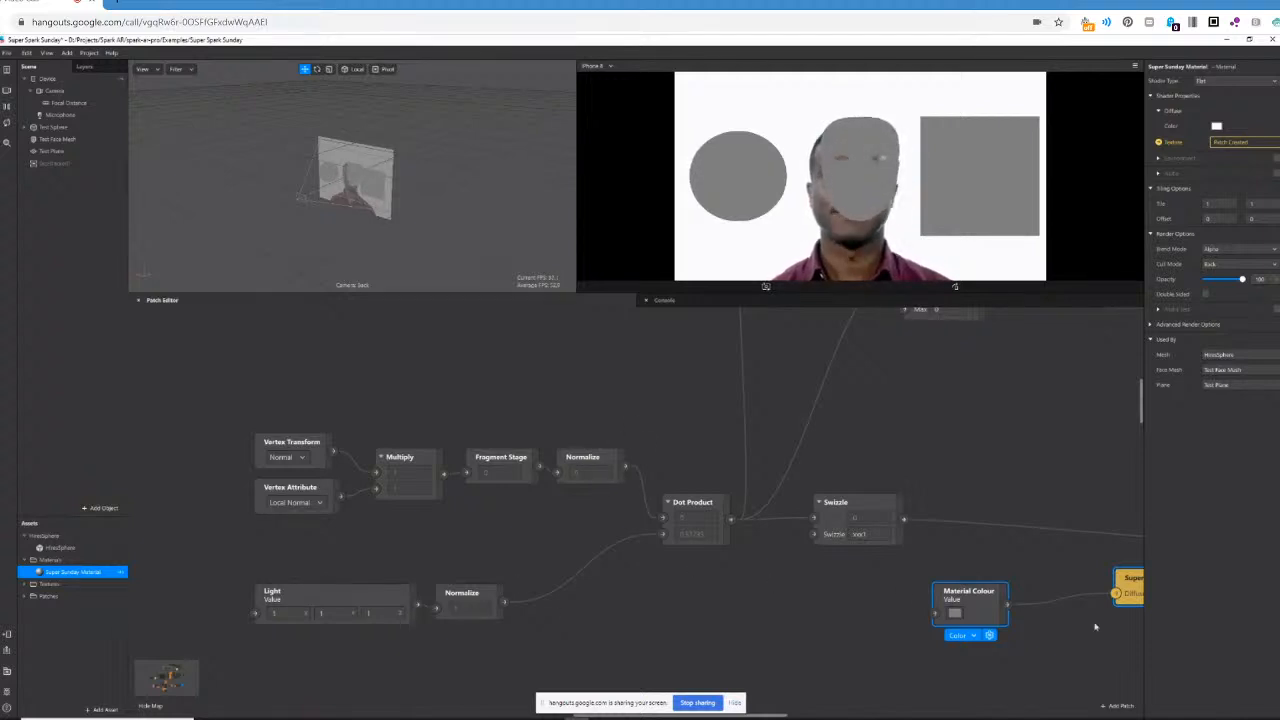
pyautogui.click(636, 593)
pyautogui.moveTo(222, 401); pyautogui.dragTo(841, 636)
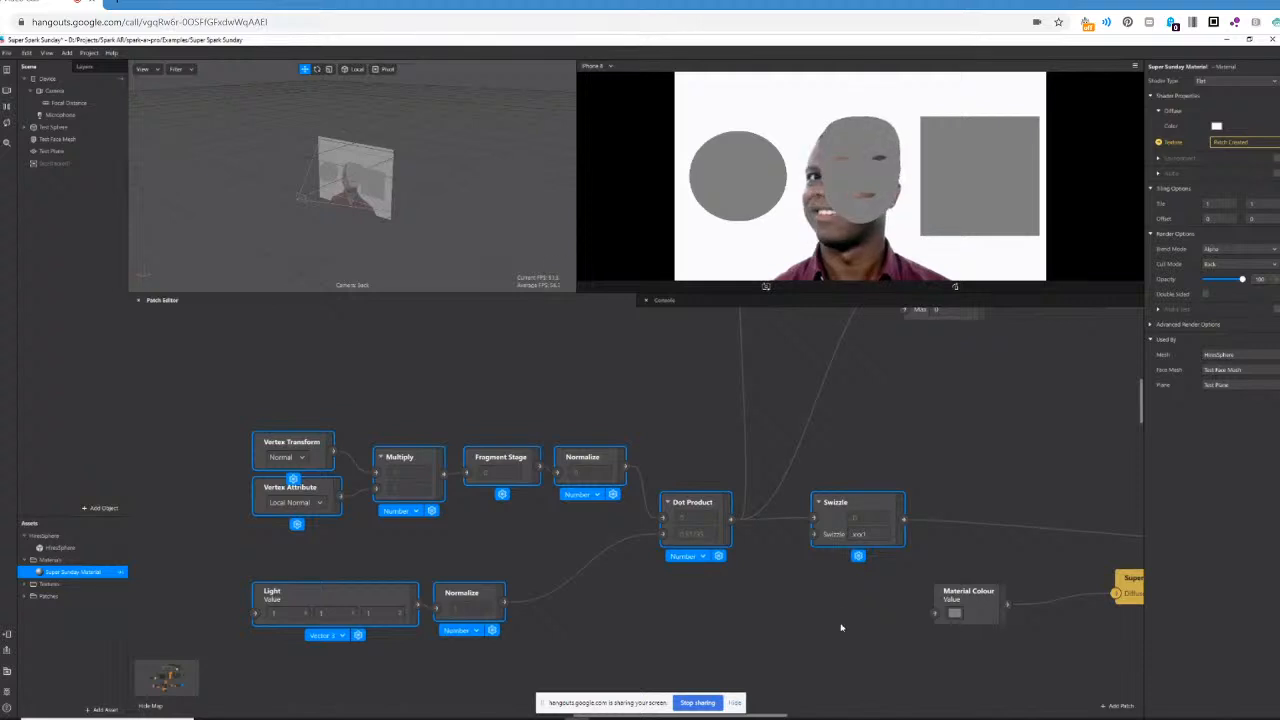
pyautogui.press('Delete')
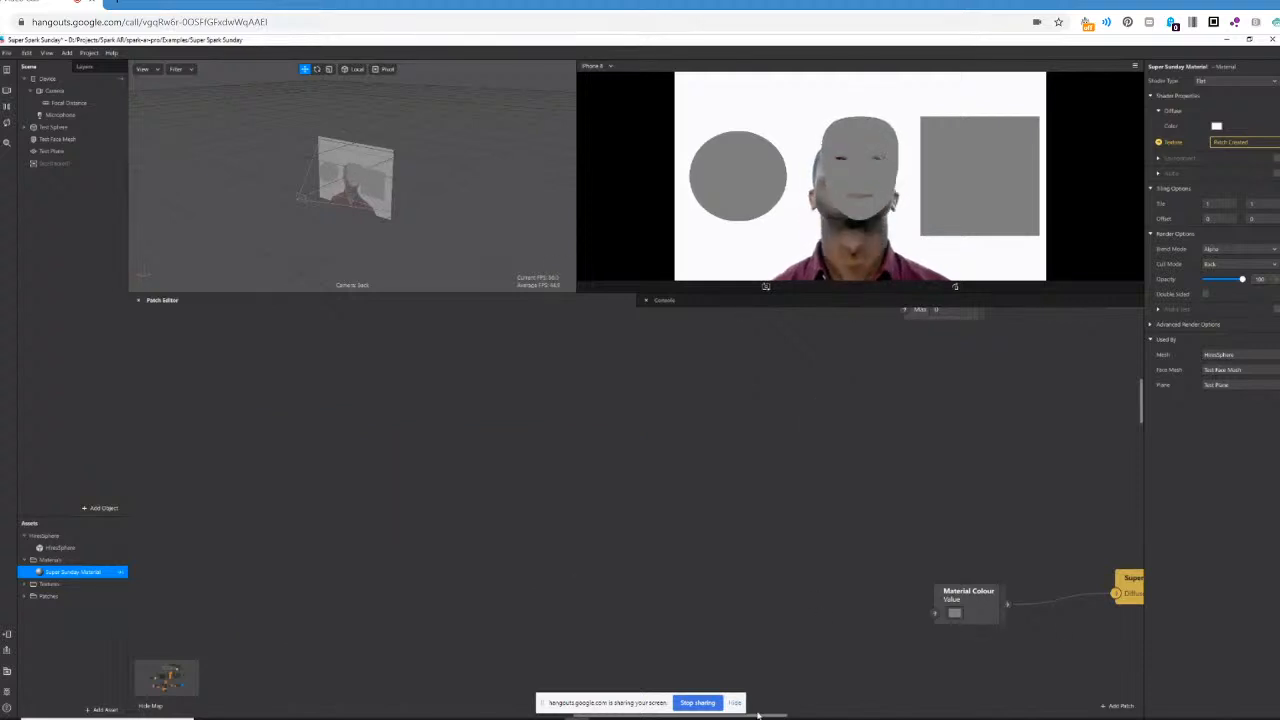
# Move the connected Material Colour and Super Sunday Material patches into the cleared area of the patch graph.
pyautogui.moveTo(758, 715); pyautogui.dragTo(770, 717)
pyautogui.moveTo(831, 530)
pyautogui.mouseDown()
pyautogui.moveTo(1062, 644)
pyautogui.moveTo(1090, 595)
pyautogui.moveTo(848, 545)
pyautogui.mouseUp()
pyautogui.click(436, 563)
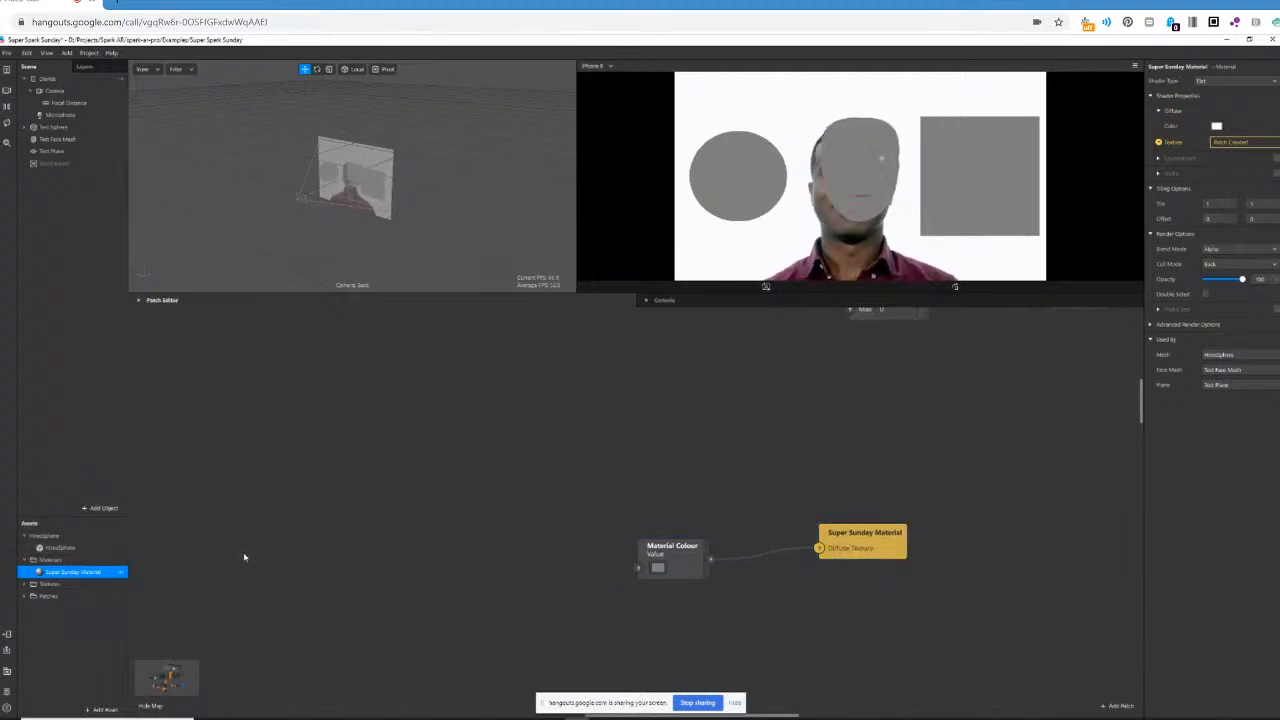
# Add a Vertex Attribute patch in the empty area and set its attribute to Local Normal.
pyautogui.doubleClick(260, 448)
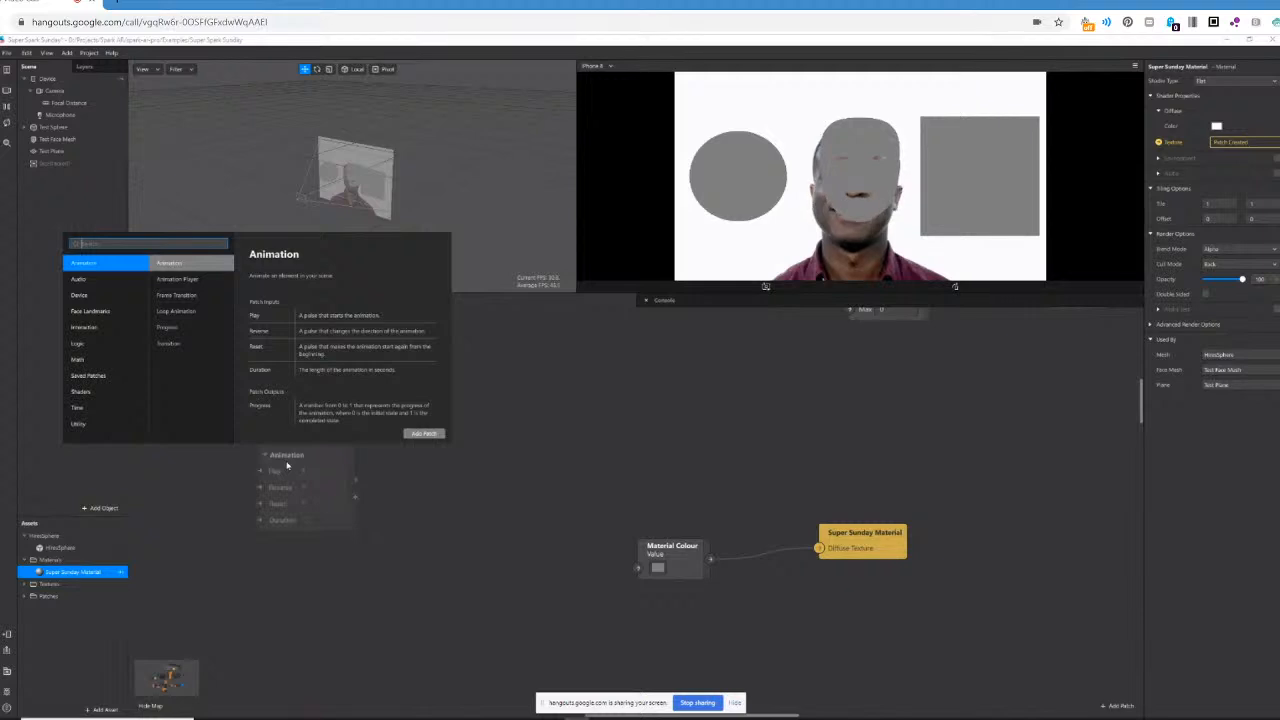
pyautogui.write('vertex')
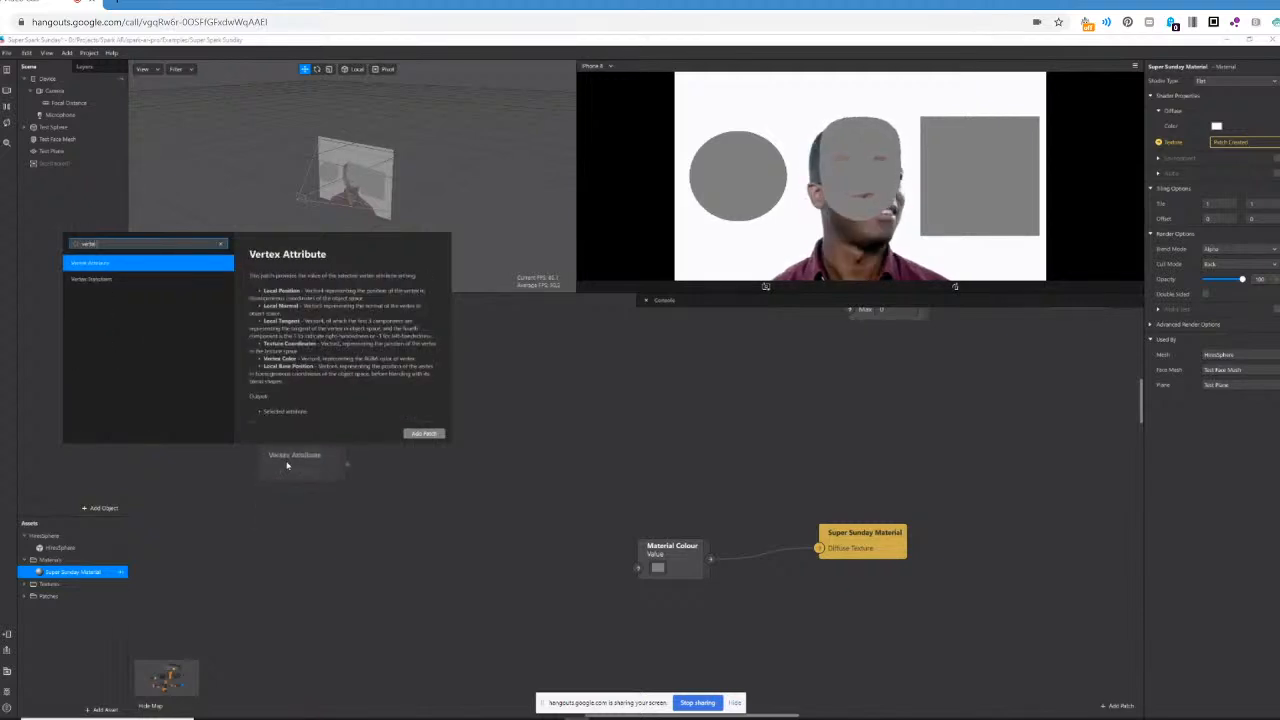
pyautogui.press('Down')
pyautogui.press('Up')
pyautogui.press('Return')
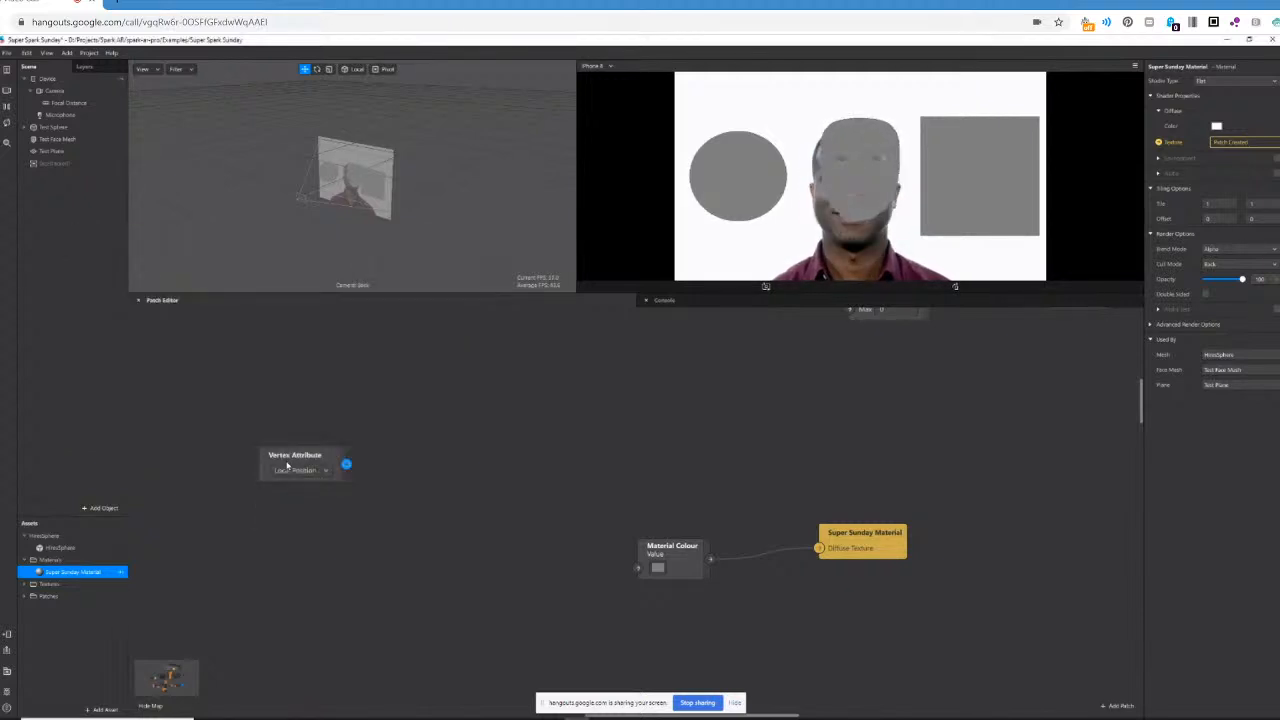
pyautogui.click(312, 470)
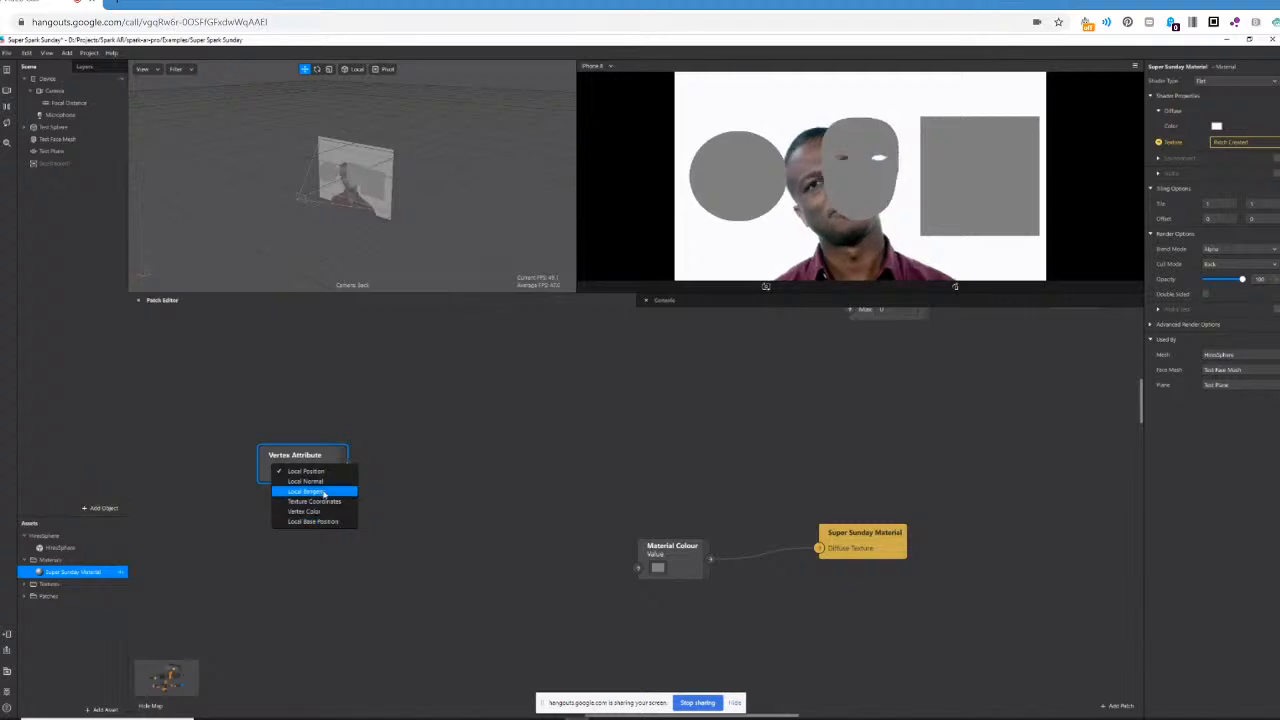
pyautogui.click(322, 482)
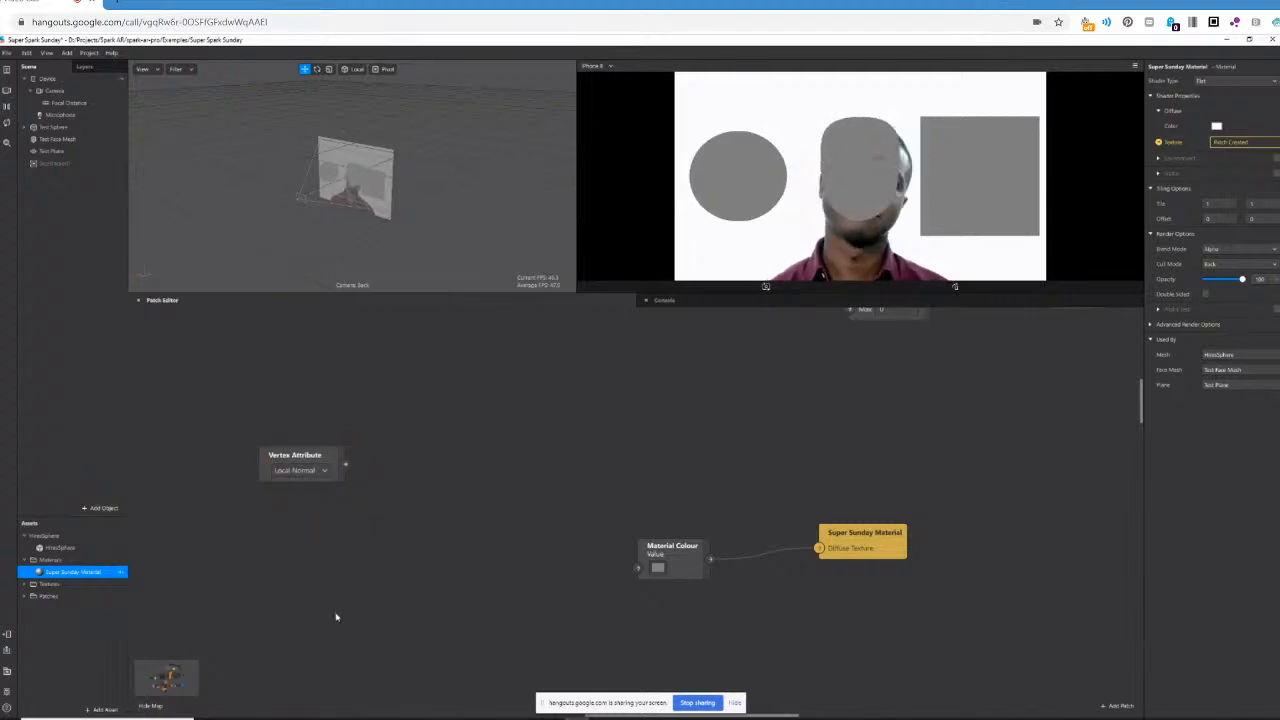
# Add a Value patch below the Vertex Attribute patch, set its type to Vector 3 and rename it Light Direction.
pyautogui.doubleClick(297, 601)
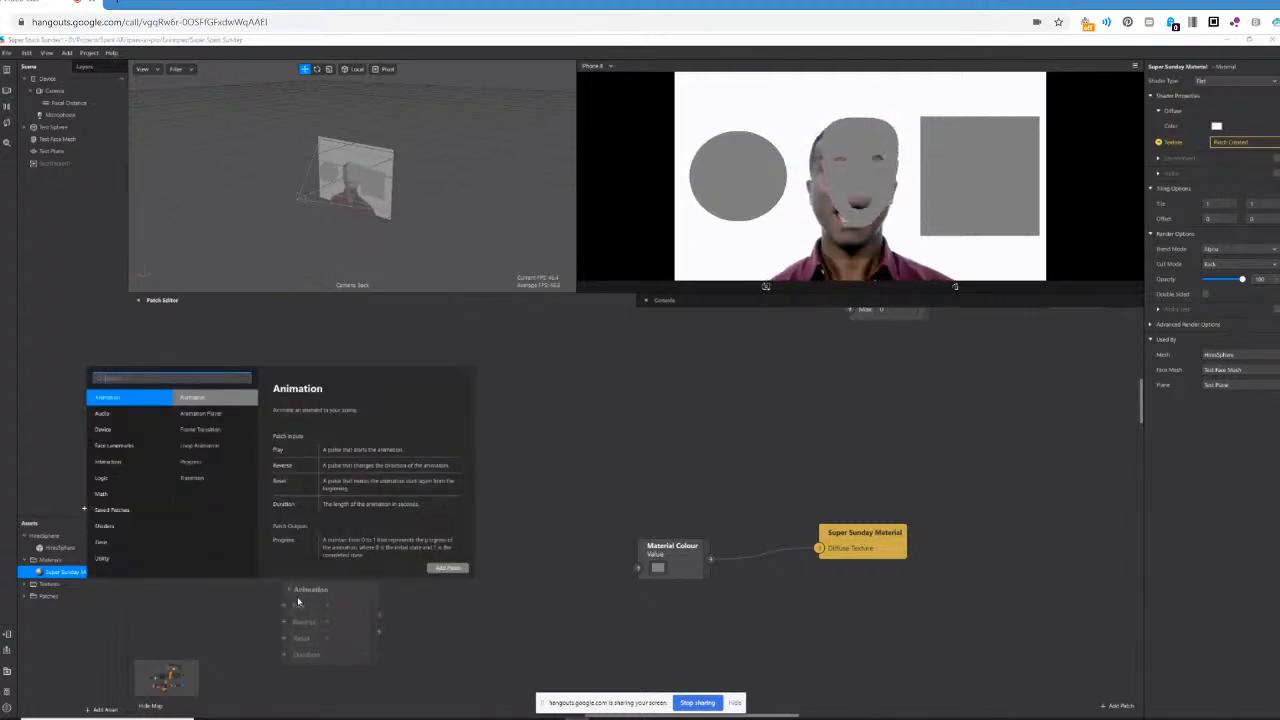
pyautogui.write('value')
pyautogui.press('Return')
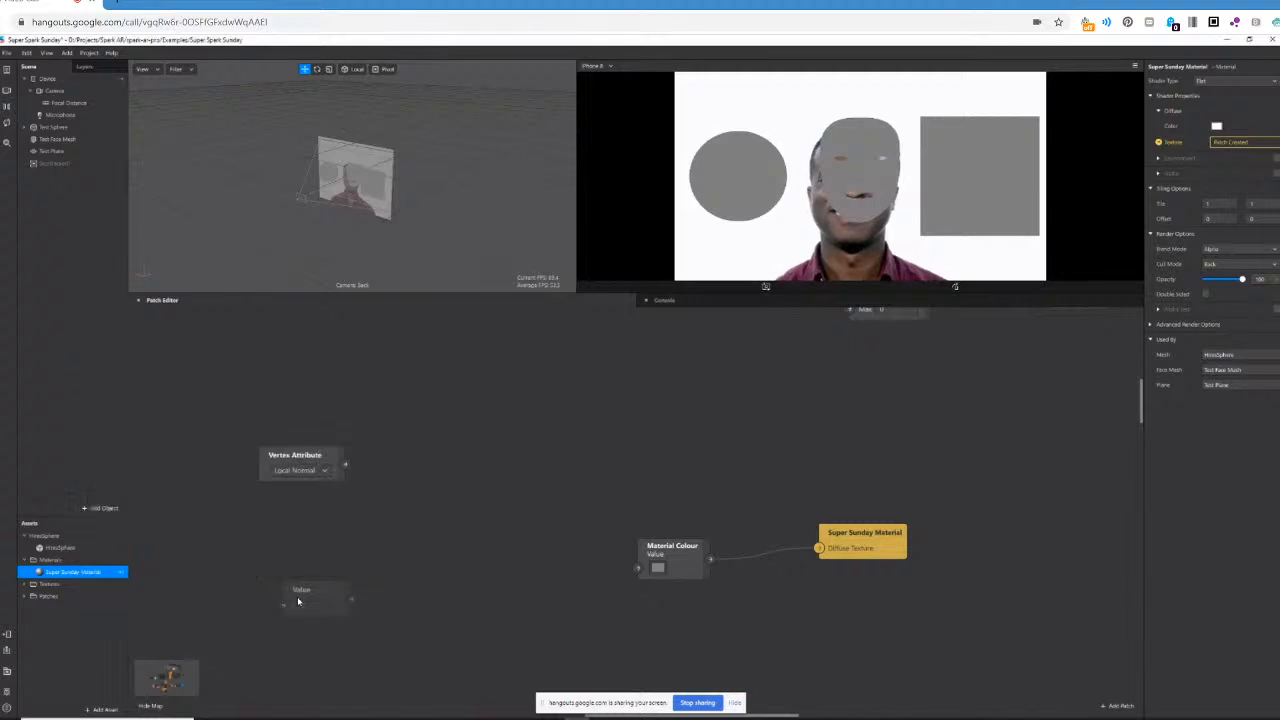
pyautogui.click(310, 597)
pyautogui.click(312, 627)
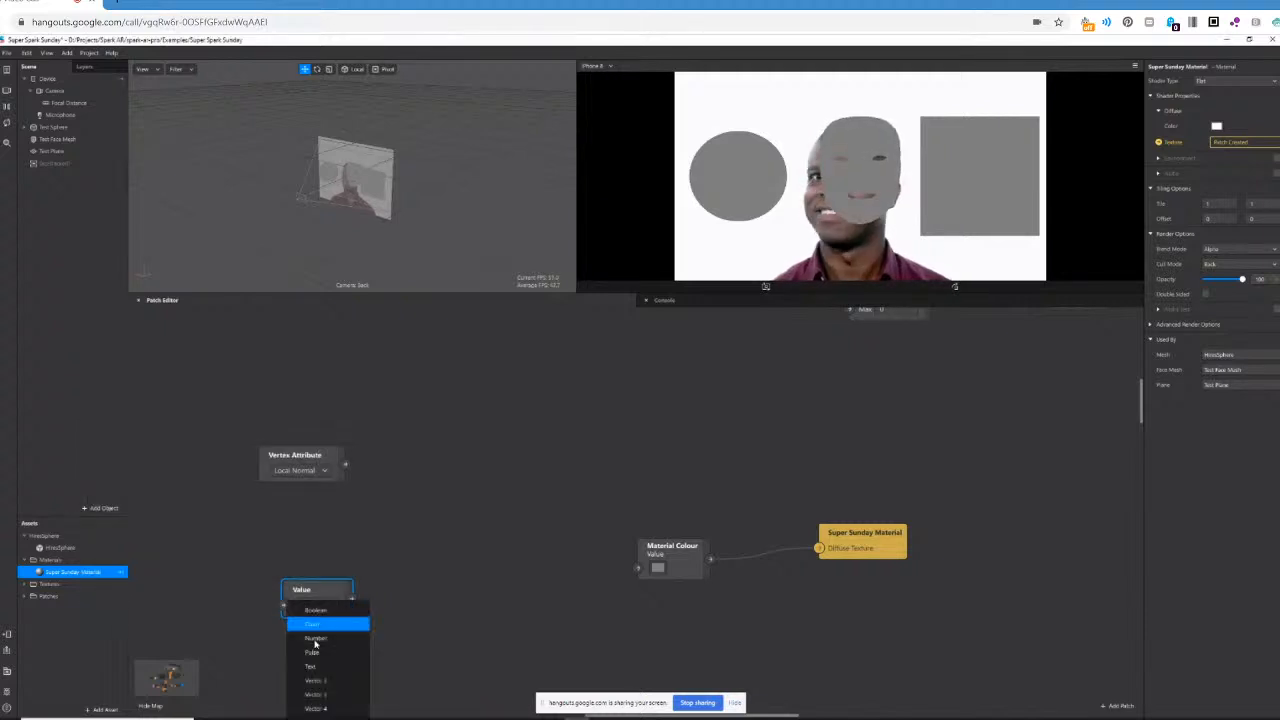
pyautogui.click(352, 698)
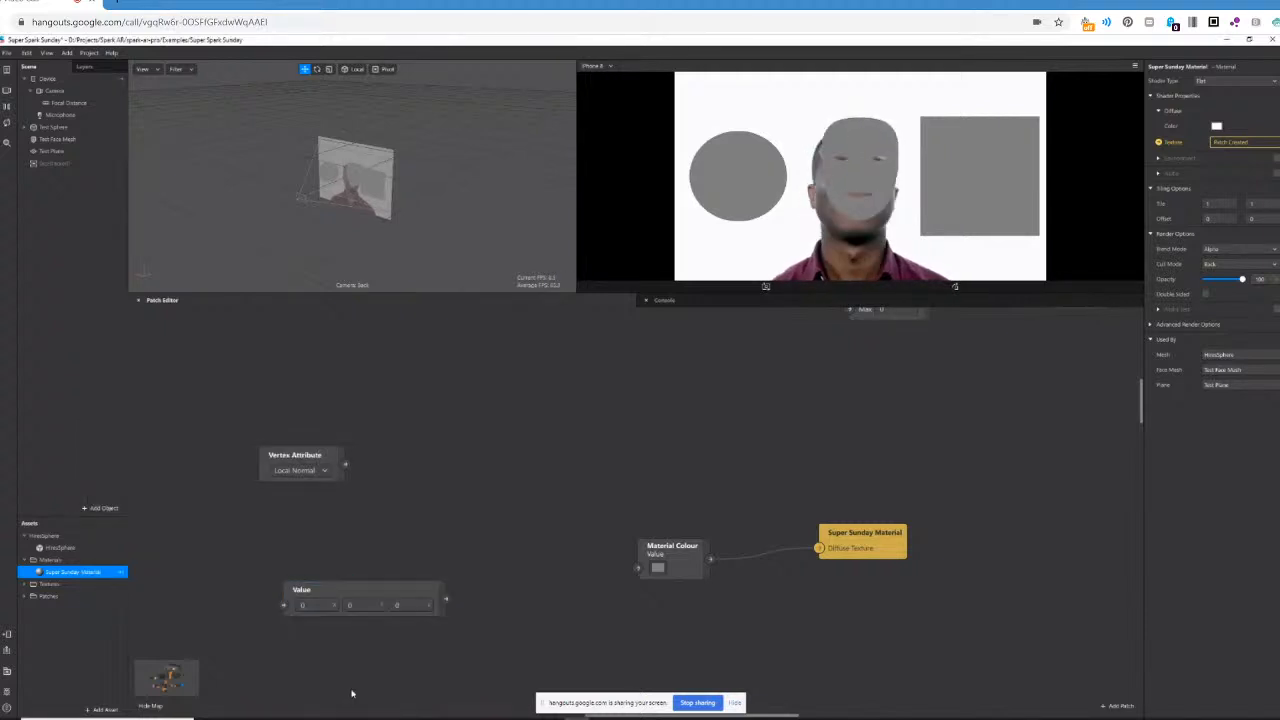
pyautogui.doubleClick(306, 590)
pyautogui.write('Light')
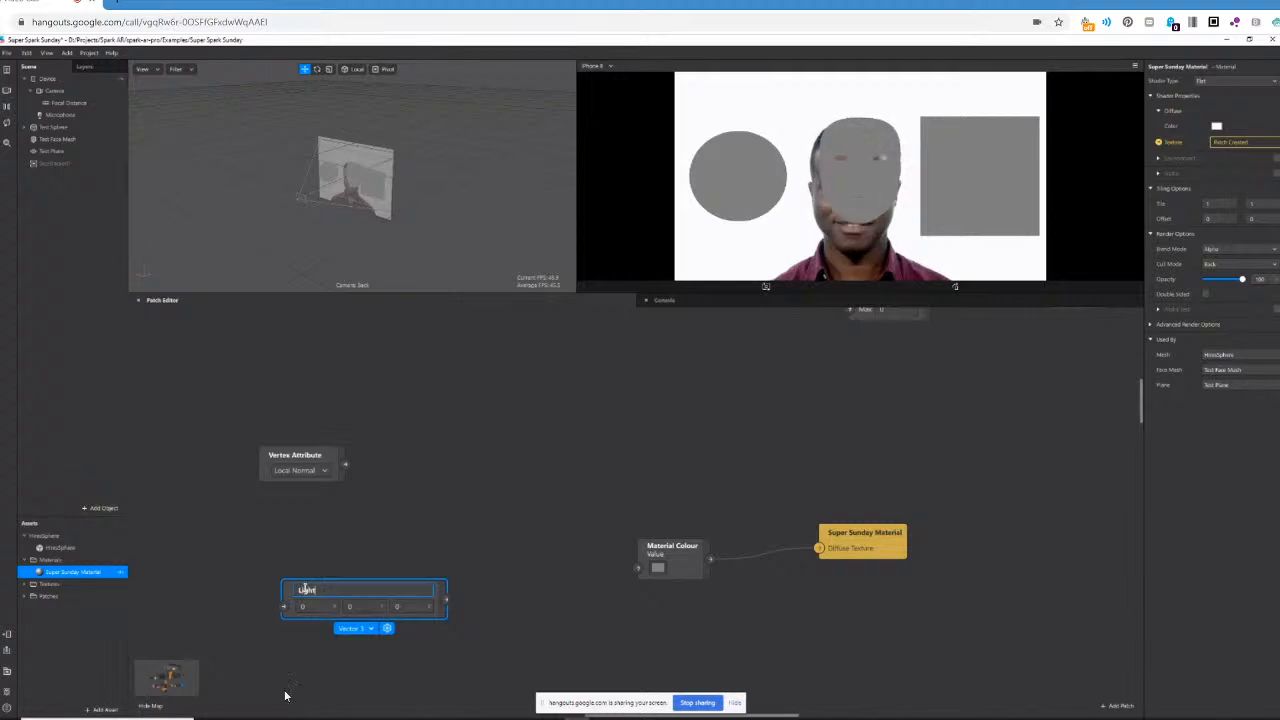
pyautogui.write(' Direction')
pyautogui.press('Return')
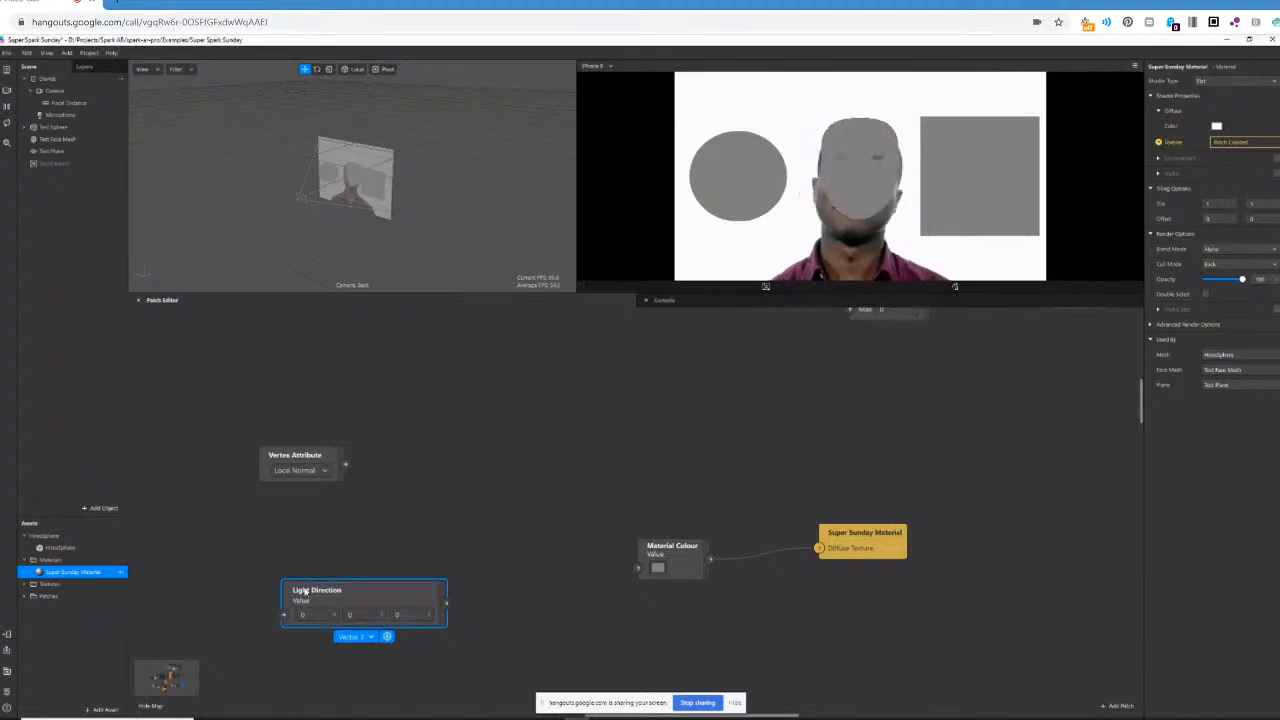
# Set Light Direction to 1 in Y and 0.5 in Z, and align the patch beneath Vertex Attribute.
pyautogui.click(360, 613)
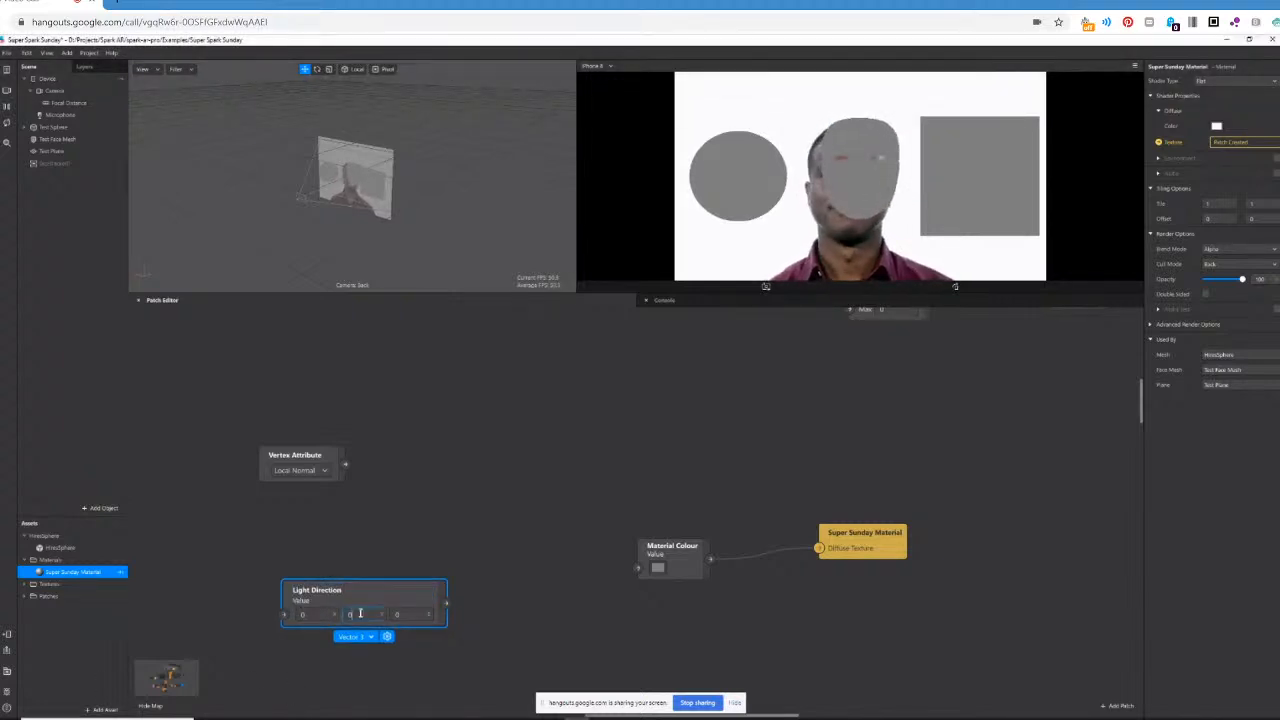
pyautogui.write('1')
pyautogui.press('Return')
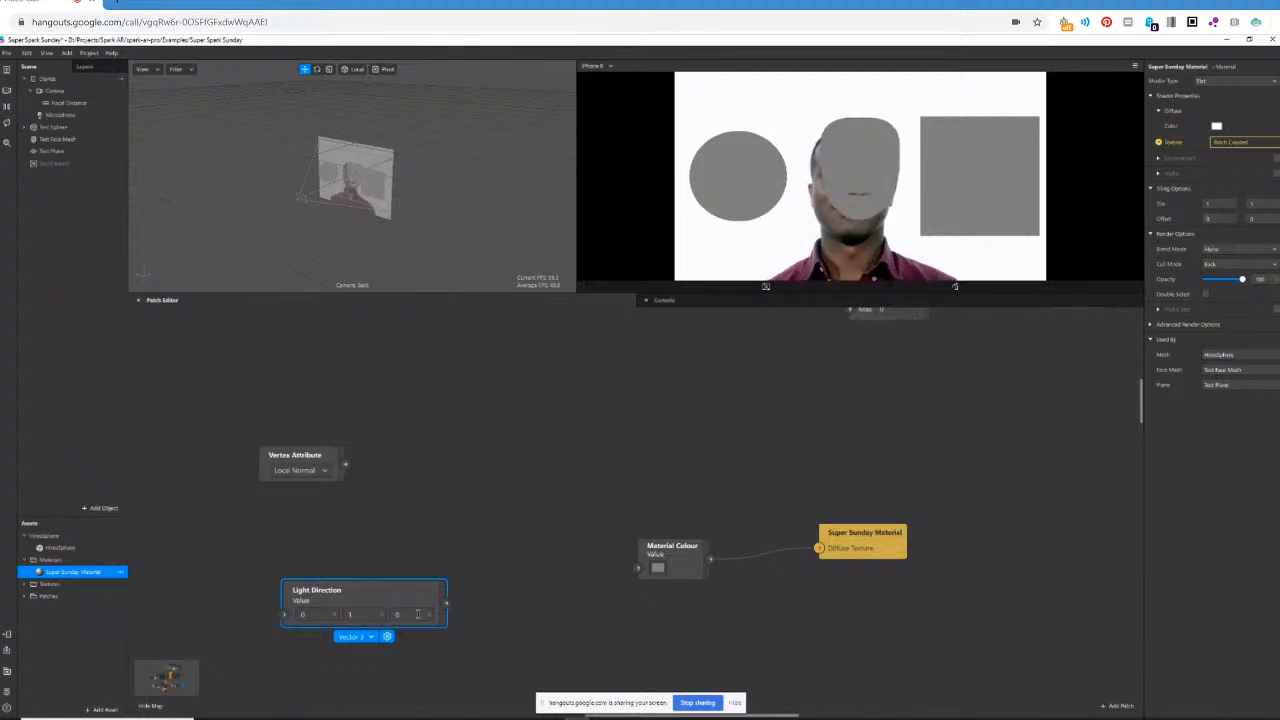
pyautogui.click(418, 614)
pyautogui.write('0.5')
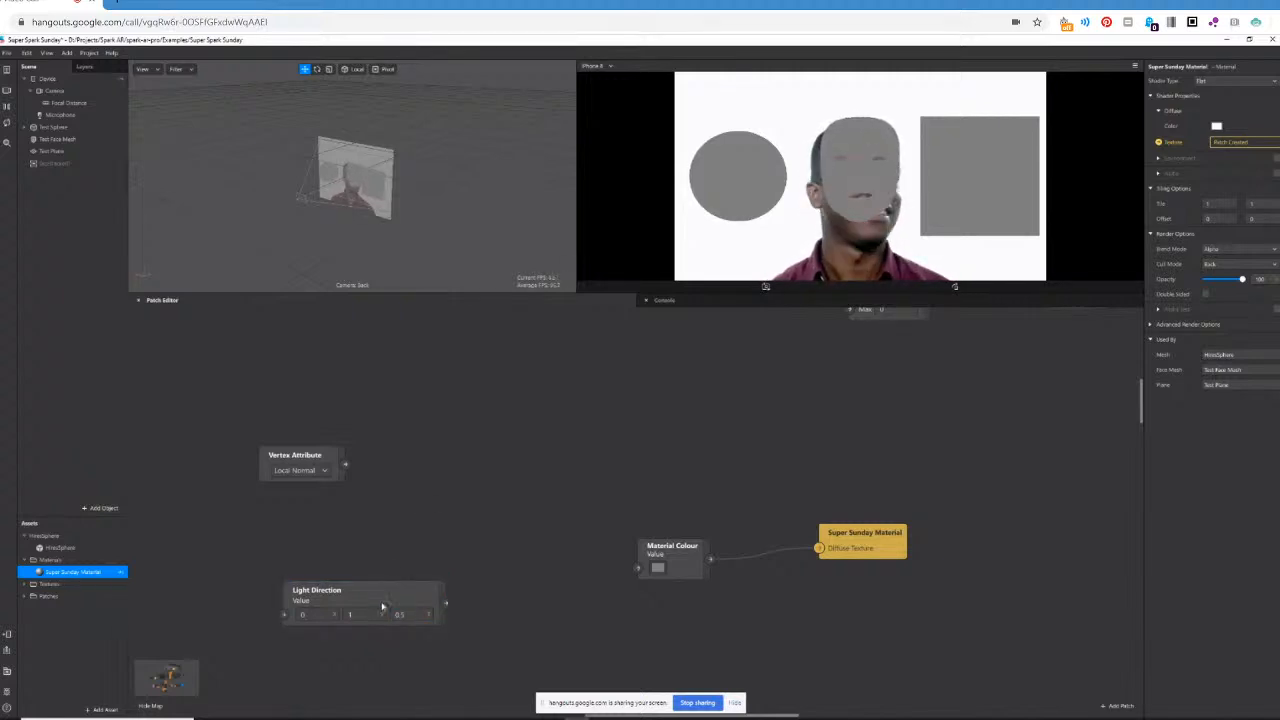
pyautogui.moveTo(385, 607); pyautogui.dragTo(362, 565)
pyautogui.click(523, 553)
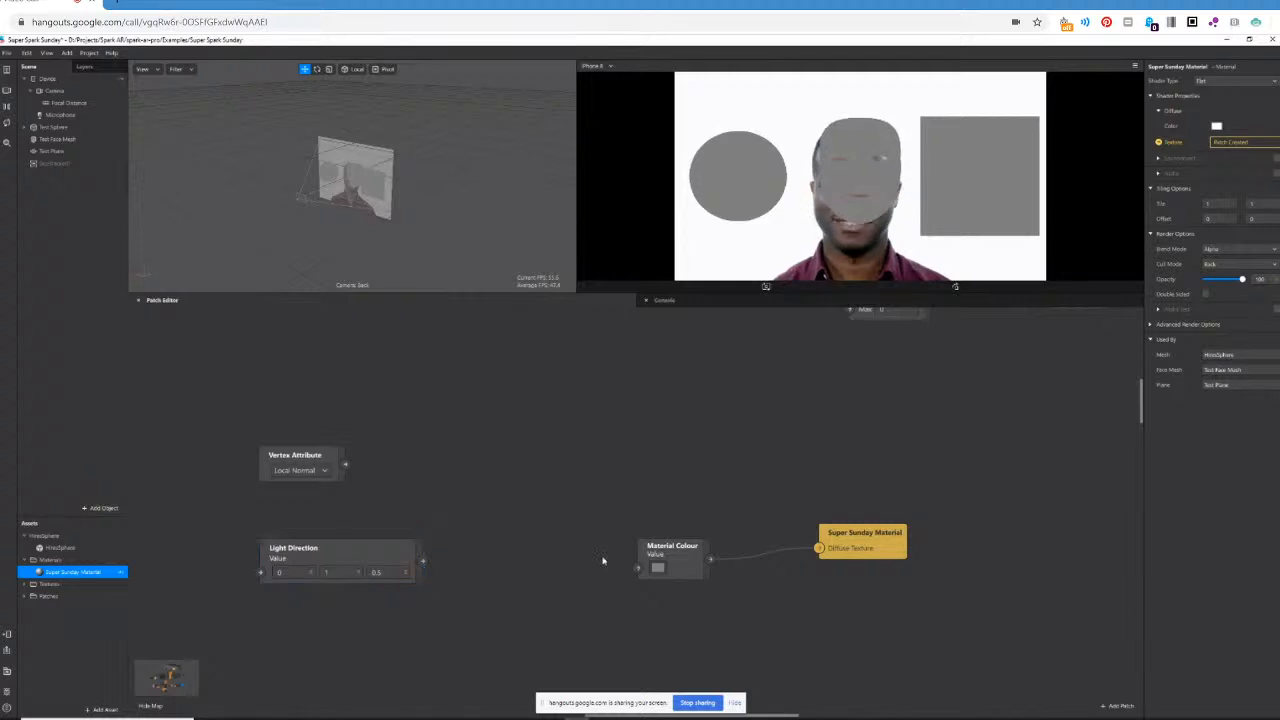
# Add a Dot Product patch and connect Vertex Attribute to its first input and Light Direction to its second.
pyautogui.rightClick(515, 504)
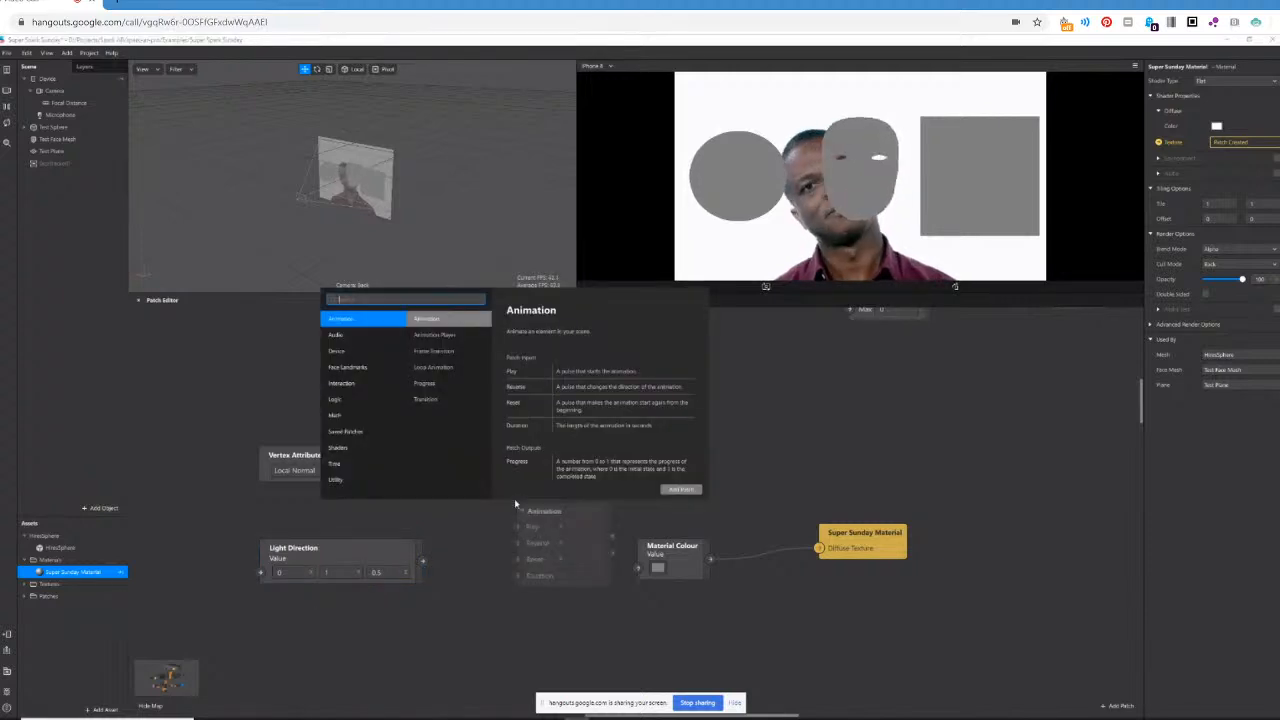
pyautogui.write('dot')
pyautogui.press('Return')
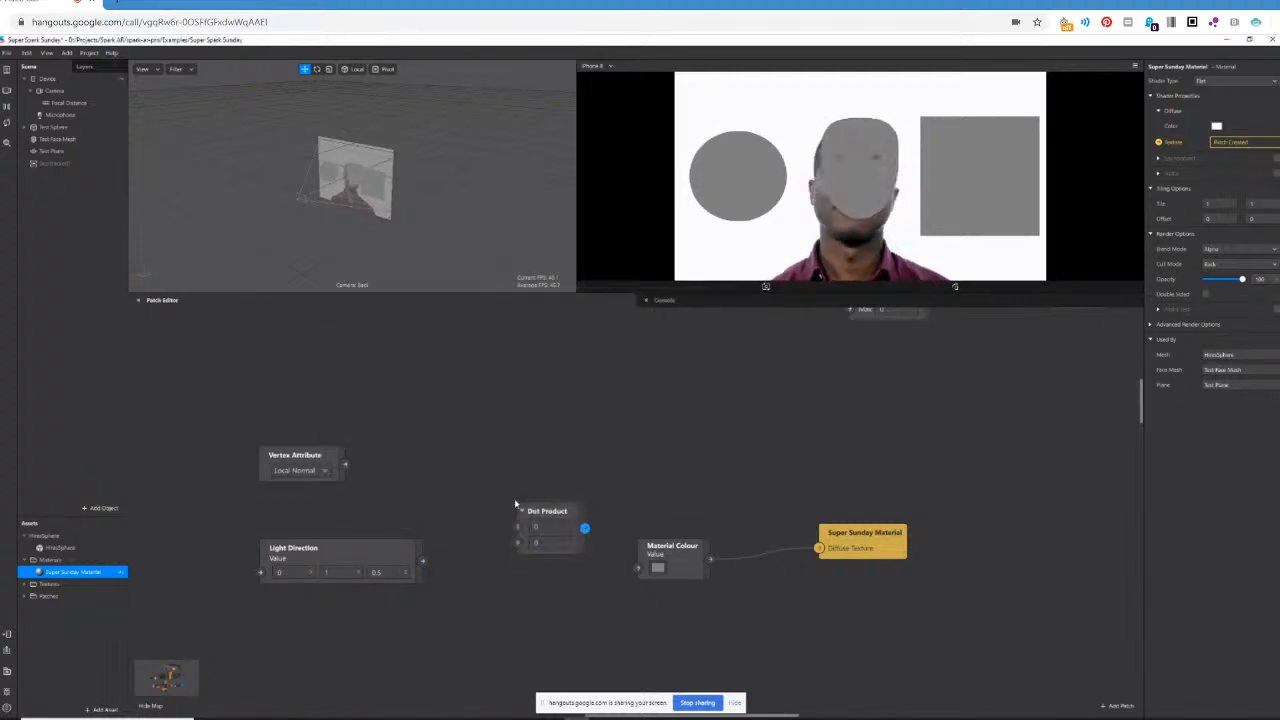
pyautogui.moveTo(393, 548); pyautogui.dragTo(517, 541)
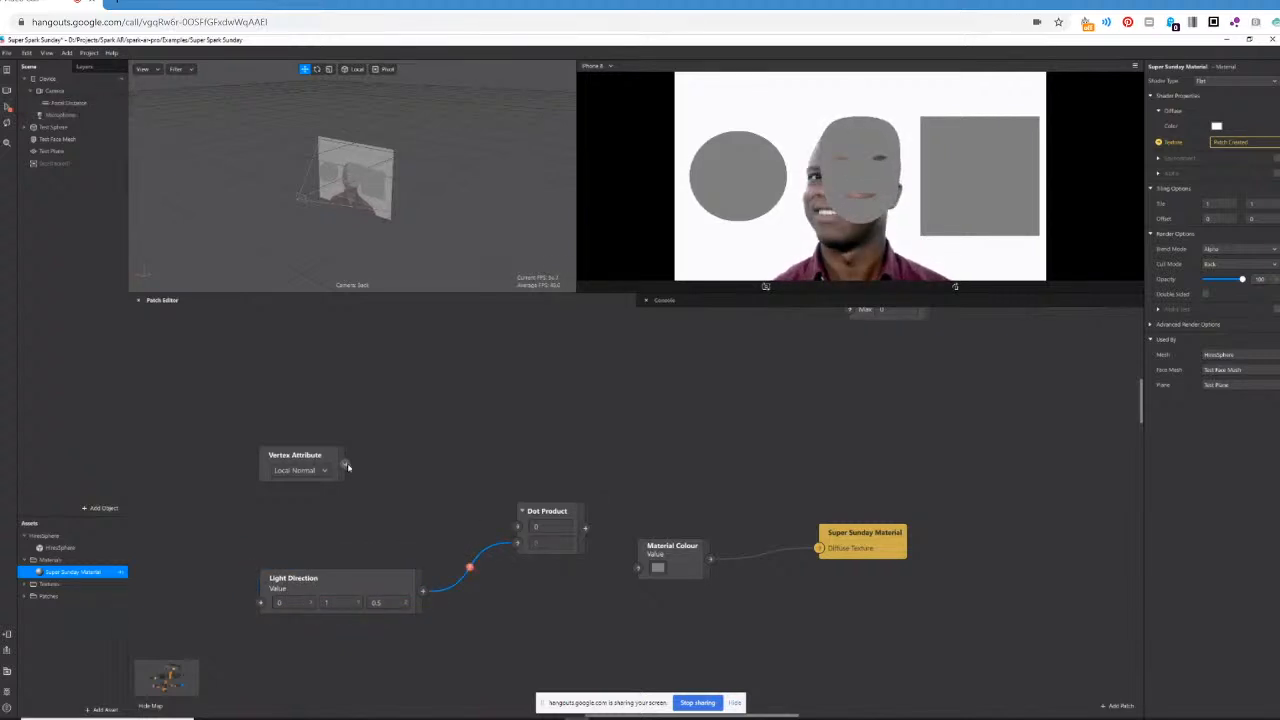
pyautogui.moveTo(345, 464); pyautogui.dragTo(518, 530)
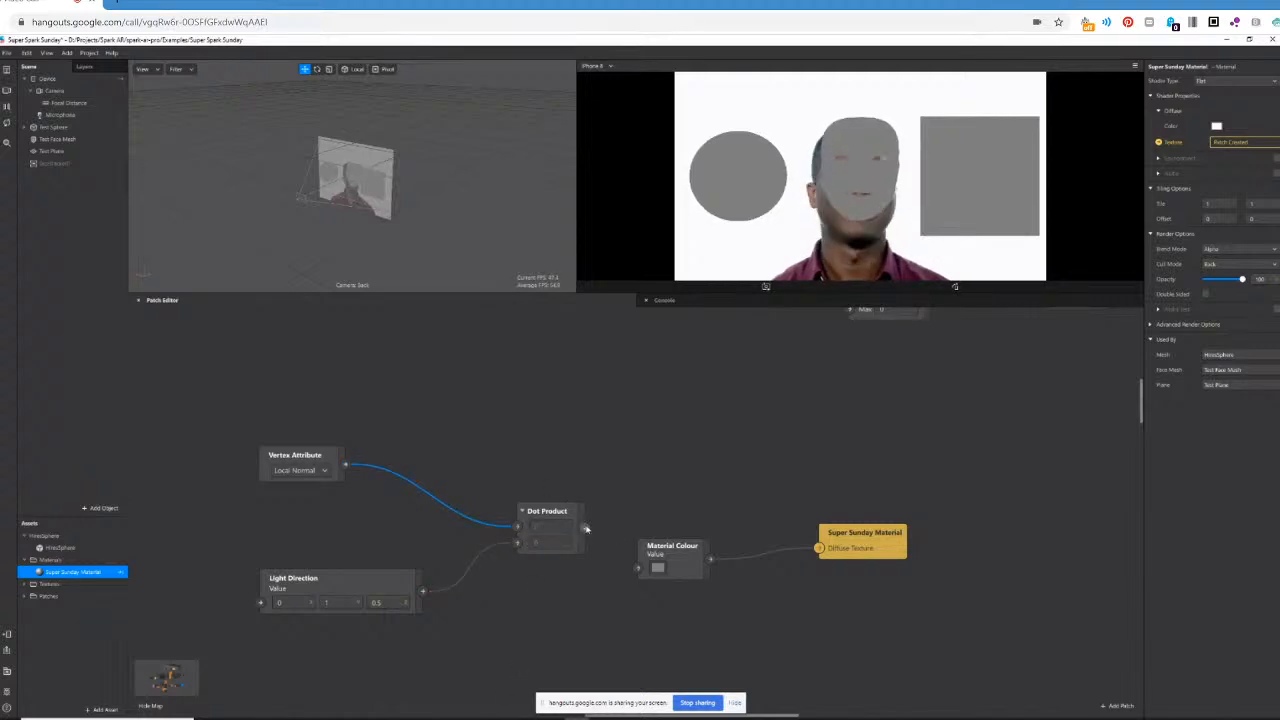
# Connect Dot Product to the Material Colour patch, and space out Material Colour and Super Sunday Material for another patch.
pyautogui.moveTo(586, 529)
pyautogui.mouseDown()
pyautogui.moveTo(681, 498)
pyautogui.moveTo(622, 482)
pyautogui.moveTo(639, 572)
pyautogui.moveTo(731, 534)
pyautogui.mouseUp()
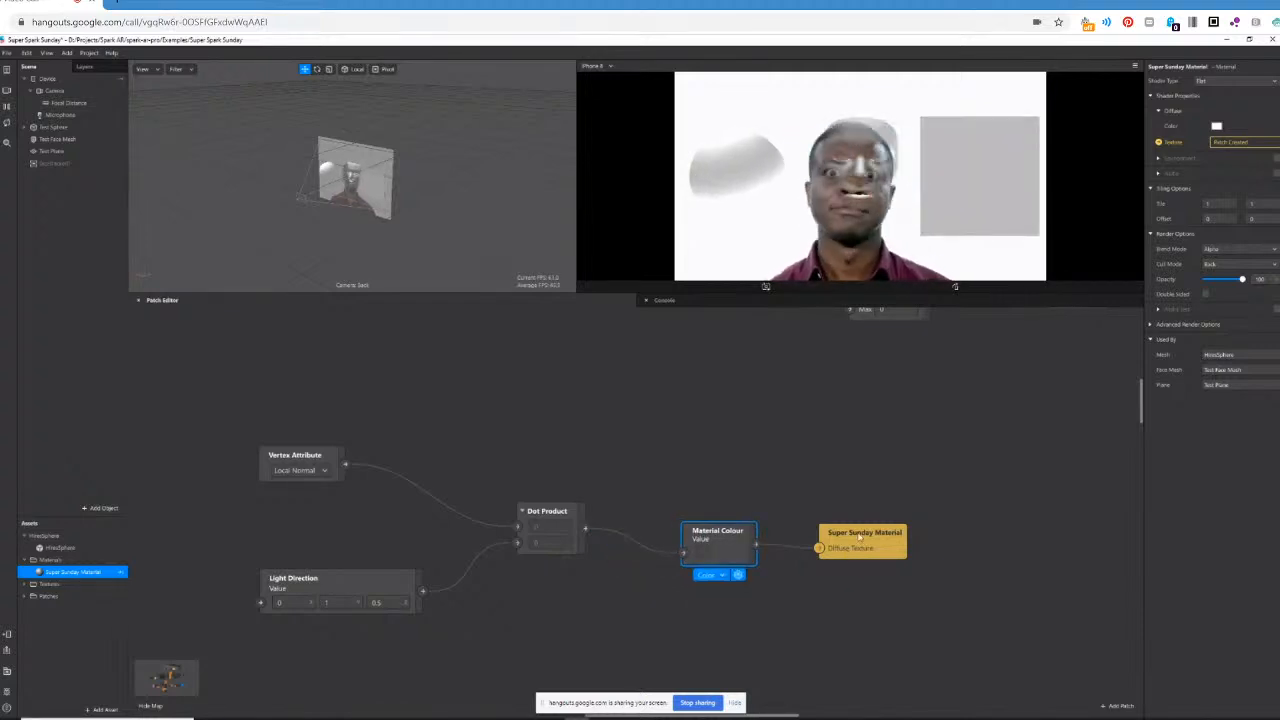
pyautogui.moveTo(868, 534); pyautogui.dragTo(913, 533)
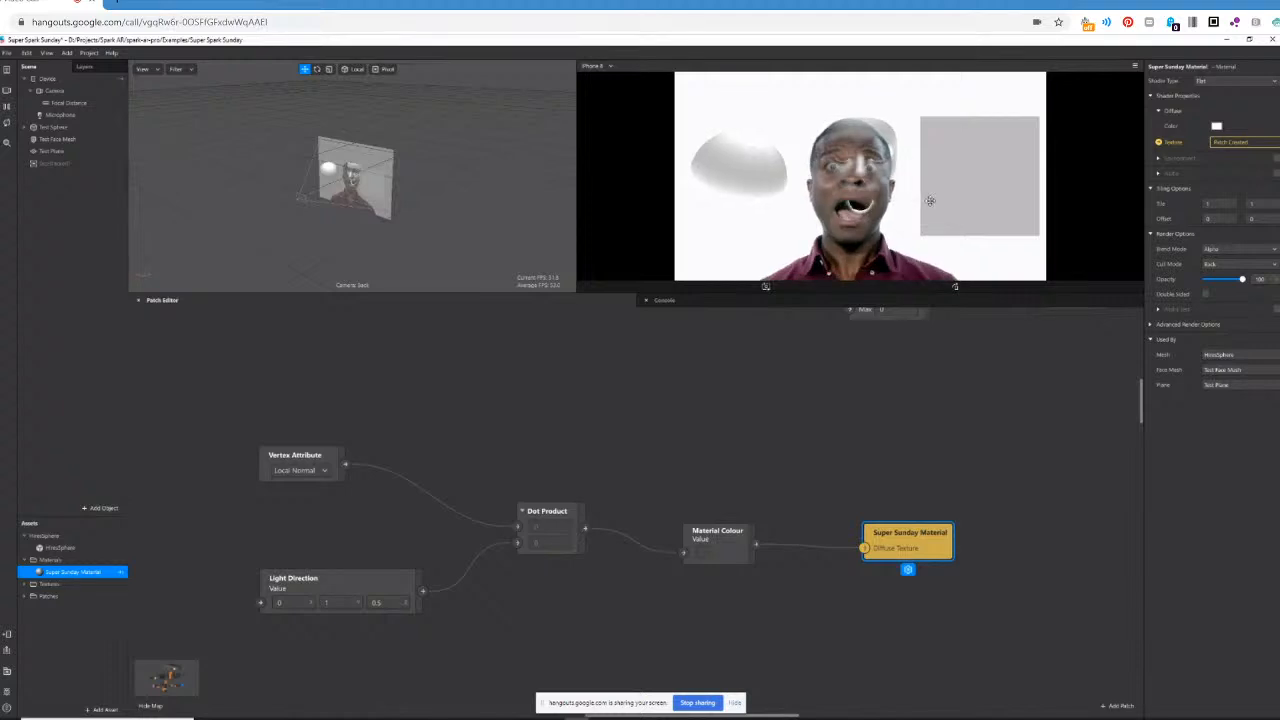
pyautogui.moveTo(718, 530); pyautogui.dragTo(794, 515)
pyautogui.click(711, 495)
# Add a Swizzle patch fed by Dot Product, connect it to Material Colour, and line it up between the two.
pyautogui.moveTo(585, 528); pyautogui.dragTo(614, 481)
pyautogui.write('swizzle')
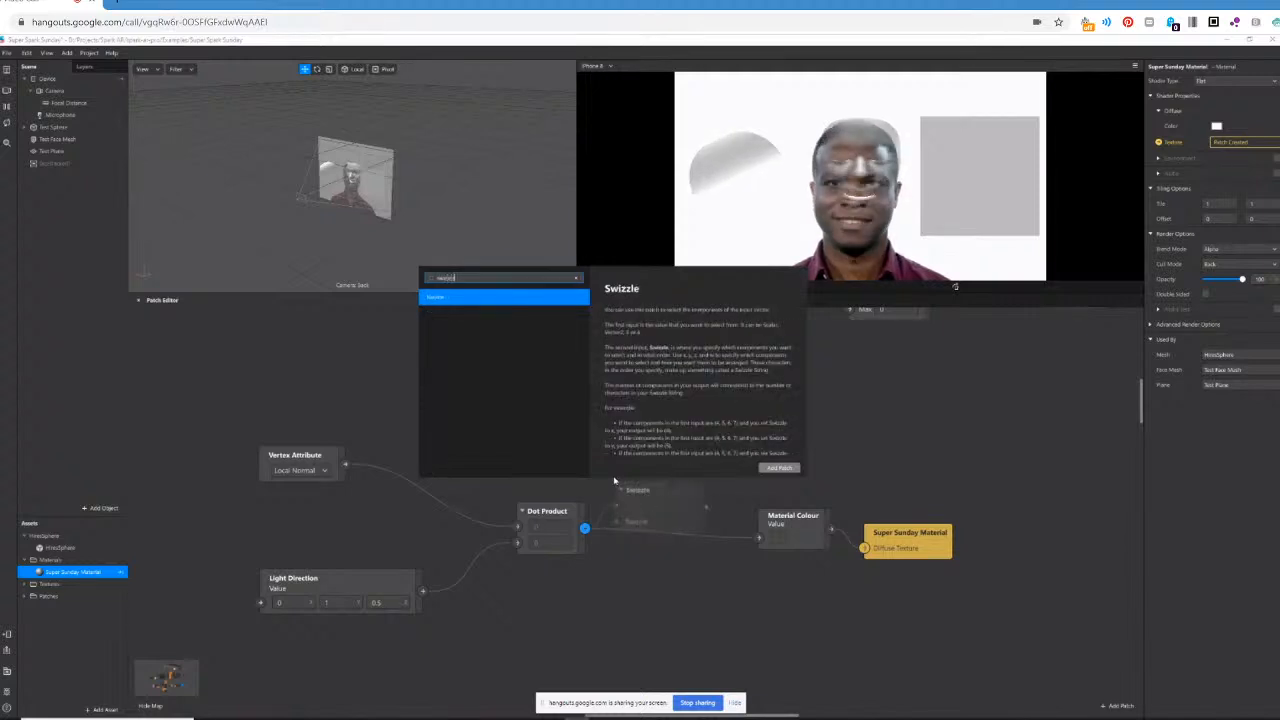
pyautogui.press('Return')
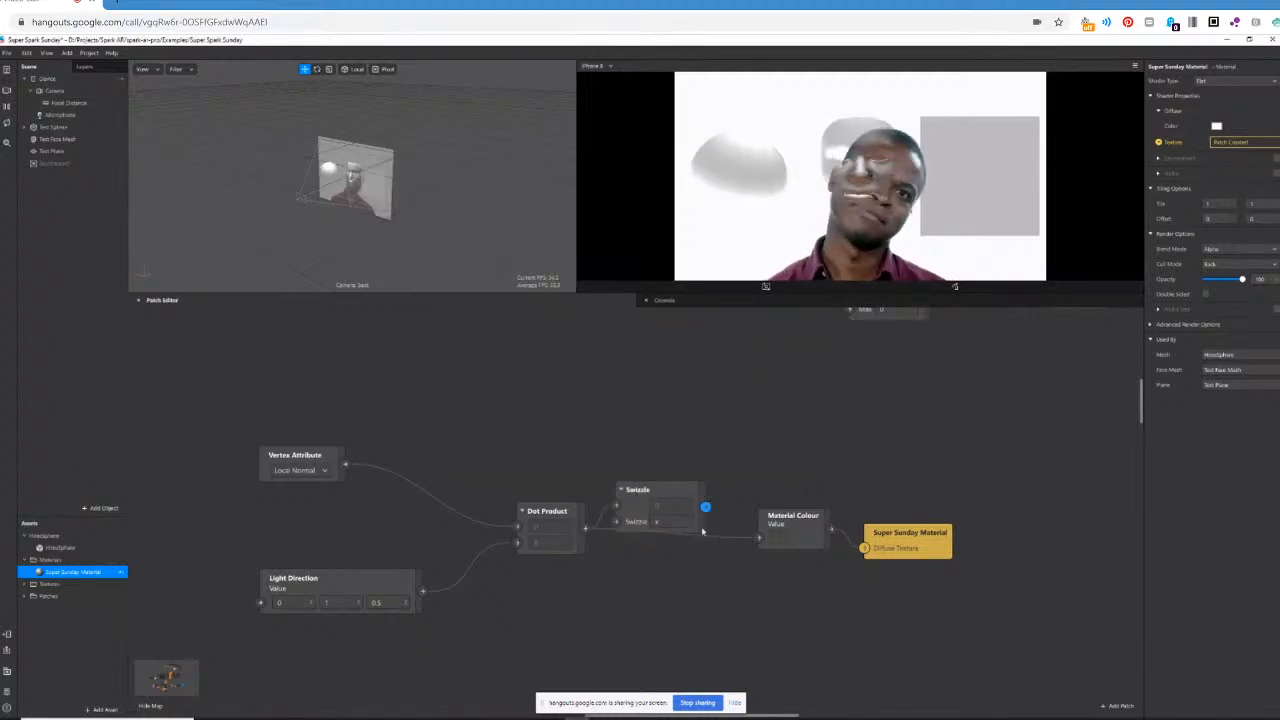
pyautogui.moveTo(721, 527); pyautogui.dragTo(758, 538)
pyautogui.moveTo(678, 488); pyautogui.dragTo(686, 514)
# Set the swizzle string of the Swizzle patch to xxx1.
pyautogui.click(675, 551)
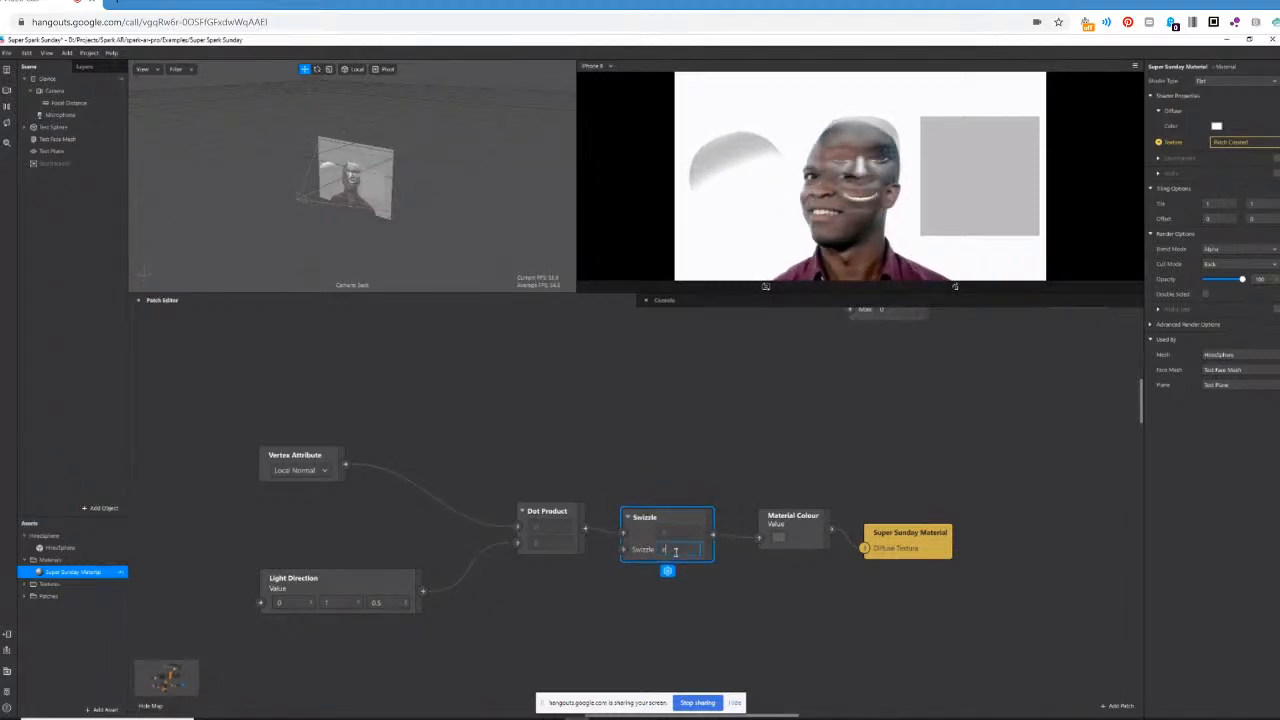
pyautogui.write('xxx1')
pyautogui.press('Return')
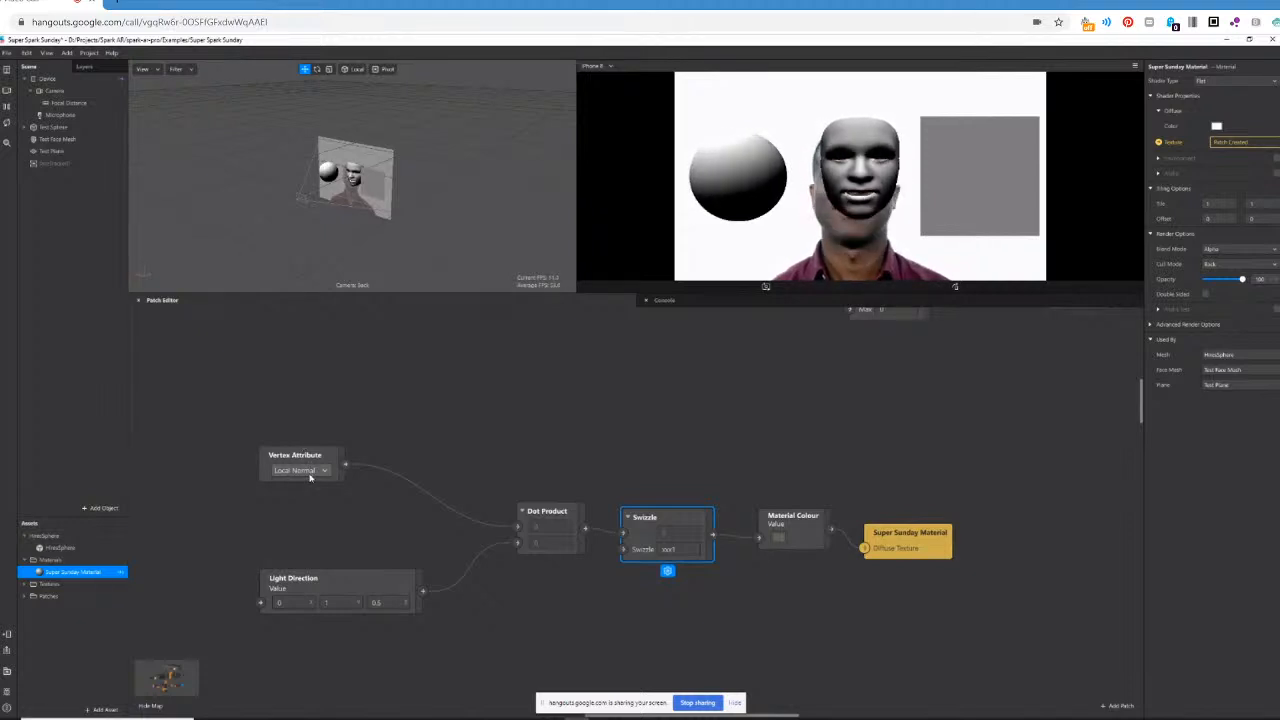
pyautogui.click(385, 430)
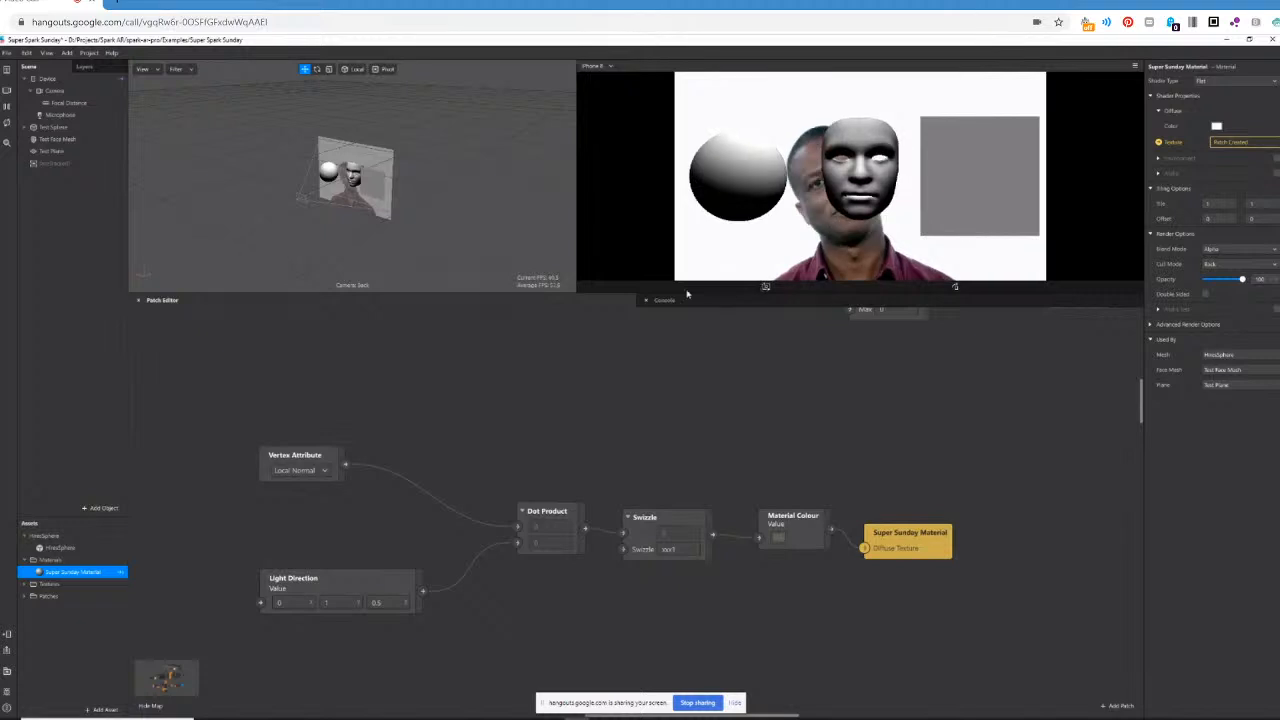
# Add a Vertex Transform patch above Vertex Attribute and set it to Normal.
pyautogui.rightClick(285, 401)
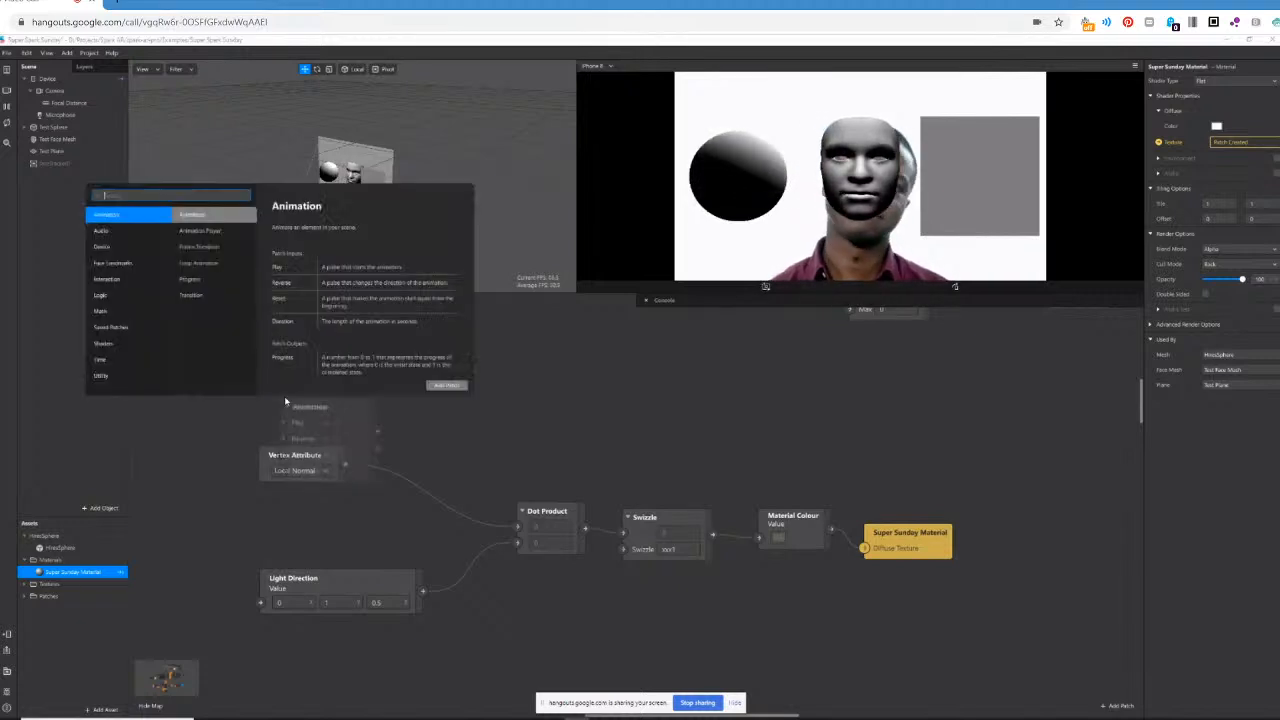
pyautogui.write('vertex')
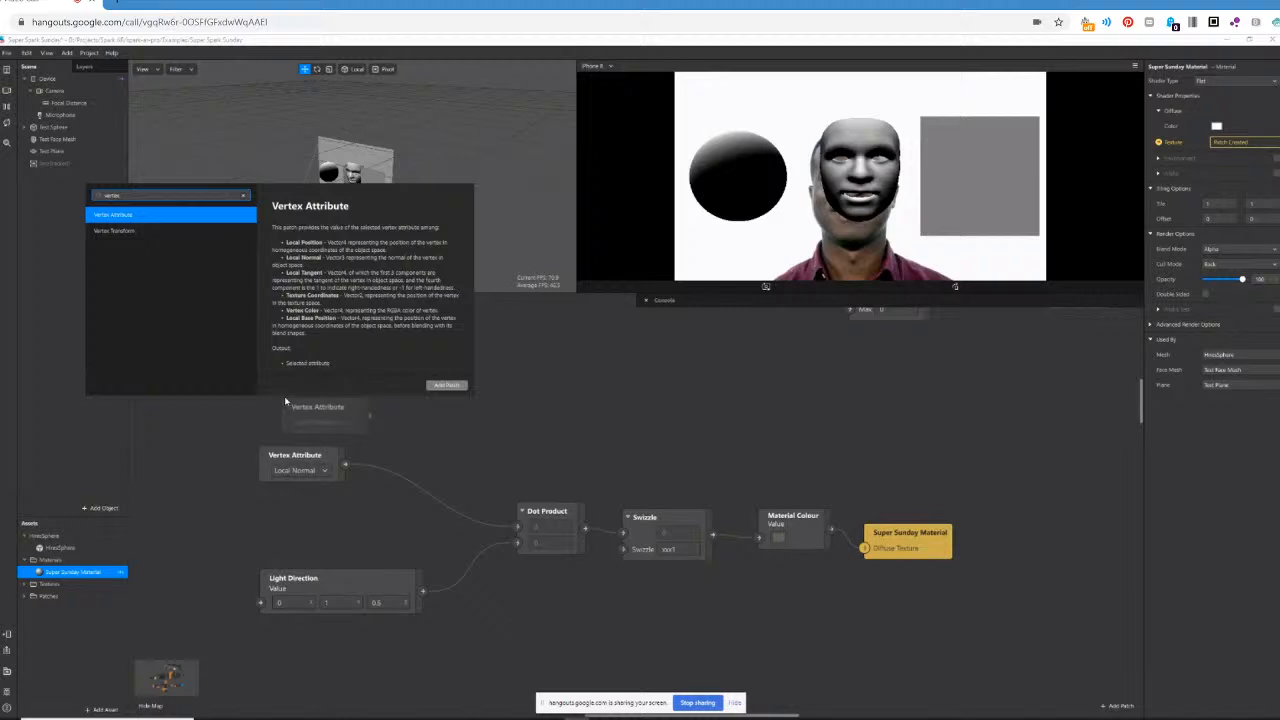
pyautogui.press('Down')
pyautogui.press('Return')
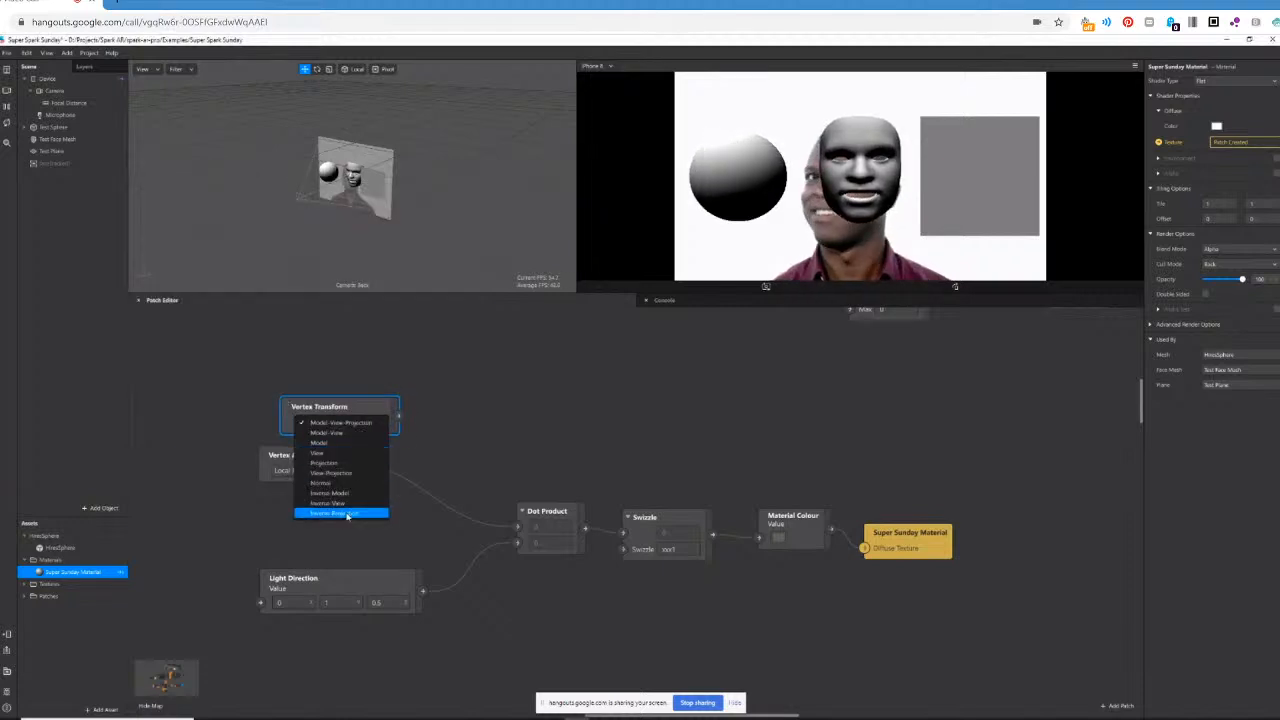
pyautogui.click(348, 483)
# Add a Multiply patch combining Vertex Transform and Vertex Attribute, and connect it to Dot Product's first input.
pyautogui.doubleClick(394, 446)
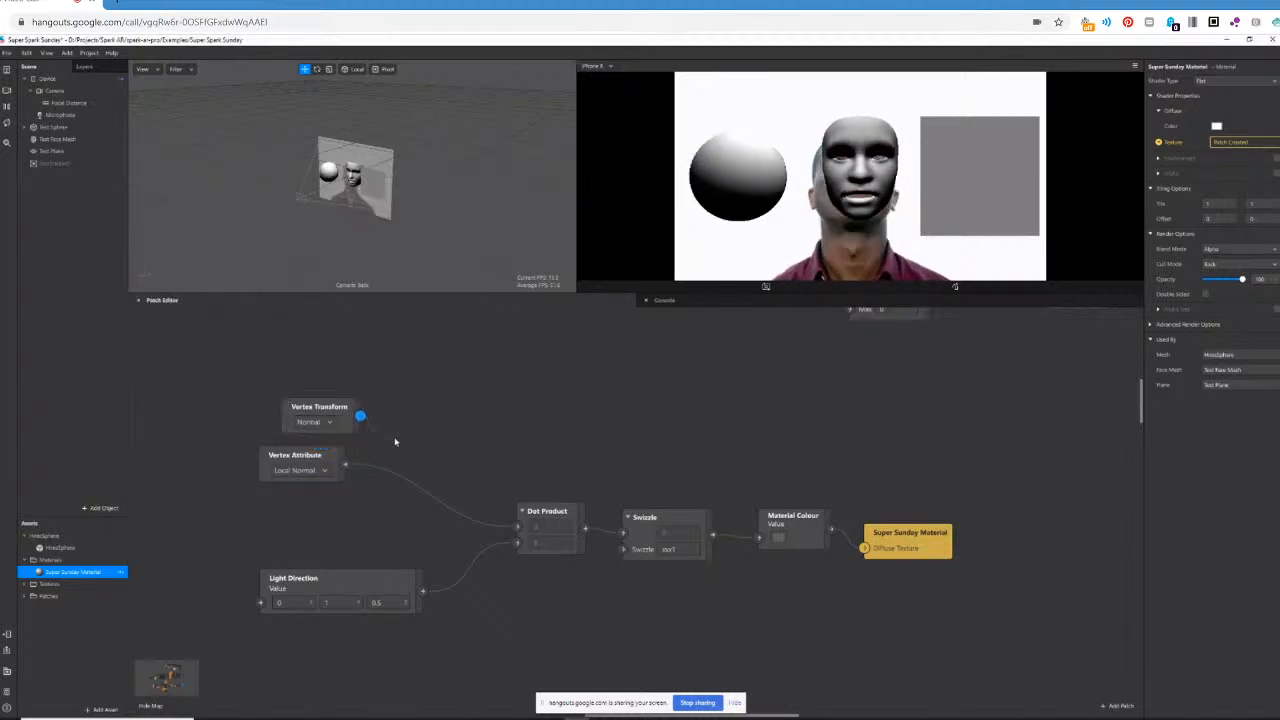
pyautogui.write('multiply')
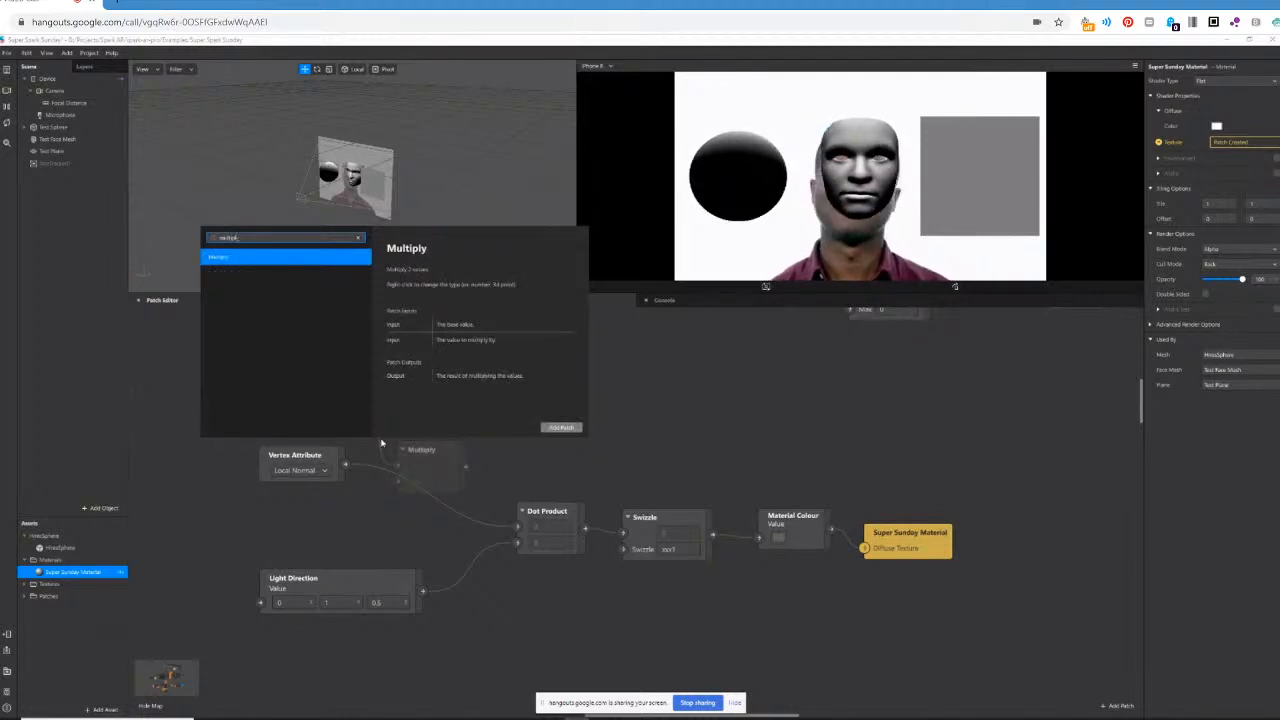
pyautogui.press('Return')
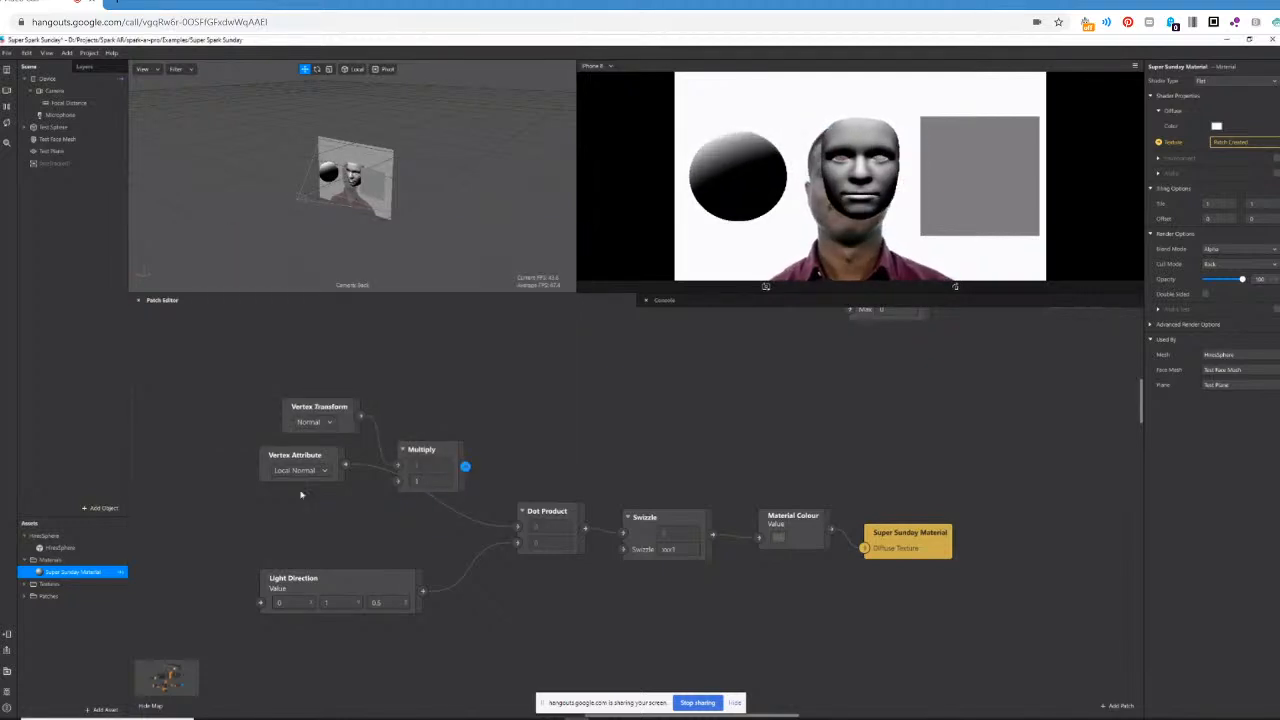
pyautogui.moveTo(345, 464); pyautogui.dragTo(518, 524)
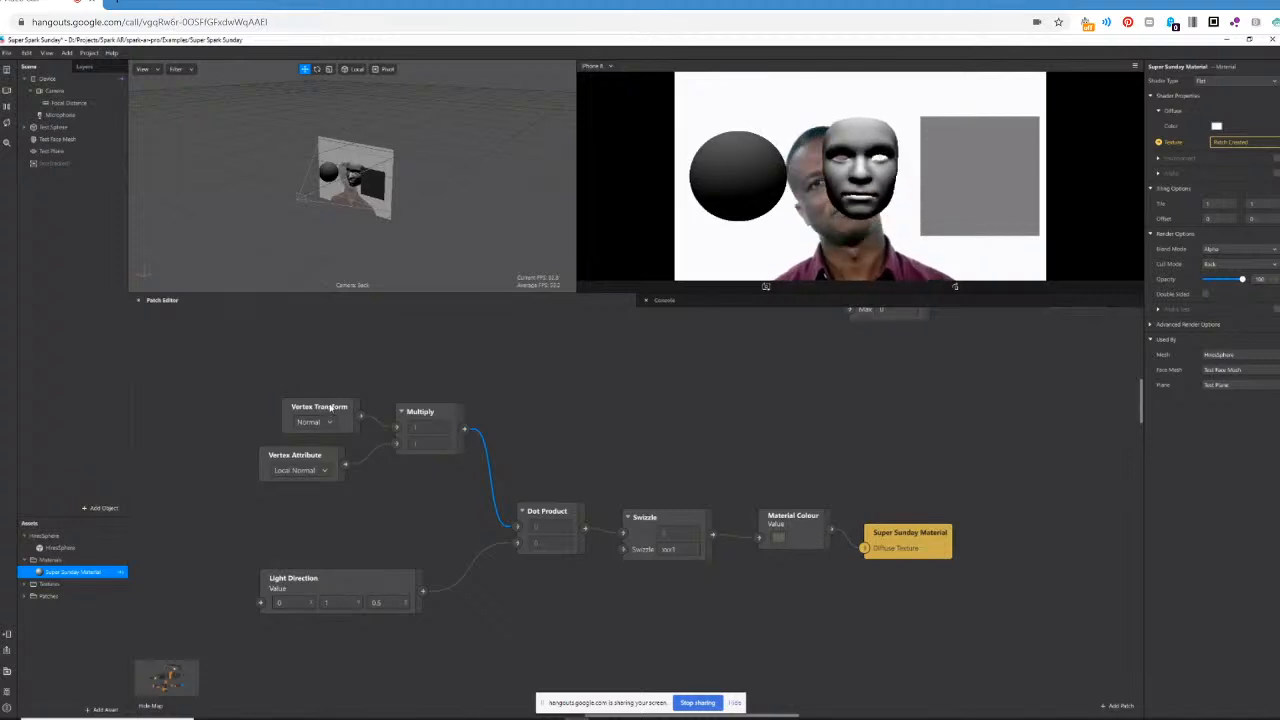
# Group Vertex Transform, Vertex Attribute and Multiply closely together, and move Light Direction farther from Dot Product.
pyautogui.moveTo(330, 407); pyautogui.dragTo(308, 397)
pyautogui.moveTo(300, 457); pyautogui.dragTo(286, 458)
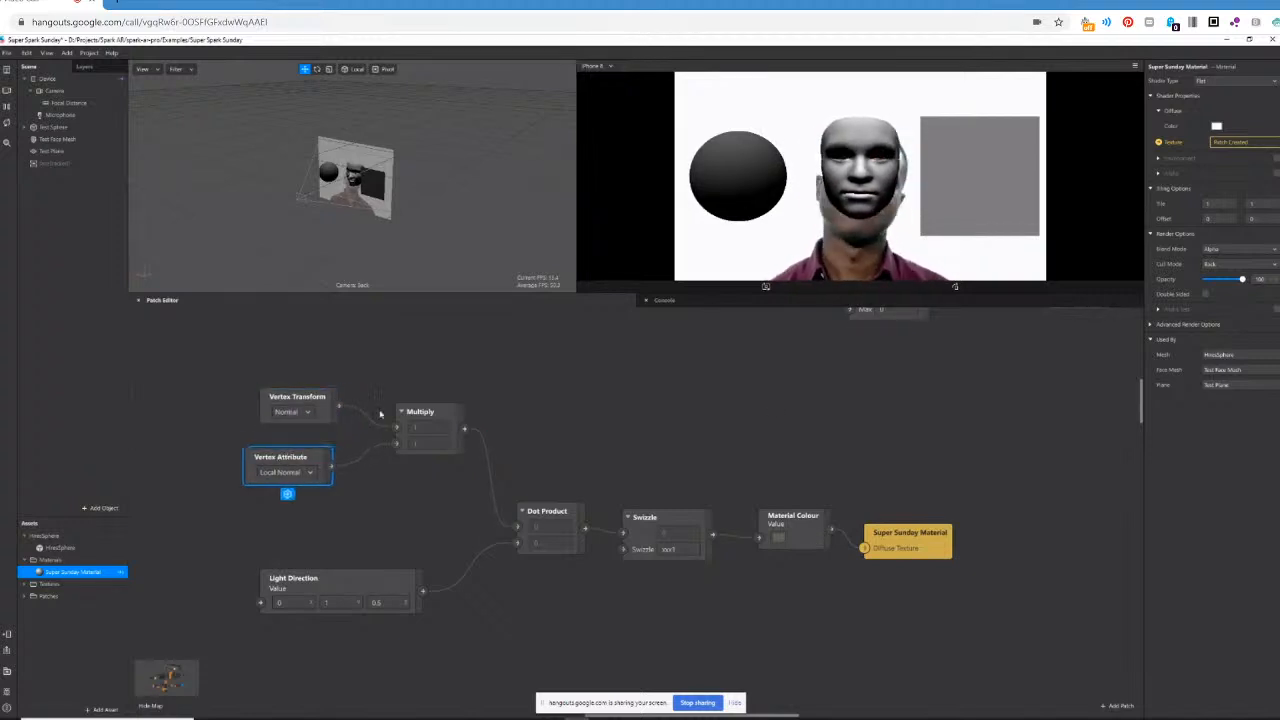
pyautogui.moveTo(418, 411); pyautogui.dragTo(386, 411)
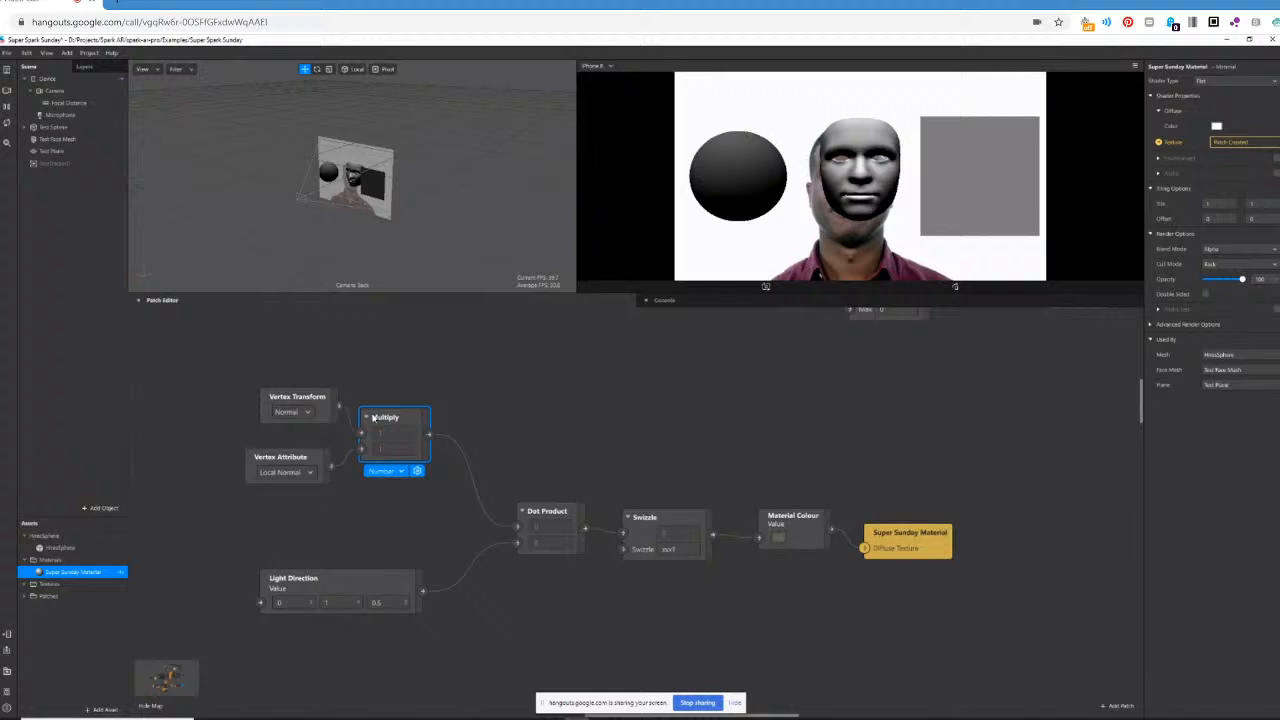
pyautogui.click(304, 397)
pyautogui.moveTo(304, 397); pyautogui.dragTo(289, 412)
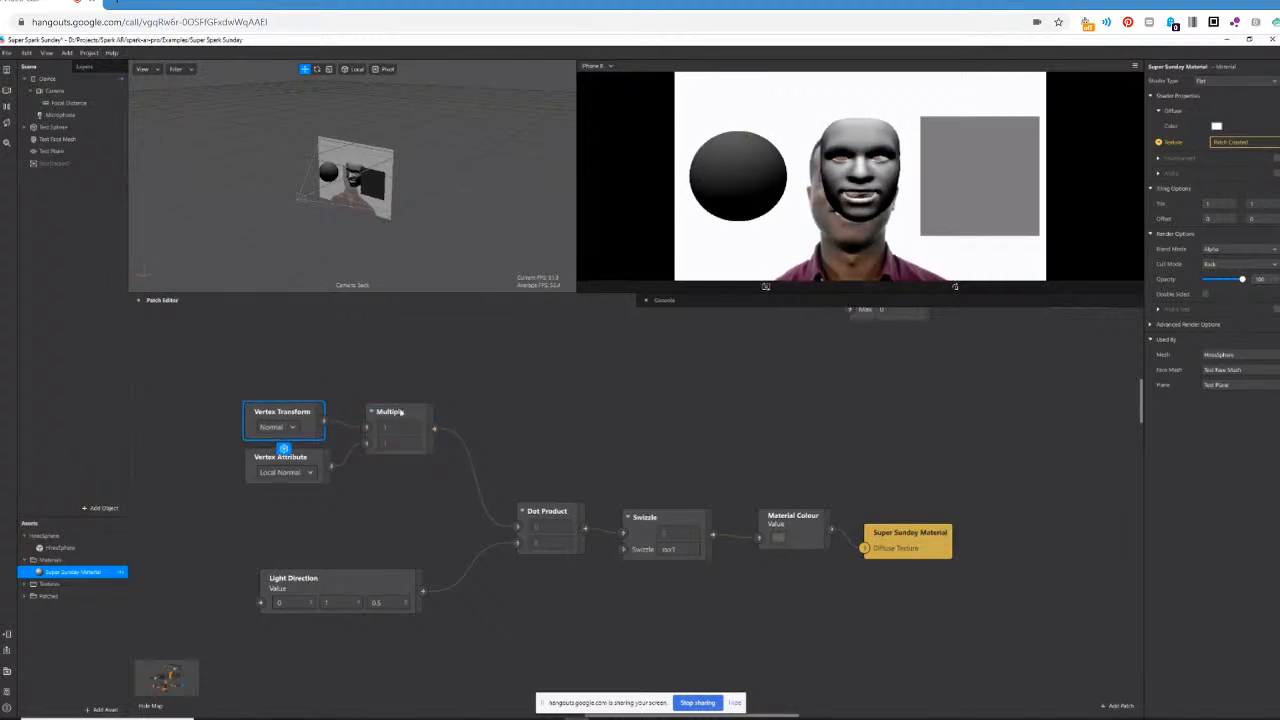
pyautogui.moveTo(392, 423); pyautogui.dragTo(375, 423)
pyautogui.click(546, 471)
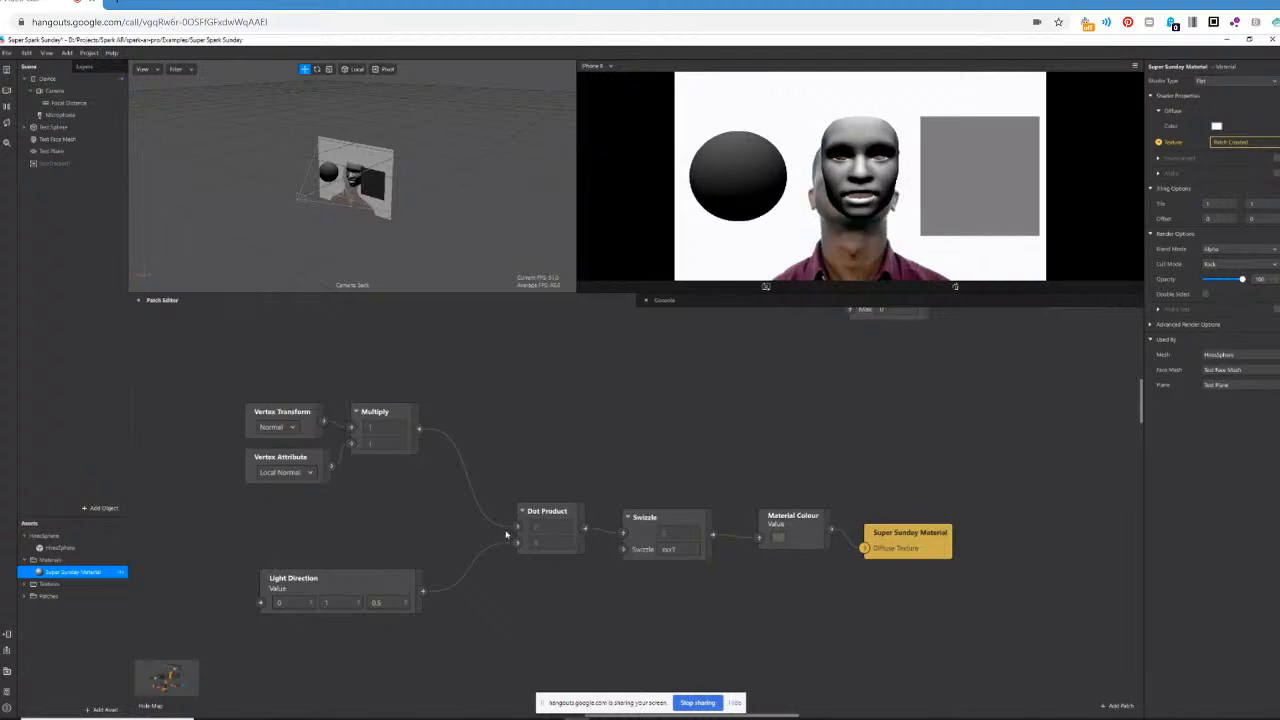
pyautogui.moveTo(349, 577); pyautogui.dragTo(317, 576)
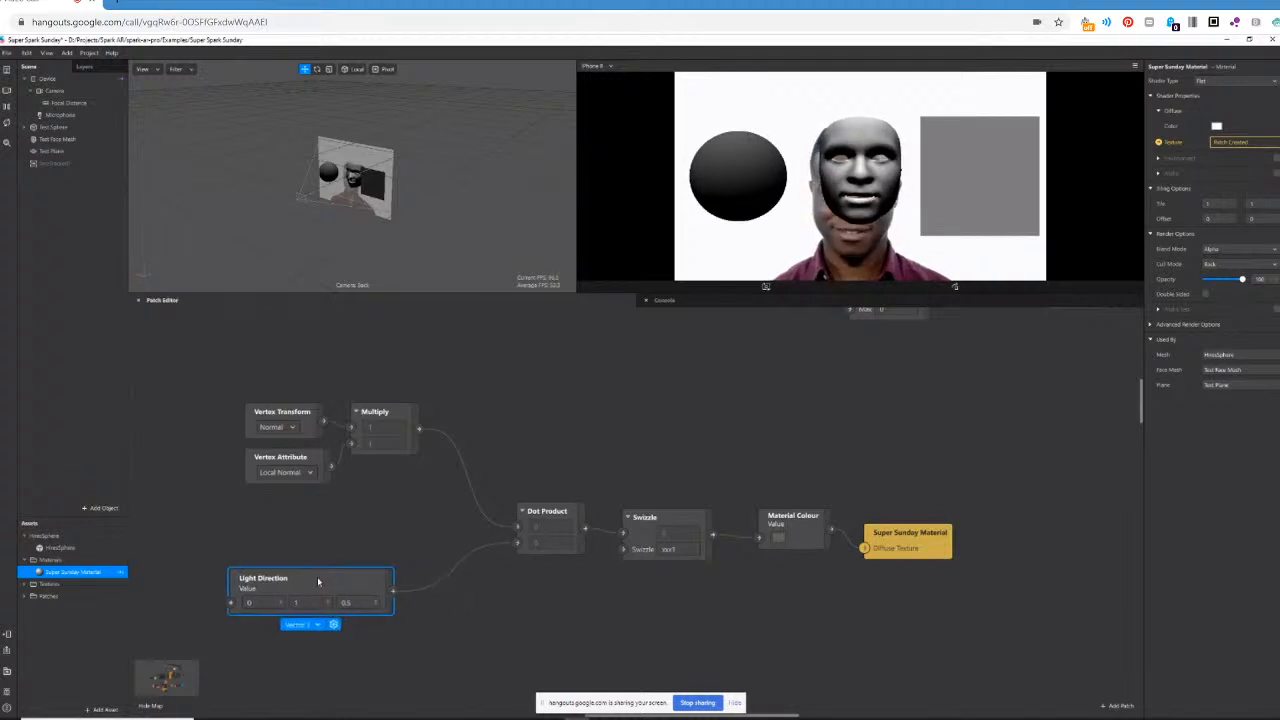
pyautogui.click(464, 511)
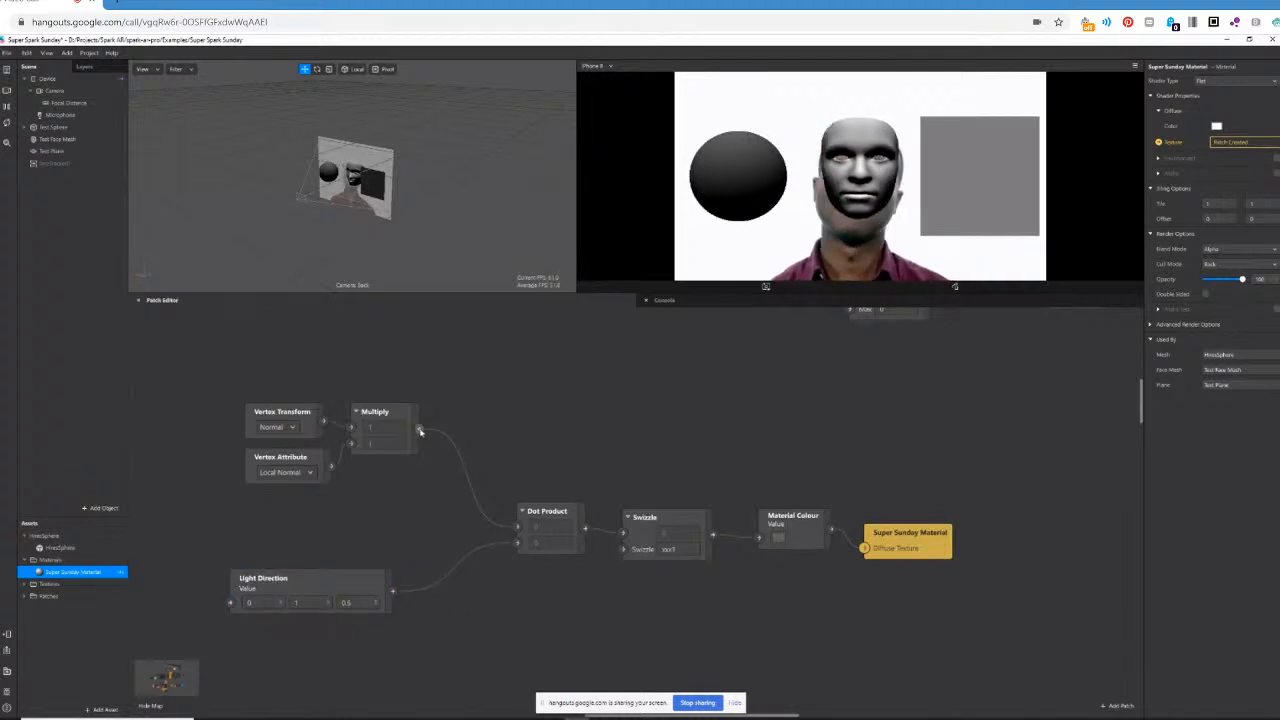
# Add a Normalize patch after Multiply and connect it to Dot Product's first input.
pyautogui.moveTo(464, 410); pyautogui.dragTo(463, 411)
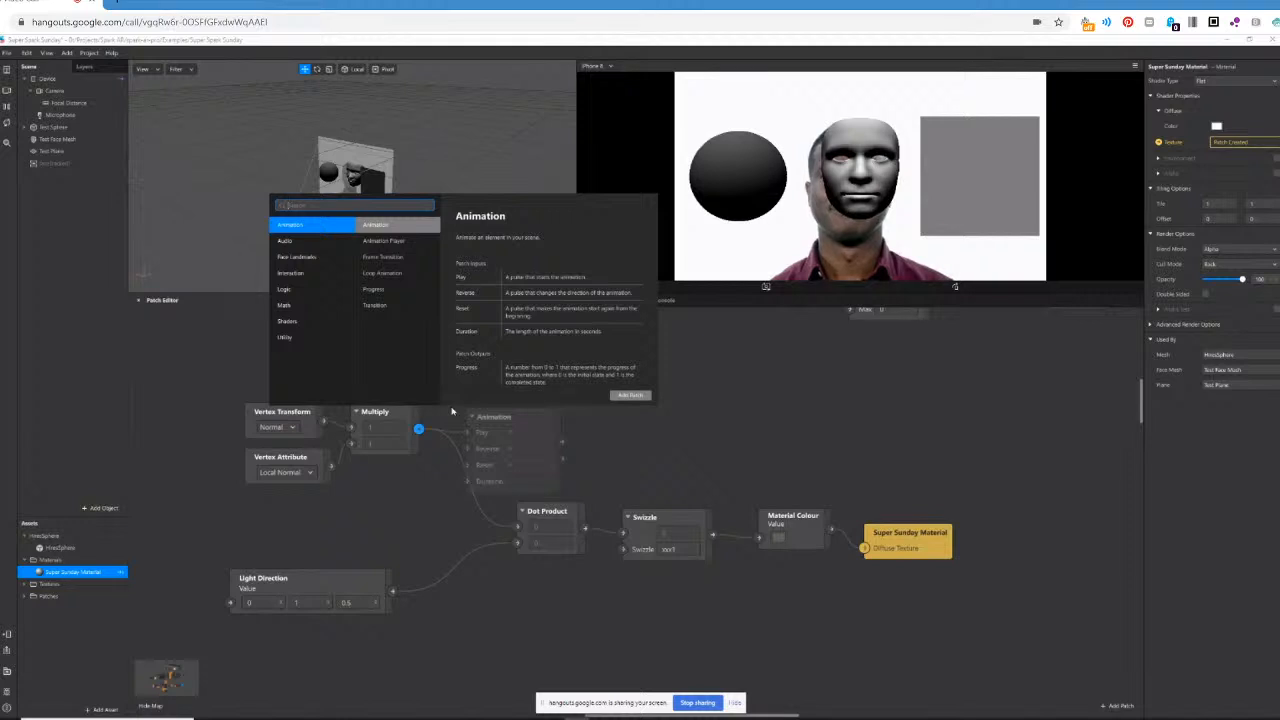
pyautogui.write('normaliz')
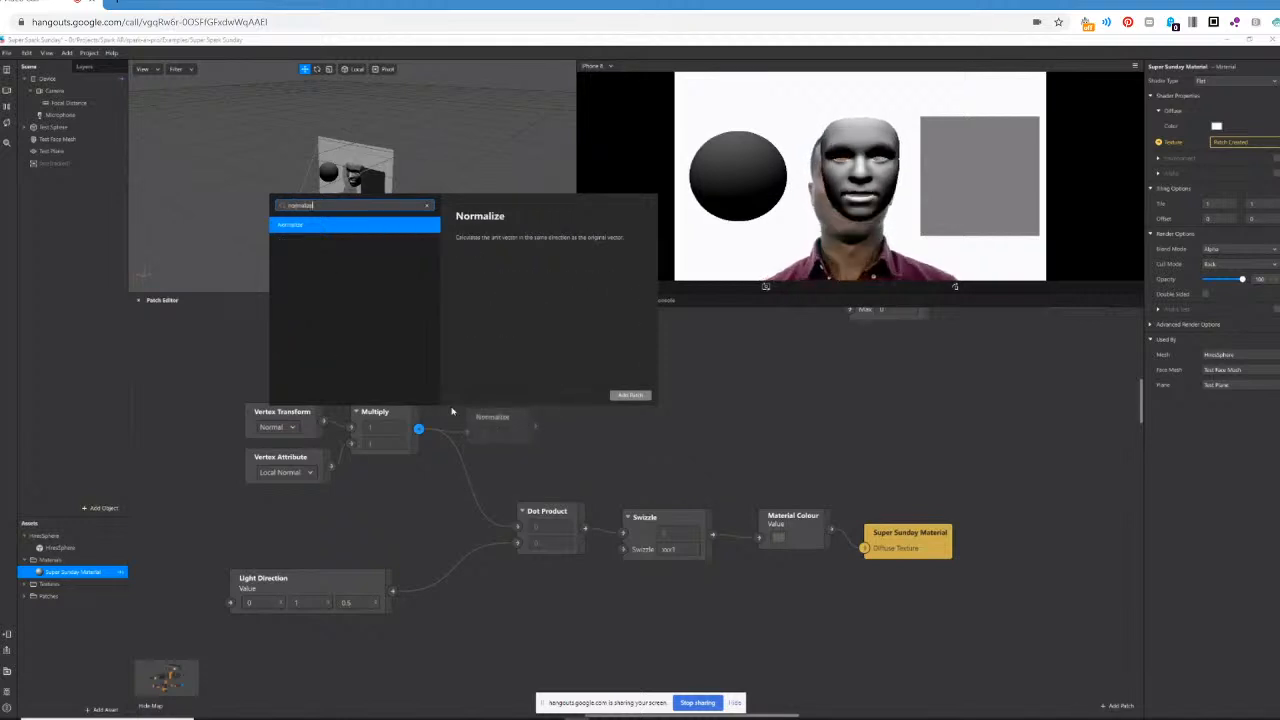
pyautogui.write('e')
pyautogui.press('Return')
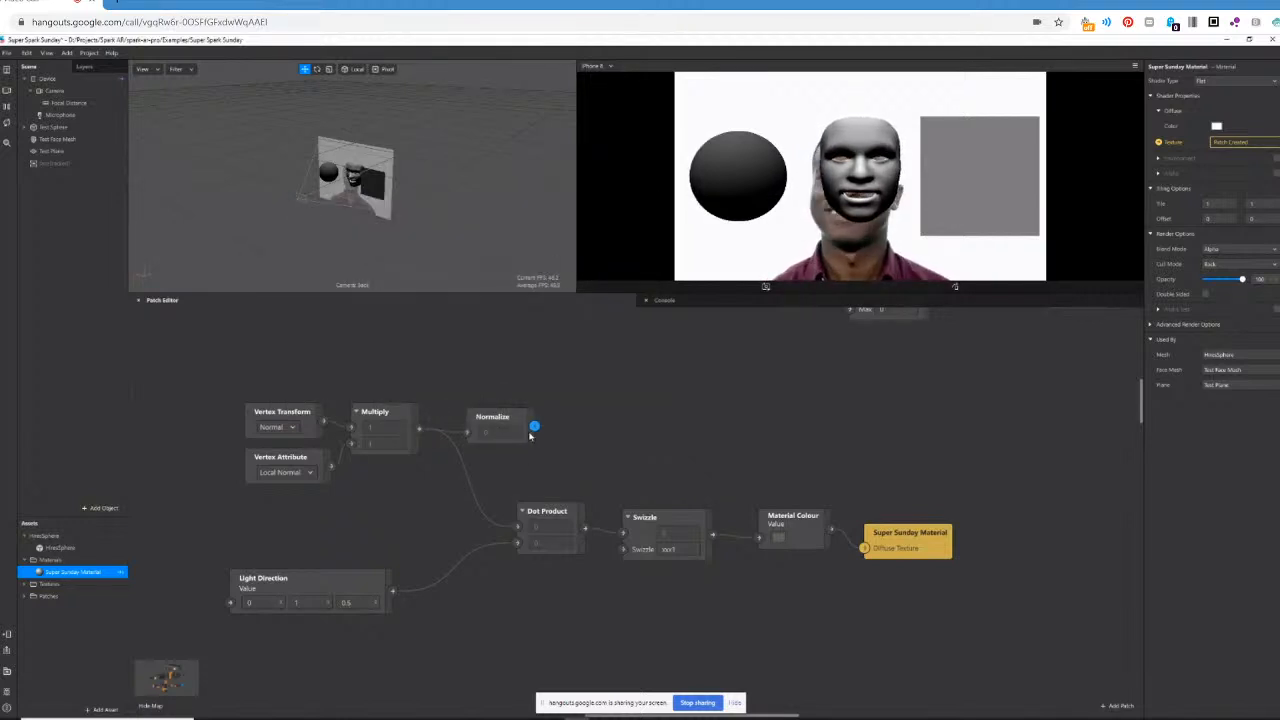
pyautogui.moveTo(534, 427); pyautogui.dragTo(518, 533)
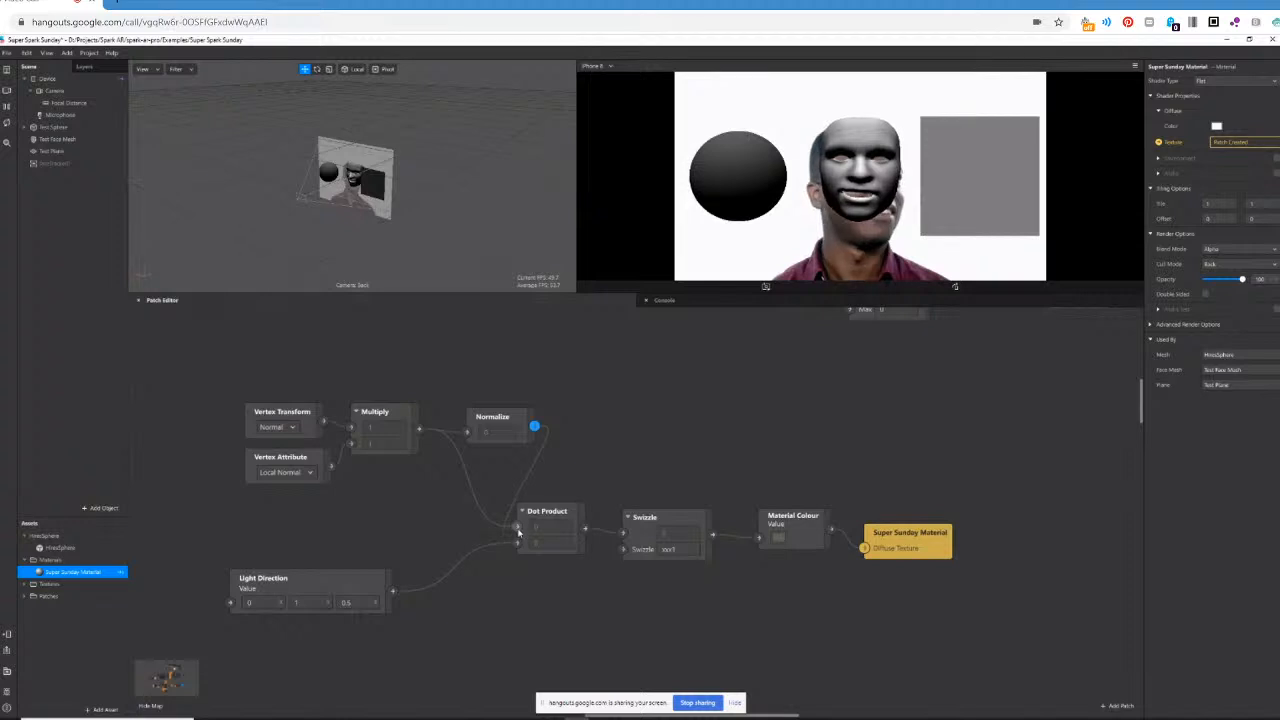
# Add a Normalize patch beside Light Direction, fed by it, and connect it to Dot Product's second input.
pyautogui.moveTo(392, 591); pyautogui.dragTo(441, 638)
pyautogui.write('normalize')
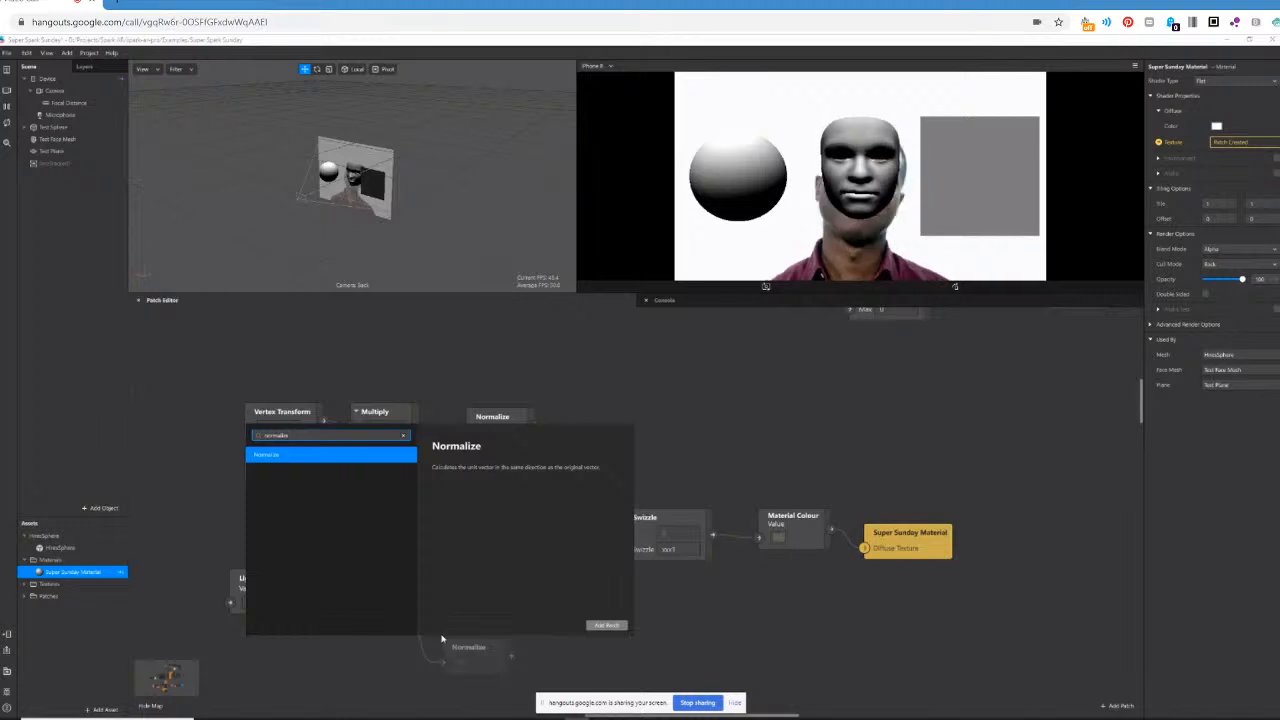
pyautogui.press('Return')
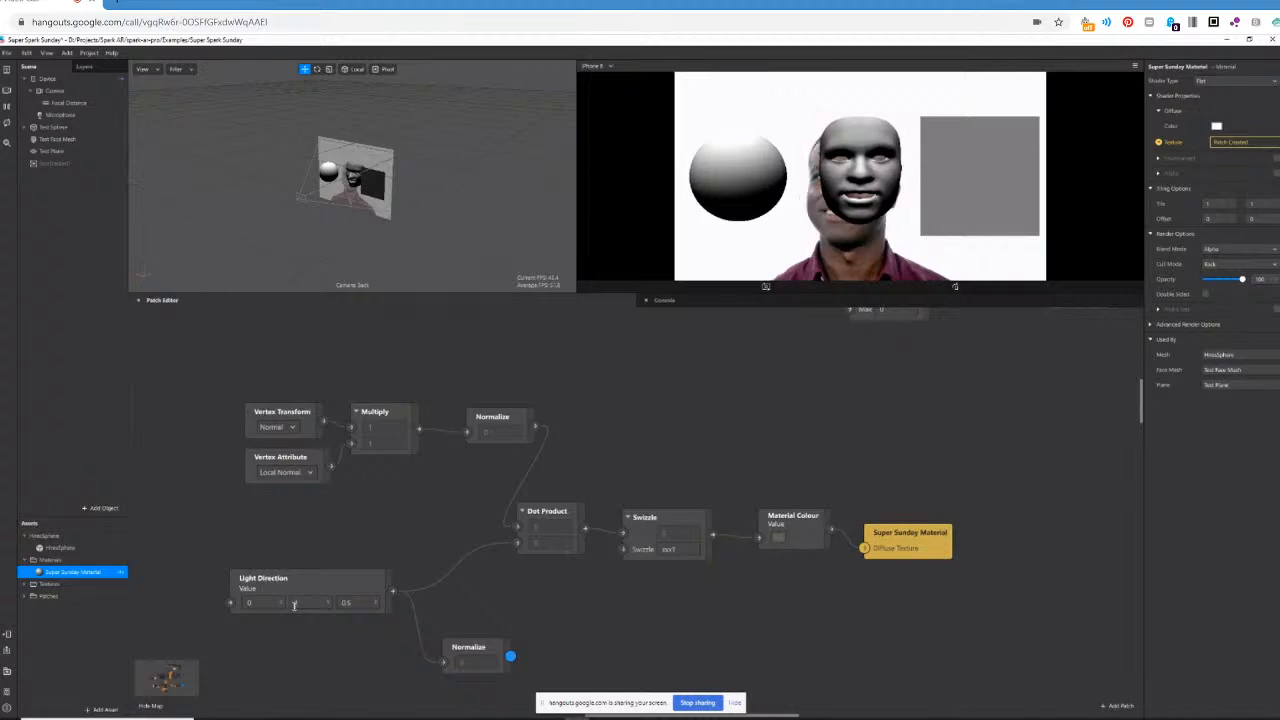
pyautogui.moveTo(510, 655); pyautogui.dragTo(517, 547)
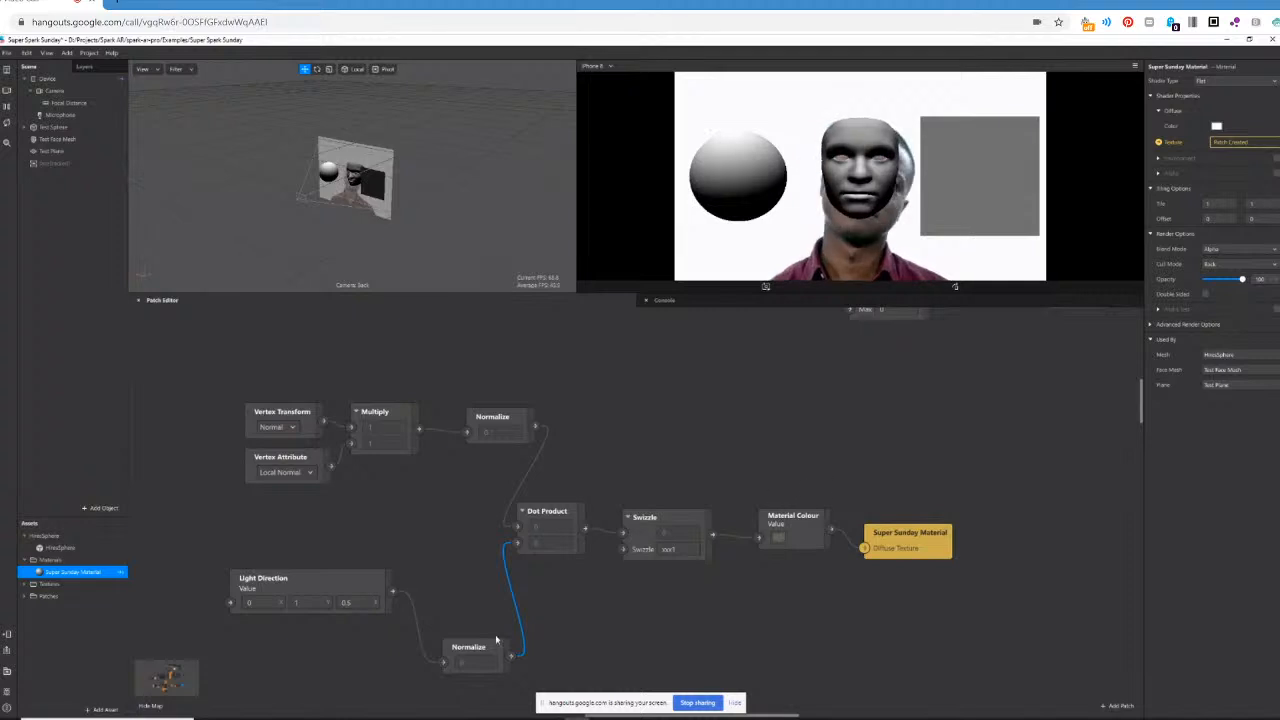
pyautogui.moveTo(491, 646); pyautogui.dragTo(474, 571)
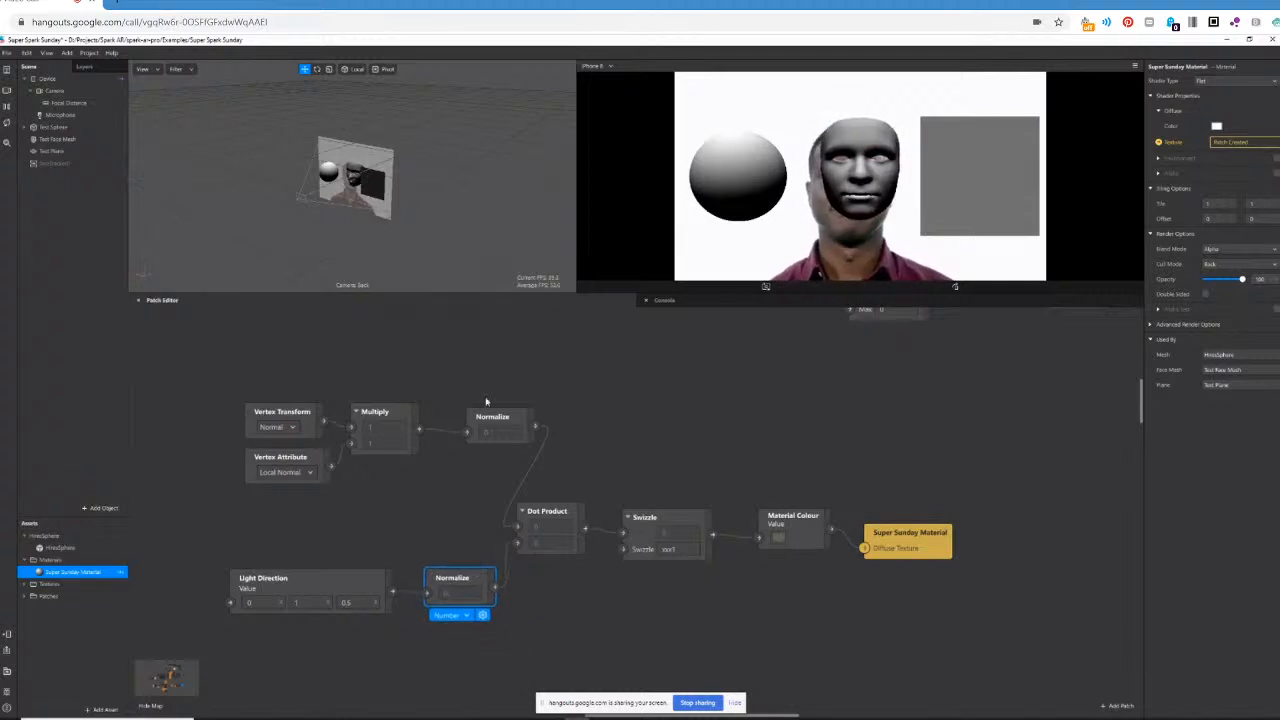
# Align the upper Normalize patch with Multiply, and shift Dot Product, Swizzle, Material Colour and Super Sunday Material into a row farther along.
pyautogui.moveTo(503, 416); pyautogui.dragTo(481, 411)
pyautogui.moveTo(546, 478); pyautogui.dragTo(931, 587)
pyautogui.moveTo(578, 514); pyautogui.dragTo(668, 490)
pyautogui.click(800, 611)
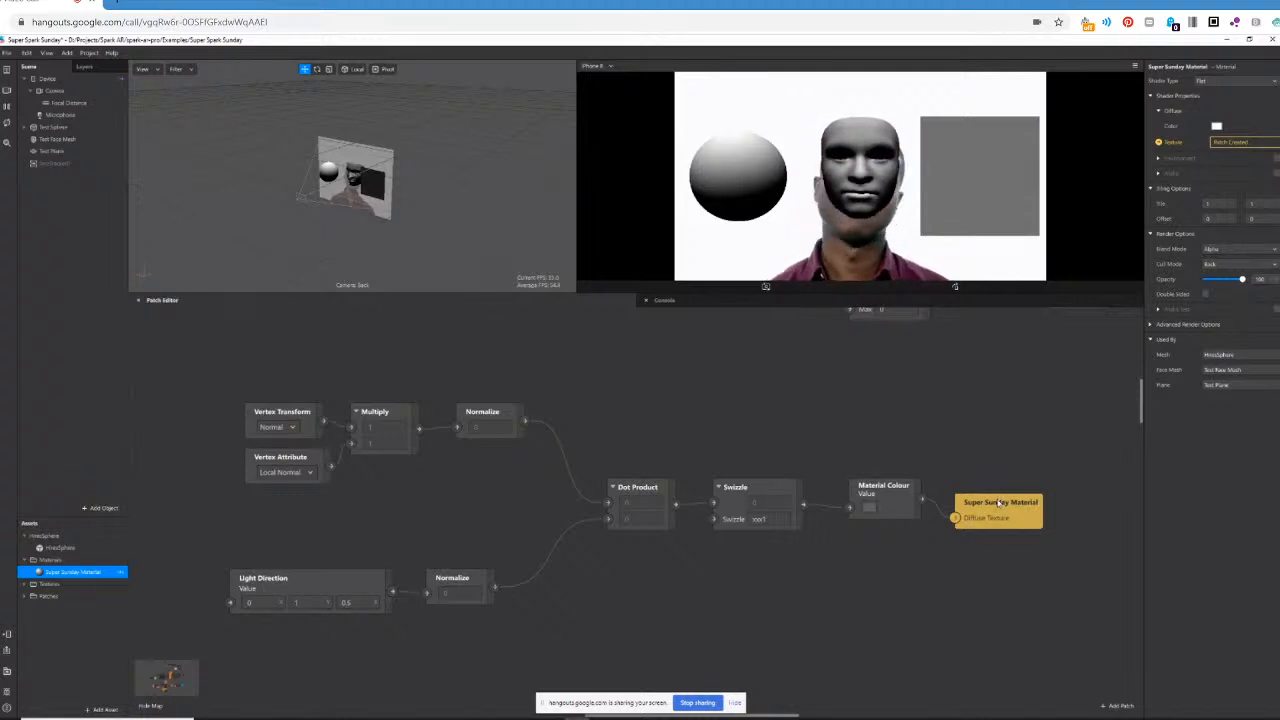
pyautogui.moveTo(1005, 503); pyautogui.dragTo(1021, 487)
pyautogui.click(812, 614)
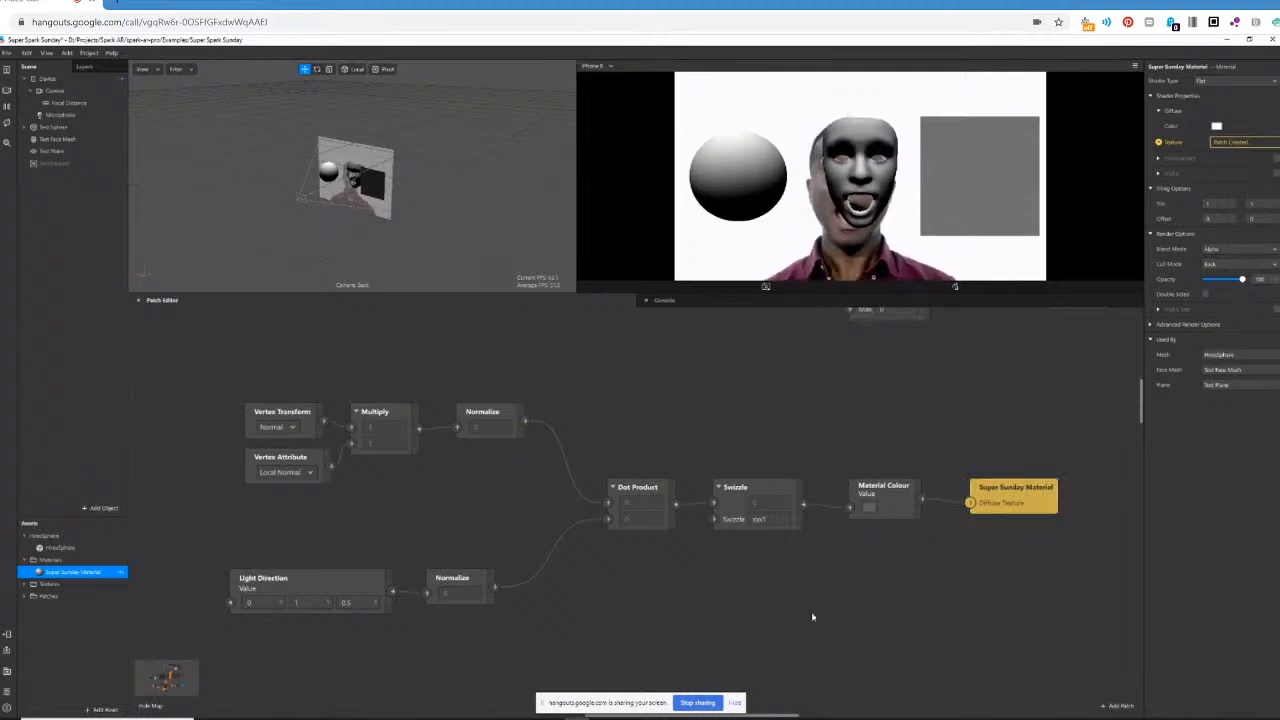
# Move Material Colour below the chain and Super Sunday Material beside the spare Multiply patch, routing Material Colour through Multiply's second input into Diffuse Texture.
pyautogui.scroll(2, 903, 637)
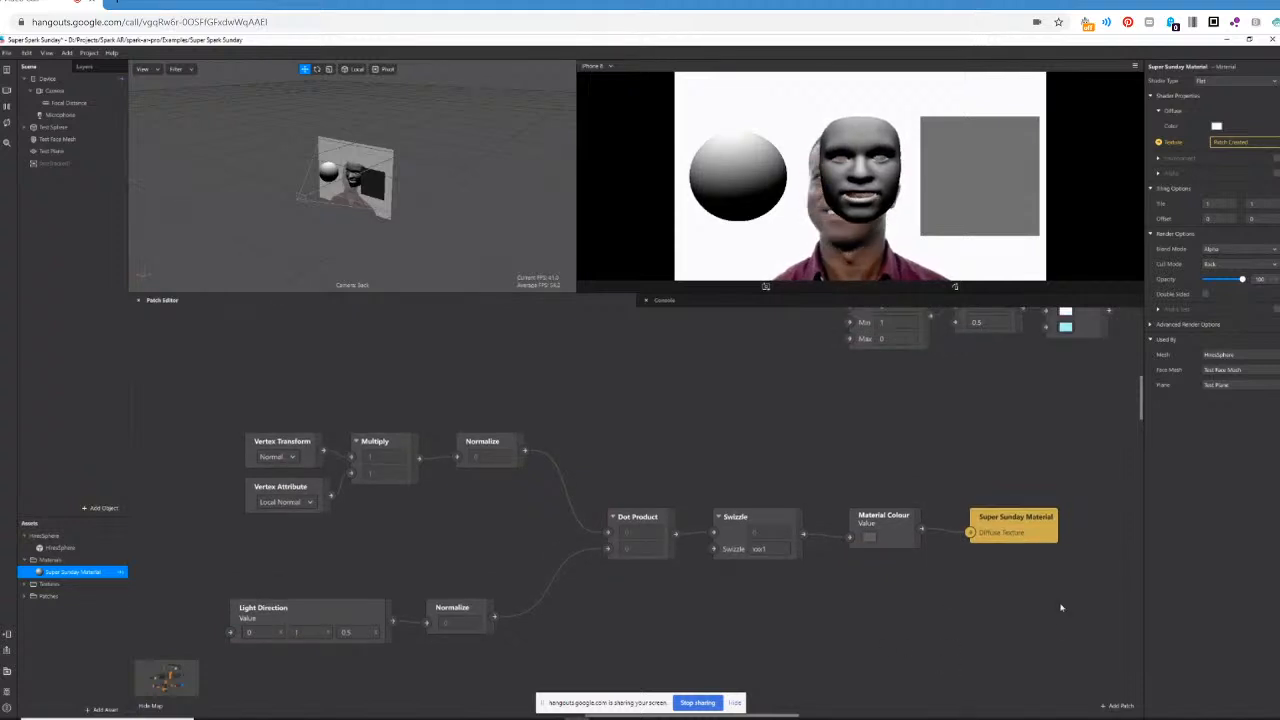
pyautogui.scroll(3, 858, 648)
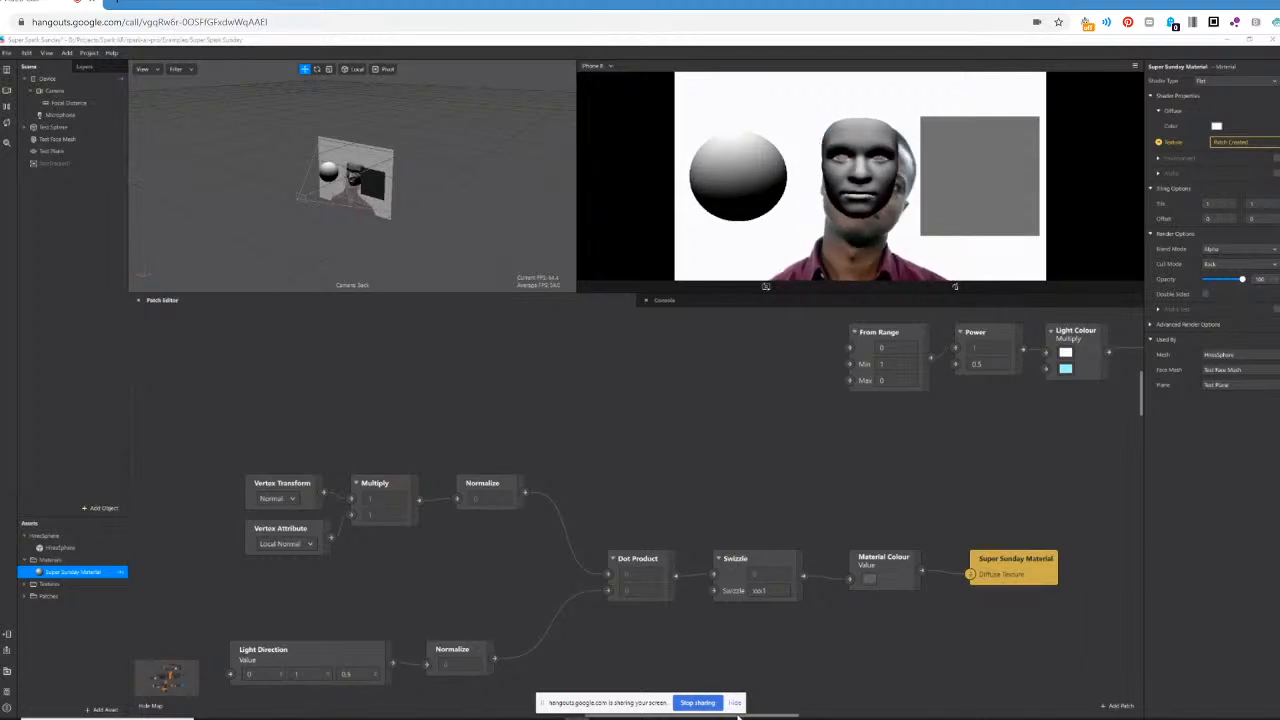
pyautogui.moveTo(755, 716); pyautogui.dragTo(811, 714)
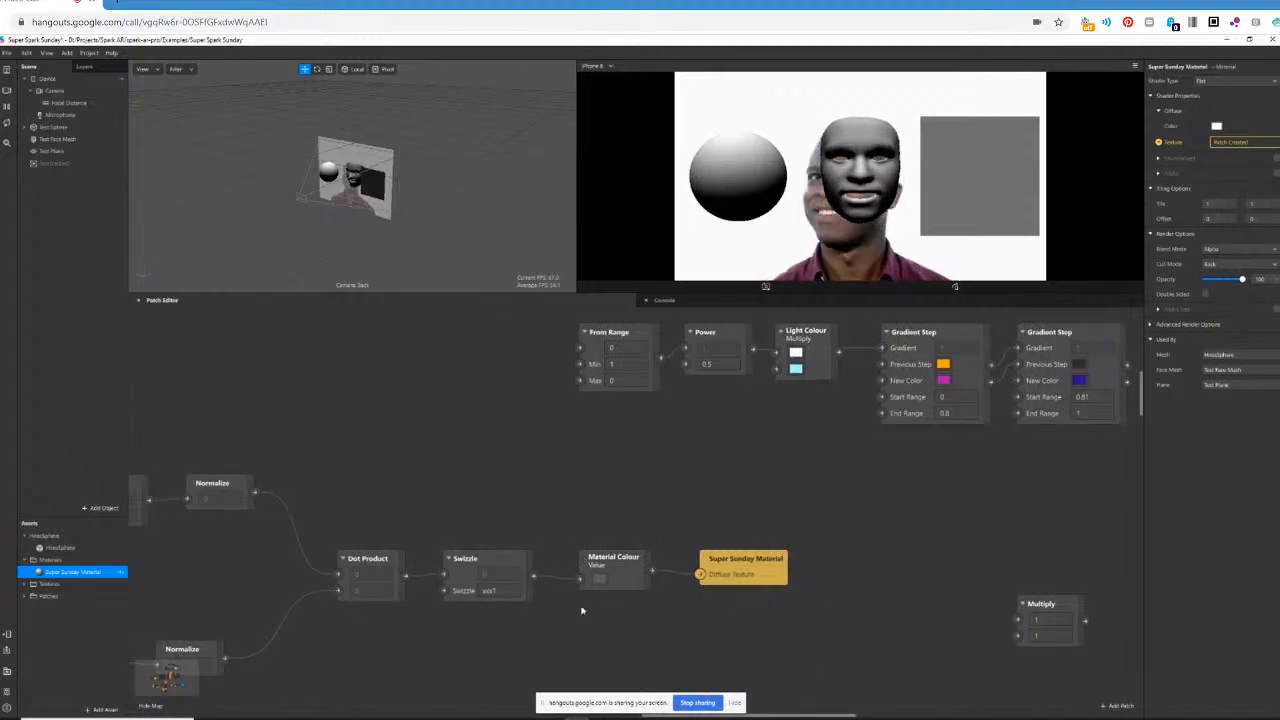
pyautogui.scroll(-1, 590, 600)
pyautogui.moveTo(620, 548); pyautogui.dragTo(1017, 626)
pyautogui.moveTo(743, 556); pyautogui.dragTo(1045, 535)
pyautogui.moveTo(1012, 594); pyautogui.dragTo(1002, 550)
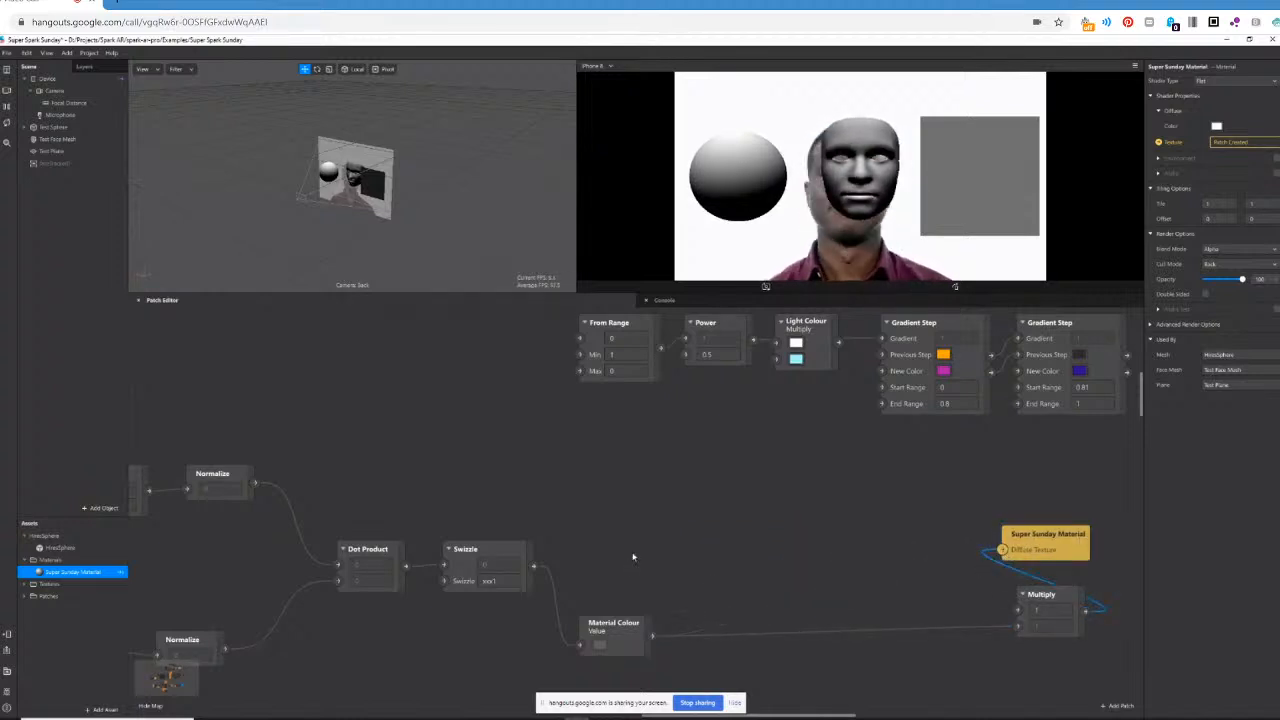
# Place Multiply between Swizzle and Super Sunday Material, connecting Swizzle to its first input and its output to Diffuse Texture.
pyautogui.moveTo(536, 569); pyautogui.dragTo(1006, 553)
pyautogui.click(1016, 600)
pyautogui.moveTo(1016, 600); pyautogui.dragTo(880, 585)
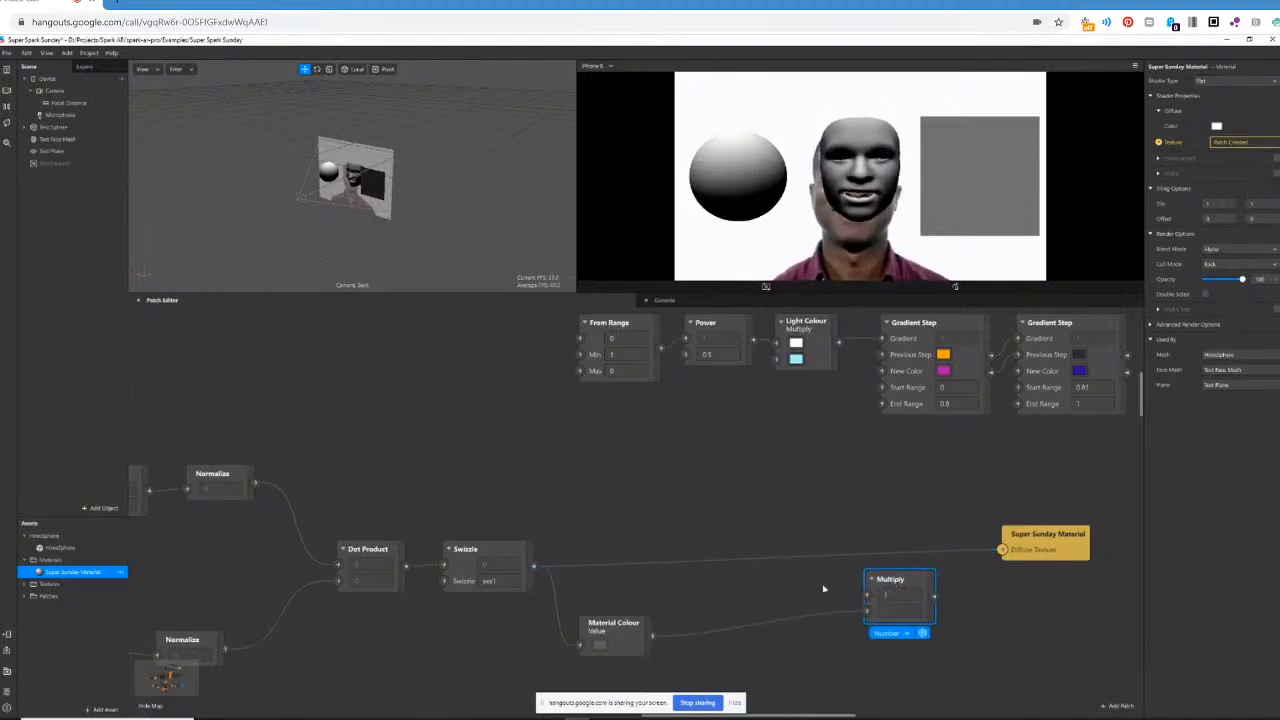
pyautogui.moveTo(533, 566); pyautogui.dragTo(1002, 552)
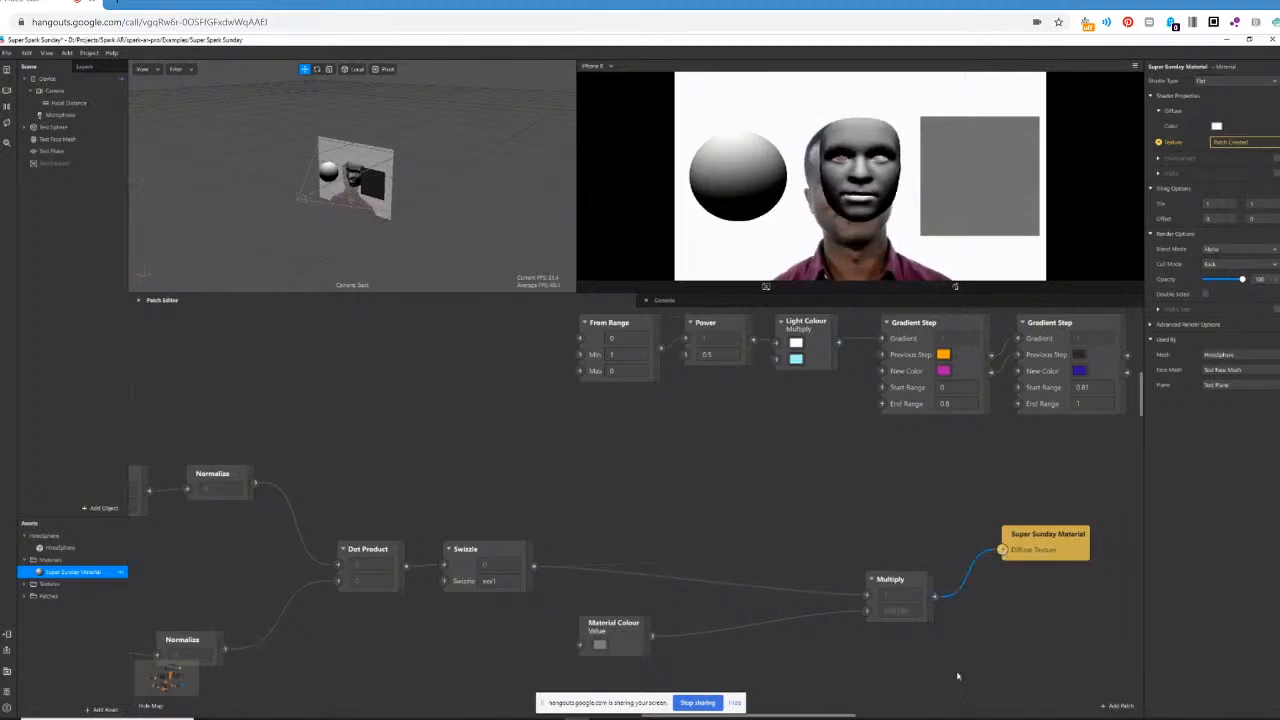
pyautogui.moveTo(893, 582); pyautogui.dragTo(893, 552)
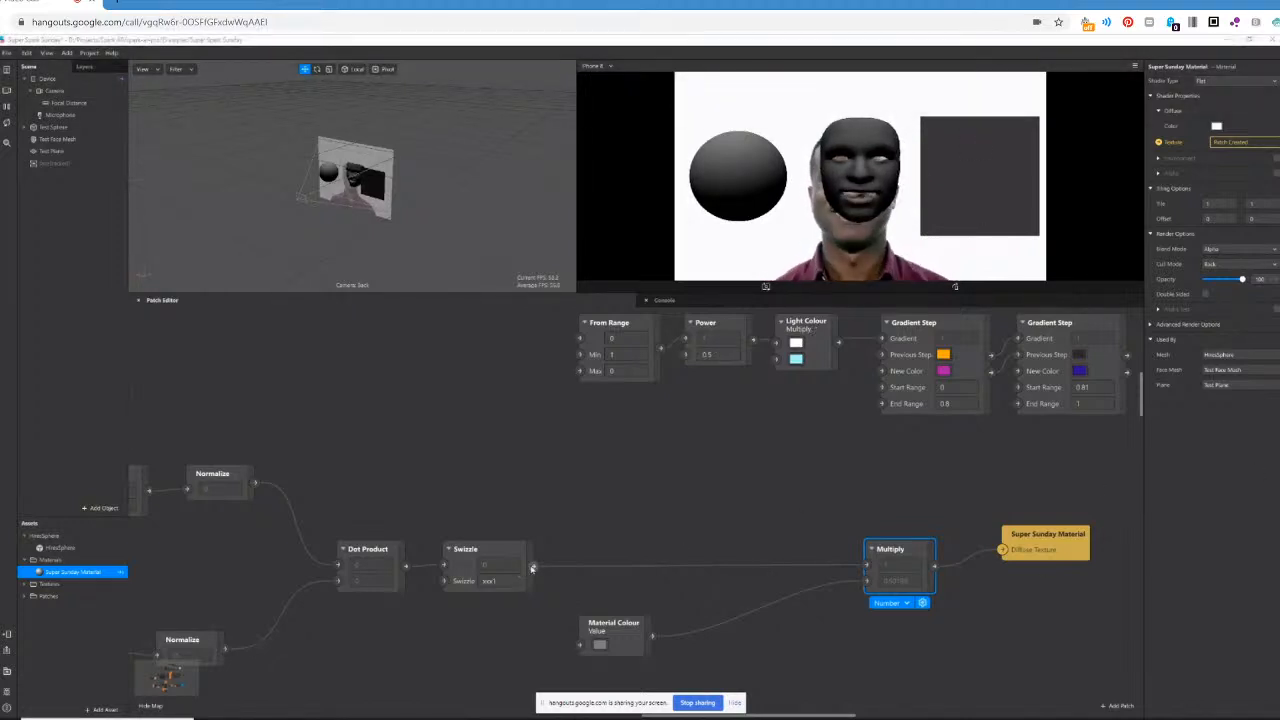
# Place Power between Swizzle and Multiply, connecting Swizzle to its first input and its output to Multiply's first input, with exponent 2.
pyautogui.moveTo(533, 566); pyautogui.dragTo(866, 566)
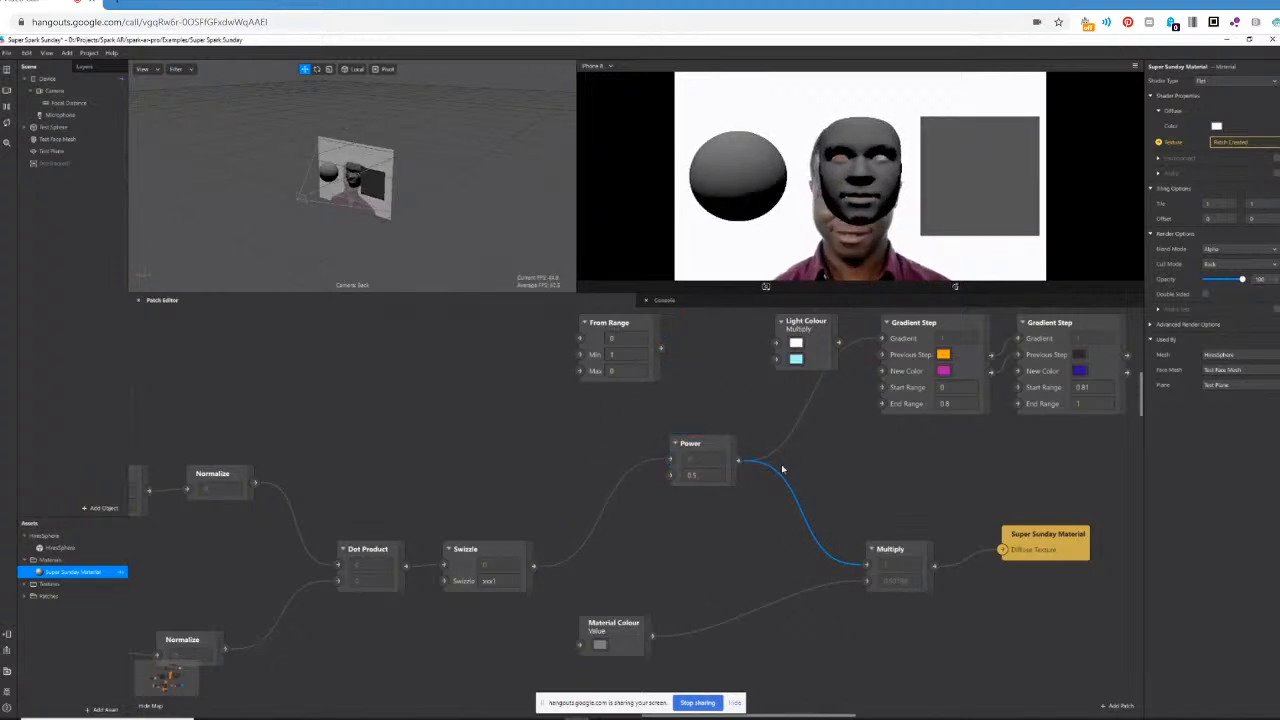
pyautogui.click(713, 475)
pyautogui.press('BackSpace')
pyautogui.write('2')
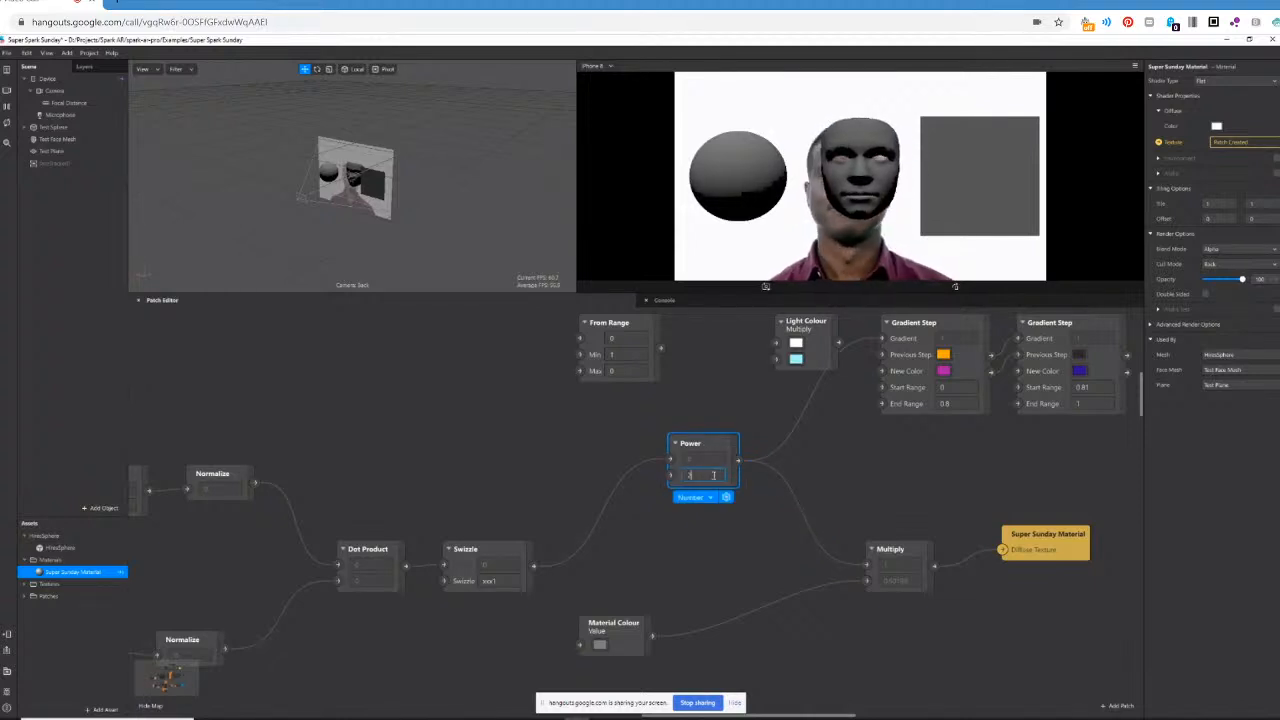
pyautogui.press('Return')
# Try exponents of 3 and 4 in the Power patch.
pyautogui.click(699, 475)
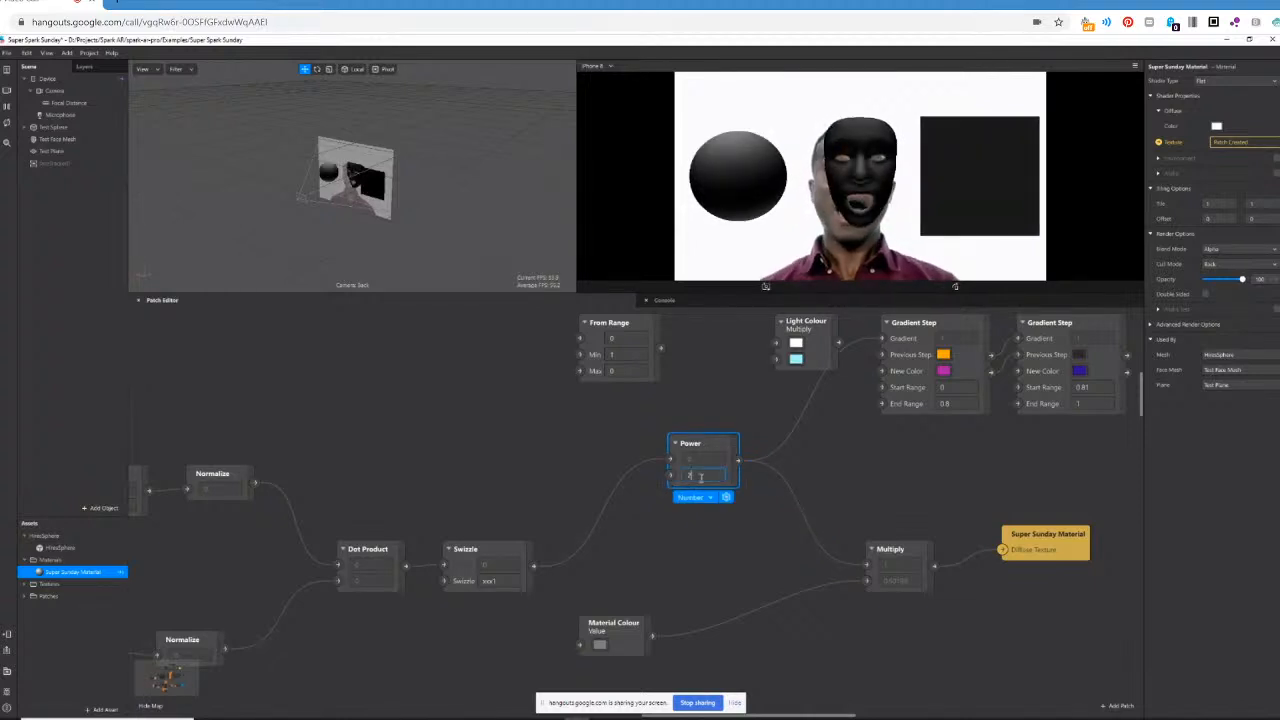
pyautogui.press('Return')
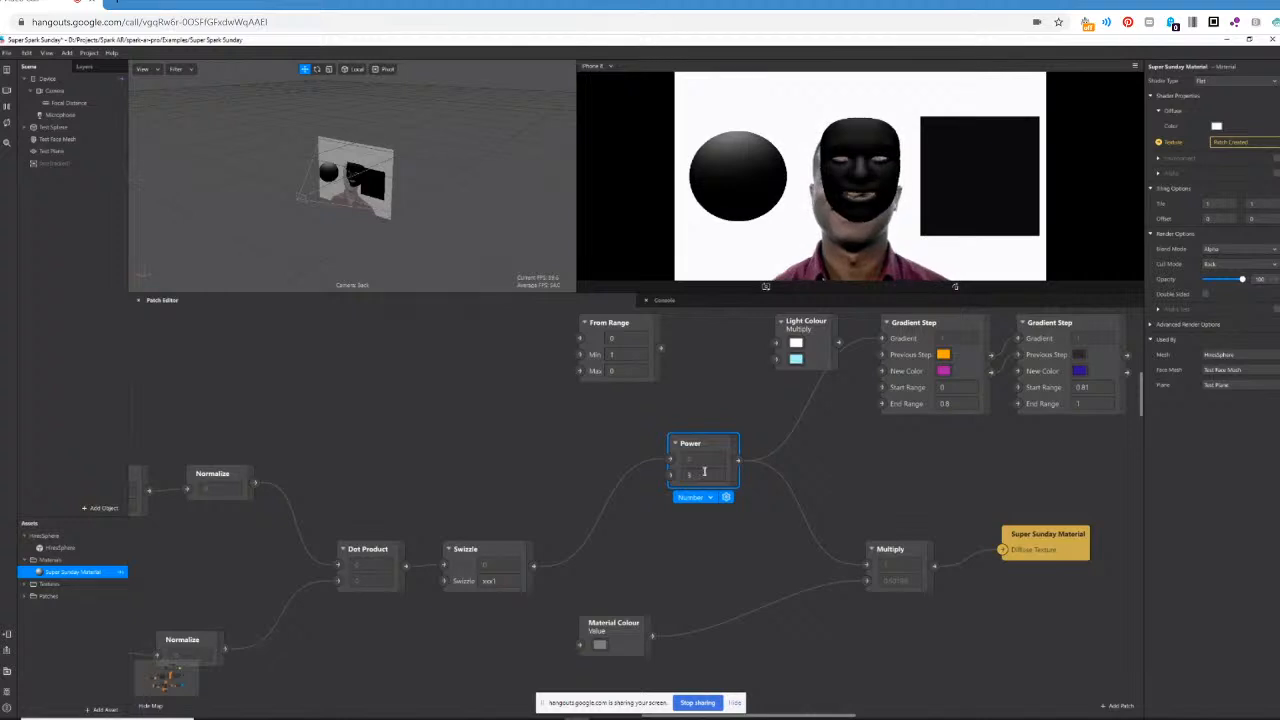
pyautogui.click(702, 476)
pyautogui.write('4')
pyautogui.press('Return')
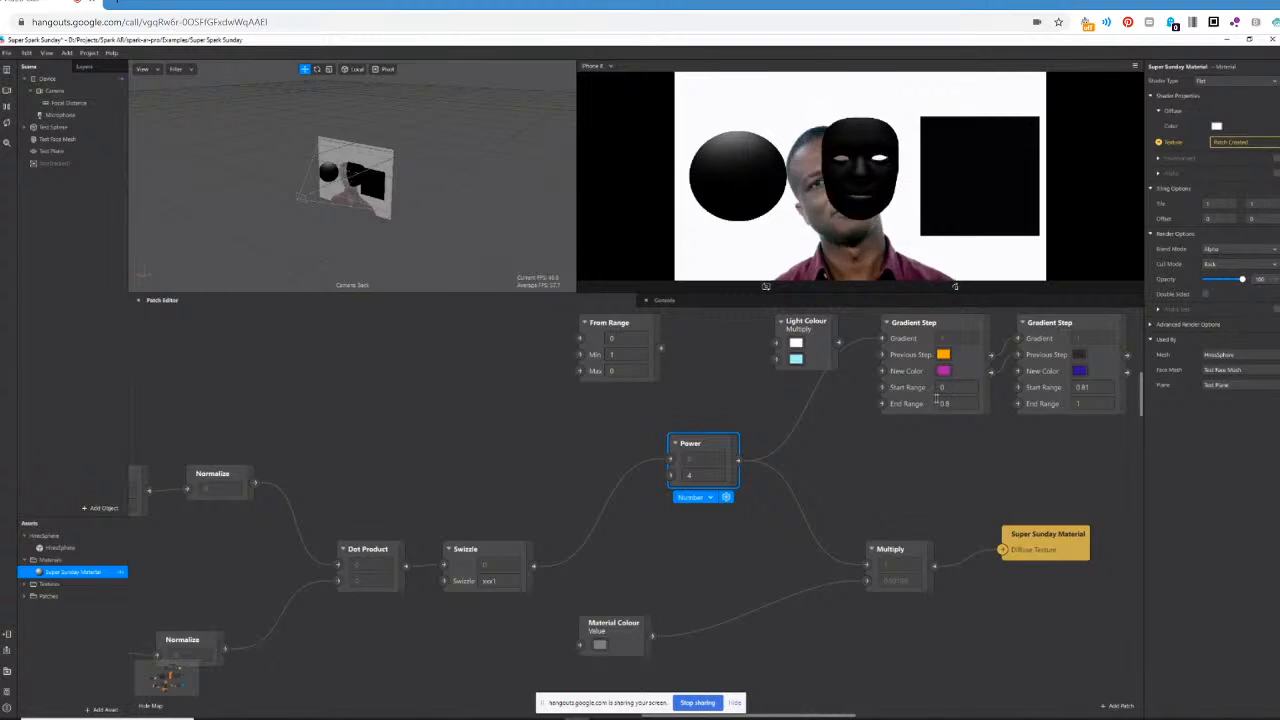
# Change the Material Colour value to white.
pyautogui.click(599, 644)
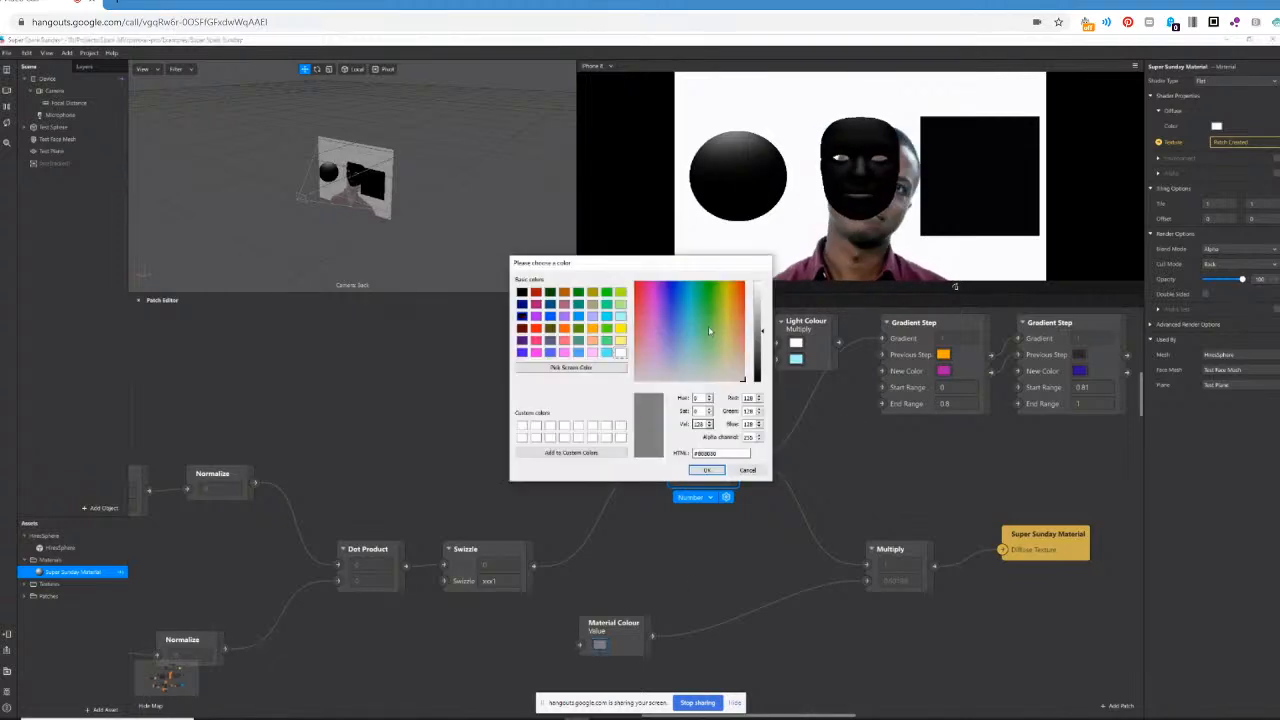
pyautogui.moveTo(760, 297); pyautogui.dragTo(760, 281)
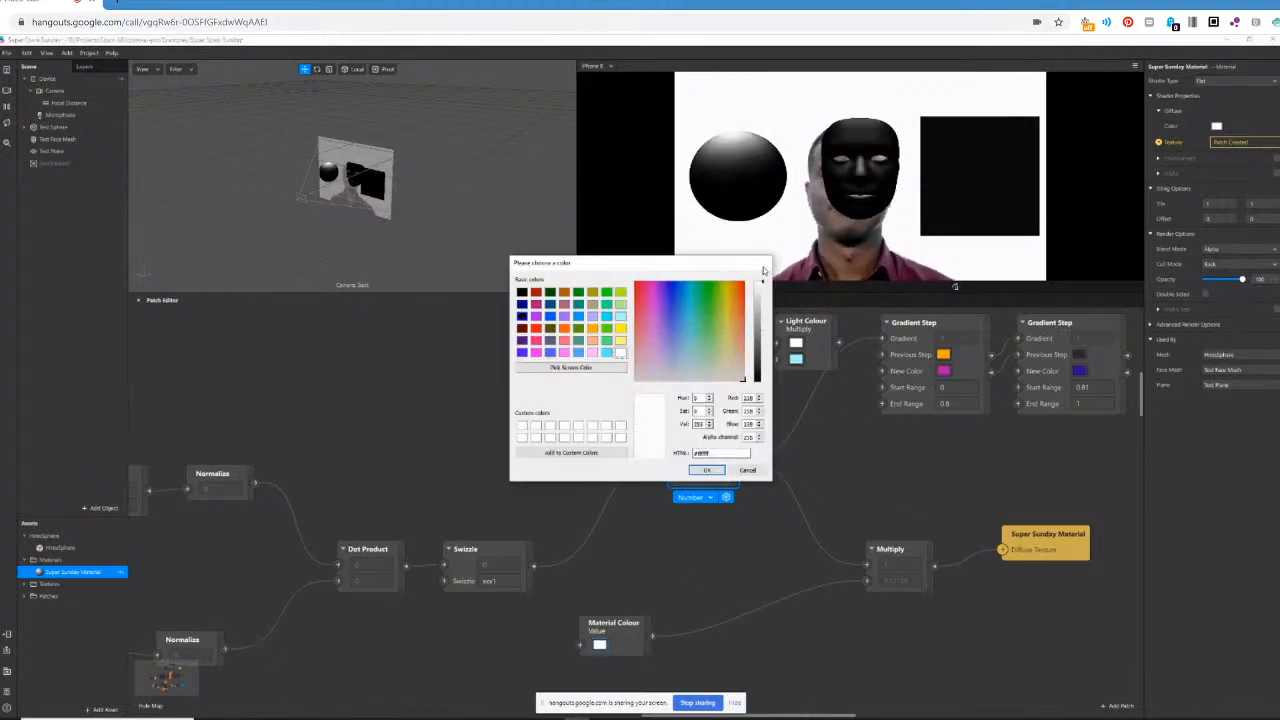
pyautogui.click(708, 470)
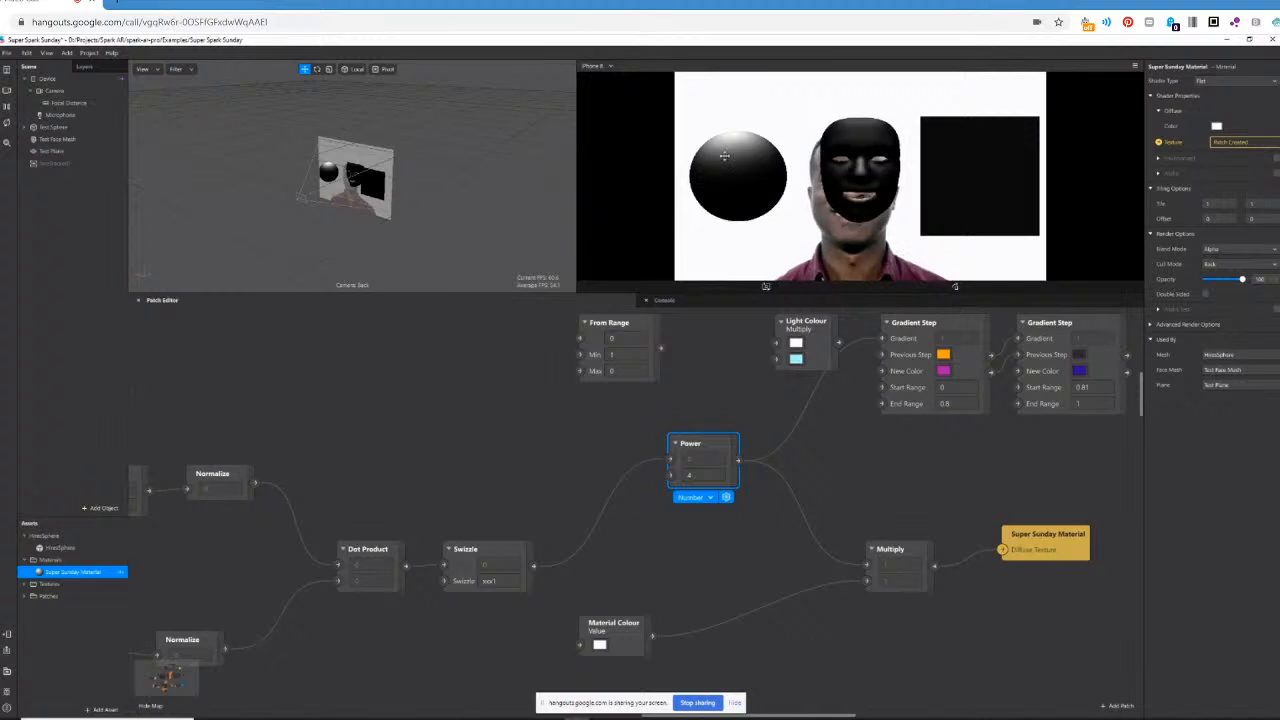
# Try a Power exponent of 5, and set it to 0.5 instead.
pyautogui.doubleClick(697, 476)
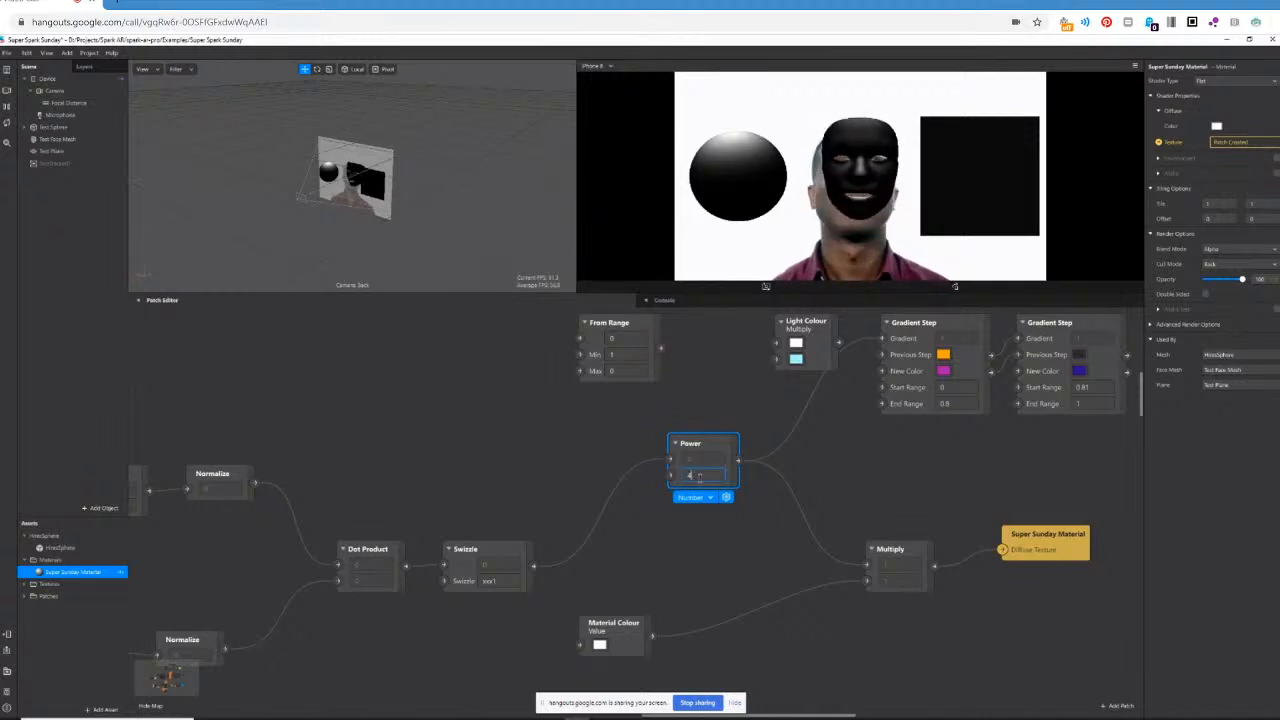
pyautogui.write('5')
pyautogui.press('Return')
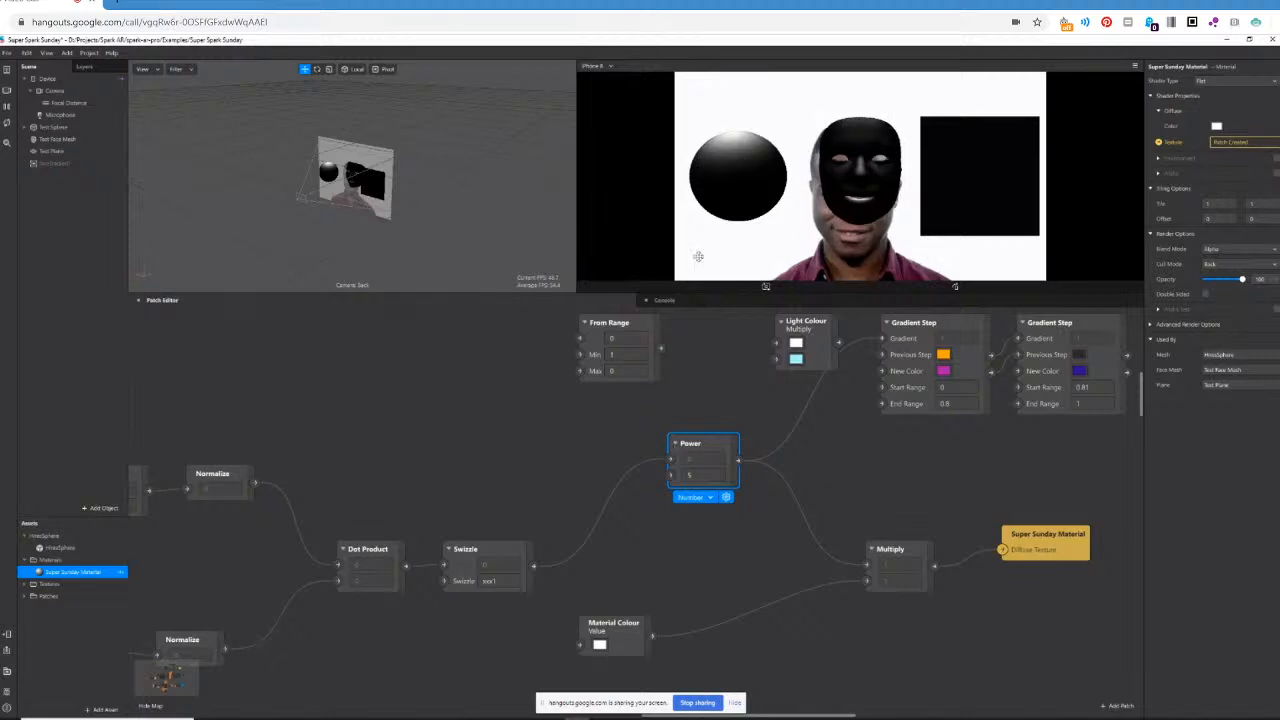
pyautogui.doubleClick(710, 478)
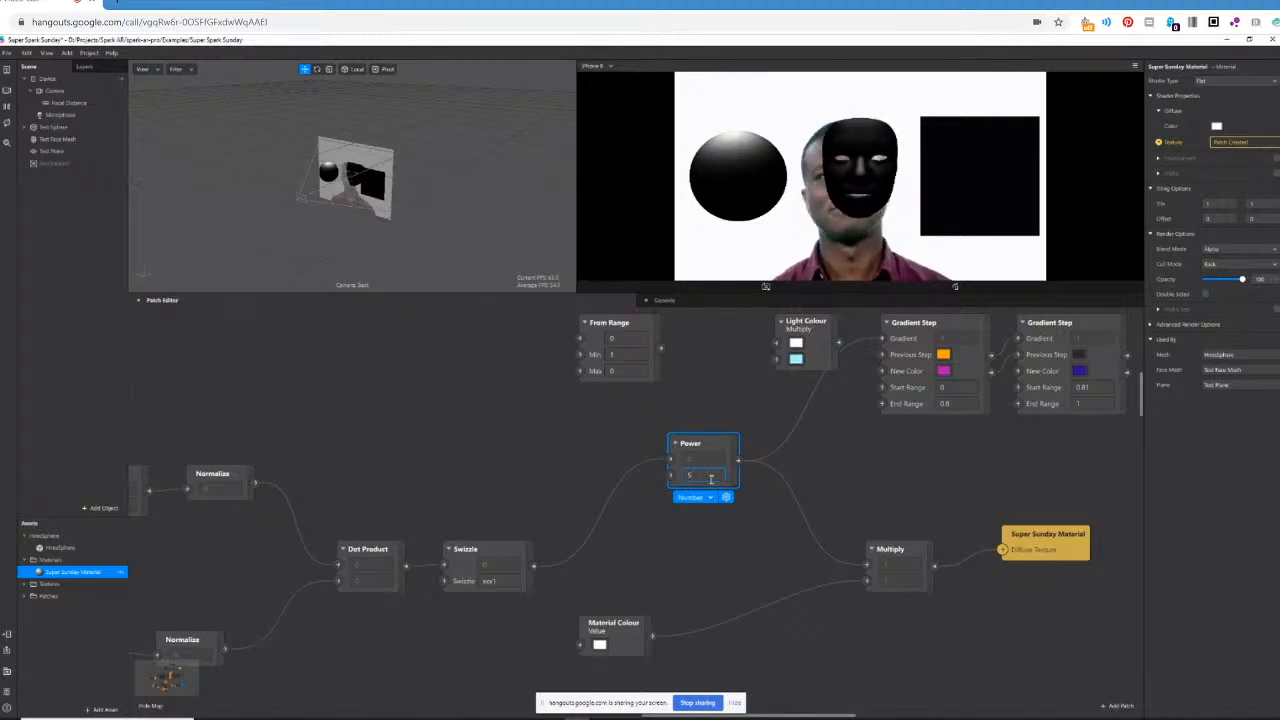
pyautogui.write('0.5')
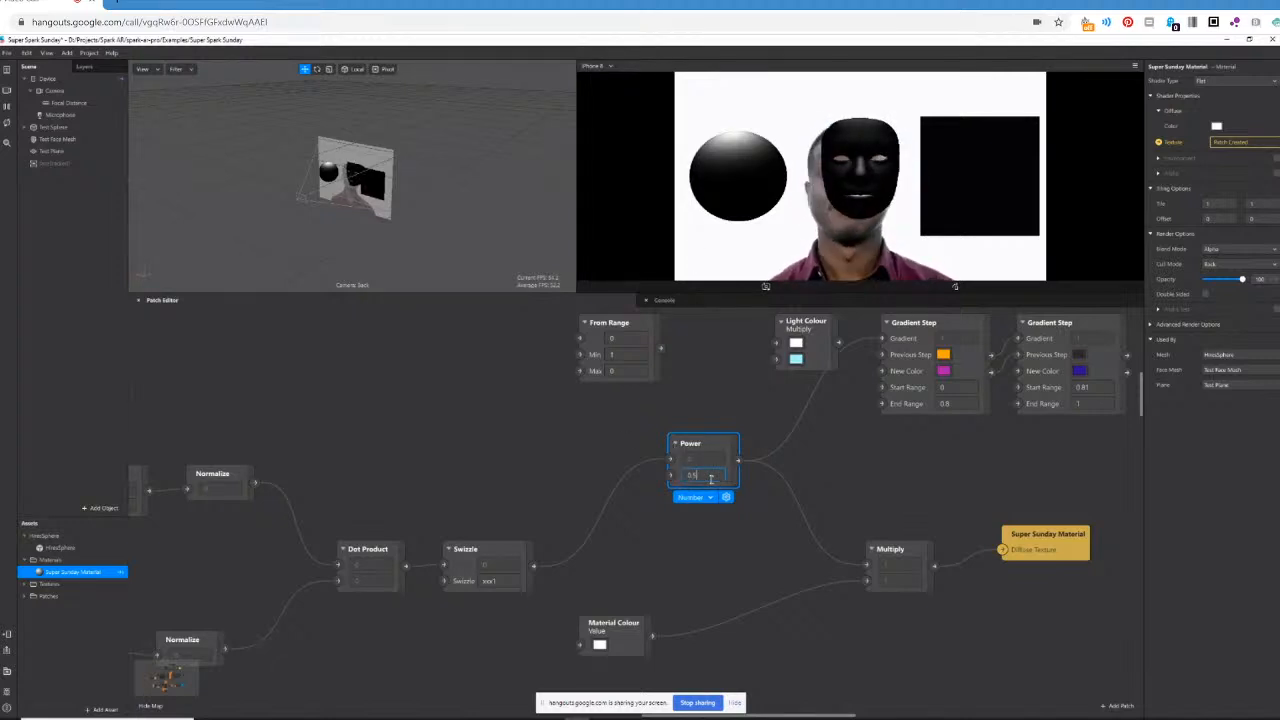
pyautogui.press('Return')
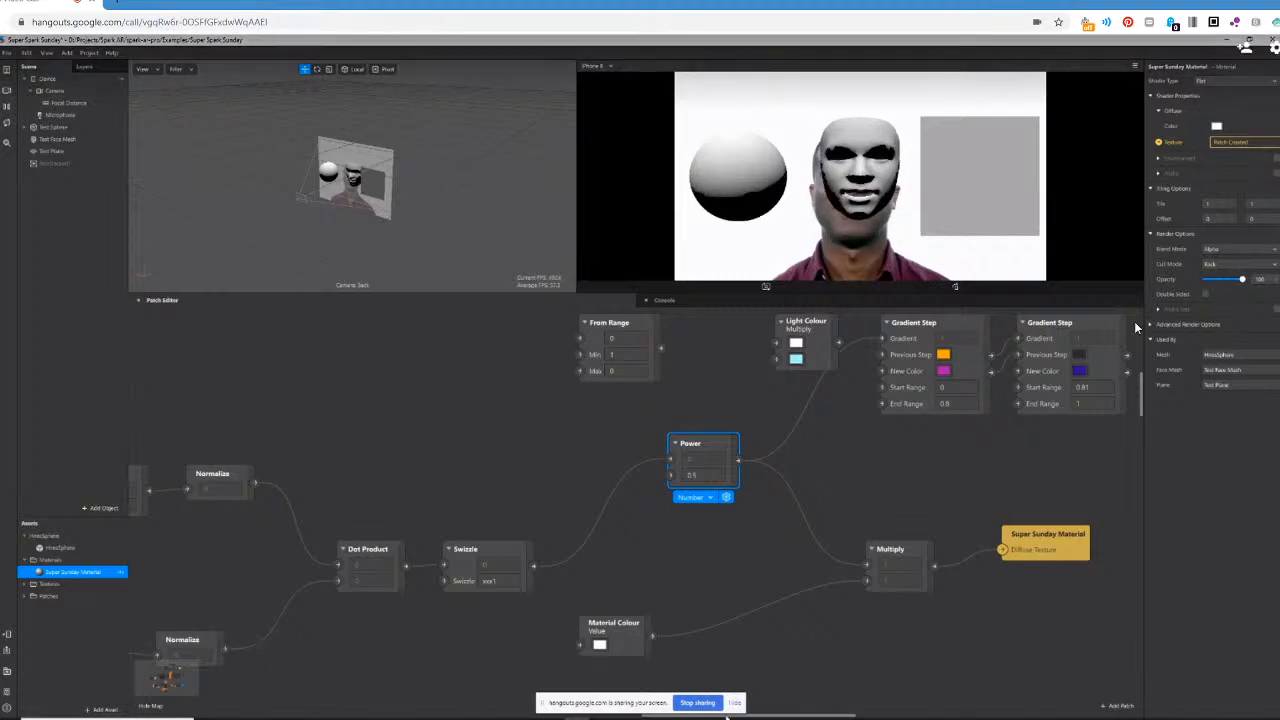
# Shift Vertex Transform, Vertex Attribute and their Multiply patch together away from the upper Normalize patch to make room between them.
pyautogui.moveTo(765, 717); pyautogui.dragTo(696, 717)
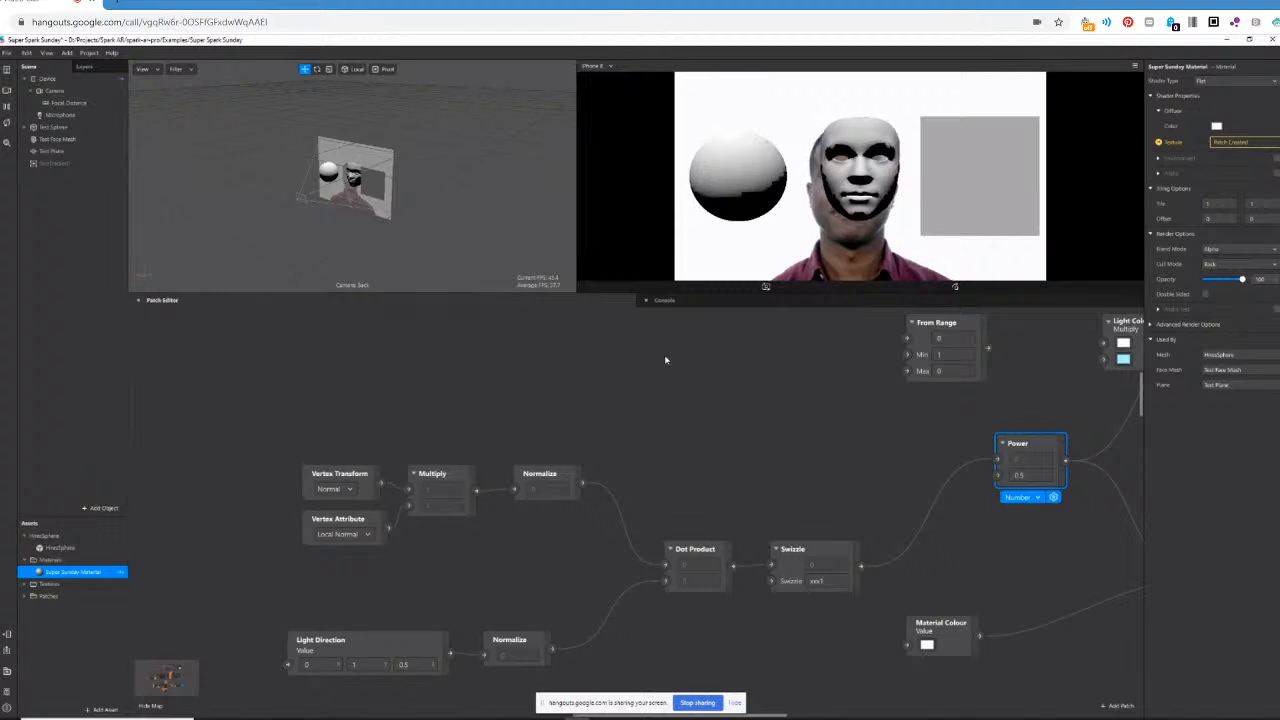
pyautogui.moveTo(295, 443); pyautogui.dragTo(425, 545)
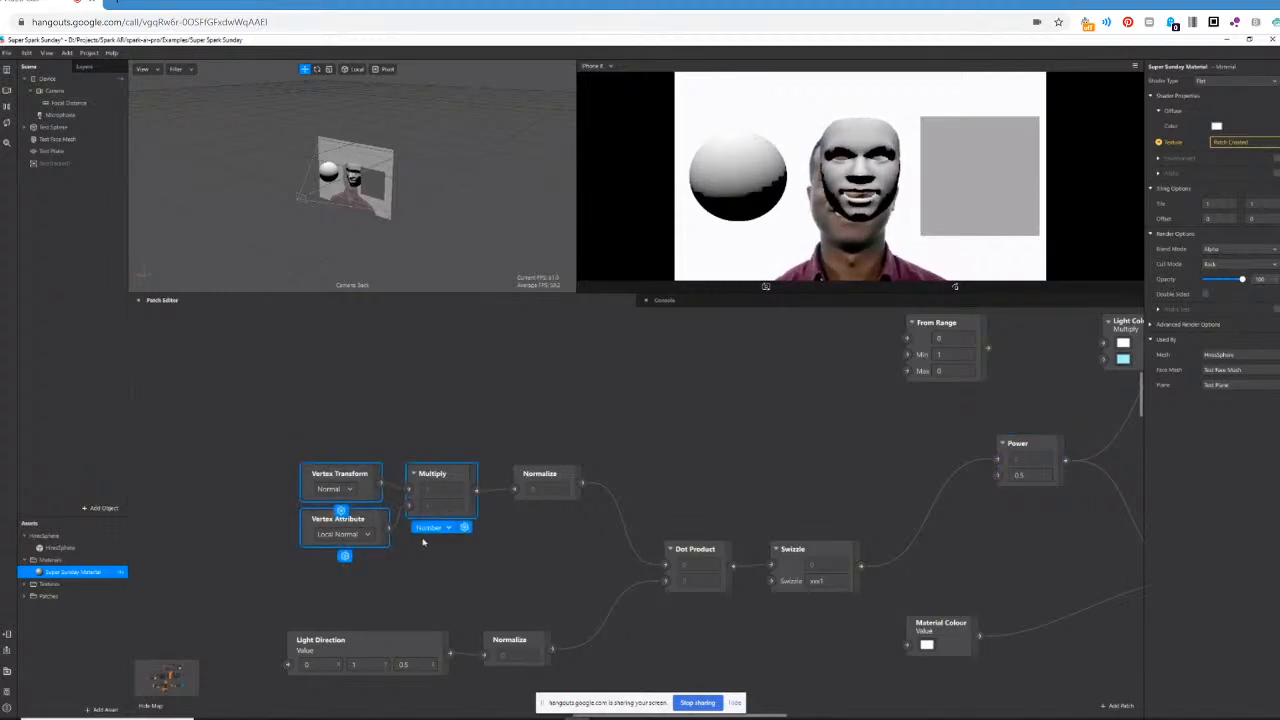
pyautogui.moveTo(438, 474); pyautogui.dragTo(341, 457)
pyautogui.click(397, 508)
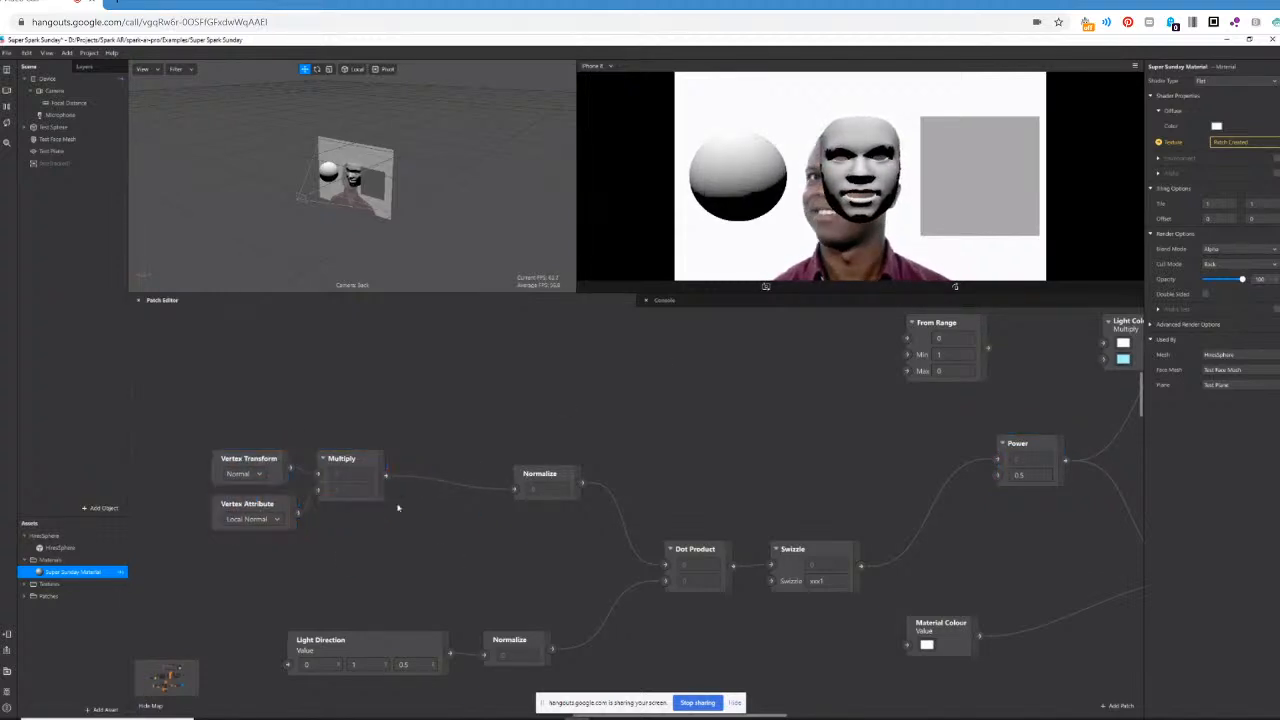
# Add a Fragment Stage patch fed by the output of the vertex normal Multiply.
pyautogui.moveTo(434, 420); pyautogui.dragTo(434, 420)
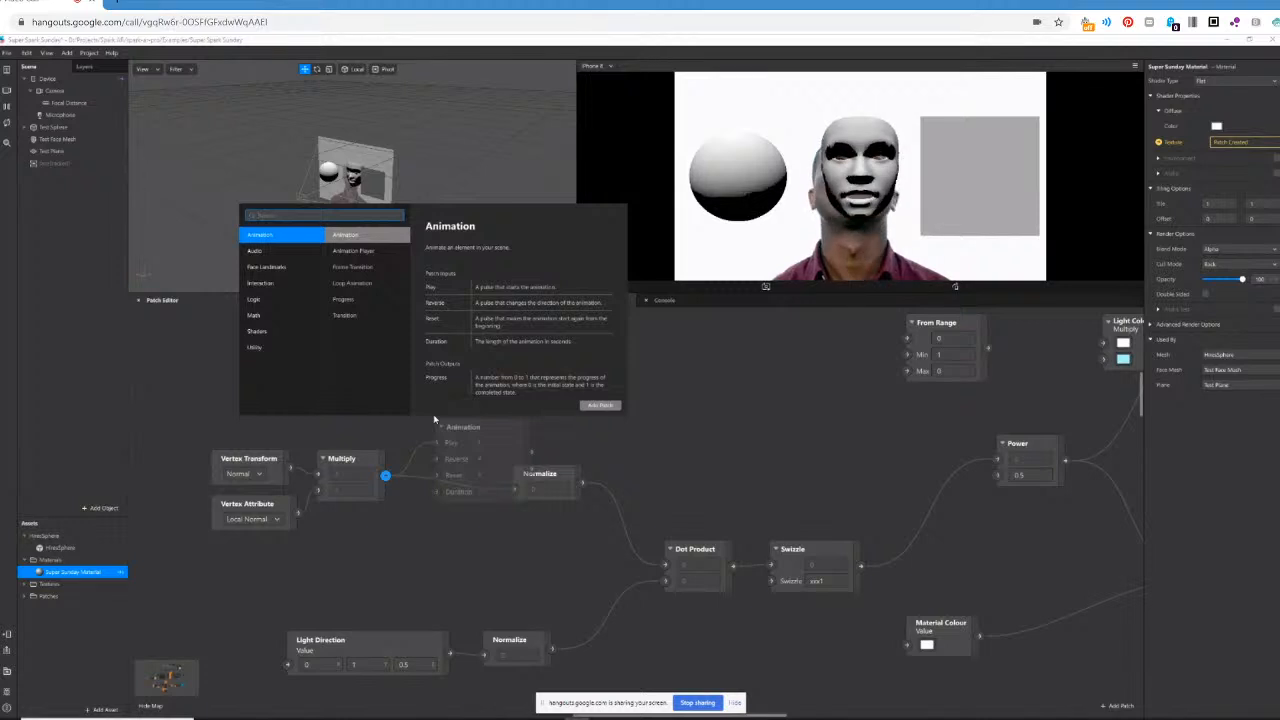
pyautogui.write('fra')
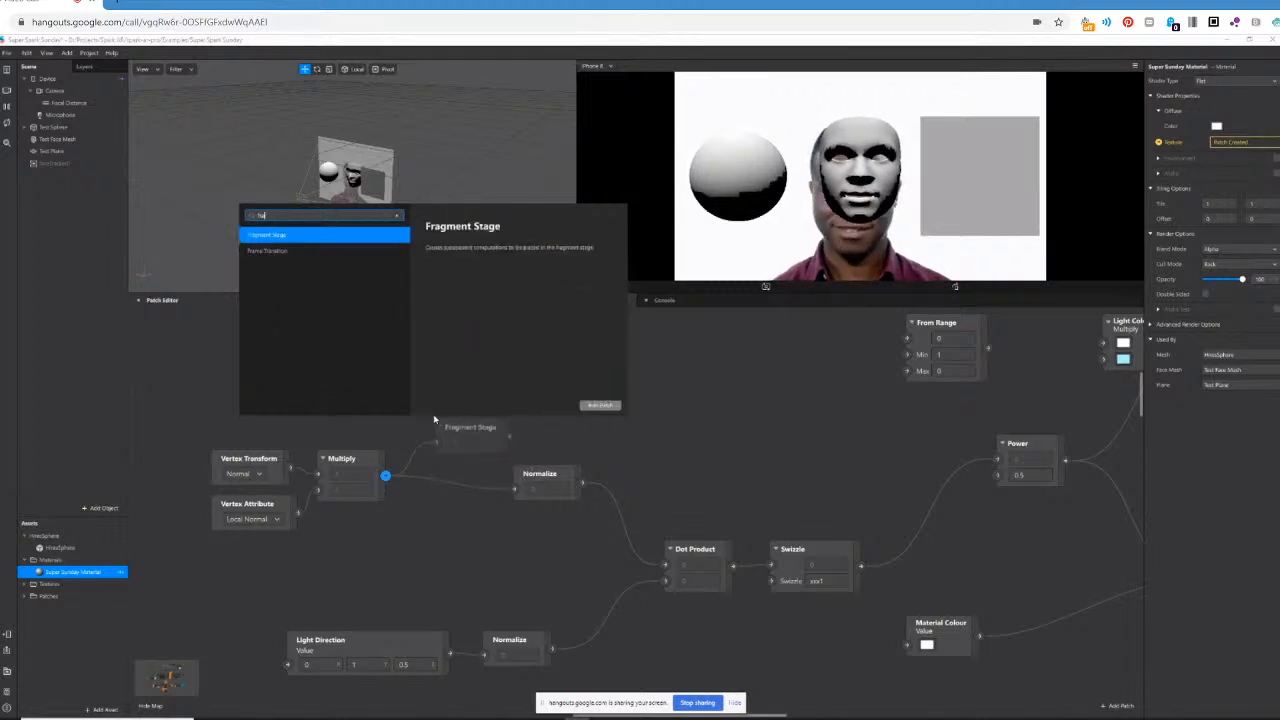
pyautogui.write('g')
pyautogui.write('ment')
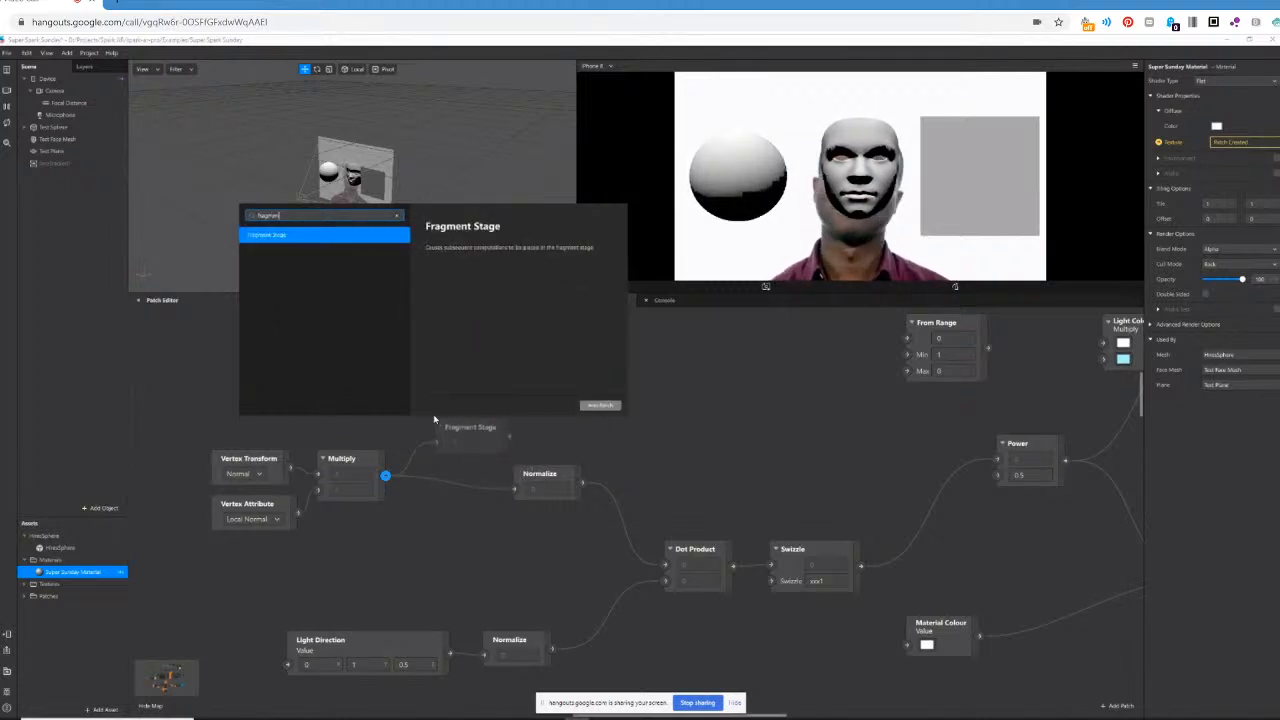
pyautogui.press('Return')
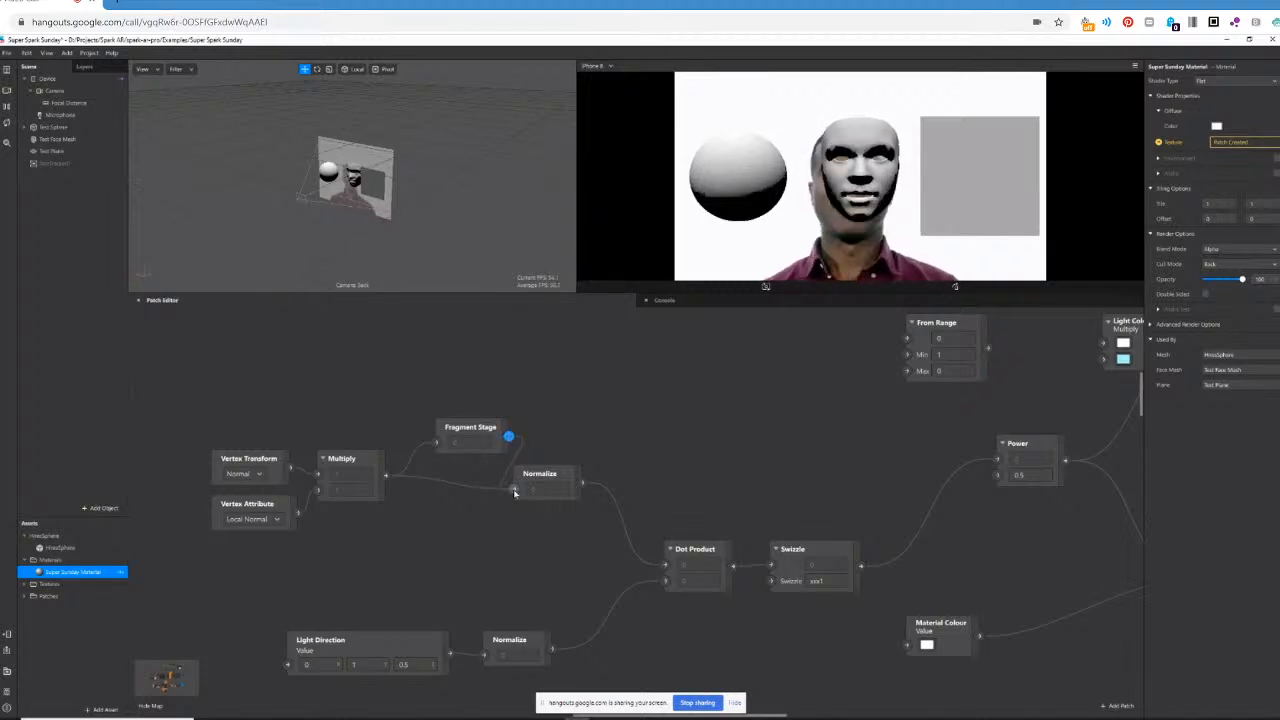
# Route Fragment Stage into the upper Normalize patch and align both in a row after Multiply.
pyautogui.moveTo(515, 493); pyautogui.dragTo(575, 477)
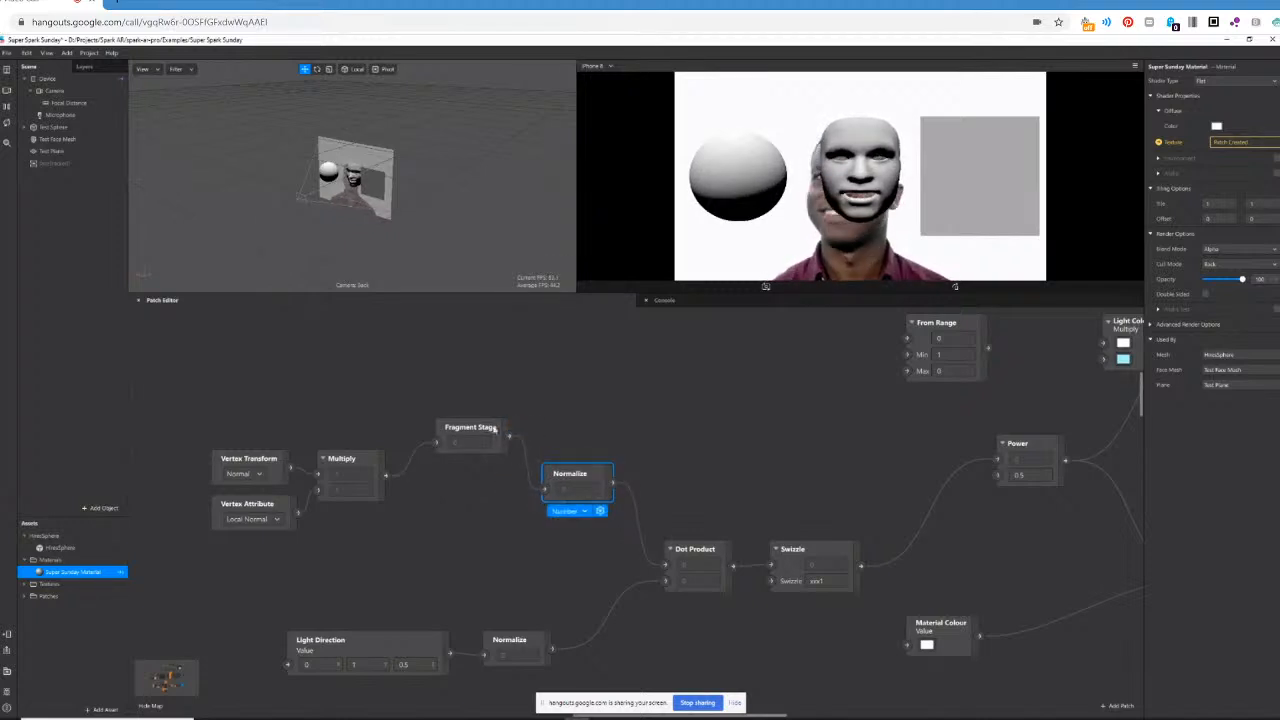
pyautogui.moveTo(494, 428); pyautogui.dragTo(467, 459)
pyautogui.moveTo(564, 470); pyautogui.dragTo(519, 452)
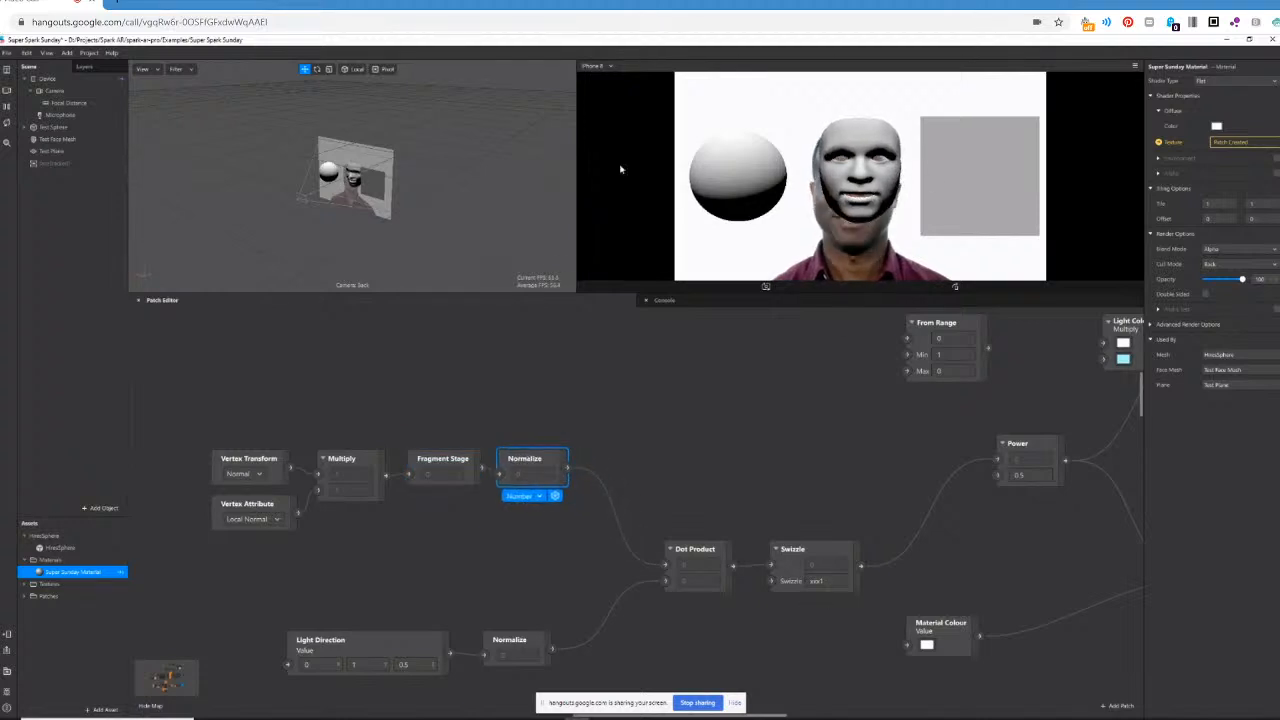
# Place Light Colour between Power and the final Multiply, connecting Power to its first input and its output to Multiply's first input.
pyautogui.moveTo(771, 717); pyautogui.dragTo(856, 717)
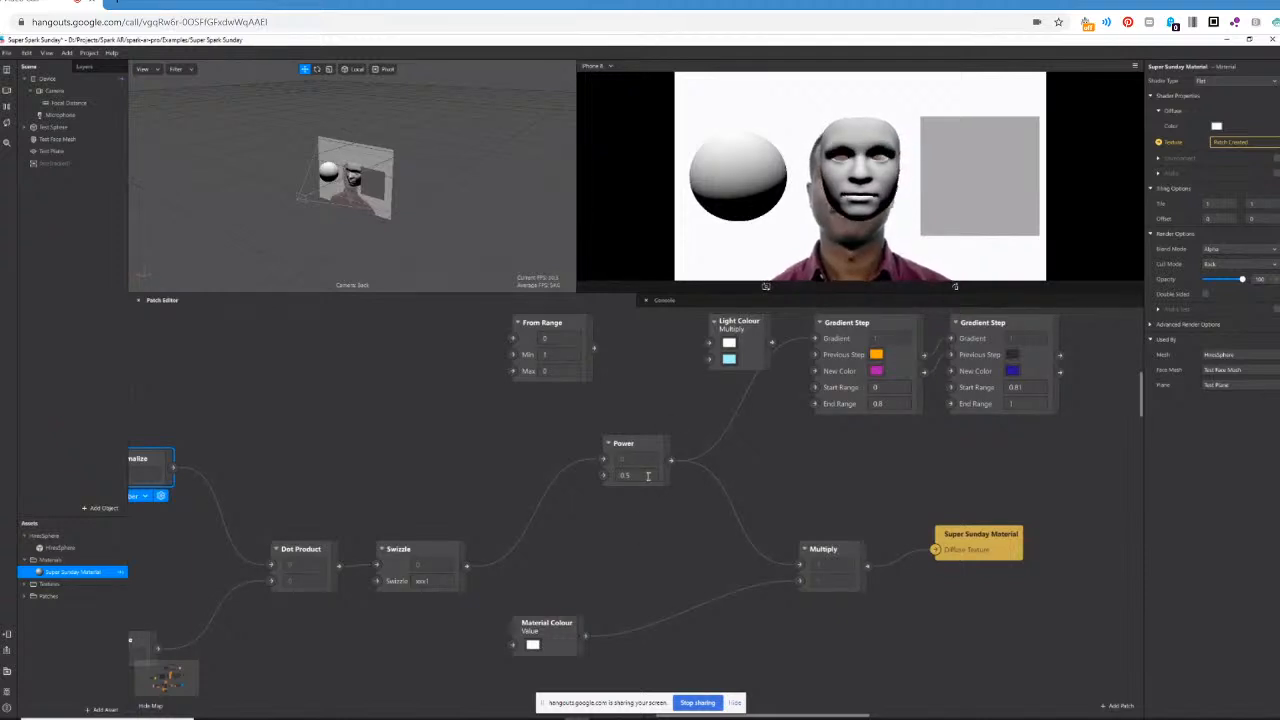
pyautogui.moveTo(664, 449); pyautogui.dragTo(589, 462)
pyautogui.moveTo(747, 321); pyautogui.dragTo(732, 441)
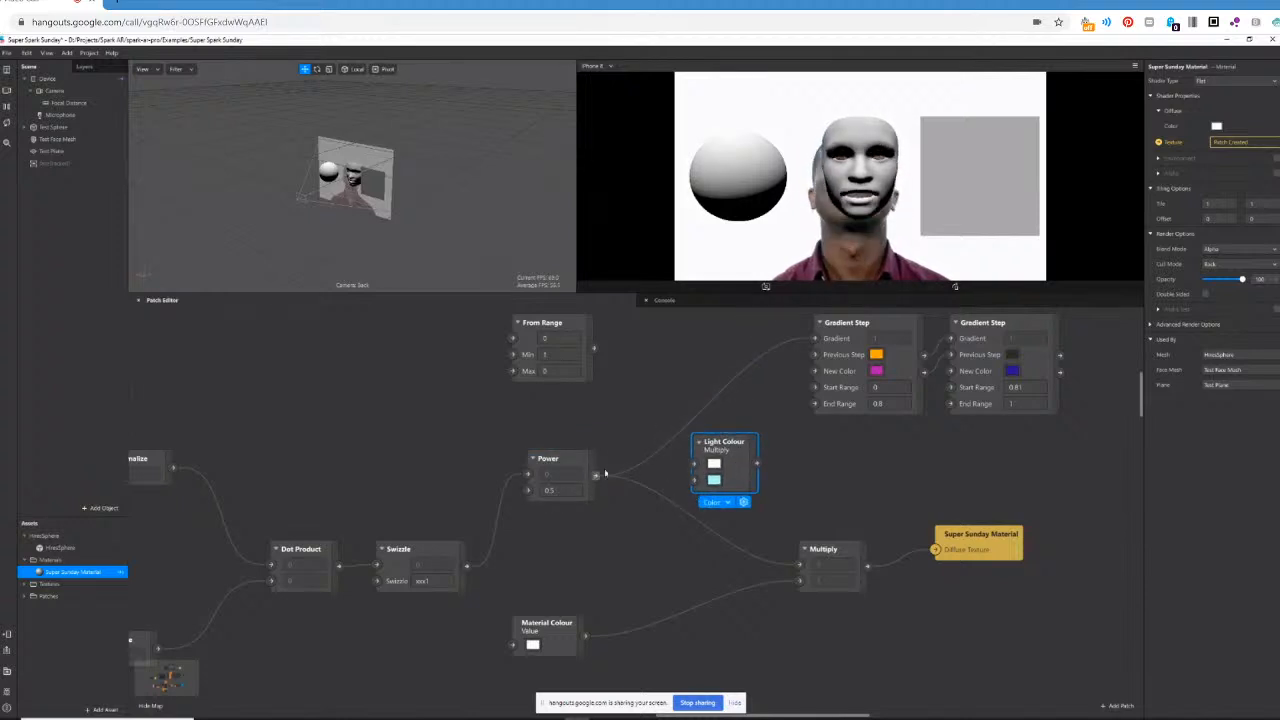
pyautogui.click(596, 476)
pyautogui.click(694, 464)
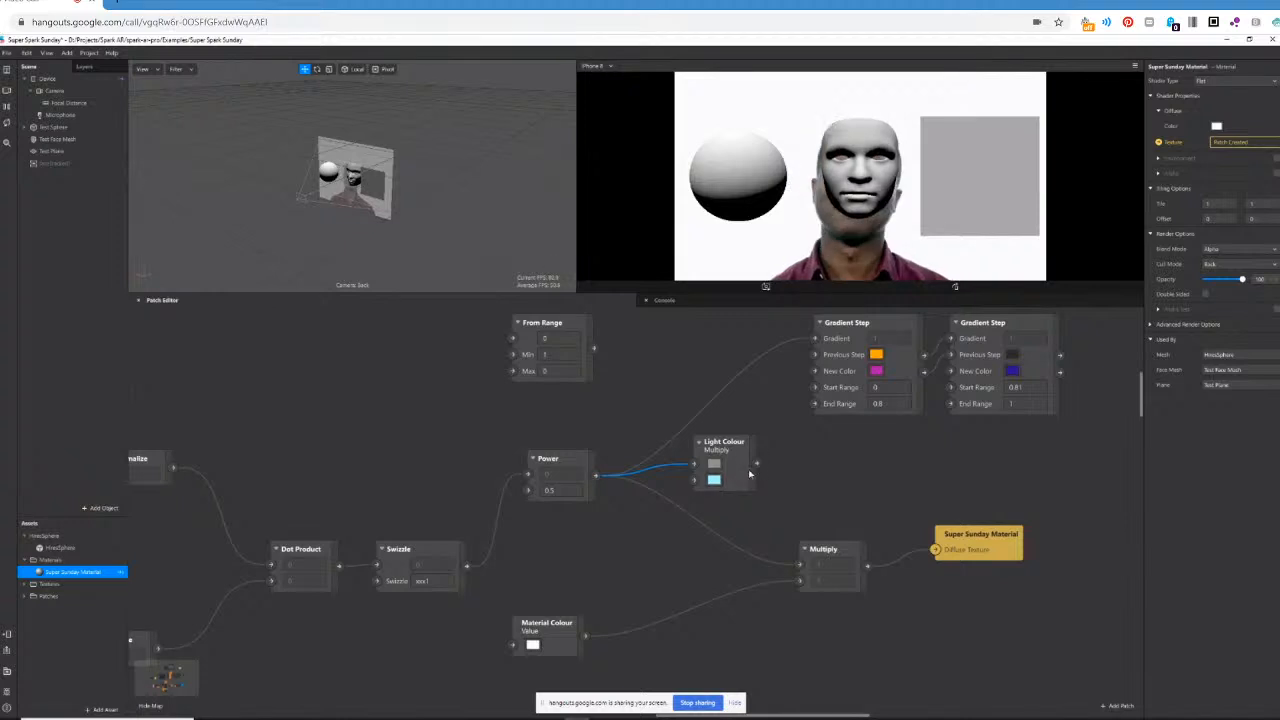
pyautogui.click(757, 463)
pyautogui.click(800, 566)
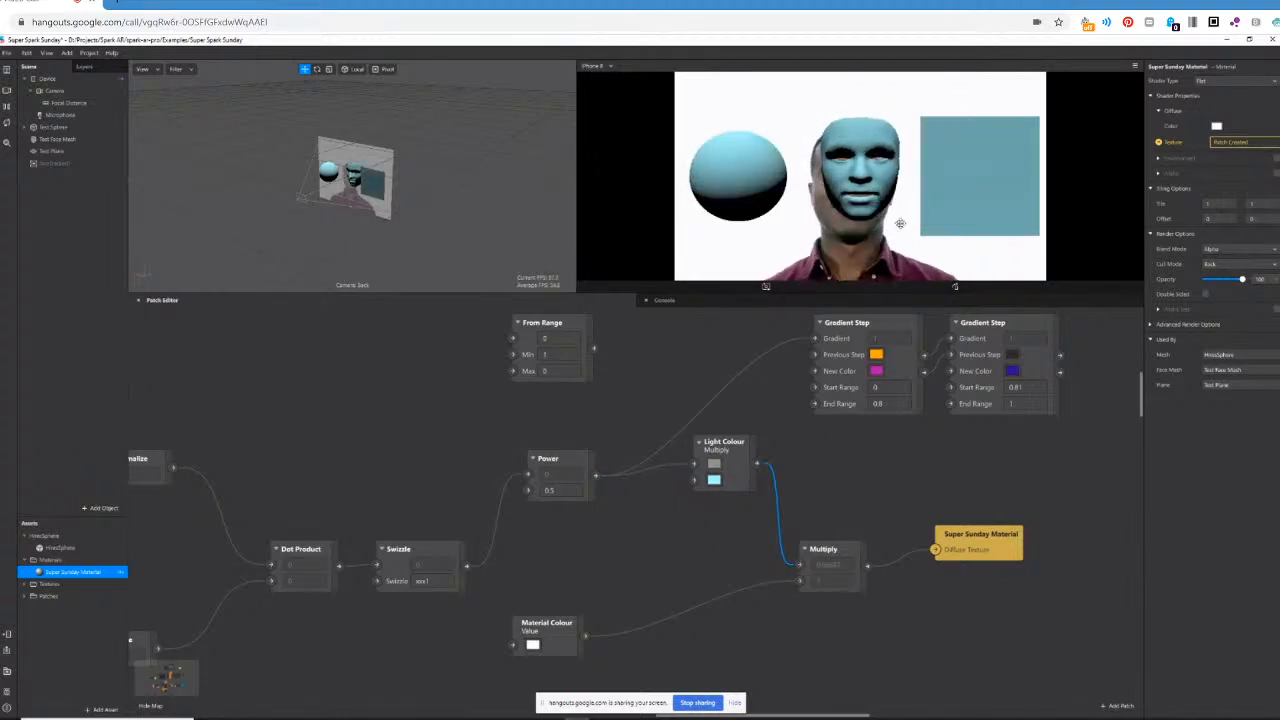
pyautogui.moveTo(744, 449)
pyautogui.mouseDown()
pyautogui.moveTo(701, 490)
pyautogui.moveTo(743, 454)
pyautogui.mouseUp()
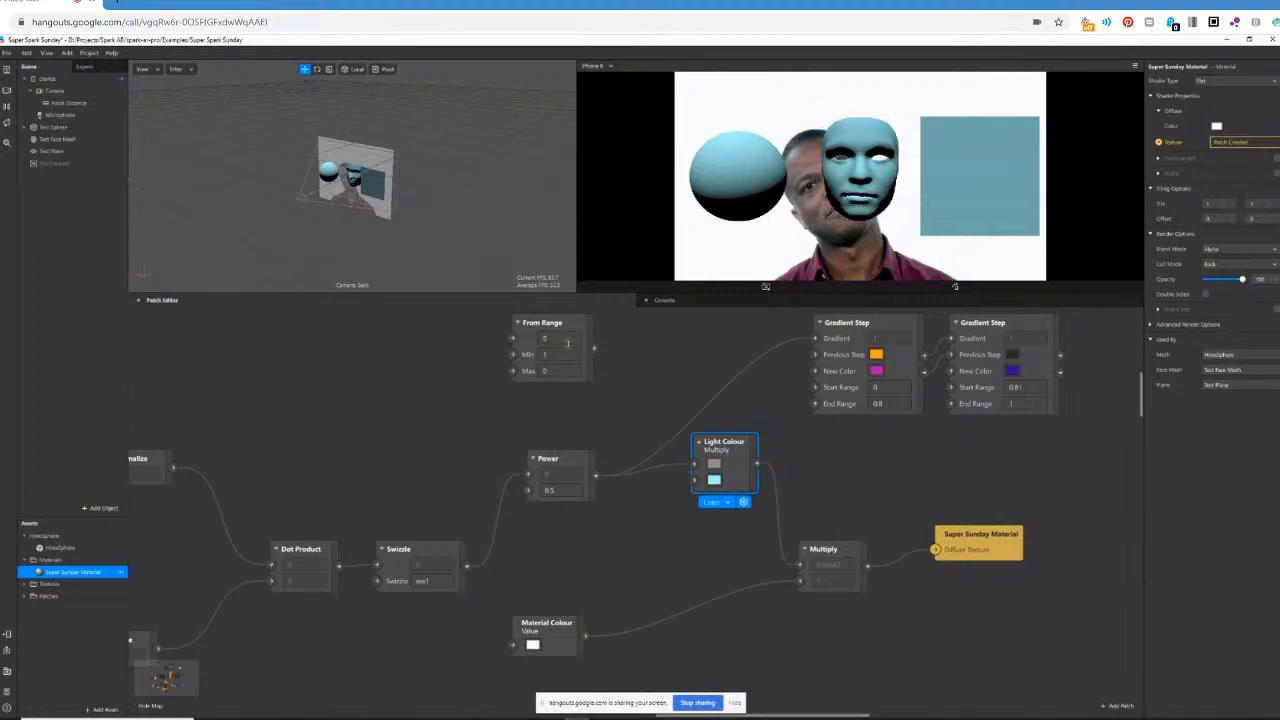
# Insert From Range between Swizzle and Power, connecting Swizzle to its first input and its output to Power, and place Power beside it.
pyautogui.moveTo(561, 461); pyautogui.dragTo(650, 461)
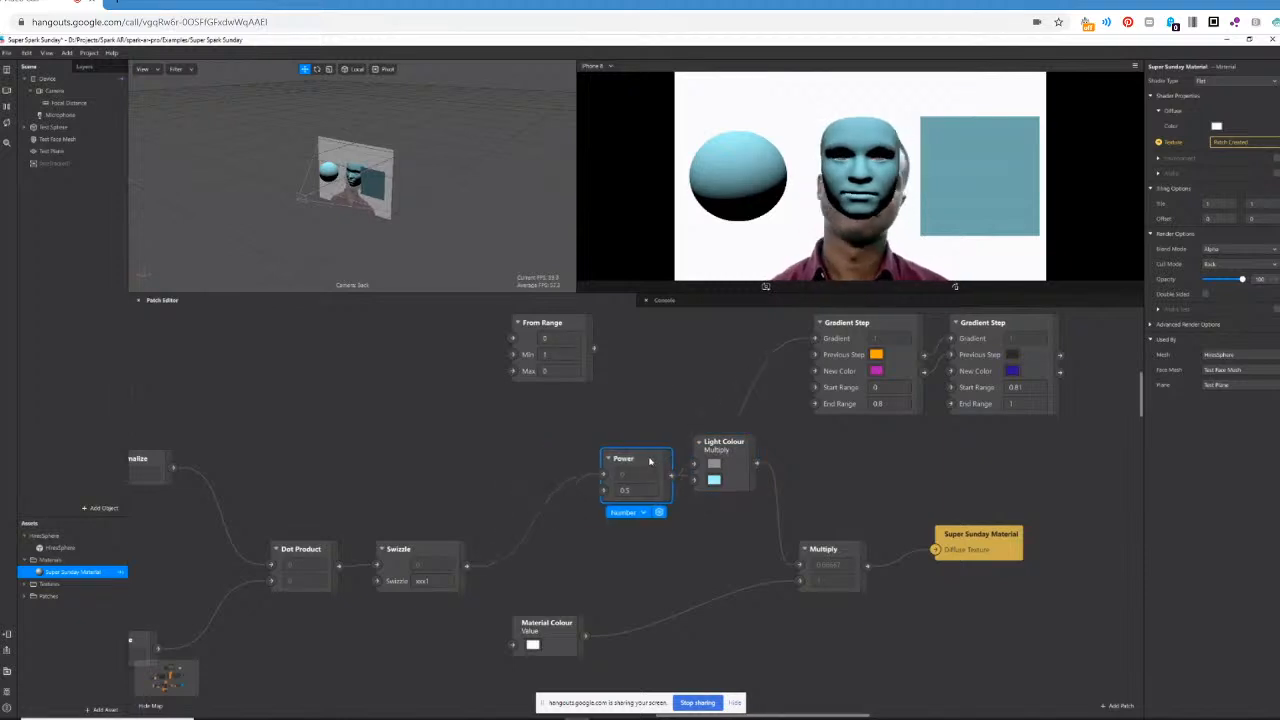
pyautogui.moveTo(563, 327); pyautogui.dragTo(533, 433)
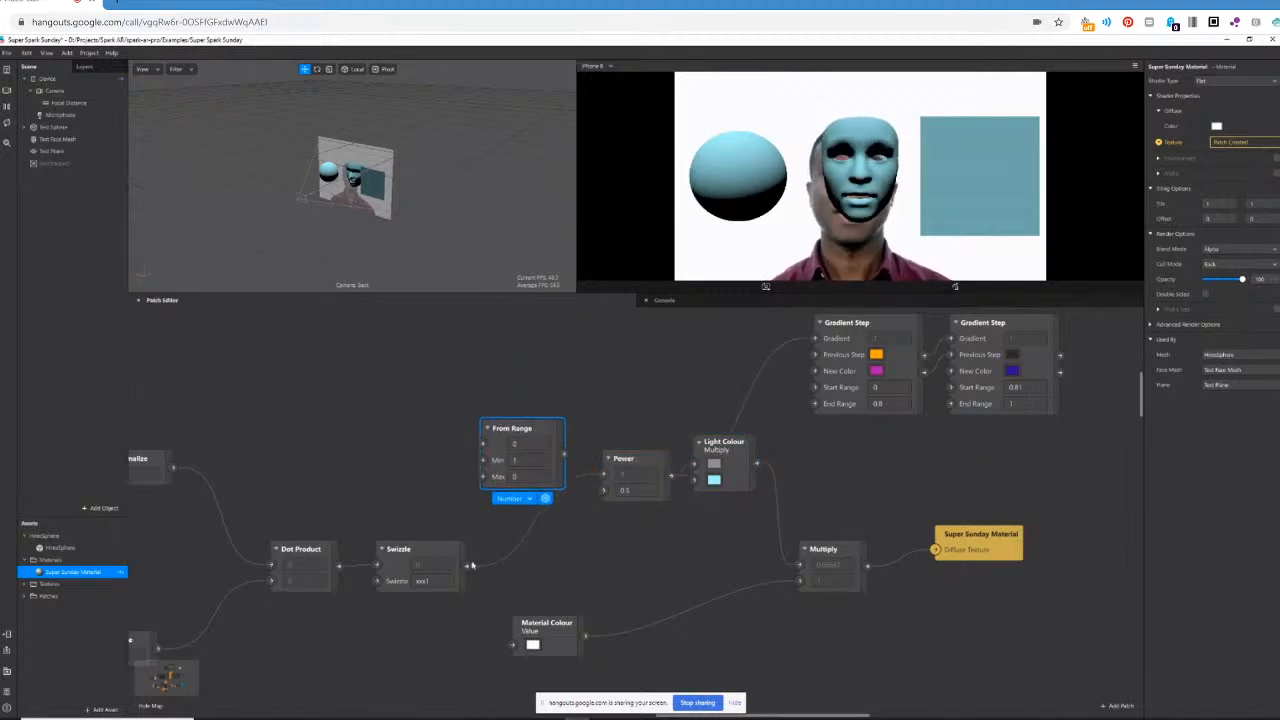
pyautogui.click(480, 507)
pyautogui.moveTo(480, 507); pyautogui.dragTo(483, 444)
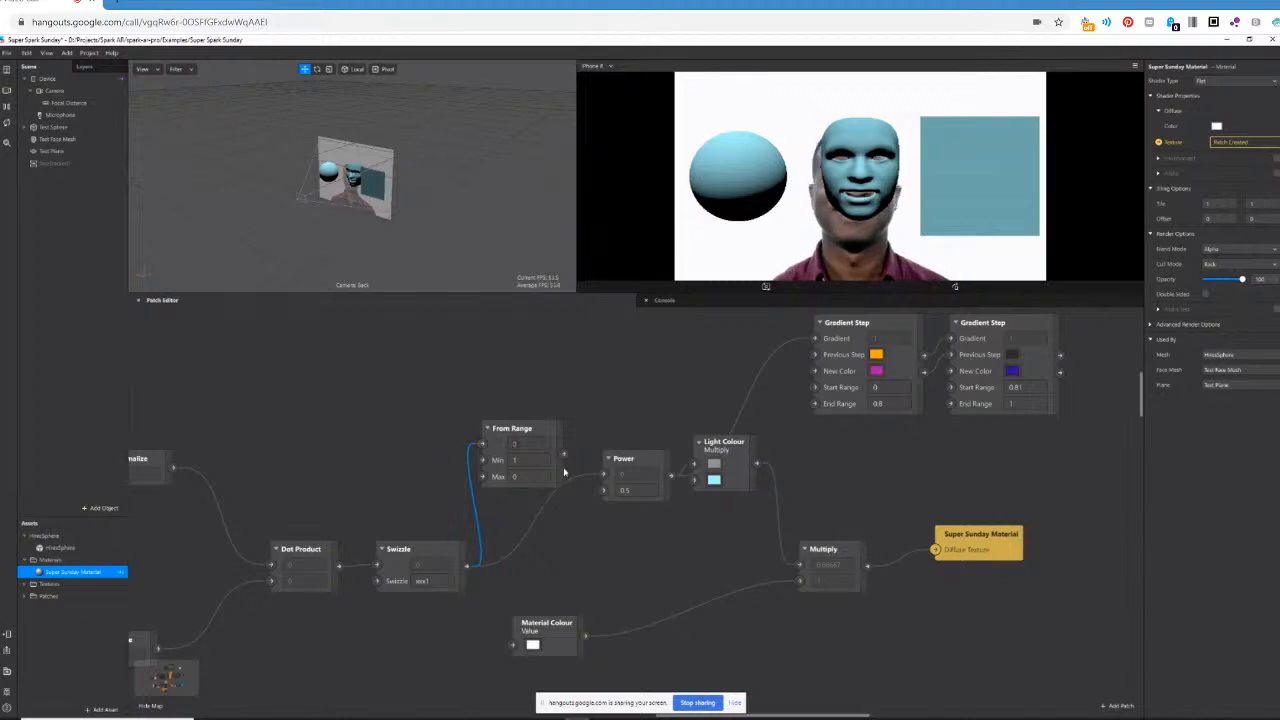
pyautogui.moveTo(564, 455); pyautogui.dragTo(621, 441)
pyautogui.click(636, 456)
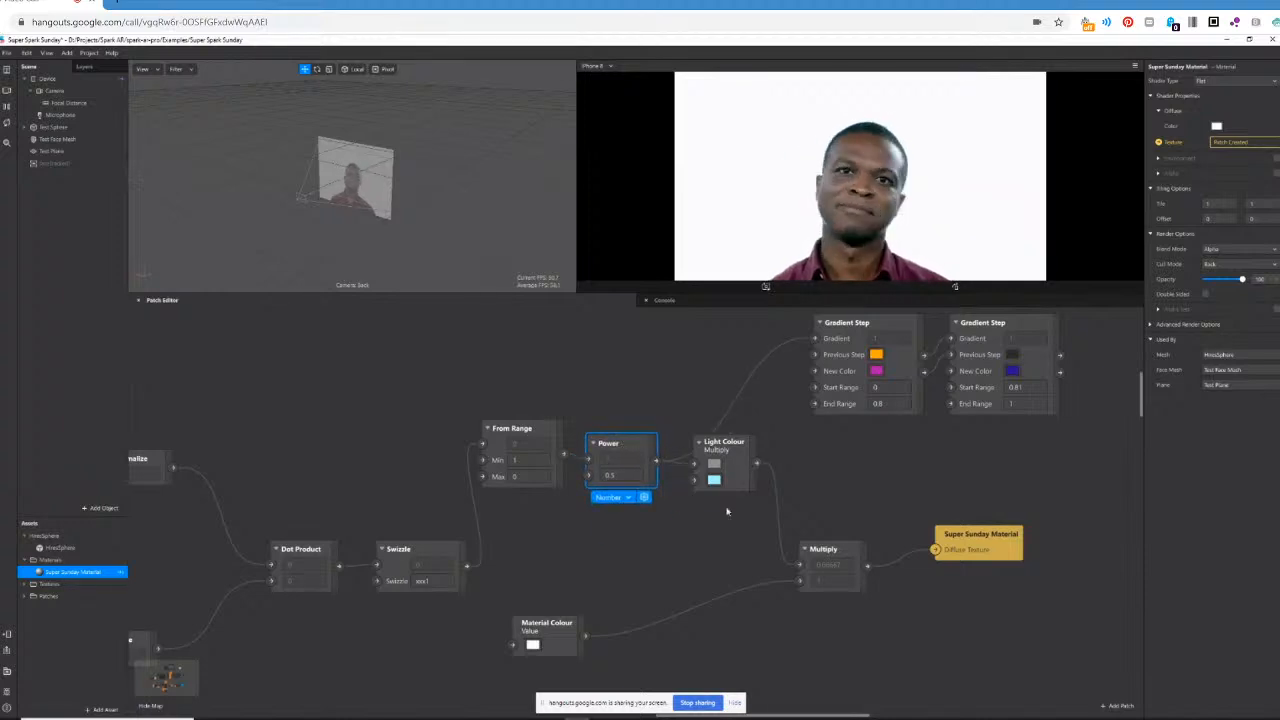
# Connect Dot Product directly to From Range's first input and move Swizzle below Power.
pyautogui.click(339, 566)
pyautogui.click(483, 445)
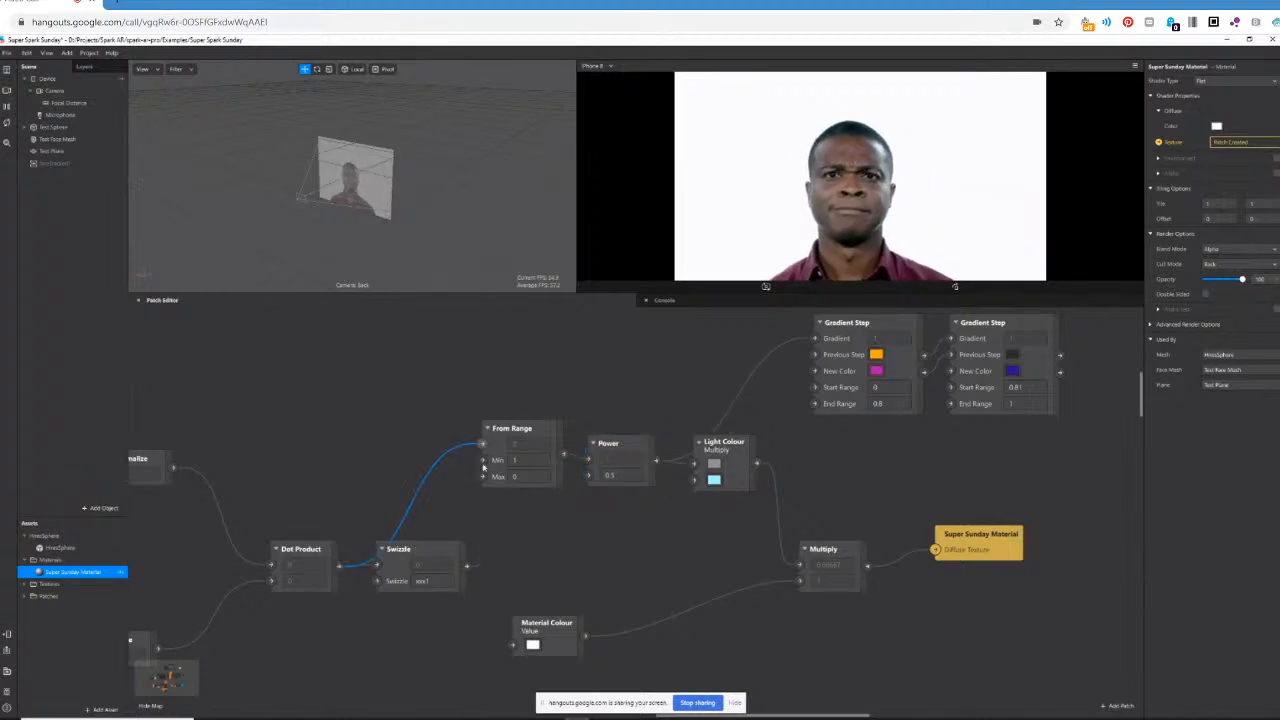
pyautogui.moveTo(455, 587); pyautogui.dragTo(682, 587)
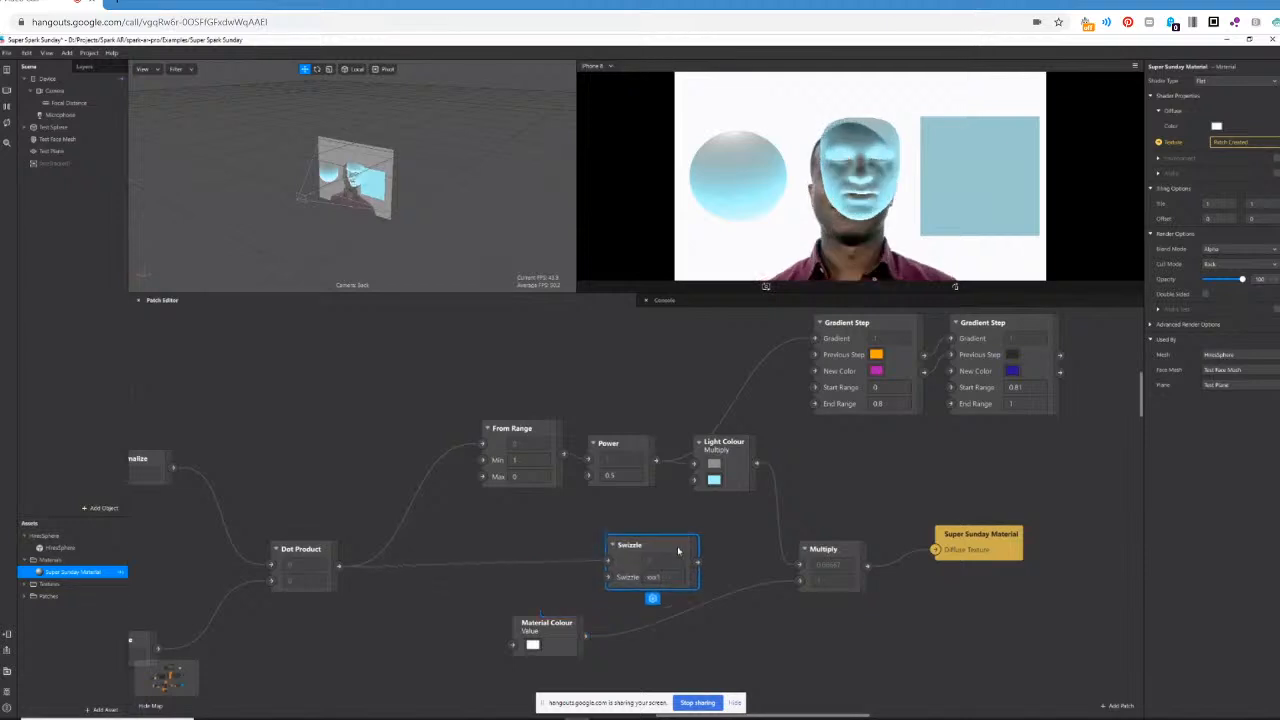
# Route Power's output through Swizzle into Light Colour's first input, and shift From Range and Power back toward Dot Product.
pyautogui.moveTo(563, 455); pyautogui.dragTo(602, 566)
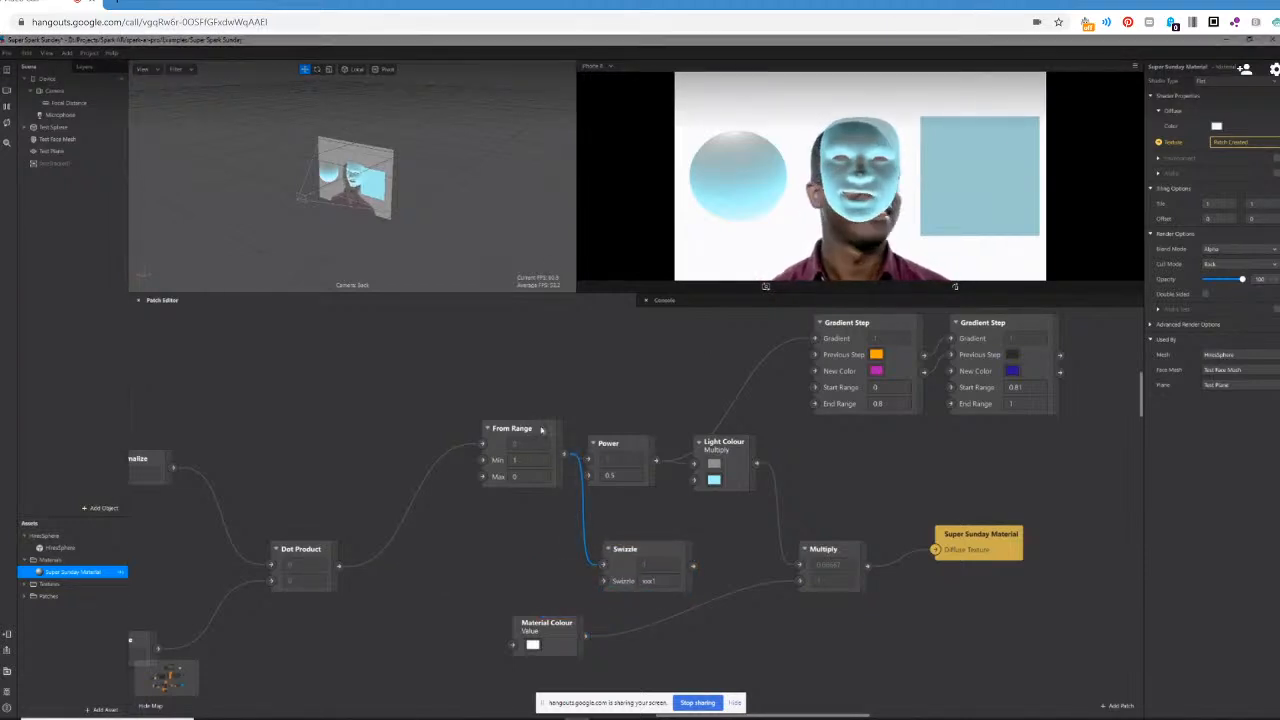
pyautogui.moveTo(535, 429); pyautogui.dragTo(459, 444)
pyautogui.moveTo(655, 461); pyautogui.dragTo(604, 567)
pyautogui.moveTo(691, 565); pyautogui.dragTo(695, 465)
pyautogui.moveTo(608, 443); pyautogui.dragTo(532, 443)
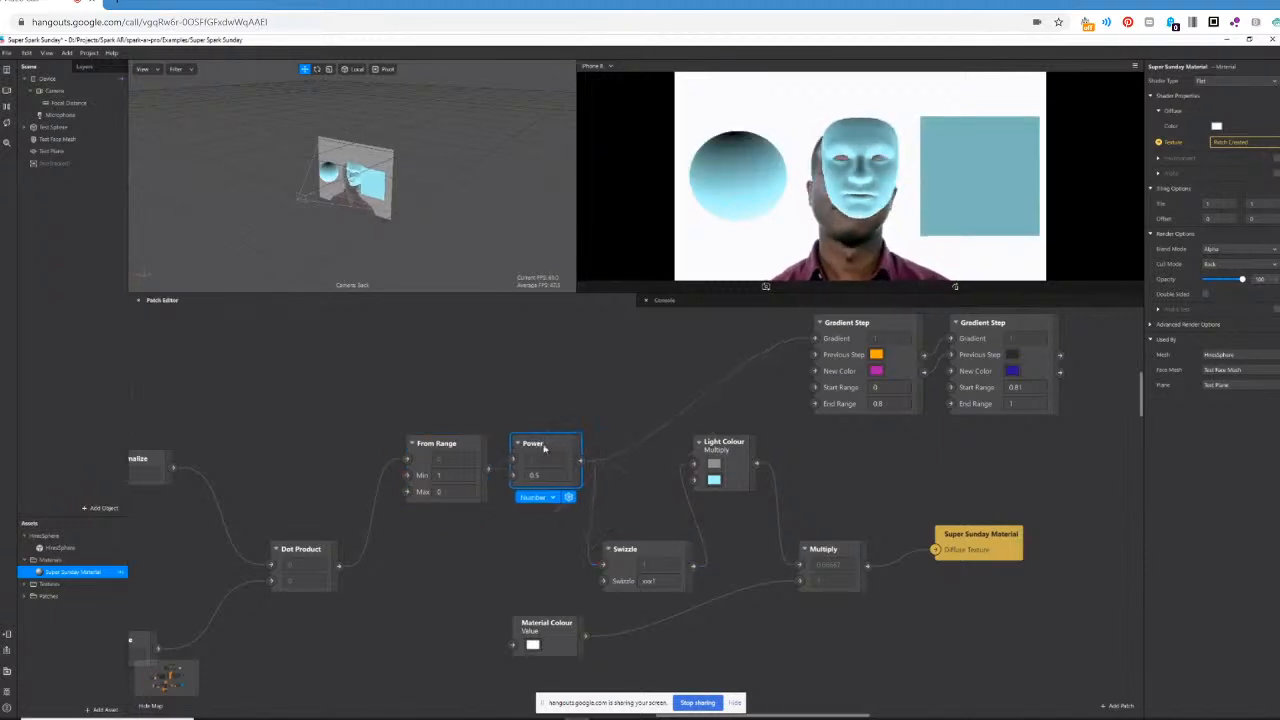
# Place Swizzle in line between Power and Light Colour, moving Light Colour further along to make room.
pyautogui.moveTo(634, 548); pyautogui.dragTo(634, 473)
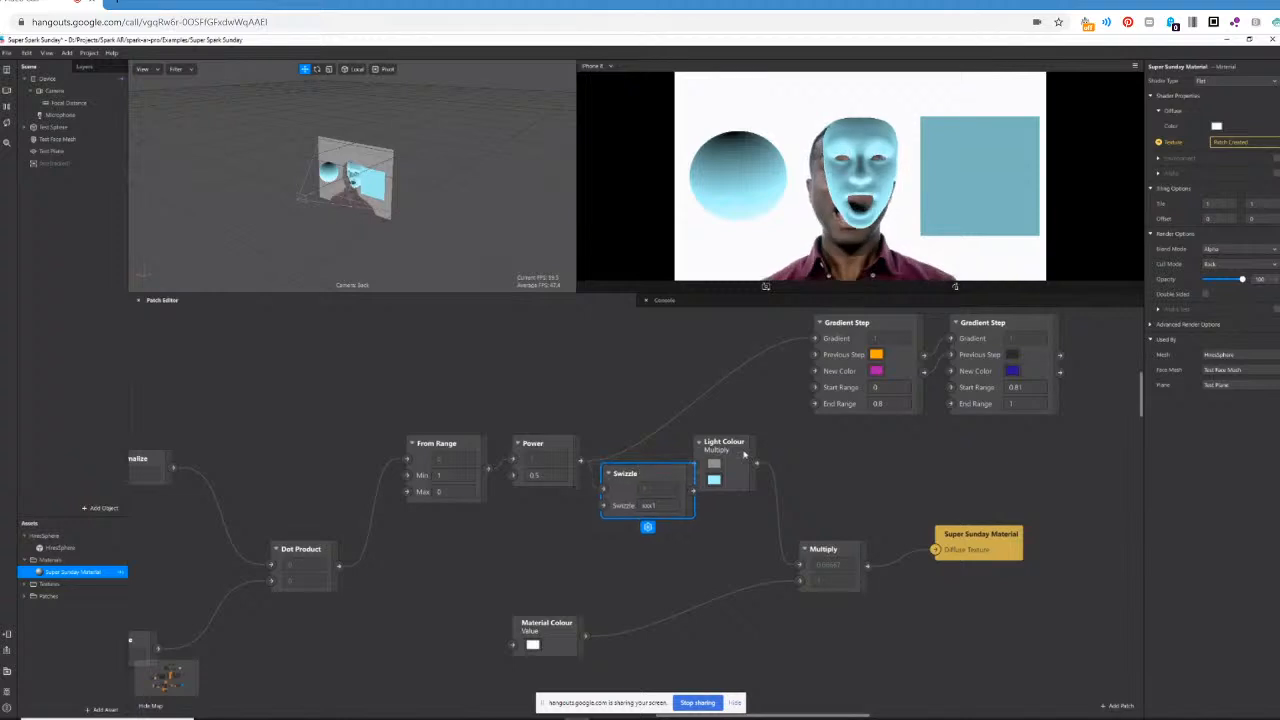
pyautogui.moveTo(751, 457); pyautogui.dragTo(797, 472)
pyautogui.moveTo(675, 473); pyautogui.dragTo(690, 458)
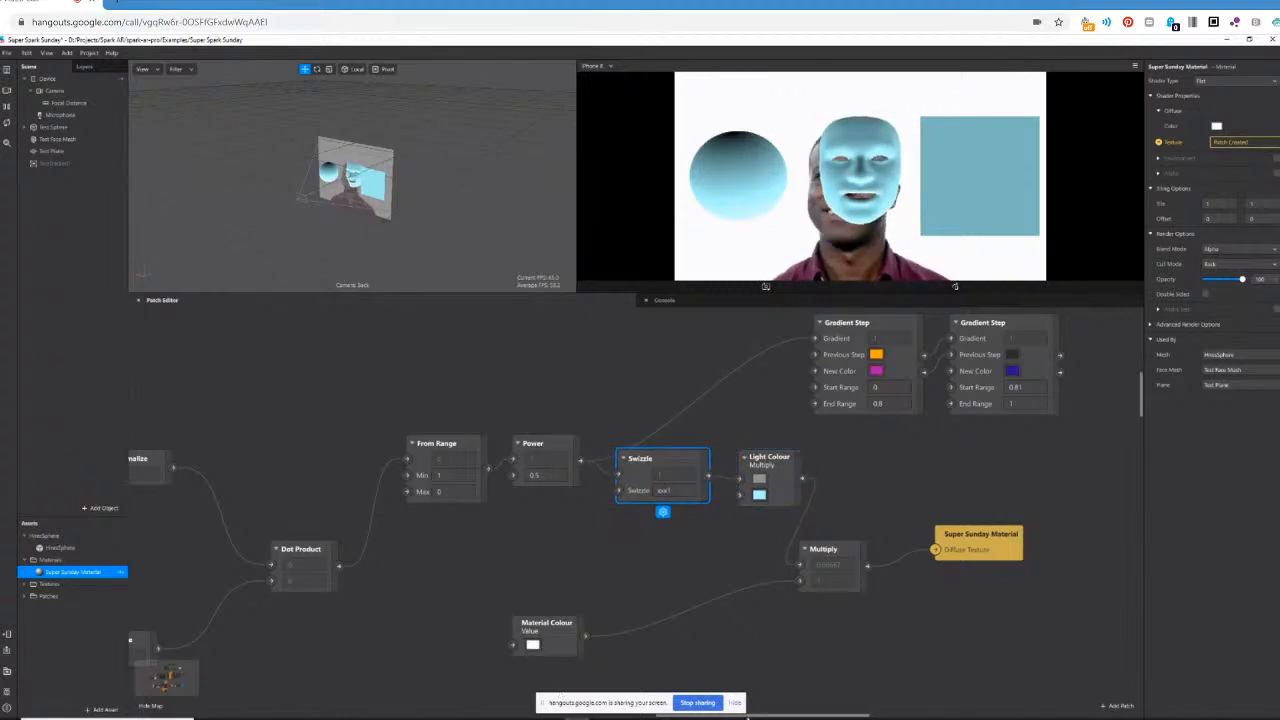
# Set the Light Direction's Y component to 0 and its Z component to 1.
pyautogui.hscroll(-5, 591, 537)
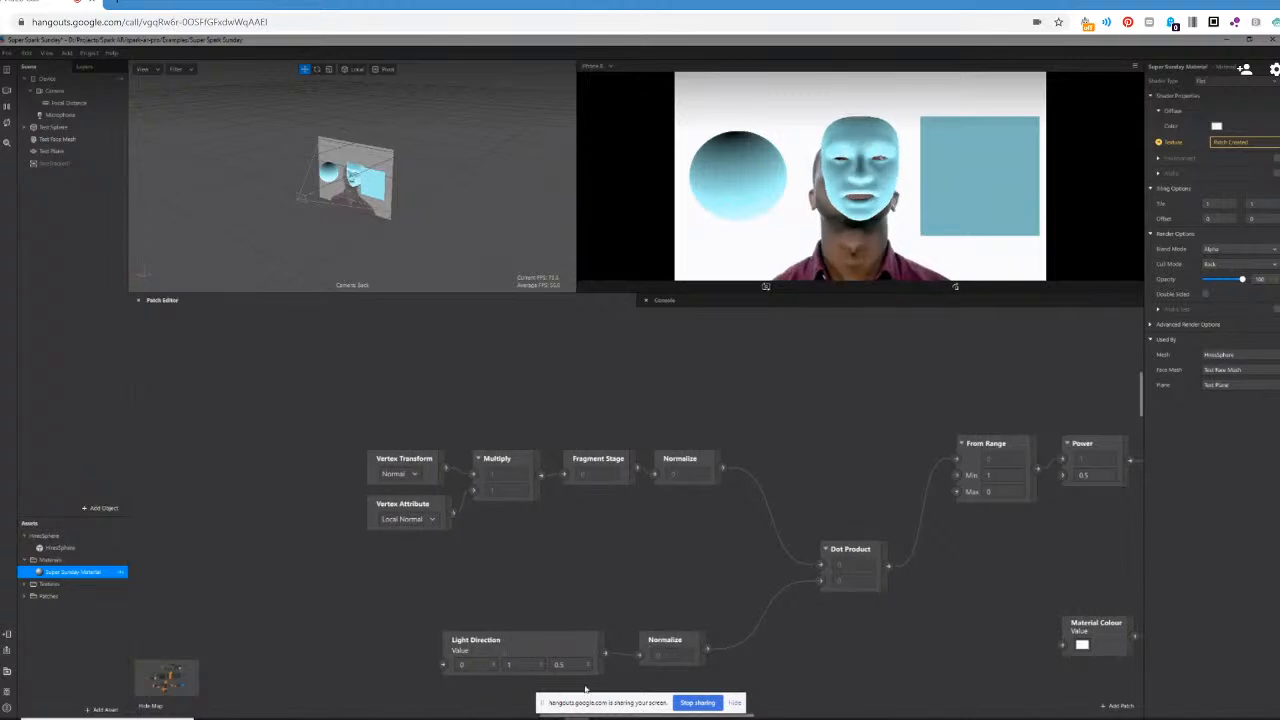
pyautogui.click(524, 663)
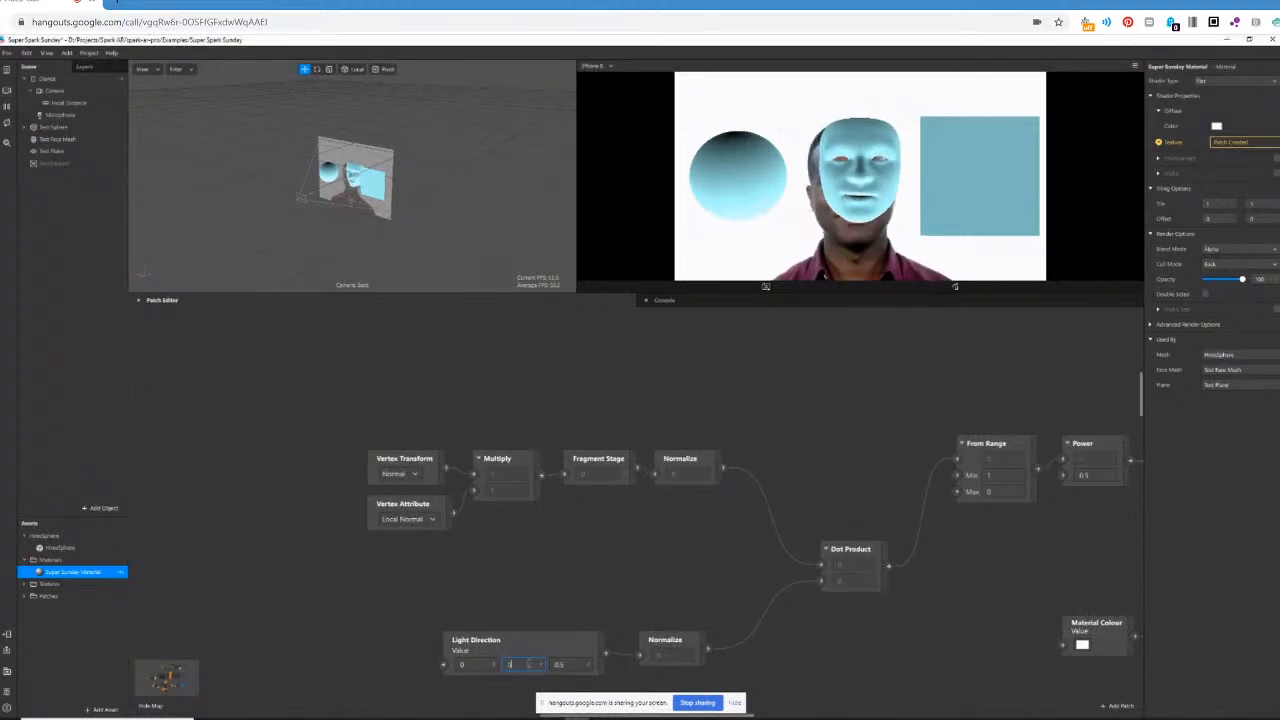
pyautogui.write('0')
pyautogui.click(562, 665)
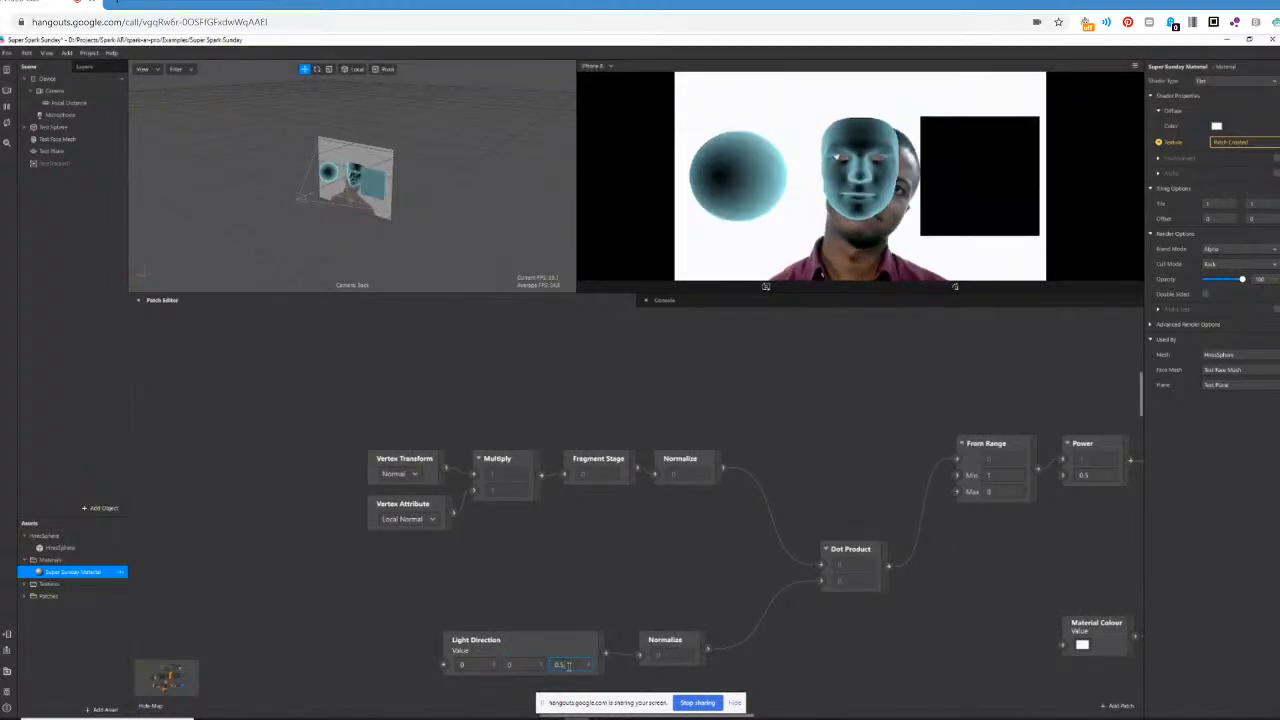
pyautogui.write('1')
pyautogui.press('Return')
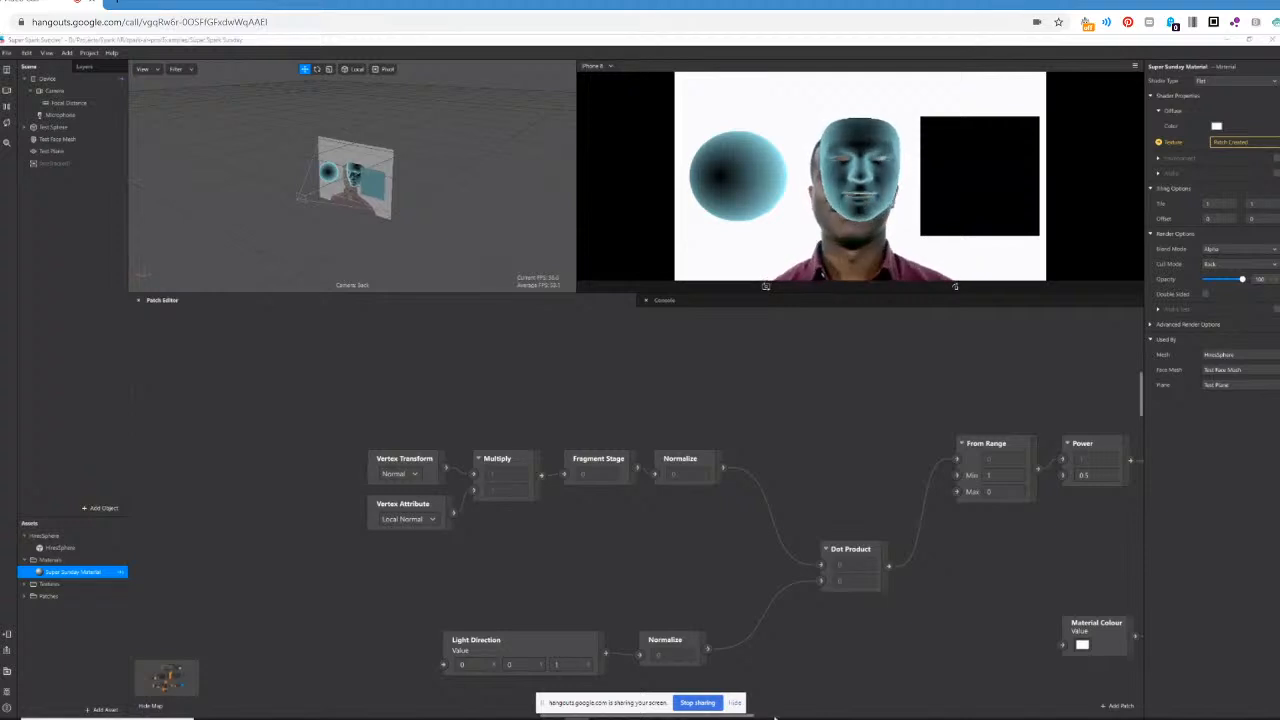
# Set the Power patch's exponent to 2, and then raise it to 3.
pyautogui.moveTo(747, 715); pyautogui.dragTo(862, 715)
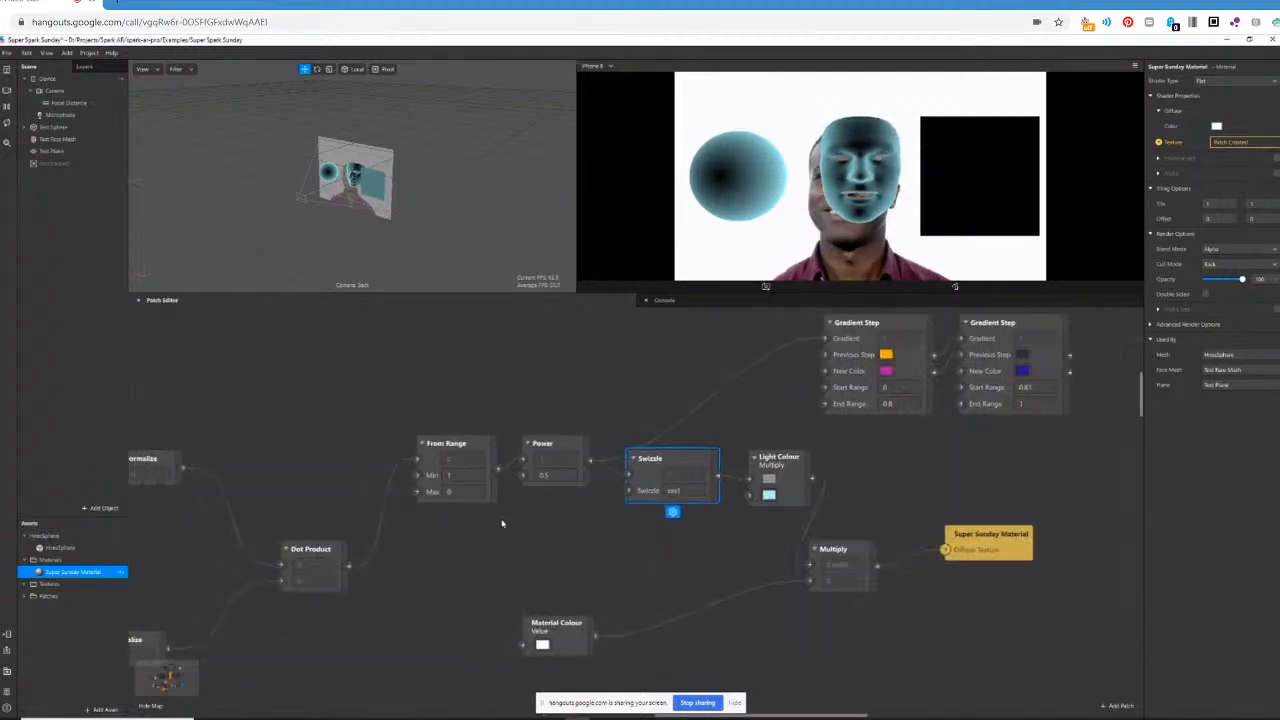
pyautogui.click(553, 475)
pyautogui.press('Return')
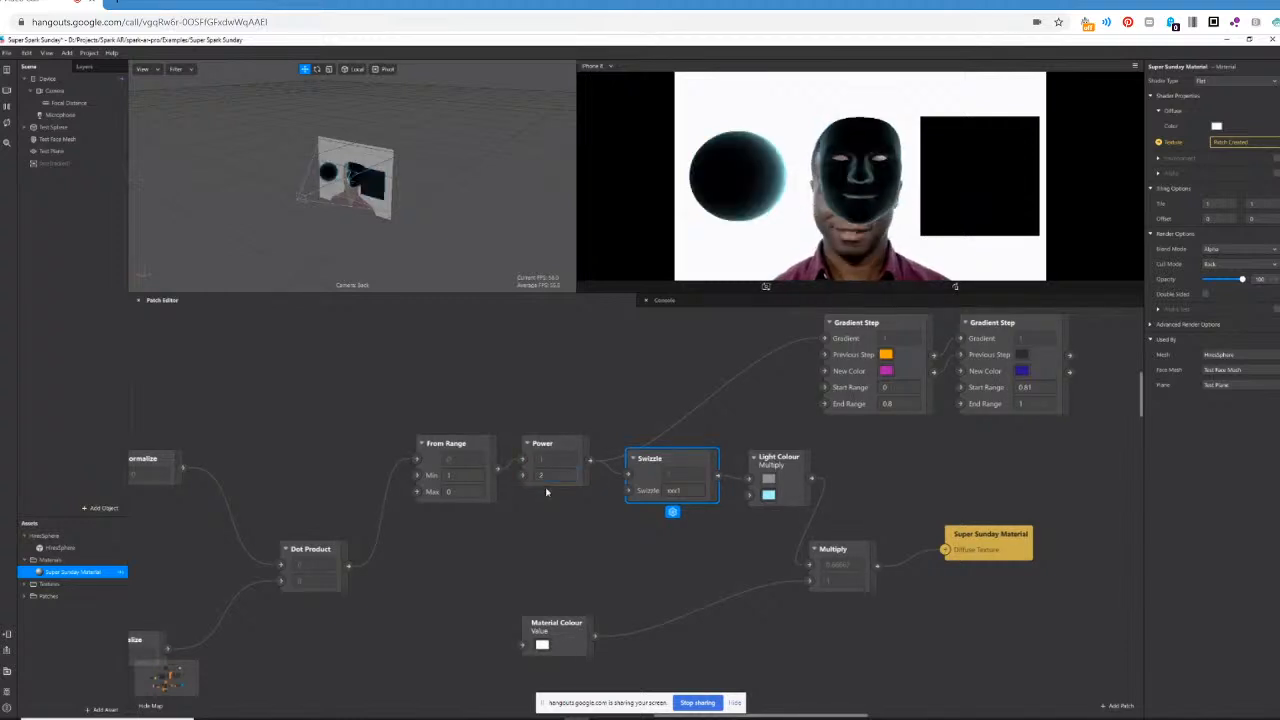
pyautogui.click(561, 475)
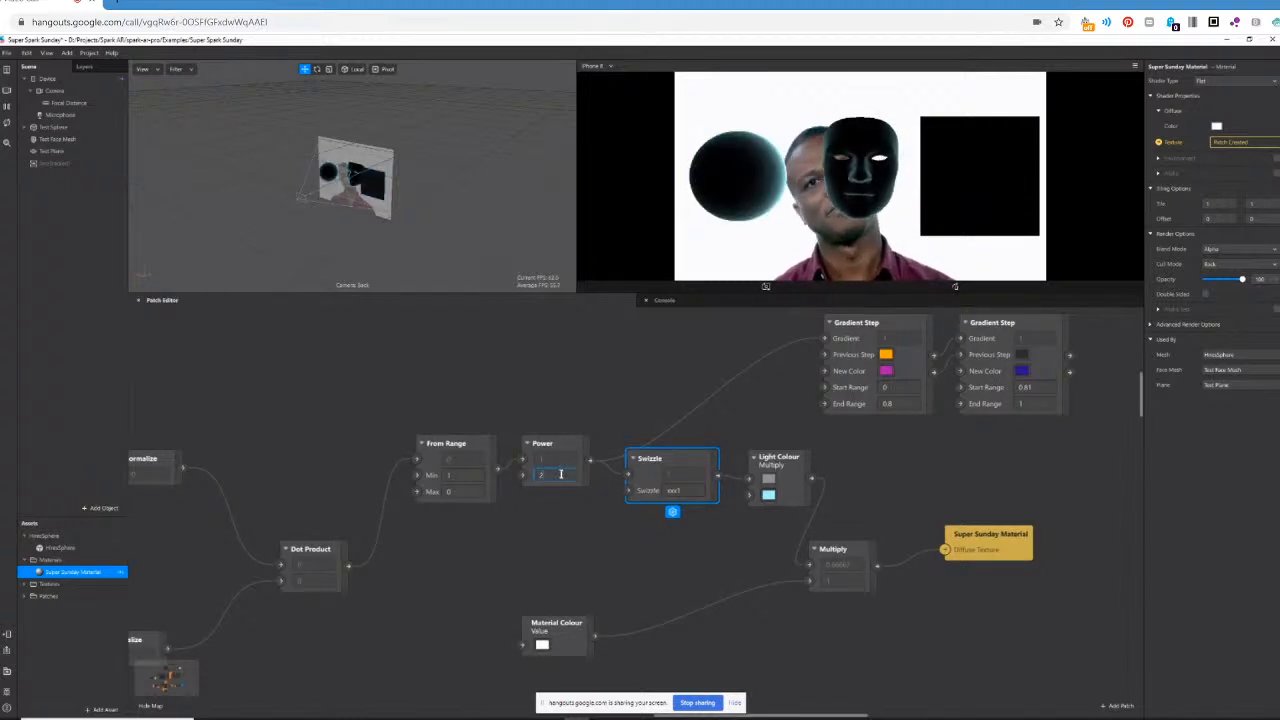
pyautogui.write('3')
pyautogui.press('Return')
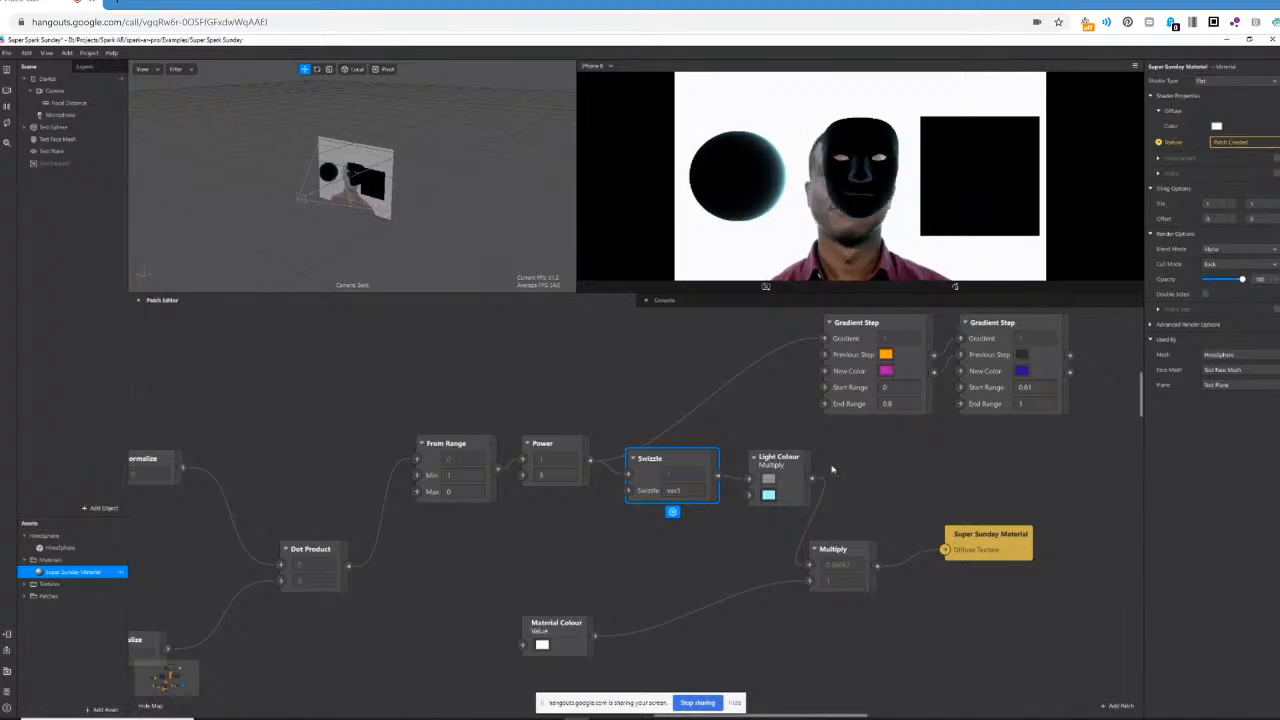
# Move Swizzle and Light Colour together away from Power to free space between them.
pyautogui.moveTo(811, 478); pyautogui.dragTo(868, 467)
pyautogui.click(716, 522)
pyautogui.click(641, 467)
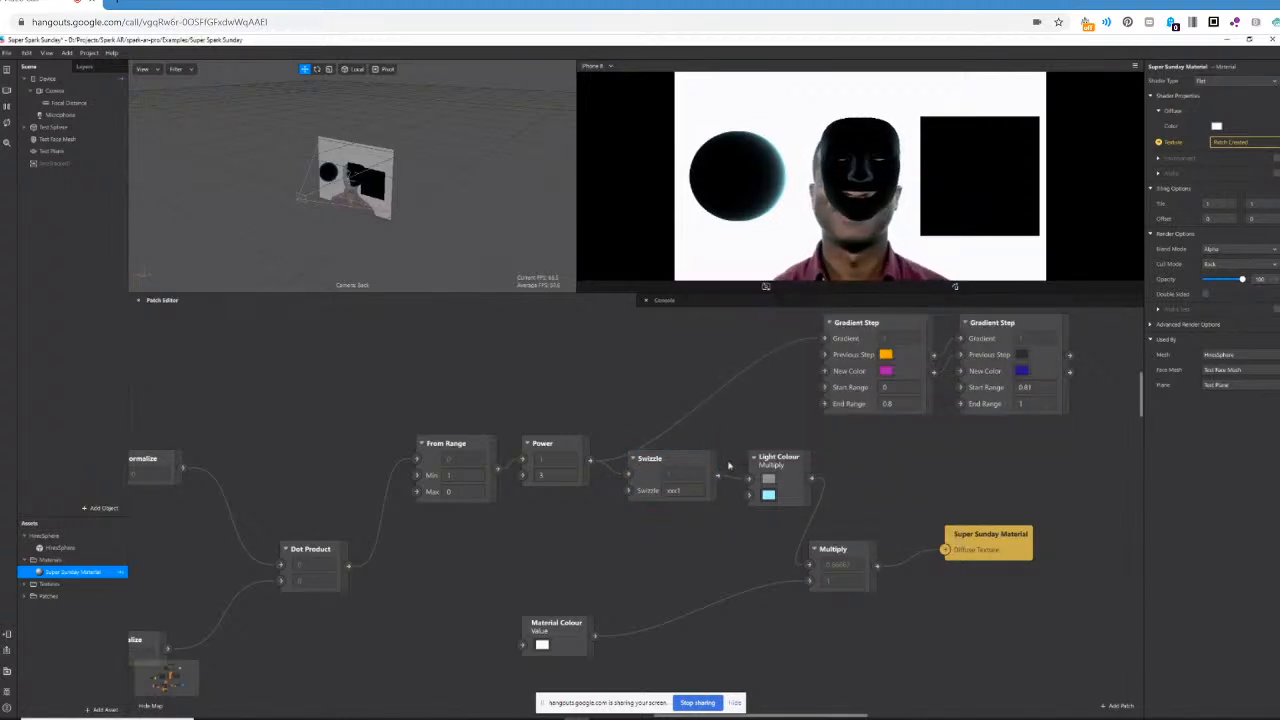
pyautogui.keyDown('shift'); pyautogui.click(780, 470); pyautogui.keyUp('shift')
pyautogui.moveTo(699, 460); pyautogui.dragTo(774, 460)
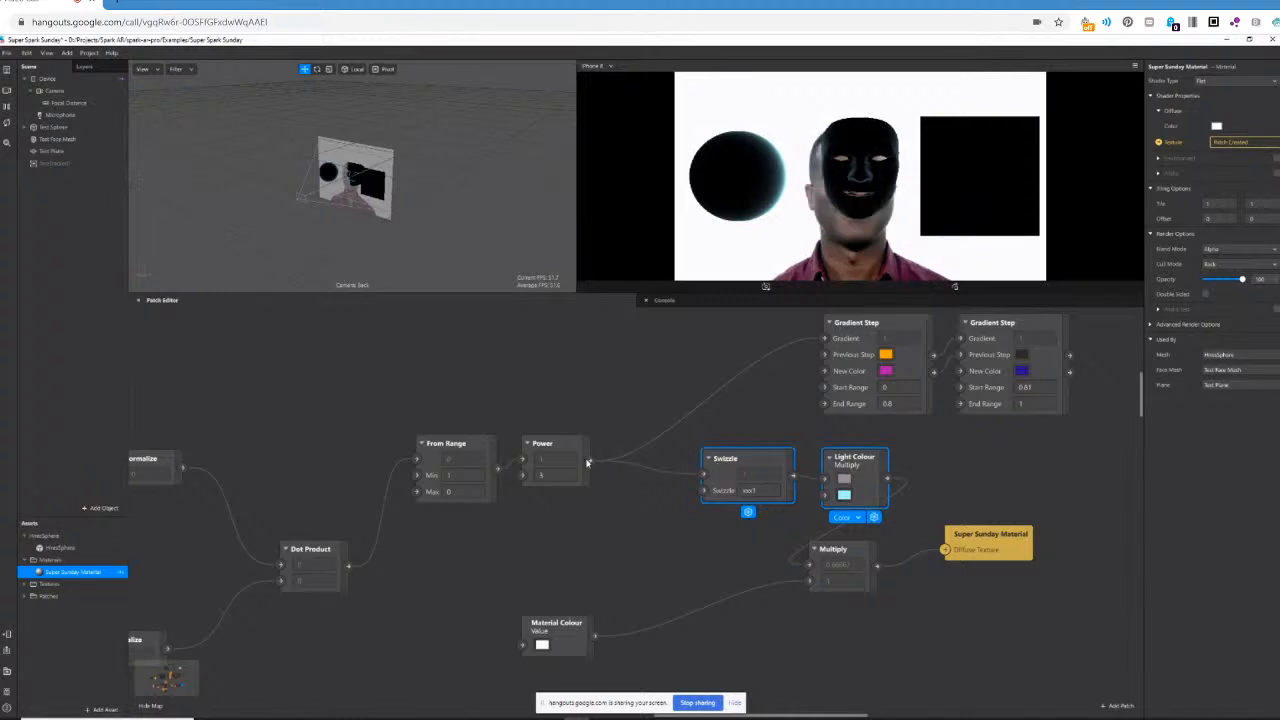
# Insert a Multiply patch between Power and Swizzle, connecting Power to its first input and its output to Swizzle.
pyautogui.moveTo(590, 461); pyautogui.dragTo(606, 532)
pyautogui.write('multiply')
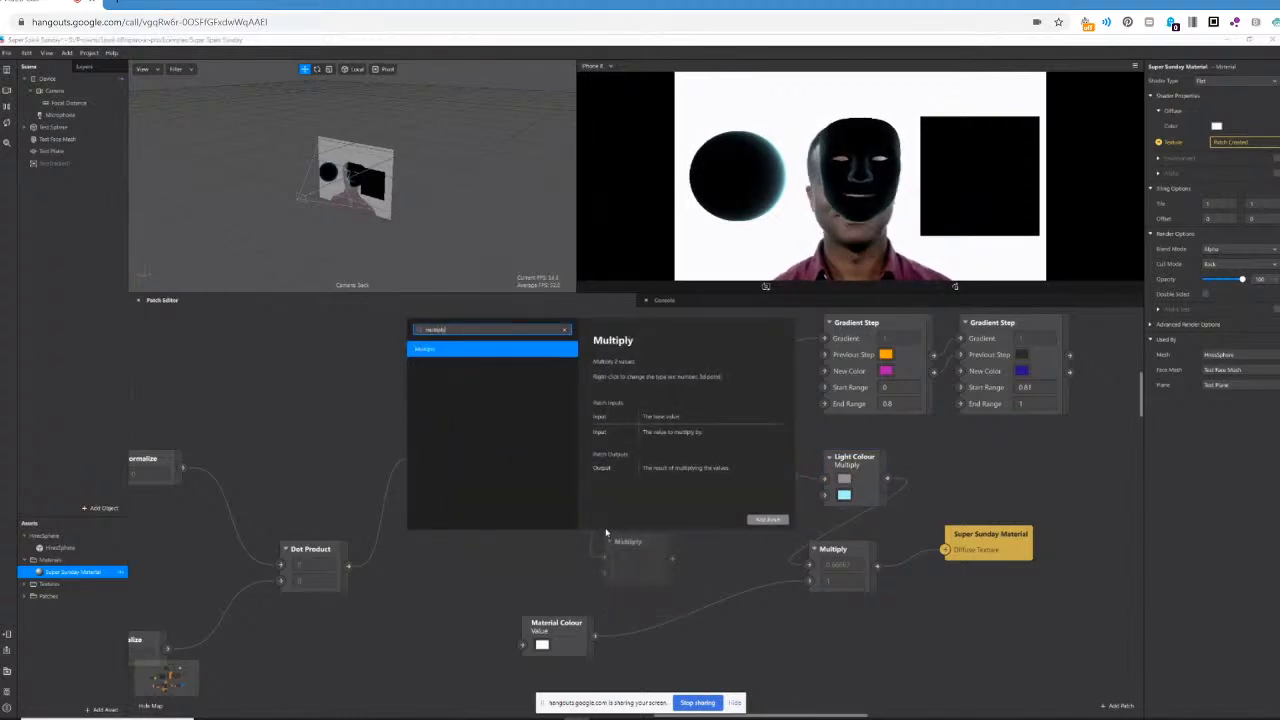
pyautogui.press('Return')
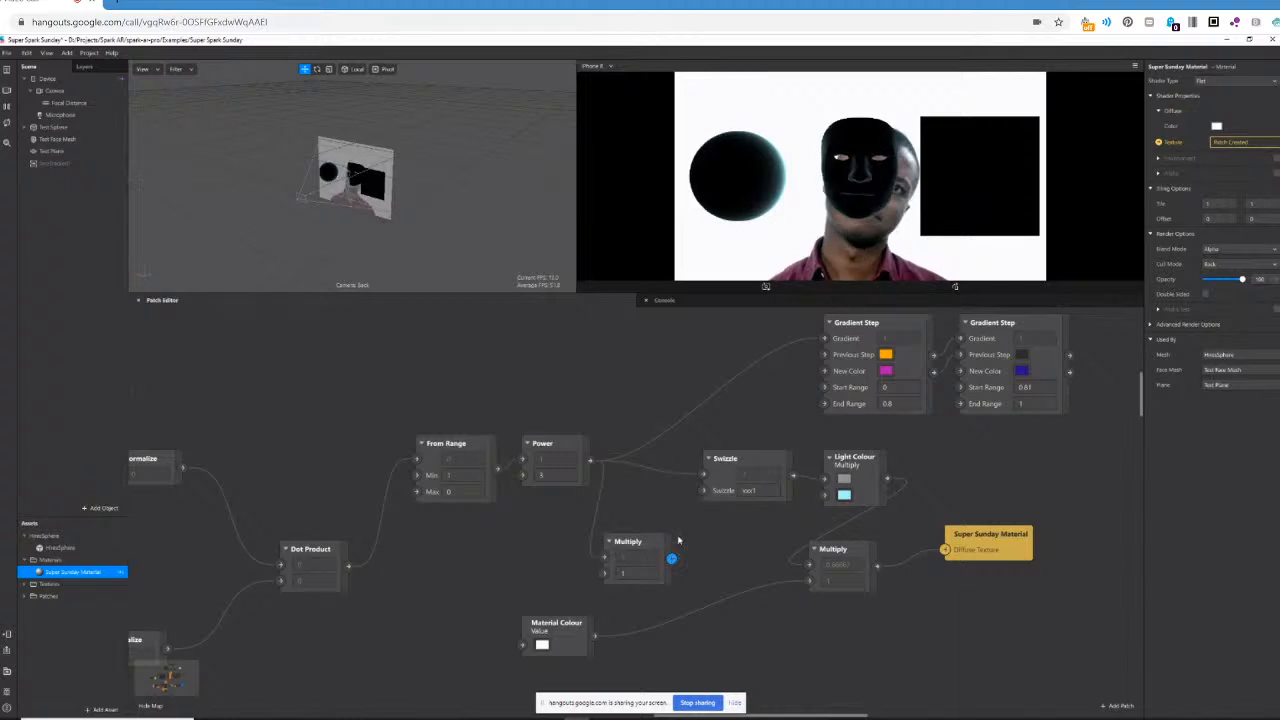
pyautogui.moveTo(671, 558); pyautogui.dragTo(703, 474)
# Try 10 and 2 as the new Multiply patch's second input, and settle on 3.
pyautogui.click(642, 577)
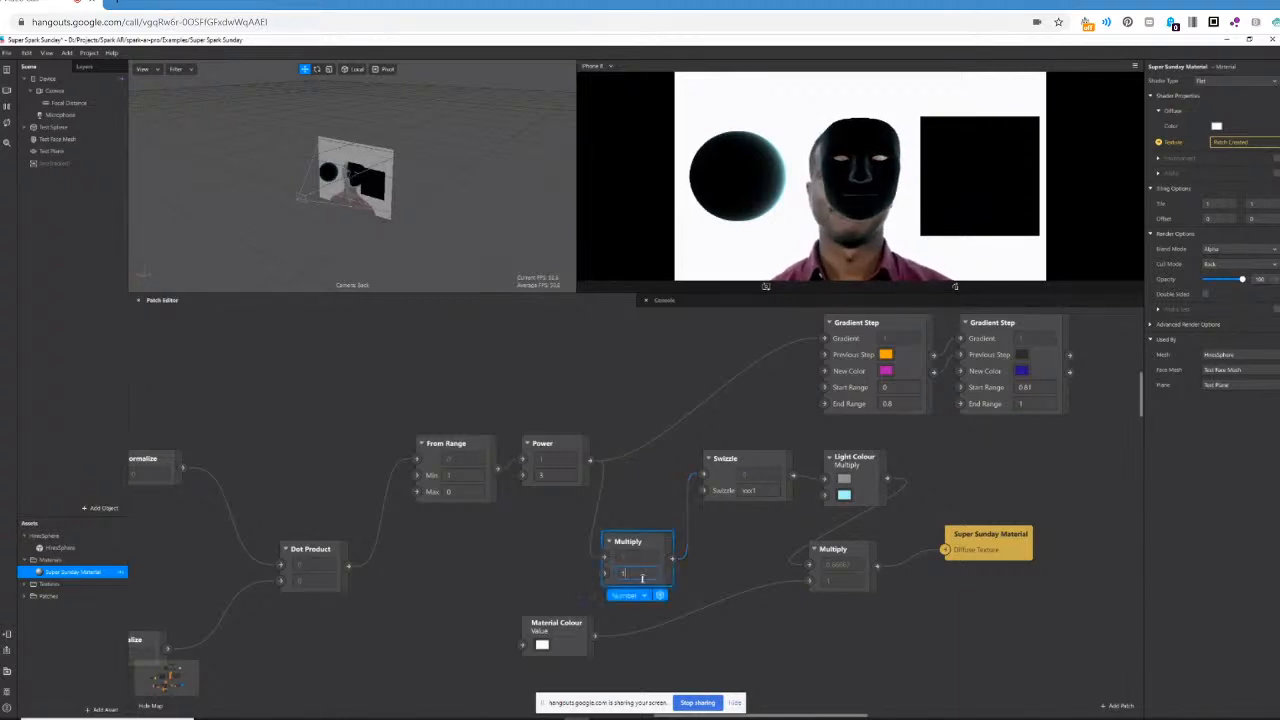
pyautogui.write('10')
pyautogui.press('Return')
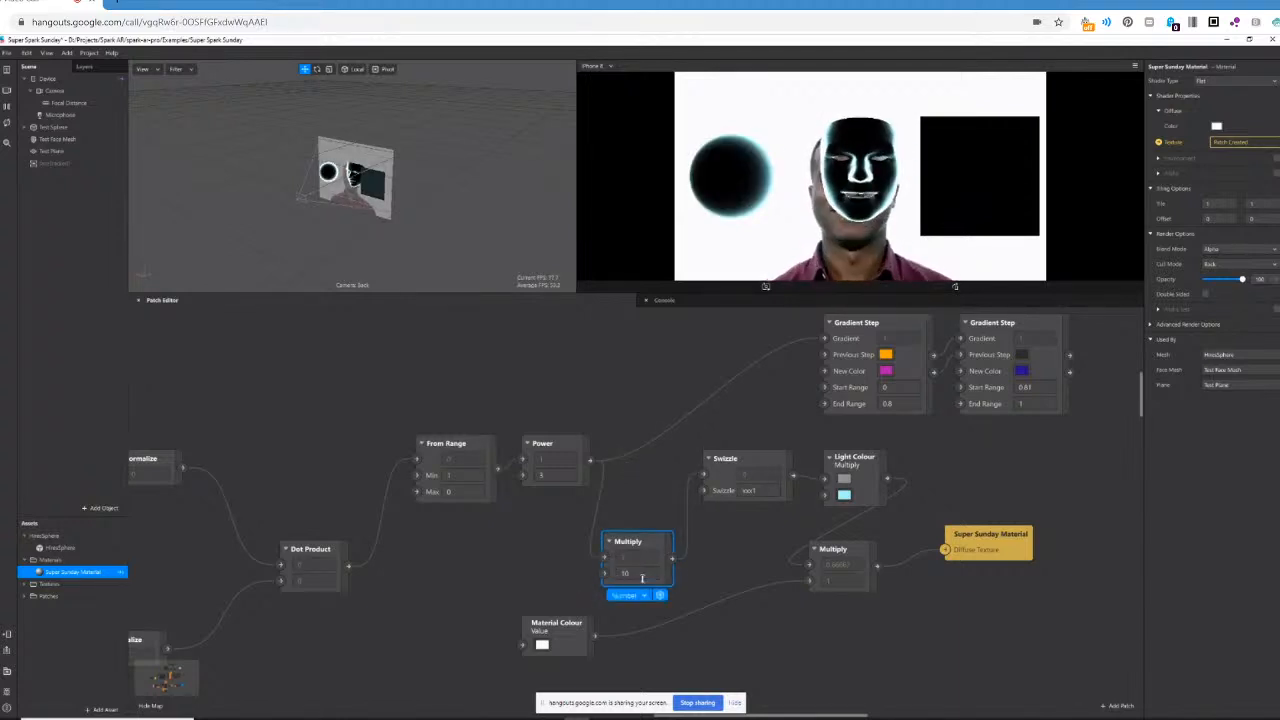
pyautogui.doubleClick(625, 573)
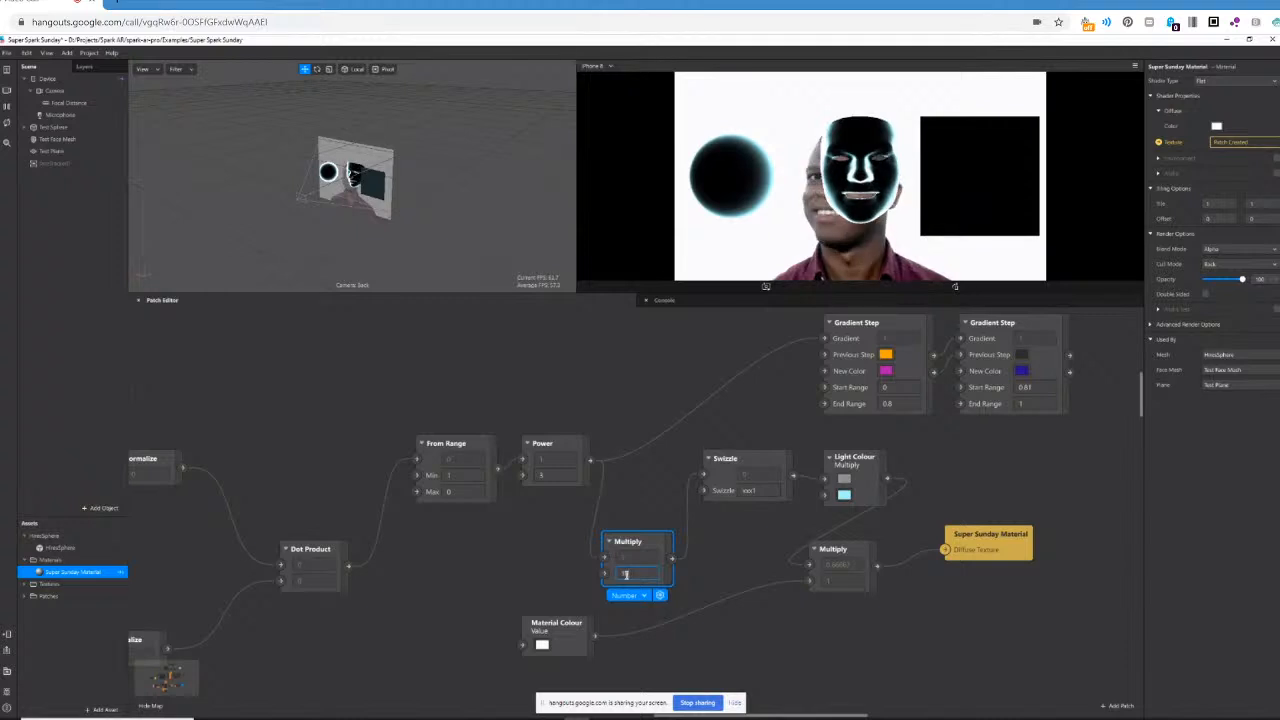
pyautogui.write('2')
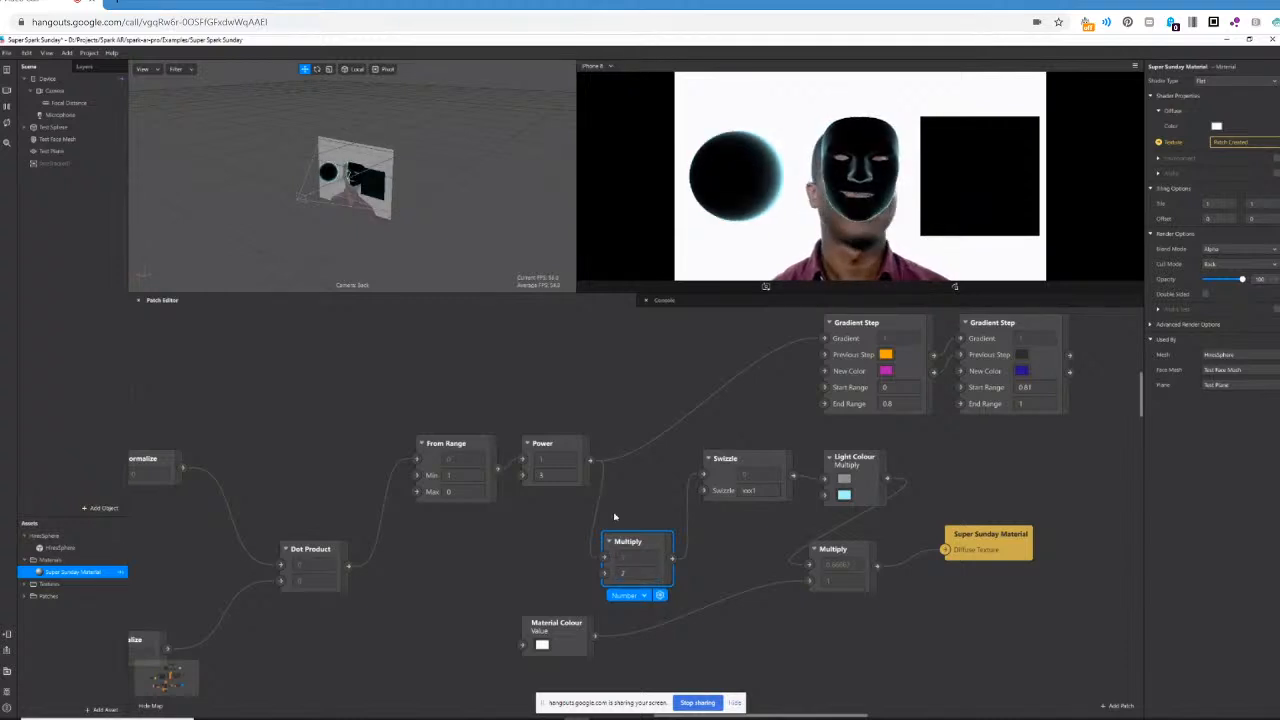
pyautogui.doubleClick(631, 573)
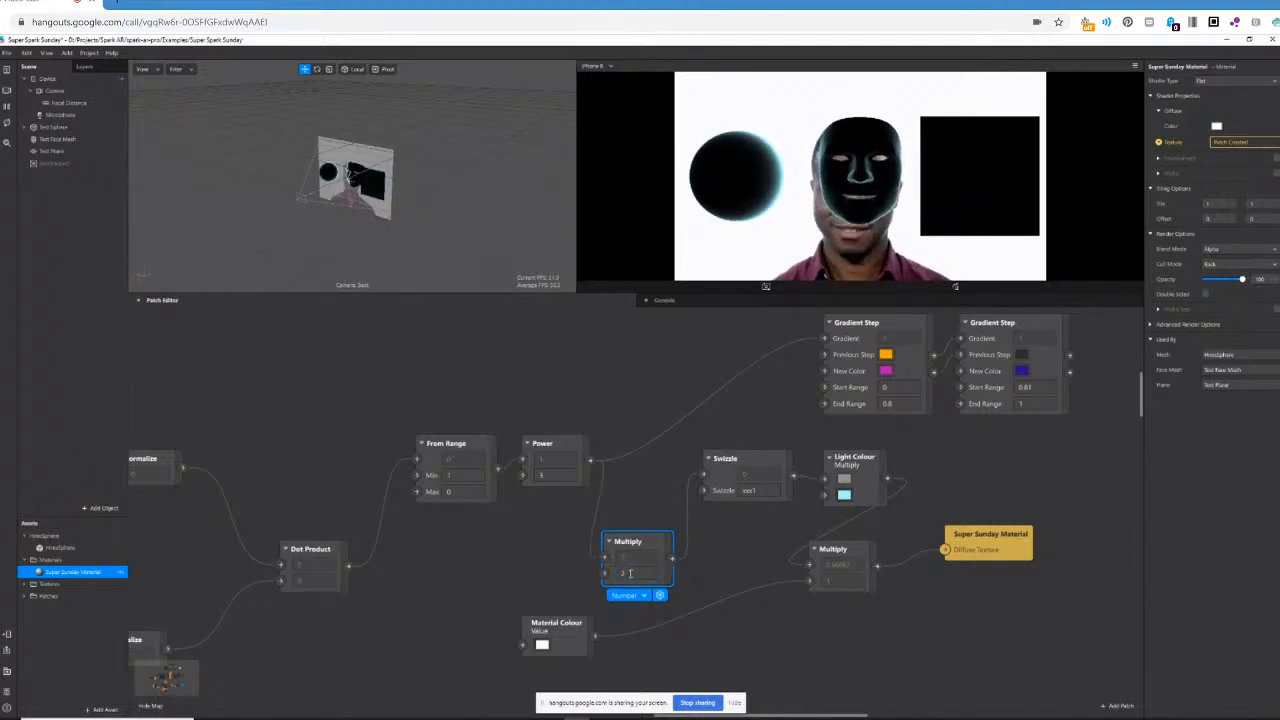
pyautogui.write('3')
pyautogui.press('Return')
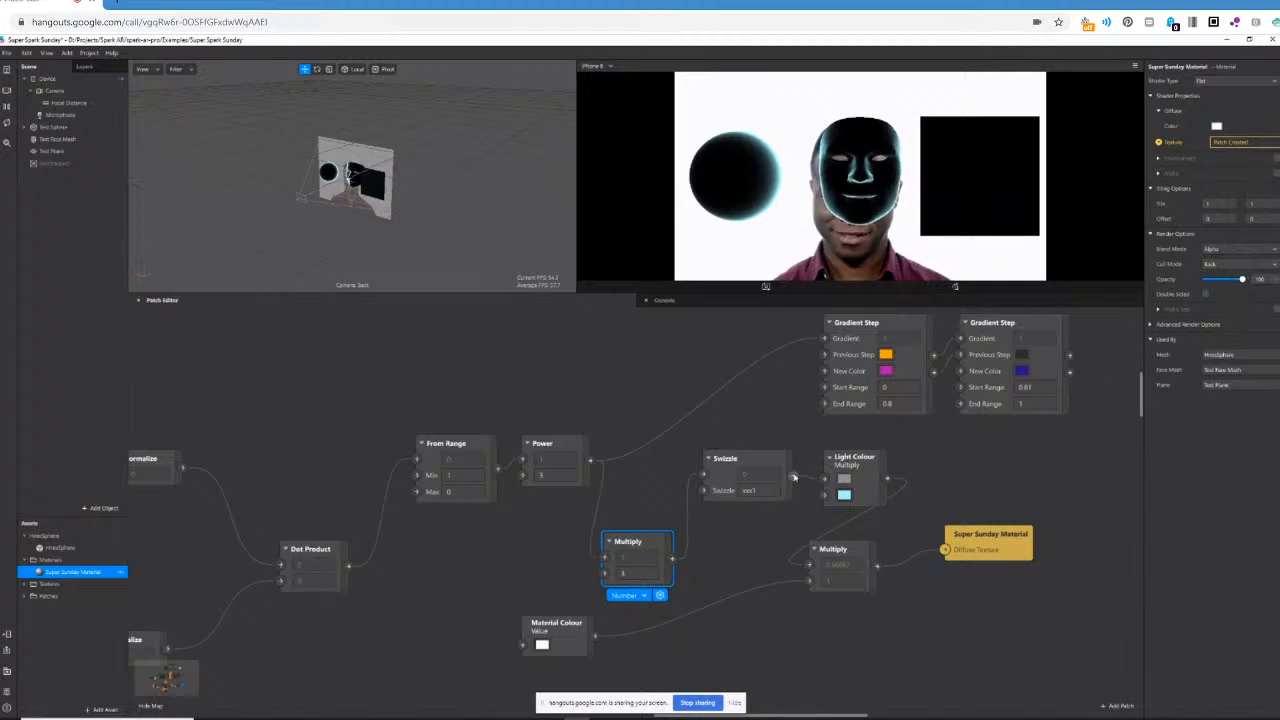
# Connect Swizzle to the first Gradient Step's Gradient input and the second Gradient Step's Output to the final Multiply's first input.
pyautogui.moveTo(794, 478); pyautogui.dragTo(824, 338)
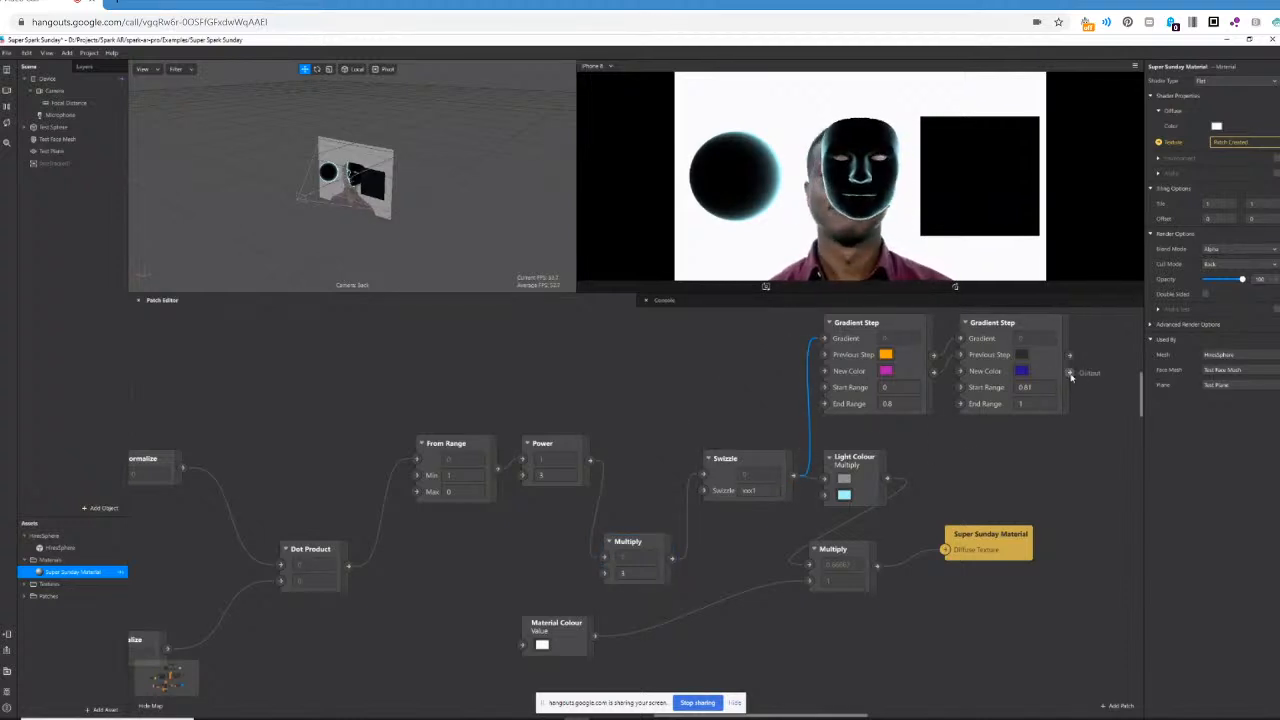
pyautogui.moveTo(1071, 376); pyautogui.dragTo(809, 566)
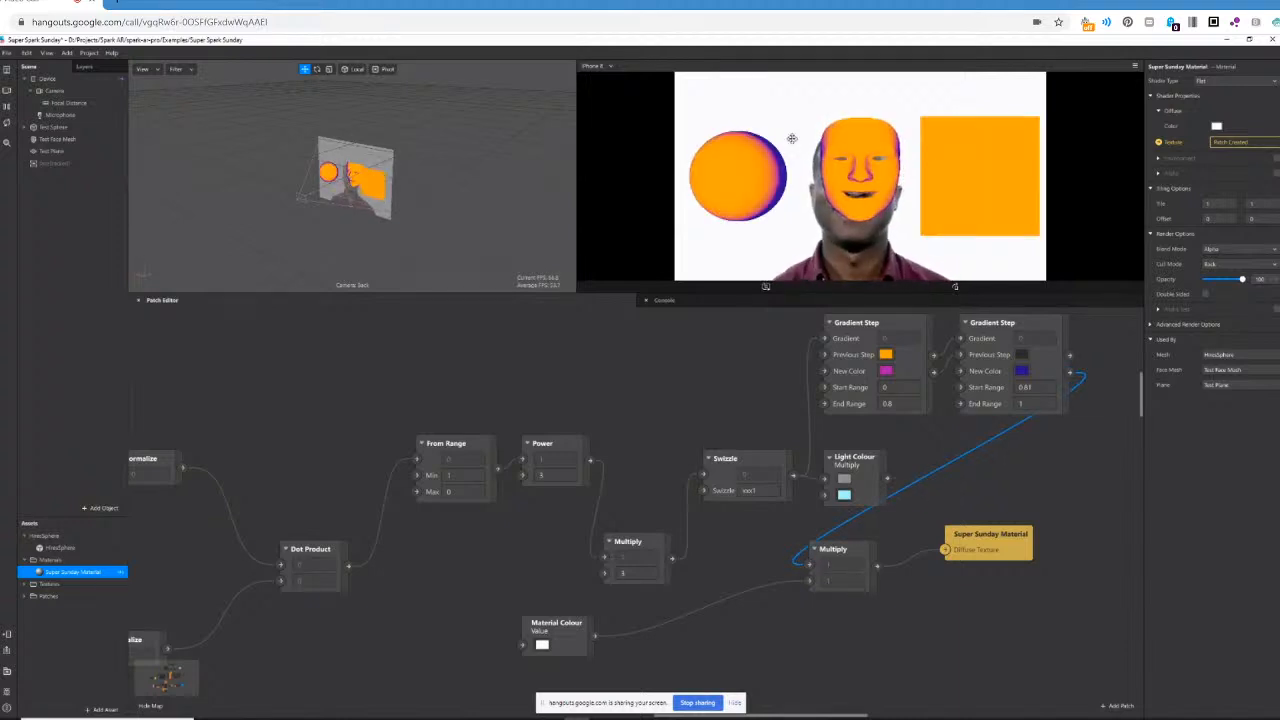
# Set the first Gradient Step's End Range to 0.5 and the second one's Start Range to 0.51.
pyautogui.click(895, 404)
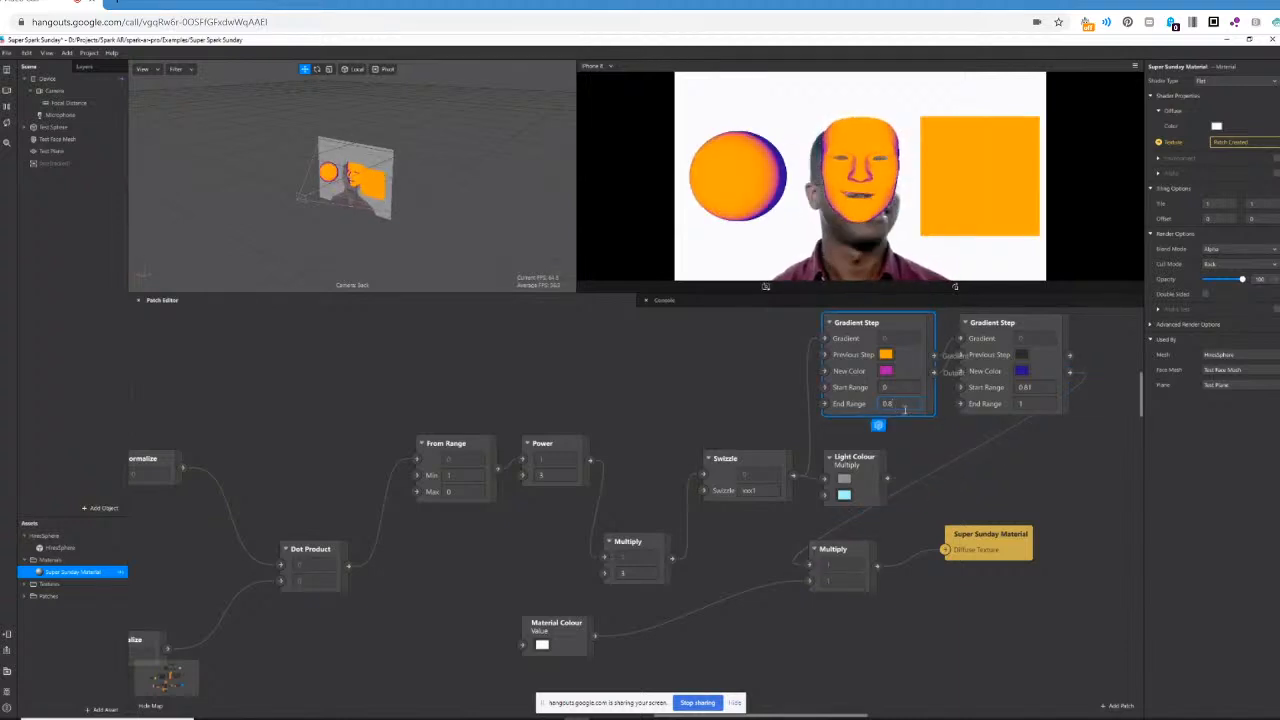
pyautogui.press('BackSpace')
pyautogui.write('5')
pyautogui.press('Return')
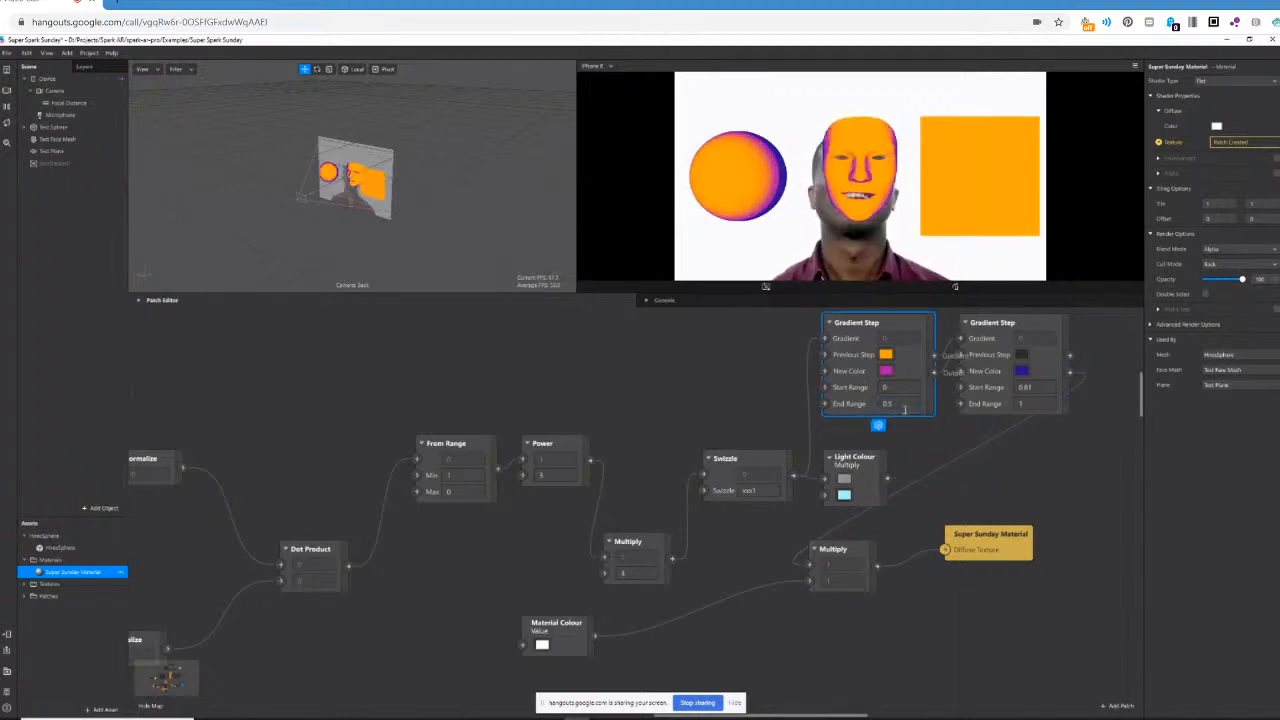
pyautogui.click(1033, 389)
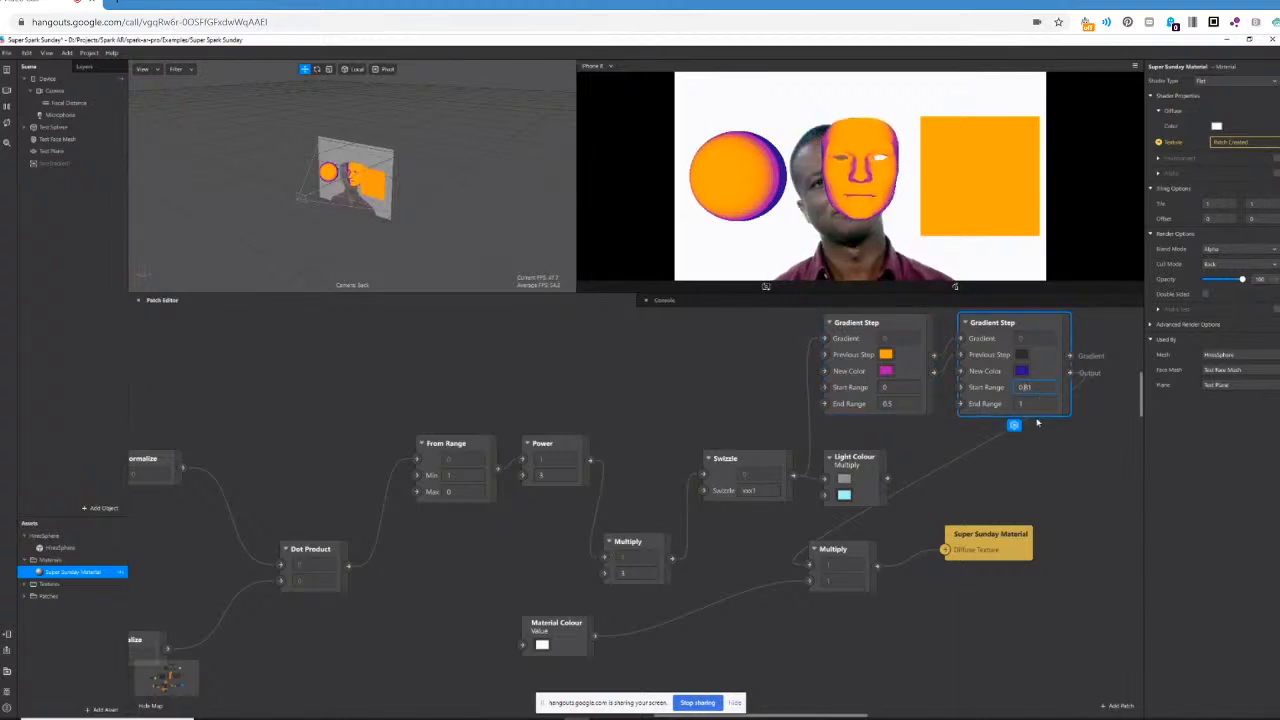
pyautogui.write('0.51')
pyautogui.press('Return')
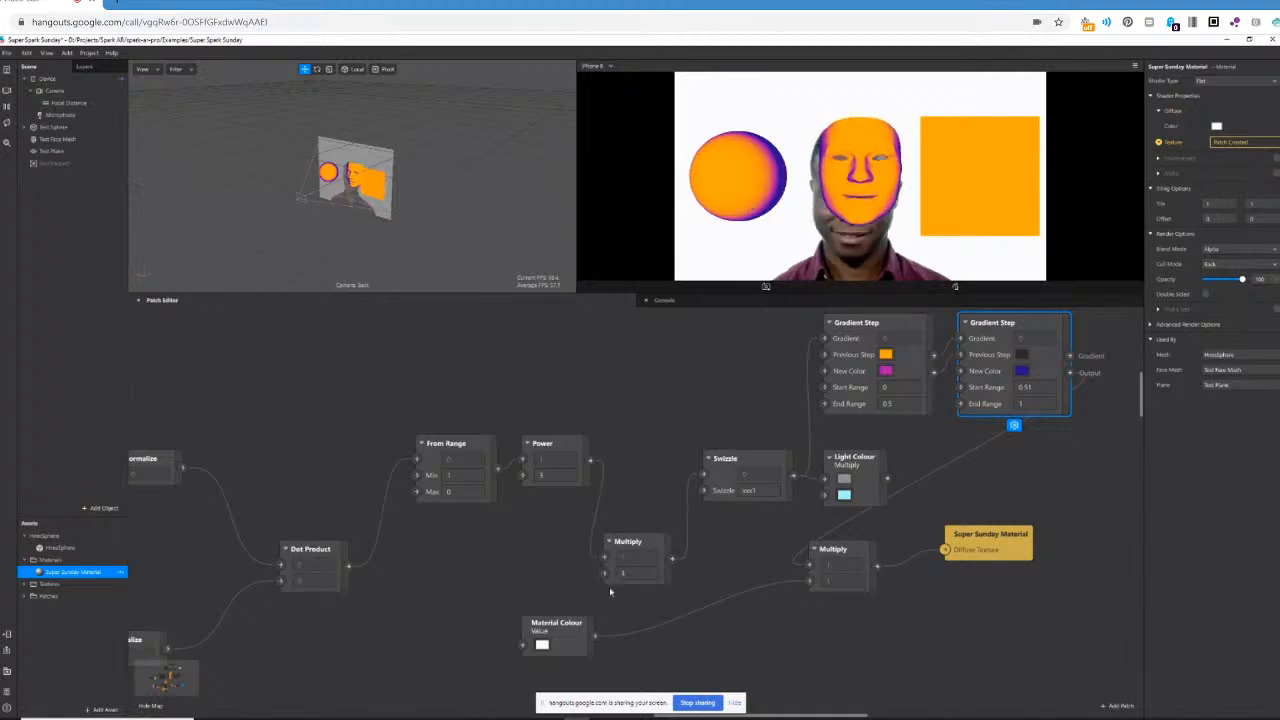
# Set the Light Direction's Y component to 1.
pyautogui.moveTo(765, 718); pyautogui.dragTo(669, 718)
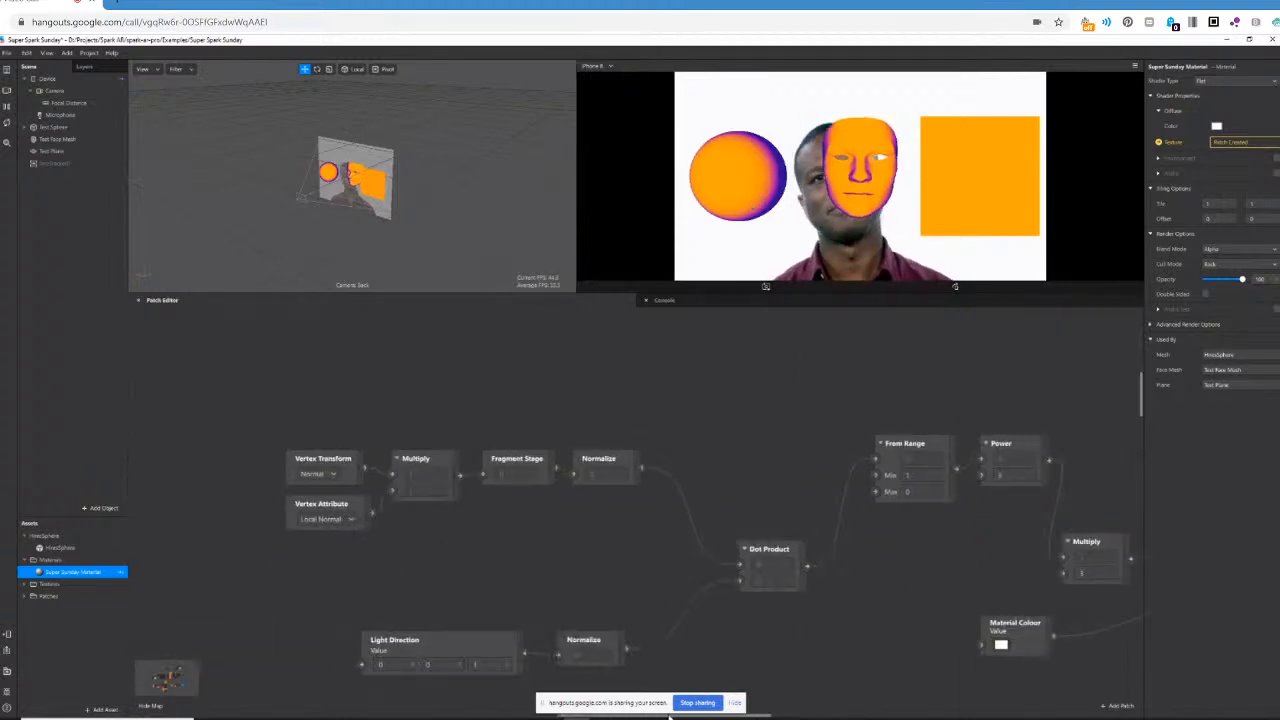
pyautogui.click(433, 662)
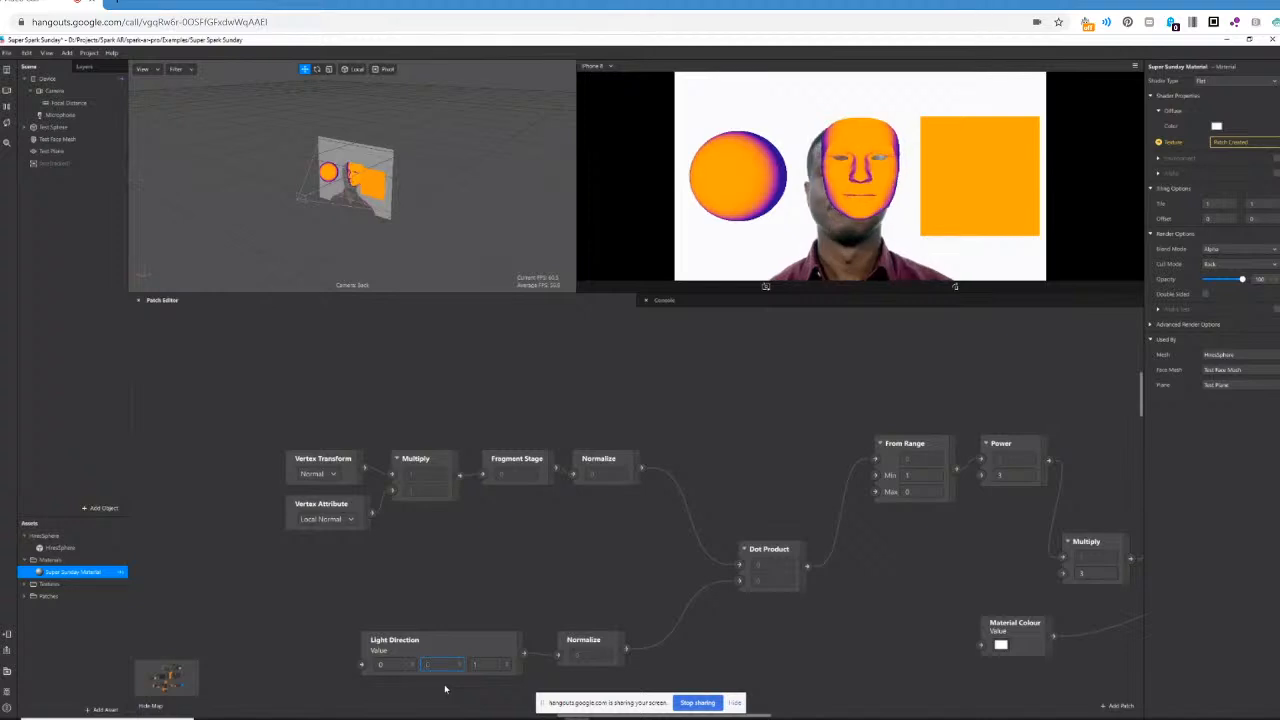
pyautogui.write('1')
pyautogui.press('Return')
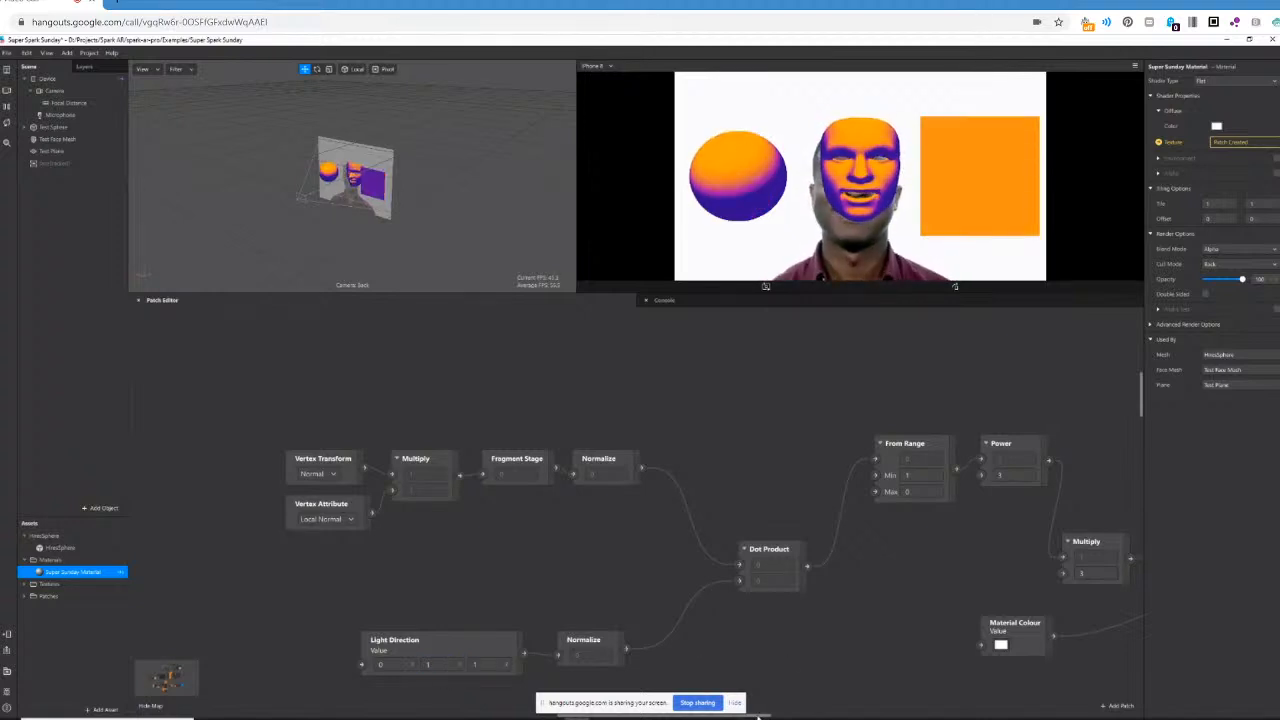
# Move the Sine patch of the loop animation chain down toward the shading patches.
pyautogui.moveTo(758, 716); pyautogui.dragTo(845, 716)
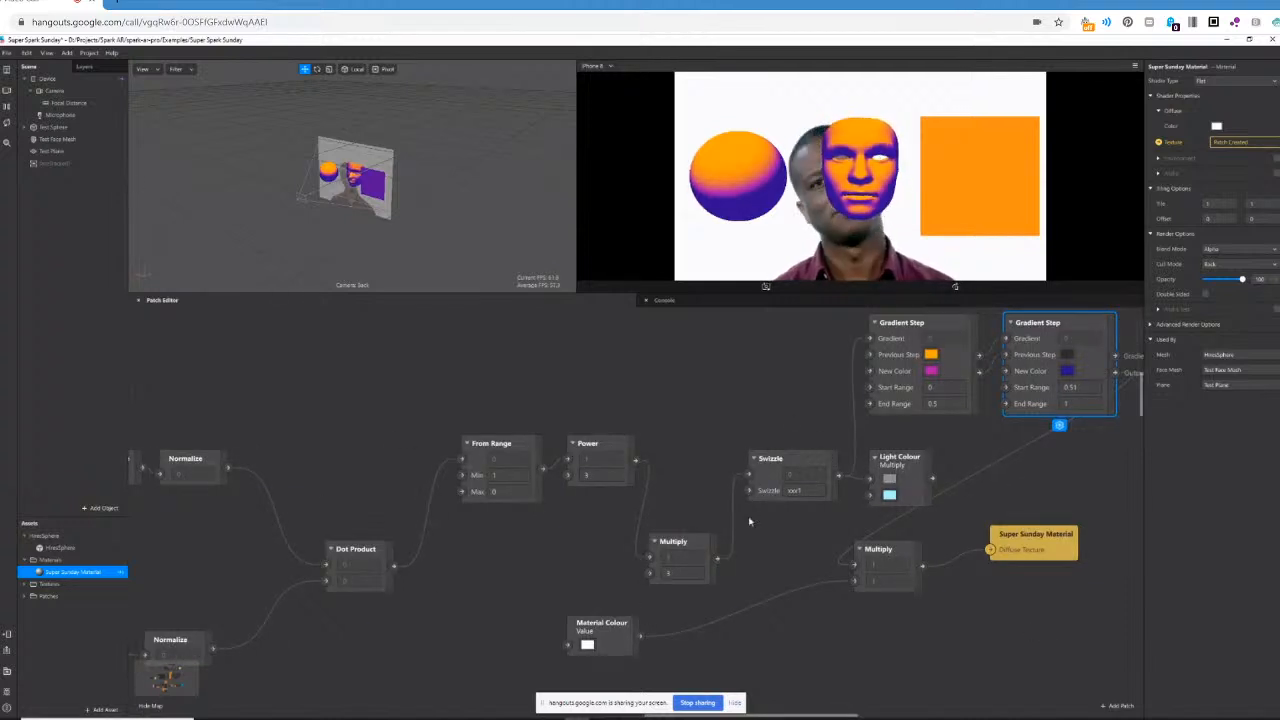
pyautogui.scroll(5, 756, 557)
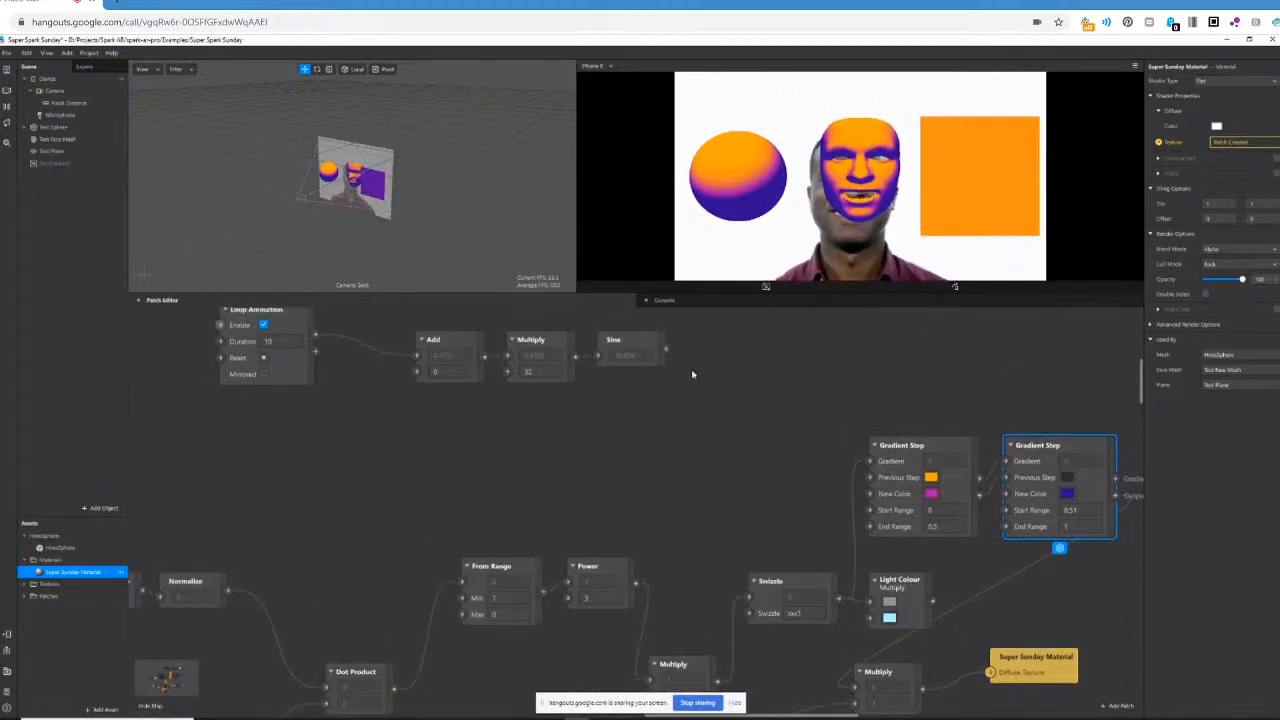
pyautogui.scroll(-1, 692, 519)
pyautogui.scroll(1, 703, 510)
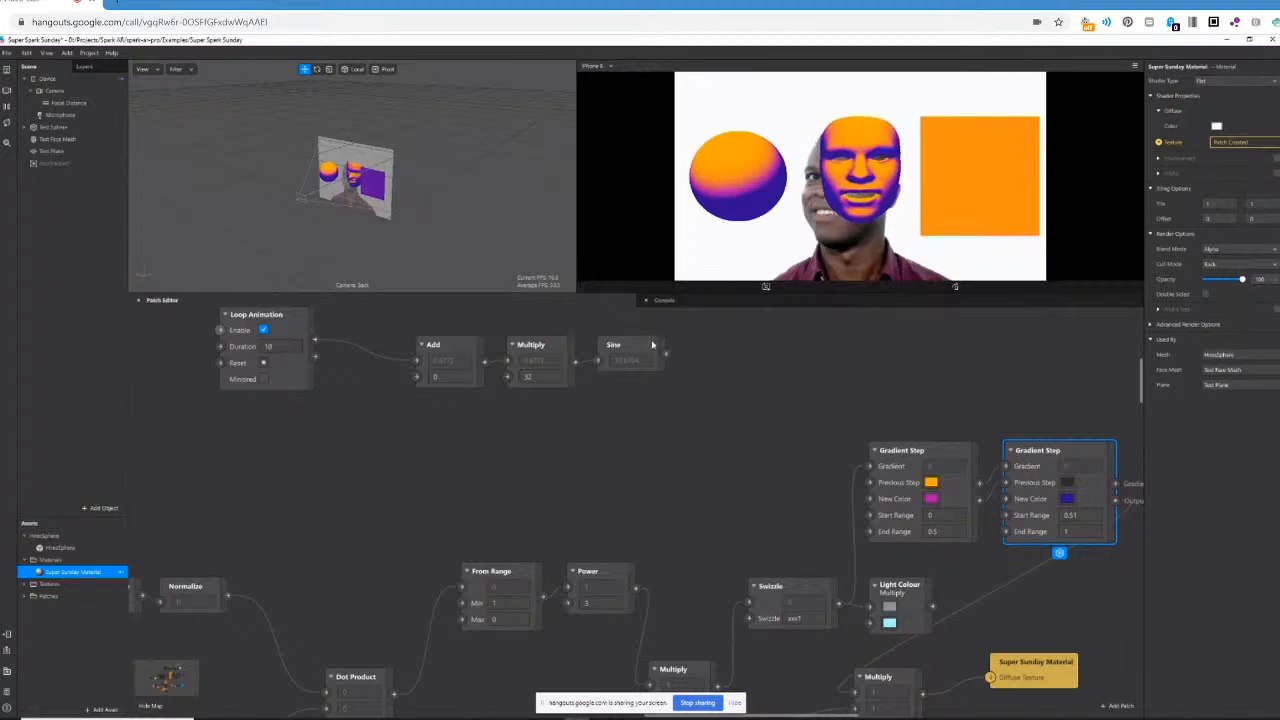
pyautogui.moveTo(652, 345); pyautogui.dragTo(652, 436)
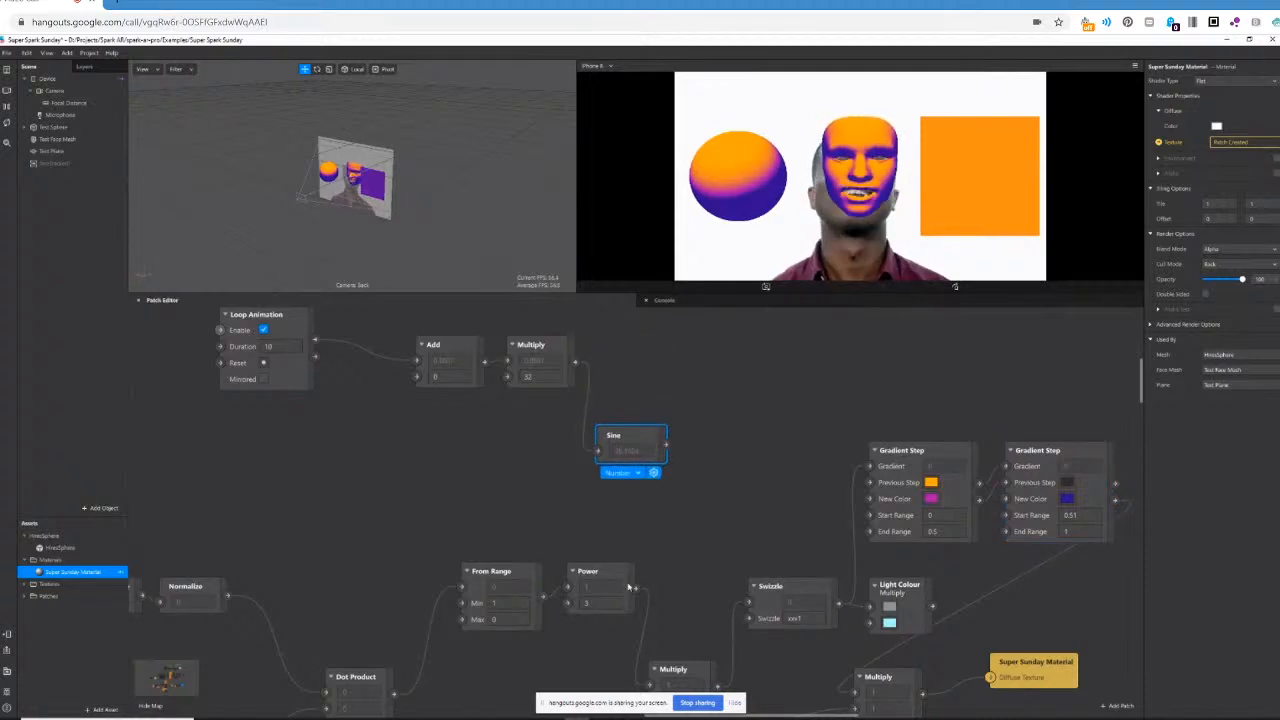
# Insert an Add patch between the Sine and Swizzle patches and connect Sine's output to its first input.
pyautogui.moveTo(751, 638); pyautogui.dragTo(755, 604)
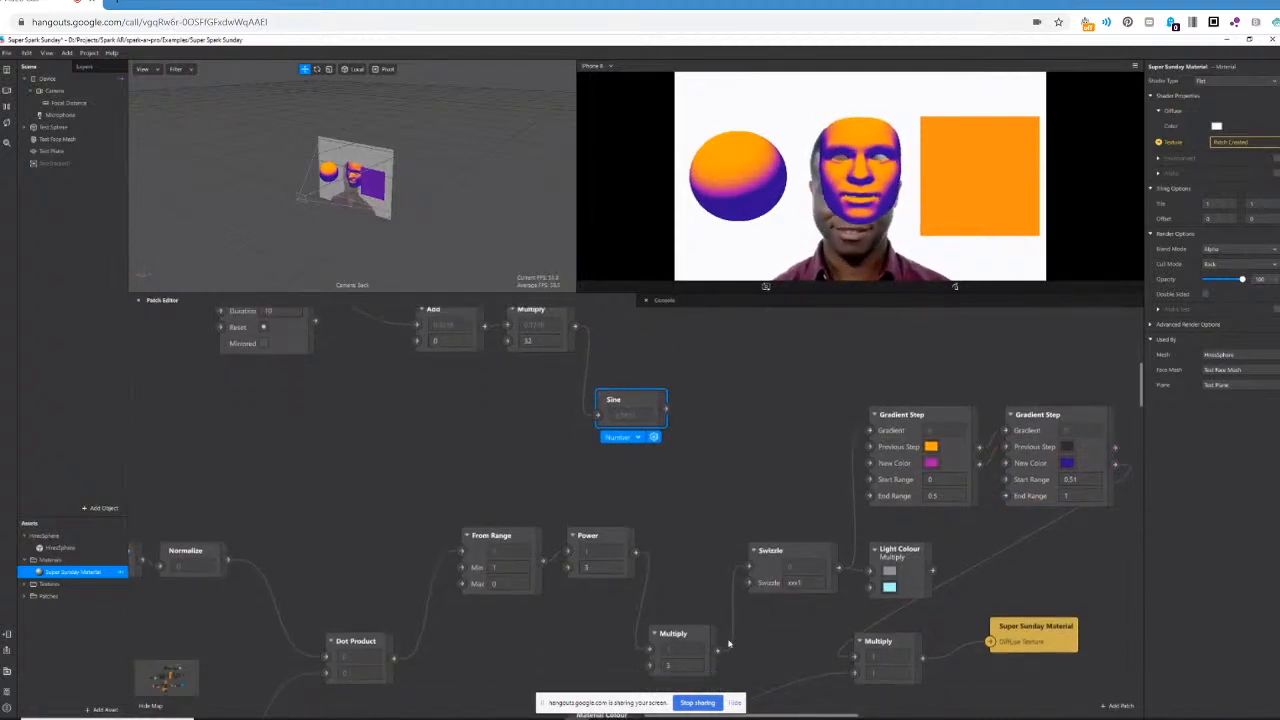
pyautogui.click(701, 482)
pyautogui.doubleClick(707, 459)
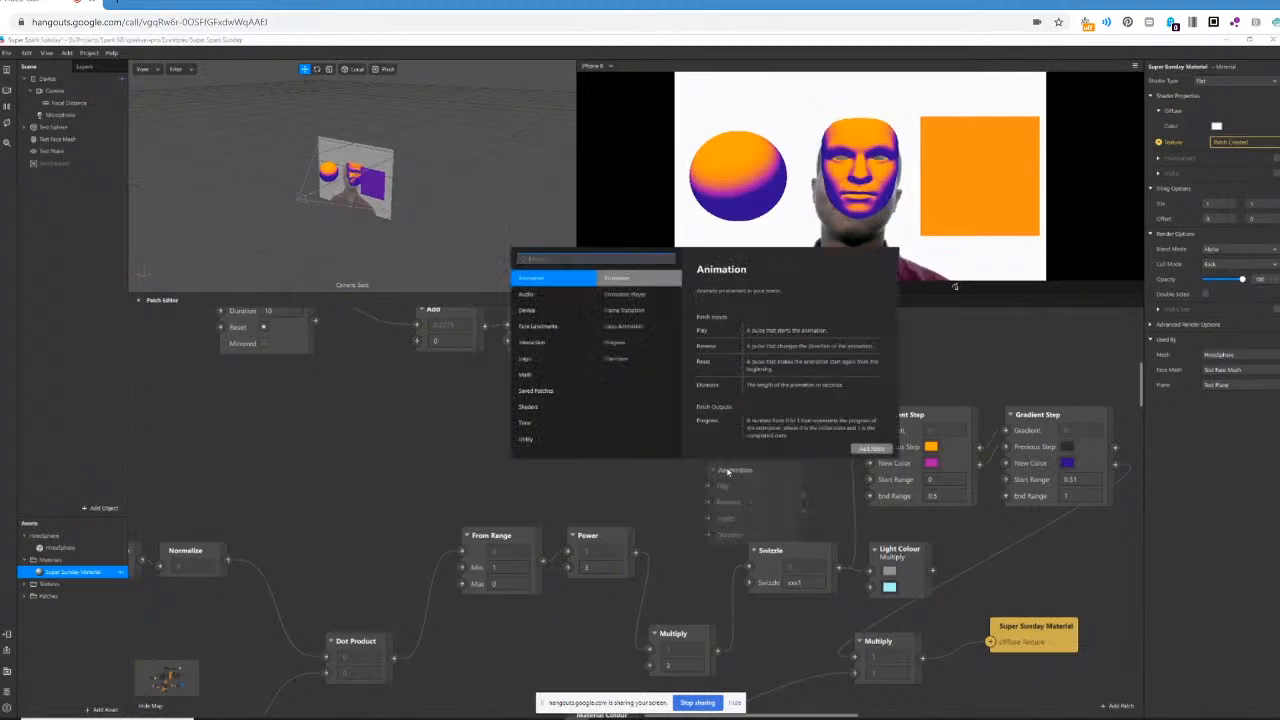
pyautogui.write('add')
pyautogui.press('Return')
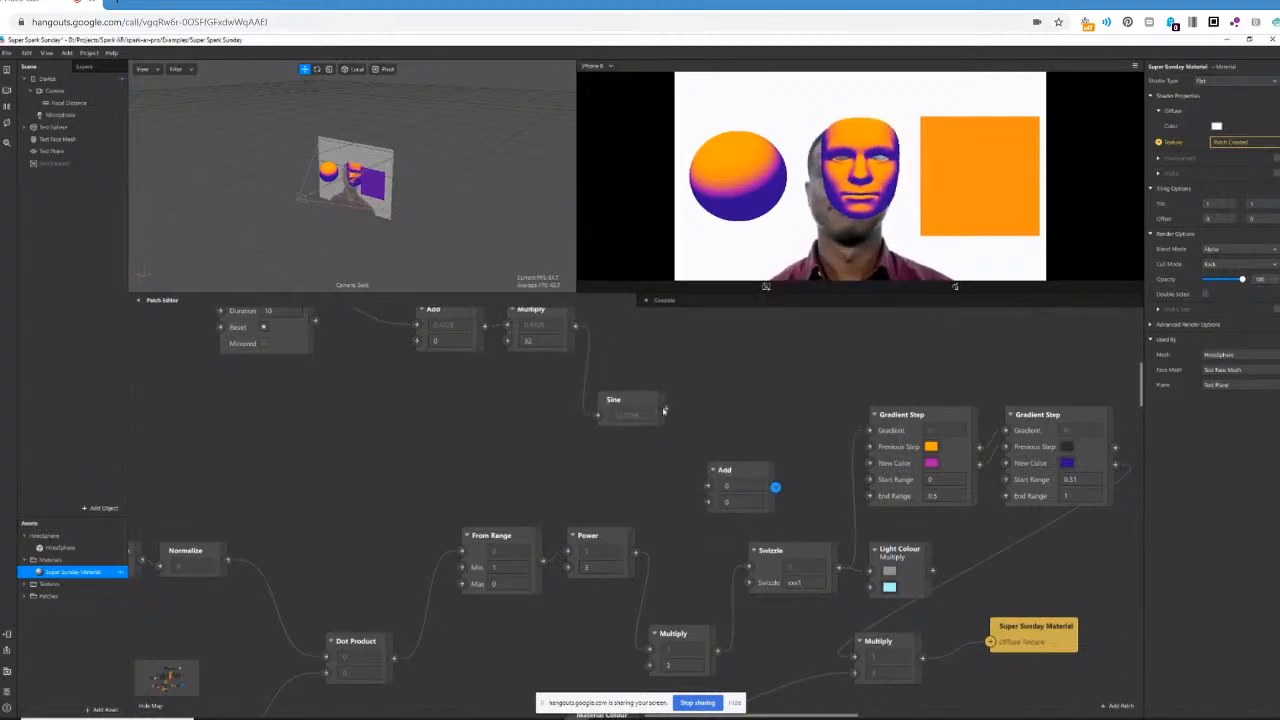
pyautogui.moveTo(663, 410); pyautogui.dragTo(708, 486)
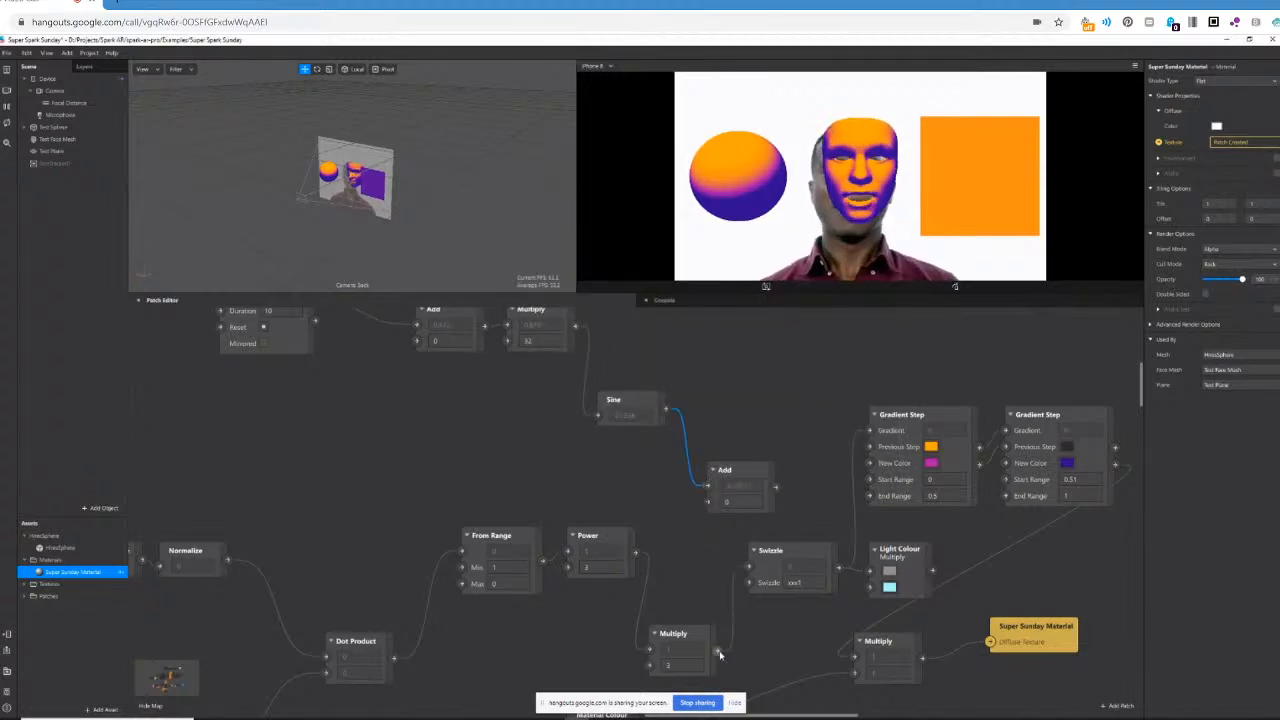
# Connect the light intensity Multiply's output to the new Add's second input and the Add's output to Swizzle.
pyautogui.moveTo(717, 652); pyautogui.dragTo(732, 630)
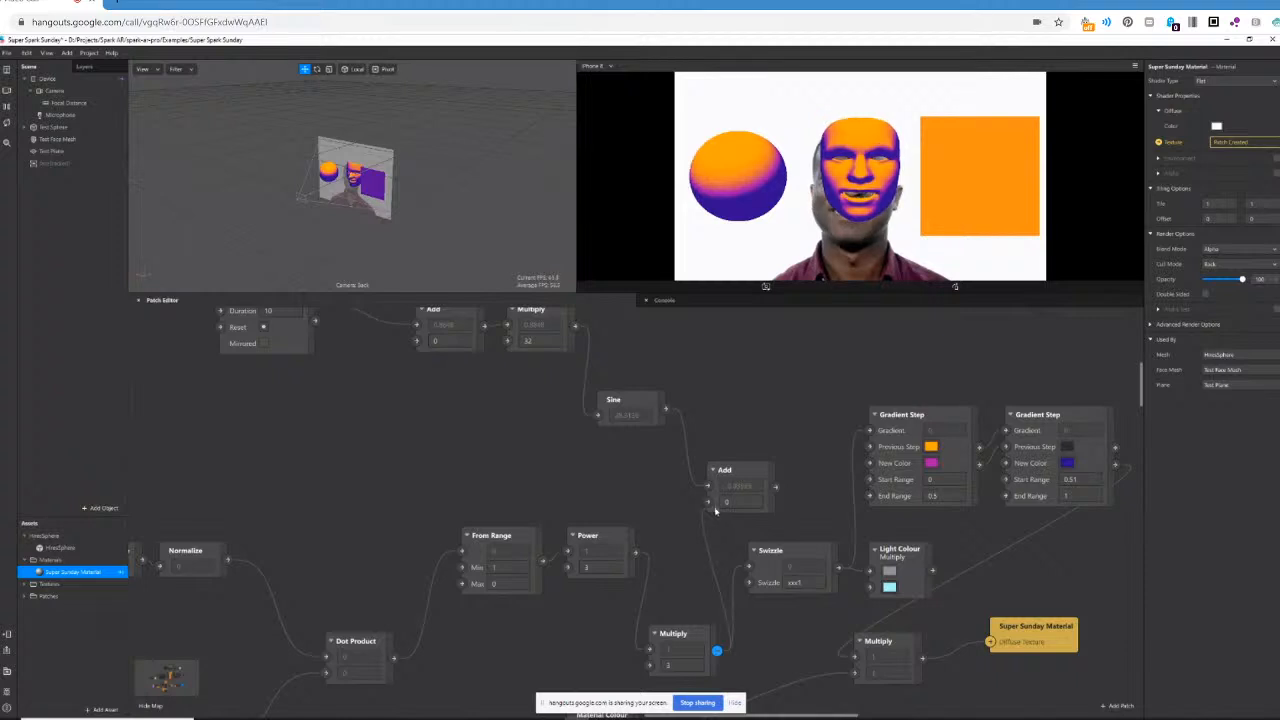
pyautogui.moveTo(715, 510); pyautogui.dragTo(708, 502)
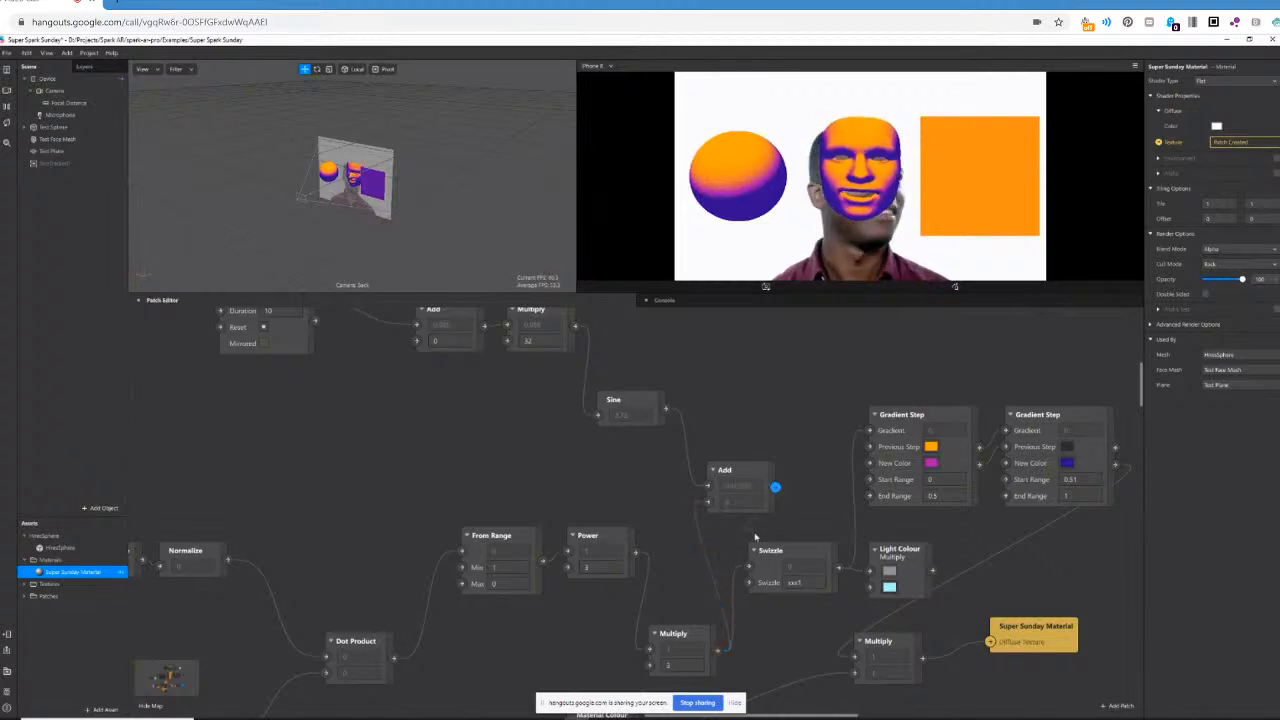
pyautogui.moveTo(746, 572); pyautogui.dragTo(749, 569)
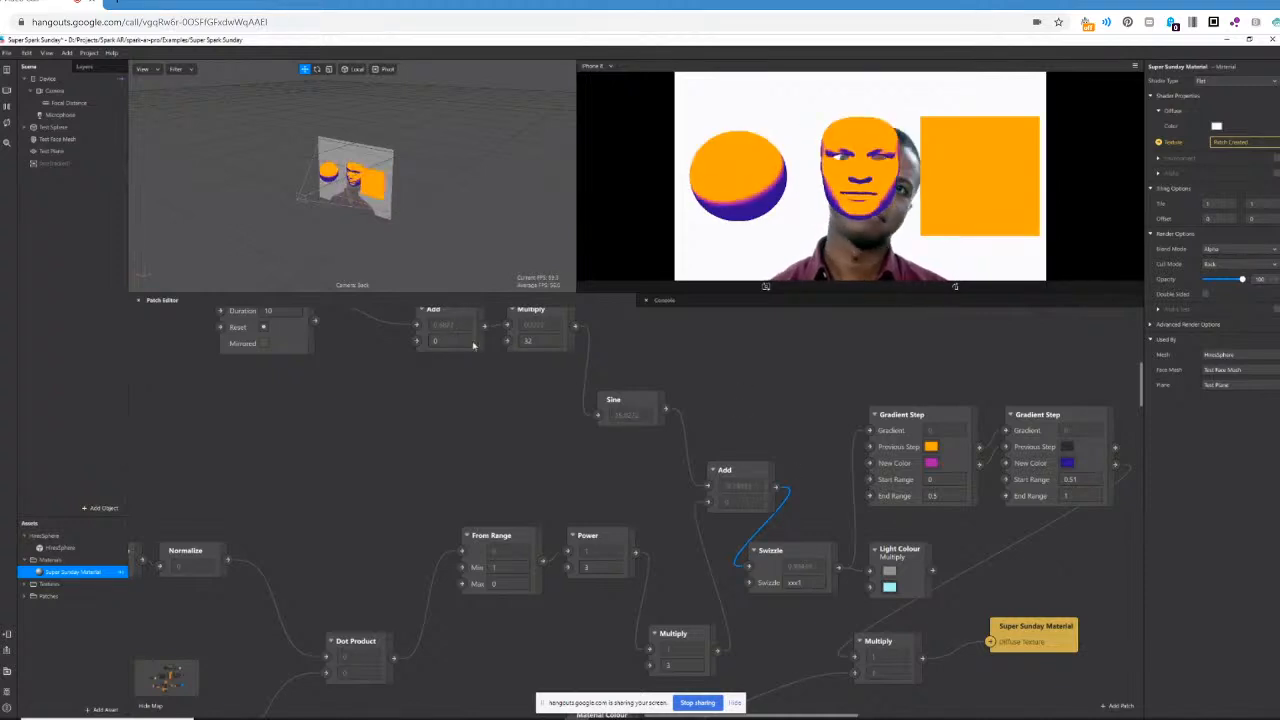
# Connect the intensity Multiply's output to the loop chain Add's second input and disconnect it from the Add after Sine.
pyautogui.scroll(1, 450, 355)
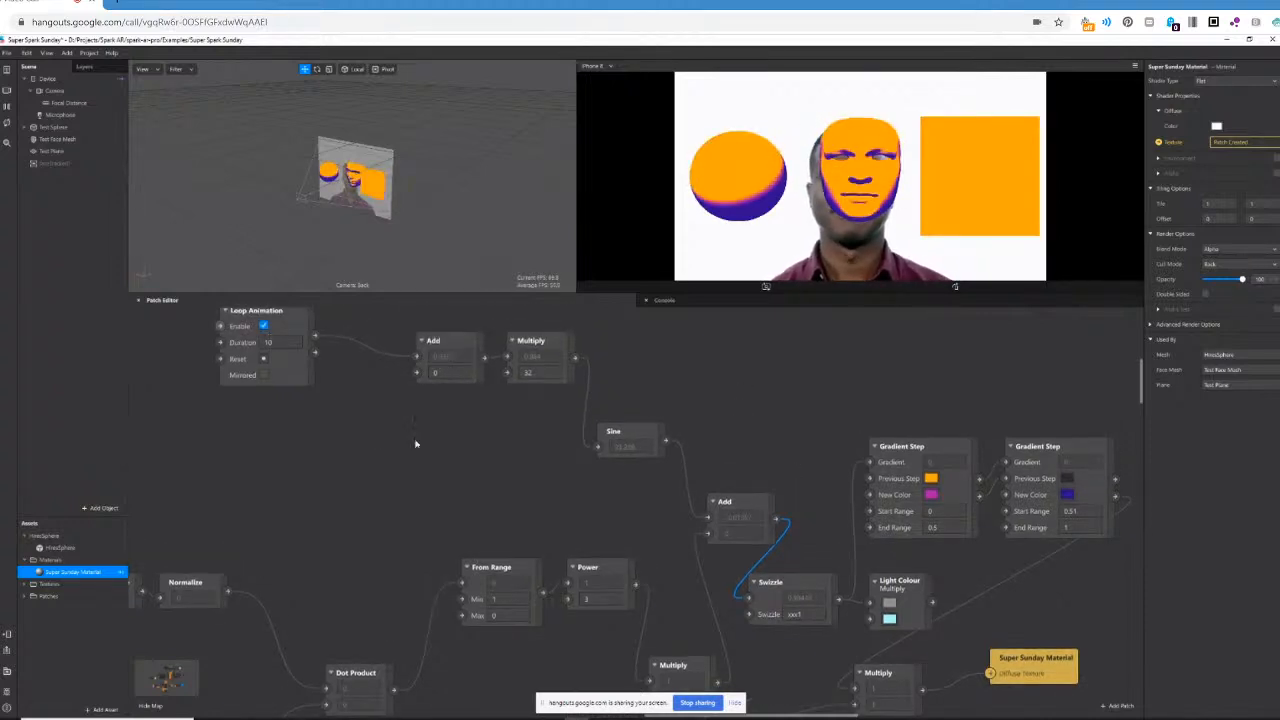
pyautogui.scroll(-1, 437, 497)
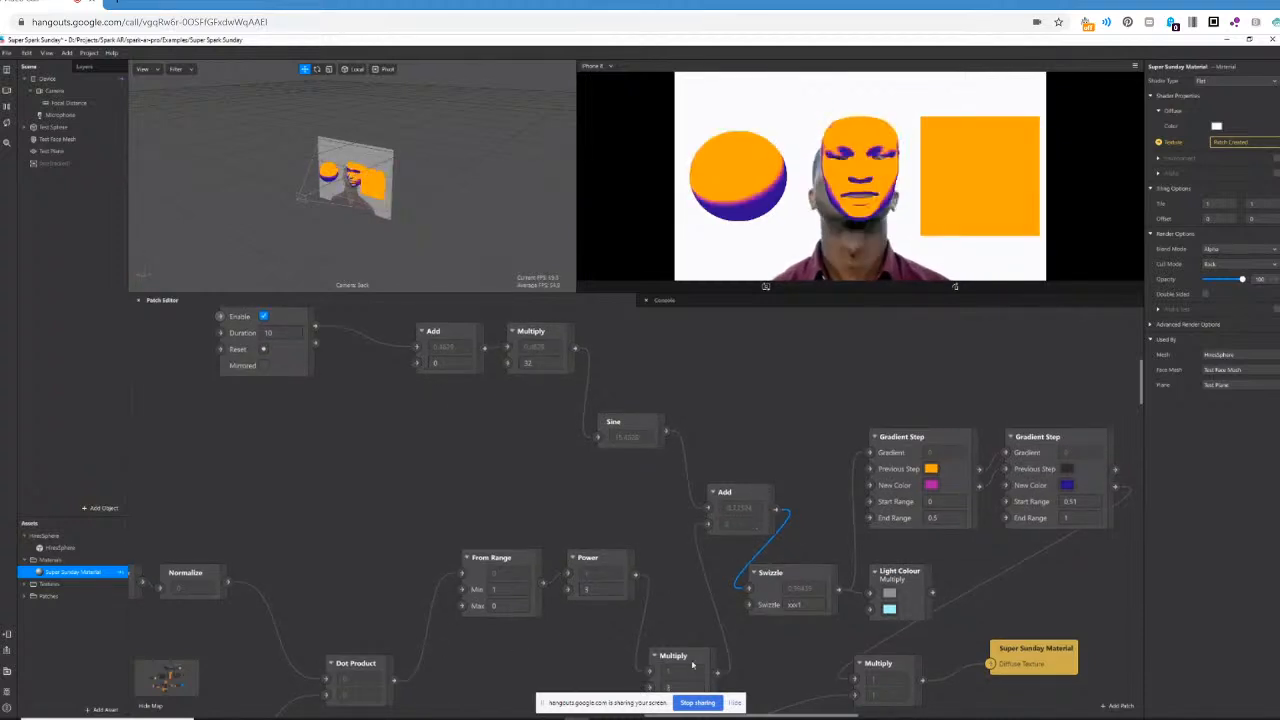
pyautogui.moveTo(718, 670); pyautogui.dragTo(422, 370)
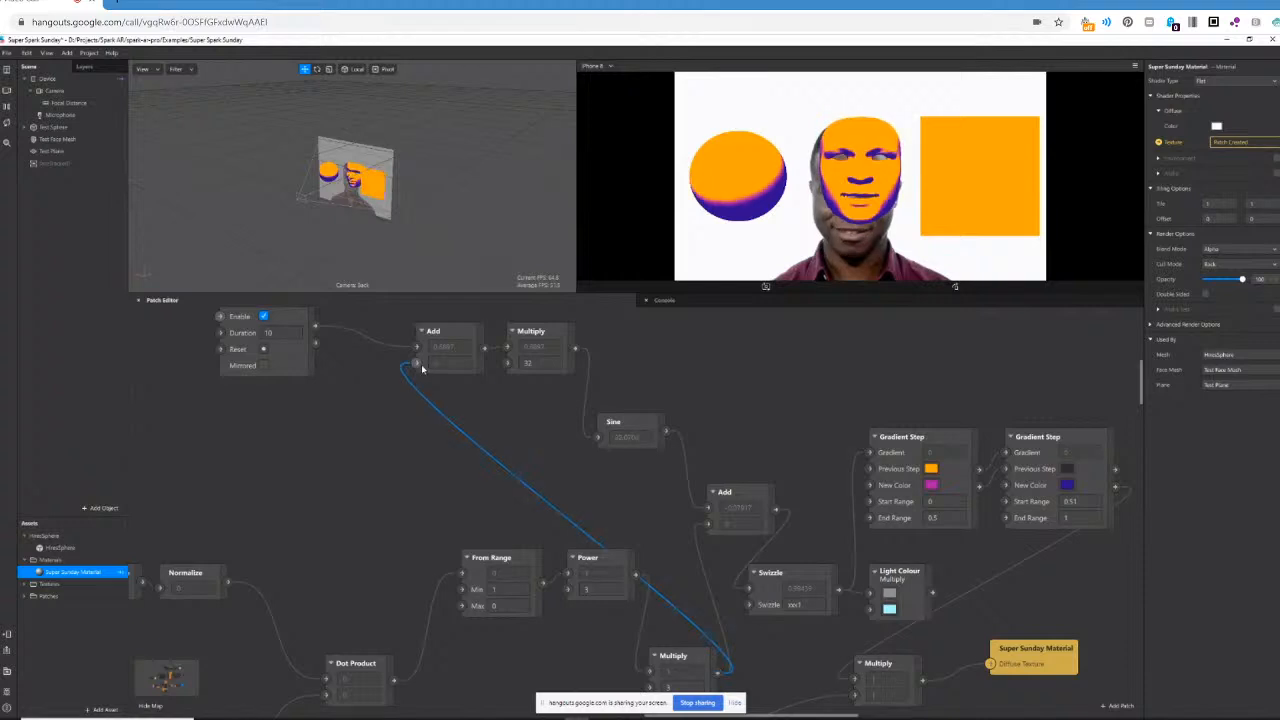
pyautogui.moveTo(707, 524); pyautogui.dragTo(674, 535)
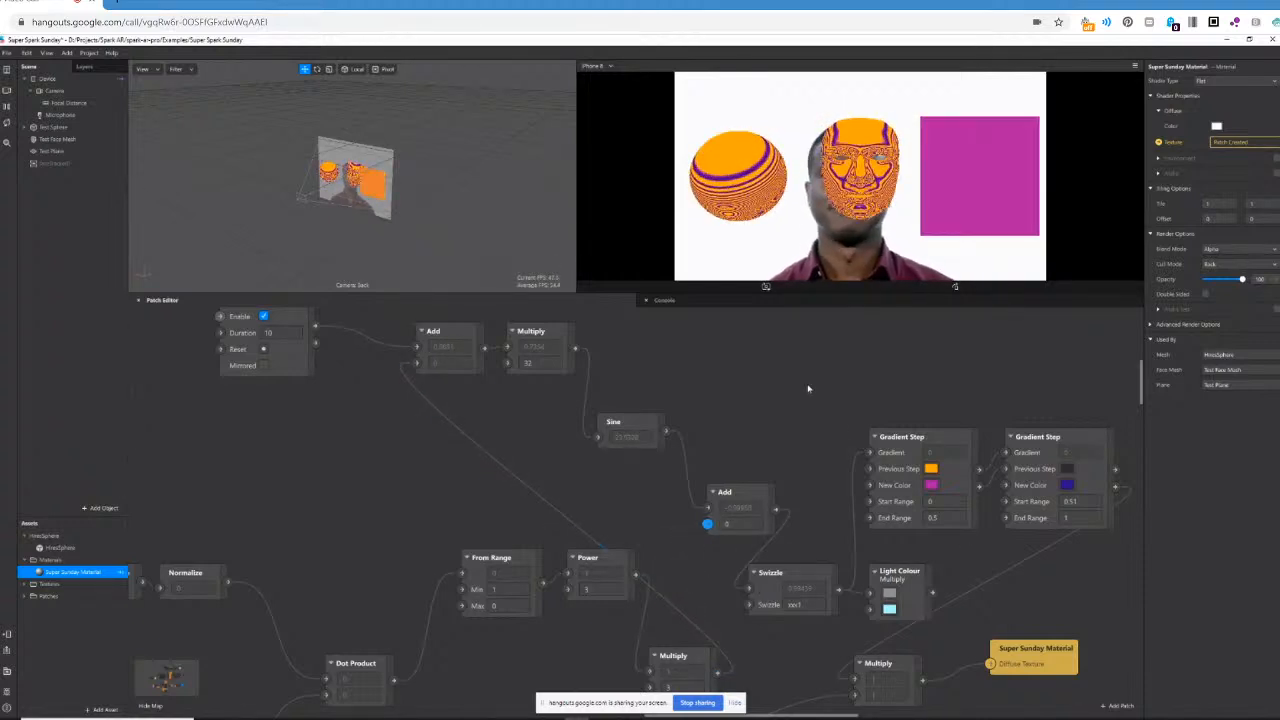
# Set the loop chain Multiply's second value to 8 and the Loop Animation's duration to 2.
pyautogui.click(529, 359)
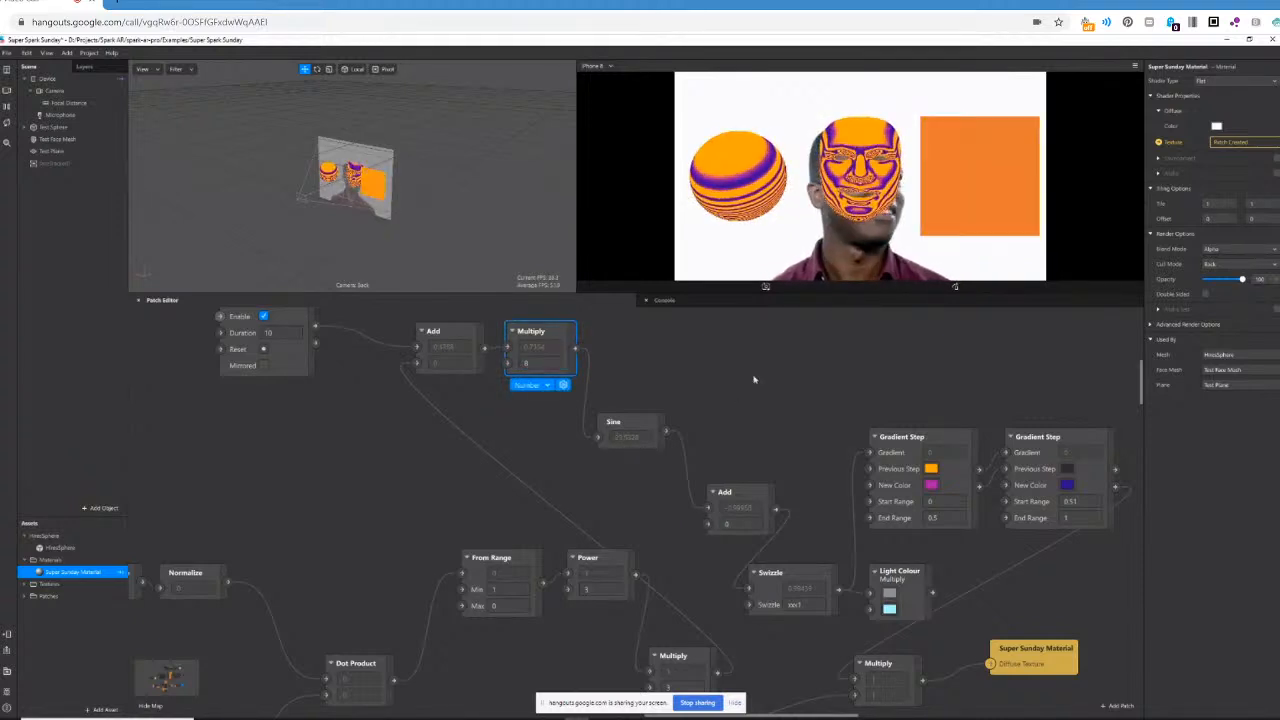
pyautogui.click(287, 332)
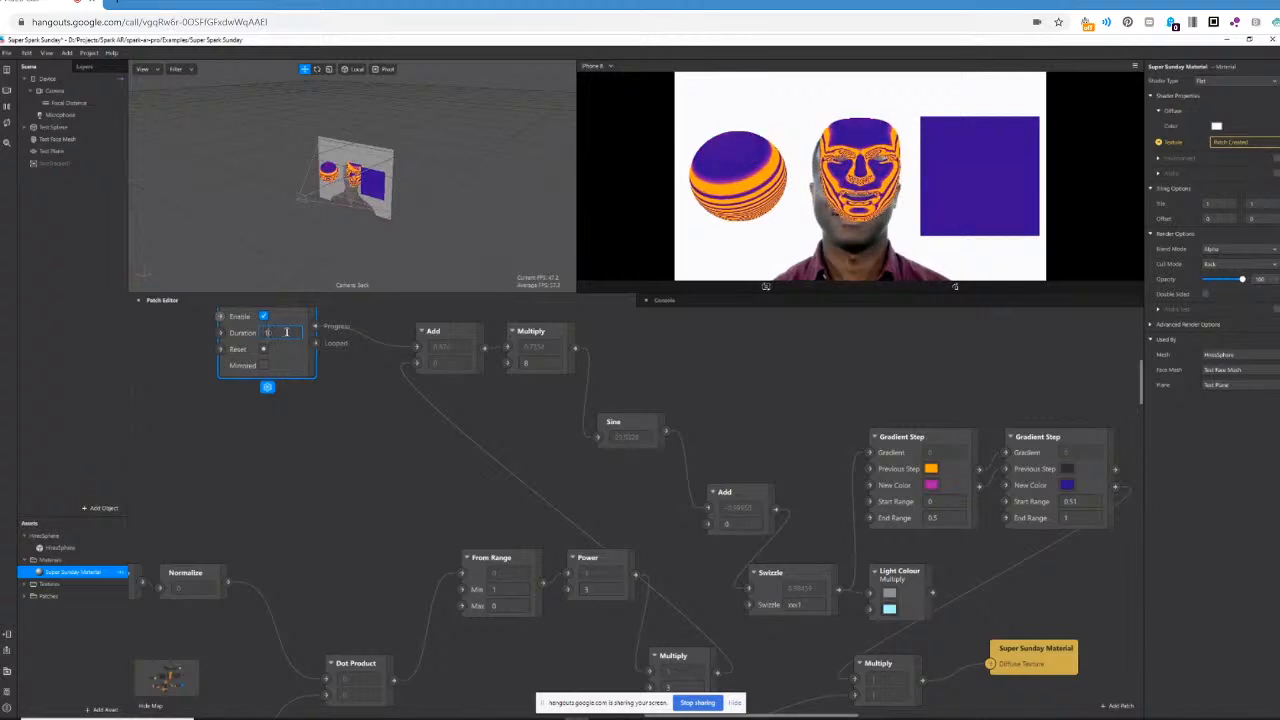
pyautogui.write('2')
pyautogui.press('Return')
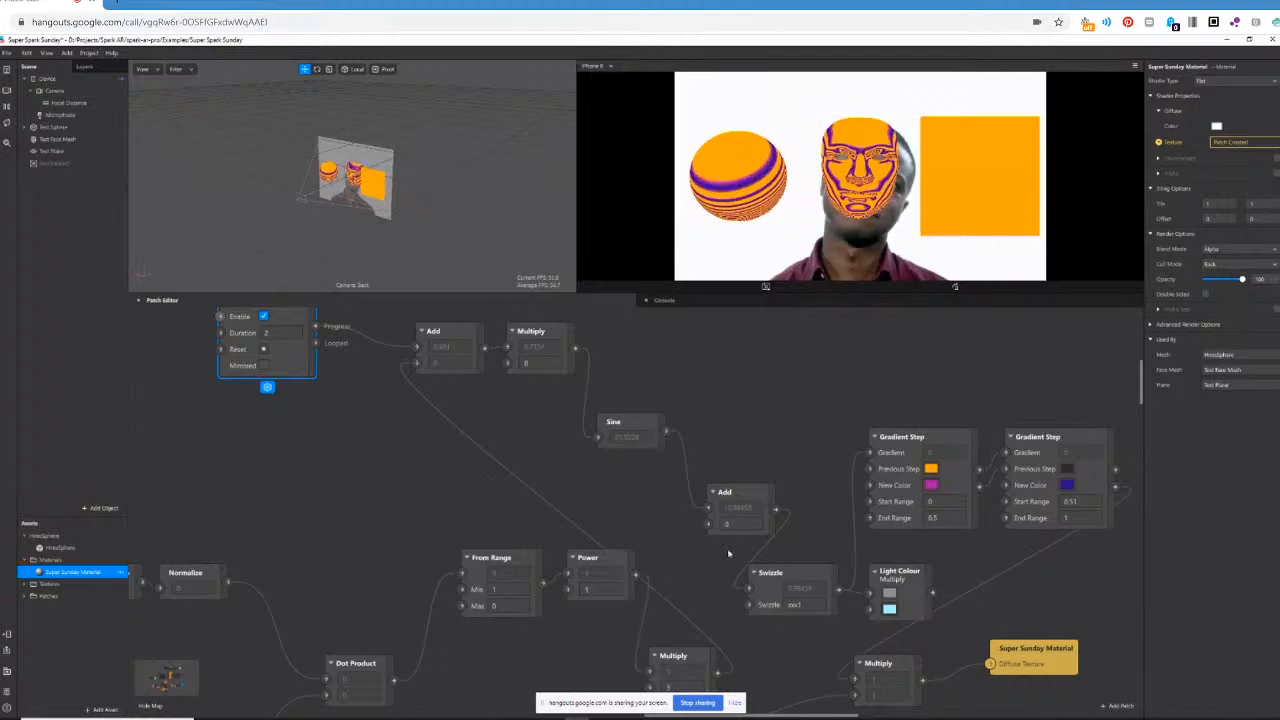
# Line up the From Range and Power patches in a row between Dot Product and the intensity Multiply.
pyautogui.moveTo(514, 573); pyautogui.dragTo(469, 649)
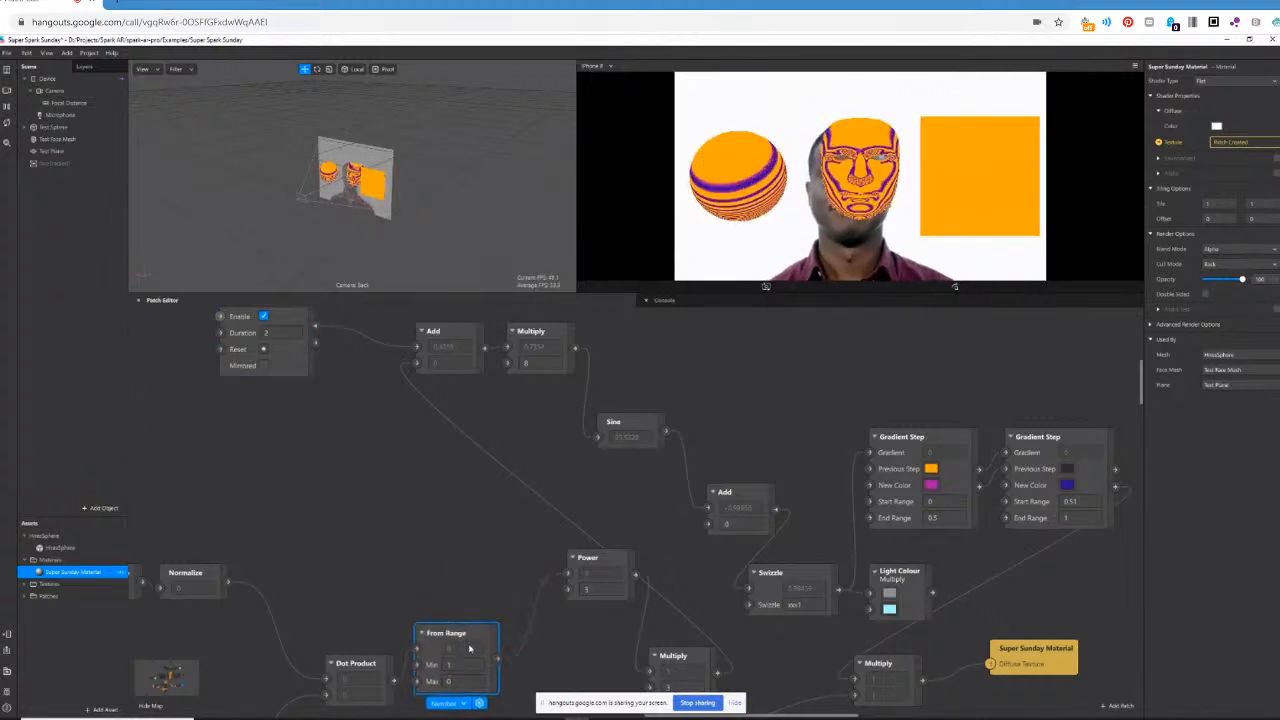
pyautogui.moveTo(628, 560); pyautogui.dragTo(580, 634)
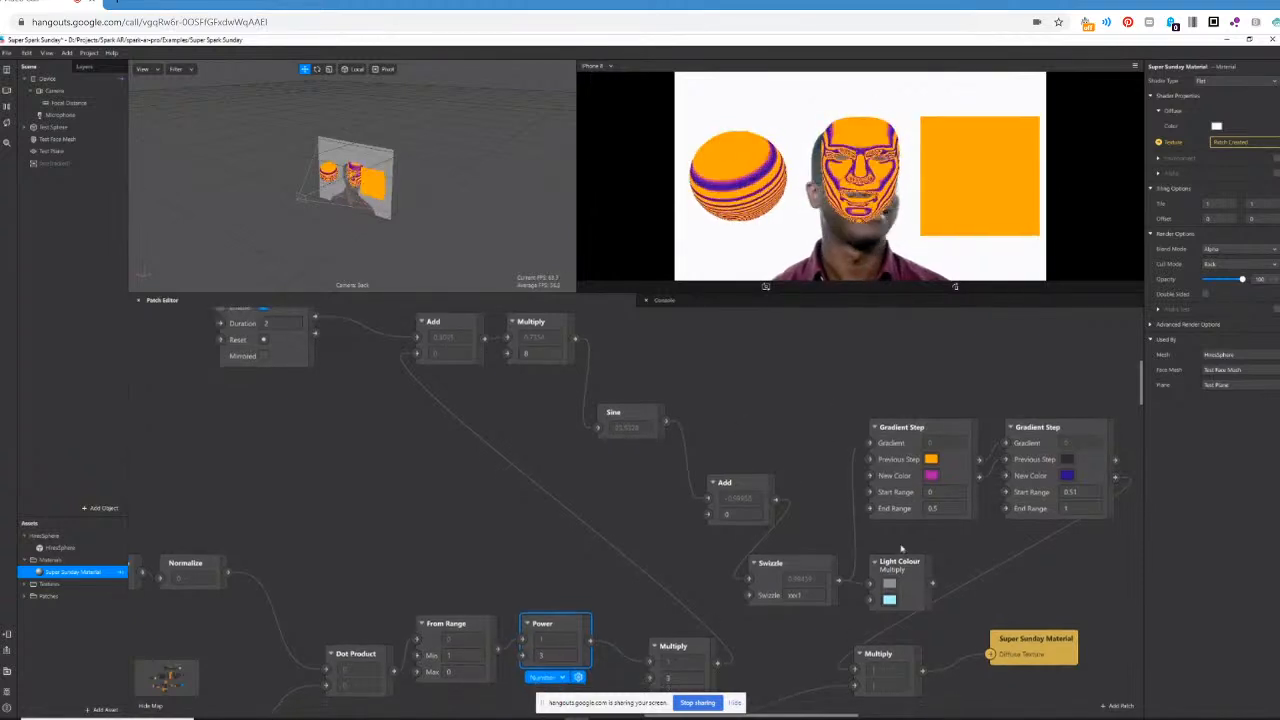
# Delete the final Multiply's connection to Super Sunday Material and connect Material Colour to the material's Diffuse Texture instead.
pyautogui.scroll(-2, 938, 550)
pyautogui.scroll(-1, 943, 550)
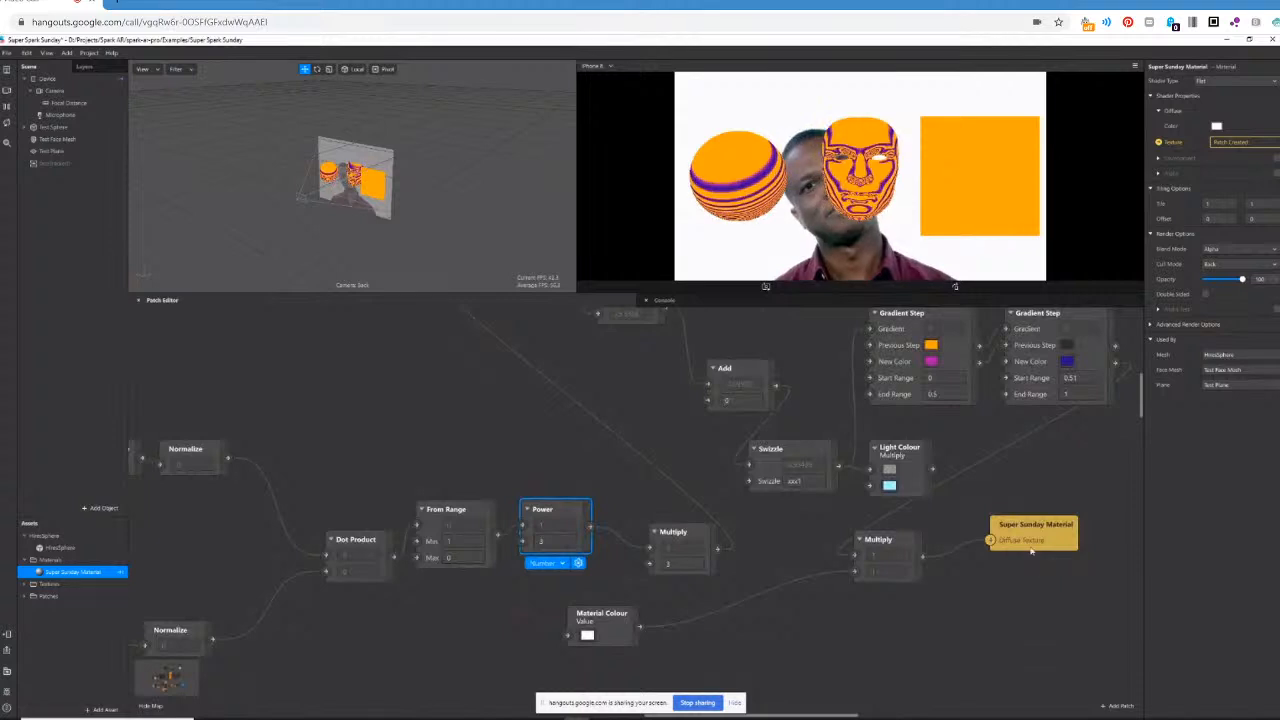
pyautogui.click(952, 552)
pyautogui.press('Delete')
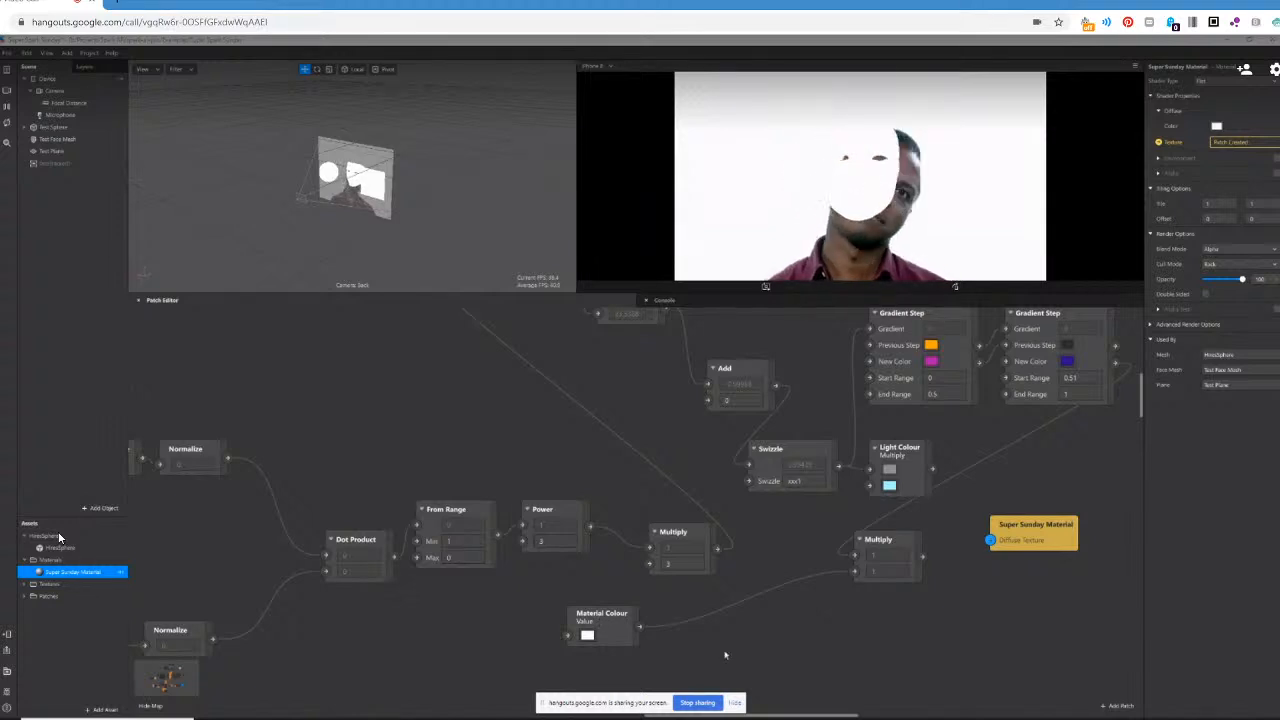
pyautogui.moveTo(639, 627); pyautogui.dragTo(991, 541)
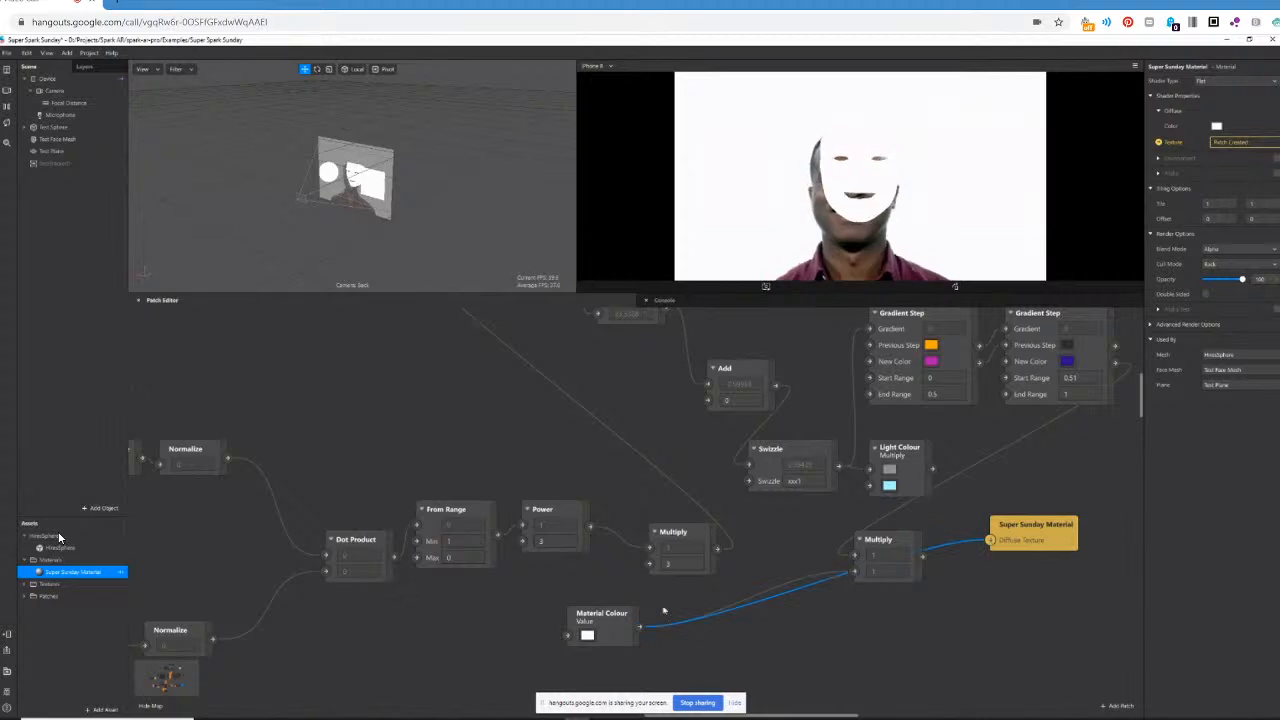
# Move the Material Colour and Super Sunday Material patches into the empty area below the shading patches.
pyautogui.moveTo(604, 617); pyautogui.dragTo(619, 692)
pyautogui.moveTo(1037, 541); pyautogui.dragTo(798, 691)
pyautogui.scroll(-3, 856, 570)
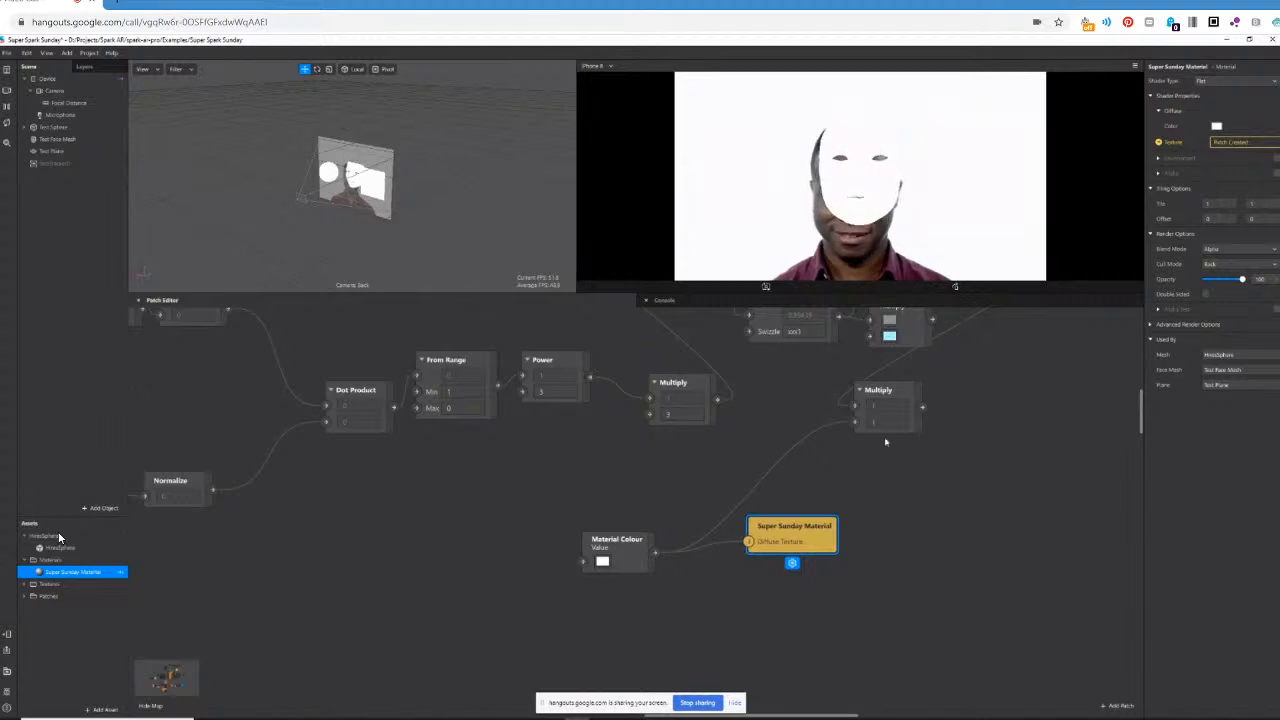
pyautogui.moveTo(576, 505); pyautogui.dragTo(820, 577)
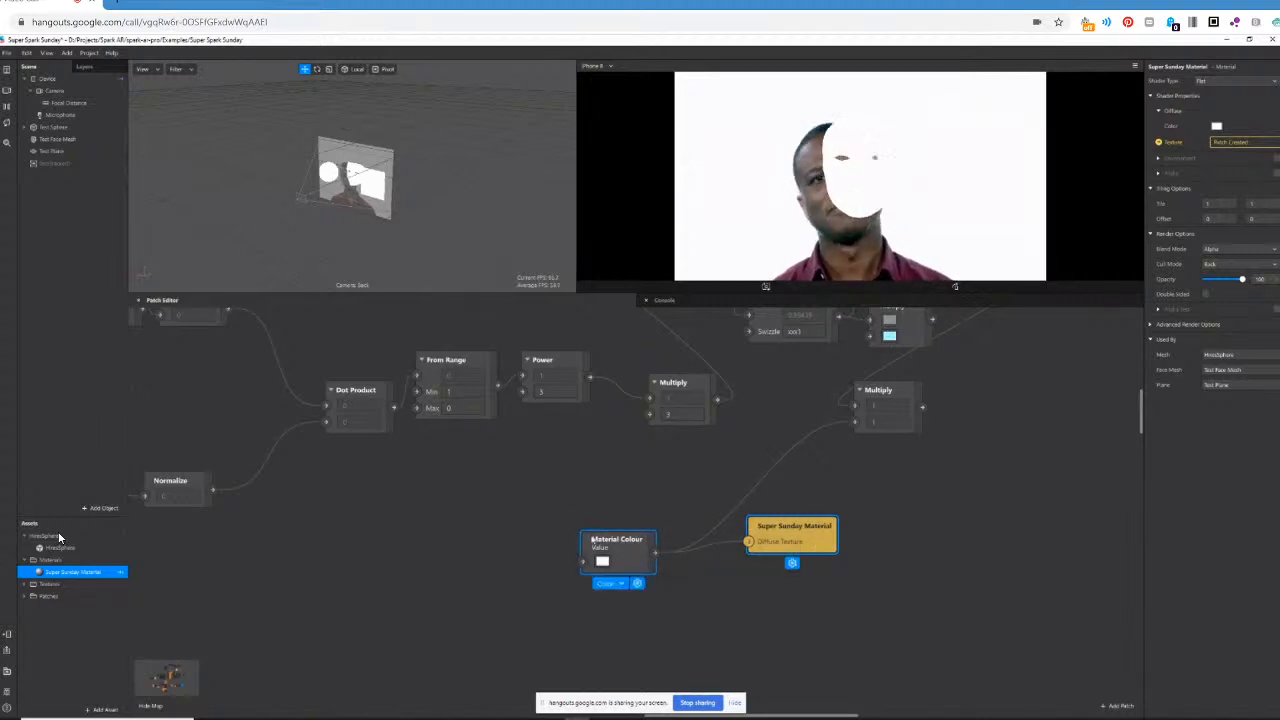
pyautogui.moveTo(620, 544); pyautogui.dragTo(532, 653)
pyautogui.scroll(-2, 799, 566)
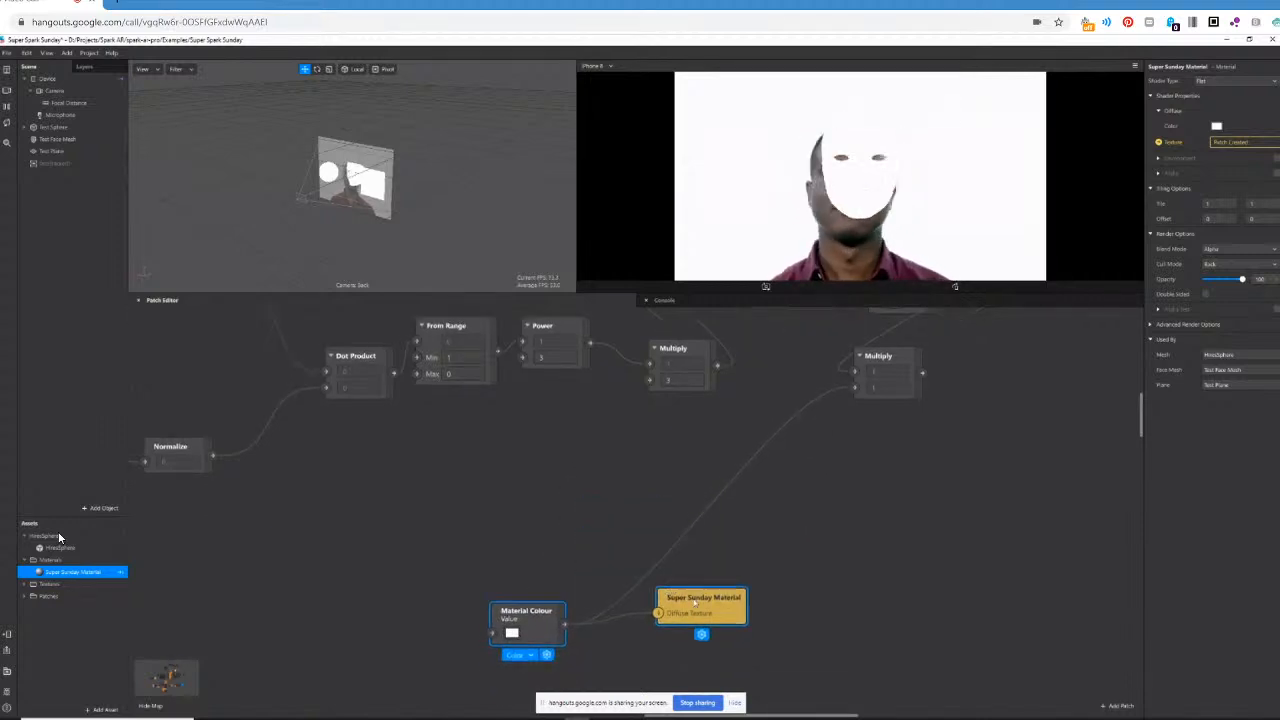
# Disconnect Material Colour from the final Multiply and move it together with Super Sunday Material farther from the shading patches.
pyautogui.scroll(-3, 799, 566)
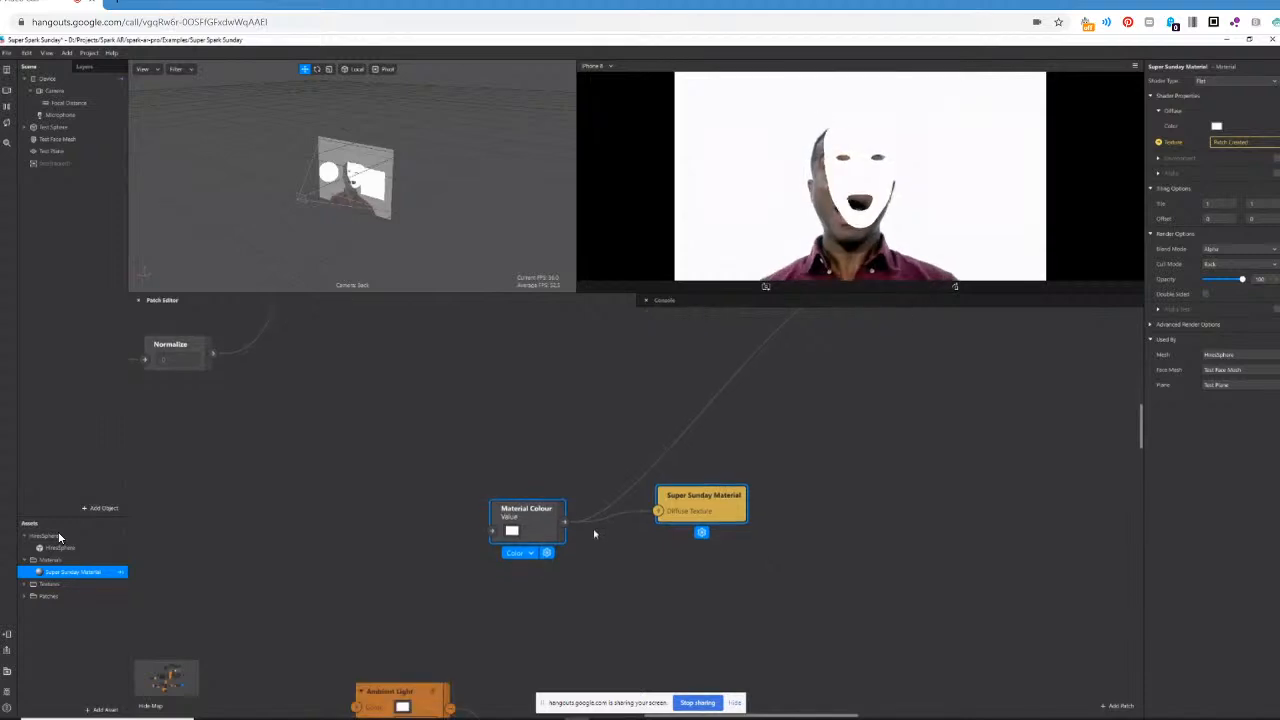
pyautogui.scroll(-3, 926, 493)
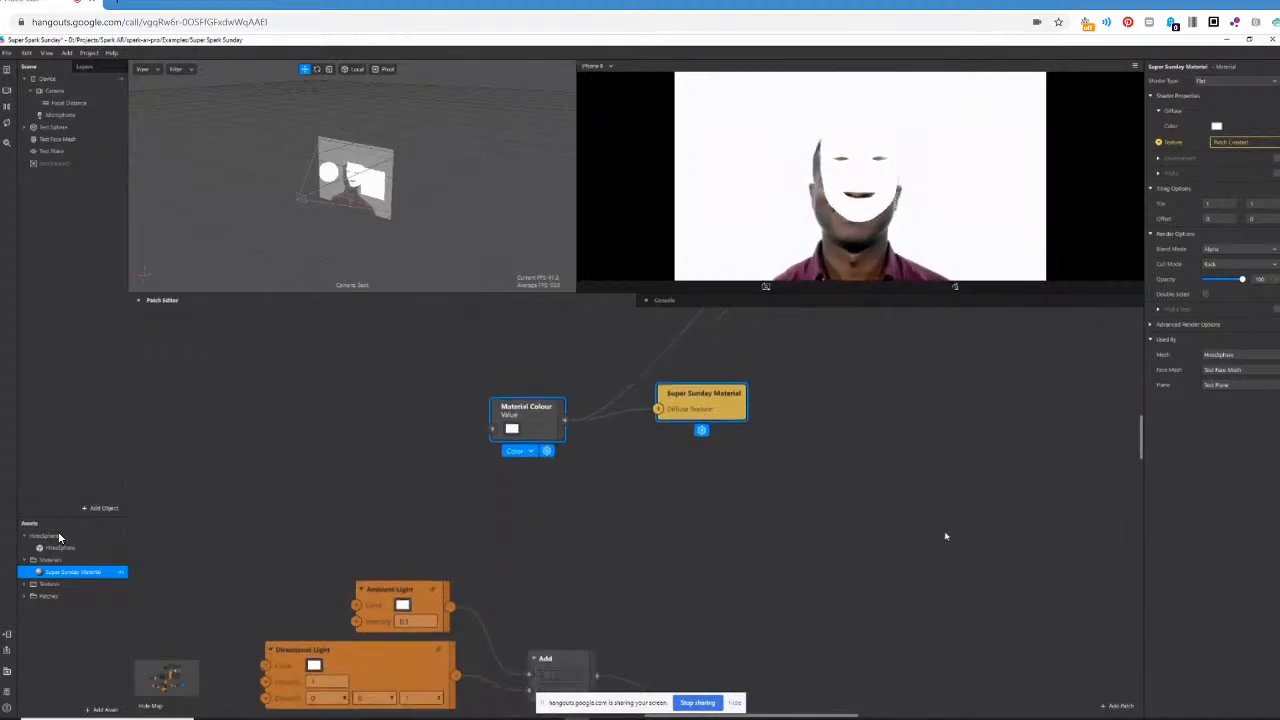
pyautogui.scroll(3, 891, 543)
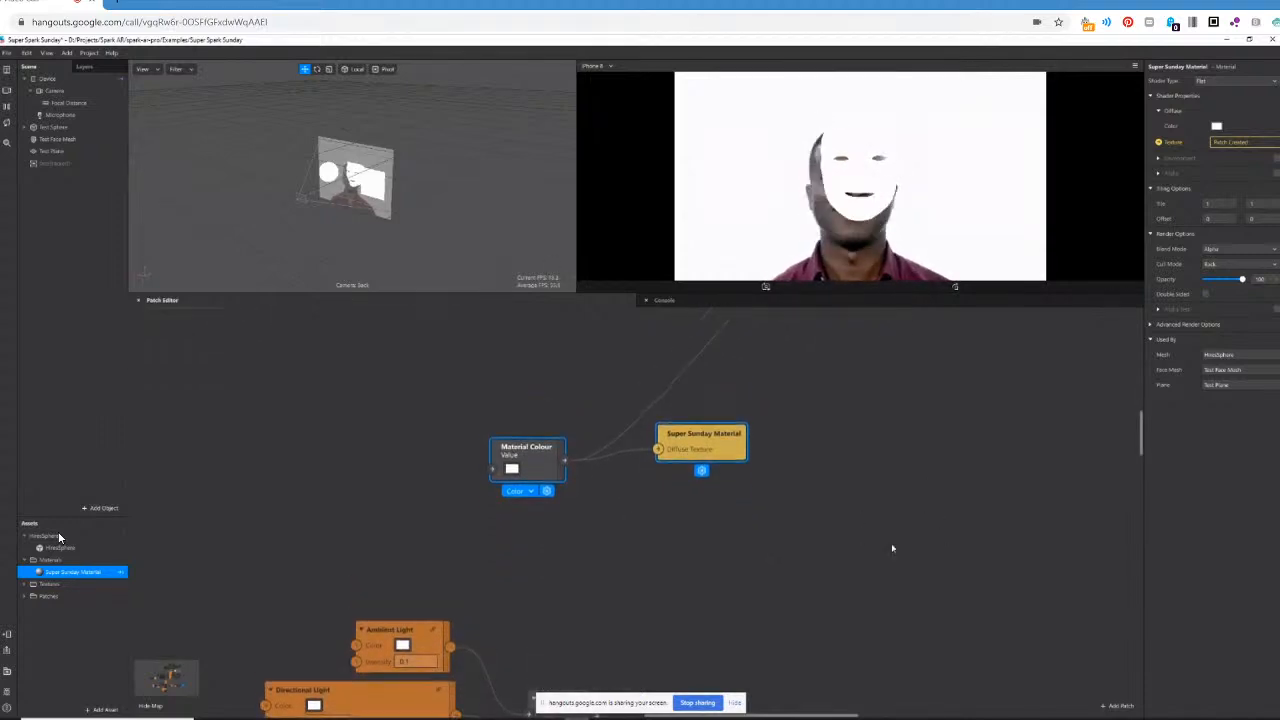
pyautogui.scroll(4, 903, 552)
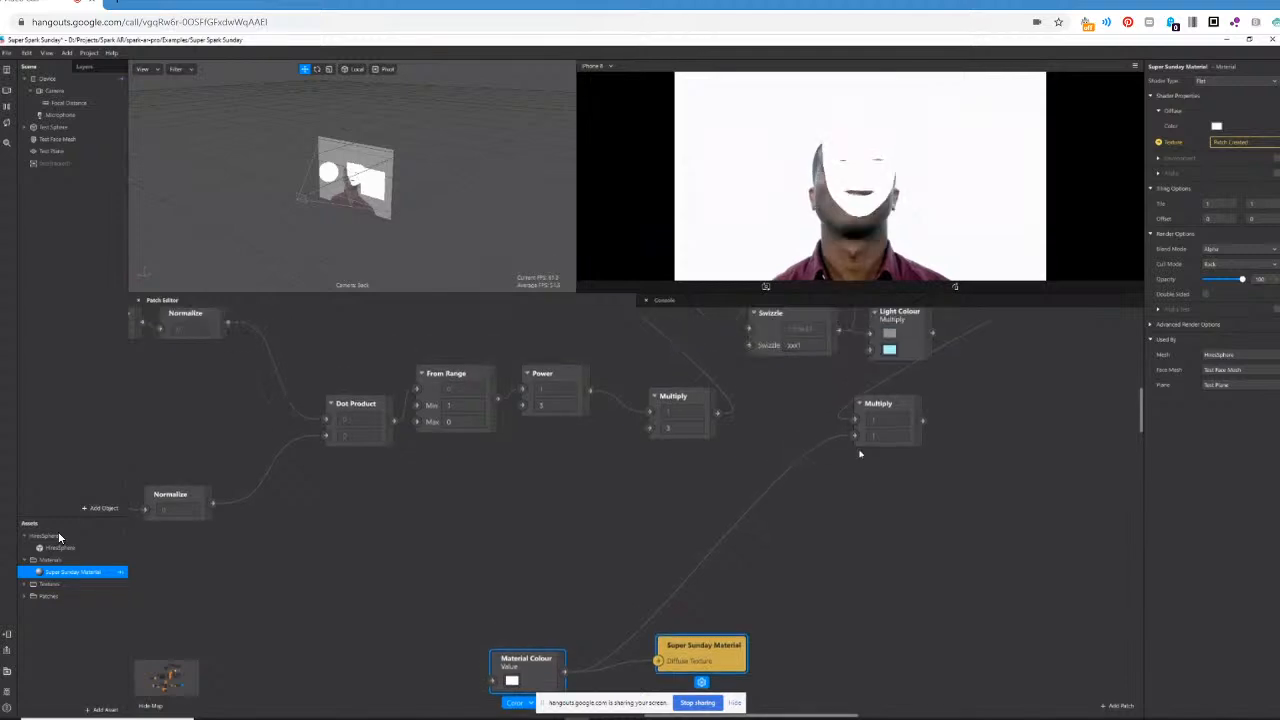
pyautogui.scroll(-2, 964, 589)
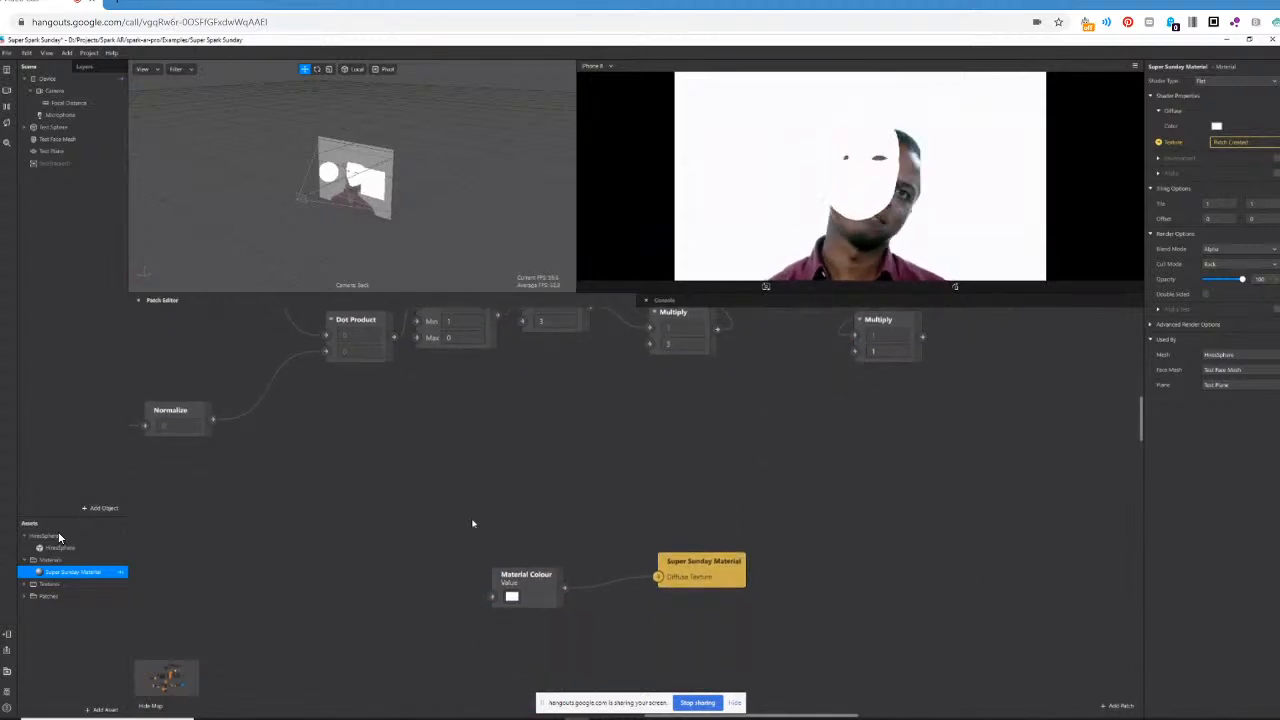
pyautogui.moveTo(432, 492); pyautogui.dragTo(812, 600)
pyautogui.moveTo(497, 565); pyautogui.dragTo(842, 641)
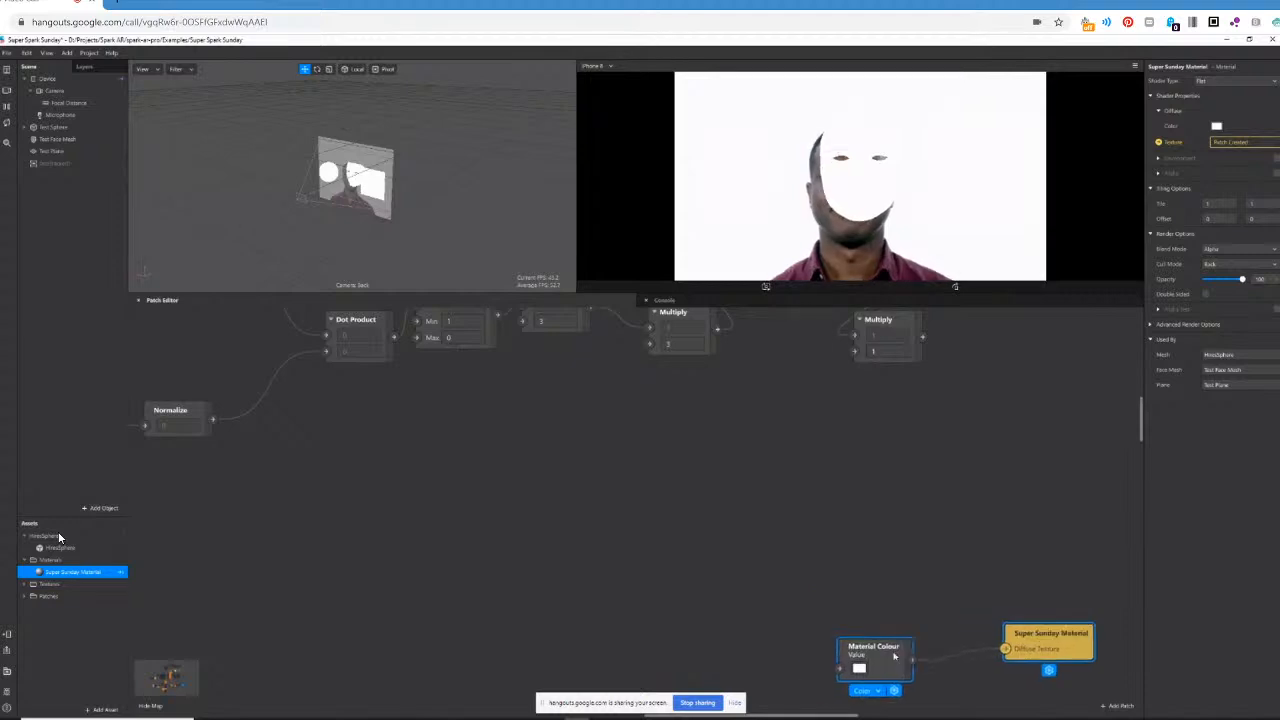
# Place Material Colour and Super Sunday Material closer together in the free space beside the Ambient Light and Directional Light patches.
pyautogui.scroll(-5, 818, 507)
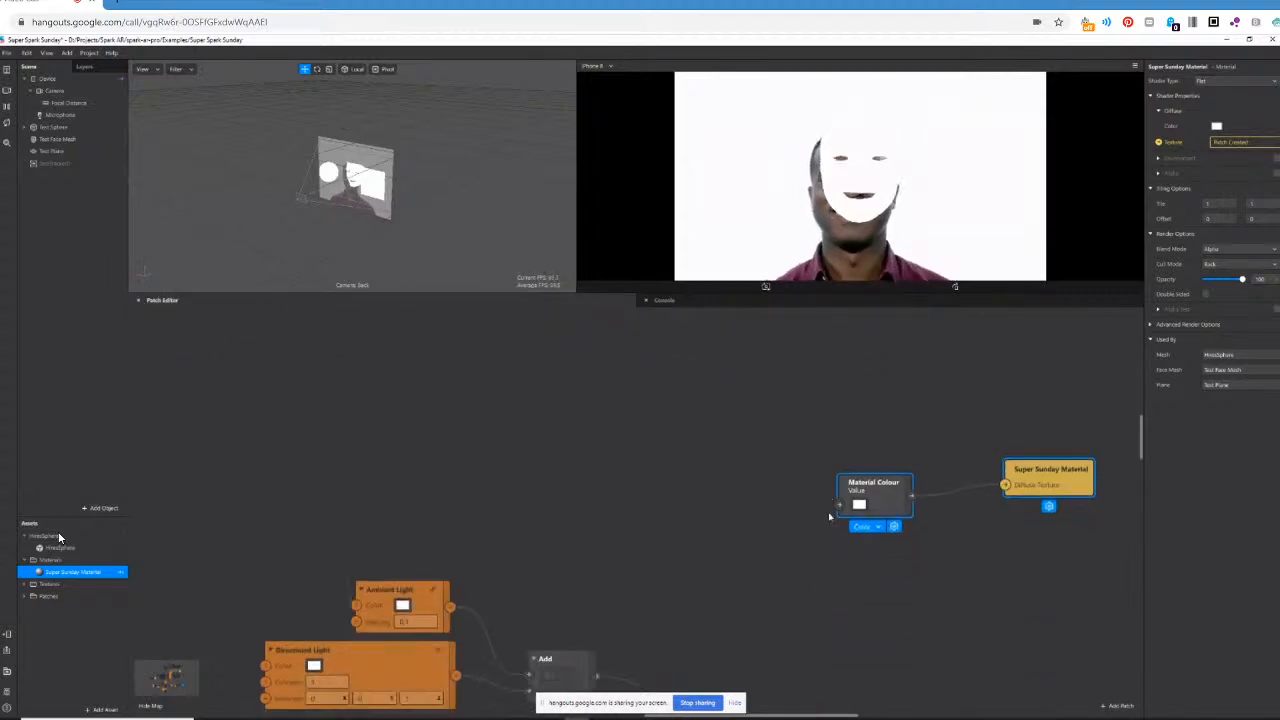
pyautogui.moveTo(884, 460); pyautogui.dragTo(942, 578)
pyautogui.scroll(-1, 843, 506)
pyautogui.scroll(-1, 843, 505)
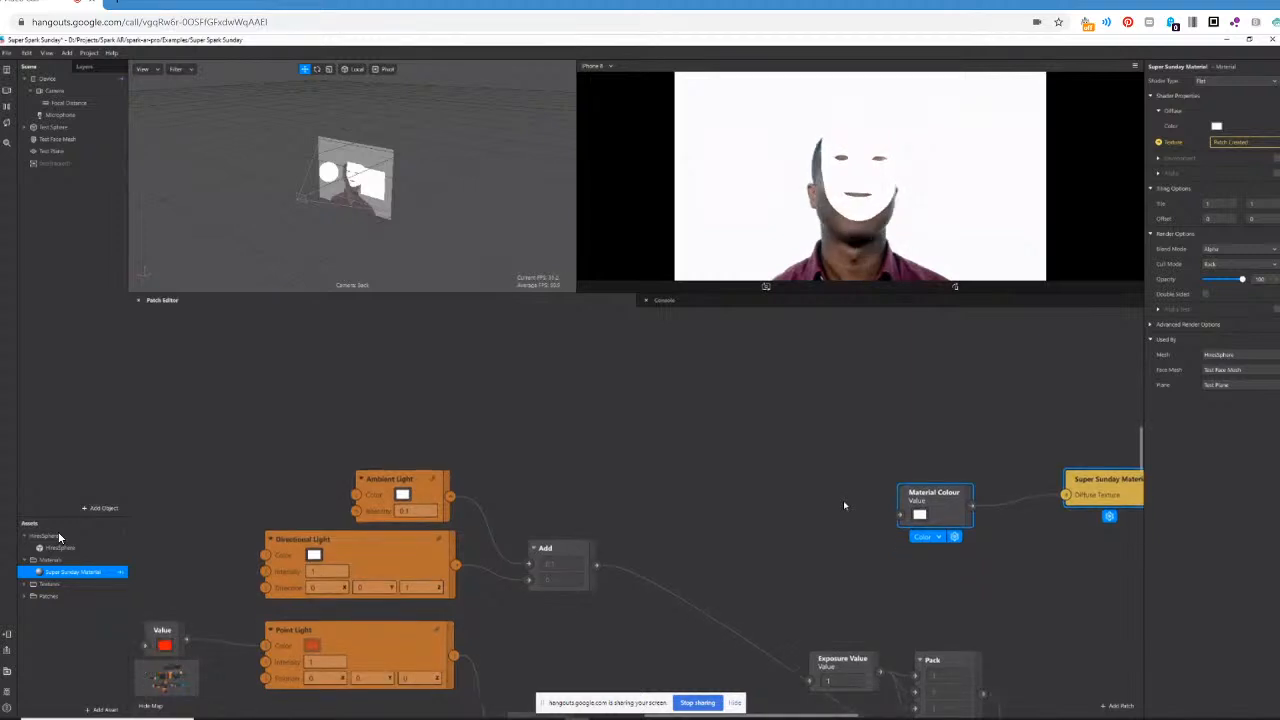
pyautogui.scroll(2, 832, 432)
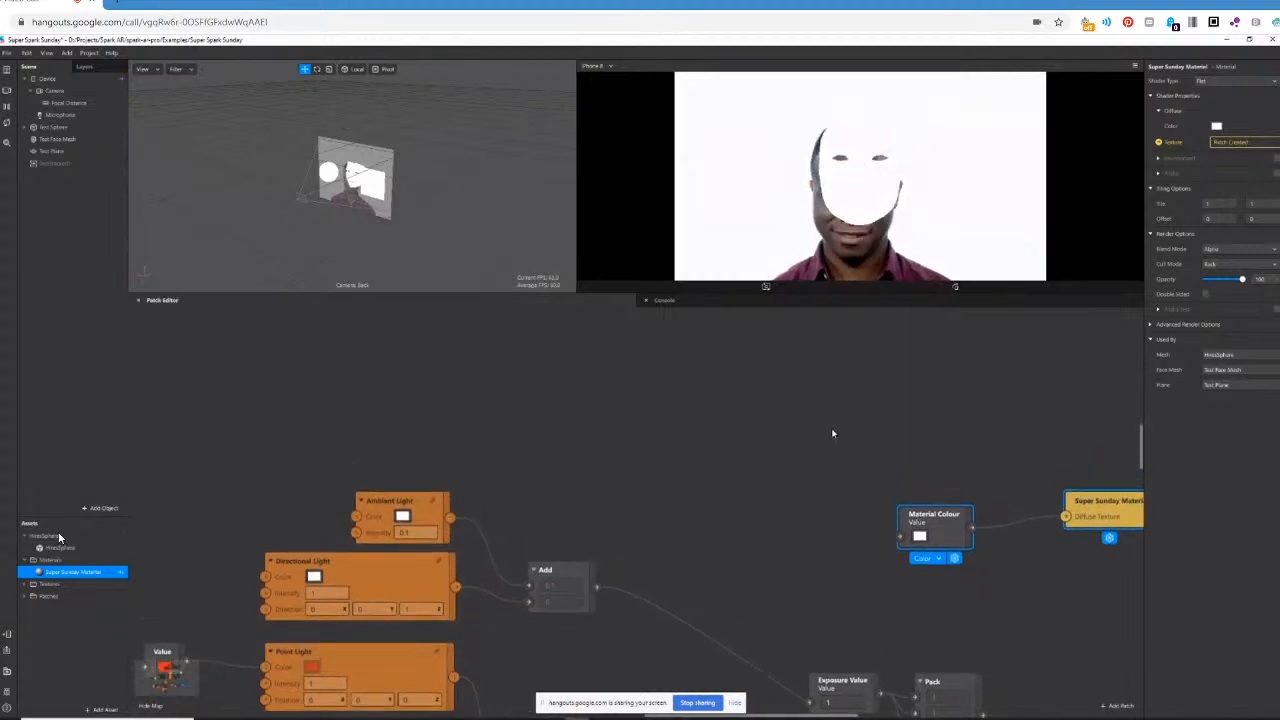
pyautogui.click(900, 493)
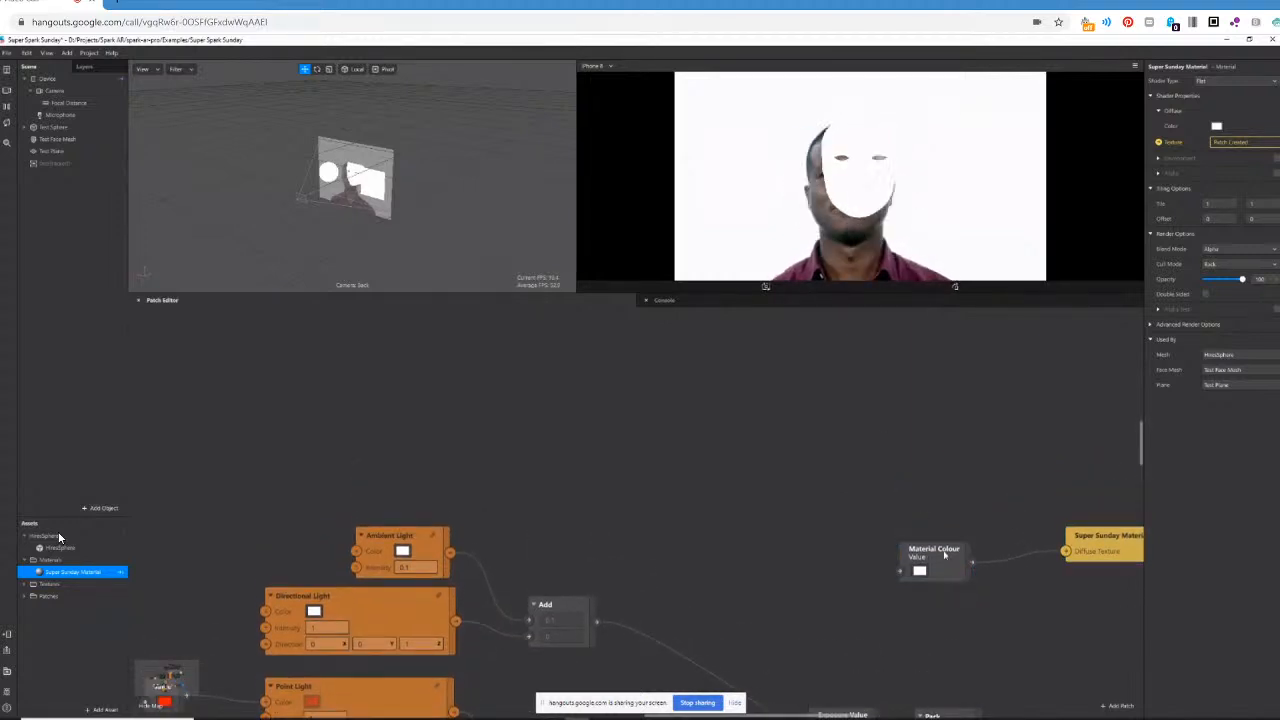
pyautogui.moveTo(944, 553); pyautogui.dragTo(899, 508)
pyautogui.moveTo(1095, 540); pyautogui.dragTo(1011, 512)
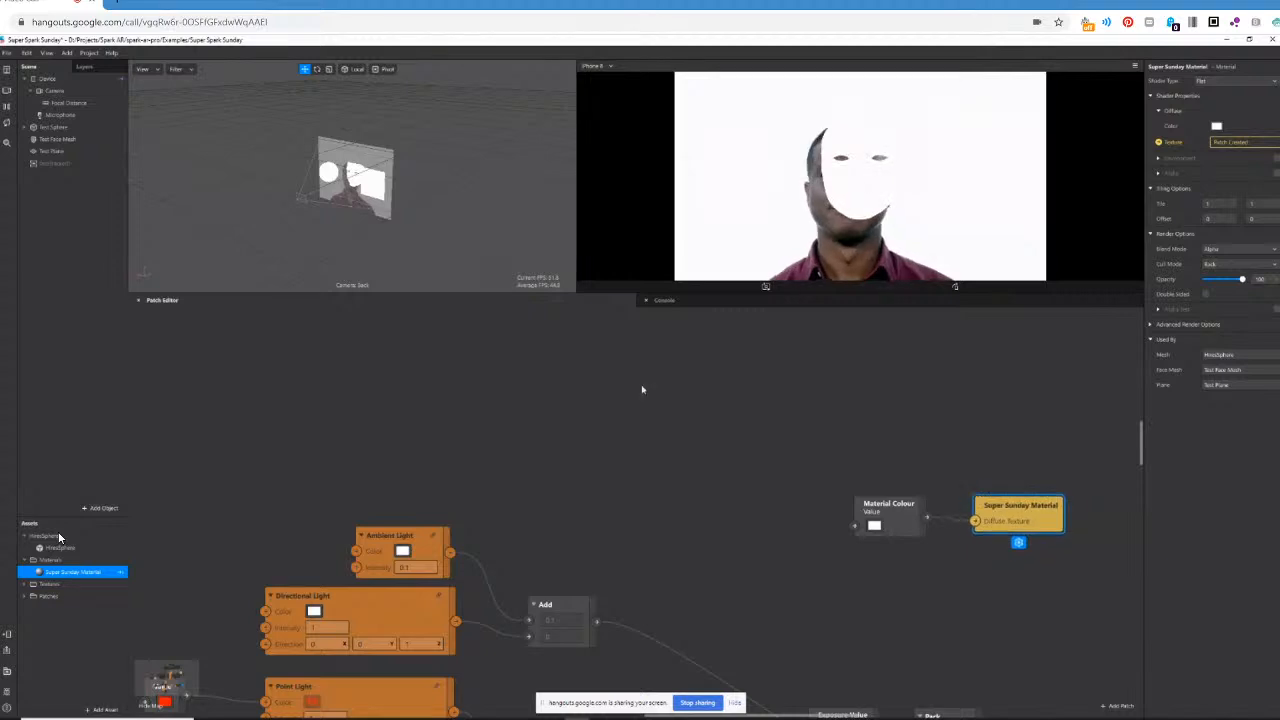
pyautogui.scroll(3, 642, 389)
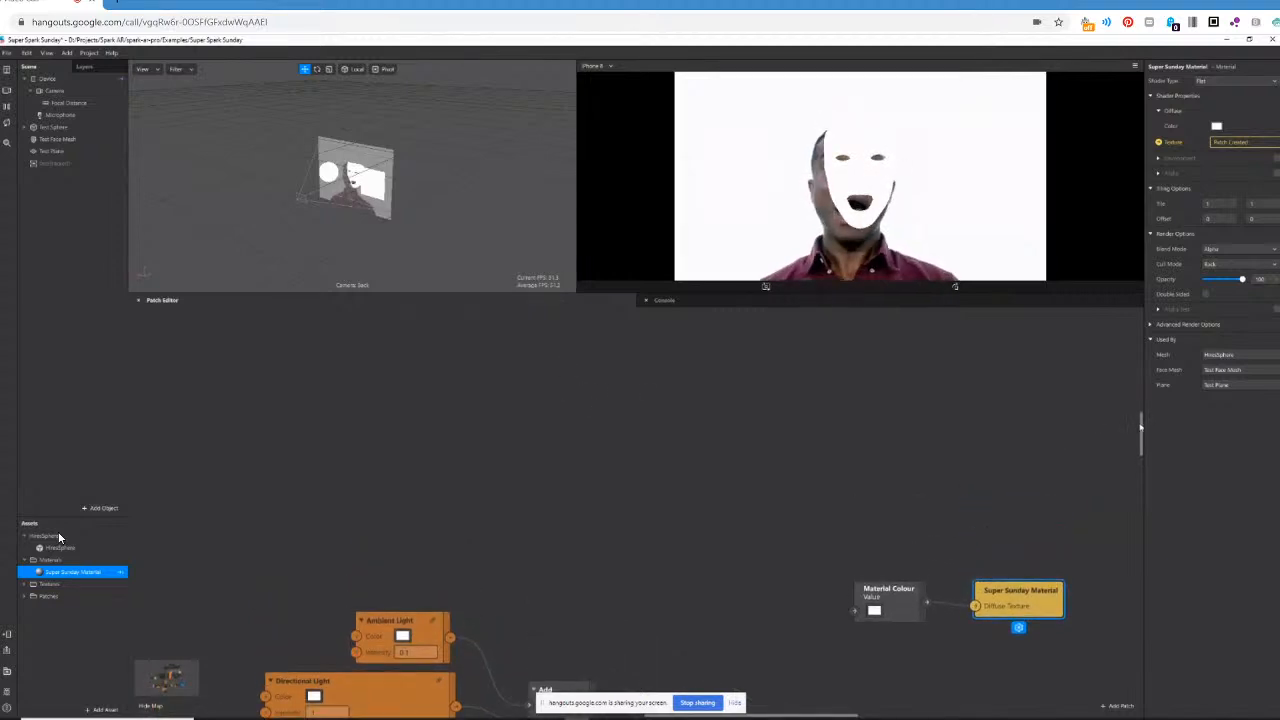
pyautogui.moveTo(1141, 427); pyautogui.dragTo(1141, 400)
pyautogui.scroll(1, 1138, 405)
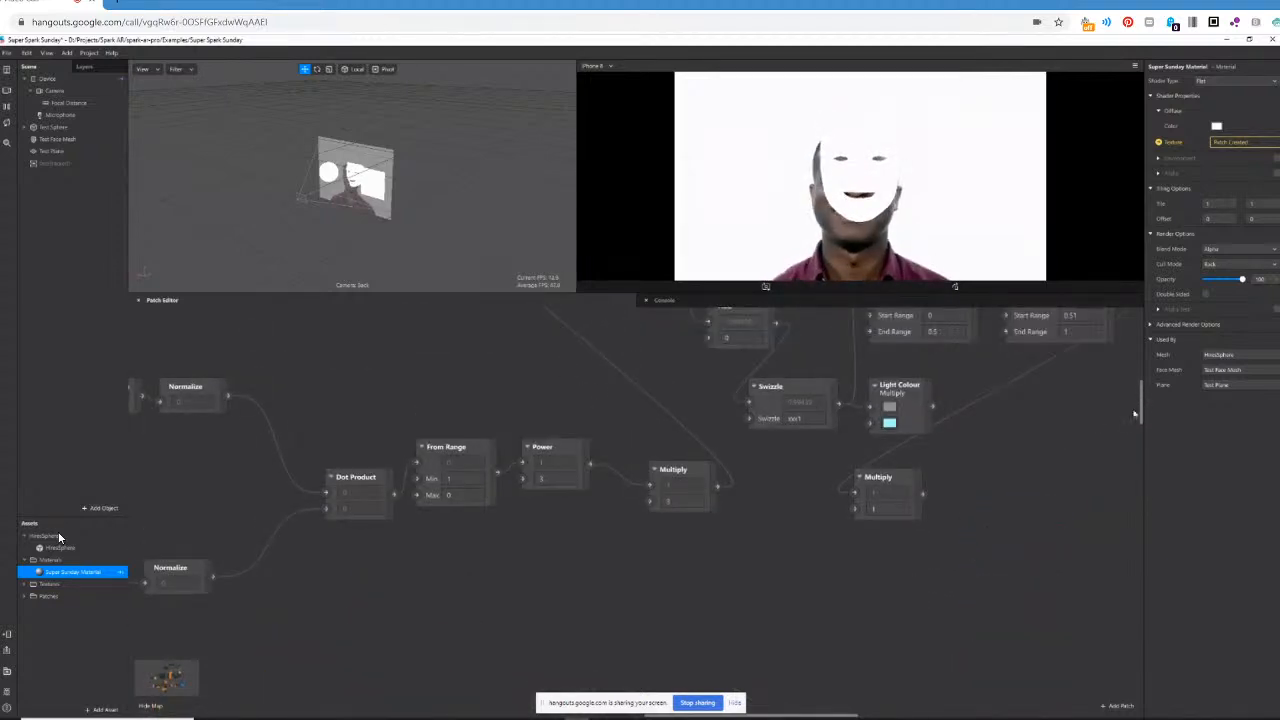
# Look over the Ambient Light and Directional Light patches, their Add patch, and the Exposure Value, Pack, Global Exposure Adjustment and Grade patches.
pyautogui.hscroll(-5, 649, 663)
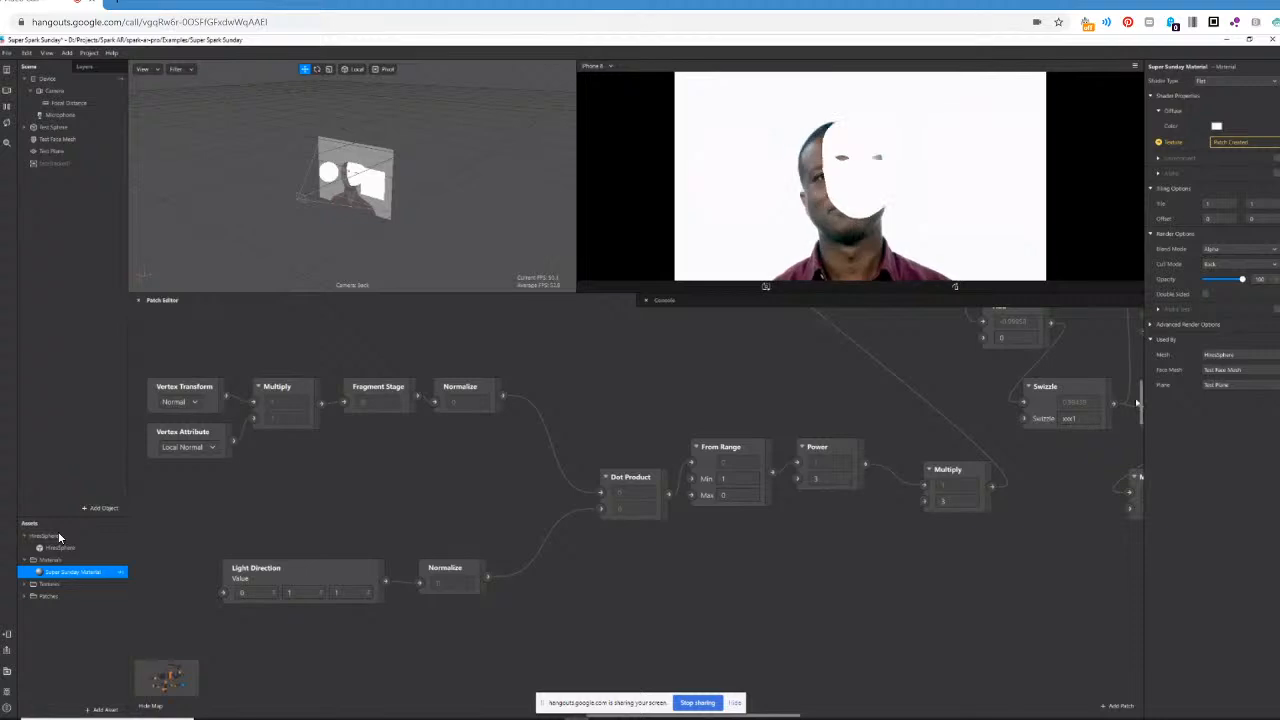
pyautogui.moveTo(1141, 393); pyautogui.dragTo(1140, 432)
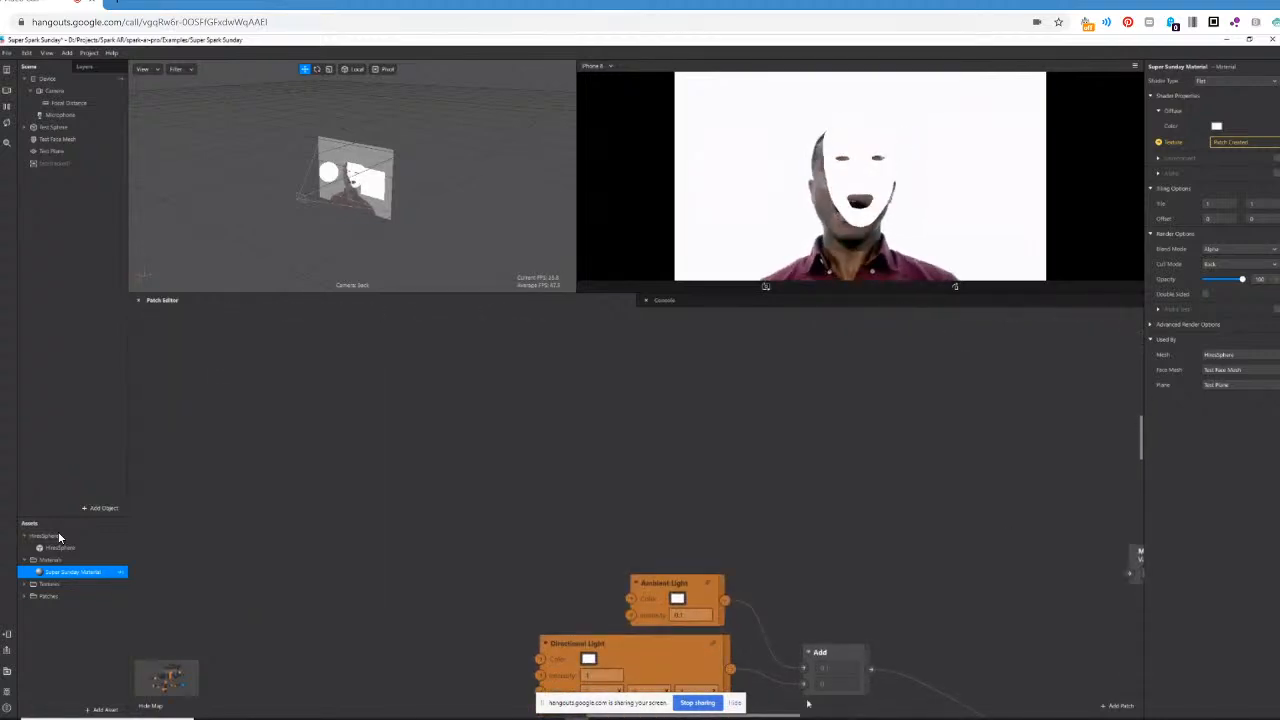
pyautogui.moveTo(780, 718); pyautogui.dragTo(840, 713)
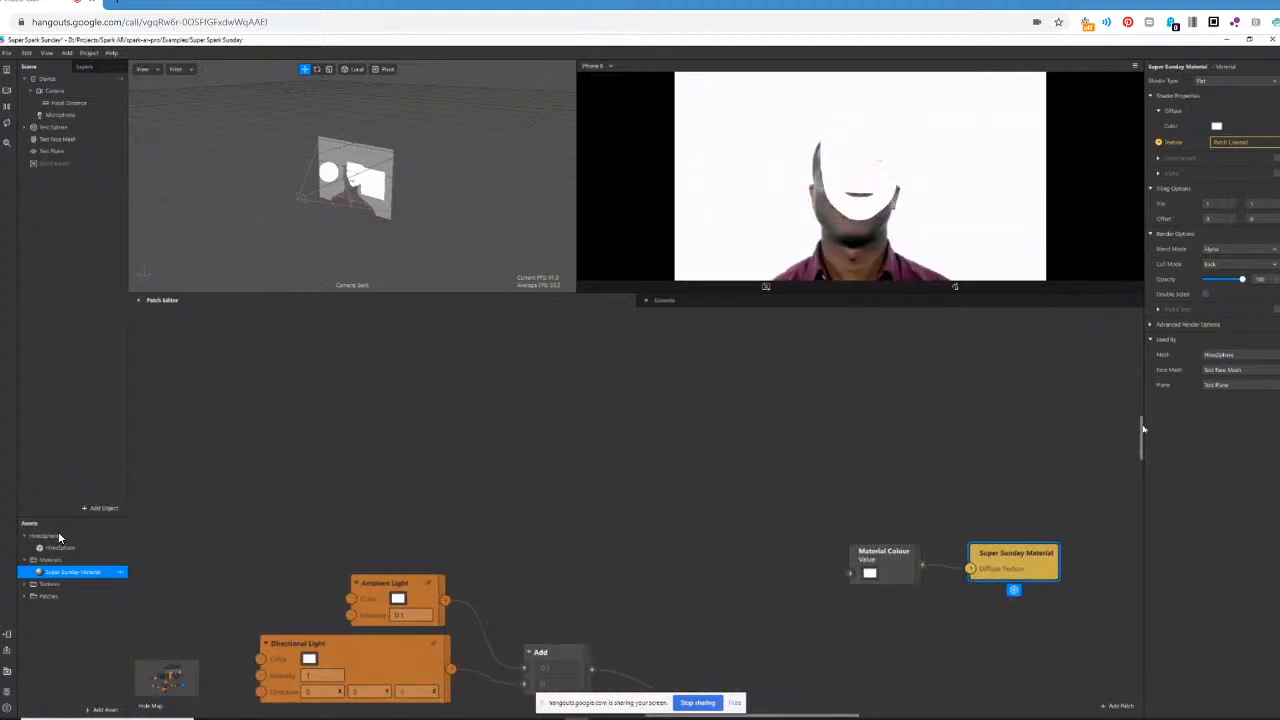
pyautogui.moveTo(1143, 429); pyautogui.dragTo(1143, 439)
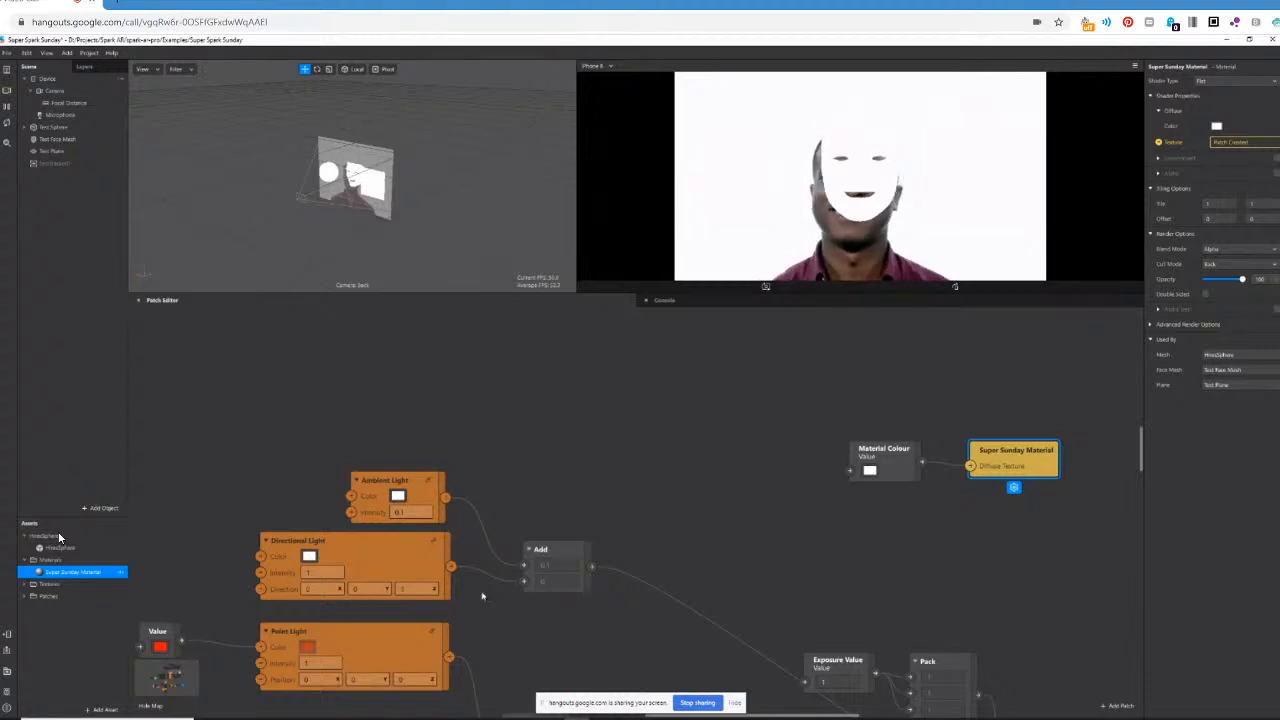
pyautogui.scroll(-5, 620, 520)
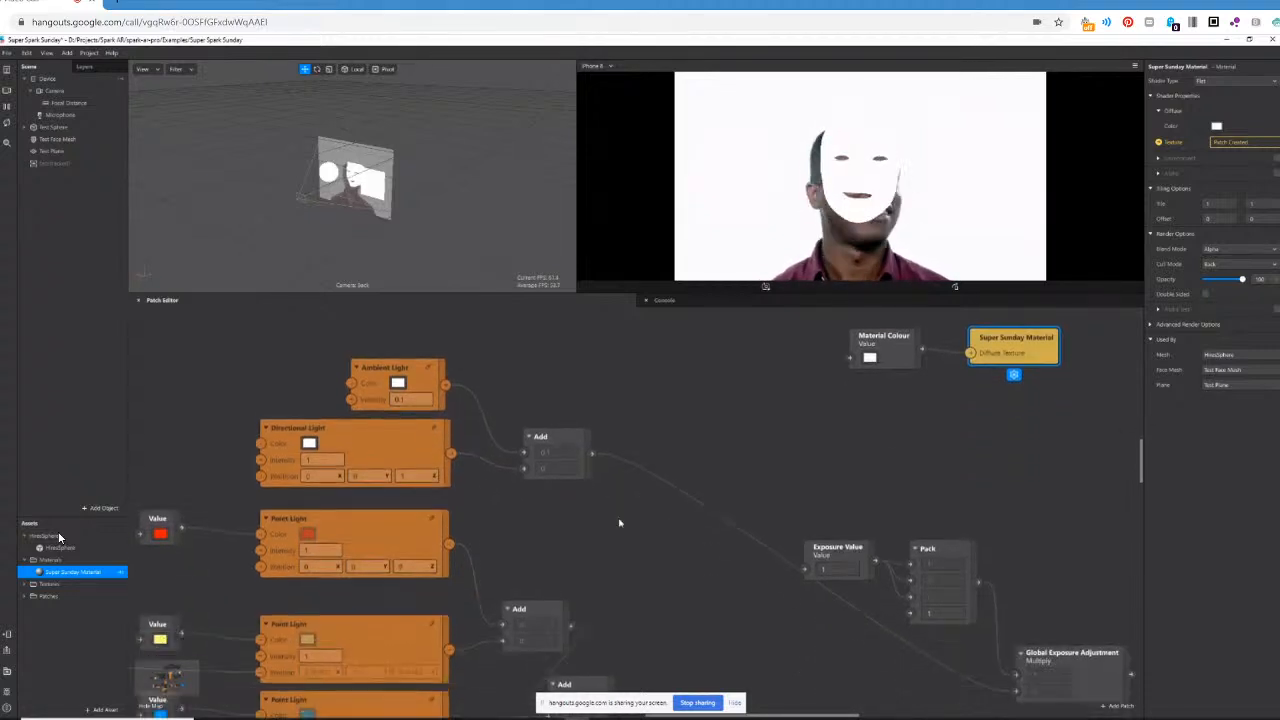
pyautogui.scroll(4, 680, 572)
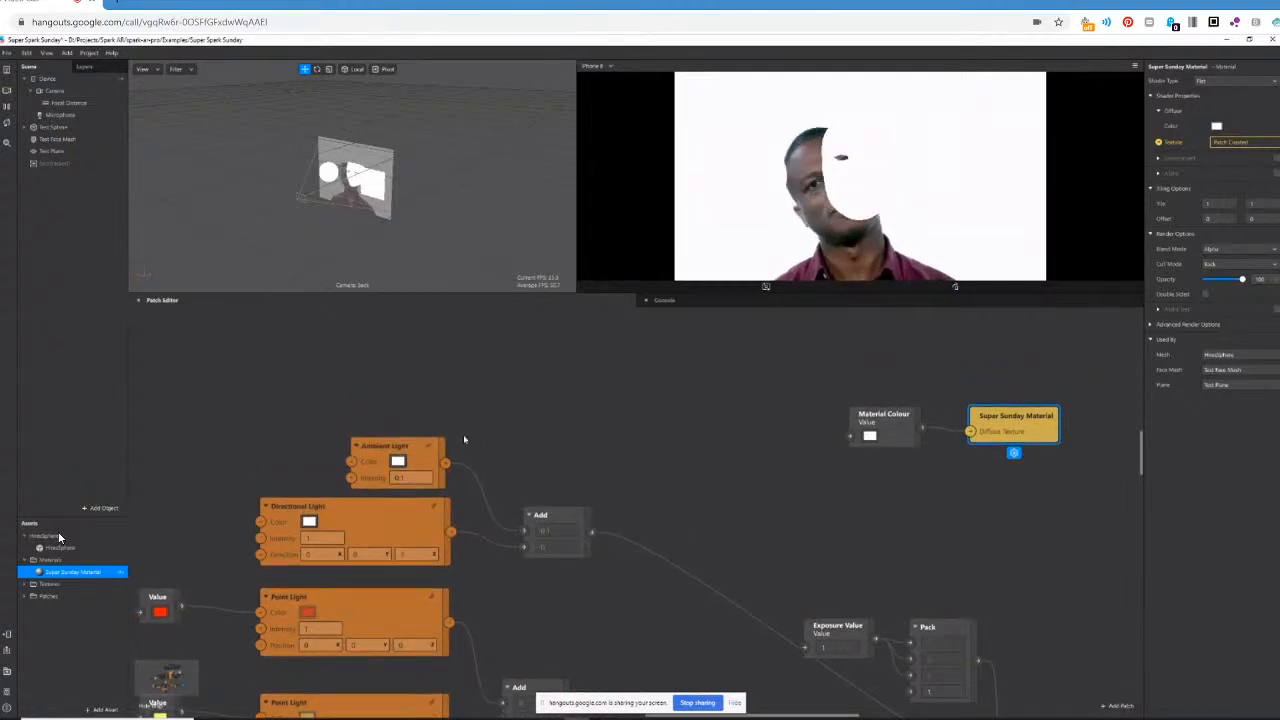
pyautogui.scroll(-1, 940, 572)
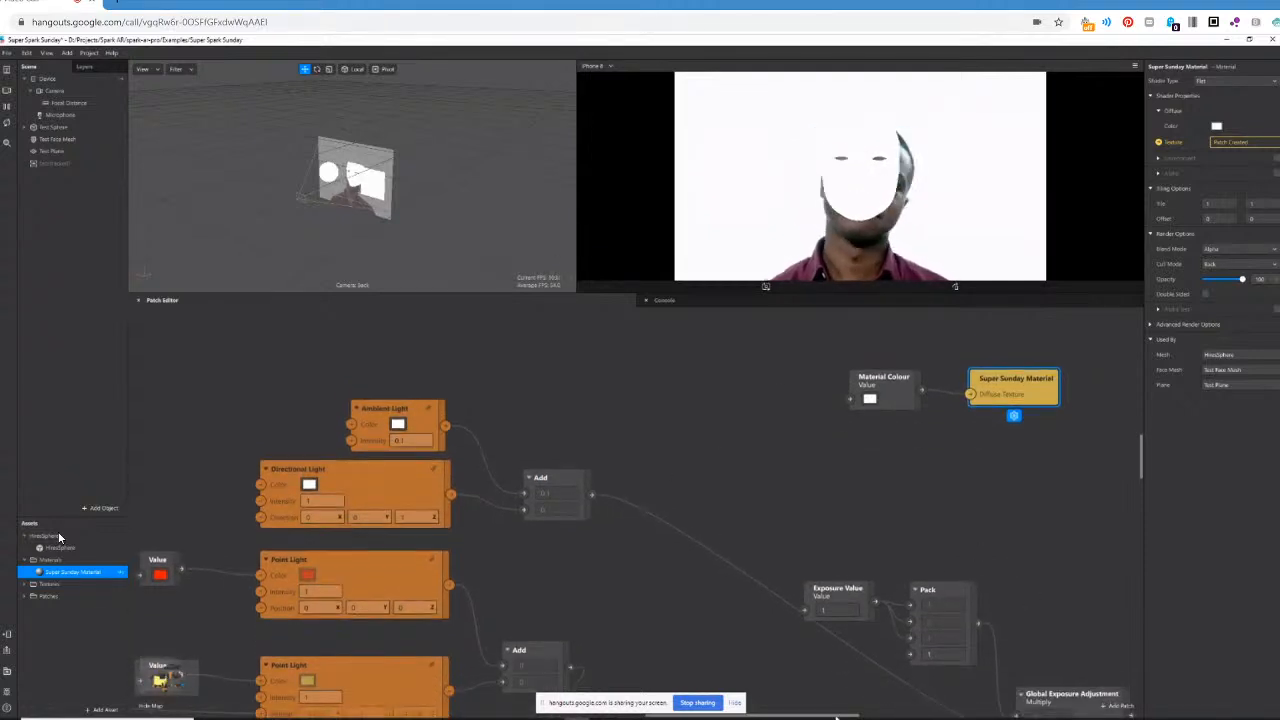
pyautogui.moveTo(836, 717); pyautogui.dragTo(916, 717)
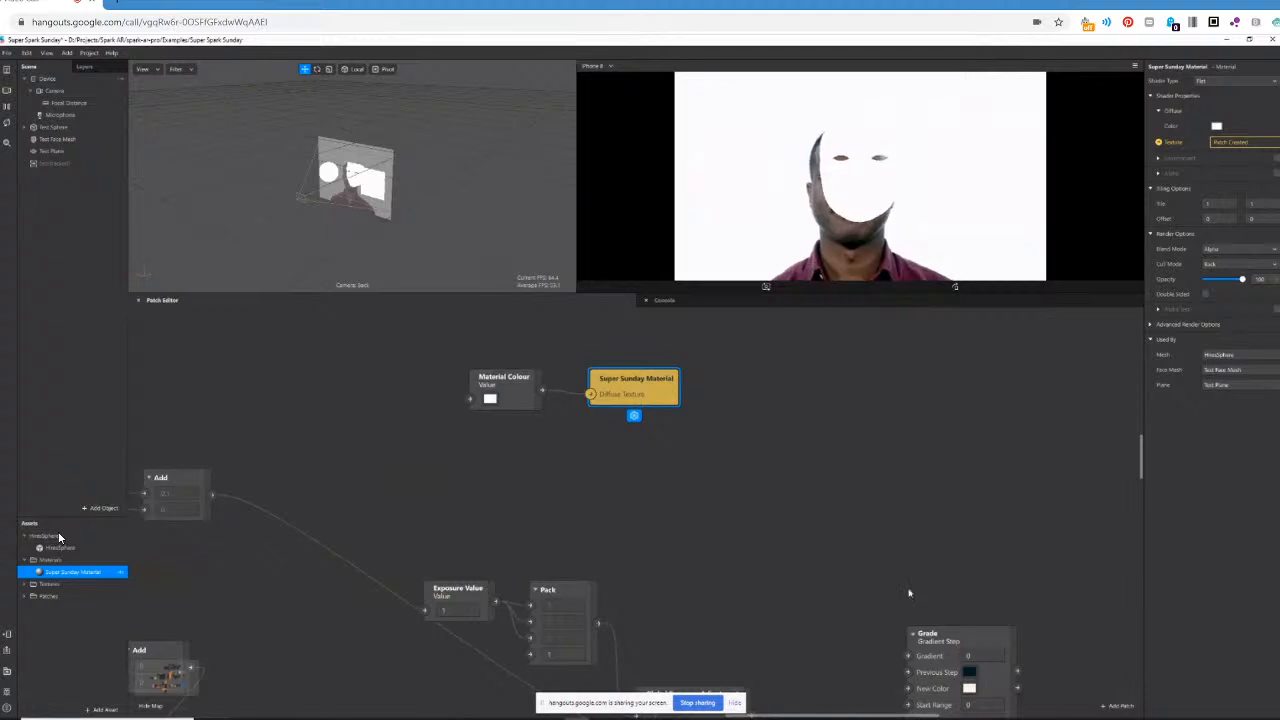
pyautogui.scroll(-2, 908, 593)
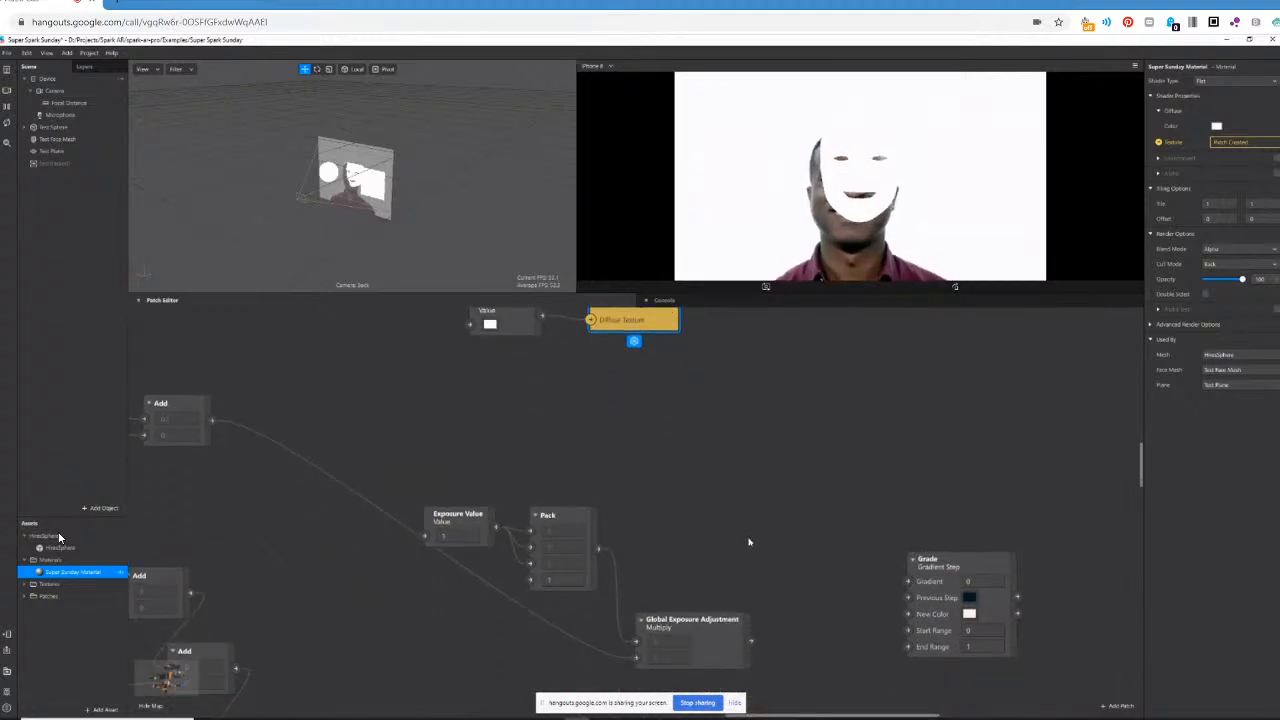
pyautogui.keyDown('ctrl'); pyautogui.scroll(-3, 749, 542); pyautogui.keyUp('ctrl')
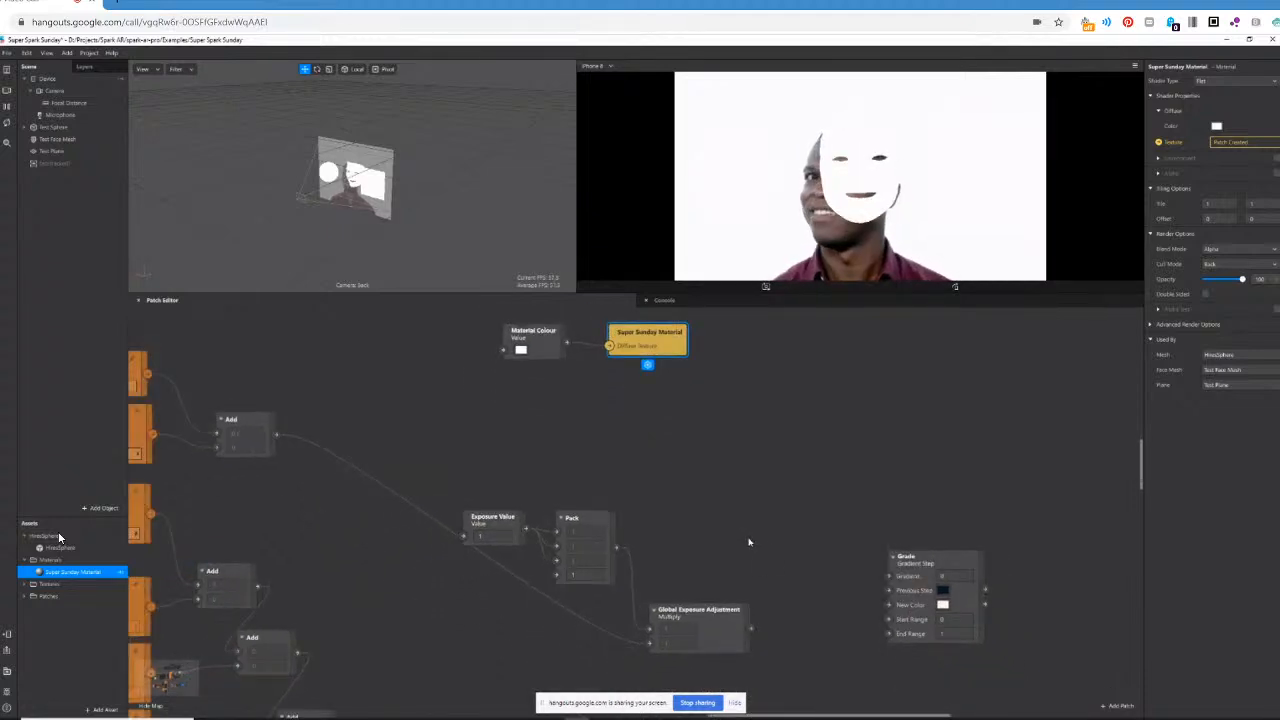
pyautogui.keyDown('ctrl'); pyautogui.scroll(-1, 749, 542); pyautogui.keyUp('ctrl')
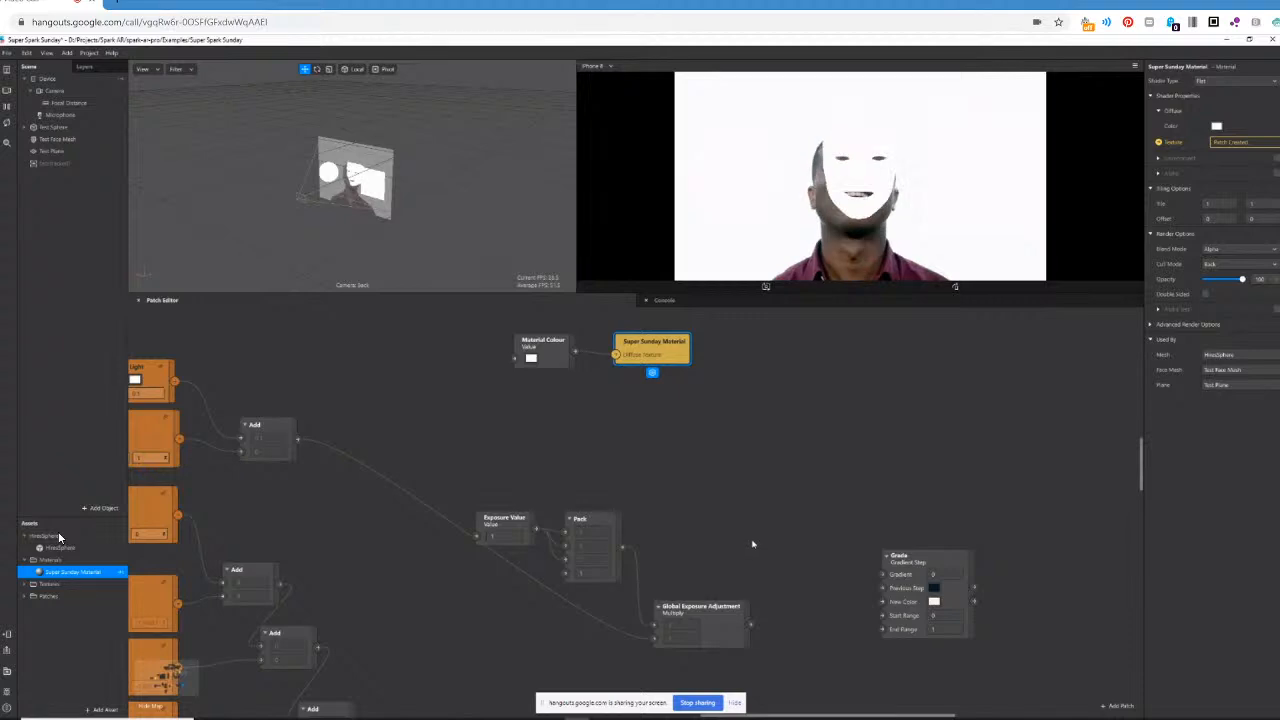
pyautogui.moveTo(782, 716)
pyautogui.mouseDown()
pyautogui.moveTo(540, 717)
pyautogui.moveTo(669, 707)
pyautogui.mouseUp()
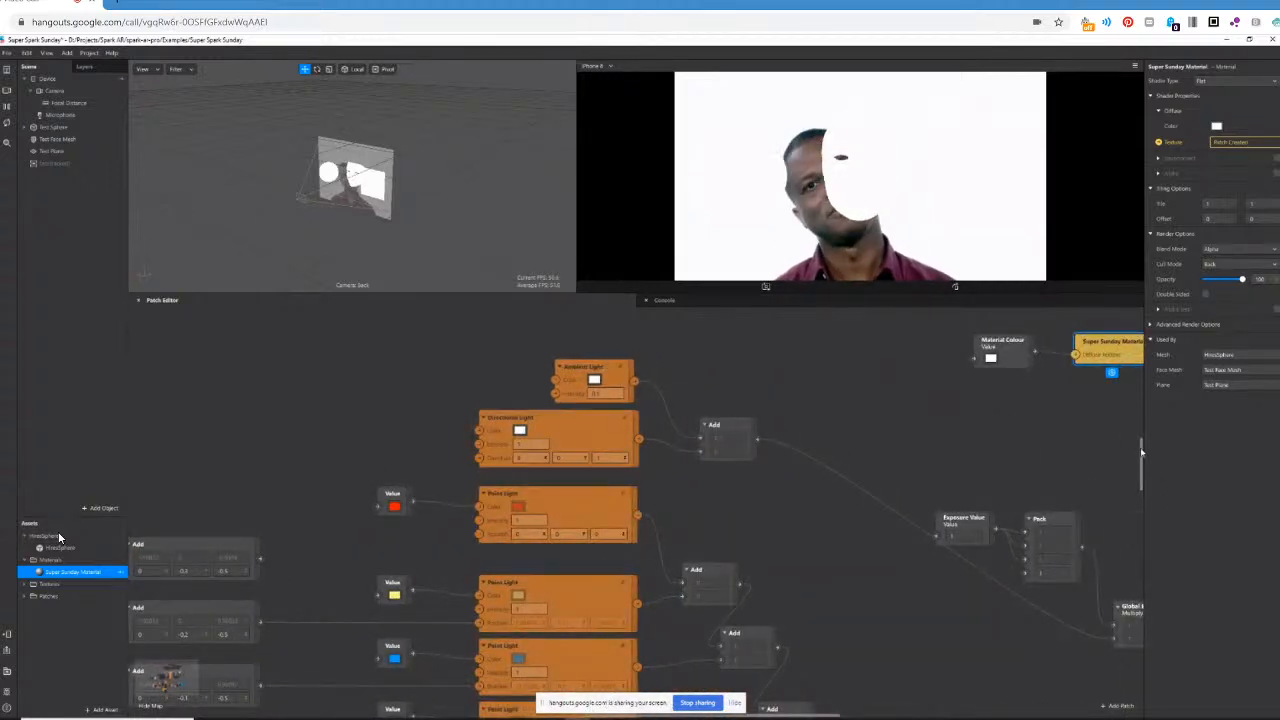
# Examine the coloured Point Light patches and the chain of Add patches that leads into Power and Multiply.
pyautogui.moveTo(1143, 454); pyautogui.dragTo(1143, 470)
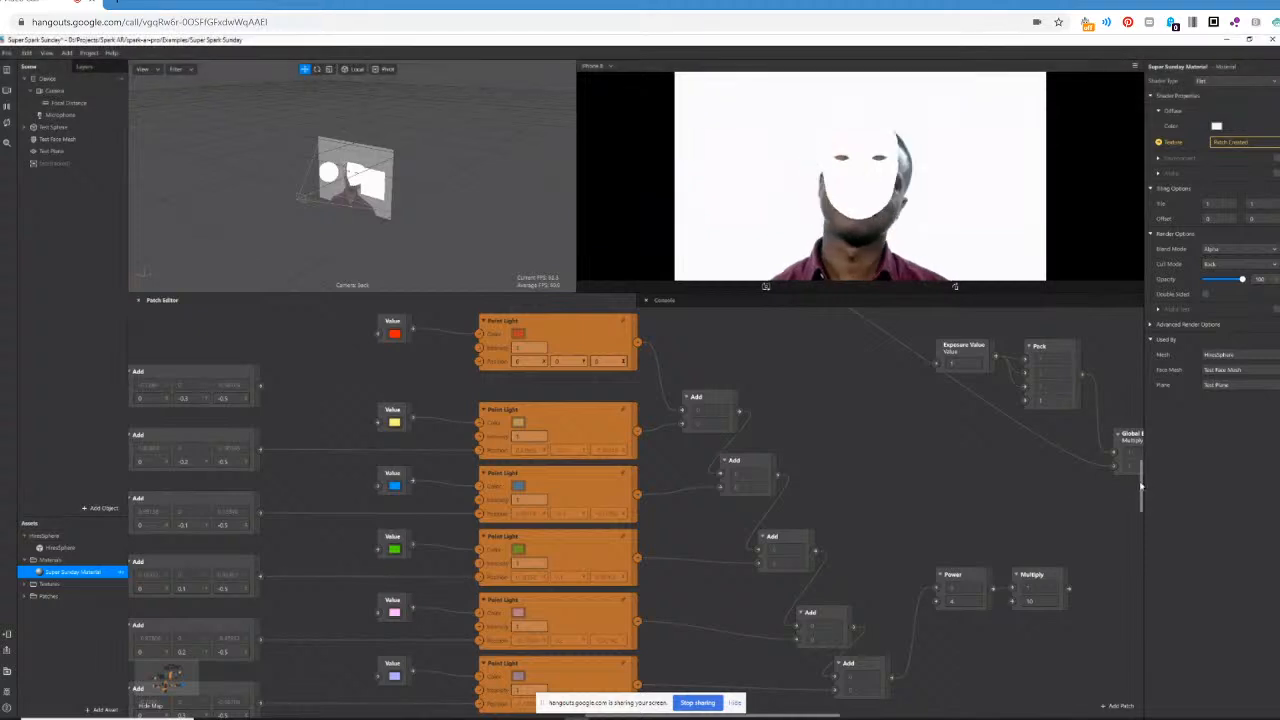
pyautogui.moveTo(1142, 484); pyautogui.dragTo(1143, 442)
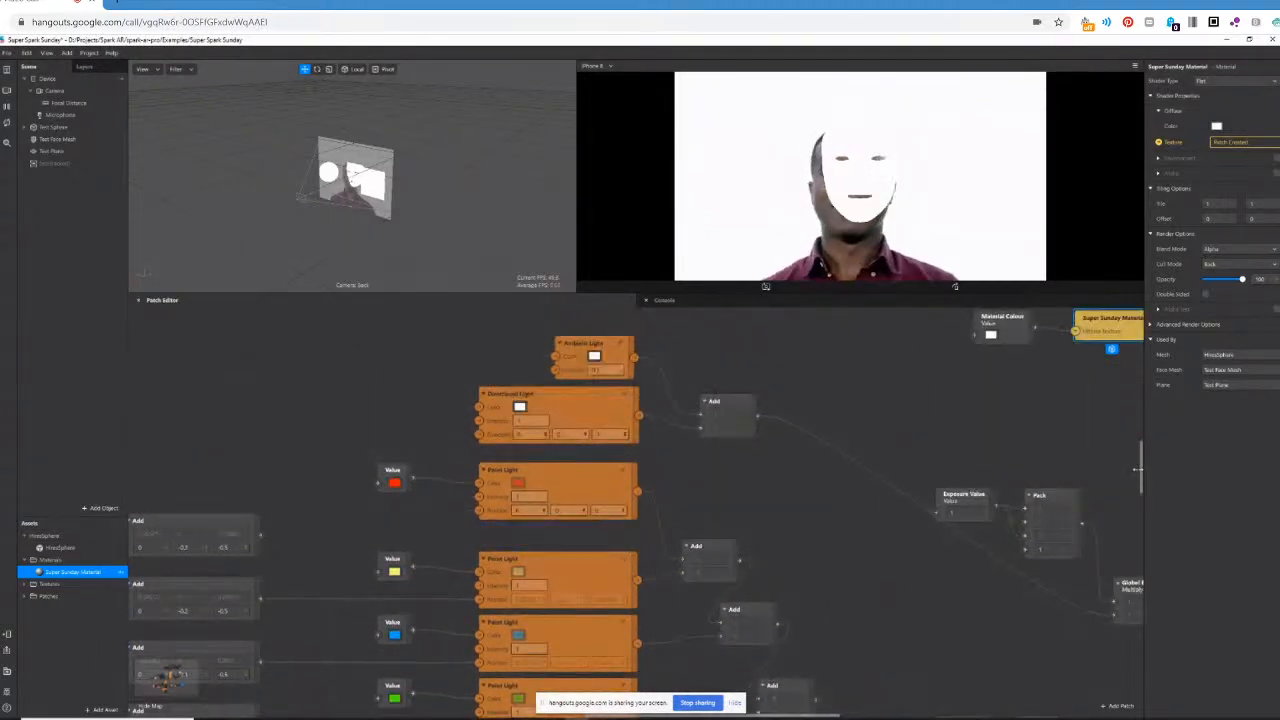
pyautogui.moveTo(820, 715); pyautogui.dragTo(864, 715)
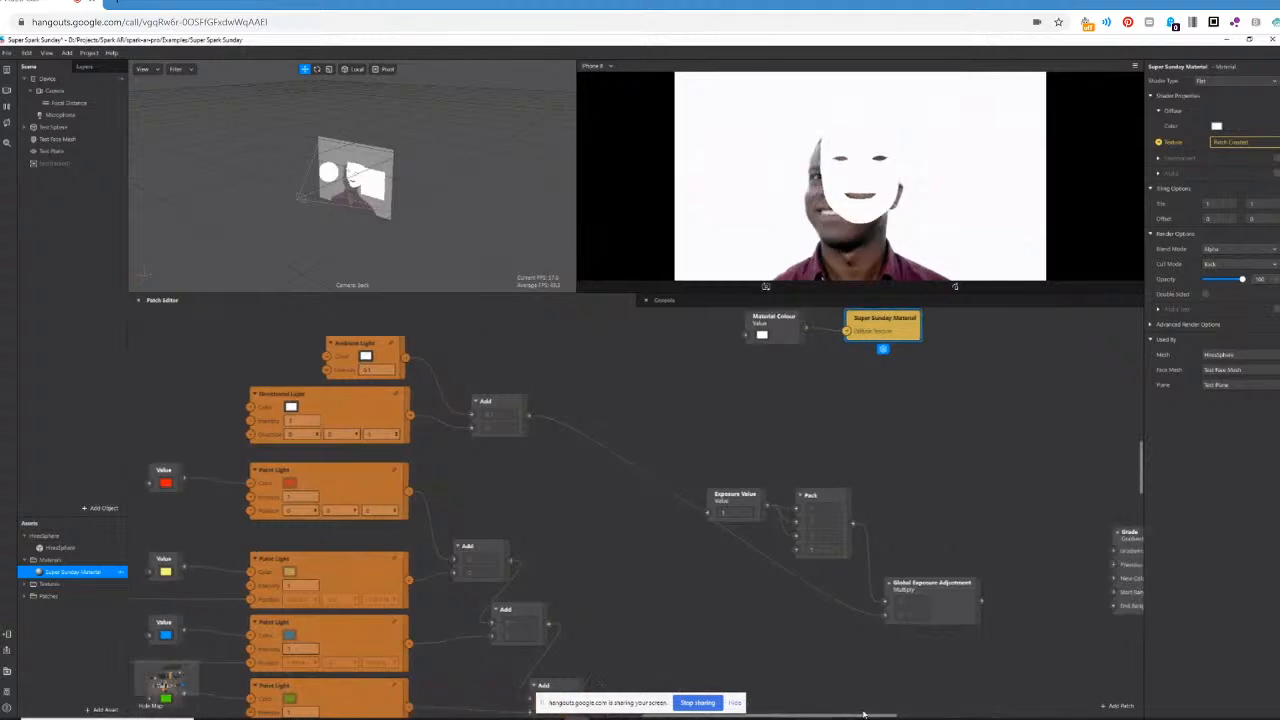
pyautogui.scroll(-2, 931, 583)
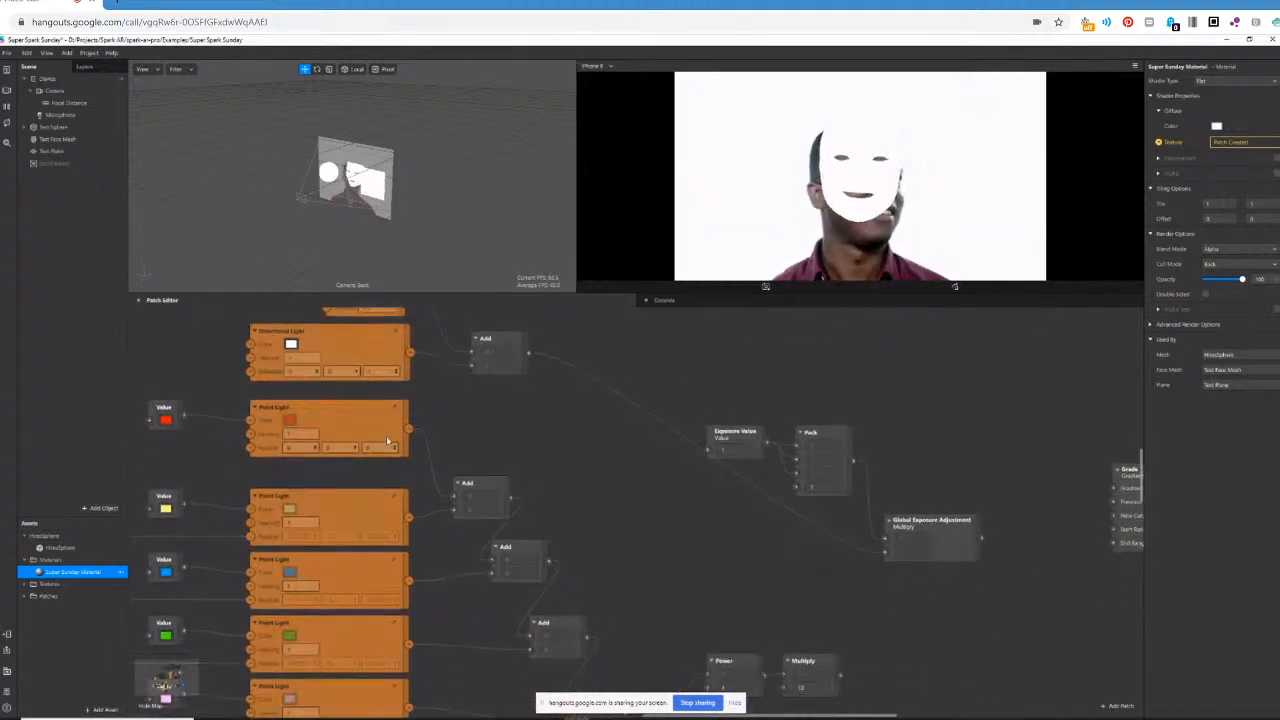
pyautogui.scroll(-1, 388, 440)
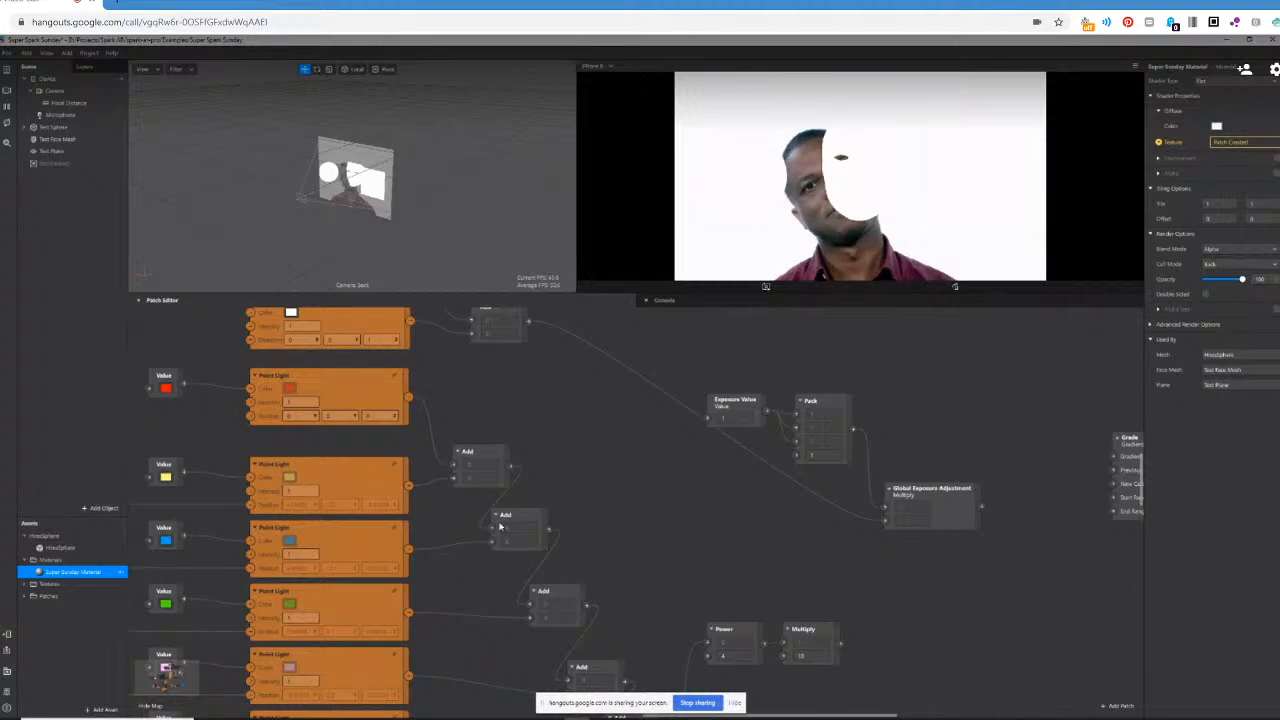
pyautogui.scroll(-3, 571, 539)
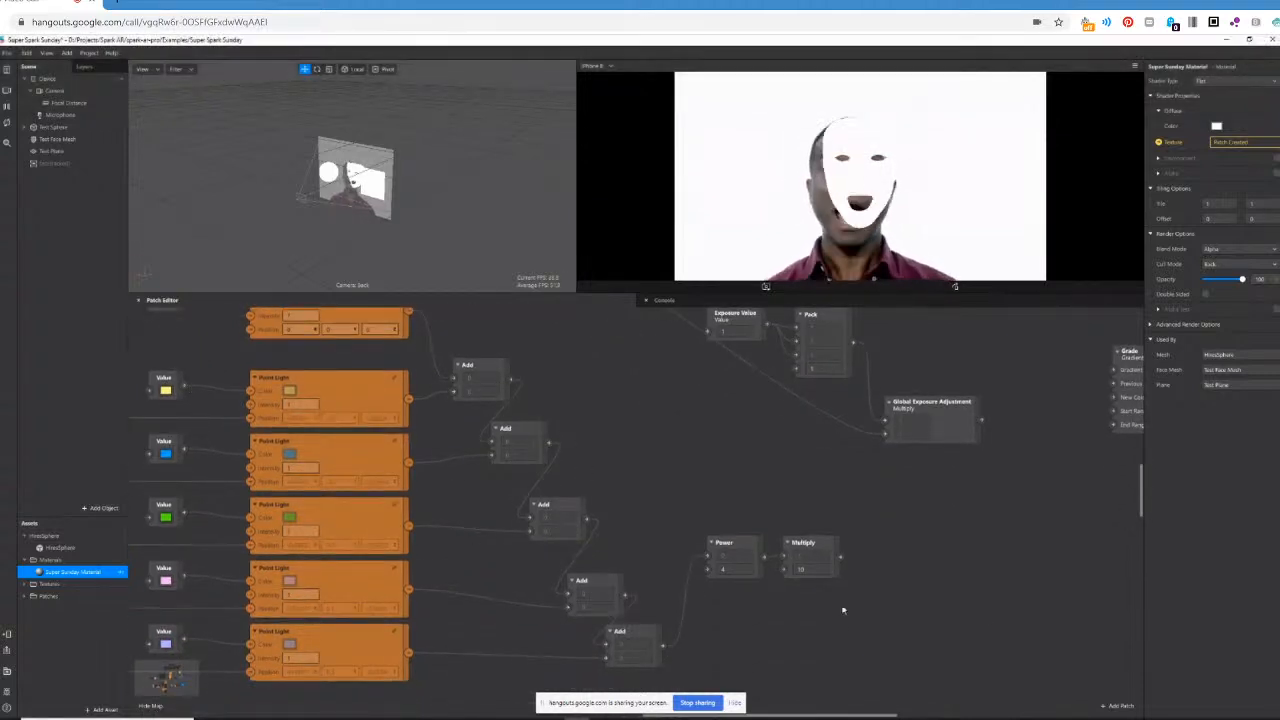
# Move the Material Colour and Super Sunday Material patches together to the free space beside the point lights' Power and Multiply patches.
pyautogui.scroll(1, 900, 612)
pyautogui.scroll(2, 1040, 600)
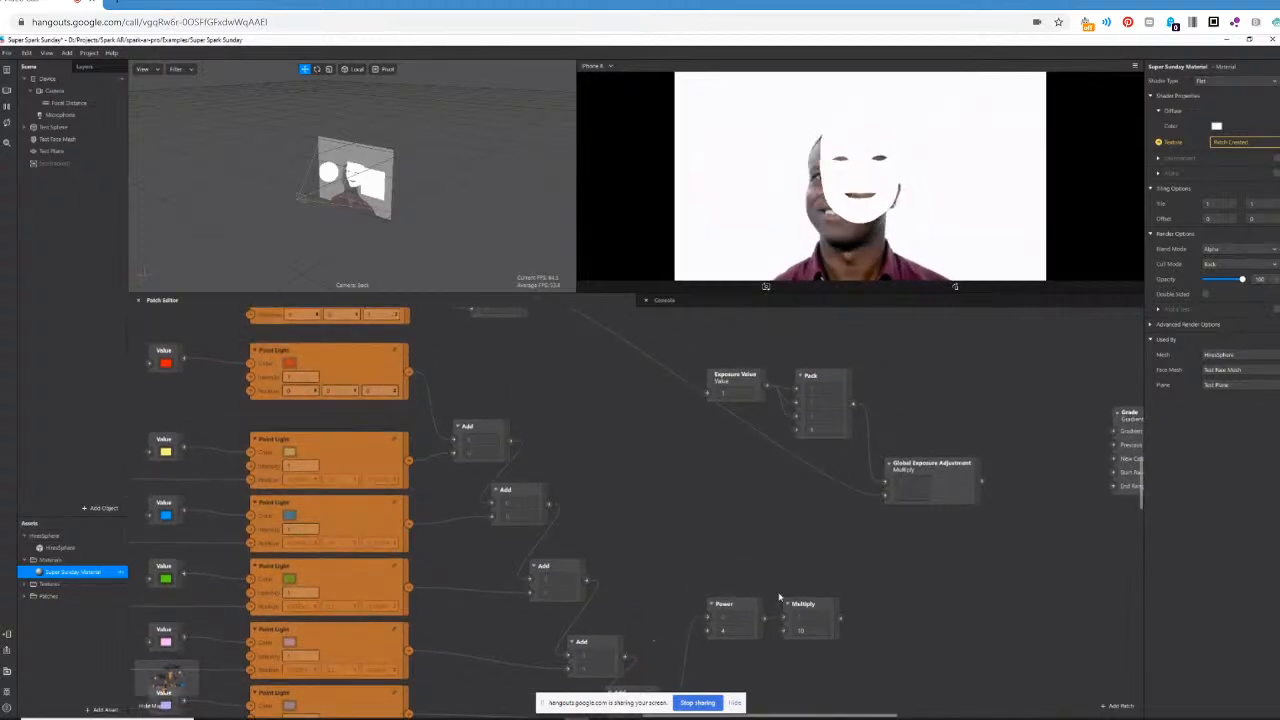
pyautogui.scroll(6, 1054, 617)
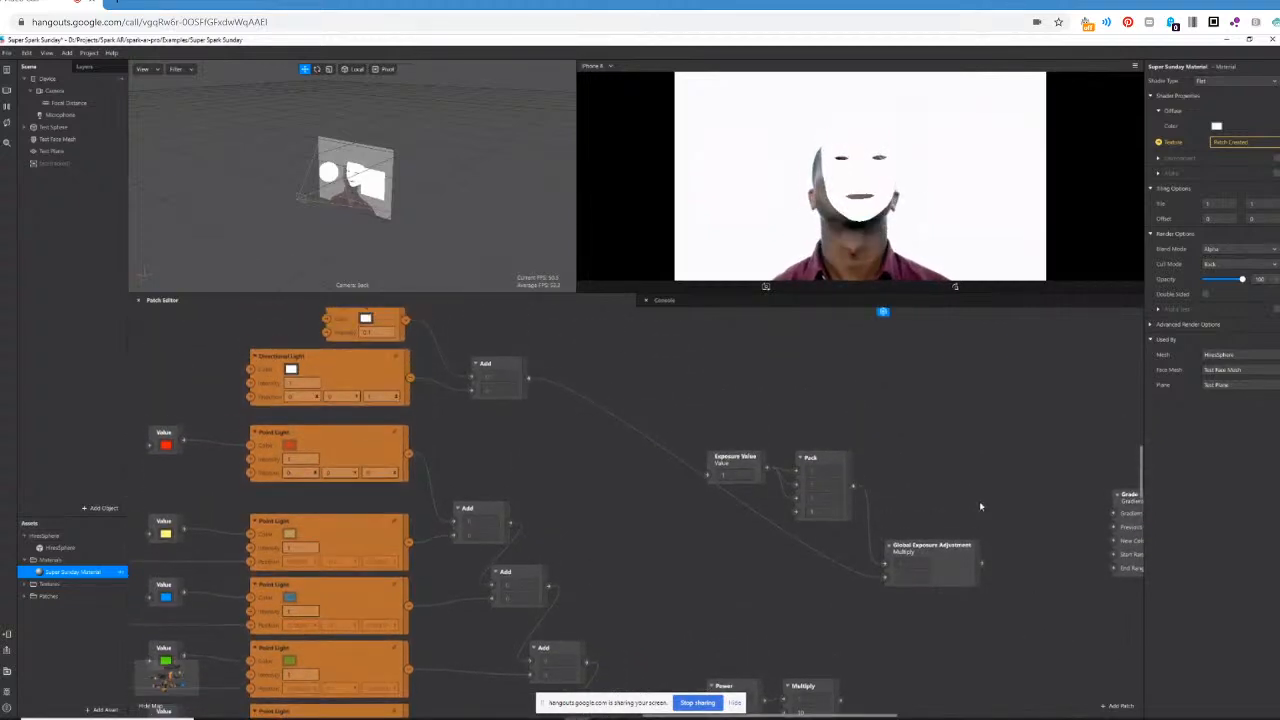
pyautogui.scroll(1, 979, 507)
pyautogui.click(770, 343)
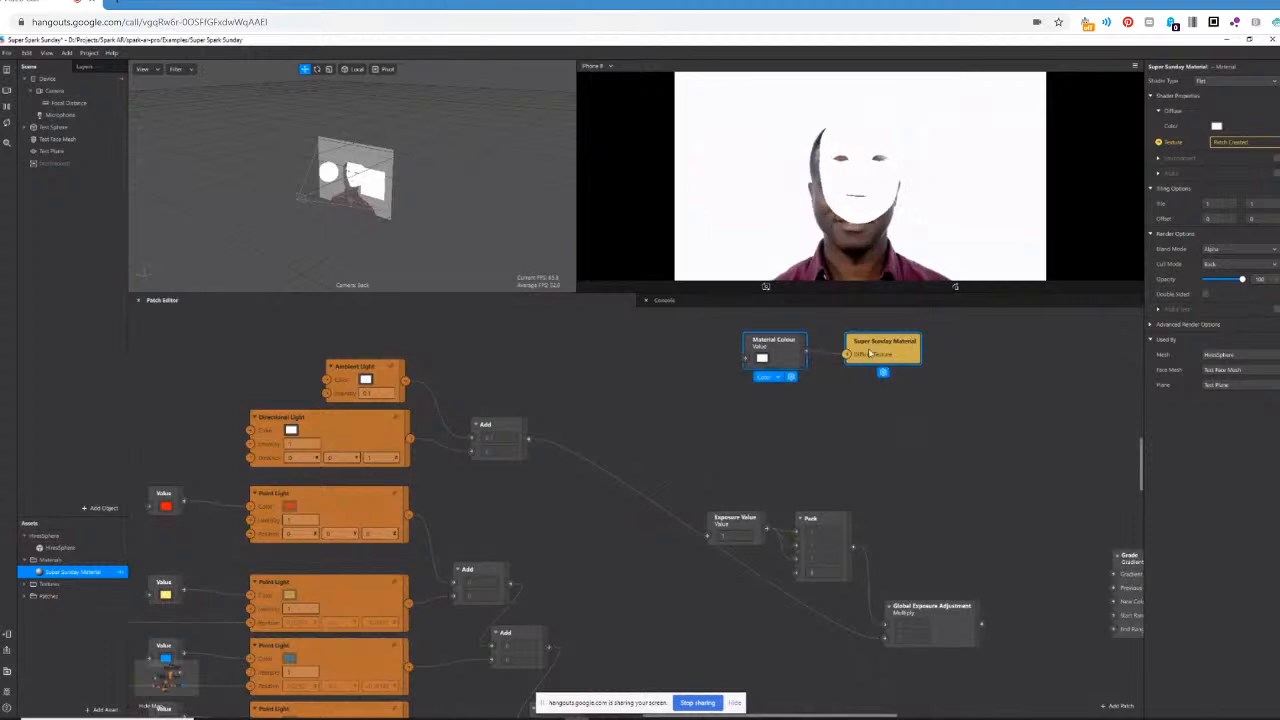
pyautogui.moveTo(768, 349); pyautogui.dragTo(971, 716)
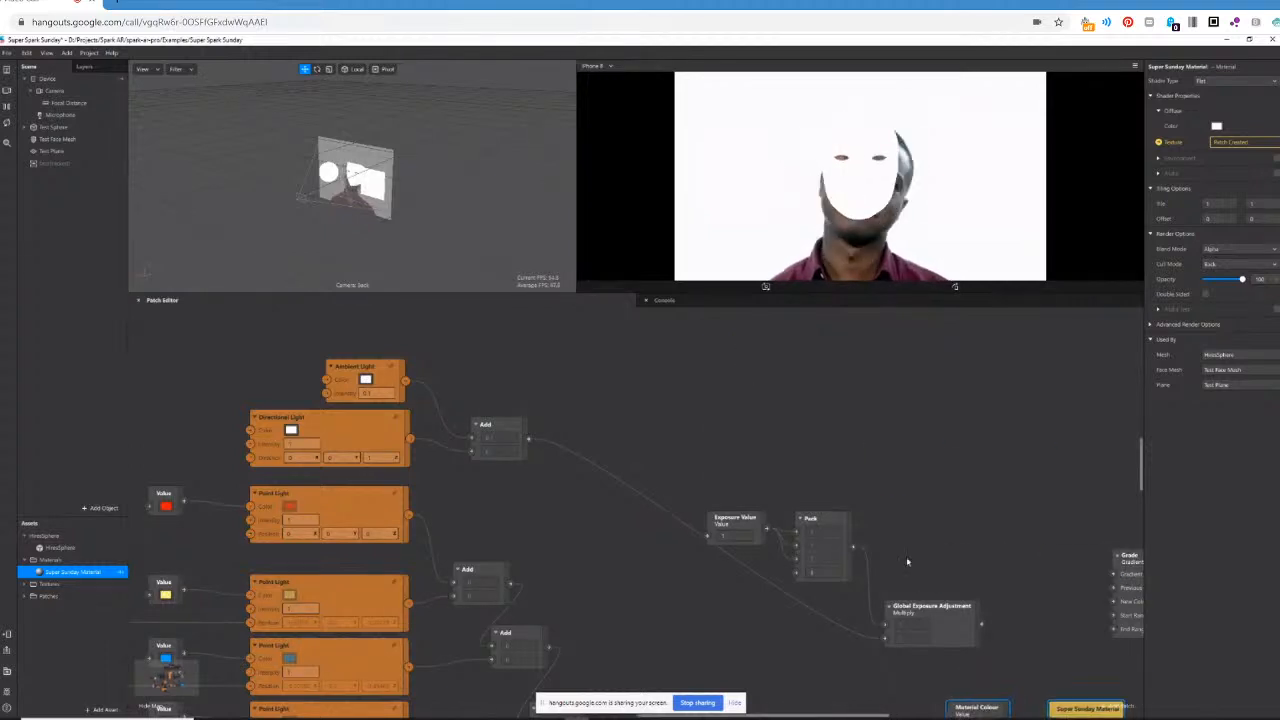
# Add a Multiply patch that combines the point lights' Multiply output with Material Colour and feeds the Diffuse Texture of Super Sunday Material.
pyautogui.scroll(-2, 910, 557)
pyautogui.scroll(-3, 910, 557)
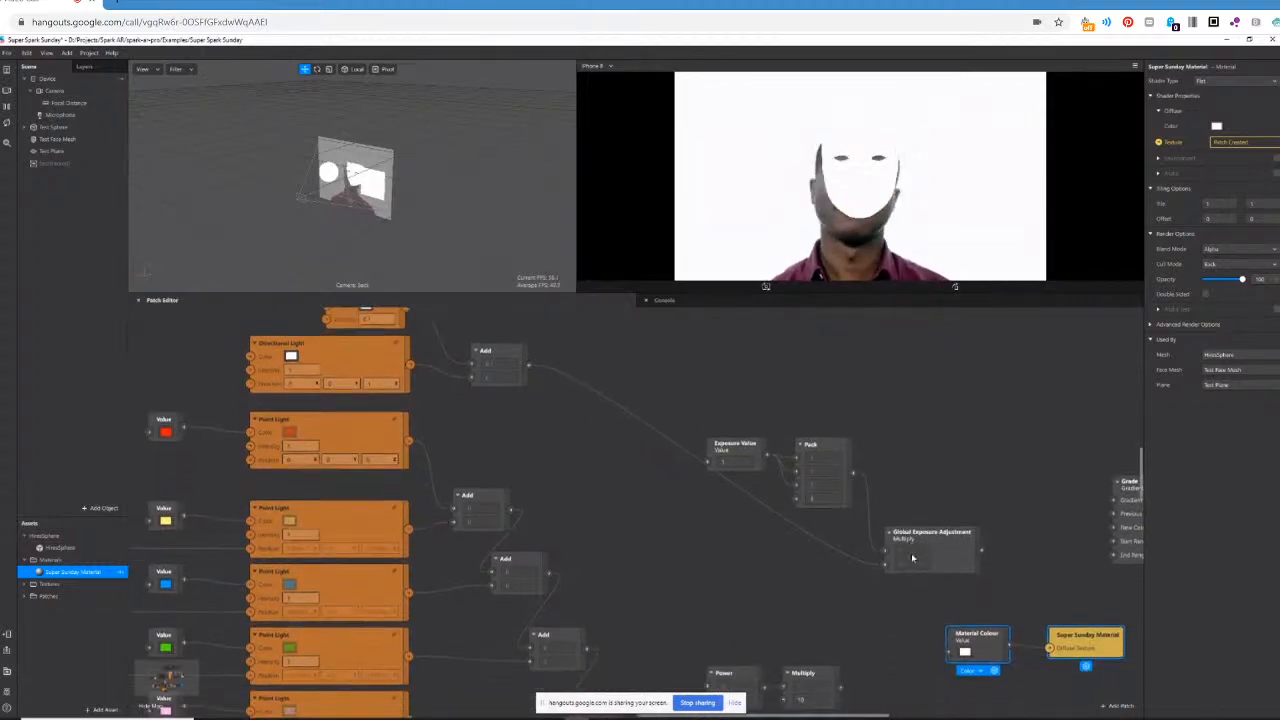
pyautogui.rightClick(879, 613)
pyautogui.write('multiply')
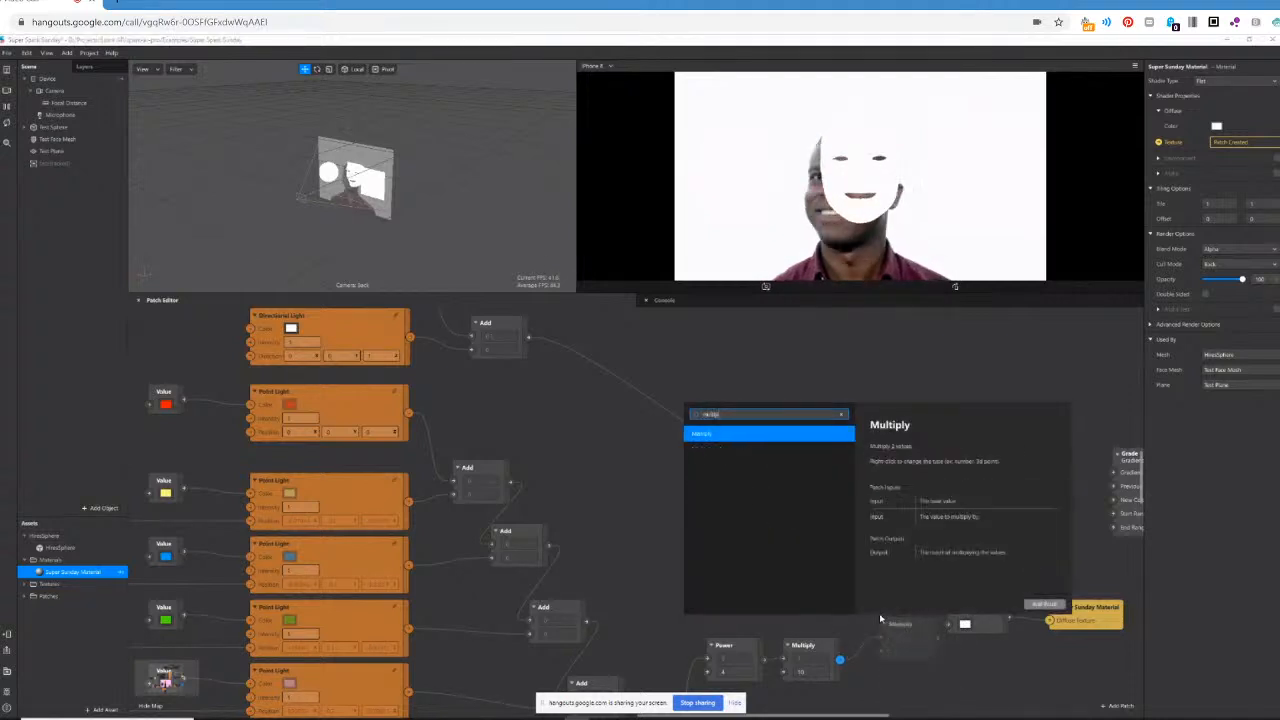
pyautogui.press('Return')
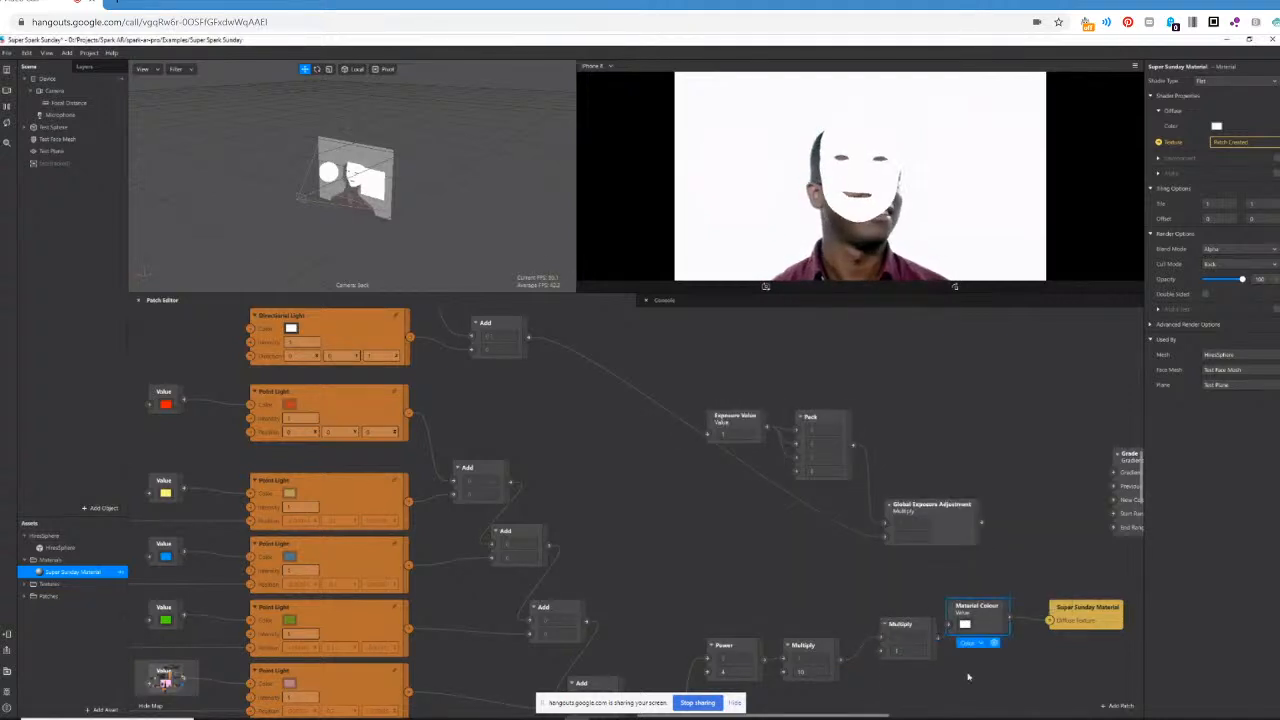
pyautogui.moveTo(1000, 618); pyautogui.dragTo(884, 661)
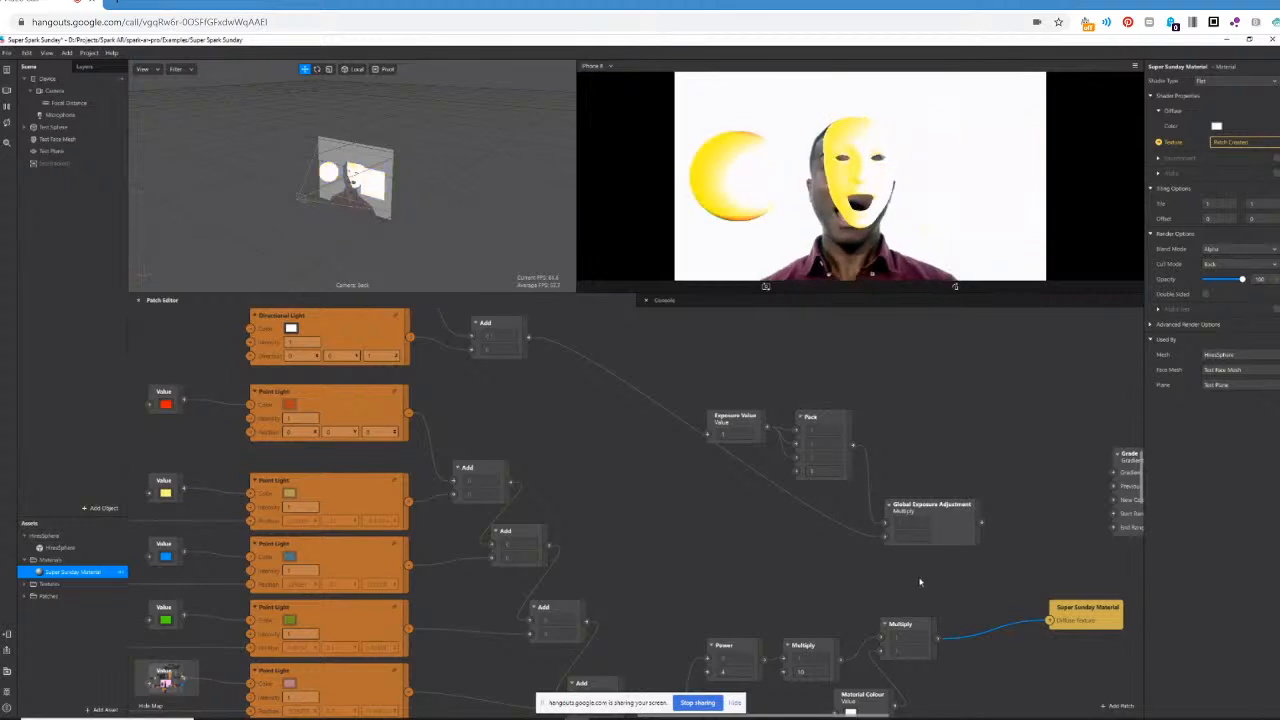
# Set the factor of the Multiply after Power to 1, then try a Power exponent of 10 and reduce it to 2.
pyautogui.scroll(-1, 956, 565)
pyautogui.scroll(-1, 956, 565)
pyautogui.click(818, 627)
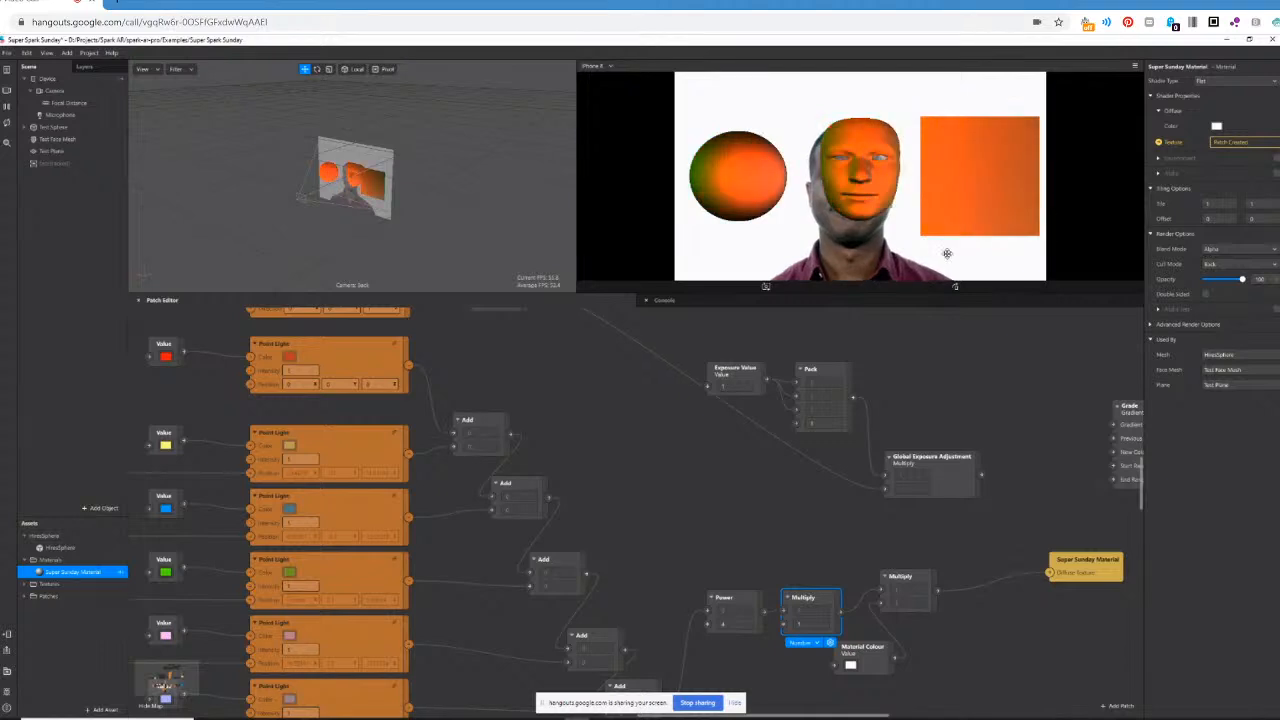
pyautogui.scroll(-1, 693, 551)
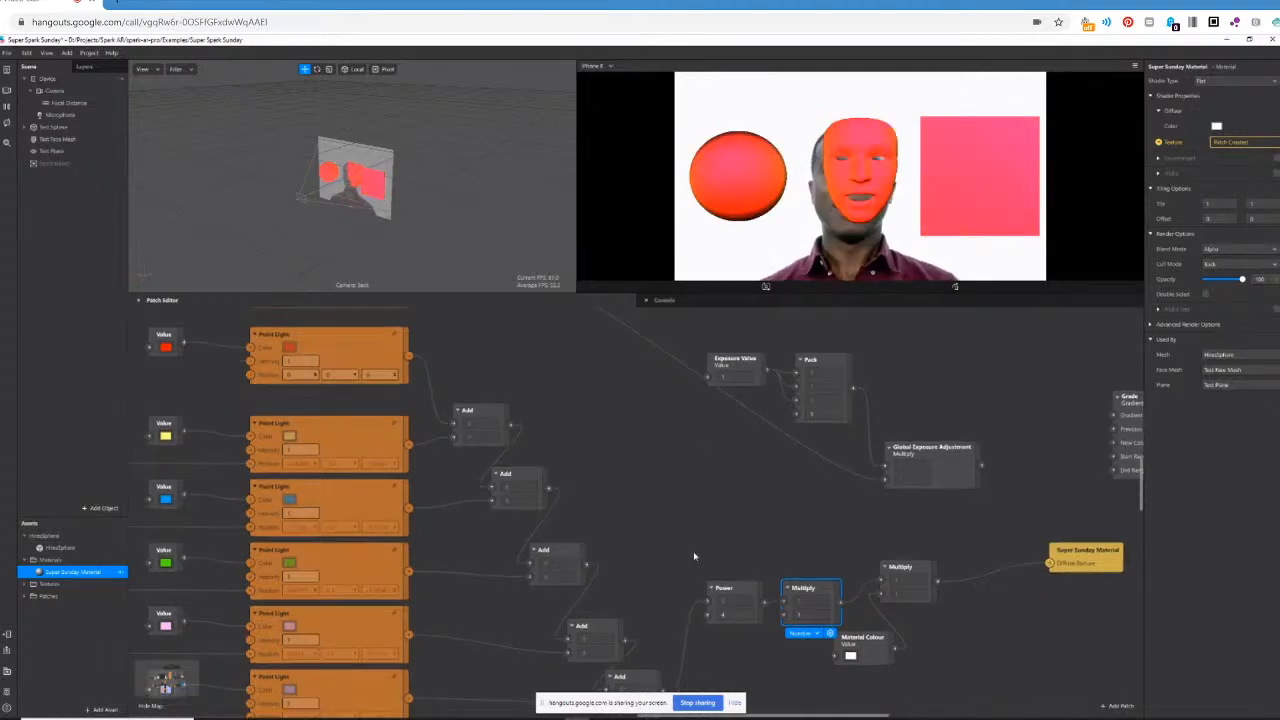
pyautogui.click(740, 604)
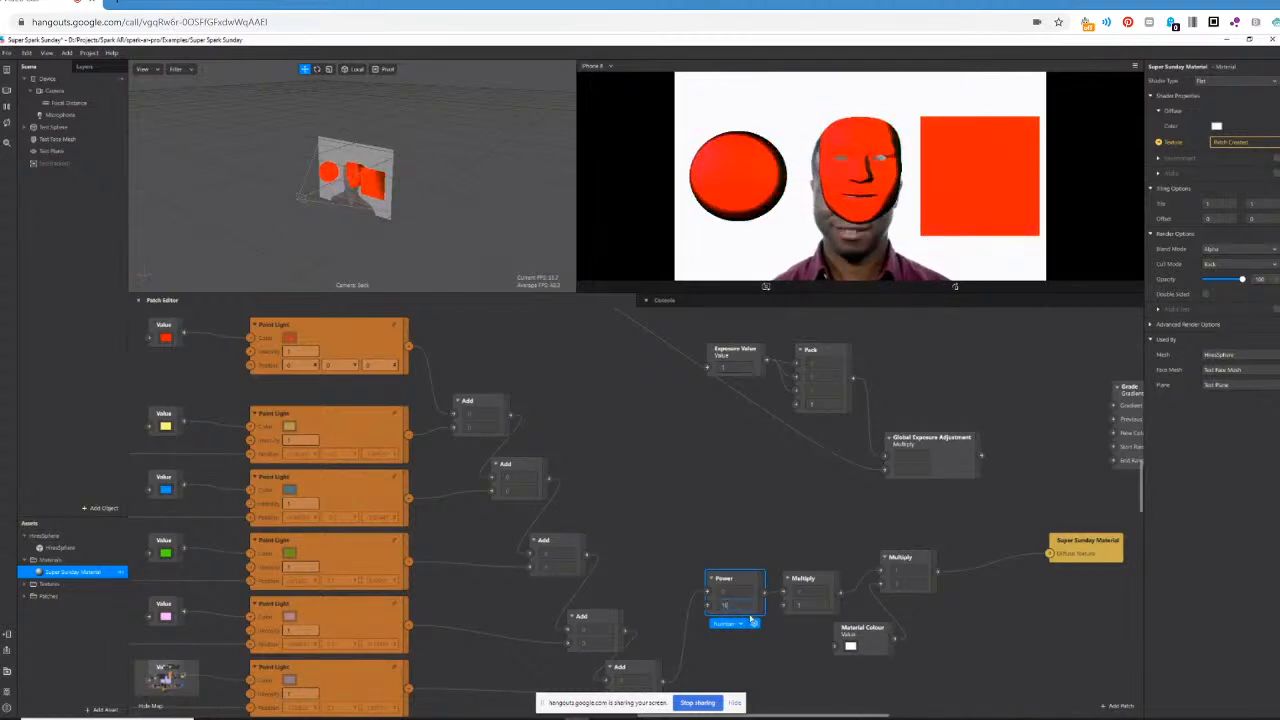
pyautogui.press('BackSpace')
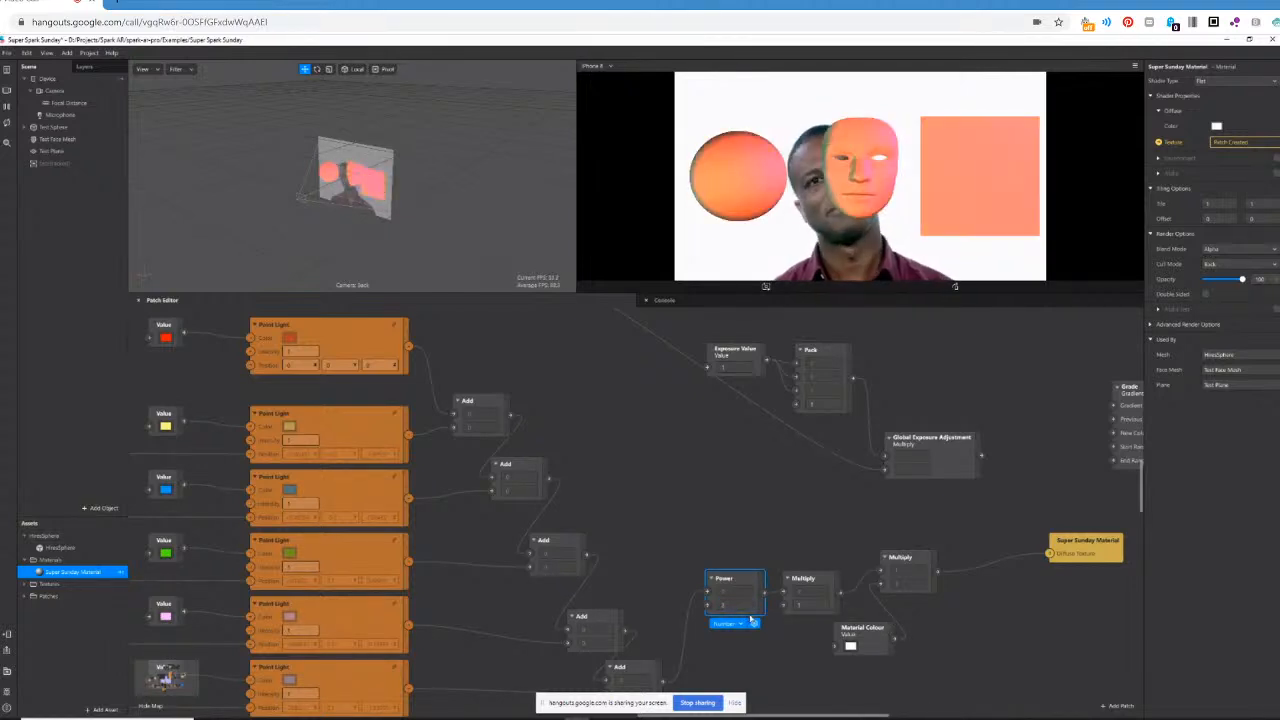
# Try a factor of 2 in the Multiply patch after Power, then restore it to 1.
pyautogui.click(818, 604)
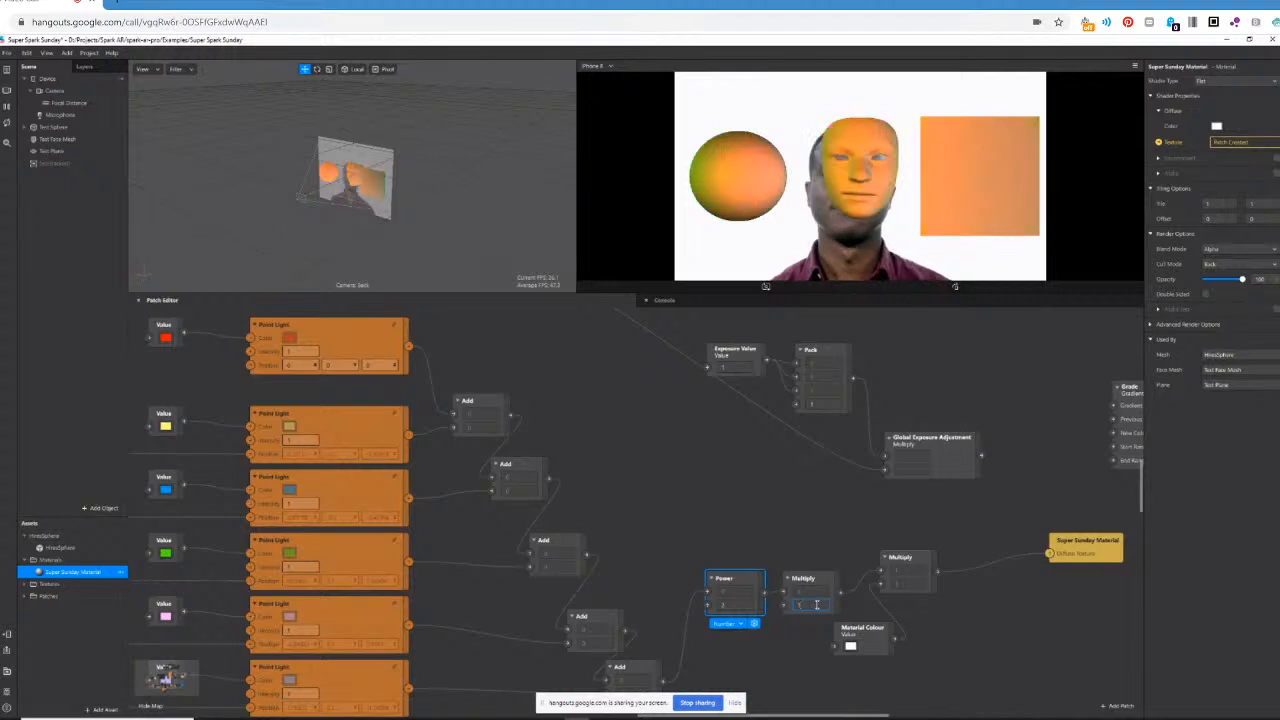
pyautogui.write('2')
pyautogui.press('Return')
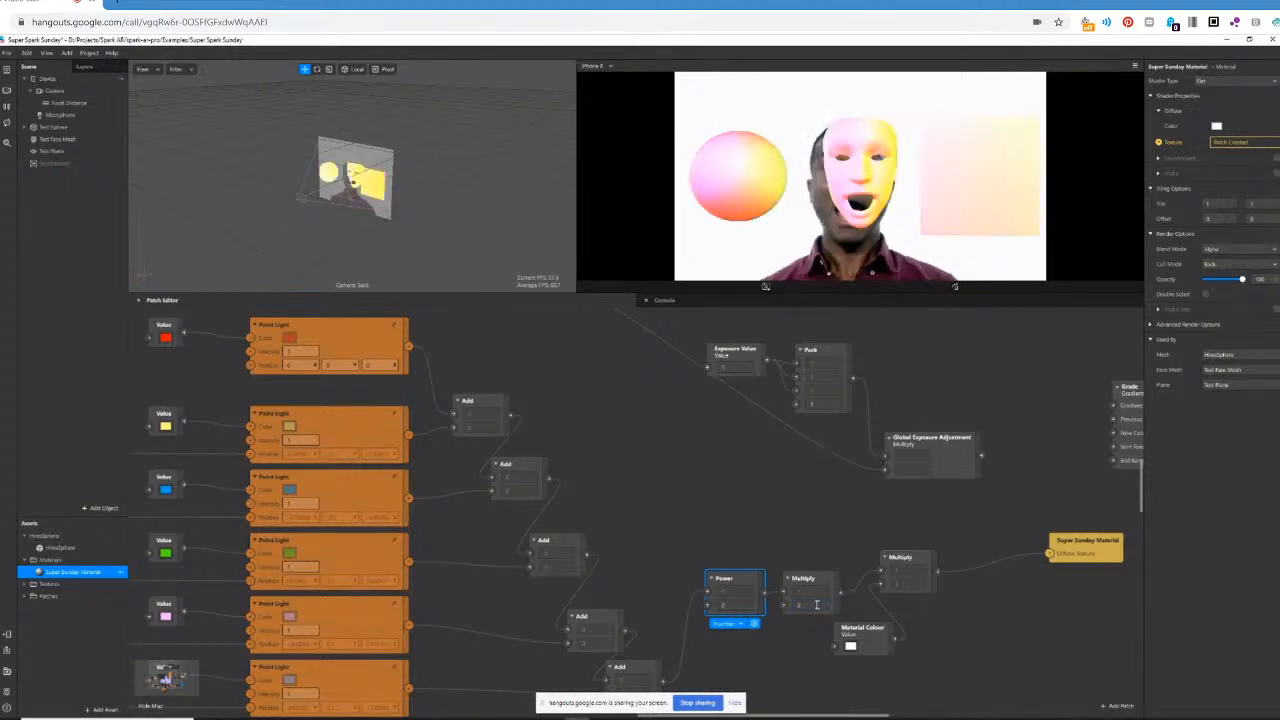
pyautogui.click(817, 605)
pyautogui.write('1')
pyautogui.press('Return')
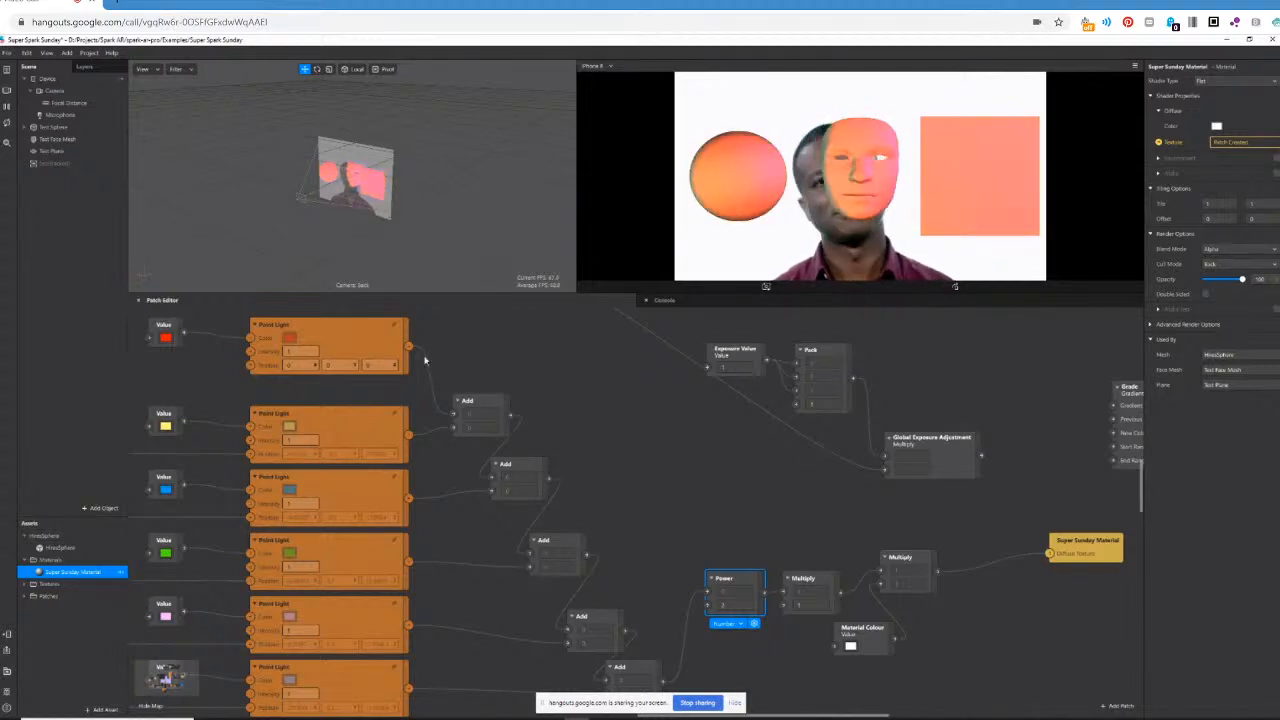
# Feed the Power patch from the red, yellow and blue Point Light patches in turn, and finally from the second Add patch.
pyautogui.moveTo(410, 349); pyautogui.dragTo(707, 594)
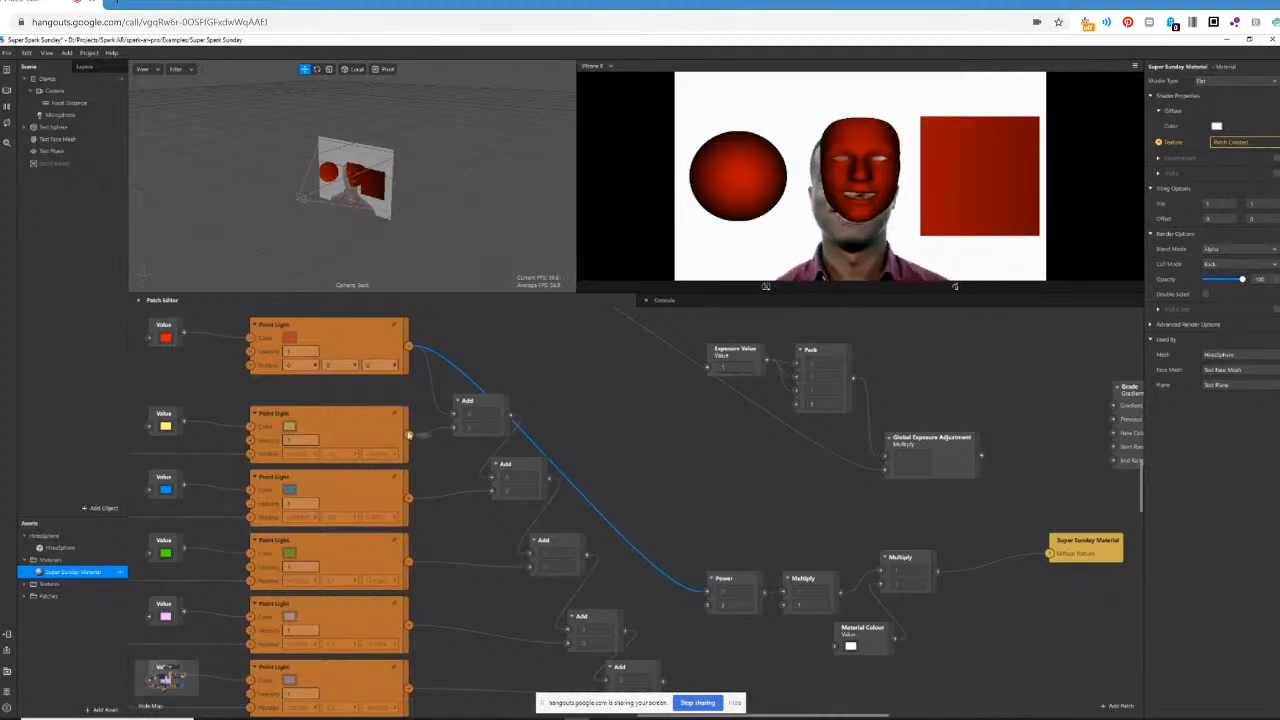
pyautogui.moveTo(408, 435); pyautogui.dragTo(699, 592)
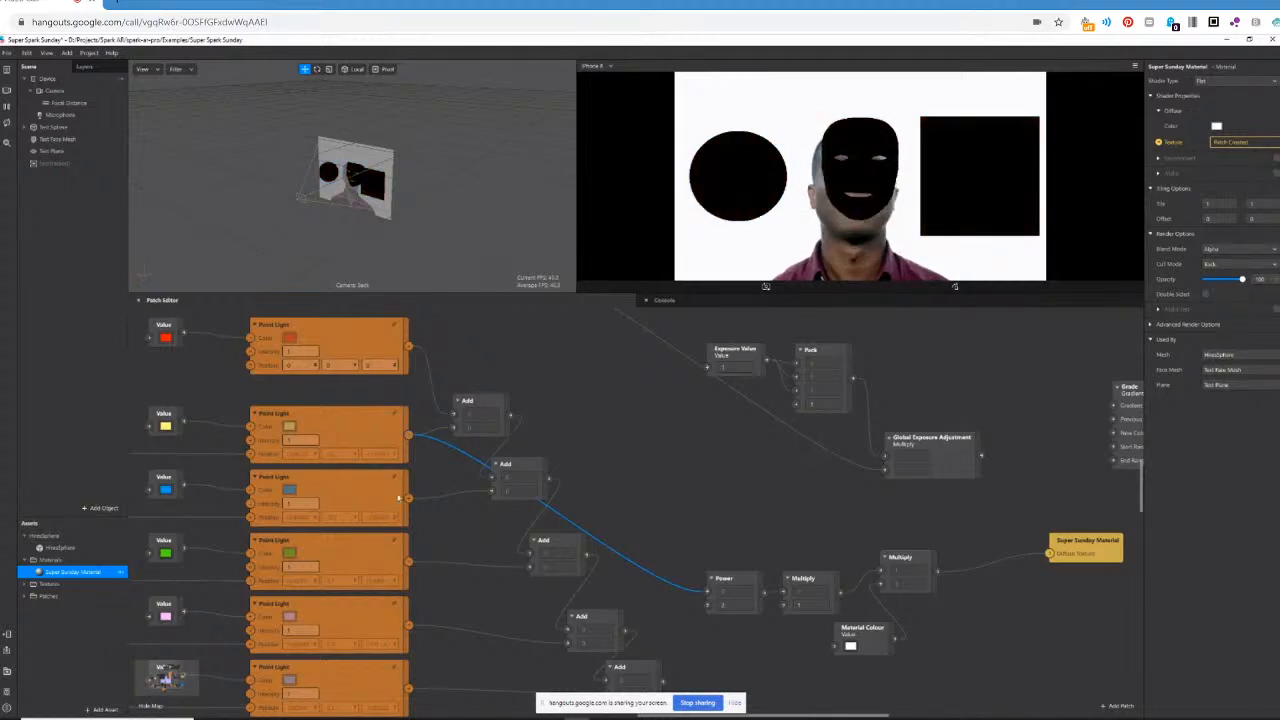
pyautogui.moveTo(408, 497); pyautogui.dragTo(708, 594)
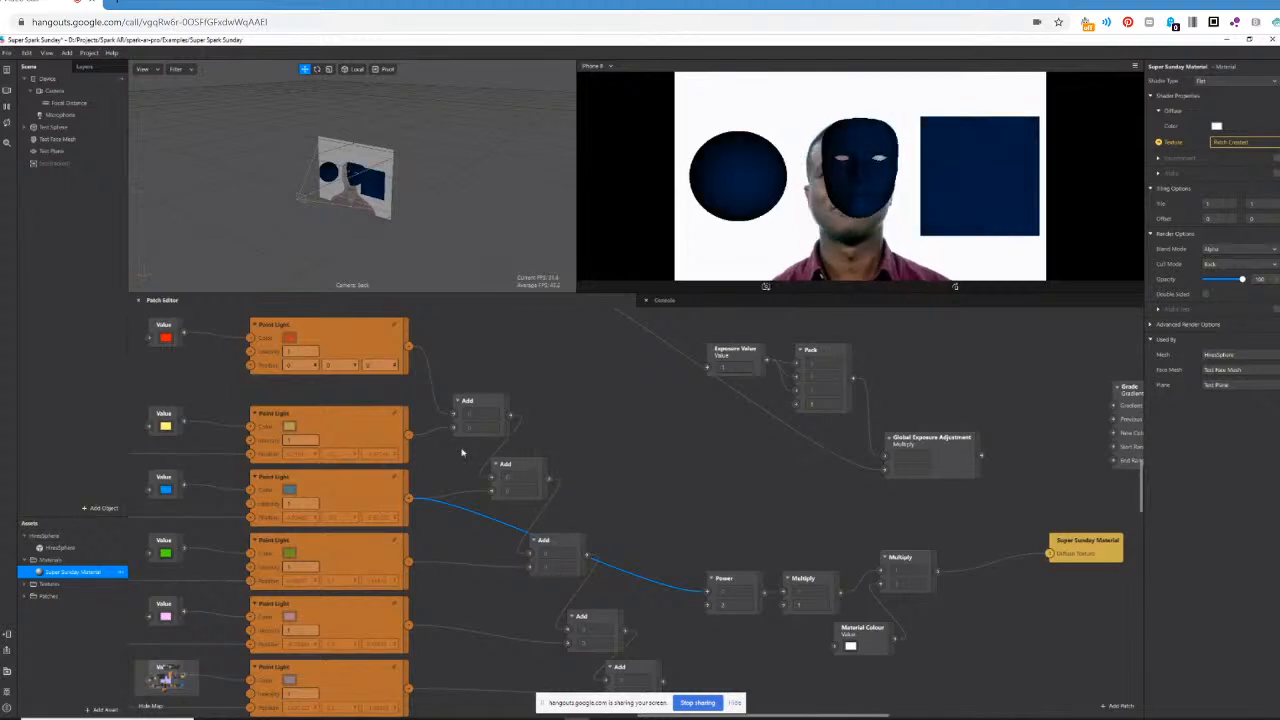
pyautogui.moveTo(548, 479); pyautogui.dragTo(708, 594)
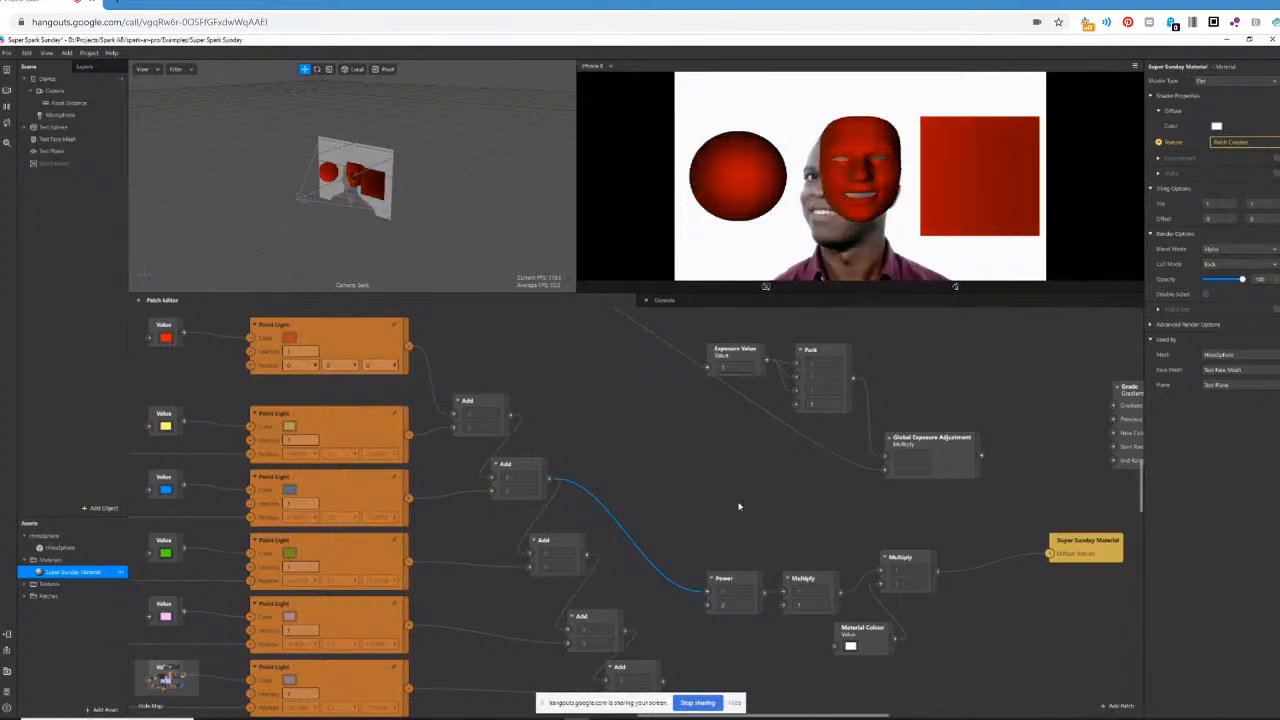
# Open the red Point Light group and examine its Dot Product, Multiply, Add and Power patches.
pyautogui.scroll(-1, 738, 506)
pyautogui.scroll(-3, 738, 506)
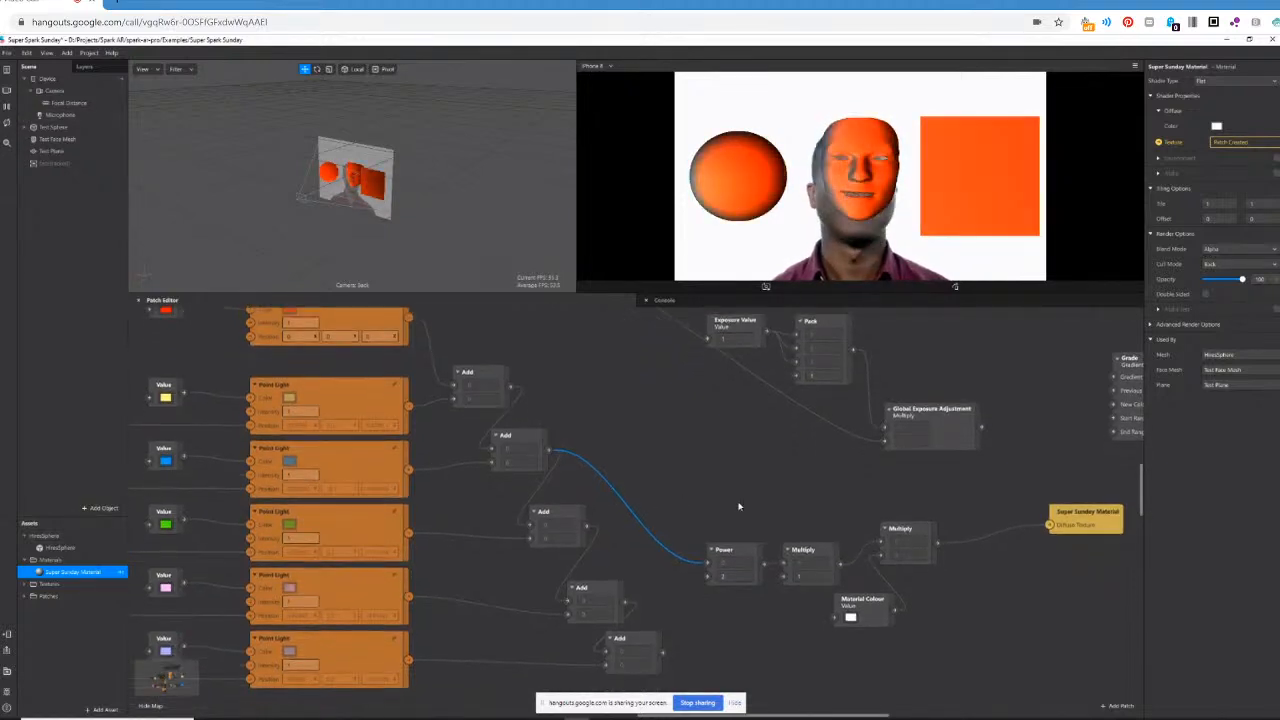
pyautogui.scroll(5, 738, 506)
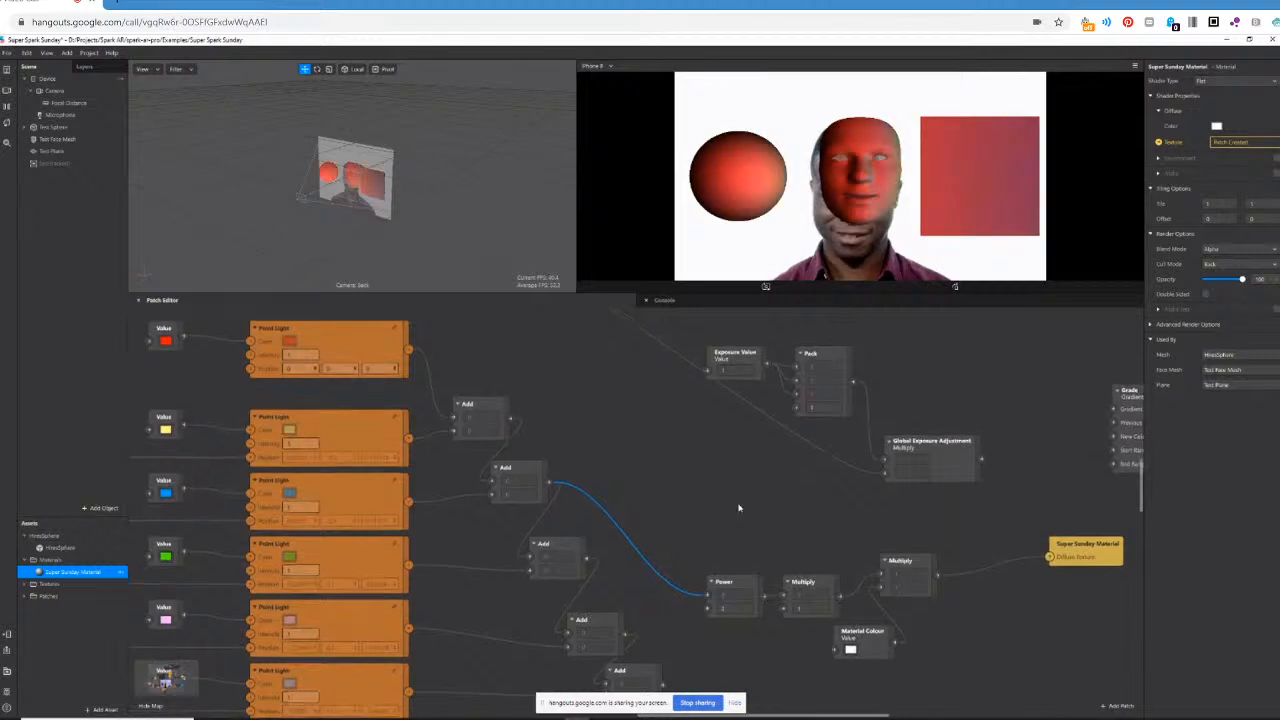
pyautogui.scroll(2, 738, 507)
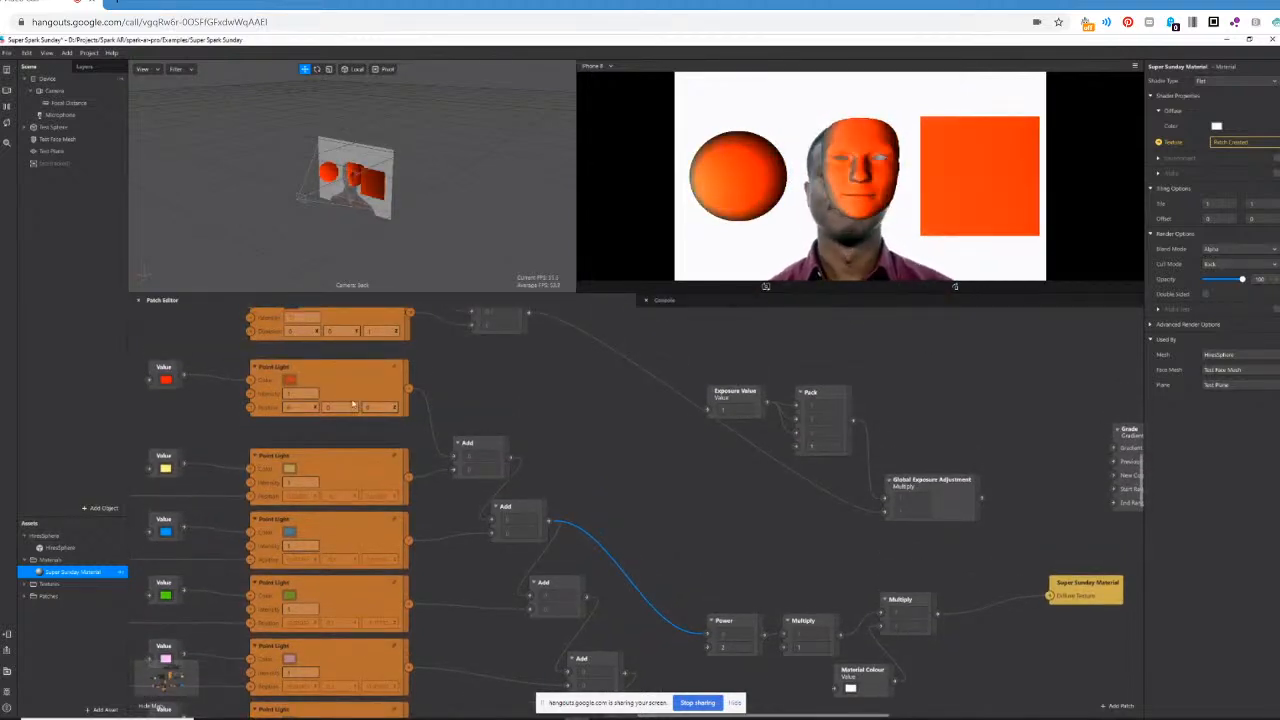
pyautogui.scroll(1, 588, 483)
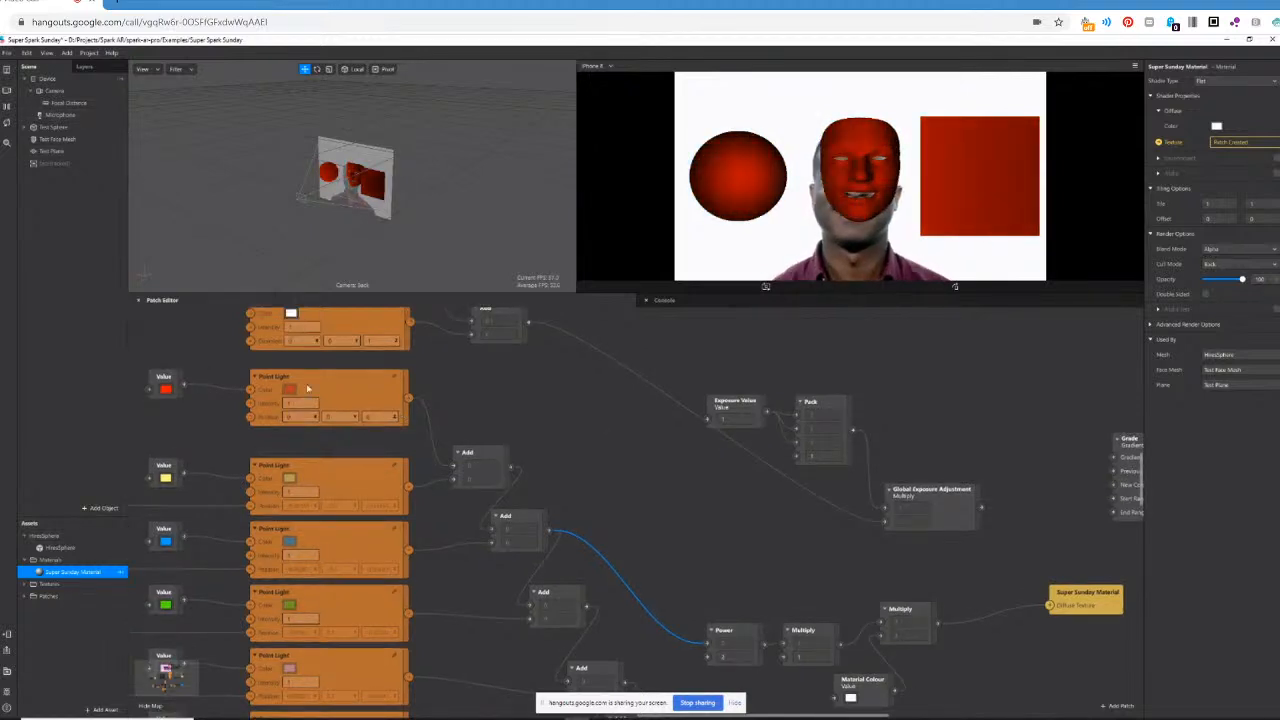
pyautogui.click(394, 379)
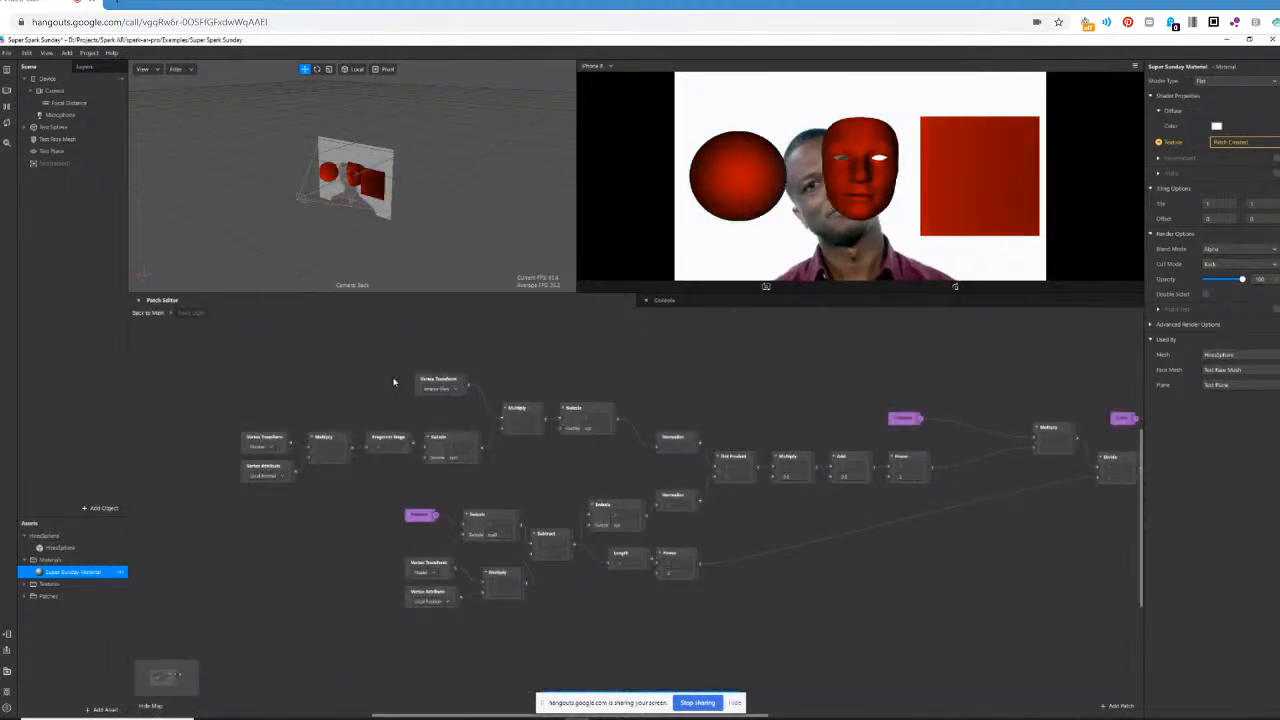
pyautogui.moveTo(495, 716); pyautogui.dragTo(527, 718)
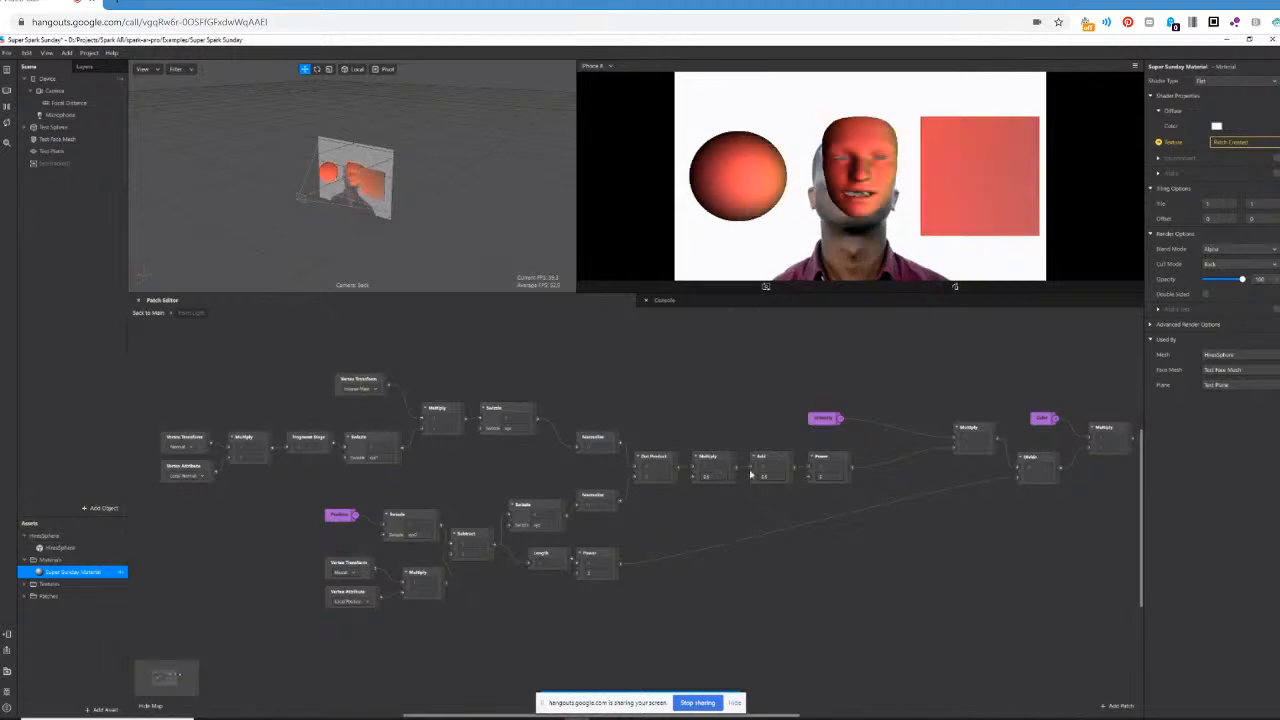
pyautogui.moveTo(770, 477); pyautogui.dragTo(679, 372)
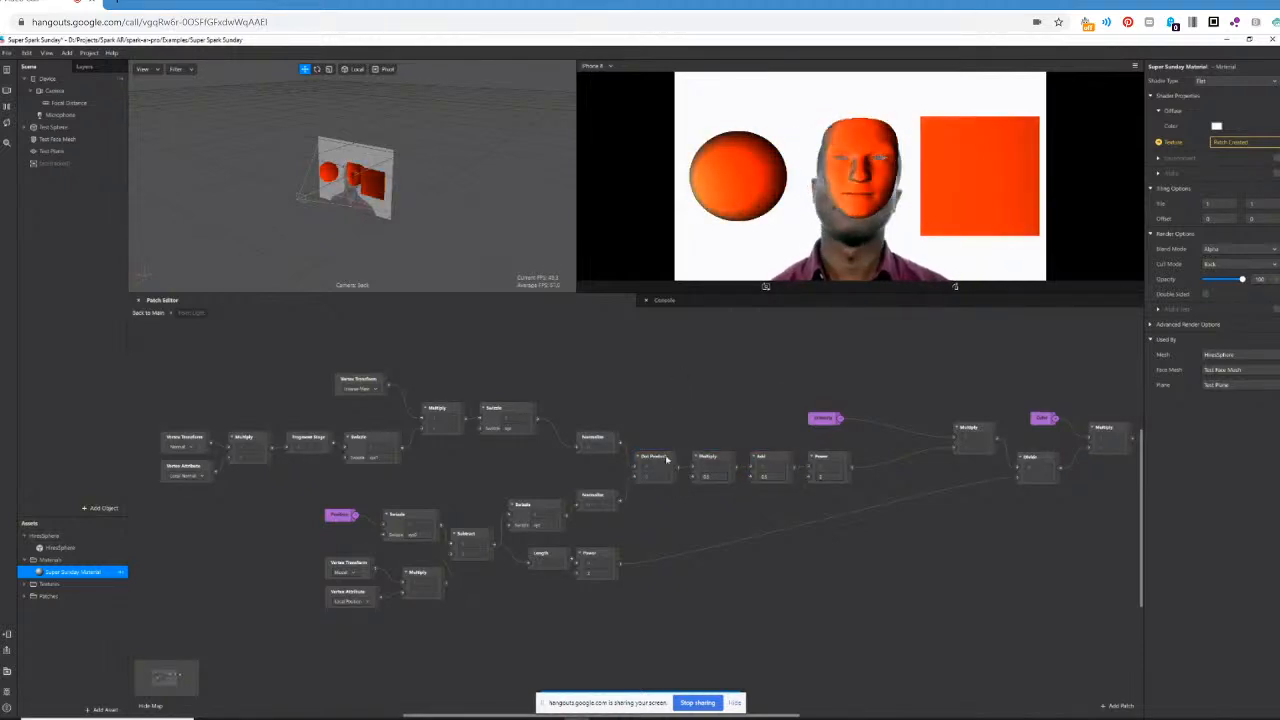
pyautogui.moveTo(714, 425); pyautogui.dragTo(788, 513)
pyautogui.click(738, 378)
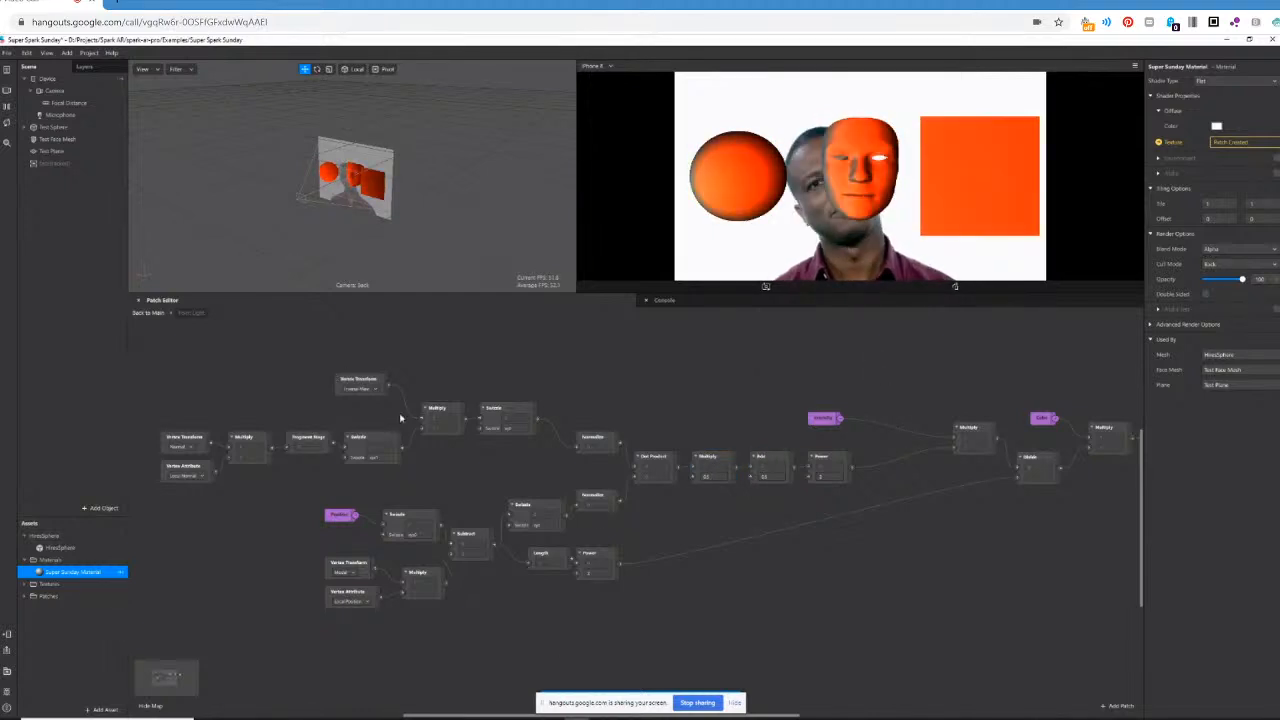
# Switch to the browser's Half Lambert page, enlarge the Alyx lighting comparison image, and return to Spark AR.
pyautogui.click(256, 718)
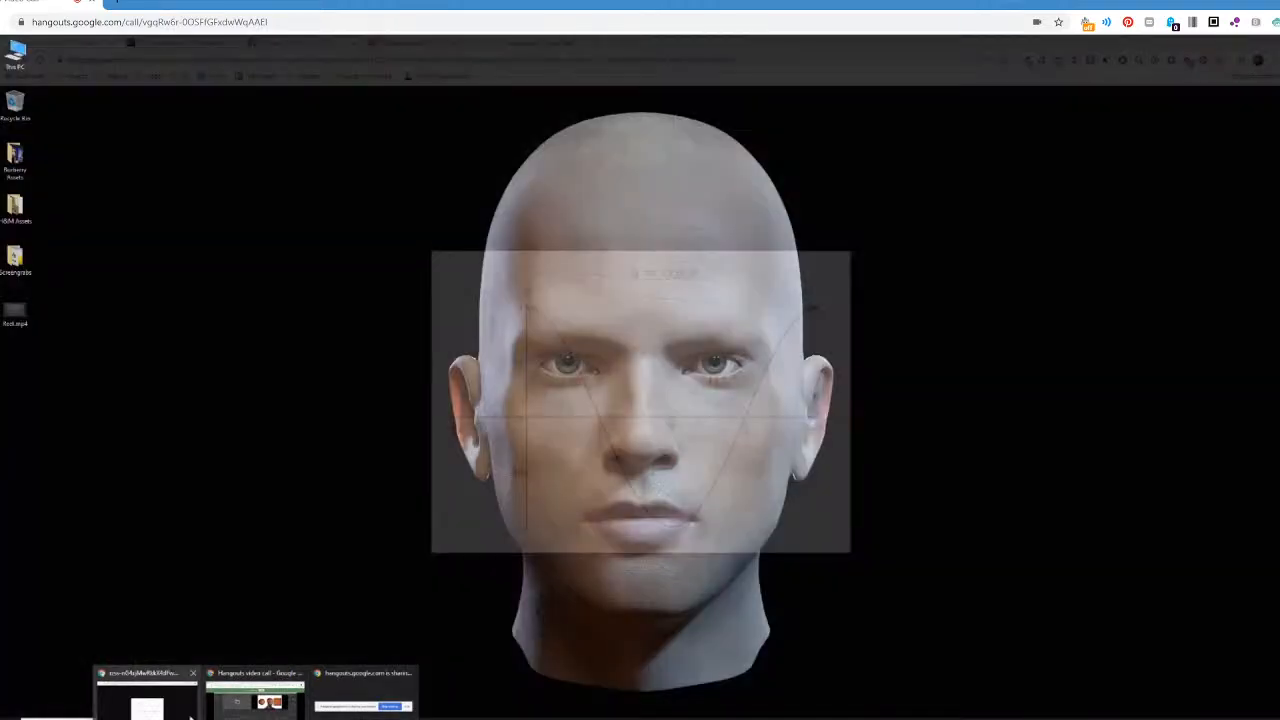
pyautogui.click(147, 700)
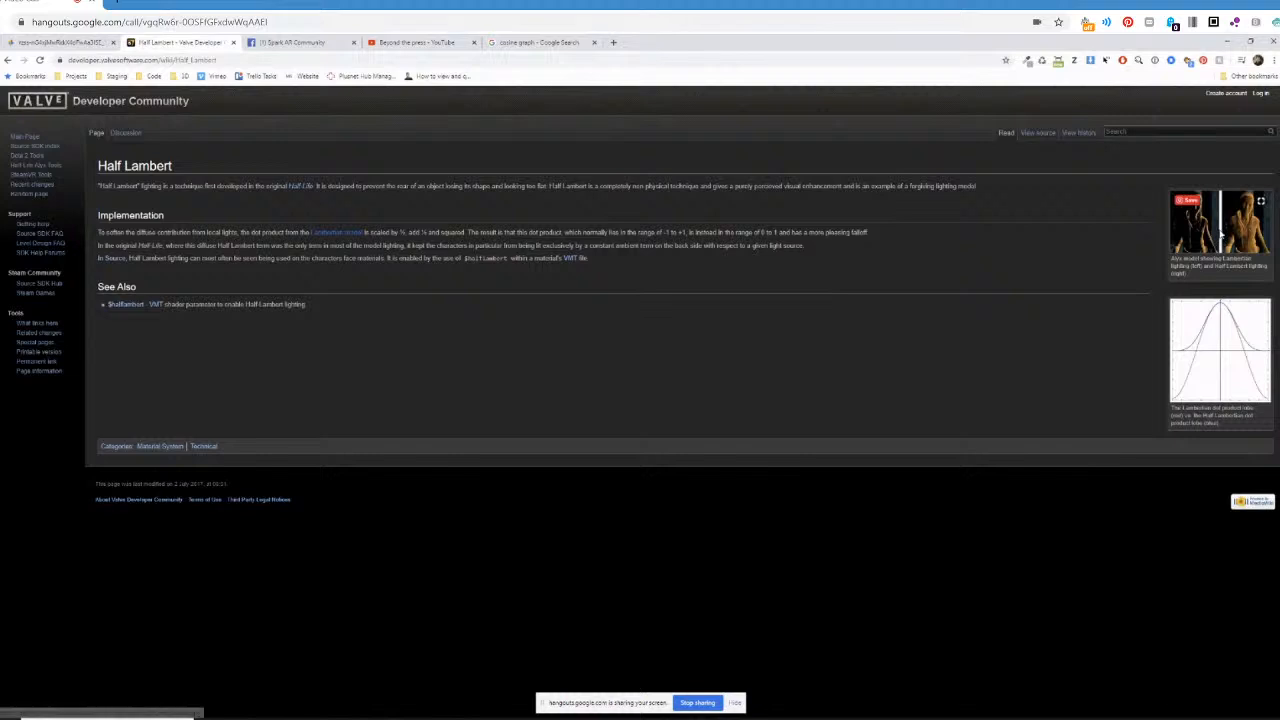
pyautogui.click(1221, 240)
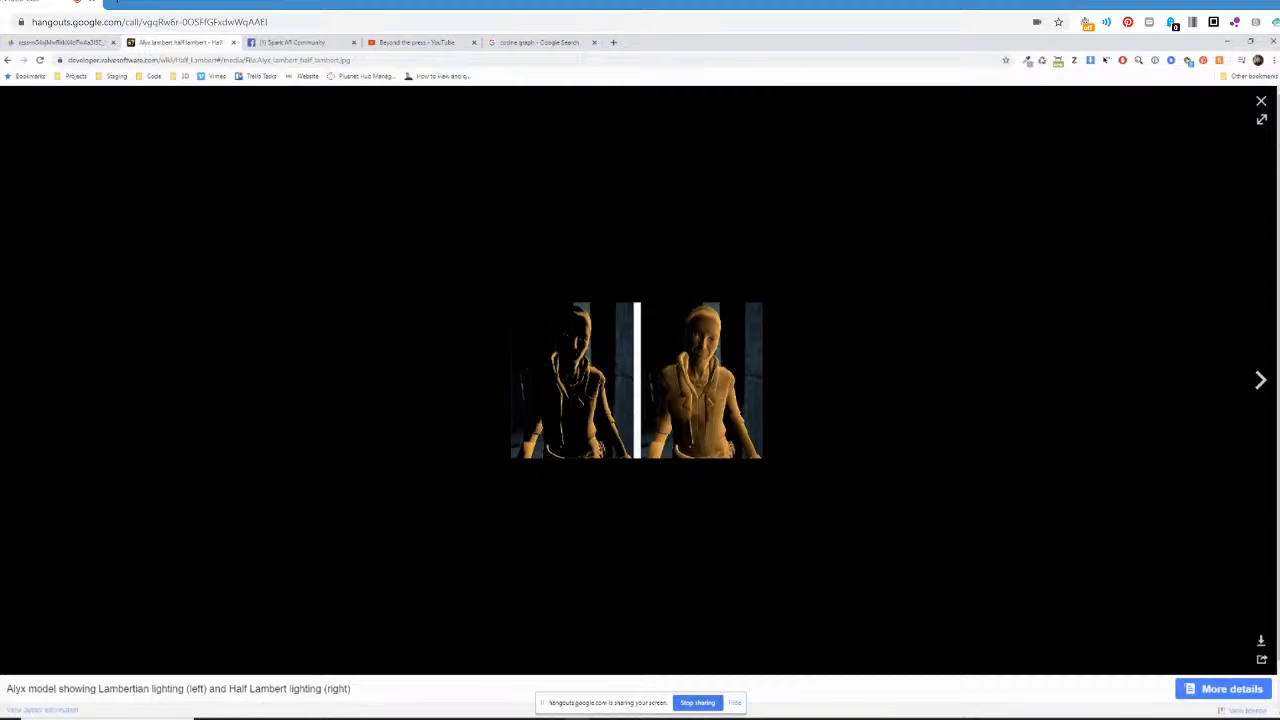
pyautogui.click(577, 717)
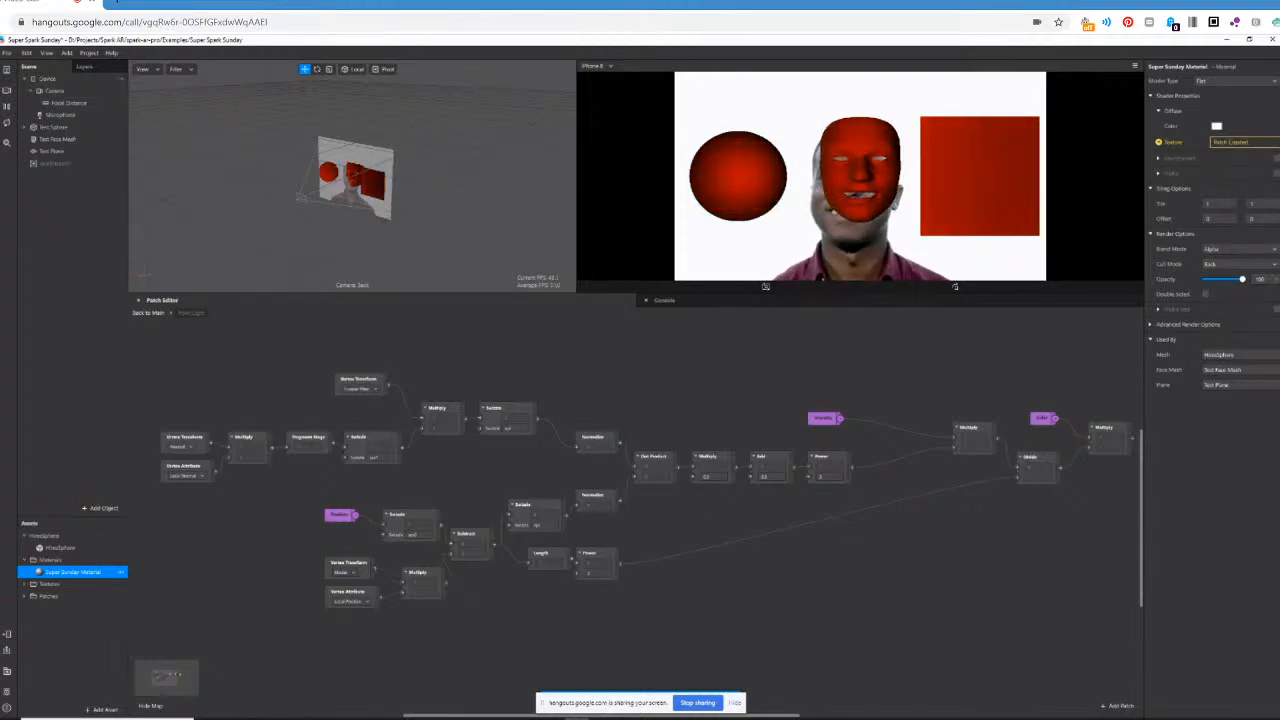
# Compare the Alyx lighting image in the browser with Blender's Dot Product sphere shown in rendered viewport shading.
pyautogui.click(168, 705)
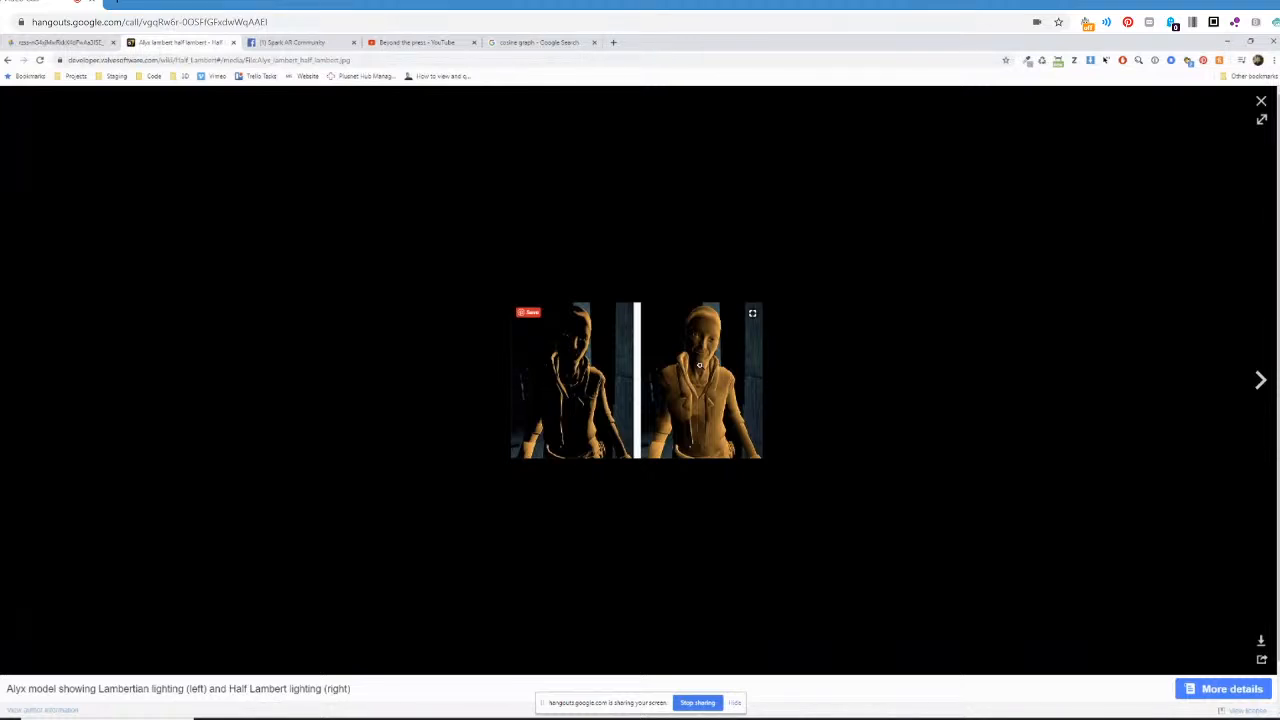
pyautogui.click(509, 718)
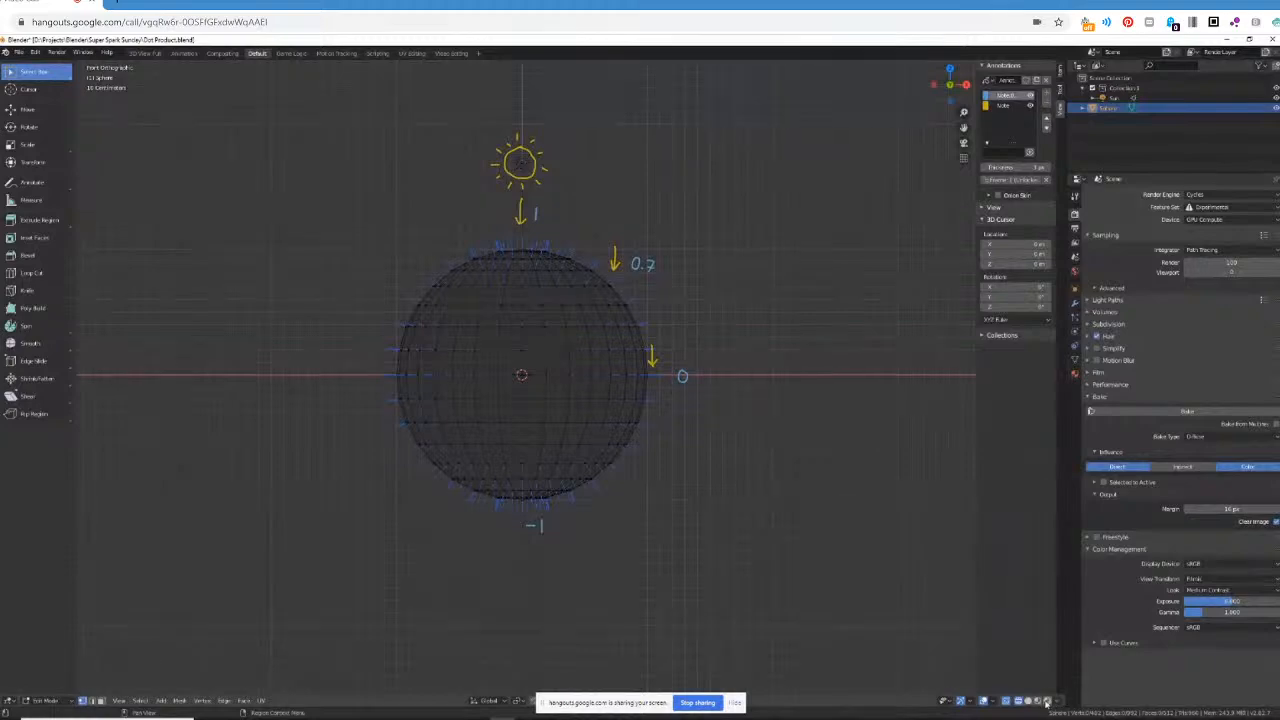
pyautogui.click(1046, 702)
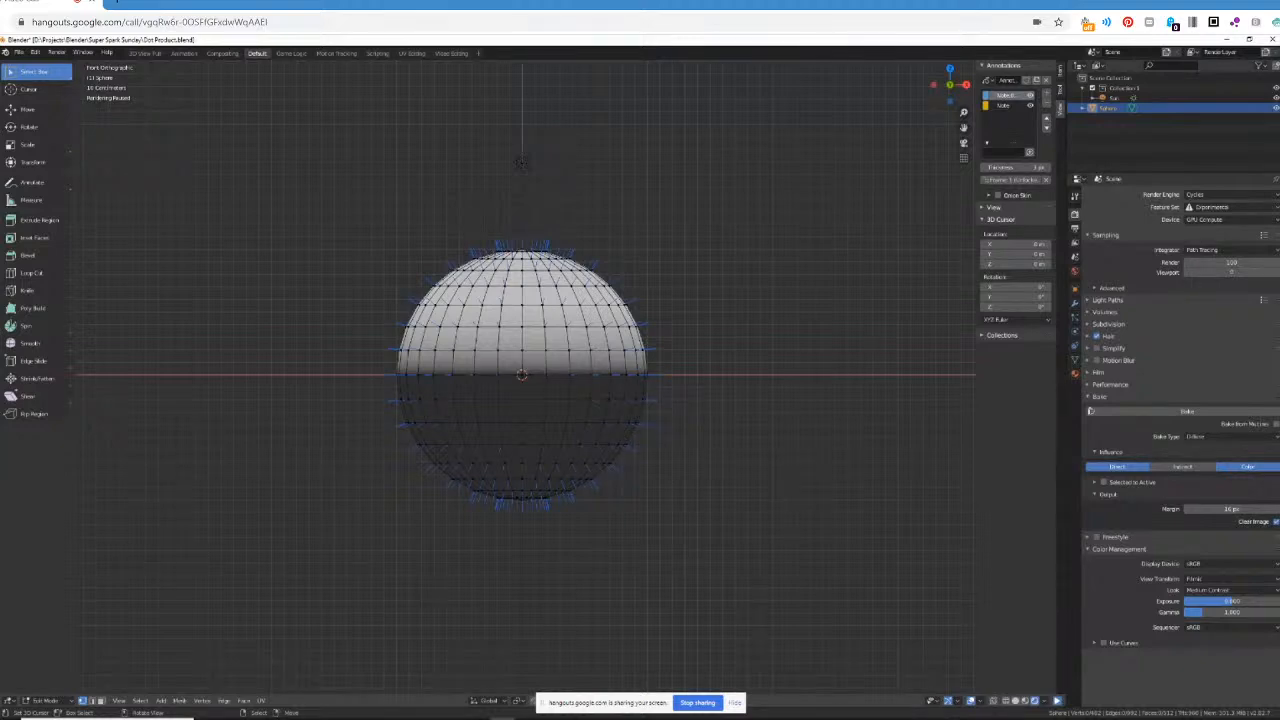
pyautogui.moveTo(255, 712)
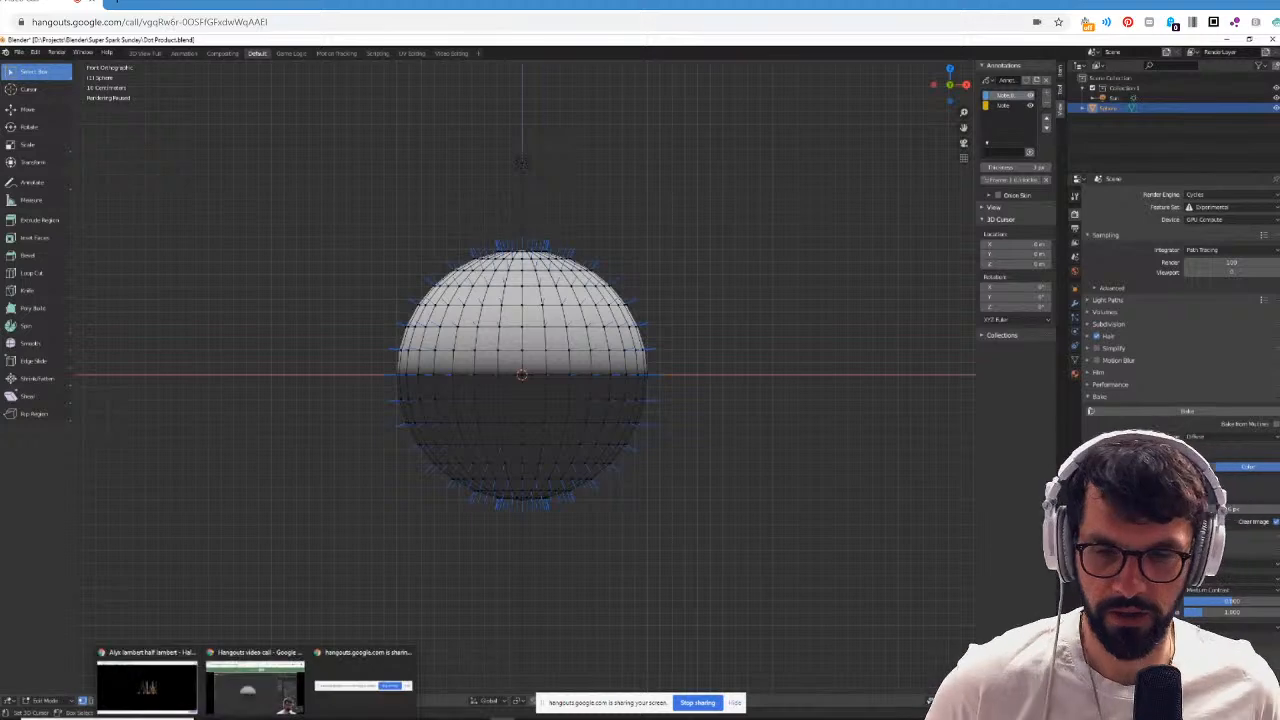
pyautogui.click(171, 688)
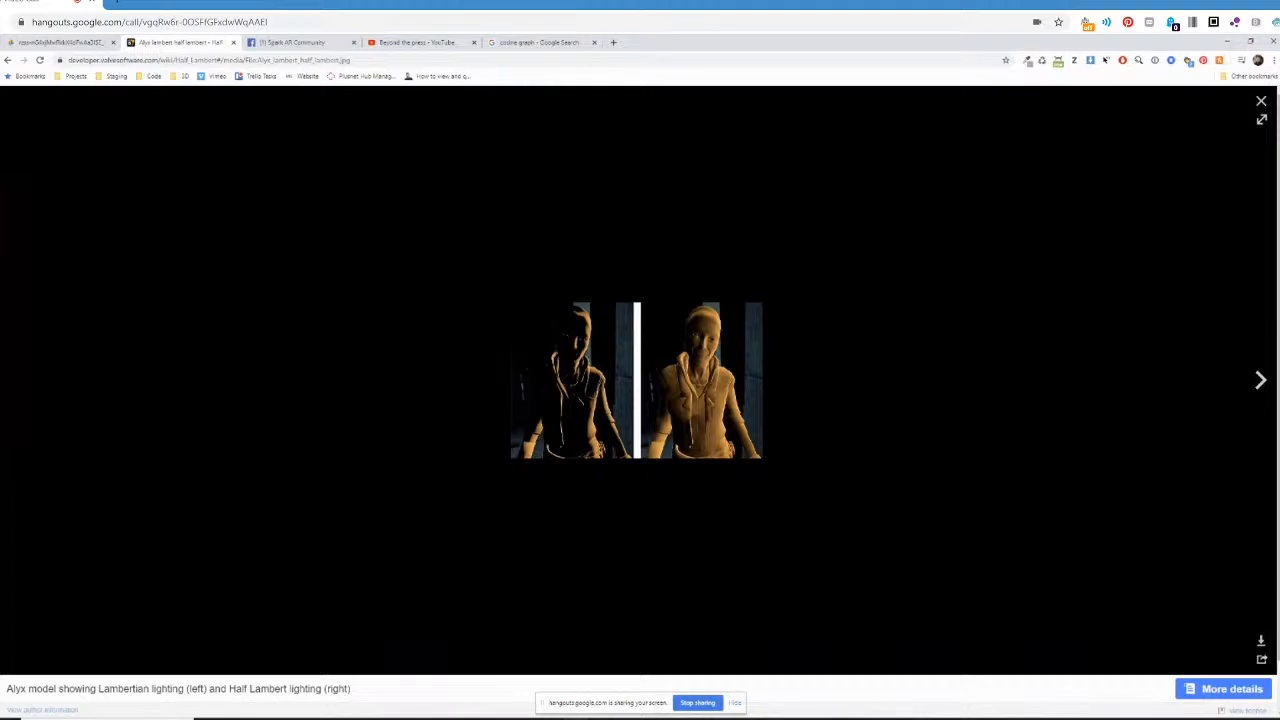
# Switch back to Spark AR and leave the Point Light group for the main patch graph.
pyautogui.hotkey('alt', 'Tab')
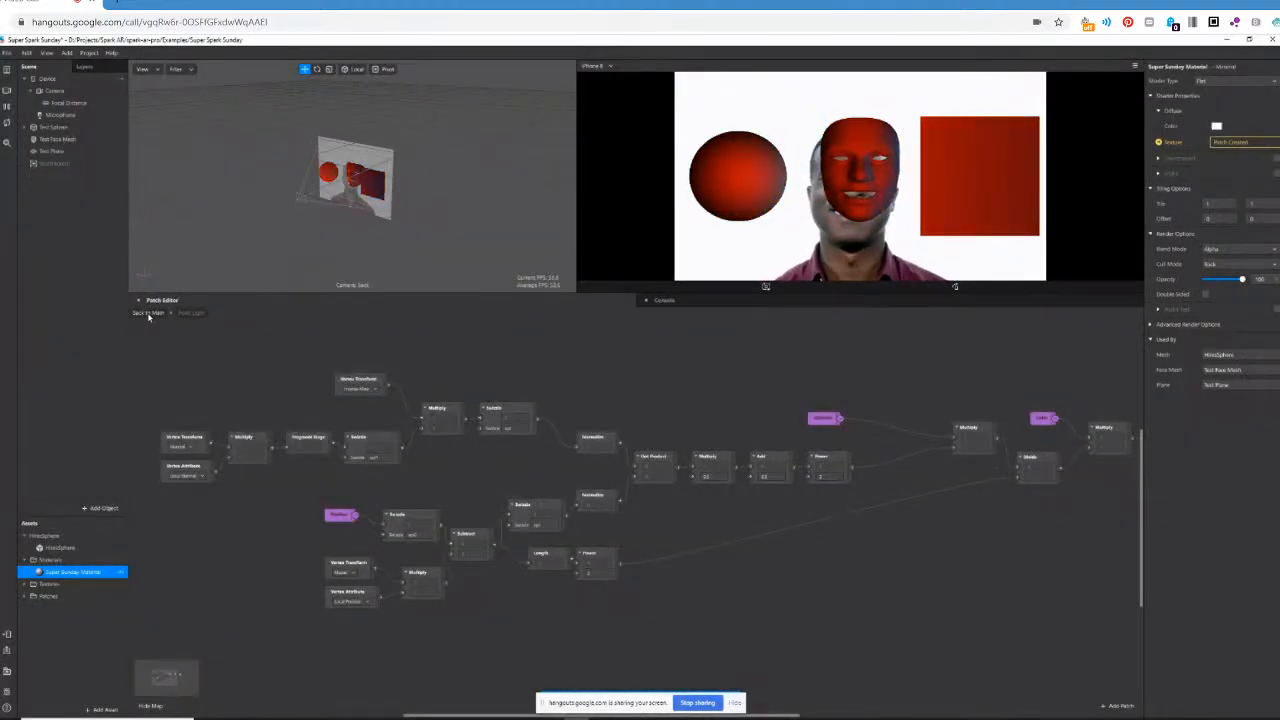
pyautogui.click(148, 313)
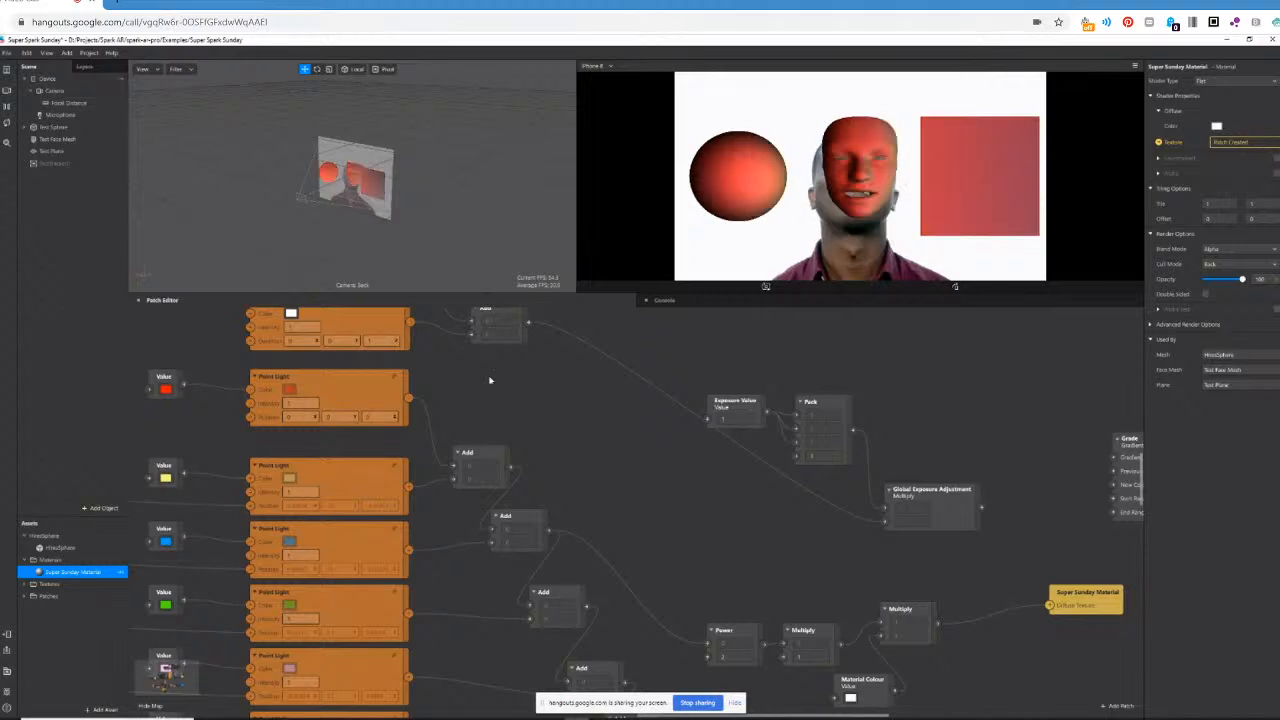
pyautogui.scroll(1, 577, 528)
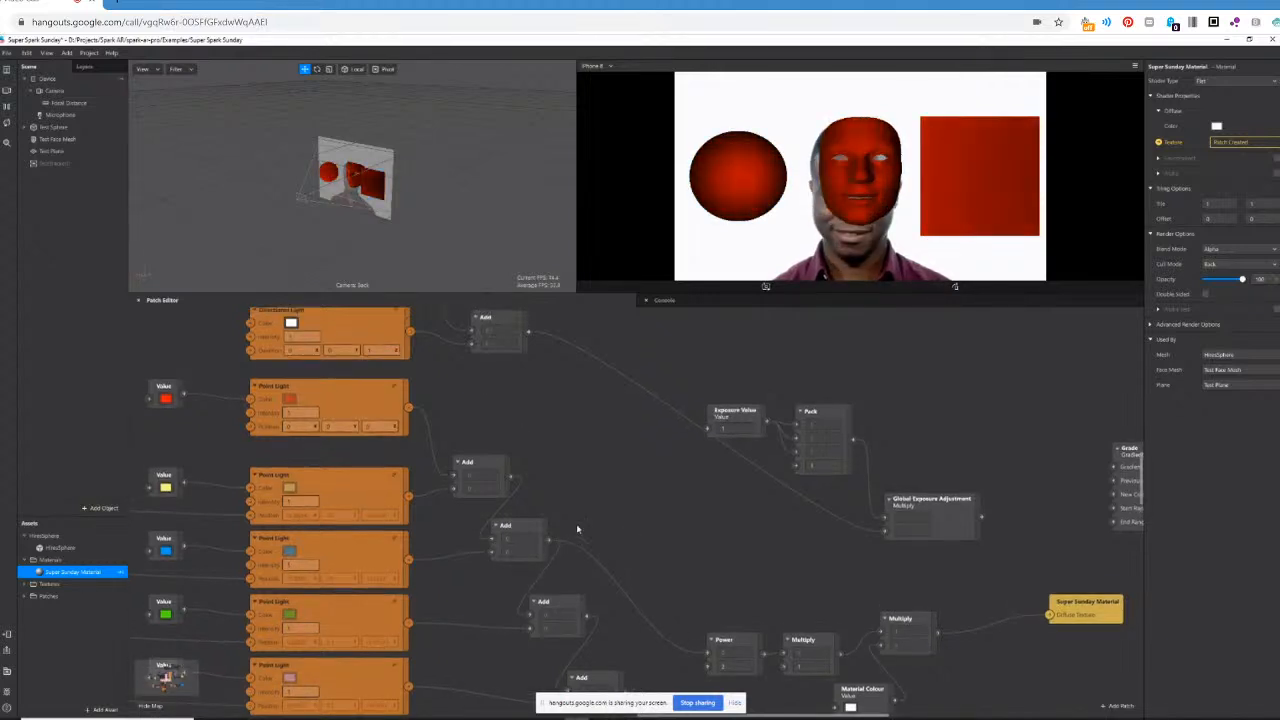
pyautogui.scroll(1, 577, 528)
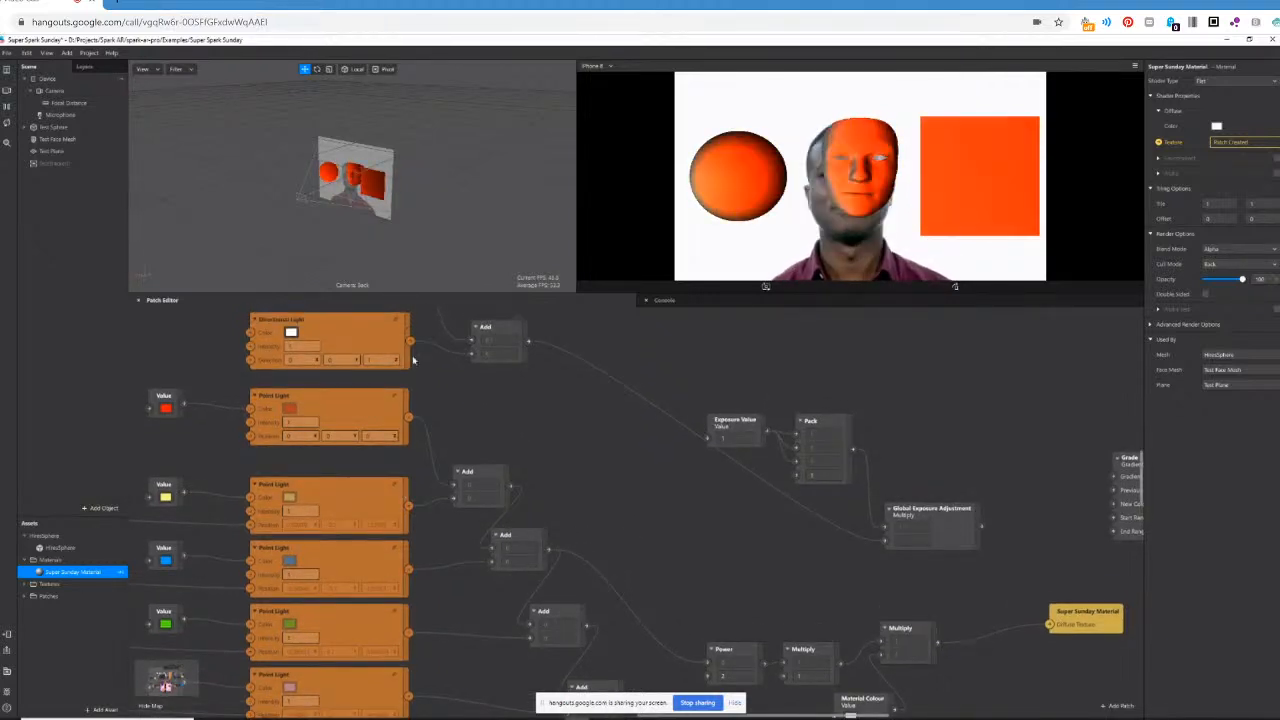
pyautogui.scroll(-4, 515, 578)
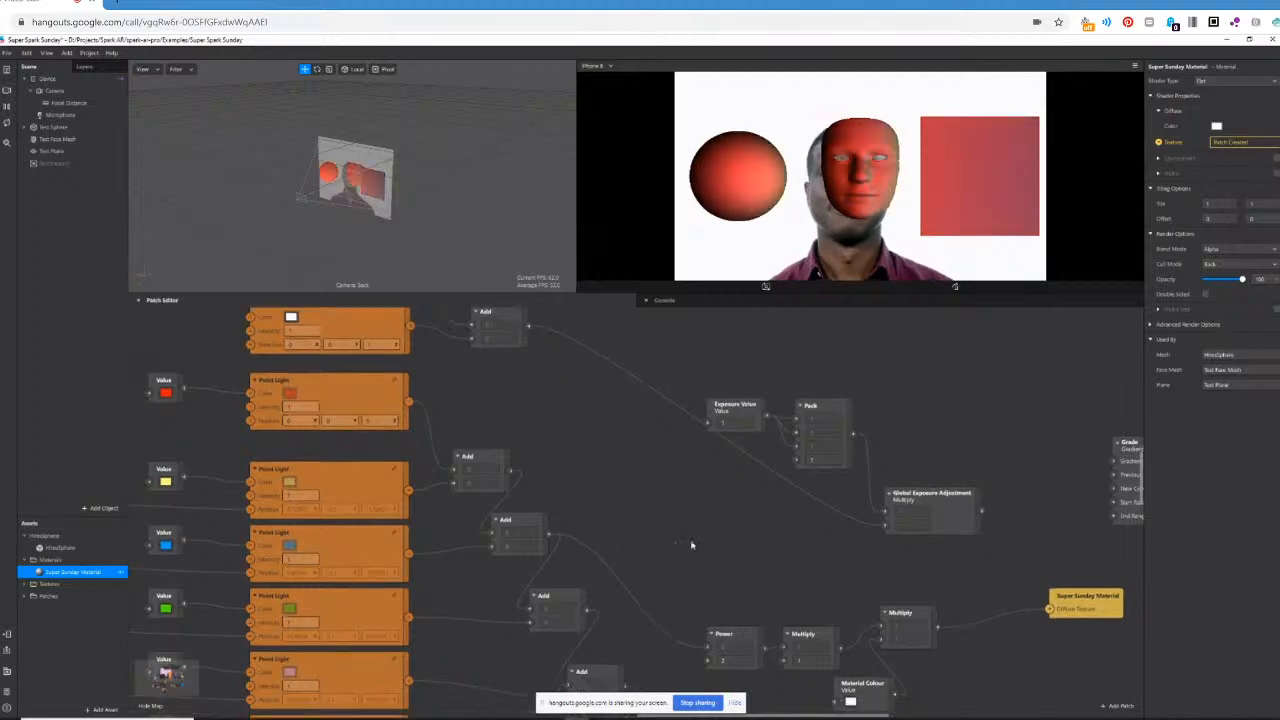
# Feed the Power patch from the third Add patch, and finally from the last Add patch that combines all point lights.
pyautogui.moveTo(586, 589); pyautogui.dragTo(708, 622)
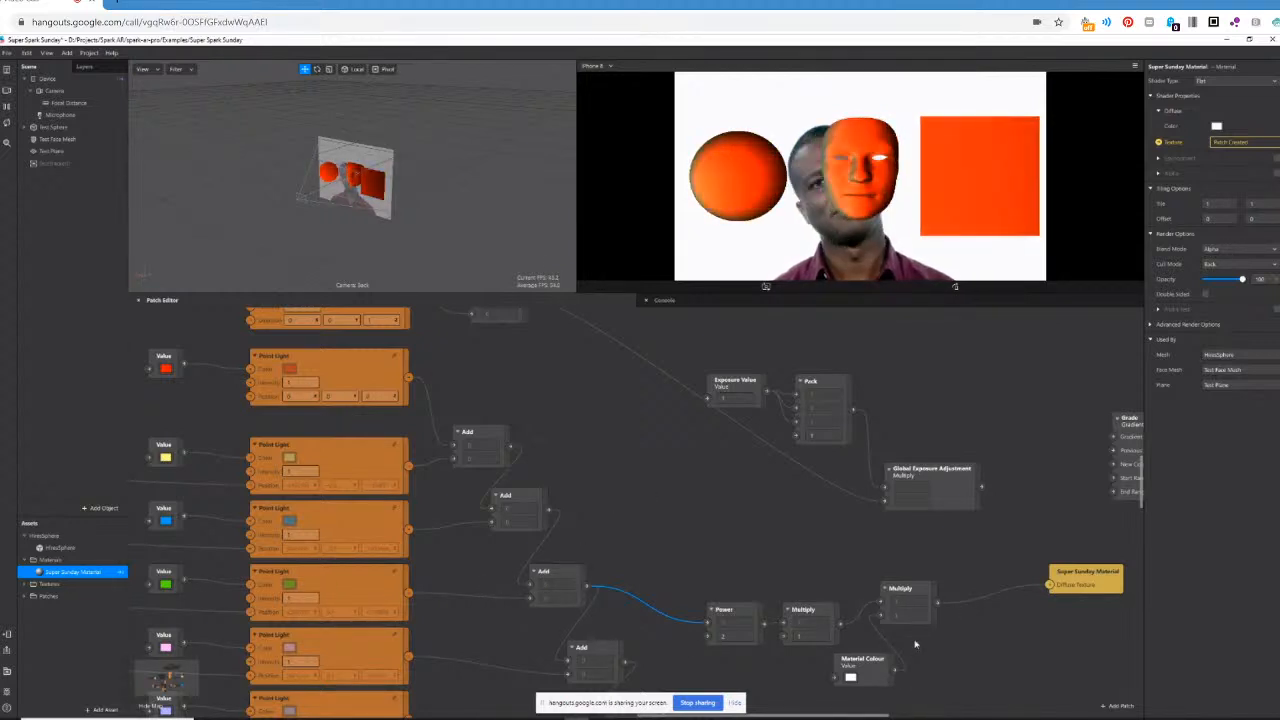
pyautogui.moveTo(838, 717); pyautogui.dragTo(886, 717)
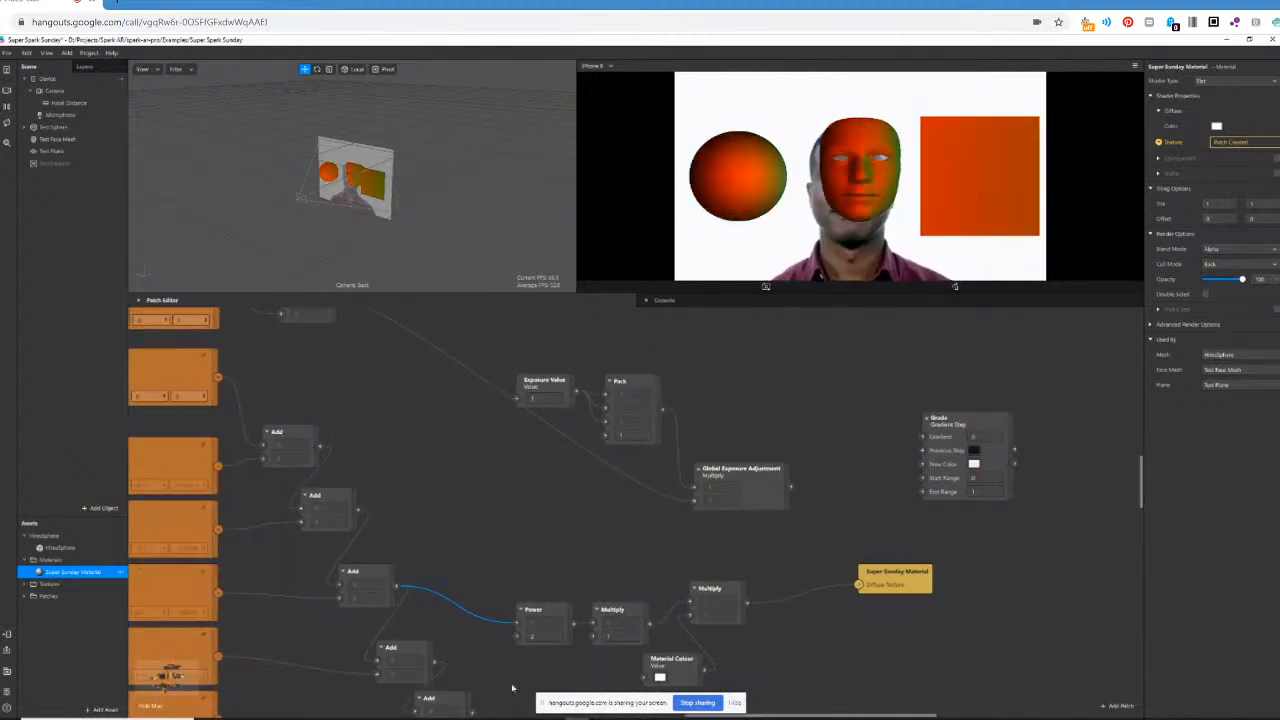
pyautogui.scroll(-1, 487, 678)
pyautogui.moveTo(471, 663); pyautogui.dragTo(516, 576)
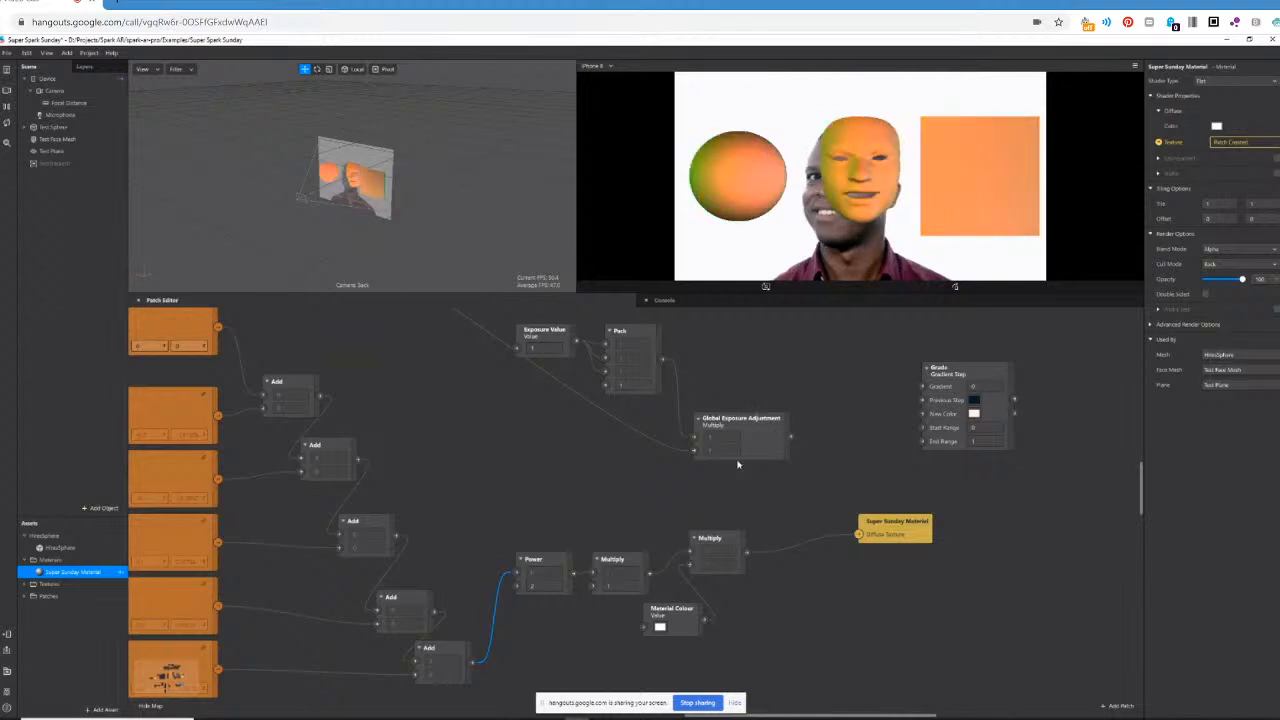
# Insert Global Exposure Adjustment between the Multiply after Power and the Material Colour Multiply, shifting that Multiply and Super Sunday Material to make room.
pyautogui.scroll(1, 694, 450)
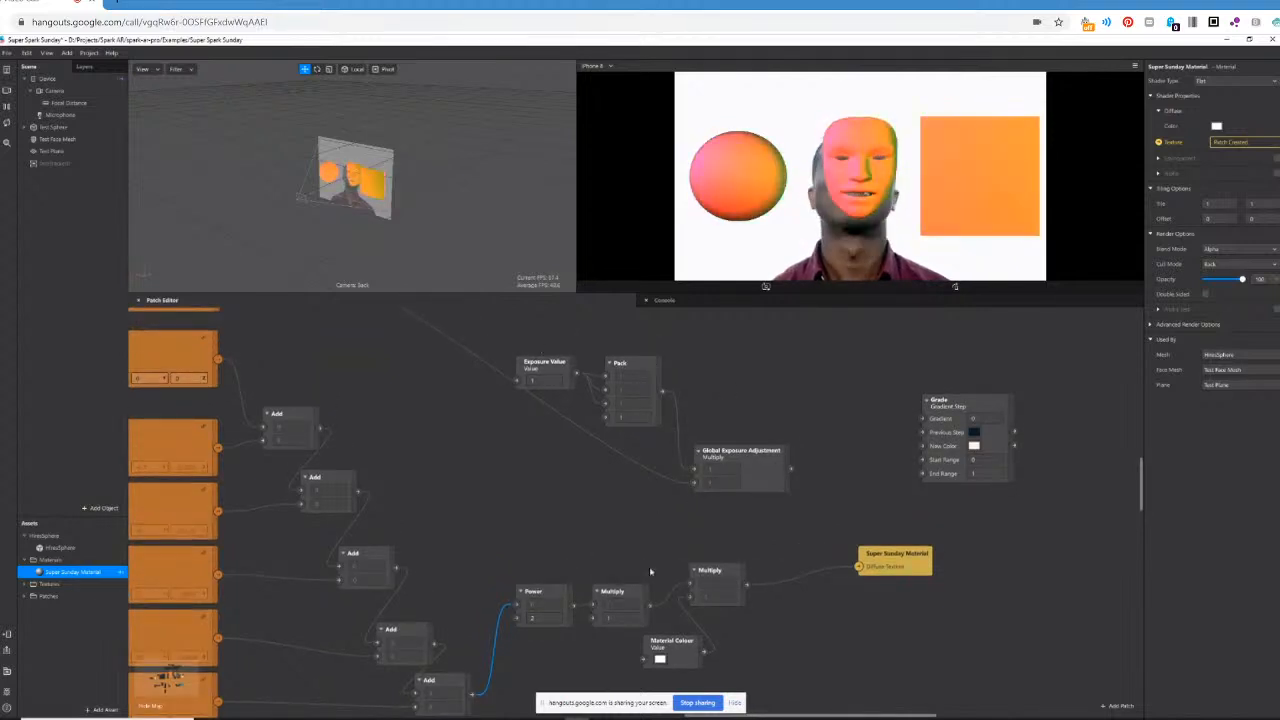
pyautogui.scroll(1, 655, 577)
pyautogui.moveTo(652, 617); pyautogui.dragTo(694, 492)
pyautogui.moveTo(692, 599); pyautogui.dragTo(796, 595)
pyautogui.moveTo(790, 478); pyautogui.dragTo(799, 590)
pyautogui.moveTo(896, 567); pyautogui.dragTo(984, 593)
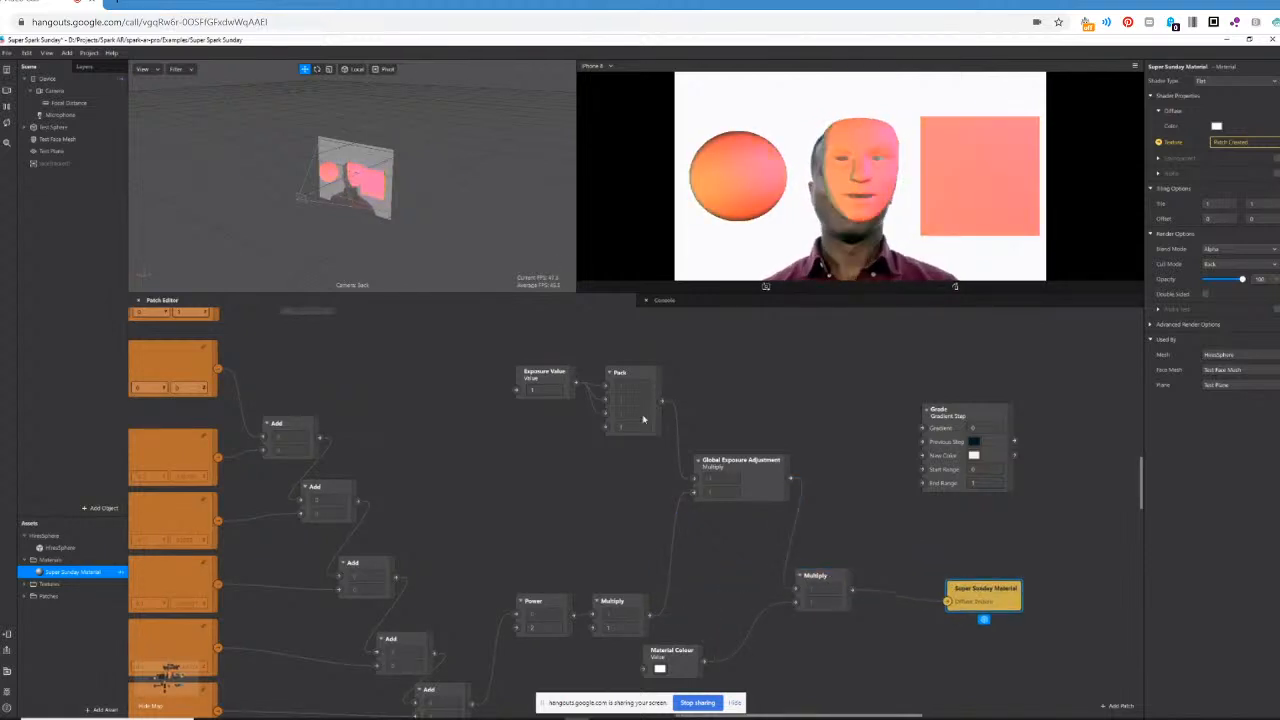
# Set the Exposure Value patch to 0.1.
pyautogui.click(536, 390)
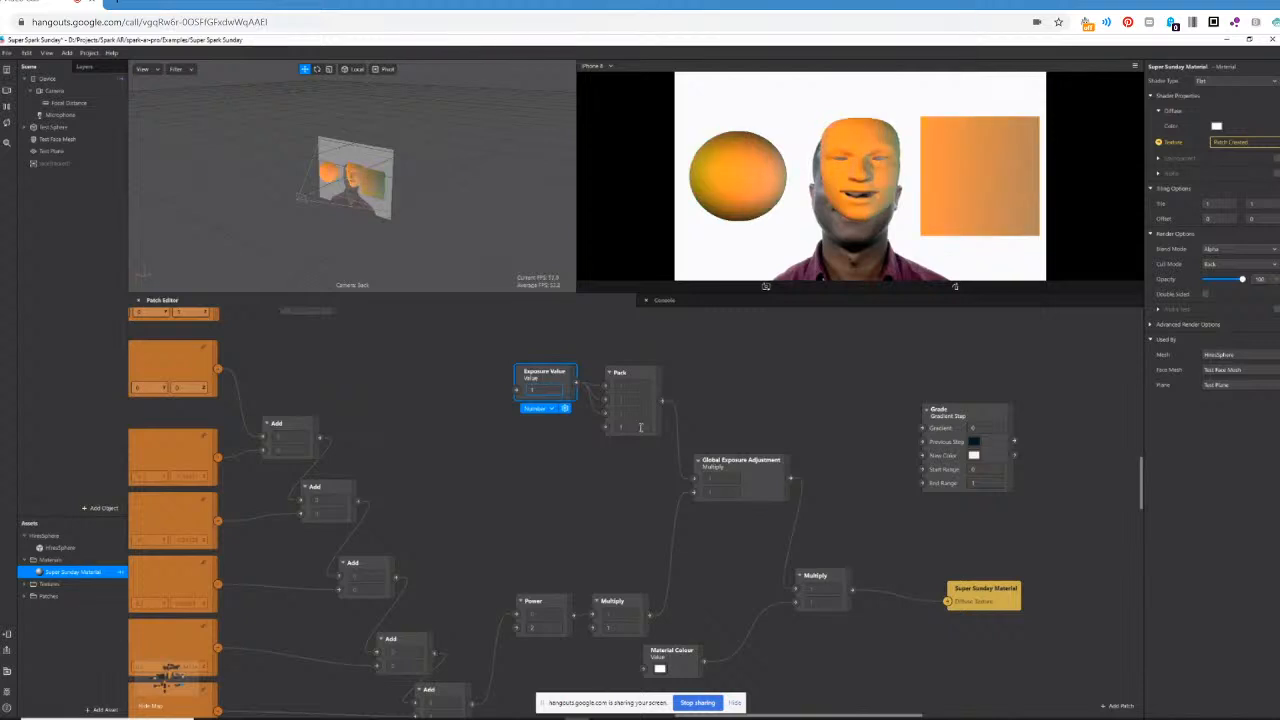
pyautogui.write('0.1')
pyautogui.press('Return')
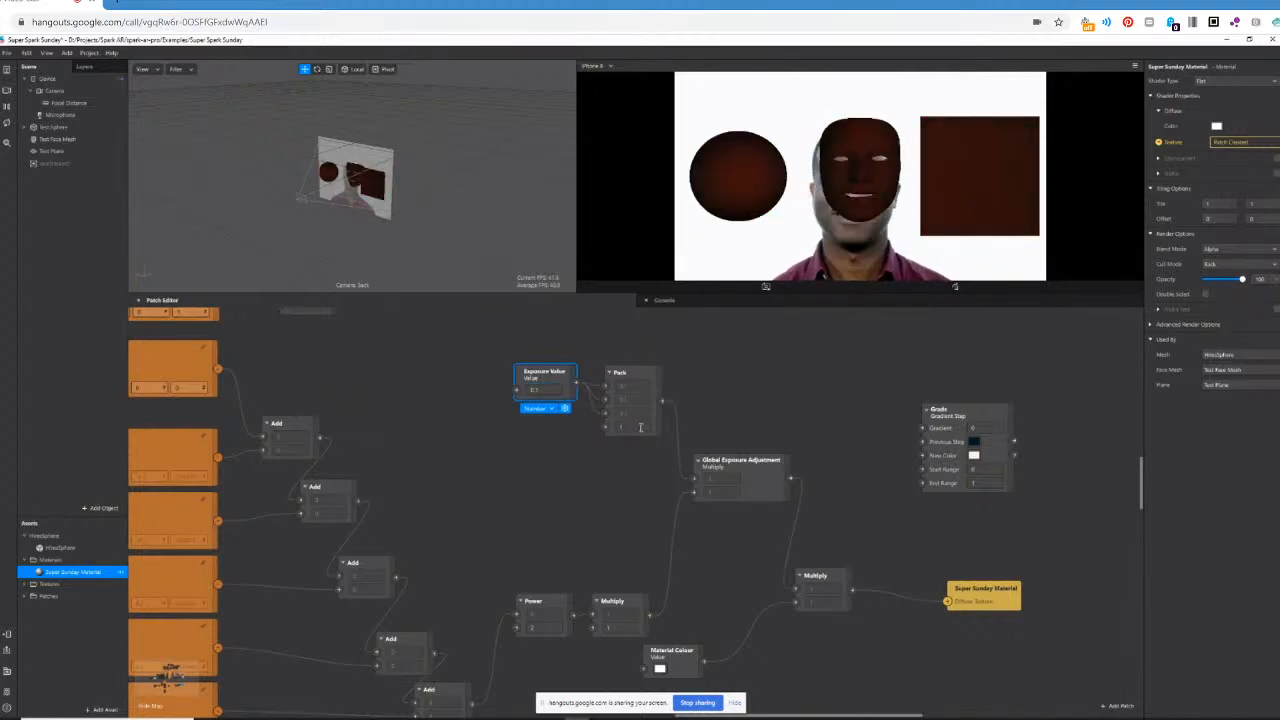
# Set the Exposure Value patch to 2.
pyautogui.click(551, 392)
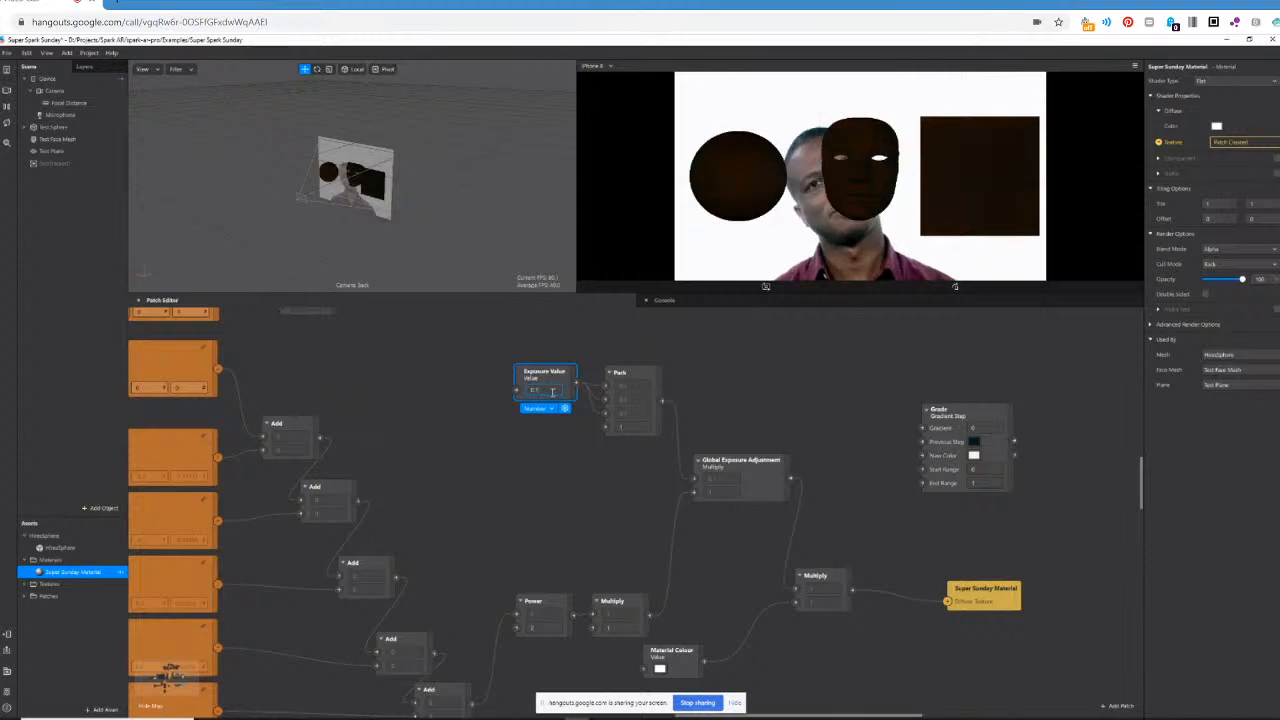
pyautogui.press('BackSpace')
pyautogui.press('BackSpace')
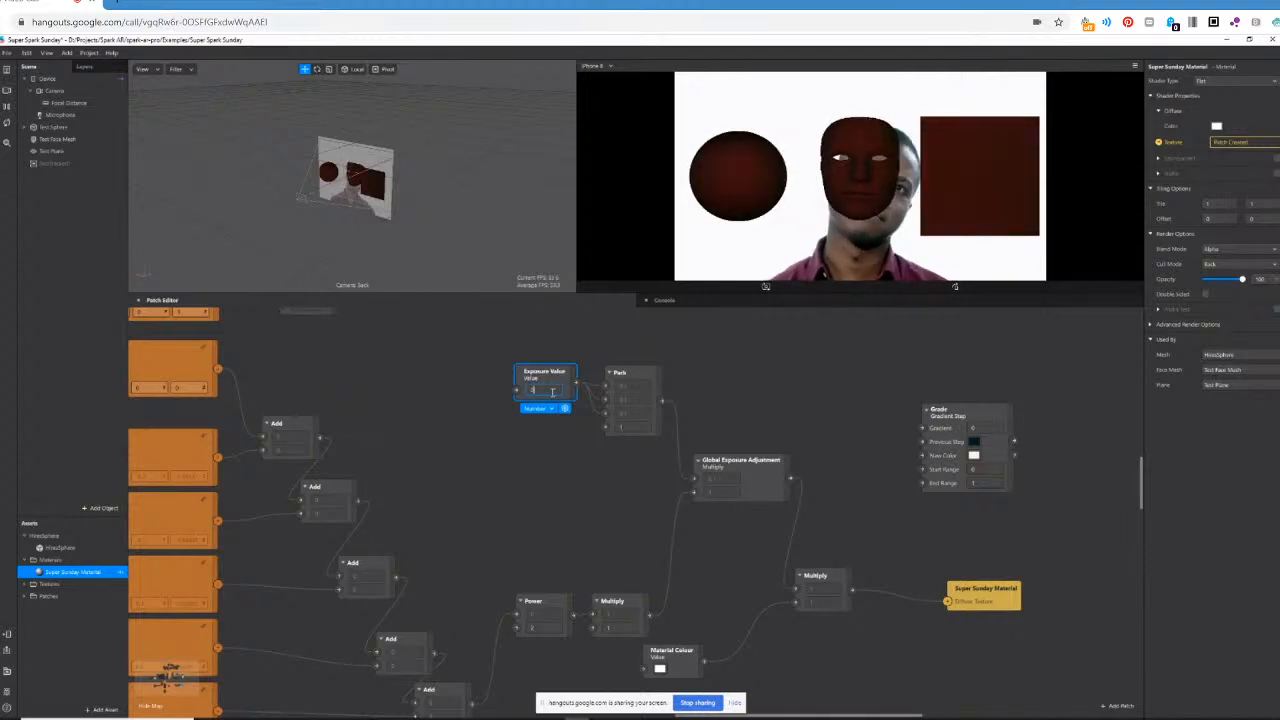
pyautogui.press('Return')
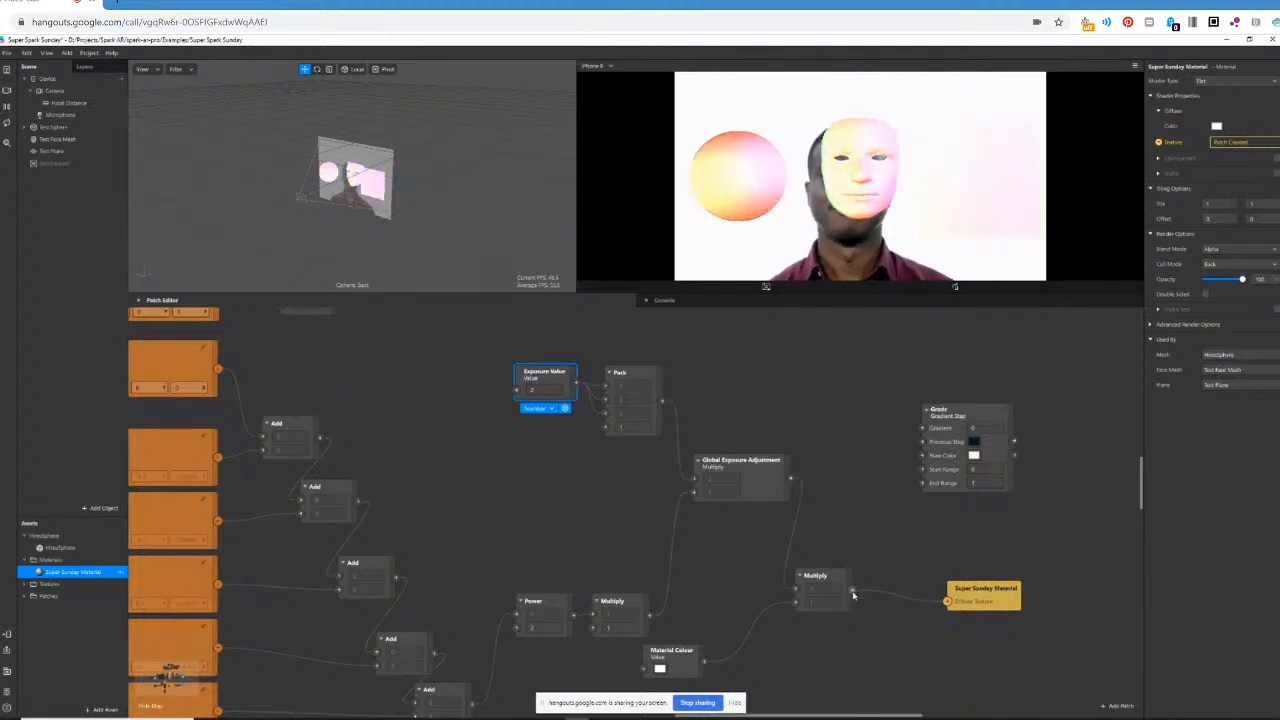
# Try placing the Grade patch between Global Exposure Adjustment and the Material Colour Multiply.
pyautogui.moveTo(790, 478); pyautogui.dragTo(921, 440)
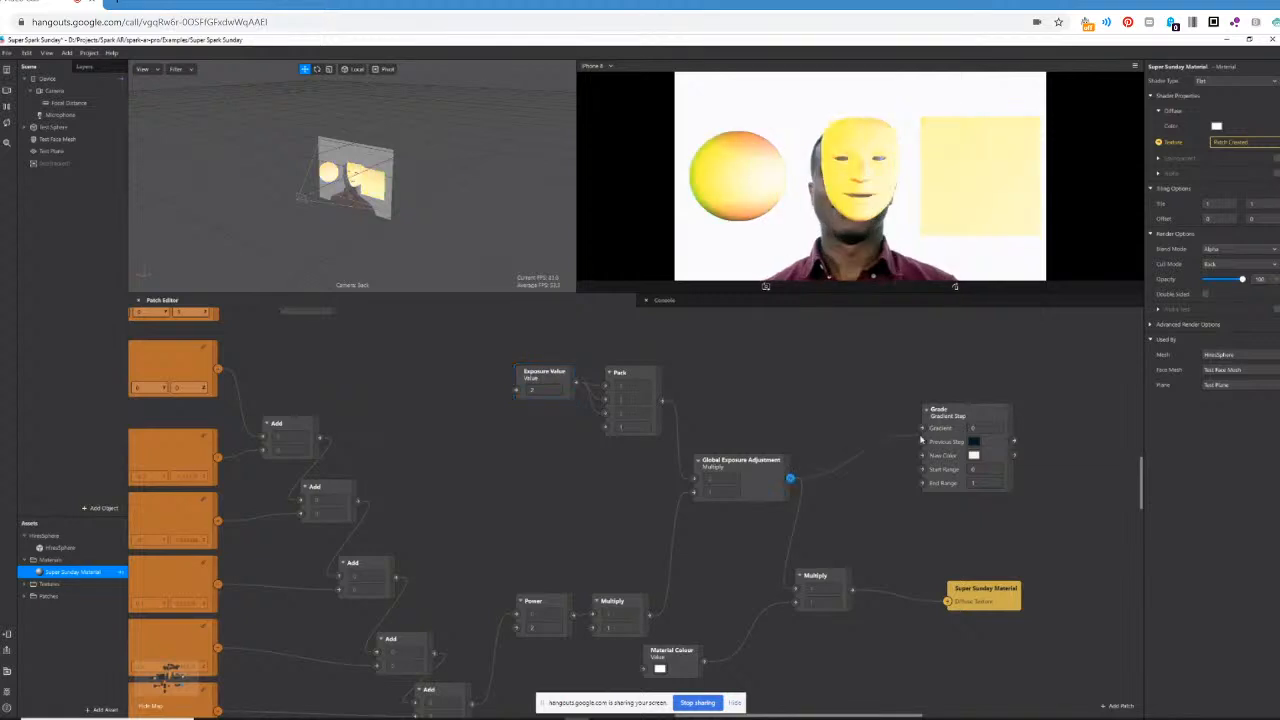
pyautogui.moveTo(805, 543); pyautogui.dragTo(922, 429)
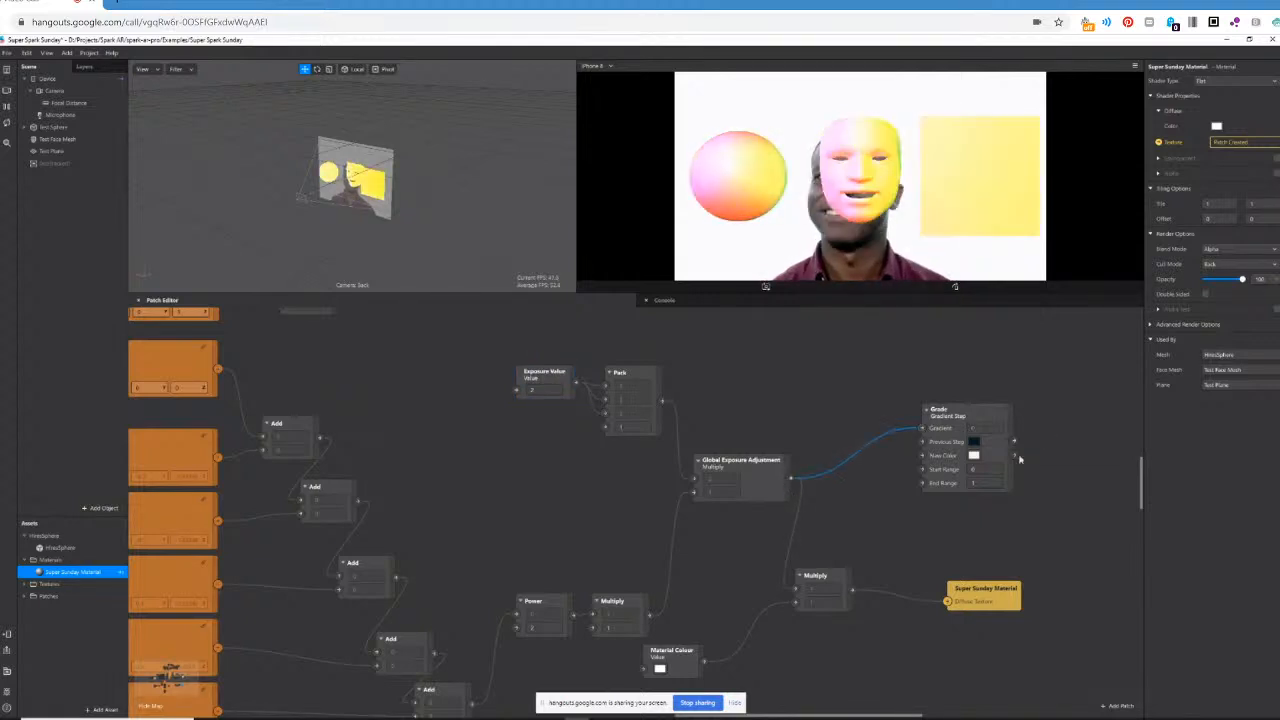
pyautogui.moveTo(1017, 458); pyautogui.dragTo(795, 588)
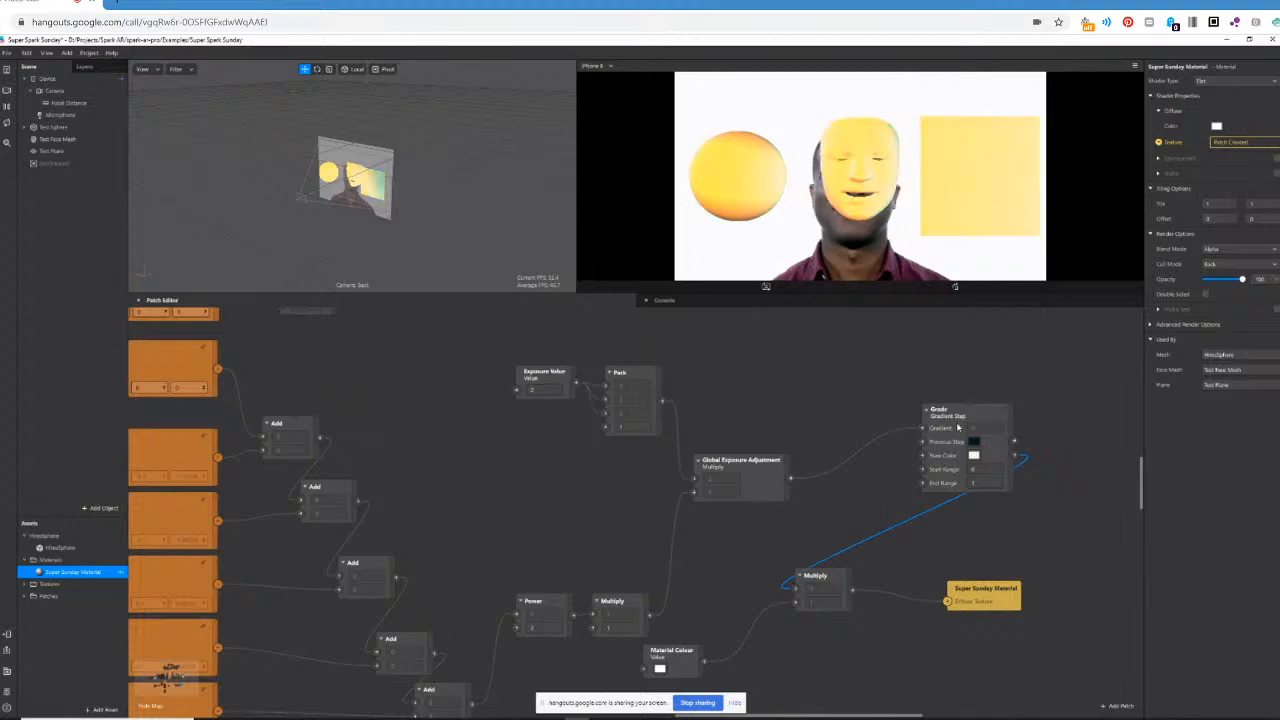
pyautogui.moveTo(975, 423); pyautogui.dragTo(873, 448)
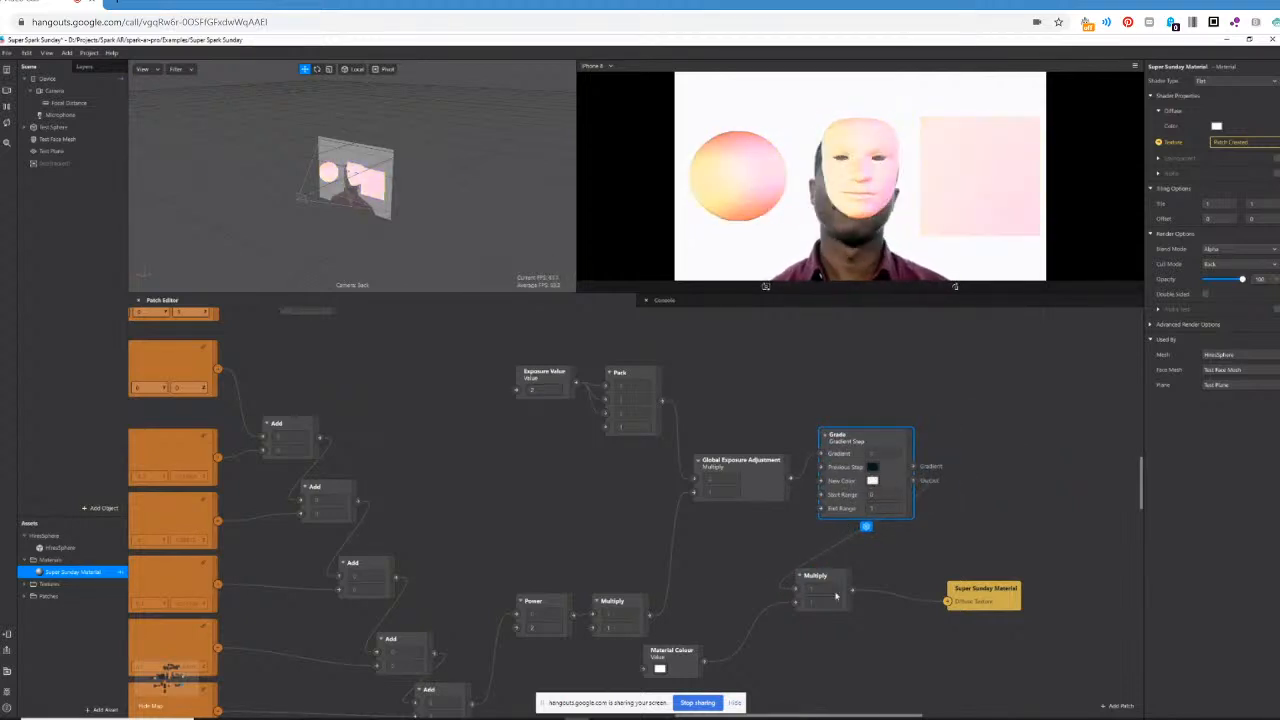
# Reconnect Global Exposure Adjustment to the Material Colour Multiply, and route that Multiply through Grade's Gradient input into Super Sunday Material.
pyautogui.moveTo(853, 590); pyautogui.dragTo(773, 536)
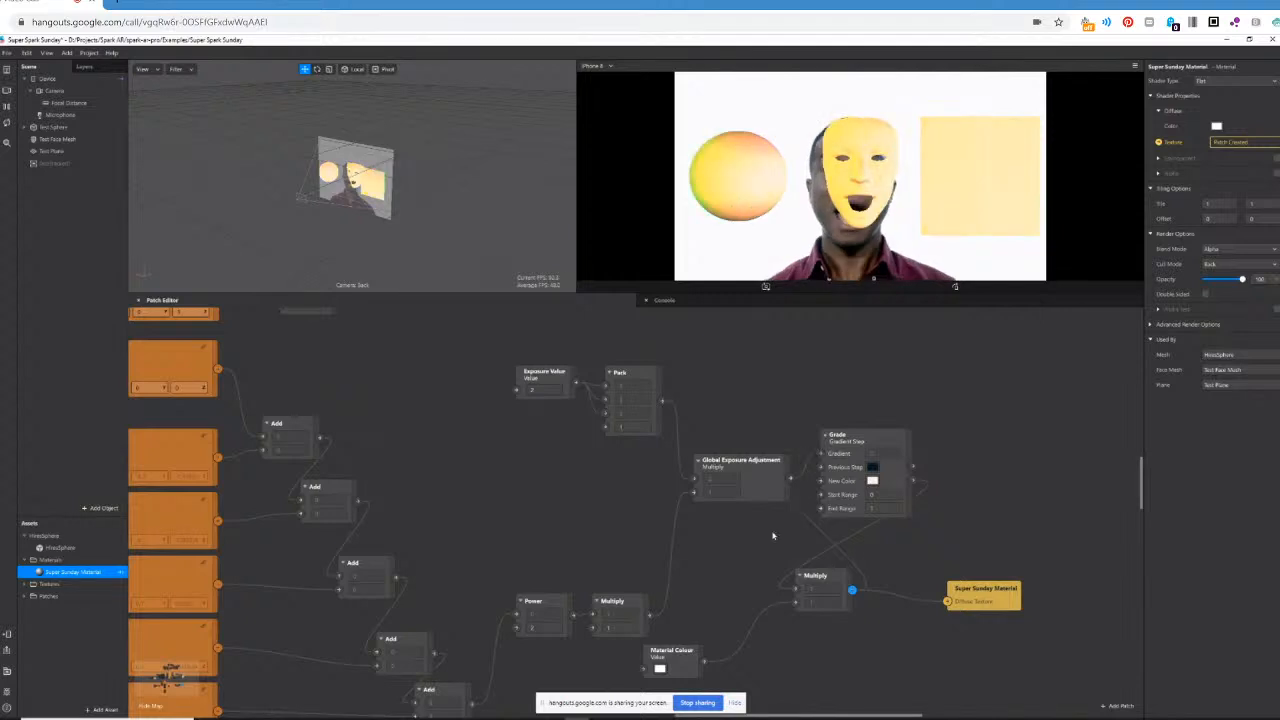
pyautogui.moveTo(911, 622); pyautogui.dragTo(797, 590)
pyautogui.click(798, 636)
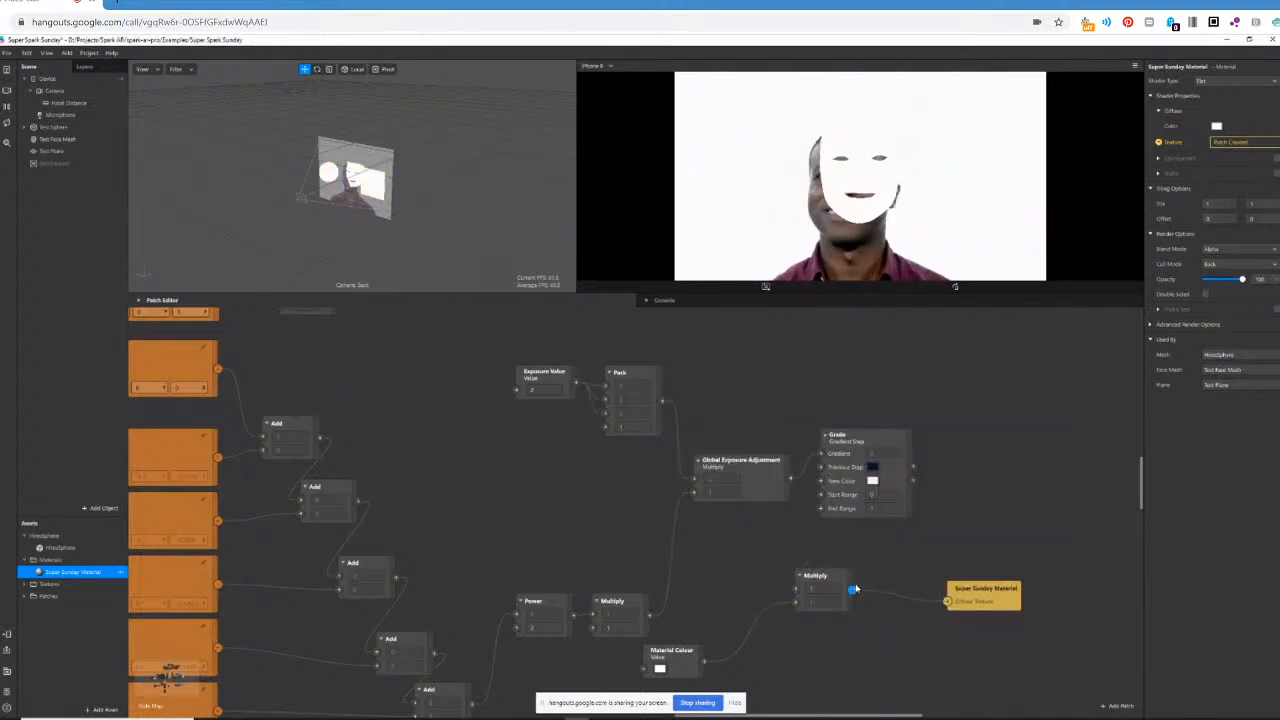
pyautogui.click(853, 590)
pyautogui.click(720, 600)
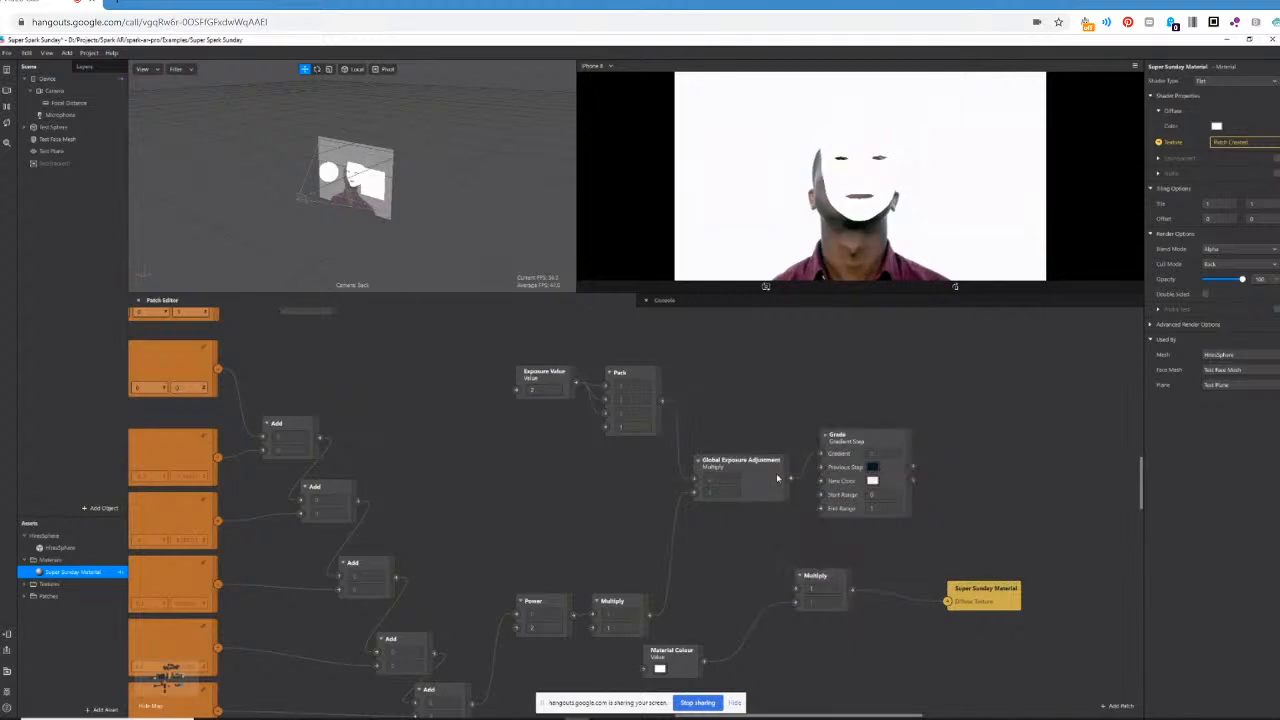
pyautogui.moveTo(789, 540); pyautogui.dragTo(797, 590)
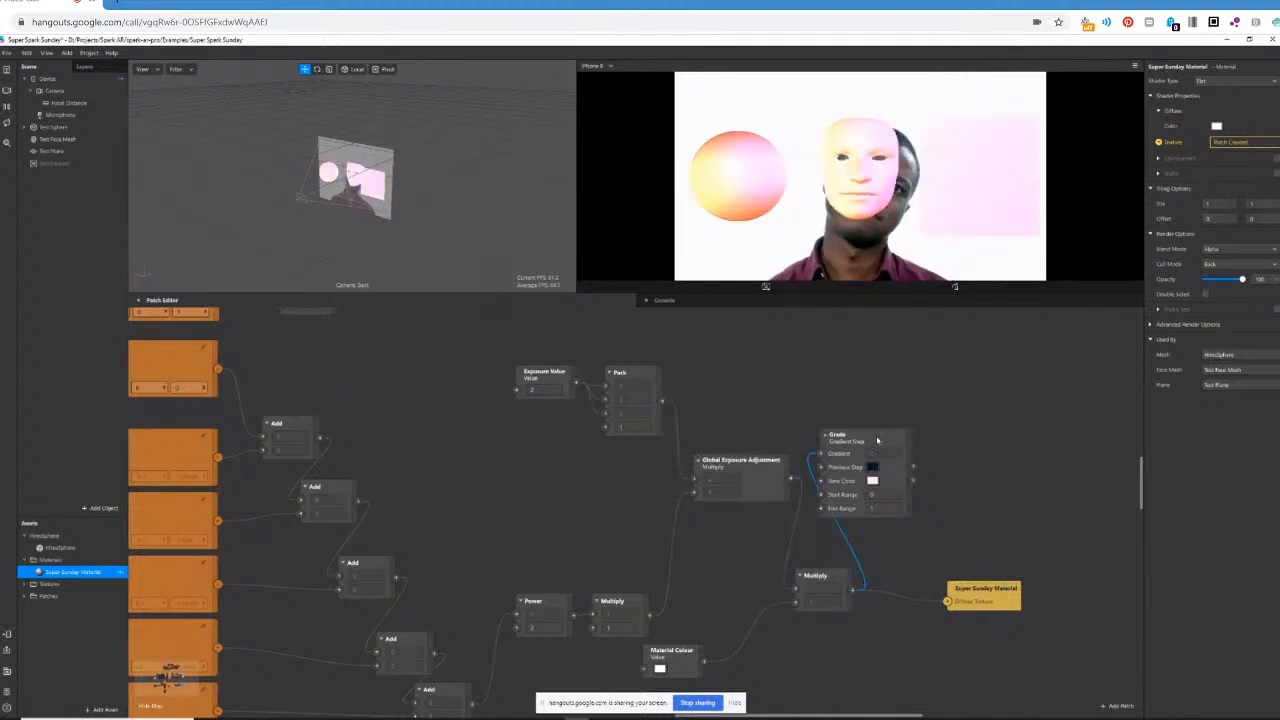
pyautogui.moveTo(891, 443); pyautogui.dragTo(1090, 574)
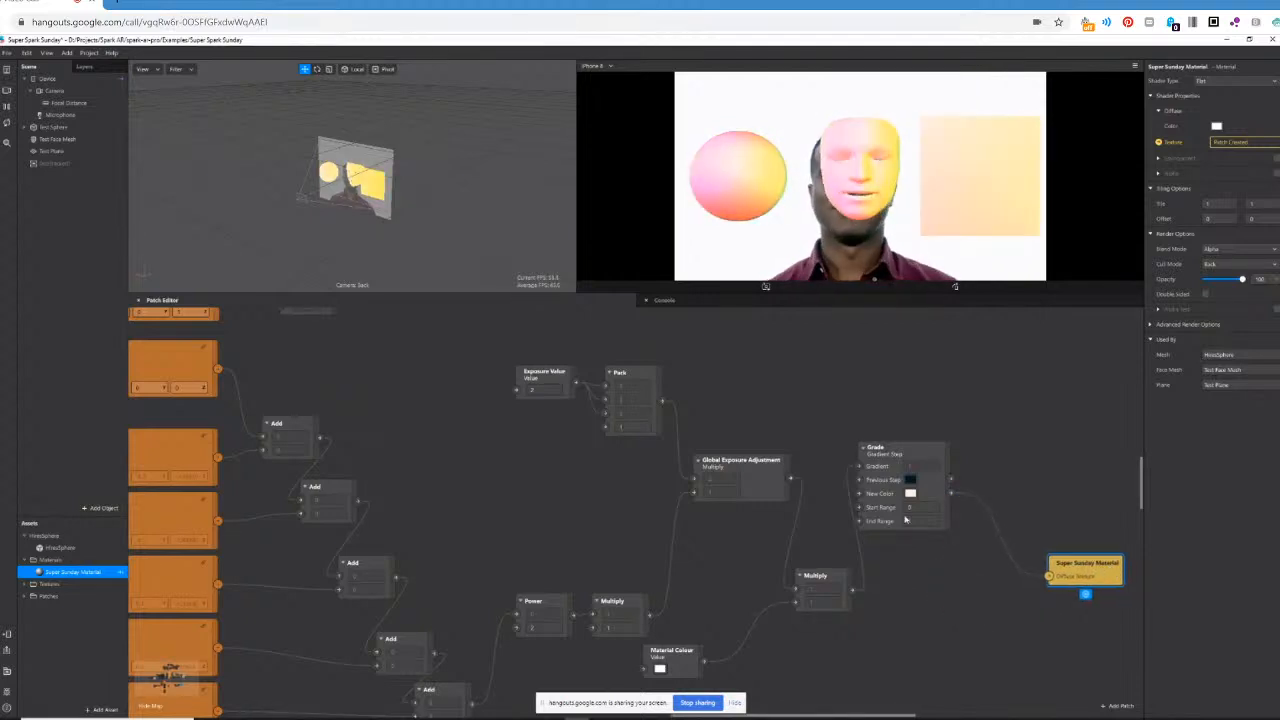
# Set the saturation of Grade's New Color to 70.
pyautogui.click(910, 494)
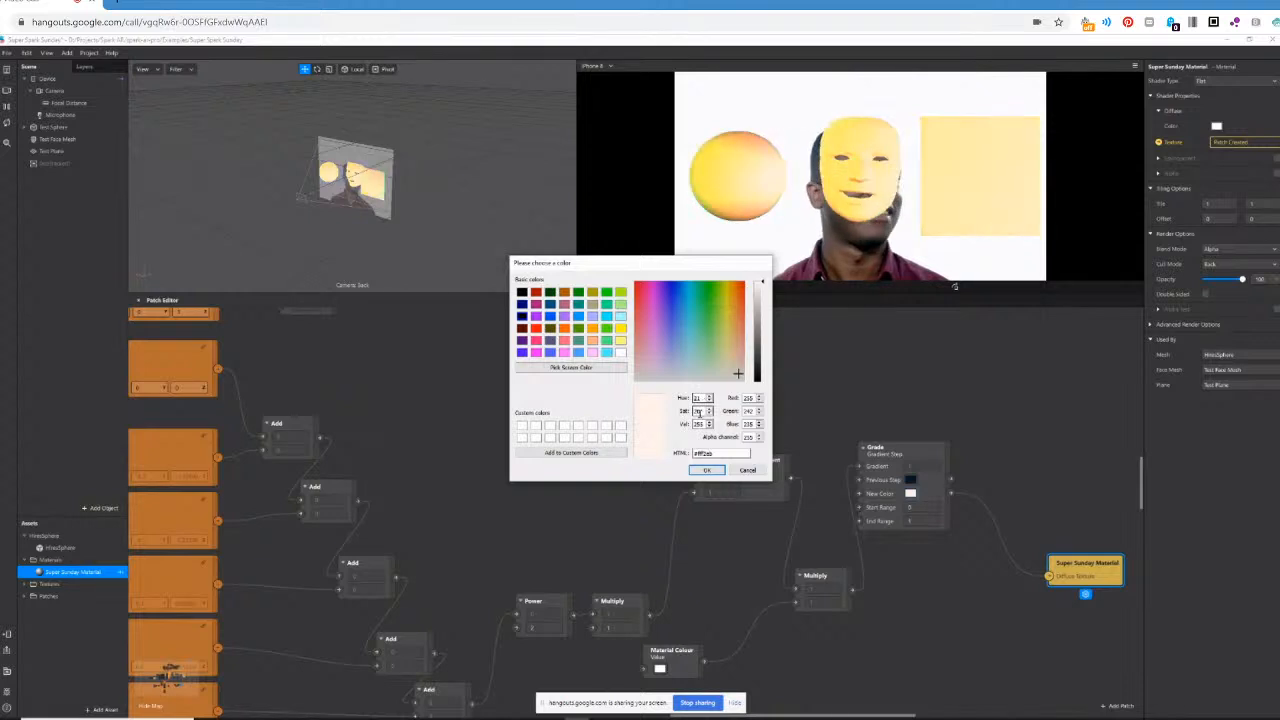
pyautogui.moveTo(702, 411); pyautogui.dragTo(664, 411)
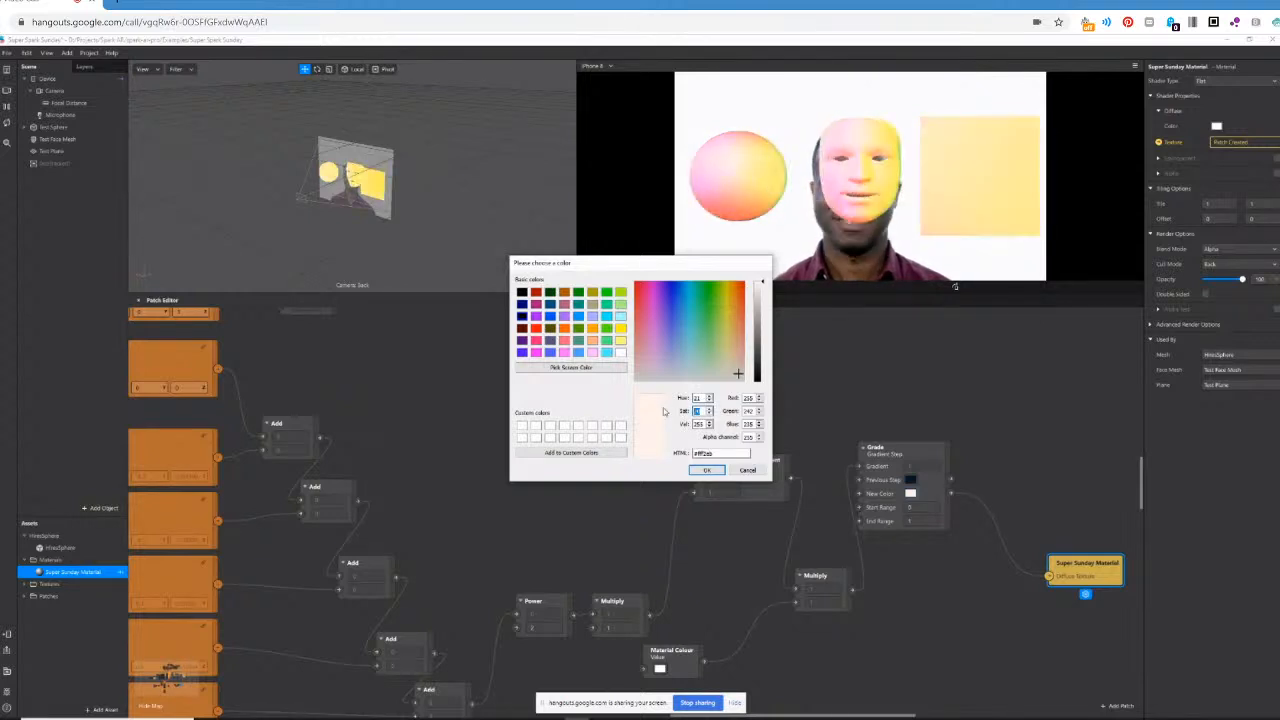
pyautogui.write('70')
pyautogui.press('Return')
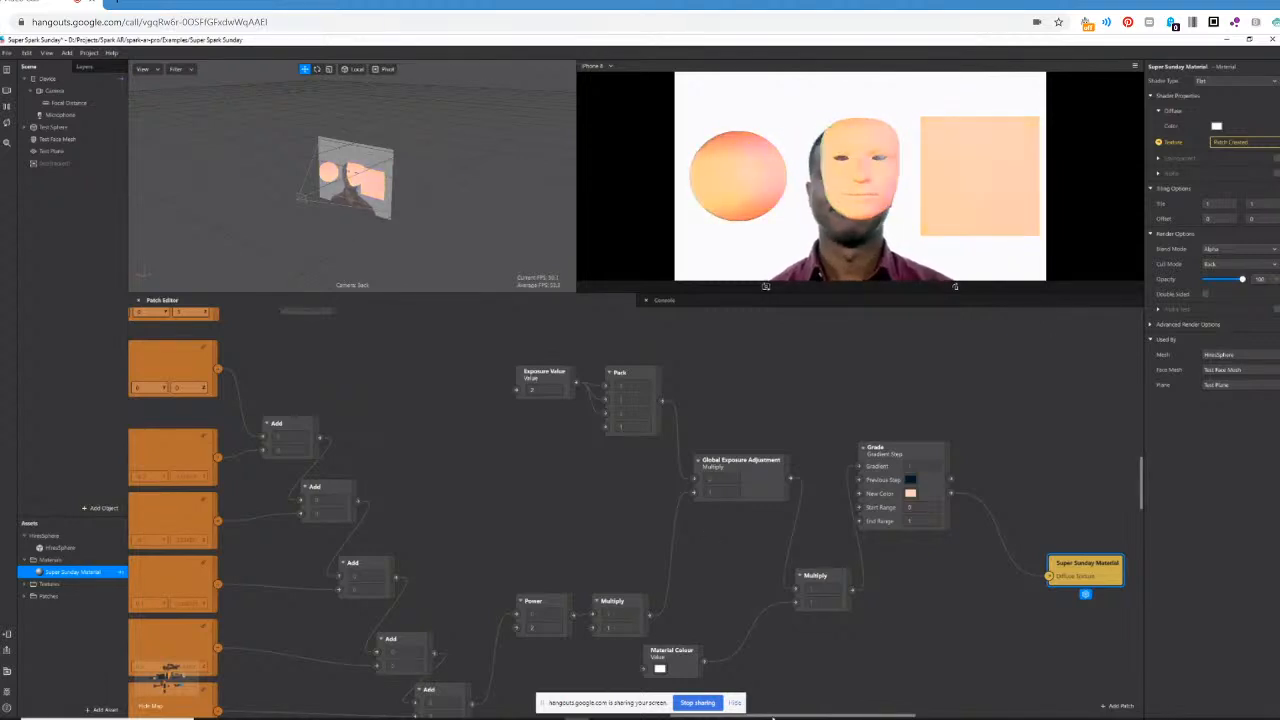
# Detach Material Colour from the Multiply, place it near Super Sunday Material away from the lighting patches, and connect it directly to Diffuse Texture.
pyautogui.moveTo(768, 714); pyautogui.dragTo(829, 700)
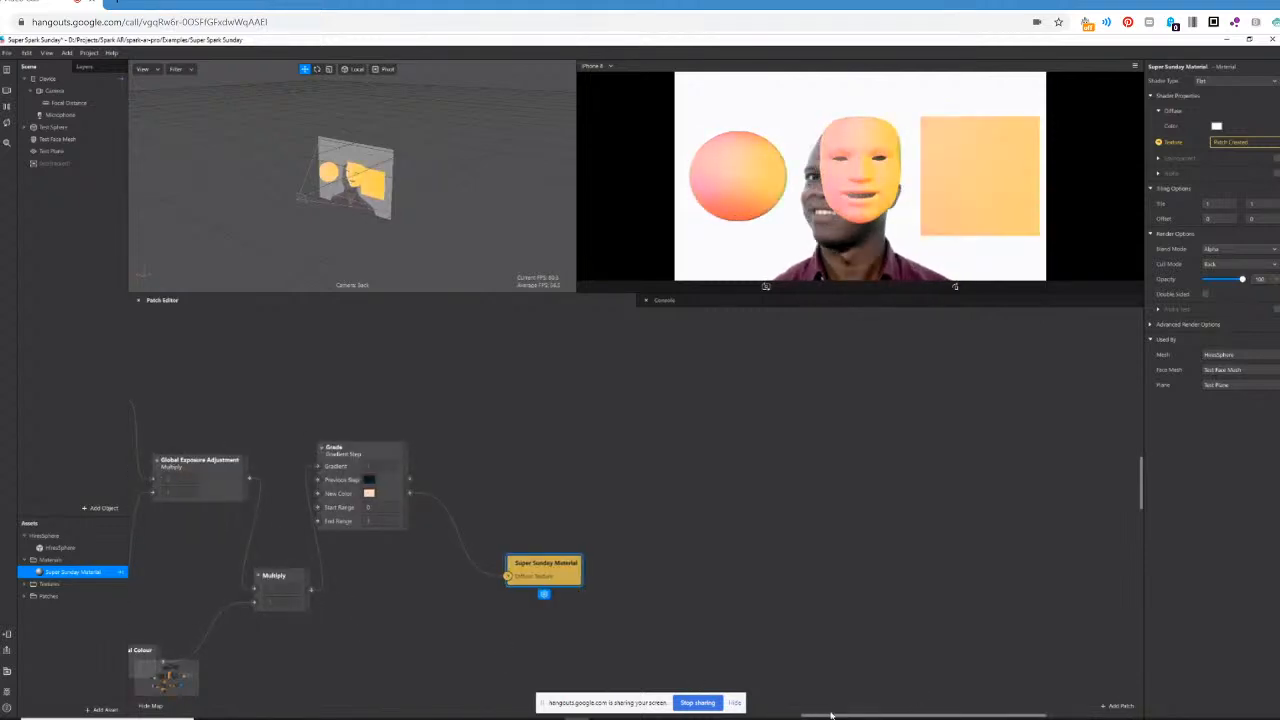
pyautogui.moveTo(831, 715); pyautogui.dragTo(797, 713)
pyautogui.click(300, 658)
pyautogui.moveTo(276, 655); pyautogui.dragTo(650, 628)
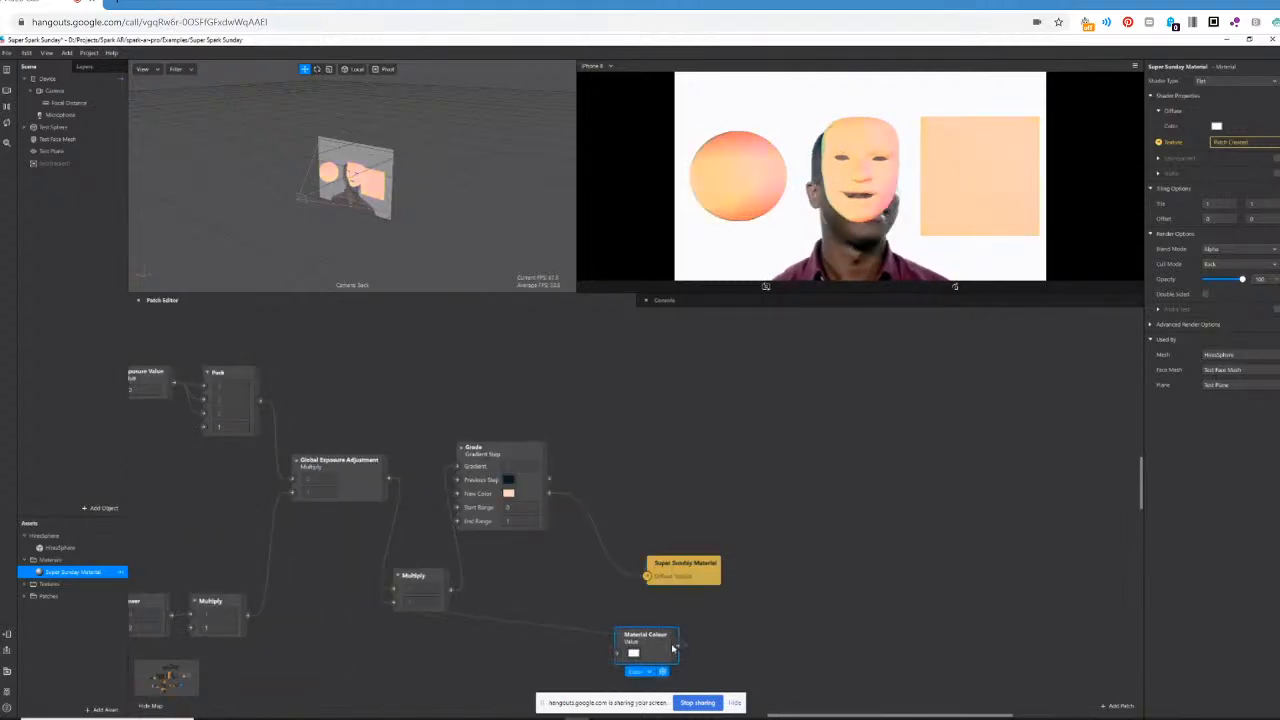
pyautogui.moveTo(683, 563); pyautogui.dragTo(1077, 500)
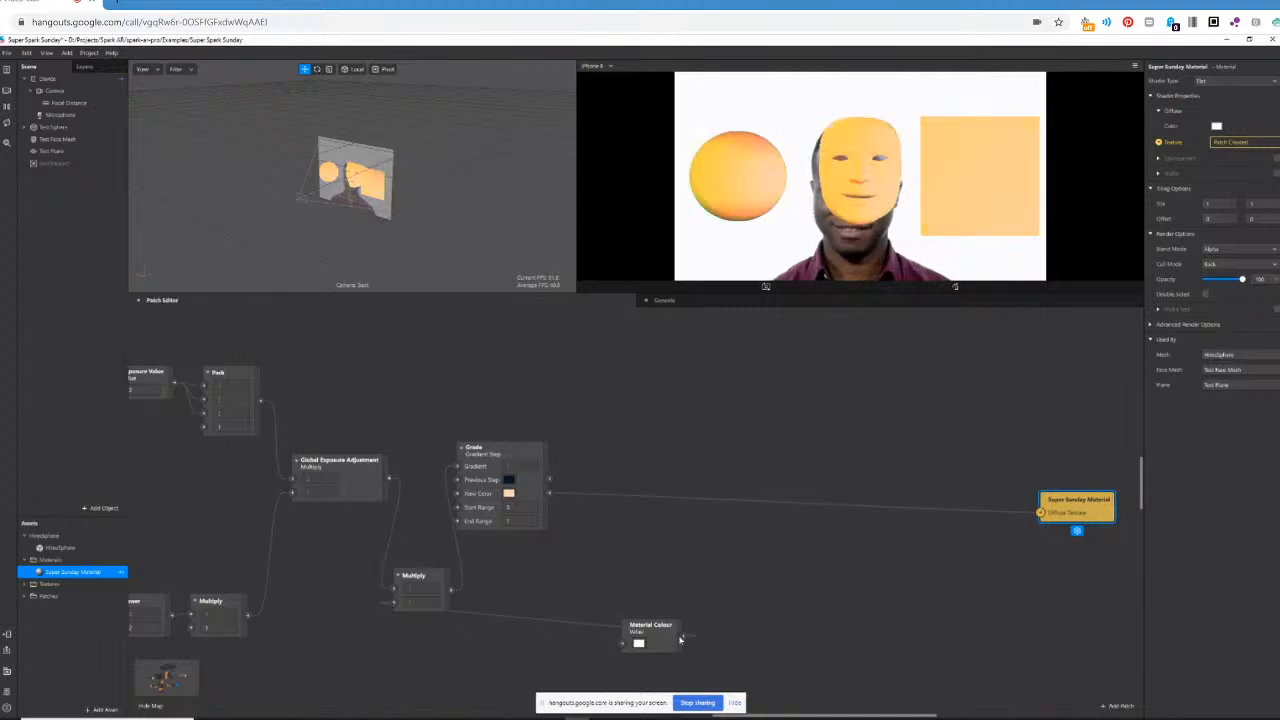
pyautogui.moveTo(683, 635); pyautogui.dragTo(1040, 513)
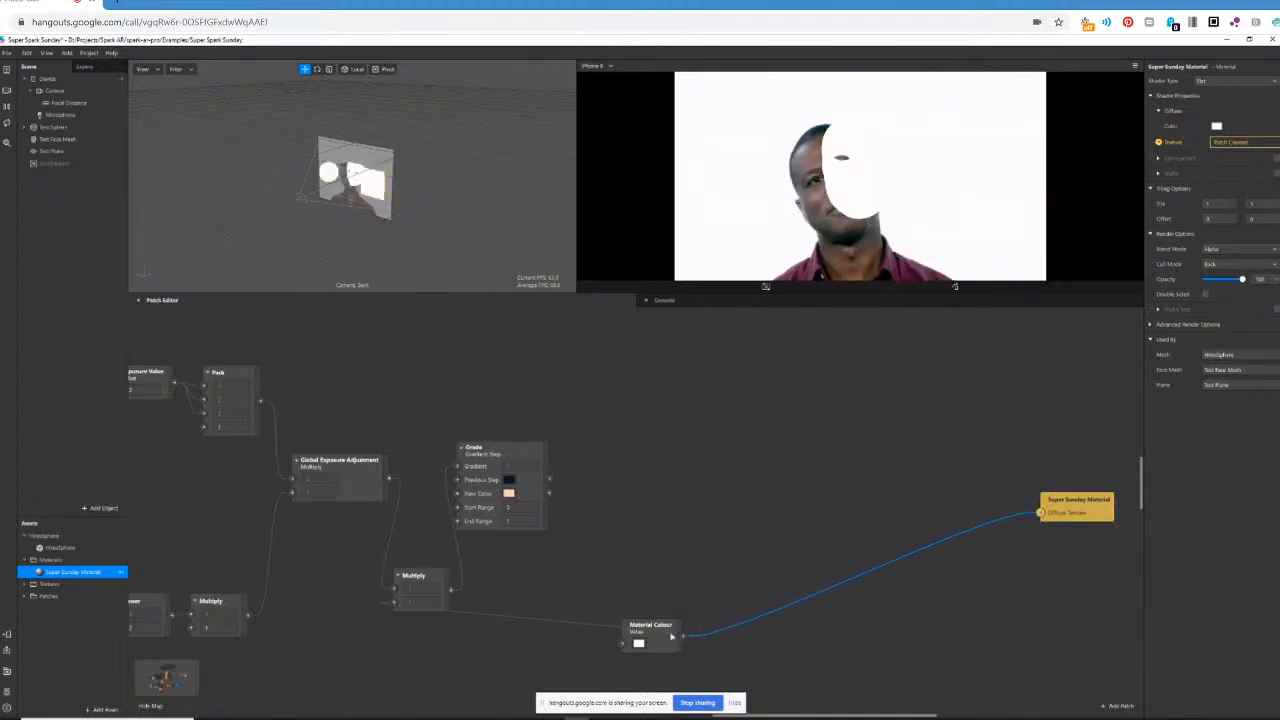
pyautogui.click(394, 589)
pyautogui.moveTo(393, 602); pyautogui.dragTo(354, 617)
pyautogui.moveTo(670, 630); pyautogui.dragTo(985, 506)
pyautogui.hscroll(7, 985, 449)
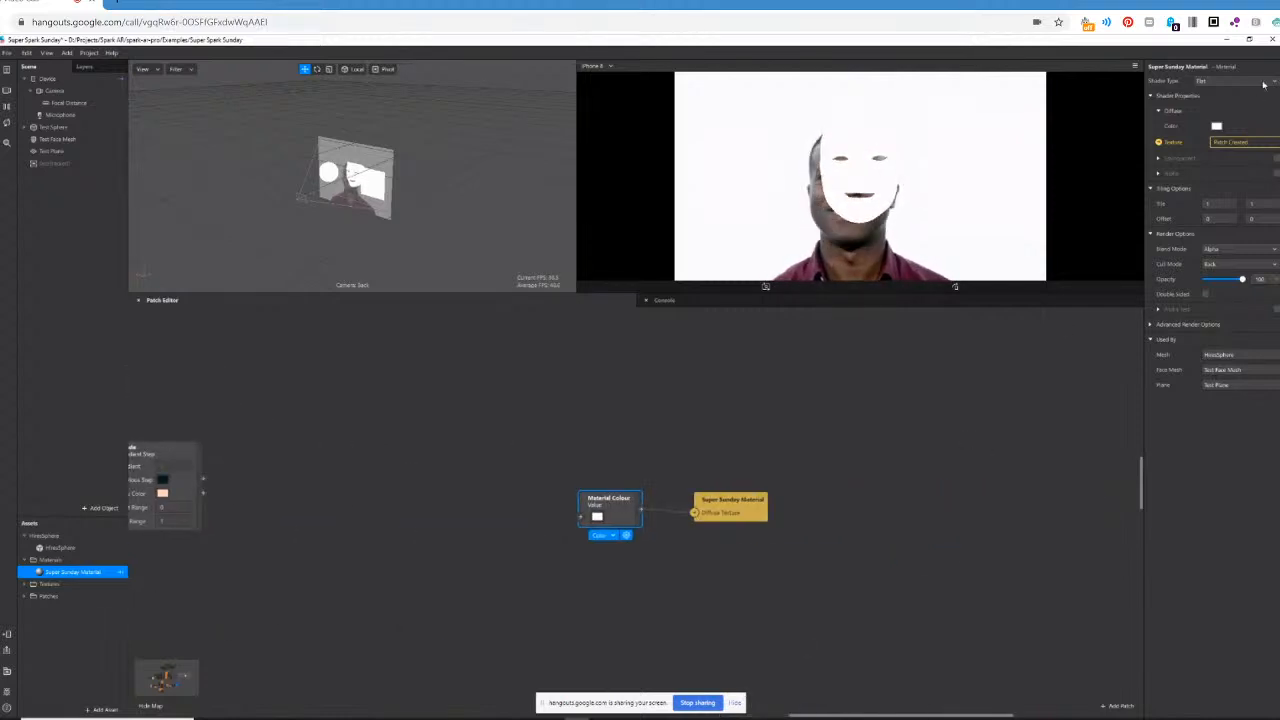
# Change Super Sunday Material's shader type to Physically-Based and shift the Material Colour patch slightly.
pyautogui.click(1263, 84)
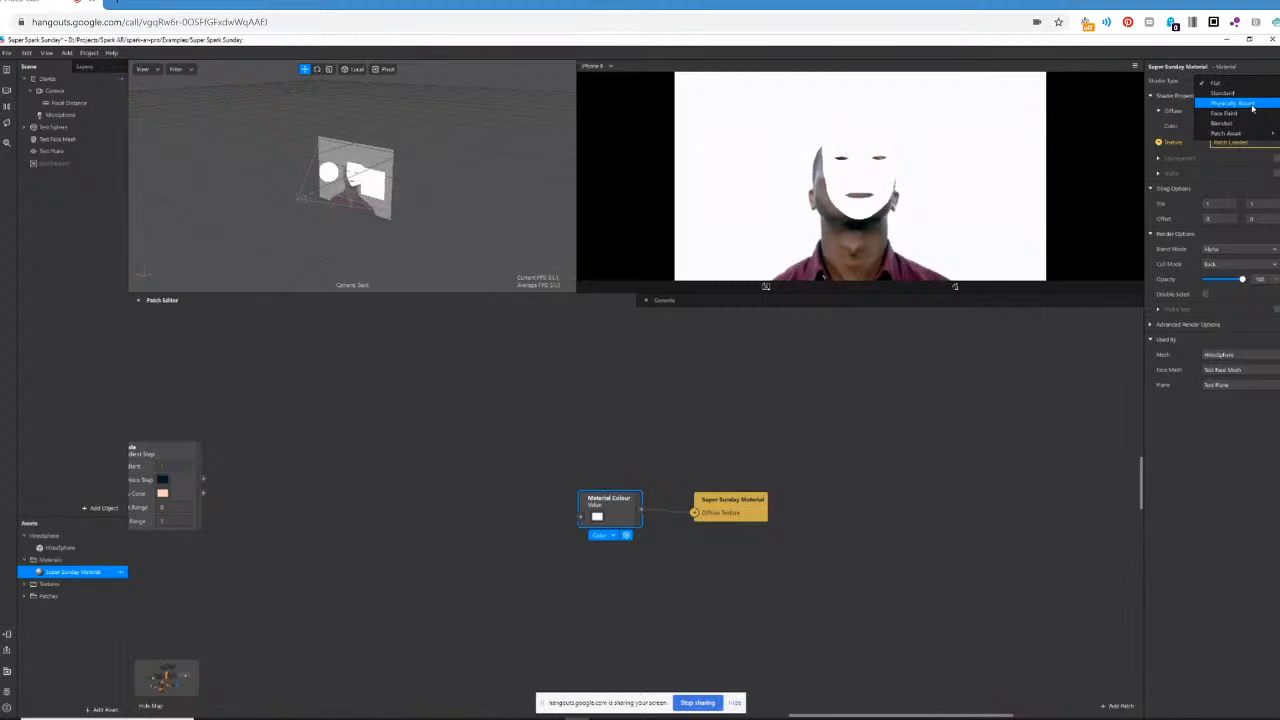
pyautogui.click(1250, 104)
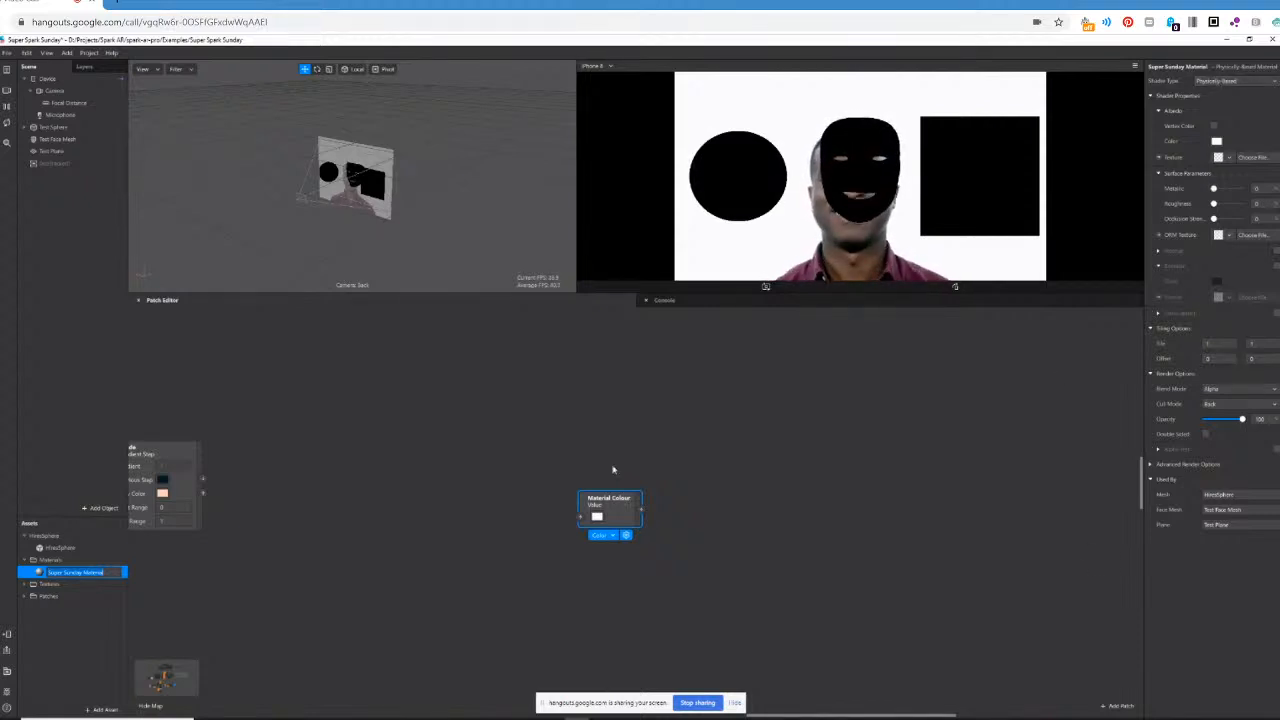
pyautogui.moveTo(597, 510); pyautogui.dragTo(622, 472)
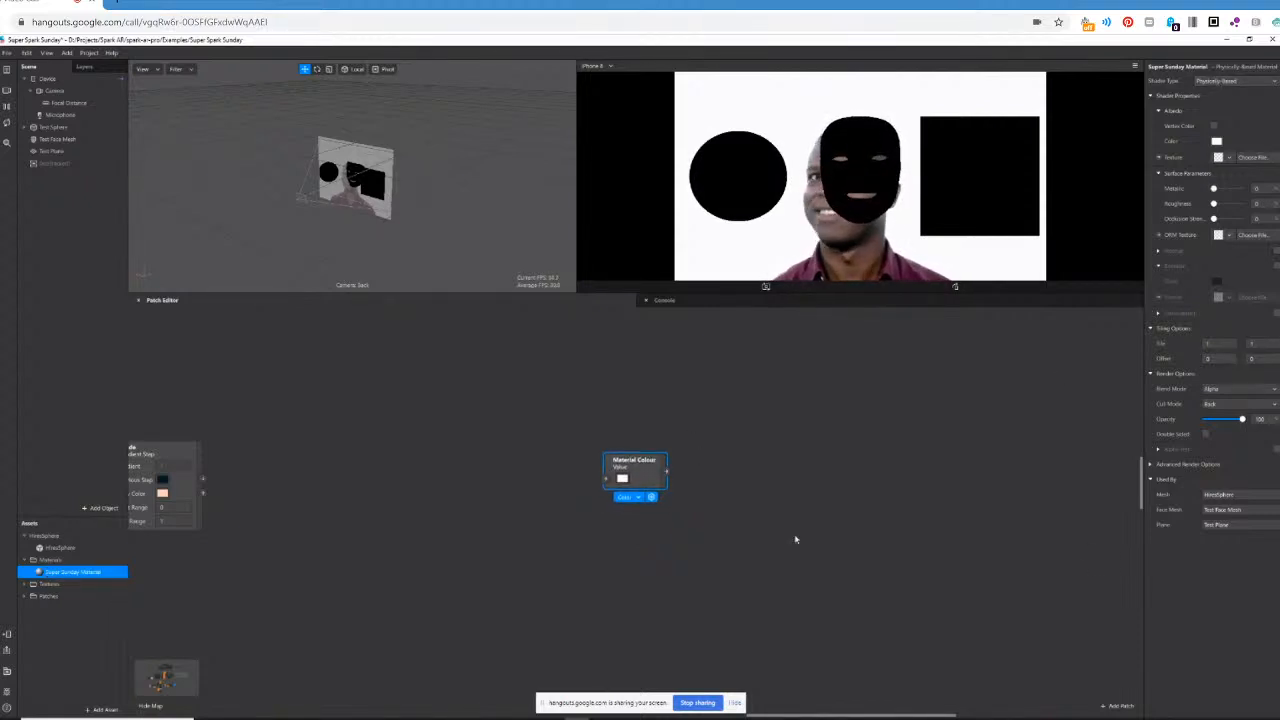
pyautogui.click(1240, 81)
pyautogui.click(1232, 103)
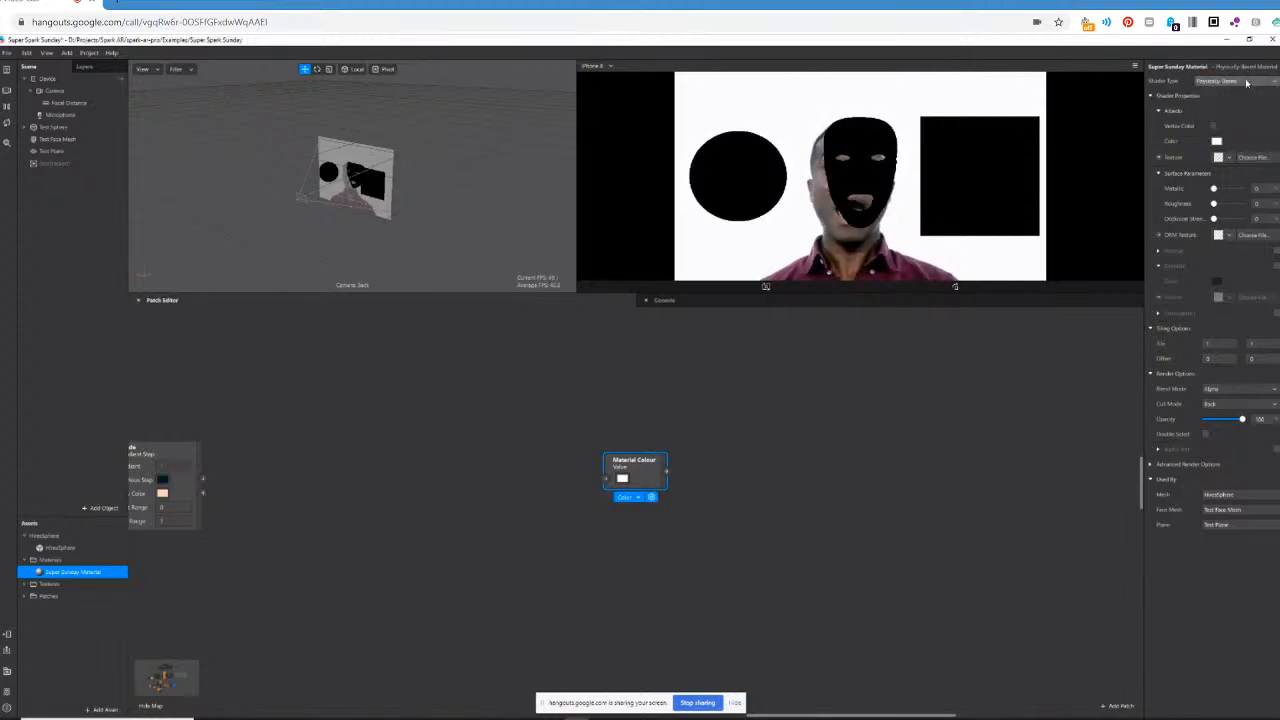
# Create a patch for the material's albedo texture and connect Material Colour to its Base Color Texture input.
pyautogui.click(1159, 157)
pyautogui.moveTo(675, 523); pyautogui.dragTo(820, 423)
pyautogui.moveTo(667, 473); pyautogui.dragTo(783, 437)
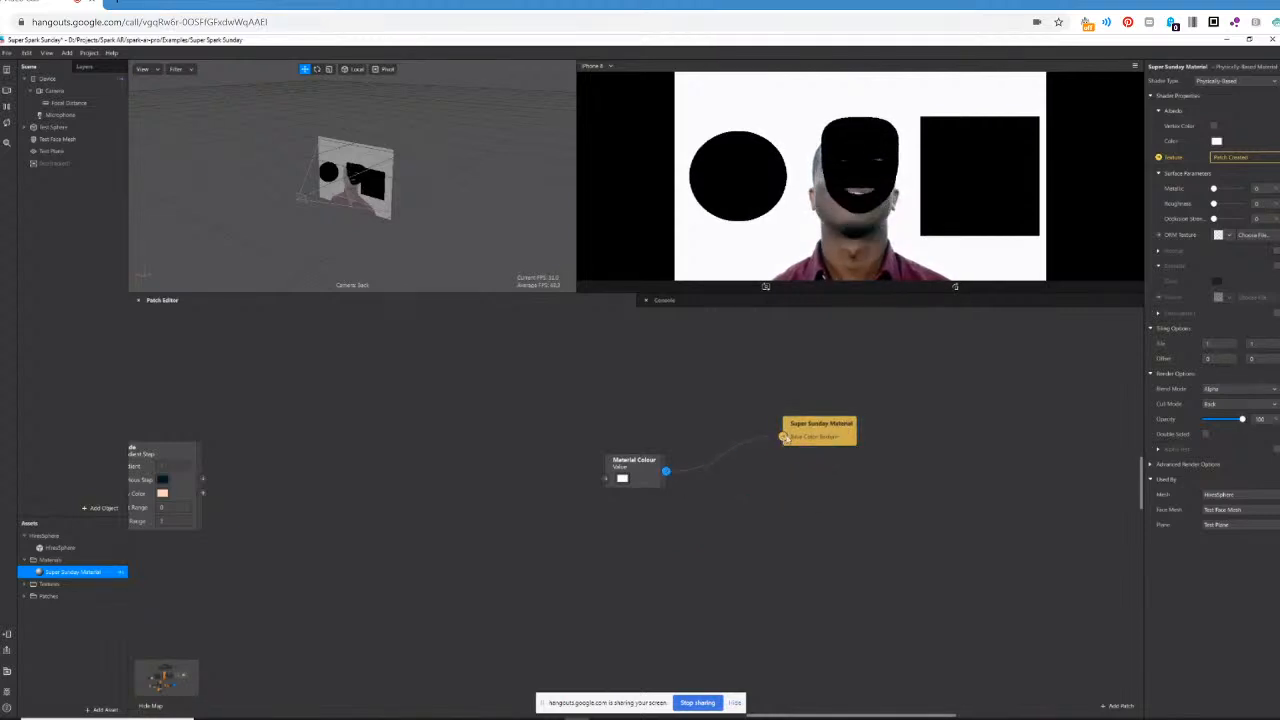
# Create a patch for the material's ORM Texture and feed its Metallic Roughness Texture input from a new Pack patch.
pyautogui.click(1159, 235)
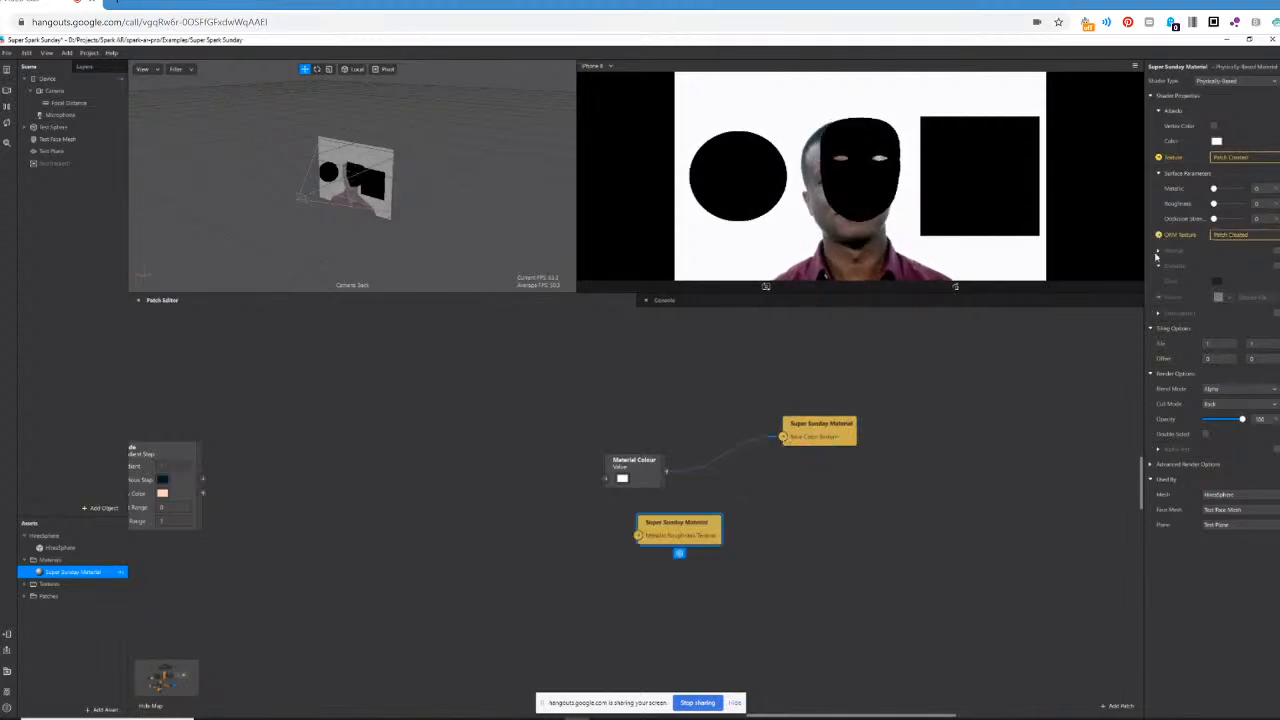
pyautogui.moveTo(674, 543); pyautogui.dragTo(836, 563)
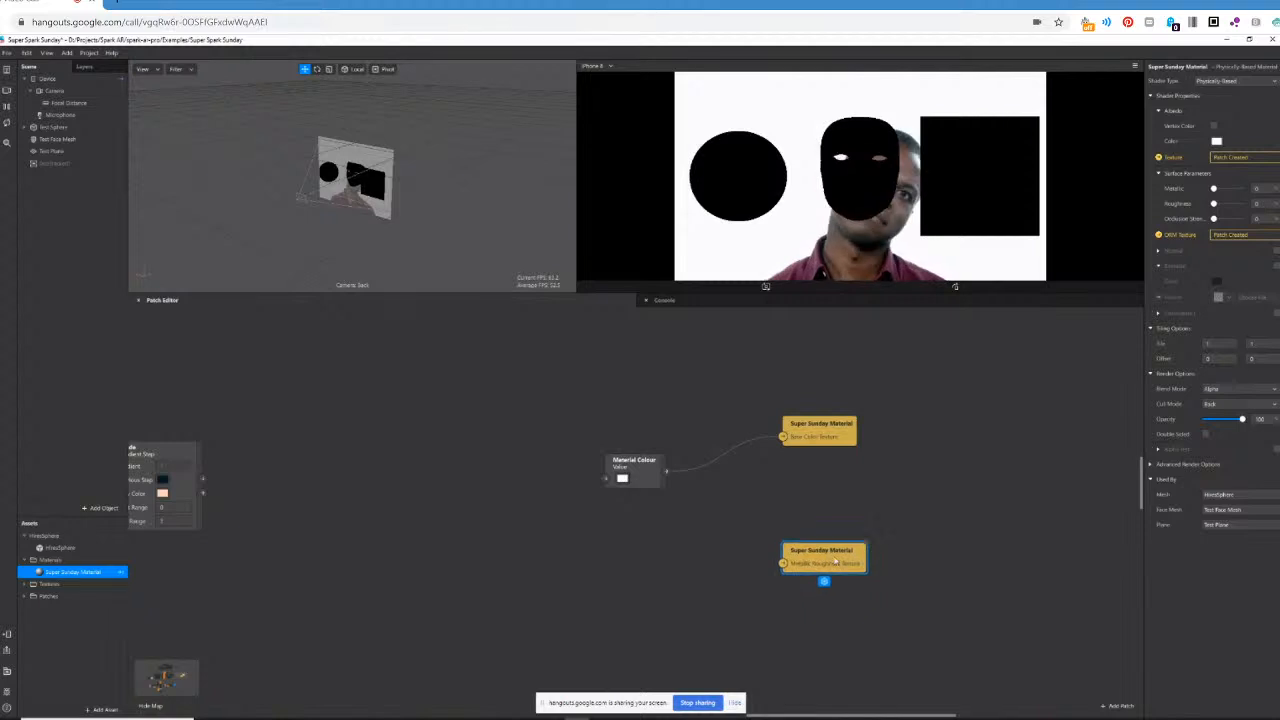
pyautogui.rightClick(630, 583)
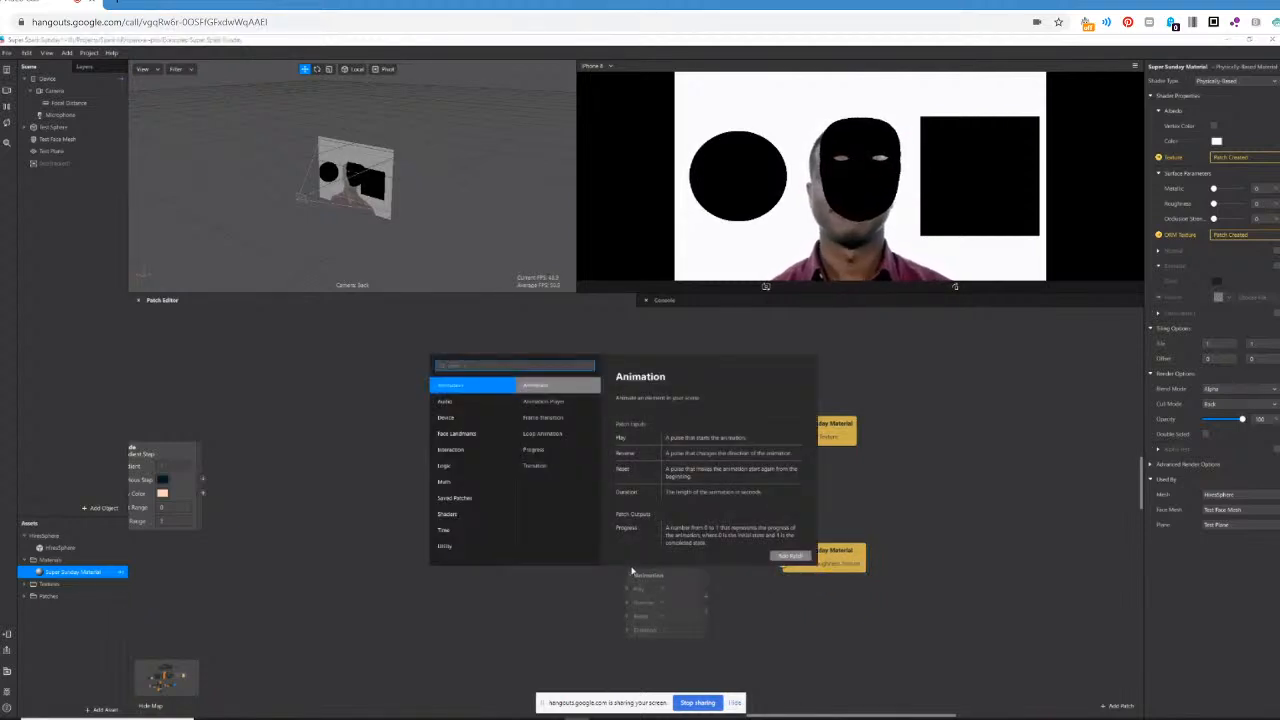
pyautogui.write('pack')
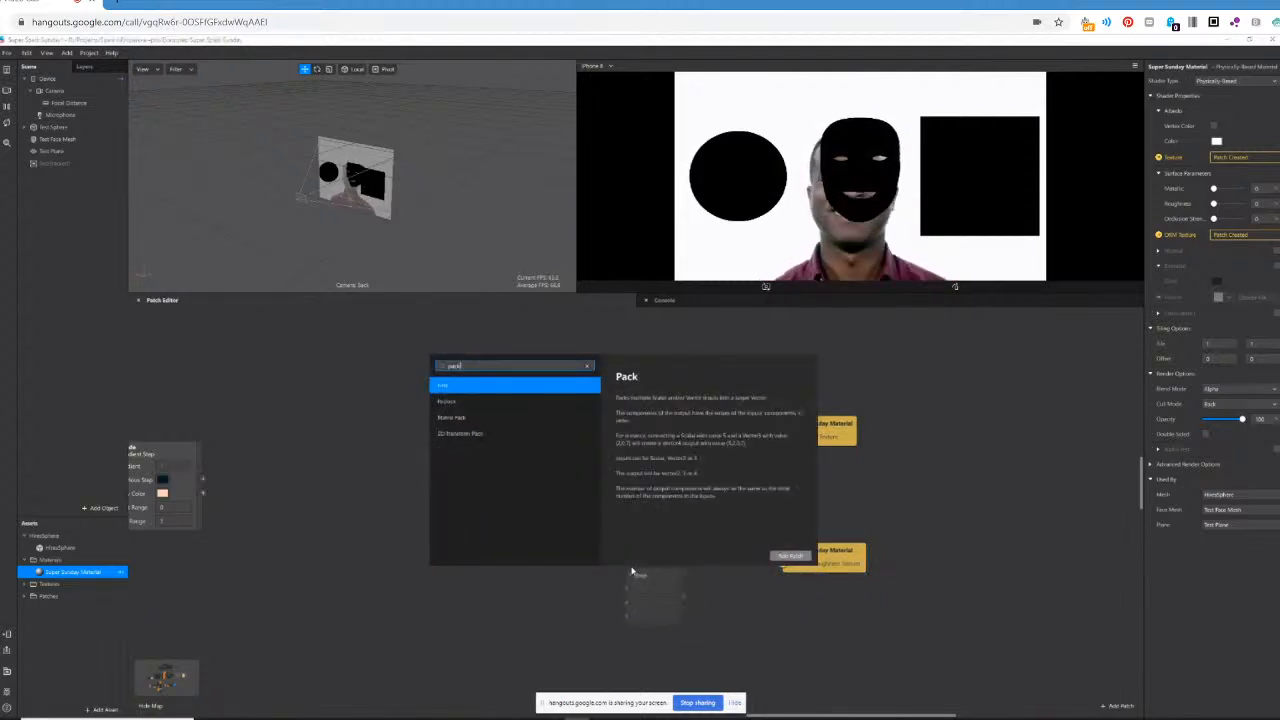
pyautogui.press('Return')
pyautogui.moveTo(671, 579); pyautogui.dragTo(701, 553)
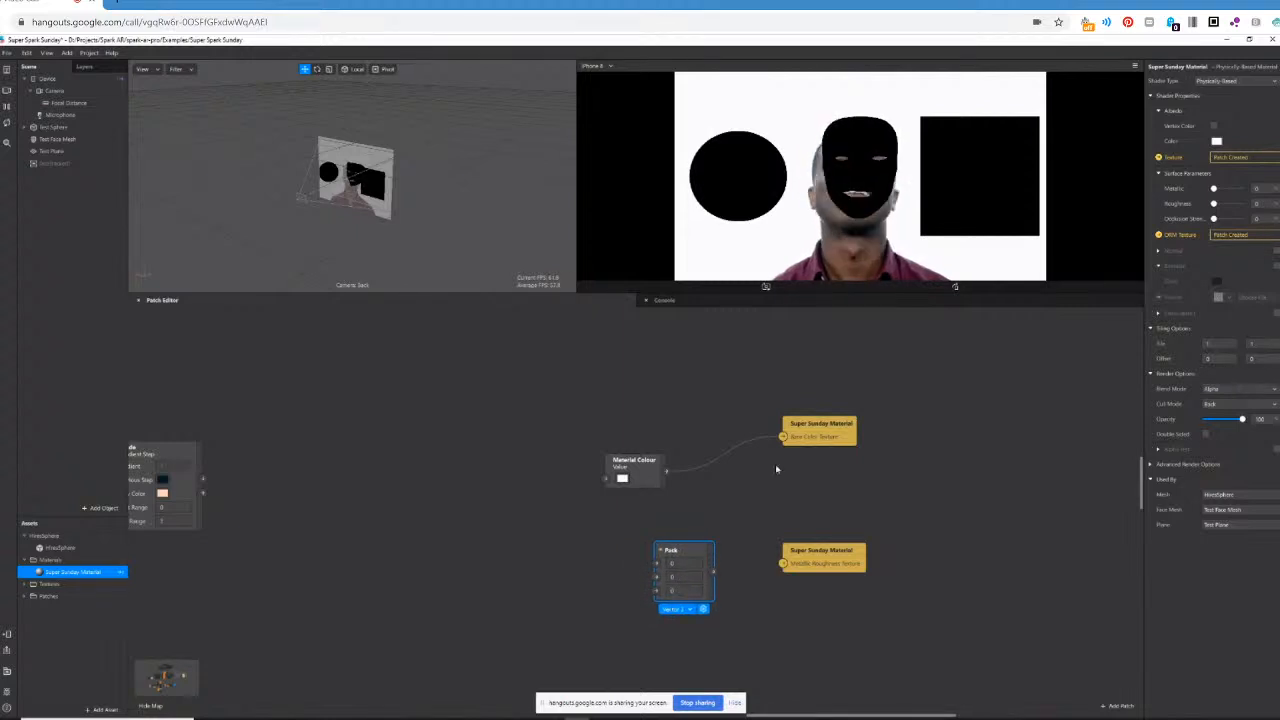
pyautogui.moveTo(712, 571); pyautogui.dragTo(783, 570)
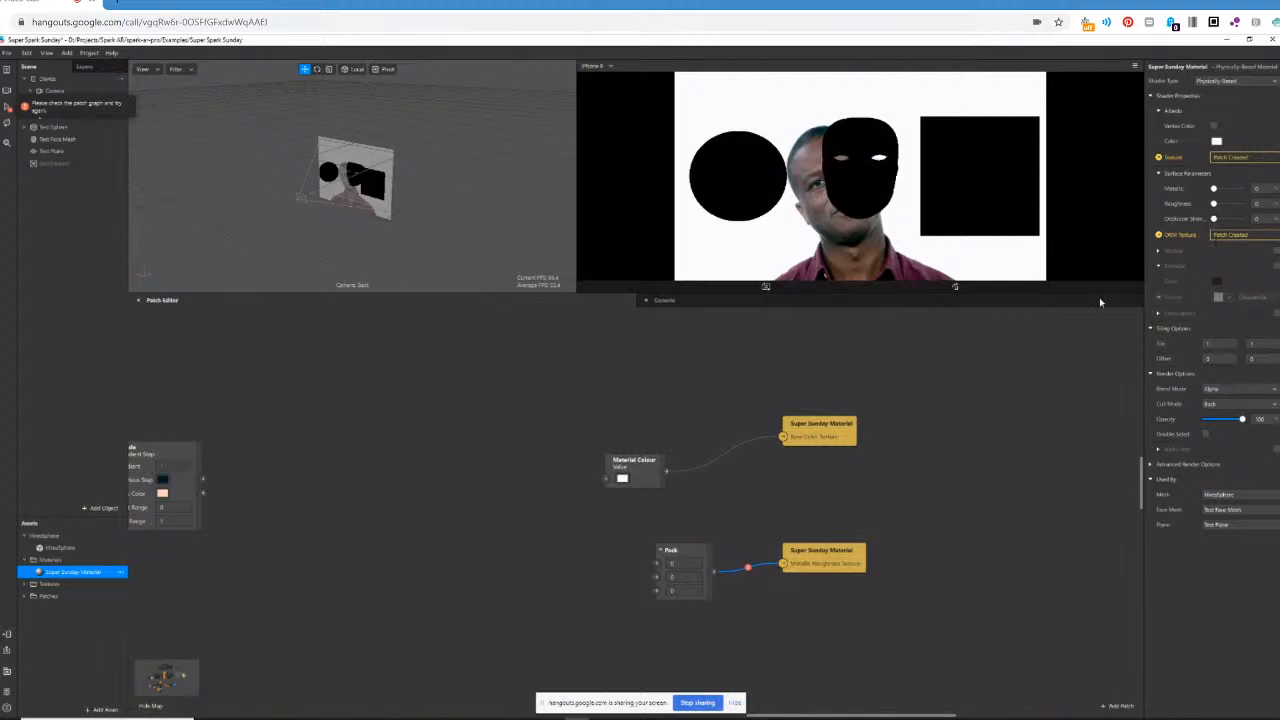
# Change the new Pack patch's type to Vector 4.
pyautogui.click(694, 557)
pyautogui.click(686, 609)
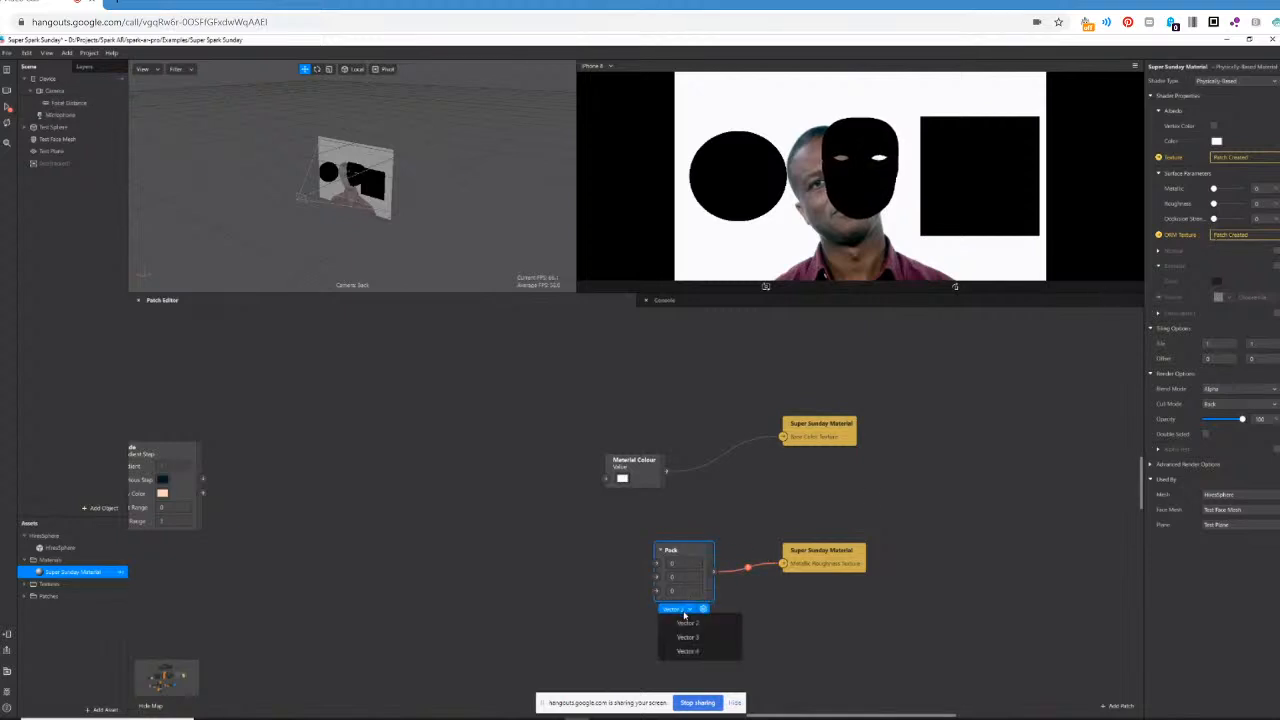
pyautogui.click(685, 651)
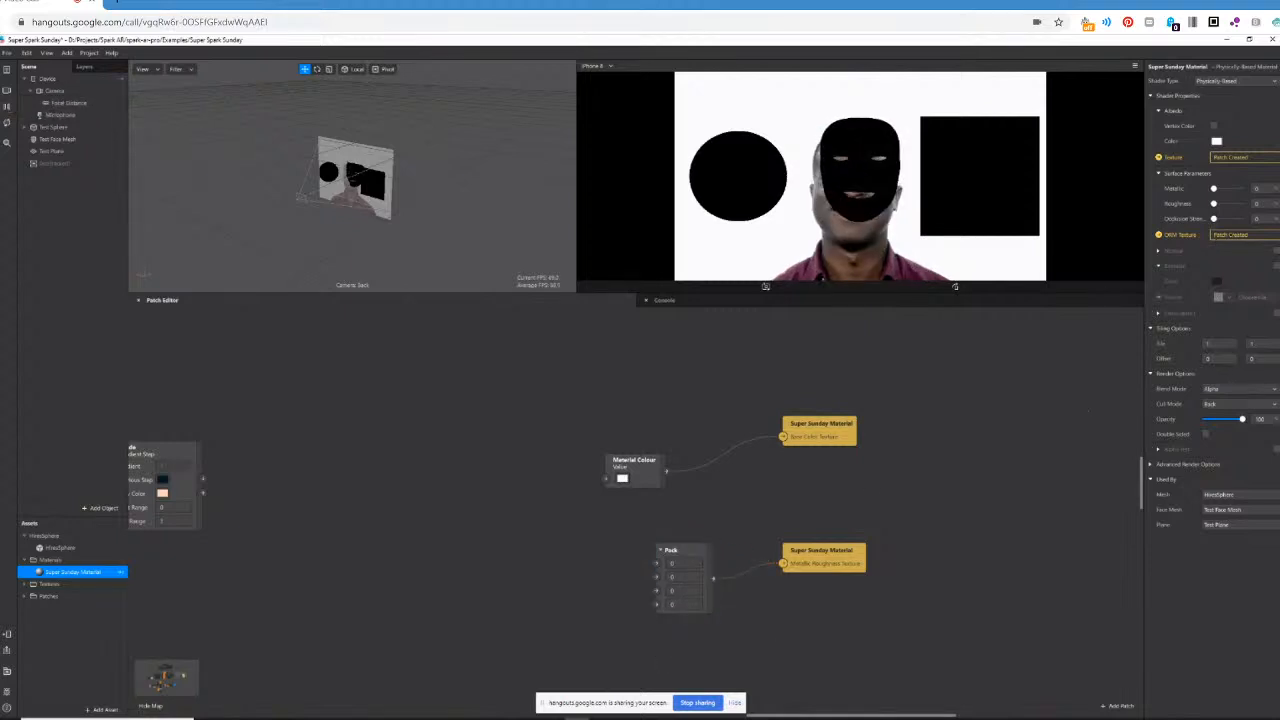
# Set the material's Metallic, Roughness and Occlusion Strength to 100 and the Pack patch's first value to 1.
pyautogui.moveTo(1214, 189)
pyautogui.mouseDown()
pyautogui.moveTo(1242, 189)
pyautogui.moveTo(1220, 203)
pyautogui.moveTo(1268, 217)
pyautogui.mouseUp()
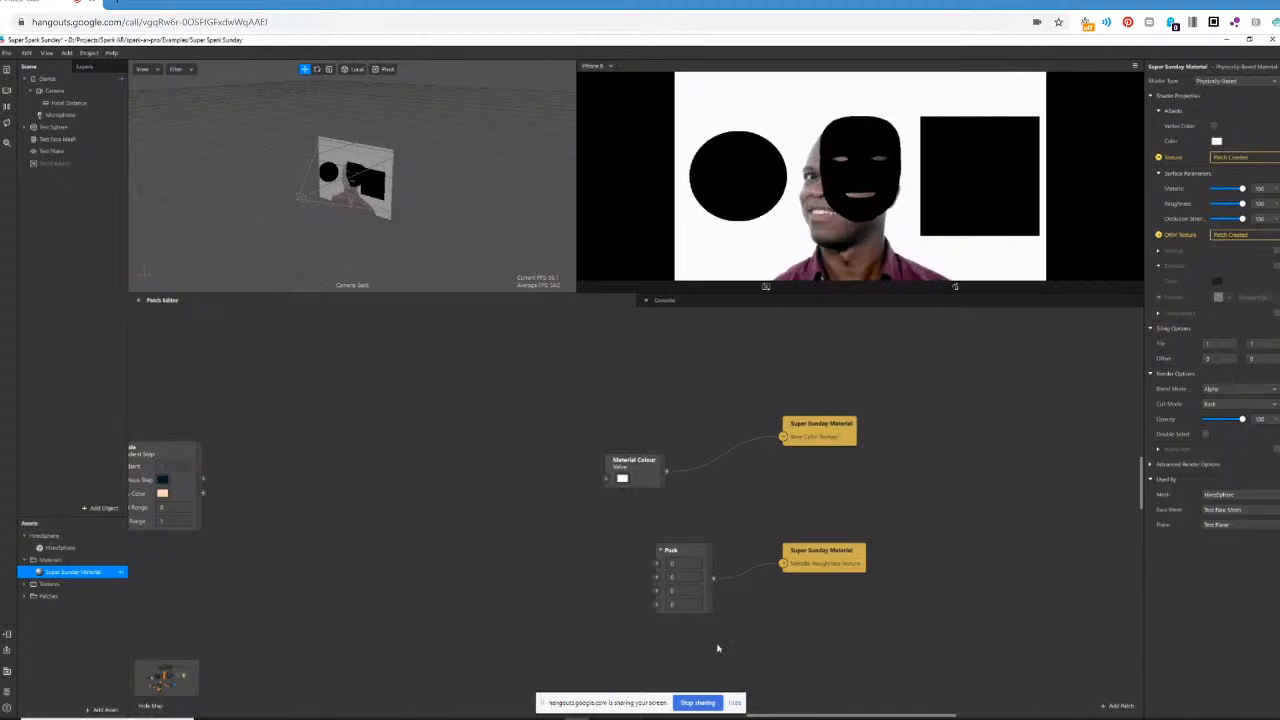
pyautogui.click(682, 565)
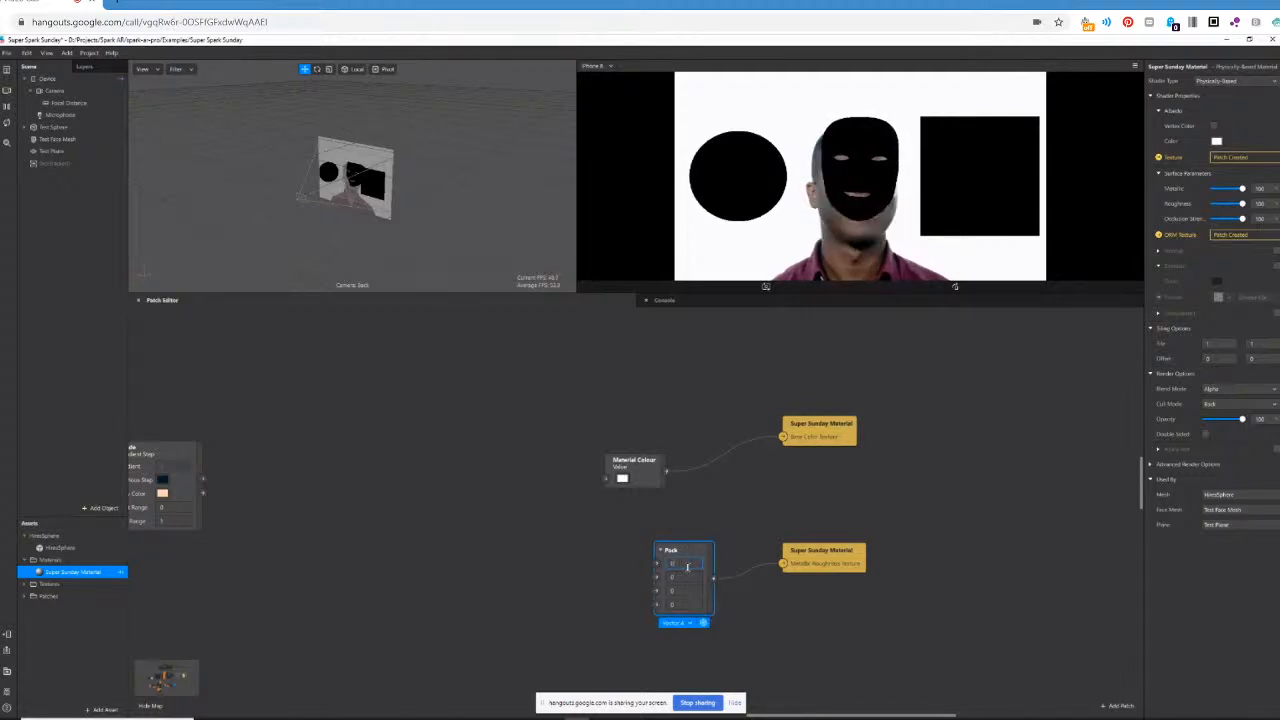
pyautogui.write('1')
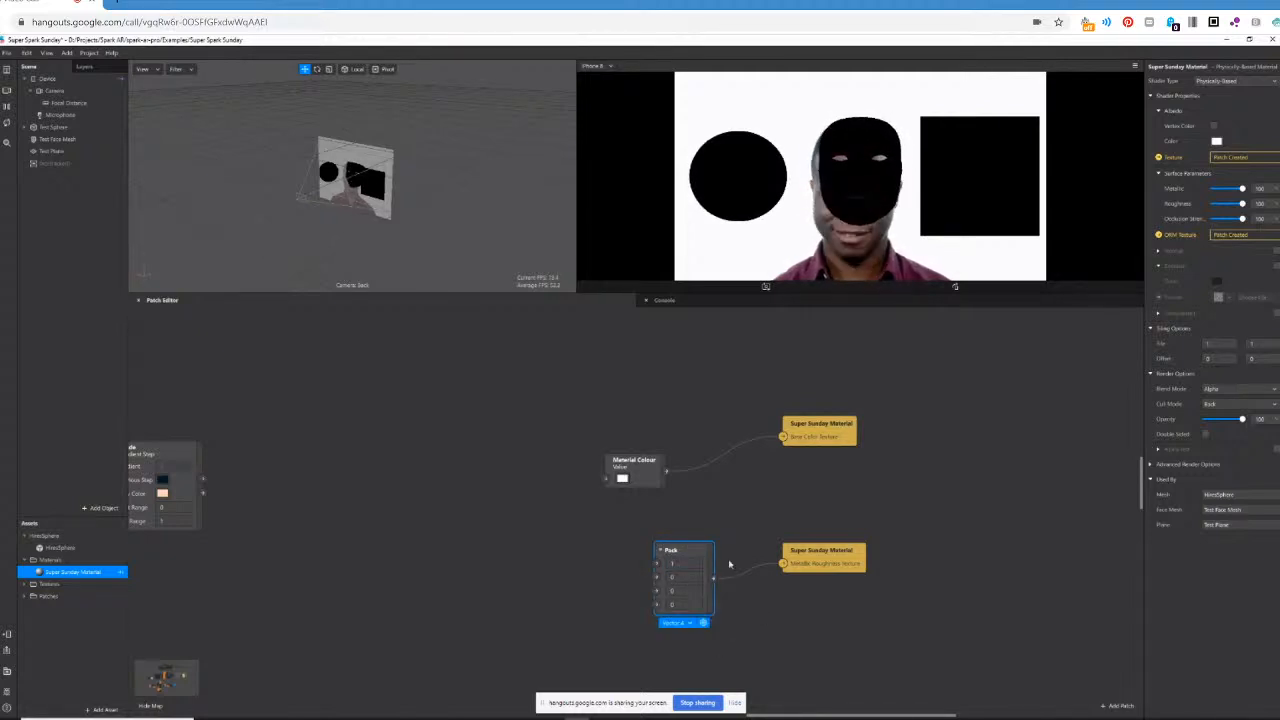
pyautogui.click(679, 579)
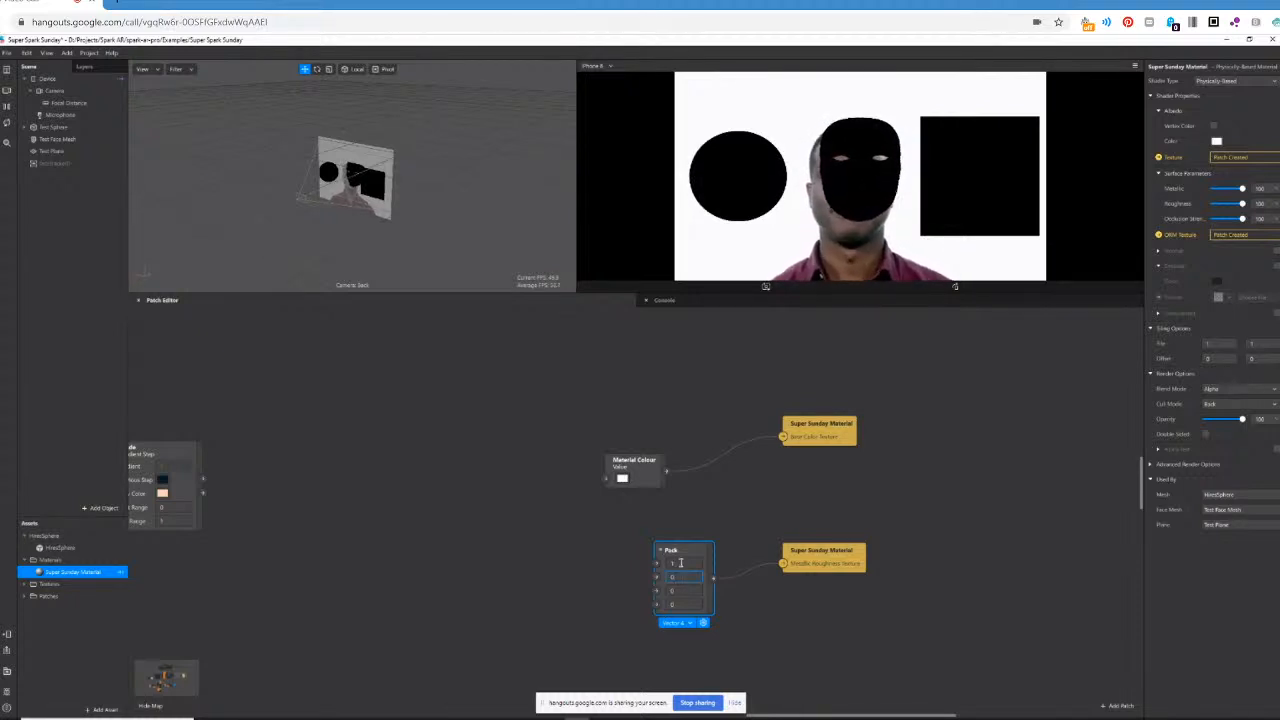
pyautogui.click(680, 563)
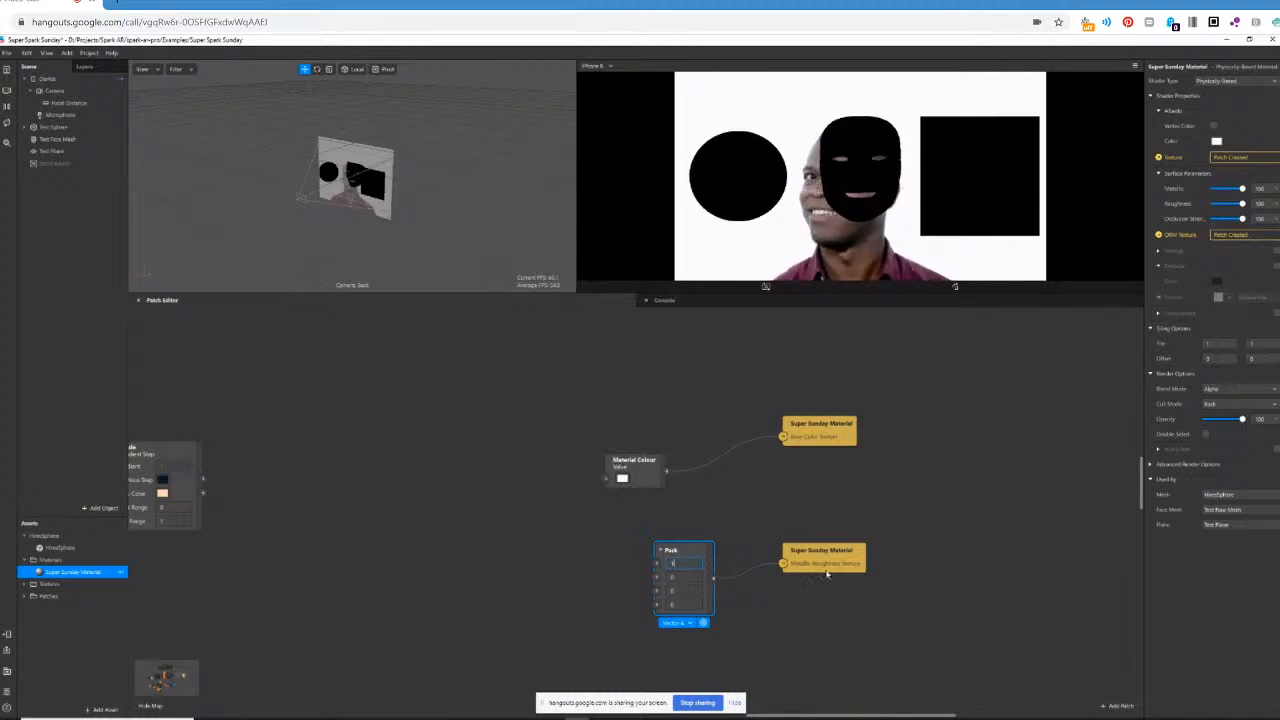
# Set the Pack patch's second value to 0.5 and its third value to 1.
pyautogui.click(682, 577)
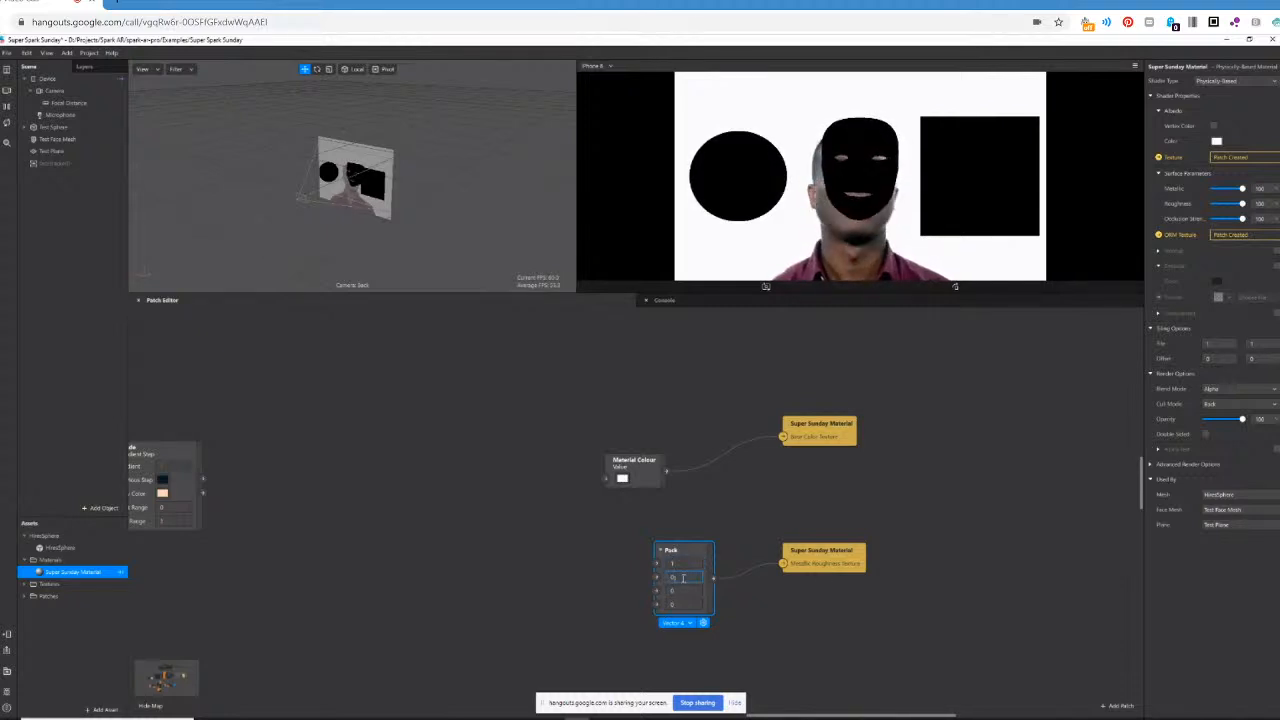
pyautogui.write('.5')
pyautogui.press('Return')
pyautogui.click(681, 591)
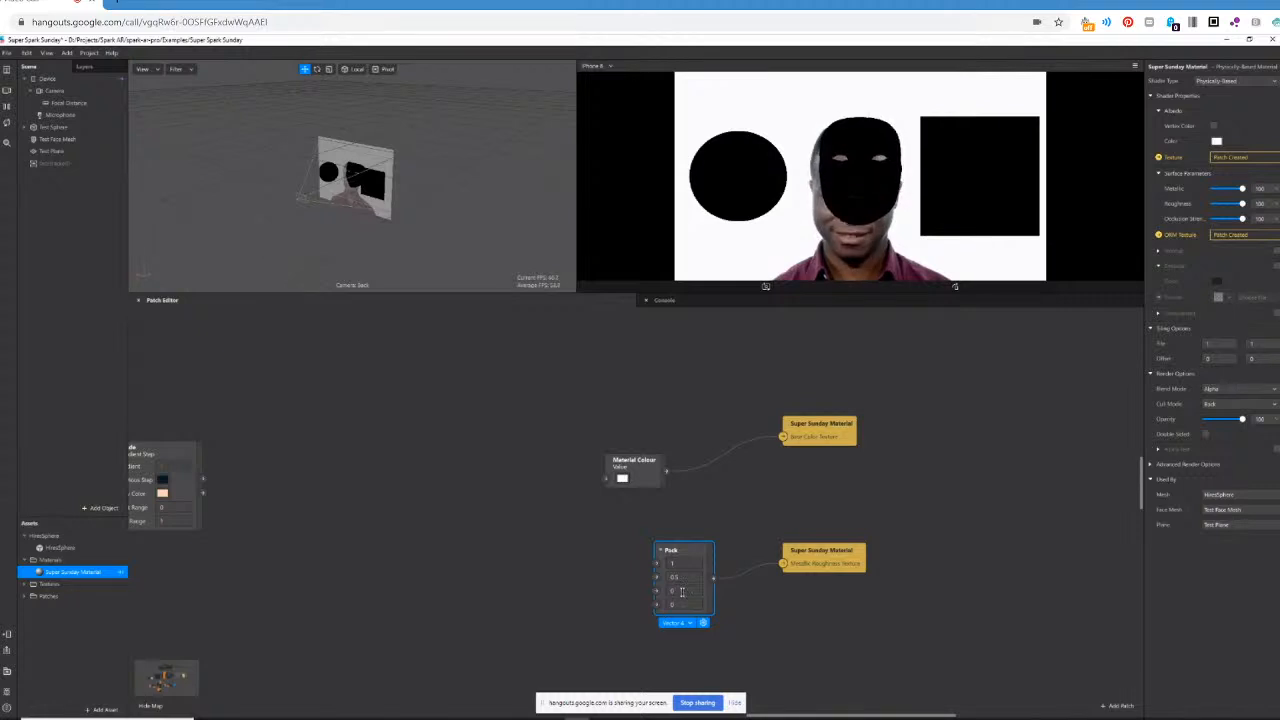
pyautogui.press('BackSpace')
pyautogui.write('1')
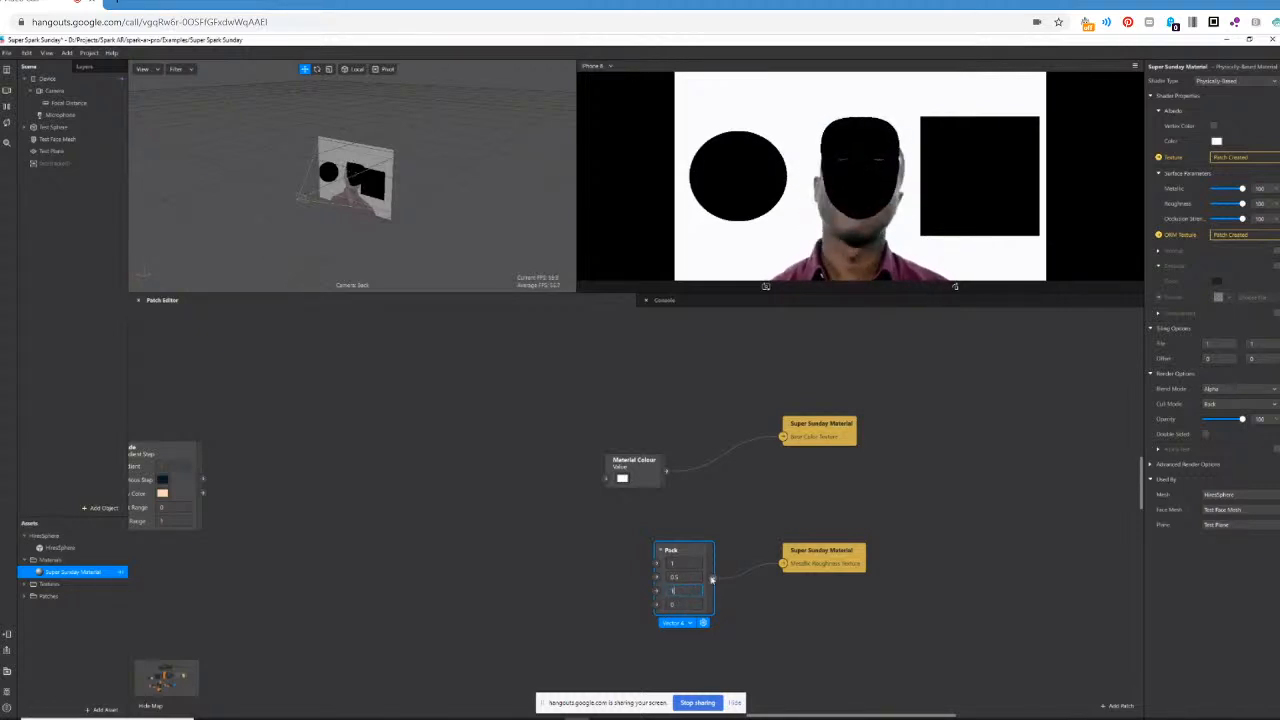
pyautogui.press('Return')
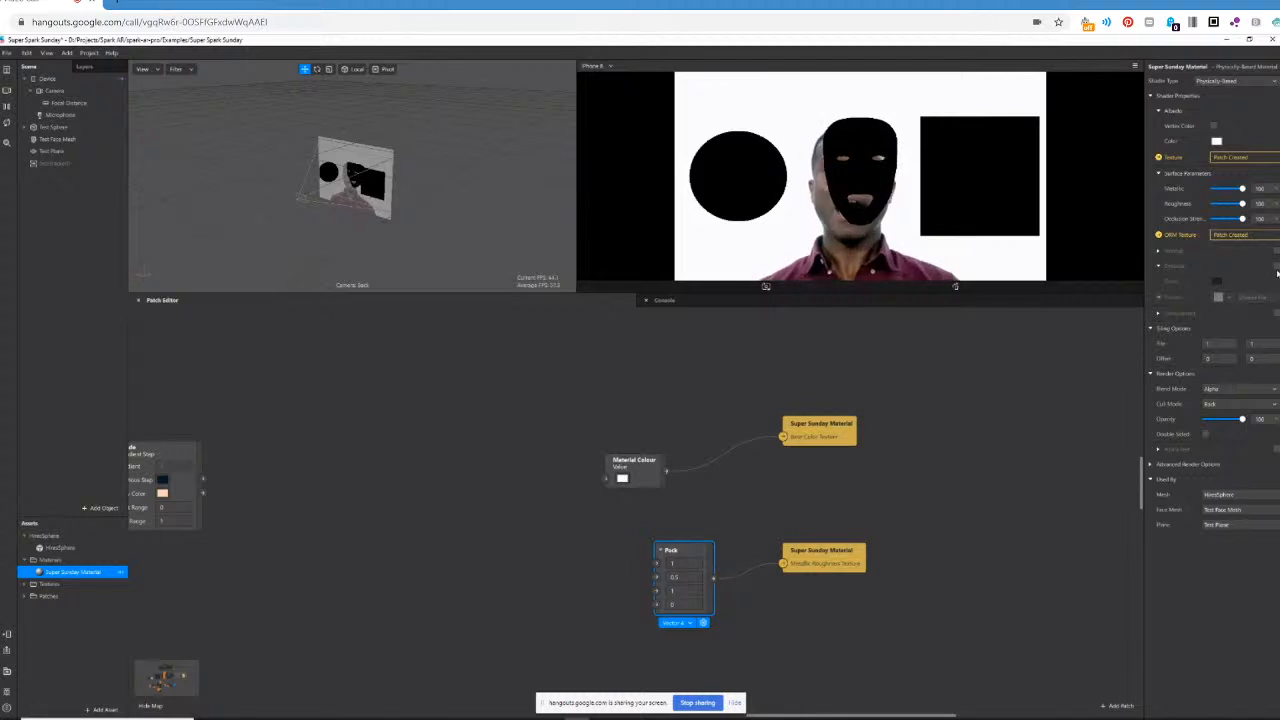
# Enable the material's Environment option and import the Spruit Sunrise environment texture from the AR Library.
pyautogui.click(1275, 315)
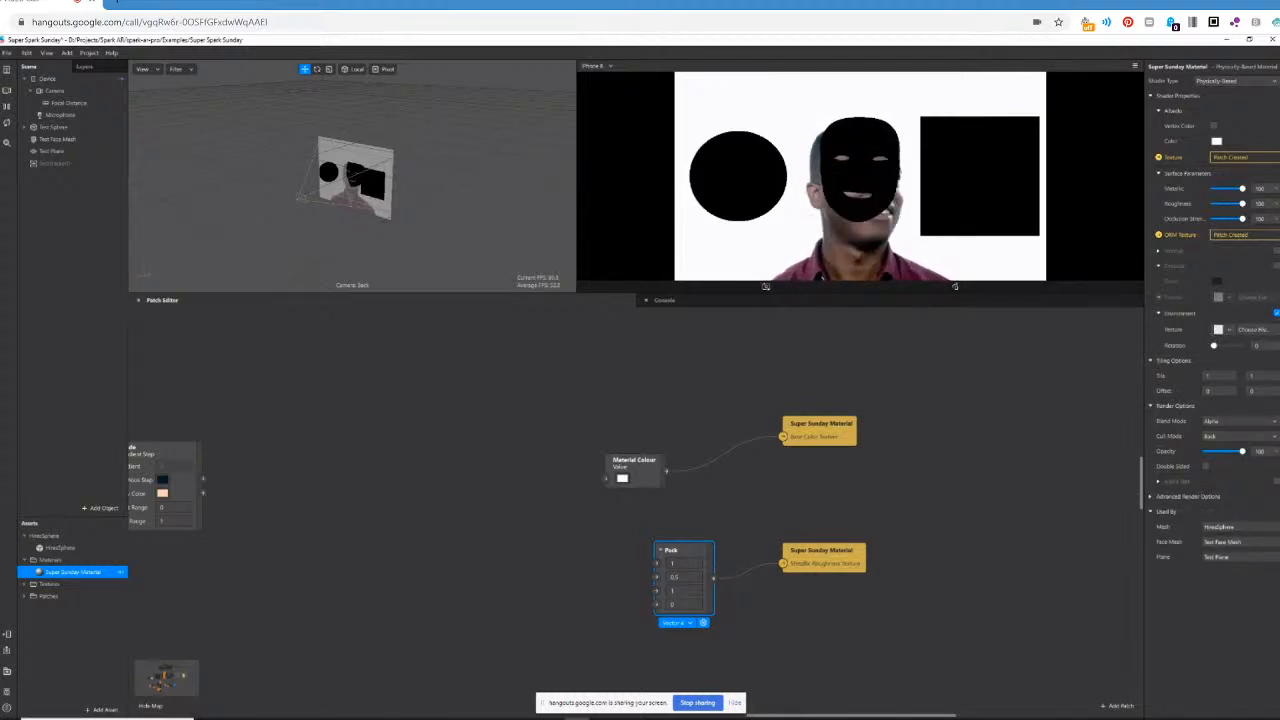
pyautogui.click(67, 53)
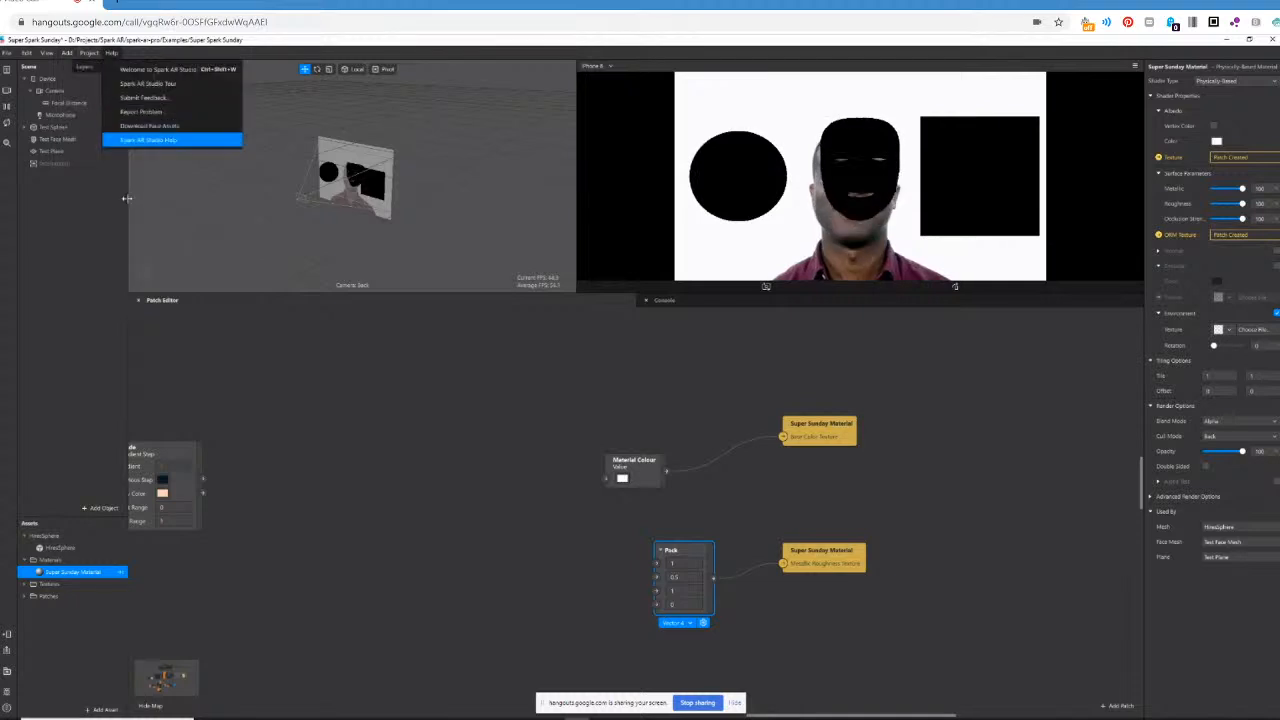
pyautogui.moveTo(67, 52)
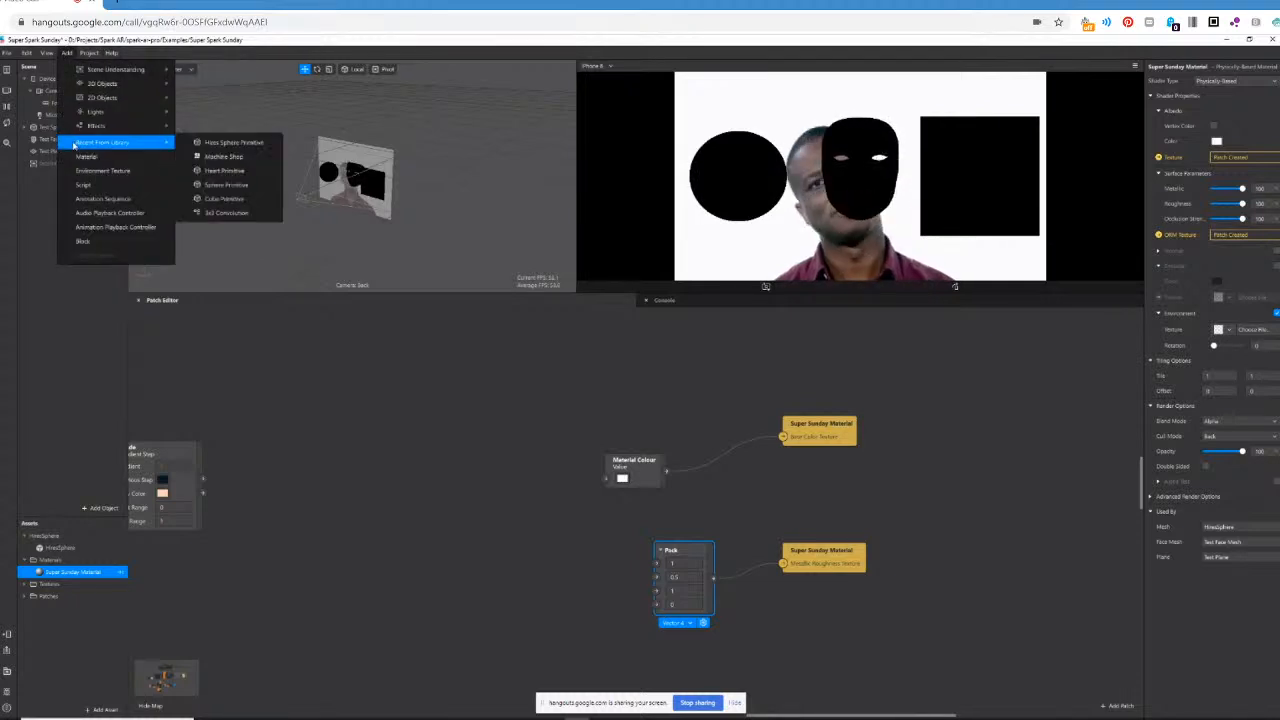
pyautogui.click(95, 170)
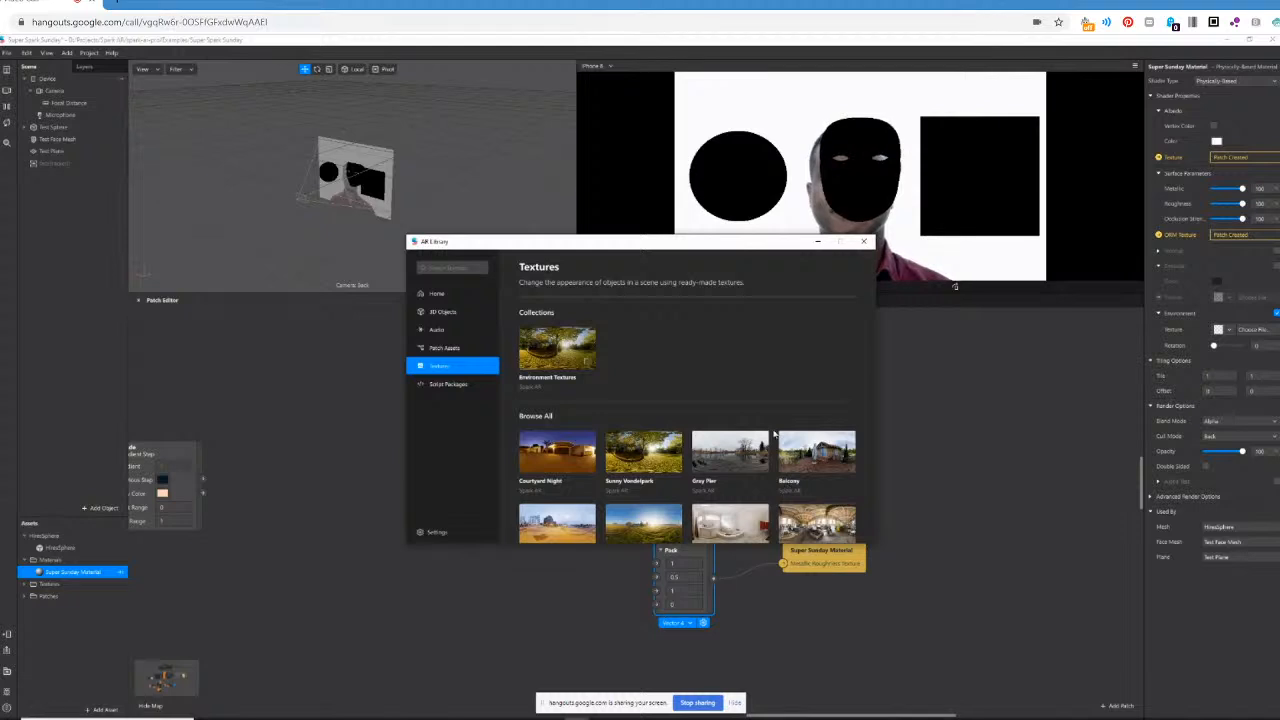
pyautogui.scroll(-2, 773, 433)
pyautogui.click(647, 428)
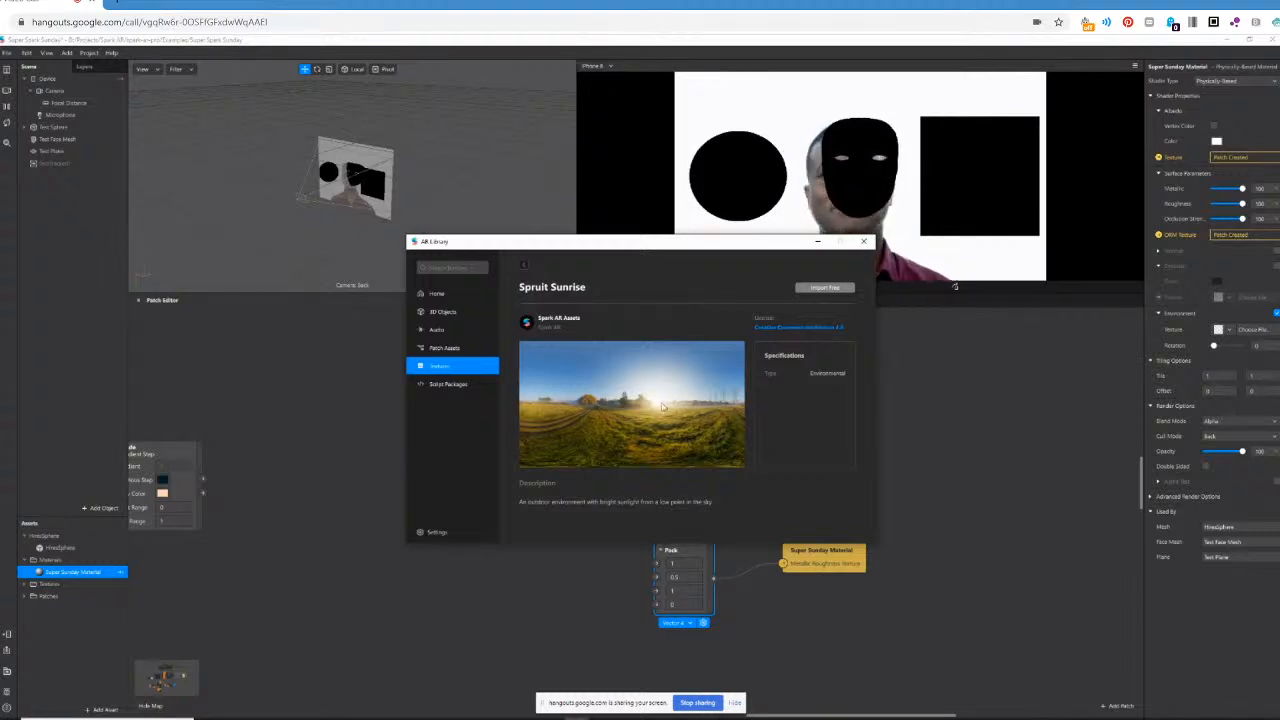
pyautogui.click(825, 289)
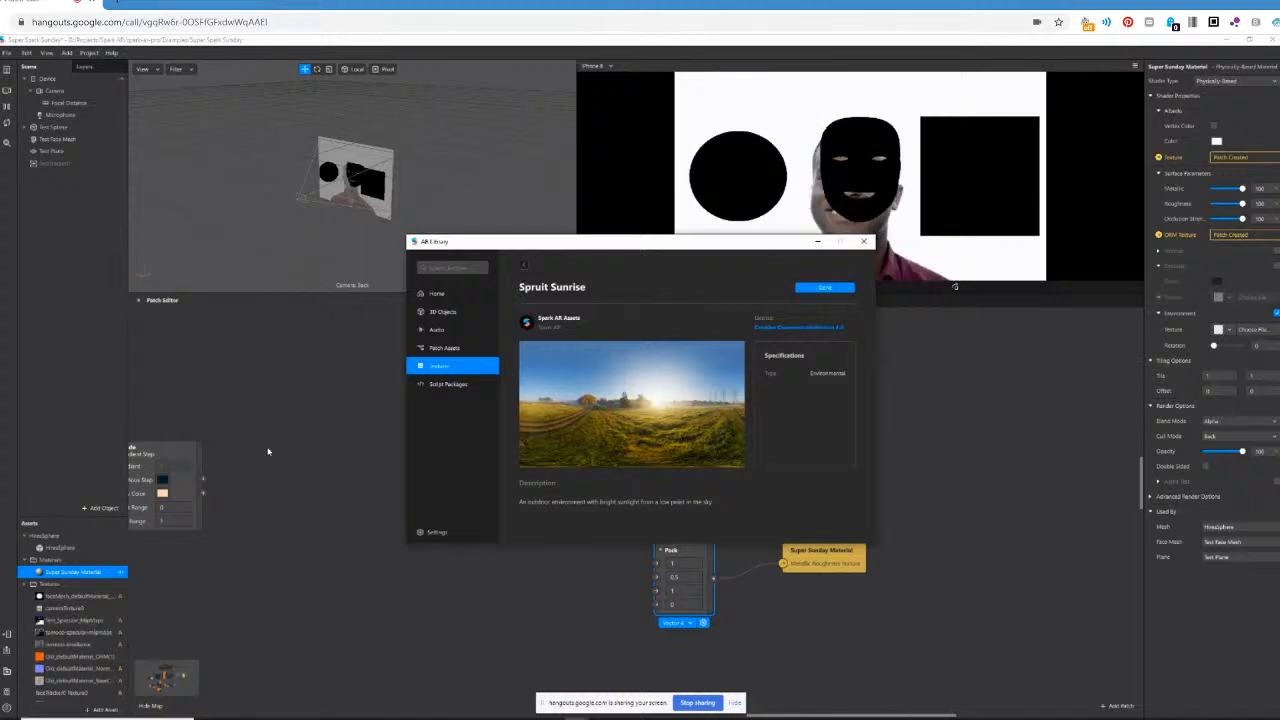
# Locate the imported sunrise texture in the assets and assign it as Super Sunday Material's environment texture.
pyautogui.scroll(-3, 82, 605)
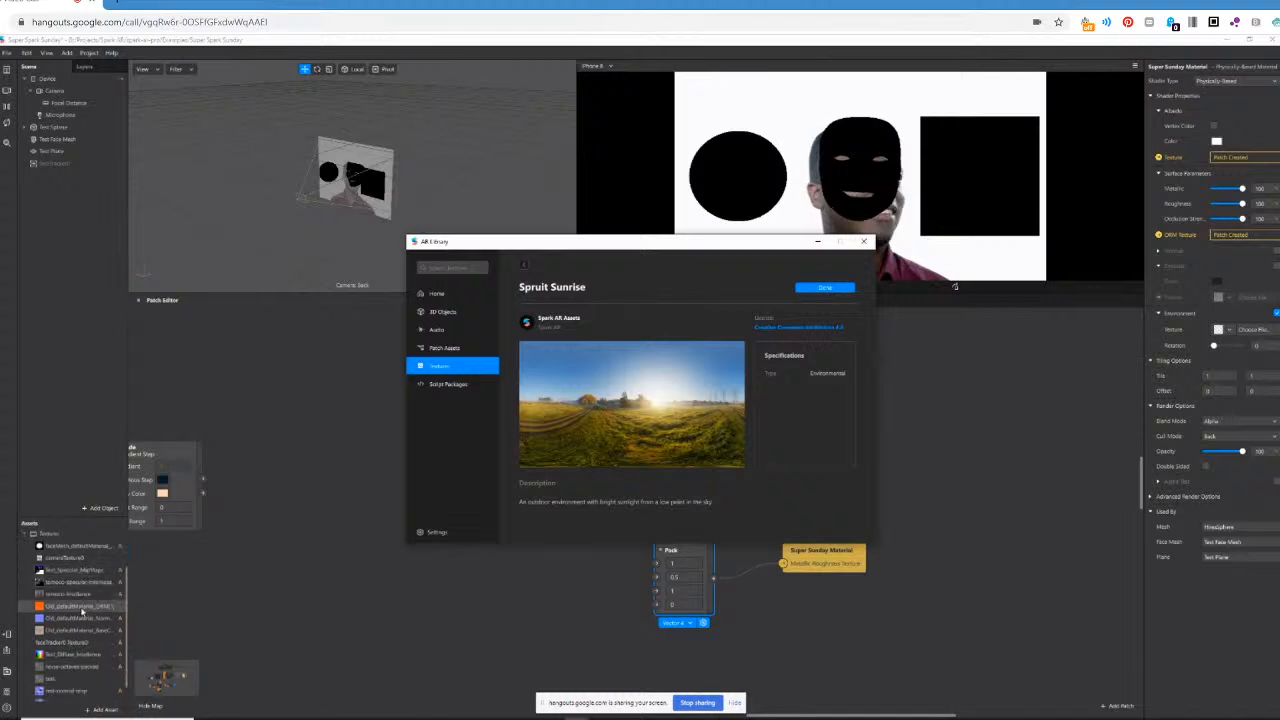
pyautogui.click(57, 684)
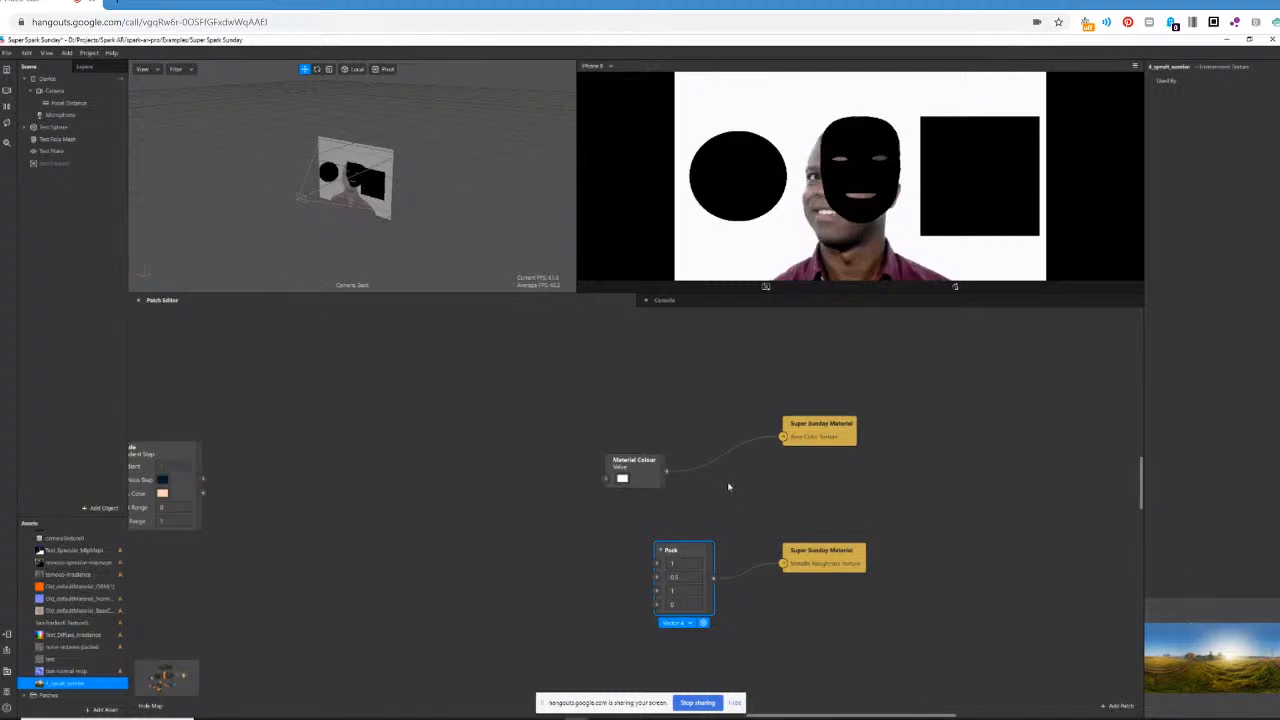
pyautogui.scroll(3, 58, 540)
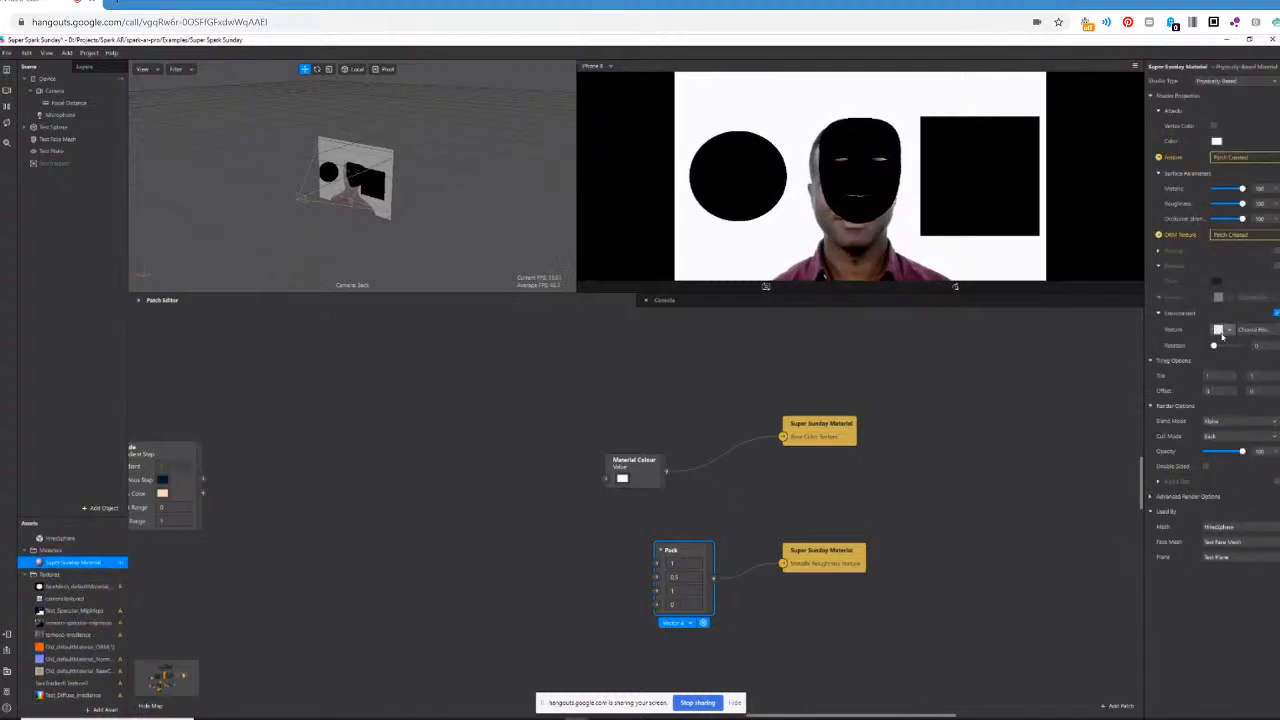
pyautogui.click(1230, 331)
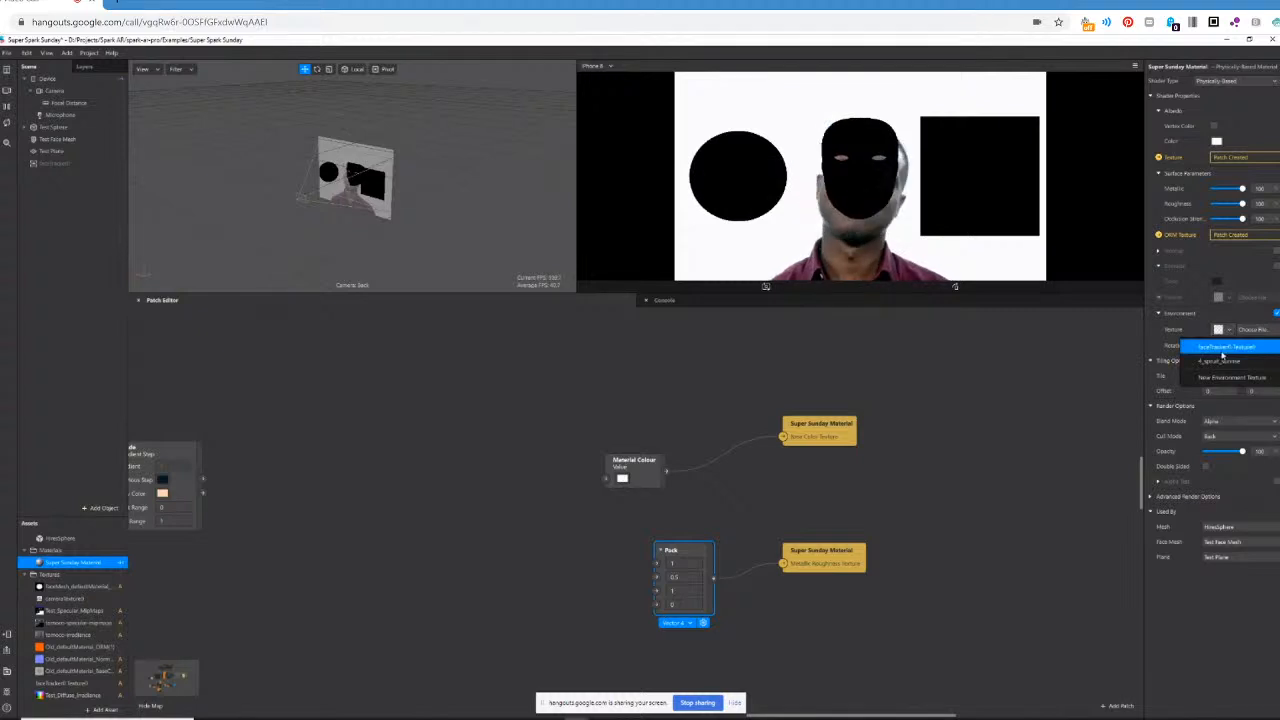
pyautogui.click(1221, 362)
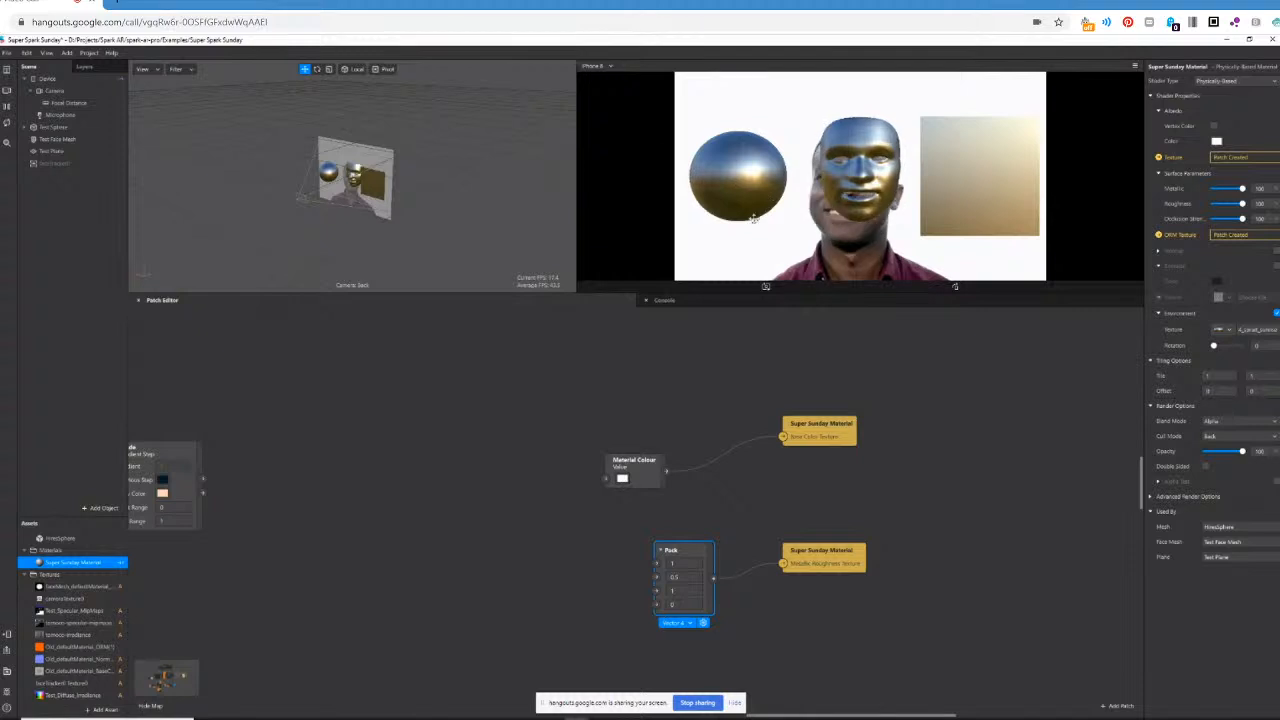
# Set the roughness value, the second input of the Pack patch, to 0.1.
pyautogui.click(682, 577)
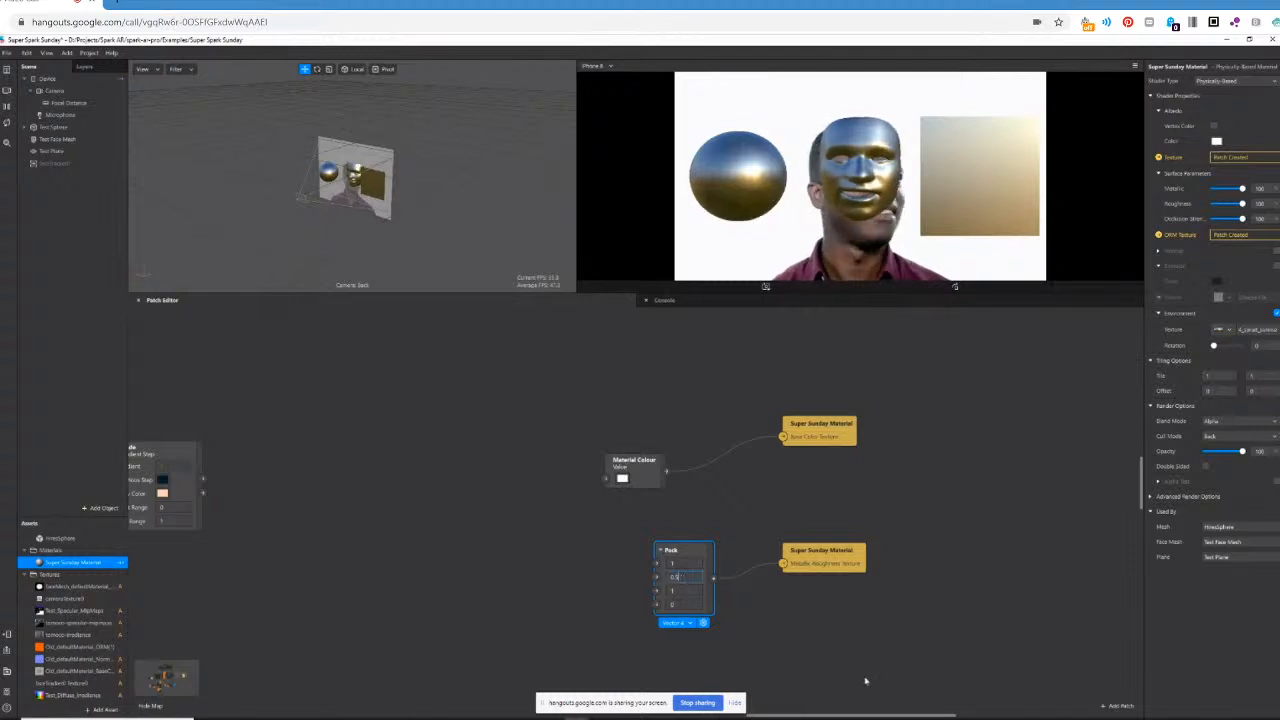
pyautogui.press('Return')
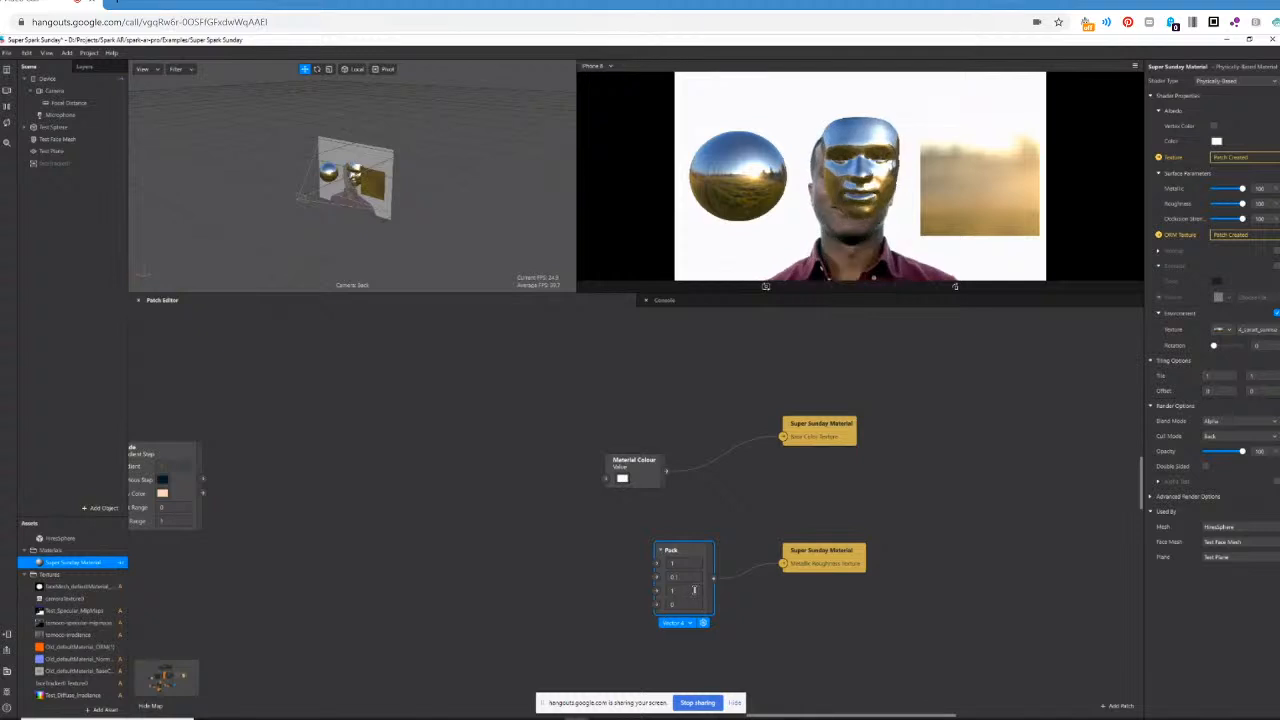
# Test Super Sunday Material's Metallic parameter by lowering it to 0 and raising it again.
pyautogui.moveTo(1243, 189)
pyautogui.mouseDown()
pyautogui.moveTo(1207, 191)
pyautogui.moveTo(1259, 188)
pyautogui.mouseUp()
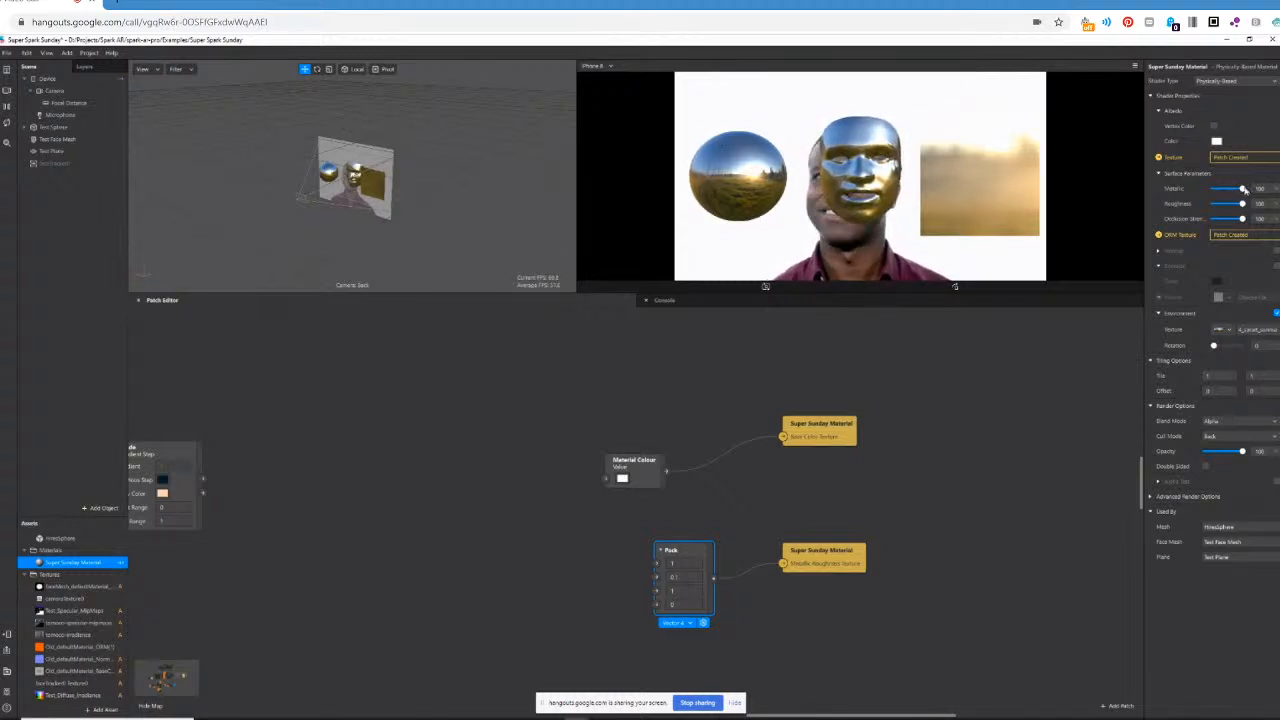
pyautogui.moveTo(1243, 190)
pyautogui.mouseDown()
pyautogui.moveTo(1215, 189)
pyautogui.moveTo(1243, 189)
pyautogui.mouseUp()
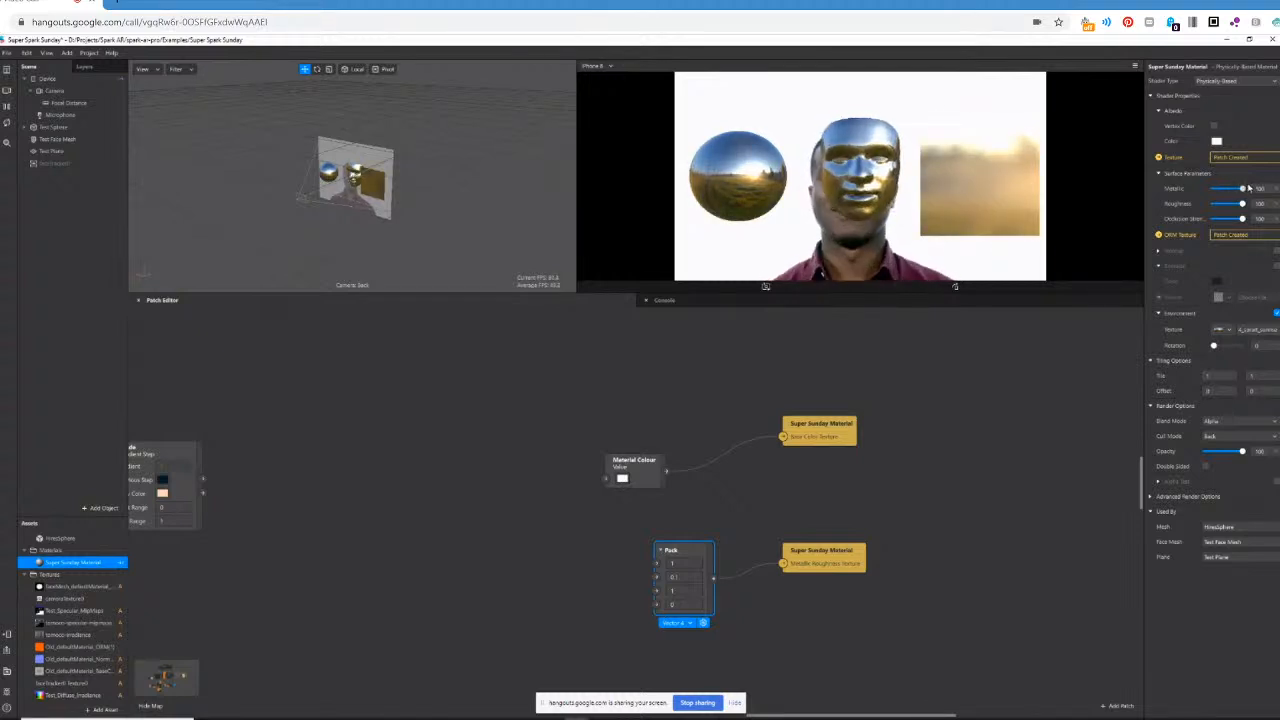
pyautogui.moveTo(1247, 188); pyautogui.dragTo(1196, 190)
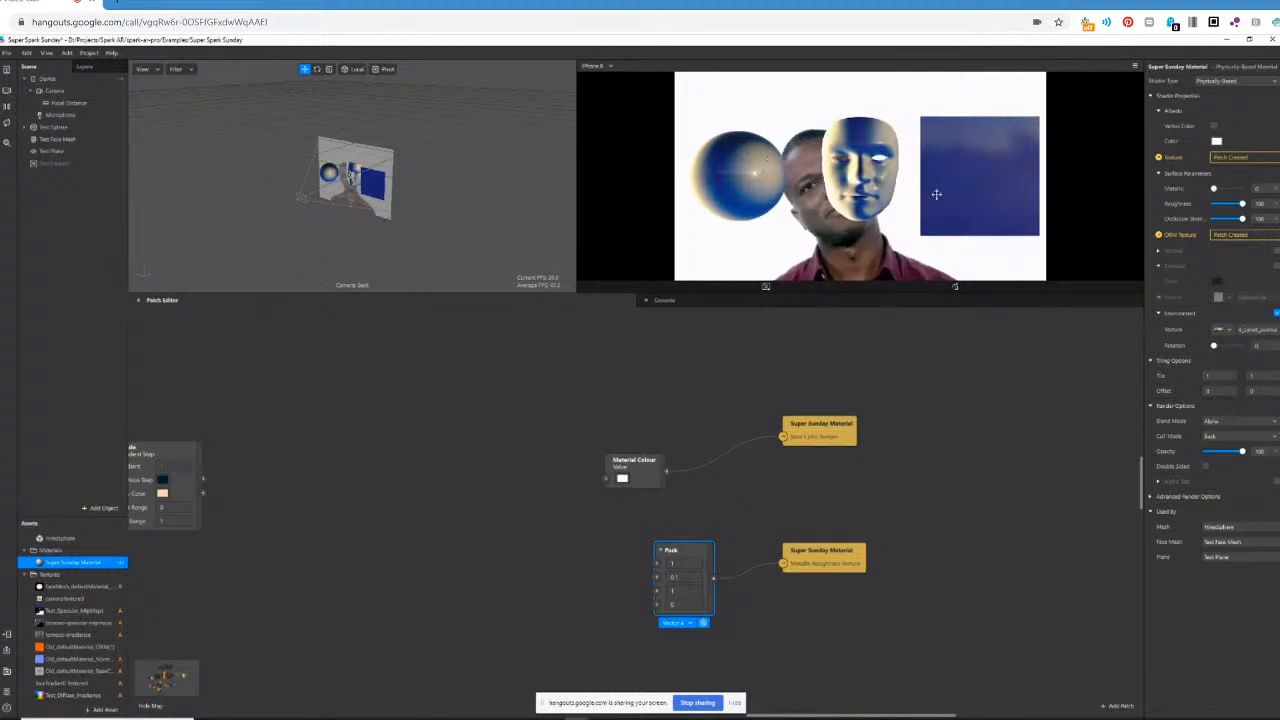
pyautogui.moveTo(1214, 190)
pyautogui.mouseDown()
pyautogui.moveTo(1249, 192)
pyautogui.moveTo(1206, 197)
pyautogui.mouseUp()
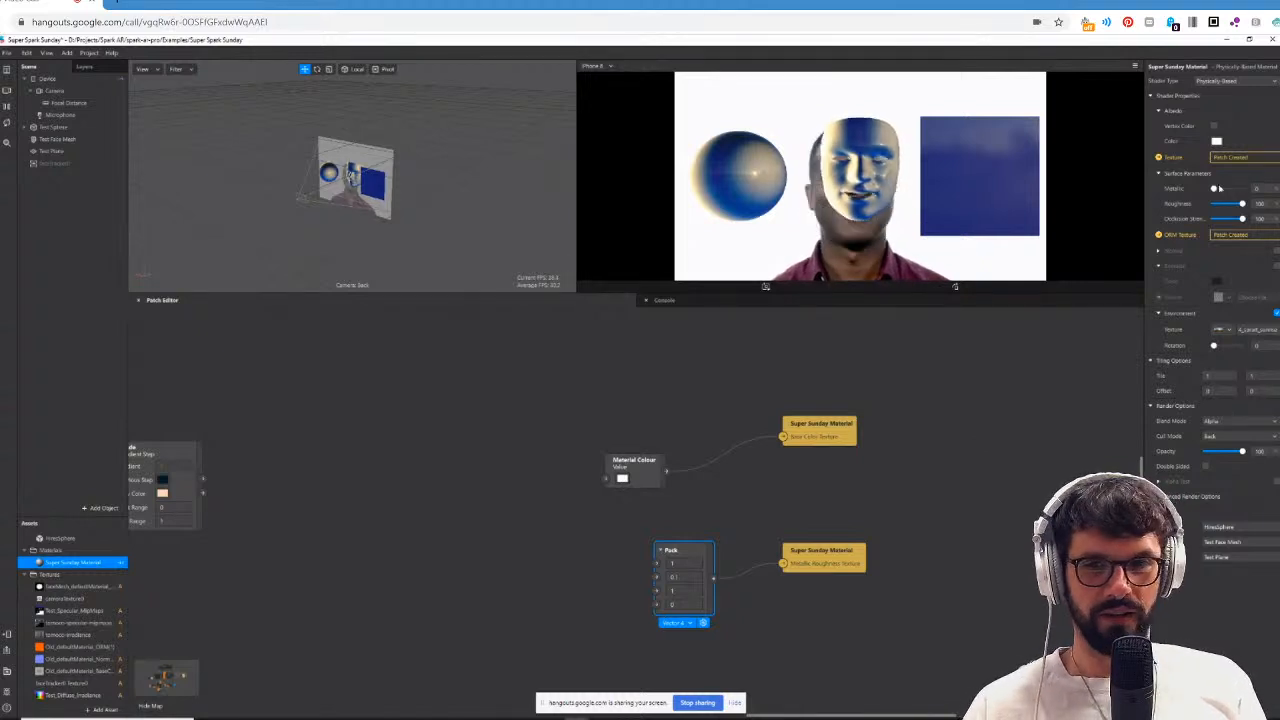
pyautogui.moveTo(1213, 188); pyautogui.dragTo(1243, 190)
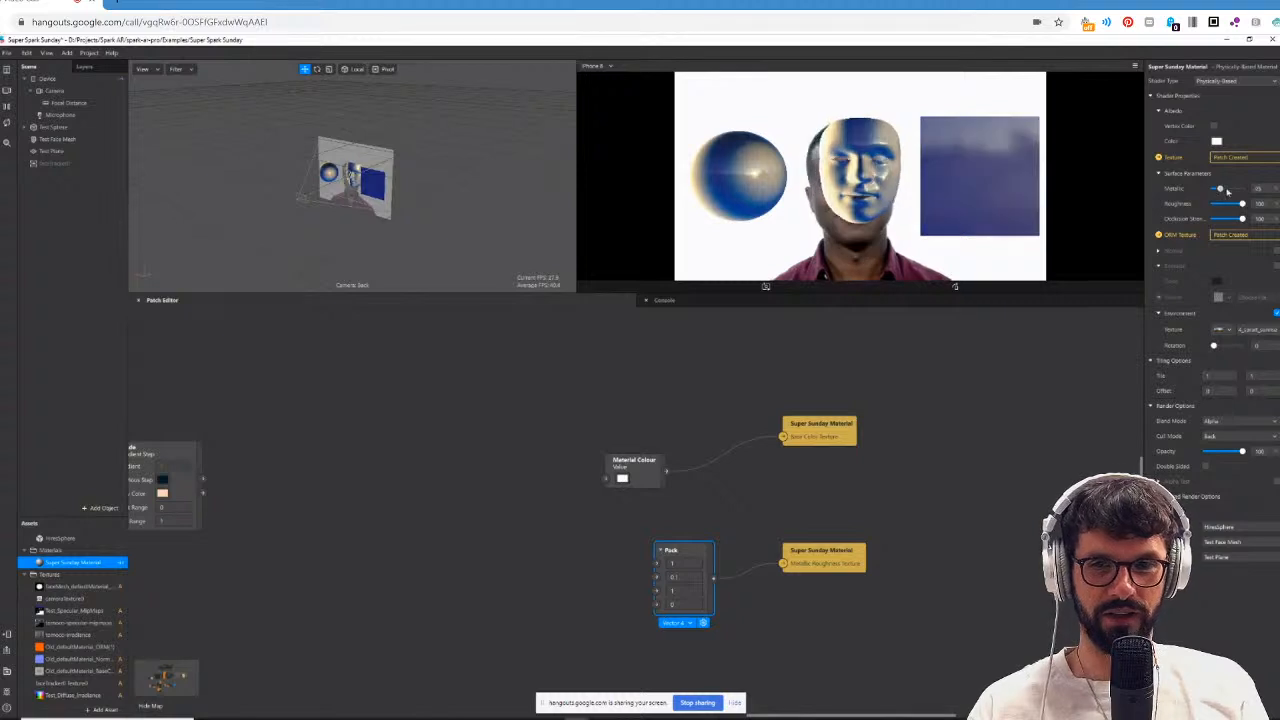
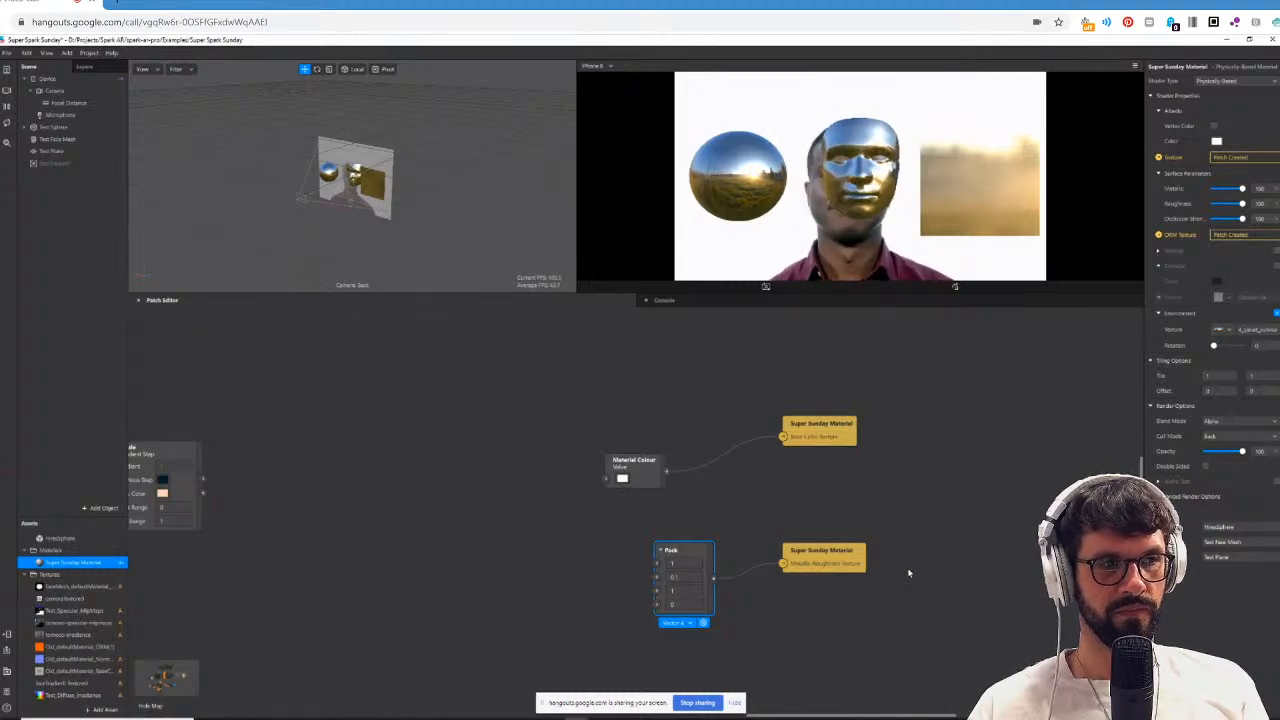
# Try the Super Sunday Material's Metallic at 0, and return Metallic to 100 with Roughness kept at 100.
pyautogui.moveTo(1243, 189)
pyautogui.mouseDown()
pyautogui.moveTo(1176, 201)
pyautogui.moveTo(1243, 189)
pyautogui.moveTo(1143, 186)
pyautogui.mouseUp()
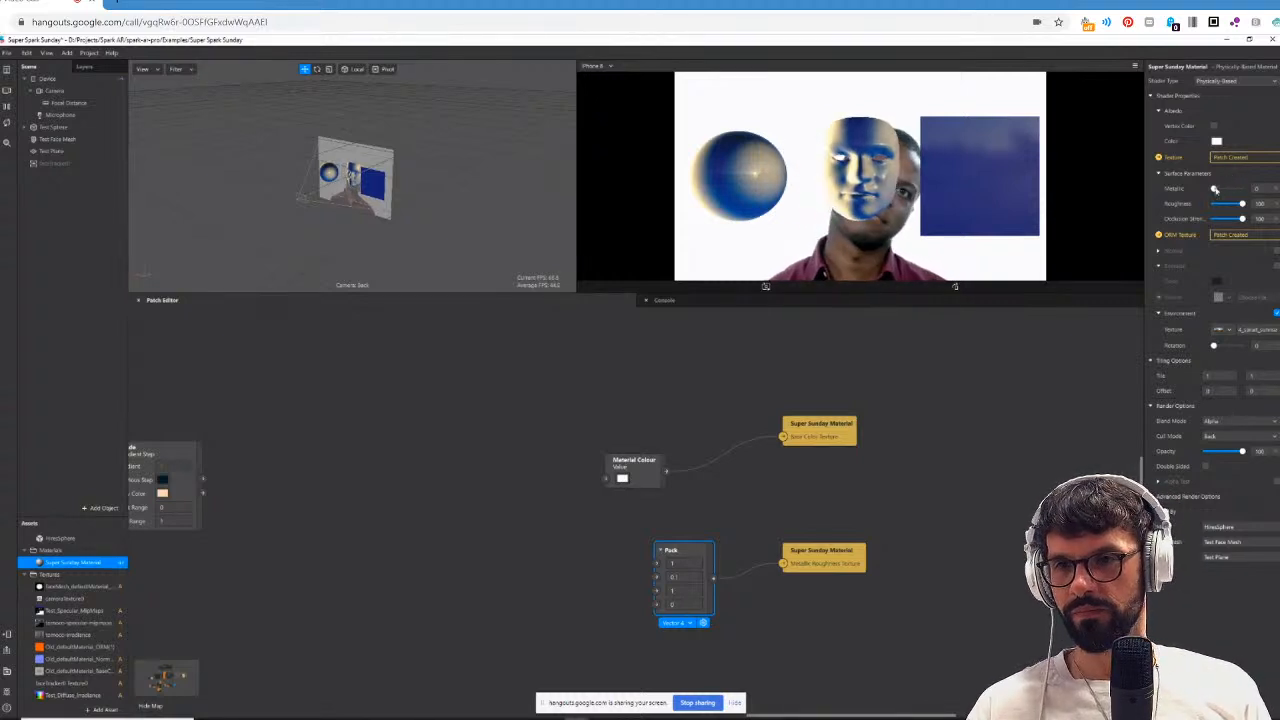
pyautogui.moveTo(1214, 189)
pyautogui.mouseDown()
pyautogui.moveTo(1235, 188)
pyautogui.moveTo(1209, 189)
pyautogui.mouseUp()
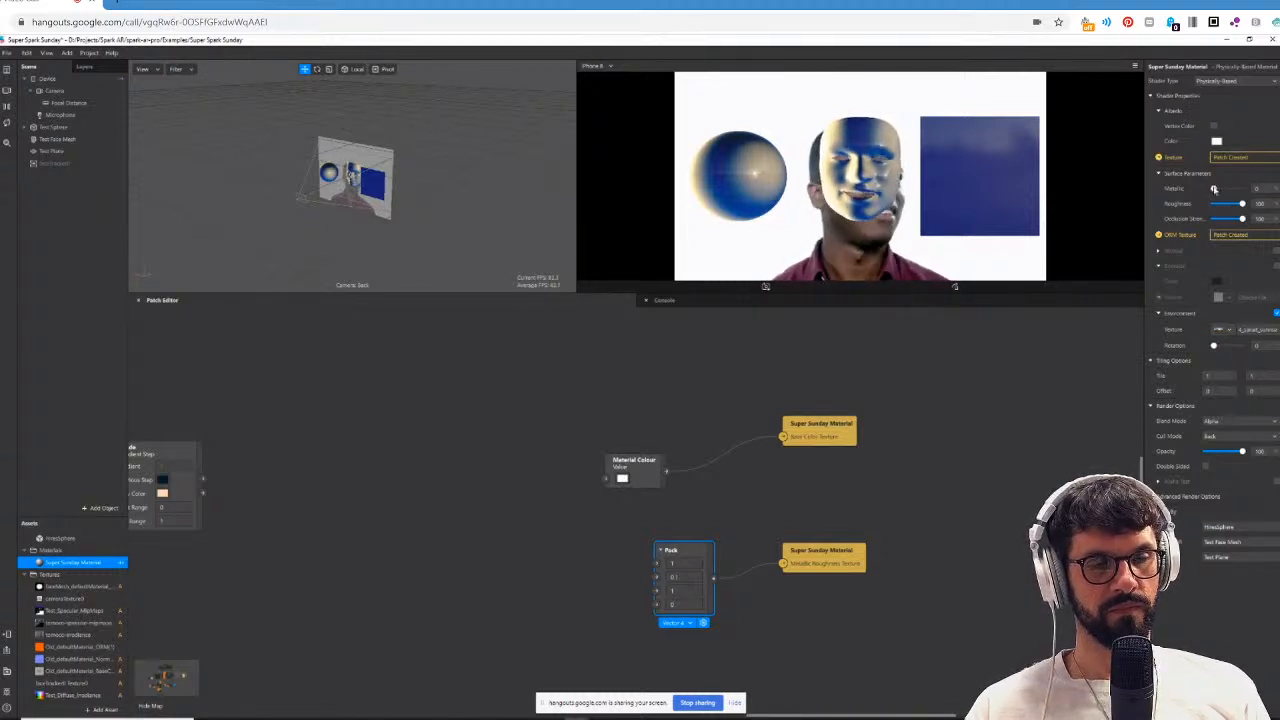
pyautogui.moveTo(1214, 188); pyautogui.dragTo(1254, 190)
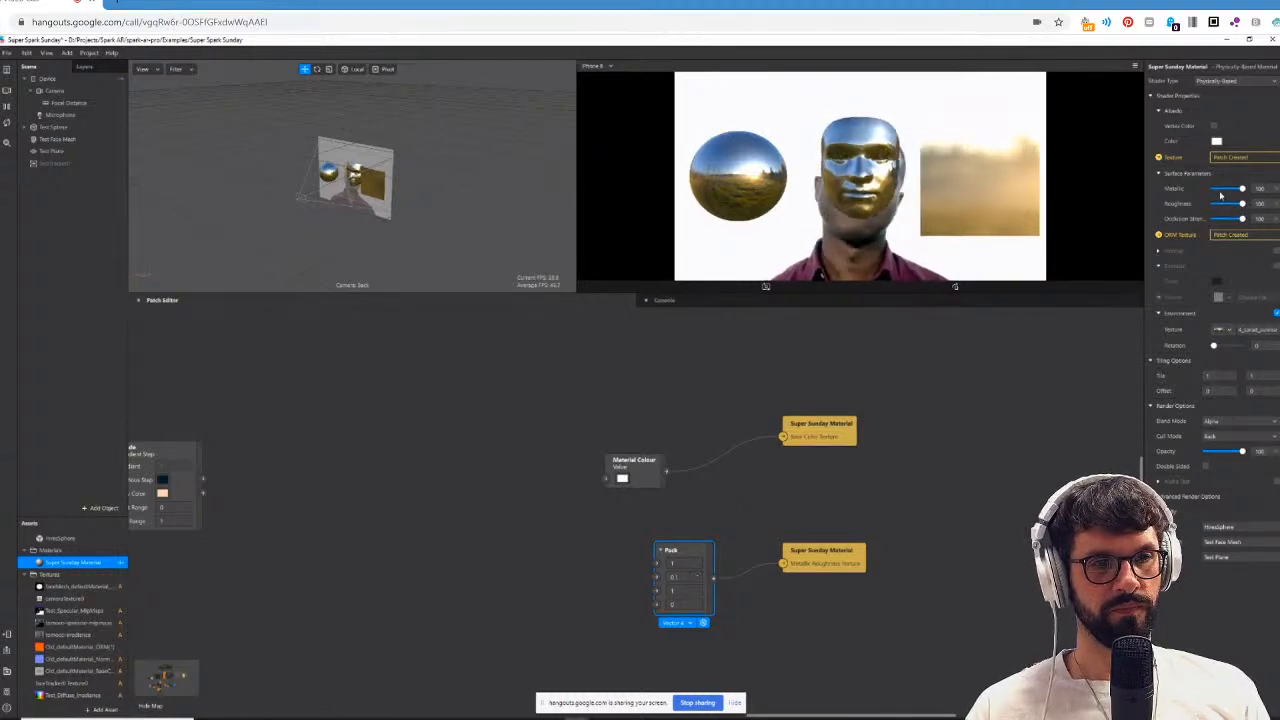
pyautogui.moveTo(1242, 203)
pyautogui.mouseDown()
pyautogui.moveTo(1210, 205)
pyautogui.moveTo(1248, 204)
pyautogui.mouseUp()
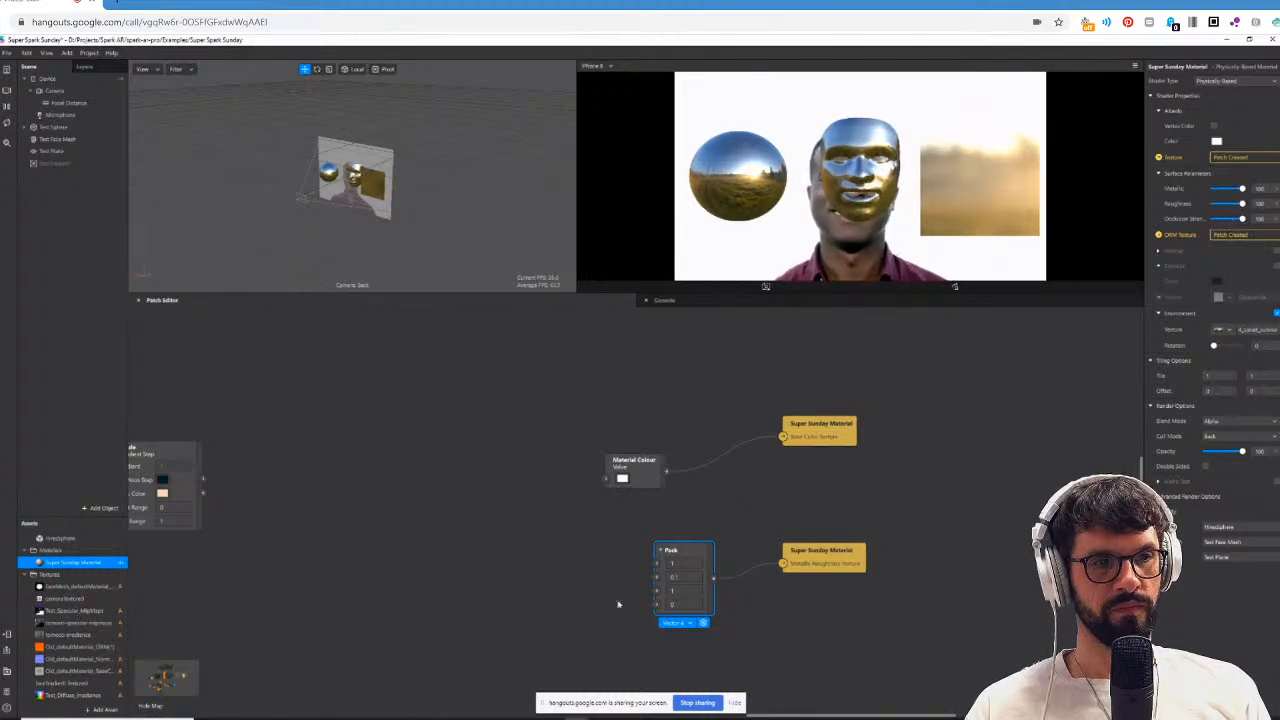
# Test the second value of the Pack patch feeding the Metallic Roughness Texture at 0.4 and at 0.9.
pyautogui.click(687, 576)
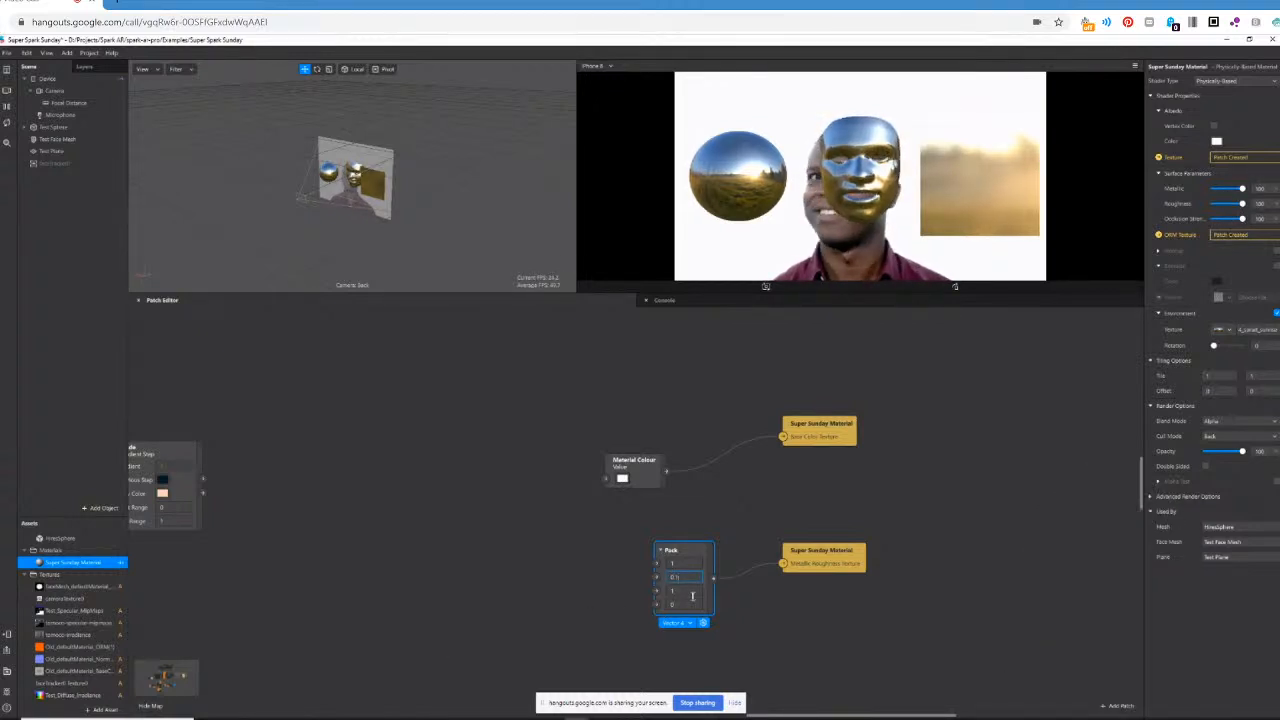
pyautogui.press('BackSpace')
pyautogui.write('4')
pyautogui.press('Return')
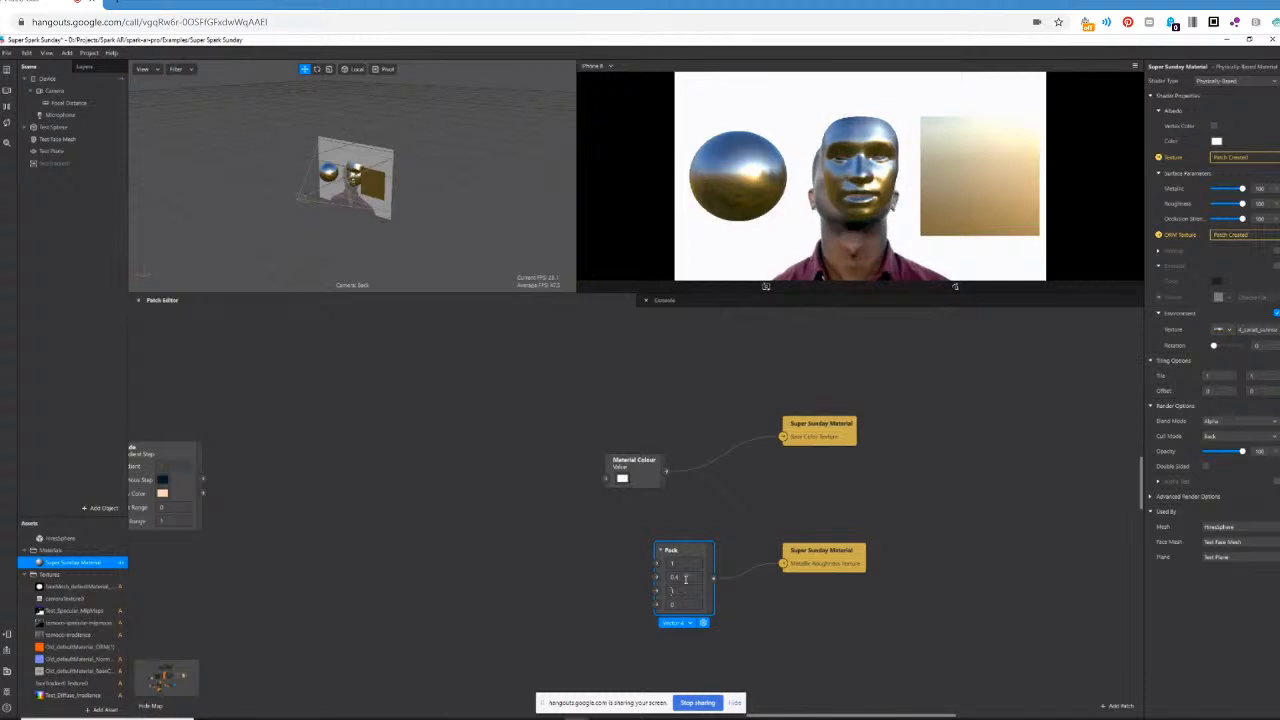
pyautogui.click(686, 578)
pyautogui.press('BackSpace')
pyautogui.write('9')
pyautogui.press('Return')
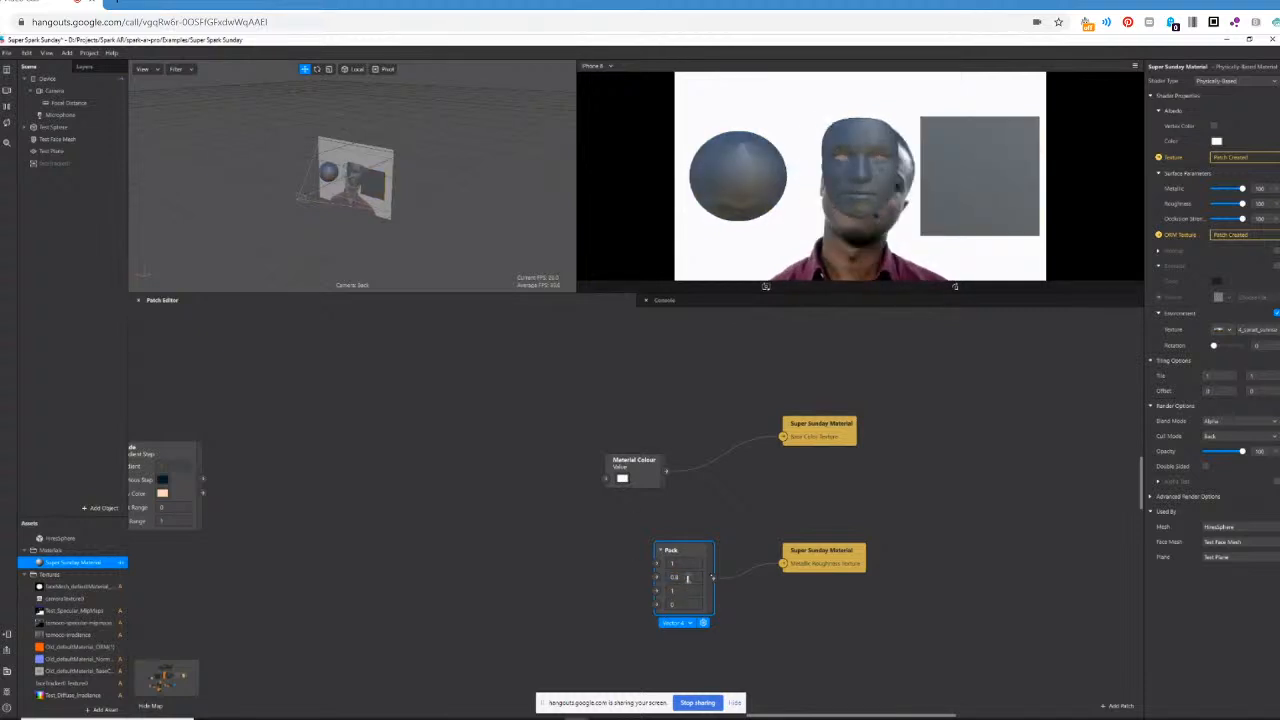
# Set the Pack patch's second value to 0.7, keeping the material's Metallic at 100.
pyautogui.click(688, 578)
pyautogui.press('BackSpace')
pyautogui.write('7')
pyautogui.press('Return')
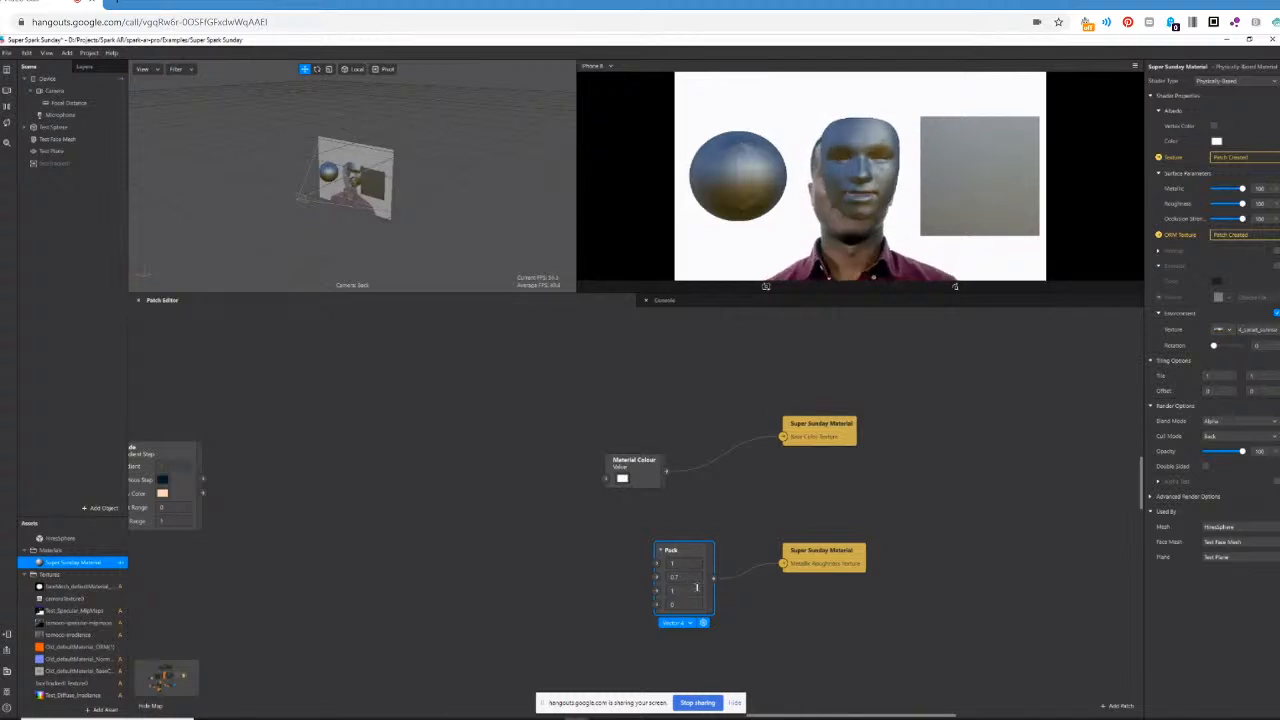
pyautogui.click(687, 580)
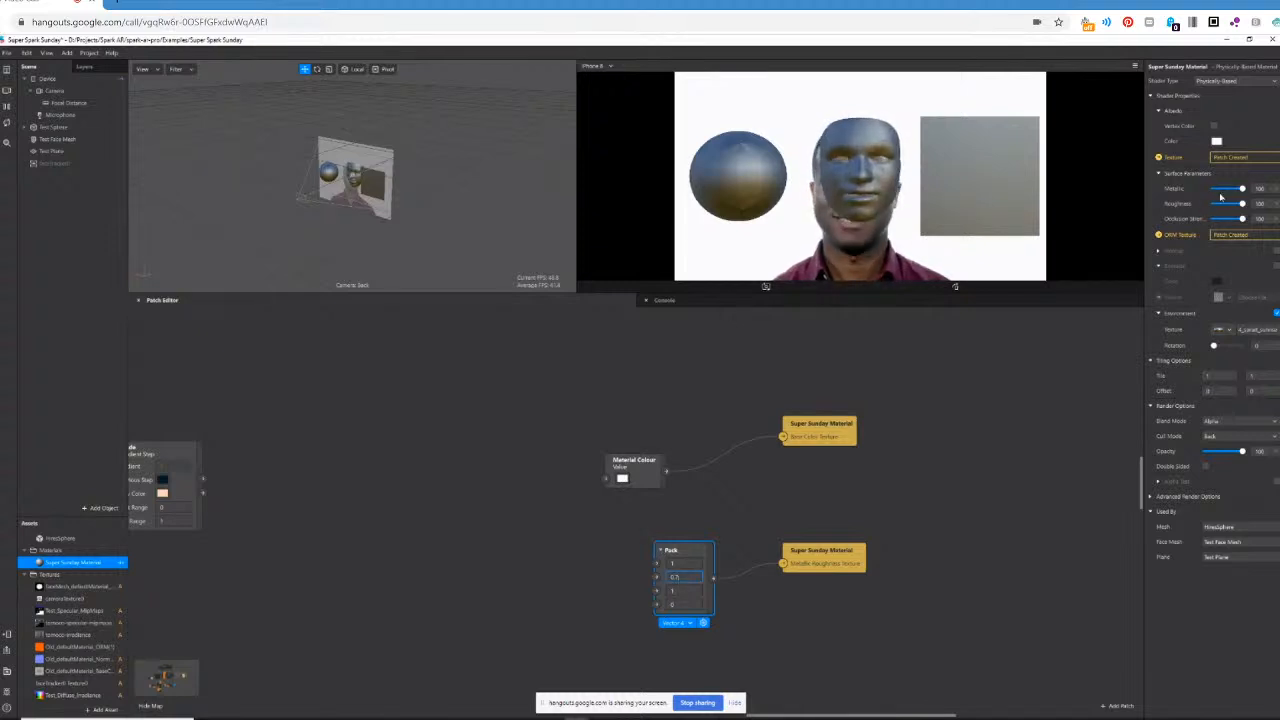
pyautogui.moveTo(1242, 190)
pyautogui.mouseDown()
pyautogui.moveTo(1202, 197)
pyautogui.moveTo(1266, 191)
pyautogui.mouseUp()
pyautogui.click(717, 501)
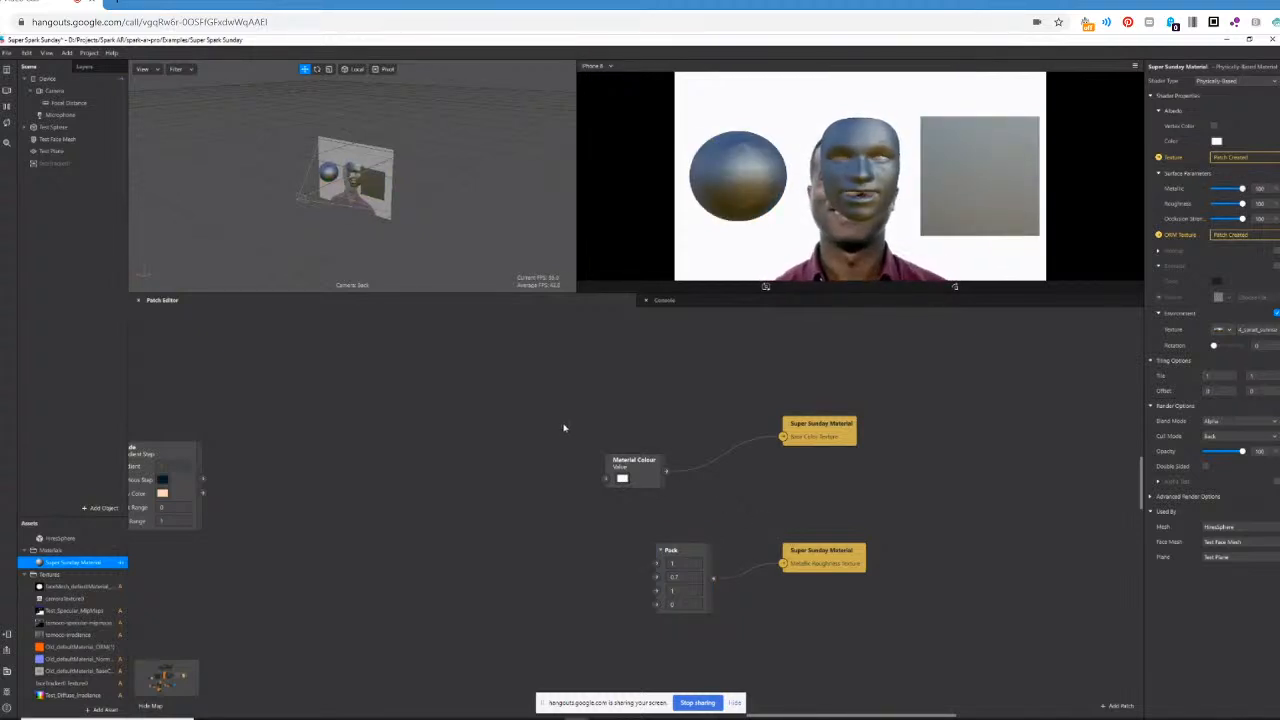
# Examine the patch graph from the Point Light chain through the PBR patch to its sender and receiver, returning to the material patches.
pyautogui.moveTo(565, 431); pyautogui.dragTo(724, 639)
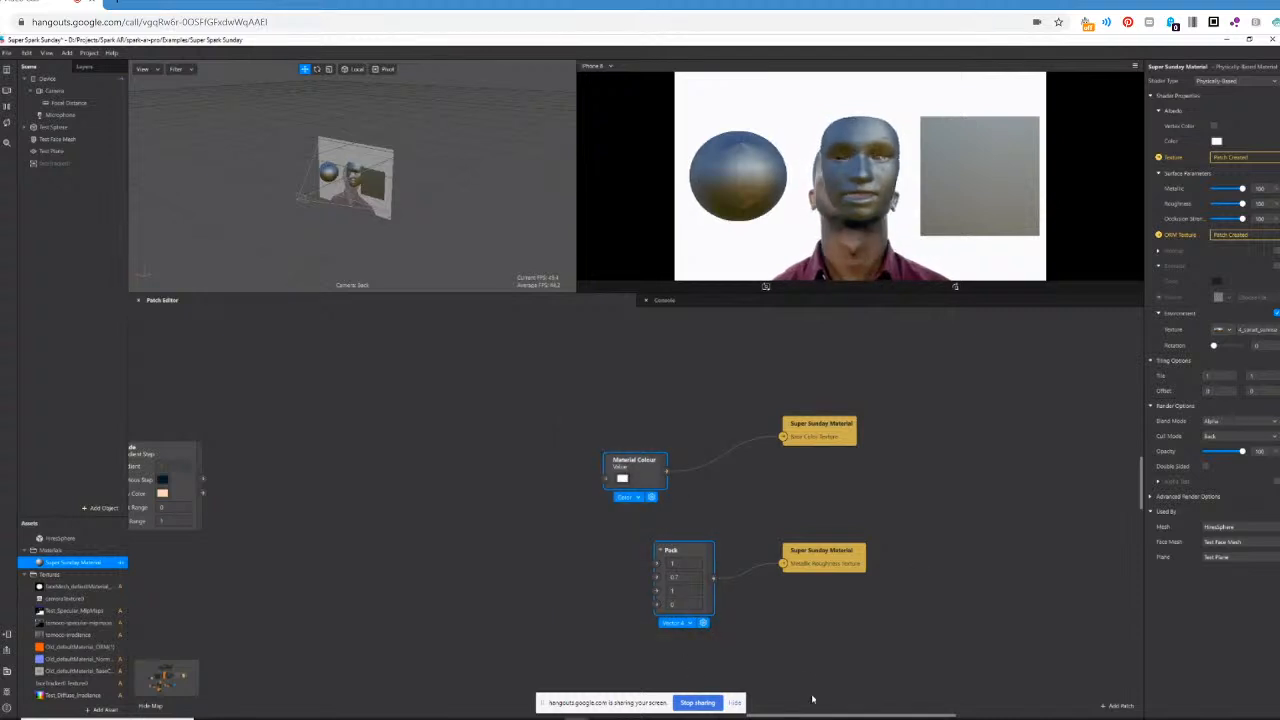
pyautogui.moveTo(822, 716); pyautogui.dragTo(795, 718)
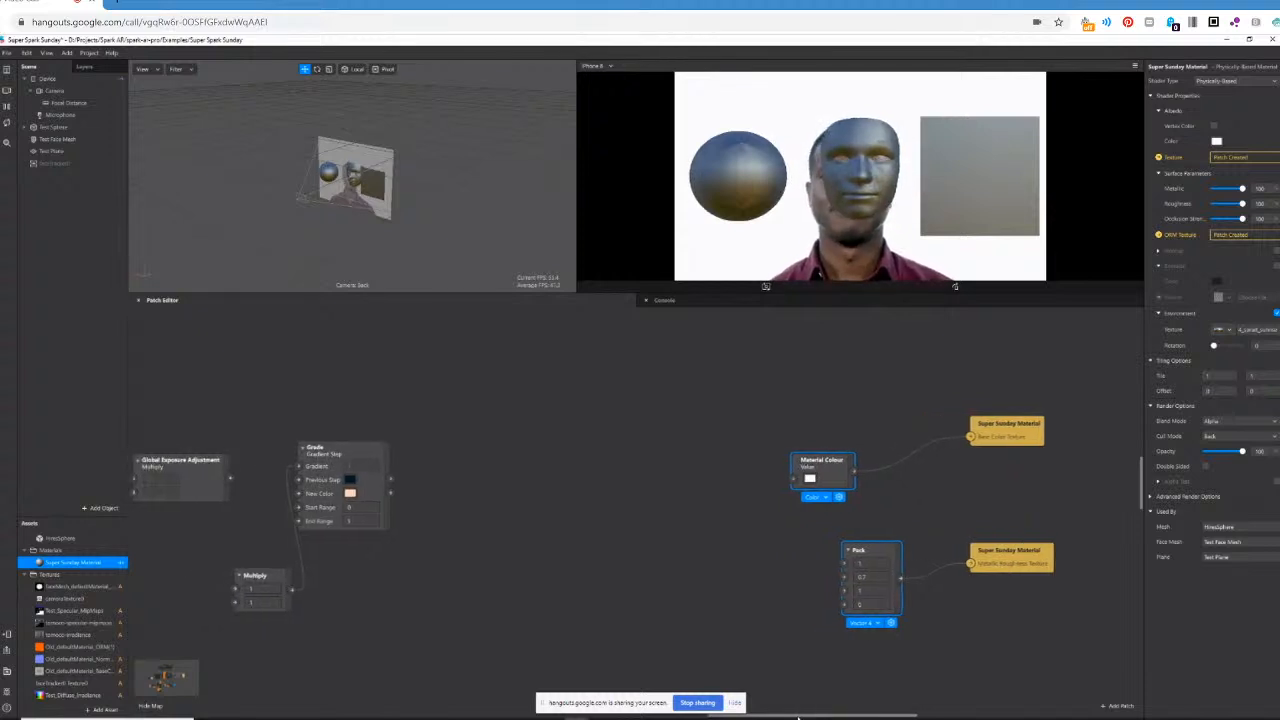
pyautogui.scroll(-3, 516, 483)
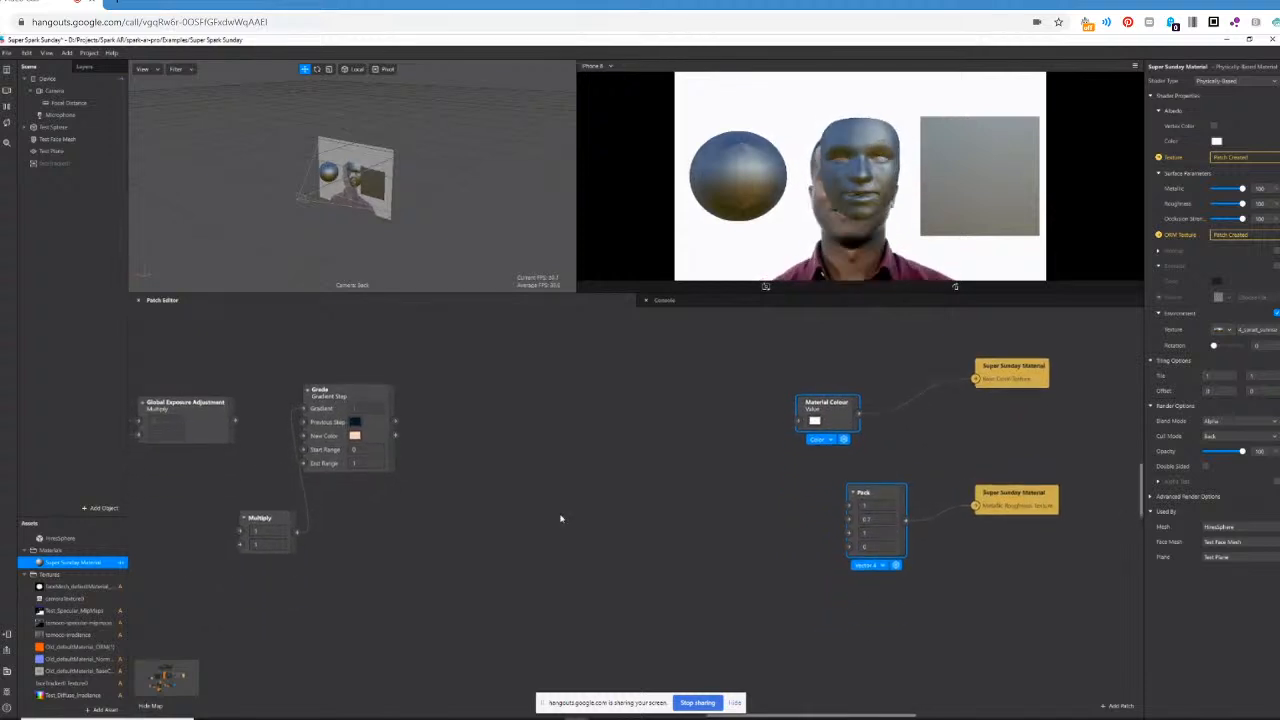
pyautogui.moveTo(825, 718); pyautogui.dragTo(653, 718)
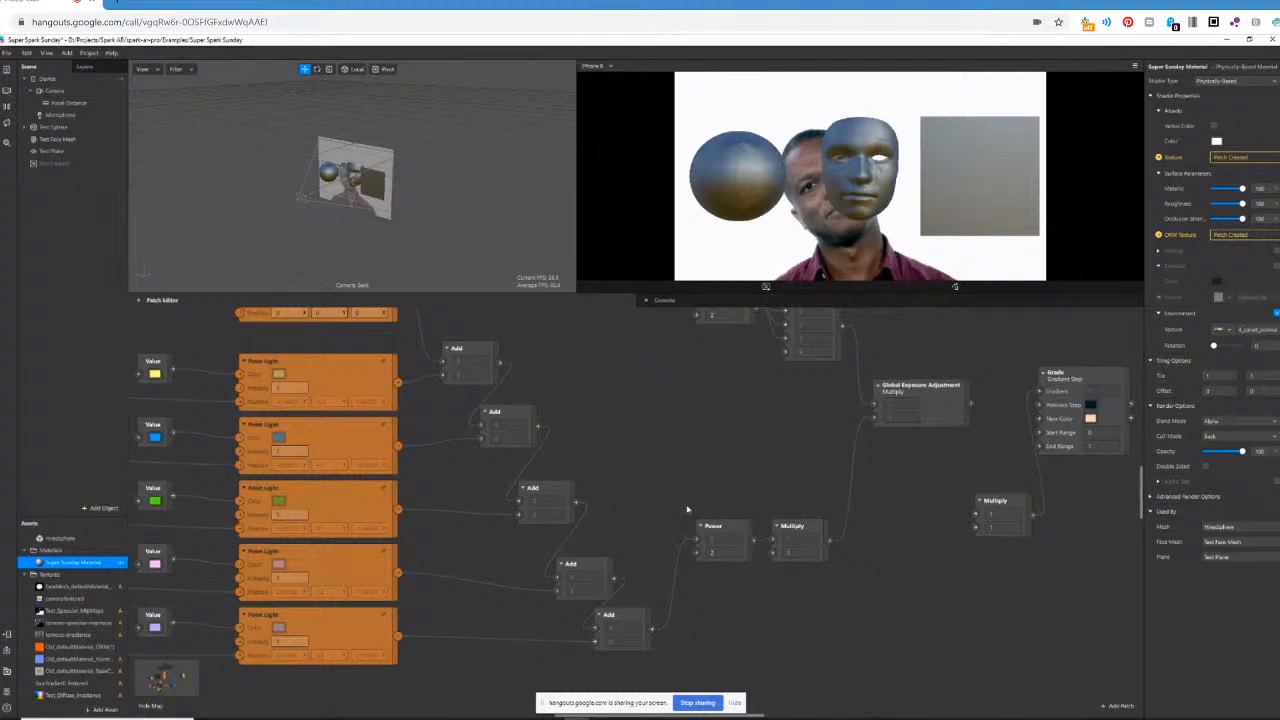
pyautogui.scroll(-3, 830, 500)
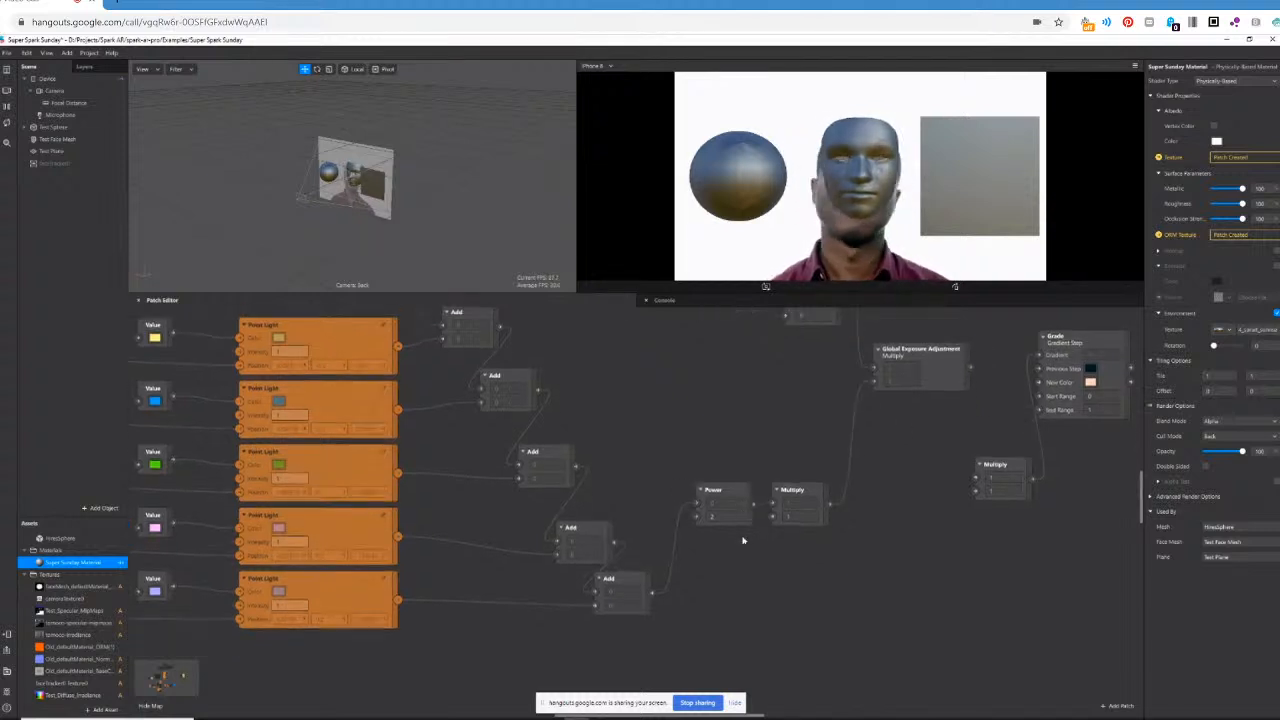
pyautogui.scroll(-2, 800, 530)
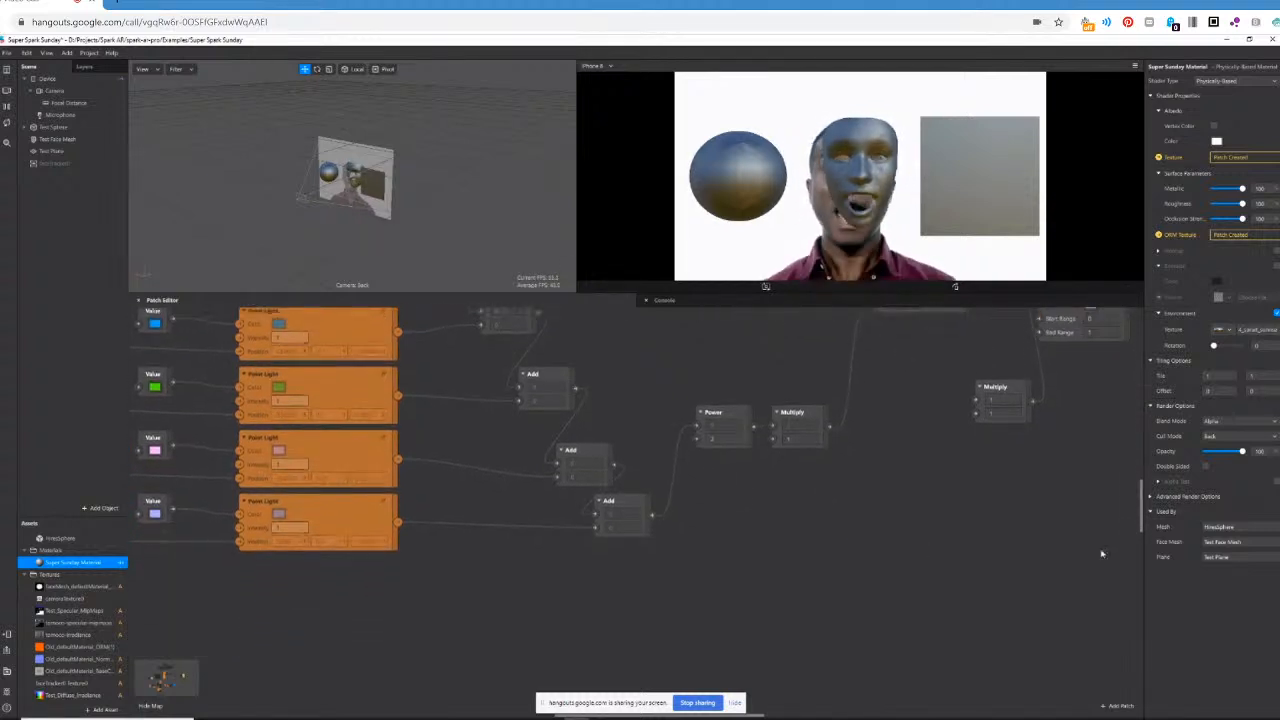
pyautogui.moveTo(1143, 497); pyautogui.dragTo(1148, 596)
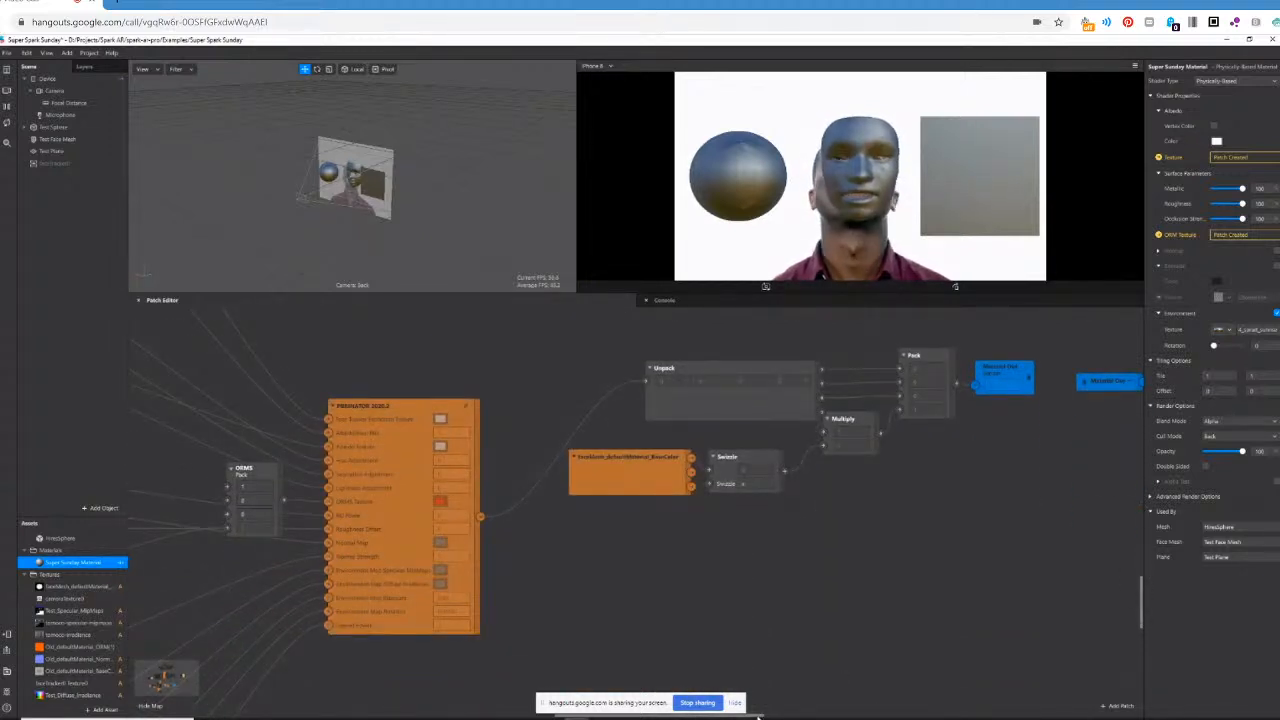
pyautogui.moveTo(758, 717); pyautogui.dragTo(744, 717)
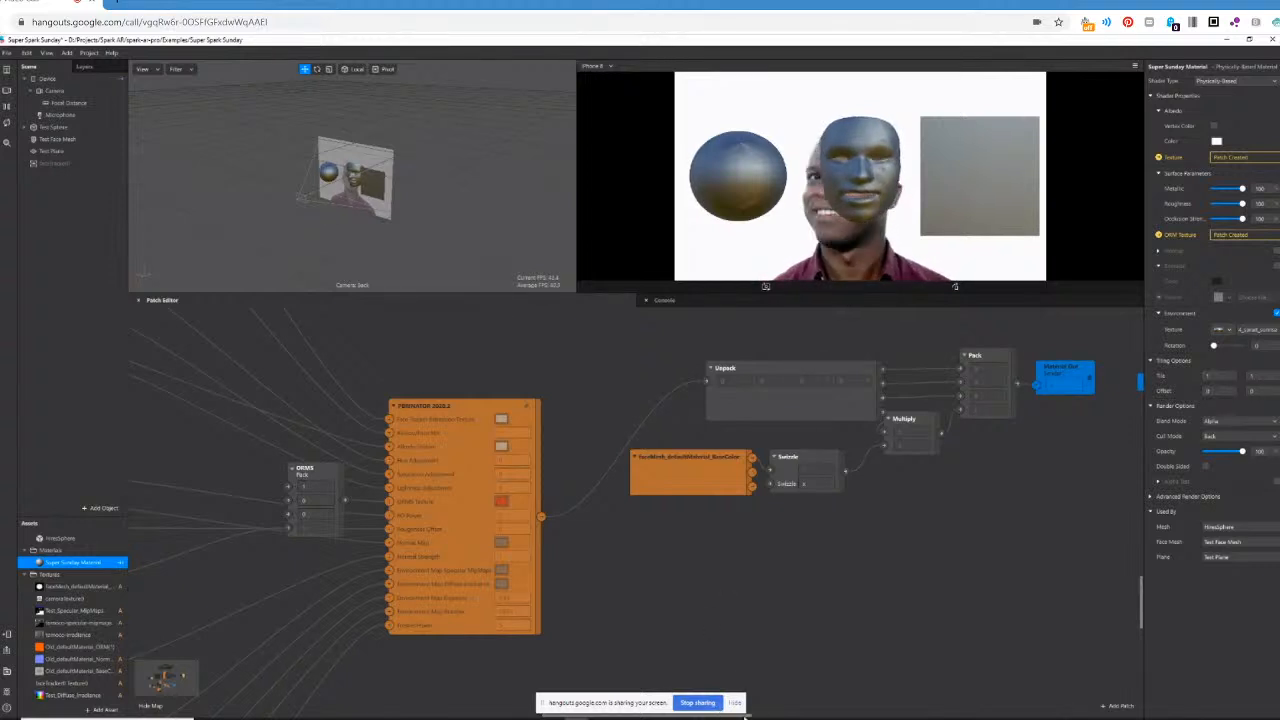
pyautogui.moveTo(749, 717); pyautogui.dragTo(719, 717)
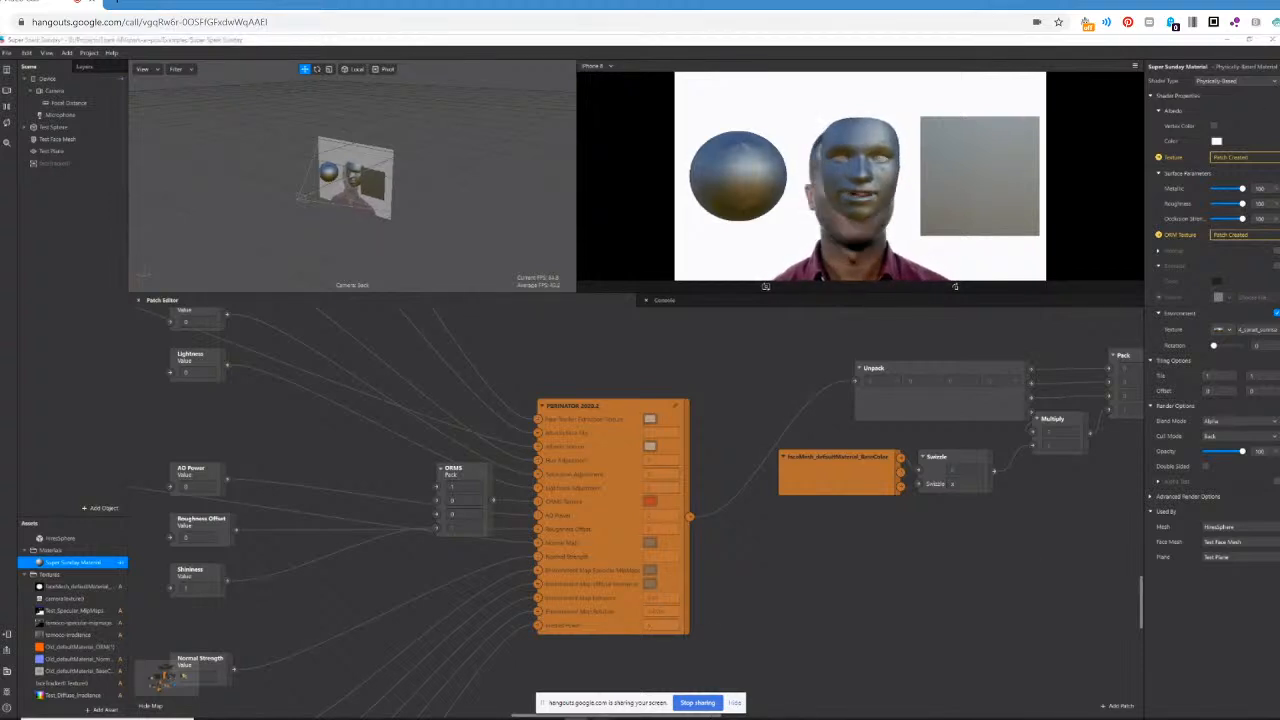
pyautogui.moveTo(519, 716); pyautogui.dragTo(915, 716)
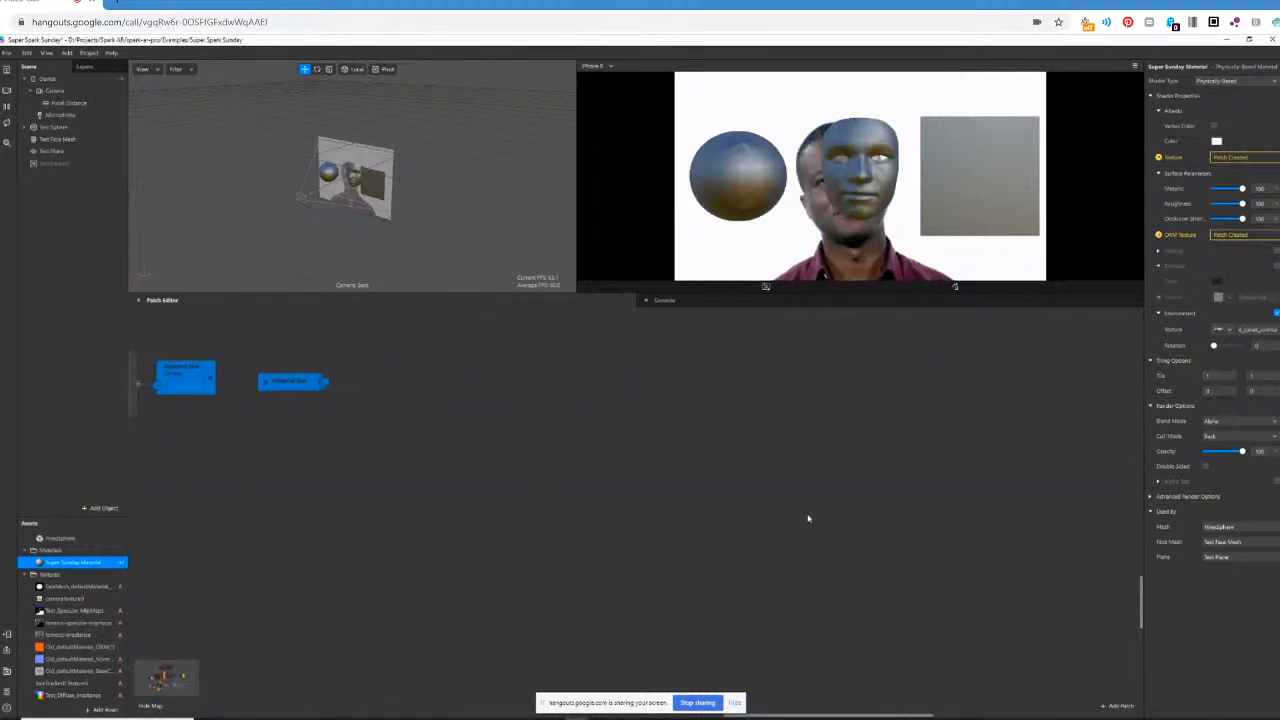
pyautogui.scroll(3, 811, 516)
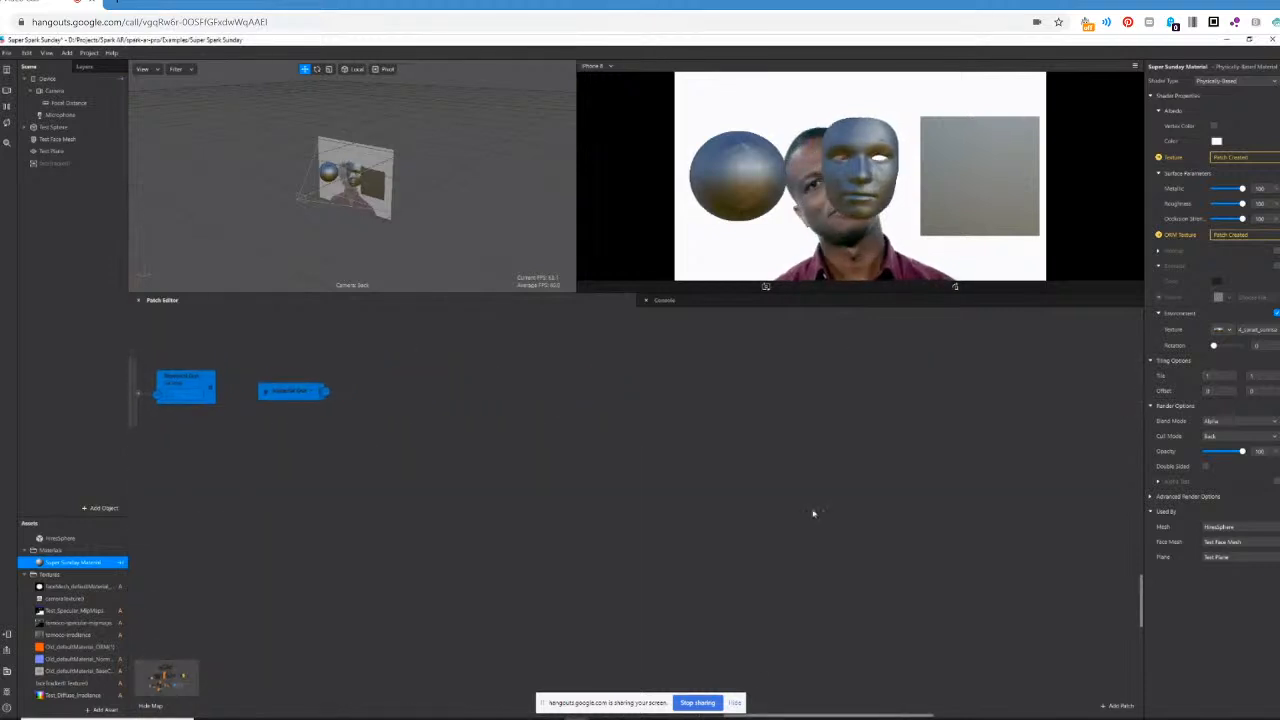
pyautogui.click(175, 675)
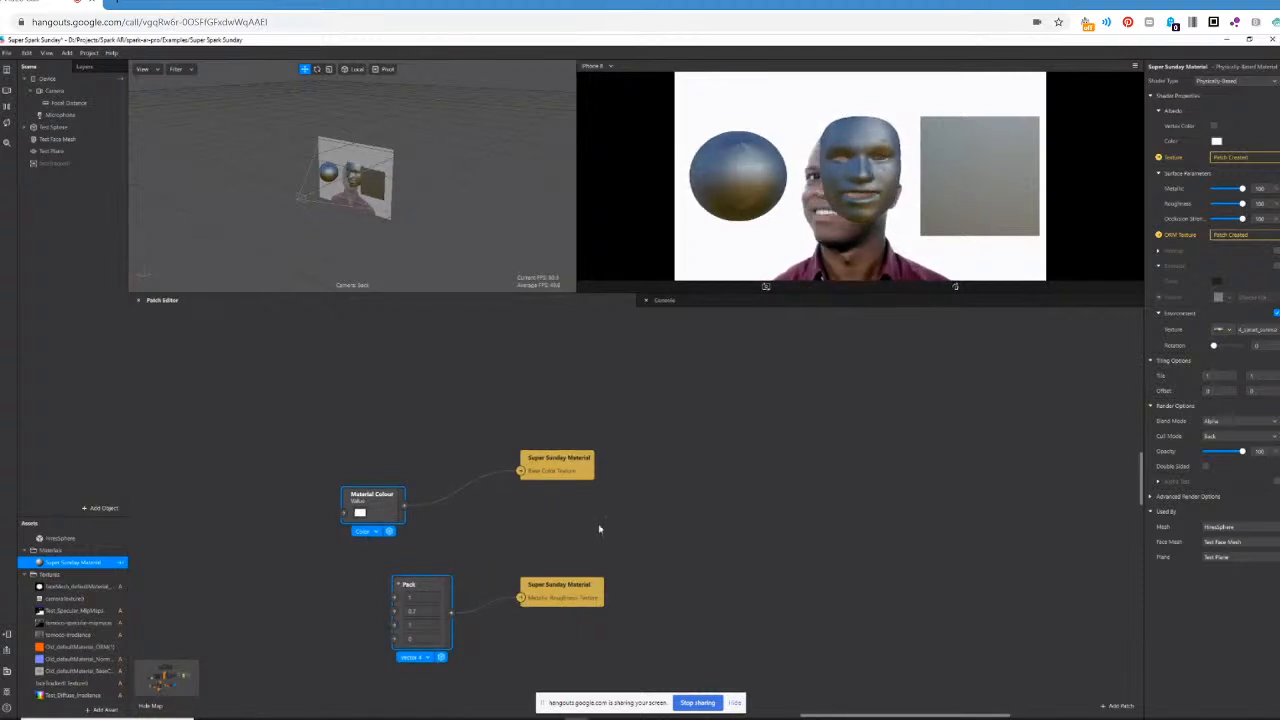
# Delete the Metallic Roughness Texture and Pack patches, and change the Super Sunday Material's shader type to Flat.
pyautogui.click(577, 590)
pyautogui.press('Delete')
pyautogui.click(438, 585)
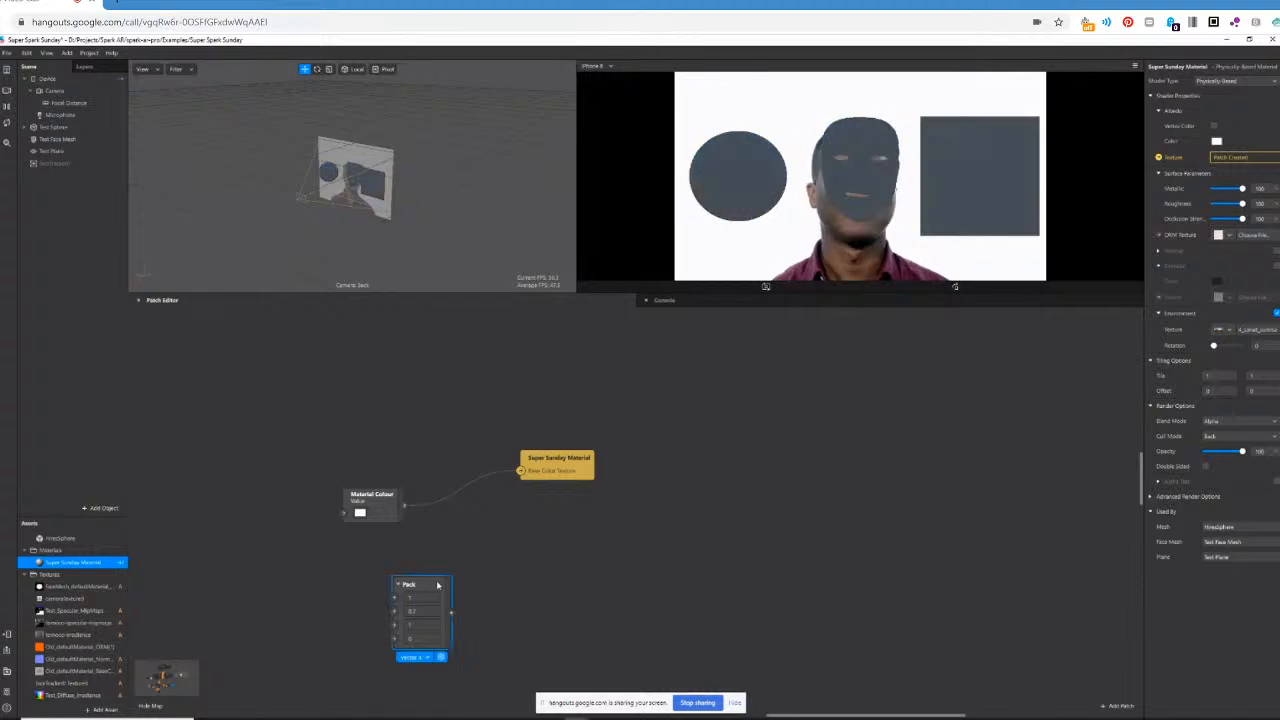
pyautogui.press('Delete')
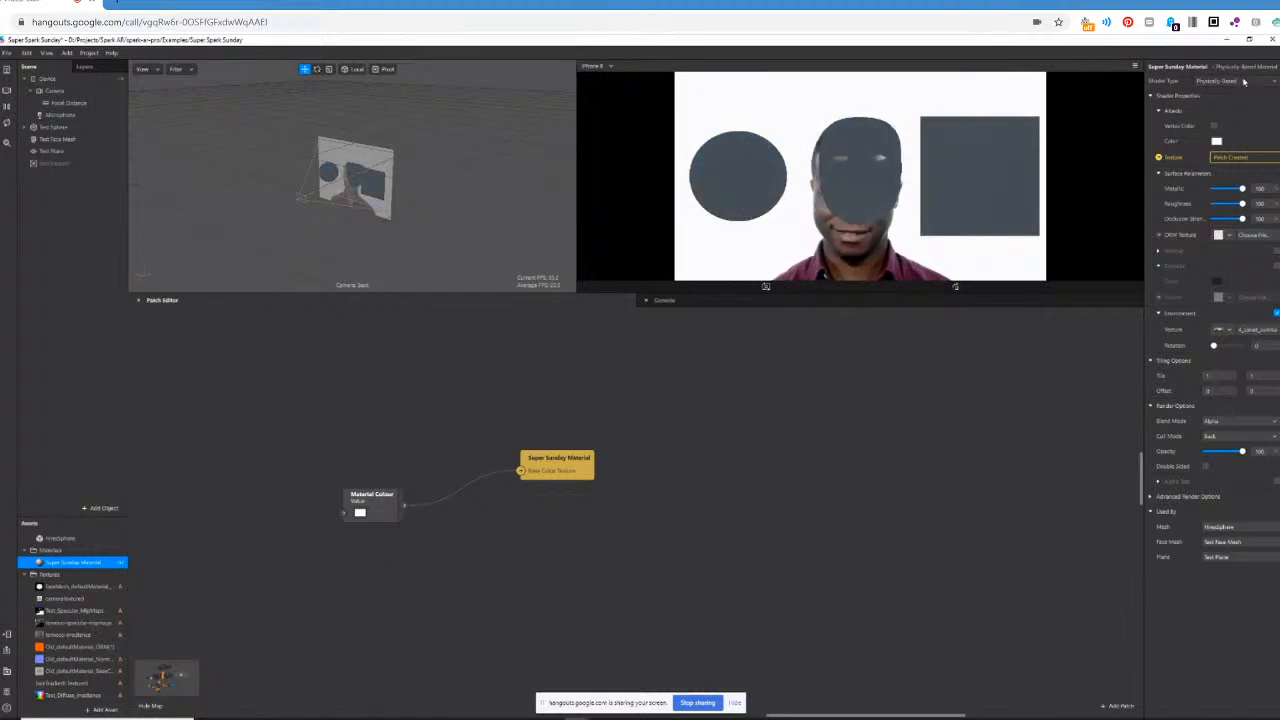
pyautogui.click(1232, 81)
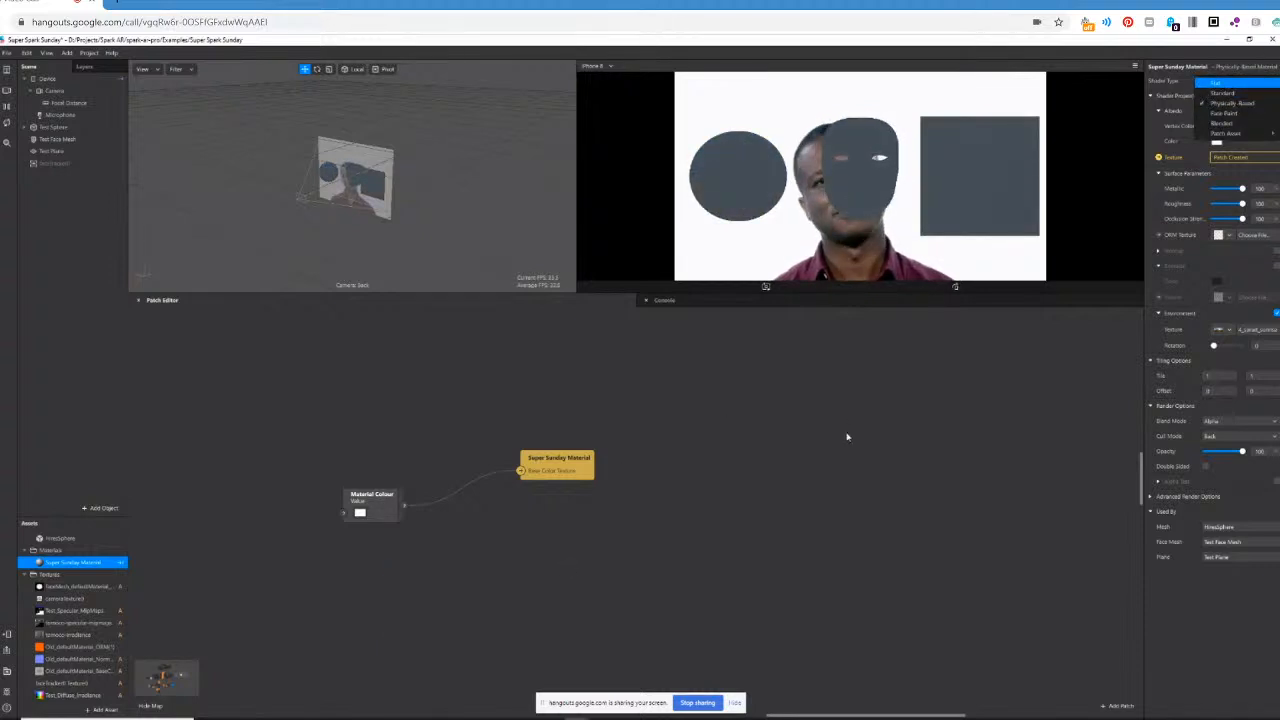
pyautogui.click(1238, 84)
# Move the Material Colour patch down the graph to just below the blue receiver patch, and delete it there.
pyautogui.click(345, 522)
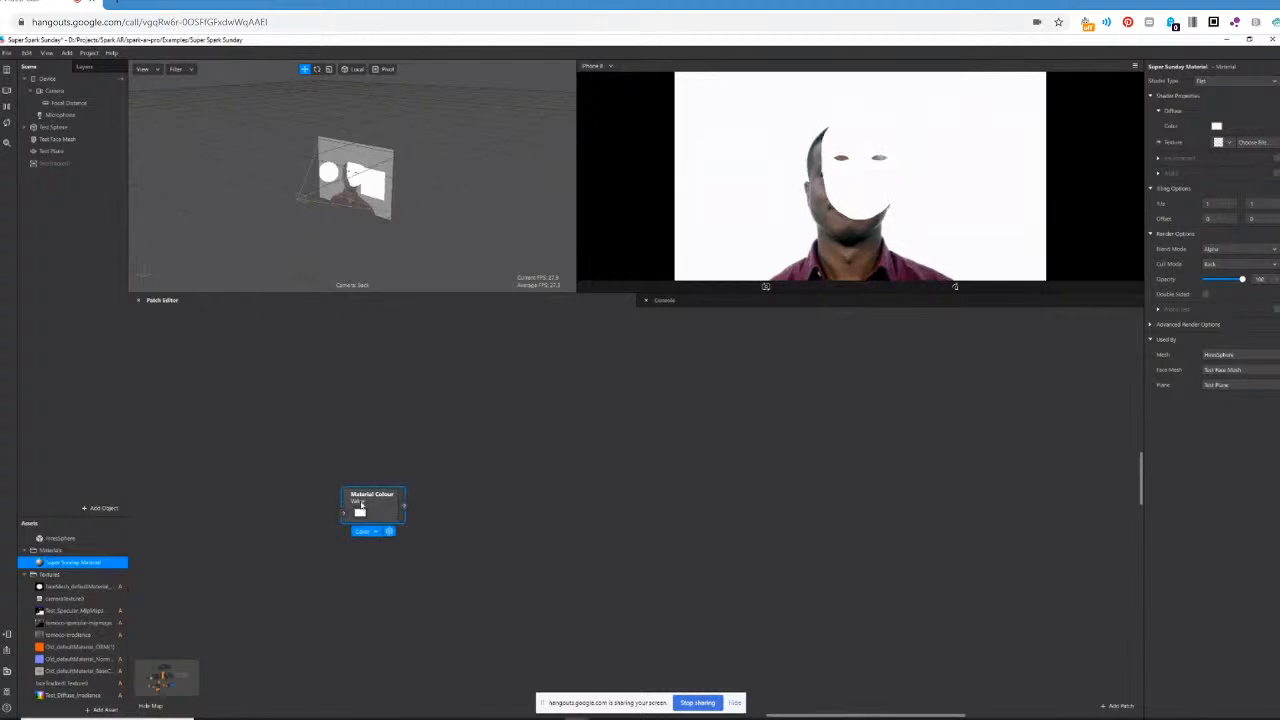
pyautogui.moveTo(345, 522); pyautogui.dragTo(301, 693)
pyautogui.scroll(-5, 531, 592)
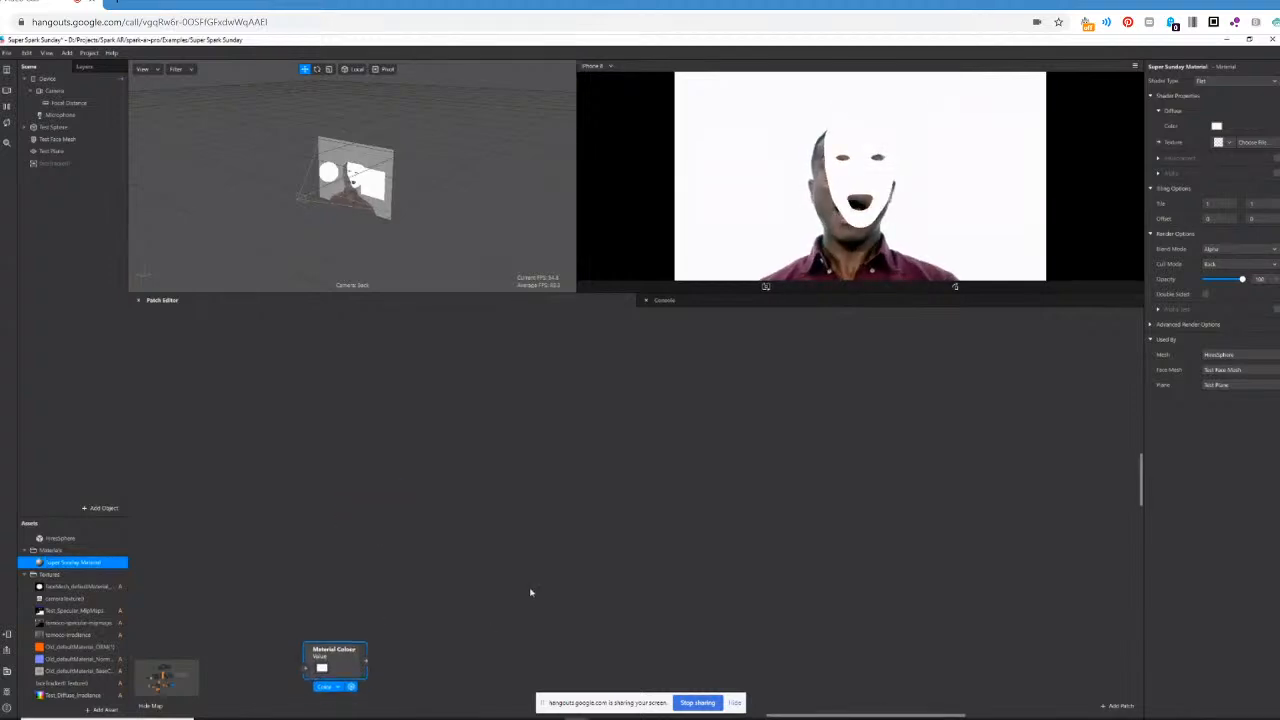
pyautogui.scroll(-3, 375, 567)
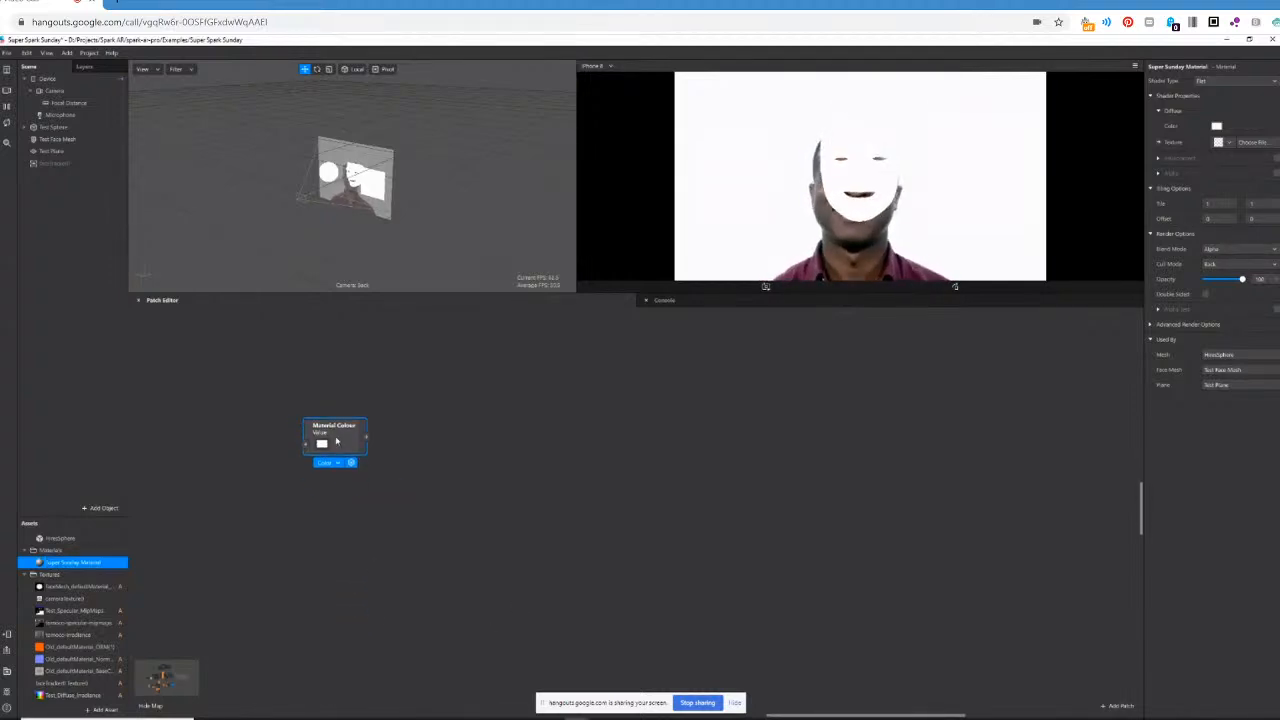
pyautogui.moveTo(335, 437); pyautogui.dragTo(222, 697)
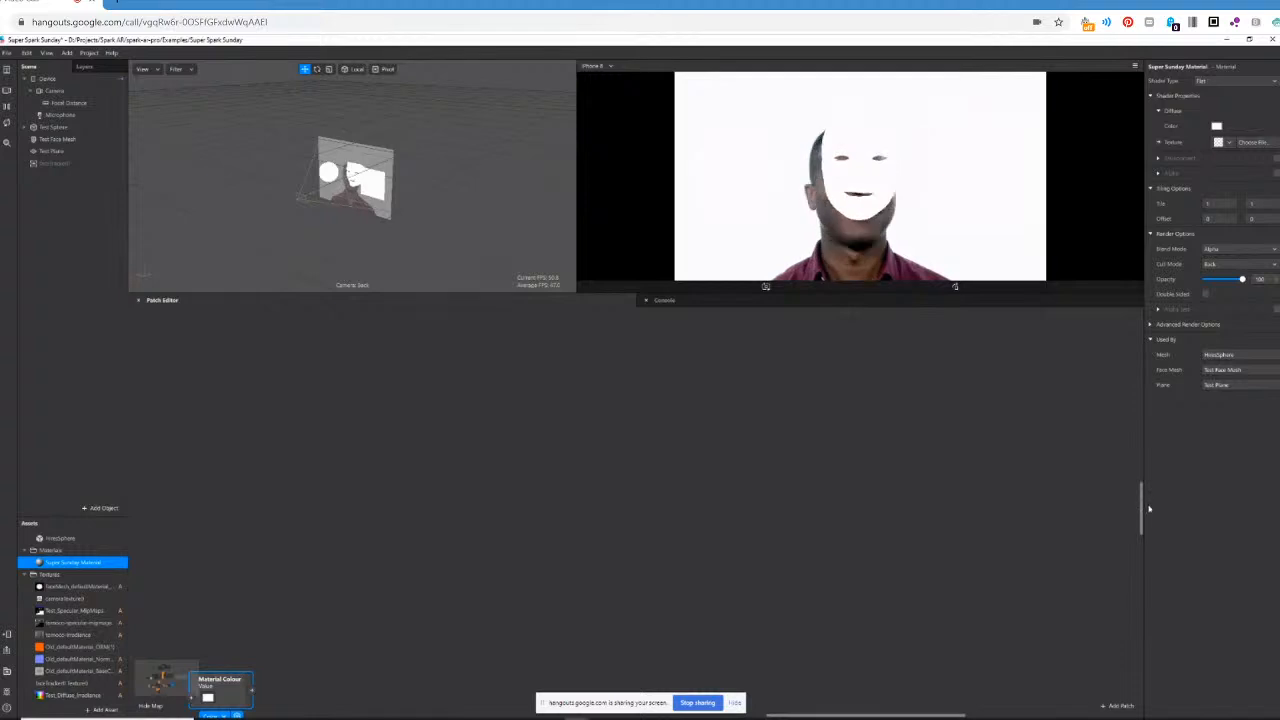
pyautogui.moveTo(1143, 509); pyautogui.dragTo(1144, 553)
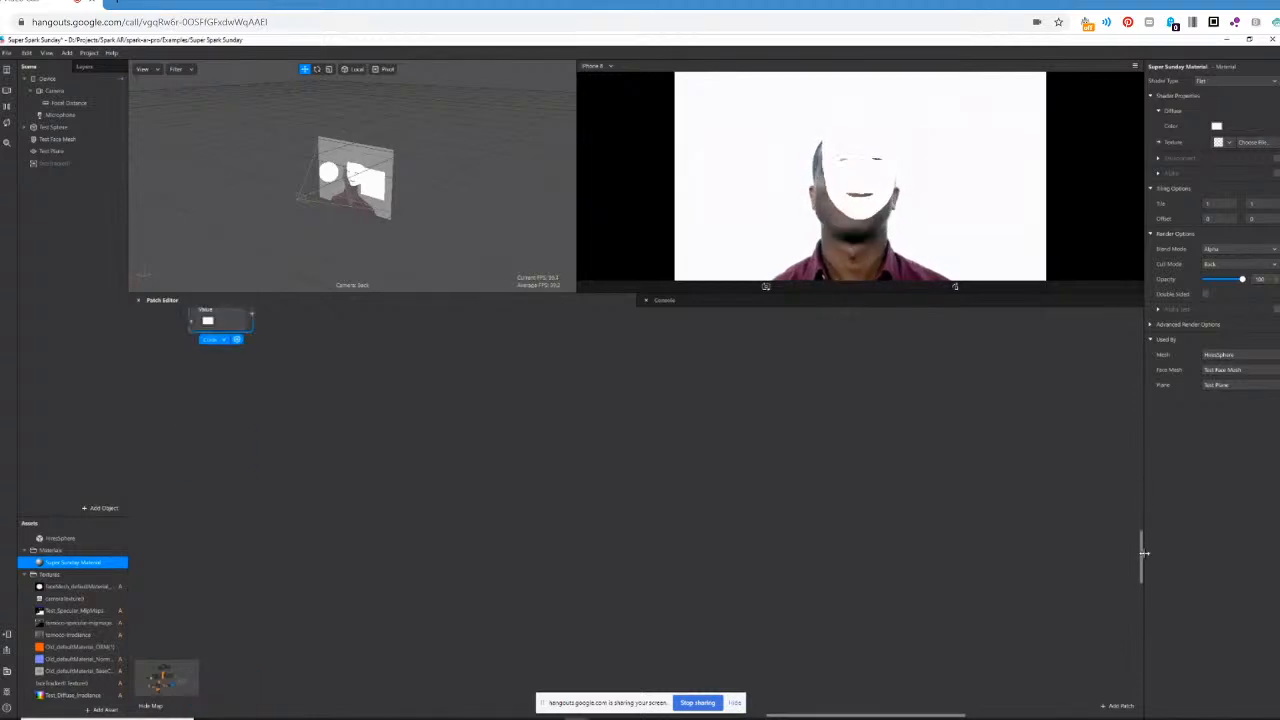
pyautogui.moveTo(230, 330); pyautogui.dragTo(180, 585)
pyautogui.moveTo(867, 716); pyautogui.dragTo(720, 718)
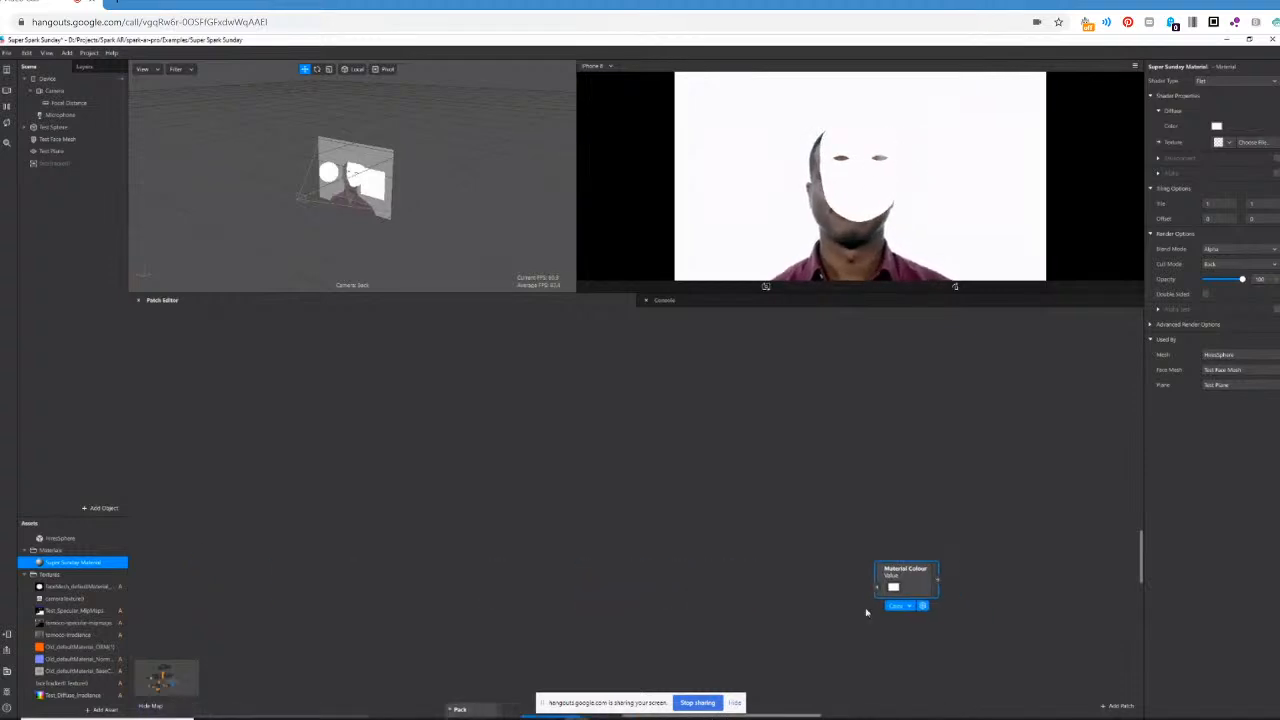
pyautogui.scroll(-2, 871, 580)
pyautogui.scroll(-3, 870, 578)
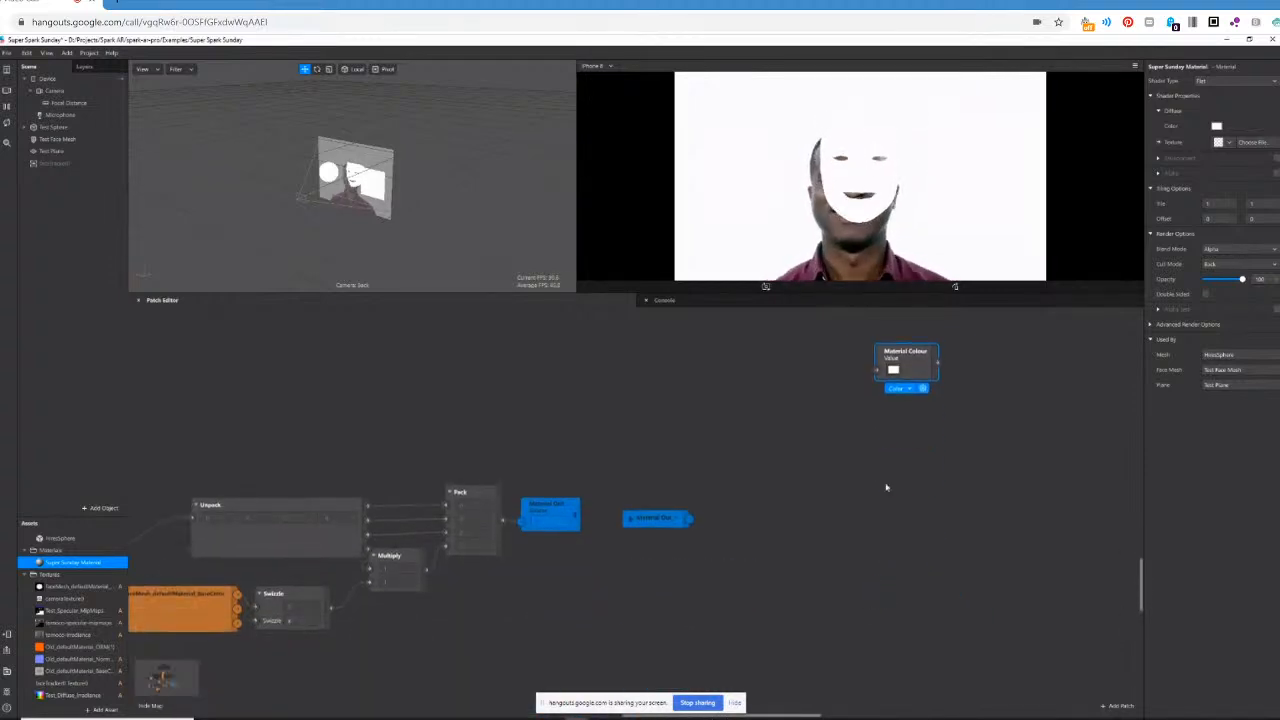
pyautogui.moveTo(916, 362); pyautogui.dragTo(650, 633)
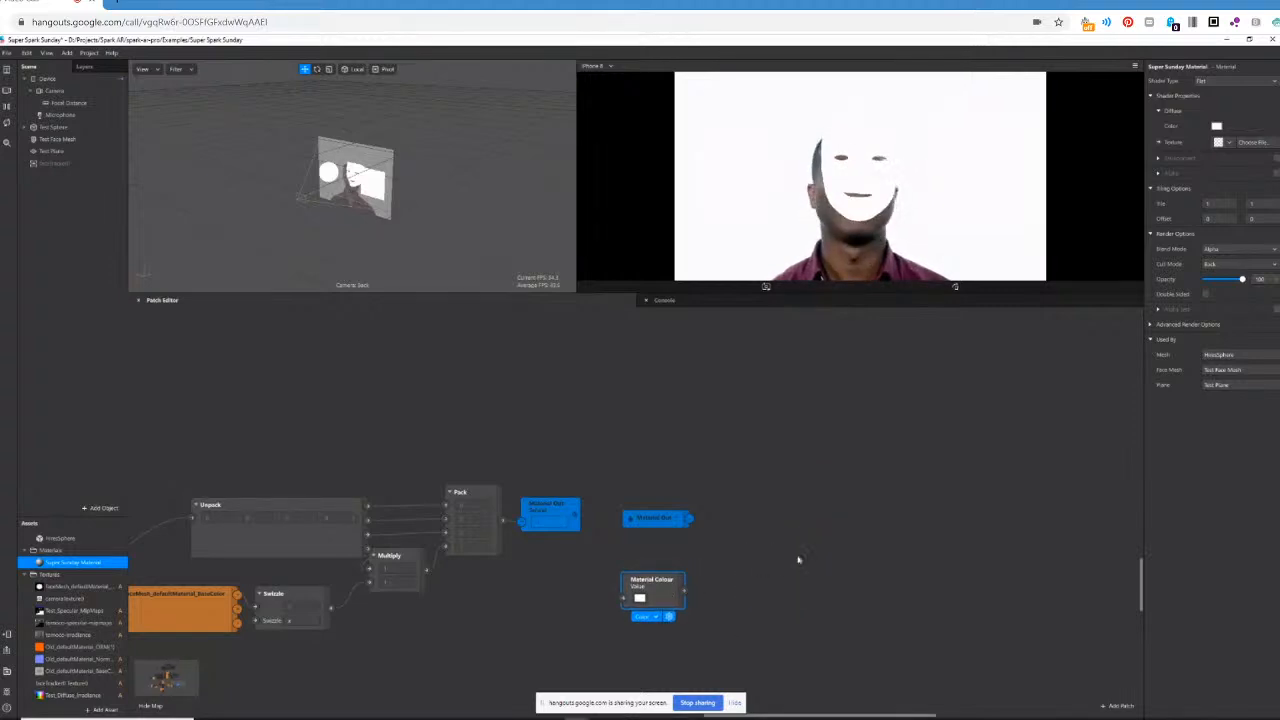
pyautogui.press('Delete')
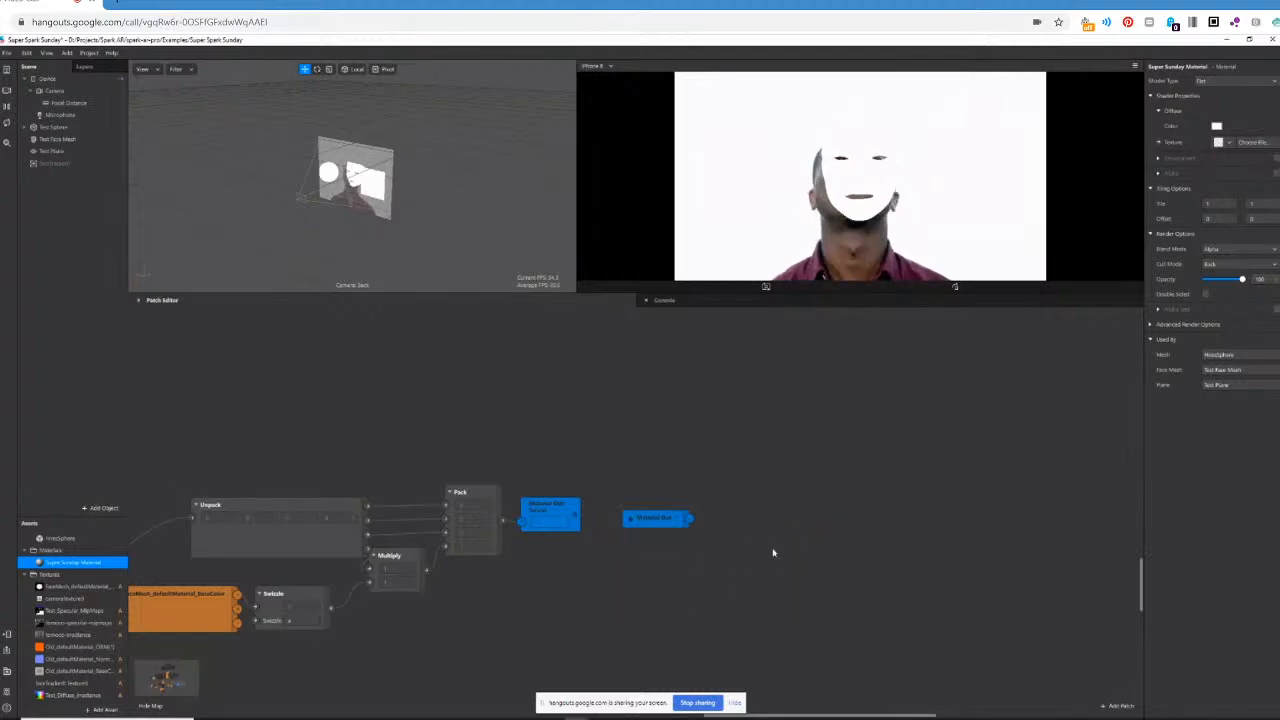
# Create a patch for the Super Sunday Material's diffuse Texture near the blue receiver patch.
pyautogui.click(1158, 142)
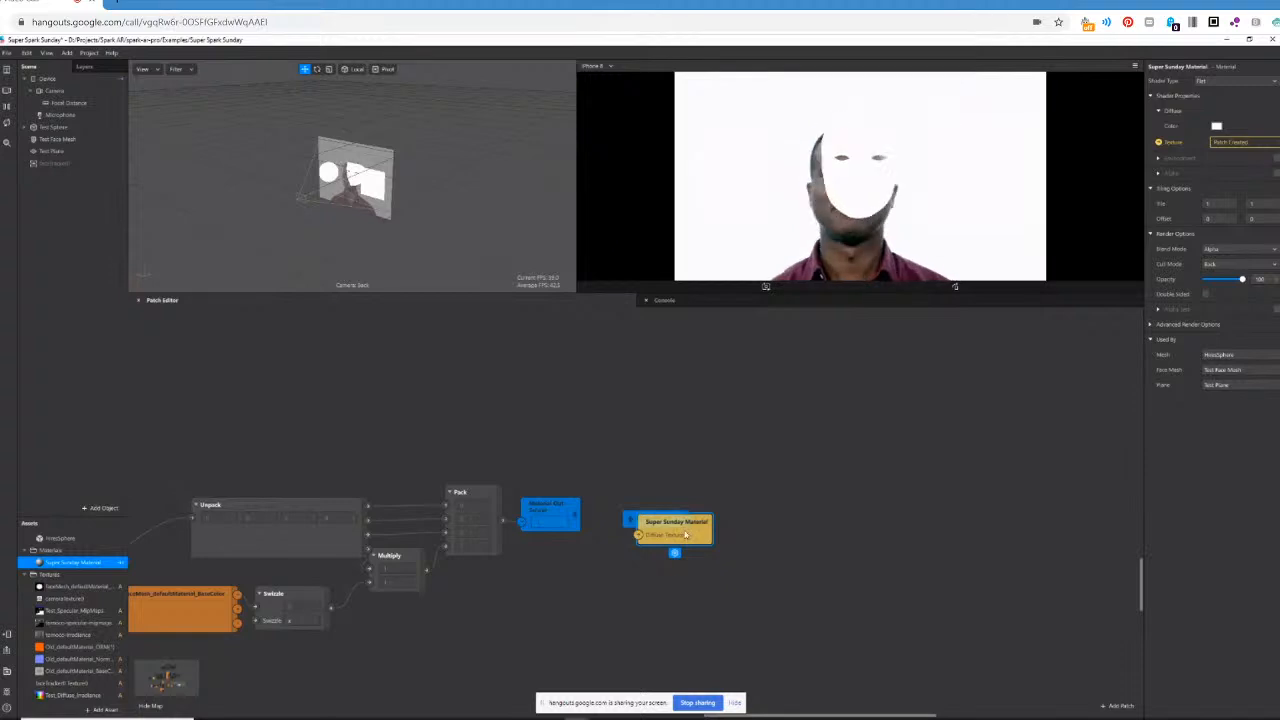
# Place the Super Sunday Material patch beside the blue receiver, connect the receiver to its Diffuse Texture, and return to the patch graph.
pyautogui.moveTo(709, 535); pyautogui.dragTo(789, 527)
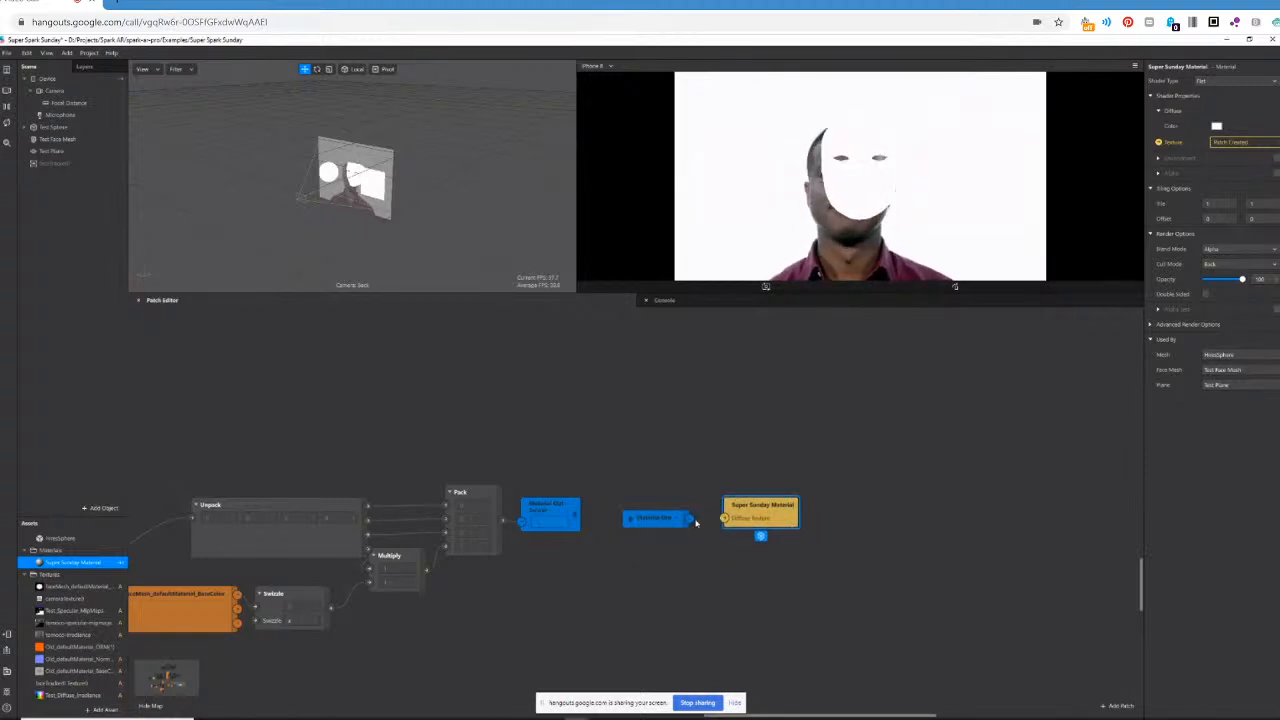
pyautogui.moveTo(691, 520); pyautogui.dragTo(727, 522)
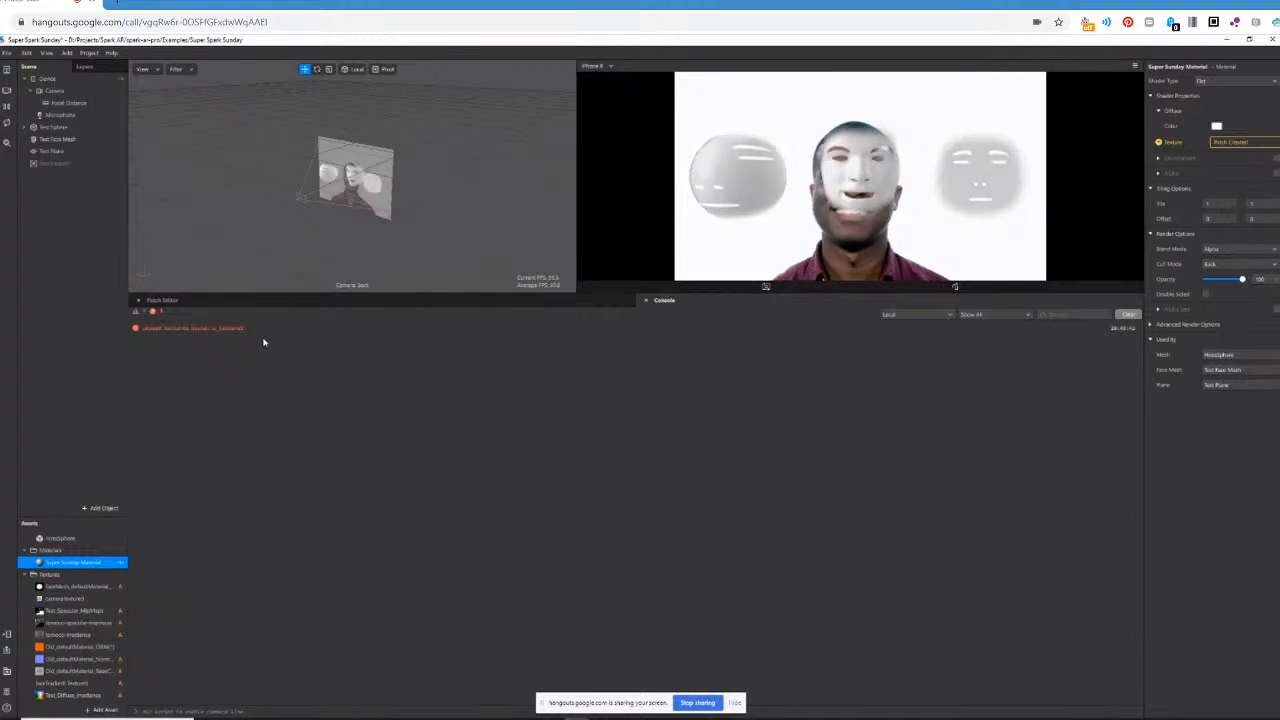
pyautogui.click(197, 301)
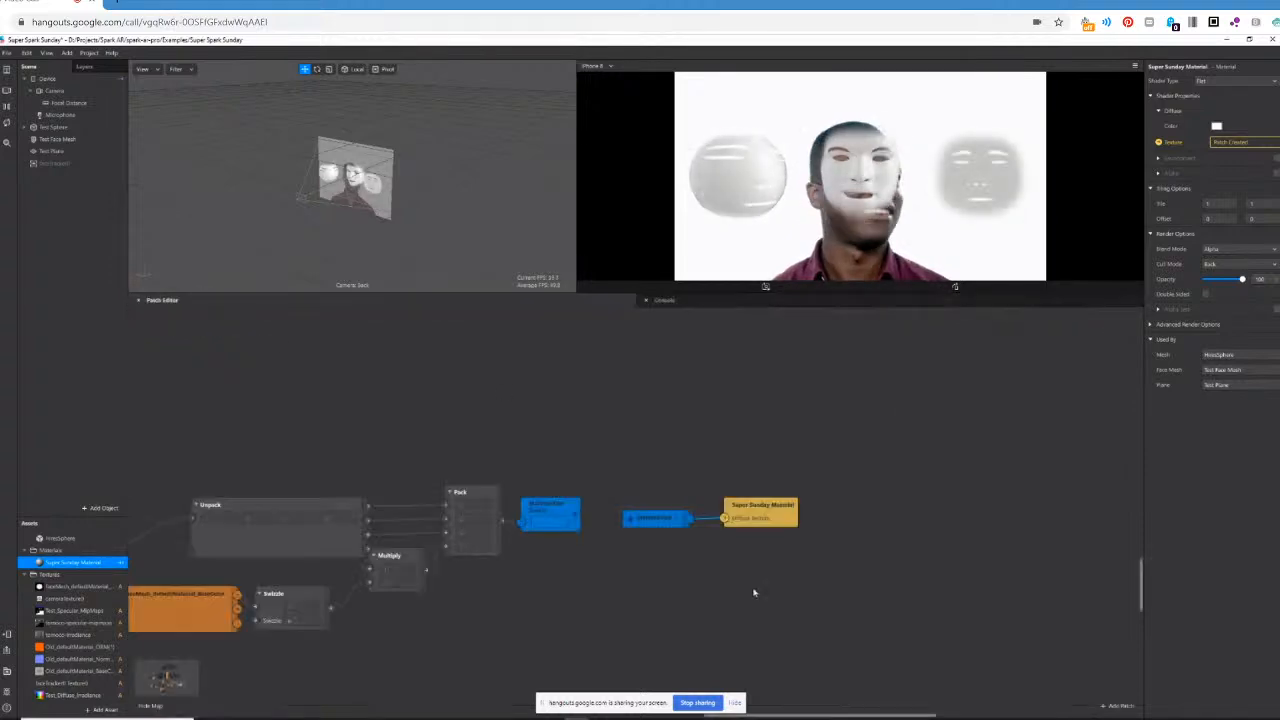
# Connect the PBR patch's output directly to the blue sender patch, bypassing the Unpack, Multiply and Pack chain.
pyautogui.moveTo(825, 717); pyautogui.dragTo(620, 717)
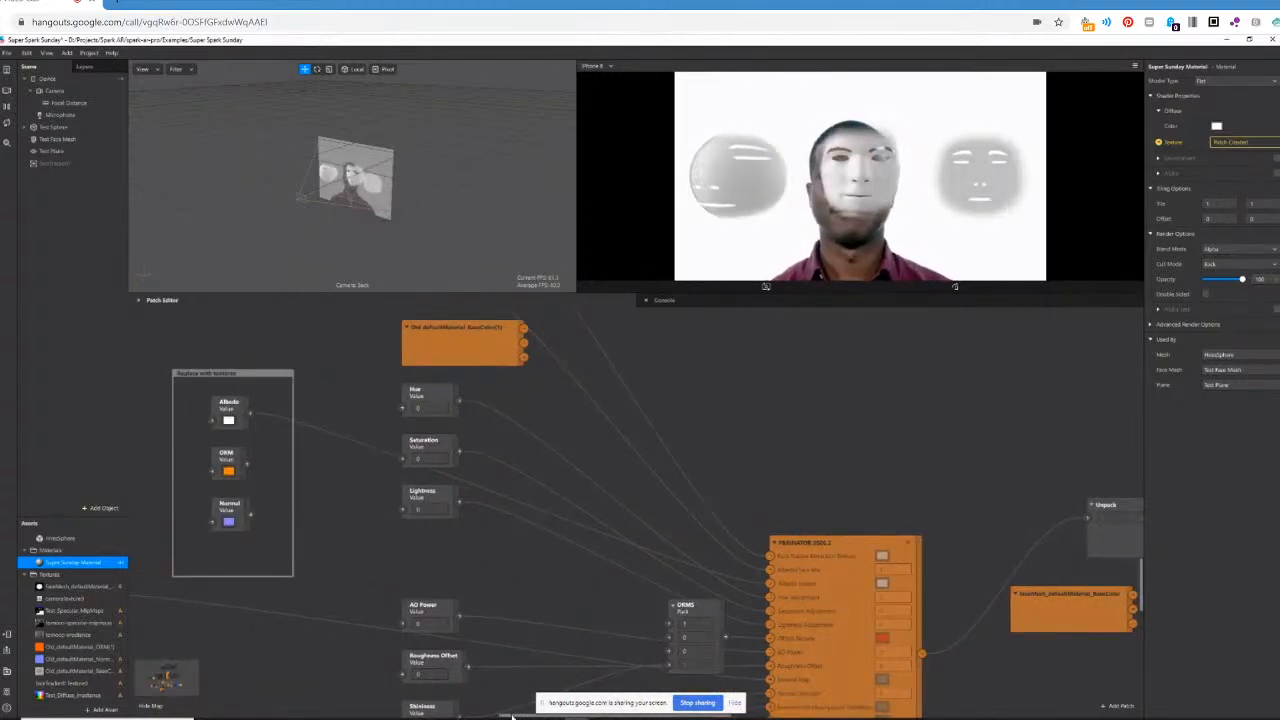
pyautogui.moveTo(515, 716); pyautogui.dragTo(633, 716)
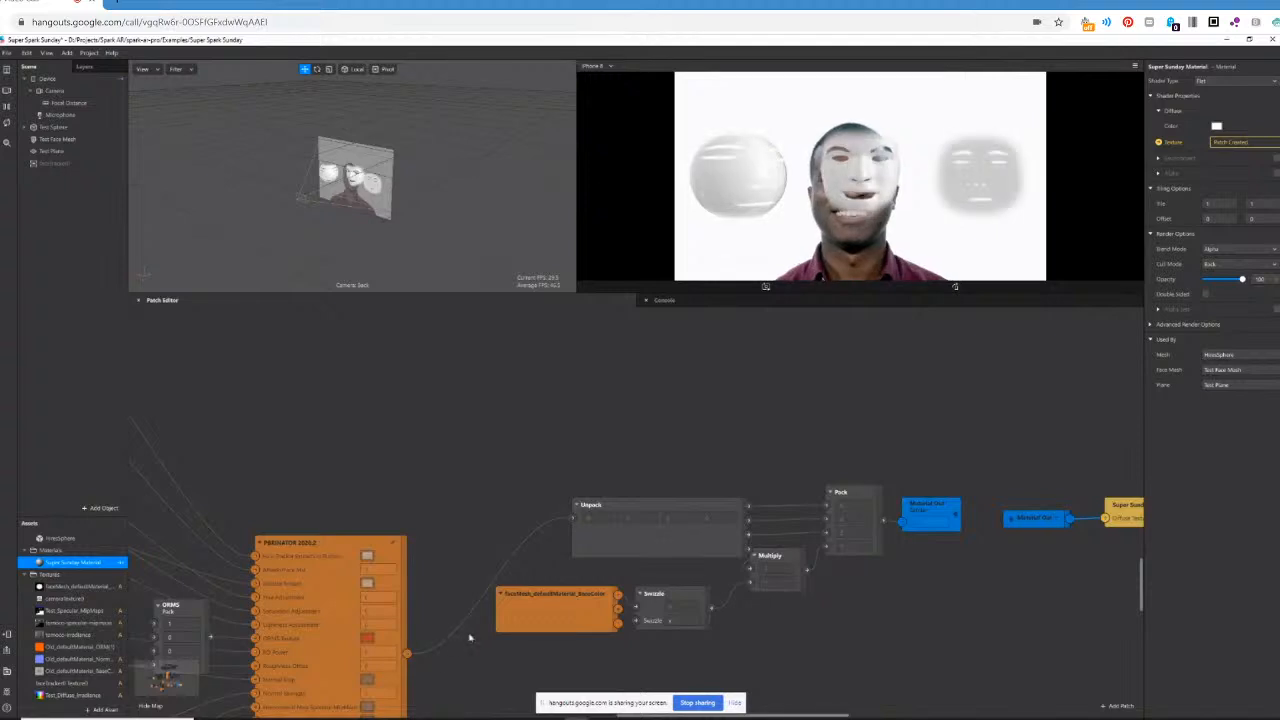
pyautogui.moveTo(421, 656); pyautogui.dragTo(940, 569)
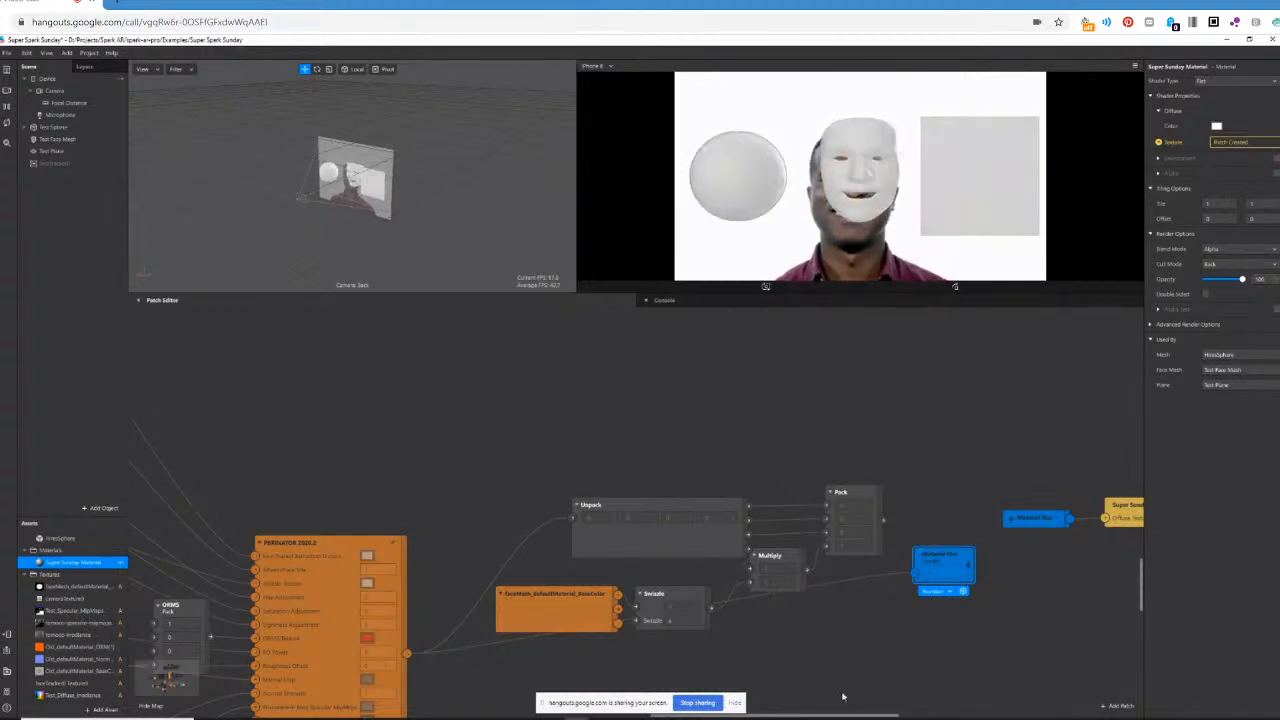
# Examine the patches feeding the PBR patch, from the texture and AO Power values through ORMS to the environment map patches.
pyautogui.hscroll(-10, 843, 697)
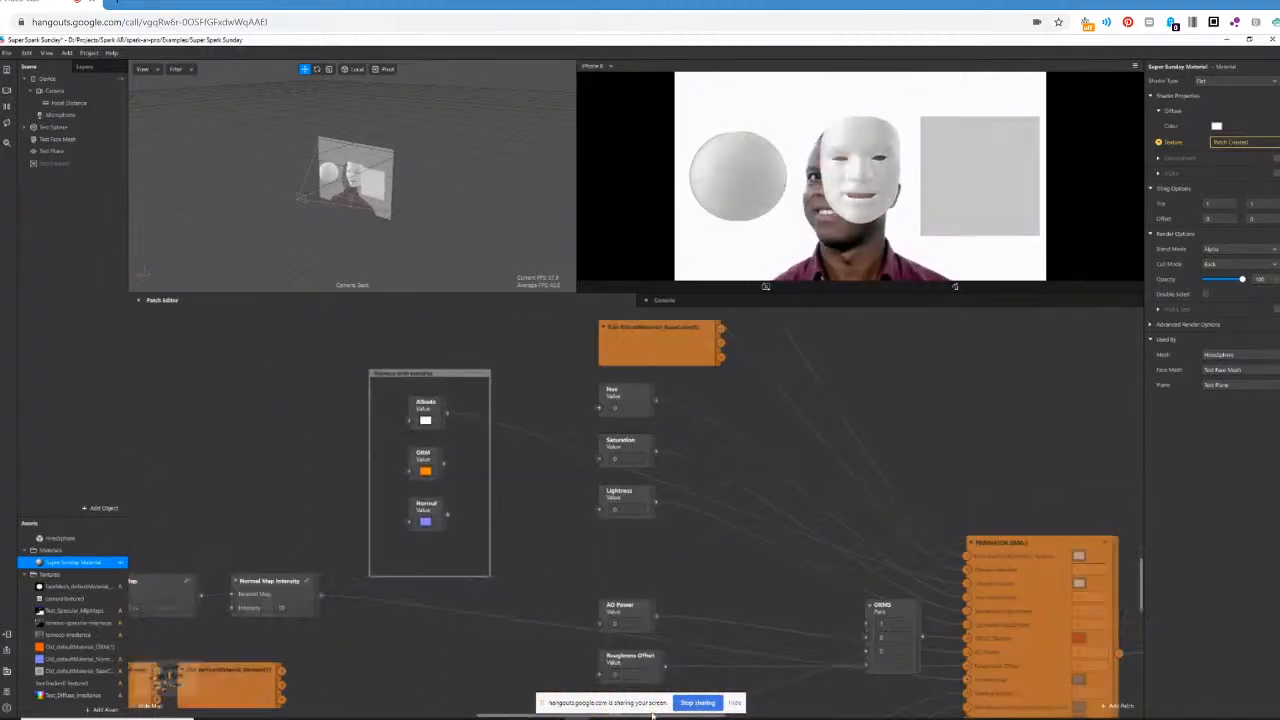
pyautogui.hscroll(-2, 652, 712)
pyautogui.hscroll(5, 700, 700)
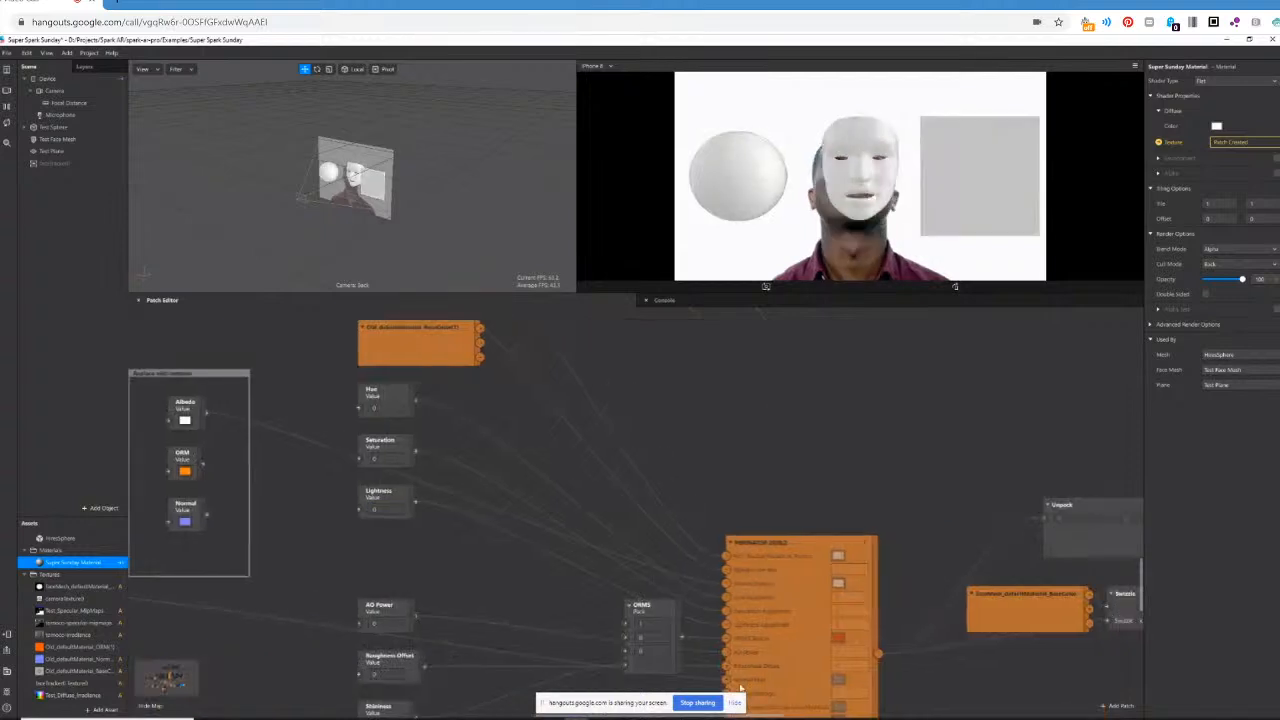
pyautogui.scroll(-4, 813, 544)
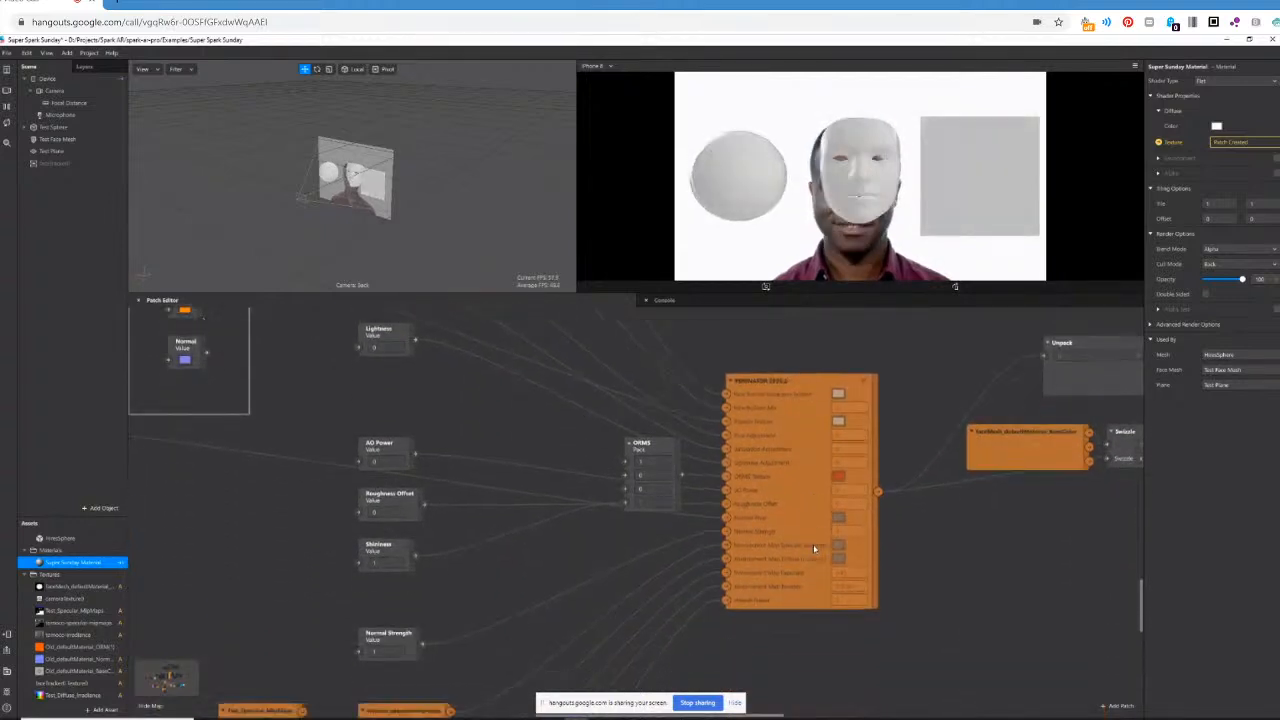
pyautogui.scroll(-1, 813, 544)
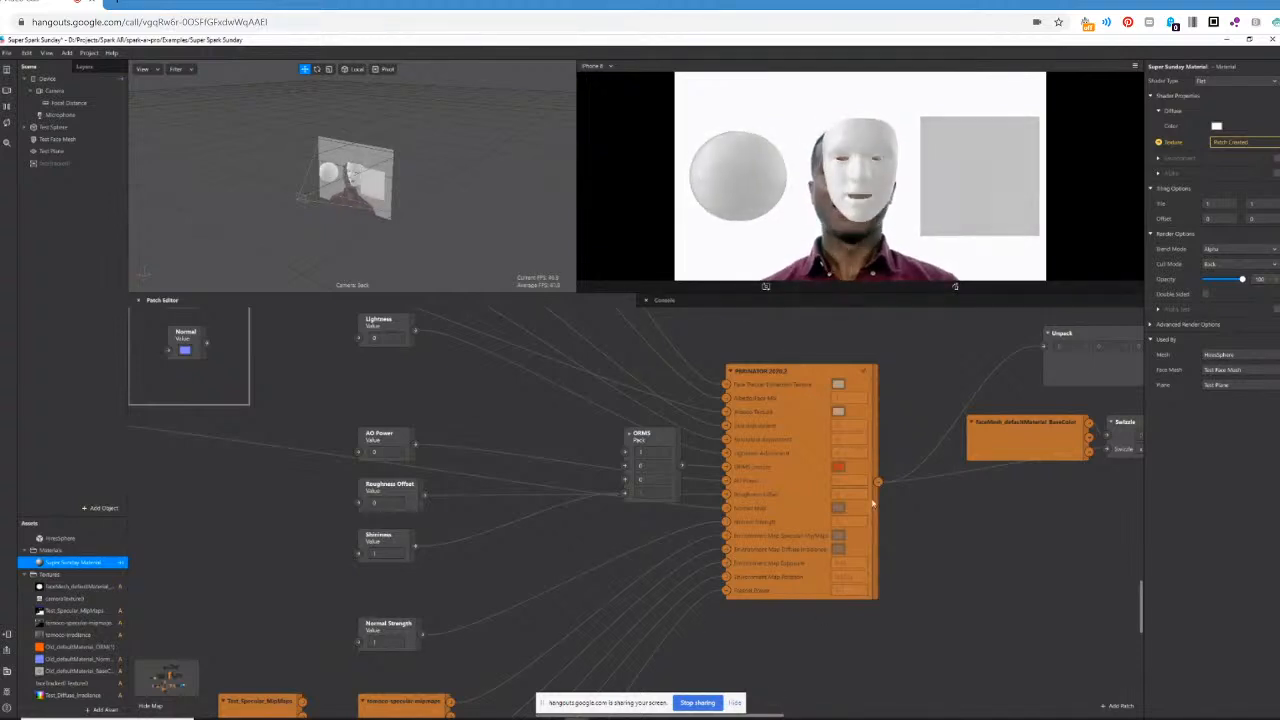
pyautogui.click(392, 424)
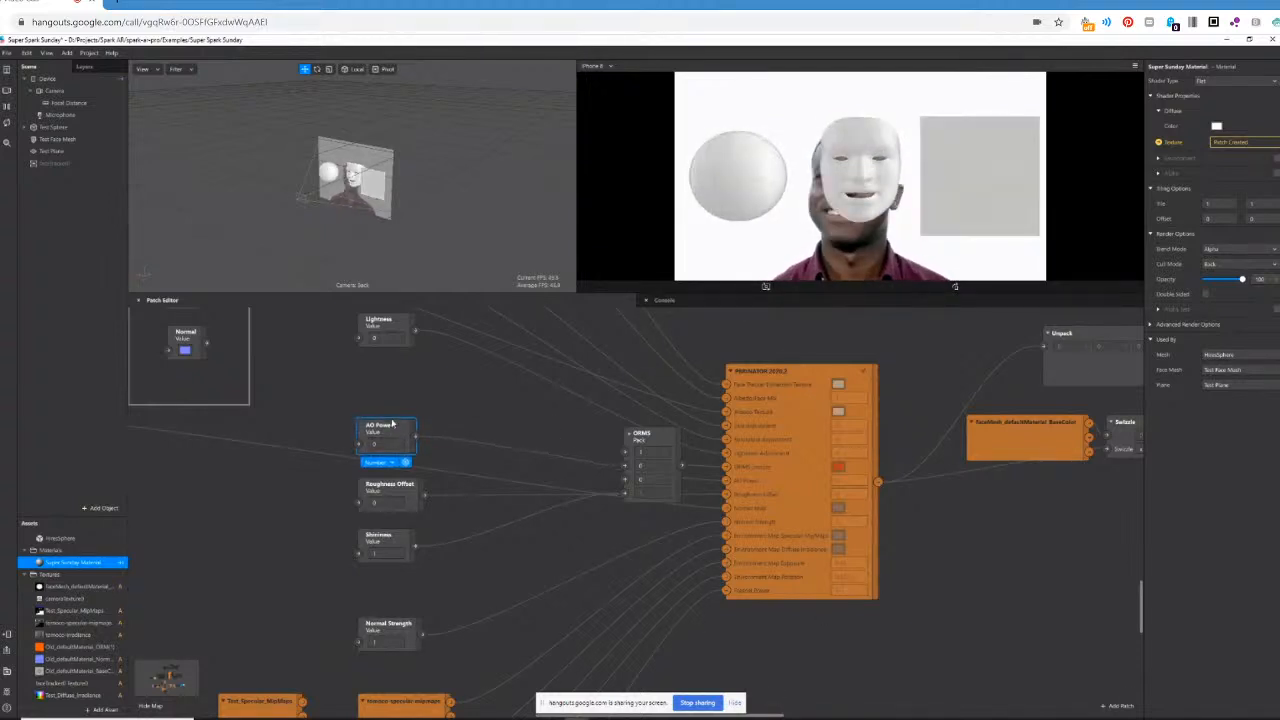
pyautogui.moveTo(392, 424); pyautogui.dragTo(393, 432)
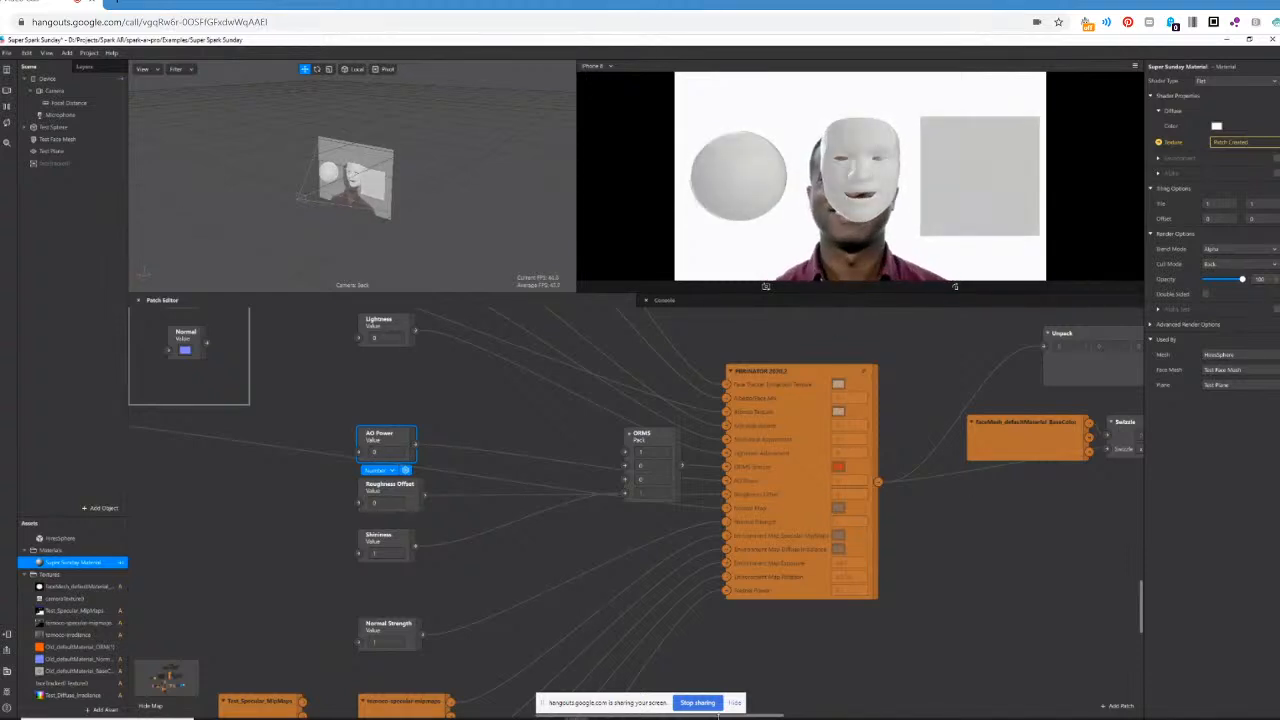
pyautogui.hscroll(-5, 690, 712)
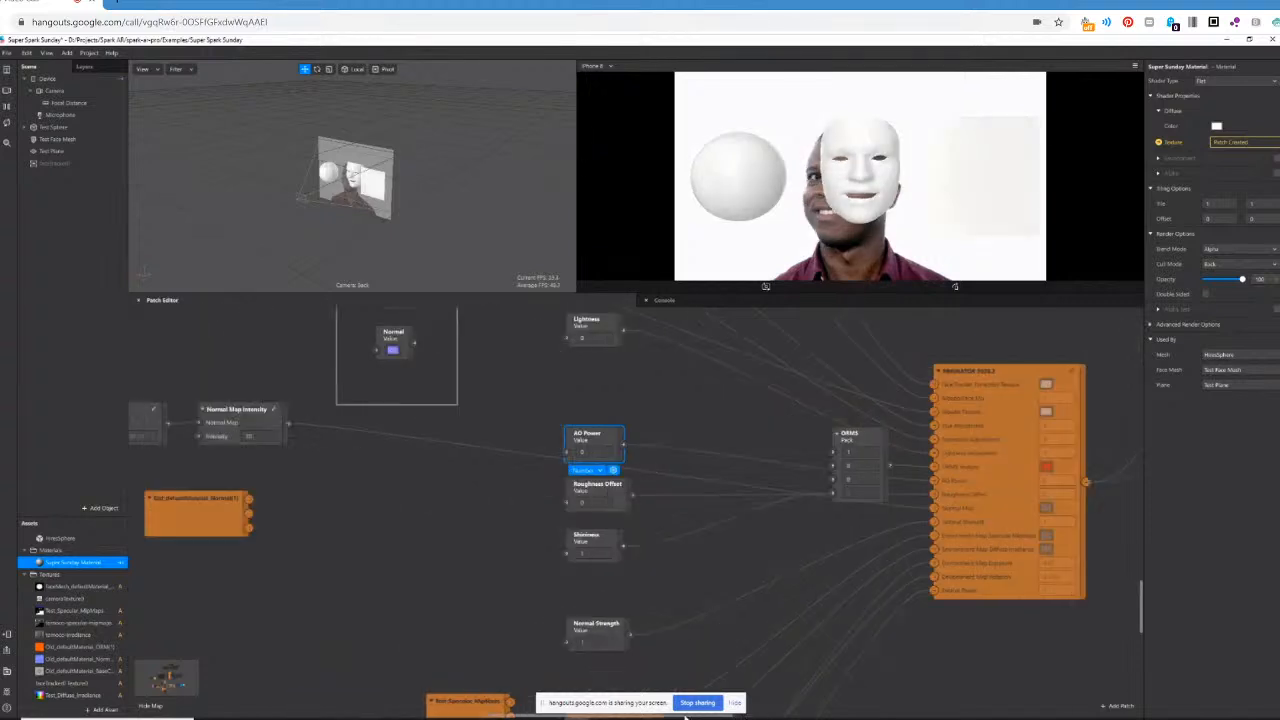
pyautogui.hscroll(-3, 688, 714)
pyautogui.hscroll(4, 700, 716)
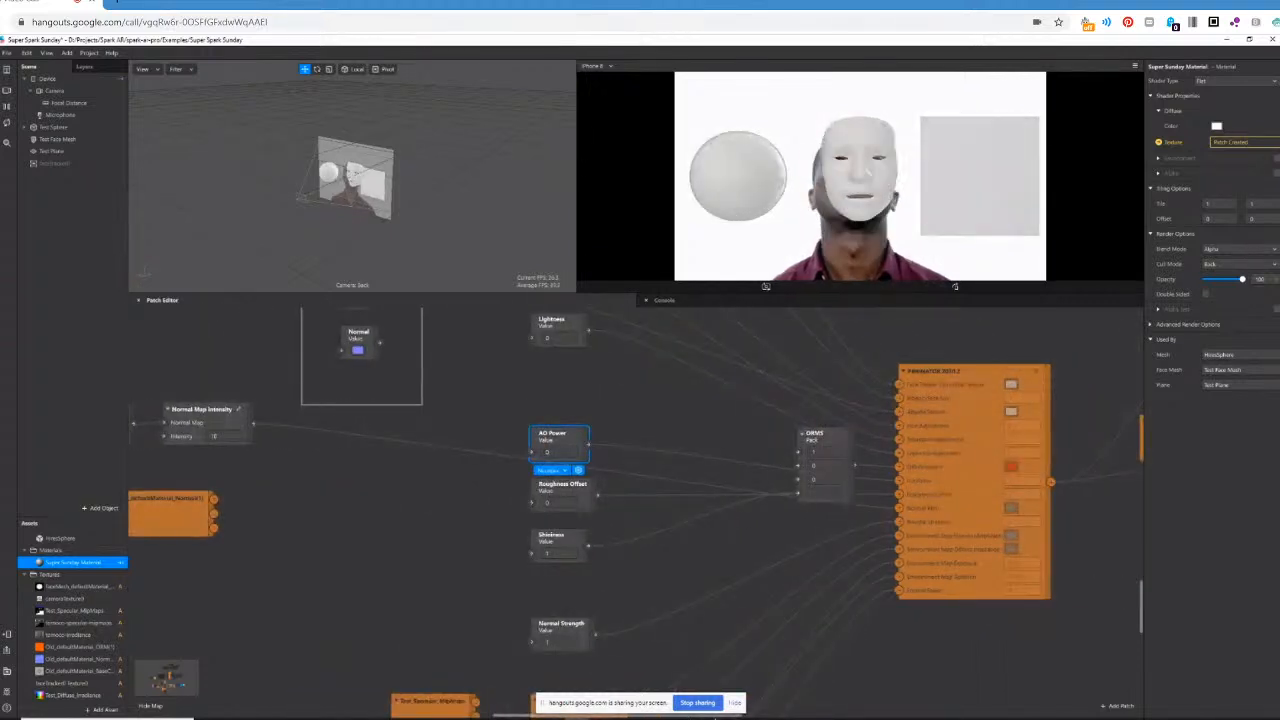
pyautogui.hscroll(-1, 714, 716)
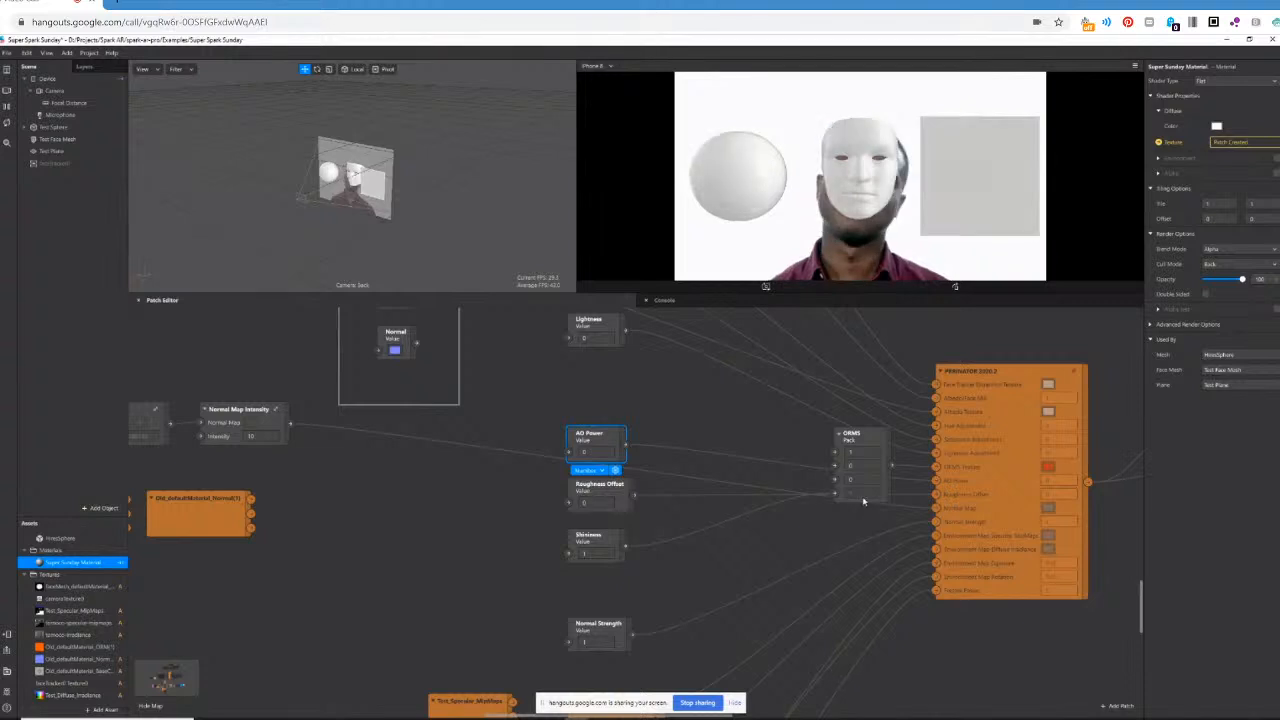
pyautogui.scroll(-5, 809, 529)
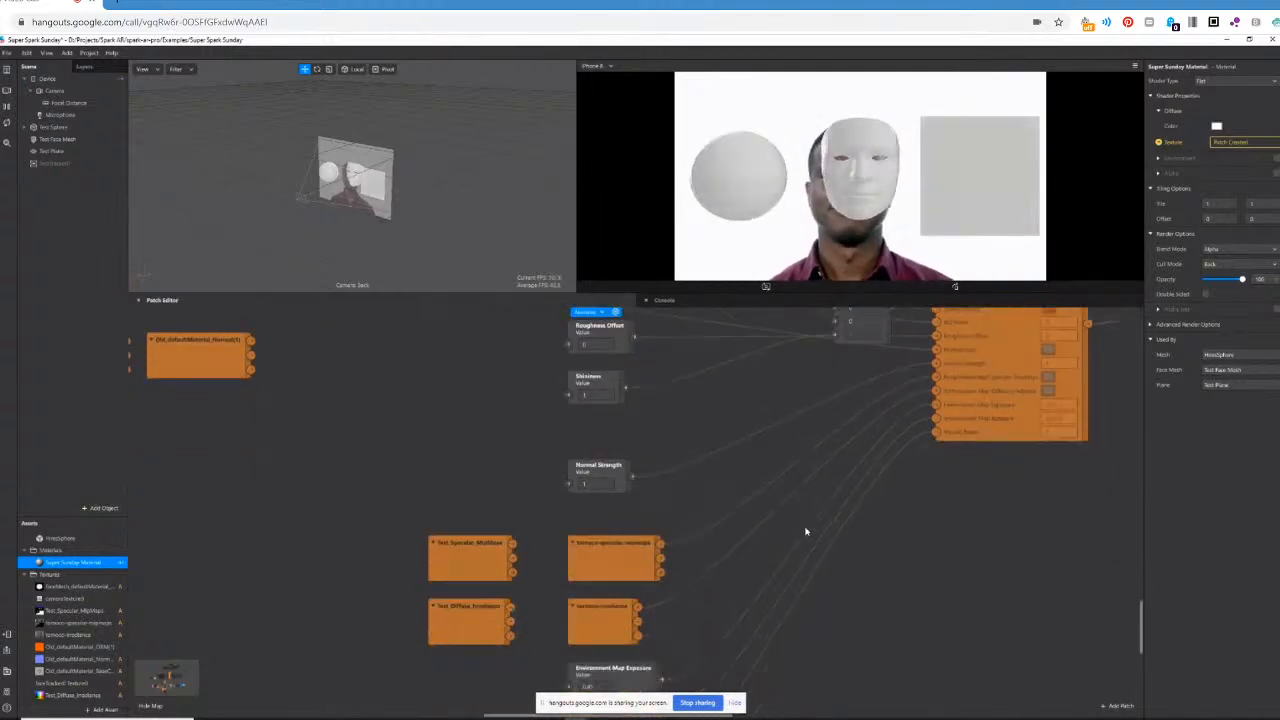
# Disconnect the PBR patch's Environment Map Rotation input and set the Normal Strength value to 0.
pyautogui.moveTo(936, 403); pyautogui.dragTo(906, 409)
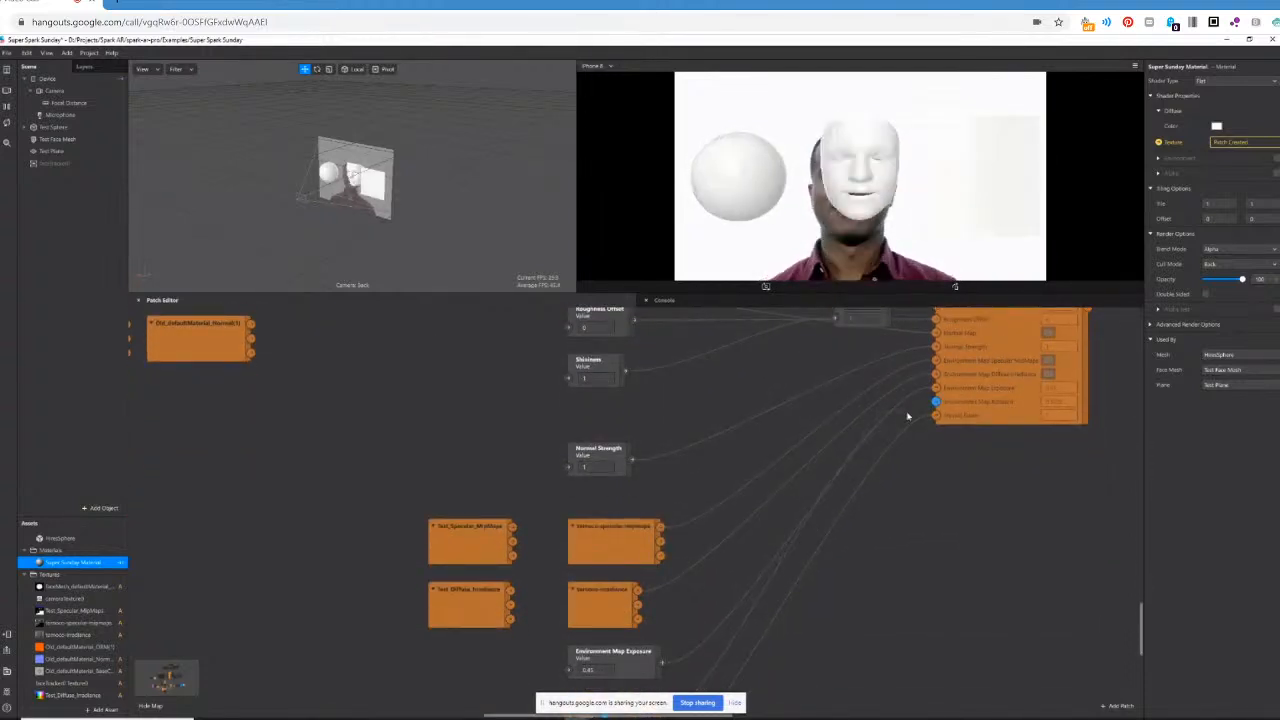
pyautogui.scroll(3, 925, 477)
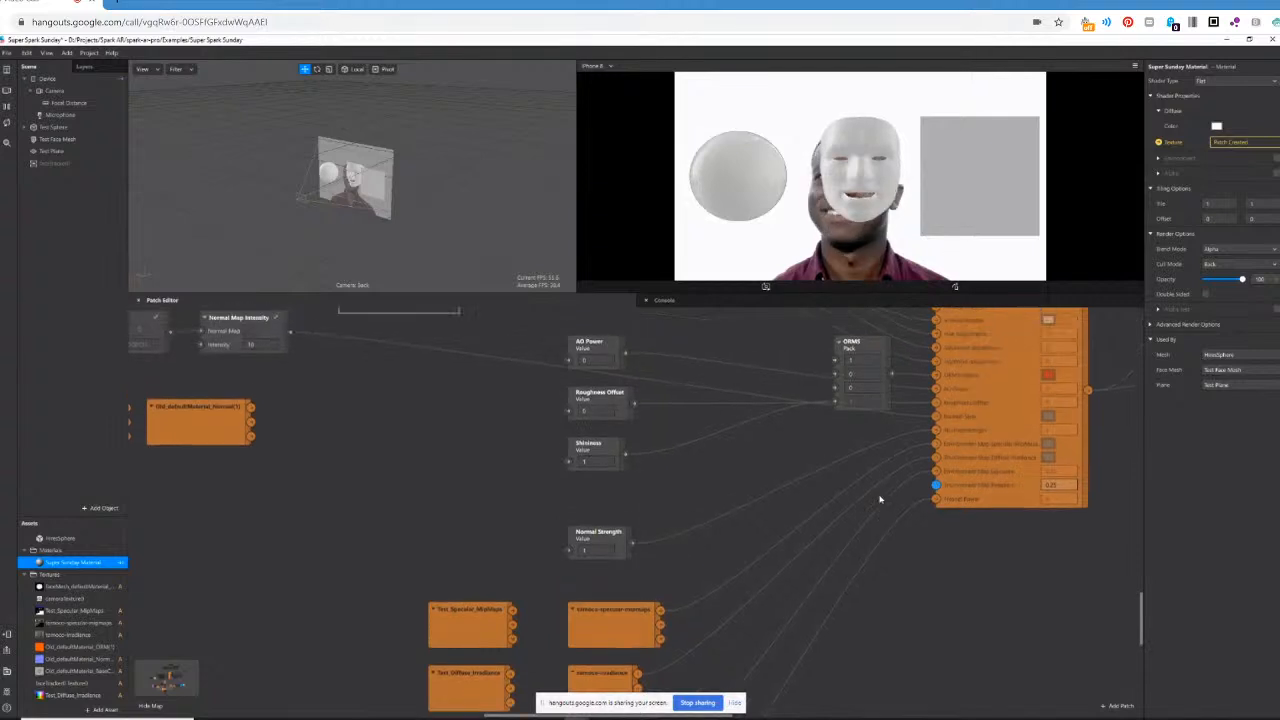
pyautogui.scroll(2, 880, 498)
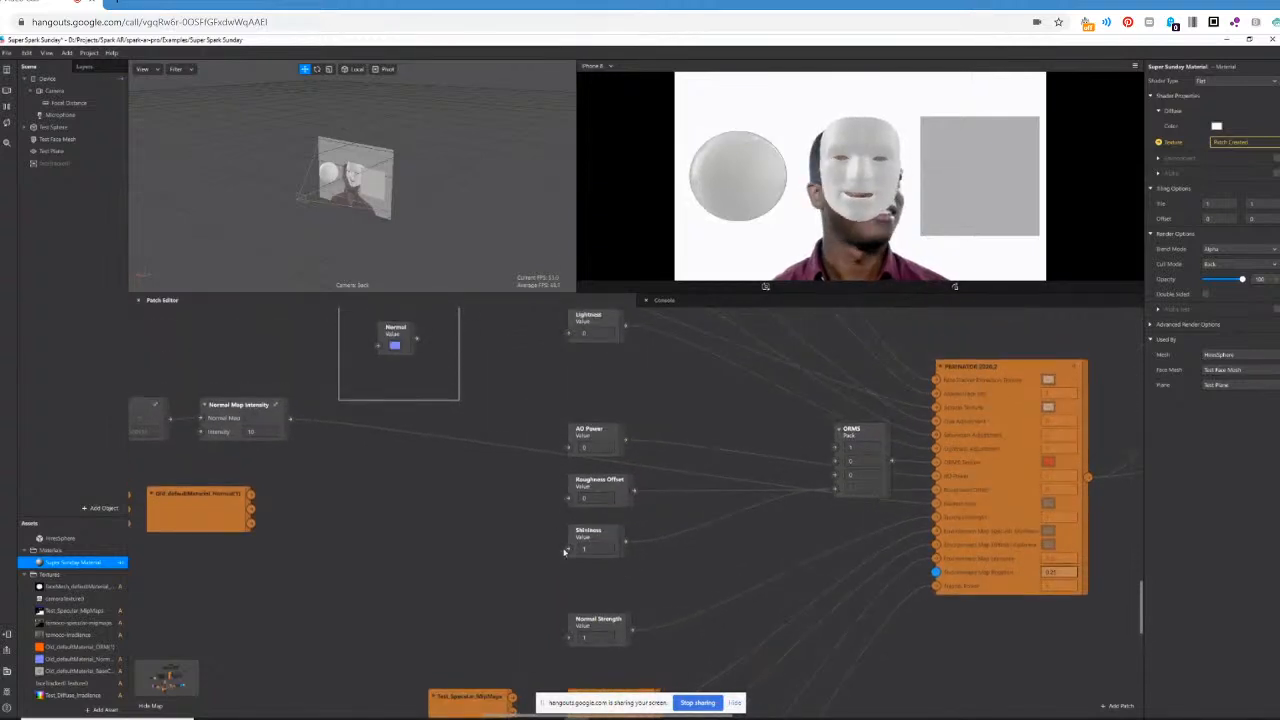
pyautogui.scroll(-1, 594, 618)
pyautogui.click(606, 625)
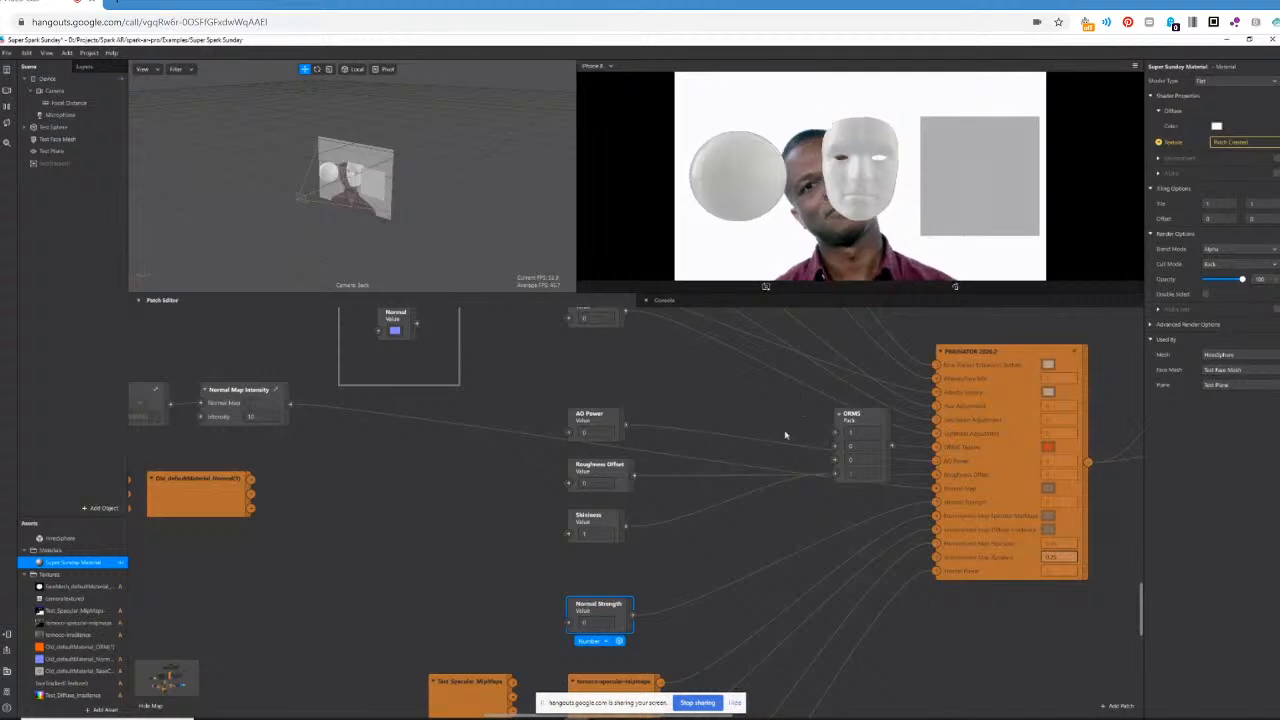
# Set the third value of the ORMS Pack patch to 1 and shift the patch slightly away from the PBR patch.
pyautogui.scroll(2, 785, 435)
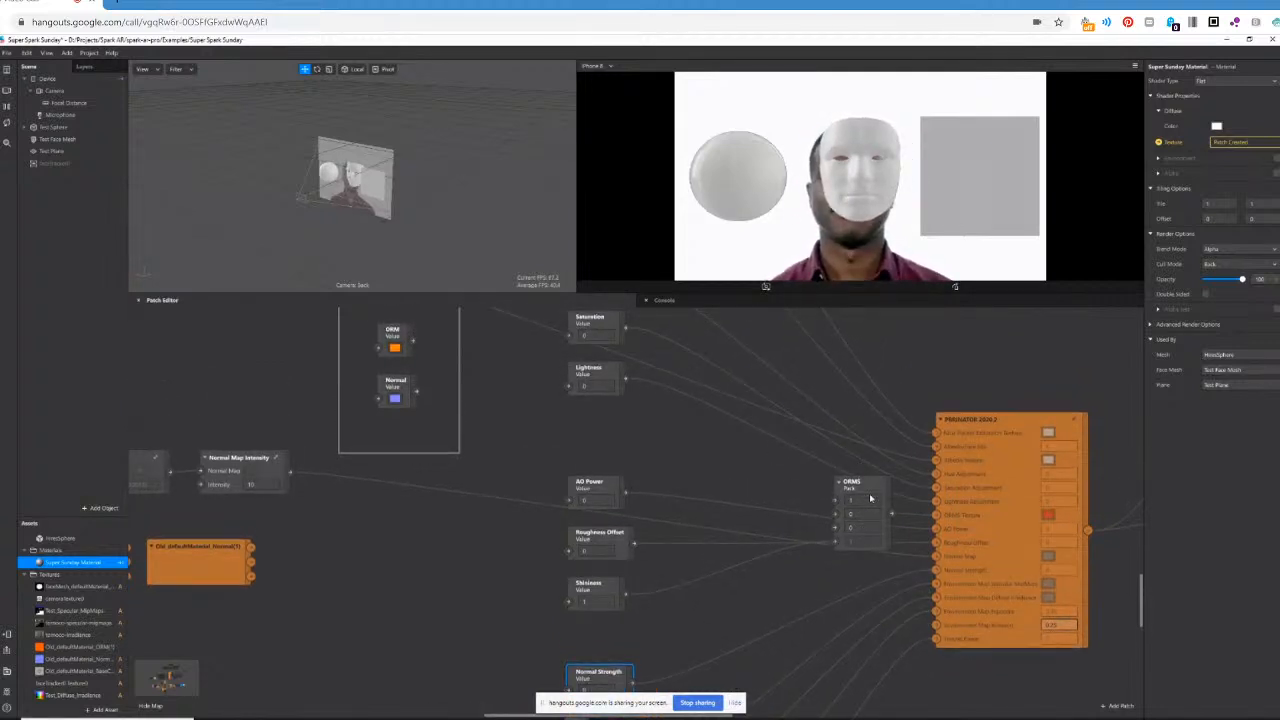
pyautogui.scroll(1, 872, 514)
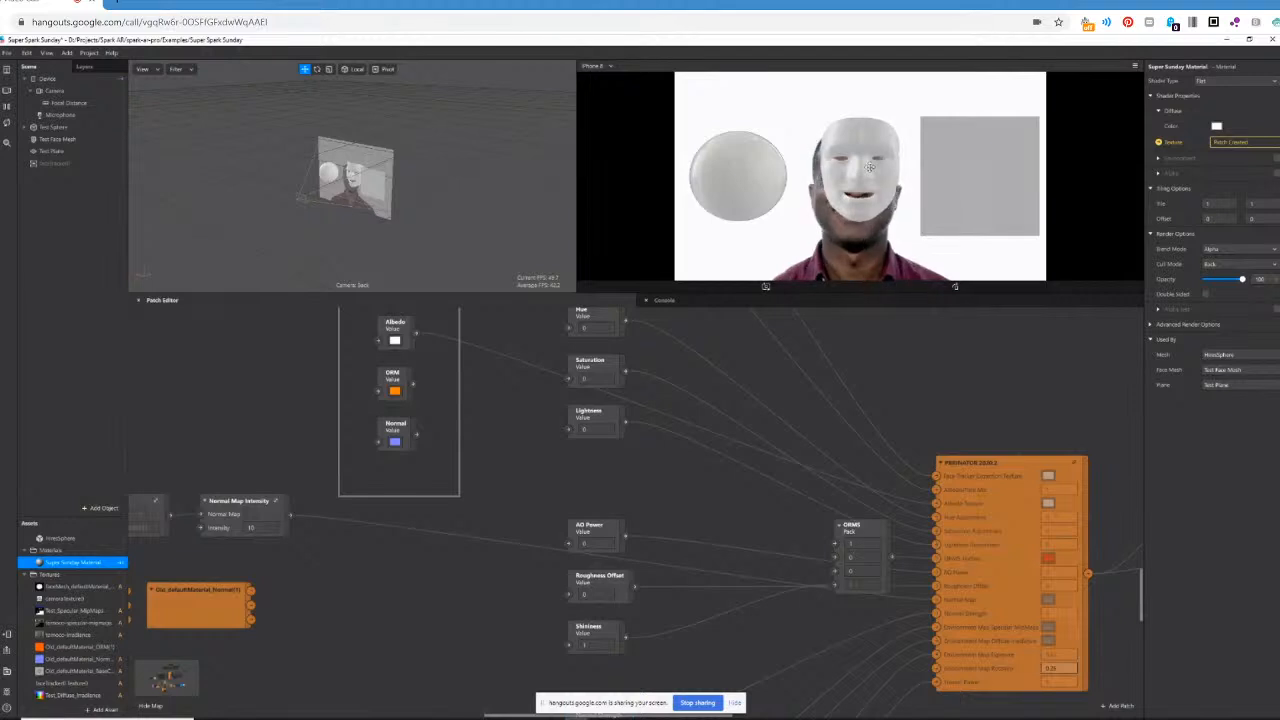
pyautogui.hscroll(2, 859, 573)
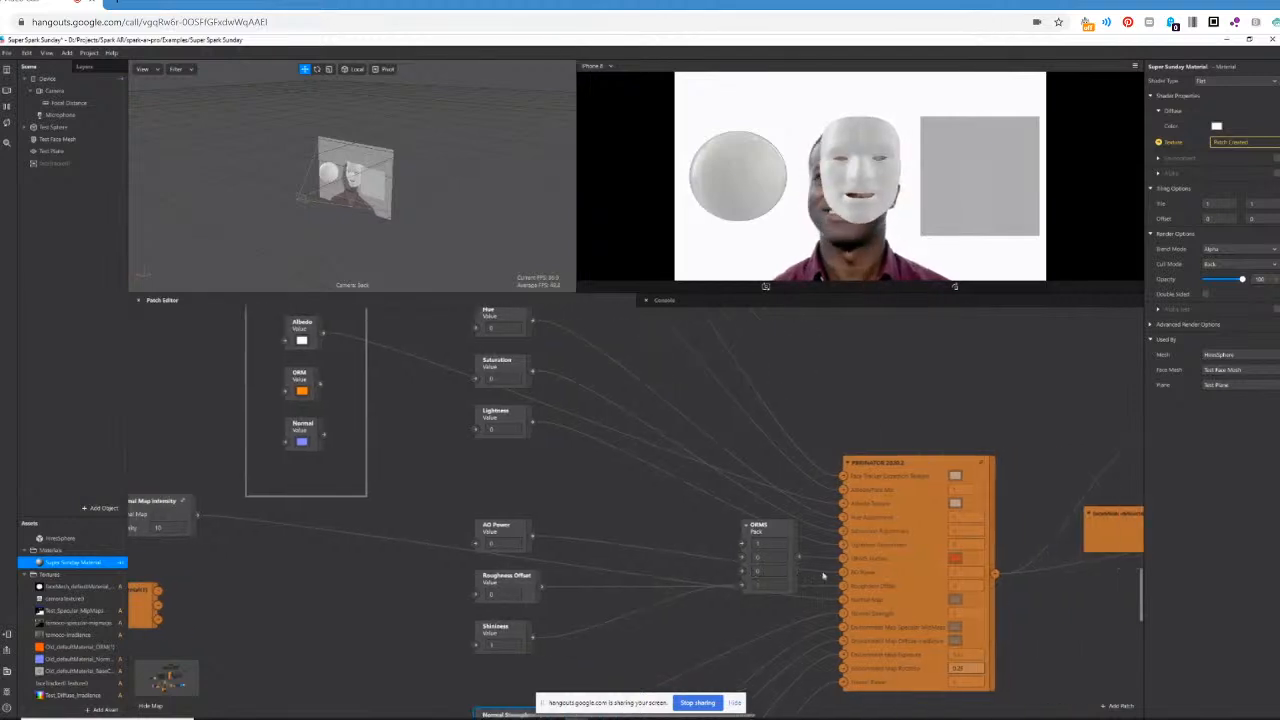
pyautogui.click(766, 571)
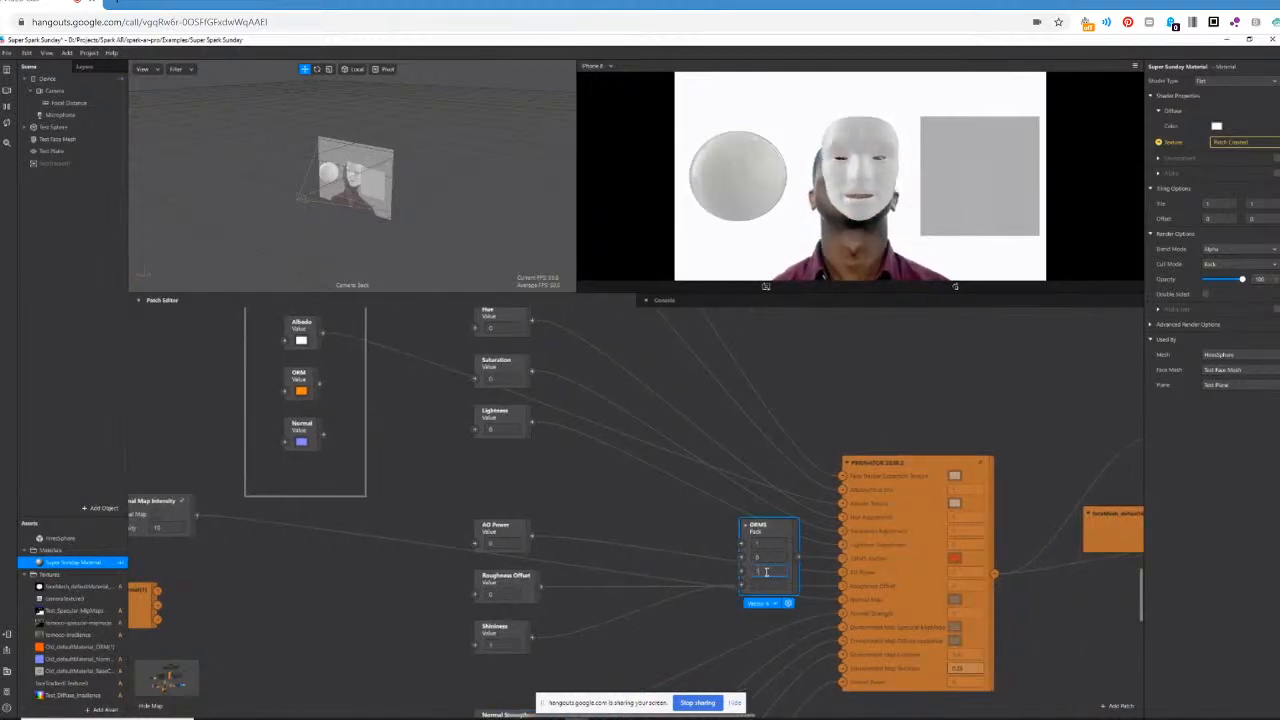
pyautogui.press('Return')
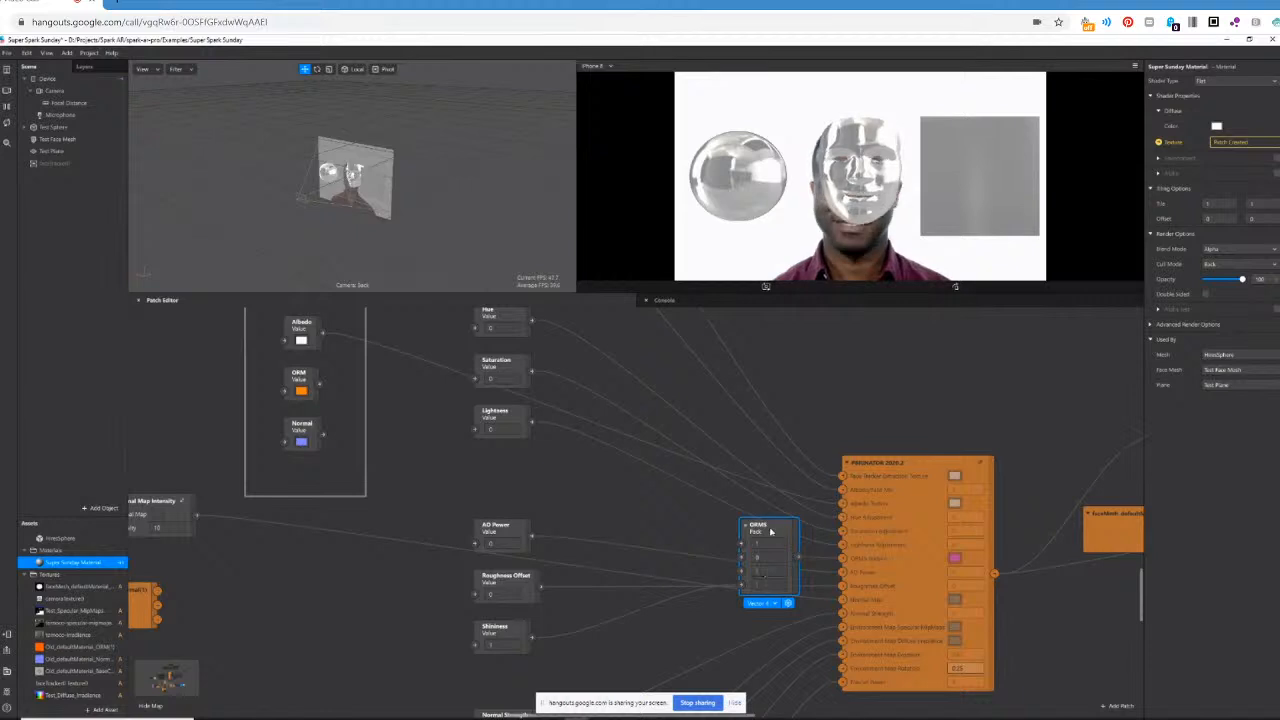
pyautogui.moveTo(770, 531); pyautogui.dragTo(758, 531)
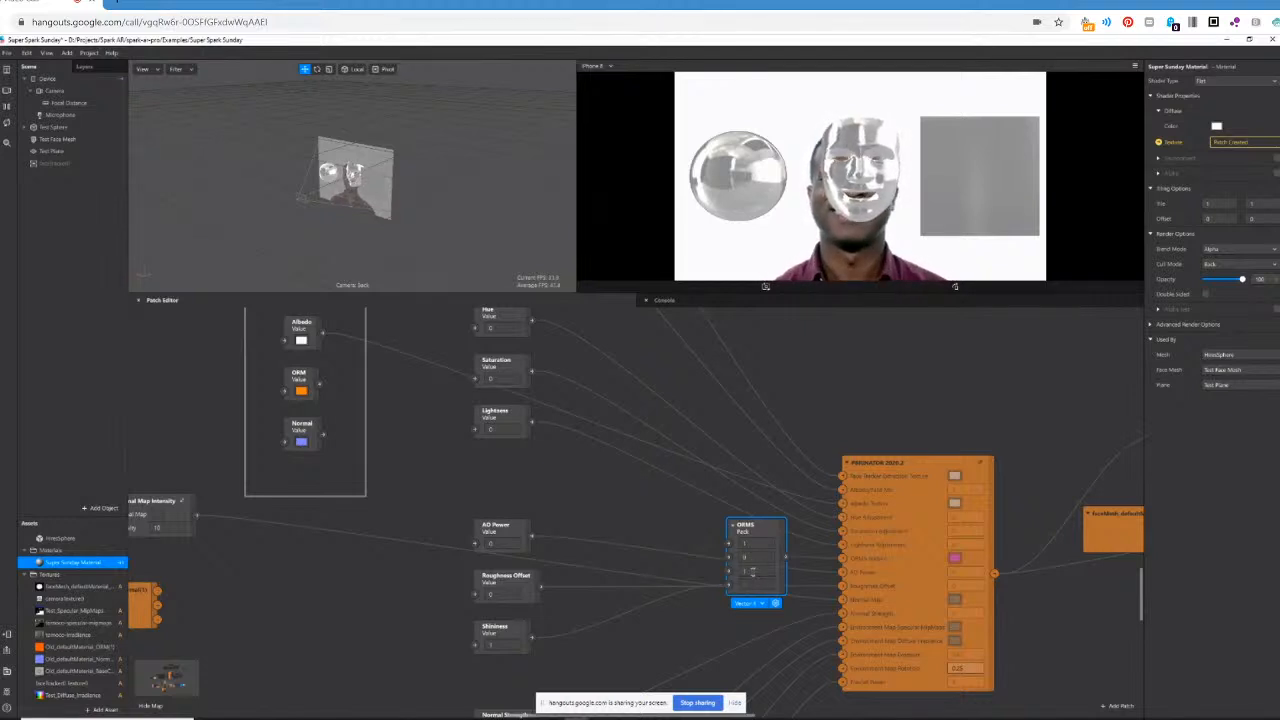
# Switch the ORMS Pack patch's third value to 0 and back to 1 to compare the two looks.
pyautogui.click(752, 571)
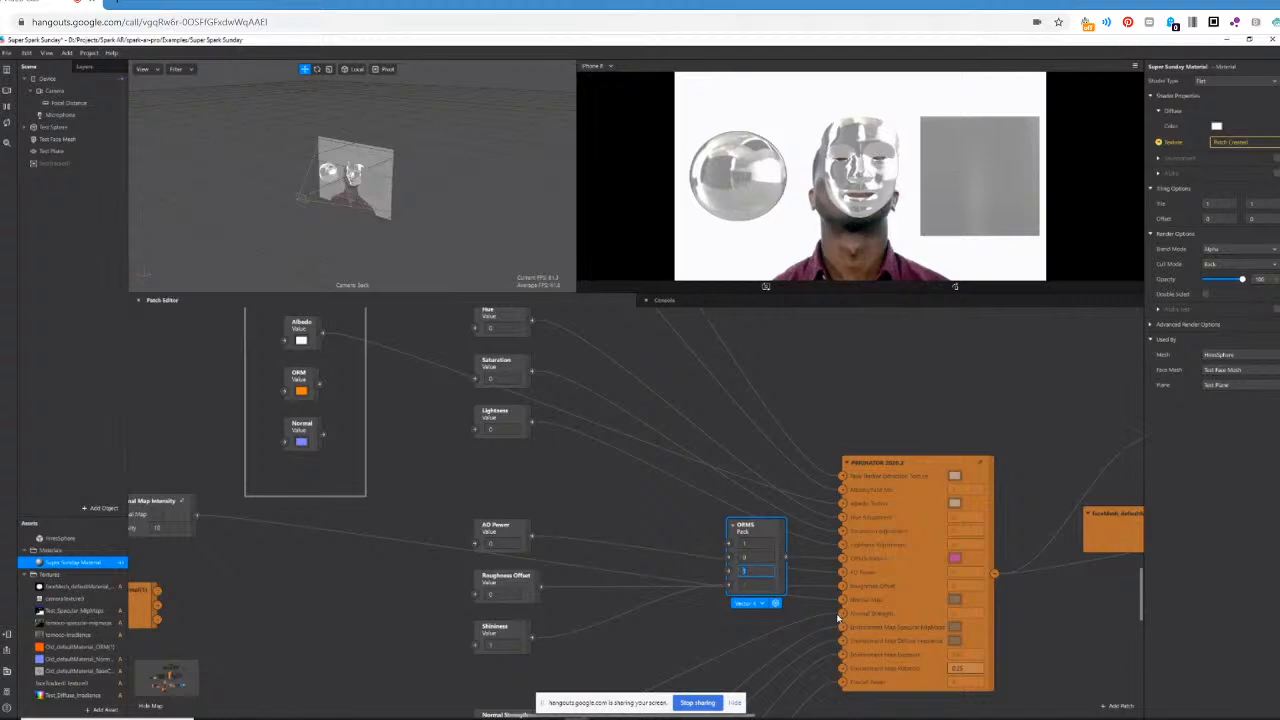
pyautogui.write('0')
pyautogui.press('Return')
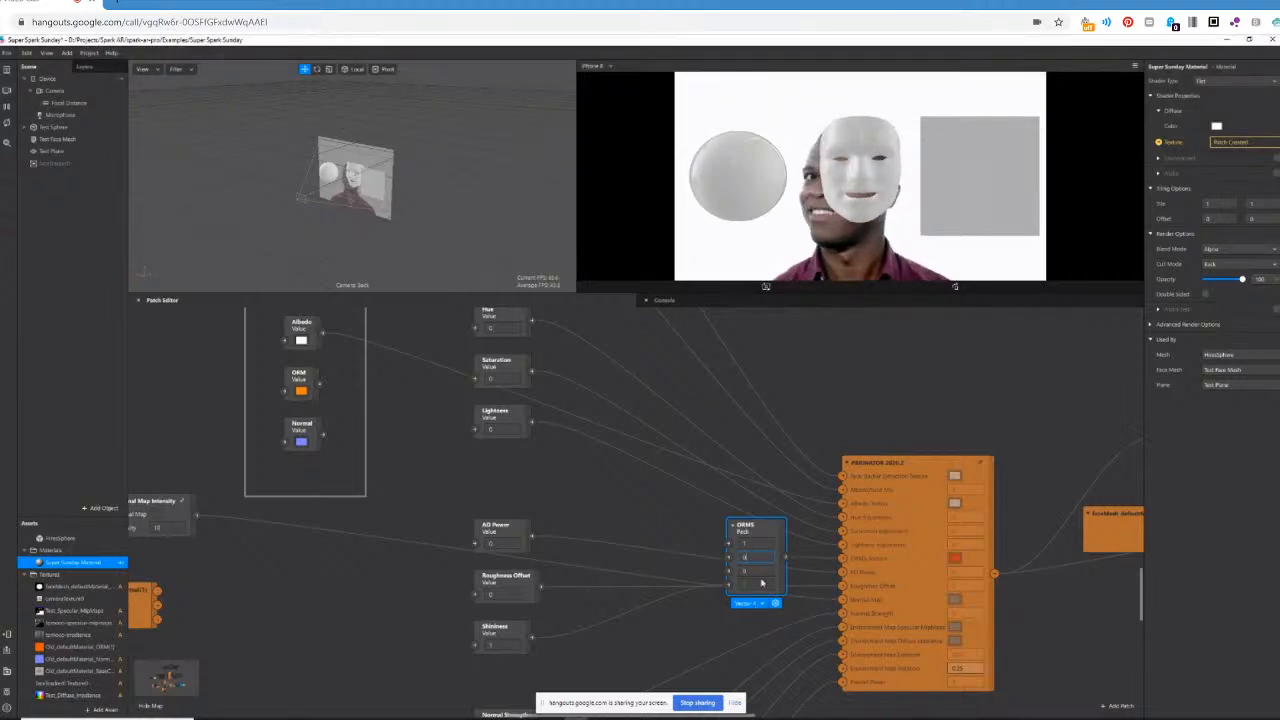
pyautogui.click(761, 571)
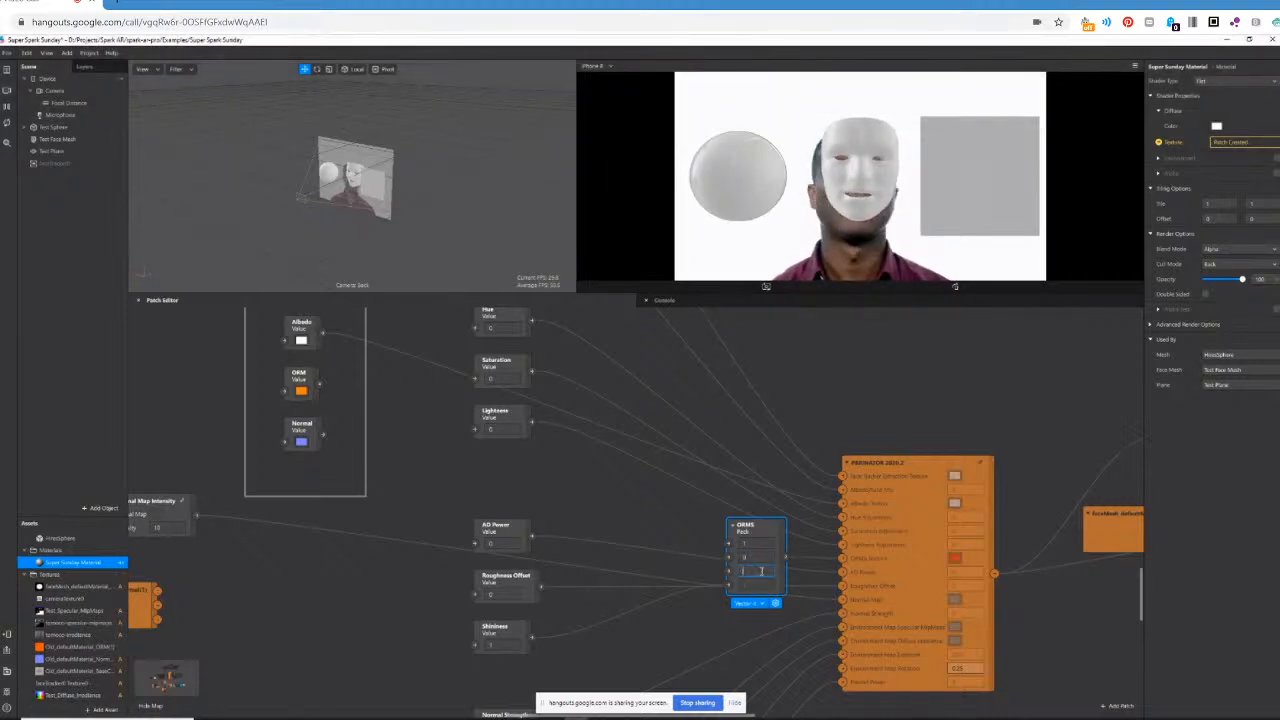
pyautogui.write('1')
pyautogui.press('Return')
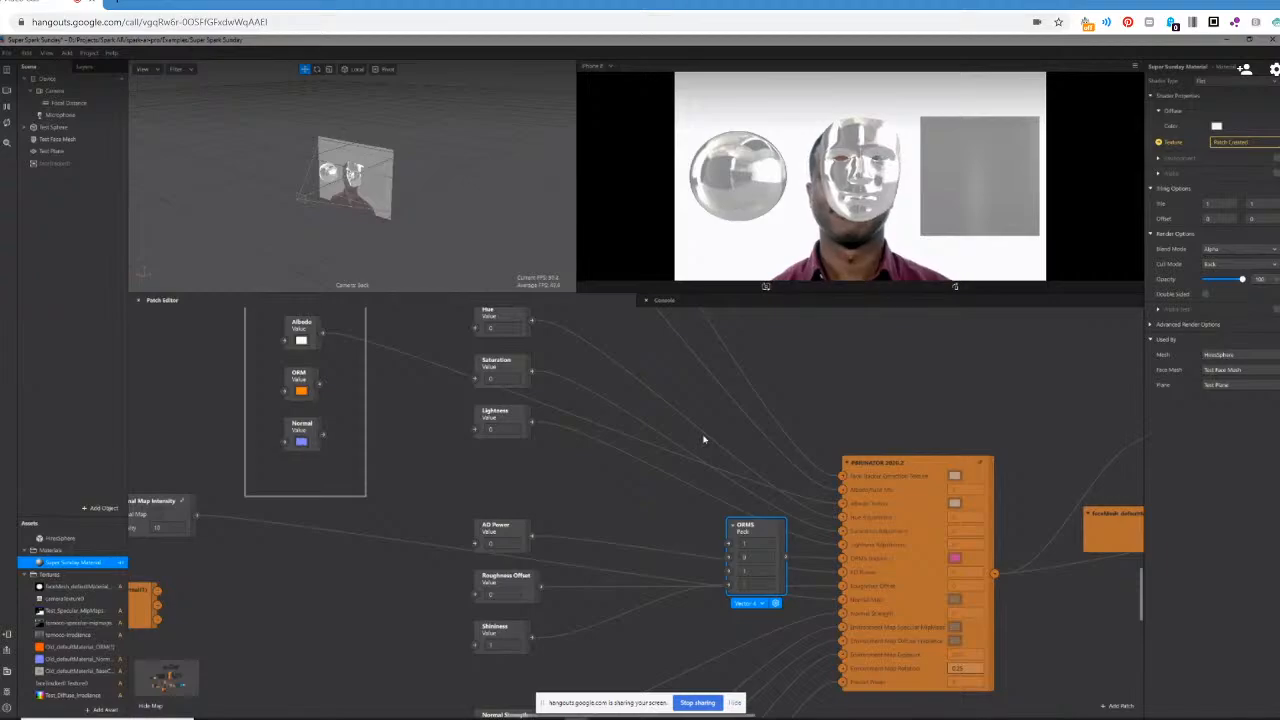
# Open a new browser window and move it out of the shared screen.
pyautogui.hotkey('ctrl', 'n')
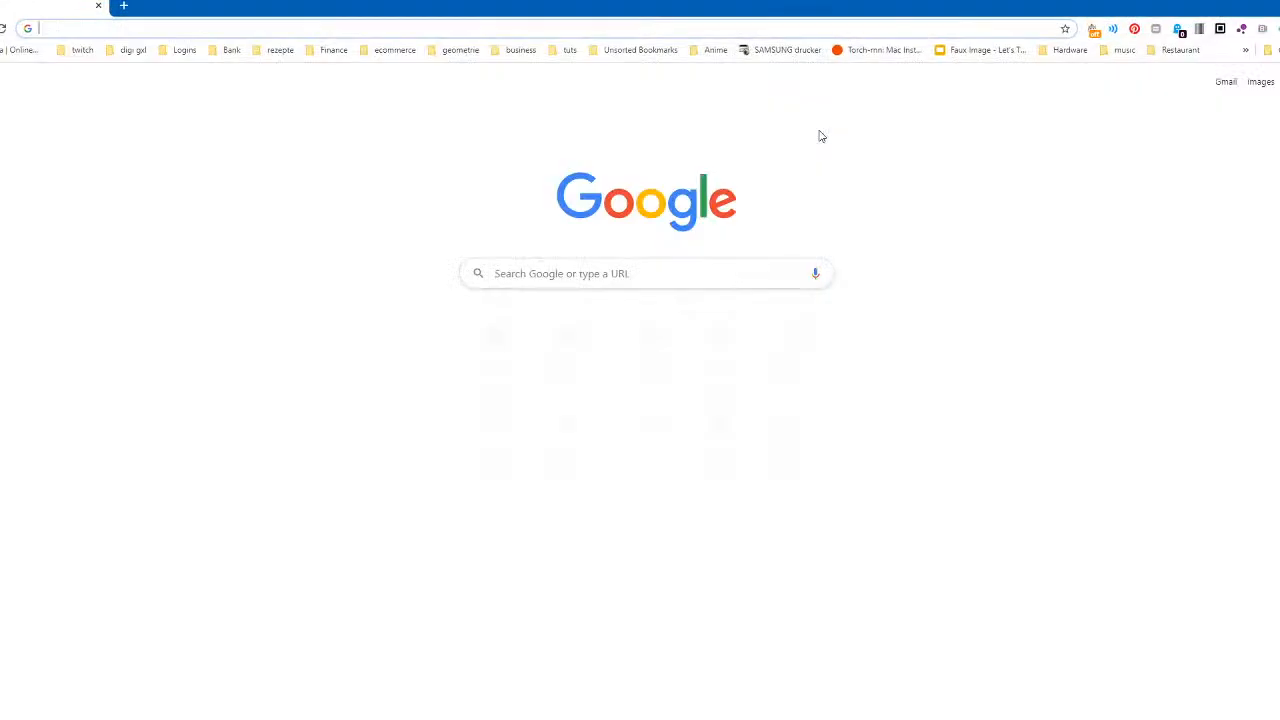
pyautogui.moveTo(659, 6); pyautogui.dragTo(1279, 39)
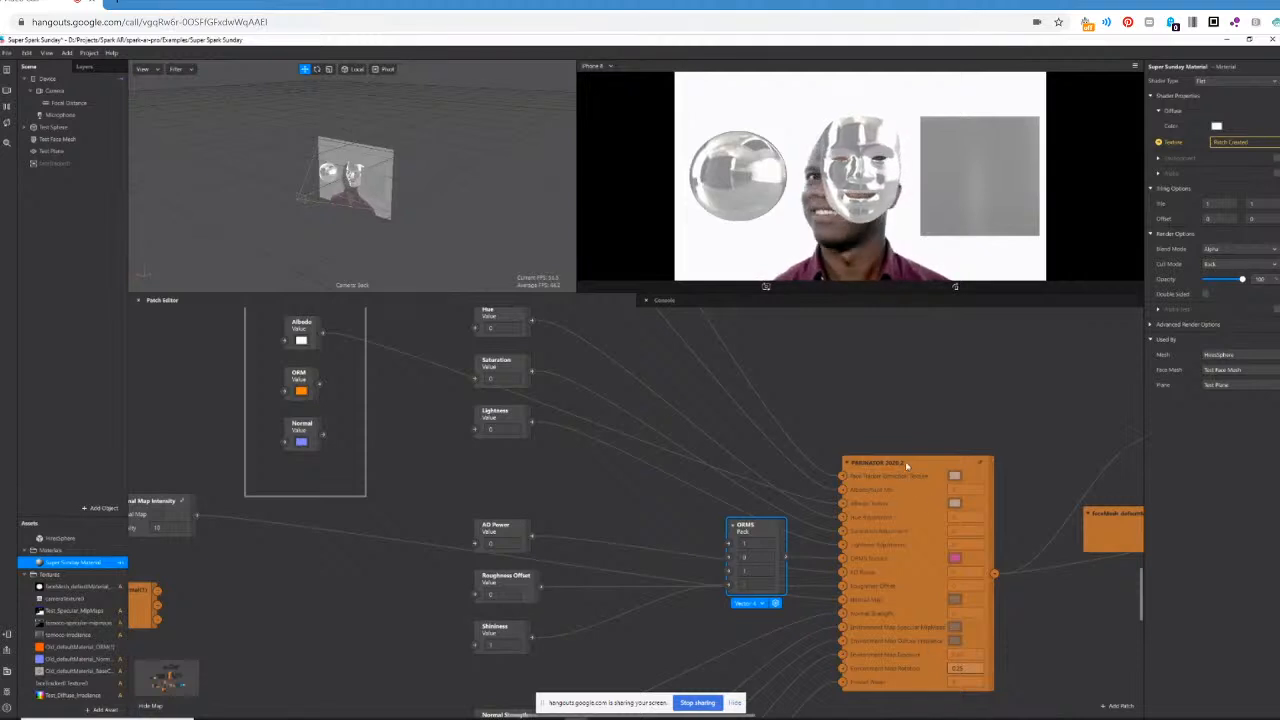
# Inspect the sunrise environment texture among the project's texture assets.
pyautogui.scroll(1, 893, 558)
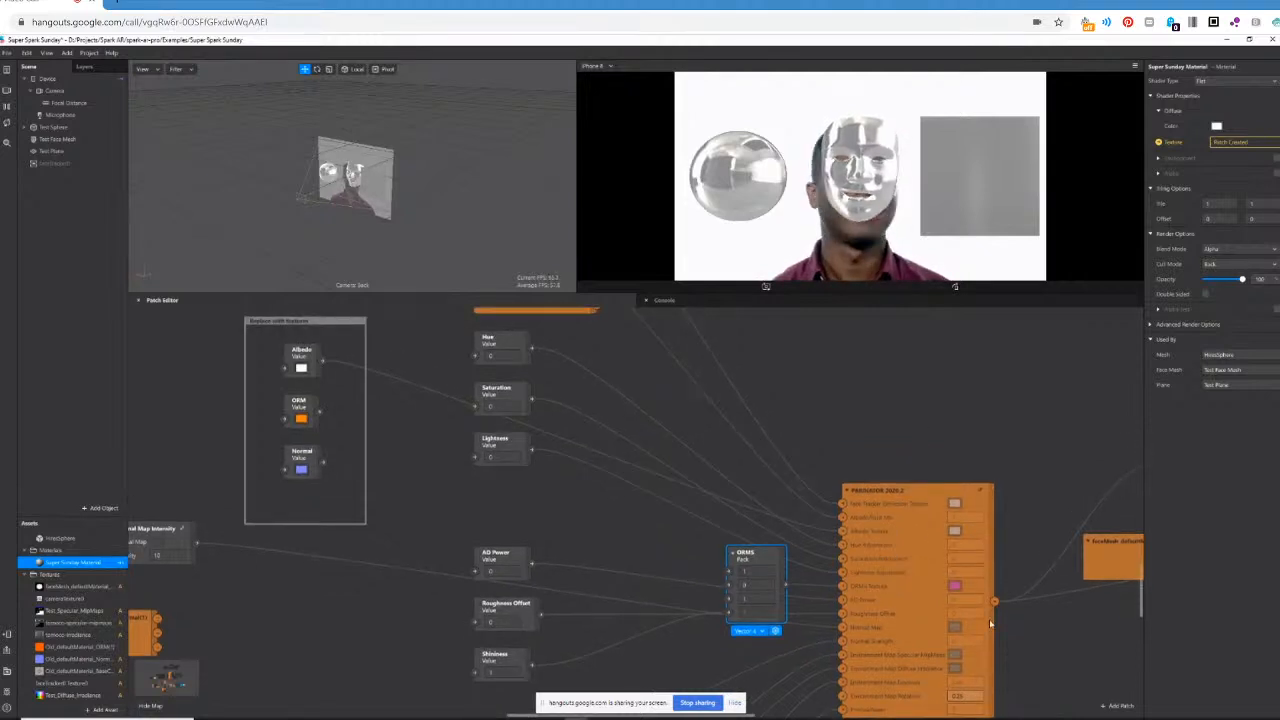
pyautogui.scroll(-7, 922, 665)
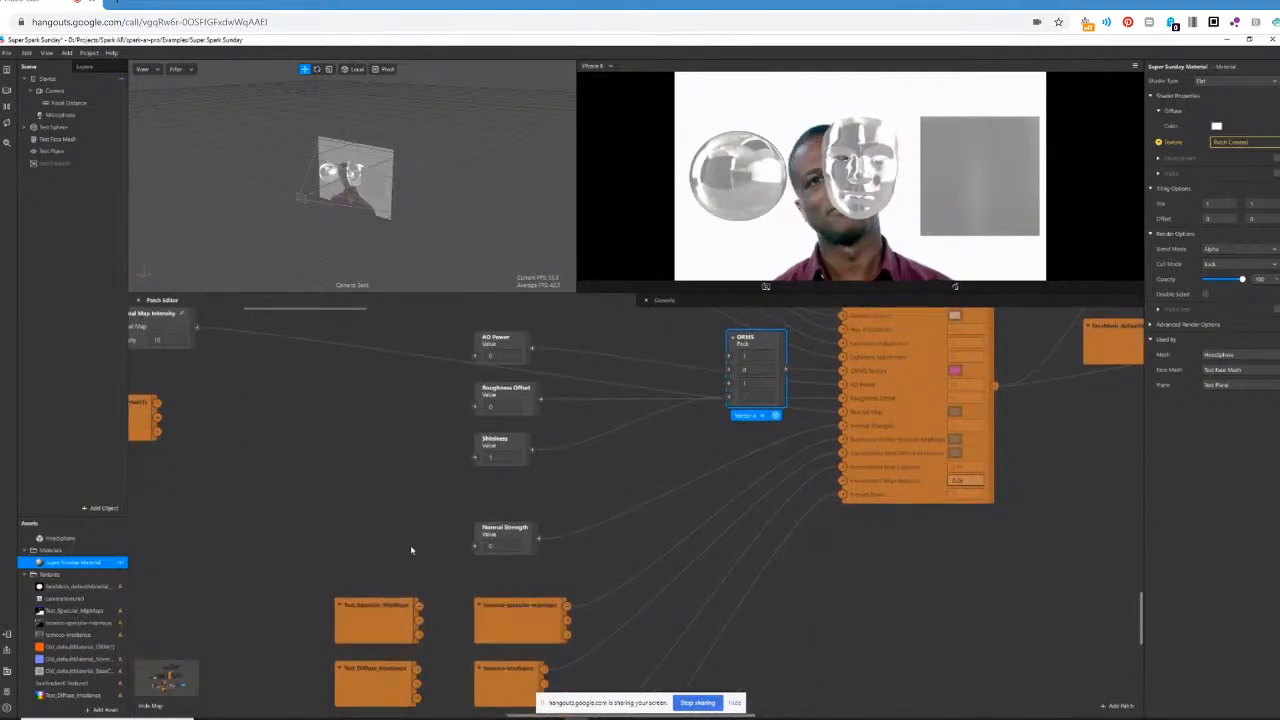
pyautogui.scroll(-1, 72, 662)
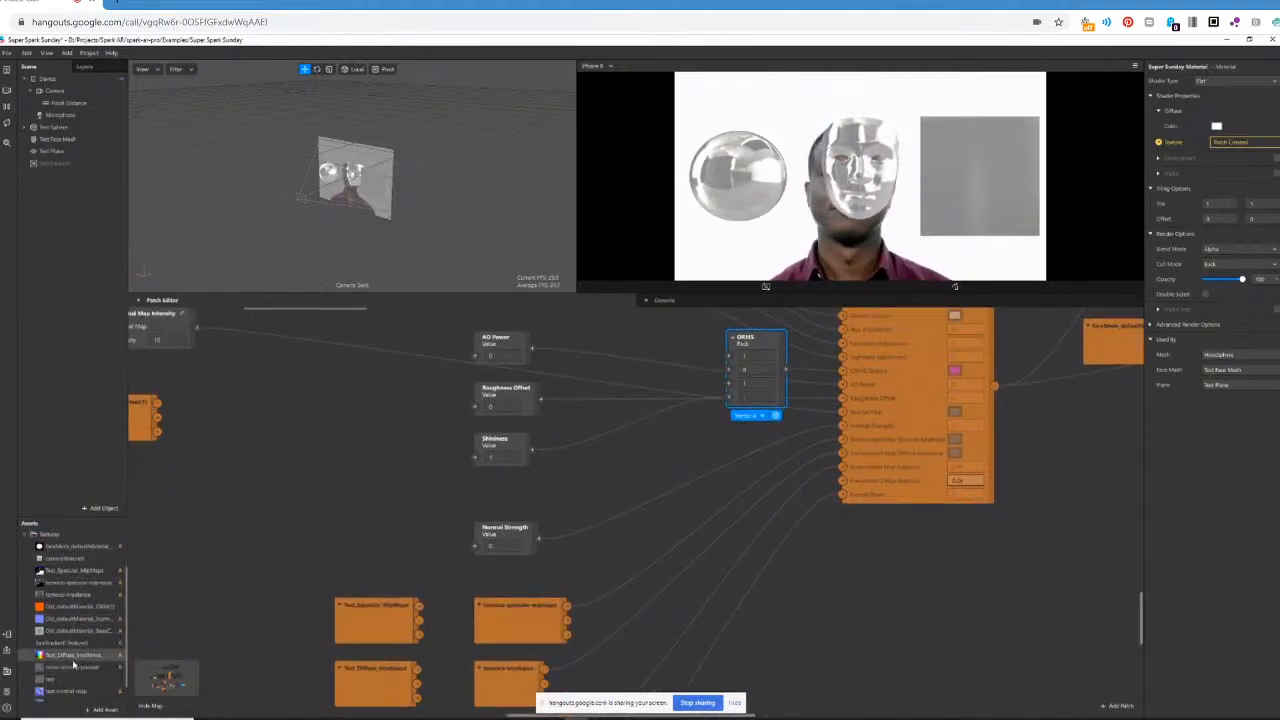
pyautogui.scroll(-1, 72, 662)
pyautogui.click(66, 683)
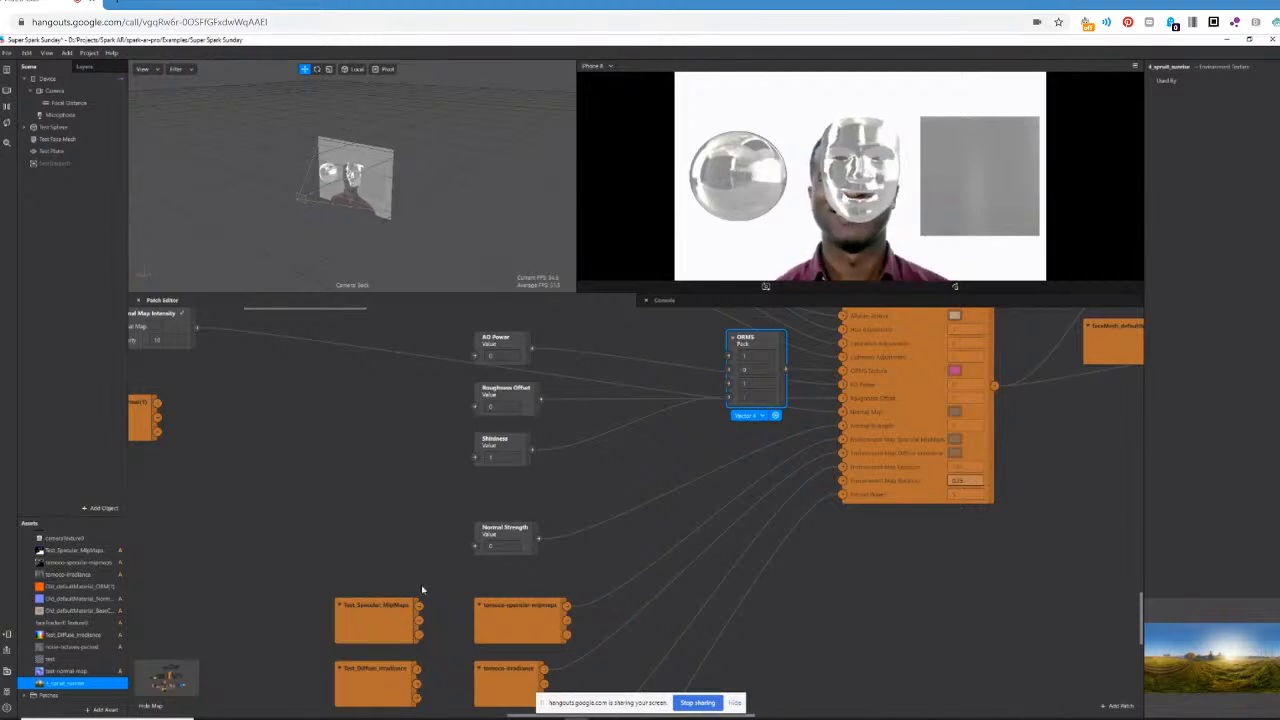
# Select the Test_Specular_MipMaps patch and examine the matching texture asset and its preview.
pyautogui.scroll(-3, 425, 592)
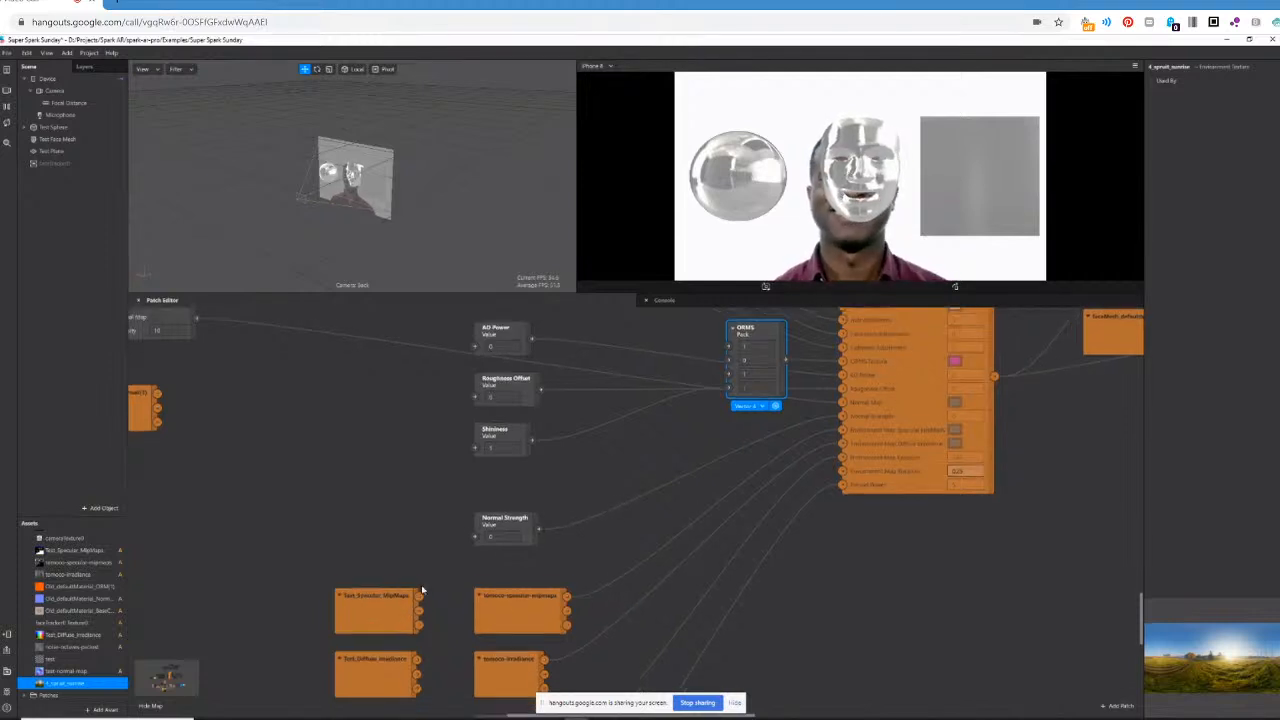
pyautogui.click(368, 591)
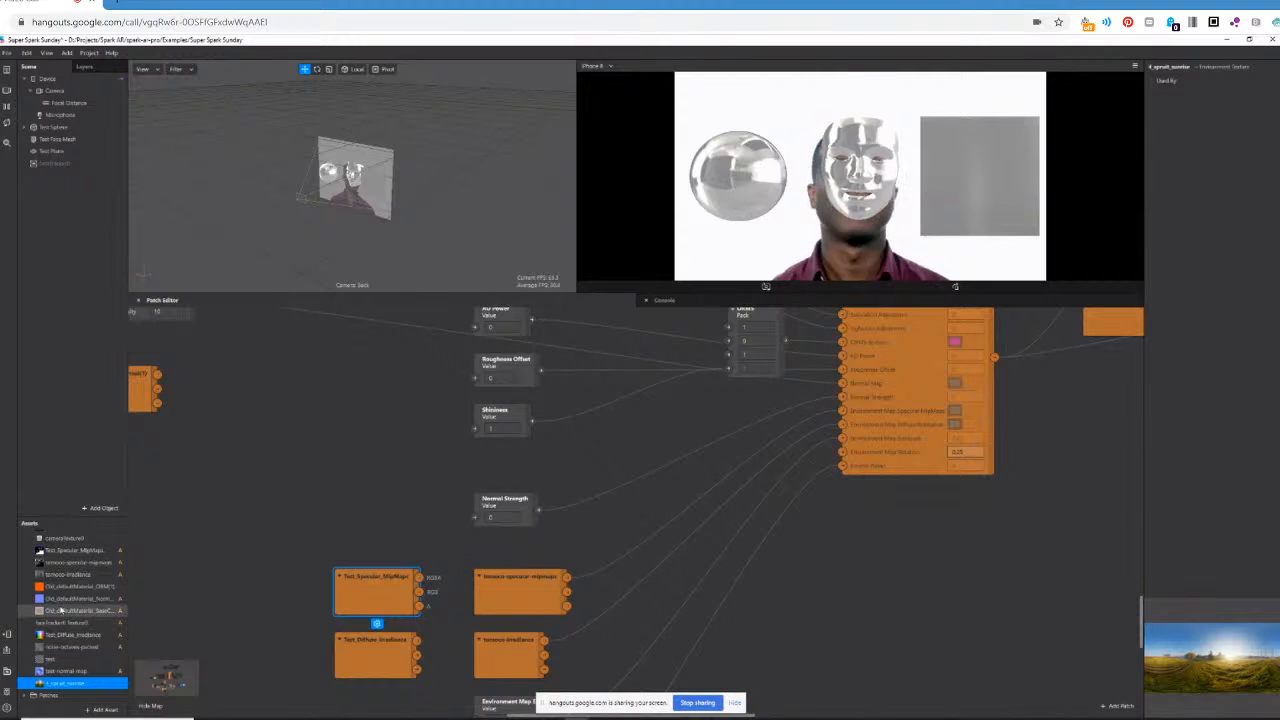
pyautogui.scroll(2, 62, 615)
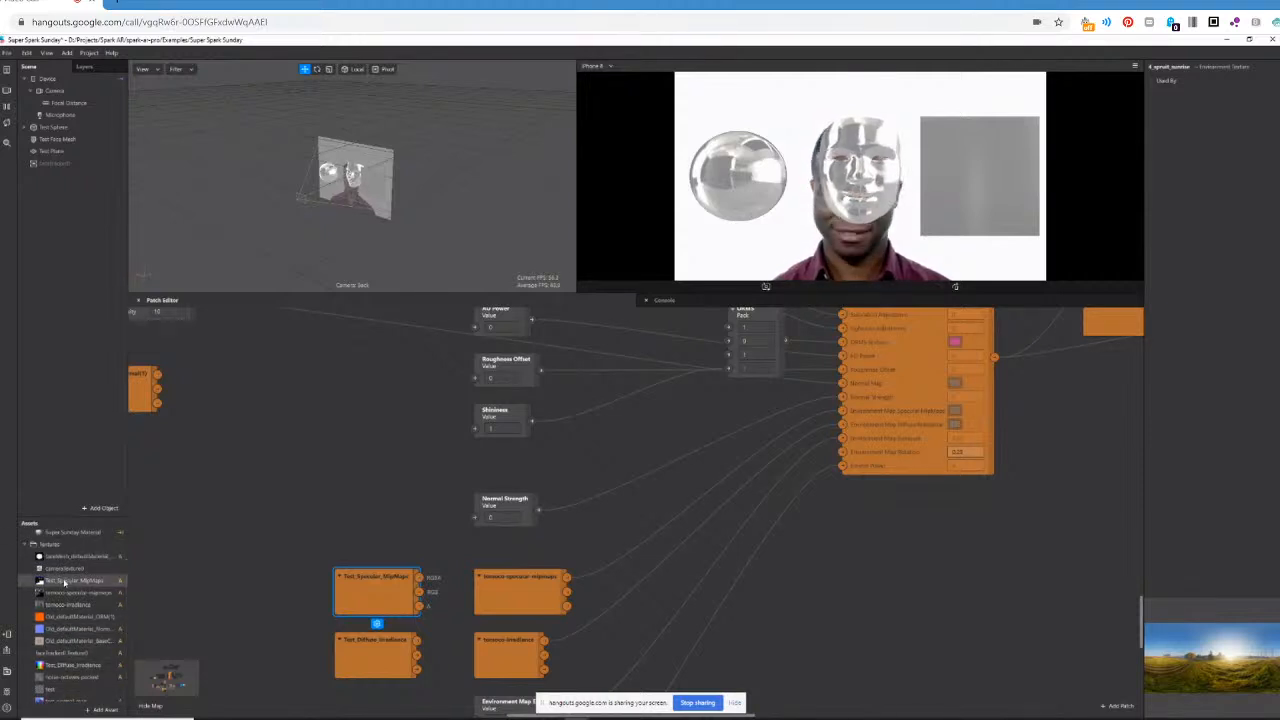
pyautogui.click(64, 581)
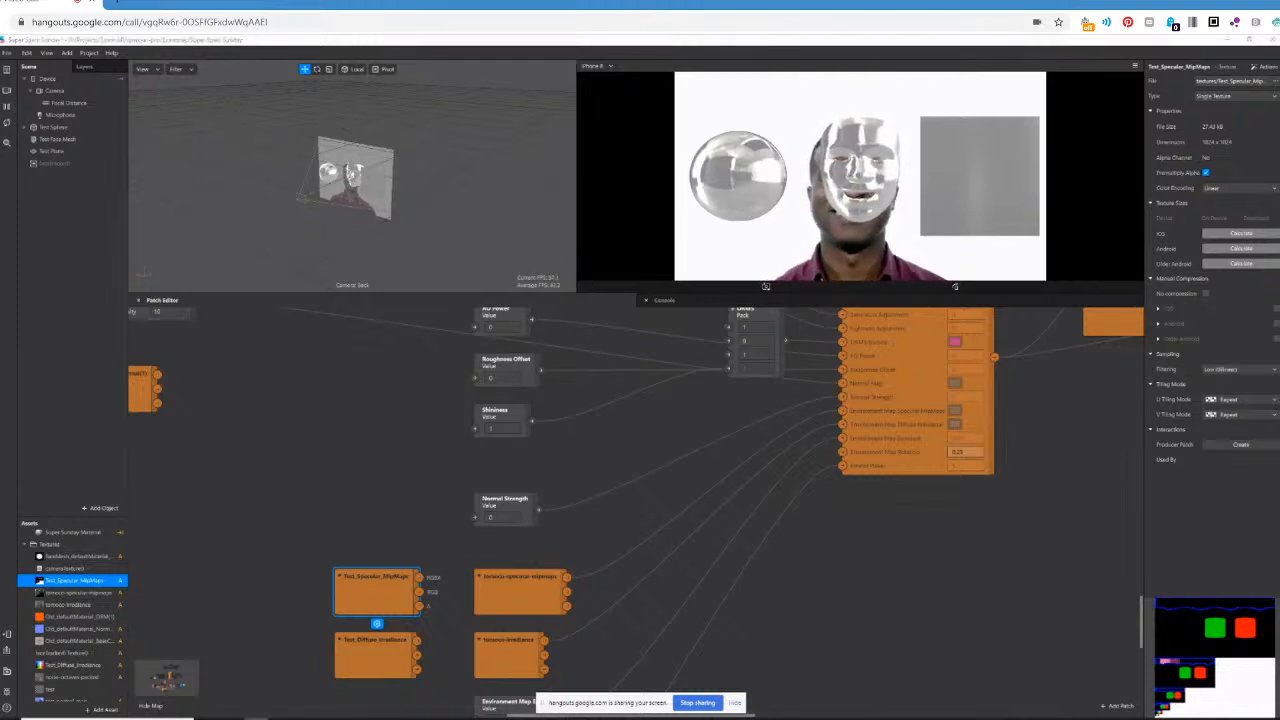
# Through File Explorer, view the Test_Specular_MipMaps and tomoco-specular-mipmaps images in Photos, and close both images.
pyautogui.click(577, 719)
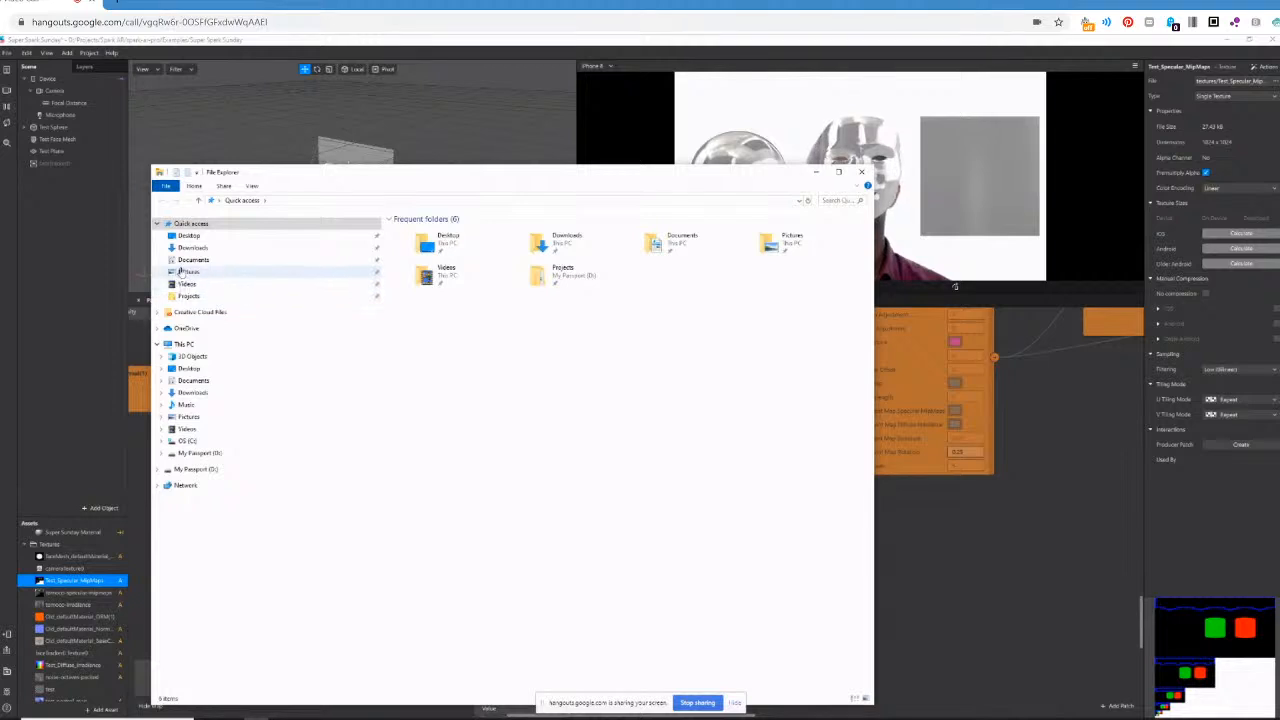
pyautogui.moveTo(399, 176); pyautogui.dragTo(0, 290)
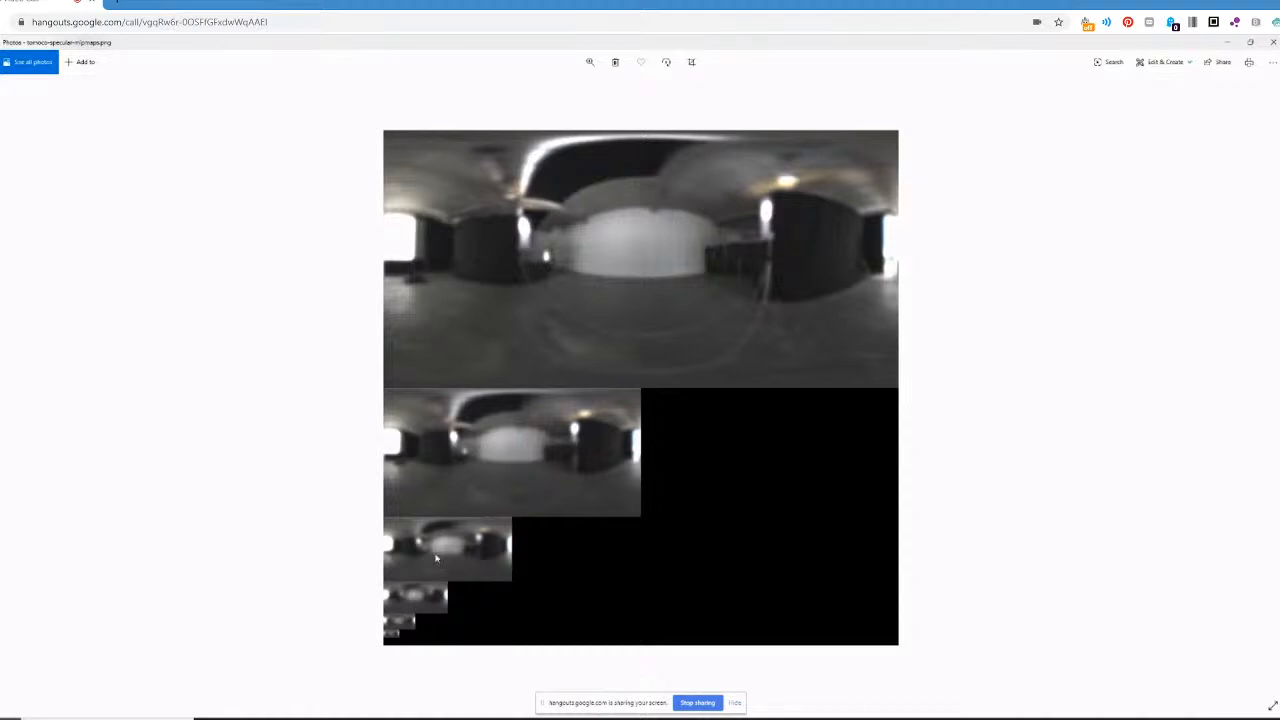
pyautogui.click(1272, 42)
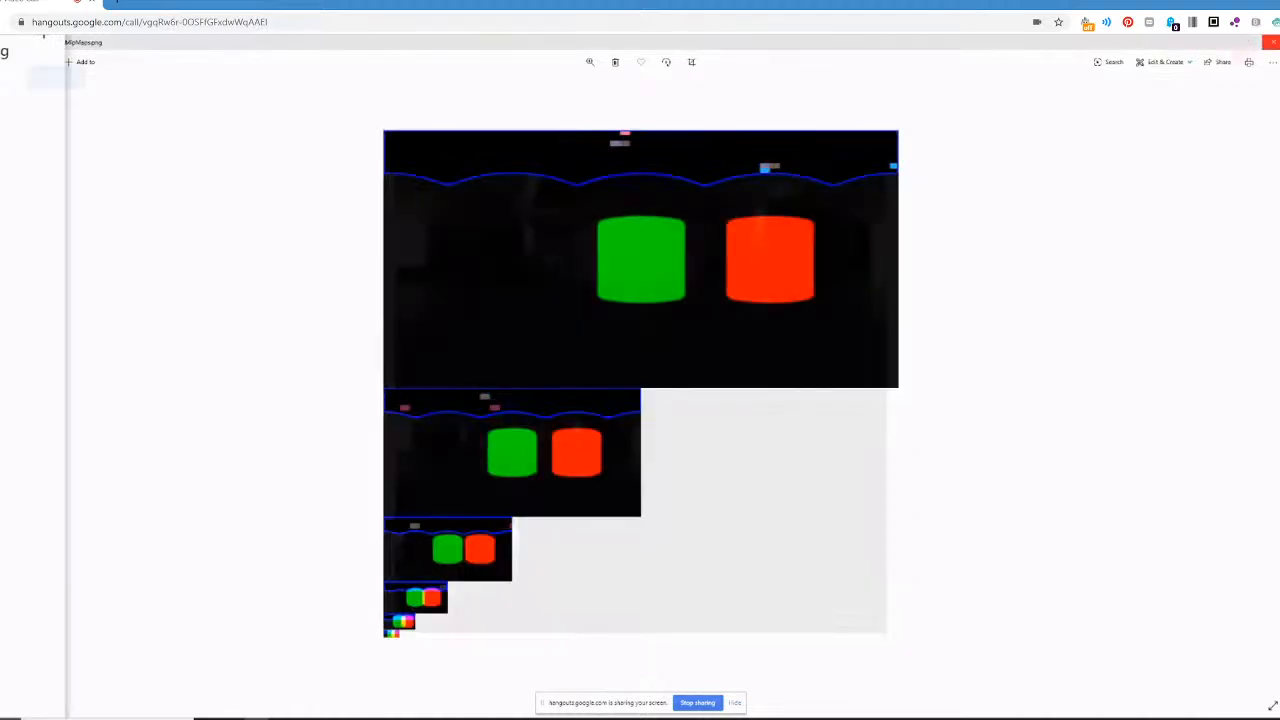
pyautogui.click(1272, 42)
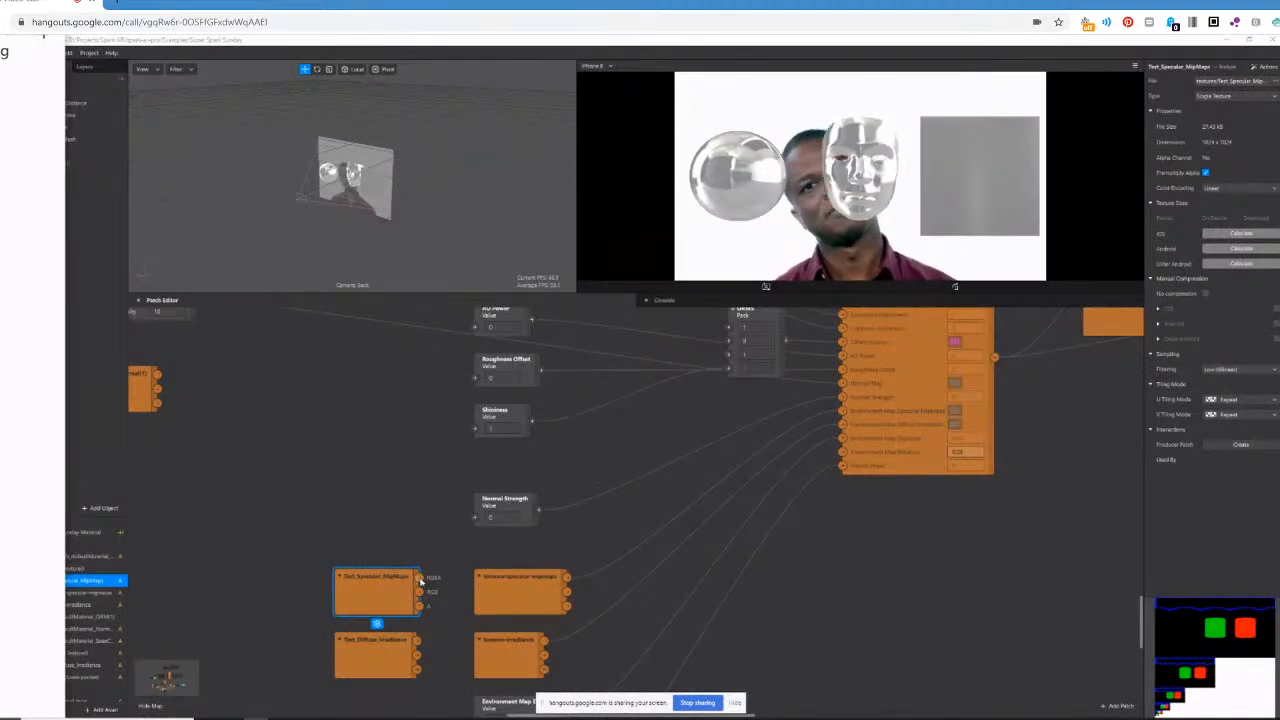
# Connect Test_Specular_MipMaps and Test_Diffuse_Irradiance to the PBR patch's Environment Map Specular MipMaps and Diffuse Irradiance inputs.
pyautogui.moveTo(418, 577); pyautogui.dragTo(845, 414)
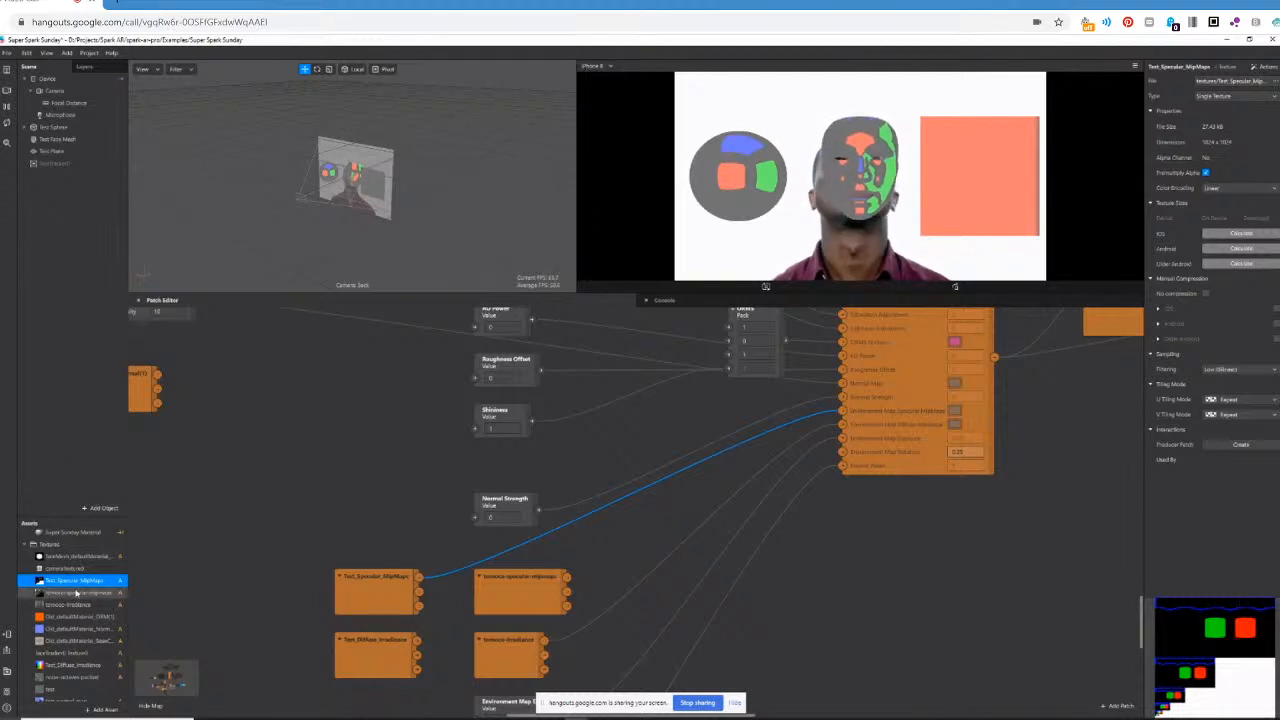
pyautogui.click(78, 666)
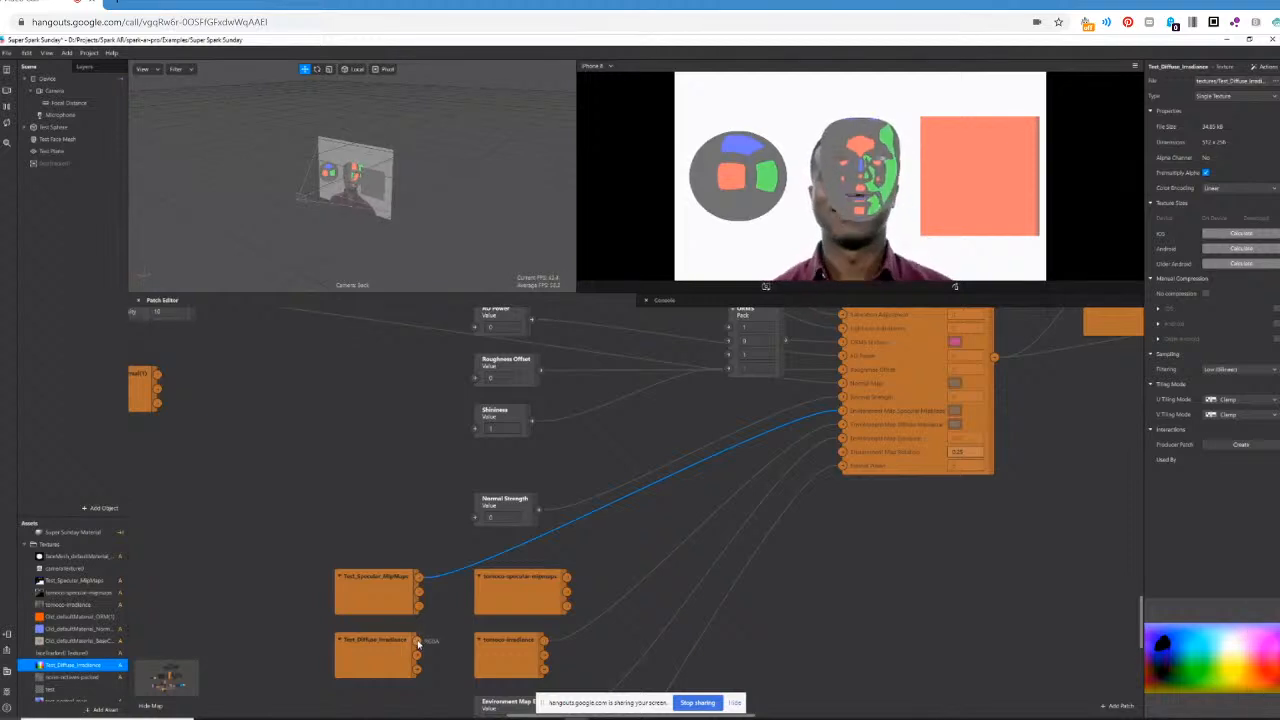
pyautogui.moveTo(418, 645); pyautogui.dragTo(571, 549)
pyautogui.moveTo(664, 500); pyautogui.dragTo(843, 428)
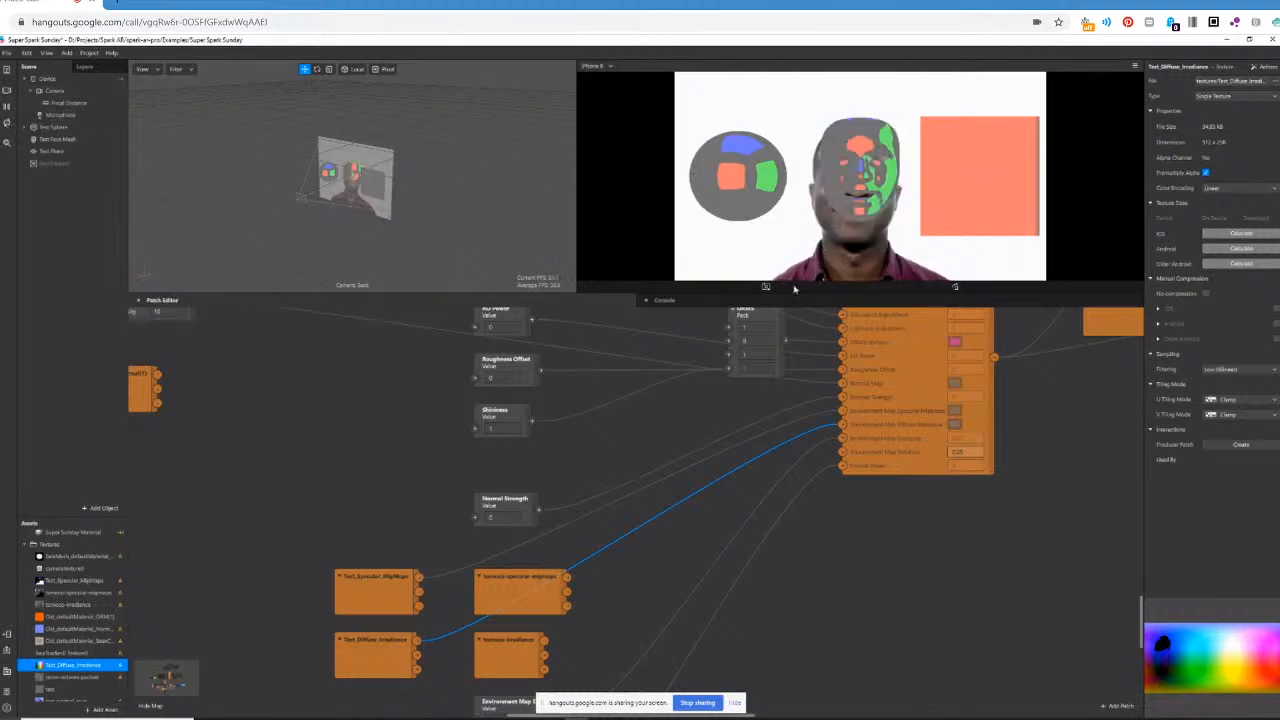
pyautogui.moveTo(843, 425); pyautogui.dragTo(814, 435)
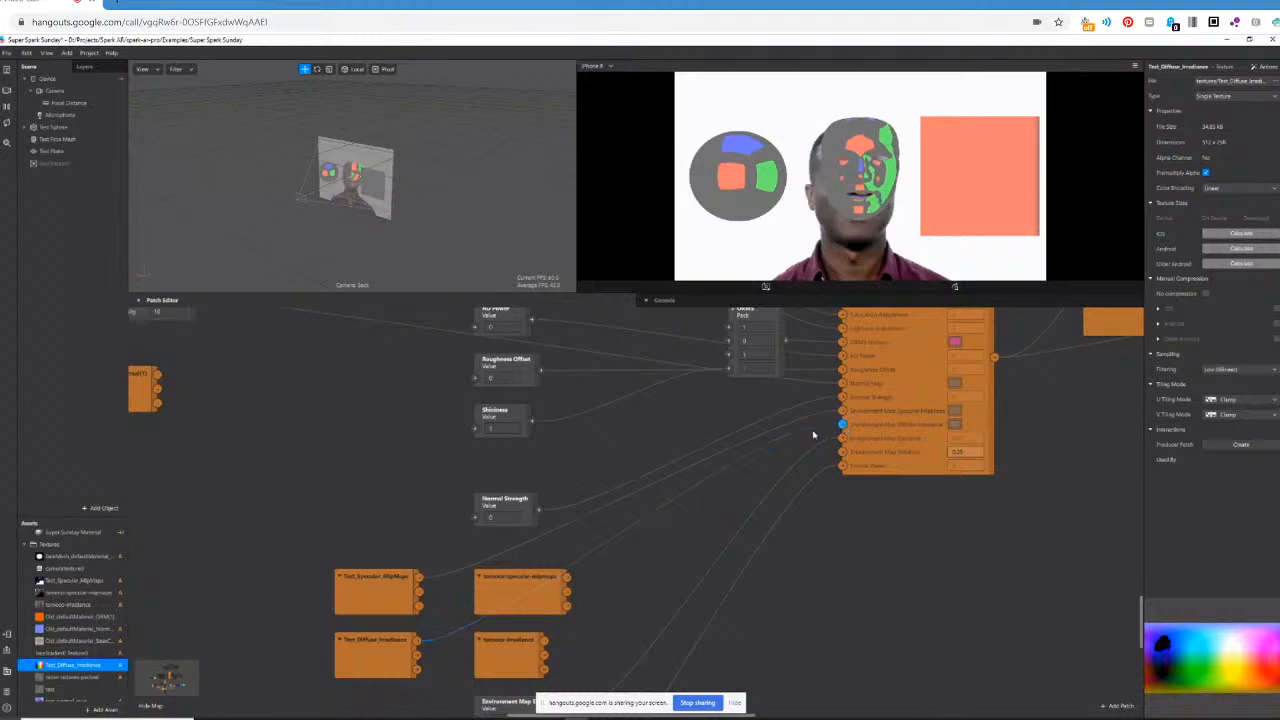
pyautogui.click(842, 427)
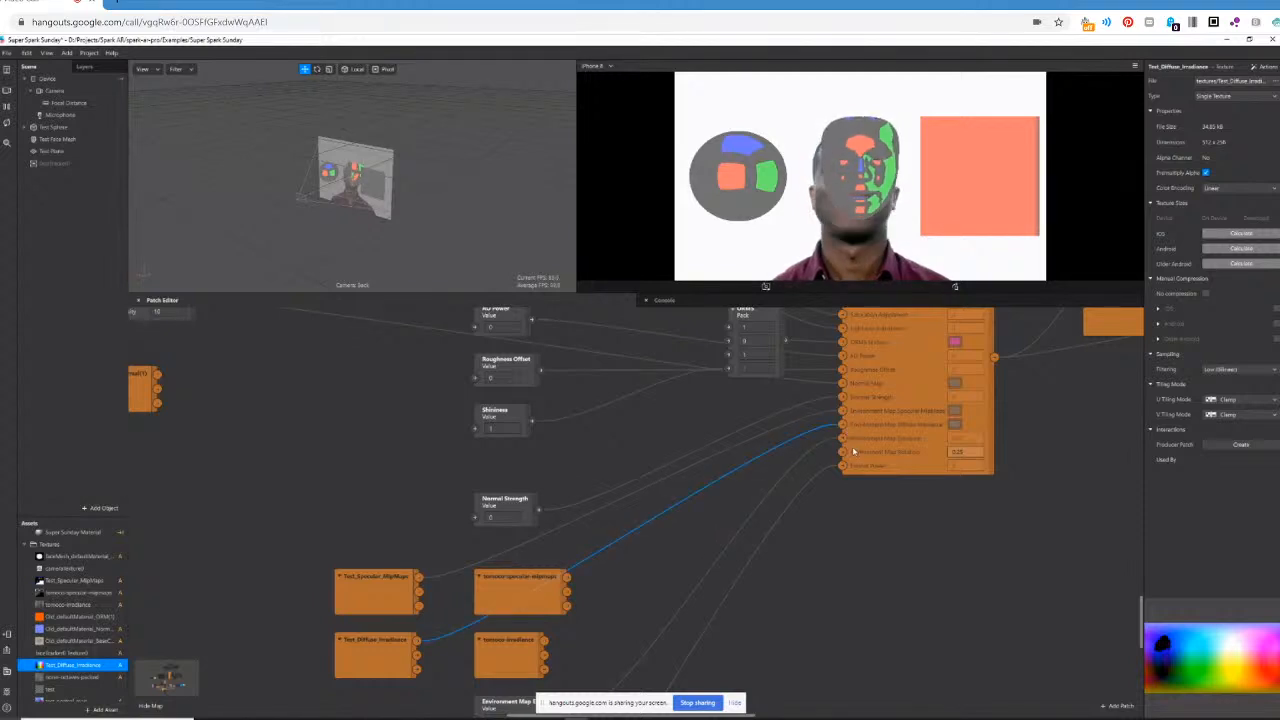
# Reconnect the tomoco specular mipmaps and irradiance textures to the PBR patch's specular and diffuse environment map inputs.
pyautogui.scroll(2, 1059, 456)
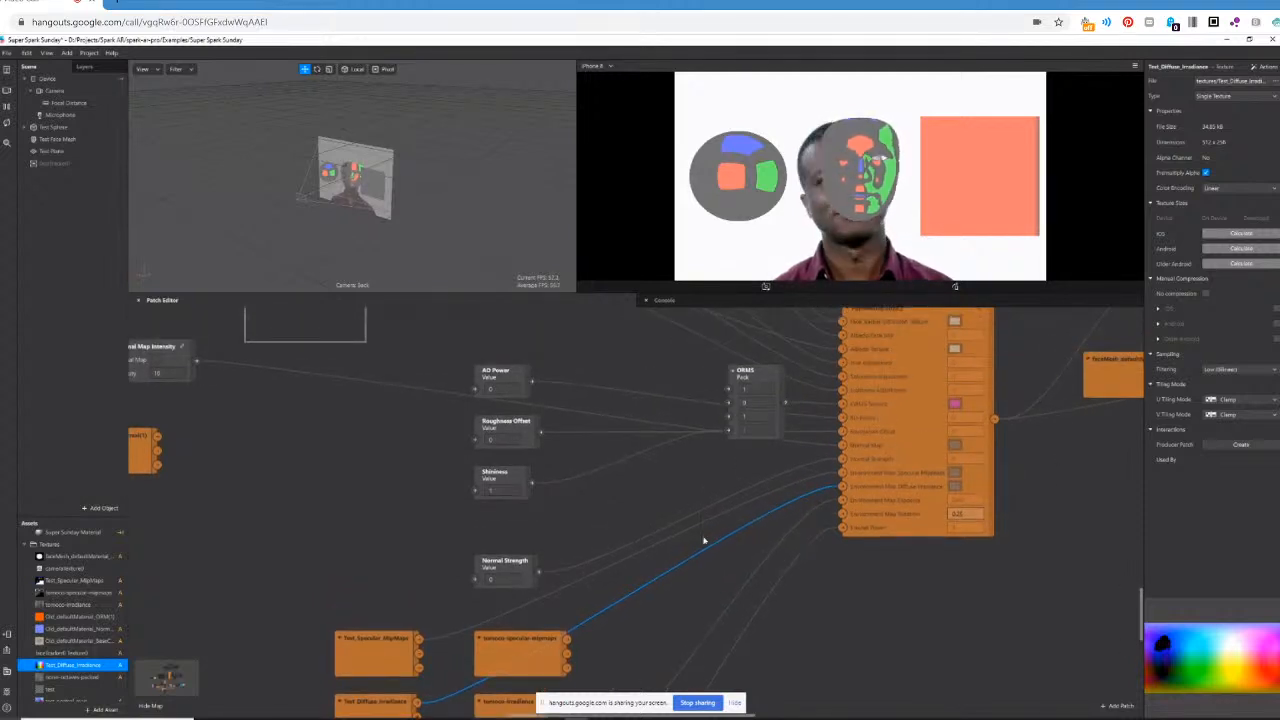
pyautogui.moveTo(567, 628); pyautogui.dragTo(843, 461)
pyautogui.scroll(-3, 557, 606)
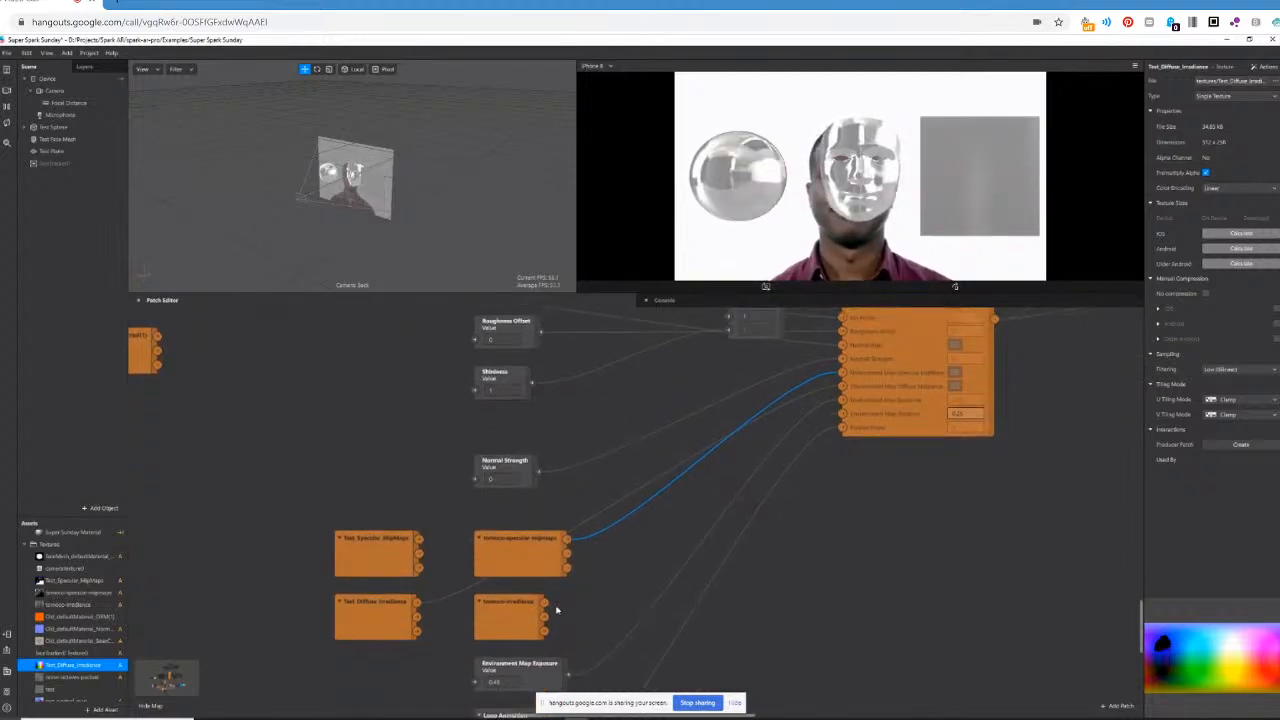
pyautogui.moveTo(543, 603); pyautogui.dragTo(746, 530)
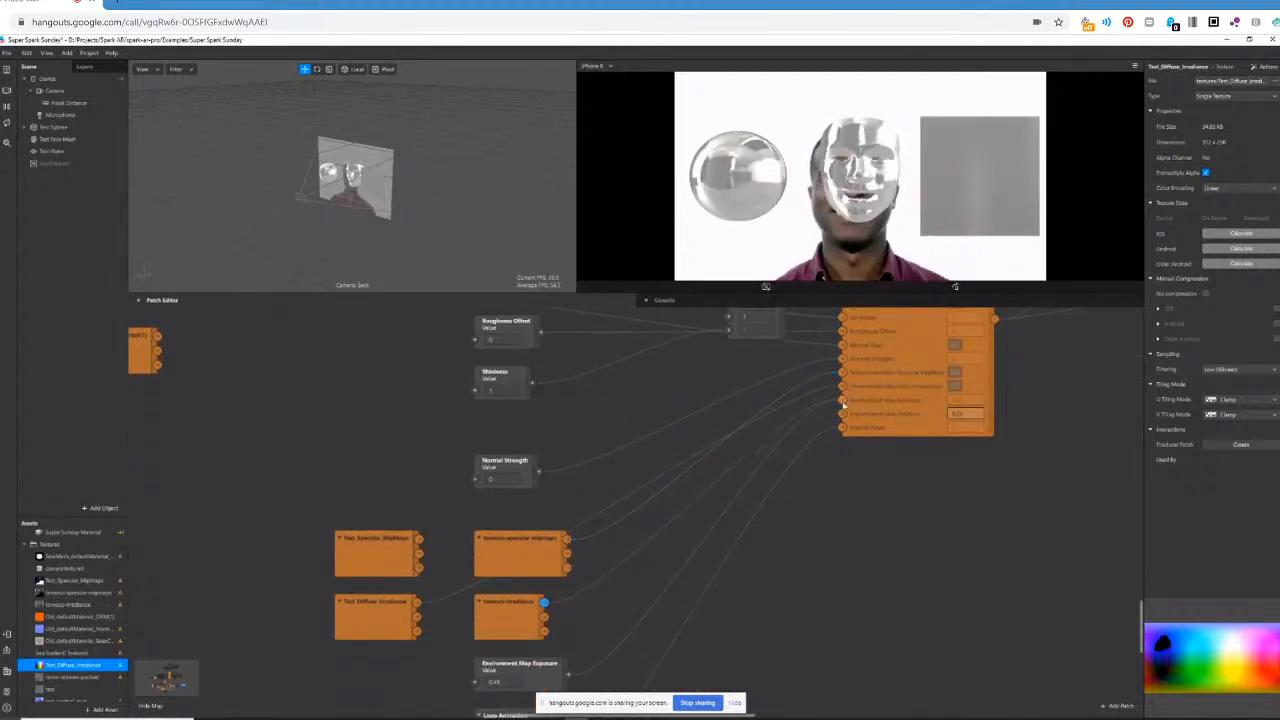
pyautogui.moveTo(844, 387); pyautogui.dragTo(843, 386)
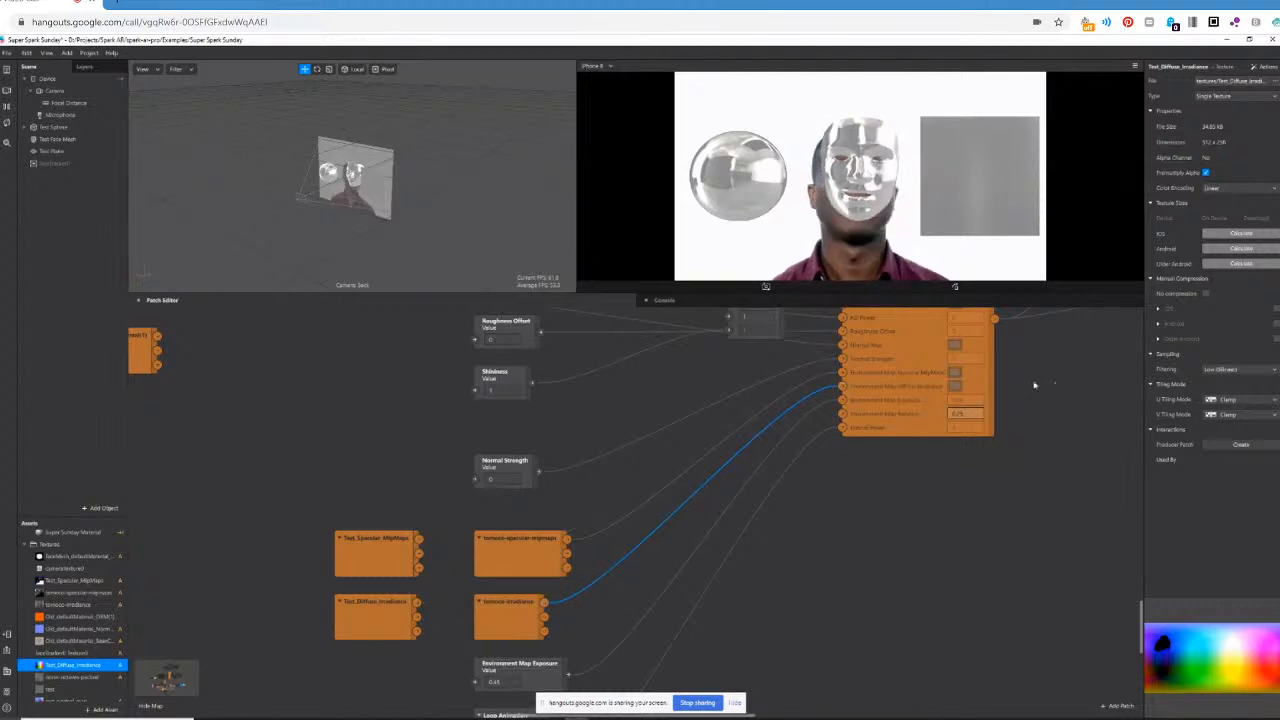
# Open the PBR patch group to show its internal patches, and enlarge the Patch Editor area.
pyautogui.scroll(3, 994, 472)
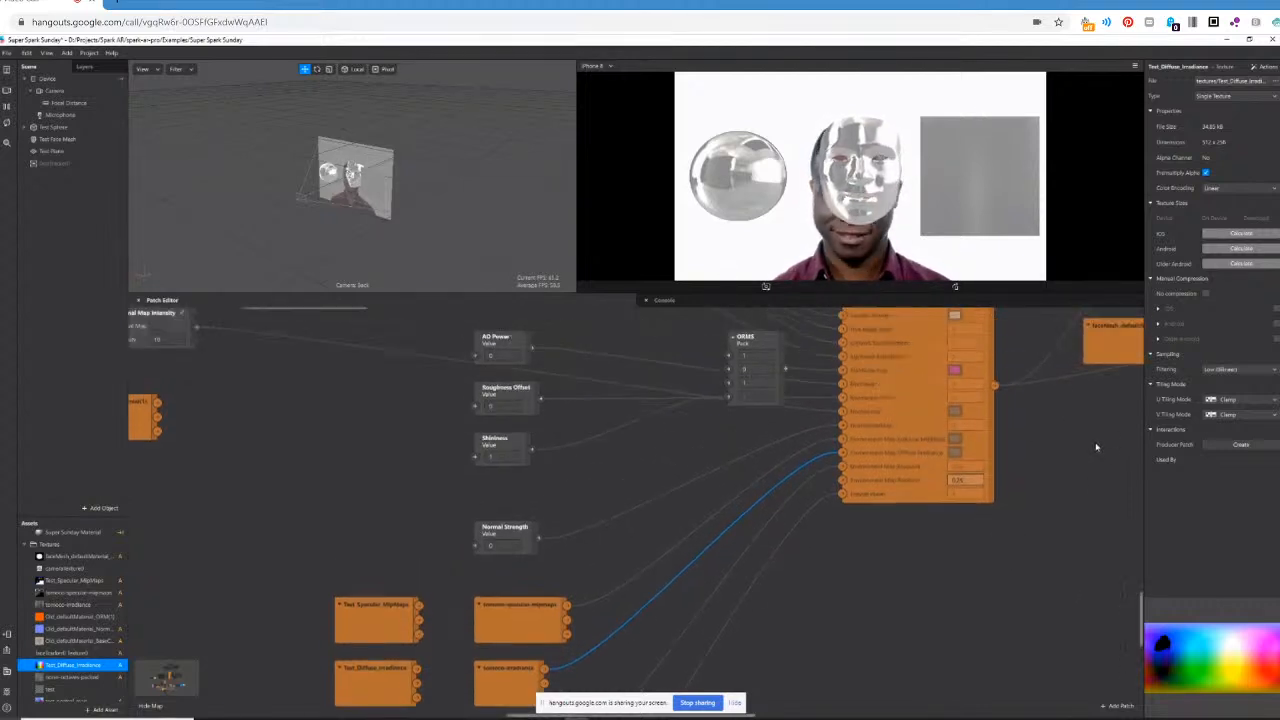
pyautogui.scroll(2, 1096, 447)
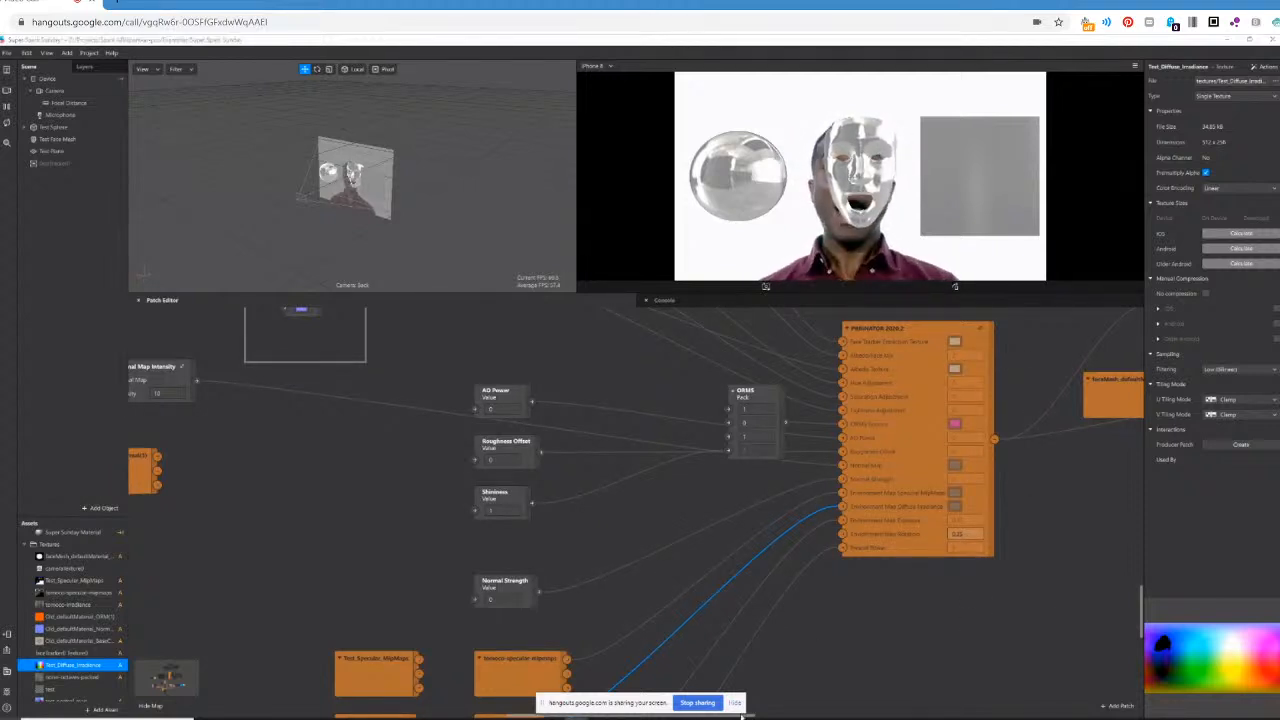
pyautogui.scroll(-3, 647, 529)
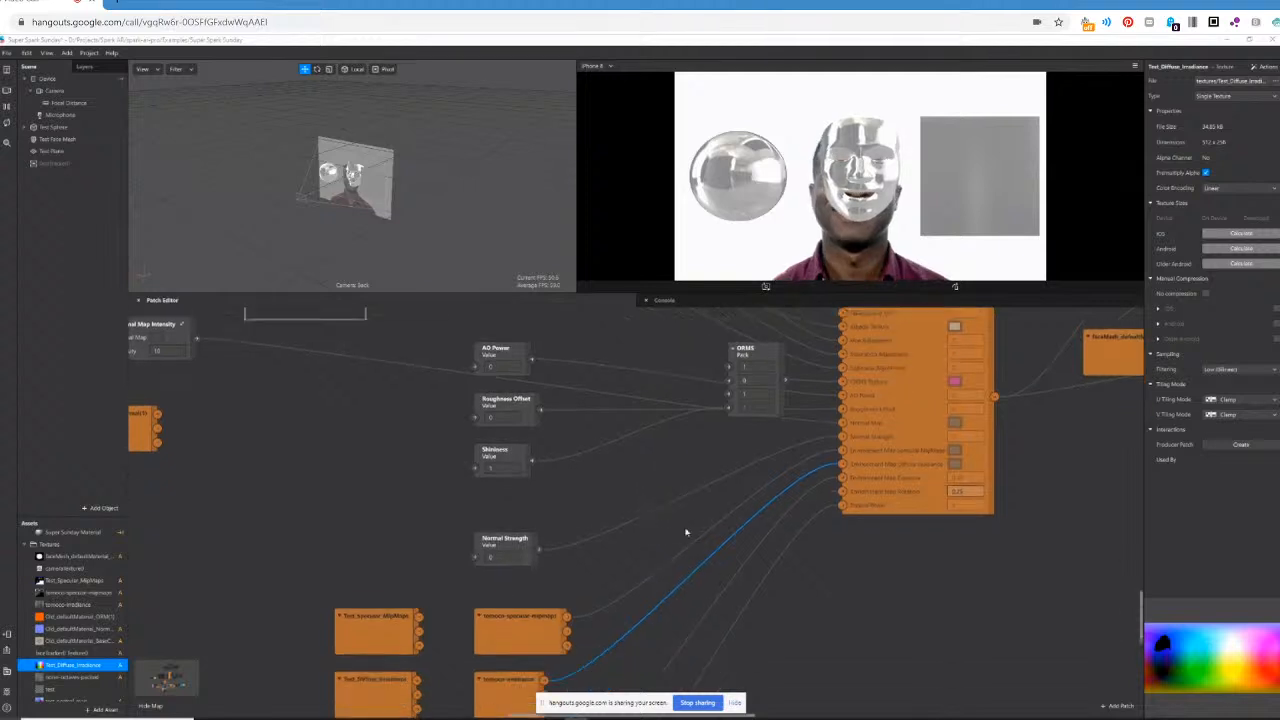
pyautogui.scroll(1, 771, 539)
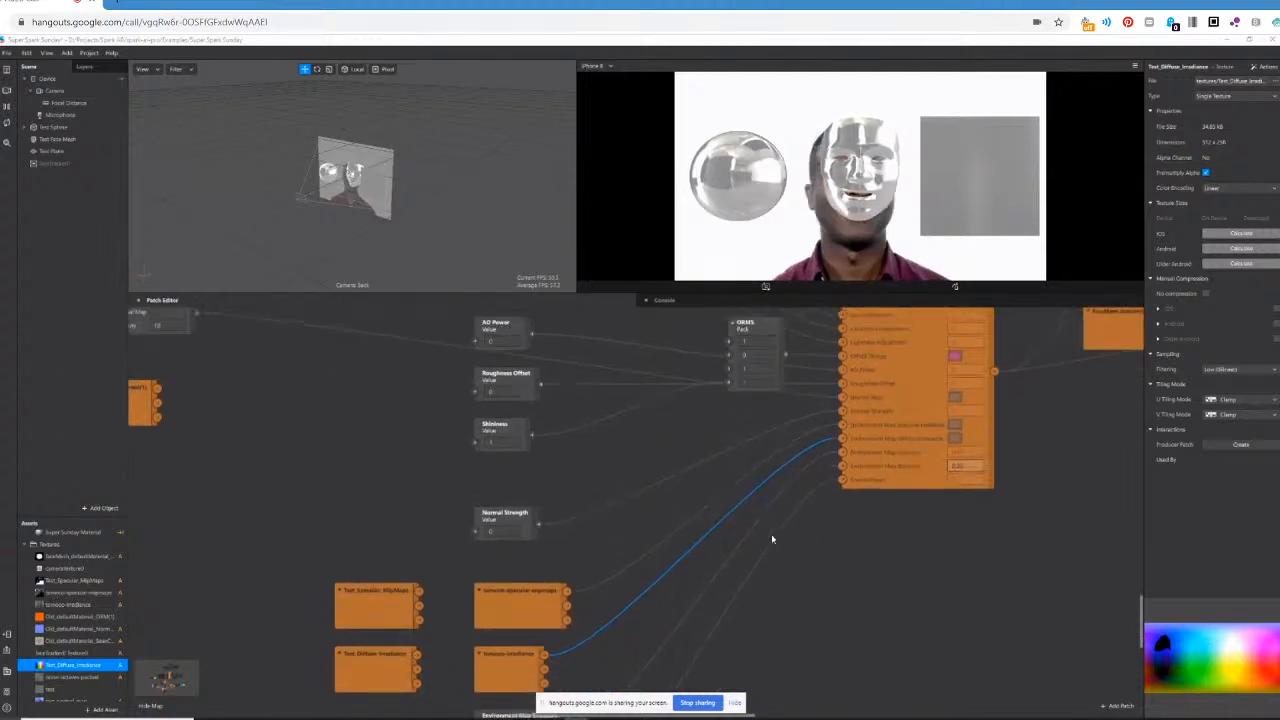
pyautogui.scroll(3, 880, 571)
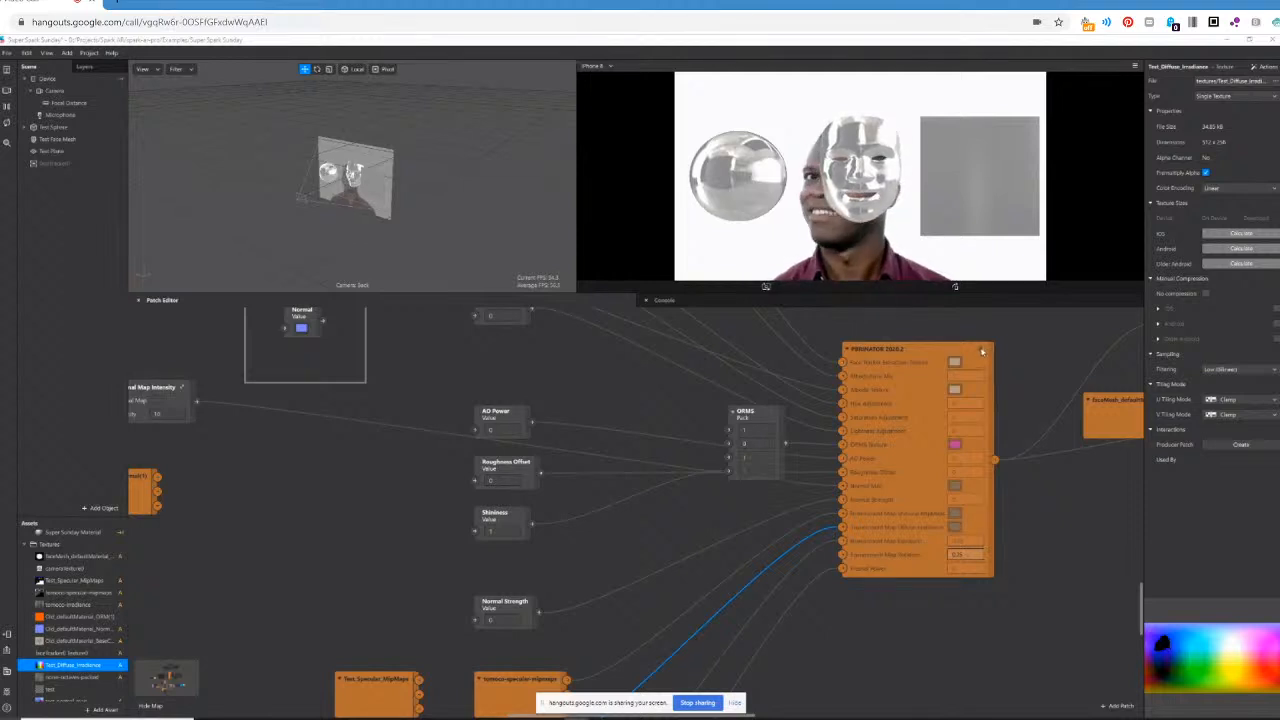
pyautogui.moveTo(752, 716); pyautogui.dragTo(809, 715)
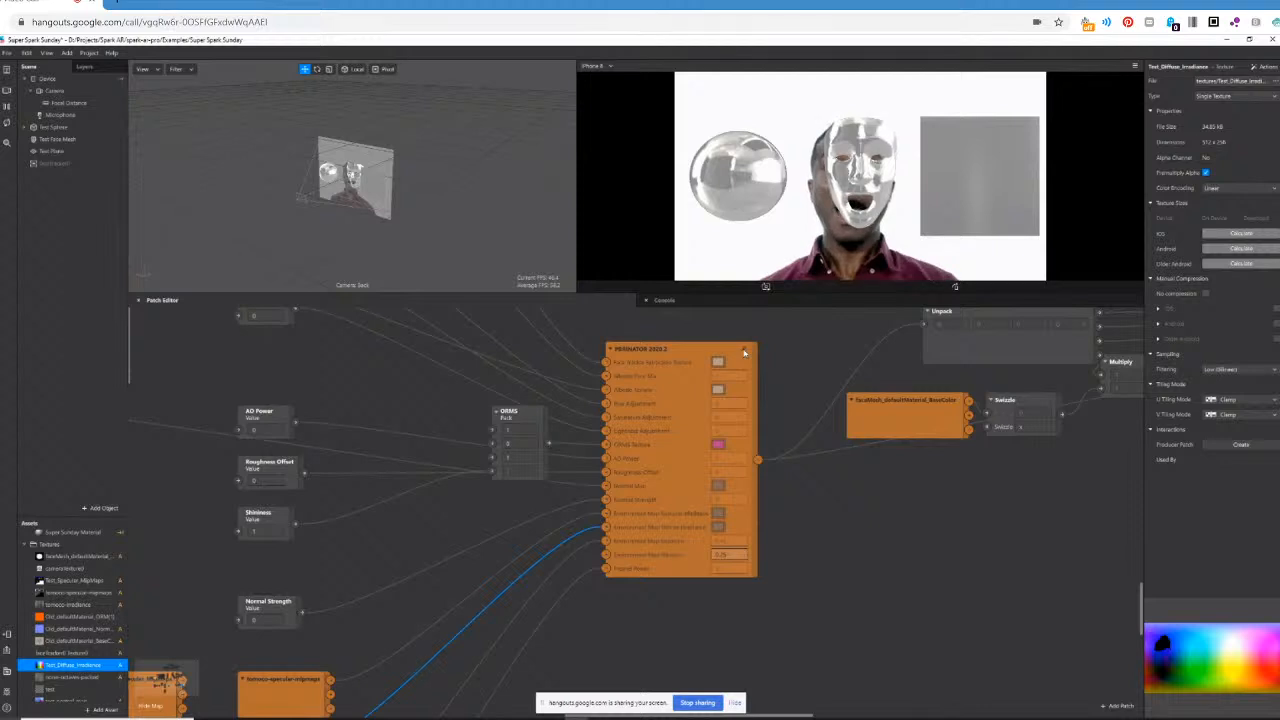
pyautogui.click(744, 352)
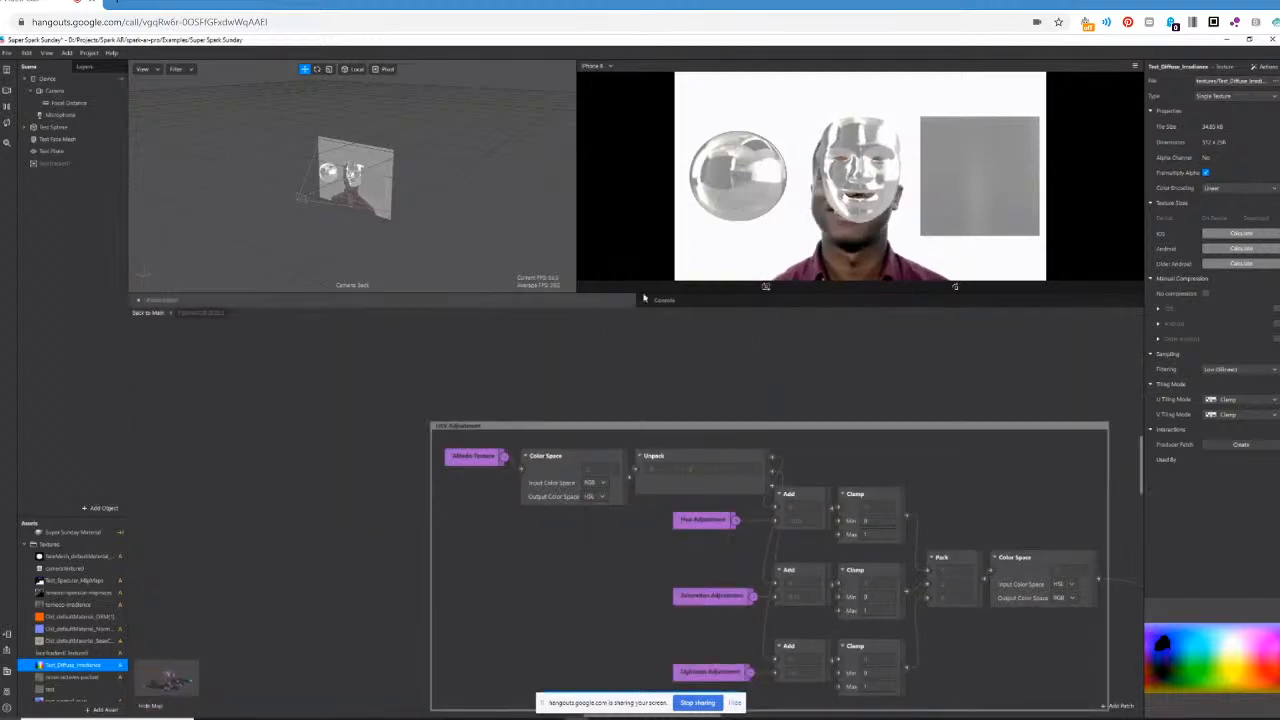
pyautogui.moveTo(628, 295); pyautogui.dragTo(618, 152)
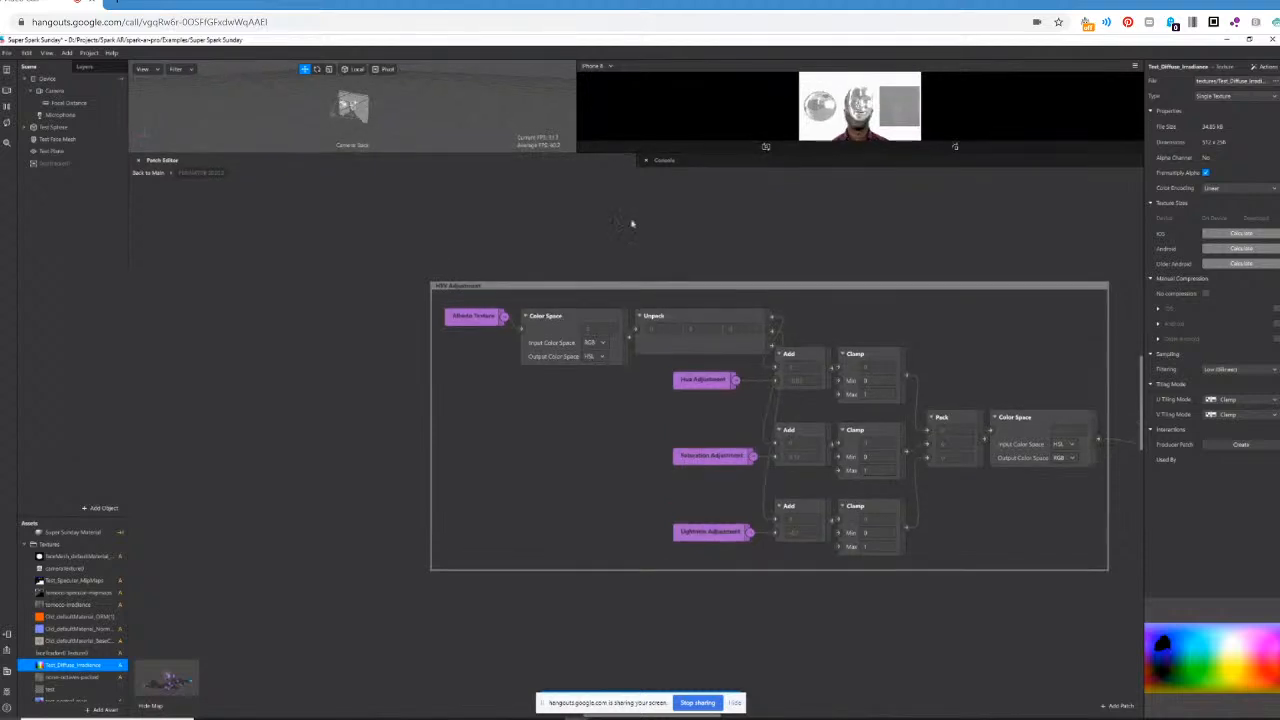
# Examine the overall patch network inside the PBR group, from the HSV adjustment section to the inputs at its beginning.
pyautogui.scroll(-5, 620, 497)
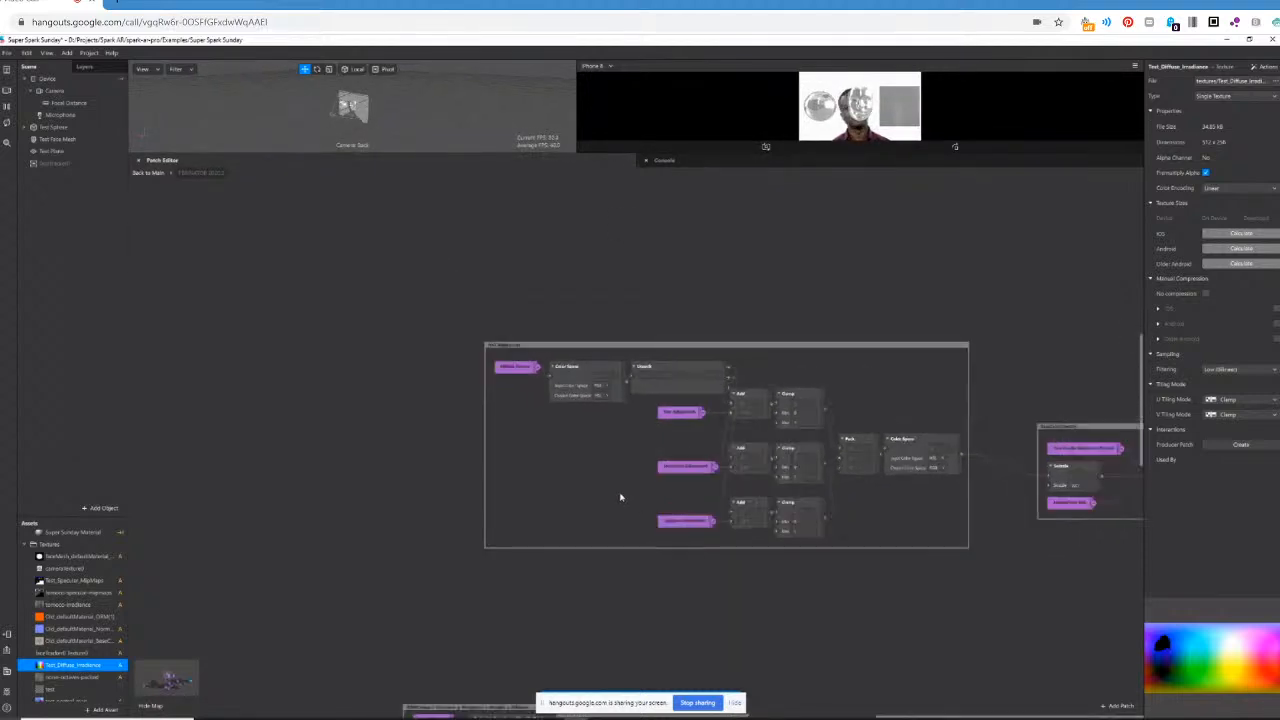
pyautogui.scroll(-2, 620, 497)
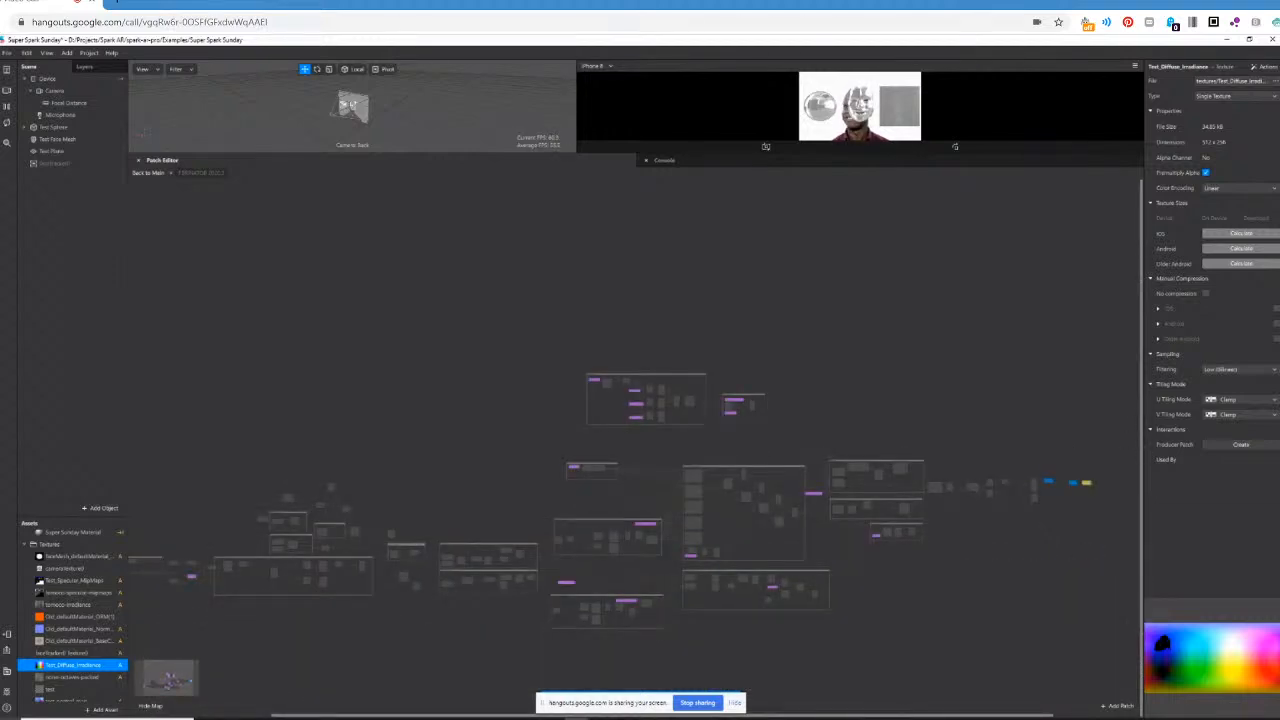
pyautogui.moveTo(881, 716); pyautogui.dragTo(857, 718)
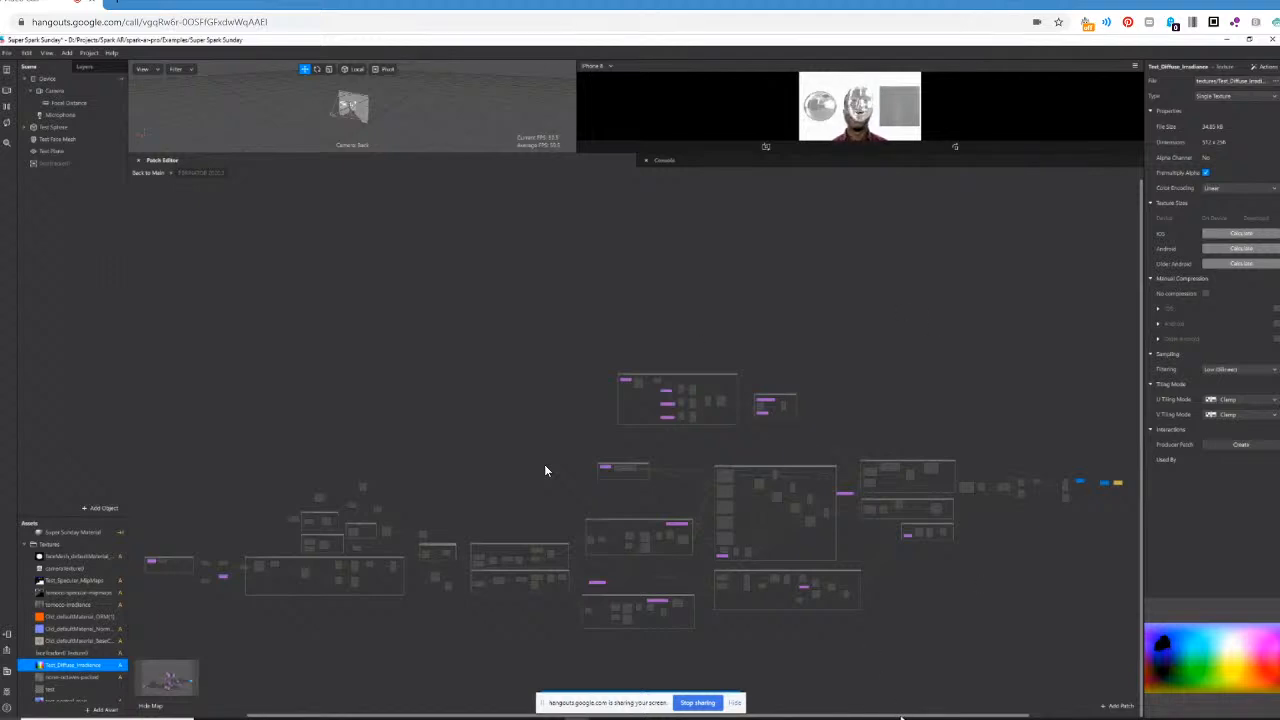
pyautogui.hscroll(-1, 545, 470)
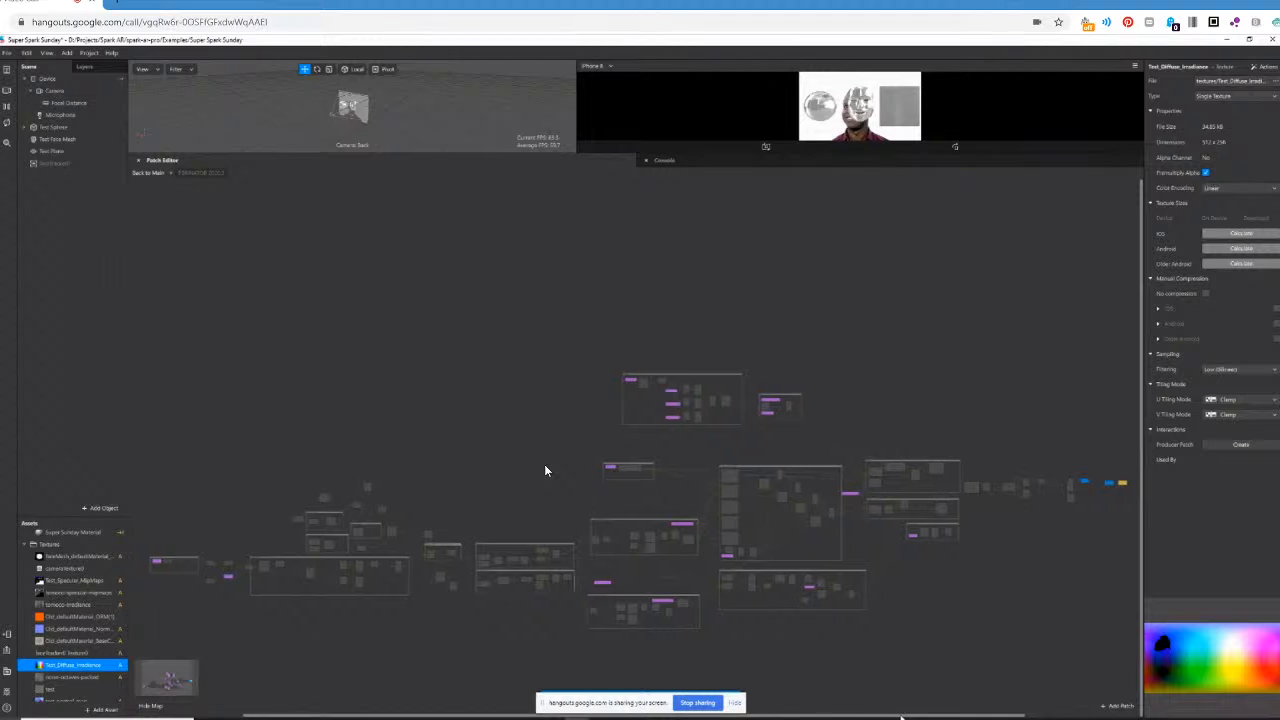
pyautogui.hscroll(-1, 545, 470)
pyautogui.hscroll(1, 545, 470)
pyautogui.moveTo(519, 716); pyautogui.dragTo(489, 717)
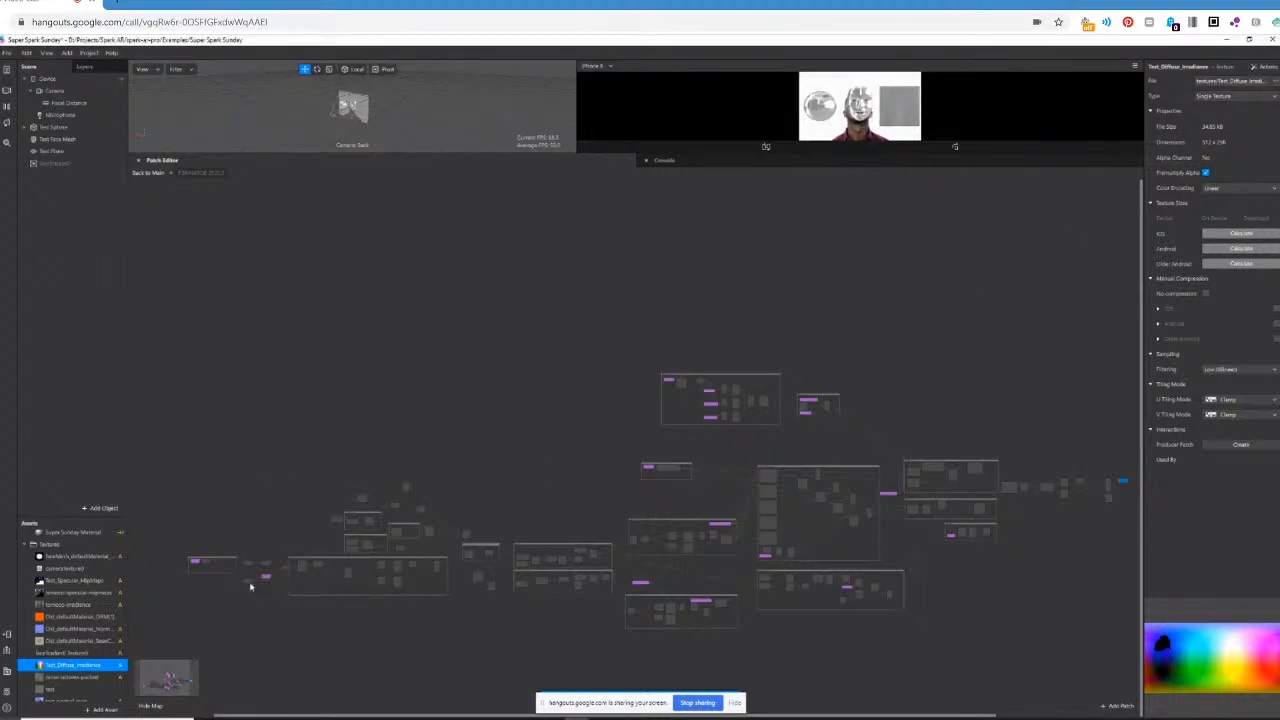
pyautogui.scroll(5, 245, 583)
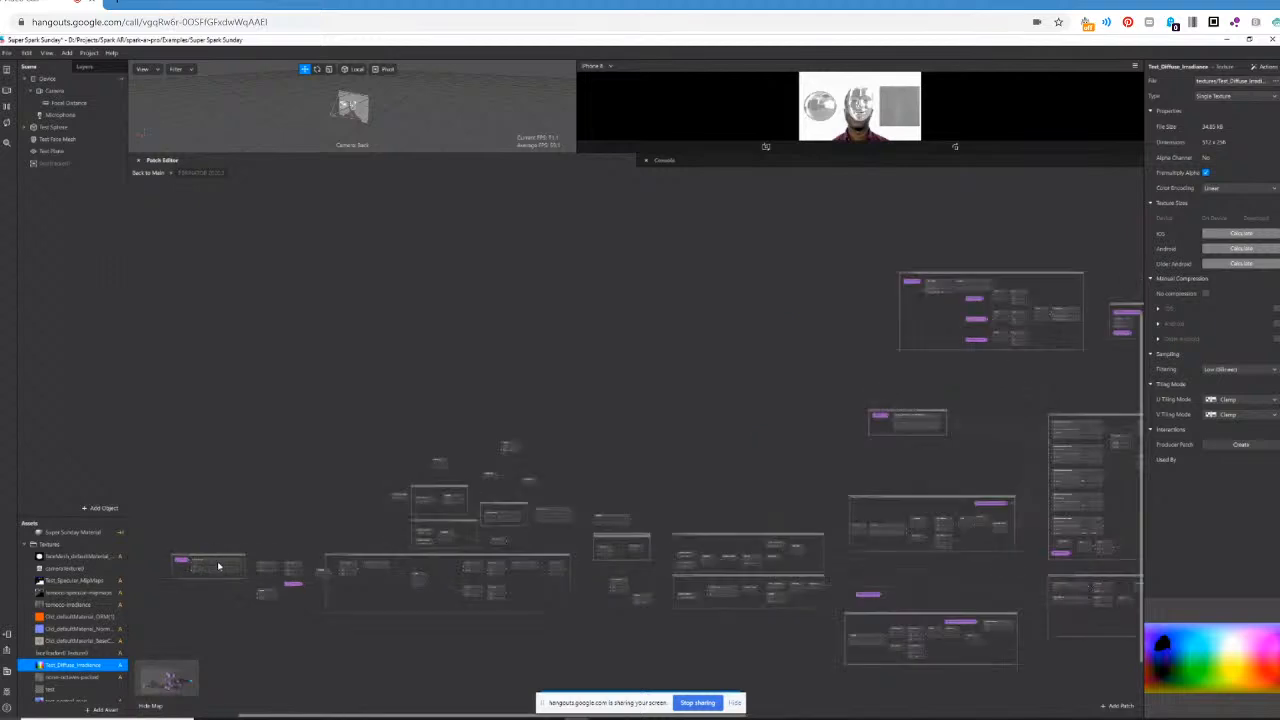
# Extend the long comment frame in the PBR group over its purple input patch, and reposition the loose patches around the neighbouring small frame.
pyautogui.scroll(3, 218, 566)
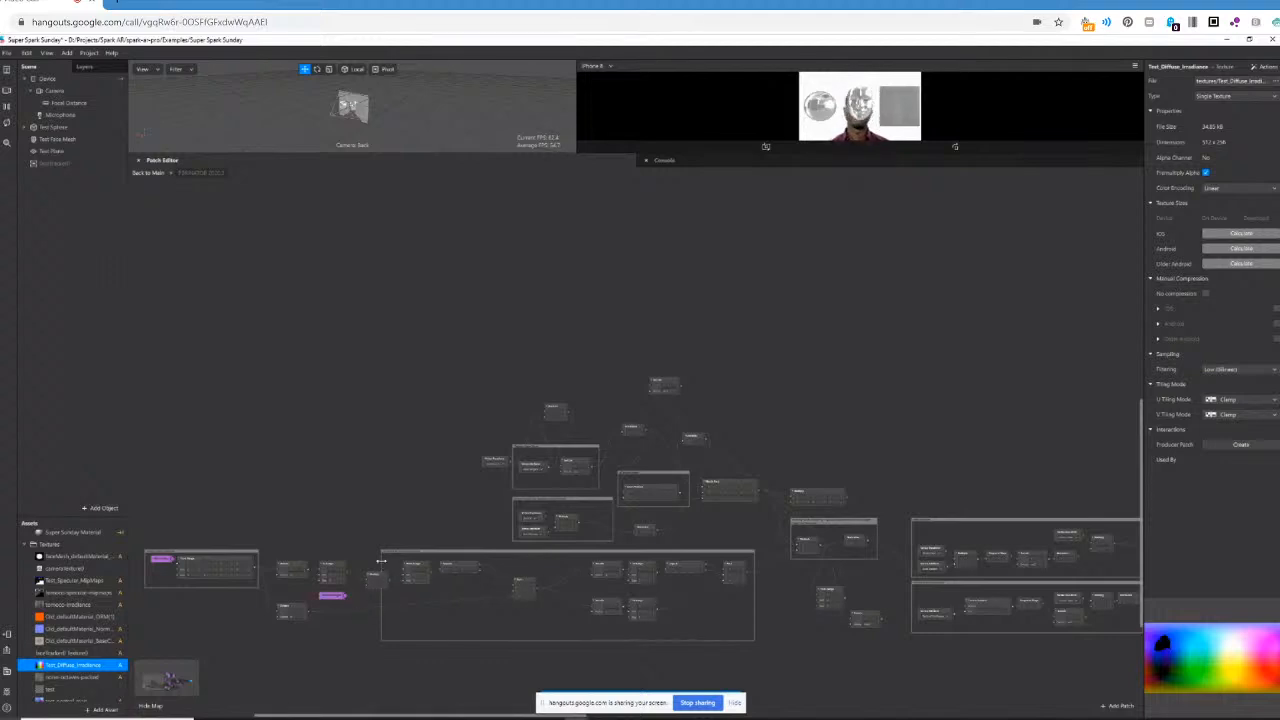
pyautogui.moveTo(380, 561); pyautogui.dragTo(315, 573)
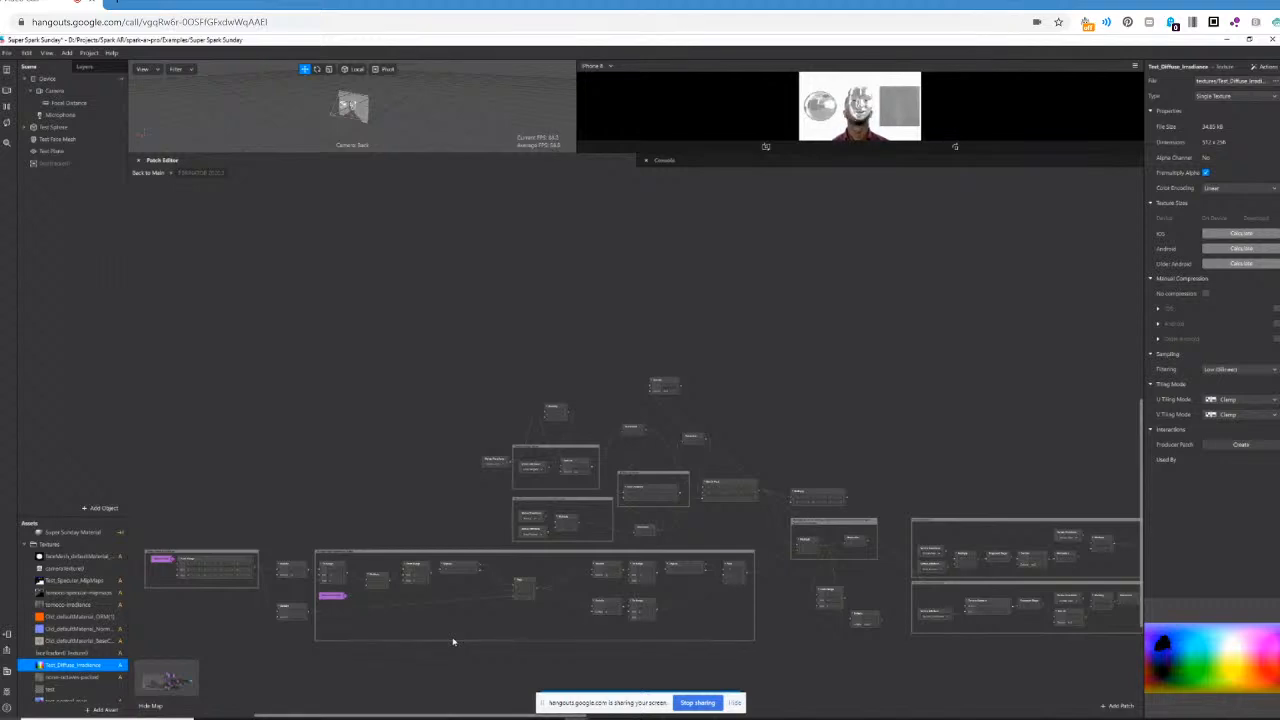
pyautogui.moveTo(670, 388); pyautogui.dragTo(903, 490)
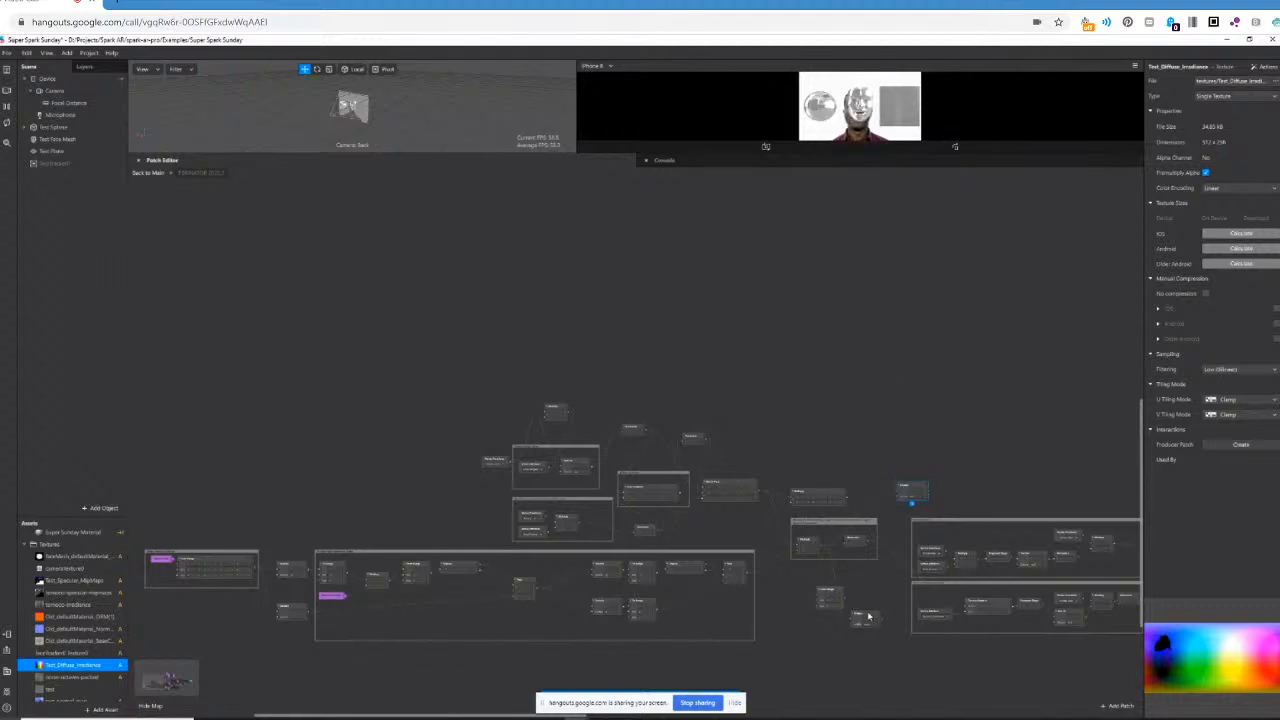
pyautogui.moveTo(868, 614); pyautogui.dragTo(873, 581)
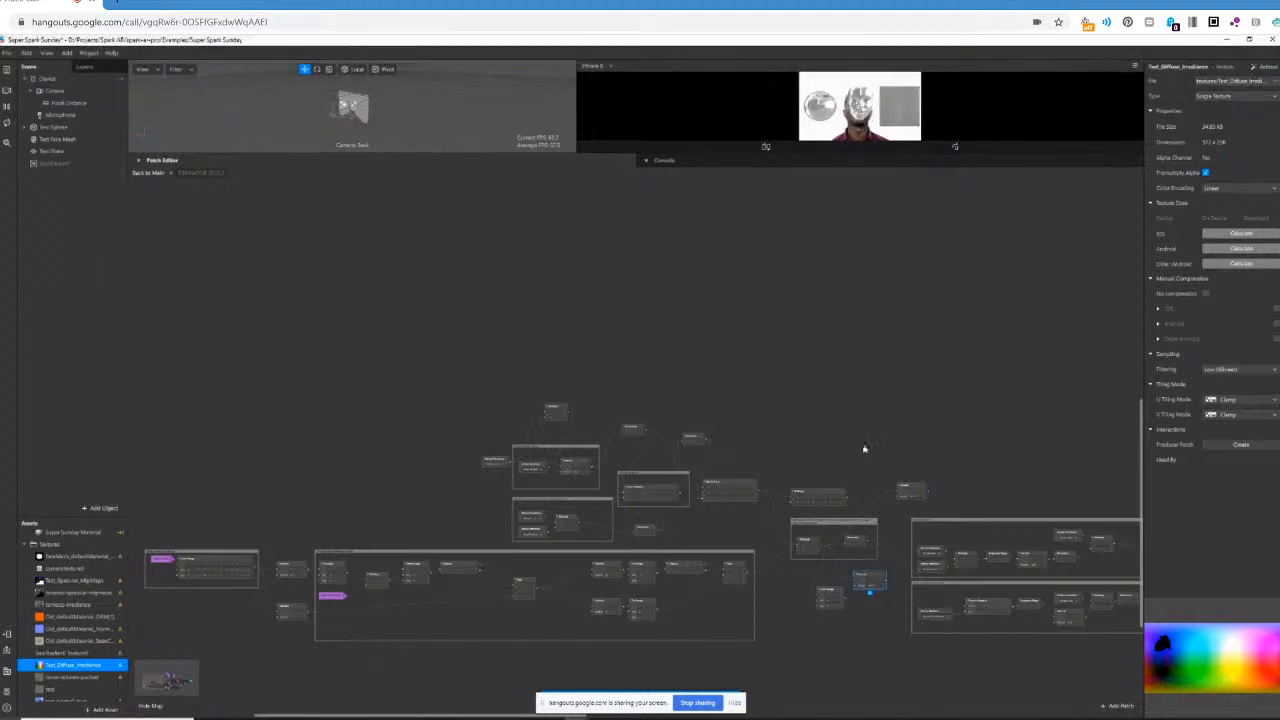
pyautogui.moveTo(816, 498); pyautogui.dragTo(822, 441)
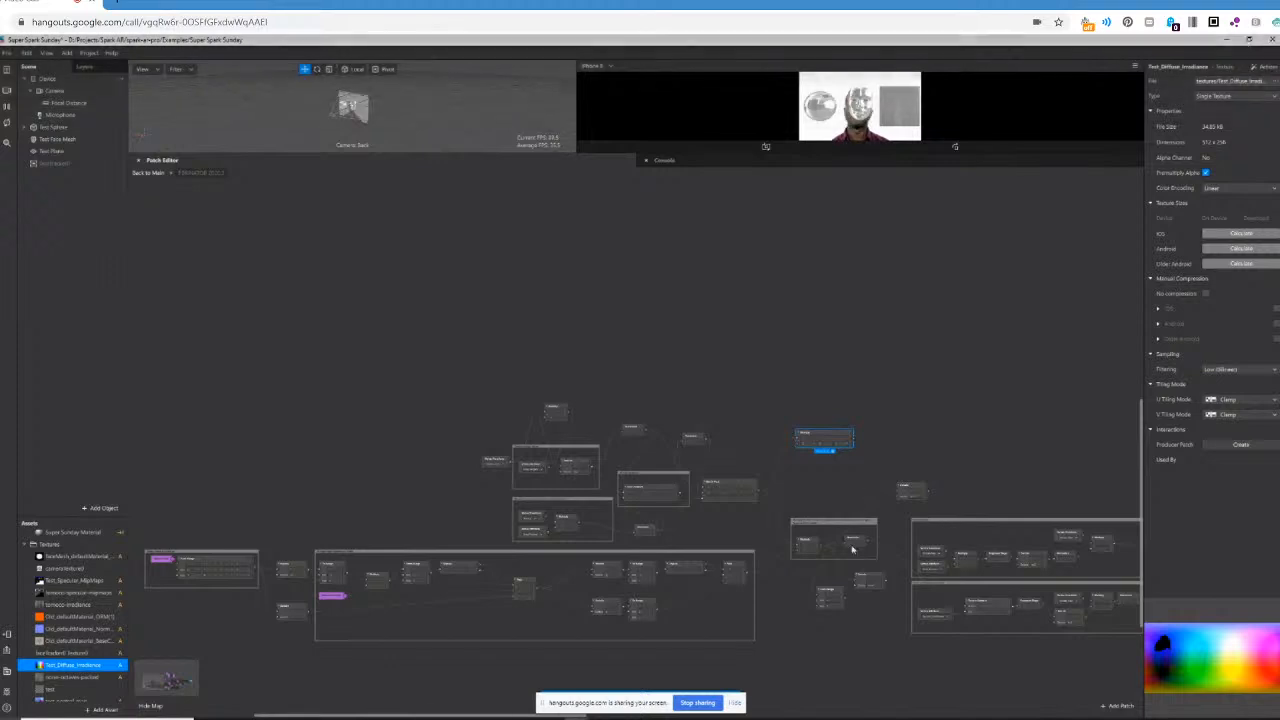
pyautogui.moveTo(907, 486); pyautogui.dragTo(872, 487)
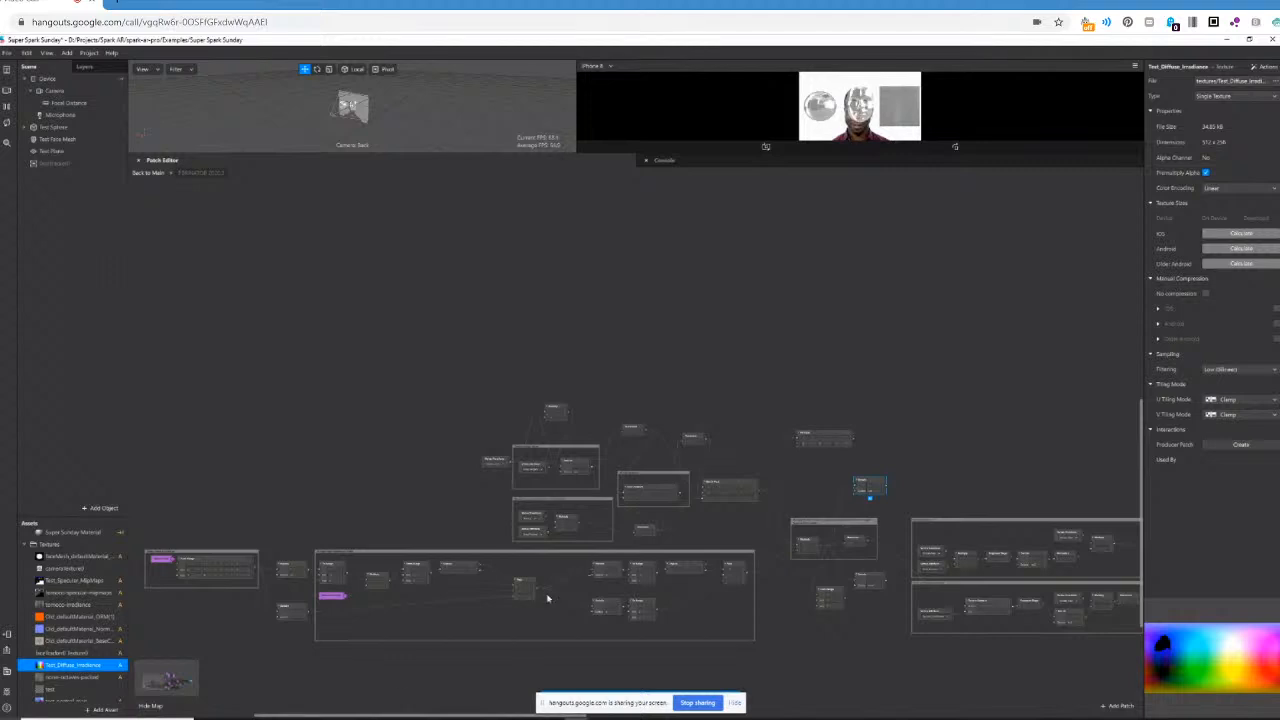
# Delete the loose patch placed above the small comment frame inside the PBR group, and return to the main patch graph.
pyautogui.moveTo(370, 716)
pyautogui.mouseDown()
pyautogui.moveTo(425, 718)
pyautogui.moveTo(356, 718)
pyautogui.mouseUp()
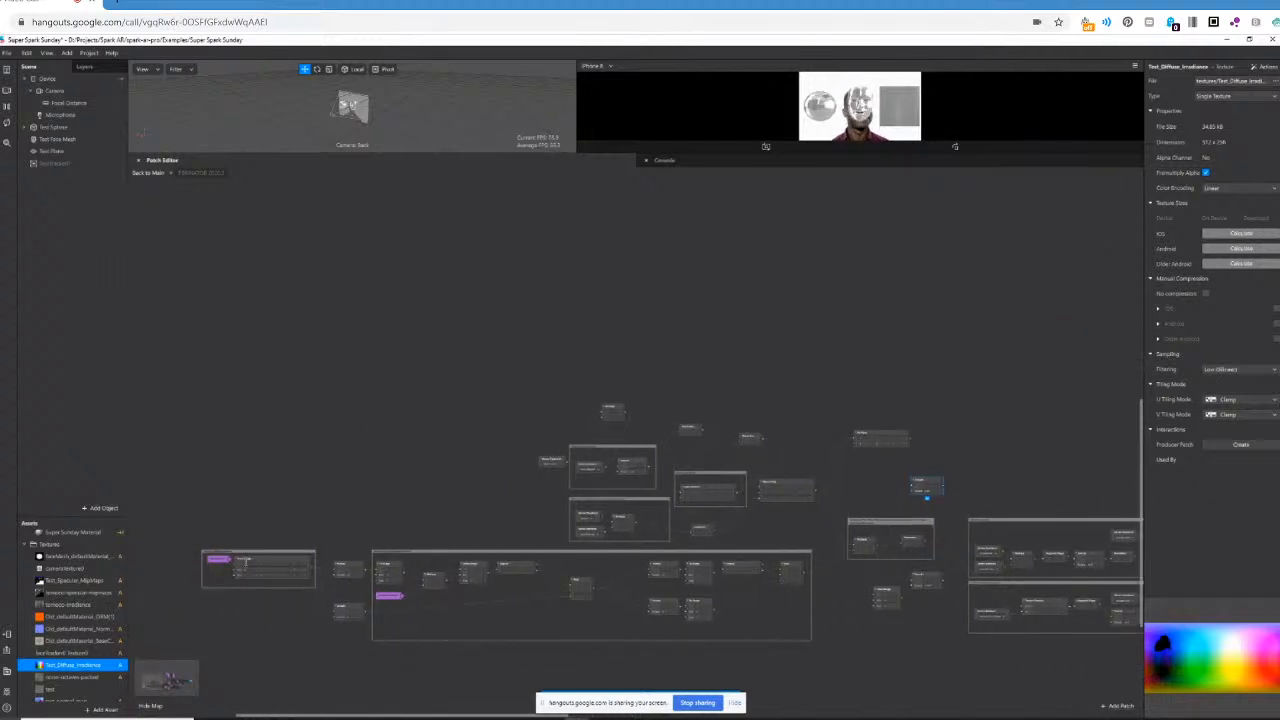
pyautogui.scroll(3, 307, 580)
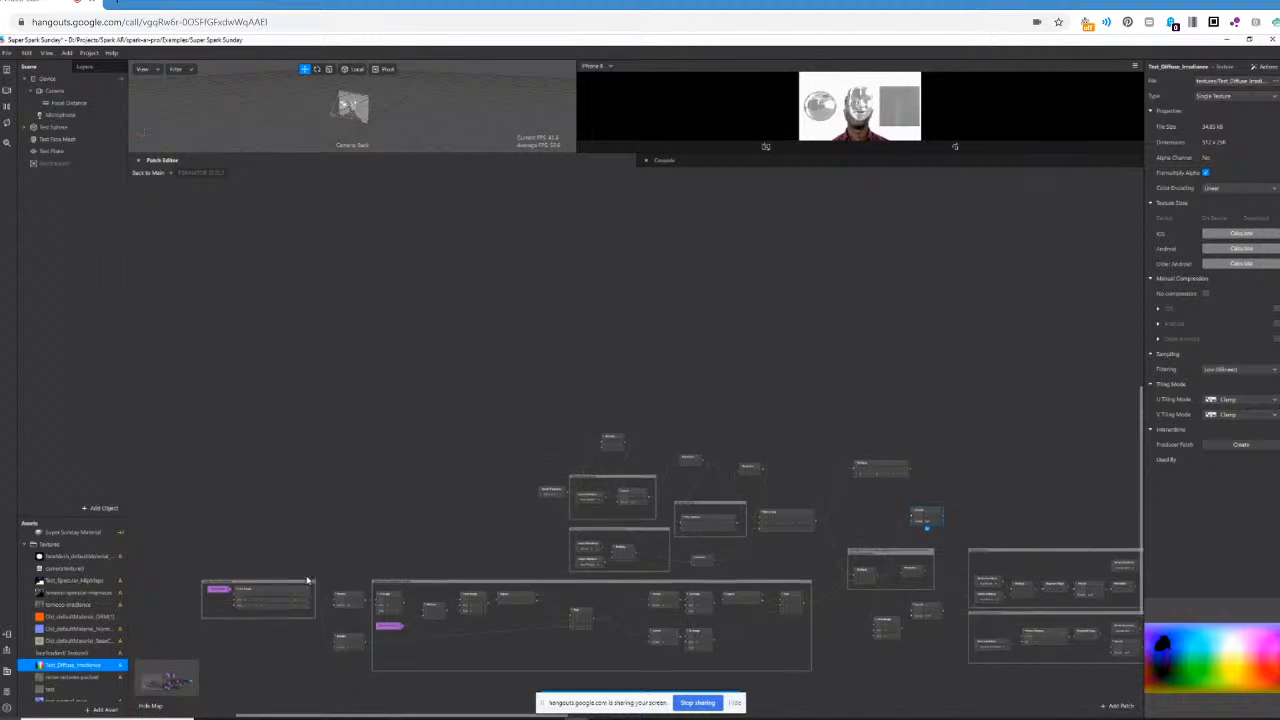
pyautogui.scroll(-2, 306, 582)
pyautogui.keyDown('ctrl'); pyautogui.scroll(3, 306, 582); pyautogui.keyUp('ctrl')
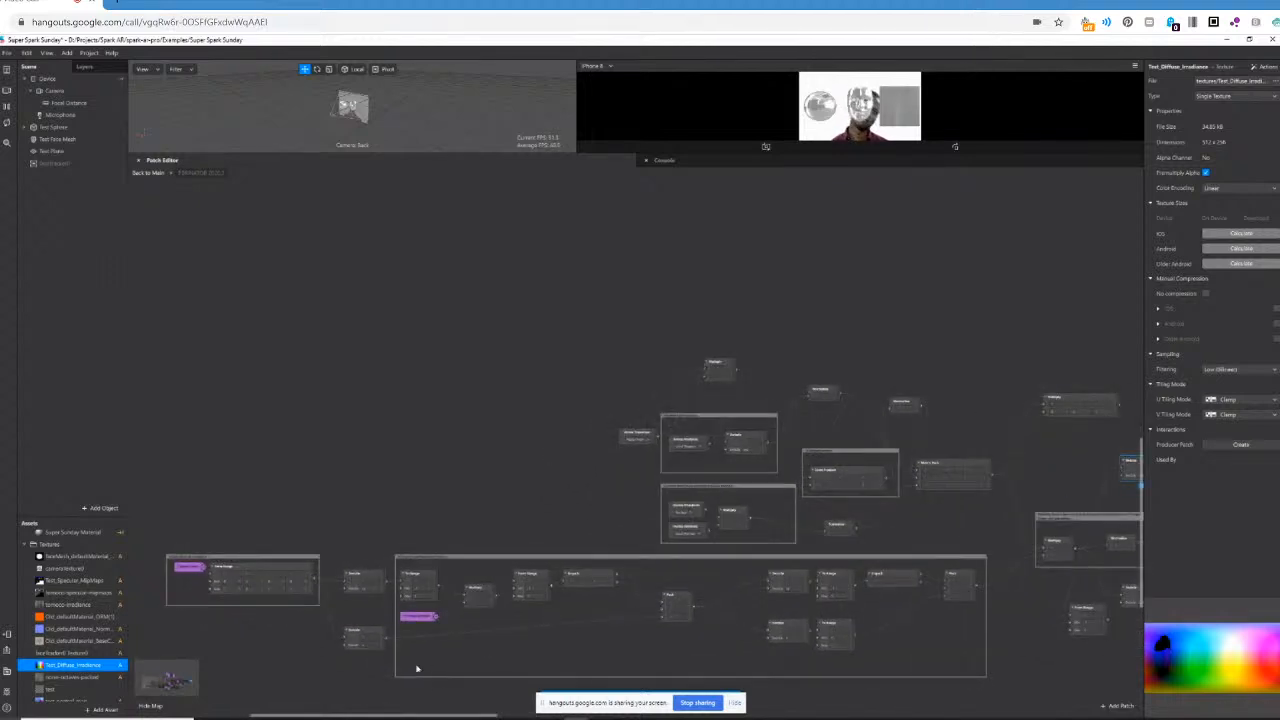
pyautogui.keyDown('ctrl'); pyautogui.scroll(2, 415, 615); pyautogui.keyUp('ctrl')
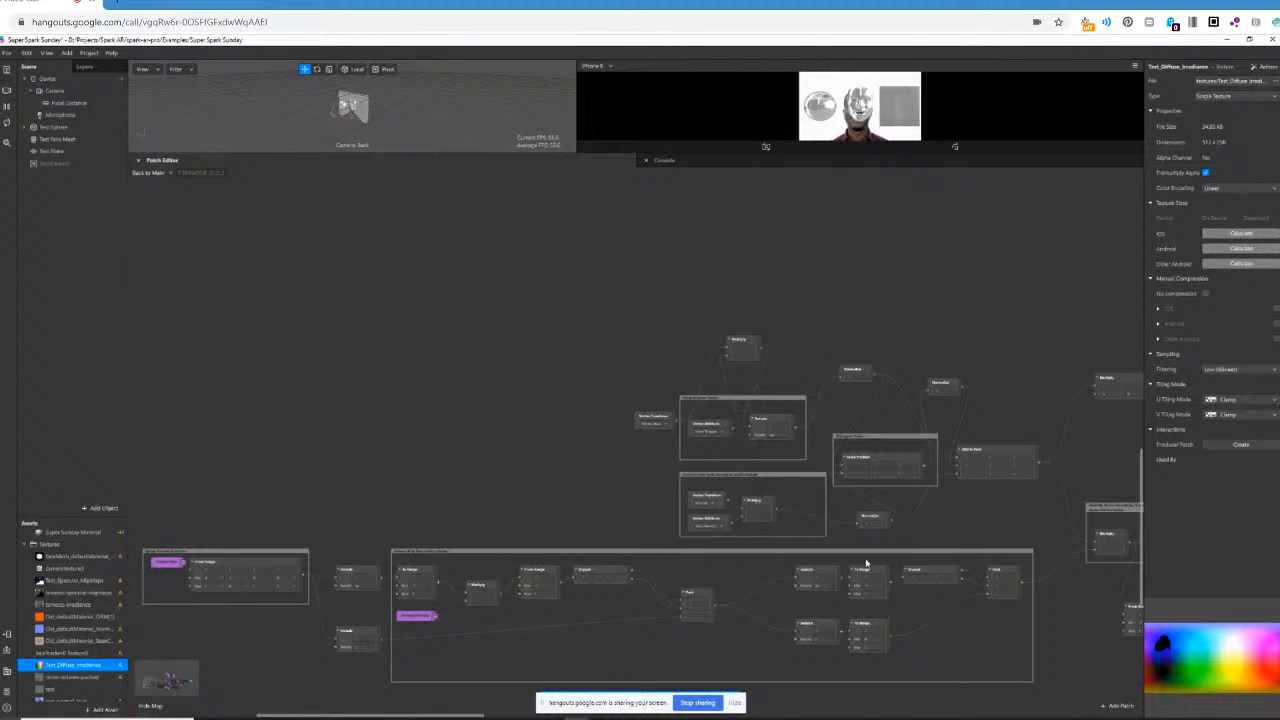
pyautogui.moveTo(446, 717); pyautogui.dragTo(517, 698)
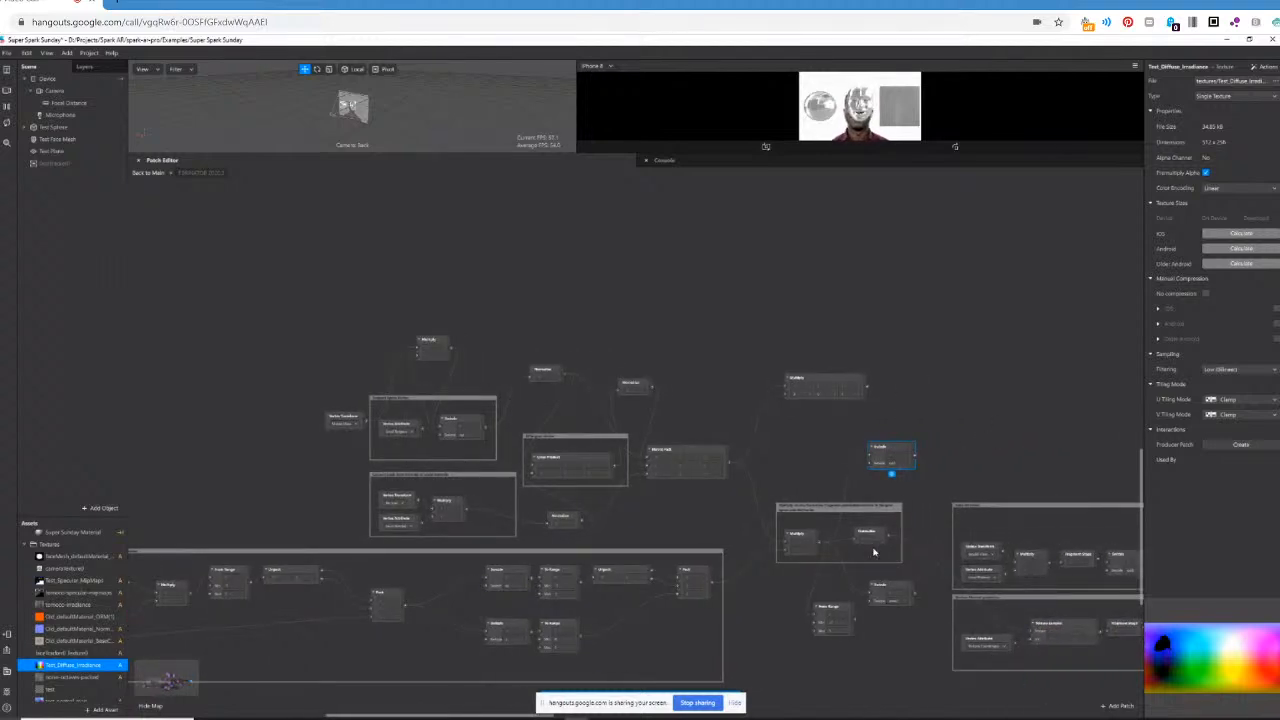
pyautogui.press('Delete')
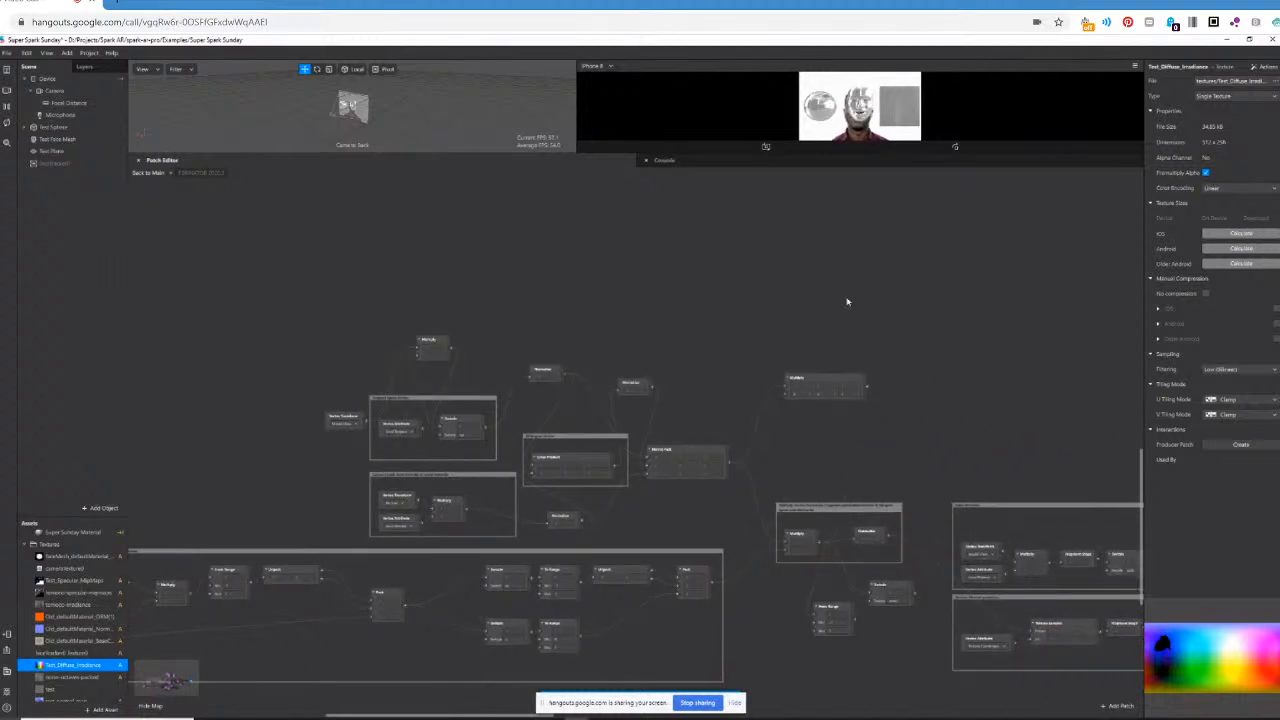
pyautogui.click(146, 173)
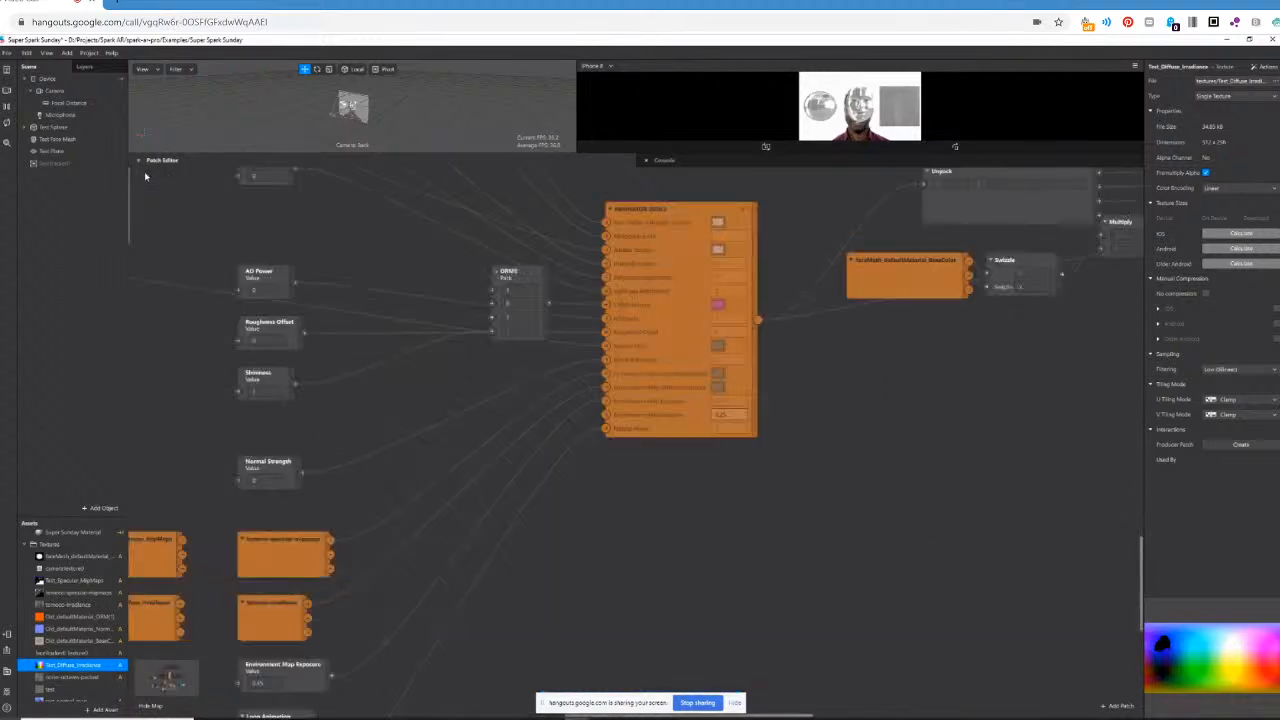
# Set Normal Strength to 1 and the second value of the ORMS pack patch to 0.2, with the preview area enlarged.
pyautogui.click(269, 484)
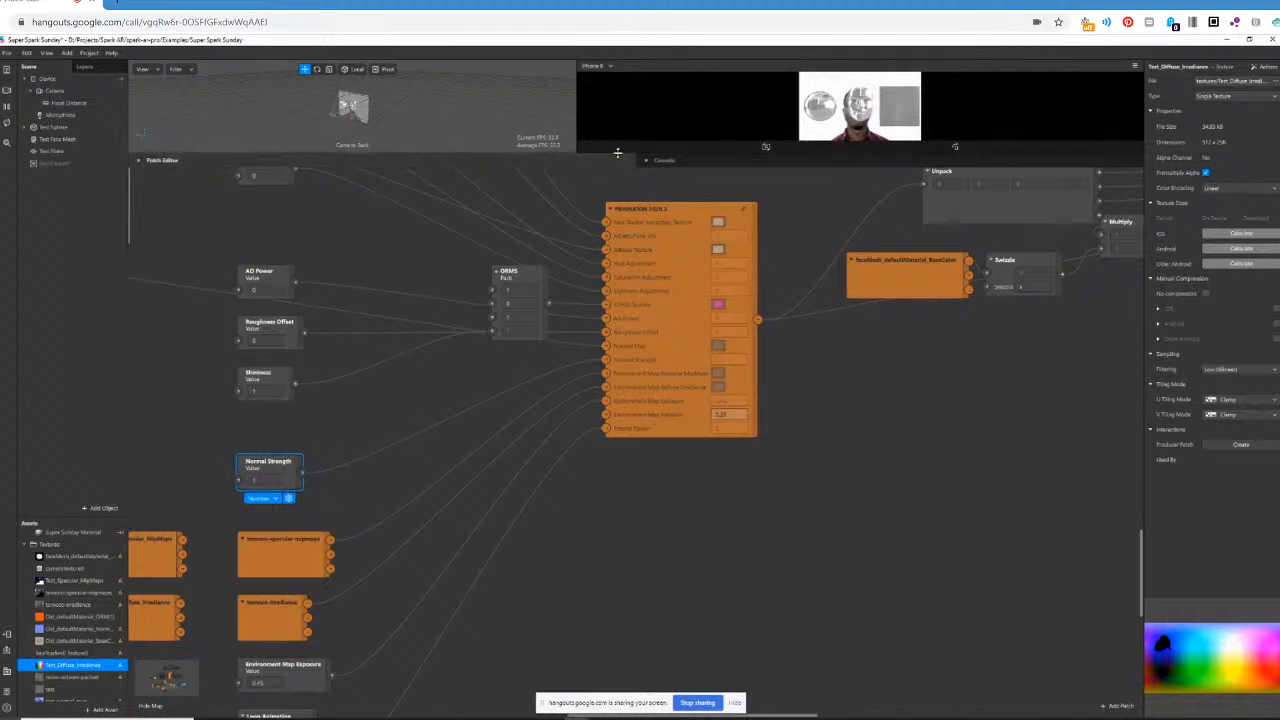
pyautogui.moveTo(615, 153); pyautogui.dragTo(612, 250)
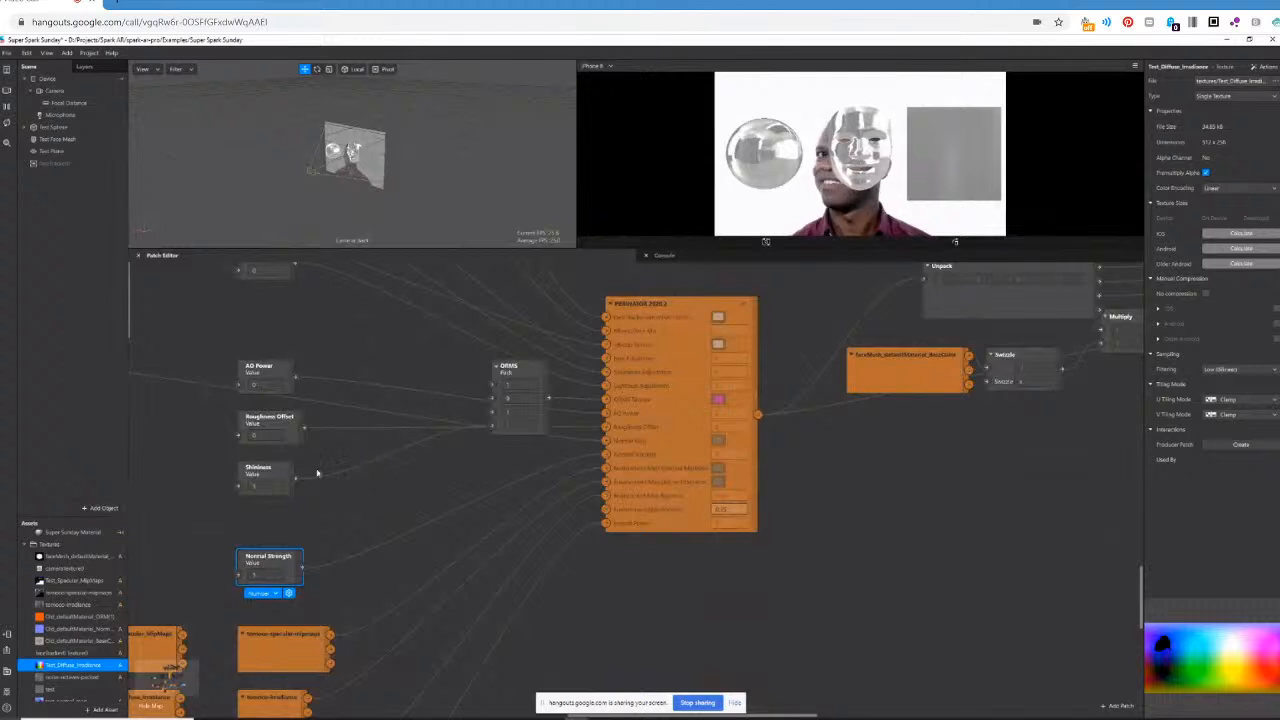
pyautogui.click(530, 431)
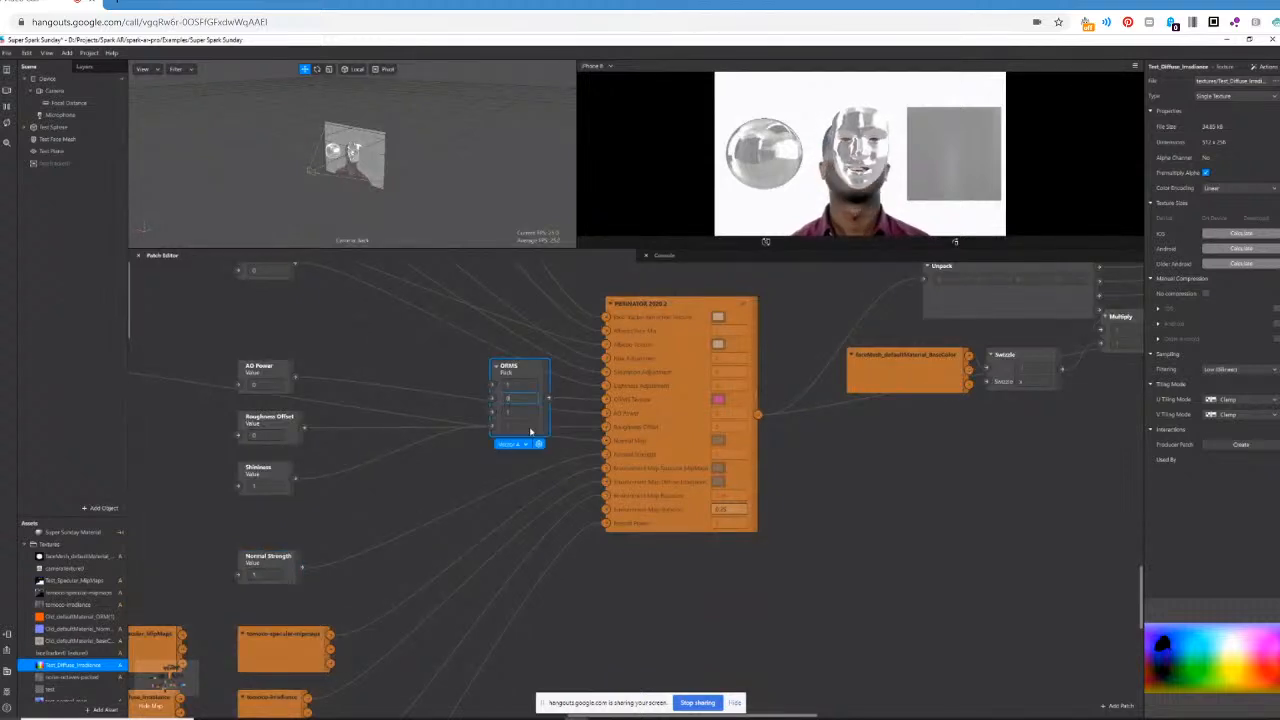
pyautogui.write('.2')
pyautogui.press('Return')
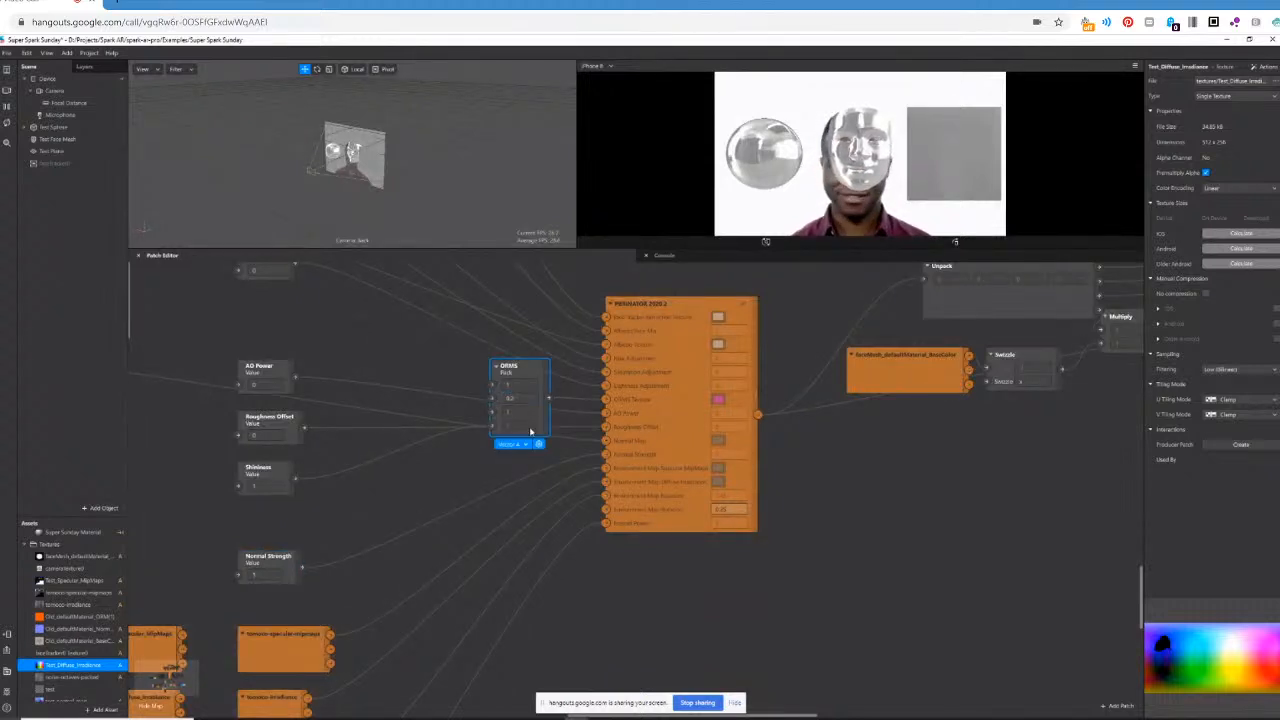
# Reconnect the tomoco irradiance texture to the PBR patch's Environment Map Diffuse Irradiance input.
pyautogui.scroll(-3, 418, 627)
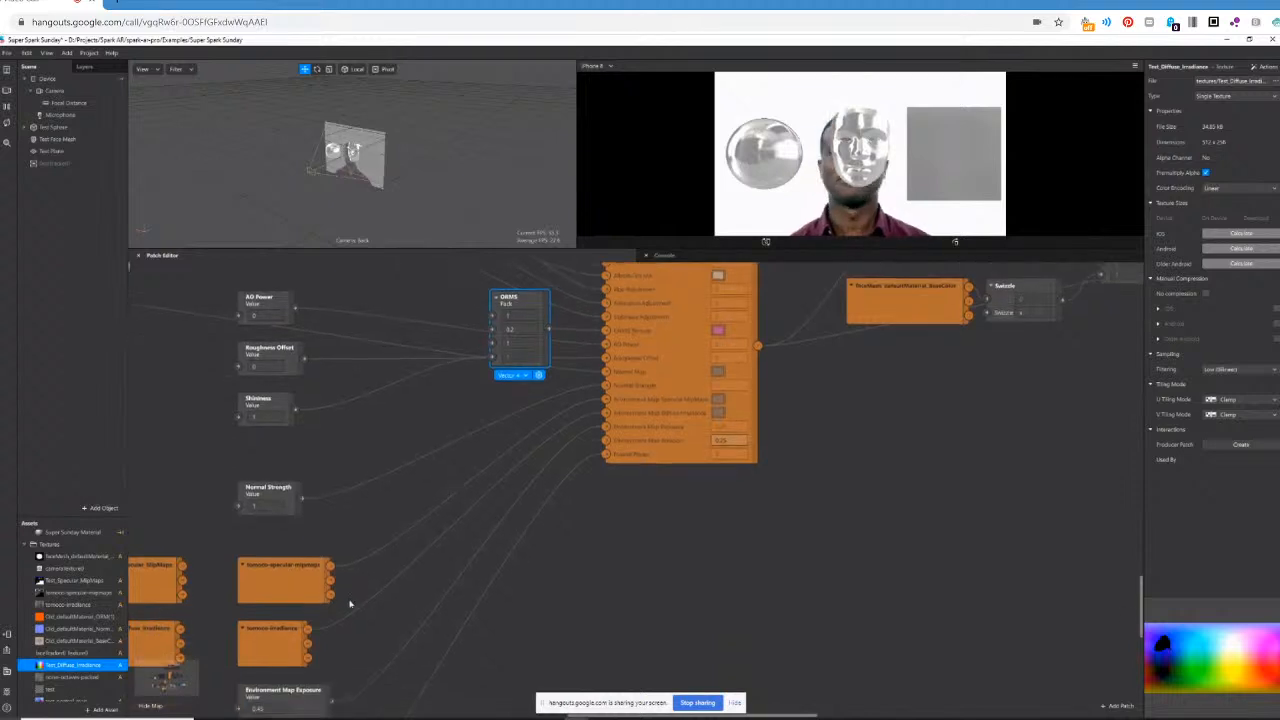
pyautogui.click(458, 555)
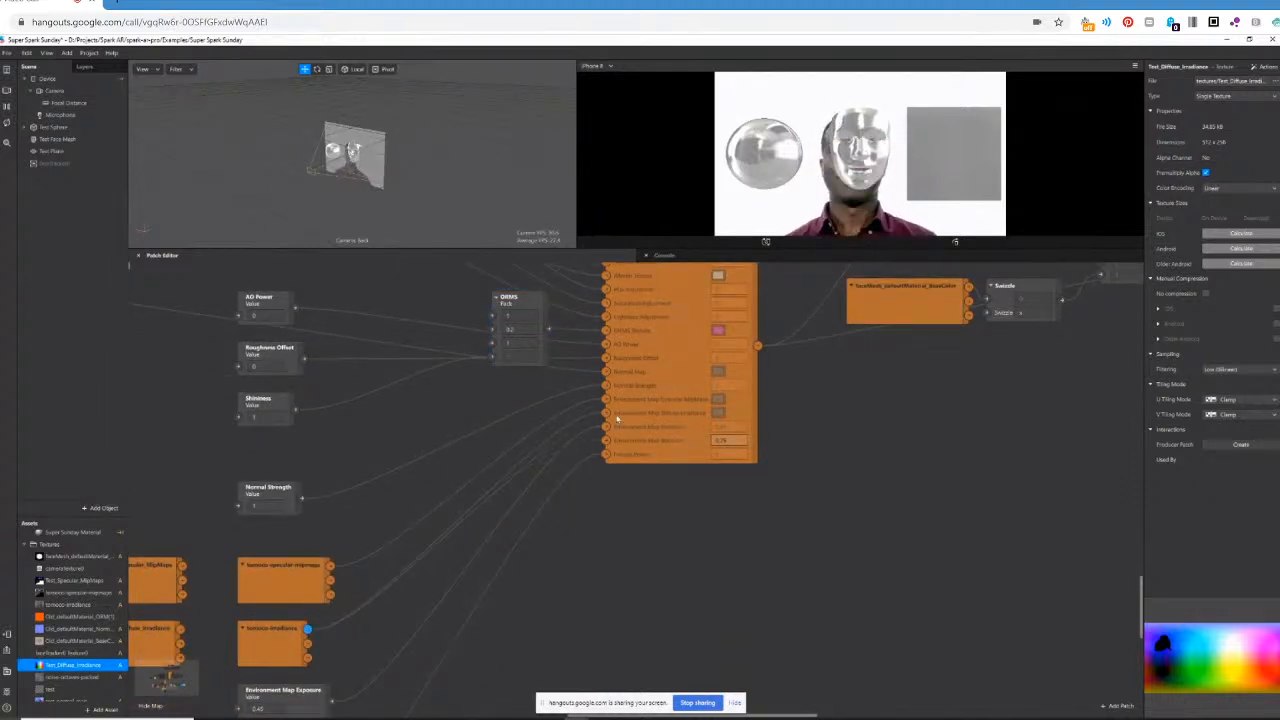
pyautogui.moveTo(608, 415); pyautogui.dragTo(606, 414)
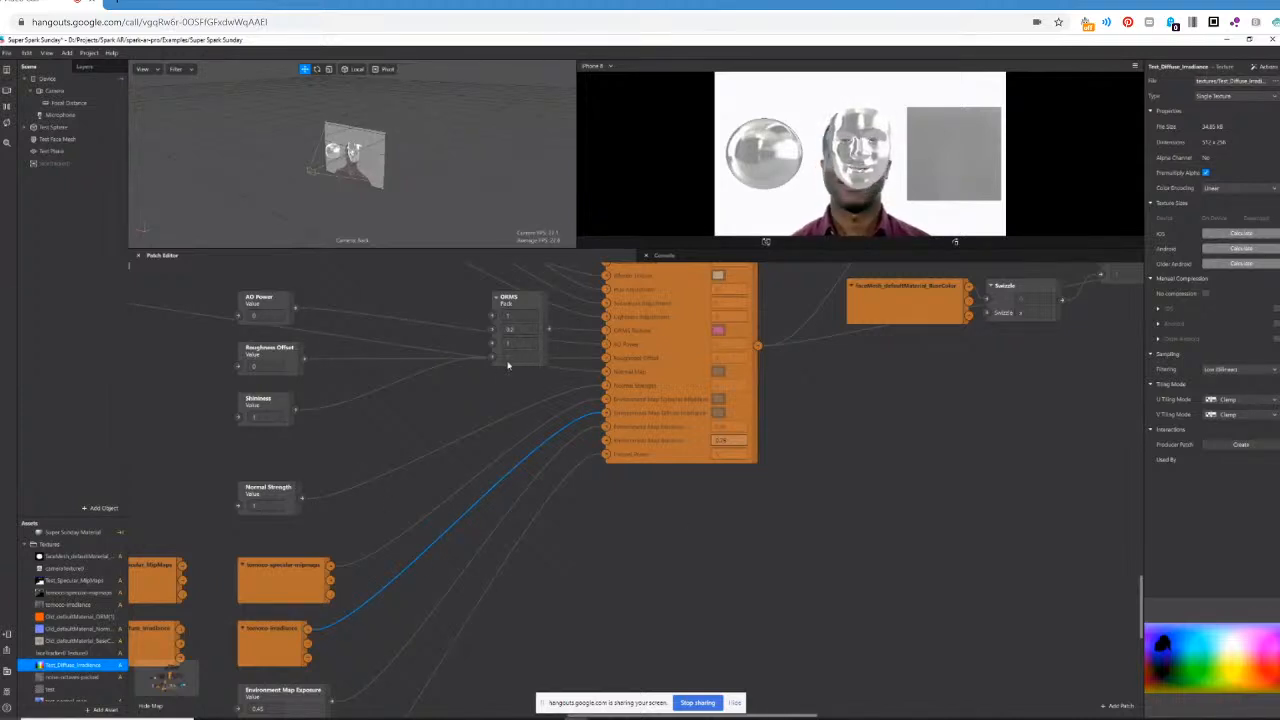
pyautogui.scroll(3, 507, 365)
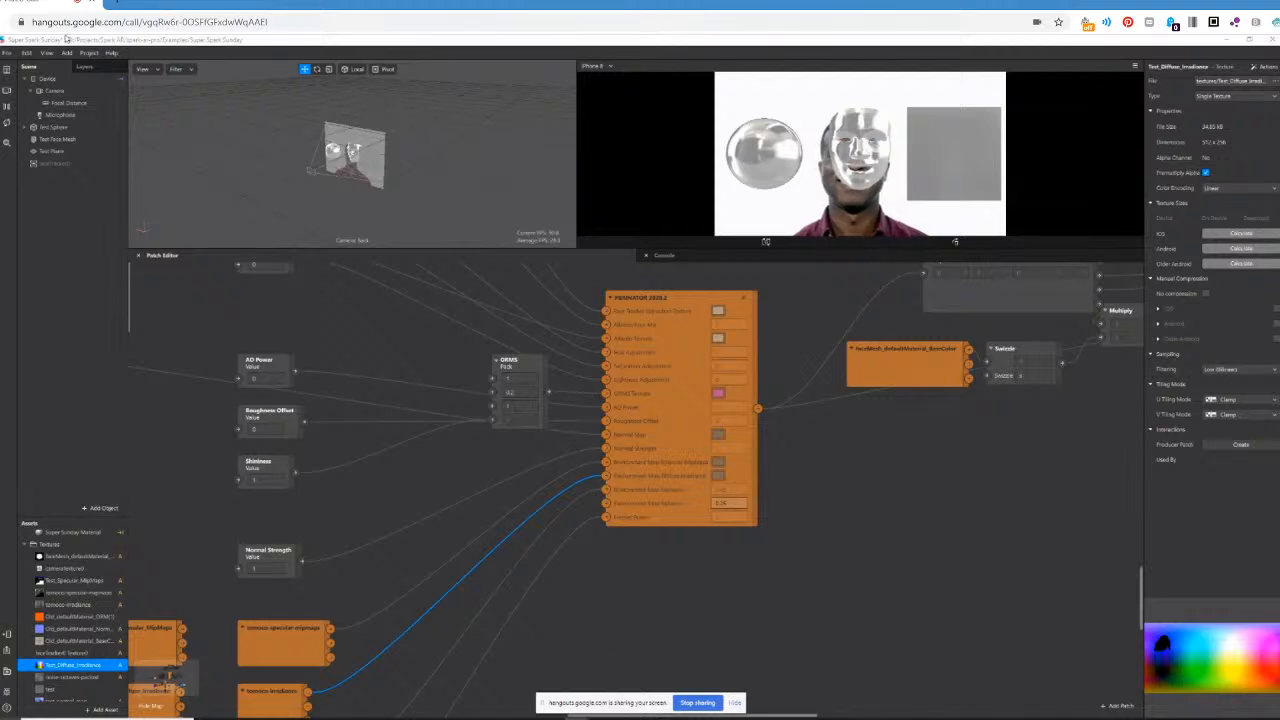
# Close the project without saving its changes, and reopen Super Spark Sunday.arproj in a maximized window.
pyautogui.click(9, 53)
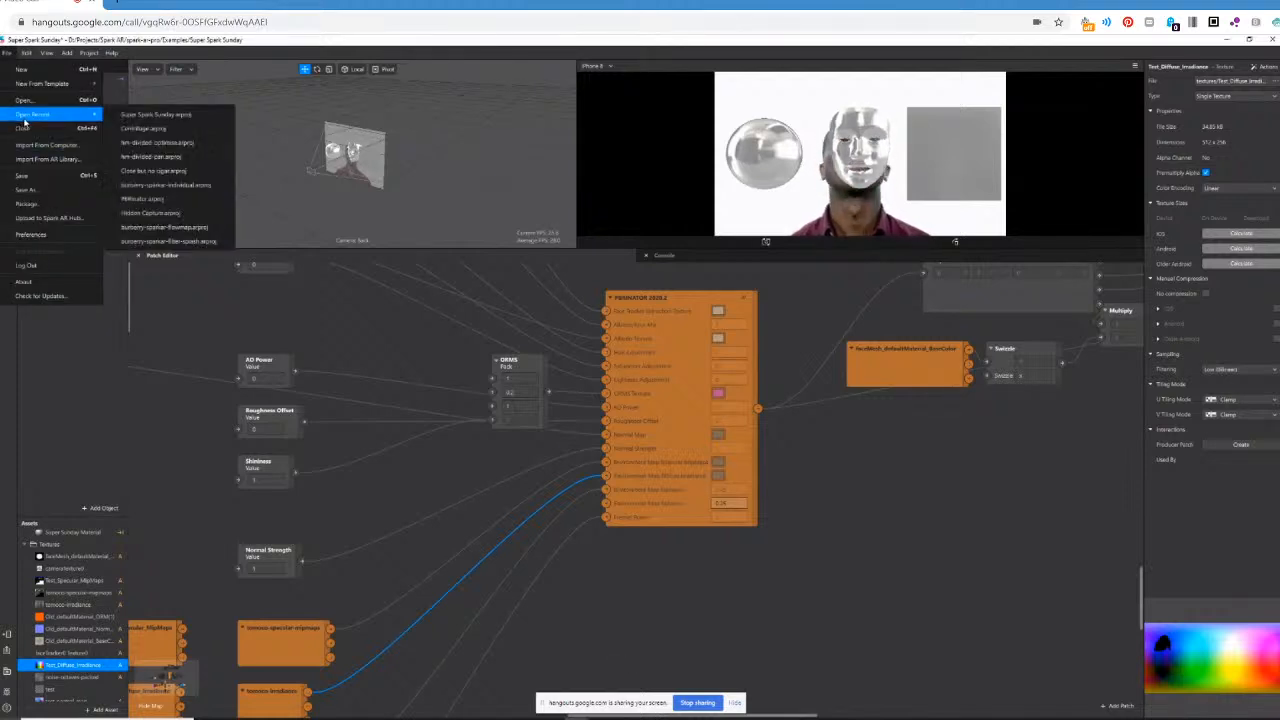
pyautogui.click(22, 128)
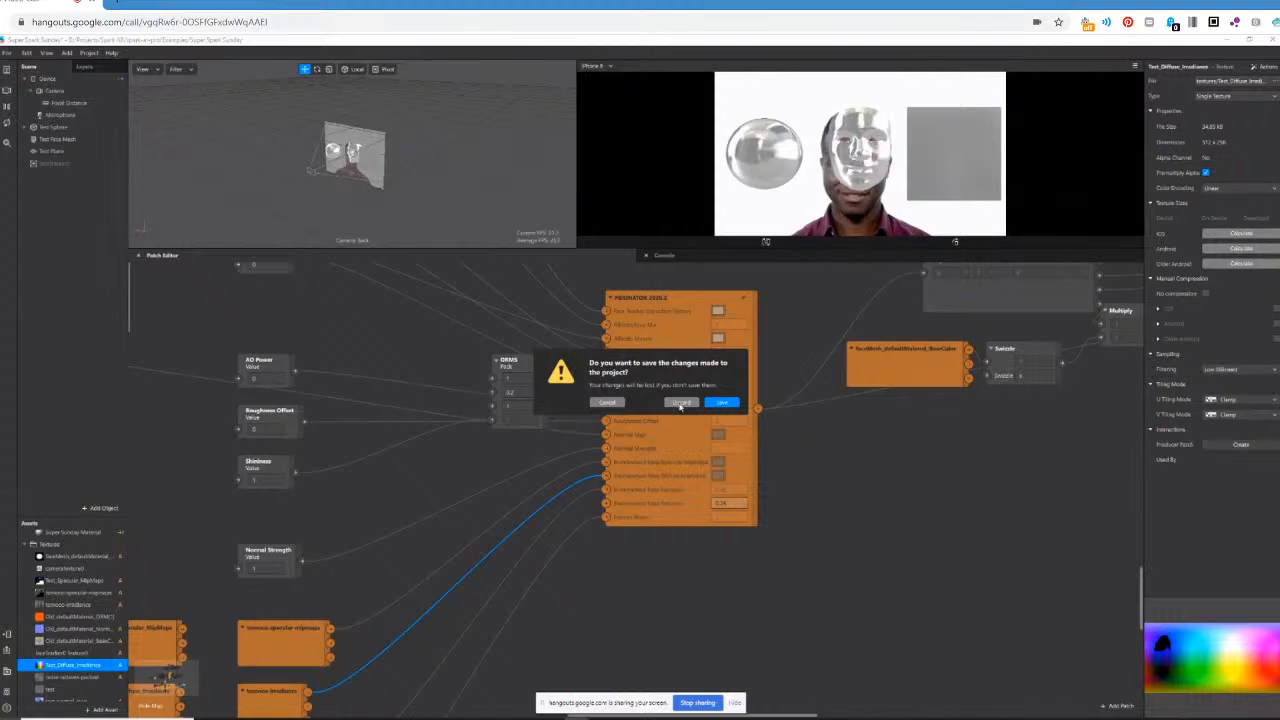
pyautogui.click(680, 403)
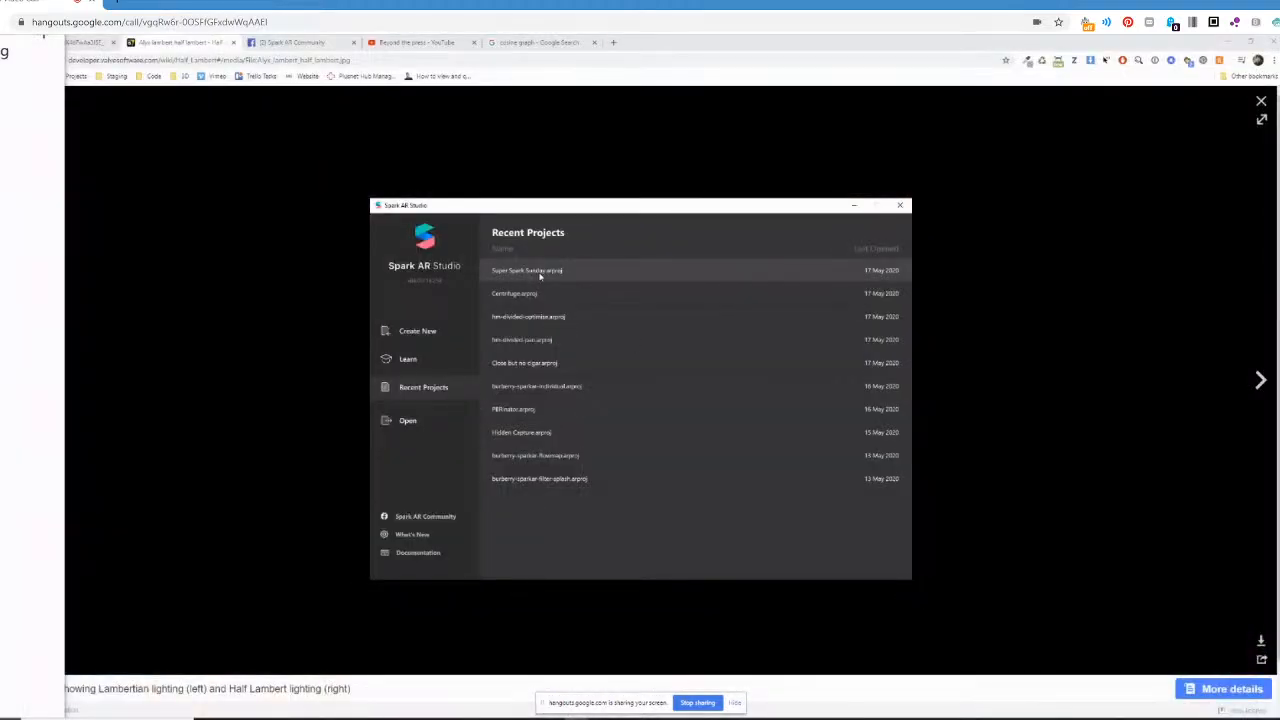
pyautogui.click(540, 271)
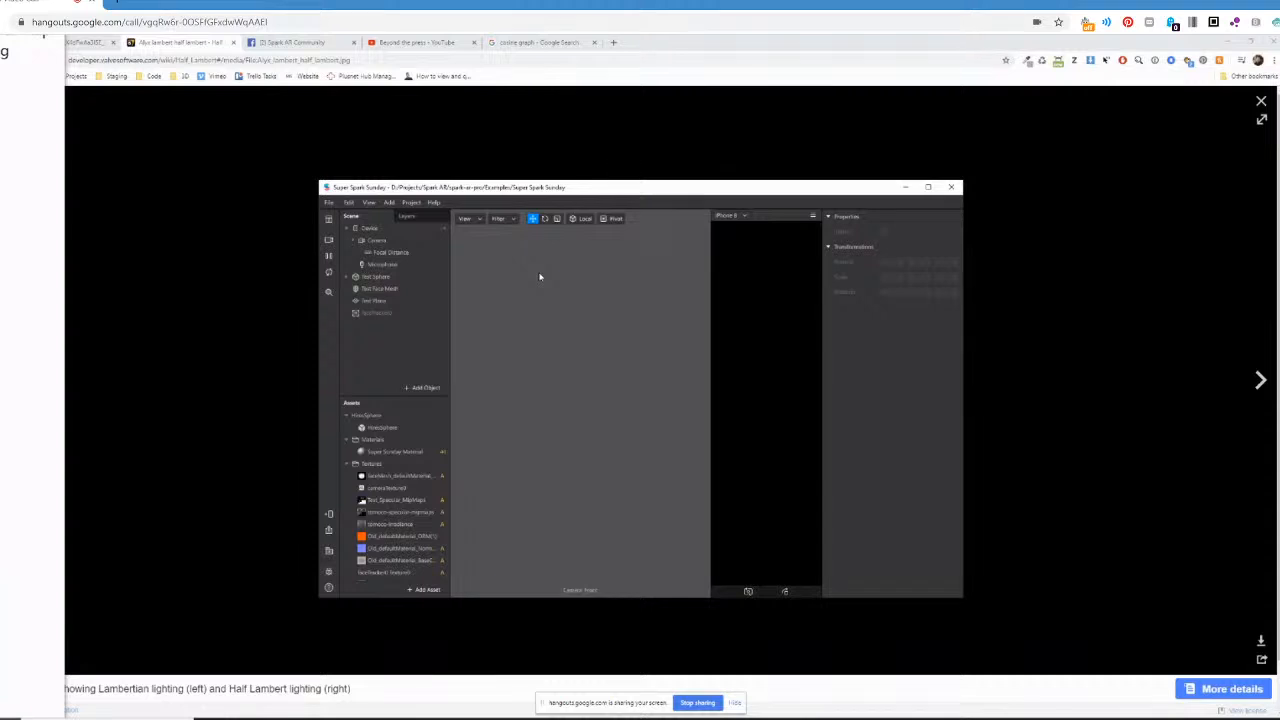
pyautogui.click(928, 187)
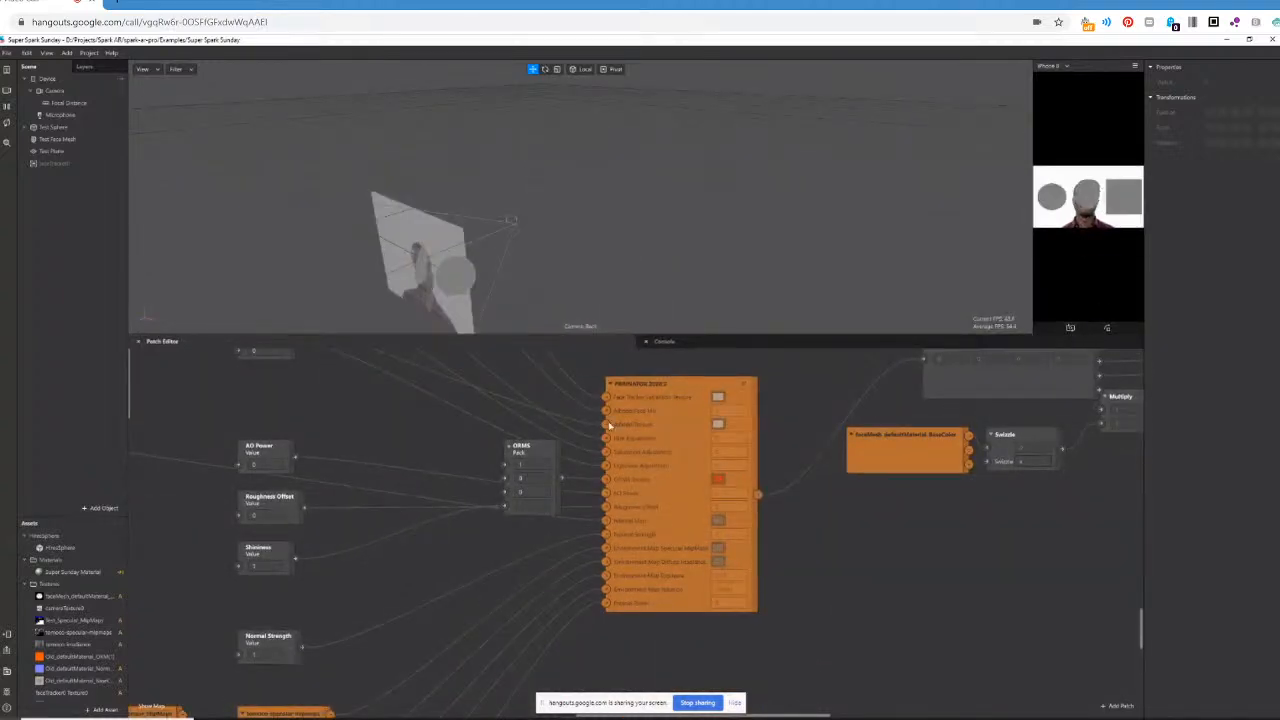
# Widen the simulator preview, and delete the Material Colour patch connected to the Super Sunday Material patch.
pyautogui.moveTo(760, 225); pyautogui.dragTo(550, 235, button='middle')
pyautogui.moveTo(1033, 220); pyautogui.dragTo(728, 228)
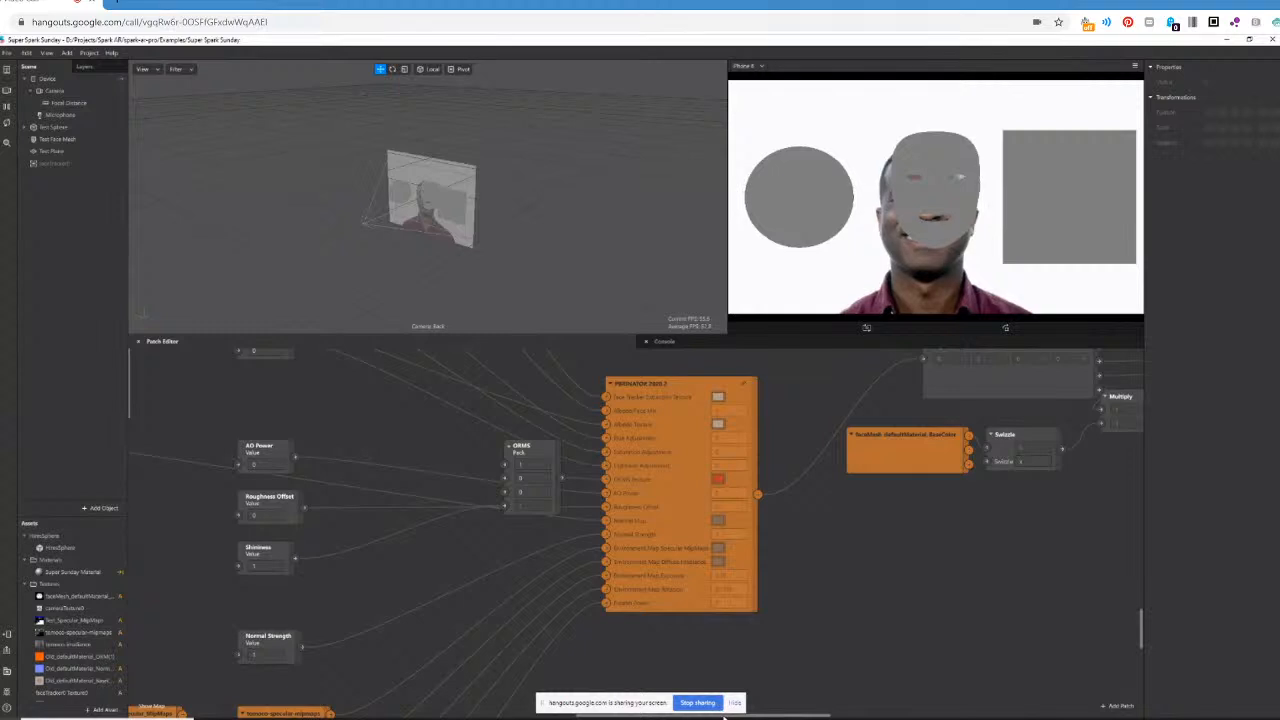
pyautogui.click(151, 708)
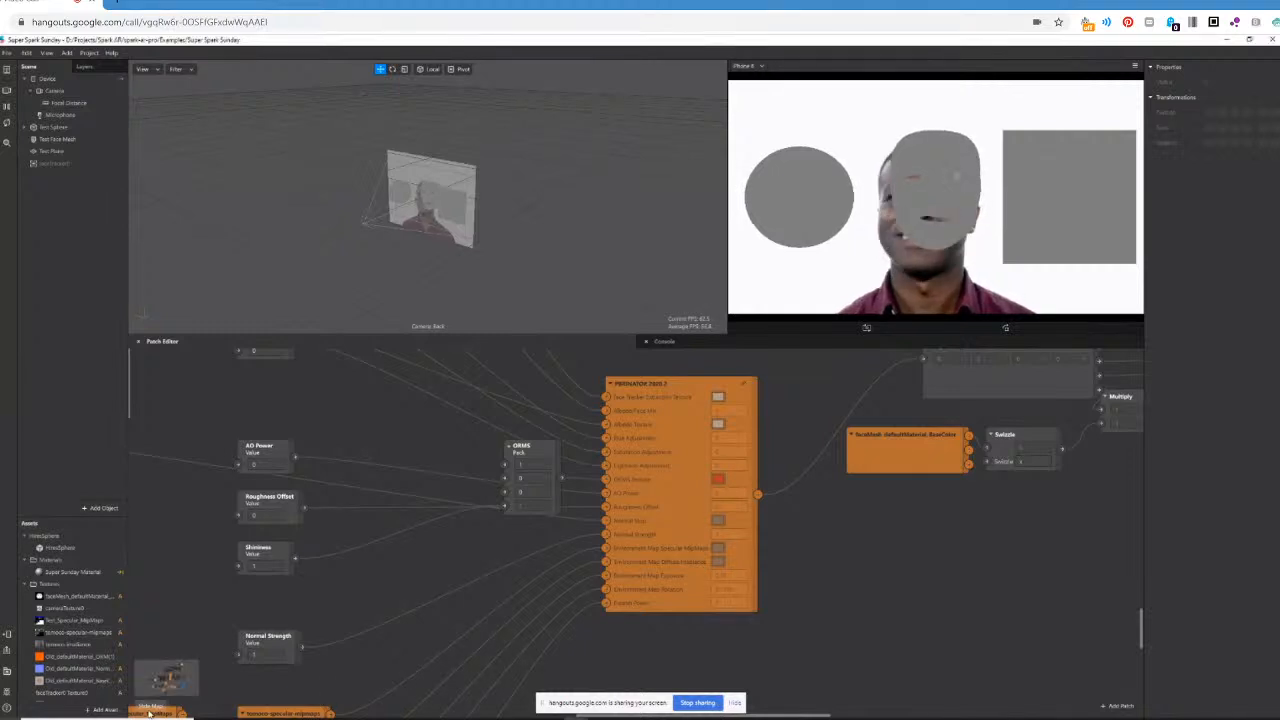
pyautogui.click(184, 667)
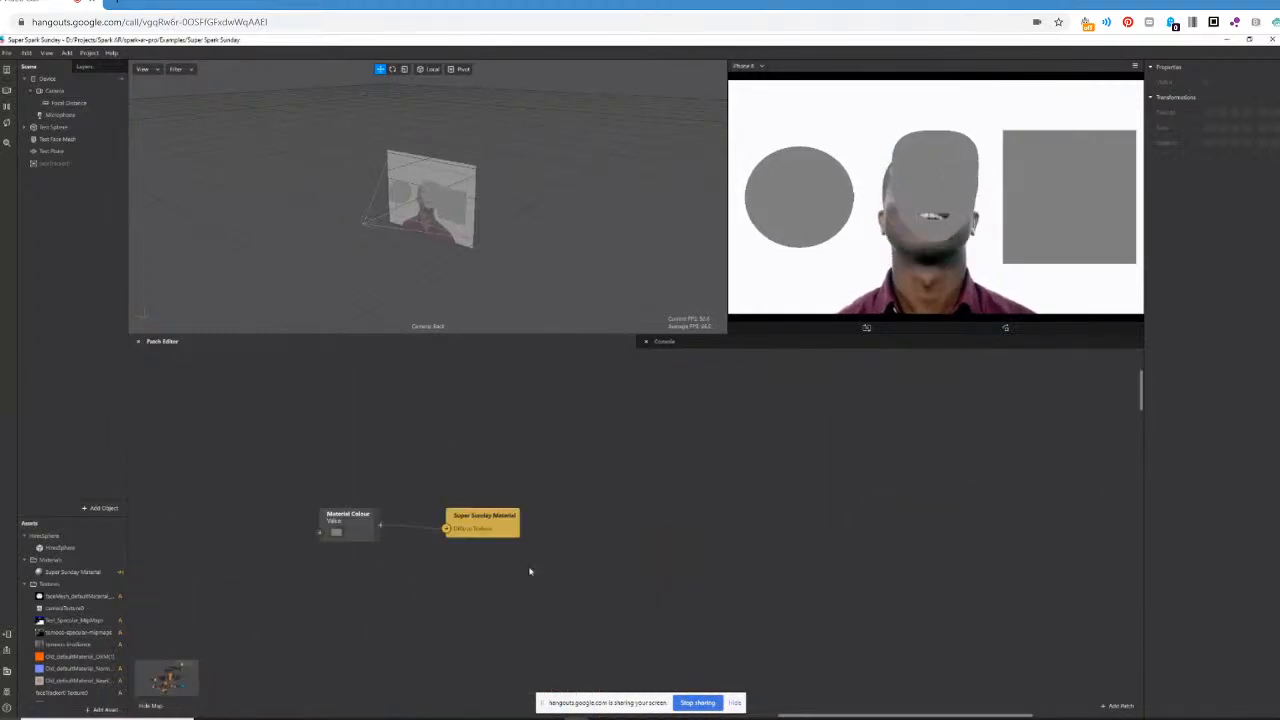
pyautogui.click(346, 521)
pyautogui.press('Delete')
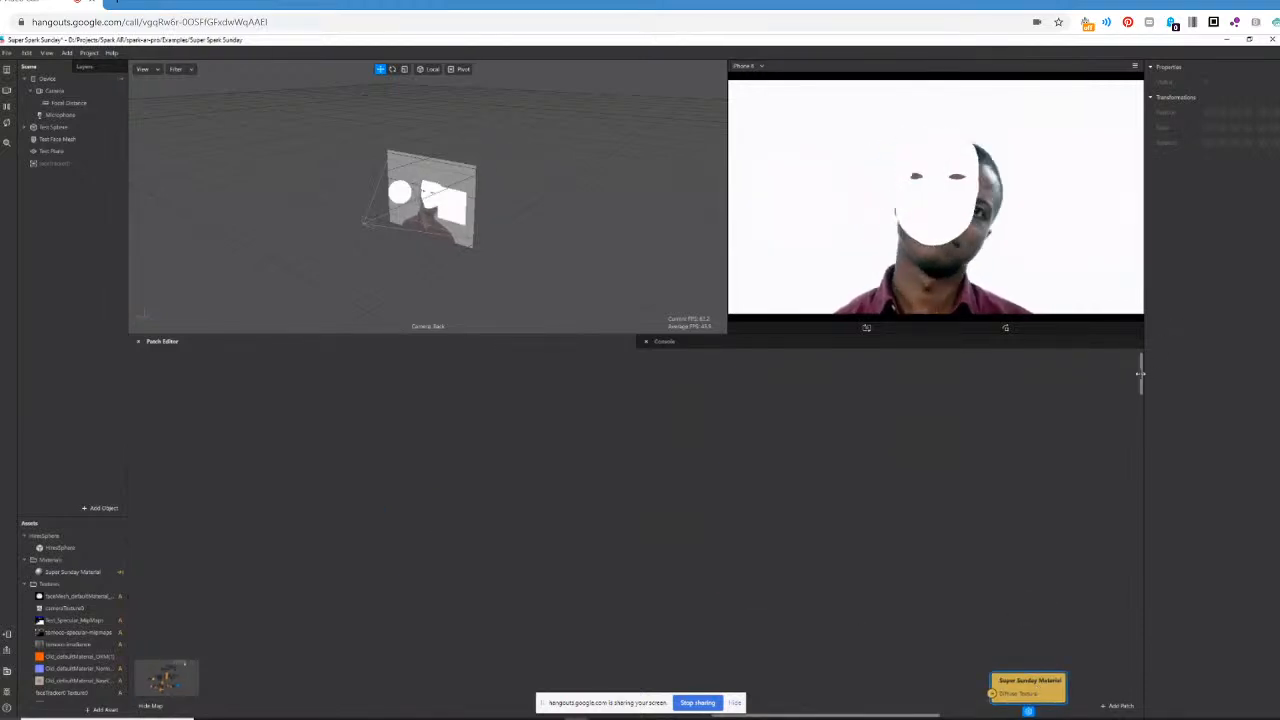
# Move the Super Sunday Material patch down to the end of the PBR network and connect it to the blue receiver patch.
pyautogui.moveTo(1141, 381); pyautogui.dragTo(1139, 422)
pyautogui.scroll(-5, 889, 491)
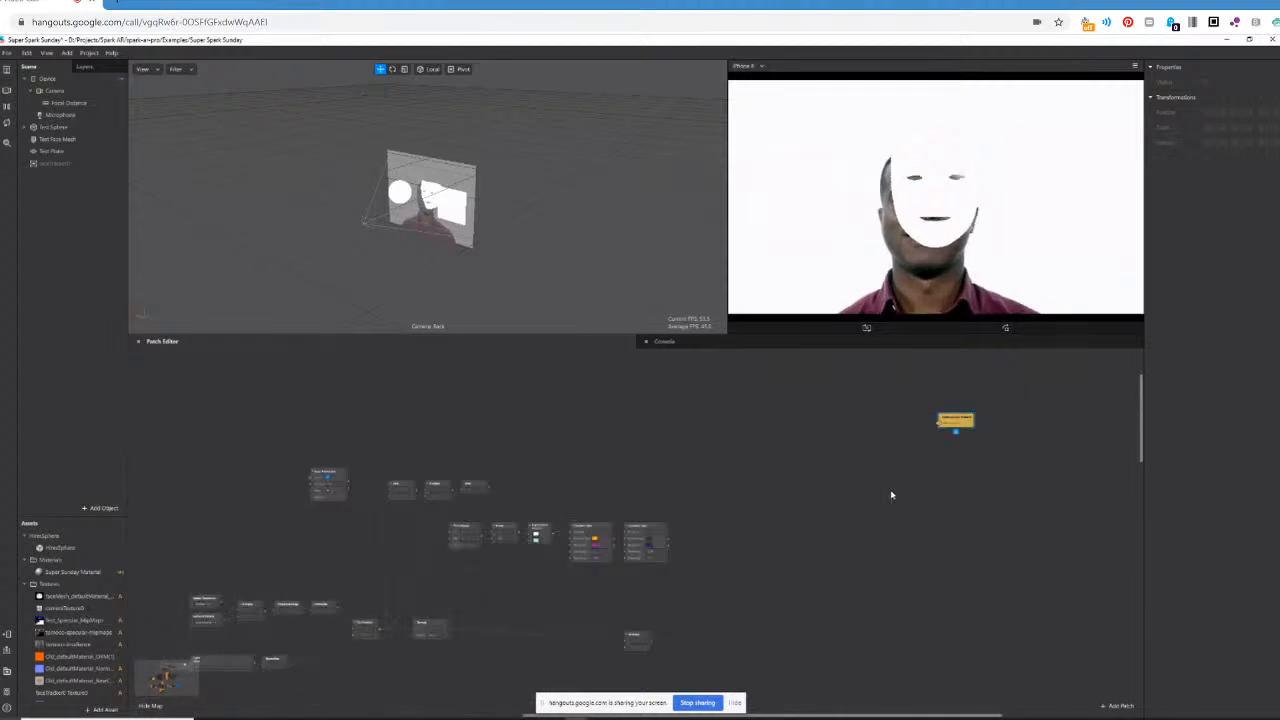
pyautogui.moveTo(950, 430); pyautogui.dragTo(912, 654)
pyautogui.scroll(-3, 936, 592)
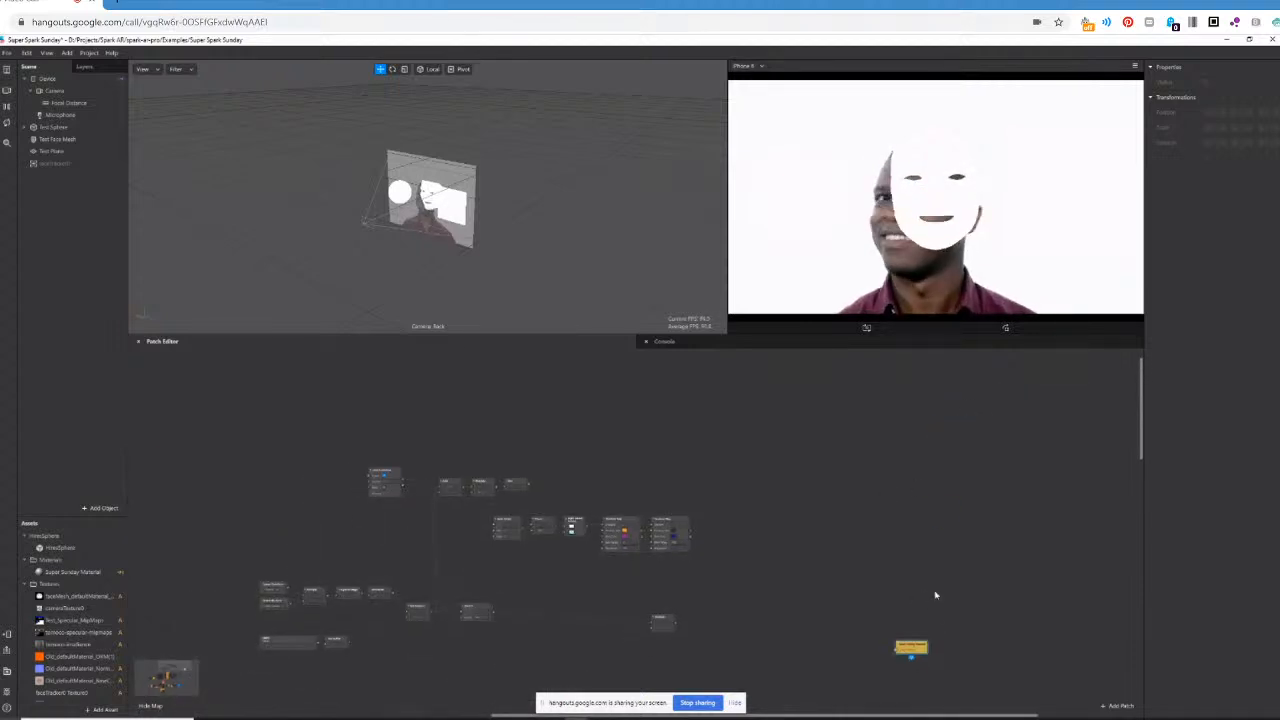
pyautogui.moveTo(1142, 383); pyautogui.dragTo(1137, 517)
pyautogui.scroll(-5, 883, 402)
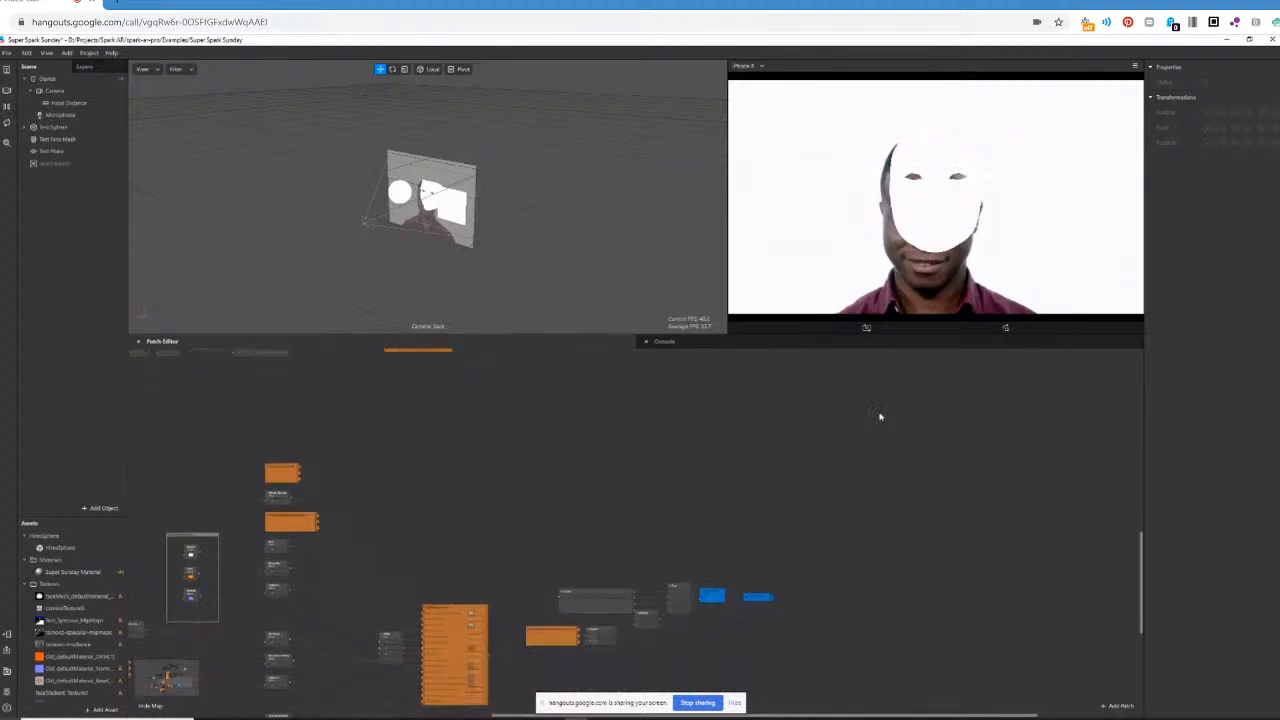
pyautogui.scroll(2, 880, 414)
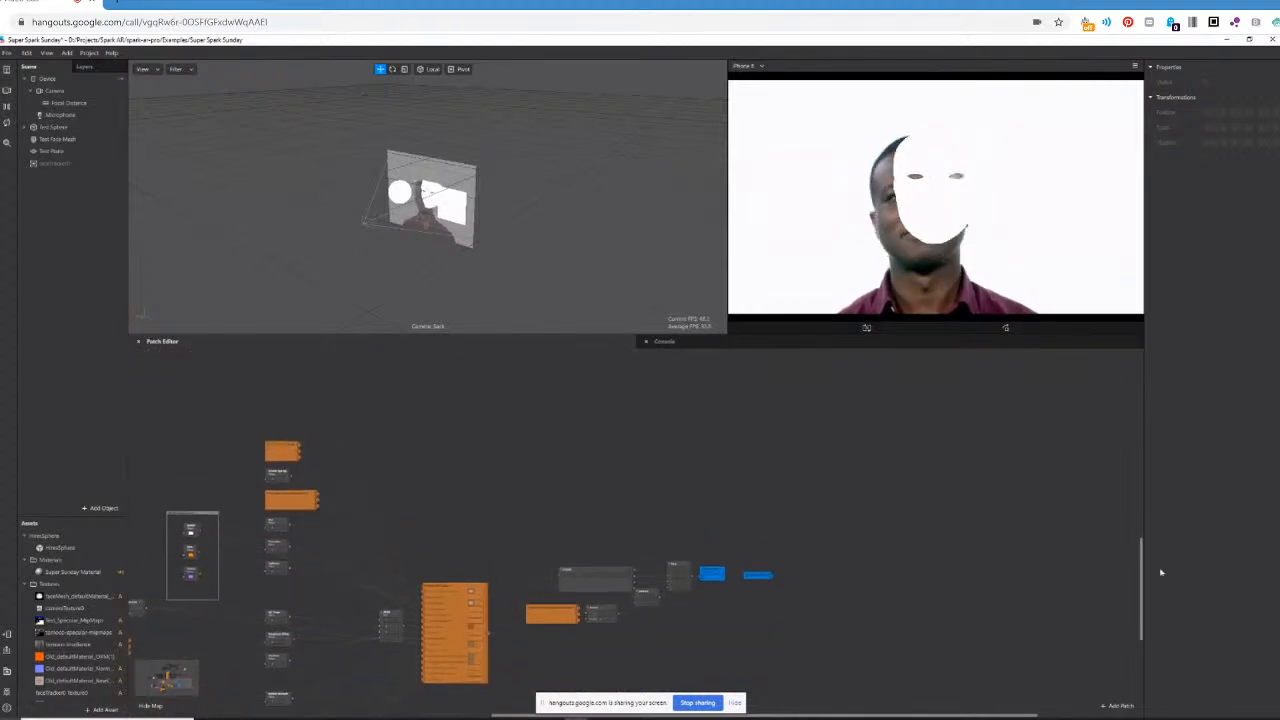
pyautogui.moveTo(1142, 563); pyautogui.dragTo(1142, 454)
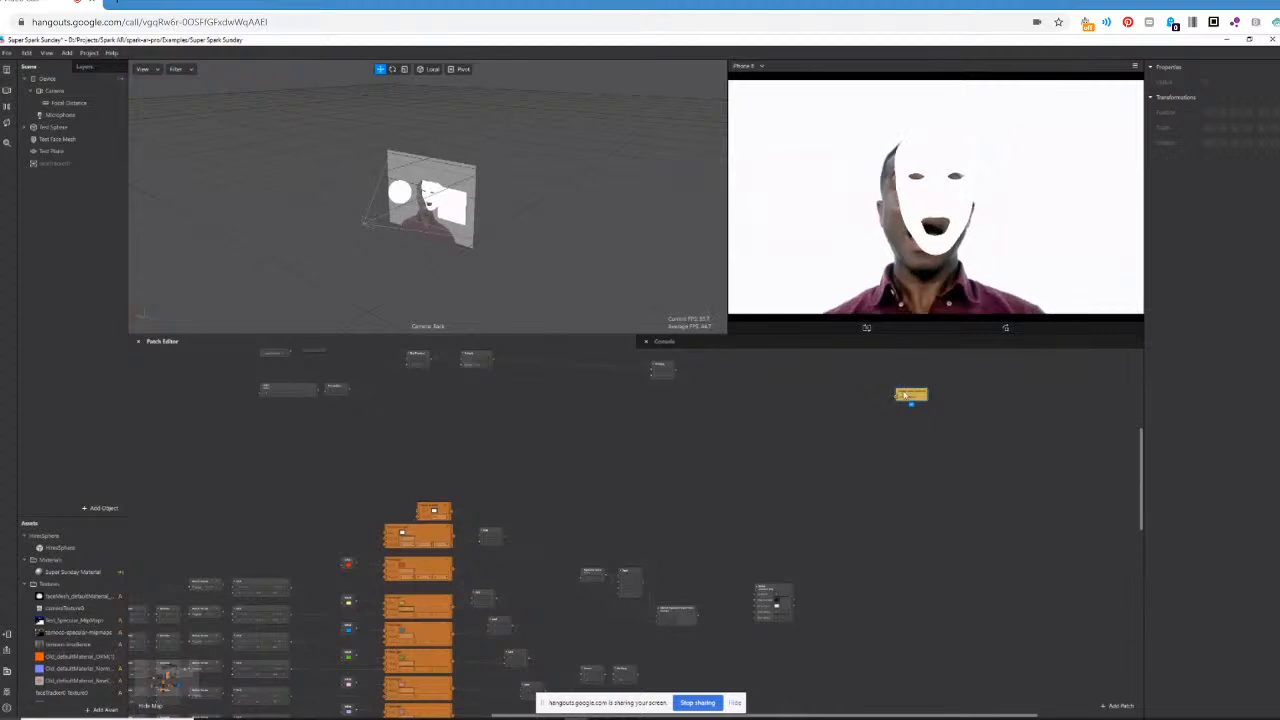
pyautogui.moveTo(905, 395); pyautogui.dragTo(927, 700)
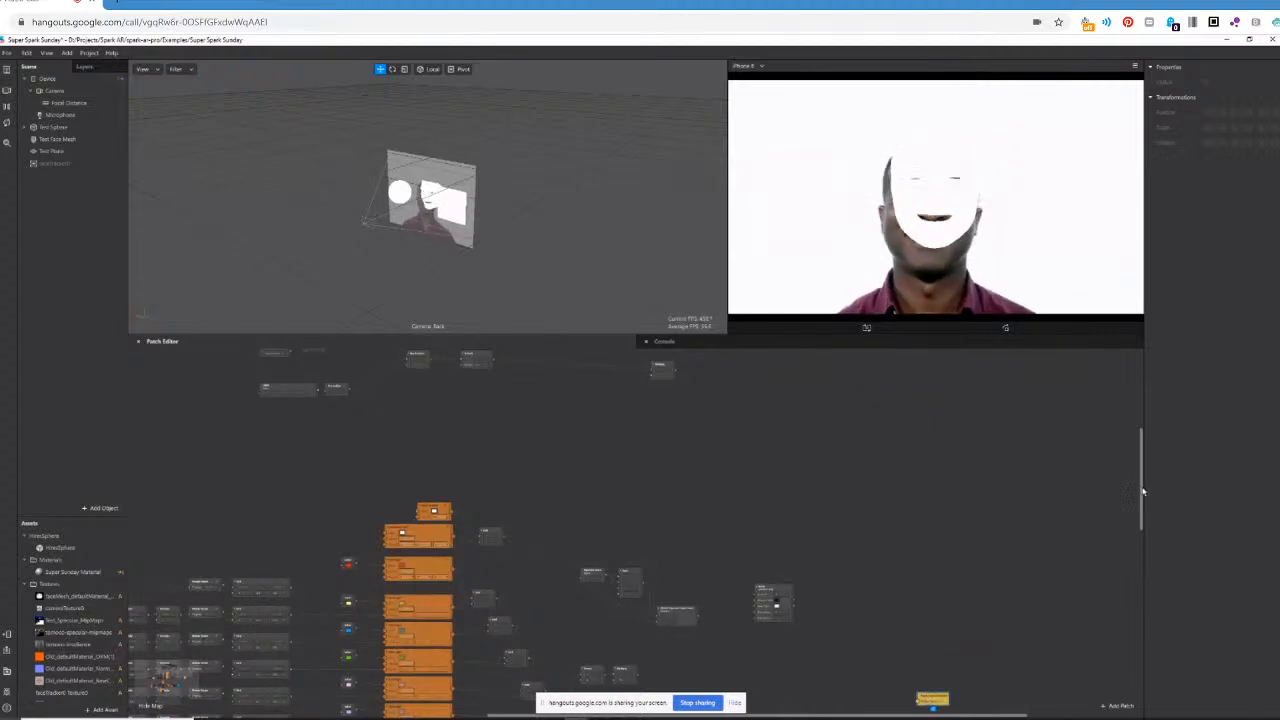
pyautogui.moveTo(1142, 491); pyautogui.dragTo(1139, 576)
pyautogui.moveTo(928, 396); pyautogui.dragTo(793, 665)
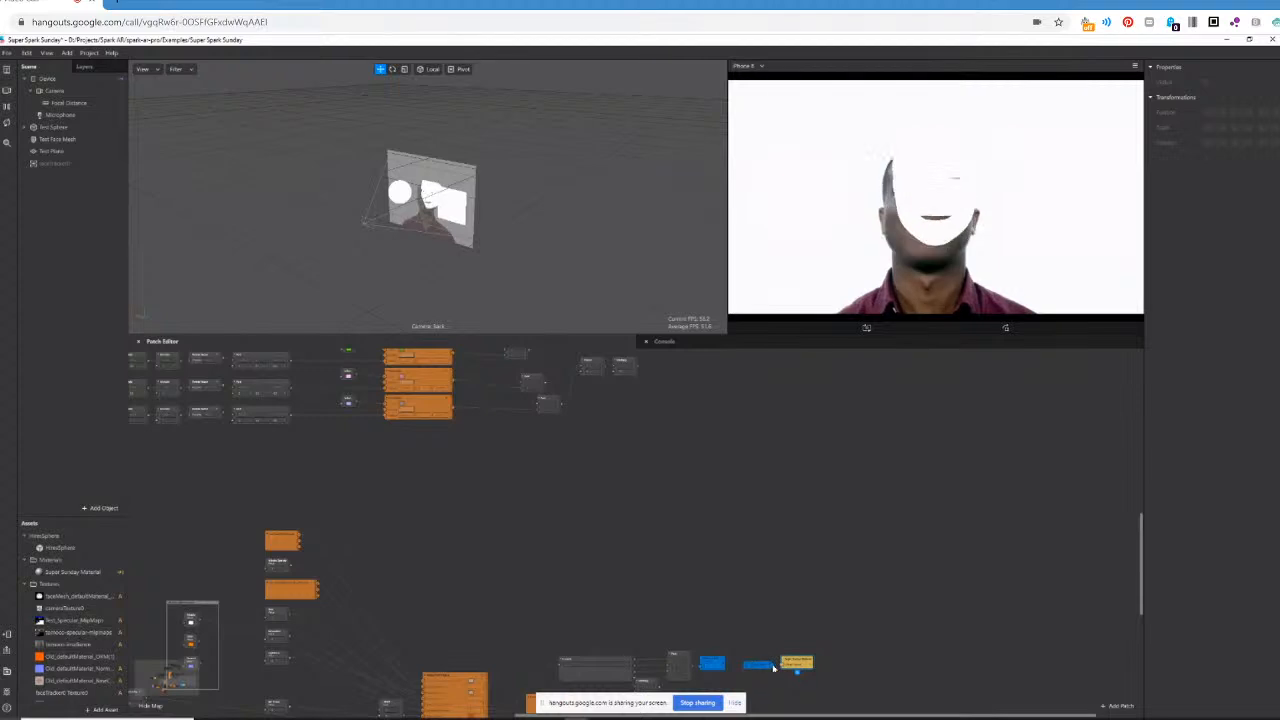
pyautogui.click(160, 341)
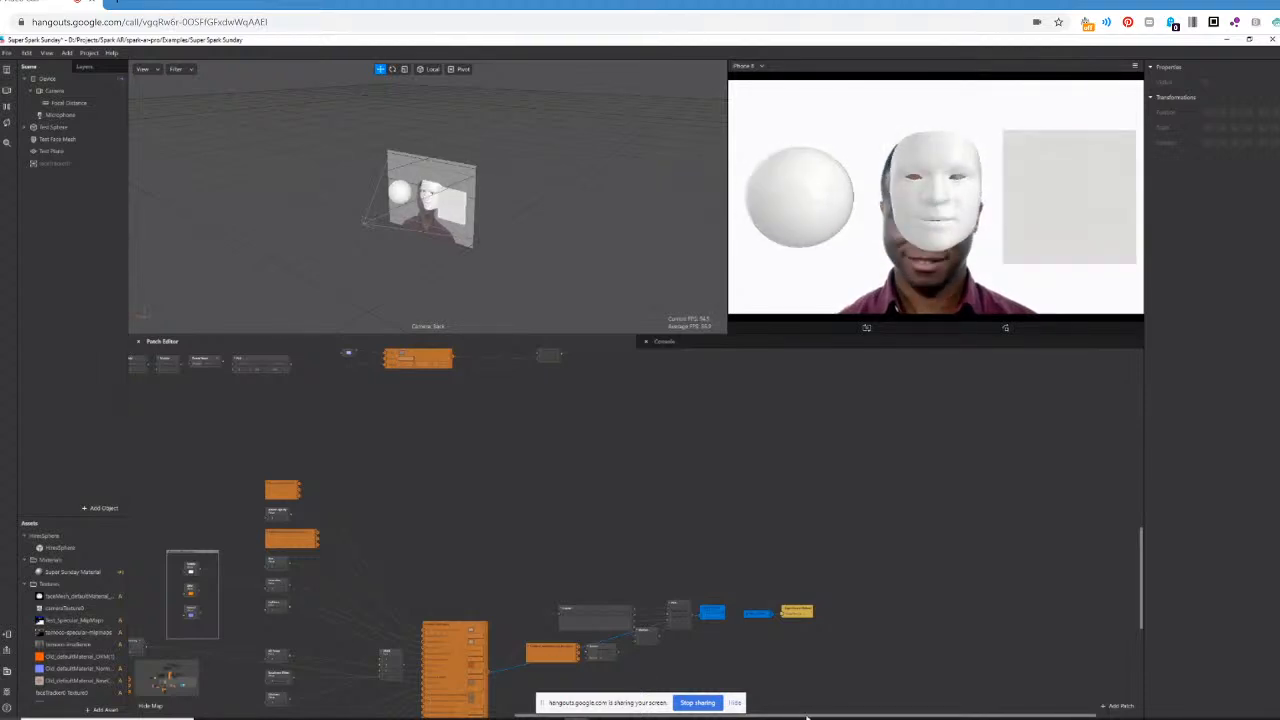
# Enter a new value in the Normal Strength patch that feeds the custom PBR patch.
pyautogui.moveTo(807, 717); pyautogui.dragTo(610, 717)
pyautogui.scroll(-1, 633, 544)
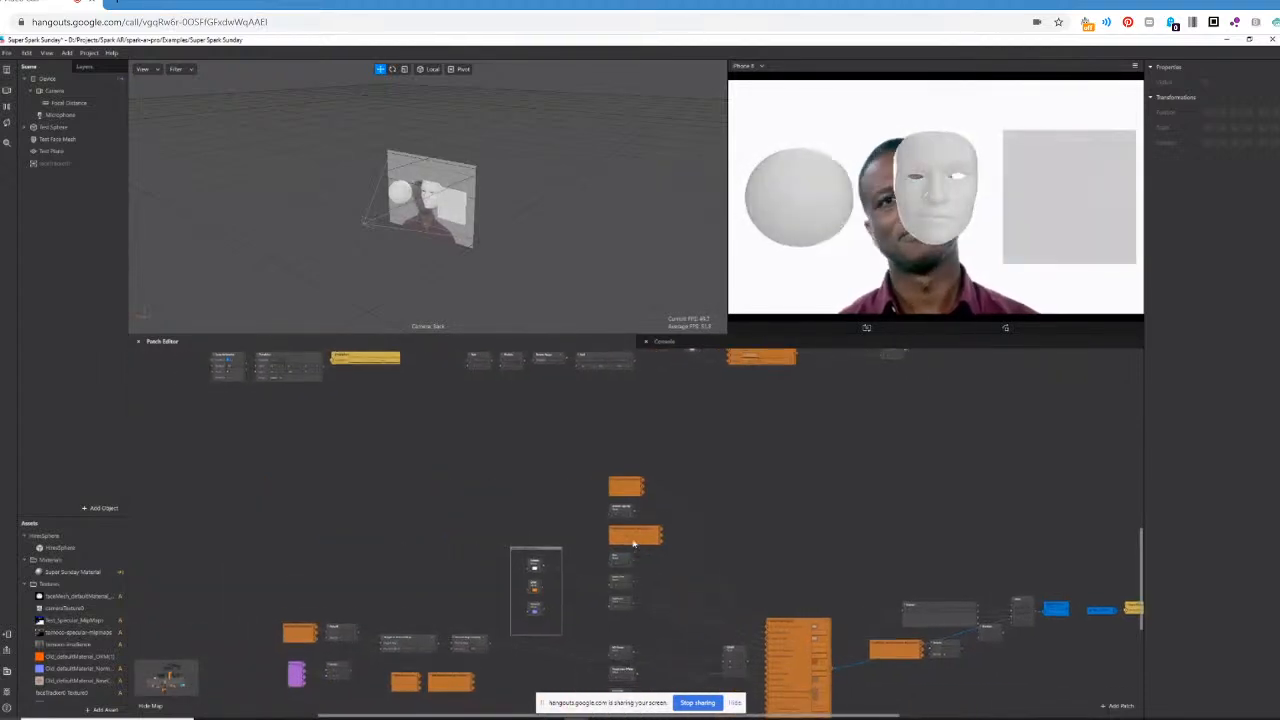
pyautogui.scroll(-5, 633, 544)
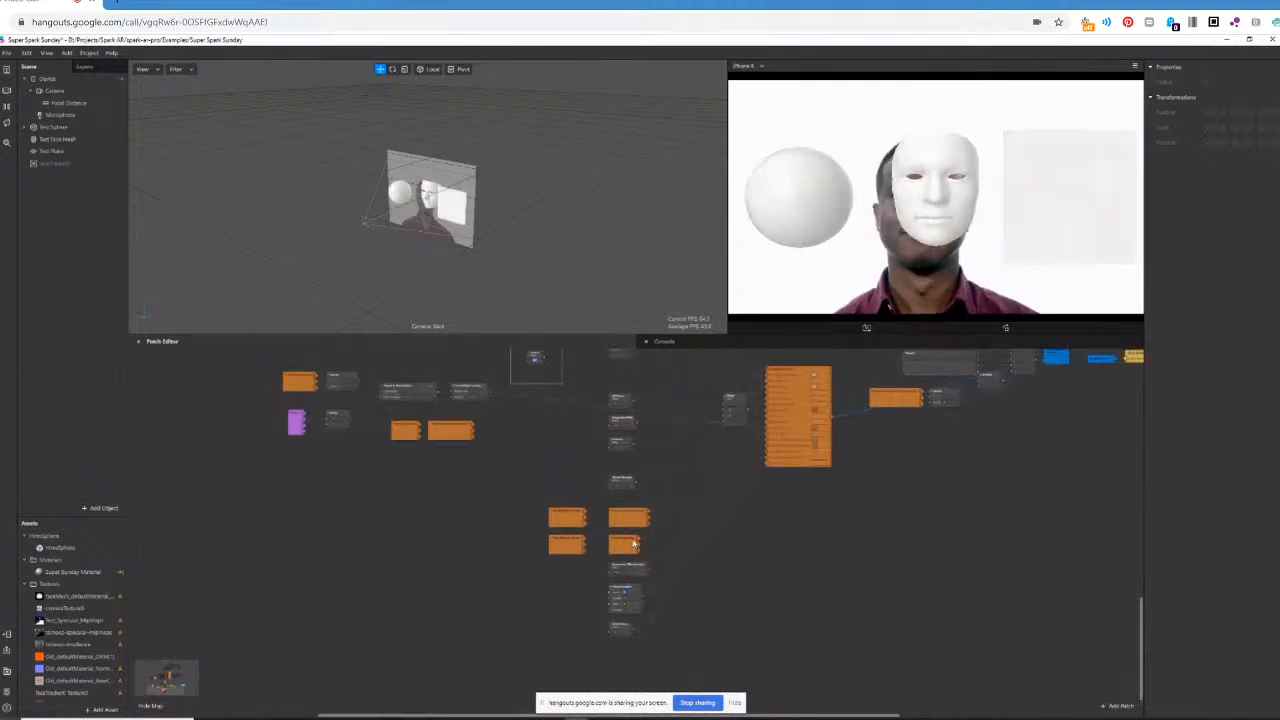
pyautogui.scroll(2, 633, 544)
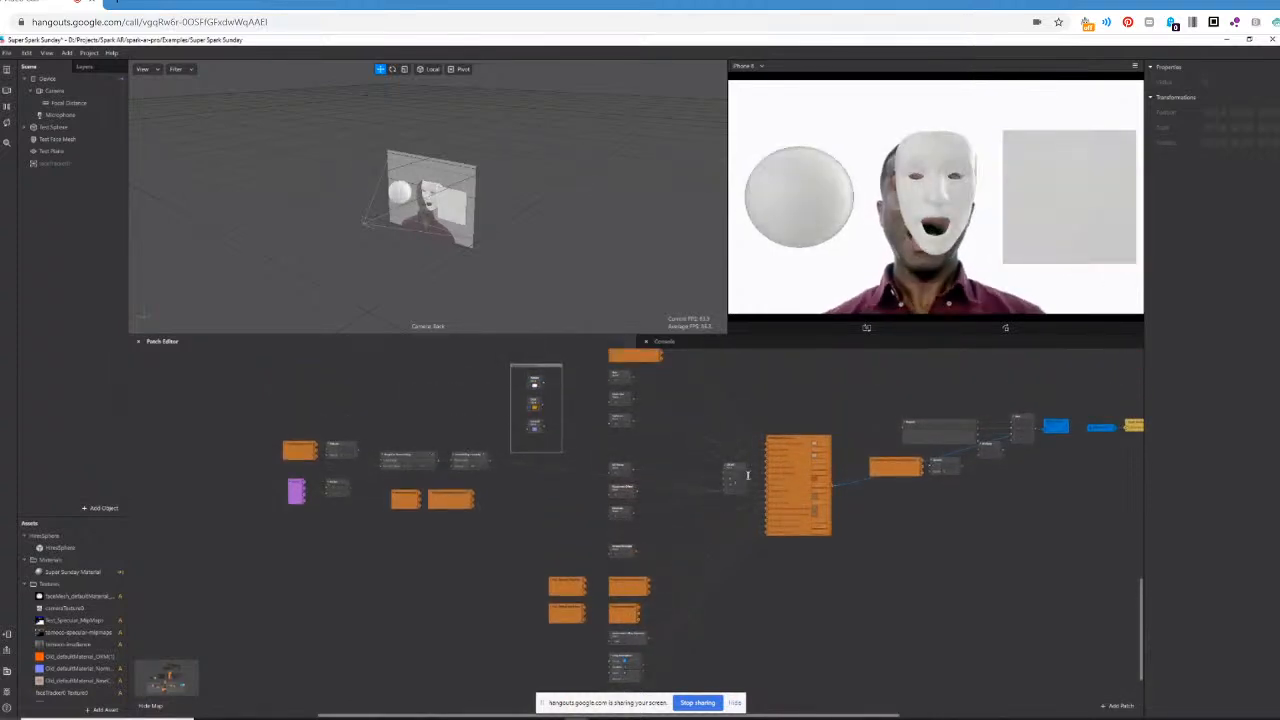
pyautogui.scroll(2, 747, 475)
pyautogui.press('super')
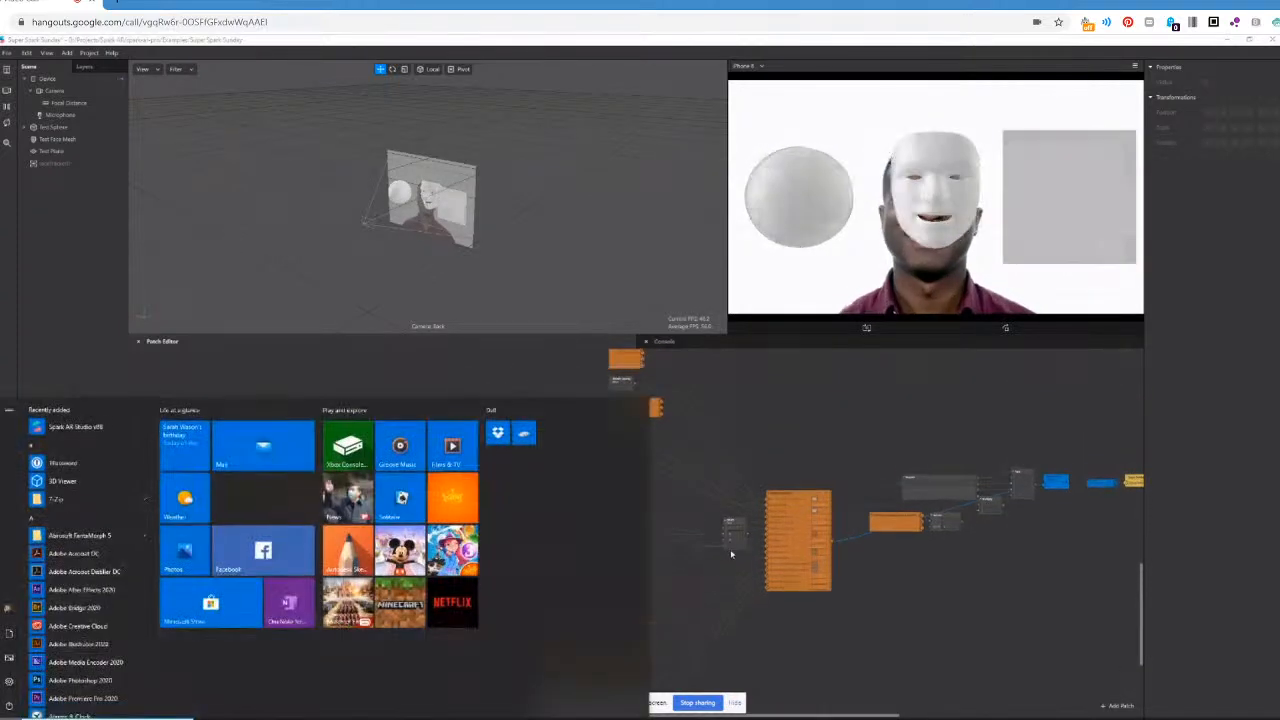
pyautogui.press('super')
pyautogui.scroll(2, 740, 563)
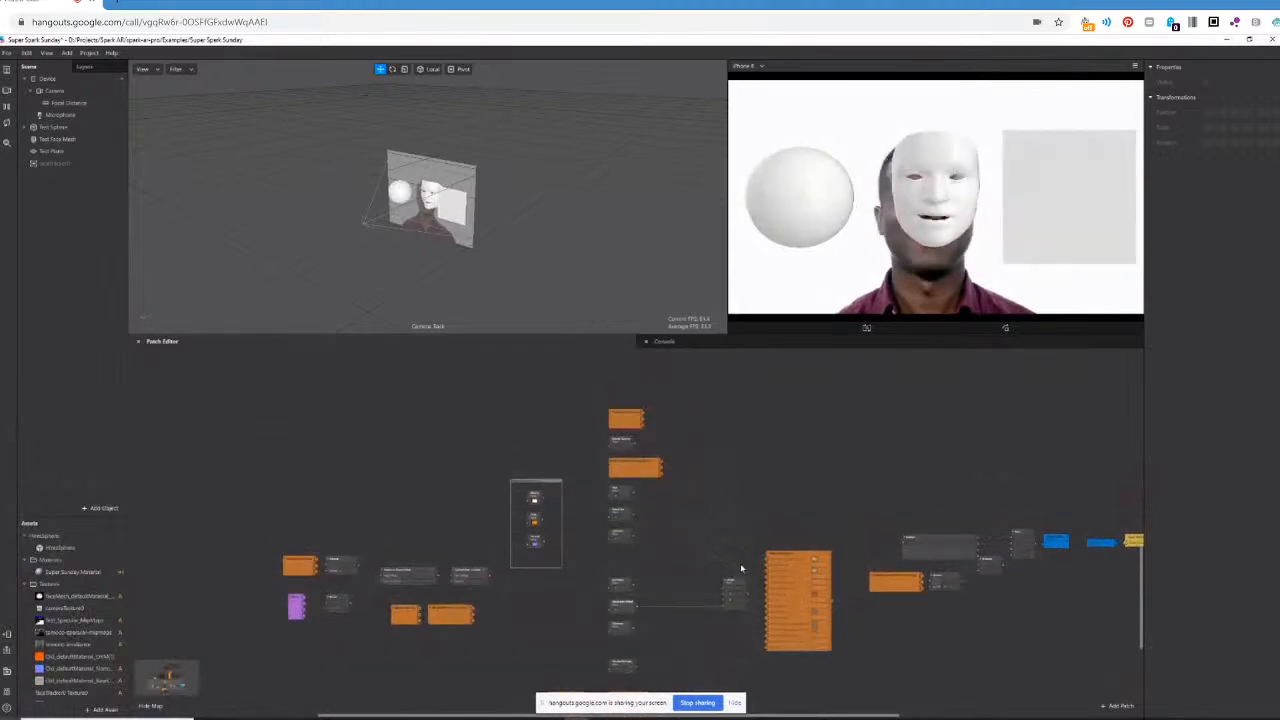
pyautogui.scroll(-4, 737, 569)
pyautogui.keyDown('ctrl'); pyautogui.scroll(3, 735, 554); pyautogui.keyUp('ctrl')
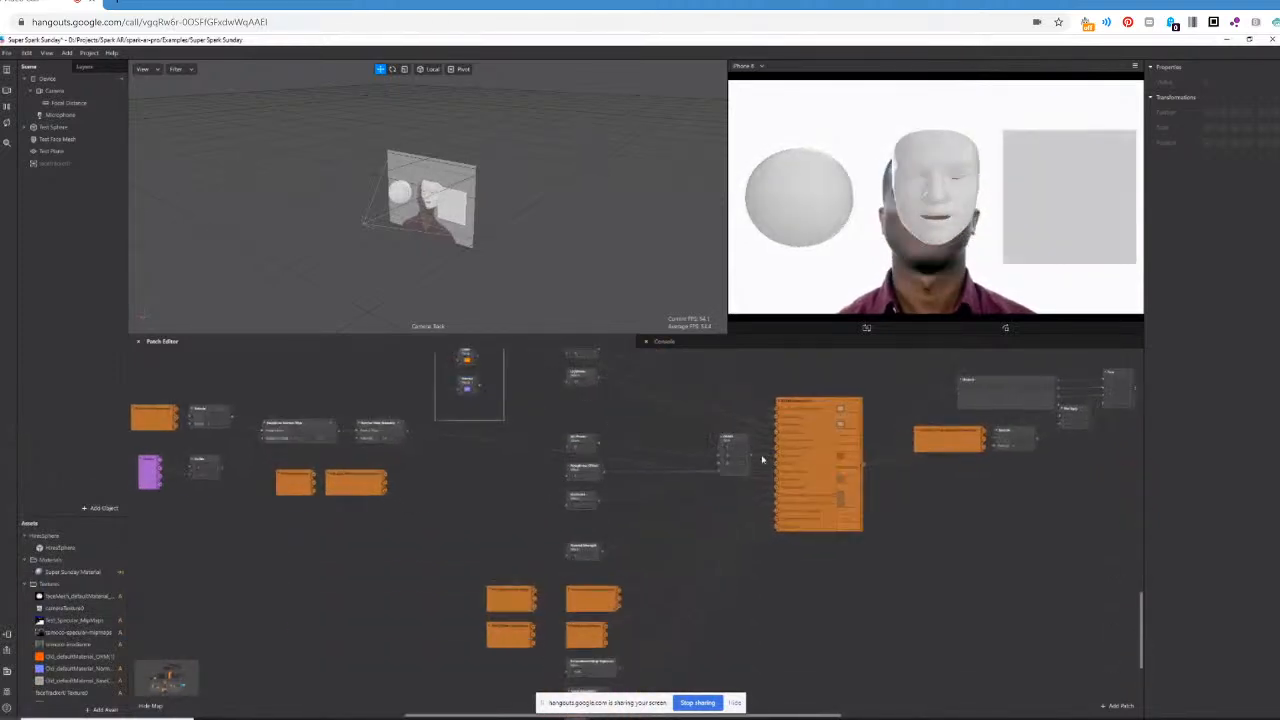
pyautogui.keyDown('ctrl'); pyautogui.scroll(2, 755, 462); pyautogui.keyUp('ctrl')
pyautogui.click(519, 606)
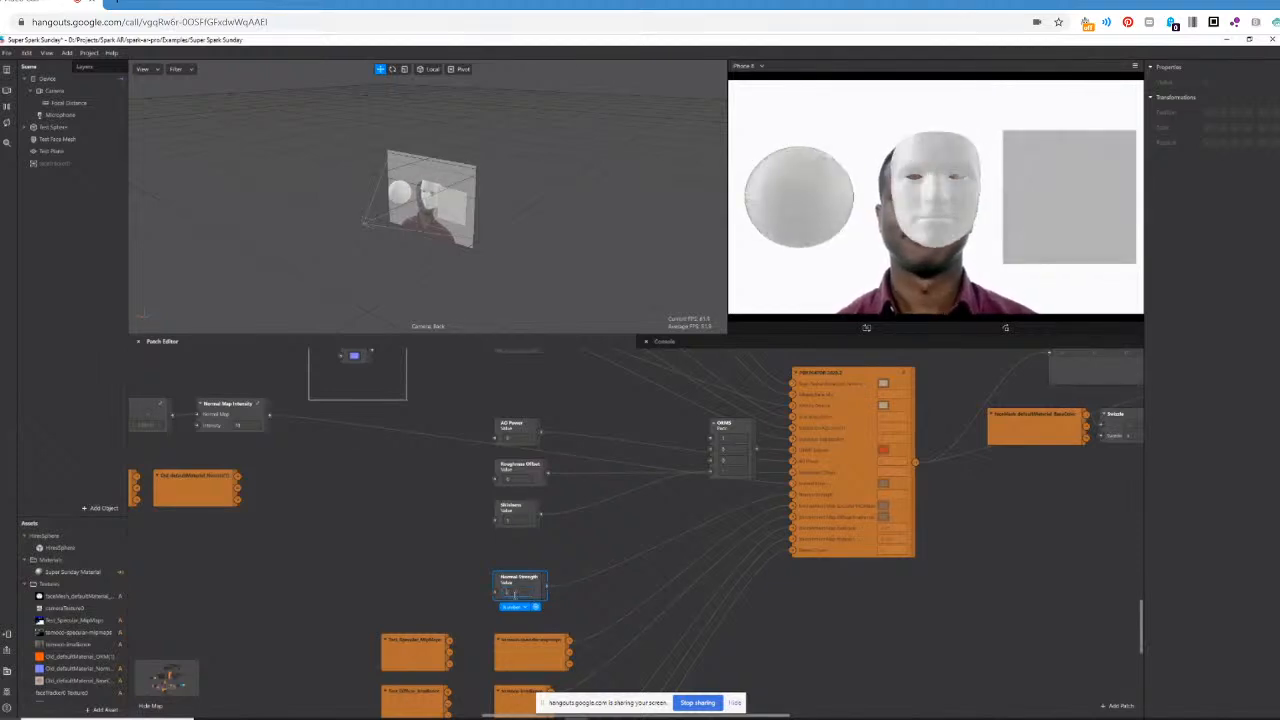
pyautogui.press('Return')
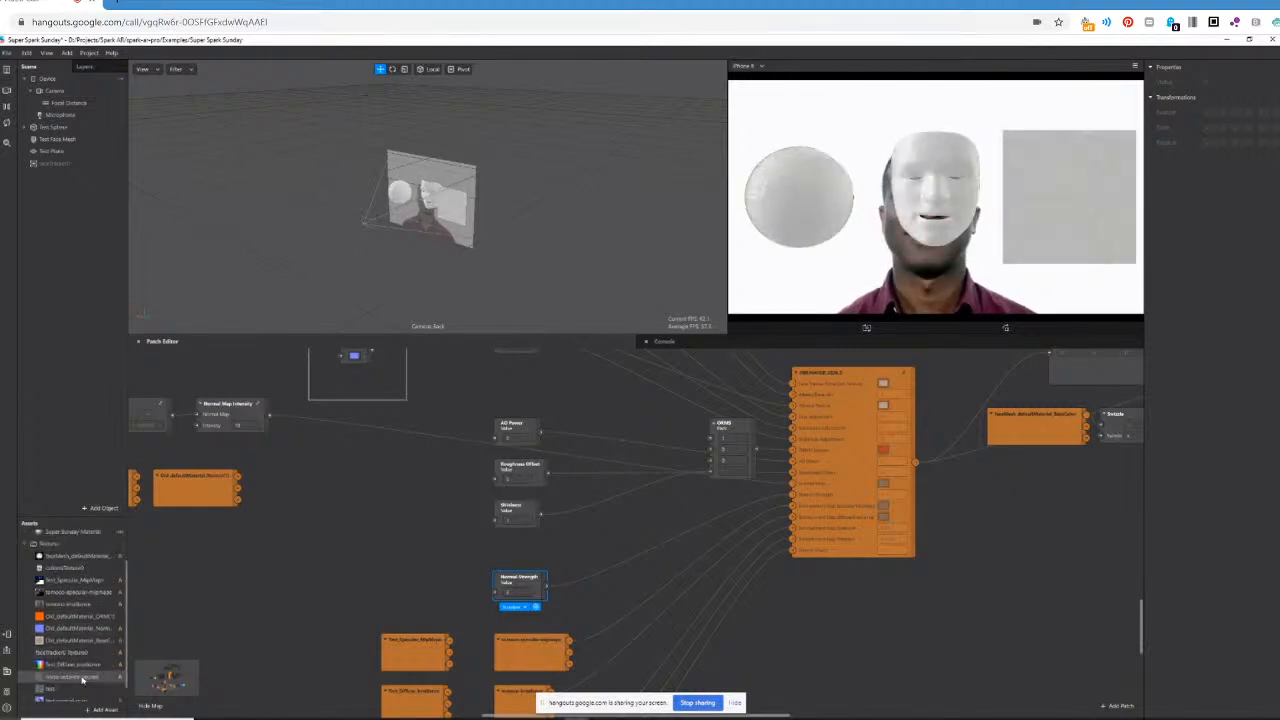
# Preview the test-normal-map texture from the assets and bring the normal map patches into view.
pyautogui.scroll(-2, 82, 680)
pyautogui.scroll(-1, 82, 680)
pyautogui.click(68, 684)
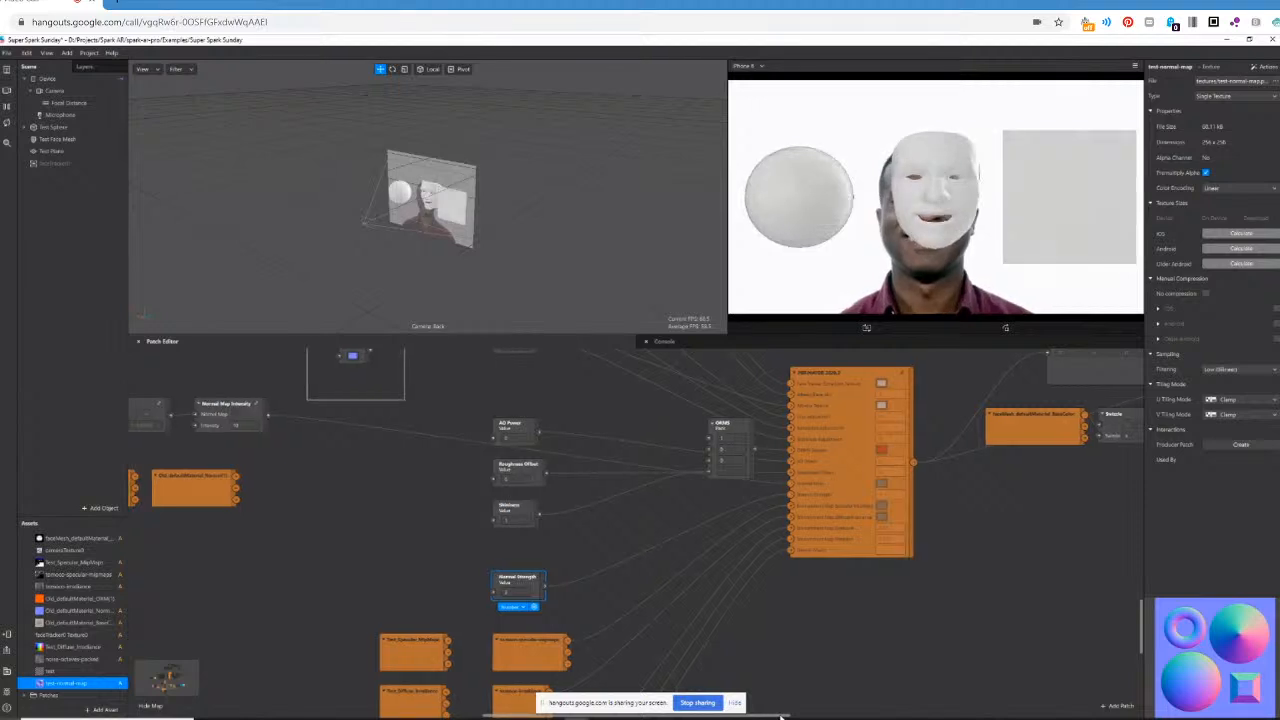
pyautogui.moveTo(779, 717); pyautogui.dragTo(678, 717)
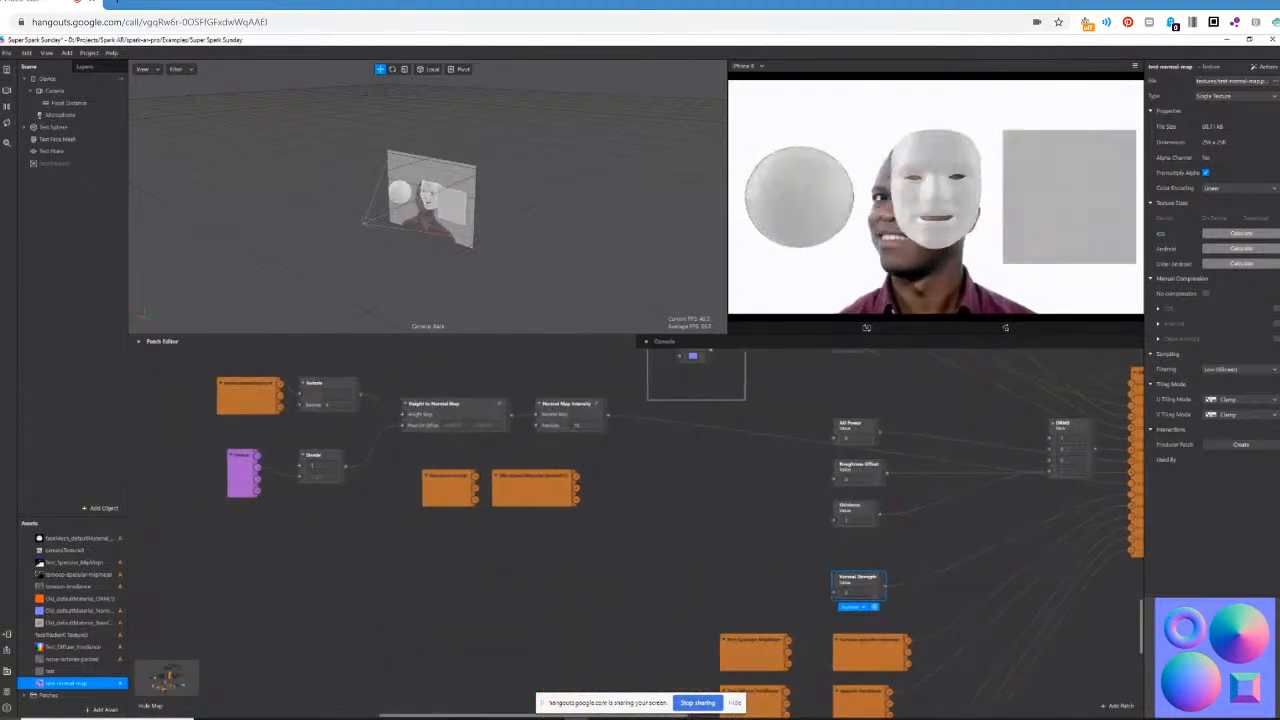
# Preview the noise-octaves-packed texture from the assets and examine its patch at the start of the normal map chain.
pyautogui.click(62, 659)
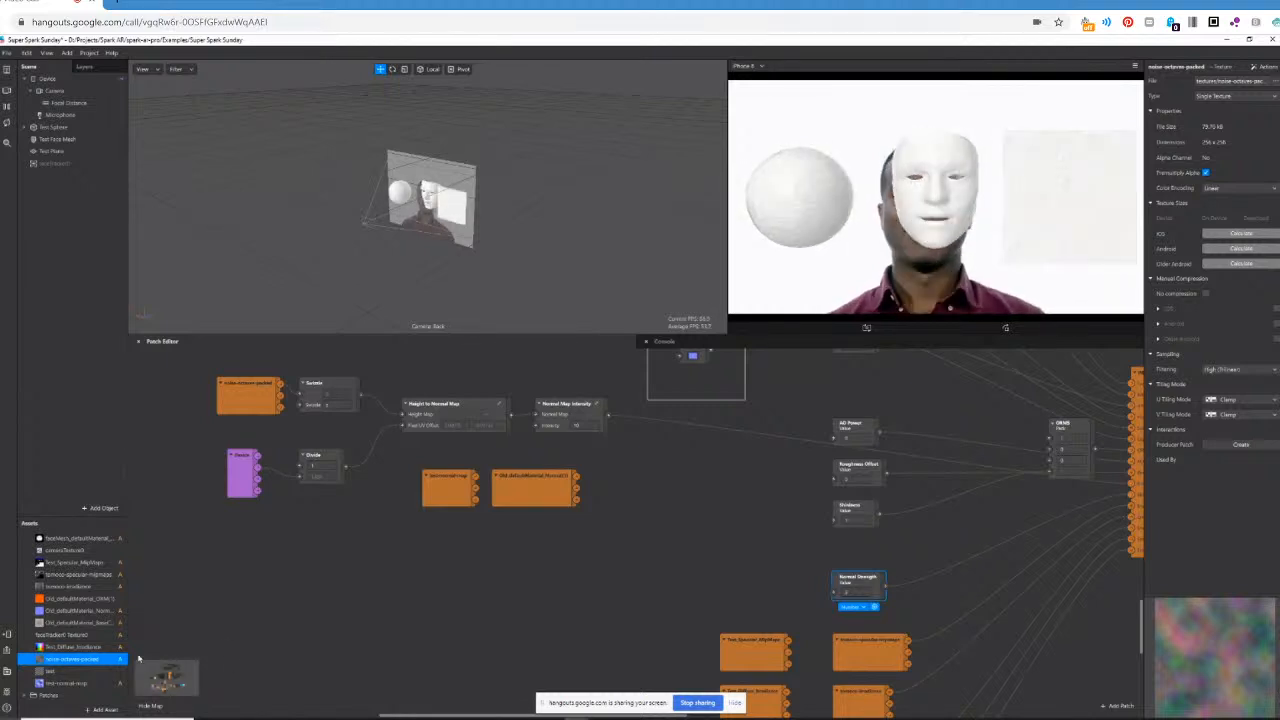
pyautogui.scroll(2, 290, 440)
pyautogui.click(260, 449)
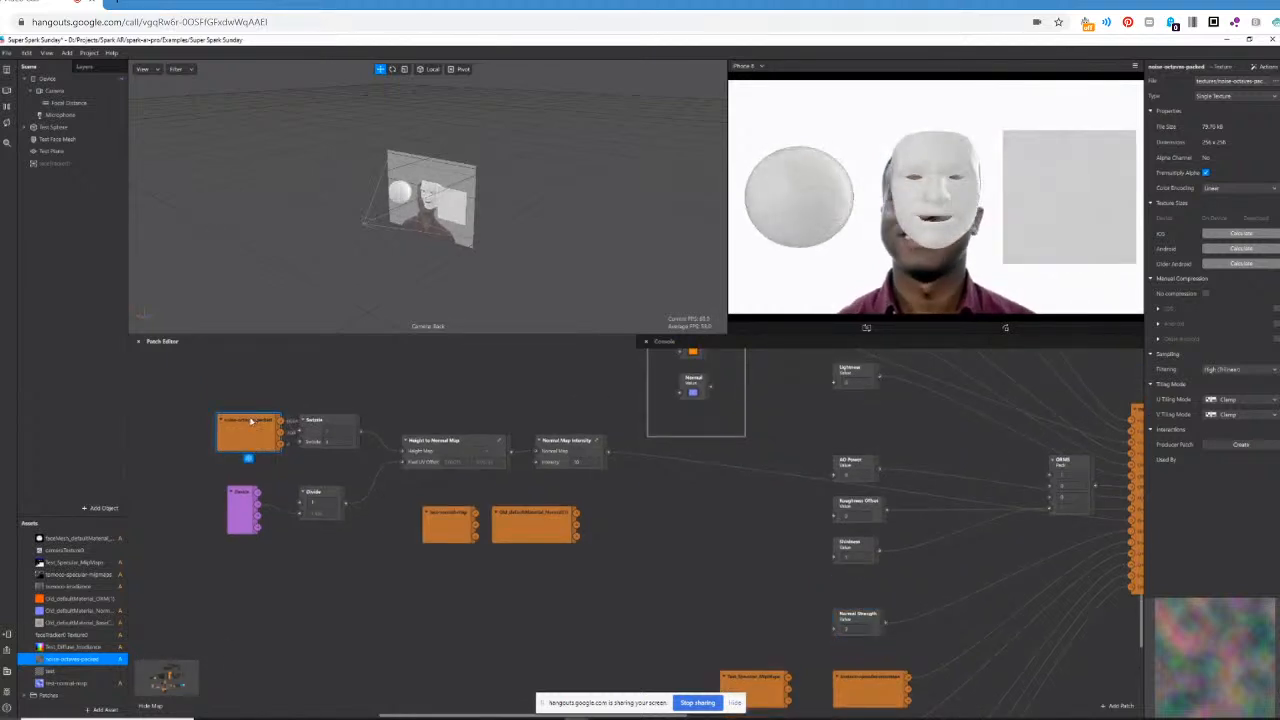
pyautogui.scroll(2, 250, 421)
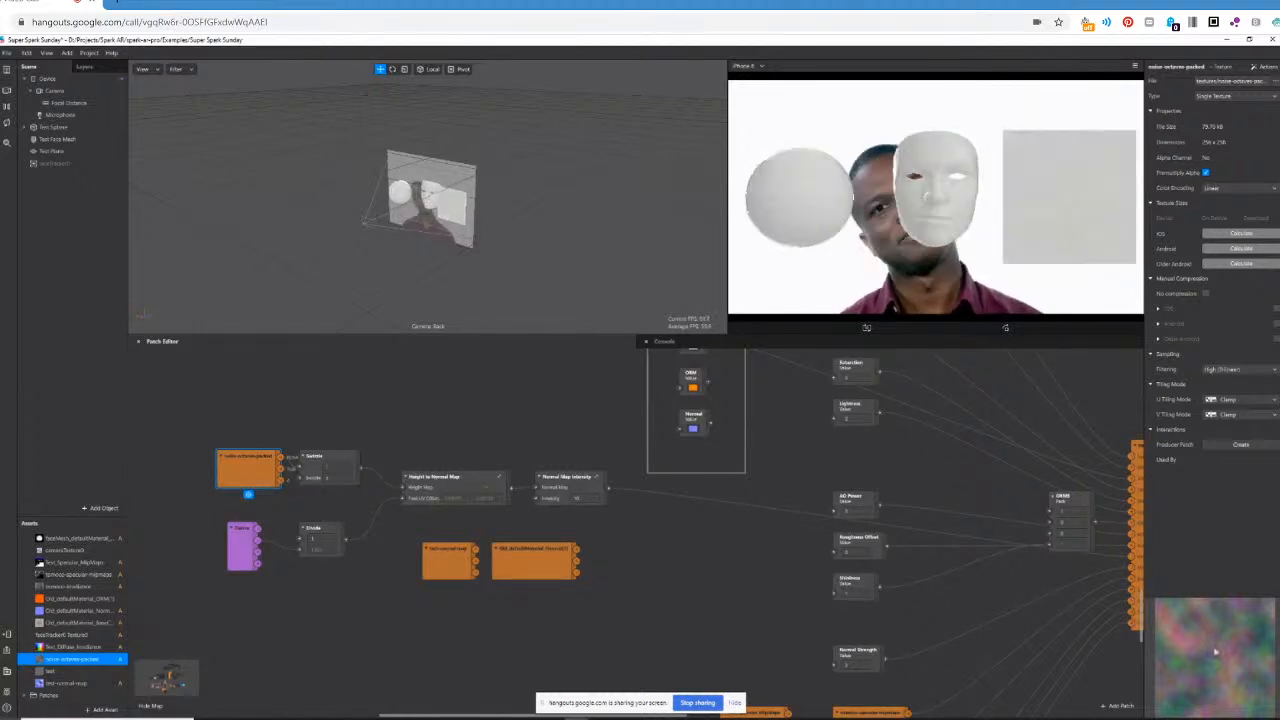
# Move the blue sender patch from behind the final Pack patch to the area near the Height to Normal Map patches.
pyautogui.click(615, 717)
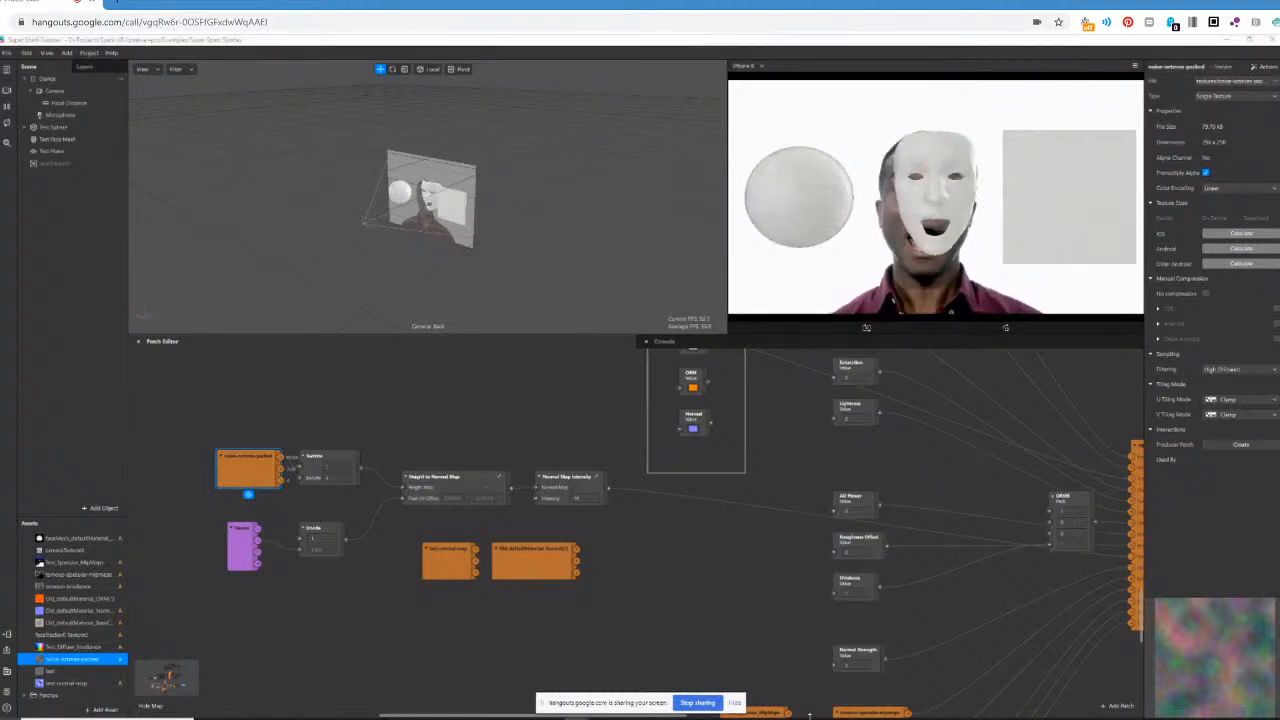
pyautogui.moveTo(458, 716); pyautogui.dragTo(786, 716)
pyautogui.moveTo(600, 430); pyautogui.dragTo(187, 434)
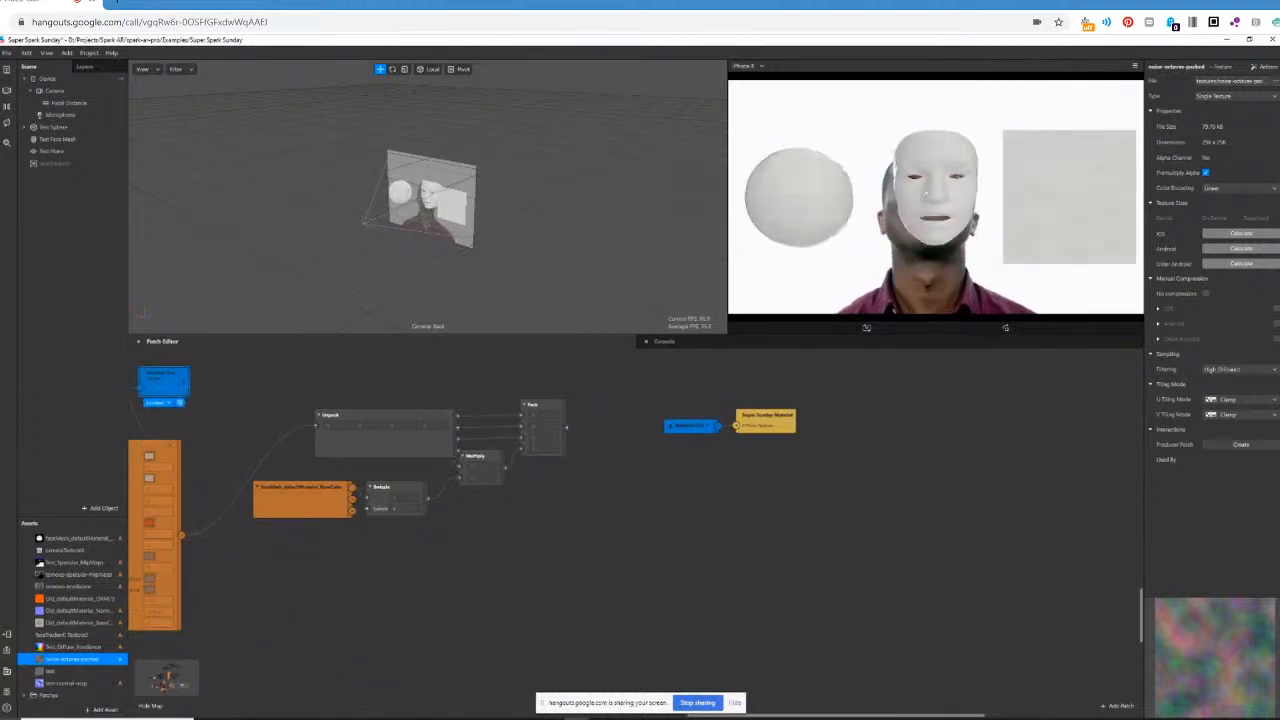
pyautogui.moveTo(945, 717); pyautogui.dragTo(676, 718)
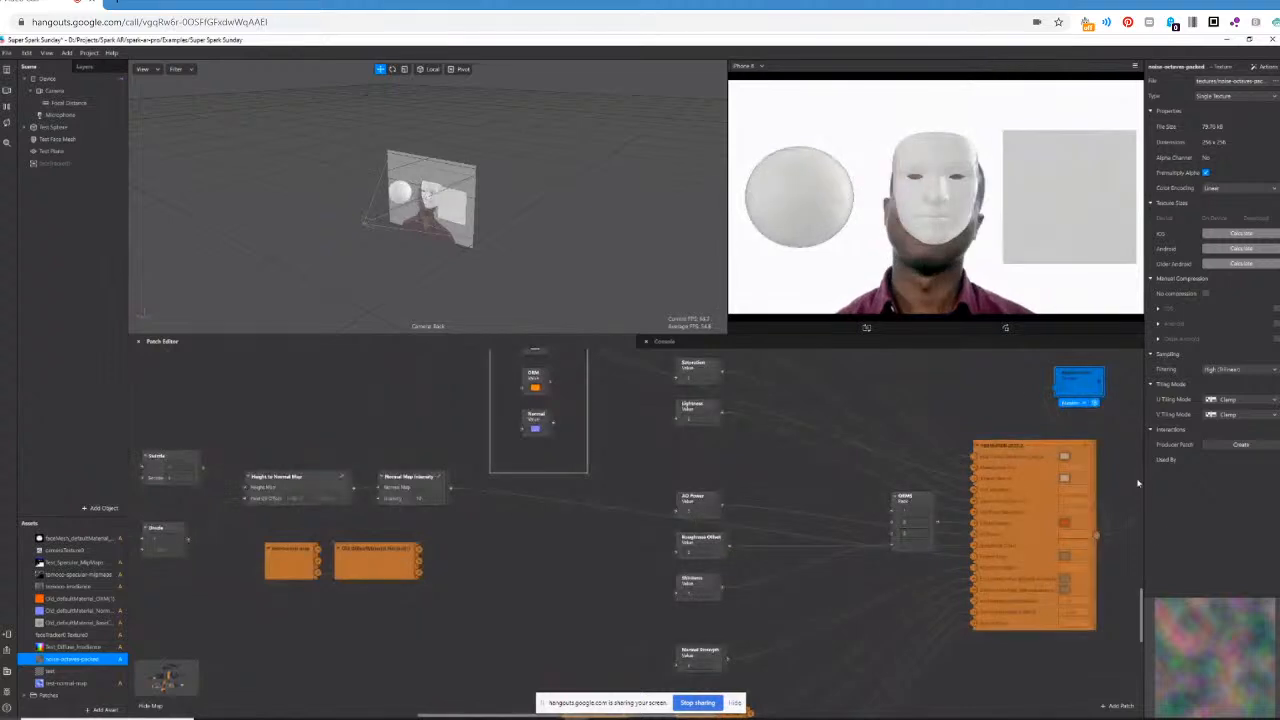
pyautogui.moveTo(1075, 378); pyautogui.dragTo(469, 611)
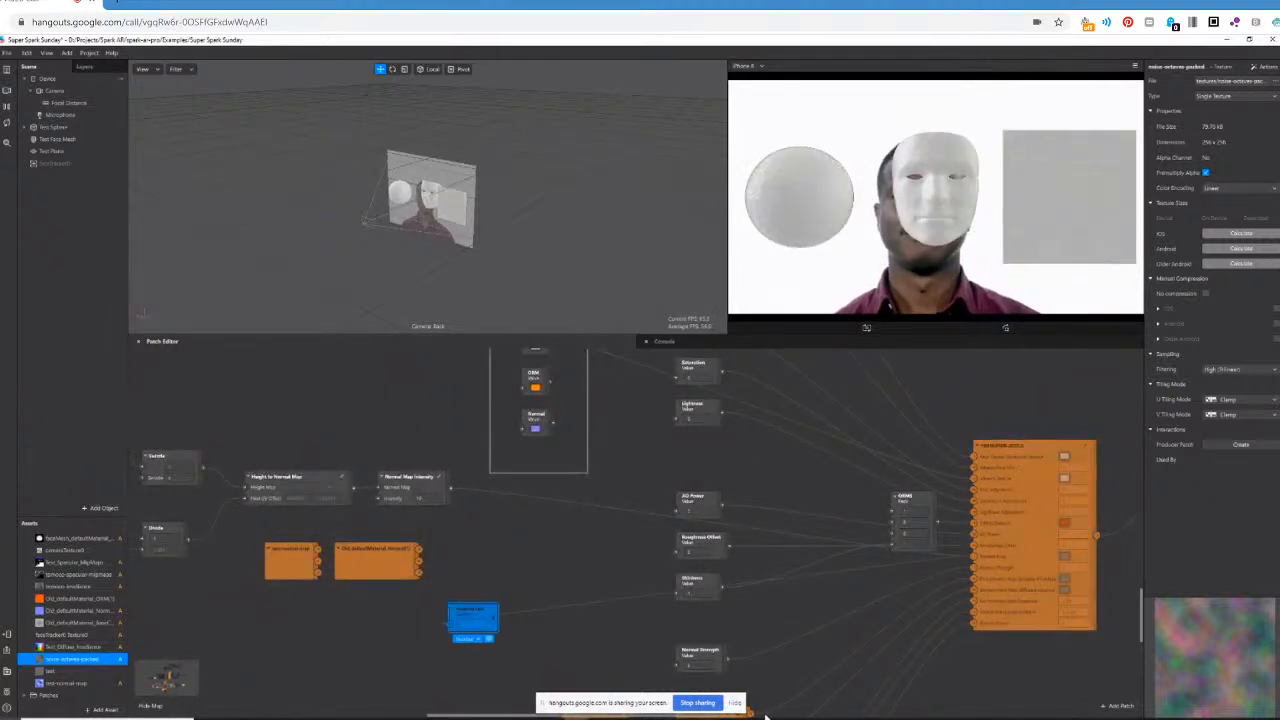
# Move the noise-octaves-packed patch away from its Swizzle patch and connect its first output to the blue sender patch placed beside it.
pyautogui.moveTo(555, 717); pyautogui.dragTo(480, 716)
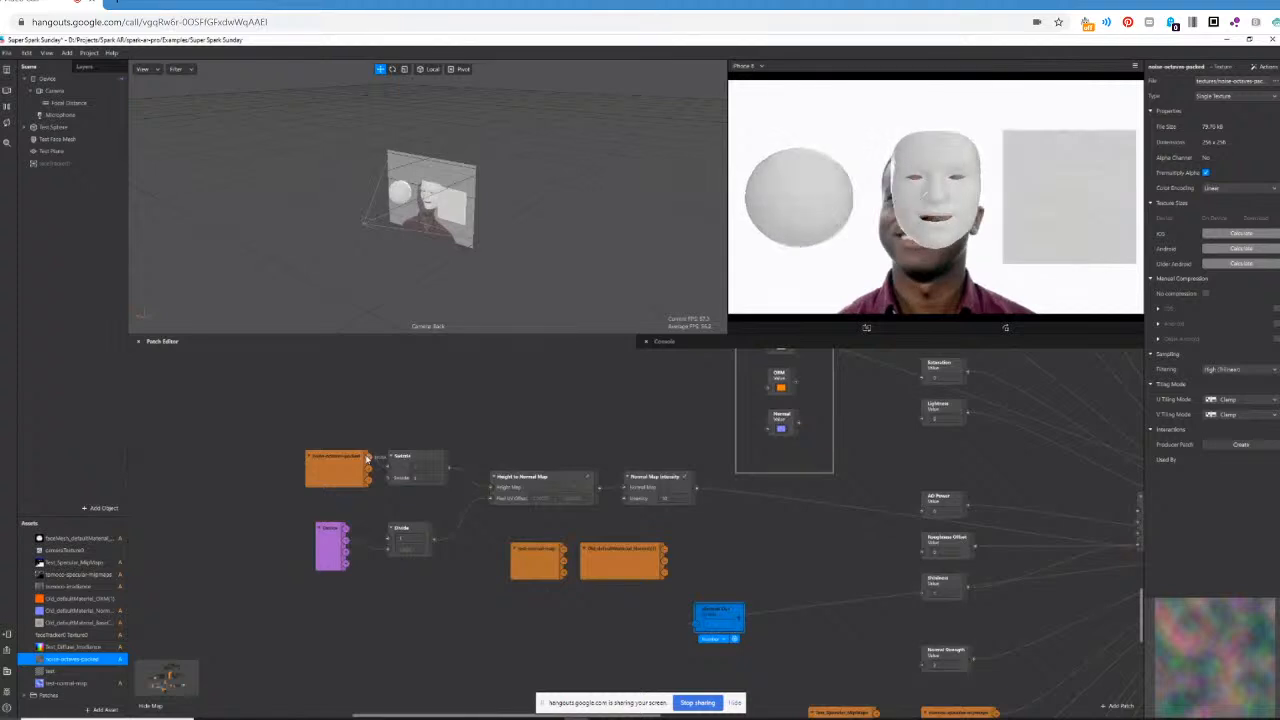
pyautogui.moveTo(367, 457); pyautogui.dragTo(227, 427)
pyautogui.moveTo(400, 402); pyautogui.dragTo(347, 391)
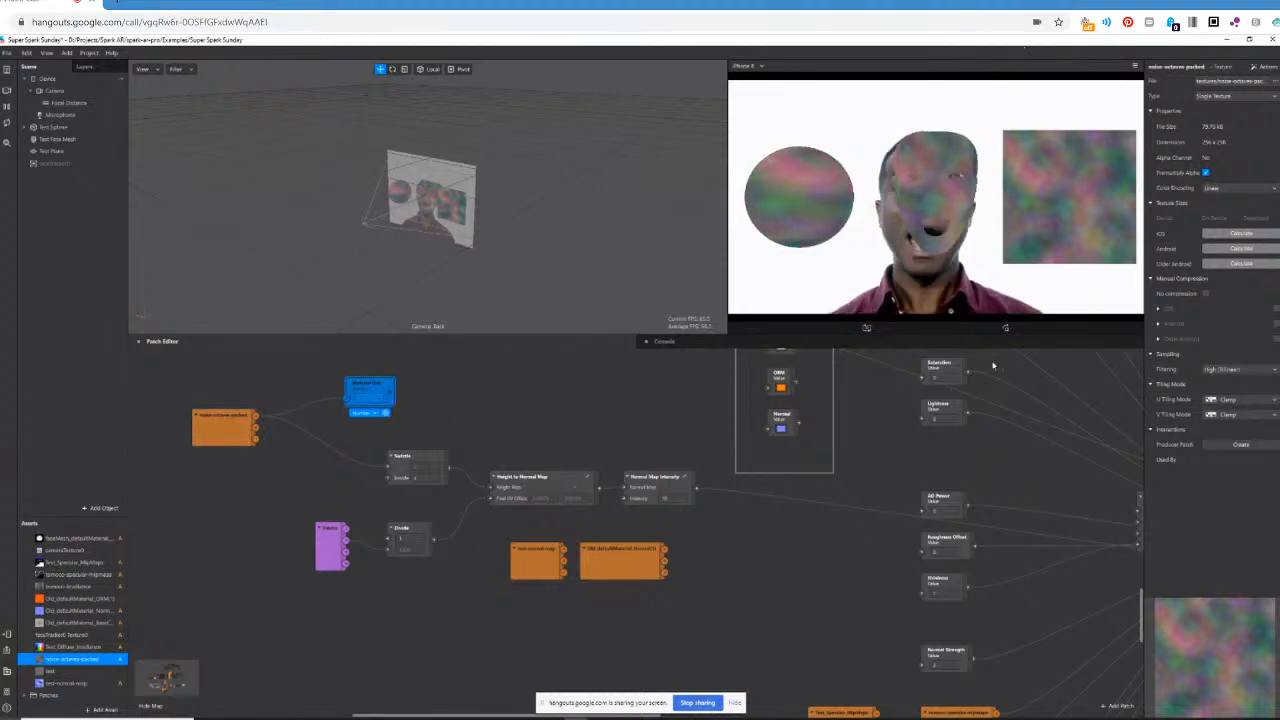
pyautogui.moveTo(376, 386); pyautogui.dragTo(499, 386)
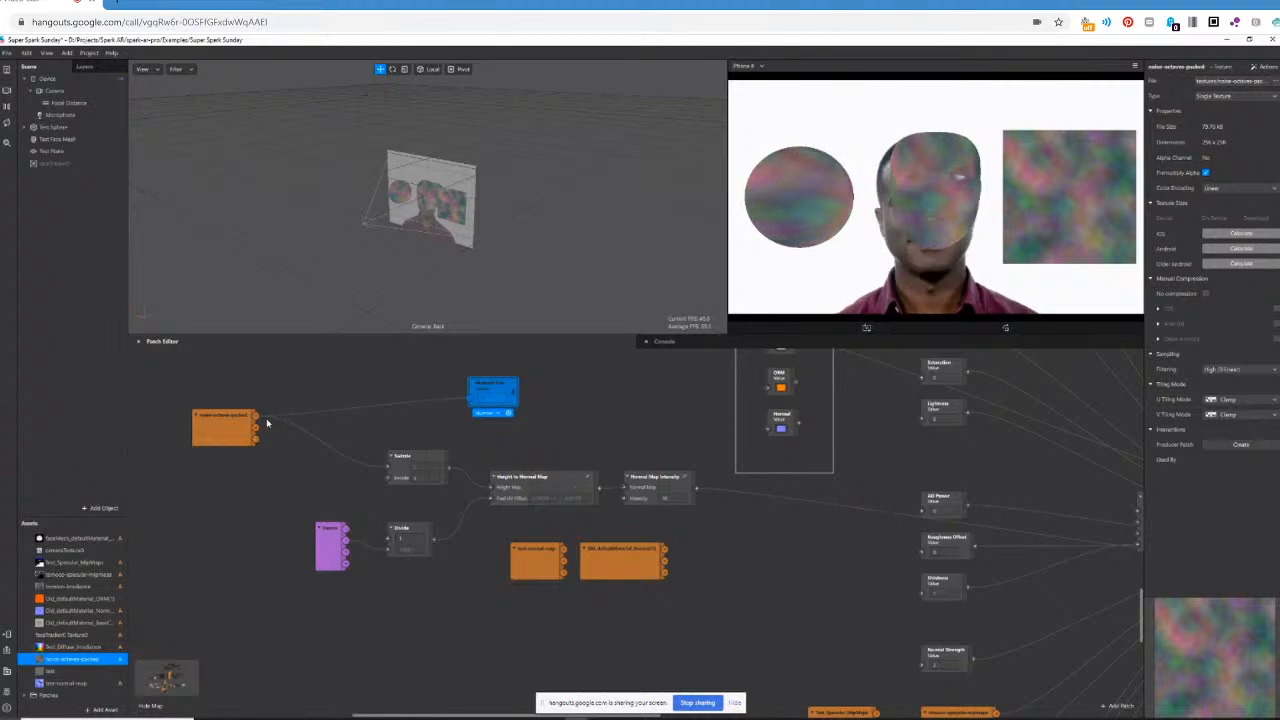
# Add a Swizzle patch between the noise-octaves-packed texture and the blue sender patch.
pyautogui.doubleClick(271, 446)
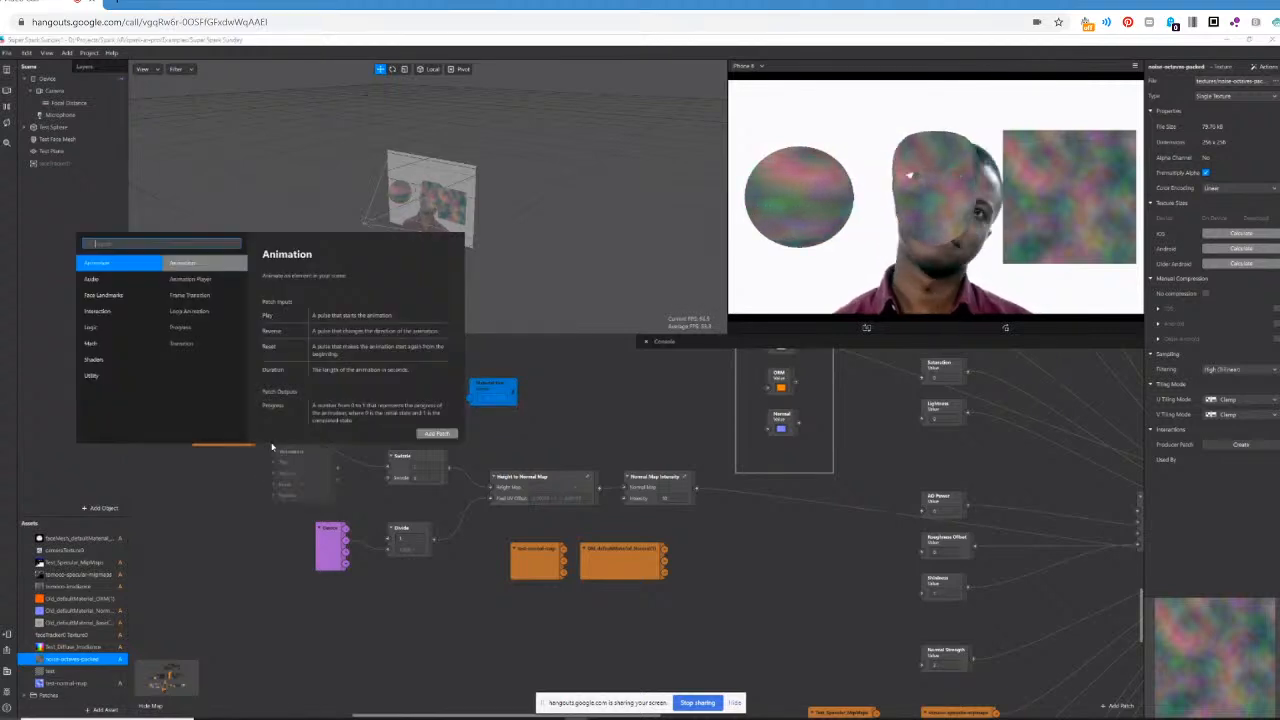
pyautogui.click(337, 471)
pyautogui.moveTo(257, 416); pyautogui.dragTo(378, 377)
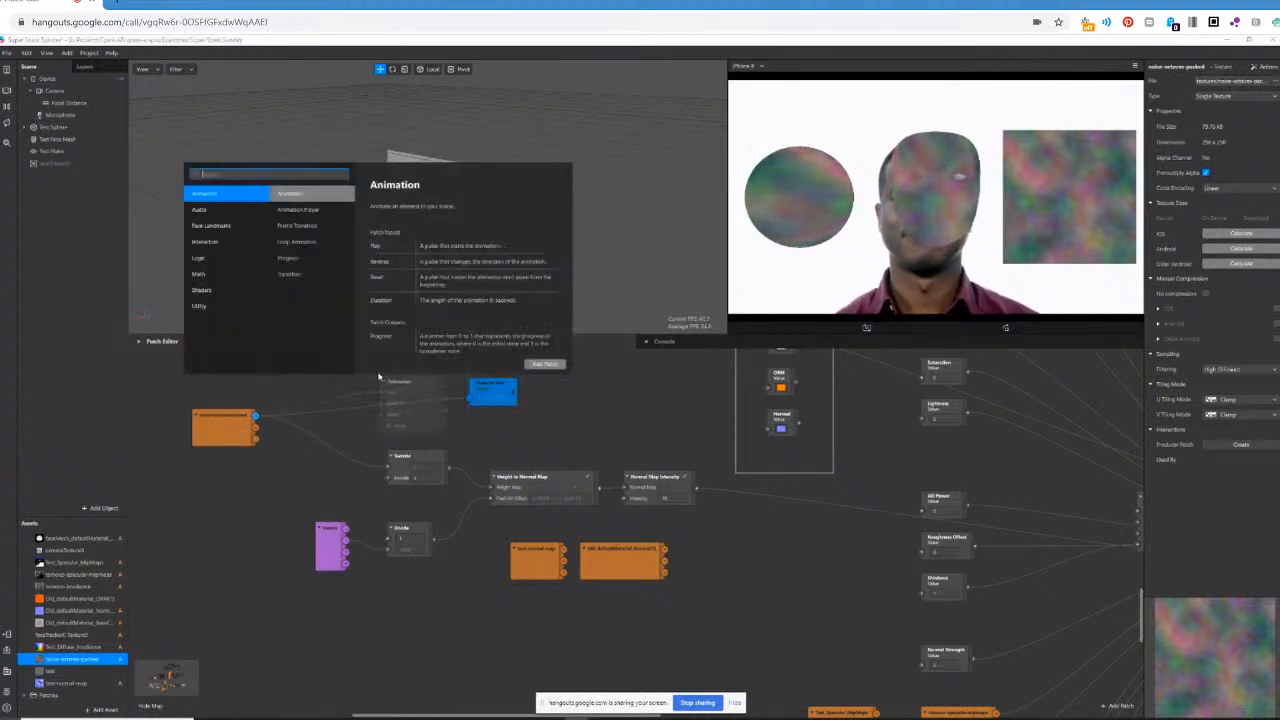
pyautogui.write('subt')
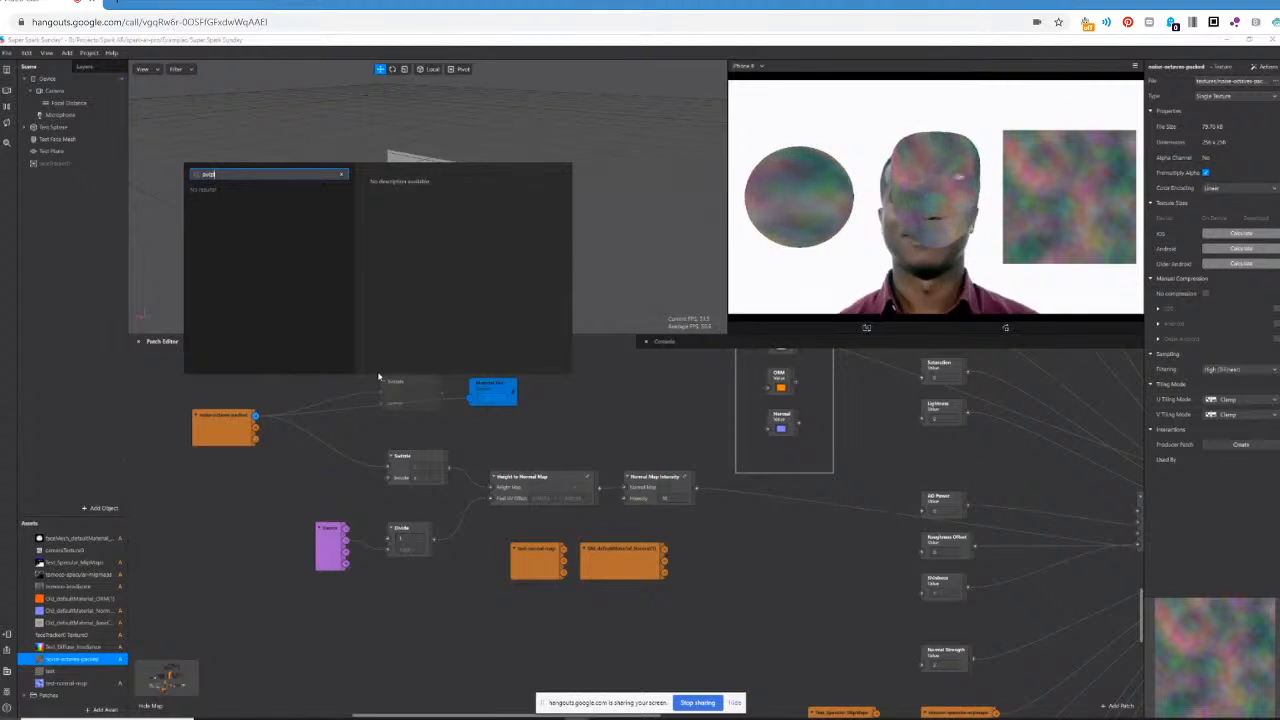
pyautogui.press('Return')
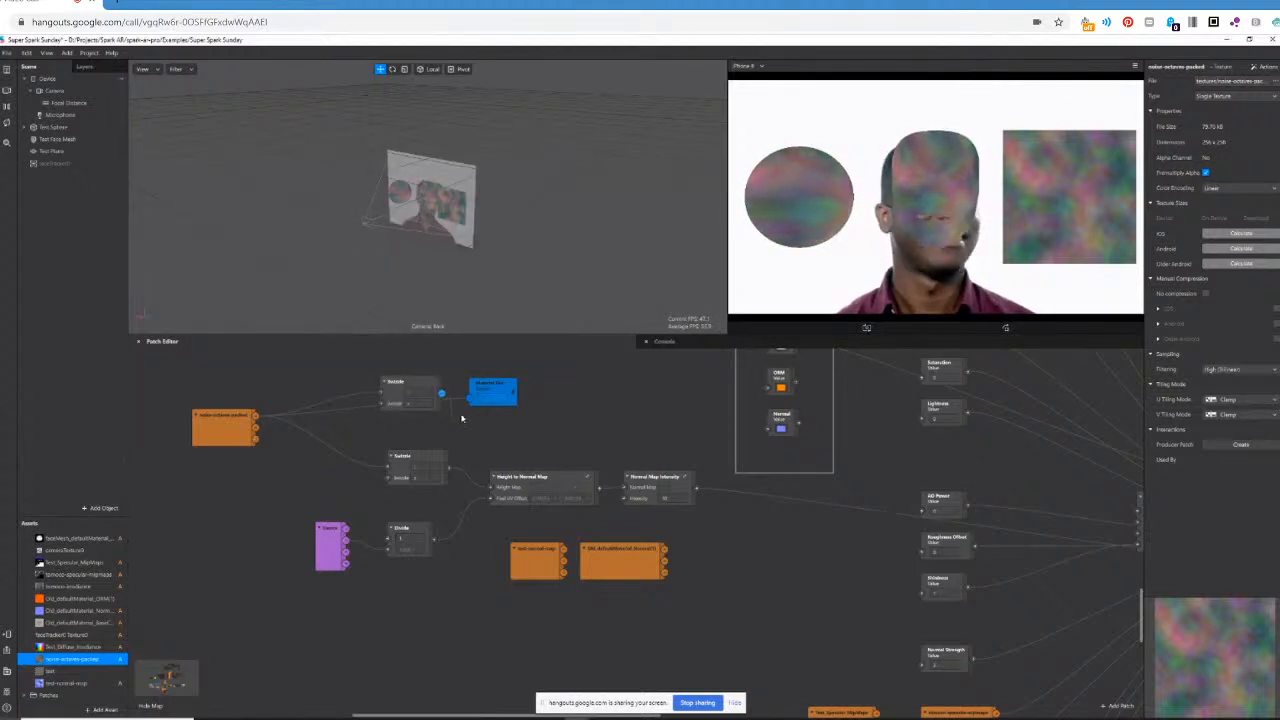
# Set the new Swizzle patch to isolate each channel of the noise-octaves-packed texture in turn and preview them as greyscale.
pyautogui.click(421, 402)
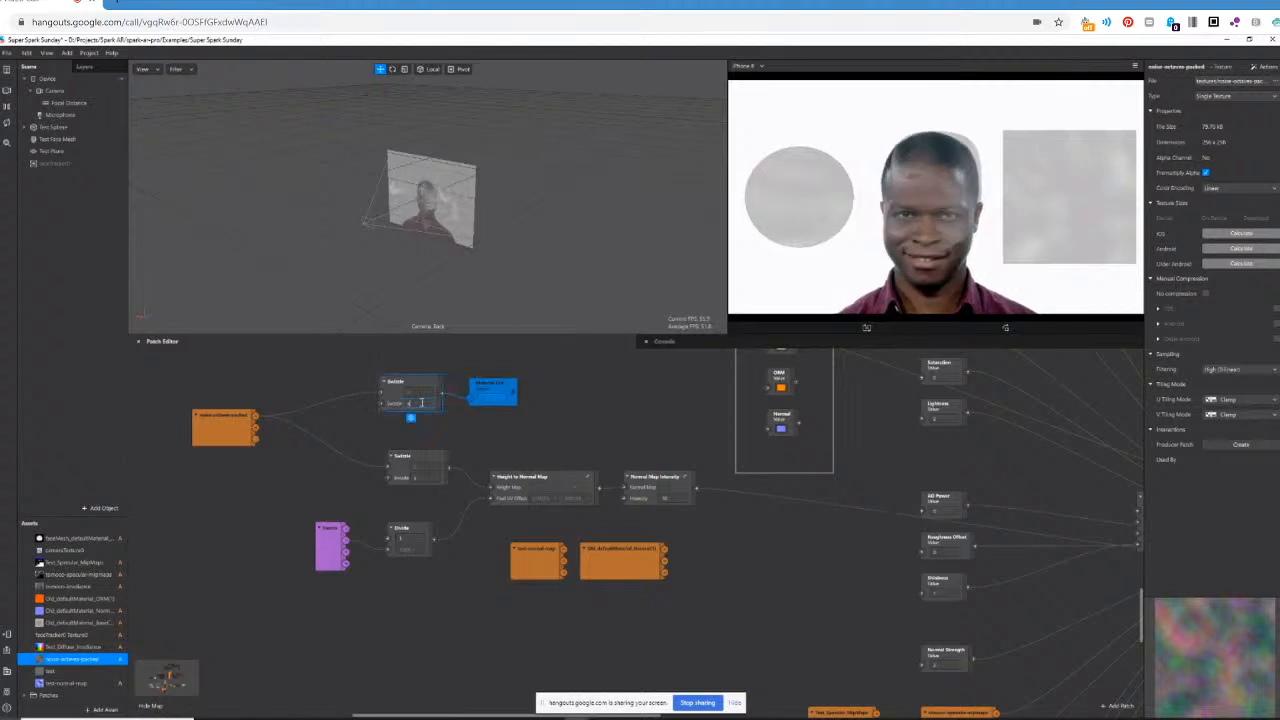
pyautogui.press('Return')
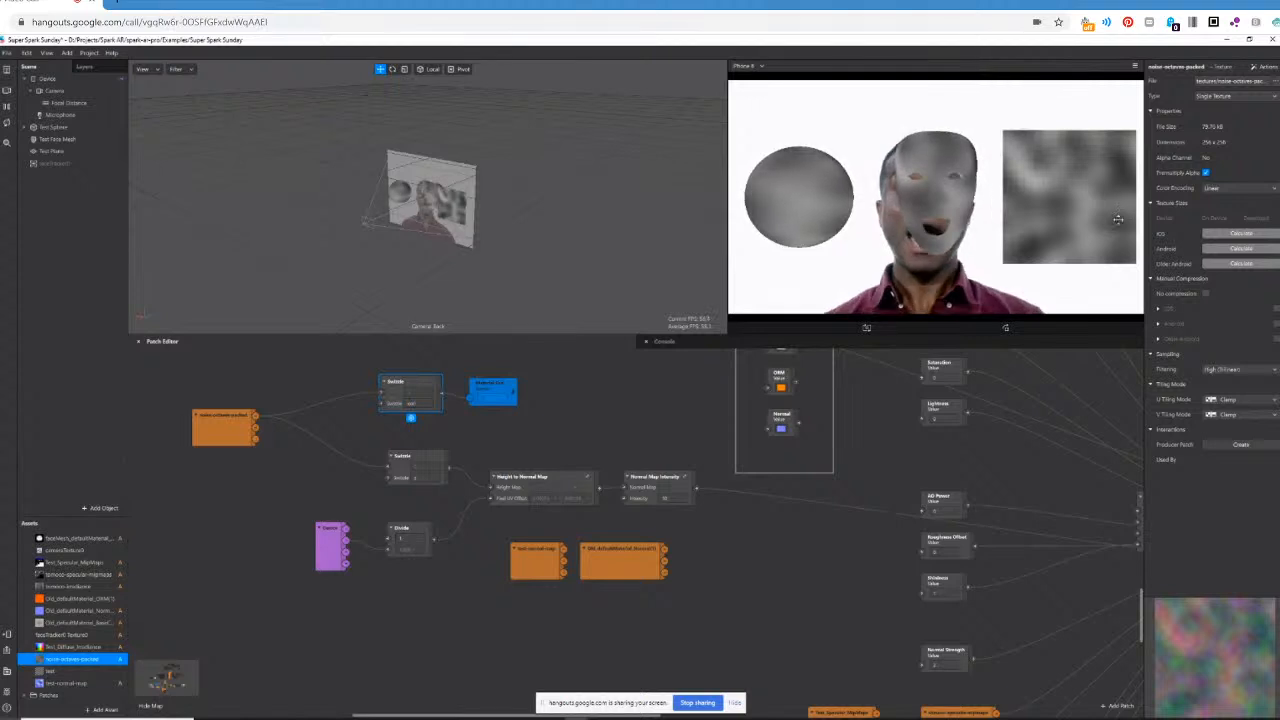
pyautogui.click(412, 403)
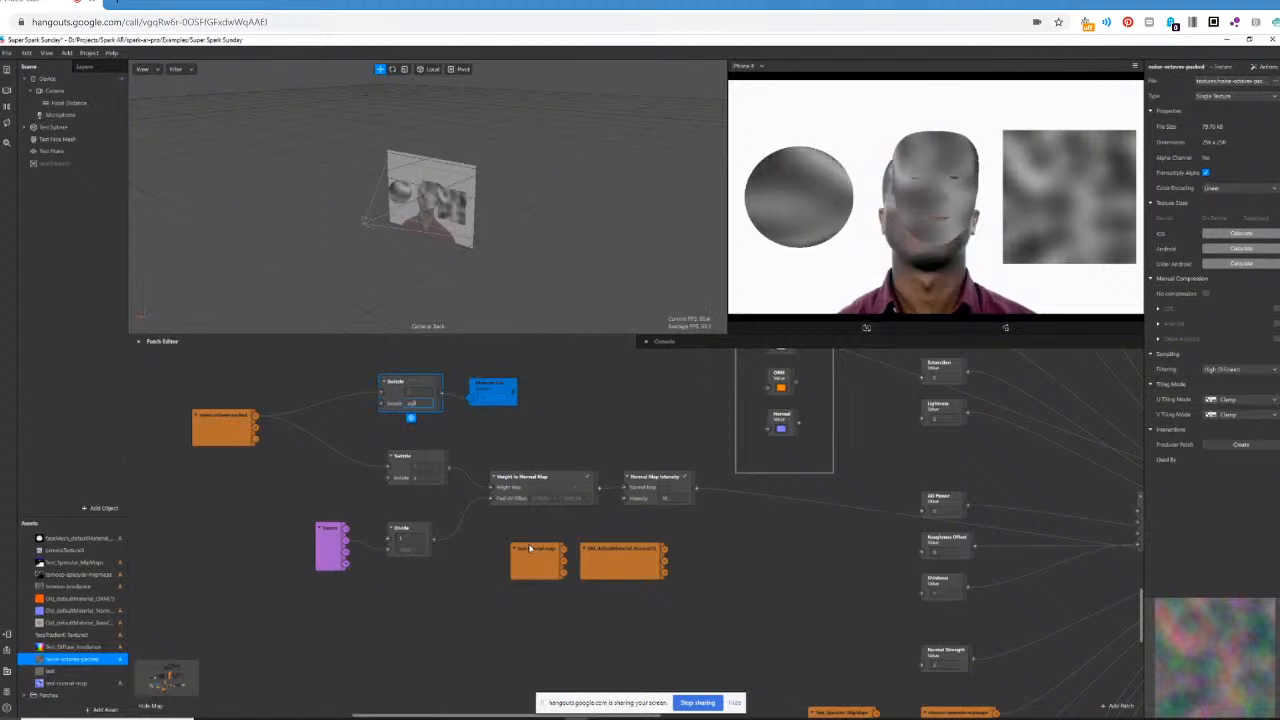
pyautogui.press('Return')
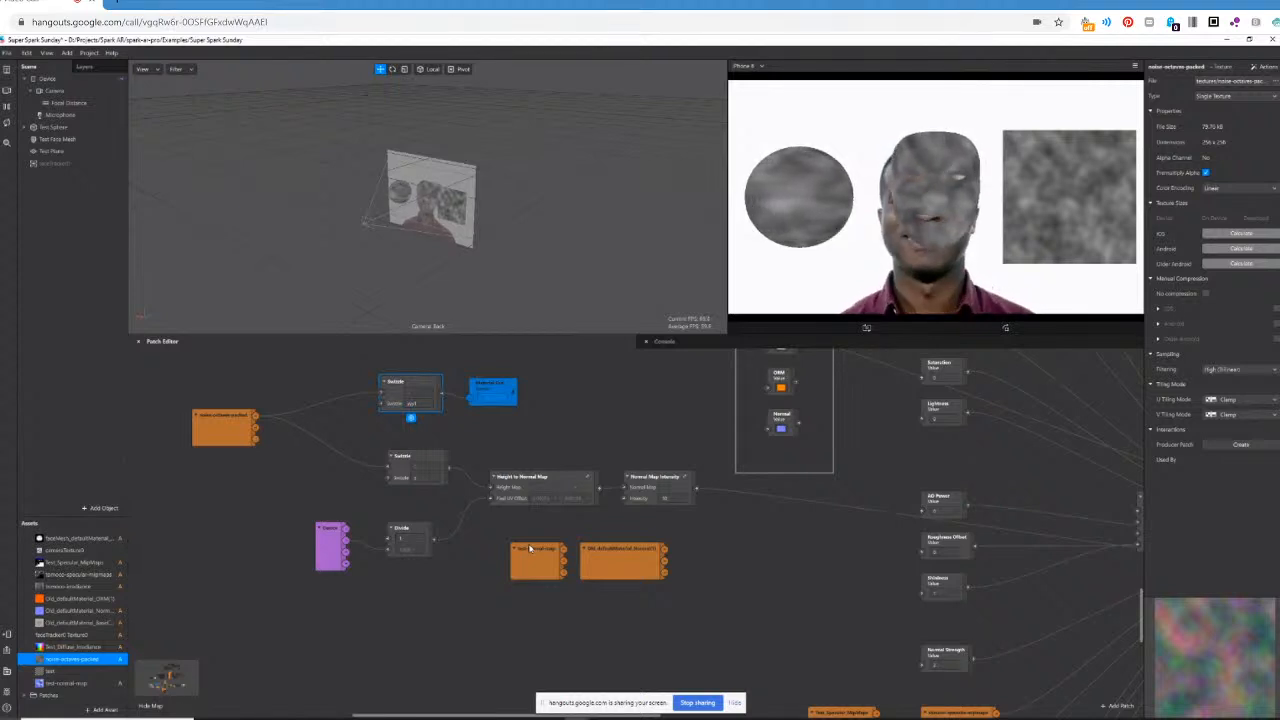
pyautogui.moveTo(418, 404); pyautogui.dragTo(382, 408)
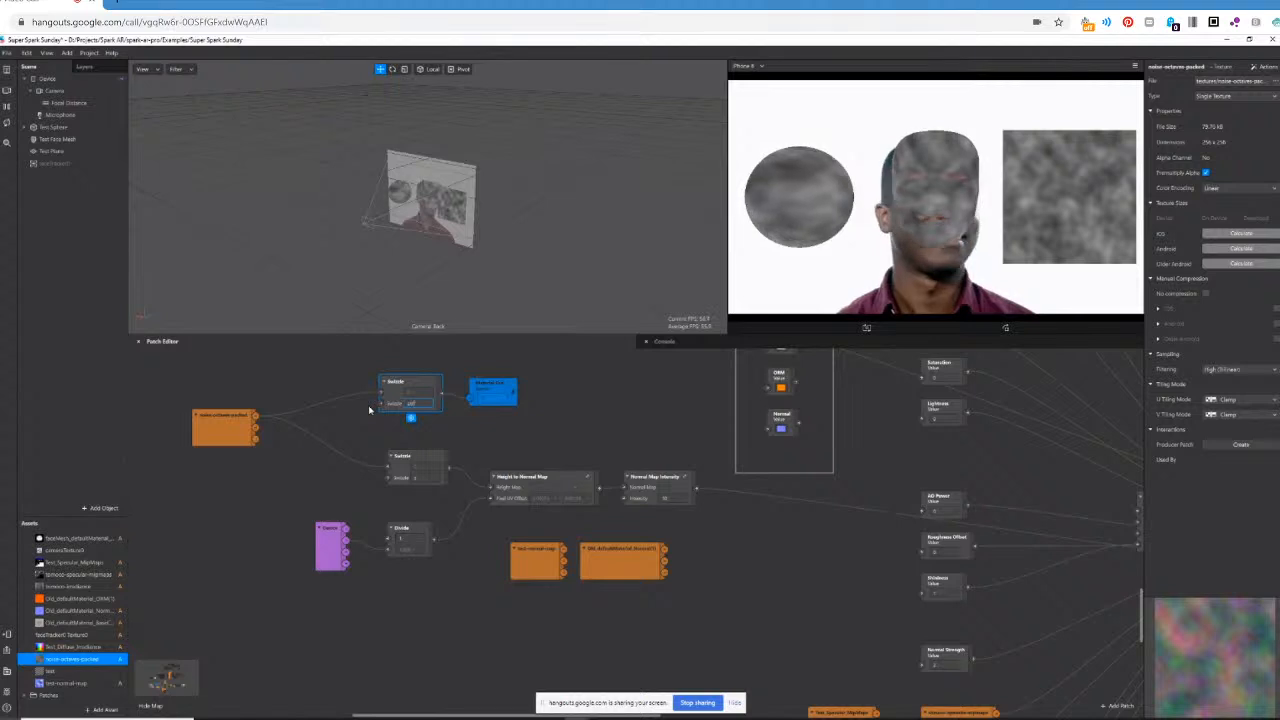
pyautogui.press('Return')
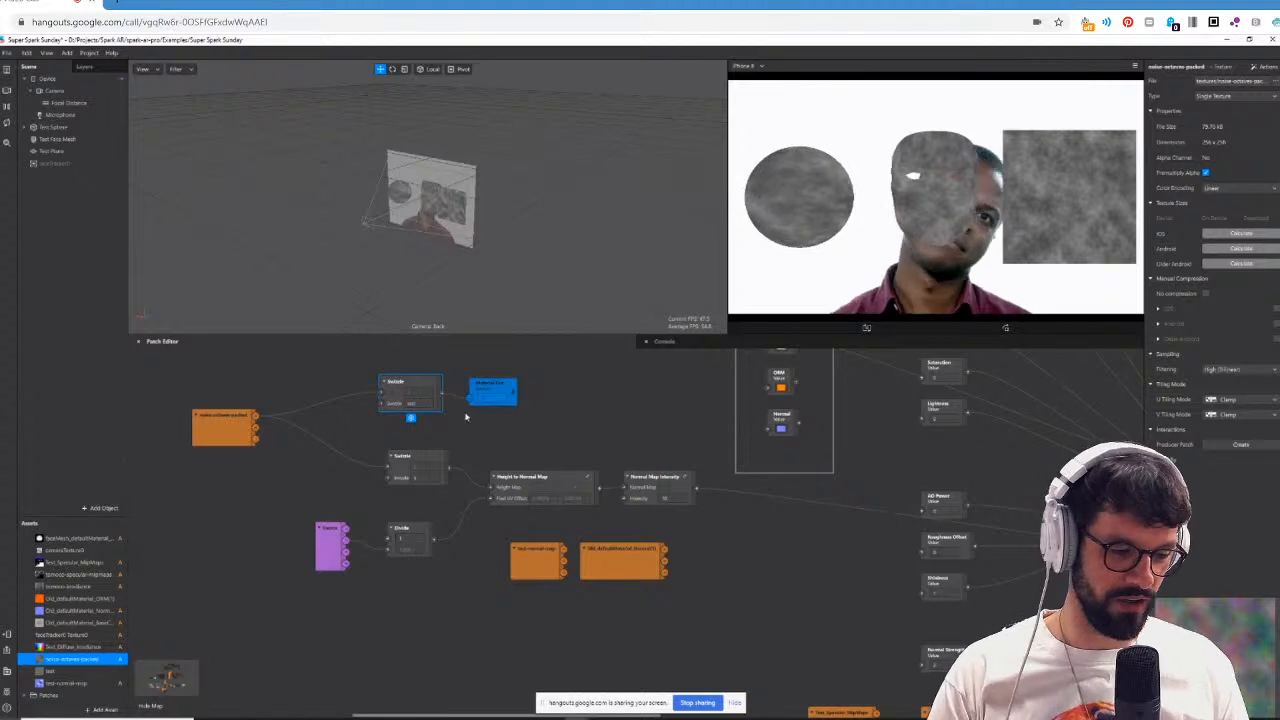
# Delete the Swizzle patch feeding the blue sender and move the sender back behind the final Pack patch, connected to its output.
pyautogui.press('Delete')
pyautogui.moveTo(500, 391); pyautogui.dragTo(1050, 490)
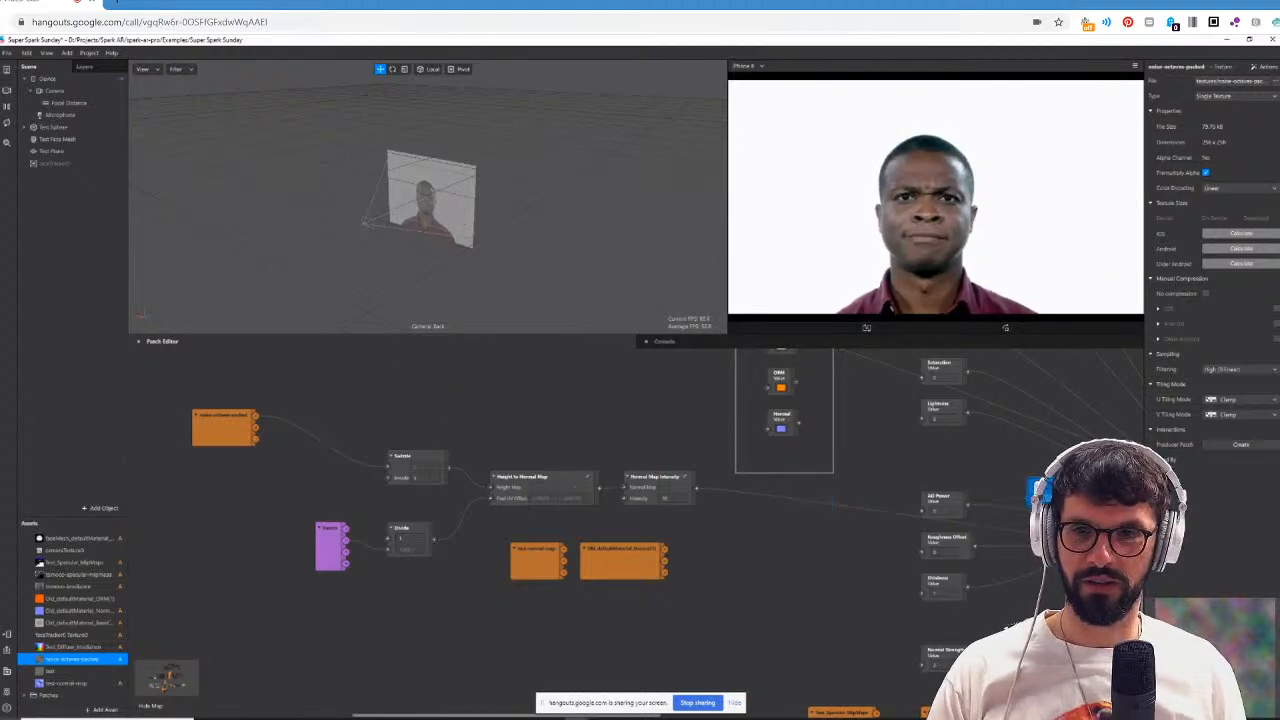
pyautogui.moveTo(424, 716); pyautogui.dragTo(658, 716)
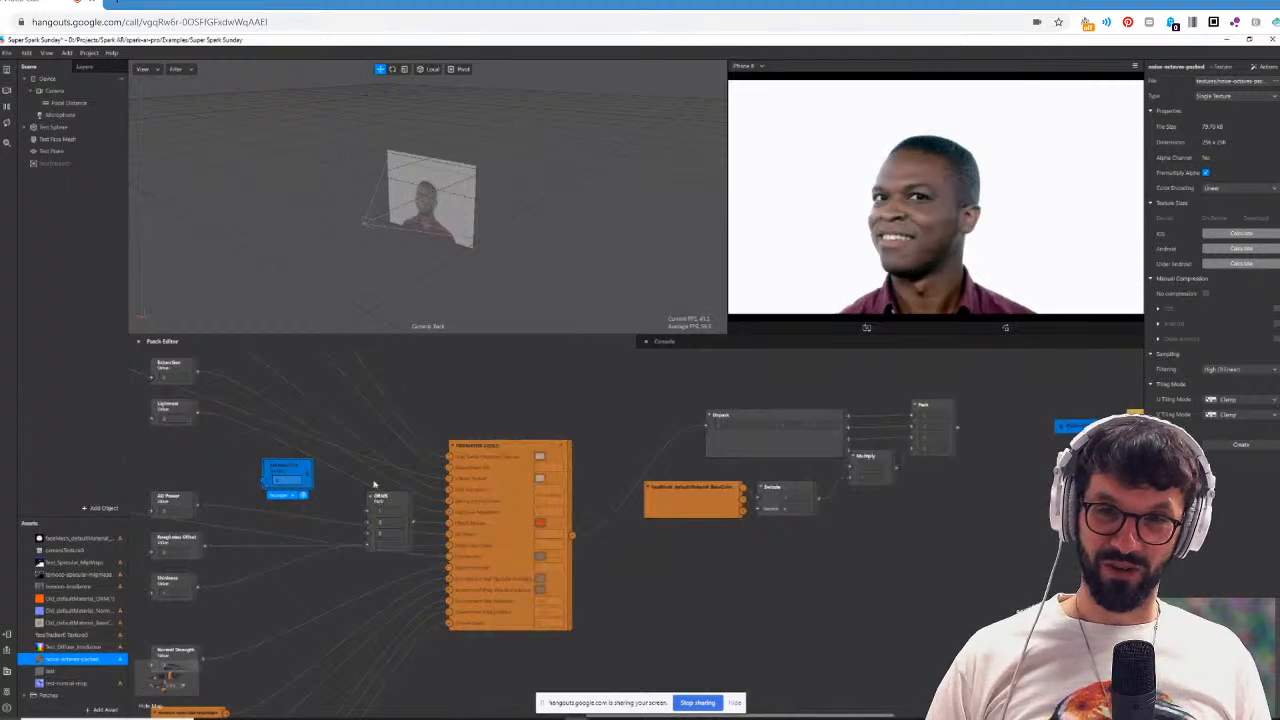
pyautogui.moveTo(288, 470); pyautogui.dragTo(973, 429)
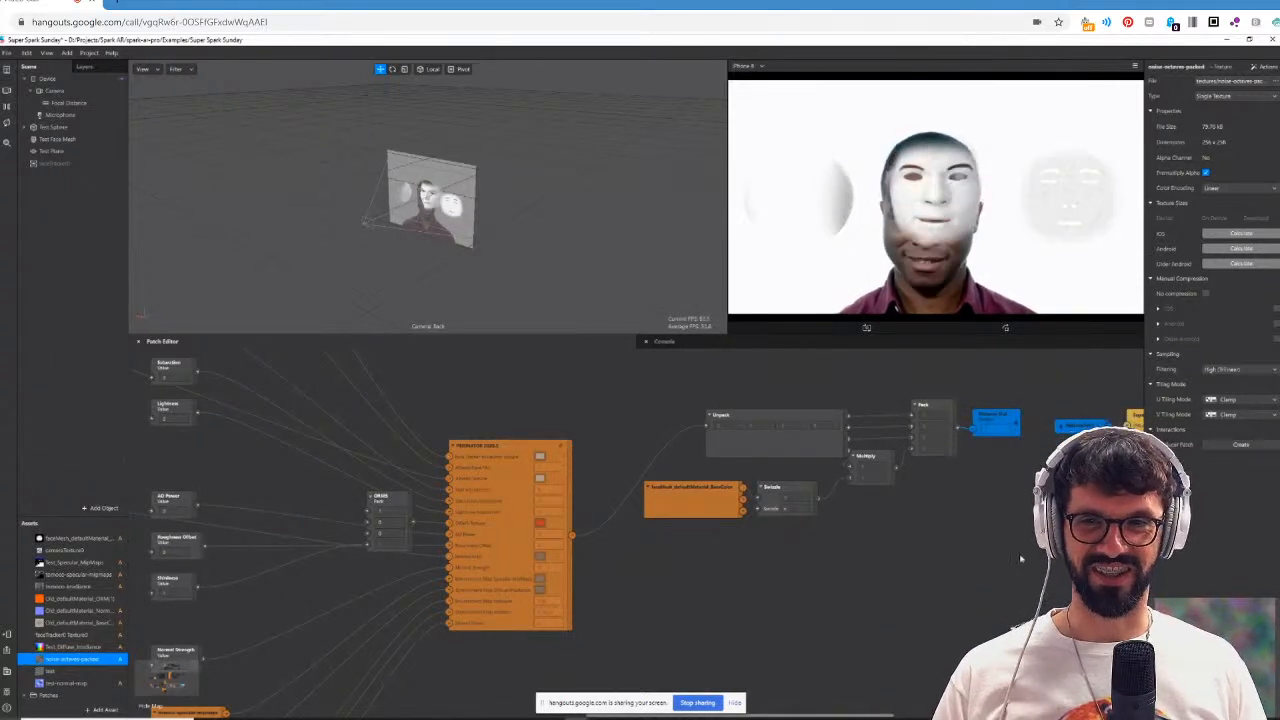
# Connect the large orange PBR group patch's output directly to the blue sender patch.
pyautogui.moveTo(569, 539); pyautogui.dragTo(939, 555)
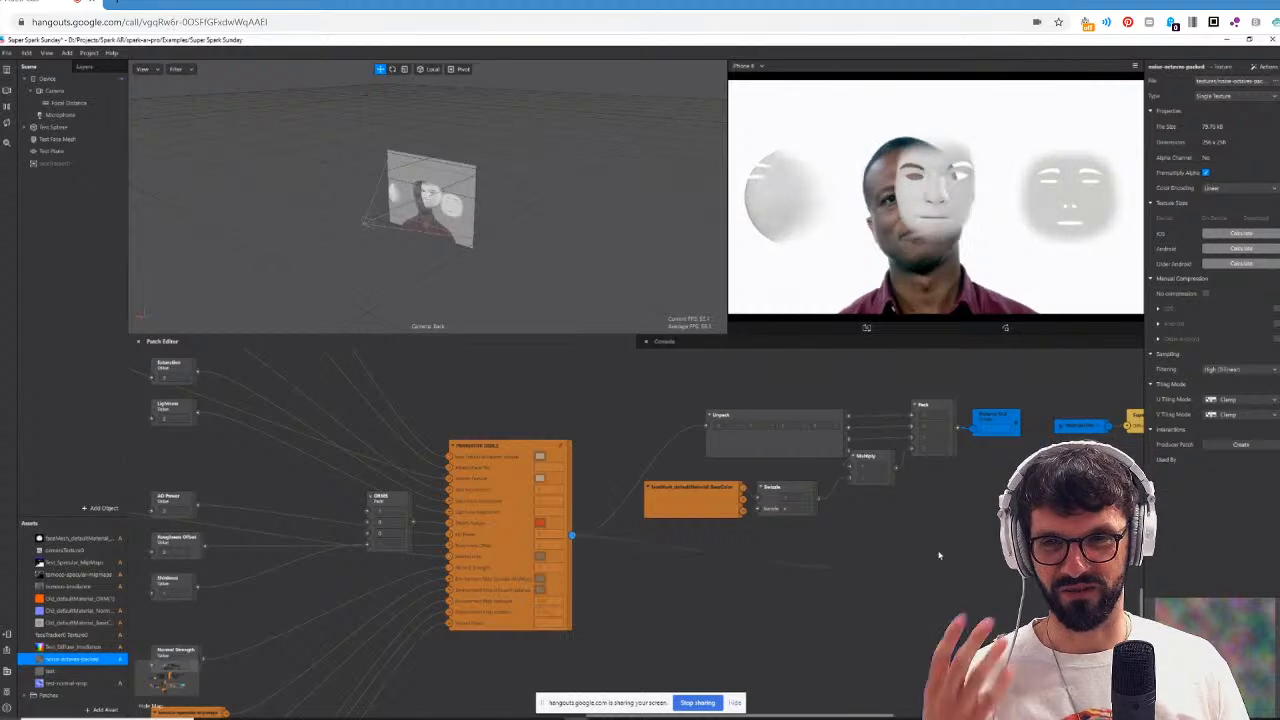
pyautogui.moveTo(975, 446); pyautogui.dragTo(973, 430)
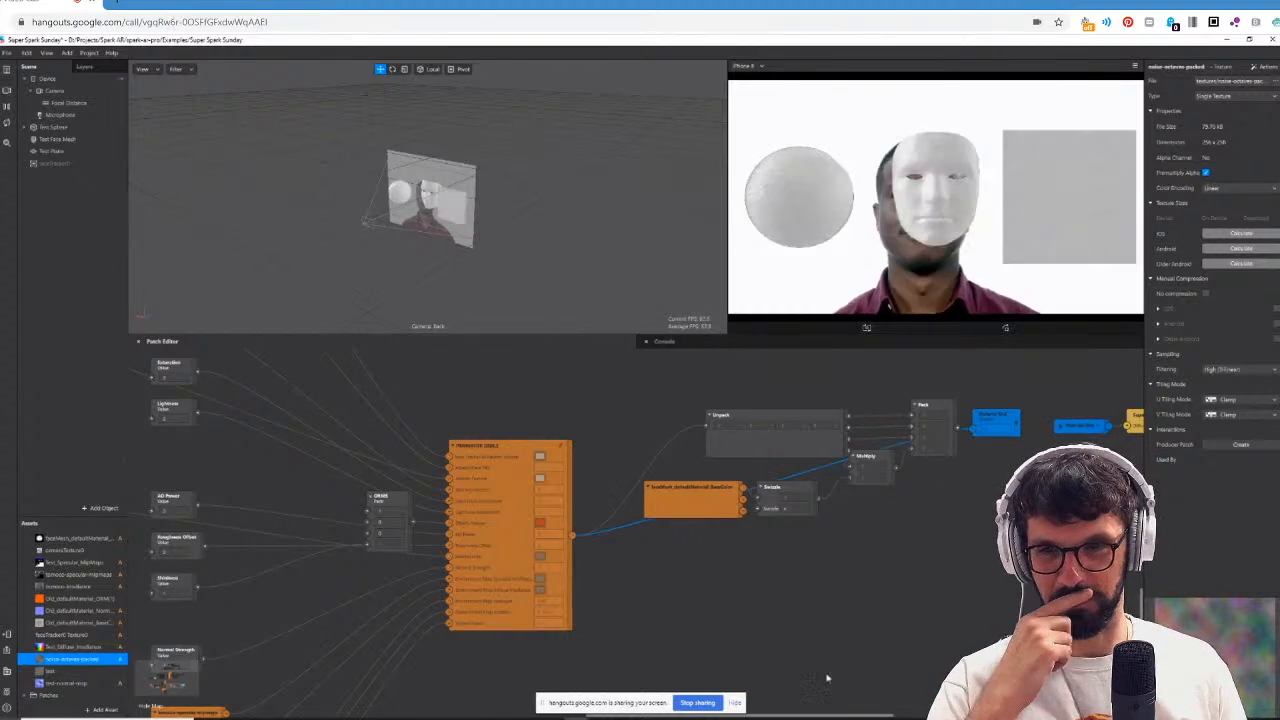
# Go back to the Height to Normal Map patch and preview the test-normal-map texture from the assets.
pyautogui.moveTo(796, 715); pyautogui.dragTo(586, 701)
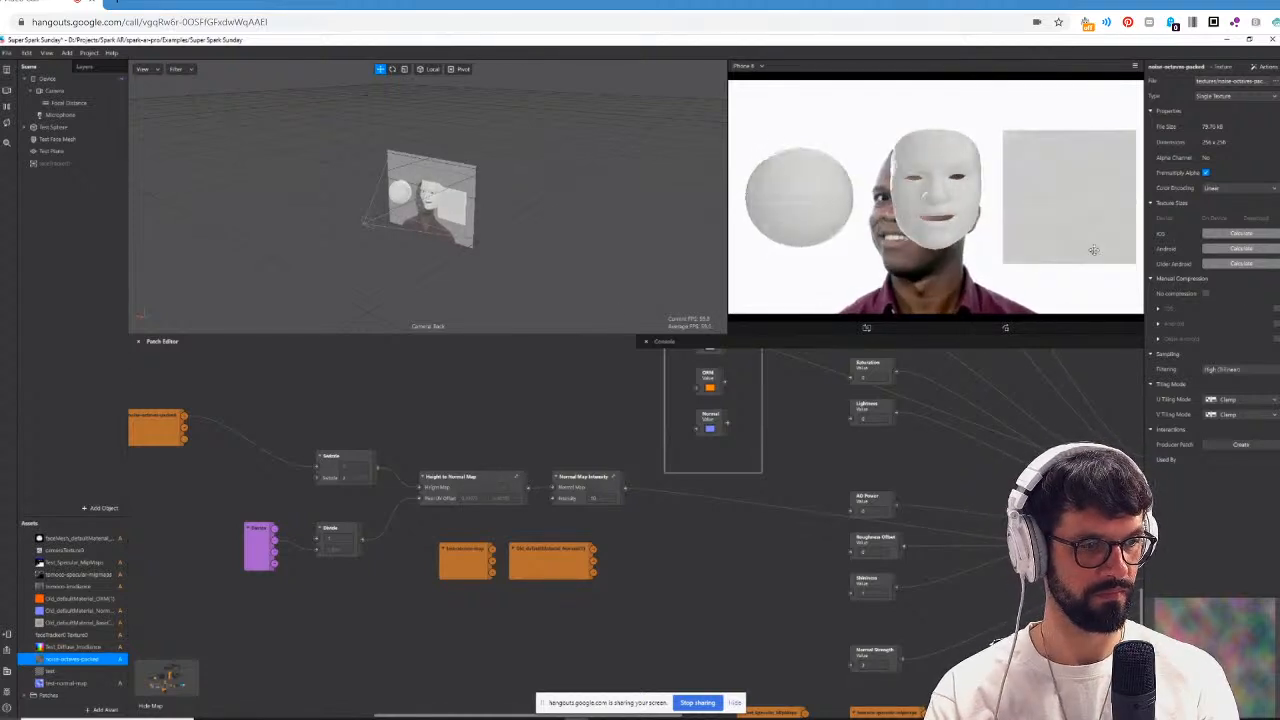
pyautogui.click(490, 478)
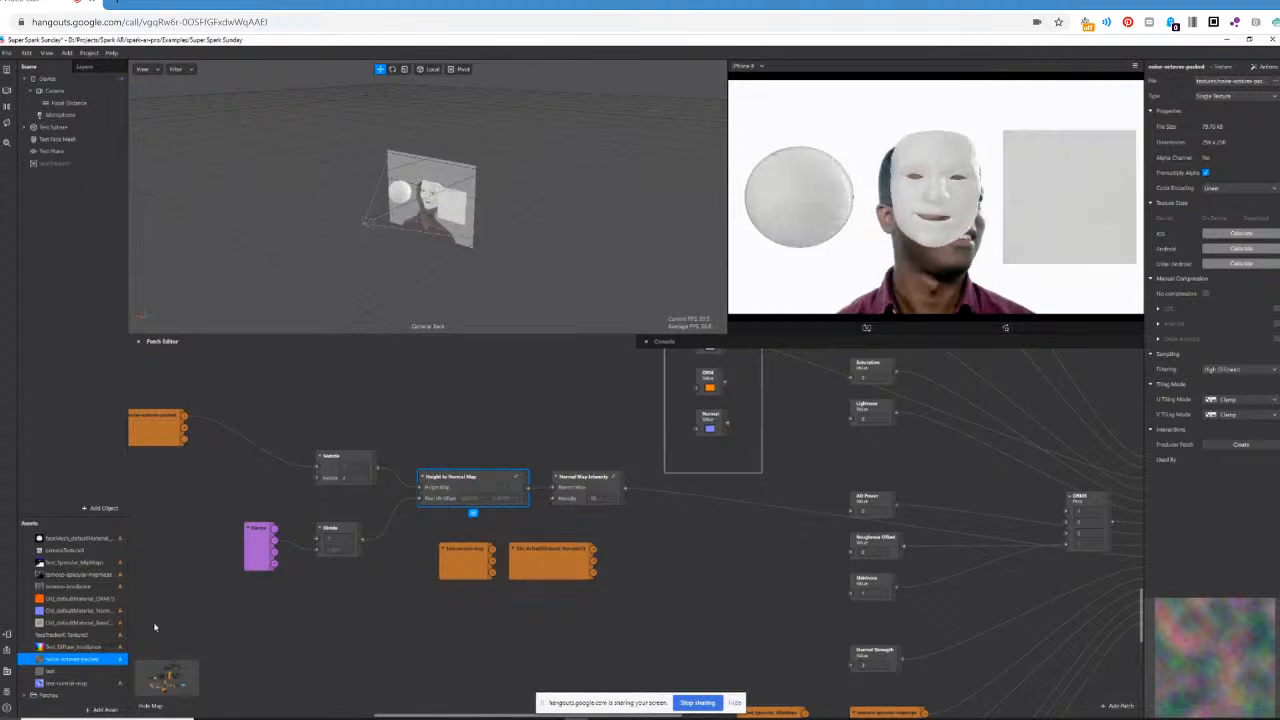
pyautogui.click(51, 683)
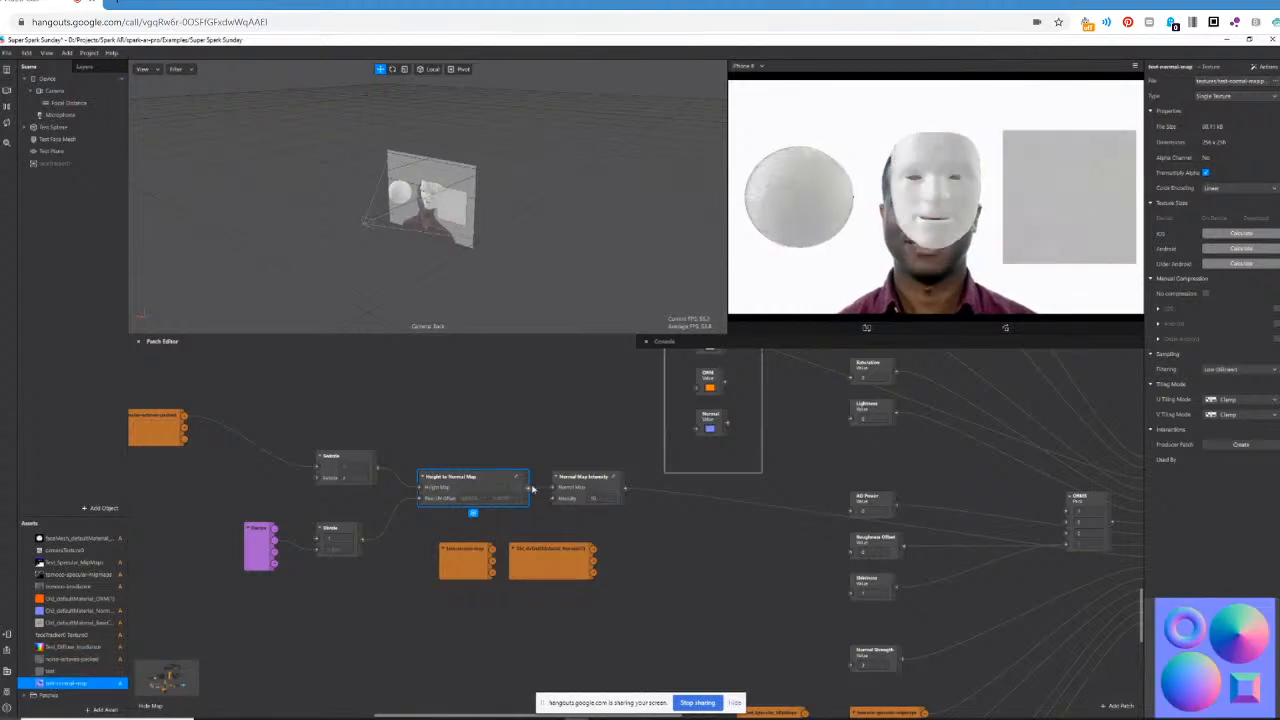
# Move the blue sender patch beside the normal map chain and preview the Height to Normal Map and Normal Map Intensity outputs through it.
pyautogui.moveTo(518, 716); pyautogui.dragTo(831, 694)
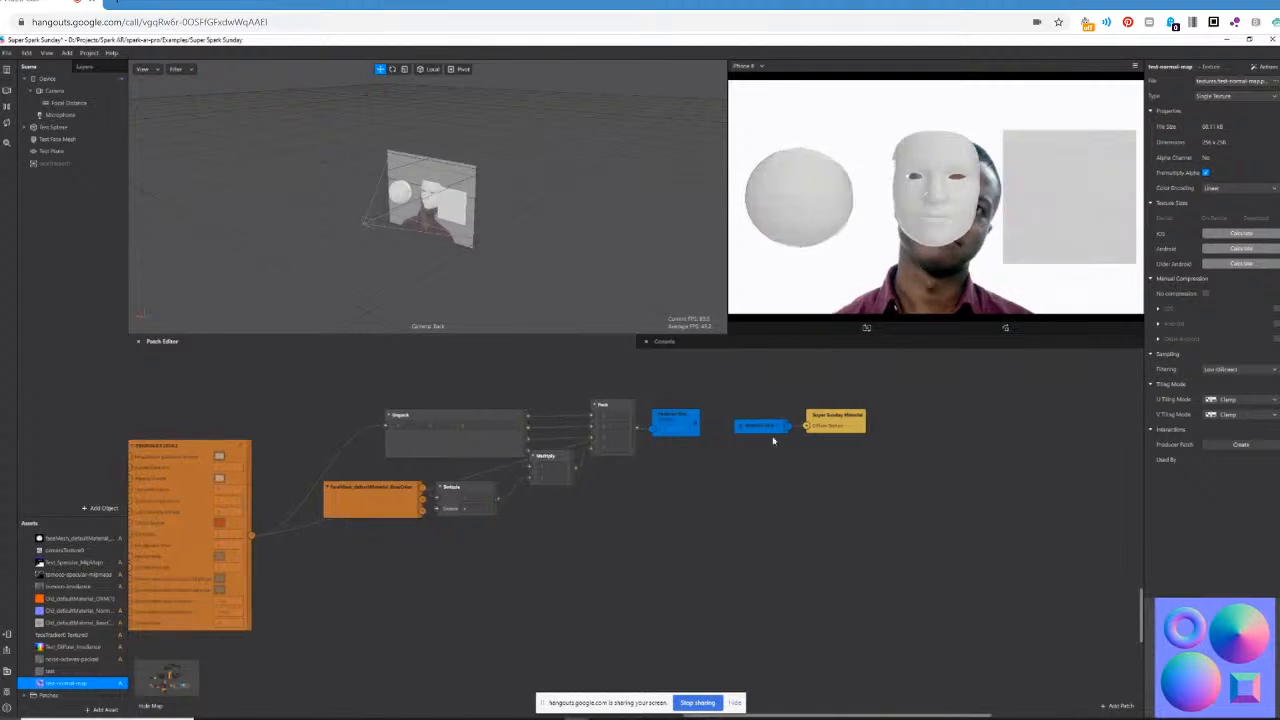
pyautogui.moveTo(676, 428); pyautogui.dragTo(181, 681)
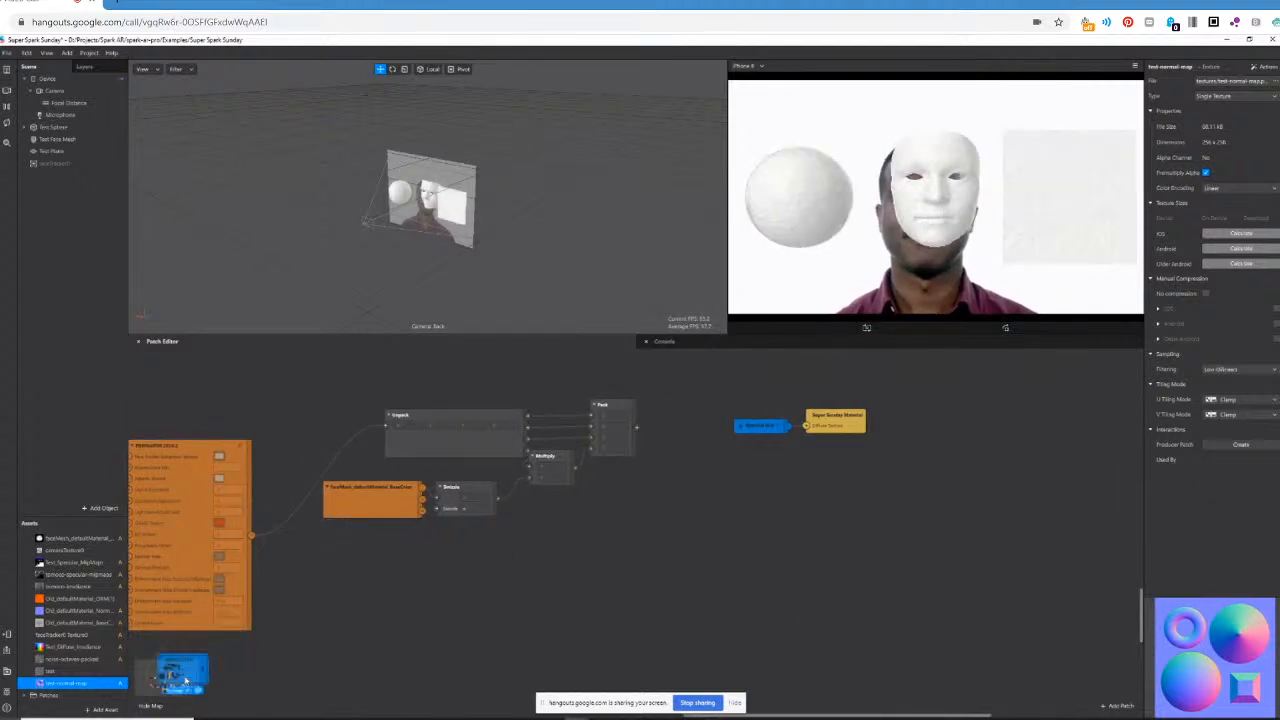
pyautogui.moveTo(915, 716); pyautogui.dragTo(680, 710)
pyautogui.moveTo(993, 665); pyautogui.dragTo(479, 553)
pyautogui.moveTo(291, 489); pyautogui.dragTo(431, 561)
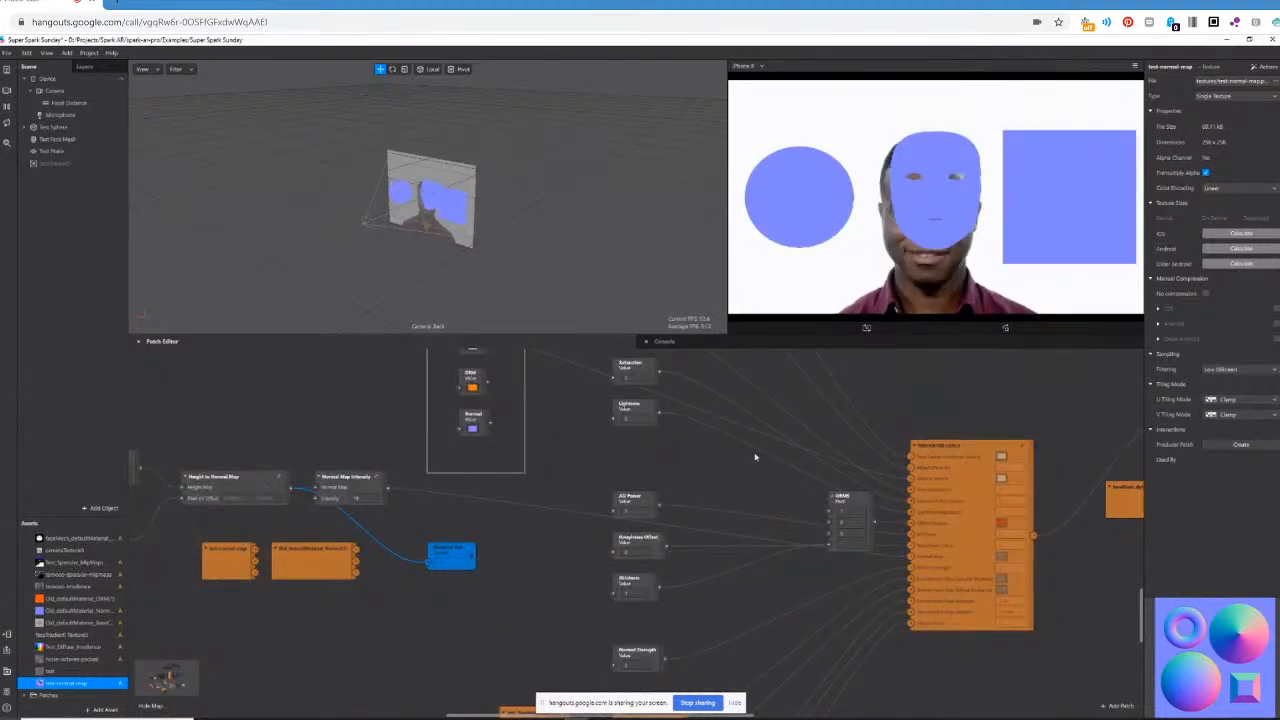
pyautogui.moveTo(387, 489); pyautogui.dragTo(428, 565)
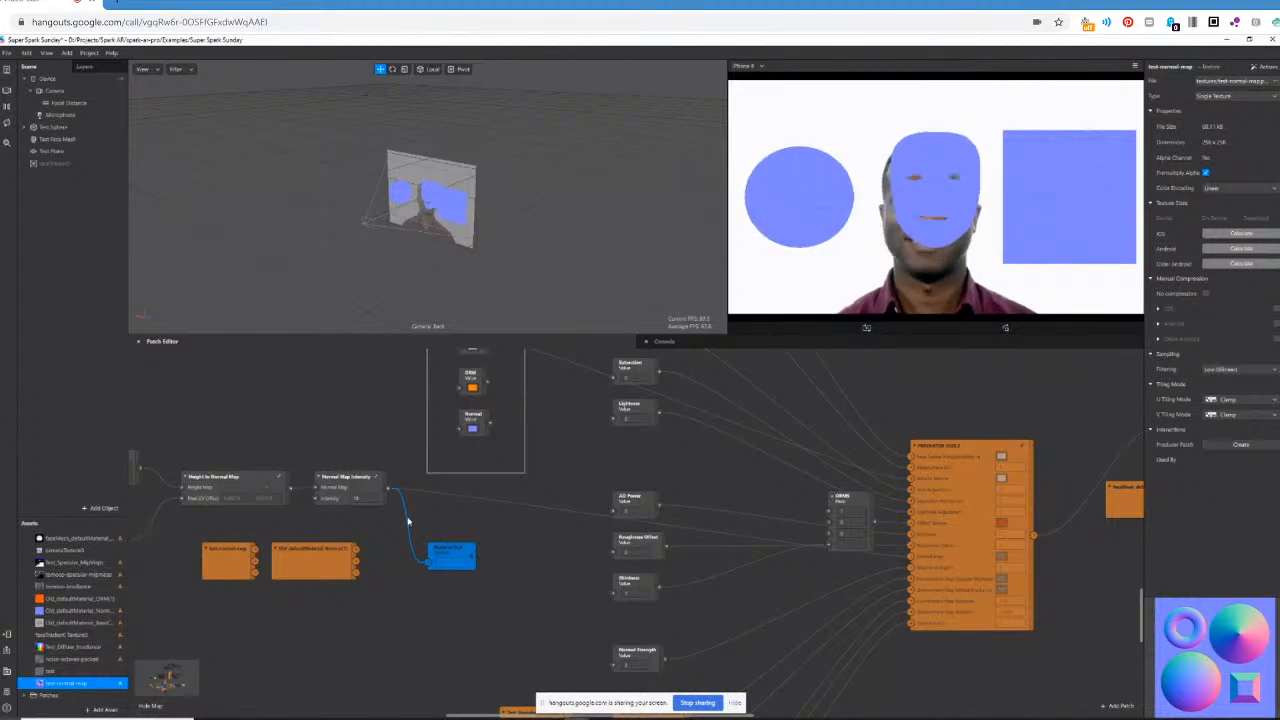
# Return the blue sender patch to the area near the final Pack patch and reconnect it to the orange PBR group patch's output.
pyautogui.moveTo(465, 551); pyautogui.dragTo(1102, 627)
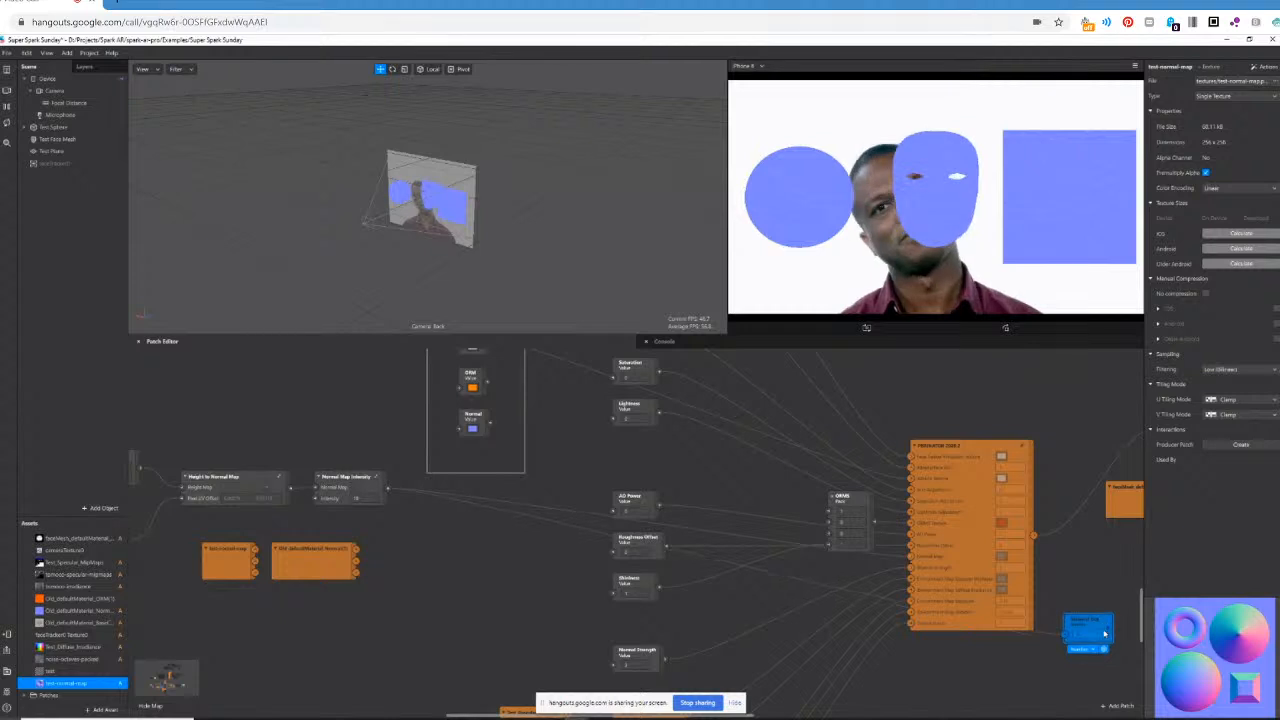
pyautogui.moveTo(512, 715); pyautogui.dragTo(679, 715)
pyautogui.moveTo(536, 623); pyautogui.dragTo(904, 485)
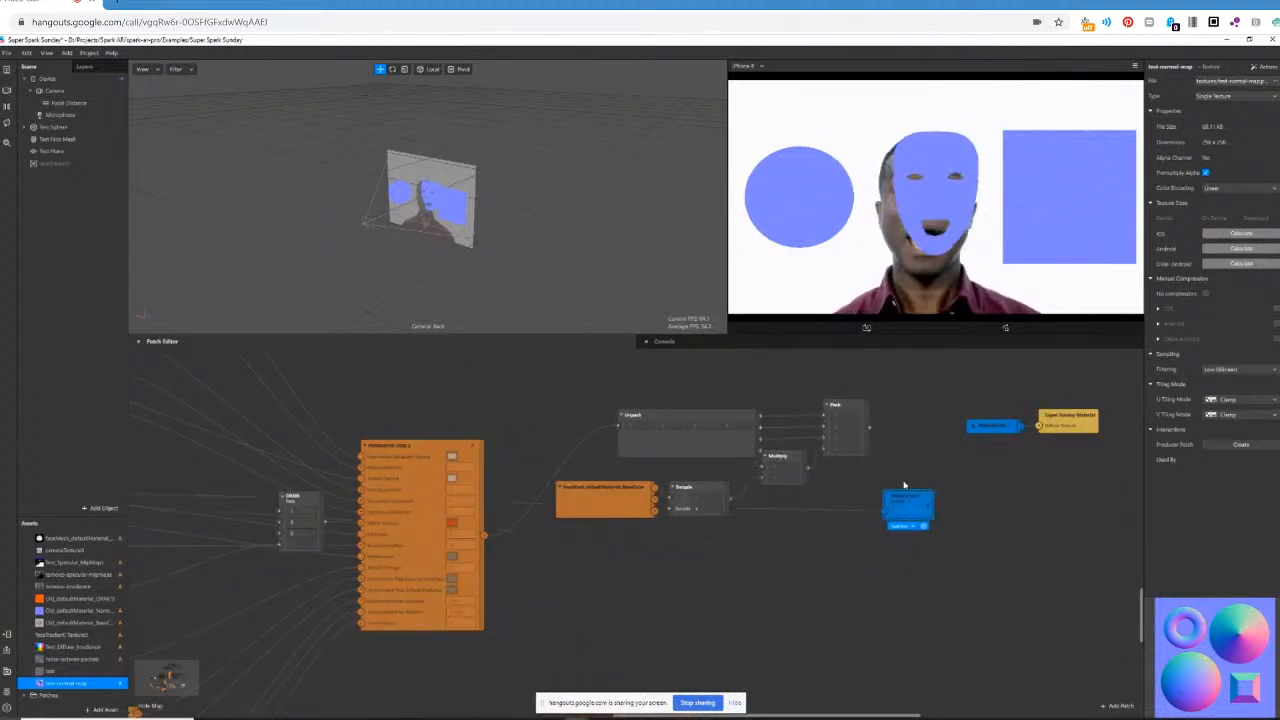
pyautogui.moveTo(869, 430); pyautogui.dragTo(882, 515)
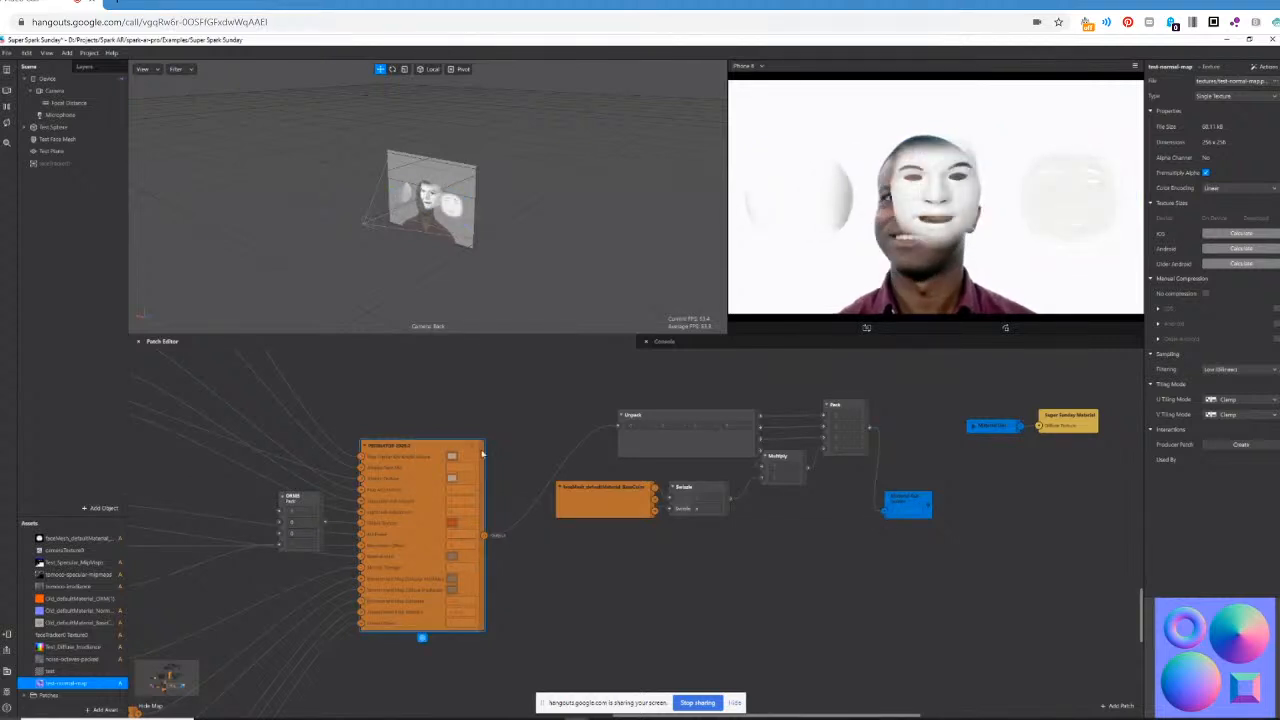
pyautogui.moveTo(484, 535); pyautogui.dragTo(884, 514)
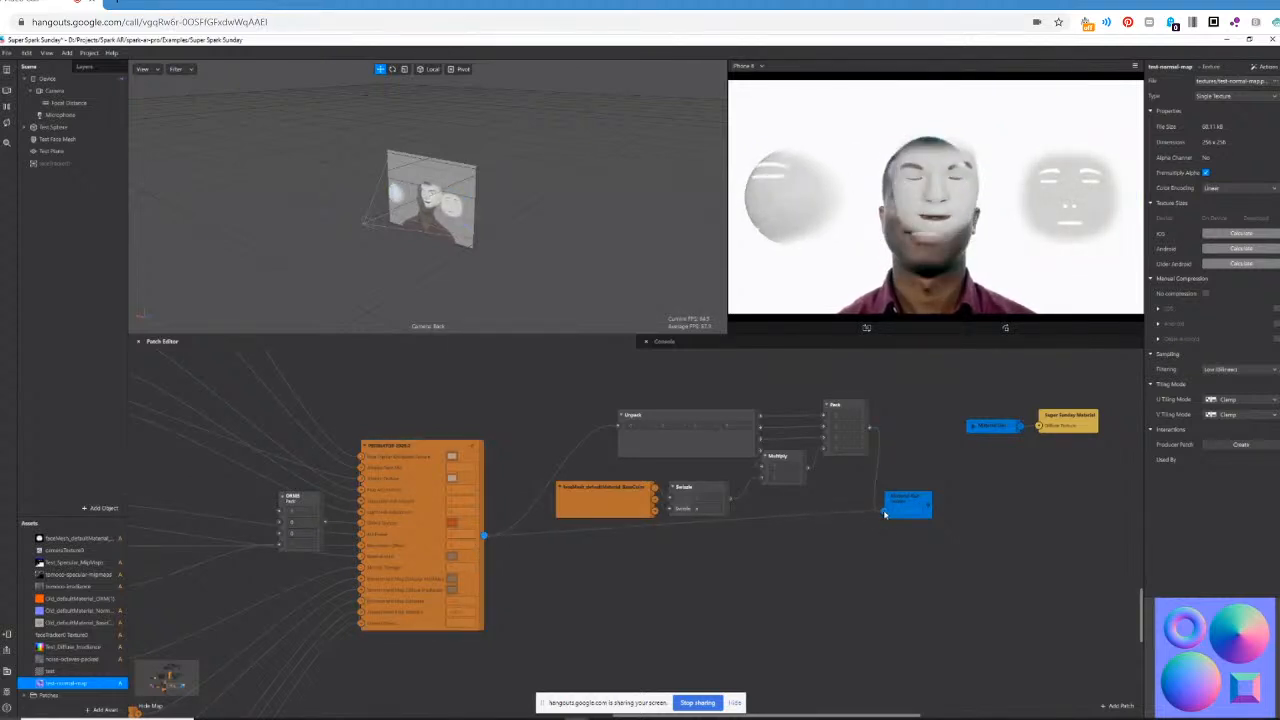
# Open the orange PBR group patch and examine its internal network, especially the framed patch chains at its start.
pyautogui.doubleClick(475, 449)
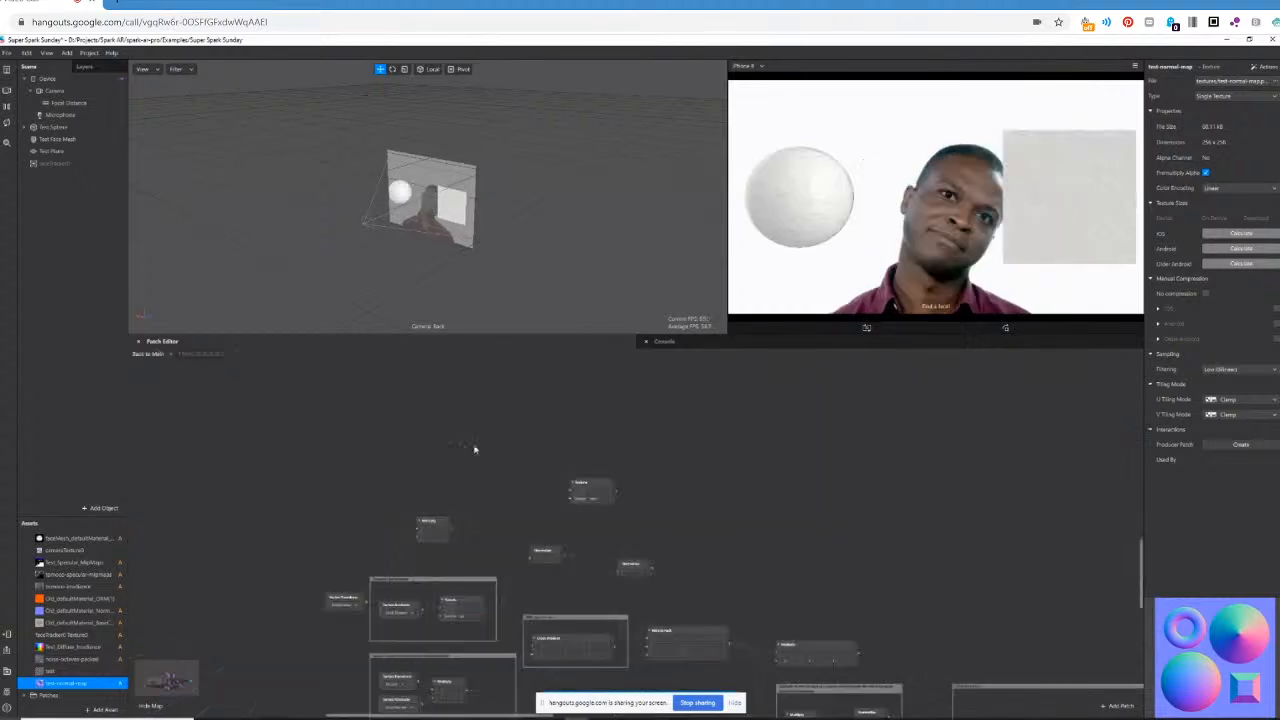
pyautogui.scroll(-2, 667, 589)
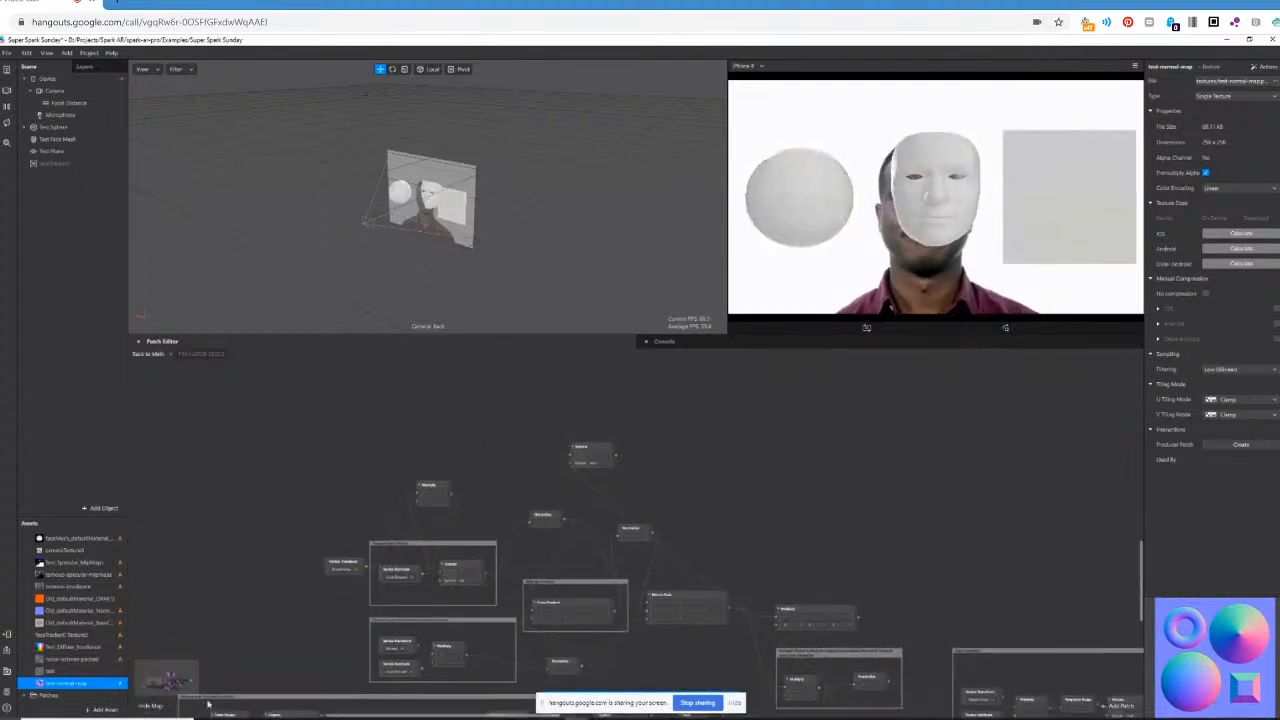
pyautogui.click(146, 690)
pyautogui.moveTo(146, 690); pyautogui.dragTo(141, 692)
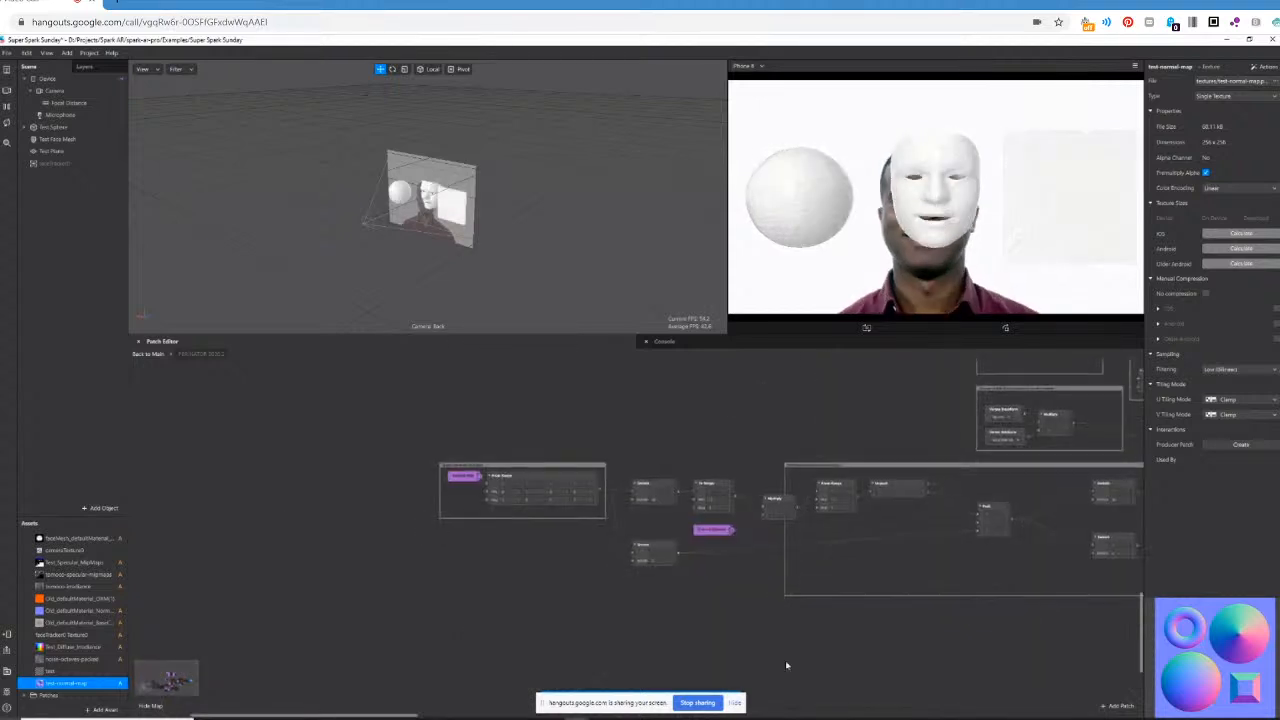
pyautogui.moveTo(405, 716); pyautogui.dragTo(461, 711)
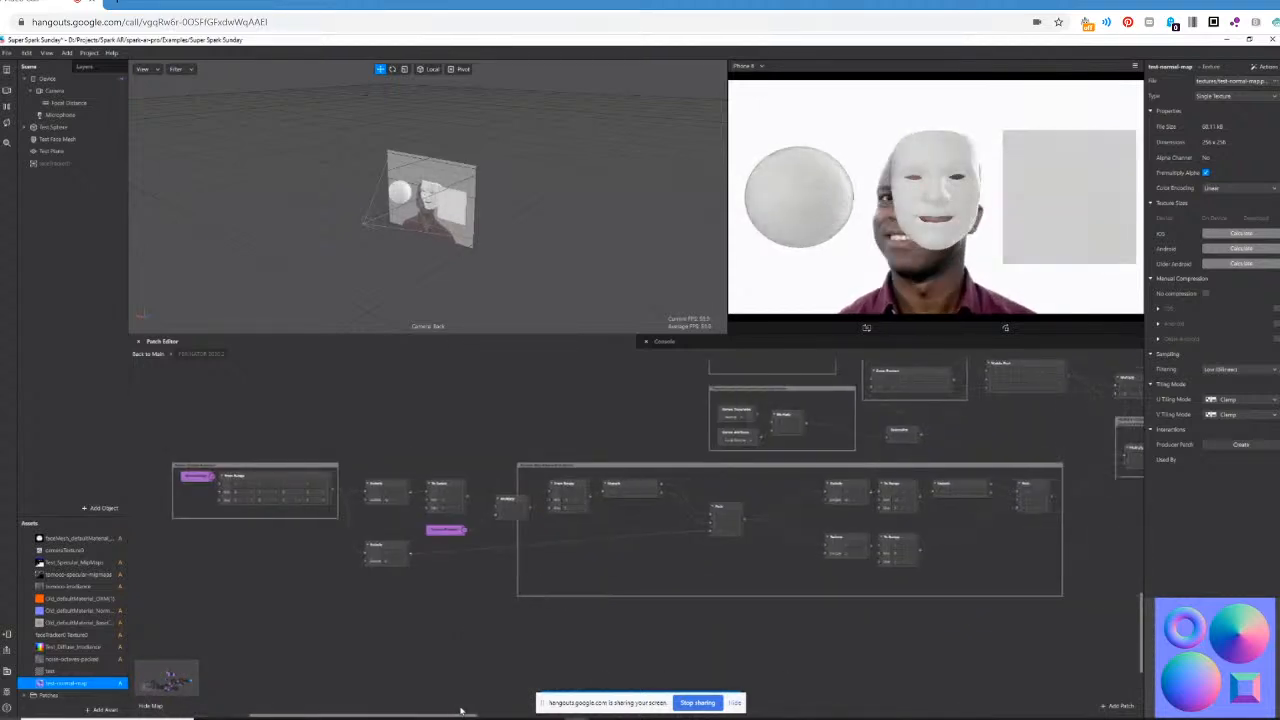
pyautogui.scroll(2, 717, 634)
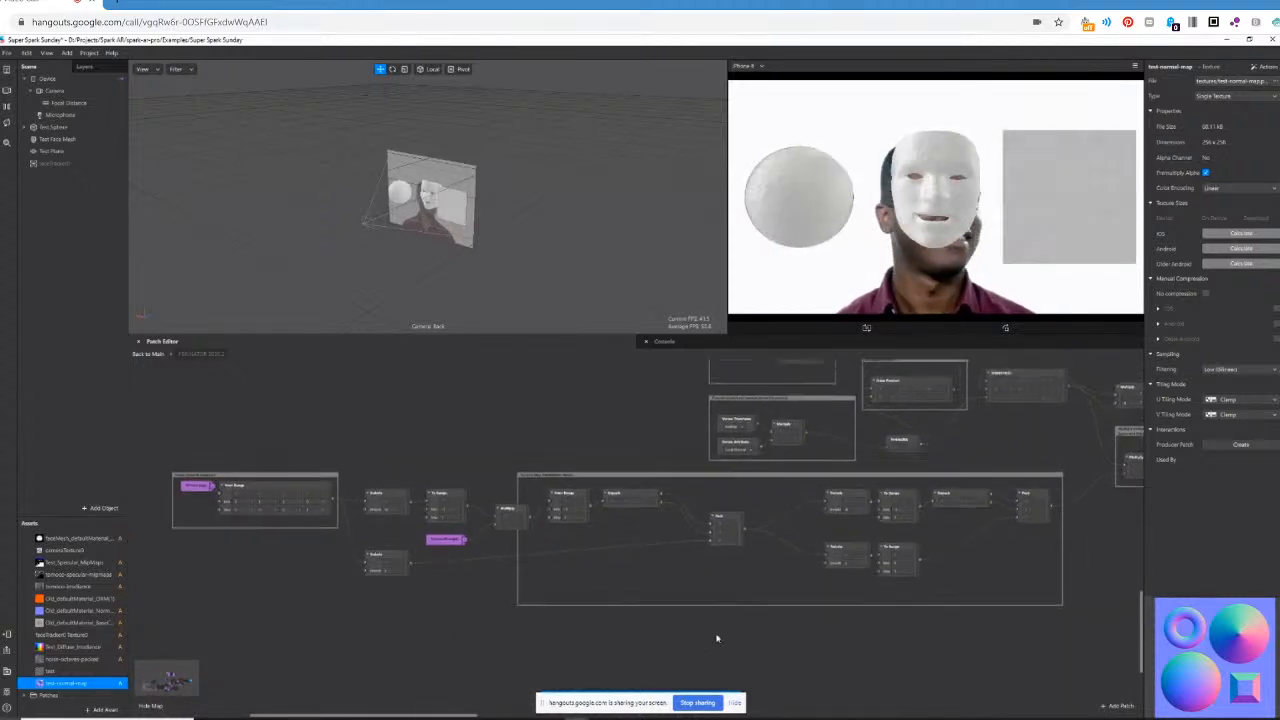
pyautogui.scroll(1, 868, 530)
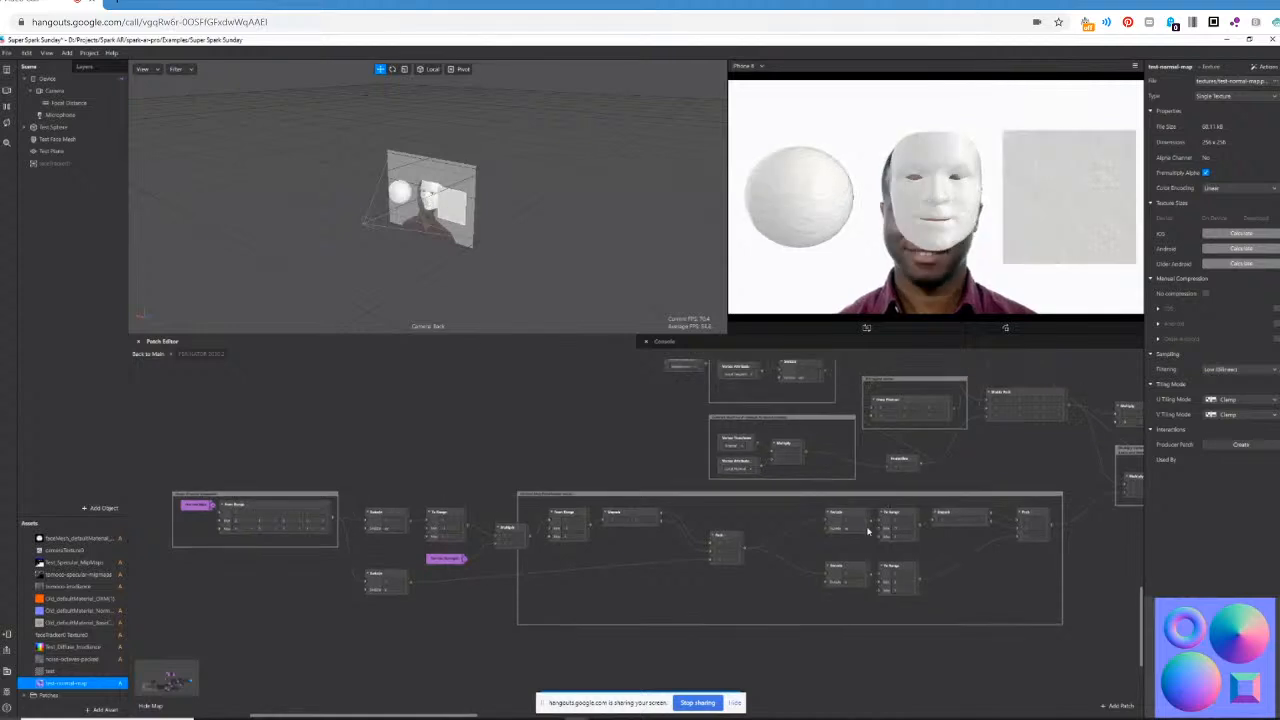
pyautogui.scroll(1, 873, 540)
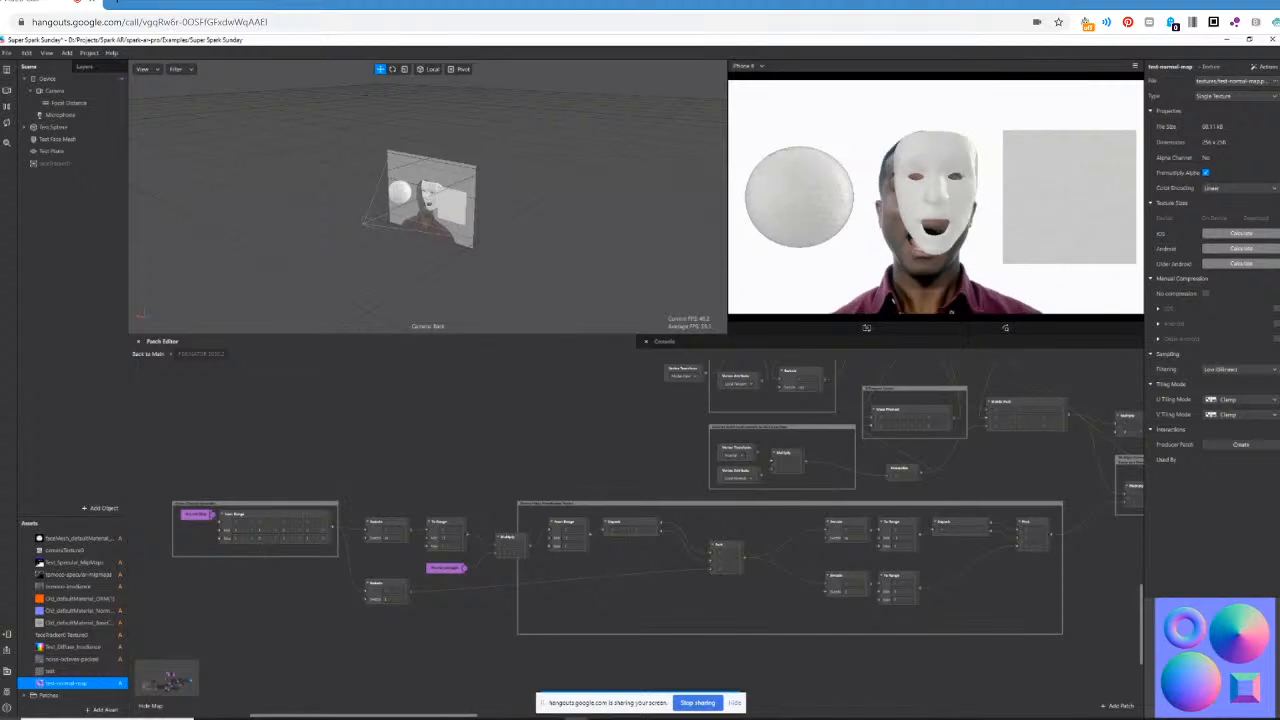
# Switch to Chrome, open the H&M and Netflix filter post in the Spark AR Community Facebook group, and enlarge its video.
pyautogui.moveTo(290, 706)
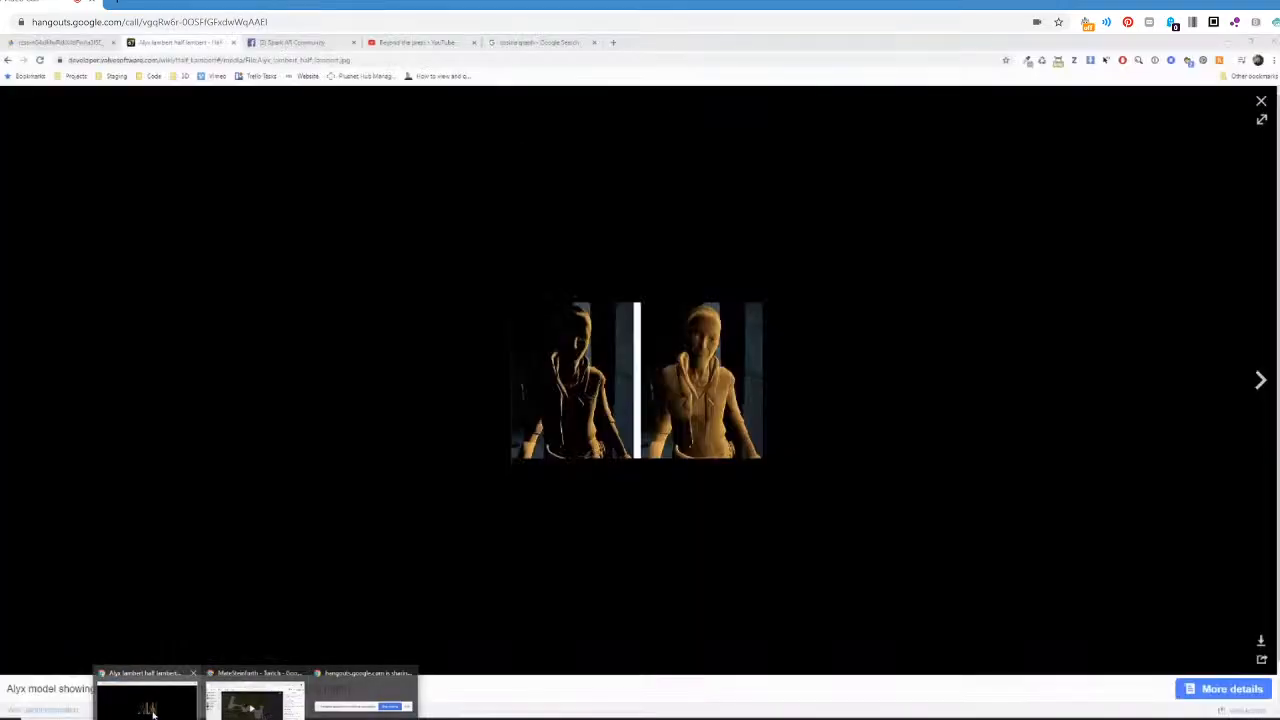
pyautogui.click(153, 714)
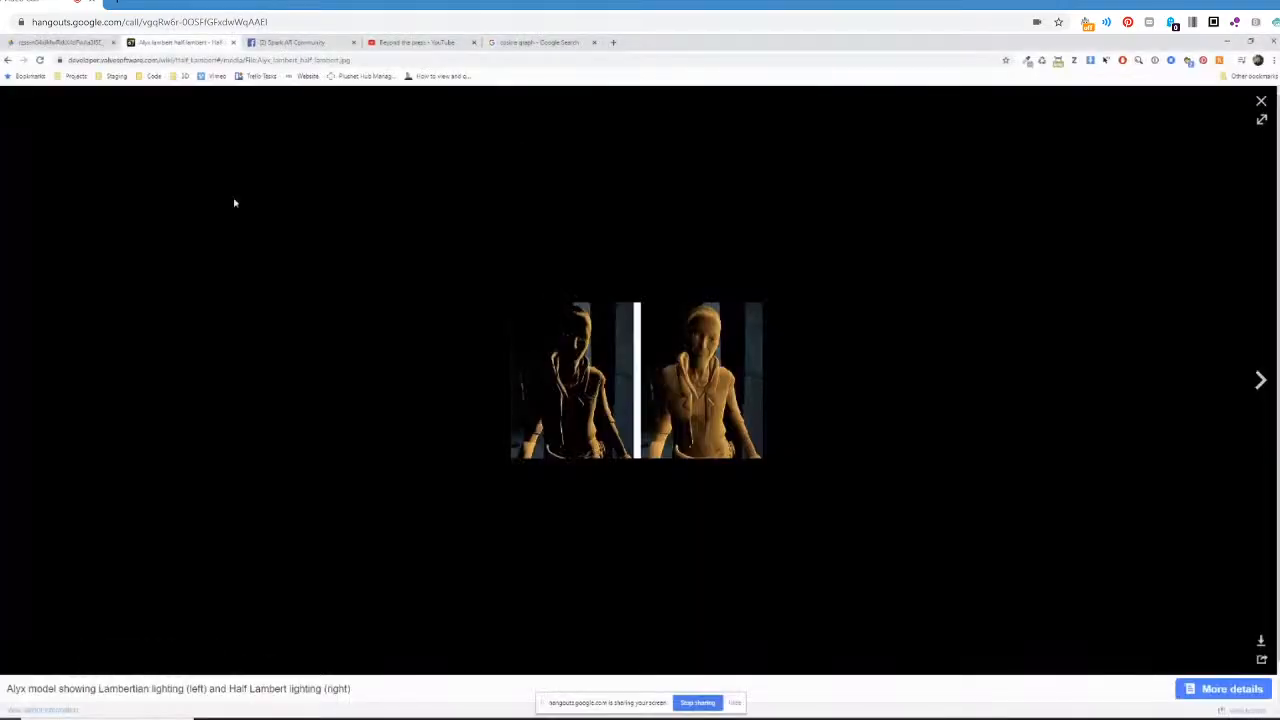
pyautogui.click(292, 43)
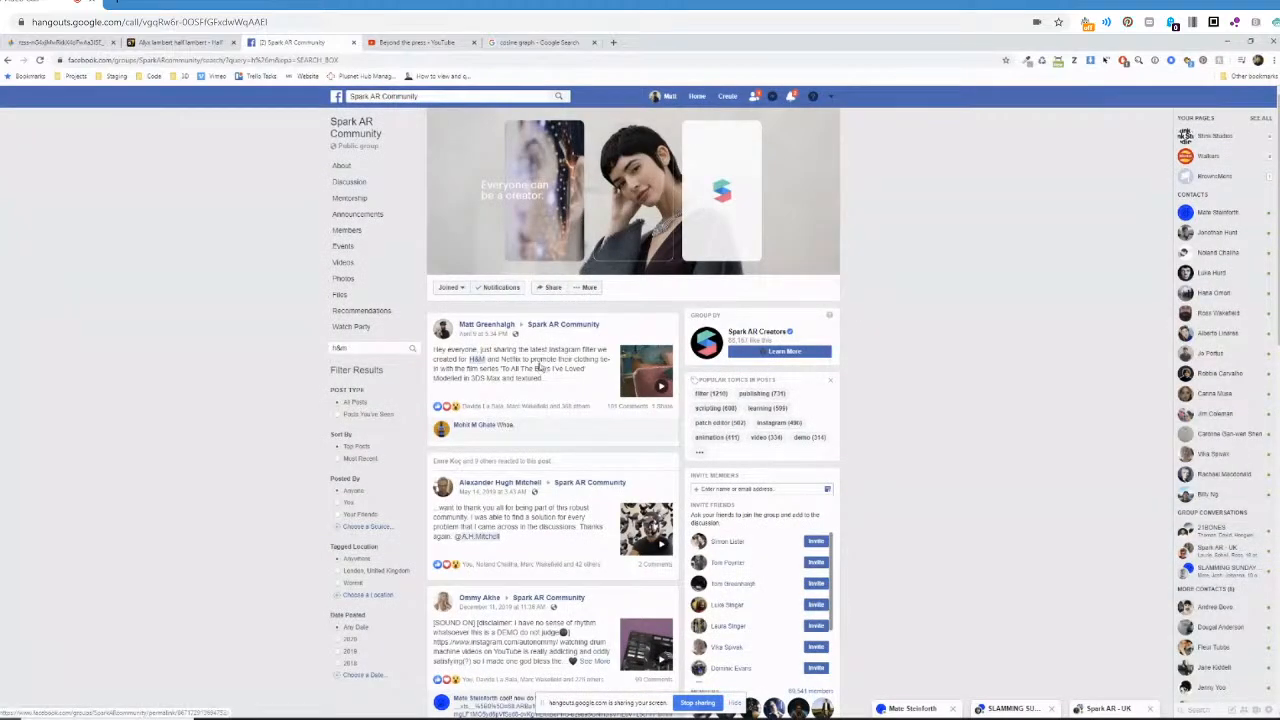
pyautogui.click(540, 369)
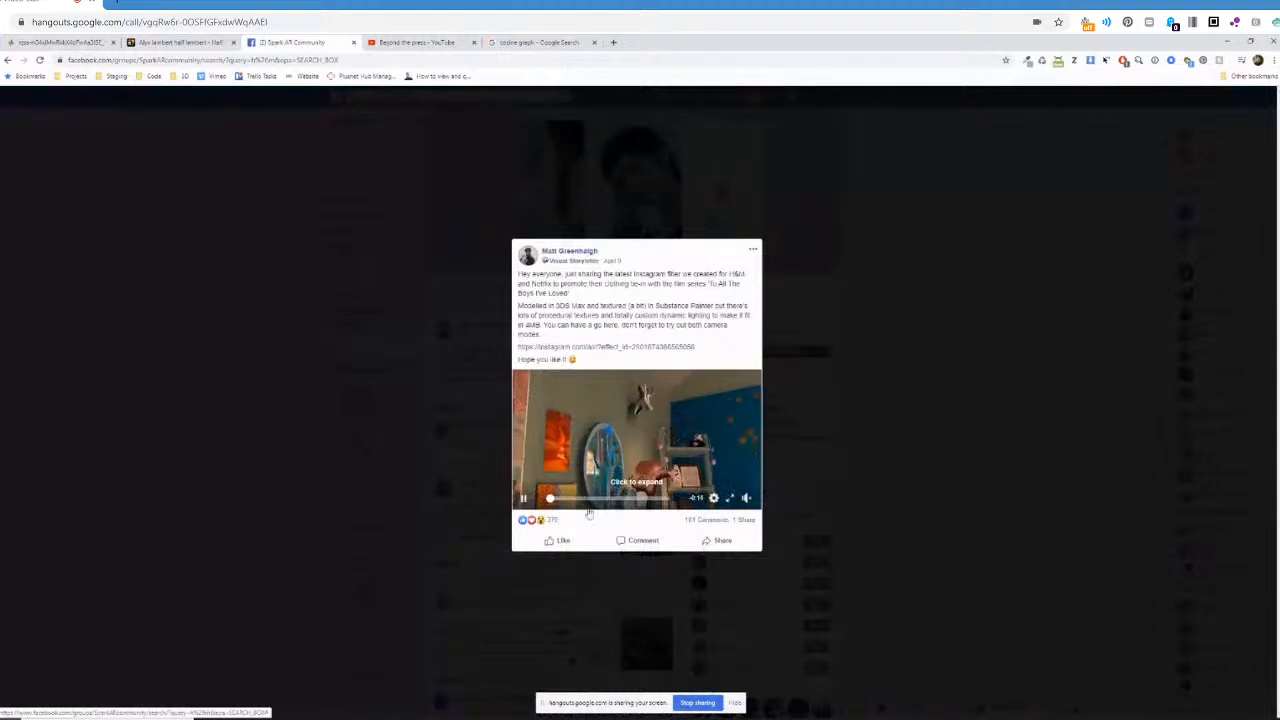
pyautogui.click(522, 499)
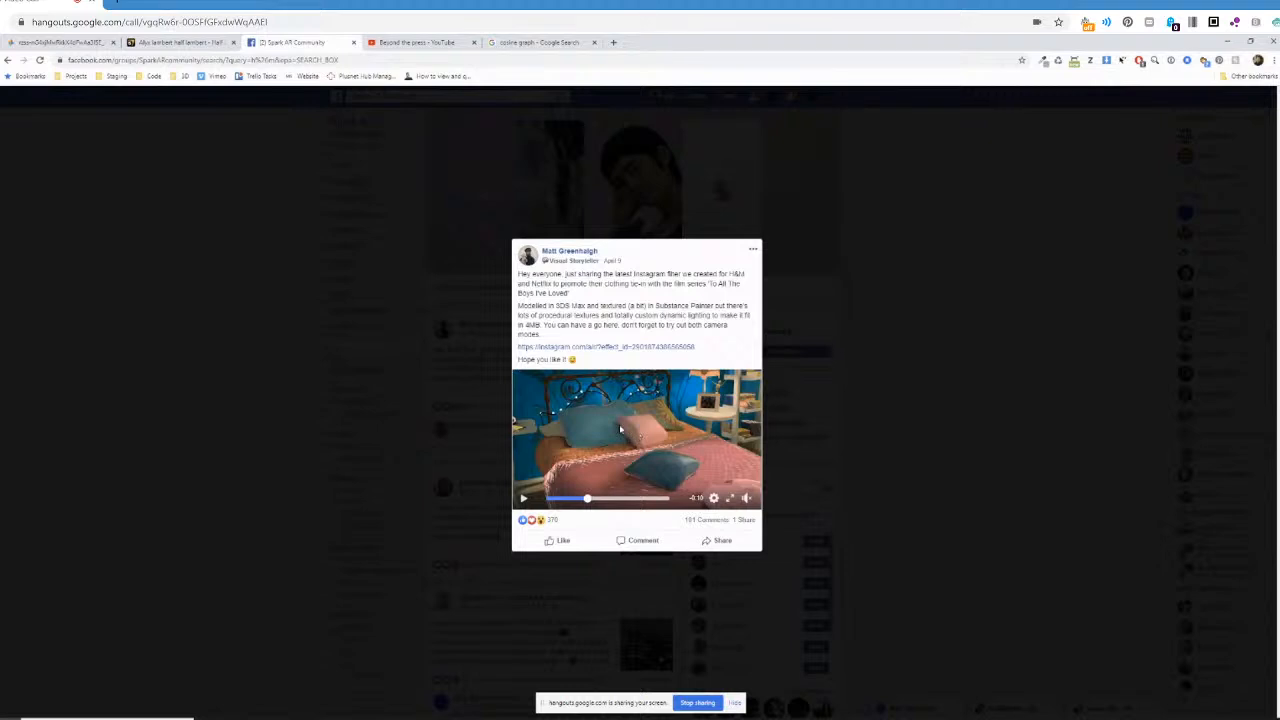
pyautogui.click(731, 498)
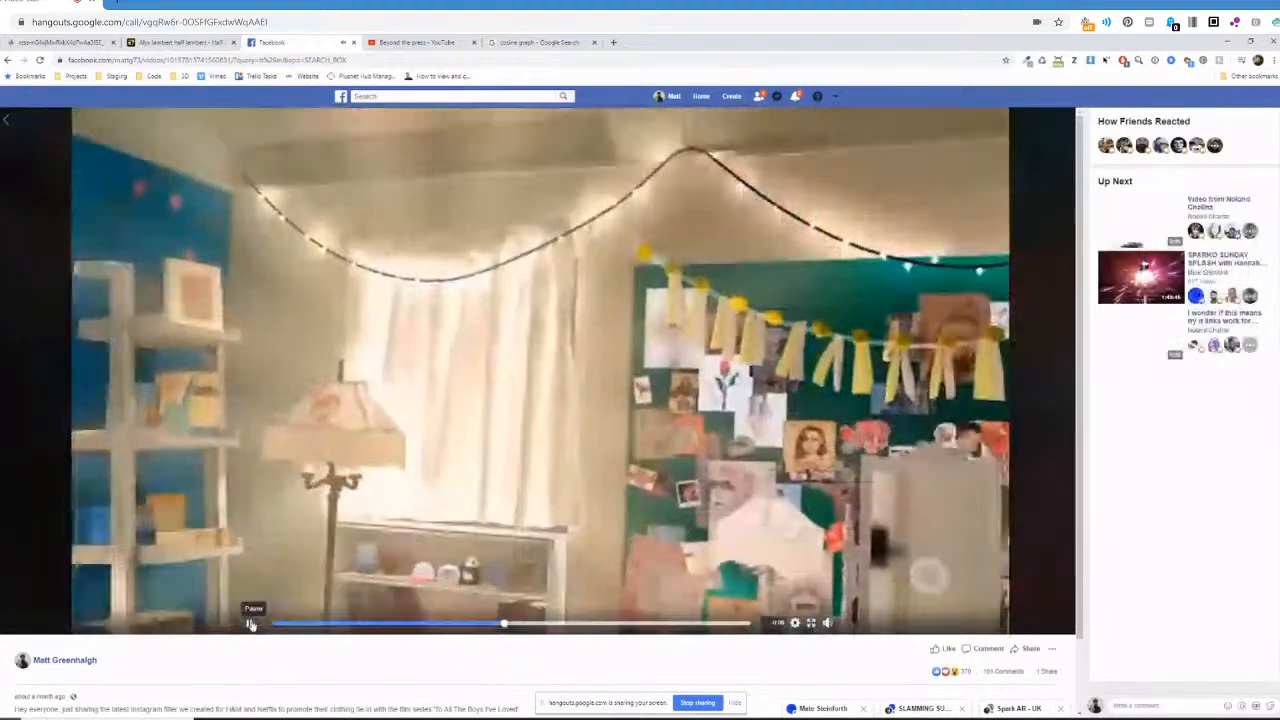
# Pause the H&M and Netflix filter video and scrub through it to examine the lighting on the bed and pillows.
pyautogui.click(251, 624)
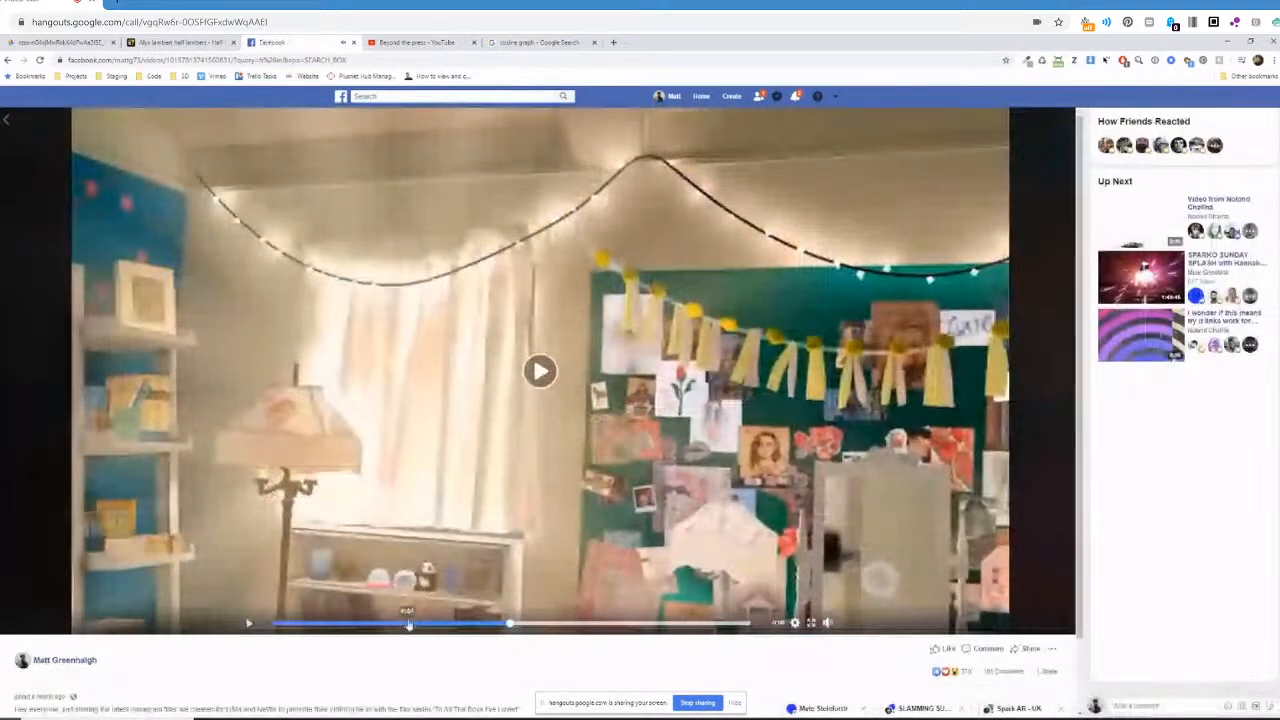
pyautogui.click(406, 623)
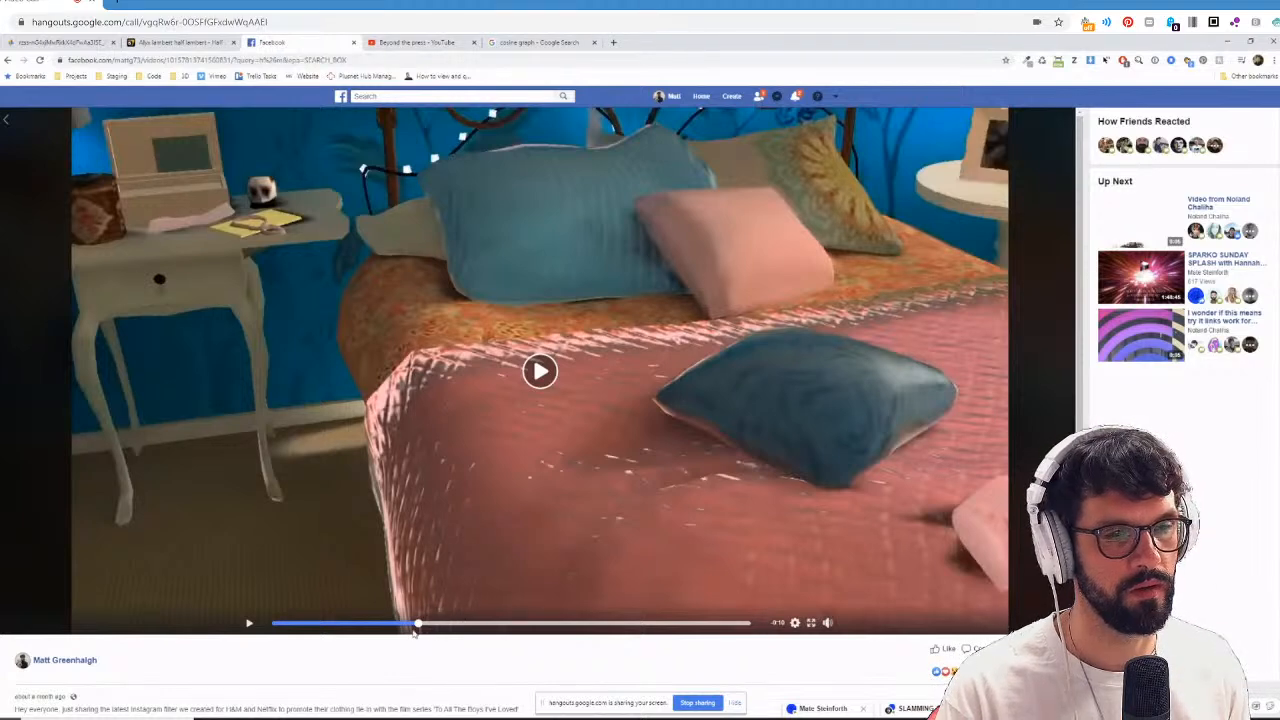
pyautogui.moveTo(419, 625); pyautogui.dragTo(446, 625)
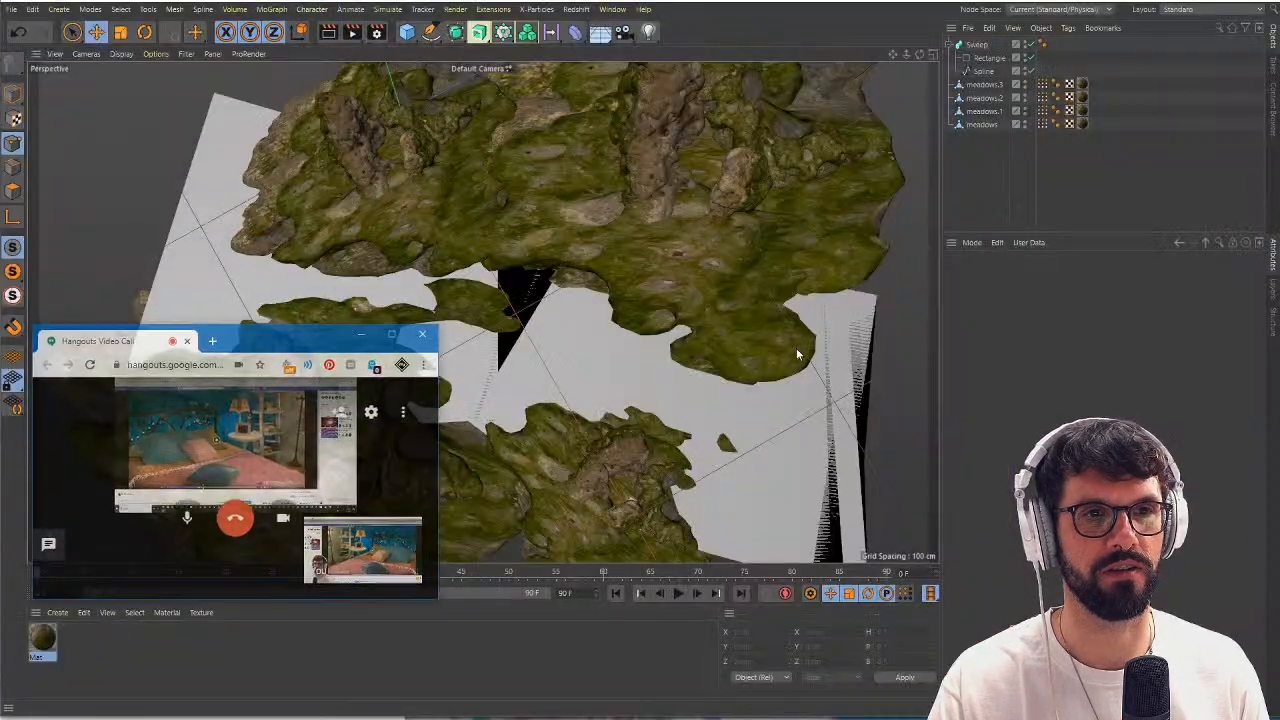
# Switch to Cinema 4D and create a new empty project.
pyautogui.moveTo(268, 334); pyautogui.dragTo(450, 542)
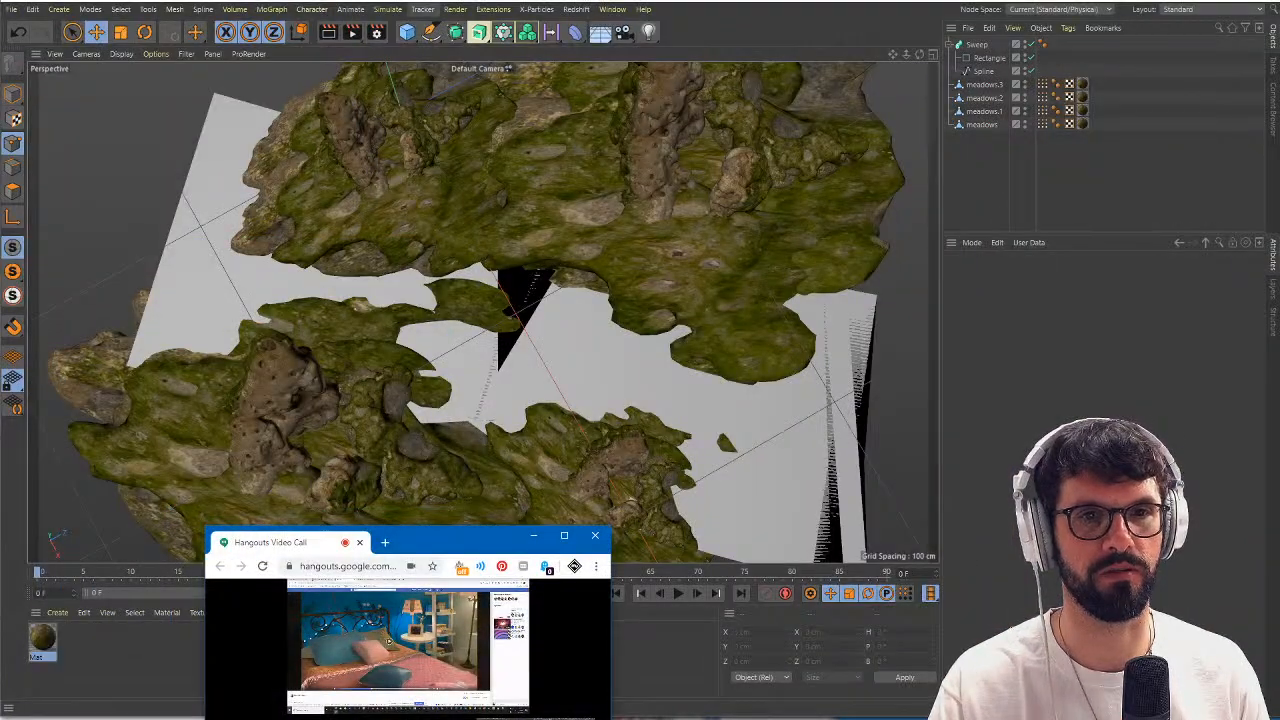
pyautogui.click(442, 518)
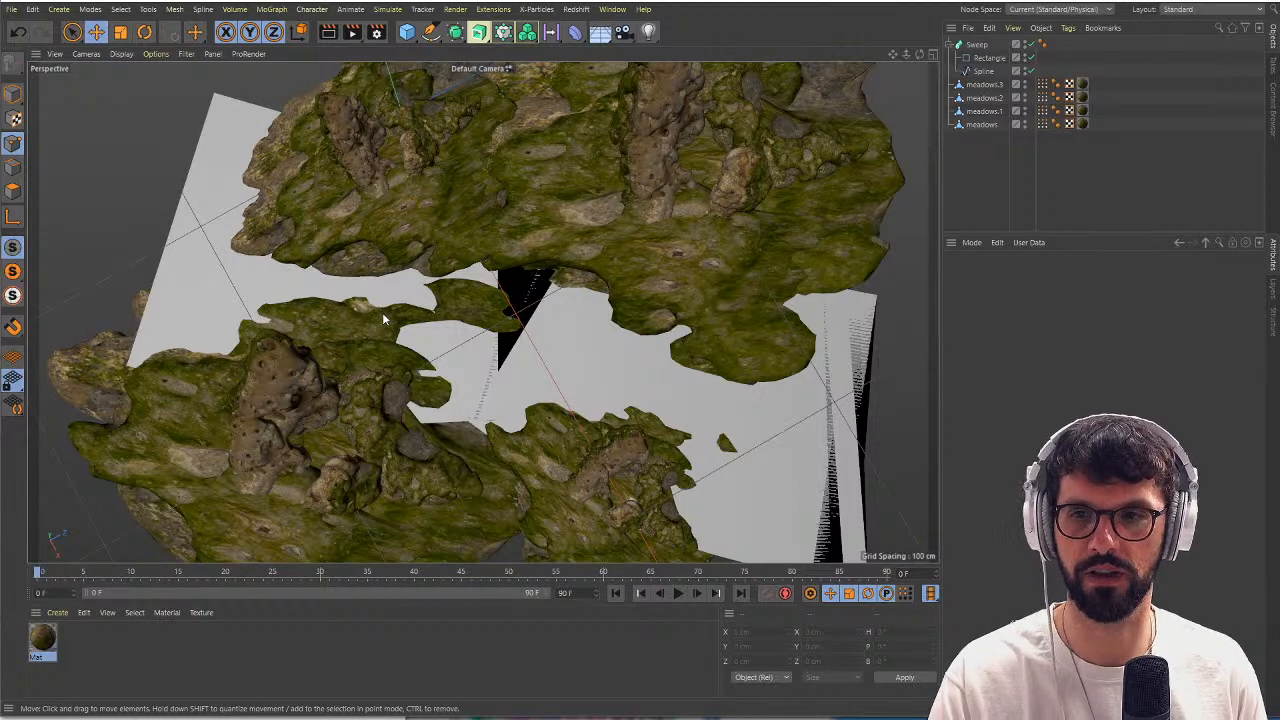
pyautogui.click(12, 9)
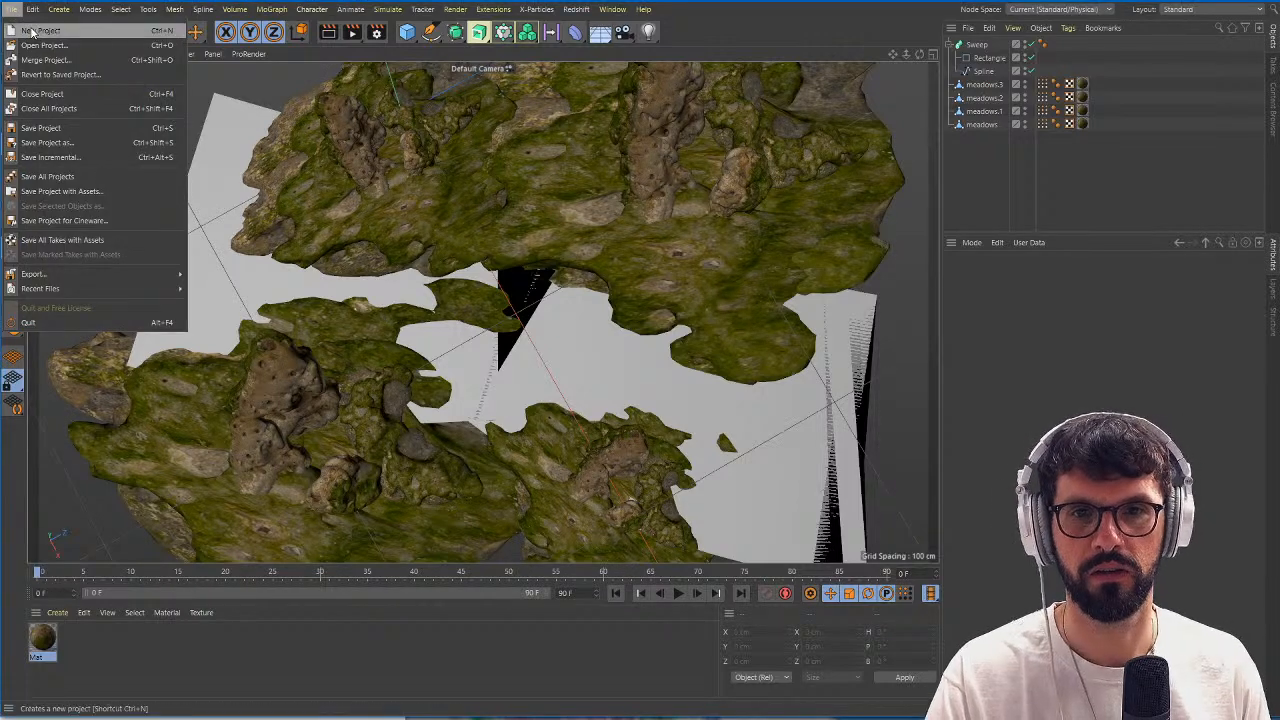
pyautogui.click(40, 28)
# Add a sphere primitive with its default settings to the scene.
pyautogui.click(407, 31)
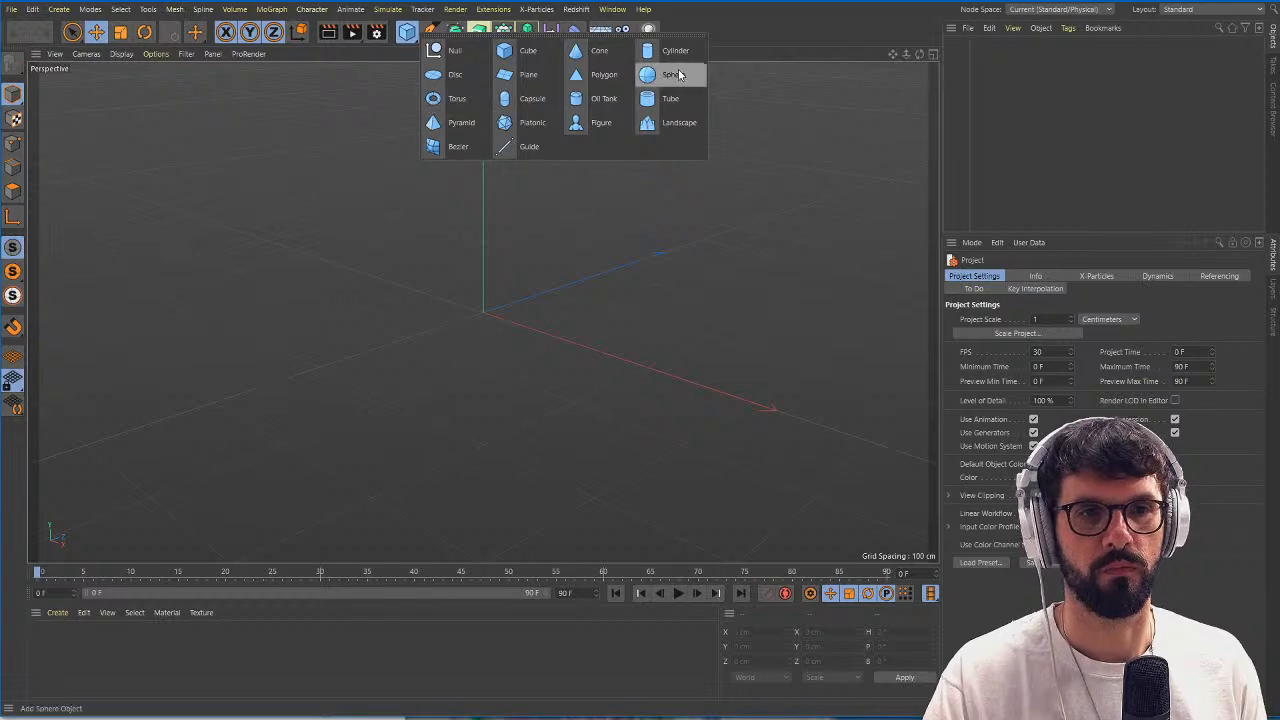
pyautogui.click(666, 74)
pyautogui.scroll(4, 550, 285)
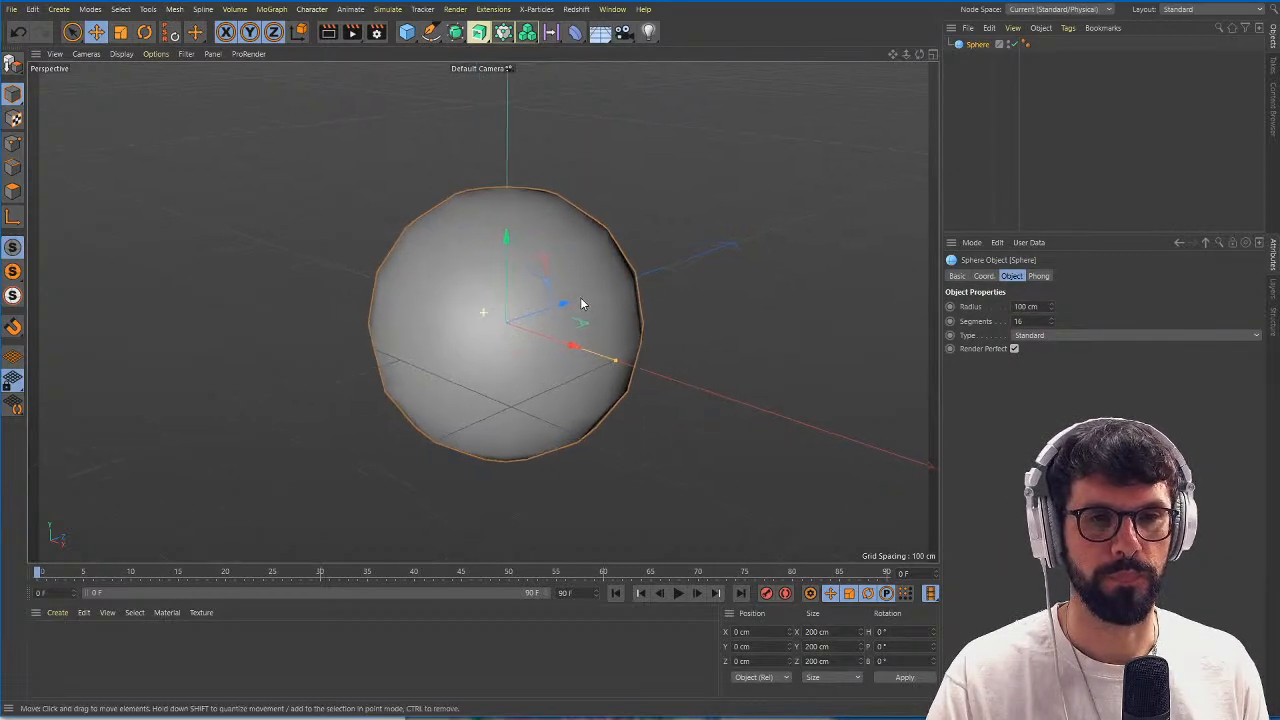
pyautogui.moveTo(571, 309)
pyautogui.keyDown('alt'); pyautogui.mouseDown()
pyautogui.moveTo(600, 300)
pyautogui.moveTo(571, 309)
pyautogui.mouseUp(); pyautogui.keyUp('alt')
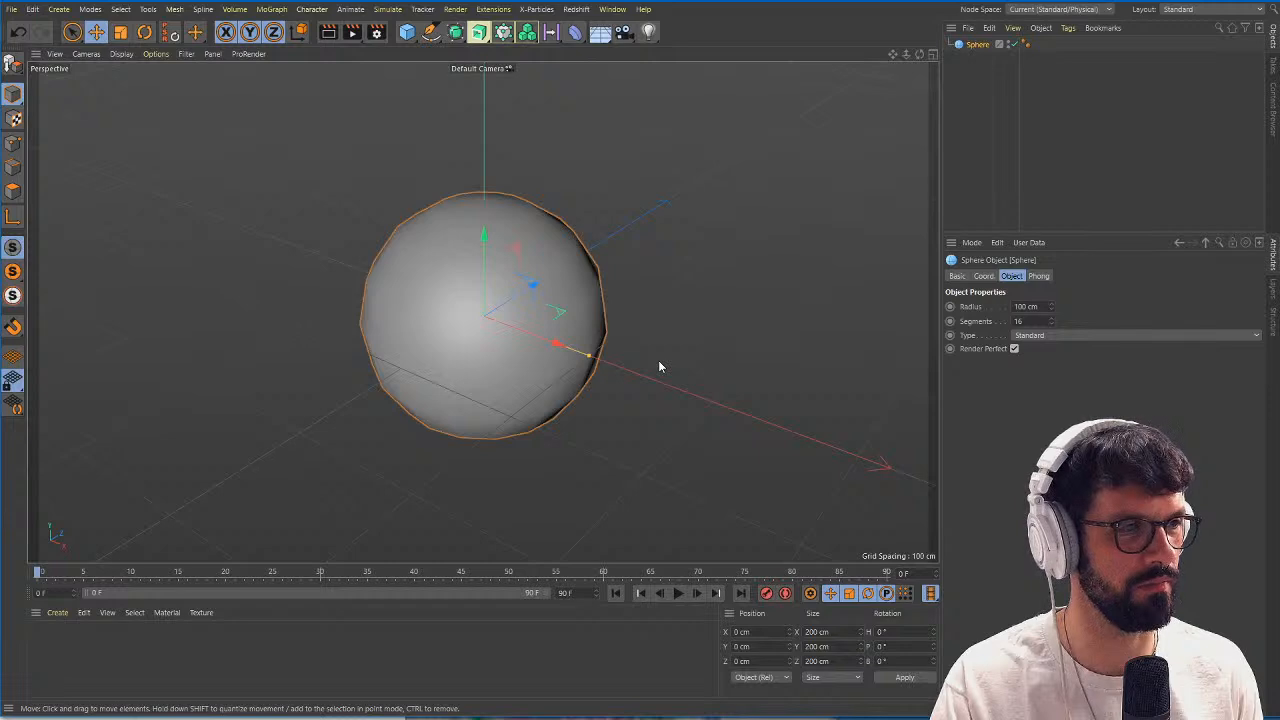
pyautogui.keyDown('alt'); pyautogui.moveTo(506, 311); pyautogui.dragTo(532, 314, button='right'); pyautogui.keyUp('alt')
pyautogui.moveTo(532, 314)
pyautogui.keyDown('alt'); pyautogui.mouseDown()
pyautogui.moveTo(519, 294)
pyautogui.moveTo(538, 307)
pyautogui.mouseUp(); pyautogui.keyUp('alt')
# Show the sphere in Hidden Line display mode and inspect its mesh from several angles.
pyautogui.click(121, 54)
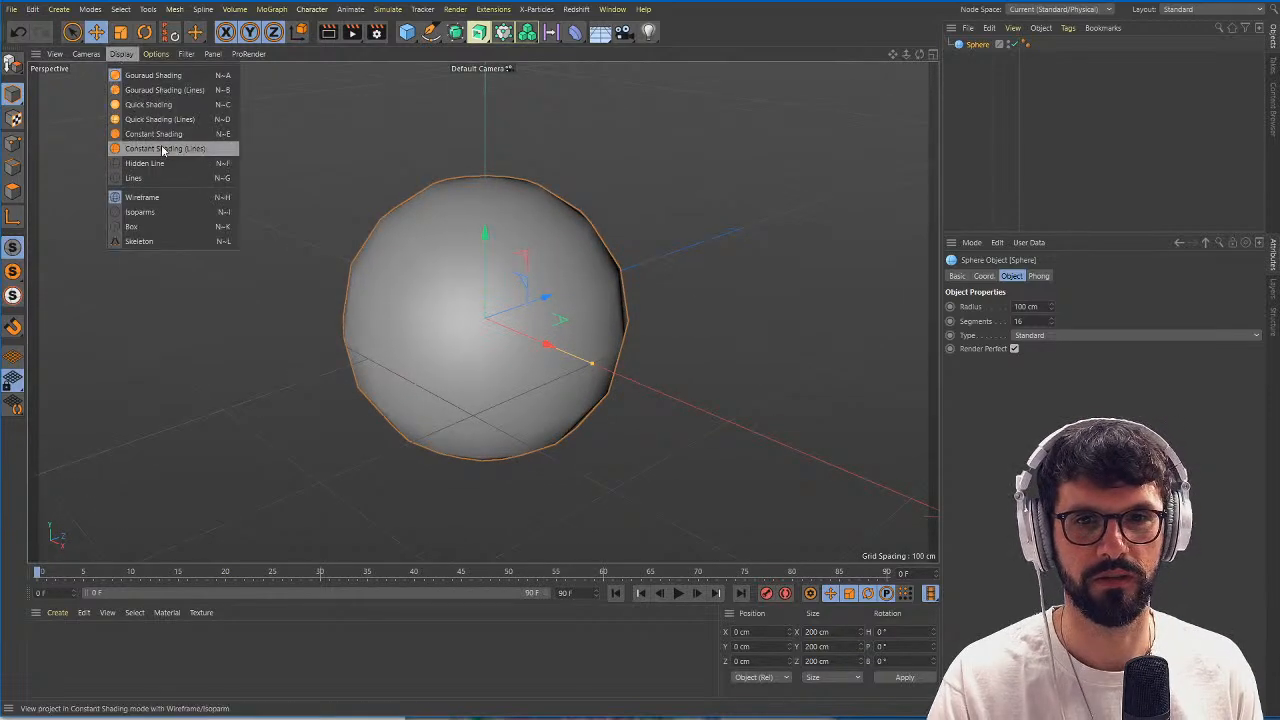
pyautogui.click(160, 168)
pyautogui.keyDown('alt'); pyautogui.moveTo(503, 280); pyautogui.dragTo(527, 284, button='right'); pyautogui.keyUp('alt')
pyautogui.keyDown('alt'); pyautogui.moveTo(527, 284); pyautogui.dragTo(545, 298); pyautogui.keyUp('alt')
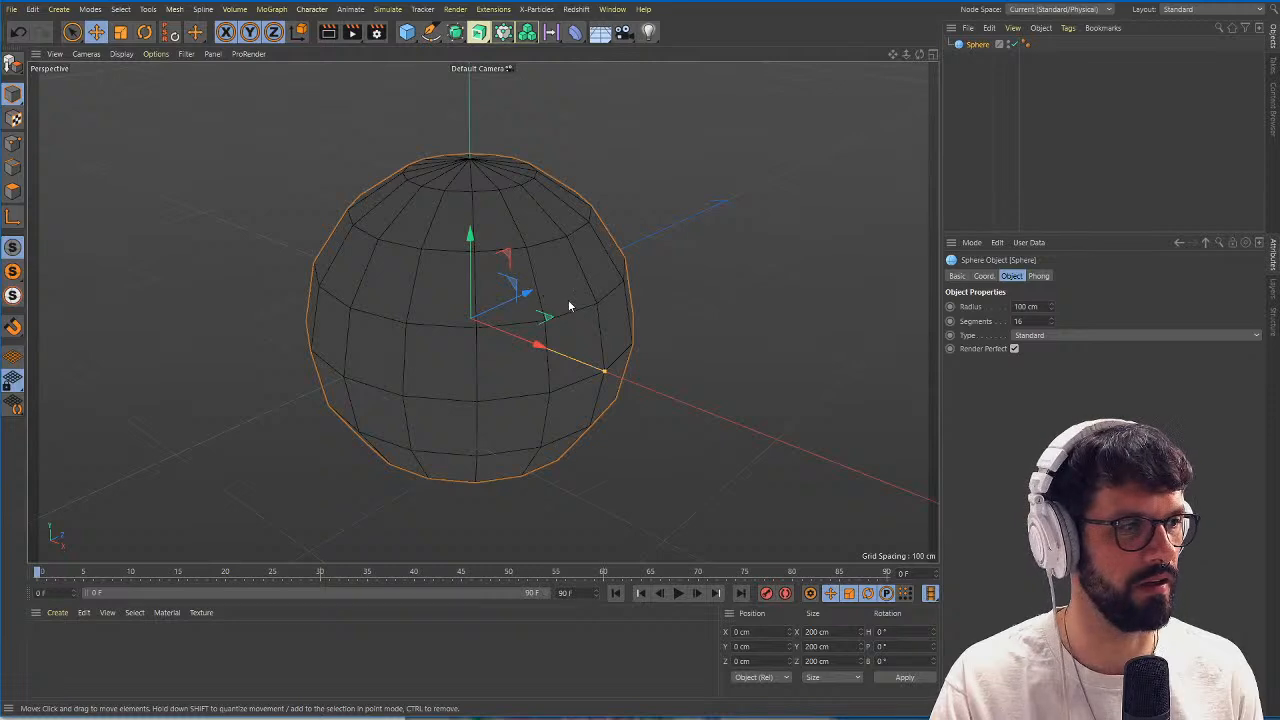
pyautogui.keyDown('alt'); pyautogui.moveTo(570, 306); pyautogui.dragTo(552, 307, button='right'); pyautogui.keyUp('alt')
pyautogui.keyDown('alt'); pyautogui.moveTo(528, 306); pyautogui.dragTo(537, 327, button='middle'); pyautogui.keyUp('alt')
pyautogui.keyDown('alt'); pyautogui.moveTo(537, 327); pyautogui.dragTo(558, 337, button='right'); pyautogui.keyUp('alt')
pyautogui.moveTo(558, 337)
pyautogui.keyDown('alt'); pyautogui.mouseDown()
pyautogui.moveTo(570, 349)
pyautogui.moveTo(573, 331)
pyautogui.mouseUp(); pyautogui.keyUp('alt')
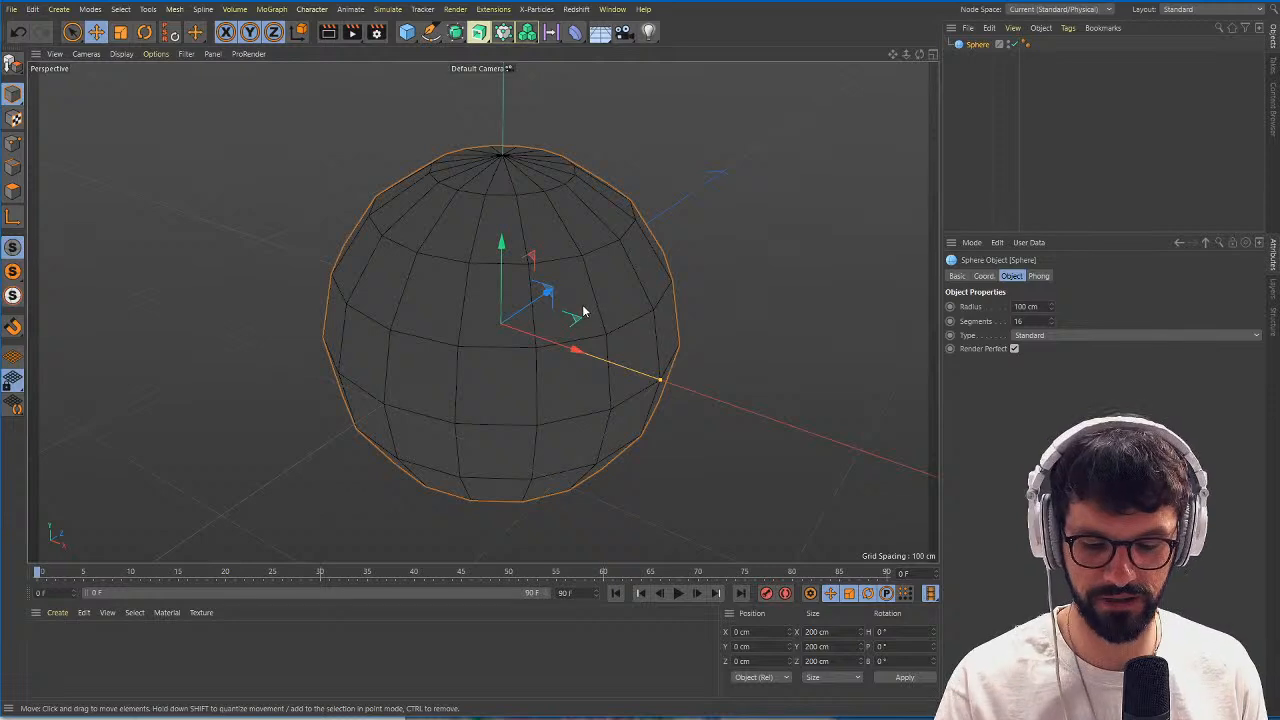
# Convert the sphere to an editable polygon object and apply a newly created material to it.
pyautogui.press('c')
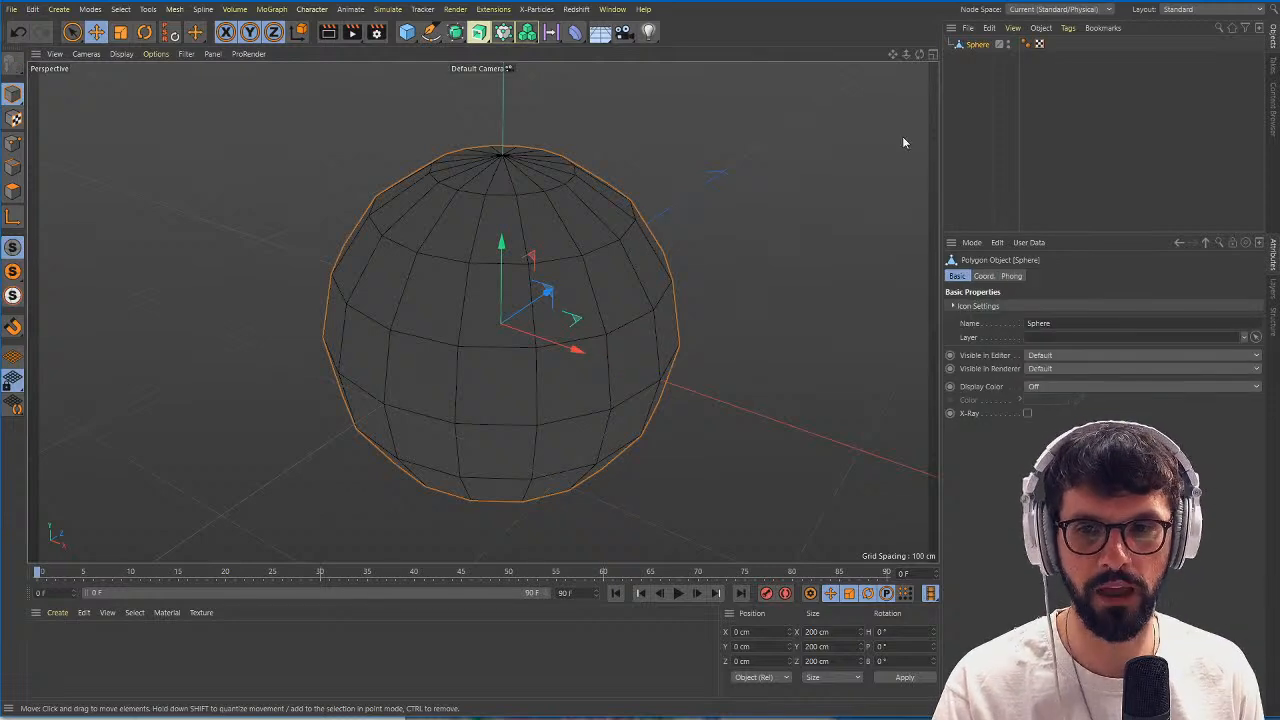
pyautogui.click(55, 613)
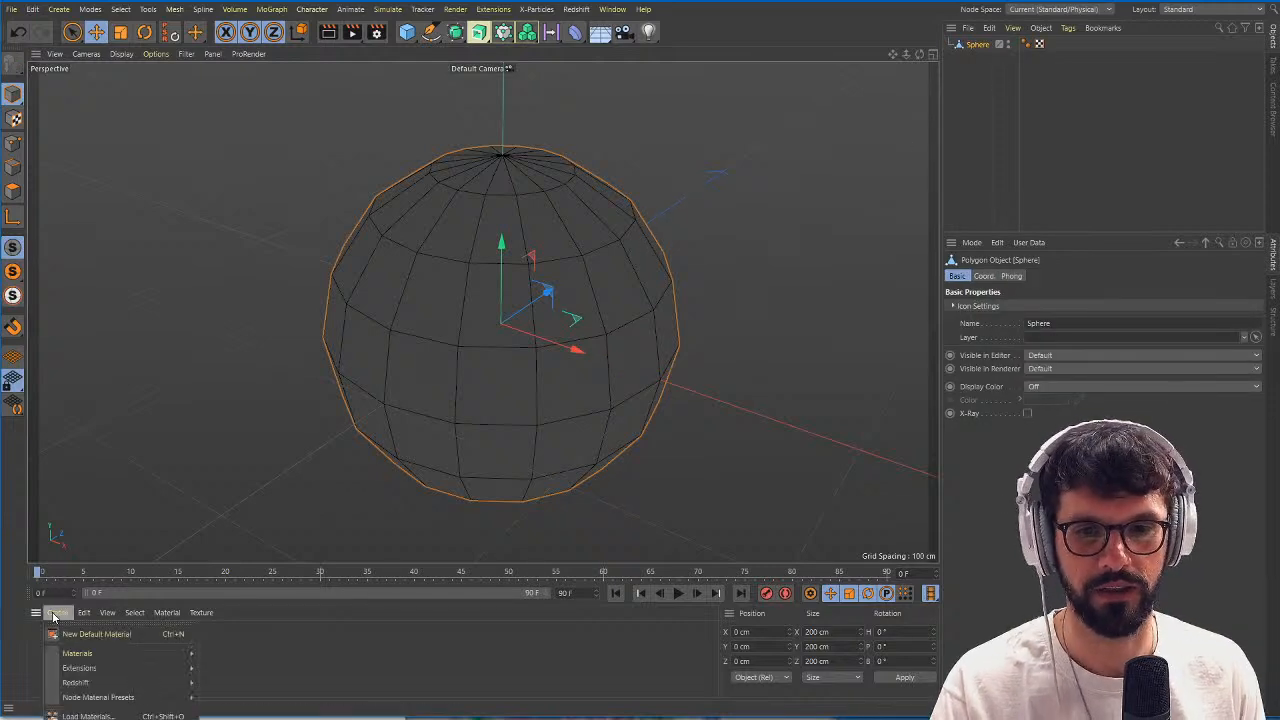
pyautogui.moveTo(120, 653)
pyautogui.click(240, 667)
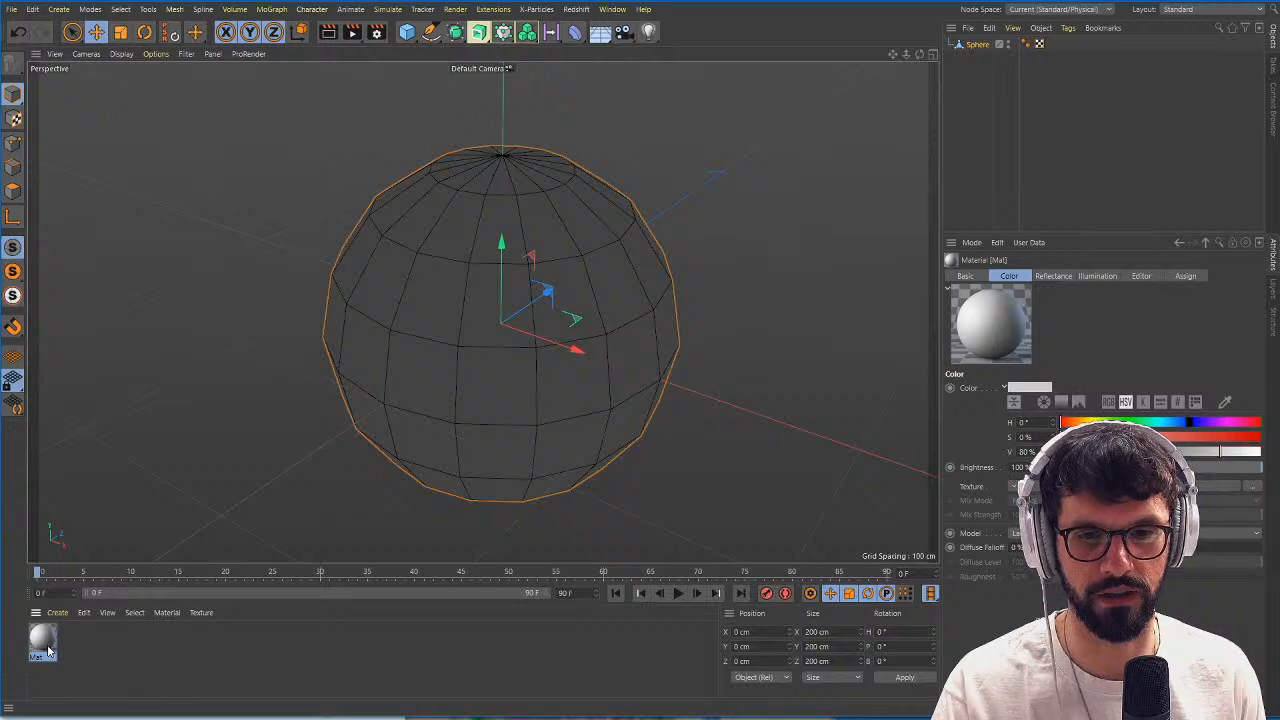
pyautogui.moveTo(938, 133); pyautogui.dragTo(988, 46)
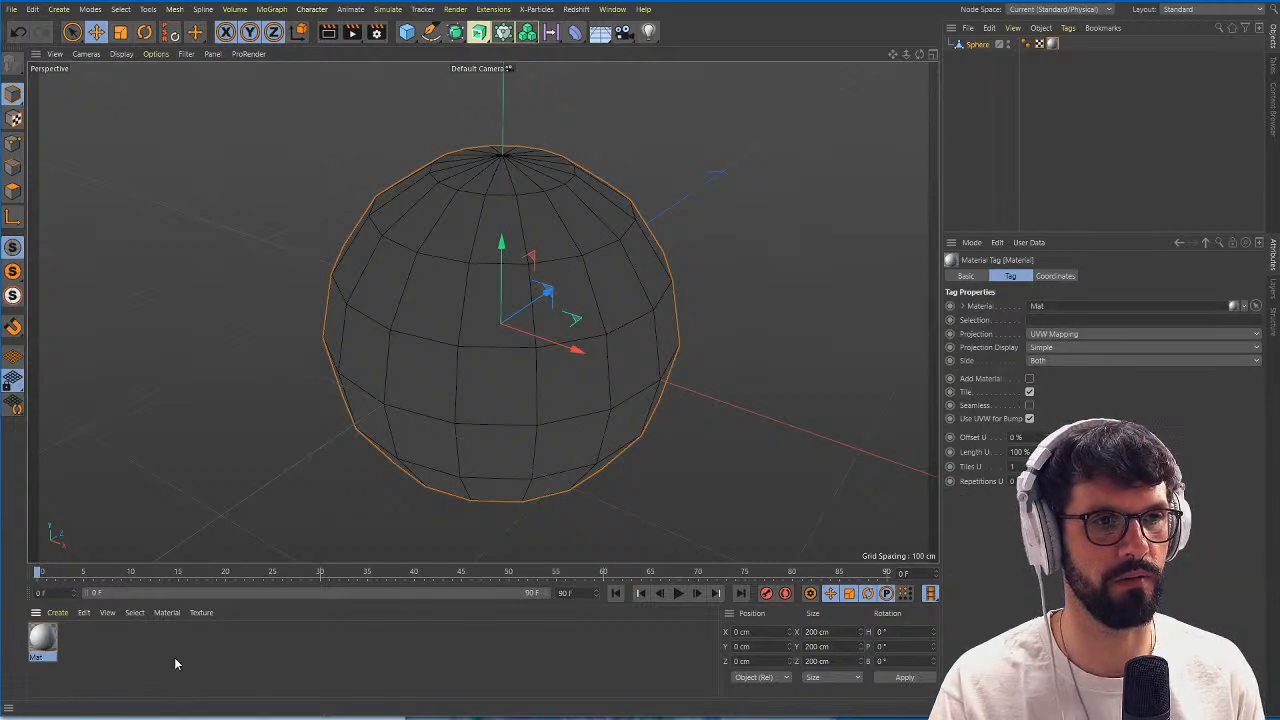
# Edit the new material so that Color and Reflectance are off and only the Luminance channel is enabled.
pyautogui.click(43, 640)
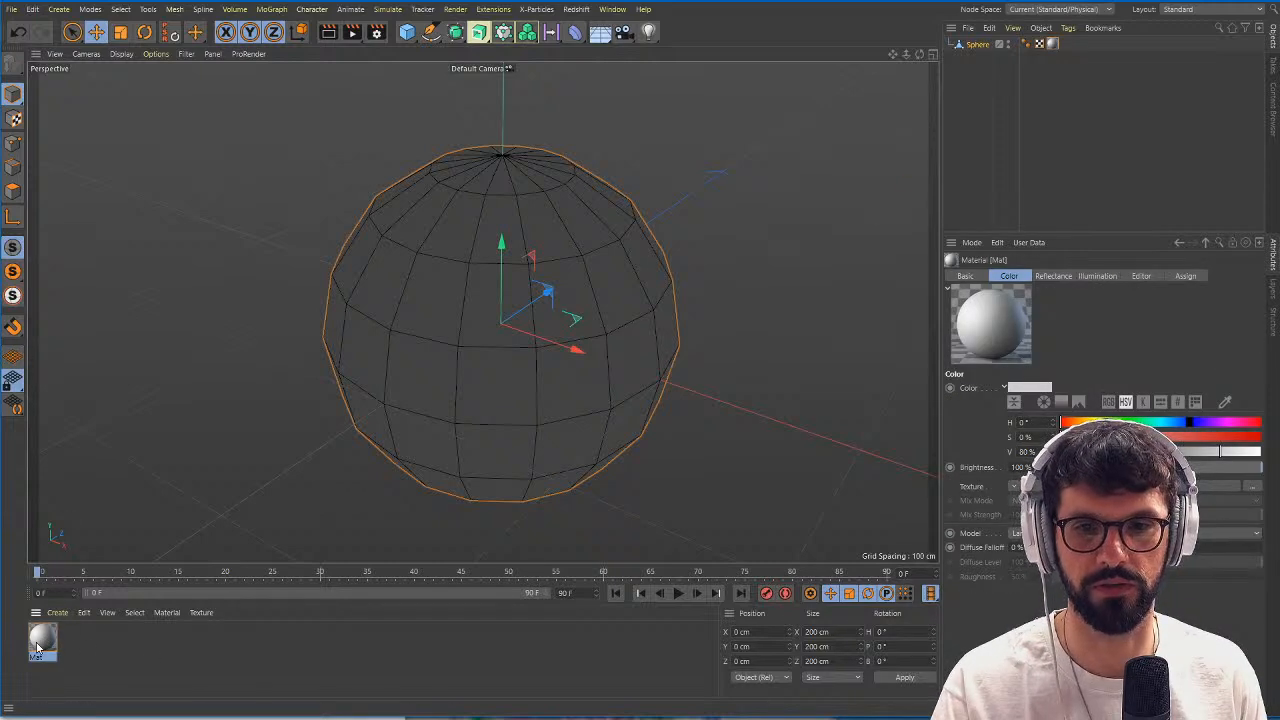
pyautogui.moveTo(0, 132); pyautogui.dragTo(440, 132)
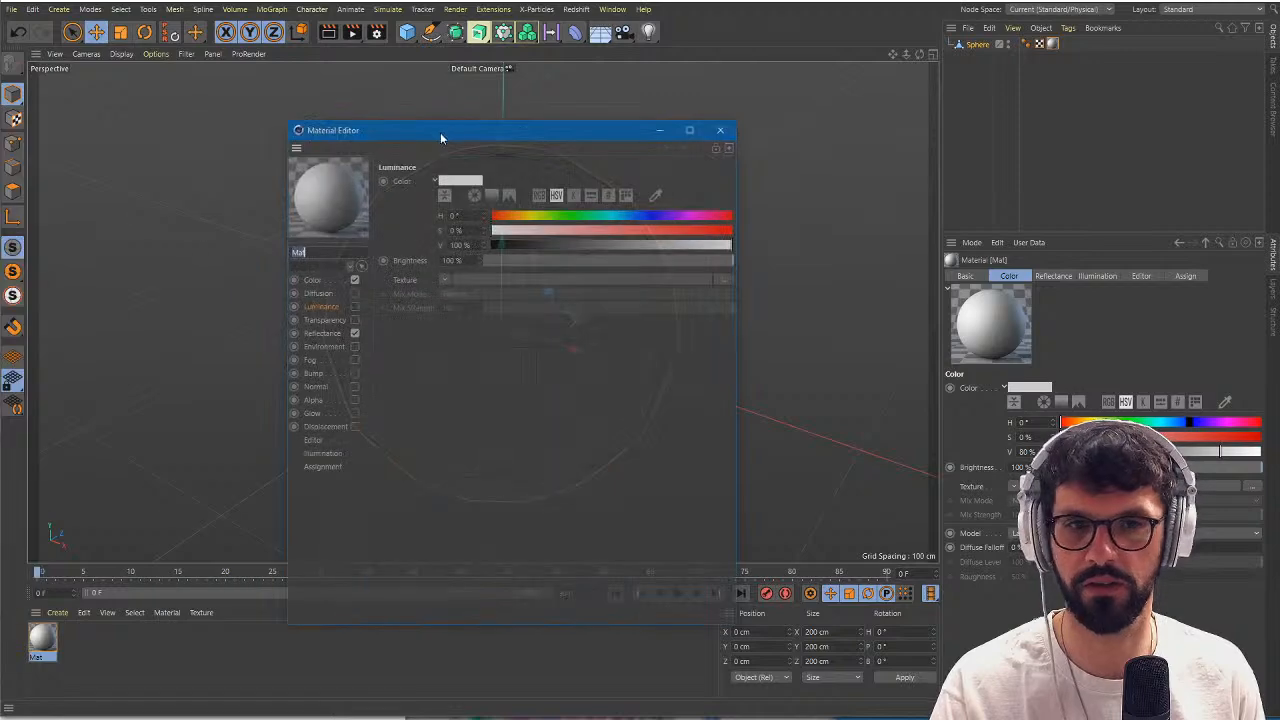
pyautogui.click(355, 280)
pyautogui.click(355, 333)
pyautogui.click(354, 306)
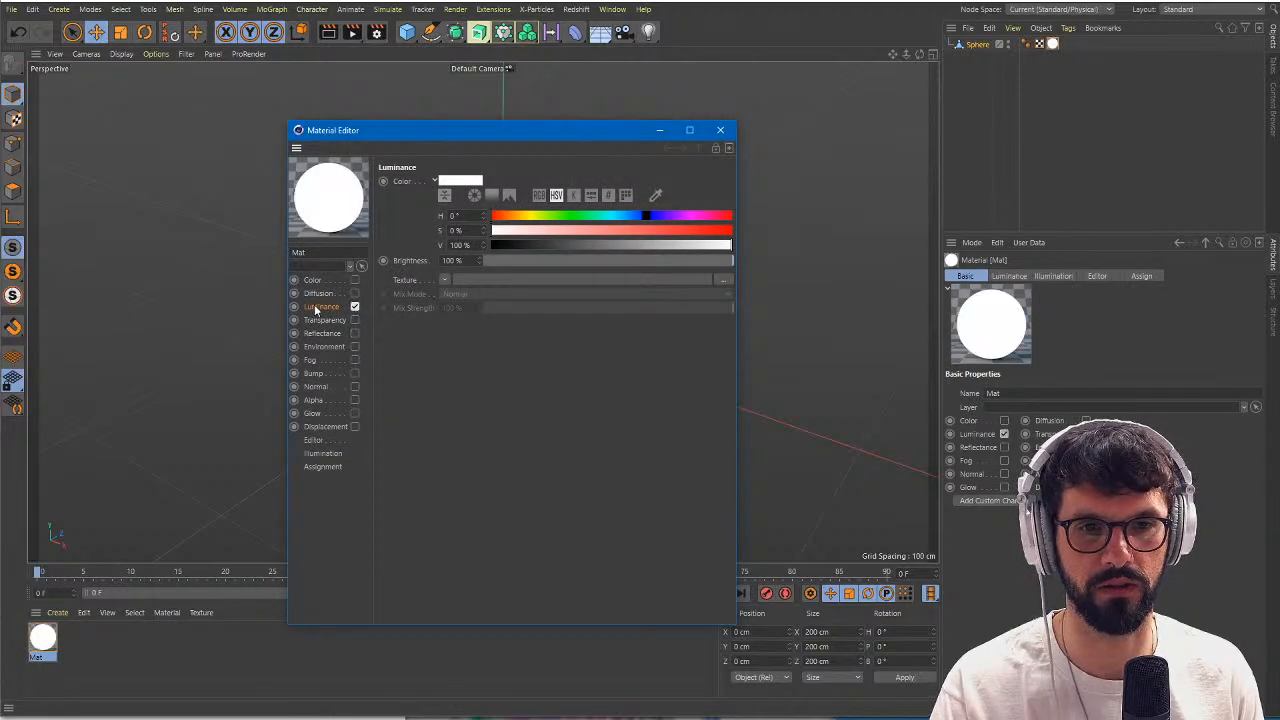
# Load a Layer shader as the Luminance texture and add a Gradient layer inside it.
pyautogui.click(444, 280)
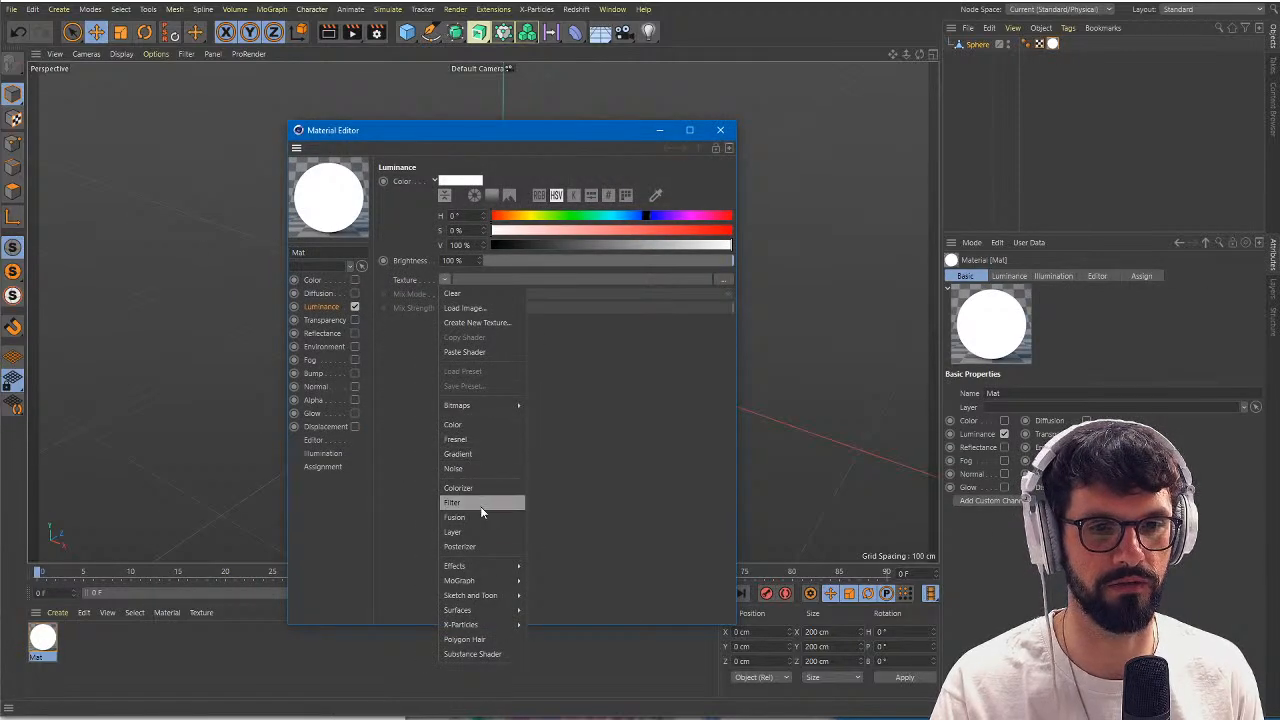
pyautogui.click(453, 532)
pyautogui.moveTo(526, 131); pyautogui.dragTo(800, 240)
pyautogui.click(728, 415)
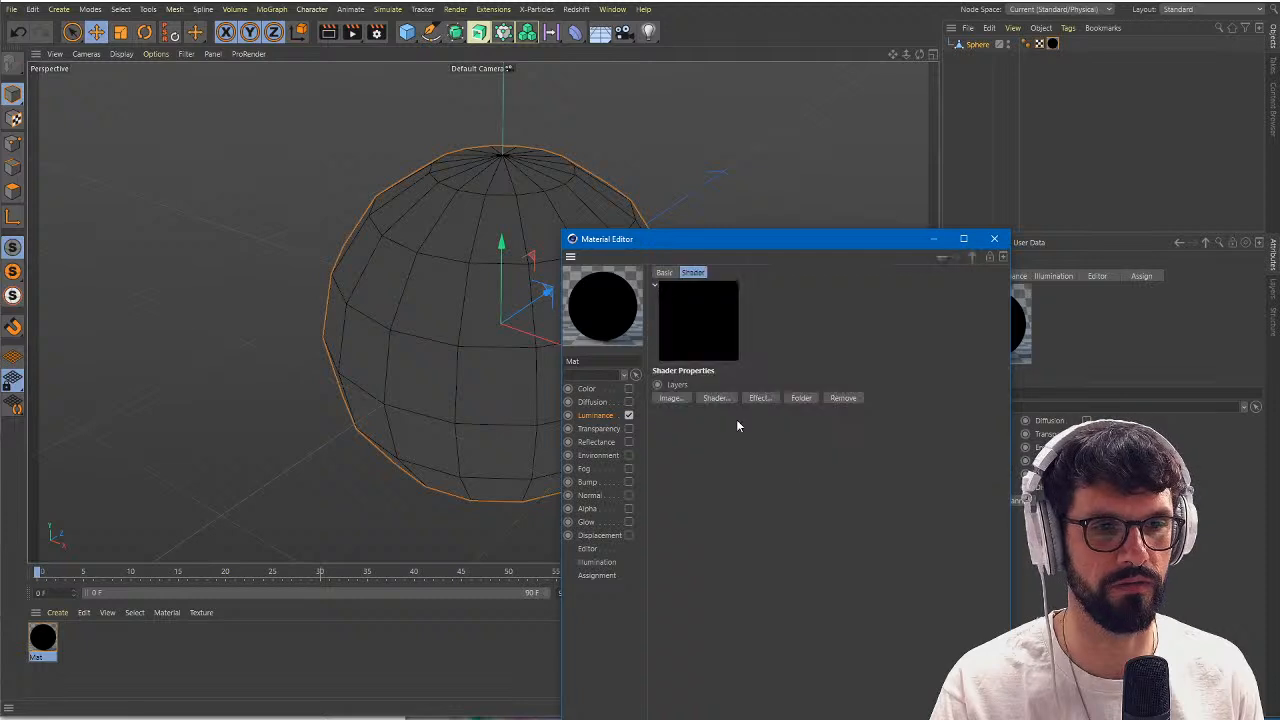
pyautogui.click(716, 398)
pyautogui.click(785, 483)
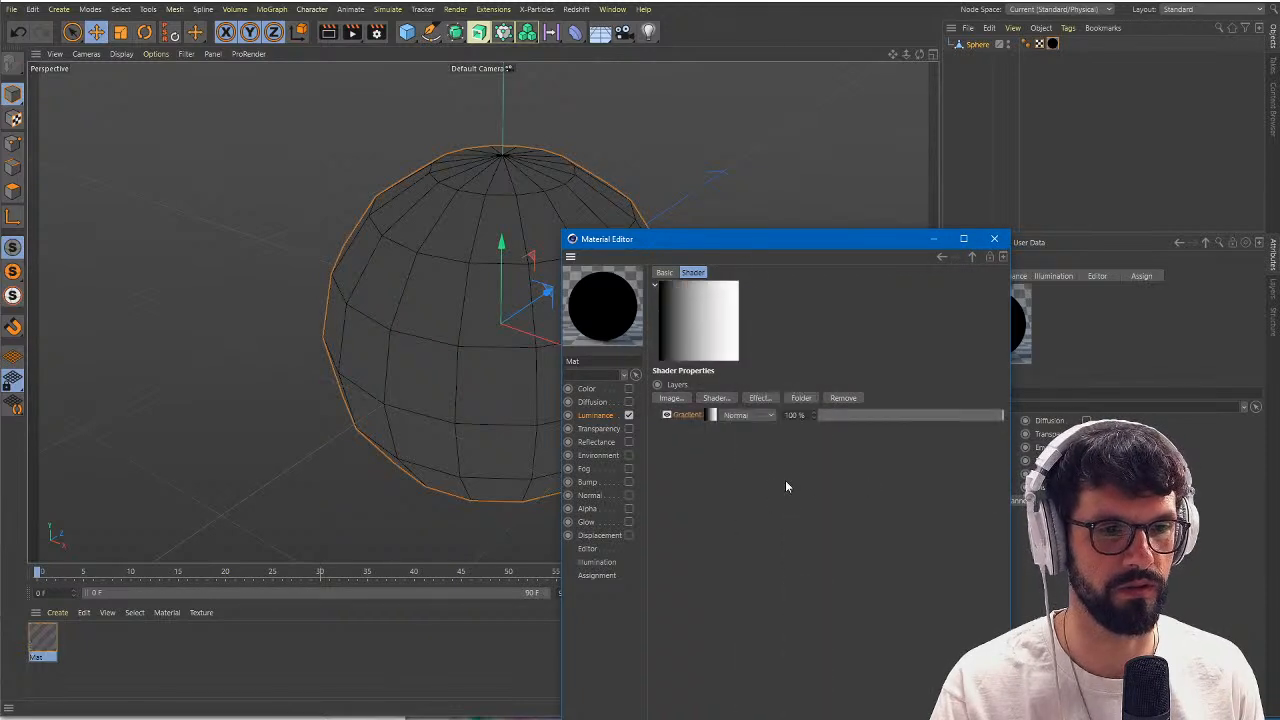
# Change the gradient's white end knot to fully saturated red, keeping the start knot black.
pyautogui.click(717, 423)
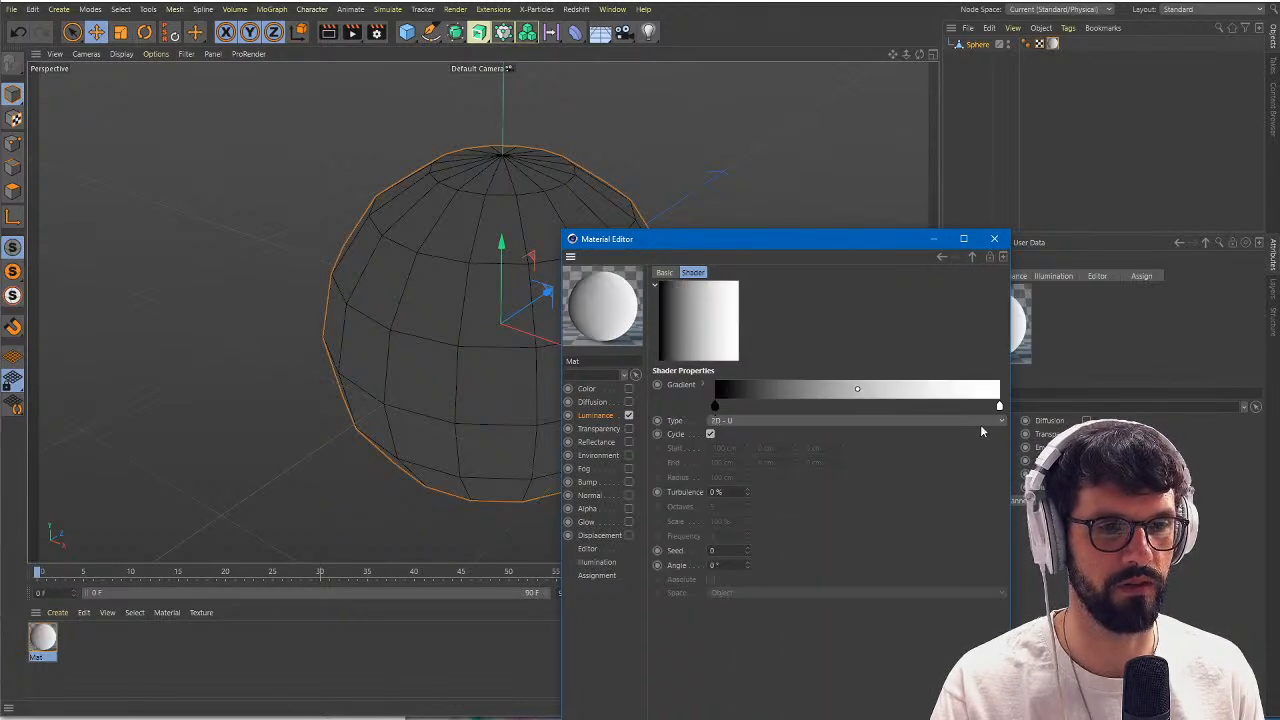
pyautogui.doubleClick(1000, 408)
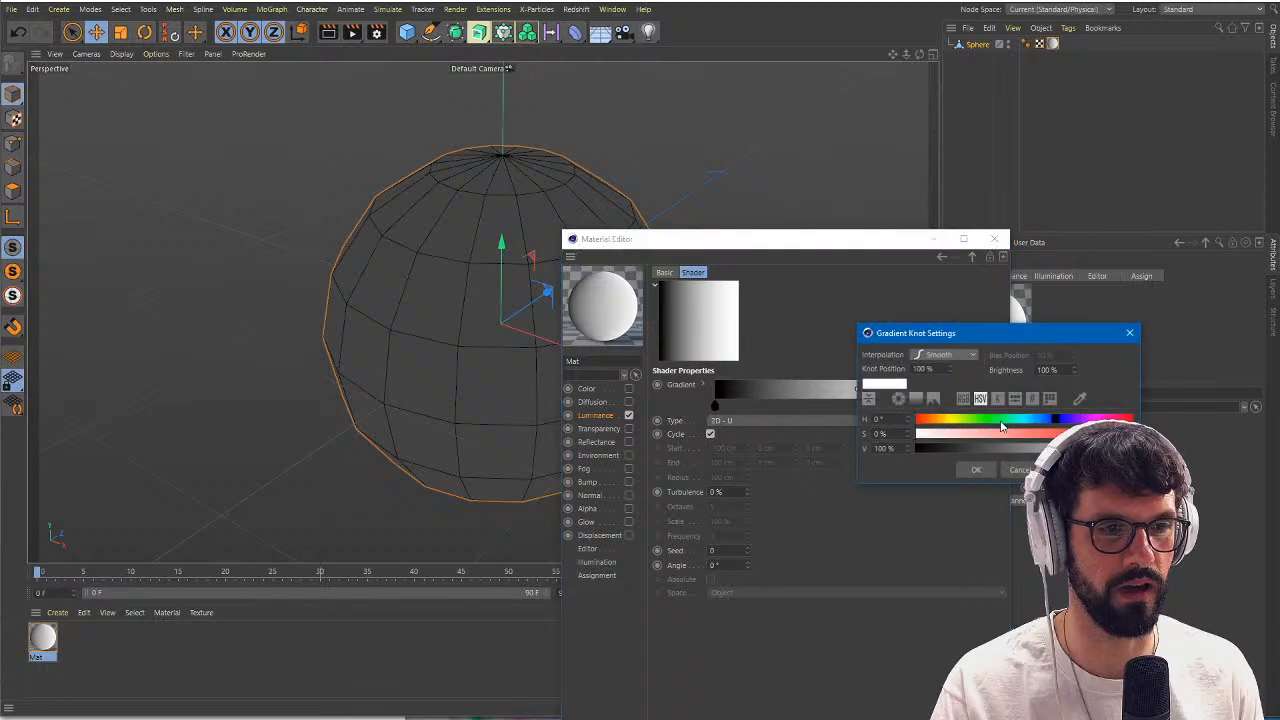
pyautogui.moveTo(1003, 434); pyautogui.dragTo(1200, 437)
pyautogui.click(992, 470)
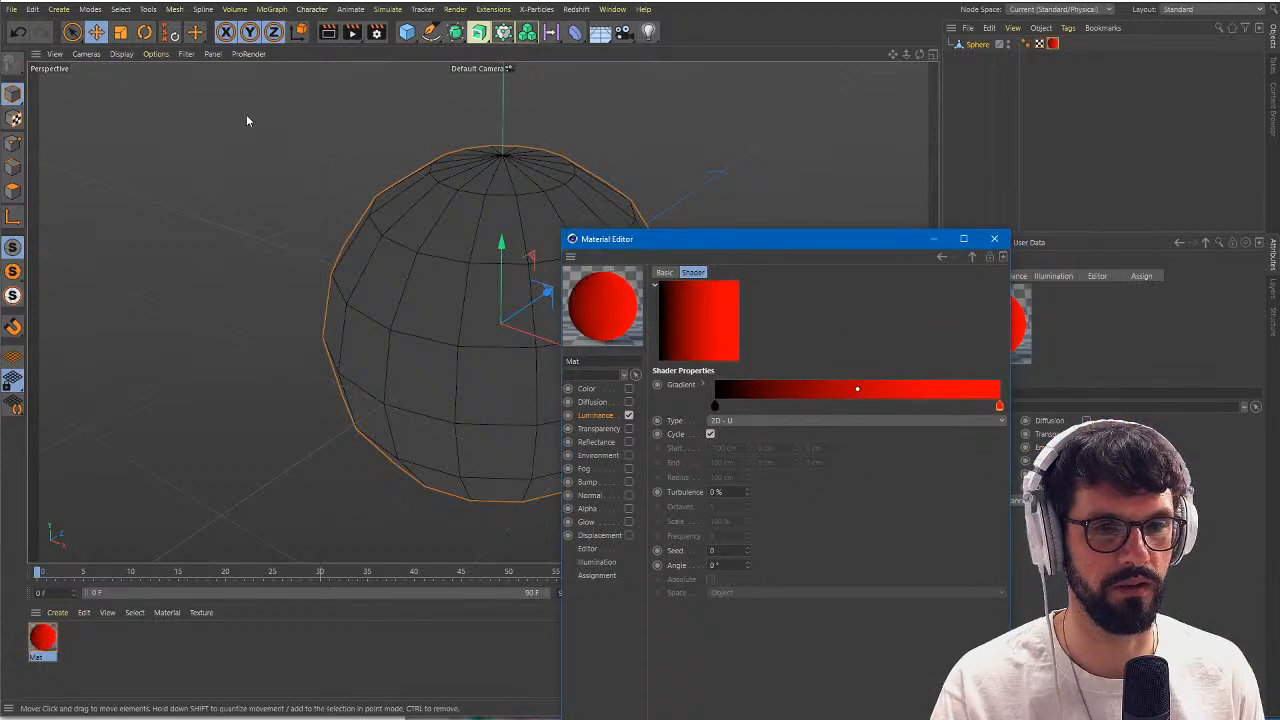
# Set the viewport to Gouraud Shading and move the Material Editor clear of the sphere.
pyautogui.click(121, 54)
pyautogui.click(147, 75)
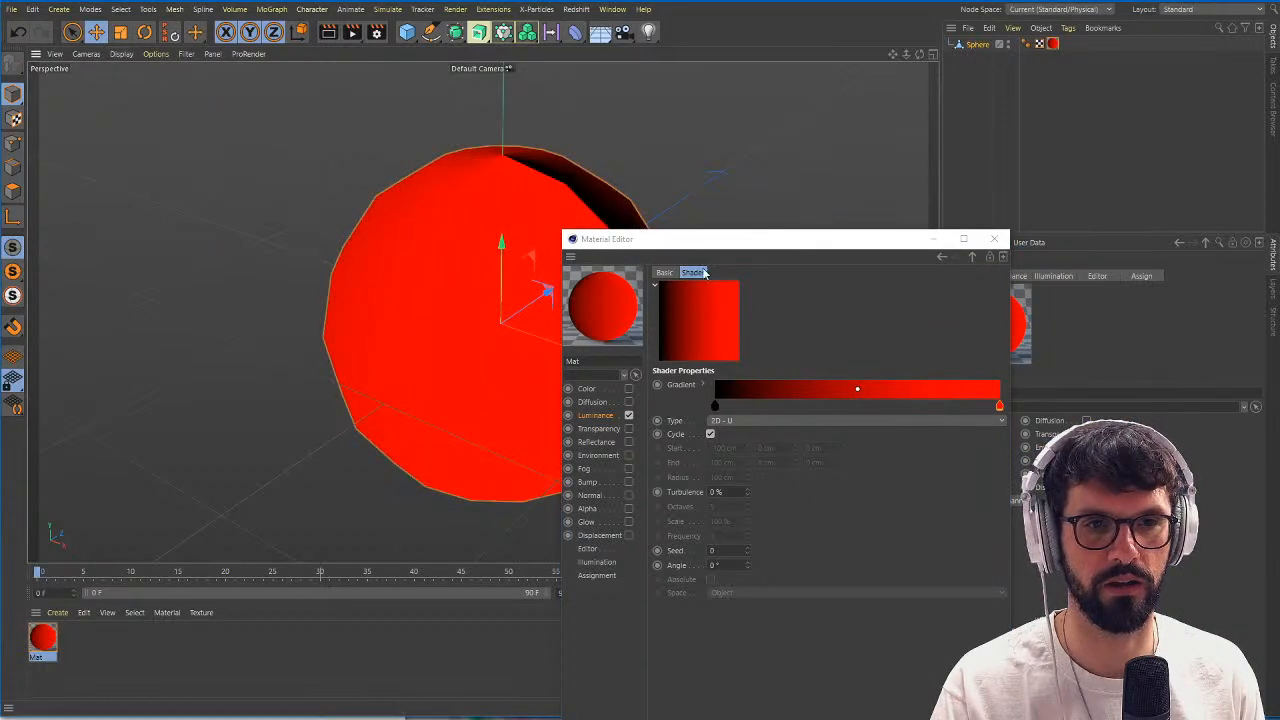
pyautogui.moveTo(866, 240); pyautogui.dragTo(1177, 289)
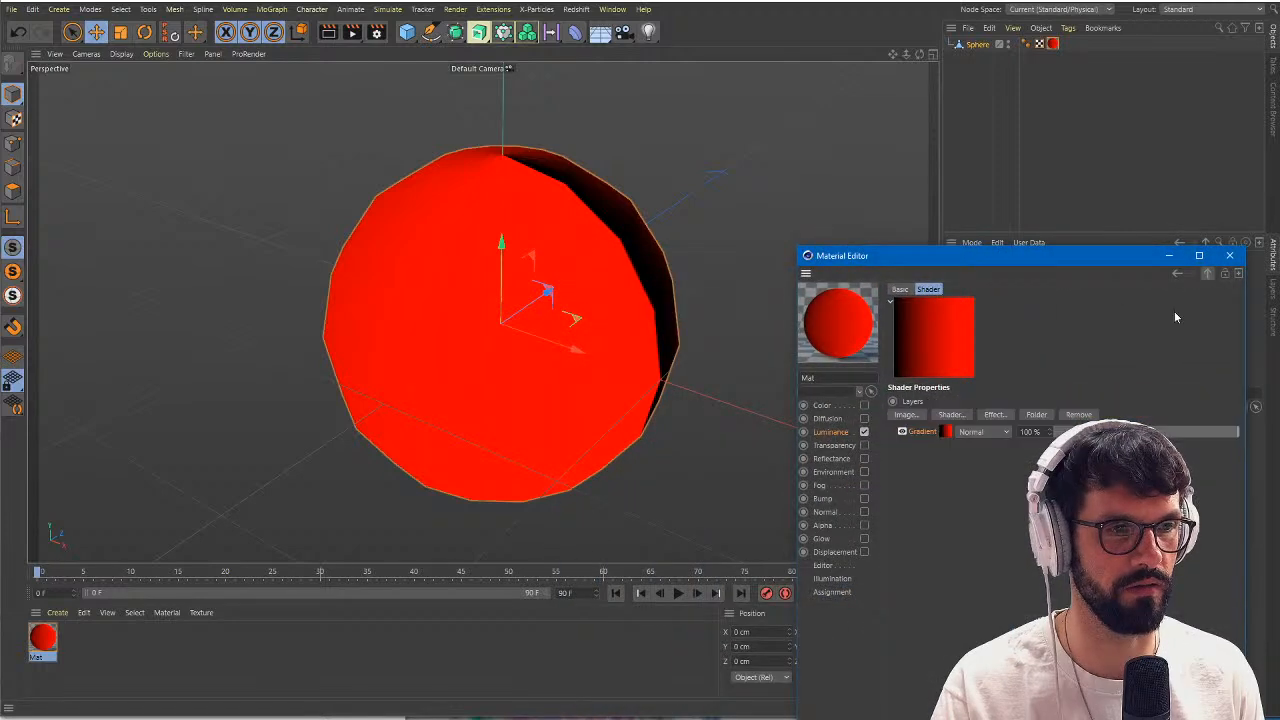
# Add a second Gradient layer above the red one and change its white end knot to pure green.
pyautogui.click(951, 414)
pyautogui.click(1008, 501)
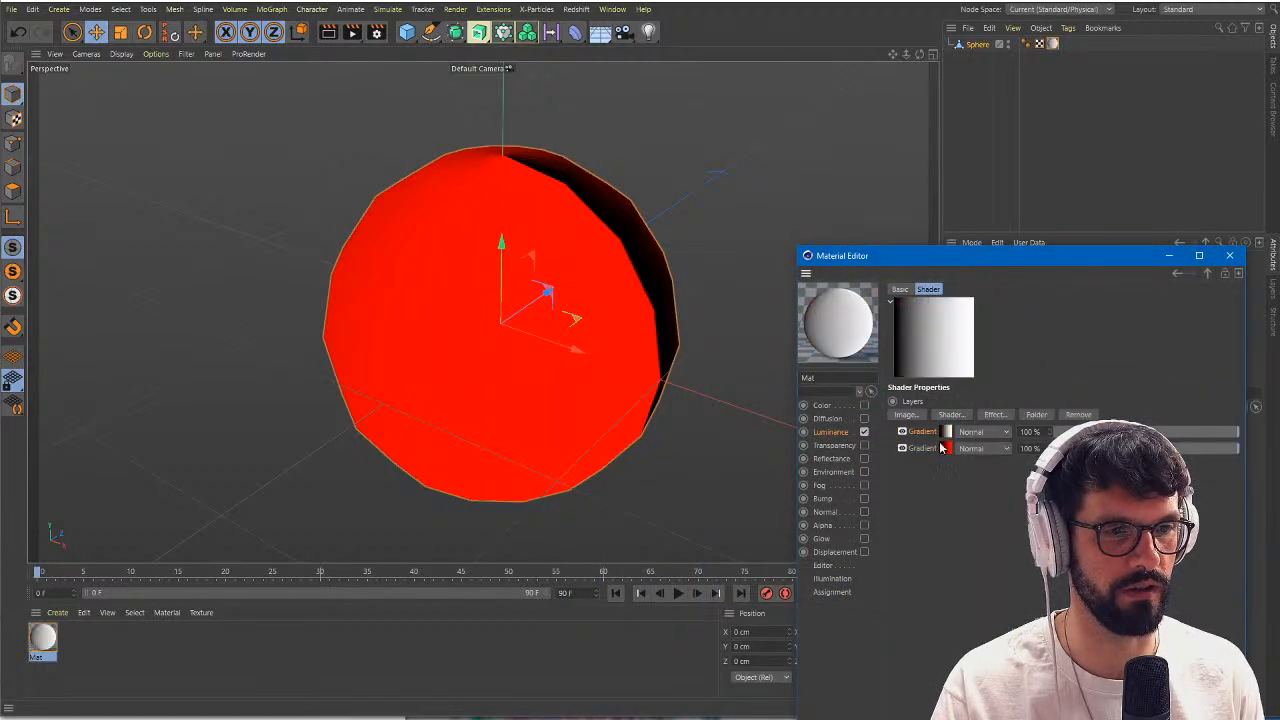
pyautogui.click(944, 431)
pyautogui.doubleClick(1235, 424)
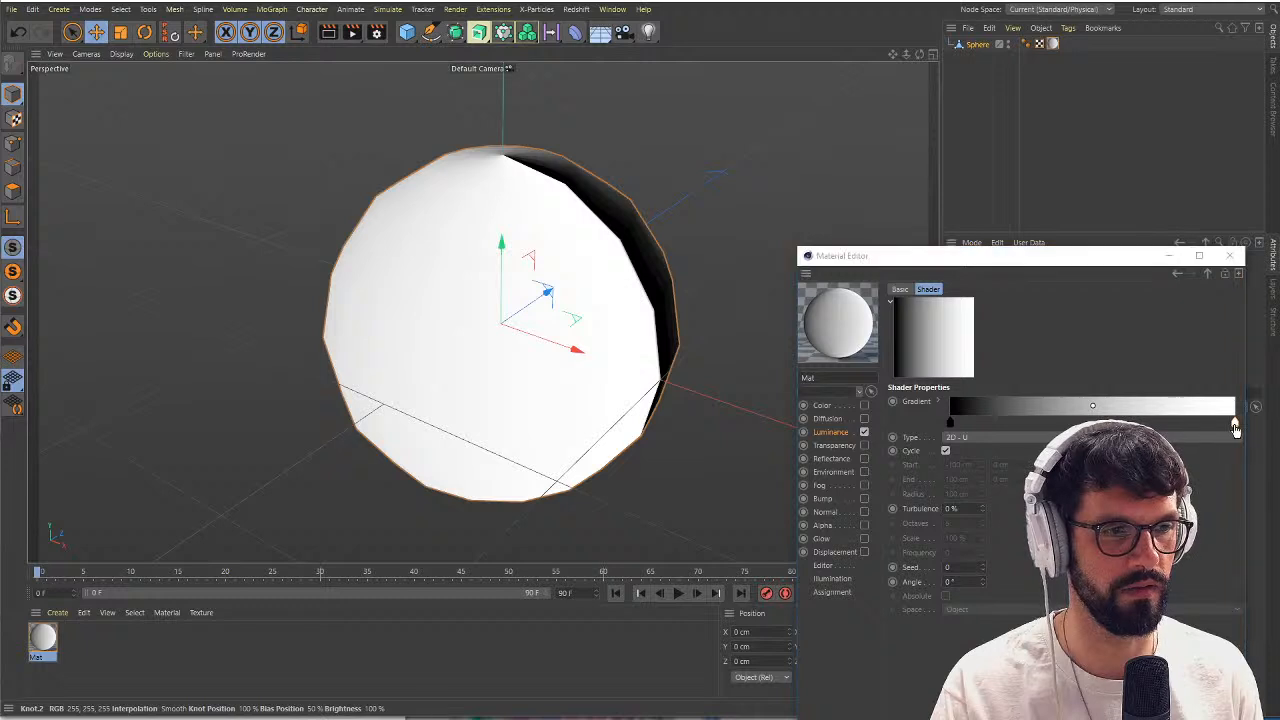
pyautogui.click(1198, 417)
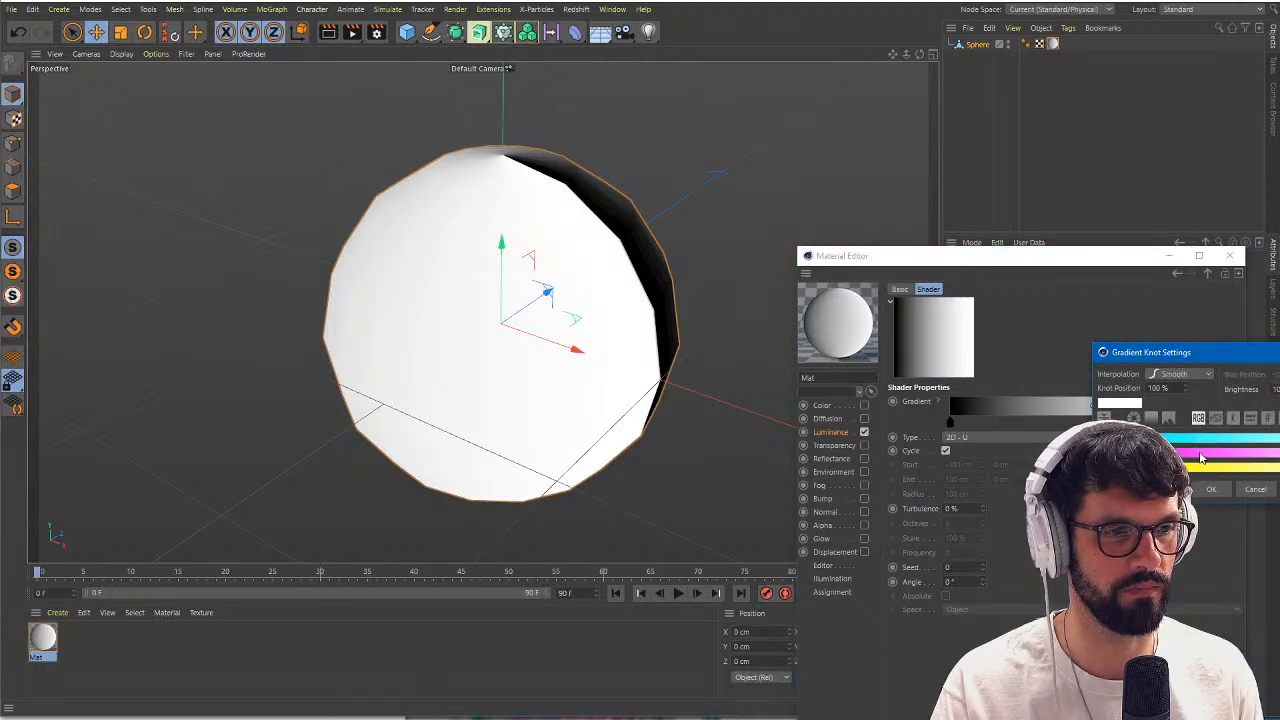
pyautogui.moveTo(1184, 468); pyautogui.dragTo(1108, 468)
pyautogui.moveTo(1176, 438); pyautogui.dragTo(1108, 438)
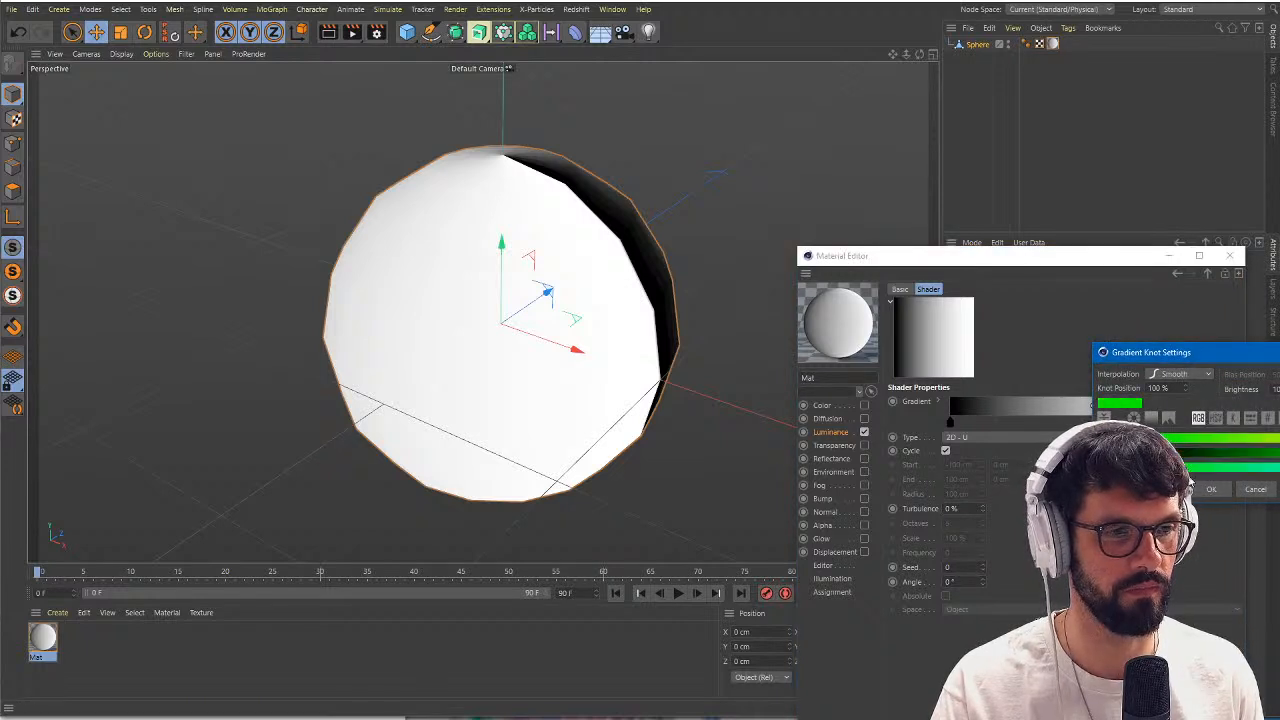
pyautogui.click(1211, 489)
# Set the green gradient's type to 2D - V and its angle to 180°.
pyautogui.click(959, 438)
pyautogui.click(973, 464)
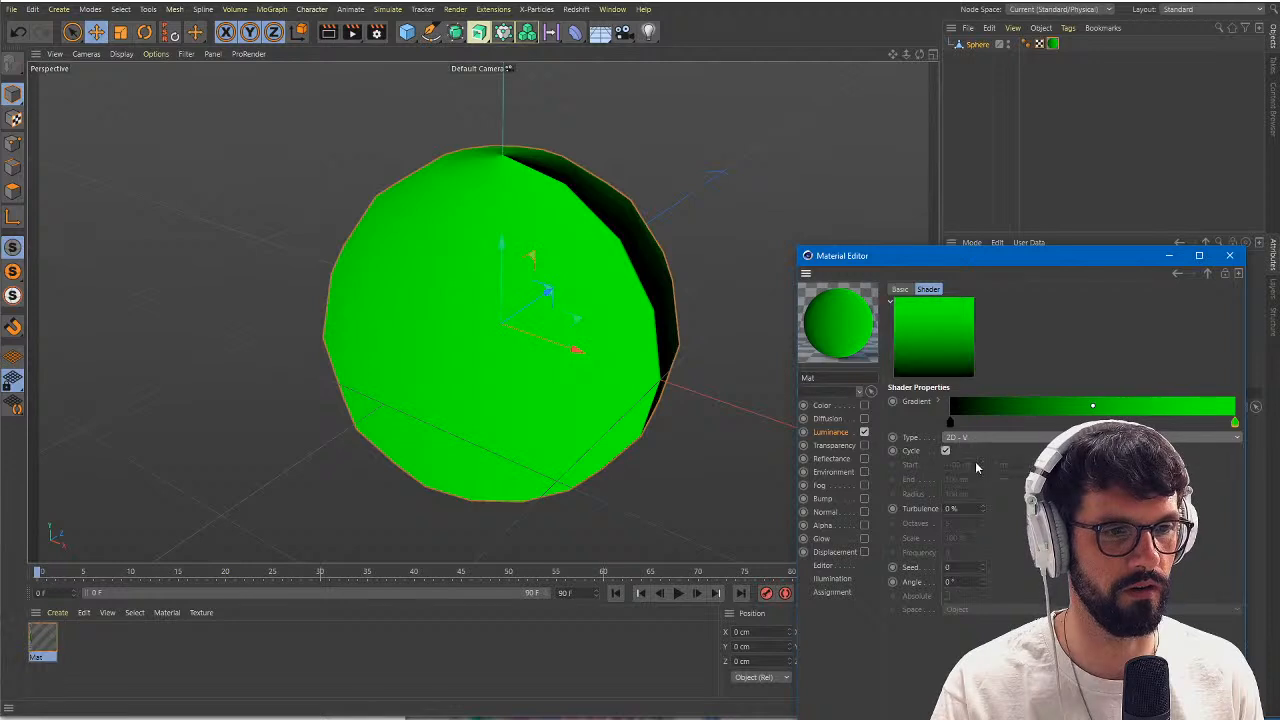
pyautogui.keyDown('alt'); pyautogui.moveTo(575, 320); pyautogui.dragTo(580, 371); pyautogui.keyUp('alt')
pyautogui.keyDown('alt'); pyautogui.moveTo(470, 363); pyautogui.dragTo(490, 389); pyautogui.keyUp('alt')
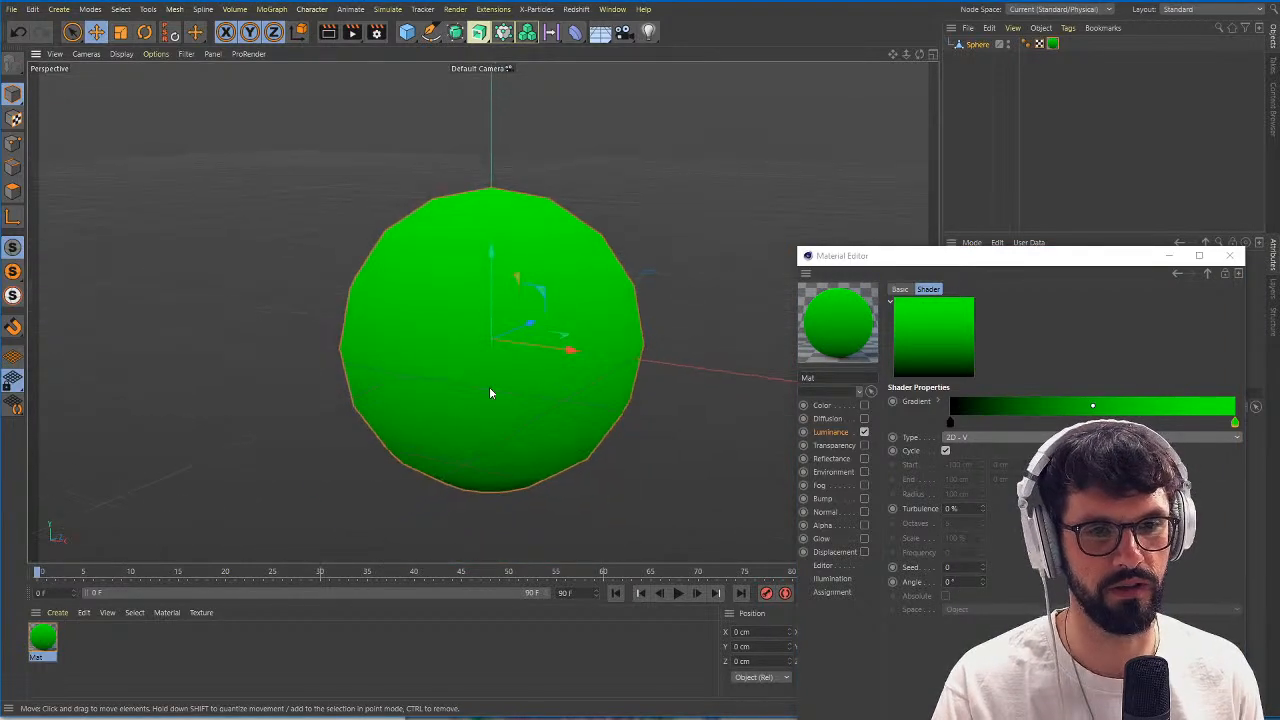
pyautogui.keyDown('alt'); pyautogui.moveTo(545, 390); pyautogui.dragTo(552, 391, button='right'); pyautogui.keyUp('alt')
pyautogui.keyDown('alt'); pyautogui.moveTo(552, 391); pyautogui.dragTo(557, 402); pyautogui.keyUp('alt')
pyautogui.moveTo(960, 582); pyautogui.dragTo(894, 588)
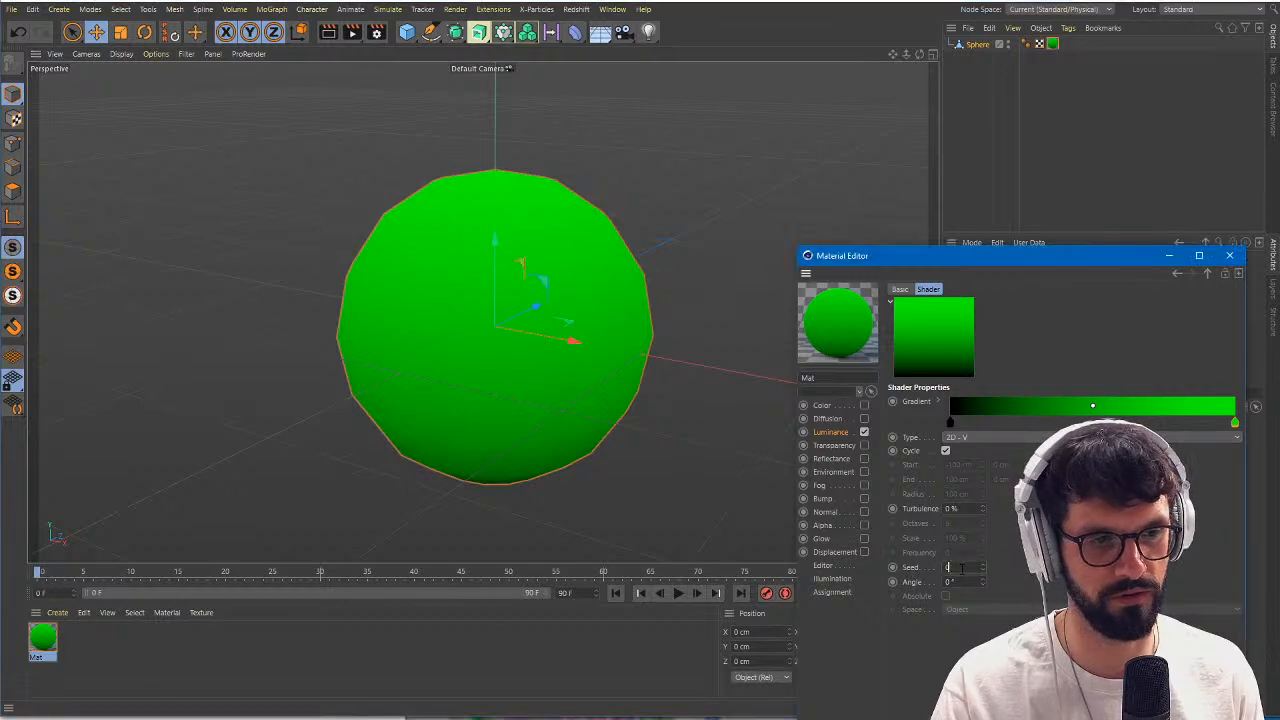
pyautogui.write('180')
pyautogui.press('Return')
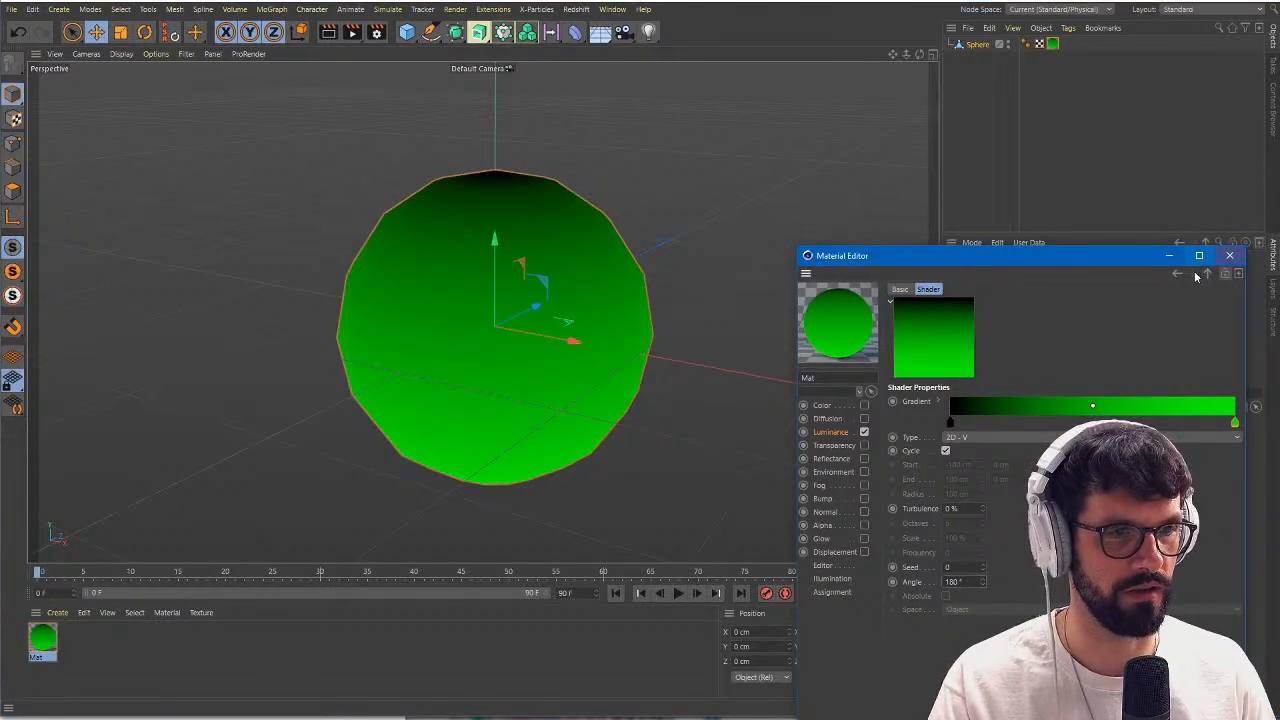
# Set the green Gradient layer's blending mode to Add and close the Material Editor.
pyautogui.click(1207, 272)
pyautogui.click(990, 433)
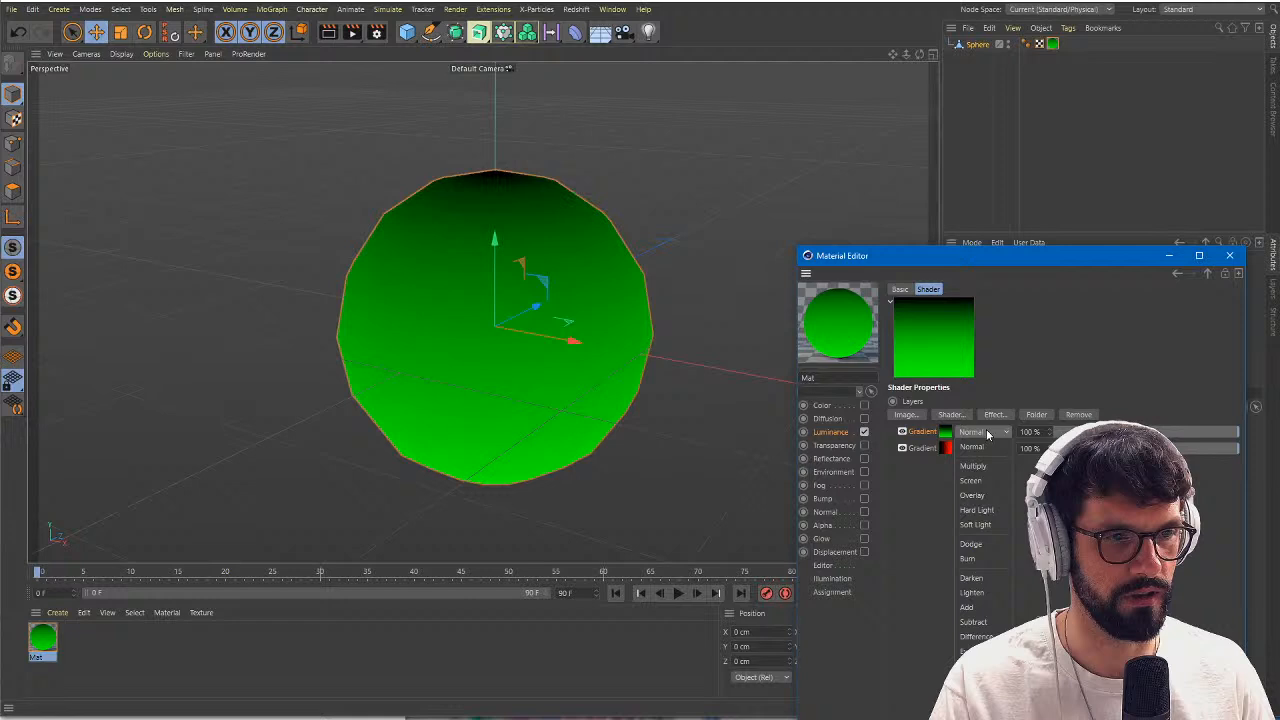
pyautogui.click(975, 563)
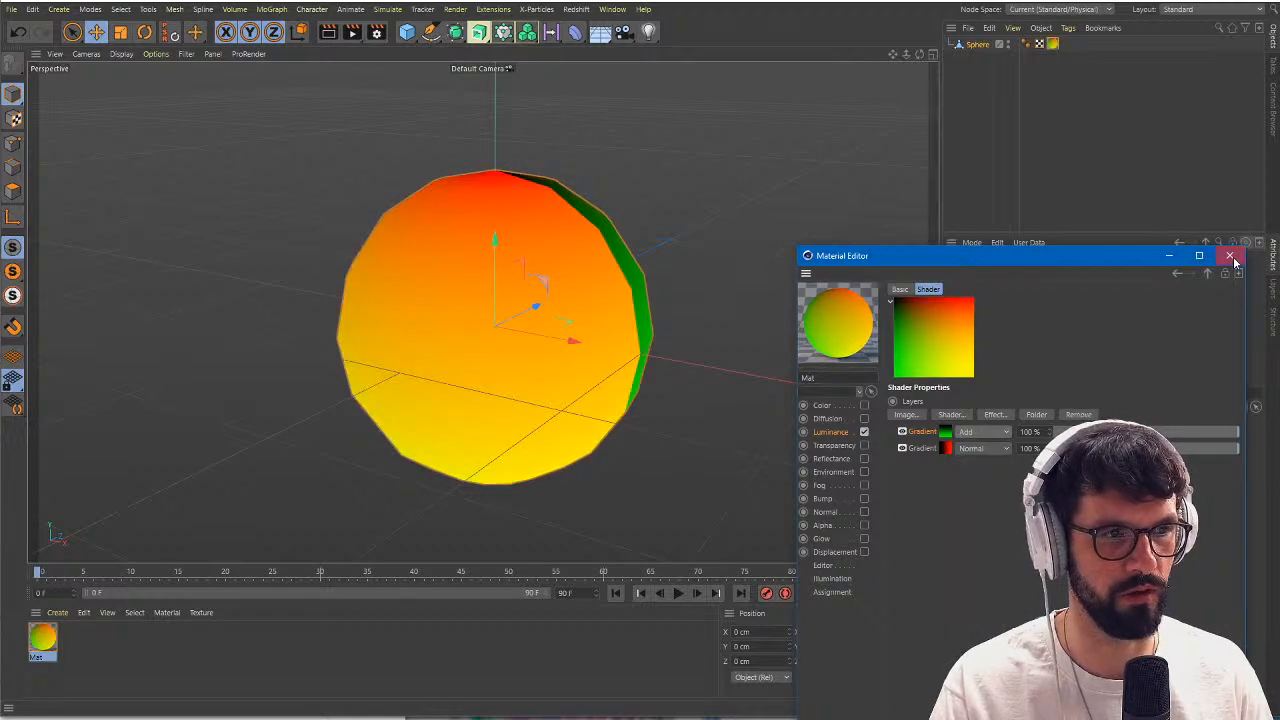
pyautogui.click(1229, 255)
# Examine the combined red and green gradients around the sphere, especially along the colour seam.
pyautogui.keyDown('alt'); pyautogui.moveTo(523, 228); pyautogui.dragTo(523, 279); pyautogui.keyUp('alt')
pyautogui.keyDown('alt'); pyautogui.moveTo(523, 279); pyautogui.dragTo(476, 302, button='middle'); pyautogui.keyUp('alt')
pyautogui.keyDown('alt'); pyautogui.moveTo(476, 302); pyautogui.dragTo(532, 295, button='right'); pyautogui.keyUp('alt')
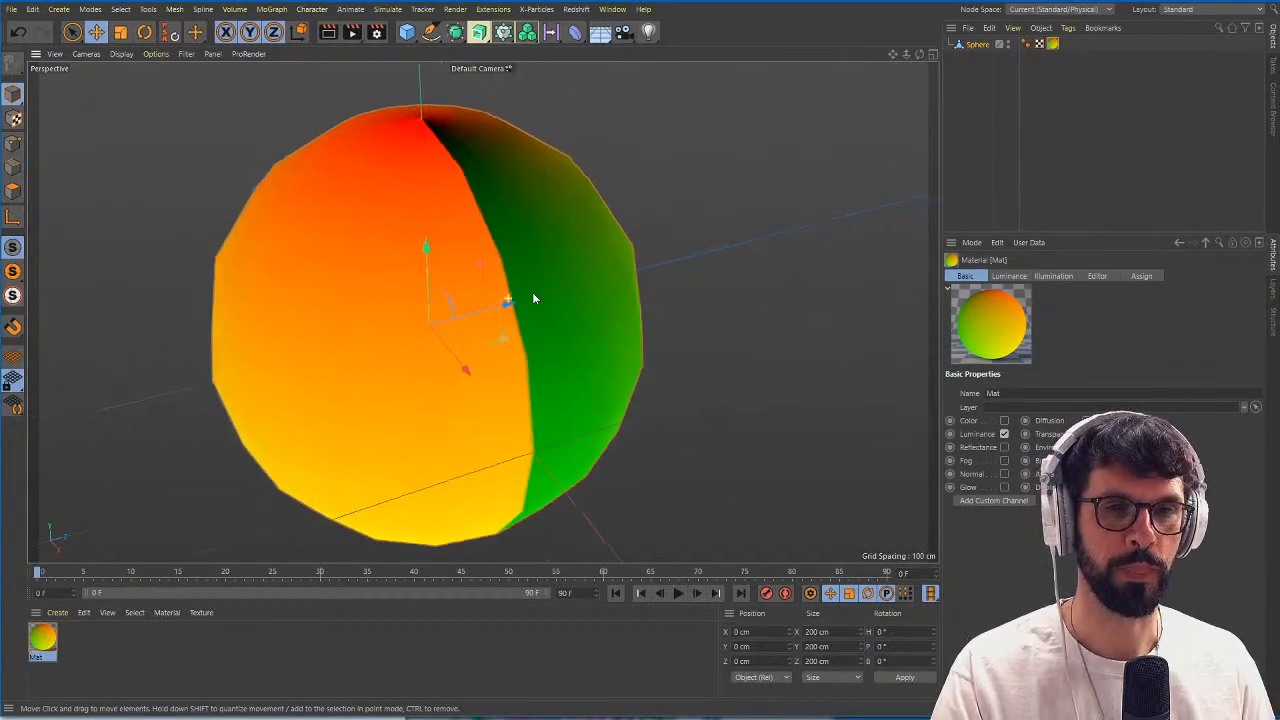
pyautogui.moveTo(532, 295)
pyautogui.keyDown('alt'); pyautogui.mouseDown()
pyautogui.moveTo(515, 296)
pyautogui.moveTo(533, 304)
pyautogui.mouseUp(); pyautogui.keyUp('alt')
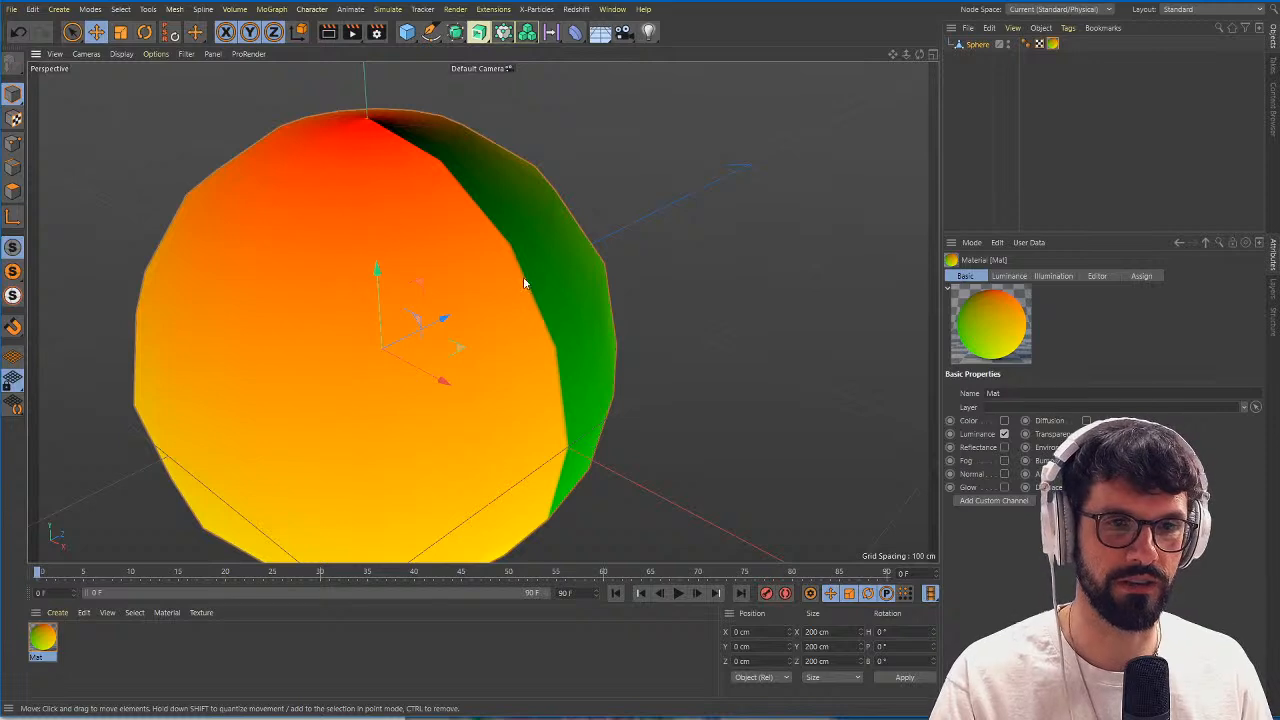
pyautogui.keyDown('alt'); pyautogui.moveTo(544, 322); pyautogui.dragTo(556, 322, button='right'); pyautogui.keyUp('alt')
pyautogui.keyDown('alt'); pyautogui.moveTo(545, 318); pyautogui.dragTo(564, 313, button='middle'); pyautogui.keyUp('alt')
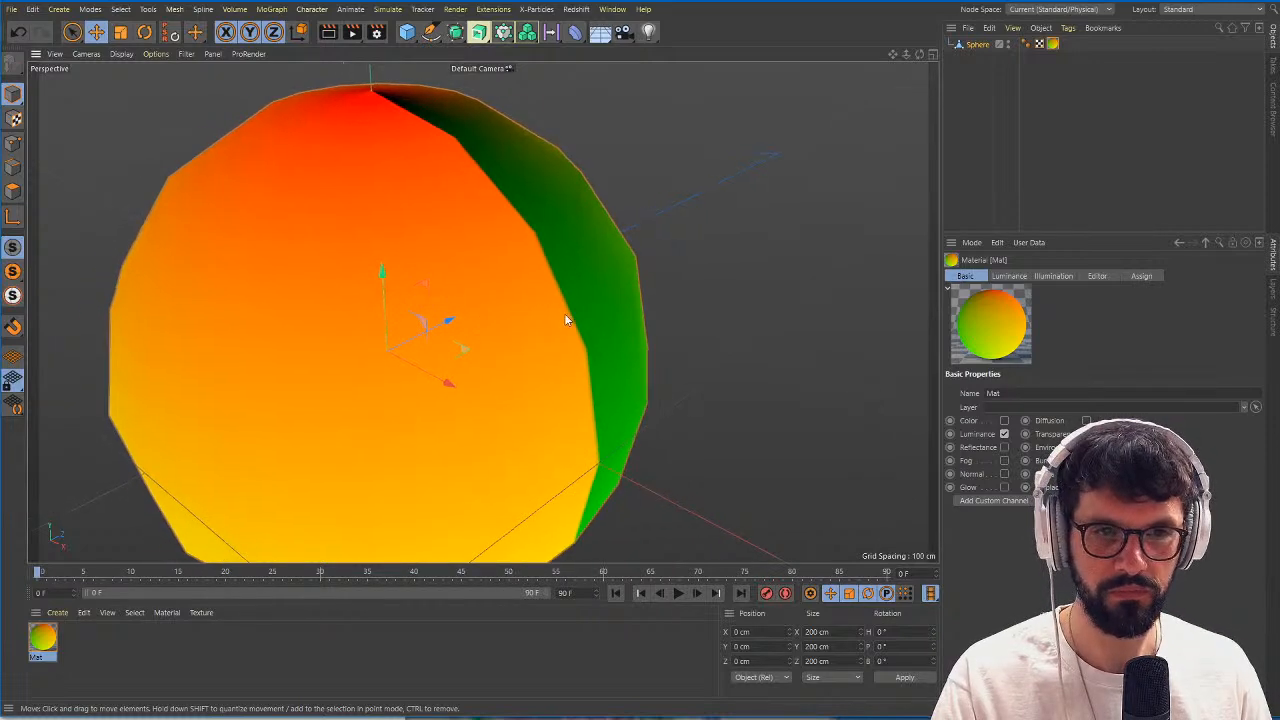
pyautogui.keyDown('alt'); pyautogui.moveTo(564, 313); pyautogui.dragTo(568, 314, button='right'); pyautogui.keyUp('alt')
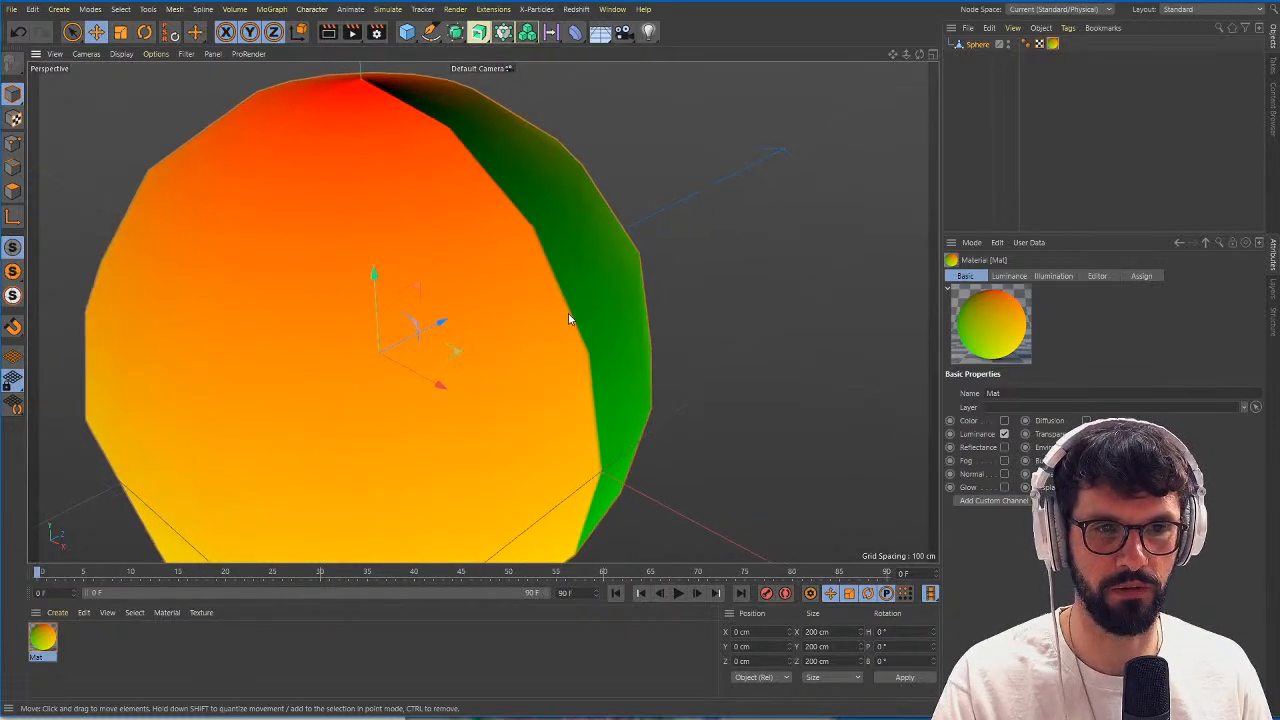
# Switch to the BP - UV Edit layout and pick a UV point on the sphere's colour seam with Live Selection.
pyautogui.click(1200, 10)
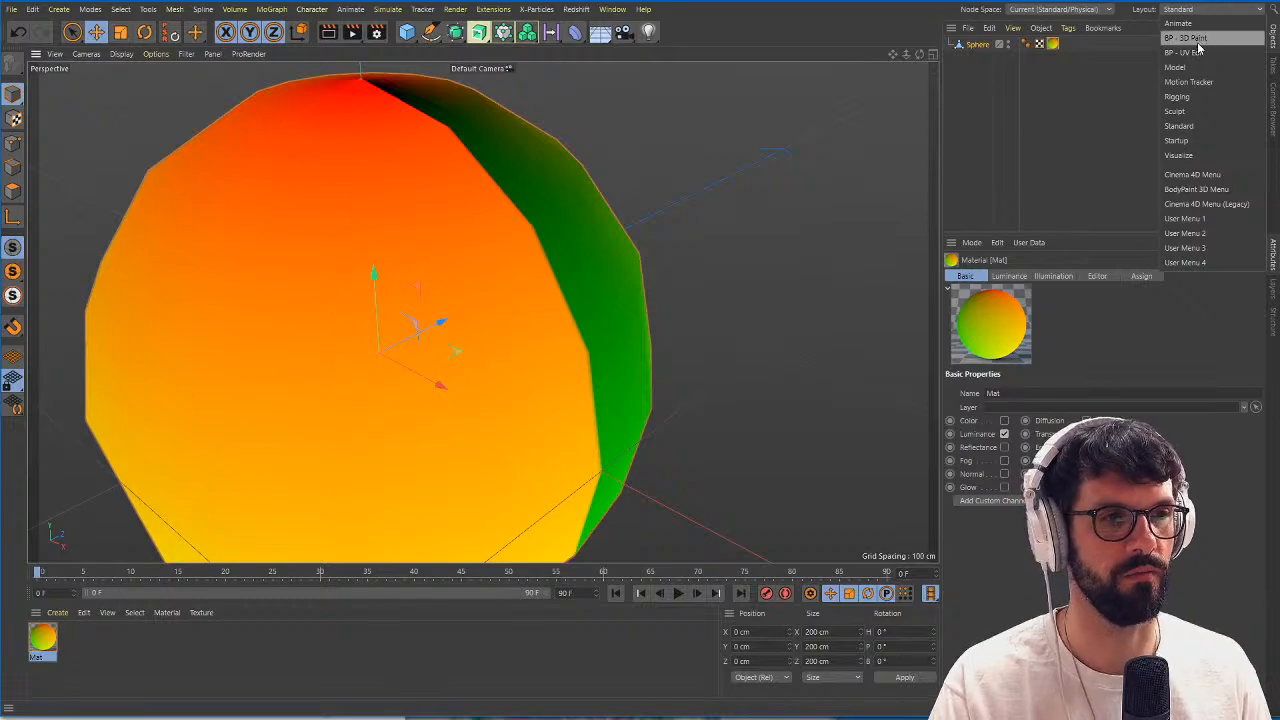
pyautogui.click(1198, 52)
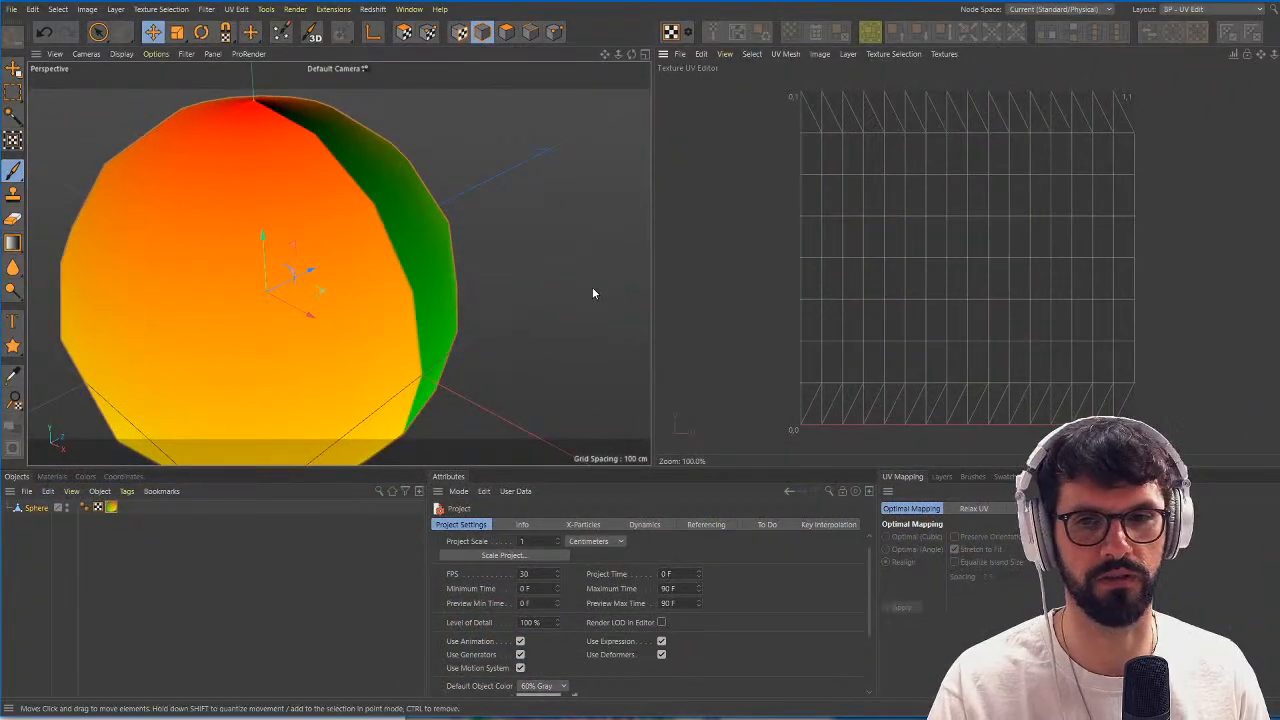
pyautogui.click(98, 32)
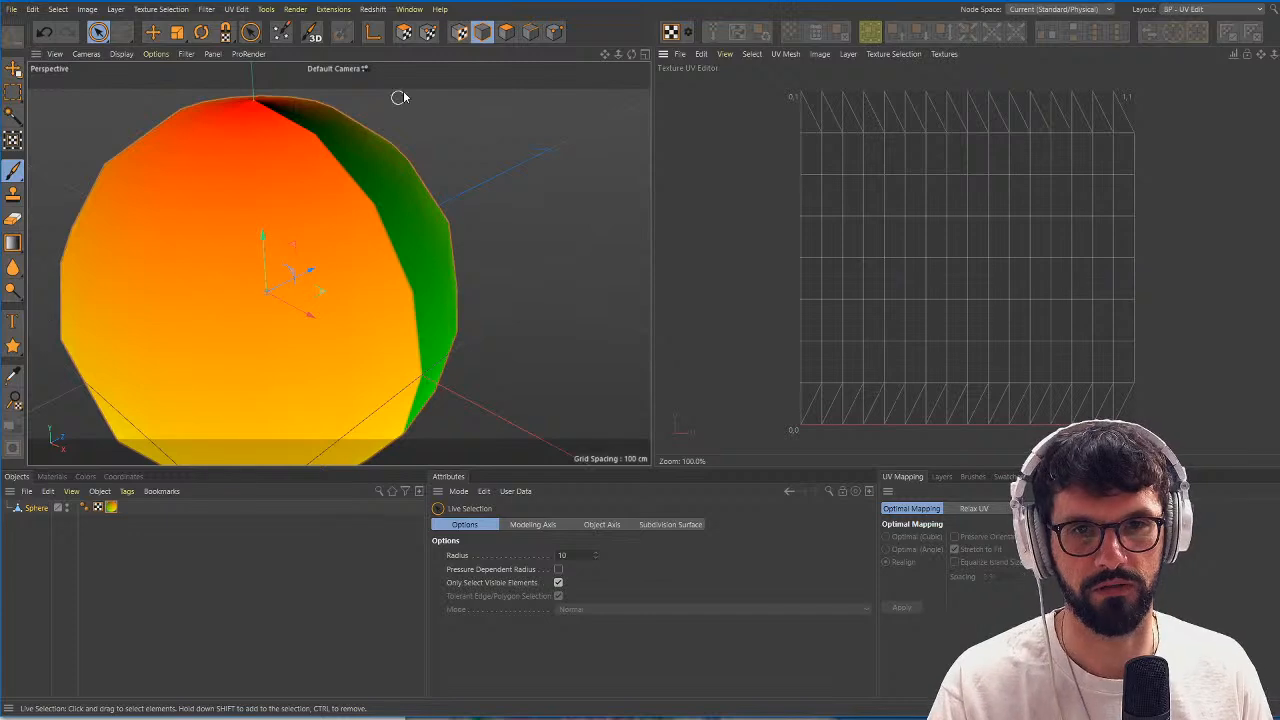
pyautogui.click(427, 32)
pyautogui.scroll(5, 360, 192)
pyautogui.click(392, 217)
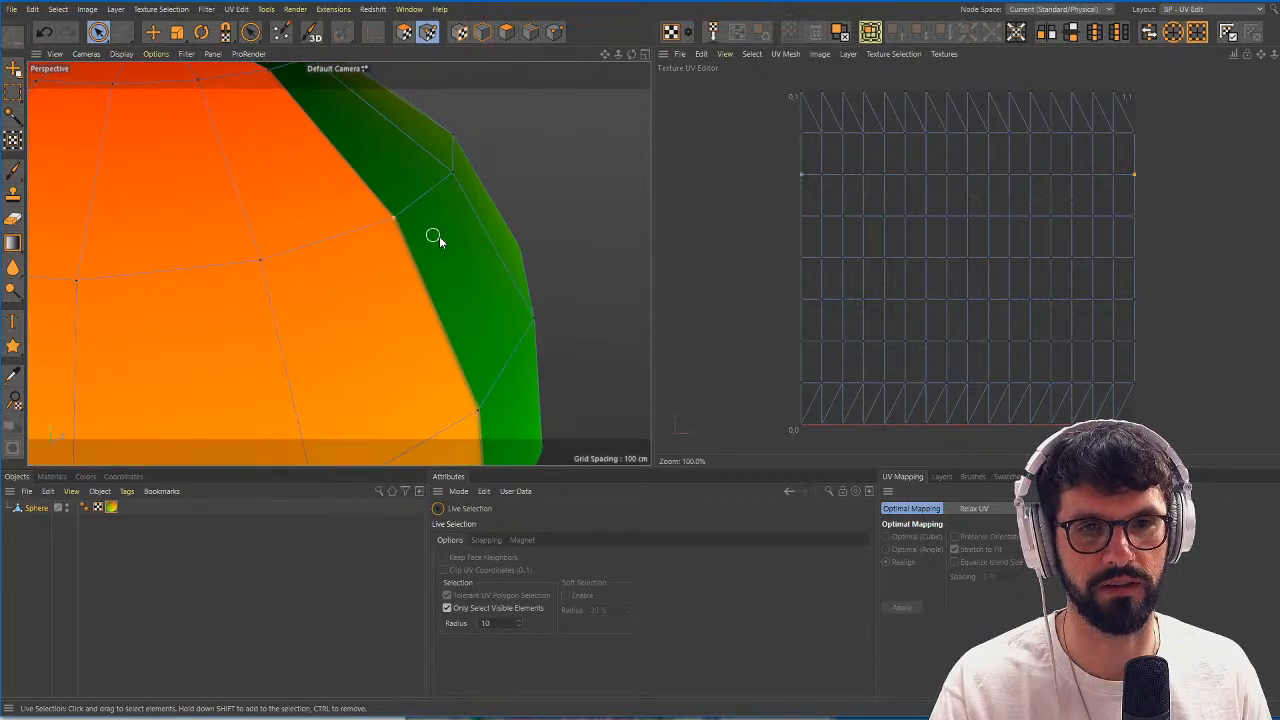
# Add the remaining UV points down the sphere's colour seam to the selection.
pyautogui.scroll(3, 468, 244)
pyautogui.scroll(1, 406, 240)
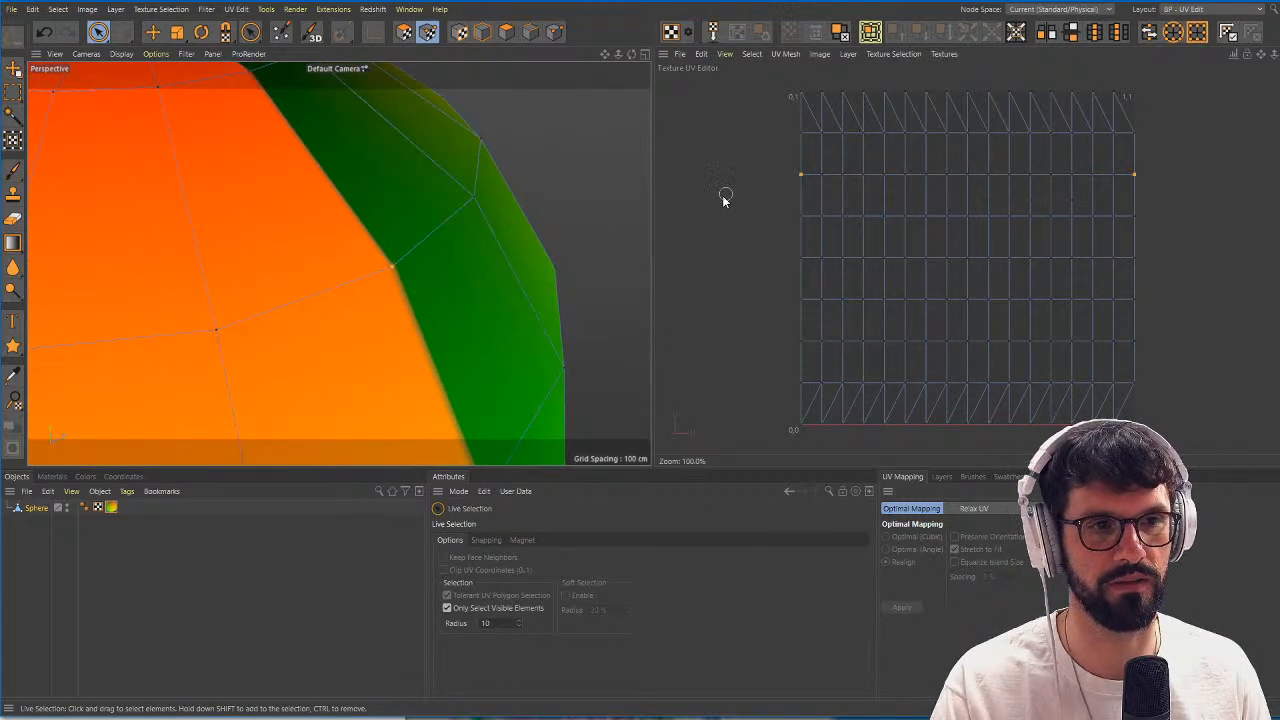
pyautogui.scroll(3, 445, 265)
pyautogui.keyDown('alt'); pyautogui.moveTo(449, 275); pyautogui.dragTo(457, 269, button='middle'); pyautogui.keyUp('alt')
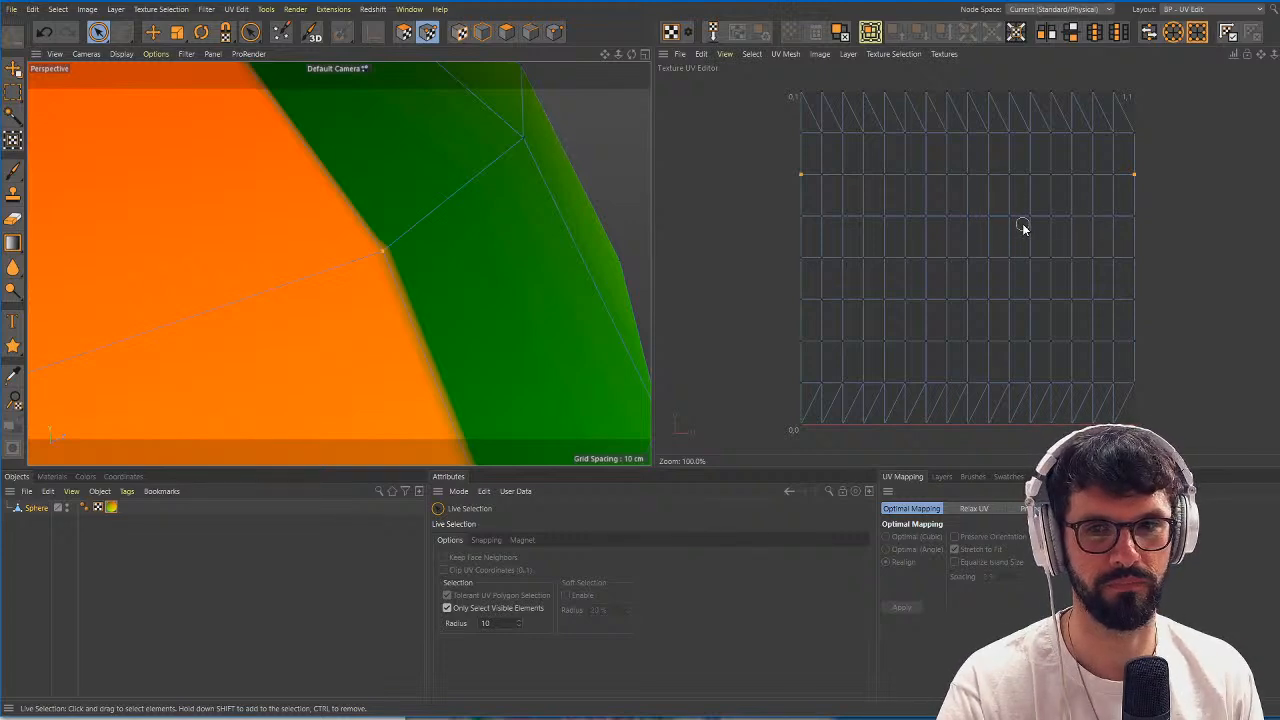
pyautogui.keyDown('alt'); pyautogui.moveTo(440, 277); pyautogui.dragTo(352, 299, button='right'); pyautogui.keyUp('alt')
pyautogui.keyDown('alt'); pyautogui.moveTo(352, 299); pyautogui.dragTo(377, 314); pyautogui.keyUp('alt')
pyautogui.keyDown('alt'); pyautogui.moveTo(383, 309); pyautogui.dragTo(450, 300, button='right'); pyautogui.keyUp('alt')
pyautogui.keyDown('alt'); pyautogui.moveTo(484, 293); pyautogui.dragTo(452, 293); pyautogui.keyUp('alt')
pyautogui.keyDown('alt'); pyautogui.moveTo(452, 292); pyautogui.dragTo(428, 333, button='right'); pyautogui.keyUp('alt')
pyautogui.keyDown('alt'); pyautogui.moveTo(428, 333); pyautogui.dragTo(357, 298); pyautogui.keyUp('alt')
pyautogui.keyDown('alt'); pyautogui.moveTo(357, 298); pyautogui.dragTo(397, 365, button='right'); pyautogui.keyUp('alt')
pyautogui.keyDown('shift'); pyautogui.click(383, 345); pyautogui.keyUp('shift')
pyautogui.scroll(2, 409, 377)
pyautogui.keyDown('alt'); pyautogui.moveTo(400, 425); pyautogui.dragTo(437, 266, button='middle'); pyautogui.keyUp('alt')
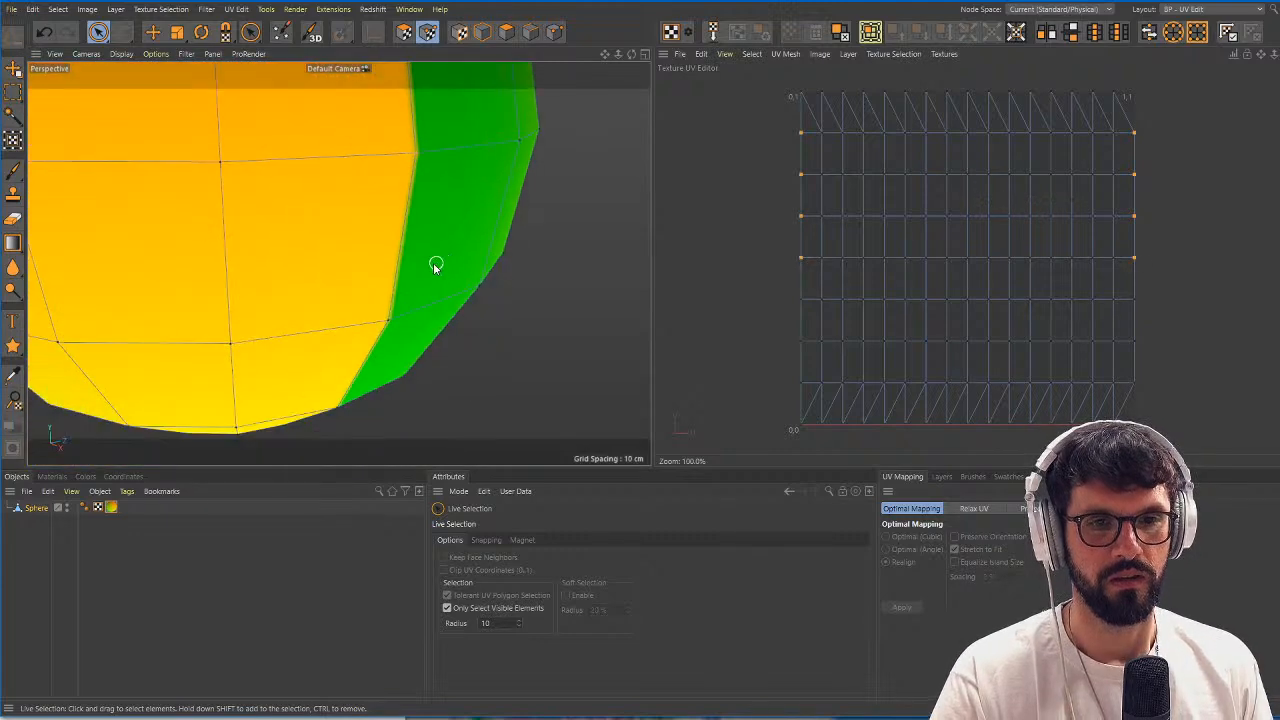
pyautogui.scroll(3, 437, 268)
pyautogui.keyDown('shift'); pyautogui.click(381, 322); pyautogui.keyUp('shift')
pyautogui.keyDown('alt'); pyautogui.moveTo(382, 392); pyautogui.dragTo(412, 255, button='middle'); pyautogui.keyUp('alt')
pyautogui.scroll(2, 412, 257)
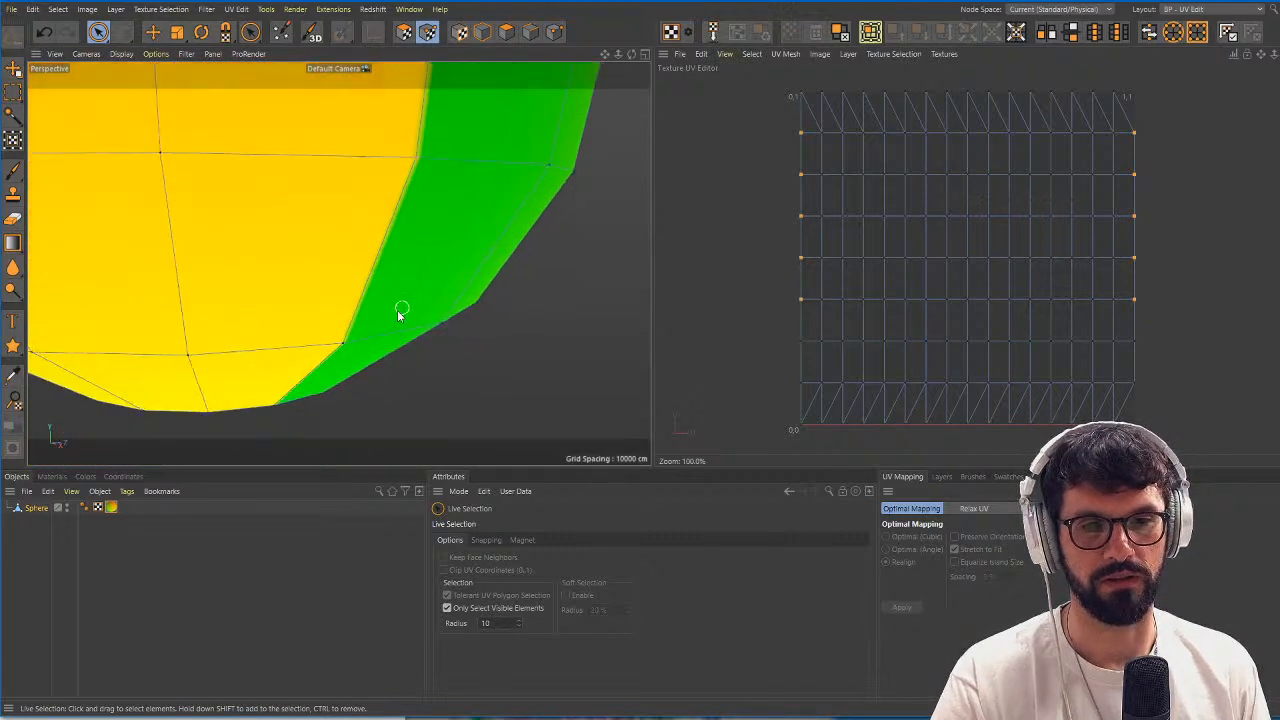
pyautogui.scroll(-5, 390, 283)
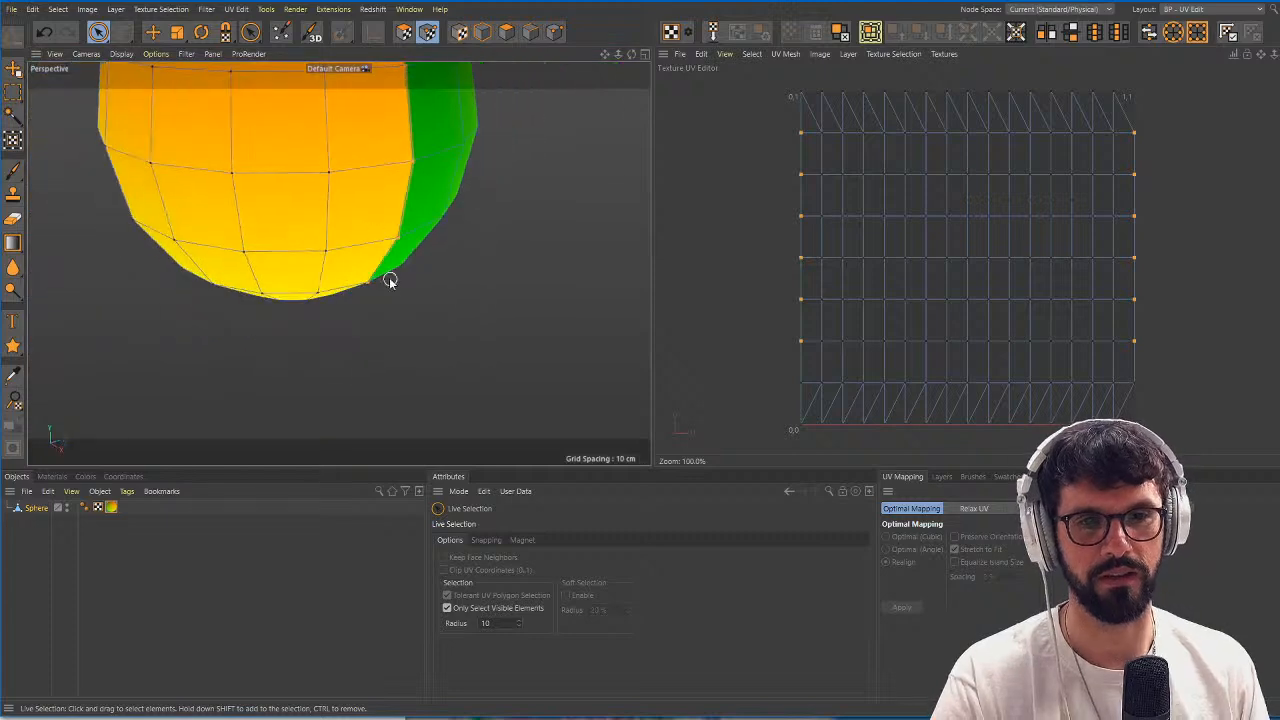
pyautogui.scroll(-3, 372, 210)
pyautogui.keyDown('alt'); pyautogui.moveTo(353, 207); pyautogui.dragTo(369, 237, button='middle'); pyautogui.keyUp('alt')
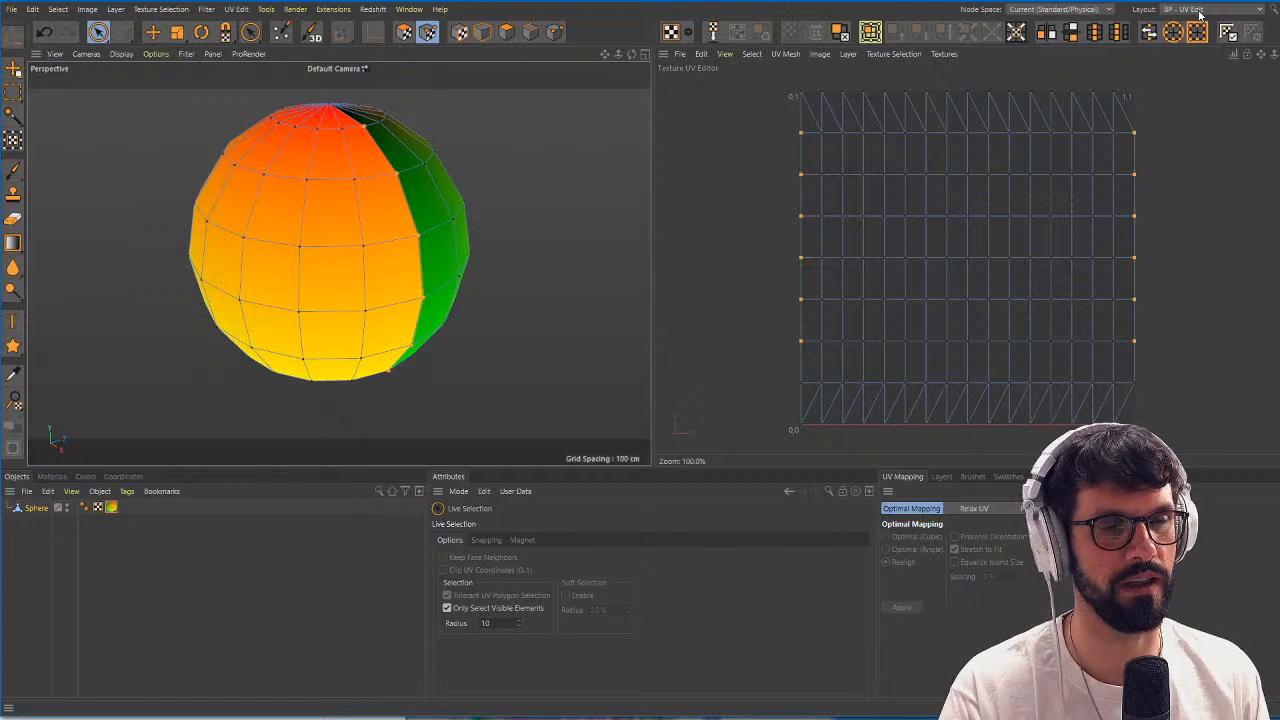
# Select the UV points along all four borders of the UV map and switch to Points mode.
pyautogui.rightClick(398, 175)
pyautogui.click(770, 177)
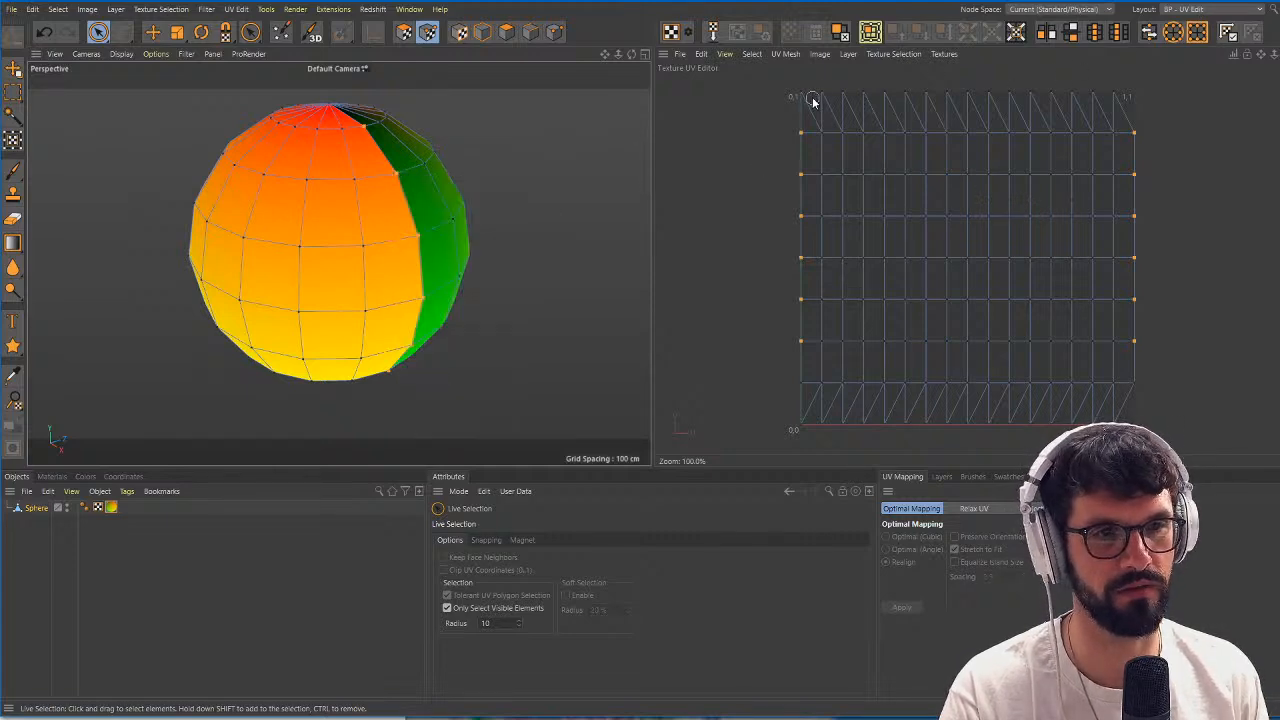
pyautogui.moveTo(799, 93); pyautogui.dragTo(799, 358)
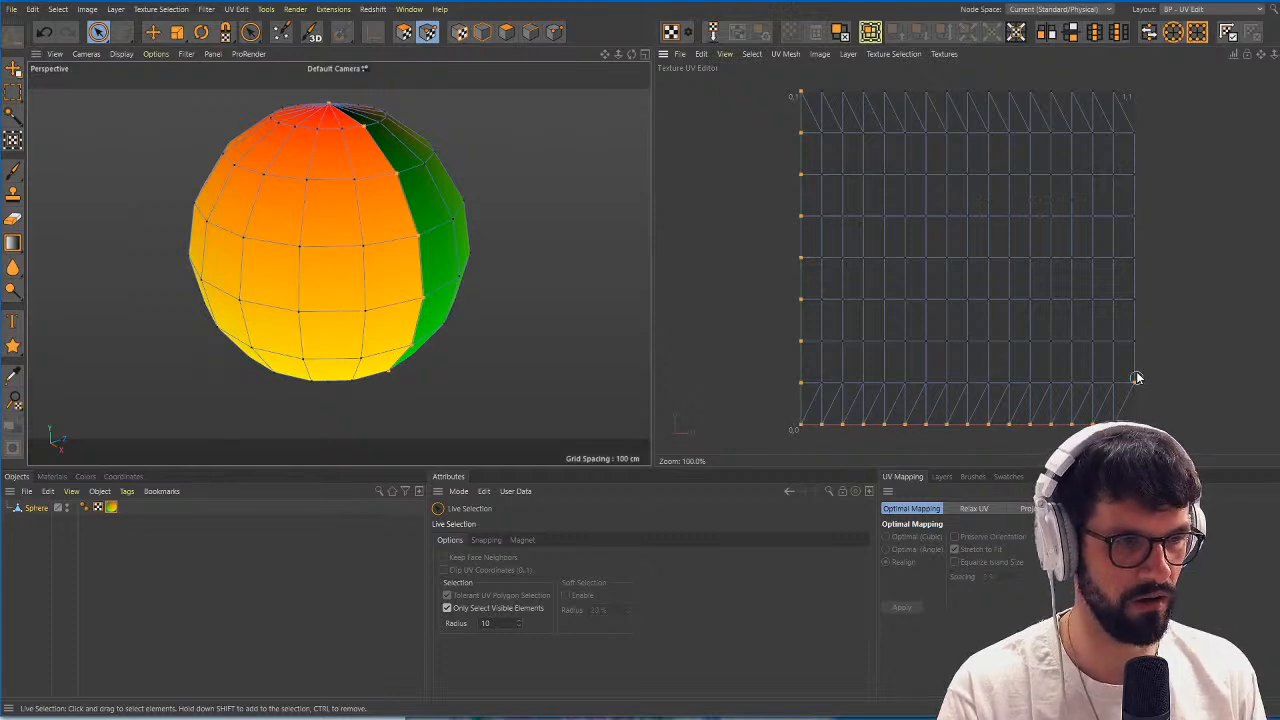
pyautogui.moveTo(1103, 89); pyautogui.dragTo(921, 90)
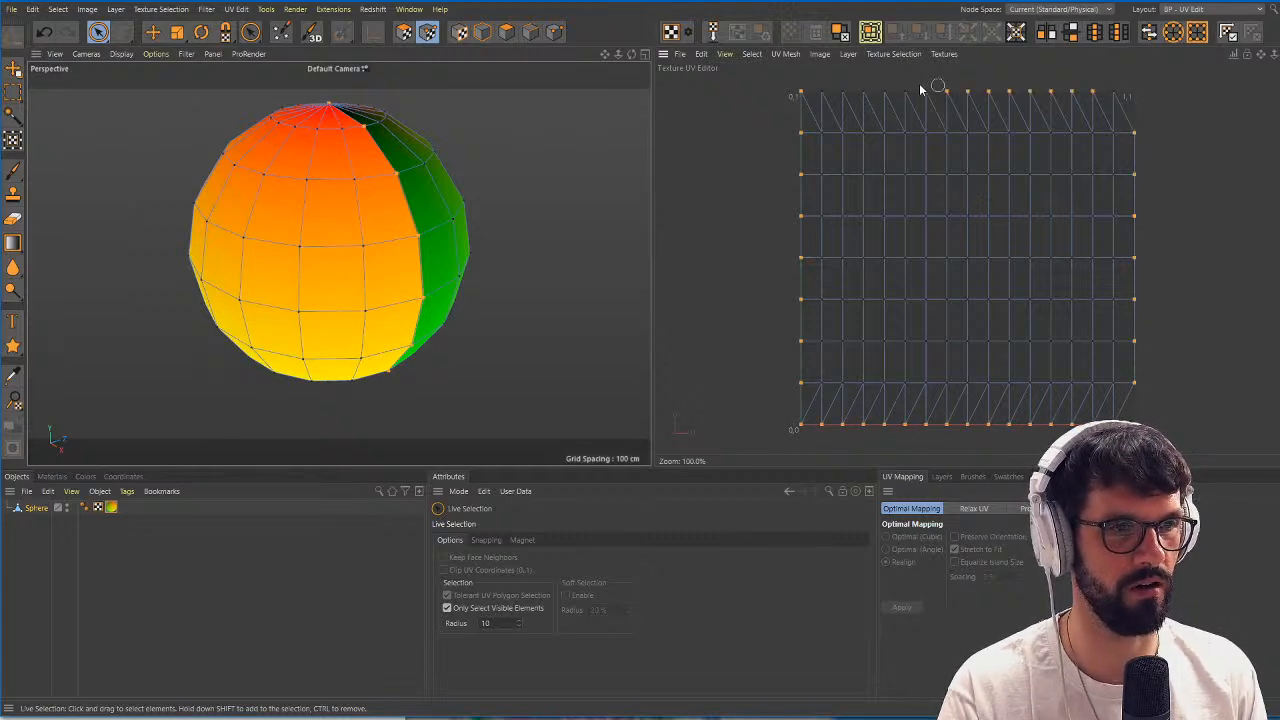
pyautogui.rightClick(425, 240)
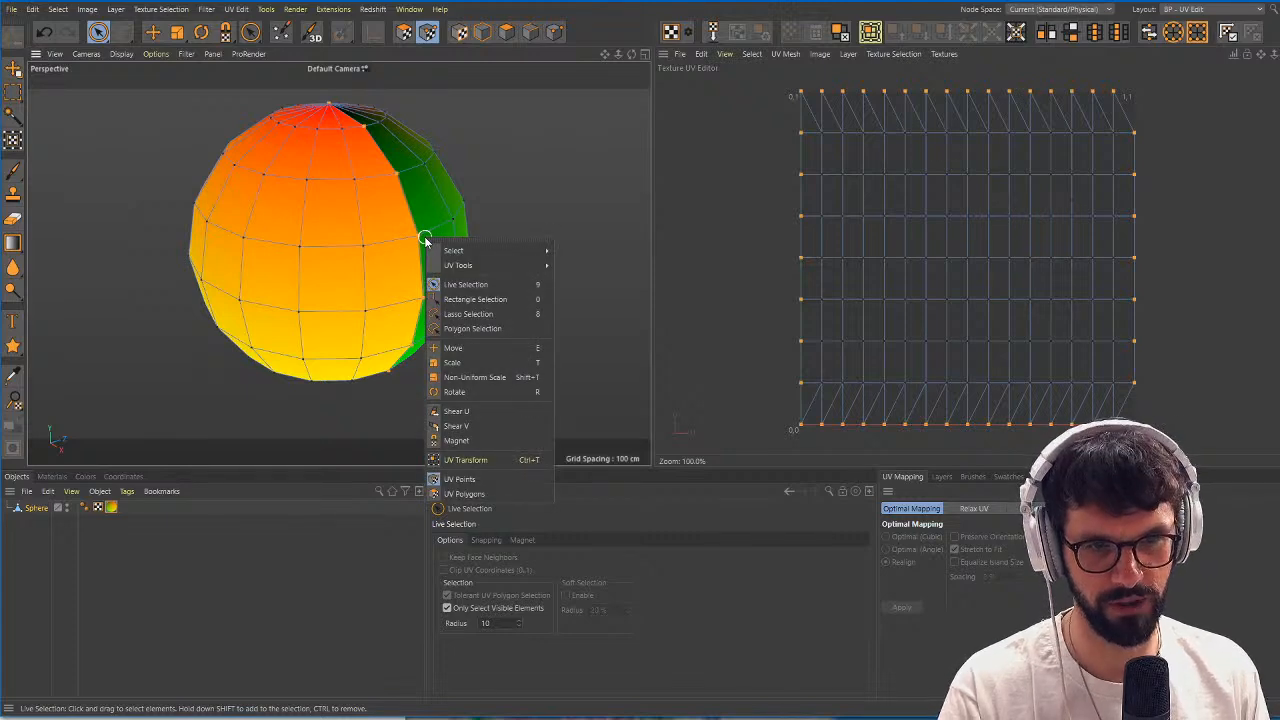
pyautogui.moveTo(447, 252)
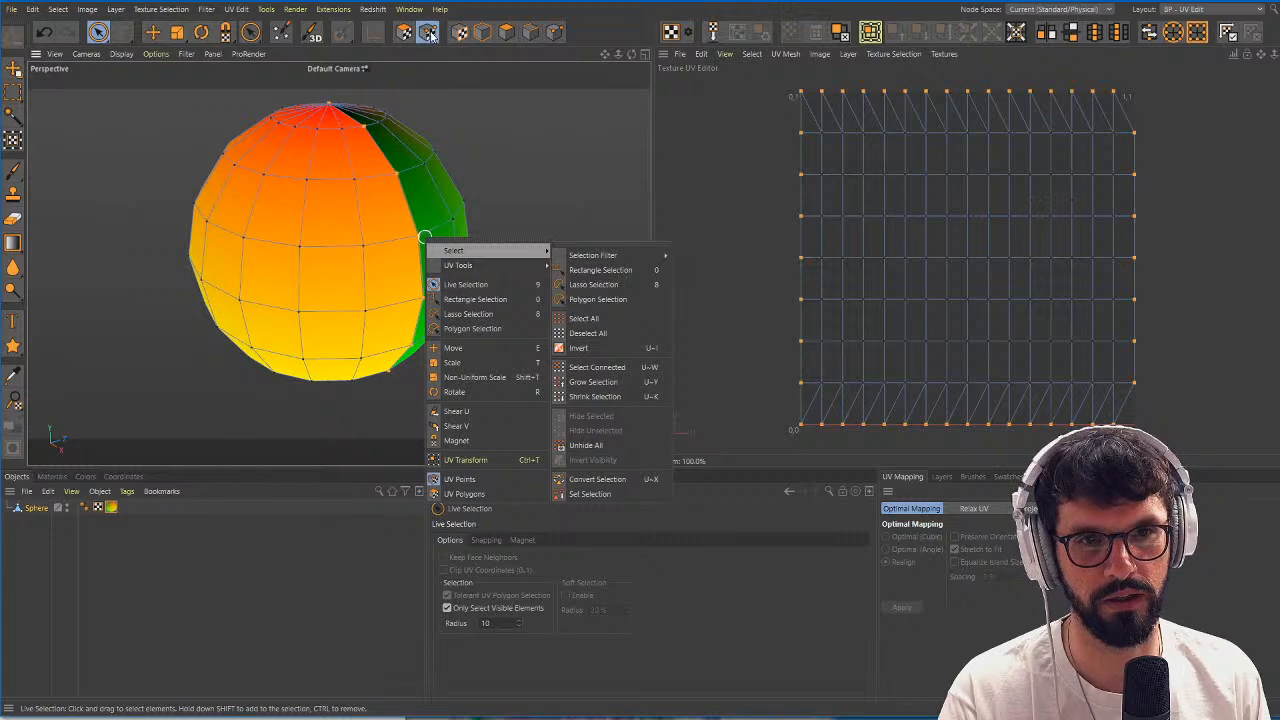
pyautogui.click(556, 33)
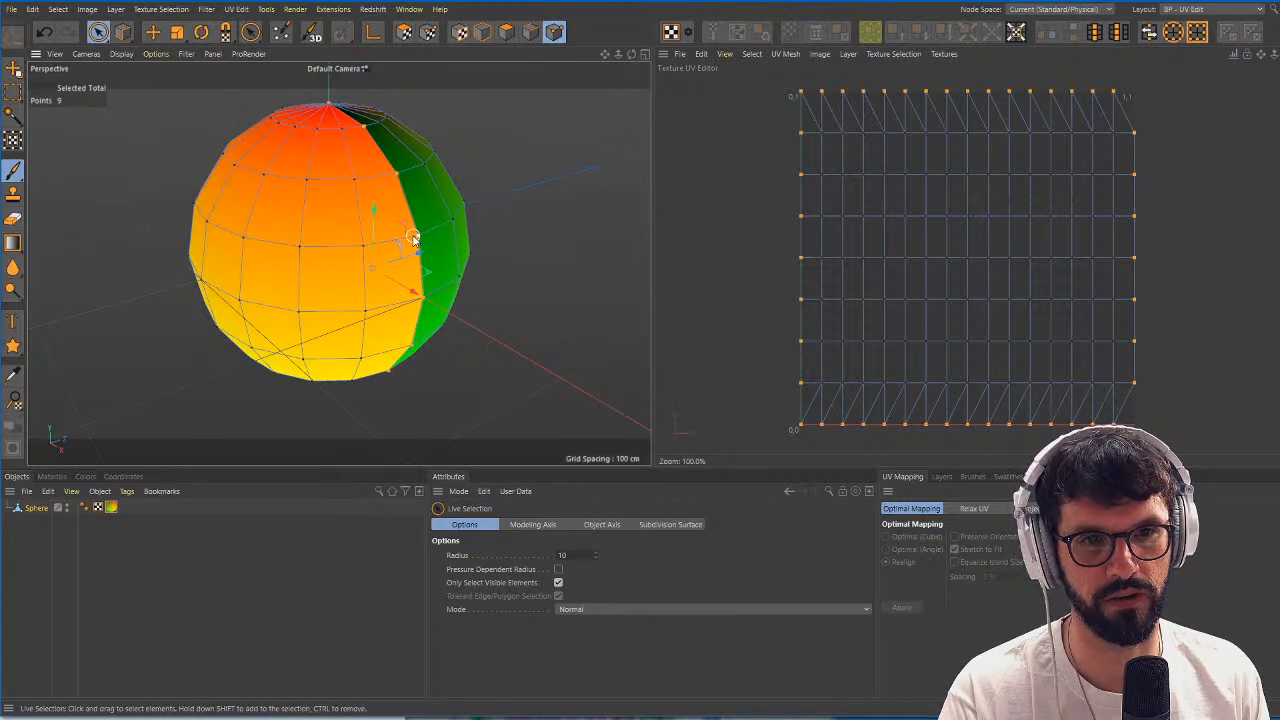
# Split the sphere's selected seam points into a separate object.
pyautogui.rightClick(413, 238)
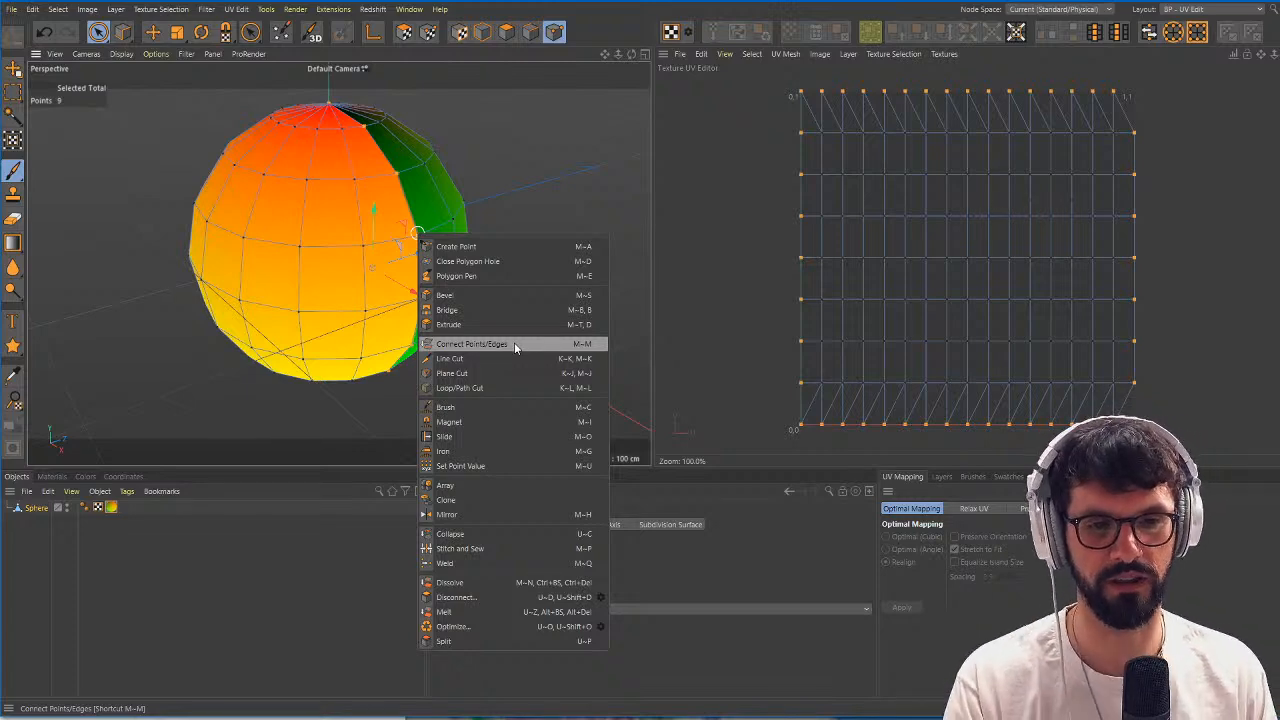
pyautogui.click(510, 641)
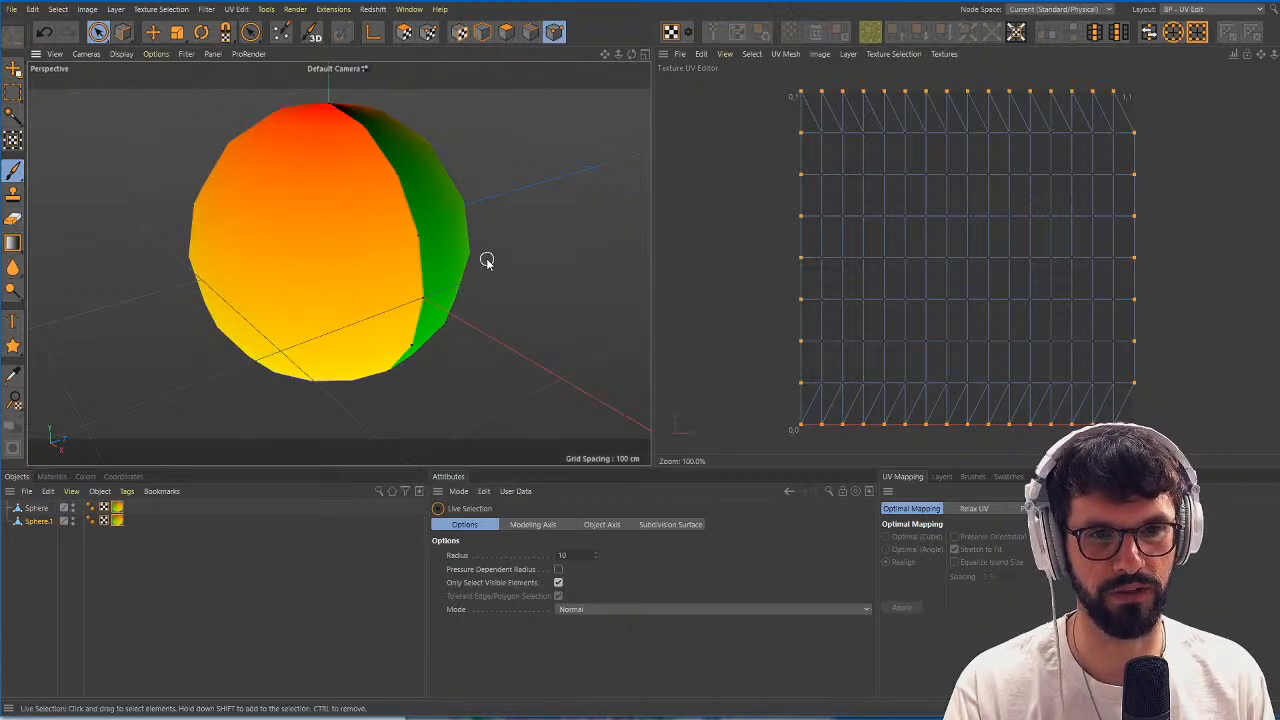
pyautogui.scroll(-2, 388, 190)
pyautogui.scroll(4, 397, 274)
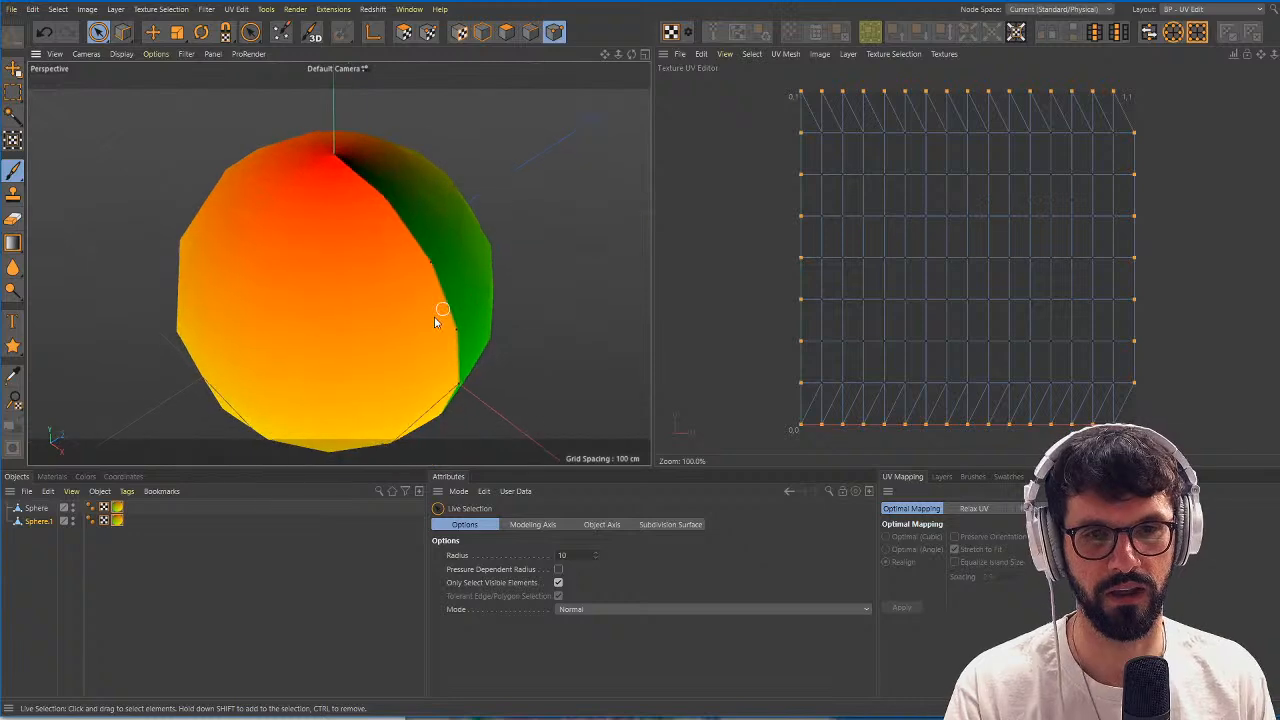
# Compare the two sphere objects, try deleting the original, and undo both the deletion and the split.
pyautogui.click(42, 510)
pyautogui.click(38, 521)
pyautogui.click(37, 510)
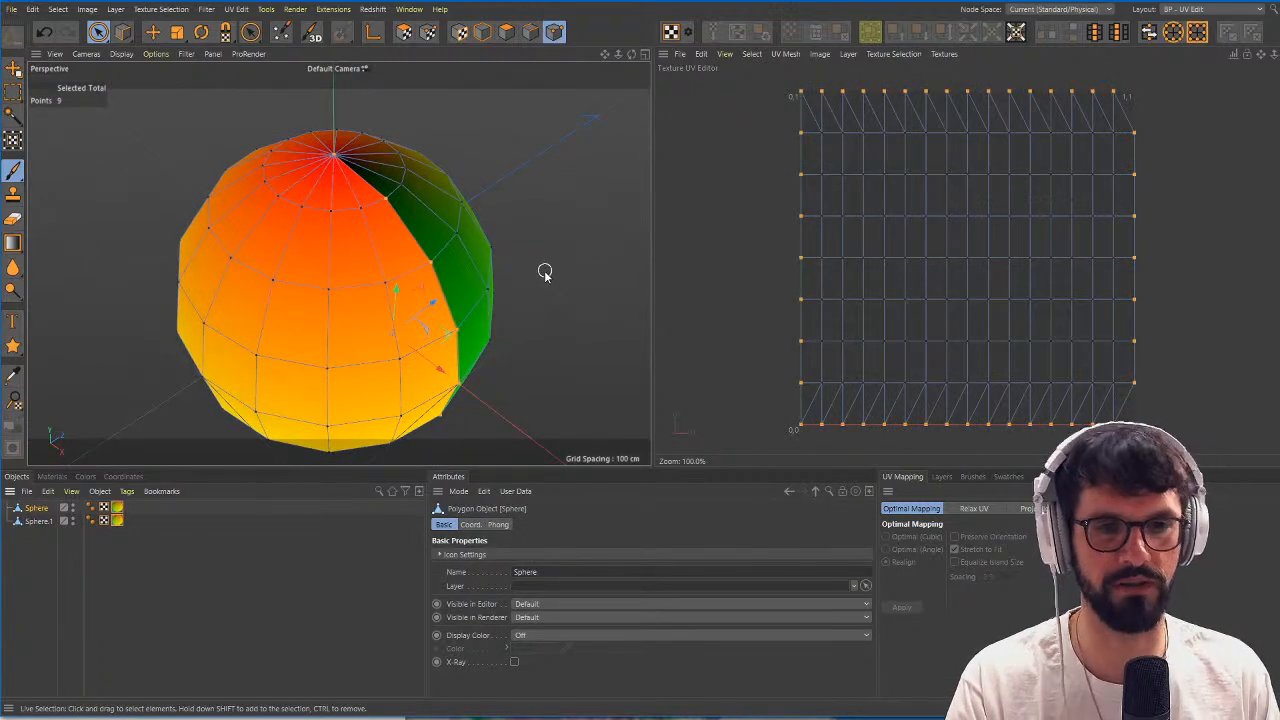
pyautogui.scroll(2, 440, 268)
pyautogui.scroll(2, 460, 270)
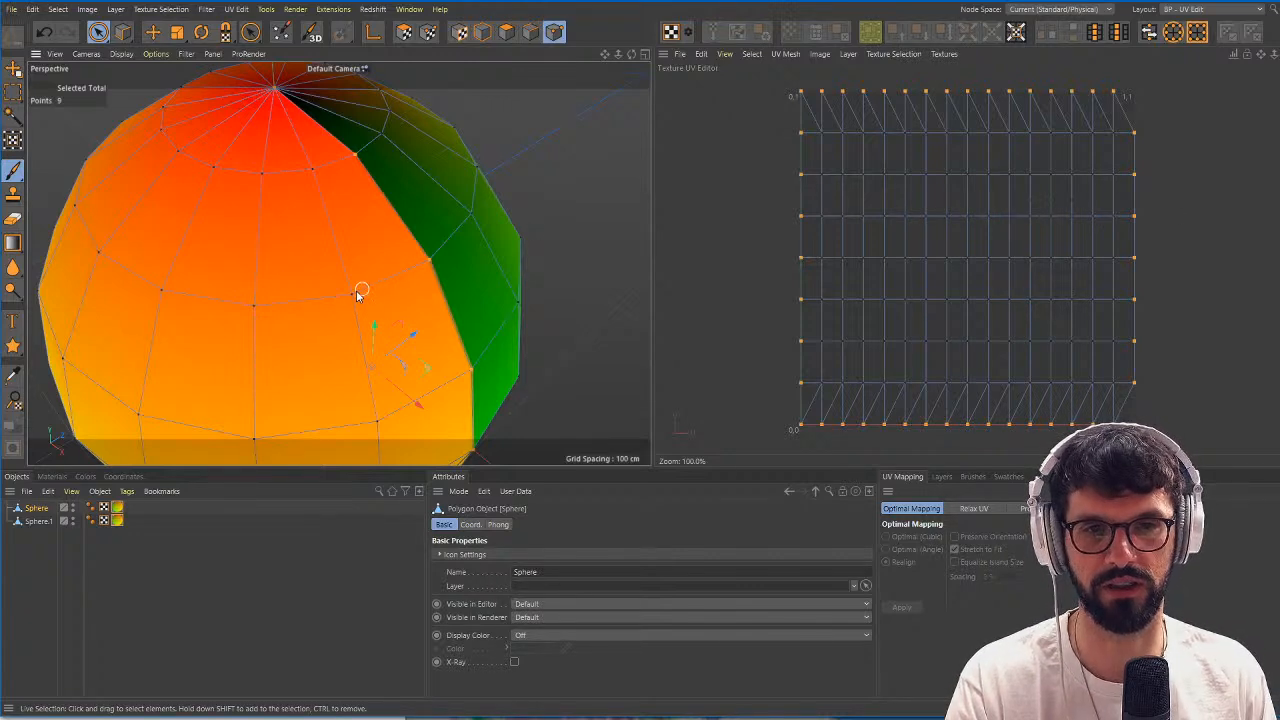
pyautogui.scroll(-2, 330, 295)
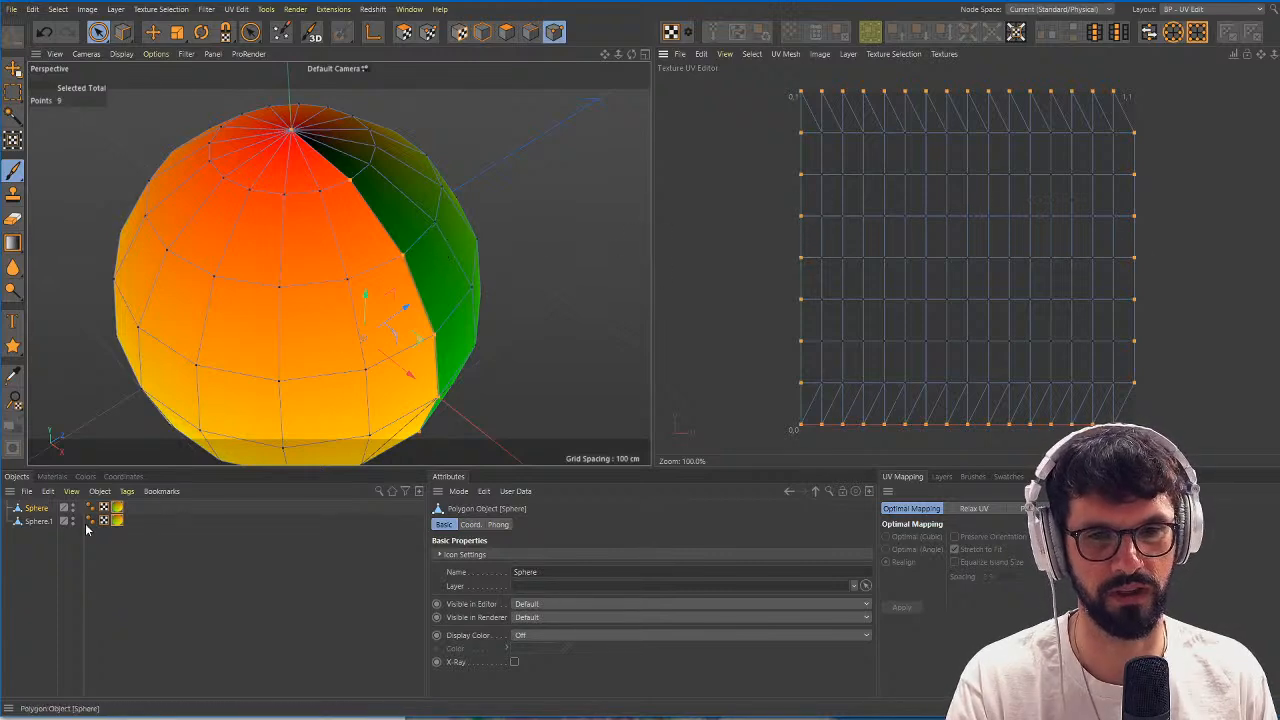
pyautogui.press('Delete')
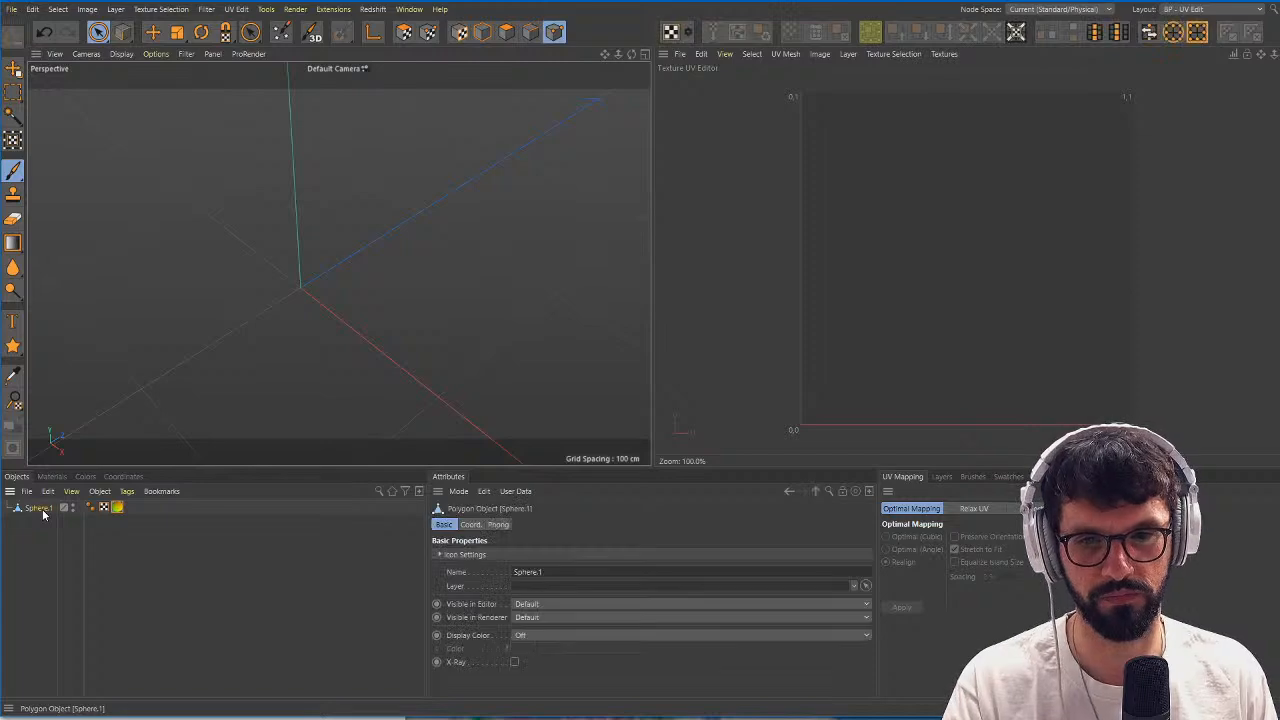
pyautogui.hotkey('ctrl', 'z')
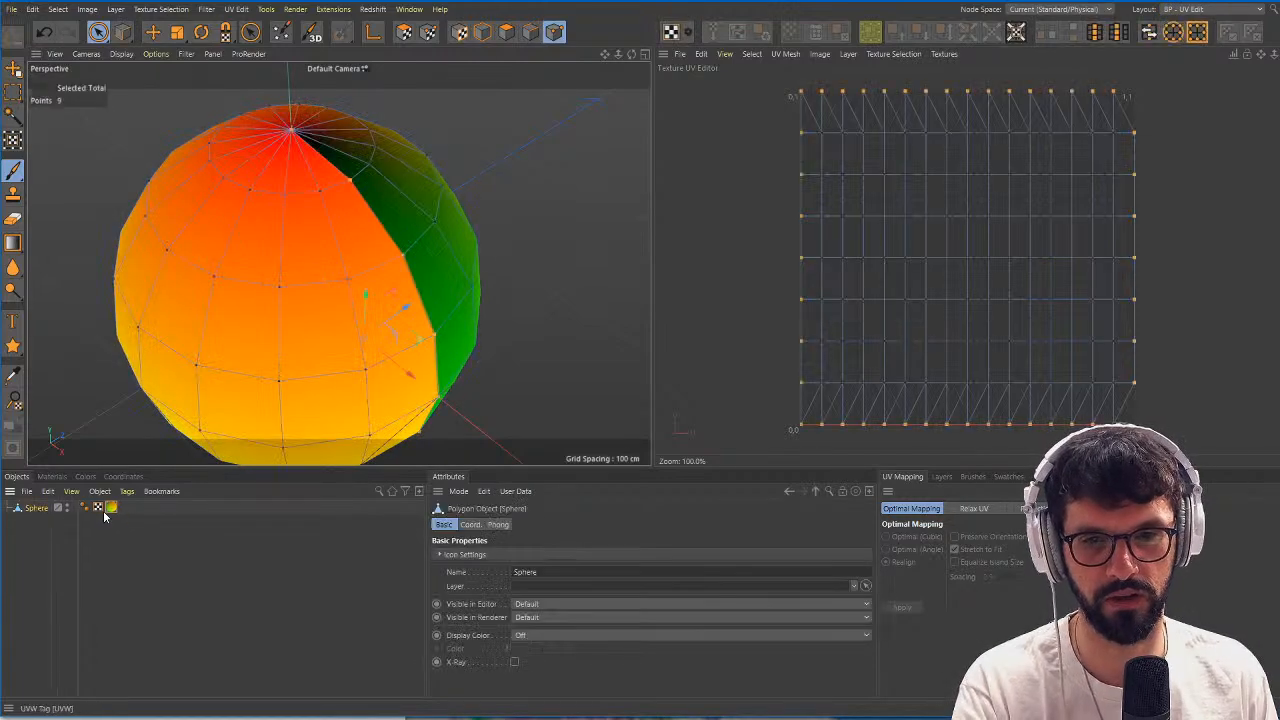
# Add a Vertex Color tag to the sphere using the Commander search "vert".
pyautogui.hotkey('shift', 'c')
pyautogui.write('vert')
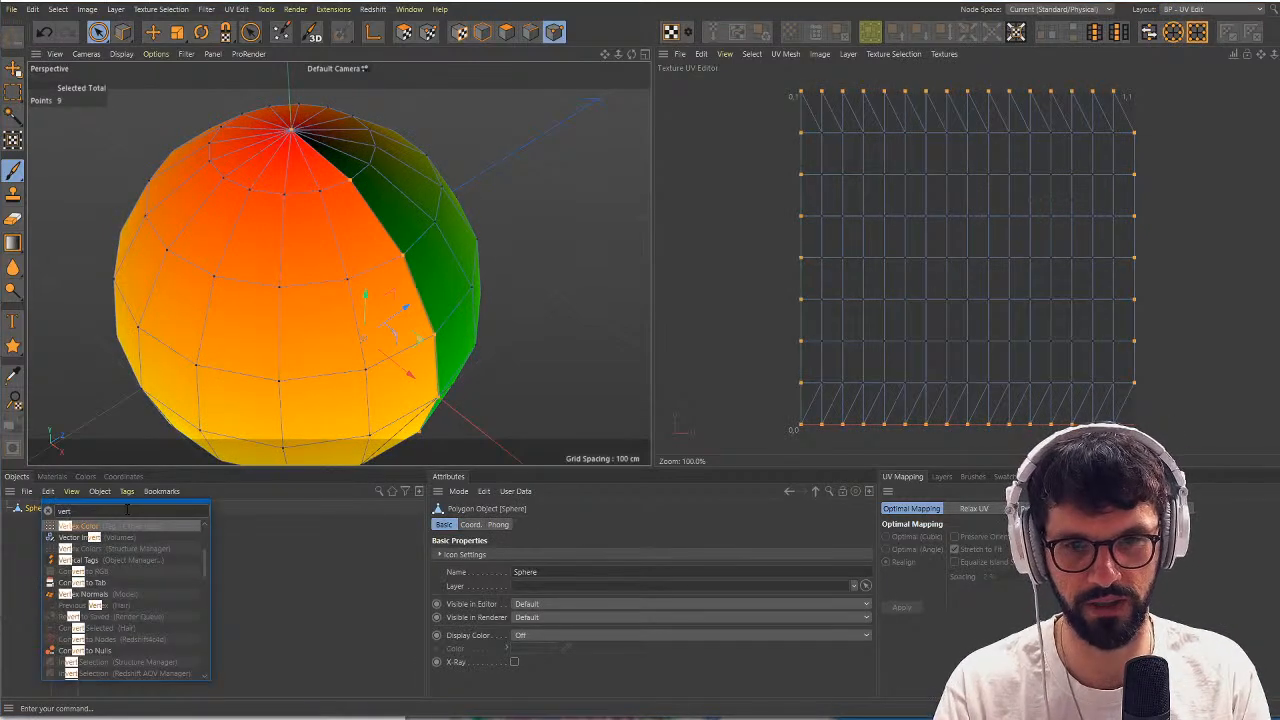
pyautogui.press('Return')
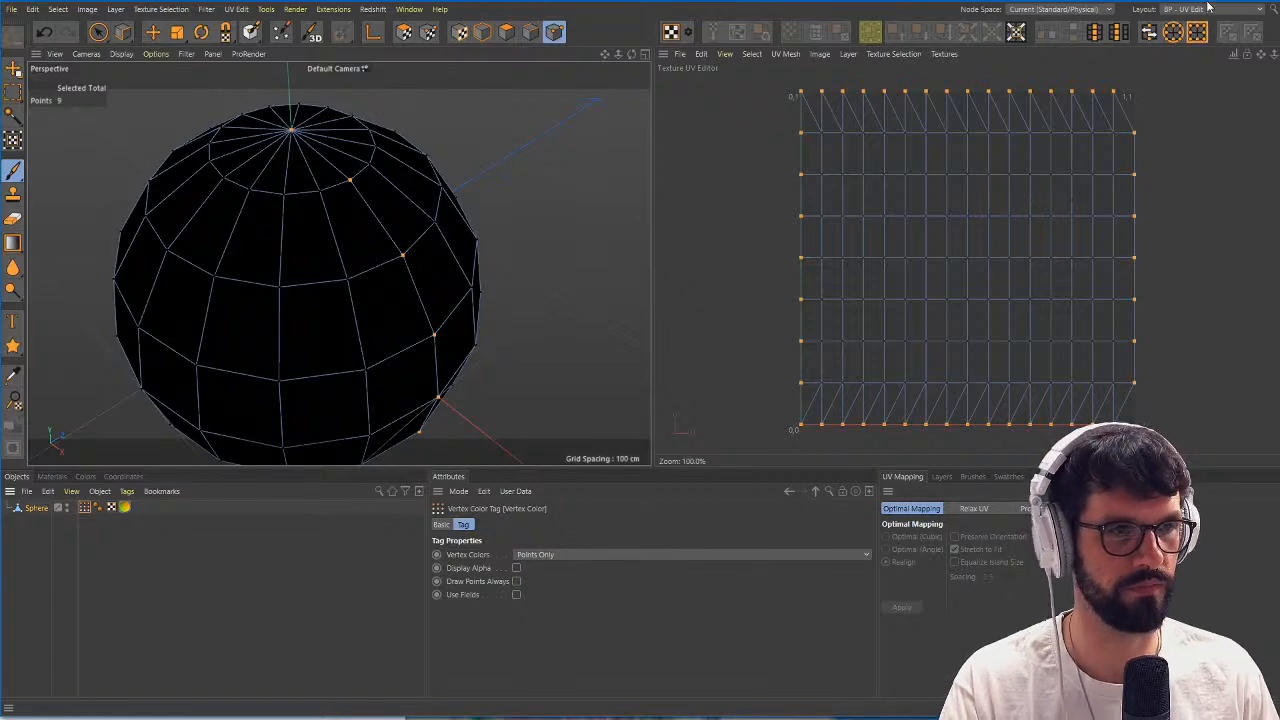
# Return to the Standard layout and enable Use Fields on the sphere's Vertex Color tag.
pyautogui.click(1210, 9)
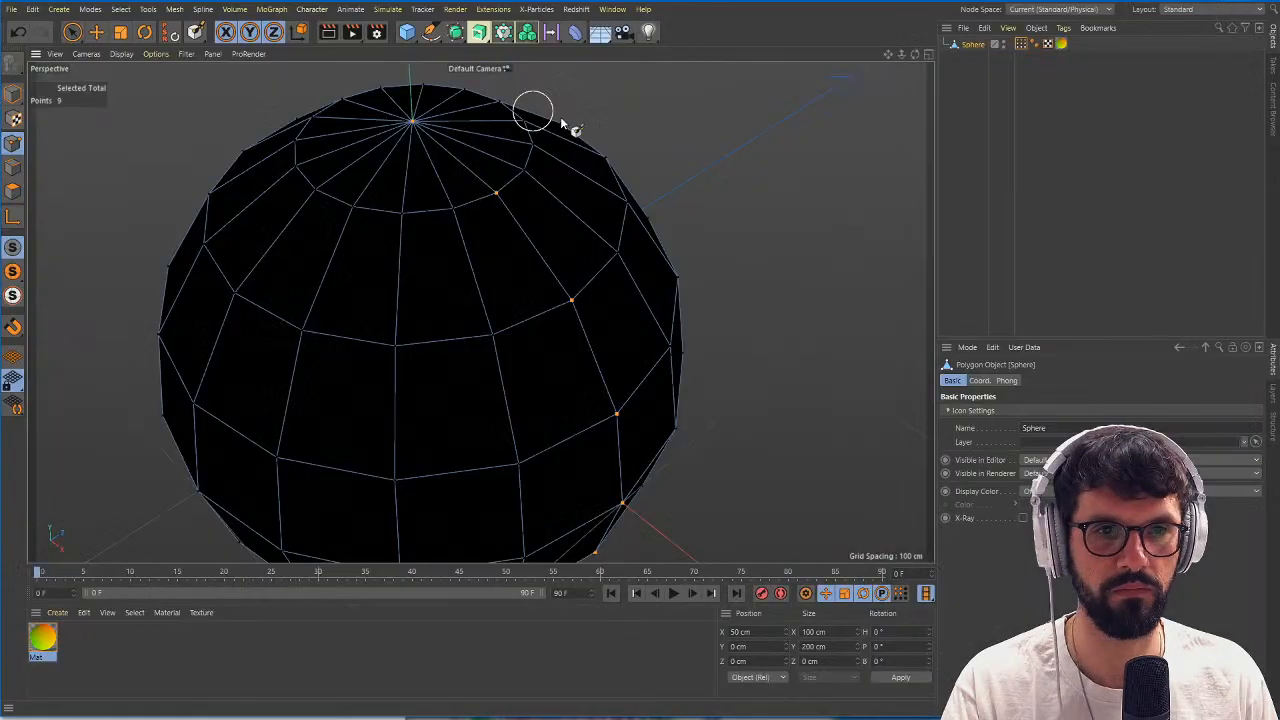
pyautogui.click(1047, 44)
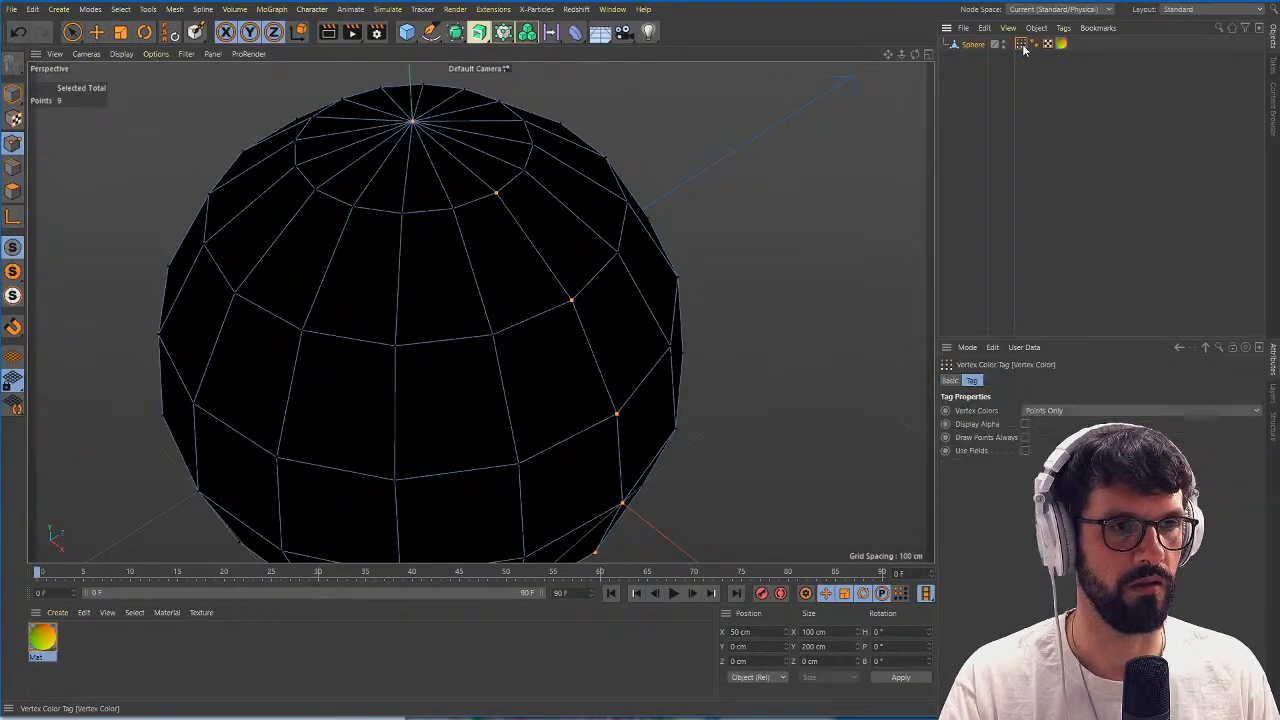
pyautogui.click(1024, 451)
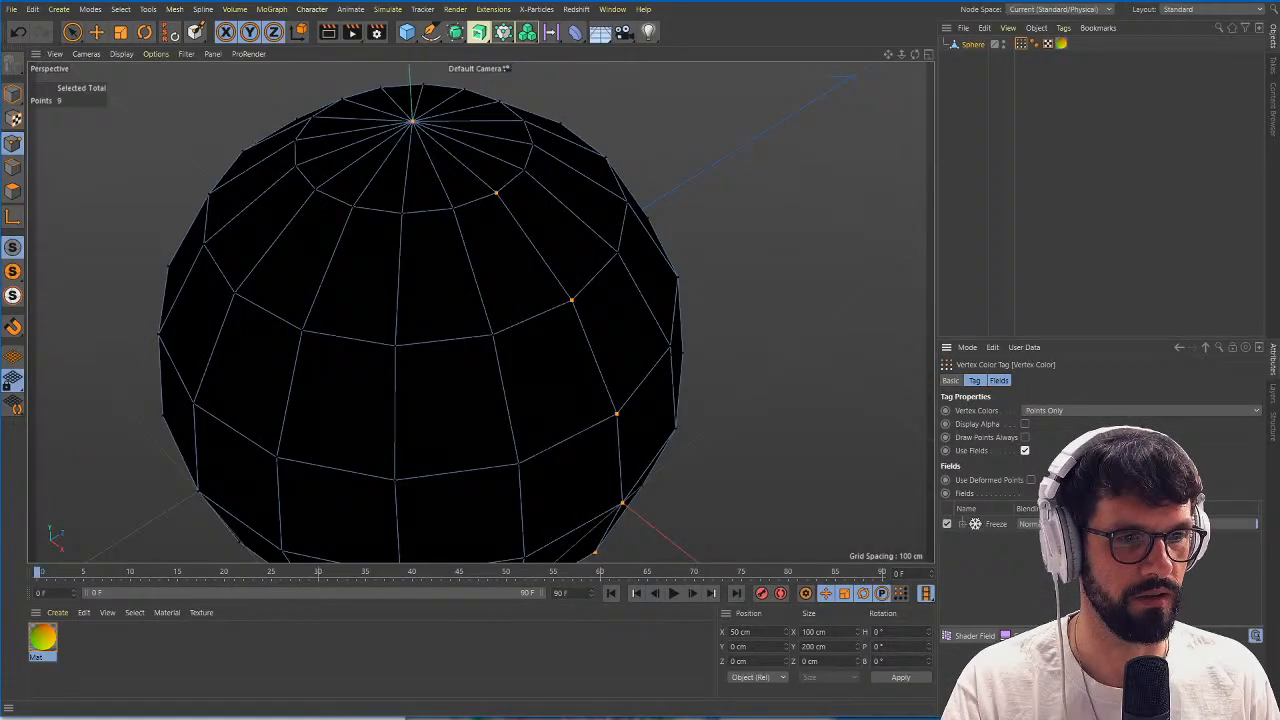
# Add a Shader Field to the sphere's Vertex Color tag and shorten the fields list to expose the field's settings.
pyautogui.click(1003, 620)
pyautogui.moveTo(1020, 628); pyautogui.dragTo(1025, 530)
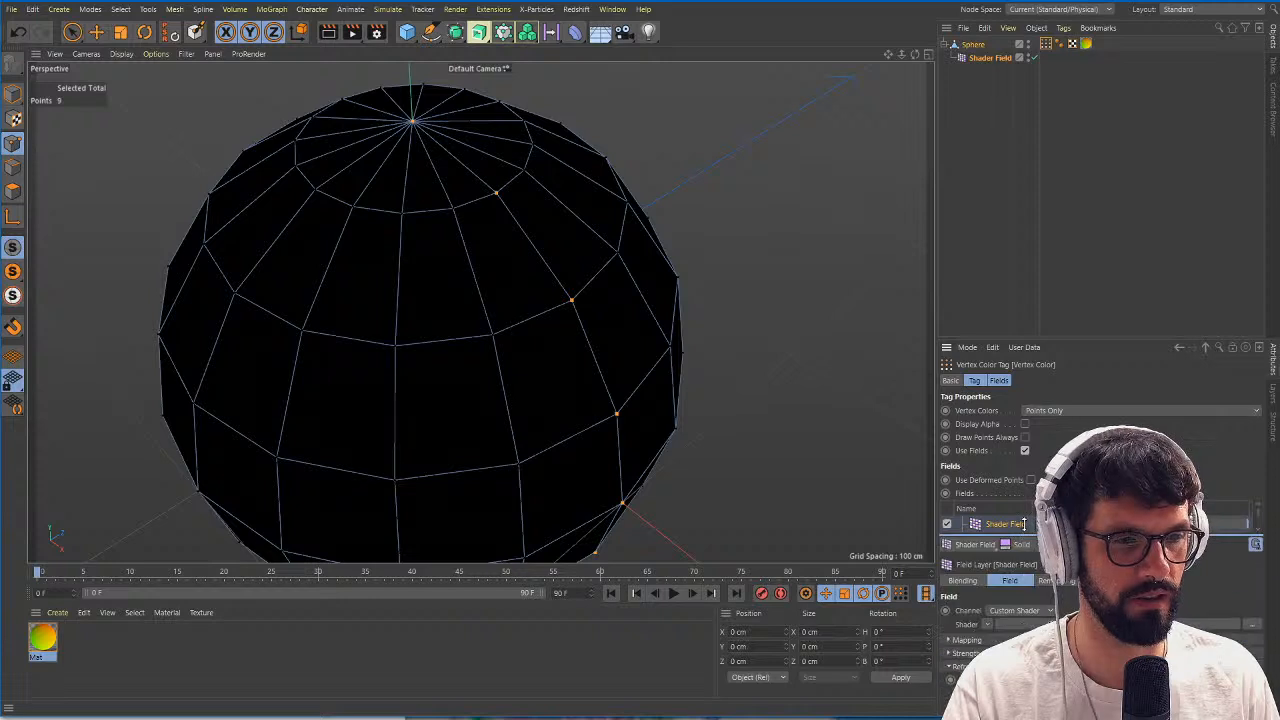
# Copy the Layer shader from the Luminance texture of the material Mat and close the material's editor.
pyautogui.click(42, 640)
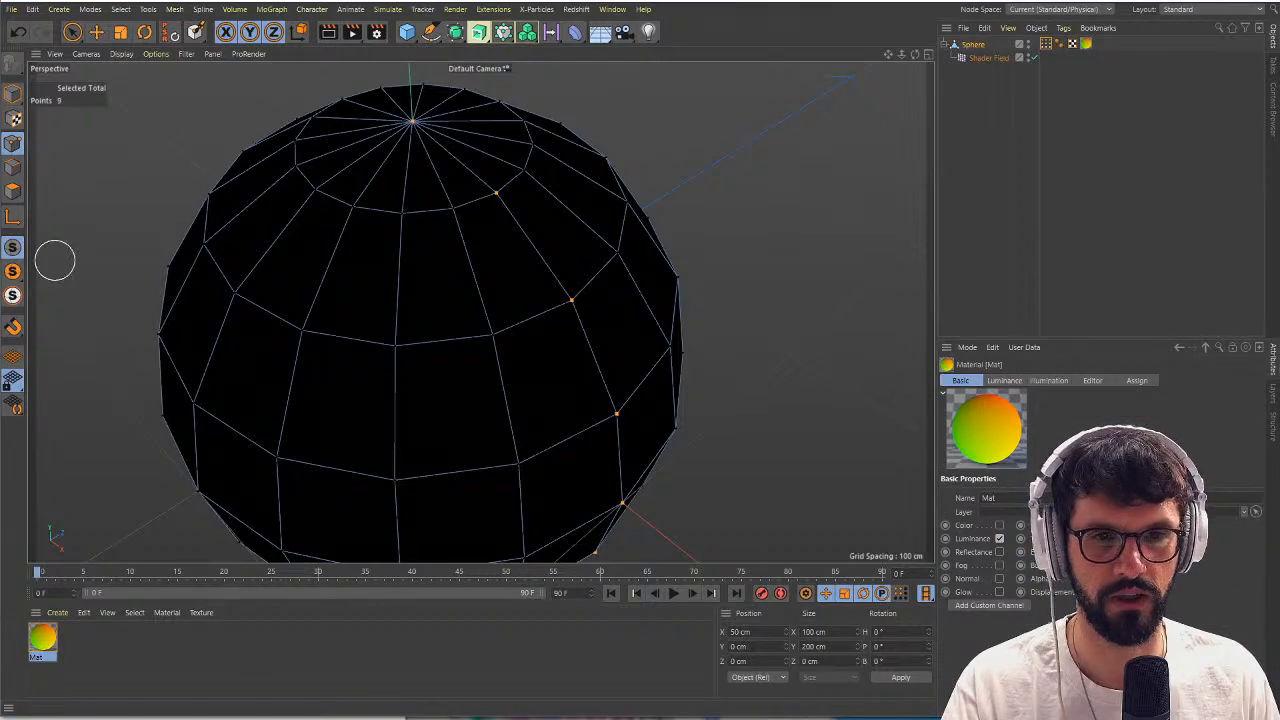
pyautogui.doubleClick(42, 640)
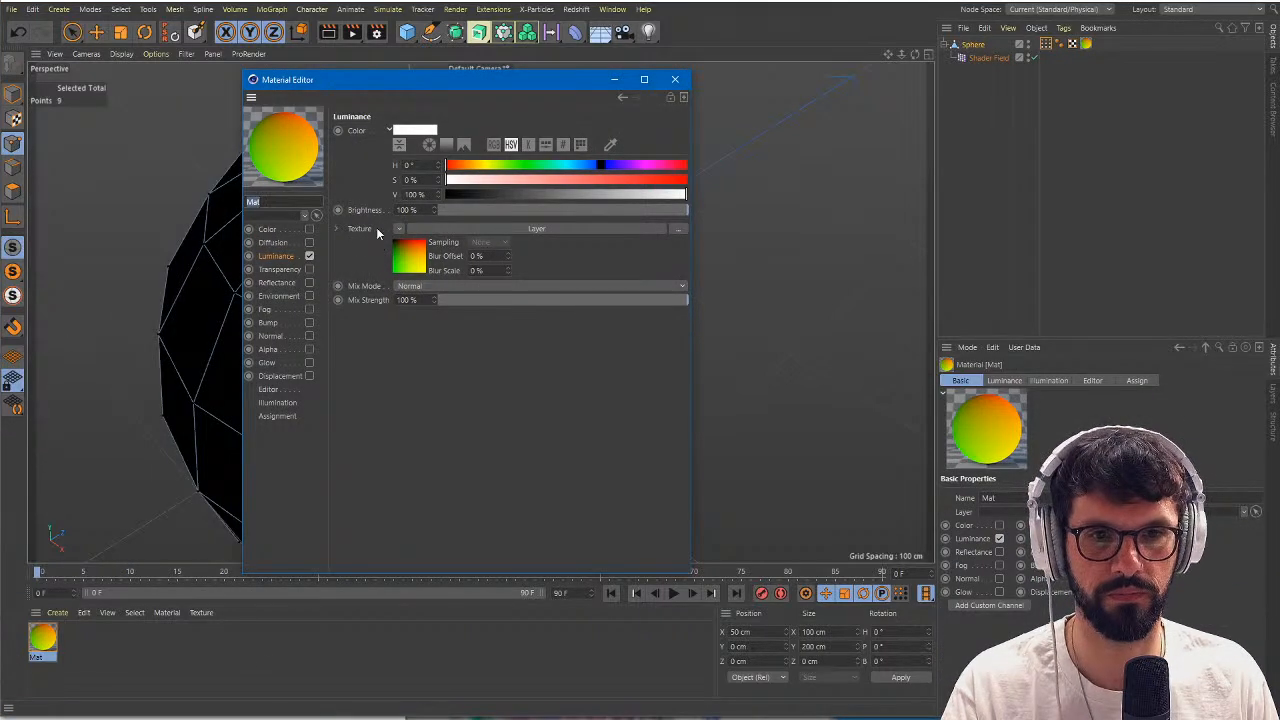
pyautogui.click(399, 230)
pyautogui.click(449, 304)
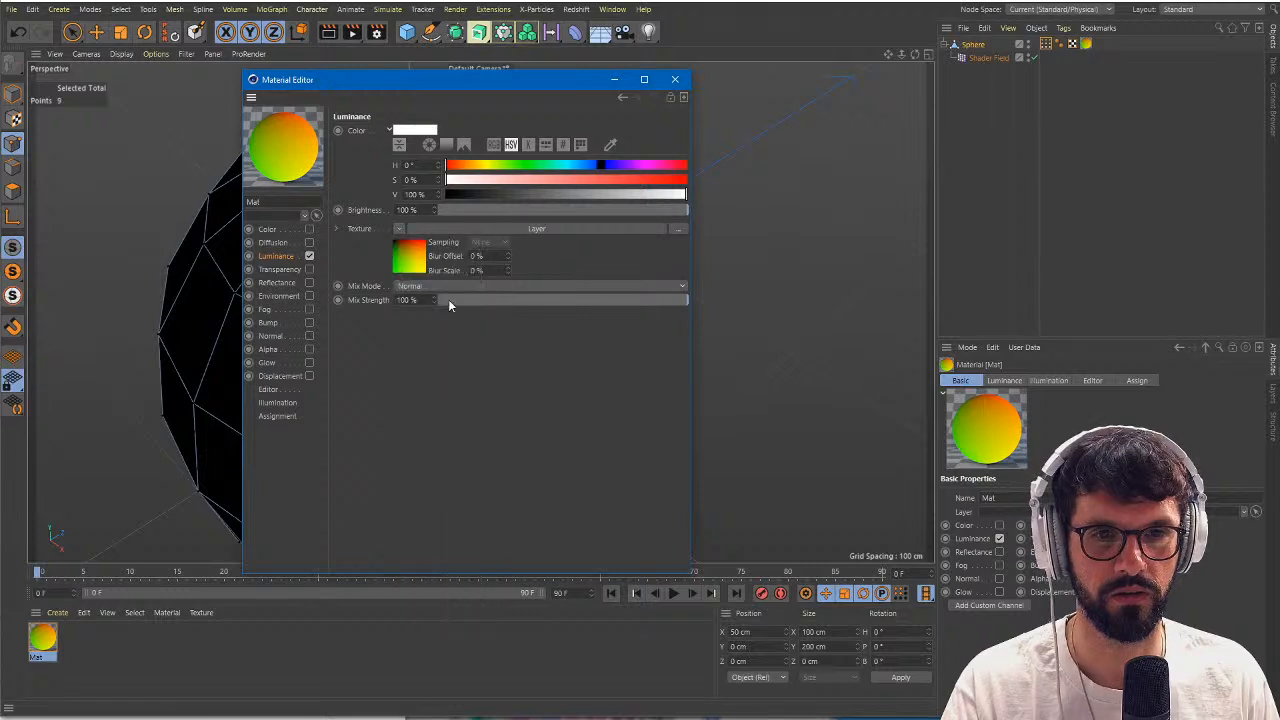
pyautogui.click(675, 80)
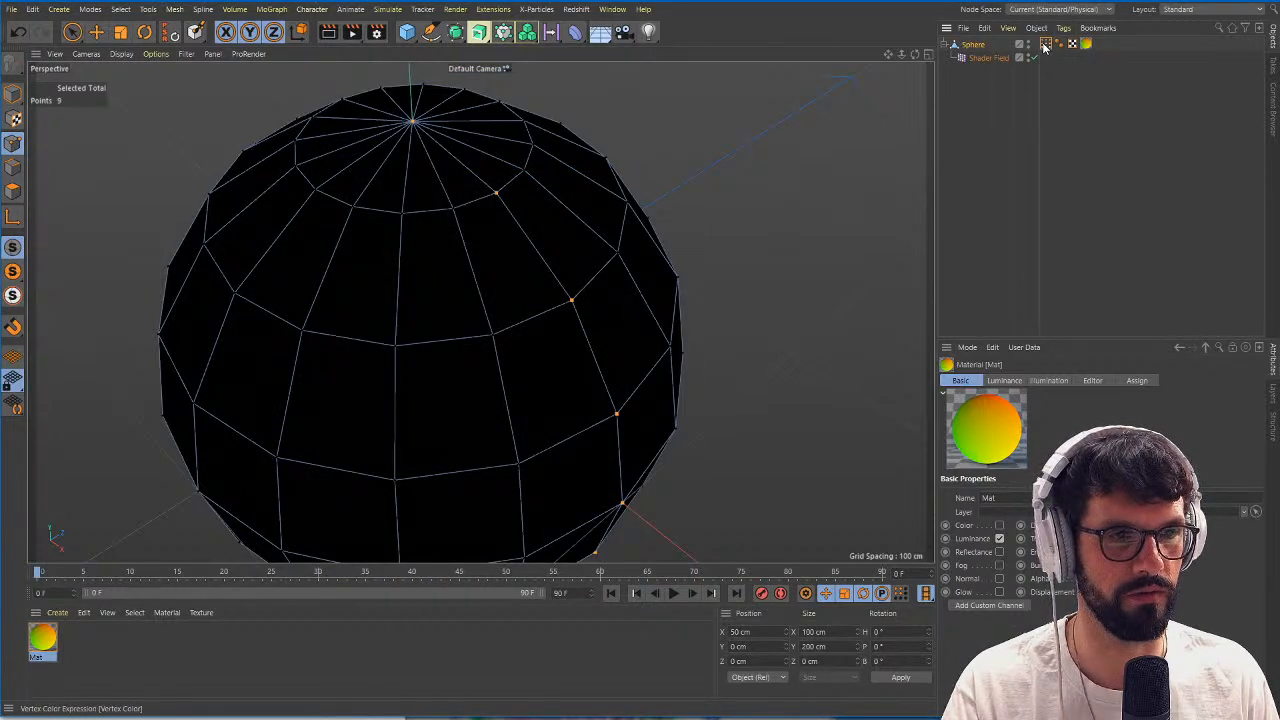
# Paste the copied Layer shader into the custom shader slot of the Vertex Color tag's Shader Field.
pyautogui.click(1046, 44)
pyautogui.click(987, 624)
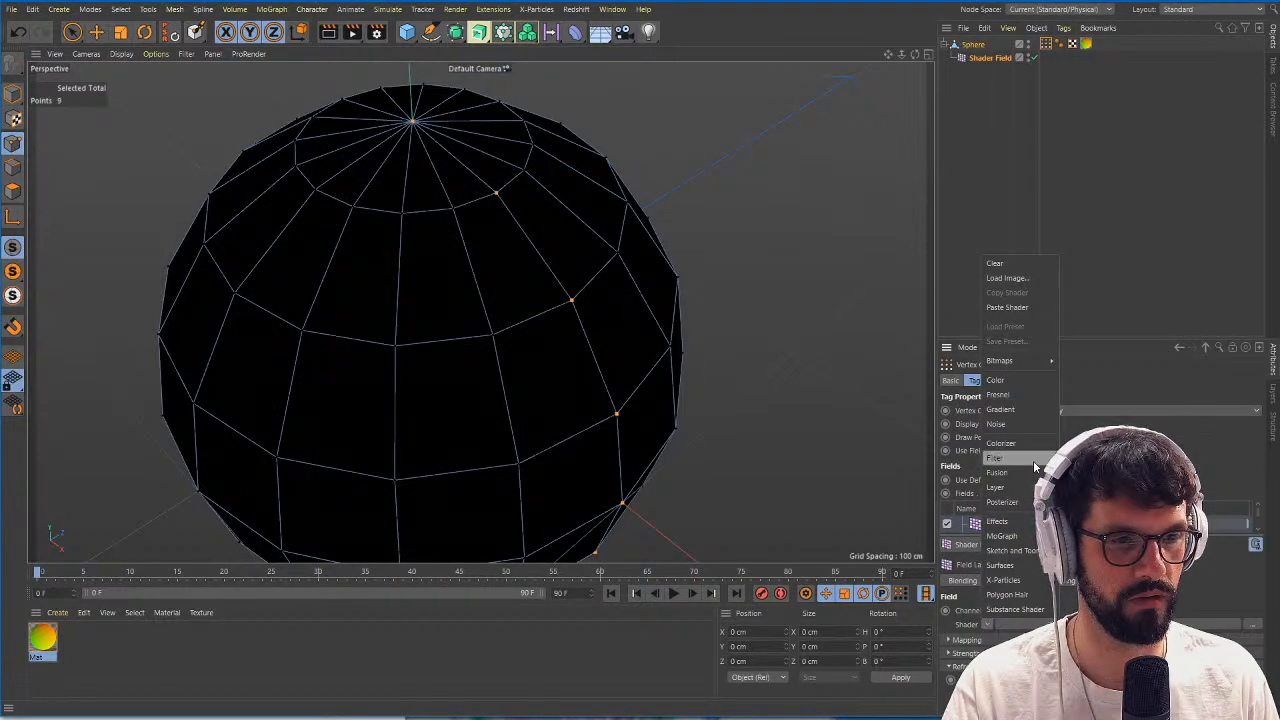
pyautogui.click(1010, 307)
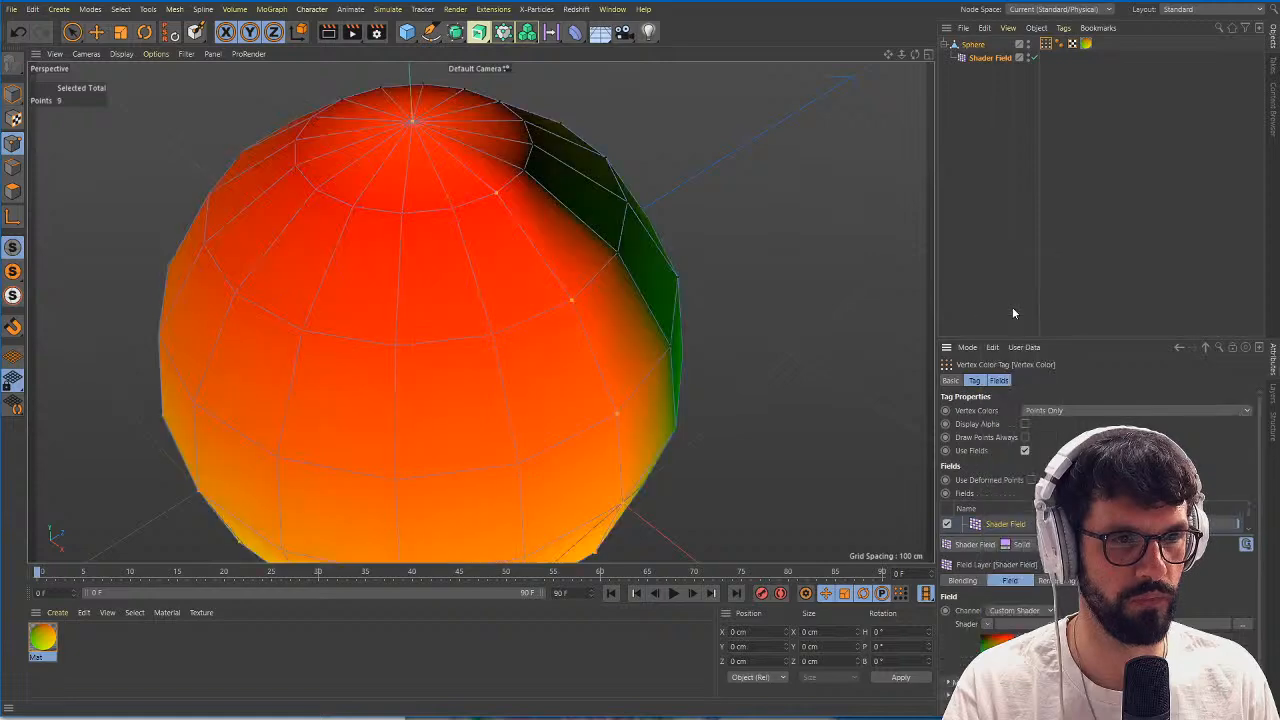
# Examine how the vertex colours blend between red and green along the sphere's UV seam.
pyautogui.keyDown('alt'); pyautogui.moveTo(523, 263); pyautogui.dragTo(544, 263, button='right'); pyautogui.keyUp('alt')
pyautogui.keyDown('alt'); pyautogui.moveTo(610, 263); pyautogui.dragTo(584, 265); pyautogui.keyUp('alt')
pyautogui.keyDown('alt'); pyautogui.moveTo(584, 265); pyautogui.dragTo(516, 284, button='middle'); pyautogui.keyUp('alt')
pyautogui.keyDown('alt'); pyautogui.moveTo(520, 286); pyautogui.dragTo(556, 288, button='right'); pyautogui.keyUp('alt')
pyautogui.keyDown('alt'); pyautogui.moveTo(556, 288); pyautogui.dragTo(501, 277); pyautogui.keyUp('alt')
pyautogui.keyDown('alt'); pyautogui.moveTo(587, 316); pyautogui.dragTo(577, 320, button='middle'); pyautogui.keyUp('alt')
pyautogui.keyDown('alt'); pyautogui.moveTo(577, 320); pyautogui.dragTo(527, 311, button='right'); pyautogui.keyUp('alt')
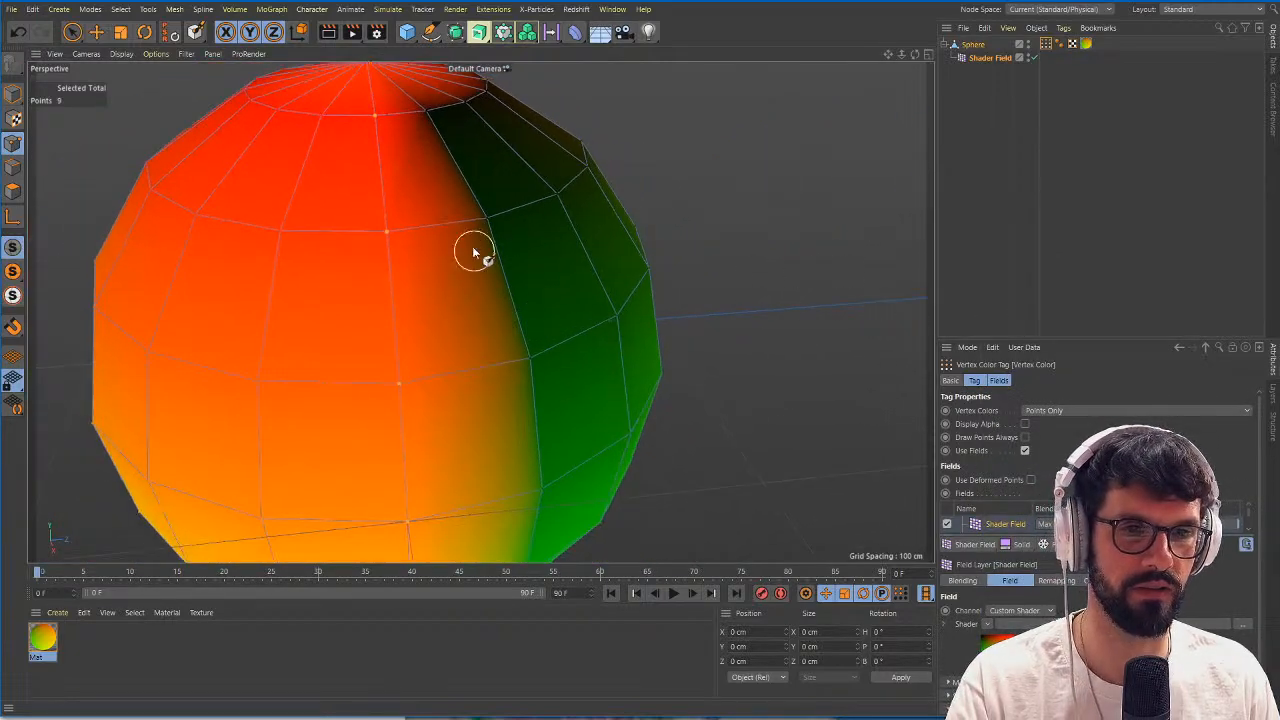
# Compare the material's colour edge at the sphere's UV seam with the Vertex Color tag's display.
pyautogui.click(1086, 43)
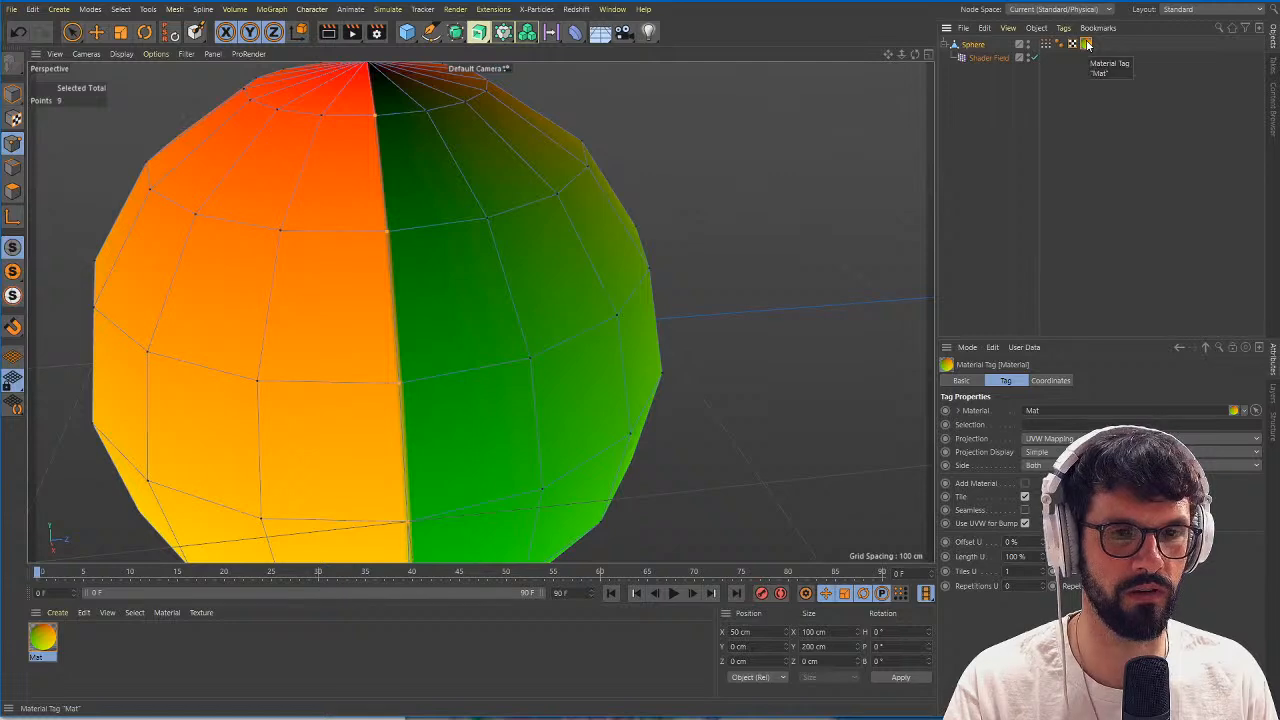
pyautogui.keyDown('alt'); pyautogui.moveTo(633, 236); pyautogui.dragTo(550, 237, button='right'); pyautogui.keyUp('alt')
pyautogui.keyDown('alt'); pyautogui.moveTo(465, 237); pyautogui.dragTo(497, 286); pyautogui.keyUp('alt')
pyautogui.keyDown('alt'); pyautogui.moveTo(480, 284); pyautogui.dragTo(494, 285, button='right'); pyautogui.keyUp('alt')
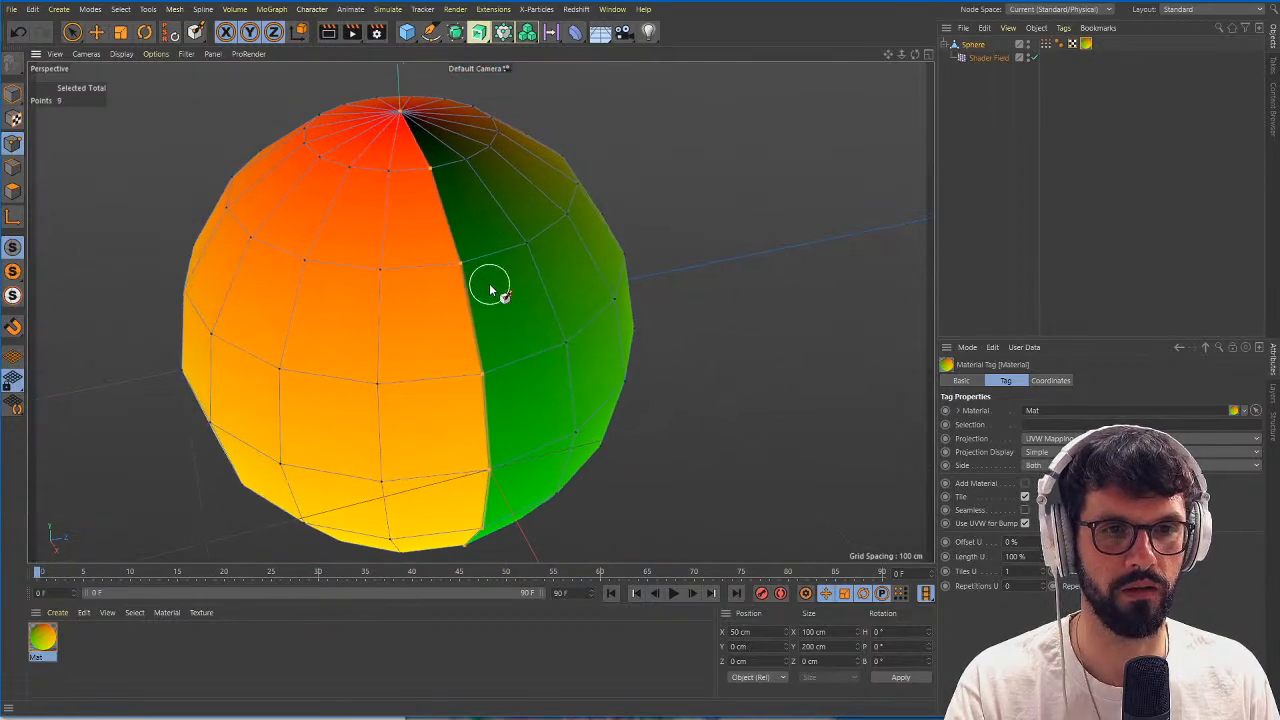
pyautogui.keyDown('alt'); pyautogui.moveTo(422, 235); pyautogui.dragTo(440, 236); pyautogui.keyUp('alt')
pyautogui.keyDown('alt'); pyautogui.moveTo(480, 291); pyautogui.dragTo(523, 289); pyautogui.keyUp('alt')
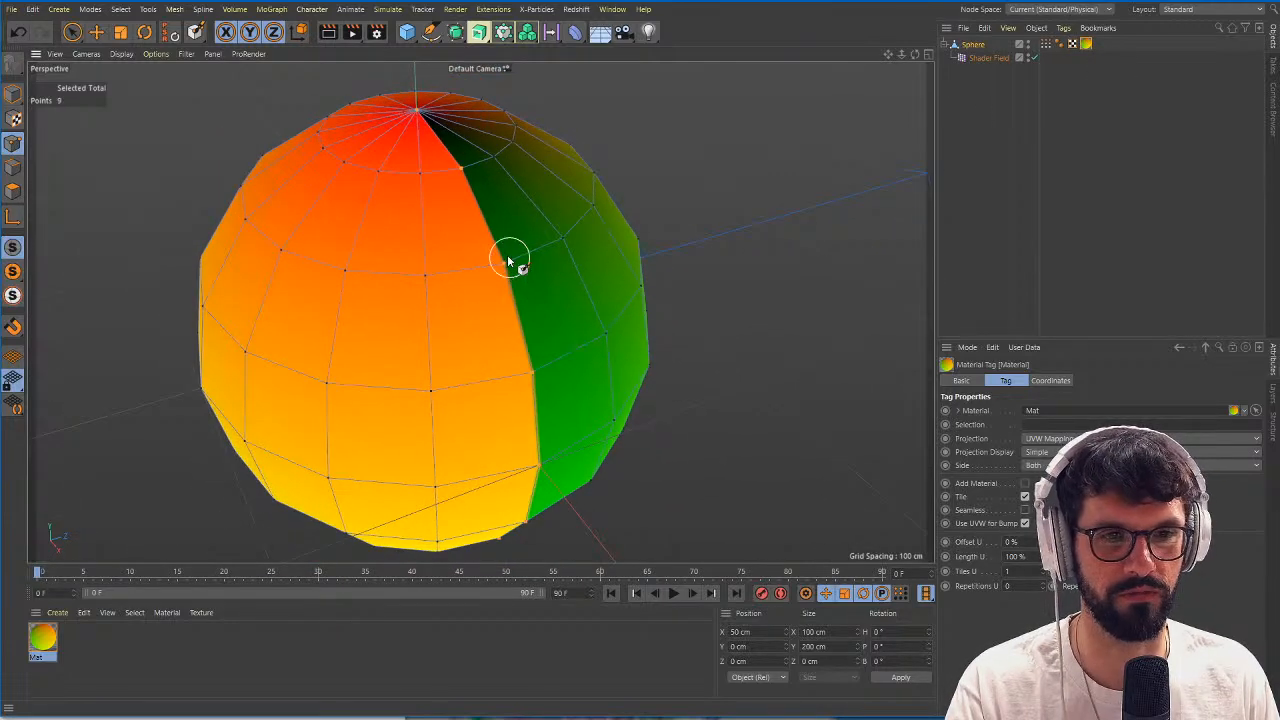
pyautogui.click(1046, 43)
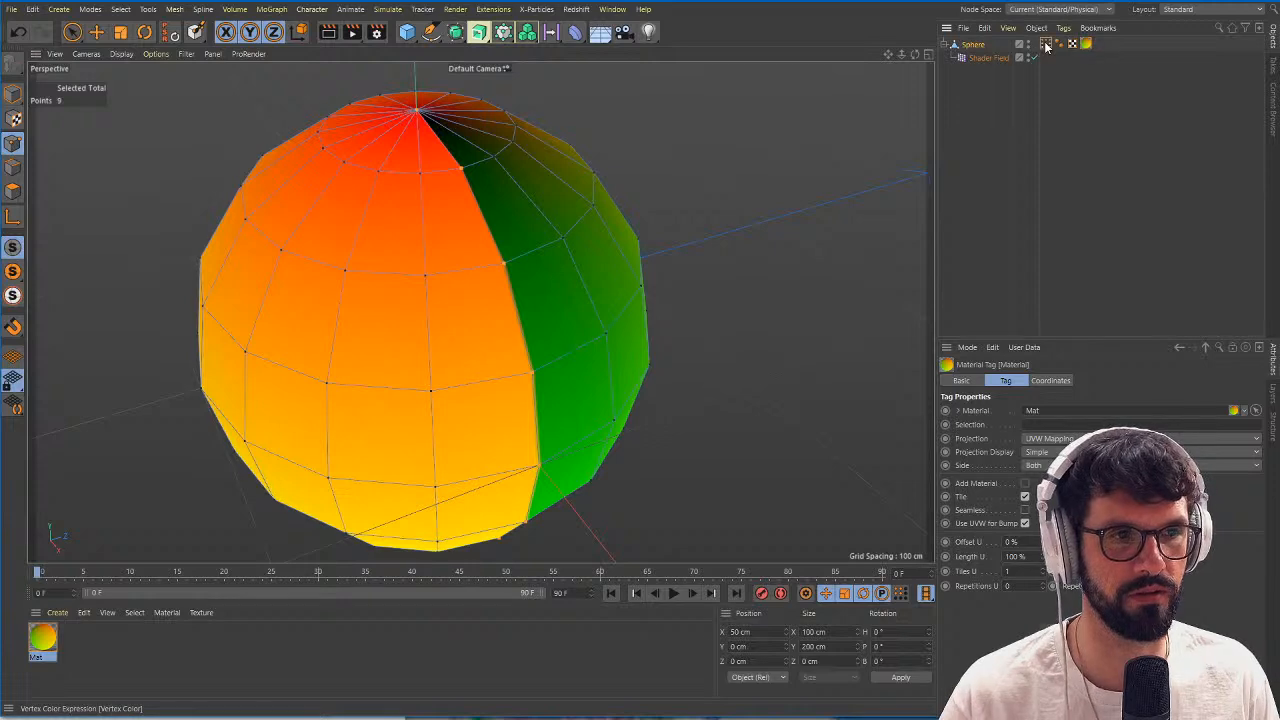
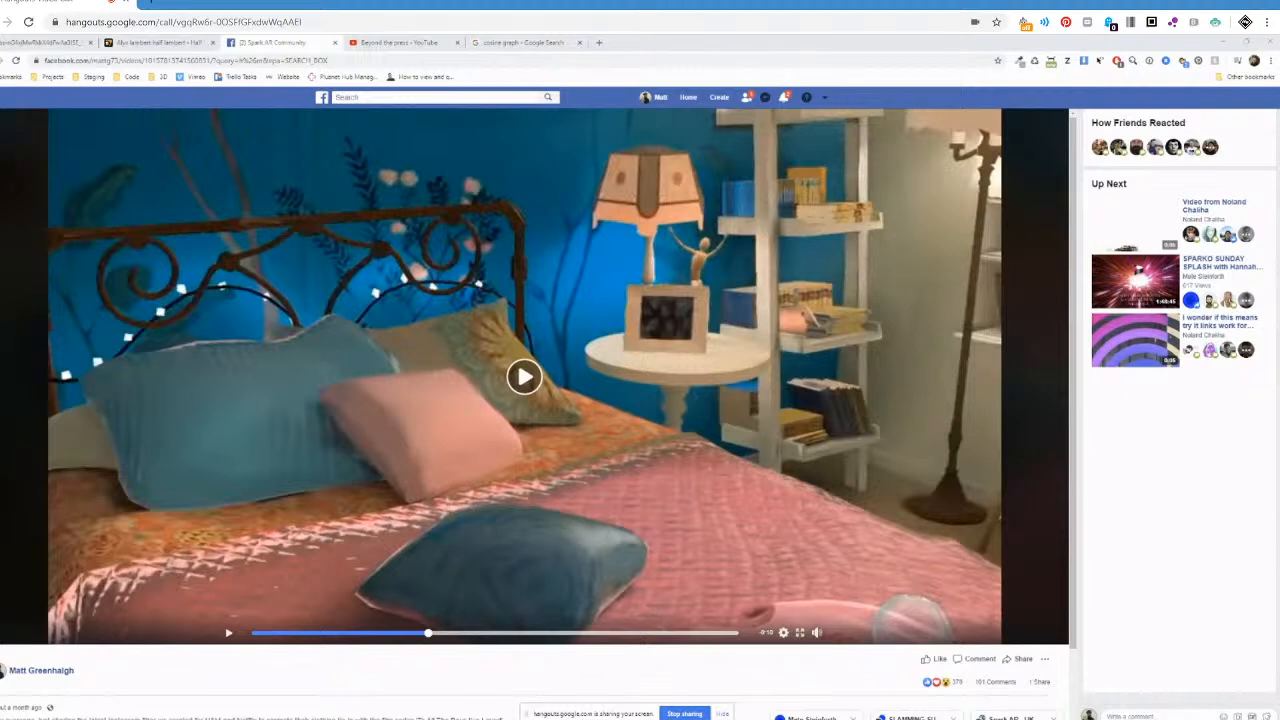
# Switch to Spark AR Studio and examine the previews of the specular mipmaps texture and the irradiance texture, enlarging the preview area.
pyautogui.moveTo(561, 718)
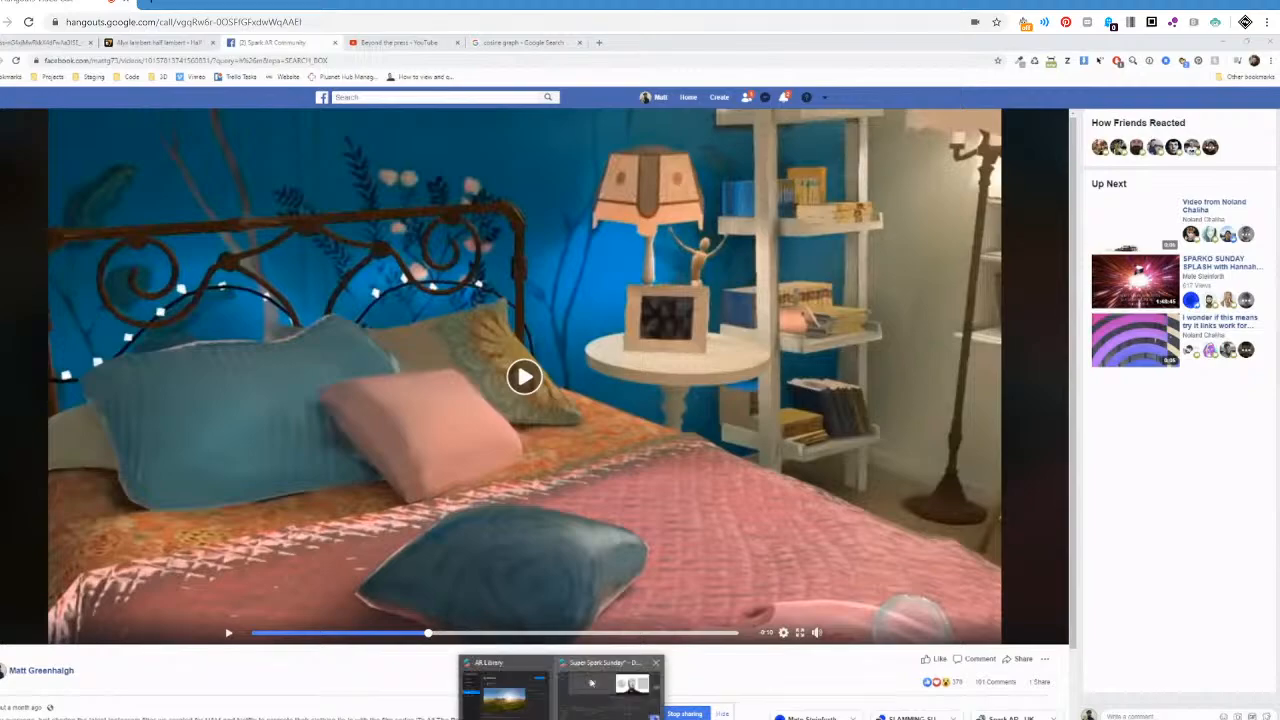
pyautogui.click(588, 670)
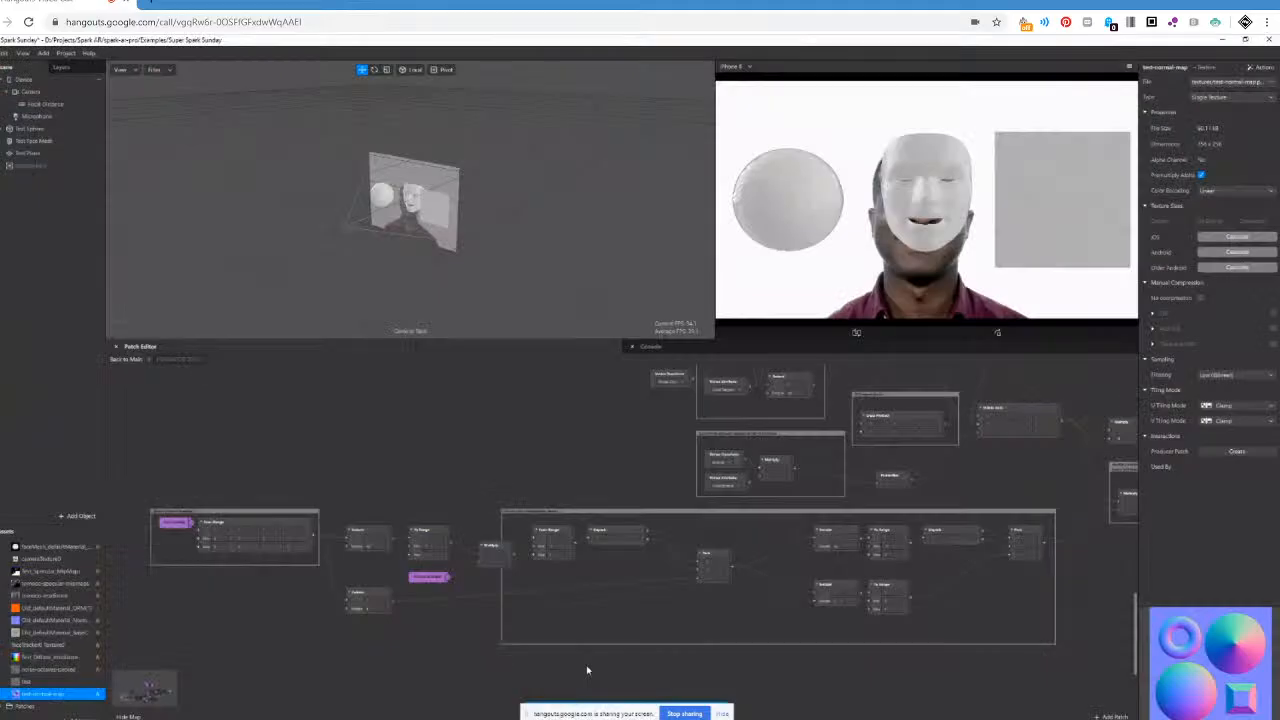
pyautogui.scroll(-5, 729, 537)
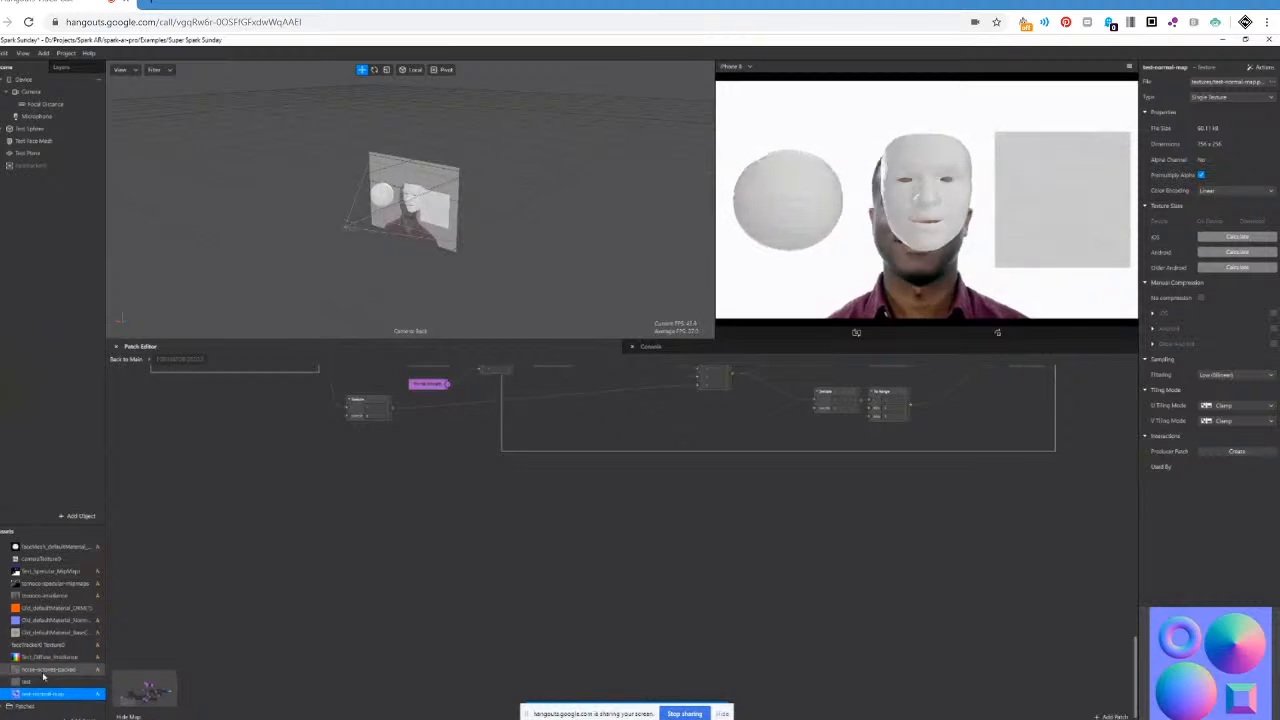
pyautogui.click(40, 584)
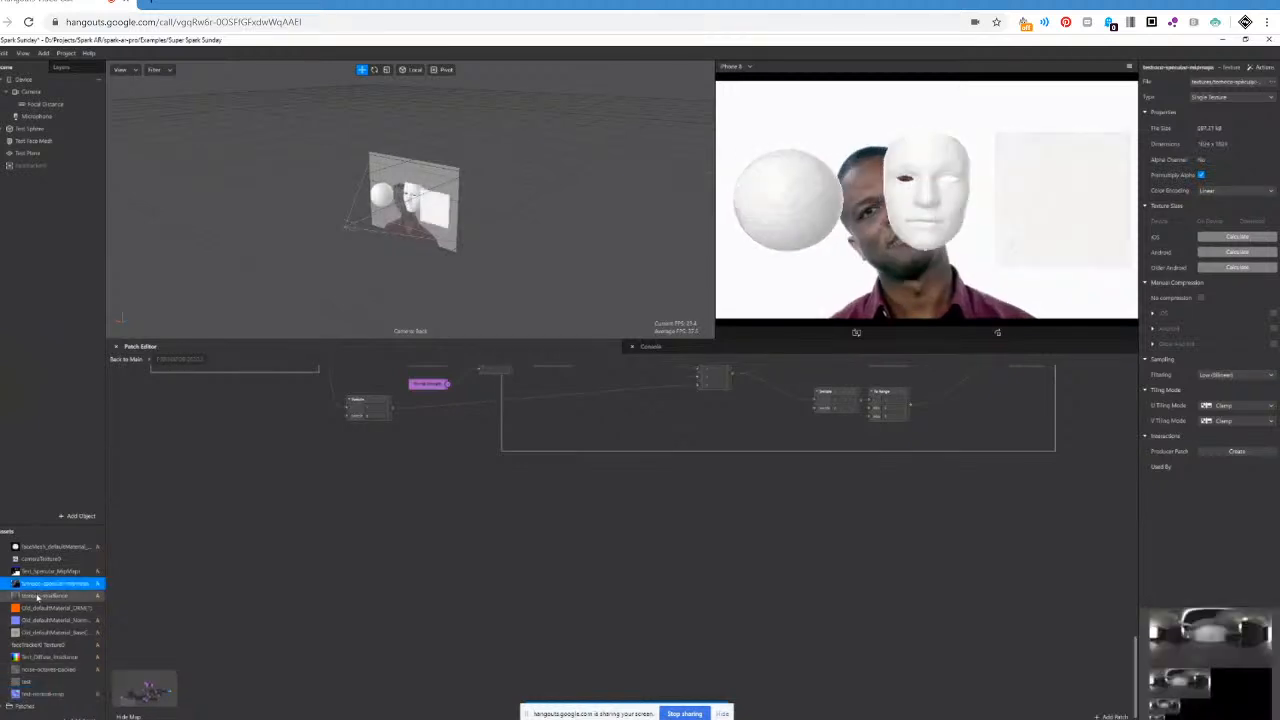
pyautogui.press('Down')
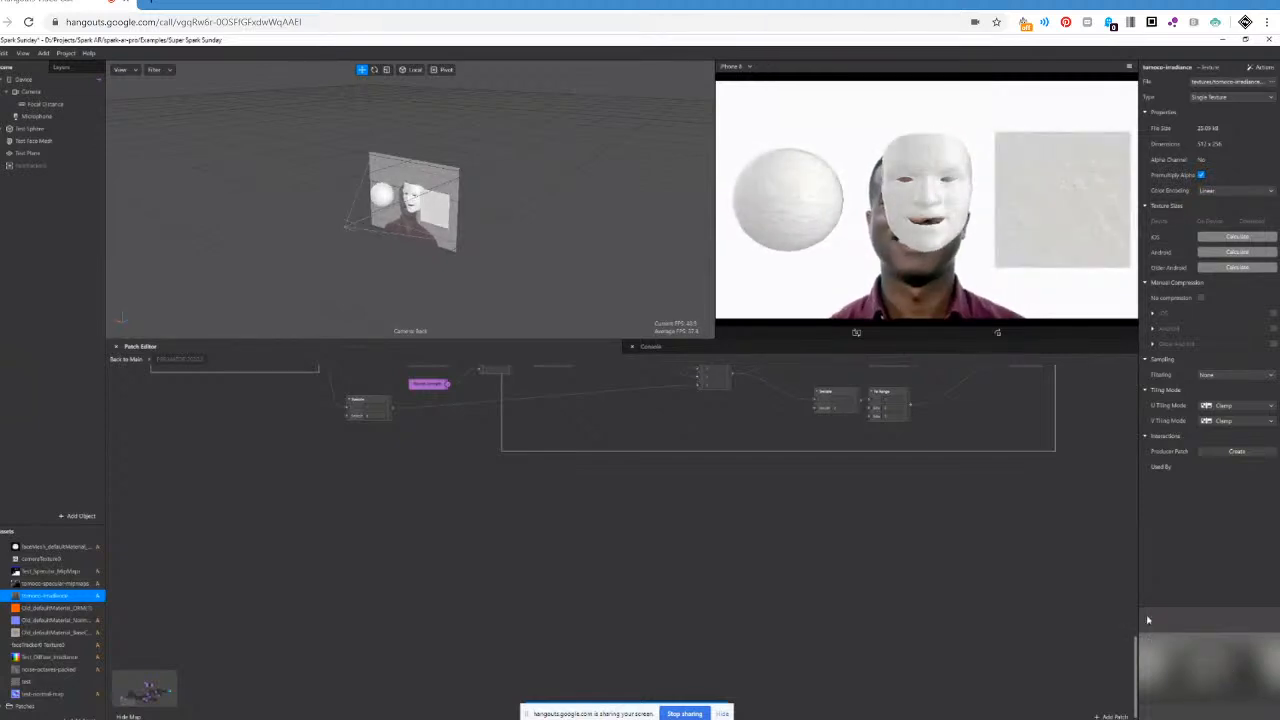
pyautogui.moveTo(1137, 605); pyautogui.dragTo(1074, 612)
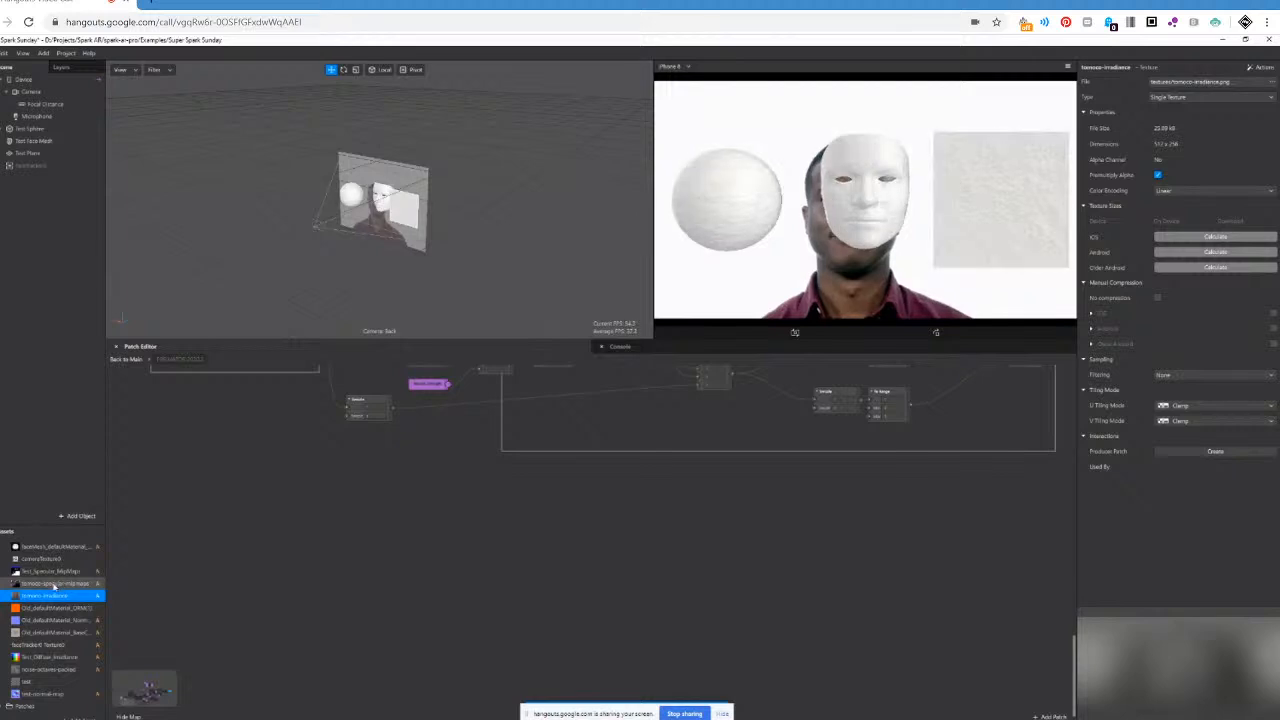
pyautogui.click(55, 583)
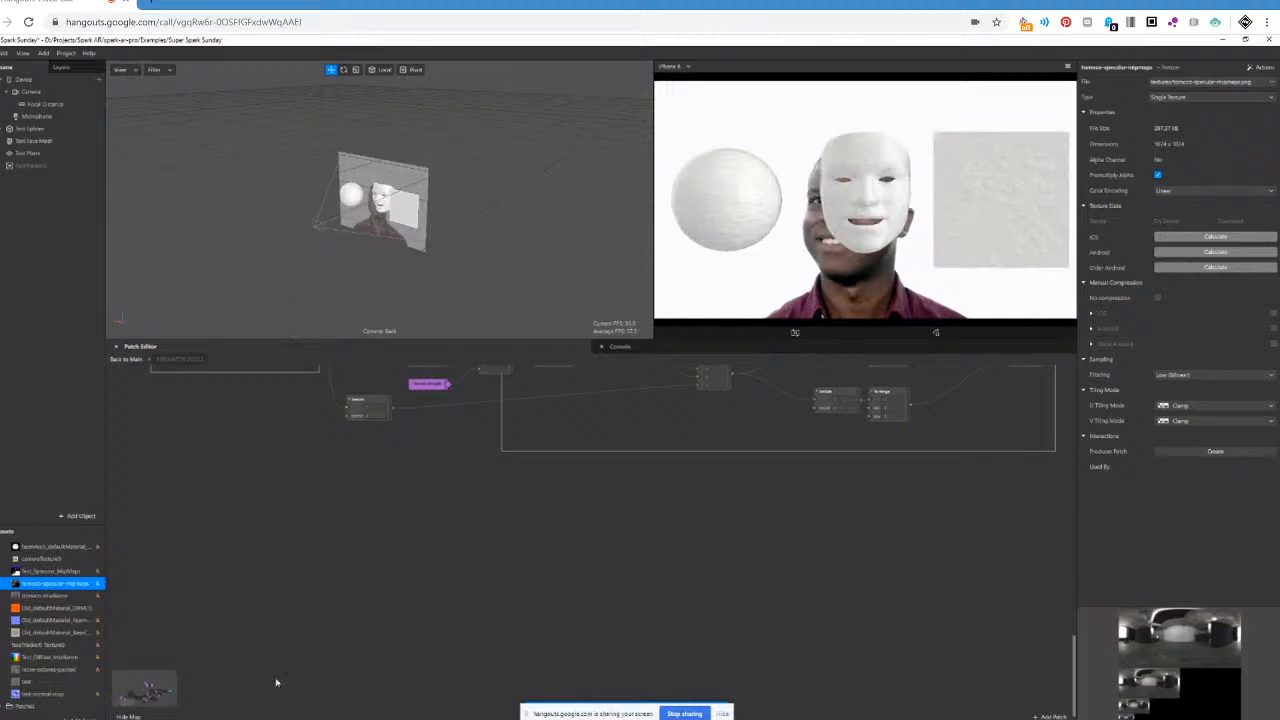
# Return to the Spark AR Community group in the browser and watch the H&M and Netflix bedroom filter video, pausing it partway.
pyautogui.click(235, 719)
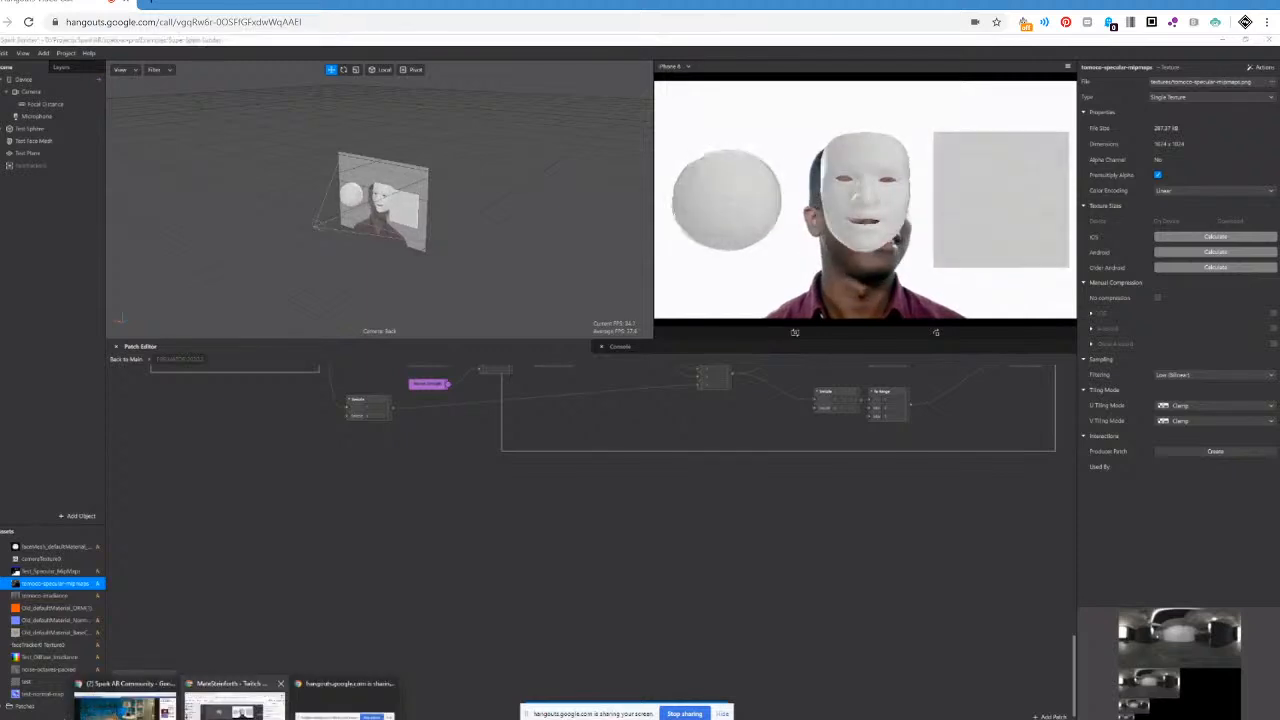
pyautogui.click(125, 700)
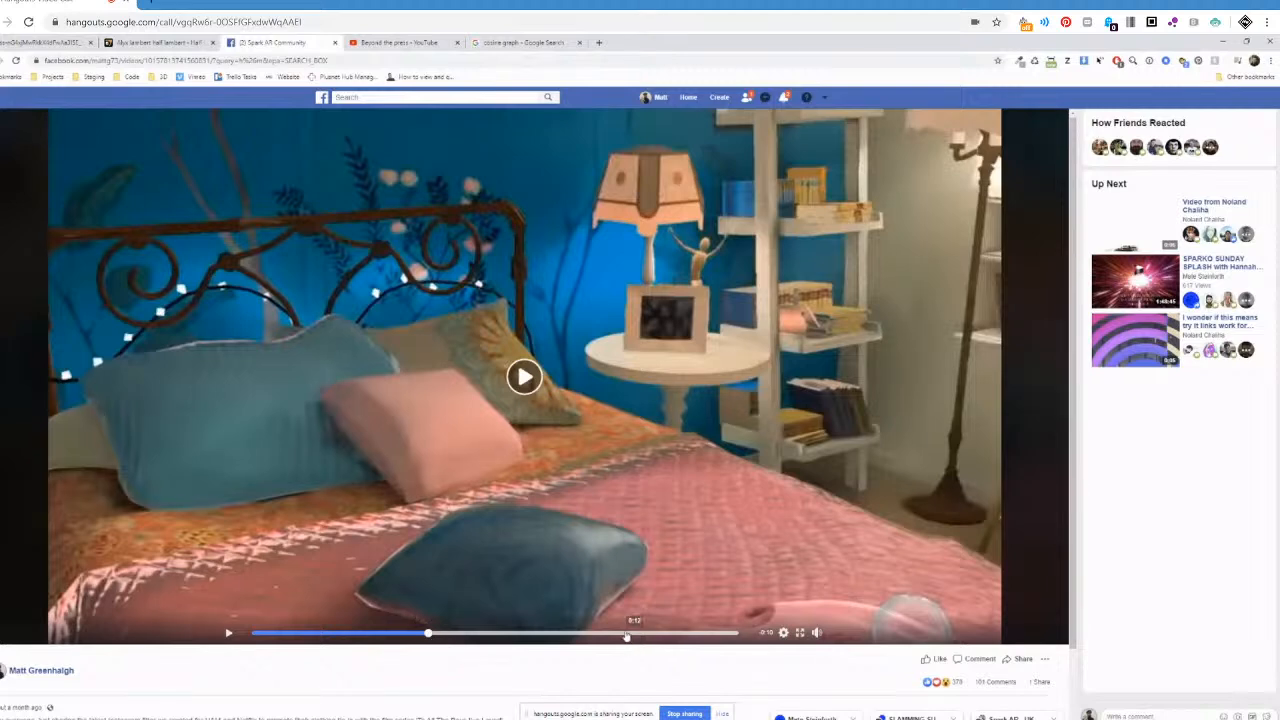
pyautogui.click(527, 380)
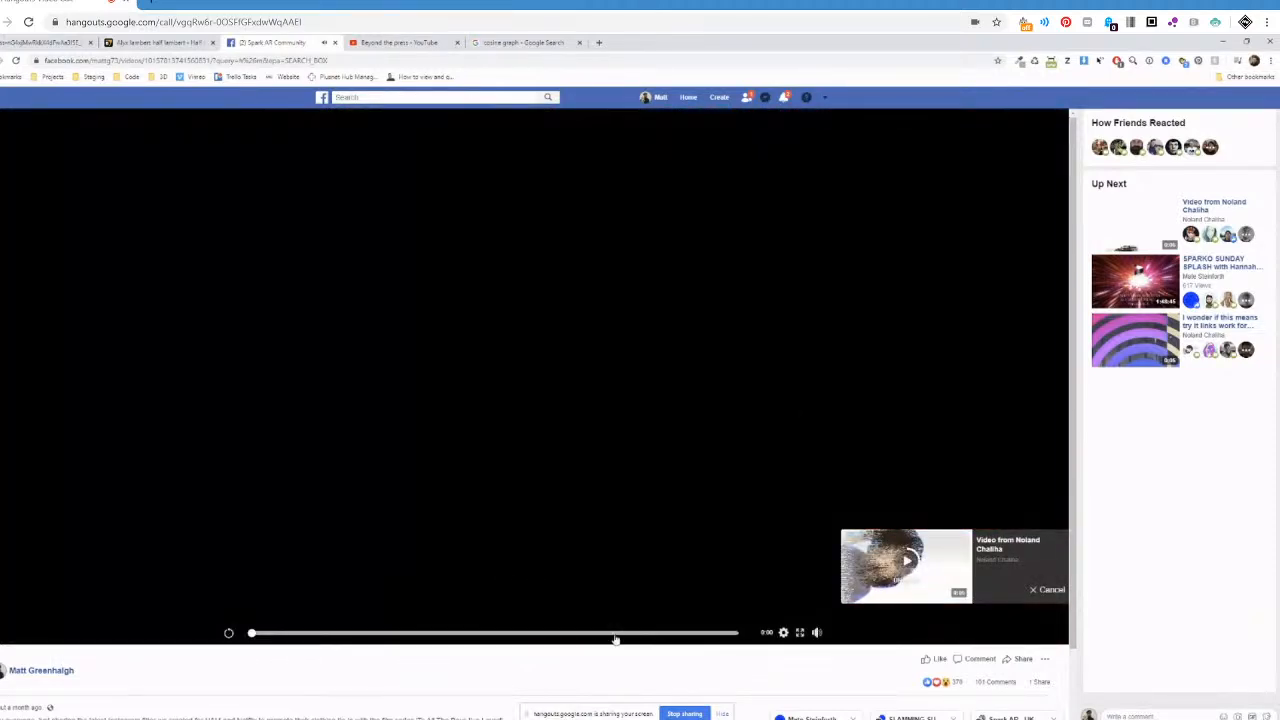
pyautogui.click(614, 633)
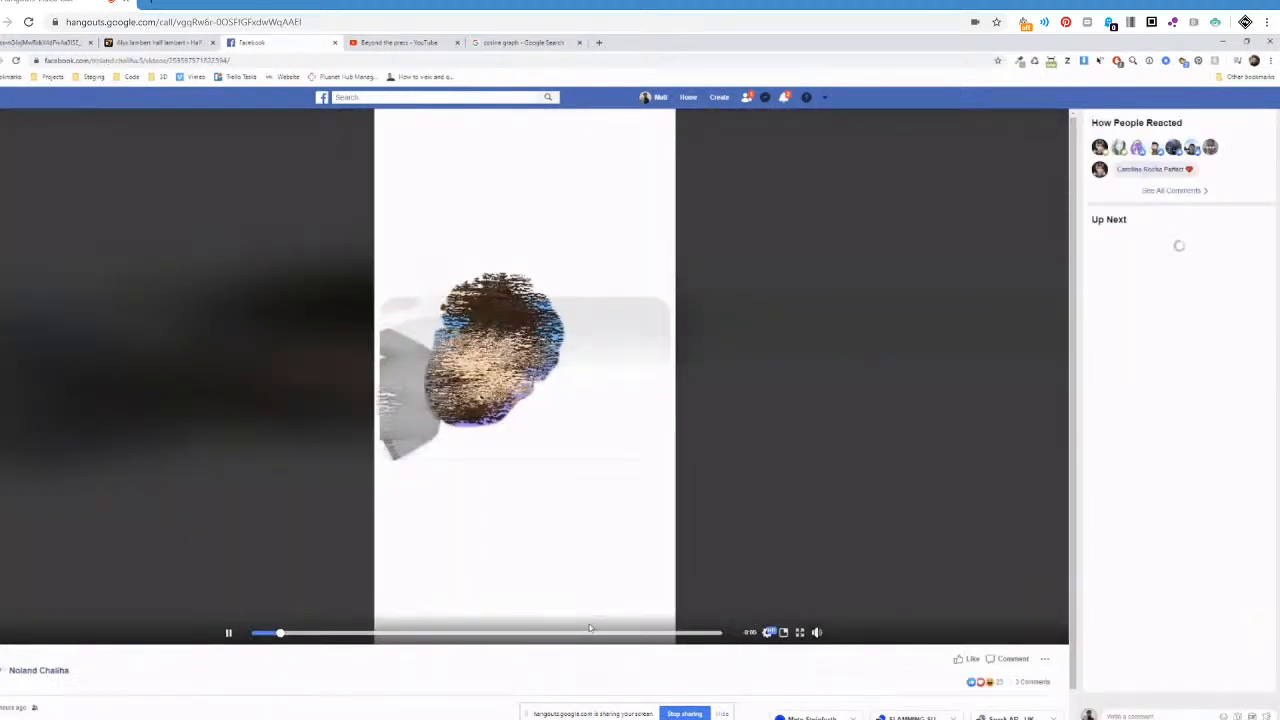
pyautogui.click(228, 632)
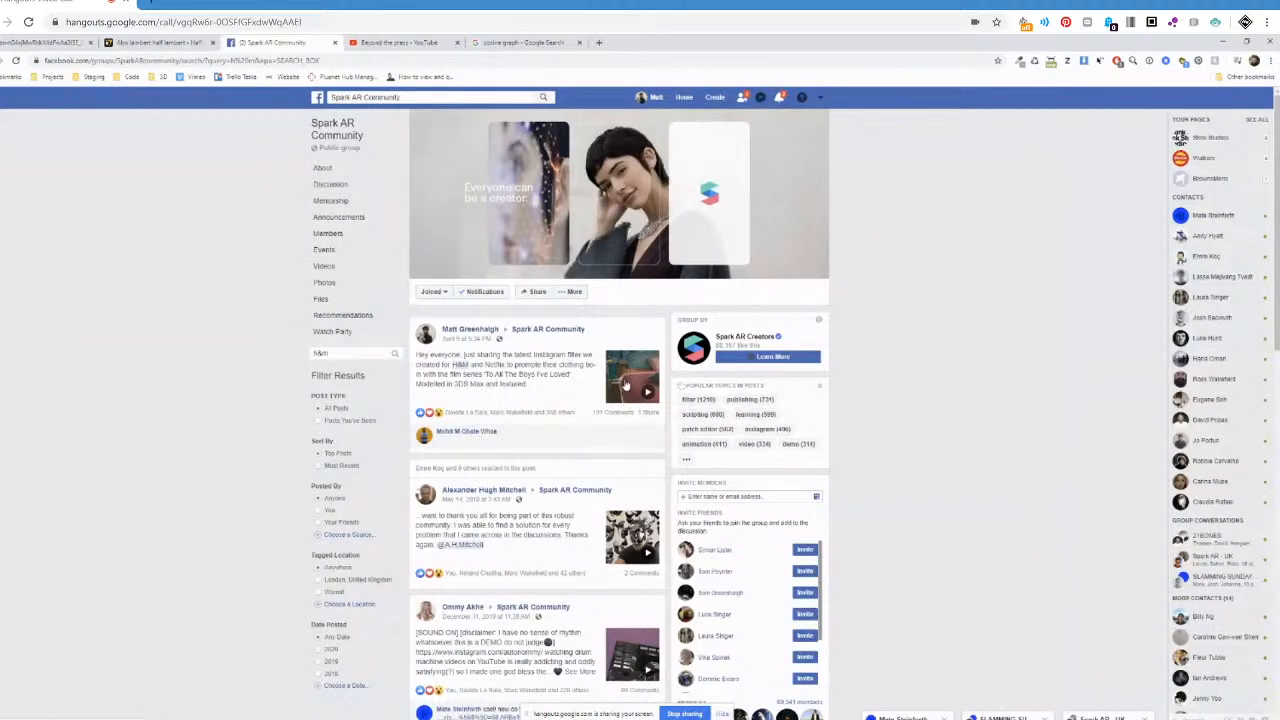
pyautogui.click(625, 383)
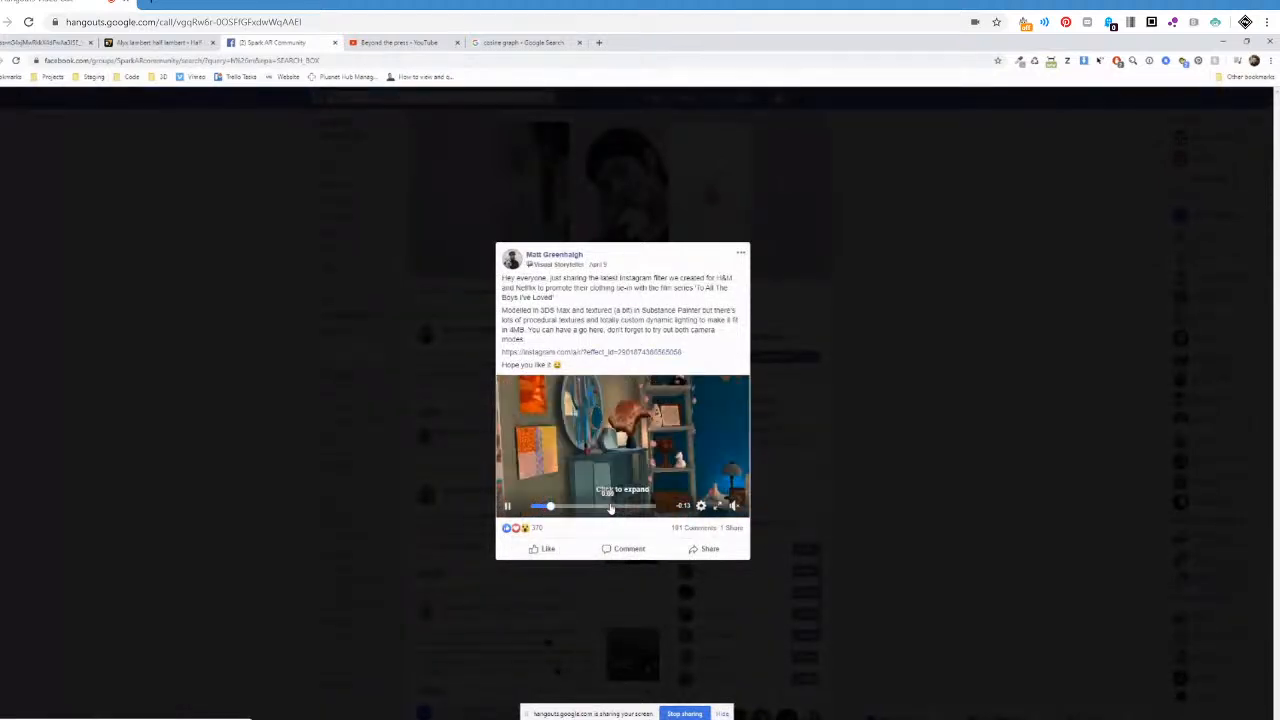
pyautogui.click(507, 506)
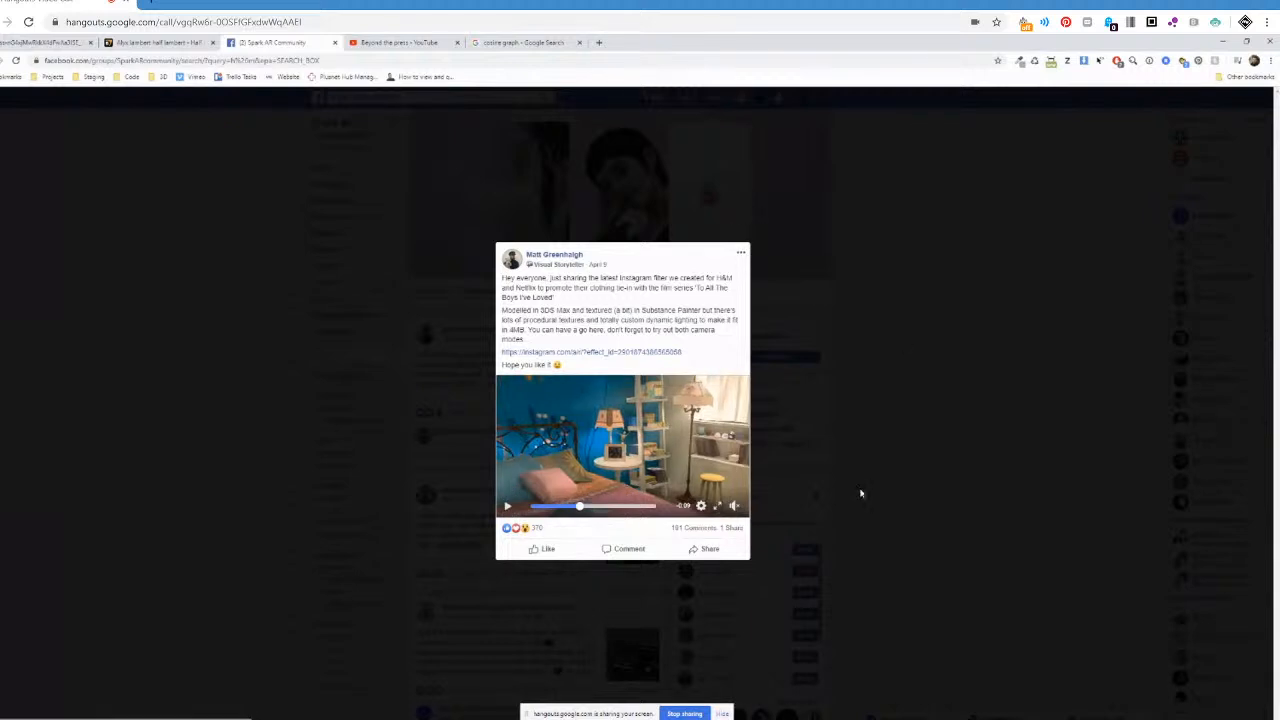
# Open cmftStudio full size, view its sphere and environment lighting settings, and minimise it.
pyautogui.click(800, 675)
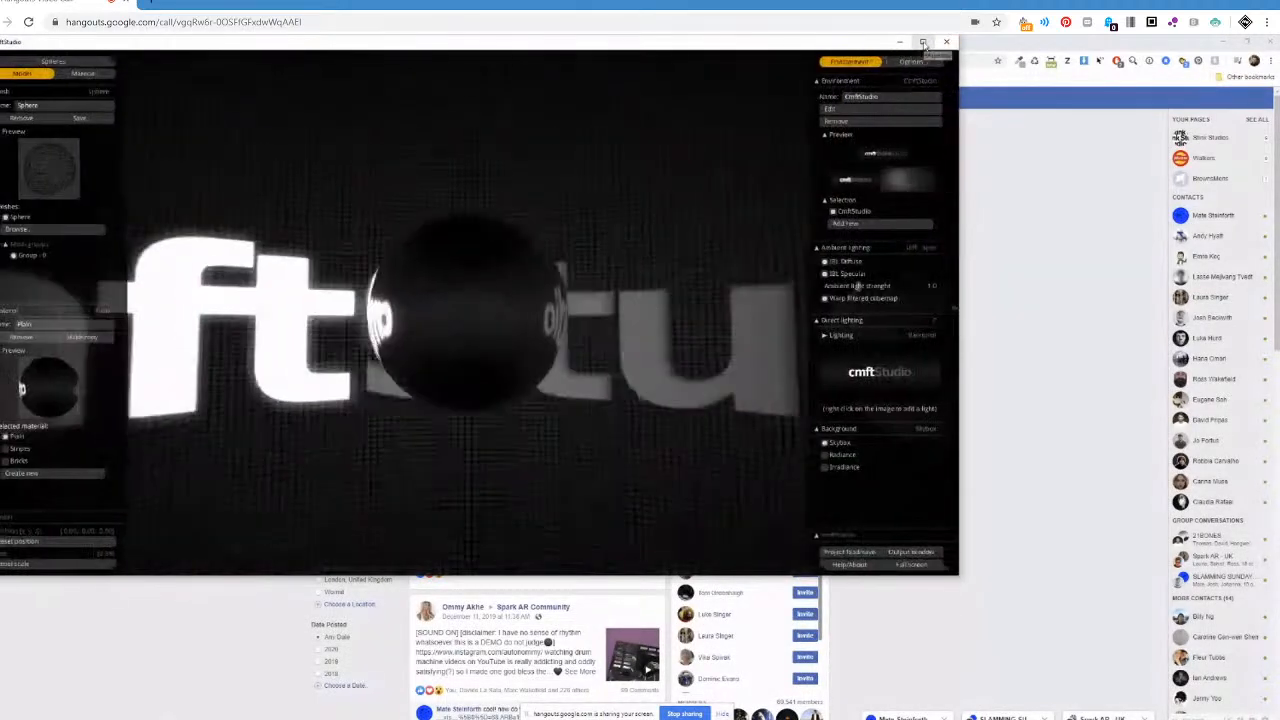
pyautogui.click(923, 43)
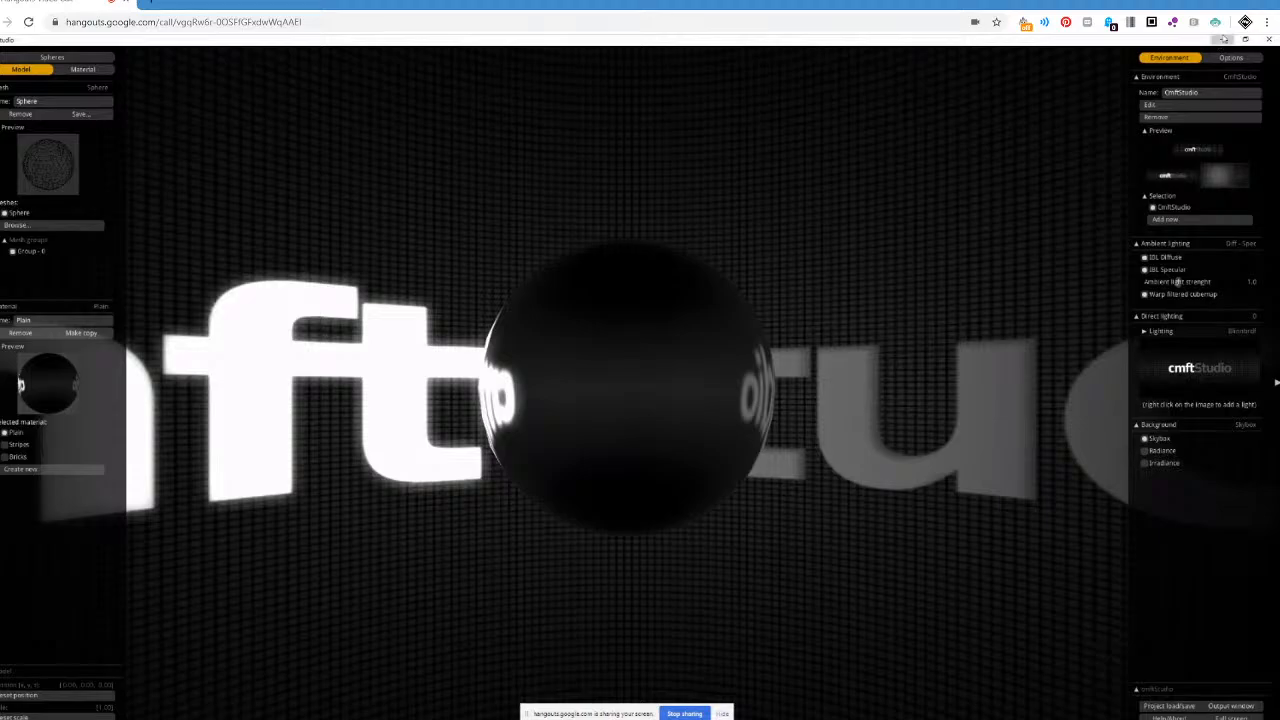
pyautogui.click(1224, 39)
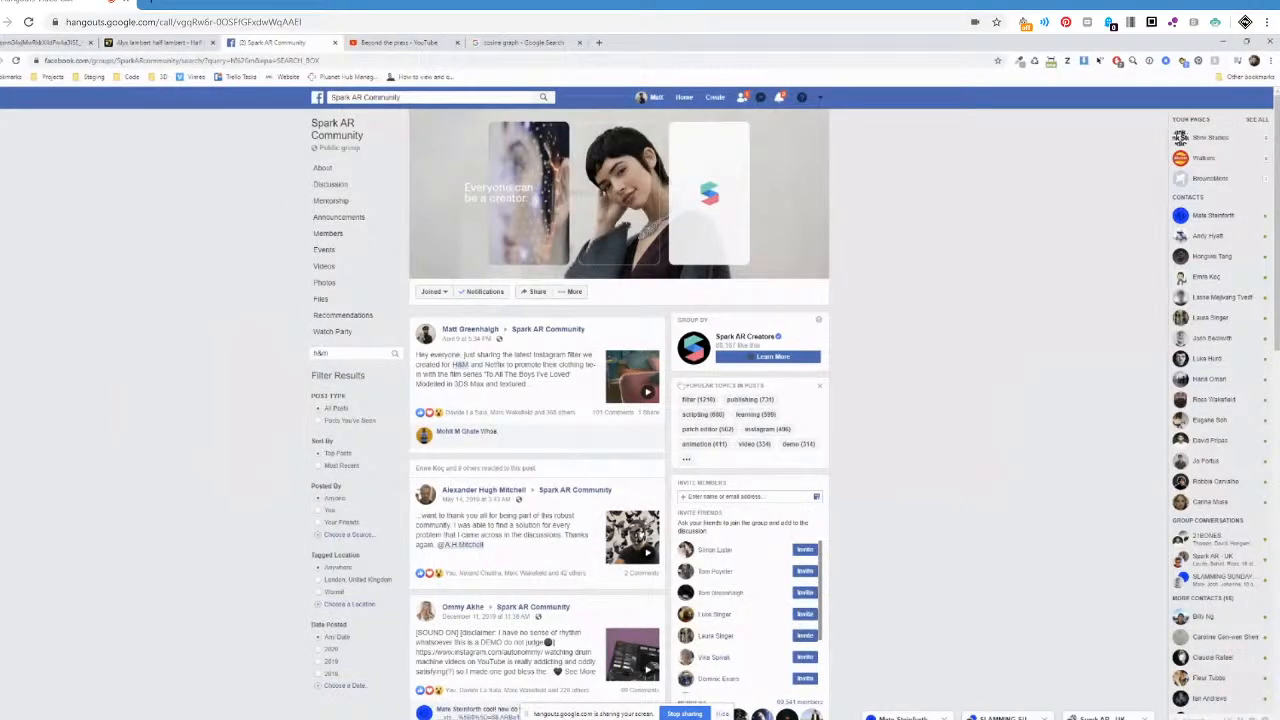
# Switch back to Spark AR Studio and stack the upper Vertex Transform and Vertex Attribute patches outside the upper comment frame, on its input side.
pyautogui.moveTo(563, 718)
pyautogui.click(612, 702)
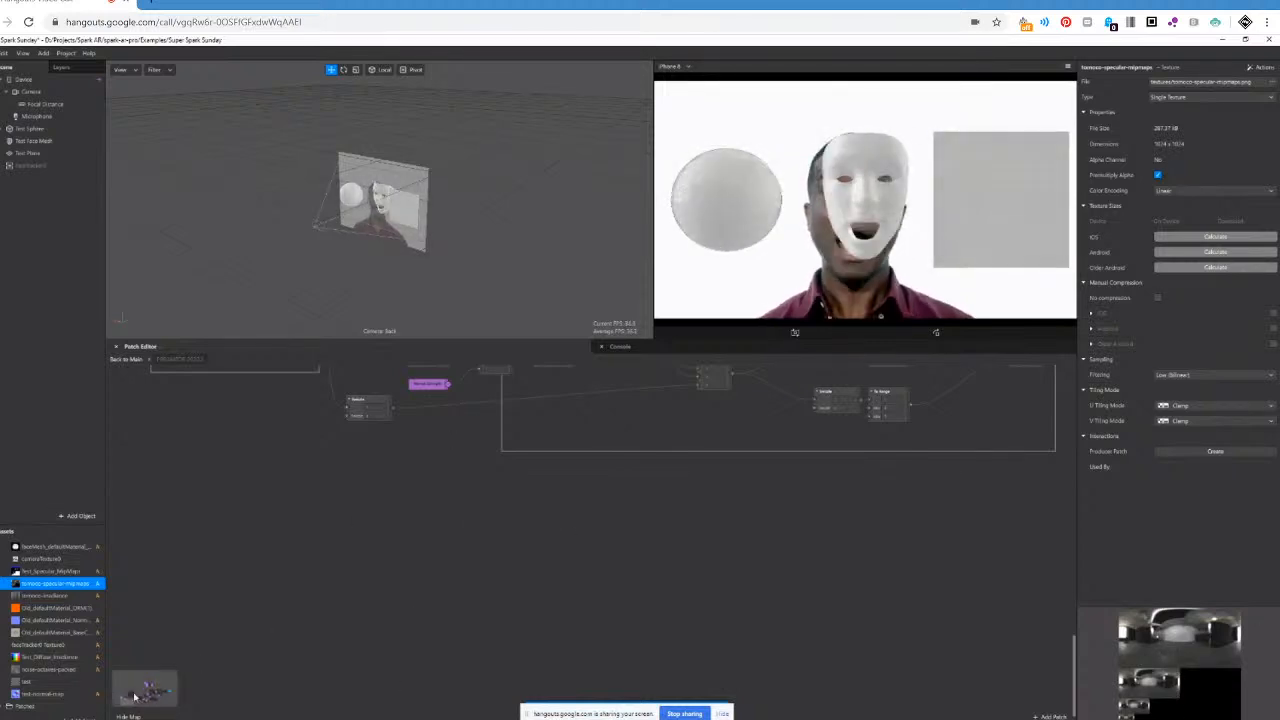
pyautogui.scroll(5, 354, 584)
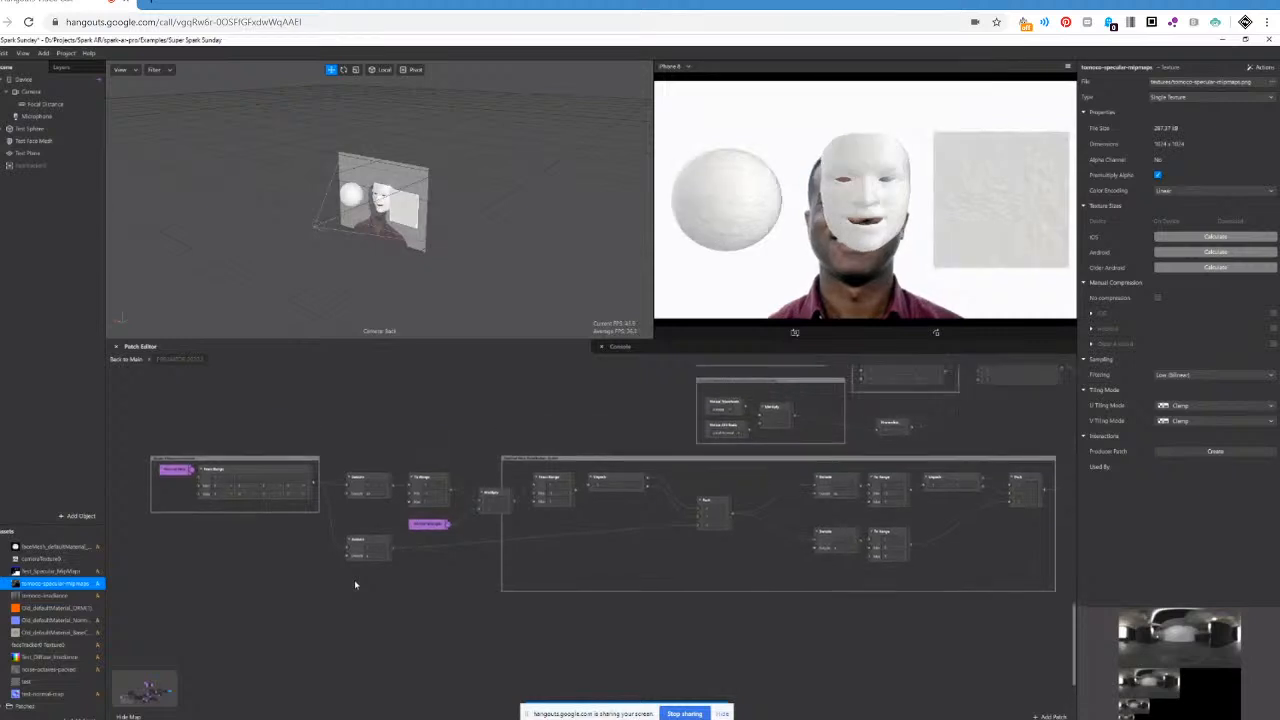
pyautogui.scroll(3, 354, 584)
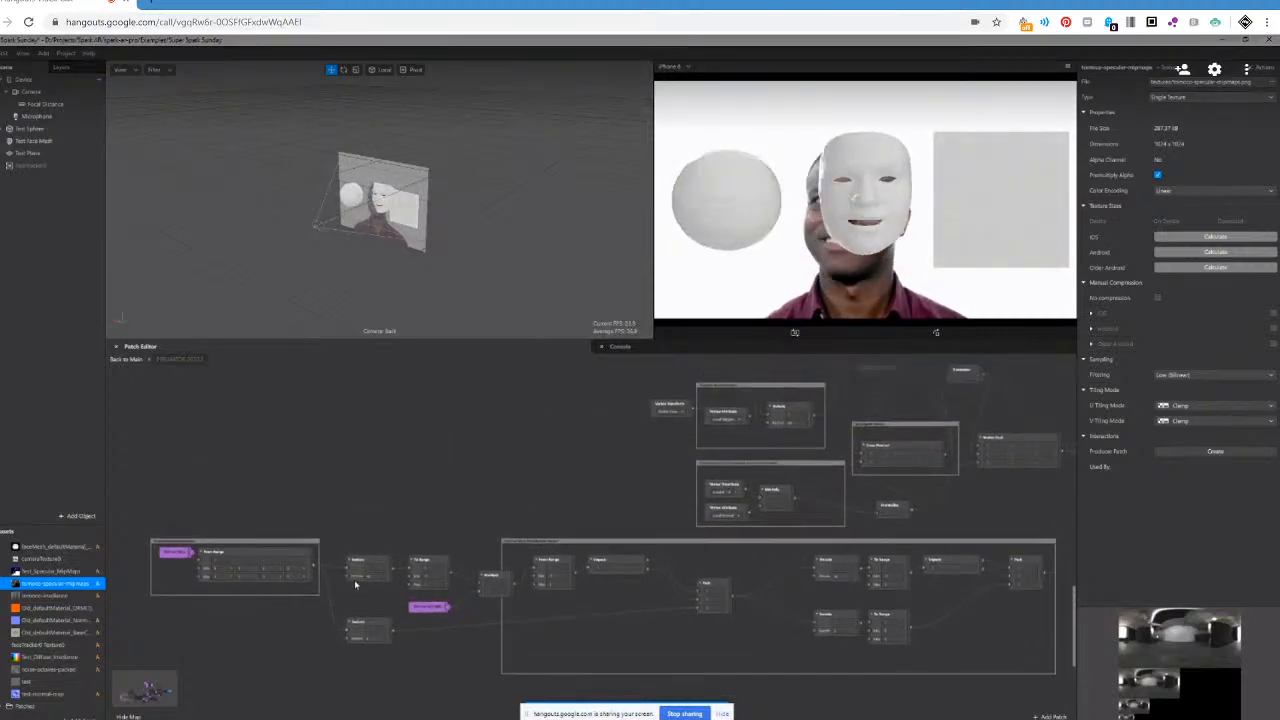
pyautogui.scroll(2, 354, 584)
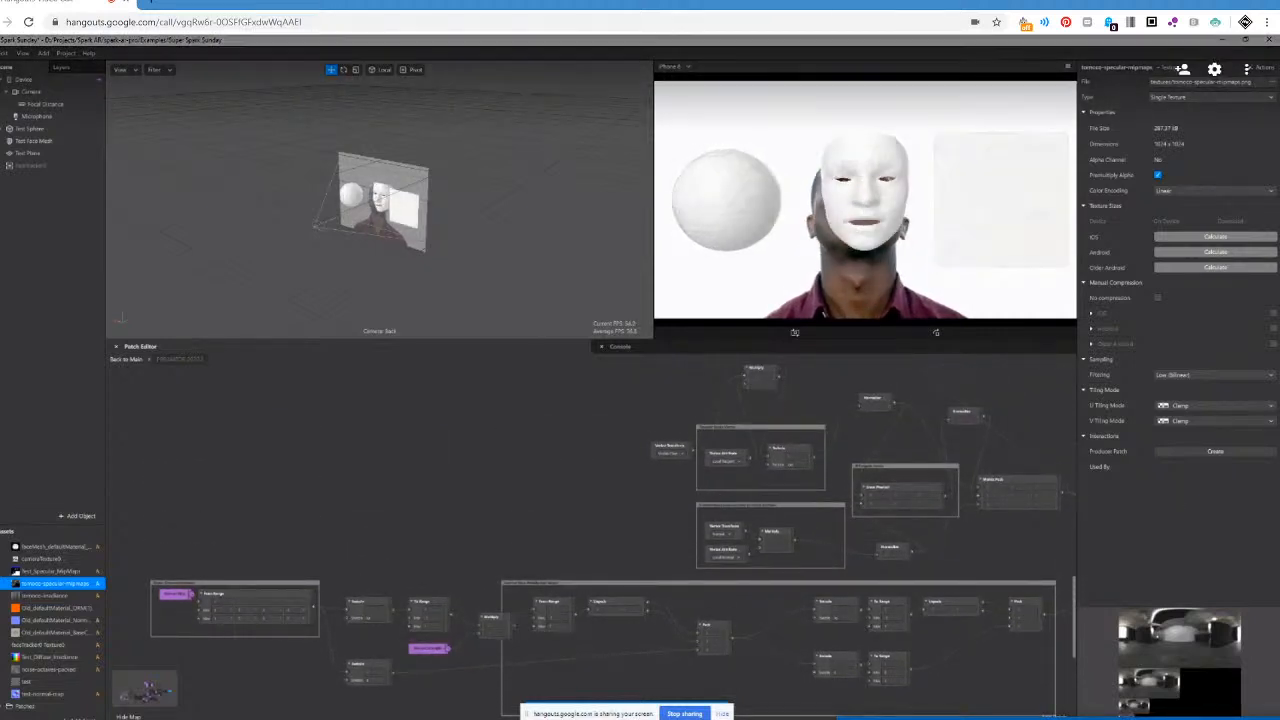
pyautogui.hscroll(3, 594, 540)
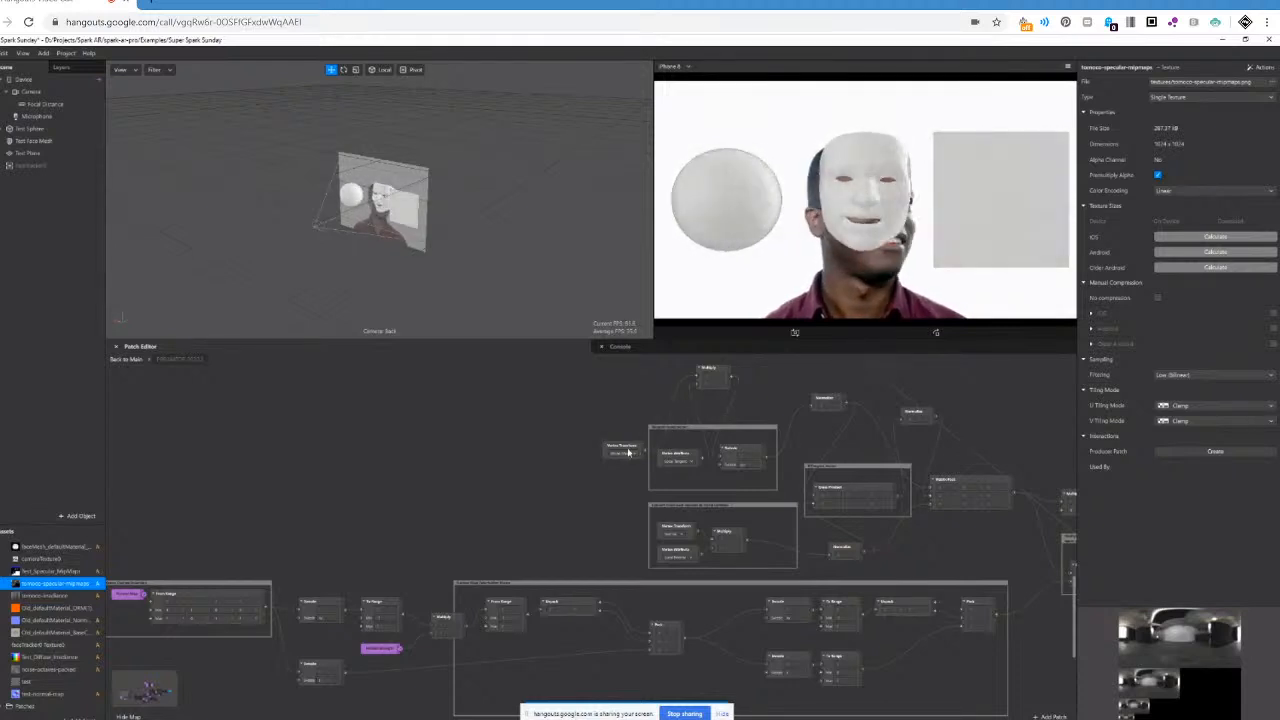
pyautogui.moveTo(622, 450); pyautogui.dragTo(616, 421)
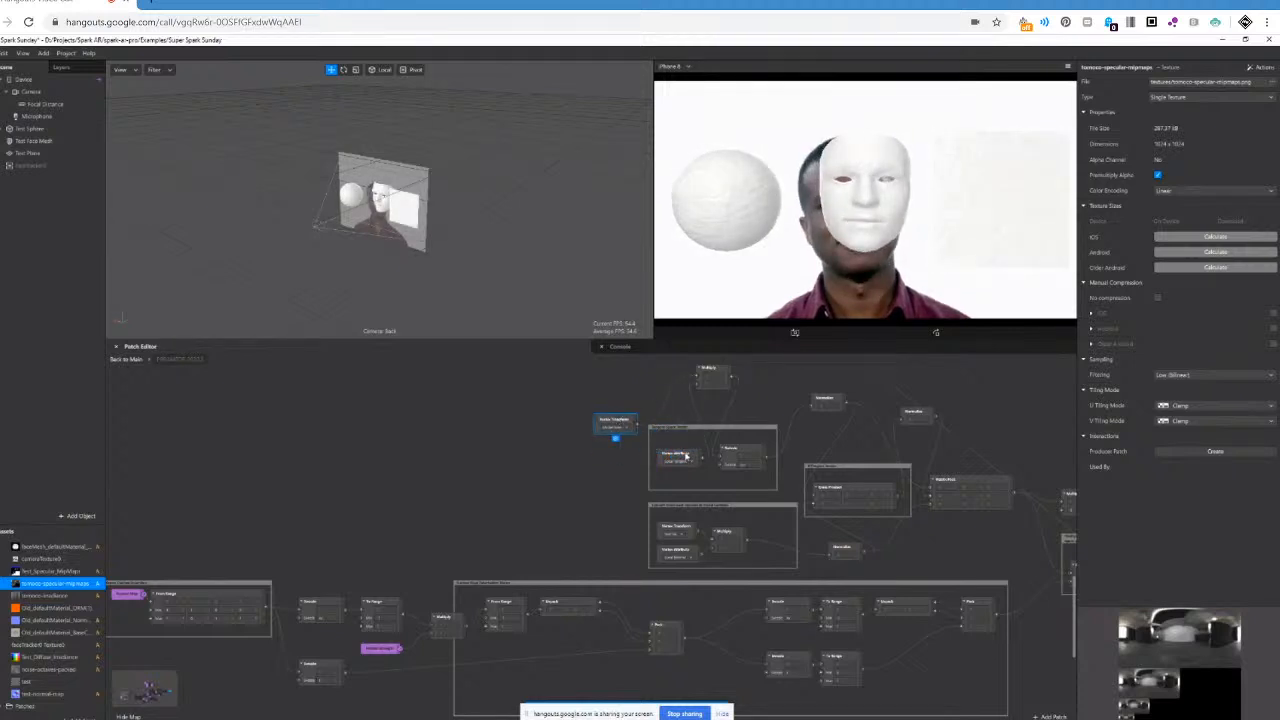
pyautogui.moveTo(690, 454); pyautogui.dragTo(628, 454)
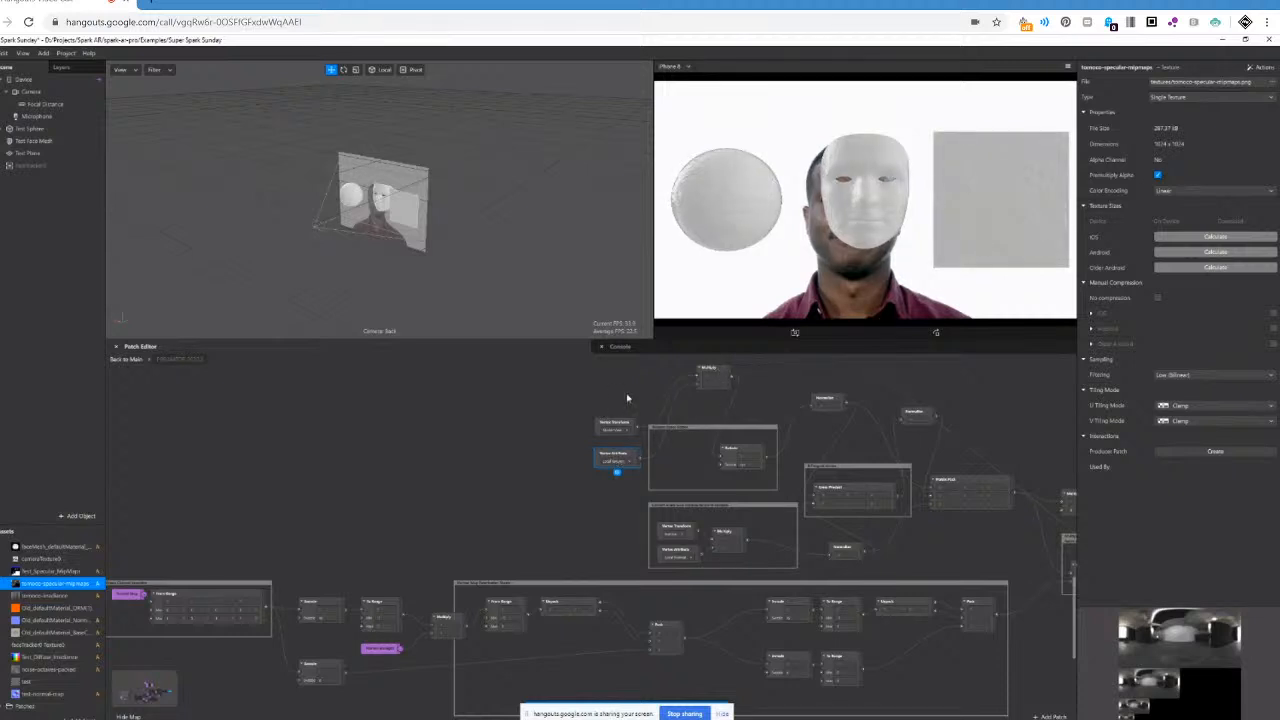
# Move the loose Multiply patch above the upper comment frame down into that frame, beside the Vertex Attribute patch.
pyautogui.scroll(3, 720, 440)
pyautogui.click(719, 462)
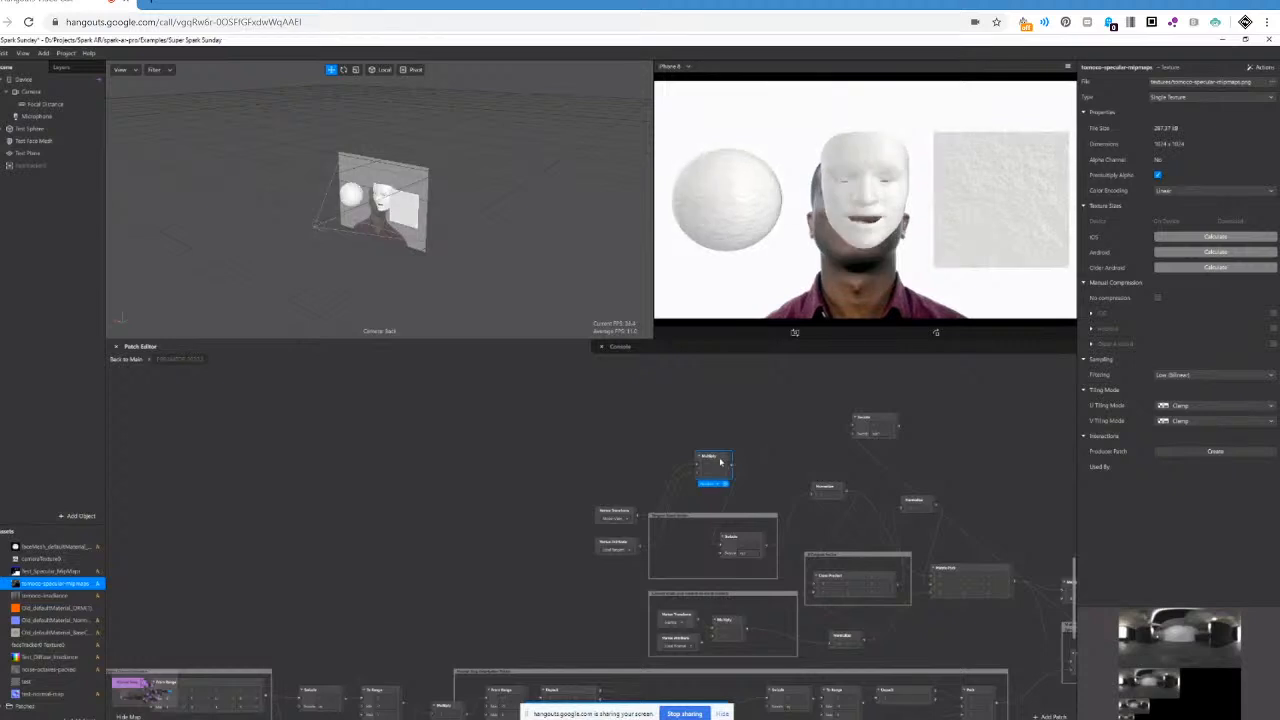
pyautogui.moveTo(720, 461); pyautogui.dragTo(689, 531)
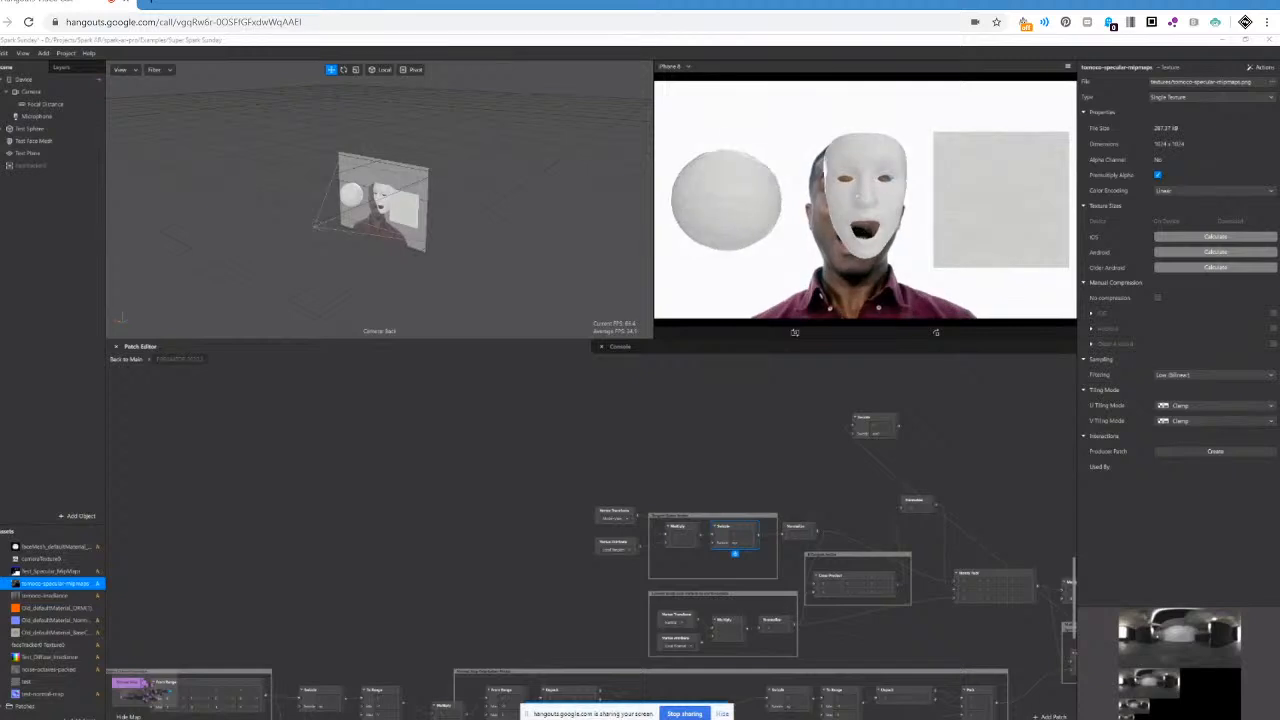
# Delete the loose From Range patch, the patch beside it, and the loose Multiply patch above the framed Multiply and Normalize group.
pyautogui.moveTo(698, 624); pyautogui.dragTo(471, 624, button='middle')
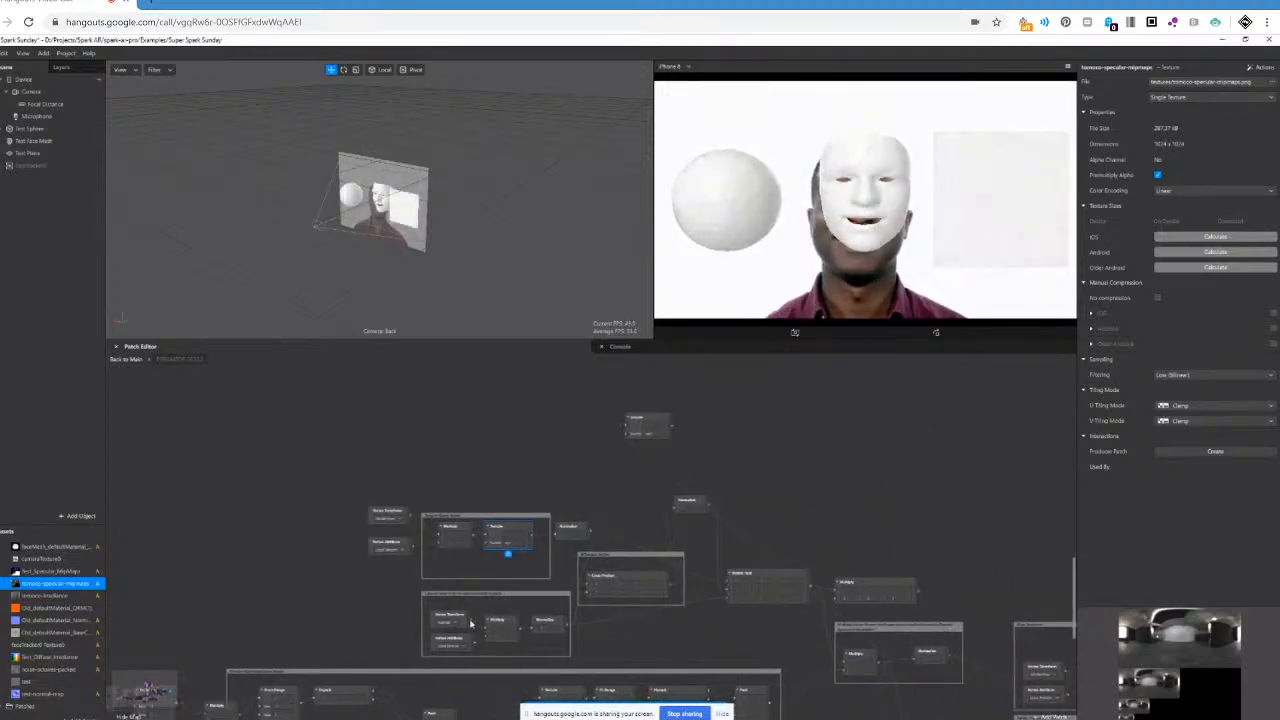
pyautogui.scroll(-5, 471, 622)
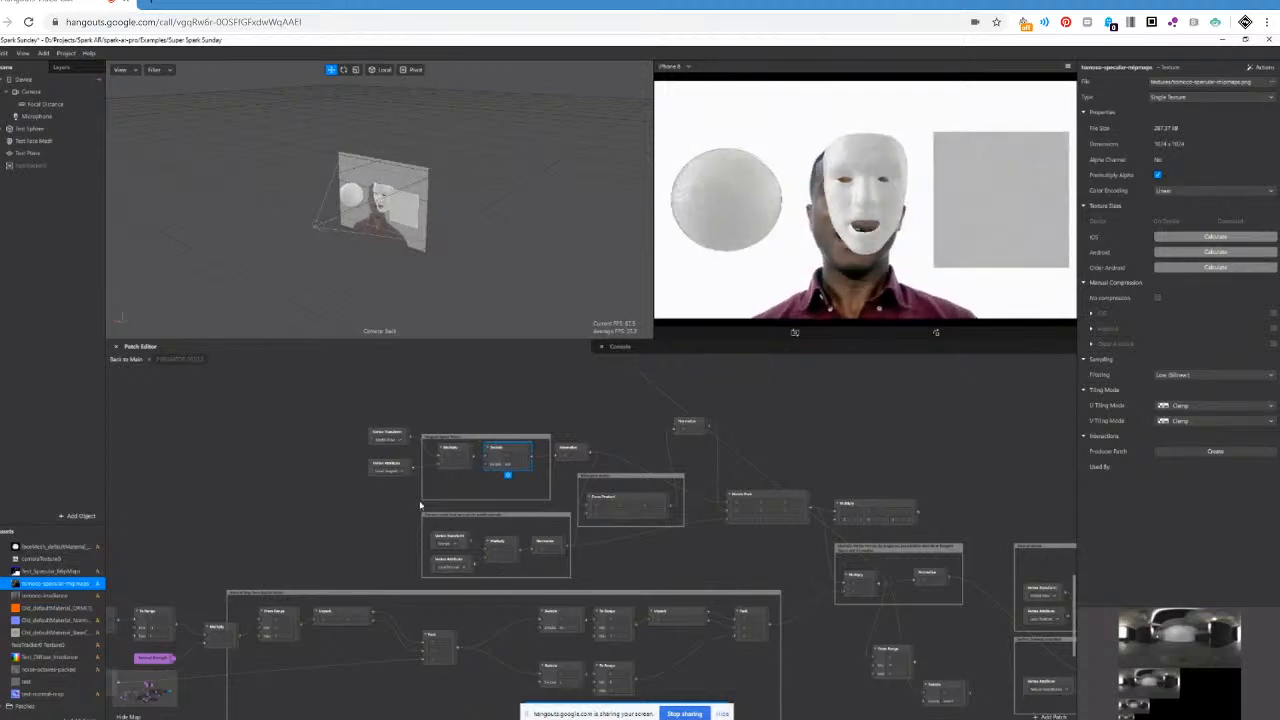
pyautogui.scroll(-3, 440, 510)
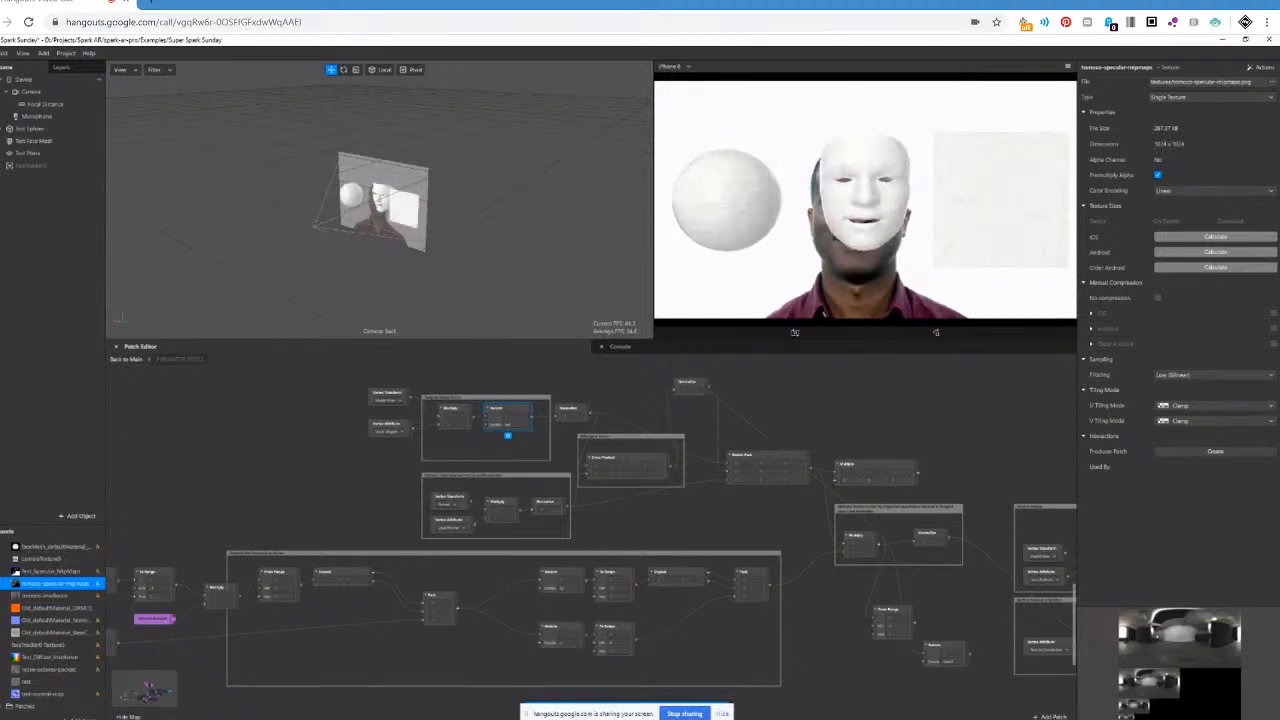
pyautogui.hscroll(6, 590, 530)
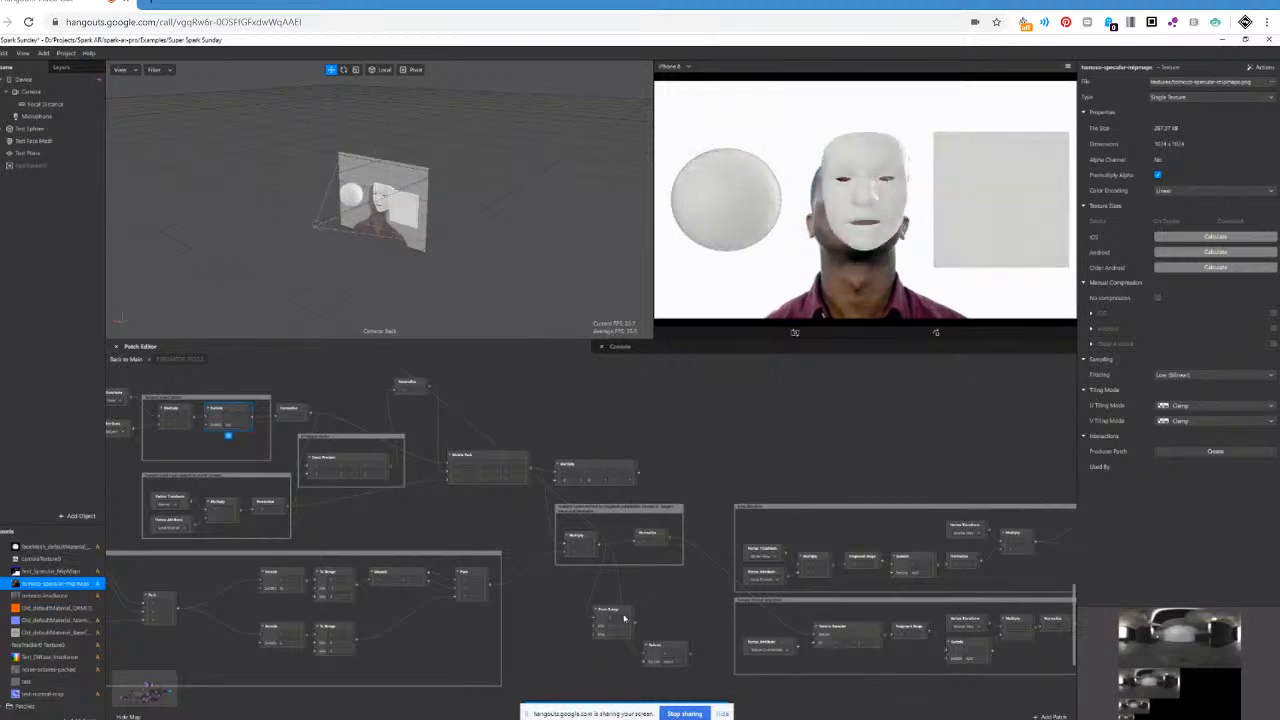
pyautogui.click(620, 620)
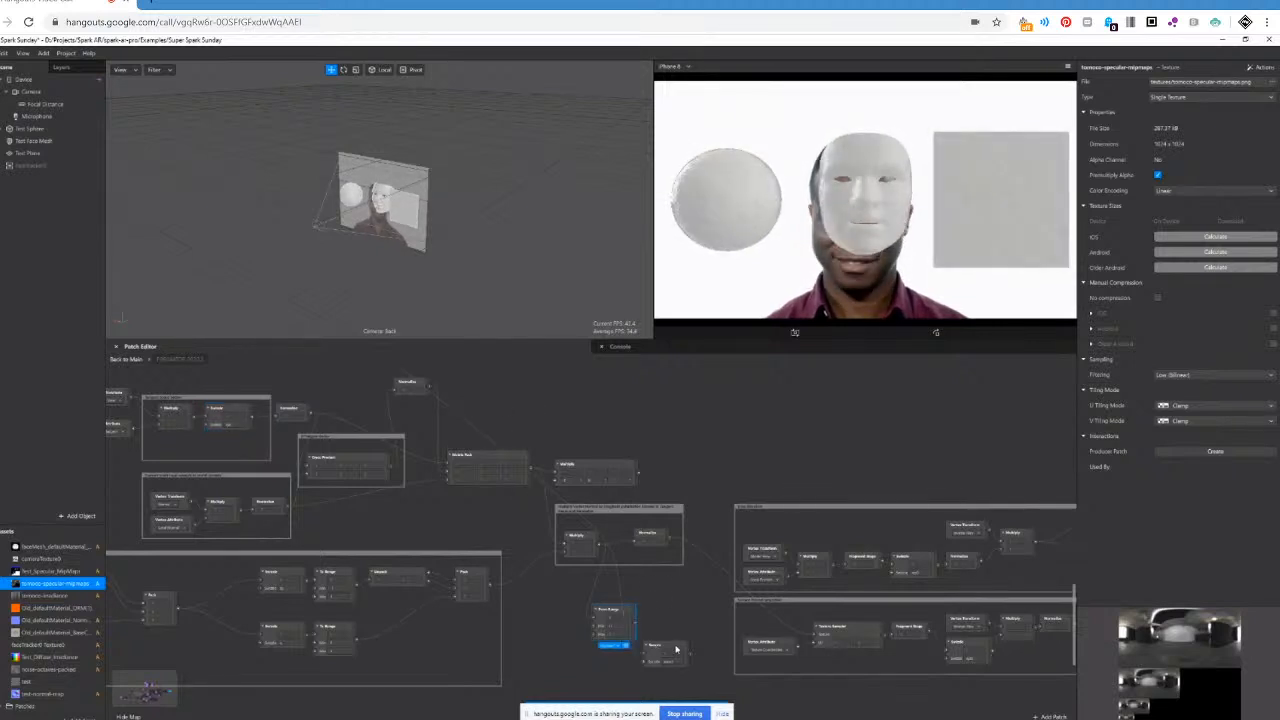
pyautogui.press('Delete')
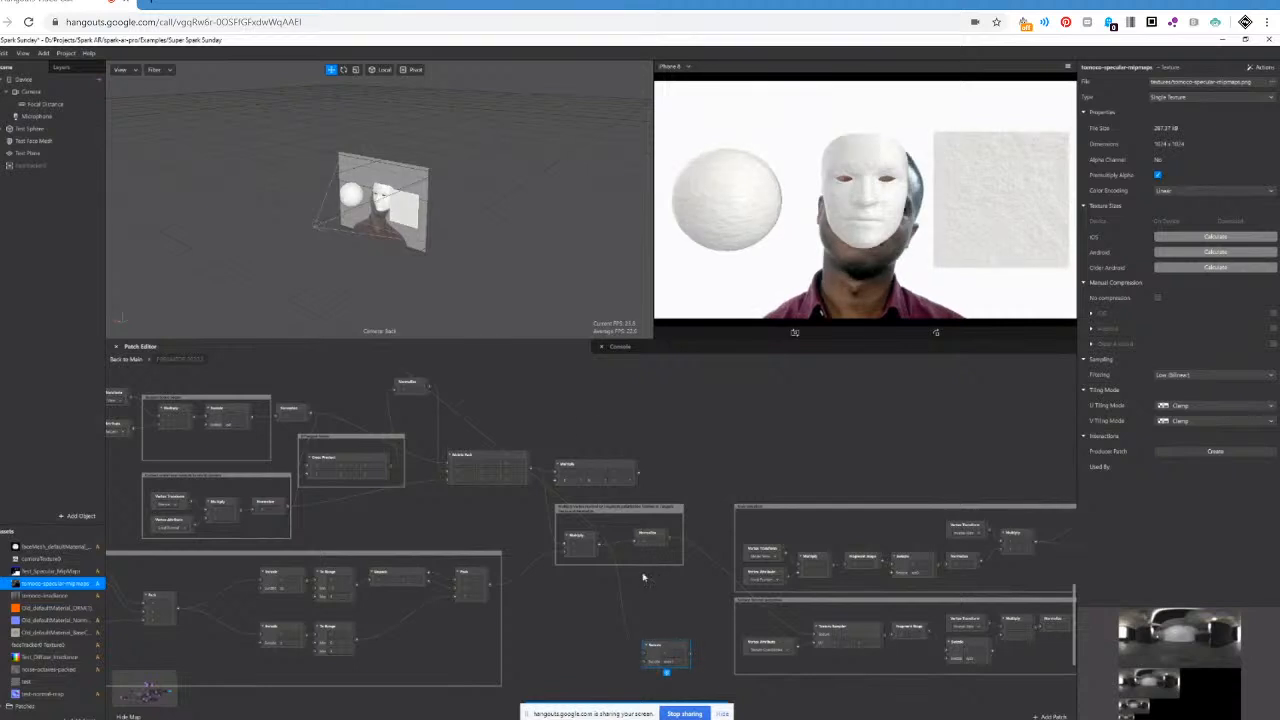
pyautogui.press('Delete')
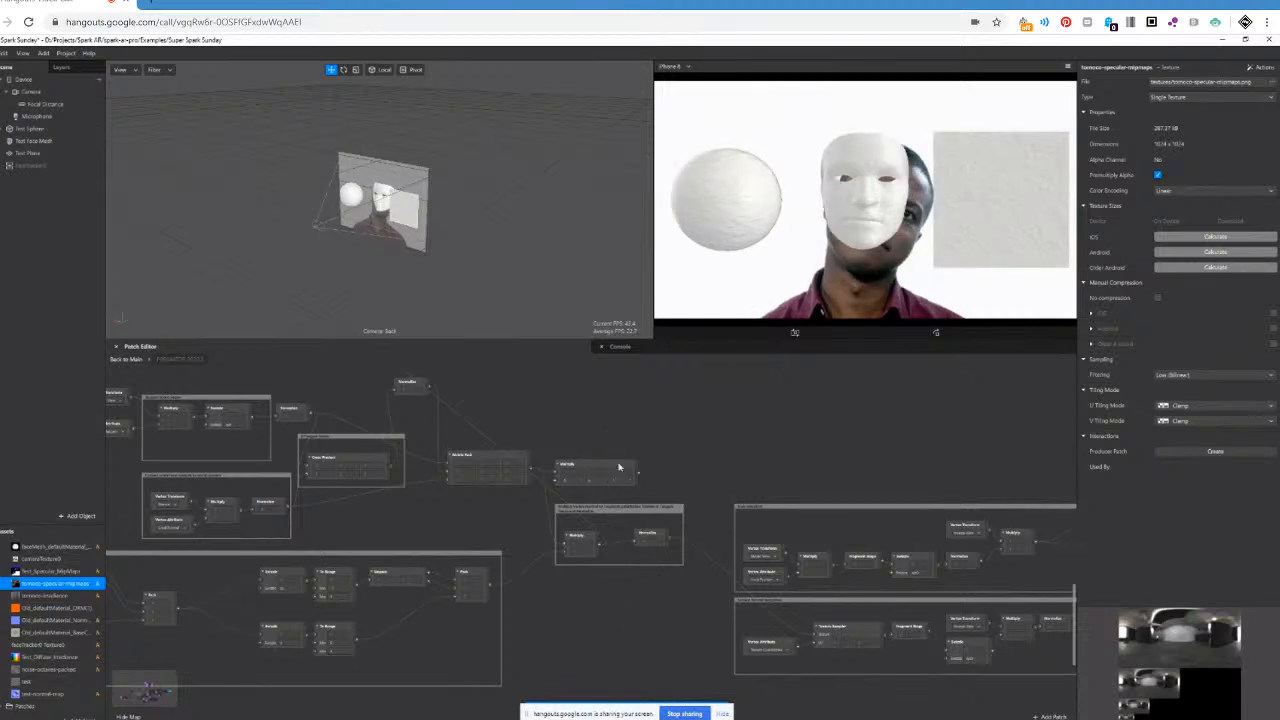
pyautogui.click(618, 467)
pyautogui.press('Delete')
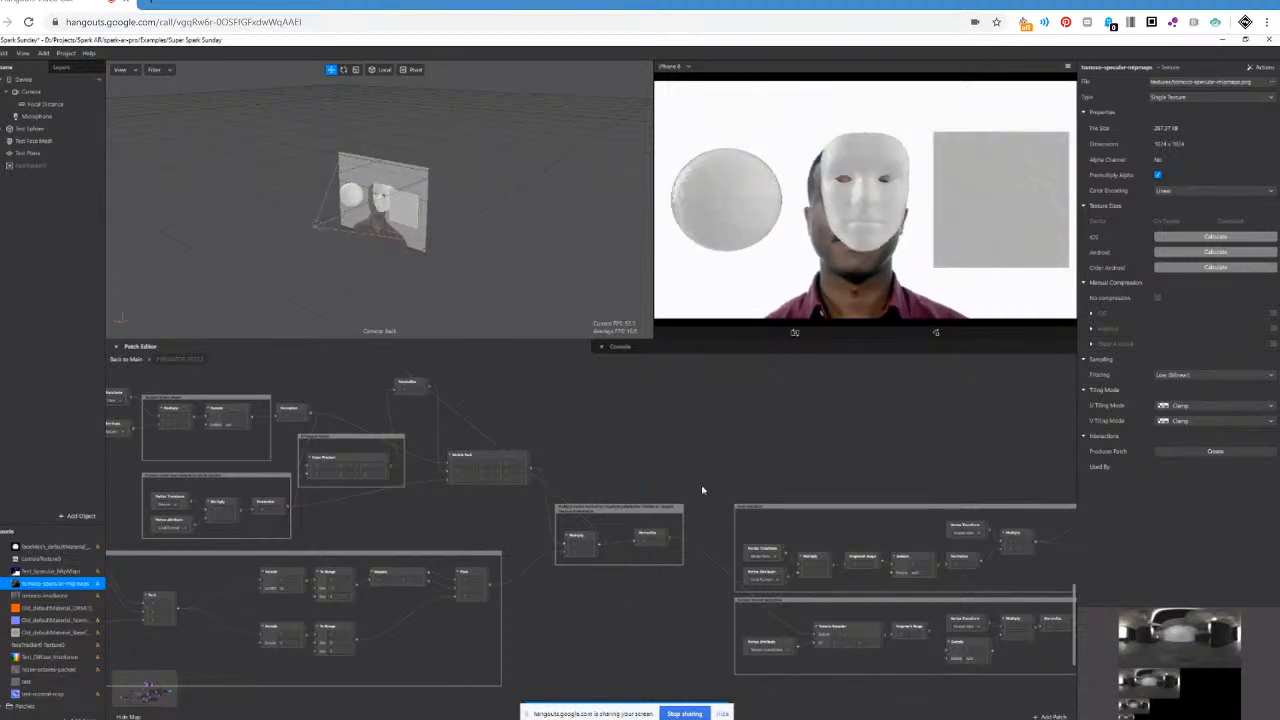
pyautogui.hscroll(3, 590, 530)
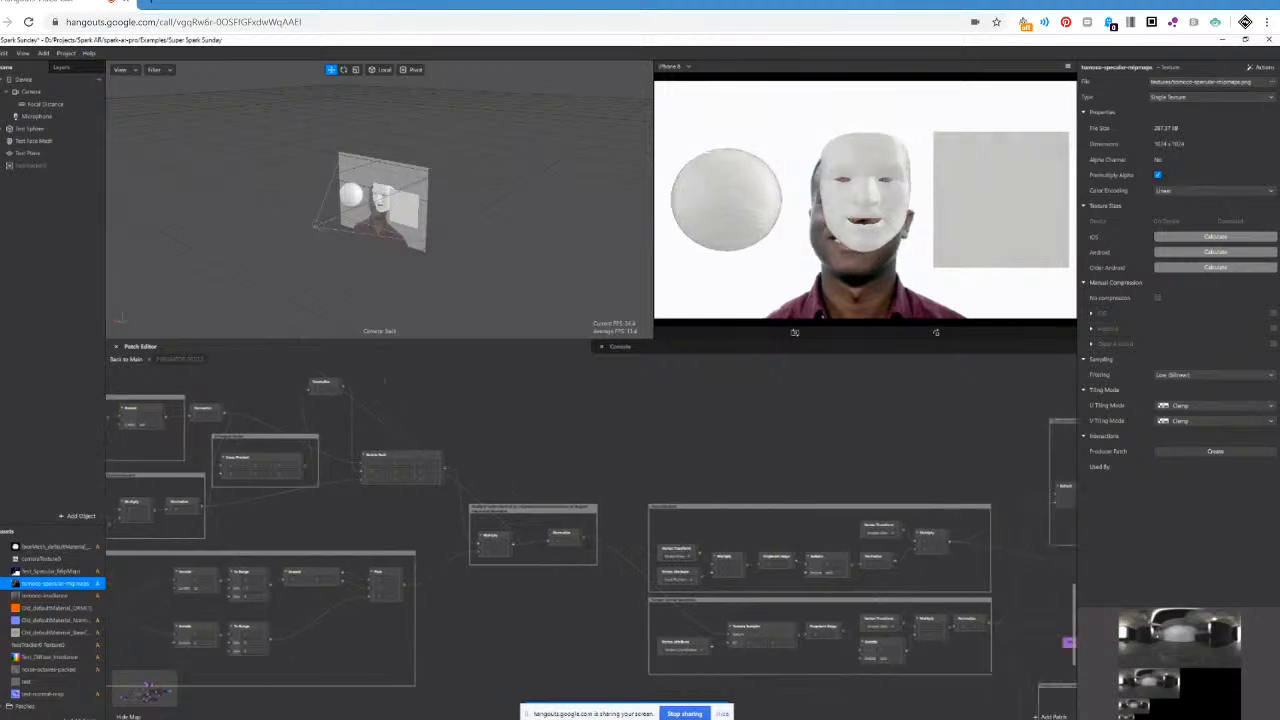
# Examine the two stacked frames that compute the normals, selecting the upper frame's patches and both frames together.
pyautogui.hscroll(1, 604, 535)
pyautogui.scroll(-1, 604, 536)
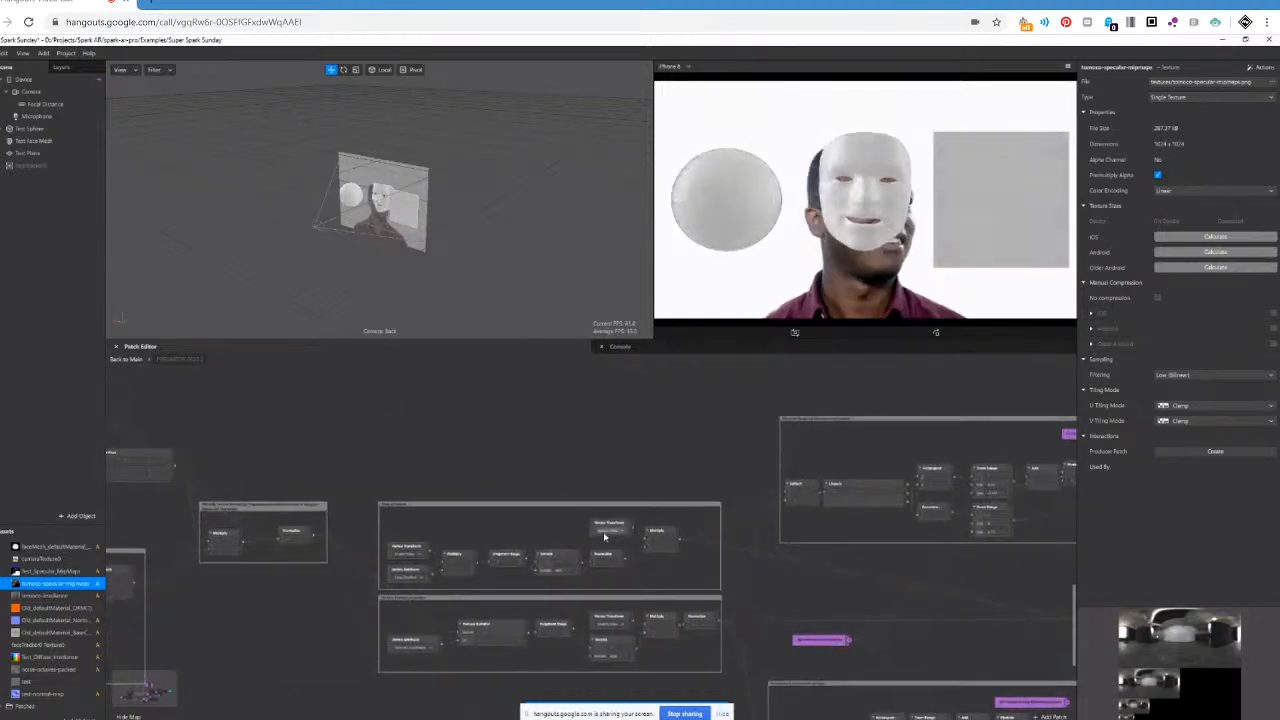
pyautogui.scroll(-1, 604, 537)
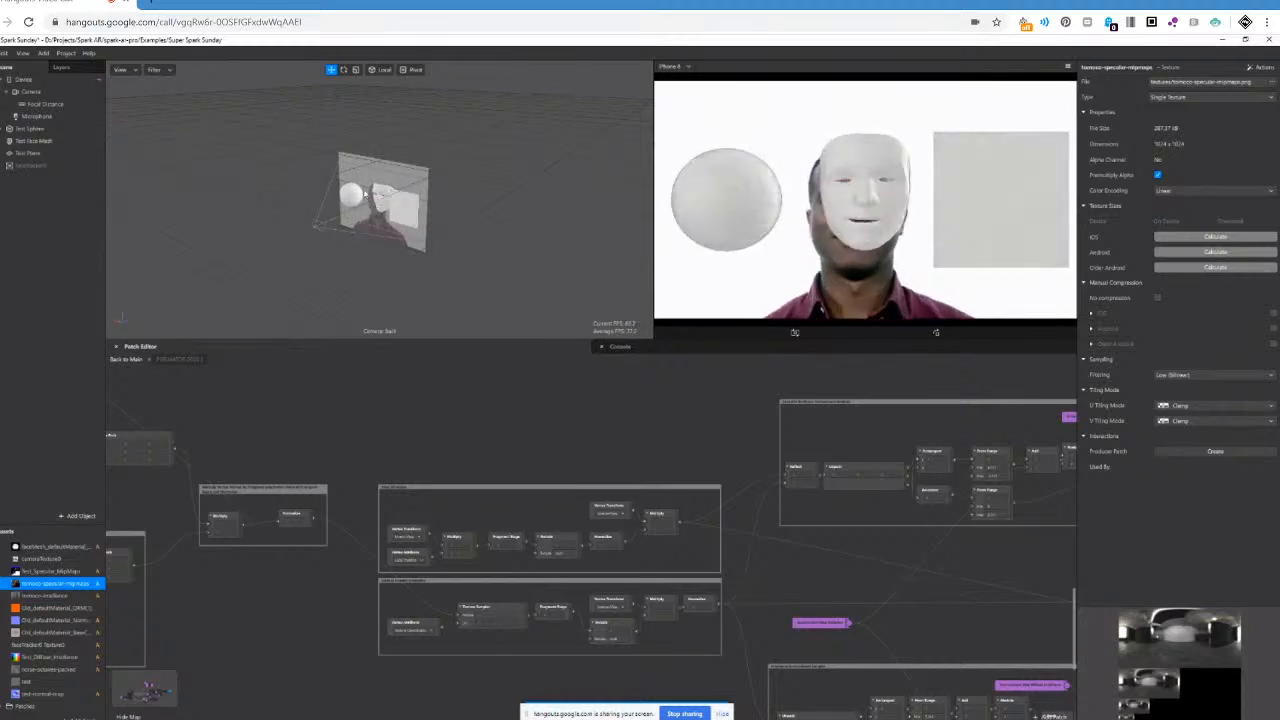
pyautogui.moveTo(369, 460); pyautogui.dragTo(725, 578)
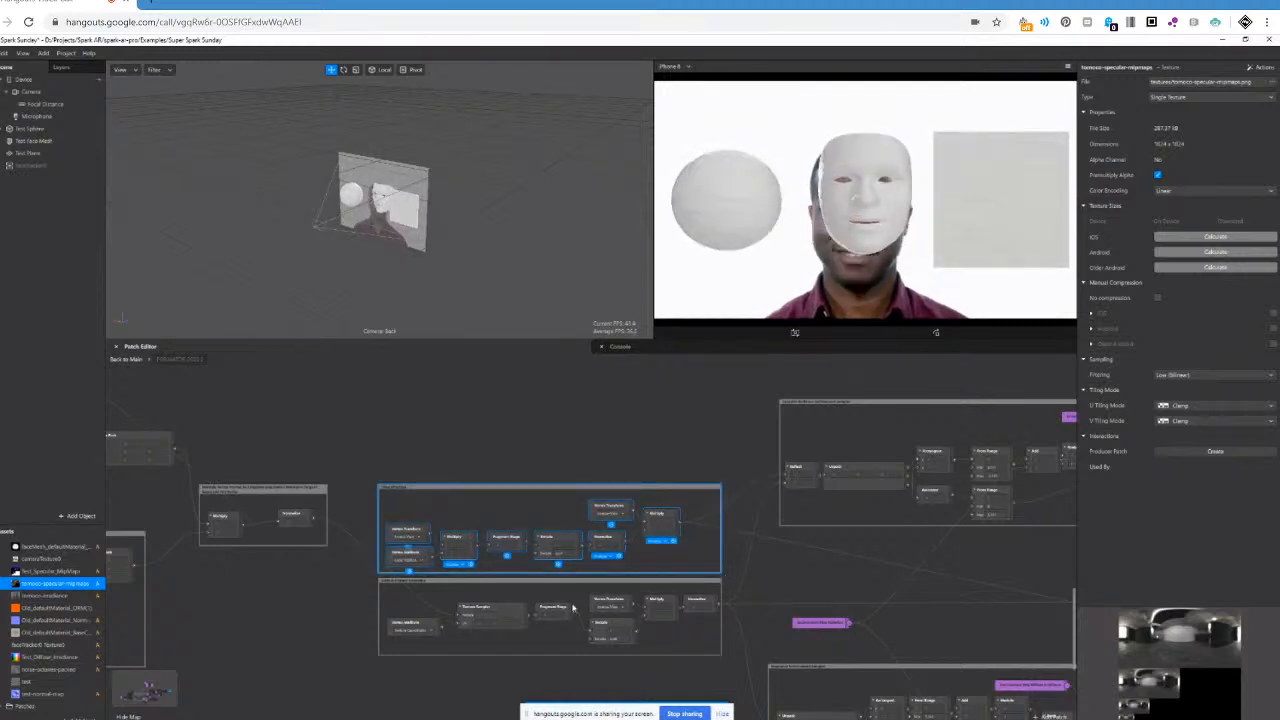
pyautogui.scroll(-2, 469, 525)
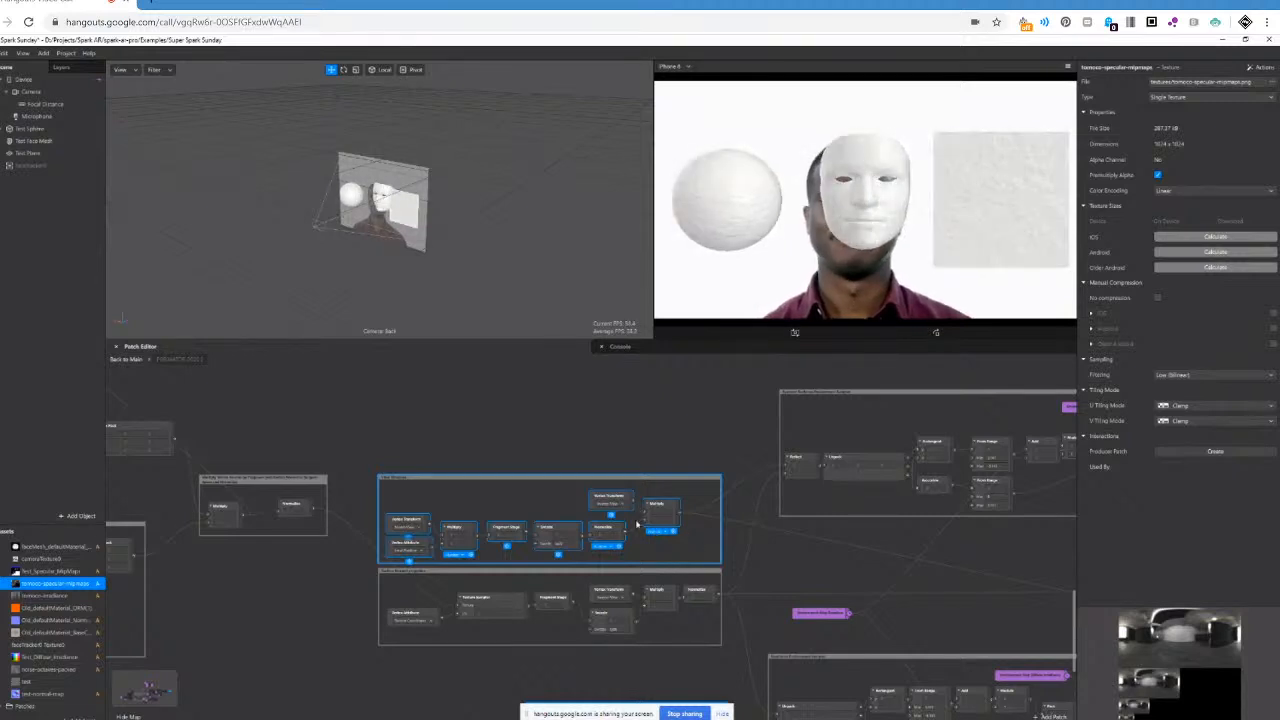
pyautogui.scroll(-2, 638, 524)
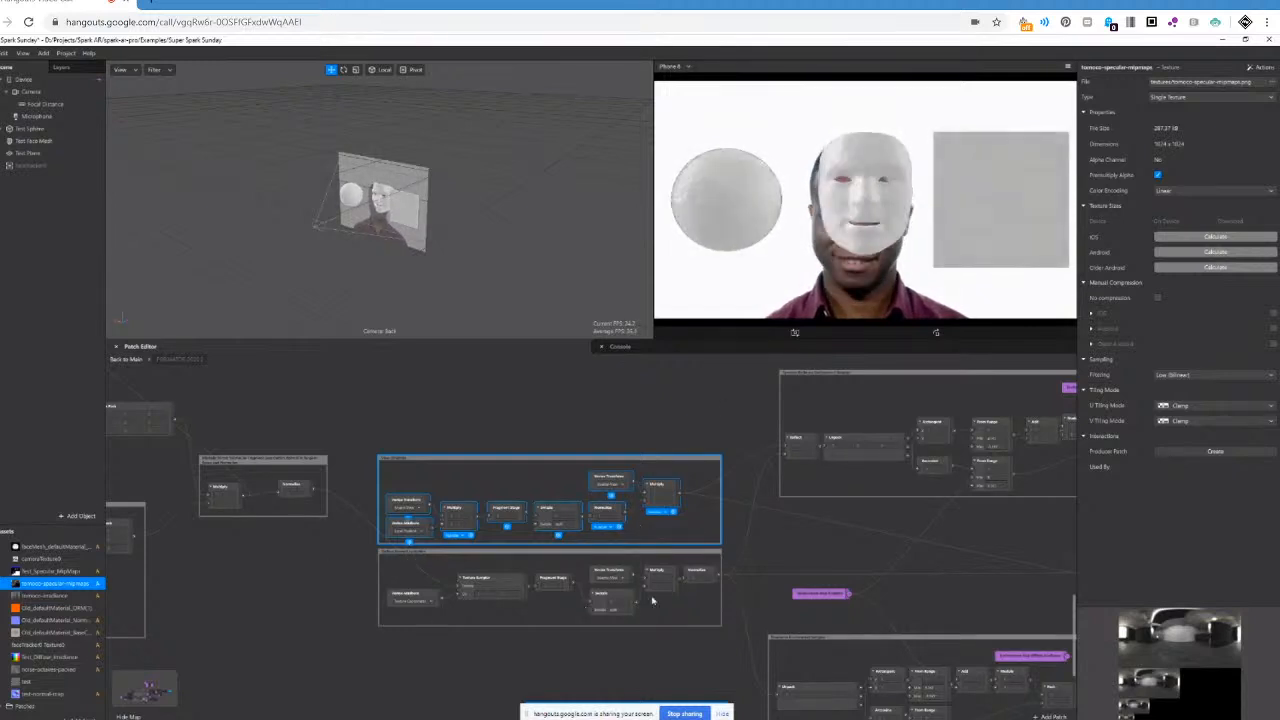
pyautogui.click(372, 448)
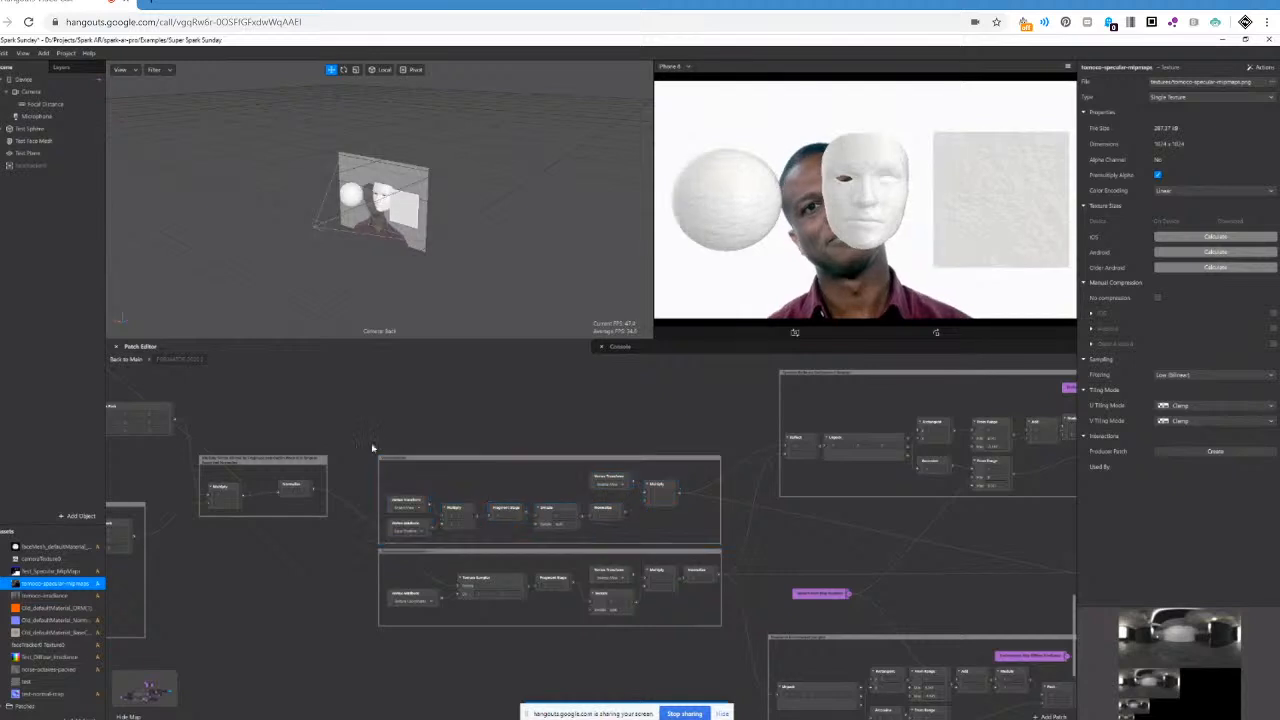
pyautogui.moveTo(360, 434); pyautogui.dragTo(734, 636)
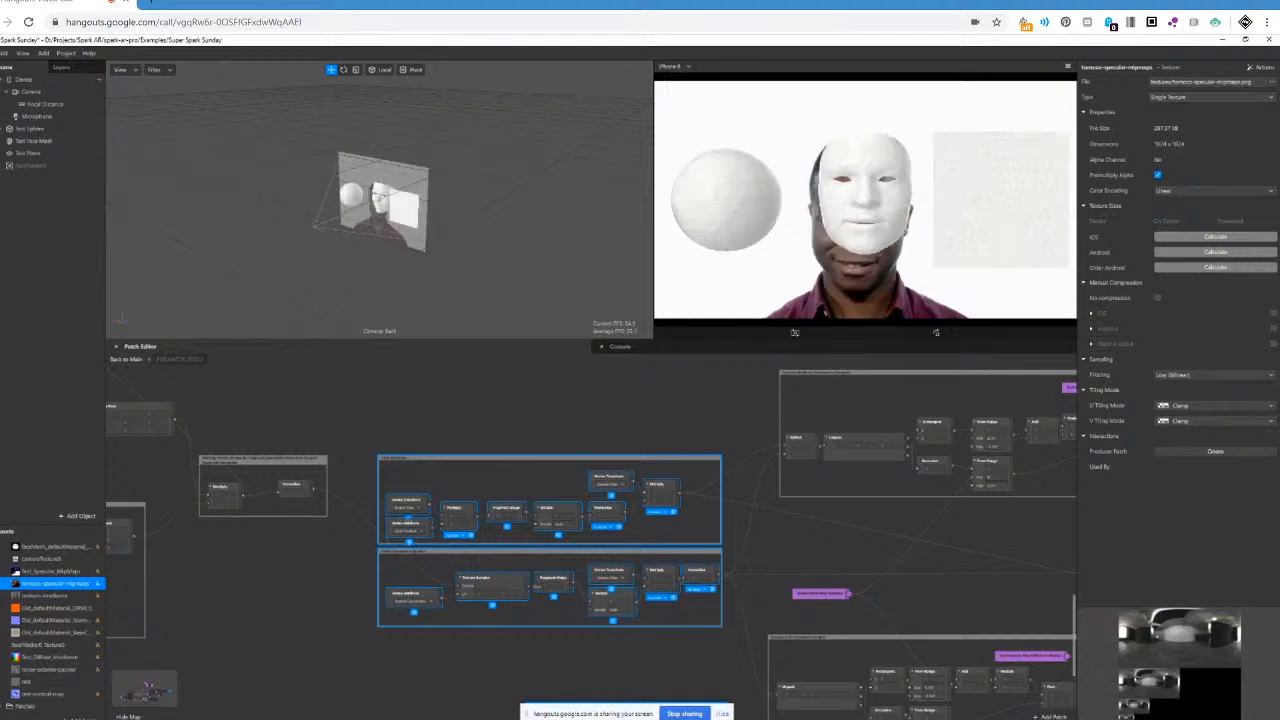
# Enlarge the Patch Editor upwards to make more room for the frames that follow the two normal groups.
pyautogui.hscroll(1, 590, 540)
pyautogui.hscroll(-1, 590, 540)
pyautogui.hscroll(5, 575, 566)
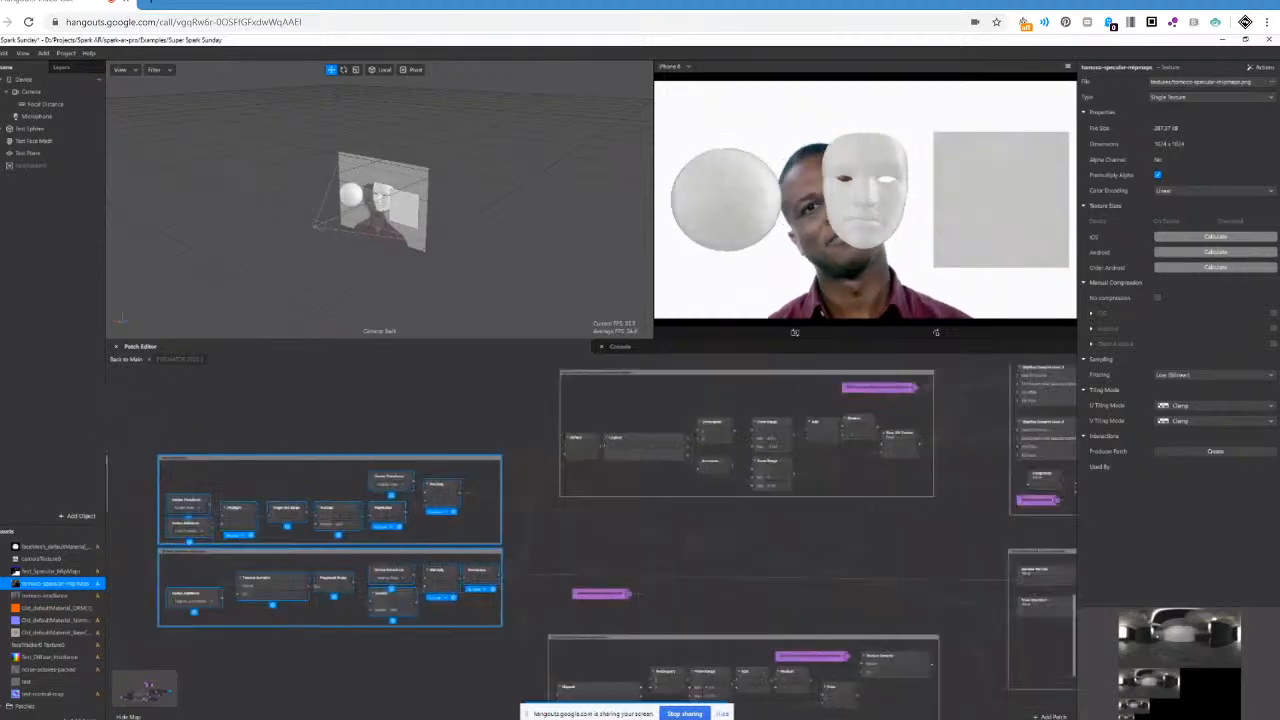
pyautogui.hscroll(-2, 575, 566)
pyautogui.scroll(-1, 575, 566)
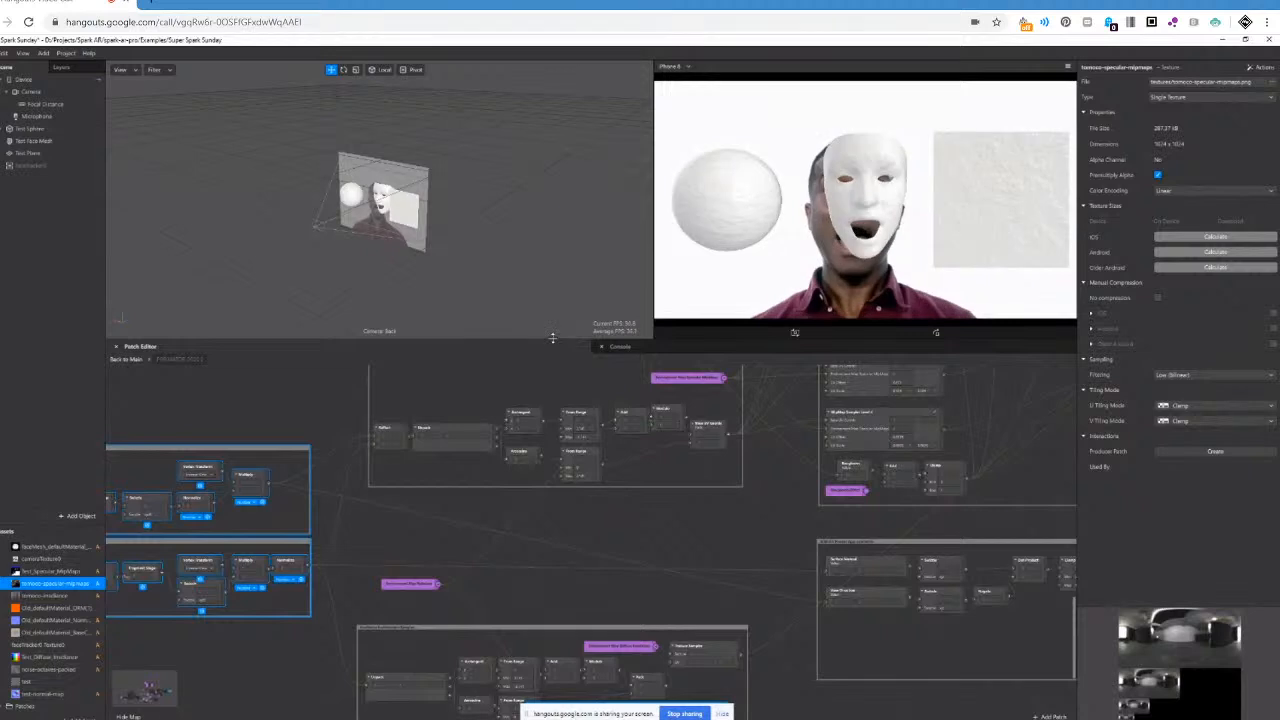
pyautogui.moveTo(554, 341); pyautogui.dragTo(553, 221)
pyautogui.scroll(5, 550, 331)
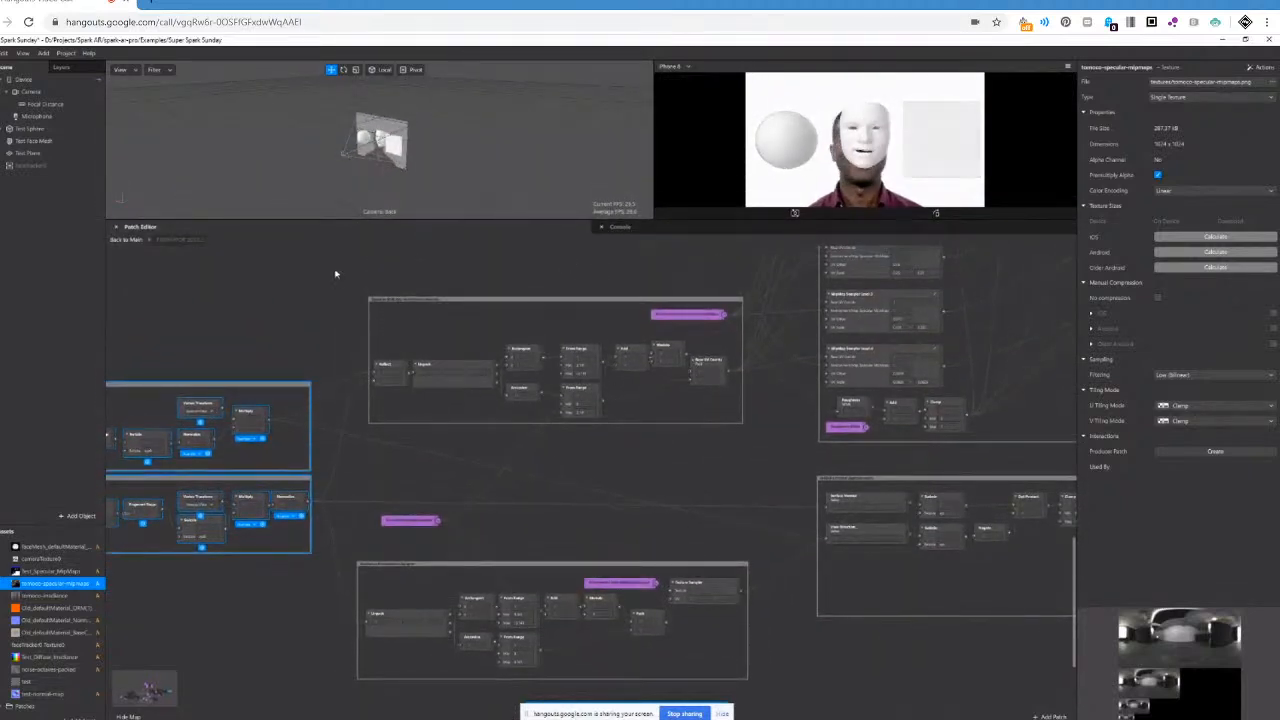
# Highlight the frame containing the Environment Map Specular MipMaps input and the one below it containing the diffuse irradiance input.
pyautogui.moveTo(338, 272); pyautogui.dragTo(763, 451)
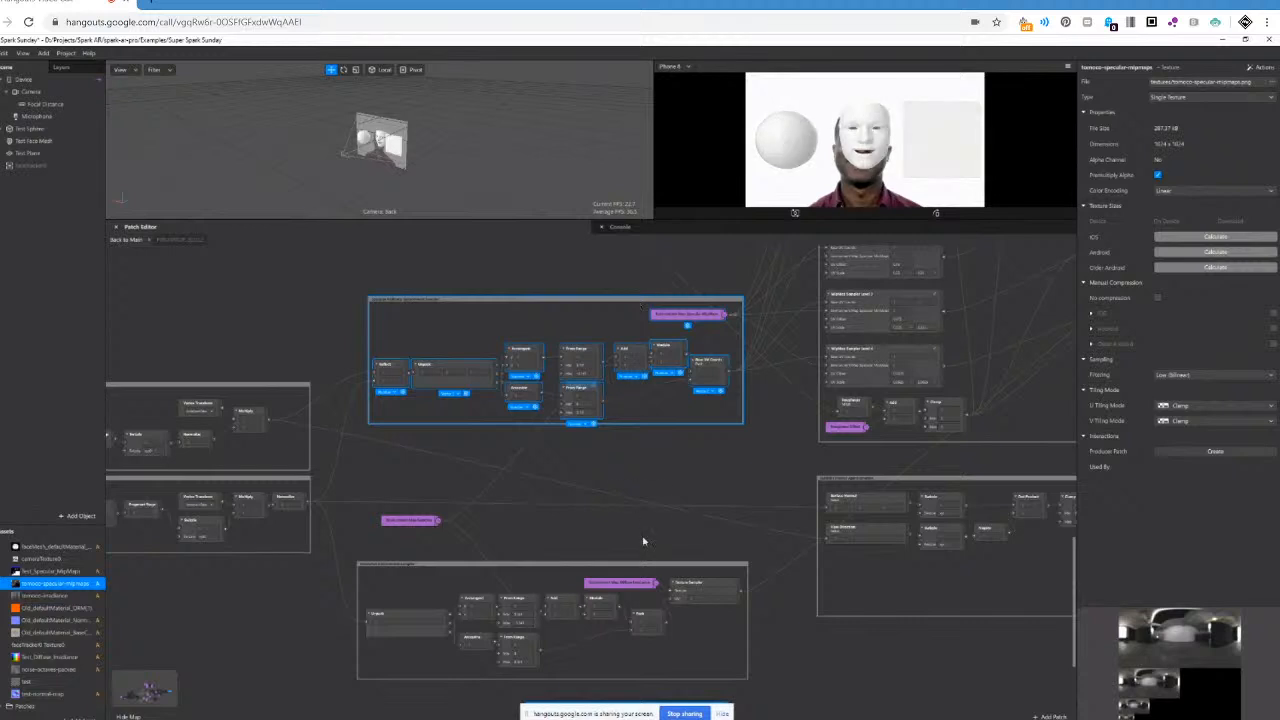
pyautogui.scroll(-1, 636, 560)
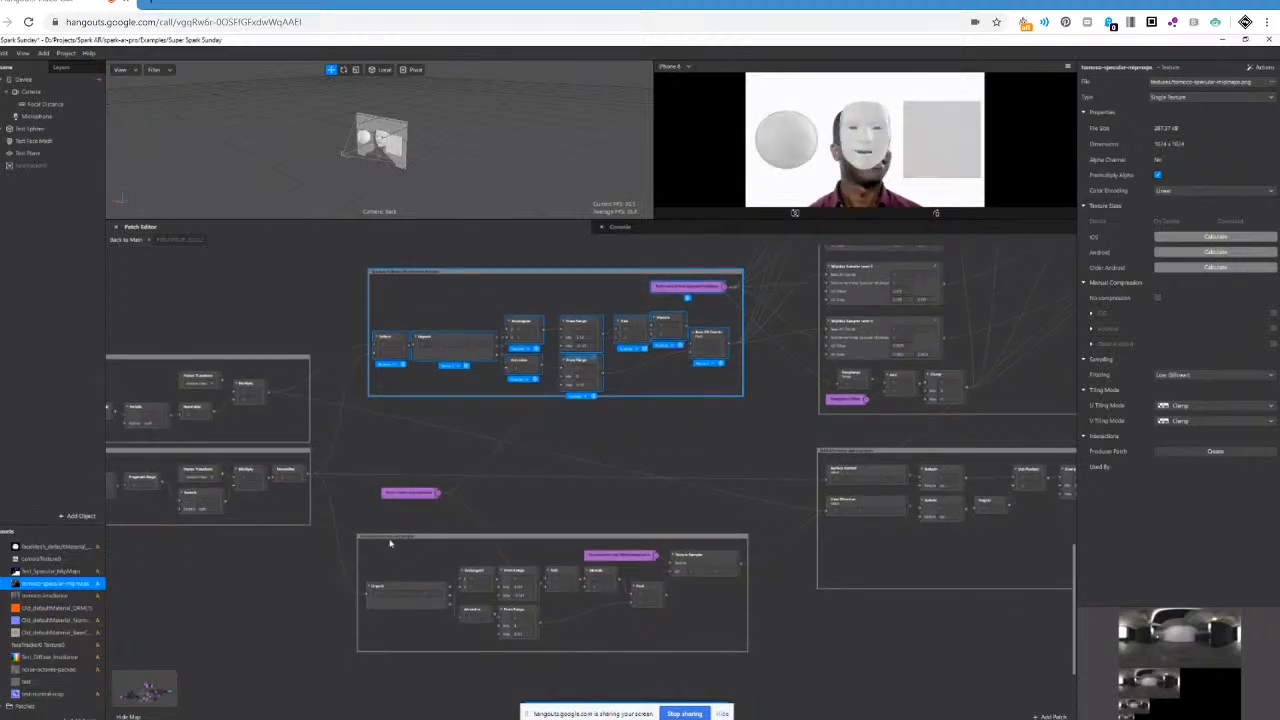
pyautogui.moveTo(346, 523); pyautogui.dragTo(767, 669)
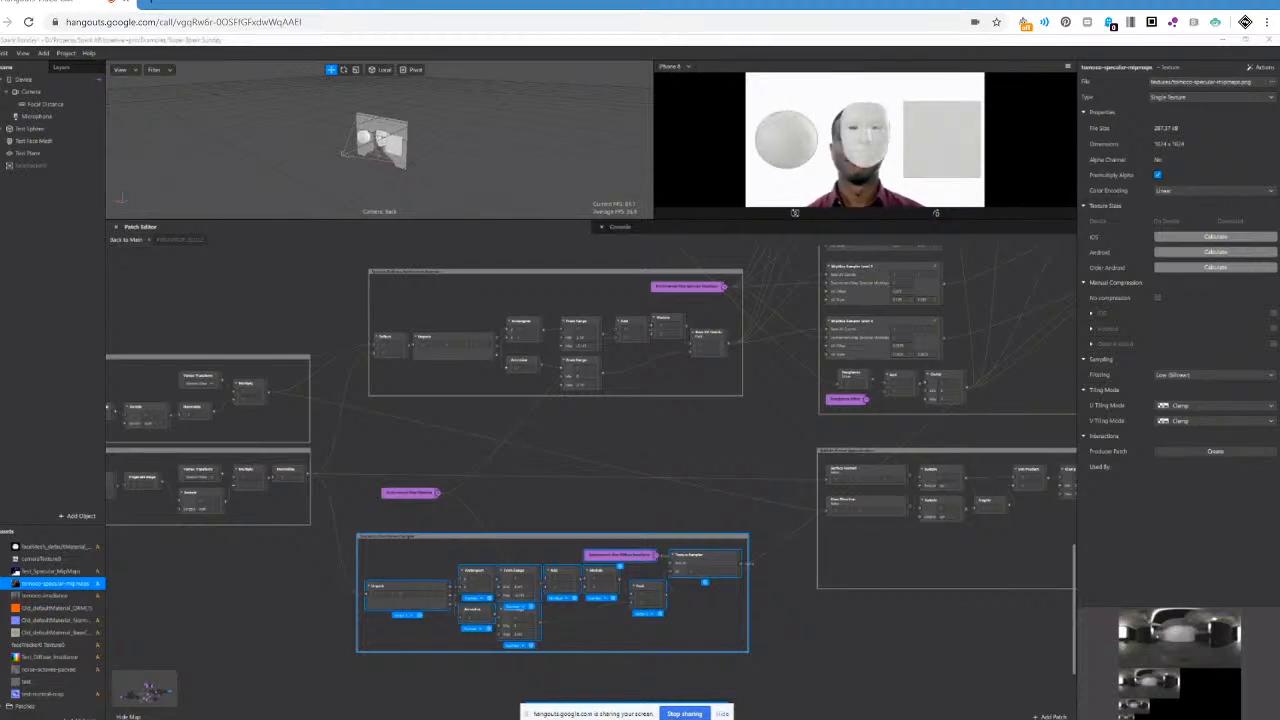
# Highlight the large frame holding the MipMap Sampler, Smooth Step and Mix patches.
pyautogui.hscroll(7, 590, 470)
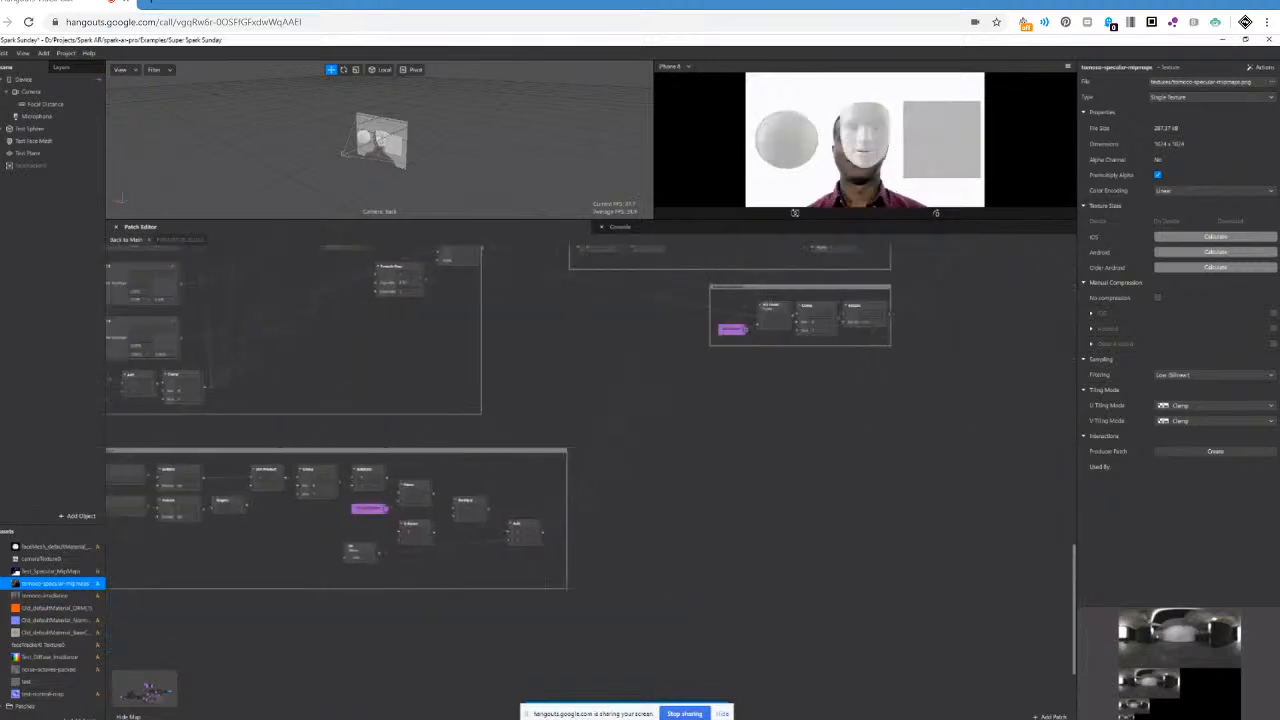
pyautogui.hscroll(-2, 590, 470)
pyautogui.hscroll(-1, 678, 630)
pyautogui.scroll(2, 678, 610)
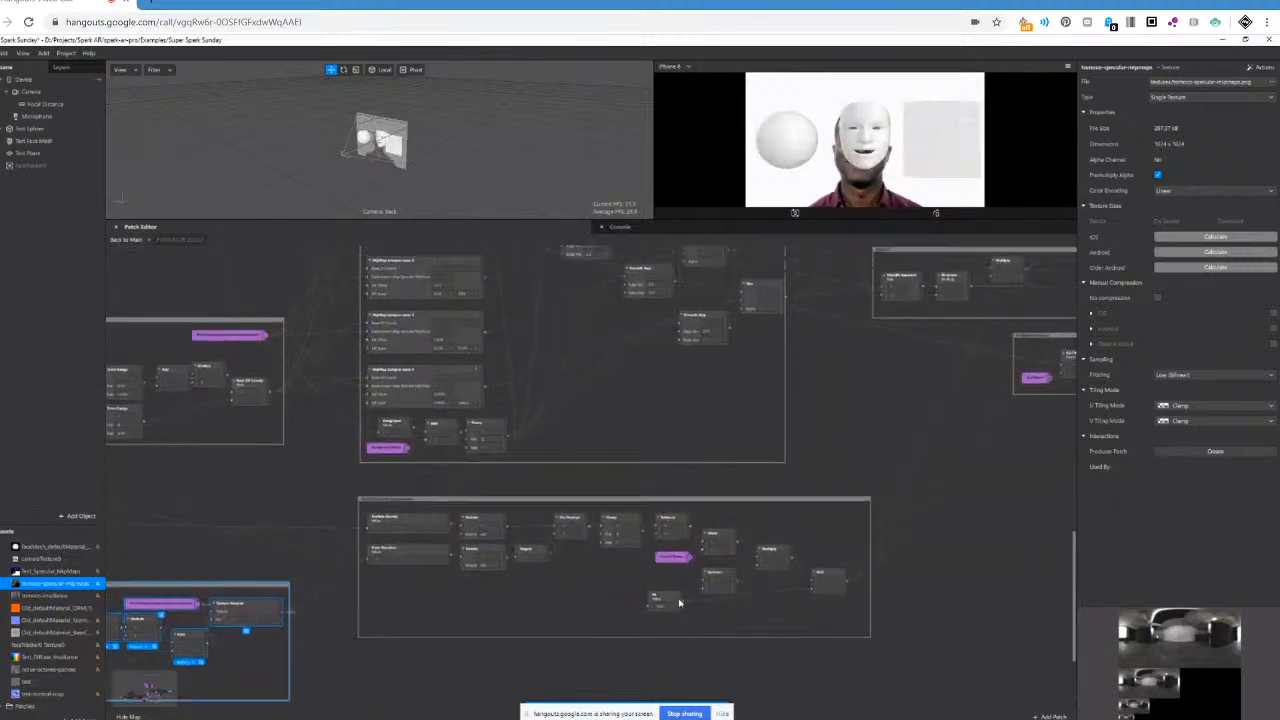
pyautogui.scroll(2, 678, 603)
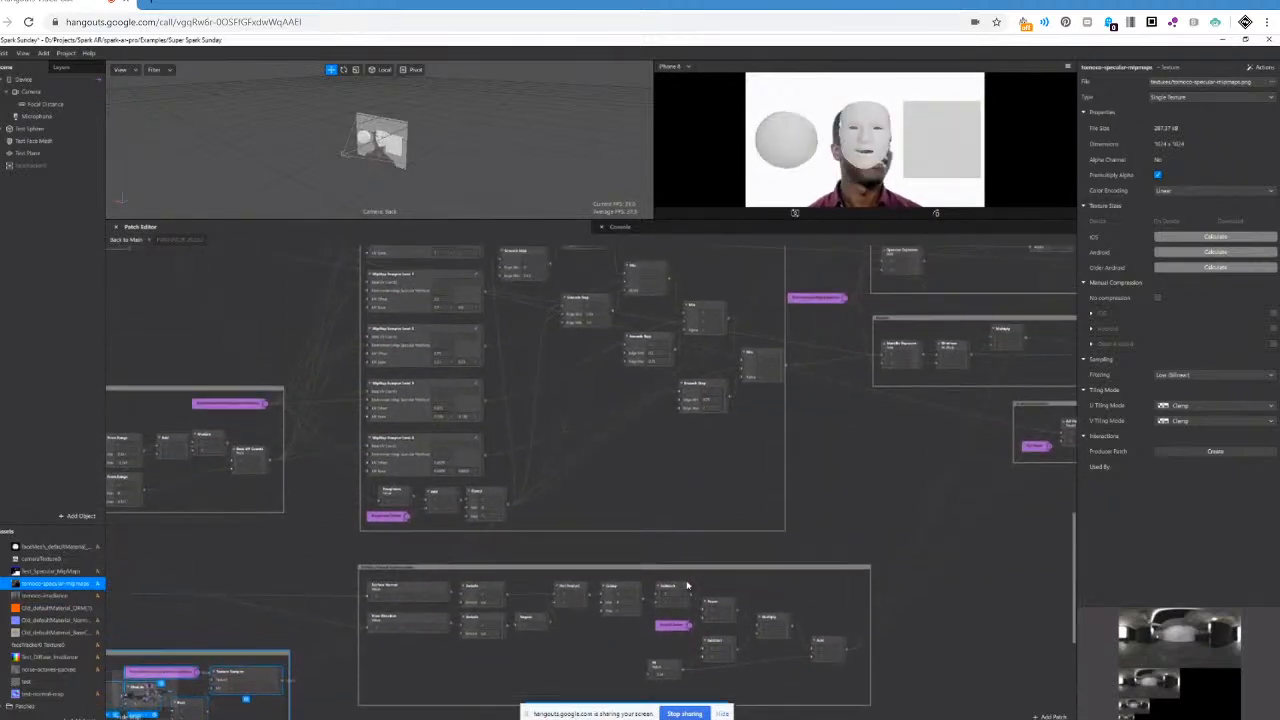
pyautogui.scroll(2, 686, 584)
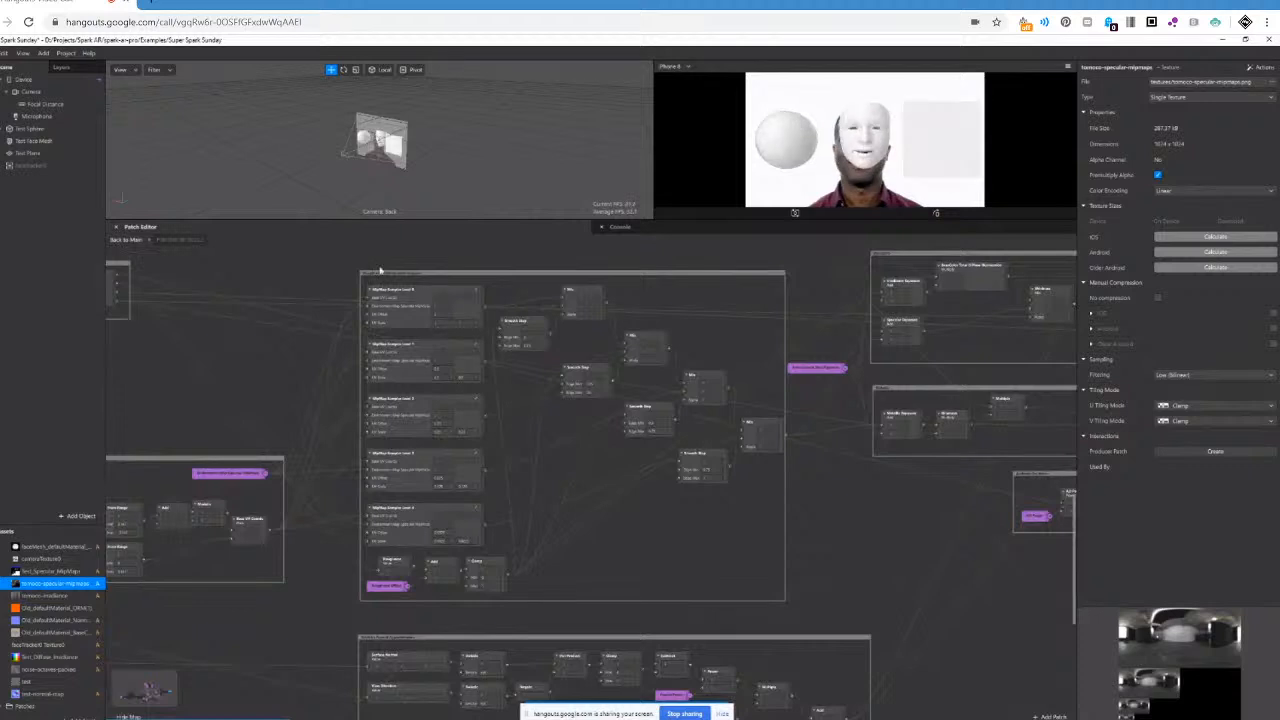
pyautogui.moveTo(350, 271); pyautogui.dragTo(800, 620)
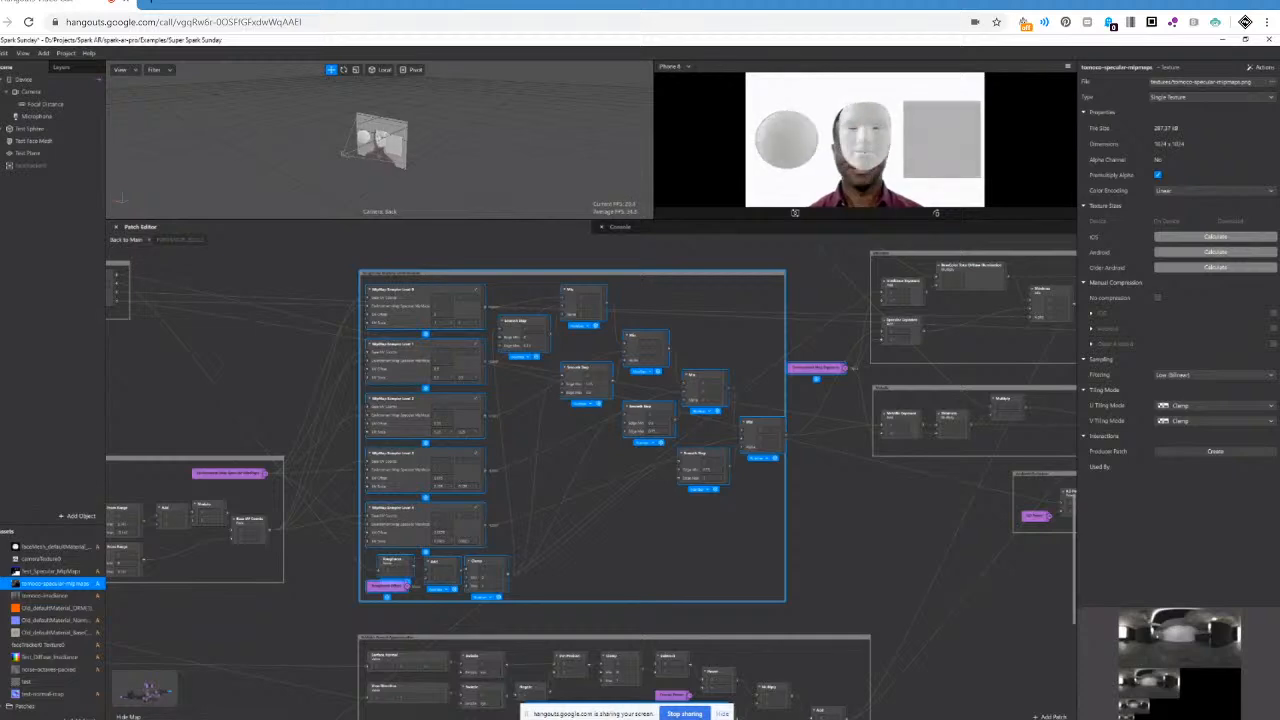
# Highlight the small frame above the specular coordinates frame that unpacks the occlusion, roughness and metallic texture.
pyautogui.hscroll(-6, 592, 485)
pyautogui.click(270, 349)
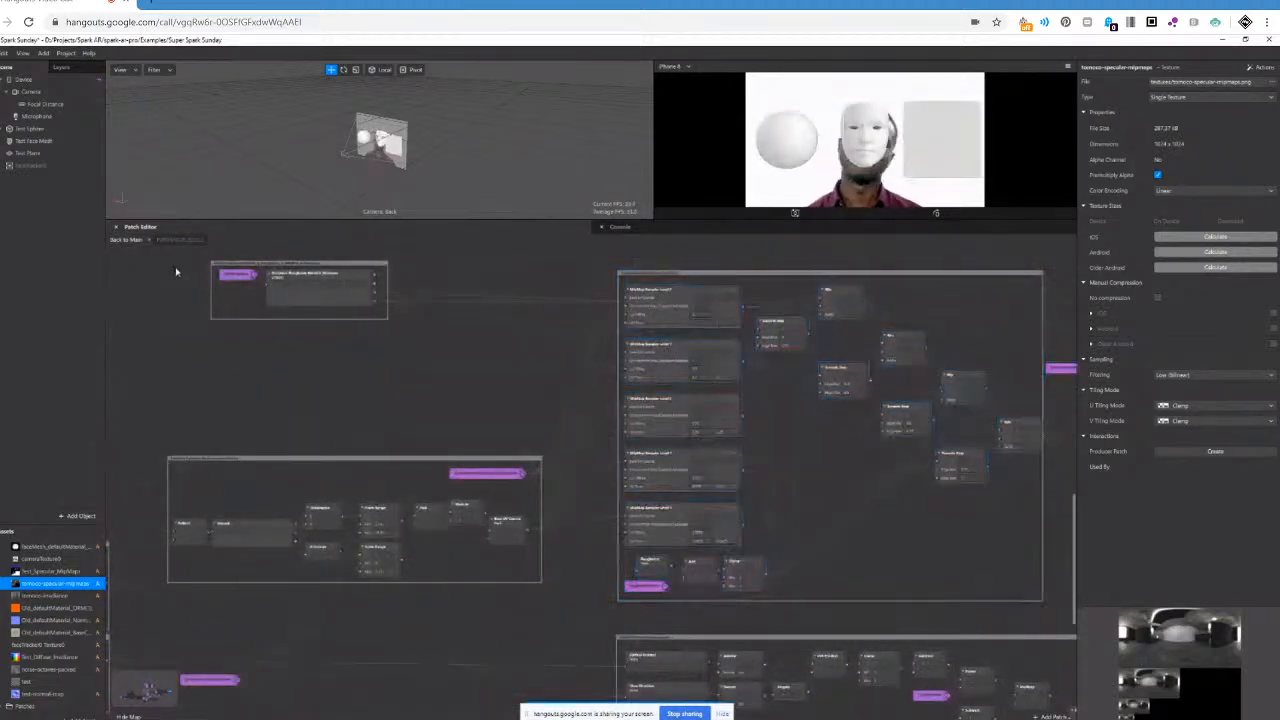
pyautogui.click(311, 312)
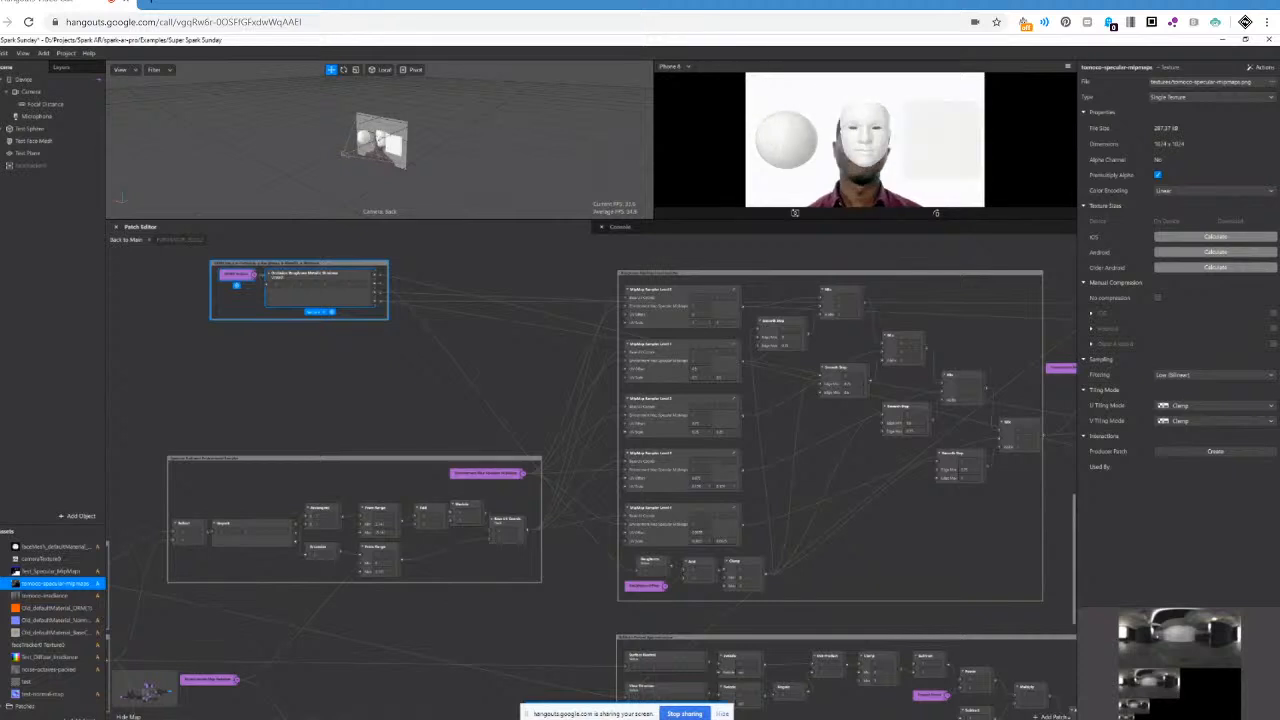
# Examine how the MipMap Sampler frame uses roughness, and the Fresnel frame with Surface Normal and View Direction below it.
pyautogui.hscroll(3, 640, 388)
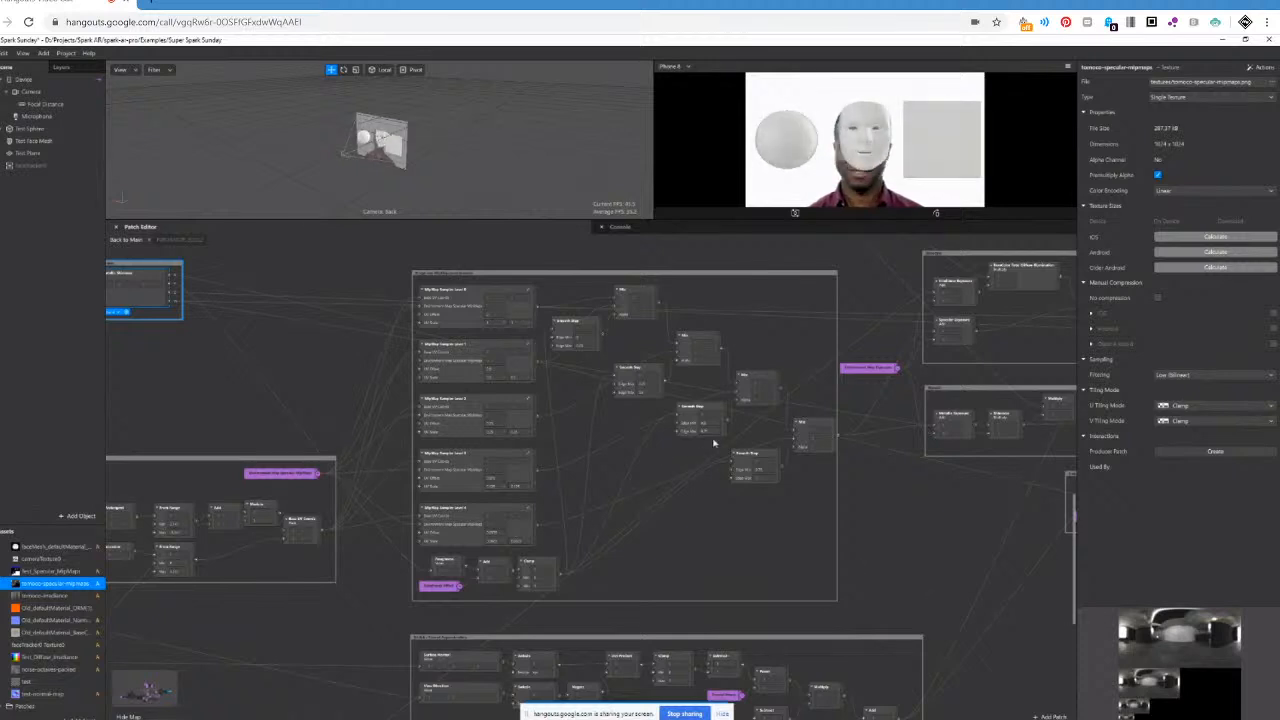
pyautogui.scroll(-1, 765, 435)
pyautogui.scroll(-5, 772, 427)
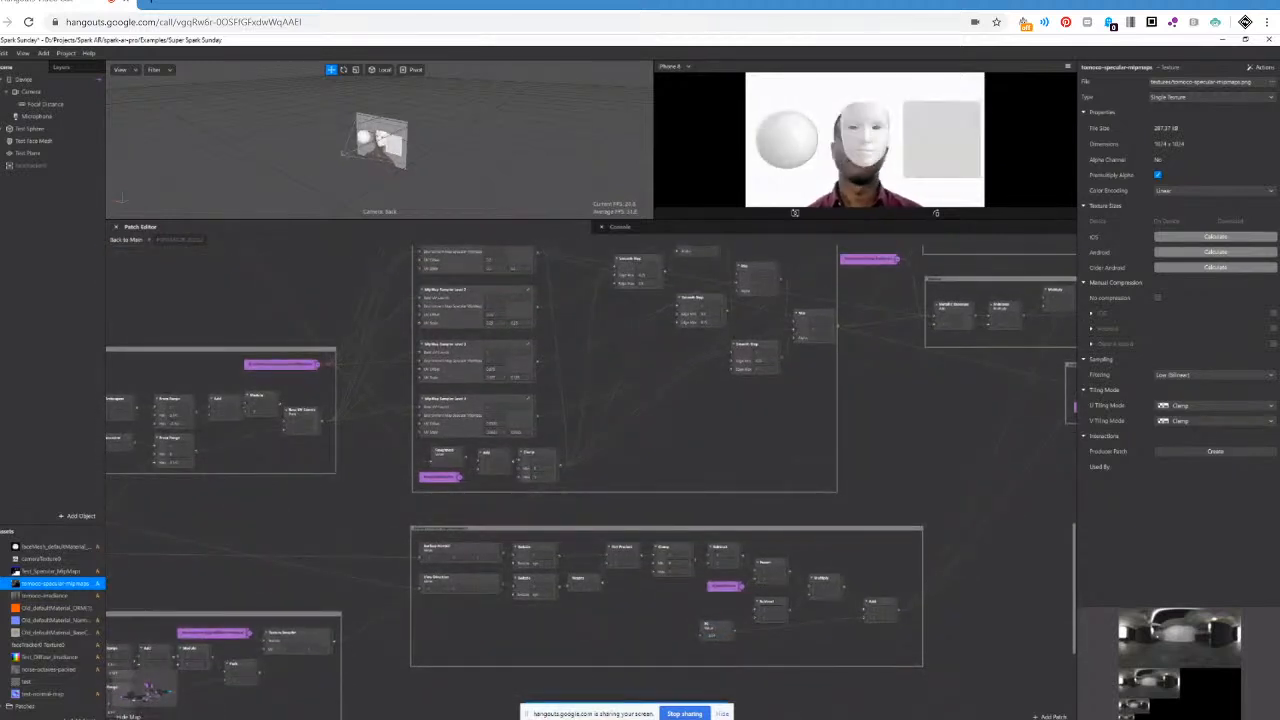
# Return to the main graph and set the shader patch's unlinked Environment Map Specular MipMaps input to dark red.
pyautogui.hscroll(2, 410, 538)
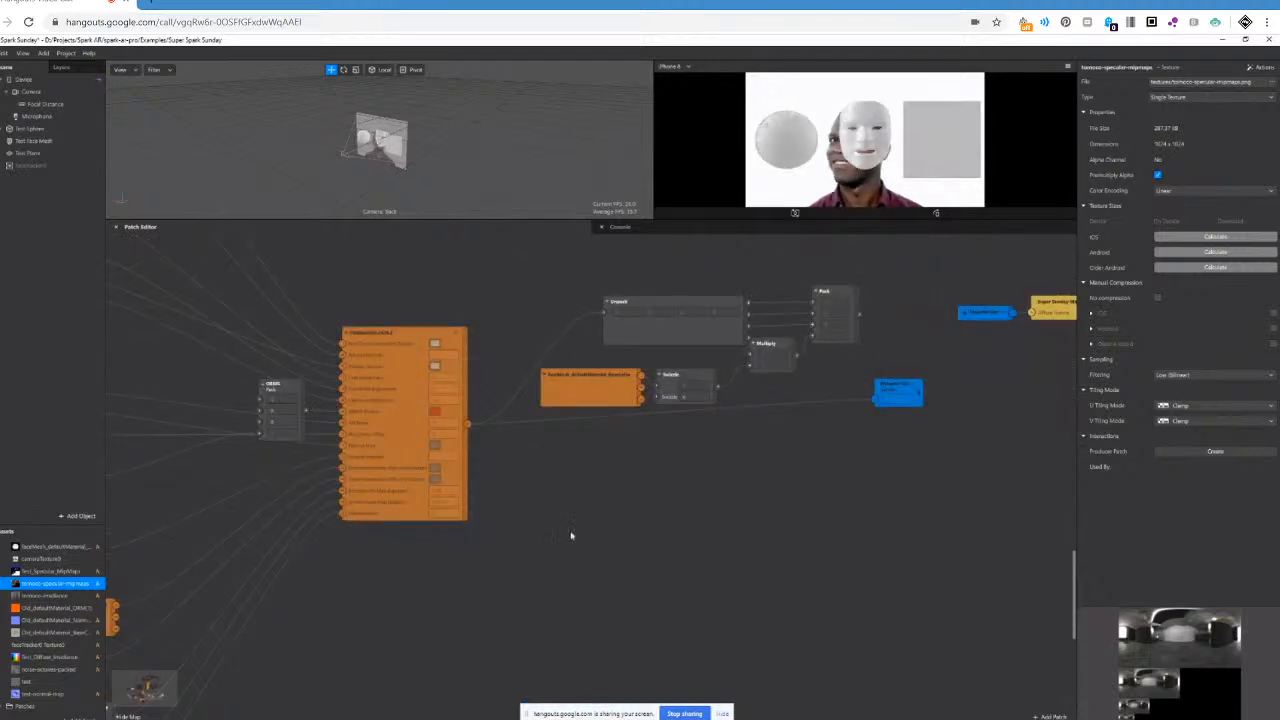
pyautogui.hscroll(-6, 590, 470)
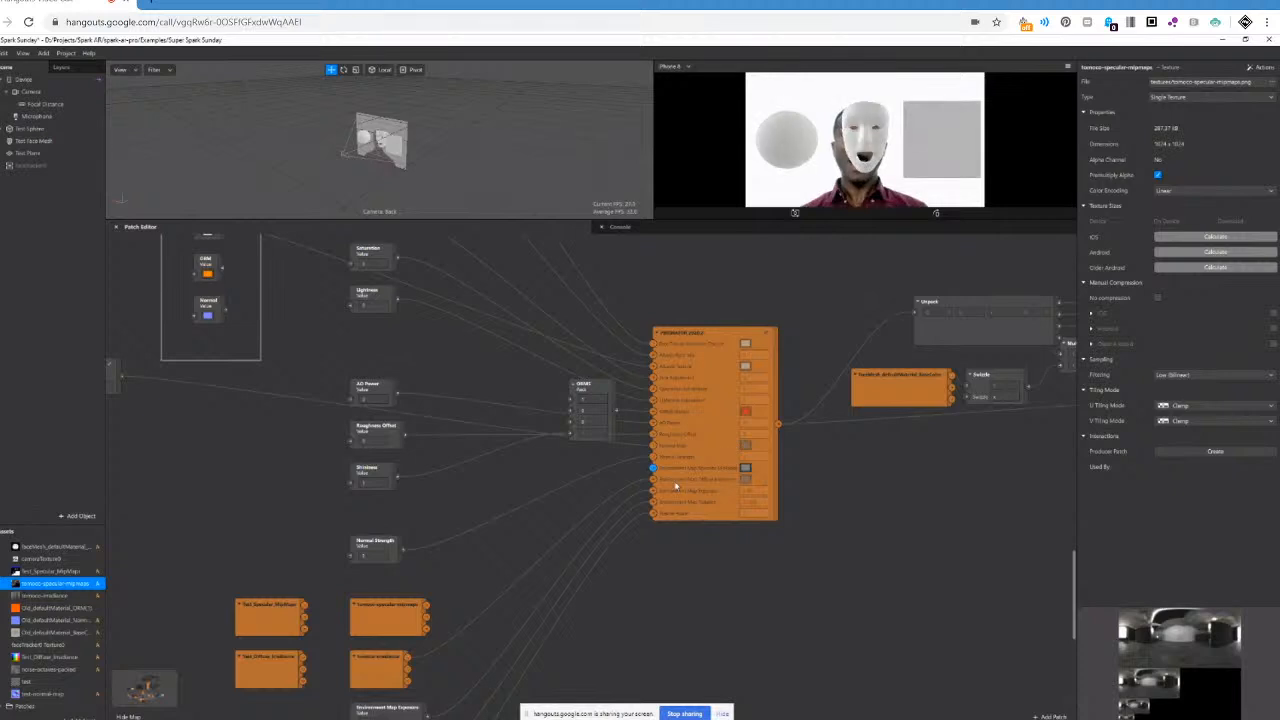
pyautogui.click(745, 468)
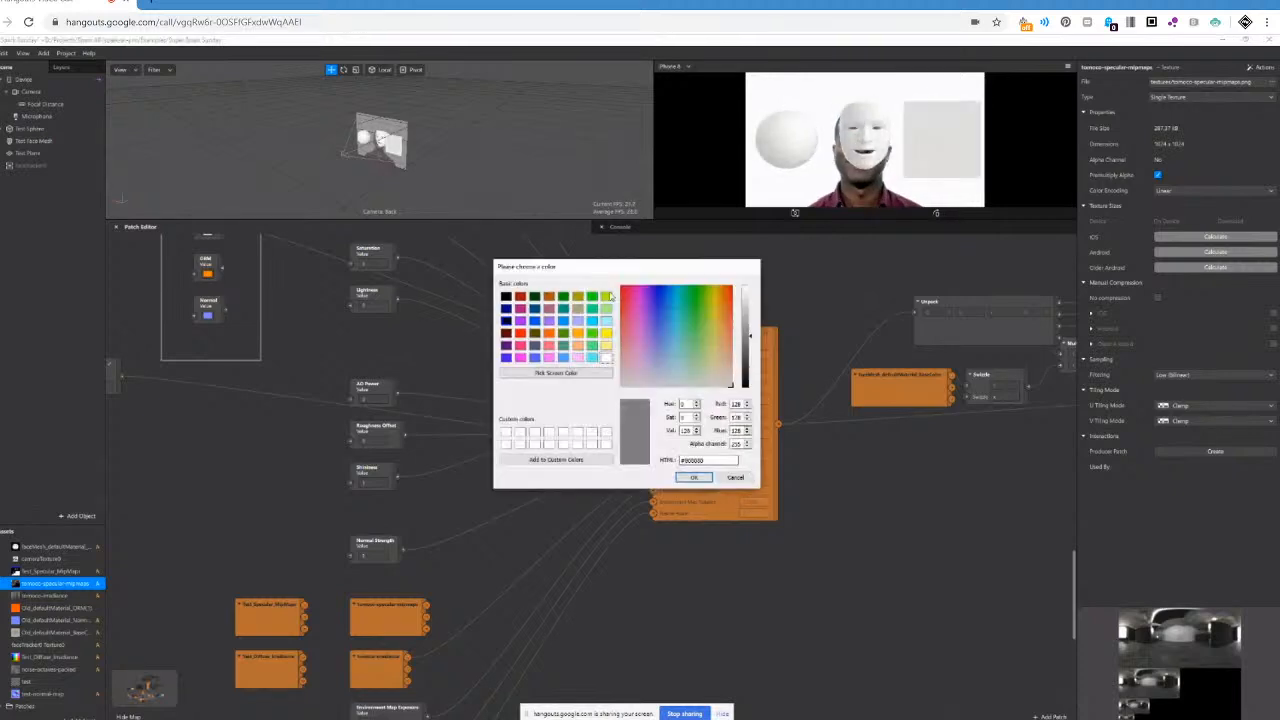
pyautogui.click(692, 477)
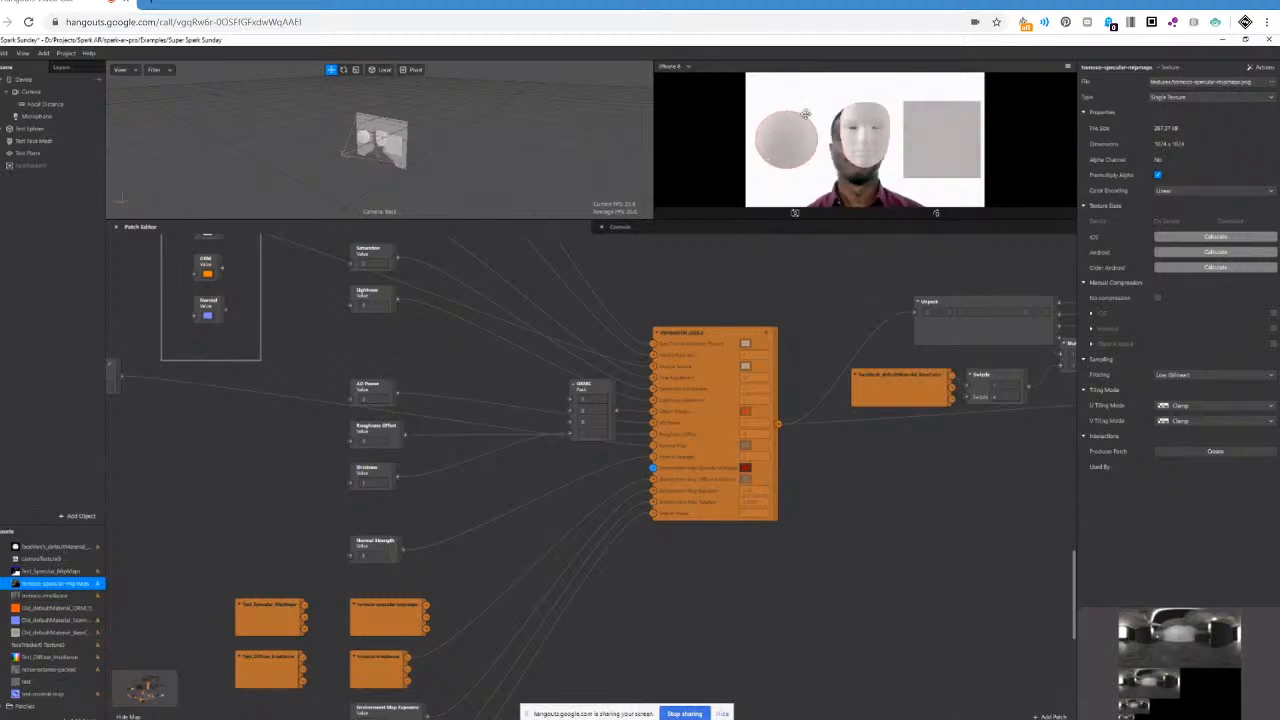
# Locate and select the Fresnel Power value patch that feeds the shader patch.
pyautogui.scroll(-1, 699, 570)
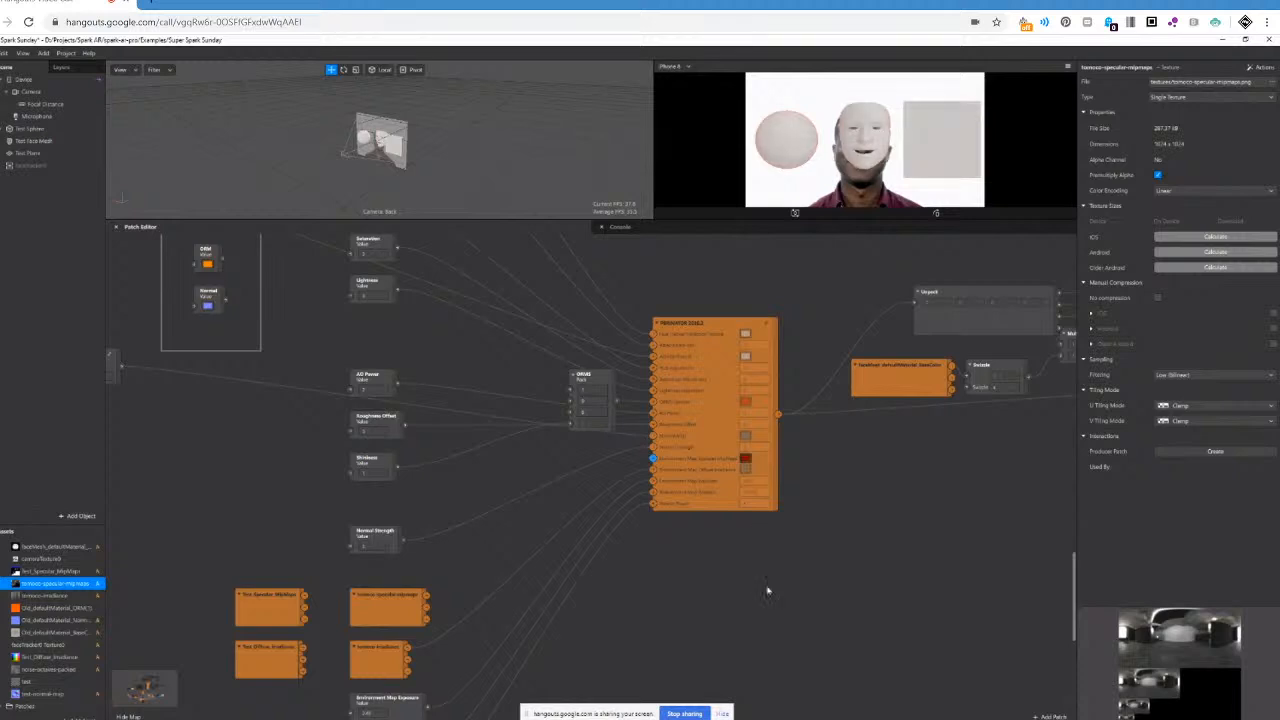
pyautogui.scroll(-3, 683, 534)
pyautogui.scroll(-7, 643, 571)
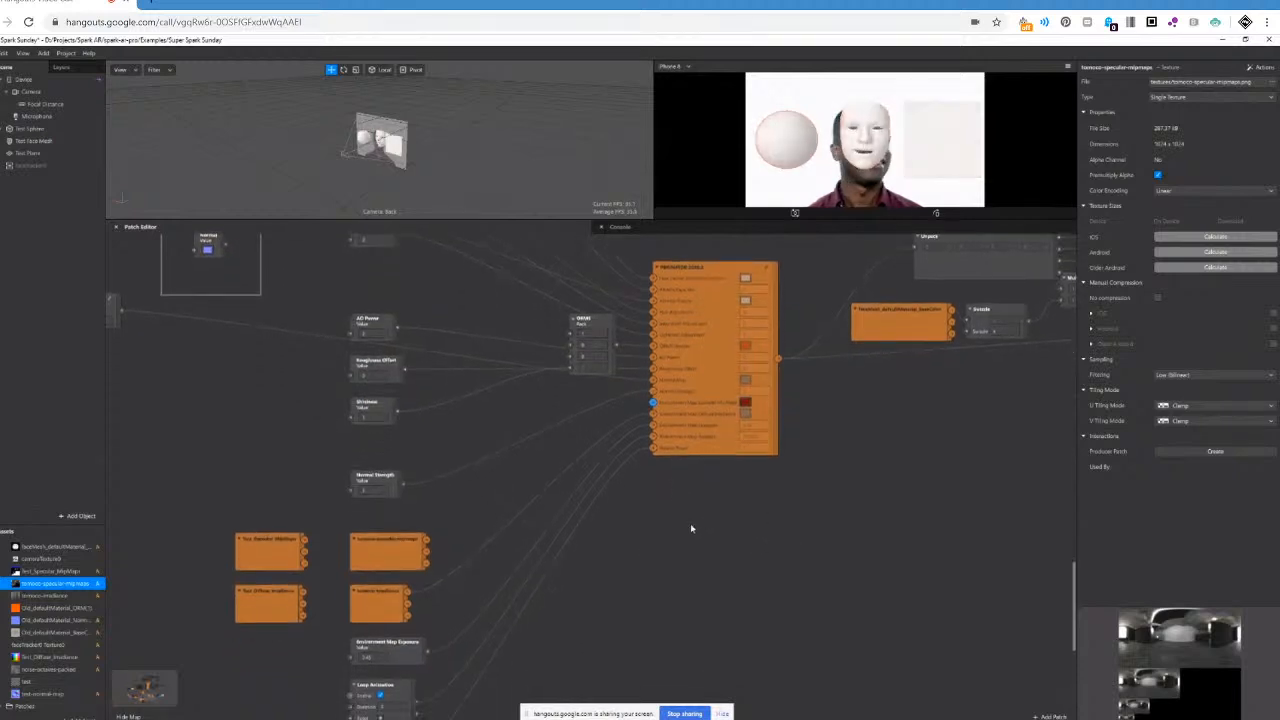
pyautogui.scroll(-3, 608, 470)
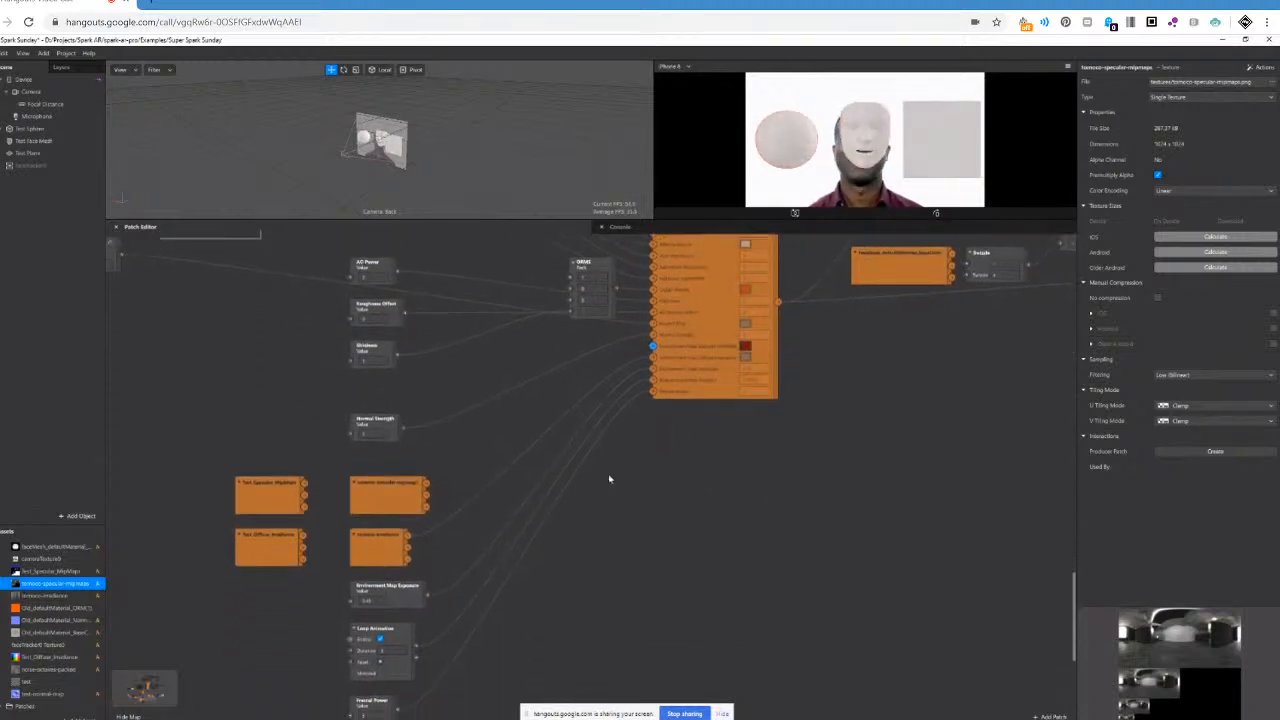
pyautogui.click(373, 697)
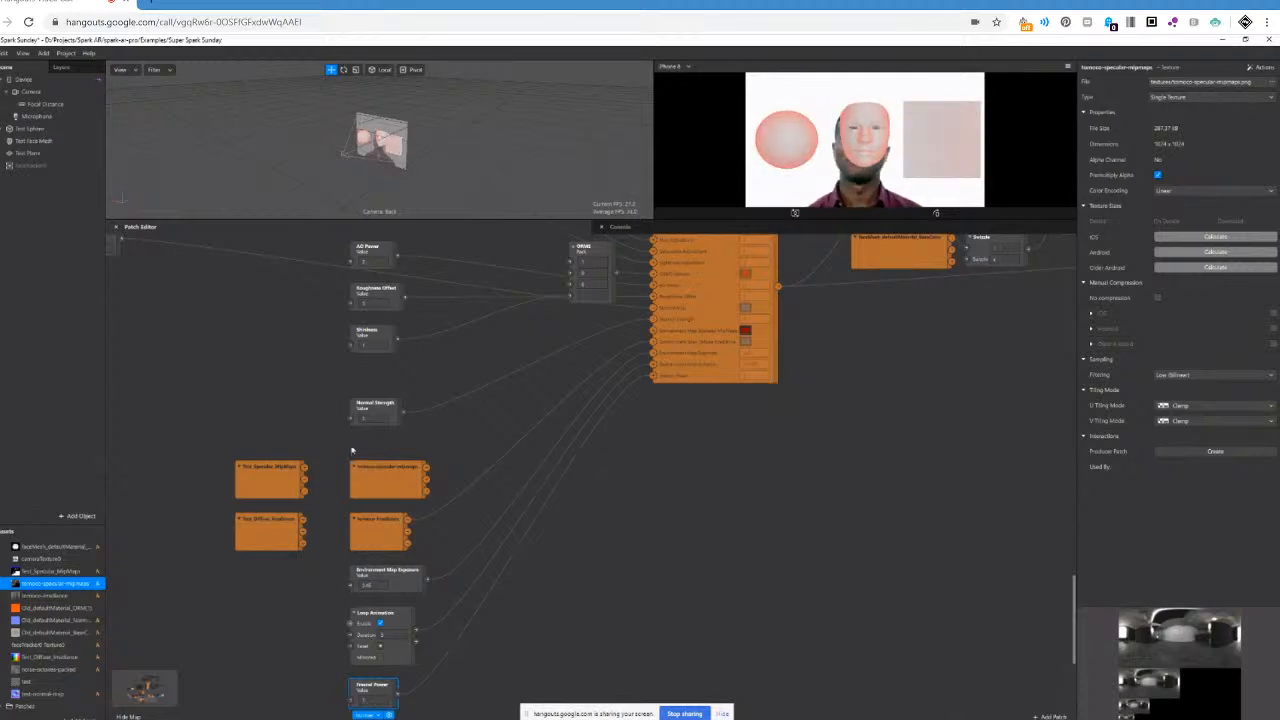
# Reconnect the tomoco-specular-mipmaps texture patch to the shader patch's Environment Map Specular MipMaps input.
pyautogui.moveTo(427, 468); pyautogui.dragTo(654, 333)
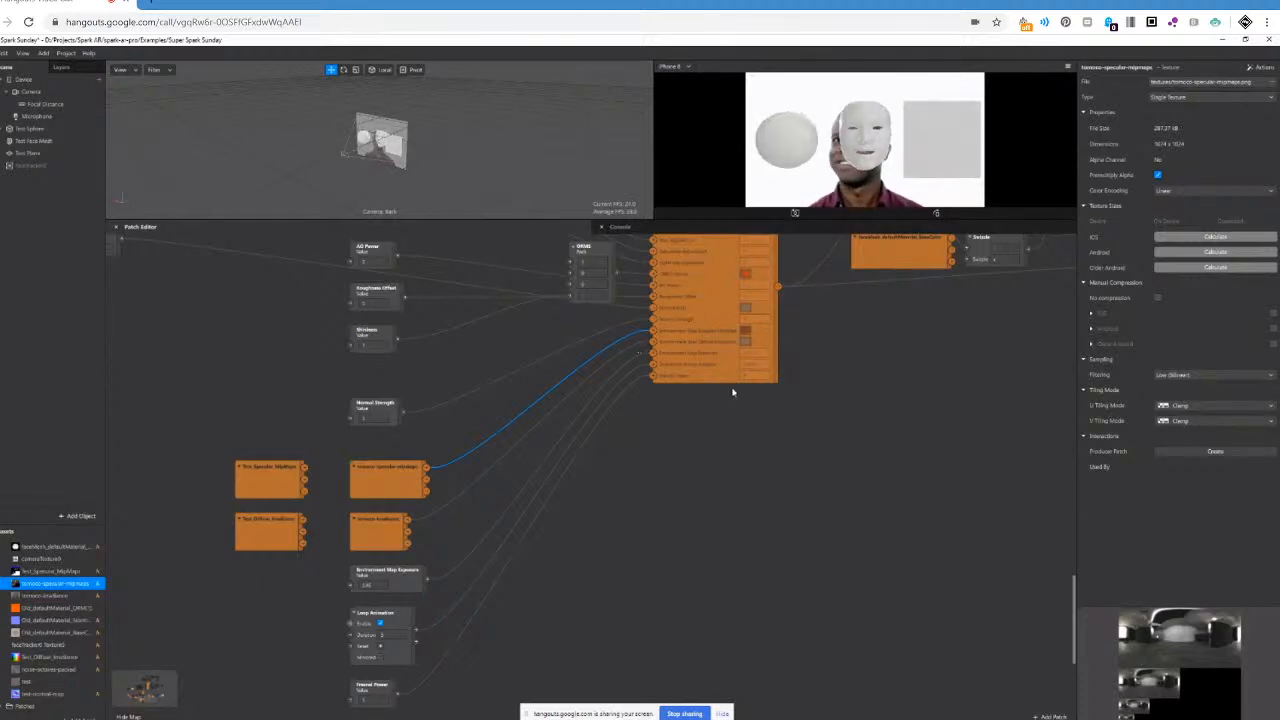
# Open the shader patch's group again and examine the Fresnel frame and the frames it leads to.
pyautogui.scroll(1, 738, 387)
pyautogui.scroll(4, 738, 387)
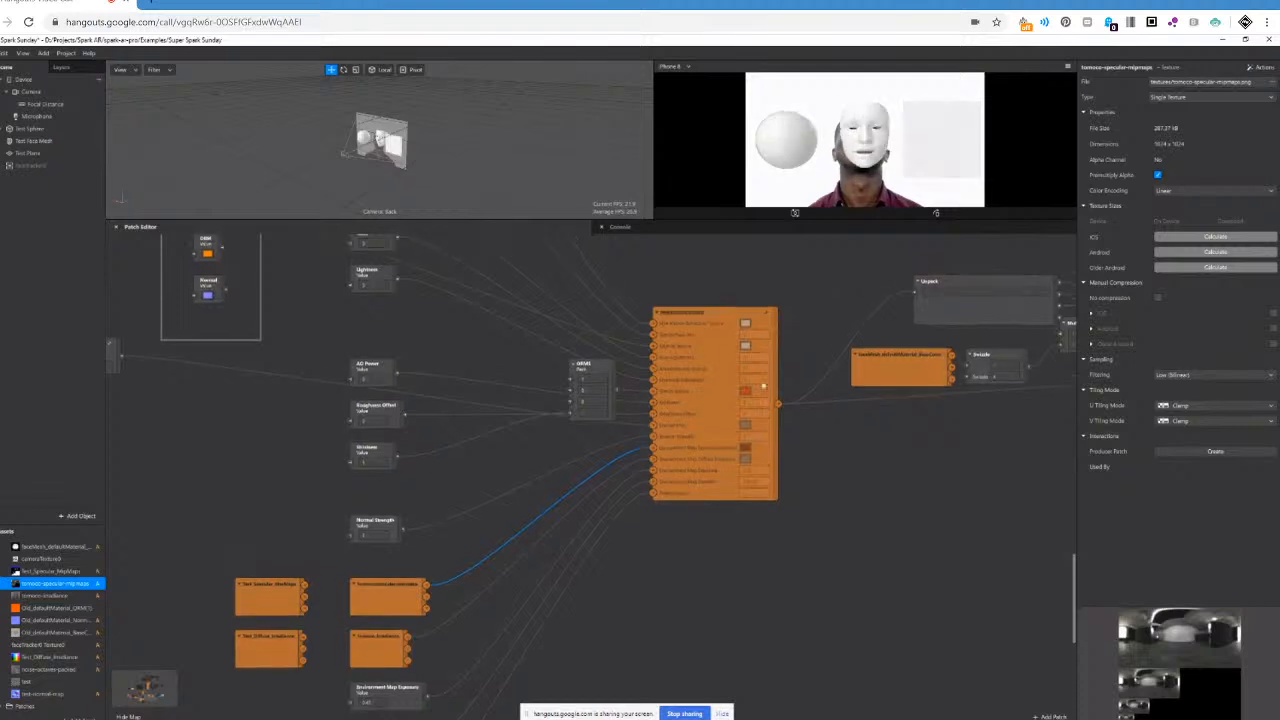
pyautogui.doubleClick(766, 299)
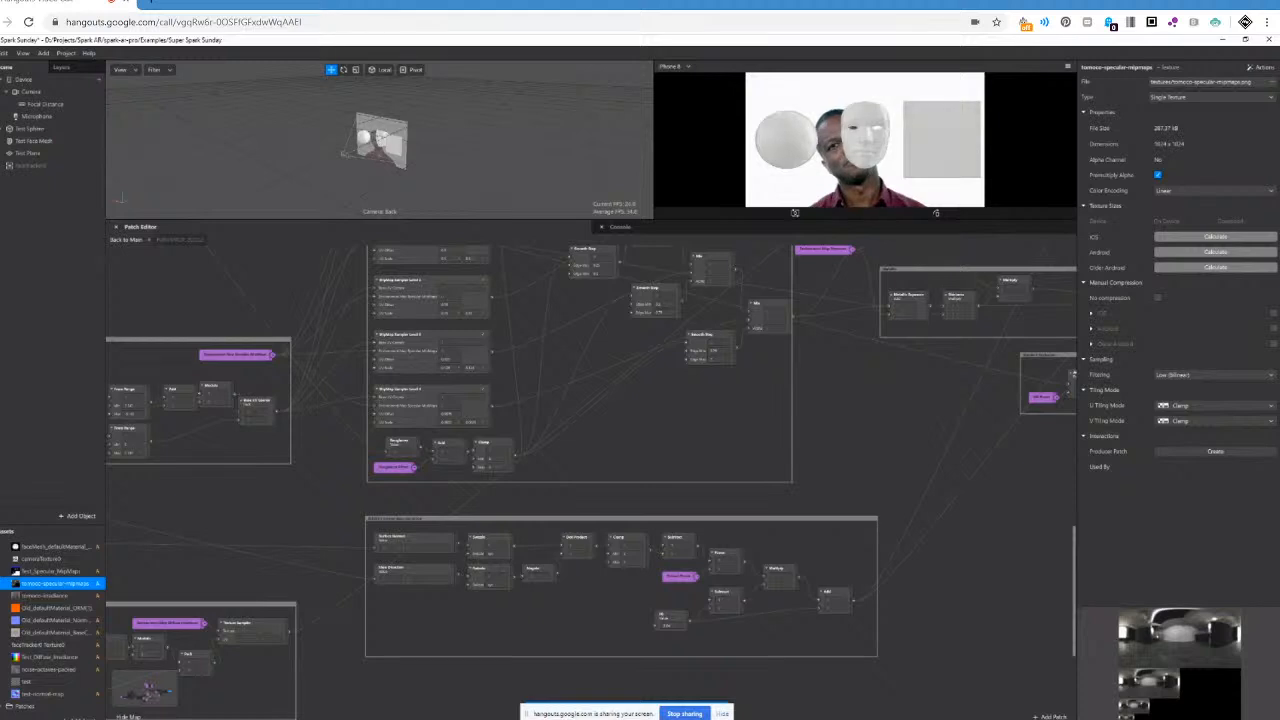
pyautogui.hscroll(4, 590, 480)
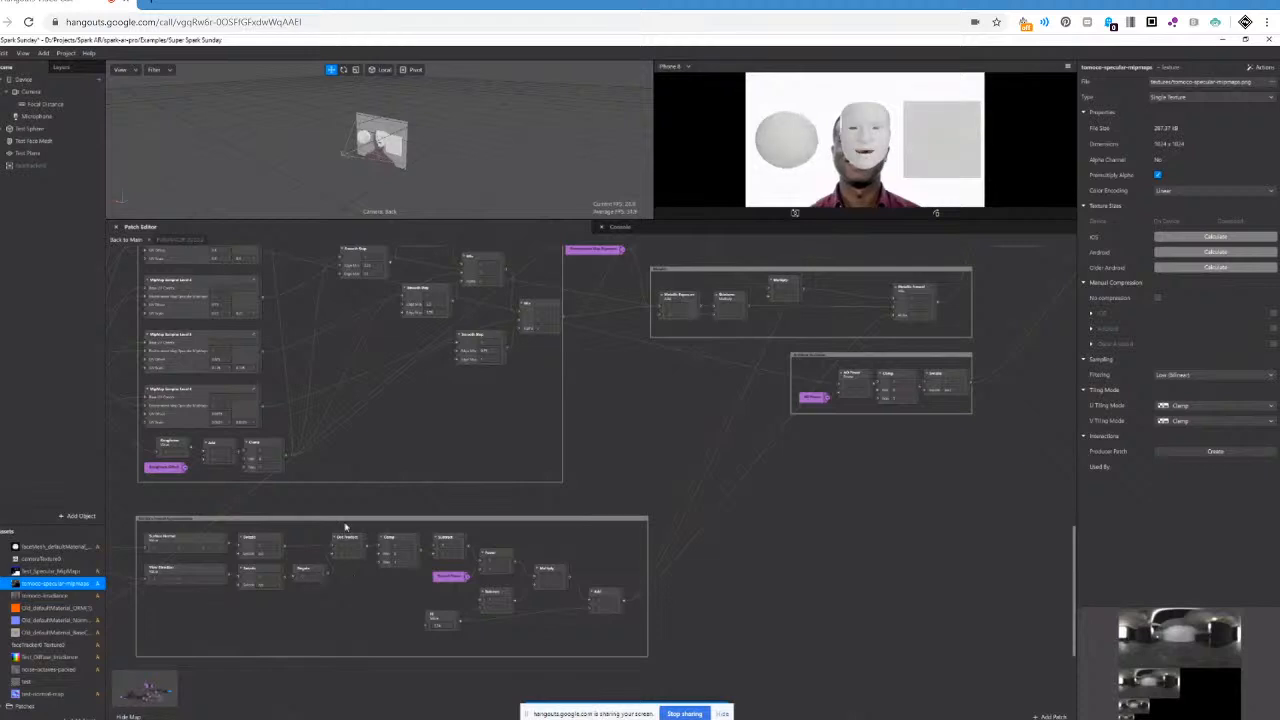
pyautogui.scroll(3, 957, 611)
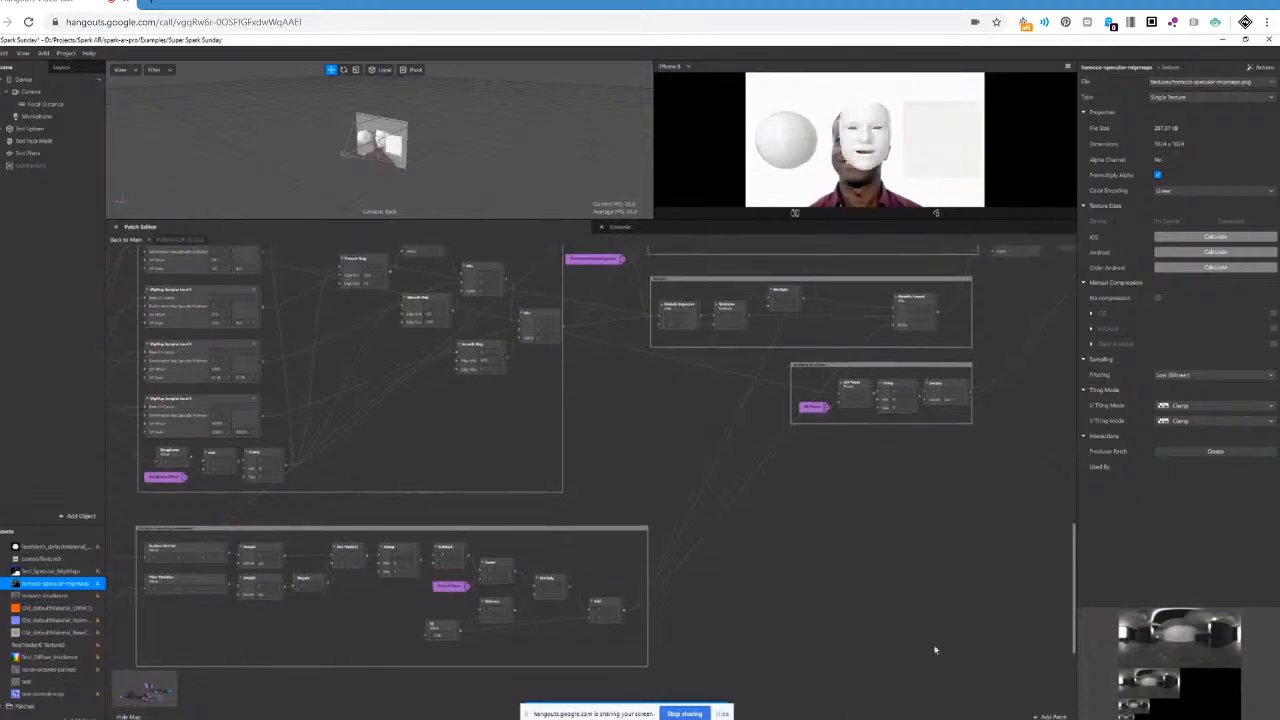
# Examine the shader group's mipmap sampling, metallic and ambient occlusion frames and the mix patches they feed.
pyautogui.scroll(5, 935, 651)
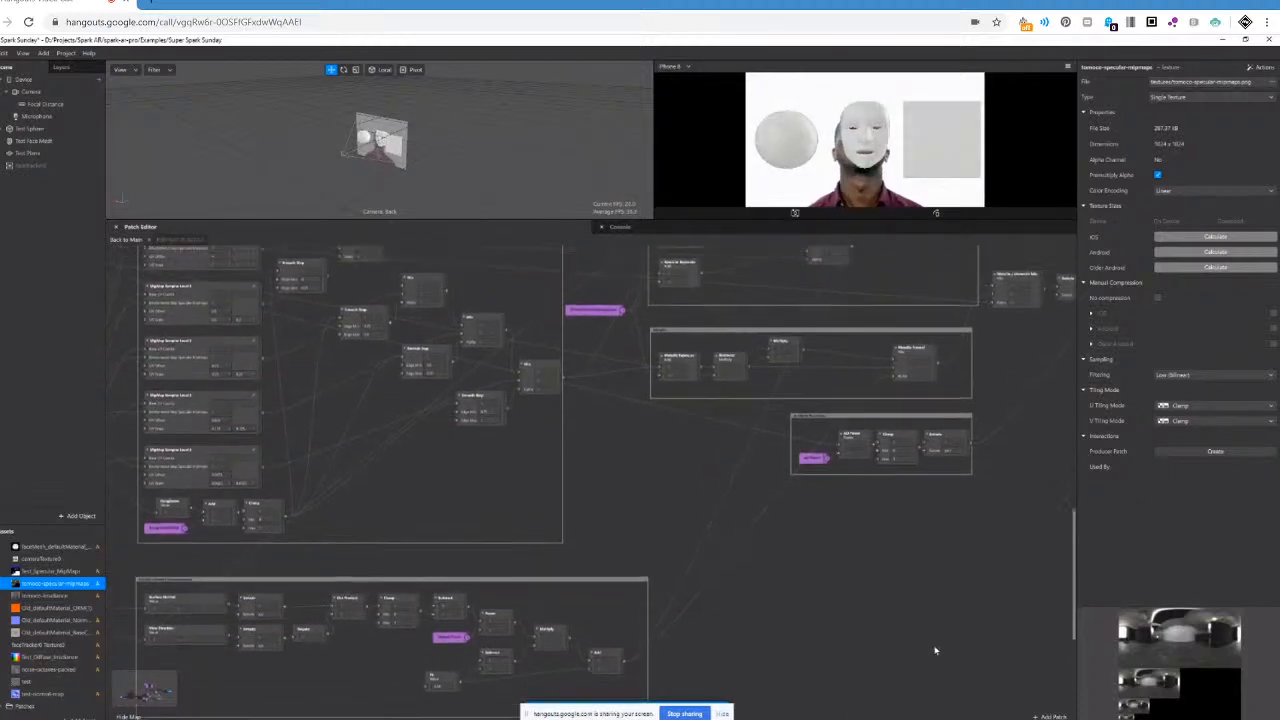
pyautogui.scroll(2, 935, 651)
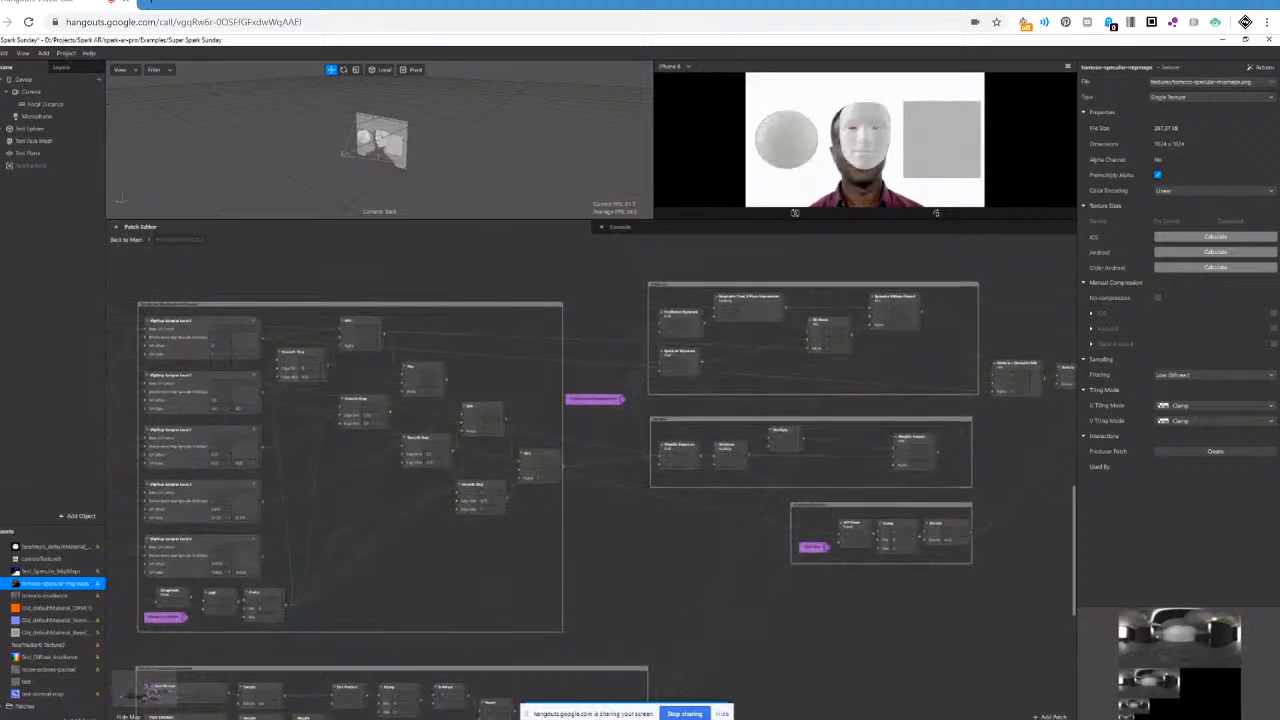
pyautogui.hscroll(5, 786, 353)
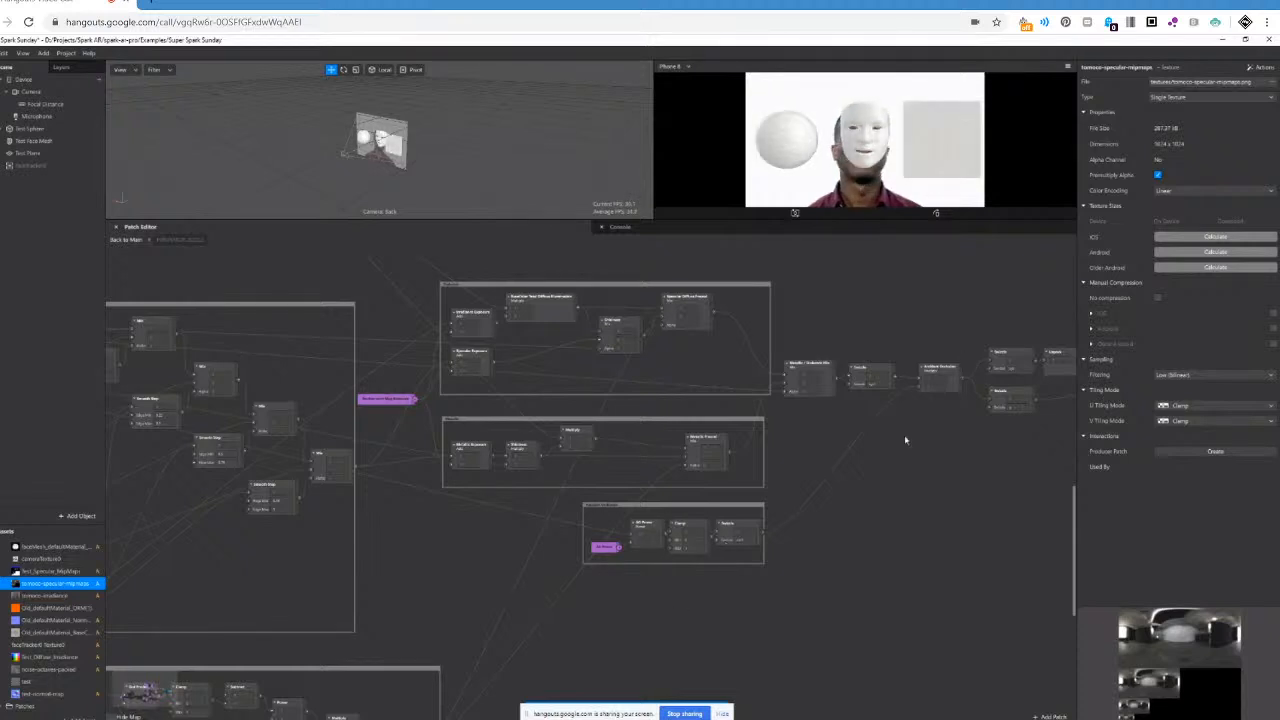
pyautogui.moveTo(738, 717); pyautogui.dragTo(750, 717)
# Trace the color adjustment frame through the shading frames and final mix patches to the group's output, and return to the main graph.
pyautogui.scroll(3, 332, 415)
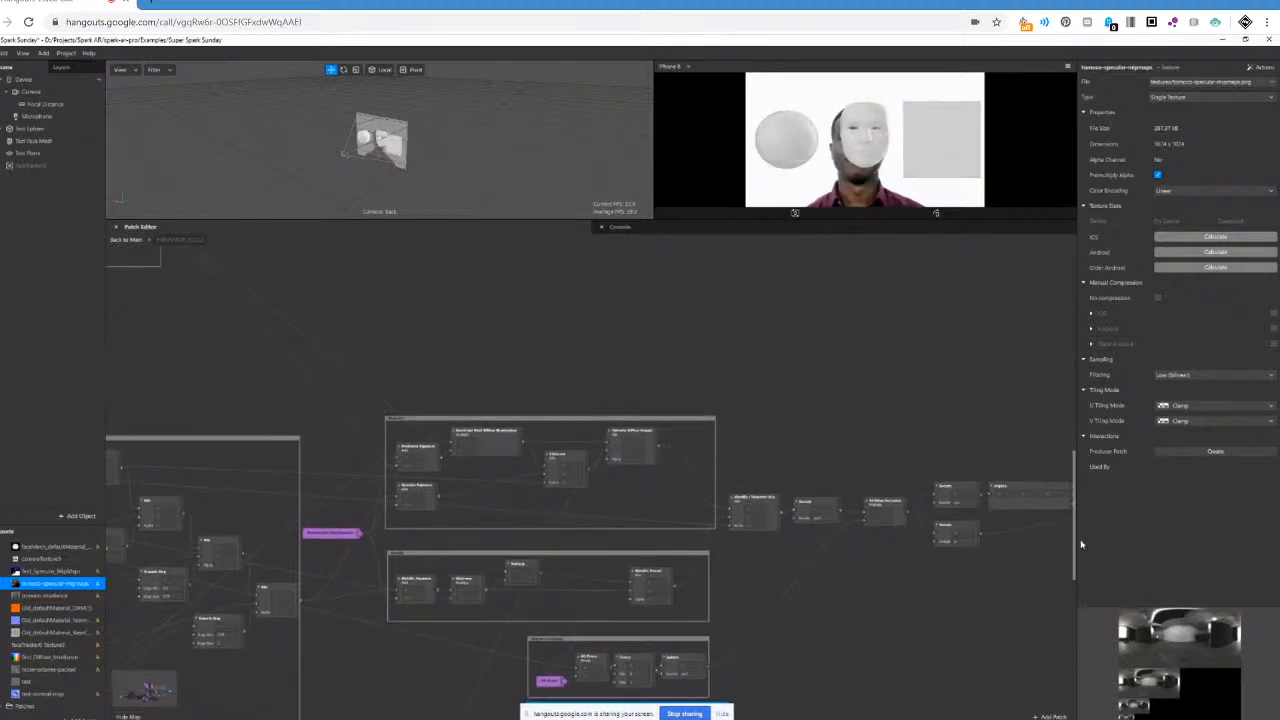
pyautogui.moveTo(1080, 537); pyautogui.dragTo(1078, 482)
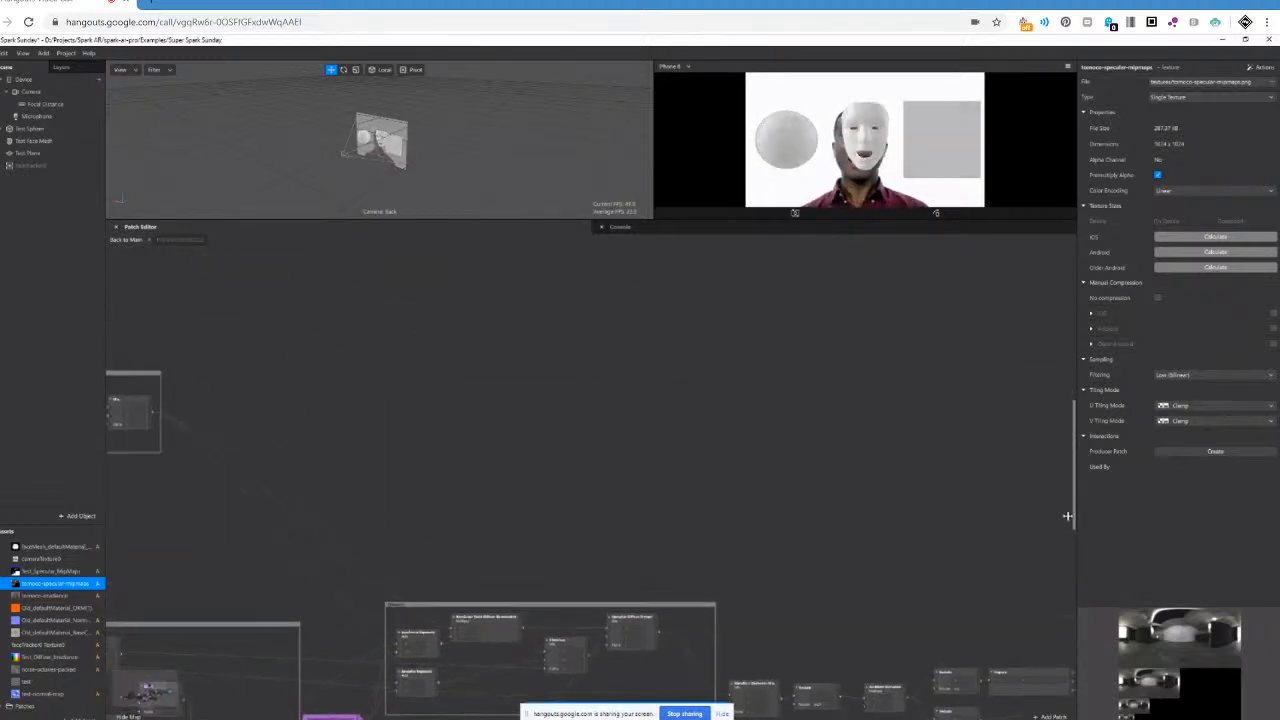
pyautogui.moveTo(620, 718); pyautogui.dragTo(428, 718)
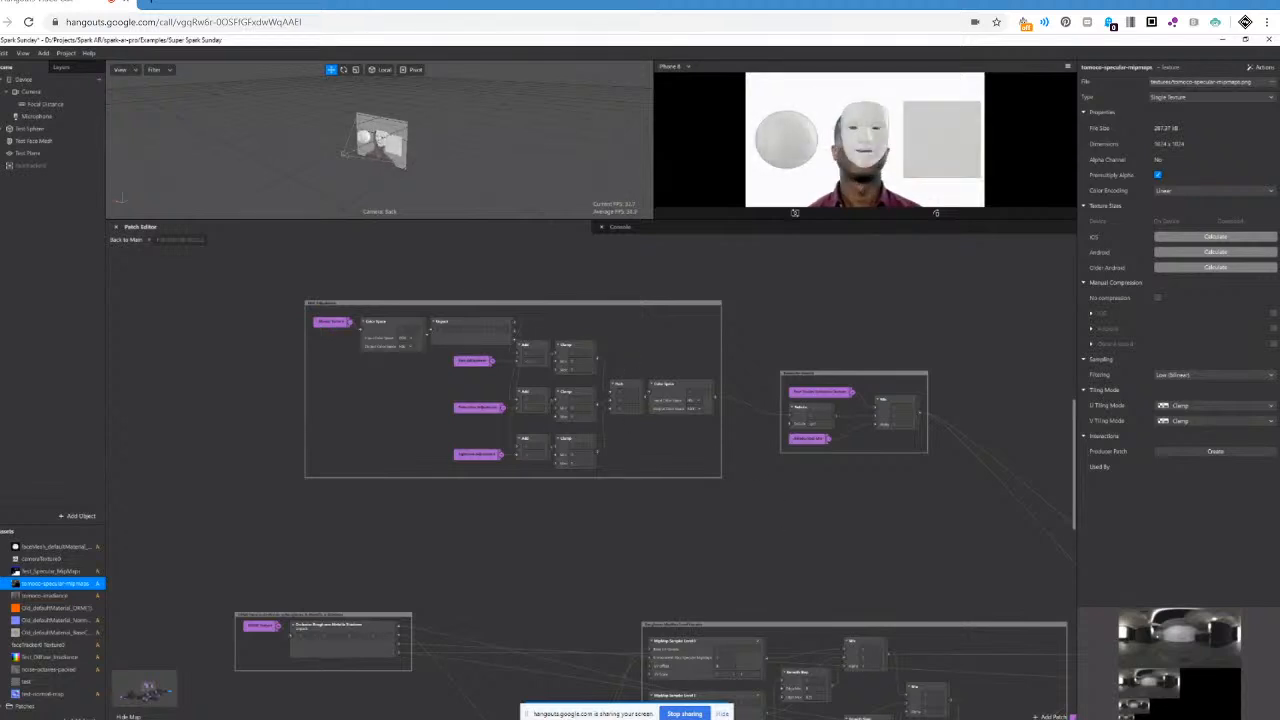
pyautogui.hscroll(6, 590, 470)
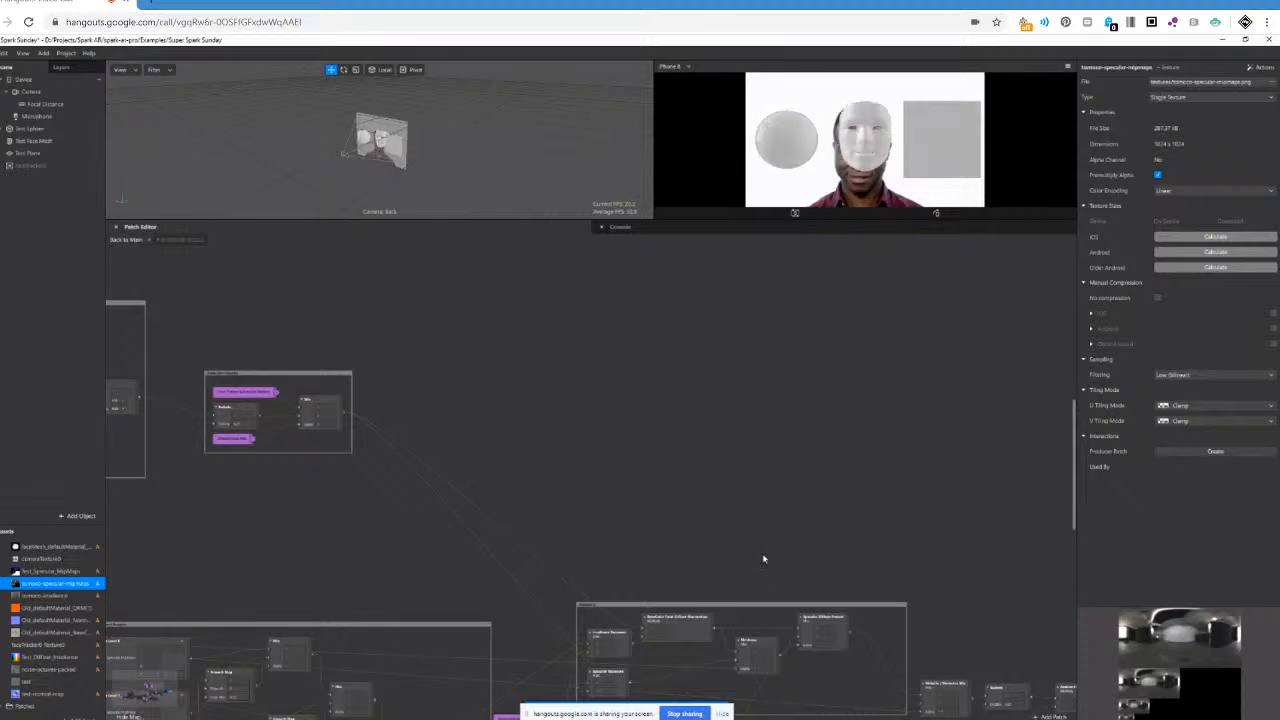
pyautogui.scroll(-4, 763, 559)
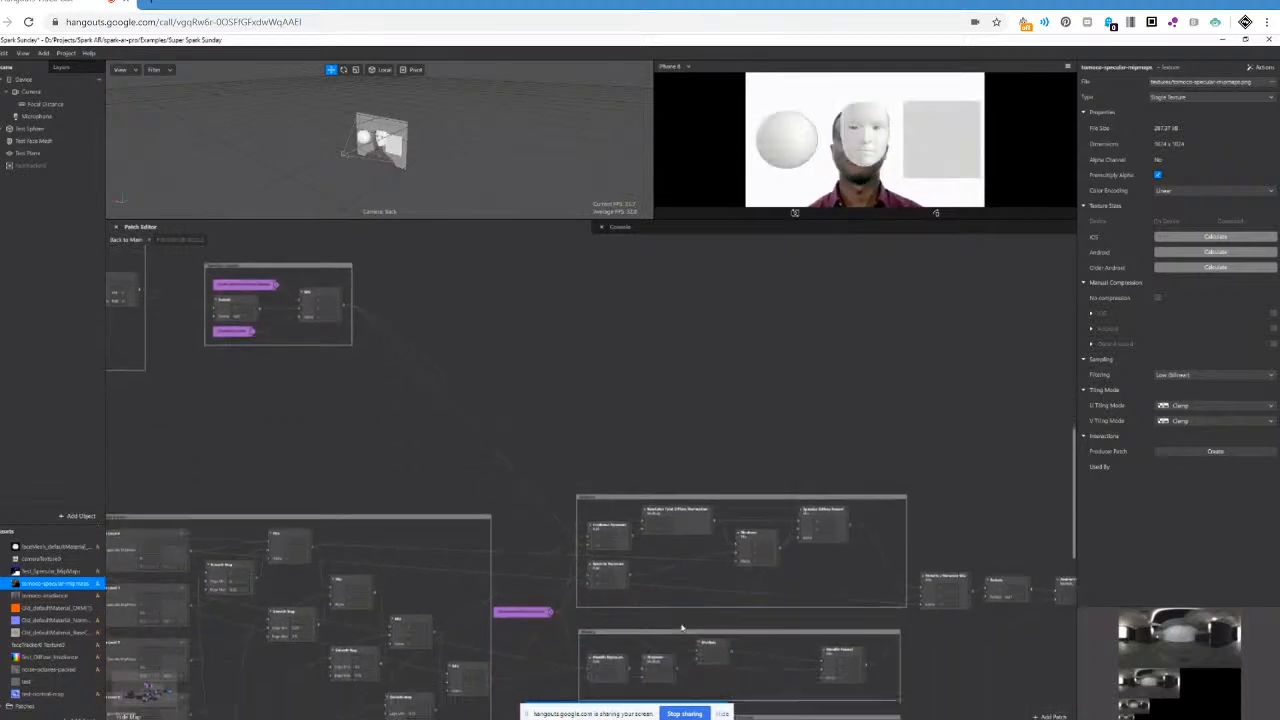
pyautogui.scroll(-1, 681, 627)
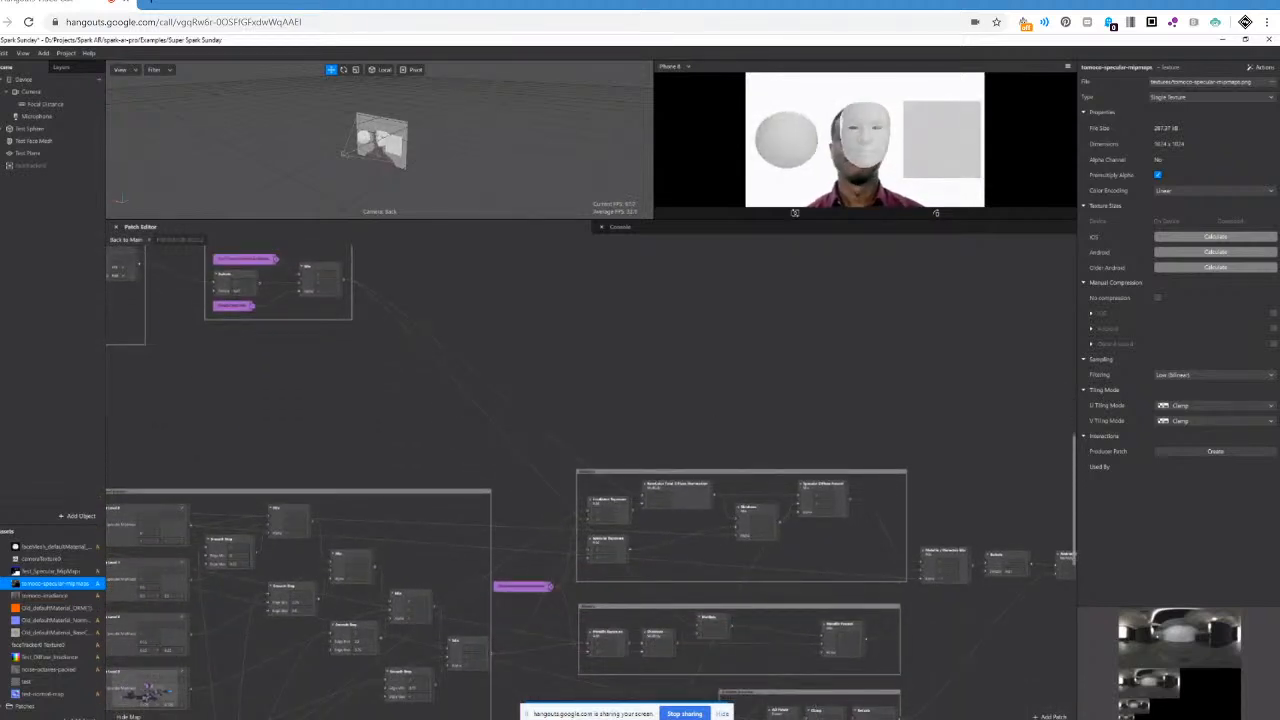
pyautogui.hscroll(4, 685, 577)
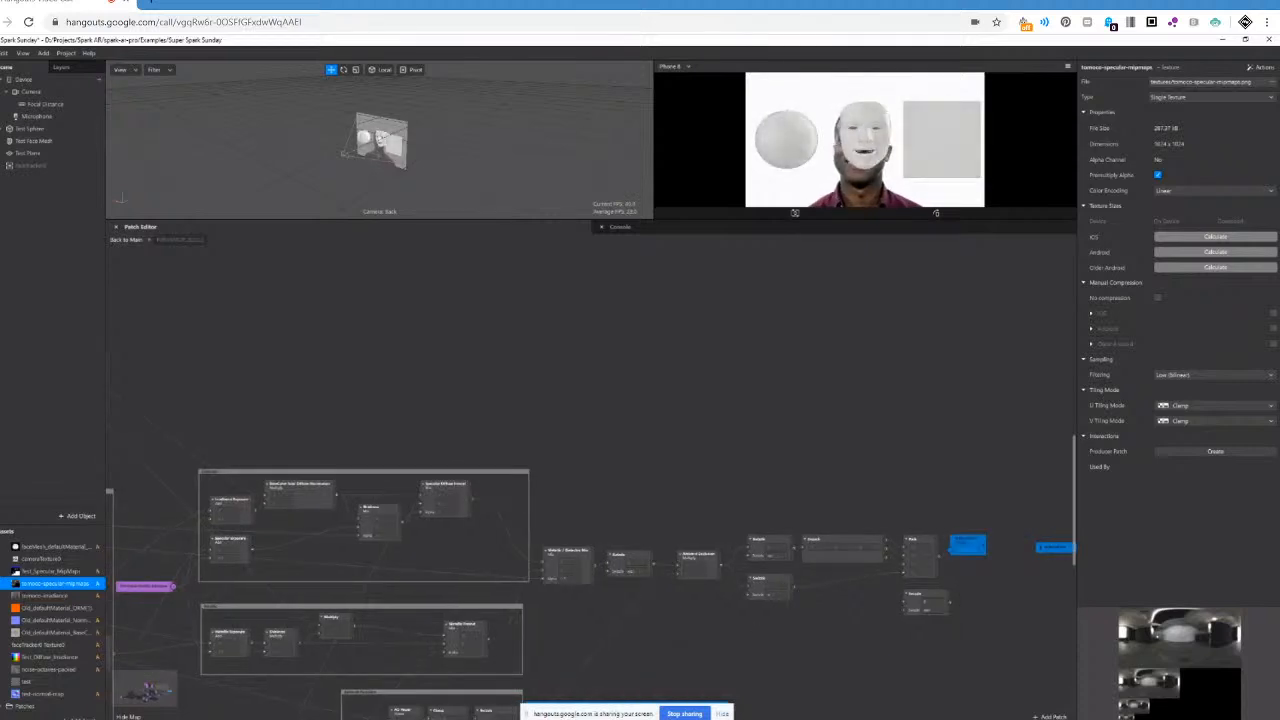
pyautogui.hscroll(3, 700, 598)
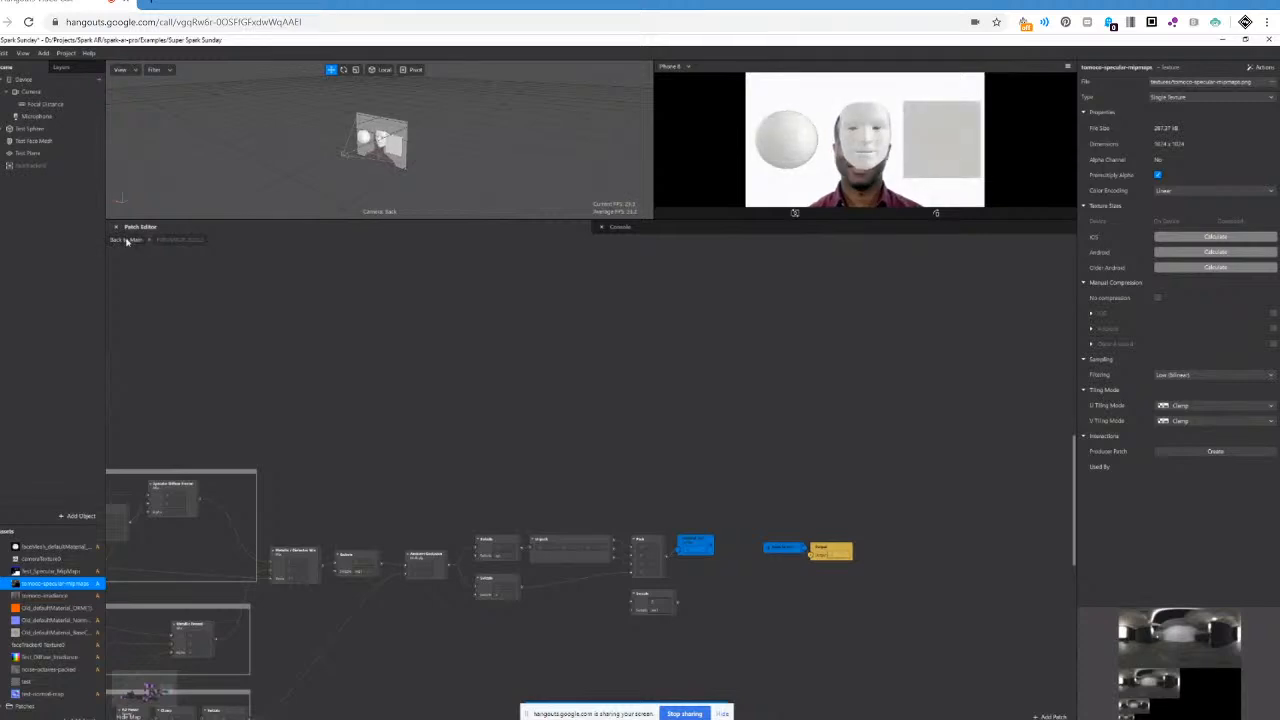
pyautogui.click(126, 241)
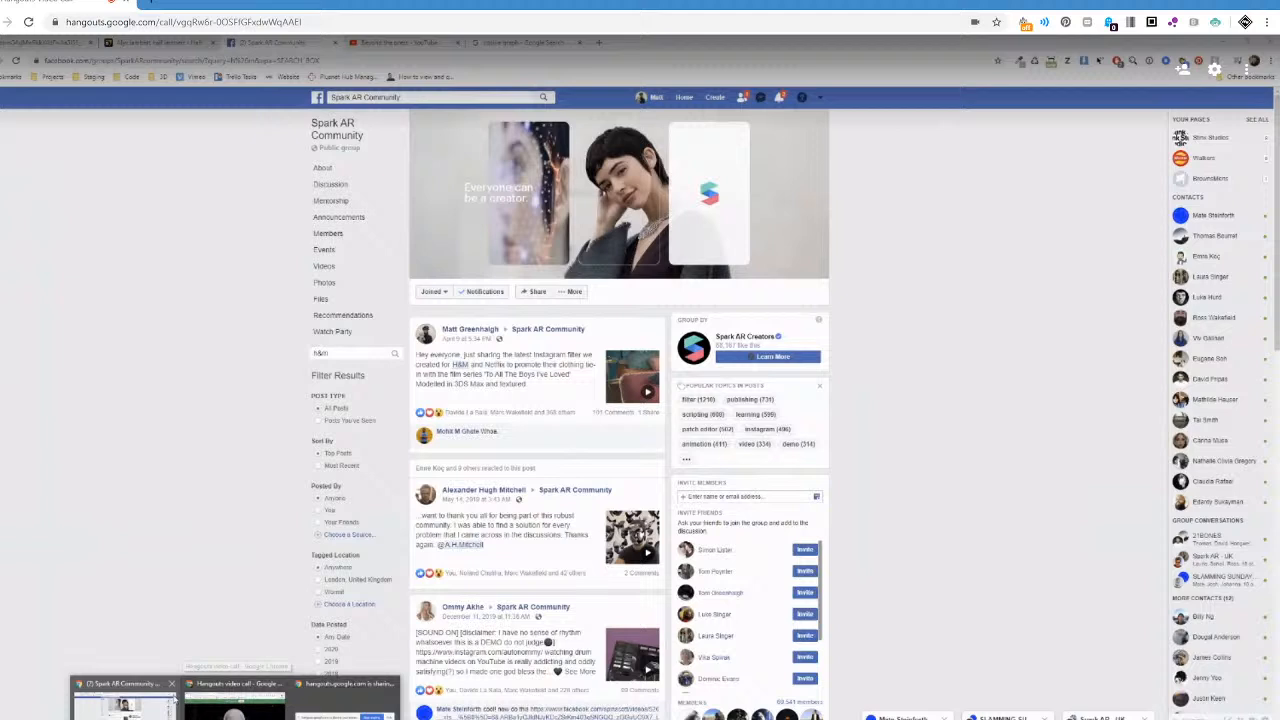
# Switch to the Chrome browser, search Google for "filament" in a new tab and look through the results.
pyautogui.click(122, 705)
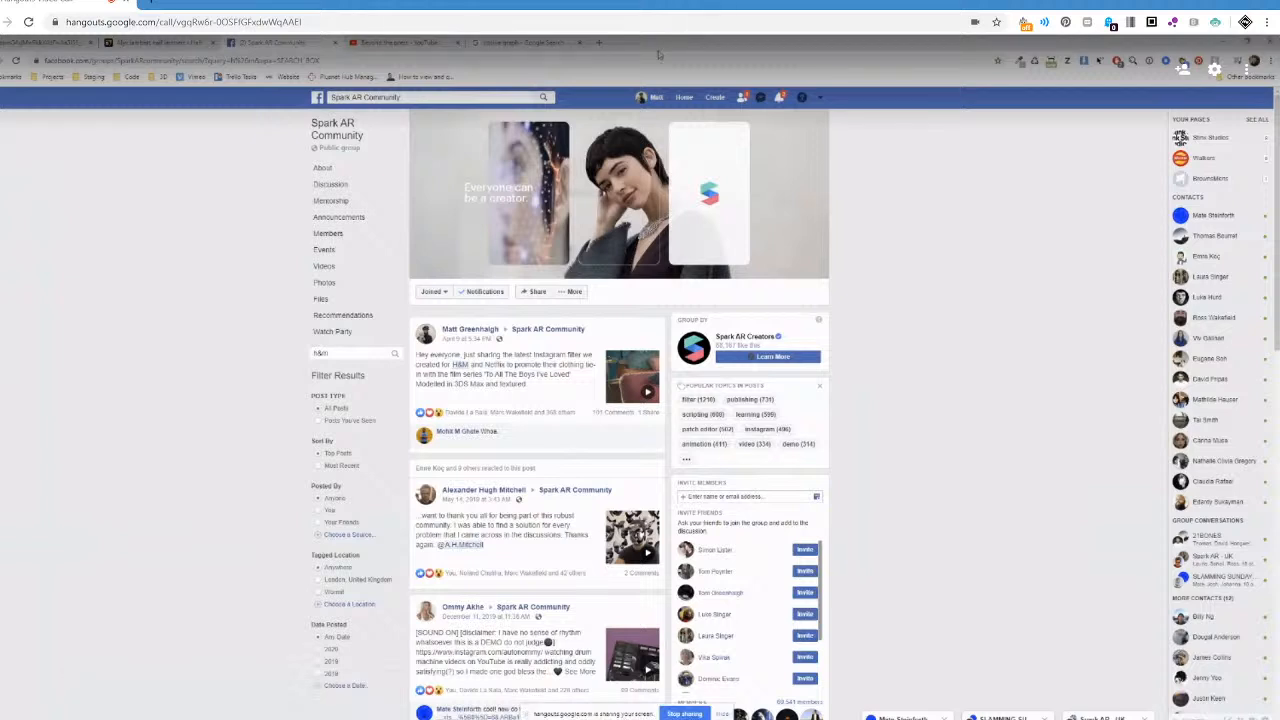
pyautogui.click(599, 42)
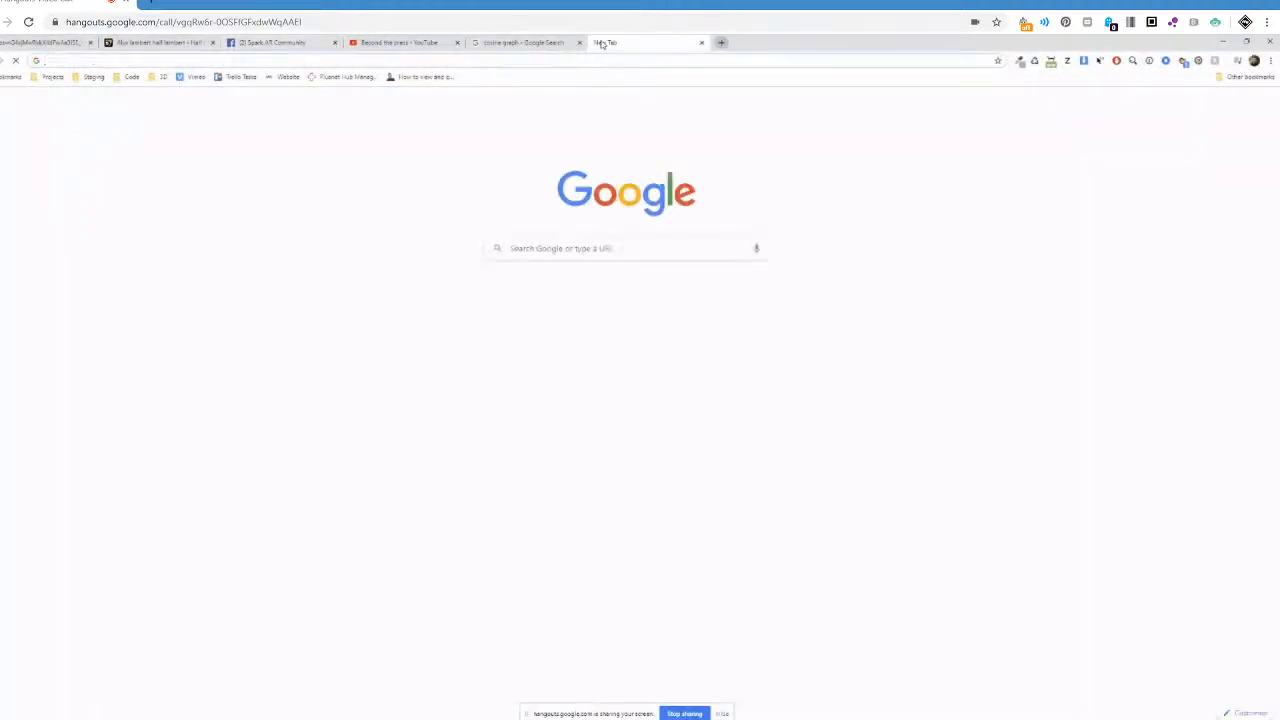
pyautogui.write('filament')
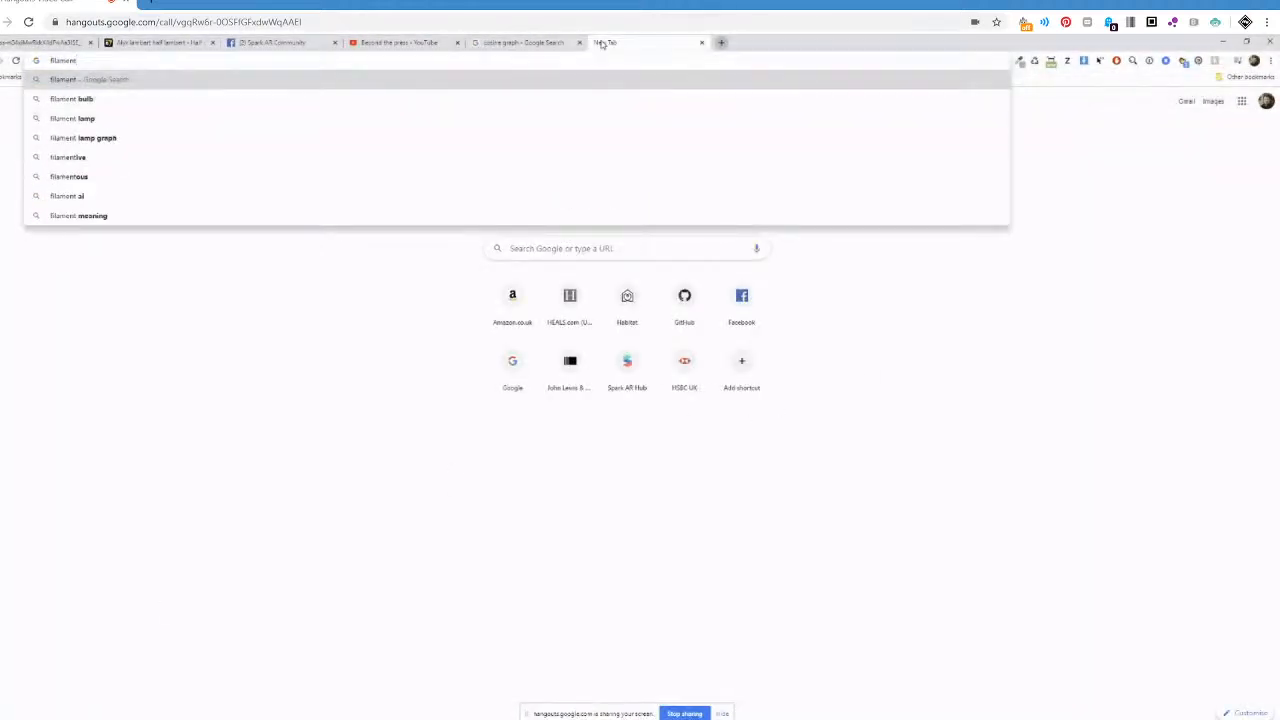
pyautogui.press('Return')
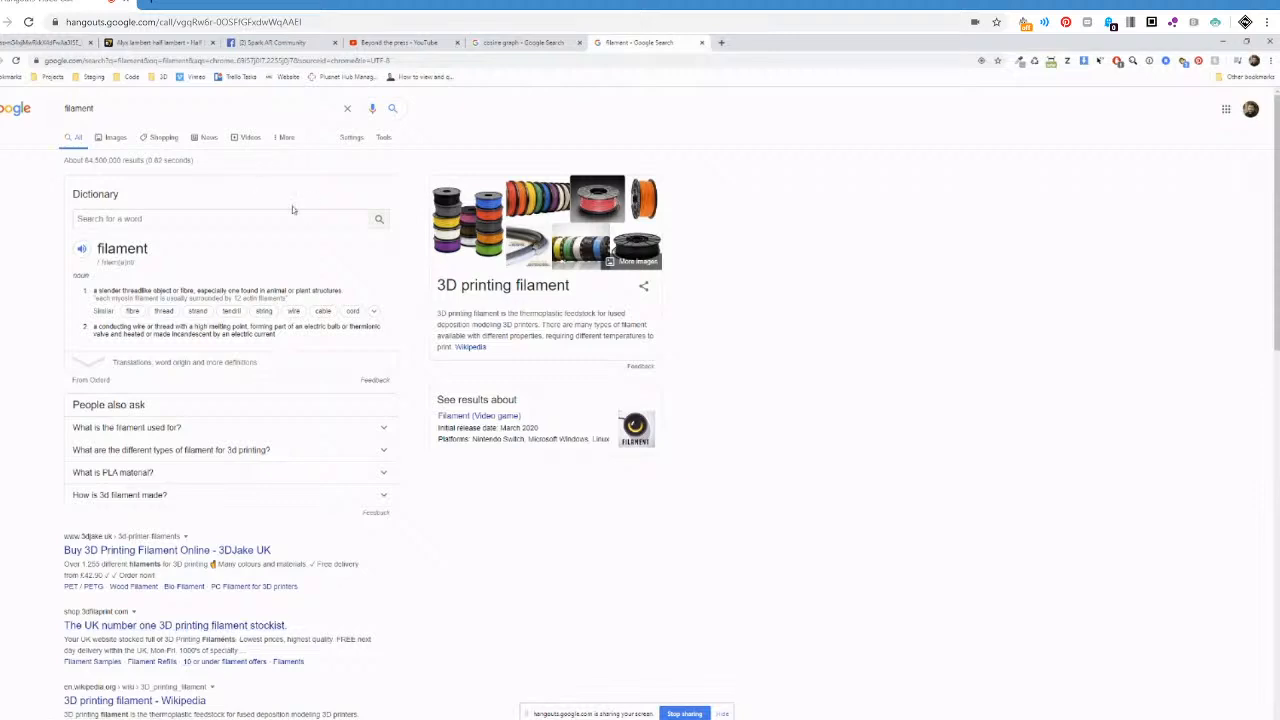
pyautogui.scroll(-1, 260, 335)
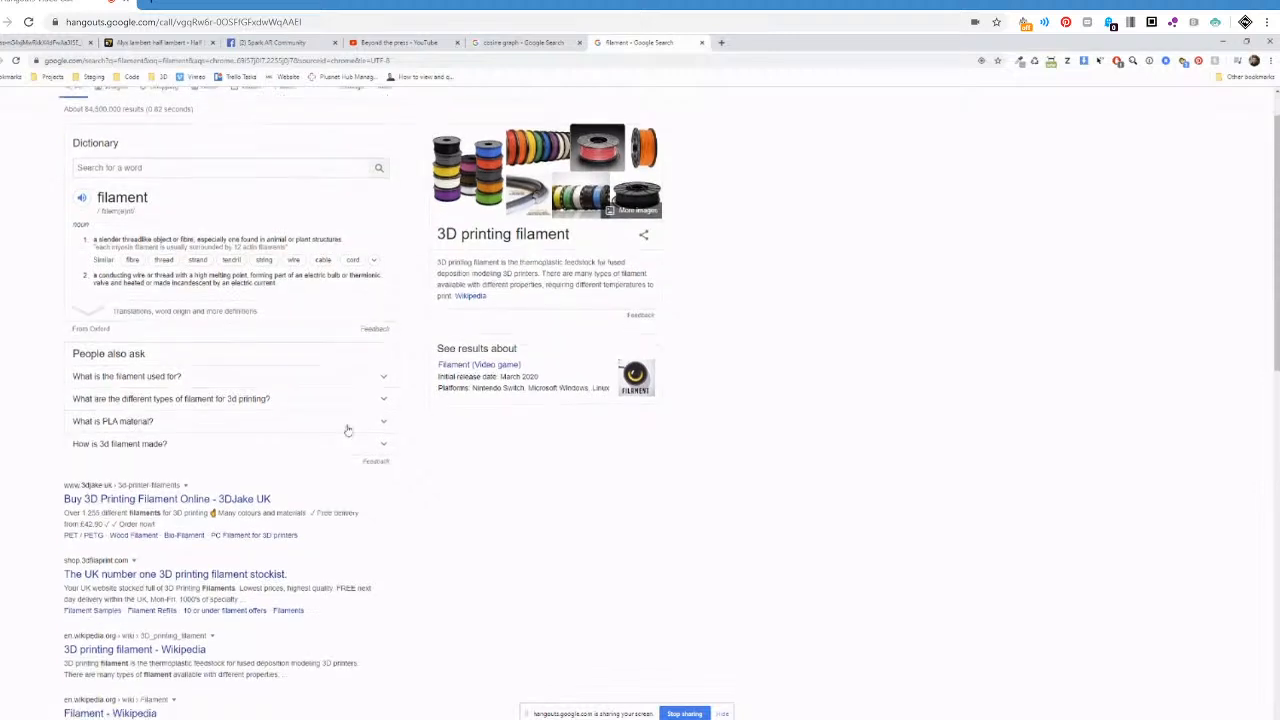
pyautogui.scroll(1, 335, 460)
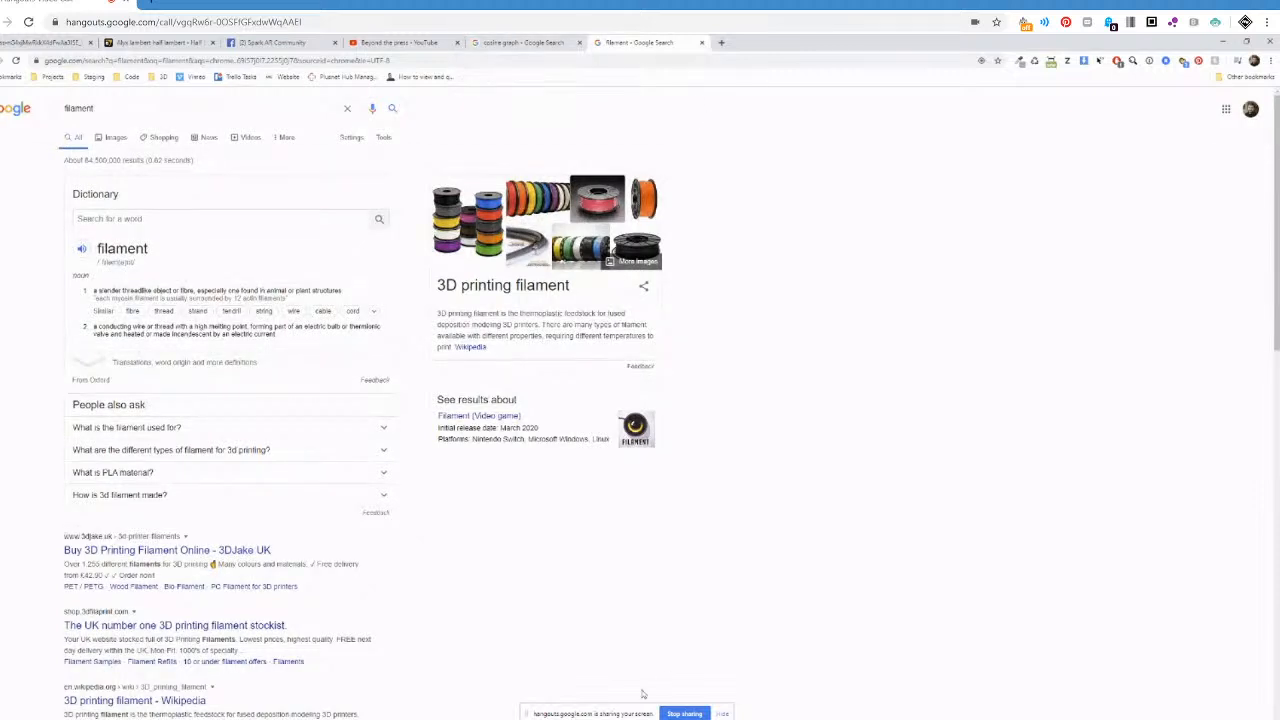
# Switch back to the Super Spark Sunday project in Spark AR Studio and examine the ambient, directional and point light patches with their Add chain.
pyautogui.moveTo(584, 714)
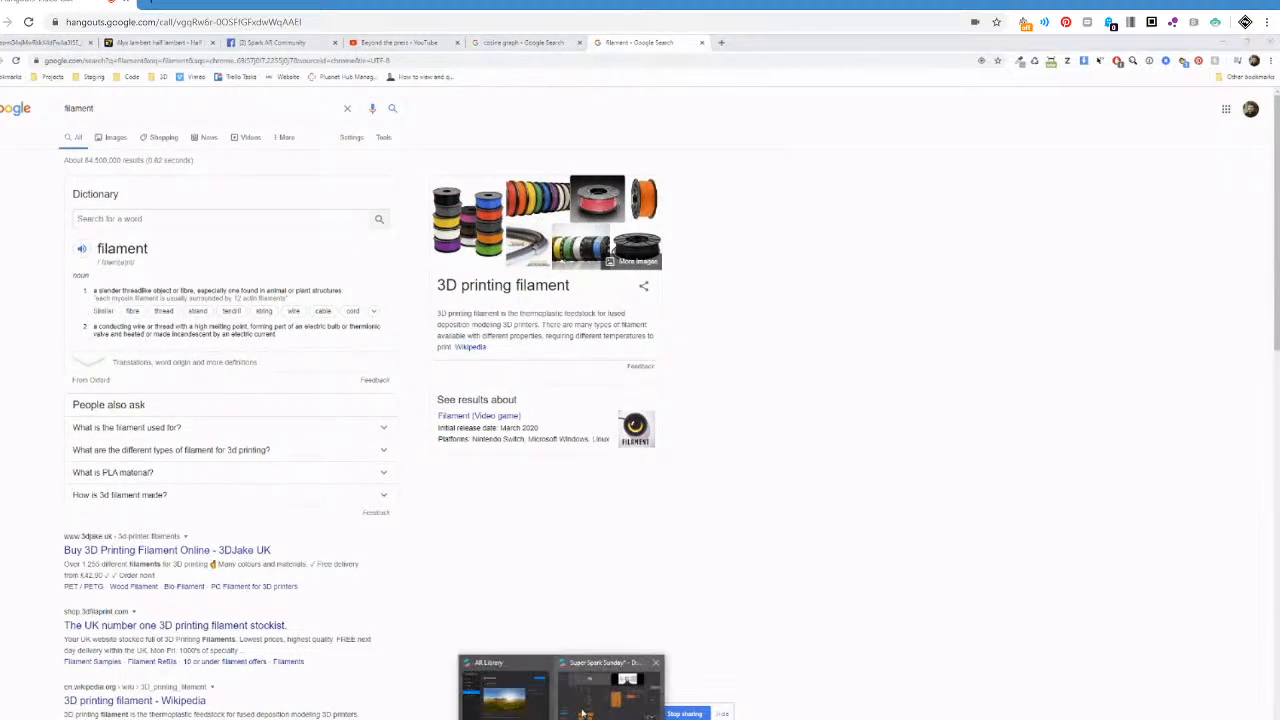
pyautogui.click(596, 689)
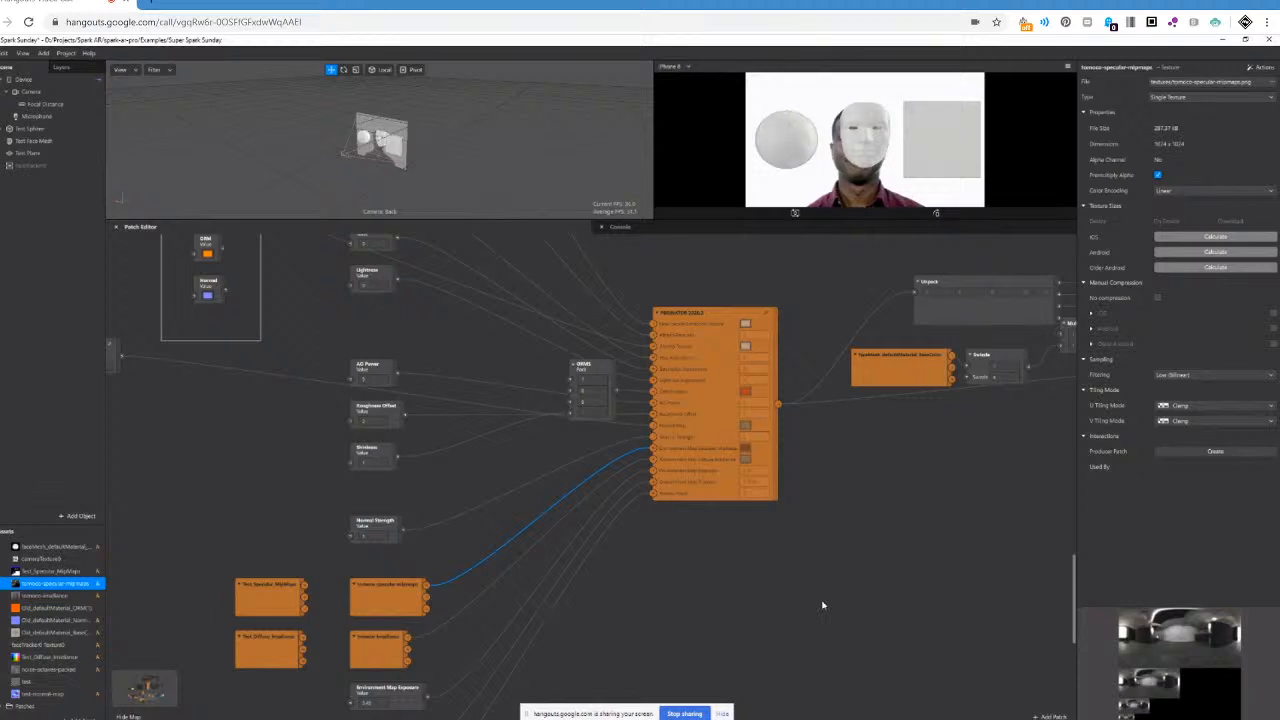
pyautogui.scroll(4, 840, 610)
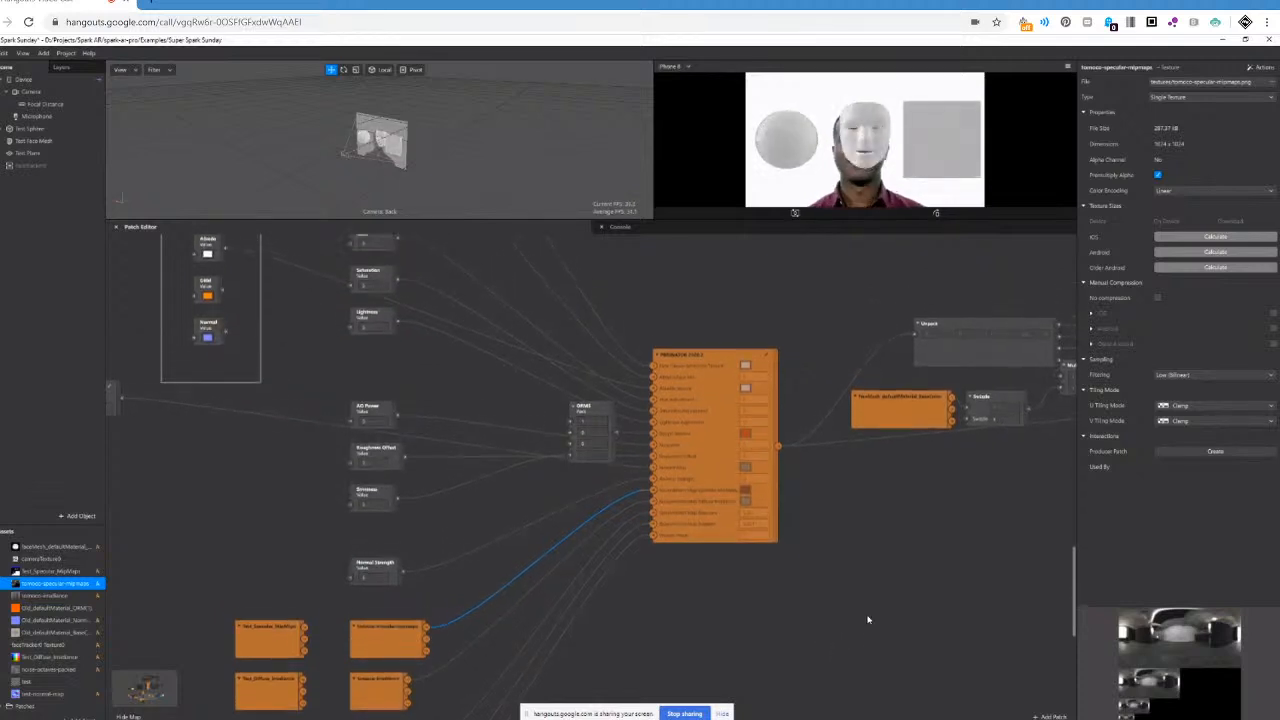
pyautogui.scroll(1, 868, 620)
pyautogui.moveTo(1075, 573); pyautogui.dragTo(1068, 441)
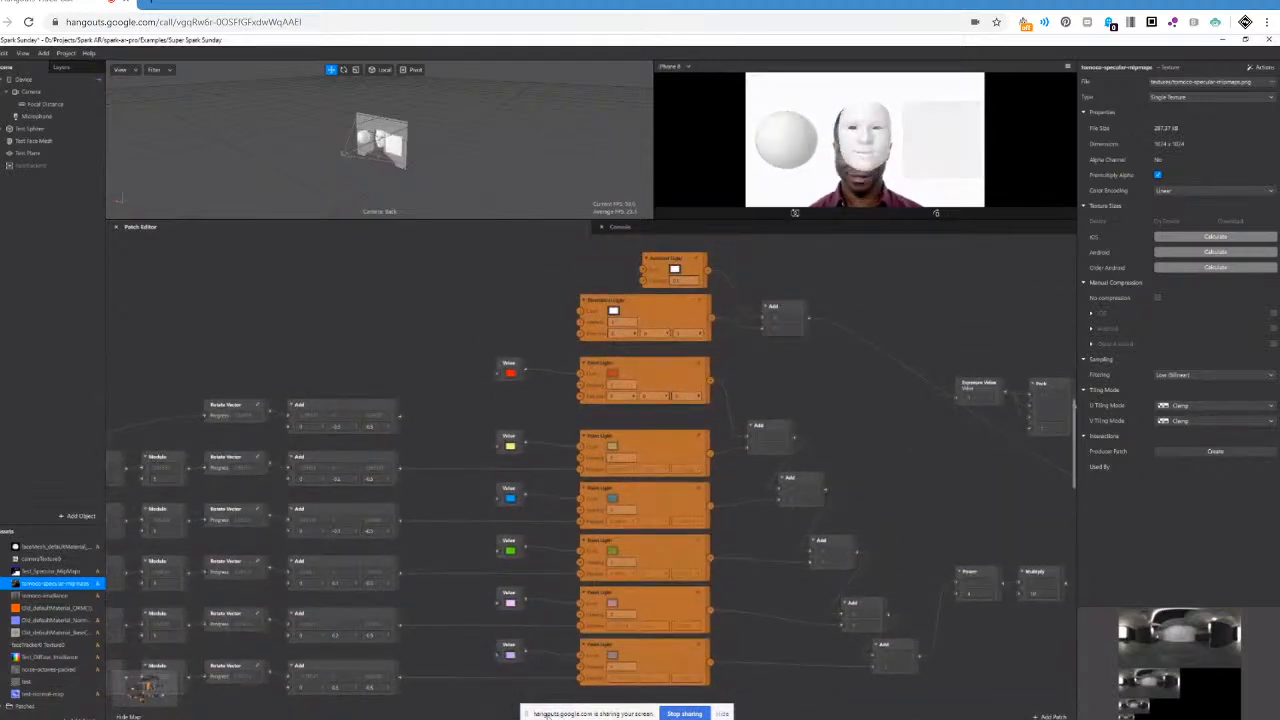
pyautogui.hscroll(2, 592, 474)
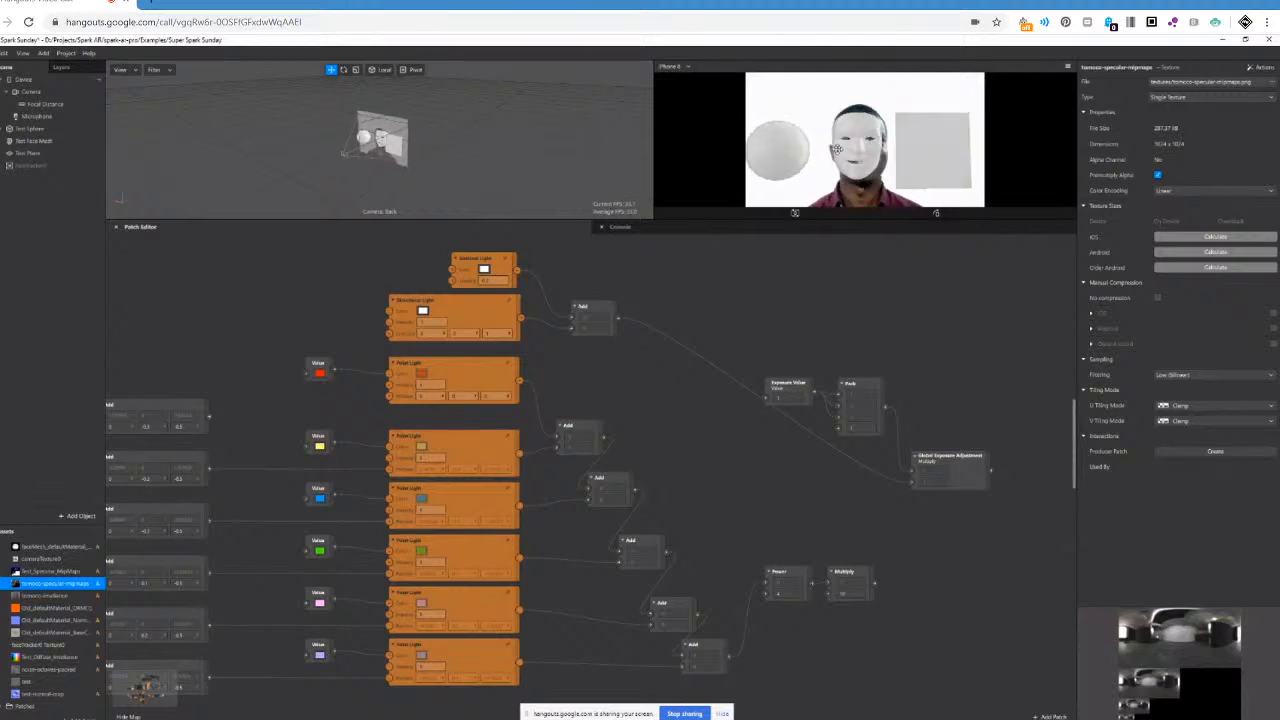
pyautogui.scroll(3, 390, 385)
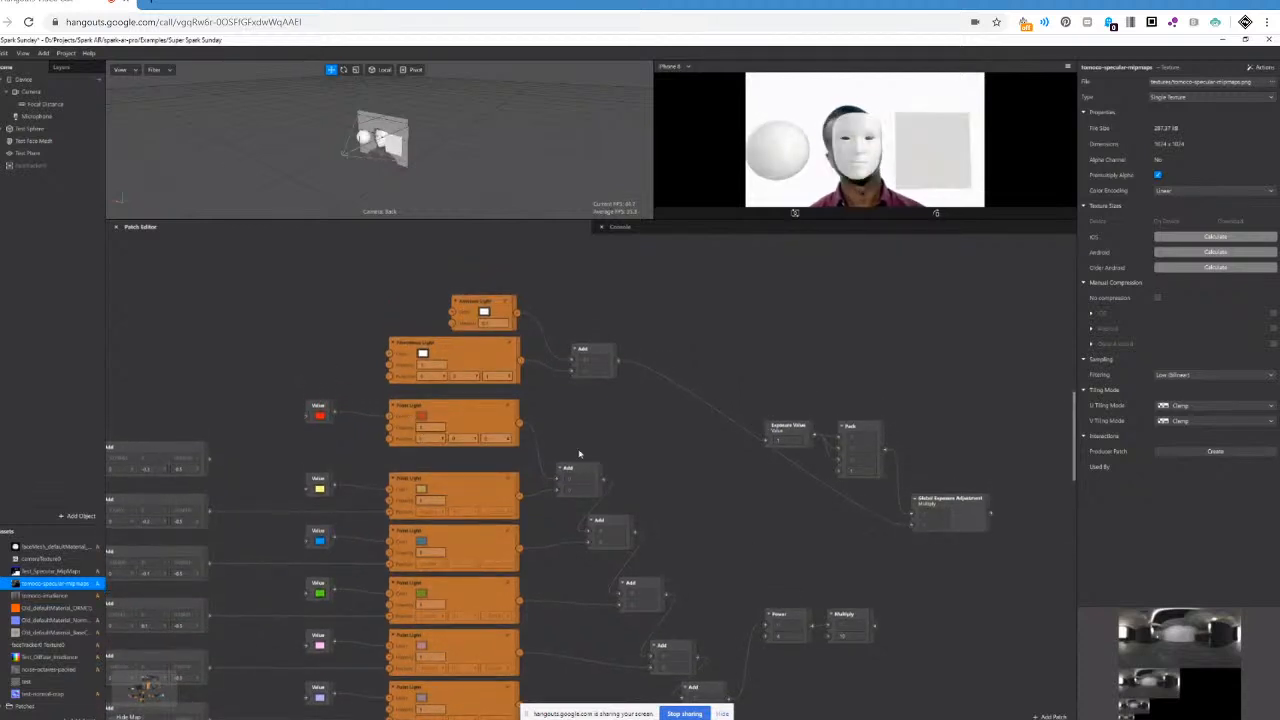
# Add a Point Light object to the scene and place its patch in the graph beside the Ambient Light patch.
pyautogui.click(69, 519)
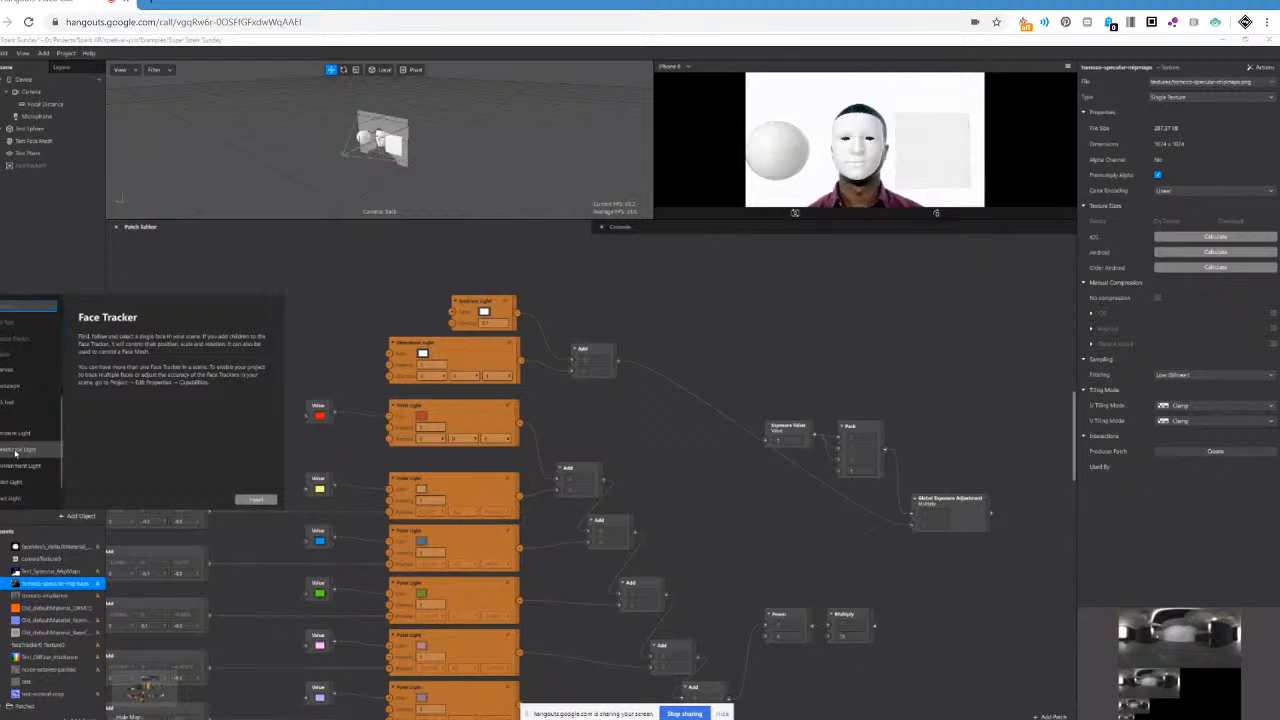
pyautogui.scroll(2, 15, 453)
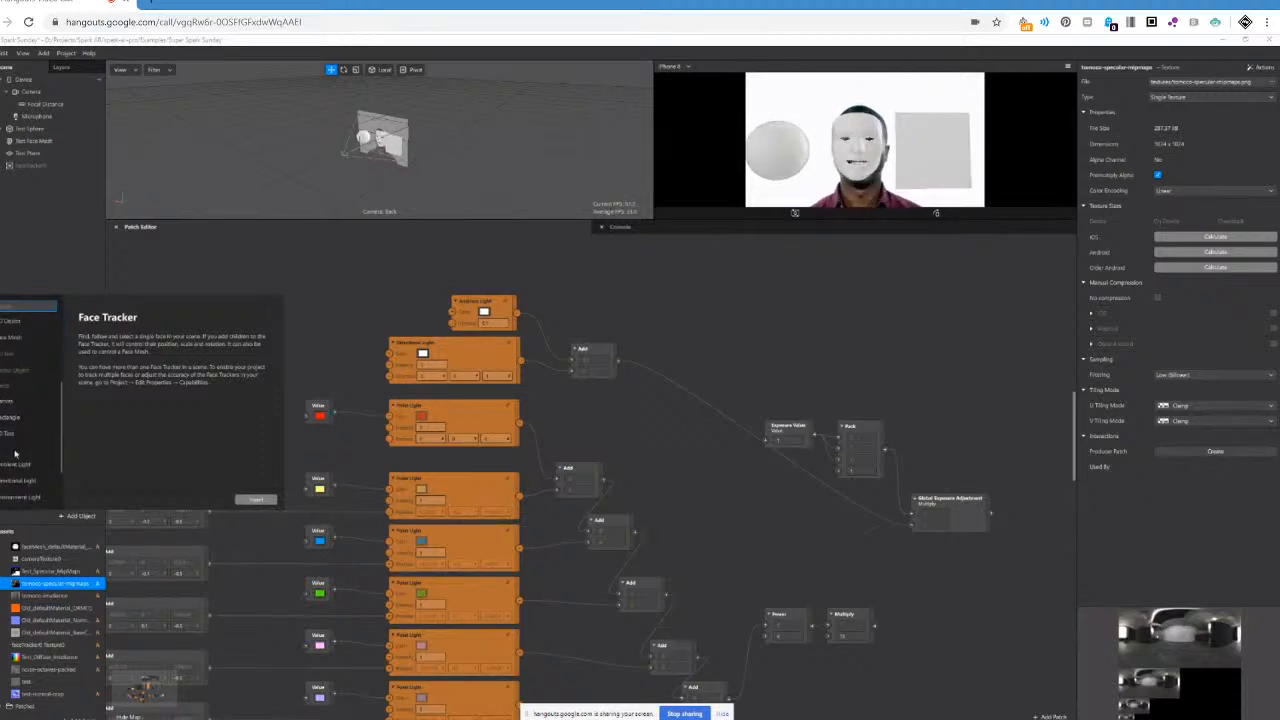
pyautogui.scroll(-3, 15, 453)
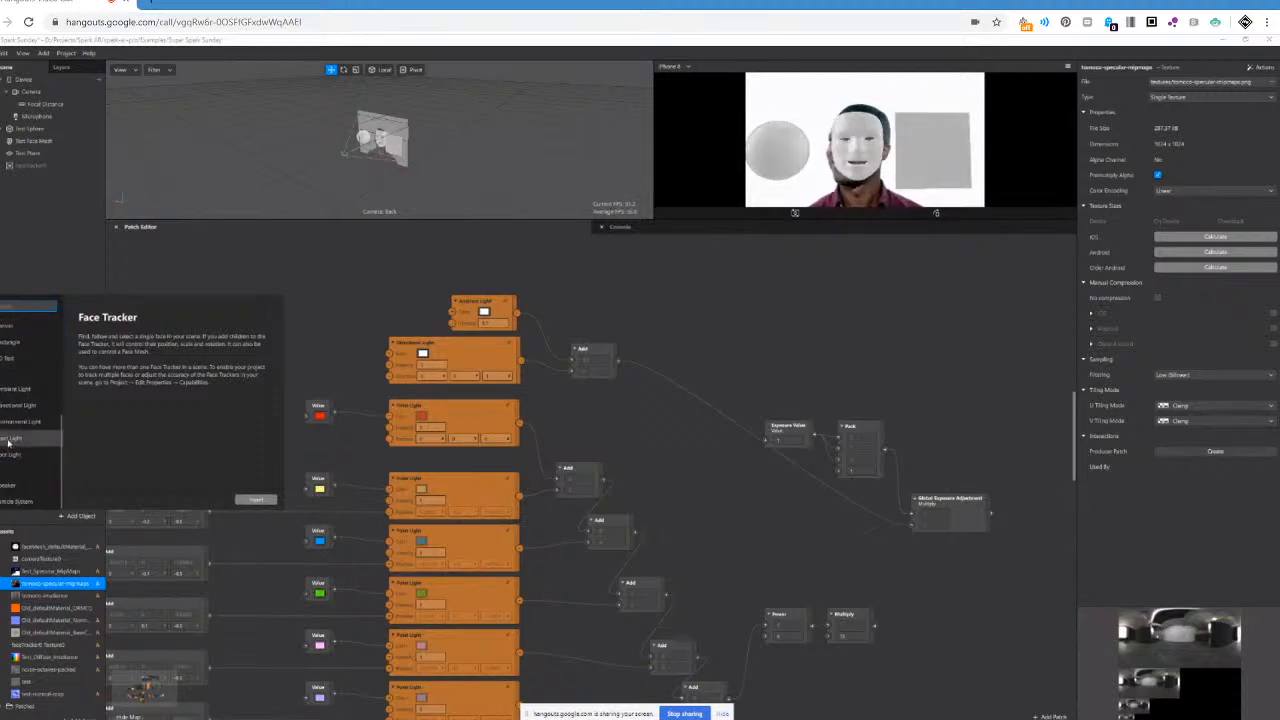
pyautogui.click(10, 439)
pyautogui.click(256, 499)
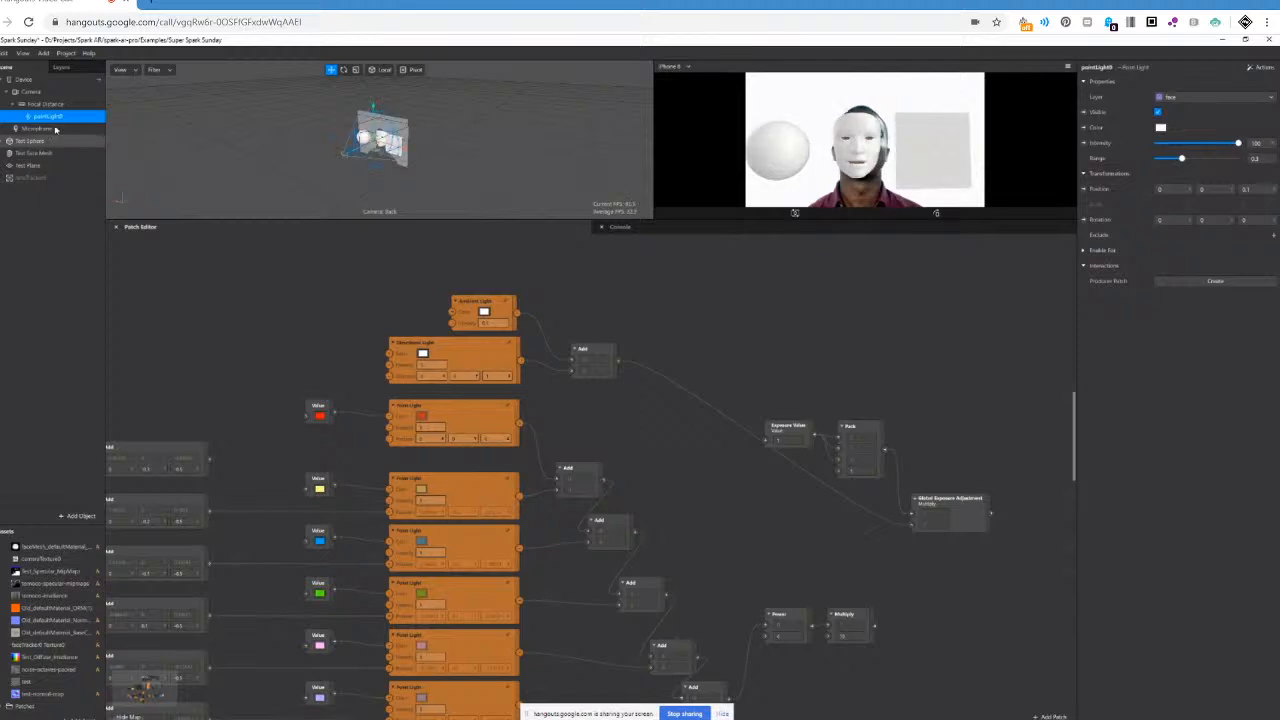
pyautogui.moveTo(45, 117); pyautogui.dragTo(297, 303)
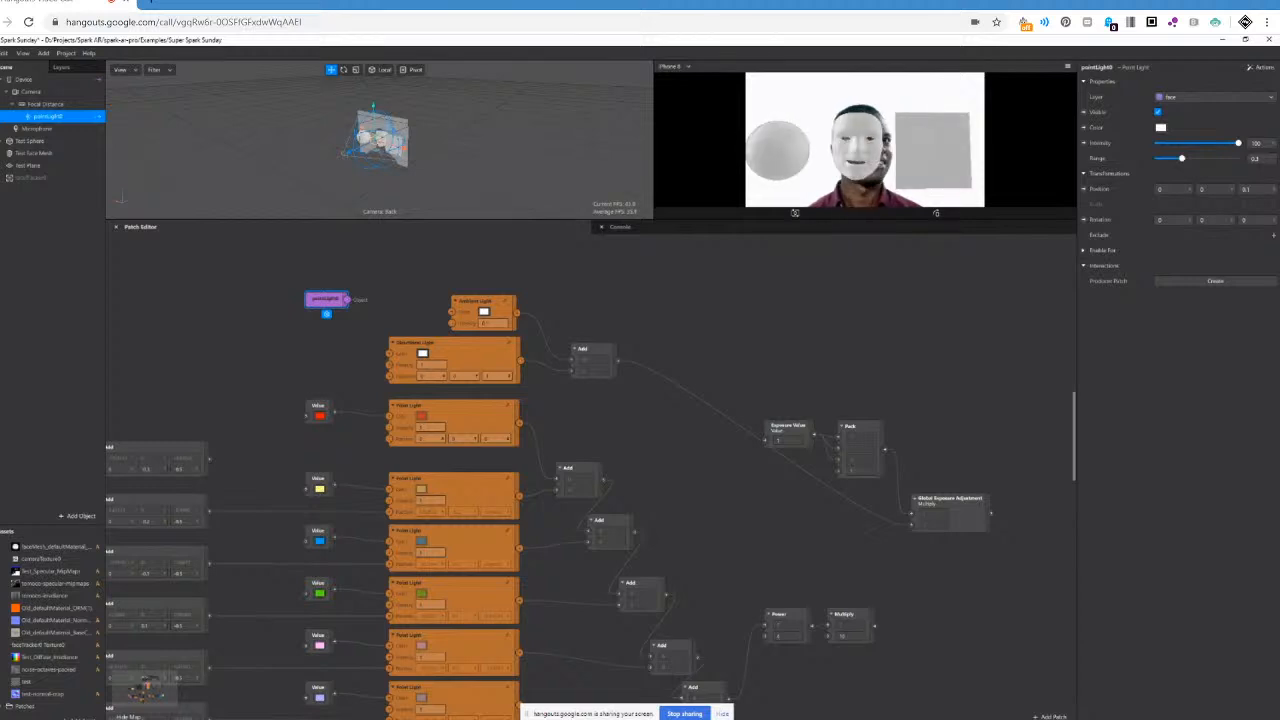
# Open the recent project Close but no cigar.arproj and enlarge its window and patch editor to show the graph.
pyautogui.click(1, 53)
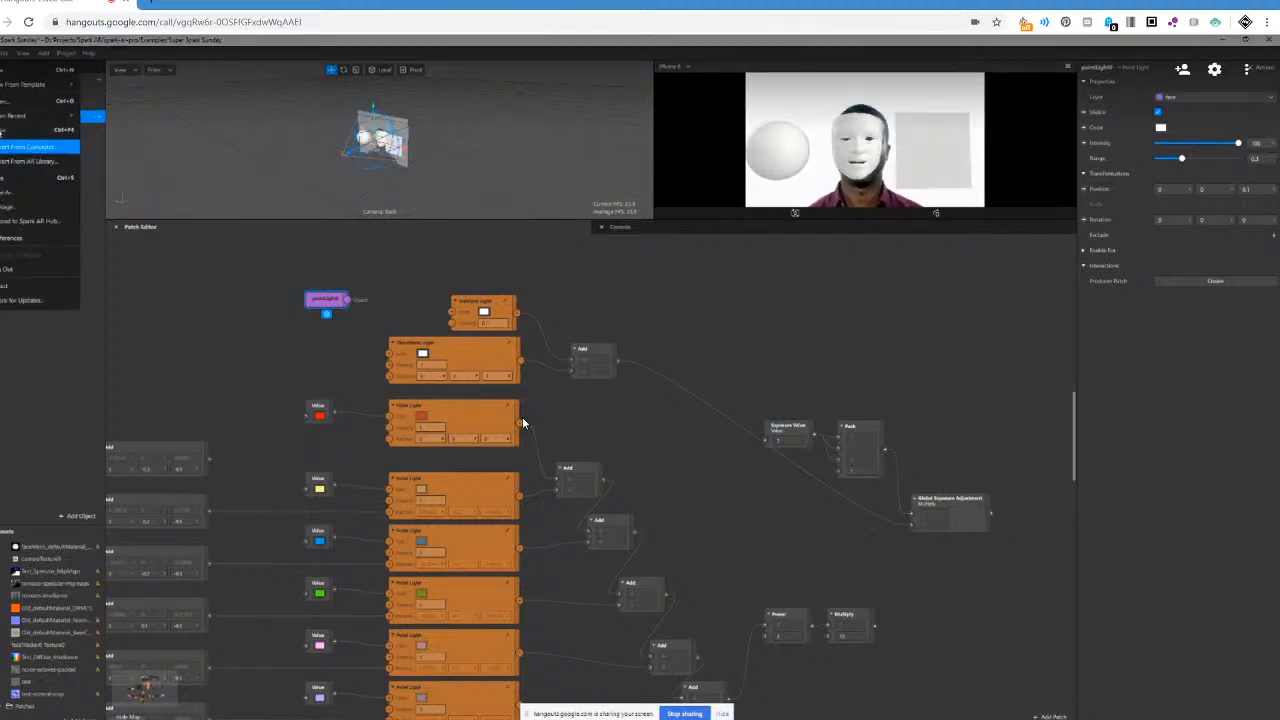
pyautogui.moveTo(50, 116)
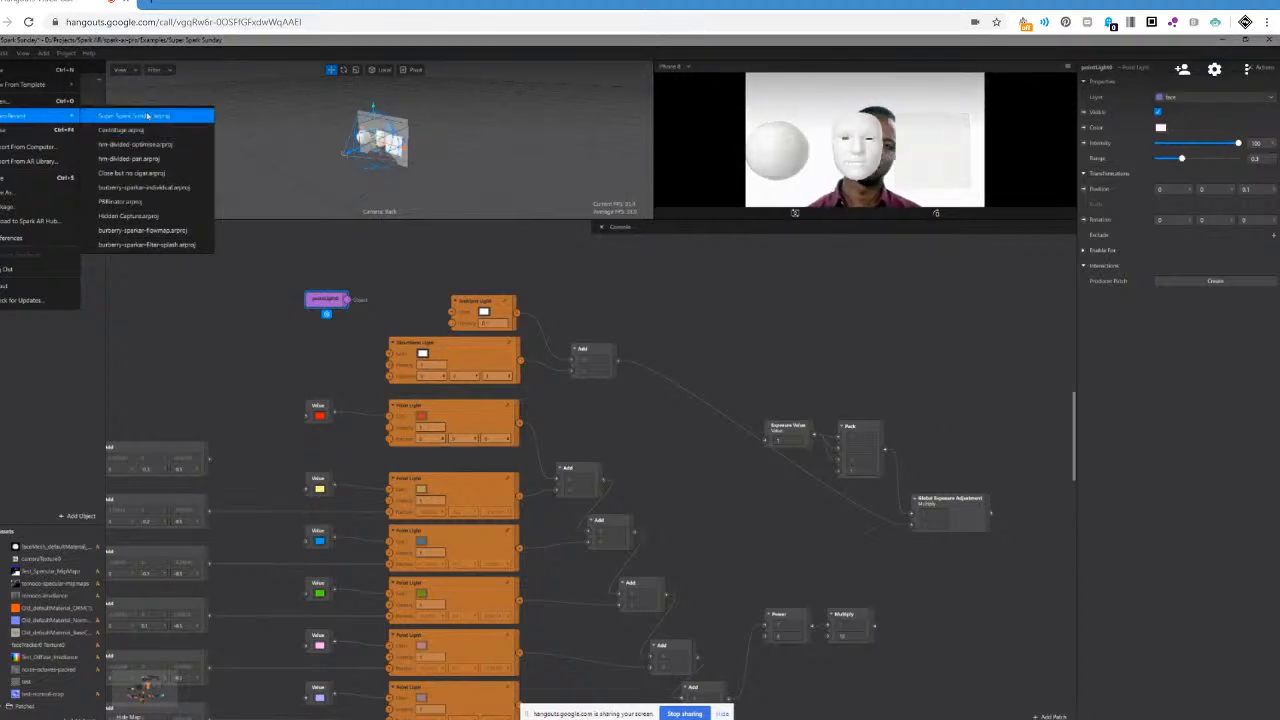
pyautogui.click(145, 172)
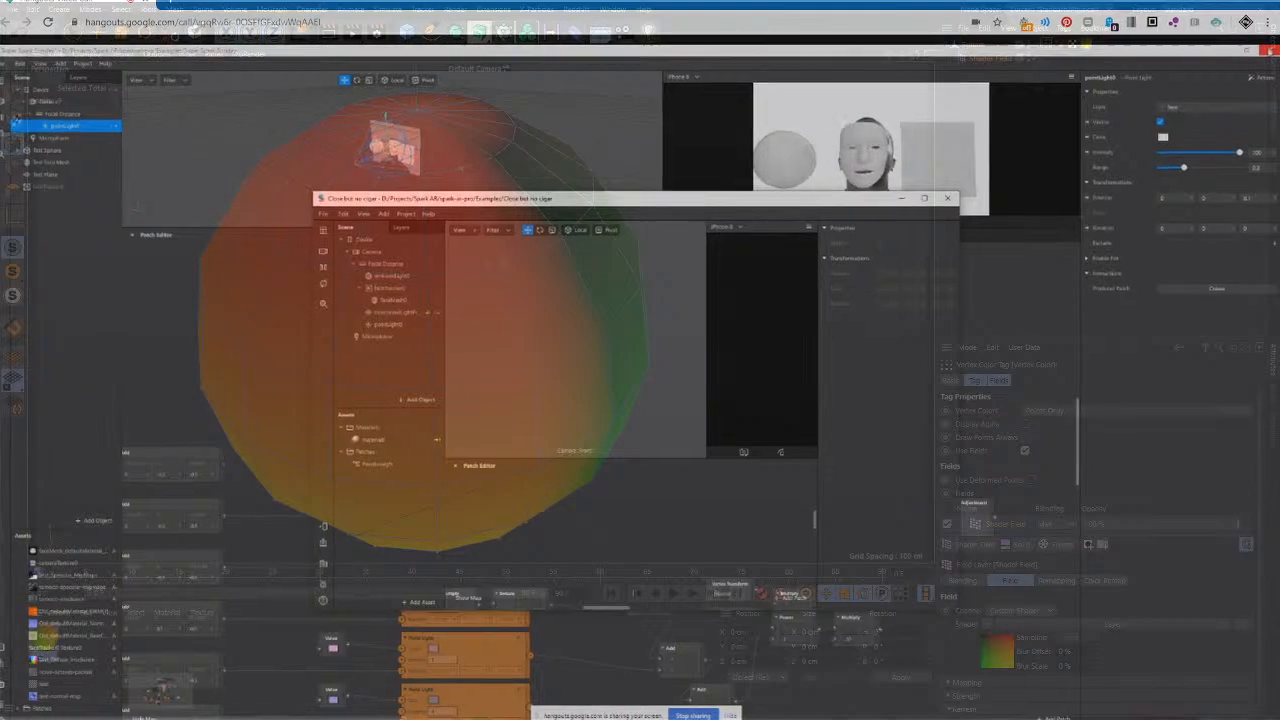
pyautogui.click(681, 418)
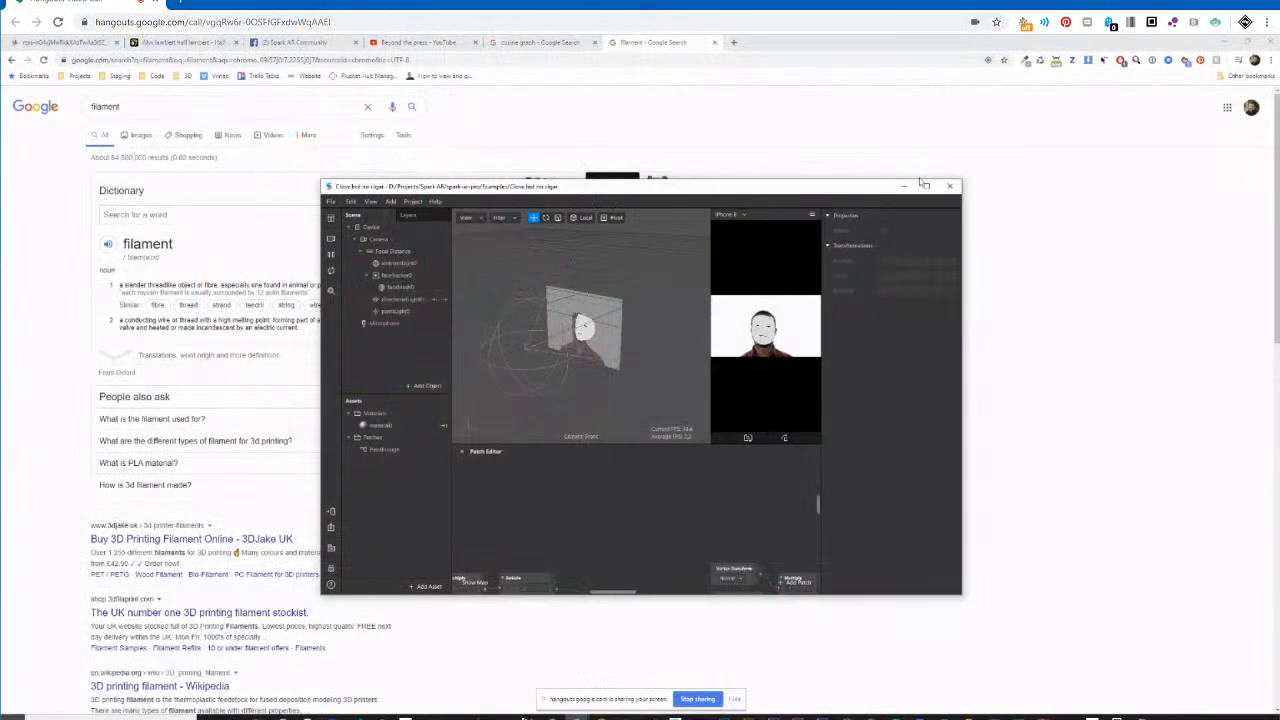
pyautogui.click(927, 187)
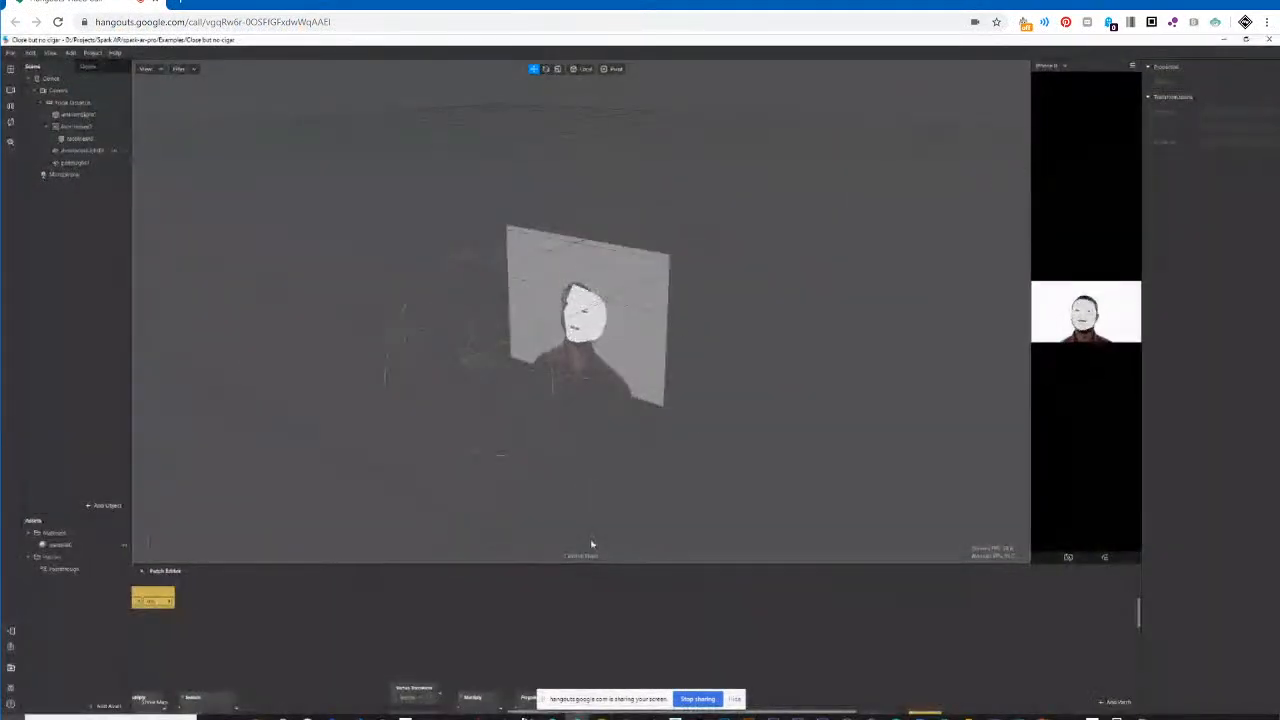
pyautogui.moveTo(587, 564); pyautogui.dragTo(609, 258)
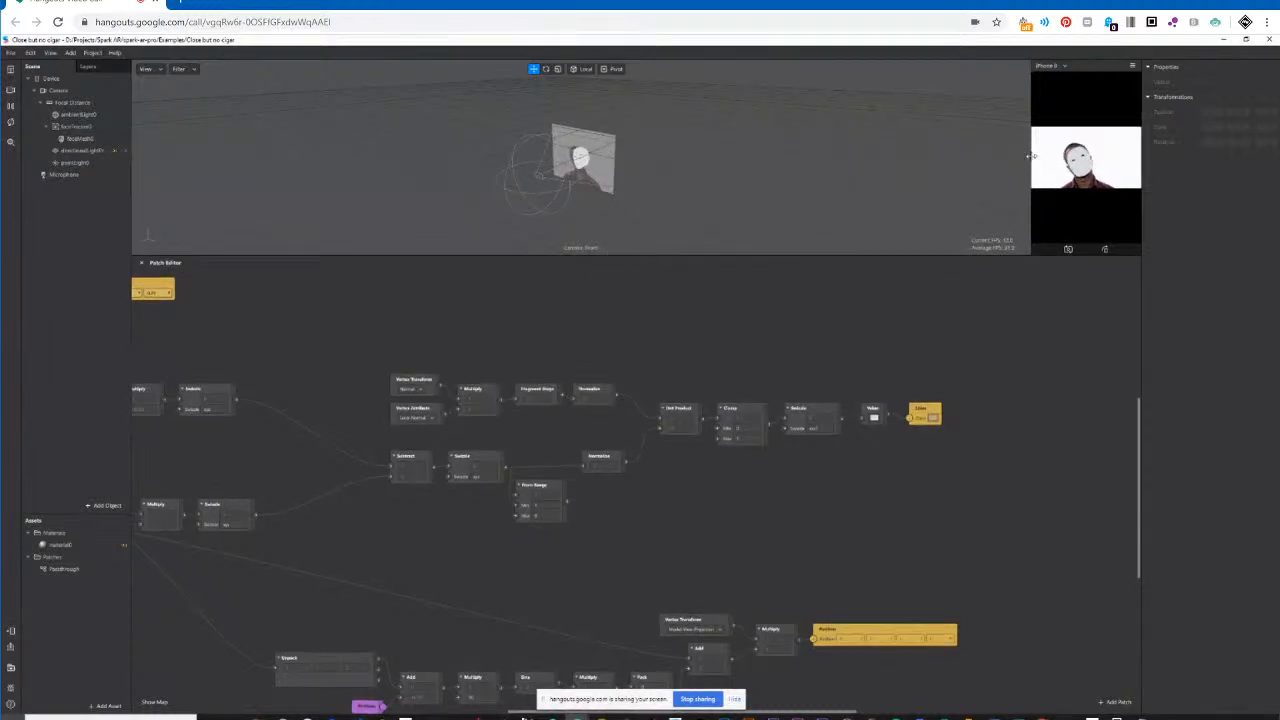
# Widen the device preview and examine the patch graph from its output patches back to the Loop Animation and Transition patches.
pyautogui.moveTo(1030, 156); pyautogui.dragTo(648, 184)
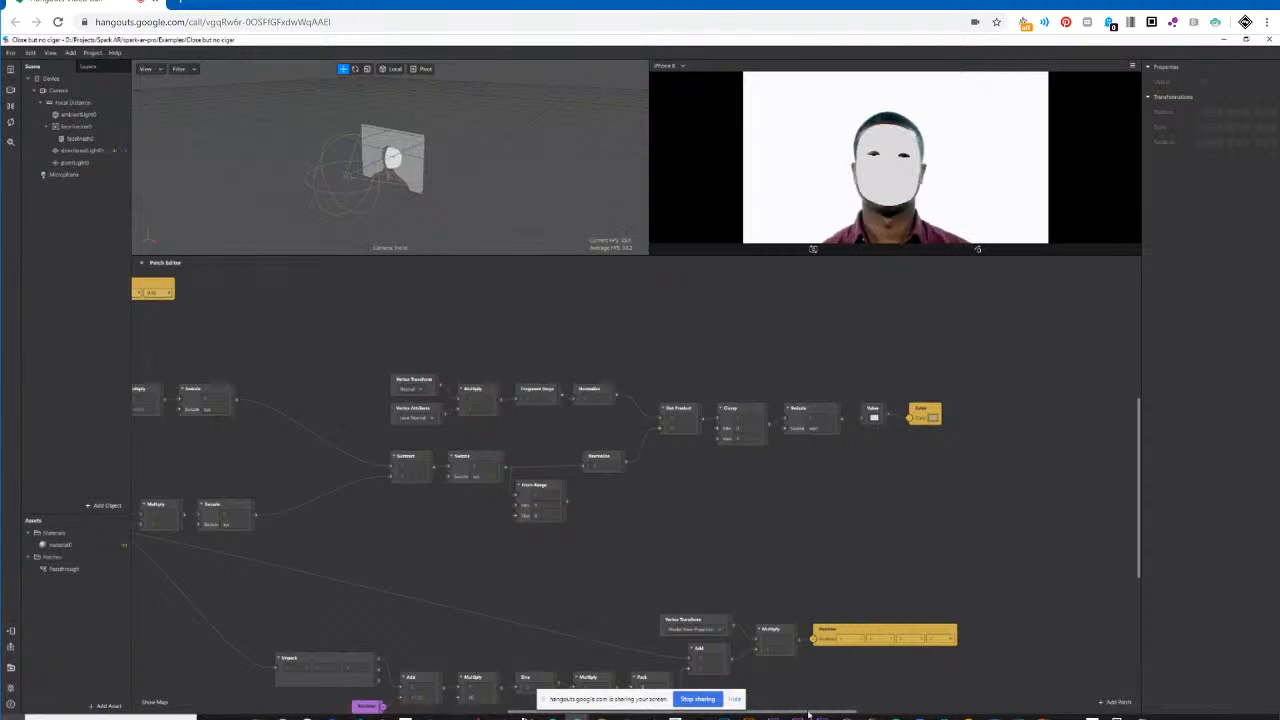
pyautogui.moveTo(807, 713); pyautogui.dragTo(726, 716)
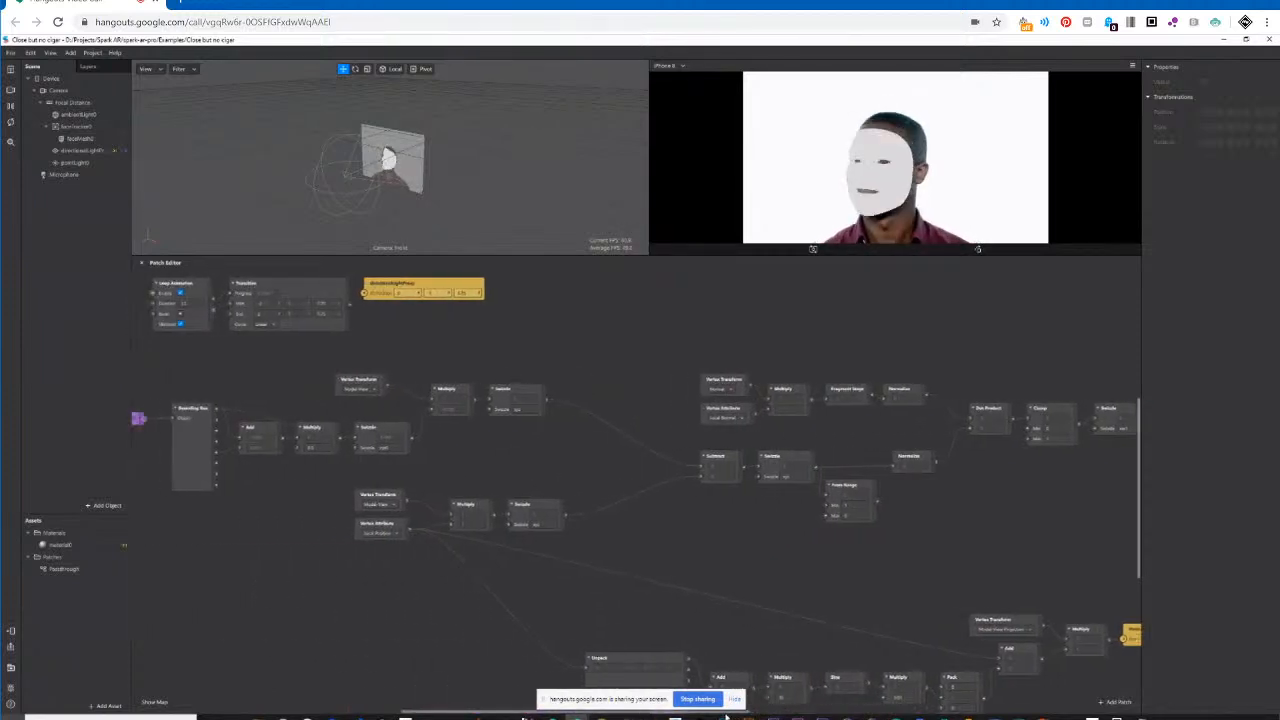
pyautogui.scroll(1, 430, 451)
pyautogui.scroll(3, 430, 451)
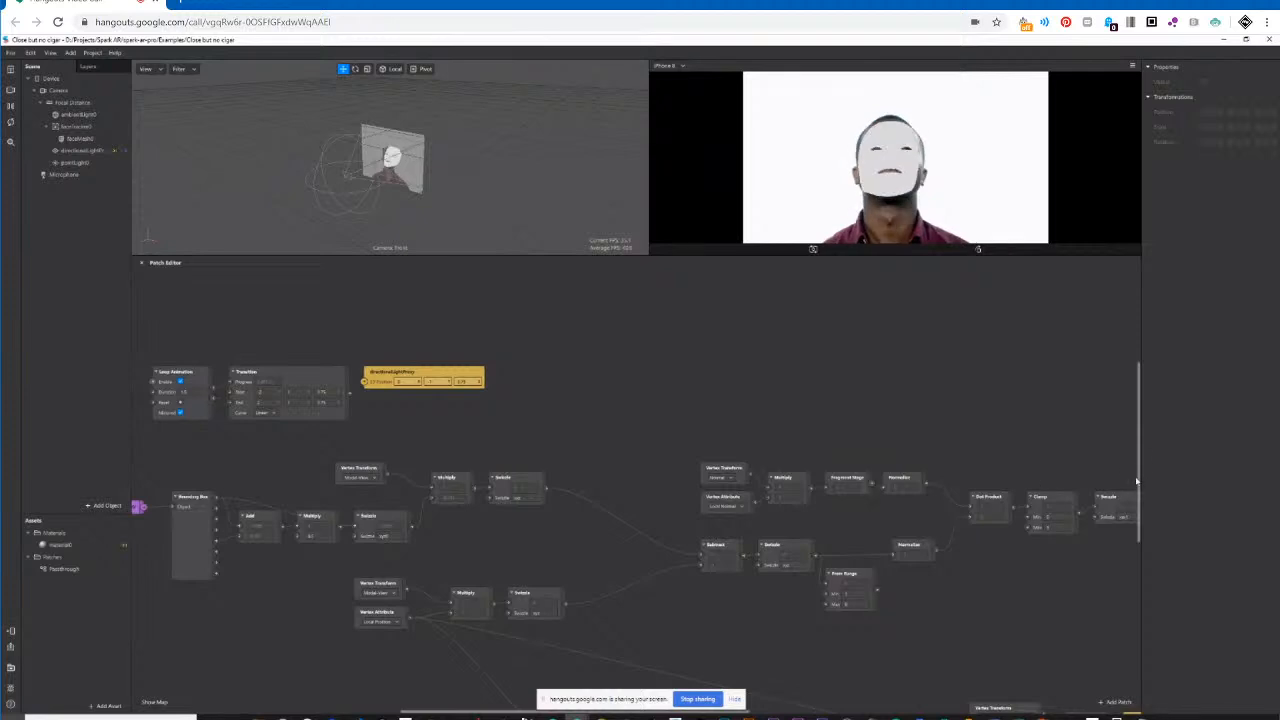
pyautogui.moveTo(543, 713); pyautogui.dragTo(467, 719)
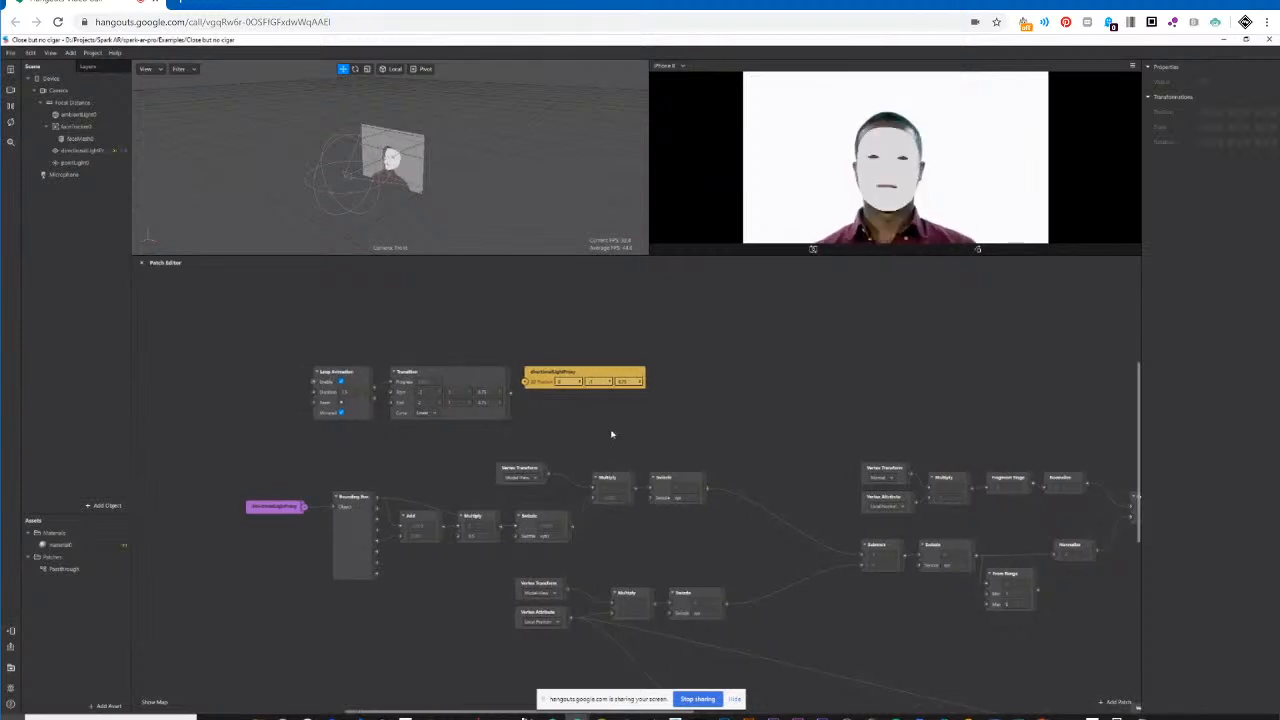
pyautogui.scroll(5, 612, 434)
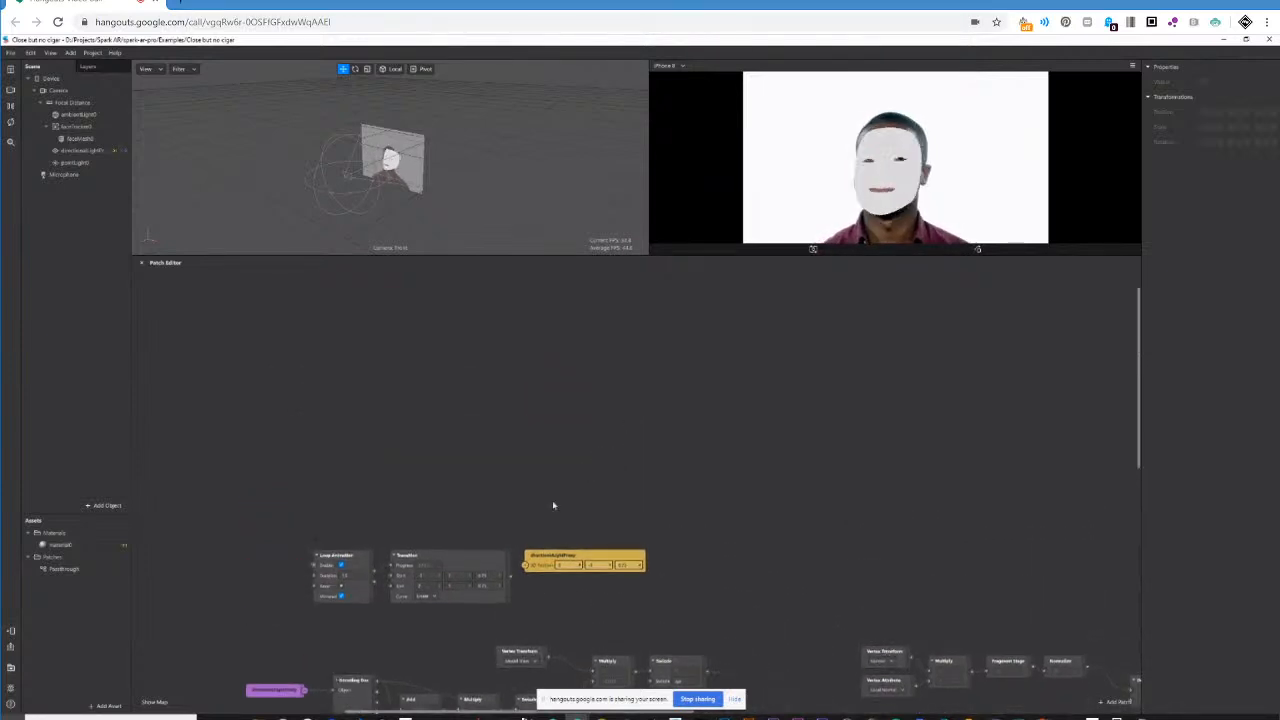
pyautogui.scroll(2, 548, 519)
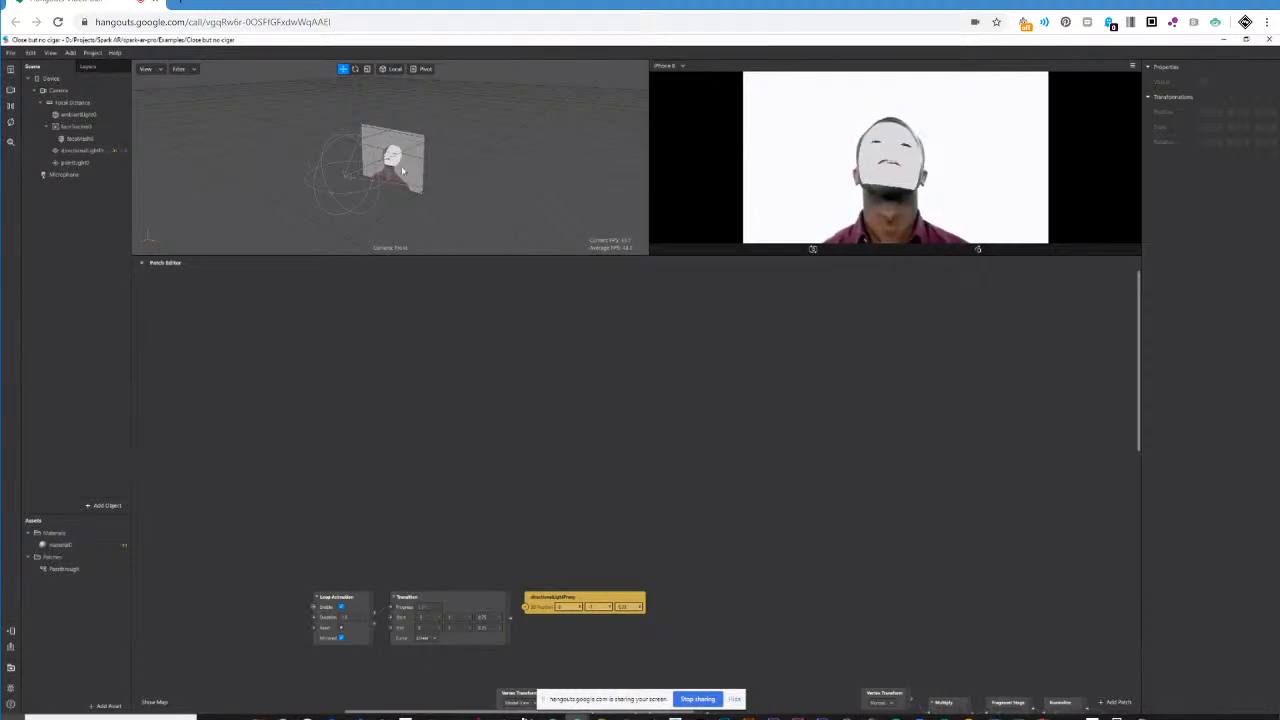
# Inspect directionalLightProxy and pointLight0, and place a pointLight0 patch in the graph beside the Loop Animation patch.
pyautogui.click(82, 151)
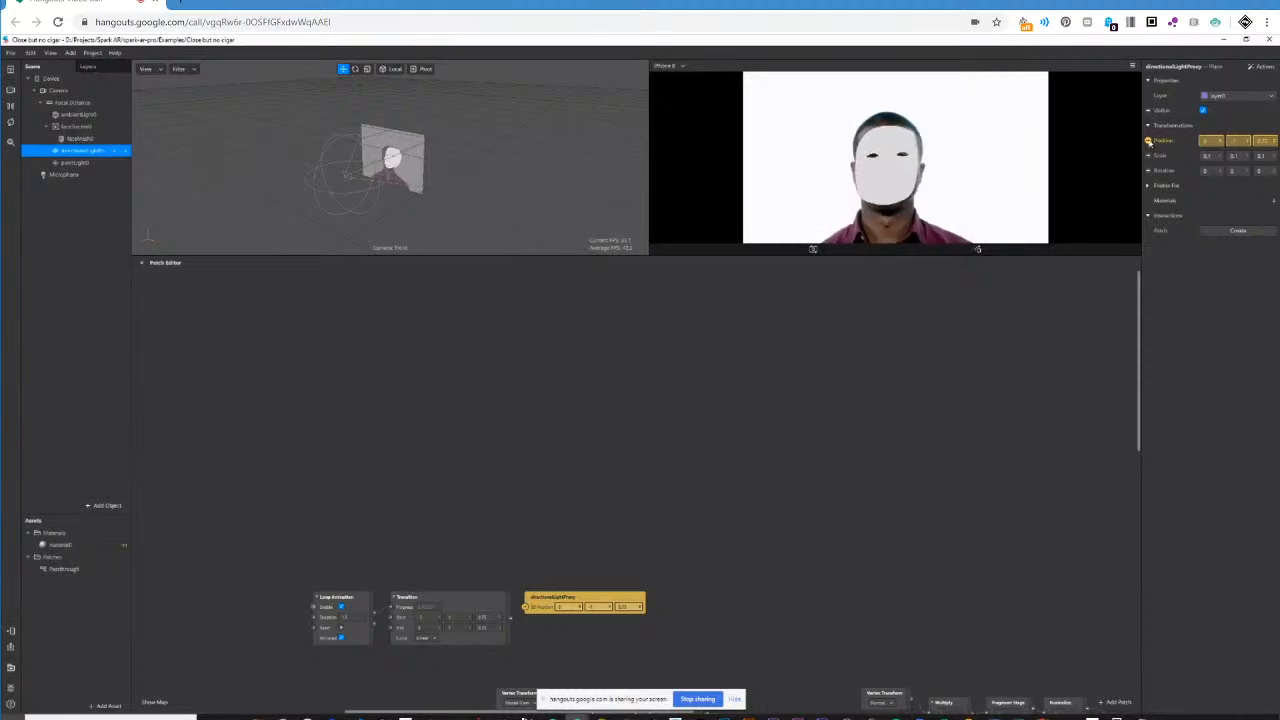
pyautogui.click(62, 163)
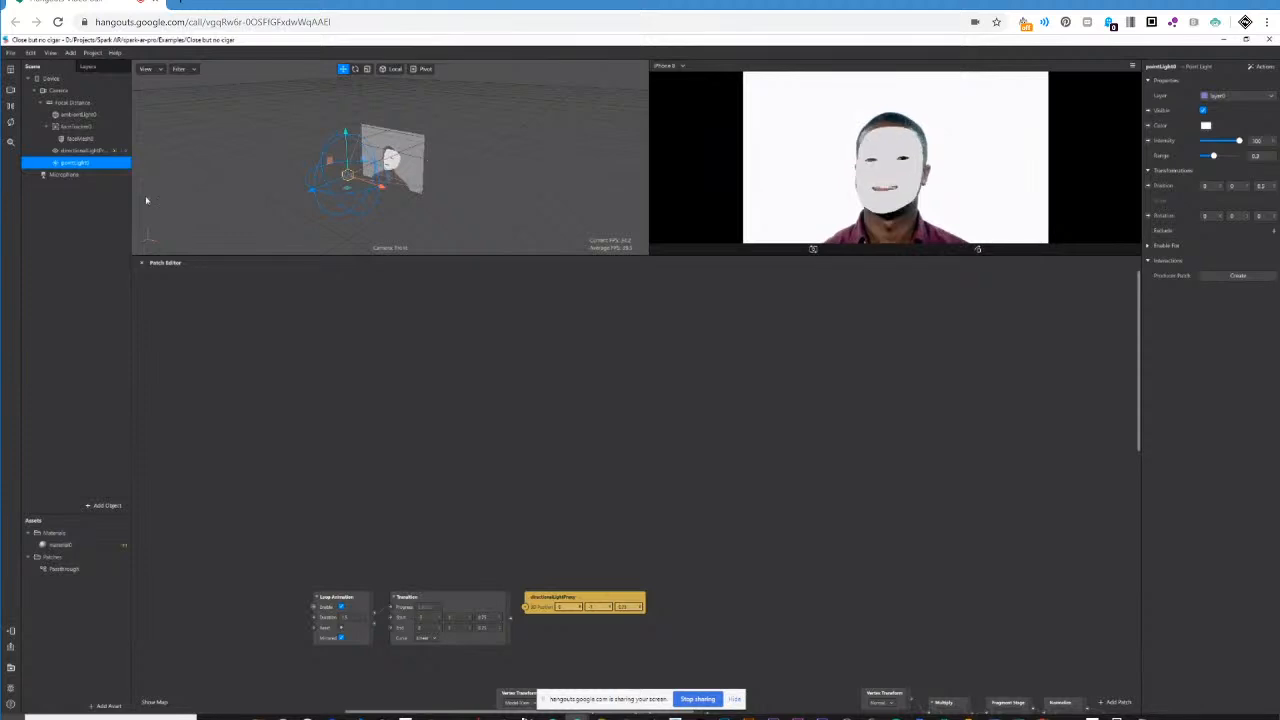
pyautogui.moveTo(62, 165); pyautogui.dragTo(386, 470)
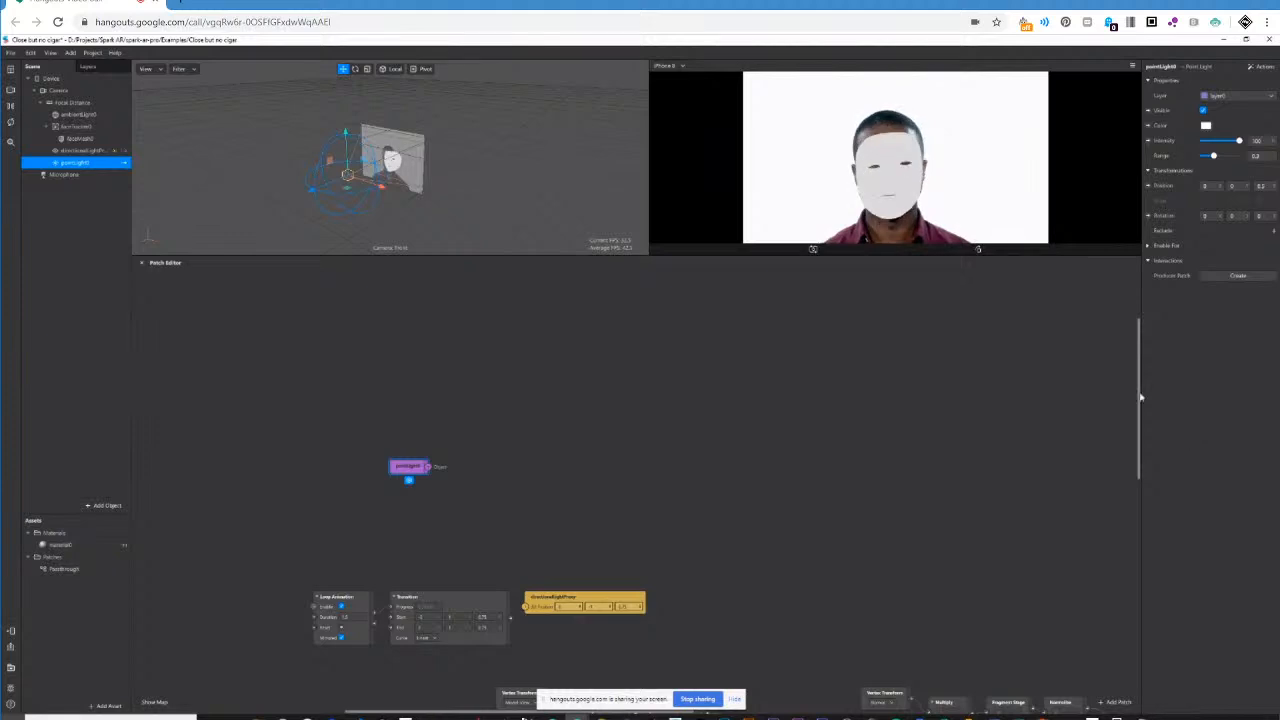
pyautogui.moveTo(1140, 396); pyautogui.dragTo(1140, 401)
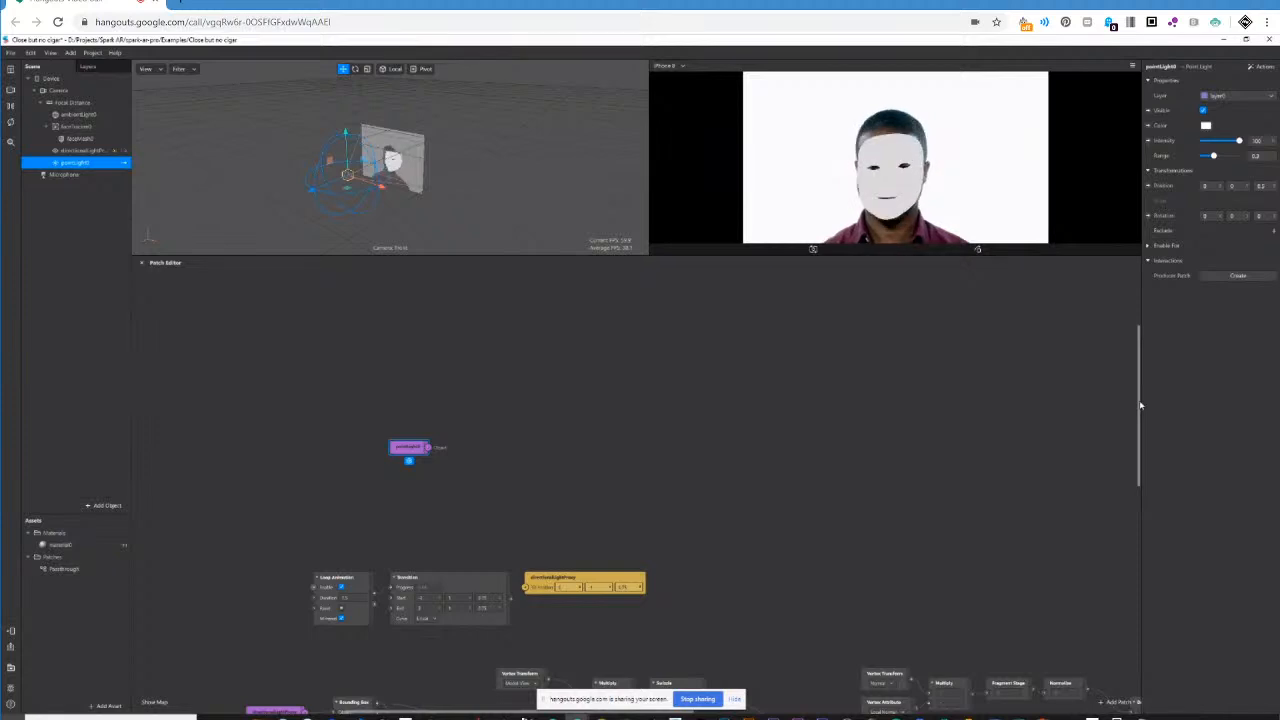
pyautogui.moveTo(1140, 405); pyautogui.dragTo(1140, 414)
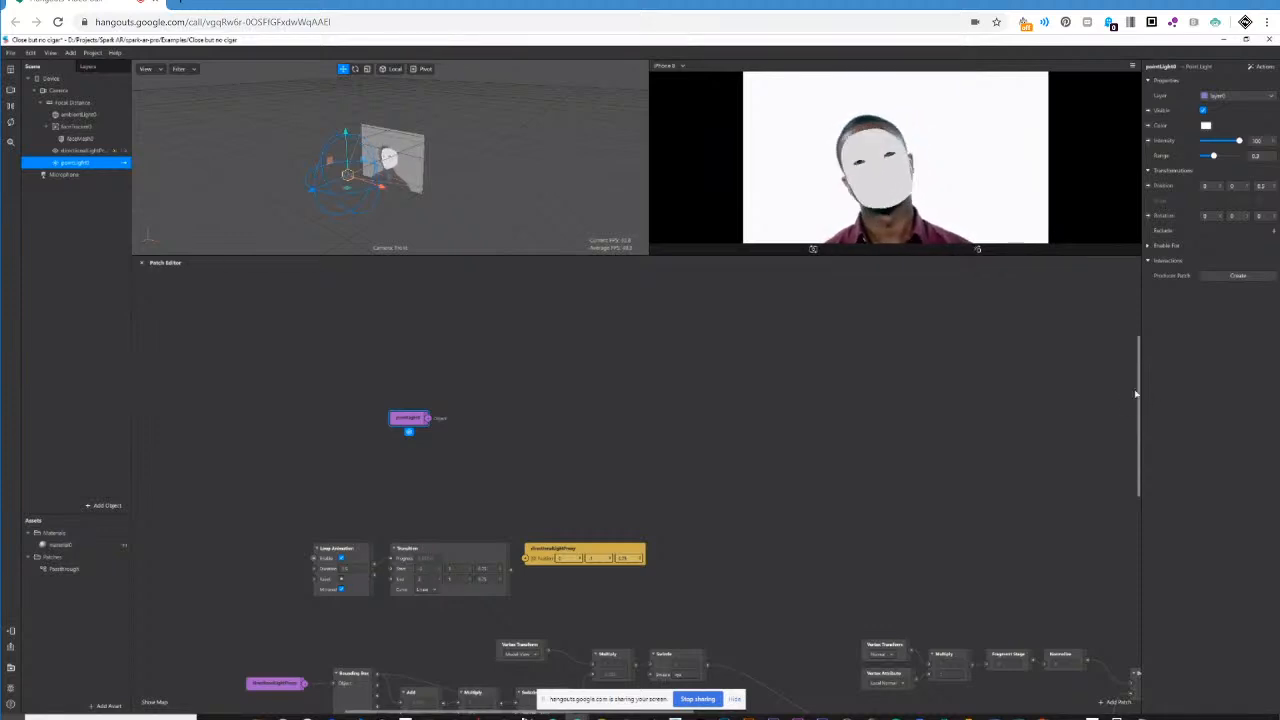
pyautogui.scroll(-2, 1140, 407)
pyautogui.scroll(-2, 1140, 407)
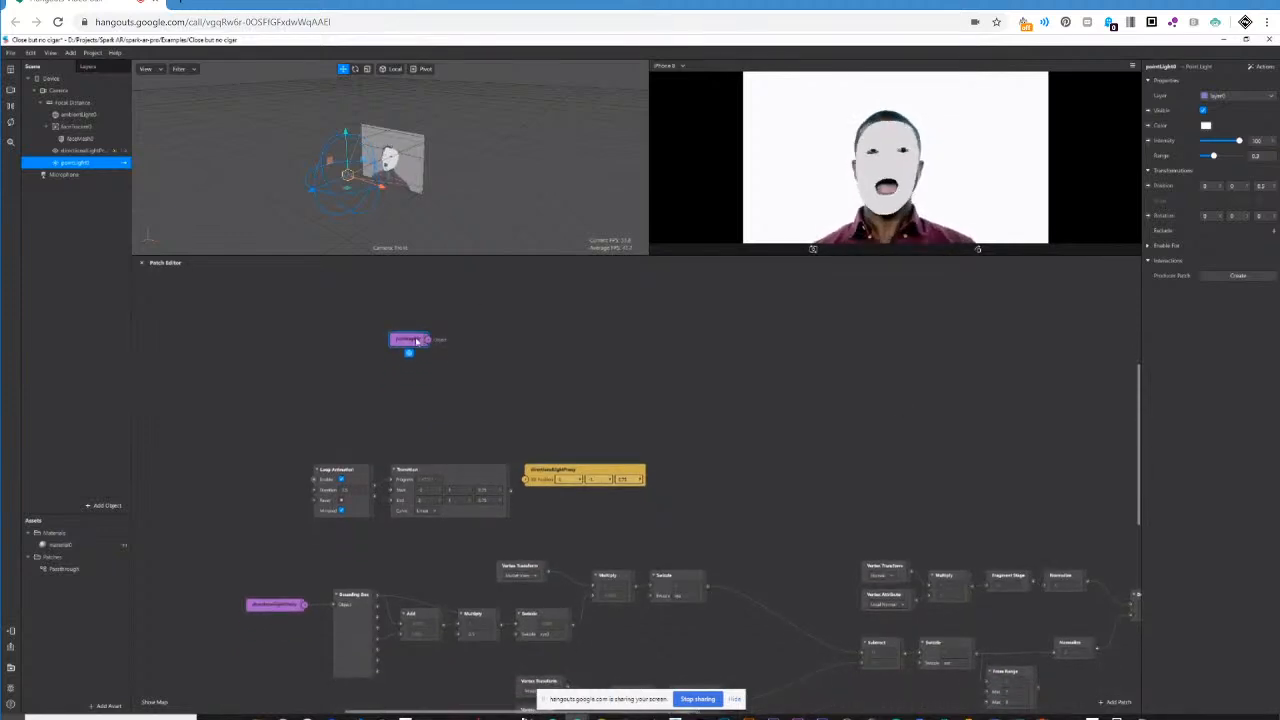
pyautogui.moveTo(412, 346); pyautogui.dragTo(258, 449)
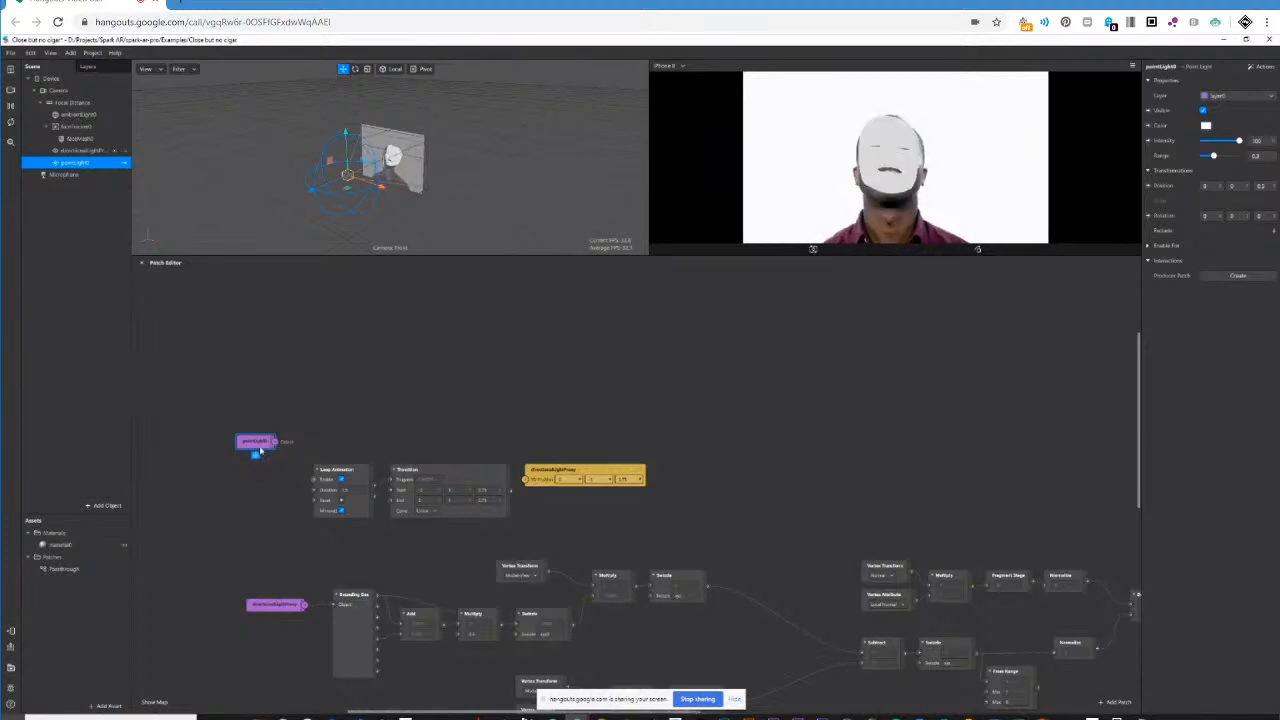
pyautogui.moveTo(260, 443); pyautogui.dragTo(203, 443)
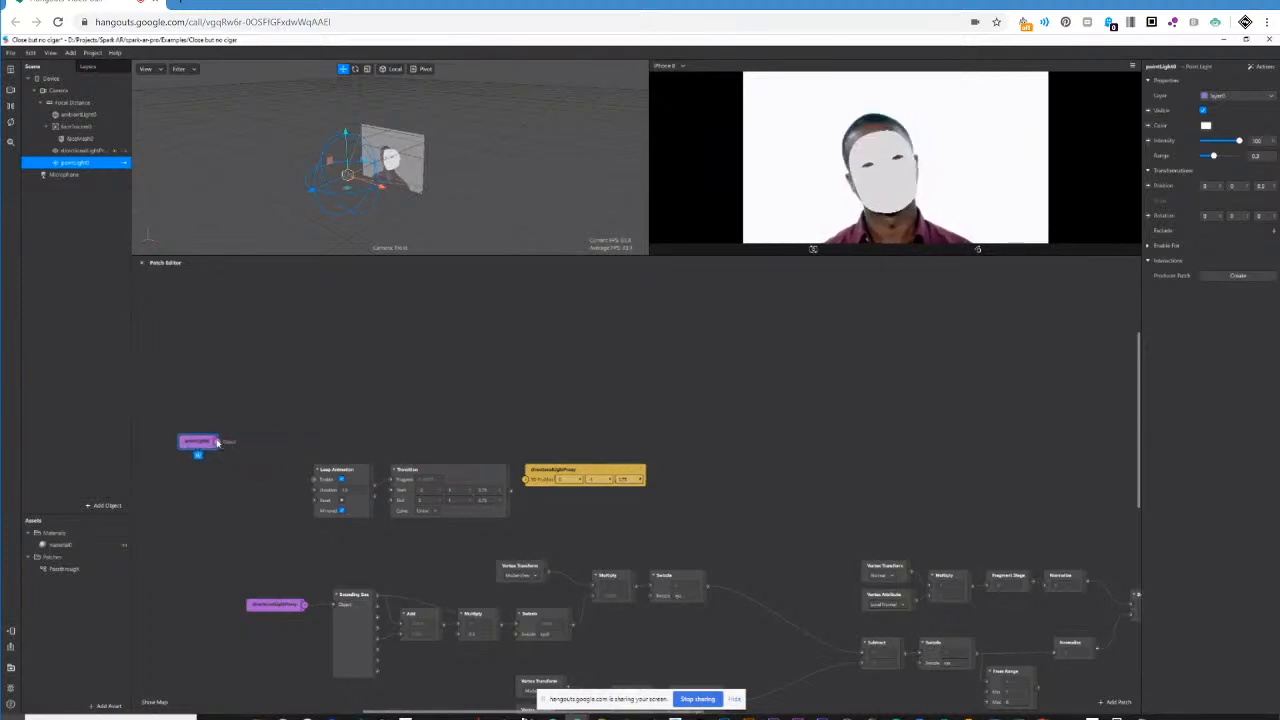
# Add a second Bounding Box patch above the Loop Animation patch, and reconnect directionalLightProxy to the existing Bounding Box.
pyautogui.moveTo(332, 604); pyautogui.dragTo(318, 623)
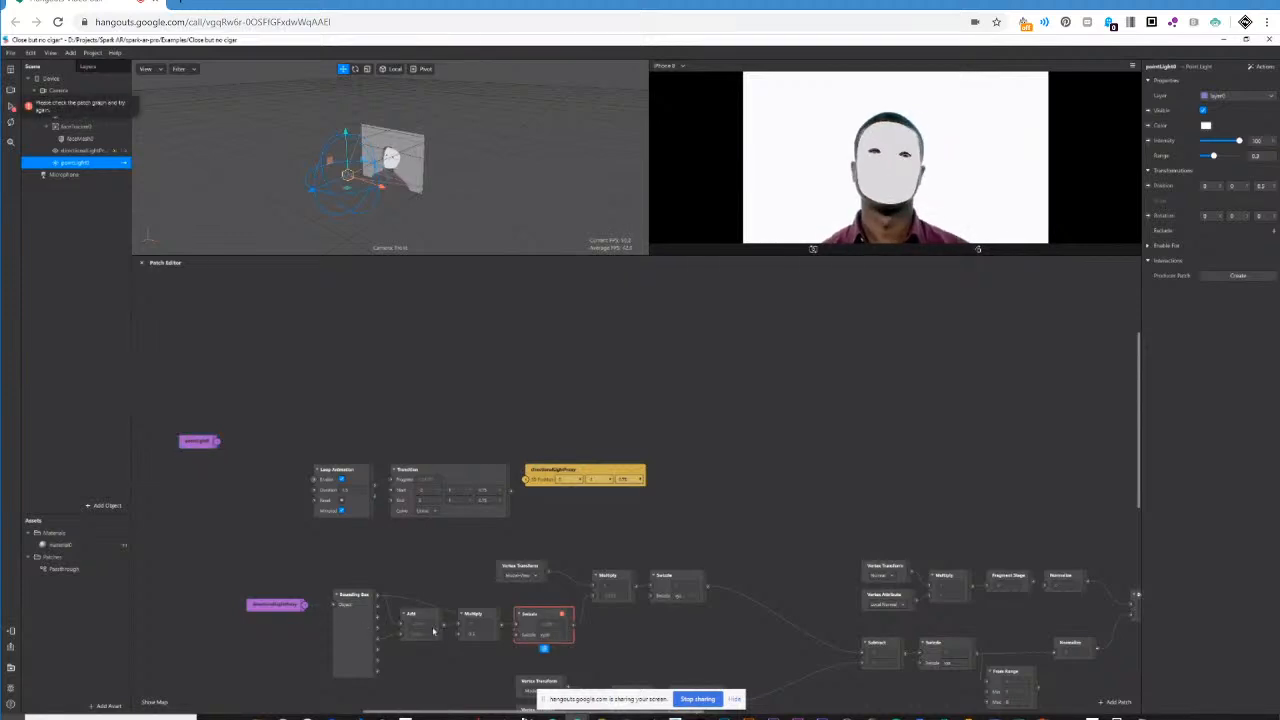
pyautogui.moveTo(363, 608); pyautogui.dragTo(356, 562)
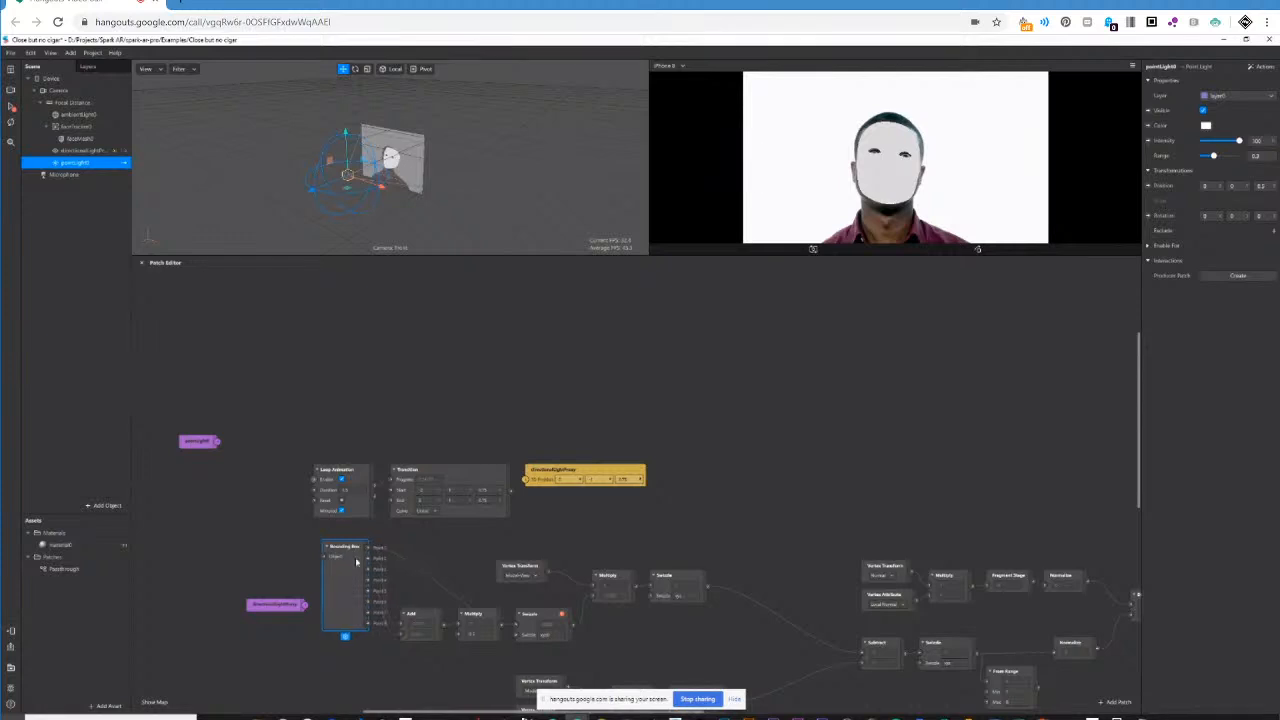
pyautogui.click(253, 430)
pyautogui.rightClick(294, 366)
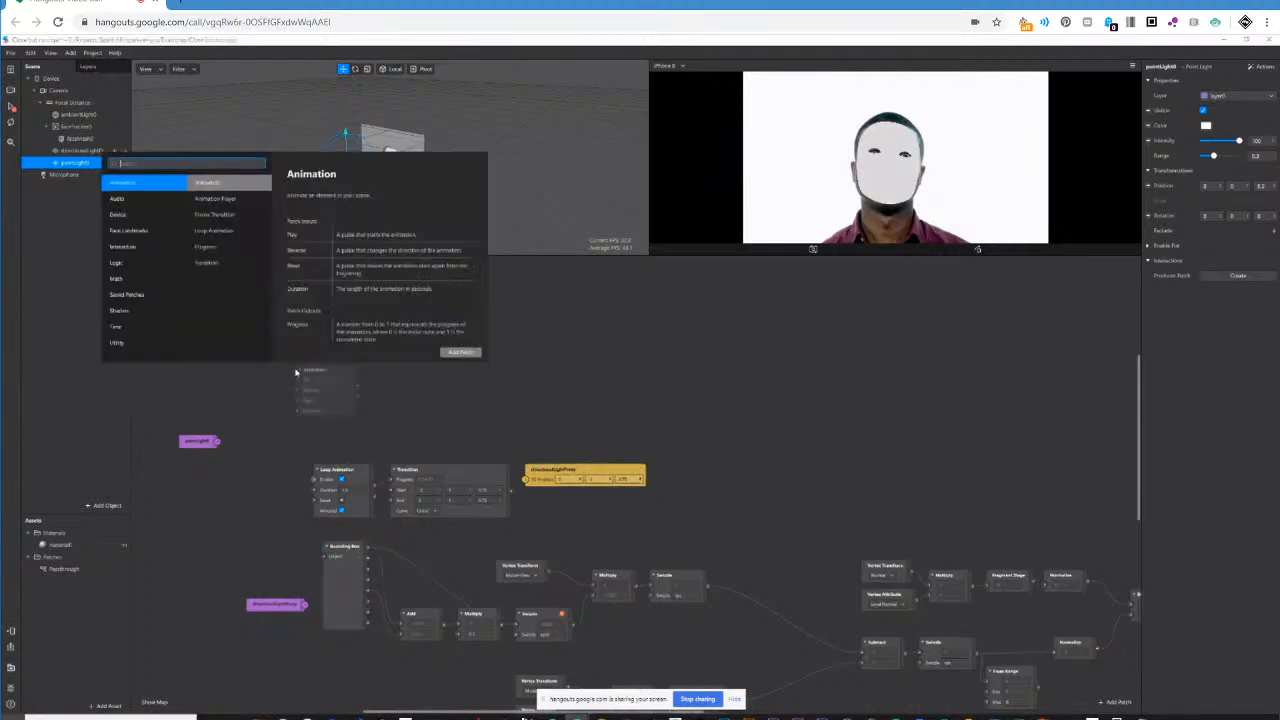
pyautogui.write('bounding')
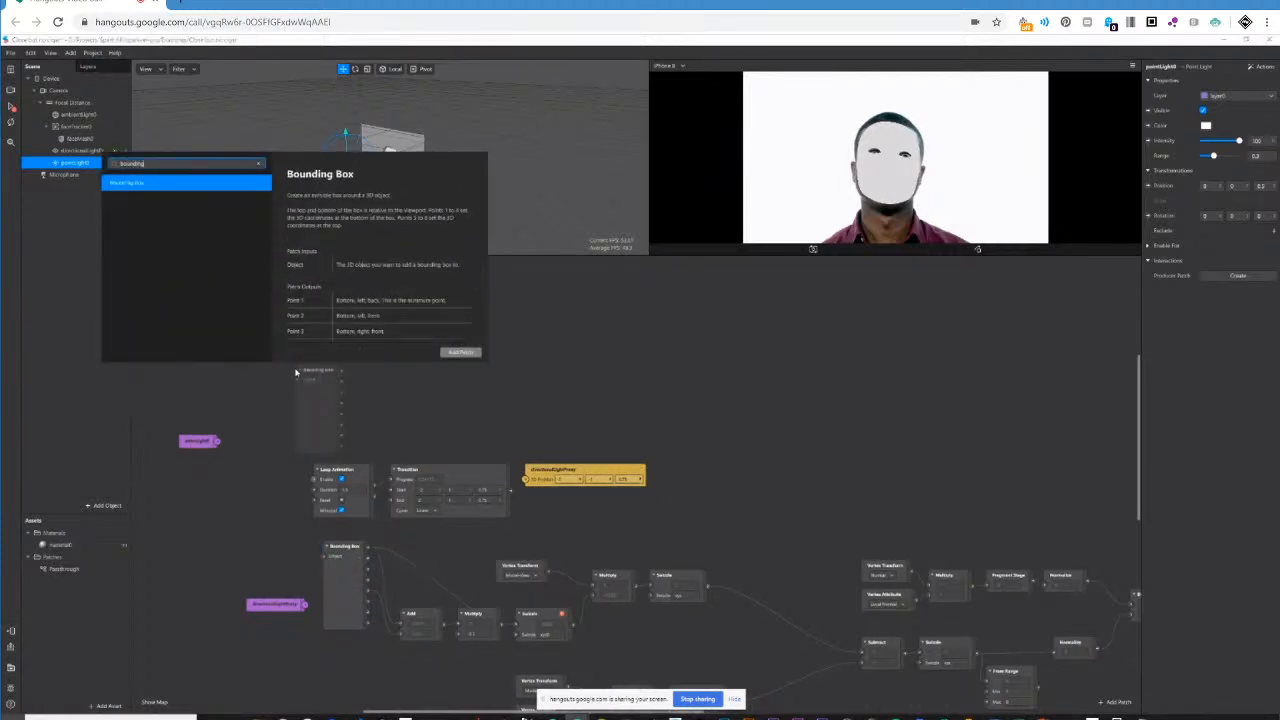
pyautogui.press('Return')
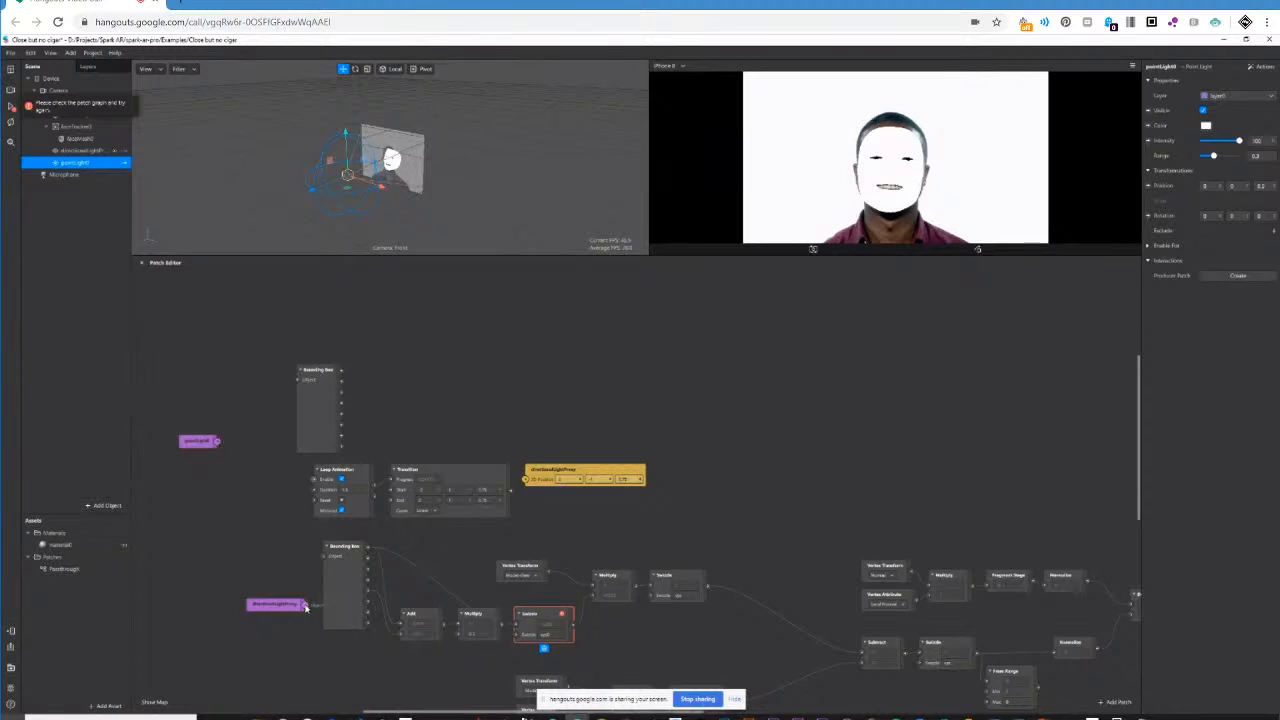
pyautogui.moveTo(306, 605); pyautogui.dragTo(327, 561)
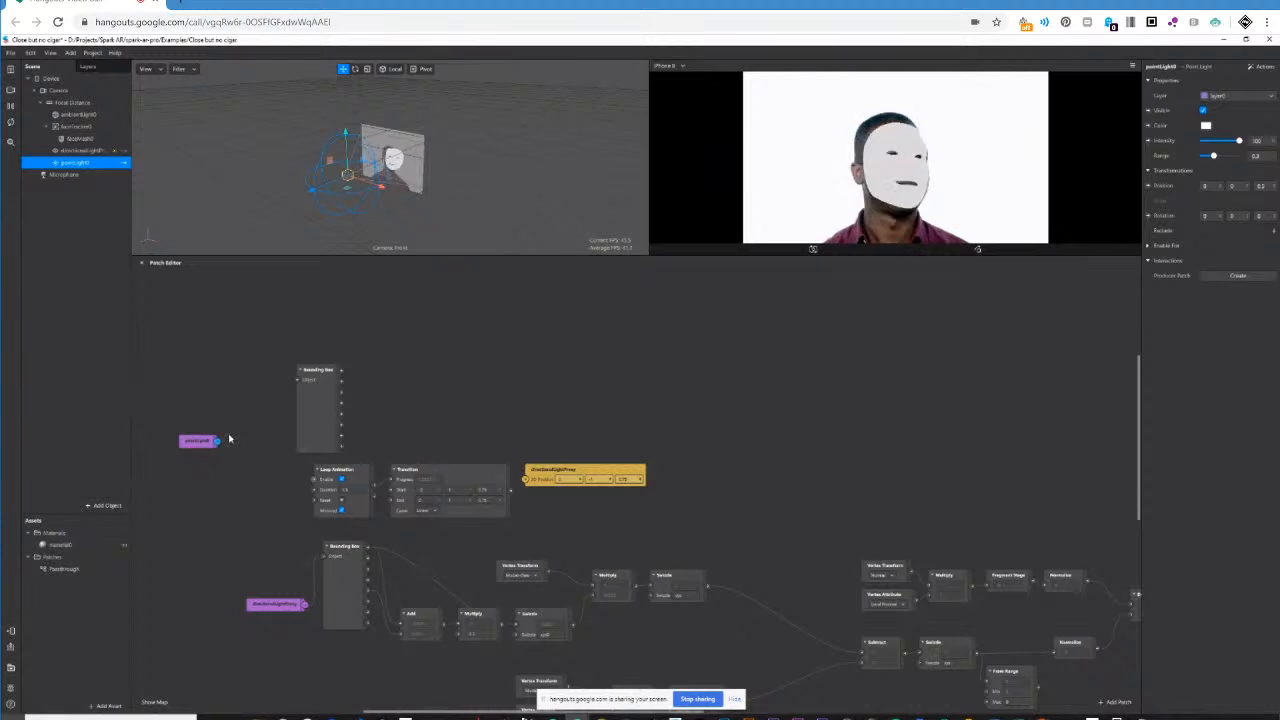
# Connect the pointLight0 patch to the new Bounding Box's Object input and move both patches into free space.
pyautogui.moveTo(229, 439); pyautogui.dragTo(241, 435)
pyautogui.click(190, 508)
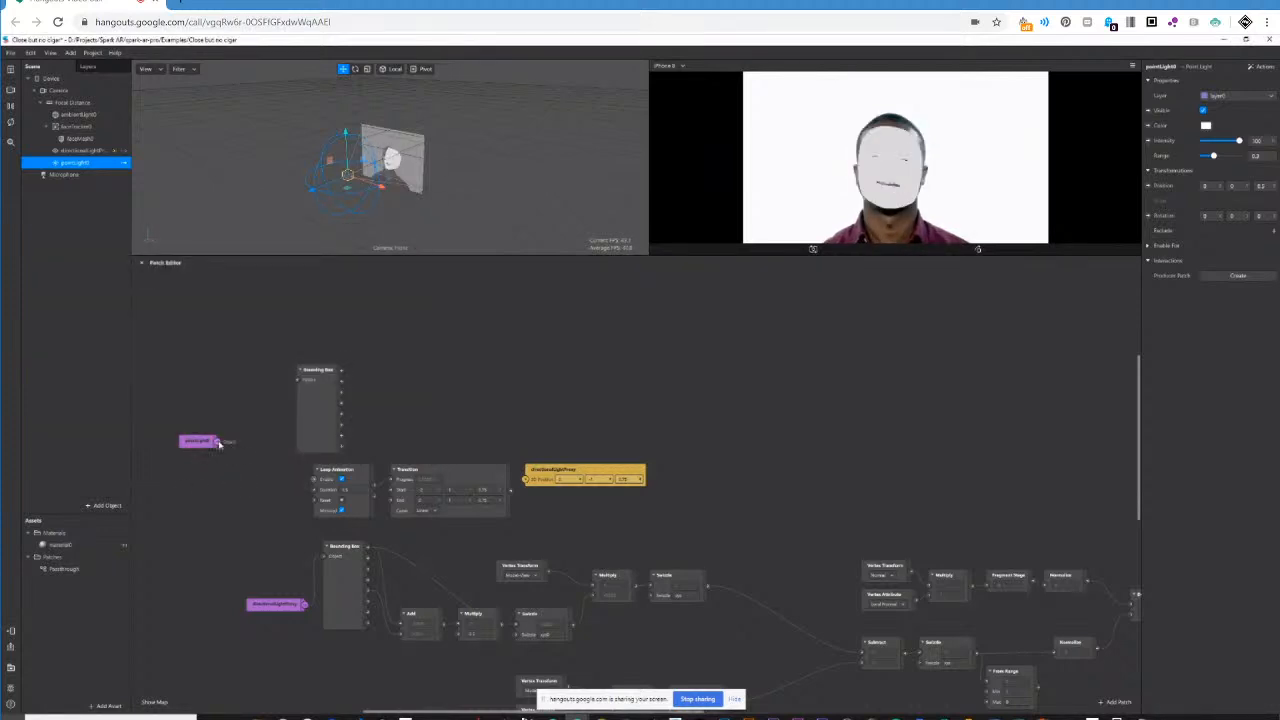
pyautogui.moveTo(295, 378); pyautogui.dragTo(297, 380)
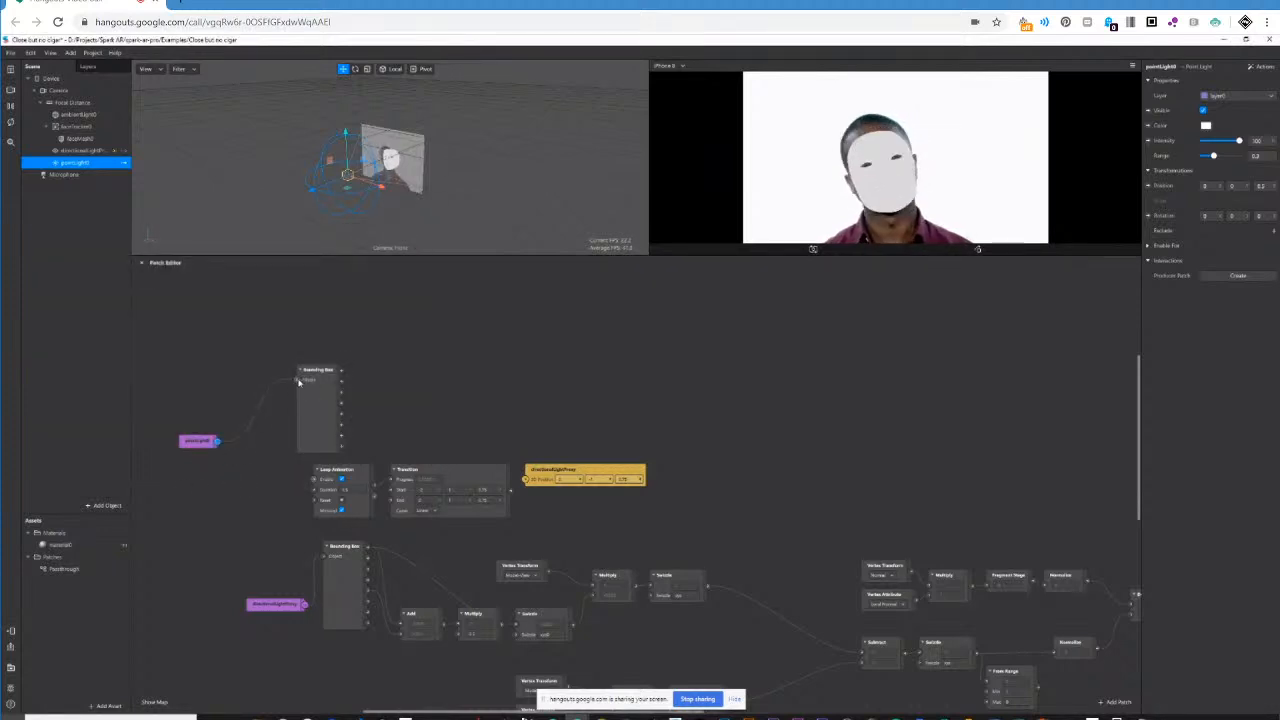
pyautogui.moveTo(206, 447); pyautogui.dragTo(217, 380)
pyautogui.click(289, 405)
pyautogui.moveTo(289, 405); pyautogui.dragTo(250, 398)
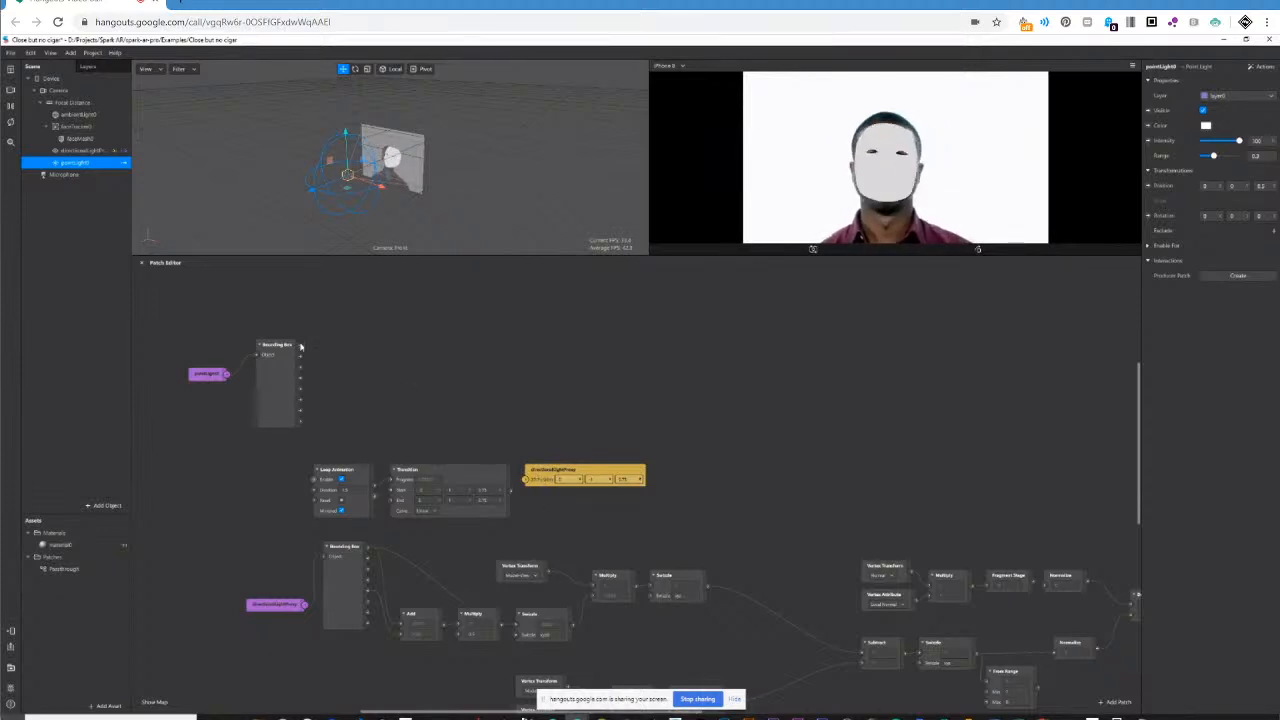
# Attach a Value patch to the first output of pointLight0's Bounding Box and set its type to Vector 3.
pyautogui.moveTo(300, 345); pyautogui.dragTo(390, 342)
pyautogui.write('val')
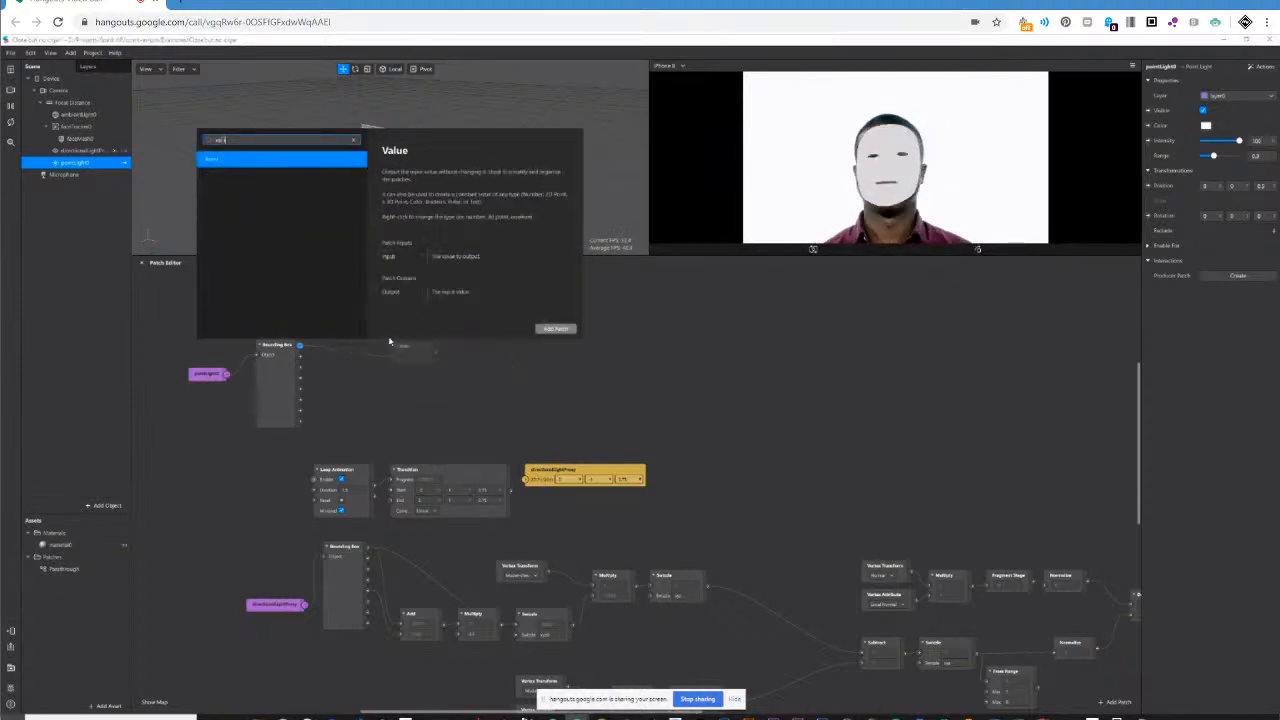
pyautogui.press('Return')
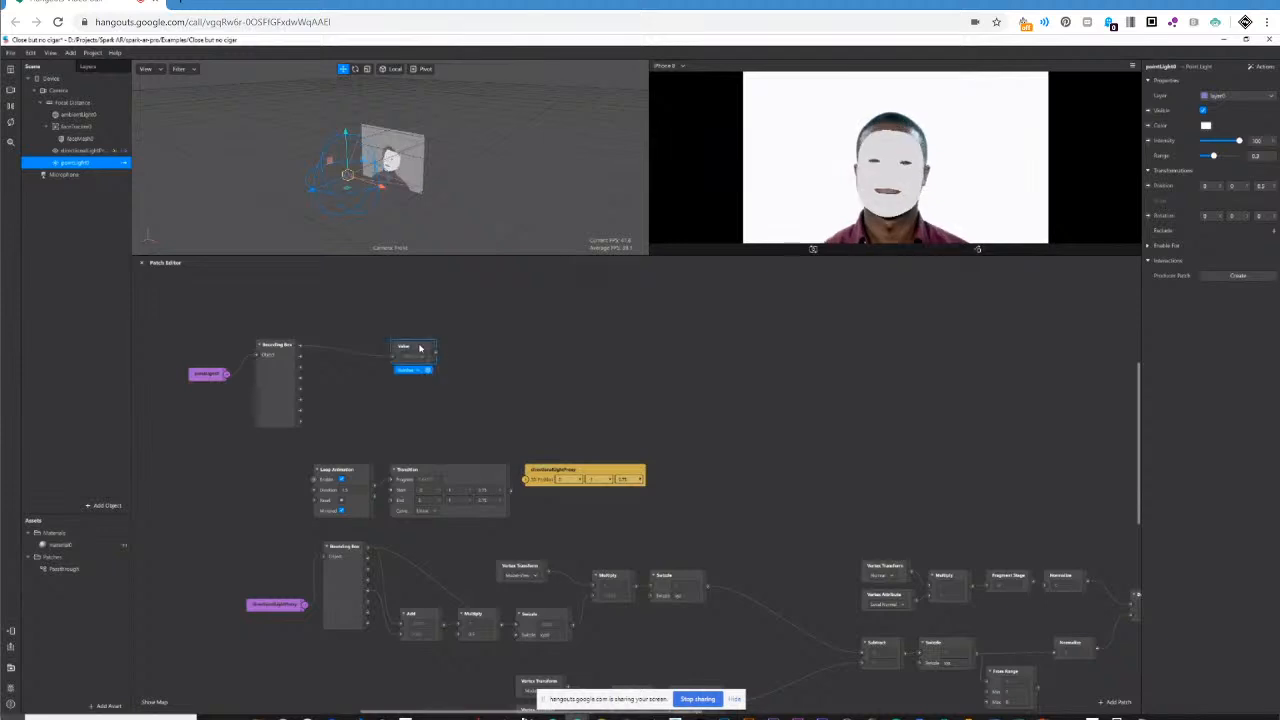
pyautogui.click(418, 371)
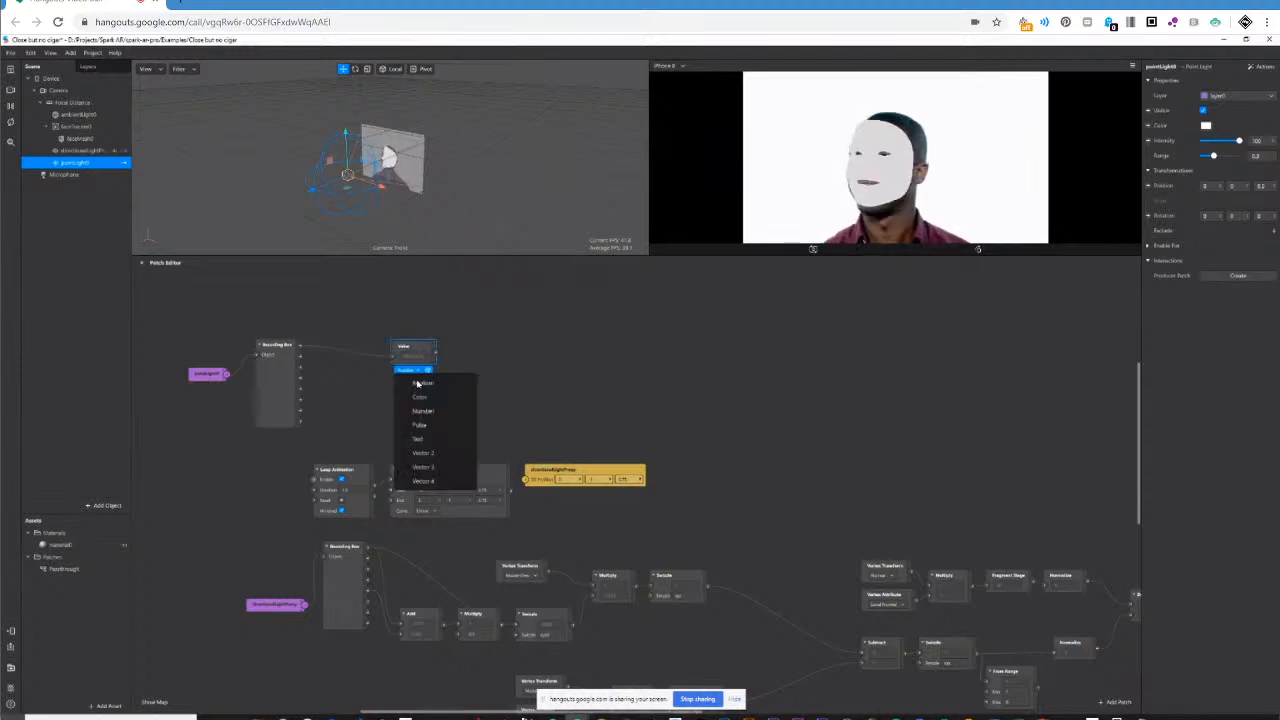
pyautogui.click(415, 466)
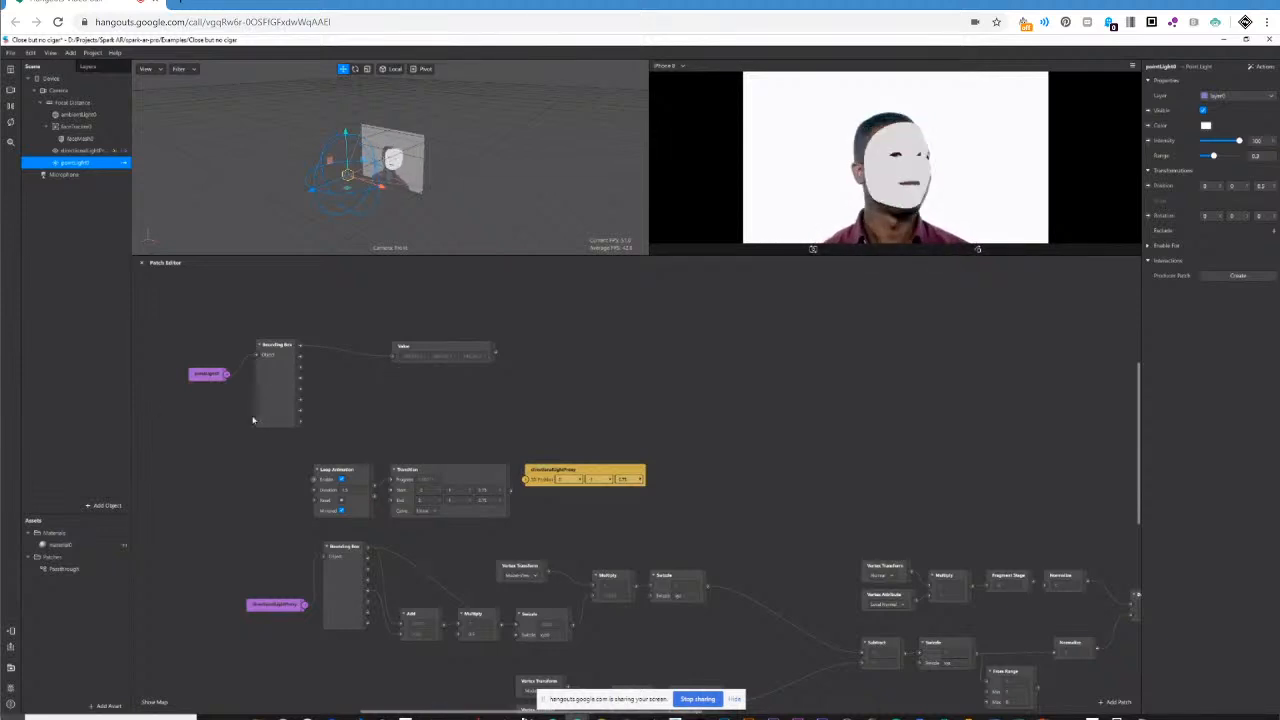
# Rewire the Value patch to the last output of pointLight0's Bounding Box to compare its corner points.
pyautogui.moveTo(300, 421)
pyautogui.mouseDown()
pyautogui.moveTo(376, 360)
pyautogui.moveTo(315, 420)
pyautogui.mouseUp()
pyautogui.click(267, 458)
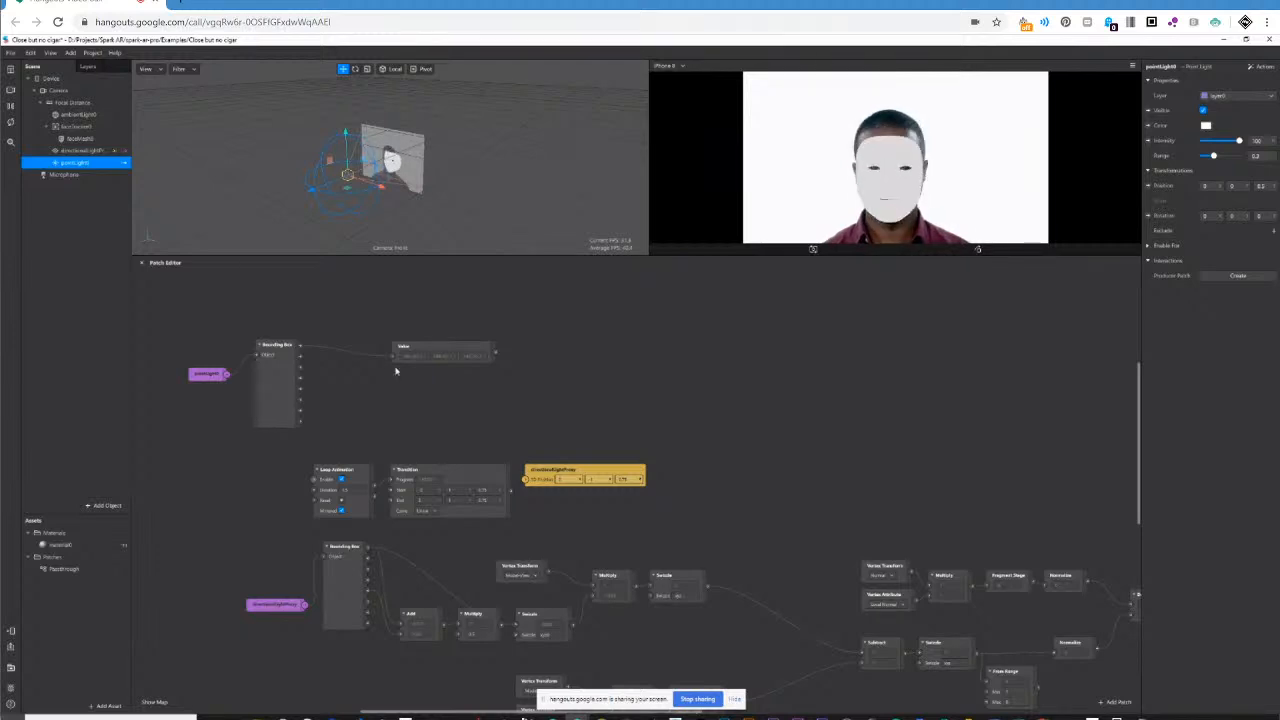
pyautogui.moveTo(304, 423); pyautogui.dragTo(393, 357)
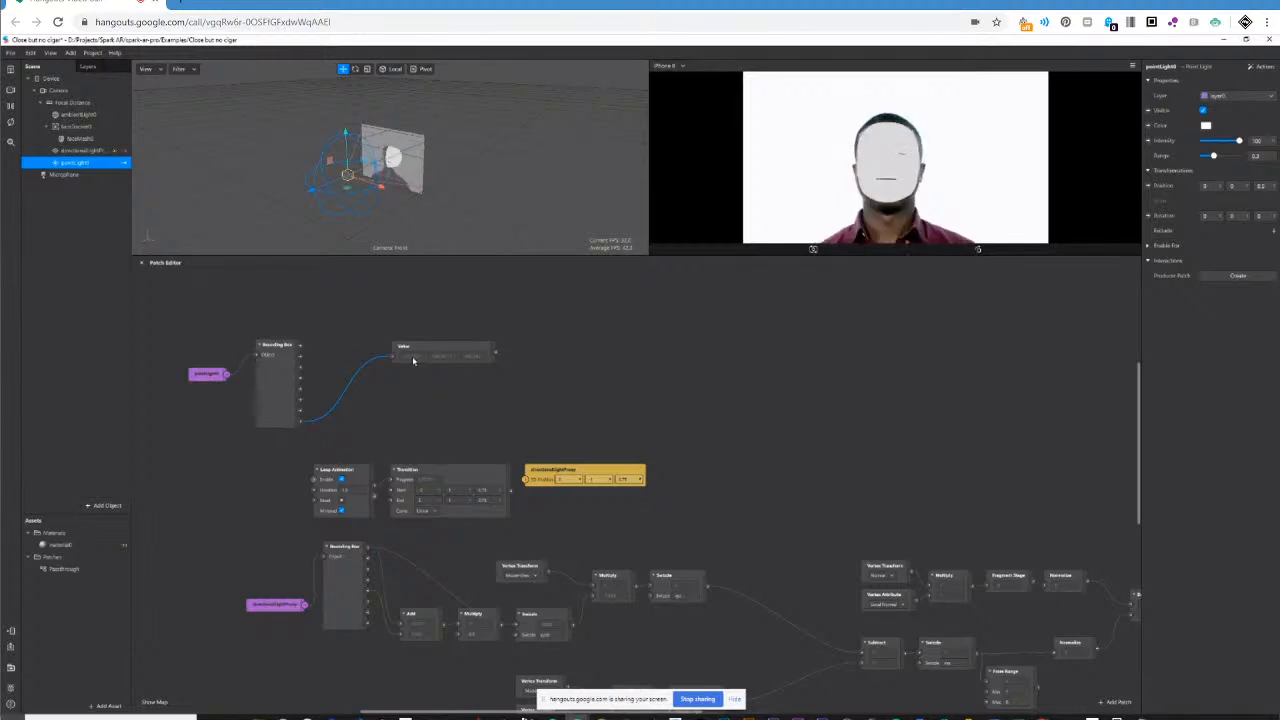
pyautogui.moveTo(300, 346); pyautogui.dragTo(330, 360)
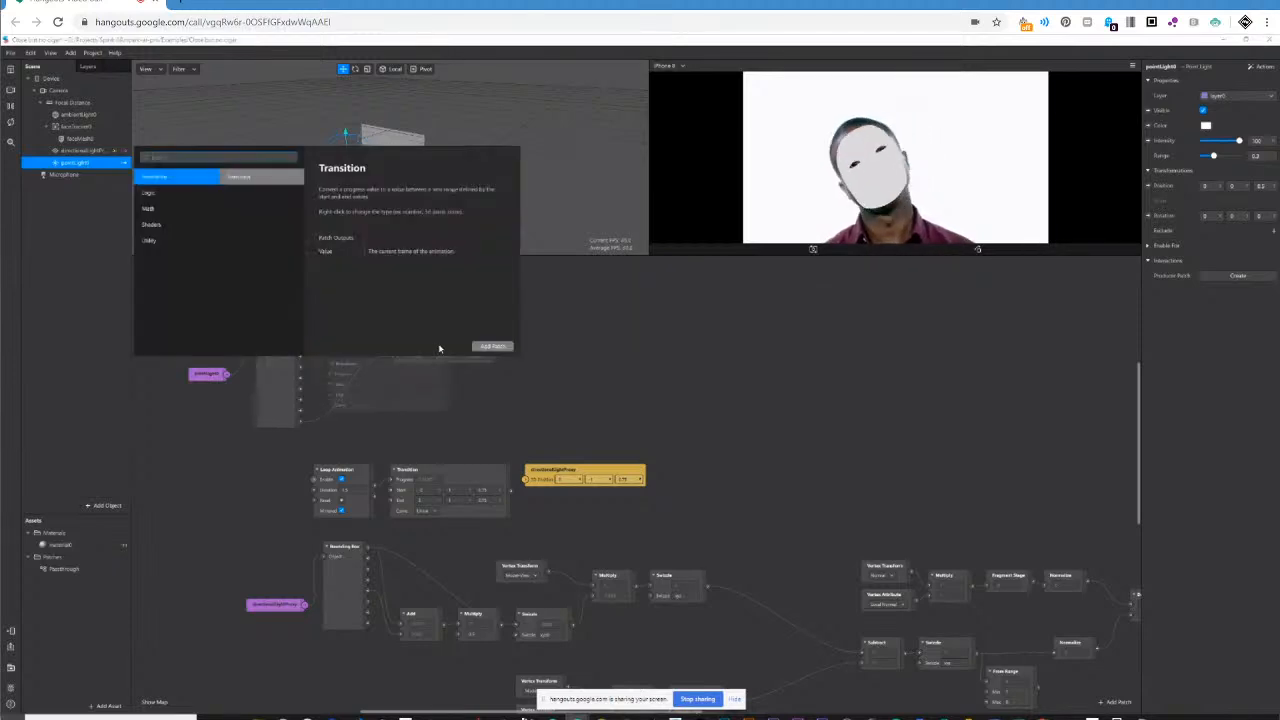
pyautogui.press('Return')
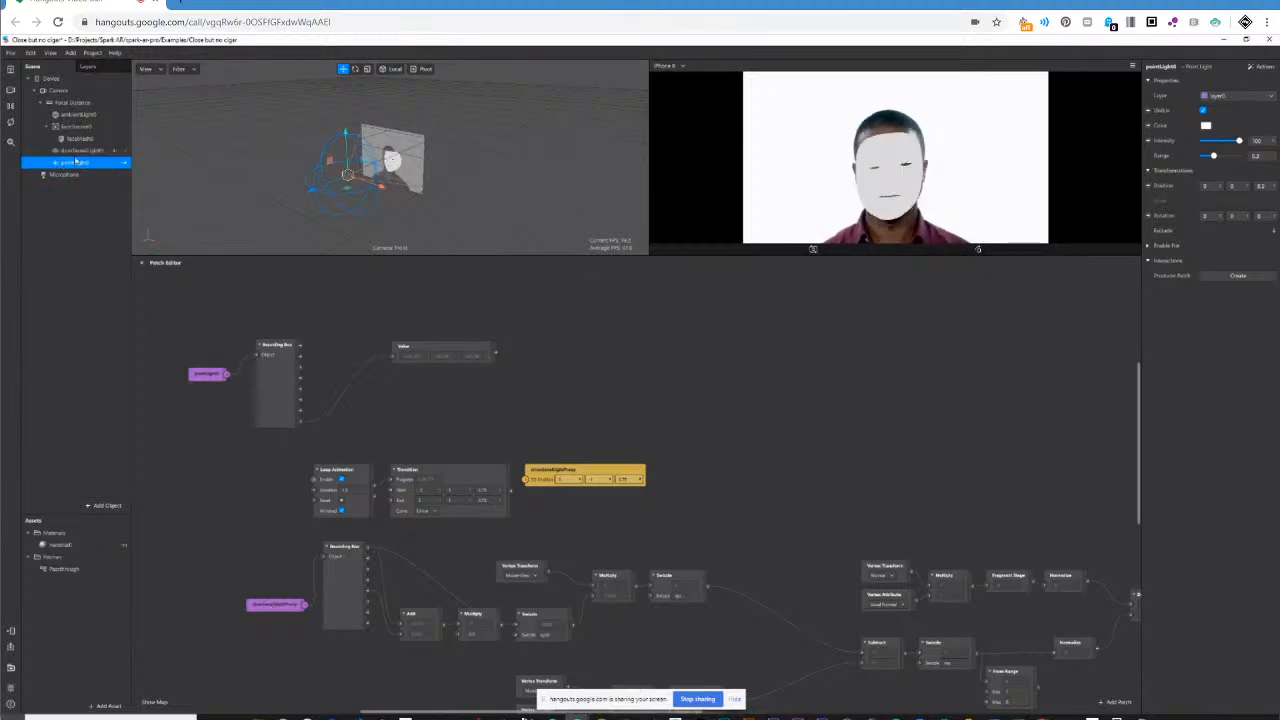
# Move the directionalLightProxy patch and its Bounding Box farther away from the Add patch.
pyautogui.moveTo(270, 607); pyautogui.dragTo(204, 592)
pyautogui.moveTo(342, 567); pyautogui.dragTo(305, 574)
# Delete the Value patch, its Bounding Box and the pointLight0 patch from the graph.
pyautogui.click(430, 348)
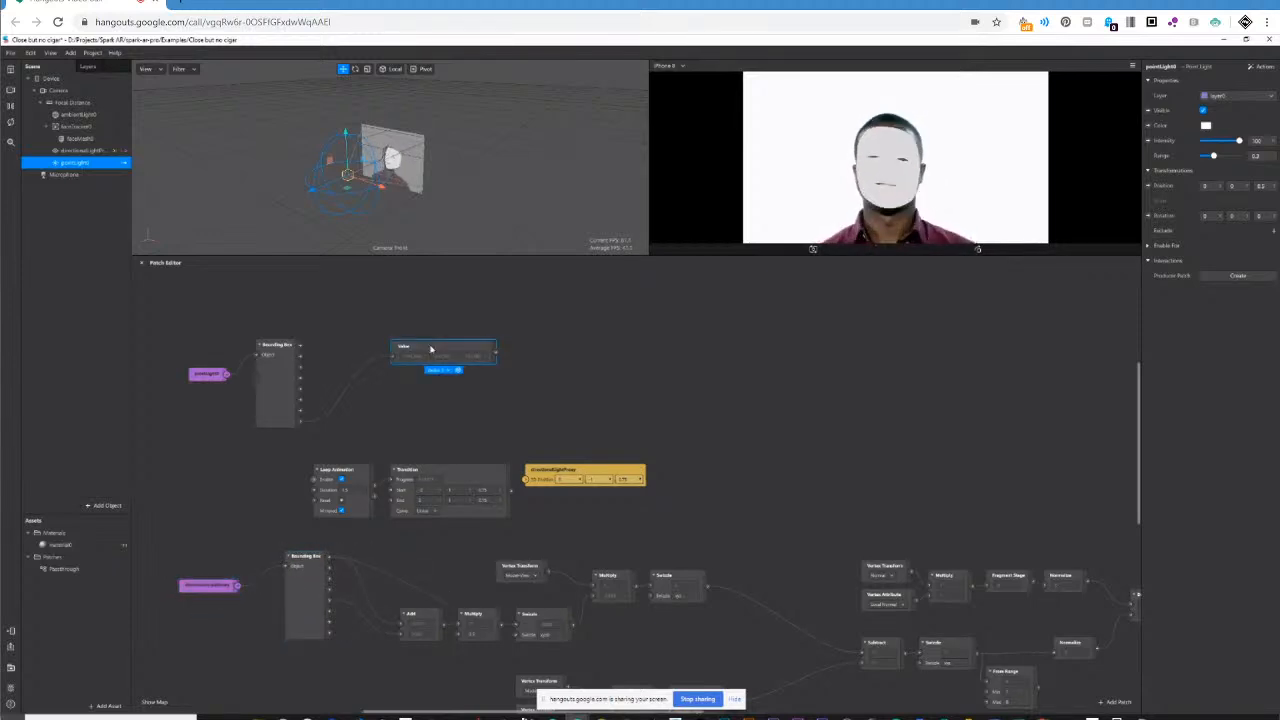
pyautogui.press('Delete')
pyautogui.click(280, 355)
pyautogui.press('Delete')
pyautogui.click(207, 376)
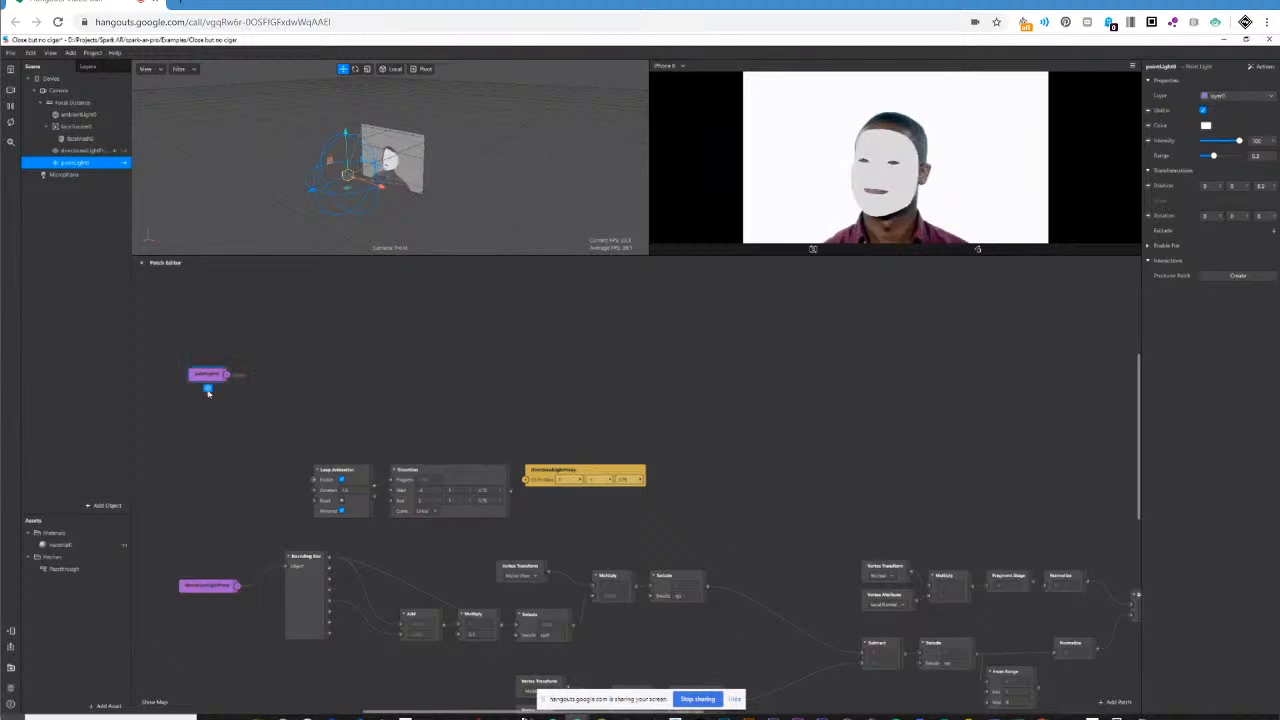
pyautogui.press('Delete')
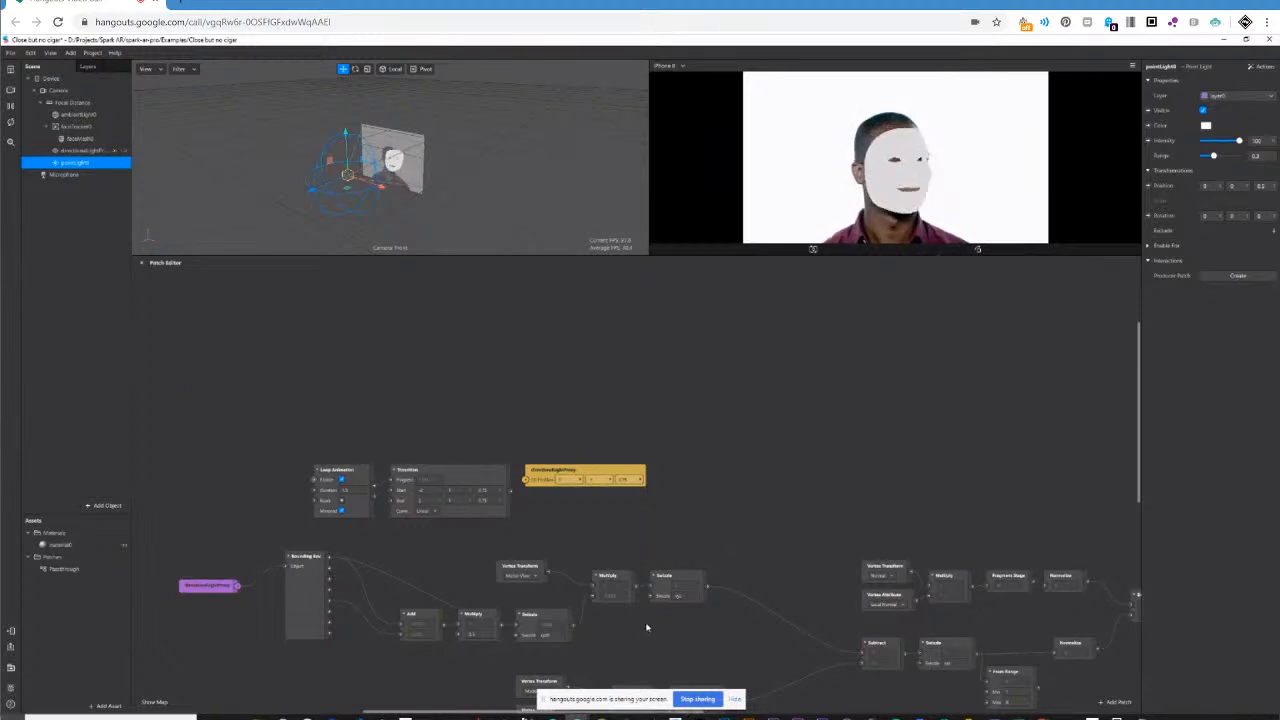
pyautogui.scroll(-3, 646, 627)
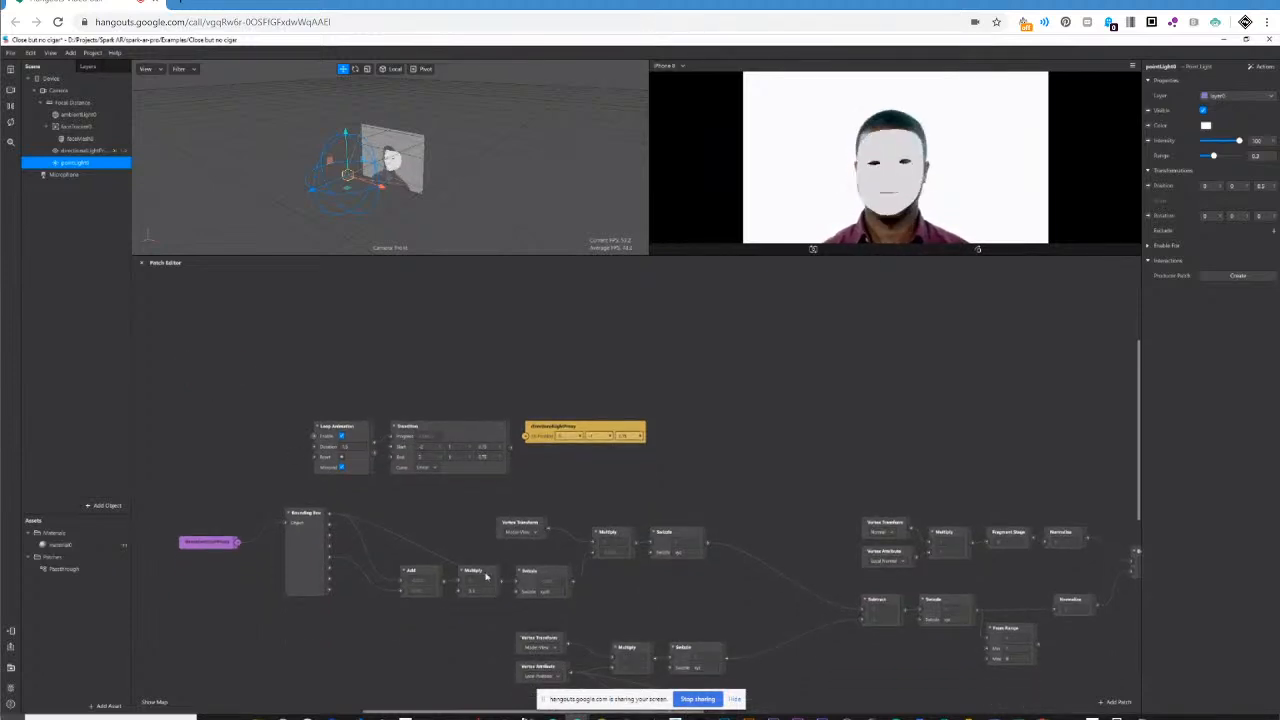
# Move the Multiply and Add patches out of the way, below the direct wire from the Bounding Box to the Swizzle patch.
pyautogui.moveTo(487, 577); pyautogui.dragTo(477, 607)
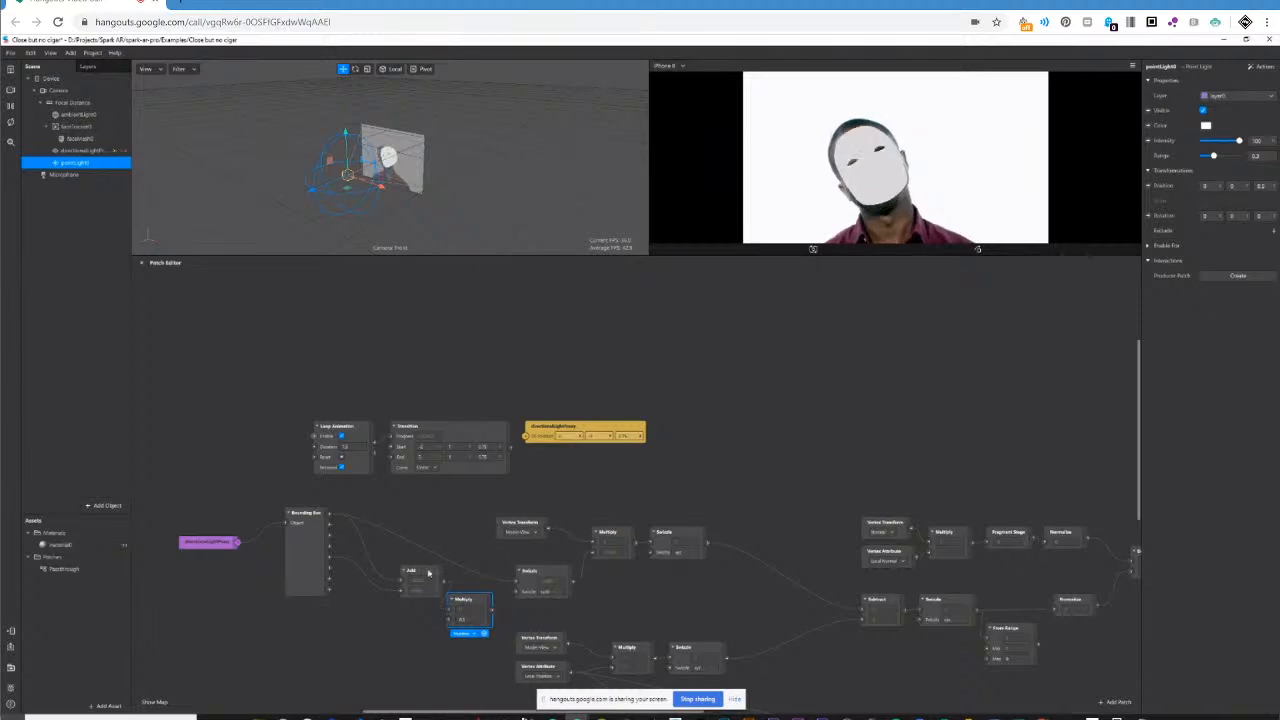
pyautogui.moveTo(428, 572); pyautogui.dragTo(390, 601)
pyautogui.moveTo(475, 600); pyautogui.dragTo(455, 600)
pyautogui.scroll(-1, 646, 572)
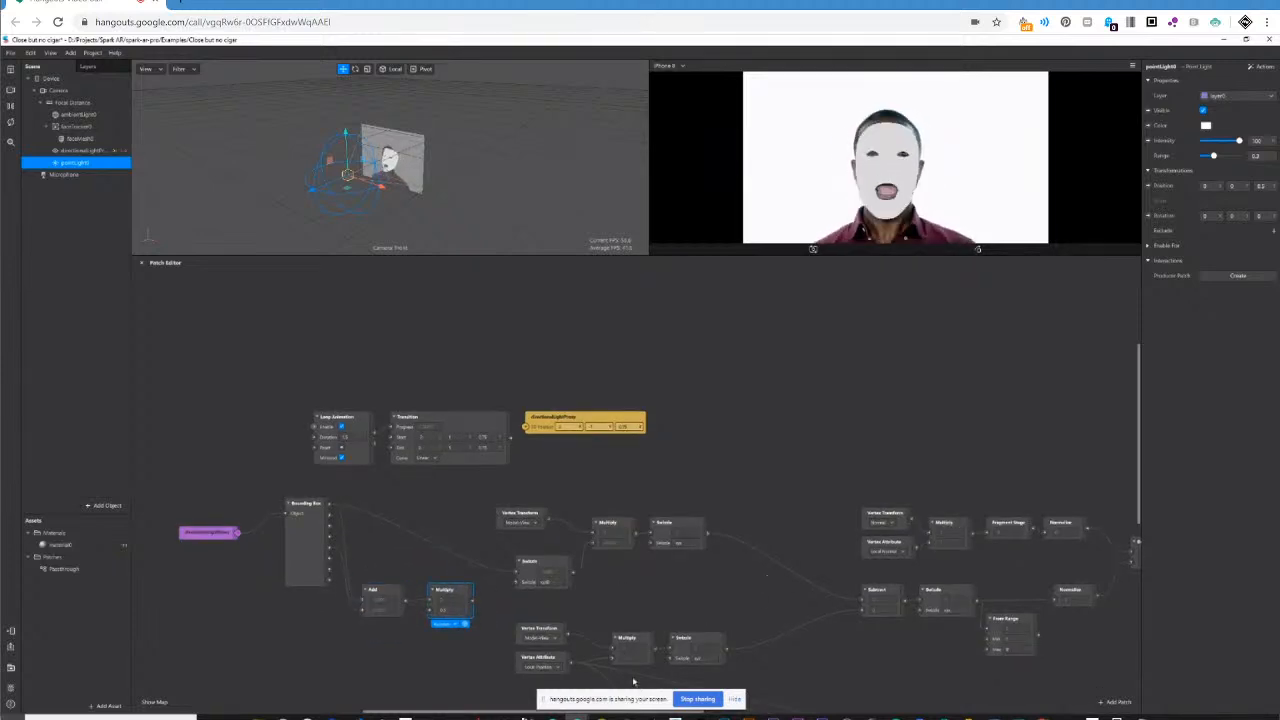
# Wire the last output of the Bounding Box into the second input of the Add patch.
pyautogui.moveTo(516, 713); pyautogui.dragTo(561, 716)
pyautogui.scroll(-1, 537, 571)
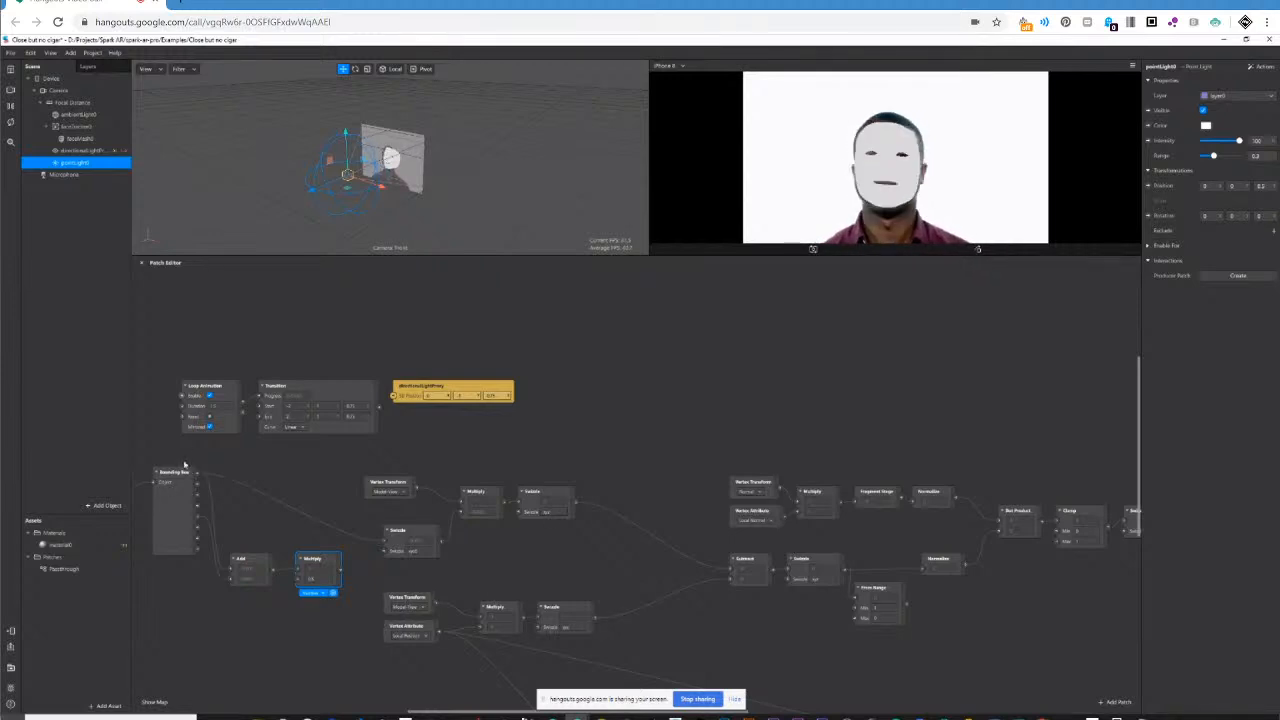
pyautogui.moveTo(513, 714); pyautogui.dragTo(455, 714)
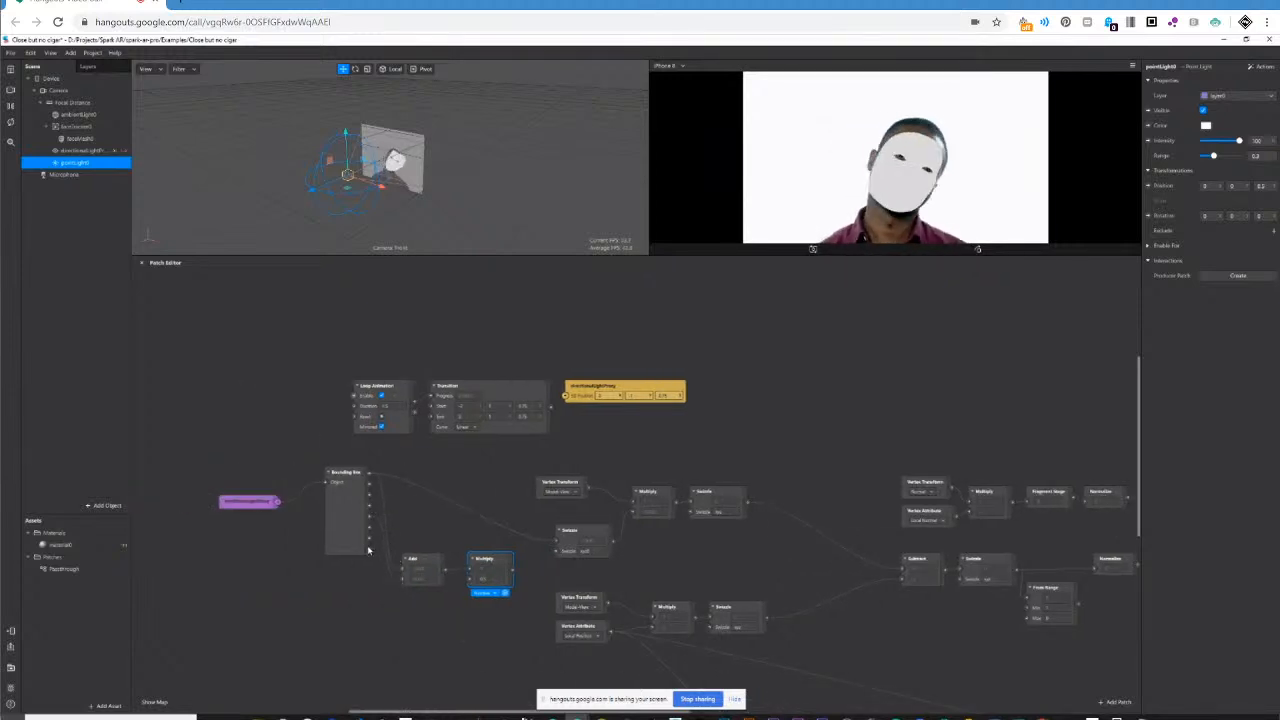
pyautogui.moveTo(368, 550); pyautogui.dragTo(402, 578)
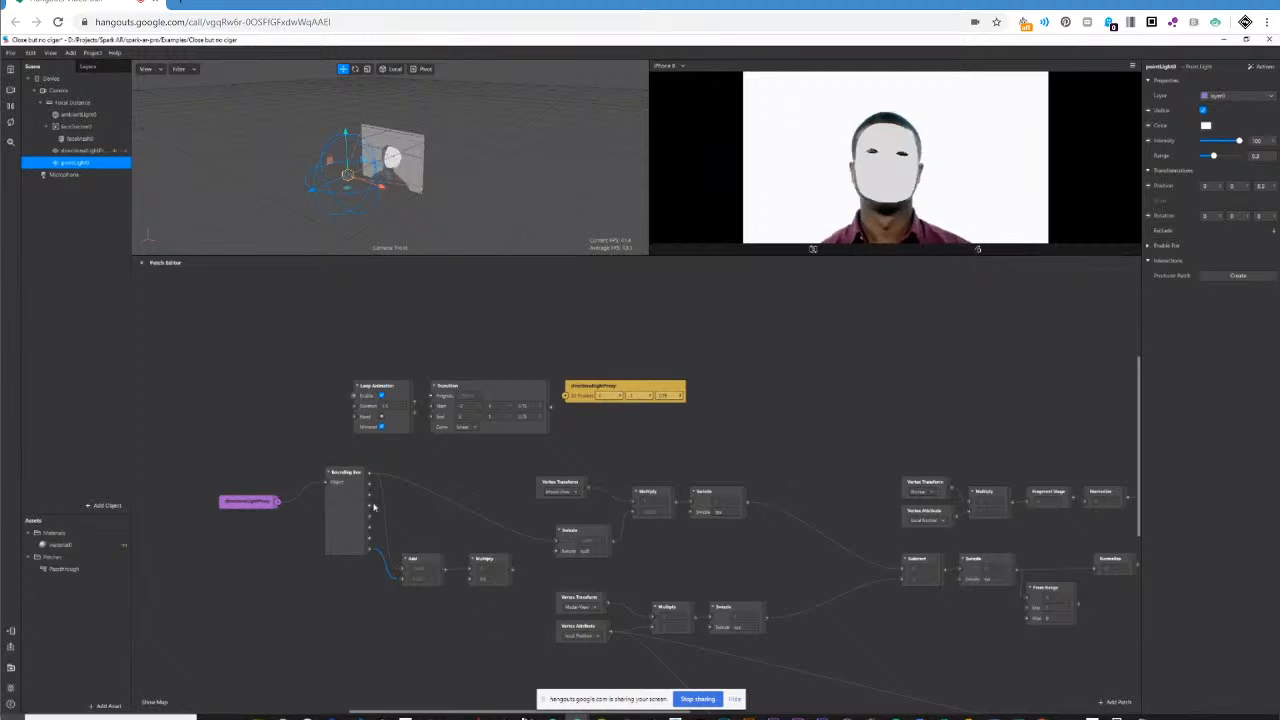
# Add a Null Object to the scene.
pyautogui.click(104, 505)
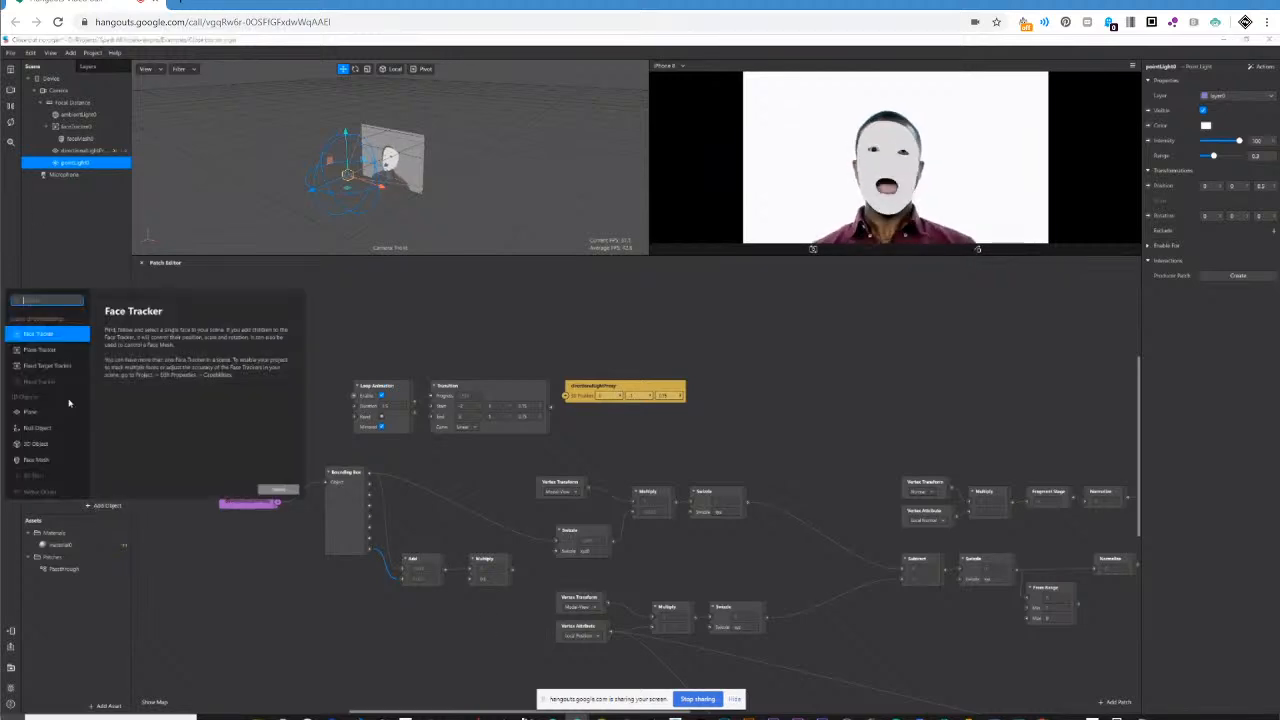
pyautogui.click(40, 428)
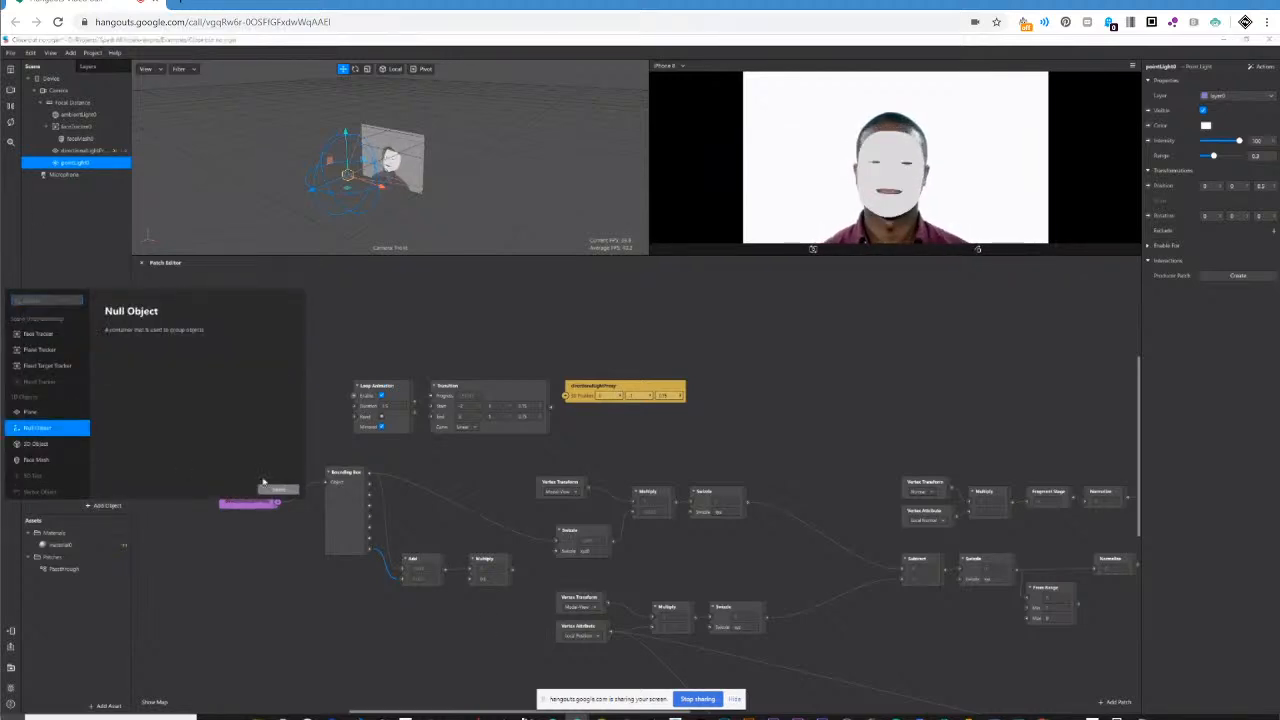
pyautogui.click(277, 490)
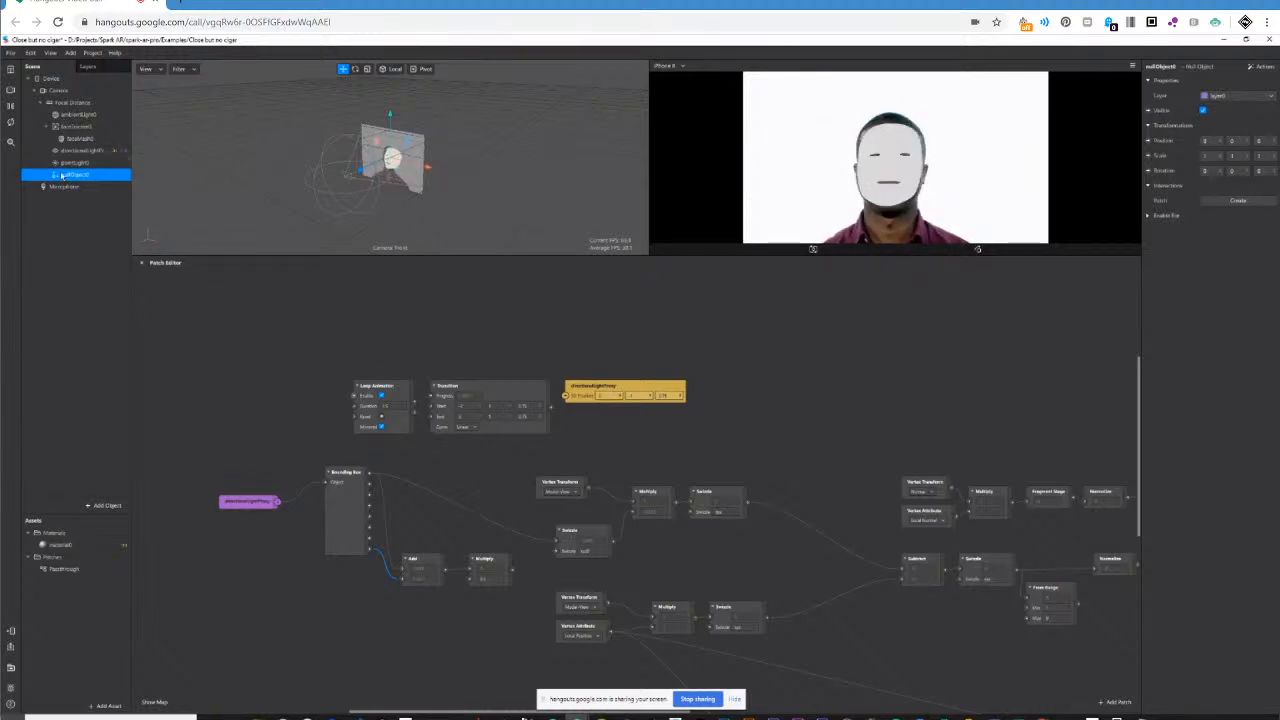
# Place the null object in the graph, wire it into the Bounding Box, and feed the first output into directionalLightProxy's 3D Position.
pyautogui.moveTo(68, 176); pyautogui.dragTo(268, 451)
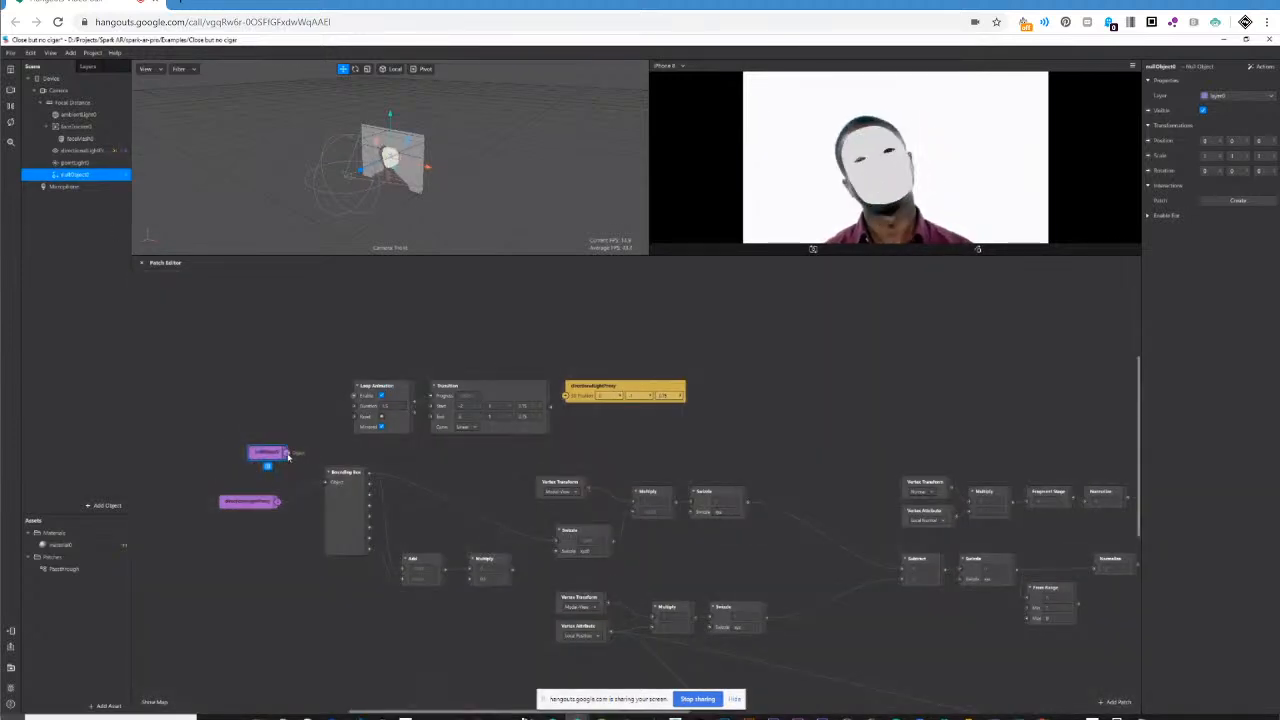
pyautogui.moveTo(328, 487); pyautogui.dragTo(326, 483)
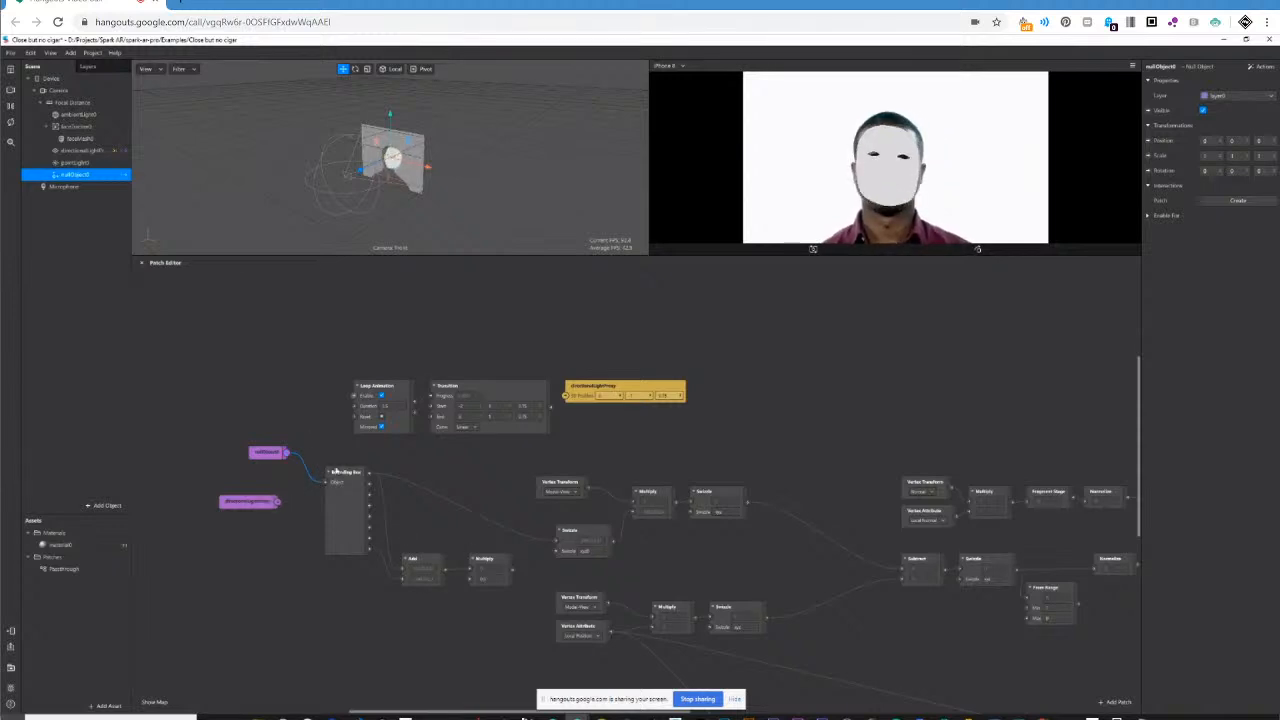
pyautogui.moveTo(370, 476); pyautogui.dragTo(567, 400)
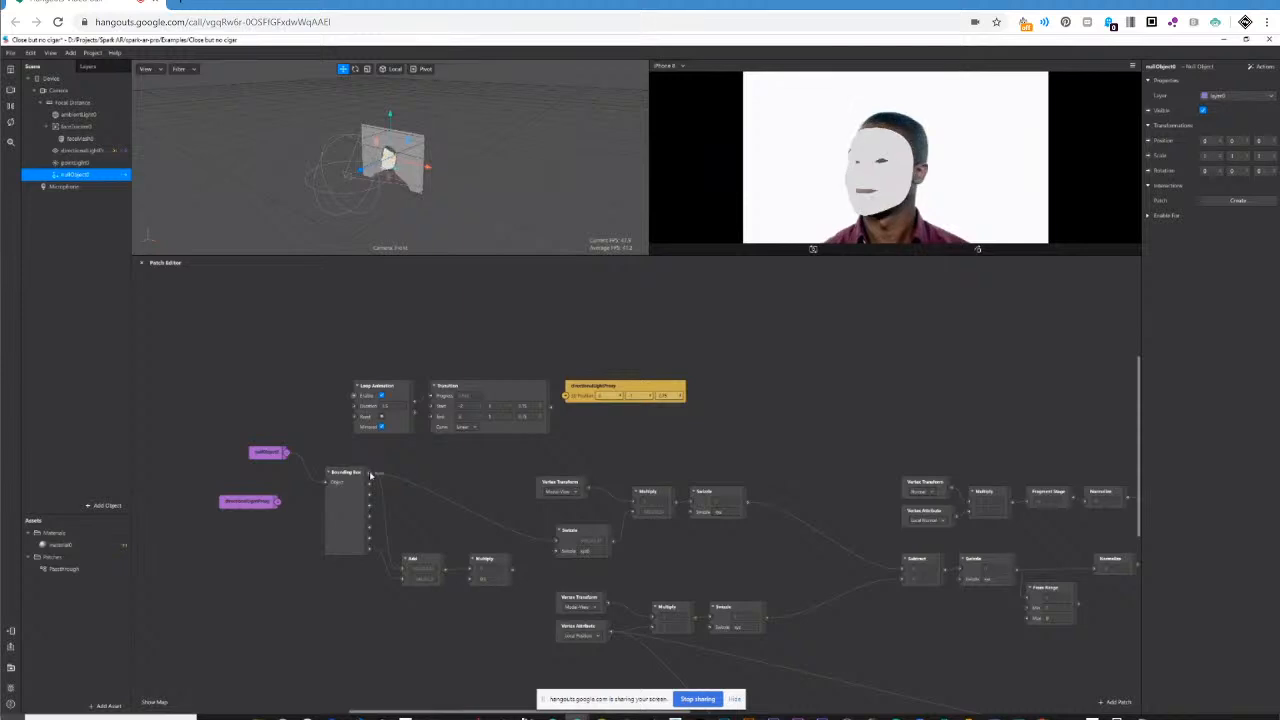
pyautogui.moveTo(565, 399); pyautogui.dragTo(566, 397)
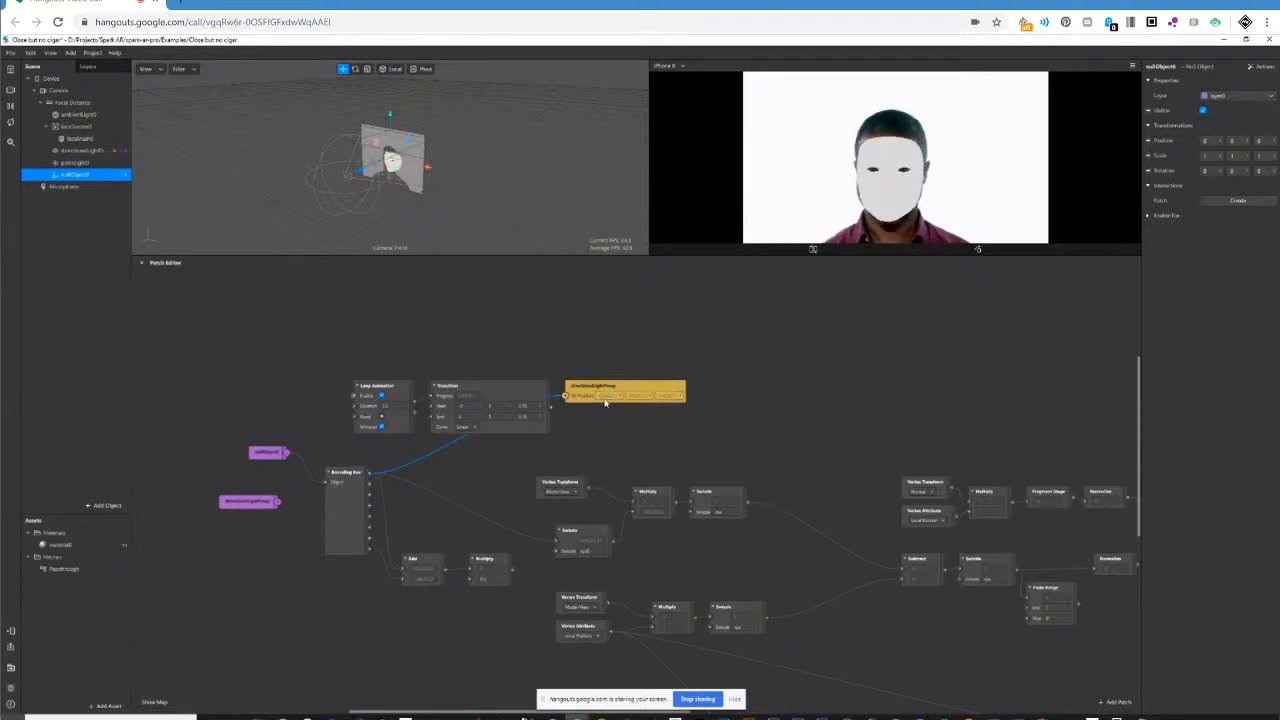
pyautogui.moveTo(613, 398); pyautogui.dragTo(593, 455)
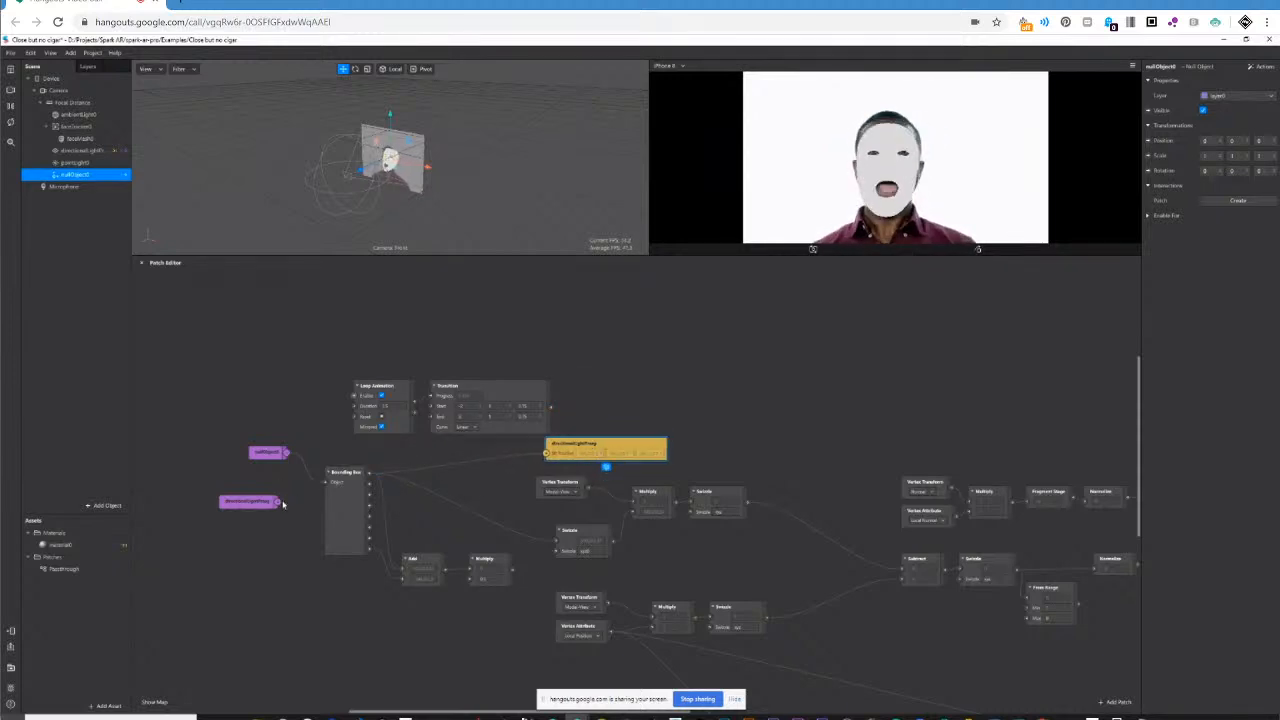
# Wire directionalLightProxy back into the Bounding Box and reconnect the first output to the proxy's own 3D Position.
pyautogui.moveTo(283, 504); pyautogui.dragTo(326, 485)
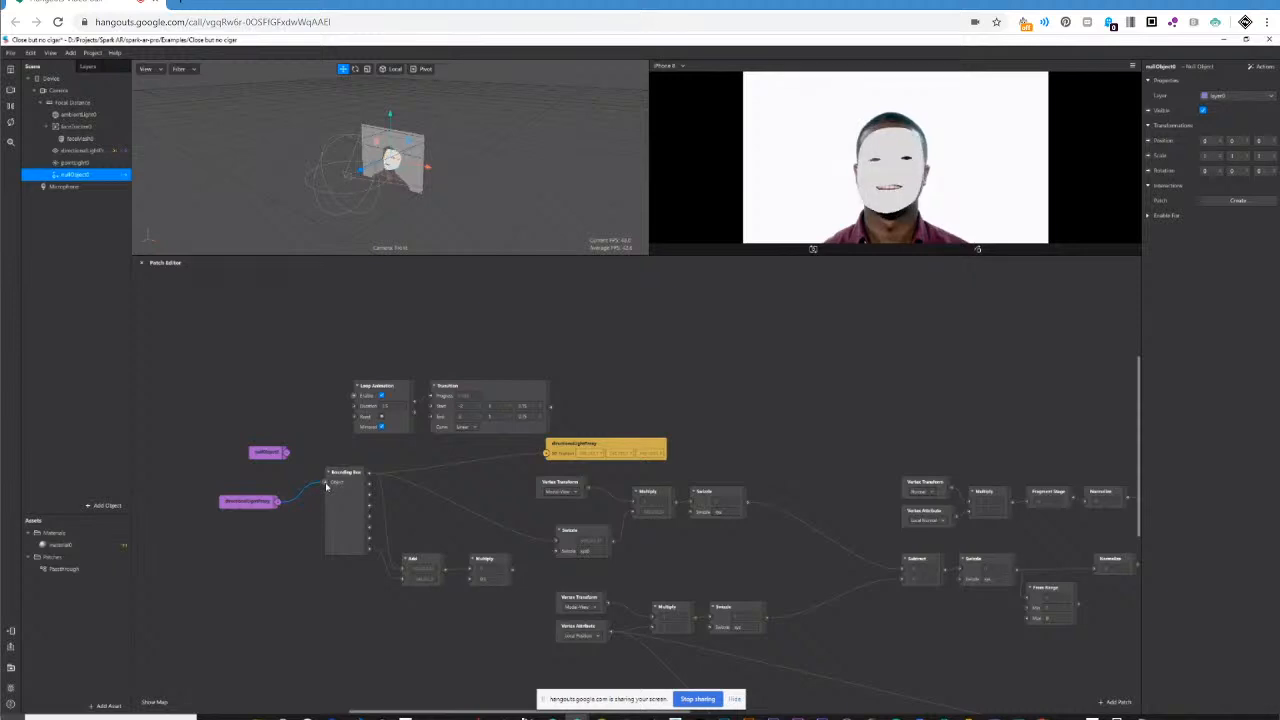
pyautogui.moveTo(381, 476); pyautogui.dragTo(547, 455)
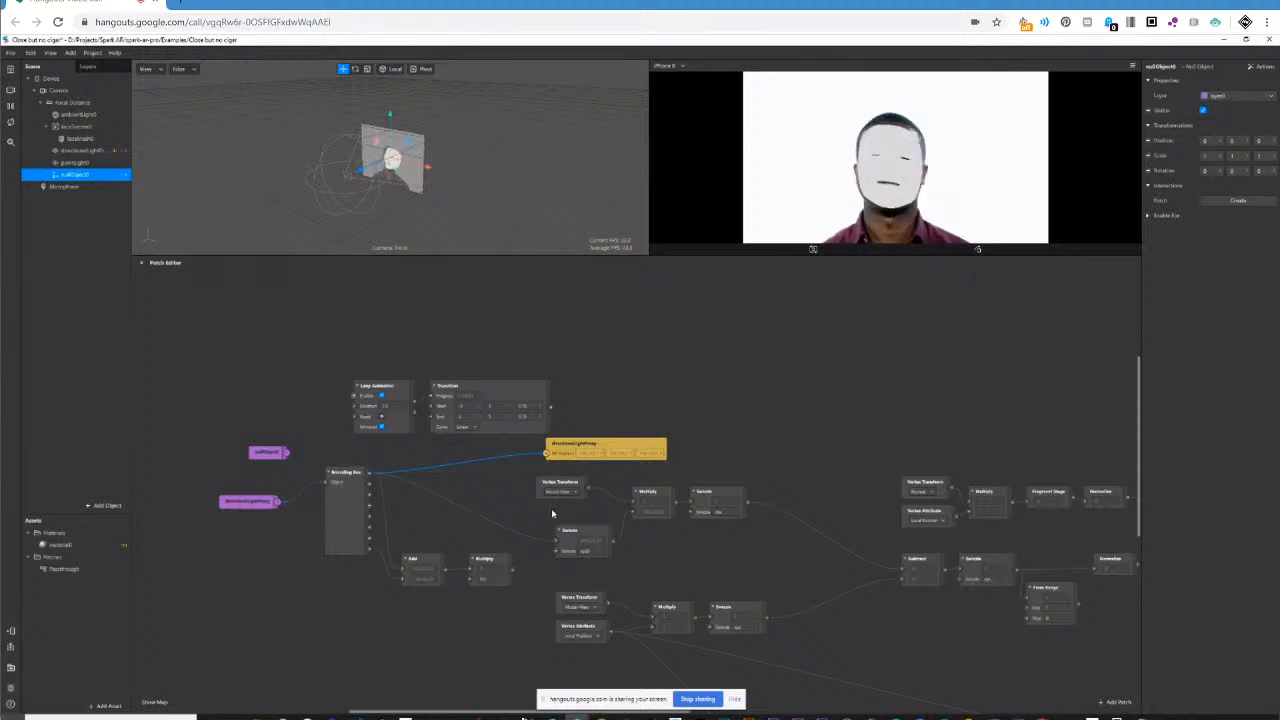
# Delete the null object patch from the graph and disconnect the wire into directionalLightProxy's 3D Position.
pyautogui.click(274, 458)
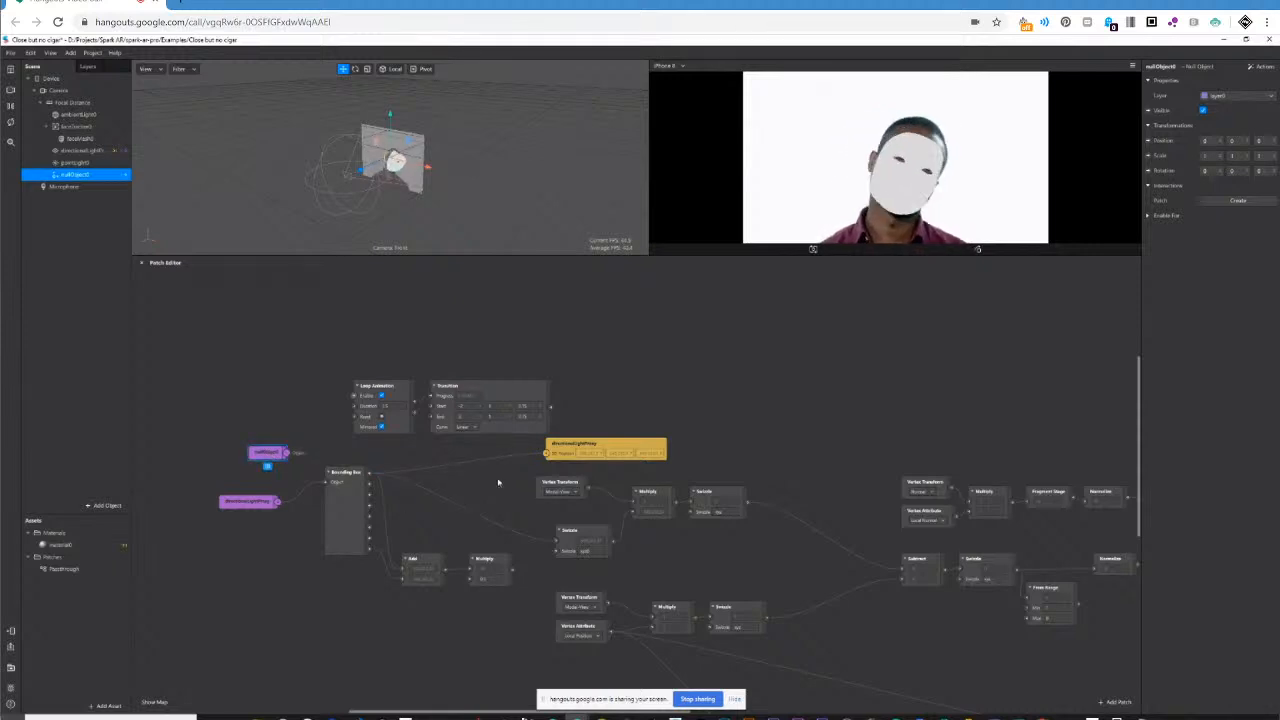
pyautogui.press('Delete')
pyautogui.click(605, 448)
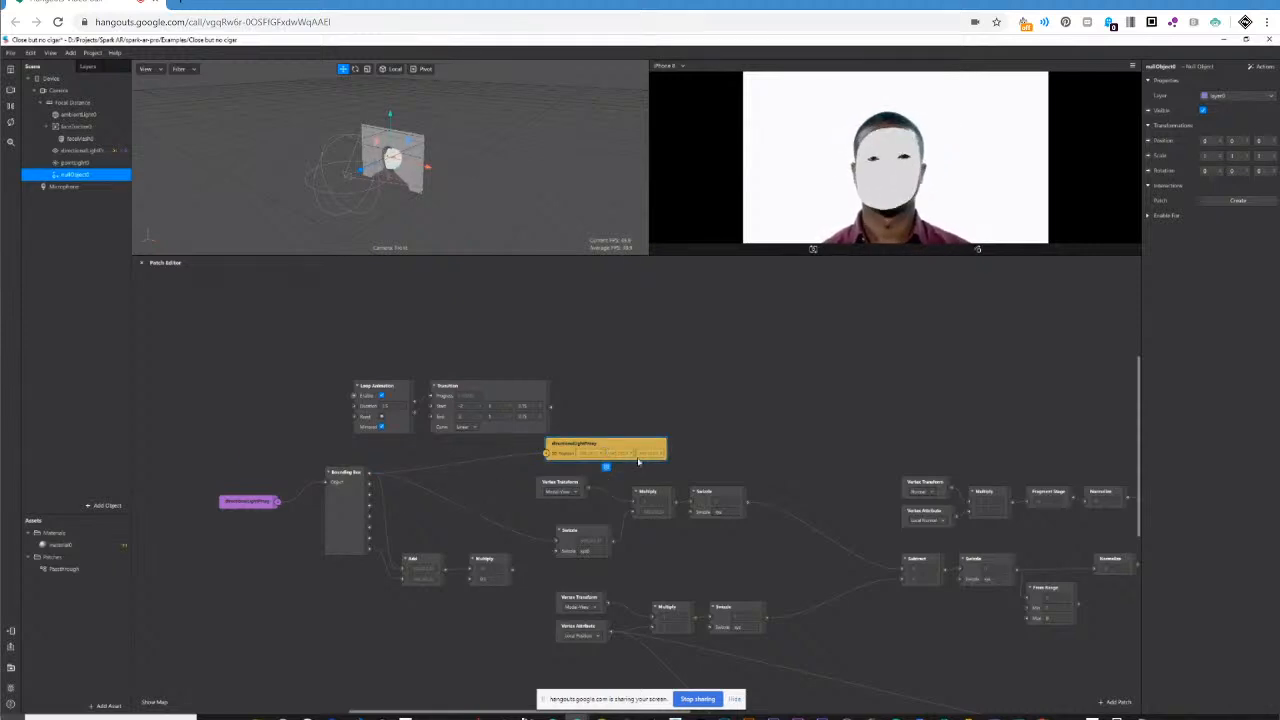
pyautogui.moveTo(545, 454); pyautogui.dragTo(481, 487)
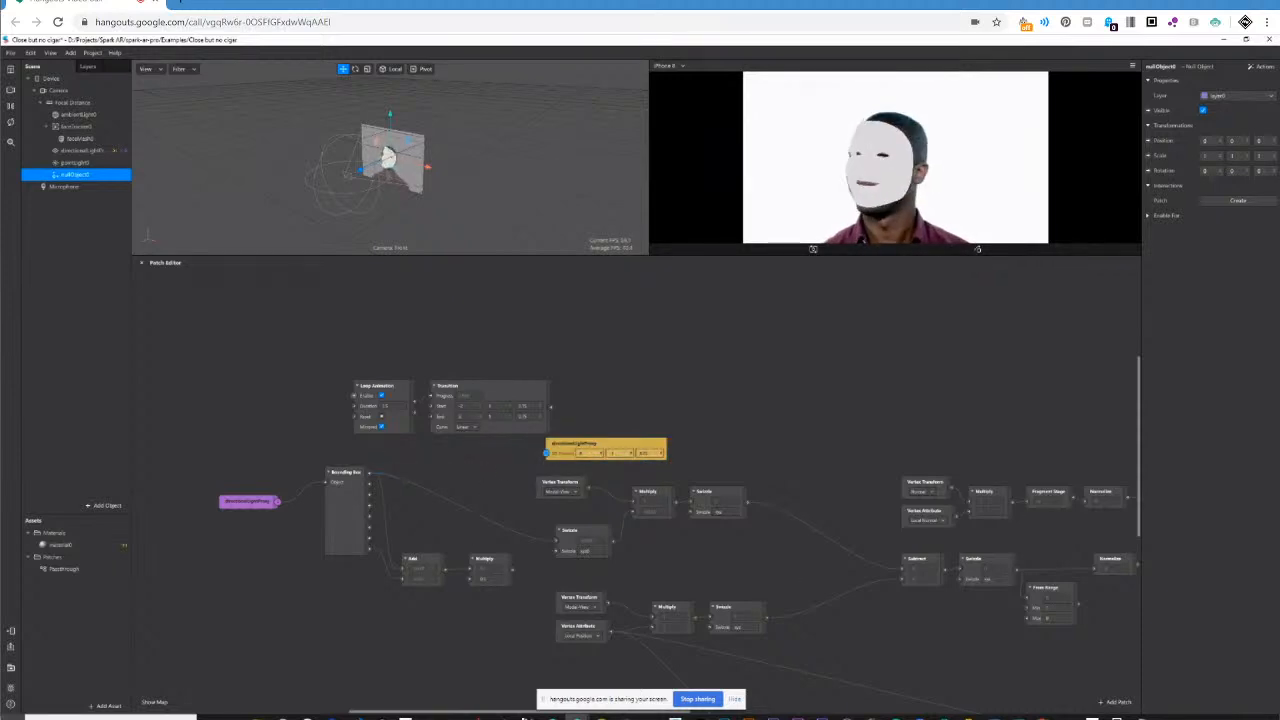
# Shift the upper Vertex Transform patch closer to the Swizzle below it and connect the final Swizzle output to the Value patch before Color.
pyautogui.moveTo(527, 716); pyautogui.dragTo(584, 712)
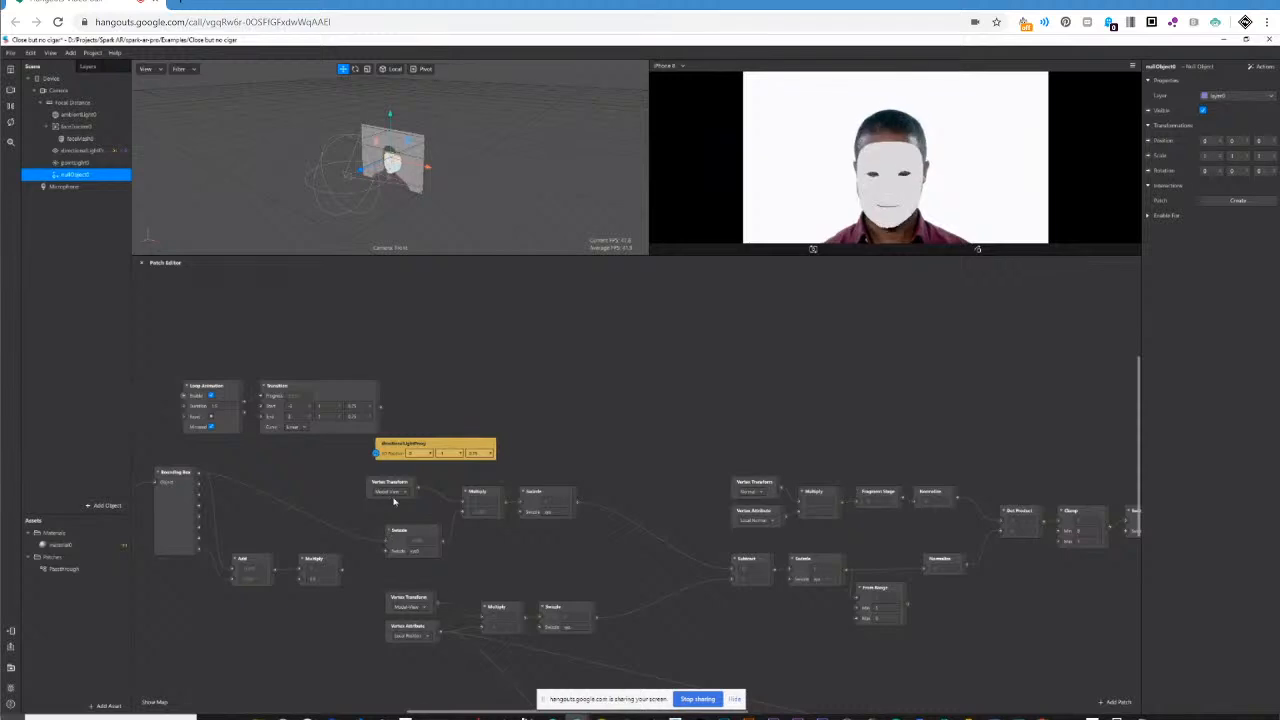
pyautogui.moveTo(394, 500); pyautogui.dragTo(410, 506)
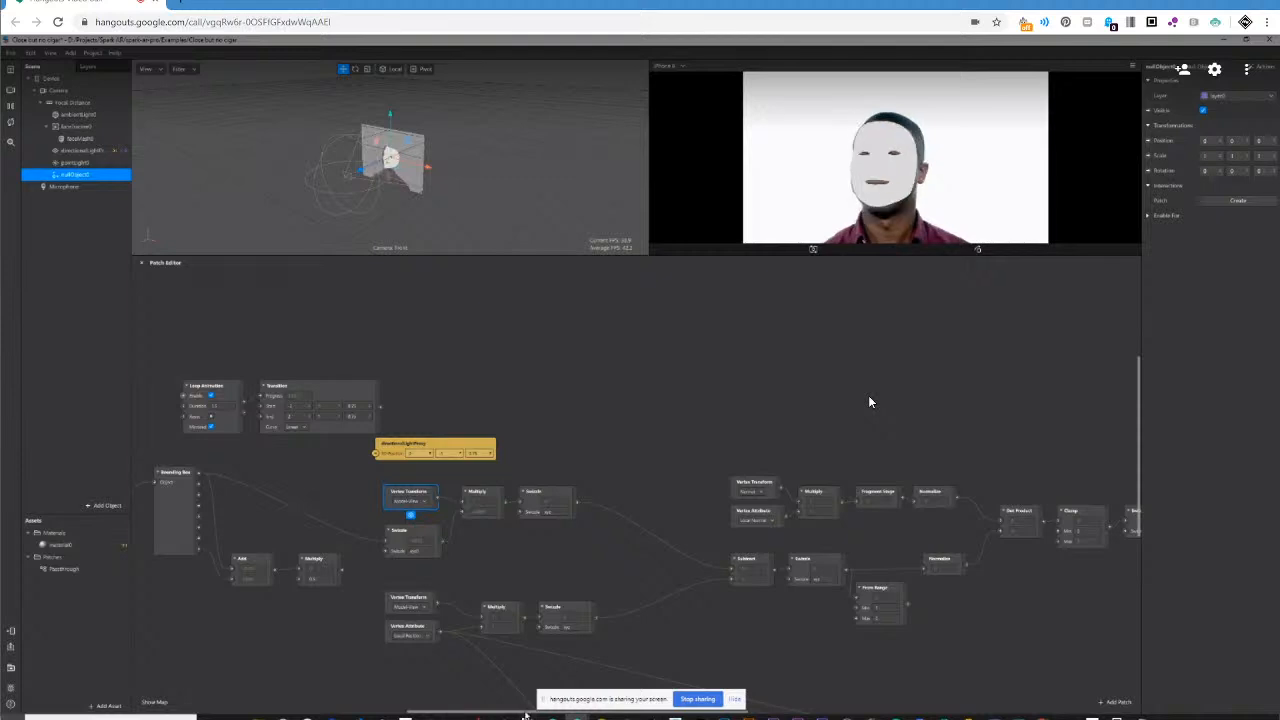
pyautogui.hscroll(5, 869, 400)
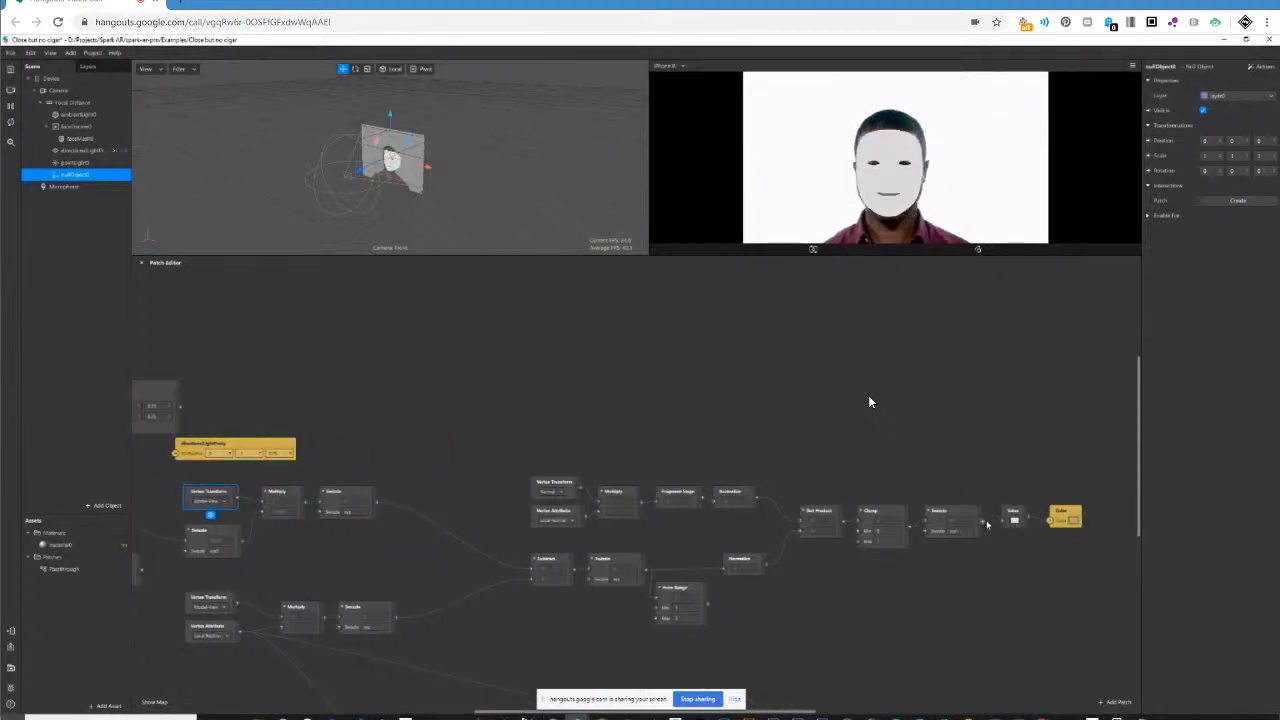
pyautogui.moveTo(985, 522); pyautogui.dragTo(1004, 520)
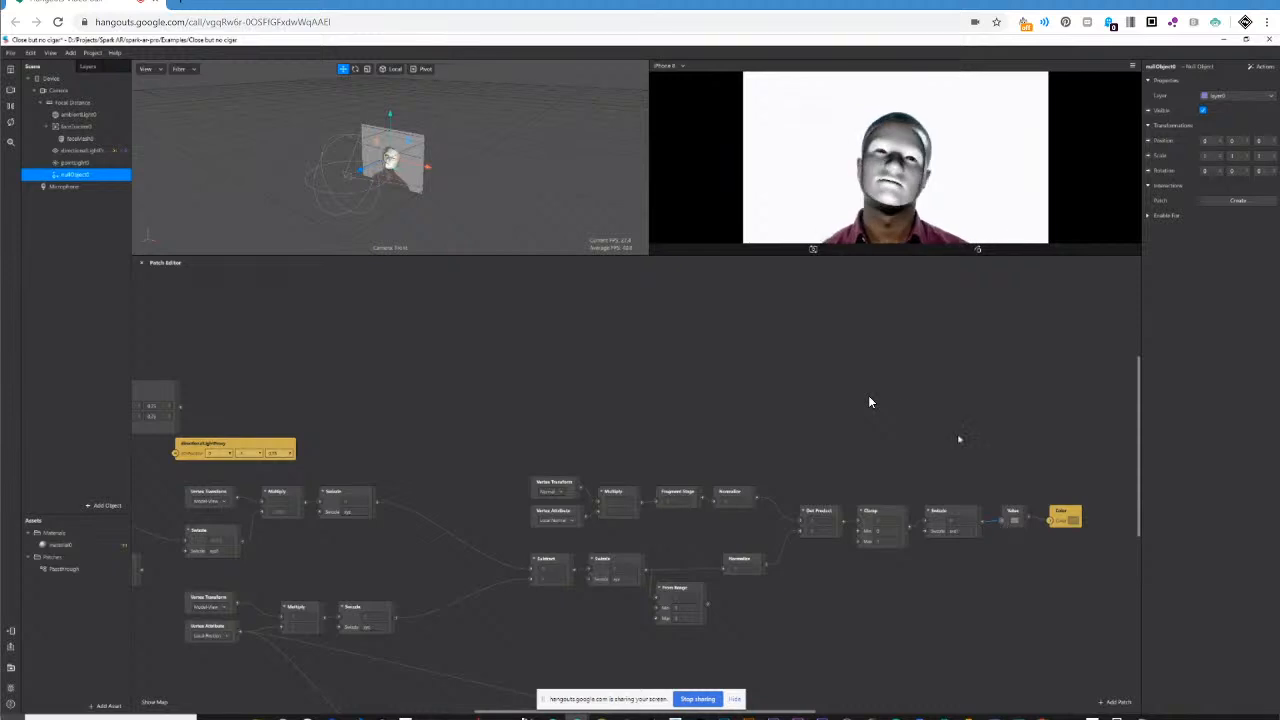
# Move the null object along its X axis in the scene to about 0.02, and select directionalLightProxy.
pyautogui.hscroll(-1, 869, 402)
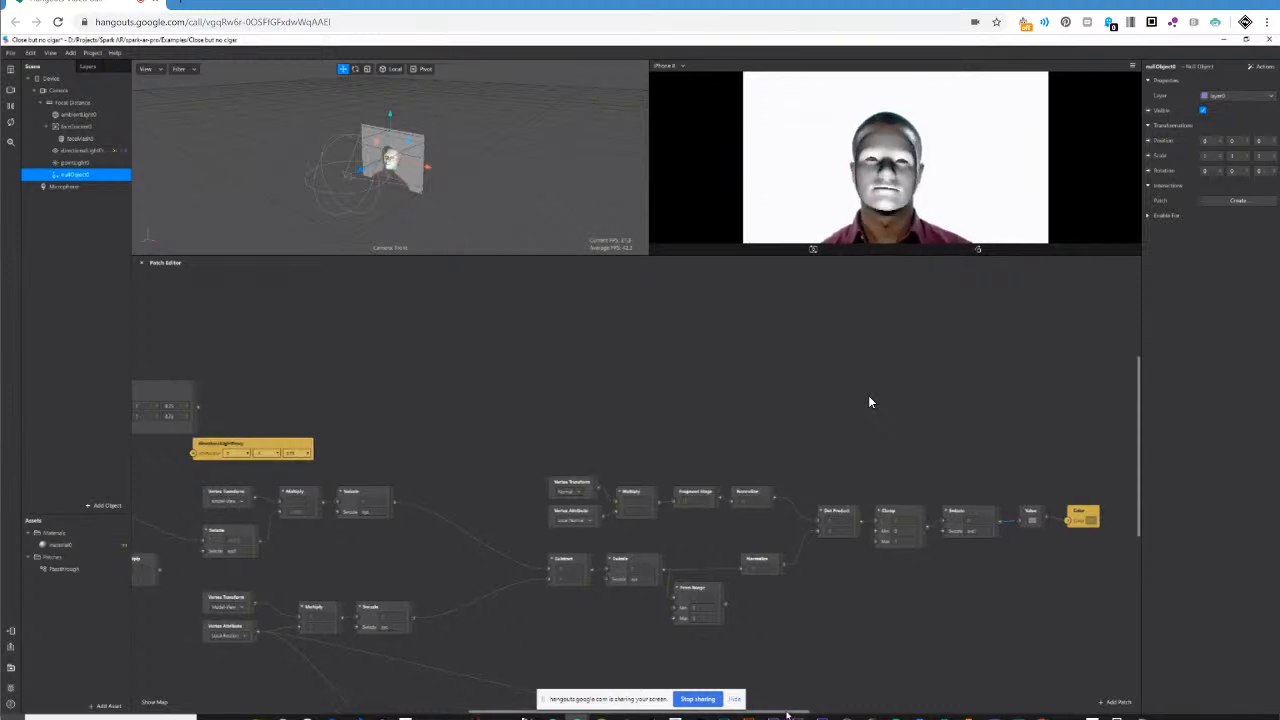
pyautogui.moveTo(786, 714); pyautogui.dragTo(742, 717)
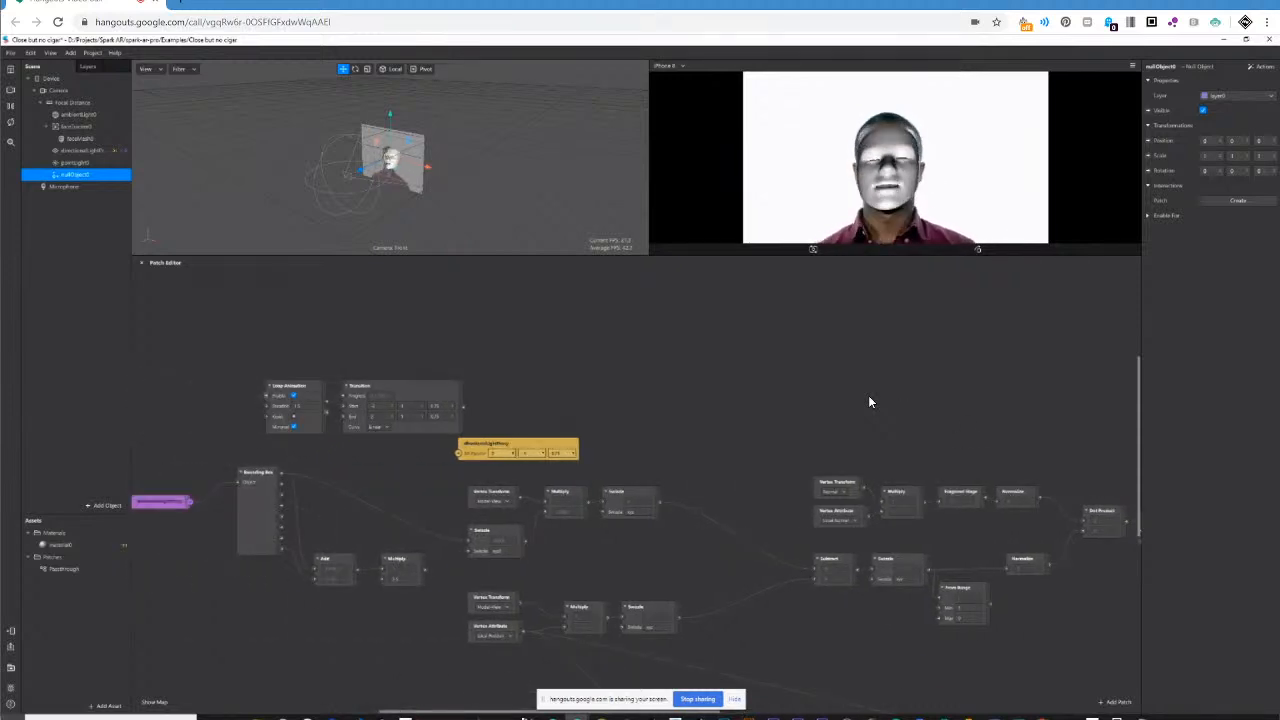
pyautogui.hscroll(-5, 869, 402)
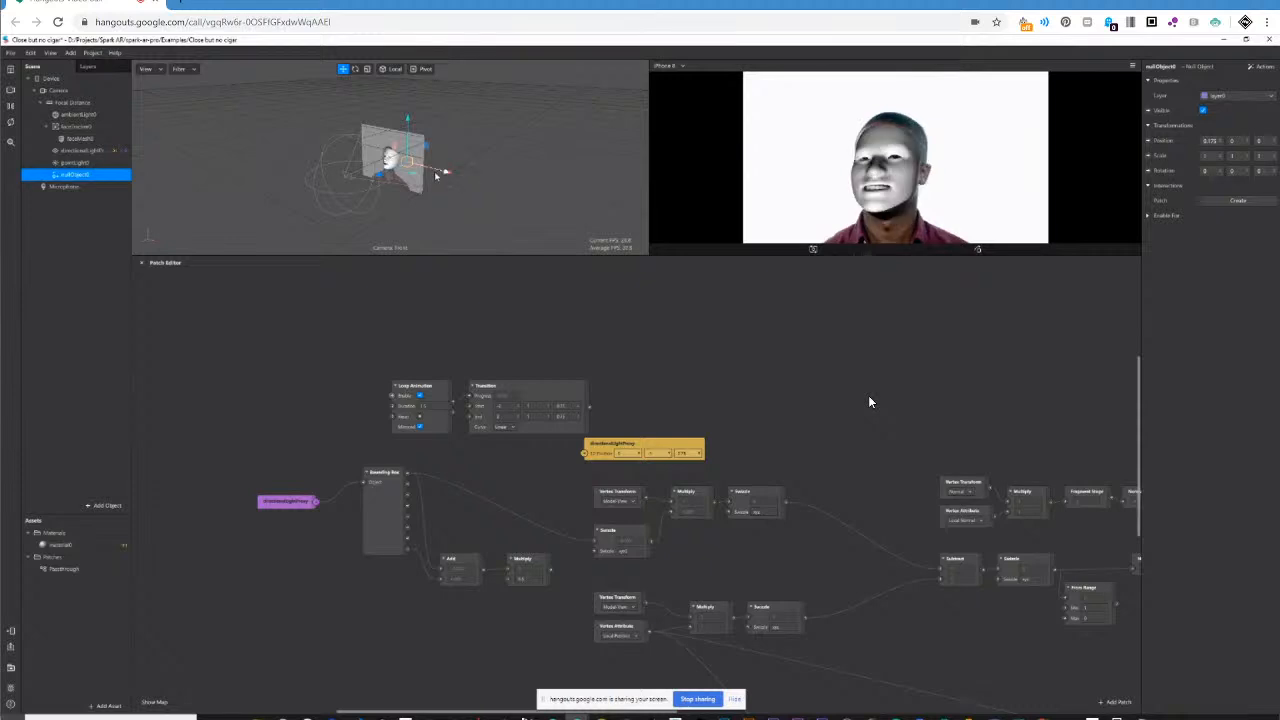
pyautogui.moveTo(444, 176); pyautogui.dragTo(431, 175)
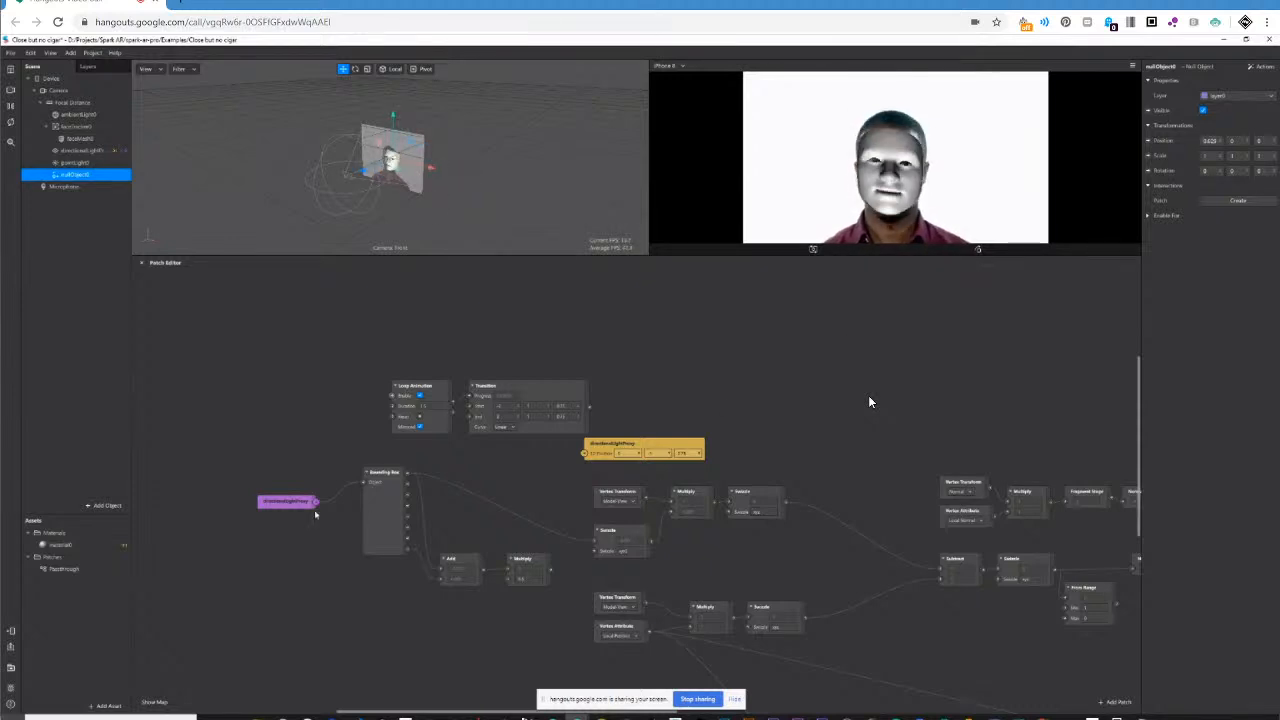
pyautogui.click(100, 150)
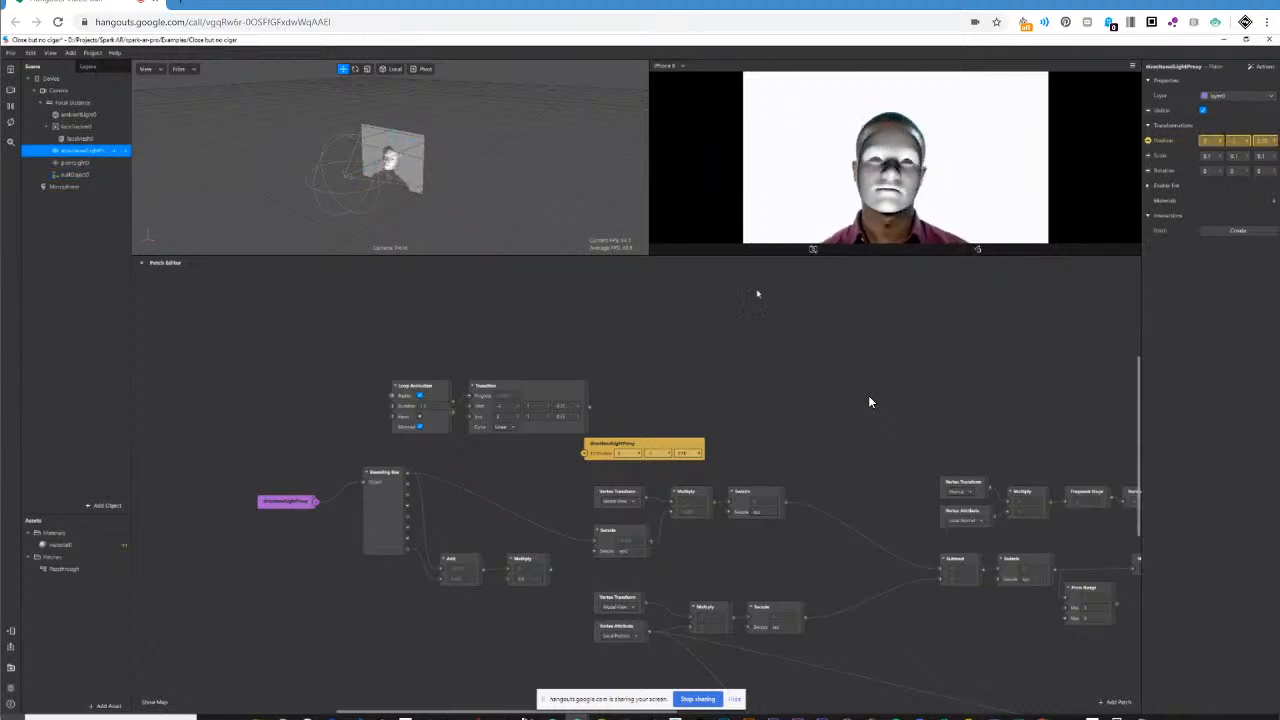
# Line up the directionalLightProxy position patch and the pointLight0 color patch with the pointLight0 position patch.
pyautogui.moveTo(647, 439); pyautogui.dragTo(696, 401)
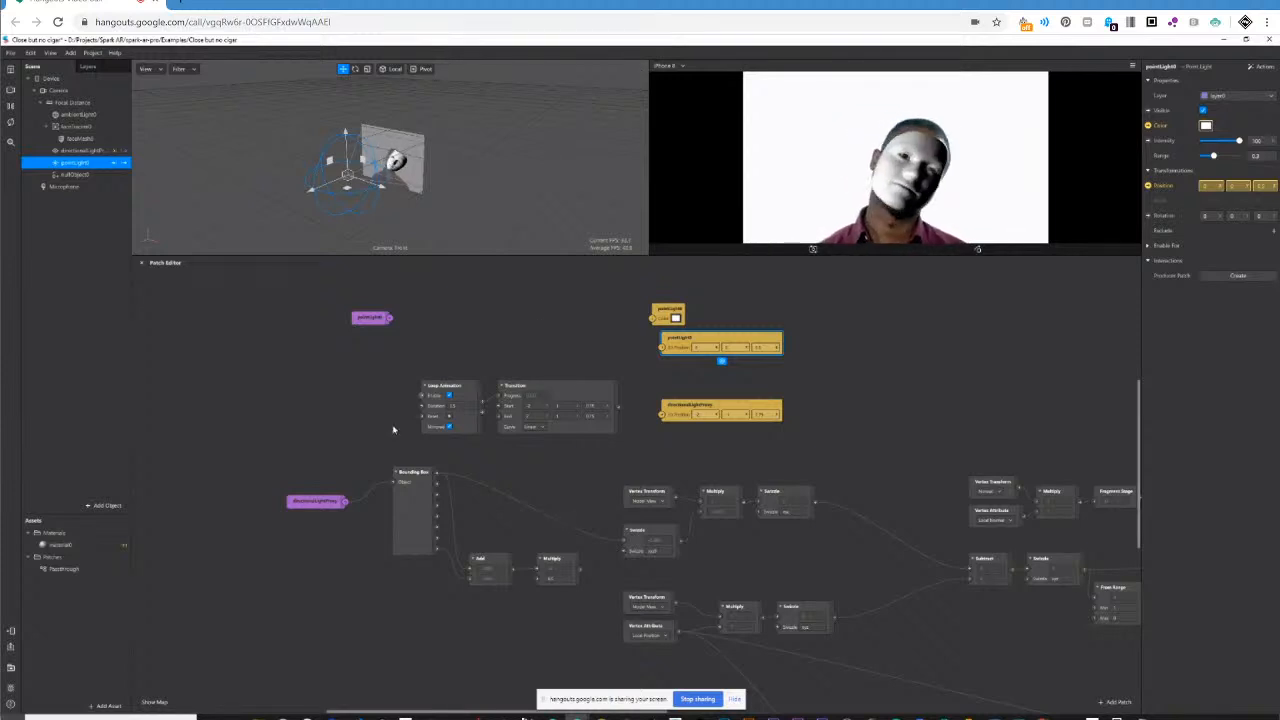
pyautogui.moveTo(670, 311); pyautogui.dragTo(679, 312)
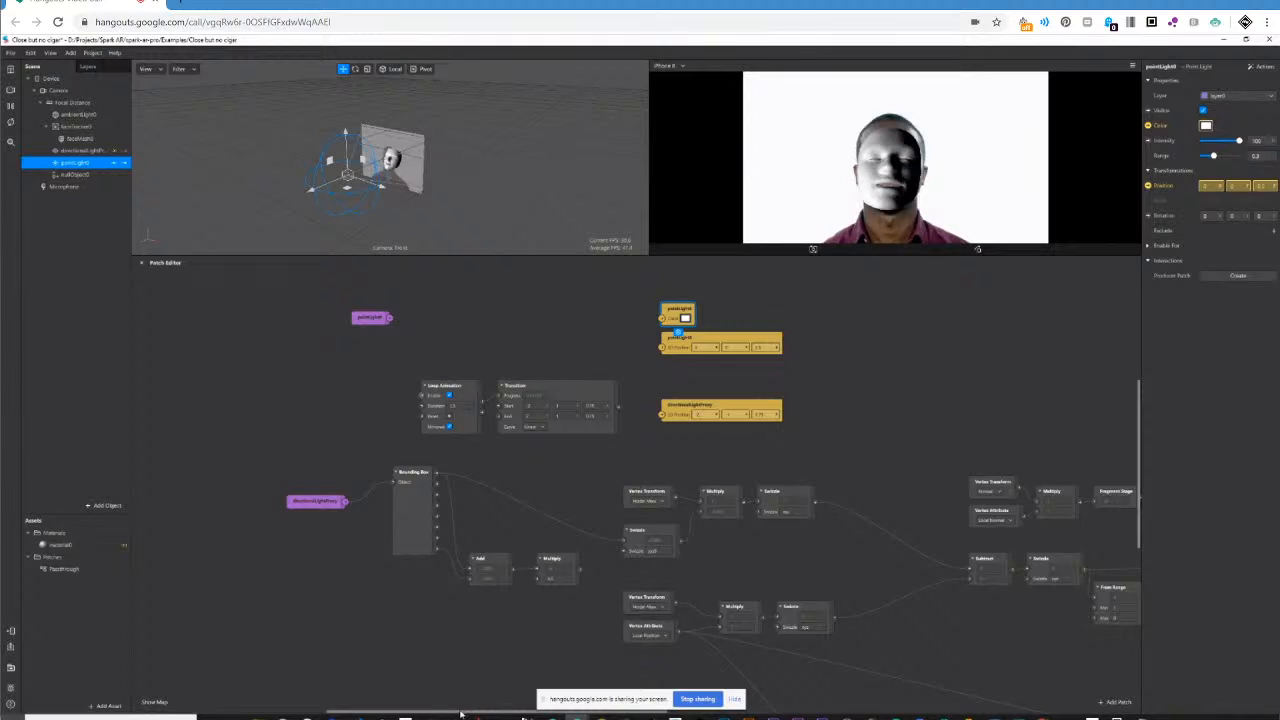
pyautogui.moveTo(460, 713); pyautogui.dragTo(534, 713)
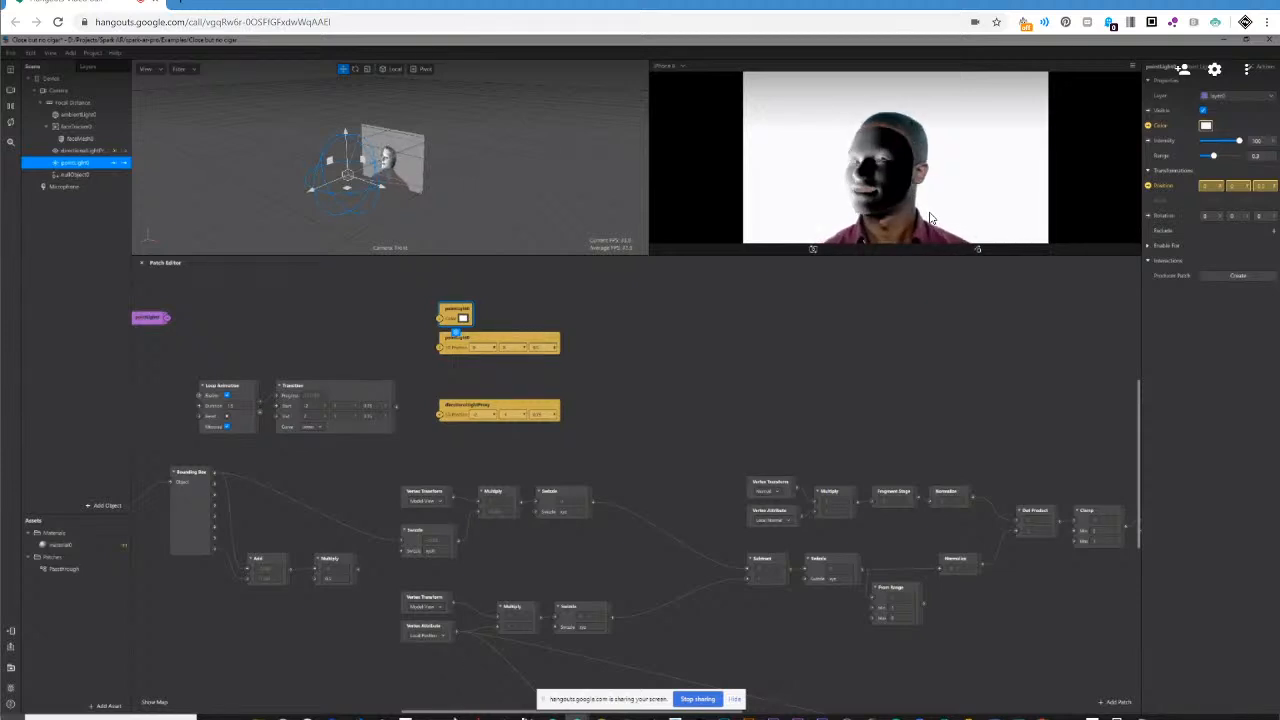
pyautogui.moveTo(457, 714); pyautogui.dragTo(517, 718)
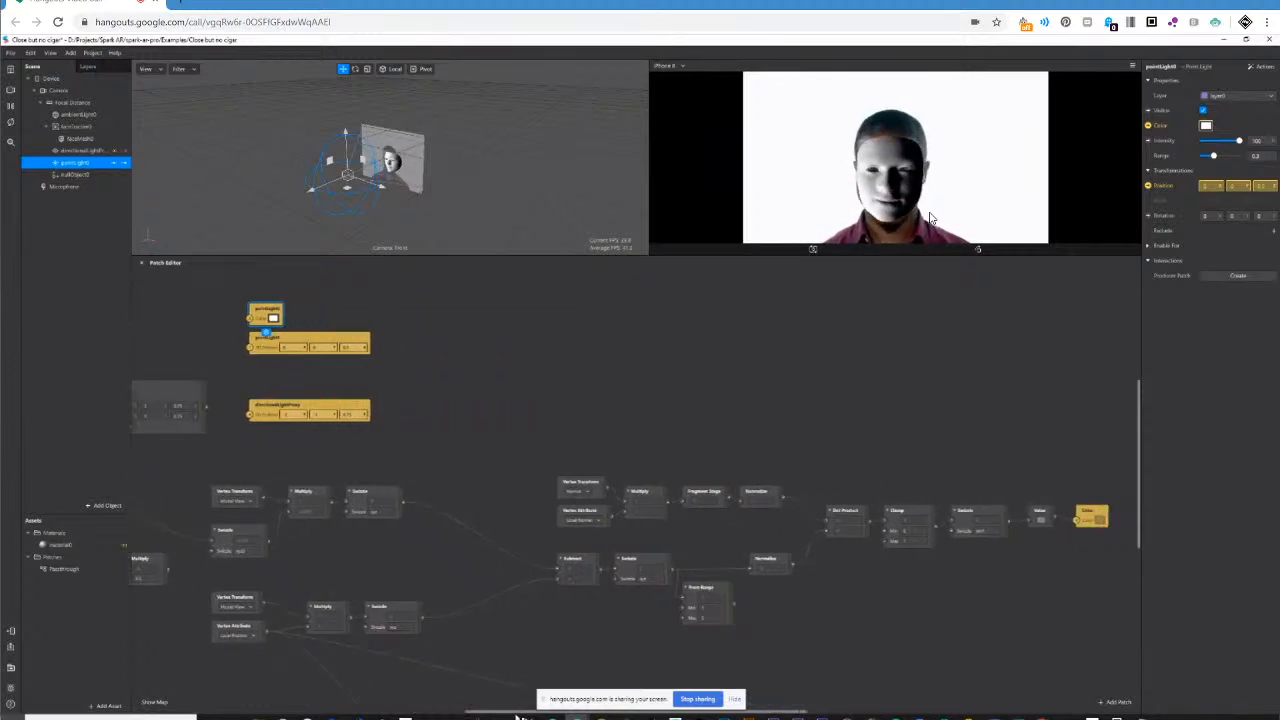
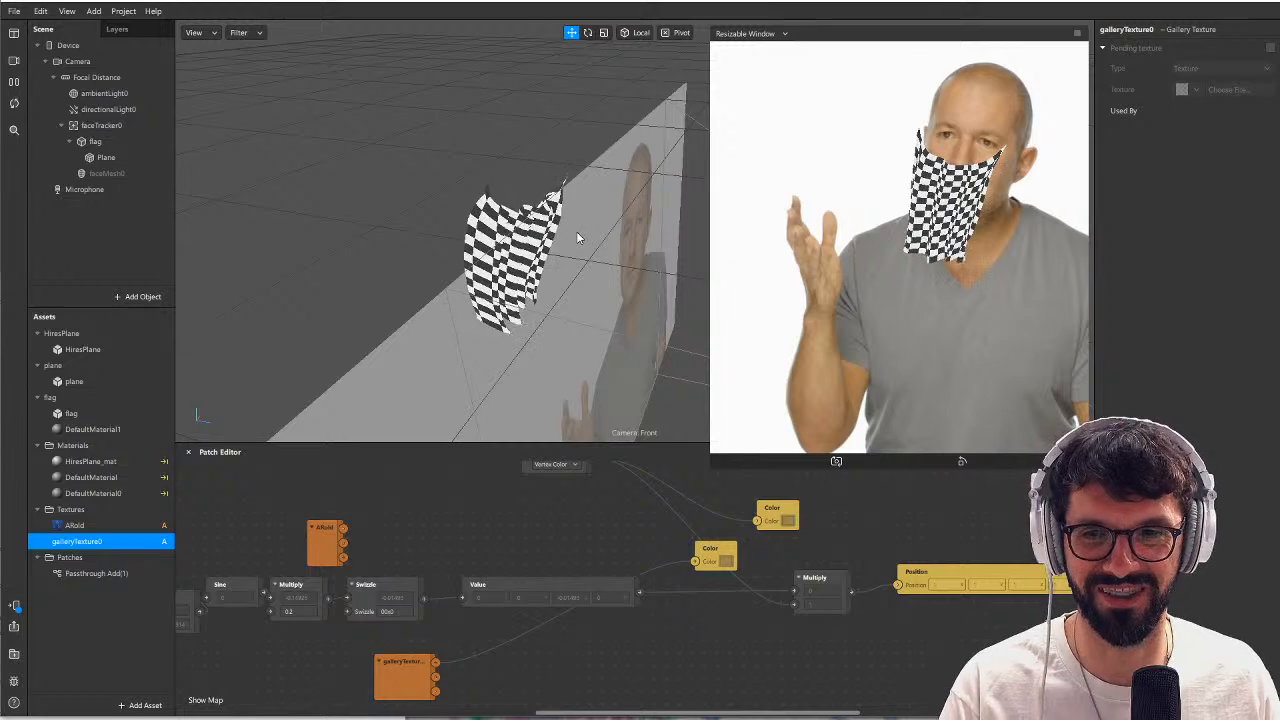
# Open the 200511_generated_normals project from the project folder of the same name inside twitch prepare.
pyautogui.click(15, 11)
pyautogui.click(49, 72)
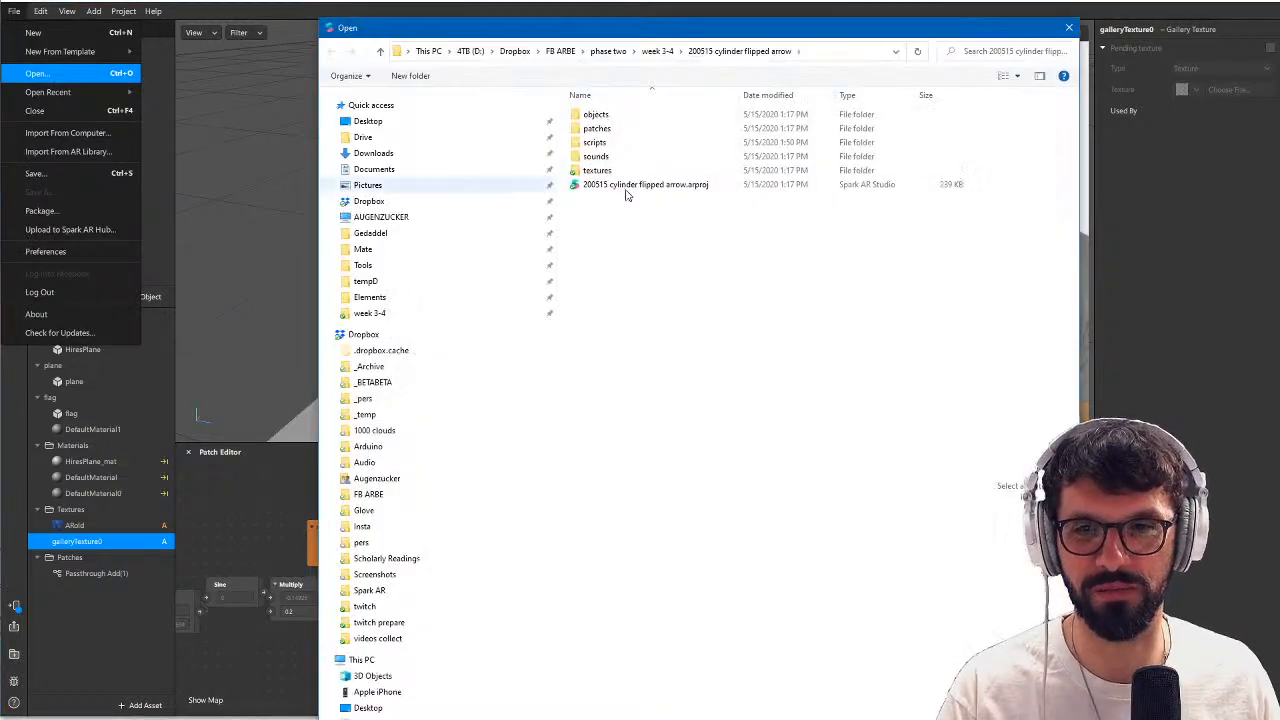
pyautogui.moveTo(677, 35); pyautogui.dragTo(700, 38)
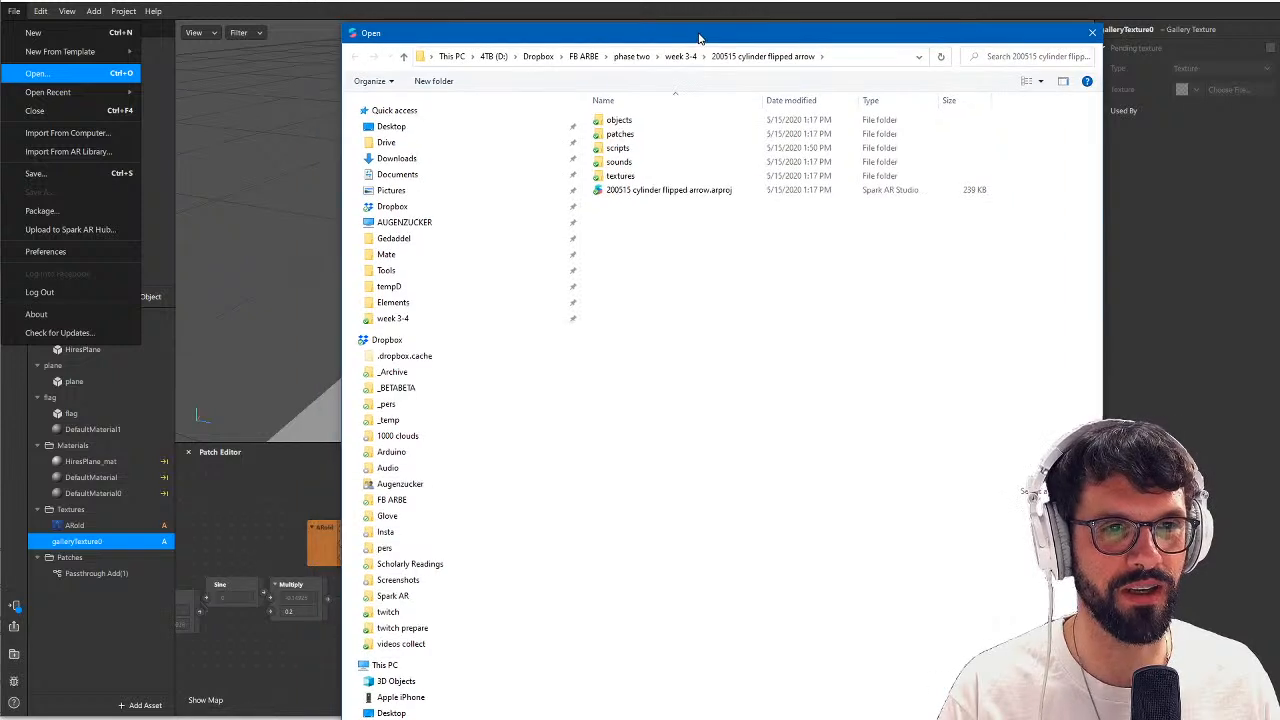
pyautogui.click(418, 629)
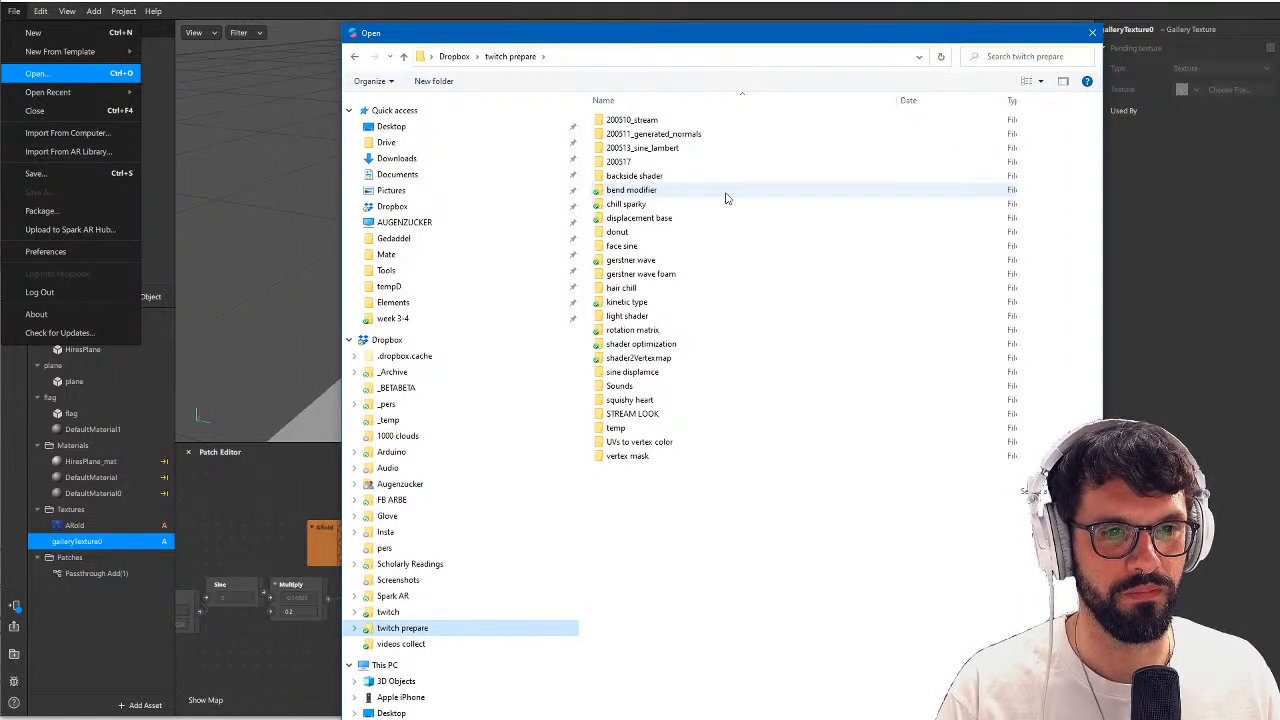
pyautogui.doubleClick(698, 134)
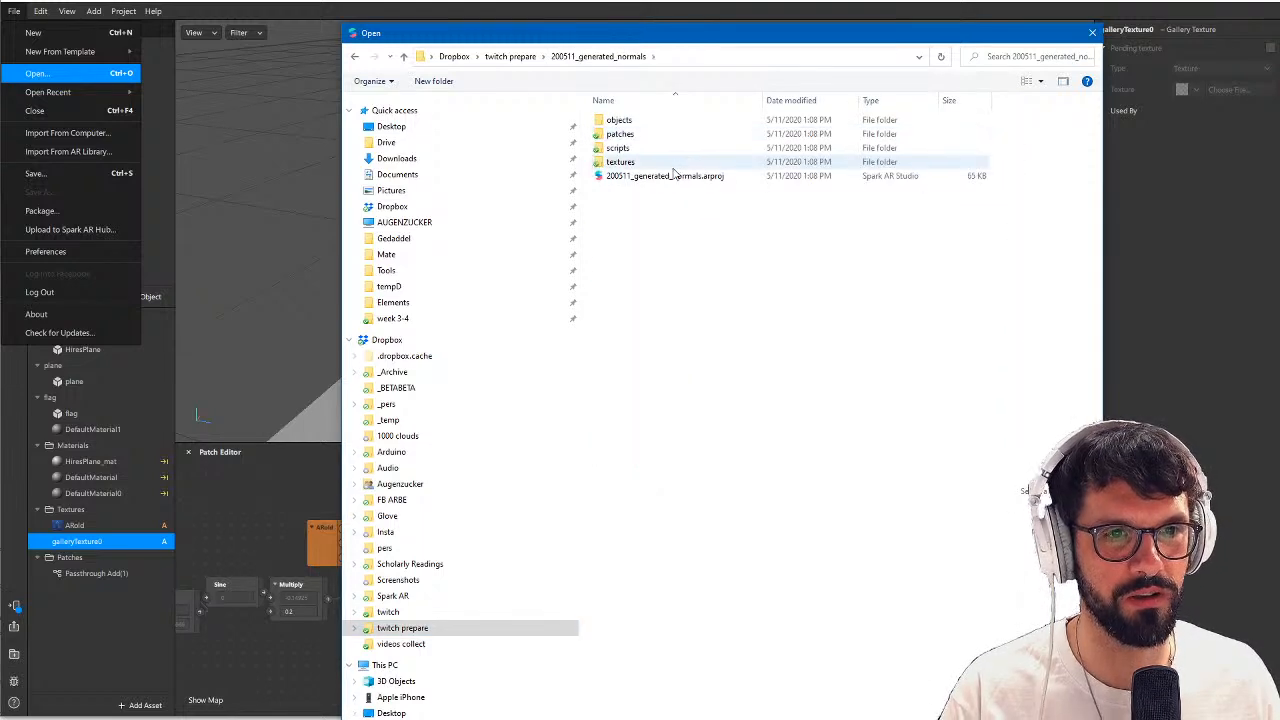
pyautogui.doubleClick(670, 176)
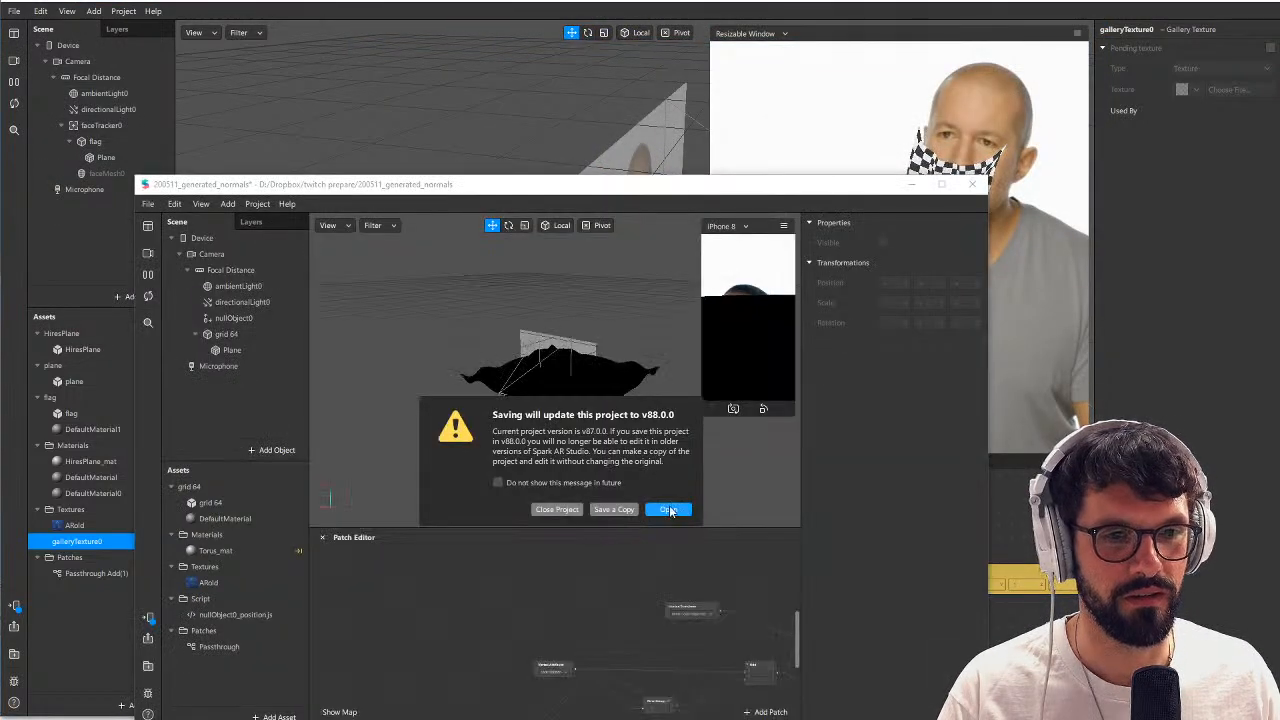
pyautogui.click(670, 510)
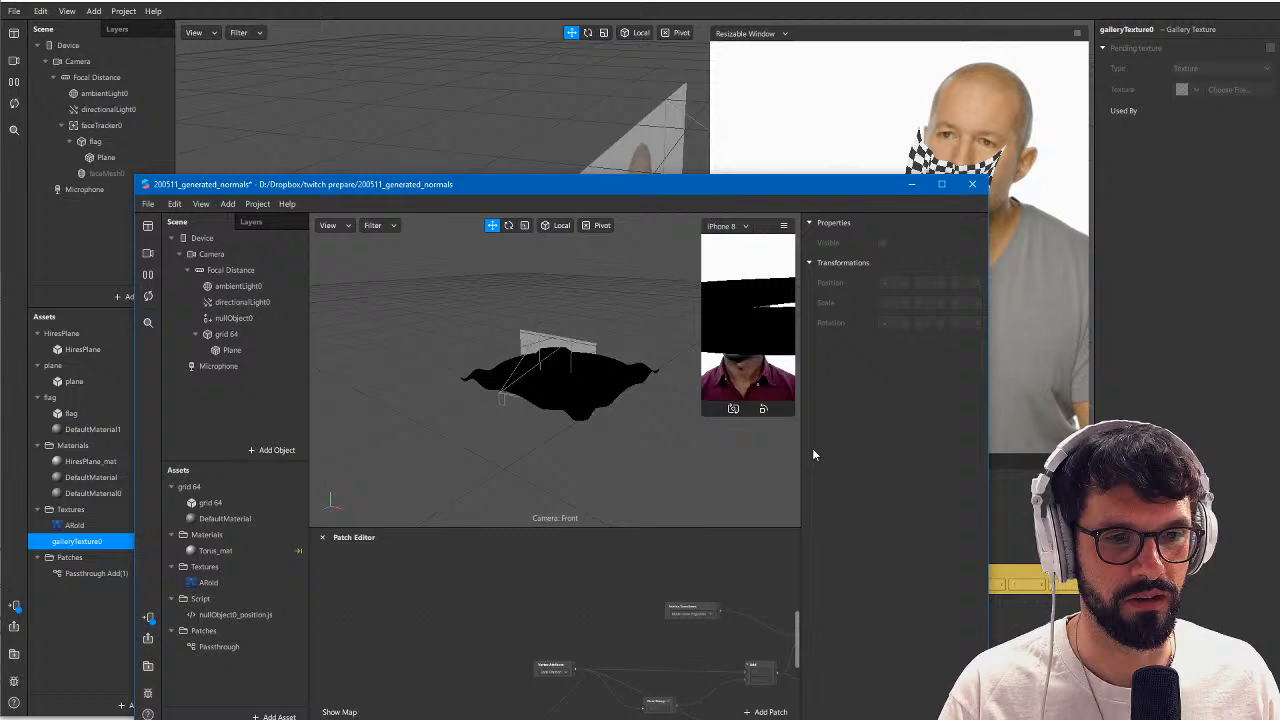
# Maximize the generated normals project window, enlarge the patch graph area and orbit around the black wavy plane.
pyautogui.click(941, 184)
pyautogui.moveTo(688, 517); pyautogui.dragTo(680, 346)
pyautogui.moveTo(651, 277); pyautogui.dragTo(573, 275)
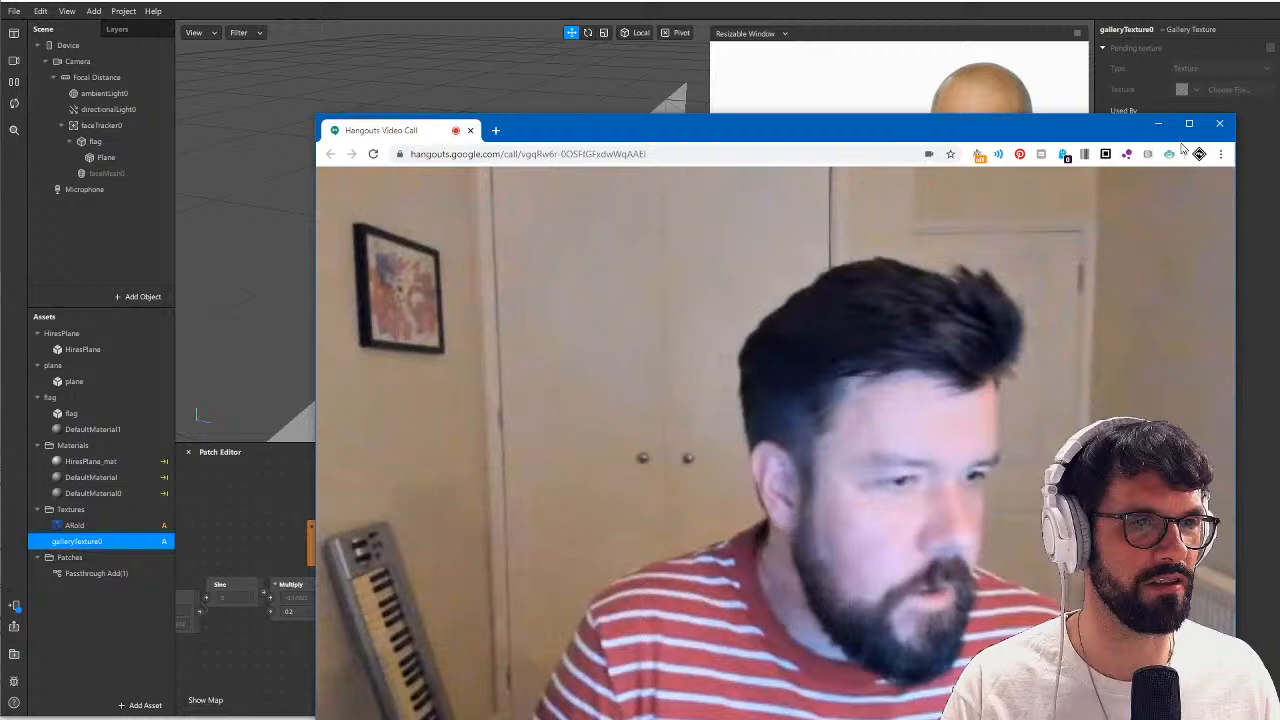
# Return to the checkered flag project, clearing the video call window away, and shrink the device preview.
pyautogui.click(1189, 123)
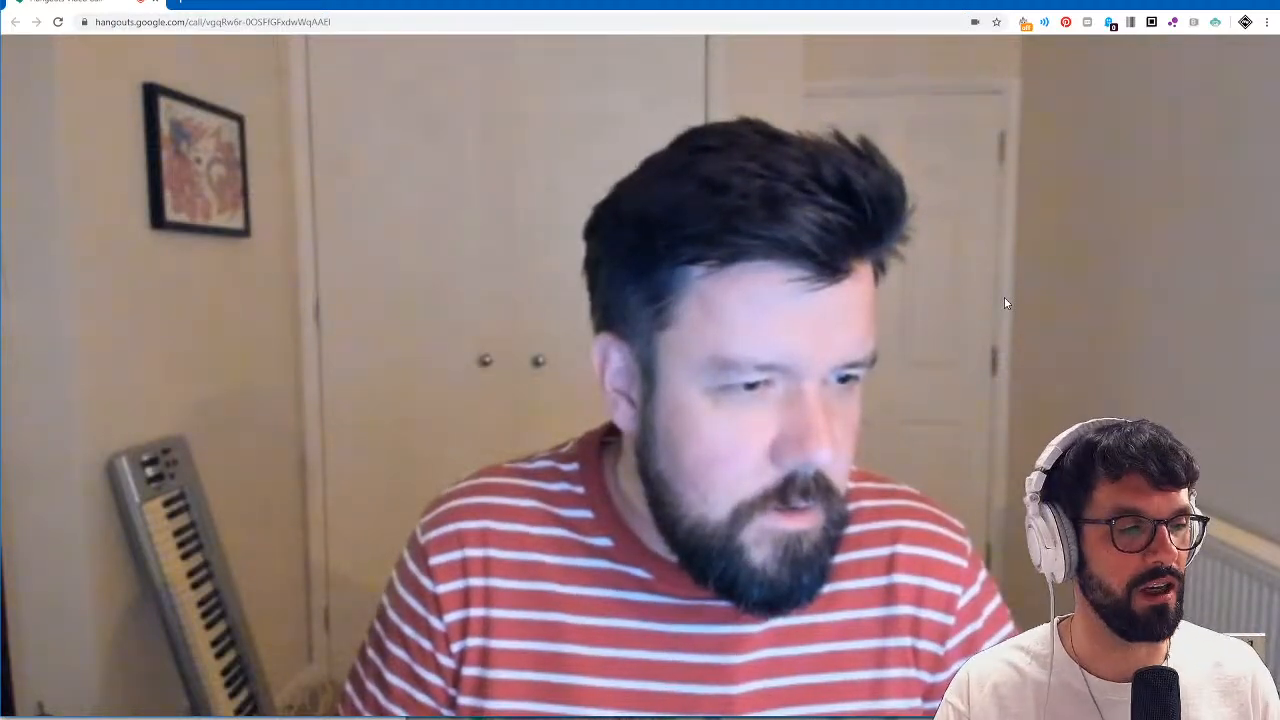
pyautogui.moveTo(680, 7); pyautogui.dragTo(1279, 108)
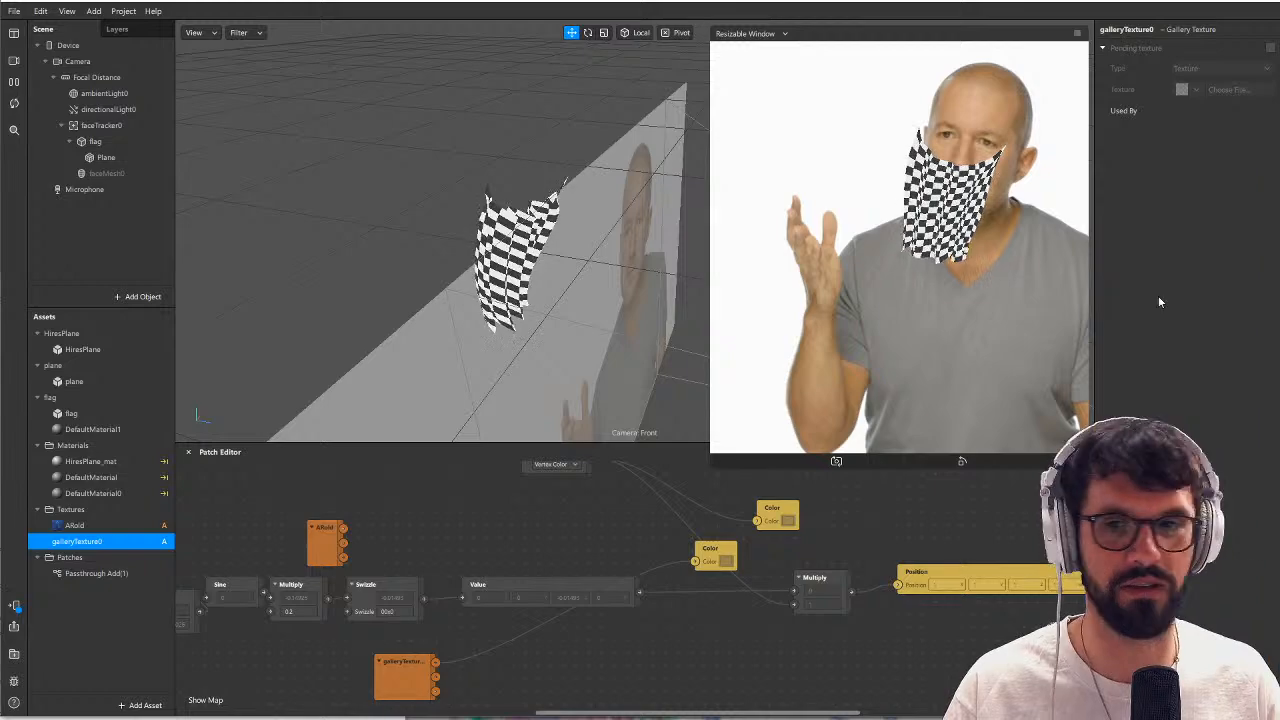
pyautogui.moveTo(748, 465); pyautogui.dragTo(748, 330)
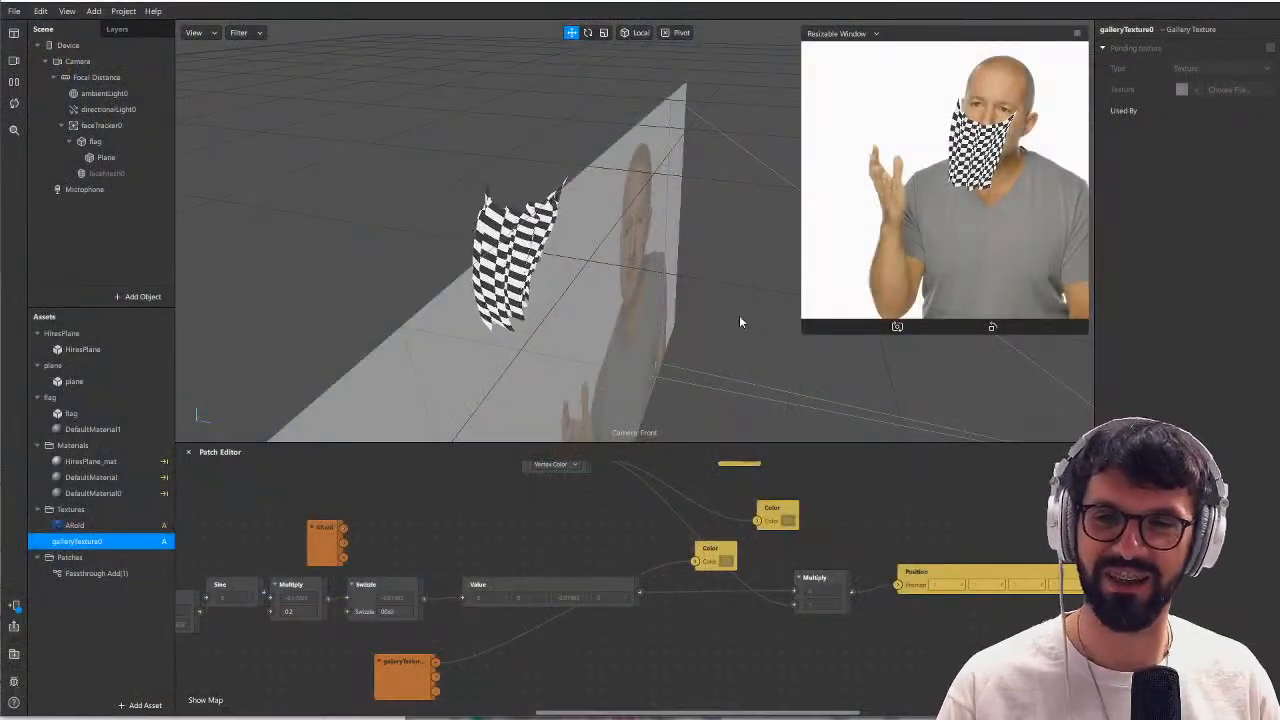
# Connect the ARoid texture's RGBA output to the topmost Color patch, then delete that Color patch.
pyautogui.click(115, 526)
pyautogui.moveTo(320, 537); pyautogui.dragTo(346, 530)
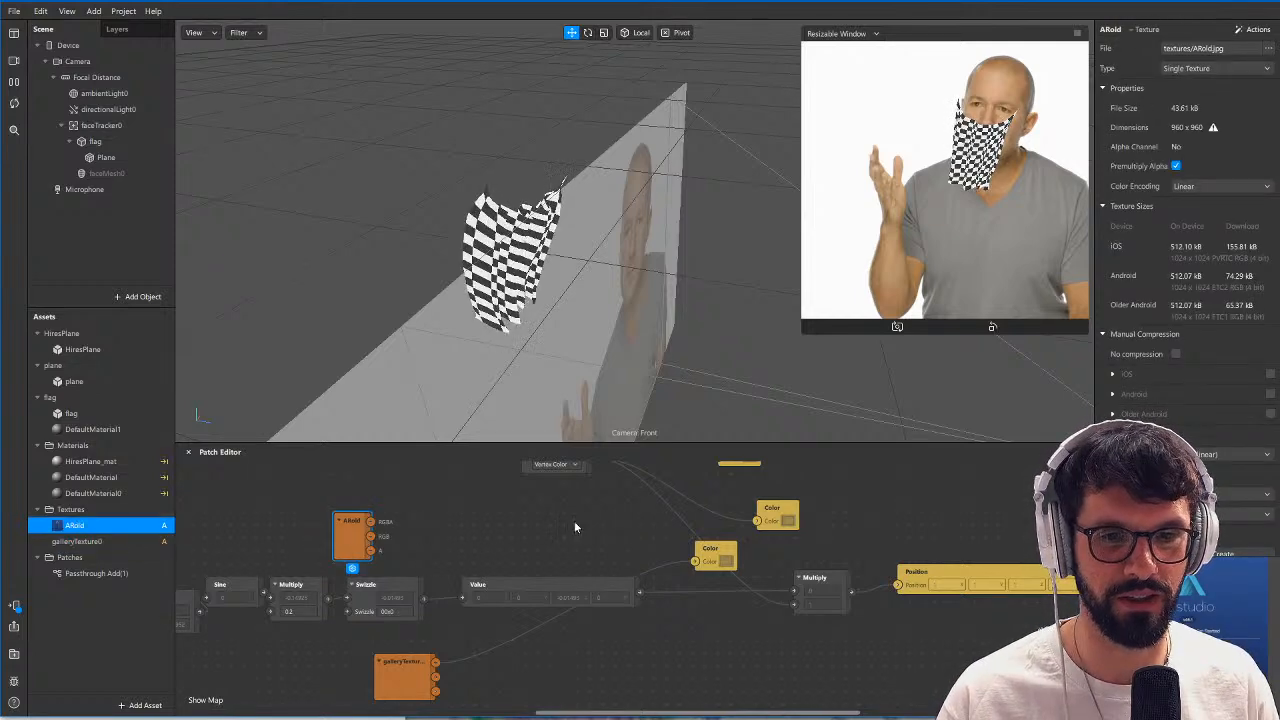
pyautogui.moveTo(567, 534); pyautogui.dragTo(535, 602, button='middle')
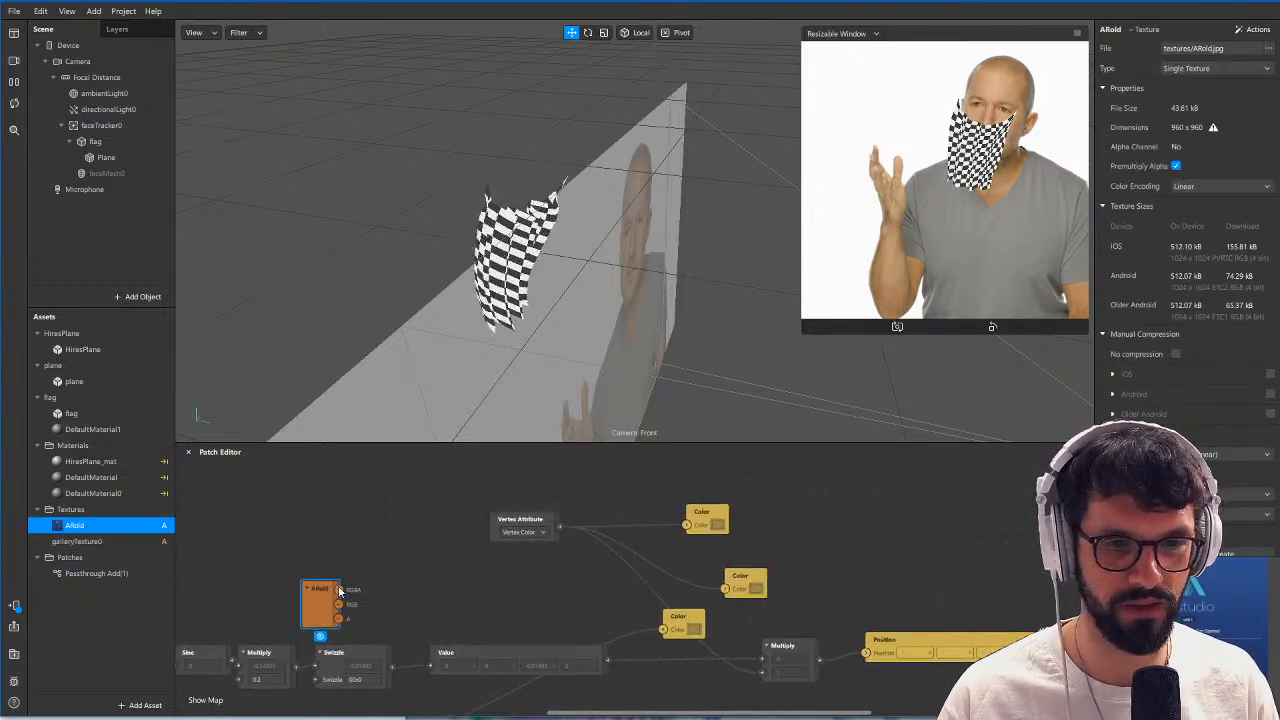
pyautogui.moveTo(338, 589); pyautogui.dragTo(689, 524)
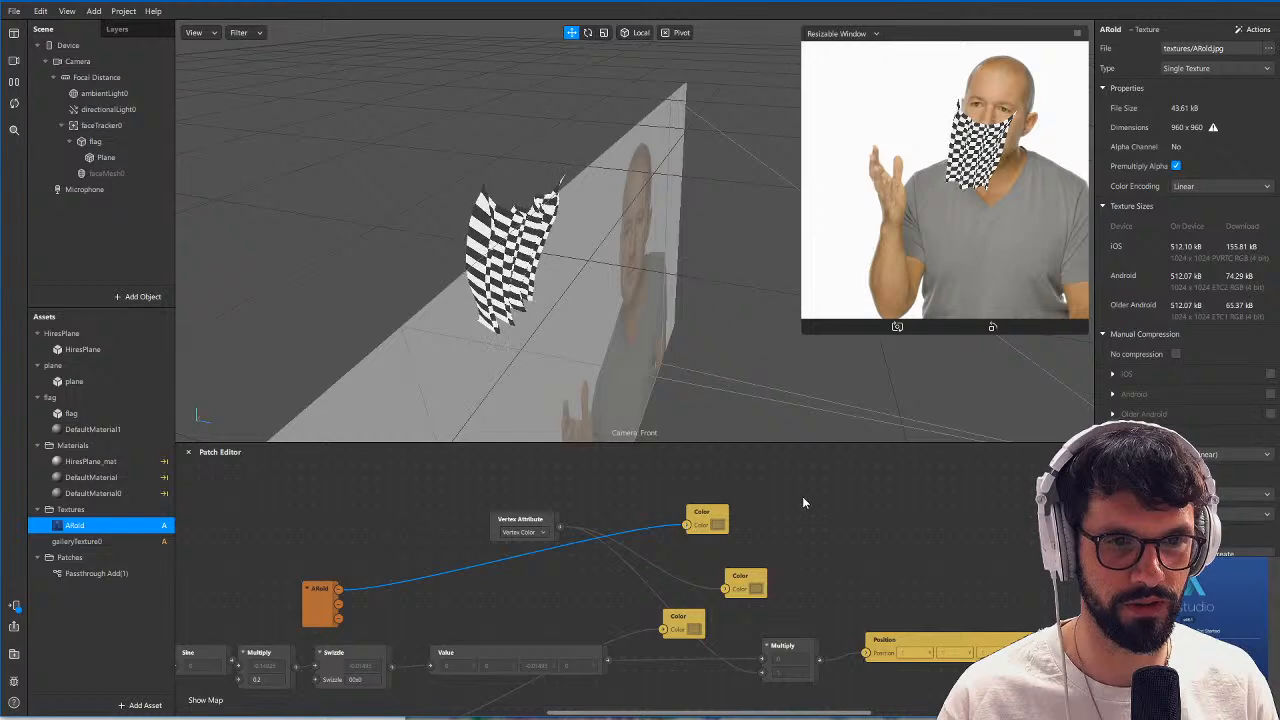
pyautogui.click(707, 516)
pyautogui.press('Delete')
# Delete the second Color patch and connect ARoid's RGBA output to the remaining Color patch to texture the flag.
pyautogui.moveTo(339, 589); pyautogui.dragTo(726, 588)
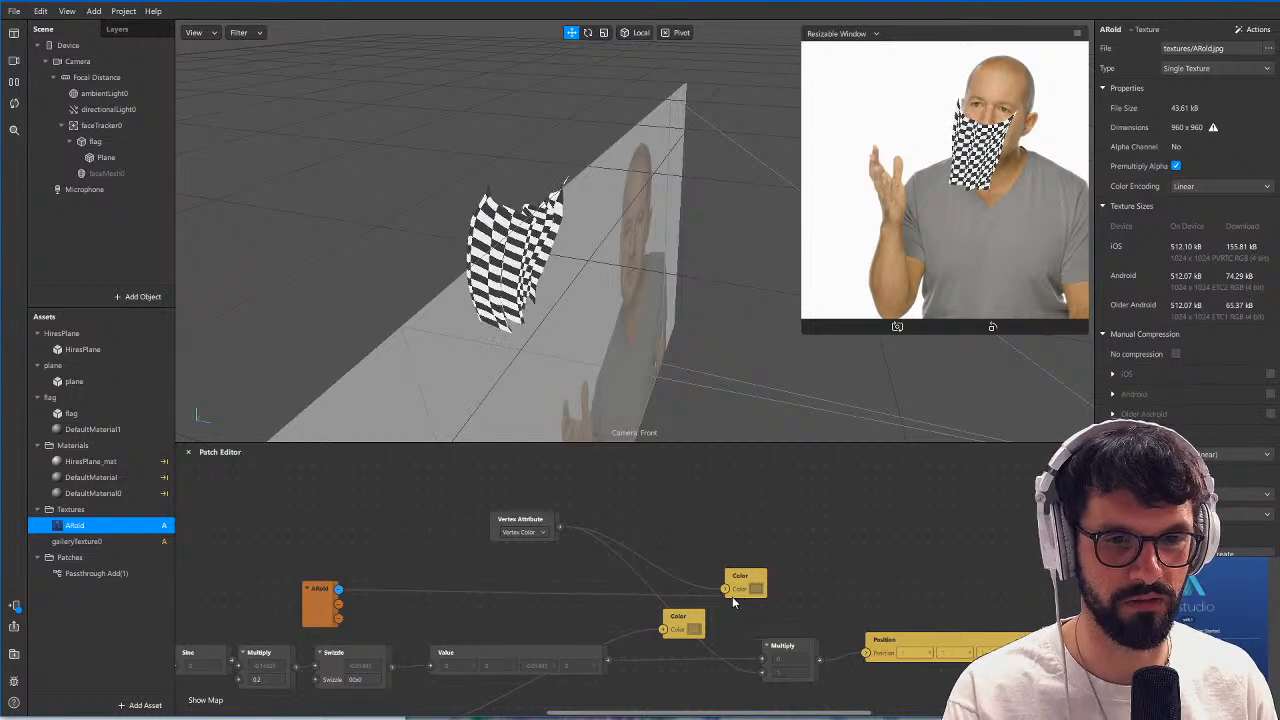
pyautogui.click(723, 588)
pyautogui.press('Delete')
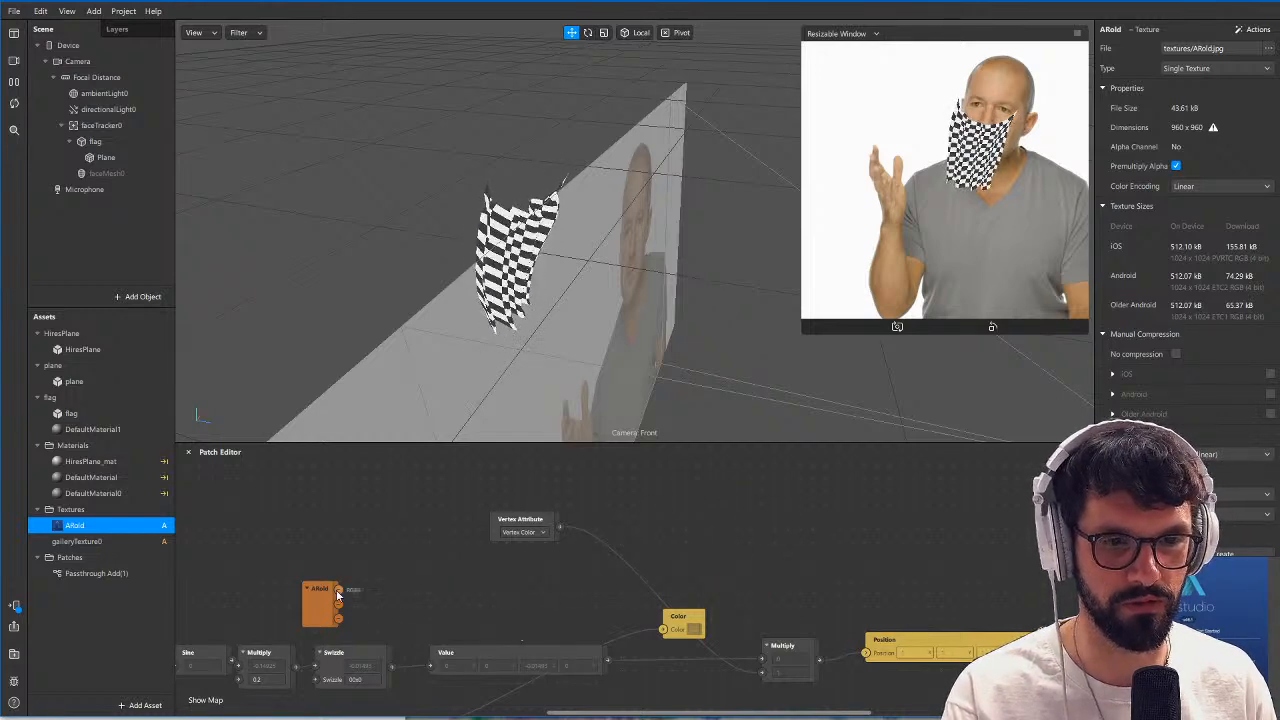
pyautogui.scroll(4, 608, 270)
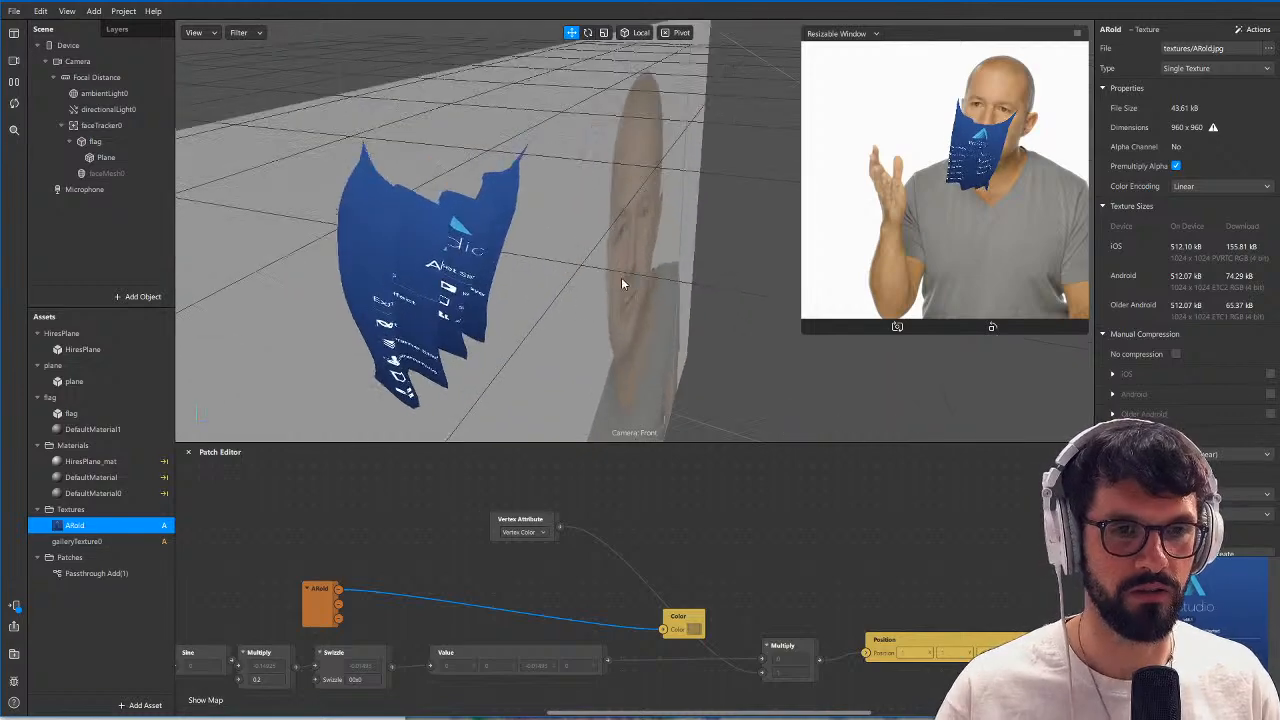
pyautogui.keyDown('alt'); pyautogui.moveTo(626, 283); pyautogui.dragTo(683, 278); pyautogui.keyUp('alt')
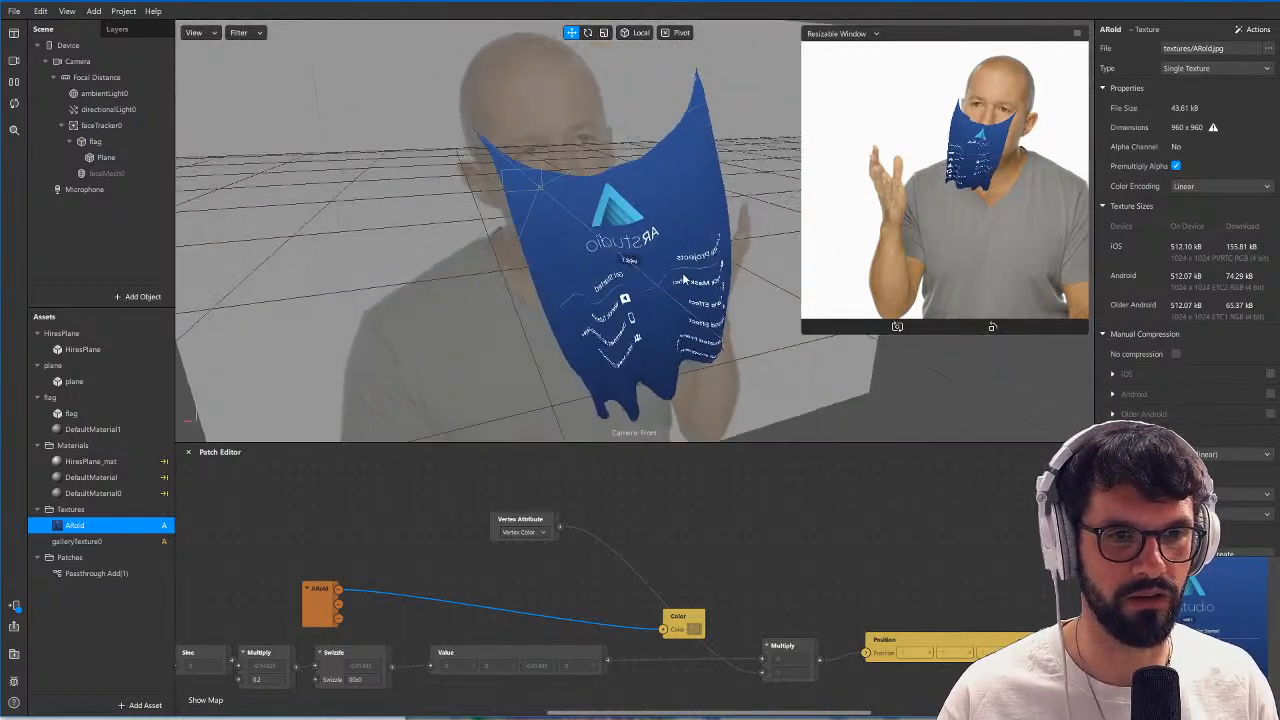
# Add a null object to the scene and place it as a patch in an empty area of the graph.
pyautogui.scroll(-2, 715, 537)
pyautogui.moveTo(700, 535); pyautogui.dragTo(494, 502)
pyautogui.hscroll(-3, 774, 655)
pyautogui.scroll(-5, 769, 651)
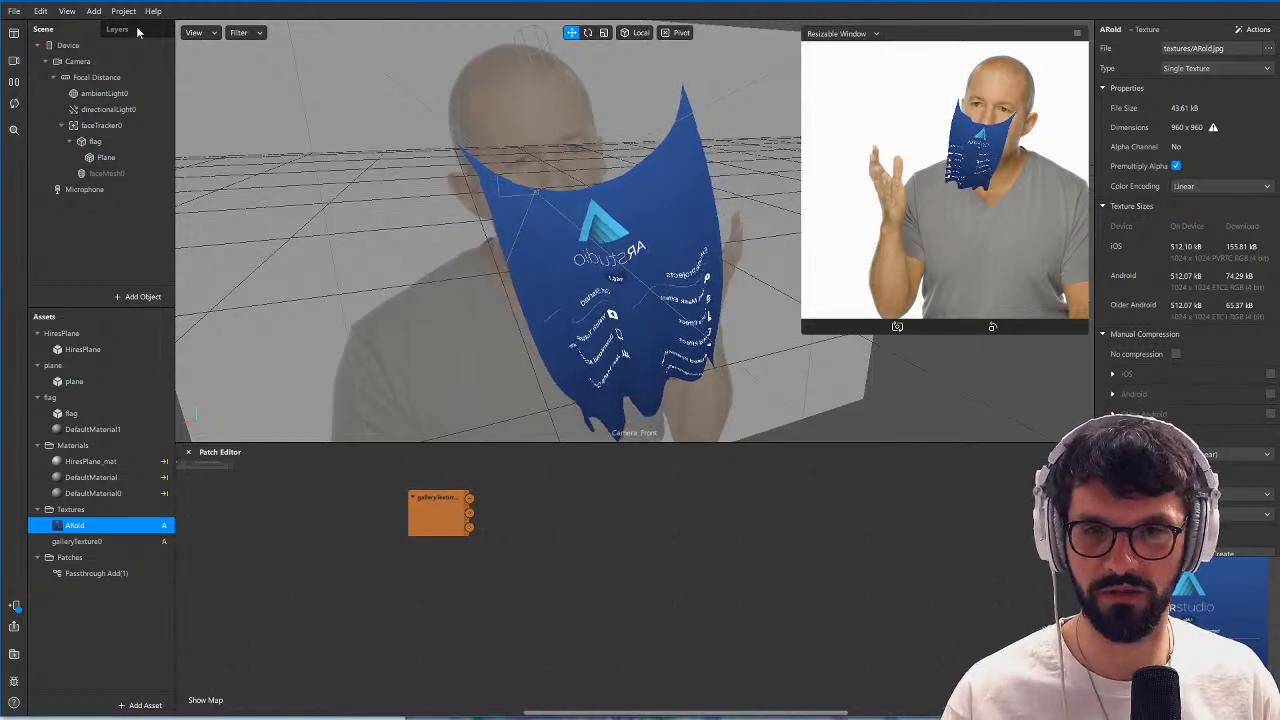
pyautogui.click(94, 11)
pyautogui.moveTo(132, 42)
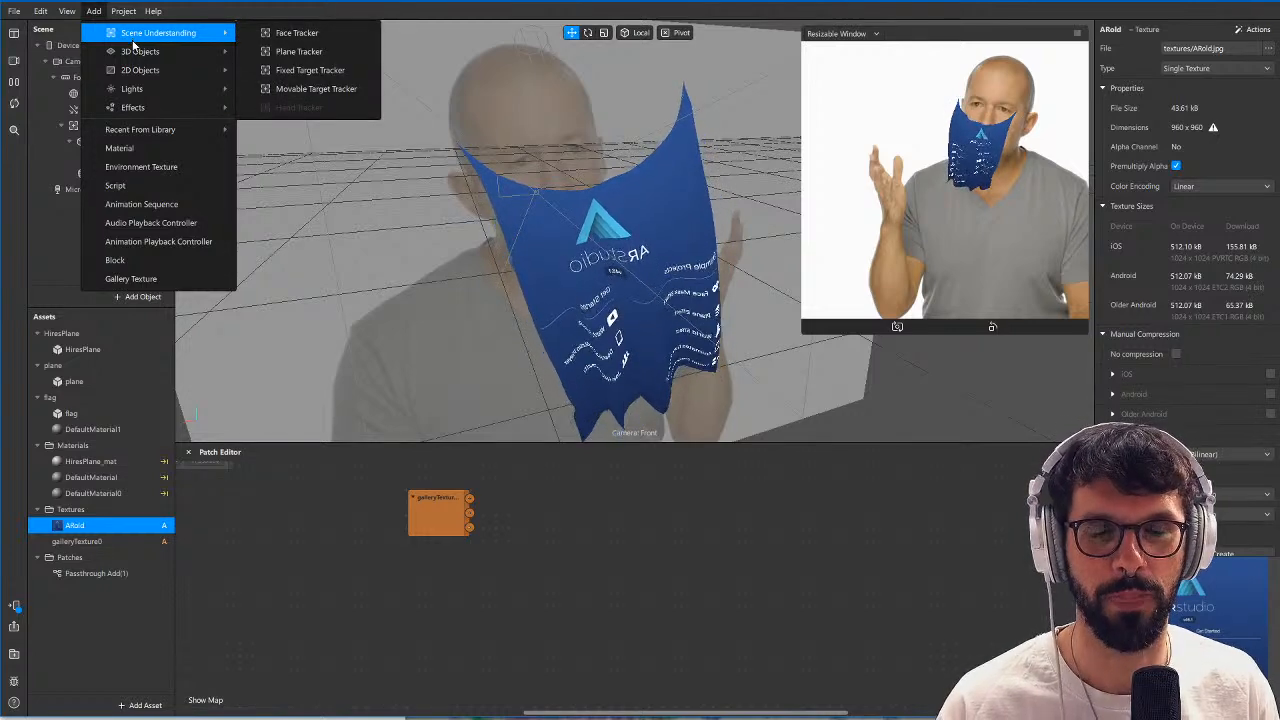
pyautogui.click(279, 72)
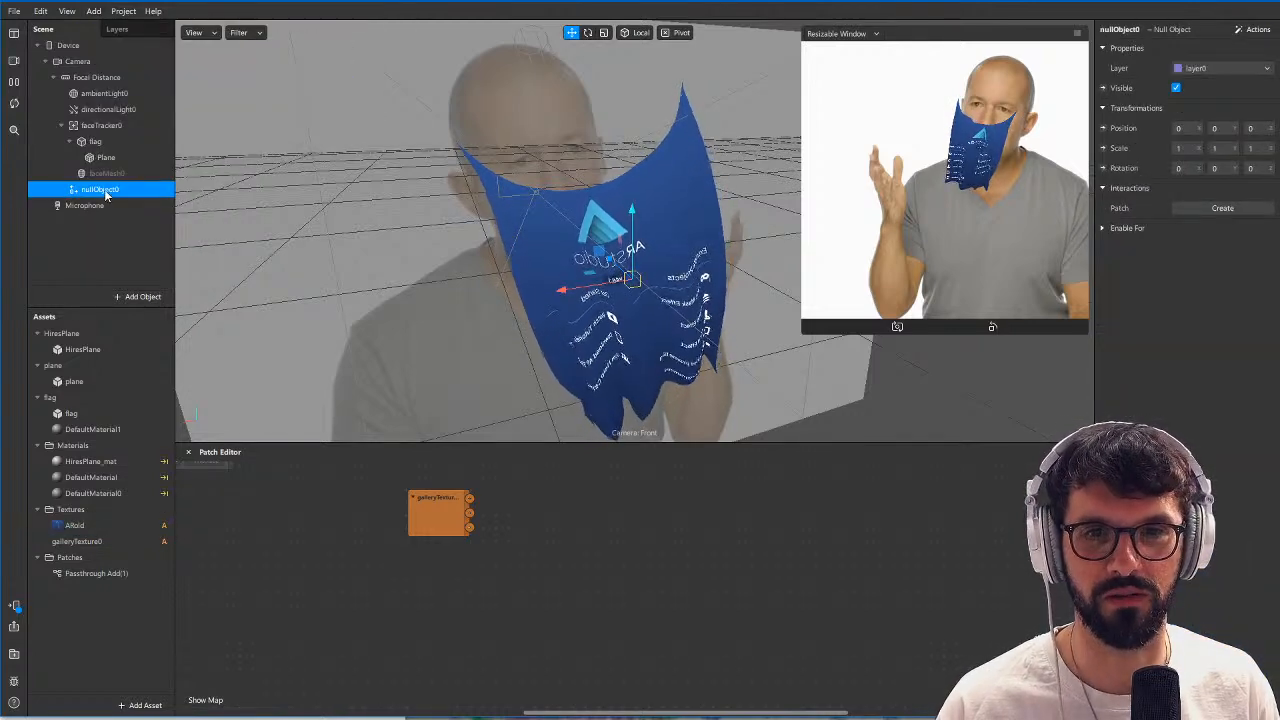
pyautogui.moveTo(100, 189); pyautogui.dragTo(591, 583)
# Add a Bounding Box patch and connect the null object patch to its Object input.
pyautogui.rightClick(694, 551)
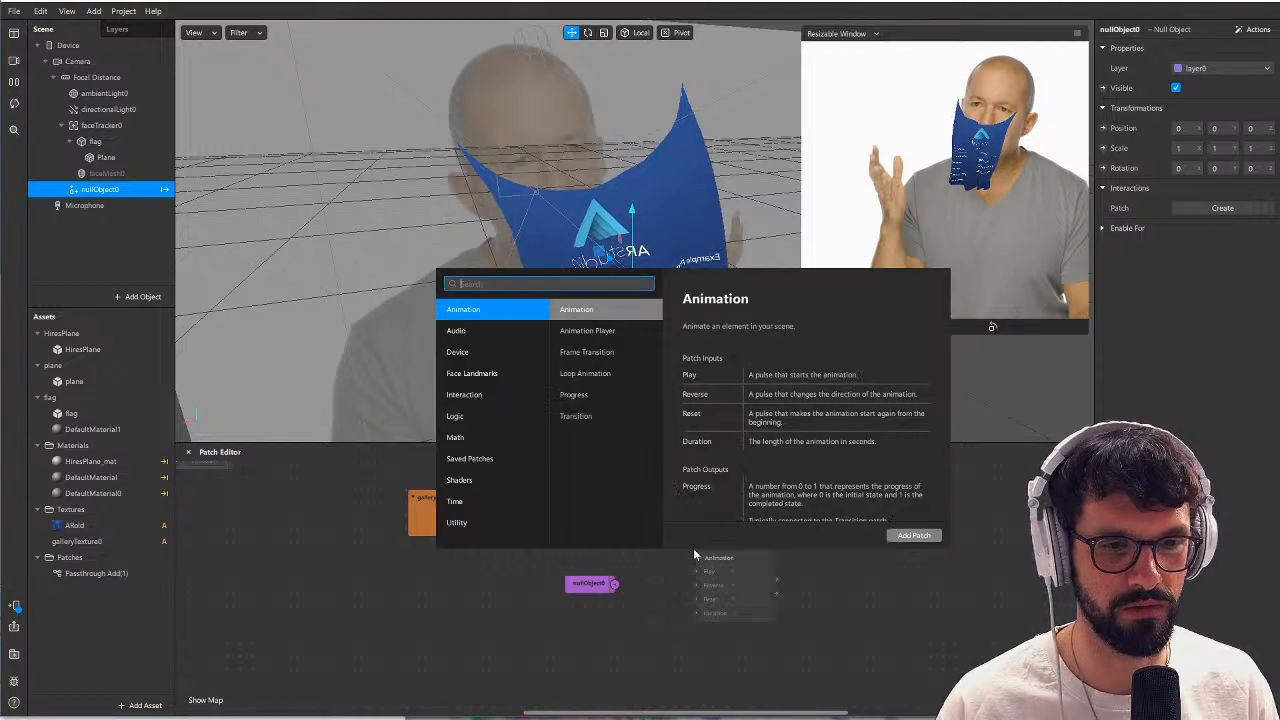
pyautogui.write('bound')
pyautogui.press('Return')
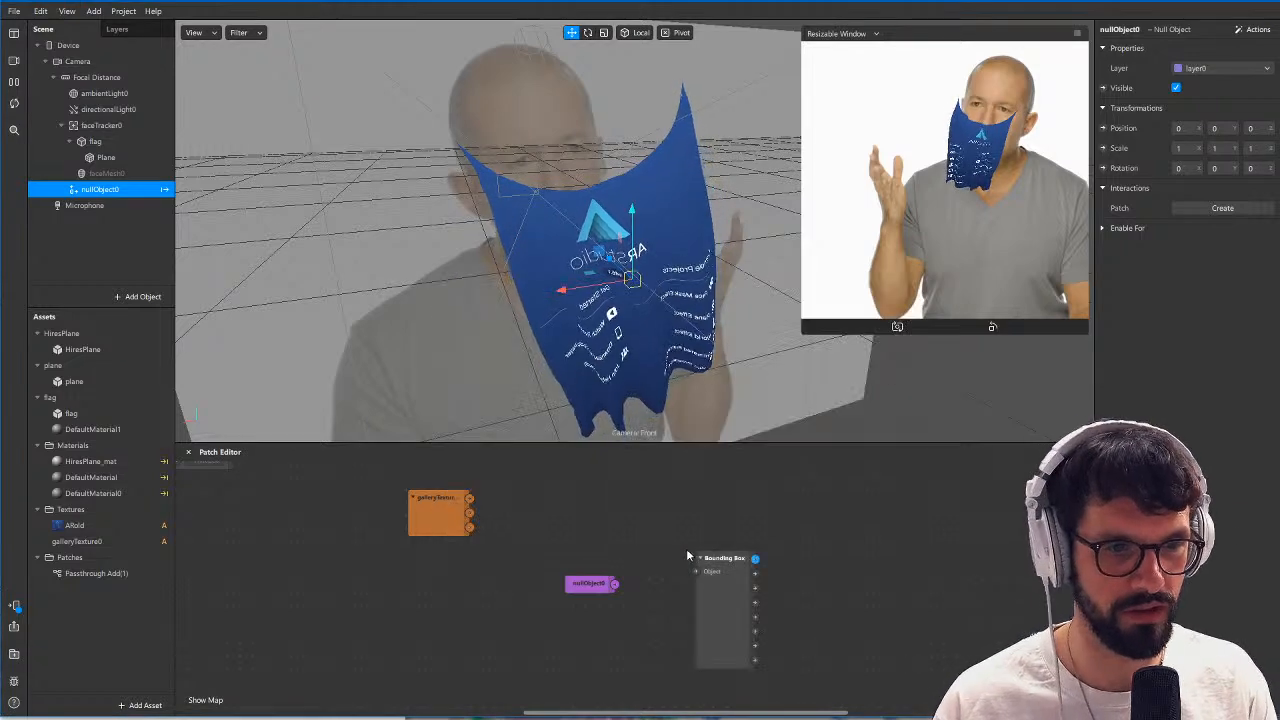
pyautogui.moveTo(722, 592); pyautogui.dragTo(702, 608)
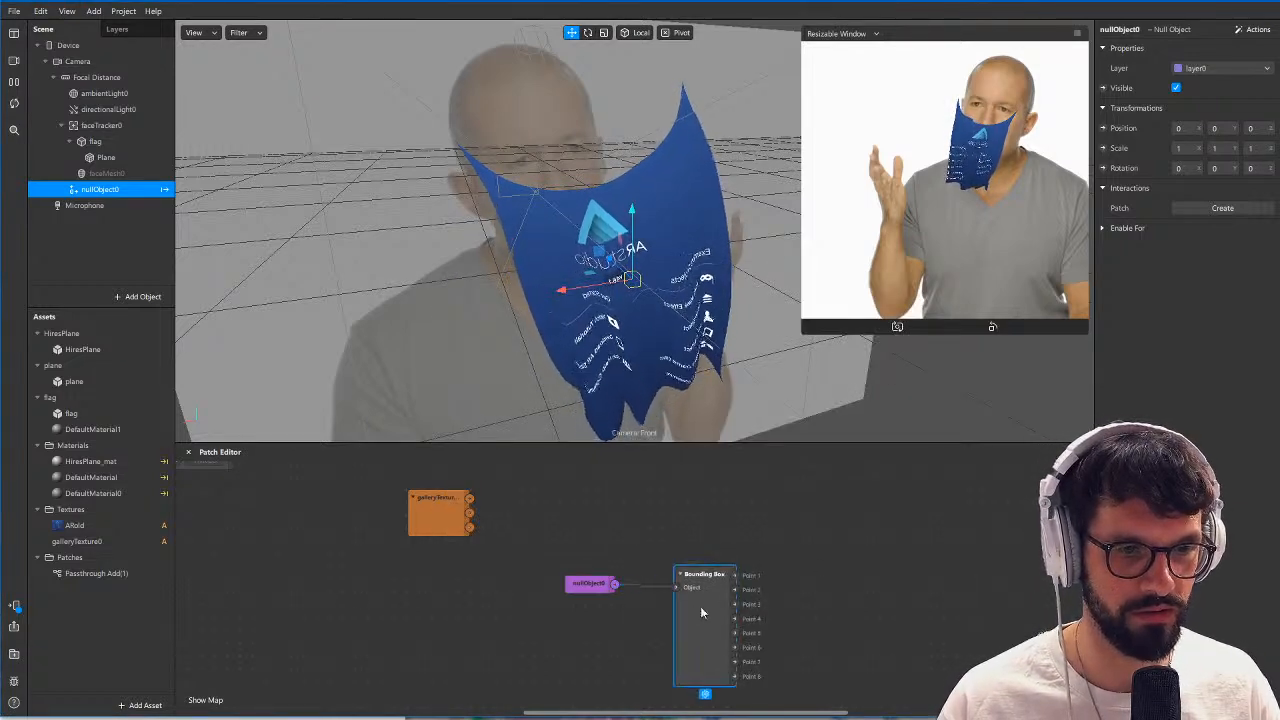
# Add a Multiply patch beyond the Bounding Box patch.
pyautogui.rightClick(822, 549)
pyautogui.write('mul')
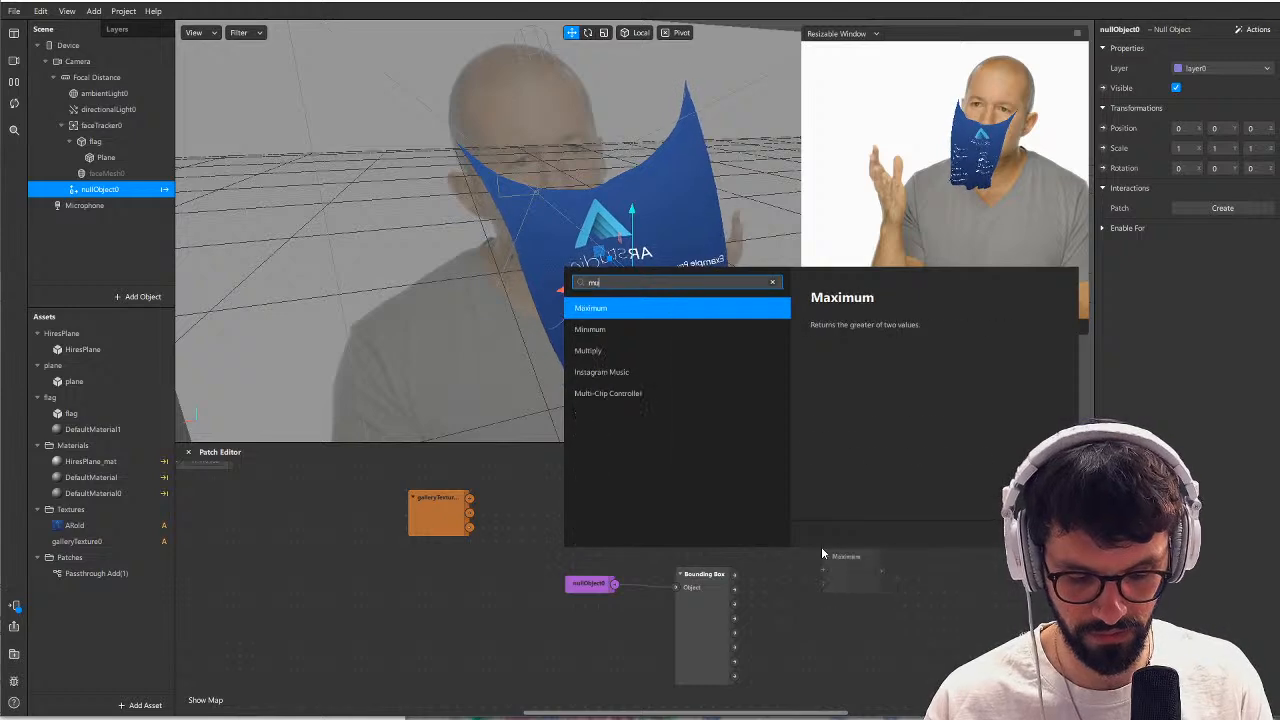
pyautogui.press('Return')
# Add a Vertex Transform patch set to Model-View-Projection, and feed it and the Bounding Box's Point 1 into the Multiply patch.
pyautogui.rightClick(657, 510)
pyautogui.write('ver')
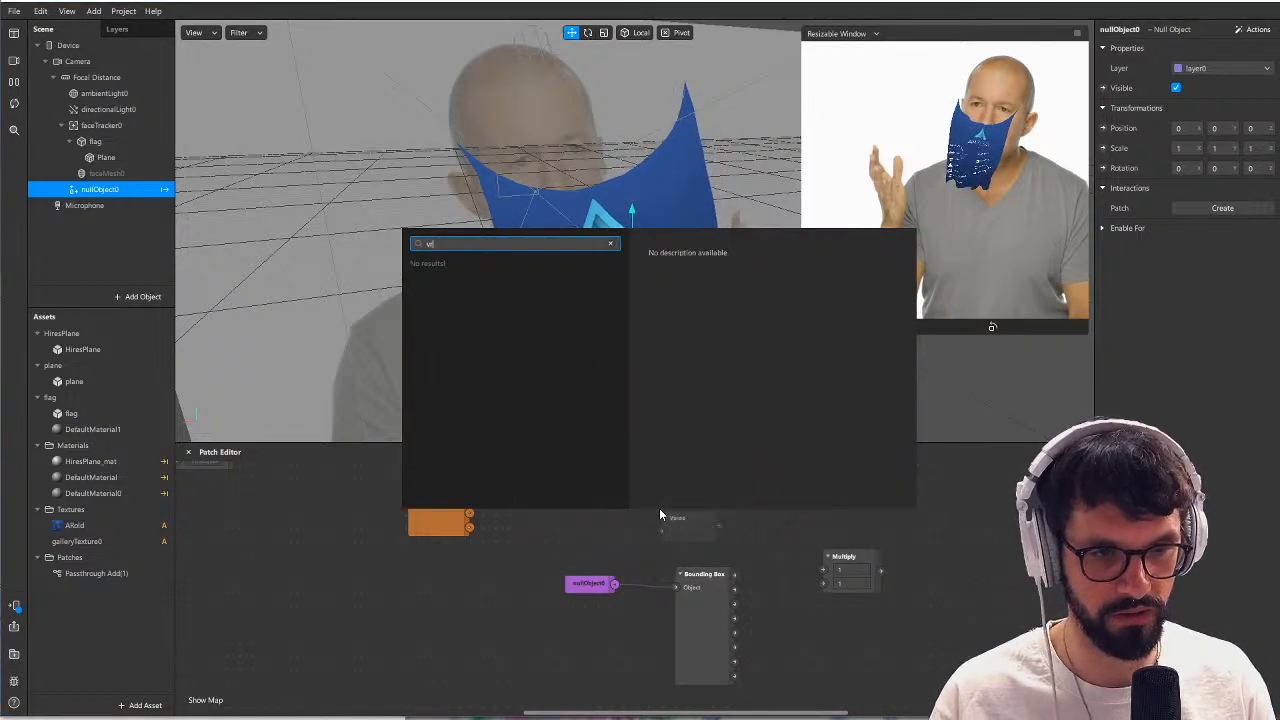
pyautogui.press('Down')
pyautogui.press('Down')
pyautogui.press('Down')
pyautogui.press('Return')
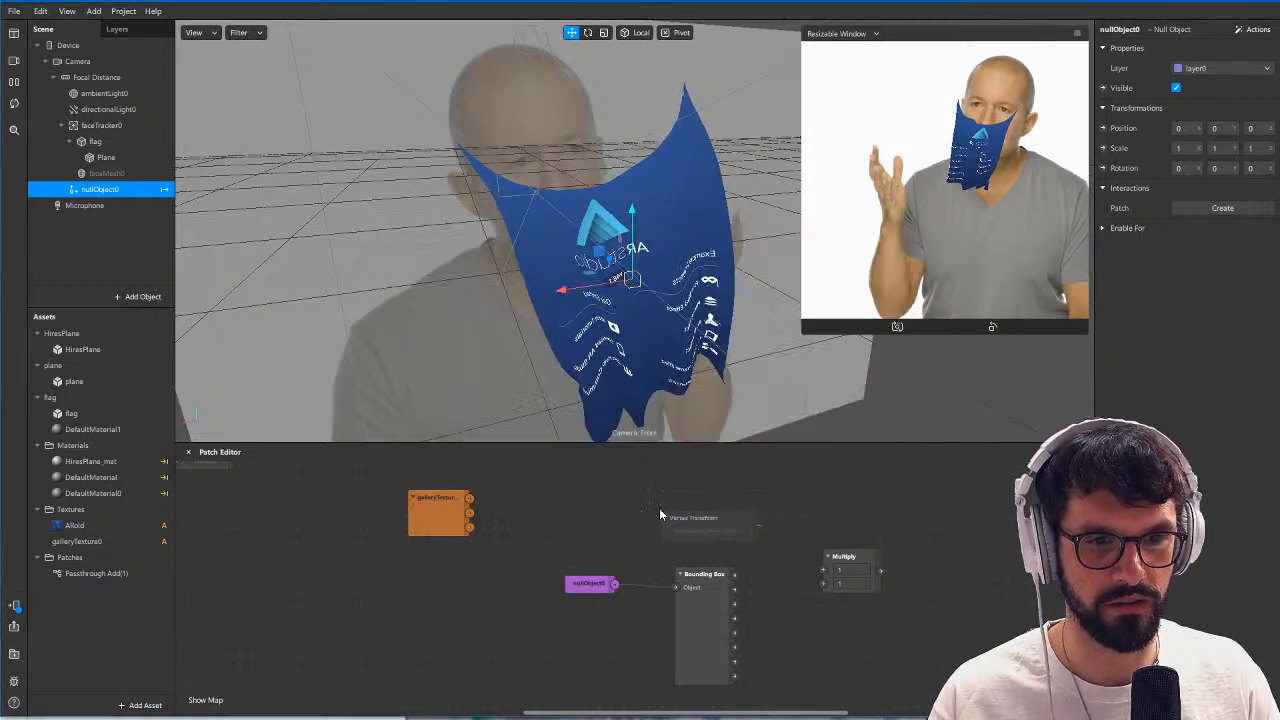
pyautogui.click(700, 531)
pyautogui.click(727, 551)
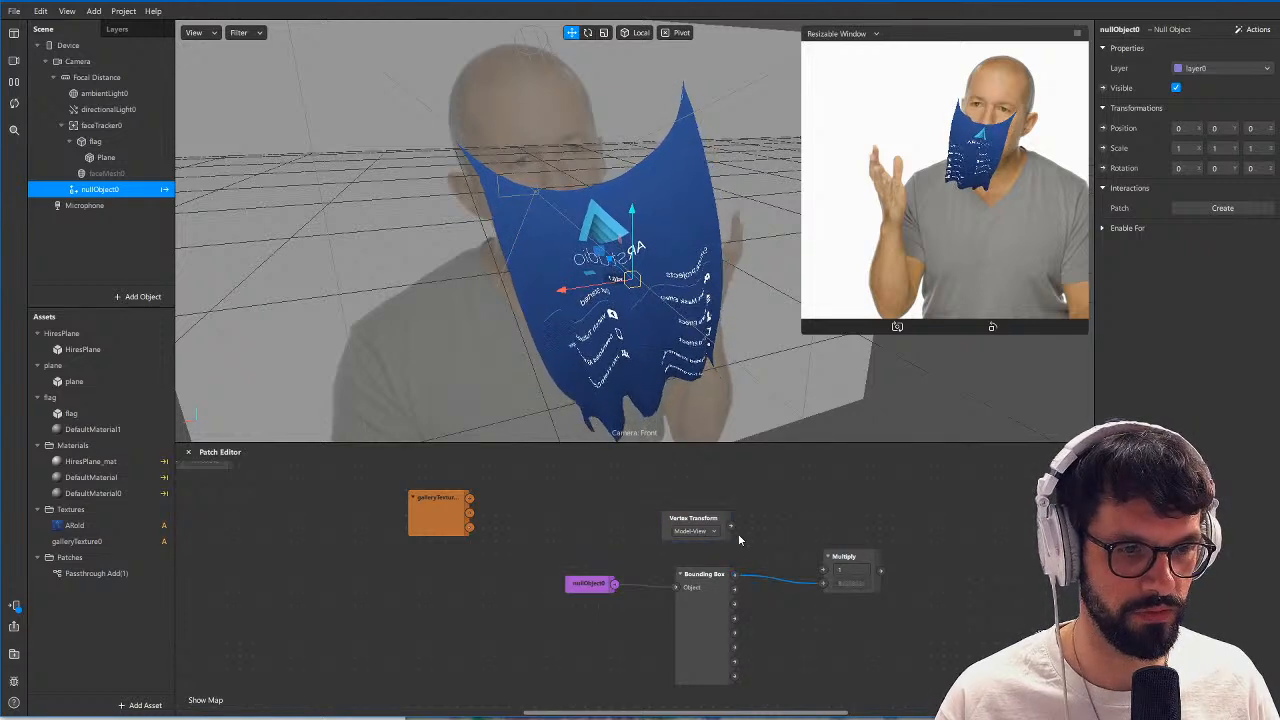
pyautogui.moveTo(813, 570); pyautogui.dragTo(824, 571)
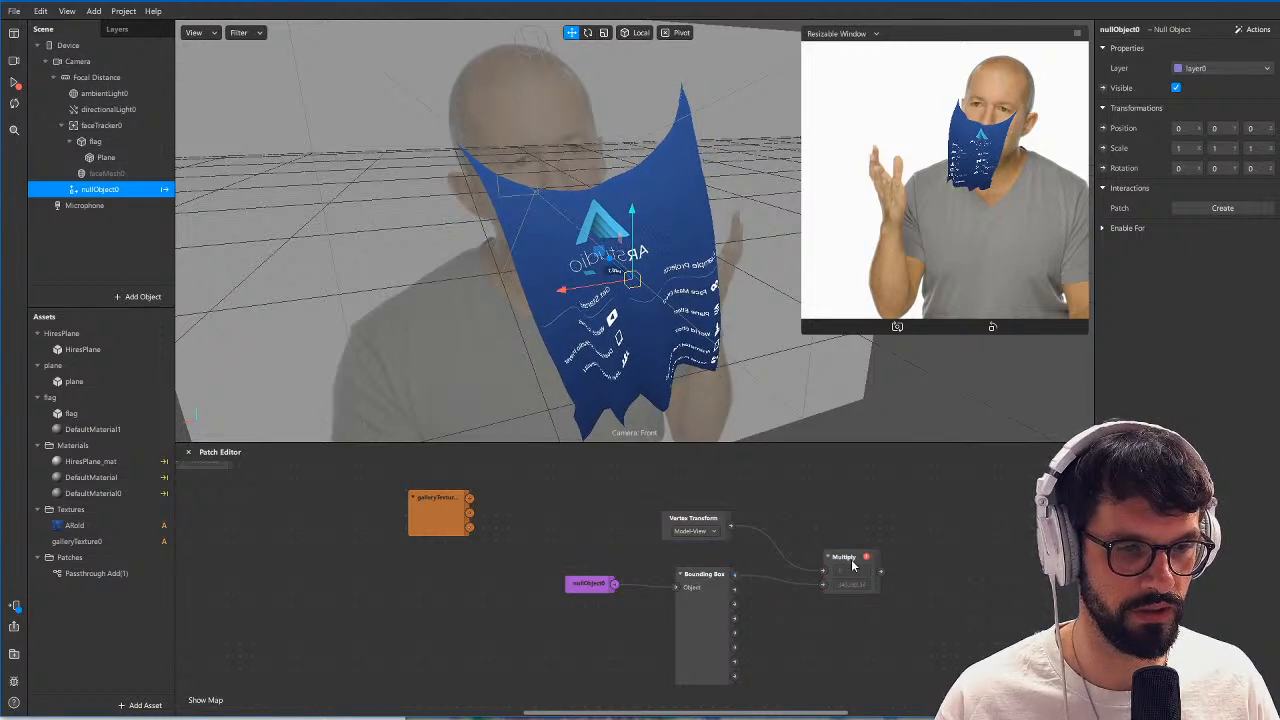
pyautogui.click(702, 531)
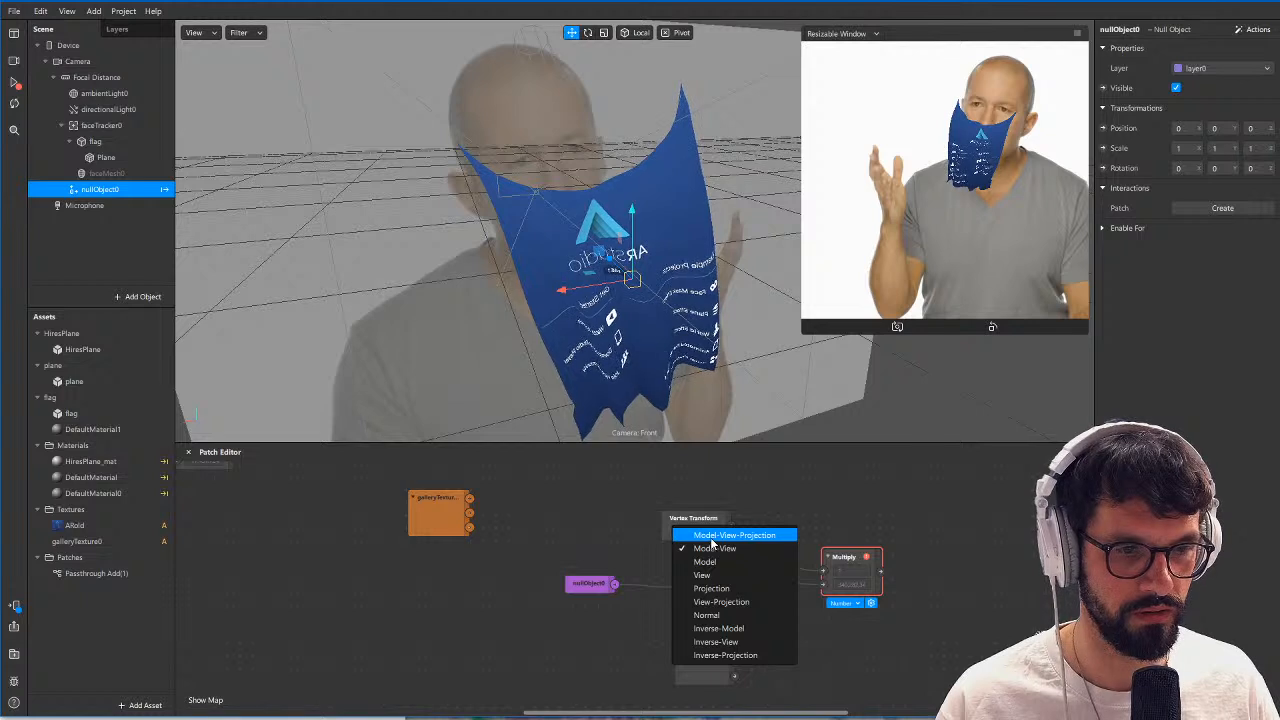
pyautogui.click(713, 536)
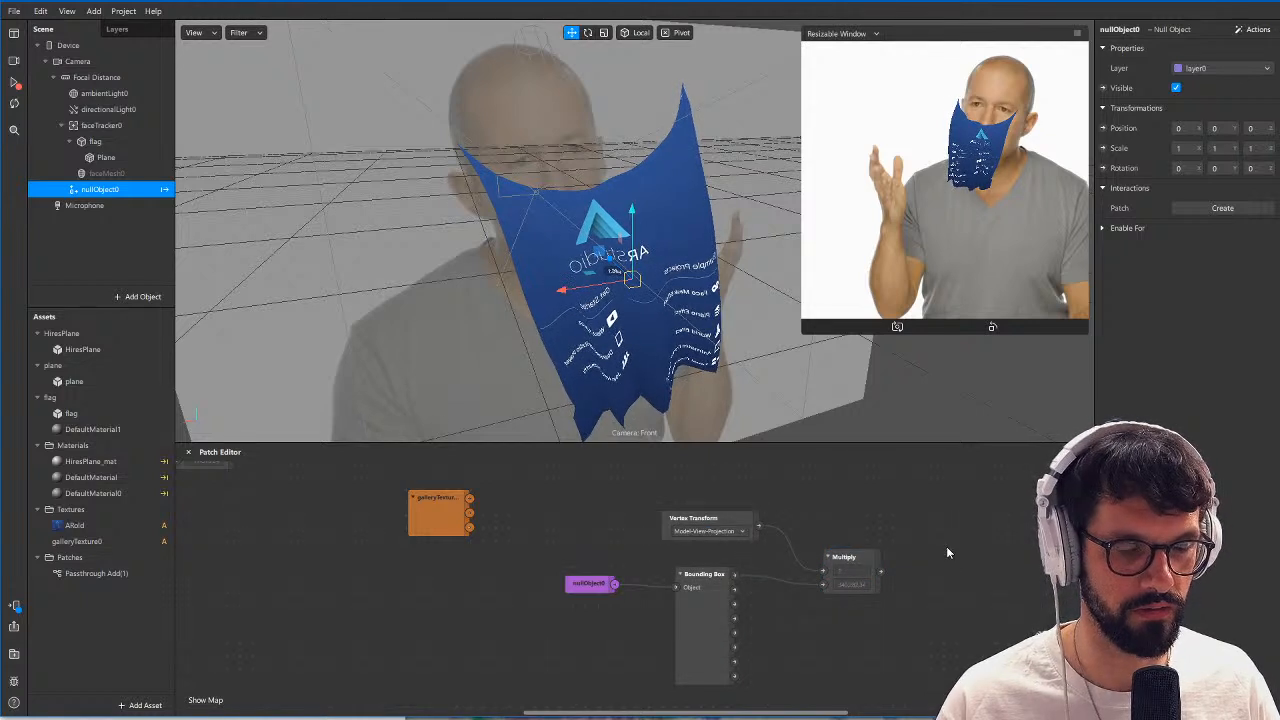
# Add a Dot Product patch and a Normalize patch, feeding the Multiply output into Normalize.
pyautogui.moveTo(948, 552); pyautogui.dragTo(703, 559)
pyautogui.rightClick(753, 538)
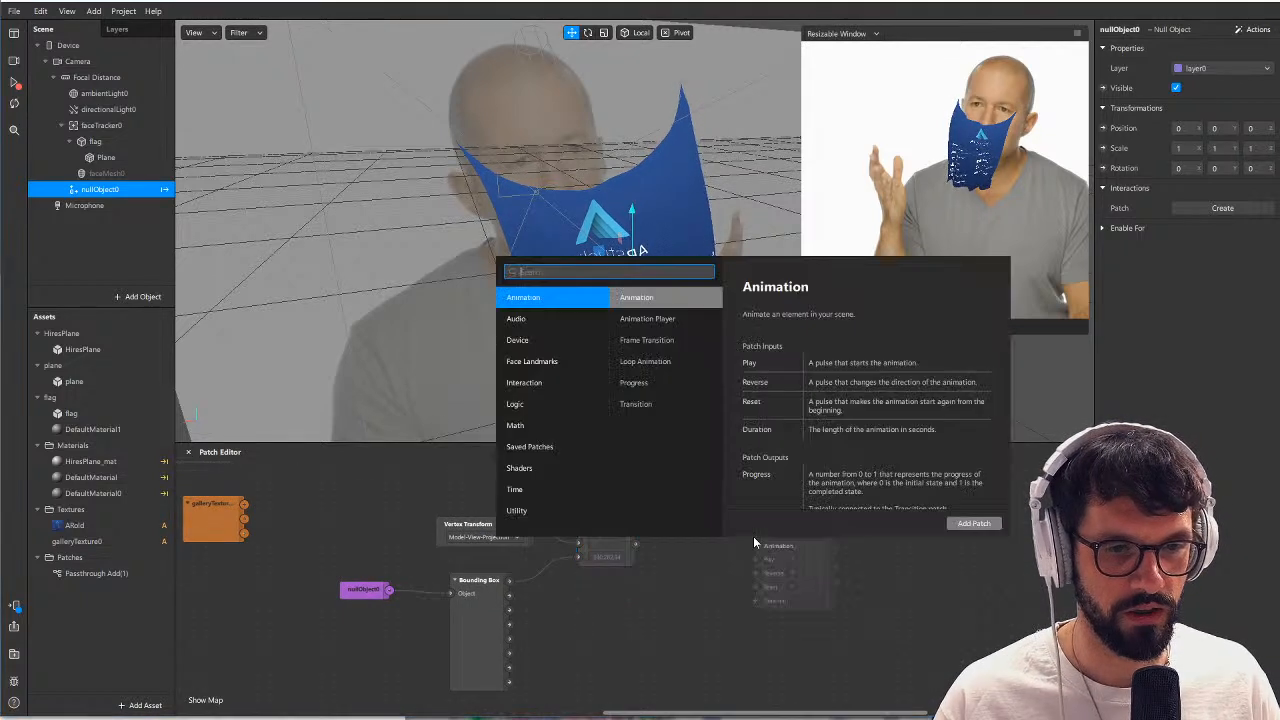
pyautogui.write('dot')
pyautogui.press('Return')
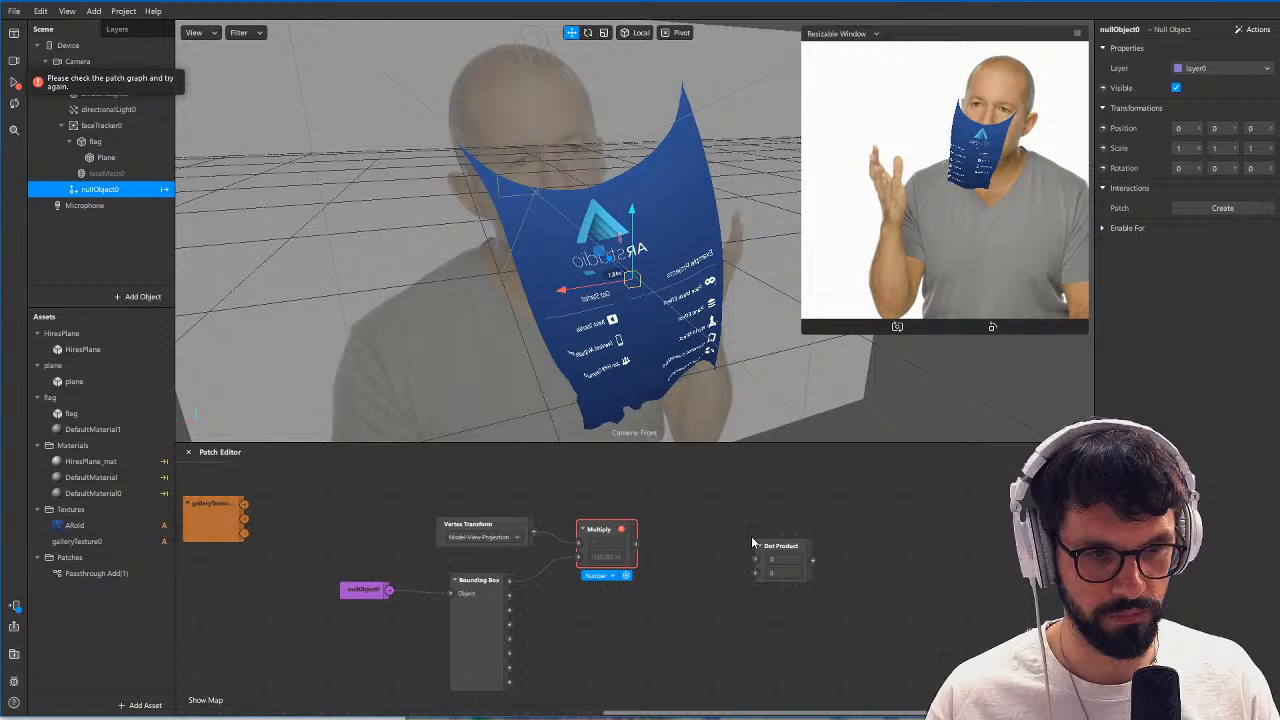
pyautogui.rightClick(659, 556)
pyautogui.write('norm')
pyautogui.press('Return')
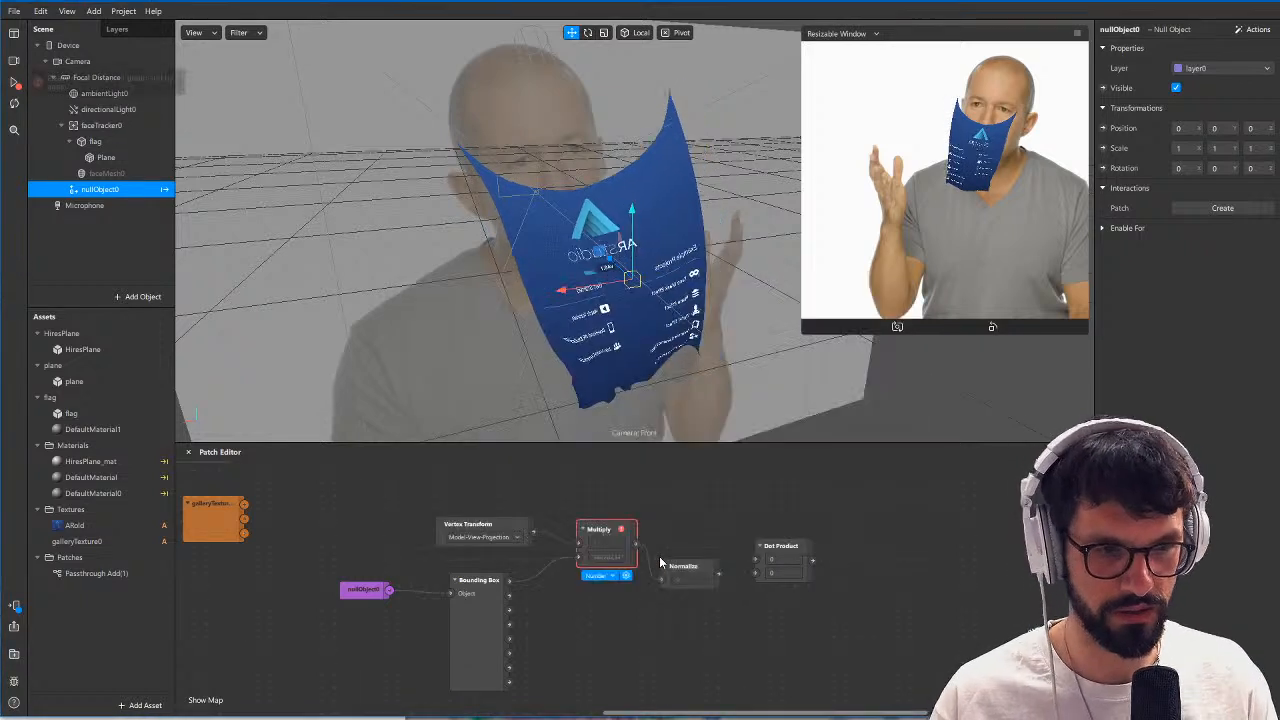
# Set the Vertex Transform to Model-View and move the null object and Bounding Box patches farther away from the Multiply patch.
pyautogui.click(497, 540)
pyautogui.click(500, 555)
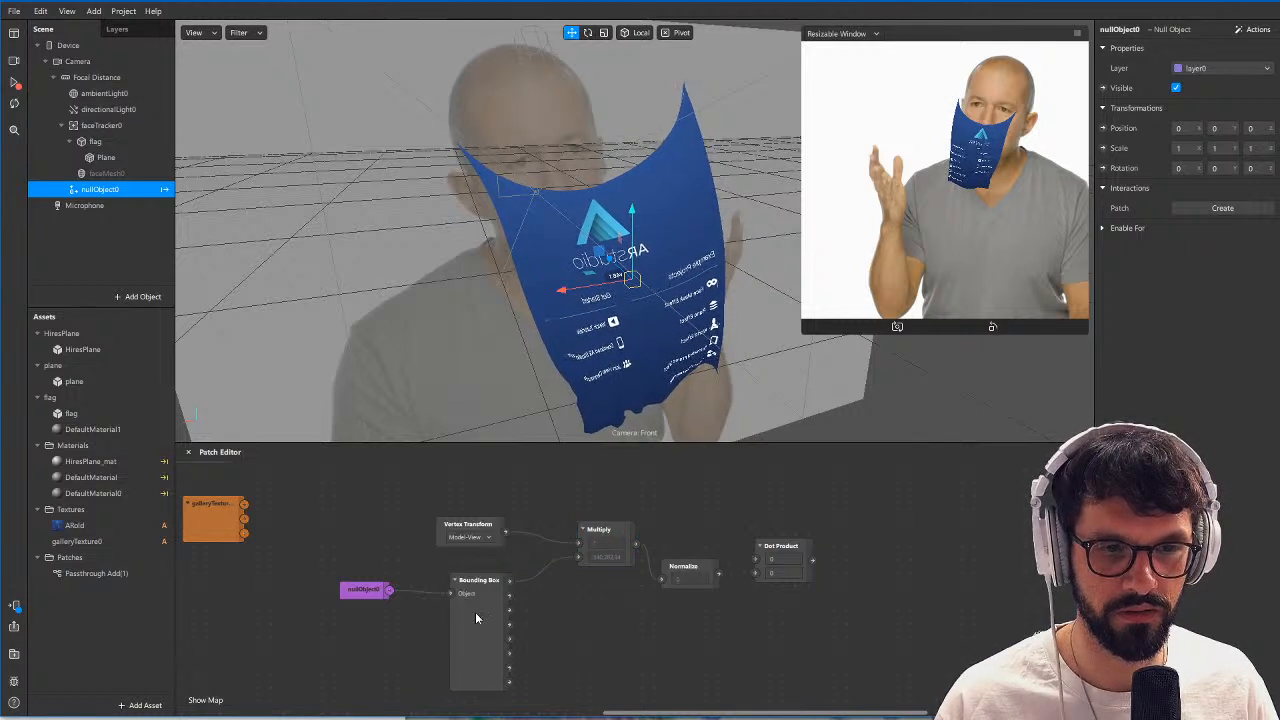
pyautogui.keyDown('shift'); pyautogui.click(382, 597); pyautogui.keyUp('shift')
pyautogui.moveTo(489, 614); pyautogui.dragTo(375, 614)
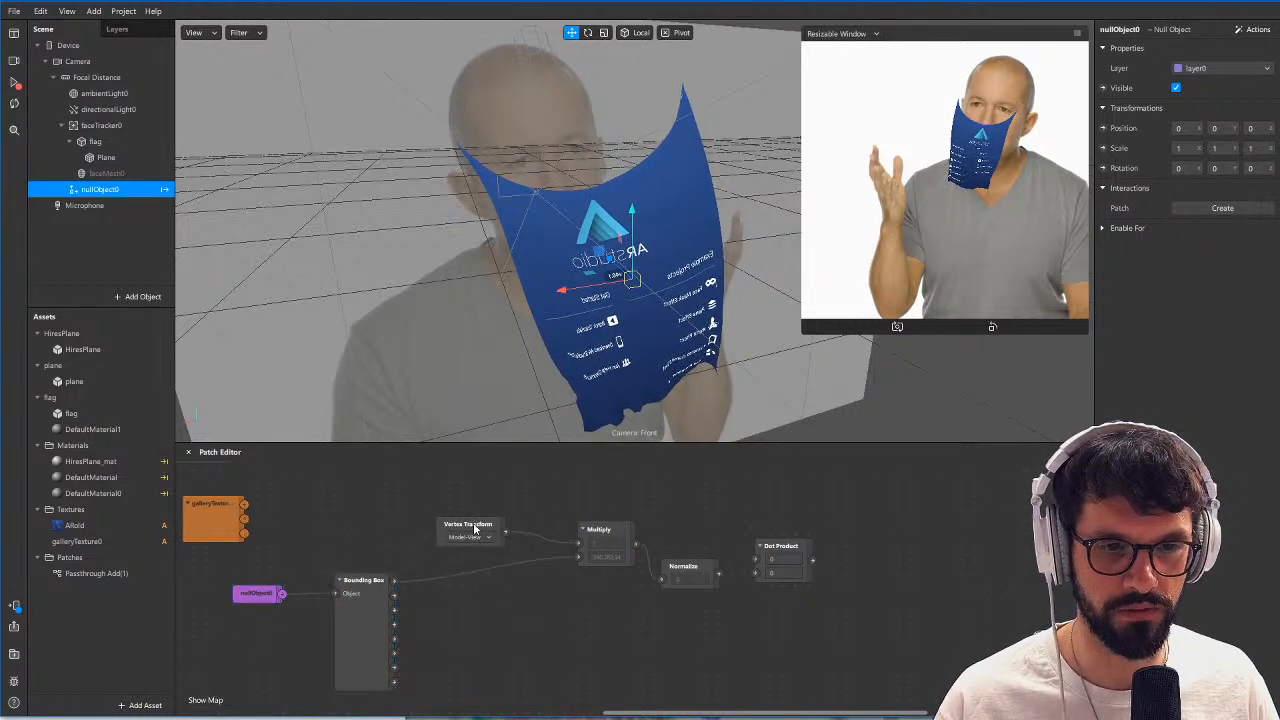
# Insert a Swizzle patch set to xyz between the Bounding Box's Point 1 and Multiply, moving Vertex Transform to make room.
pyautogui.moveTo(475, 528); pyautogui.dragTo(388, 520)
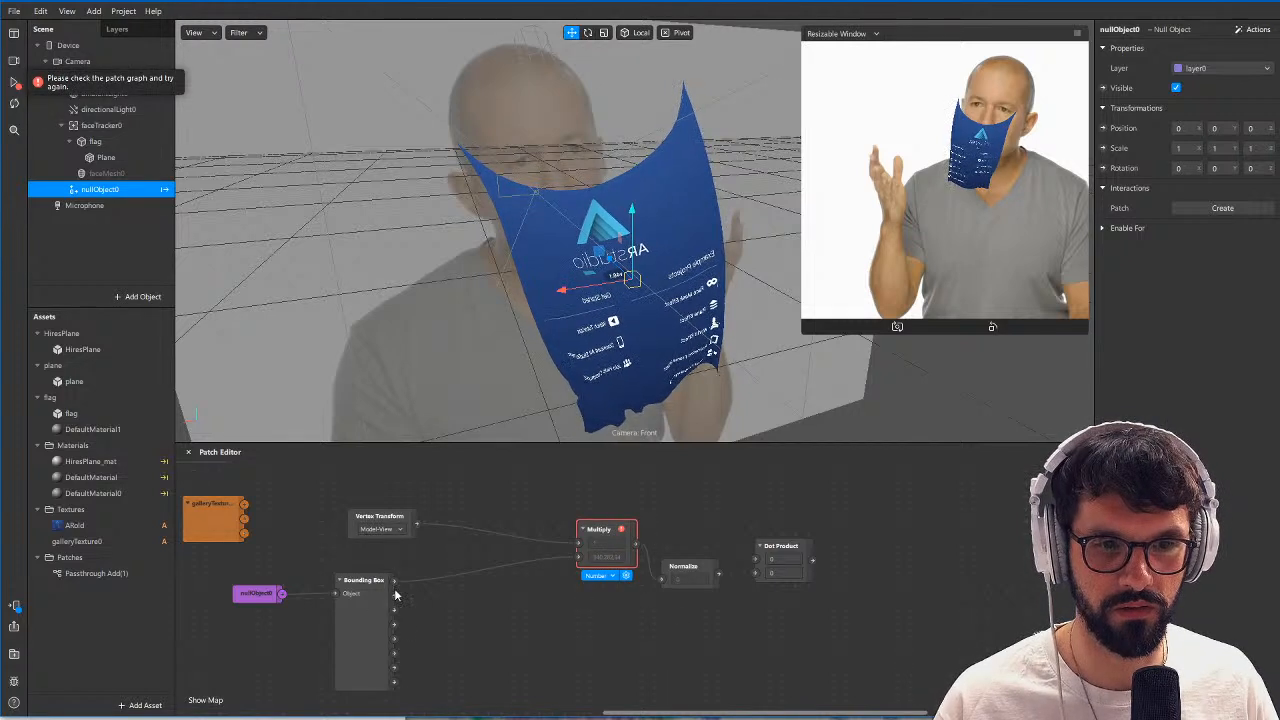
pyautogui.doubleClick(439, 585)
pyautogui.write('sw')
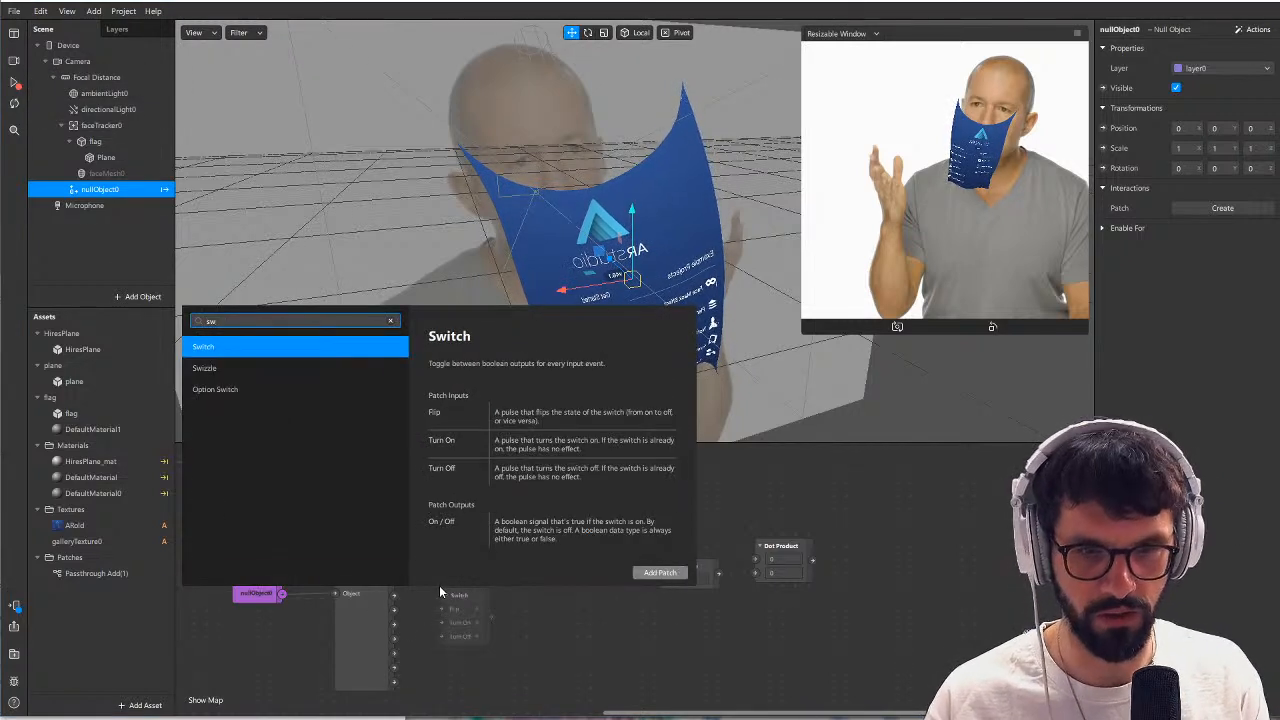
pyautogui.press('BackSpace')
pyautogui.write('w')
pyautogui.press('Down')
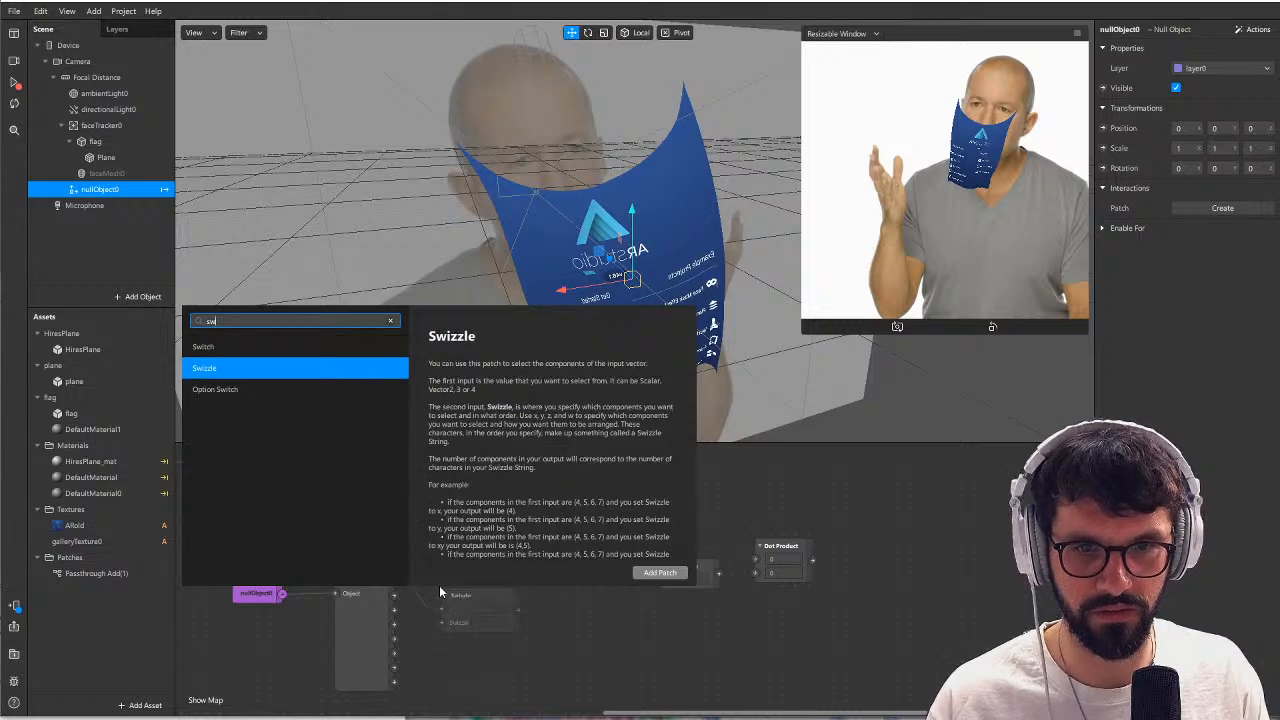
pyautogui.press('Return')
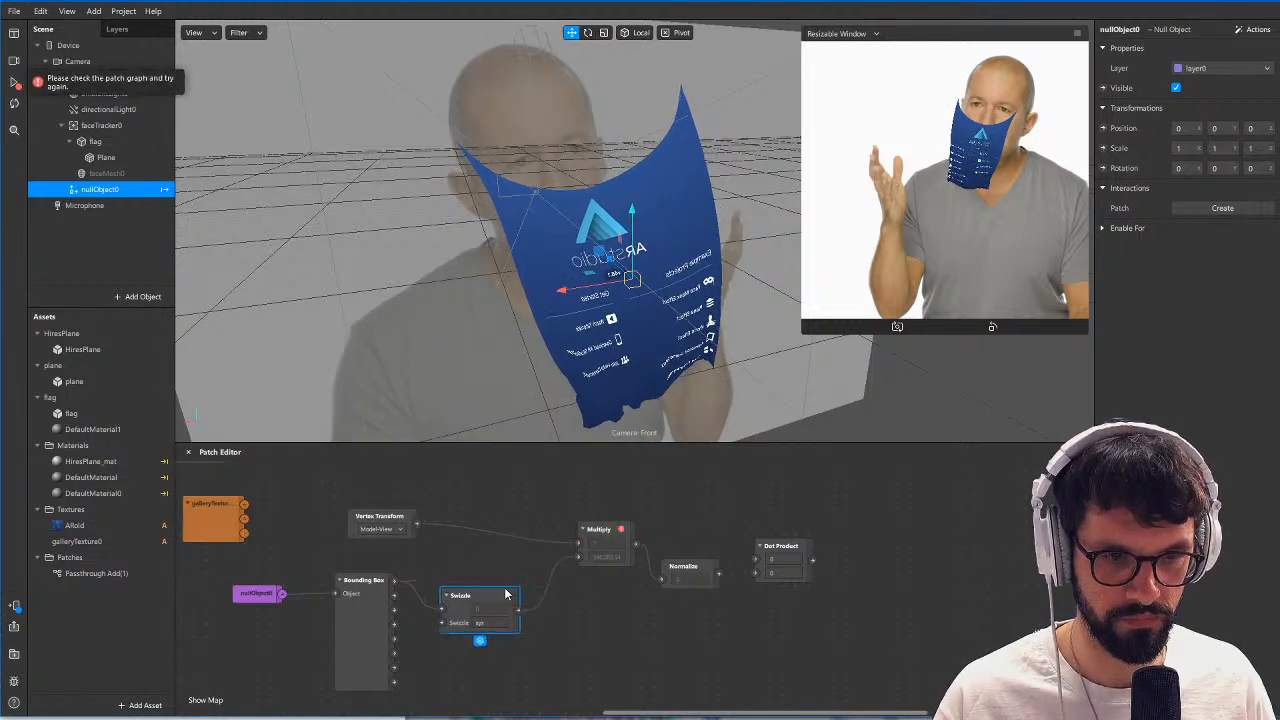
pyautogui.moveTo(508, 594); pyautogui.dragTo(517, 579)
# Try the Model-View-Projection option on the Vertex Transform patch and check the Multiply patch error.
pyautogui.click(15, 89)
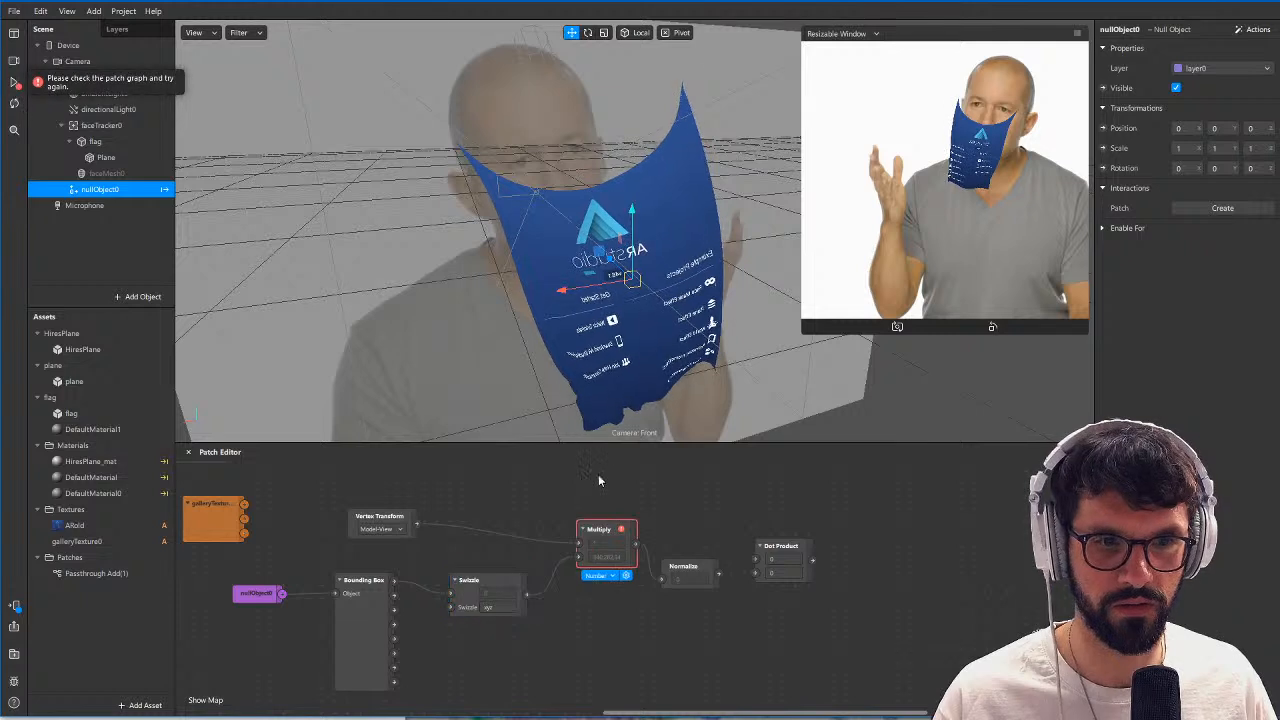
pyautogui.click(394, 531)
pyautogui.click(614, 637)
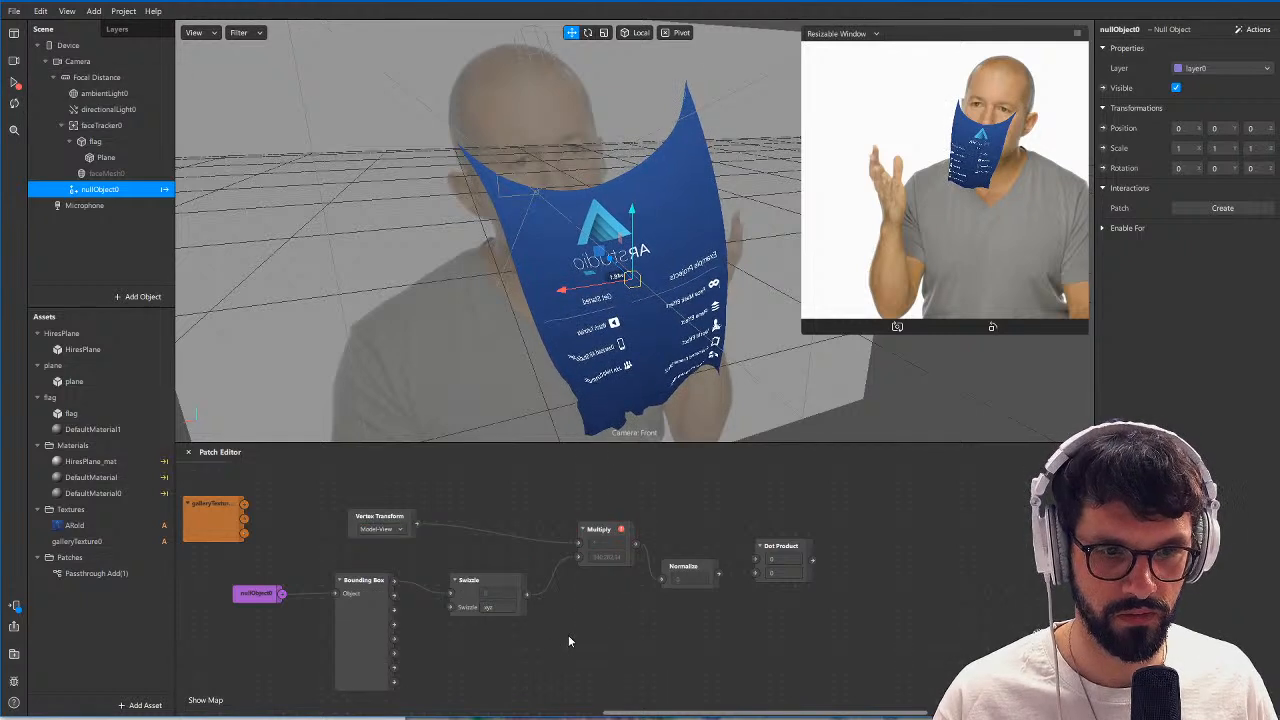
pyautogui.click(401, 530)
pyautogui.click(404, 535)
pyautogui.moveTo(383, 519); pyautogui.dragTo(331, 506)
pyautogui.click(483, 510)
pyautogui.click(16, 86)
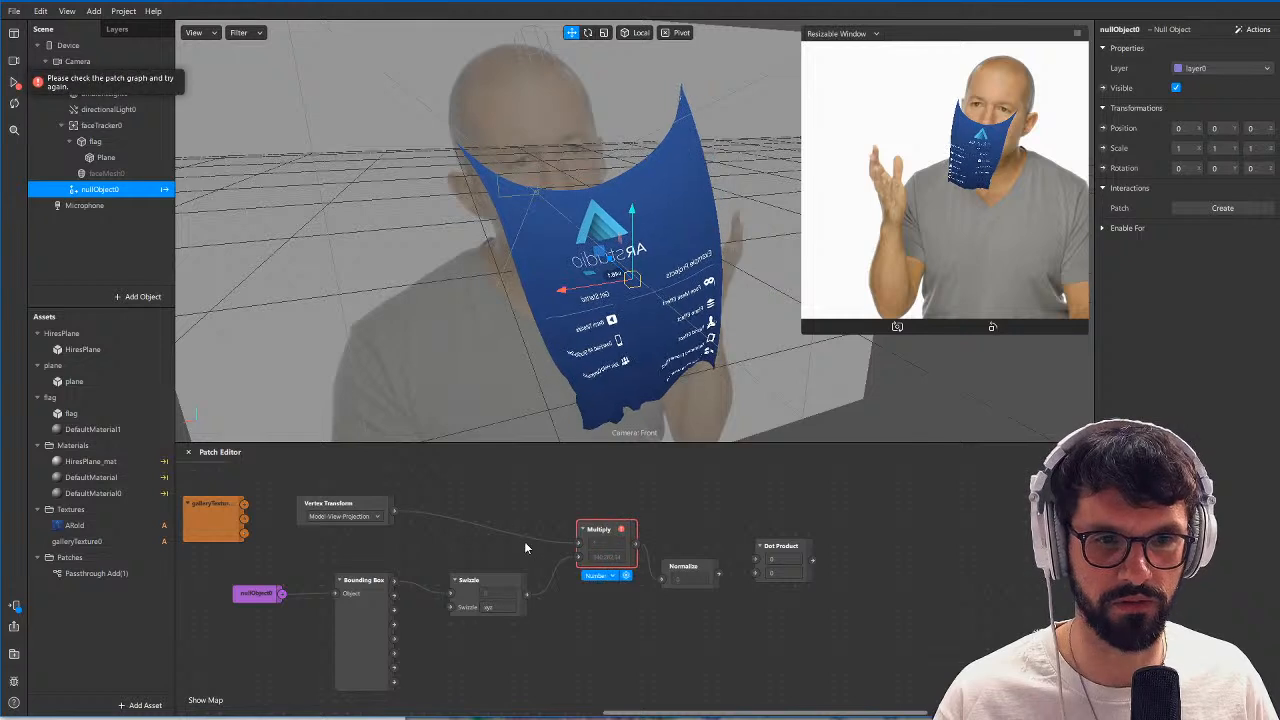
# Delete the Normalize and Dot Product patches and space the Swizzle and Multiply patches farther apart.
pyautogui.moveTo(704, 524); pyautogui.dragTo(832, 588)
pyautogui.press('Delete')
pyautogui.moveTo(604, 532); pyautogui.dragTo(615, 532)
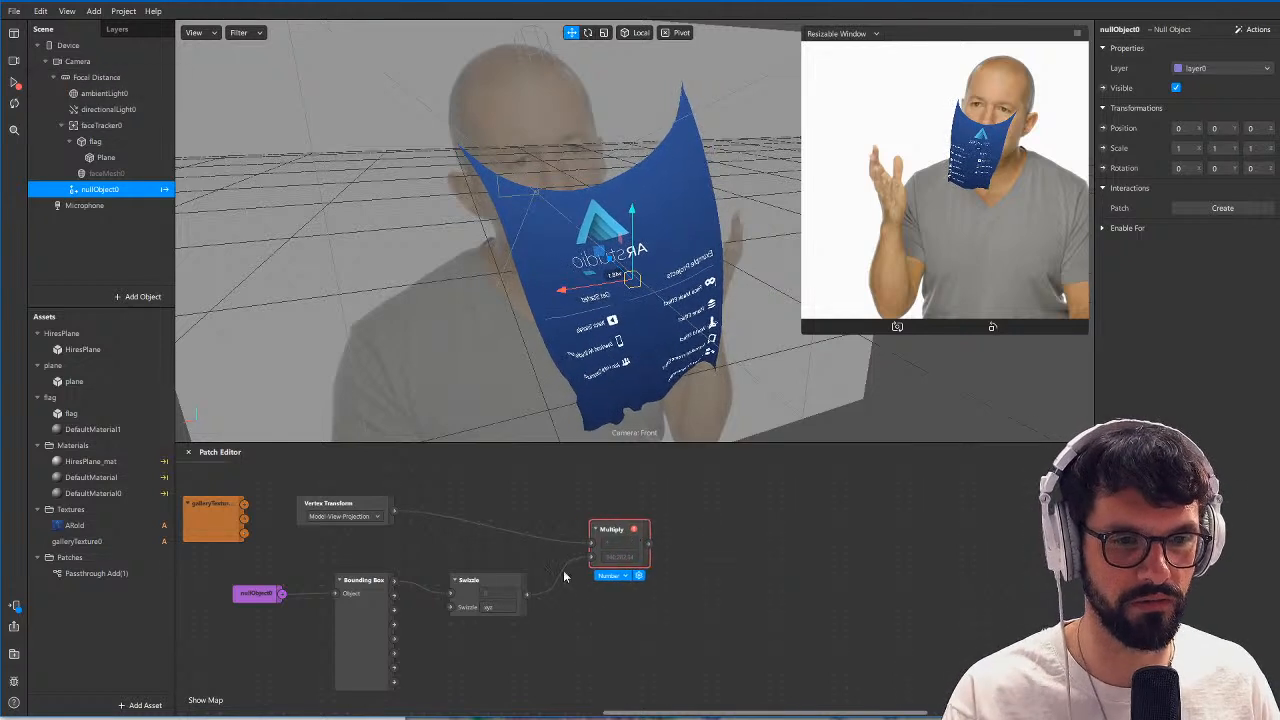
pyautogui.moveTo(480, 585); pyautogui.dragTo(466, 571)
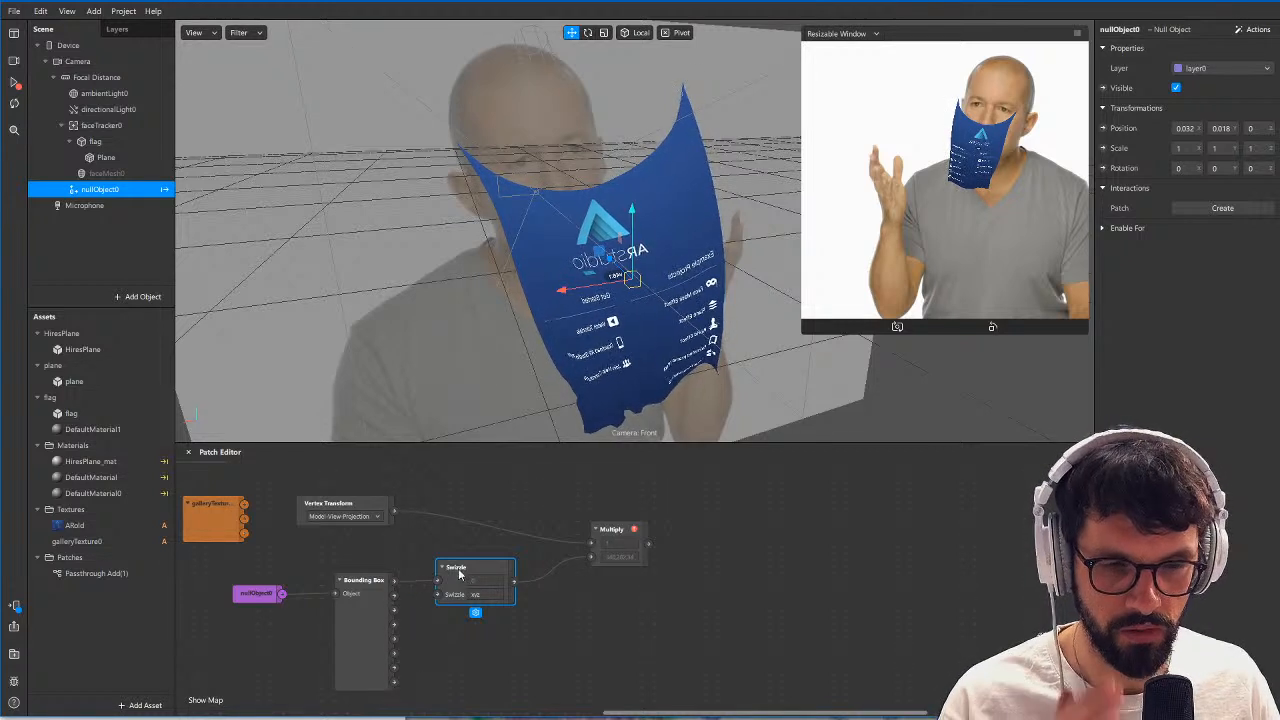
pyautogui.moveTo(459, 573); pyautogui.dragTo(485, 573)
pyautogui.moveTo(611, 529); pyautogui.dragTo(715, 503)
pyautogui.click(654, 581)
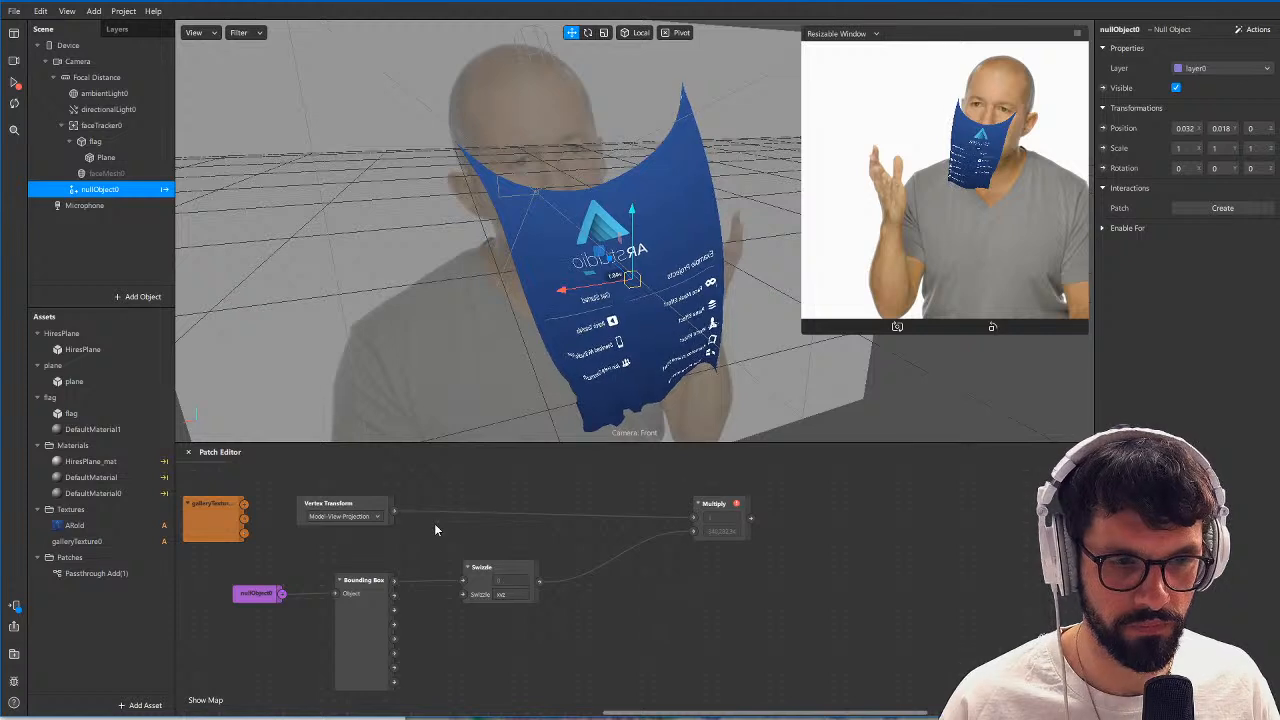
# Set the Vertex Transform to Model-View, move it closer to Multiply, and set the Swizzle string to xyz1.
pyautogui.click(357, 517)
pyautogui.click(360, 531)
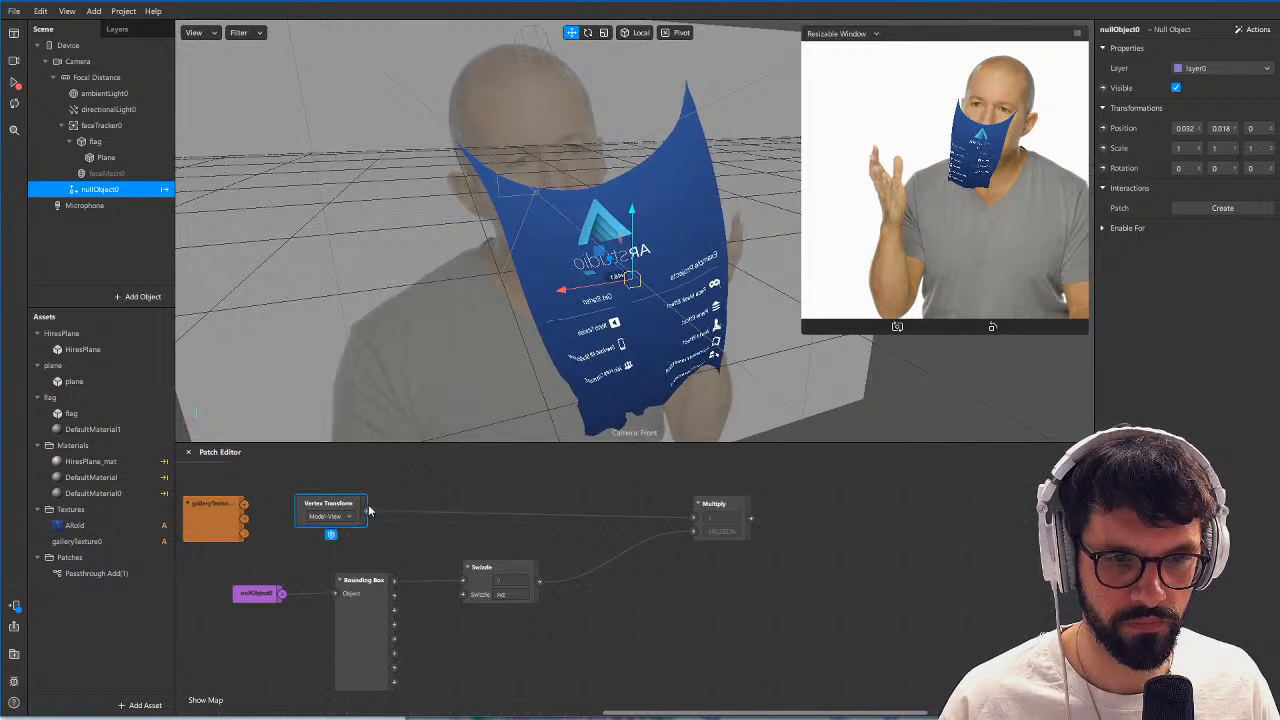
pyautogui.moveTo(368, 511); pyautogui.dragTo(484, 511)
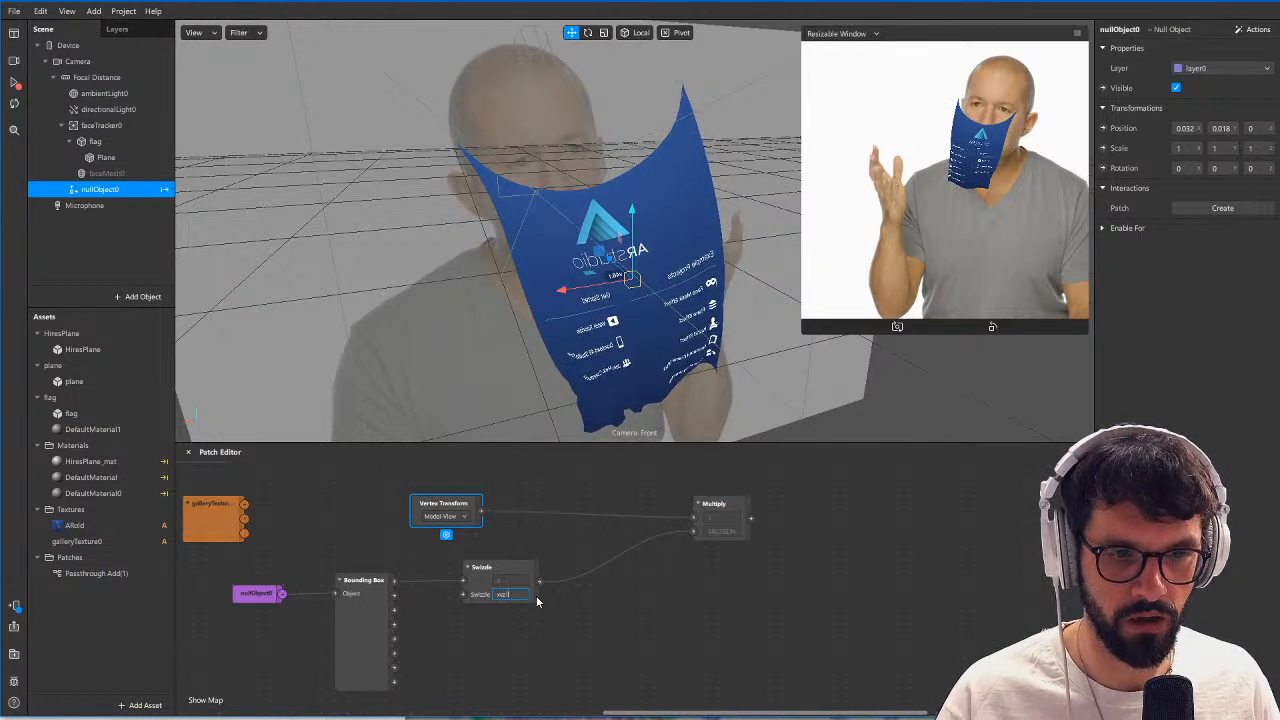
pyautogui.press('Return')
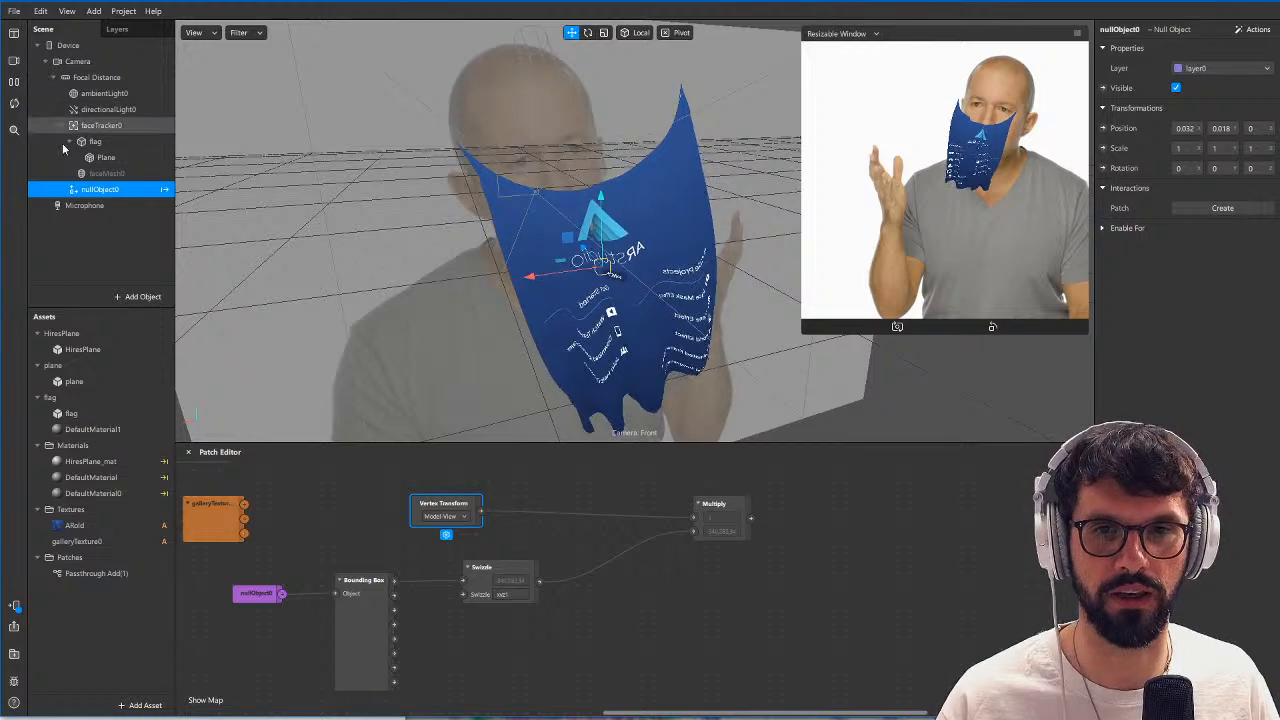
# Try w as the last Swizzle component and set the Swizzle string to xyz0.
pyautogui.click(513, 595)
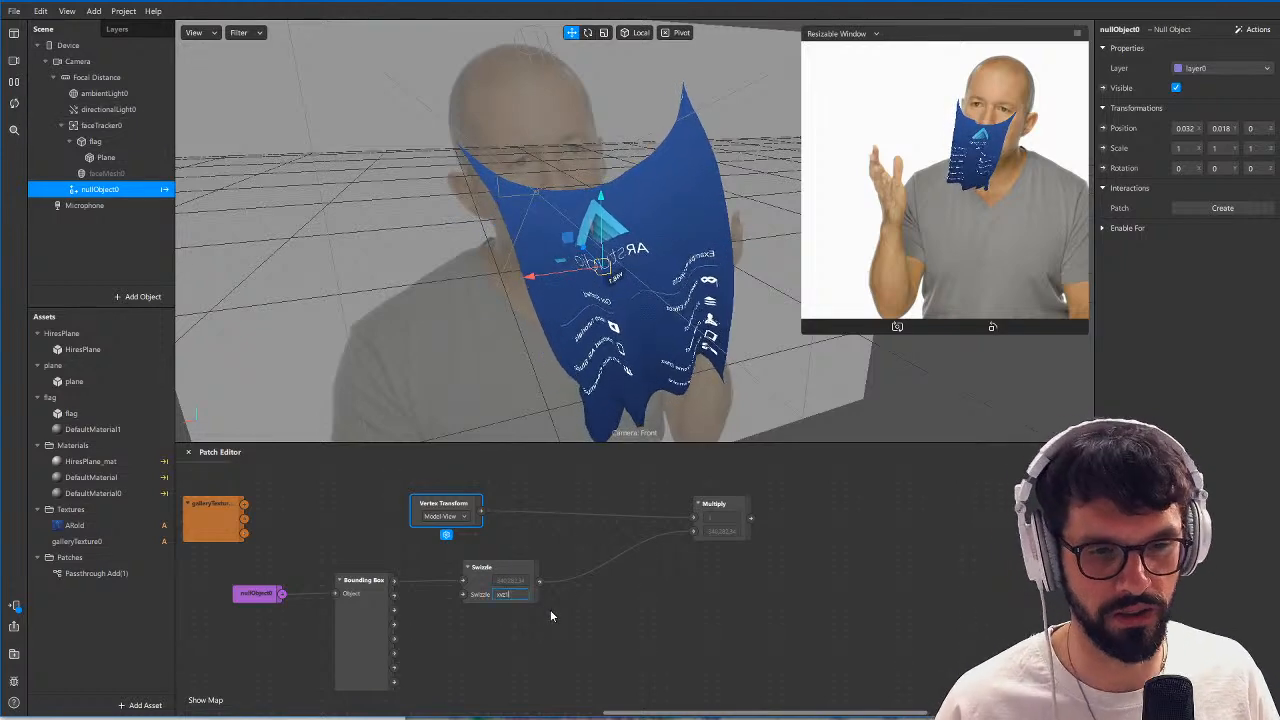
pyautogui.press('BackSpace')
pyautogui.write('w')
pyautogui.press('Return')
pyautogui.click(519, 593)
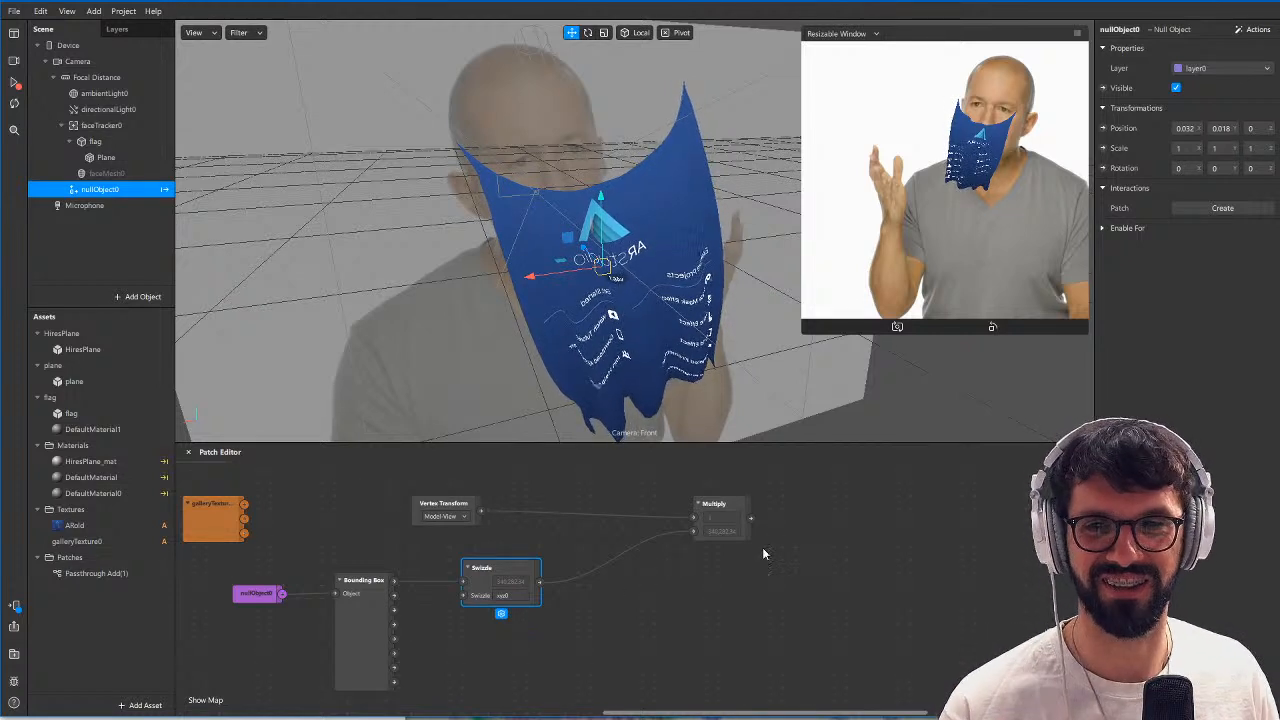
# Insert a Normalize patch between the Swizzle and Multiply patches and line it up in the graph.
pyautogui.moveTo(691, 613); pyautogui.dragTo(663, 633, button='middle')
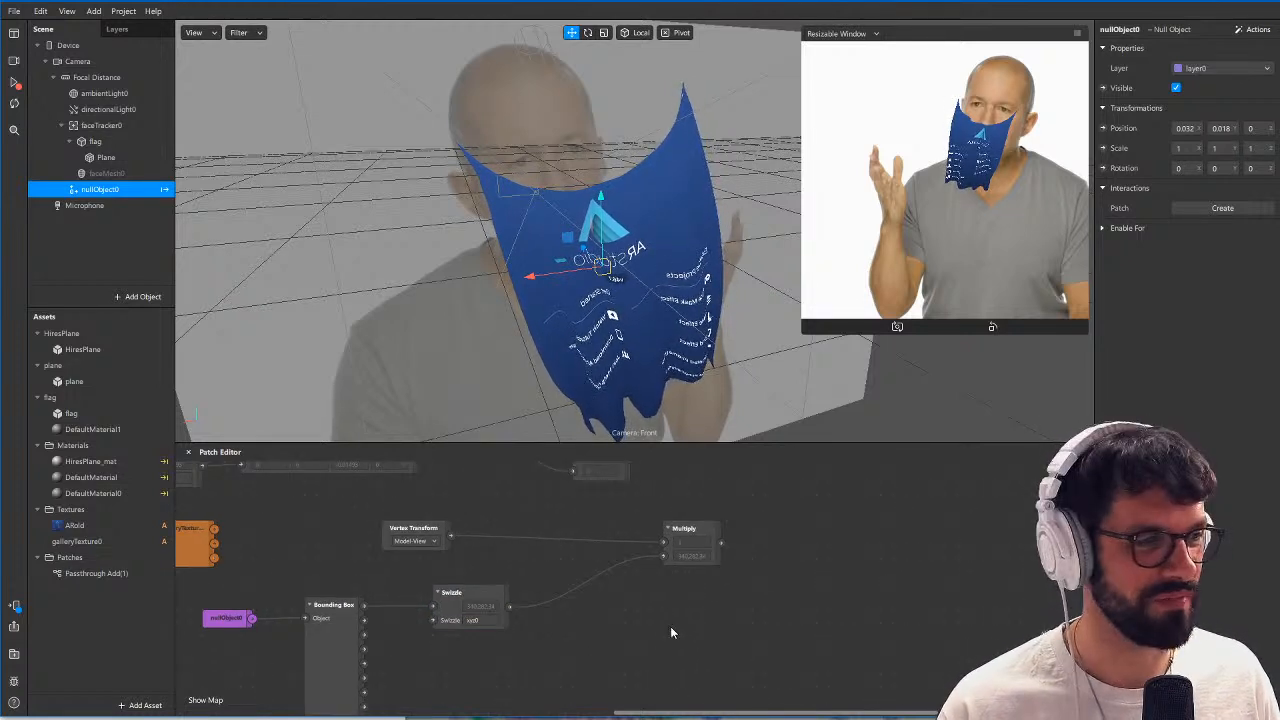
pyautogui.moveTo(693, 532)
pyautogui.mouseDown()
pyautogui.moveTo(629, 563)
pyautogui.moveTo(682, 545)
pyautogui.mouseUp()
pyautogui.click(674, 588)
pyautogui.moveTo(510, 607); pyautogui.dragTo(566, 607)
pyautogui.write('norm')
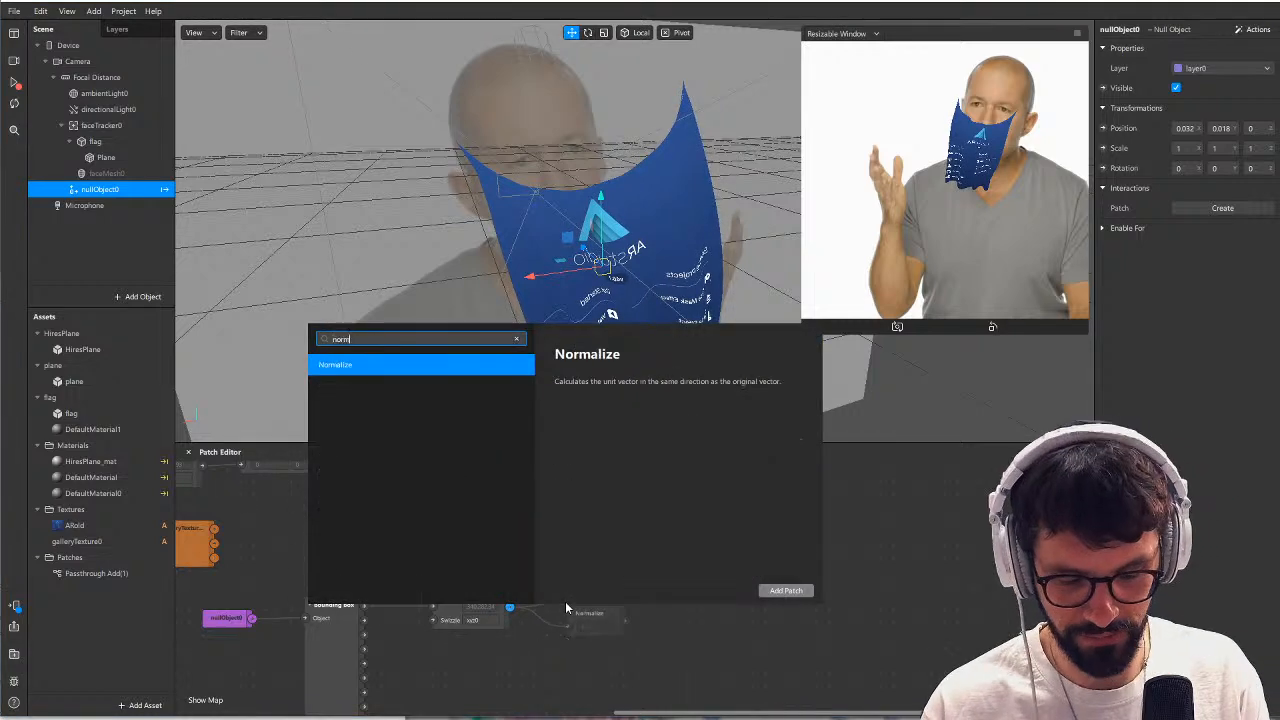
pyautogui.press('Return')
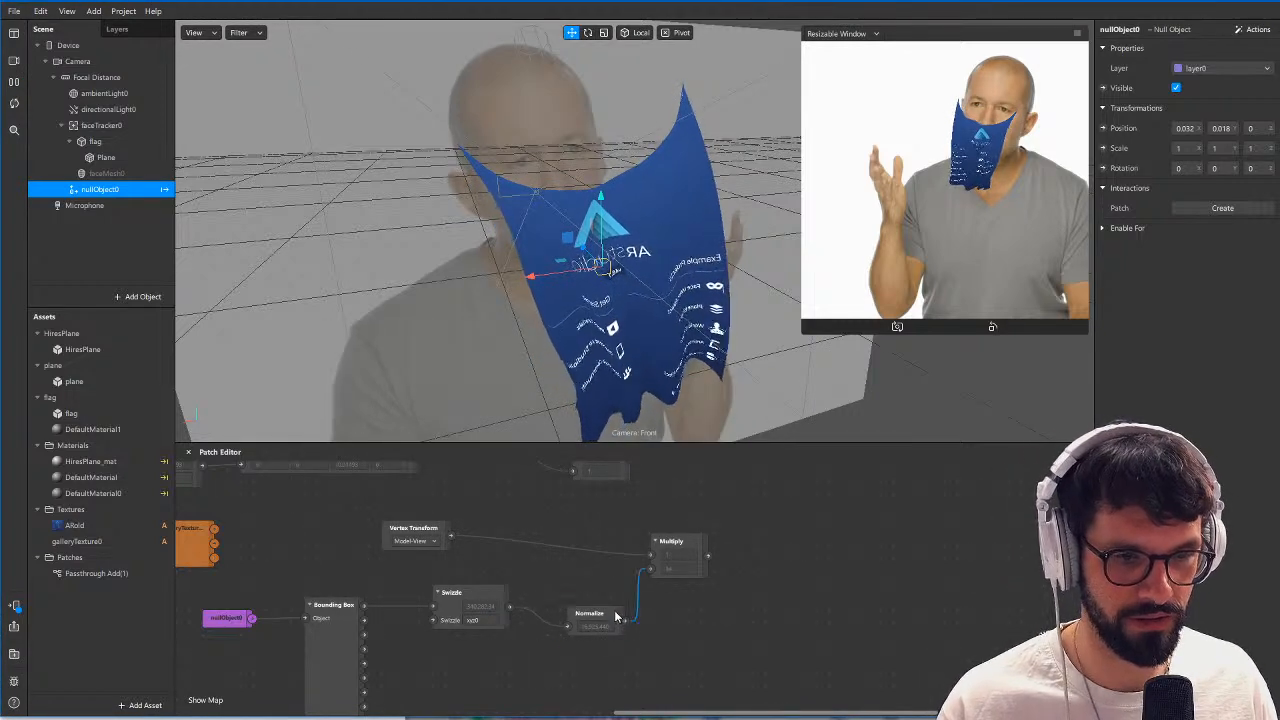
pyautogui.moveTo(590, 613); pyautogui.dragTo(570, 592)
# Add a Dot Product patch beyond Multiply and feed the Multiply output into its second input.
pyautogui.doubleClick(852, 527)
pyautogui.write('dot')
pyautogui.press('Return')
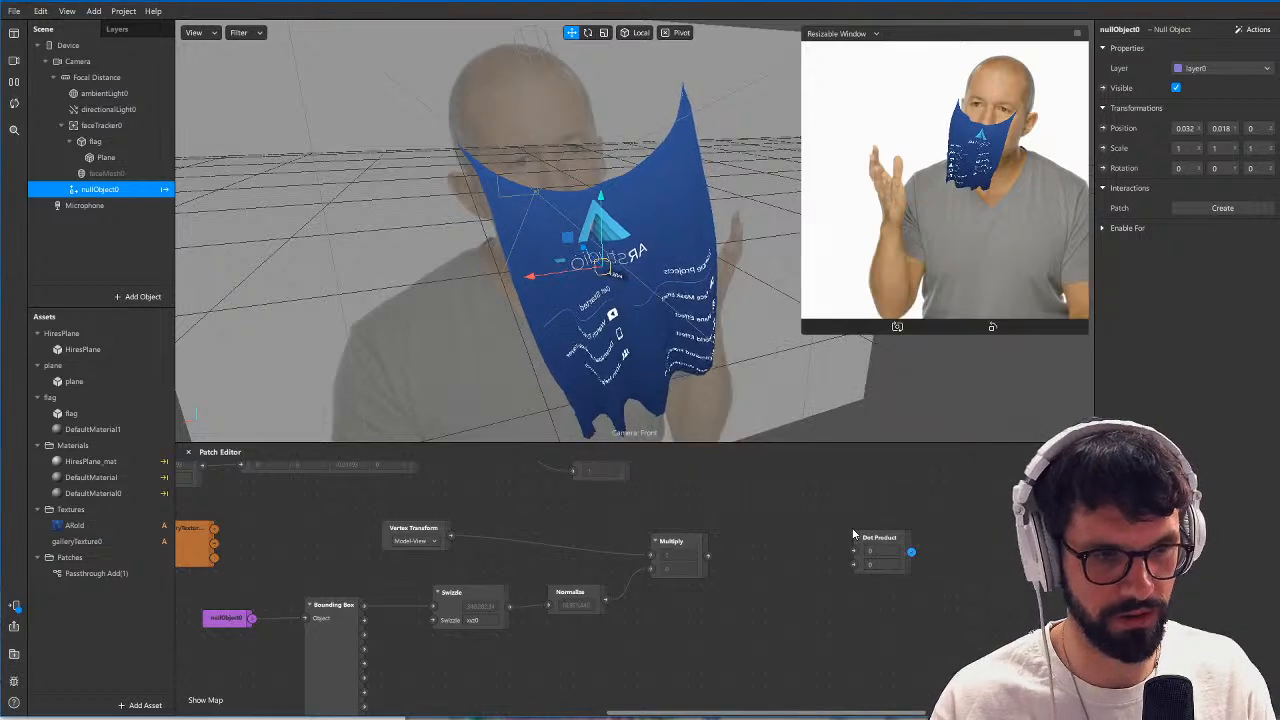
pyautogui.moveTo(707, 556); pyautogui.dragTo(854, 564)
# Import the Torus Primitive from the recent library items and add it to the scene under Focal Distance.
pyautogui.click(150, 705)
pyautogui.moveTo(205, 543)
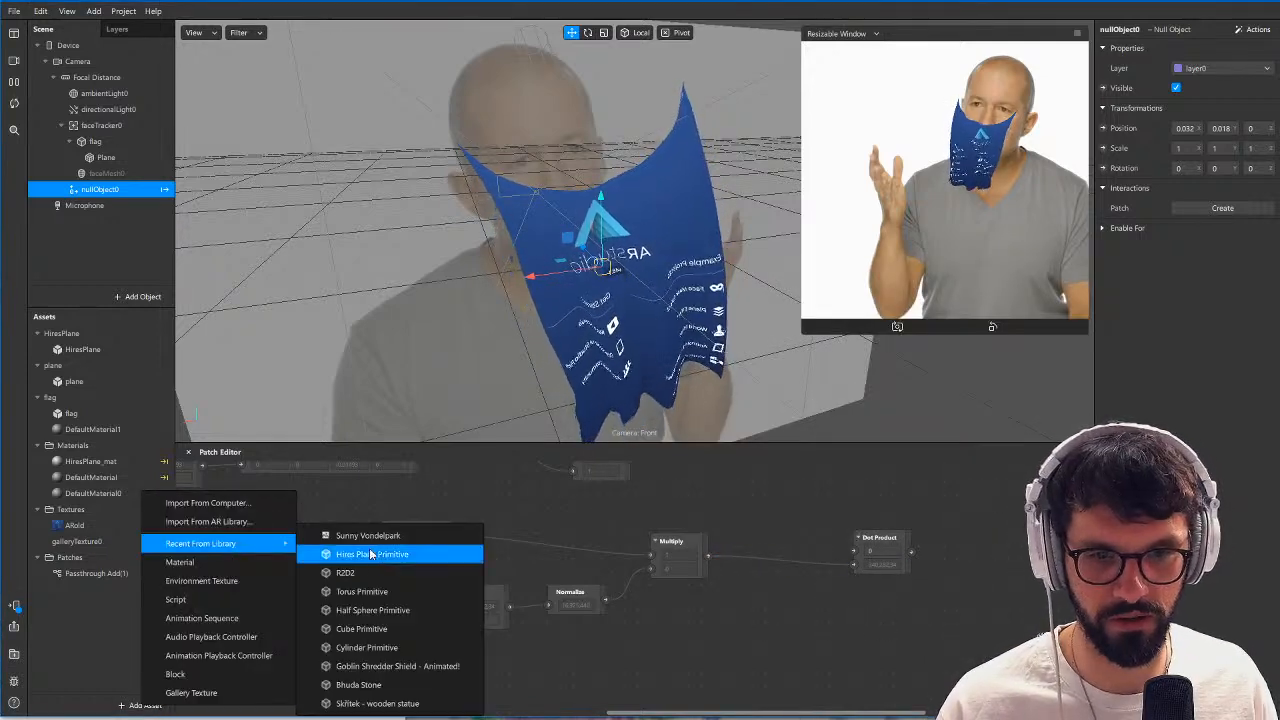
pyautogui.click(351, 584)
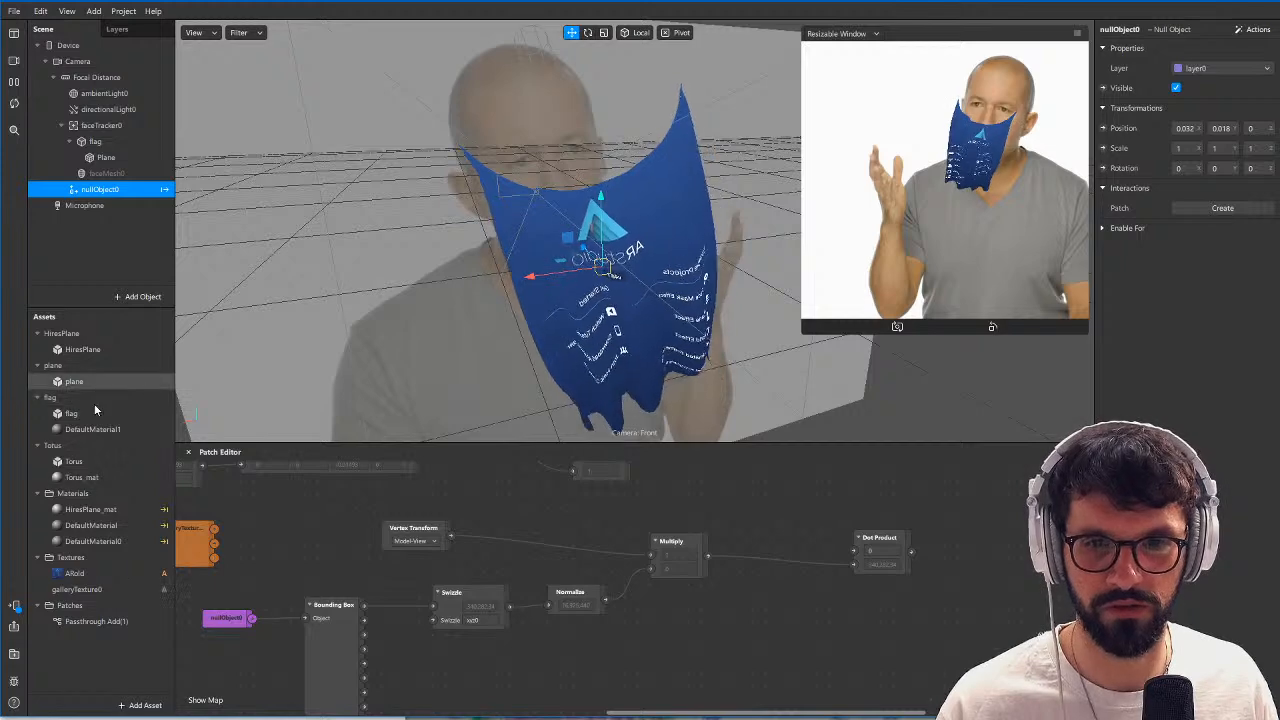
pyautogui.moveTo(52, 446); pyautogui.dragTo(98, 77)
pyautogui.scroll(-5, 514, 249)
pyautogui.scroll(5, 514, 254)
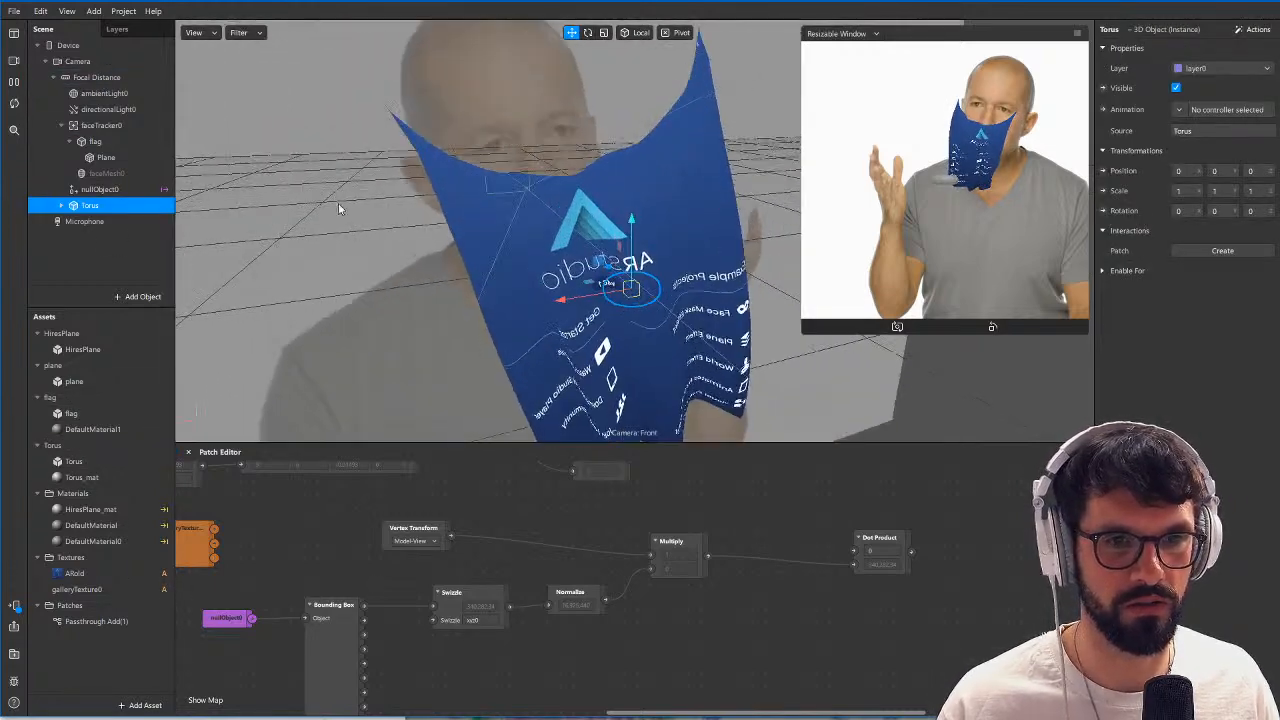
# Hide the flag object and move the torus along its Z axis to about 0.220.
pyautogui.click(95, 141)
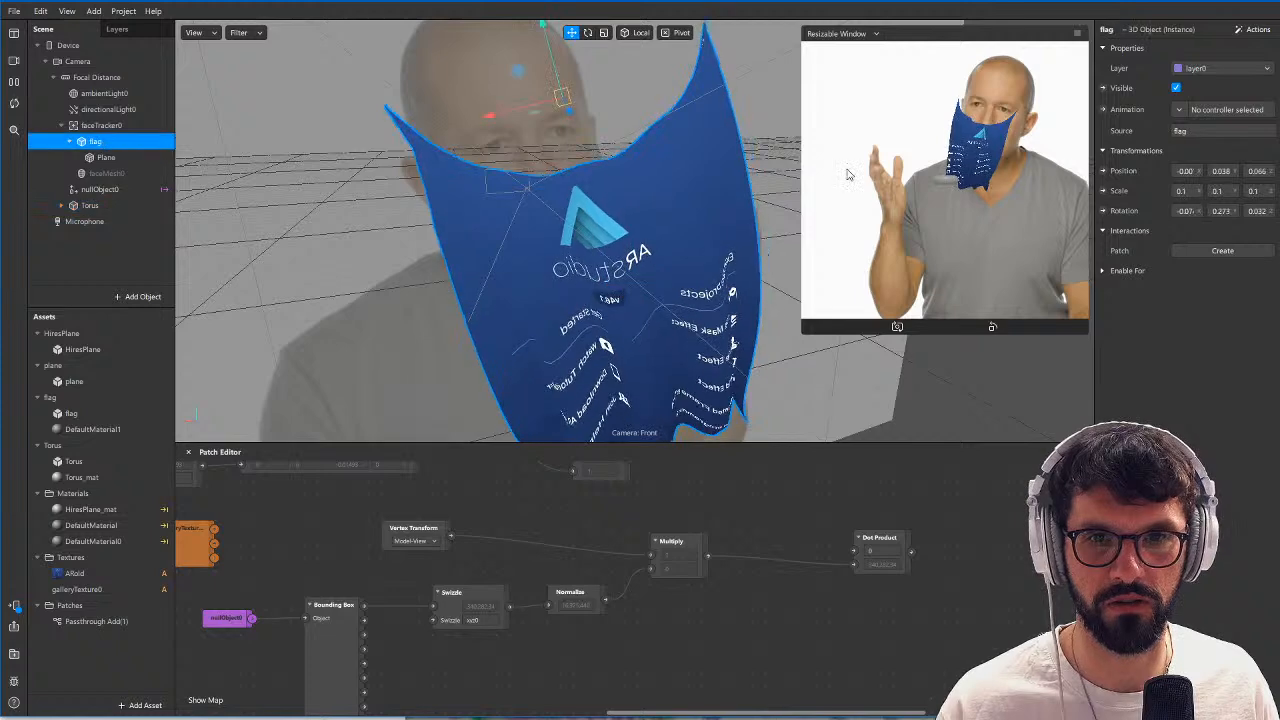
pyautogui.scroll(3, 672, 292)
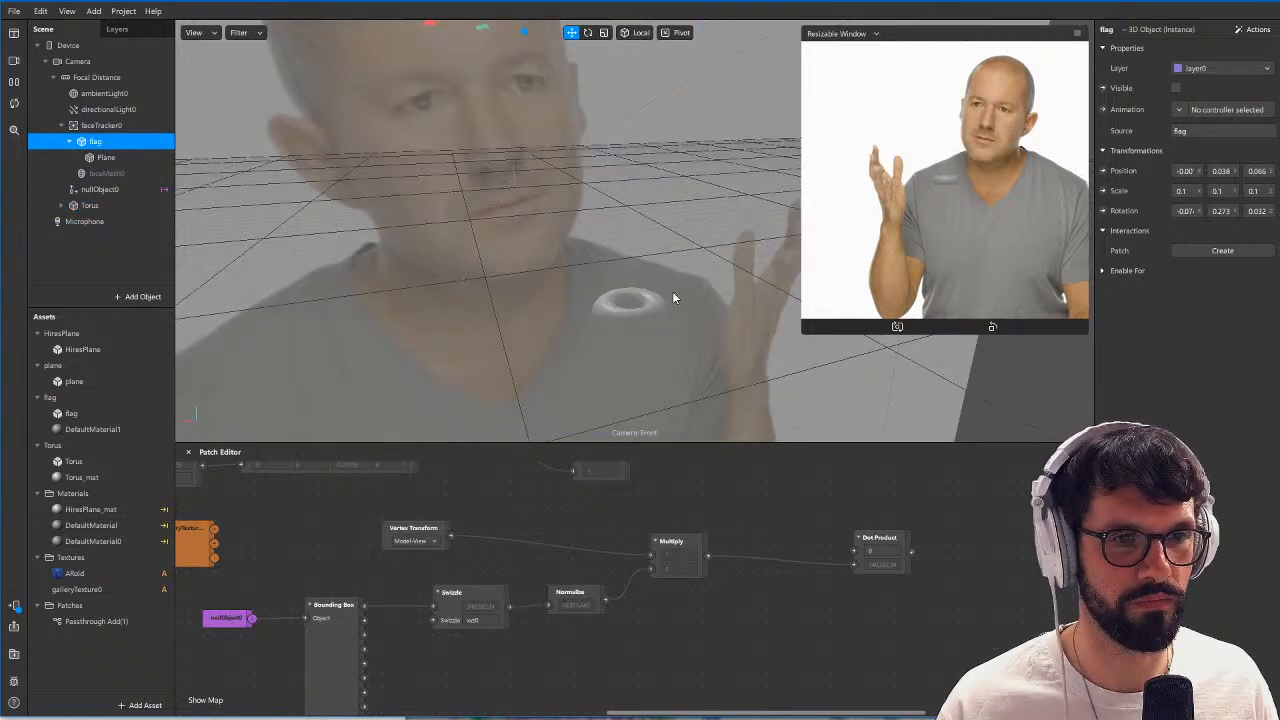
pyautogui.click(123, 208)
pyautogui.scroll(-5, 716, 288)
pyautogui.keyDown('alt'); pyautogui.moveTo(735, 285); pyautogui.dragTo(792, 290); pyautogui.keyUp('alt')
pyautogui.moveTo(548, 276); pyautogui.dragTo(416, 272)
pyautogui.keyDown('alt'); pyautogui.moveTo(665, 285); pyautogui.dragTo(539, 352); pyautogui.keyUp('alt')
pyautogui.scroll(4, 539, 352)
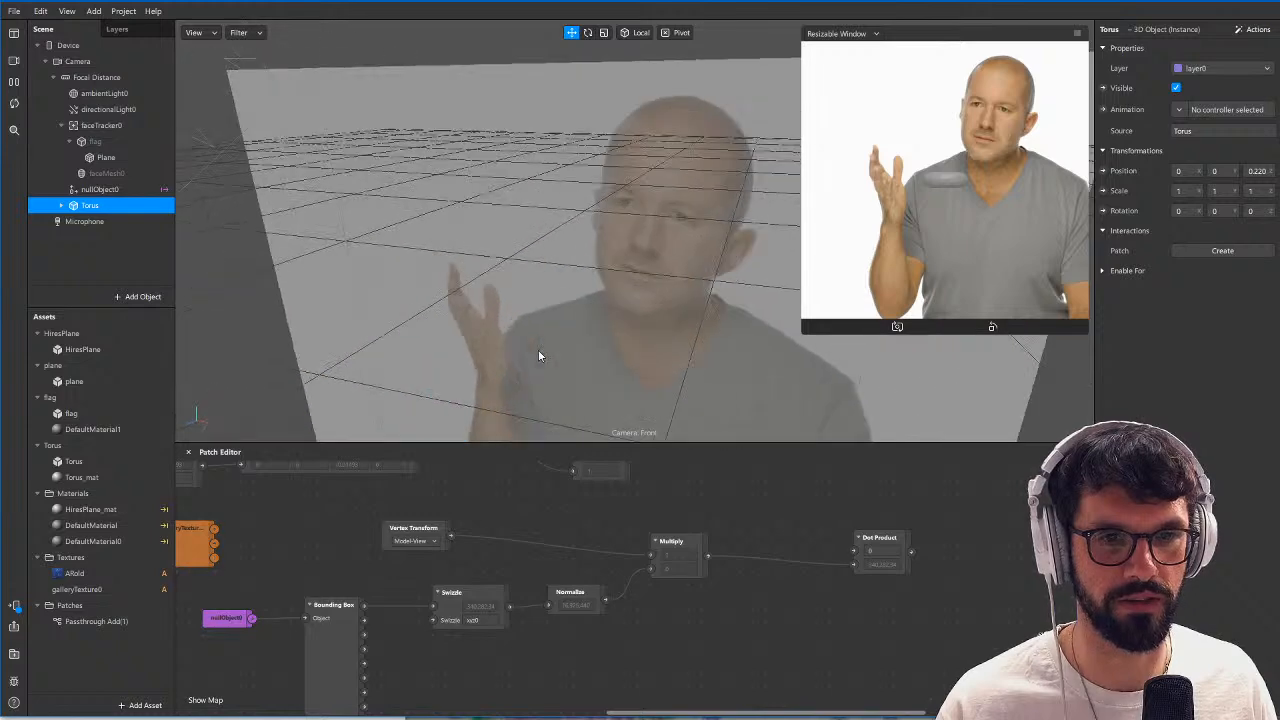
pyautogui.keyDown('alt'); pyautogui.moveTo(628, 238); pyautogui.dragTo(435, 374); pyautogui.keyUp('alt')
pyautogui.scroll(4, 499, 276)
pyautogui.scroll(-3, 435, 297)
# Try HiresPlane_mat and DefaultMaterial on the nested Torus mesh, and assign DefaultMaterial0 to it.
pyautogui.click(61, 205)
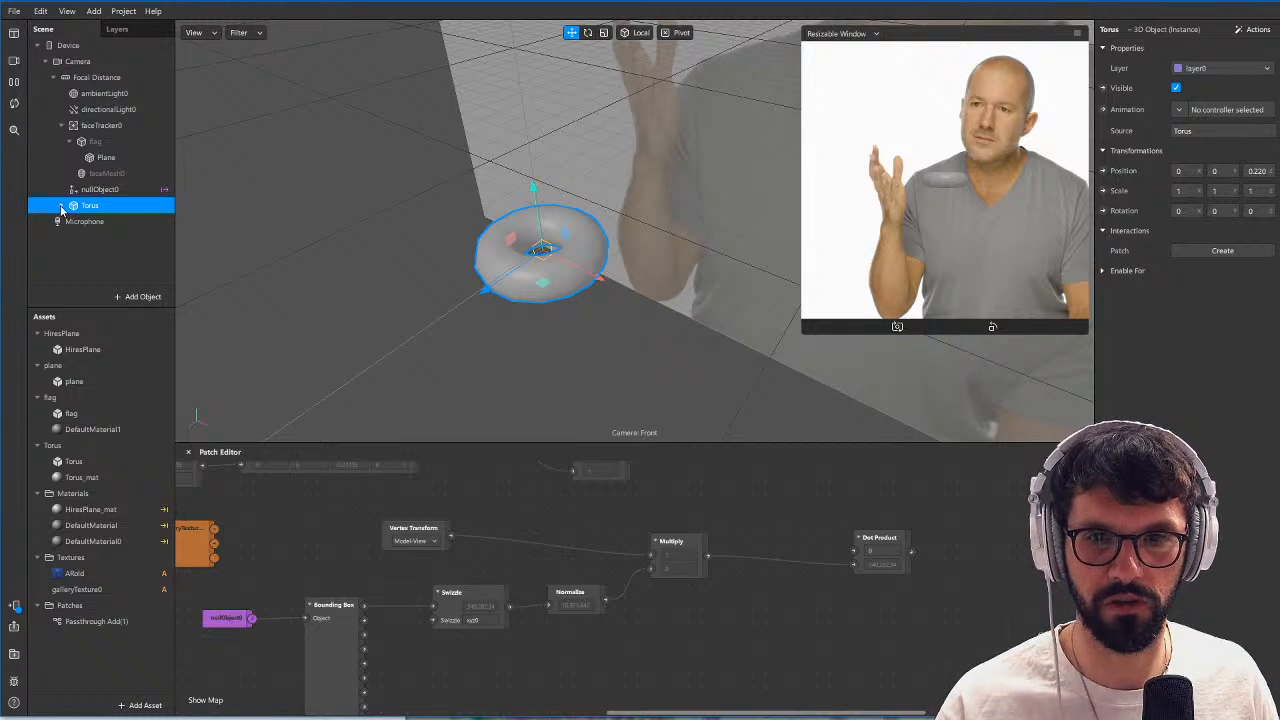
pyautogui.click(82, 477)
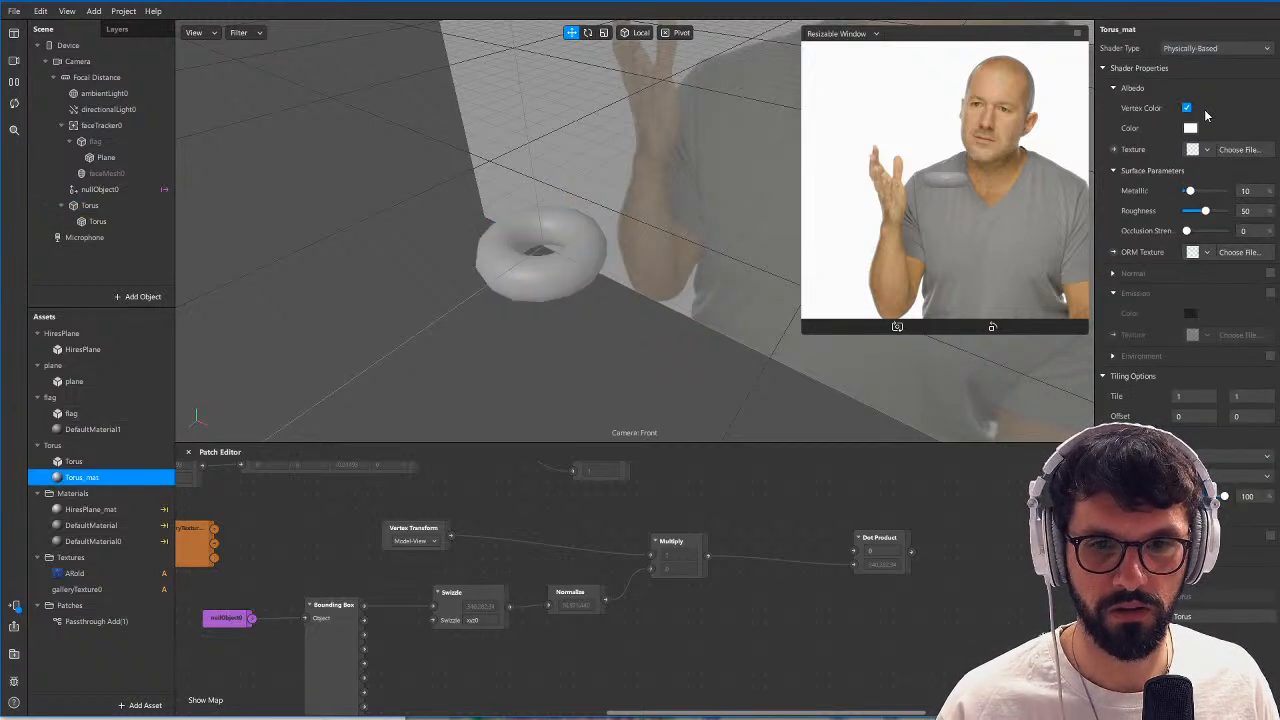
pyautogui.click(110, 221)
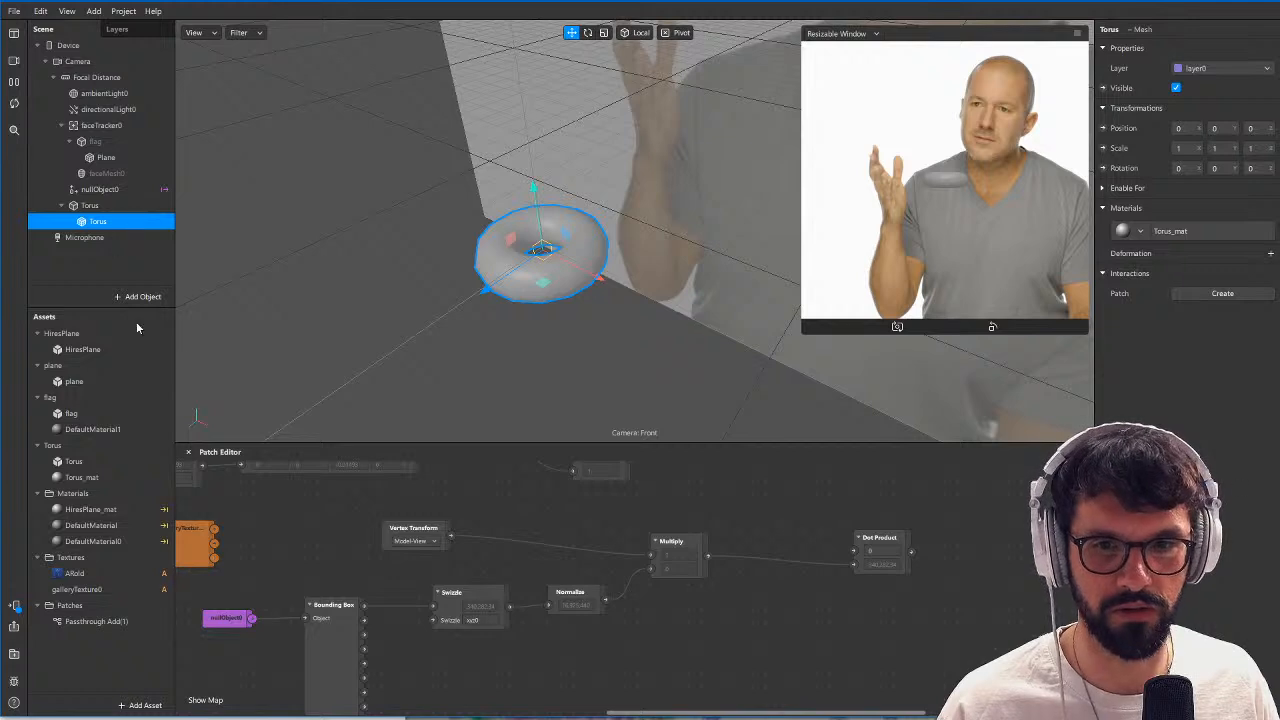
pyautogui.click(1140, 231)
pyautogui.click(1166, 253)
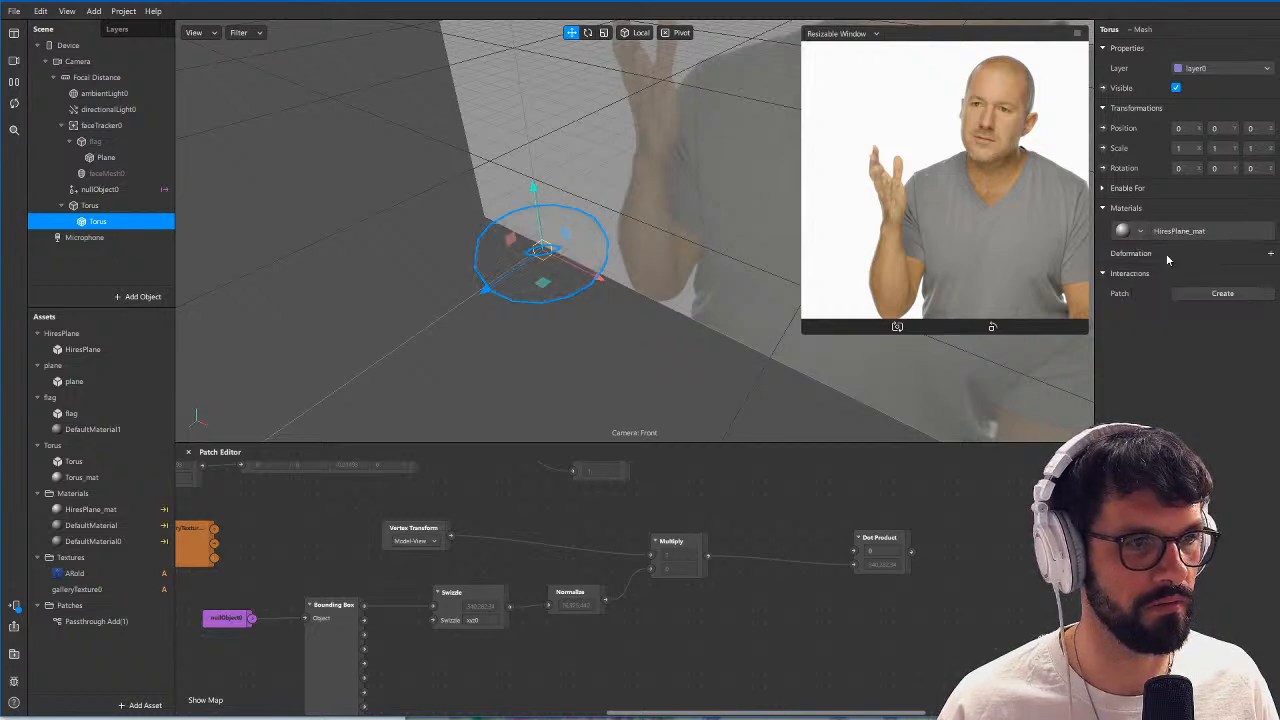
pyautogui.click(1150, 229)
pyautogui.click(1165, 272)
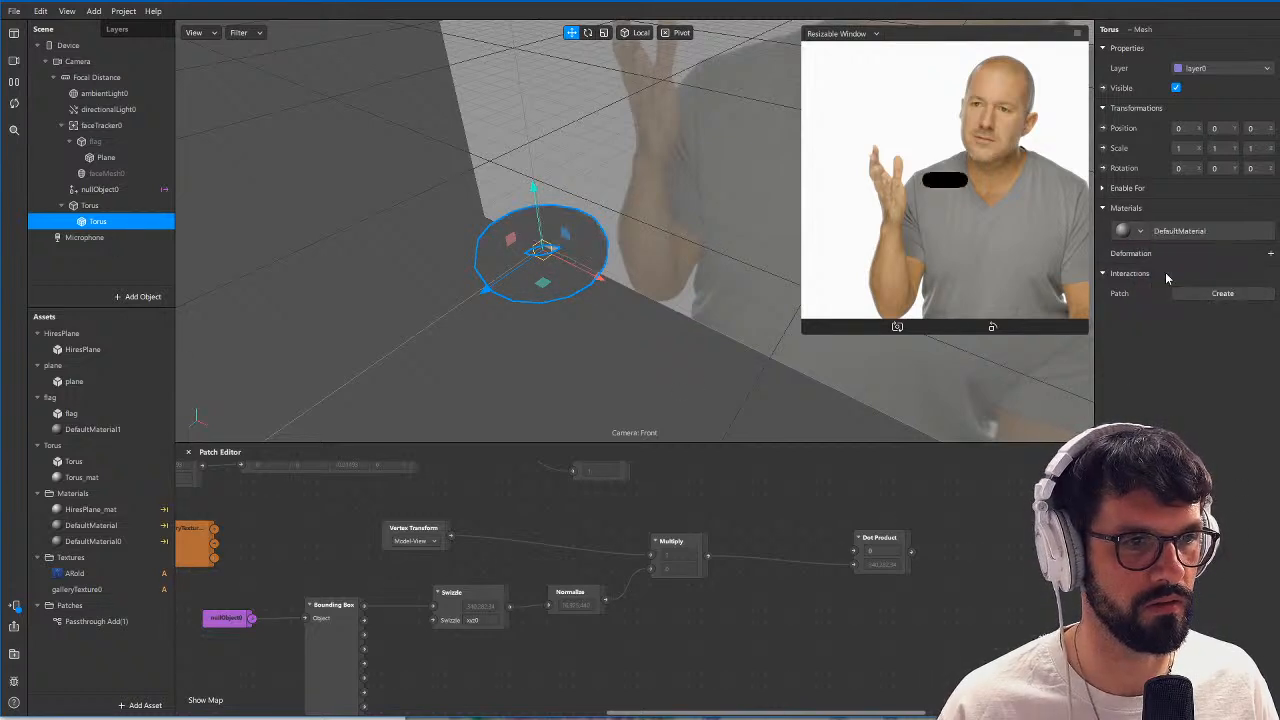
pyautogui.click(1141, 232)
pyautogui.click(1164, 289)
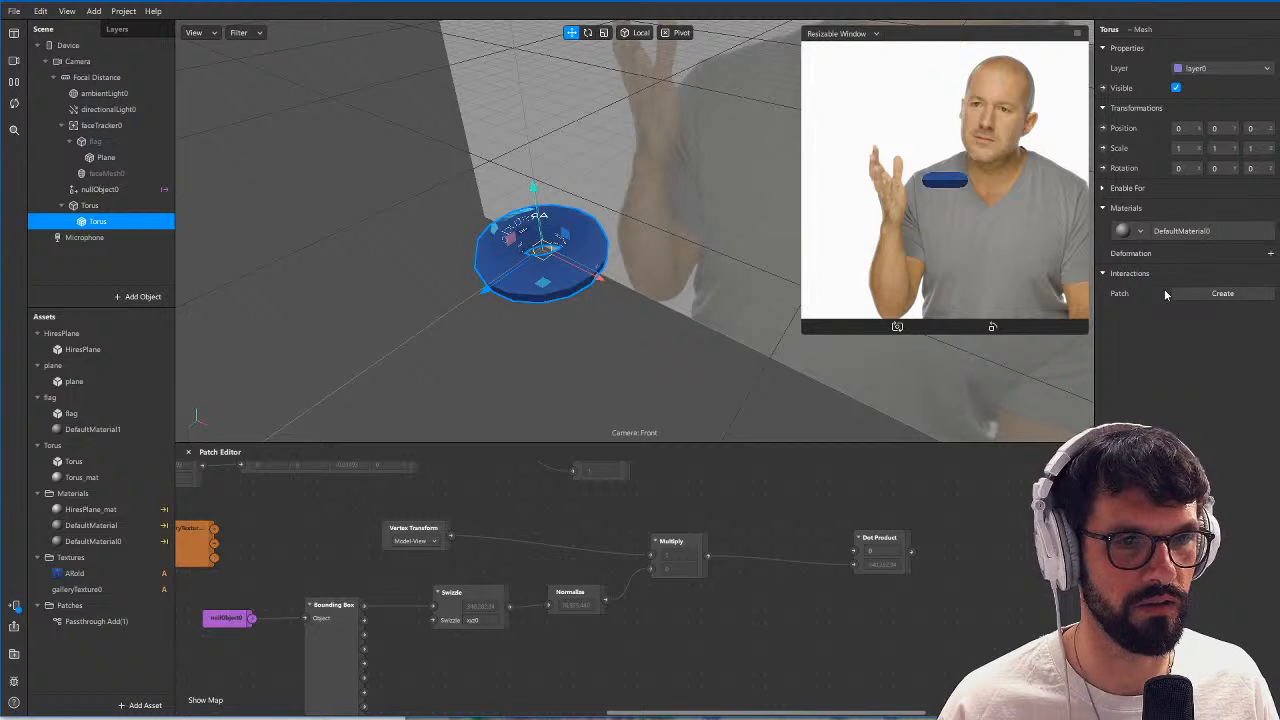
pyautogui.click(1147, 231)
pyautogui.click(1005, 480)
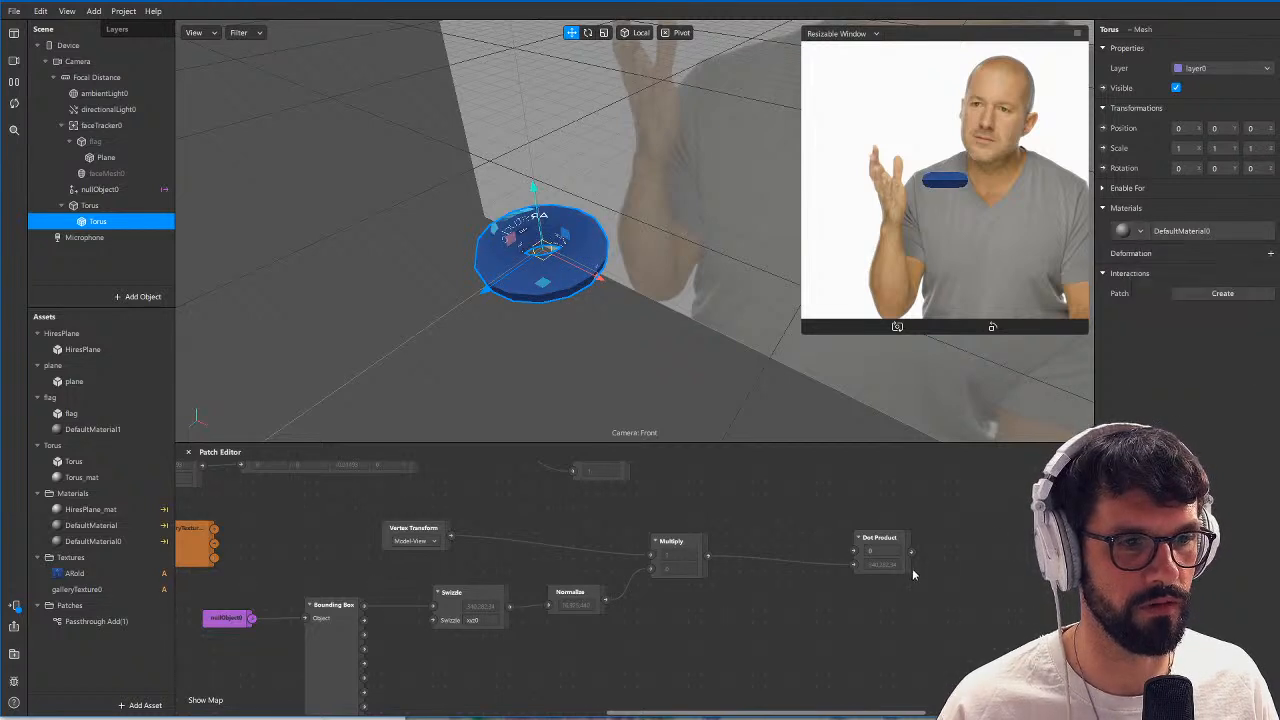
# Examine the flag's DefaultMaterial1 shader properties and the surrounding patch graph.
pyautogui.scroll(-2, 912, 570)
pyautogui.moveTo(789, 516); pyautogui.dragTo(822, 586, button='middle')
pyautogui.click(101, 429)
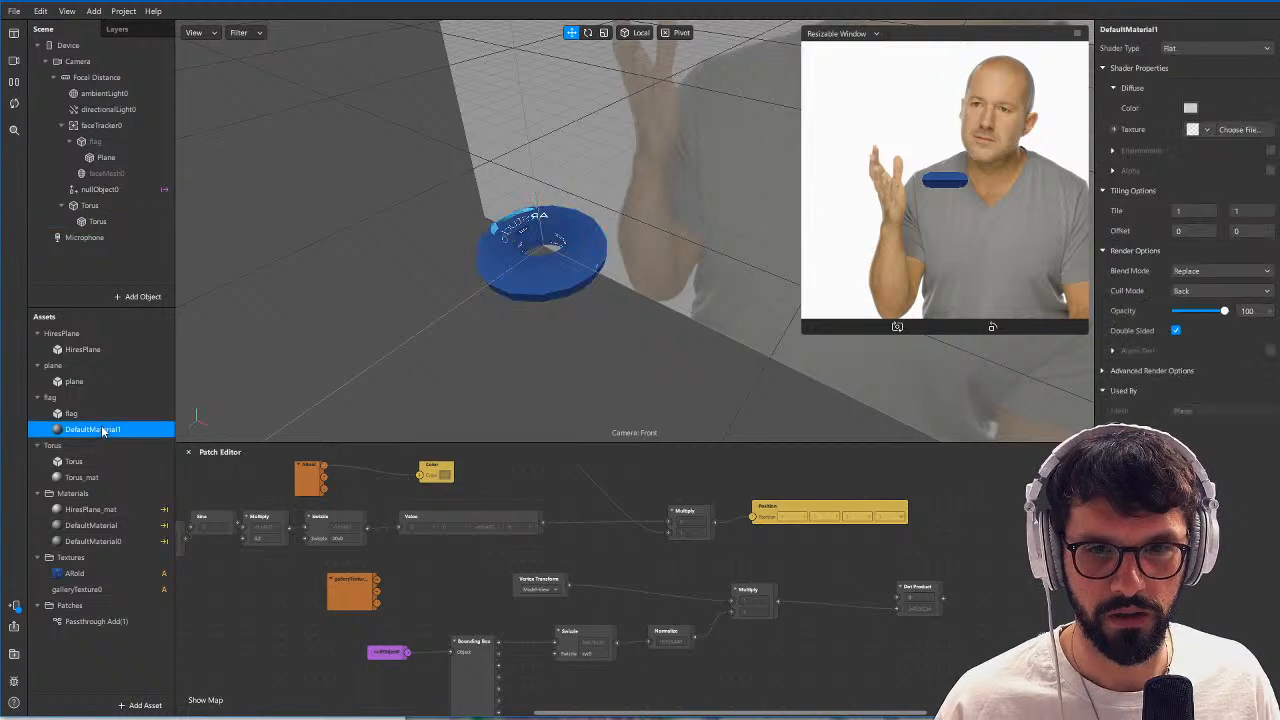
pyautogui.moveTo(847, 644); pyautogui.dragTo(825, 646, button='middle')
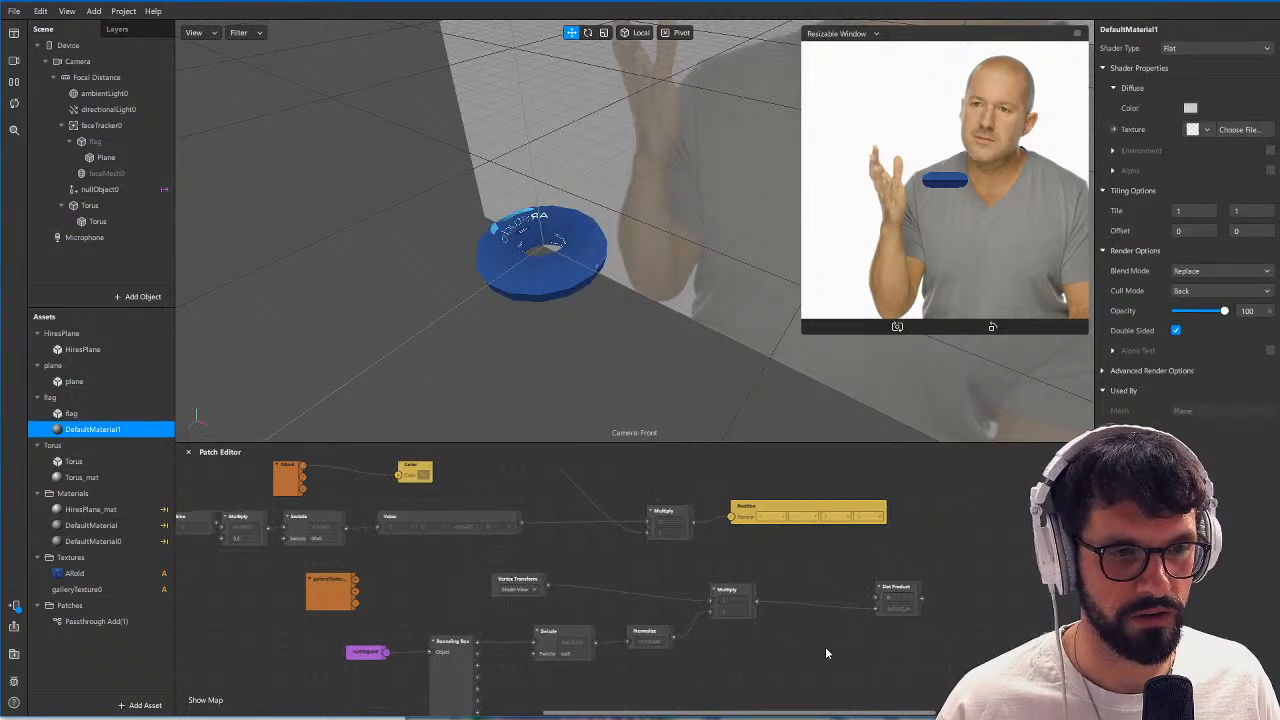
pyautogui.moveTo(814, 568); pyautogui.dragTo(823, 581, button='middle')
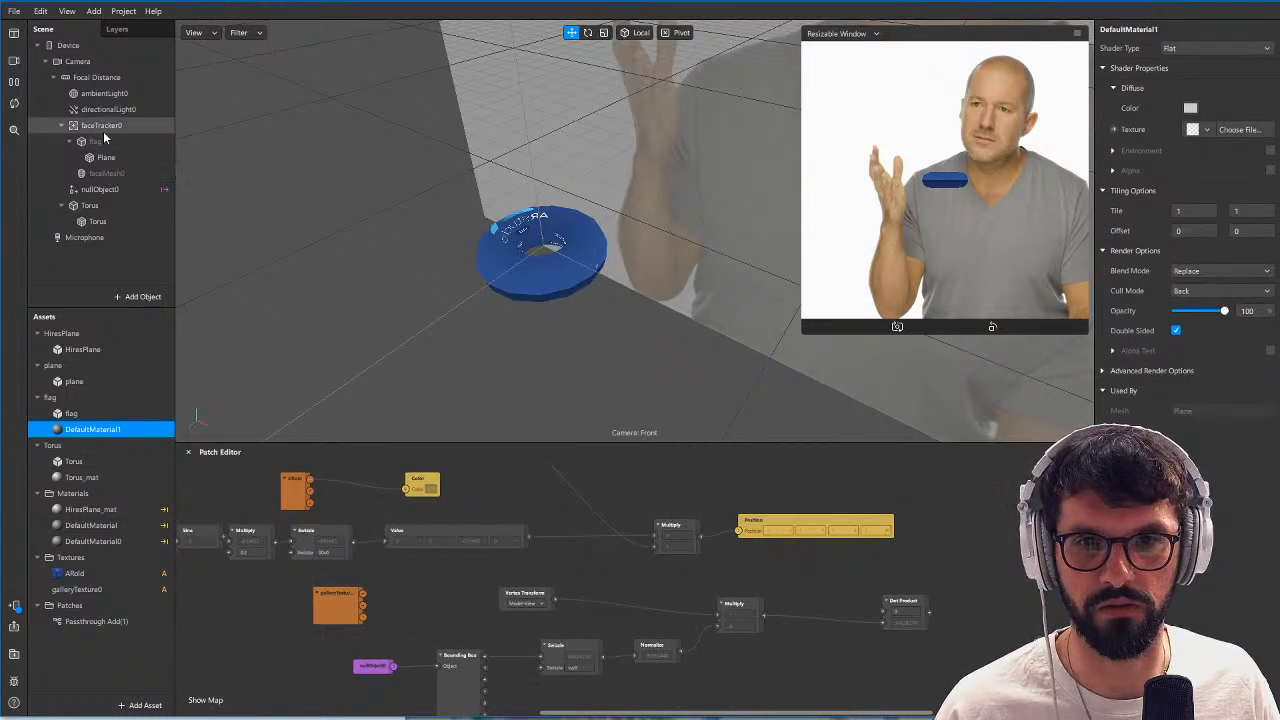
# Change the shader type of DefaultMaterial1 to the Passthrough Add(1) patch asset.
pyautogui.moveTo(636, 249); pyautogui.dragTo(505, 268, button='right')
pyautogui.scroll(-2, 472, 266)
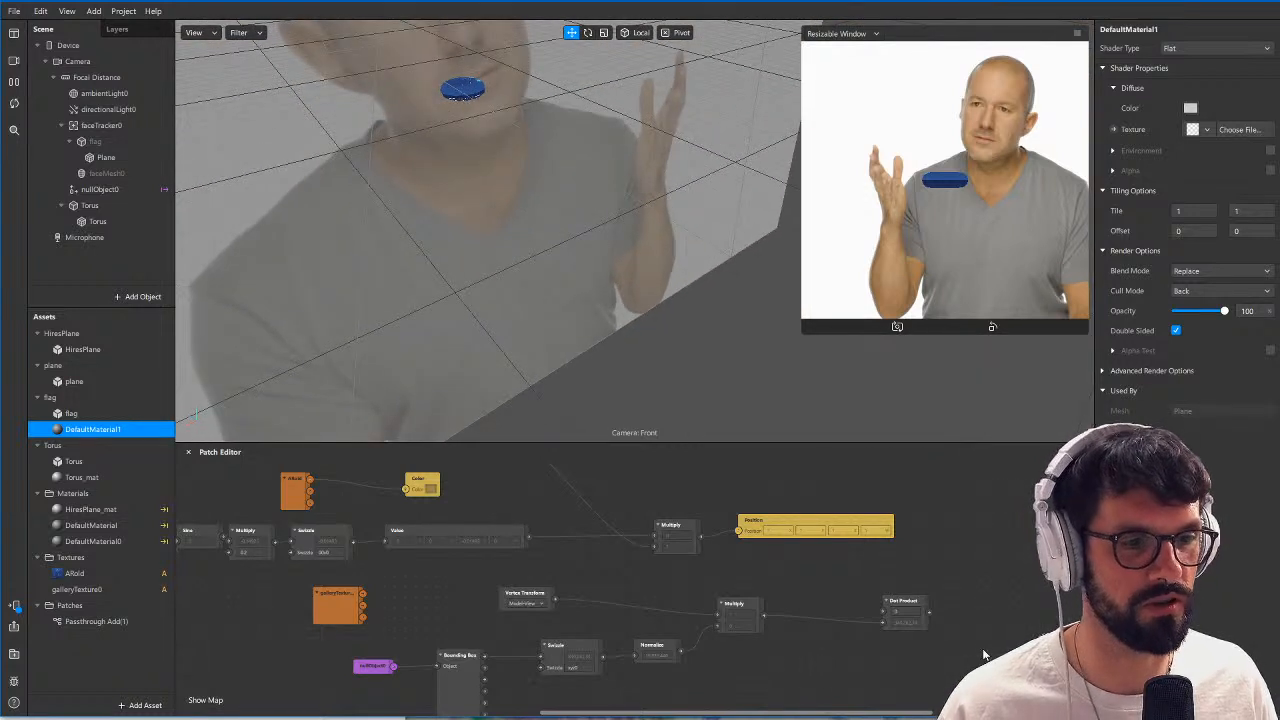
pyautogui.scroll(1, 976, 640)
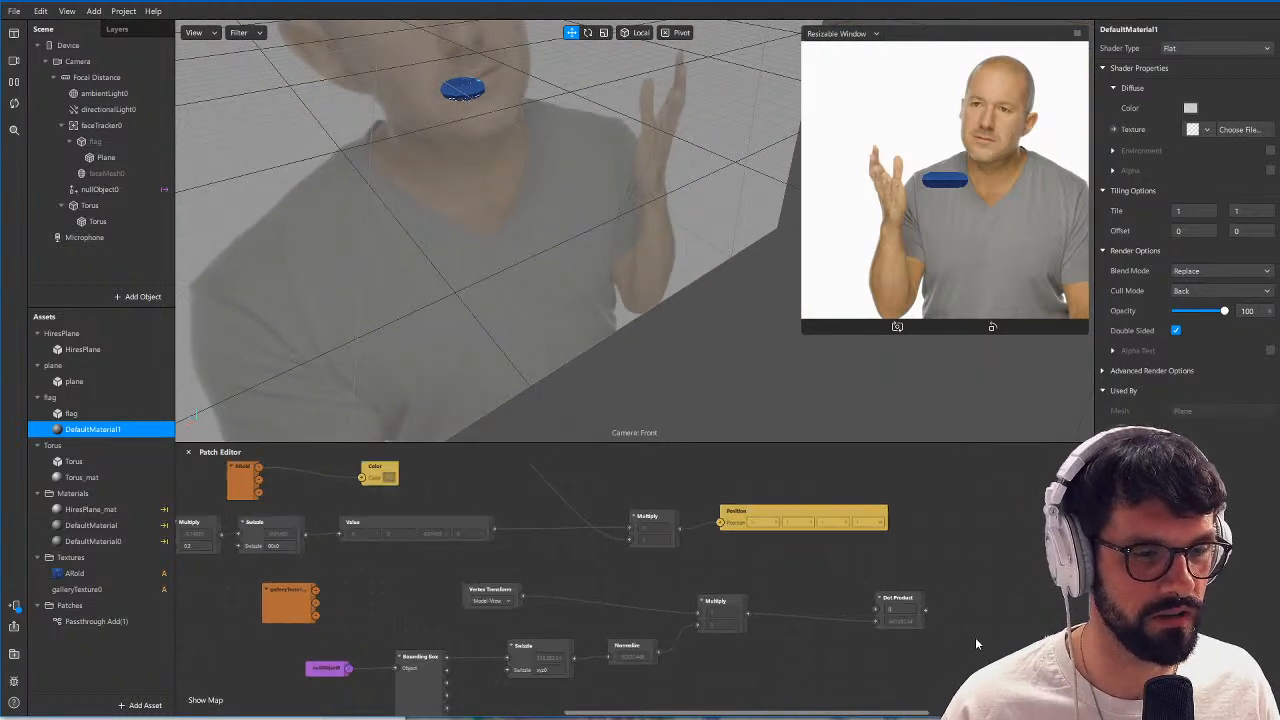
pyautogui.click(100, 221)
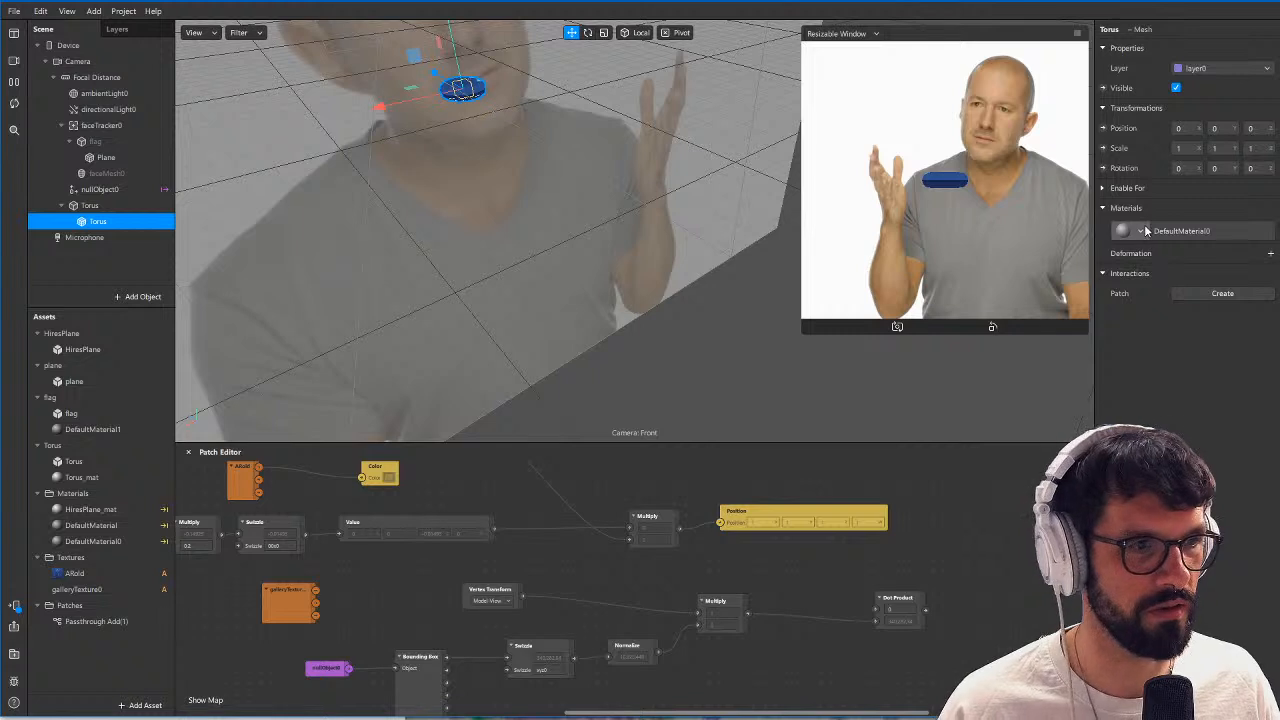
pyautogui.click(100, 414)
pyautogui.click(126, 430)
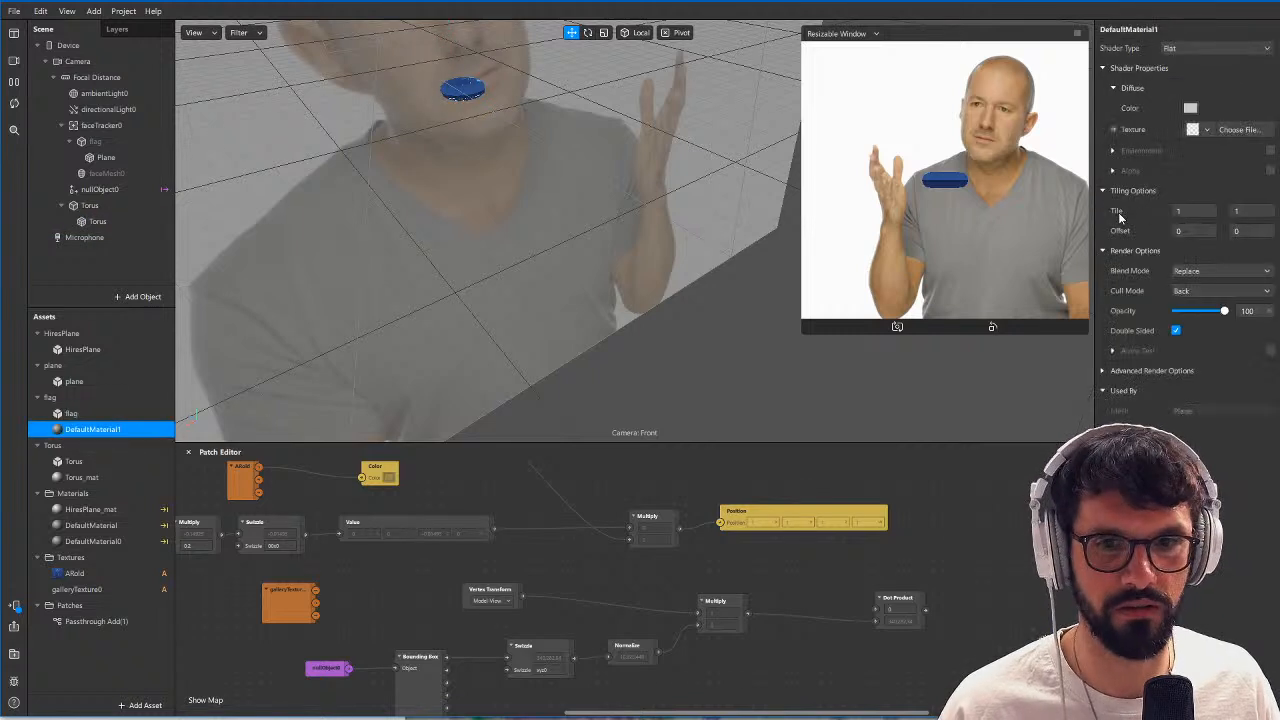
pyautogui.click(1213, 49)
pyautogui.moveTo(1202, 117)
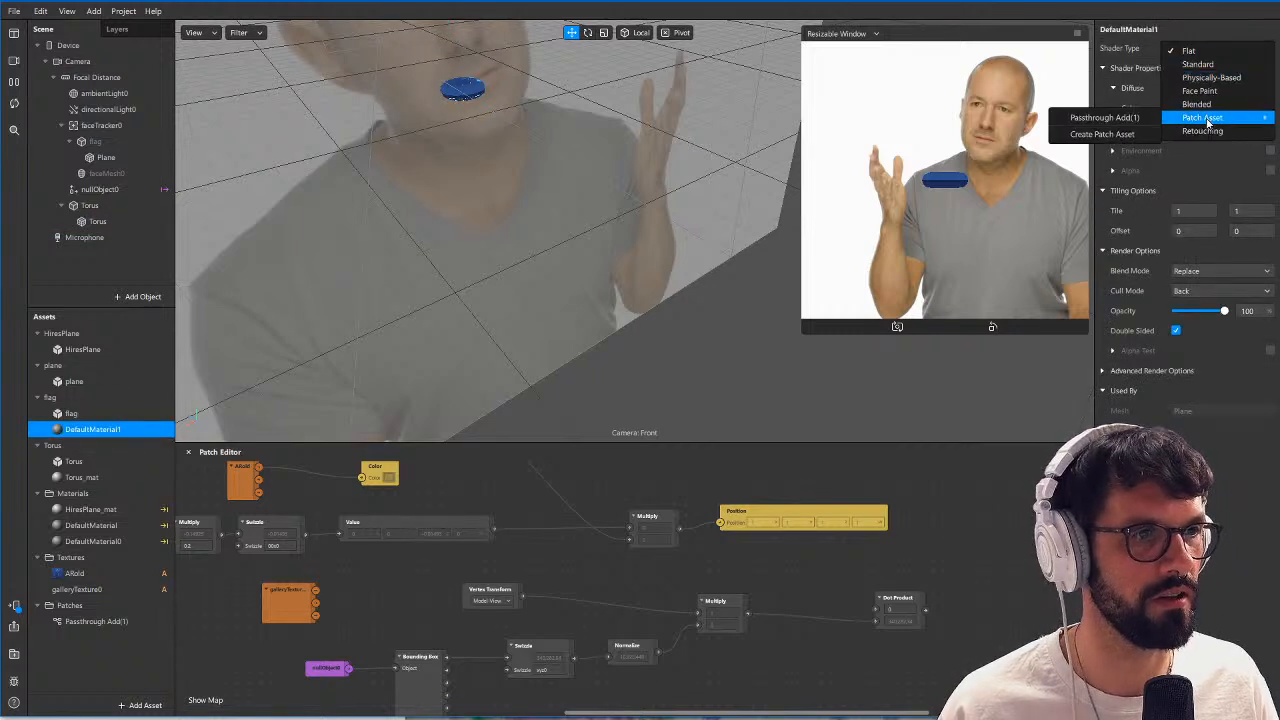
pyautogui.click(1105, 118)
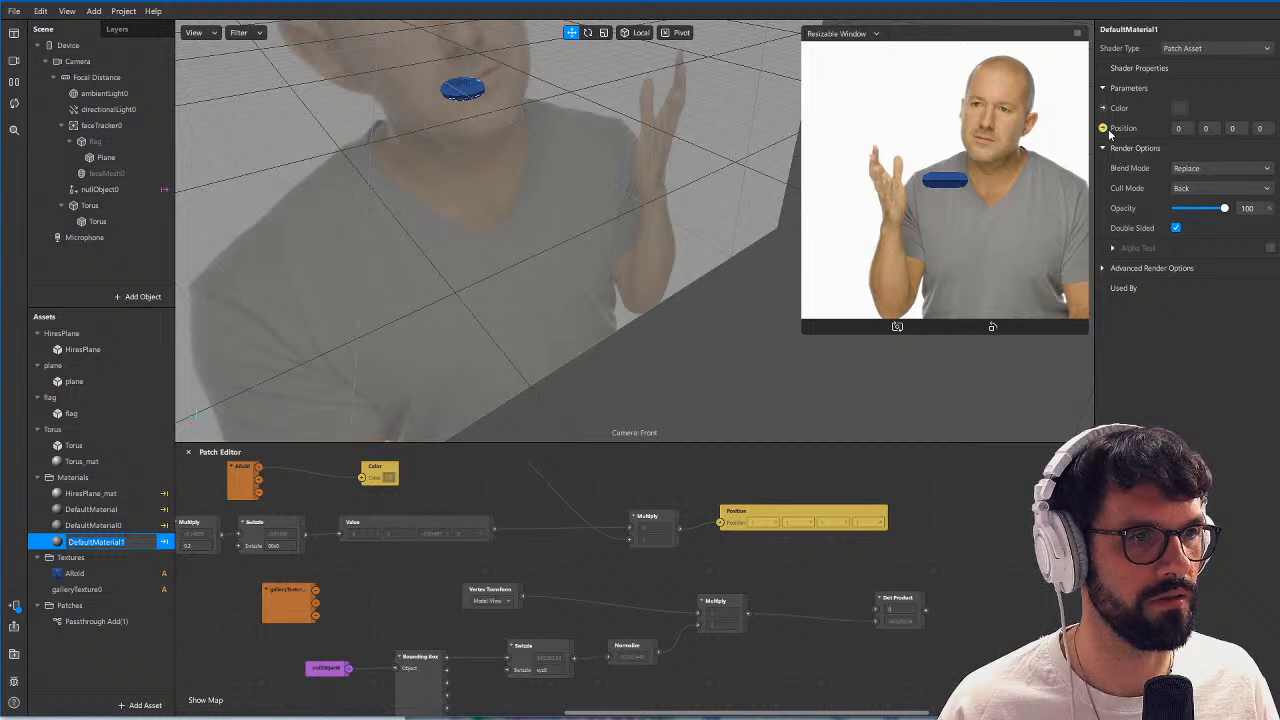
# Create Position and Color patches from DefaultMaterial1's parameters and place them beside the Dot Product patch.
pyautogui.click(1105, 130)
pyautogui.click(1104, 109)
pyautogui.moveTo(664, 503); pyautogui.dragTo(866, 682)
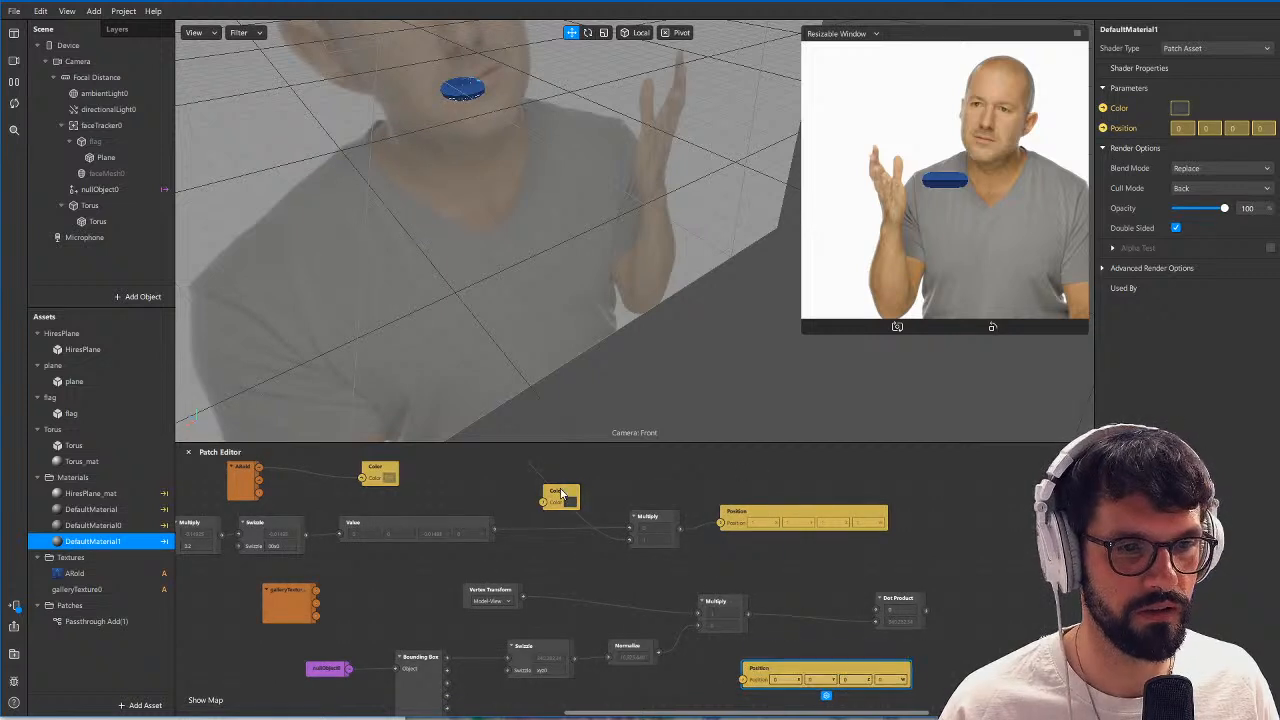
pyautogui.moveTo(562, 494); pyautogui.dragTo(987, 562)
# Add a Value patch of colour type, set it to red #ff0004, and connect it to DefaultMaterial1's Color patch.
pyautogui.doubleClick(838, 564)
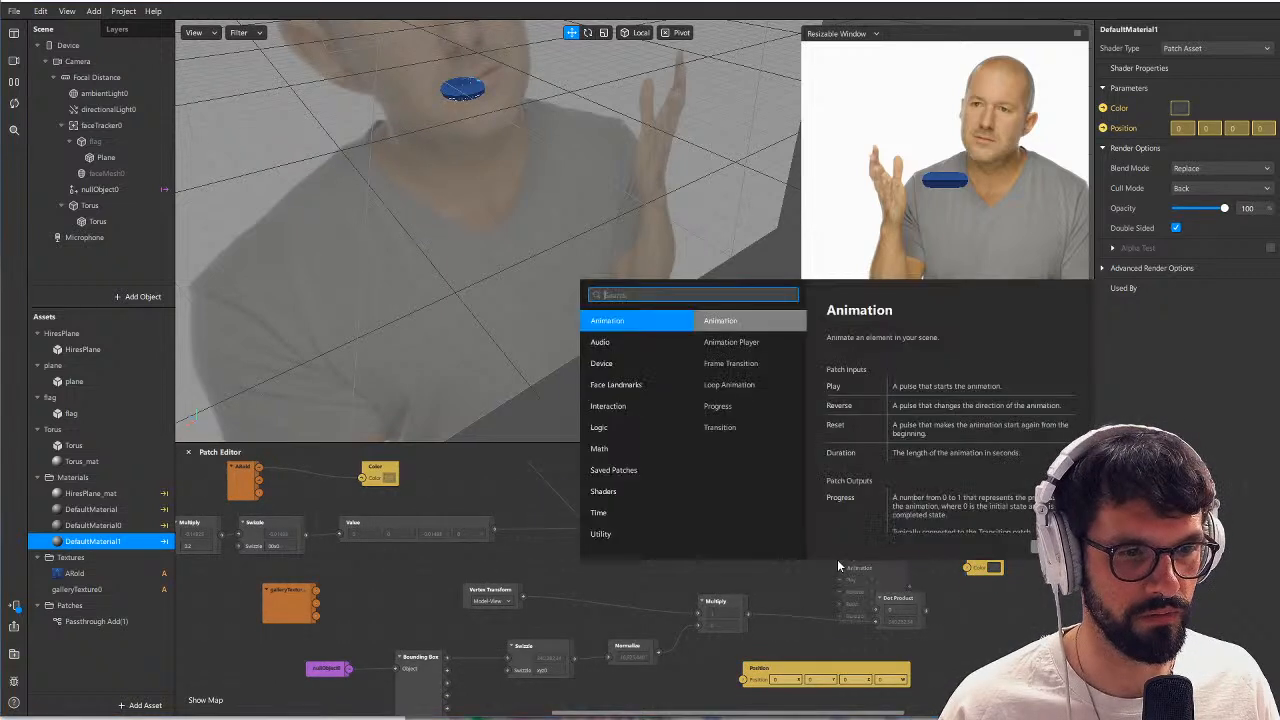
pyautogui.write('val')
pyautogui.press('Return')
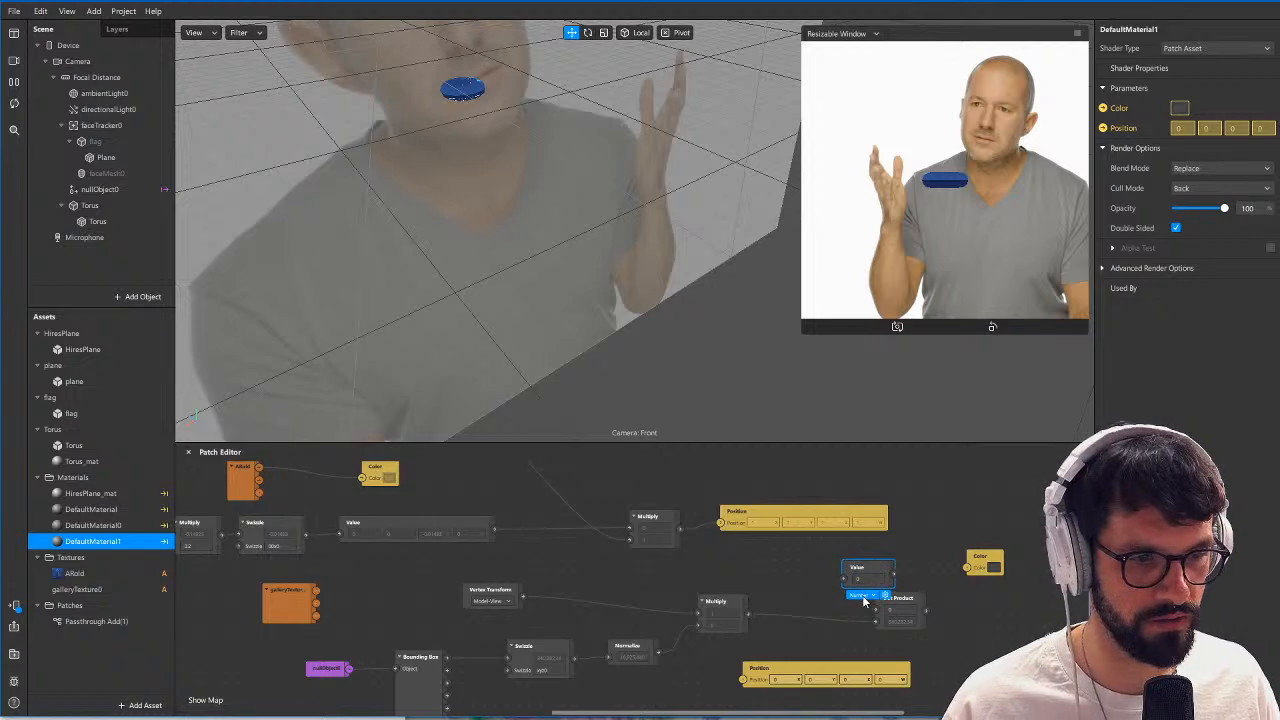
pyautogui.click(862, 597)
pyautogui.click(871, 595)
pyautogui.click(859, 580)
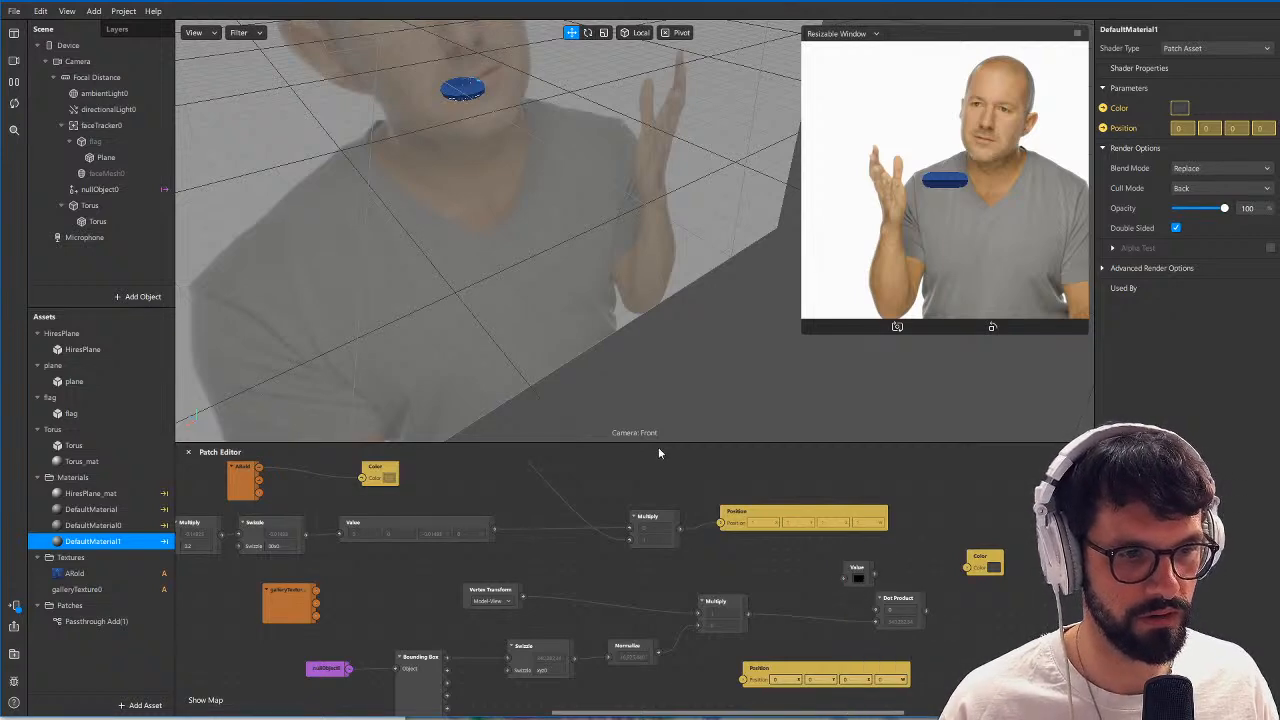
pyautogui.click(556, 338)
pyautogui.moveTo(716, 376); pyautogui.dragTo(701, 300)
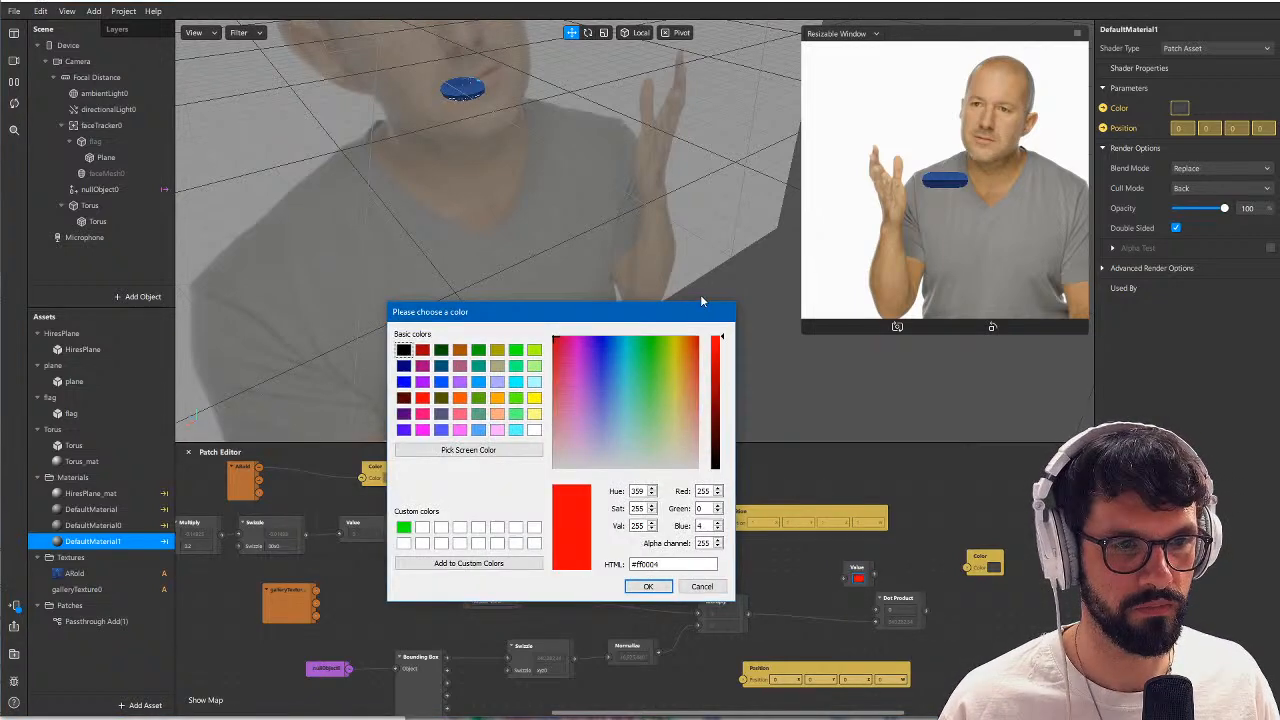
pyautogui.click(655, 590)
pyautogui.moveTo(966, 572); pyautogui.dragTo(997, 558)
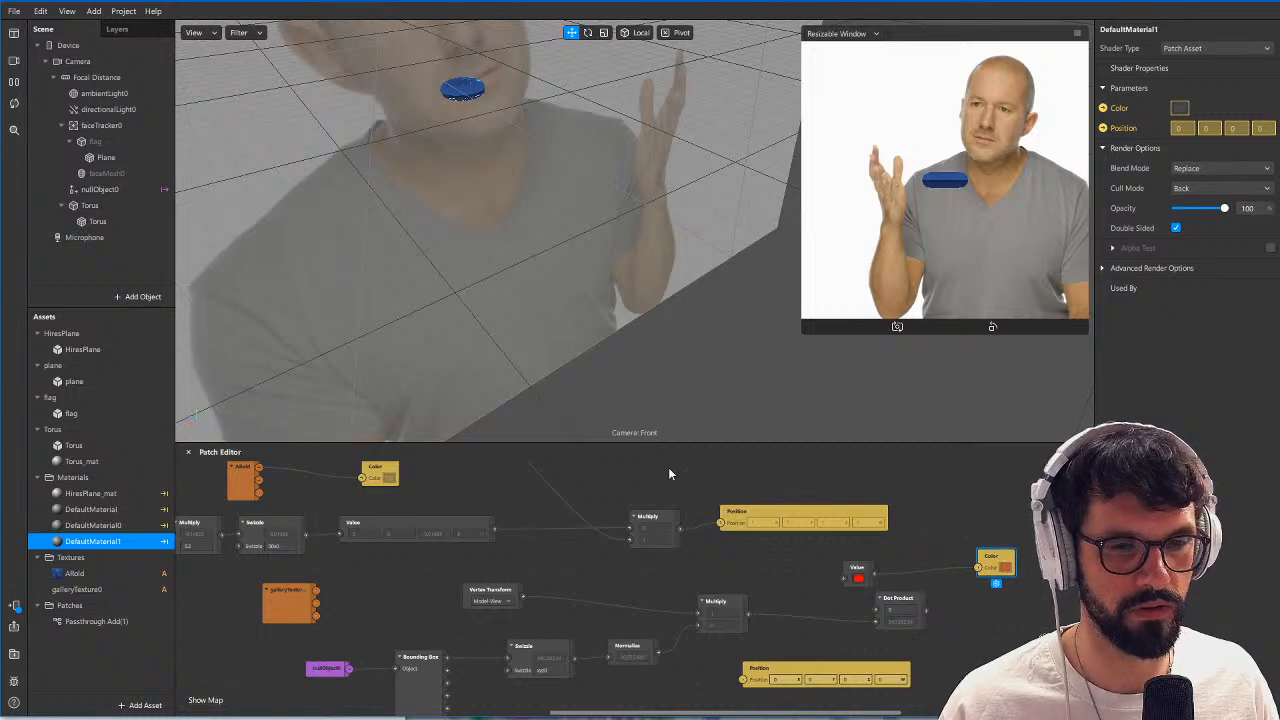
# Assign DefaultMaterial1 to the nested Torus mesh.
pyautogui.click(117, 222)
pyautogui.click(1182, 231)
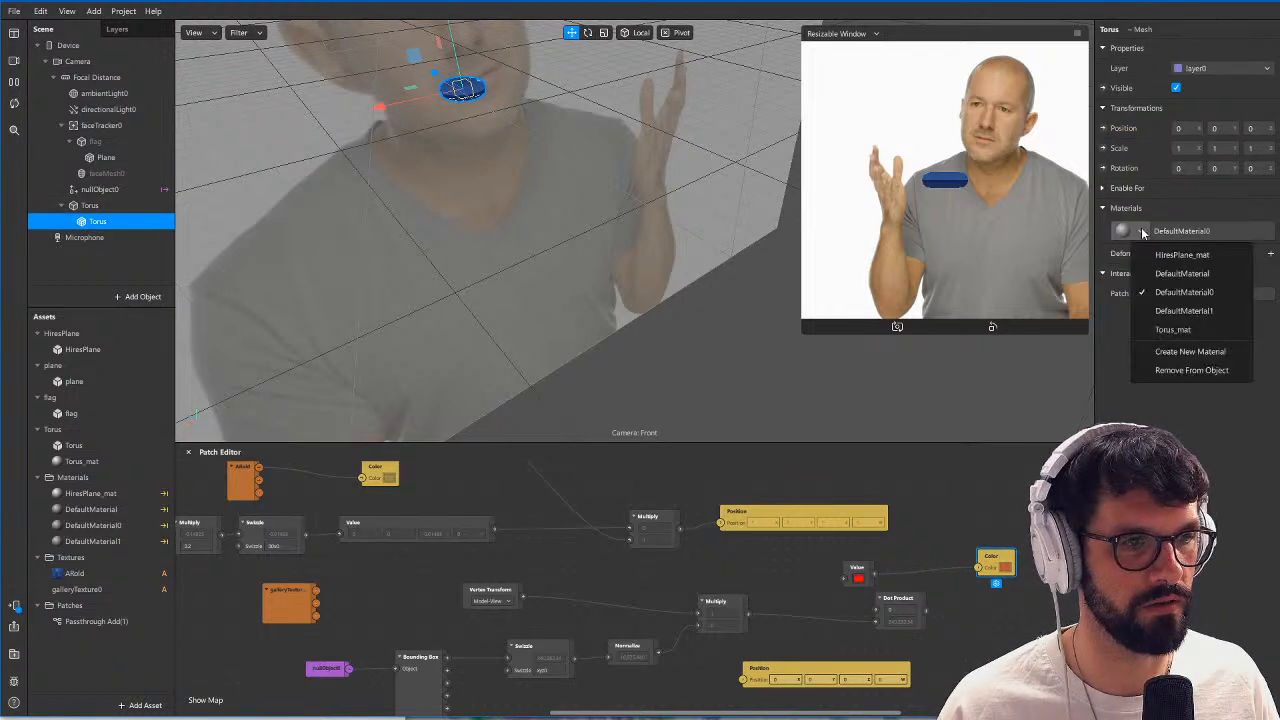
pyautogui.click(1198, 314)
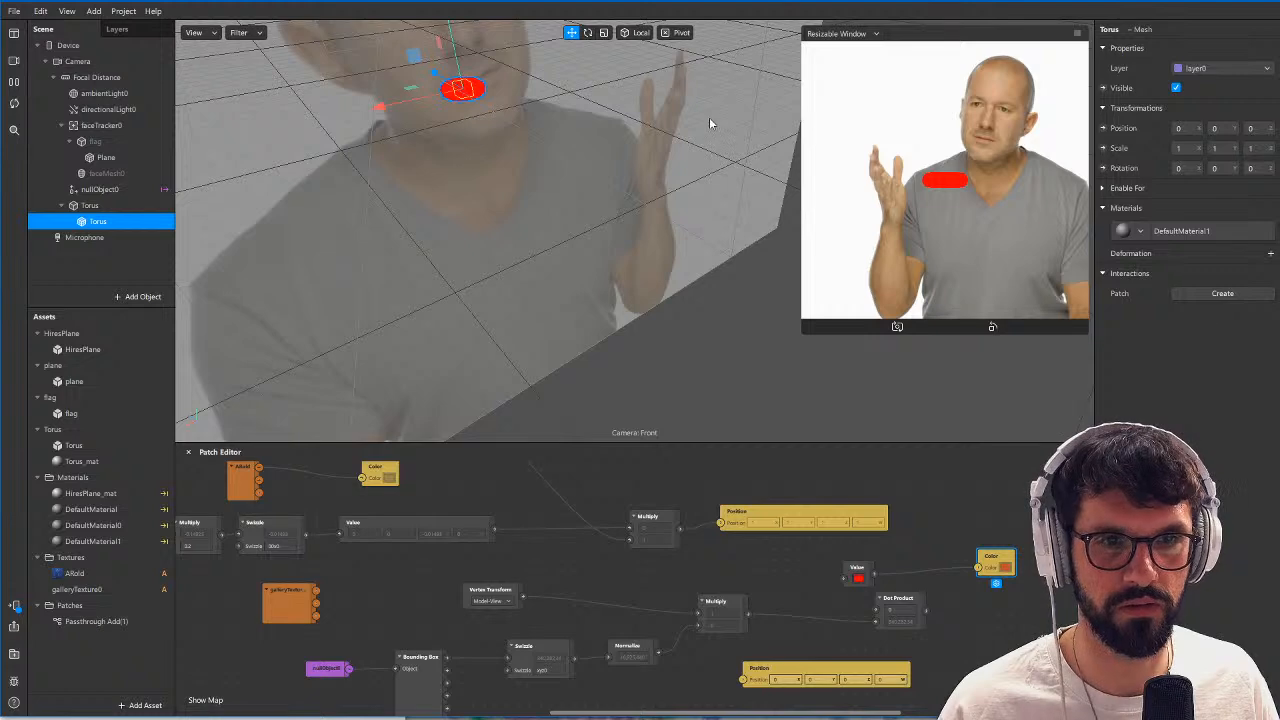
pyautogui.moveTo(468, 118); pyautogui.dragTo(574, 230, button='middle')
pyautogui.scroll(-3, 608, 262)
# Make room beside the Color patch and add a Vertex Attribute patch set to Local Normal.
pyautogui.click(967, 638)
pyautogui.moveTo(998, 587); pyautogui.dragTo(828, 557, button='middle')
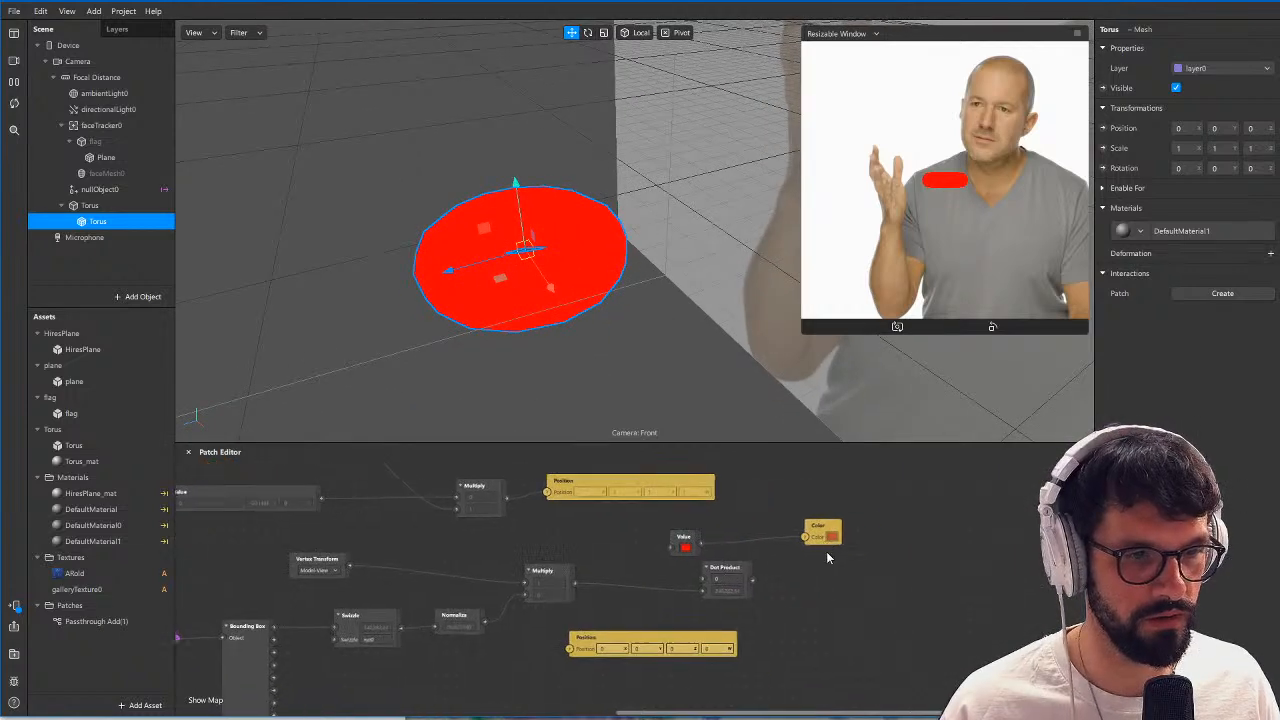
pyautogui.moveTo(826, 553); pyautogui.dragTo(918, 572)
pyautogui.doubleClick(806, 598)
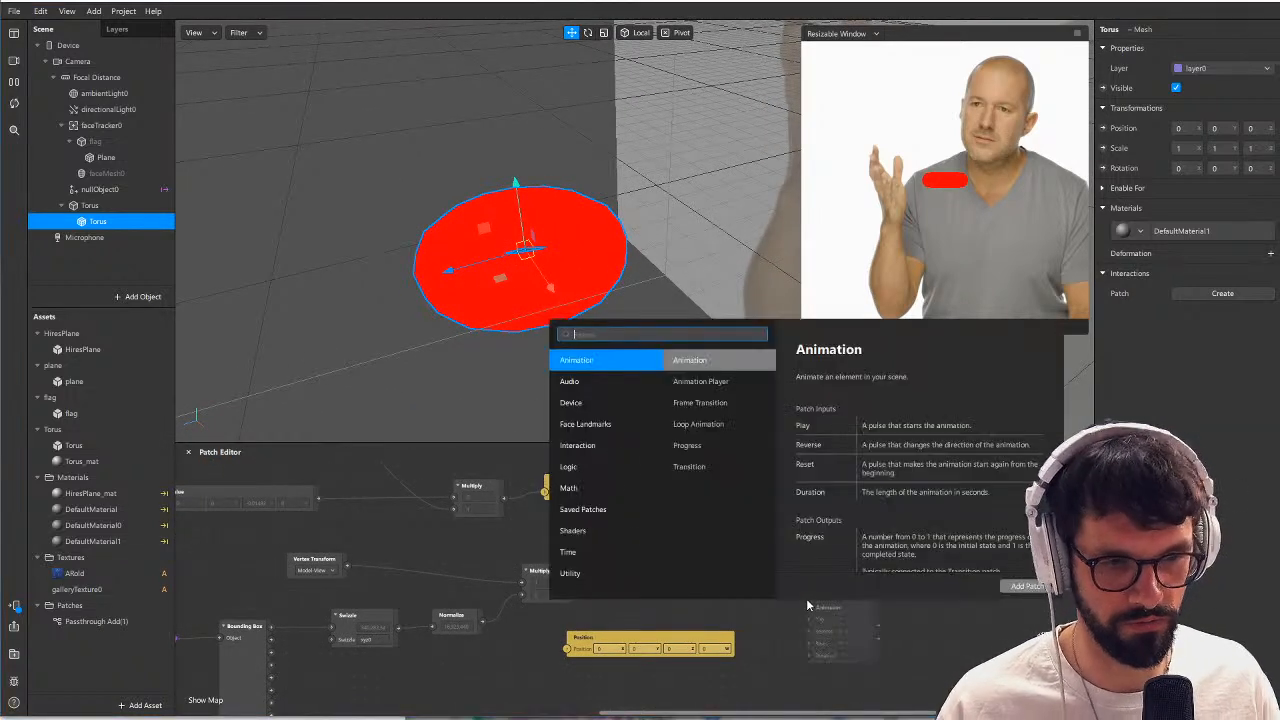
pyautogui.write('vert')
pyautogui.press('Return')
pyautogui.click(838, 624)
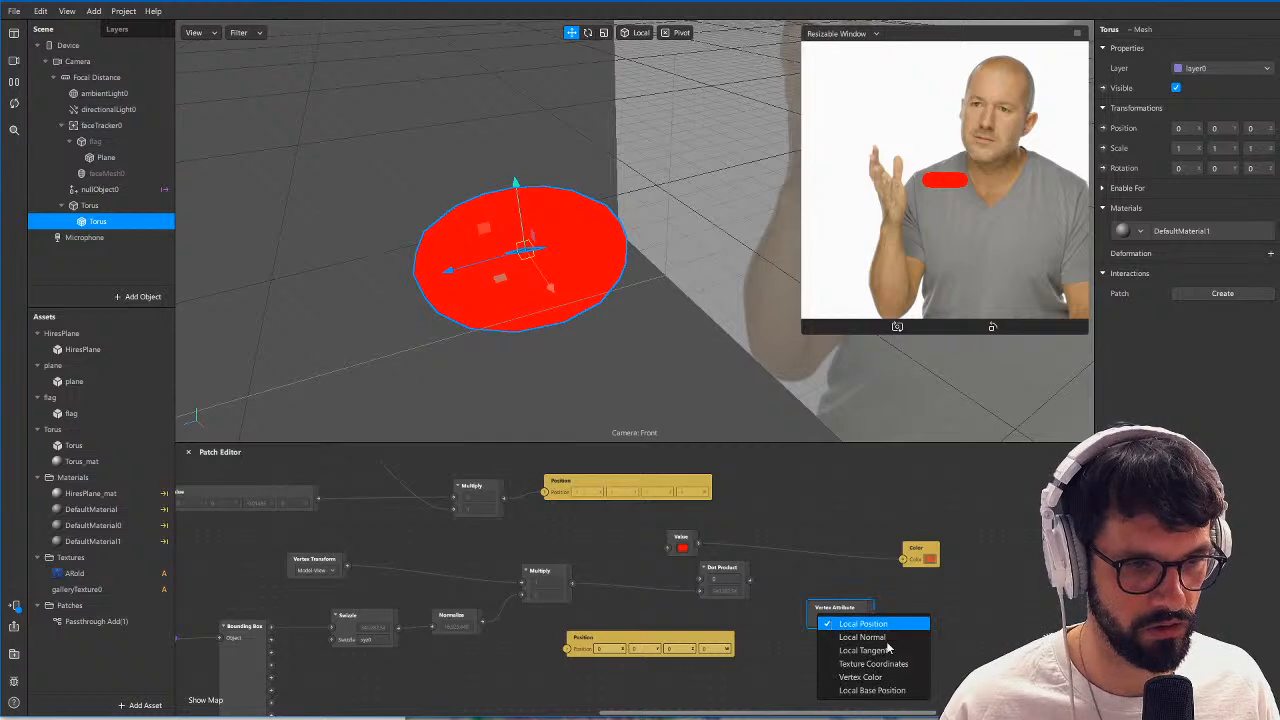
pyautogui.click(865, 637)
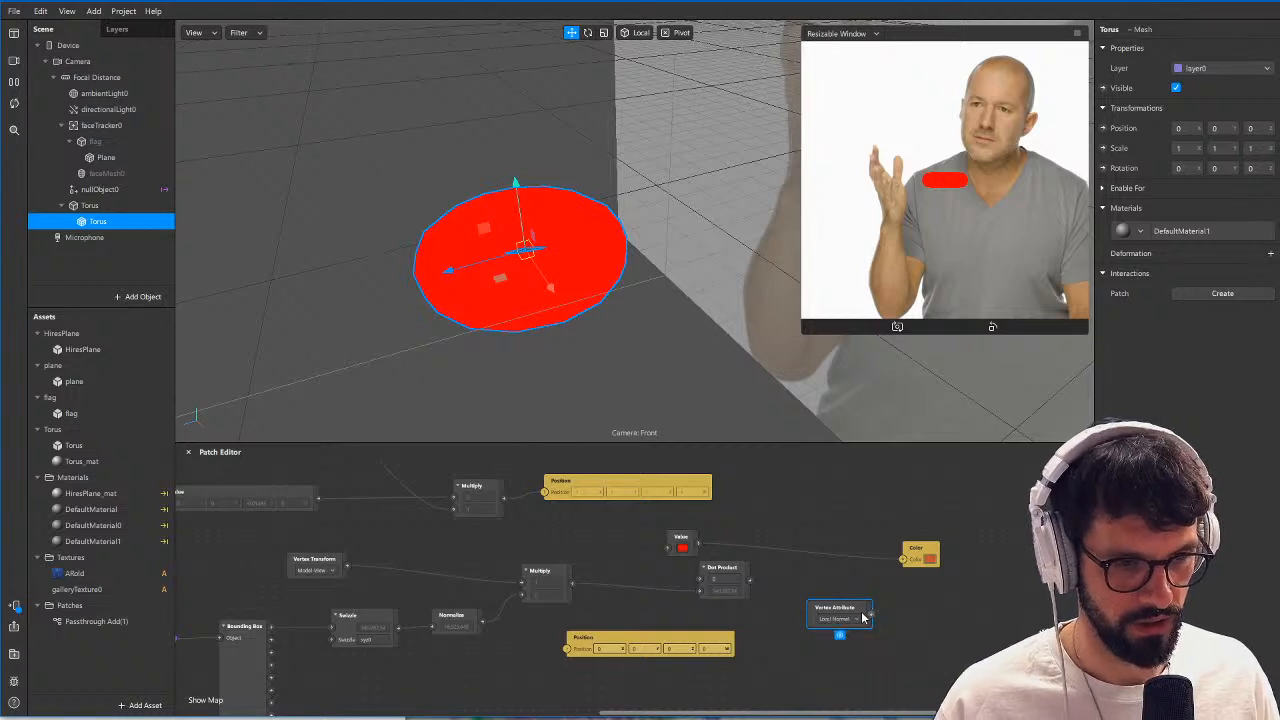
# Connect the Local Normal attribute to the Dot Product's first input and arrange the surrounding patches.
pyautogui.moveTo(853, 614); pyautogui.dragTo(623, 545)
pyautogui.moveTo(733, 568); pyautogui.dragTo(757, 572)
pyautogui.moveTo(692, 538); pyautogui.dragTo(746, 531)
pyautogui.moveTo(728, 588); pyautogui.dragTo(772, 571)
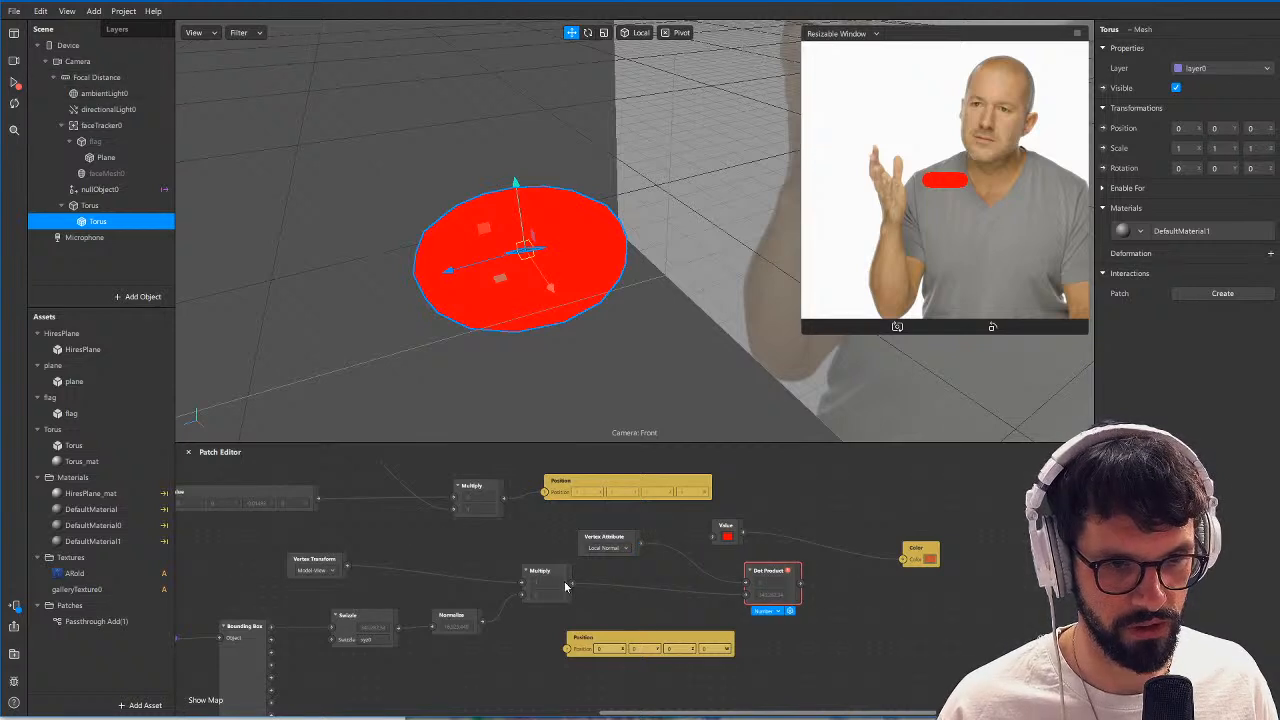
# Insert a Swizzle patch set to xyz between the Multiply and the Dot Product's second input.
pyautogui.click(643, 642)
pyautogui.moveTo(643, 642); pyautogui.dragTo(632, 664)
pyautogui.moveTo(573, 583); pyautogui.dragTo(610, 606)
pyautogui.write('swiz')
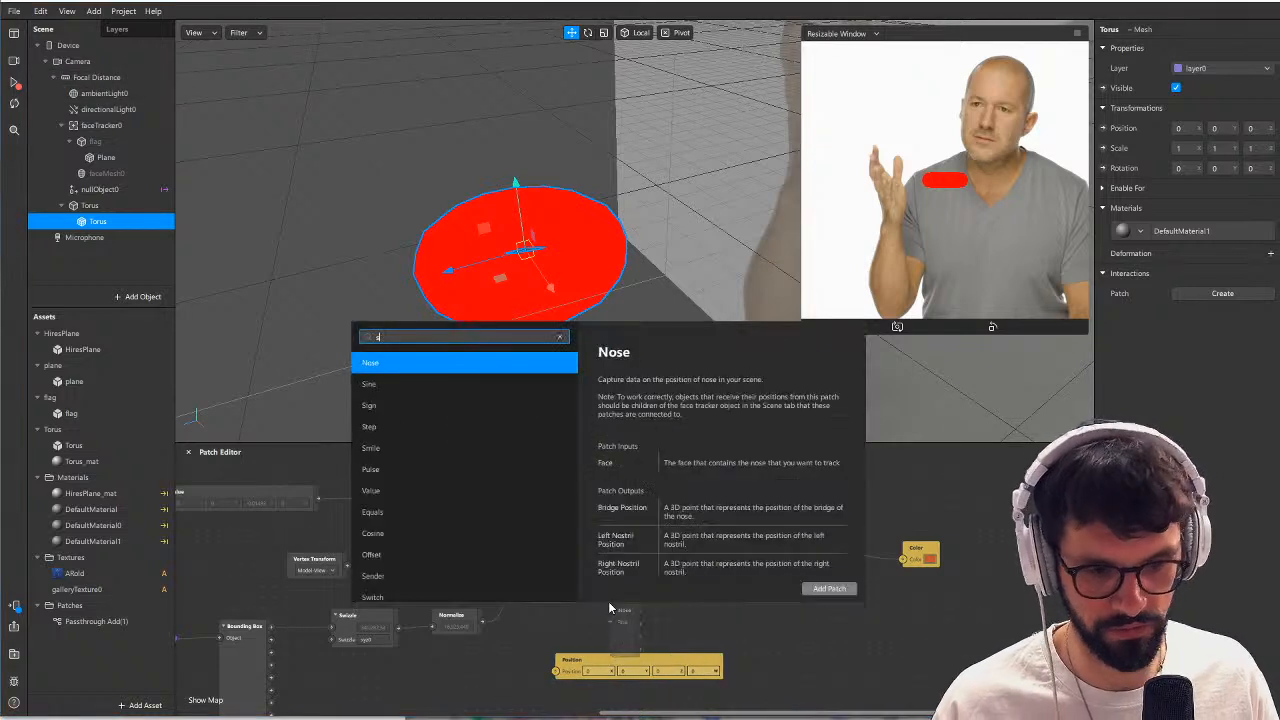
pyautogui.press('Return')
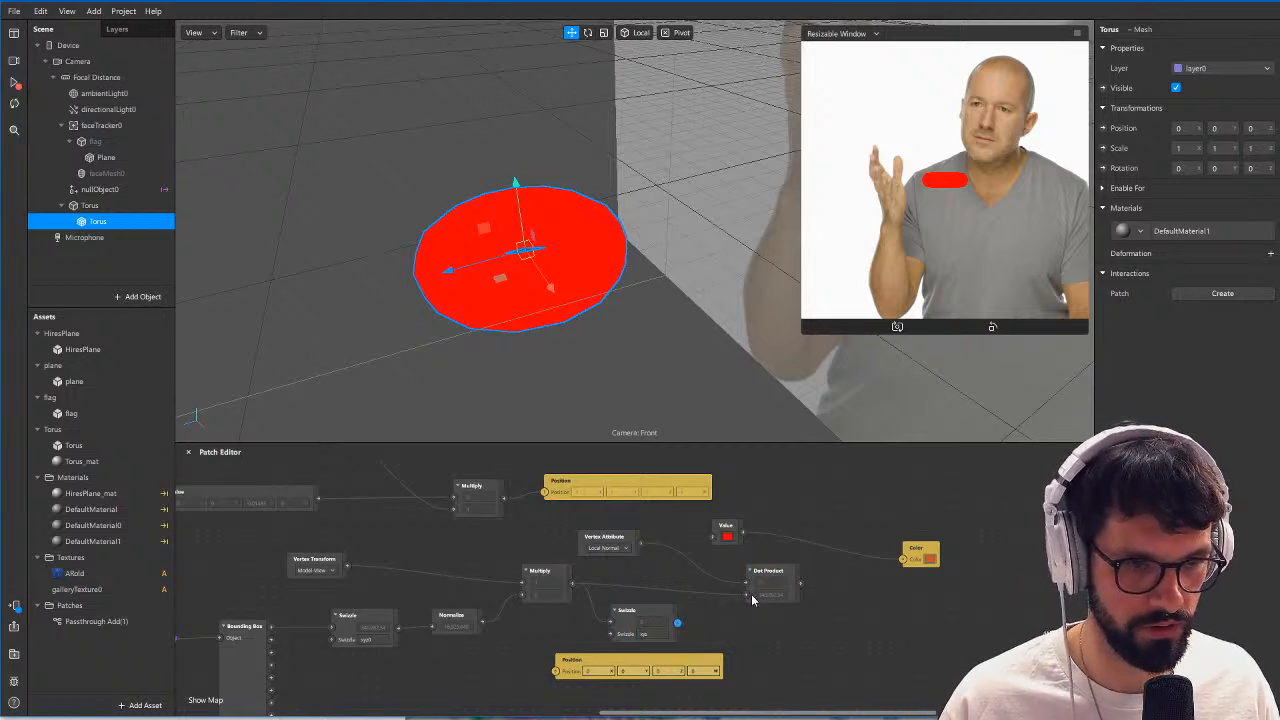
pyautogui.moveTo(751, 594); pyautogui.dragTo(749, 594)
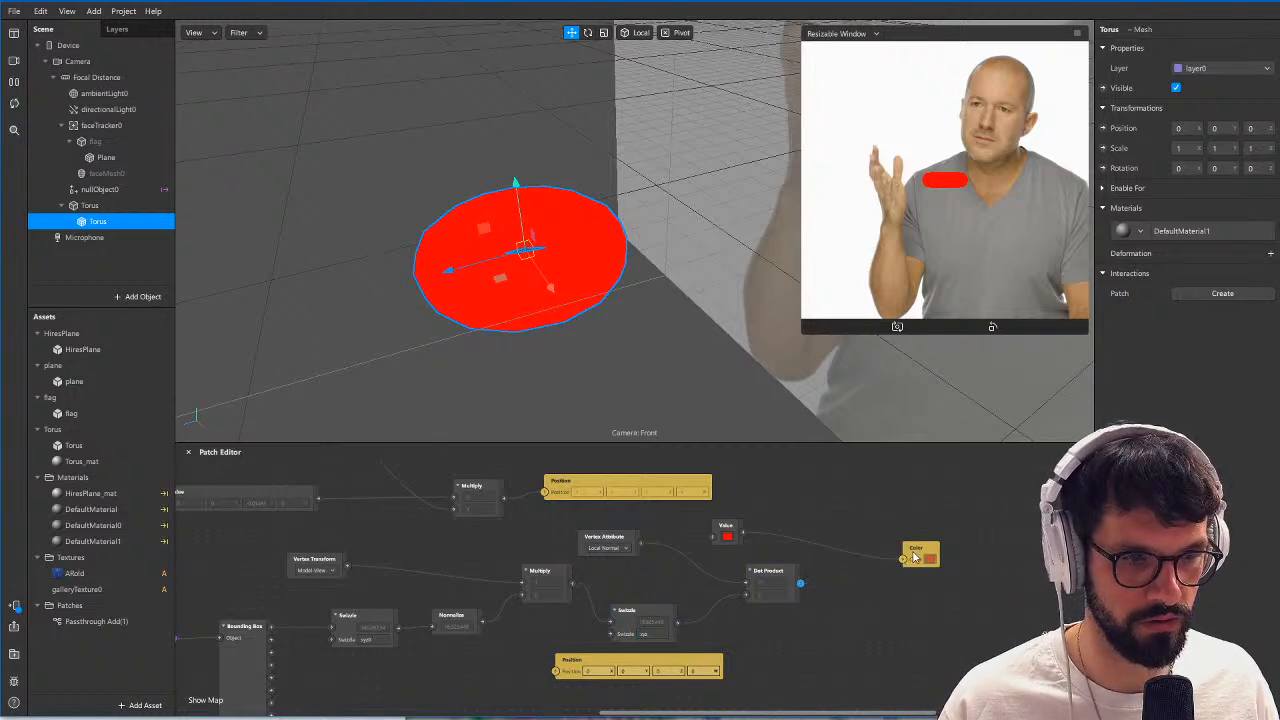
# Add a Swizzle patch set to xxx1 after the Dot Product and connect it to the material's Color patch.
pyautogui.moveTo(915, 557); pyautogui.dragTo(961, 561)
pyautogui.moveTo(801, 585); pyautogui.dragTo(838, 587)
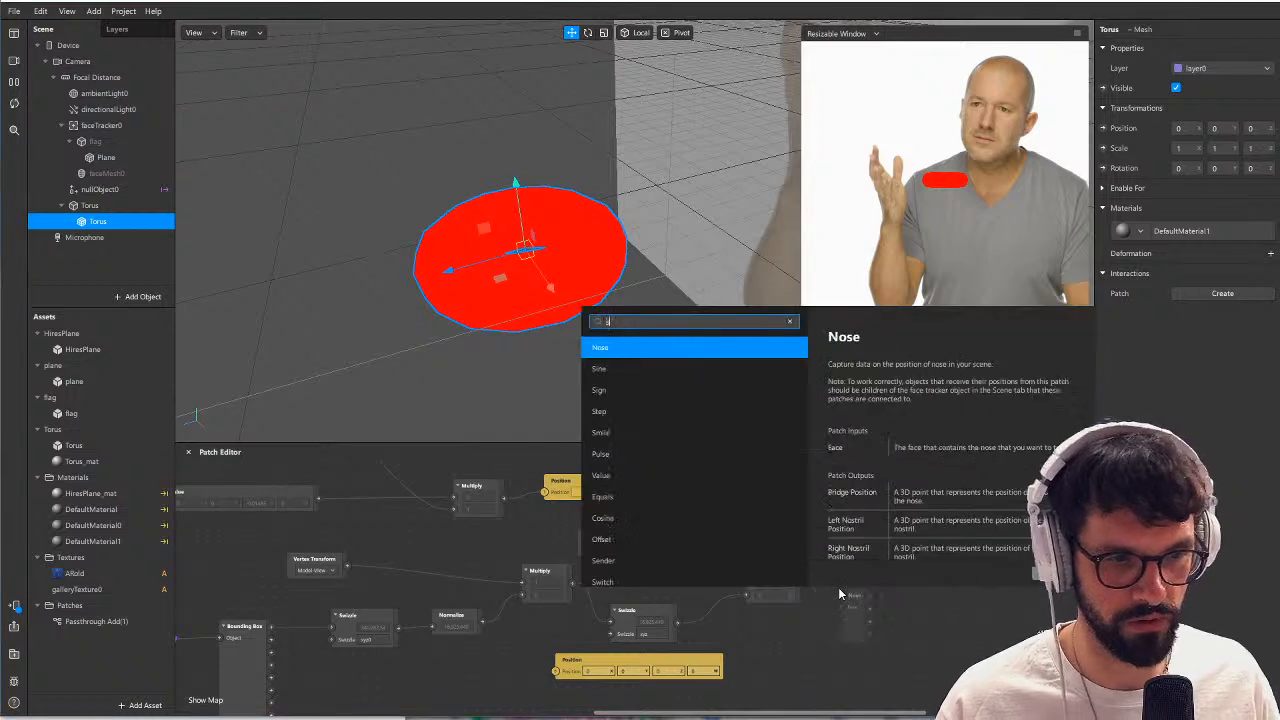
pyautogui.write('swizzle')
pyautogui.press('Return')
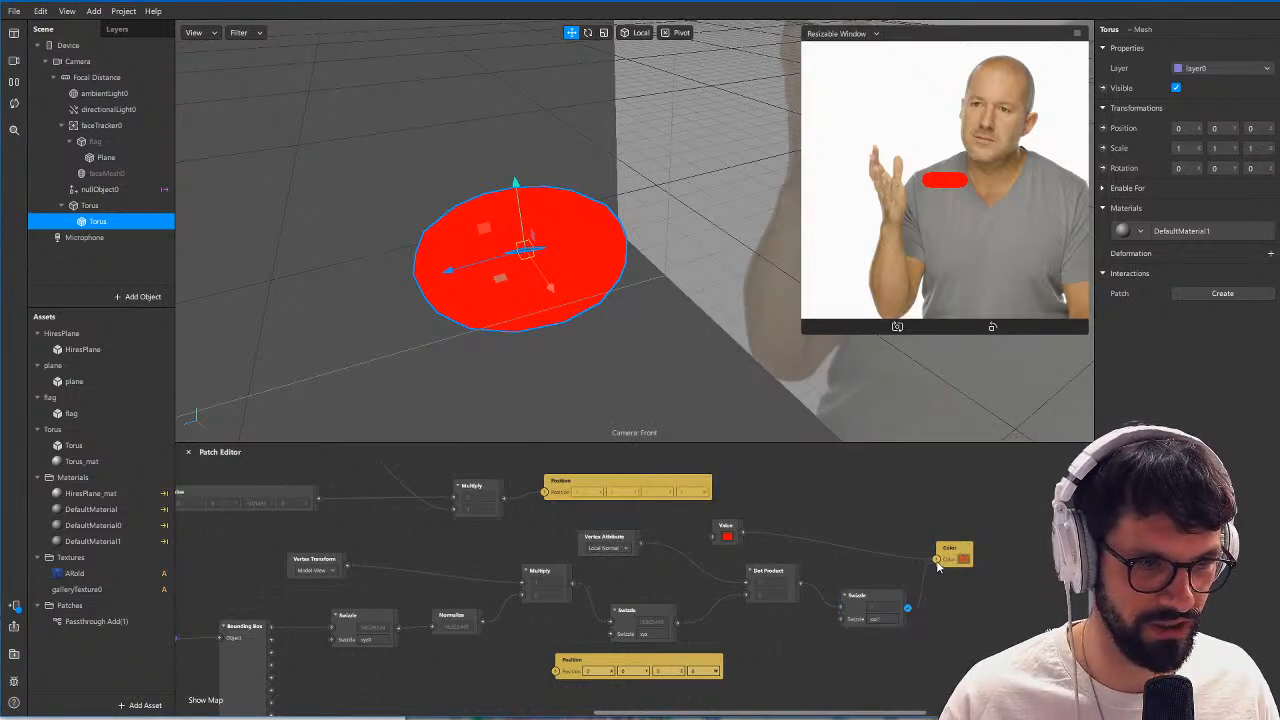
pyautogui.moveTo(937, 563); pyautogui.dragTo(997, 566)
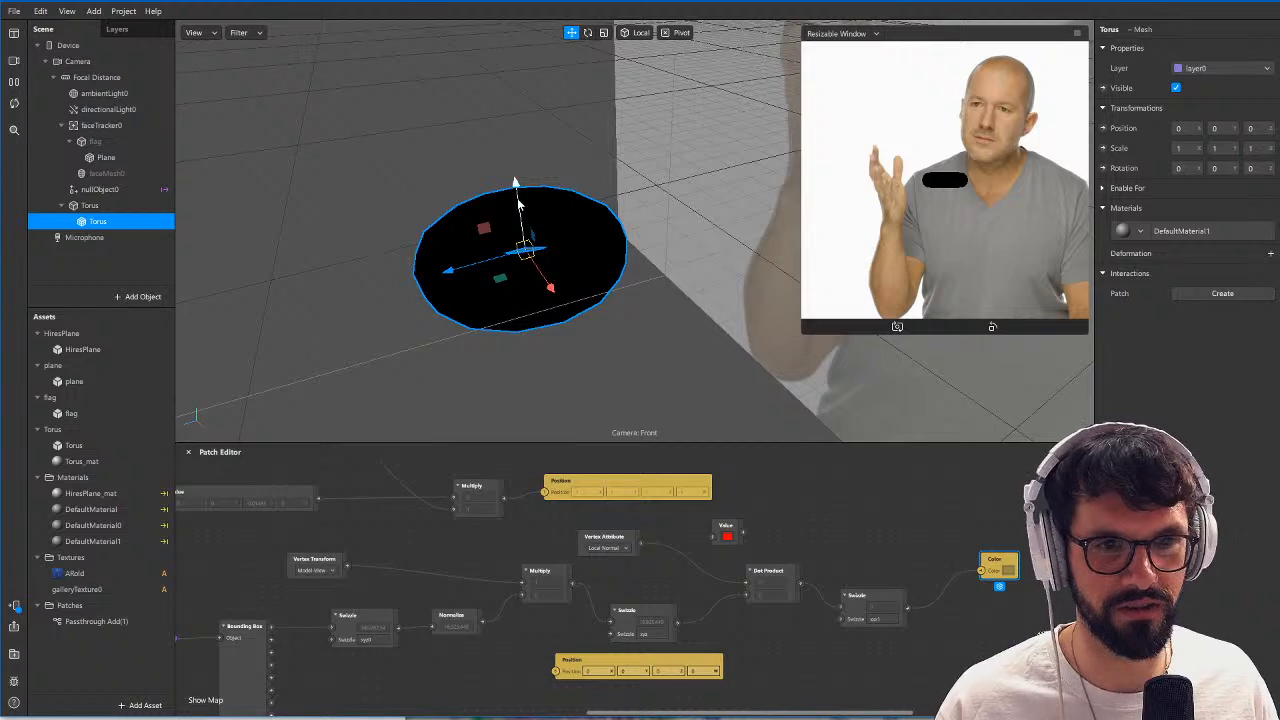
# Move nullObject0 near the torus, to about -0.02, 0.035, 0.239.
pyautogui.click(170, 191)
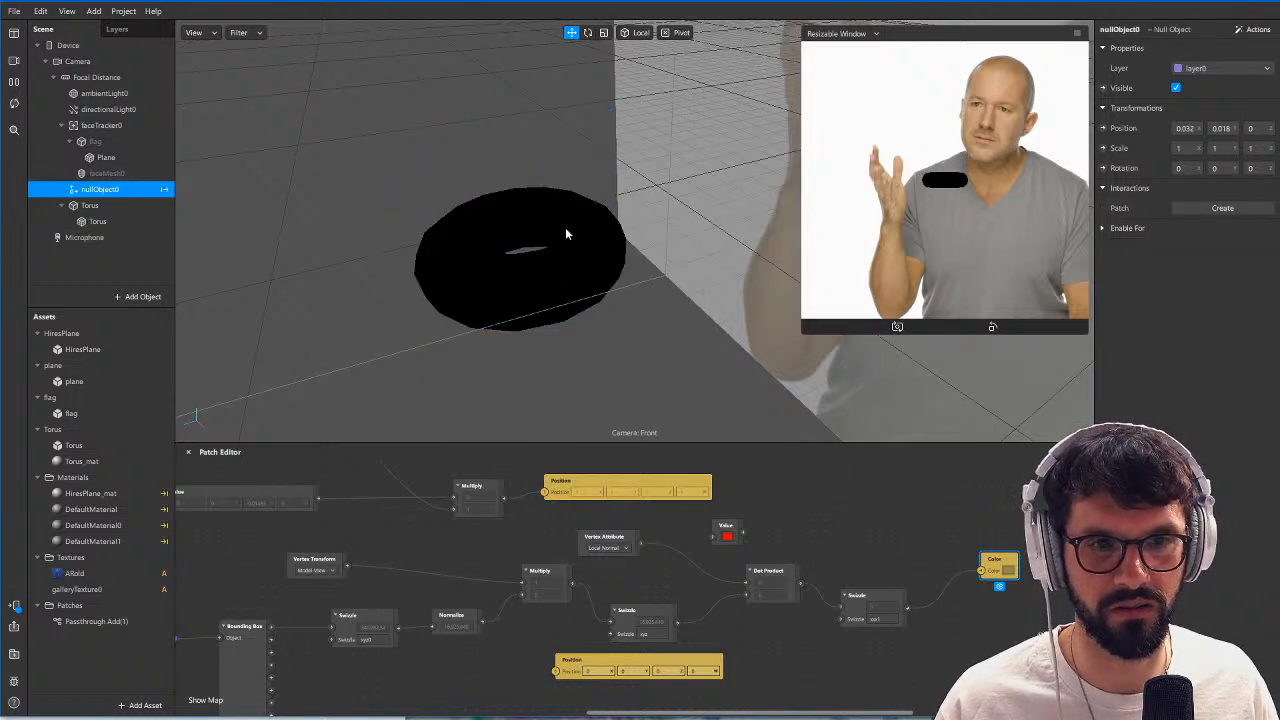
pyautogui.scroll(-5, 576, 236)
pyautogui.keyDown('alt'); pyautogui.moveTo(586, 256); pyautogui.dragTo(636, 228); pyautogui.keyUp('alt')
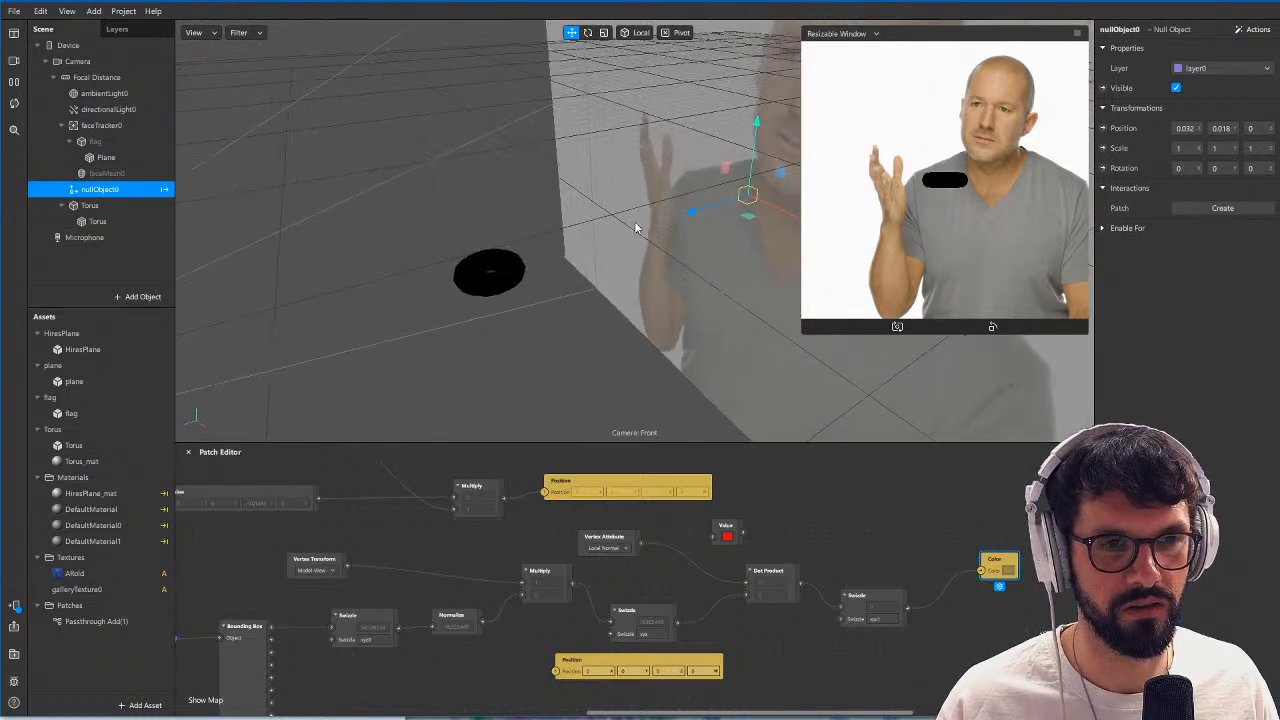
pyautogui.moveTo(724, 170); pyautogui.dragTo(555, 272)
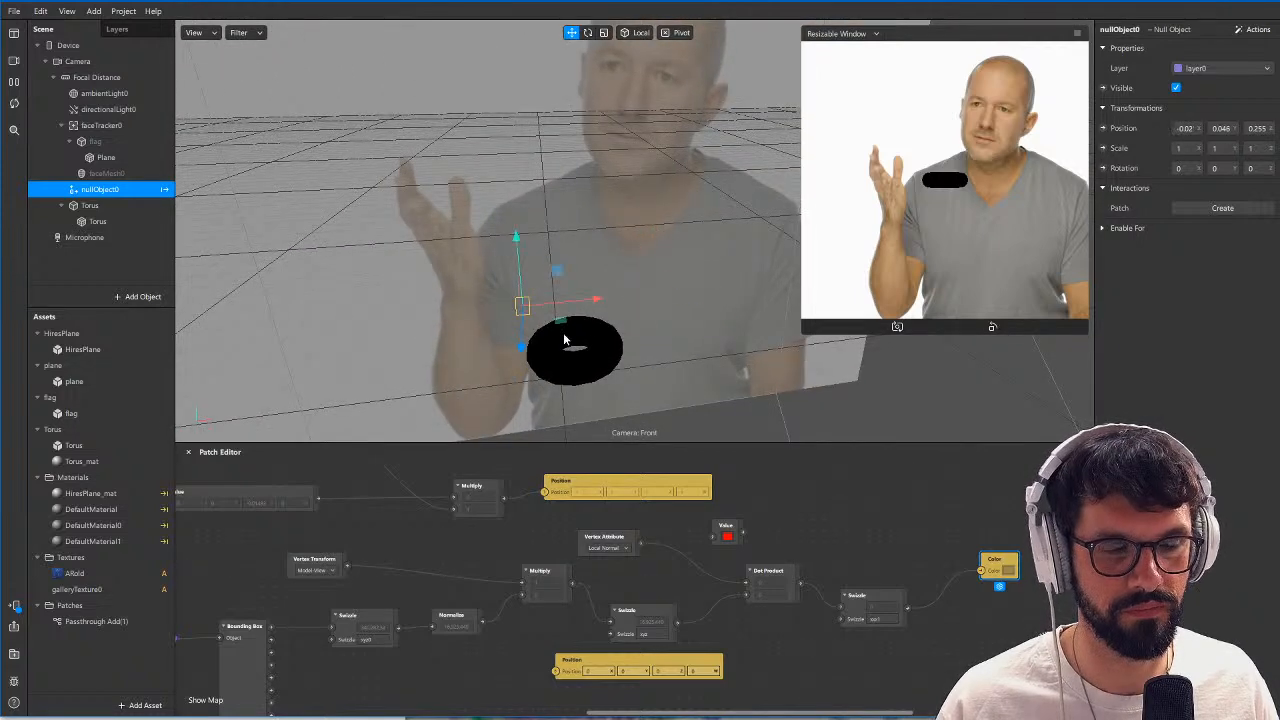
pyautogui.keyDown('alt'); pyautogui.moveTo(564, 340); pyautogui.dragTo(525, 246); pyautogui.keyUp('alt')
pyautogui.keyDown('alt'); pyautogui.moveTo(545, 276); pyautogui.dragTo(345, 290); pyautogui.keyUp('alt')
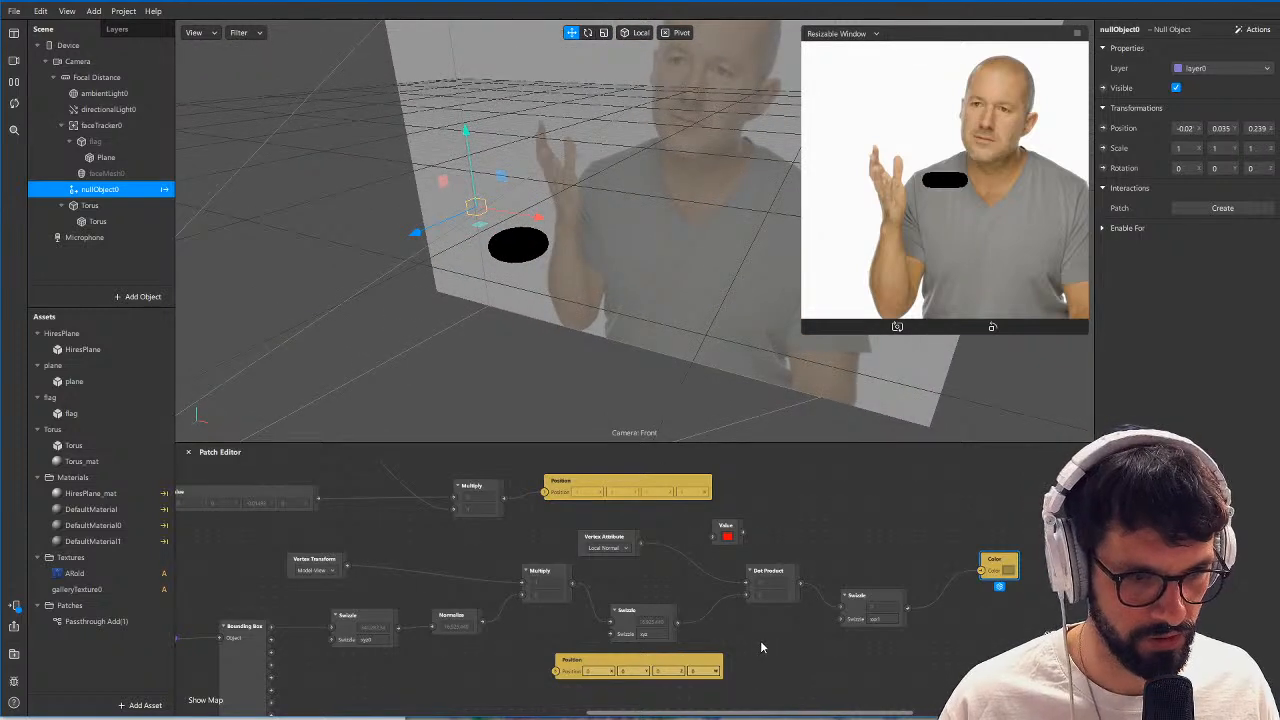
# Rearrange the Multiply and unused Position patches, and set the Vertex Transform patch to Model-View-Projection.
pyautogui.click(546, 577)
pyautogui.moveTo(546, 577); pyautogui.dragTo(534, 611)
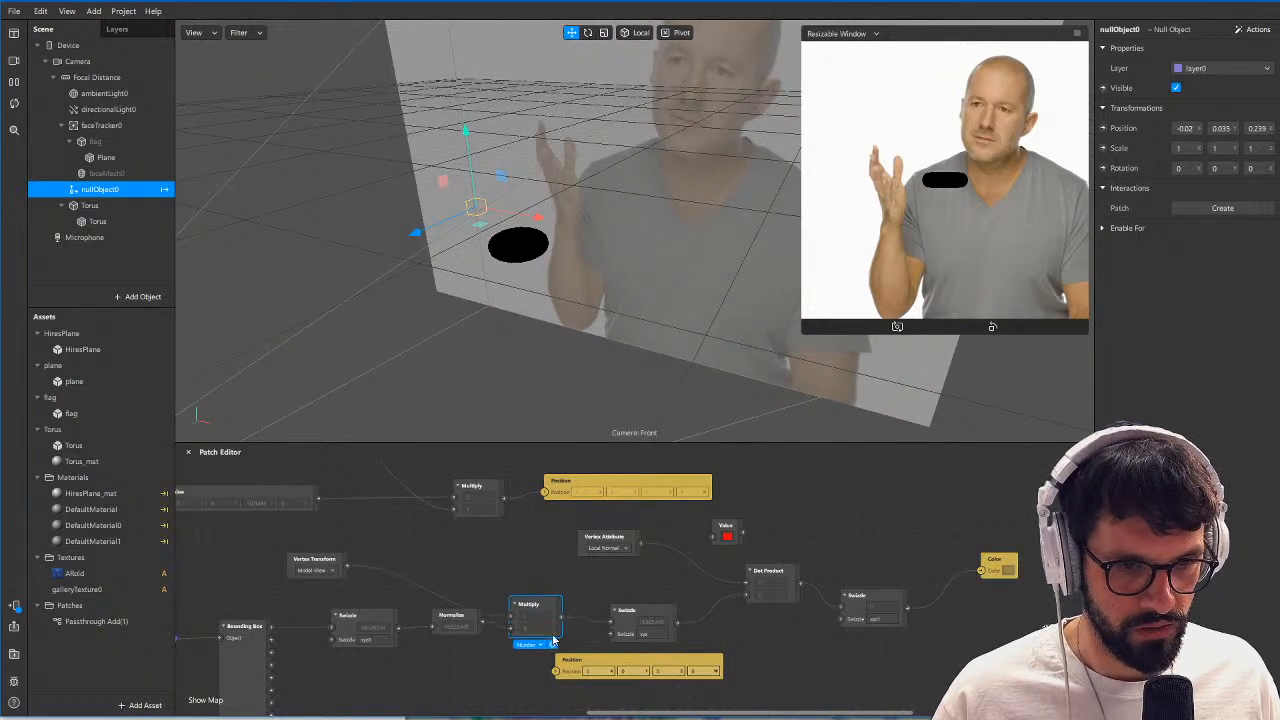
pyautogui.click(668, 663)
pyautogui.moveTo(668, 663); pyautogui.dragTo(1027, 652)
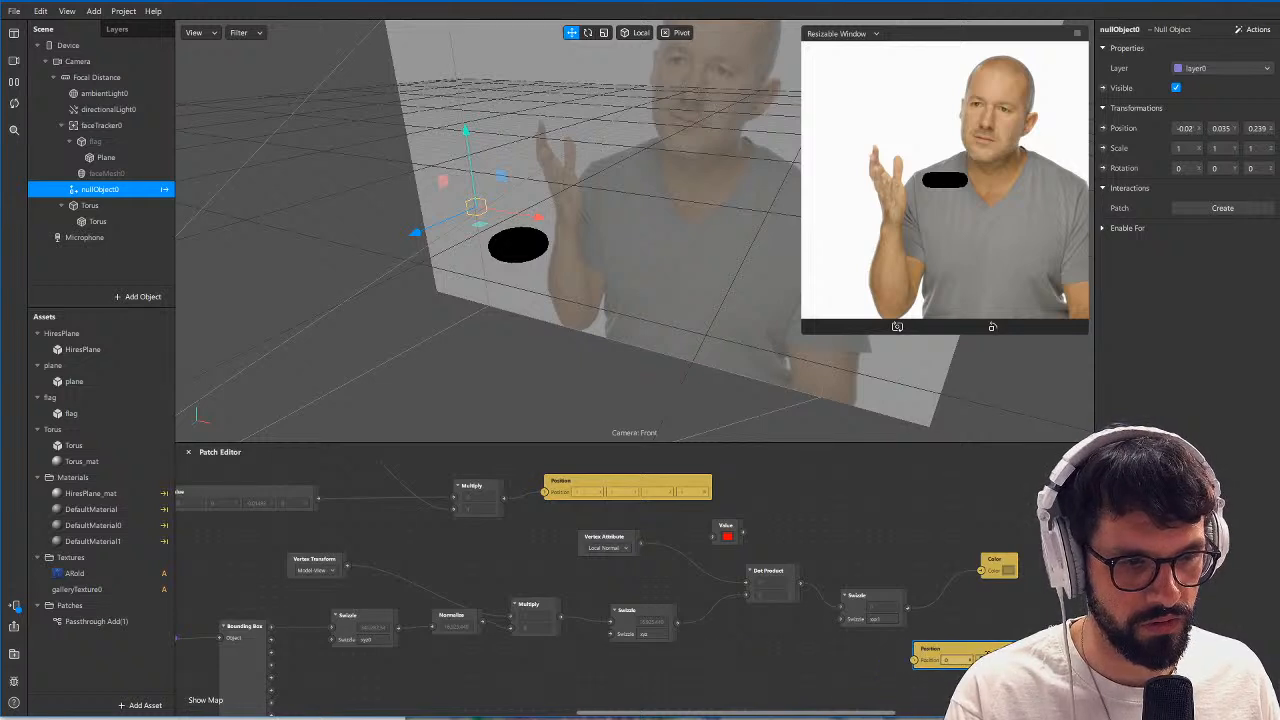
pyautogui.click(317, 572)
pyautogui.click(337, 574)
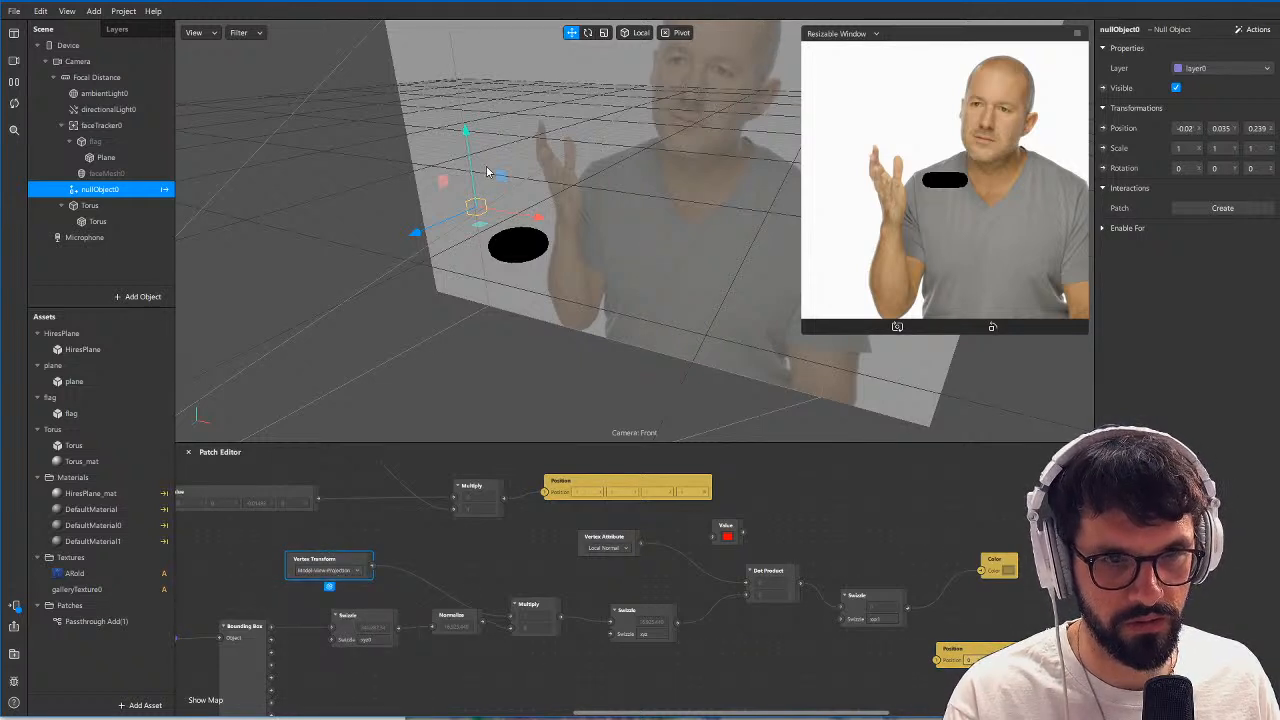
# Lower nullObject0 to about Y 0.015 beside the torus and check the torus shading from several angles.
pyautogui.click(850, 644)
pyautogui.moveTo(853, 659); pyautogui.dragTo(820, 636, button='middle')
pyautogui.scroll(5, 531, 187)
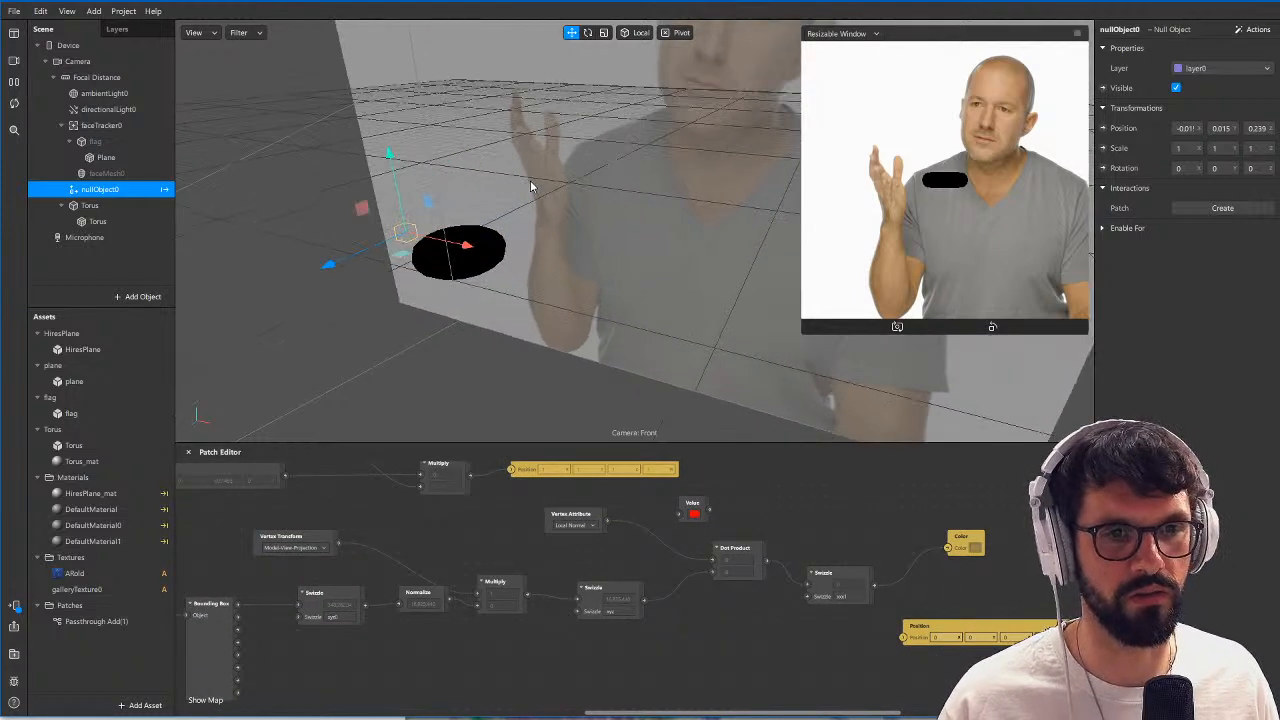
pyautogui.moveTo(419, 309); pyautogui.dragTo(477, 294, button='middle')
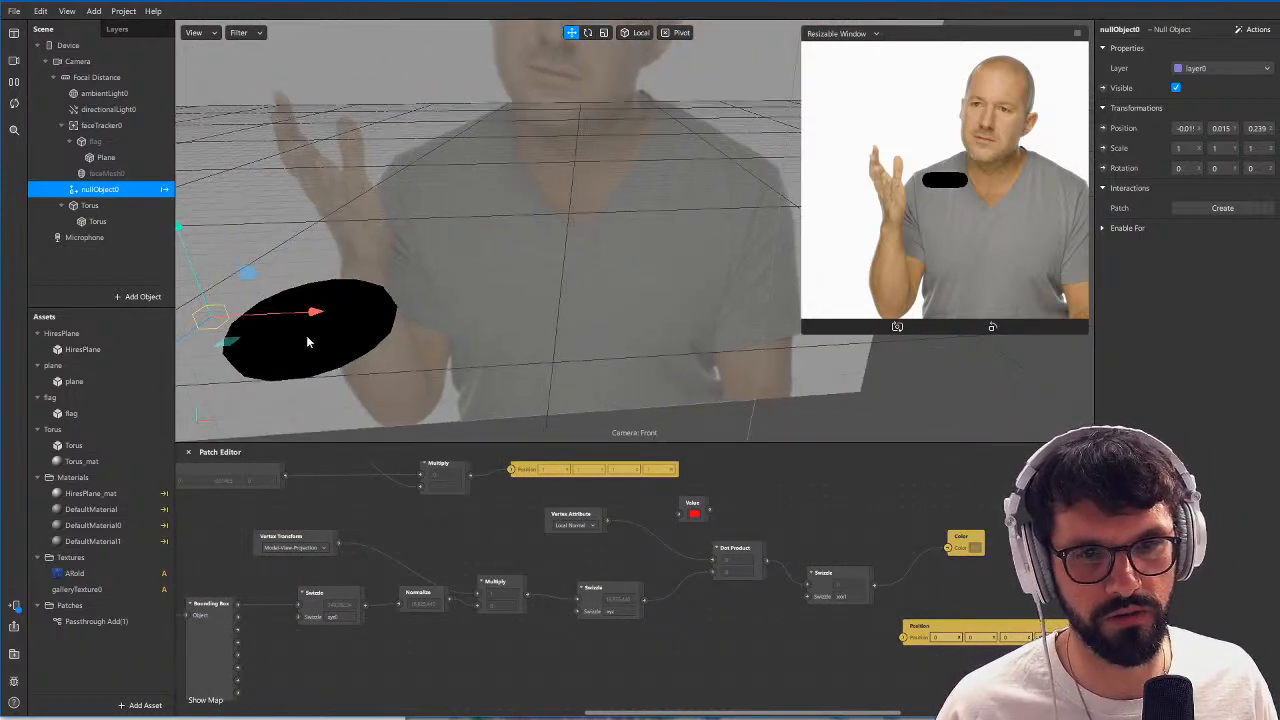
pyautogui.moveTo(312, 332); pyautogui.dragTo(394, 412, button='middle')
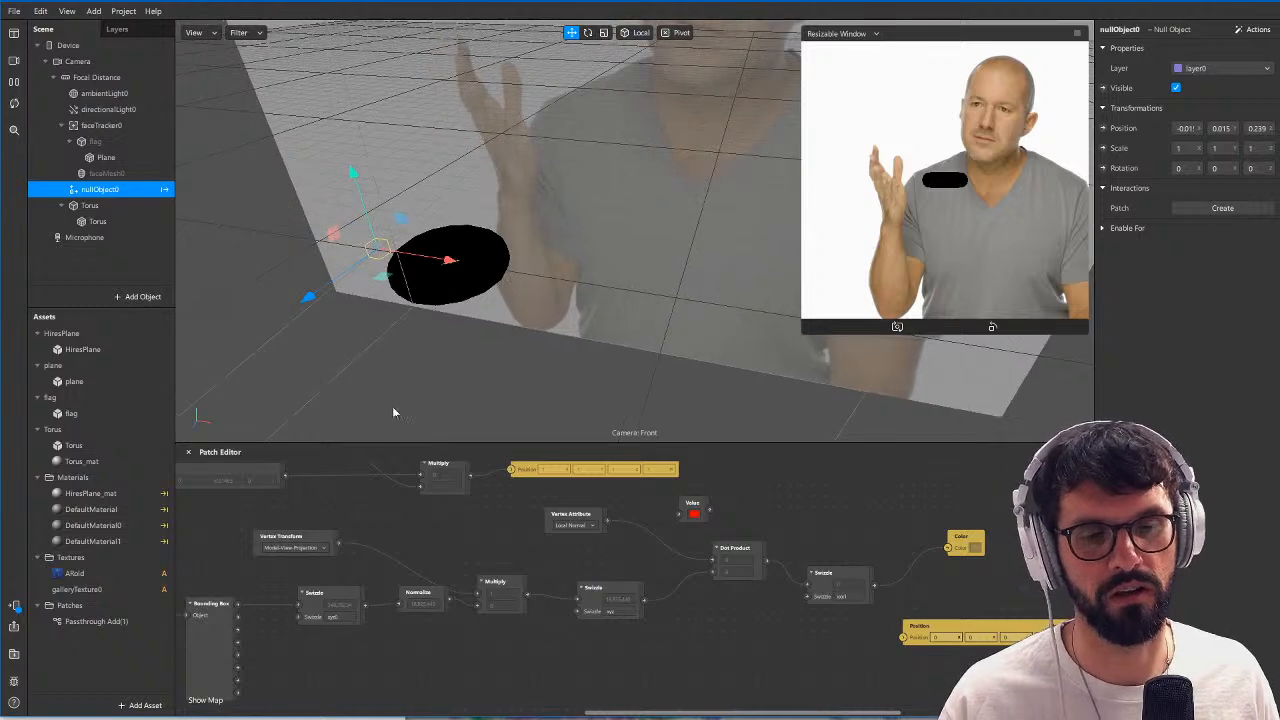
# Move nullObject0 above the torus, to about 0.003, 0.014, 0.239, and check the torus shading from the side.
pyautogui.moveTo(444, 632); pyautogui.dragTo(501, 653, button='middle')
pyautogui.scroll(-2, 531, 617)
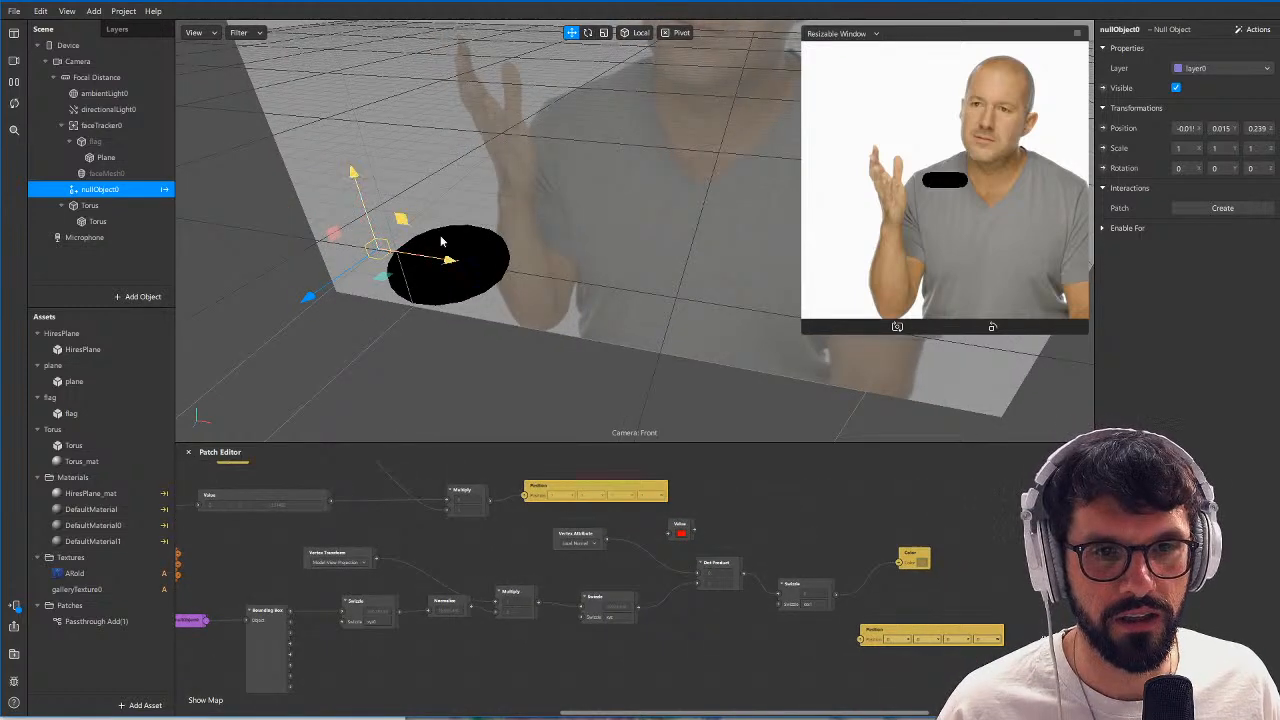
pyautogui.moveTo(404, 220); pyautogui.dragTo(441, 238)
pyautogui.moveTo(440, 248); pyautogui.dragTo(628, 218, button='middle')
pyautogui.moveTo(437, 327); pyautogui.dragTo(509, 330, button='middle')
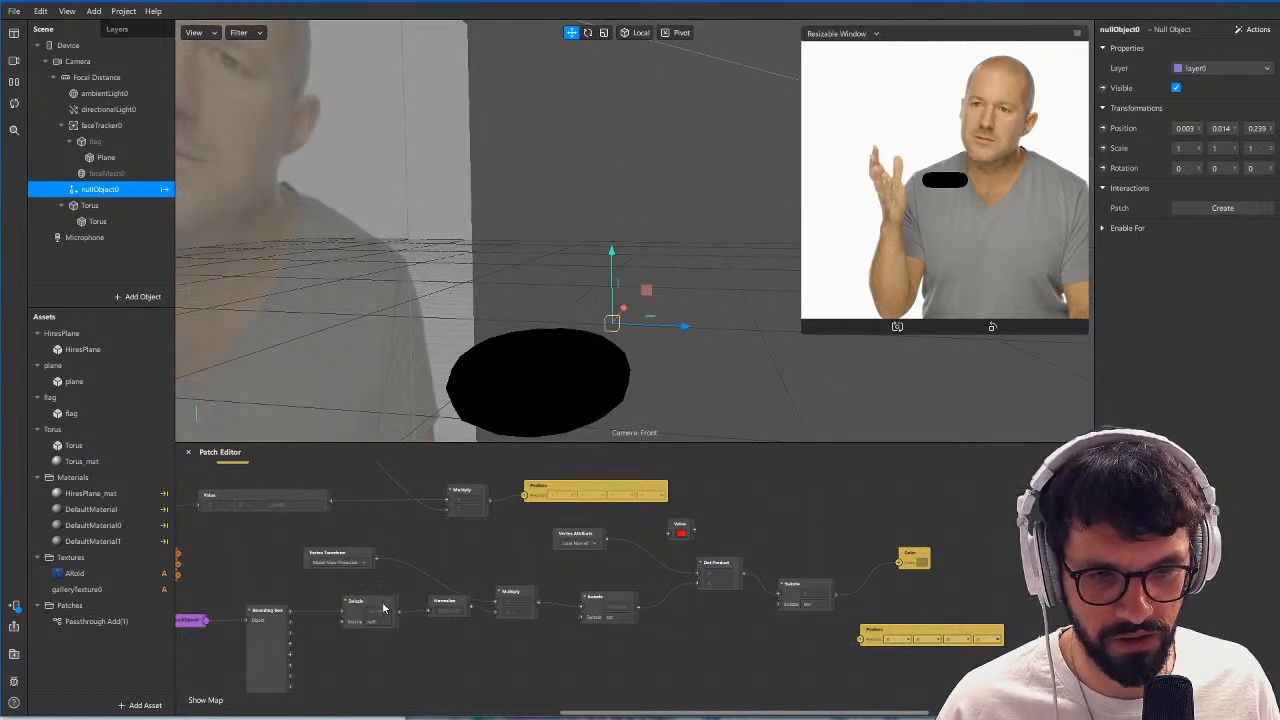
# Connect a new Vector 4 Value patch to the output of the Swizzle after the Bounding Box and inspect the values passing through Normalize.
pyautogui.click(383, 607)
pyautogui.rightClick(430, 660)
pyautogui.write('value')
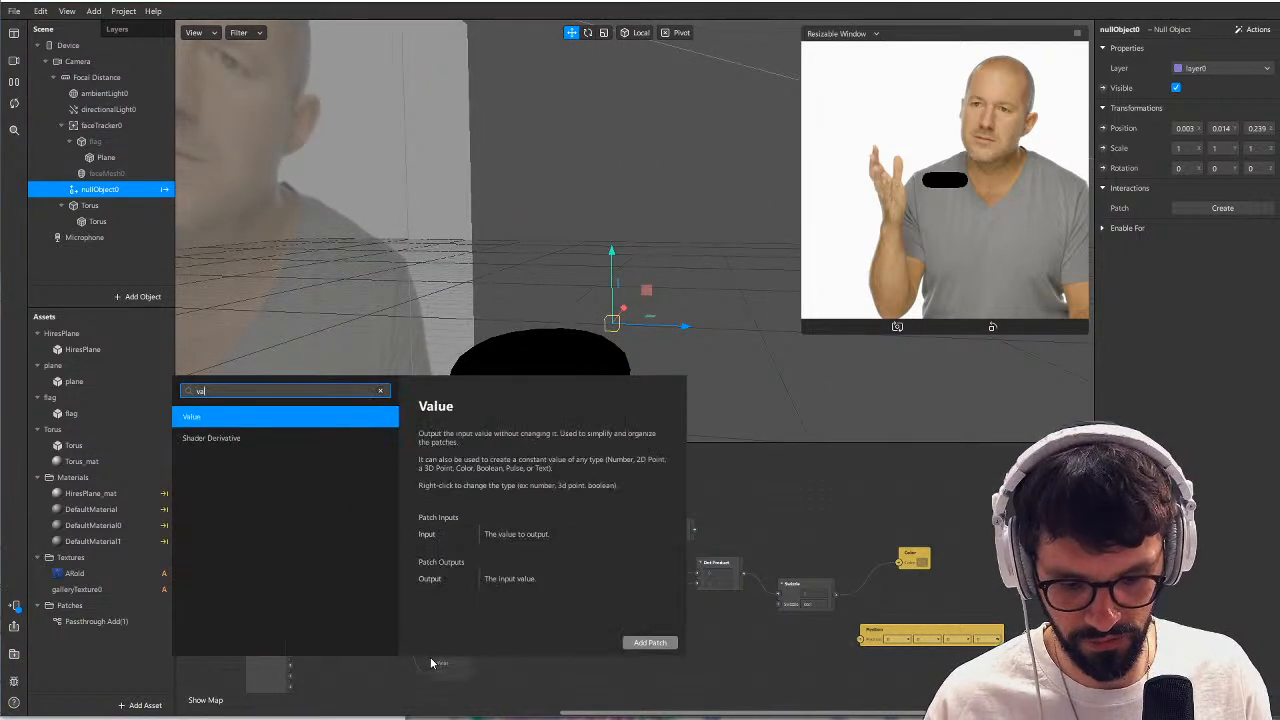
pyautogui.press('Return')
pyautogui.click(459, 688)
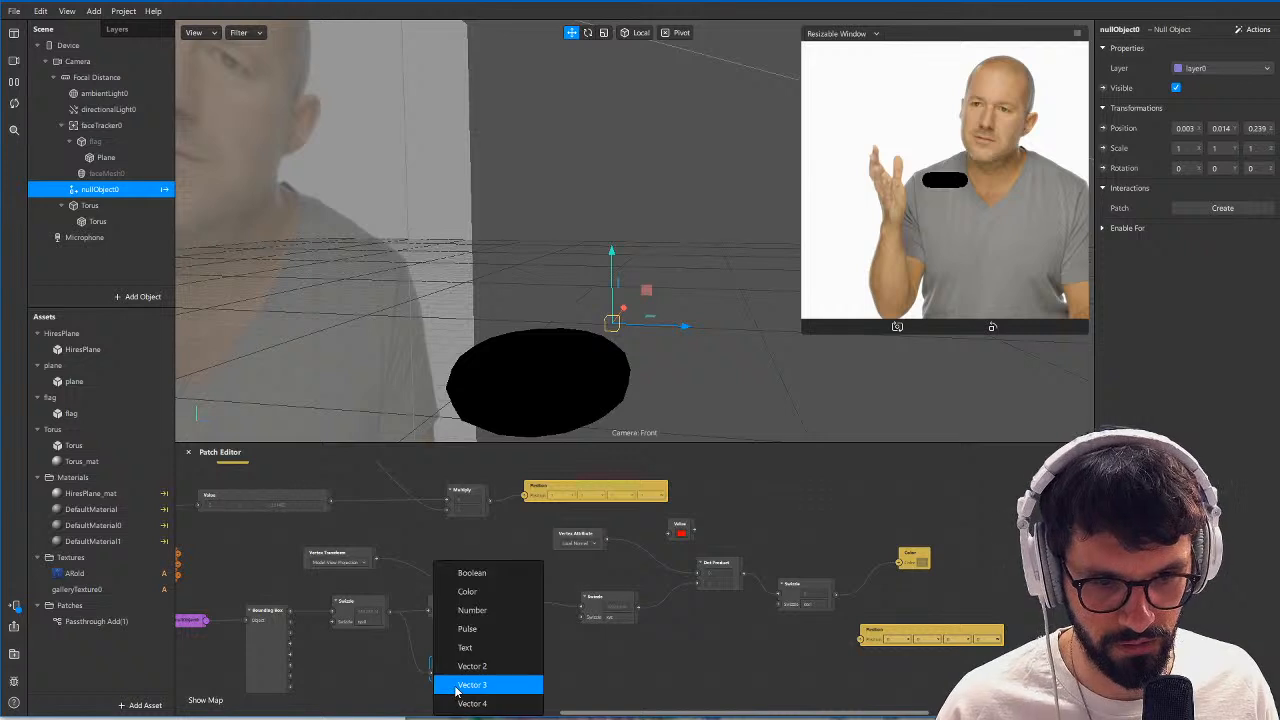
pyautogui.click(494, 700)
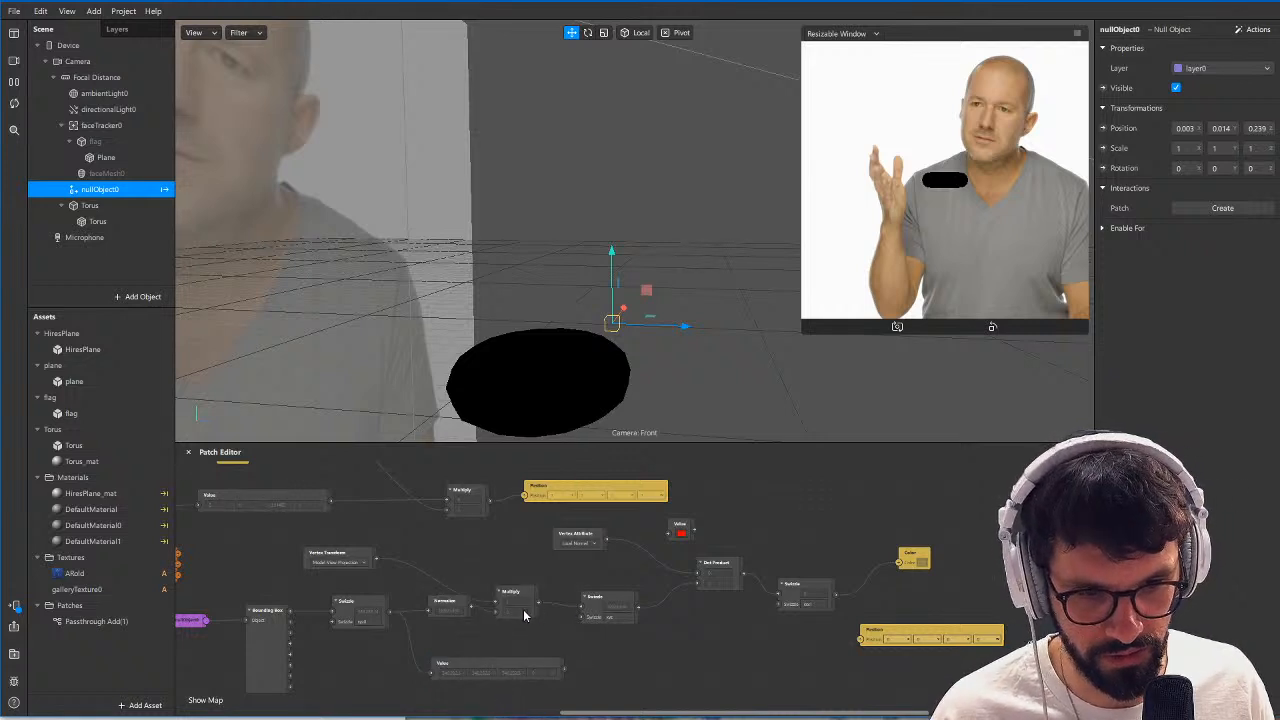
pyautogui.scroll(3, 524, 615)
pyautogui.hscroll(-2, 510, 615)
pyautogui.click(492, 612)
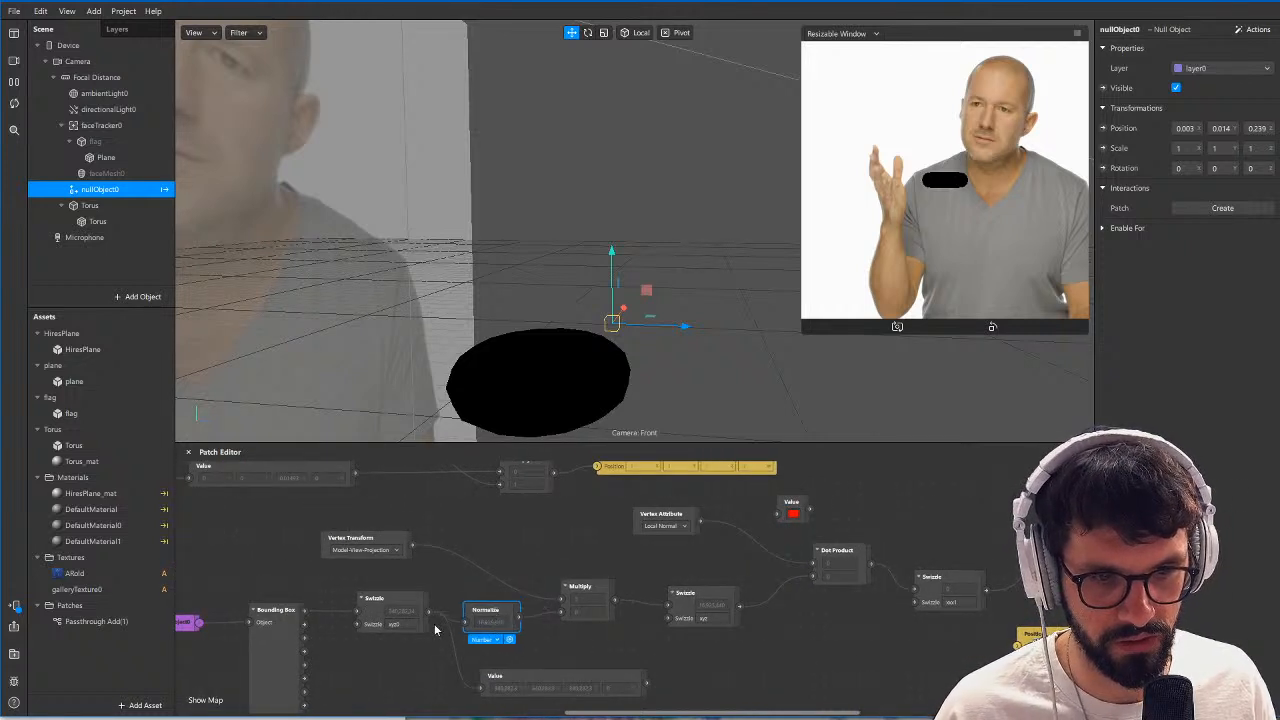
pyautogui.moveTo(429, 612); pyautogui.dragTo(580, 617)
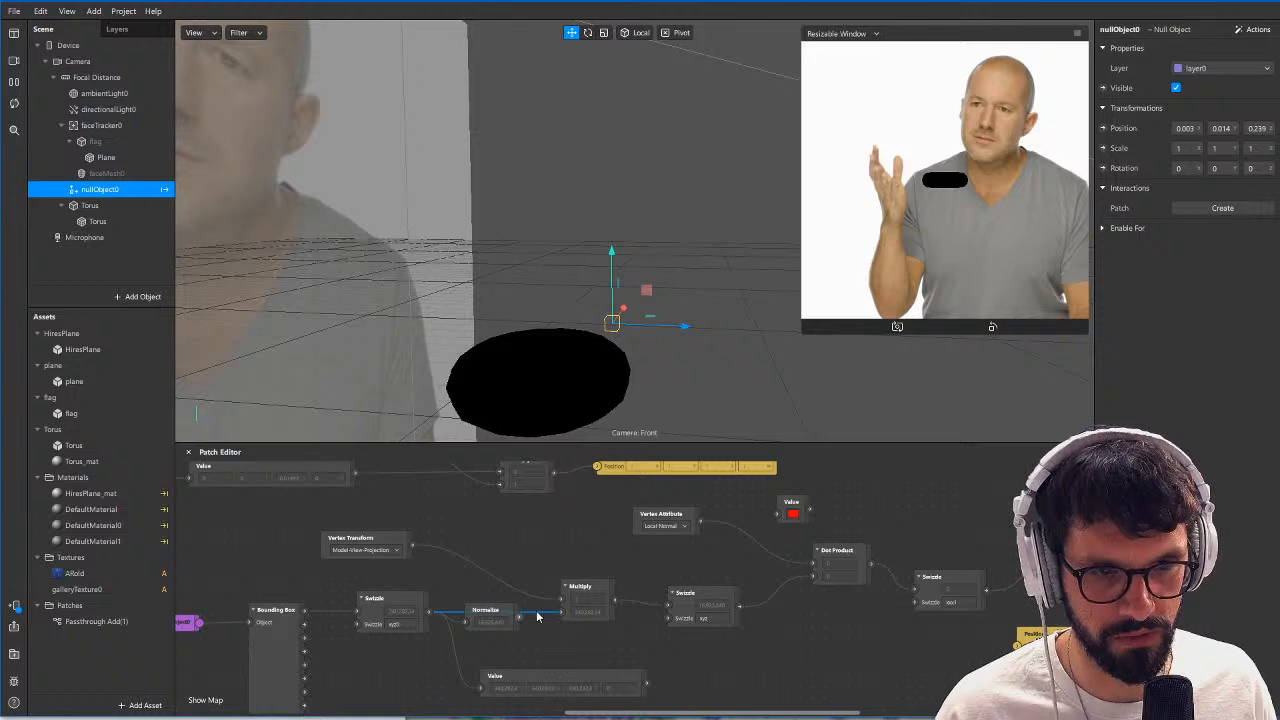
# Add a Value patch below the shader graph, change it to Vector 3, and set it to 0, 1, 0.
pyautogui.scroll(-5, 833, 554)
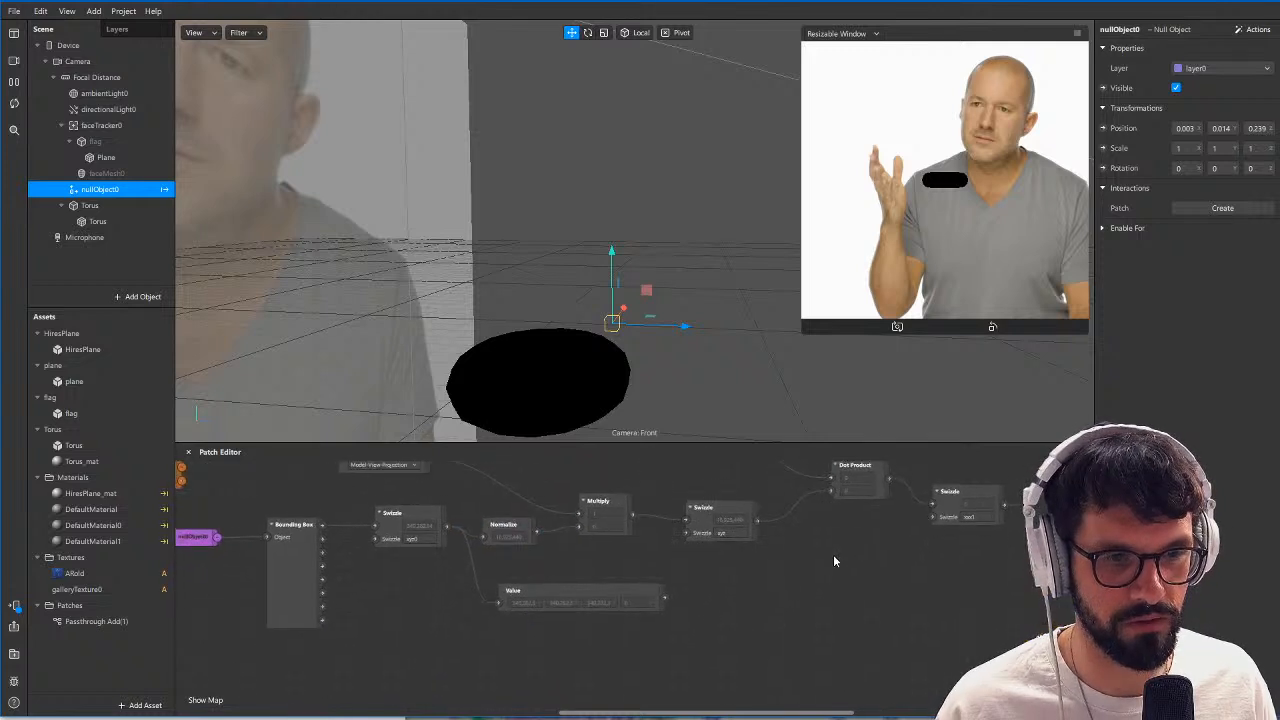
pyautogui.doubleClick(518, 660)
pyautogui.write('val')
pyautogui.press('Return')
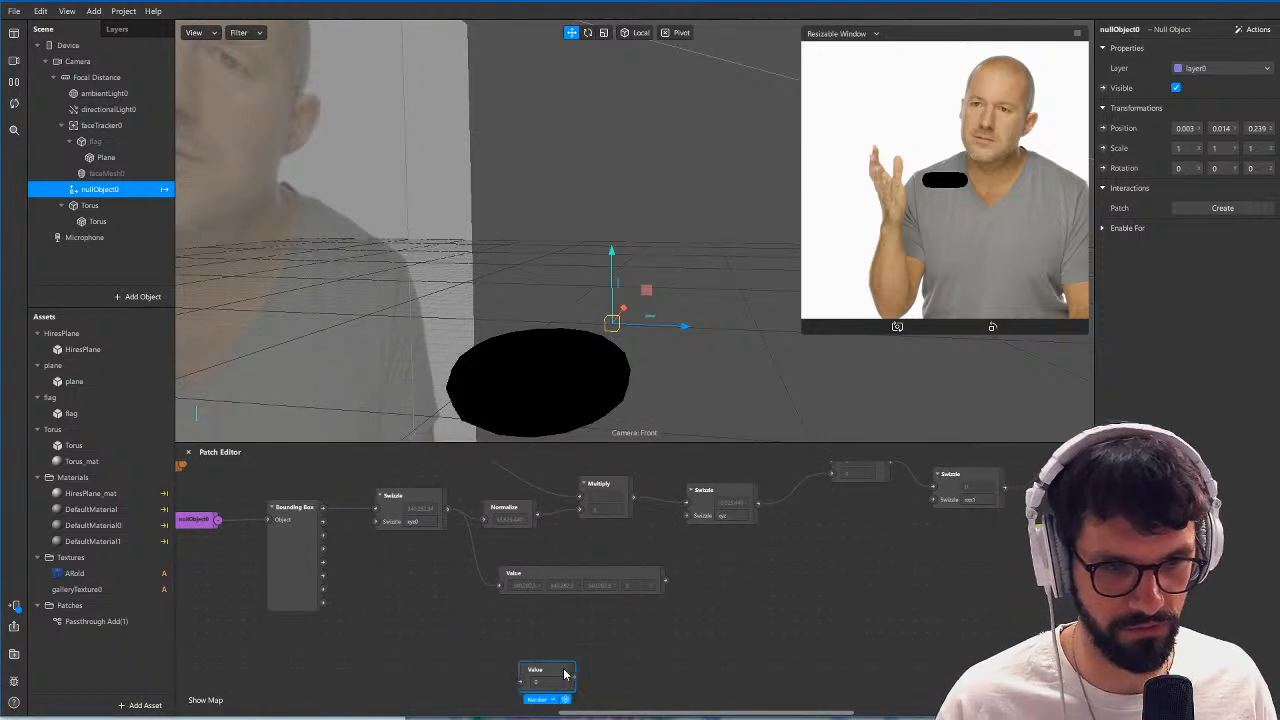
pyautogui.rightClick(522, 678)
pyautogui.click(570, 688)
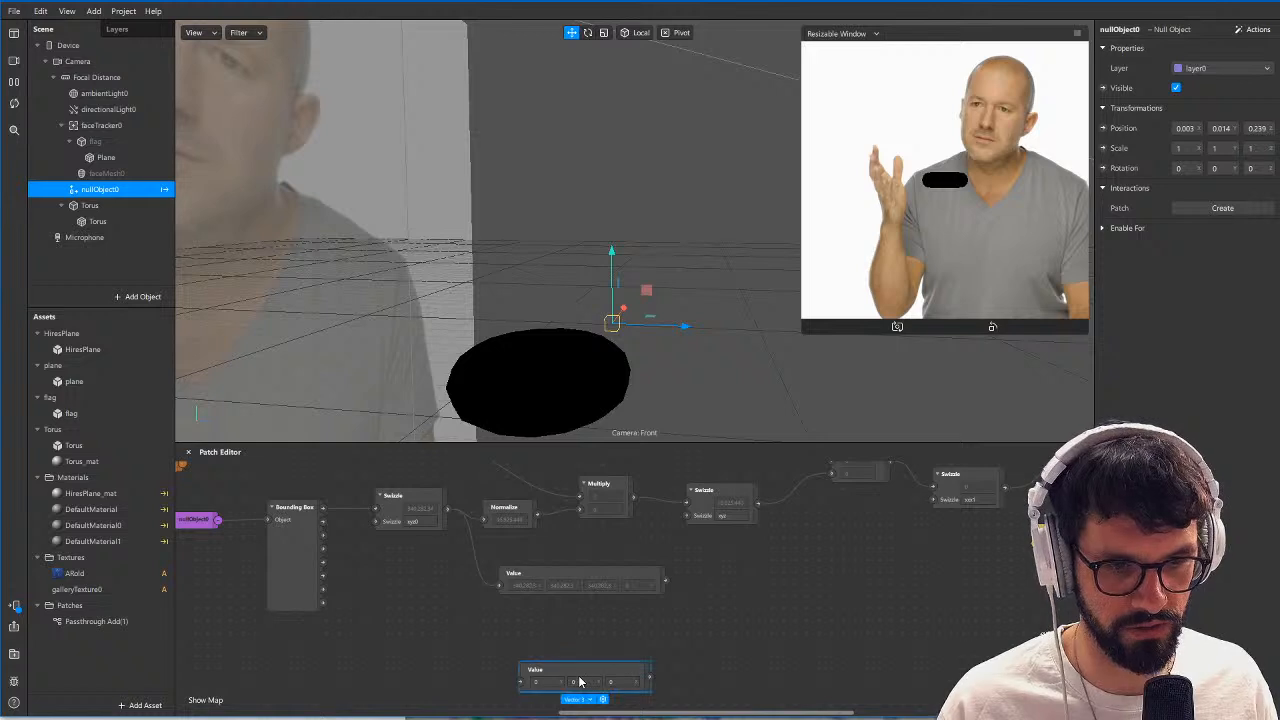
pyautogui.click(583, 686)
# Connect the 0, 1, 0 Value patch to the second input of the Dot Product to test the shading.
pyautogui.moveTo(648, 683); pyautogui.dragTo(586, 524)
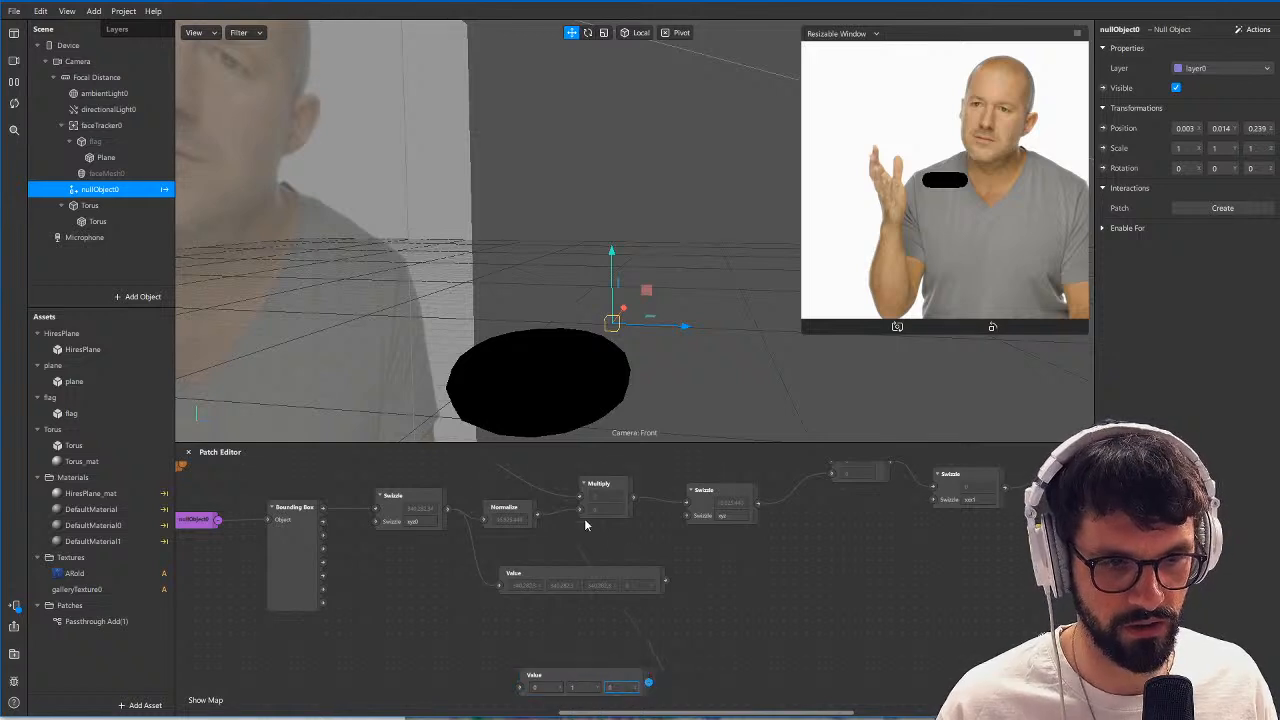
pyautogui.rightClick(675, 591)
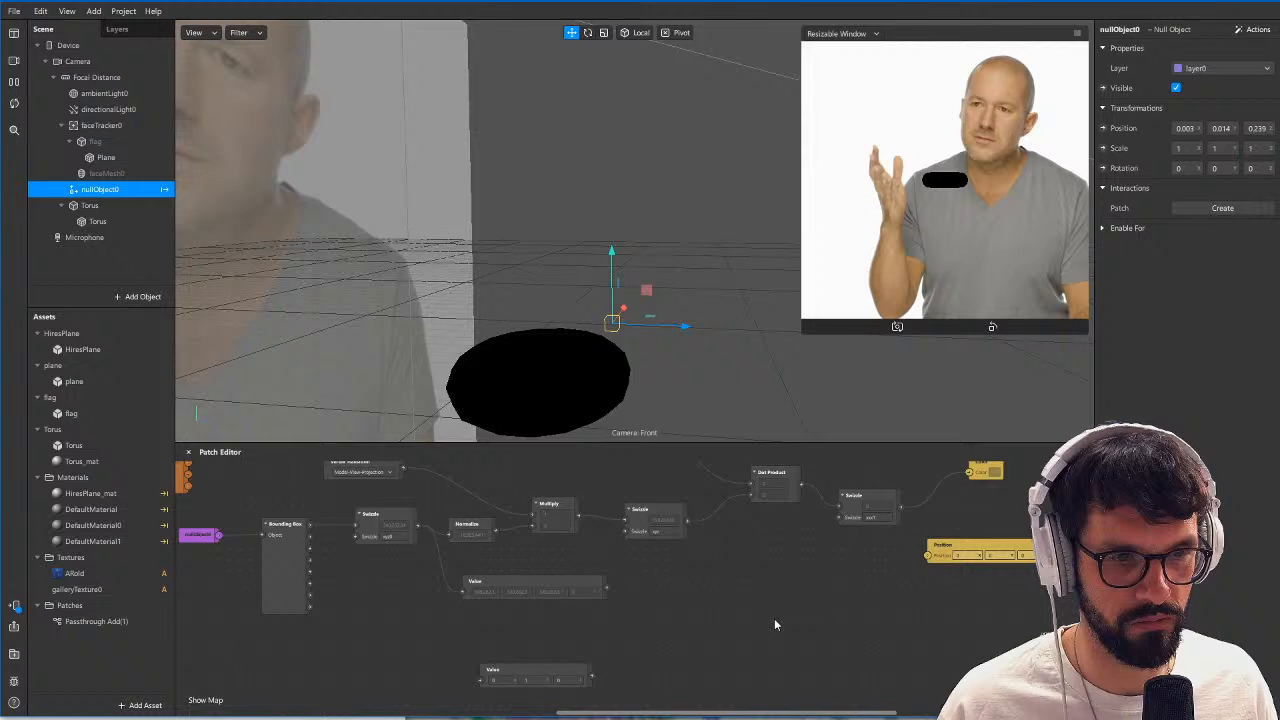
pyautogui.moveTo(774, 618); pyautogui.dragTo(848, 667)
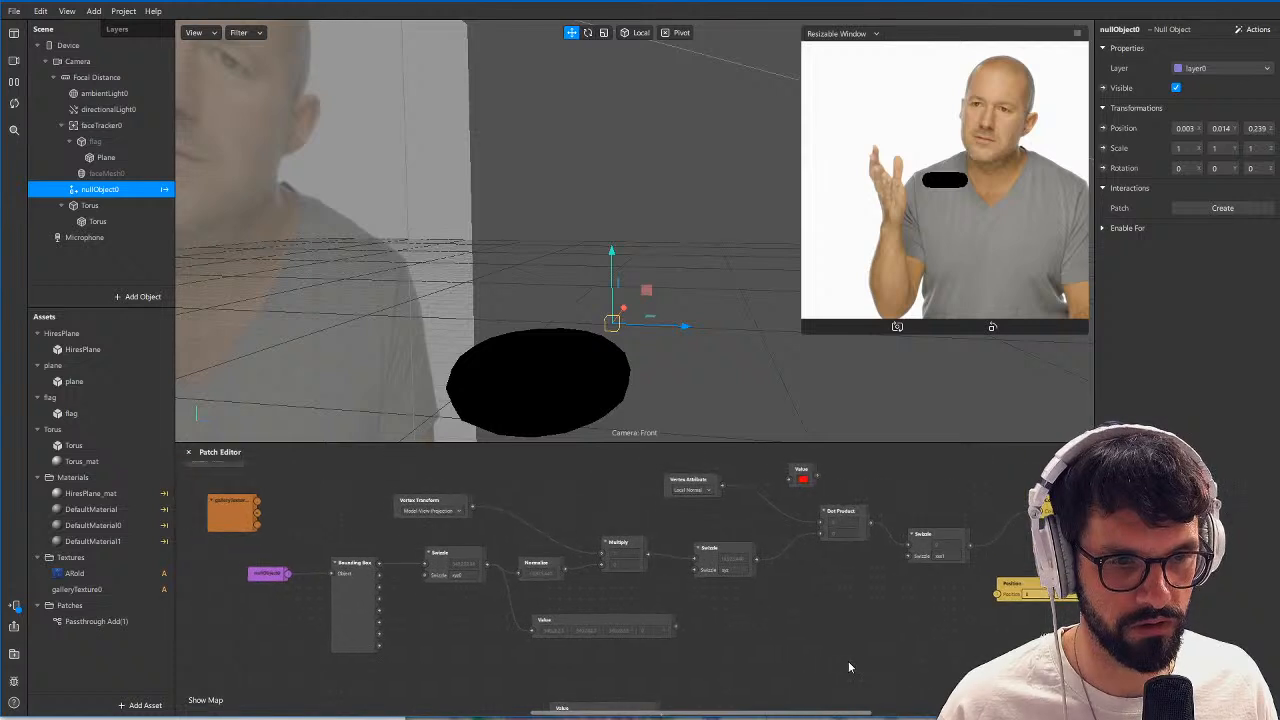
pyautogui.moveTo(803, 656); pyautogui.dragTo(765, 638, button='middle')
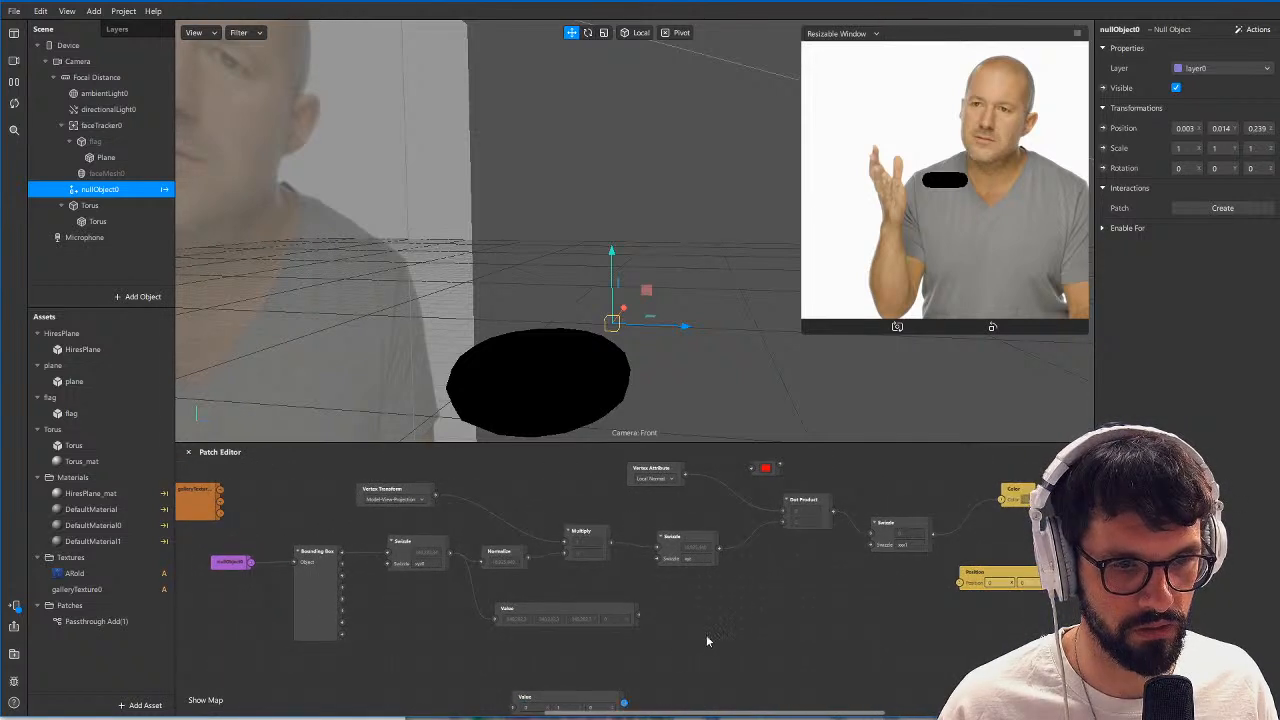
pyautogui.moveTo(779, 523); pyautogui.dragTo(784, 522)
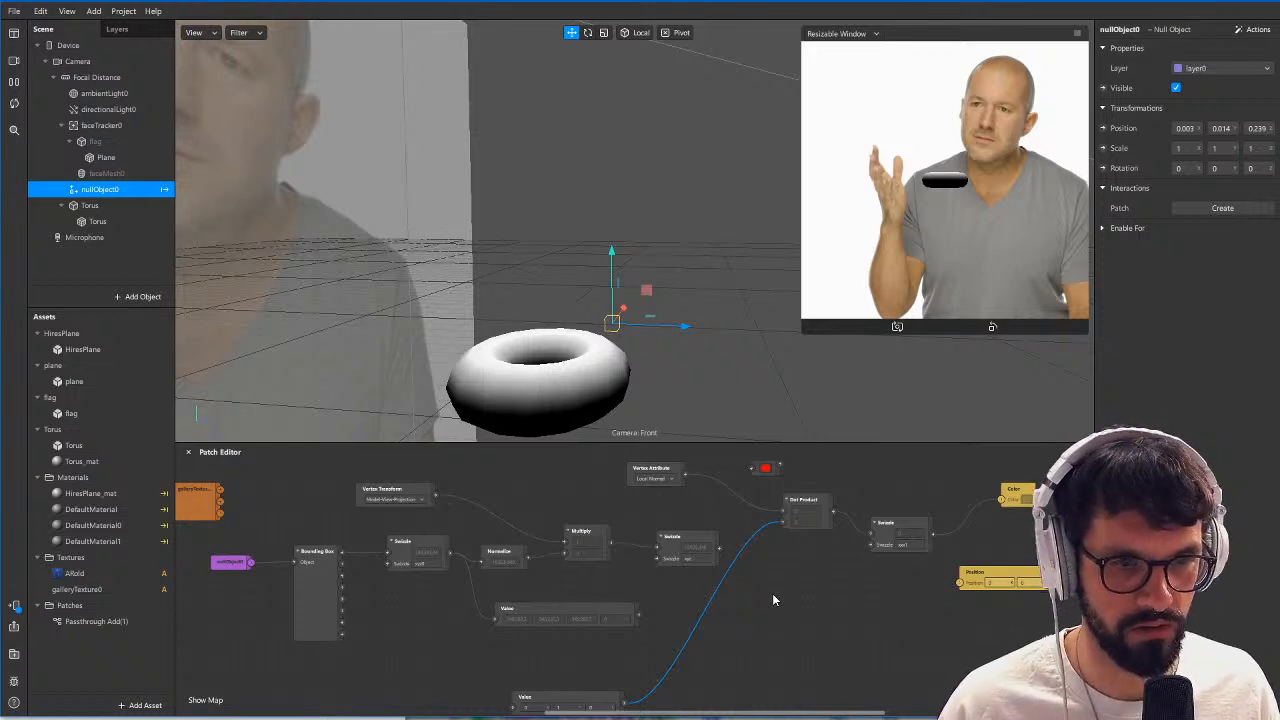
# Delete the Vector 4 Value patch attached to the Swizzle after the Bounding Box.
pyautogui.moveTo(586, 637); pyautogui.dragTo(538, 610)
pyautogui.press('Delete')
pyautogui.moveTo(505, 607); pyautogui.dragTo(514, 604, button='middle')
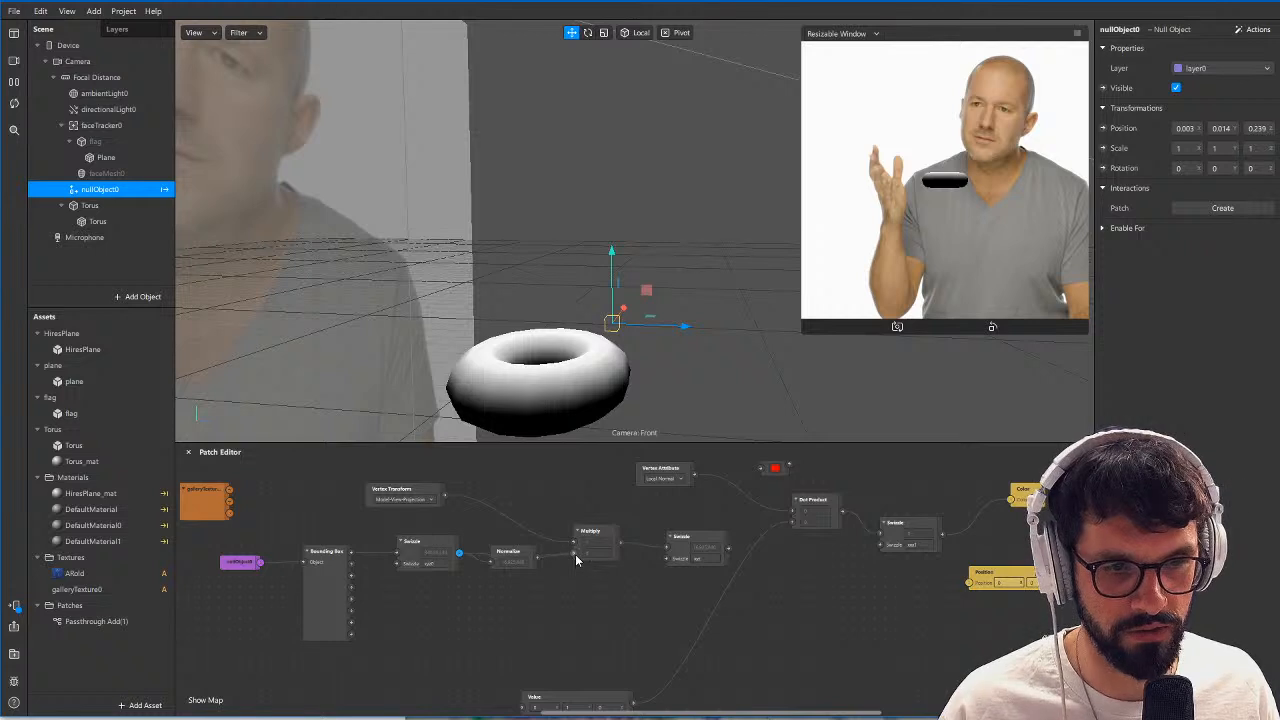
# Rewire Normalize between the Multiply and the second Swizzle, feed the first Swizzle directly into Multiply, and reconnect the second Swizzle to the Dot Product.
pyautogui.moveTo(506, 556); pyautogui.dragTo(627, 551)
pyautogui.press('Escape')
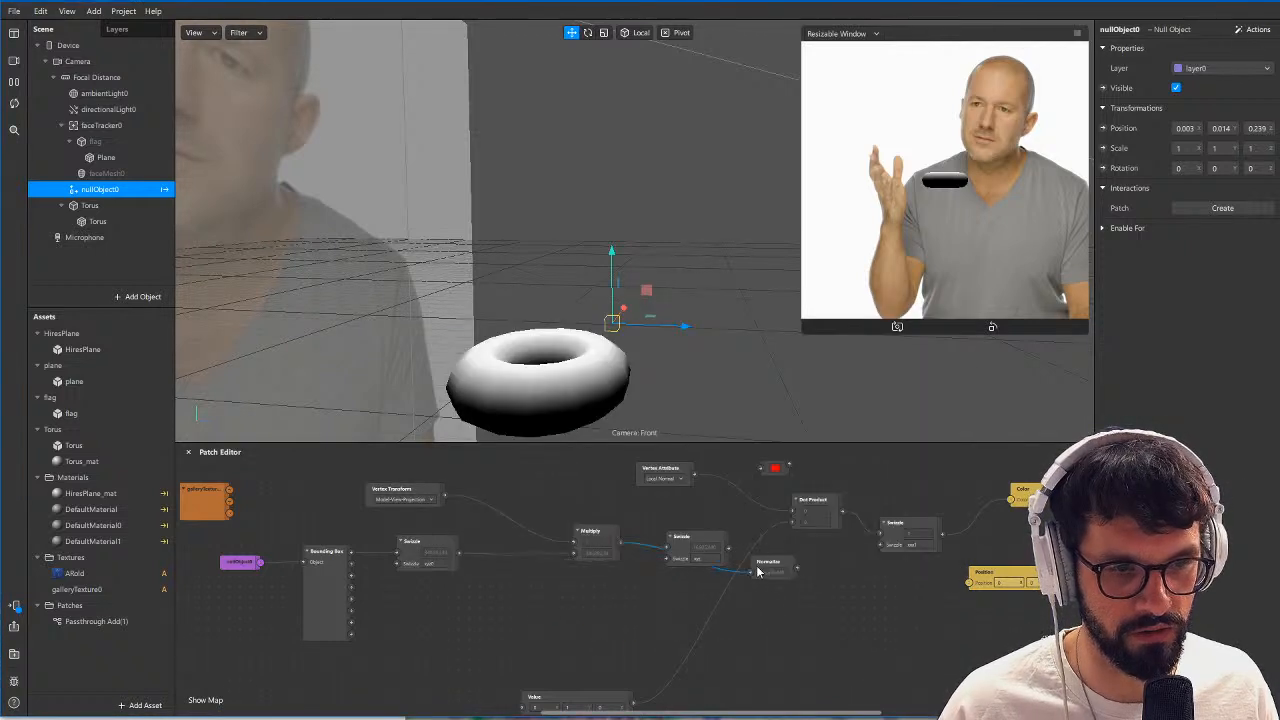
pyautogui.moveTo(758, 570); pyautogui.dragTo(667, 552)
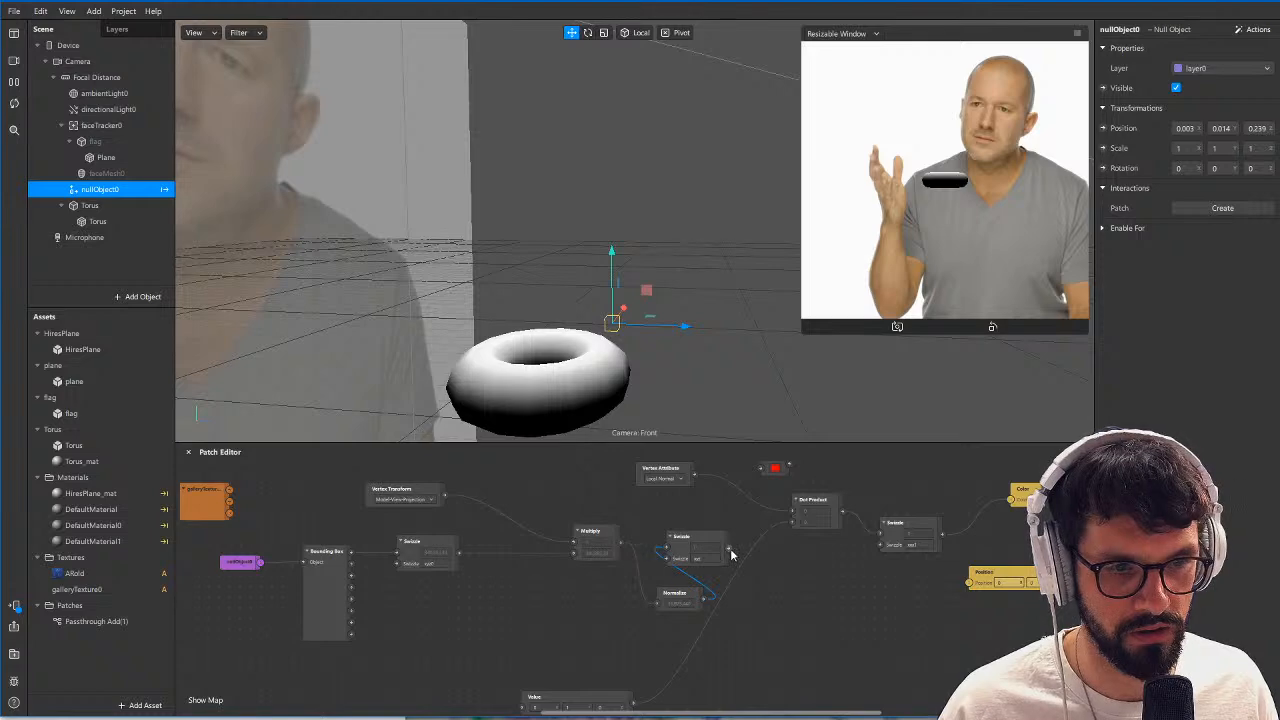
pyautogui.moveTo(793, 524); pyautogui.dragTo(793, 522)
pyautogui.moveTo(697, 539); pyautogui.dragTo(729, 543)
pyautogui.moveTo(673, 595); pyautogui.dragTo(652, 552)
# Move nullObject0 above the torus, to about Y 0.029 and Z 0.228, checking the shading from several angles.
pyautogui.moveTo(645, 292); pyautogui.dragTo(489, 380)
pyautogui.moveTo(492, 283); pyautogui.dragTo(443, 283)
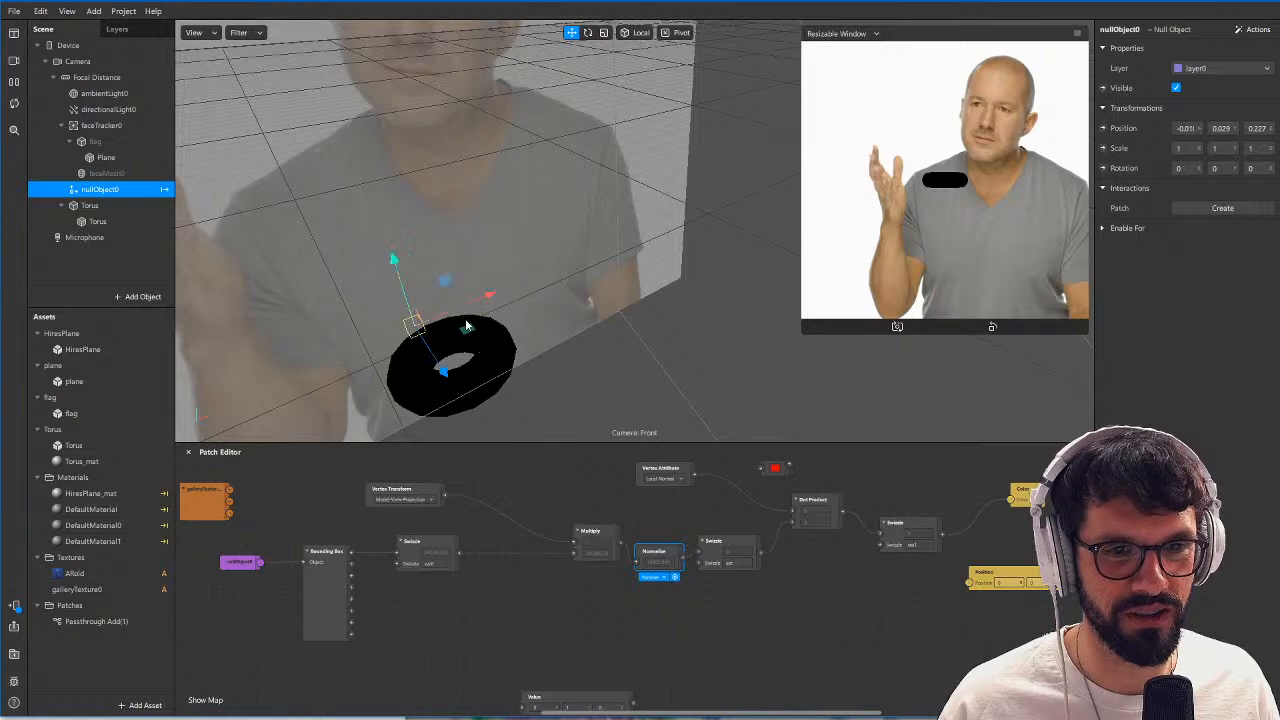
pyautogui.moveTo(468, 328); pyautogui.dragTo(632, 270)
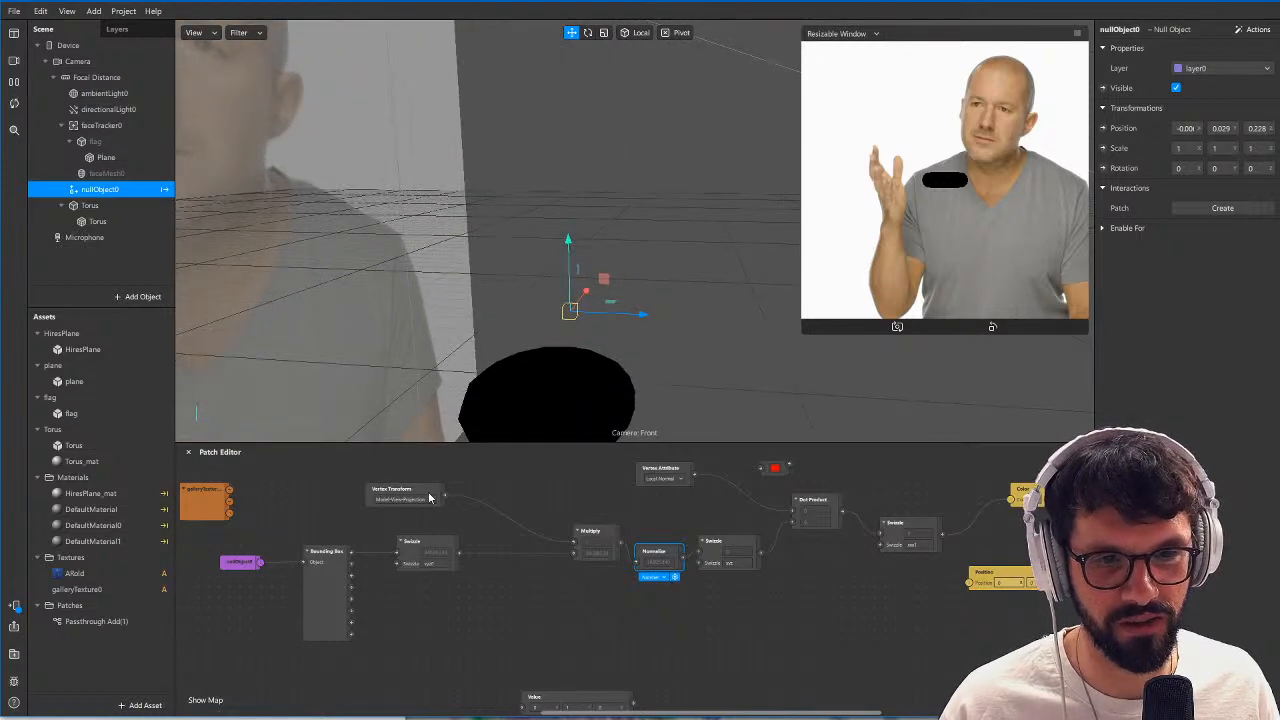
# Set the Vertex Transform patch to Model-View and check the torus shading from another angle.
pyautogui.click(422, 502)
pyautogui.click(418, 518)
pyautogui.keyDown('alt'); pyautogui.moveTo(640, 354); pyautogui.dragTo(570, 400); pyautogui.keyUp('alt')
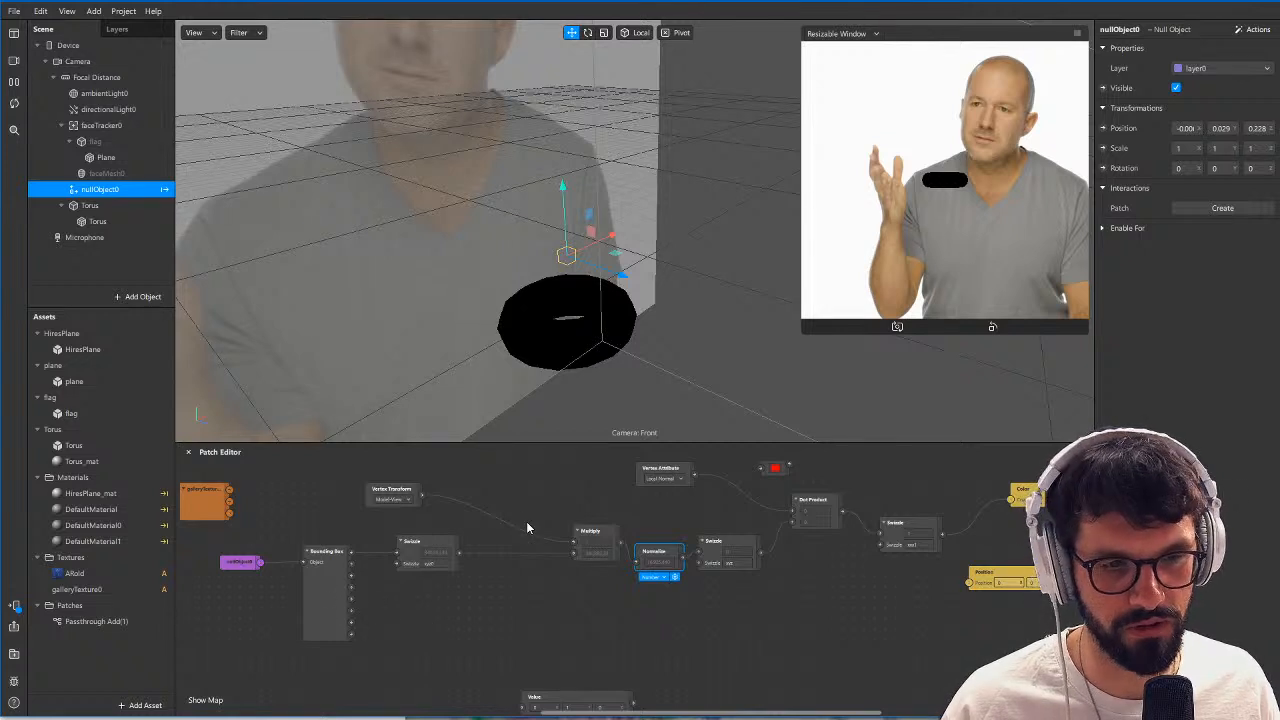
# Add a plane to the scene and connect it to the Bounding Box patch's Object input in place of nullObject0.
pyautogui.click(93, 11)
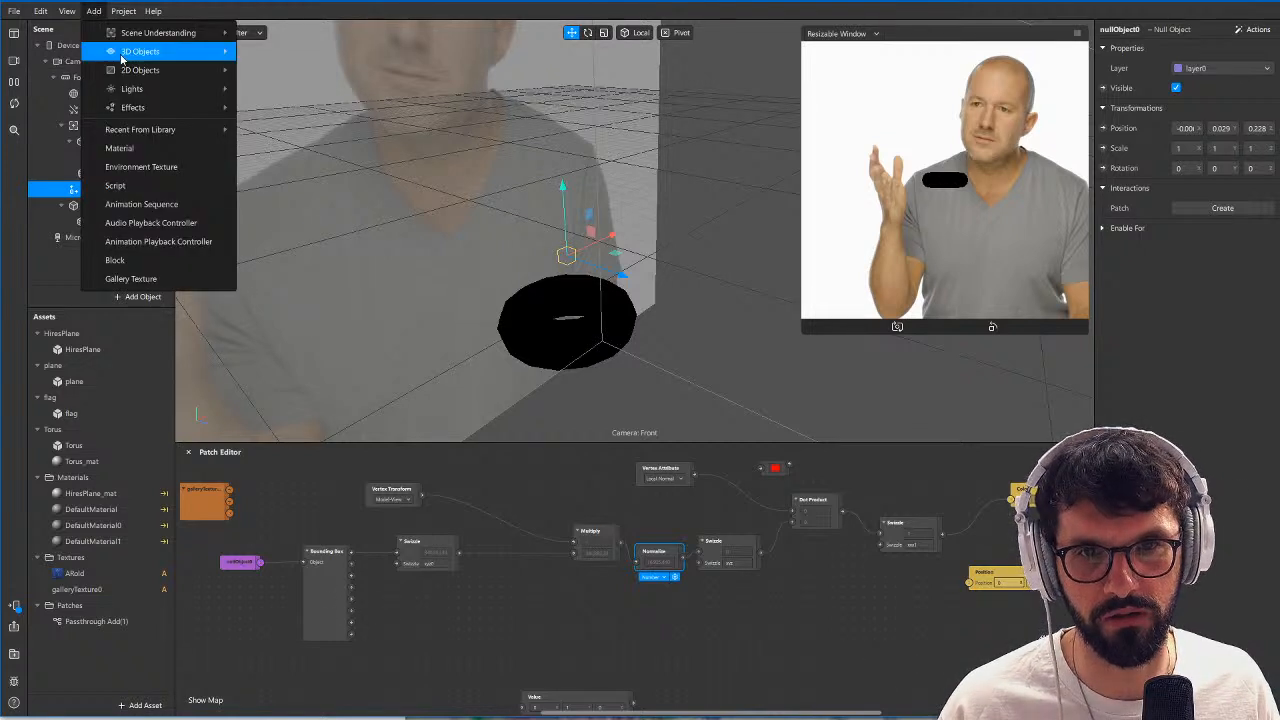
pyautogui.moveTo(121, 61)
pyautogui.click(286, 52)
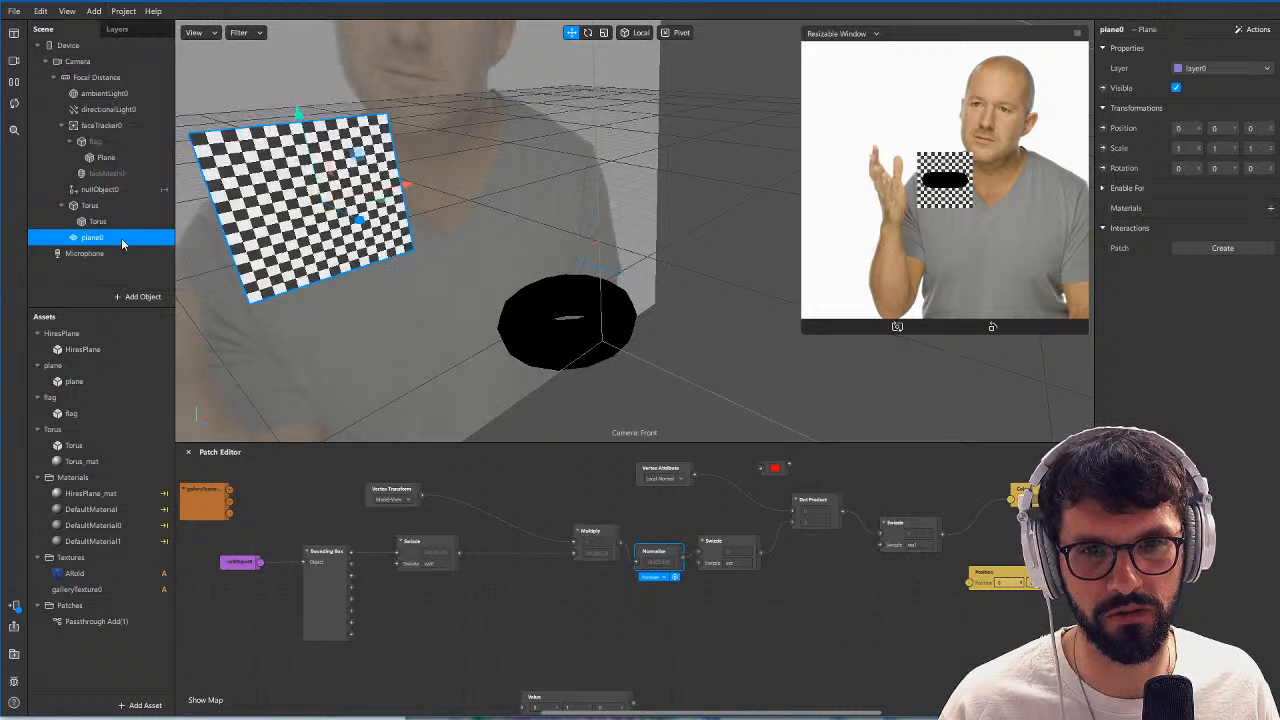
pyautogui.moveTo(106, 243); pyautogui.dragTo(452, 660)
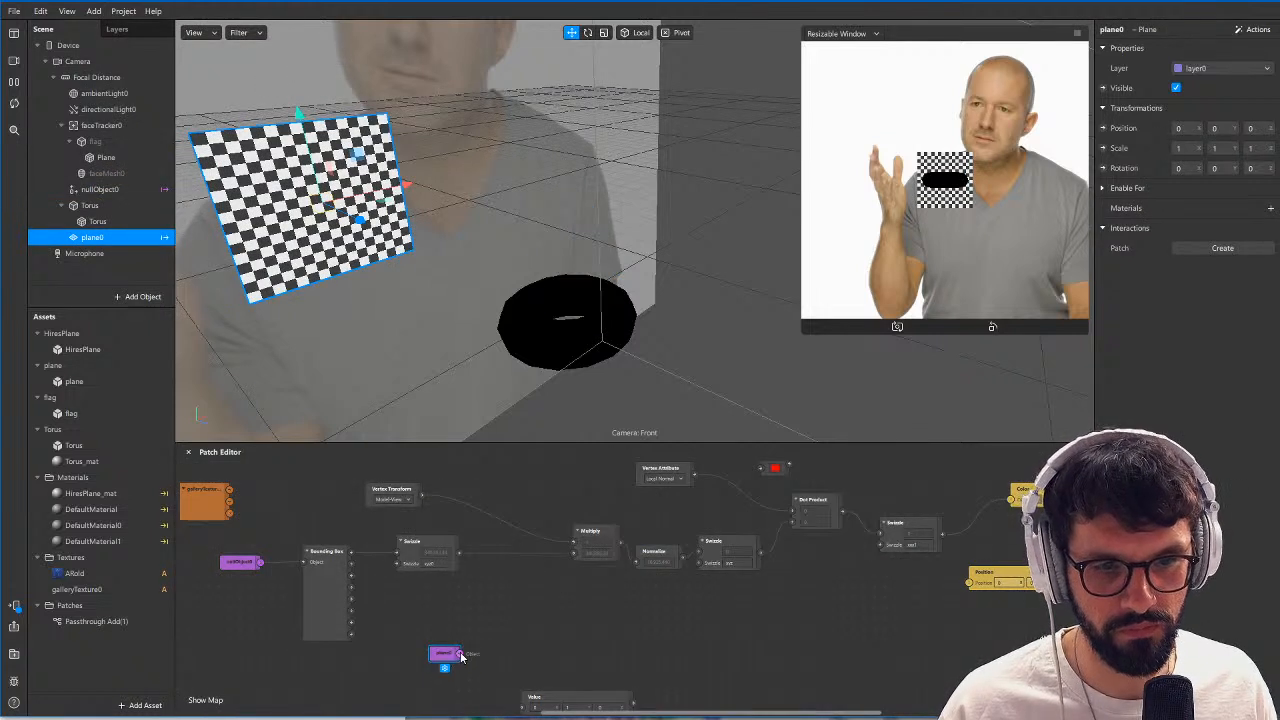
pyautogui.moveTo(305, 568); pyautogui.dragTo(305, 567)
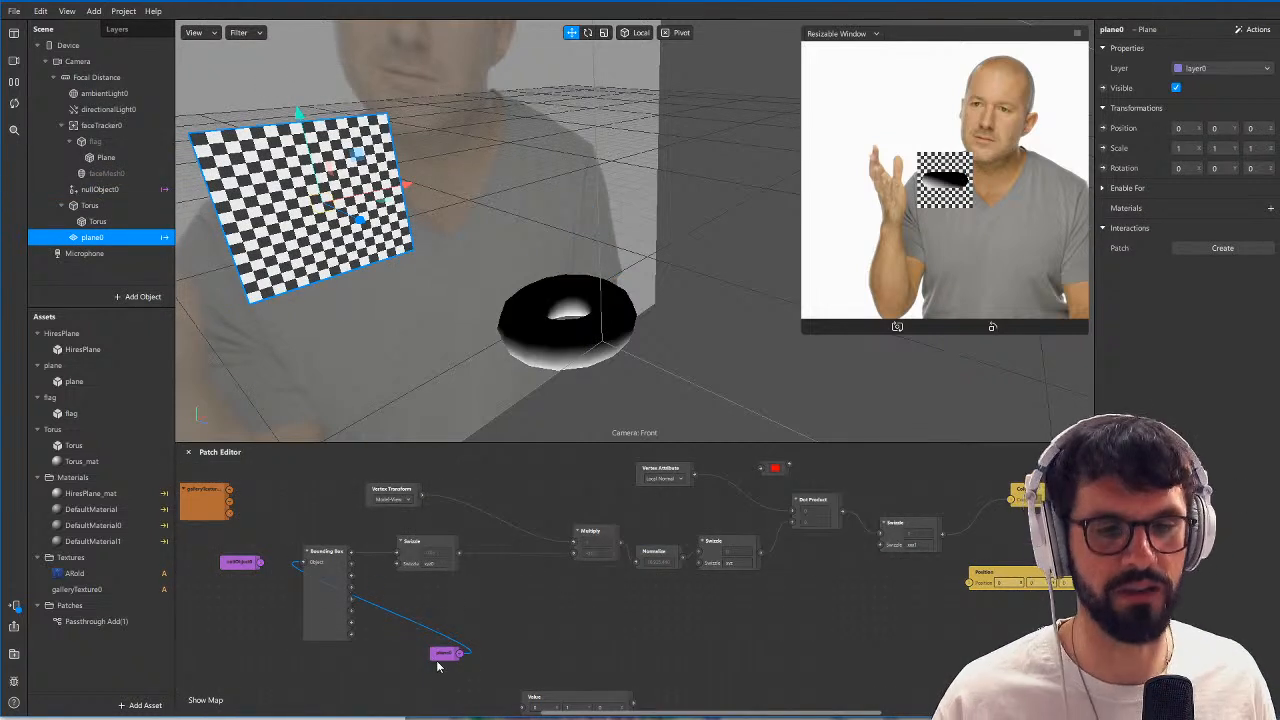
pyautogui.moveTo(438, 658); pyautogui.dragTo(270, 630)
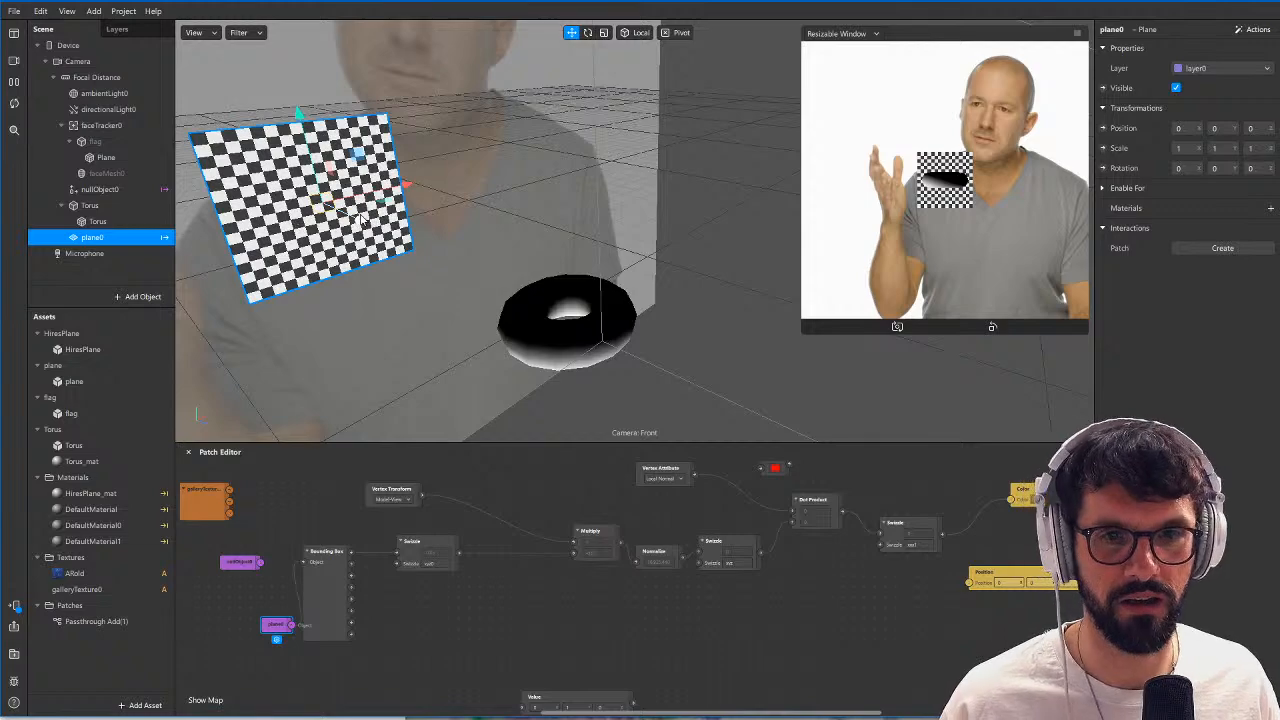
# Move plane0 forward toward the torus, to about Z 0.121, to test how the shading responds.
pyautogui.moveTo(362, 218)
pyautogui.mouseDown()
pyautogui.moveTo(788, 426)
pyautogui.moveTo(470, 341)
pyautogui.mouseUp()
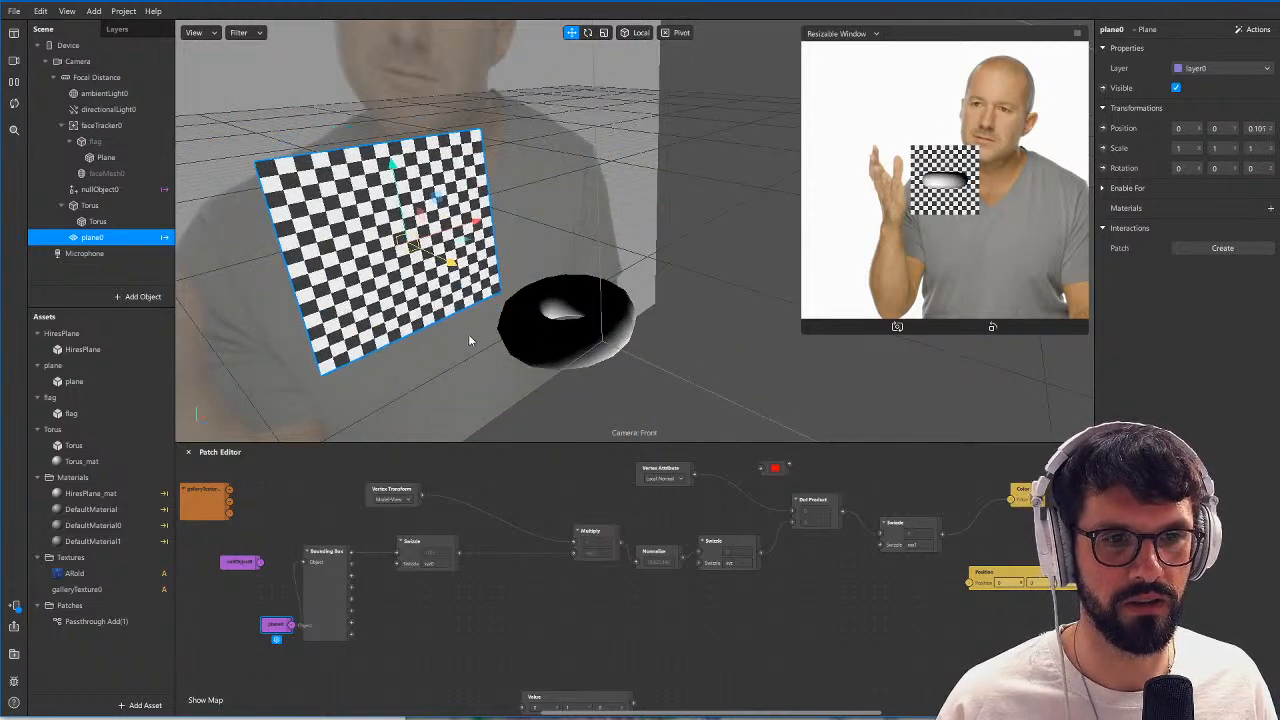
pyautogui.scroll(-3, 503, 623)
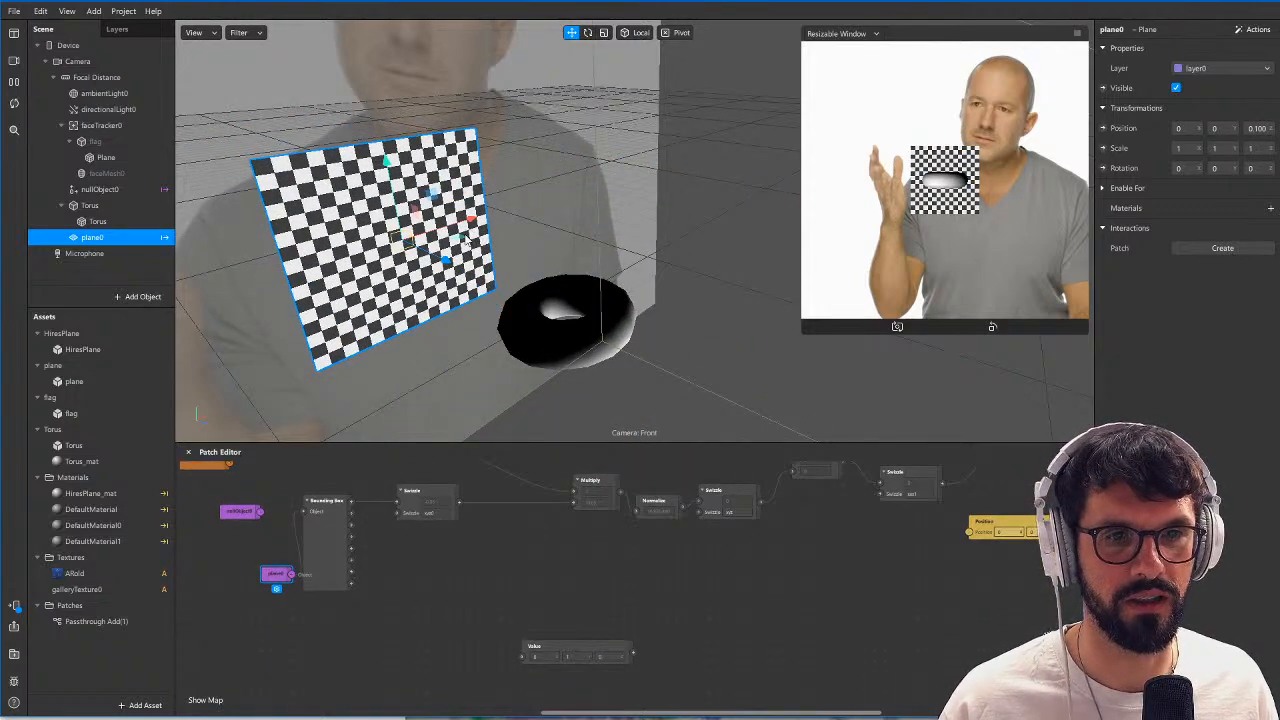
pyautogui.moveTo(466, 241); pyautogui.dragTo(505, 317)
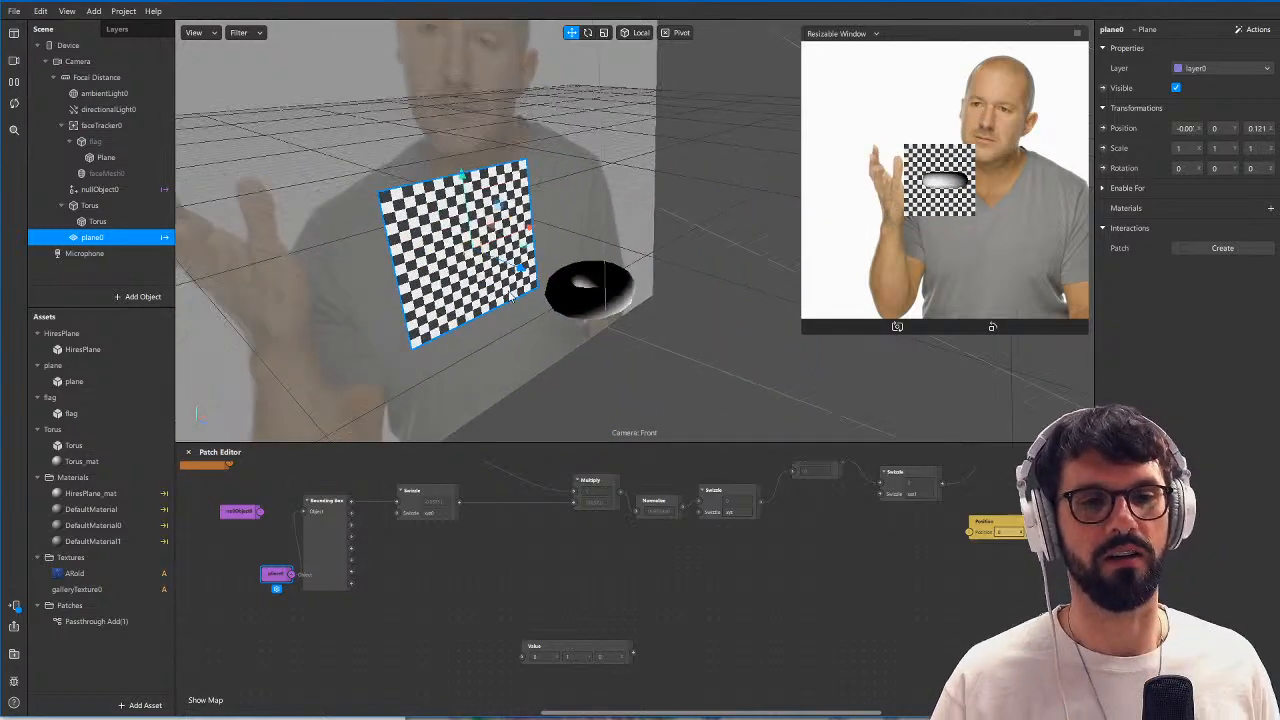
# Hide the Torus object and make the flag under the face tracker visible.
pyautogui.moveTo(738, 577); pyautogui.dragTo(719, 600, button='middle')
pyautogui.scroll(-2, 720, 601)
pyautogui.moveTo(806, 536); pyautogui.dragTo(674, 606, button='middle')
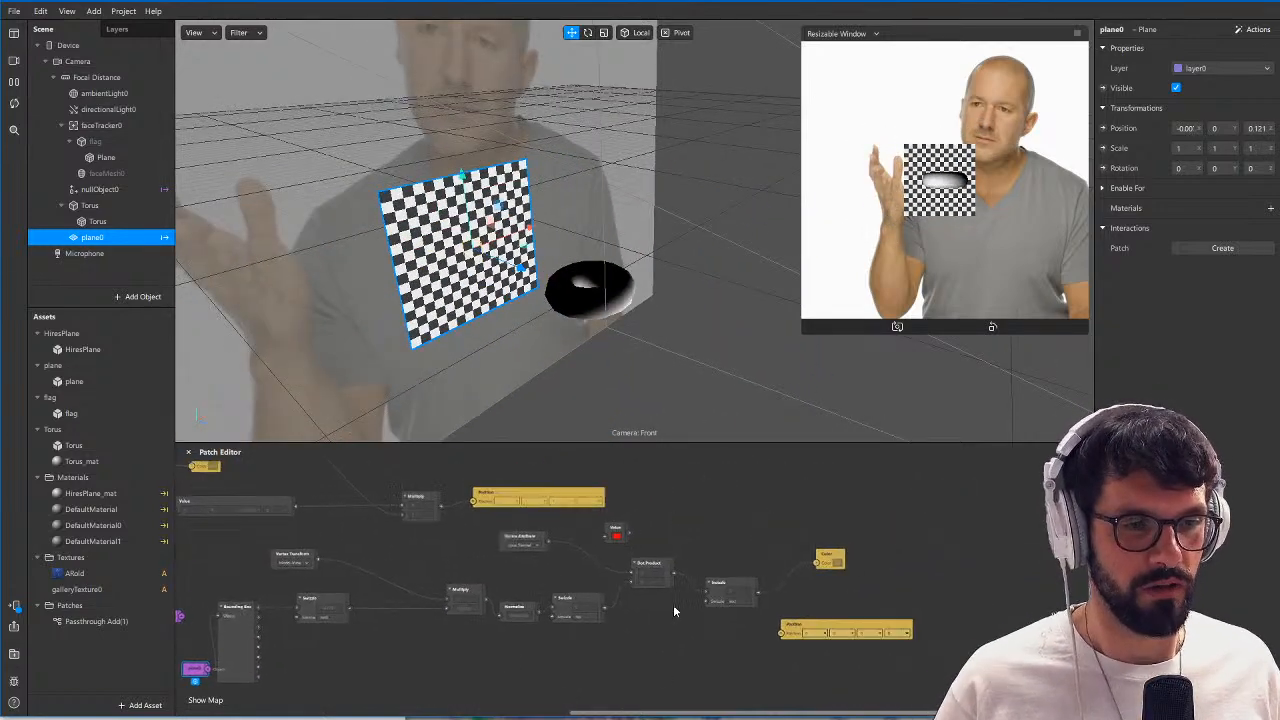
pyautogui.click(94, 205)
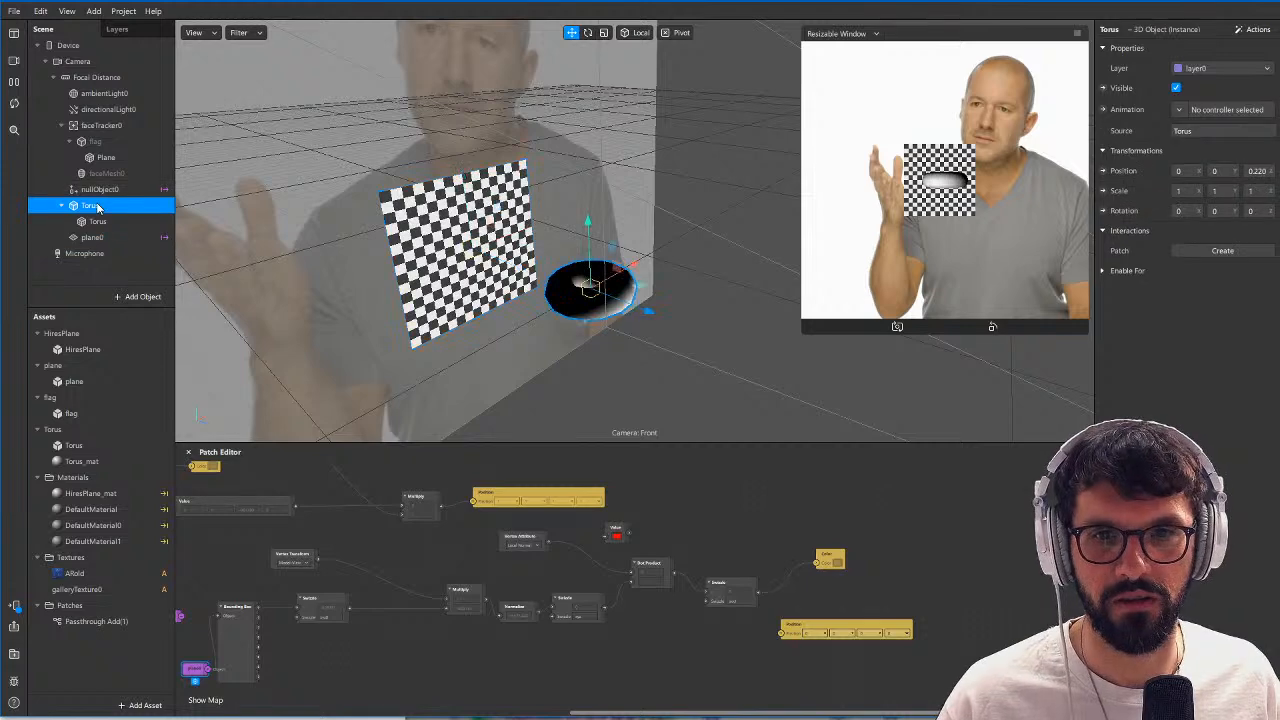
pyautogui.click(1176, 88)
pyautogui.click(95, 141)
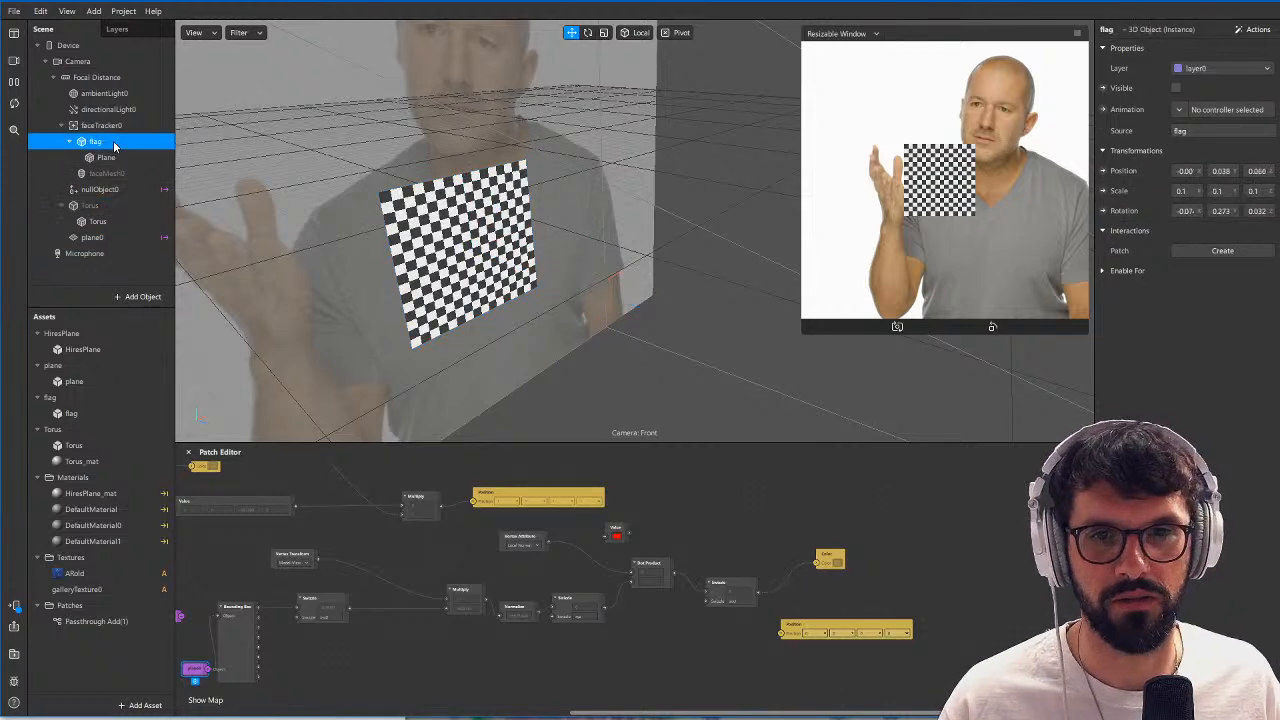
pyautogui.click(1176, 88)
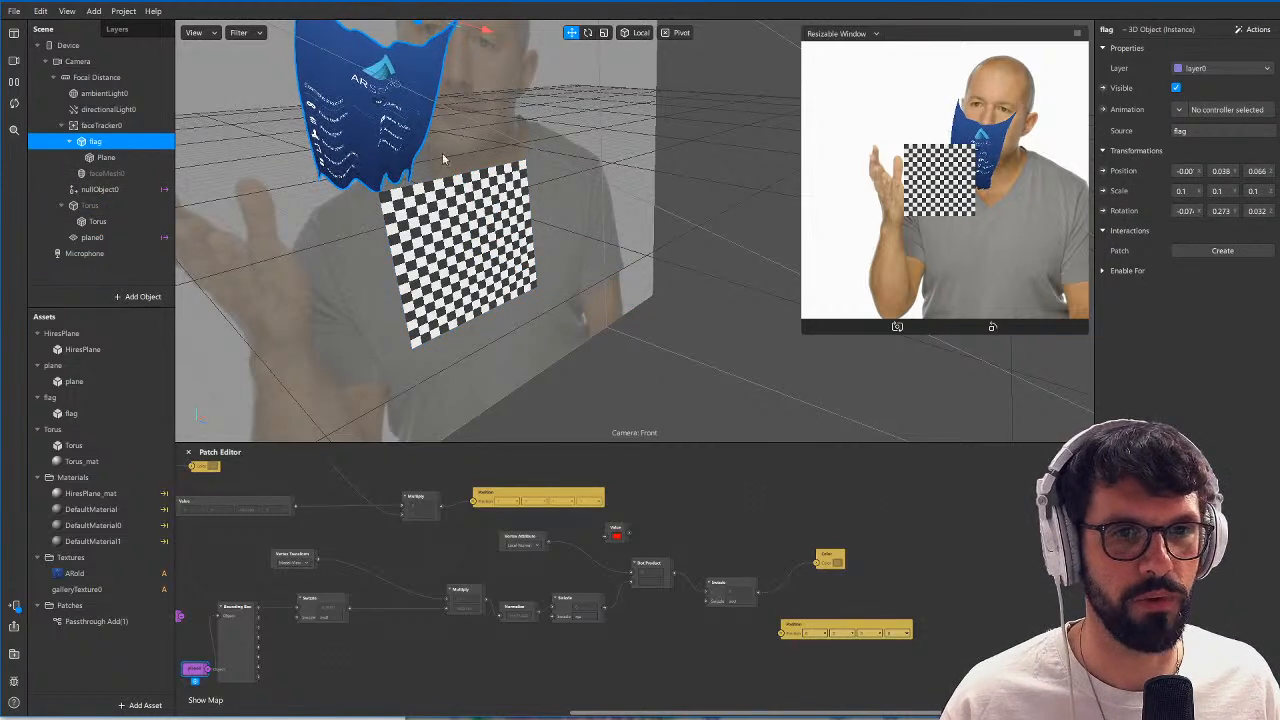
pyautogui.moveTo(444, 159); pyautogui.dragTo(526, 269, button='middle')
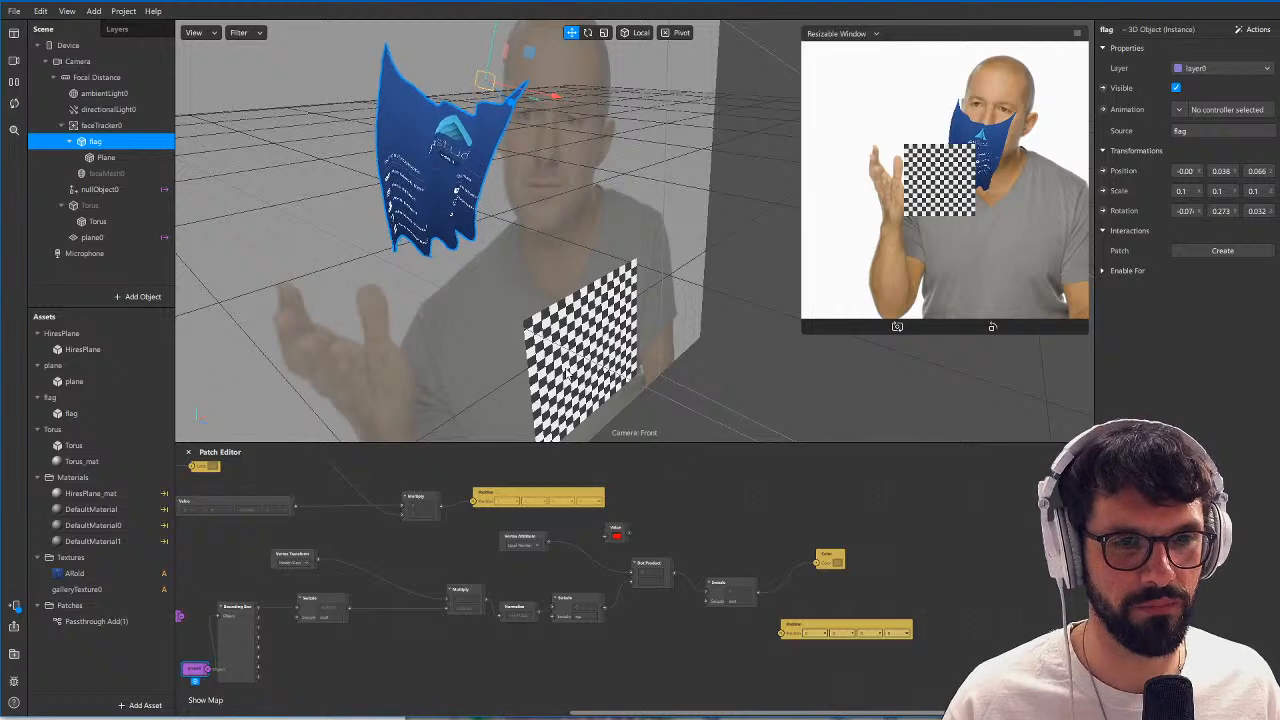
# Inspect the flag mesh's DefaultMaterial0 and locate its Color and Position patches in the patch graph.
pyautogui.click(383, 187)
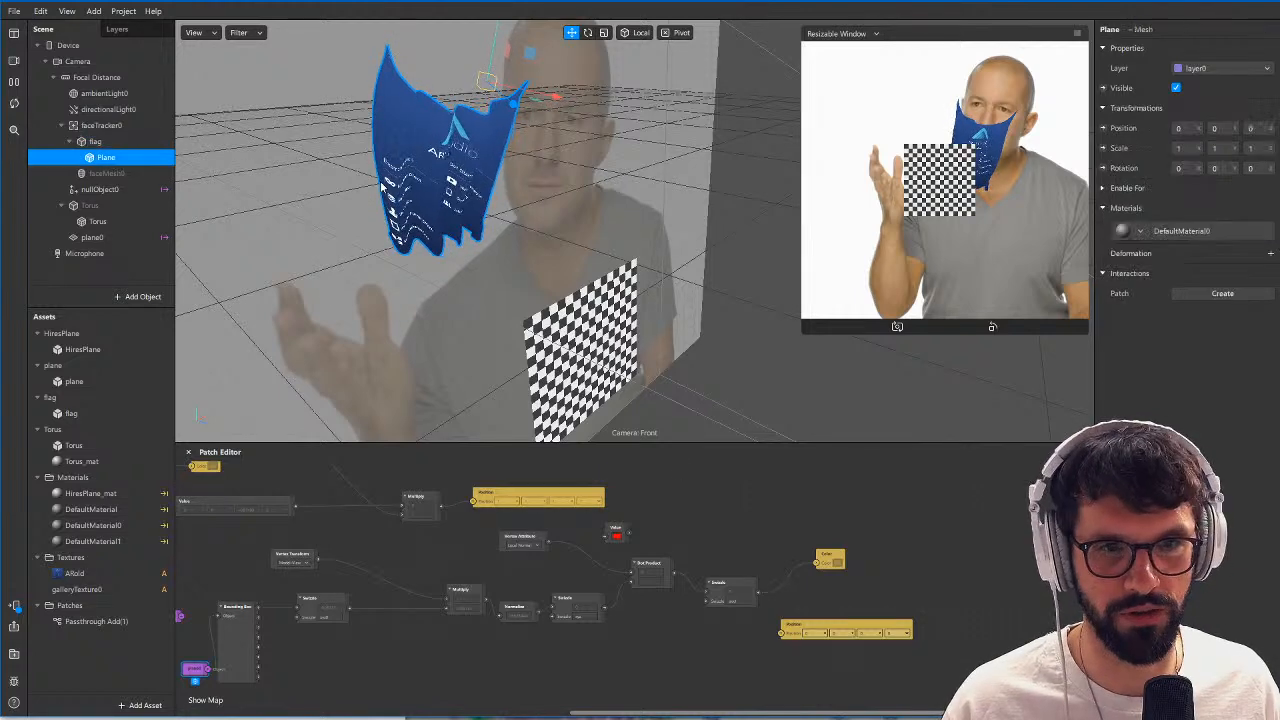
pyautogui.click(93, 525)
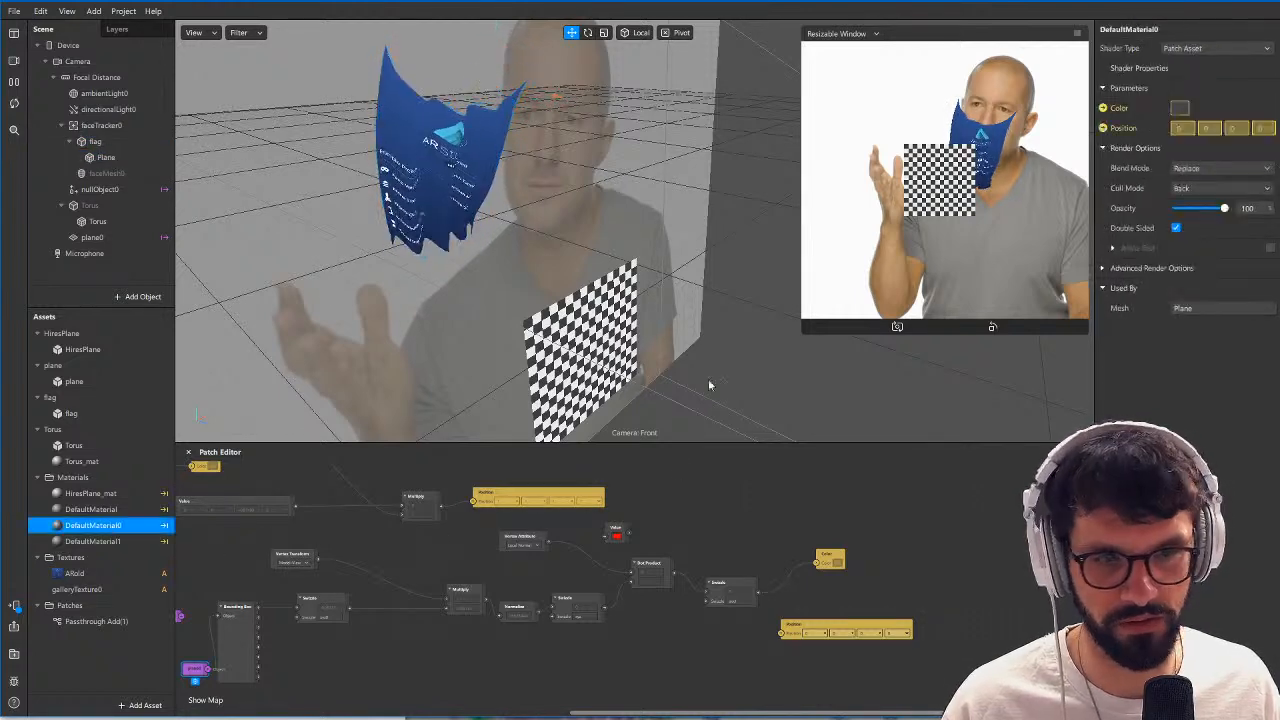
pyautogui.click(1103, 108)
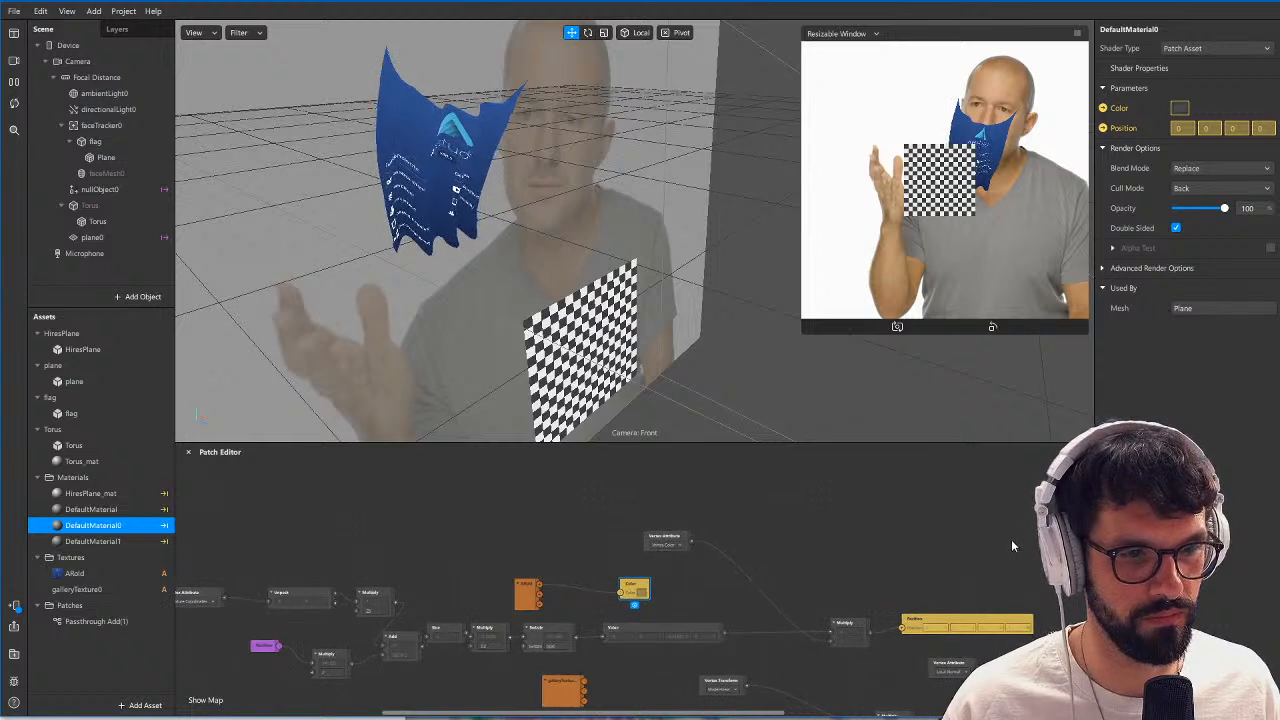
pyautogui.moveTo(1012, 540); pyautogui.dragTo(708, 466, button='middle')
pyautogui.moveTo(362, 517); pyautogui.dragTo(1005, 543)
pyautogui.moveTo(904, 653); pyautogui.dragTo(980, 553)
pyautogui.moveTo(455, 238)
pyautogui.mouseDown(button='middle')
pyautogui.moveTo(512, 236)
pyautogui.moveTo(565, 266)
pyautogui.moveTo(484, 260)
pyautogui.moveTo(413, 276)
pyautogui.moveTo(647, 287)
pyautogui.moveTo(434, 343)
pyautogui.moveTo(389, 323)
pyautogui.moveTo(514, 243)
pyautogui.moveTo(595, 222)
pyautogui.moveTo(526, 260)
pyautogui.moveTo(474, 217)
pyautogui.moveTo(540, 247)
pyautogui.mouseUp(button='middle')
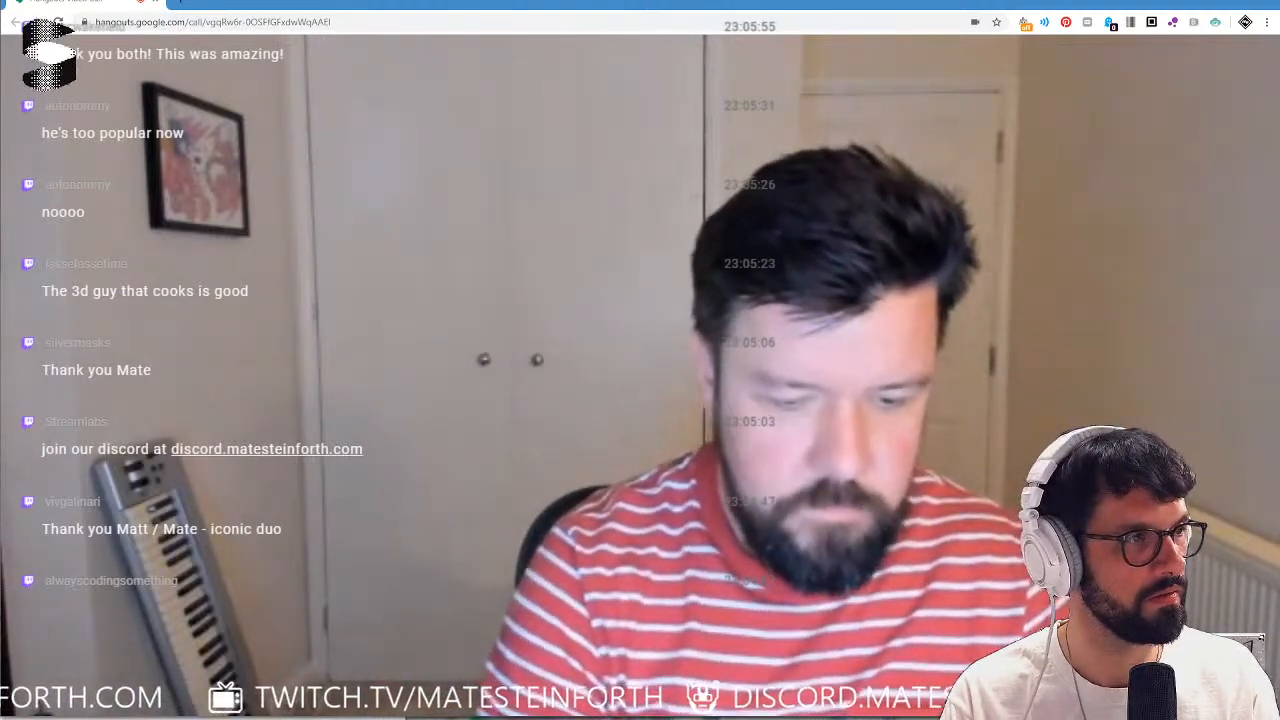
# Switch to Twitch in the browser and look through the channels and past videos listed for "augmented reality".
pyautogui.moveTo(1279, 70); pyautogui.dragTo(657, 0)
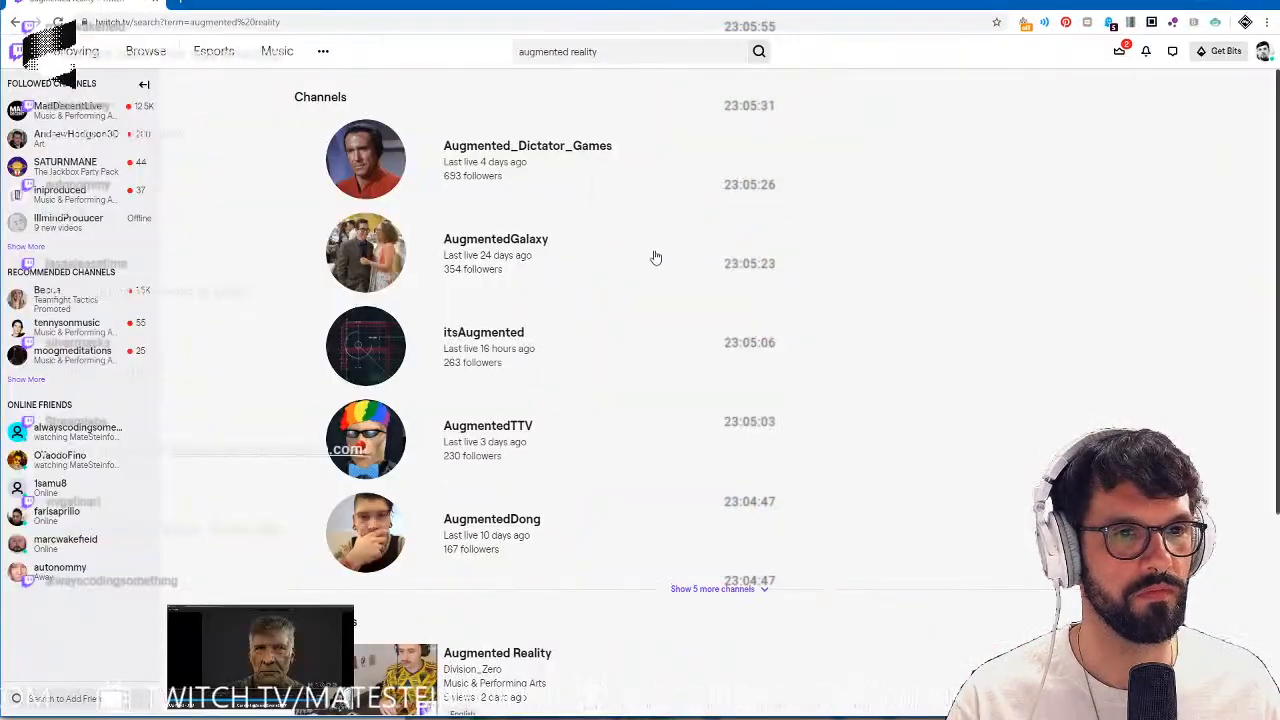
pyautogui.scroll(-1, 629, 286)
pyautogui.scroll(-3, 629, 286)
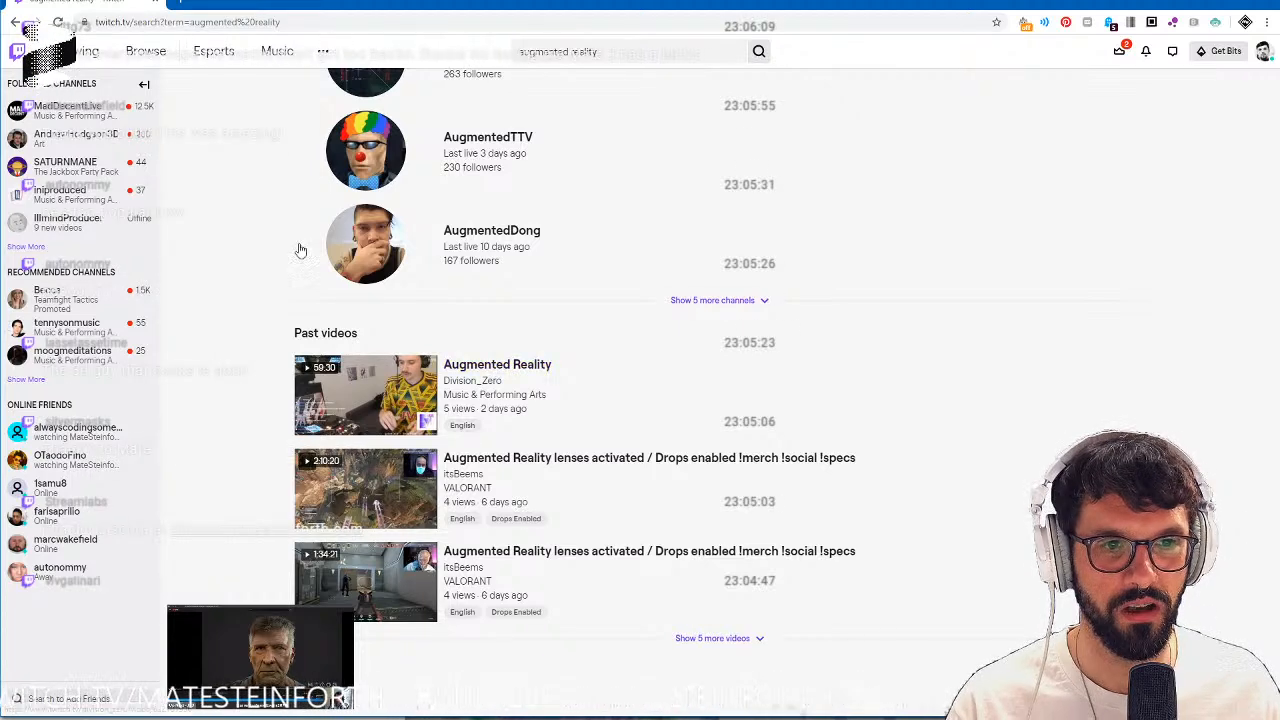
pyautogui.scroll(2, 443, 247)
pyautogui.scroll(1, 443, 247)
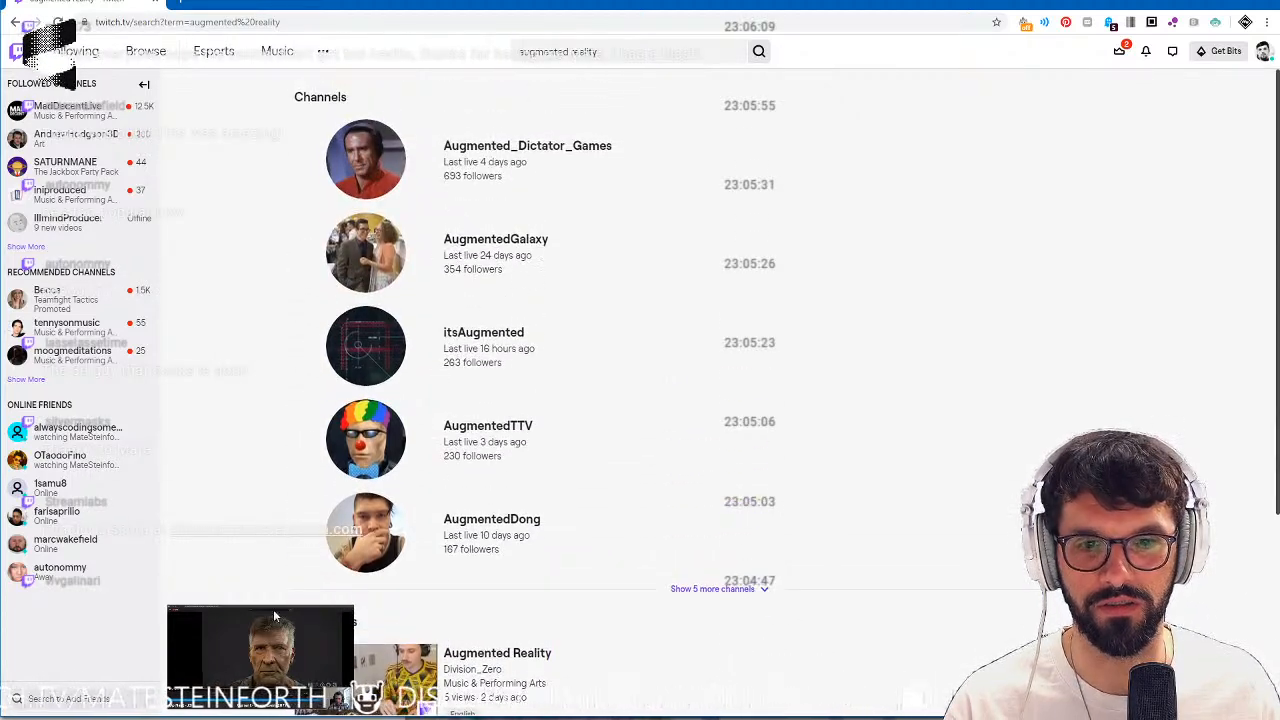
pyautogui.moveTo(250, 676)
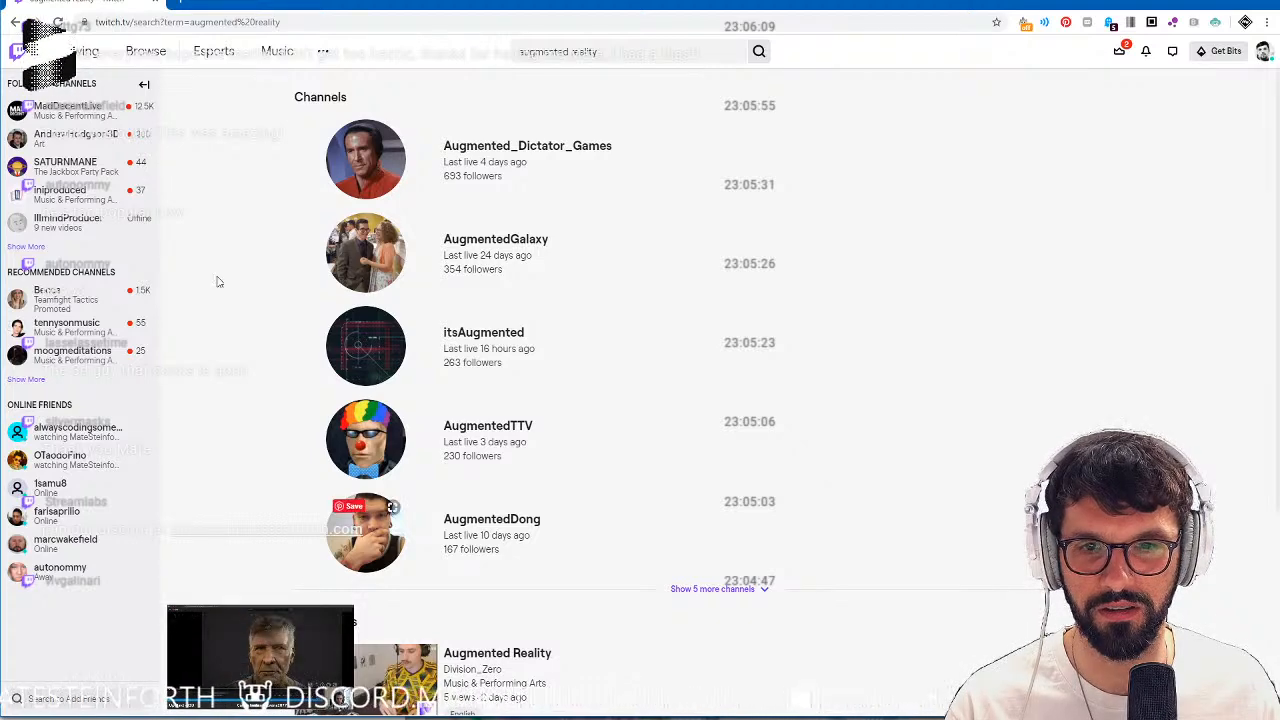
# Look at the followed live channels for Art and The Jackbox Party Pack, and browse the expanded list of recommended channels.
pyautogui.click(65, 138)
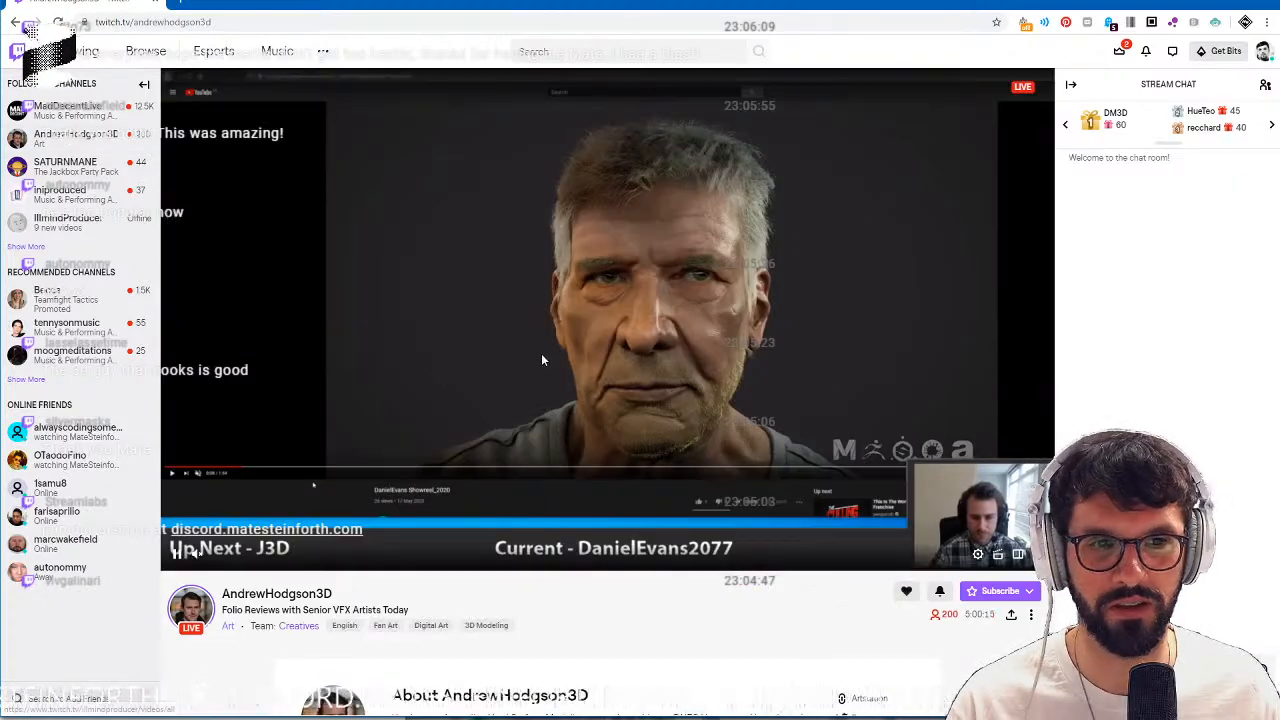
pyautogui.click(60, 166)
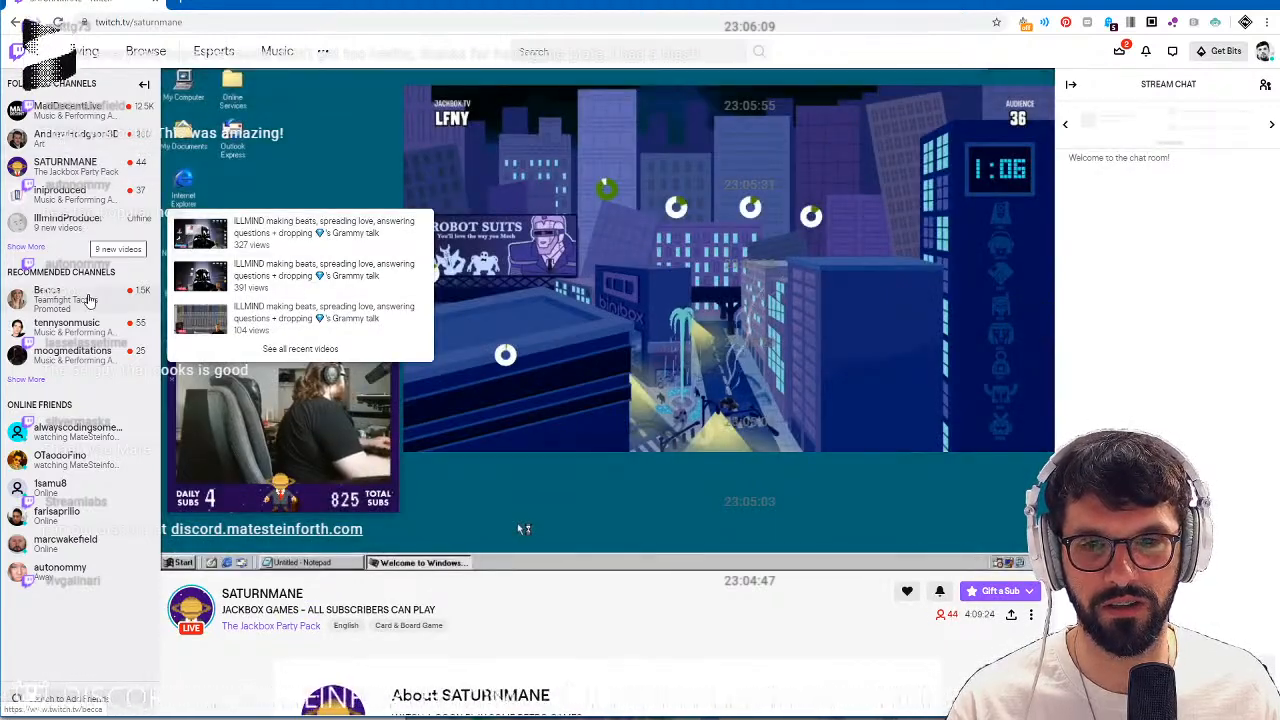
pyautogui.click(25, 380)
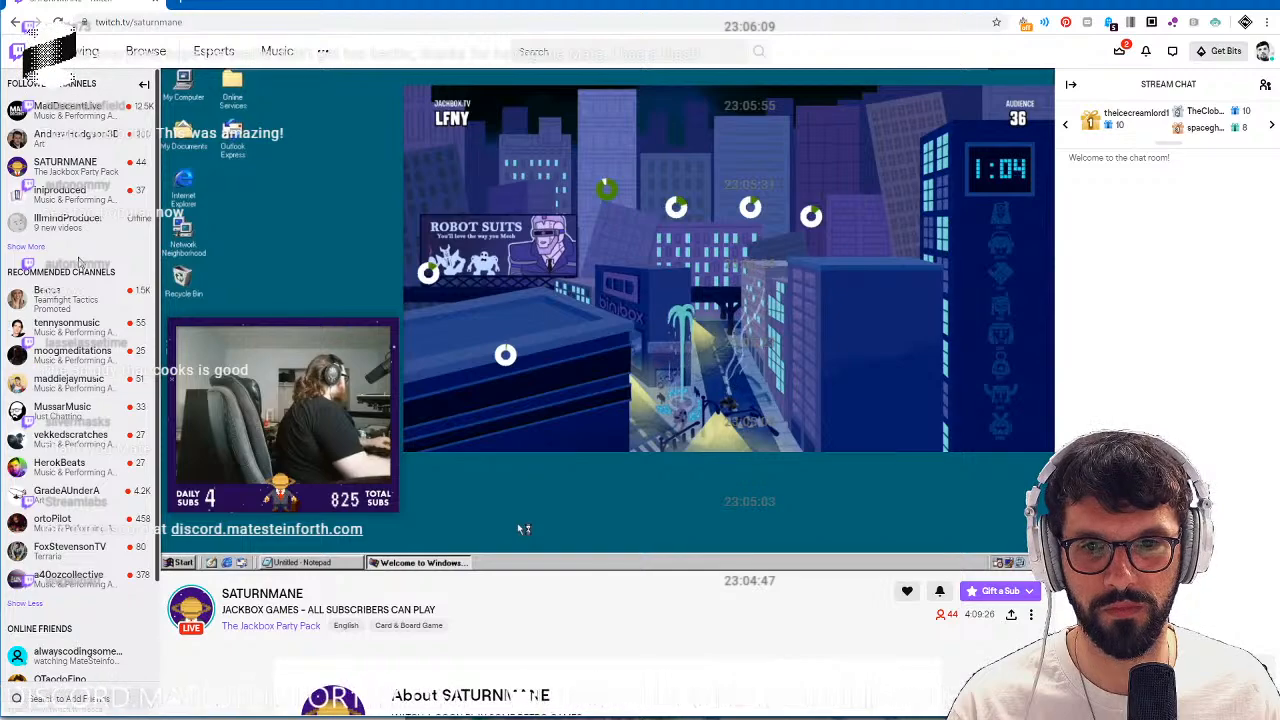
pyautogui.scroll(-2, 76, 290)
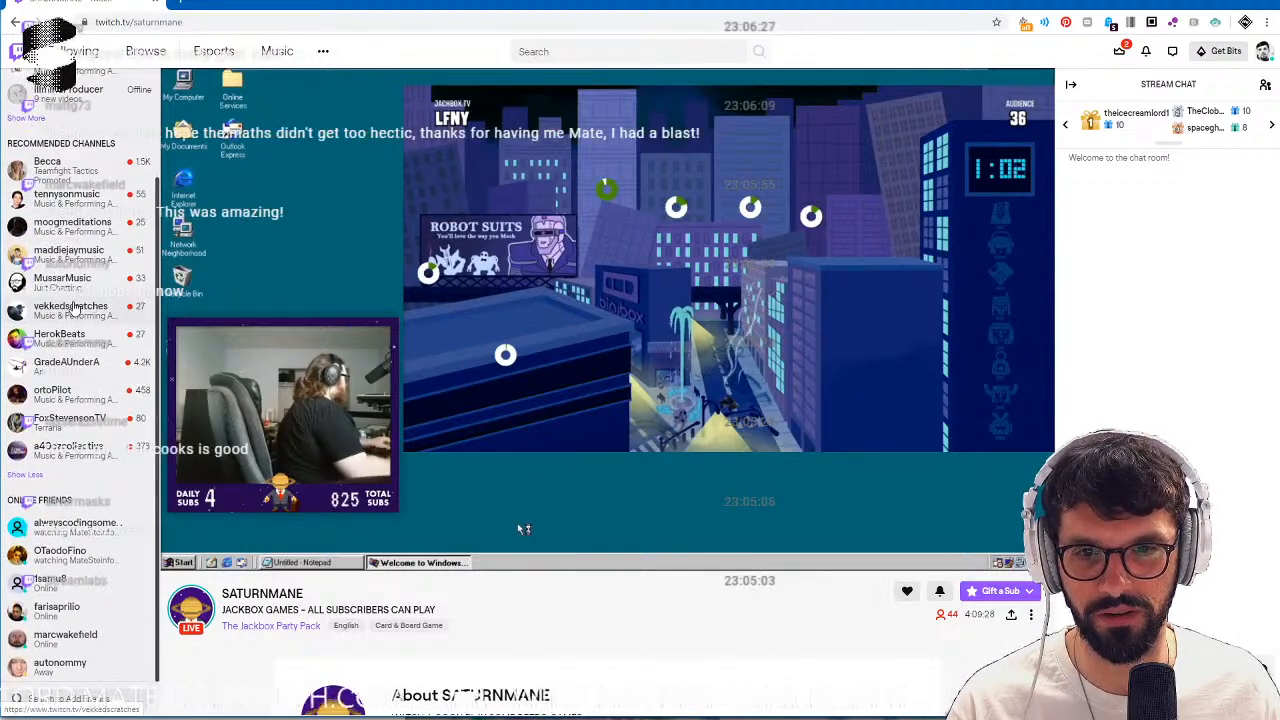
pyautogui.moveTo(76, 307)
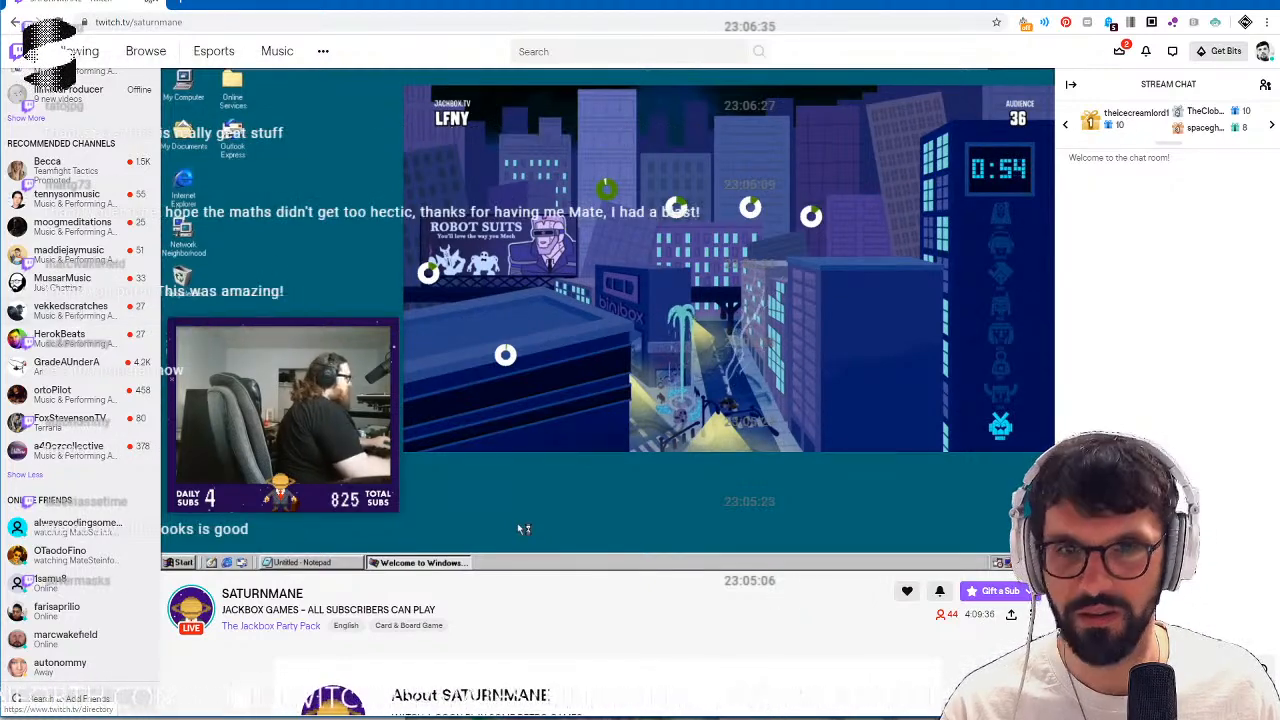
pyautogui.moveTo(320, 4); pyautogui.dragTo(365, 705)
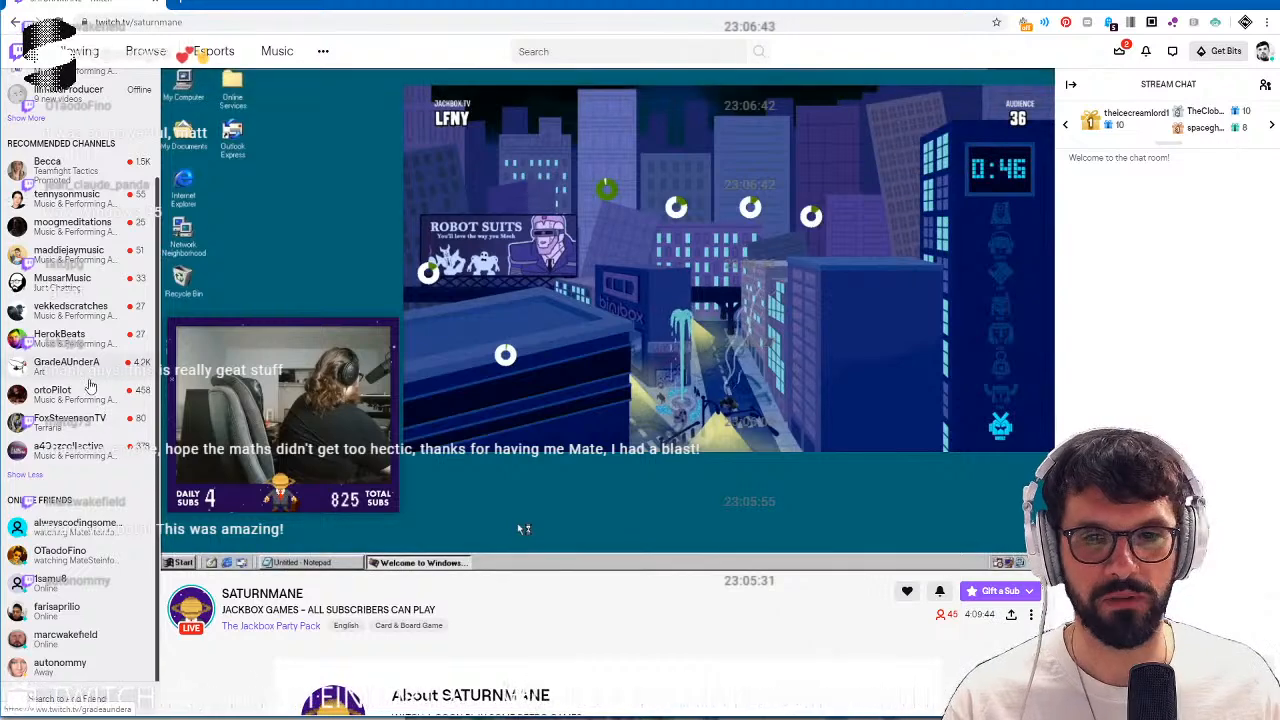
# Open the live channel iniproduced, take its name from the address, and raid it from the streamer's own channel with /raid iniproduced.
pyautogui.click(37, 481)
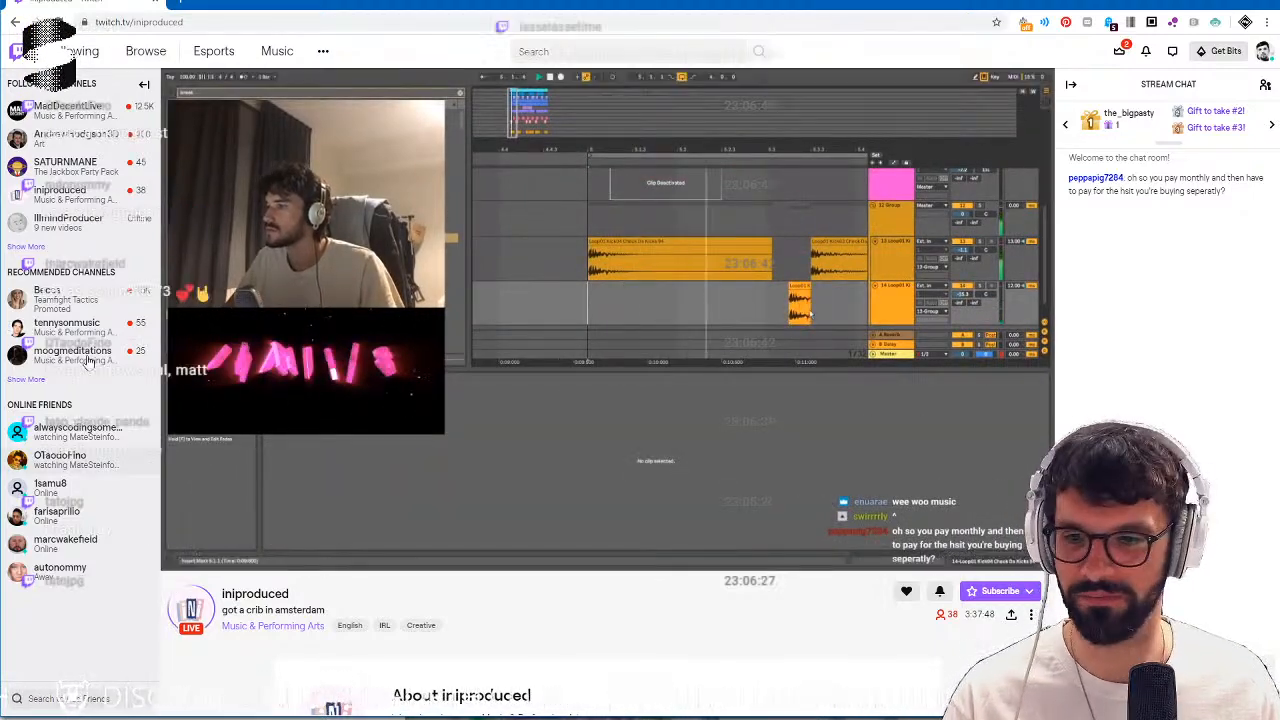
pyautogui.doubleClick(236, 21)
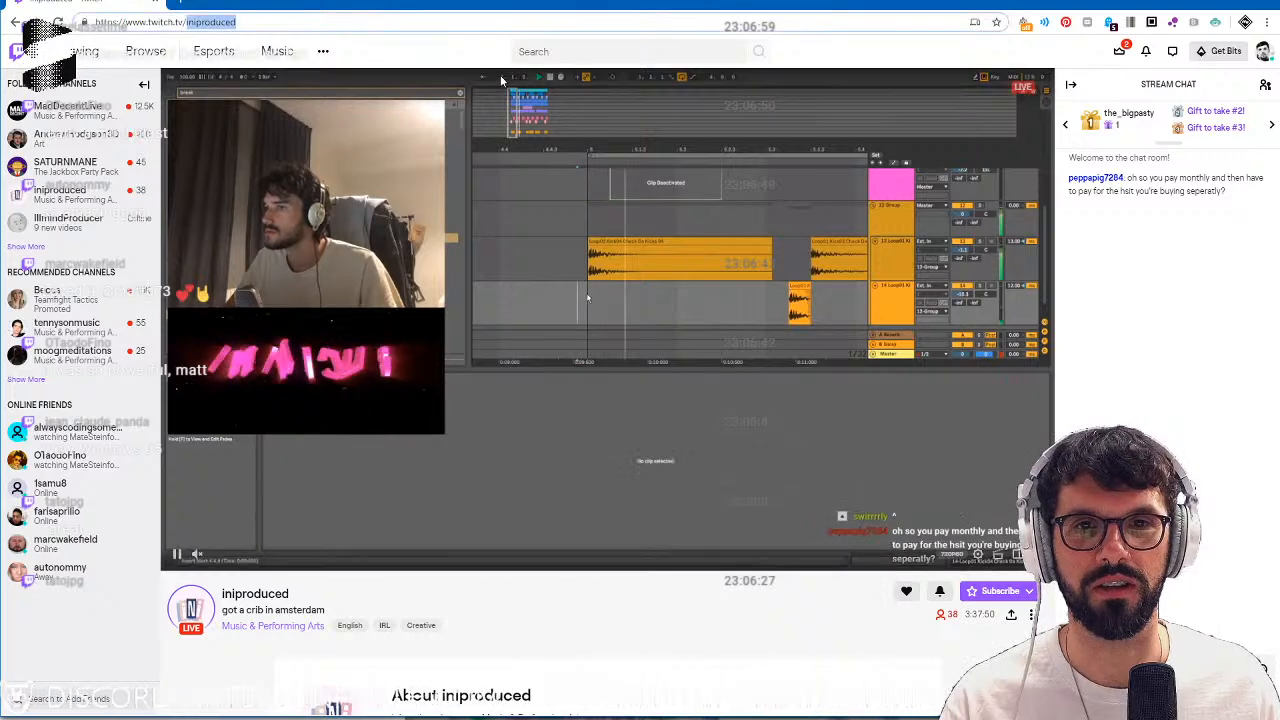
pyautogui.click(1263, 51)
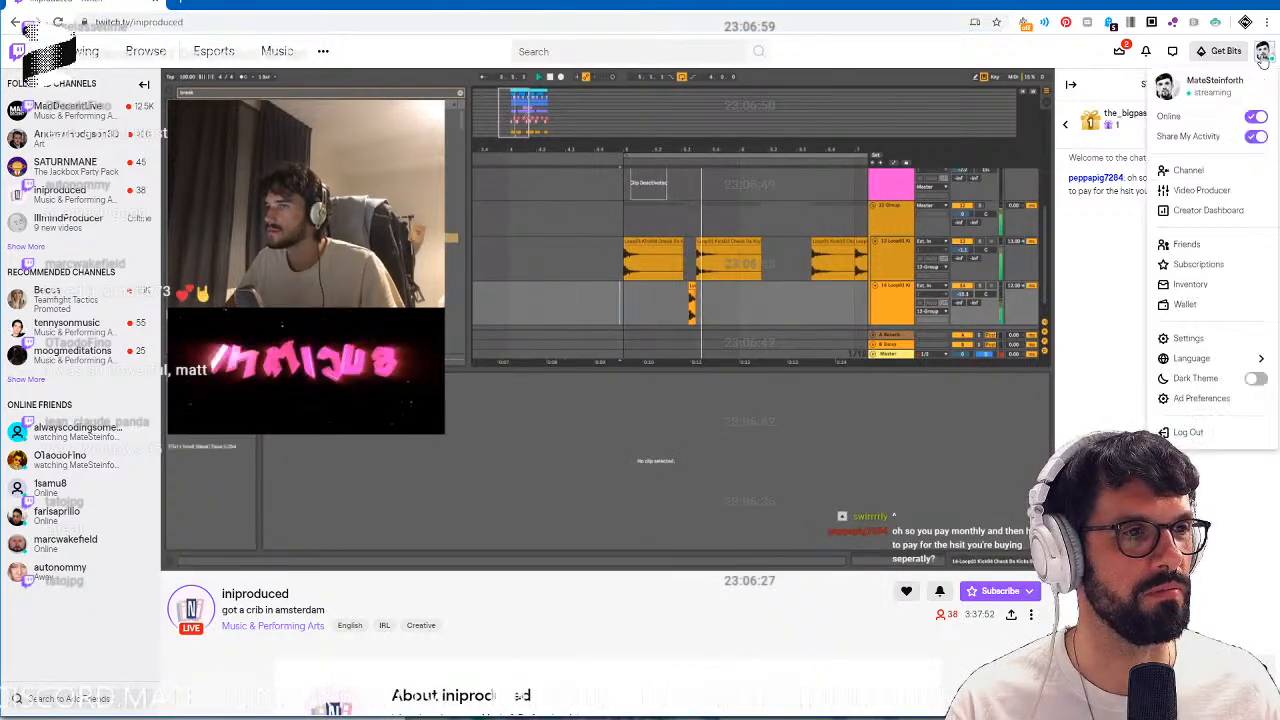
pyautogui.click(1199, 179)
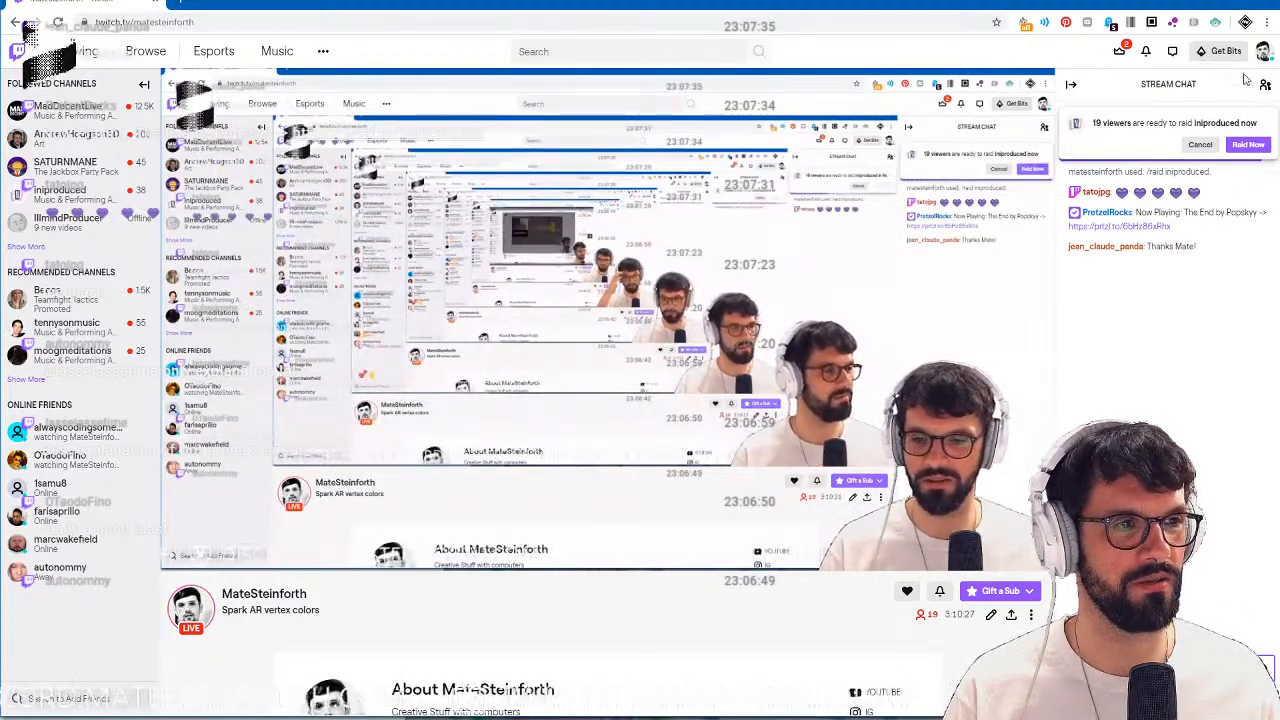
pyautogui.click(1250, 145)
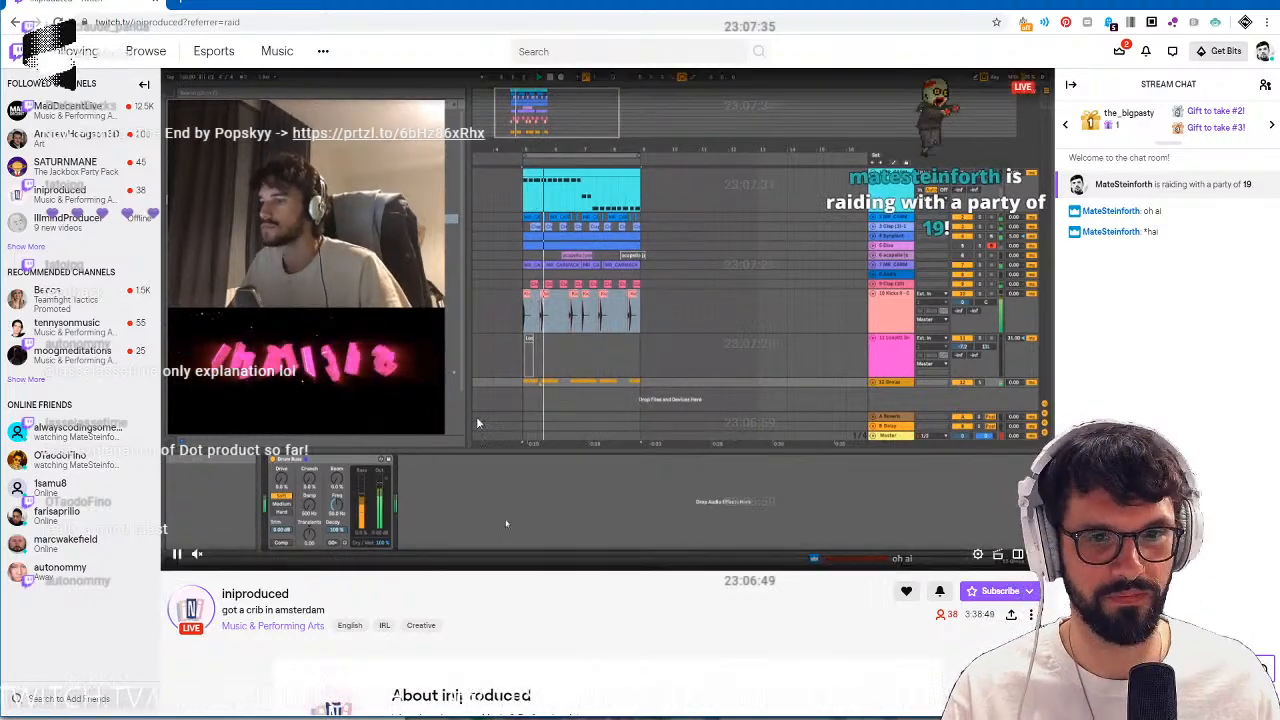
pyautogui.moveTo(206, 557)
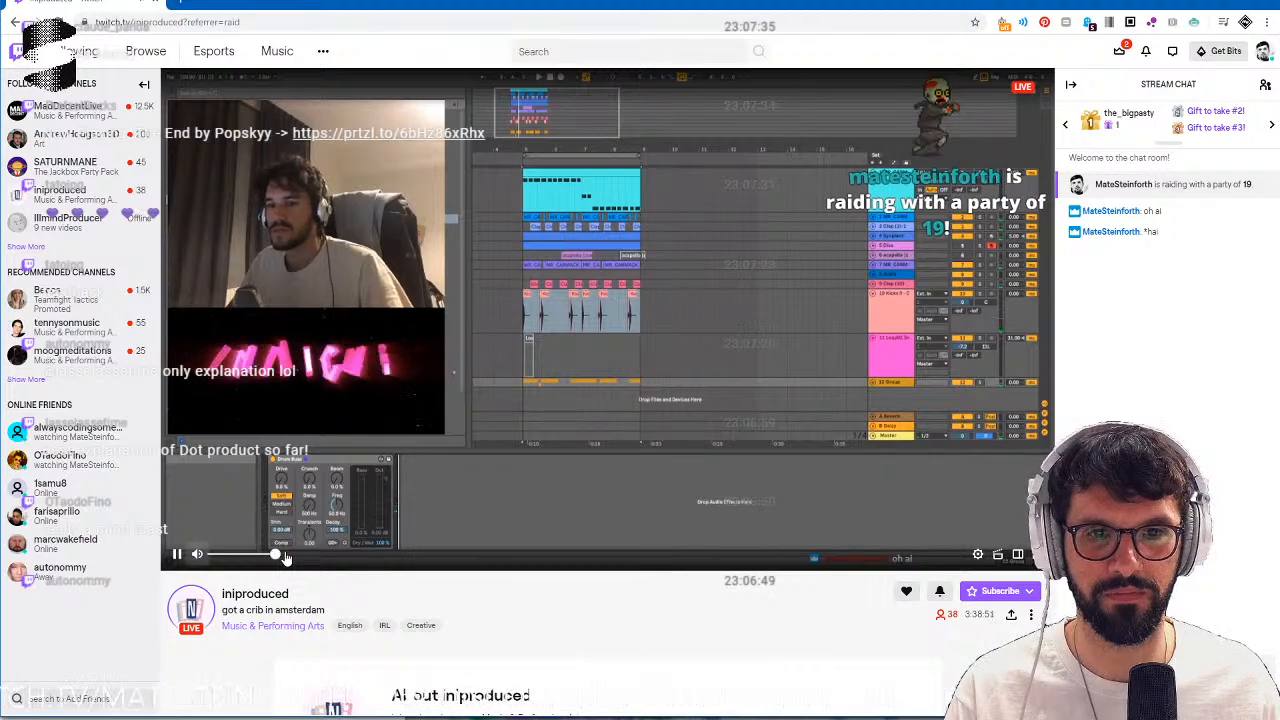